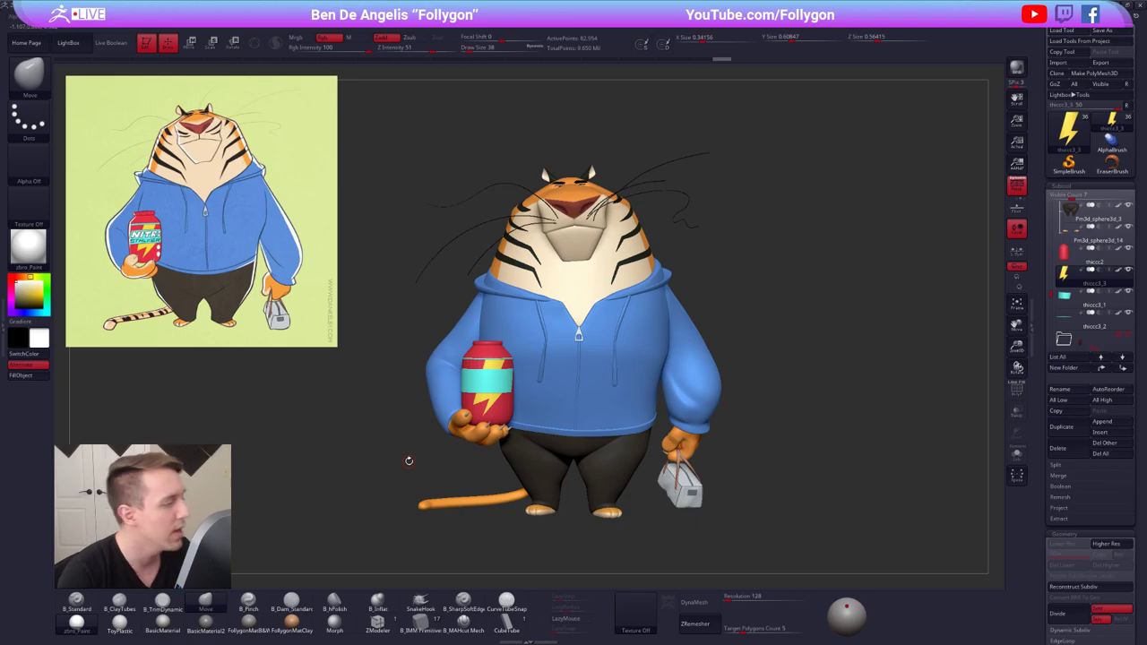
Examine the tiger character from the front, from a low angle and from behind, comparing it with the reference illustration
{"action": "left_click_drag", "start_coordinate": [746, 309], "coordinate": [737, 237]}
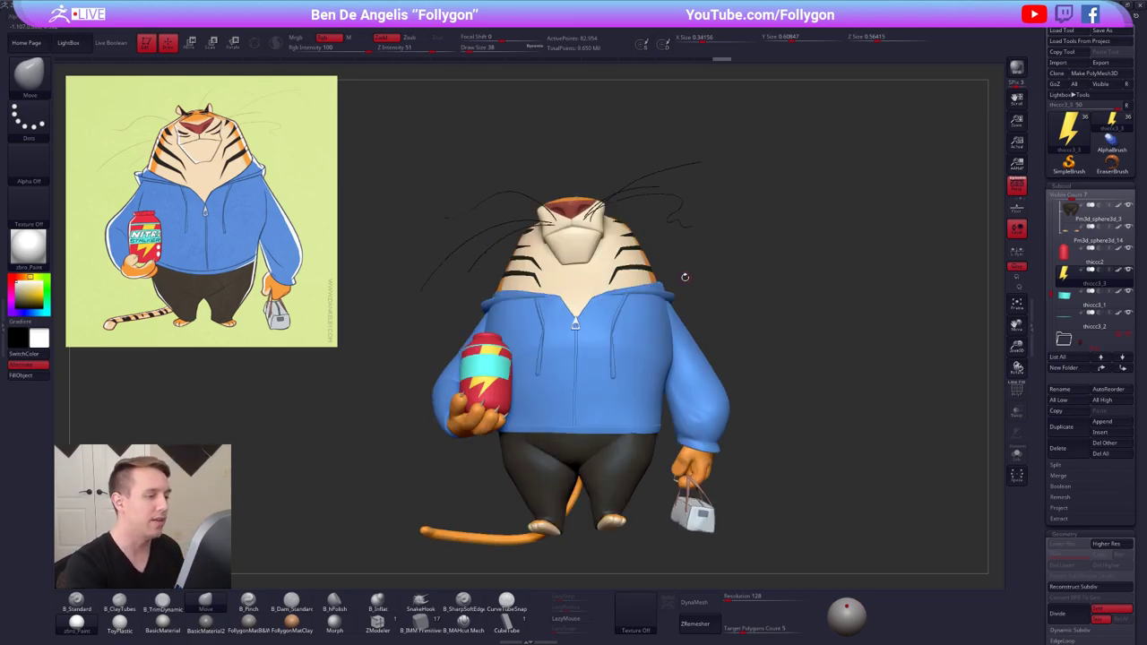
{"action": "left_click_drag", "start_coordinate": [716, 306], "coordinate": [723, 365]}
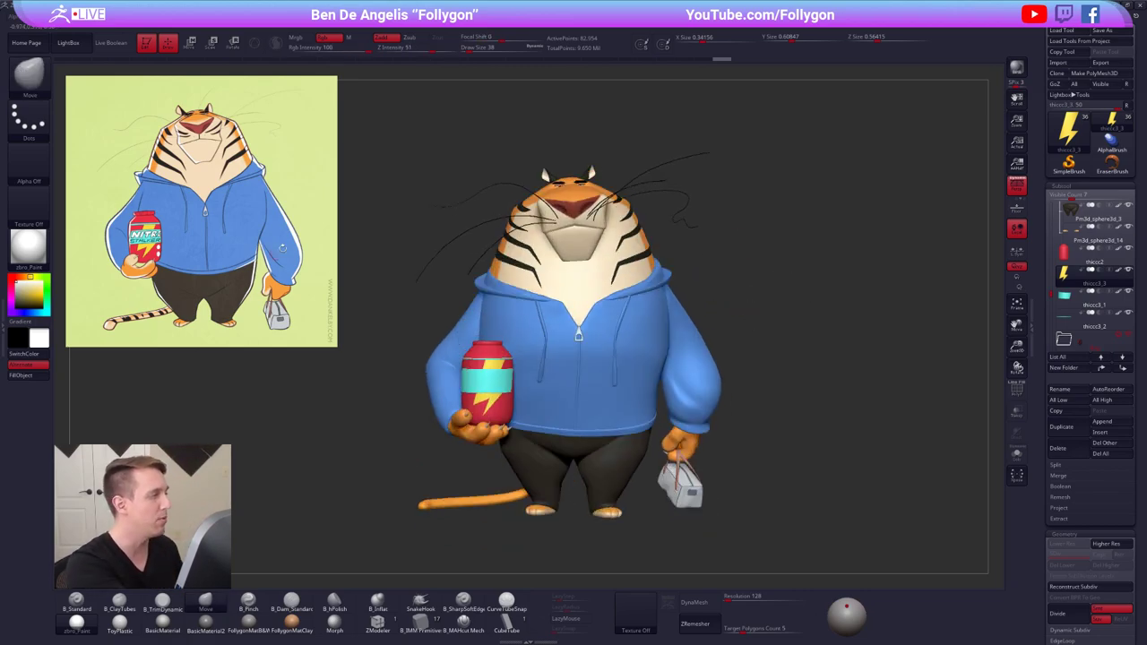
{"action": "key", "text": "space"}
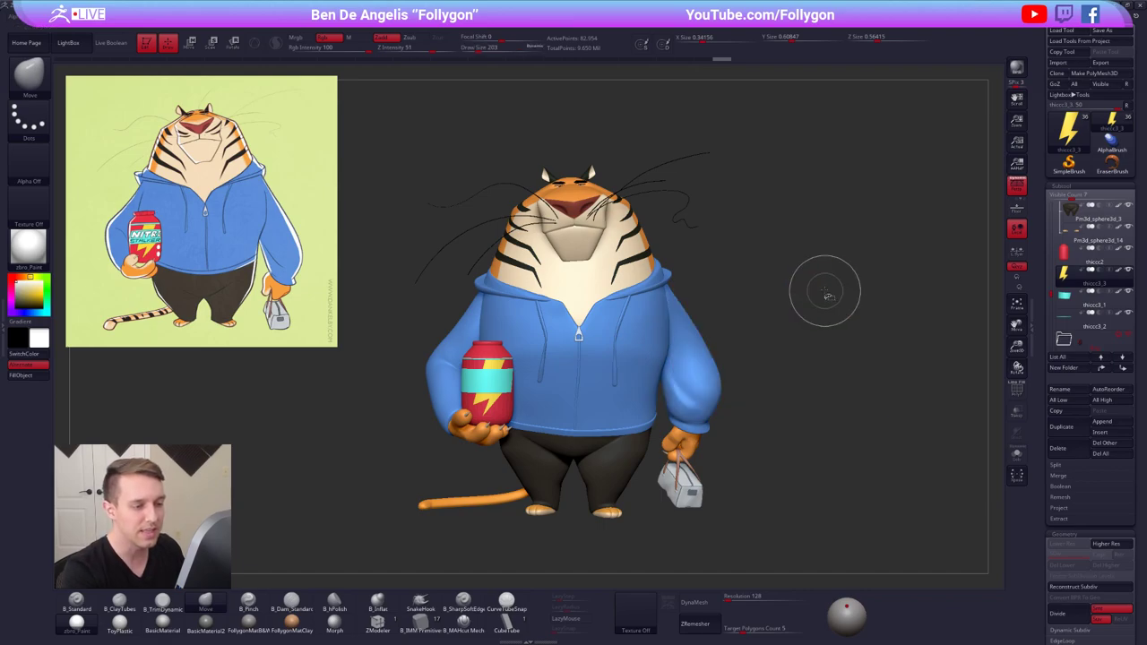
{"action": "key", "text": "ctrl+space"}
{"action": "key", "text": "ctrl+shift"}
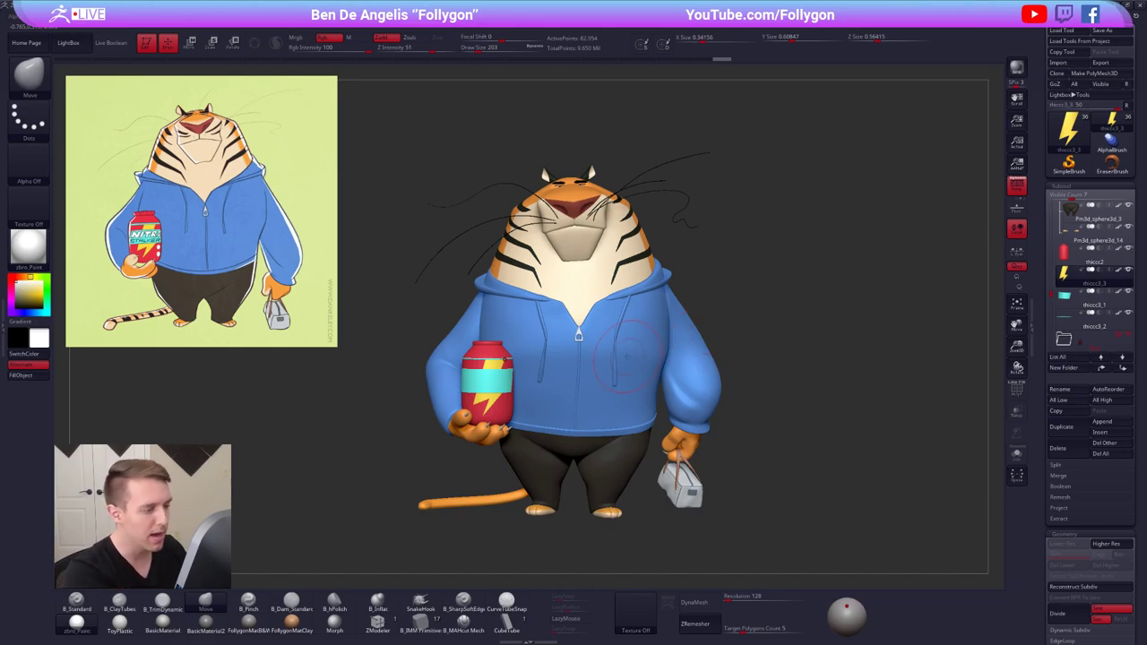
{"action": "left_click_drag", "start_coordinate": [919, 461], "coordinate": [596, 445]}
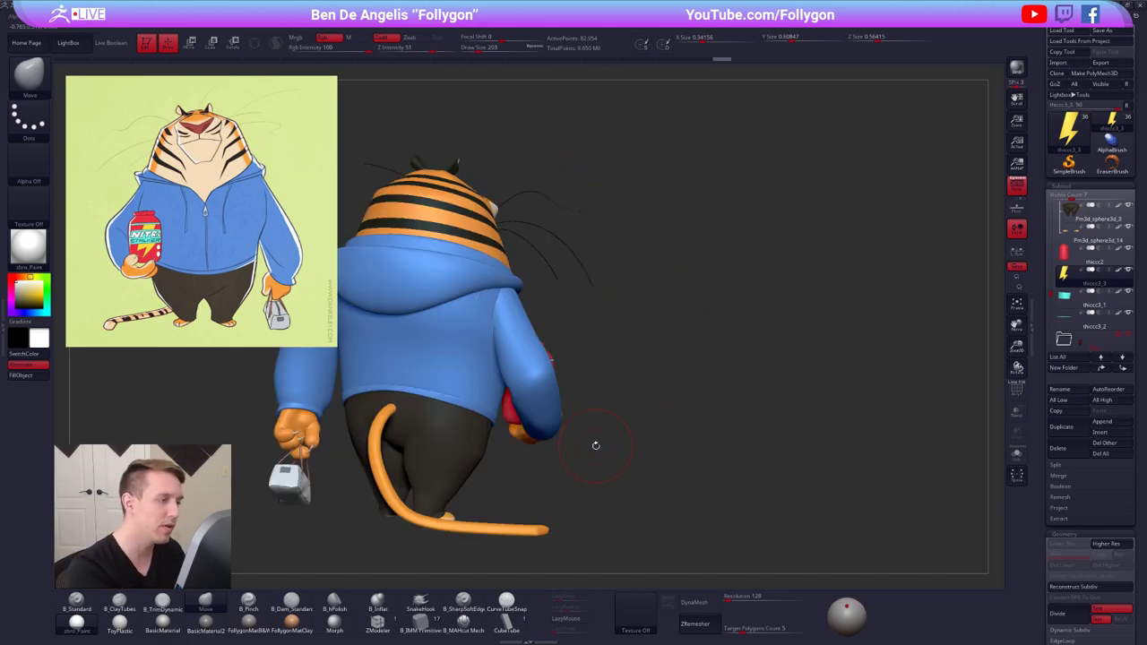
{"action": "left_click_drag", "start_coordinate": [637, 484], "coordinate": [797, 441]}
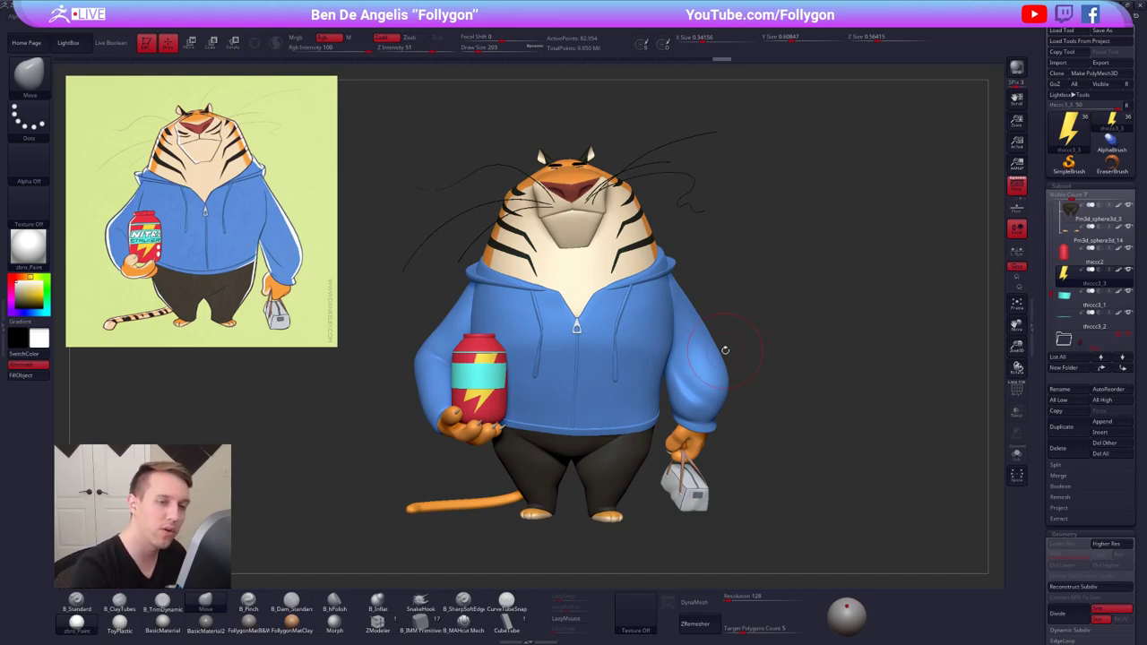
Turn off the perspective view and make the red jar the active subtool
{"action": "left_click", "coordinate": [1016, 186]}
{"action": "left_click_drag", "start_coordinate": [759, 321], "coordinate": [777, 274], "text": "alt"}
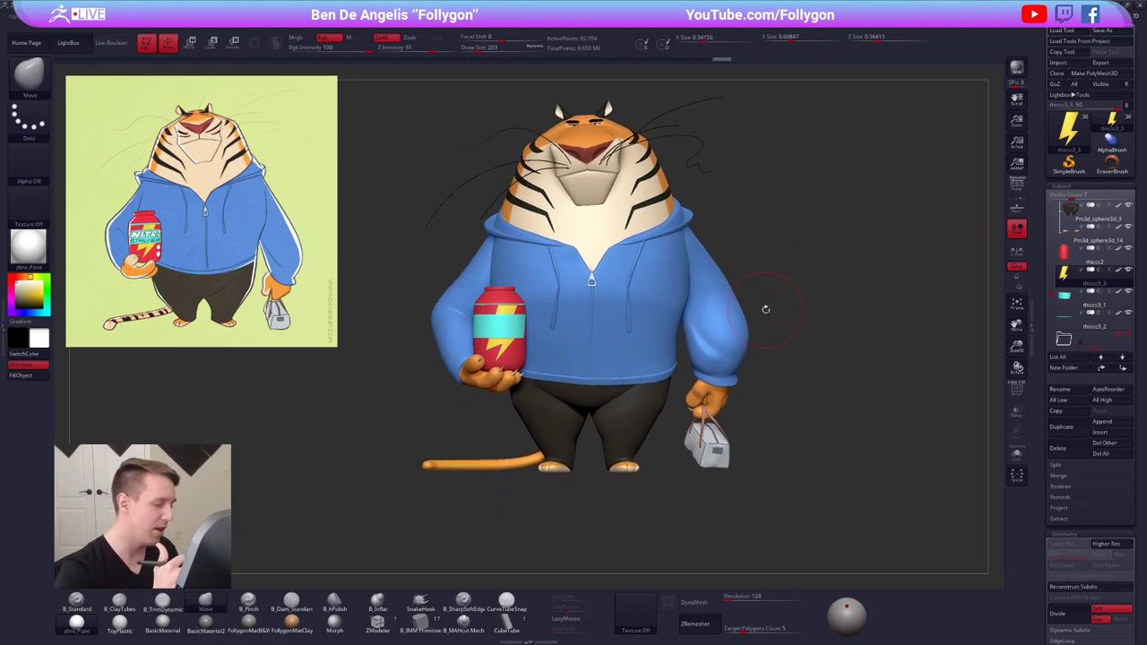
{"action": "left_click_drag", "start_coordinate": [766, 309], "coordinate": [786, 273], "text": "alt"}
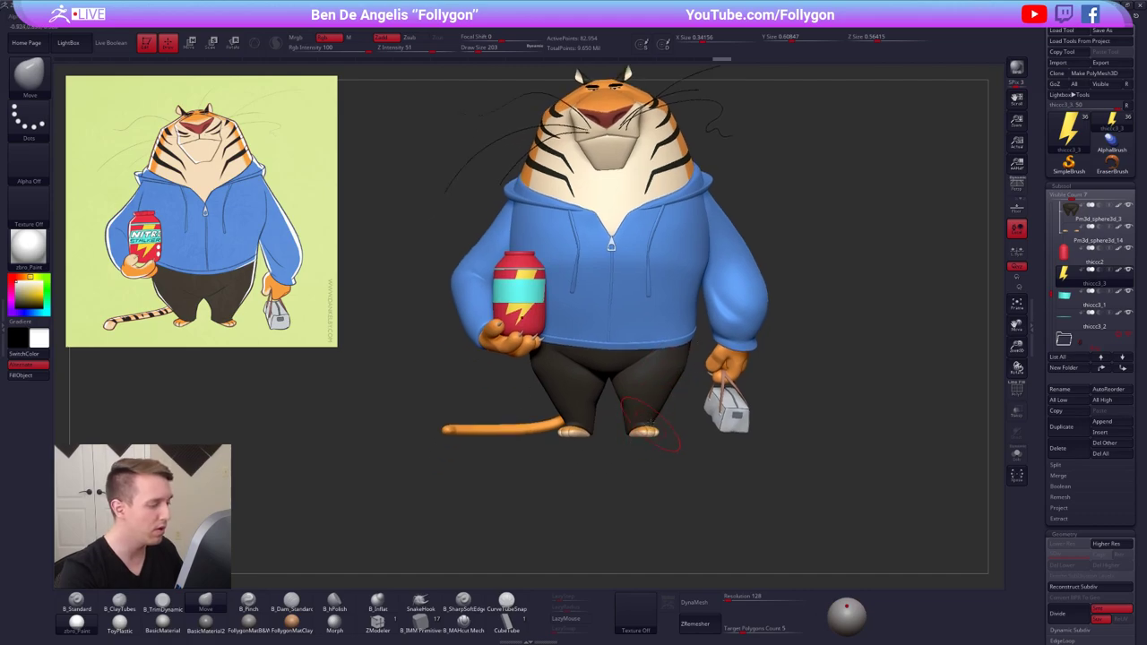
{"action": "left_click_drag", "start_coordinate": [651, 422], "coordinate": [678, 431], "text": "alt"}
{"action": "left_click", "coordinate": [564, 320], "text": "alt"}
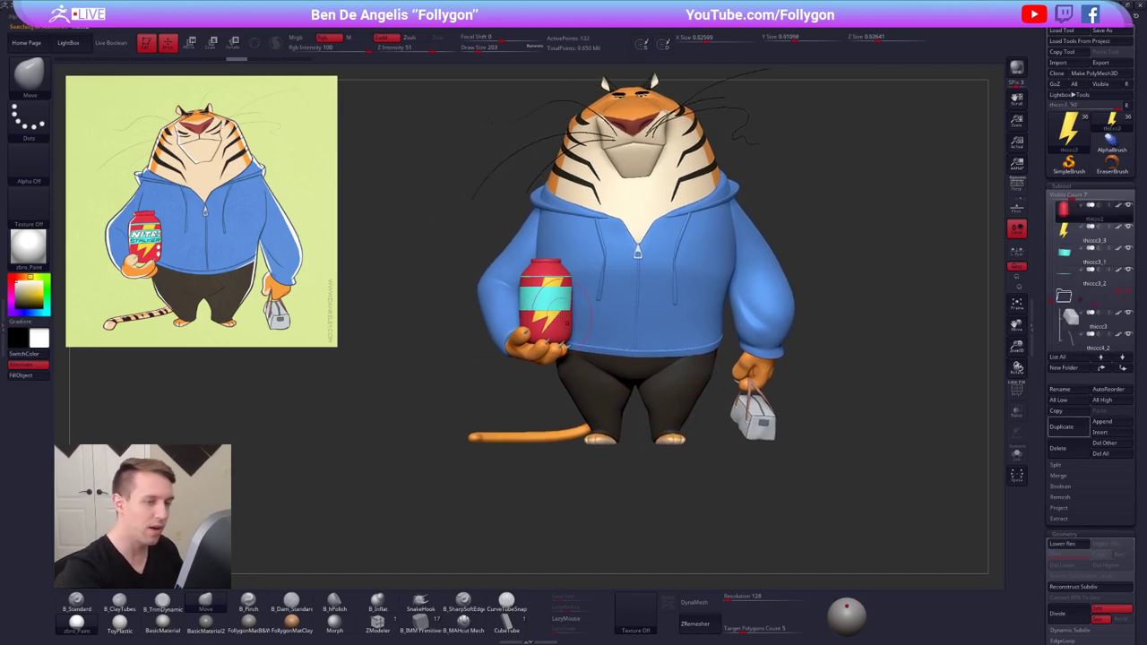
{"action": "mouse_move", "coordinate": [567, 322]}
{"action": "right_mouse_down", "text": "alt"}
{"action": "mouse_move", "coordinate": [613, 324]}
{"action": "mouse_move", "coordinate": [574, 318]}
{"action": "right_mouse_up", "text": "alt"}
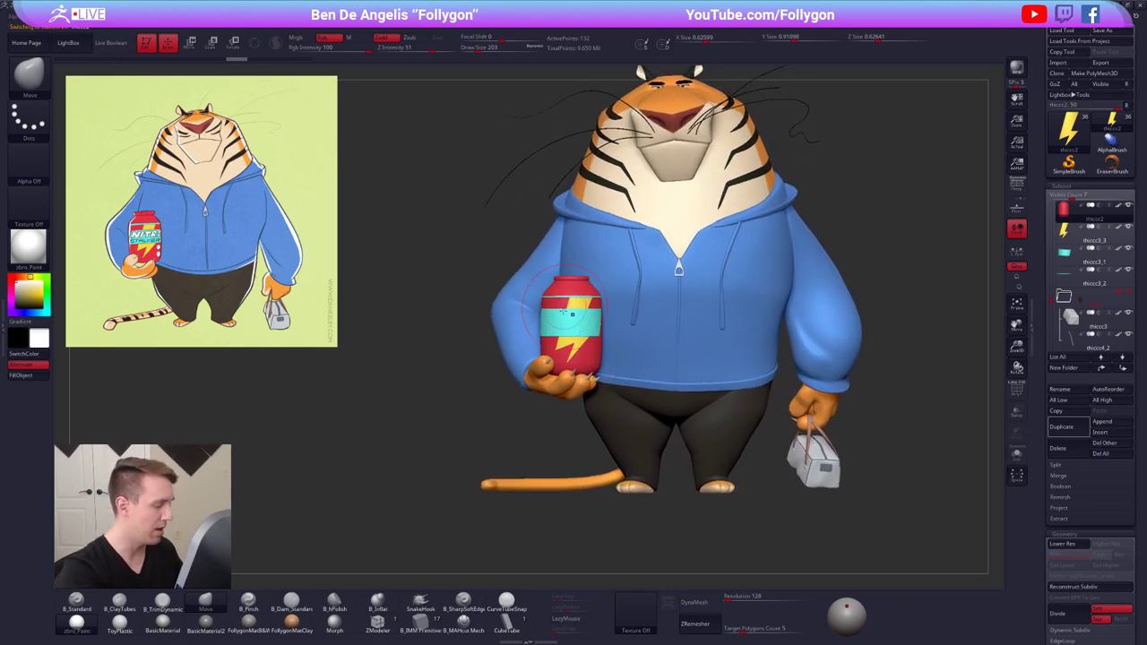
{"action": "right_click_drag", "start_coordinate": [713, 419], "coordinate": [663, 421], "text": "alt"}
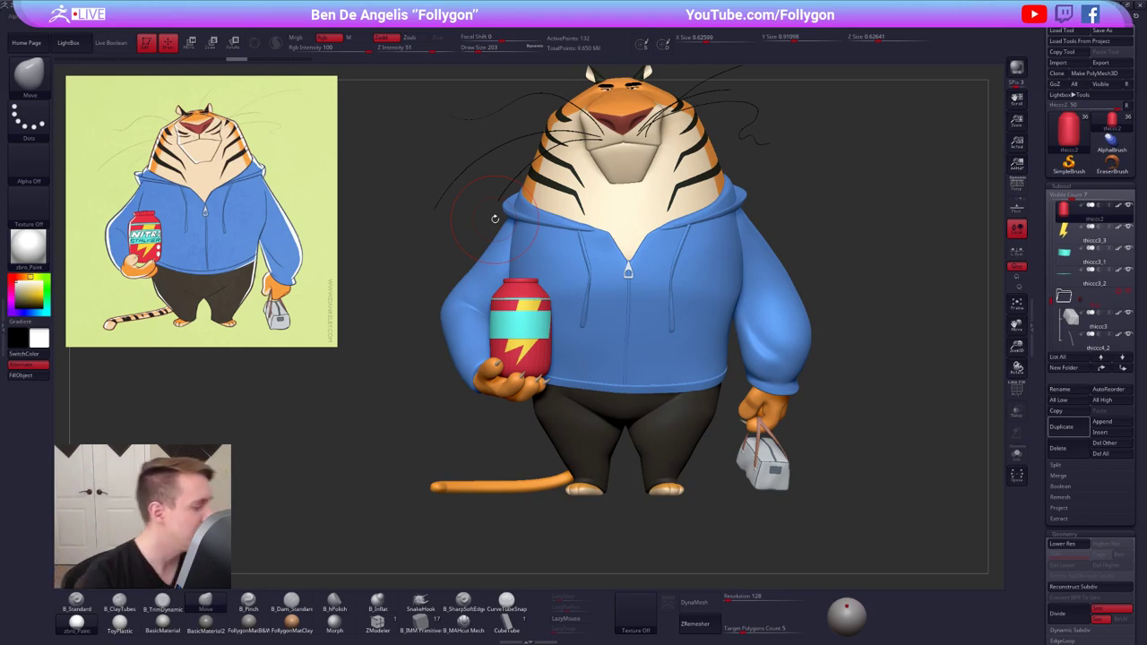
Set the draw size to 170 and make the tiger's orange tail the active subtool
{"action": "mouse_move", "coordinate": [720, 438]}
{"action": "left_mouse_down", "text": "alt"}
{"action": "mouse_move", "coordinate": [732, 361]}
{"action": "mouse_move", "coordinate": [724, 410]}
{"action": "mouse_move", "coordinate": [674, 414]}
{"action": "mouse_move", "coordinate": [708, 328]}
{"action": "left_mouse_up", "text": "alt"}
{"action": "key", "text": "space"}
{"action": "left_click", "coordinate": [462, 403], "text": "alt"}
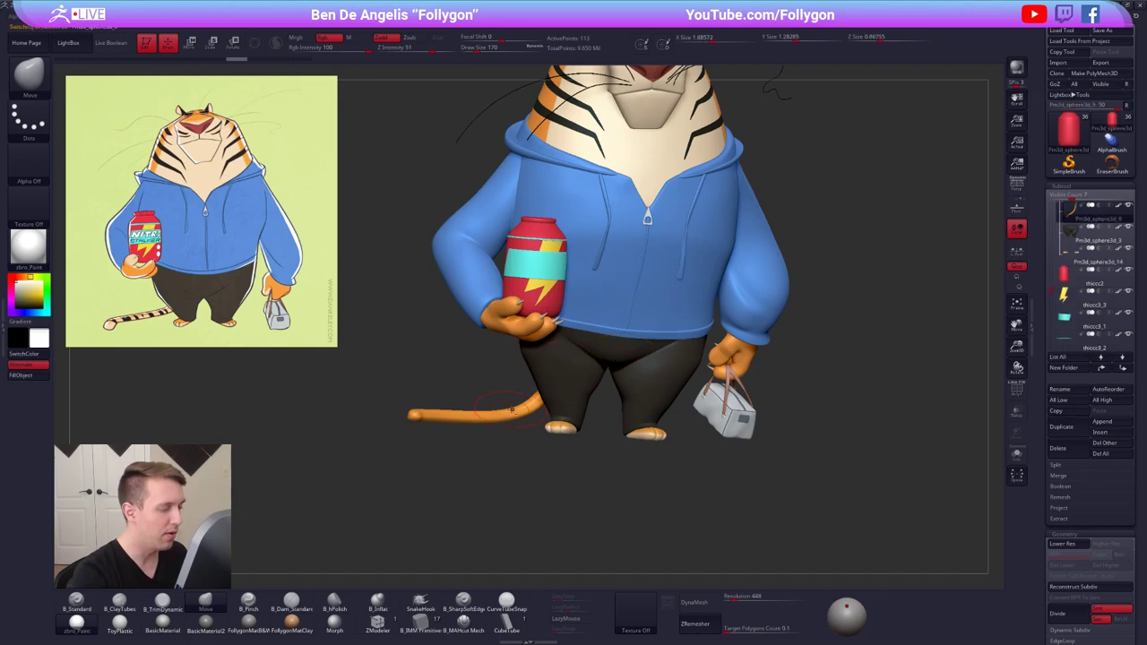
{"action": "left_click_drag", "start_coordinate": [461, 414], "coordinate": [550, 392]}
{"action": "key", "text": "shift+f"}
{"action": "key", "text": "shift+f"}
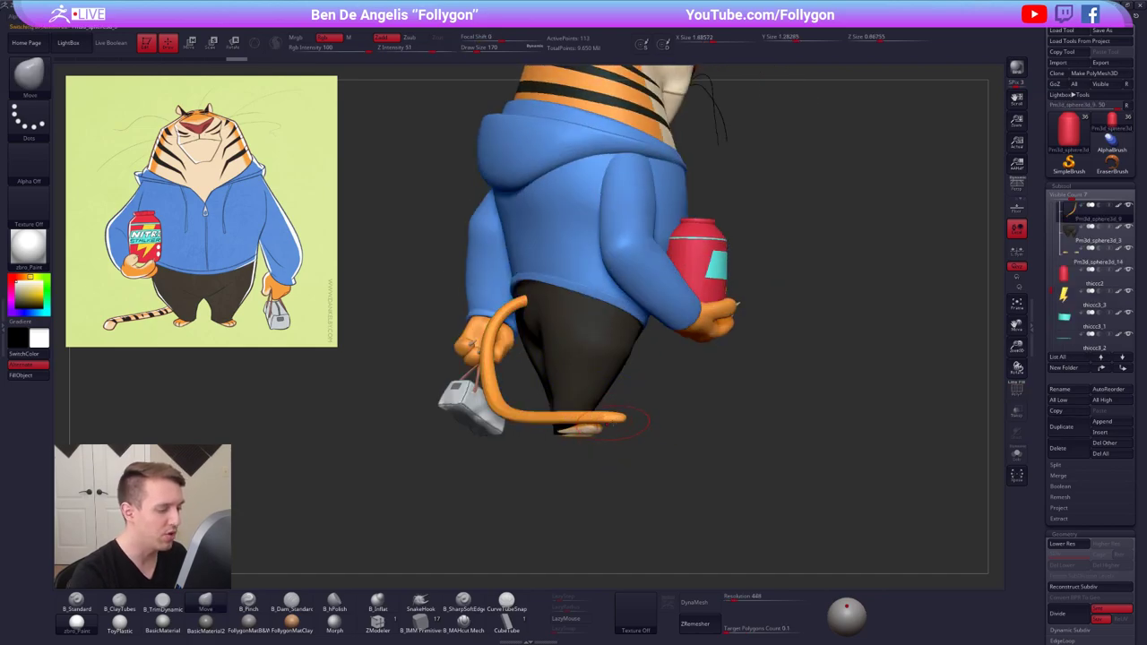
Isolate the tail and examine its polygroups and wireframe from several angles, then show the whole character without the wireframe
{"action": "left_click_drag", "start_coordinate": [692, 430], "coordinate": [607, 425]}
{"action": "key", "text": "shift+f"}
{"action": "left_click_drag", "start_coordinate": [536, 419], "coordinate": [582, 464]}
{"action": "key", "text": "alt+s"}
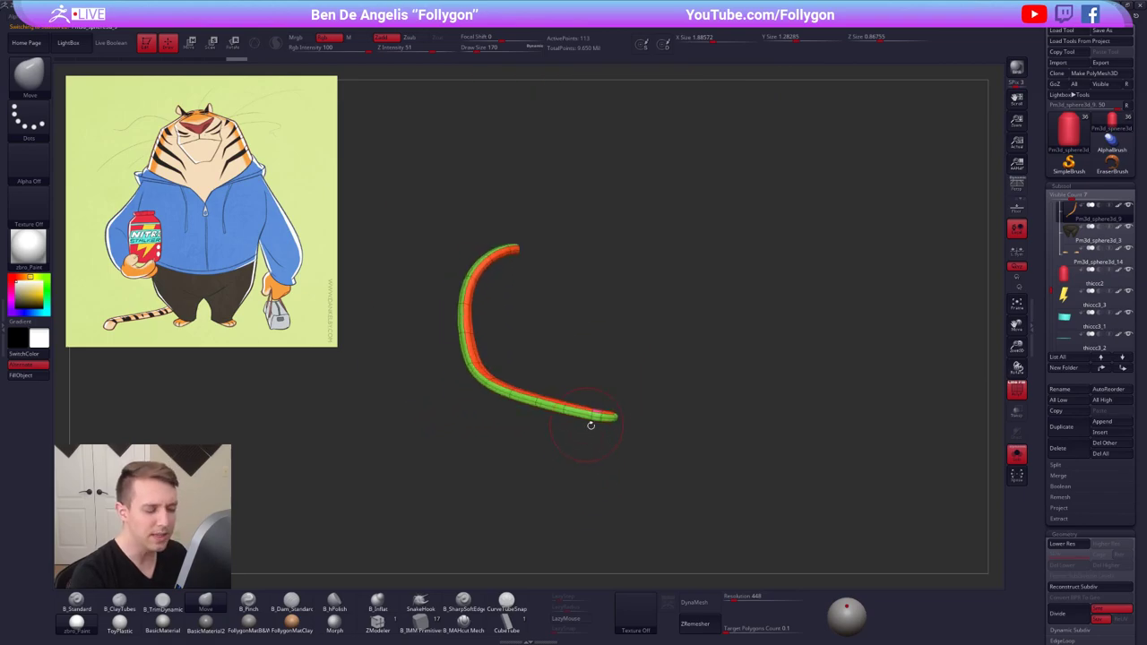
{"action": "mouse_move", "coordinate": [590, 425]}
{"action": "left_mouse_down", "text": "alt"}
{"action": "mouse_move", "coordinate": [635, 434]}
{"action": "mouse_move", "coordinate": [633, 460]}
{"action": "mouse_move", "coordinate": [592, 441]}
{"action": "mouse_move", "coordinate": [673, 415]}
{"action": "mouse_move", "coordinate": [667, 401]}
{"action": "mouse_move", "coordinate": [638, 416]}
{"action": "left_mouse_up", "text": "alt"}
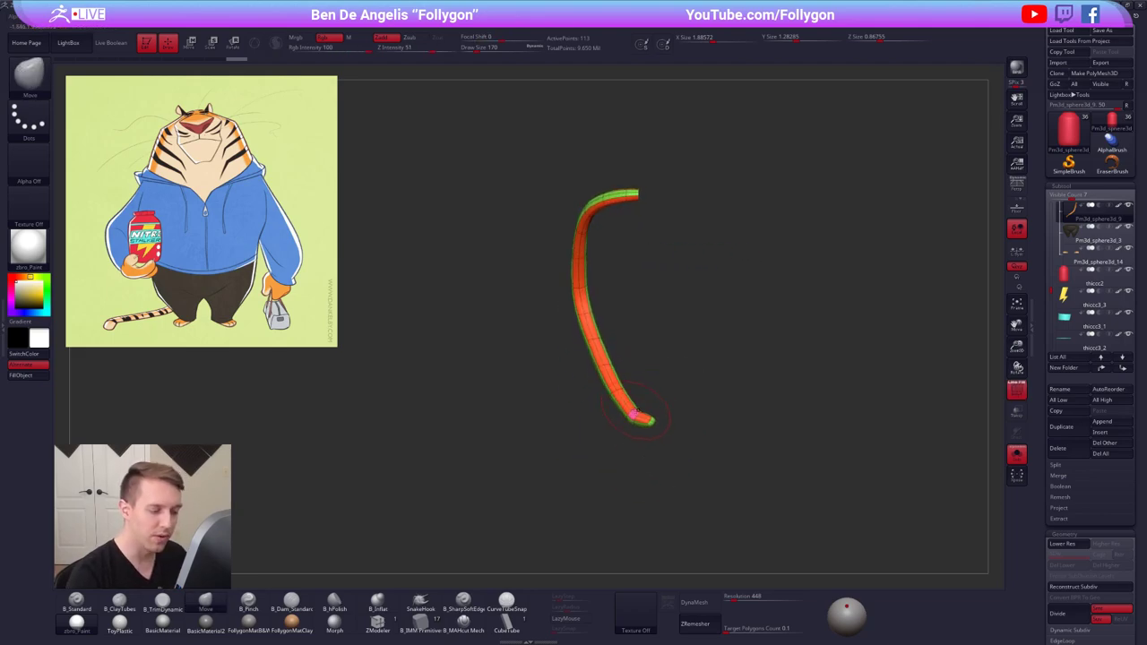
{"action": "key", "text": "shift+f"}
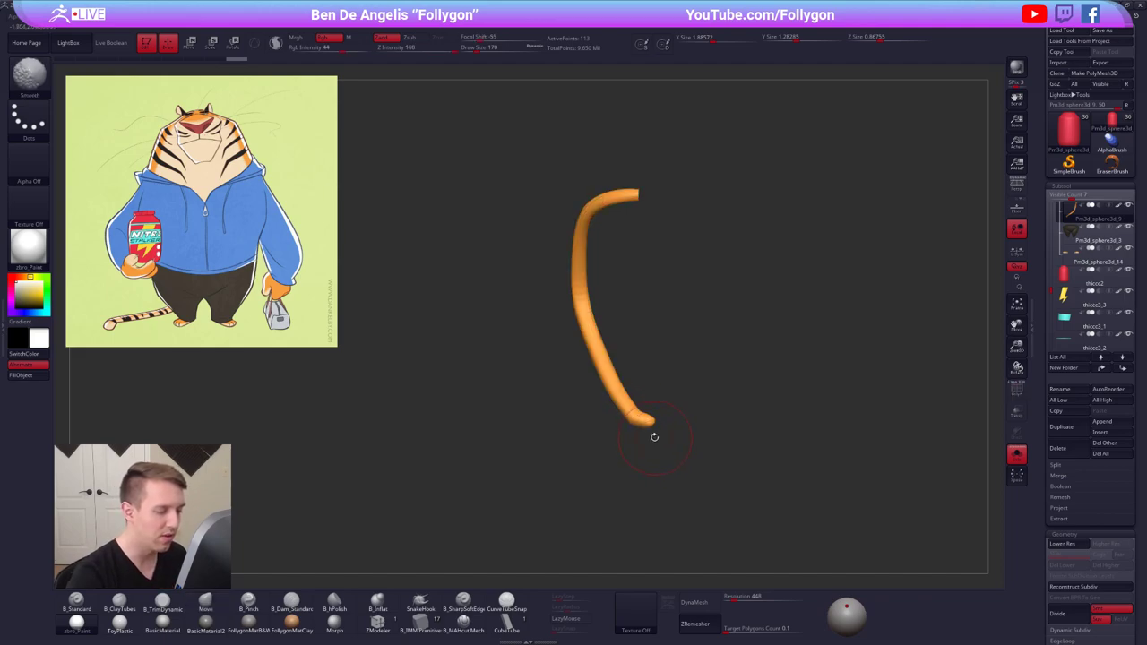
{"action": "left_click_drag", "start_coordinate": [651, 436], "coordinate": [715, 360]}
{"action": "key", "text": "shift+f"}
{"action": "key", "text": "shift+f"}
{"action": "key", "text": "alt+s"}
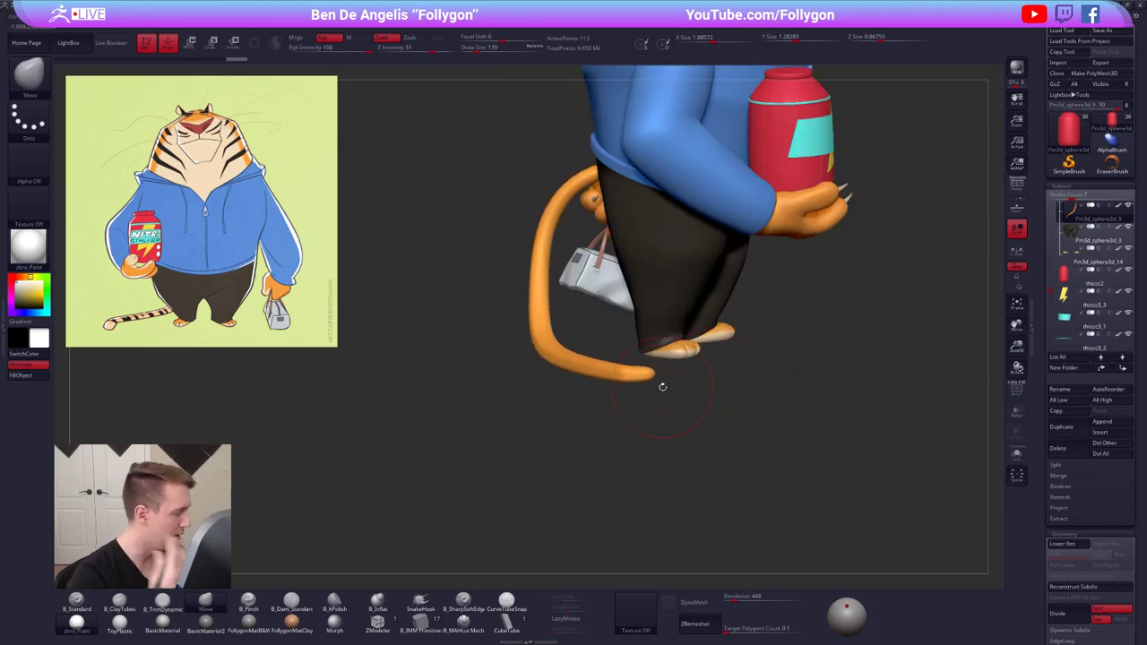
Sample a light cream as the active paint colour
{"action": "left_click_drag", "start_coordinate": [538, 365], "coordinate": [562, 371], "text": "alt"}
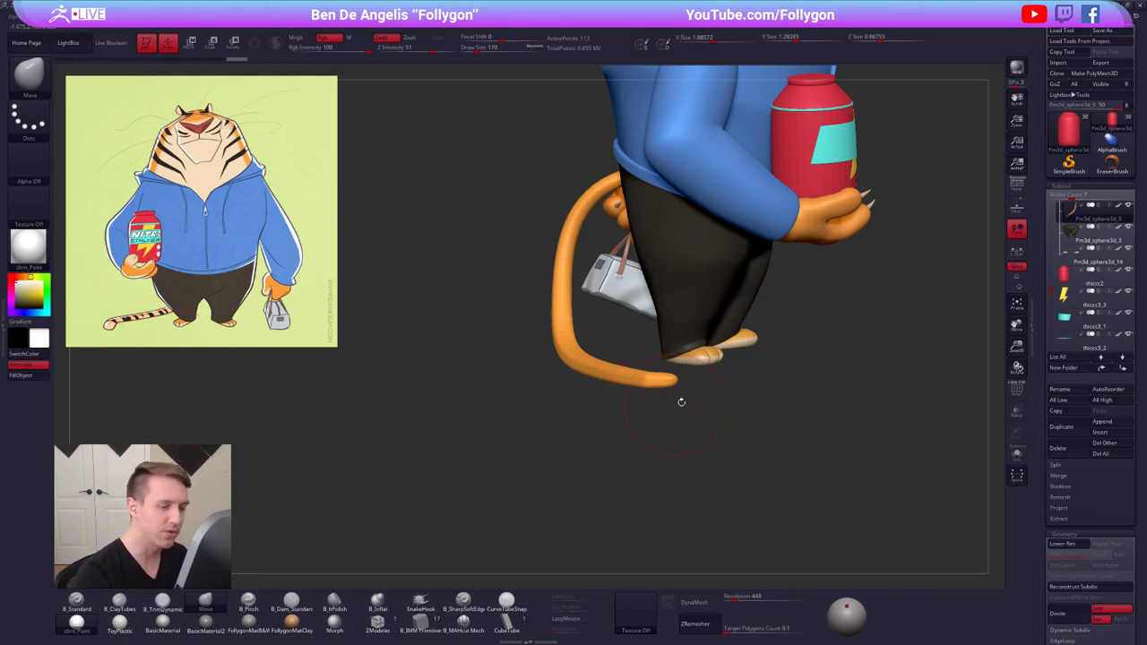
{"action": "key", "text": "c"}
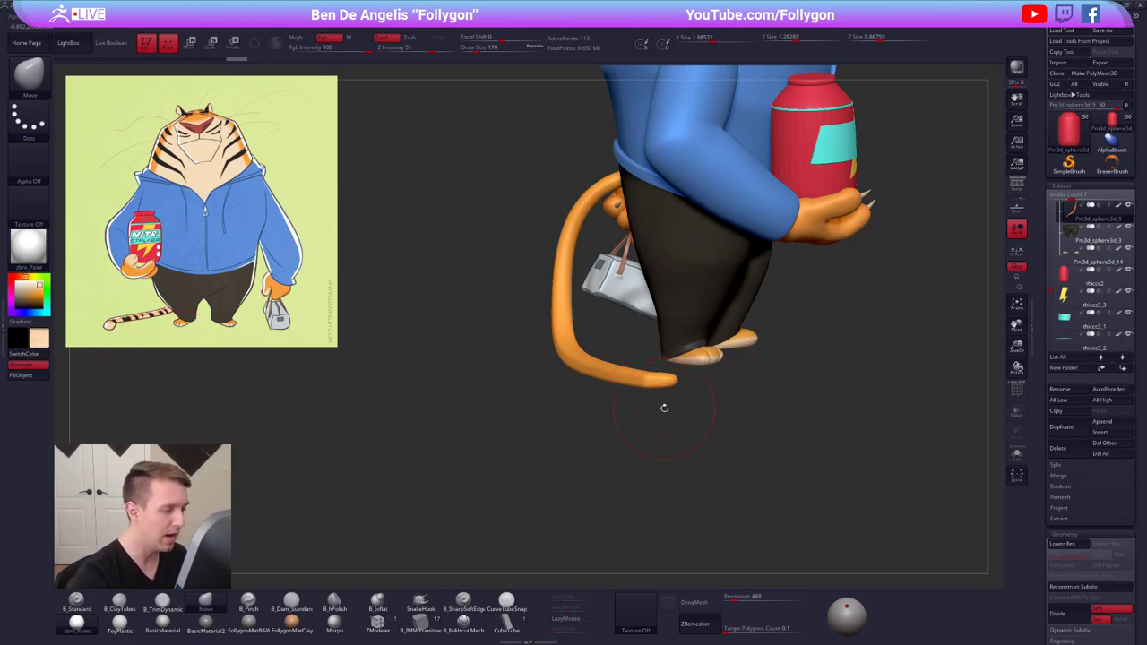
{"action": "left_click_drag", "start_coordinate": [667, 406], "coordinate": [630, 418]}
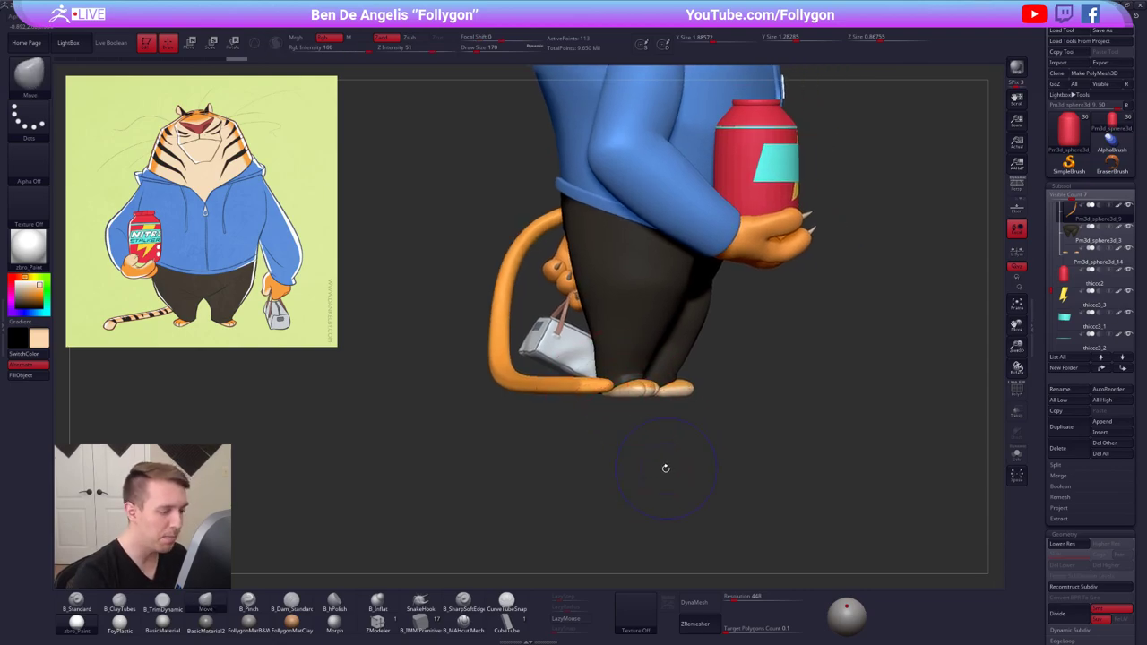
Turn off the tail's dynamic subdivision preview, show its polyframe and isolate the tail
{"action": "key", "text": "shift+d"}
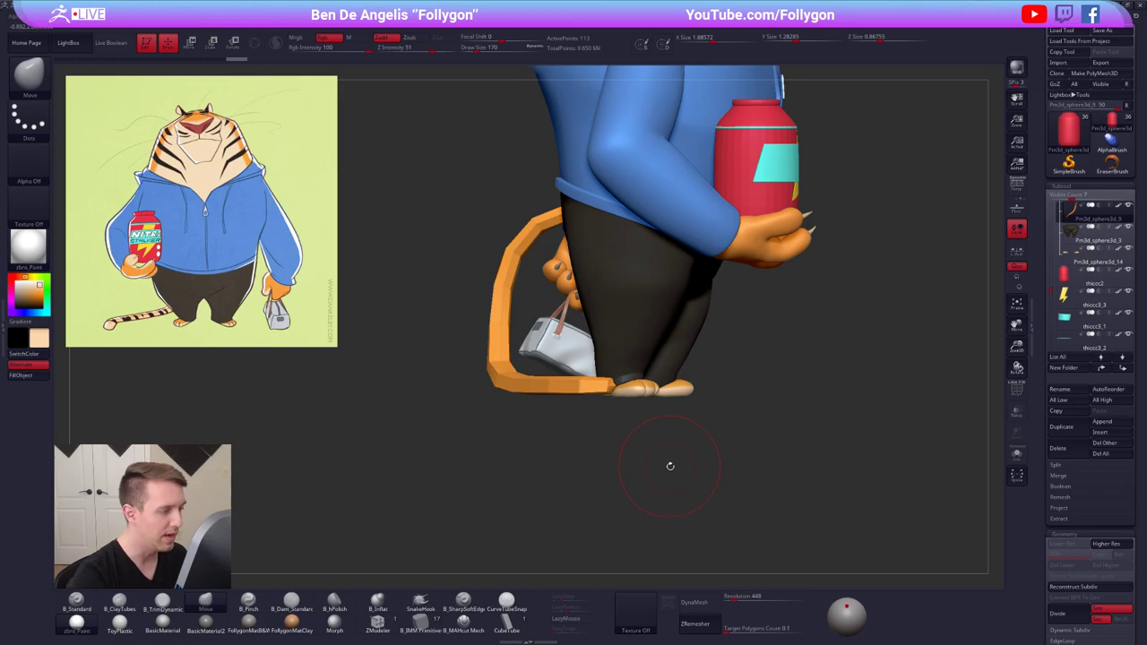
{"action": "key", "text": "shift+f"}
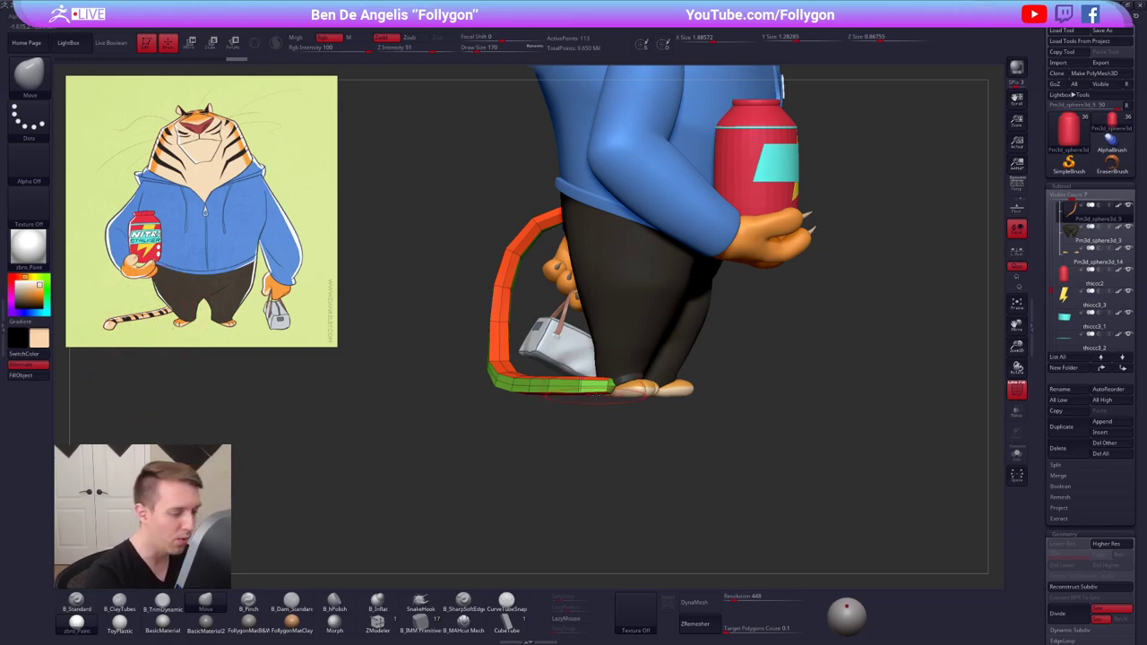
{"action": "key", "text": "shift+s"}
{"action": "right_click_drag", "start_coordinate": [603, 386], "coordinate": [715, 333], "text": "alt"}
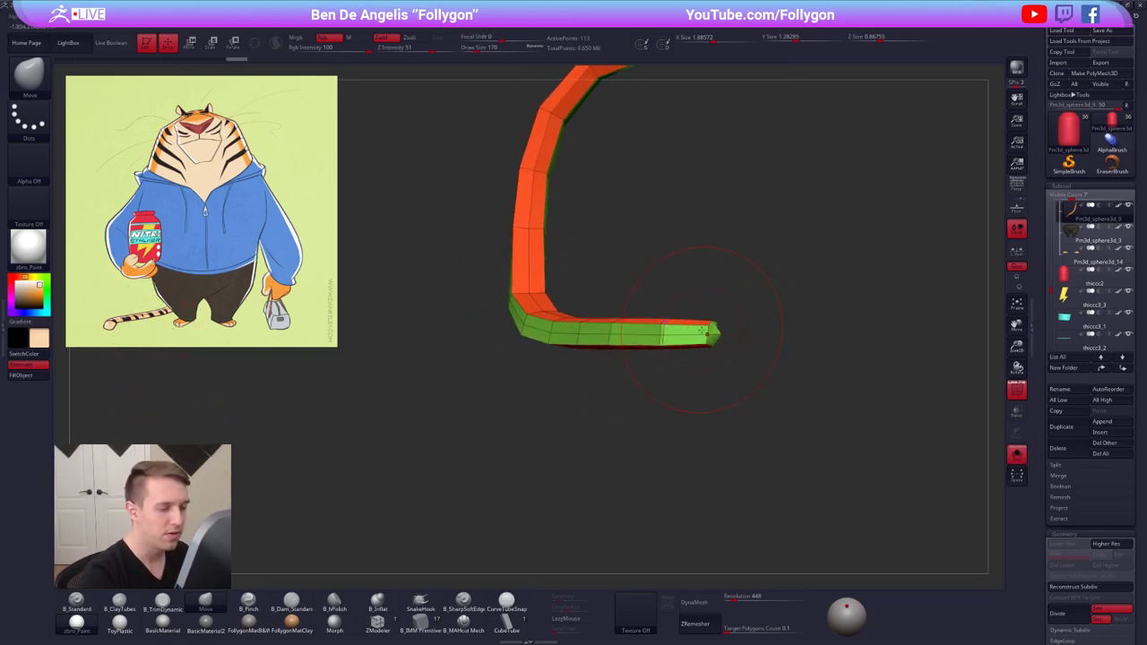
{"action": "mouse_move", "coordinate": [772, 381]}
{"action": "right_mouse_down"}
{"action": "mouse_move", "coordinate": [724, 385]}
{"action": "mouse_move", "coordinate": [669, 342]}
{"action": "mouse_move", "coordinate": [736, 351]}
{"action": "mouse_move", "coordinate": [667, 339]}
{"action": "mouse_move", "coordinate": [632, 354]}
{"action": "mouse_move", "coordinate": [675, 378]}
{"action": "right_mouse_up"}
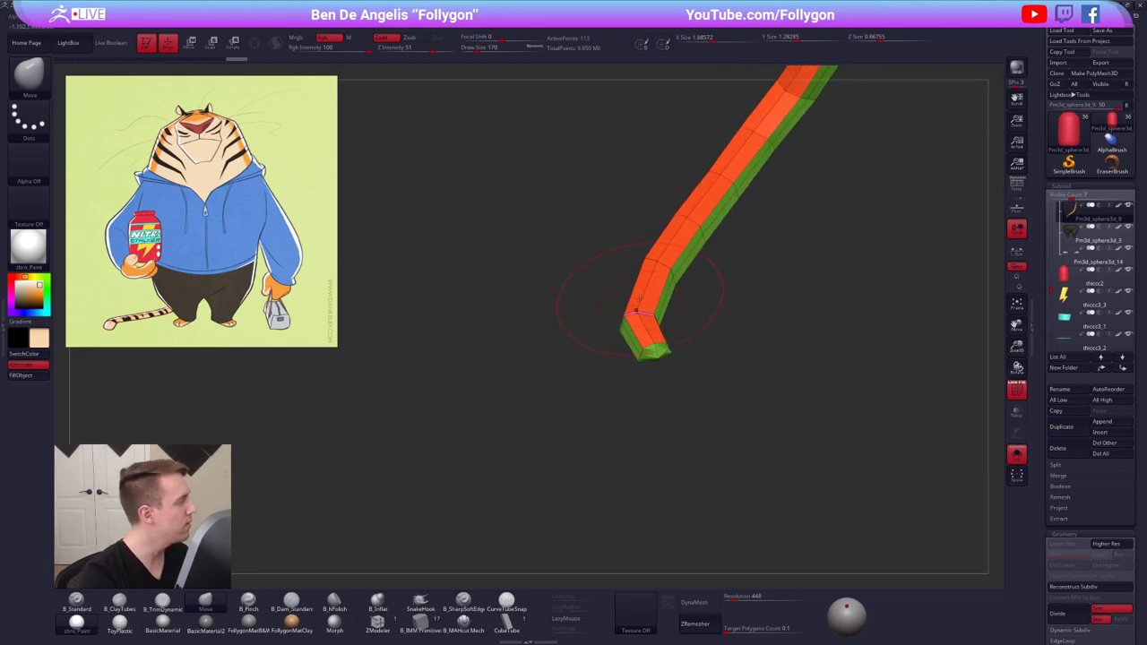
{"action": "right_click_drag", "start_coordinate": [734, 282], "coordinate": [664, 297], "text": "alt"}
Hide the tail's green polygroup so that only the red polygroup strips are shown
{"action": "key", "text": "ctrl+shift+space"}
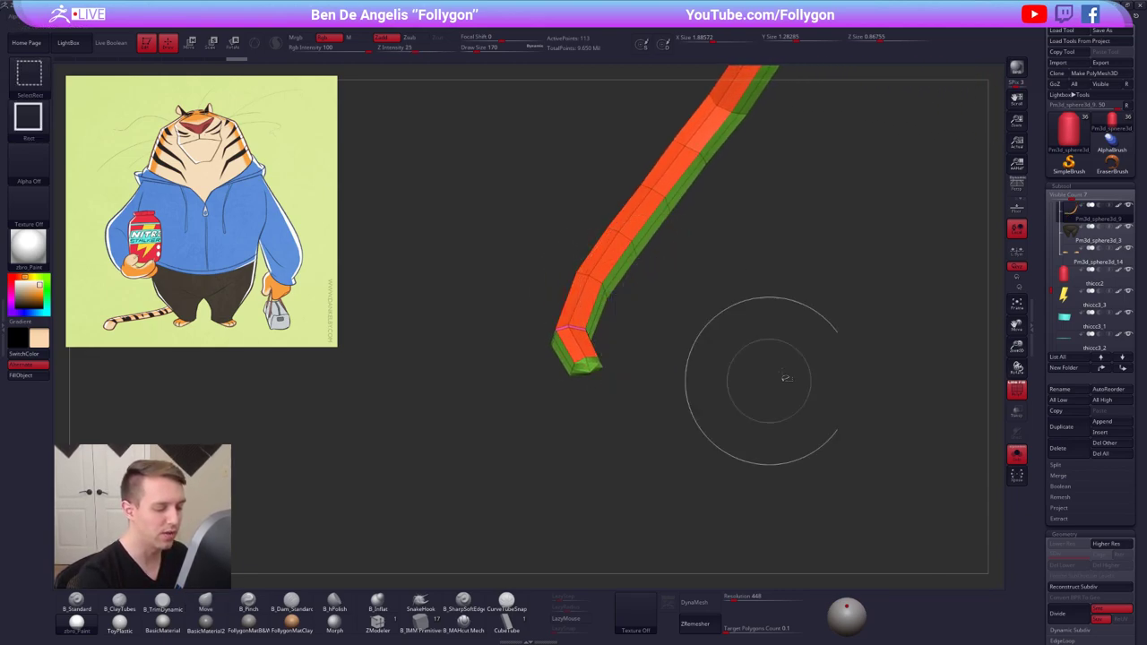
{"action": "mouse_move", "coordinate": [786, 378]}
{"action": "right_mouse_down", "text": "ctrl"}
{"action": "mouse_move", "coordinate": [740, 326]}
{"action": "mouse_move", "coordinate": [727, 395]}
{"action": "right_mouse_up", "text": "ctrl"}
{"action": "mouse_move", "coordinate": [619, 319]}
{"action": "right_mouse_down"}
{"action": "mouse_move", "coordinate": [595, 310]}
{"action": "mouse_move", "coordinate": [580, 352]}
{"action": "right_mouse_up"}
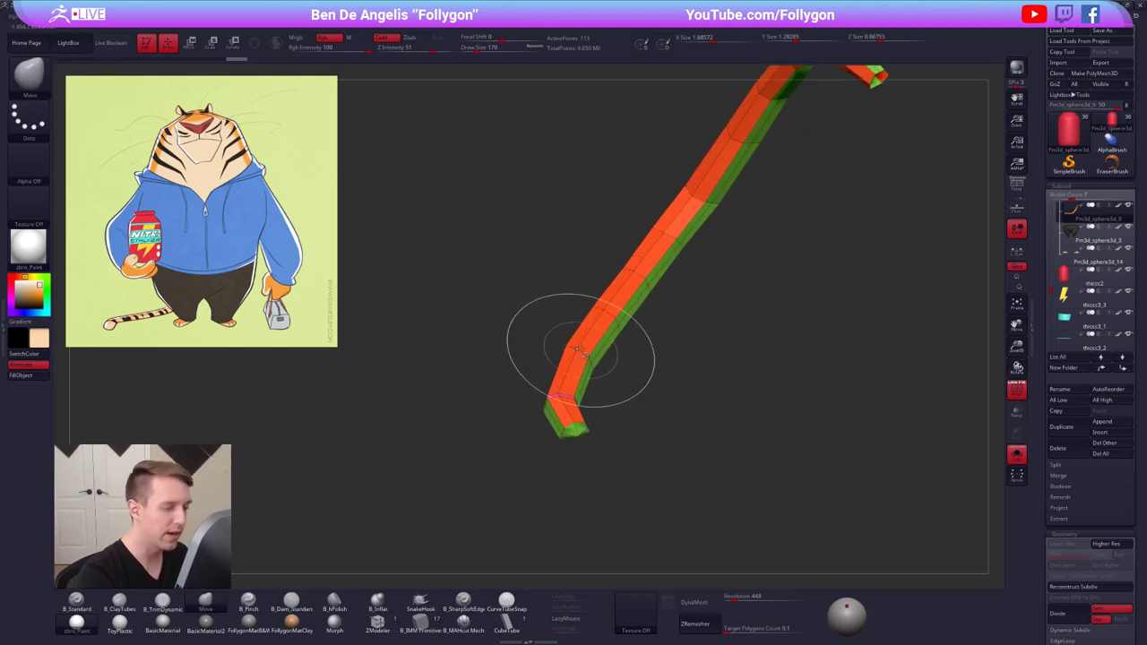
{"action": "left_click", "coordinate": [579, 360], "text": "ctrl+shift"}
{"action": "right_click_drag", "start_coordinate": [701, 368], "coordinate": [671, 374]}
{"action": "left_click", "coordinate": [589, 380], "text": "ctrl+shift"}
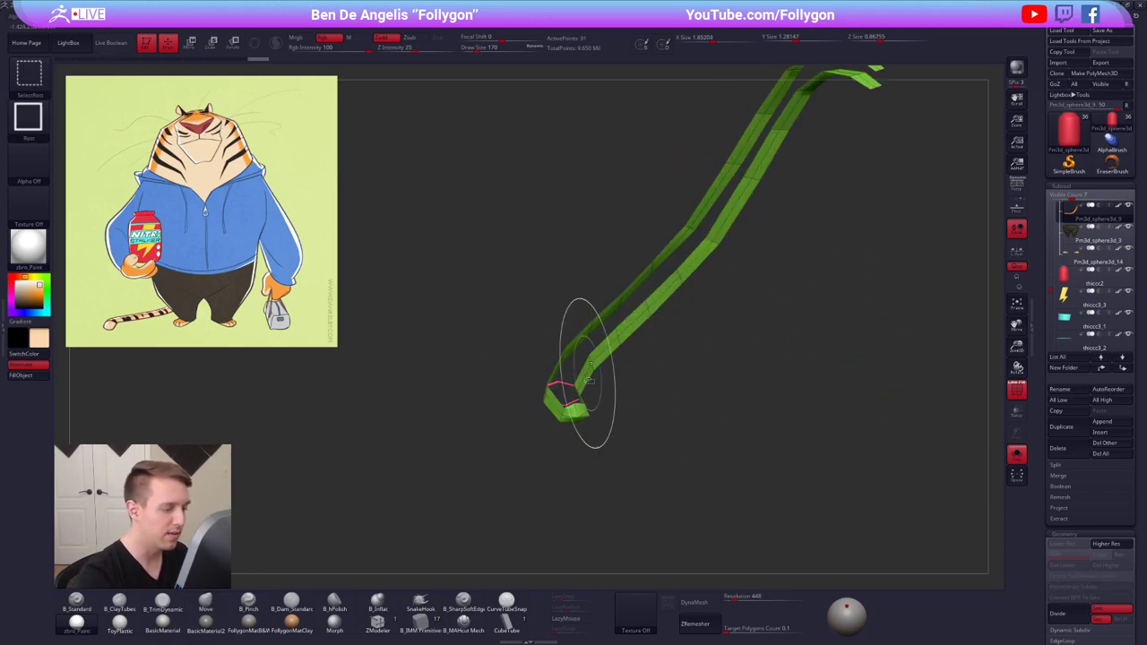
{"action": "right_click_drag", "start_coordinate": [589, 380], "coordinate": [609, 341]}
{"action": "left_click", "coordinate": [560, 383], "text": "ctrl+shift"}
{"action": "left_click_drag", "start_coordinate": [674, 366], "coordinate": [687, 340], "text": "ctrl+shift"}
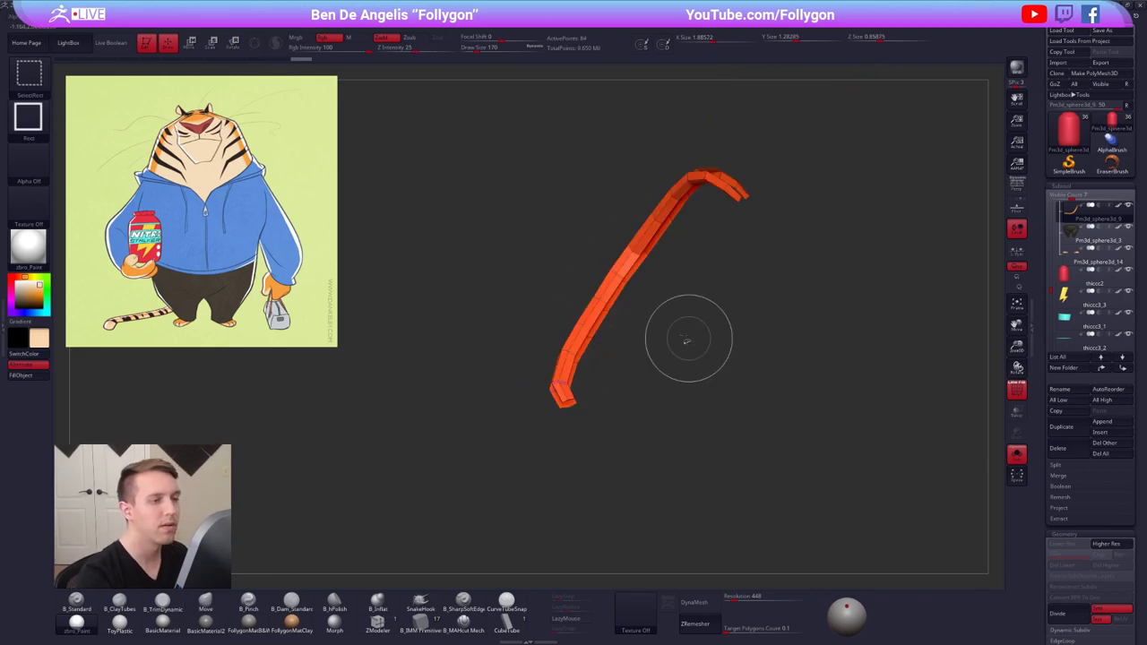
{"action": "right_click_drag", "start_coordinate": [672, 360], "coordinate": [662, 310]}
{"action": "left_click_drag", "start_coordinate": [627, 353], "coordinate": [664, 335]}
{"action": "mouse_move", "coordinate": [664, 335]}
{"action": "left_mouse_down"}
{"action": "mouse_move", "coordinate": [678, 366]}
{"action": "mouse_move", "coordinate": [661, 323]}
{"action": "left_mouse_up"}
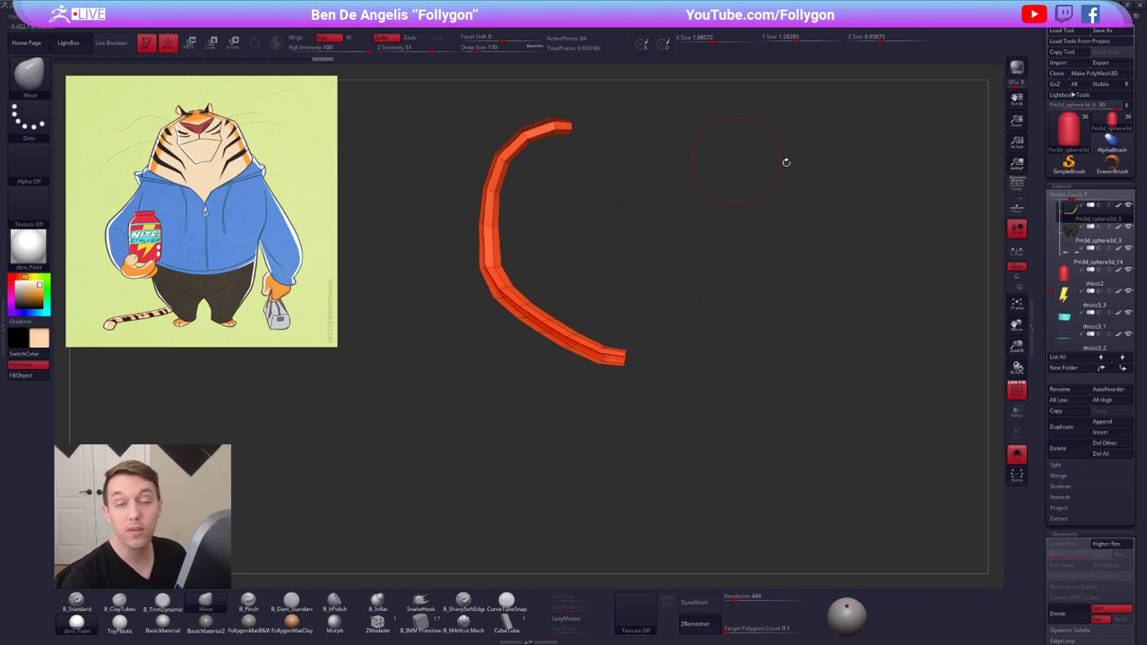
Split the visible tail strips into separate polygroups with Auto Groups
{"action": "left_click_drag", "start_coordinate": [1061, 524], "coordinate": [1062, 172]}
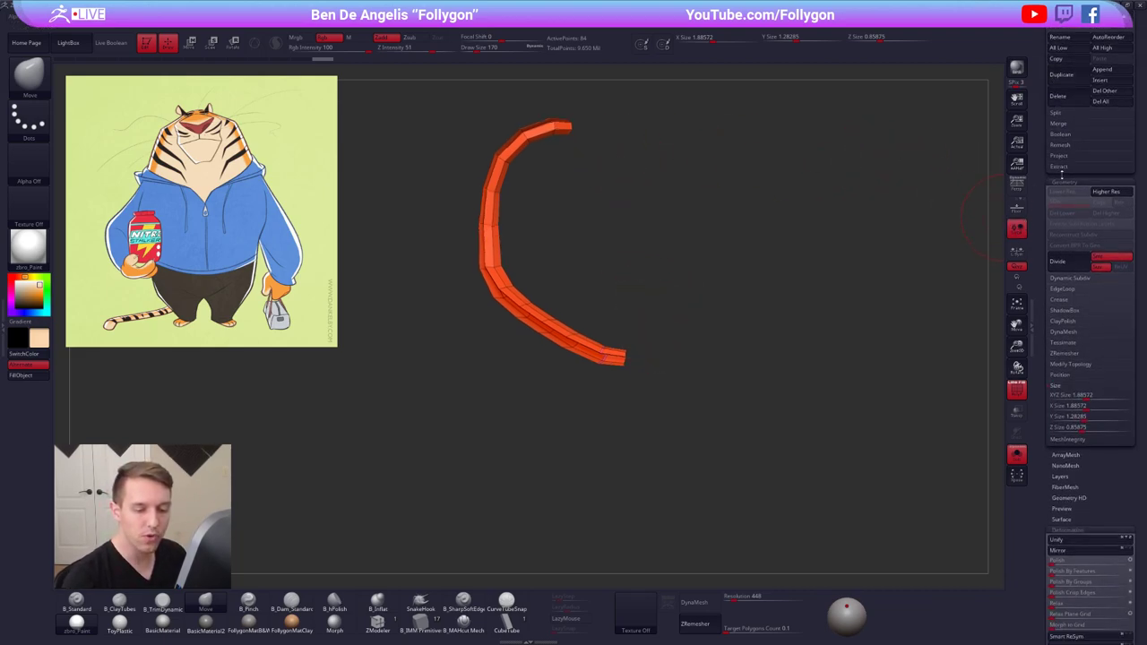
{"action": "left_click_drag", "start_coordinate": [1122, 555], "coordinate": [1122, 424]}
{"action": "left_click", "coordinate": [1074, 398]}
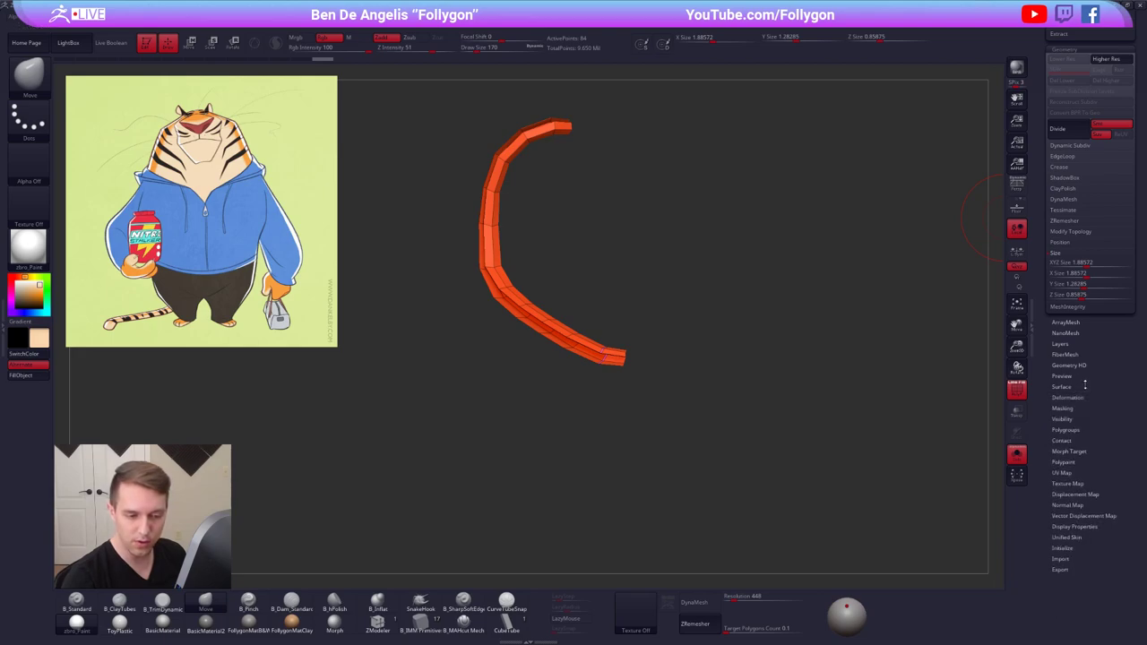
{"action": "left_click_drag", "start_coordinate": [1087, 386], "coordinate": [1085, 283]}
{"action": "left_click", "coordinate": [1079, 405]}
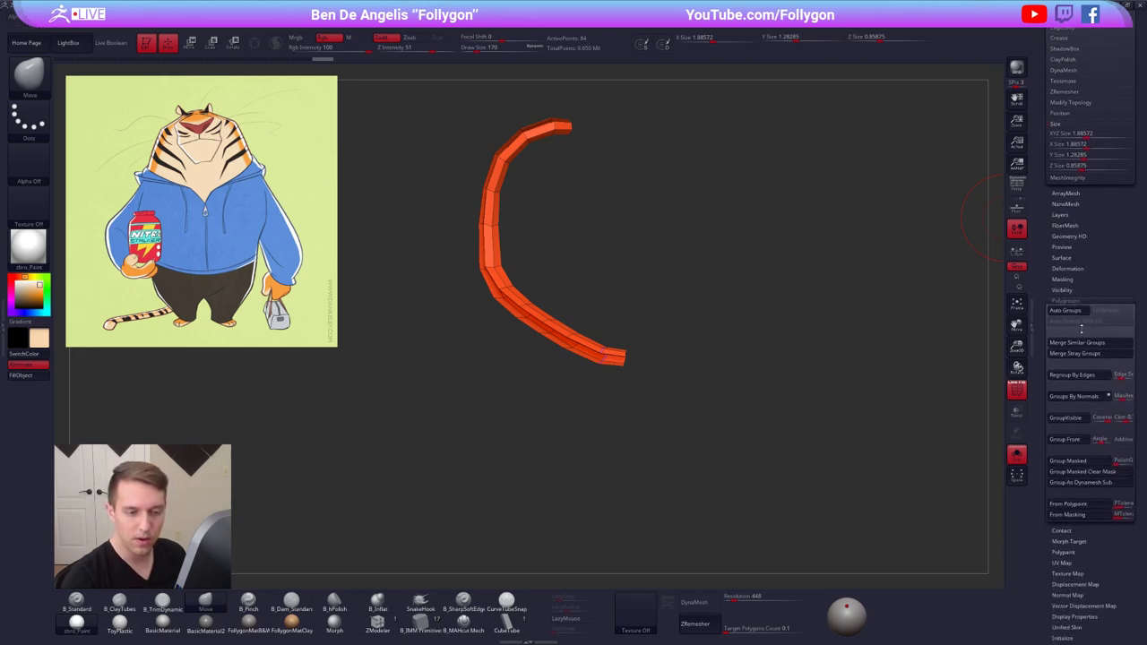
{"action": "left_click", "coordinate": [1066, 310]}
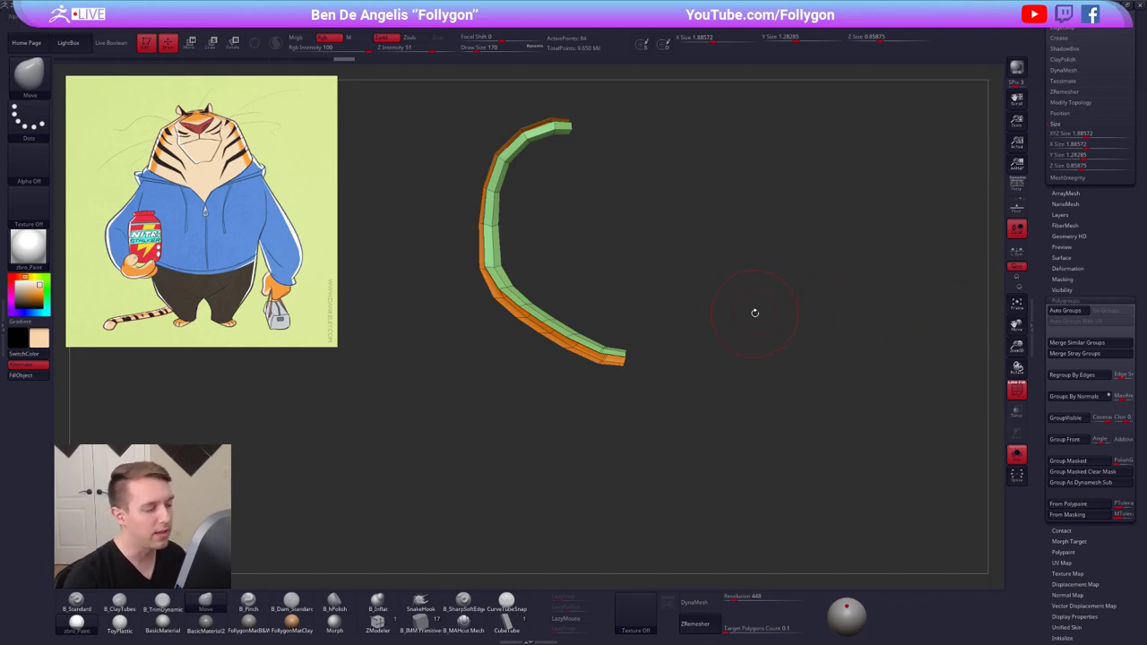
Unhide the whole tail, then hide its green base polygroup to isolate the two regrouped strips
{"action": "left_click", "coordinate": [713, 294], "text": "ctrl+shift"}
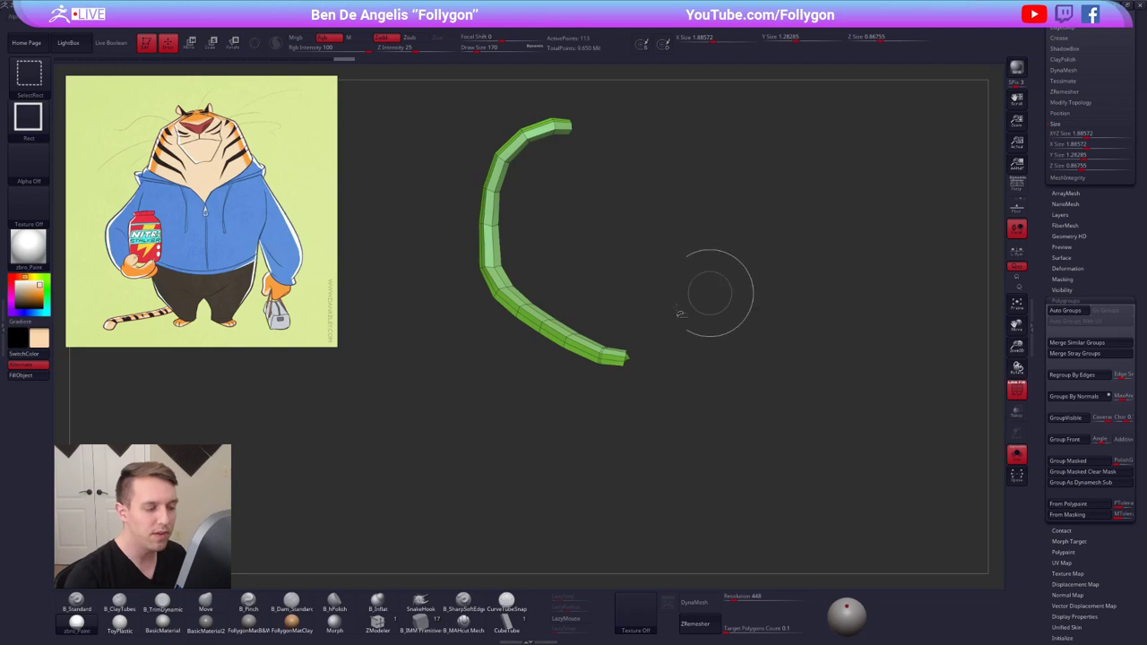
{"action": "right_click_drag", "start_coordinate": [606, 358], "coordinate": [620, 390], "text": "ctrl"}
{"action": "left_click", "coordinate": [618, 364], "text": "ctrl+shift"}
{"action": "left_click_drag", "start_coordinate": [678, 368], "coordinate": [678, 317], "text": "ctrl+shift"}
{"action": "right_click_drag", "start_coordinate": [668, 291], "coordinate": [669, 344], "text": "alt"}
{"action": "left_click_drag", "start_coordinate": [668, 344], "coordinate": [671, 341]}
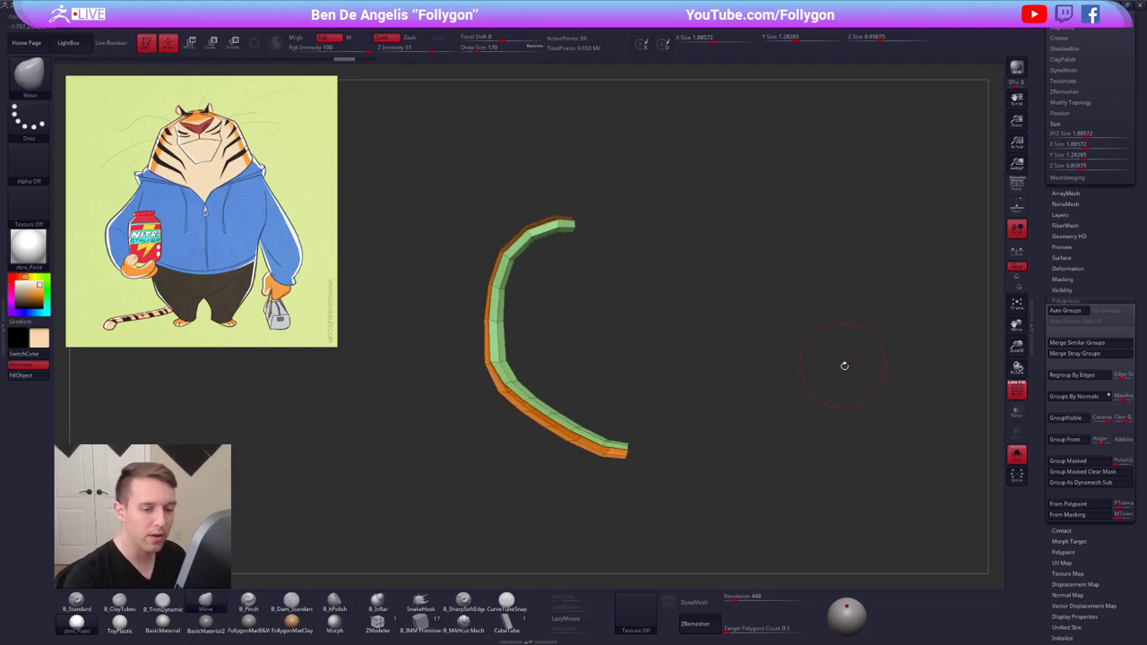
Regroup the two visible tail strips with Auto Groups
{"action": "left_click", "coordinate": [1053, 310]}
{"action": "left_click", "coordinate": [1053, 310]}
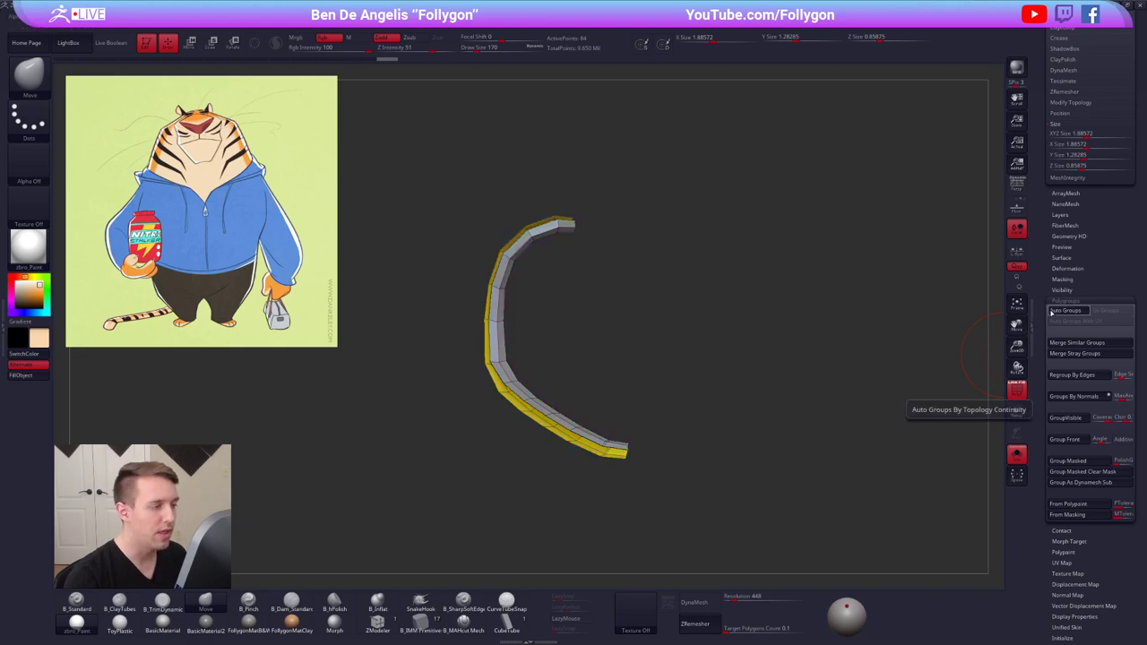
{"action": "left_click", "coordinate": [1053, 310]}
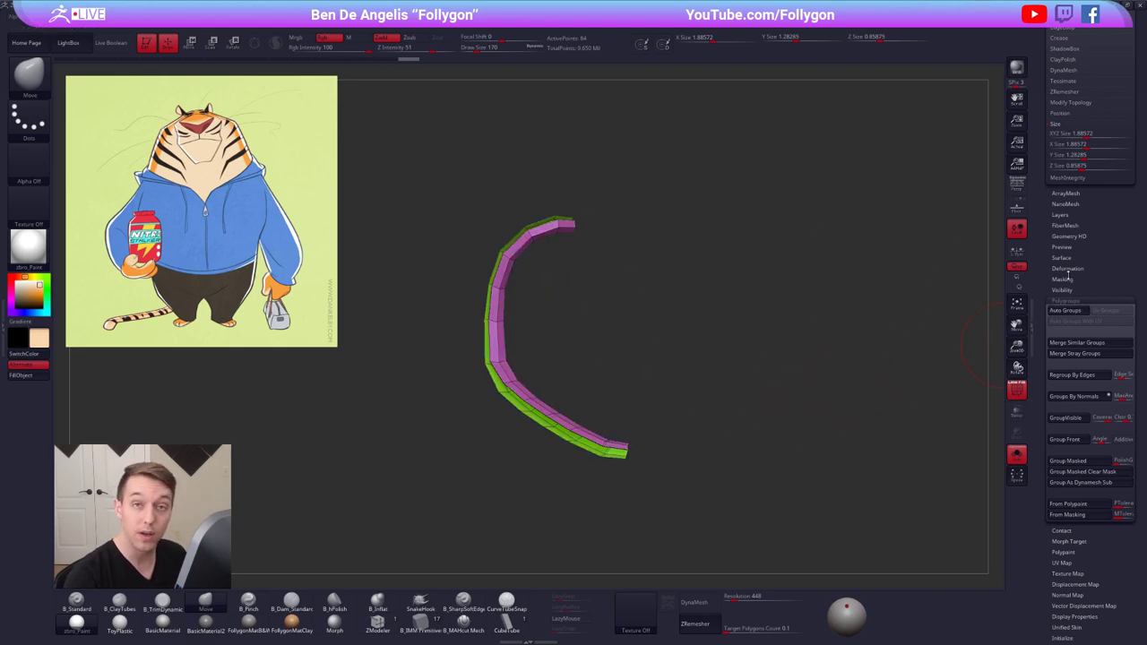
Unhide the whole tail, turn off its polyframe and mask it by polygroup, keeping the upper strip unmasked
{"action": "left_click_drag", "start_coordinate": [1068, 275], "coordinate": [1056, 525]}
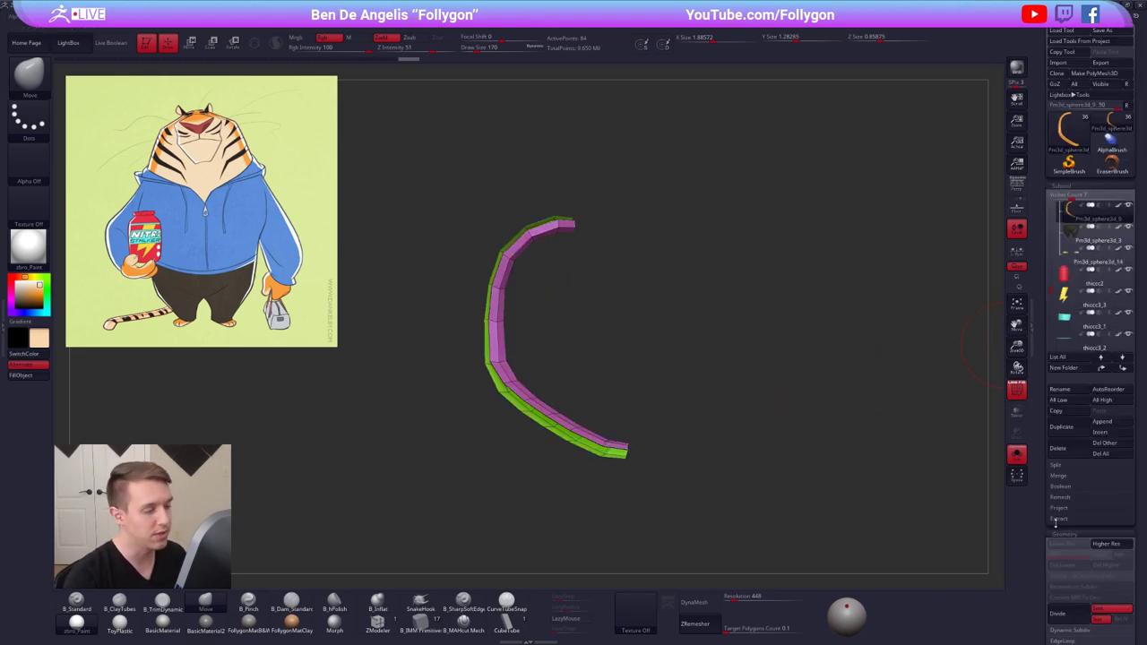
{"action": "left_click", "coordinate": [696, 329], "text": "ctrl+shift"}
{"action": "left_click_drag", "start_coordinate": [594, 346], "coordinate": [627, 359], "text": "alt"}
{"action": "key", "text": "shift+f"}
{"action": "key", "text": "w"}
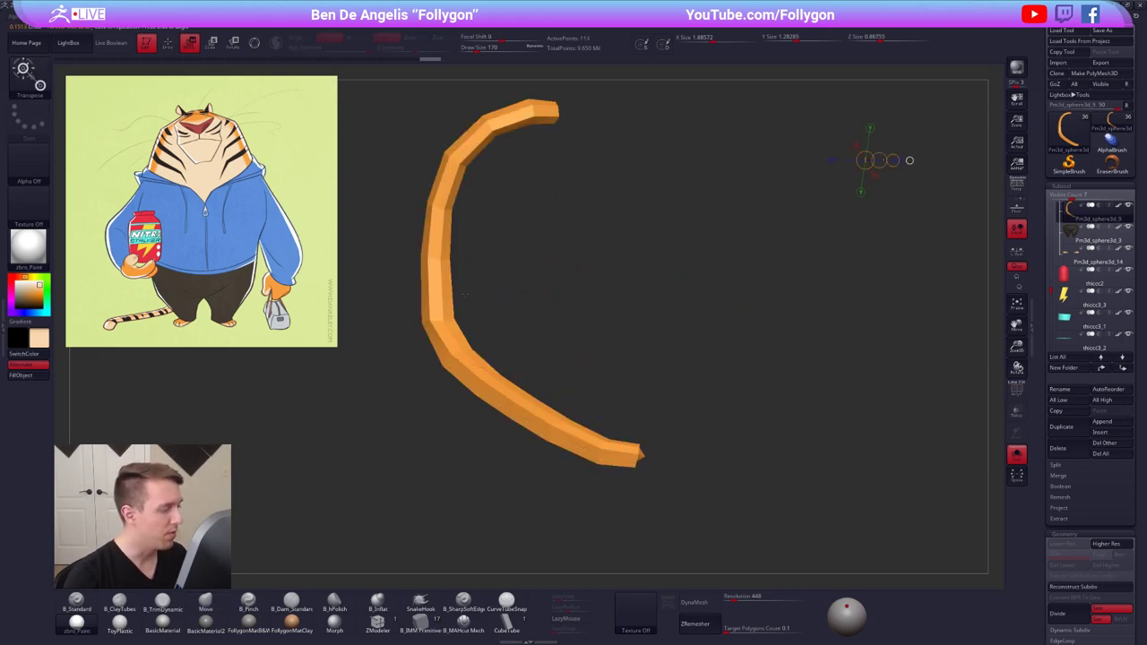
{"action": "left_click", "coordinate": [442, 259], "text": "ctrl"}
{"action": "mouse_move", "coordinate": [697, 337]}
{"action": "left_mouse_down", "text": "alt"}
{"action": "mouse_move", "coordinate": [696, 296]}
{"action": "mouse_move", "coordinate": [742, 282]}
{"action": "left_mouse_up", "text": "alt"}
{"action": "key", "text": "q"}
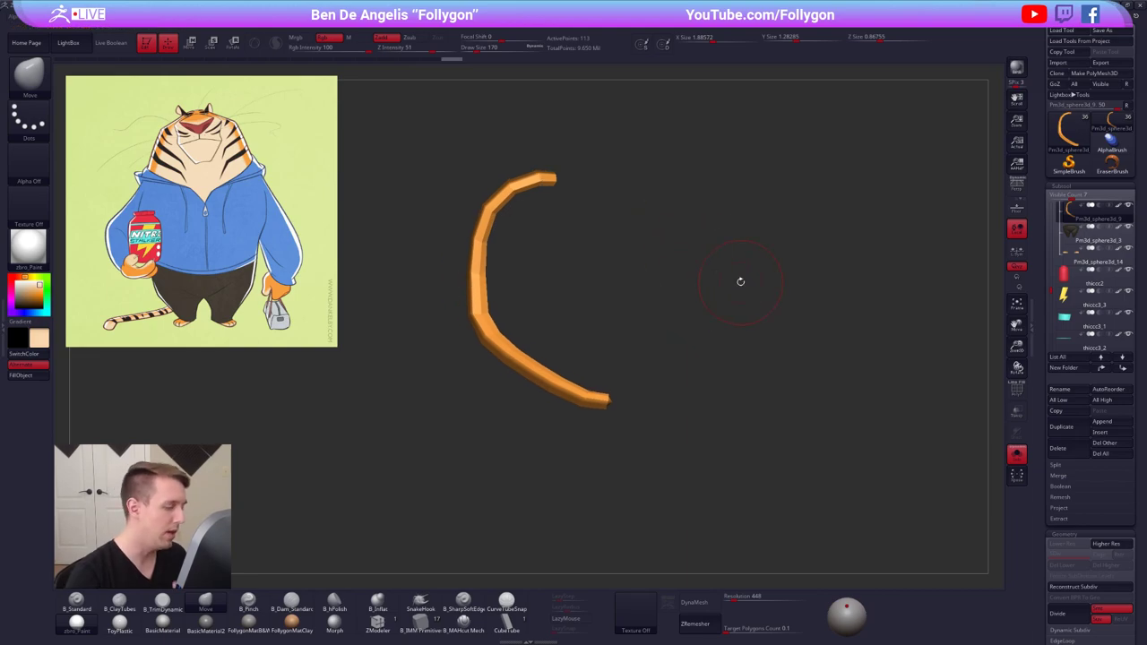
Show the full character again and turn on the tail's dynamic subdivision preview
{"action": "key", "text": "alt+s"}
{"action": "left_click_drag", "start_coordinate": [669, 413], "coordinate": [660, 436], "text": "alt"}
{"action": "key", "text": "d"}
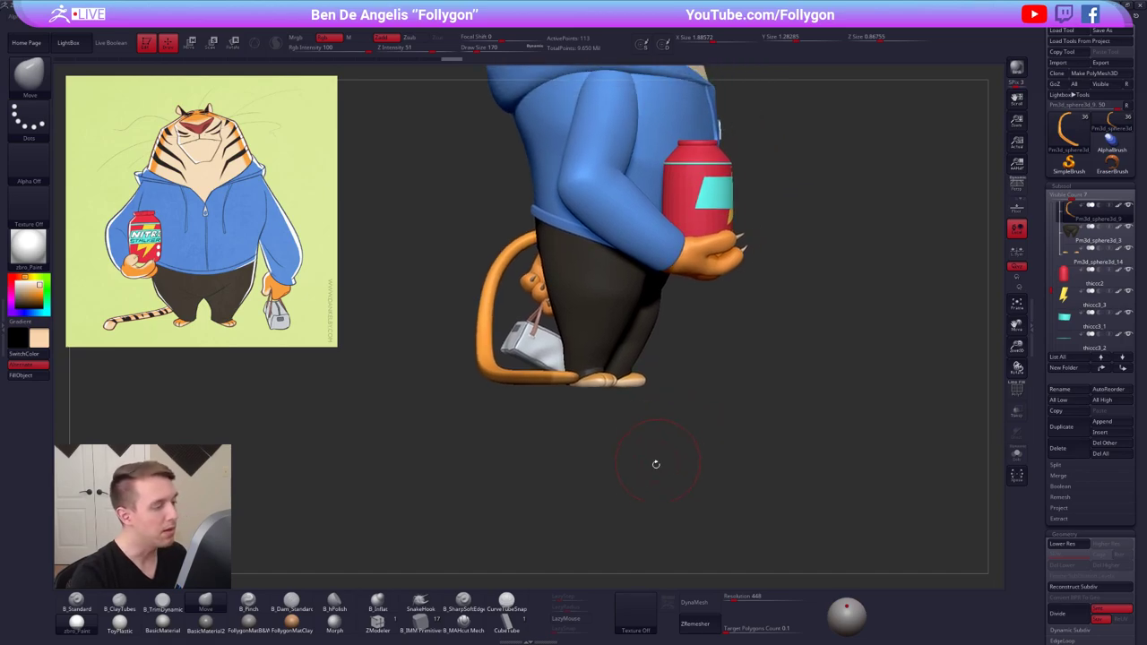
Invert the tail's mask, fill the unmasked underside with the cream colour and clear the mask
{"action": "left_click", "coordinate": [661, 470], "text": "ctrl"}
{"action": "key", "text": "1"}
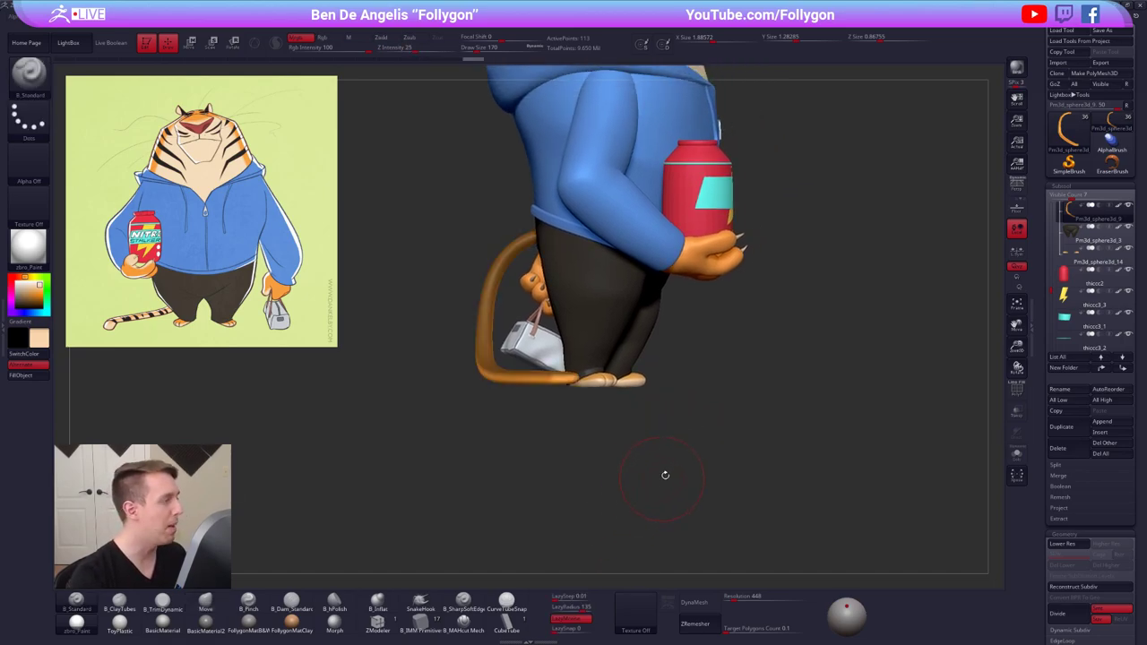
{"action": "left_click", "coordinate": [40, 377]}
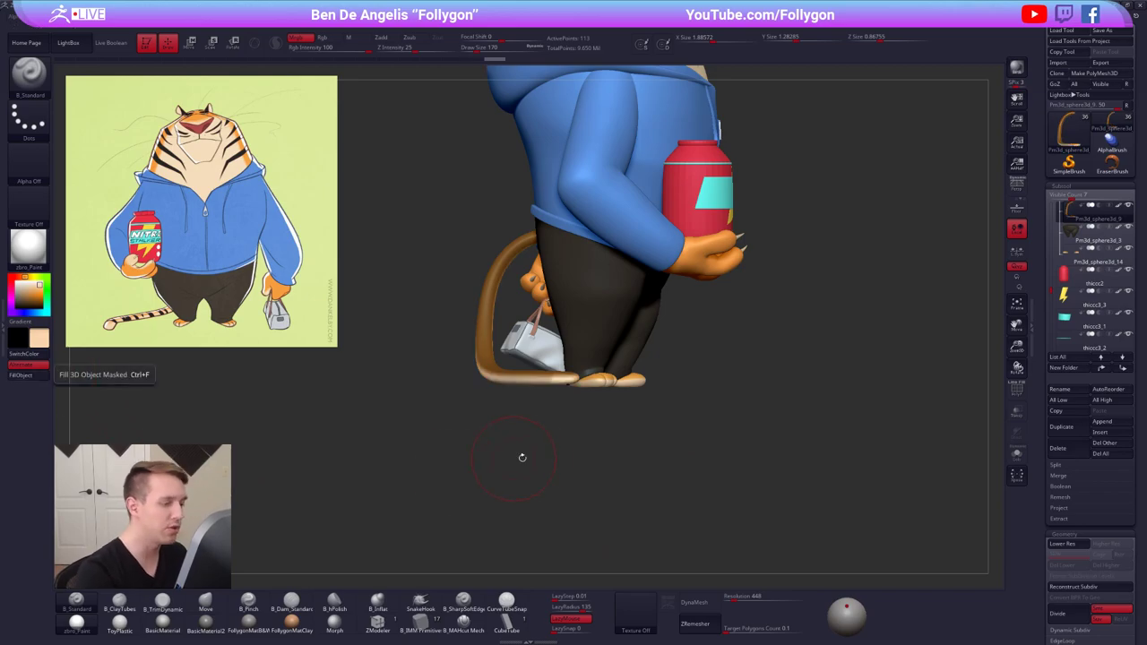
{"action": "mouse_move", "coordinate": [566, 441]}
{"action": "left_mouse_down", "text": "ctrl"}
{"action": "mouse_move", "coordinate": [618, 416]}
{"action": "mouse_move", "coordinate": [587, 395]}
{"action": "mouse_move", "coordinate": [515, 389]}
{"action": "mouse_move", "coordinate": [536, 371]}
{"action": "mouse_move", "coordinate": [606, 369]}
{"action": "left_mouse_up", "text": "ctrl"}
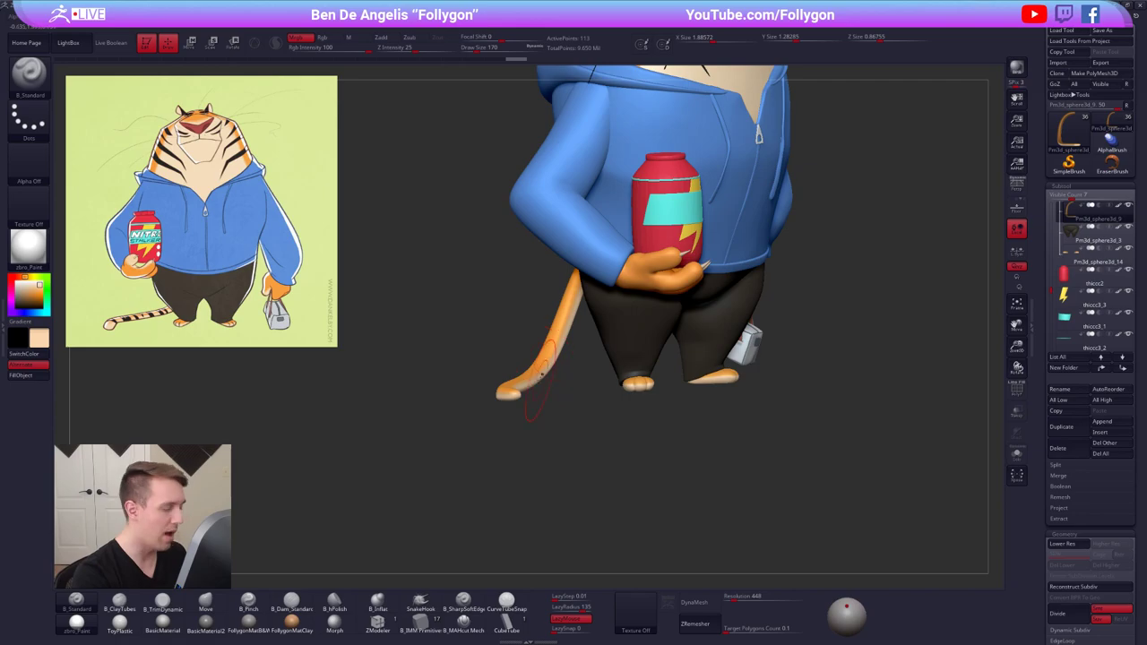
Isolate the tail, show its polyframe and turn off its dynamic subdivision preview
{"action": "left_click_drag", "start_coordinate": [481, 408], "coordinate": [665, 409], "text": "alt"}
{"action": "left_click_drag", "start_coordinate": [668, 460], "coordinate": [631, 470], "text": "alt"}
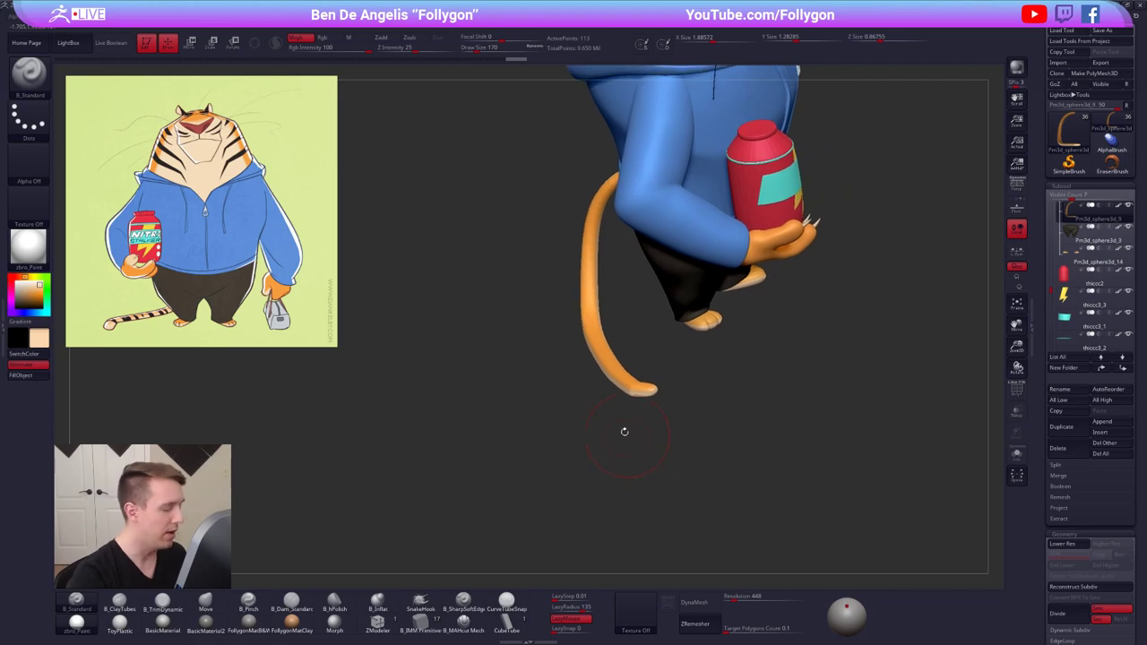
{"action": "right_click_drag", "start_coordinate": [636, 389], "coordinate": [637, 403], "text": "ctrl"}
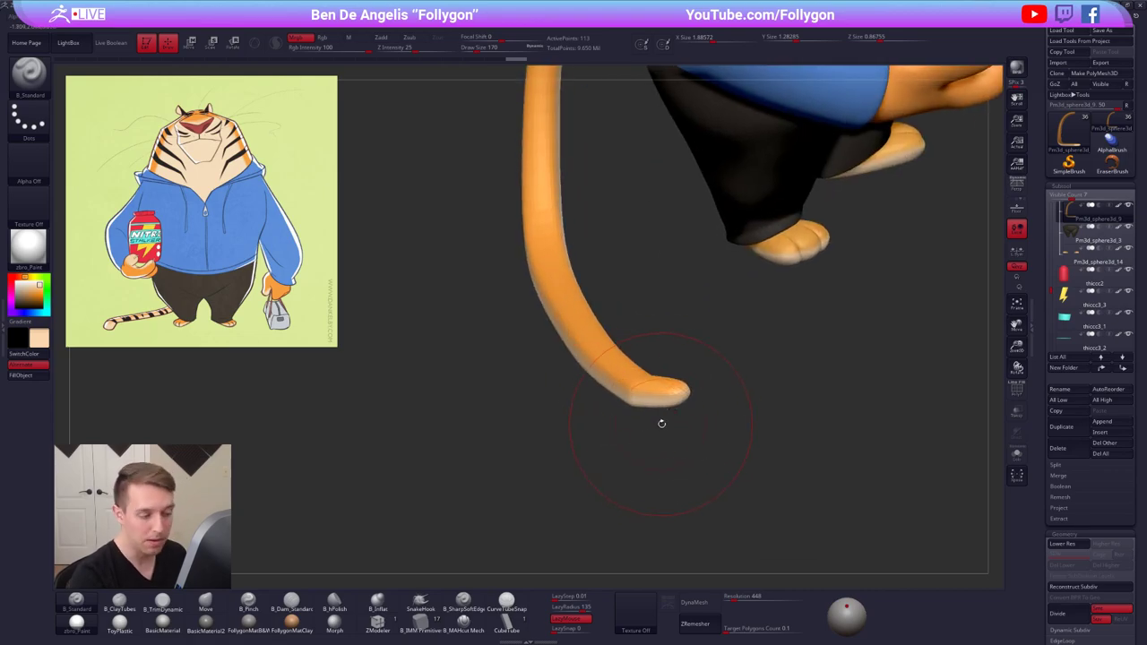
{"action": "mouse_move", "coordinate": [665, 402]}
{"action": "right_mouse_down"}
{"action": "mouse_move", "coordinate": [717, 381]}
{"action": "mouse_move", "coordinate": [620, 399]}
{"action": "mouse_move", "coordinate": [634, 437]}
{"action": "mouse_move", "coordinate": [660, 444]}
{"action": "mouse_move", "coordinate": [650, 395]}
{"action": "mouse_move", "coordinate": [688, 383]}
{"action": "mouse_move", "coordinate": [595, 396]}
{"action": "mouse_move", "coordinate": [604, 405]}
{"action": "mouse_move", "coordinate": [706, 340]}
{"action": "mouse_move", "coordinate": [636, 384]}
{"action": "mouse_move", "coordinate": [635, 354]}
{"action": "right_mouse_up"}
{"action": "key", "text": "alt+shift+s"}
{"action": "key", "text": "shift+f"}
{"action": "key", "text": "shift+d"}
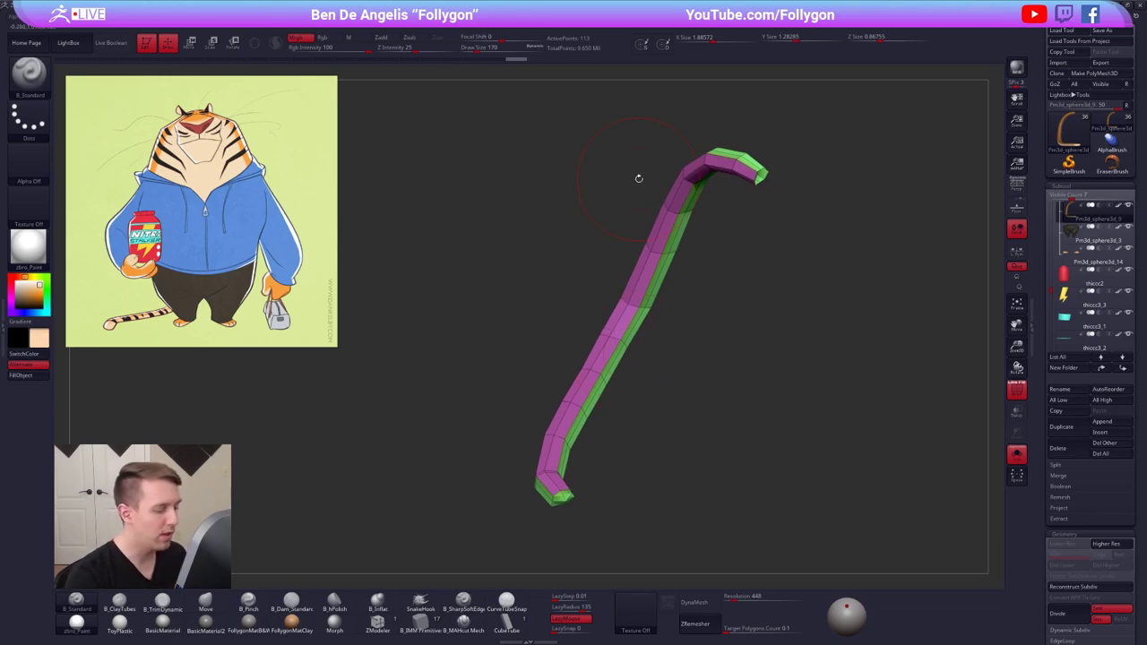
Isolate the tail's green underside polygroup, mask it and unhide the rest of the tail
{"action": "mouse_move", "coordinate": [628, 395]}
{"action": "right_mouse_down", "text": "alt"}
{"action": "mouse_move", "coordinate": [642, 335]}
{"action": "mouse_move", "coordinate": [593, 330]}
{"action": "mouse_move", "coordinate": [612, 364]}
{"action": "mouse_move", "coordinate": [630, 349]}
{"action": "right_mouse_up", "text": "alt"}
{"action": "left_click", "coordinate": [593, 345], "text": "ctrl+shift"}
{"action": "left_click_drag", "start_coordinate": [659, 388], "coordinate": [699, 426], "text": "ctrl+shift"}
{"action": "right_click_drag", "start_coordinate": [699, 425], "coordinate": [602, 380]}
{"action": "left_click", "coordinate": [661, 341], "text": "ctrl+shift"}
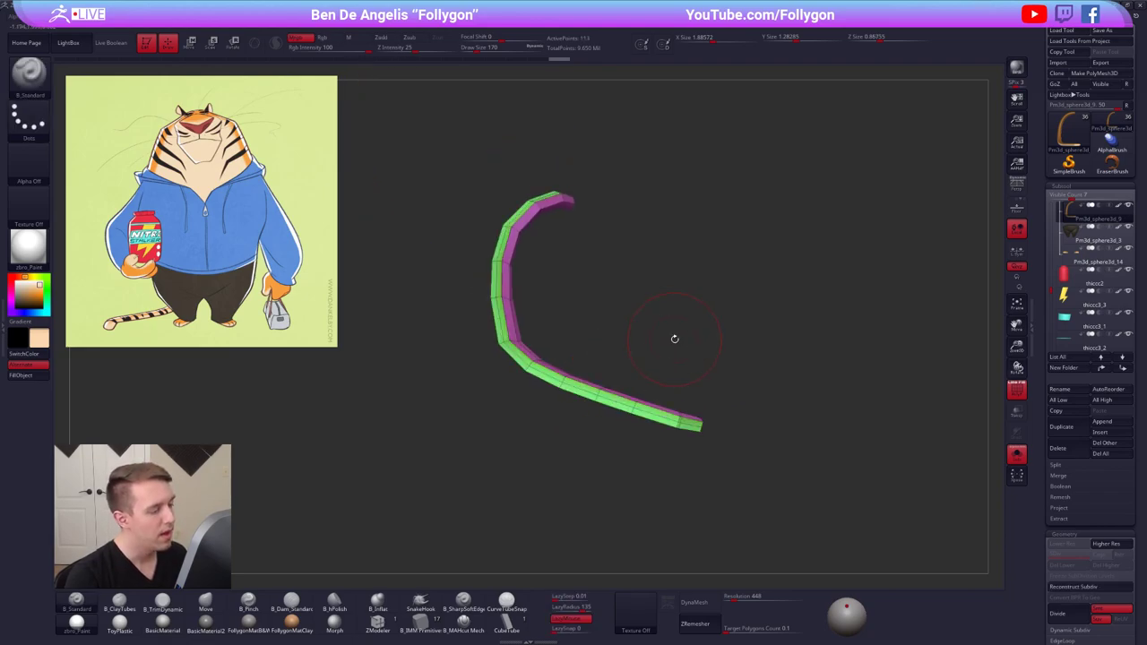
{"action": "key", "text": "ctrl+z"}
{"action": "right_click_drag", "start_coordinate": [693, 351], "coordinate": [673, 323]}
{"action": "left_click_drag", "start_coordinate": [673, 323], "coordinate": [725, 374], "text": "ctrl+shift"}
{"action": "right_click_drag", "start_coordinate": [725, 374], "coordinate": [700, 319]}
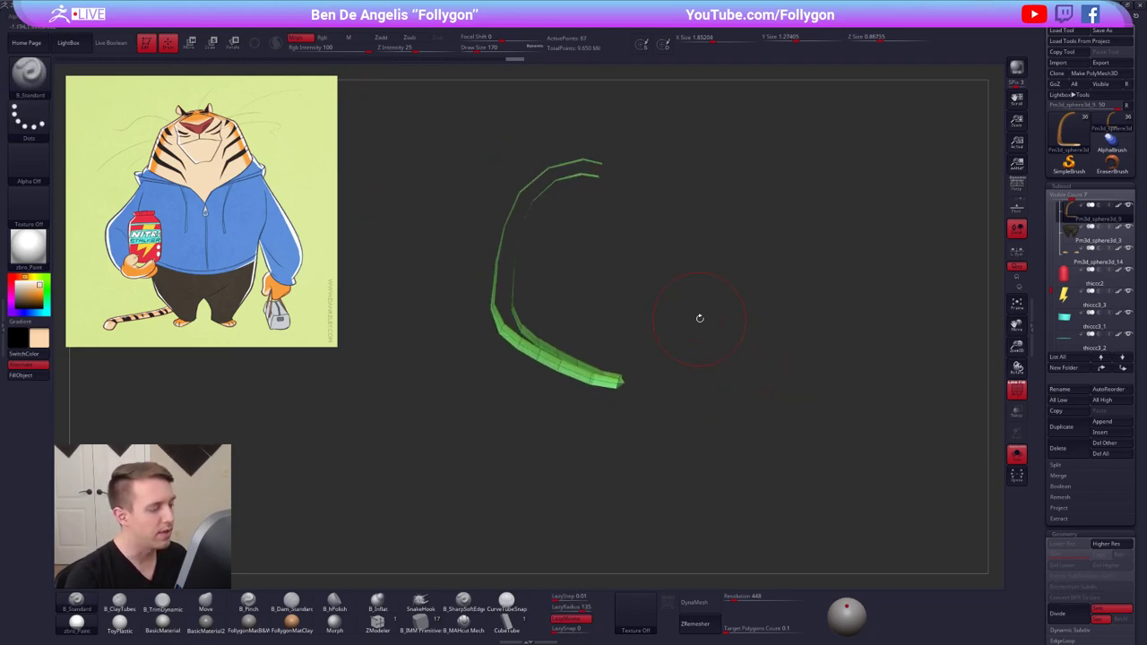
{"action": "left_click", "coordinate": [714, 296], "text": "ctrl"}
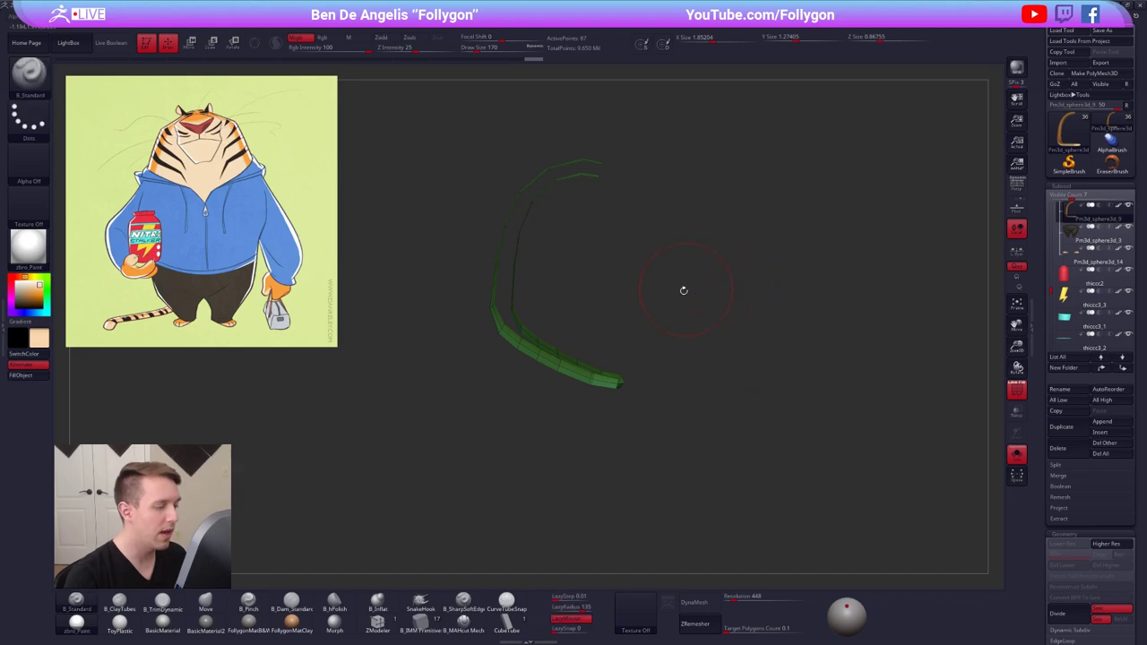
{"action": "left_click", "coordinate": [769, 296], "text": "ctrl+shift"}
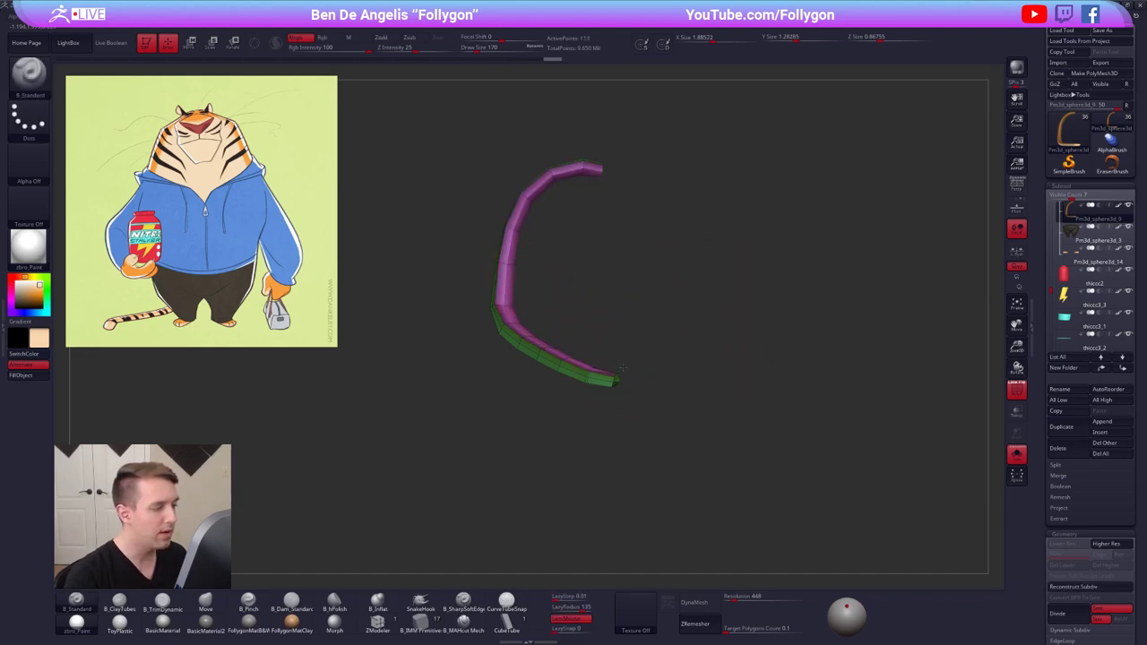
Set the Draw Size to 113 and invert the mask so it covers the purple strip instead of the green underside
{"action": "right_click_drag", "start_coordinate": [607, 379], "coordinate": [600, 357]}
{"action": "right_click_drag", "start_coordinate": [695, 333], "coordinate": [727, 299], "text": "ctrl"}
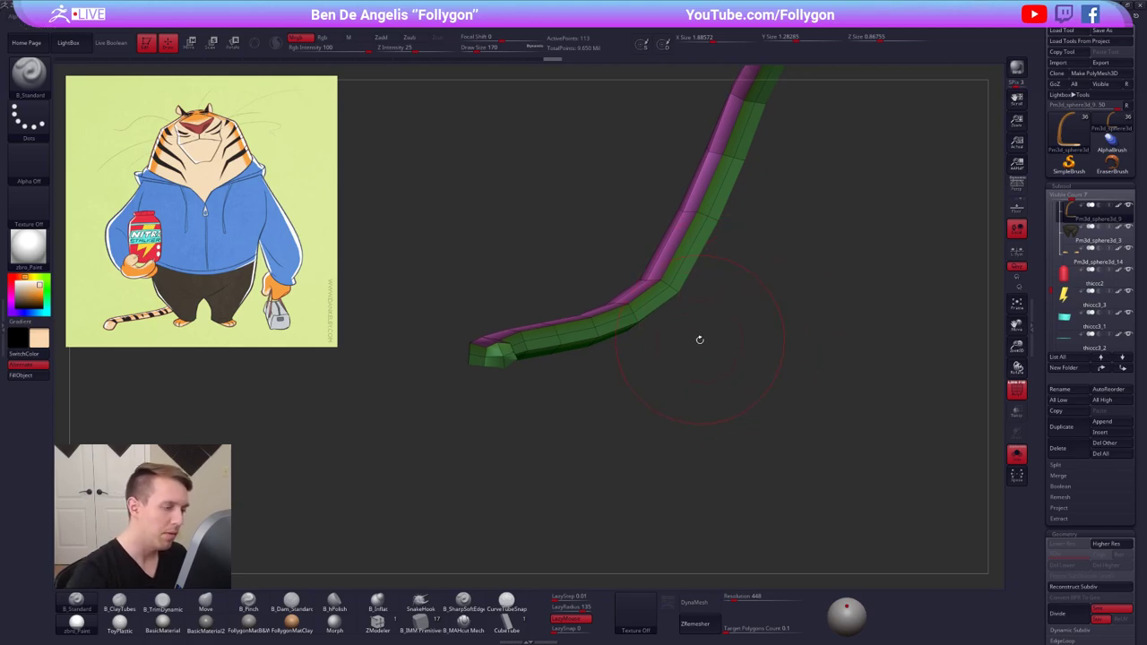
{"action": "key", "text": "space"}
{"action": "left_click_drag", "start_coordinate": [740, 349], "coordinate": [728, 350]}
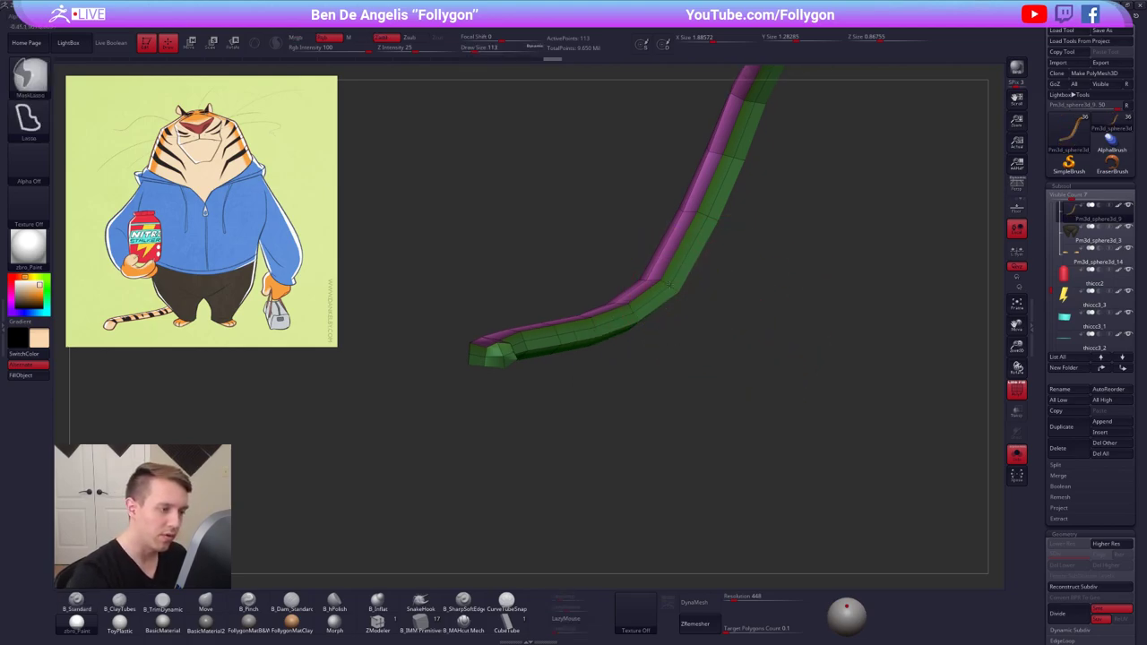
{"action": "left_click", "coordinate": [671, 297], "text": "ctrl"}
{"action": "left_click", "coordinate": [668, 359], "text": "ctrl"}
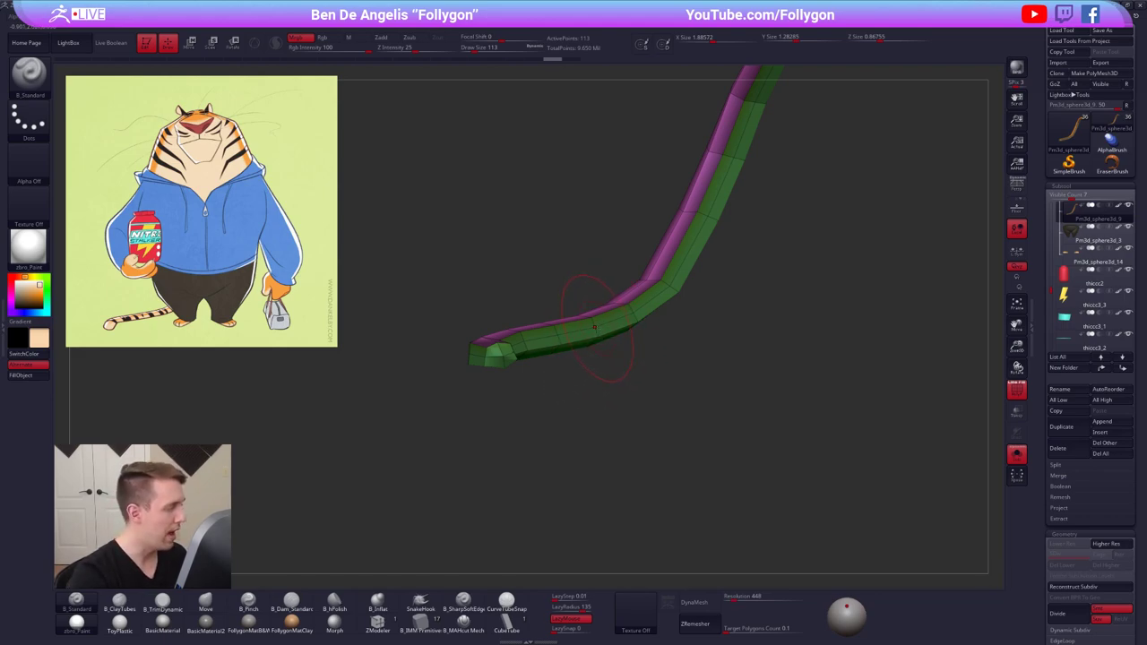
{"action": "left_click", "coordinate": [646, 370], "text": "ctrl"}
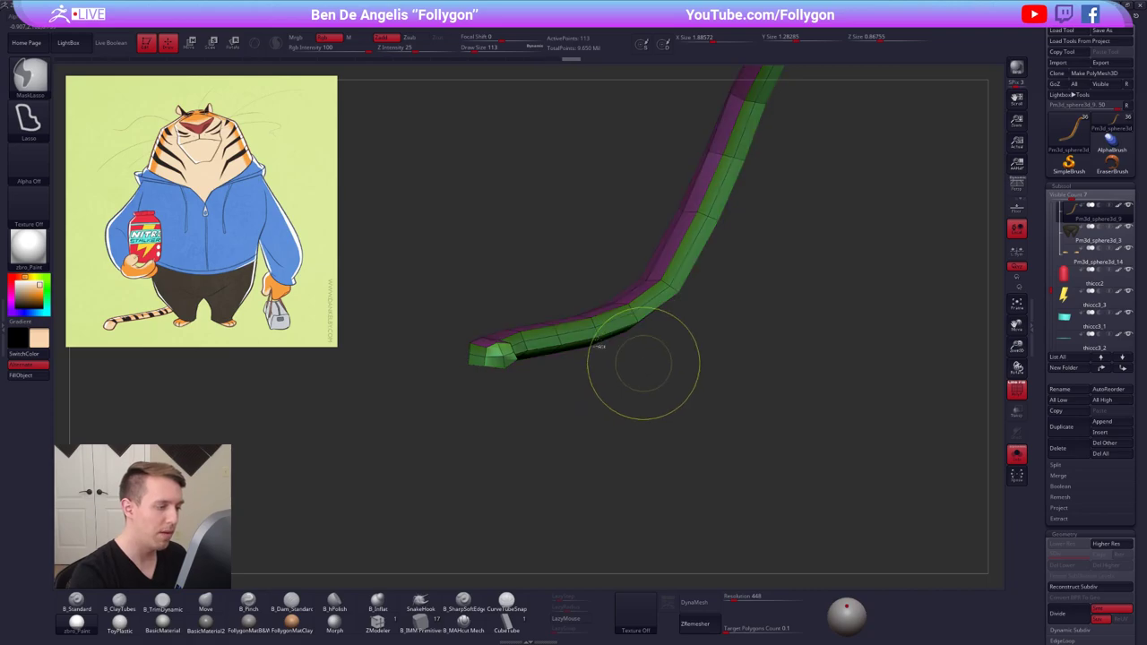
Nudge the unmasked green underside near the tail's tip outward with the Move brush
{"action": "key", "text": "b"}
{"action": "key", "text": "m"}
{"action": "key", "text": "v"}
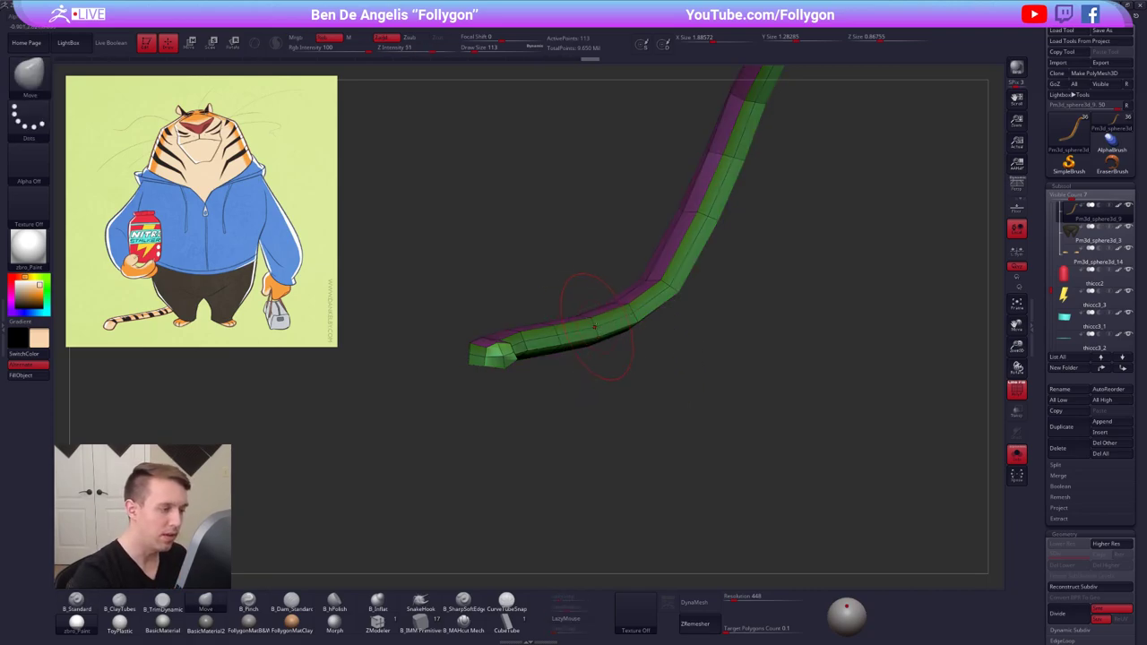
{"action": "left_click_drag", "start_coordinate": [593, 325], "coordinate": [597, 340]}
{"action": "right_click_drag", "start_coordinate": [596, 333], "coordinate": [604, 377], "text": "alt"}
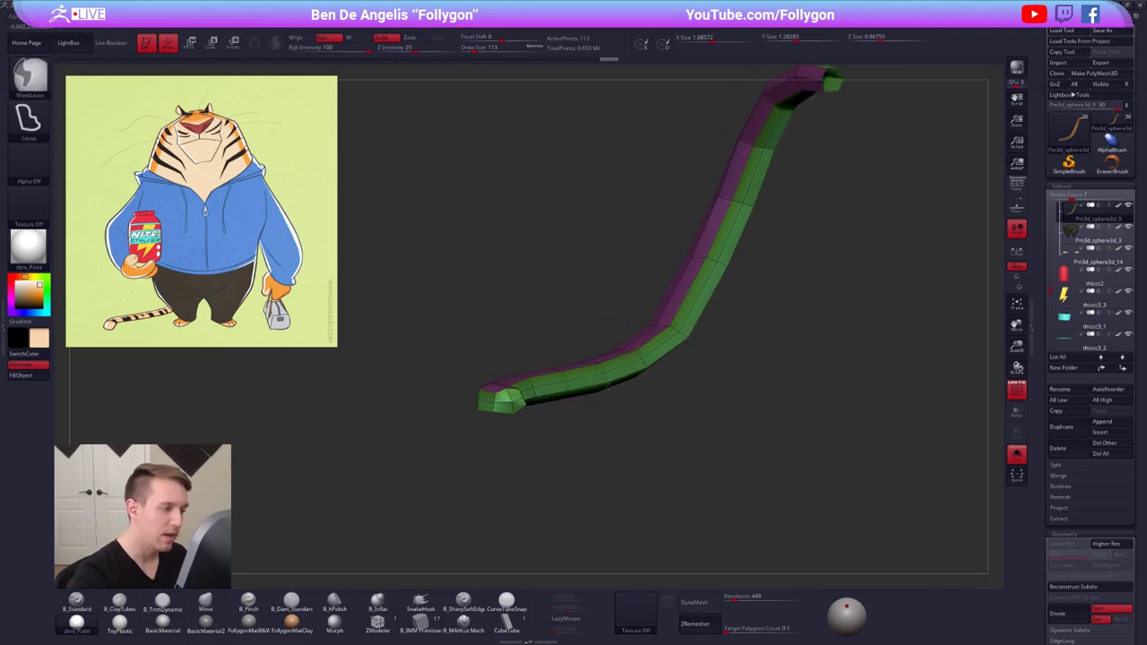
{"action": "left_click_drag", "start_coordinate": [602, 359], "coordinate": [607, 369]}
{"action": "right_click_drag", "start_coordinate": [538, 391], "coordinate": [603, 375]}
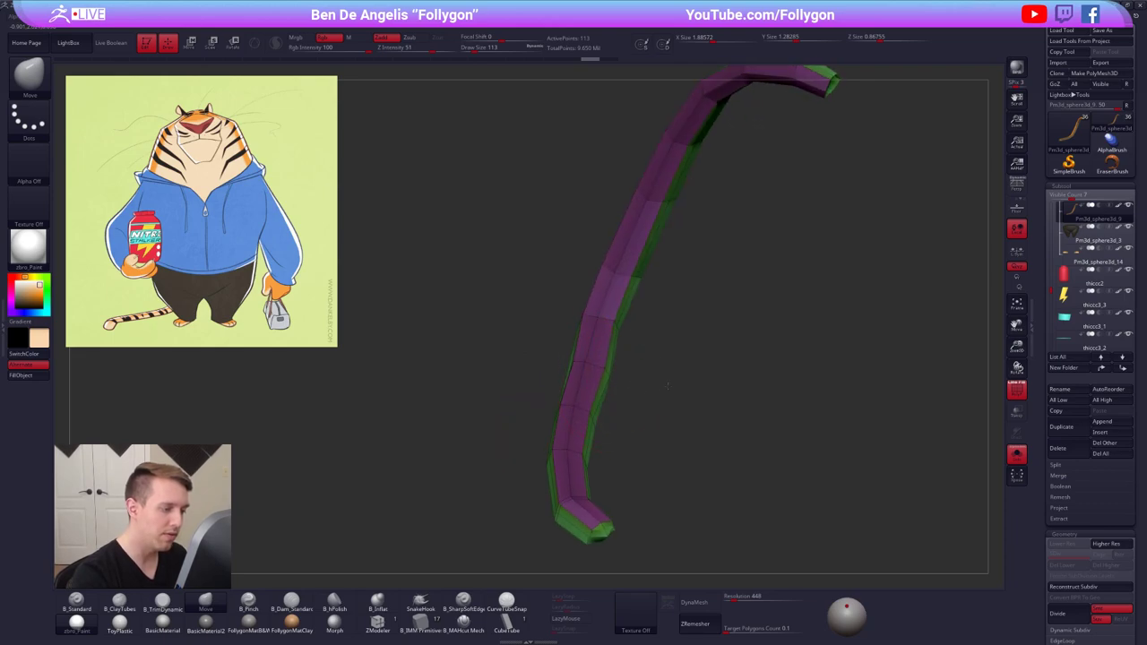
{"action": "left_click_drag", "start_coordinate": [613, 374], "coordinate": [607, 393]}
{"action": "right_click_drag", "start_coordinate": [618, 393], "coordinate": [643, 310], "text": "ctrl"}
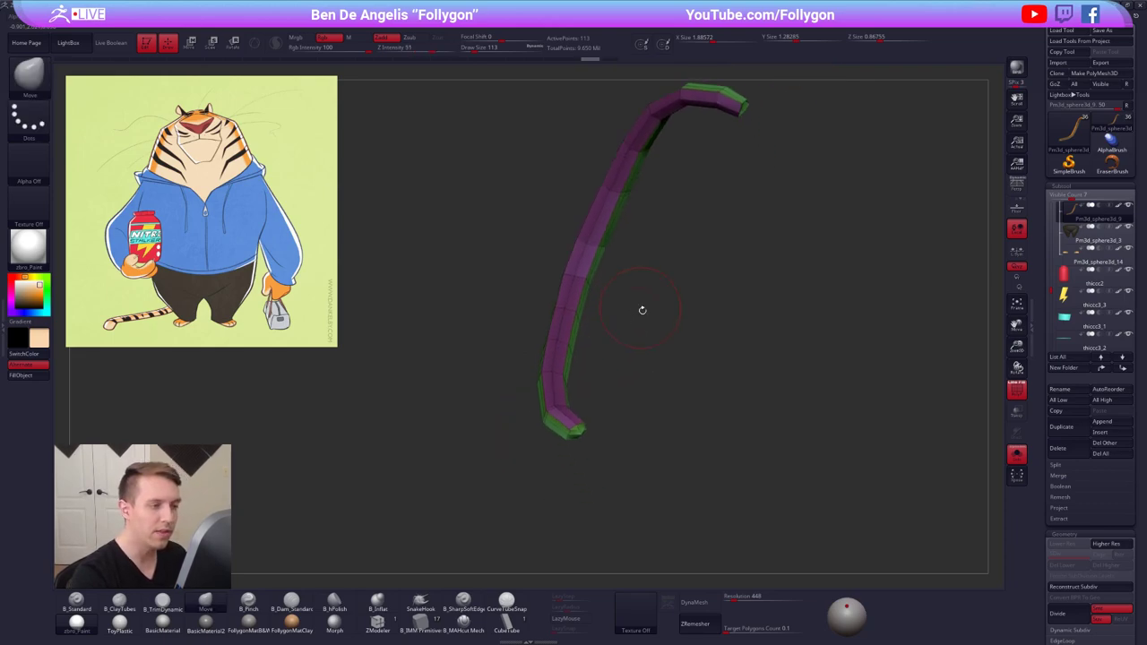
Try thickening the tail's unmasked green underside with the Inflate deformation, and undo it
{"action": "right_click_drag", "start_coordinate": [715, 369], "coordinate": [735, 339]}
{"action": "left_click_drag", "start_coordinate": [1043, 369], "coordinate": [1044, 362]}
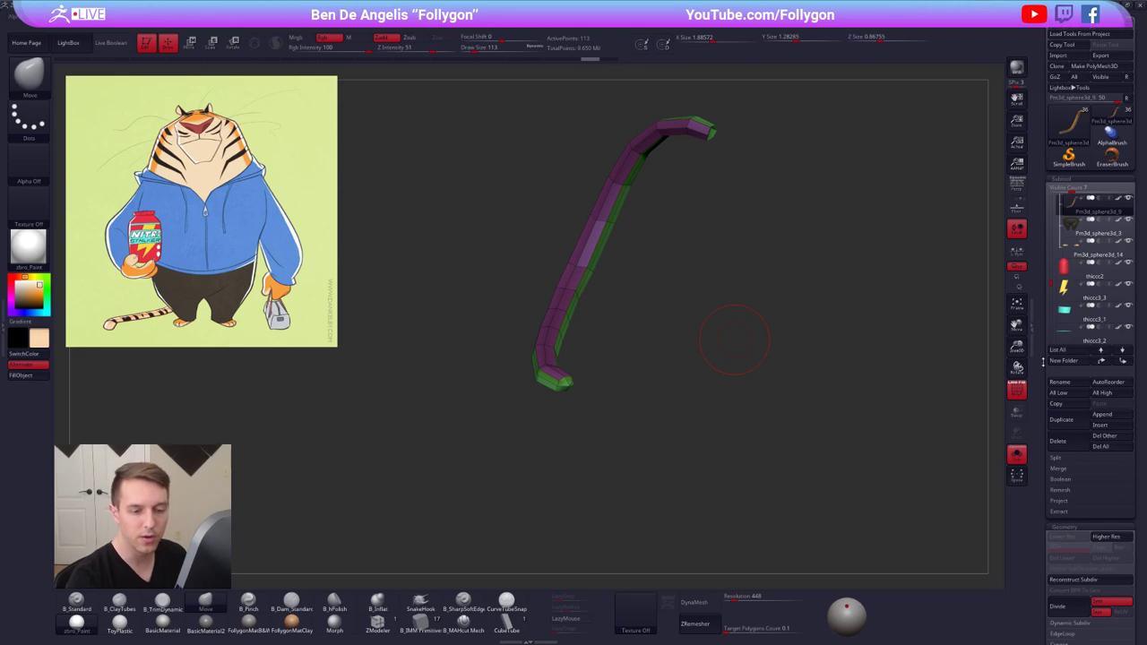
{"action": "scroll", "coordinate": [1043, 361], "scroll_direction": "down", "scroll_amount": 10}
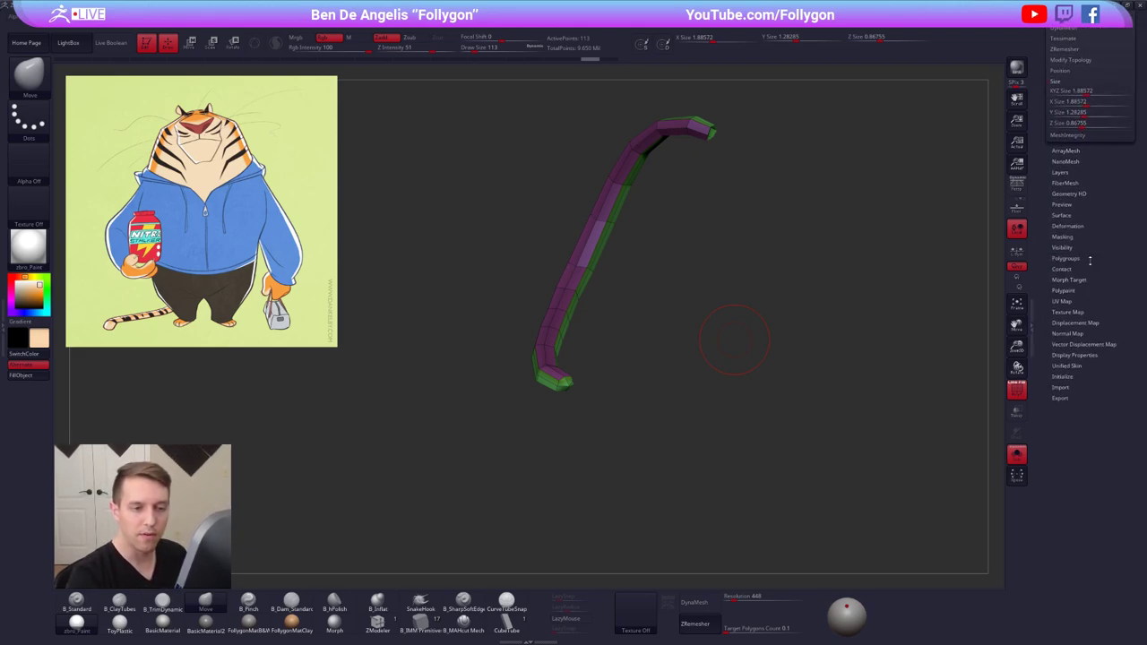
{"action": "left_click", "coordinate": [1067, 226]}
{"action": "scroll", "coordinate": [1094, 228], "scroll_direction": "down", "scroll_amount": 5}
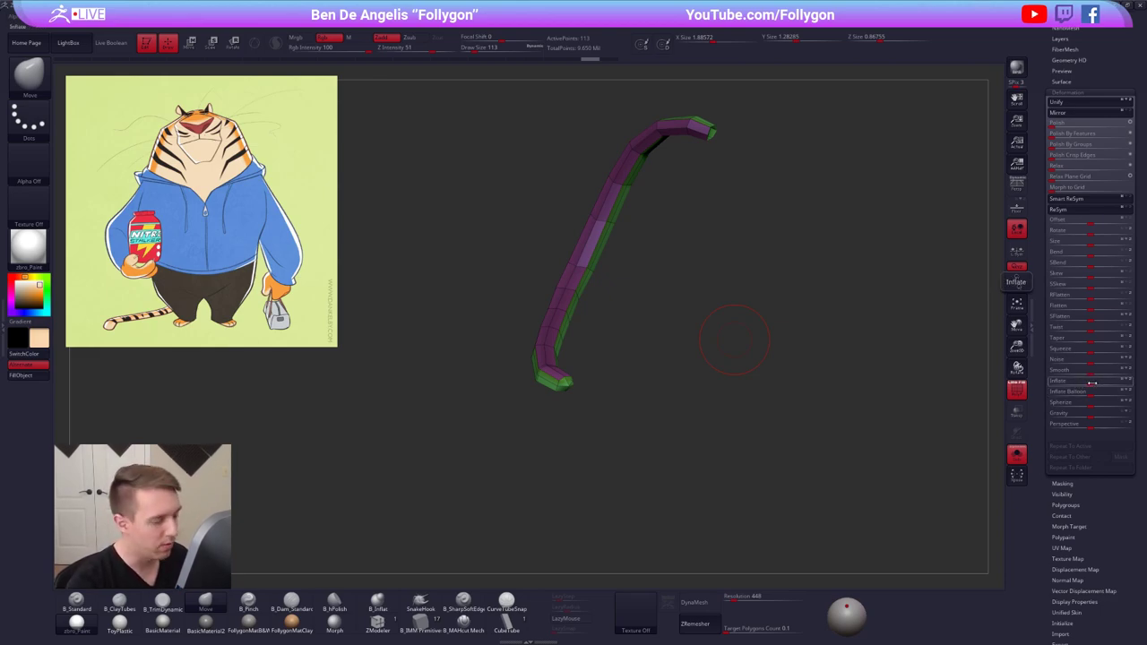
{"action": "left_click_drag", "start_coordinate": [1092, 384], "coordinate": [1095, 384]}
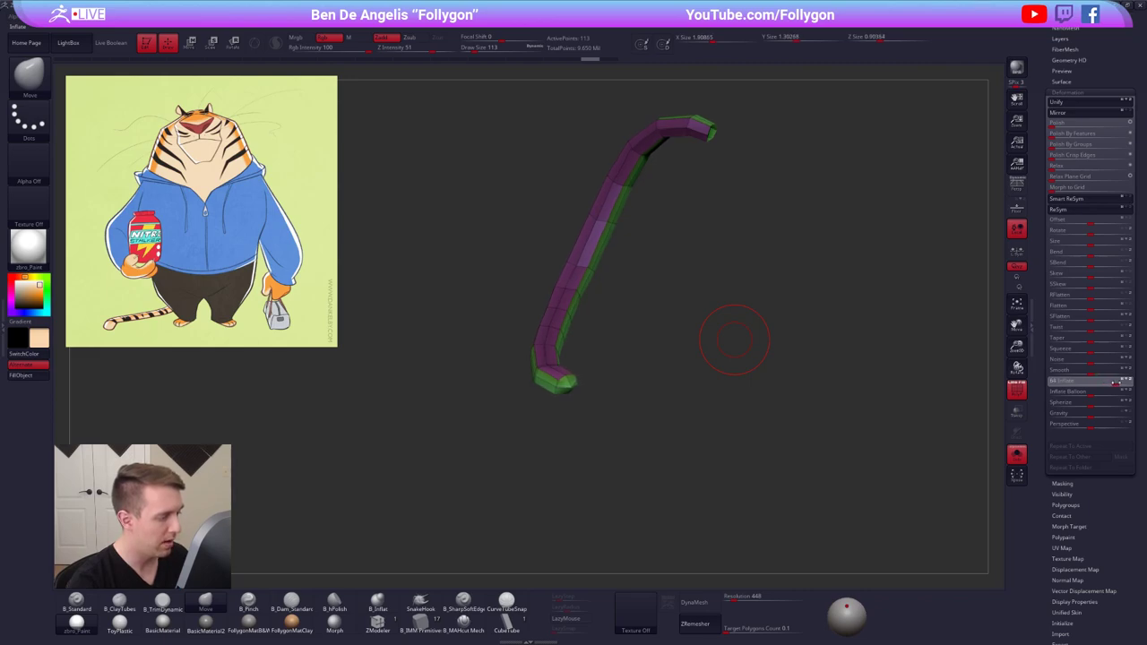
{"action": "left_click_drag", "start_coordinate": [1116, 383], "coordinate": [1102, 386]}
{"action": "key", "text": "d"}
{"action": "key", "text": "shift+f"}
{"action": "mouse_move", "coordinate": [829, 363]}
{"action": "left_mouse_down"}
{"action": "mouse_move", "coordinate": [822, 425]}
{"action": "mouse_move", "coordinate": [799, 455]}
{"action": "left_mouse_up"}
{"action": "key", "text": "ctrl+z"}
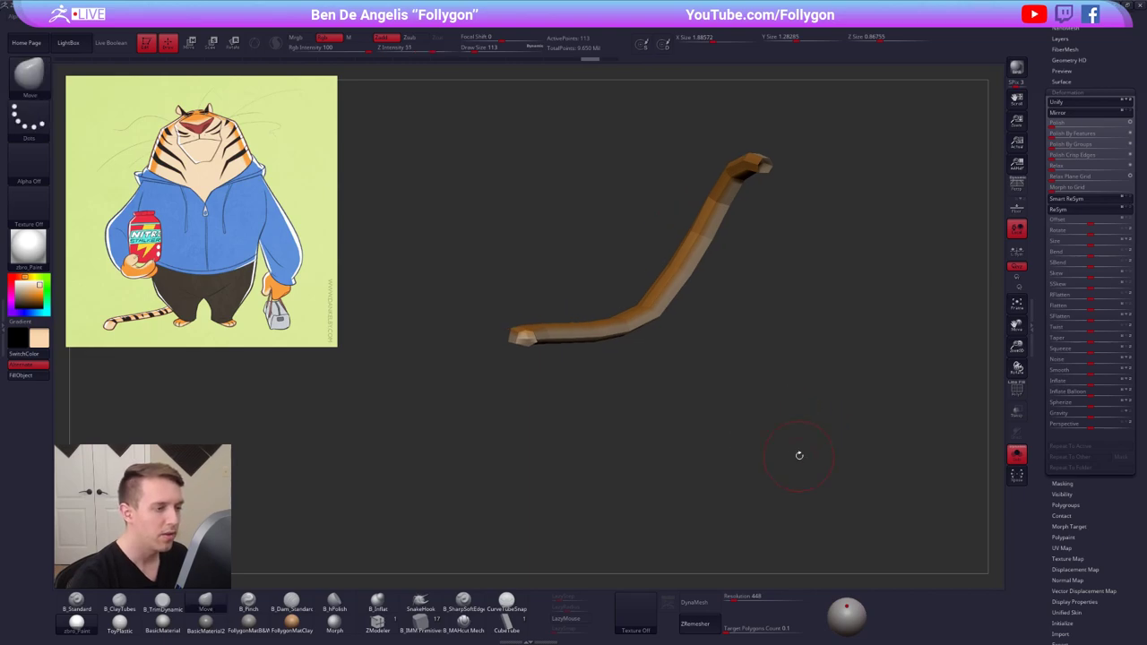
Clear the tail's mask, show its polyframe and isolate the green underside polygroup
{"action": "left_click_drag", "start_coordinate": [647, 315], "coordinate": [639, 306]}
{"action": "left_click_drag", "start_coordinate": [644, 384], "coordinate": [639, 419]}
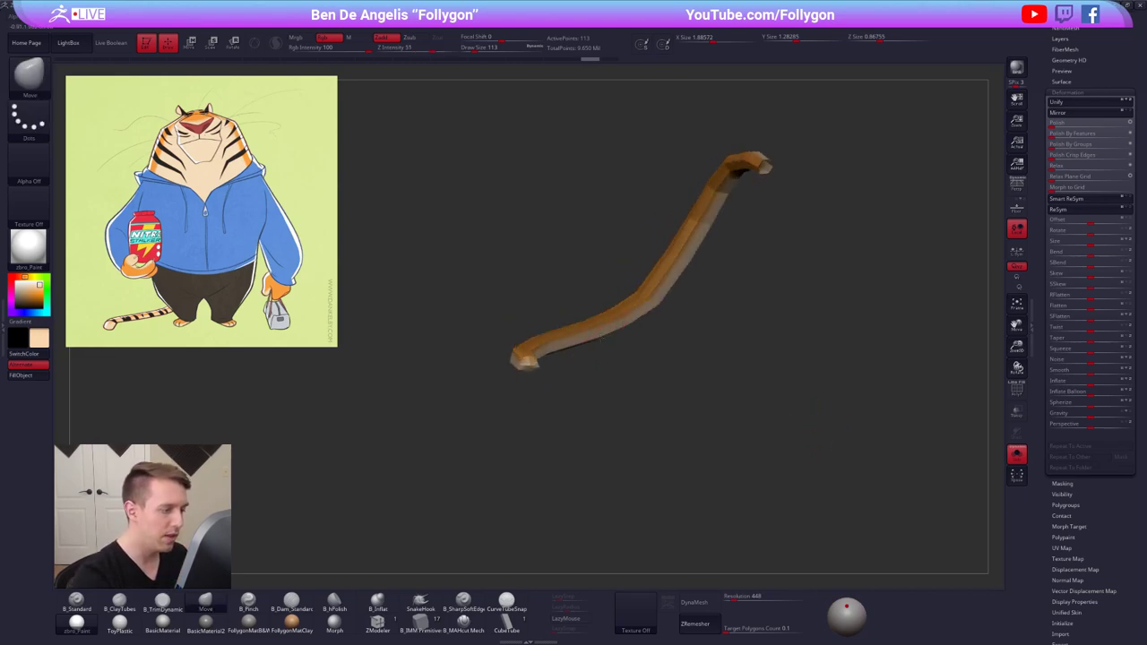
{"action": "left_click_drag", "start_coordinate": [607, 374], "coordinate": [574, 358], "text": "ctrl"}
{"action": "key", "text": "shift+f"}
{"action": "left_click", "coordinate": [573, 345], "text": "ctrl+shift"}
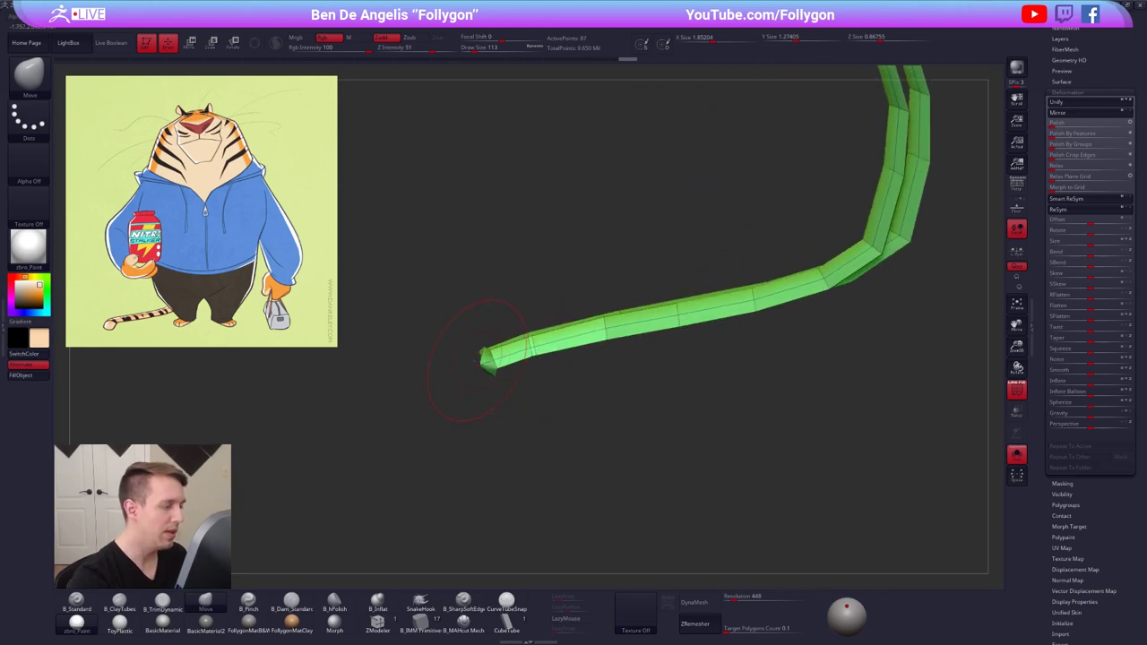
Mask the middle row of points along the green underside strip, working from the tail's tip towards its base
{"action": "left_click_drag", "start_coordinate": [504, 365], "coordinate": [460, 373]}
{"action": "key", "text": "ctrl"}
{"action": "left_click_drag", "start_coordinate": [475, 393], "coordinate": [422, 403], "text": "alt"}
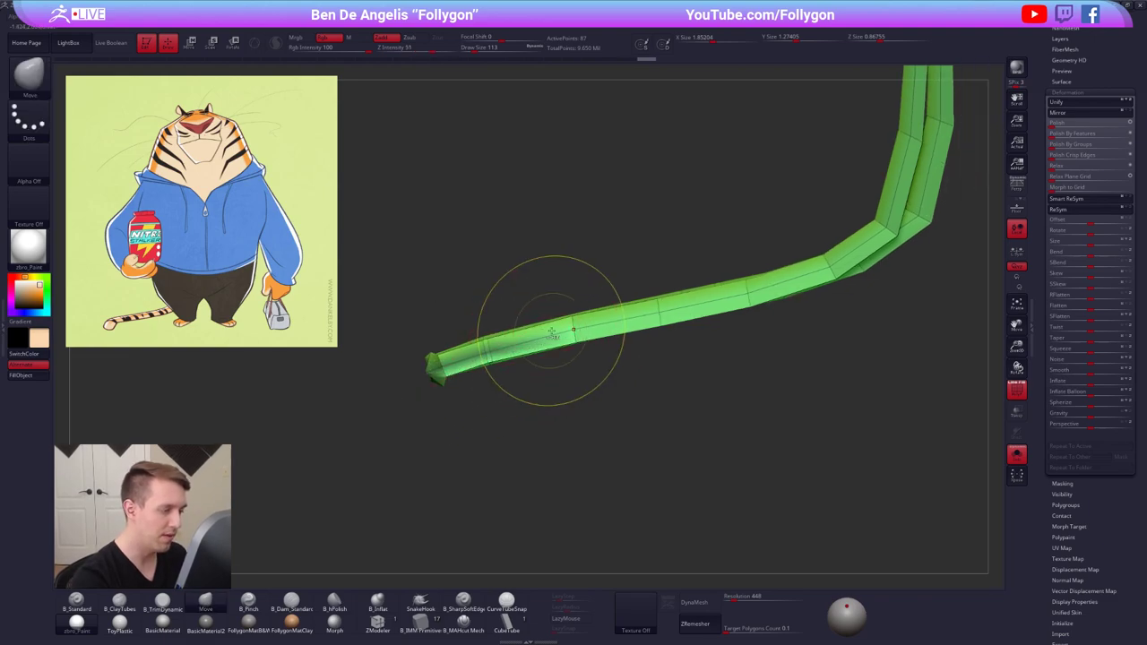
{"action": "key", "text": "ctrl"}
{"action": "left_click_drag", "start_coordinate": [556, 341], "coordinate": [574, 344], "text": "ctrl"}
{"action": "left_click_drag", "start_coordinate": [583, 381], "coordinate": [499, 398], "text": "alt"}
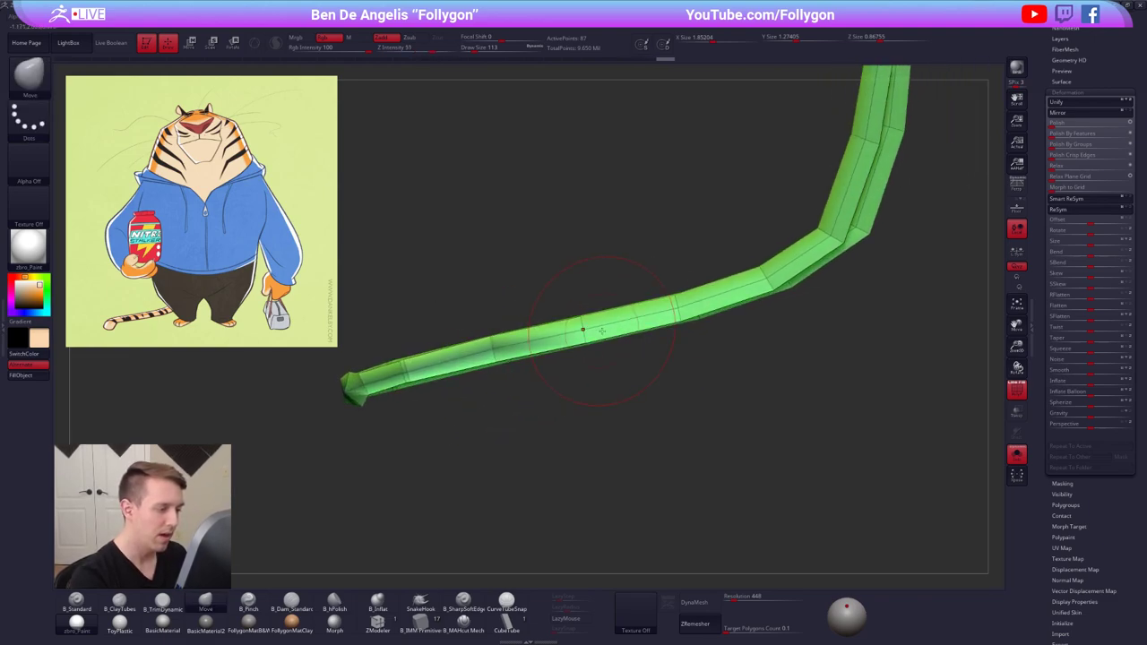
{"action": "key", "text": "ctrl"}
{"action": "left_click_drag", "start_coordinate": [629, 323], "coordinate": [602, 333], "text": "ctrl"}
{"action": "left_click_drag", "start_coordinate": [665, 383], "coordinate": [557, 394], "text": "alt"}
{"action": "key", "text": "ctrl"}
{"action": "left_click_drag", "start_coordinate": [549, 344], "coordinate": [553, 340], "text": "ctrl"}
{"action": "mouse_move", "coordinate": [650, 372]}
{"action": "left_mouse_down", "text": "alt"}
{"action": "mouse_move", "coordinate": [571, 395]}
{"action": "mouse_move", "coordinate": [584, 394]}
{"action": "left_mouse_up", "text": "alt"}
{"action": "left_click_drag", "start_coordinate": [594, 328], "coordinate": [587, 339], "text": "ctrl"}
{"action": "left_click_drag", "start_coordinate": [659, 359], "coordinate": [581, 399], "text": "alt"}
{"action": "mouse_move", "coordinate": [585, 333]}
{"action": "left_mouse_down", "text": "ctrl"}
{"action": "mouse_move", "coordinate": [594, 326]}
{"action": "mouse_move", "coordinate": [609, 397]}
{"action": "left_mouse_up", "text": "ctrl"}
{"action": "left_click_drag", "start_coordinate": [609, 398], "coordinate": [606, 391]}
{"action": "mouse_move", "coordinate": [599, 310]}
{"action": "left_mouse_down", "text": "ctrl"}
{"action": "mouse_move", "coordinate": [616, 288]}
{"action": "mouse_move", "coordinate": [613, 305]}
{"action": "left_mouse_up", "text": "ctrl"}
{"action": "left_click_drag", "start_coordinate": [638, 320], "coordinate": [598, 399], "text": "alt"}
{"action": "mouse_move", "coordinate": [602, 310]}
{"action": "left_mouse_down", "text": "ctrl"}
{"action": "mouse_move", "coordinate": [610, 293]}
{"action": "mouse_move", "coordinate": [610, 305]}
{"action": "left_mouse_up", "text": "ctrl"}
{"action": "mouse_move", "coordinate": [641, 314]}
{"action": "left_mouse_down", "text": "alt"}
{"action": "mouse_move", "coordinate": [635, 392]}
{"action": "mouse_move", "coordinate": [616, 380]}
{"action": "mouse_move", "coordinate": [612, 292]}
{"action": "mouse_move", "coordinate": [611, 306]}
{"action": "left_mouse_up", "text": "alt"}
{"action": "mouse_move", "coordinate": [640, 314]}
{"action": "left_mouse_down", "text": "alt"}
{"action": "mouse_move", "coordinate": [637, 390]}
{"action": "mouse_move", "coordinate": [616, 364]}
{"action": "left_mouse_up", "text": "alt"}
{"action": "left_click_drag", "start_coordinate": [611, 320], "coordinate": [609, 306], "text": "ctrl"}
{"action": "left_click_drag", "start_coordinate": [640, 314], "coordinate": [619, 304], "text": "alt"}
{"action": "mouse_move", "coordinate": [589, 249]}
{"action": "left_mouse_down", "text": "ctrl"}
{"action": "mouse_move", "coordinate": [589, 287]}
{"action": "mouse_move", "coordinate": [596, 230]}
{"action": "left_mouse_up", "text": "ctrl"}
{"action": "mouse_move", "coordinate": [634, 270]}
{"action": "left_mouse_down"}
{"action": "mouse_move", "coordinate": [617, 356]}
{"action": "mouse_move", "coordinate": [643, 455]}
{"action": "mouse_move", "coordinate": [651, 387]}
{"action": "mouse_move", "coordinate": [717, 375]}
{"action": "mouse_move", "coordinate": [632, 372]}
{"action": "left_mouse_up"}
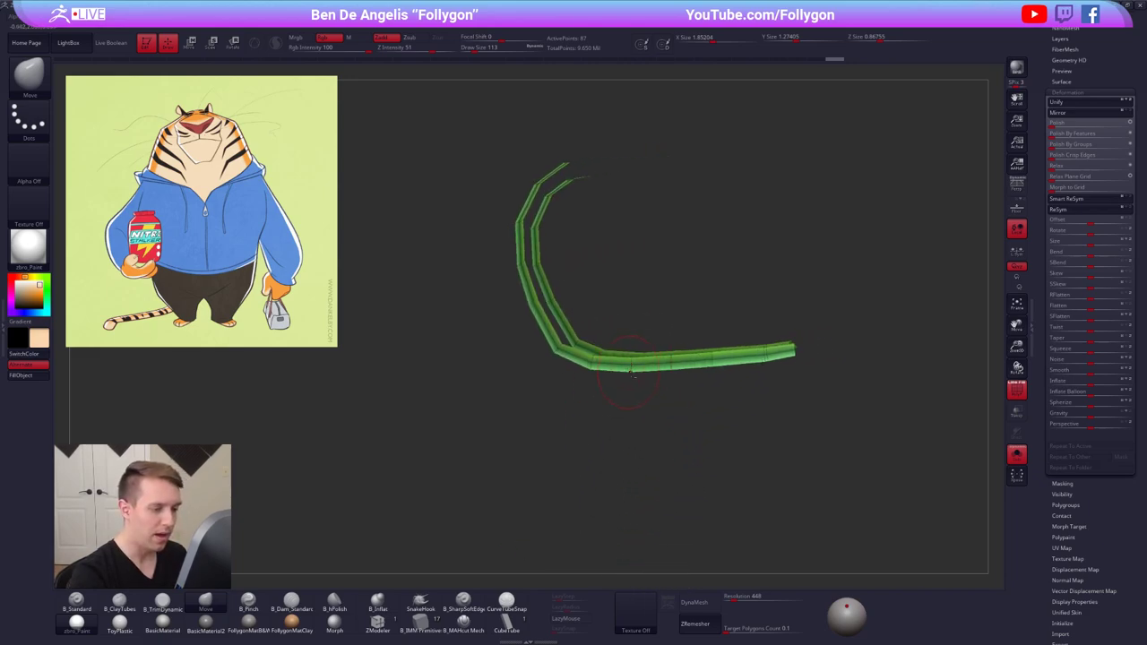
Unhide the whole tail around the green underside strip
{"action": "left_click_drag", "start_coordinate": [746, 366], "coordinate": [638, 388], "text": "alt"}
{"action": "left_click", "coordinate": [745, 405], "text": "ctrl+shift"}
{"action": "left_click_drag", "start_coordinate": [685, 508], "coordinate": [687, 469], "text": "alt"}
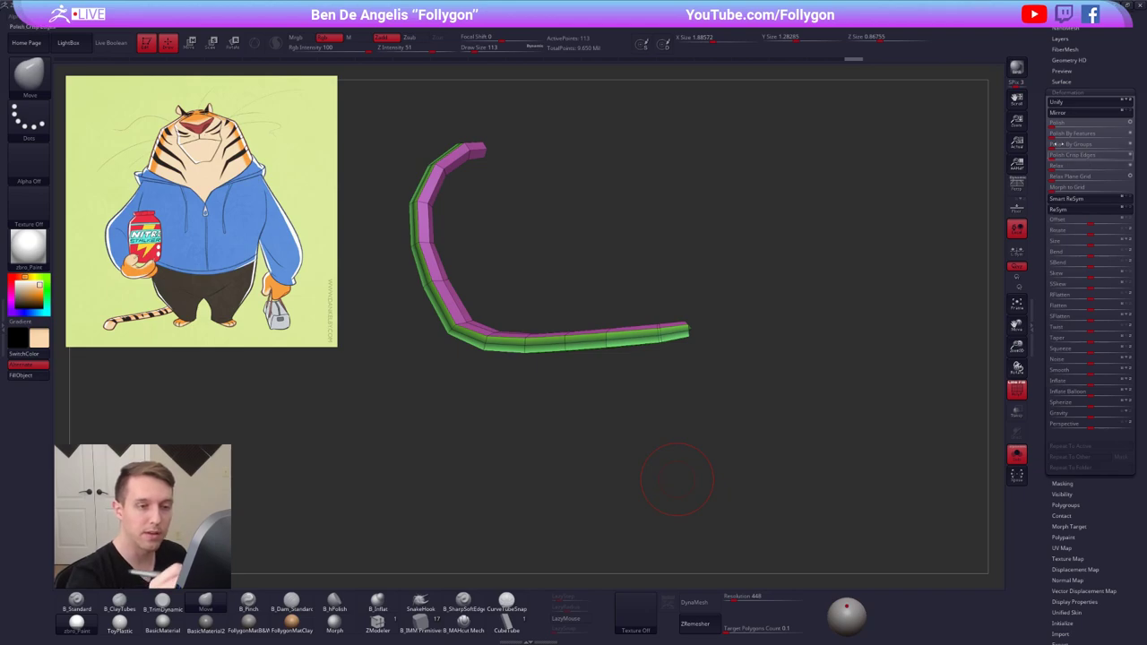
Turn on Dynamic Subdiv for the tail with SmoothSubdiv set to 5, and hide its polyframe
{"action": "left_click", "coordinate": [1075, 92]}
{"action": "left_click", "coordinate": [1079, 108]}
{"action": "left_click_drag", "start_coordinate": [1084, 97], "coordinate": [1076, 188]}
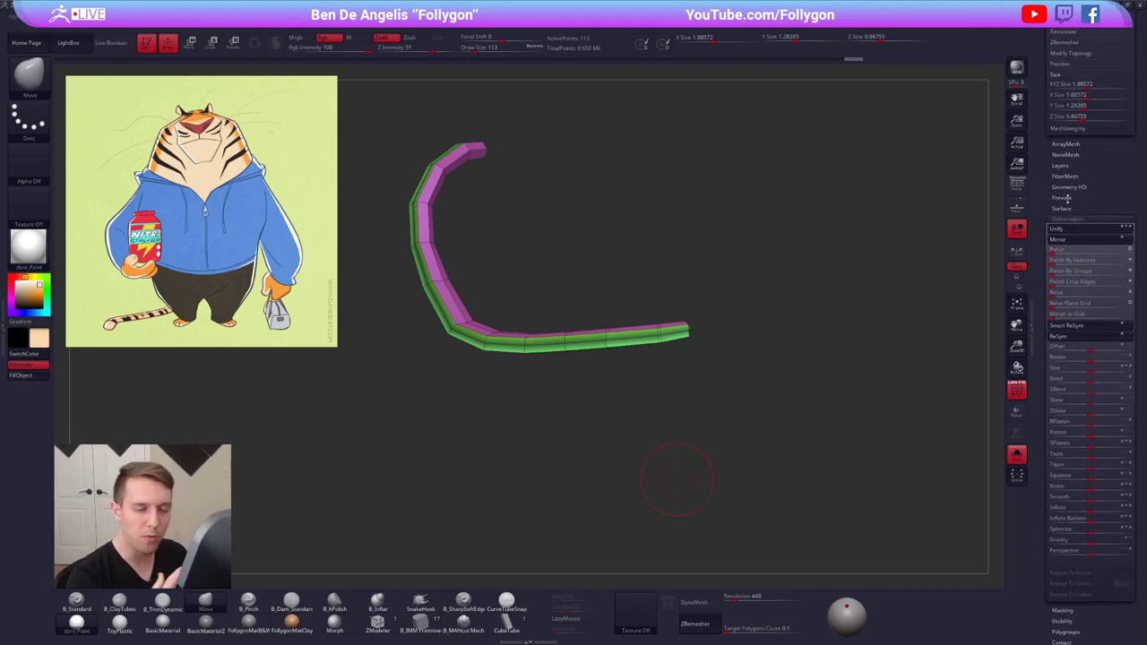
{"action": "left_click_drag", "start_coordinate": [1067, 198], "coordinate": [1079, 244]}
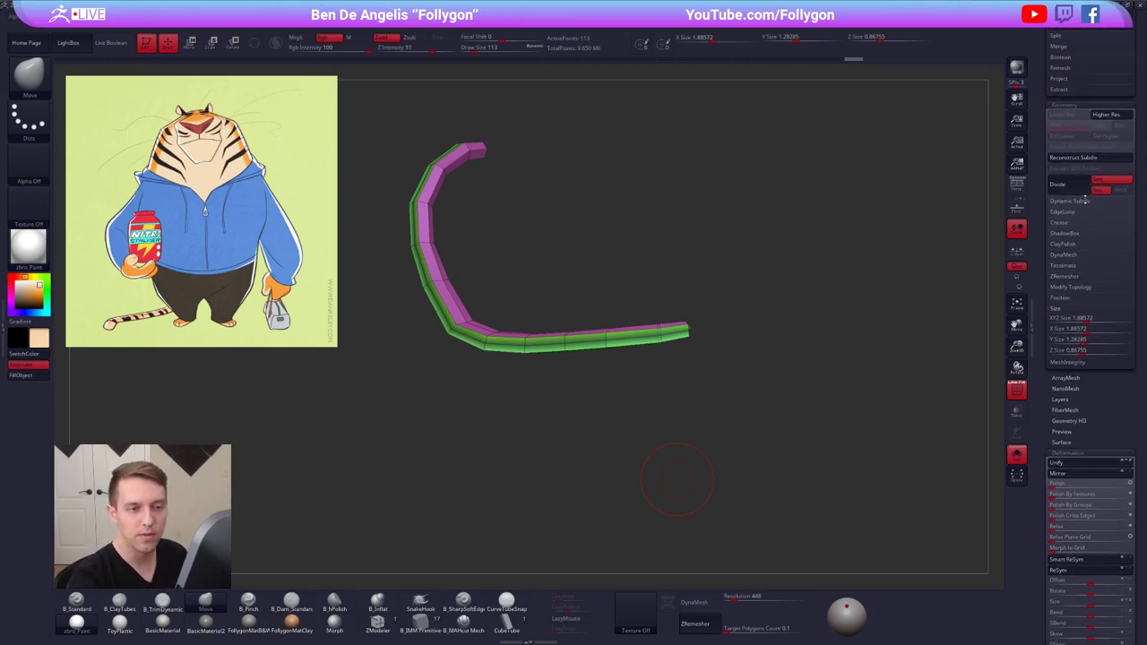
{"action": "left_click", "coordinate": [1083, 201]}
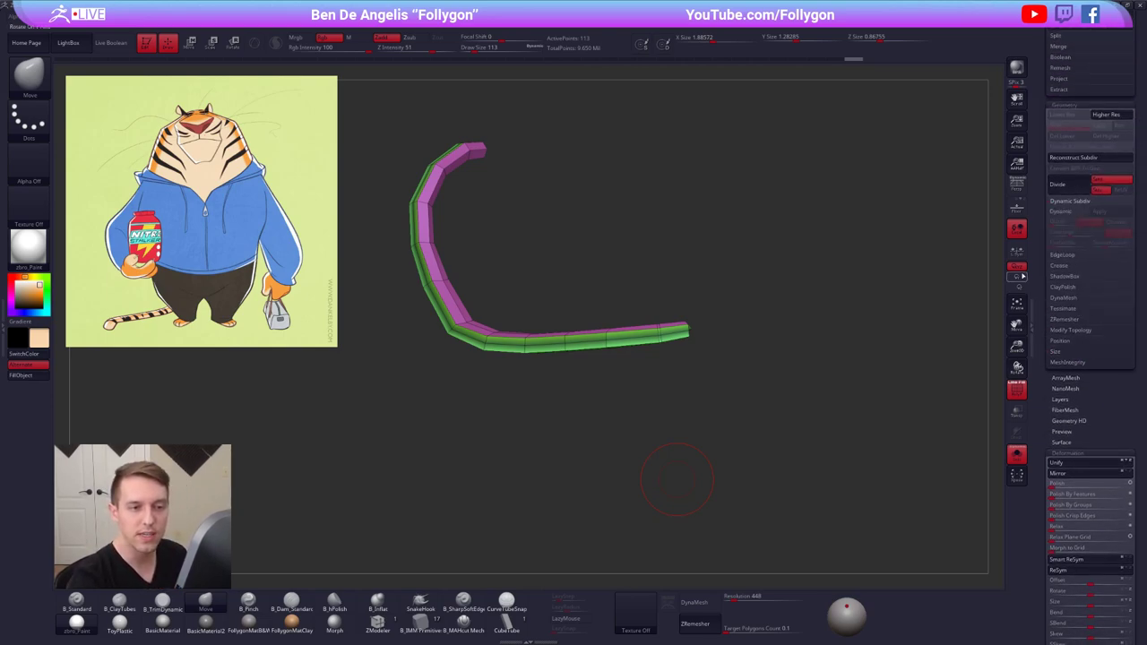
{"action": "left_click", "coordinate": [1075, 212]}
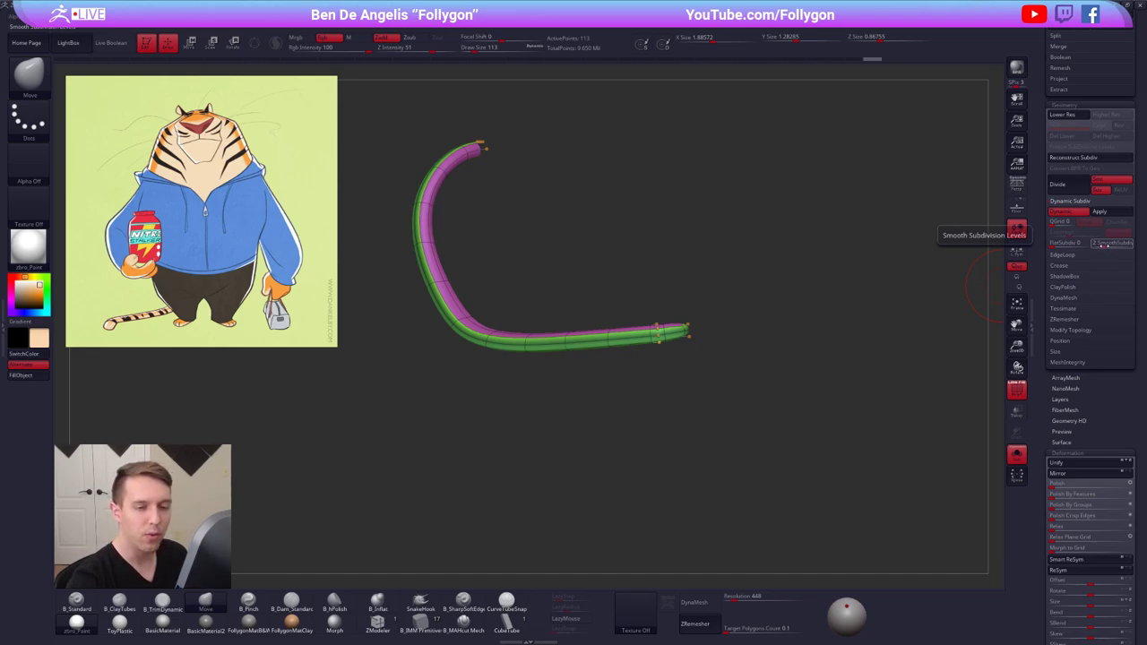
{"action": "left_click", "coordinate": [1105, 249]}
{"action": "type", "text": "5"}
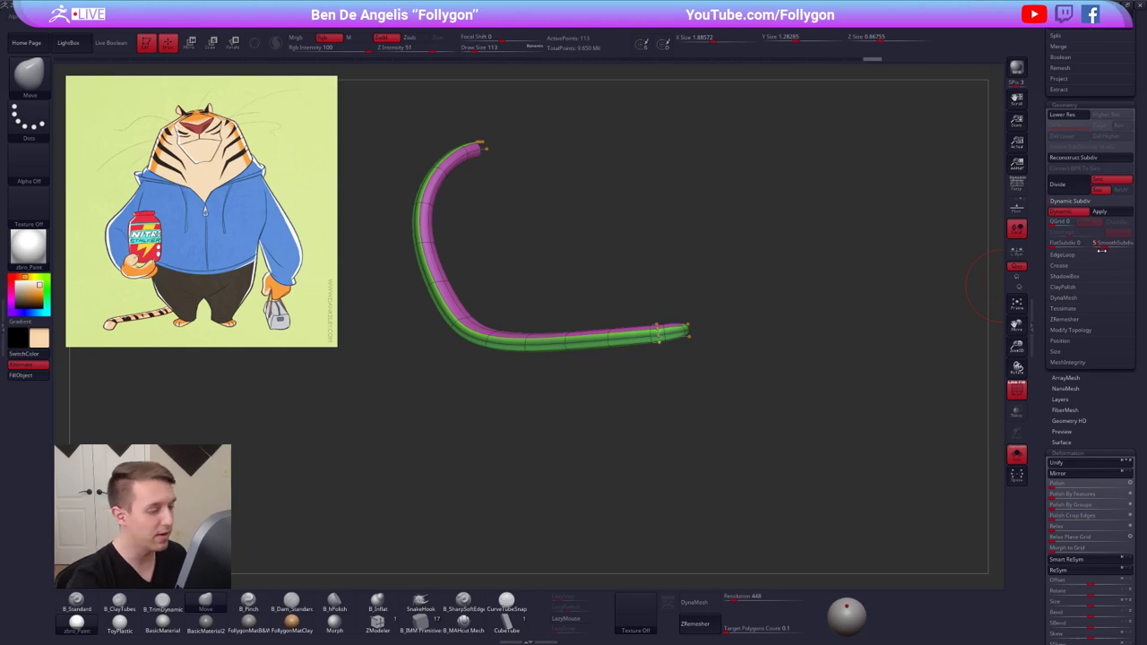
{"action": "key", "text": "Tab"}
{"action": "left_click_drag", "start_coordinate": [647, 350], "coordinate": [720, 367], "text": "alt"}
{"action": "key", "text": "shift+f"}
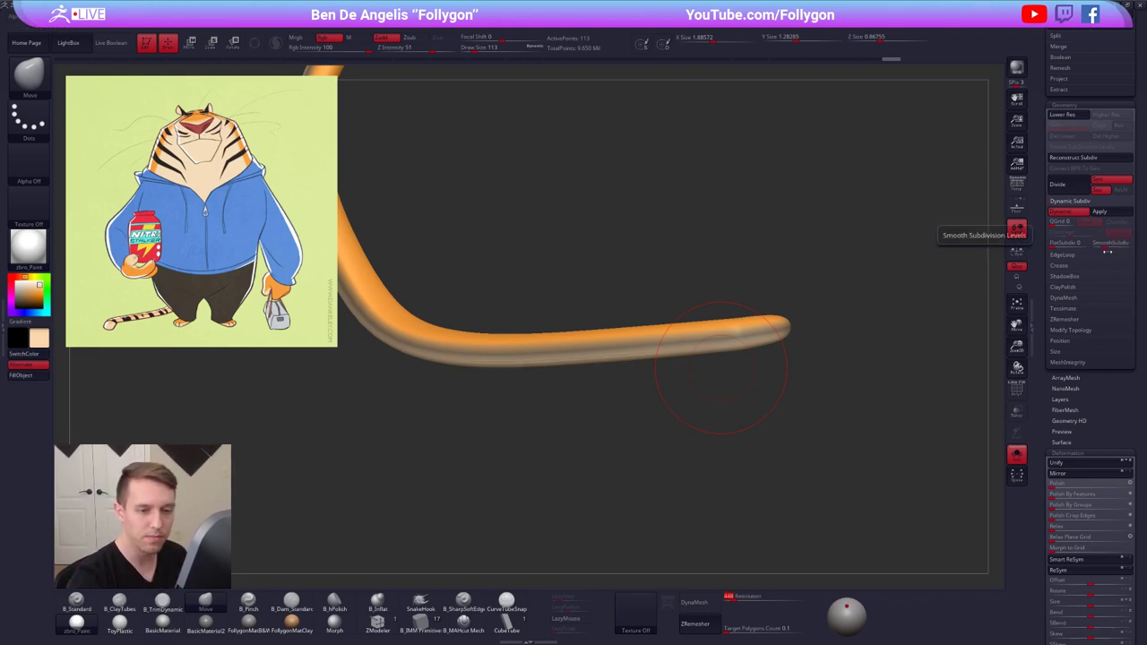
Invert the tail's mask so the middle row of the underside strip is free to edit
{"action": "left_click_drag", "start_coordinate": [1040, 227], "coordinate": [1041, 205]}
{"action": "left_click_drag", "start_coordinate": [1056, 153], "coordinate": [1055, 44]}
{"action": "right_click_drag", "start_coordinate": [874, 345], "coordinate": [878, 275], "text": "ctrl"}
{"action": "left_click", "coordinate": [866, 326], "text": "ctrl"}
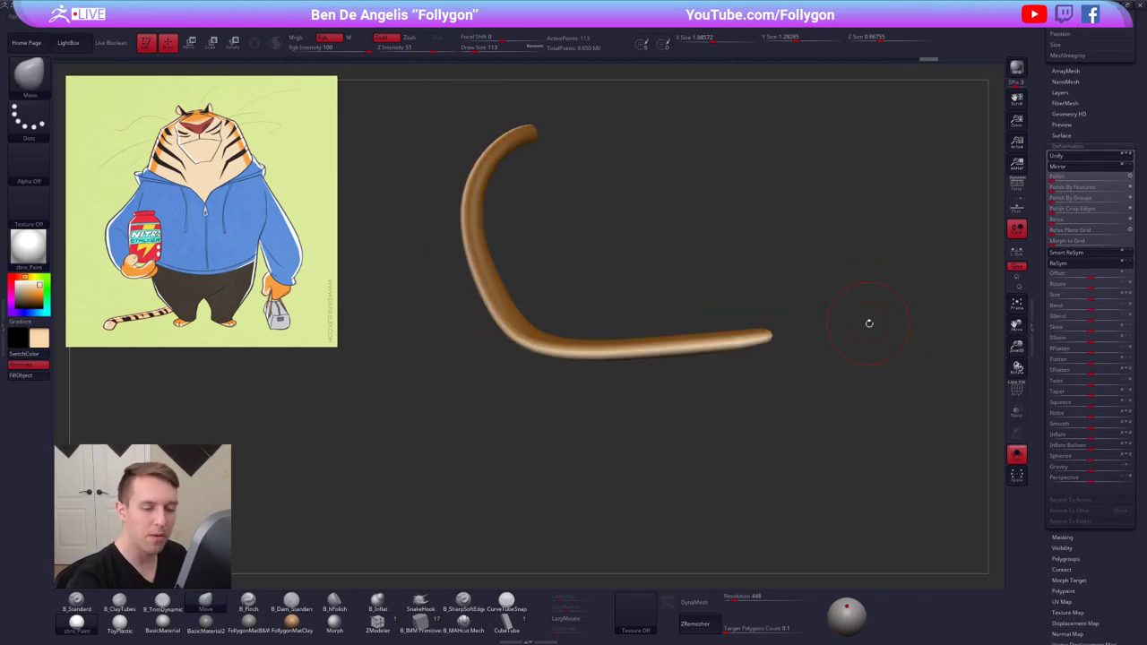
Try thickening the tail's unmasked underside with the Inflate deformation, and undo it
{"action": "left_click_drag", "start_coordinate": [1091, 437], "coordinate": [1099, 436]}
{"action": "right_click_drag", "start_coordinate": [865, 454], "coordinate": [819, 485]}
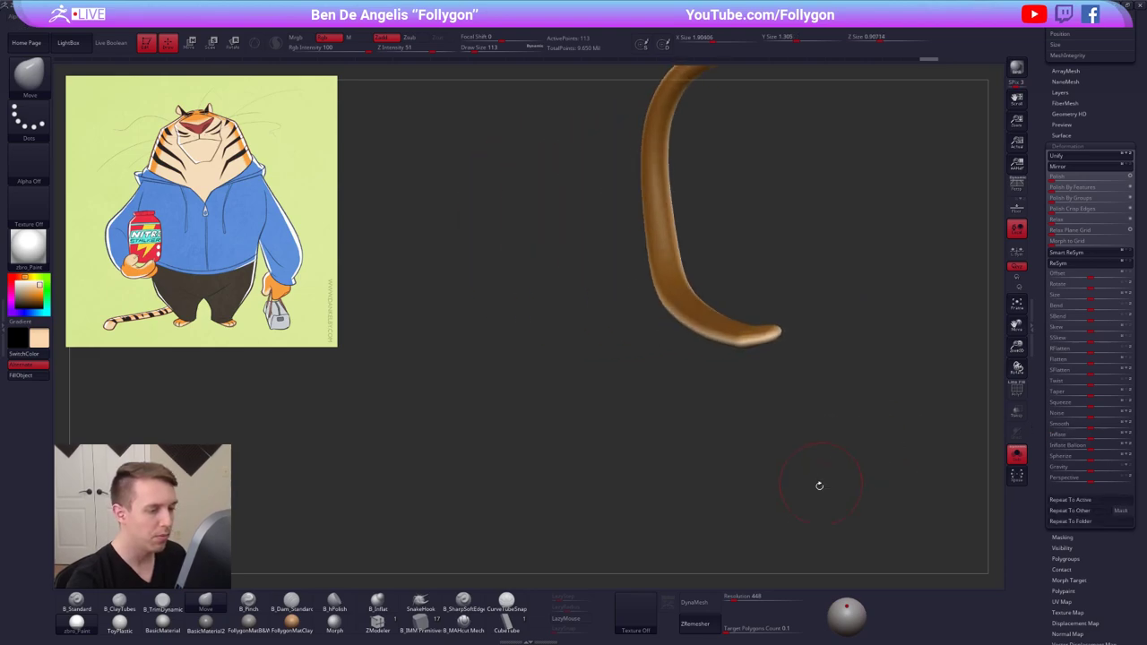
{"action": "mouse_move", "coordinate": [776, 396]}
{"action": "right_mouse_down"}
{"action": "mouse_move", "coordinate": [771, 419]}
{"action": "mouse_move", "coordinate": [776, 376]}
{"action": "mouse_move", "coordinate": [809, 422]}
{"action": "mouse_move", "coordinate": [829, 415]}
{"action": "mouse_move", "coordinate": [780, 445]}
{"action": "mouse_move", "coordinate": [858, 461]}
{"action": "right_mouse_up"}
{"action": "key", "text": "ctrl+z"}
Mask the end point of the tail's tip on the unsmoothed mesh, and restore the smooth preview without polyframe
{"action": "key", "text": "shift+f"}
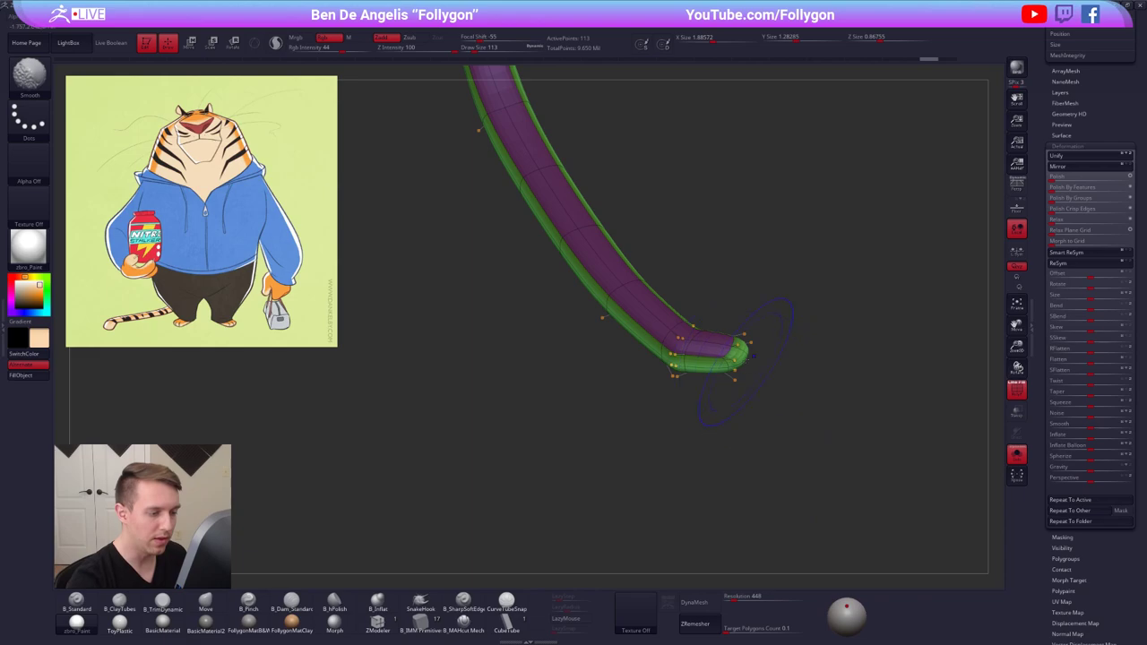
{"action": "key", "text": "shift+d"}
{"action": "mouse_move", "coordinate": [750, 369]}
{"action": "right_mouse_down"}
{"action": "mouse_move", "coordinate": [759, 346]}
{"action": "mouse_move", "coordinate": [747, 362]}
{"action": "right_mouse_up"}
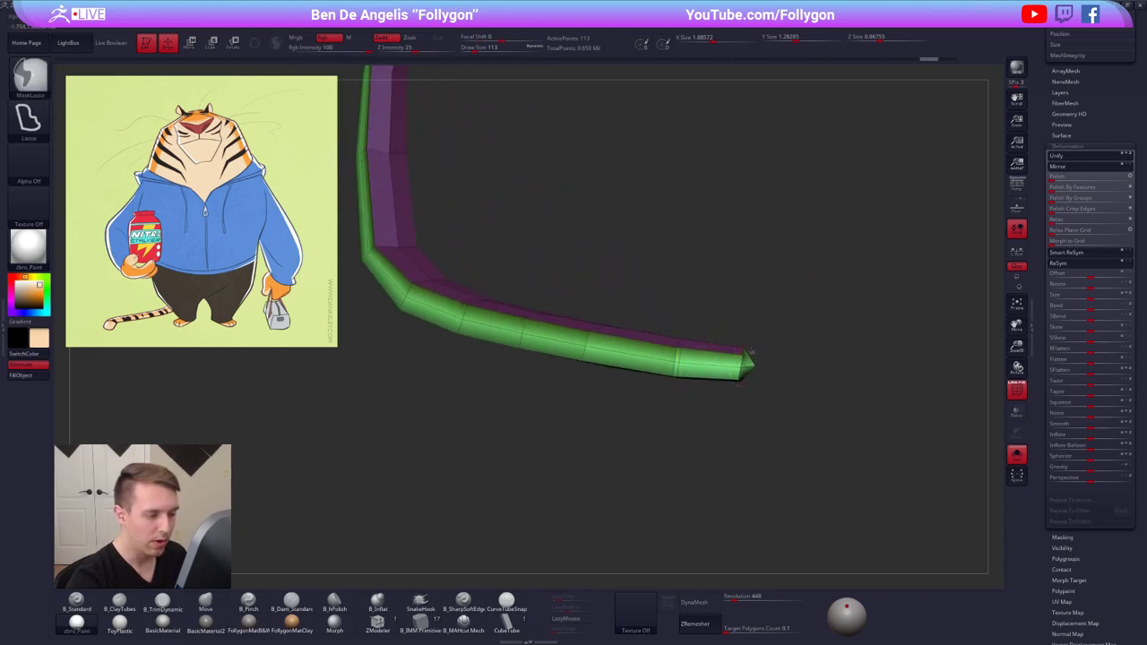
{"action": "mouse_move", "coordinate": [751, 360]}
{"action": "left_mouse_down", "text": "ctrl"}
{"action": "mouse_move", "coordinate": [801, 378]}
{"action": "mouse_move", "coordinate": [818, 346]}
{"action": "left_mouse_up", "text": "ctrl"}
{"action": "right_click_drag", "start_coordinate": [776, 374], "coordinate": [768, 395]}
{"action": "key", "text": "d"}
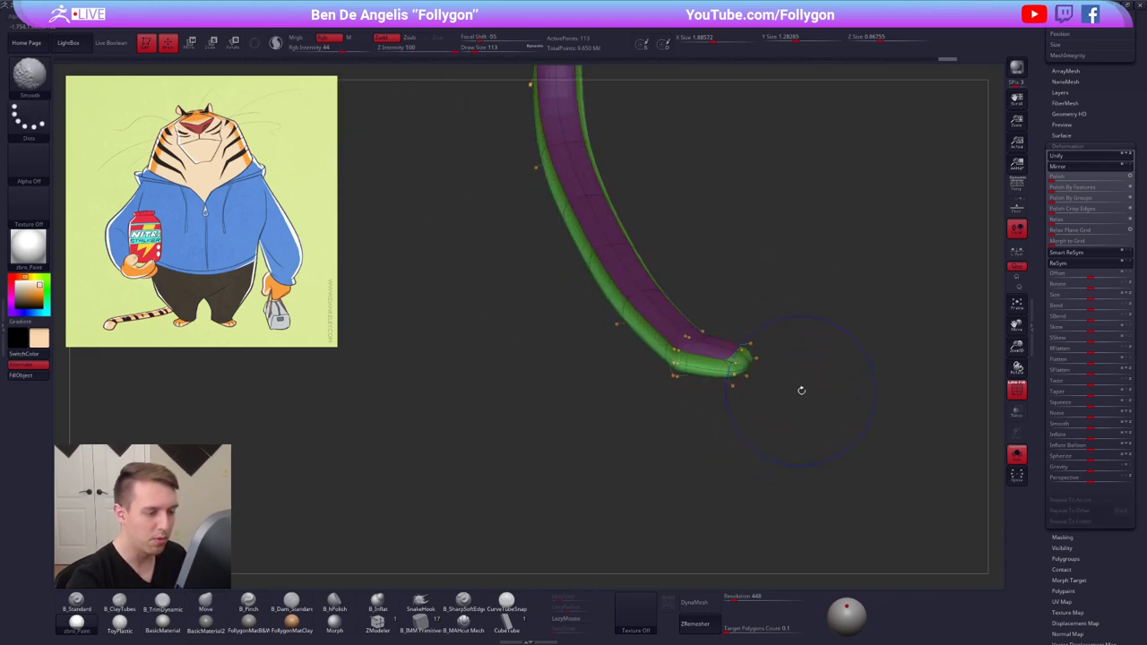
{"action": "key", "text": "shift+f"}
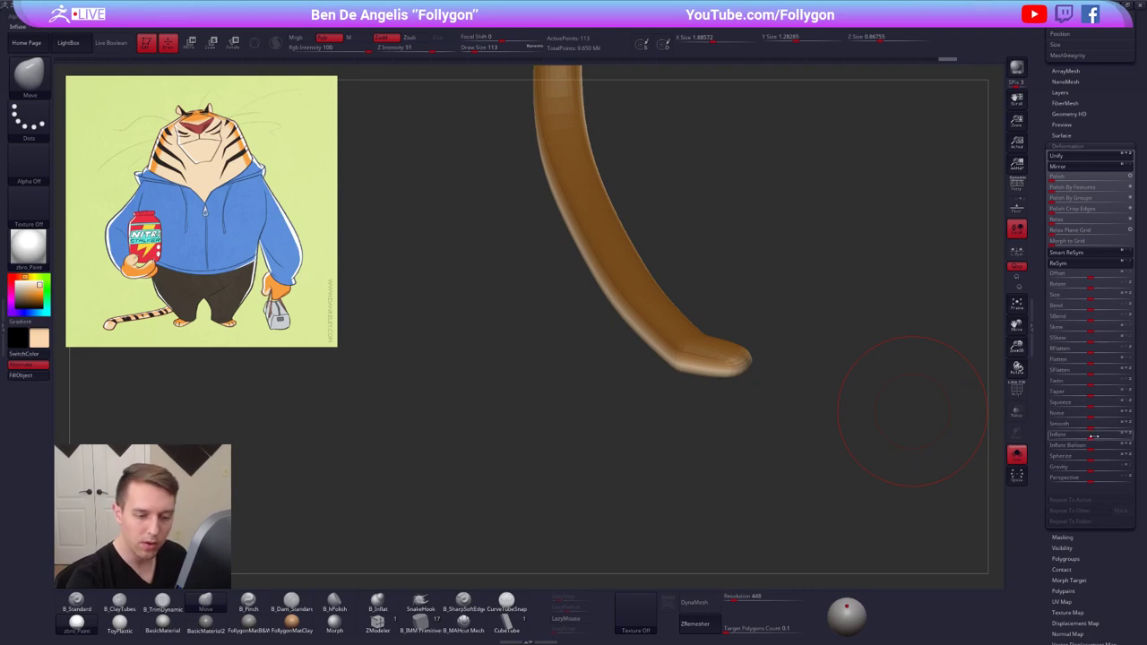
Thicken the tail's unmasked underside slightly with the Inflate deformation, and clear the mask
{"action": "left_click_drag", "start_coordinate": [1090, 437], "coordinate": [1099, 436]}
{"action": "mouse_move", "coordinate": [840, 417]}
{"action": "left_mouse_down"}
{"action": "mouse_move", "coordinate": [793, 409]}
{"action": "mouse_move", "coordinate": [816, 400]}
{"action": "mouse_move", "coordinate": [727, 385]}
{"action": "mouse_move", "coordinate": [730, 412]}
{"action": "mouse_move", "coordinate": [689, 374]}
{"action": "left_mouse_up"}
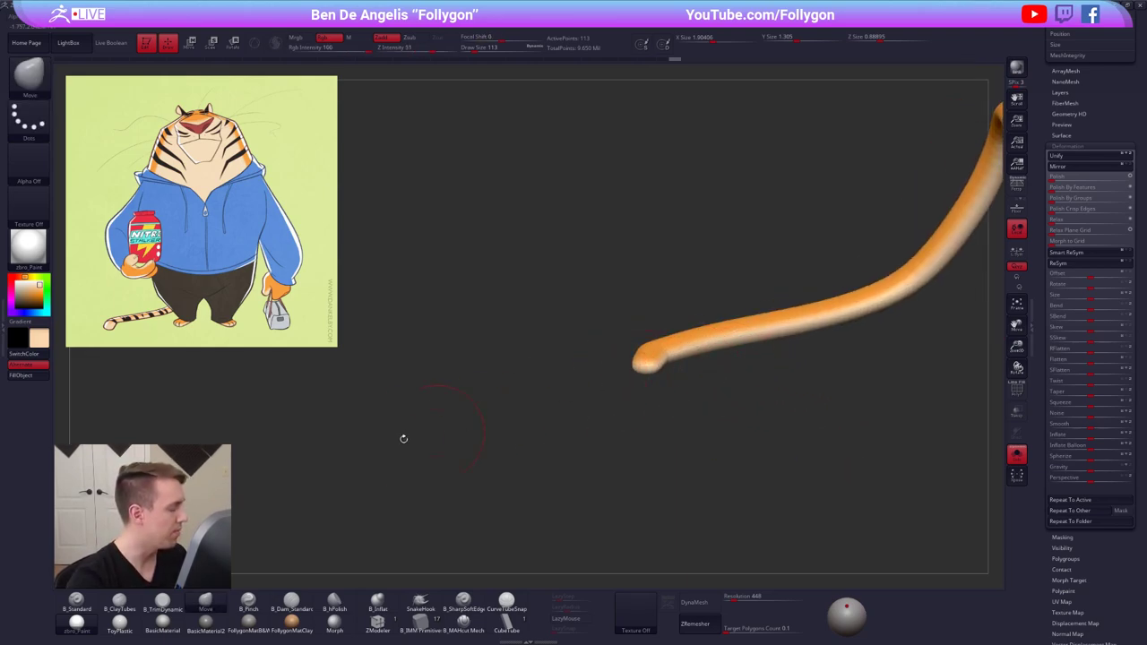
{"action": "key", "text": "shift+f"}
{"action": "mouse_move", "coordinate": [776, 415]}
{"action": "left_mouse_down", "text": "alt"}
{"action": "mouse_move", "coordinate": [794, 400]}
{"action": "mouse_move", "coordinate": [653, 378]}
{"action": "mouse_move", "coordinate": [641, 364]}
{"action": "mouse_move", "coordinate": [668, 329]}
{"action": "mouse_move", "coordinate": [637, 311]}
{"action": "mouse_move", "coordinate": [625, 386]}
{"action": "left_mouse_up", "text": "alt"}
{"action": "key", "text": "shift+f"}
Adjust the curve along the middle of the tail with the Move brush at draw size 215, checking against the body
{"action": "key", "text": "alt+s"}
{"action": "key", "text": "s"}
{"action": "left_click_drag", "start_coordinate": [631, 332], "coordinate": [638, 333]}
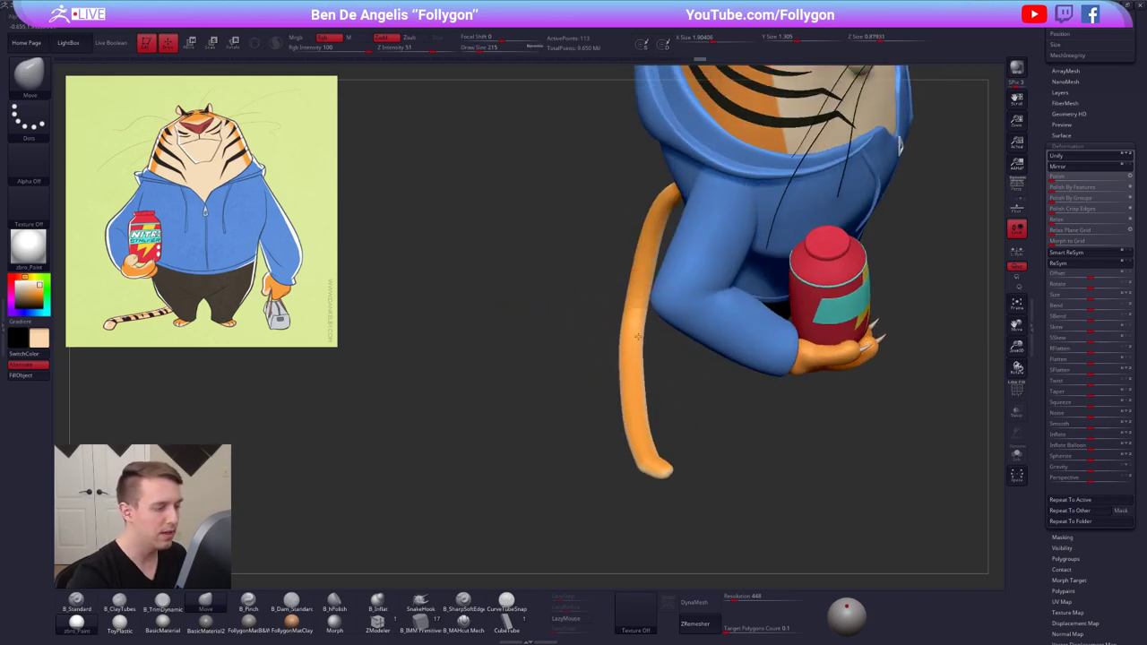
{"action": "right_click_drag", "start_coordinate": [638, 337], "coordinate": [636, 327]}
{"action": "left_click_drag", "start_coordinate": [638, 321], "coordinate": [634, 335]}
{"action": "right_click_drag", "start_coordinate": [638, 400], "coordinate": [641, 366]}
{"action": "key", "text": "alt+s"}
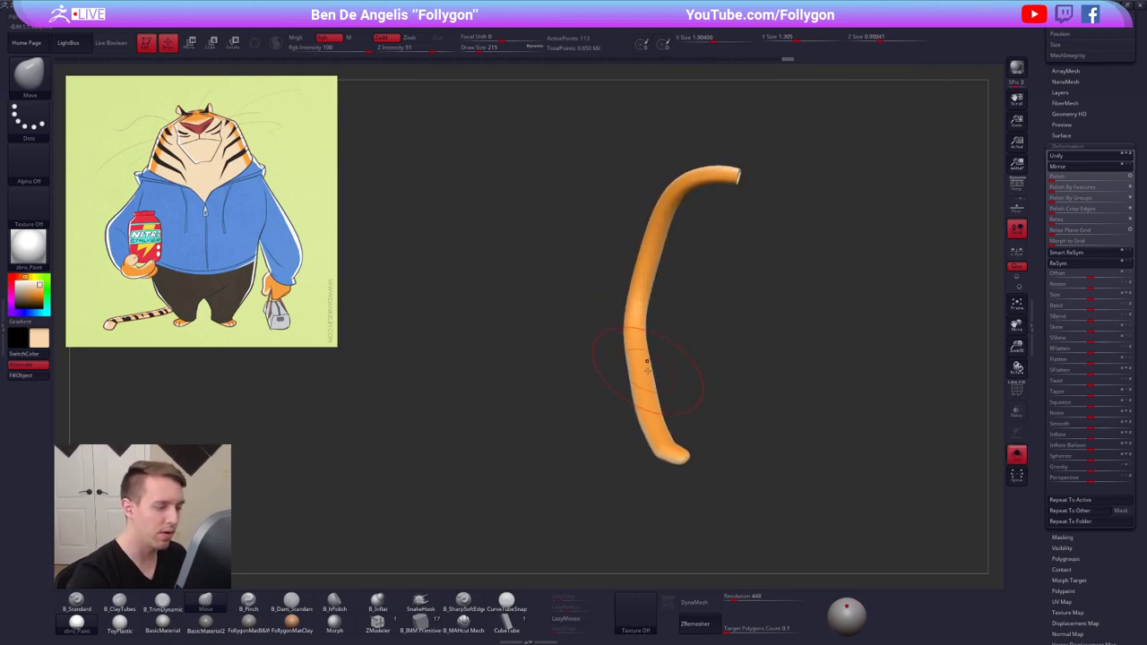
{"action": "left_click_drag", "start_coordinate": [649, 366], "coordinate": [643, 368]}
{"action": "mouse_move", "coordinate": [647, 378]}
{"action": "right_mouse_down"}
{"action": "mouse_move", "coordinate": [663, 289]}
{"action": "mouse_move", "coordinate": [699, 295]}
{"action": "mouse_move", "coordinate": [602, 279]}
{"action": "right_mouse_up"}
Nudge the tail's upper section behind the trousers with the Move brush, with the whole character visible
{"action": "key", "text": "alt+s"}
{"action": "mouse_move", "coordinate": [749, 416]}
{"action": "right_mouse_down"}
{"action": "mouse_move", "coordinate": [836, 419]}
{"action": "mouse_move", "coordinate": [821, 439]}
{"action": "right_mouse_up"}
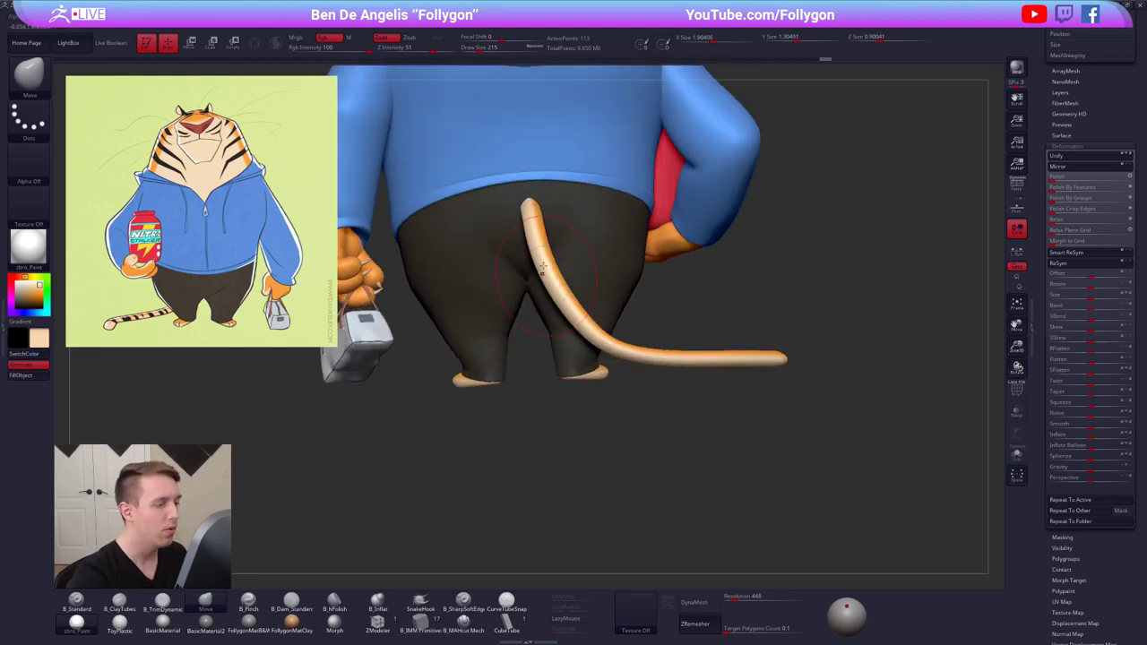
{"action": "left_click_drag", "start_coordinate": [541, 267], "coordinate": [548, 264]}
{"action": "right_click_drag", "start_coordinate": [713, 462], "coordinate": [718, 446]}
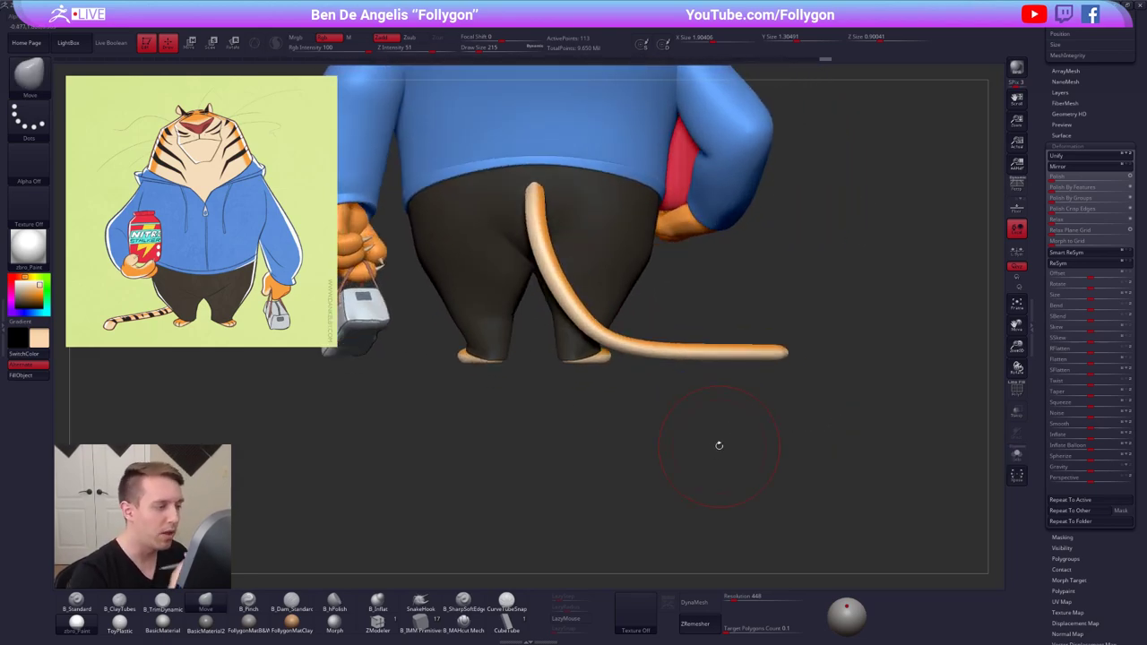
Check the tail's unsmoothed polyframe from behind and the side, and set the Move brush's draw size to 140
{"action": "key", "text": "shift+d"}
{"action": "key", "text": "shift+f"}
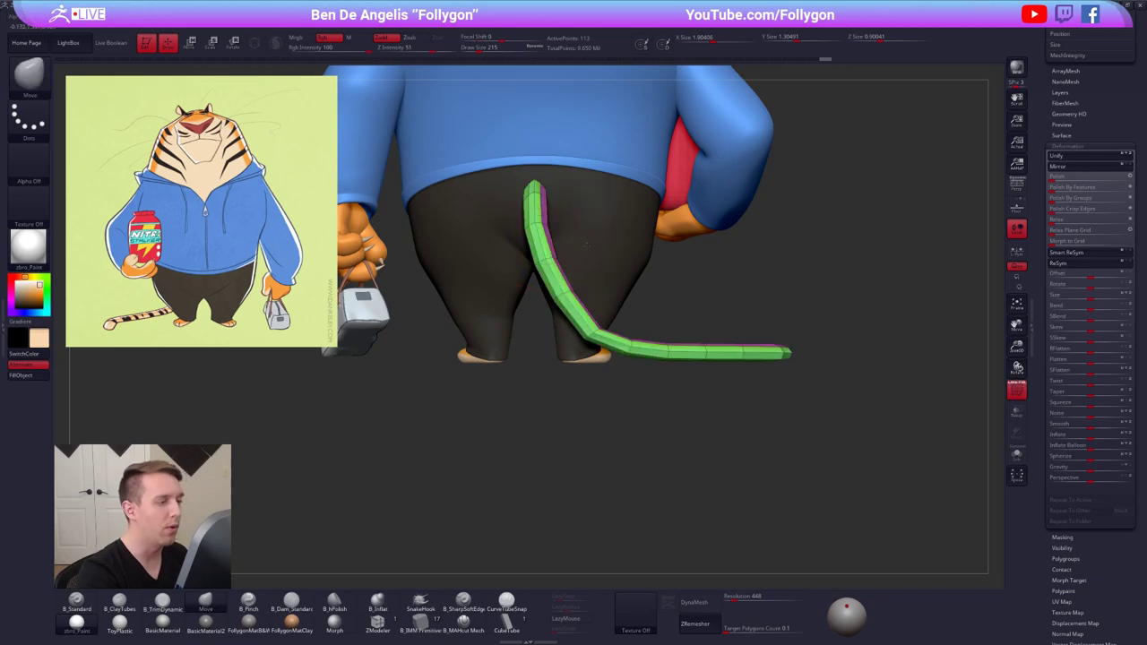
{"action": "right_click_drag", "start_coordinate": [562, 293], "coordinate": [620, 297], "text": "alt"}
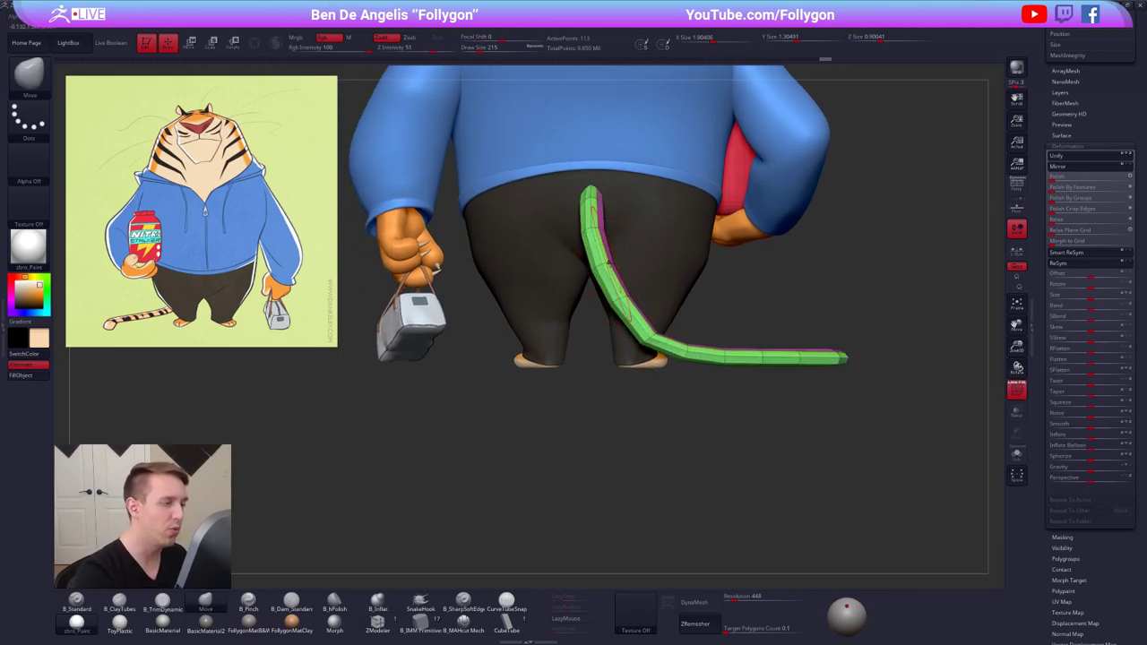
{"action": "right_click_drag", "start_coordinate": [540, 279], "coordinate": [637, 267]}
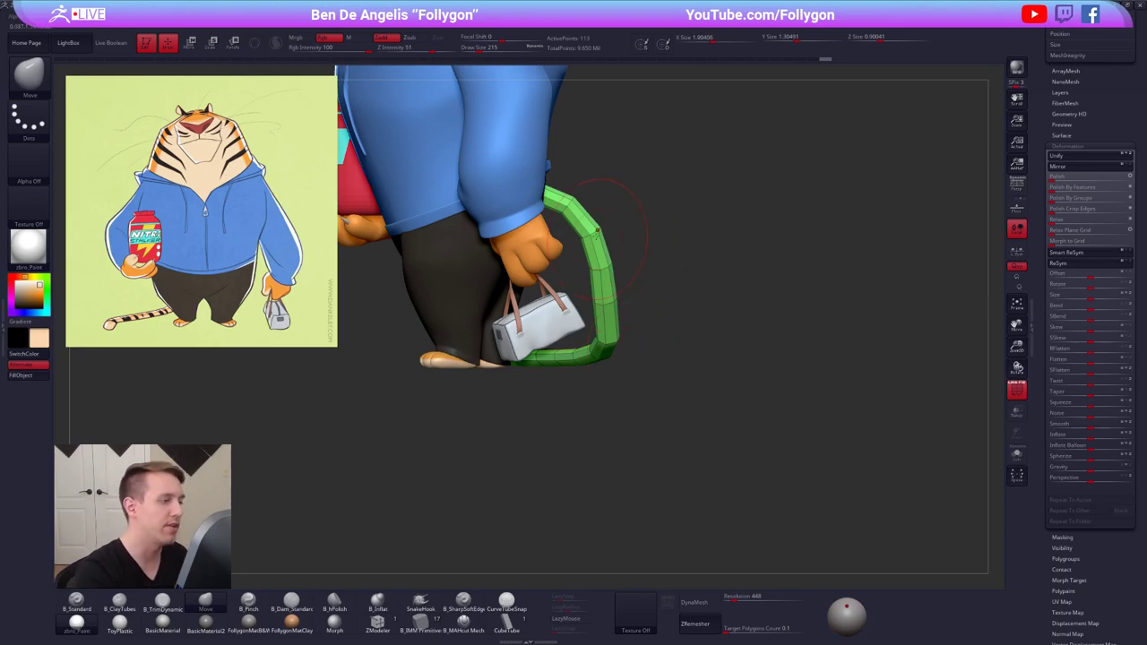
{"action": "right_click_drag", "start_coordinate": [597, 233], "coordinate": [625, 272], "text": "alt"}
{"action": "key", "text": "alt+s"}
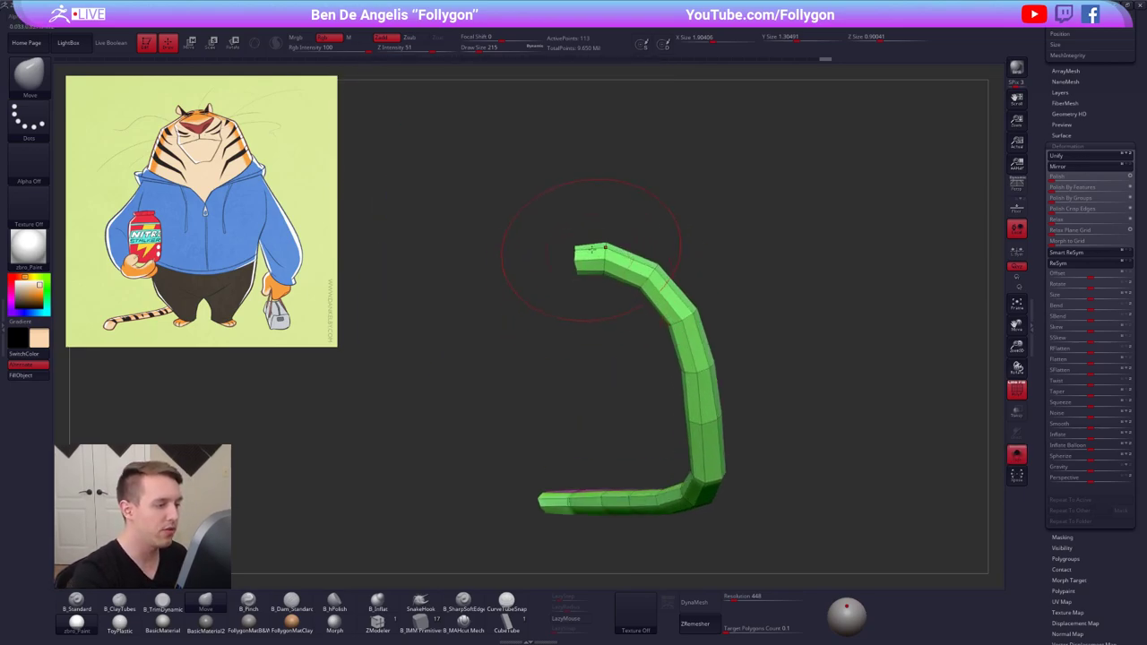
{"action": "key", "text": "space"}
{"action": "left_click", "coordinate": [600, 258]}
{"action": "key", "text": "alt+s"}
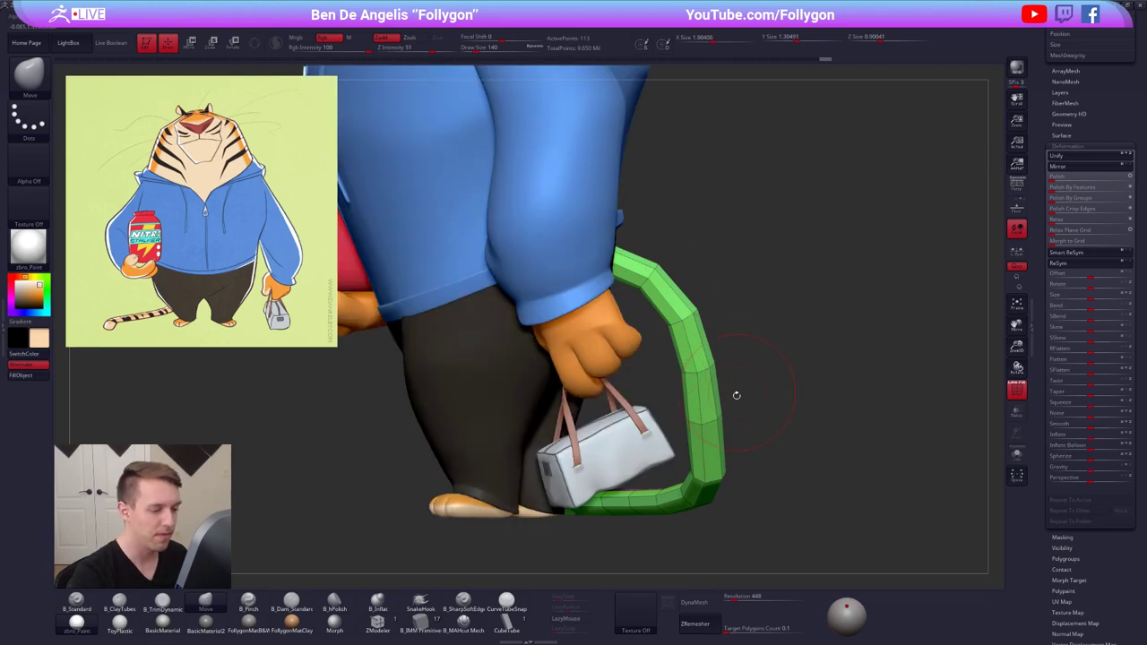
{"action": "key", "text": "shift+f"}
{"action": "right_click_drag", "start_coordinate": [719, 387], "coordinate": [664, 399]}
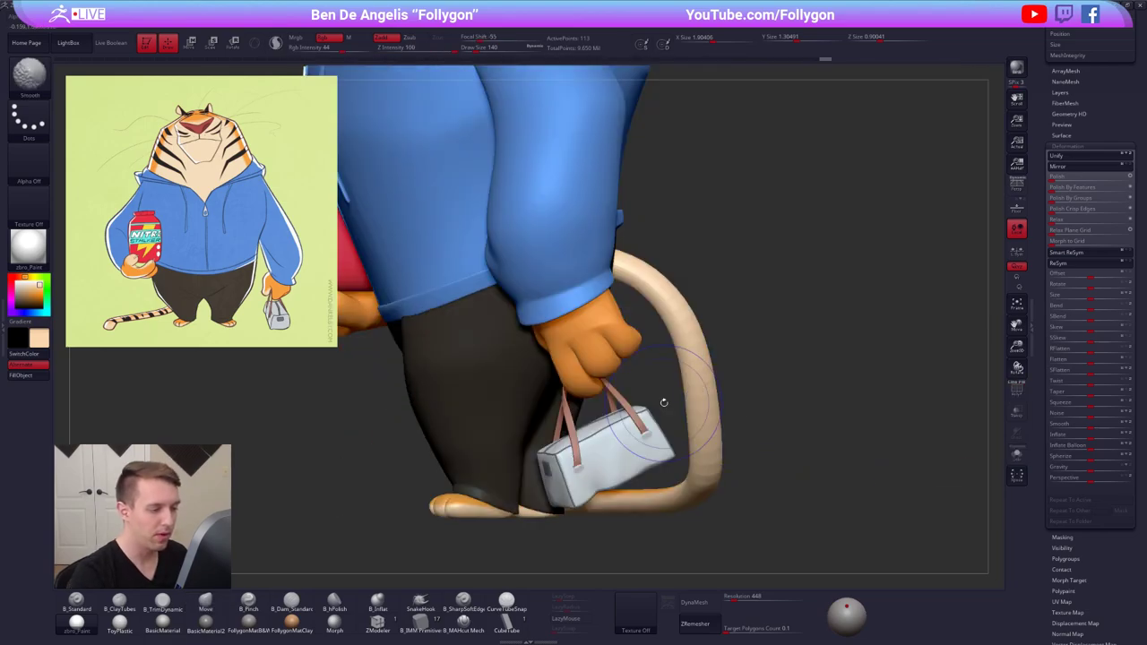
Isolate the unsmoothed tail and mask its lower section up to the bend, with a softened mask edge
{"action": "key", "text": "shift+d"}
{"action": "key", "text": "alt+s"}
{"action": "mouse_move", "coordinate": [735, 389]}
{"action": "left_mouse_down", "text": "ctrl"}
{"action": "mouse_move", "coordinate": [679, 397]}
{"action": "mouse_move", "coordinate": [720, 170]}
{"action": "mouse_move", "coordinate": [742, 251]}
{"action": "left_mouse_up", "text": "ctrl"}
{"action": "left_click", "coordinate": [744, 297], "text": "ctrl"}
{"action": "mouse_move", "coordinate": [740, 363]}
{"action": "right_mouse_down"}
{"action": "mouse_move", "coordinate": [717, 380]}
{"action": "mouse_move", "coordinate": [699, 328]}
{"action": "right_mouse_up"}
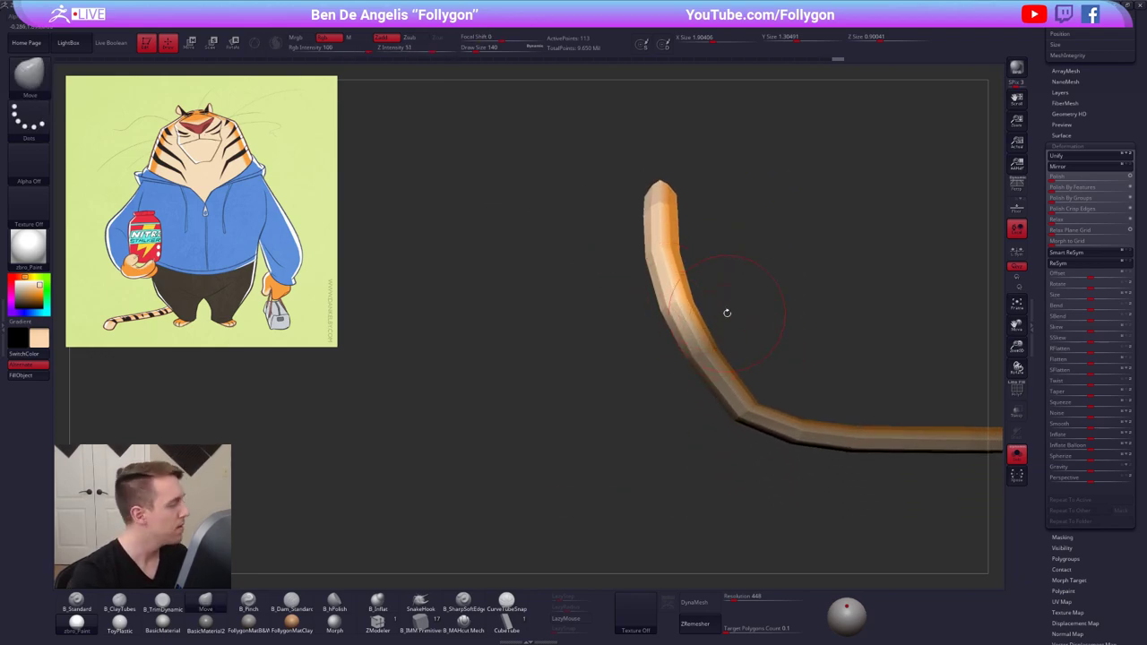
{"action": "left_click", "coordinate": [705, 338], "text": "ctrl"}
{"action": "right_click_drag", "start_coordinate": [711, 374], "coordinate": [724, 322], "text": "ctrl"}
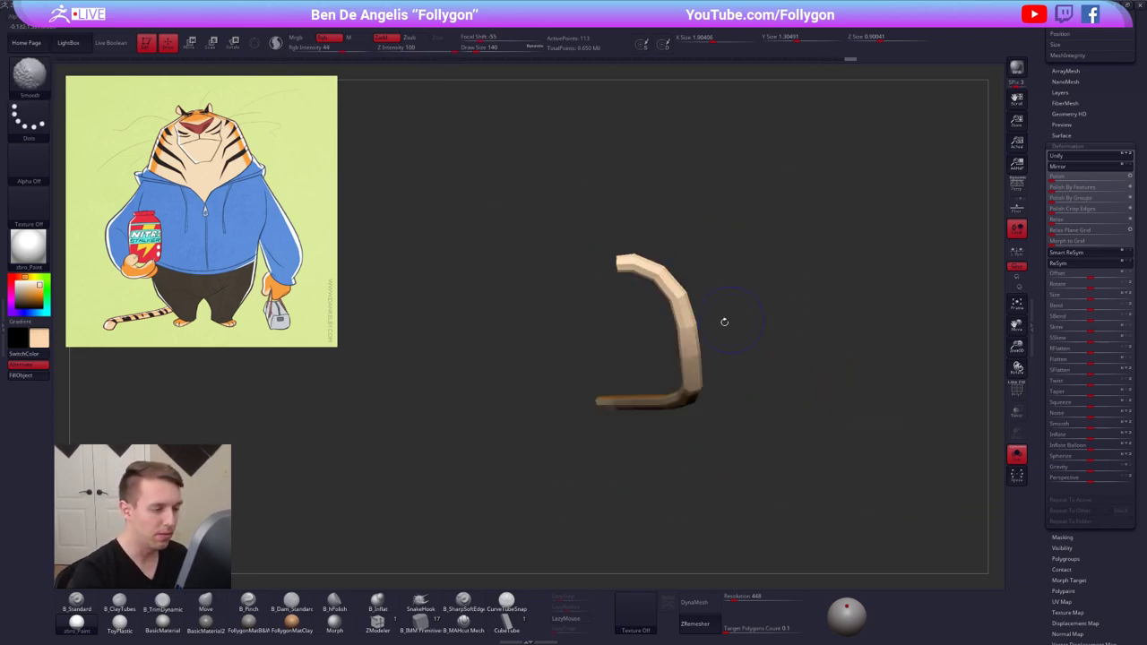
Rotate the tail's unmasked upper part about its lower bend with the transpose line, and show the isolated tail's polyframe
{"action": "key", "text": "r"}
{"action": "left_click_drag", "start_coordinate": [691, 391], "coordinate": [667, 195]}
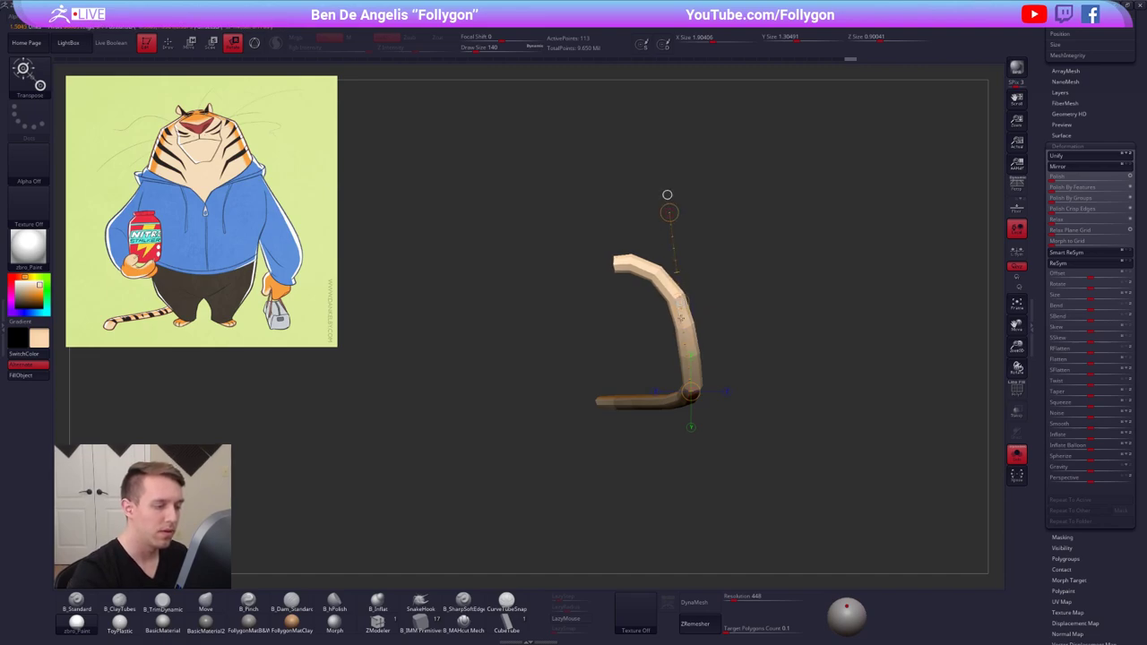
{"action": "left_click_drag", "start_coordinate": [683, 321], "coordinate": [547, 553]}
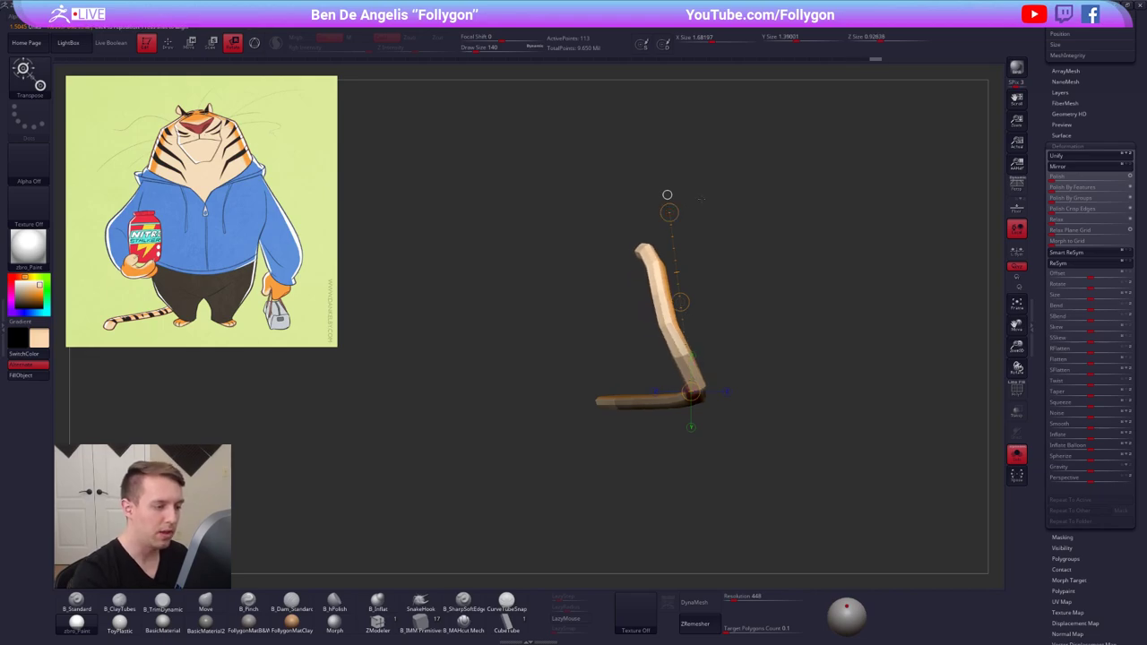
{"action": "key", "text": "alt+s"}
{"action": "key", "text": "q"}
{"action": "left_click_drag", "start_coordinate": [728, 321], "coordinate": [696, 320]}
{"action": "key", "text": "alt+s"}
{"action": "key", "text": "shift+d"}
{"action": "key", "text": "shift+f"}
{"action": "right_click_drag", "start_coordinate": [651, 315], "coordinate": [645, 271], "text": "ctrl"}
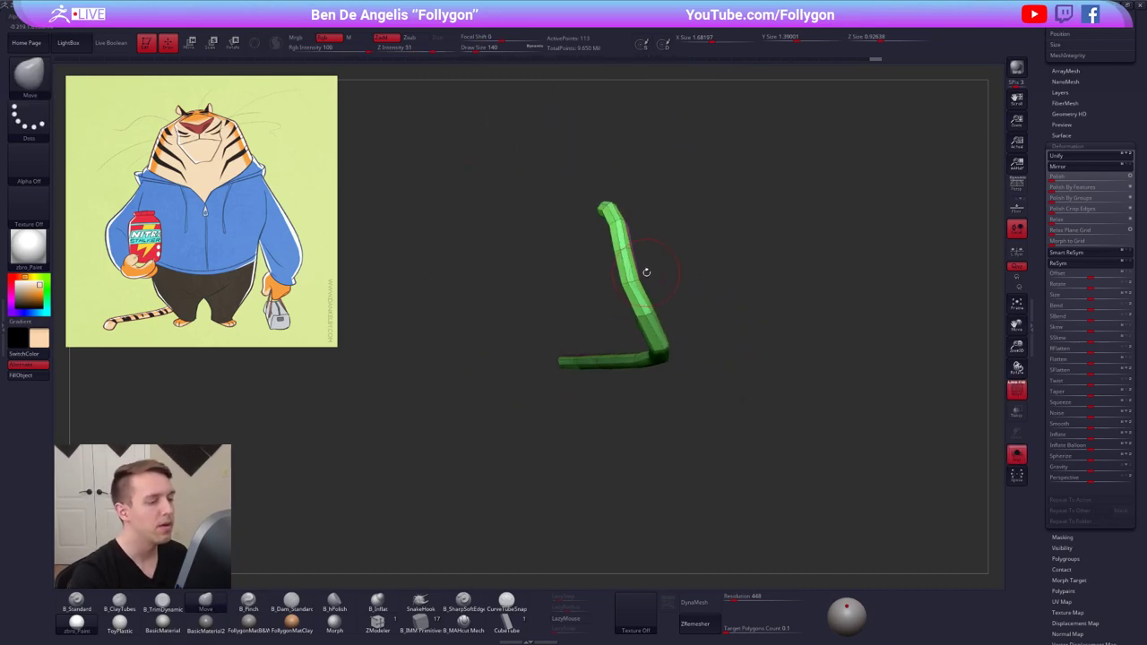
Try rotating the tail's upper part about the lower bend once more, and undo it
{"action": "key", "text": "r"}
{"action": "left_click_drag", "start_coordinate": [655, 352], "coordinate": [630, 152]}
{"action": "left_click_drag", "start_coordinate": [644, 261], "coordinate": [652, 291]}
{"action": "key", "text": "ctrl+z"}
{"action": "key", "text": "q"}
Mask the whole tail except its top end near the waist, and hide the polyframe
{"action": "mouse_move", "coordinate": [636, 367]}
{"action": "right_mouse_down"}
{"action": "mouse_move", "coordinate": [677, 374]}
{"action": "mouse_move", "coordinate": [695, 327]}
{"action": "mouse_move", "coordinate": [720, 314]}
{"action": "mouse_move", "coordinate": [700, 346]}
{"action": "right_mouse_up"}
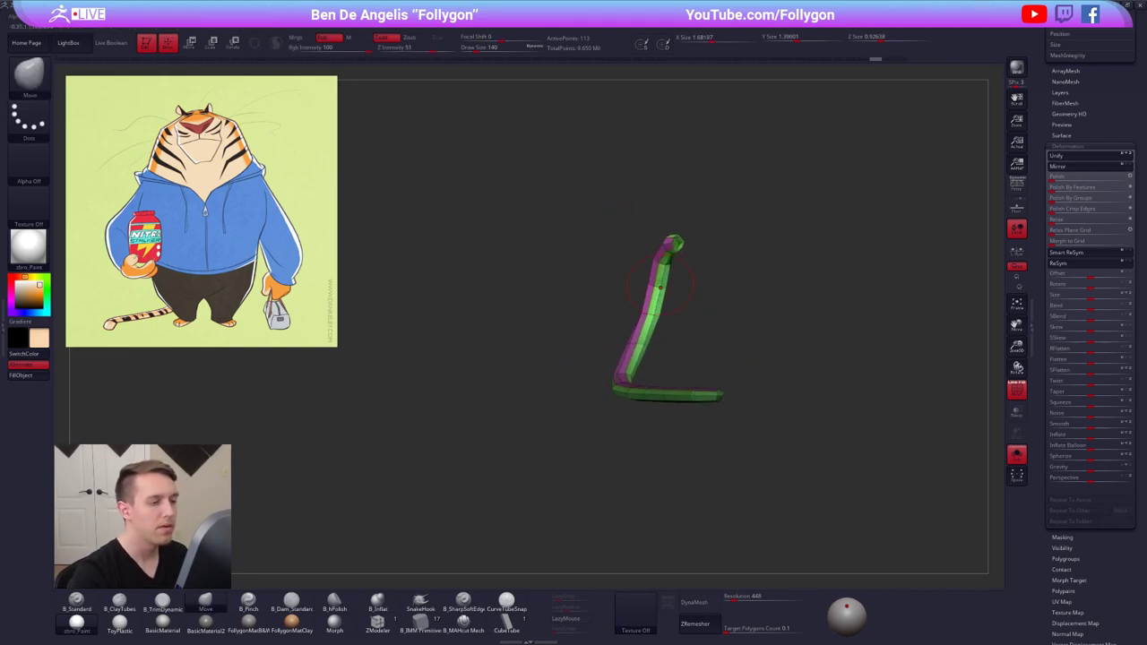
{"action": "right_click_drag", "start_coordinate": [708, 269], "coordinate": [687, 284], "text": "ctrl"}
{"action": "mouse_move", "coordinate": [687, 285]}
{"action": "left_mouse_down", "text": "ctrl"}
{"action": "mouse_move", "coordinate": [659, 338]}
{"action": "mouse_move", "coordinate": [708, 224]}
{"action": "left_mouse_up", "text": "ctrl"}
{"action": "left_click", "coordinate": [781, 218], "text": "ctrl"}
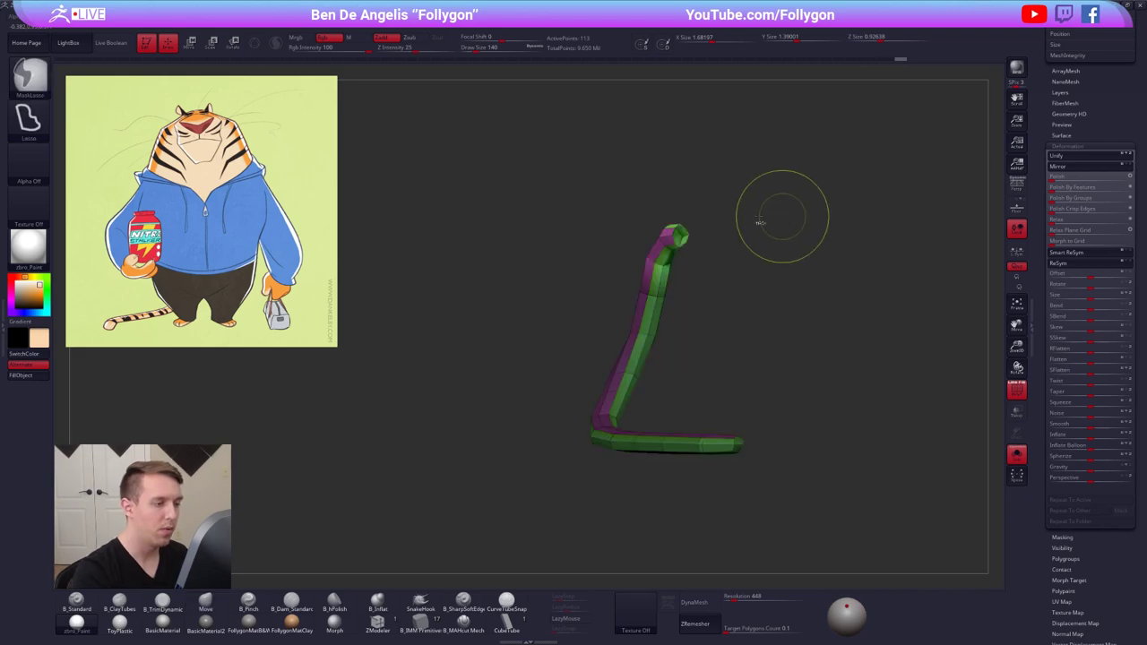
{"action": "left_click", "coordinate": [670, 284], "text": "ctrl"}
{"action": "key", "text": "r"}
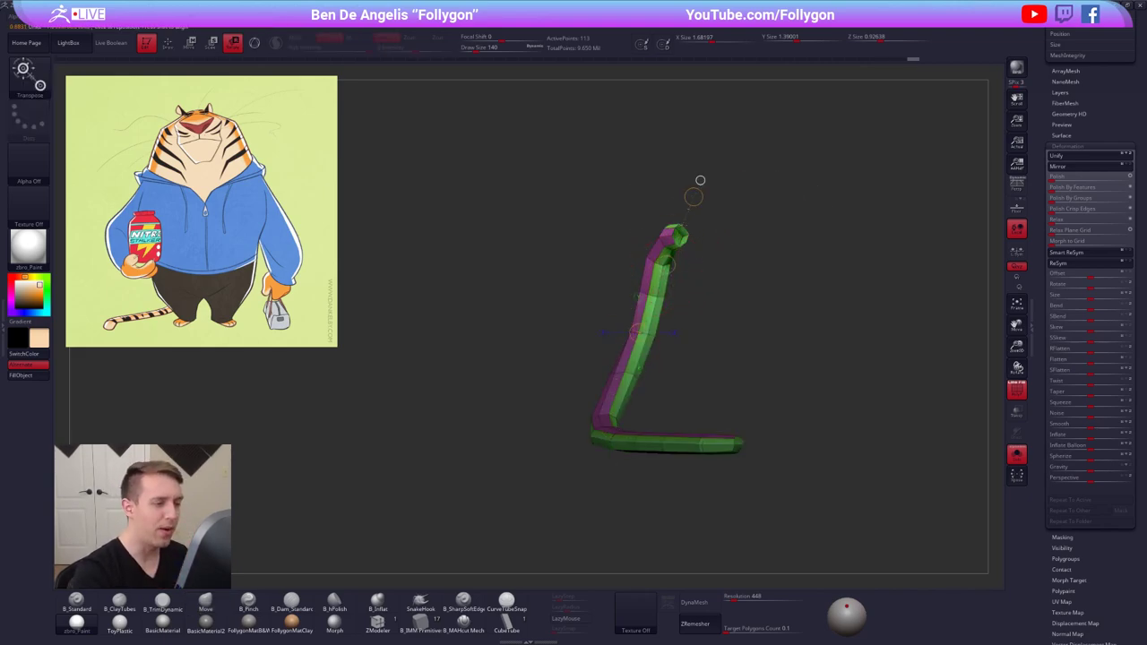
{"action": "left_click_drag", "start_coordinate": [700, 180], "coordinate": [700, 181]}
{"action": "key", "text": "q"}
{"action": "mouse_move", "coordinate": [676, 266]}
{"action": "left_mouse_down", "text": "ctrl"}
{"action": "mouse_move", "coordinate": [695, 276]}
{"action": "mouse_move", "coordinate": [689, 214]}
{"action": "left_mouse_up", "text": "ctrl"}
{"action": "left_click", "coordinate": [753, 220], "text": "ctrl"}
{"action": "key", "text": "shift+f"}
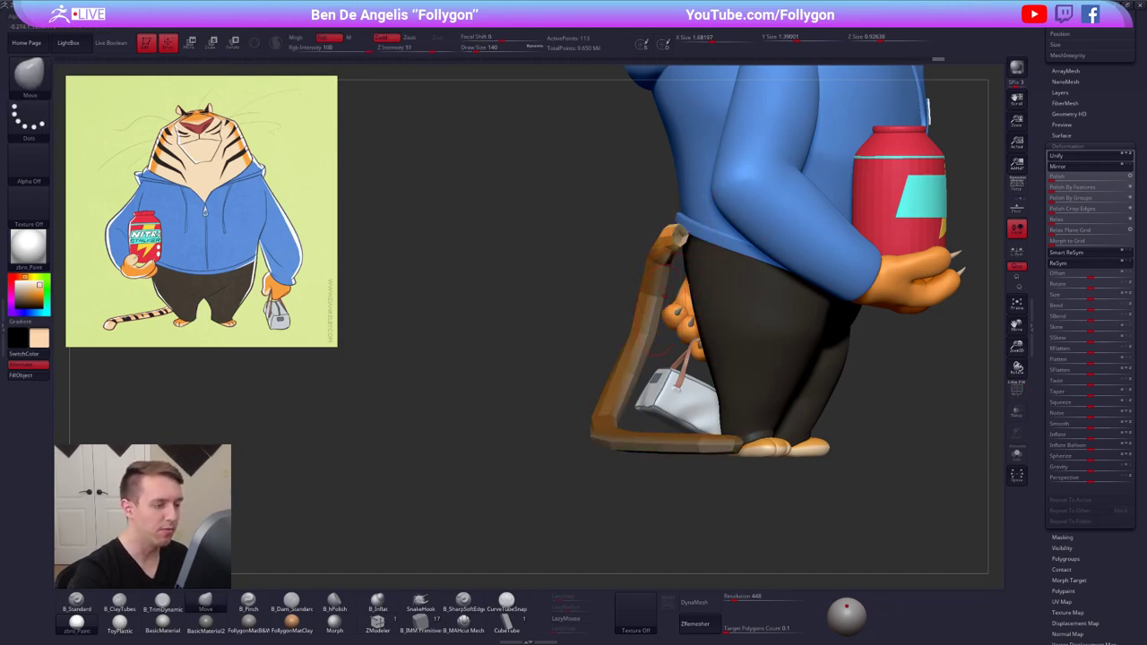
Rotate the tail's unmasked top end towards the waist with the transpose line in side view
{"action": "right_click_drag", "start_coordinate": [665, 296], "coordinate": [800, 339]}
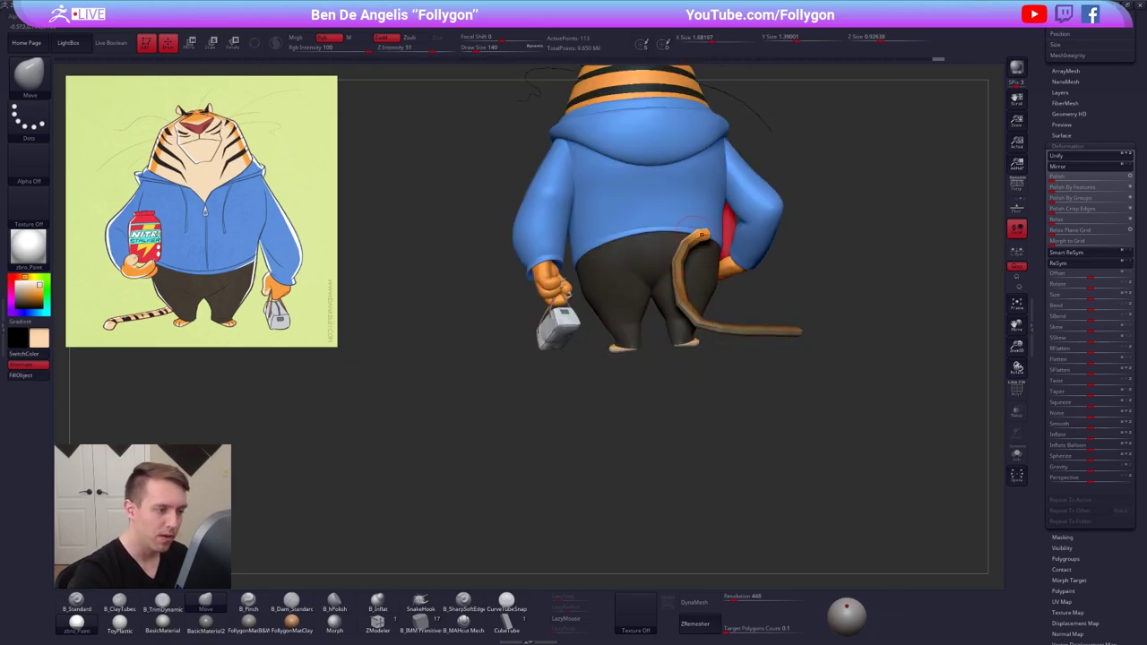
{"action": "mouse_move", "coordinate": [778, 240]}
{"action": "right_mouse_down"}
{"action": "mouse_move", "coordinate": [663, 259]}
{"action": "mouse_move", "coordinate": [674, 296]}
{"action": "right_mouse_up"}
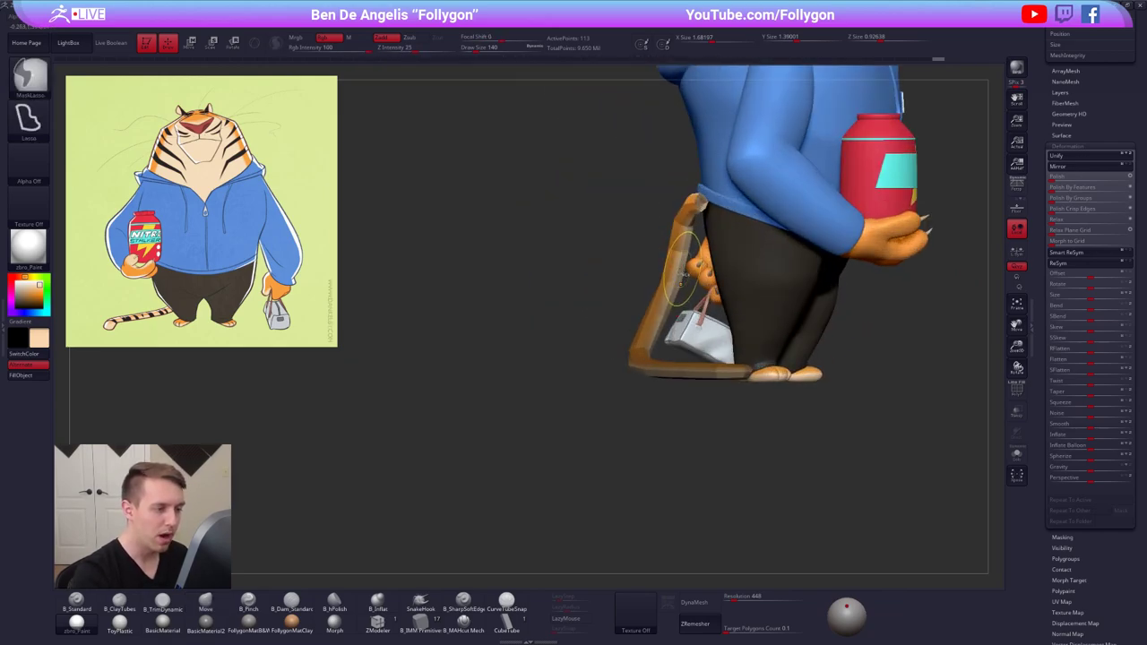
{"action": "key", "text": "r"}
{"action": "left_click_drag", "start_coordinate": [675, 282], "coordinate": [719, 155]}
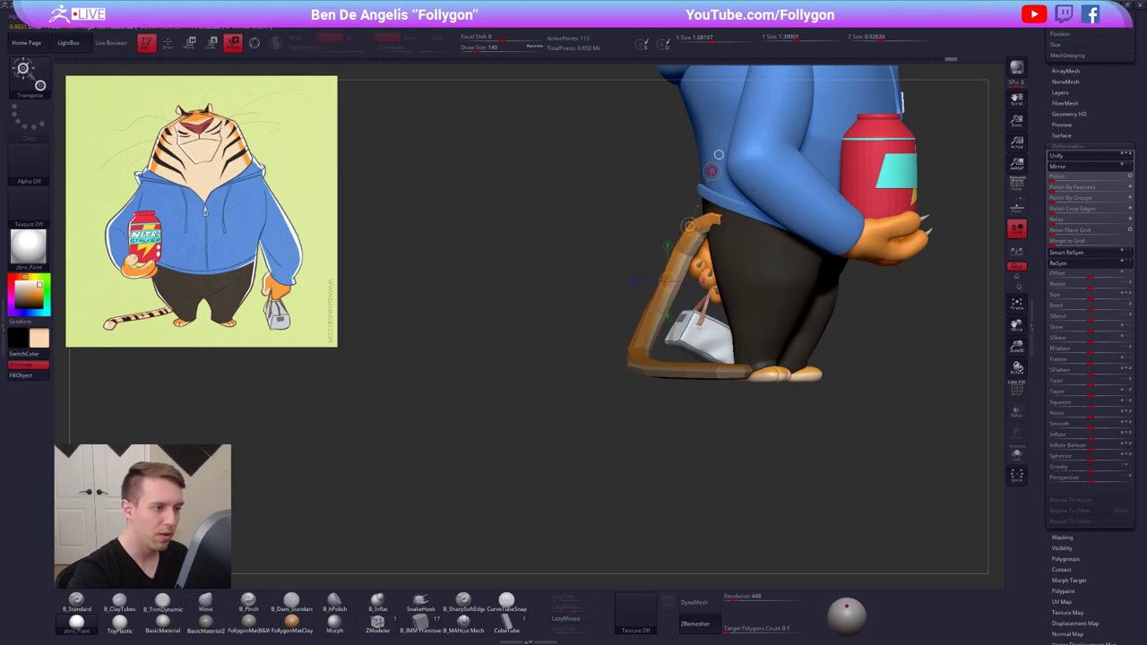
{"action": "left_click_drag", "start_coordinate": [754, 190], "coordinate": [758, 188]}
{"action": "key", "text": "q"}
Isolate the tail, remask everything except its upper section with a softened edge, and rotate that section with the transpose line
{"action": "mouse_move", "coordinate": [627, 231]}
{"action": "right_mouse_down"}
{"action": "mouse_move", "coordinate": [715, 232]}
{"action": "mouse_move", "coordinate": [679, 314]}
{"action": "right_mouse_up"}
{"action": "key", "text": "space"}
{"action": "key", "text": "alt+s"}
{"action": "key", "text": "space"}
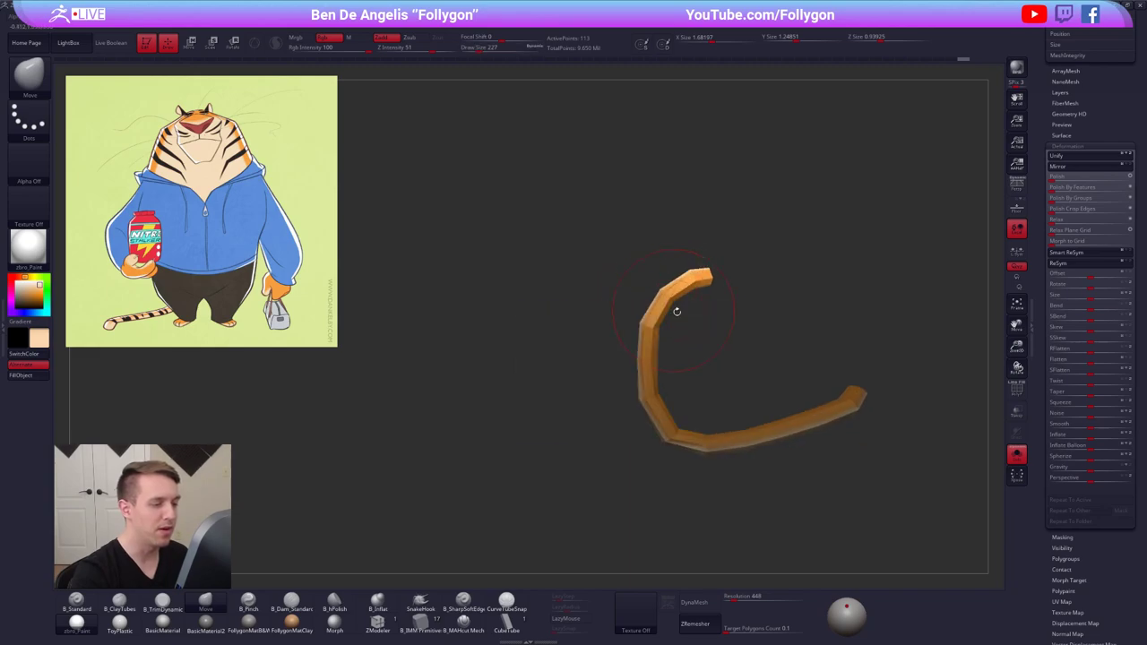
{"action": "mouse_move", "coordinate": [679, 310]}
{"action": "left_mouse_down", "text": "ctrl"}
{"action": "mouse_move", "coordinate": [744, 369]}
{"action": "mouse_move", "coordinate": [798, 267]}
{"action": "mouse_move", "coordinate": [787, 289]}
{"action": "left_mouse_up", "text": "ctrl"}
{"action": "left_click", "coordinate": [773, 304], "text": "ctrl"}
{"action": "key", "text": "r"}
{"action": "mouse_move", "coordinate": [652, 332]}
{"action": "left_mouse_down"}
{"action": "mouse_move", "coordinate": [714, 277]}
{"action": "mouse_move", "coordinate": [759, 262]}
{"action": "left_mouse_up"}
{"action": "key", "text": "q"}
Replace the mask so only the tail's top tip stays free, and rotate the tip with the transpose line
{"action": "mouse_move", "coordinate": [691, 326]}
{"action": "left_mouse_down", "text": "ctrl"}
{"action": "mouse_move", "coordinate": [714, 351]}
{"action": "mouse_move", "coordinate": [686, 361]}
{"action": "mouse_move", "coordinate": [644, 341]}
{"action": "mouse_move", "coordinate": [637, 376]}
{"action": "mouse_move", "coordinate": [704, 310]}
{"action": "left_mouse_up", "text": "ctrl"}
{"action": "key", "text": "space"}
{"action": "key", "text": "space"}
{"action": "left_click_drag", "start_coordinate": [679, 245], "coordinate": [749, 259], "text": "ctrl"}
{"action": "left_click", "coordinate": [705, 250], "text": "ctrl"}
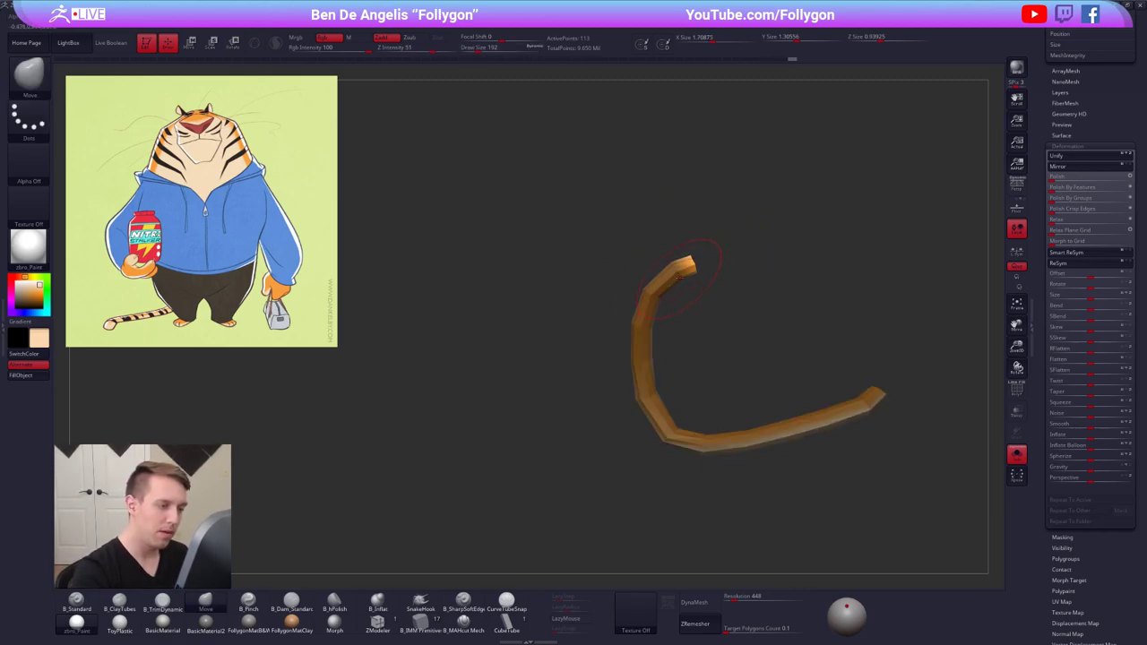
{"action": "left_click", "coordinate": [680, 276], "text": "ctrl"}
{"action": "key", "text": "r"}
{"action": "mouse_move", "coordinate": [655, 296]}
{"action": "left_mouse_down"}
{"action": "mouse_move", "coordinate": [672, 303]}
{"action": "mouse_move", "coordinate": [738, 257]}
{"action": "mouse_move", "coordinate": [706, 268]}
{"action": "left_mouse_up"}
Bring back the whole character without the polyframe and compare the tail with the reference from the front
{"action": "key", "text": "shift+f"}
{"action": "mouse_move", "coordinate": [717, 314]}
{"action": "left_mouse_down", "text": "alt"}
{"action": "mouse_move", "coordinate": [707, 261]}
{"action": "mouse_move", "coordinate": [746, 292]}
{"action": "mouse_move", "coordinate": [829, 273]}
{"action": "mouse_move", "coordinate": [745, 315]}
{"action": "left_mouse_up", "text": "alt"}
{"action": "key", "text": "q"}
{"action": "key", "text": "shift+f"}
{"action": "key", "text": "alt+s"}
{"action": "key", "text": "alt+s"}
{"action": "key", "text": "alt+s"}
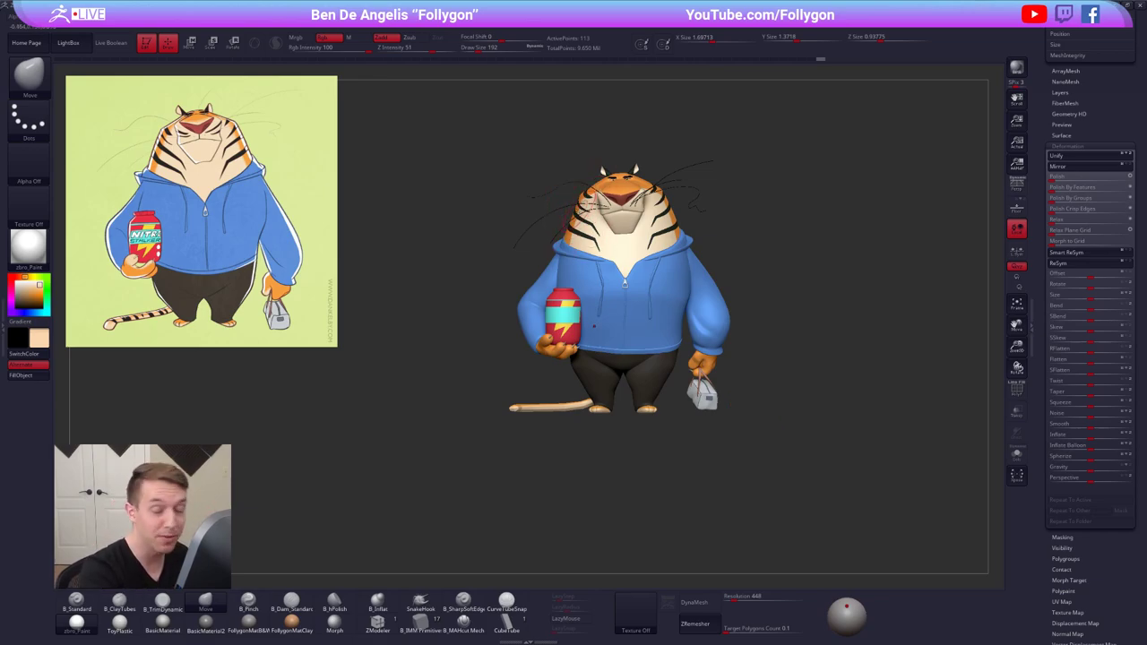
{"action": "right_click_drag", "start_coordinate": [587, 199], "coordinate": [587, 167], "text": "ctrl"}
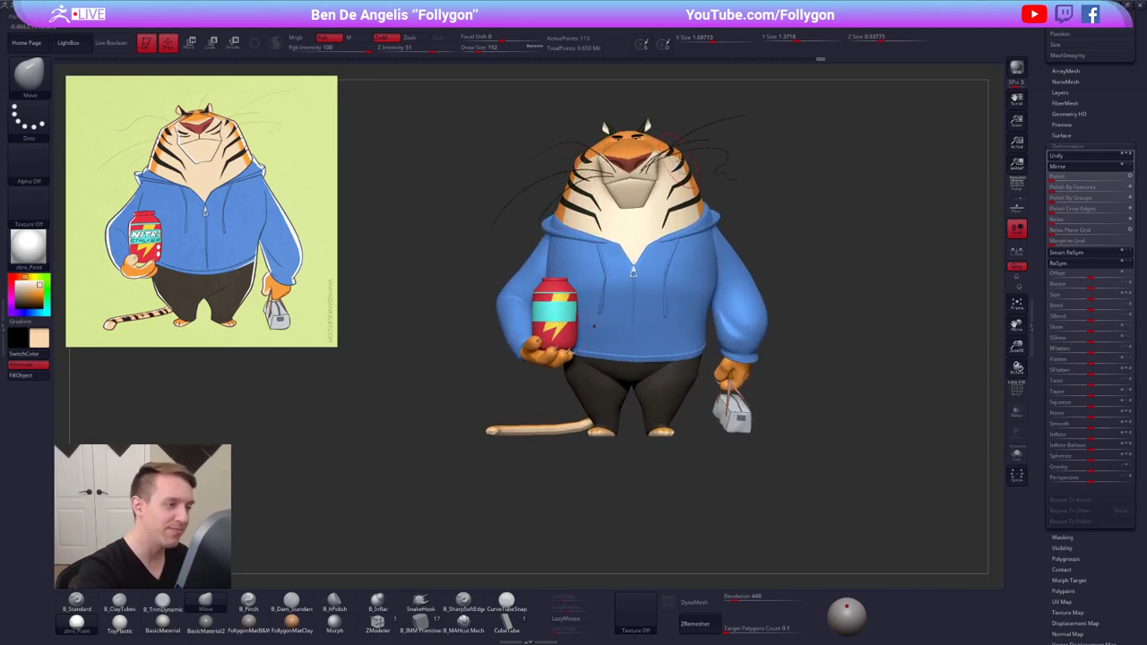
{"action": "left_click_drag", "start_coordinate": [827, 490], "coordinate": [560, 488]}
Resize the Move brush, adjust the tail's curve beside the body, and isolate the tail again
{"action": "right_click_drag", "start_coordinate": [586, 387], "coordinate": [586, 353], "text": "ctrl"}
{"action": "key", "text": "s"}
{"action": "mouse_move", "coordinate": [587, 353]}
{"action": "left_mouse_down"}
{"action": "mouse_move", "coordinate": [575, 349]}
{"action": "mouse_move", "coordinate": [561, 389]}
{"action": "left_mouse_up"}
{"action": "right_click_drag", "start_coordinate": [538, 394], "coordinate": [552, 396]}
{"action": "key", "text": "space"}
{"action": "left_click_drag", "start_coordinate": [605, 336], "coordinate": [595, 335]}
{"action": "key", "text": "alt+s"}
{"action": "mouse_move", "coordinate": [594, 344]}
{"action": "right_mouse_down"}
{"action": "mouse_move", "coordinate": [599, 377]}
{"action": "mouse_move", "coordinate": [600, 354]}
{"action": "right_mouse_up"}
Show the tail's polyframe, mask all but its top section, and rotate that section more upright with the transpose line
{"action": "key", "text": "shift+f"}
{"action": "mouse_move", "coordinate": [570, 321]}
{"action": "left_mouse_down", "text": "ctrl"}
{"action": "mouse_move", "coordinate": [595, 344]}
{"action": "mouse_move", "coordinate": [574, 282]}
{"action": "left_mouse_up", "text": "ctrl"}
{"action": "left_click", "coordinate": [574, 296], "text": "ctrl"}
{"action": "key", "text": "r"}
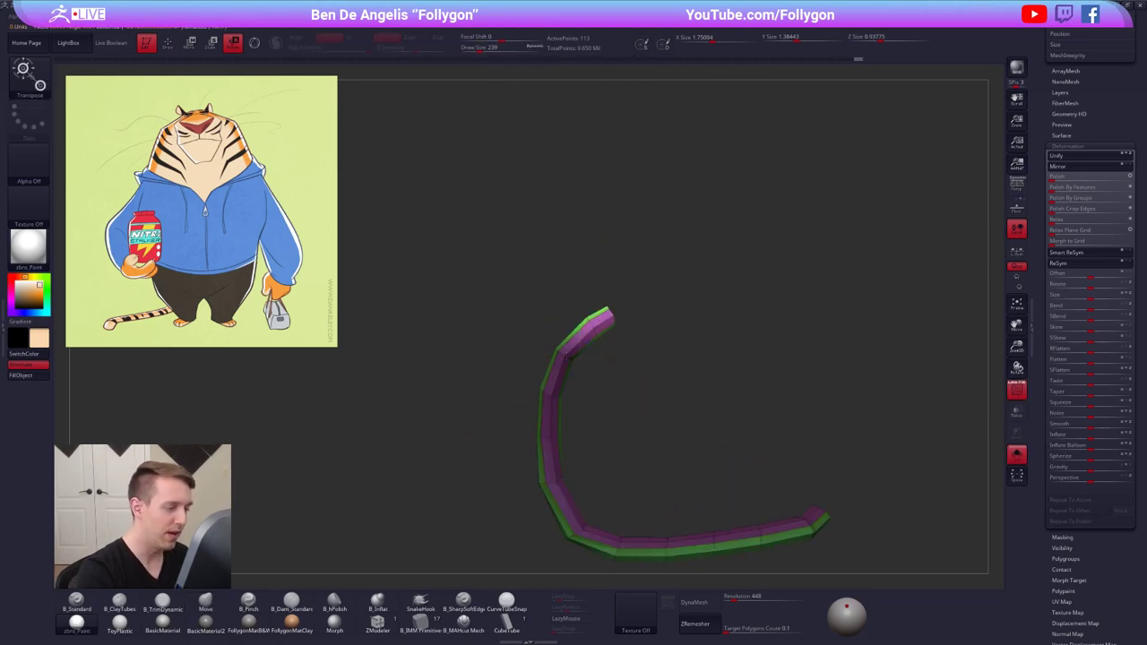
{"action": "mouse_move", "coordinate": [564, 359]}
{"action": "left_mouse_down"}
{"action": "mouse_move", "coordinate": [659, 308]}
{"action": "mouse_move", "coordinate": [636, 279]}
{"action": "left_mouse_up"}
{"action": "key", "text": "q"}
Clear the mask, mask the tail below its top end from the side, and bend the free end towards the body
{"action": "mouse_move", "coordinate": [585, 372]}
{"action": "left_mouse_down", "text": "ctrl"}
{"action": "mouse_move", "coordinate": [592, 379]}
{"action": "mouse_move", "coordinate": [563, 362]}
{"action": "left_mouse_up", "text": "ctrl"}
{"action": "right_click_drag", "start_coordinate": [597, 374], "coordinate": [612, 354], "text": "alt"}
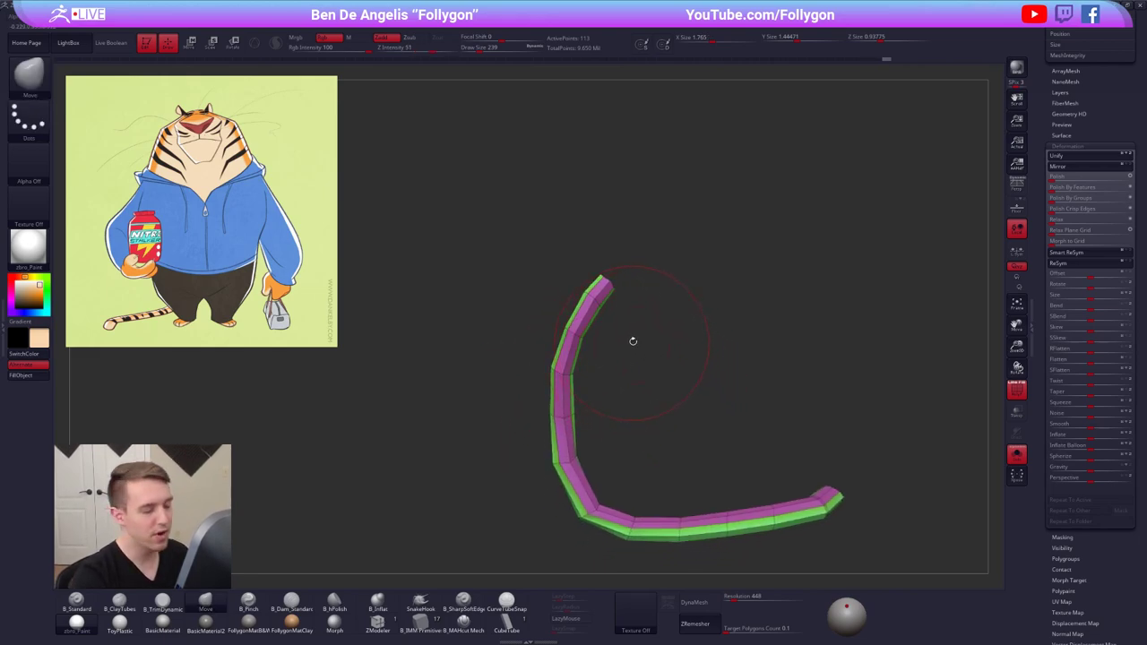
{"action": "key", "text": "s"}
{"action": "left_click_drag", "start_coordinate": [632, 342], "coordinate": [620, 340]}
{"action": "right_click_drag", "start_coordinate": [608, 321], "coordinate": [563, 325]}
{"action": "mouse_move", "coordinate": [620, 282]}
{"action": "left_mouse_down", "text": "ctrl"}
{"action": "mouse_move", "coordinate": [640, 323]}
{"action": "mouse_move", "coordinate": [662, 300]}
{"action": "mouse_move", "coordinate": [636, 286]}
{"action": "mouse_move", "coordinate": [692, 279]}
{"action": "mouse_move", "coordinate": [699, 297]}
{"action": "mouse_move", "coordinate": [676, 294]}
{"action": "left_mouse_up", "text": "ctrl"}
{"action": "left_click", "coordinate": [699, 283], "text": "ctrl"}
{"action": "key", "text": "r"}
{"action": "key", "text": "w"}
{"action": "key", "text": "q"}
{"action": "mouse_move", "coordinate": [655, 338]}
{"action": "right_mouse_down", "text": "ctrl"}
{"action": "mouse_move", "coordinate": [674, 341]}
{"action": "mouse_move", "coordinate": [682, 320]}
{"action": "right_mouse_up", "text": "ctrl"}
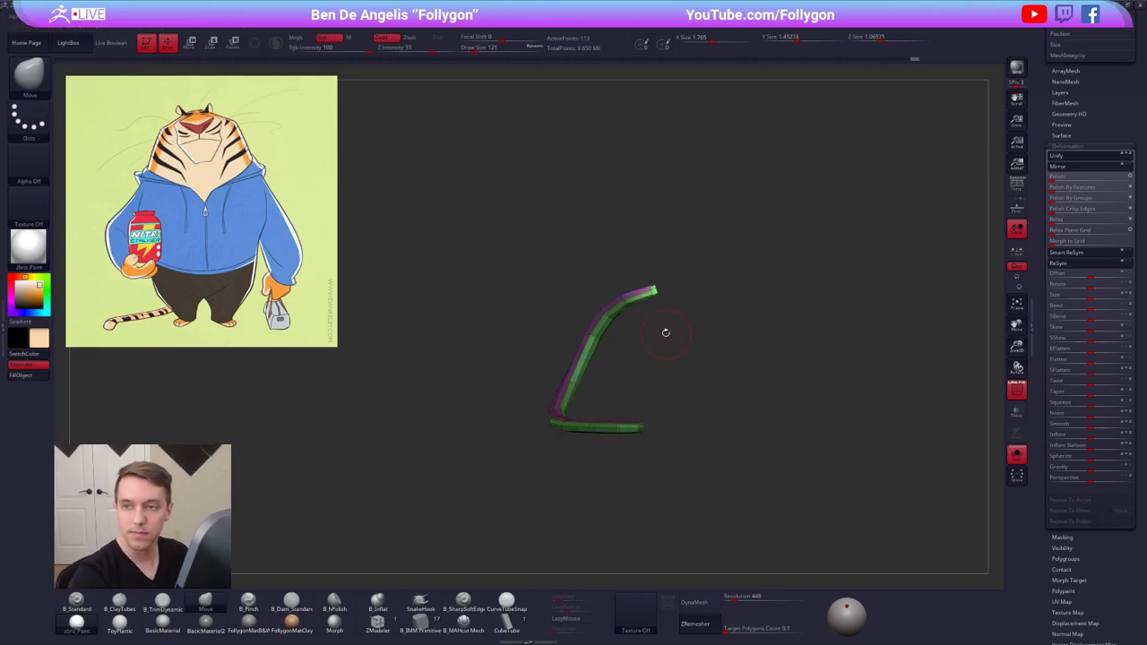
Clear the tail's mask, hide the polyframe, and show the full character from behind with a larger Move brush
{"action": "left_click_drag", "start_coordinate": [681, 311], "coordinate": [689, 321], "text": "ctrl"}
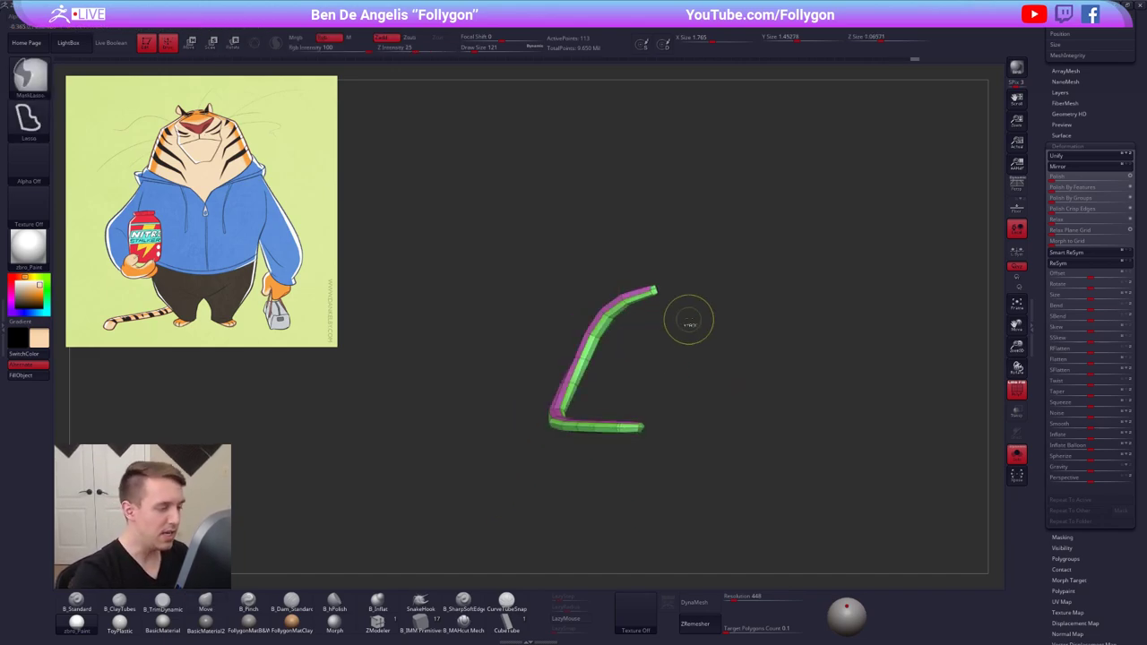
{"action": "key", "text": "s"}
{"action": "mouse_move", "coordinate": [606, 323]}
{"action": "left_mouse_down"}
{"action": "mouse_move", "coordinate": [576, 357]}
{"action": "mouse_move", "coordinate": [591, 353]}
{"action": "left_mouse_up"}
{"action": "key", "text": "shift+f"}
{"action": "key", "text": "alt+s"}
{"action": "key", "text": "space"}
{"action": "key", "text": "space"}
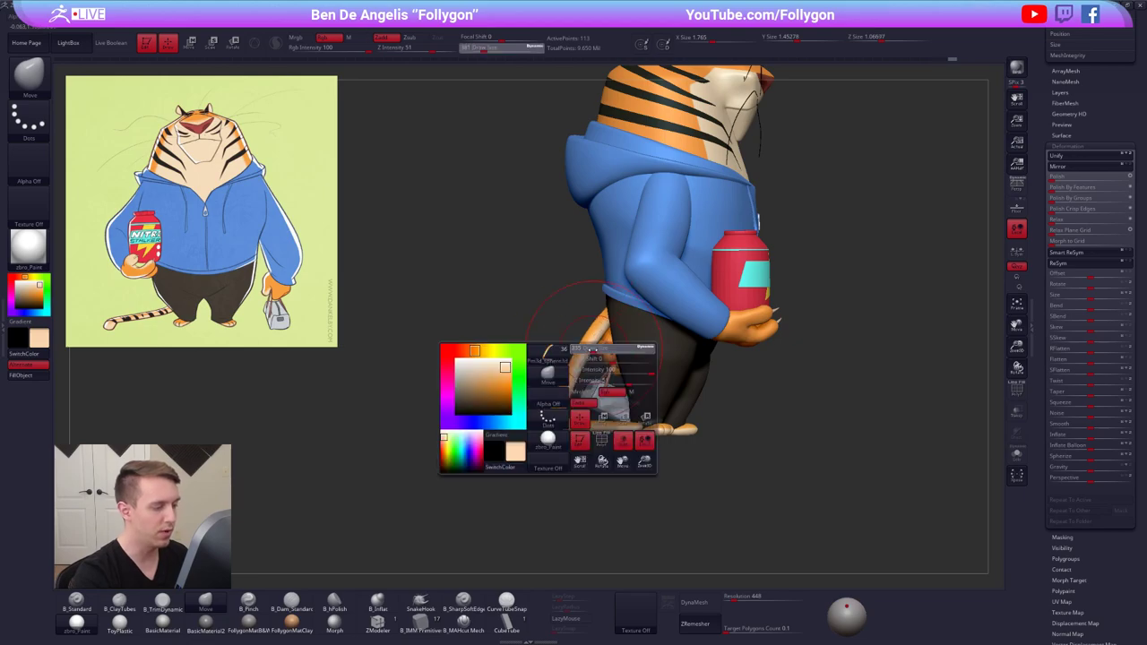
{"action": "left_click_drag", "start_coordinate": [520, 484], "coordinate": [699, 484], "text": "shift"}
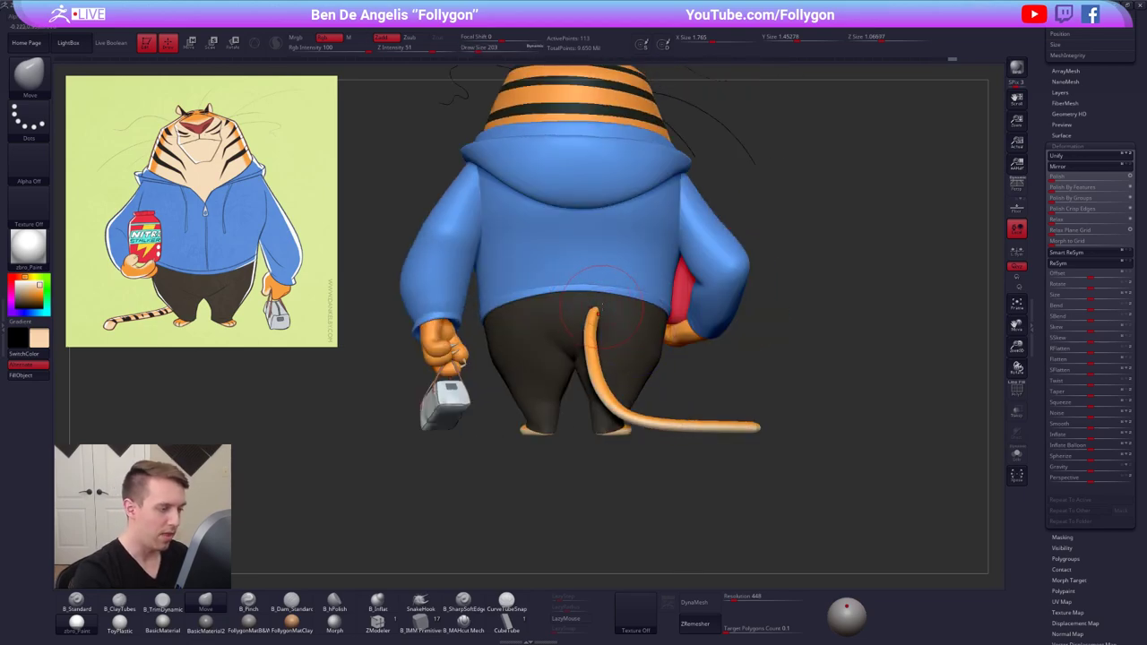
Turn off the tail's smoothed subdivision preview, reduce the Move brush's draw size to 130, and isolate the tail
{"action": "right_click_drag", "start_coordinate": [602, 300], "coordinate": [638, 309], "text": "alt"}
{"action": "key", "text": "shift+d"}
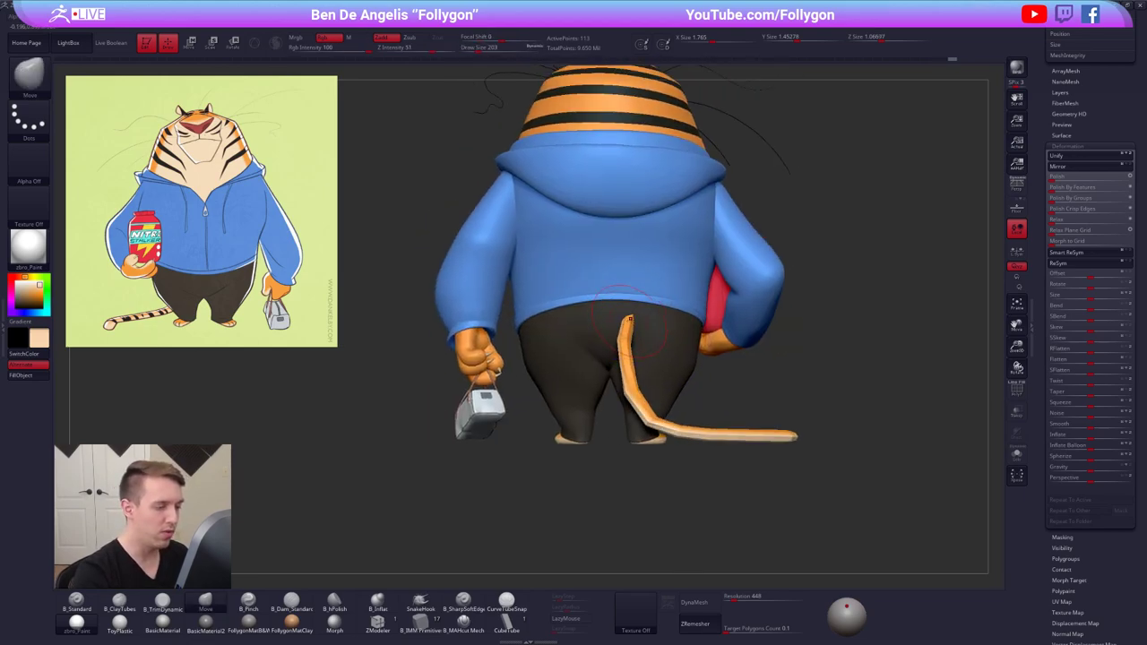
{"action": "key", "text": "s"}
{"action": "left_click_drag", "start_coordinate": [647, 311], "coordinate": [643, 311]}
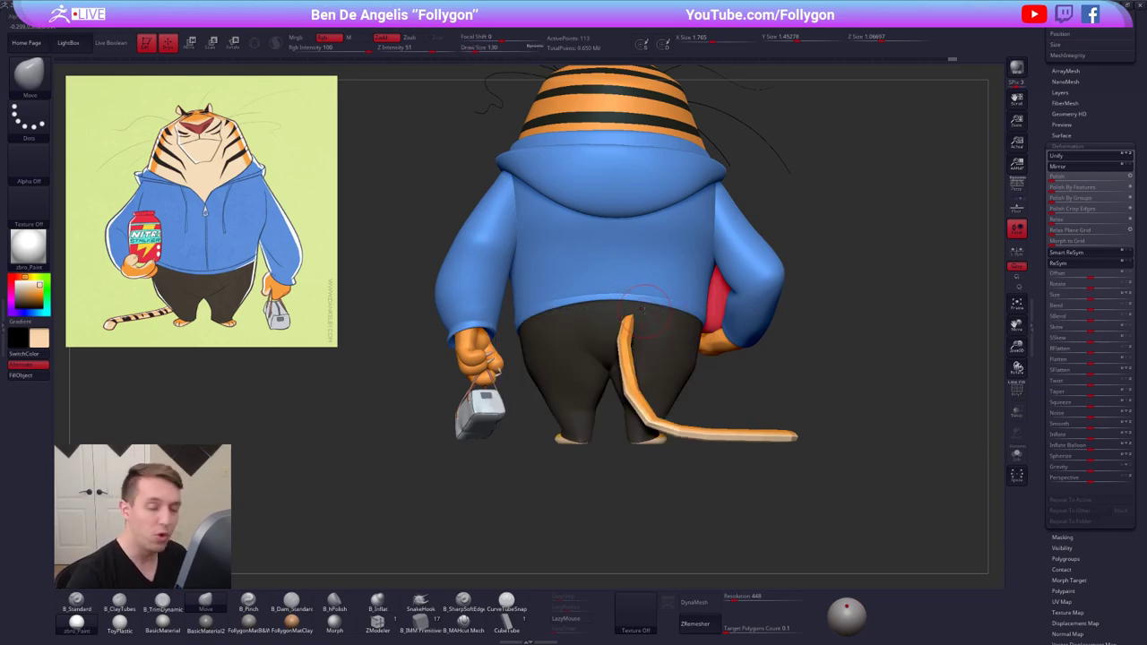
{"action": "right_click_drag", "start_coordinate": [644, 311], "coordinate": [699, 332], "text": "ctrl"}
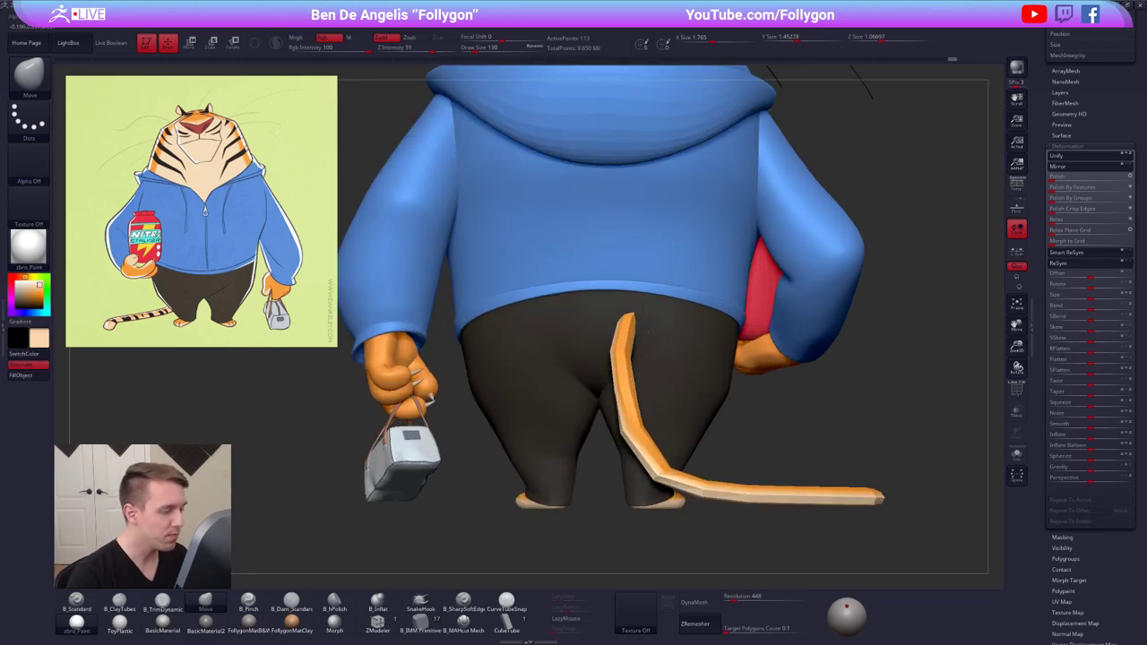
{"action": "key", "text": "alt+s"}
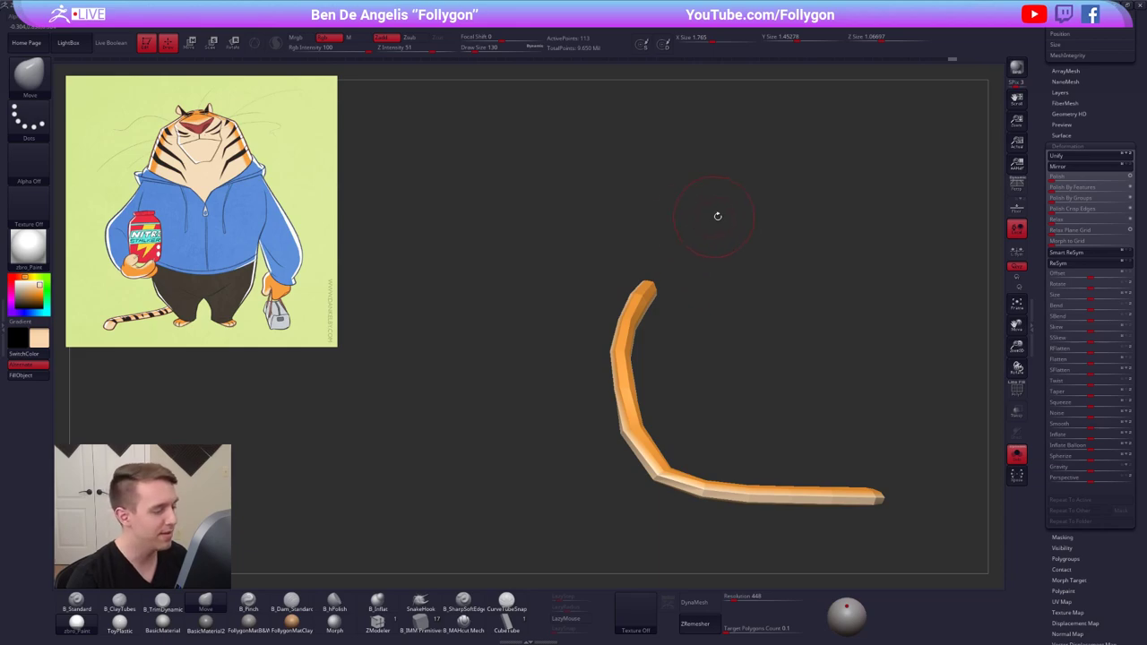
Switch to the Follygon YouTube channel in Chrome and open its ZBrush 2019 playlist
{"action": "key", "text": "alt+Tab"}
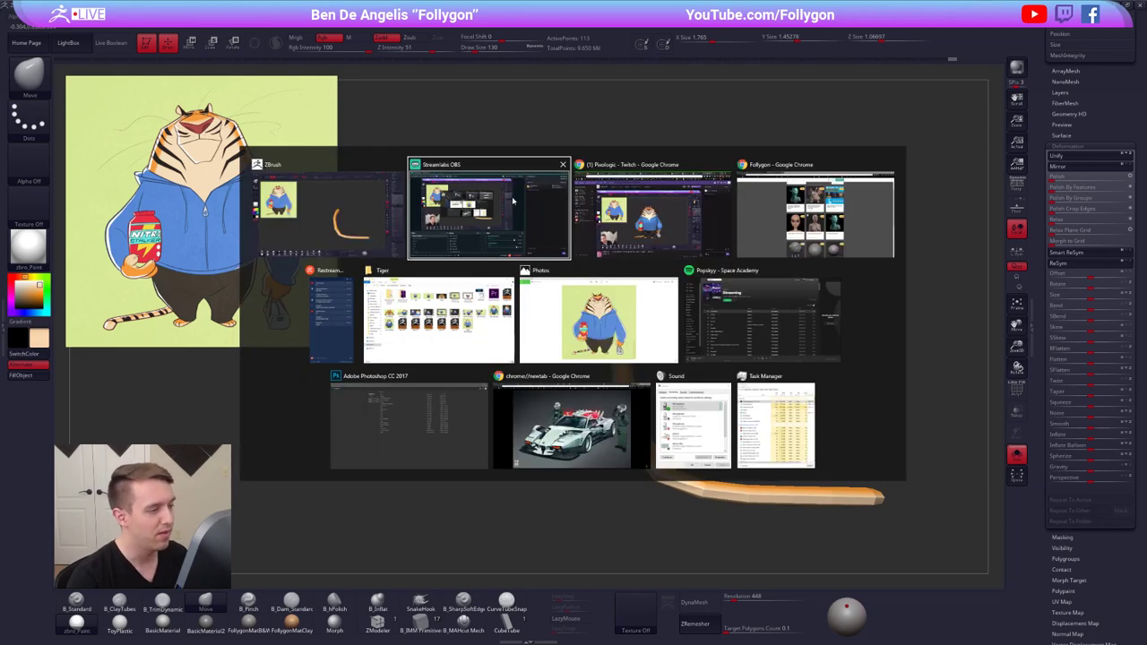
{"action": "left_click", "coordinate": [868, 211]}
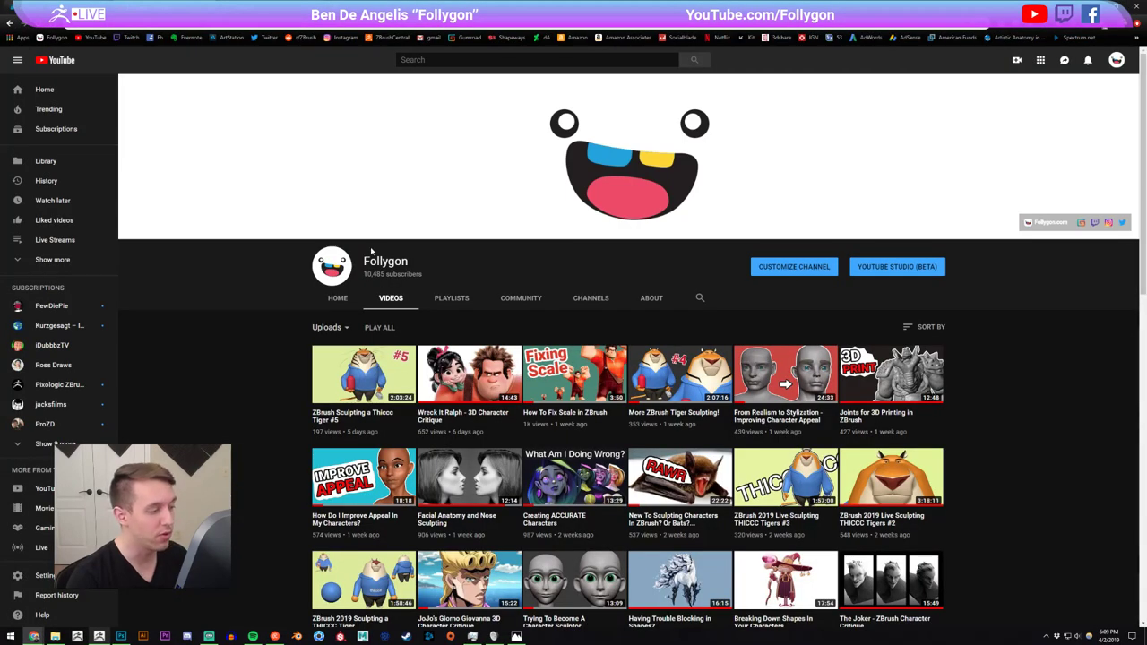
{"action": "scroll", "coordinate": [376, 253], "scroll_direction": "down", "scroll_amount": 2}
{"action": "scroll", "coordinate": [318, 249], "scroll_direction": "up", "scroll_amount": 1}
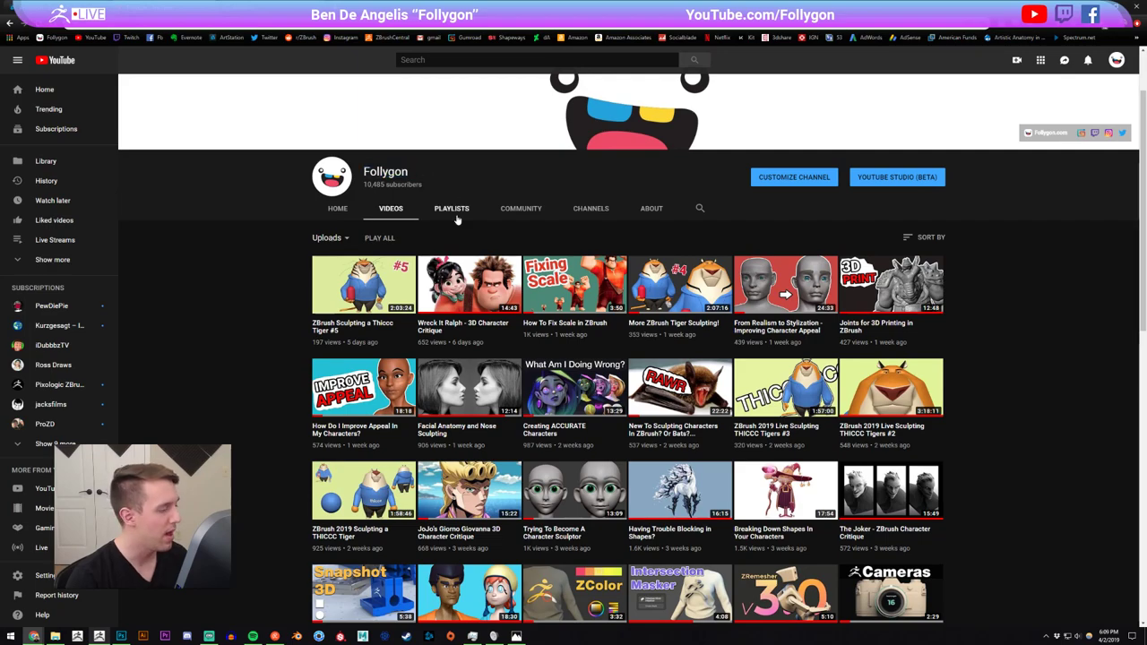
{"action": "scroll", "coordinate": [457, 220], "scroll_direction": "down", "scroll_amount": 1}
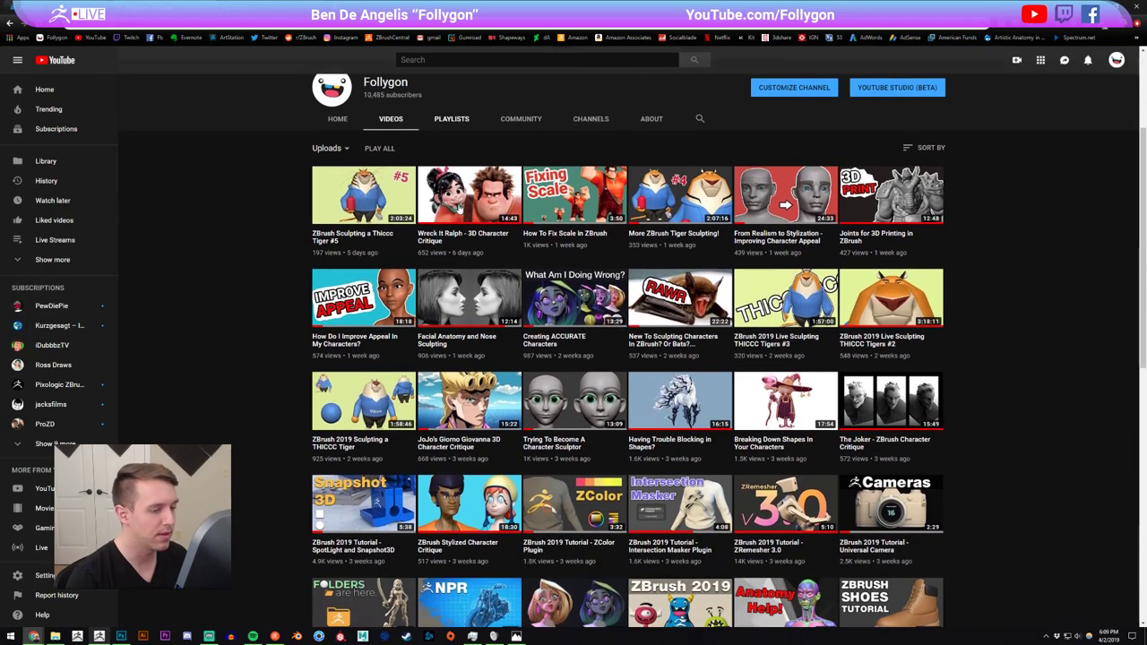
{"action": "left_click", "coordinate": [452, 119]}
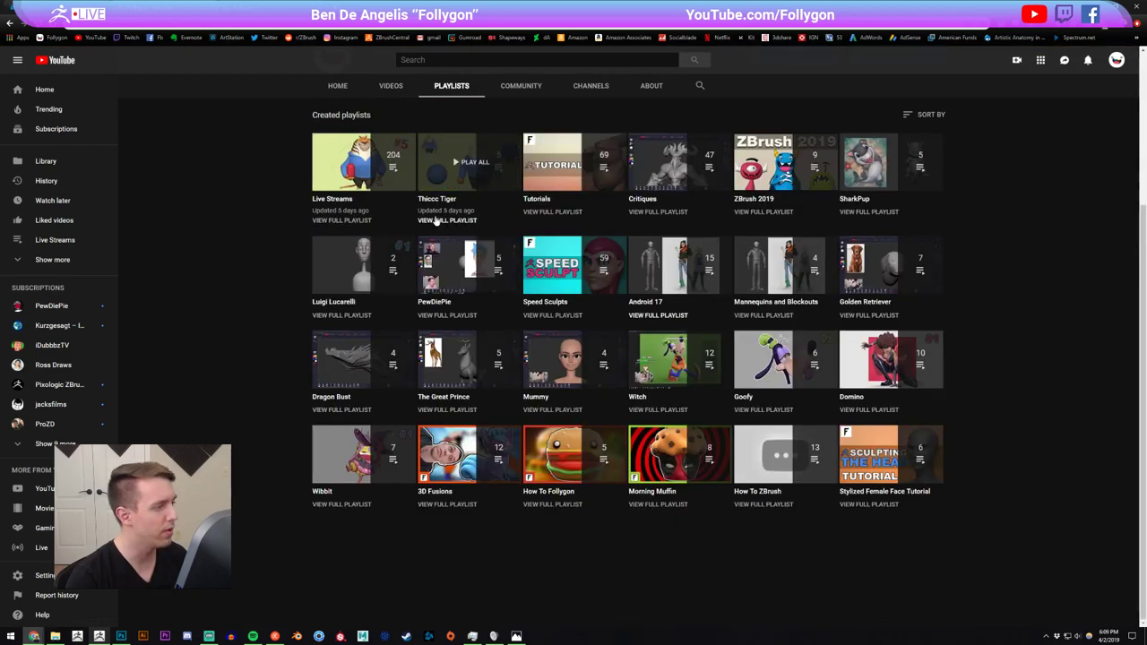
{"action": "left_click", "coordinate": [753, 206]}
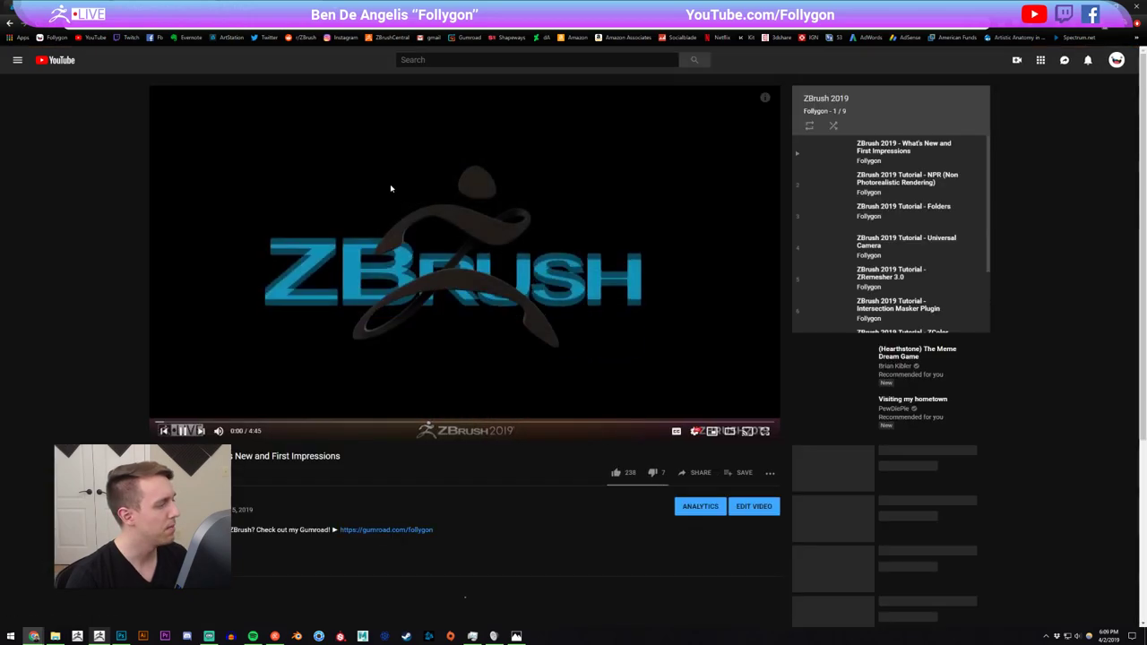
Look through the tutorials in the ZBrush 2019 playlist, and open and close the video's share options
{"action": "scroll", "coordinate": [878, 224], "scroll_direction": "down", "scroll_amount": 3}
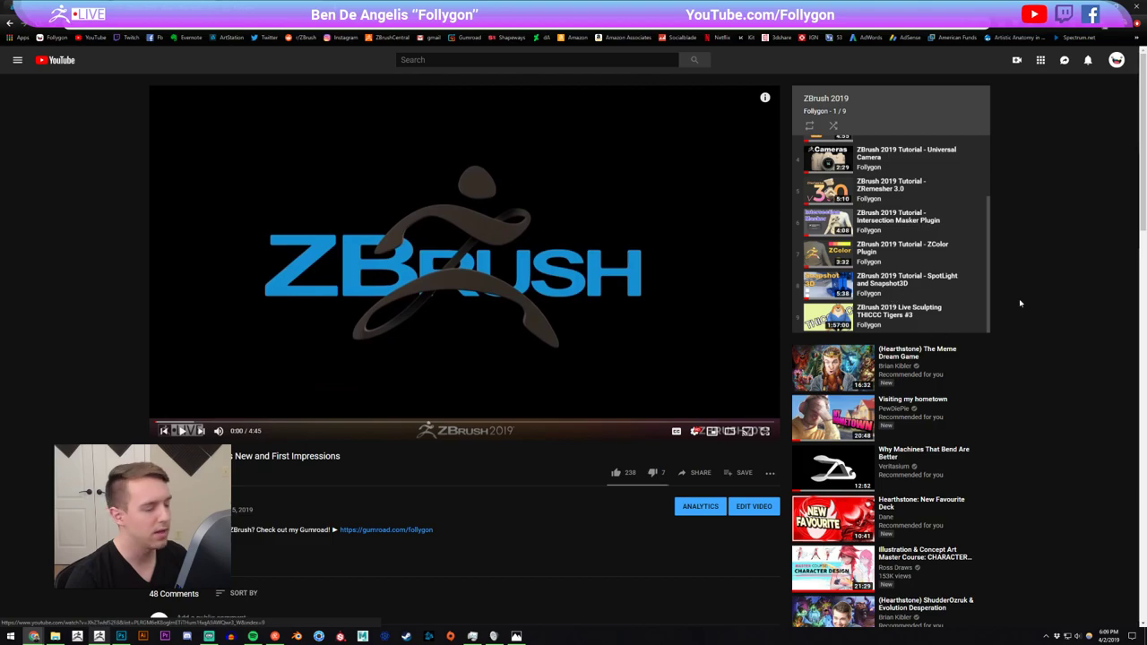
{"action": "scroll", "coordinate": [950, 233], "scroll_direction": "up", "scroll_amount": 3}
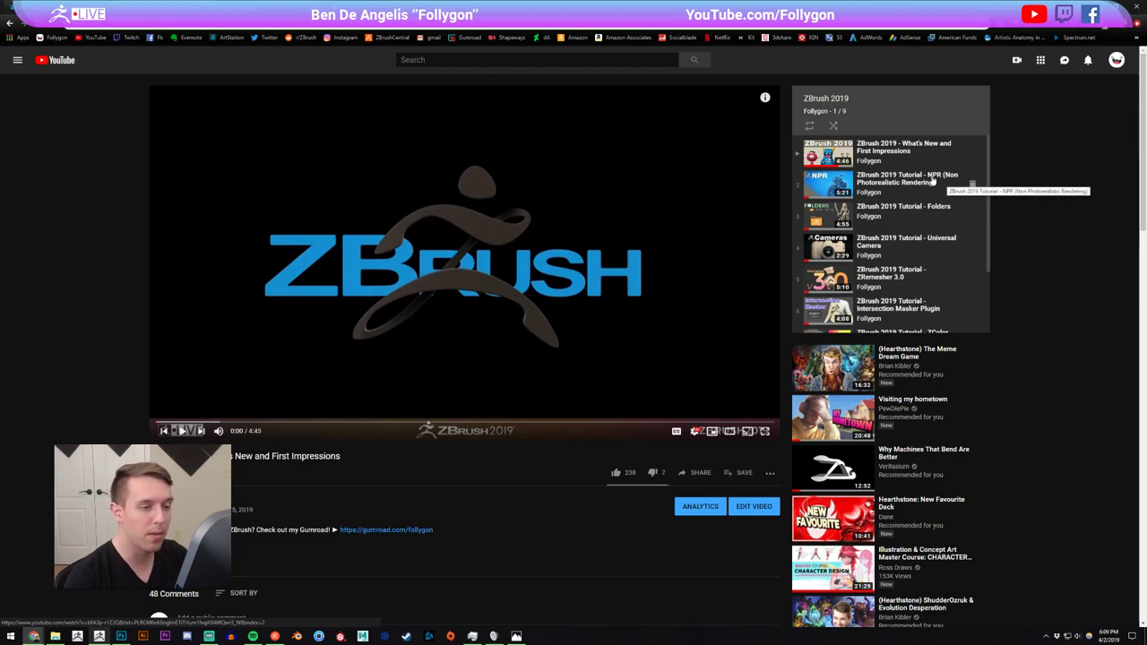
{"action": "scroll", "coordinate": [932, 183], "scroll_direction": "down", "scroll_amount": 2}
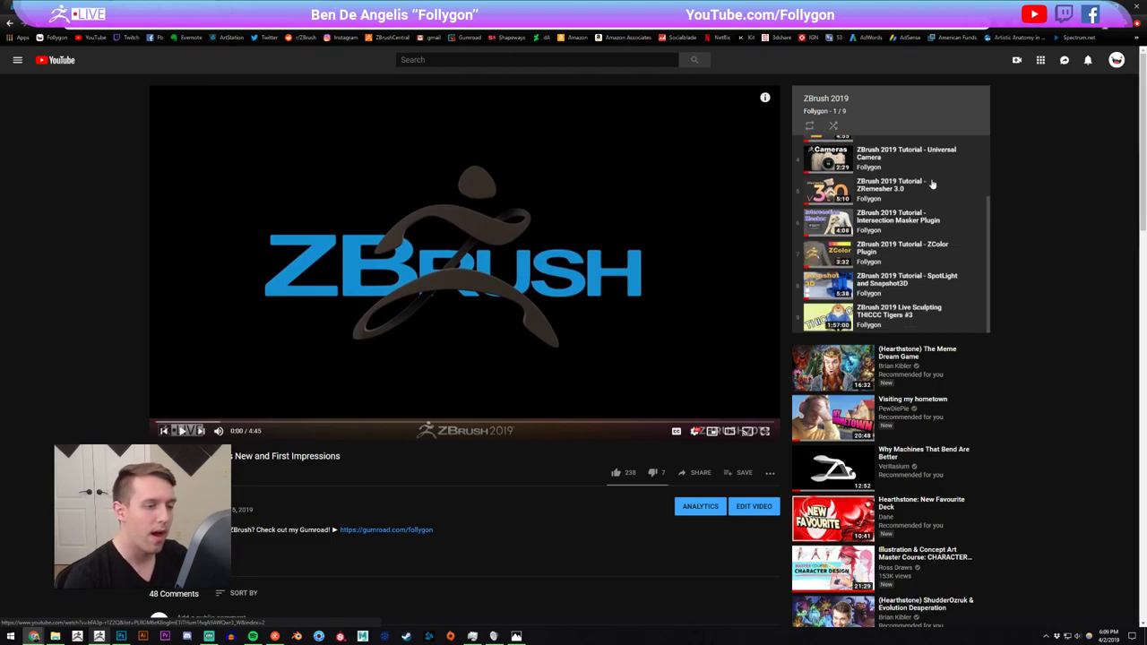
{"action": "scroll", "coordinate": [909, 226], "scroll_direction": "down", "scroll_amount": 1}
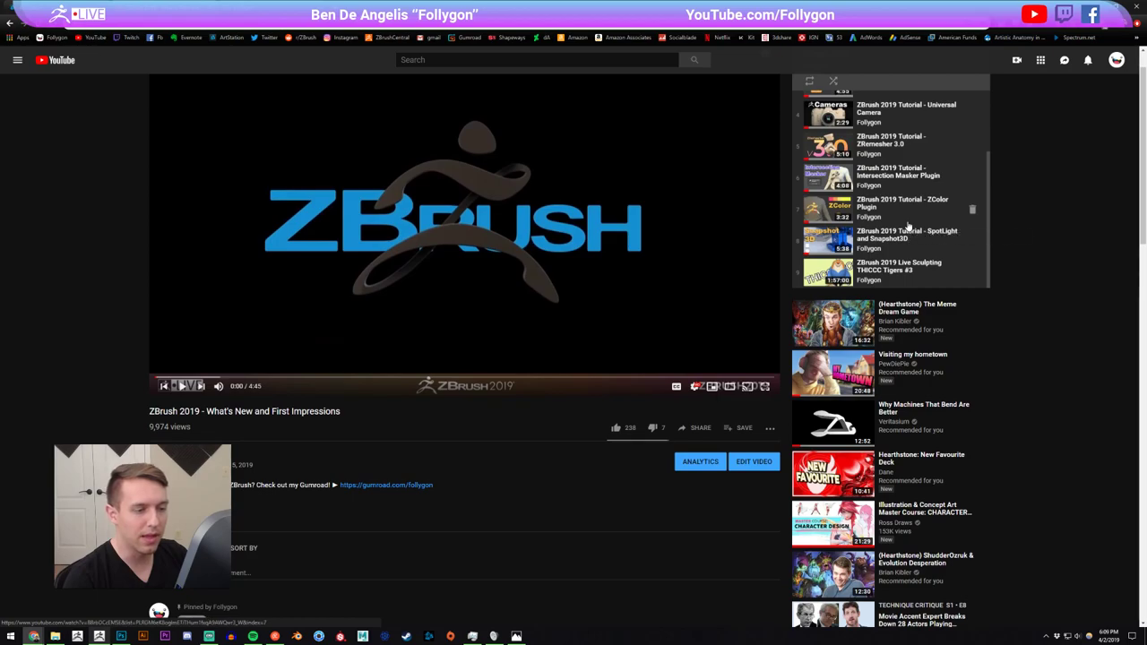
{"action": "scroll", "coordinate": [1039, 241], "scroll_direction": "up", "scroll_amount": 1}
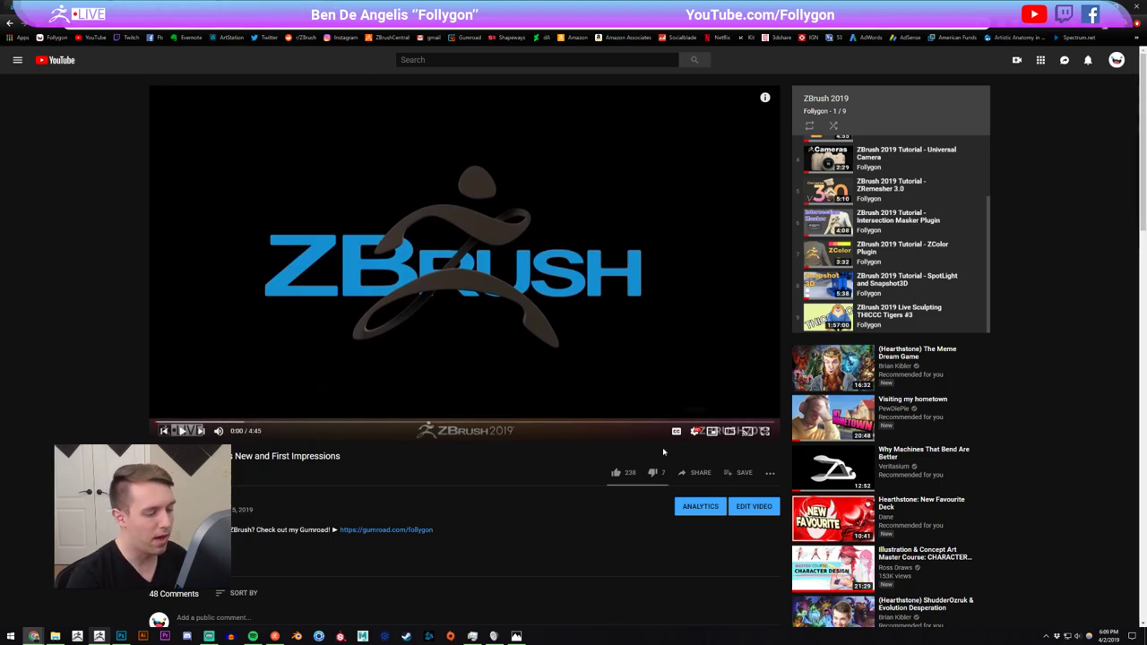
{"action": "left_click", "coordinate": [700, 472]}
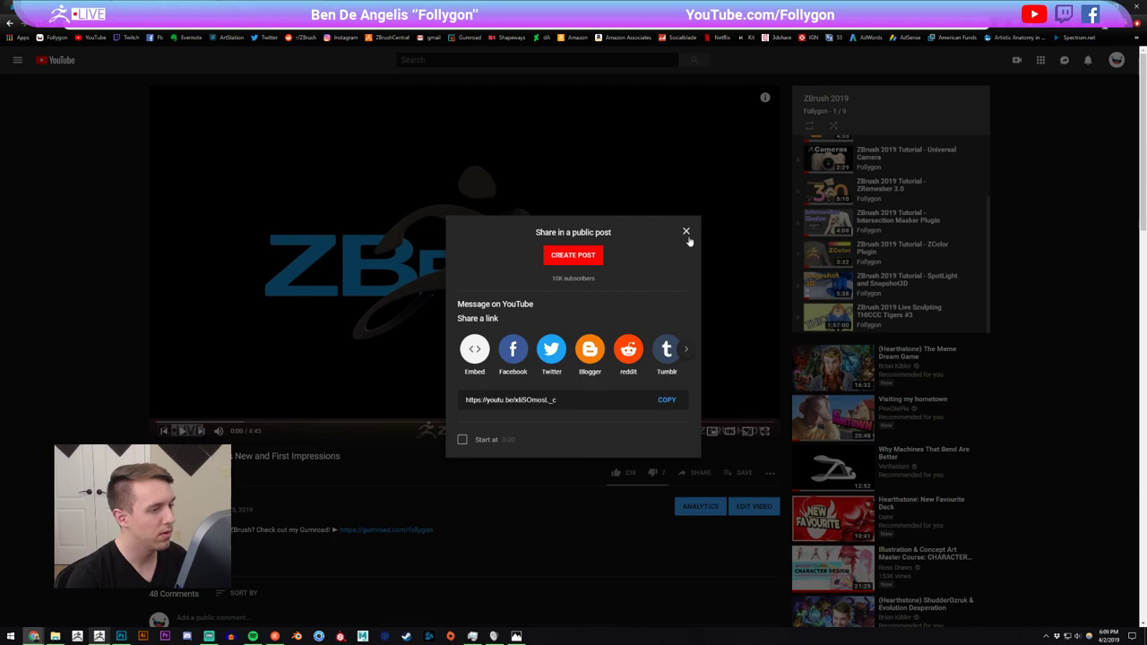
{"action": "left_click", "coordinate": [686, 232]}
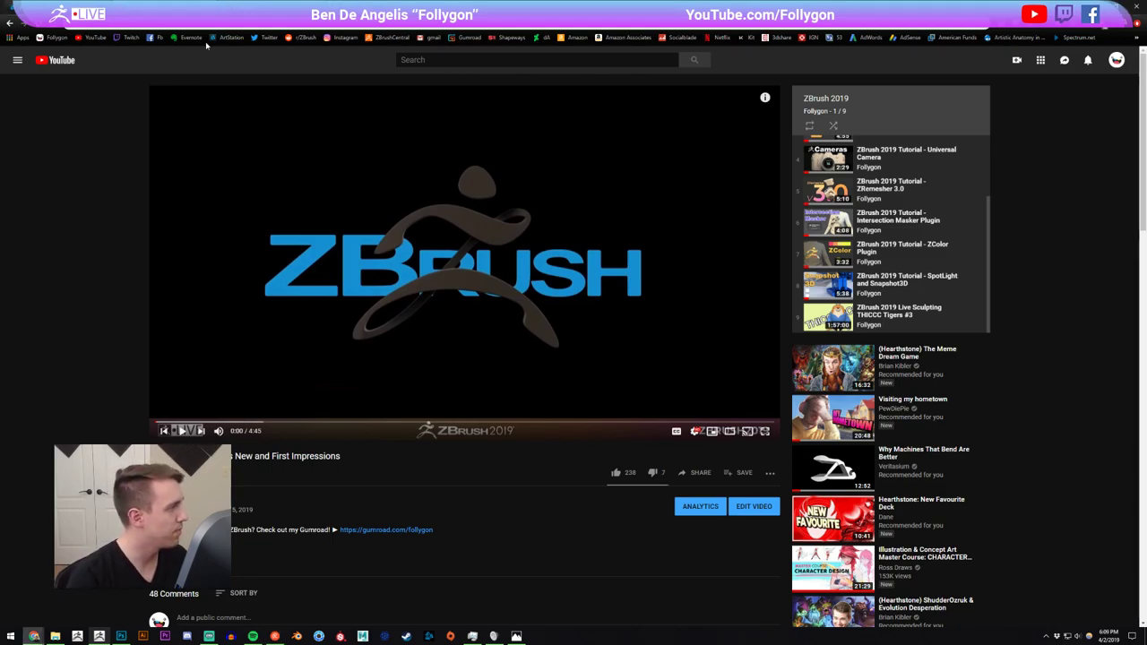
Go back from the playlist to the channel's videos, and switch back to ZBrush
{"action": "left_click", "coordinate": [8, 25]}
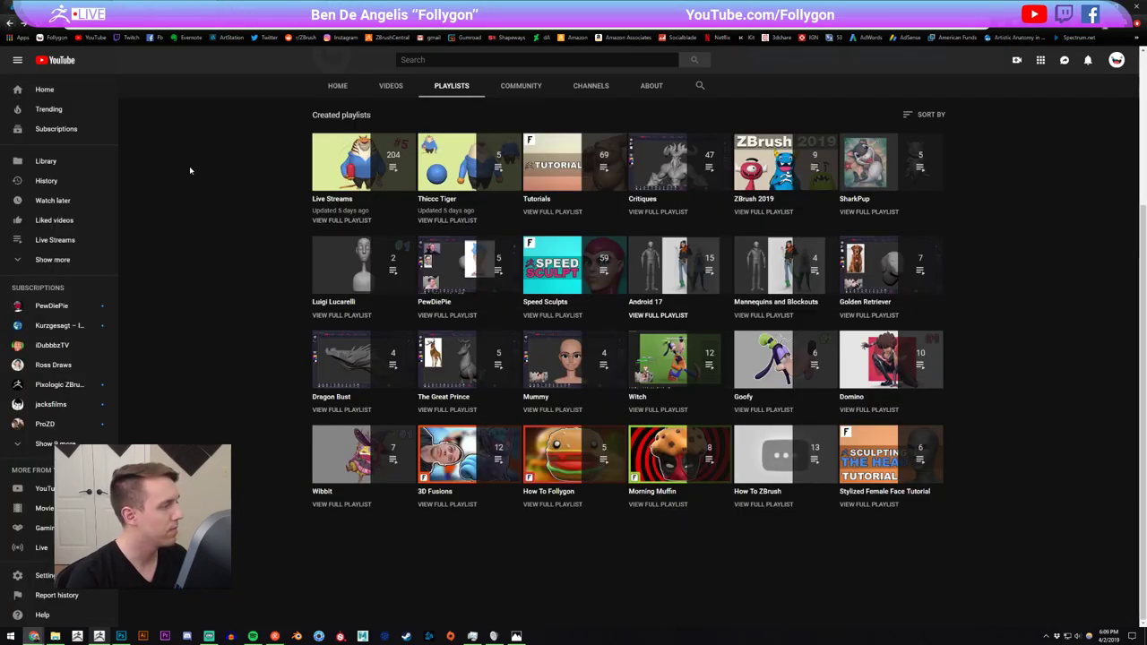
{"action": "left_click", "coordinate": [384, 89]}
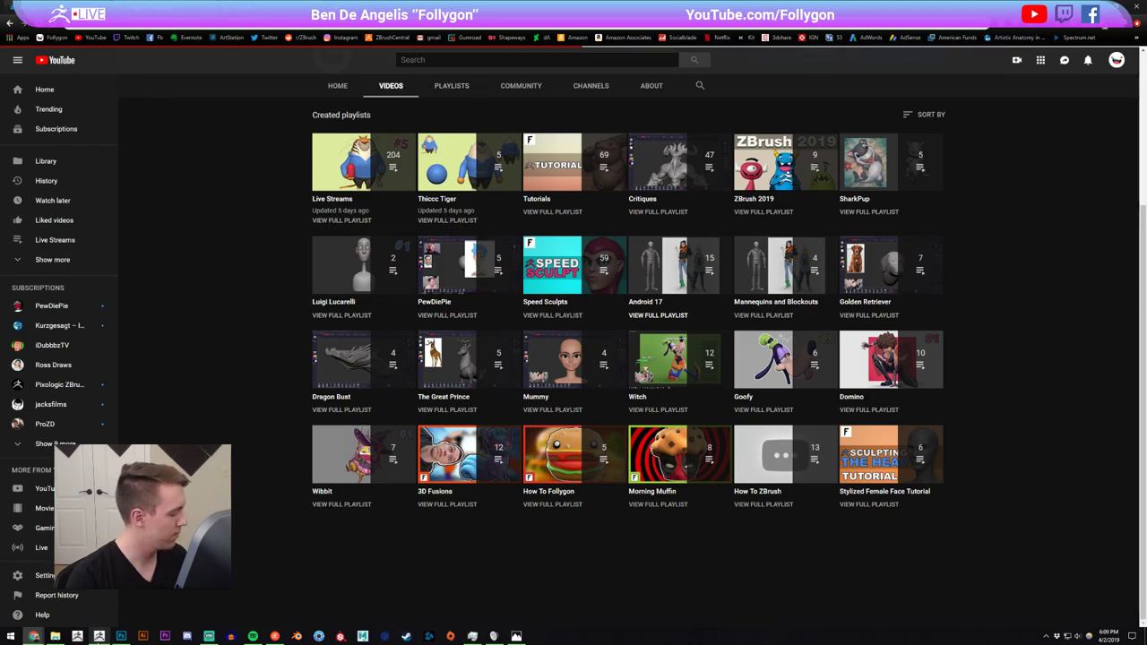
{"action": "left_click", "coordinate": [100, 637]}
Show the full character with the tail smoothed, and nudge the tail's top end with an enlarged Move brush
{"action": "left_click_drag", "start_coordinate": [603, 349], "coordinate": [523, 296], "text": "alt"}
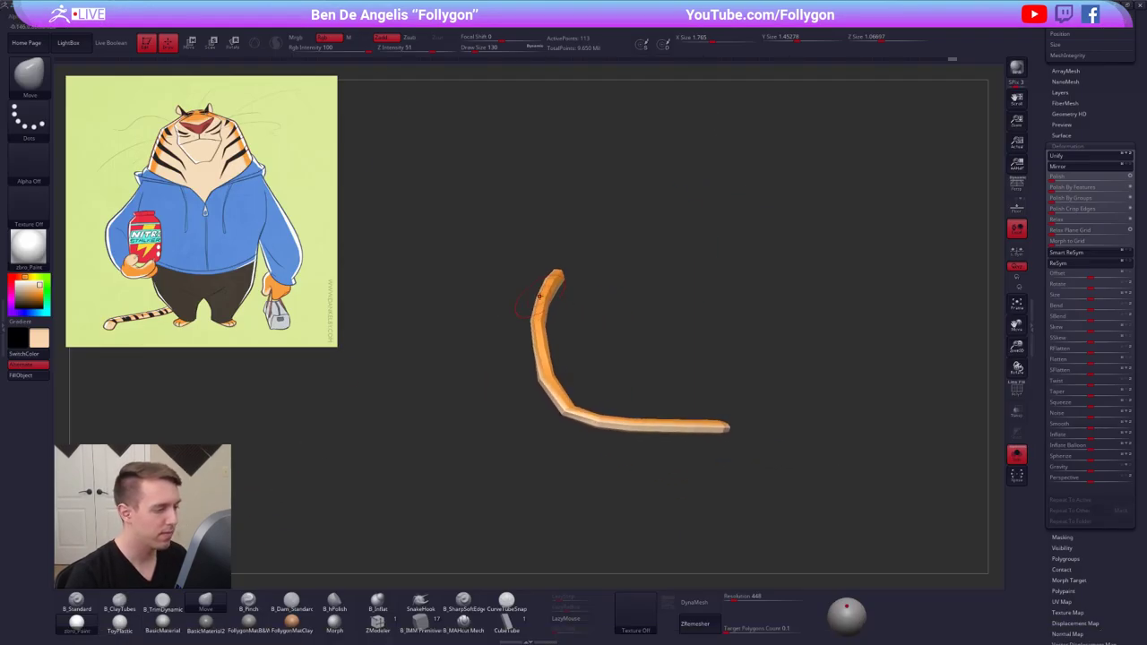
{"action": "key", "text": "alt+s"}
{"action": "key", "text": "d"}
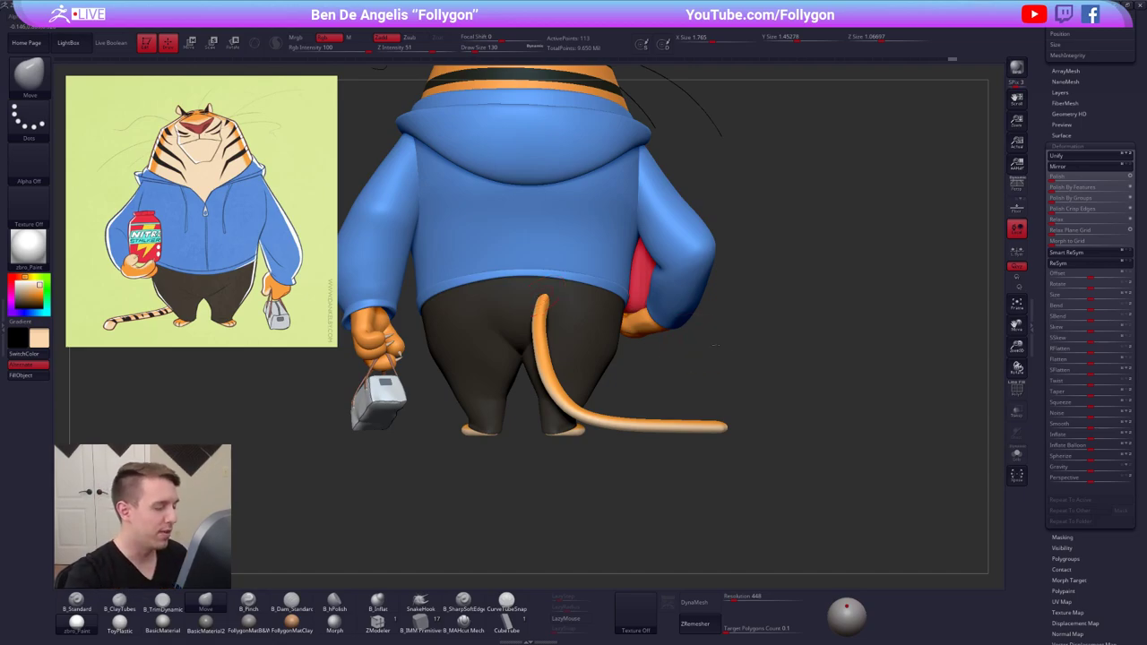
{"action": "left_click_drag", "start_coordinate": [716, 345], "coordinate": [788, 354], "text": "alt"}
{"action": "key", "text": "s"}
{"action": "mouse_move", "coordinate": [606, 307]}
{"action": "left_mouse_down"}
{"action": "mouse_move", "coordinate": [616, 306]}
{"action": "mouse_move", "coordinate": [610, 299]}
{"action": "left_mouse_up"}
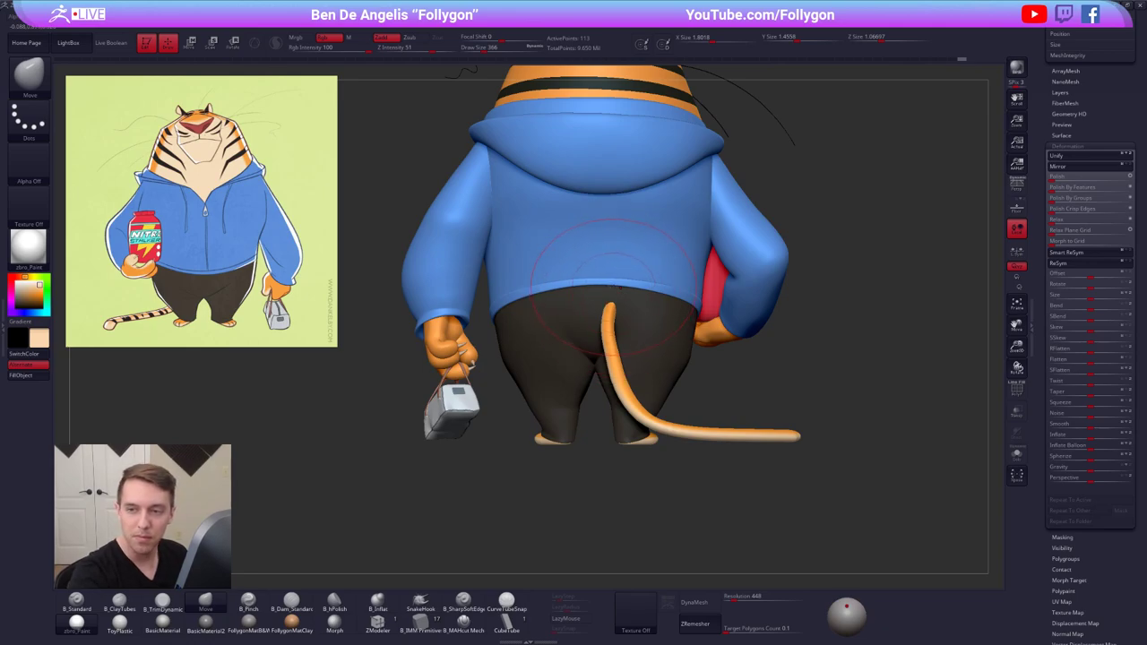
Nudge the upper end of the tail sideways with the Move brush at draw size 227
{"action": "key", "text": "s"}
{"action": "left_click_drag", "start_coordinate": [615, 359], "coordinate": [607, 347]}
{"action": "key", "text": "s"}
{"action": "key", "text": "s"}
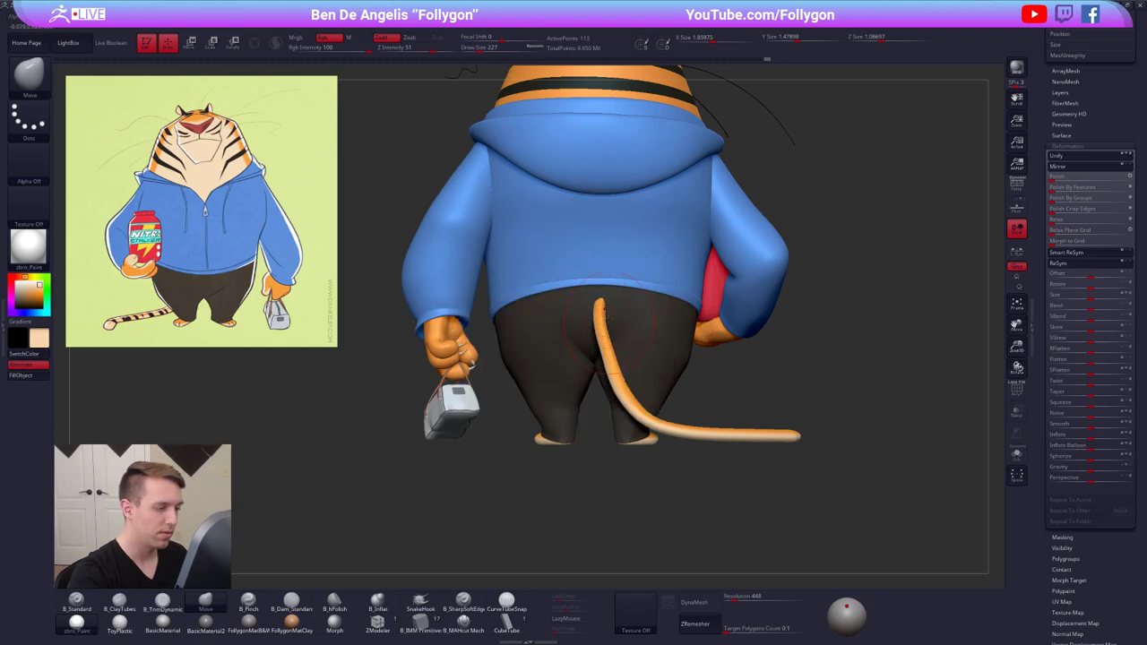
{"action": "mouse_move", "coordinate": [615, 254]}
{"action": "right_mouse_down"}
{"action": "mouse_move", "coordinate": [611, 293]}
{"action": "mouse_move", "coordinate": [635, 305]}
{"action": "right_mouse_up"}
Isolate the tail, drop it to a lower subdivision level, reshape its upper part with the Move brush, and raise the level again
{"action": "key", "text": "alt+s"}
{"action": "key", "text": "shift+d"}
{"action": "key", "text": "space"}
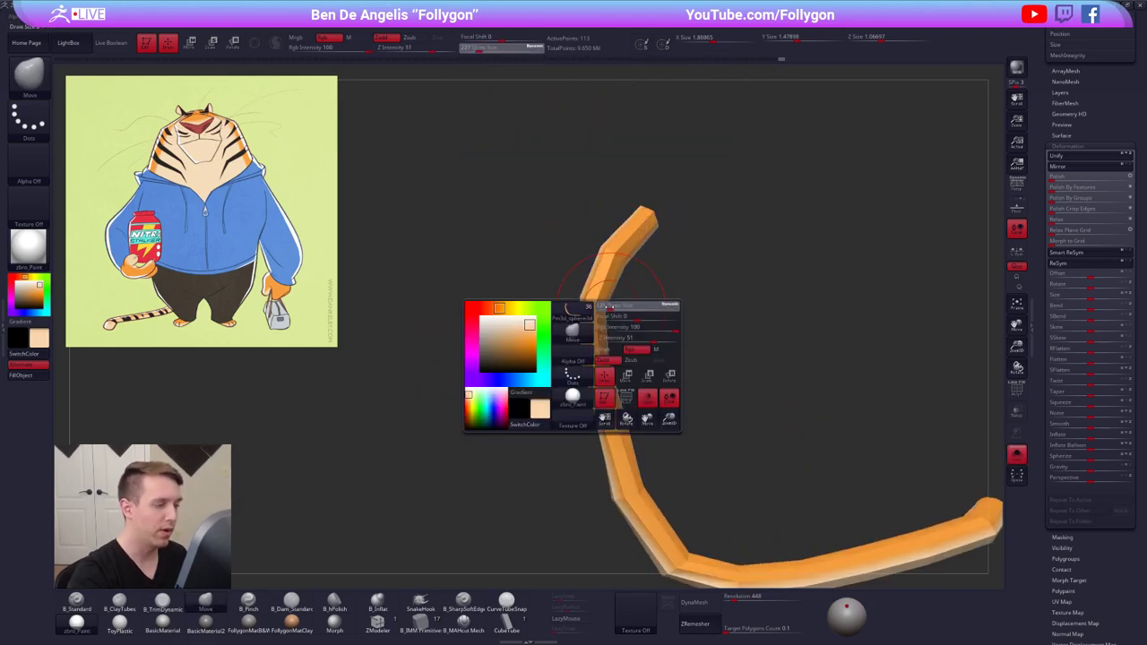
{"action": "left_click_drag", "start_coordinate": [604, 320], "coordinate": [595, 319]}
{"action": "right_click_drag", "start_coordinate": [610, 307], "coordinate": [664, 264]}
{"action": "mouse_move", "coordinate": [664, 264]}
{"action": "left_mouse_down"}
{"action": "mouse_move", "coordinate": [690, 251]}
{"action": "mouse_move", "coordinate": [673, 313]}
{"action": "left_mouse_up"}
{"action": "key", "text": "space"}
{"action": "key", "text": "d"}
{"action": "right_click_drag", "start_coordinate": [674, 348], "coordinate": [676, 315]}
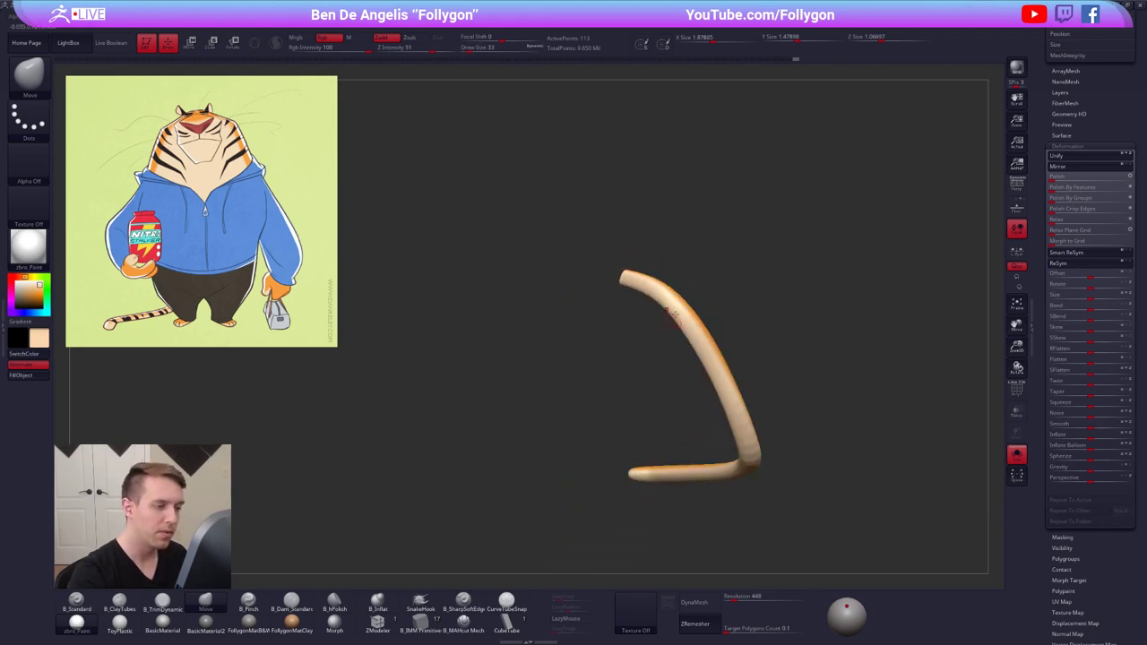
Nudge the tail's upper part from the side with the Move brush, and set the draw size to 104
{"action": "key", "text": "space"}
{"action": "left_click_drag", "start_coordinate": [675, 315], "coordinate": [684, 316]}
{"action": "right_click_drag", "start_coordinate": [683, 316], "coordinate": [679, 330]}
{"action": "key", "text": "space"}
{"action": "left_click_drag", "start_coordinate": [679, 329], "coordinate": [687, 308]}
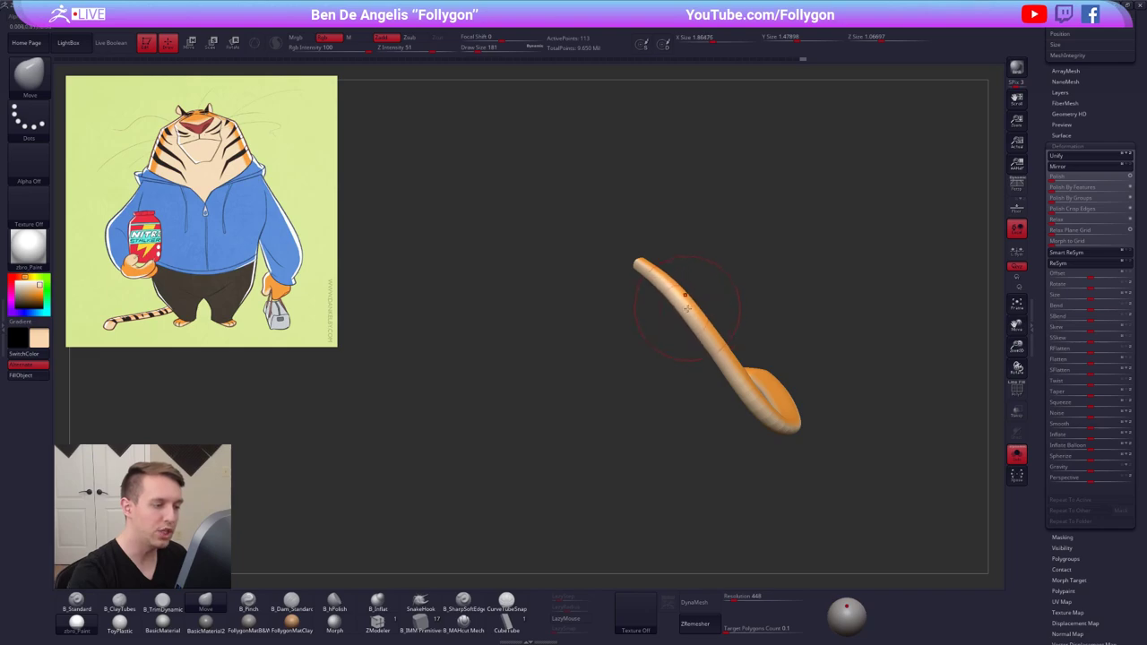
{"action": "right_click_drag", "start_coordinate": [688, 309], "coordinate": [679, 320]}
{"action": "key", "text": "space"}
{"action": "left_click_drag", "start_coordinate": [687, 310], "coordinate": [681, 309]}
{"action": "key", "text": "shift+d"}
{"action": "mouse_move", "coordinate": [683, 316]}
{"action": "right_mouse_down"}
{"action": "mouse_move", "coordinate": [691, 330]}
{"action": "mouse_move", "coordinate": [702, 312]}
{"action": "mouse_move", "coordinate": [715, 364]}
{"action": "right_mouse_up"}
{"action": "key", "text": "shift+f"}
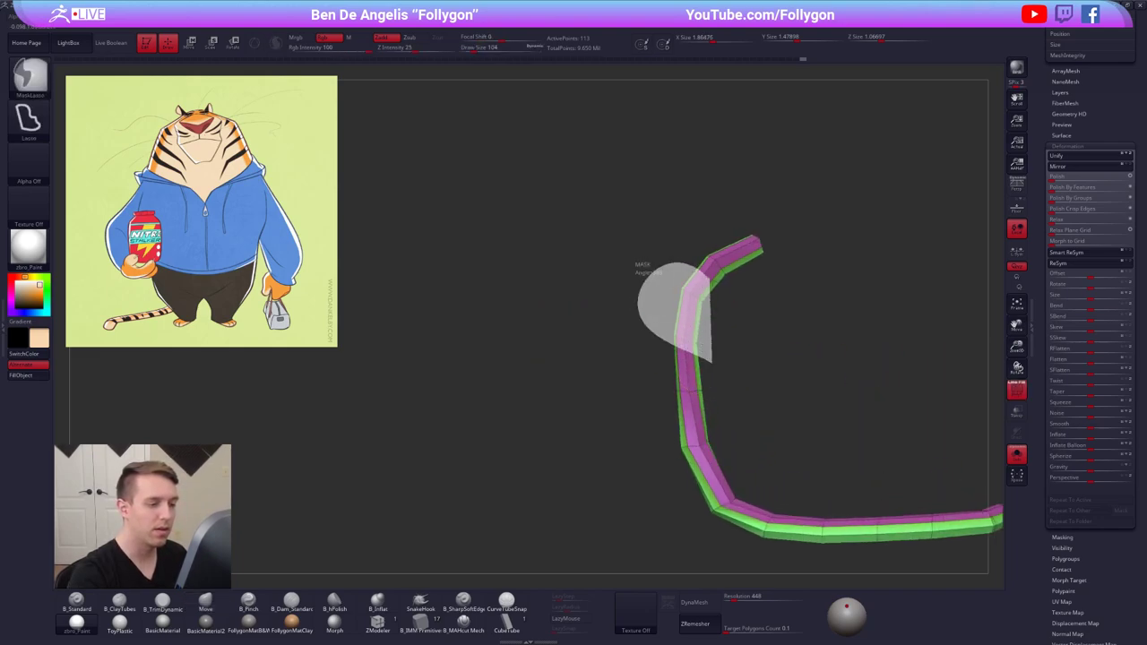
{"action": "left_click_drag", "start_coordinate": [711, 279], "coordinate": [717, 309], "text": "ctrl+alt"}
{"action": "key", "text": "w"}
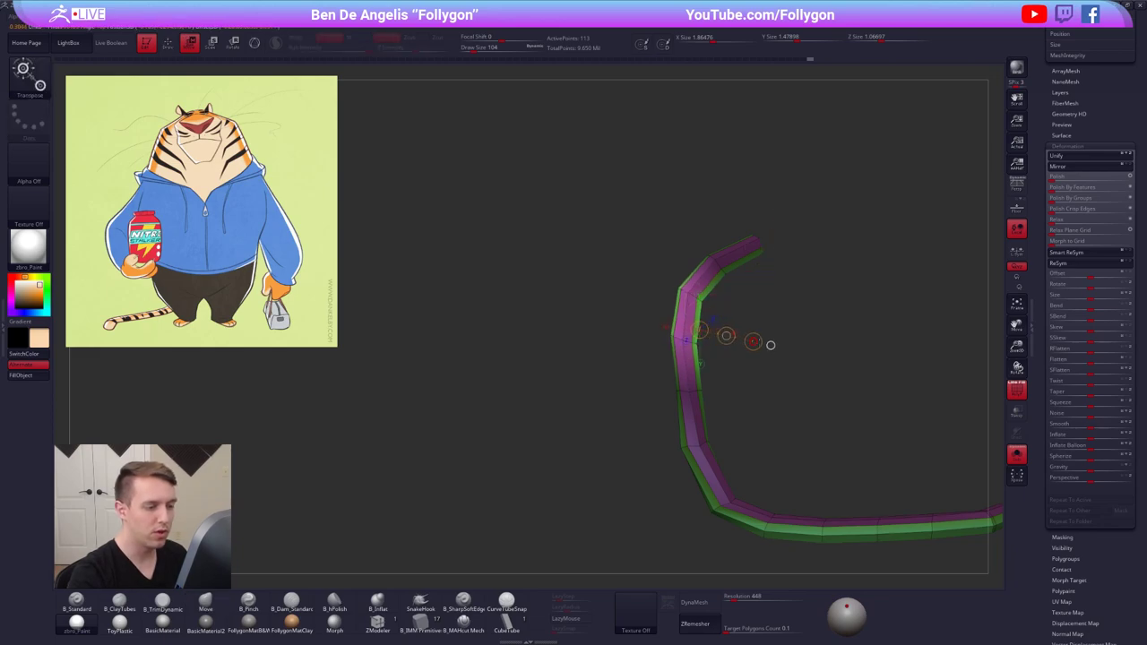
{"action": "key", "text": "d"}
{"action": "key", "text": "q"}
{"action": "mouse_move", "coordinate": [732, 288]}
{"action": "left_mouse_down", "text": "ctrl"}
{"action": "mouse_move", "coordinate": [738, 298]}
{"action": "mouse_move", "coordinate": [705, 328]}
{"action": "left_mouse_up", "text": "ctrl"}
{"action": "key", "text": "space"}
{"action": "key", "text": "w"}
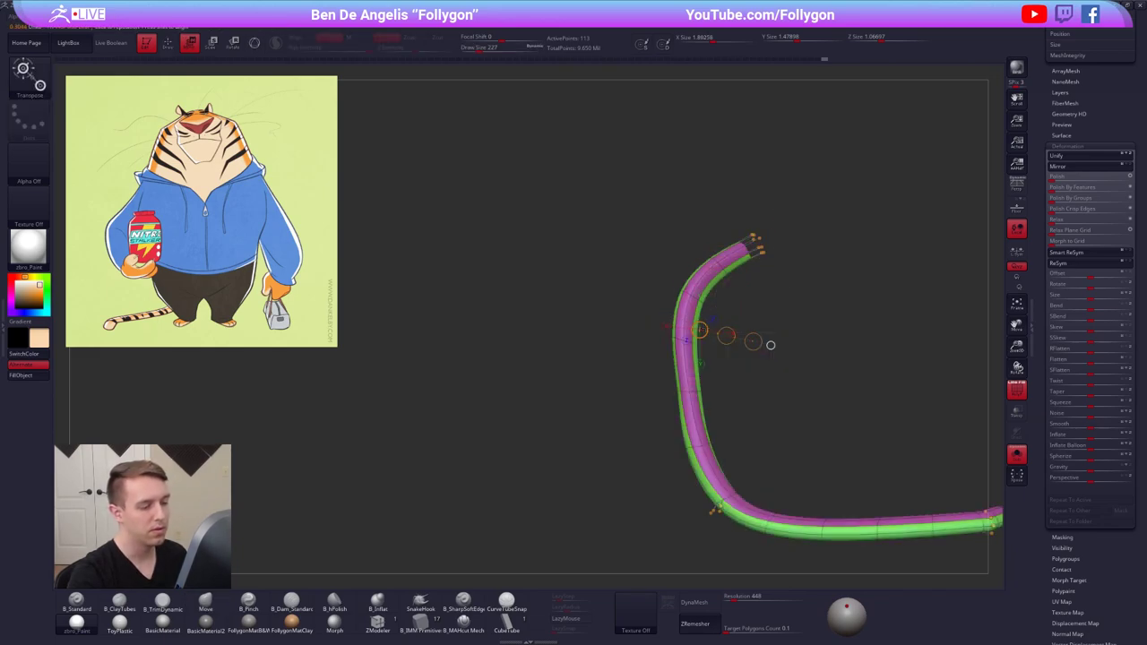
{"action": "key", "text": "q"}
Hide the polyframe and round the tail's top end with the Move brush at draw size 265
{"action": "key", "text": "space"}
{"action": "left_click_drag", "start_coordinate": [683, 377], "coordinate": [677, 372]}
{"action": "key", "text": "shift+f"}
{"action": "left_click_drag", "start_coordinate": [741, 261], "coordinate": [736, 256]}
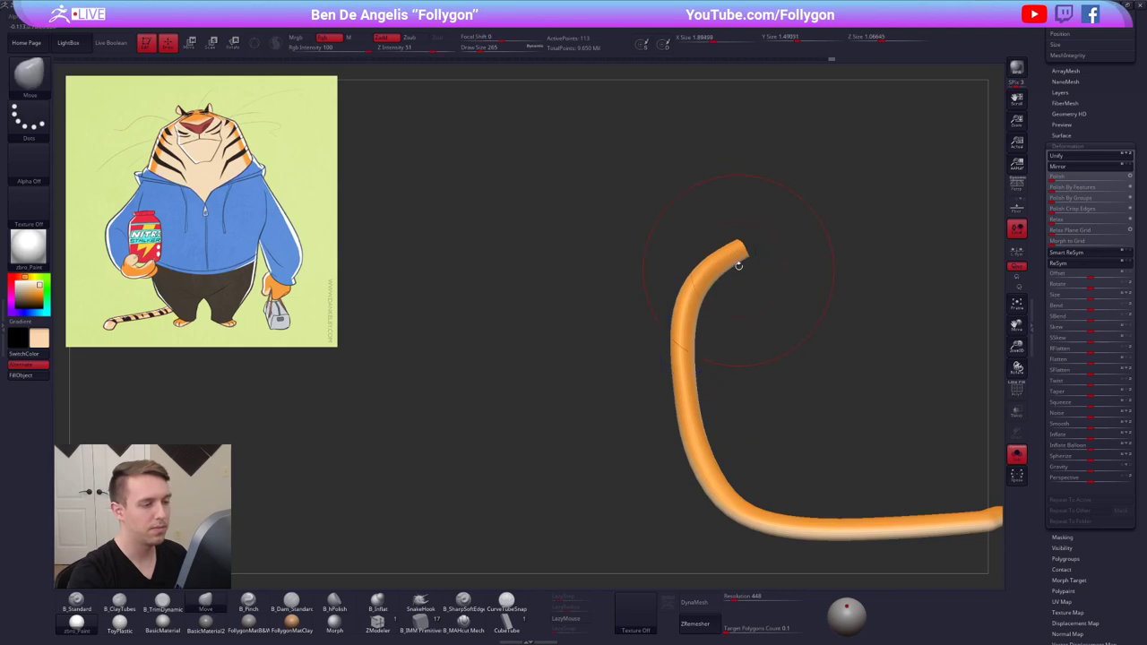
Show the full character and shift the tail's upper part below the waist with the Move brush at draw size 381
{"action": "mouse_move", "coordinate": [737, 256]}
{"action": "right_mouse_down"}
{"action": "mouse_move", "coordinate": [733, 233]}
{"action": "mouse_move", "coordinate": [763, 269]}
{"action": "right_mouse_up"}
{"action": "key", "text": "s"}
{"action": "key", "text": "space"}
{"action": "left_click_drag", "start_coordinate": [710, 285], "coordinate": [715, 269]}
{"action": "mouse_move", "coordinate": [715, 271]}
{"action": "right_mouse_down"}
{"action": "mouse_move", "coordinate": [704, 235]}
{"action": "mouse_move", "coordinate": [682, 240]}
{"action": "right_mouse_up"}
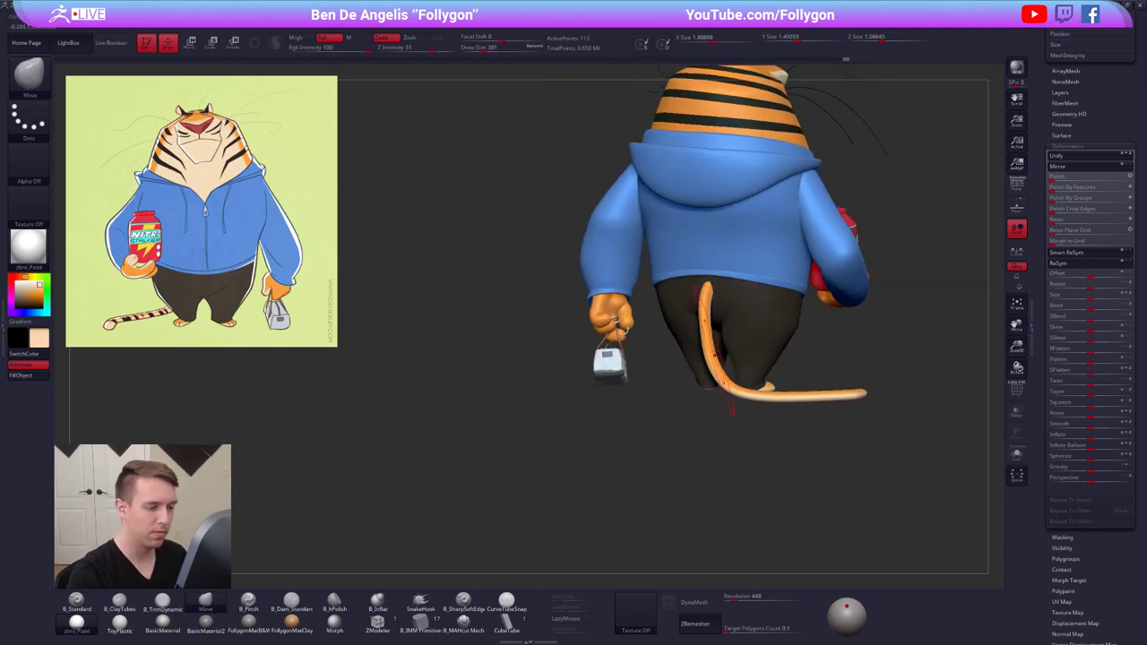
{"action": "right_click_drag", "start_coordinate": [707, 332], "coordinate": [652, 328]}
{"action": "left_click_drag", "start_coordinate": [732, 304], "coordinate": [743, 307]}
{"action": "right_click_drag", "start_coordinate": [760, 351], "coordinate": [640, 323], "text": "alt"}
{"action": "mouse_move", "coordinate": [804, 424]}
{"action": "right_mouse_down"}
{"action": "mouse_move", "coordinate": [852, 428]}
{"action": "mouse_move", "coordinate": [779, 432]}
{"action": "right_mouse_up"}
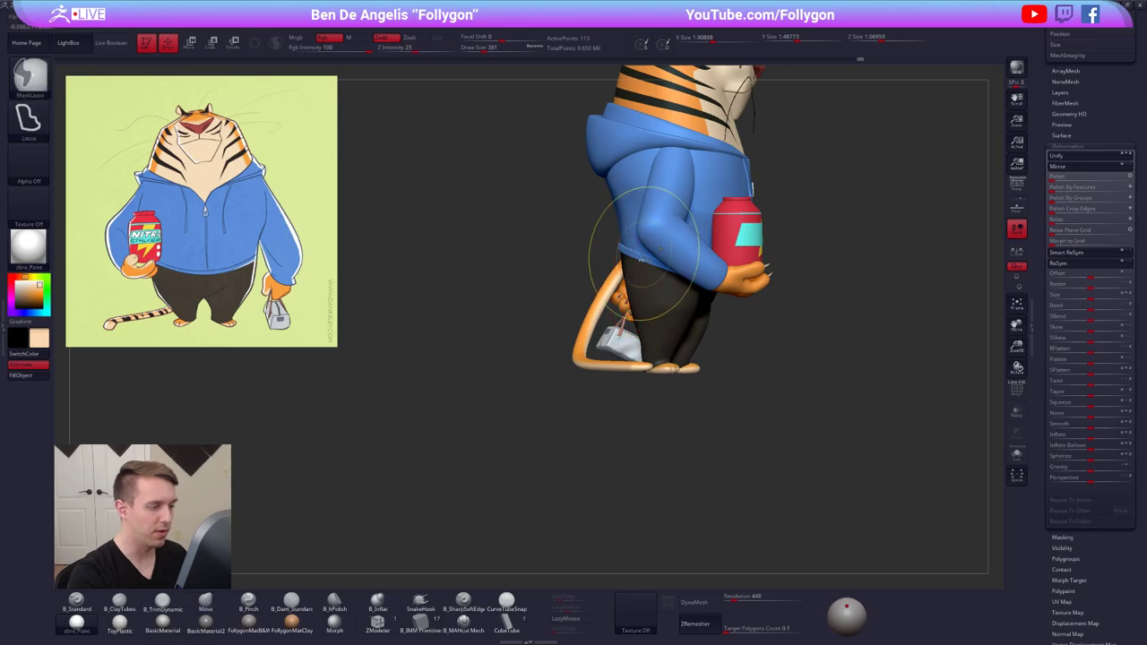
Mask part of the tail with a lasso, invert the mask, pull the upright part backward in side view, and clear the mask
{"action": "mouse_move", "coordinate": [643, 256]}
{"action": "left_mouse_down", "text": "ctrl"}
{"action": "mouse_move", "coordinate": [588, 325]}
{"action": "mouse_move", "coordinate": [664, 462]}
{"action": "mouse_move", "coordinate": [681, 432]}
{"action": "left_mouse_up", "text": "ctrl"}
{"action": "left_click", "coordinate": [681, 430], "text": "ctrl"}
{"action": "mouse_move", "coordinate": [674, 376]}
{"action": "right_mouse_down"}
{"action": "mouse_move", "coordinate": [735, 380]}
{"action": "mouse_move", "coordinate": [674, 371]}
{"action": "right_mouse_up"}
{"action": "left_click_drag", "start_coordinate": [608, 306], "coordinate": [558, 332]}
{"action": "key", "text": "s"}
{"action": "right_click_drag", "start_coordinate": [558, 334], "coordinate": [658, 337]}
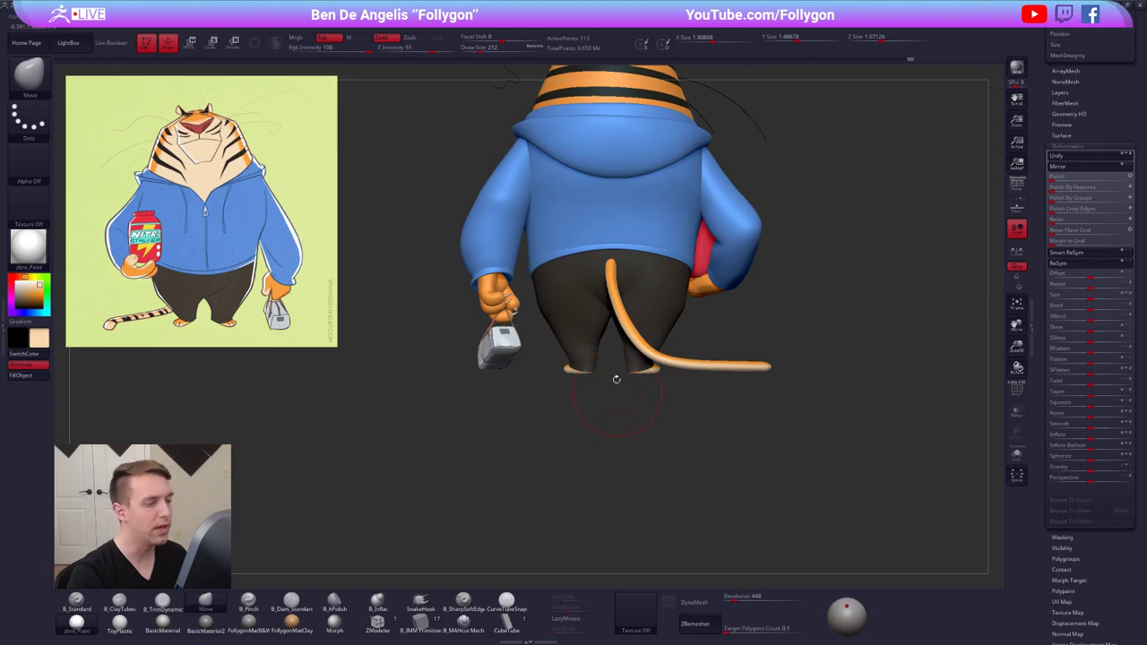
{"action": "left_click_drag", "start_coordinate": [617, 379], "coordinate": [629, 392], "text": "ctrl"}
Refine the isolated tail's curve with a smaller Move brush on the low-resolution mesh with polyframe shown, and bring back the full character
{"action": "key", "text": "shift+s"}
{"action": "mouse_move", "coordinate": [619, 381]}
{"action": "right_mouse_down"}
{"action": "mouse_move", "coordinate": [606, 403]}
{"action": "mouse_move", "coordinate": [619, 358]}
{"action": "right_mouse_up"}
{"action": "key", "text": "shift+f"}
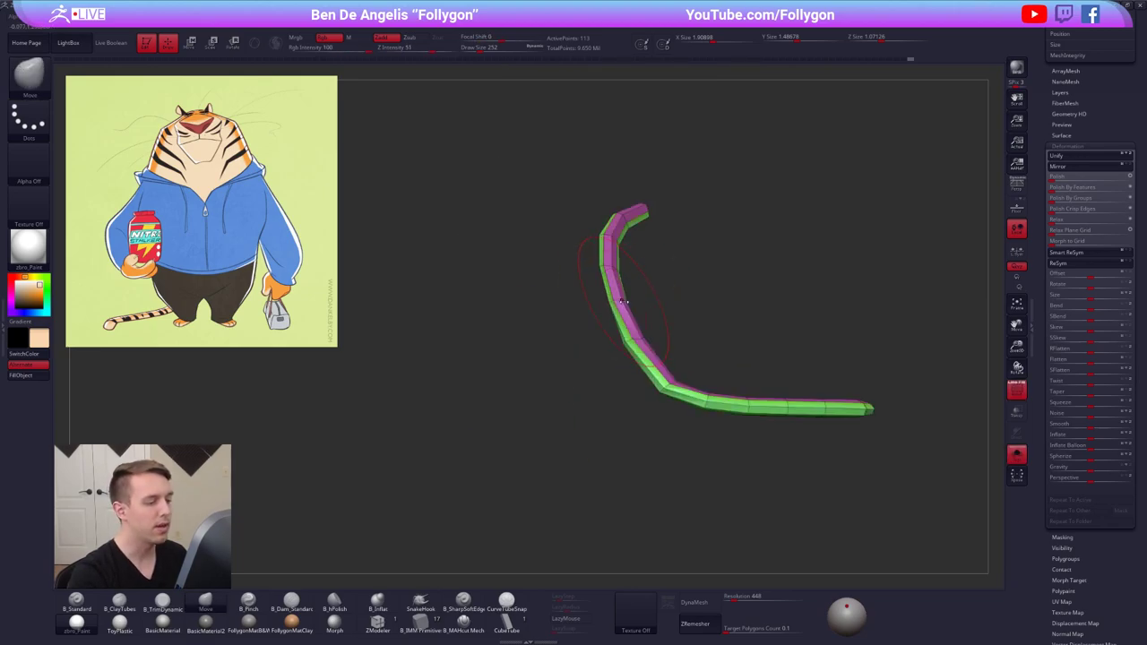
{"action": "key", "text": "s"}
{"action": "left_click_drag", "start_coordinate": [578, 359], "coordinate": [565, 359]}
{"action": "right_click_drag", "start_coordinate": [574, 350], "coordinate": [655, 310]}
{"action": "key", "text": "s"}
{"action": "left_click_drag", "start_coordinate": [663, 309], "coordinate": [658, 309]}
{"action": "mouse_move", "coordinate": [658, 309]}
{"action": "right_mouse_down"}
{"action": "mouse_move", "coordinate": [629, 299]}
{"action": "mouse_move", "coordinate": [688, 291]}
{"action": "mouse_move", "coordinate": [678, 266]}
{"action": "mouse_move", "coordinate": [828, 345]}
{"action": "mouse_move", "coordinate": [796, 357]}
{"action": "right_mouse_up"}
{"action": "key", "text": "shift+f"}
{"action": "key", "text": "alt+s"}
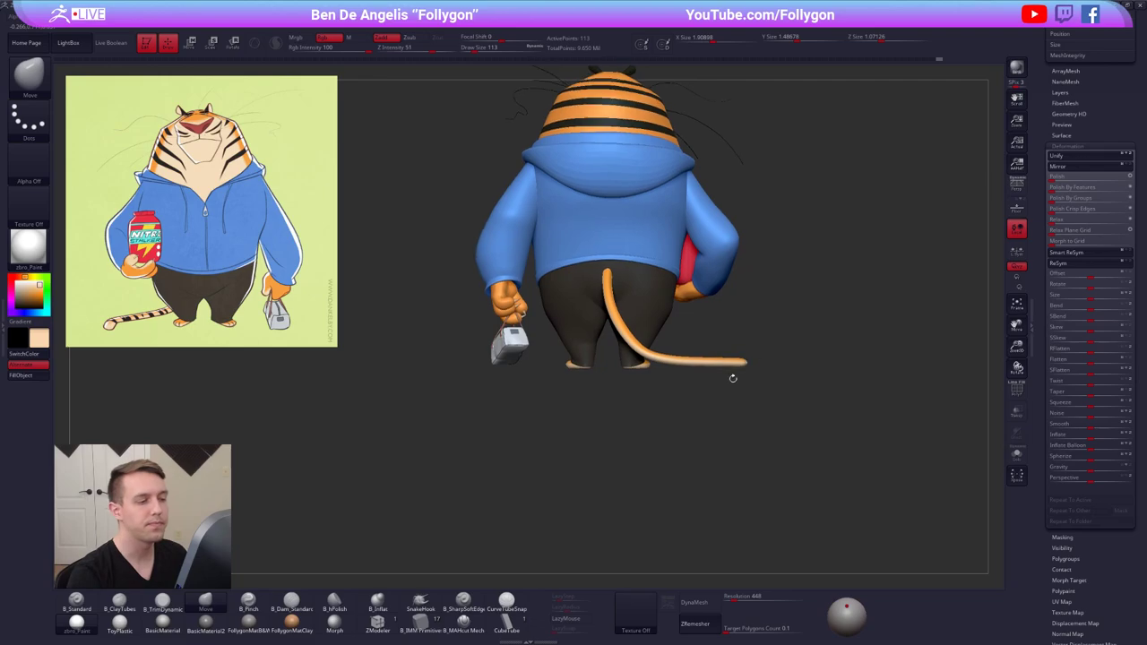
Fine-tune the tail with an enlarged Move brush, comparing it with the reference from the front and the side
{"action": "right_click_drag", "start_coordinate": [733, 376], "coordinate": [715, 374]}
{"action": "key", "text": "space"}
{"action": "left_click_drag", "start_coordinate": [601, 264], "coordinate": [616, 264]}
{"action": "mouse_move", "coordinate": [674, 351]}
{"action": "right_mouse_down"}
{"action": "mouse_move", "coordinate": [618, 359]}
{"action": "mouse_move", "coordinate": [628, 363]}
{"action": "right_mouse_up"}
{"action": "right_click_drag", "start_coordinate": [719, 350], "coordinate": [732, 394]}
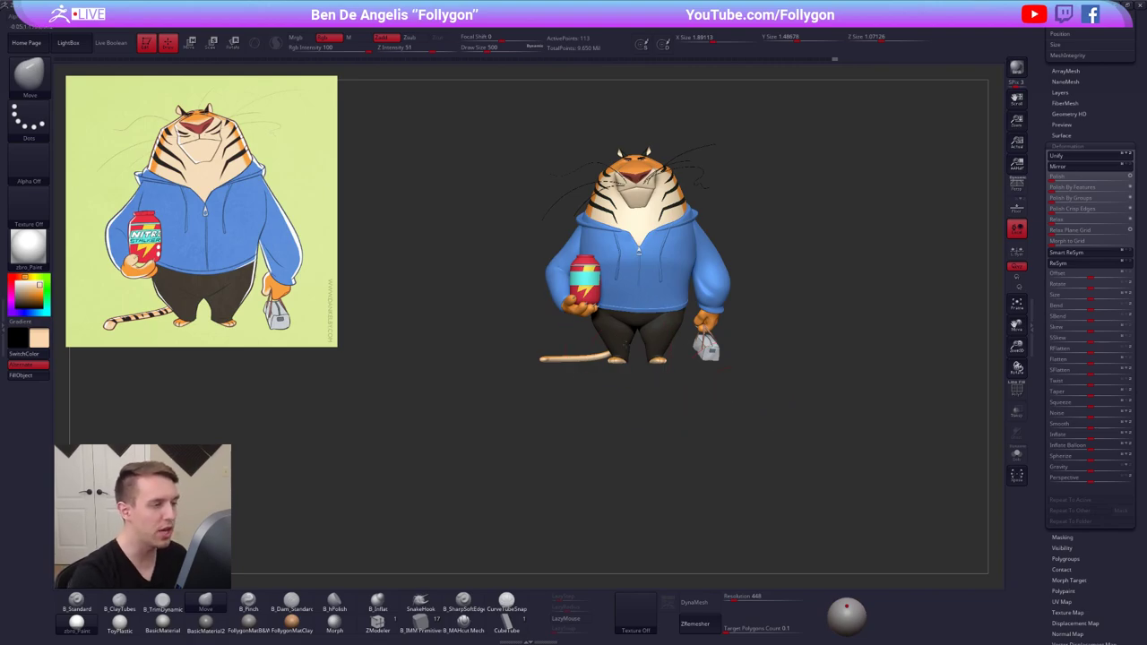
{"action": "mouse_move", "coordinate": [603, 344]}
{"action": "right_mouse_down"}
{"action": "mouse_move", "coordinate": [664, 335]}
{"action": "mouse_move", "coordinate": [604, 351]}
{"action": "mouse_move", "coordinate": [599, 380]}
{"action": "right_mouse_up"}
{"action": "key", "text": "space"}
{"action": "left_click_drag", "start_coordinate": [653, 365], "coordinate": [645, 366]}
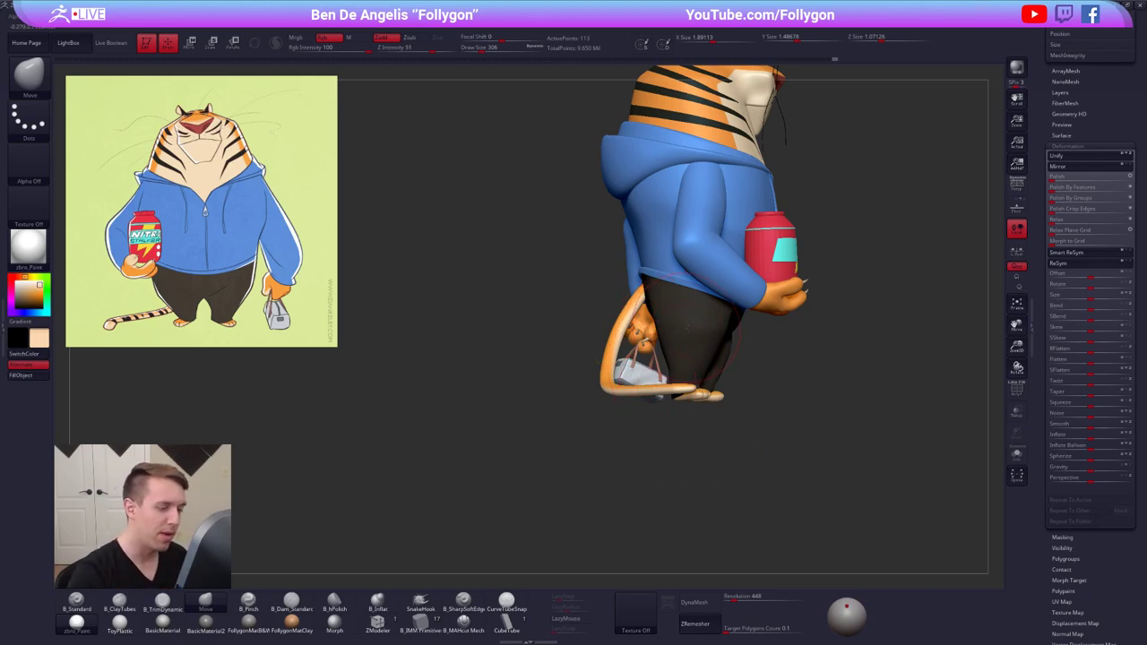
{"action": "mouse_move", "coordinate": [688, 327]}
{"action": "right_mouse_down", "text": "shift"}
{"action": "mouse_move", "coordinate": [649, 316]}
{"action": "mouse_move", "coordinate": [595, 345]}
{"action": "right_mouse_up", "text": "shift"}
{"action": "left_click_drag", "start_coordinate": [729, 522], "coordinate": [720, 505], "text": "alt"}
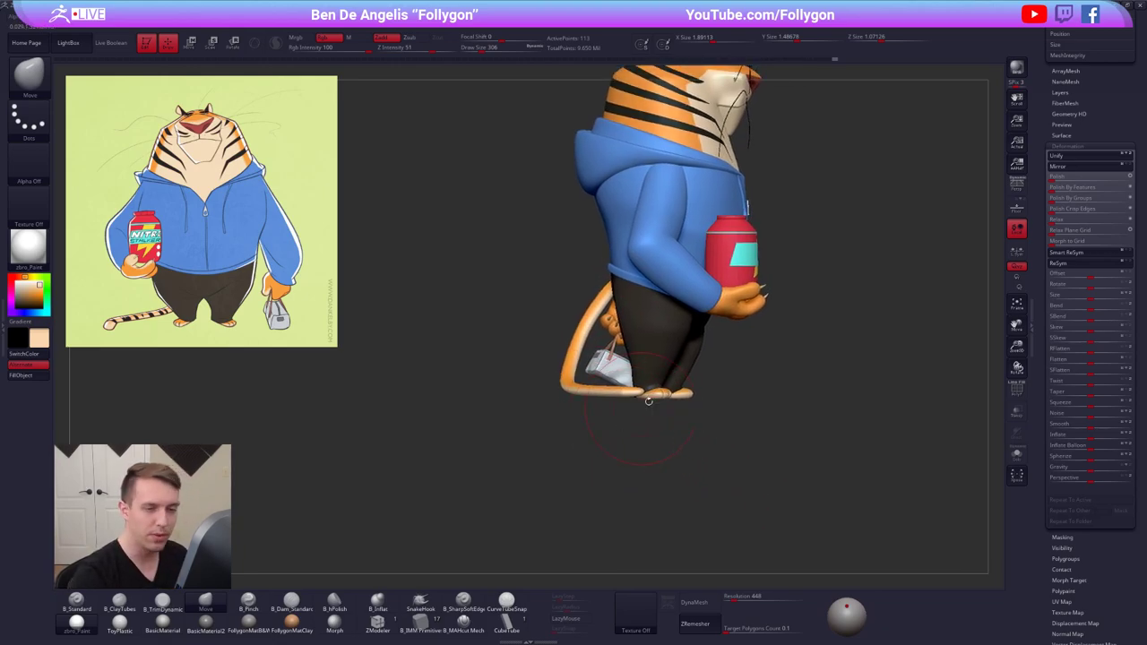
Collapse the Deformation settings, return to the subtool list, reduce the draw size to 181, and quick-save the project
{"action": "left_click", "coordinate": [1067, 145]}
{"action": "left_click_drag", "start_coordinate": [1065, 144], "coordinate": [1065, 386]}
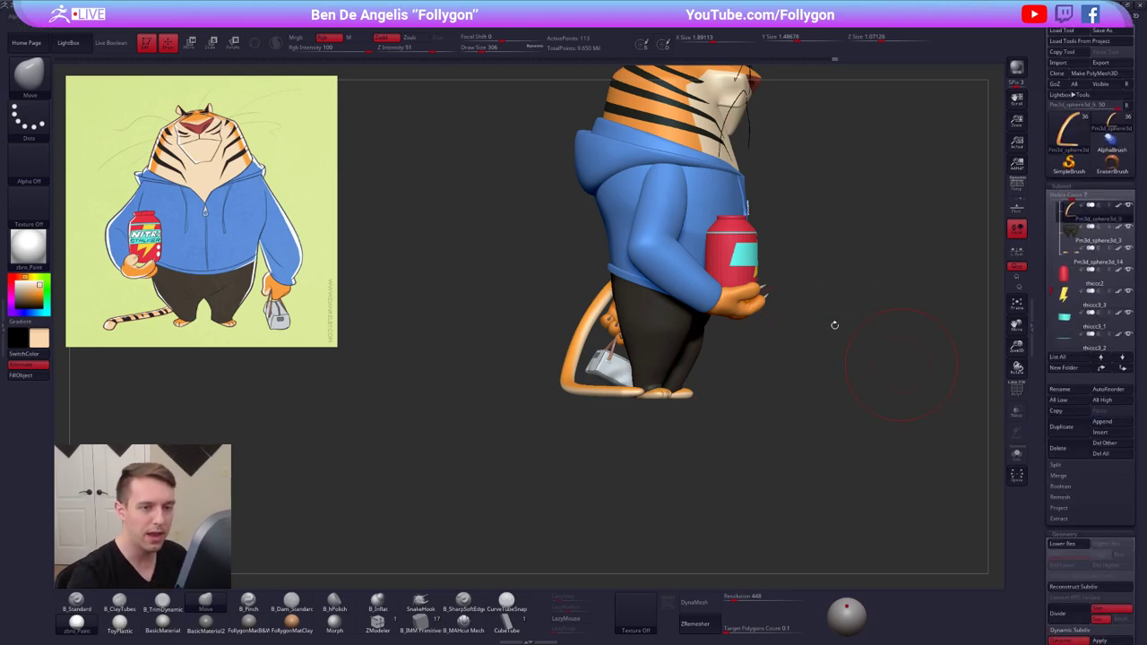
{"action": "key", "text": "space"}
{"action": "left_click_drag", "start_coordinate": [863, 332], "coordinate": [859, 332]}
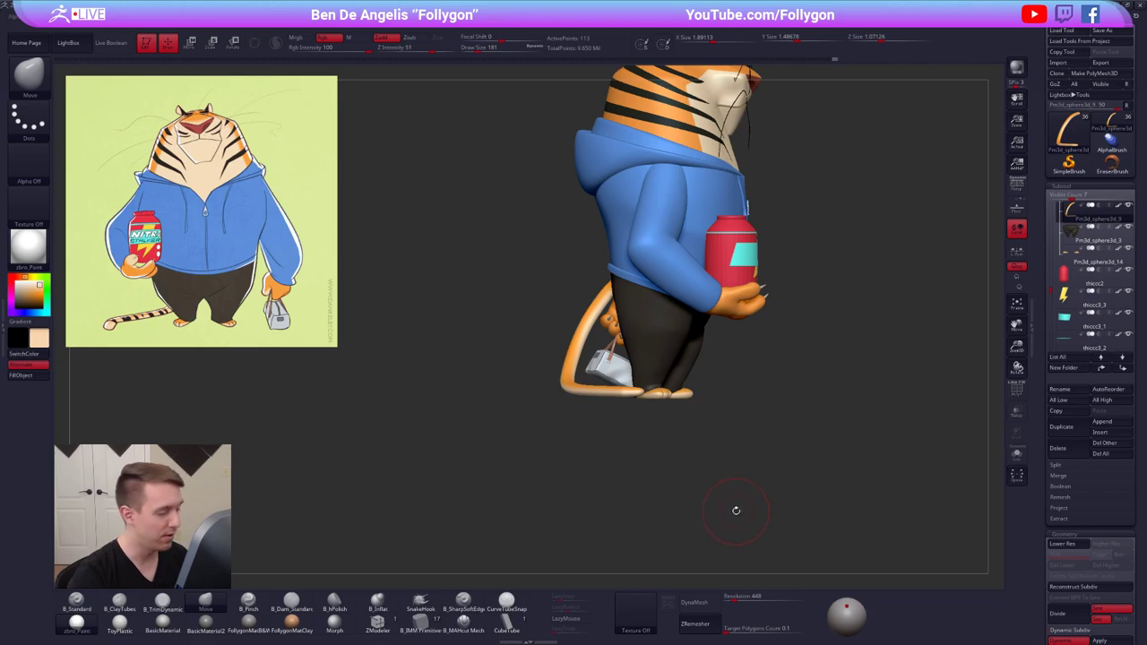
{"action": "left_click_drag", "start_coordinate": [736, 510], "coordinate": [658, 497], "text": "alt"}
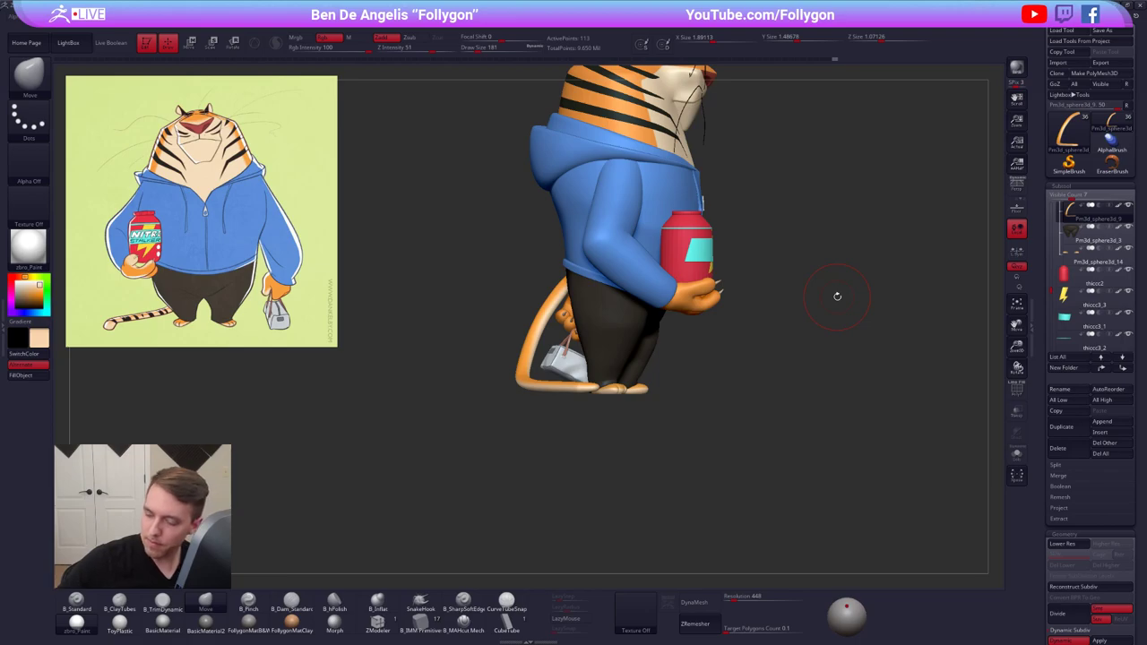
{"action": "key", "text": "ctrl+s"}
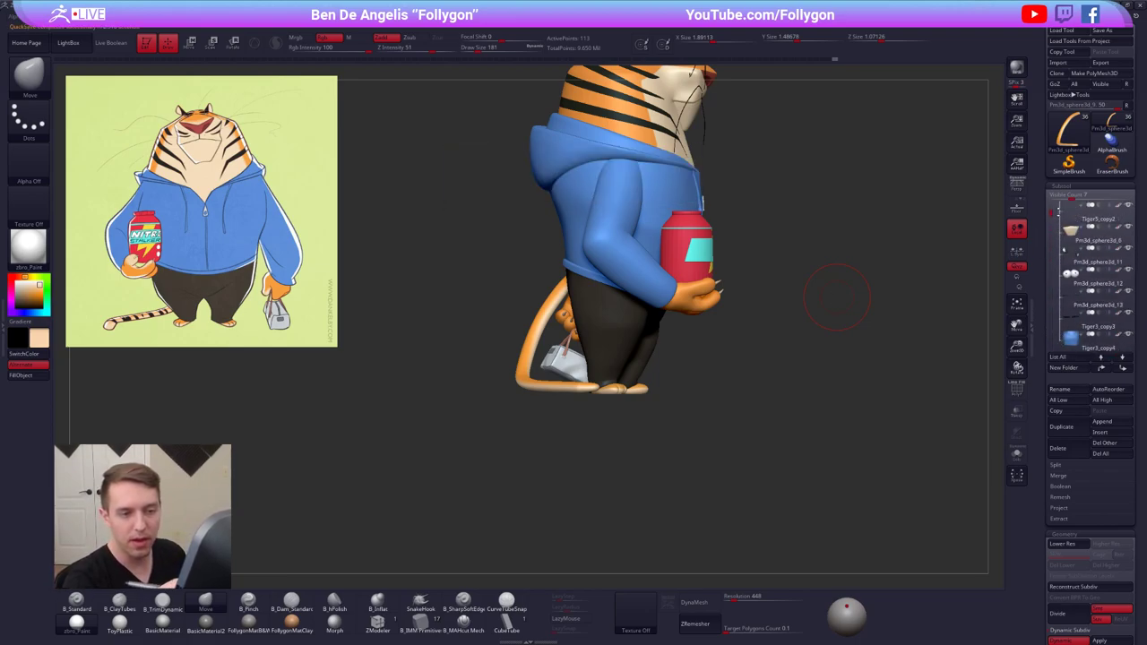
Look through the subtool list, turn the character to the front, and make the hoodie torso Tiger3_copy4 the active subtool
{"action": "left_click_drag", "start_coordinate": [1062, 208], "coordinate": [1062, 280]}
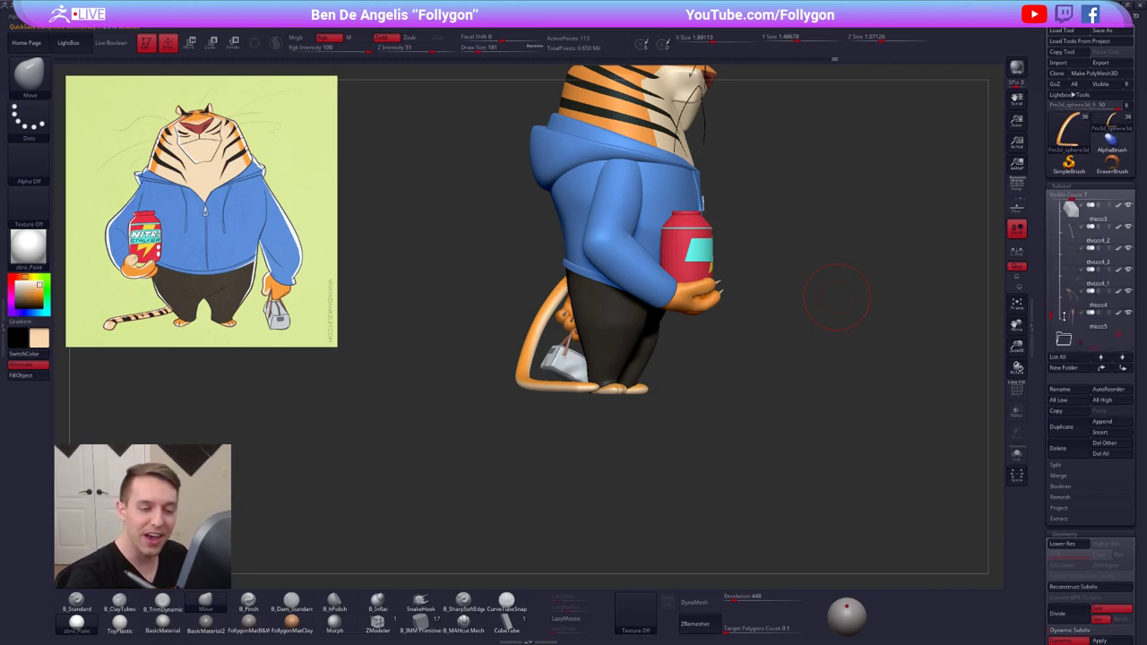
{"action": "left_click_drag", "start_coordinate": [1065, 327], "coordinate": [1065, 326]}
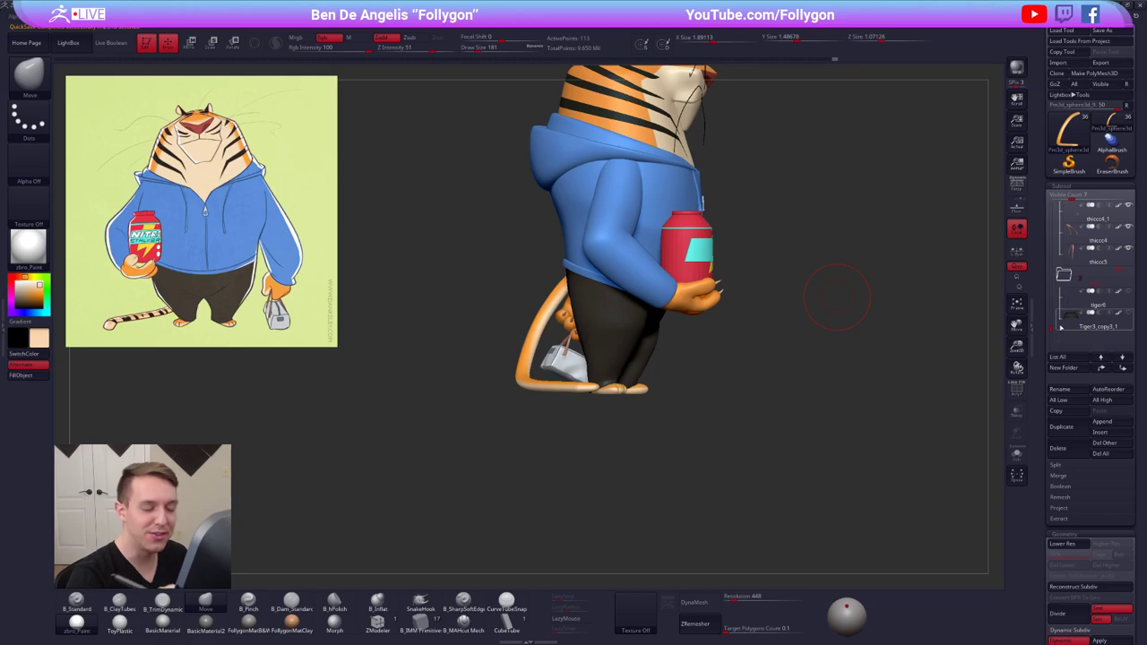
{"action": "mouse_move", "coordinate": [1061, 328]}
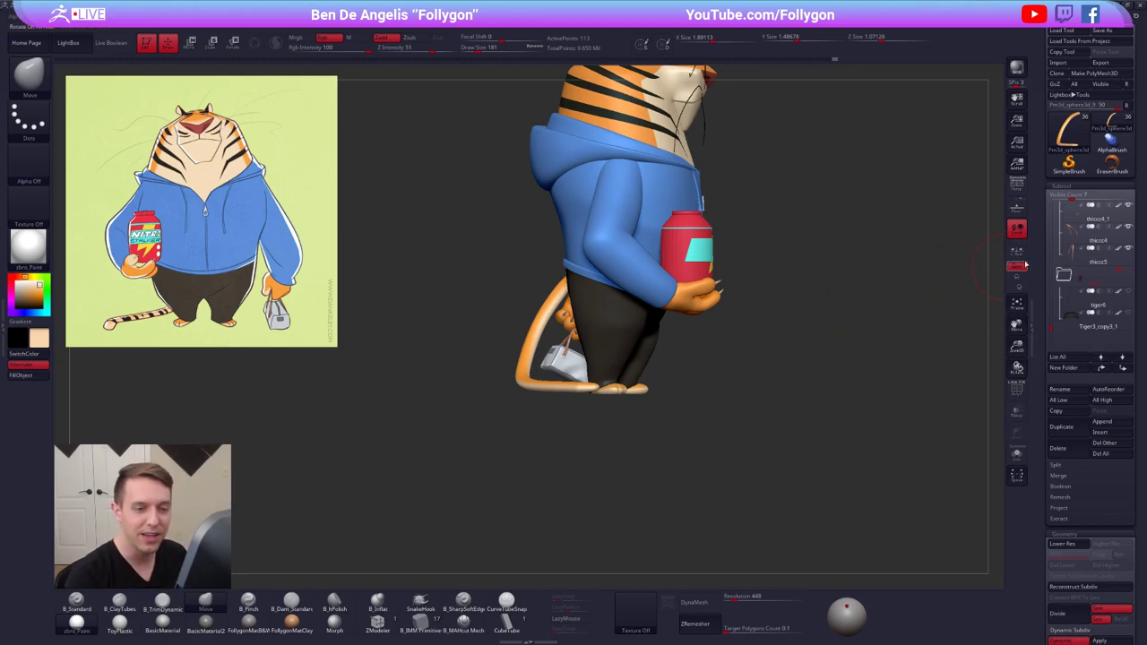
{"action": "left_click_drag", "start_coordinate": [1061, 324], "coordinate": [1060, 300]}
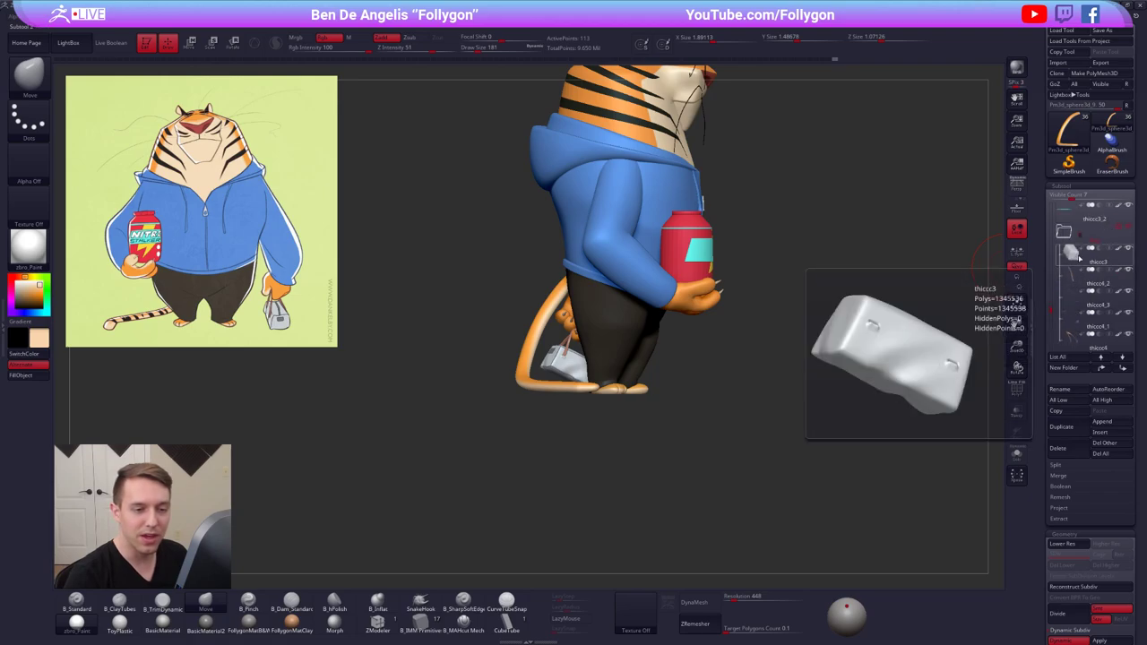
{"action": "left_click", "coordinate": [1075, 256]}
{"action": "left_click_drag", "start_coordinate": [847, 303], "coordinate": [704, 257]}
{"action": "left_click", "coordinate": [704, 257], "text": "alt"}
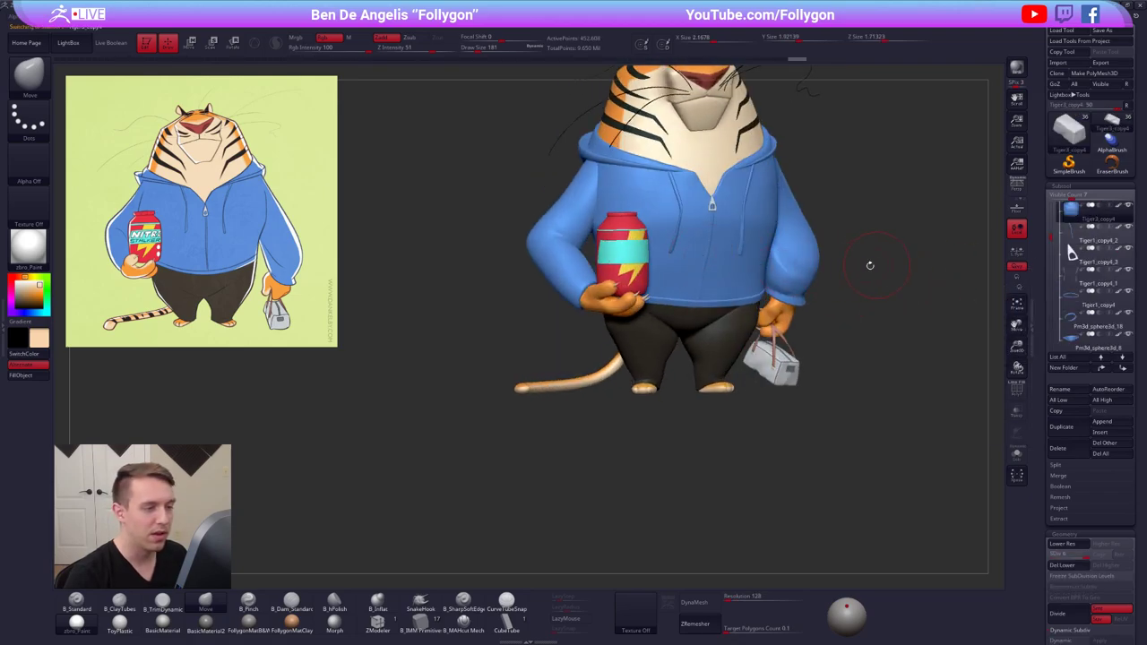
{"action": "left_click_drag", "start_coordinate": [870, 265], "coordinate": [780, 357], "text": "alt"}
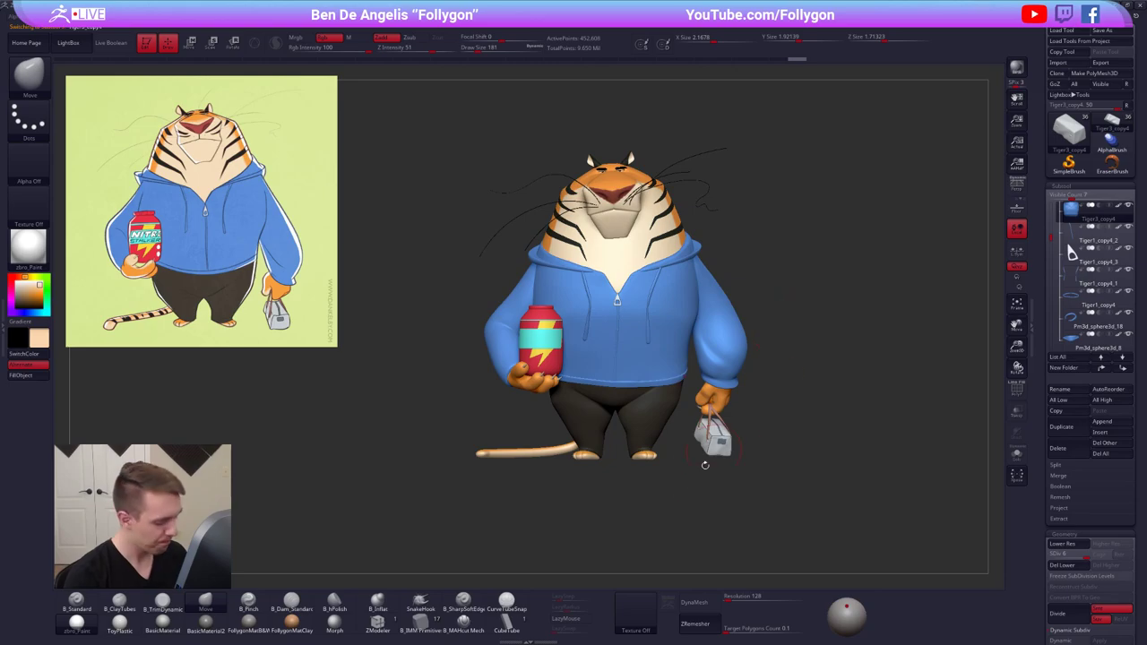
Isolate the hoodie torso subtool Tiger3_copy4 and make all the other subtools visible again
{"action": "left_click", "coordinate": [1078, 215]}
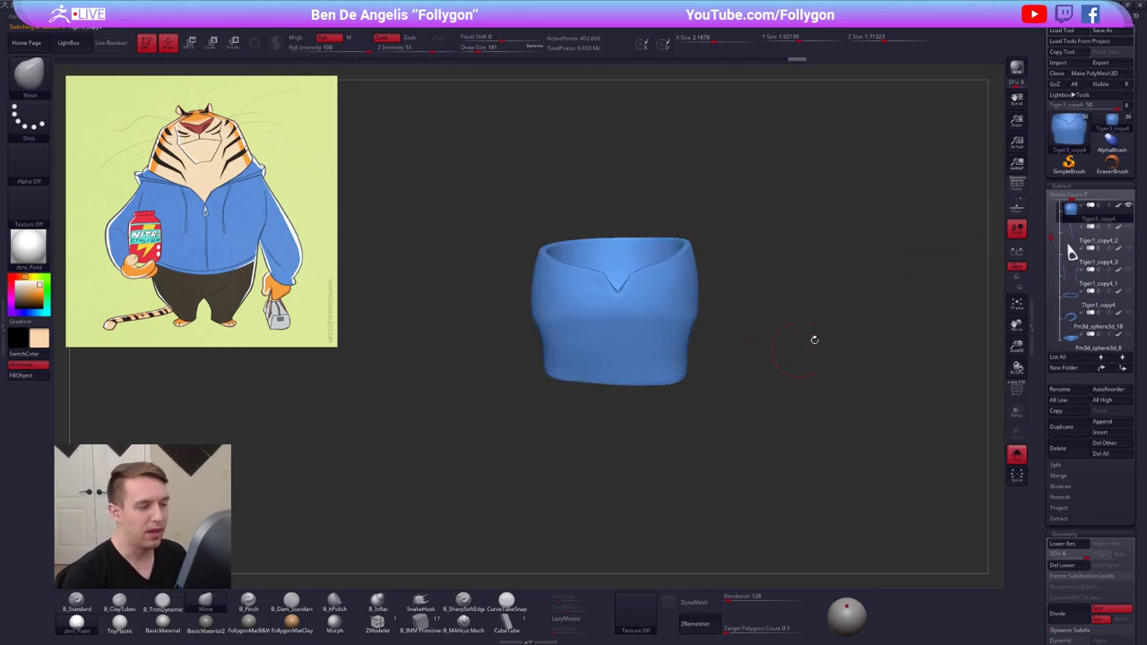
{"action": "mouse_move", "coordinate": [1085, 219]}
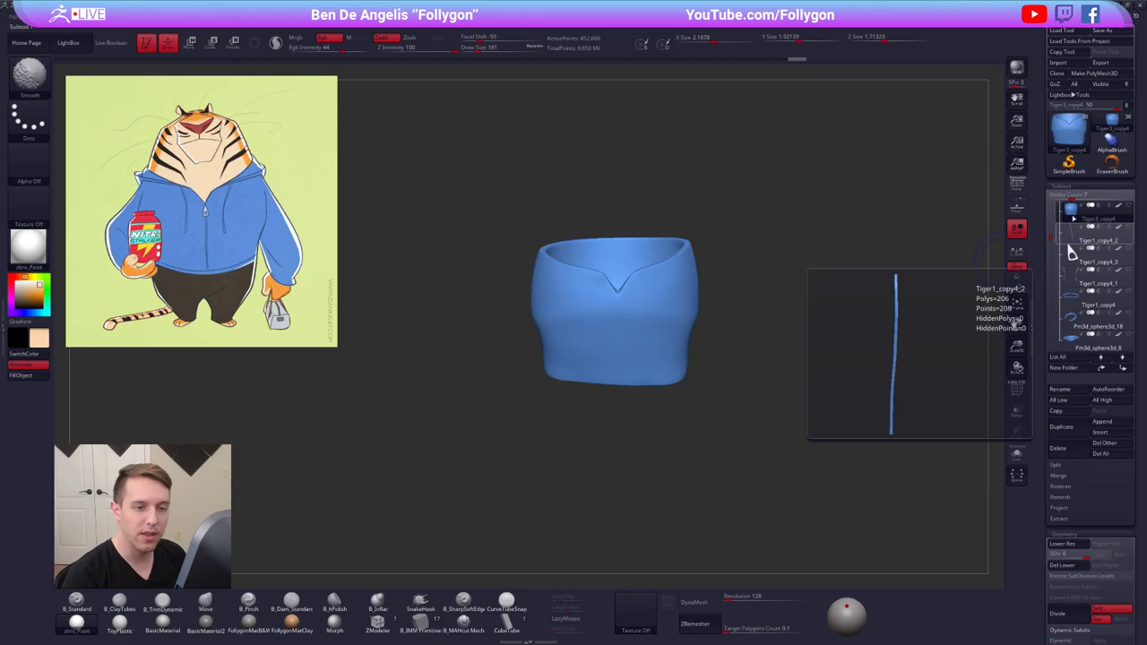
{"action": "key", "text": "shift"}
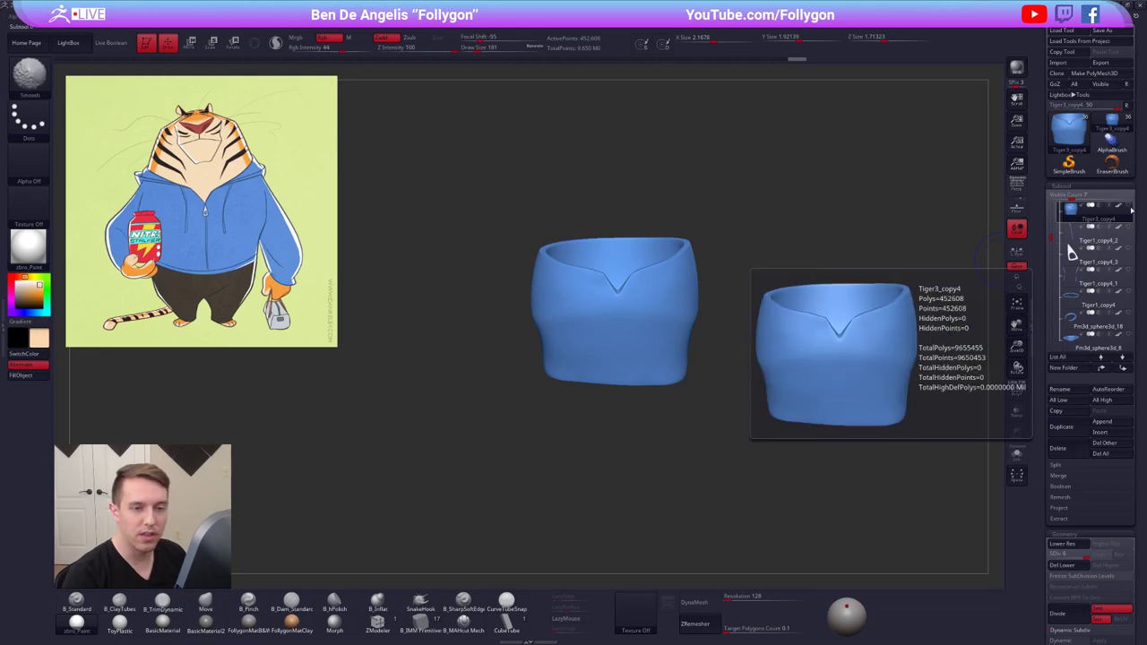
{"action": "left_click", "coordinate": [1130, 208], "text": "shift"}
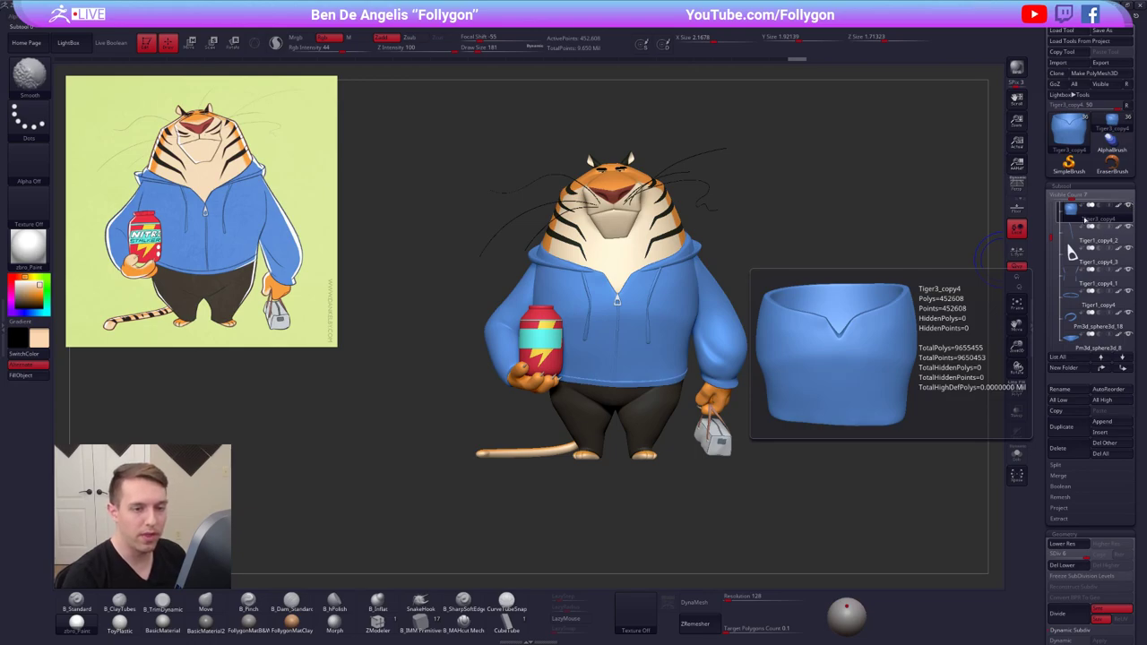
Collapse the Junk folder and lengthen the subtool list by setting its Visible Count to 16
{"action": "mouse_move", "coordinate": [1052, 238]}
{"action": "left_mouse_down"}
{"action": "mouse_move", "coordinate": [1045, 218]}
{"action": "mouse_move", "coordinate": [1057, 206]}
{"action": "mouse_move", "coordinate": [1069, 230]}
{"action": "mouse_move", "coordinate": [1069, 331]}
{"action": "left_mouse_up"}
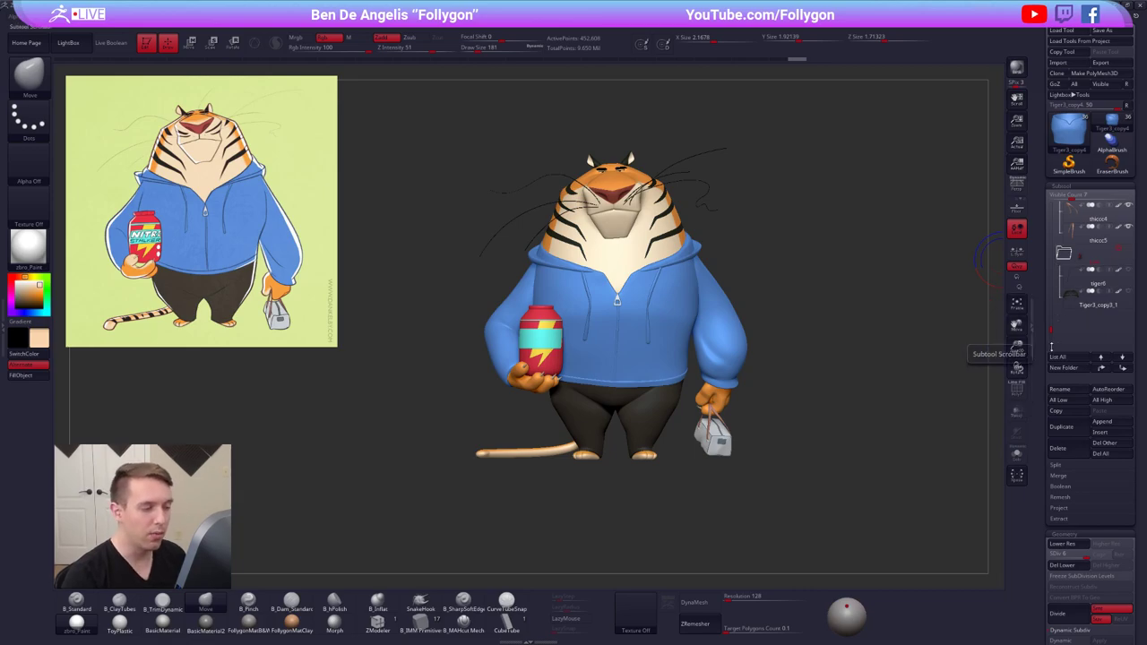
{"action": "mouse_move", "coordinate": [1059, 294]}
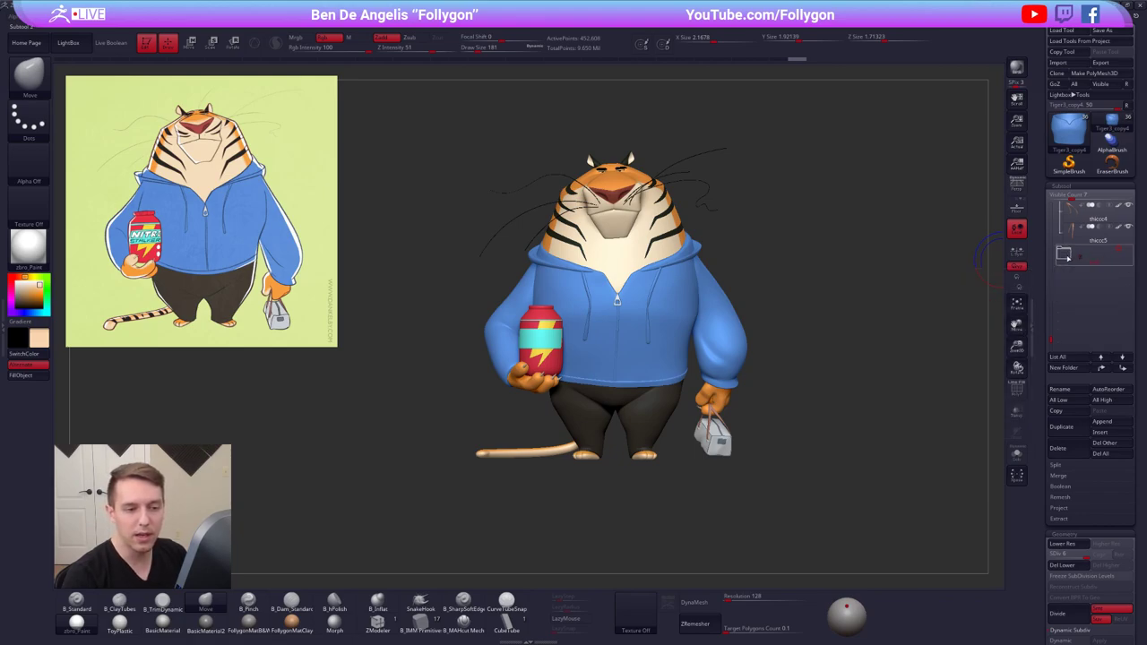
{"action": "left_click", "coordinate": [1066, 256]}
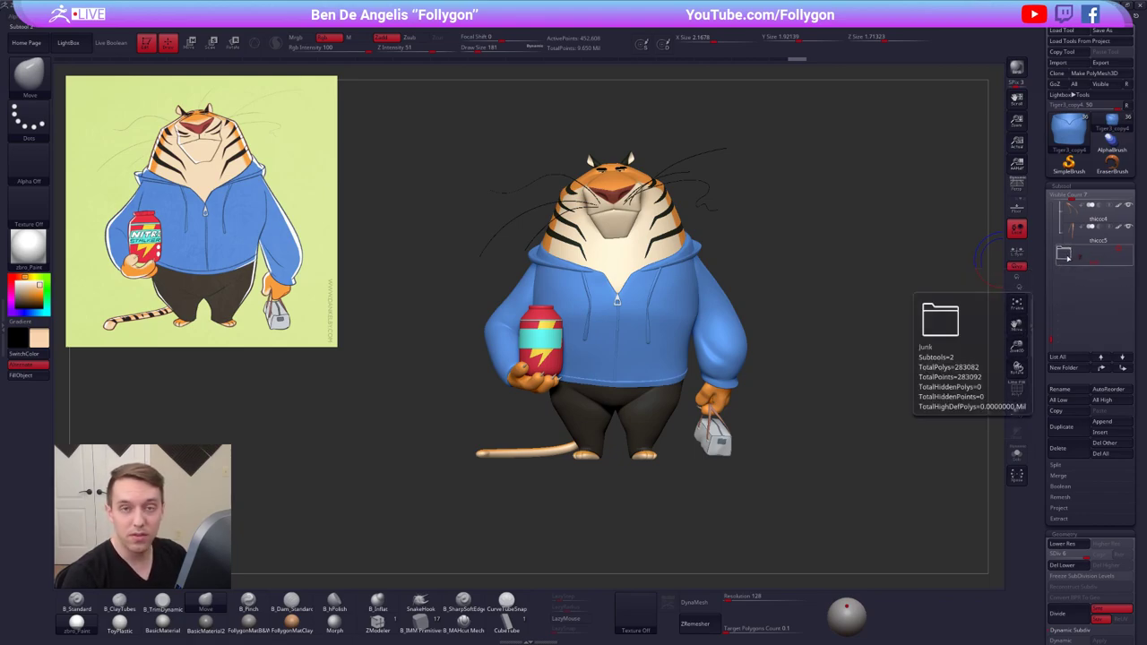
{"action": "left_click_drag", "start_coordinate": [1072, 195], "coordinate": [1104, 196]}
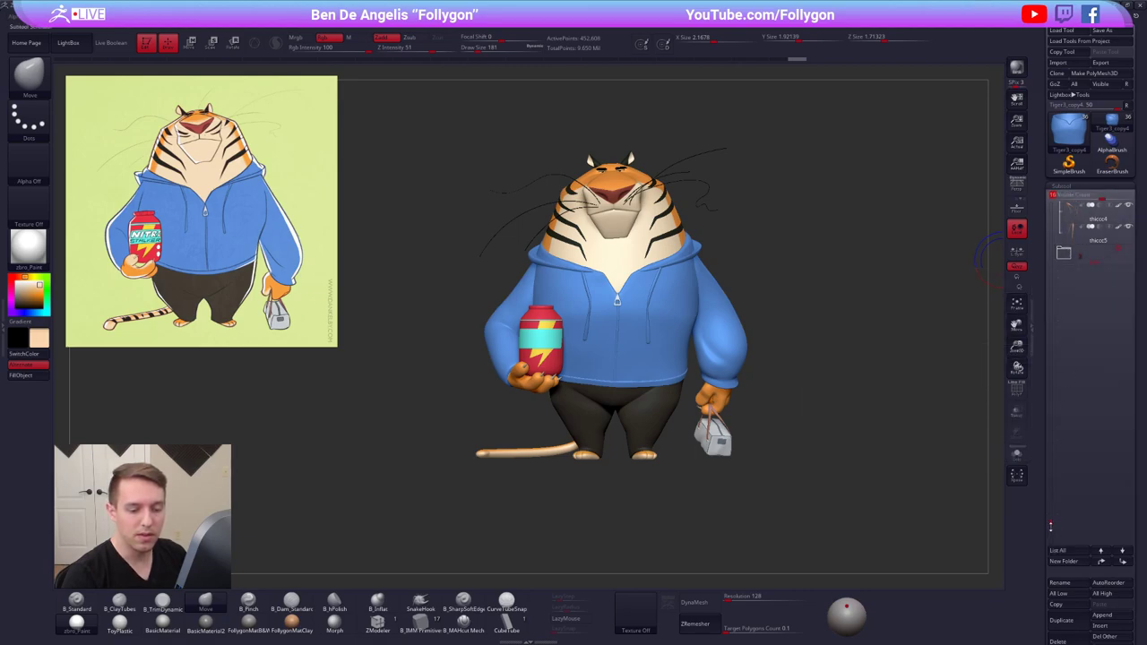
{"action": "left_click_drag", "start_coordinate": [1050, 526], "coordinate": [1059, 213]}
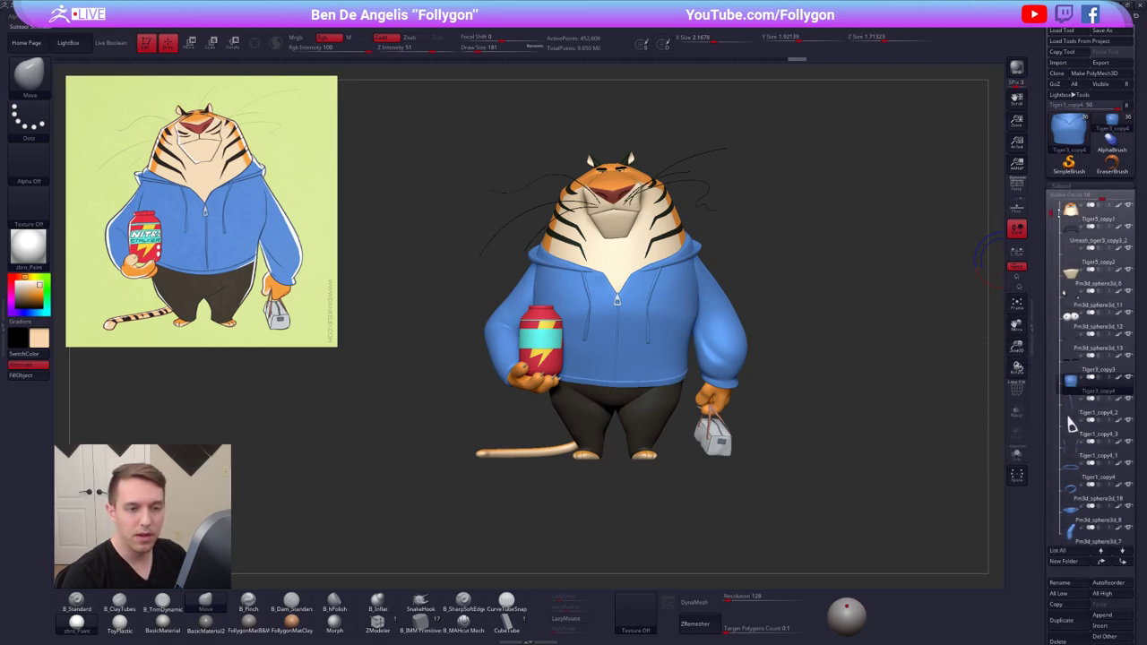
Collapse the Legs and Bag folders in the subtool list and check the contents of the Junk folder
{"action": "scroll", "coordinate": [1072, 427], "scroll_direction": "down", "scroll_amount": 10}
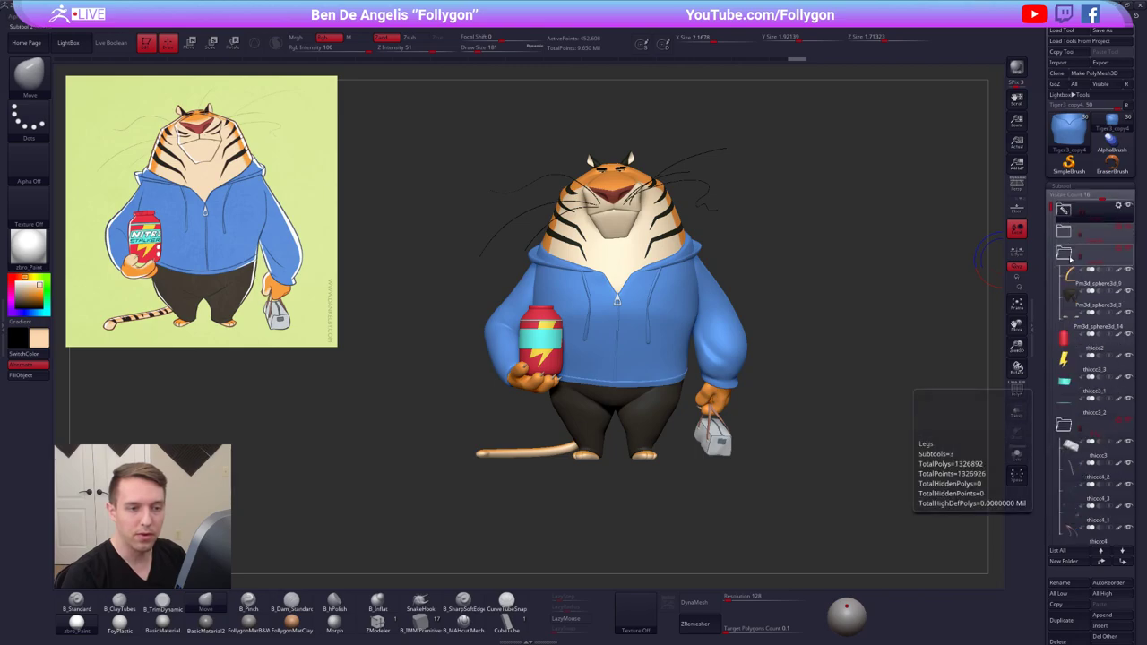
{"action": "left_click", "coordinate": [1070, 260]}
{"action": "left_click", "coordinate": [1067, 364]}
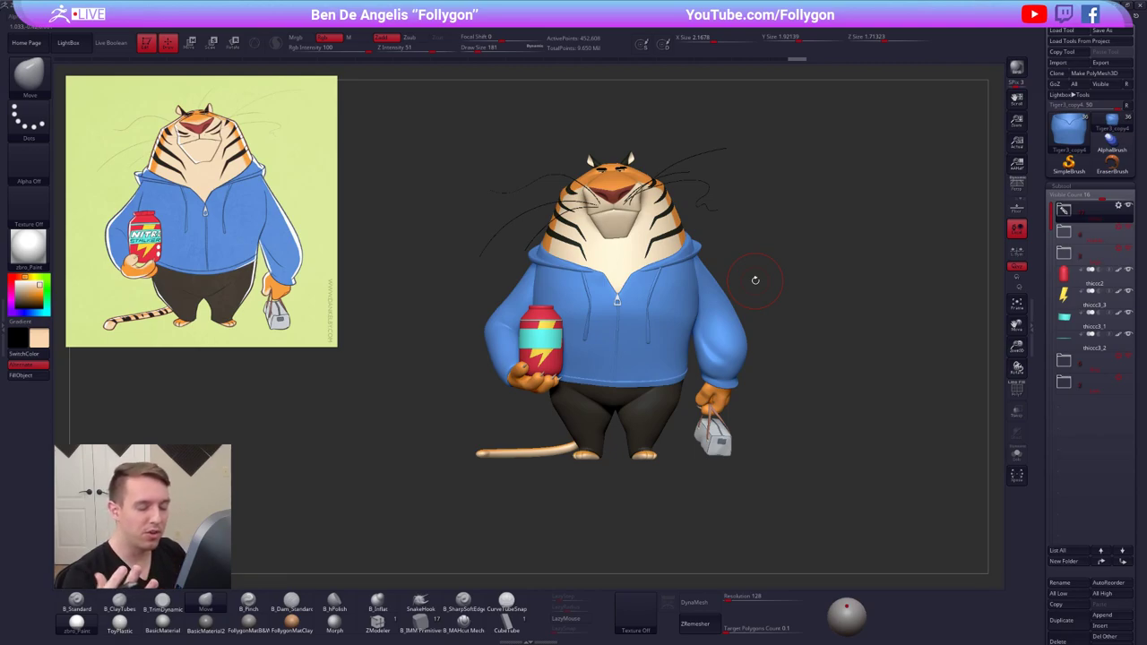
{"action": "left_click", "coordinate": [1065, 383]}
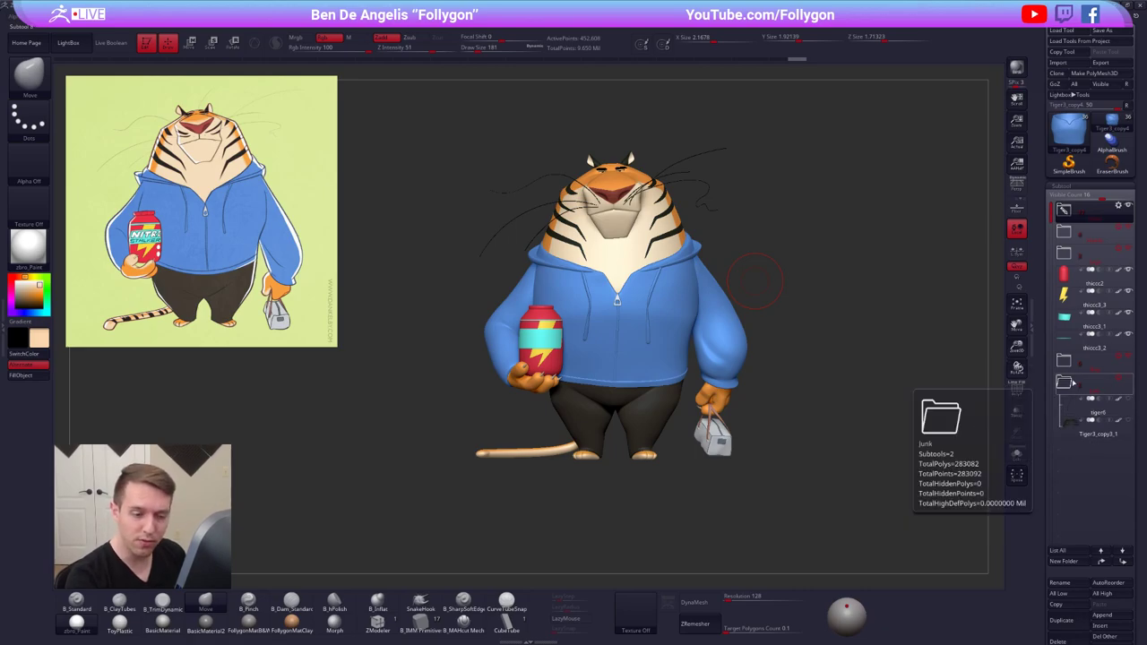
{"action": "left_click", "coordinate": [1065, 383]}
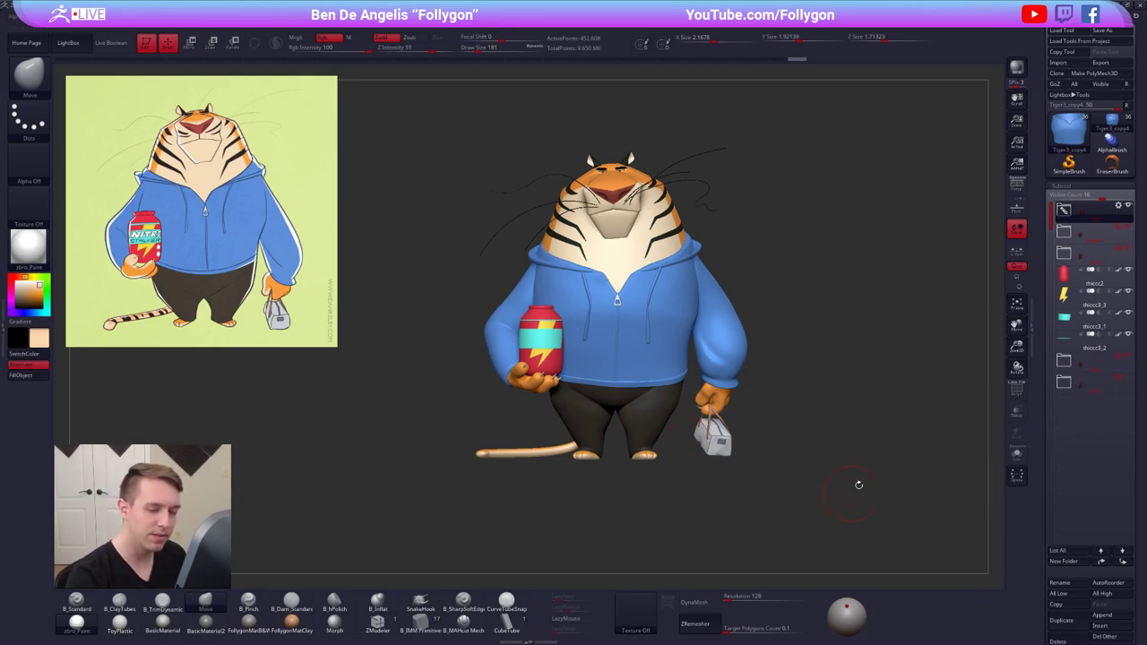
Make the red jar thiccc2 active, set the subtool Visible Count to 7, and create a new folder named Tiger Protein for it
{"action": "left_click", "coordinate": [1087, 277]}
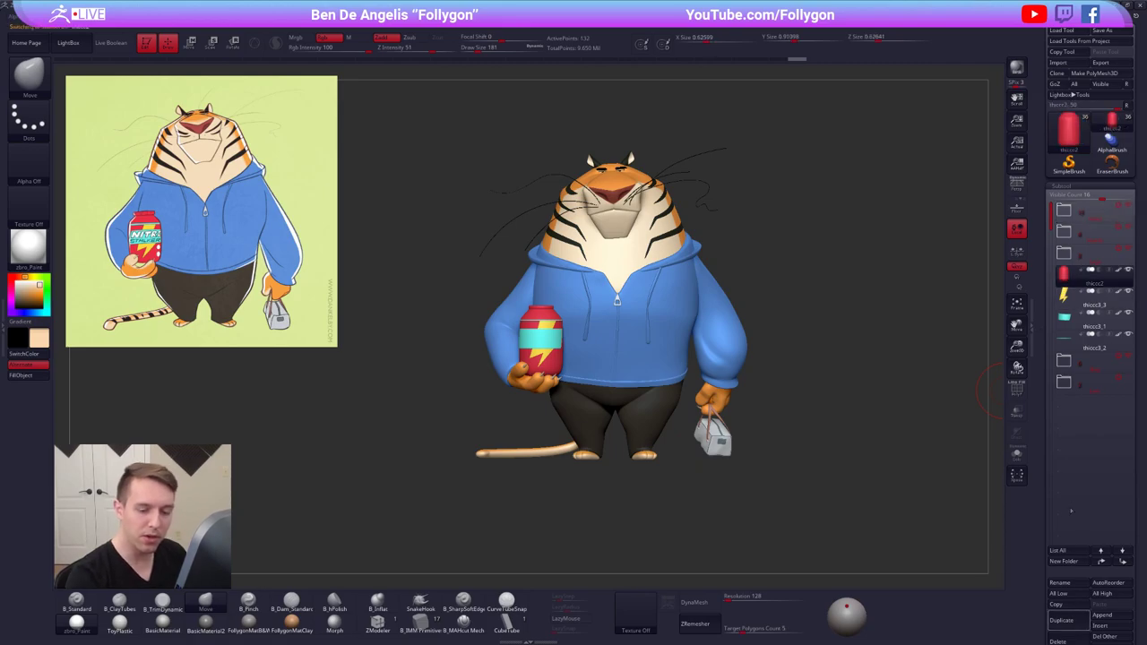
{"action": "left_click_drag", "start_coordinate": [1103, 195], "coordinate": [1085, 196]}
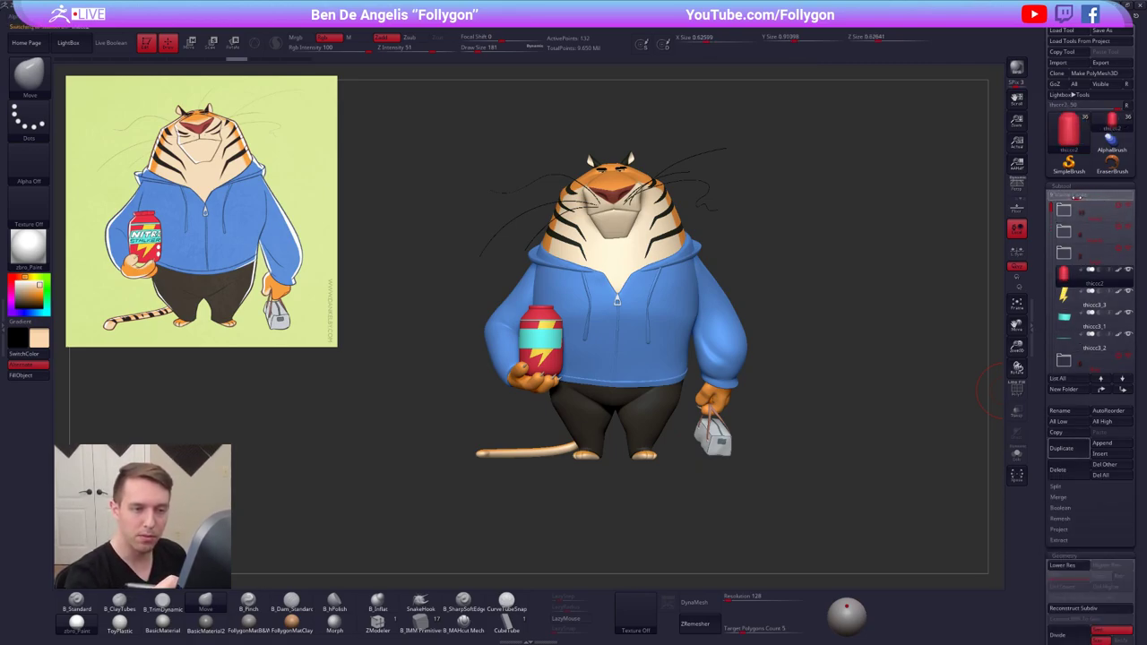
{"action": "left_click", "coordinate": [1067, 373]}
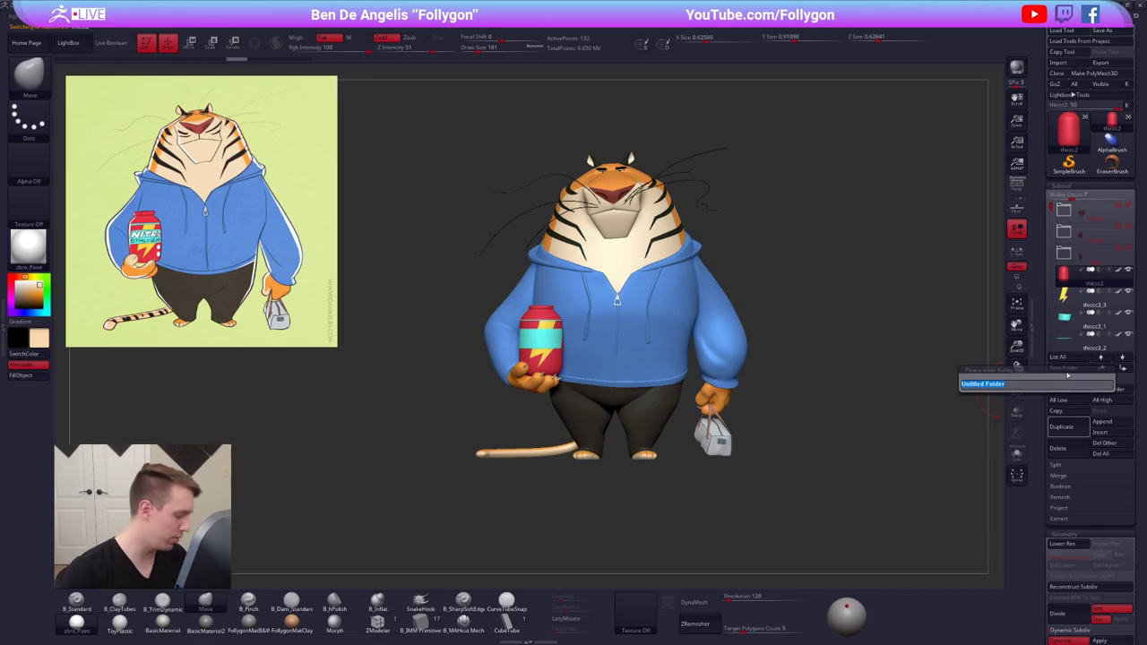
{"action": "type", "text": "Bot"}
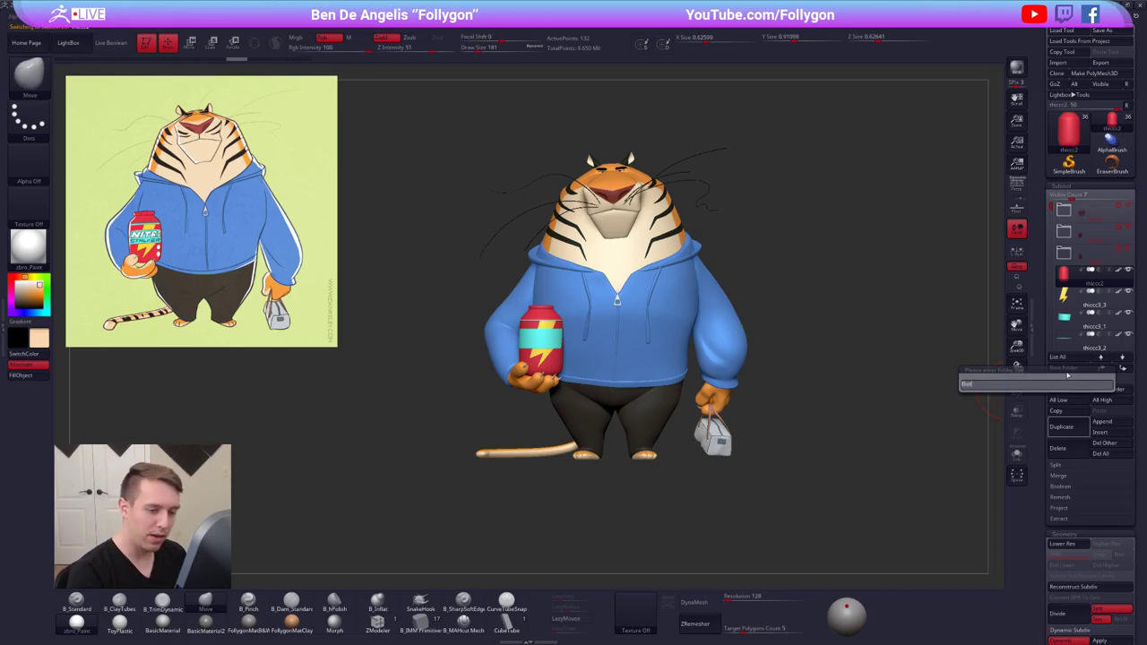
{"action": "type", "text": "Tiger Protein"}
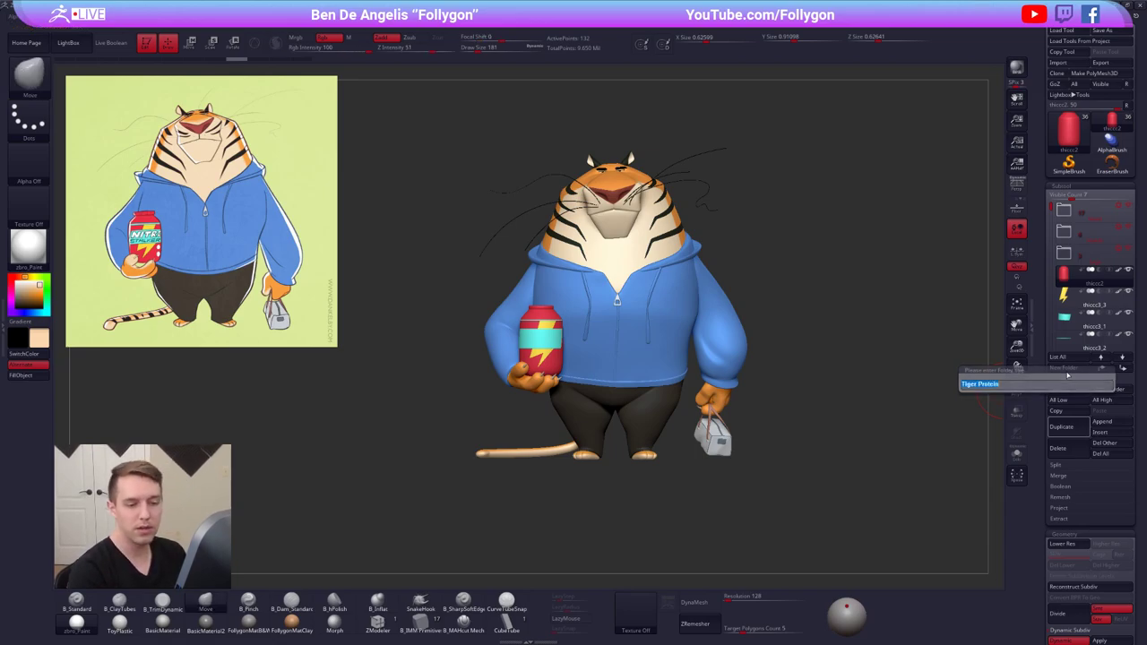
{"action": "key", "text": "Return"}
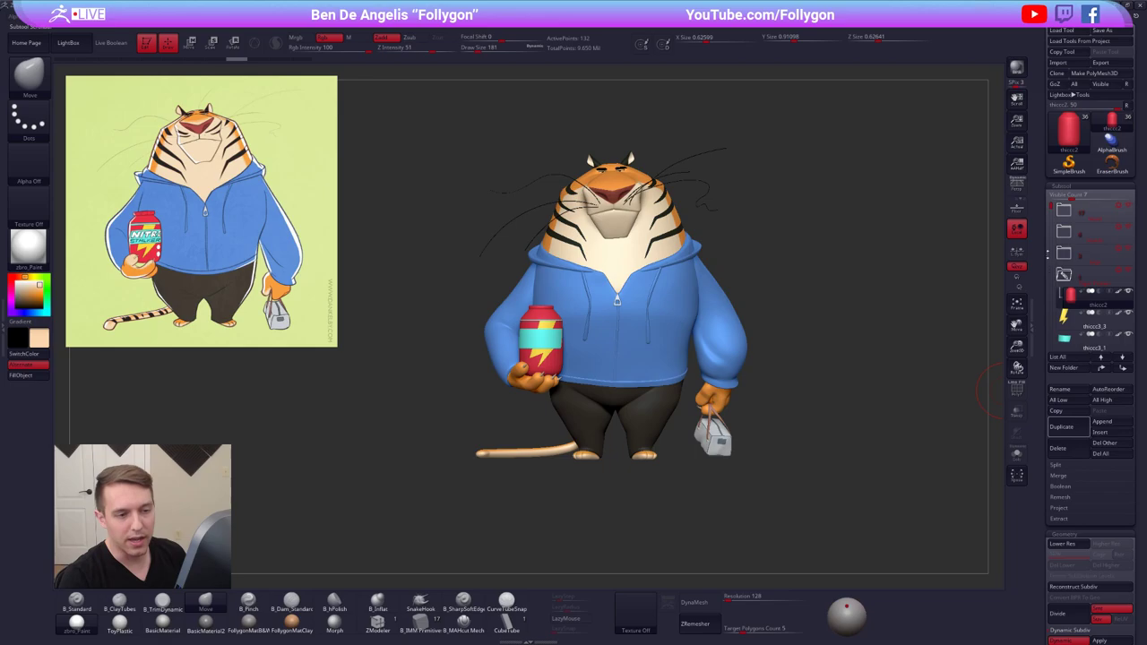
Move the jar's remaining parts thiccc3_3, thiccc3_1 and thiccc3_2 into the Tiger Protein folder and collapse it
{"action": "left_click_drag", "start_coordinate": [1050, 207], "coordinate": [1051, 229]}
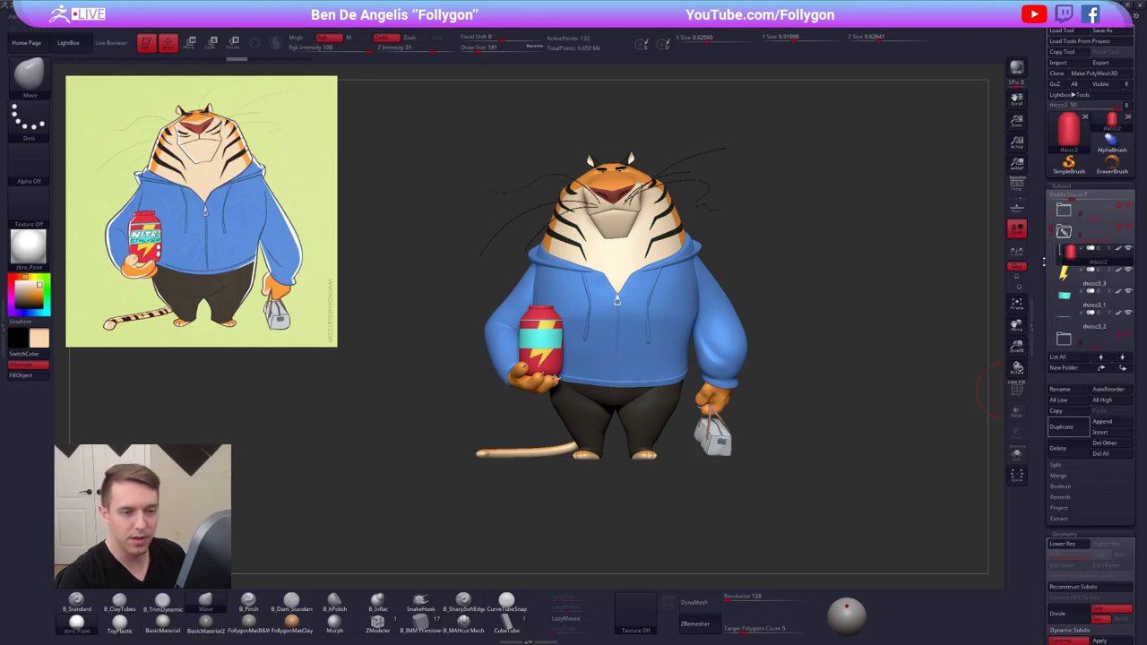
{"action": "left_click_drag", "start_coordinate": [1069, 273], "coordinate": [1071, 256]}
{"action": "left_click_drag", "start_coordinate": [1067, 296], "coordinate": [1068, 321]}
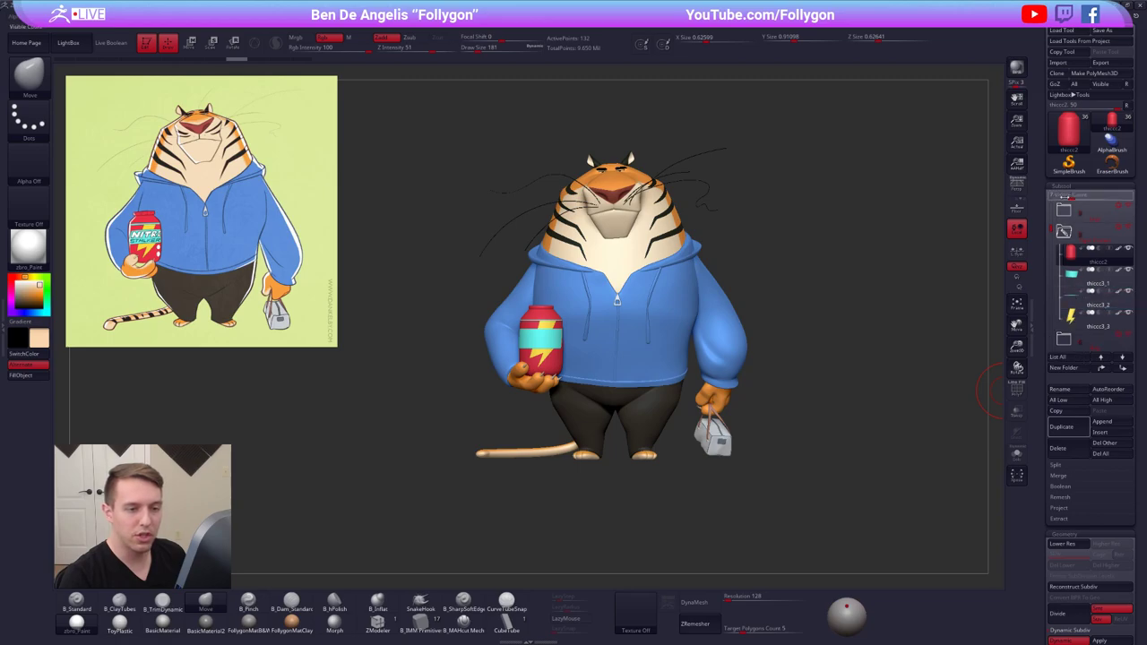
{"action": "left_click", "coordinate": [1063, 232]}
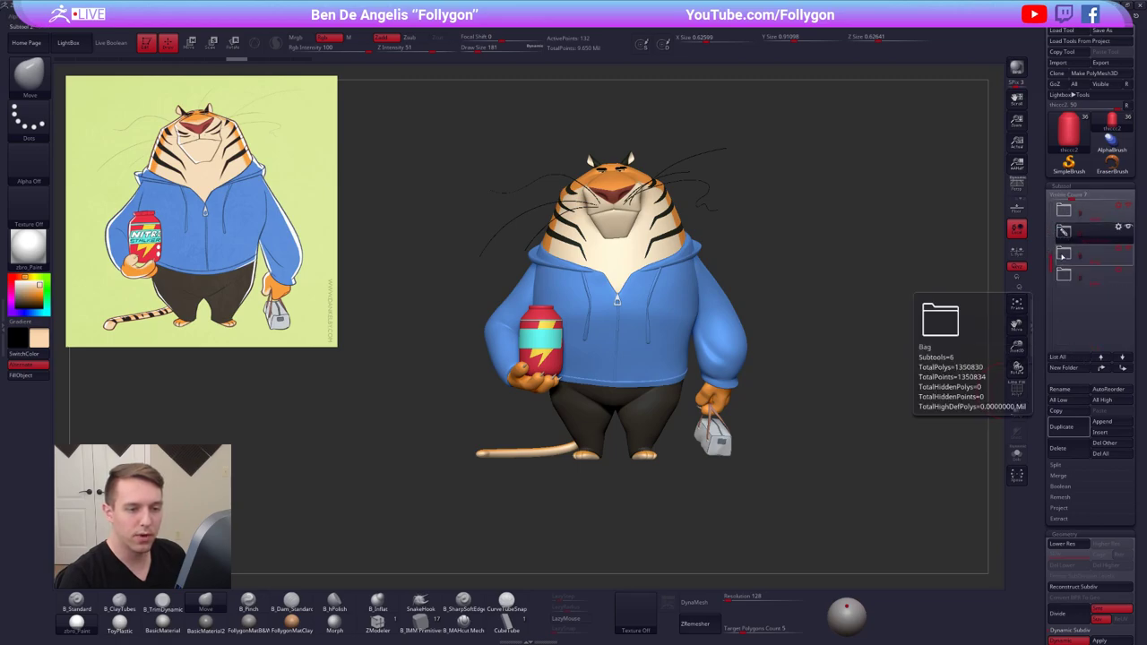
Open and close the other subtool folders to check which parts each one contains
{"action": "left_click", "coordinate": [1063, 254]}
{"action": "left_click", "coordinate": [1062, 234]}
{"action": "left_click", "coordinate": [1063, 210]}
{"action": "left_click_drag", "start_coordinate": [1052, 219], "coordinate": [1052, 205]}
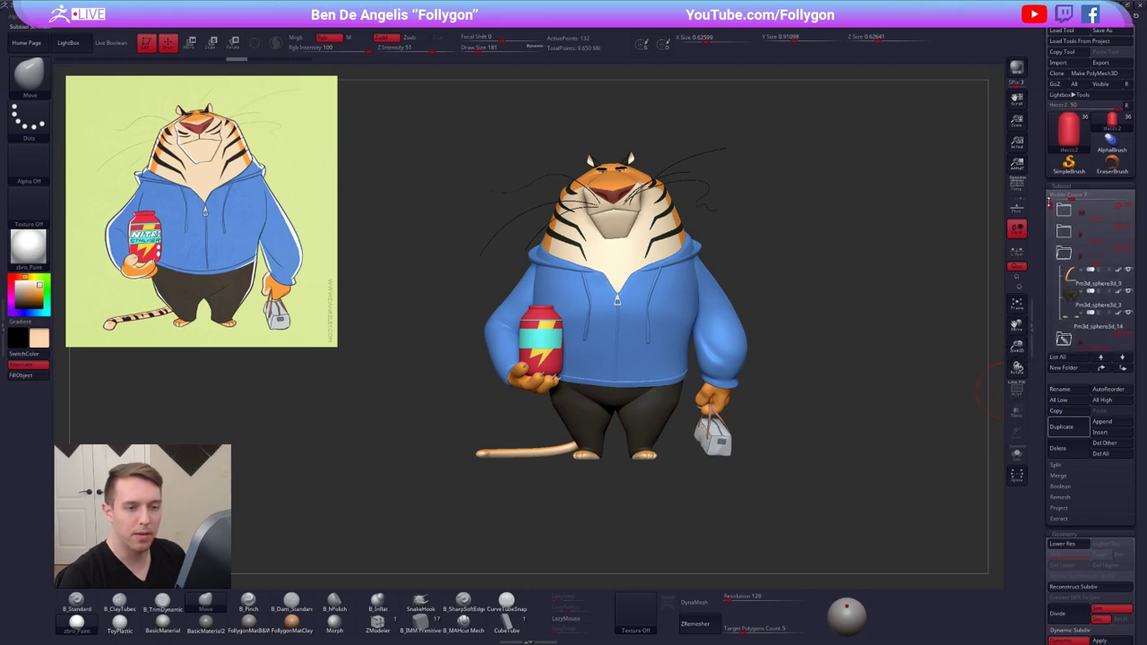
{"action": "left_click", "coordinate": [1067, 231]}
{"action": "left_click", "coordinate": [1064, 210]}
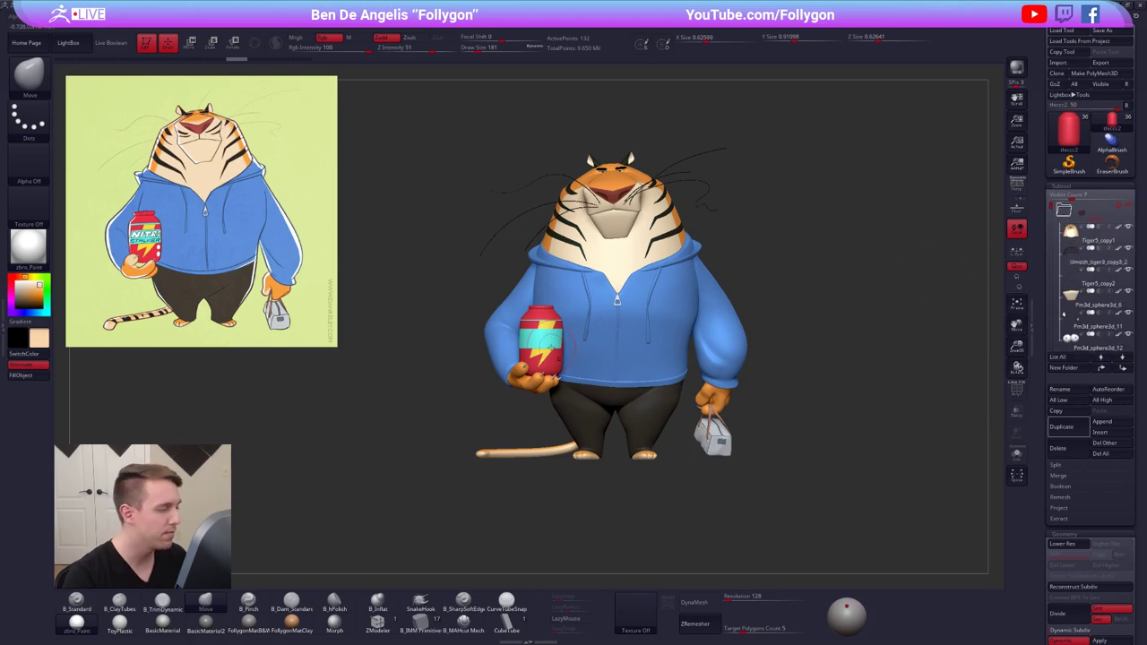
Make the tail the active subtool and isolate it from the rest of the character
{"action": "left_click_drag", "start_coordinate": [394, 386], "coordinate": [593, 336]}
{"action": "left_click", "coordinate": [583, 357], "text": "alt"}
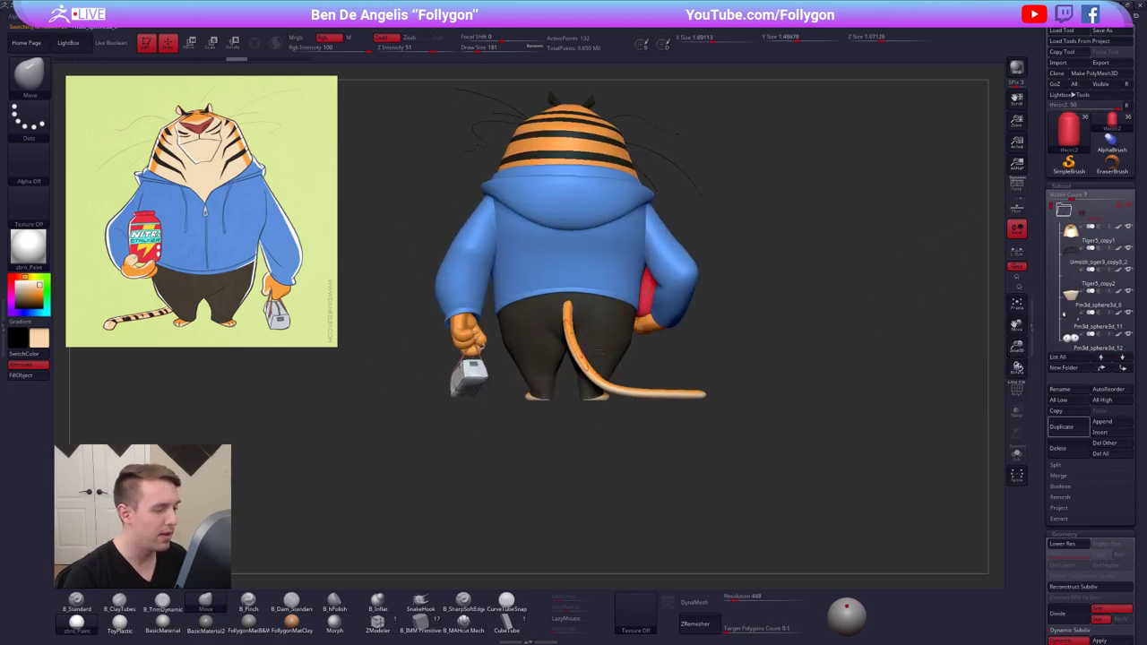
{"action": "key", "text": "alt+s"}
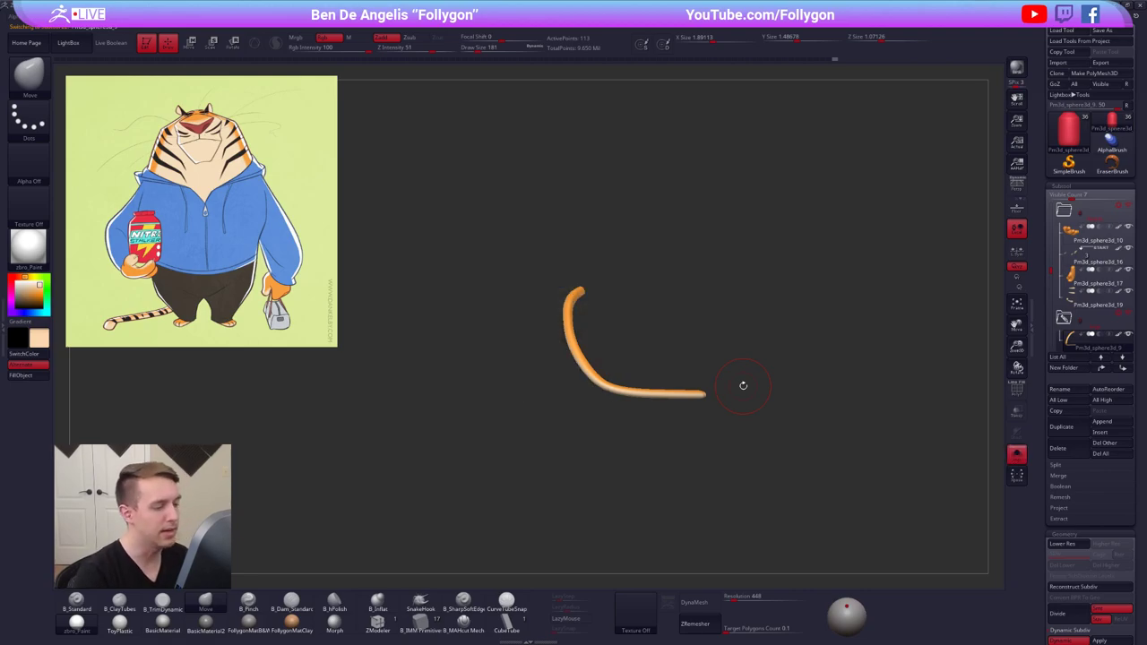
{"action": "mouse_move", "coordinate": [724, 375]}
{"action": "left_mouse_down"}
{"action": "mouse_move", "coordinate": [686, 379]}
{"action": "mouse_move", "coordinate": [705, 340]}
{"action": "left_mouse_up"}
{"action": "left_click_drag", "start_coordinate": [616, 313], "coordinate": [653, 351], "text": "alt"}
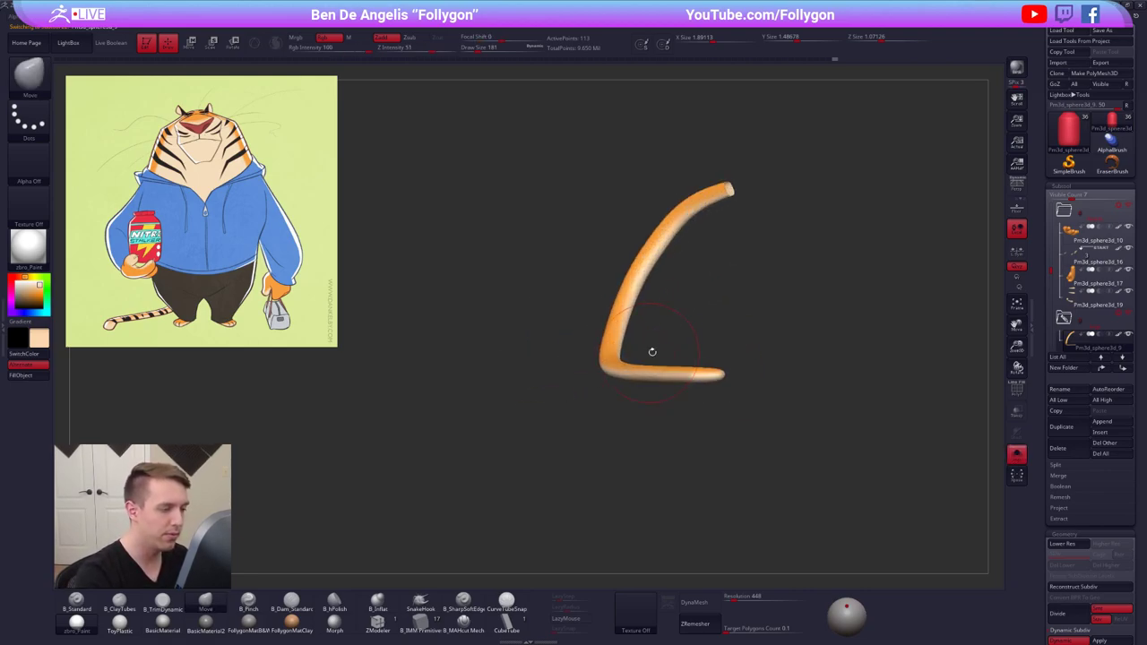
Check the tail's wireframe and subdivide the tail up to subdivision level 7
{"action": "key", "text": "shift+f"}
{"action": "key", "text": "shift+f"}
{"action": "key", "text": "shift+d"}
{"action": "key", "text": "ctrl+d"}
{"action": "key", "text": "ctrl+d"}
{"action": "key", "text": "ctrl+d"}
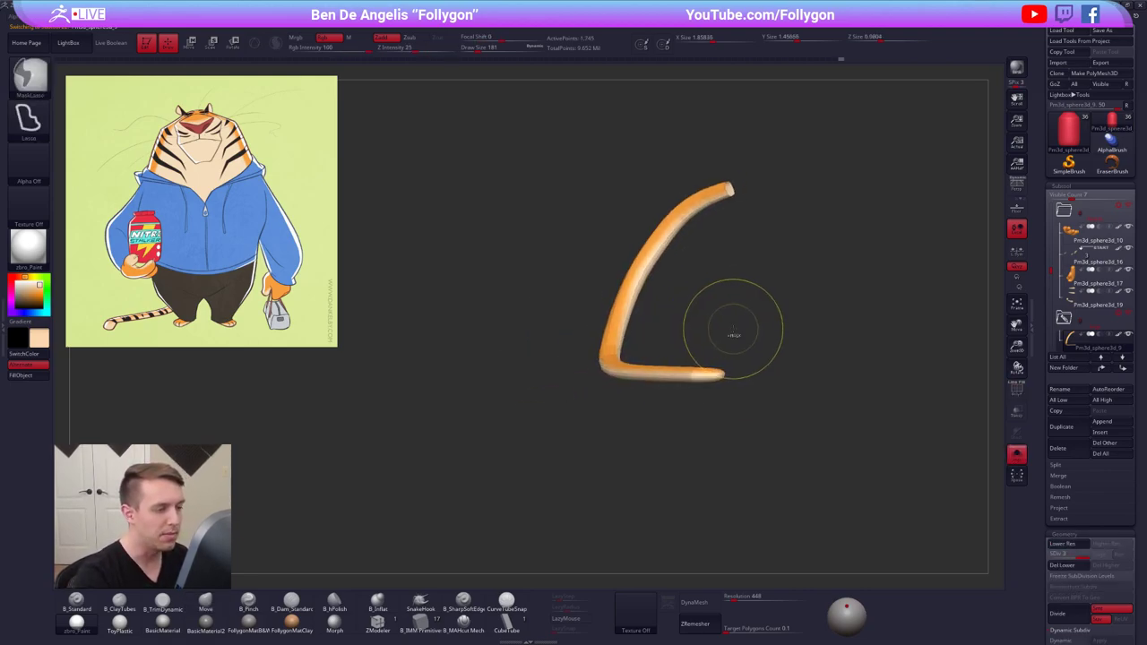
{"action": "key", "text": "ctrl+d"}
{"action": "key", "text": "ctrl+d"}
{"action": "key", "text": "ctrl+d"}
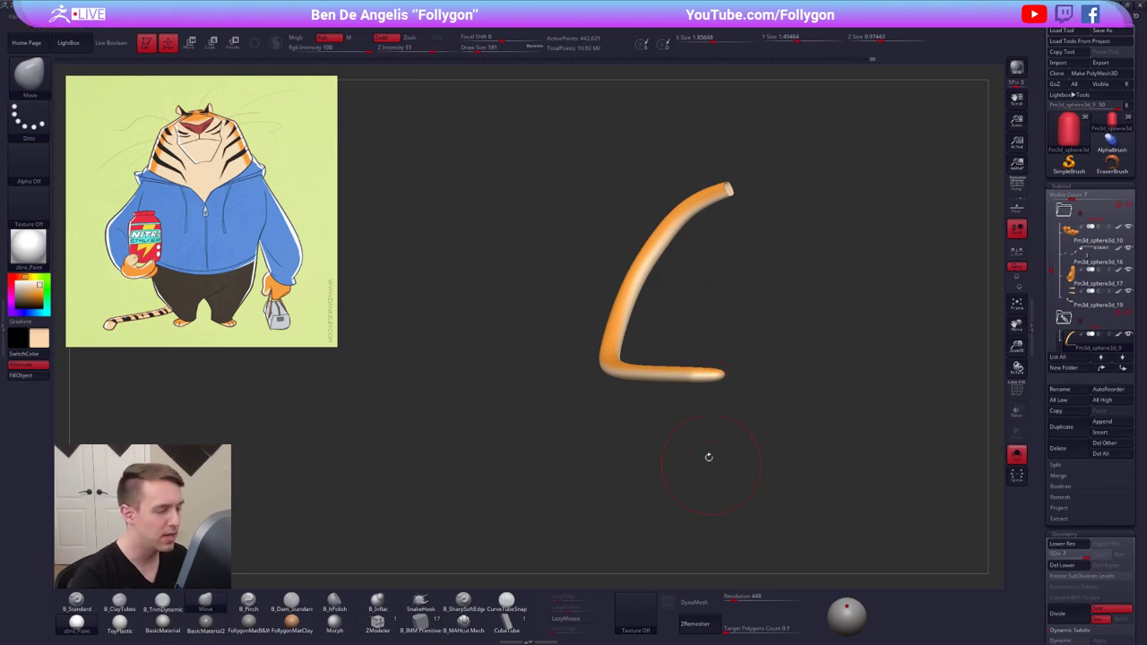
Switch to the B_Standard brush for painting the tail and sample a red from the reference image as the color
{"action": "key", "text": "space"}
{"action": "mouse_move", "coordinate": [678, 303]}
{"action": "left_mouse_down"}
{"action": "mouse_move", "coordinate": [669, 303]}
{"action": "mouse_move", "coordinate": [671, 351]}
{"action": "left_mouse_up"}
{"action": "key", "text": "shift+f"}
{"action": "key", "text": "shift+f"}
{"action": "mouse_move", "coordinate": [647, 306]}
{"action": "left_mouse_down", "text": "alt"}
{"action": "mouse_move", "coordinate": [654, 345]}
{"action": "mouse_move", "coordinate": [619, 306]}
{"action": "left_mouse_up", "text": "alt"}
{"action": "key", "text": "space"}
{"action": "right_click_drag", "start_coordinate": [614, 302], "coordinate": [640, 323], "text": "alt"}
{"action": "key", "text": "1"}
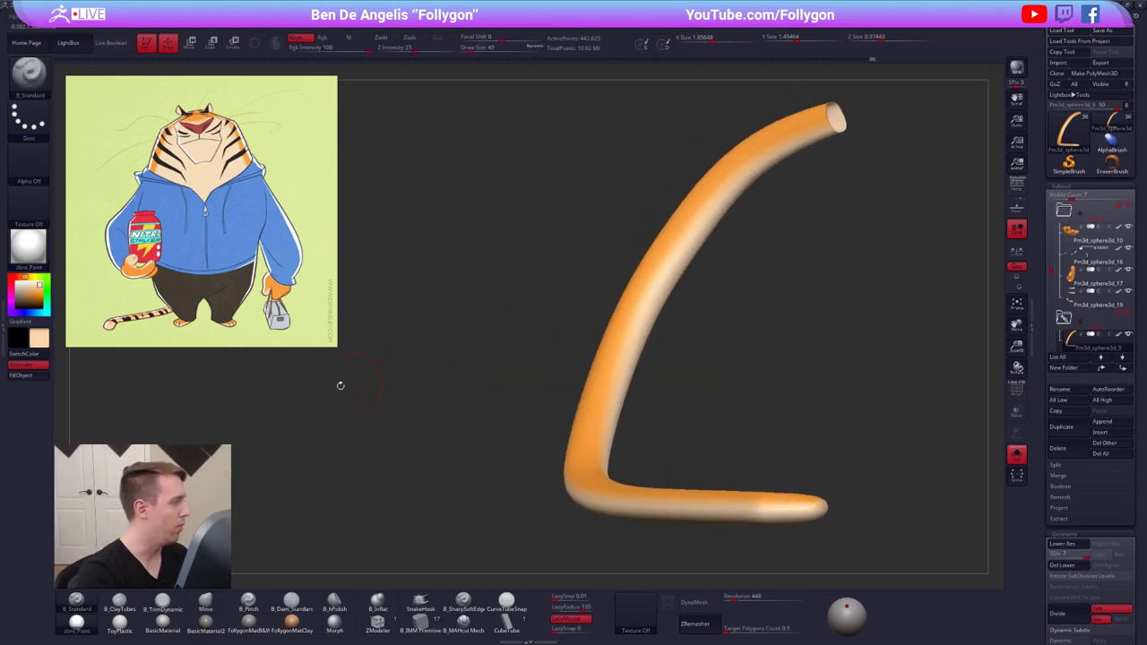
{"action": "key", "text": "shift+z"}
{"action": "key", "text": "c"}
{"action": "key", "text": "z"}
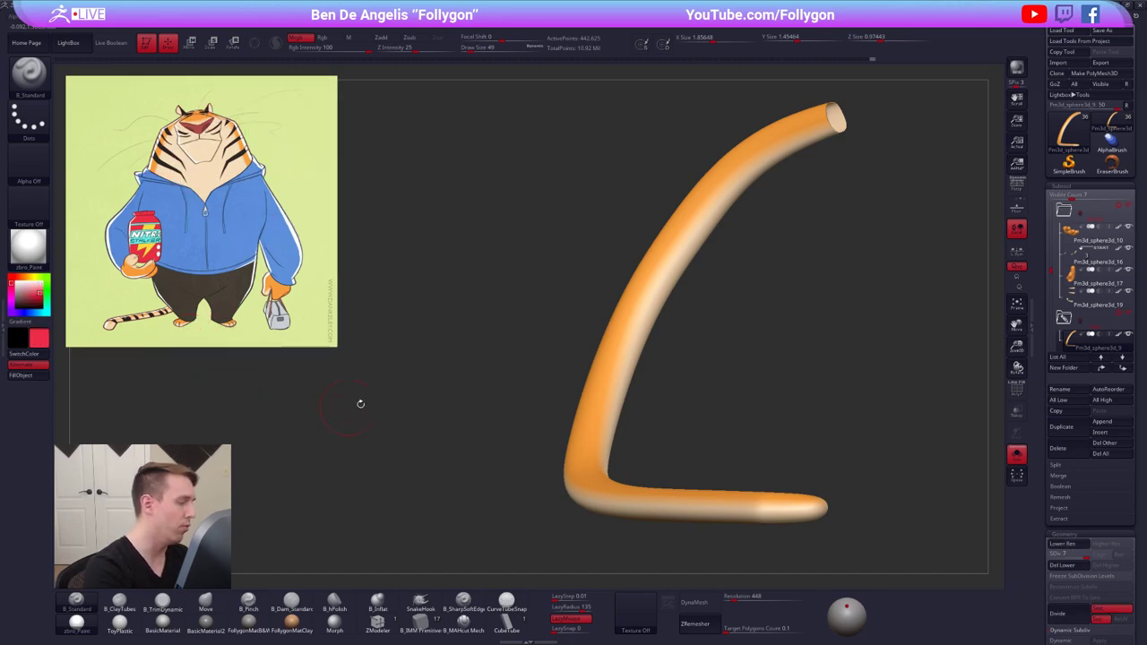
Set the draw size to 18 and lower the tail to subdivision level 1
{"action": "key", "text": "space"}
{"action": "left_click_drag", "start_coordinate": [644, 309], "coordinate": [637, 307]}
{"action": "right_click_drag", "start_coordinate": [638, 308], "coordinate": [633, 372], "text": "shift"}
{"action": "key", "text": "shift+d"}
{"action": "key", "text": "shift+d"}
{"action": "key", "text": "shift+d"}
{"action": "key", "text": "shift+d"}
{"action": "key", "text": "shift+d"}
{"action": "key", "text": "shift+d"}
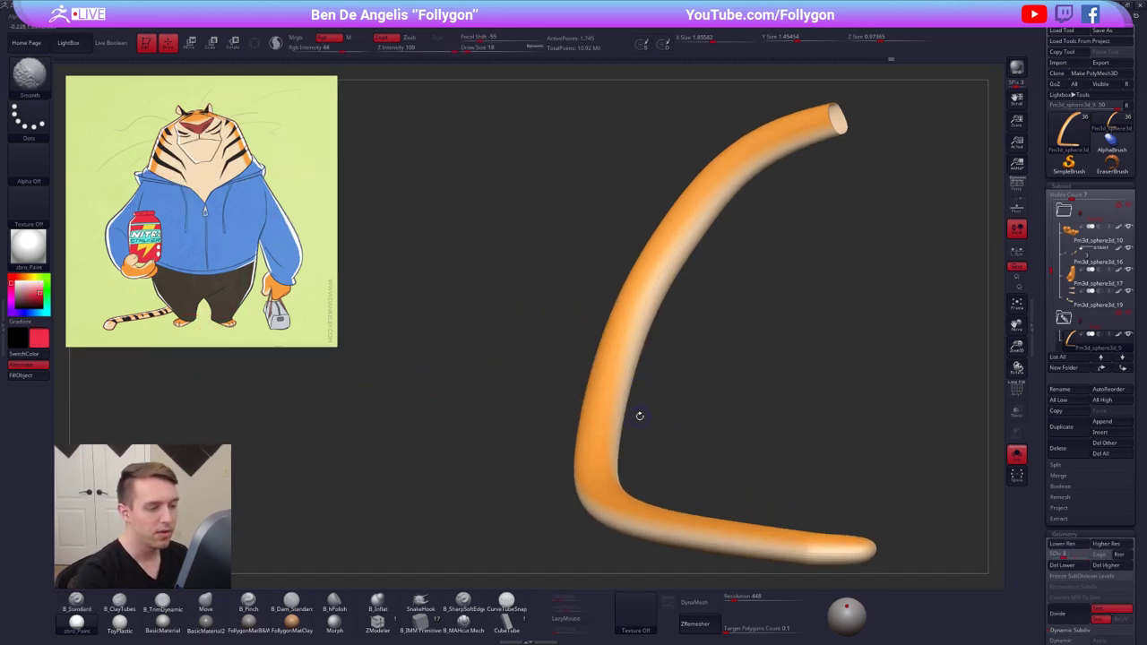
Set the draw size to 54 and turn off LazyMouse for the B_Standard brush
{"action": "right_click_drag", "start_coordinate": [637, 290], "coordinate": [641, 328], "text": "ctrl"}
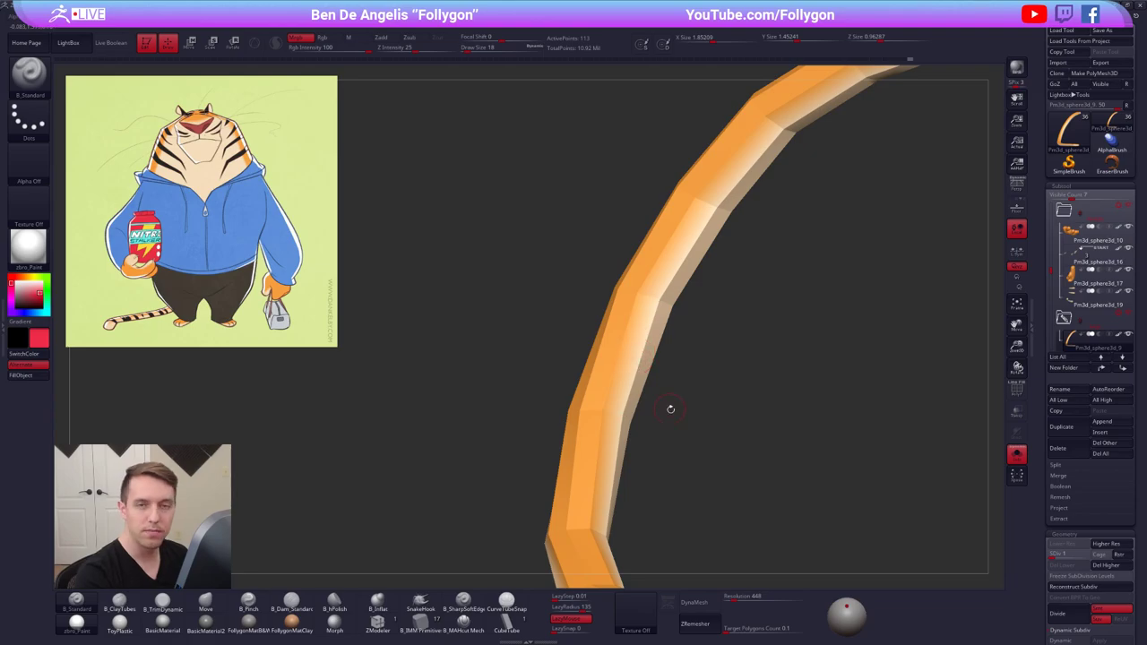
{"action": "right_click_drag", "start_coordinate": [671, 408], "coordinate": [659, 333], "text": "alt"}
{"action": "key", "text": "space"}
{"action": "left_click_drag", "start_coordinate": [661, 334], "coordinate": [668, 333]}
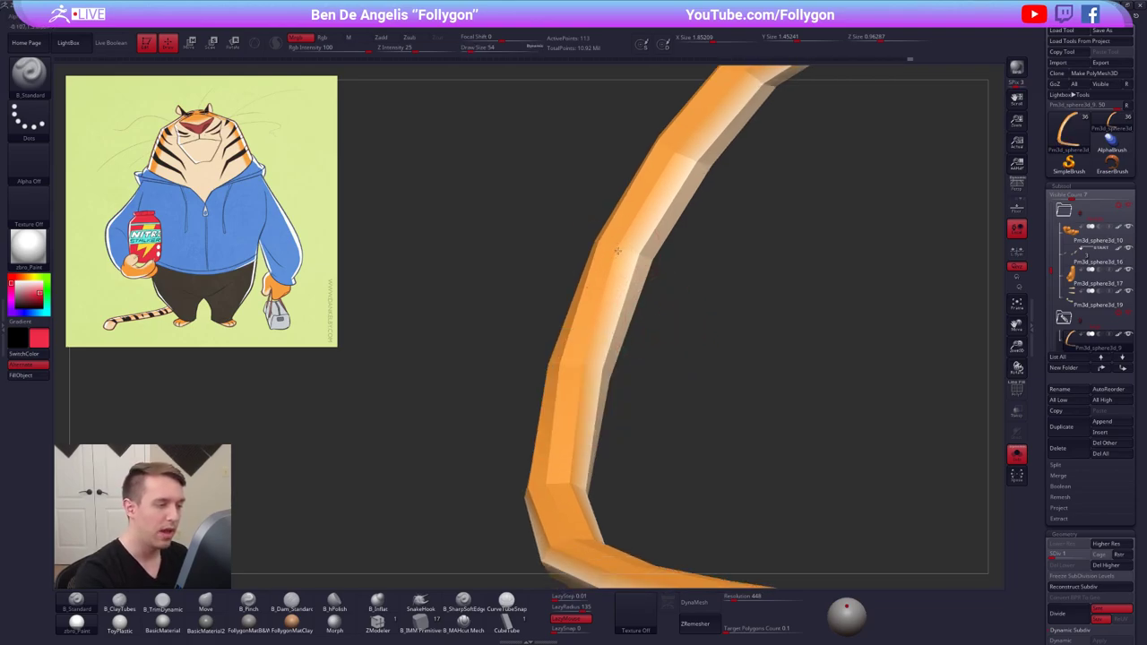
{"action": "left_click", "coordinate": [574, 619]}
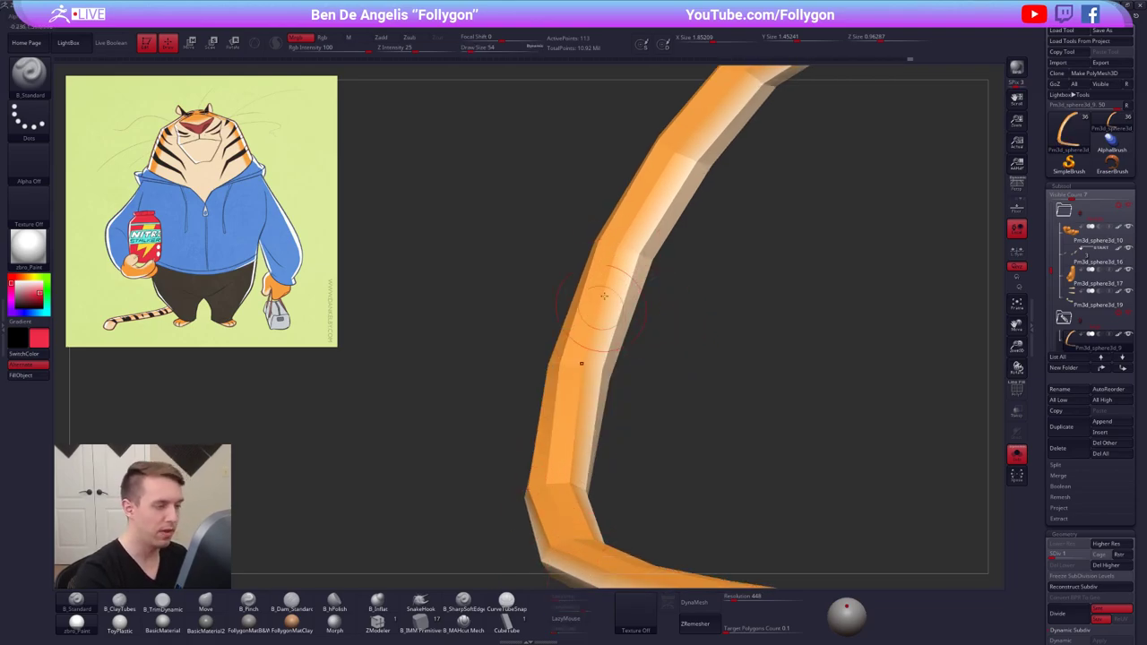
Try a stroke on the low-resolution tail, undo it, set the draw size to 25, and check the wireframe
{"action": "mouse_move", "coordinate": [626, 251]}
{"action": "left_mouse_down"}
{"action": "mouse_move", "coordinate": [592, 353]}
{"action": "mouse_move", "coordinate": [583, 335]}
{"action": "left_mouse_up"}
{"action": "key", "text": "s"}
{"action": "key", "text": "ctrl+z"}
{"action": "key", "text": "shift+f"}
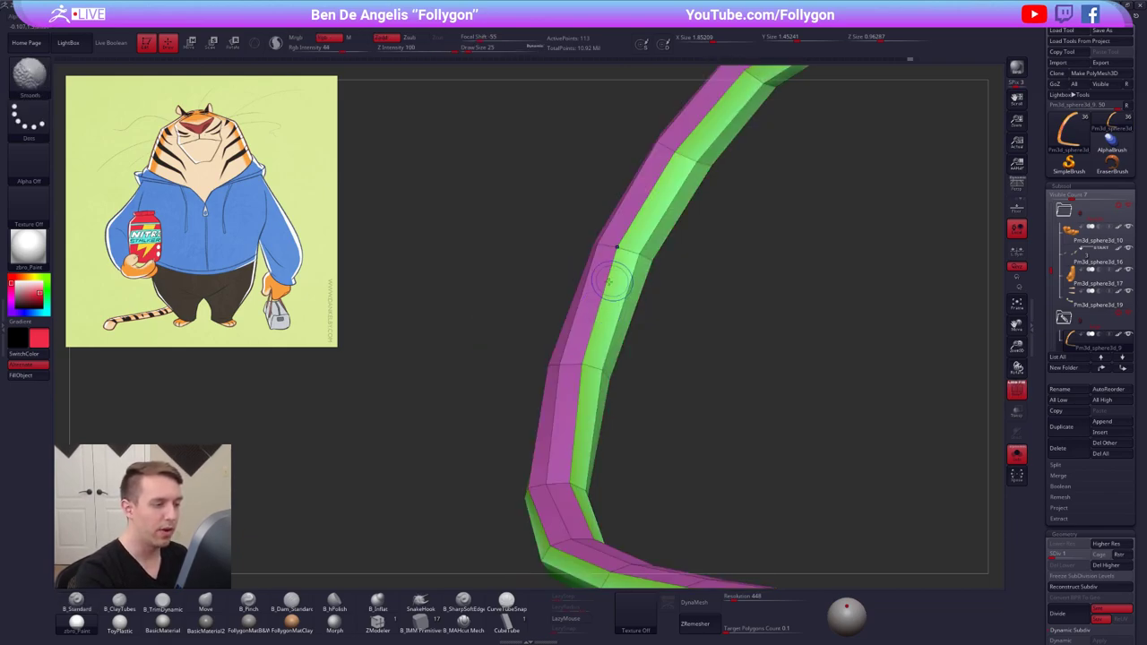
{"action": "key", "text": "shift+f"}
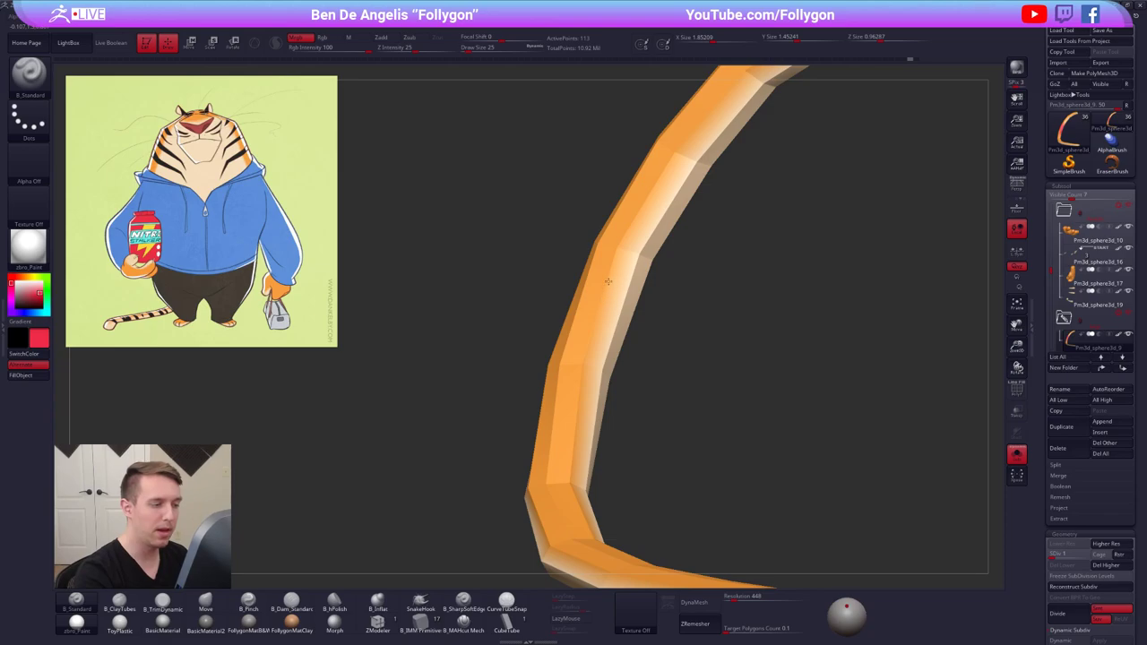
Paint a red stripe along the tail at subdivision level 1 and a small red spot on it at level 7
{"action": "mouse_move", "coordinate": [612, 268]}
{"action": "left_mouse_down"}
{"action": "mouse_move", "coordinate": [622, 244]}
{"action": "mouse_move", "coordinate": [620, 257]}
{"action": "left_mouse_up"}
{"action": "left_click_drag", "start_coordinate": [604, 314], "coordinate": [588, 364]}
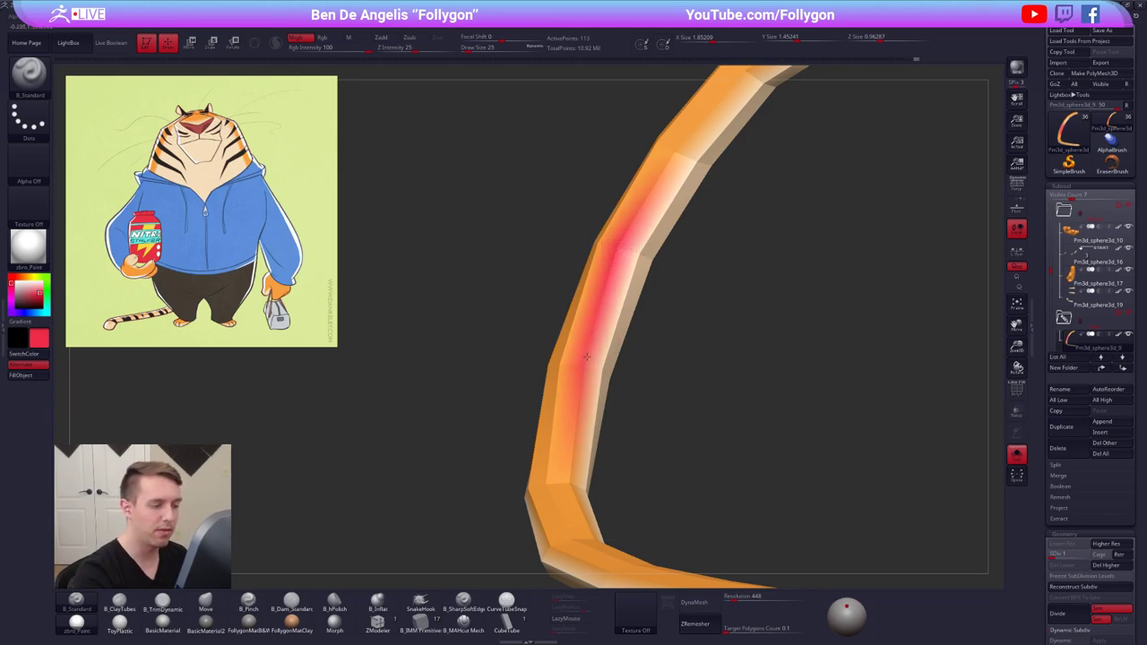
{"action": "key", "text": "d"}
{"action": "key", "text": "d"}
{"action": "key", "text": "d"}
{"action": "key", "text": "d"}
{"action": "key", "text": "d"}
{"action": "key", "text": "d"}
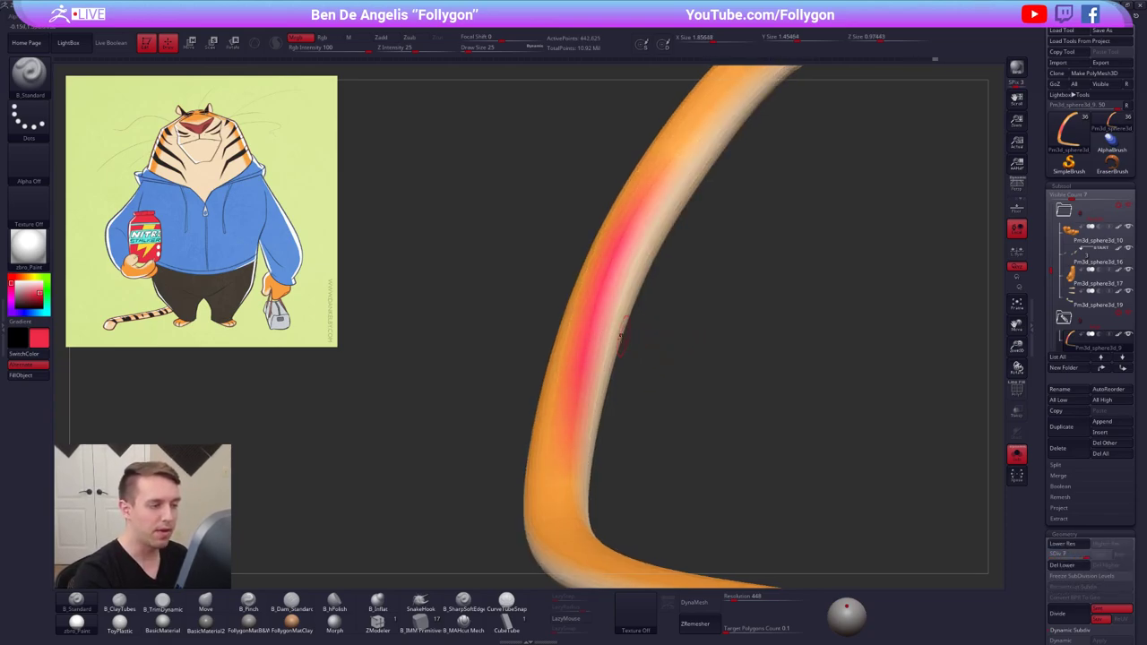
{"action": "mouse_move", "coordinate": [619, 332]}
{"action": "right_mouse_down"}
{"action": "mouse_move", "coordinate": [612, 312]}
{"action": "mouse_move", "coordinate": [576, 331]}
{"action": "right_mouse_up"}
{"action": "left_click_drag", "start_coordinate": [570, 340], "coordinate": [588, 324]}
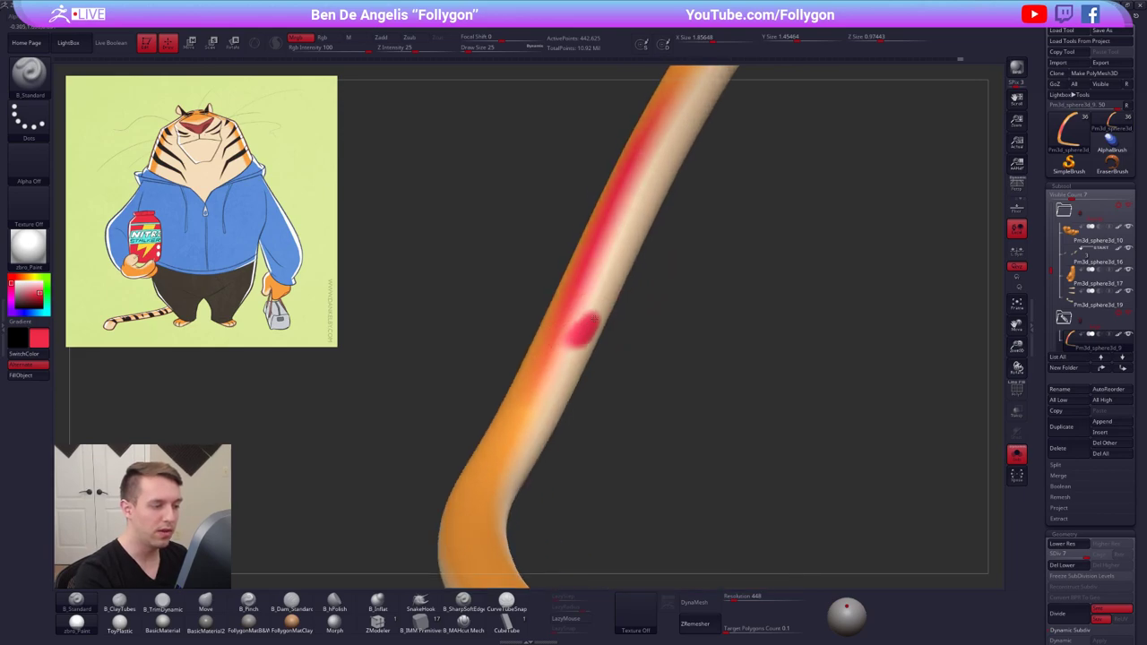
Undo all the red test strokes painted on the tail
{"action": "key", "text": "ctrl+z"}
{"action": "key", "text": "ctrl+z"}
{"action": "key", "text": "ctrl+z"}
{"action": "key", "text": "ctrl+z"}
{"action": "key", "text": "ctrl+z"}
{"action": "key", "text": "ctrl+z"}
{"action": "key", "text": "ctrl+z"}
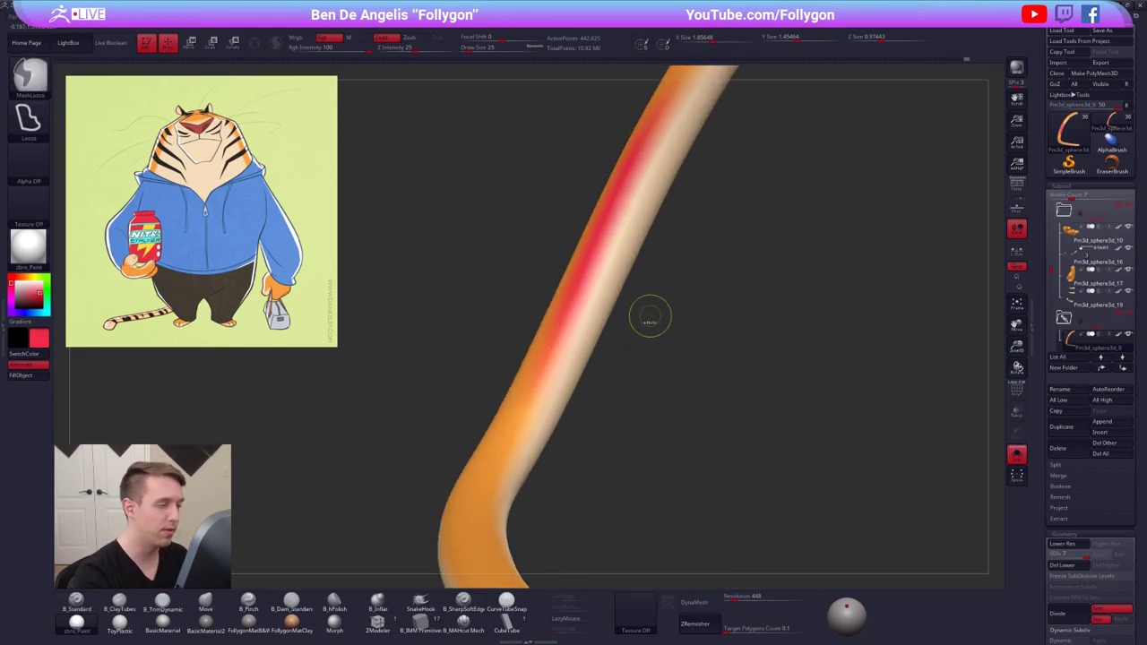
{"action": "key", "text": "ctrl+z"}
{"action": "key", "text": "ctrl+z"}
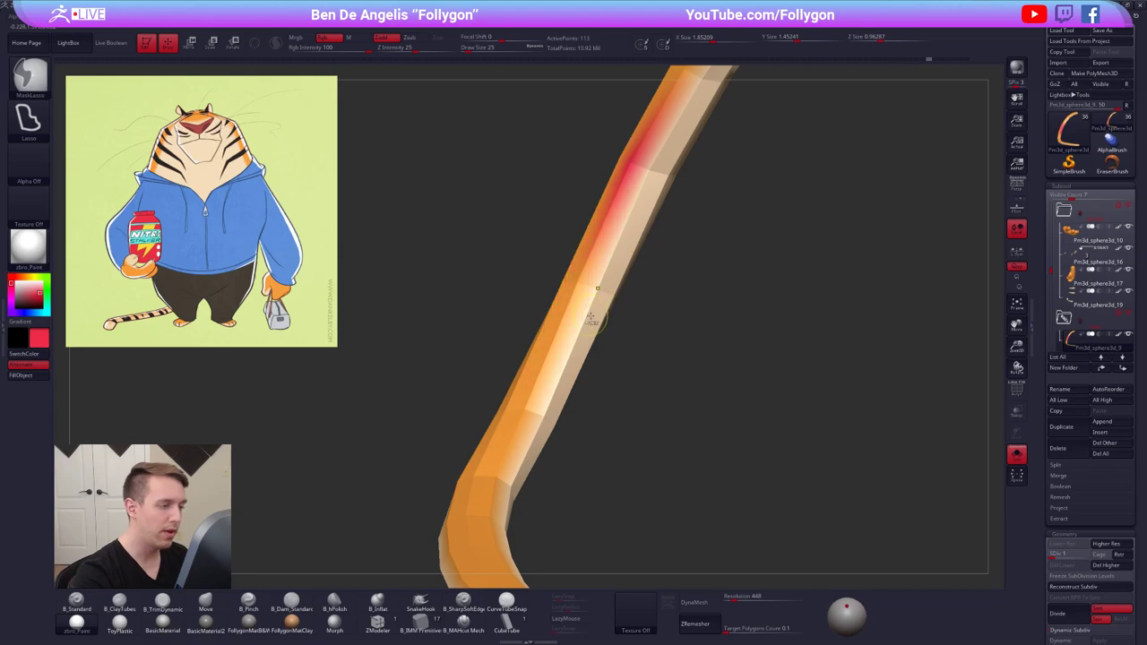
{"action": "right_click_drag", "start_coordinate": [600, 314], "coordinate": [587, 269], "text": "ctrl"}
{"action": "key", "text": "ctrl+z"}
Return the tail to subdivision level 7 and show the rest of the character again
{"action": "key", "text": "d"}
{"action": "key", "text": "d"}
{"action": "key", "text": "d"}
{"action": "key", "text": "d"}
{"action": "key", "text": "d"}
{"action": "key", "text": "d"}
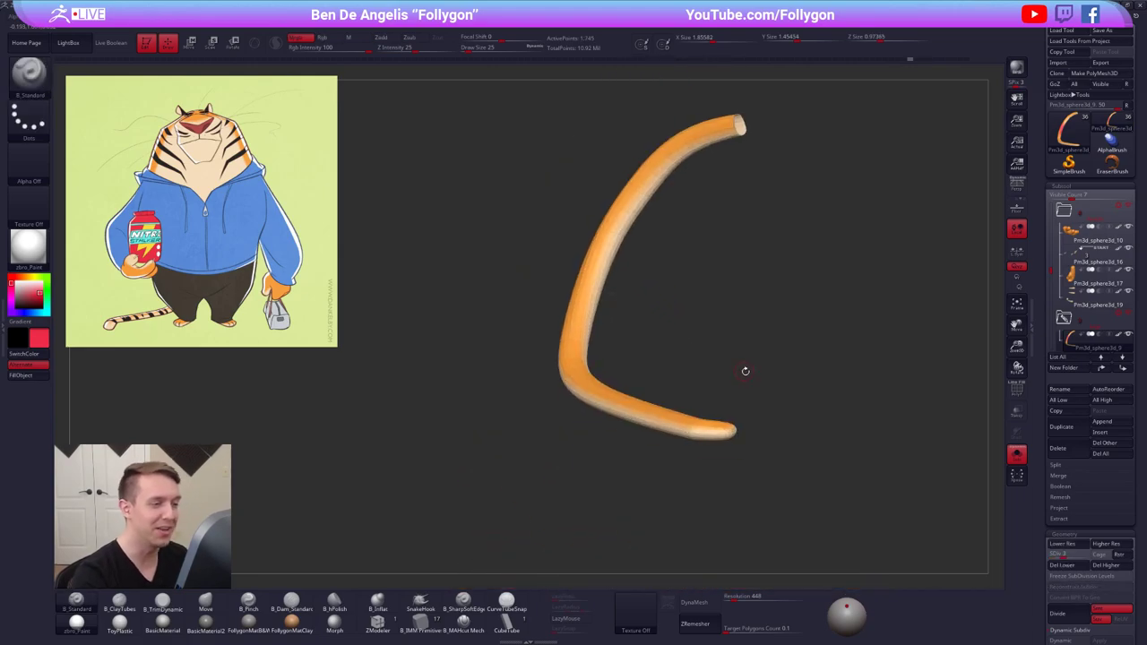
{"action": "key", "text": "shift+f"}
{"action": "mouse_move", "coordinate": [724, 381]}
{"action": "right_mouse_down", "text": "shift"}
{"action": "mouse_move", "coordinate": [740, 374]}
{"action": "mouse_move", "coordinate": [714, 398]}
{"action": "mouse_move", "coordinate": [742, 381]}
{"action": "mouse_move", "coordinate": [676, 430]}
{"action": "right_mouse_up", "text": "shift"}
{"action": "key", "text": "shift+f"}
{"action": "key", "text": "alt+s"}
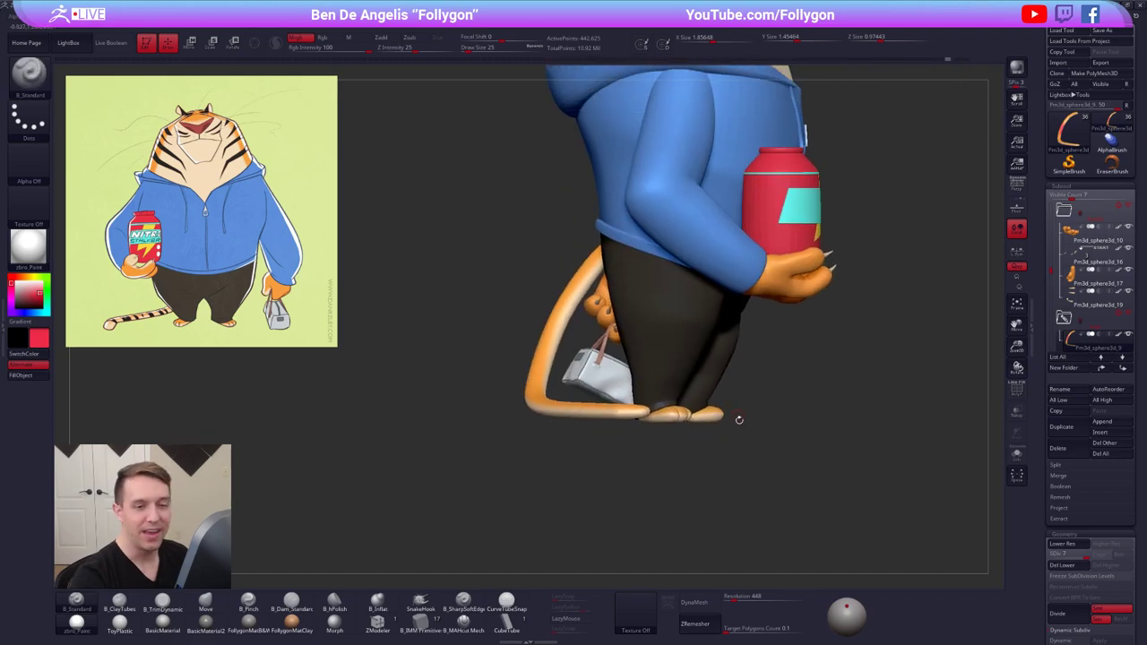
Isolate the tail, duplicate it, and delete the duplicate's lower subdivision levels
{"action": "left_click_drag", "start_coordinate": [1052, 269], "coordinate": [1052, 285]}
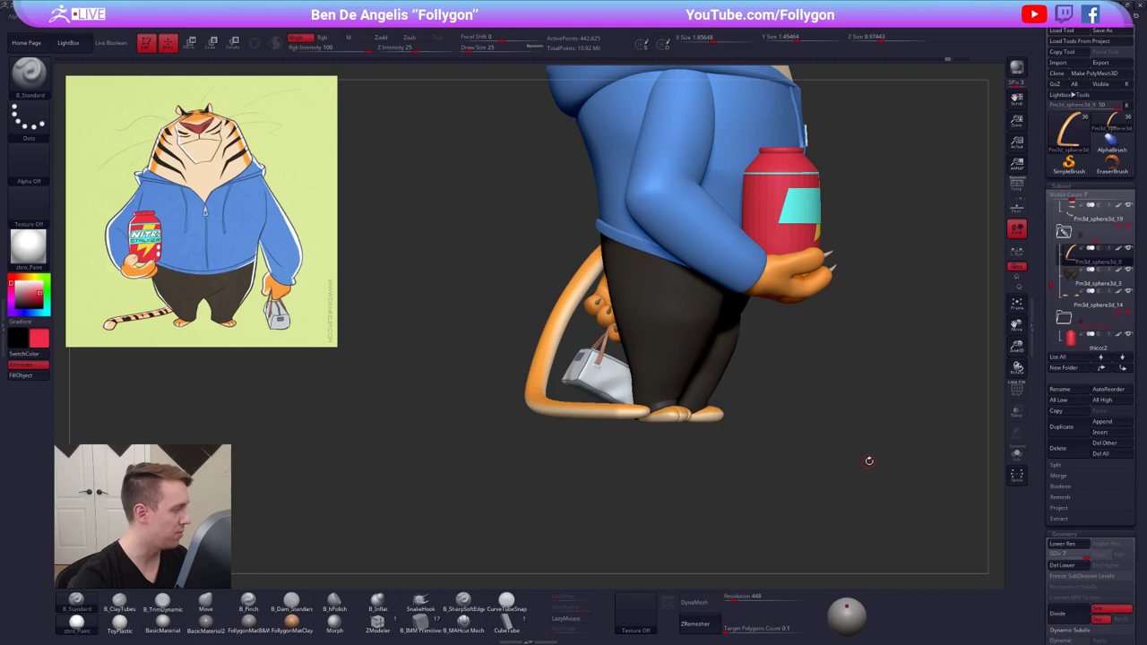
{"action": "left_click", "coordinate": [1129, 248], "text": "shift"}
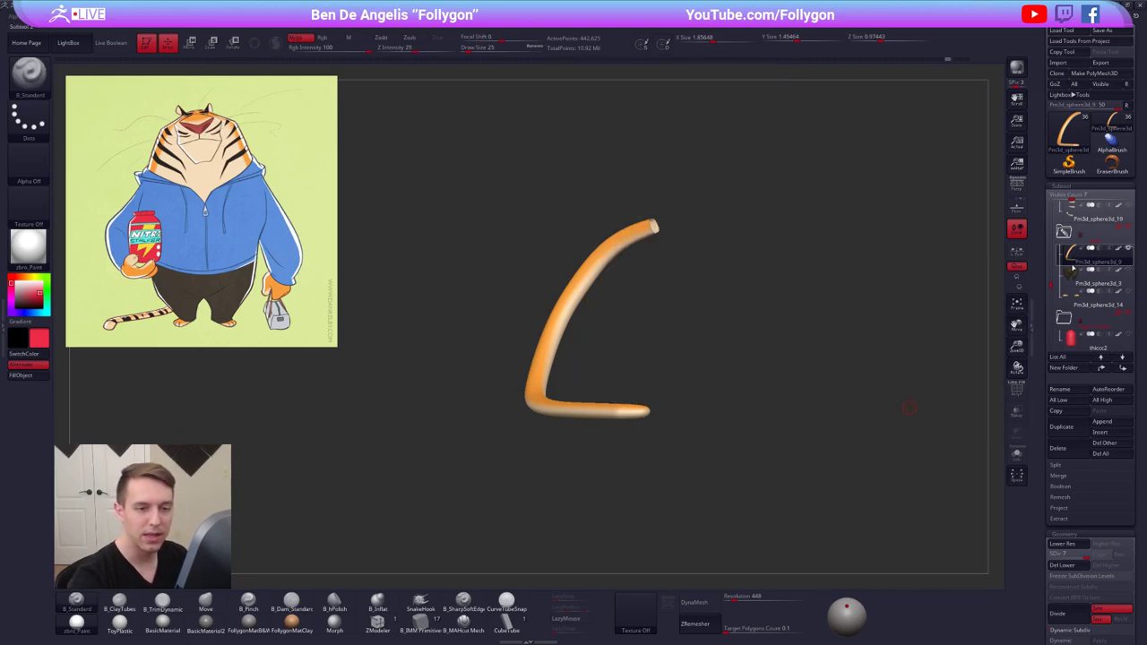
{"action": "left_click", "coordinate": [1076, 436]}
{"action": "left_click", "coordinate": [1077, 436]}
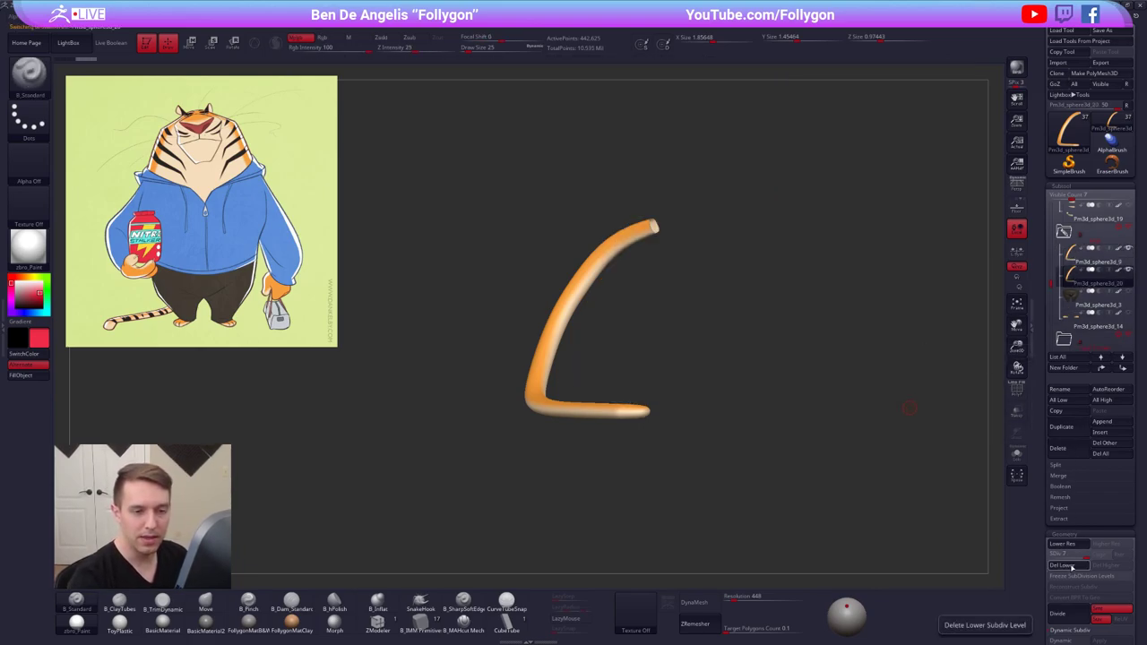
{"action": "left_click", "coordinate": [1073, 568]}
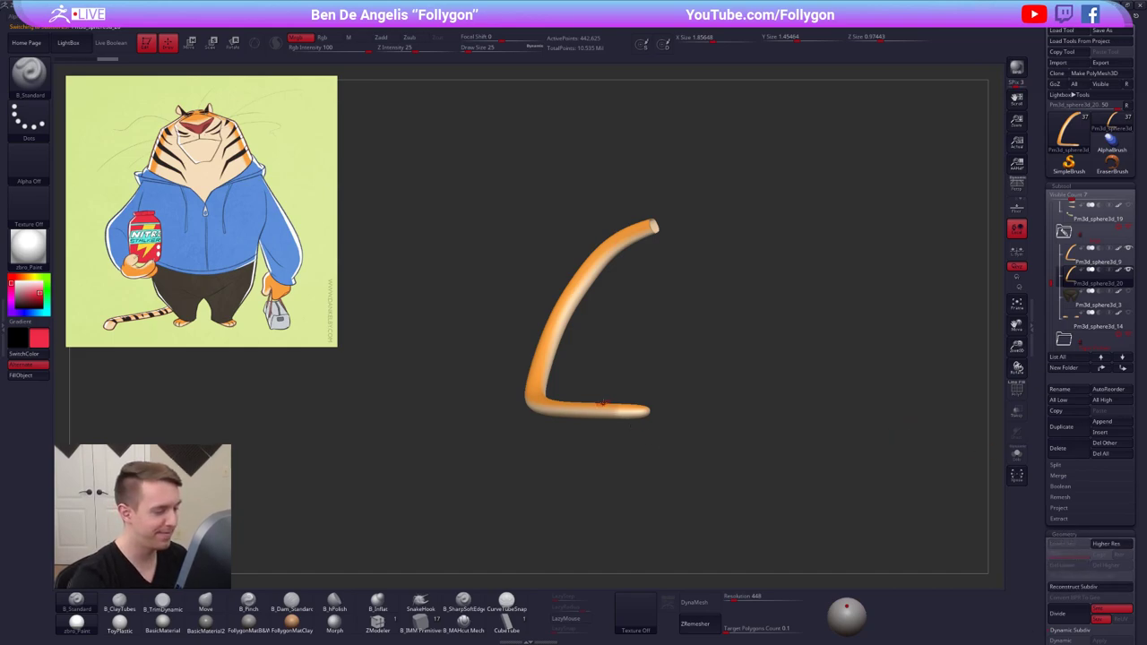
Hide the original tail subtool, leaving only its duplicate in view
{"action": "left_click_drag", "start_coordinate": [888, 438], "coordinate": [769, 395]}
{"action": "left_click", "coordinate": [1128, 250]}
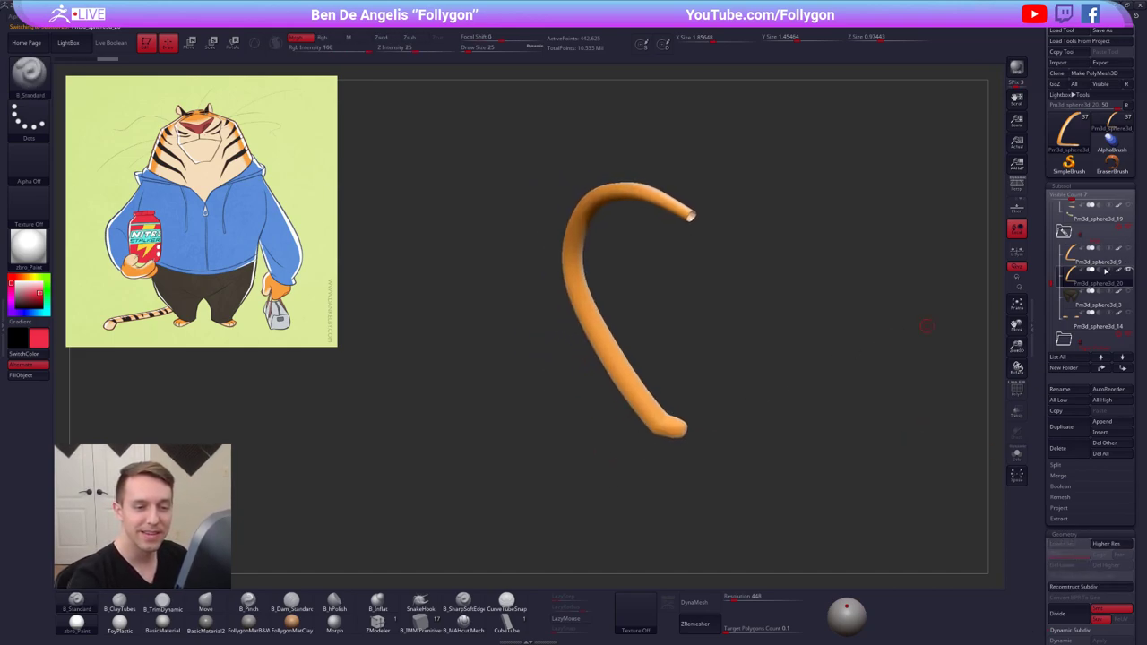
{"action": "key", "text": "ctrl+shift+f"}
{"action": "left_click", "coordinate": [762, 572]}
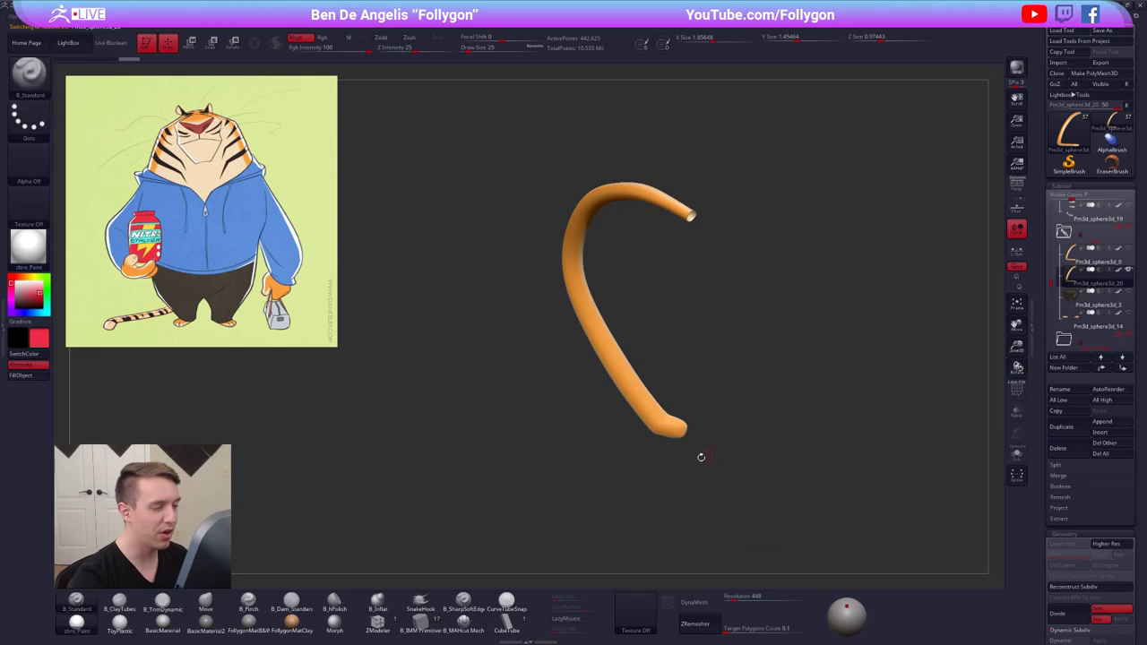
Turn on the polygroup display and slice the duplicate tail across four times near its tip with SliceCurve
{"action": "left_click", "coordinate": [41, 83], "text": "ctrl+shift"}
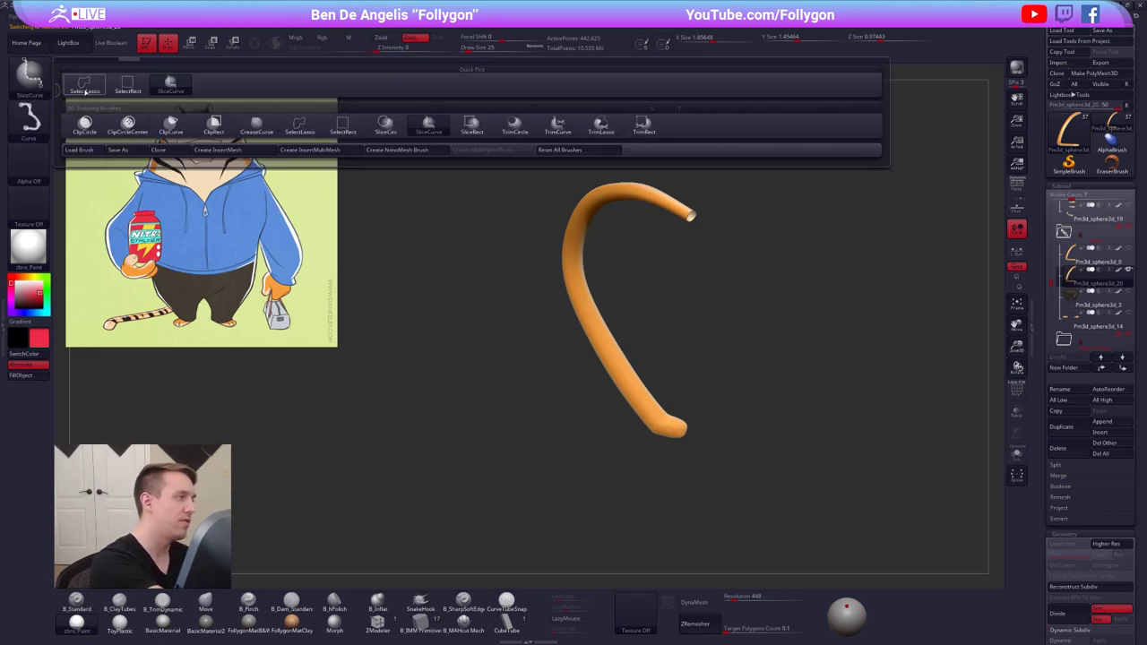
{"action": "mouse_move", "coordinate": [673, 441]}
{"action": "left_mouse_down", "text": "alt"}
{"action": "mouse_move", "coordinate": [684, 423]}
{"action": "mouse_move", "coordinate": [683, 454]}
{"action": "mouse_move", "coordinate": [697, 413]}
{"action": "mouse_move", "coordinate": [701, 447]}
{"action": "left_mouse_up", "text": "alt"}
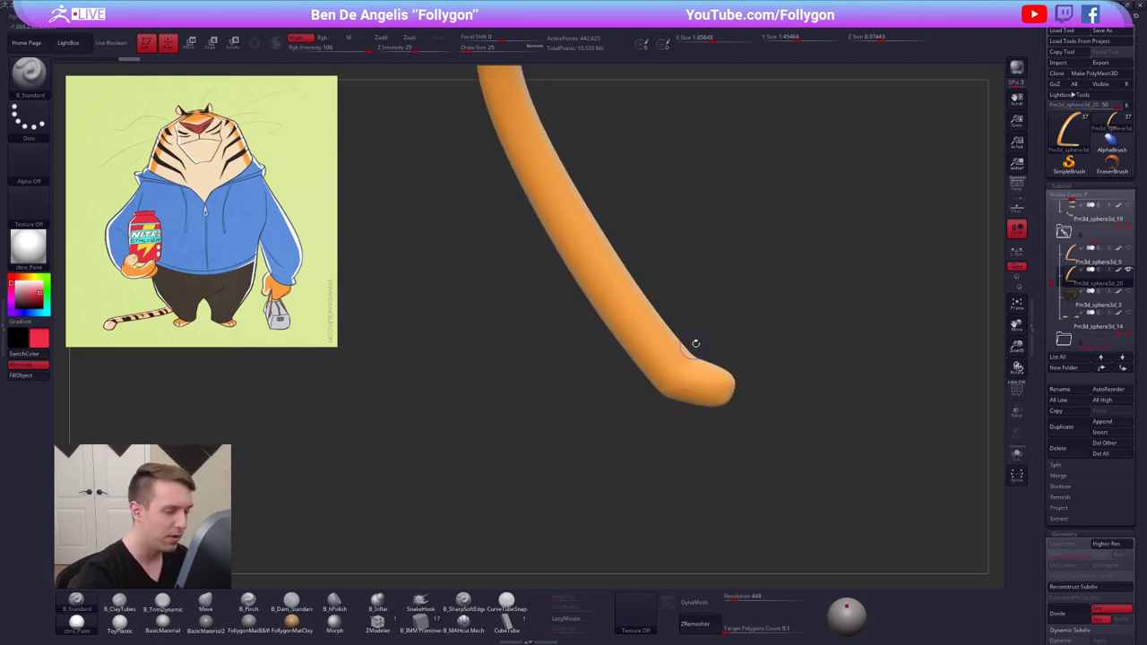
{"action": "key", "text": "shift+f"}
{"action": "mouse_move", "coordinate": [702, 336]}
{"action": "left_mouse_down", "text": "ctrl+shift"}
{"action": "mouse_move", "coordinate": [676, 458]}
{"action": "mouse_move", "coordinate": [669, 451]}
{"action": "left_mouse_up", "text": "ctrl+shift"}
{"action": "left_click_drag", "start_coordinate": [700, 340], "coordinate": [610, 412], "text": "ctrl+shift"}
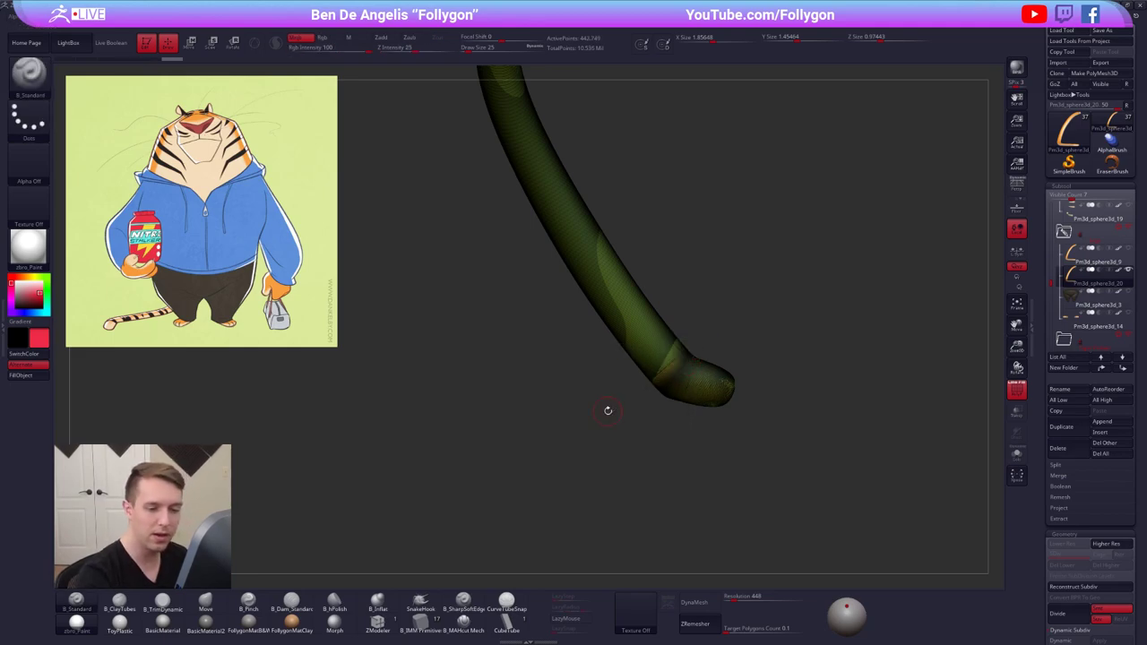
{"action": "right_click_drag", "start_coordinate": [673, 382], "coordinate": [704, 389], "text": "alt"}
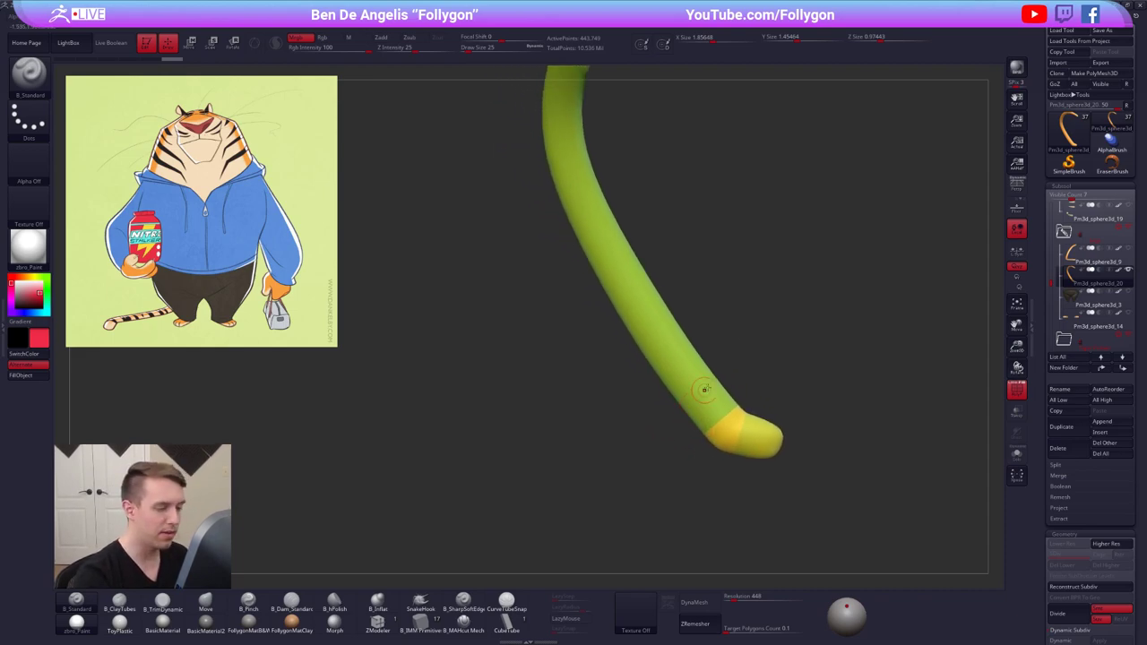
{"action": "left_click_drag", "start_coordinate": [722, 360], "coordinate": [646, 412], "text": "ctrl+shift"}
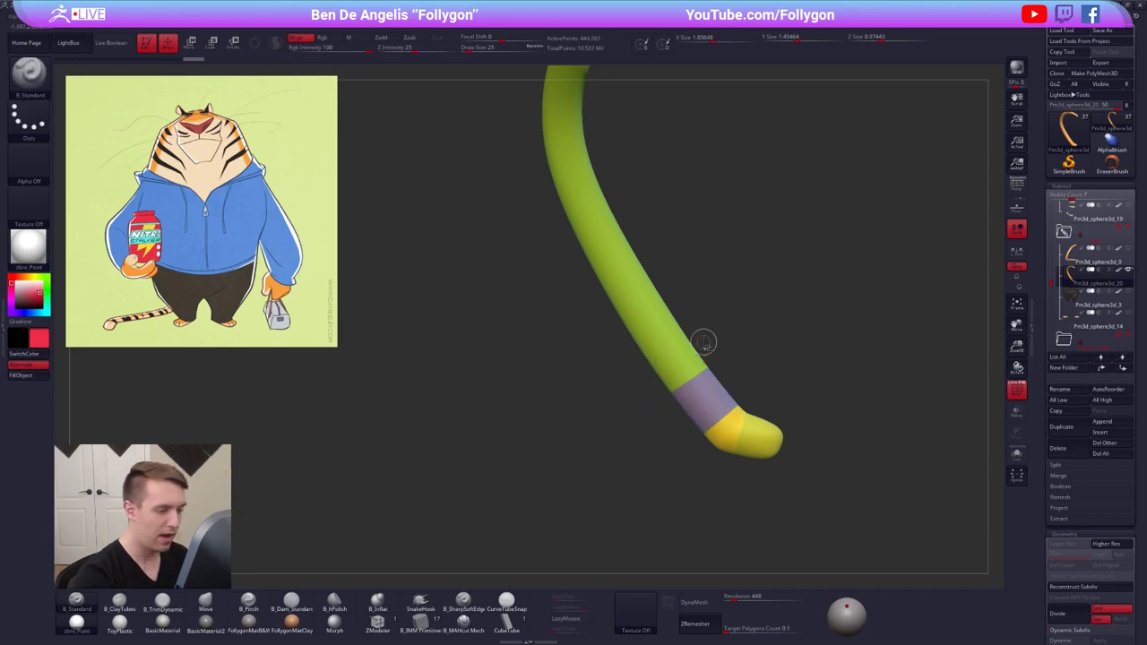
{"action": "left_click_drag", "start_coordinate": [709, 341], "coordinate": [634, 388], "text": "ctrl+shift"}
Hide the lavender band and the rounded end piece of the duplicate tail and delete the hidden geometry
{"action": "left_click", "coordinate": [708, 396], "text": "ctrl+shift"}
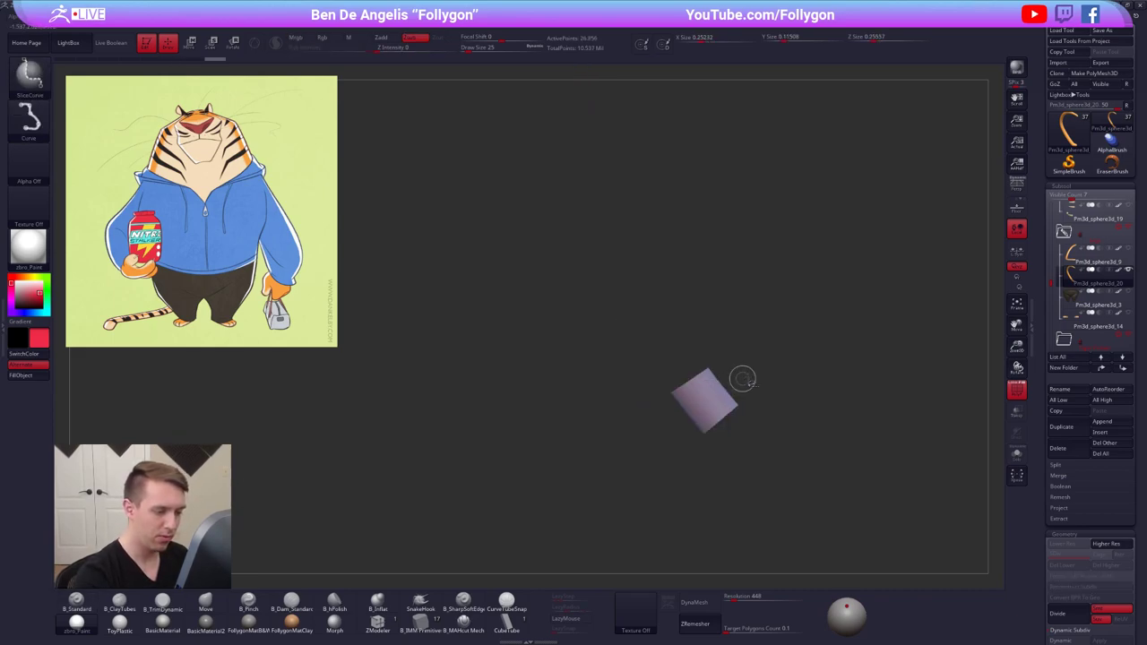
{"action": "key", "text": "space"}
{"action": "left_click", "coordinate": [745, 611]}
{"action": "left_click_drag", "start_coordinate": [644, 487], "coordinate": [692, 475], "text": "ctrl+shift"}
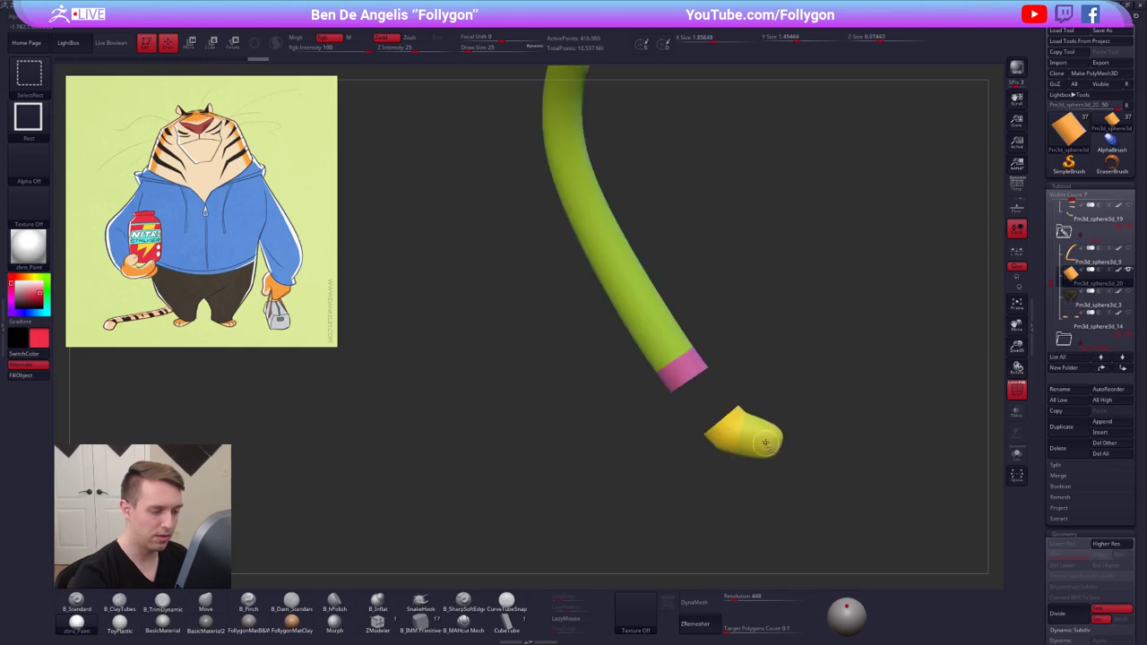
{"action": "left_click", "coordinate": [765, 442], "text": "ctrl+shift"}
{"action": "key", "text": "space"}
{"action": "left_click", "coordinate": [809, 399]}
Slice the pink band at the cut end twice with SliceCurve, at slightly different angles, to outline a thin wedge
{"action": "key", "text": "space"}
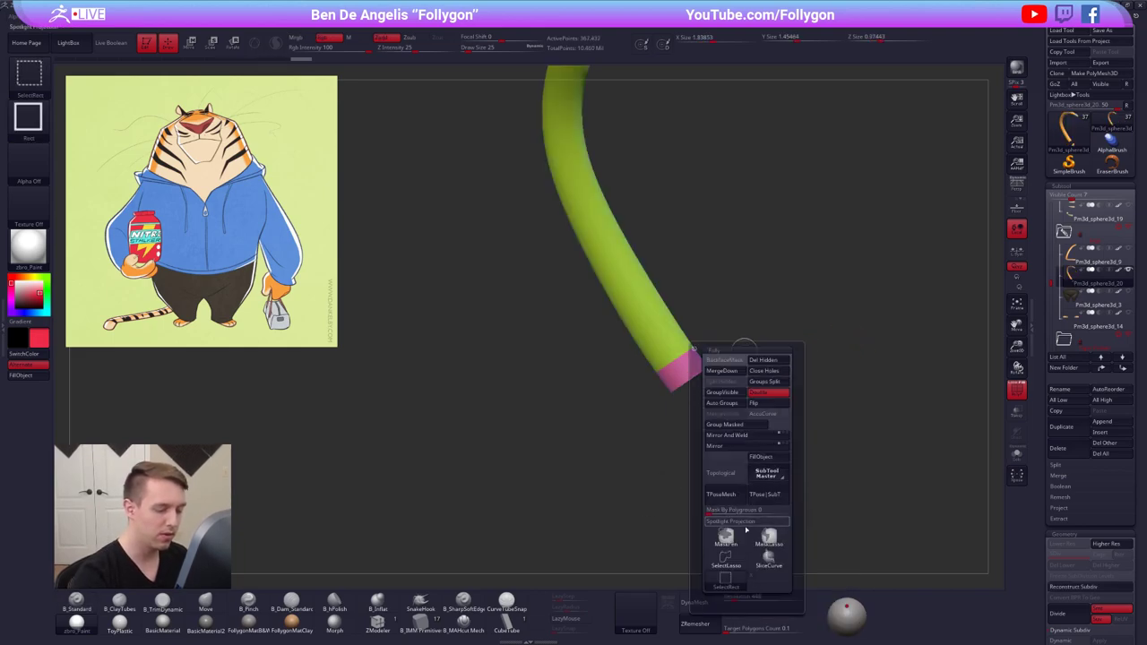
{"action": "left_click", "coordinate": [769, 561], "text": "ctrl+shift"}
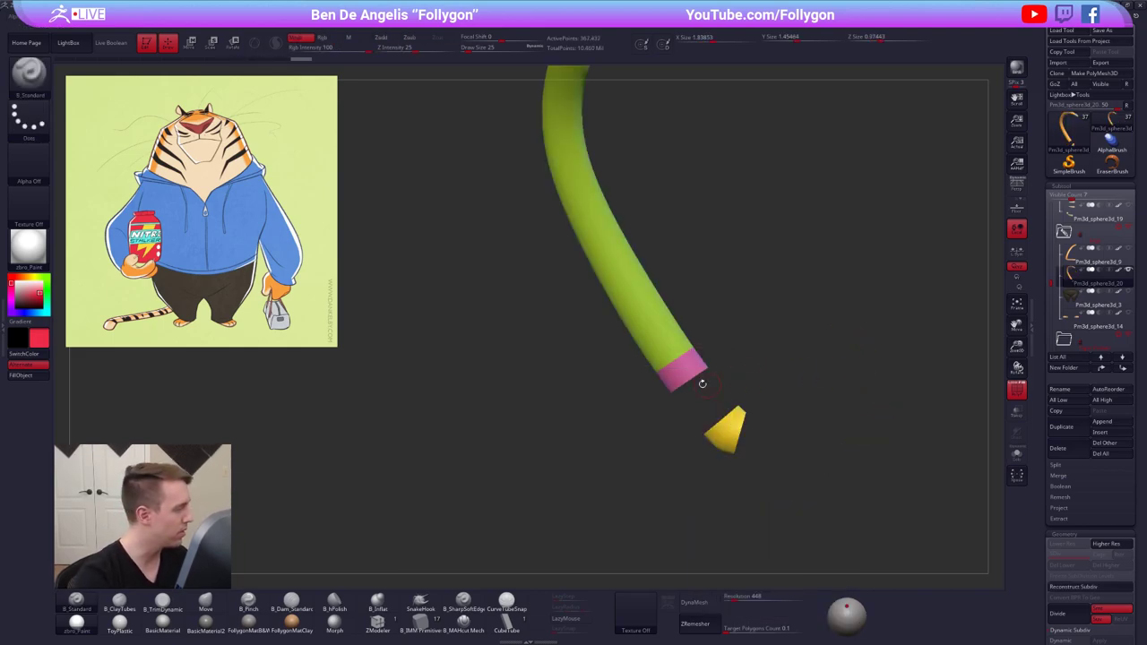
{"action": "left_click_drag", "start_coordinate": [652, 389], "coordinate": [671, 405], "text": "alt"}
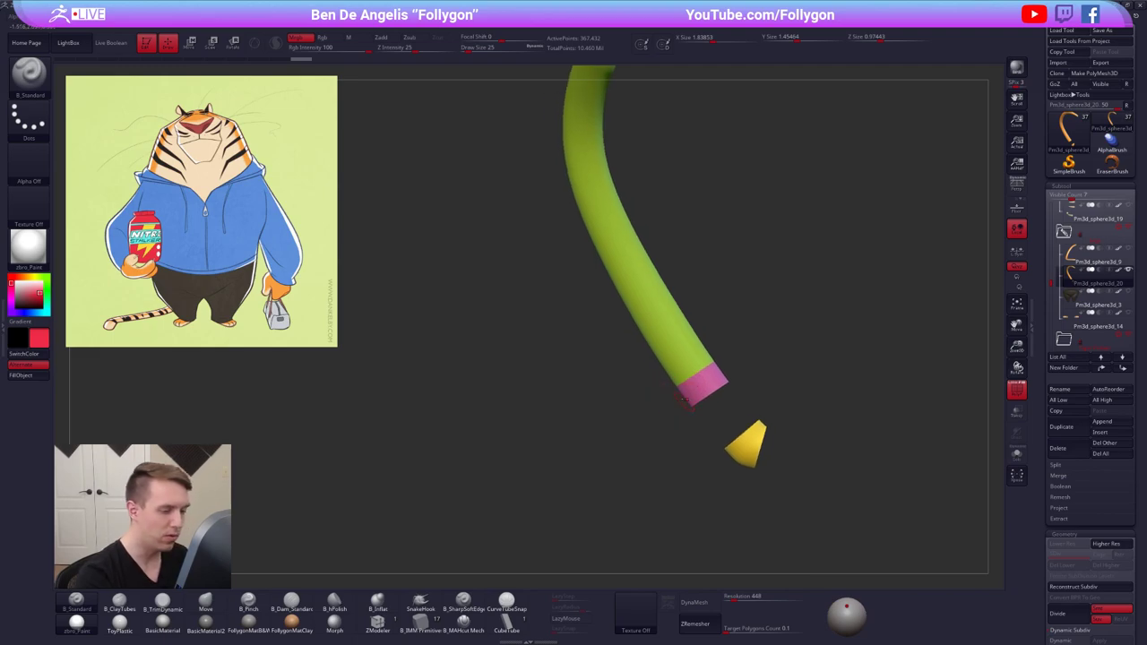
{"action": "right_click_drag", "start_coordinate": [712, 372], "coordinate": [713, 384], "text": "ctrl"}
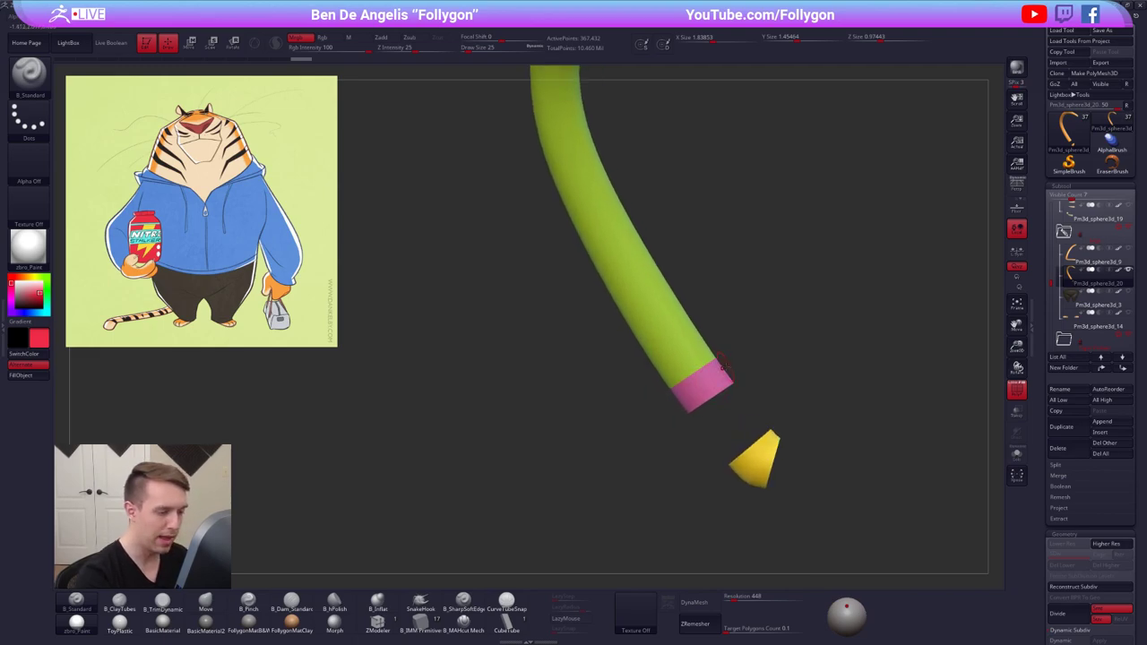
{"action": "left_click_drag", "start_coordinate": [726, 368], "coordinate": [662, 408], "text": "ctrl+shift"}
{"action": "left_click_drag", "start_coordinate": [726, 367], "coordinate": [664, 418], "text": "ctrl+shift"}
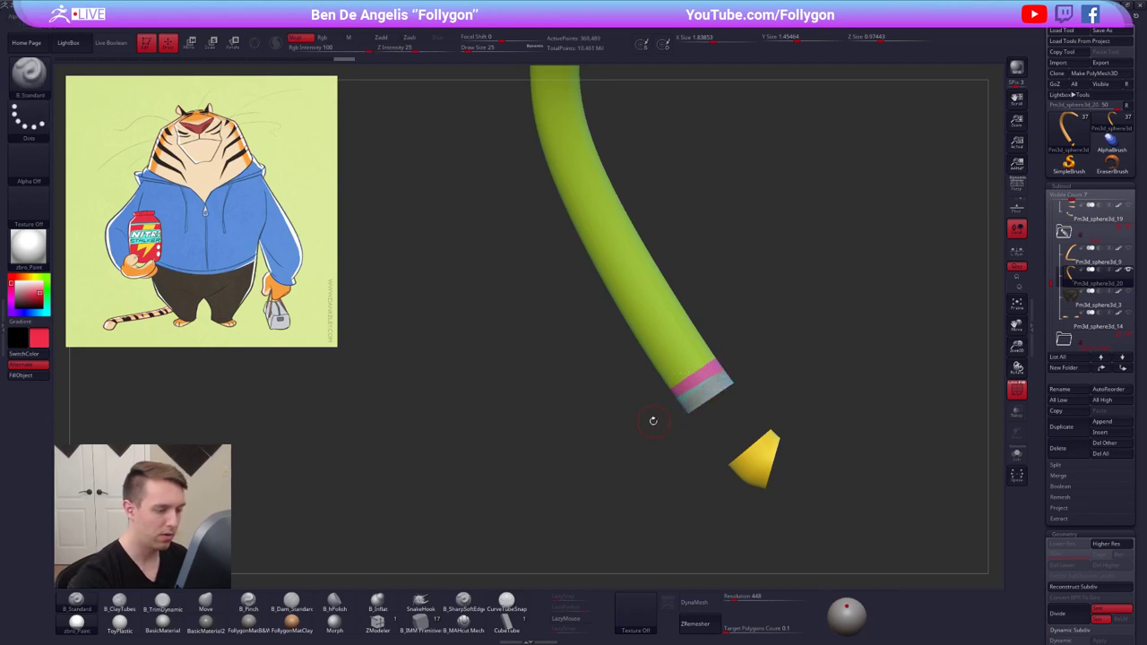
Isolate the thin wedge between the pink and grey bands, invert the visibility, and delete the hidden wedge
{"action": "left_click", "coordinate": [687, 395], "text": "ctrl+shift"}
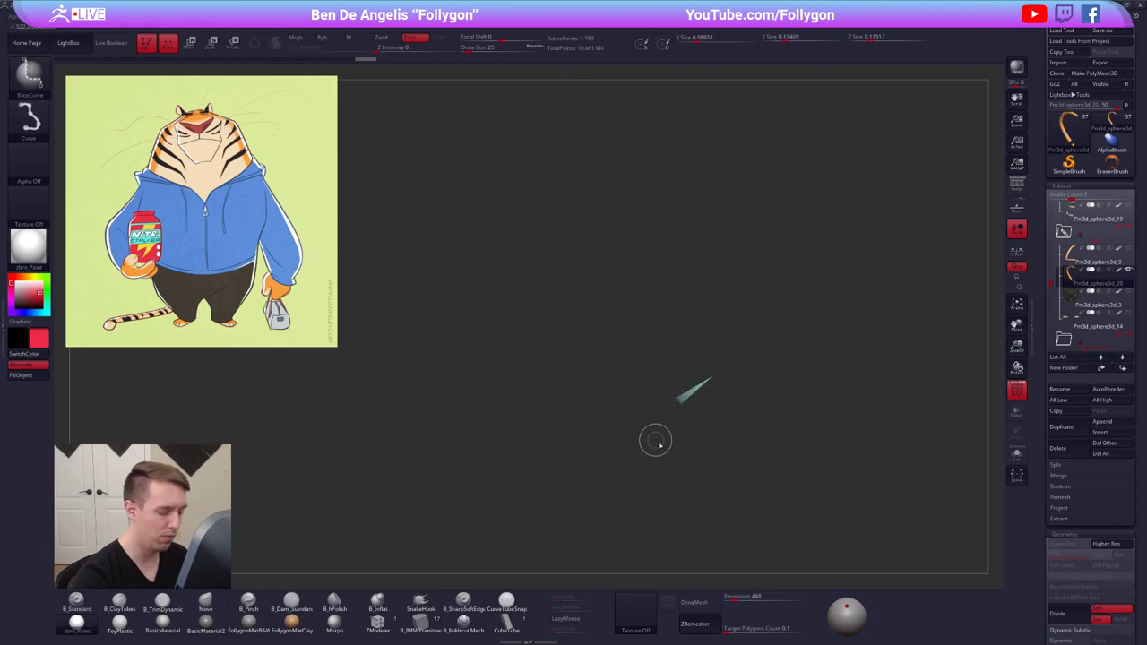
{"action": "key", "text": "ctrl+shift+space"}
{"action": "left_click", "coordinate": [647, 616], "text": "ctrl+shift"}
{"action": "left_click_drag", "start_coordinate": [773, 459], "coordinate": [786, 443], "text": "ctrl+shift"}
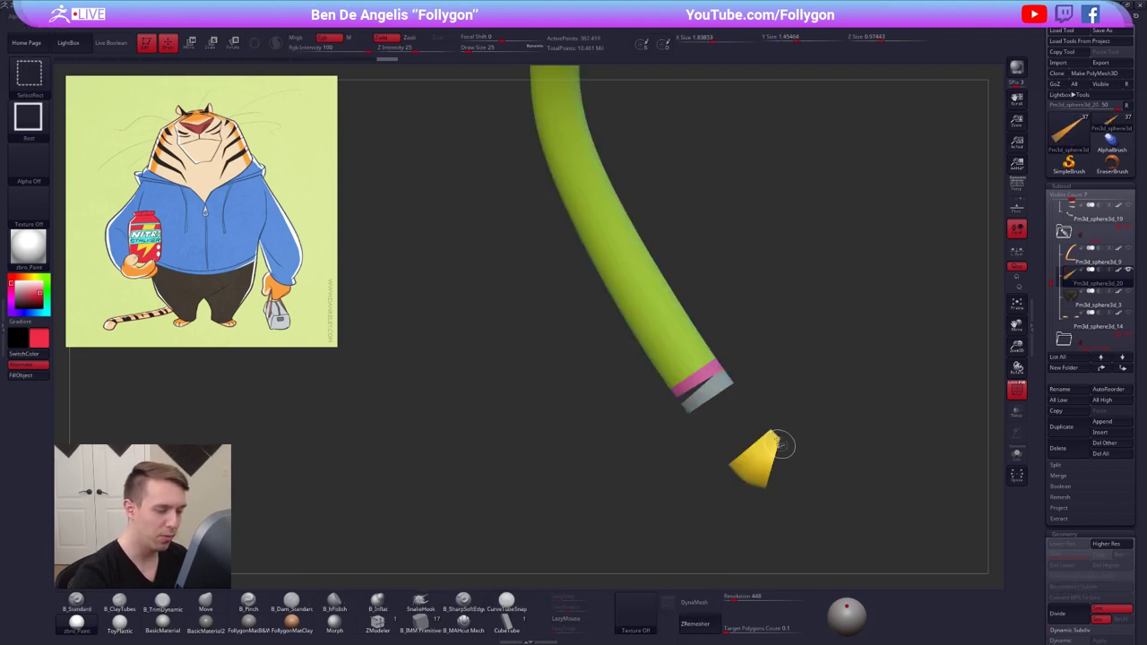
{"action": "key", "text": "ctrl+shift+space"}
{"action": "left_click", "coordinate": [810, 389]}
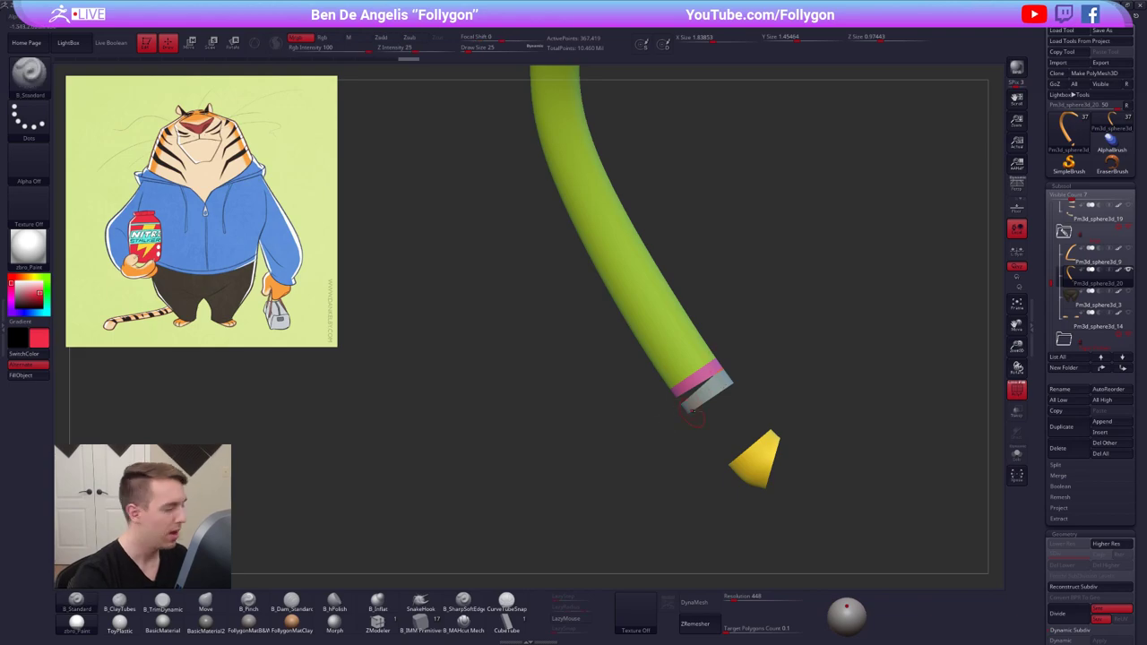
Make two SliceCurve cuts across the tail above the pink band to mark out the next gap
{"action": "left_click_drag", "start_coordinate": [699, 414], "coordinate": [707, 430], "text": "alt"}
{"action": "key", "text": "ctrl+shift+space"}
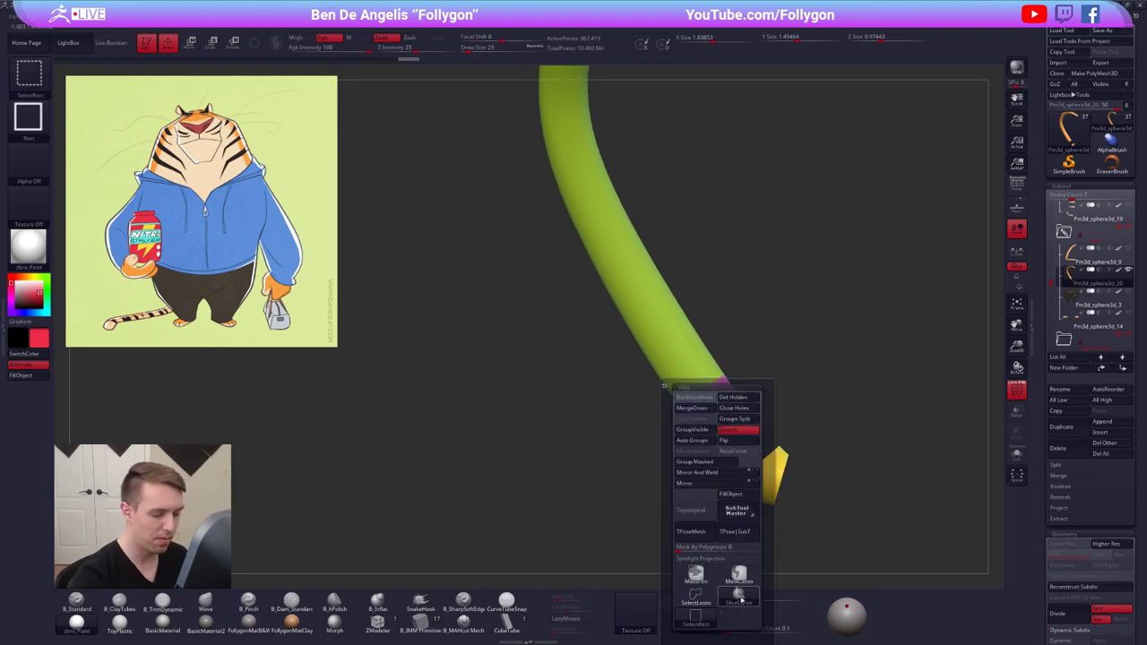
{"action": "left_click", "coordinate": [739, 596], "text": "ctrl+shift"}
{"action": "left_click_drag", "start_coordinate": [745, 353], "coordinate": [750, 375], "text": "alt"}
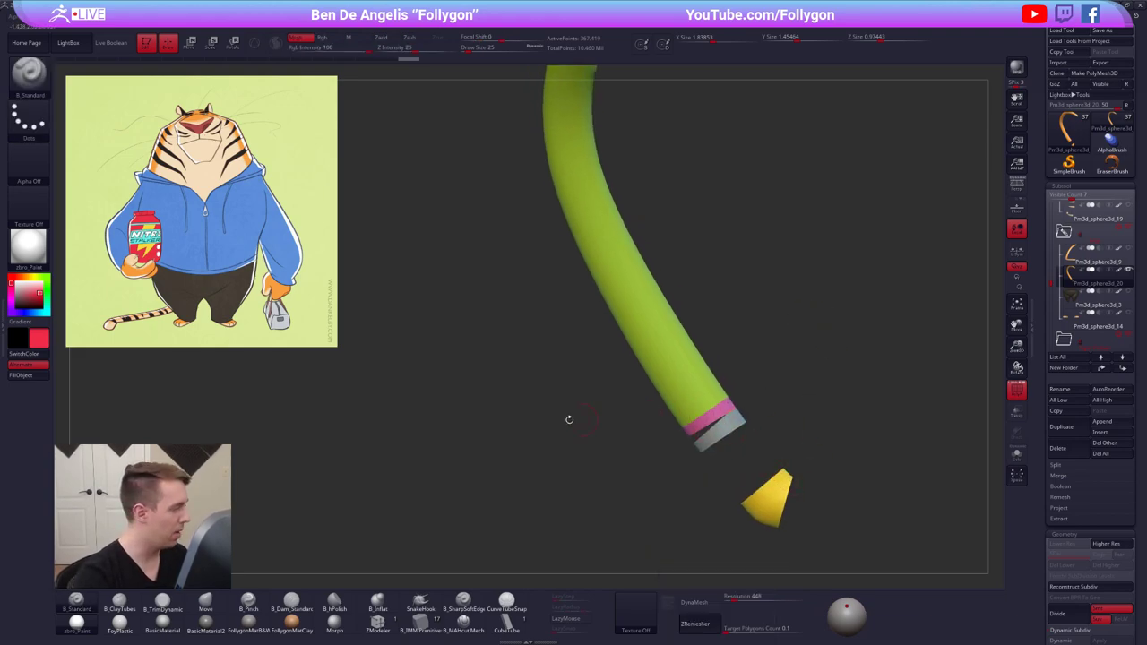
{"action": "left_click_drag", "start_coordinate": [554, 384], "coordinate": [644, 401]}
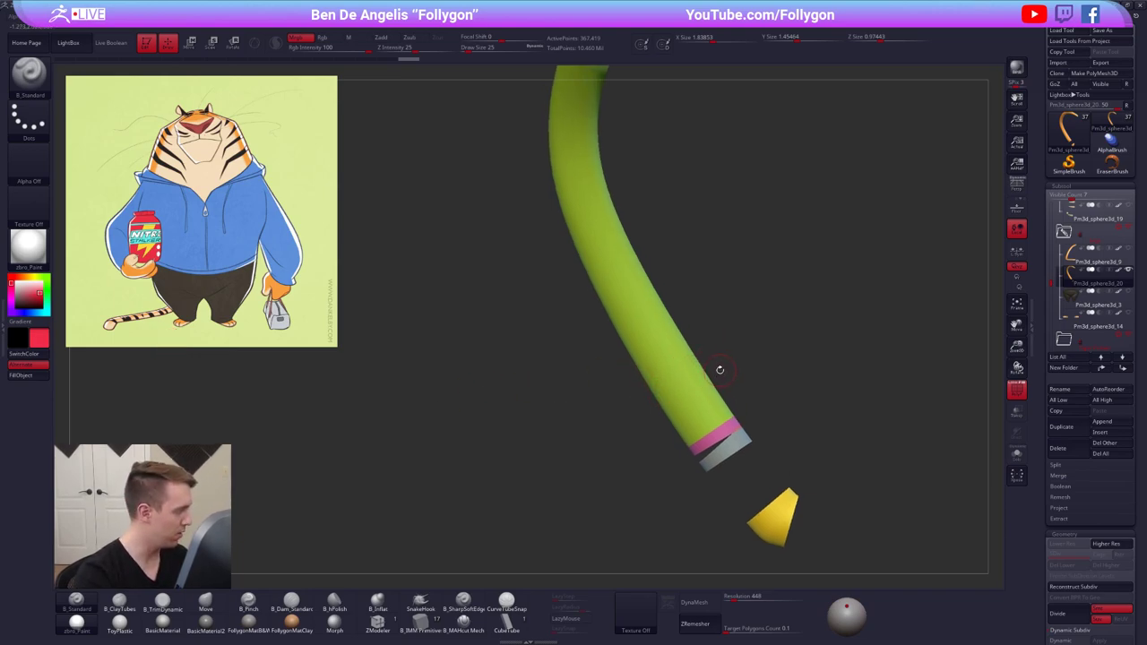
{"action": "left_click_drag", "start_coordinate": [720, 366], "coordinate": [649, 434], "text": "ctrl+shift"}
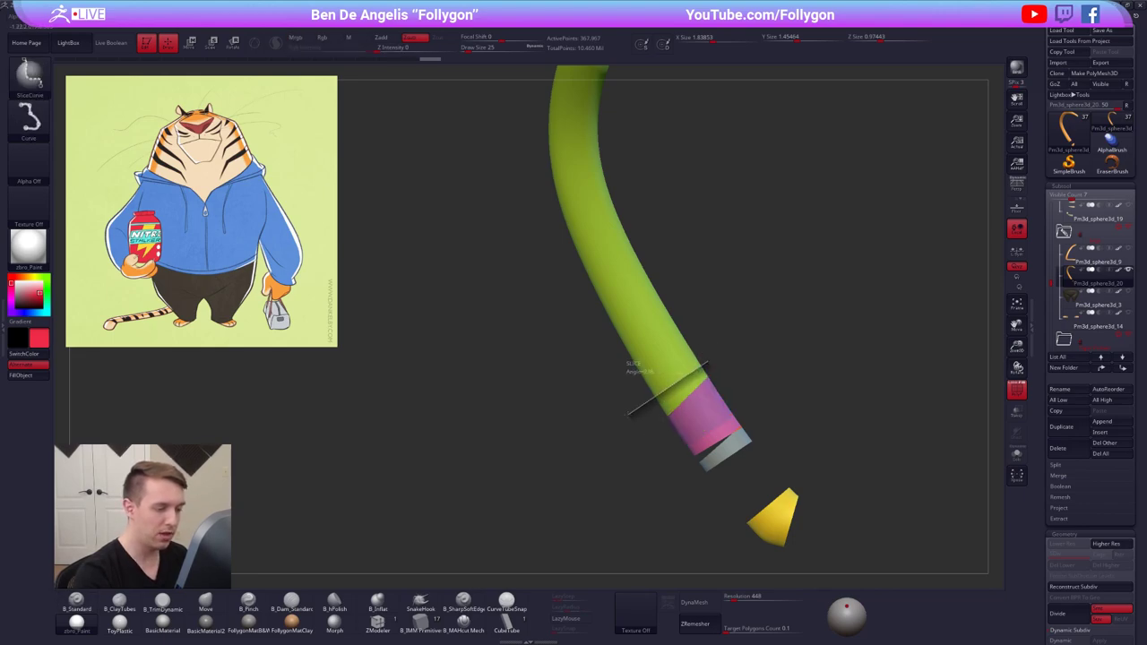
{"action": "left_click_drag", "start_coordinate": [708, 363], "coordinate": [708, 363], "text": "ctrl+shift"}
Delete the wide pink segment between the new cuts, keeping the narrow pink and grey bands
{"action": "left_click", "coordinate": [708, 410], "text": "ctrl+shift"}
{"action": "key", "text": "space"}
{"action": "left_click", "coordinate": [728, 615]}
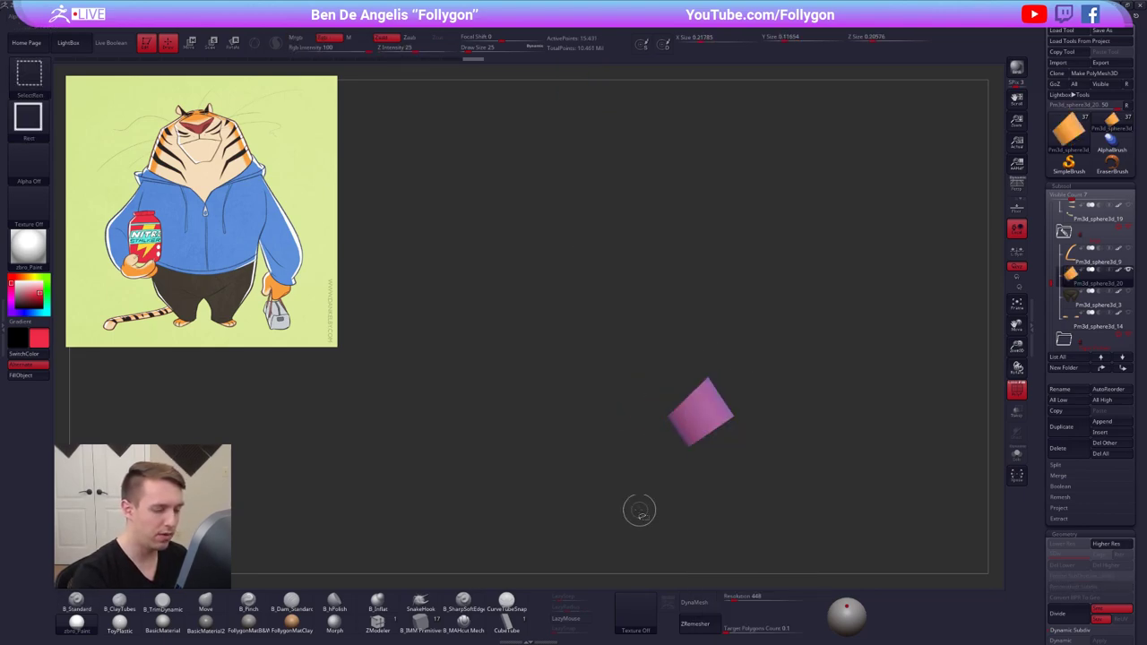
{"action": "left_click_drag", "start_coordinate": [639, 510], "coordinate": [649, 520], "text": "ctrl+shift"}
{"action": "key", "text": "space"}
{"action": "left_click", "coordinate": [754, 398]}
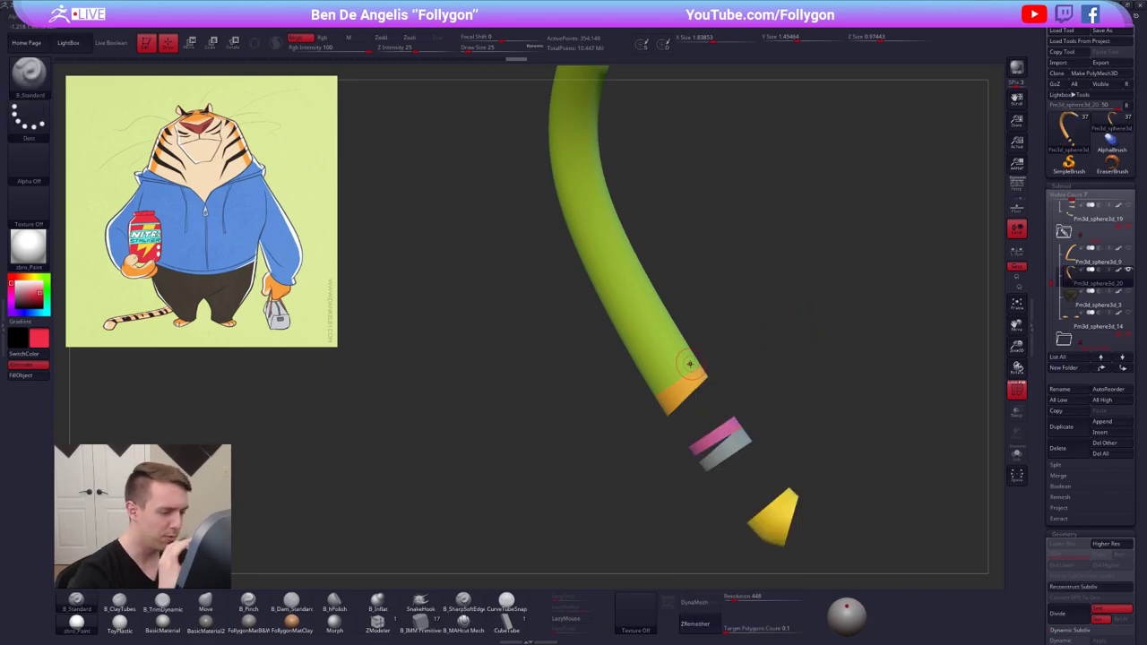
Slice the tail twice more with SliceCurve just above the orange band
{"action": "right_click", "coordinate": [690, 363]}
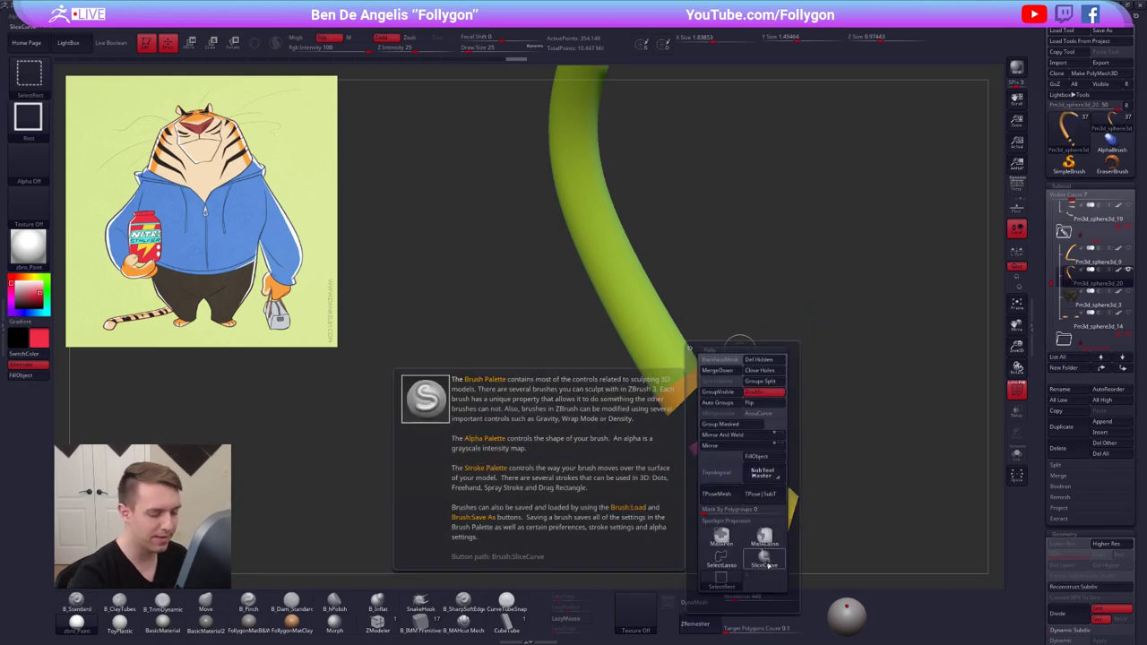
{"action": "left_click", "coordinate": [771, 565], "text": "ctrl+shift"}
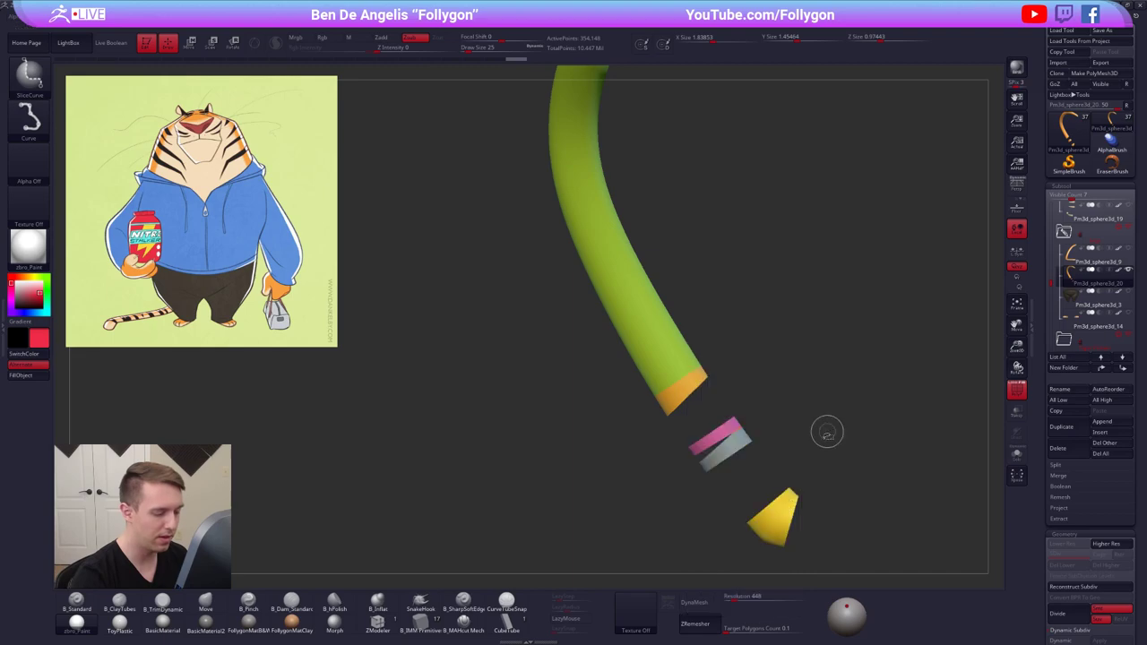
{"action": "right_click_drag", "start_coordinate": [681, 384], "coordinate": [692, 426], "text": "alt"}
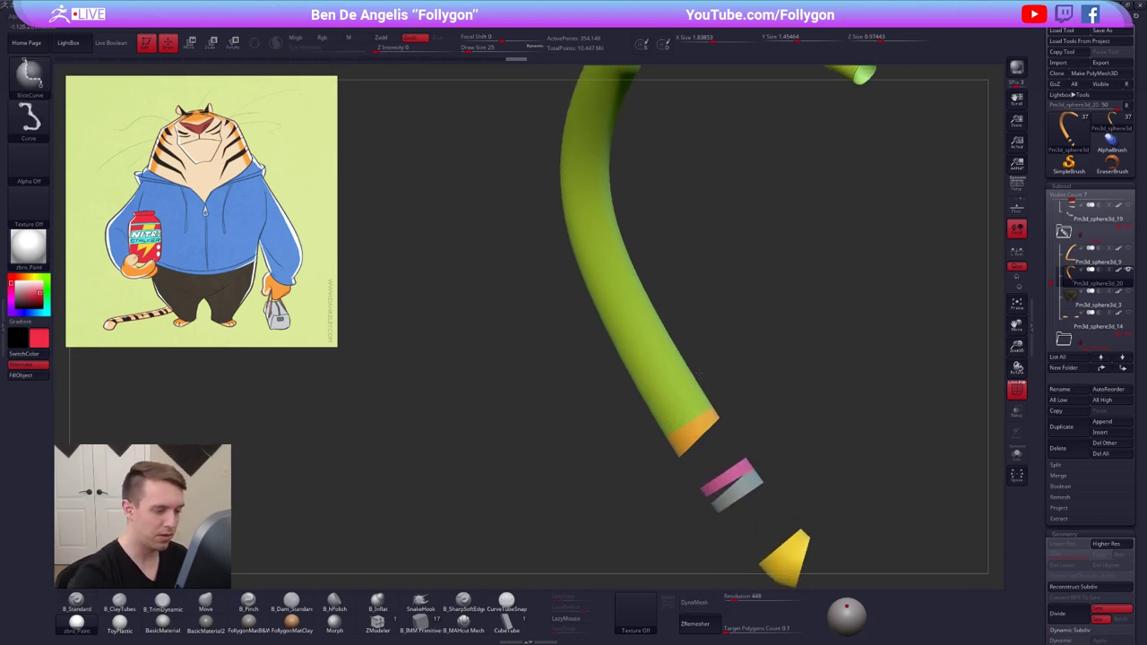
{"action": "mouse_move", "coordinate": [697, 375]}
{"action": "left_mouse_down", "text": "ctrl+shift"}
{"action": "mouse_move", "coordinate": [618, 415]}
{"action": "mouse_move", "coordinate": [632, 427]}
{"action": "left_mouse_up", "text": "ctrl+shift"}
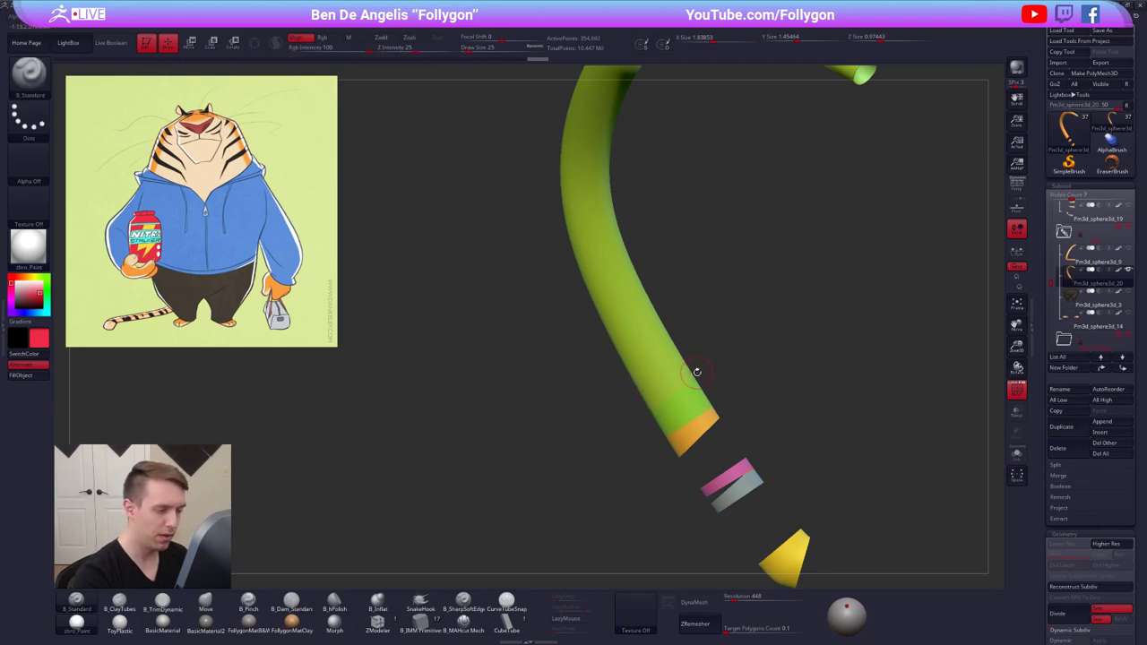
{"action": "left_click_drag", "start_coordinate": [701, 377], "coordinate": [610, 395], "text": "ctrl+shift"}
Isolate the bright green segment above the orange band, invert the visibility, and delete the hidden segment
{"action": "left_click", "coordinate": [683, 406], "text": "ctrl+shift"}
{"action": "key", "text": "ctrl+shift+space"}
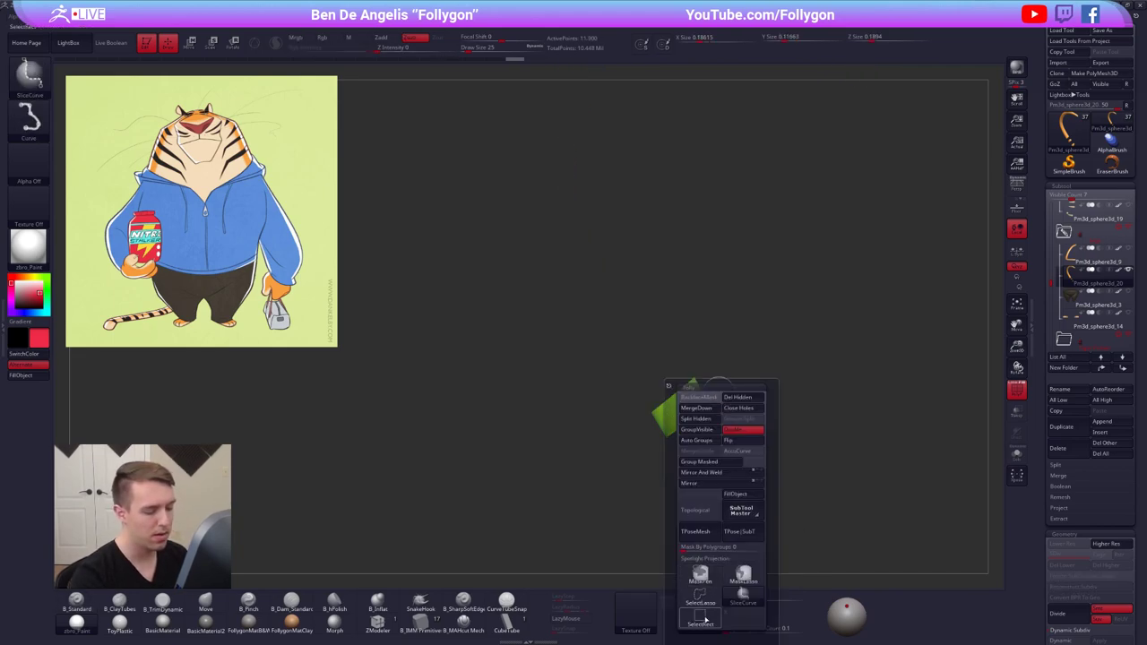
{"action": "left_click", "coordinate": [701, 619], "text": "ctrl+shift"}
{"action": "left_click_drag", "start_coordinate": [816, 363], "coordinate": [833, 338], "text": "ctrl+shift"}
{"action": "key", "text": "ctrl+shift+space"}
{"action": "left_click", "coordinate": [816, 362]}
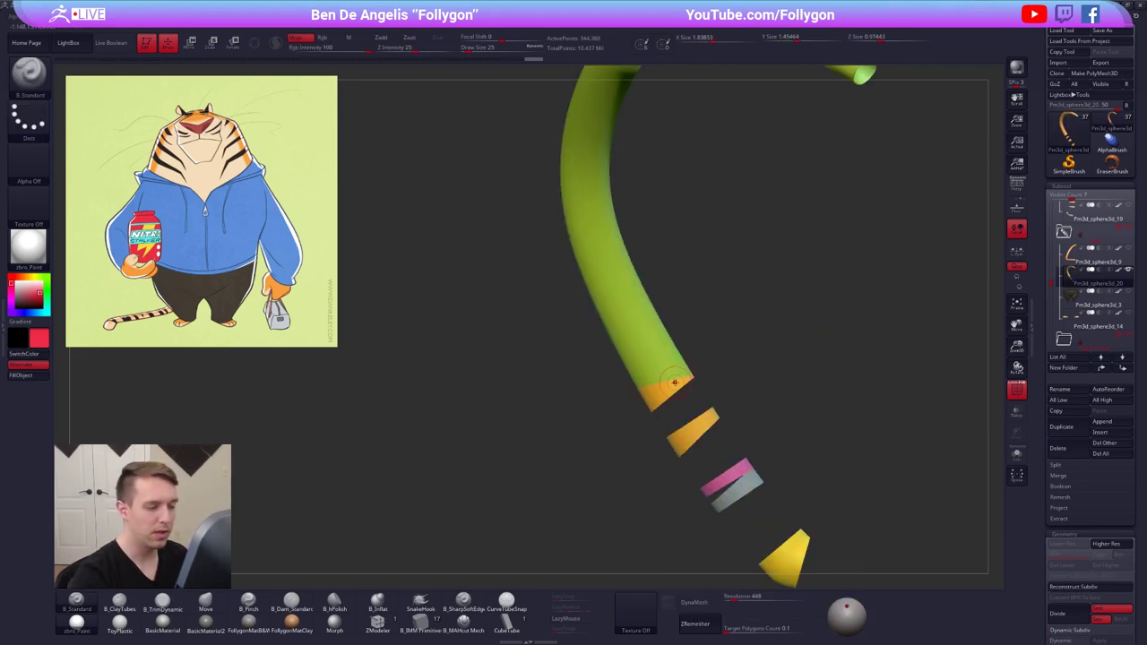
Slice the tail twice further up with SliceCurve, starting at the upper orange band, to separate another segment
{"action": "mouse_move", "coordinate": [676, 384]}
{"action": "right_mouse_down"}
{"action": "mouse_move", "coordinate": [653, 392]}
{"action": "mouse_move", "coordinate": [696, 371]}
{"action": "mouse_move", "coordinate": [673, 389]}
{"action": "mouse_move", "coordinate": [682, 411]}
{"action": "right_mouse_up"}
{"action": "key", "text": "ctrl+shift+space"}
{"action": "left_click", "coordinate": [739, 572], "text": "ctrl+shift"}
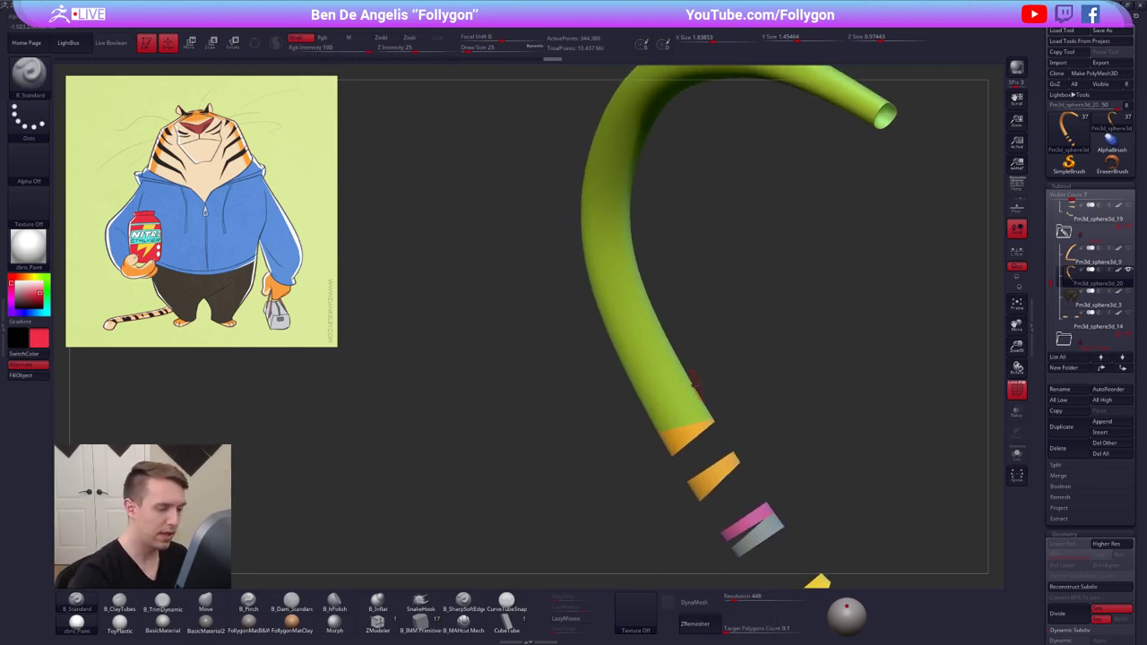
{"action": "mouse_move", "coordinate": [697, 358]}
{"action": "left_mouse_down", "text": "ctrl+shift"}
{"action": "mouse_move", "coordinate": [626, 409]}
{"action": "mouse_move", "coordinate": [626, 395]}
{"action": "mouse_move", "coordinate": [612, 415]}
{"action": "left_mouse_up", "text": "ctrl+shift"}
{"action": "left_click_drag", "start_coordinate": [677, 327], "coordinate": [598, 360], "text": "ctrl+shift"}
Delete the newly separated tail segment and check the remaining stripe bands from another angle
{"action": "left_click", "coordinate": [674, 397], "text": "ctrl+shift"}
{"action": "key", "text": "space"}
{"action": "left_click", "coordinate": [694, 618], "text": "ctrl+shift"}
{"action": "mouse_move", "coordinate": [793, 364]}
{"action": "left_mouse_down", "text": "ctrl+shift"}
{"action": "mouse_move", "coordinate": [832, 333]}
{"action": "mouse_move", "coordinate": [824, 340]}
{"action": "left_mouse_up", "text": "ctrl+shift"}
{"action": "right_click", "coordinate": [825, 341], "text": "ctrl+shift"}
{"action": "right_click_drag", "start_coordinate": [891, 292], "coordinate": [816, 320], "text": "ctrl"}
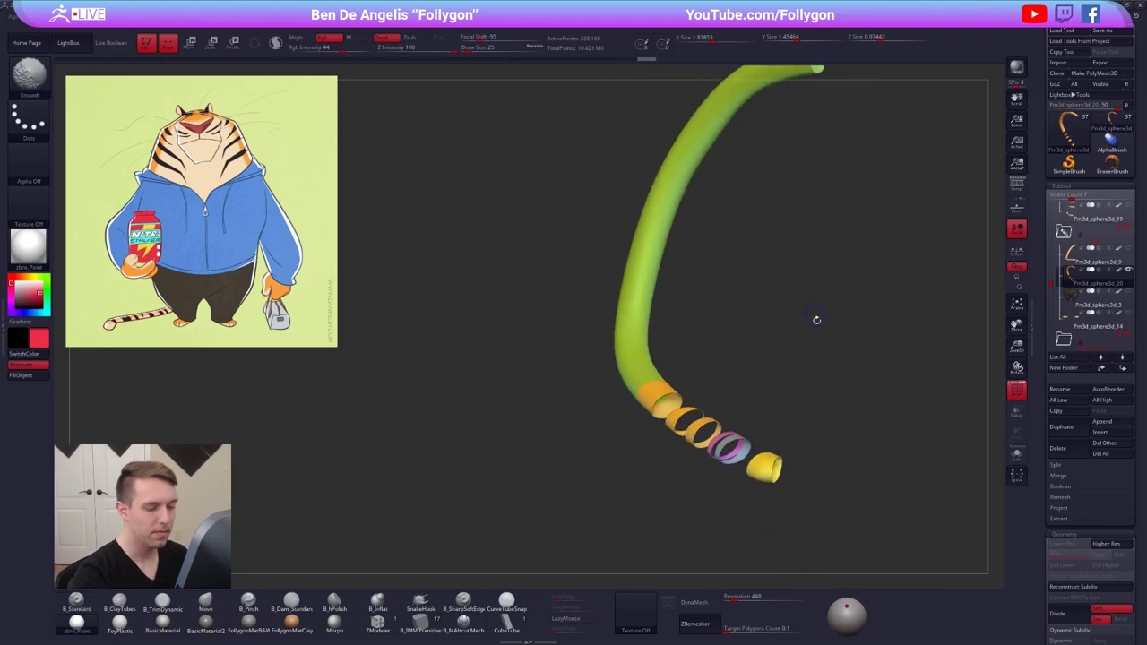
Slice the tail twice with SliceCurve a short distance above the thick orange band
{"action": "key", "text": "shift+f"}
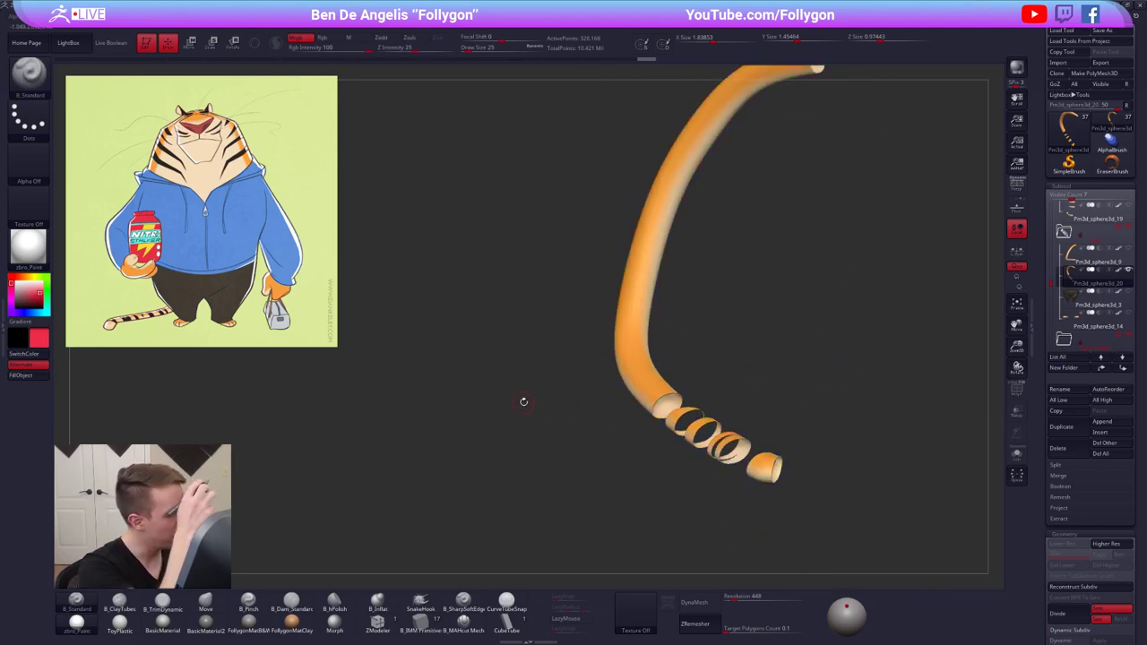
{"action": "right_click_drag", "start_coordinate": [662, 392], "coordinate": [696, 391]}
{"action": "key", "text": "ctrl+shift+space"}
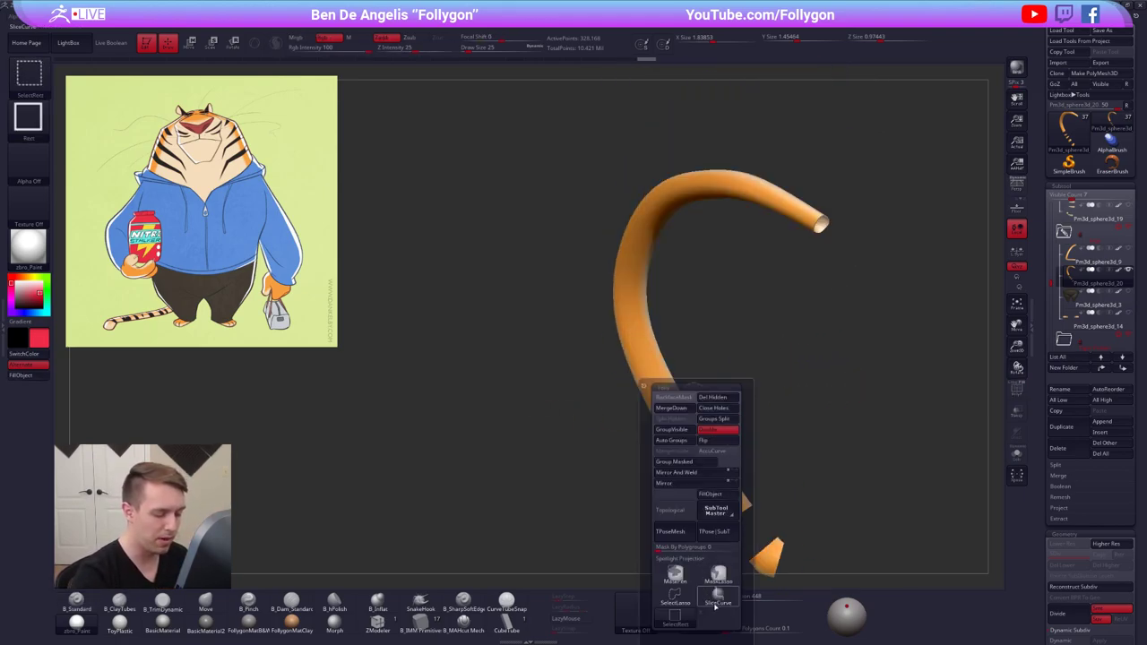
{"action": "left_click", "coordinate": [677, 598], "text": "ctrl+shift"}
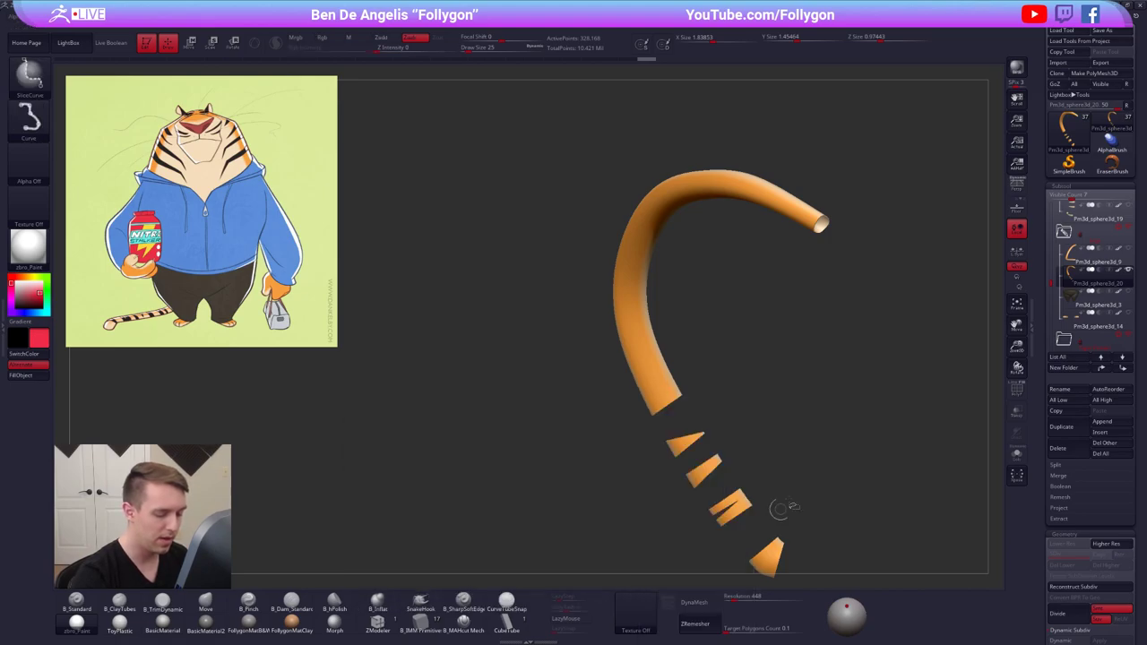
{"action": "right_click_drag", "start_coordinate": [663, 384], "coordinate": [700, 459], "text": "ctrl"}
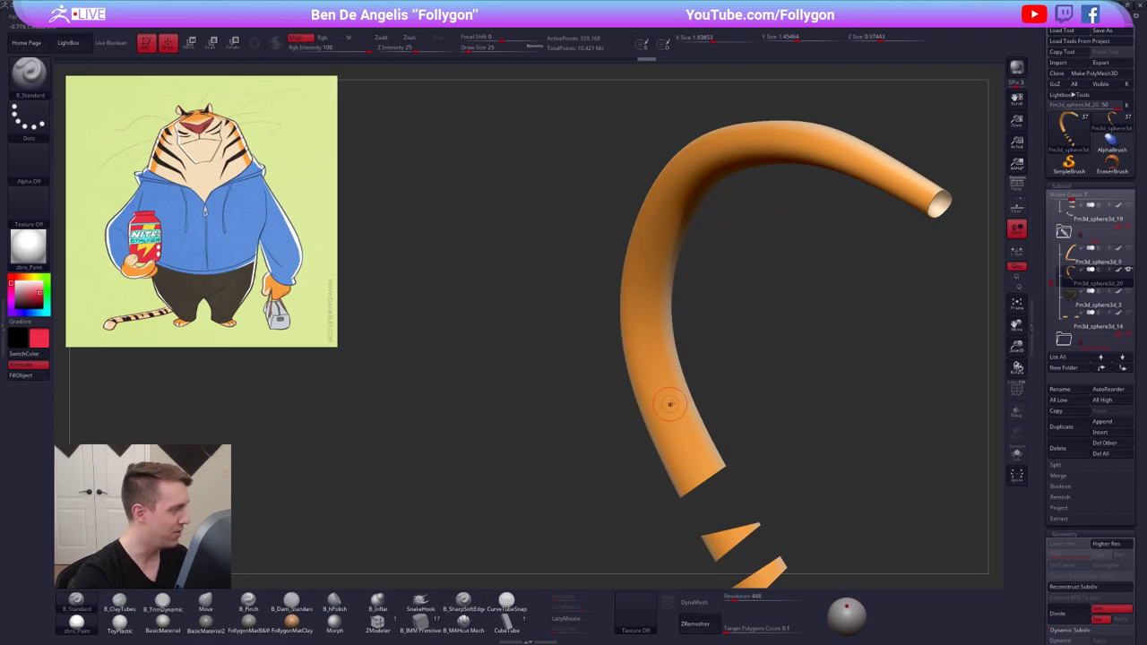
{"action": "key", "text": "s"}
{"action": "key", "text": "shift+f"}
{"action": "left_click_drag", "start_coordinate": [739, 418], "coordinate": [654, 434]}
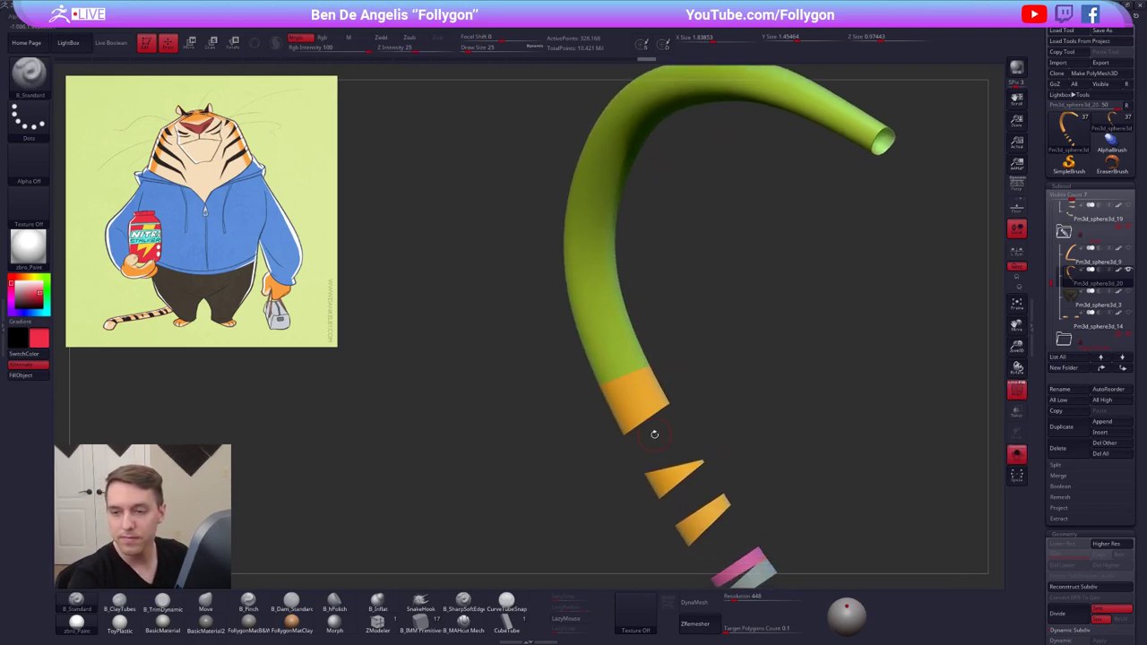
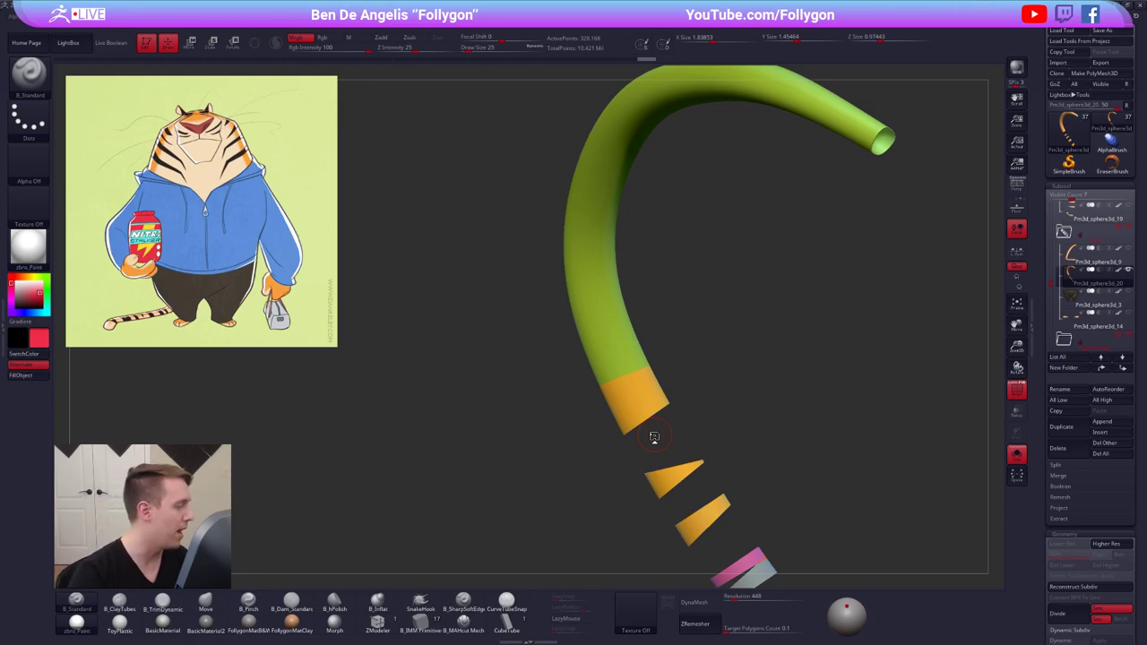
{"action": "right_click_drag", "start_coordinate": [654, 437], "coordinate": [681, 333], "text": "ctrl"}
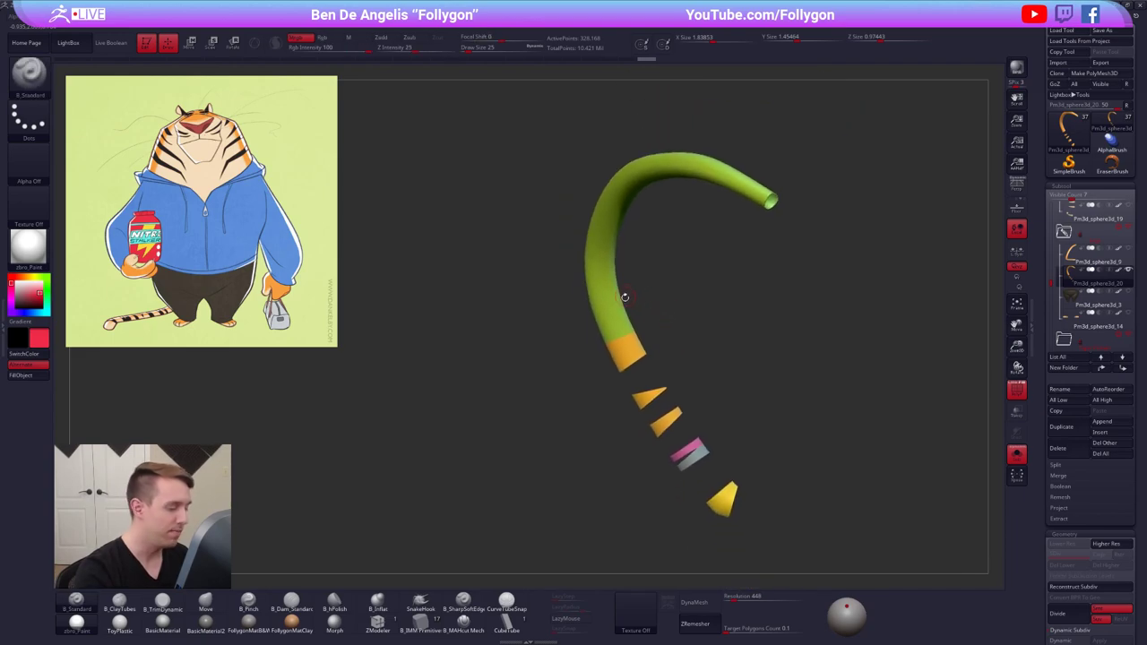
{"action": "right_click_drag", "start_coordinate": [625, 295], "coordinate": [650, 360], "text": "ctrl"}
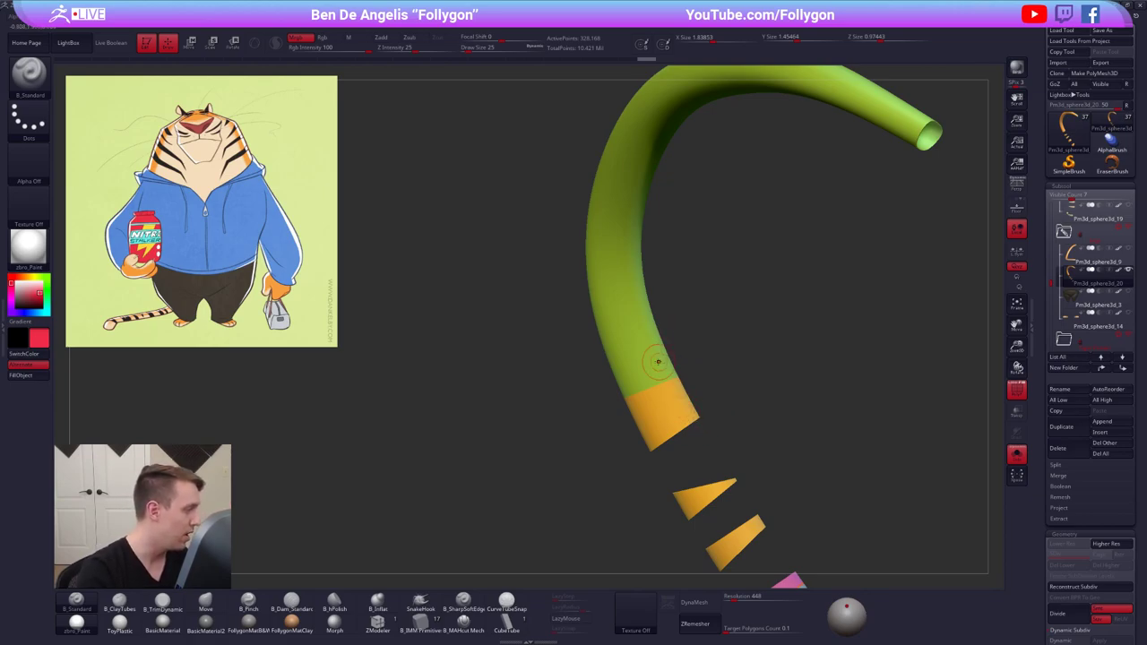
{"action": "right_click_drag", "start_coordinate": [661, 369], "coordinate": [636, 383], "text": "alt"}
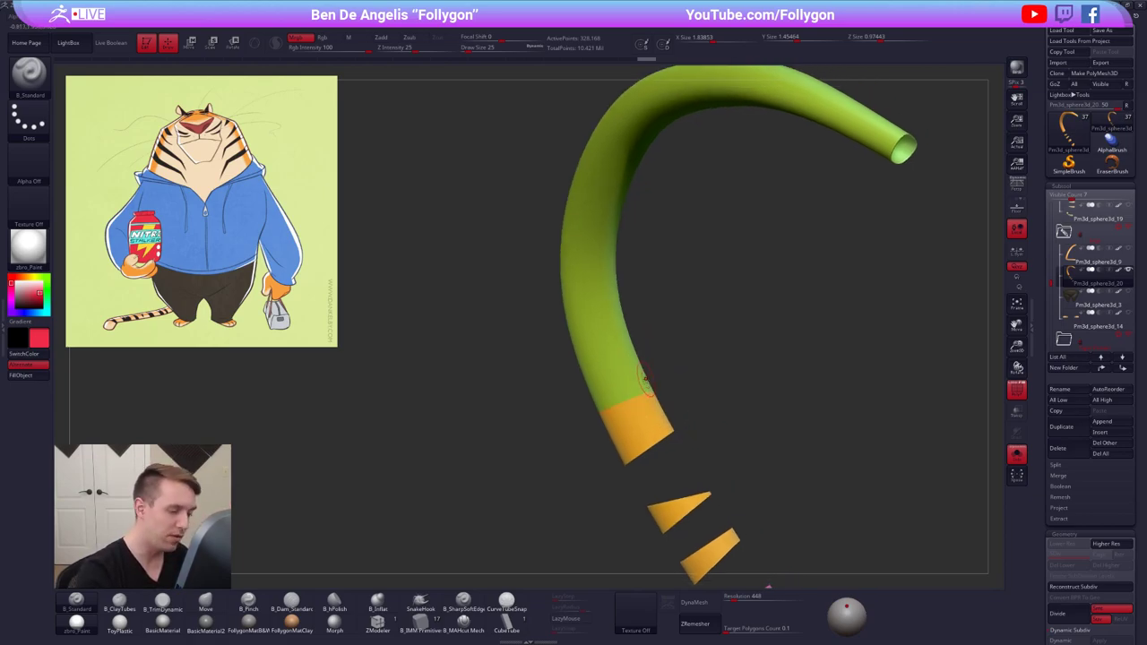
{"action": "left_click_drag", "start_coordinate": [650, 360], "coordinate": [576, 398], "text": "ctrl+shift"}
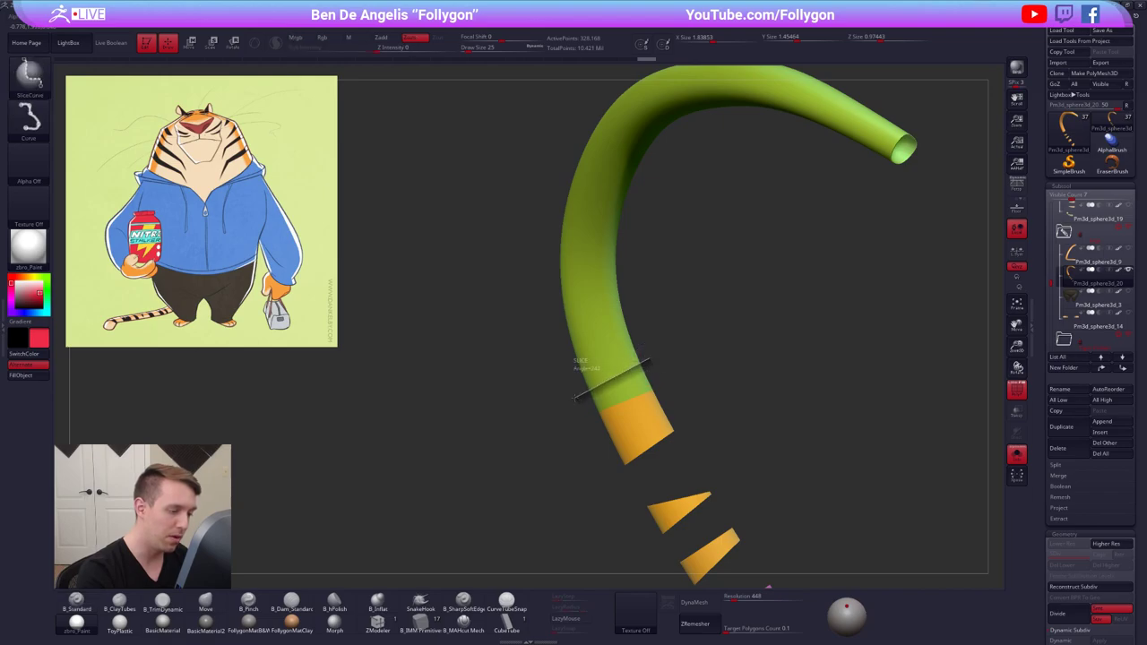
{"action": "left_click_drag", "start_coordinate": [647, 354], "coordinate": [551, 375], "text": "ctrl+shift"}
Isolate the green gap segment above the thick orange band, invert the visibility with SelectRect, and delete the hidden segment
{"action": "left_click", "coordinate": [627, 385], "text": "ctrl+shift"}
{"action": "key", "text": "space"}
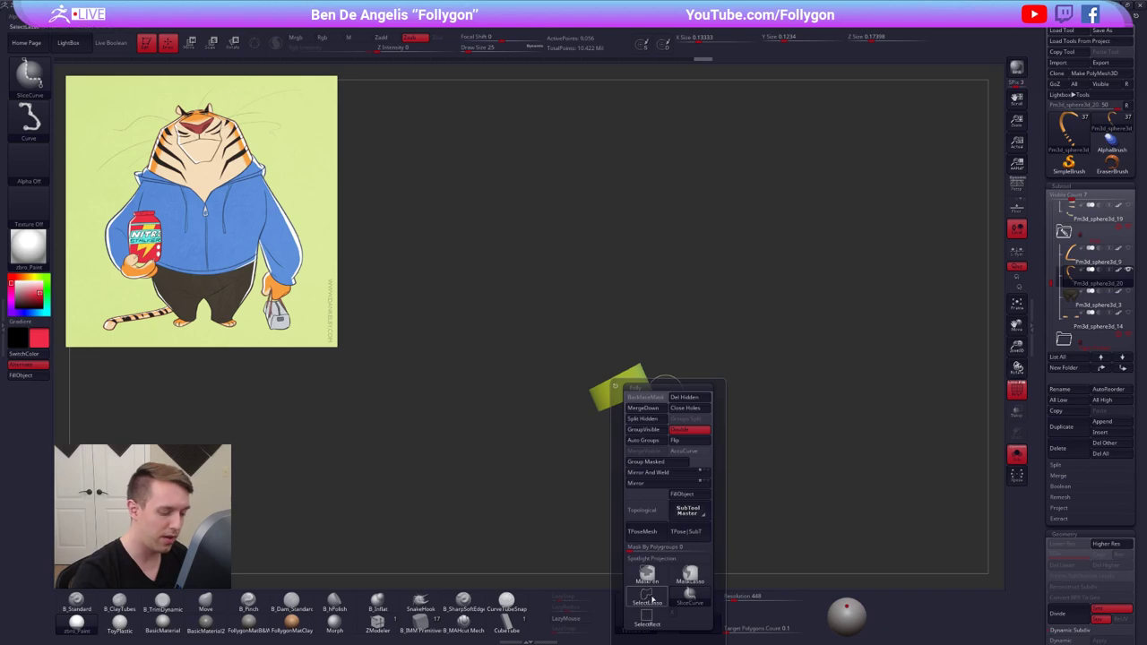
{"action": "left_click", "coordinate": [648, 617], "text": "ctrl+shift"}
{"action": "left_click_drag", "start_coordinate": [776, 366], "coordinate": [797, 346], "text": "ctrl+shift"}
{"action": "key", "text": "space"}
{"action": "left_click", "coordinate": [834, 370]}
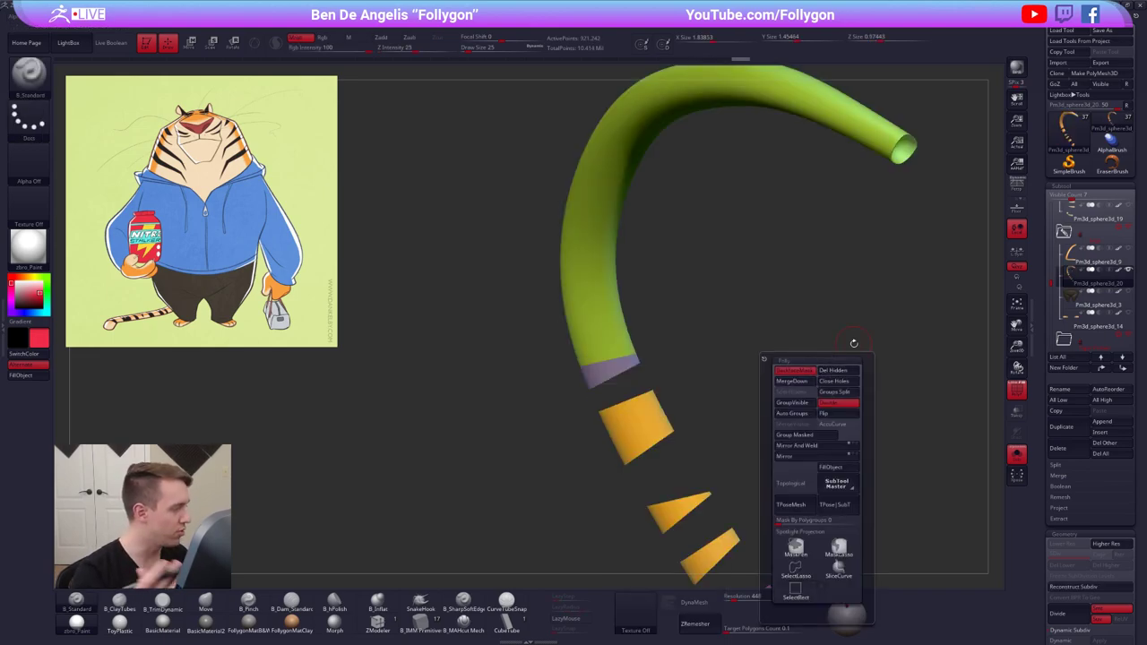
Slice the tail twice with SliceCurve above the lavender band to separate a gap and the next stripe
{"action": "mouse_move", "coordinate": [651, 344]}
{"action": "left_mouse_down", "text": "alt"}
{"action": "mouse_move", "coordinate": [645, 335]}
{"action": "mouse_move", "coordinate": [653, 361]}
{"action": "left_mouse_up", "text": "alt"}
{"action": "key", "text": "space"}
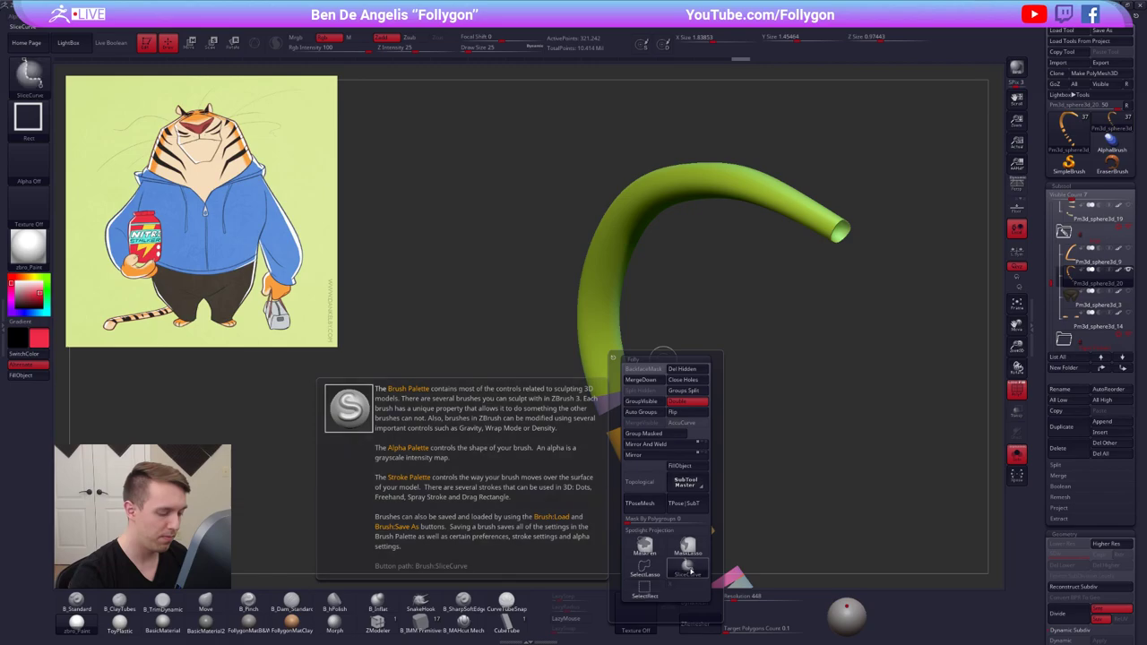
{"action": "left_click", "coordinate": [685, 568], "text": "ctrl+shift"}
{"action": "right_click_drag", "start_coordinate": [657, 437], "coordinate": [642, 380]}
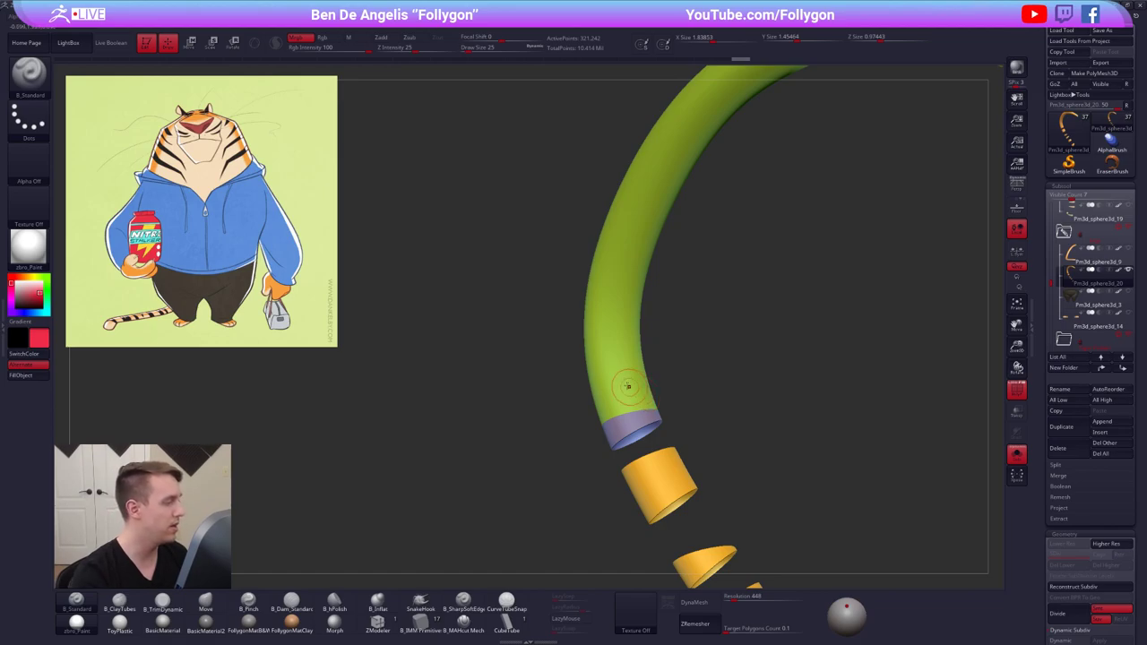
{"action": "mouse_move", "coordinate": [626, 387]}
{"action": "right_mouse_down", "text": "alt"}
{"action": "mouse_move", "coordinate": [652, 405]}
{"action": "mouse_move", "coordinate": [654, 375]}
{"action": "right_mouse_up", "text": "alt"}
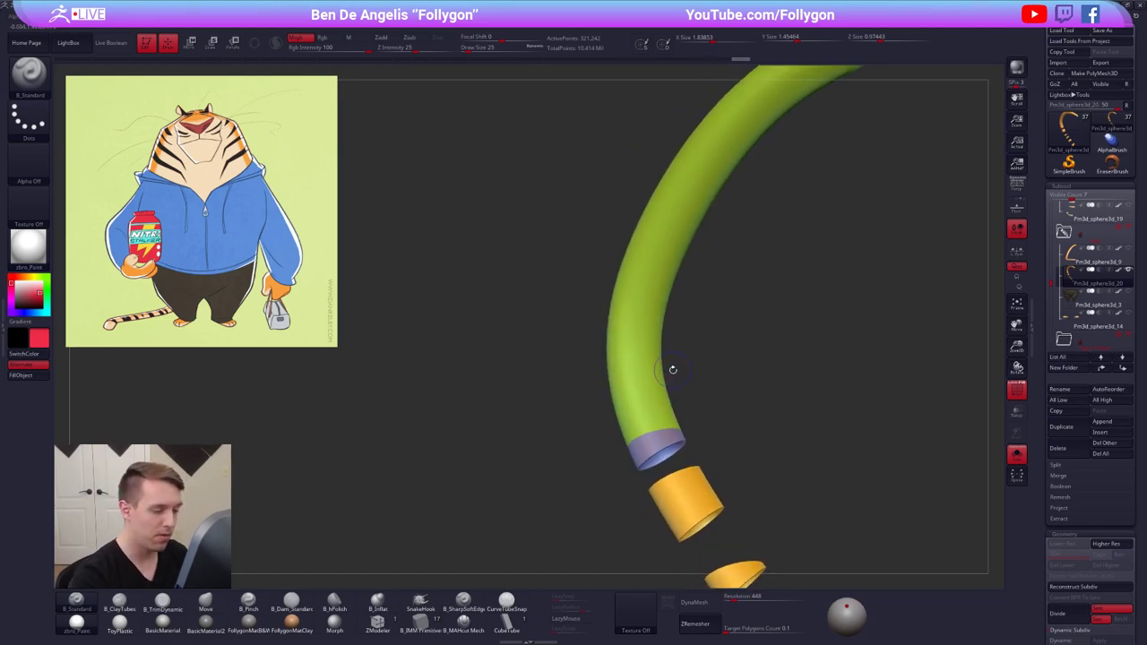
{"action": "left_click_drag", "start_coordinate": [677, 372], "coordinate": [585, 394], "text": "ctrl+shift"}
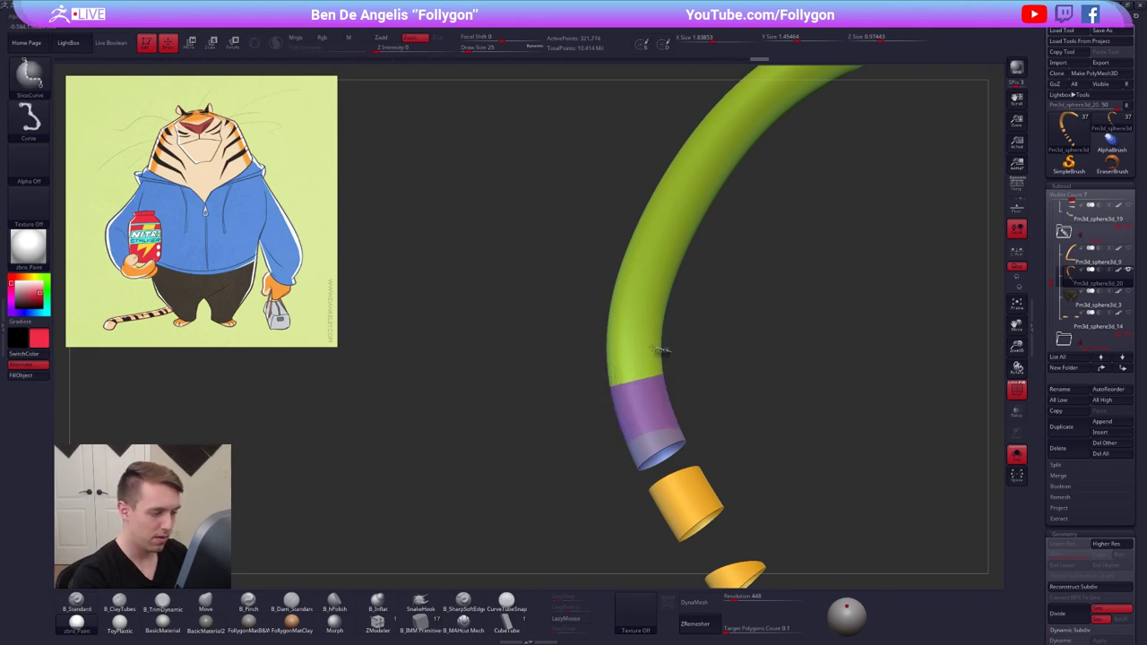
{"action": "left_click_drag", "start_coordinate": [670, 353], "coordinate": [576, 350], "text": "ctrl+shift"}
Isolate the purple gap segment above the lavender band, invert the visibility, and delete the hidden segment
{"action": "left_click", "coordinate": [648, 388], "text": "ctrl+shift"}
{"action": "key", "text": "space"}
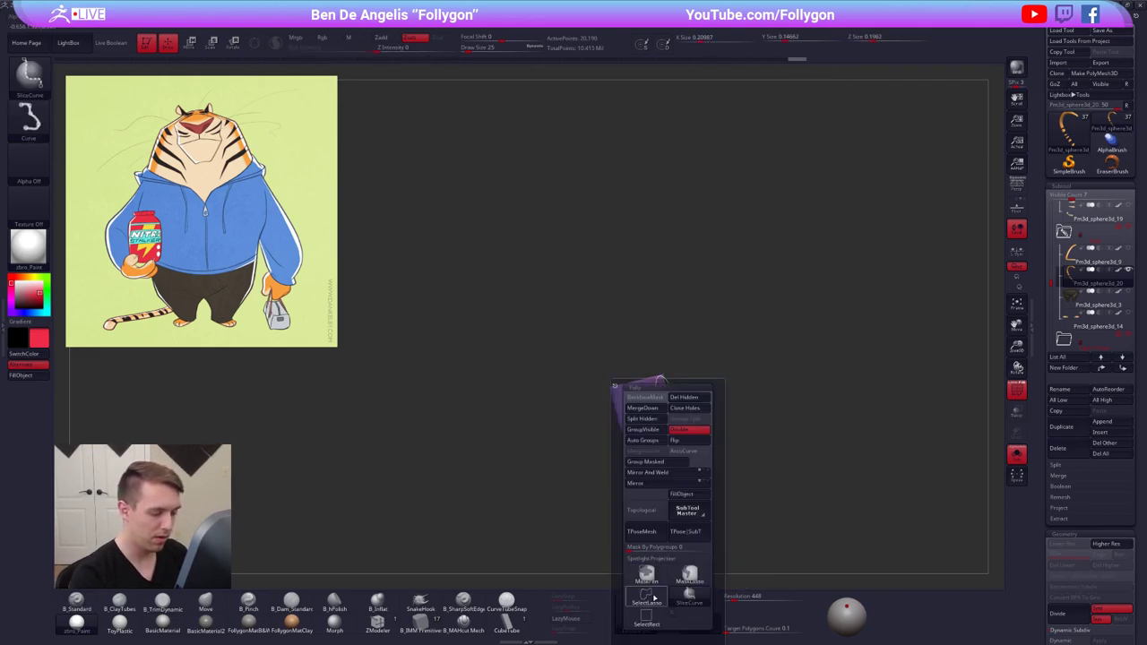
{"action": "left_click", "coordinate": [647, 616], "text": "ctrl+shift"}
{"action": "left_click_drag", "start_coordinate": [763, 406], "coordinate": [790, 379], "text": "ctrl+shift"}
{"action": "key", "text": "space"}
{"action": "left_click", "coordinate": [789, 396]}
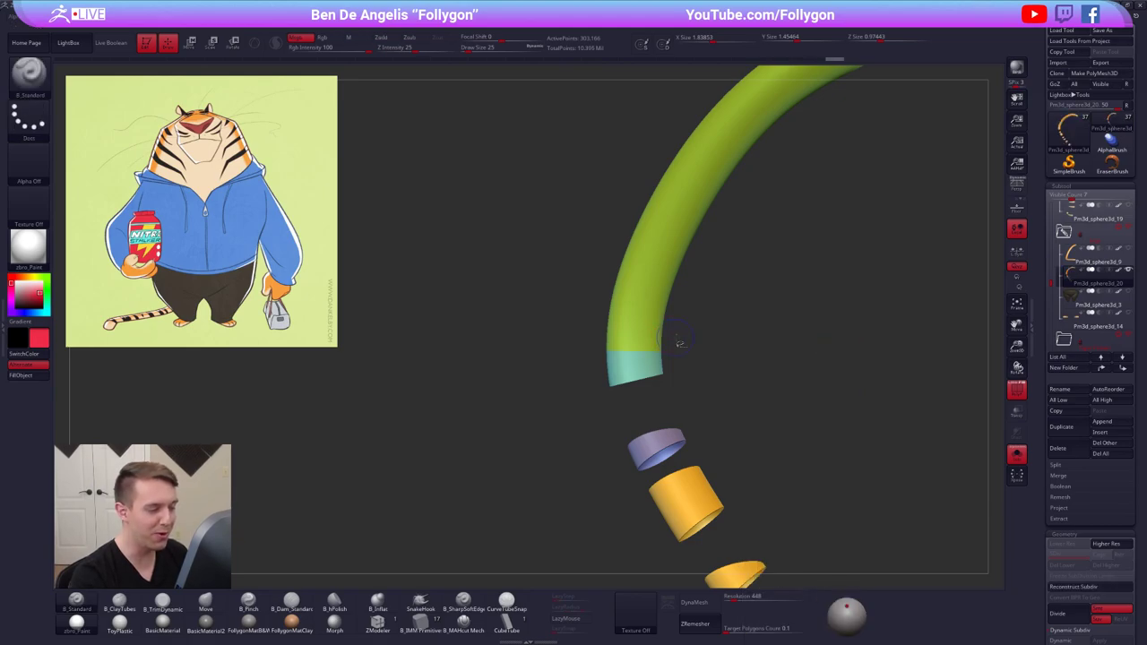
Slice the tail twice with SliceCurve above the teal band to separate another gap and stripe
{"action": "key", "text": "space"}
{"action": "left_click", "coordinate": [713, 535], "text": "ctrl+shift"}
{"action": "mouse_move", "coordinate": [778, 425]}
{"action": "left_mouse_down", "text": "alt"}
{"action": "mouse_move", "coordinate": [673, 391]}
{"action": "mouse_move", "coordinate": [646, 359]}
{"action": "mouse_move", "coordinate": [596, 404]}
{"action": "mouse_move", "coordinate": [643, 411]}
{"action": "left_mouse_up", "text": "alt"}
{"action": "right_click_drag", "start_coordinate": [642, 411], "coordinate": [677, 378]}
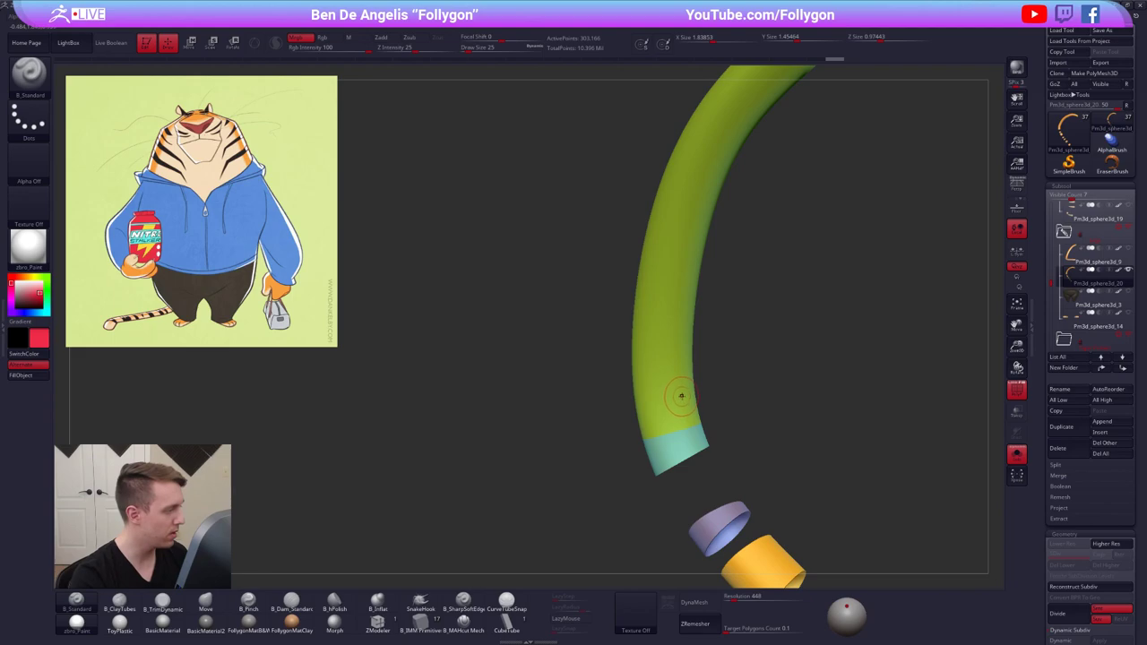
{"action": "left_click_drag", "start_coordinate": [715, 358], "coordinate": [617, 359], "text": "ctrl+shift"}
{"action": "left_click_drag", "start_coordinate": [698, 341], "coordinate": [617, 346], "text": "ctrl+shift"}
Isolate the gap segment above the teal band, invert the visibility, and delete the hidden segment
{"action": "left_click", "coordinate": [679, 385], "text": "ctrl+shift"}
{"action": "key", "text": "space"}
{"action": "left_click", "coordinate": [700, 596], "text": "ctrl+shift"}
{"action": "mouse_move", "coordinate": [817, 403]}
{"action": "left_mouse_down", "text": "ctrl+shift"}
{"action": "mouse_move", "coordinate": [833, 394]}
{"action": "mouse_move", "coordinate": [757, 309]}
{"action": "left_mouse_up", "text": "ctrl+shift"}
{"action": "key", "text": "space"}
{"action": "left_click", "coordinate": [837, 391]}
Make four SliceCurve cuts above the small green band, two straight across and two angled along the tail's bend
{"action": "key", "text": "space"}
{"action": "left_click", "coordinate": [815, 520], "text": "ctrl+shift"}
{"action": "right_click_drag", "start_coordinate": [660, 356], "coordinate": [659, 371], "text": "ctrl"}
{"action": "left_click_drag", "start_coordinate": [670, 355], "coordinate": [589, 356], "text": "ctrl+shift"}
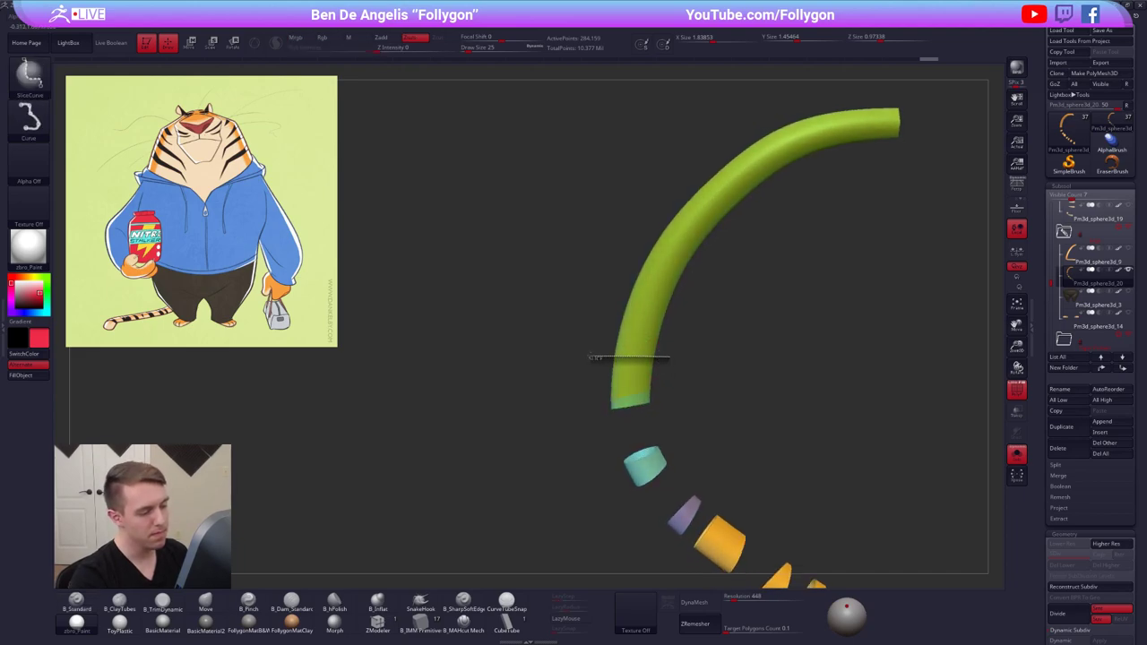
{"action": "left_click_drag", "start_coordinate": [663, 348], "coordinate": [594, 349], "text": "ctrl+shift"}
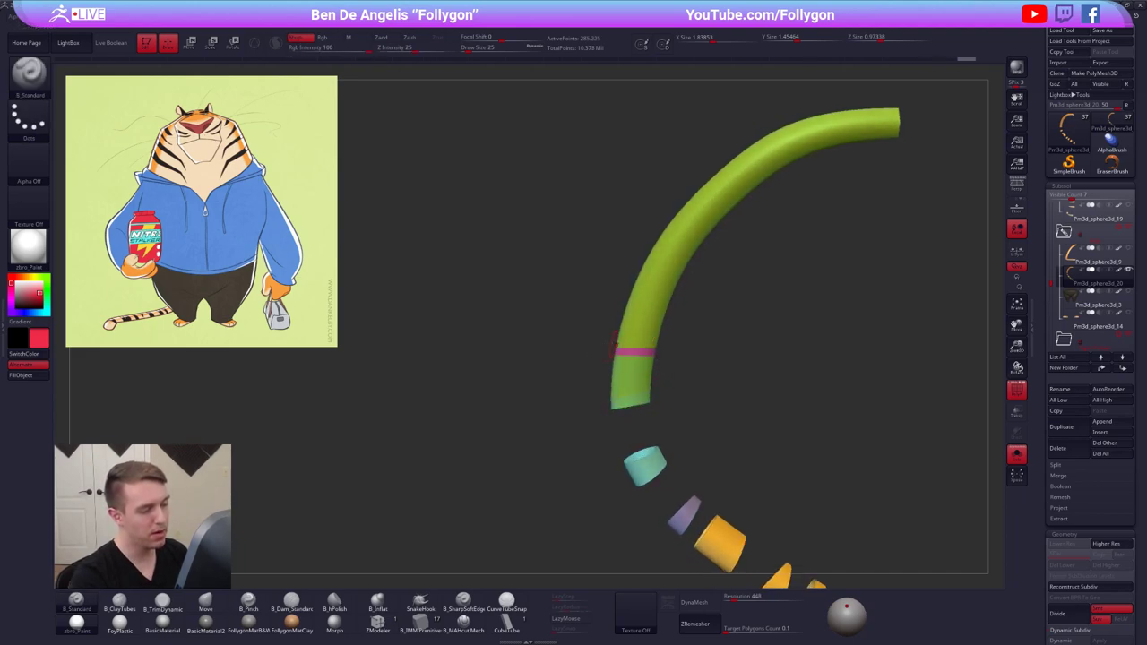
{"action": "left_click_drag", "start_coordinate": [671, 334], "coordinate": [610, 303], "text": "ctrl+shift"}
{"action": "left_click_drag", "start_coordinate": [685, 312], "coordinate": [621, 291], "text": "ctrl+shift"}
Hide the two gap segments below and above the thin magenta band with SelectRect and delete the hidden geometry
{"action": "key", "text": "ctrl+shift+space"}
{"action": "left_click", "coordinate": [627, 574]}
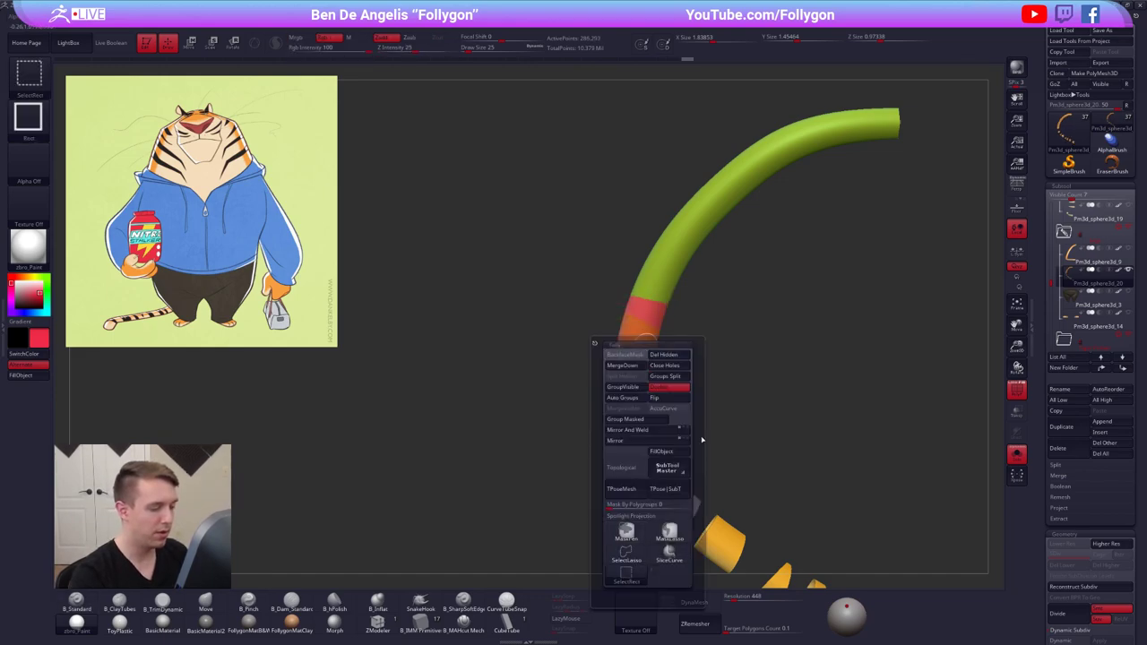
{"action": "left_click", "coordinate": [643, 381], "text": "ctrl+shift"}
{"action": "left_click_drag", "start_coordinate": [686, 364], "coordinate": [707, 376], "text": "ctrl+shift"}
{"action": "left_click", "coordinate": [641, 332], "text": "ctrl+shift"}
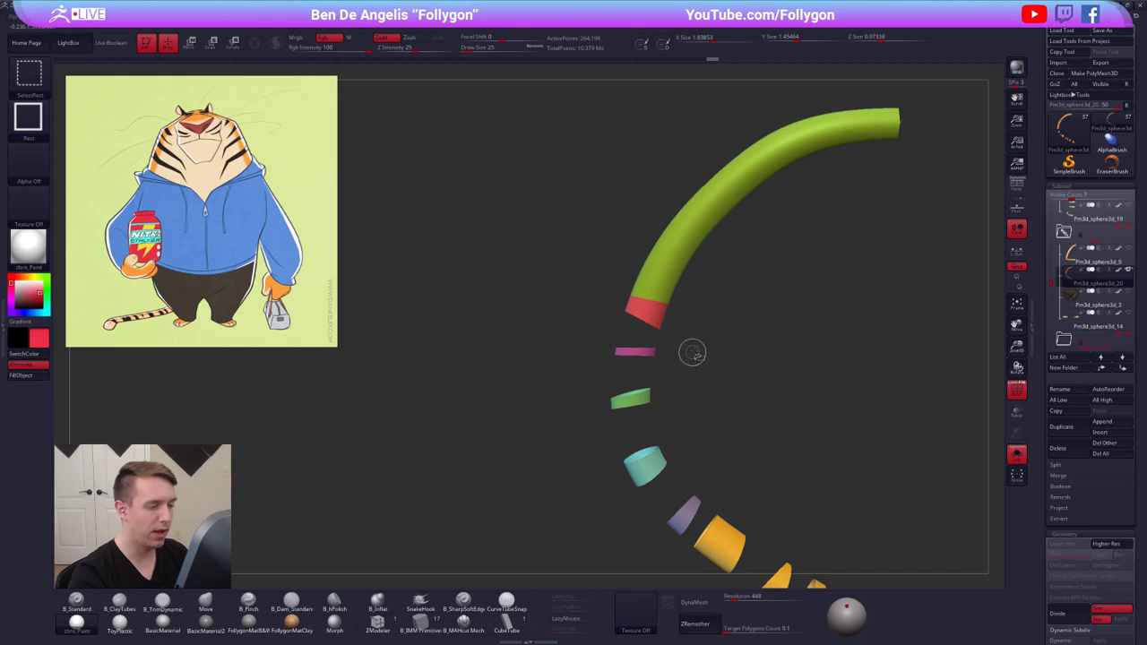
{"action": "key", "text": "ctrl+shift+space"}
{"action": "left_click", "coordinate": [722, 360]}
Slice the tail twice with SliceCurve just above the red band
{"action": "key", "text": "ctrl+shift+space"}
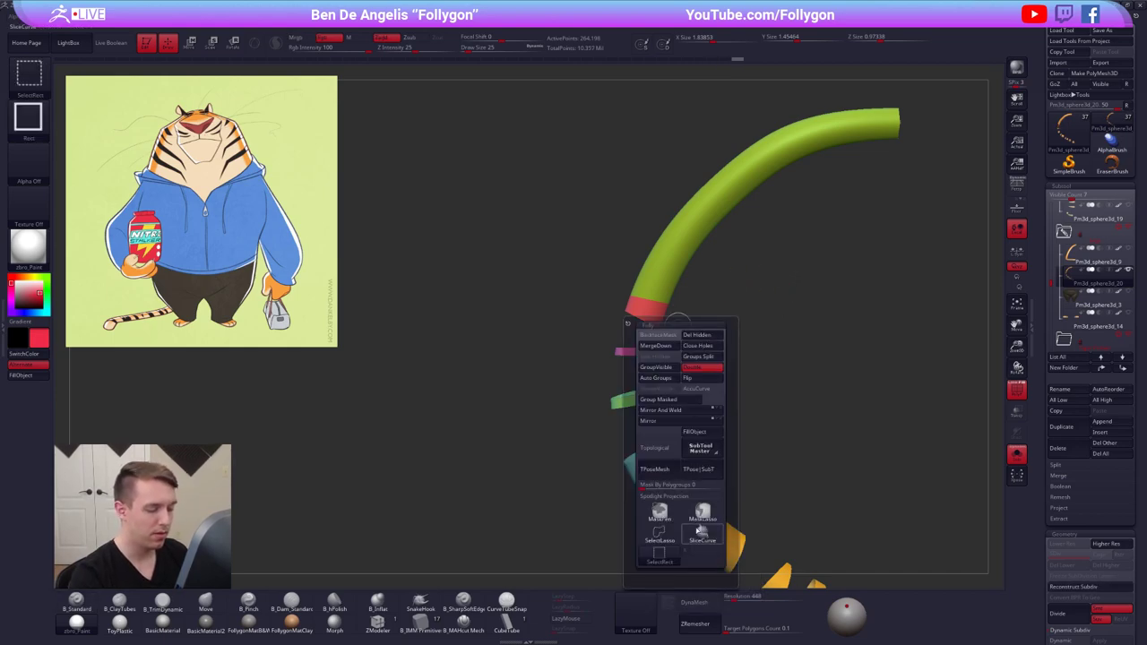
{"action": "left_click", "coordinate": [703, 536]}
{"action": "left_click_drag", "start_coordinate": [755, 300], "coordinate": [728, 375], "text": "alt"}
{"action": "key", "text": "ctrl+shift"}
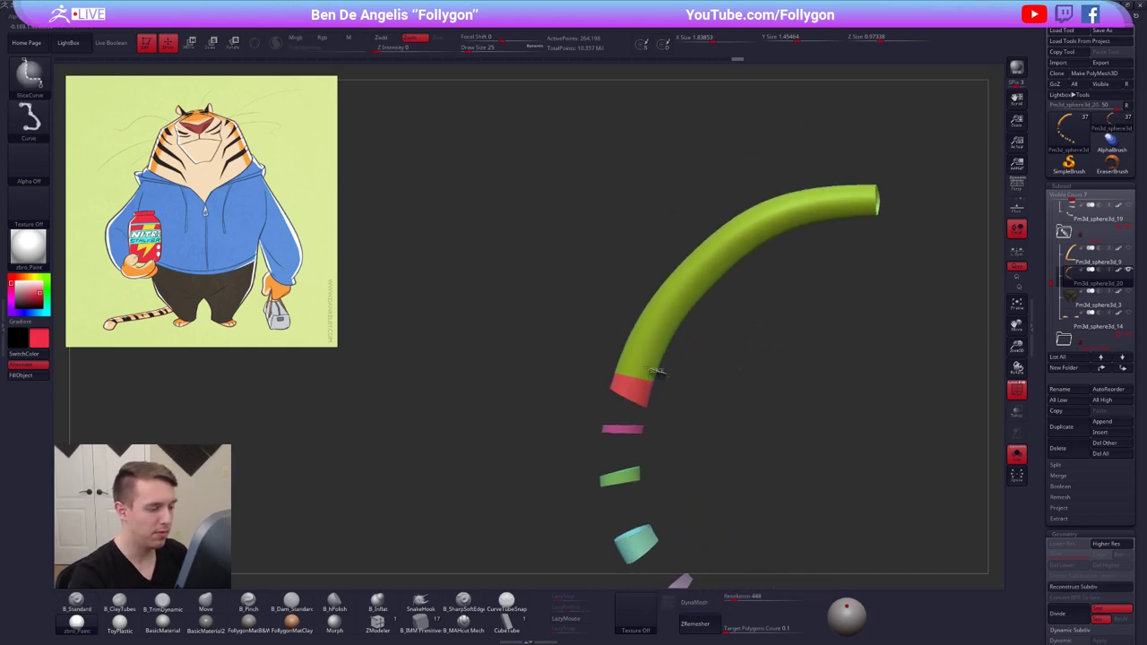
{"action": "left_click_drag", "start_coordinate": [616, 363], "coordinate": [613, 357], "text": "ctrl+shift"}
Isolate the narrow segment above the red band, invert the visibility, and delete the hidden segment
{"action": "left_click", "coordinate": [634, 375], "text": "ctrl+shift"}
{"action": "key", "text": "space"}
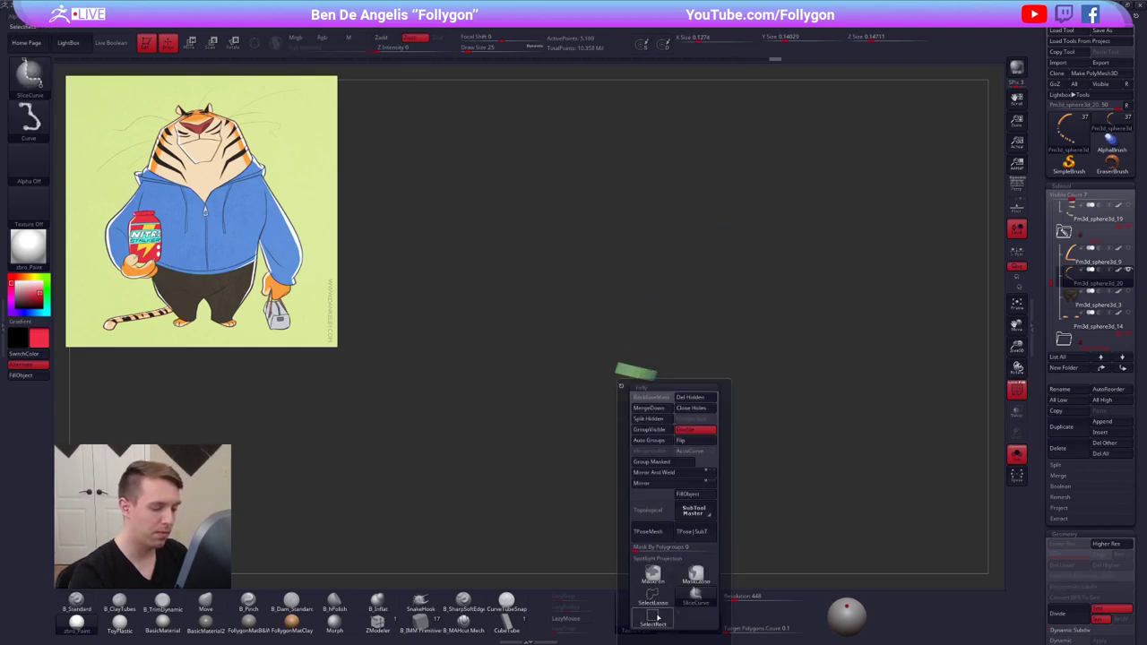
{"action": "left_click", "coordinate": [652, 619]}
{"action": "left_click_drag", "start_coordinate": [775, 358], "coordinate": [833, 314], "text": "ctrl+shift"}
{"action": "key", "text": "space"}
{"action": "left_click", "coordinate": [859, 330]}
Show the other subtools for reference and slice the tail with SliceCurve where it meets the tiger's body
{"action": "key", "text": "space"}
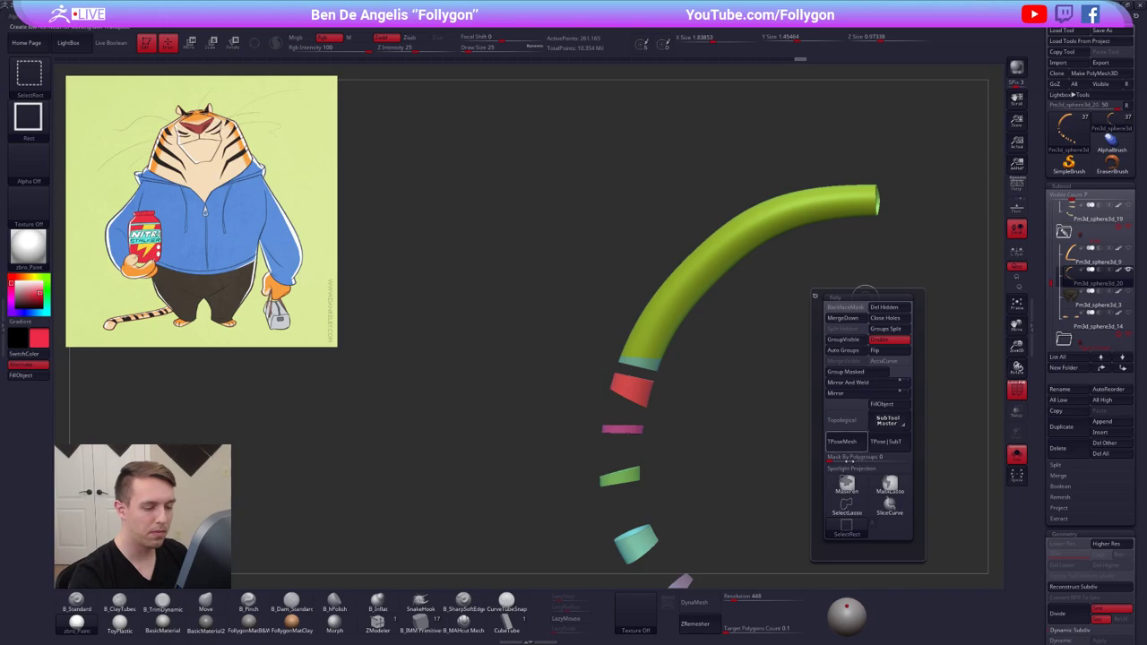
{"action": "left_click", "coordinate": [887, 507]}
{"action": "mouse_move", "coordinate": [704, 403]}
{"action": "left_mouse_down"}
{"action": "mouse_move", "coordinate": [694, 328]}
{"action": "mouse_move", "coordinate": [689, 320]}
{"action": "mouse_move", "coordinate": [677, 335]}
{"action": "mouse_move", "coordinate": [674, 326]}
{"action": "left_mouse_up"}
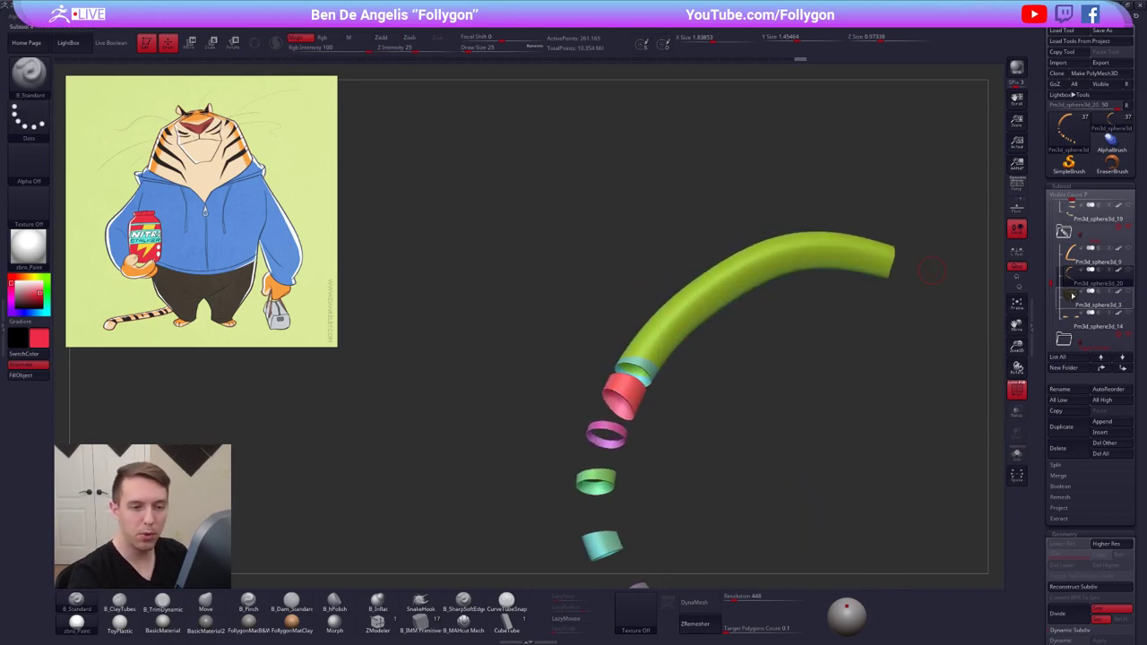
{"action": "left_click", "coordinate": [1128, 270], "text": "shift"}
{"action": "left_click_drag", "start_coordinate": [897, 355], "coordinate": [865, 360]}
{"action": "mouse_move", "coordinate": [678, 332]}
{"action": "right_mouse_down"}
{"action": "mouse_move", "coordinate": [615, 341]}
{"action": "mouse_move", "coordinate": [676, 378]}
{"action": "mouse_move", "coordinate": [669, 391]}
{"action": "right_mouse_up"}
{"action": "key", "text": "alt+s"}
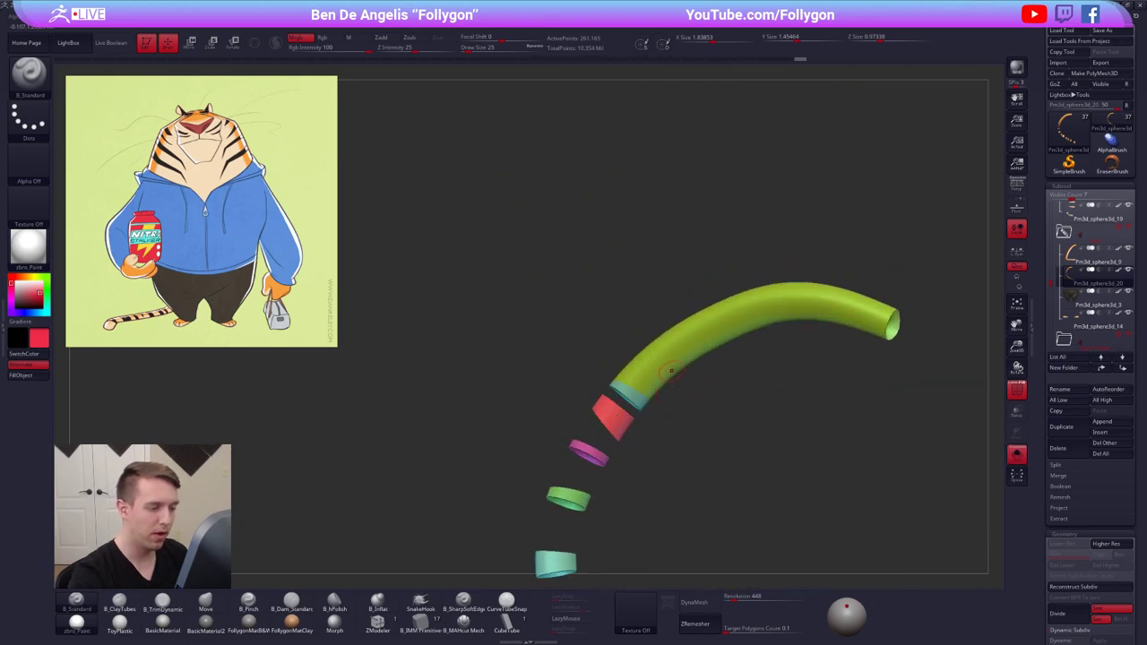
{"action": "key", "text": "alt+s"}
{"action": "key", "text": "alt+s"}
{"action": "left_click_drag", "start_coordinate": [782, 276], "coordinate": [782, 344], "text": "ctrl+shift"}
Hide the body again and slice the remaining upper tail into alternating stripe and gap bands with SliceCurve
{"action": "key", "text": "alt+s"}
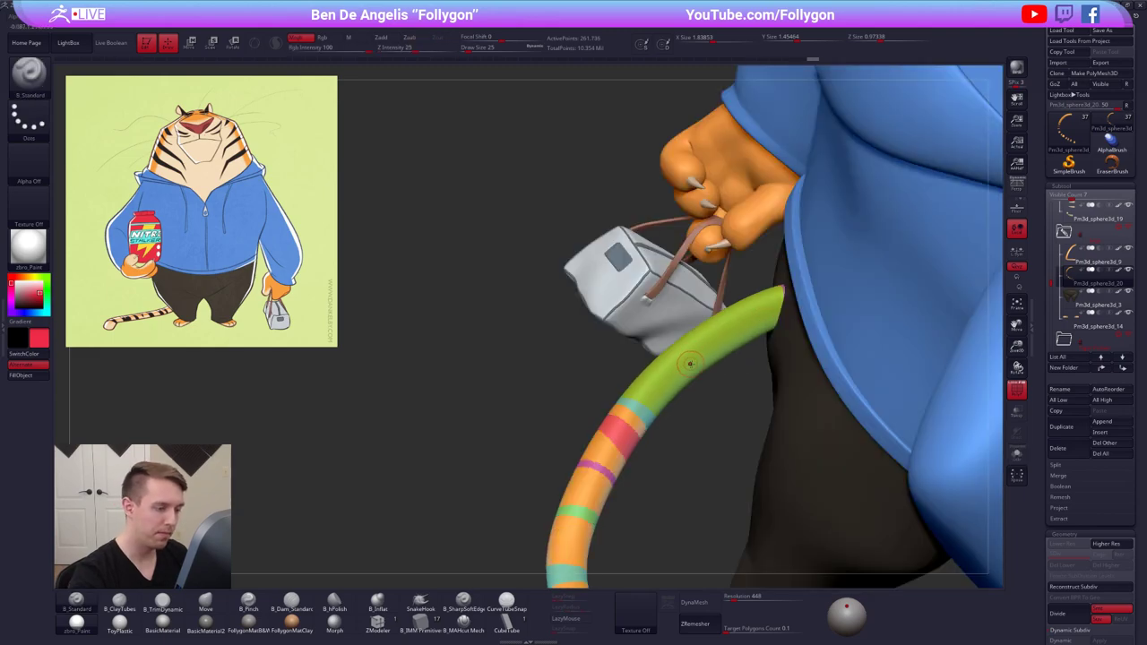
{"action": "key", "text": "alt+s"}
{"action": "right_click_drag", "start_coordinate": [693, 358], "coordinate": [707, 400]}
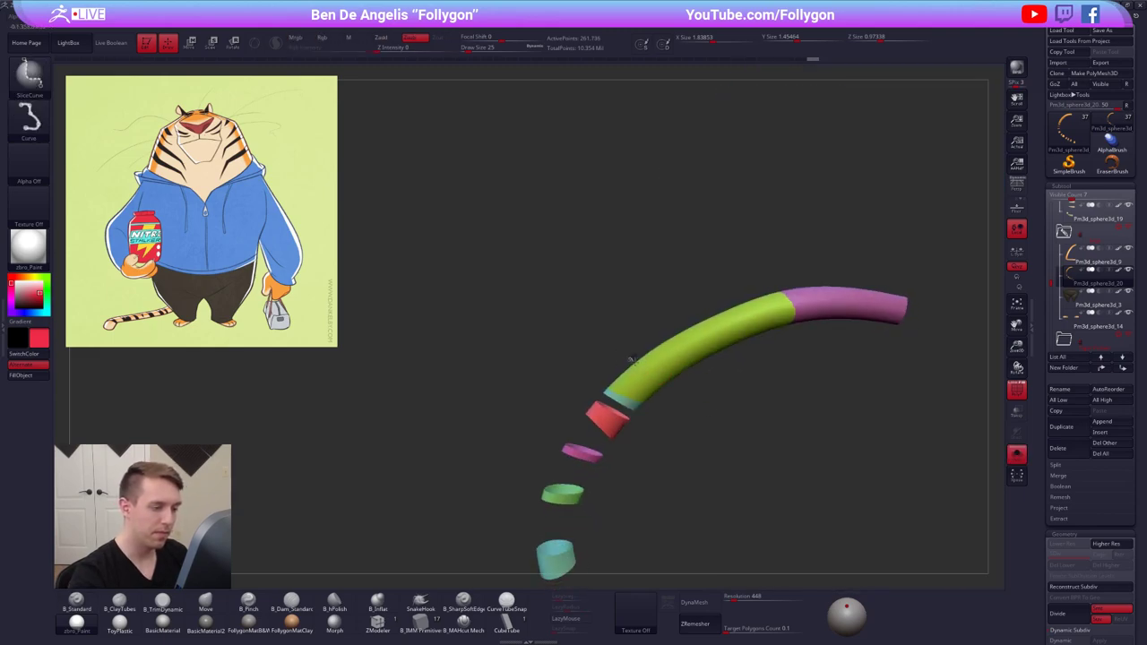
{"action": "mouse_move", "coordinate": [632, 361]}
{"action": "left_mouse_down", "text": "ctrl+shift"}
{"action": "mouse_move", "coordinate": [681, 396]}
{"action": "mouse_move", "coordinate": [664, 337]}
{"action": "mouse_move", "coordinate": [684, 321]}
{"action": "left_mouse_up", "text": "ctrl+shift"}
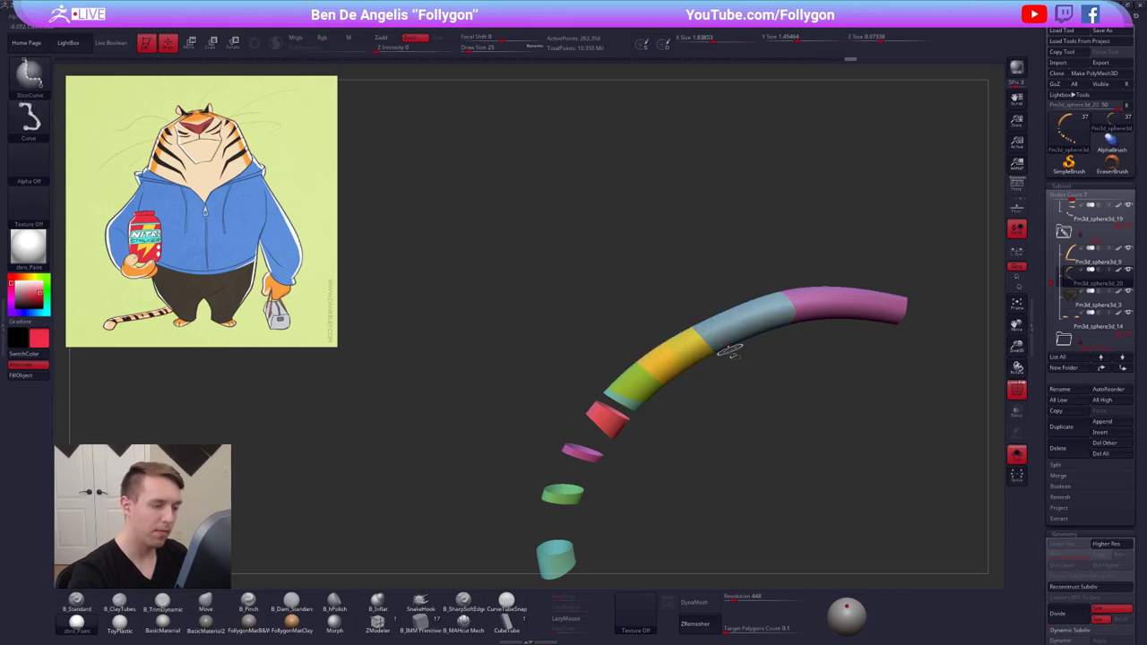
{"action": "mouse_move", "coordinate": [732, 350]}
{"action": "left_mouse_down", "text": "ctrl+shift"}
{"action": "mouse_move", "coordinate": [700, 321]}
{"action": "mouse_move", "coordinate": [734, 299]}
{"action": "left_mouse_up", "text": "ctrl+shift"}
Hide the gap segments between the stripe bands along the upper tail and delete the hidden geometry
{"action": "key", "text": "ctrl+shift+space"}
{"action": "left_click", "coordinate": [738, 554], "text": "ctrl+shift"}
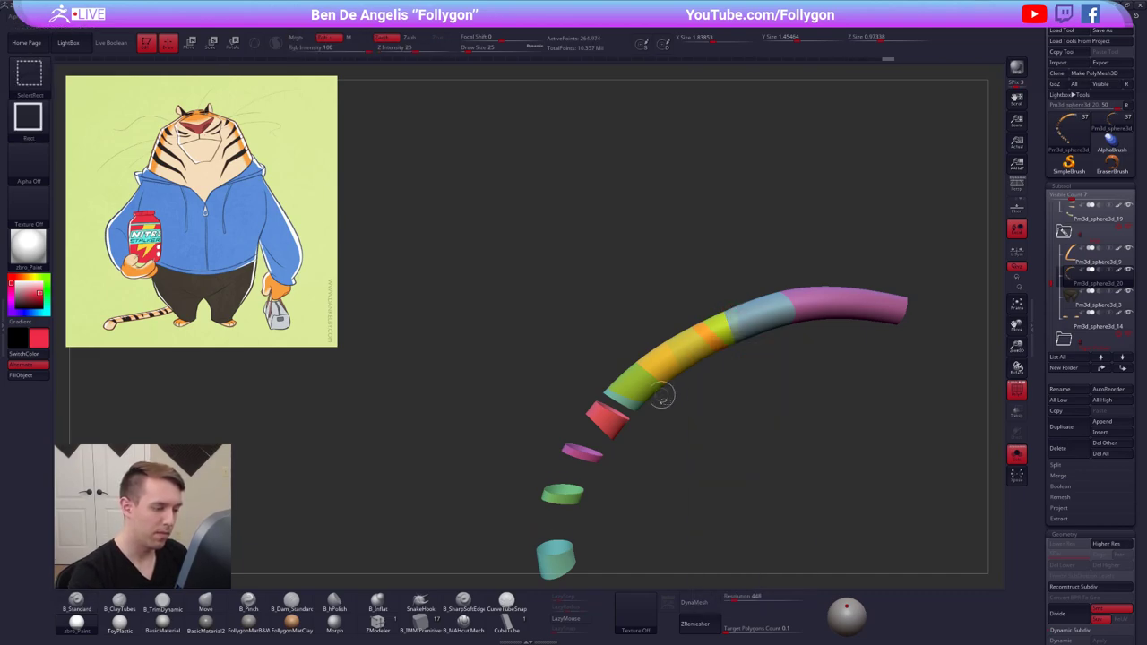
{"action": "left_click", "coordinate": [647, 389], "text": "ctrl+shift"}
{"action": "left_click_drag", "start_coordinate": [670, 411], "coordinate": [681, 422], "text": "ctrl+shift"}
{"action": "left_click", "coordinate": [693, 353], "text": "ctrl+shift"}
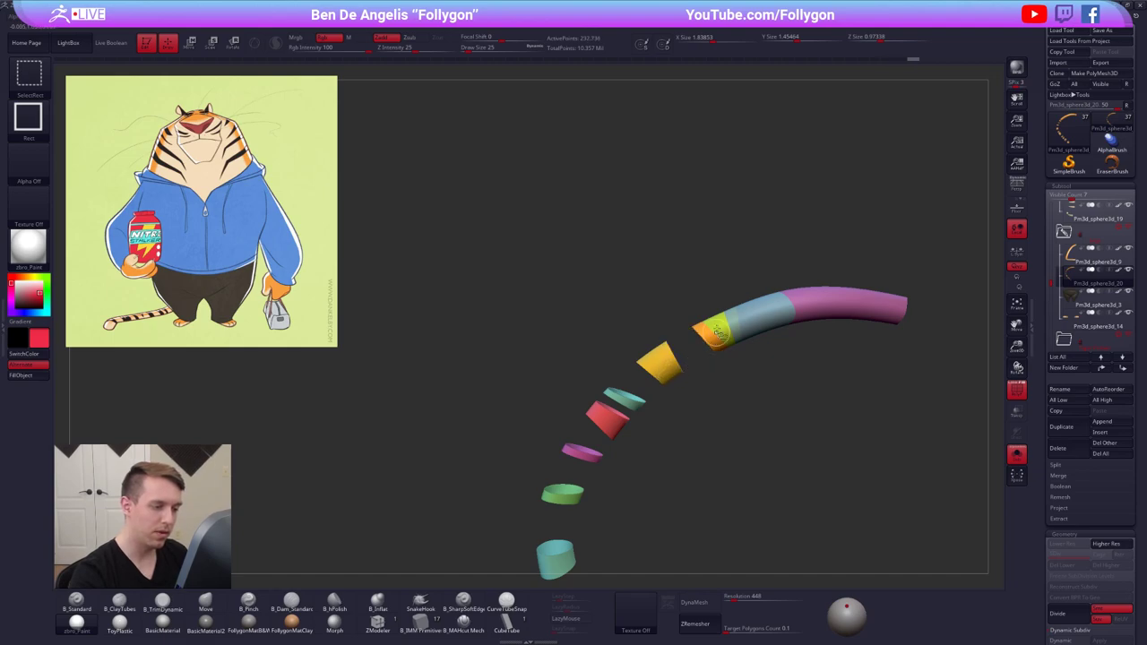
{"action": "left_click", "coordinate": [720, 333], "text": "ctrl+shift"}
{"action": "left_click", "coordinate": [757, 329], "text": "ctrl+shift"}
{"action": "left_click", "coordinate": [804, 311], "text": "ctrl+shift"}
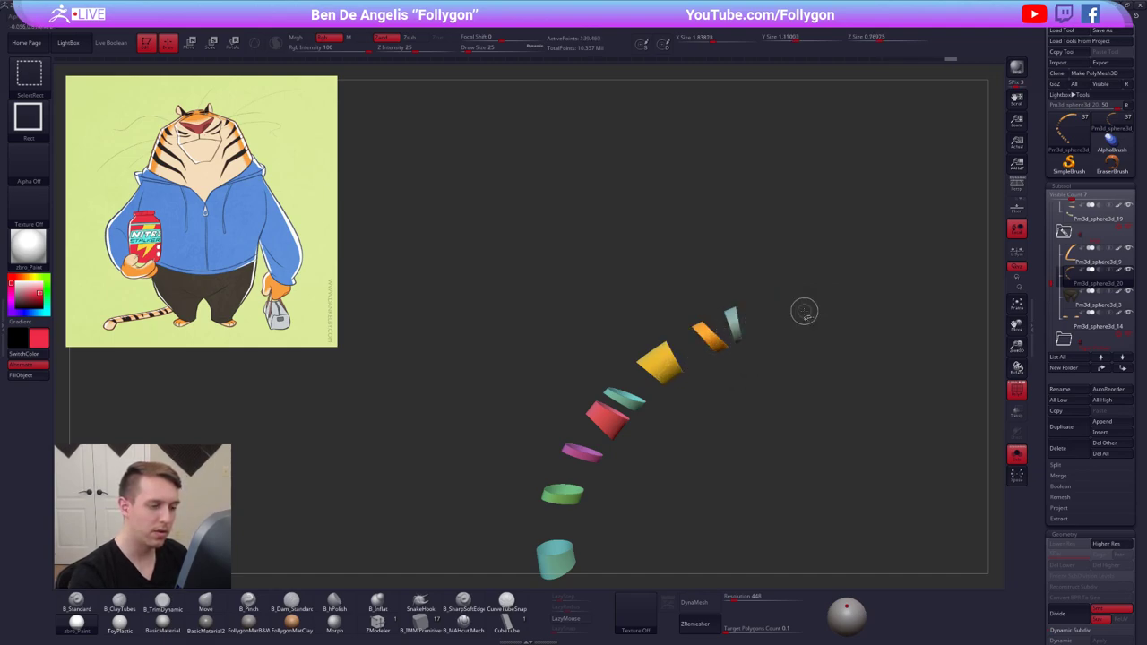
{"action": "right_click_drag", "start_coordinate": [804, 311], "coordinate": [784, 315], "text": "ctrl"}
{"action": "key", "text": "ctrl+shift+space"}
{"action": "left_click", "coordinate": [801, 329]}
Slice the wide yellow band twice with SliceCurve to separate a narrow wedge across its middle
{"action": "right_click_drag", "start_coordinate": [722, 339], "coordinate": [758, 350], "text": "ctrl"}
{"action": "key", "text": "ctrl+shift+space"}
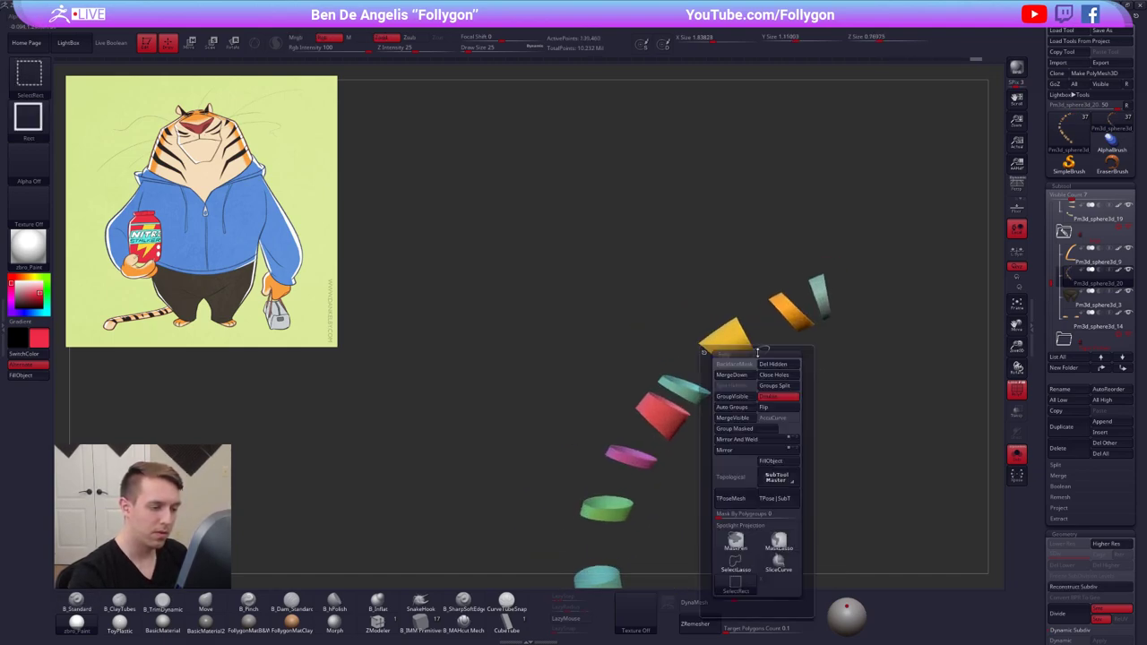
{"action": "left_click", "coordinate": [779, 562]}
{"action": "right_click_drag", "start_coordinate": [725, 313], "coordinate": [741, 360]}
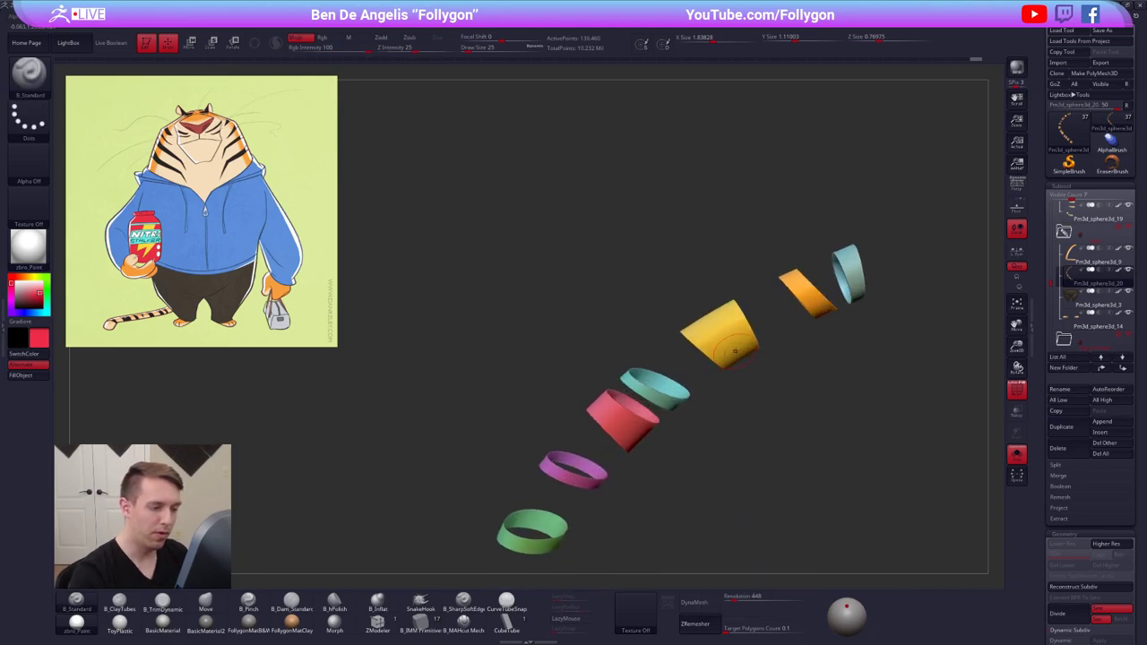
{"action": "left_click_drag", "start_coordinate": [741, 363], "coordinate": [692, 311], "text": "ctrl+shift"}
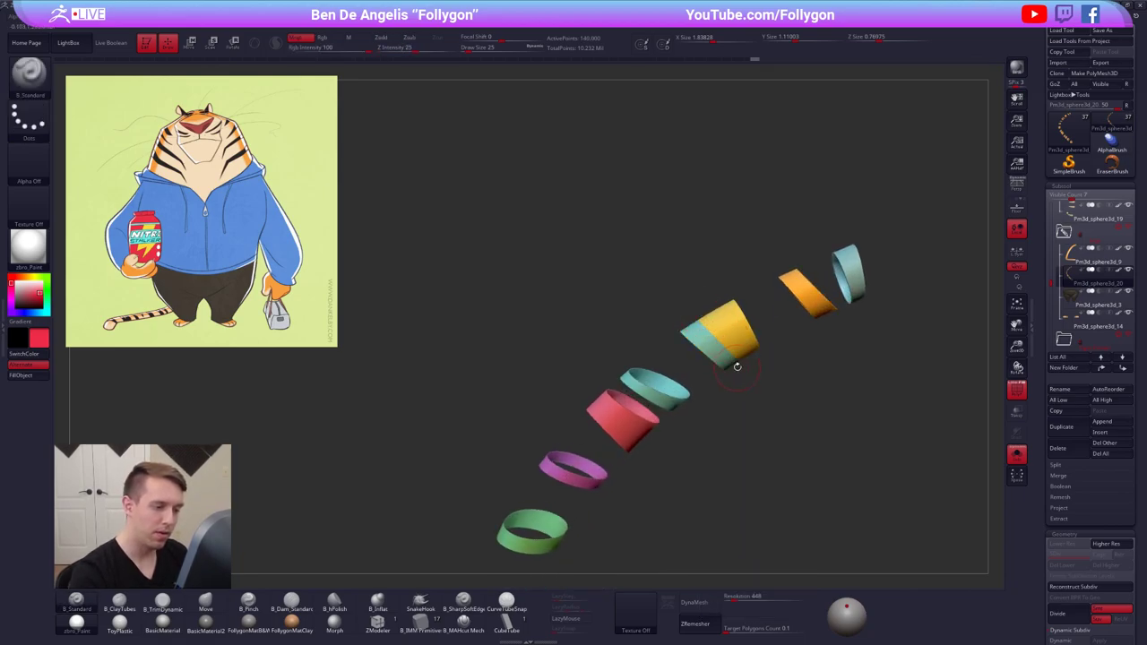
{"action": "key", "text": "ctrl+shift"}
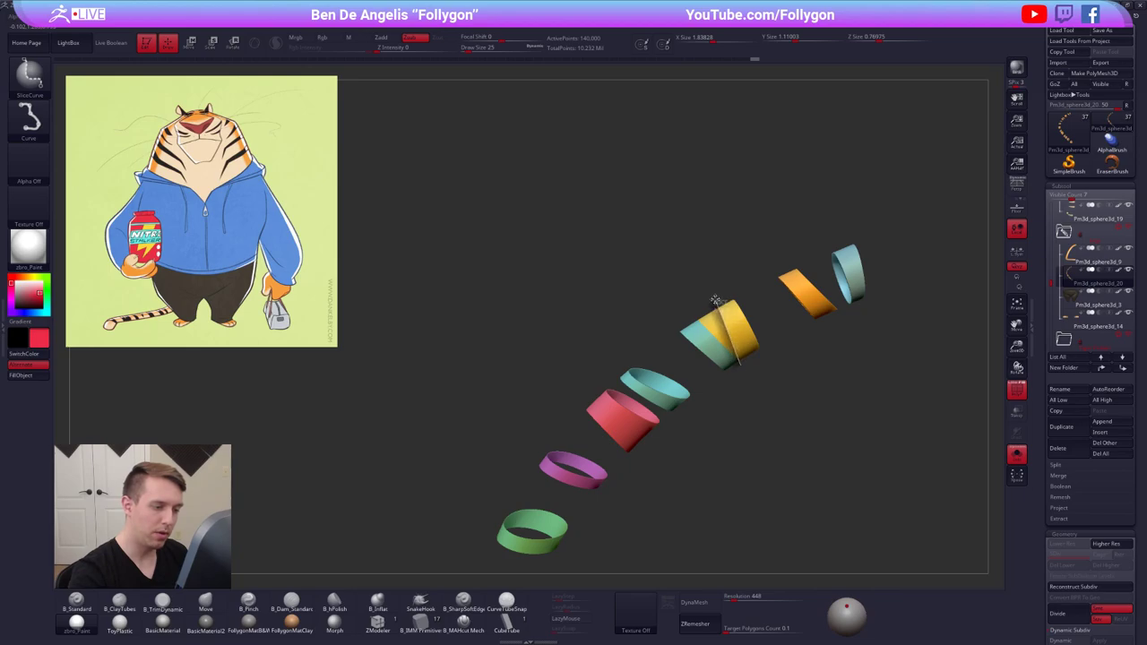
{"action": "left_click_drag", "start_coordinate": [716, 303], "coordinate": [714, 300], "text": "ctrl+shift"}
Isolate the narrow wedge in the yellow band, invert the visibility, and delete the hidden wedge
{"action": "right_click_drag", "start_coordinate": [724, 303], "coordinate": [728, 325]}
{"action": "left_click", "coordinate": [726, 328], "text": "ctrl+shift"}
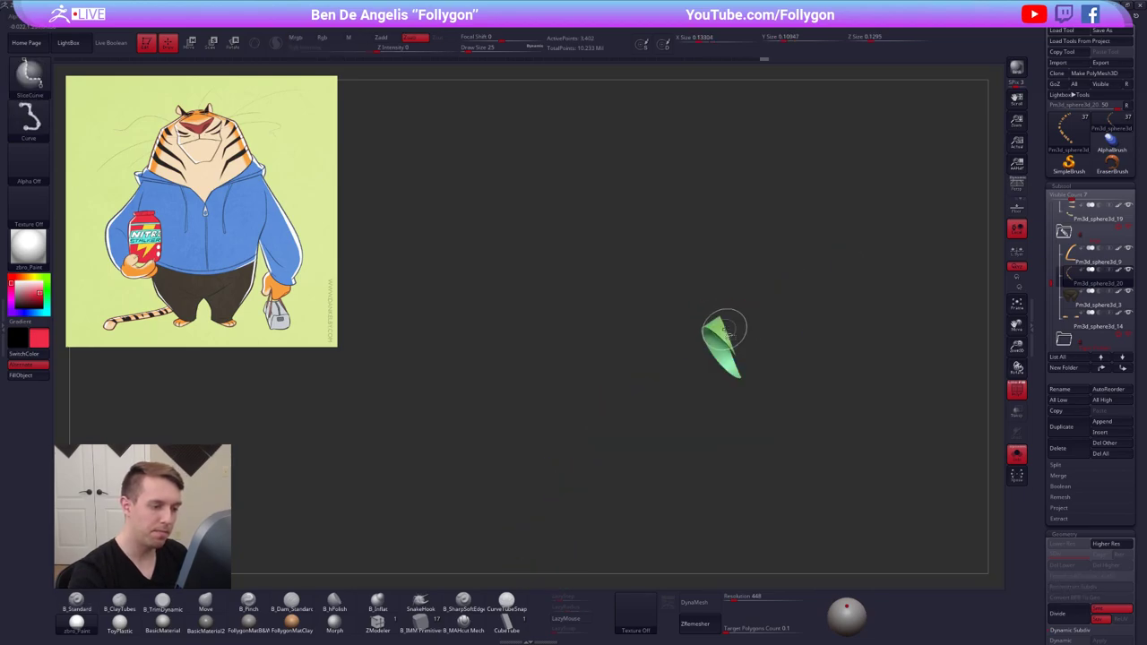
{"action": "key", "text": "space"}
{"action": "key", "text": "space"}
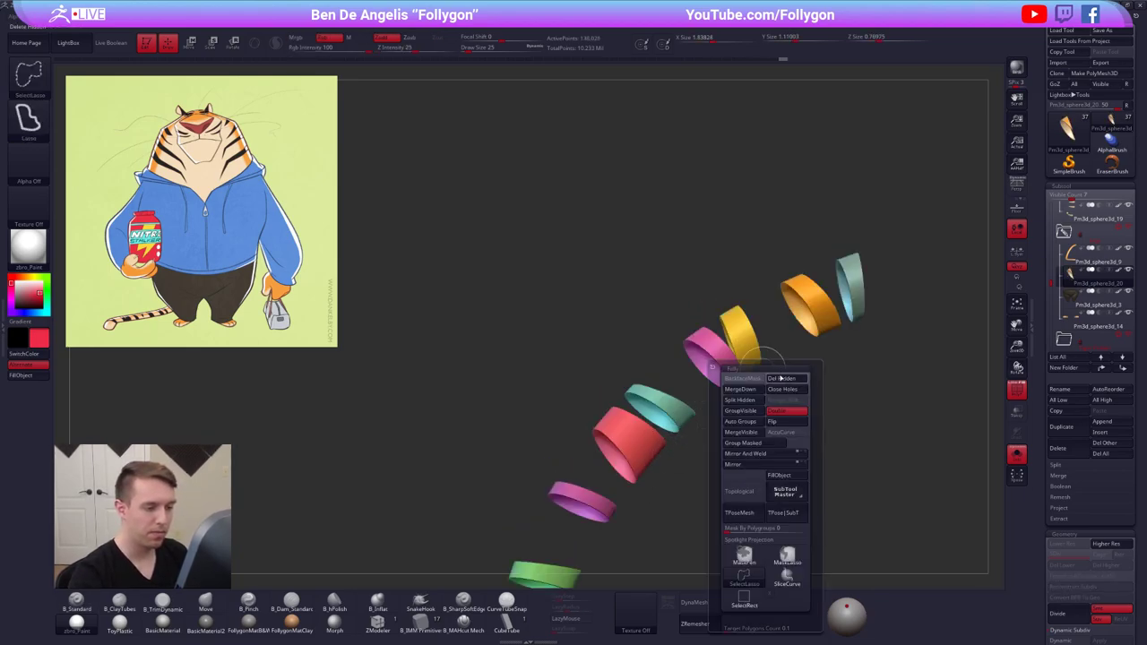
{"action": "left_click", "coordinate": [794, 450]}
Turn off the polygroup display, show the whole tiger, and fill the tail stripes with black
{"action": "key", "text": "shift+f"}
{"action": "left_click_drag", "start_coordinate": [794, 448], "coordinate": [769, 358], "text": "alt"}
{"action": "key", "text": "shift+s"}
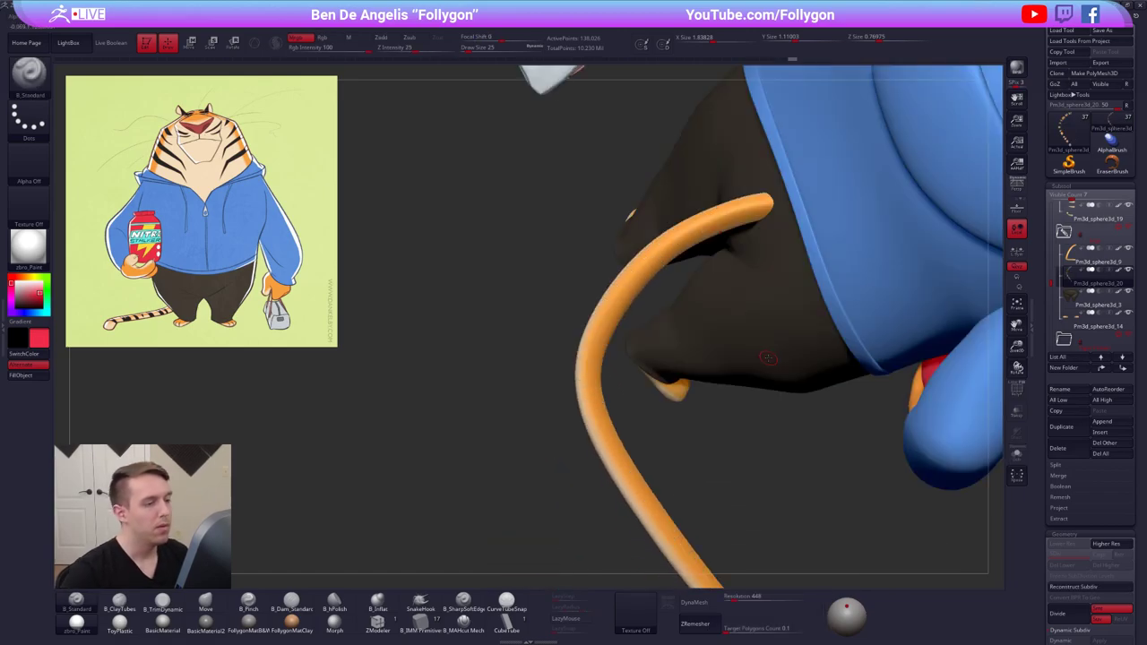
{"action": "key", "text": "v"}
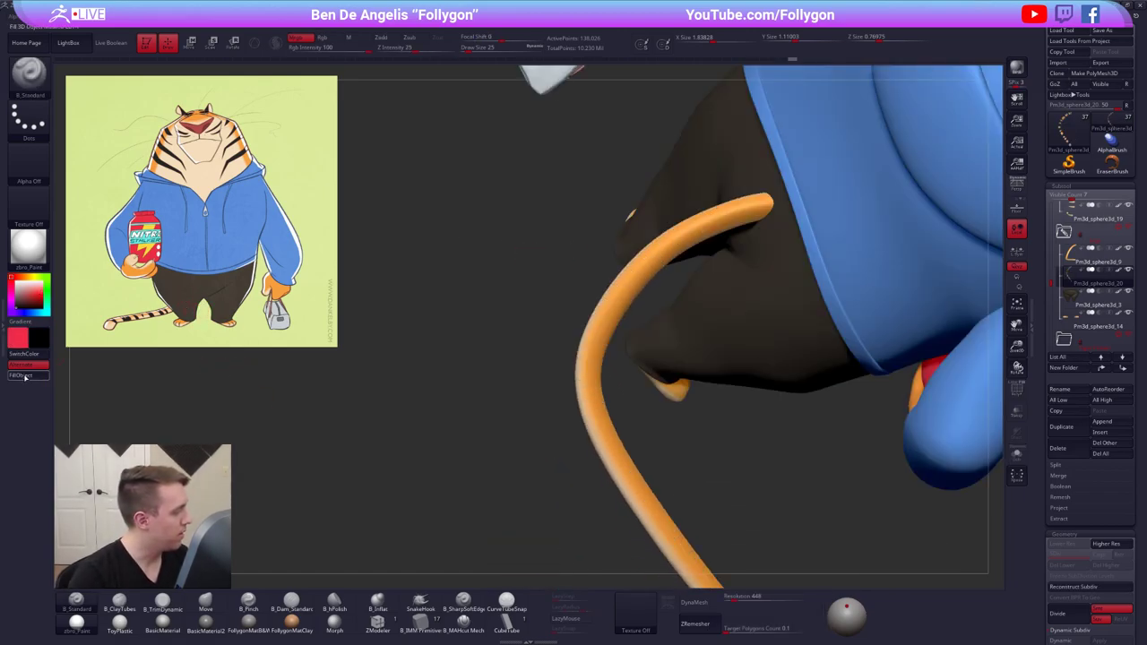
{"action": "left_click", "coordinate": [21, 375]}
{"action": "left_click_drag", "start_coordinate": [749, 421], "coordinate": [573, 296]}
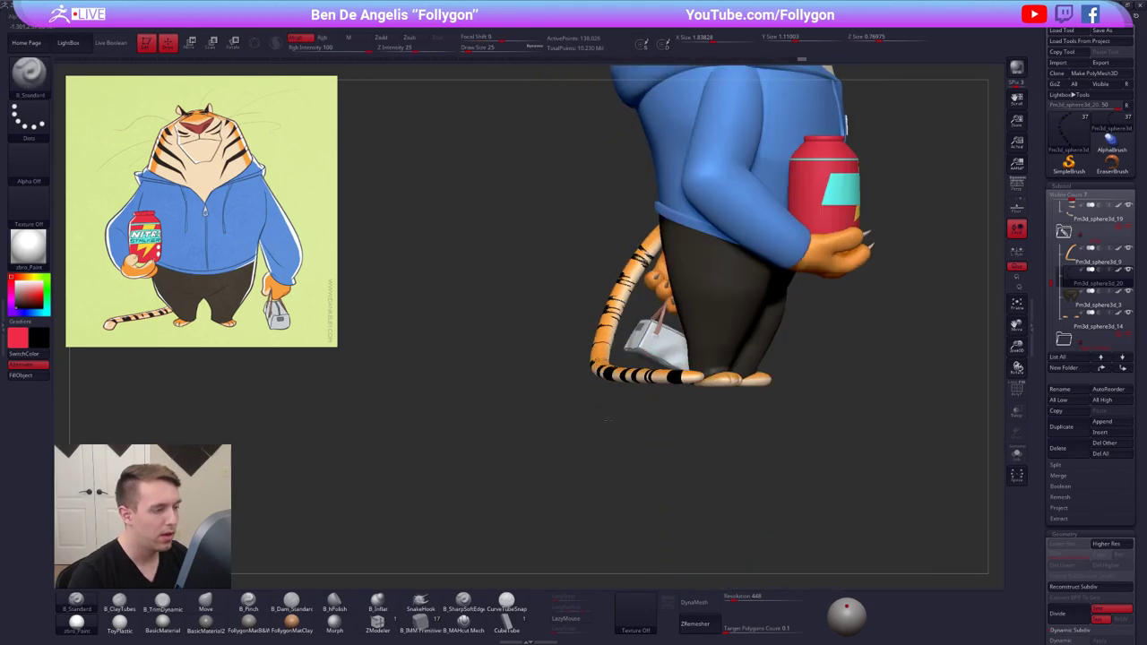
{"action": "left_click_drag", "start_coordinate": [651, 400], "coordinate": [609, 423], "text": "alt"}
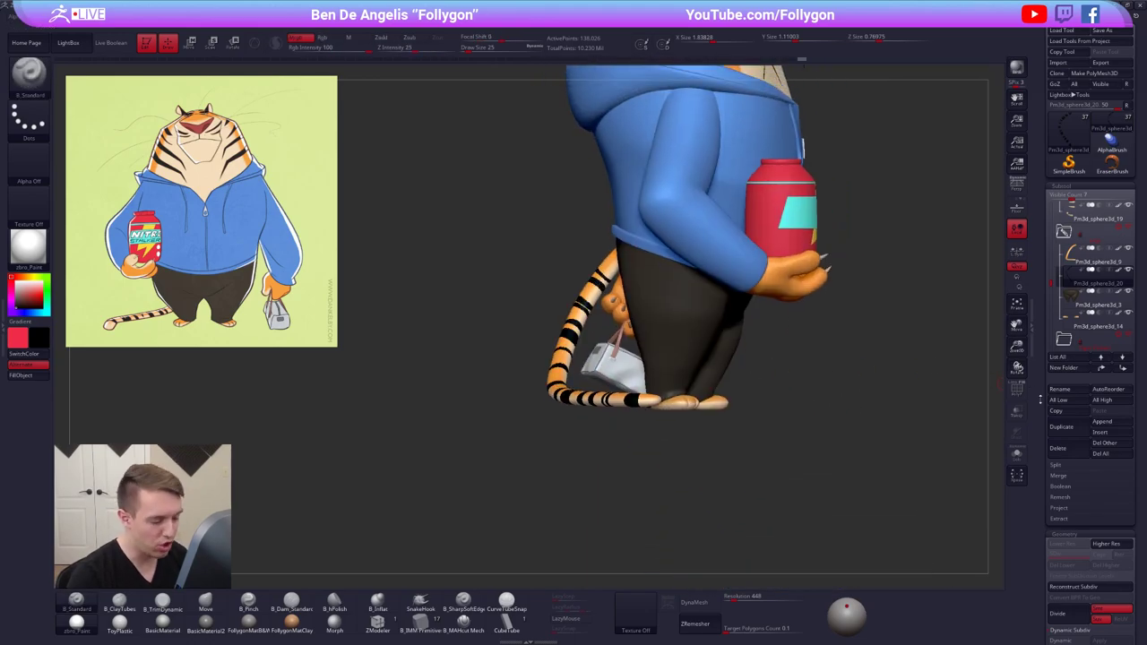
Open the stripes' geometry size settings and inspect the stripes alone and against the tail
{"action": "left_click_drag", "start_coordinate": [1041, 400], "coordinate": [1058, 136]}
{"action": "left_click_drag", "start_coordinate": [1068, 517], "coordinate": [1072, 351]}
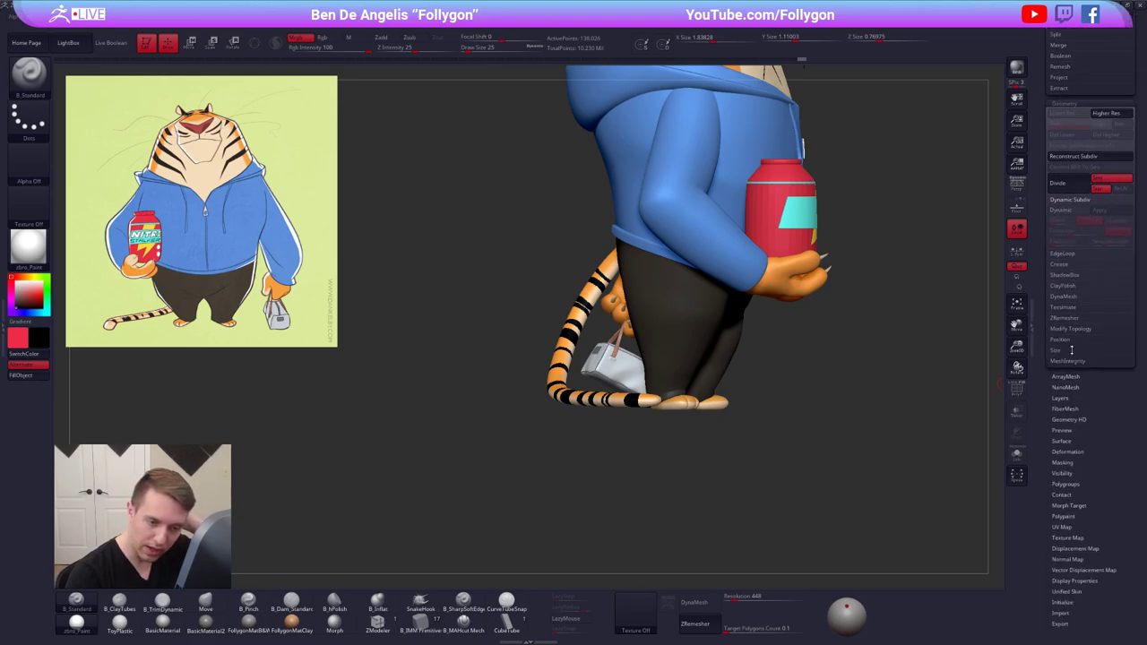
{"action": "left_click", "coordinate": [1073, 360]}
{"action": "left_click", "coordinate": [1070, 307]}
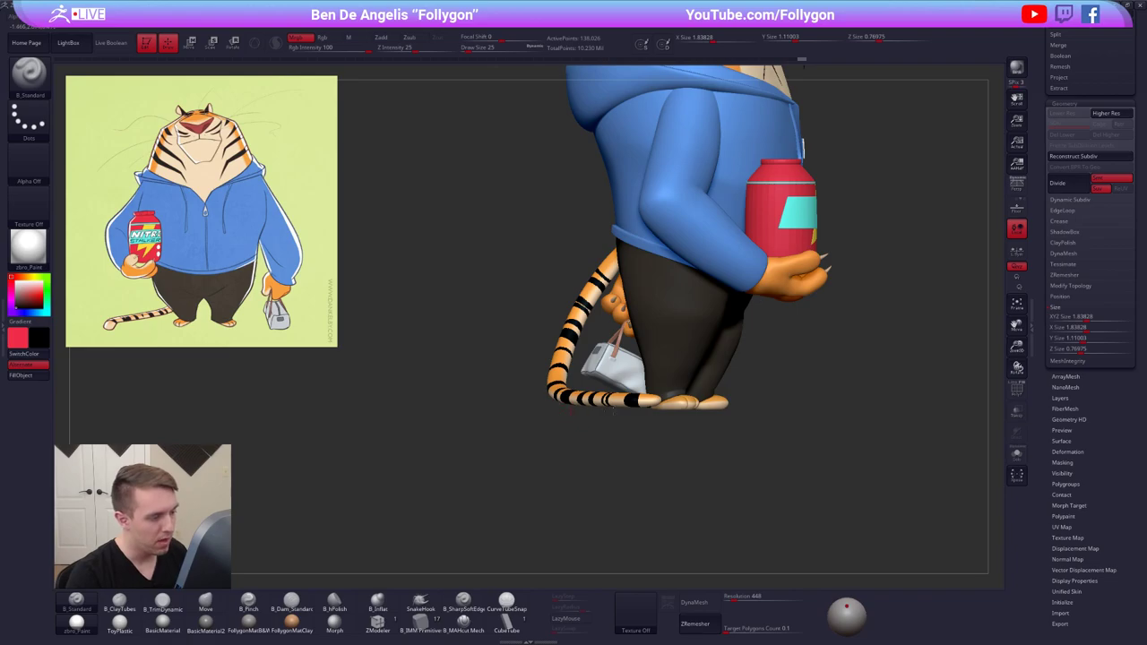
{"action": "left_click_drag", "start_coordinate": [587, 412], "coordinate": [609, 401]}
{"action": "right_click_drag", "start_coordinate": [610, 401], "coordinate": [744, 402], "text": "ctrl"}
{"action": "key", "text": "alt+s"}
{"action": "key", "text": "shift+f"}
{"action": "right_click_drag", "start_coordinate": [744, 403], "coordinate": [737, 391], "text": "ctrl"}
{"action": "key", "text": "shift+f"}
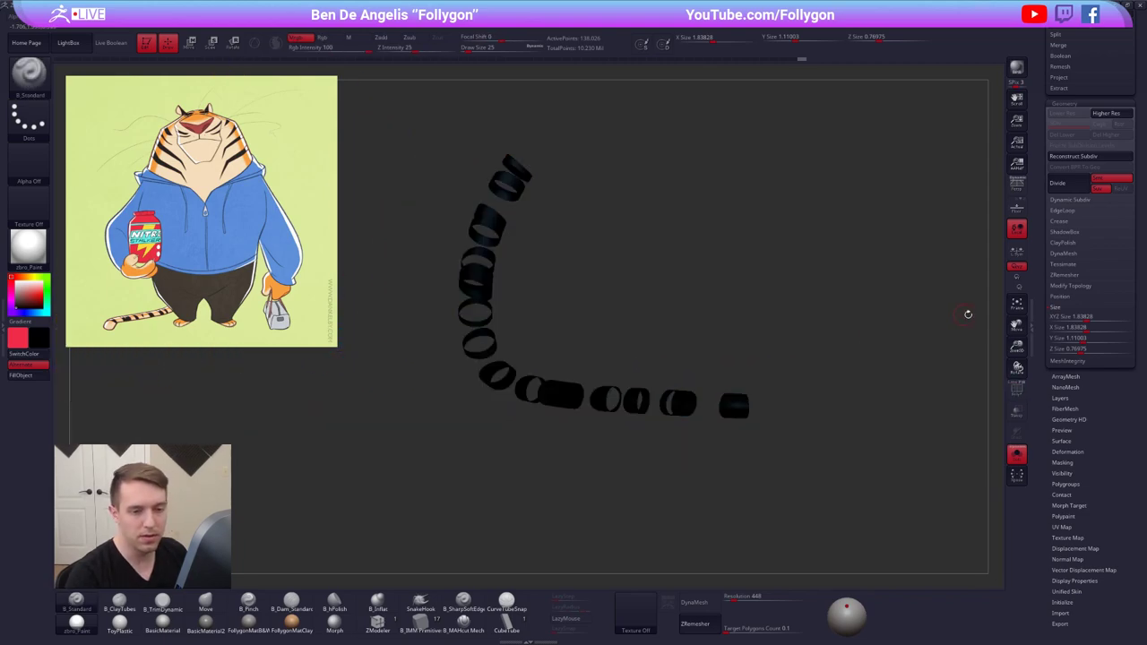
{"action": "key", "text": "alt+s"}
Try setting the tail stripes' X Size to 1.83830
{"action": "left_click", "coordinate": [1092, 326]}
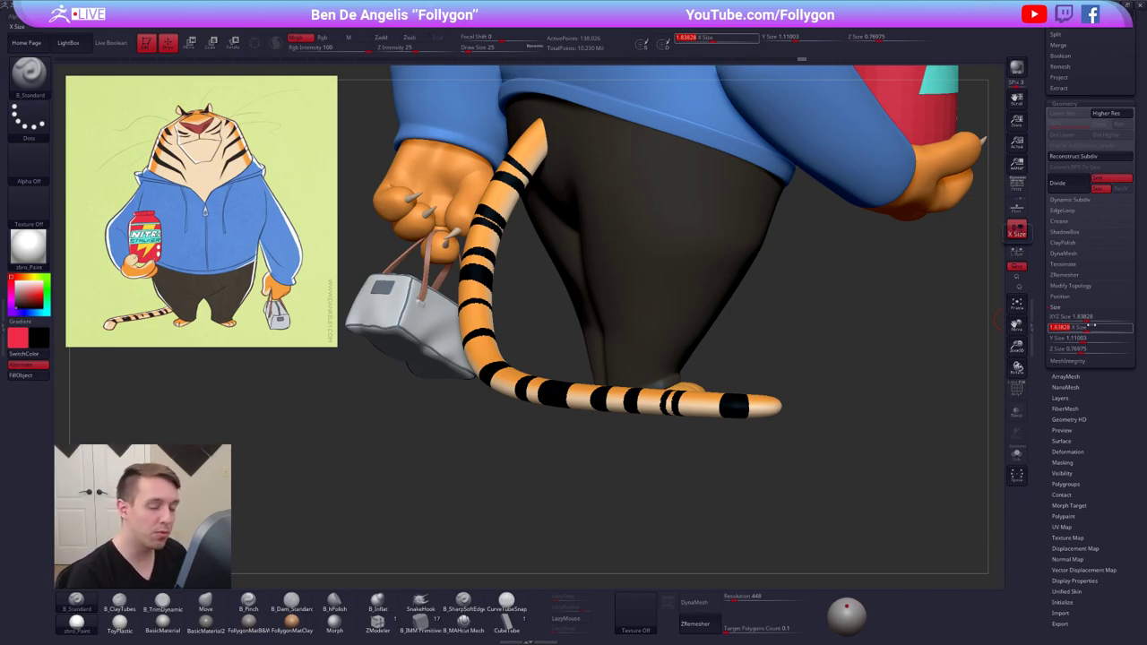
{"action": "key", "text": "BackSpace"}
{"action": "key", "text": "BackSpace"}
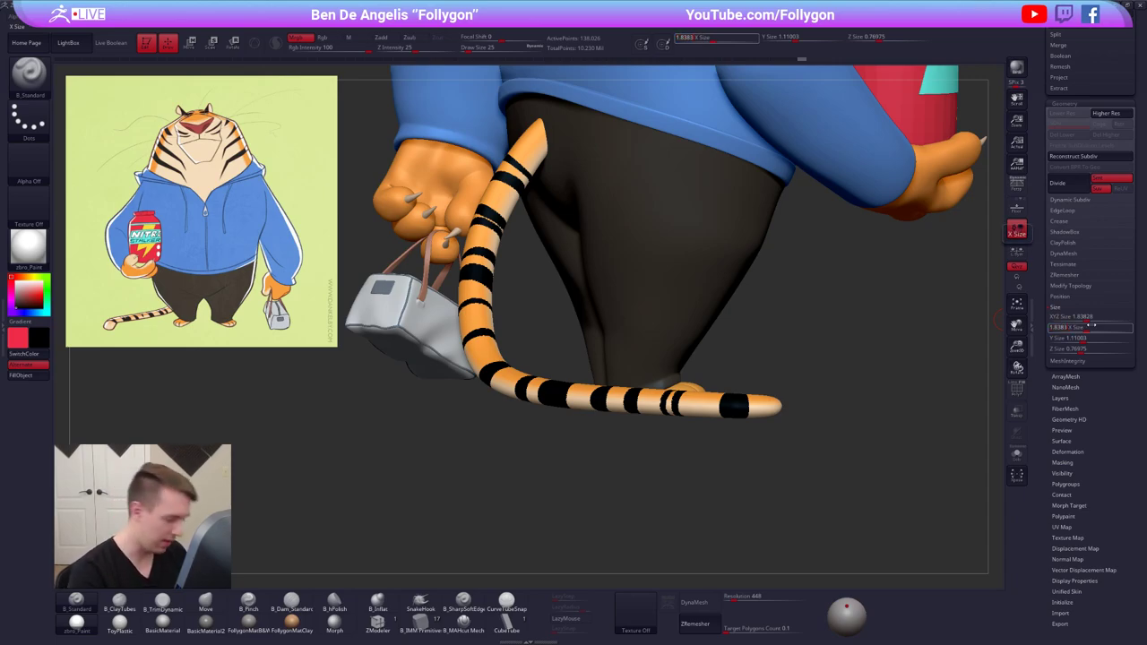
{"action": "type", "text": "30"}
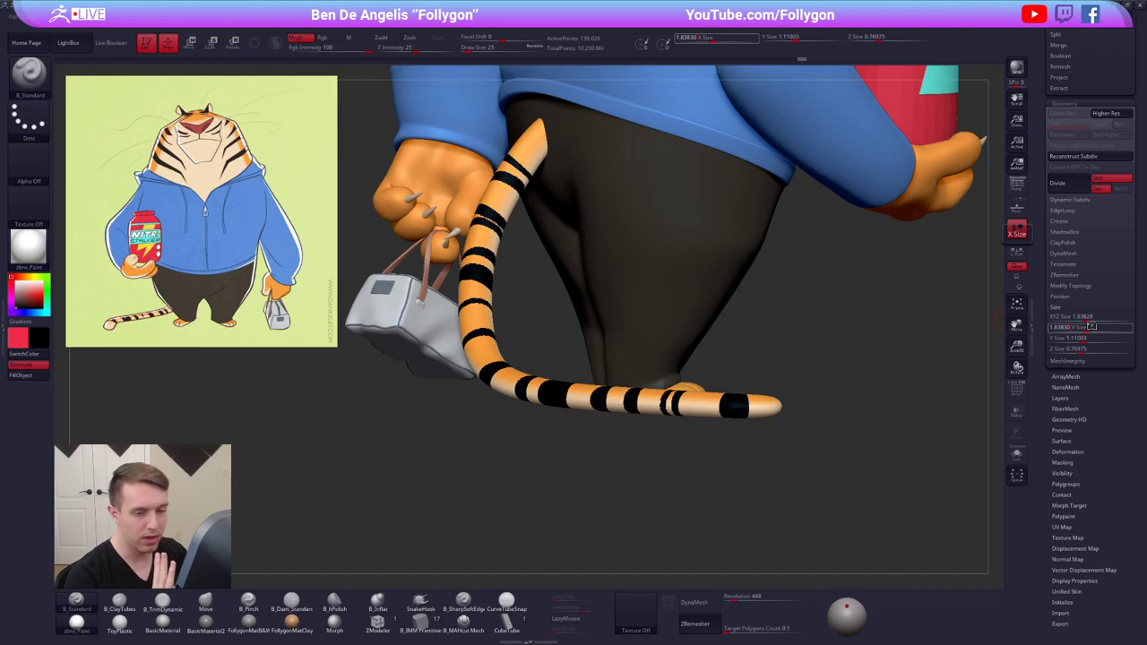
{"action": "key", "text": "Tab"}
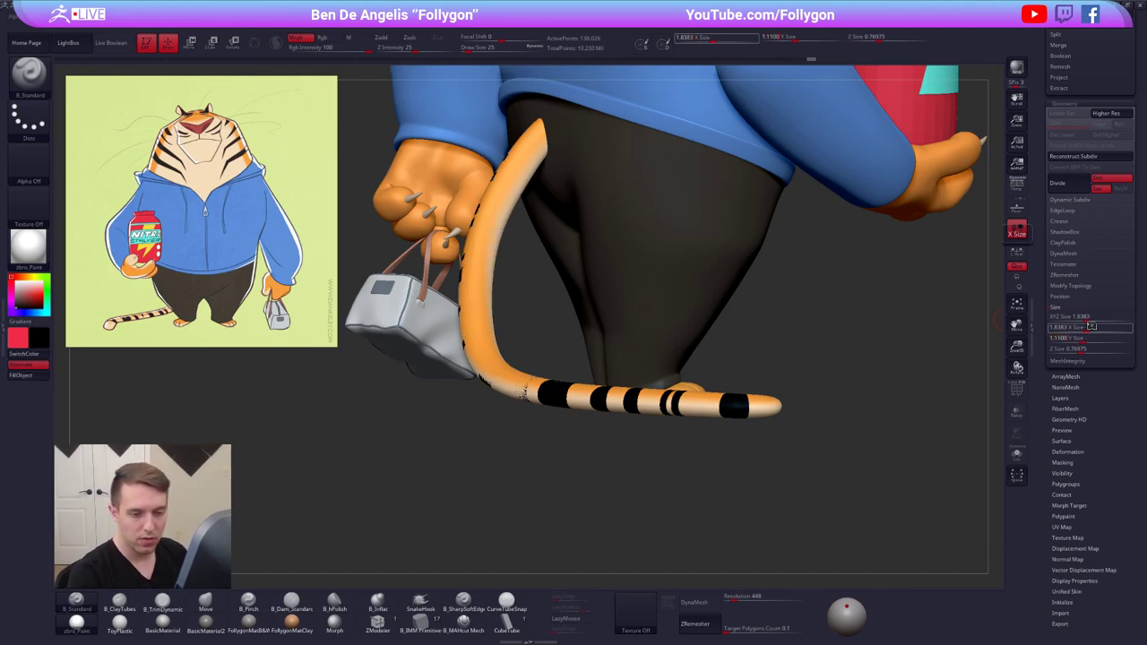
{"action": "key", "text": "BackSpace"}
{"action": "key", "text": "Escape"}
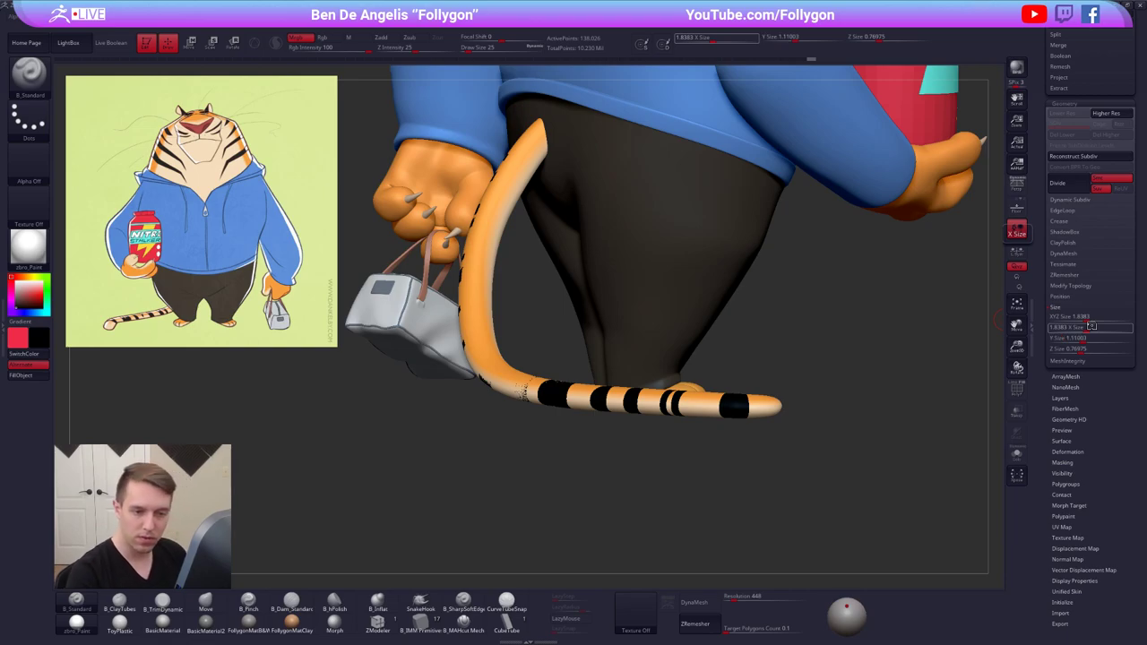
Try setting the tail stripes' Y Size to 1.11005 and Z Size to 0.76977
{"action": "left_click", "coordinate": [1080, 338]}
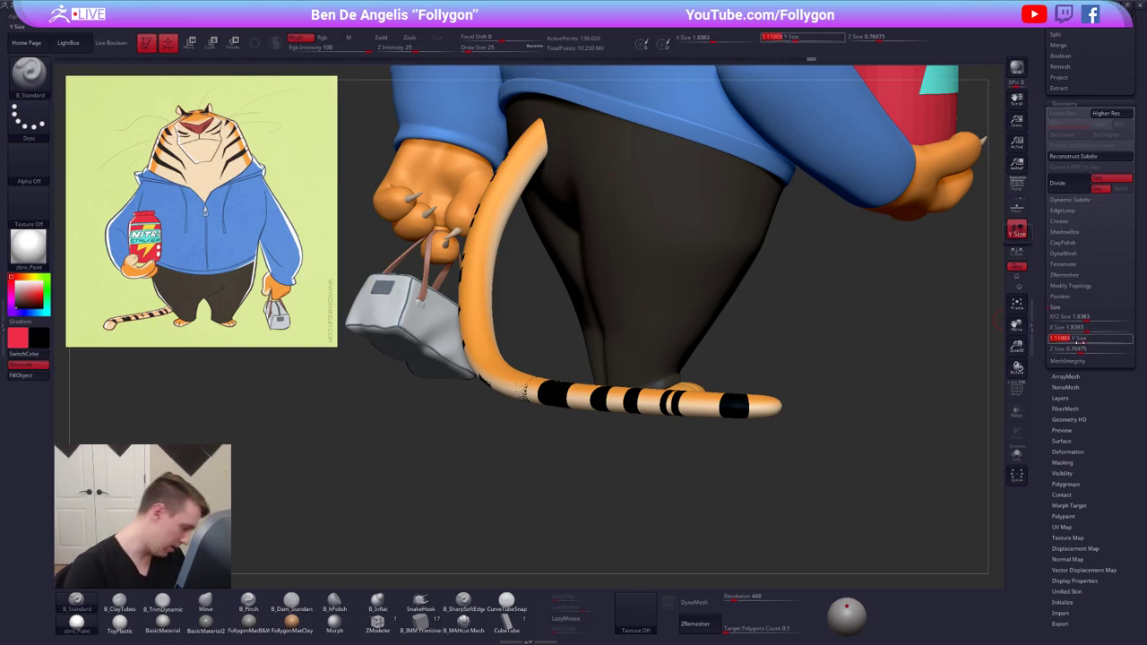
{"action": "key", "text": "Right"}
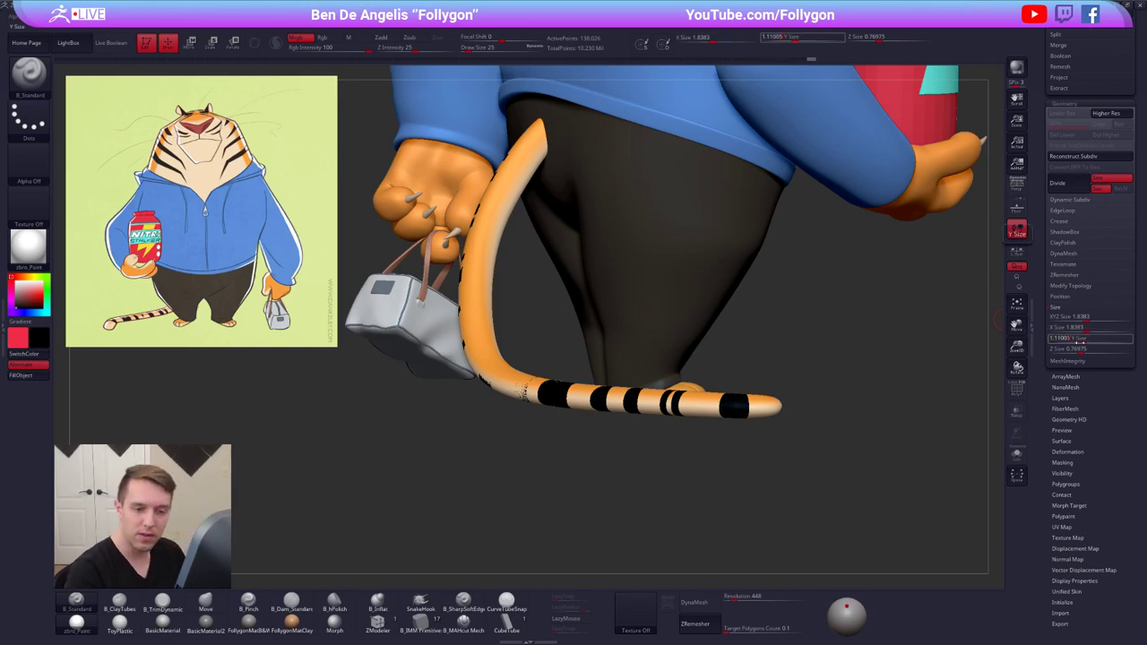
{"action": "key", "text": "Tab"}
{"action": "key", "text": "Right"}
{"action": "key", "text": "BackSpace"}
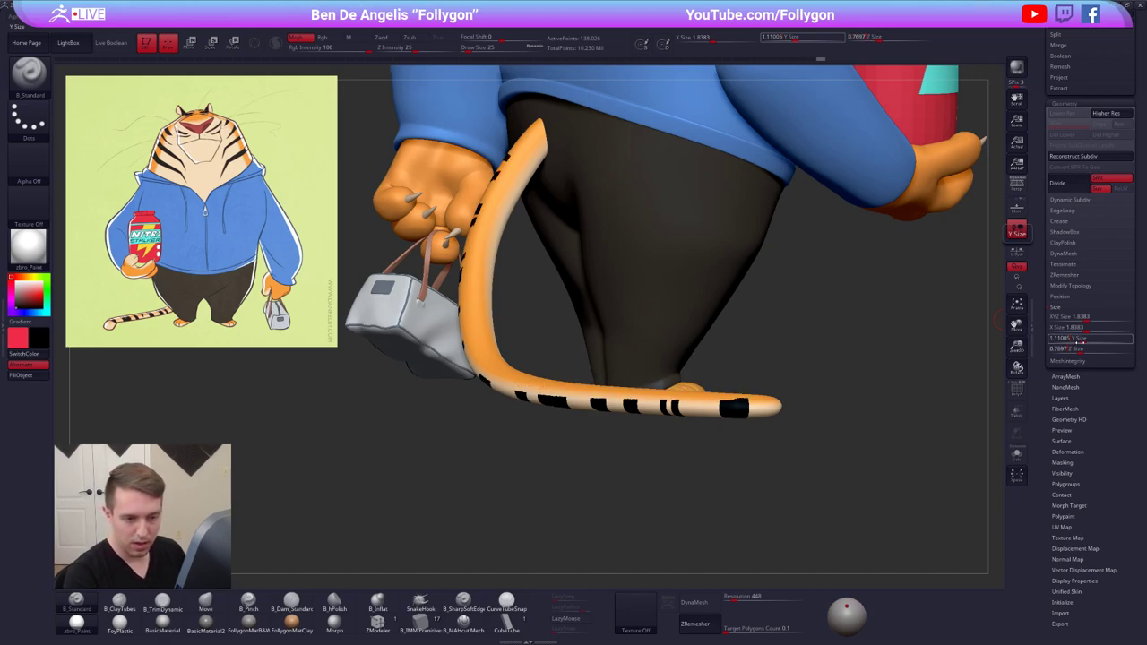
{"action": "type", "text": "7"}
{"action": "key", "text": "Tab"}
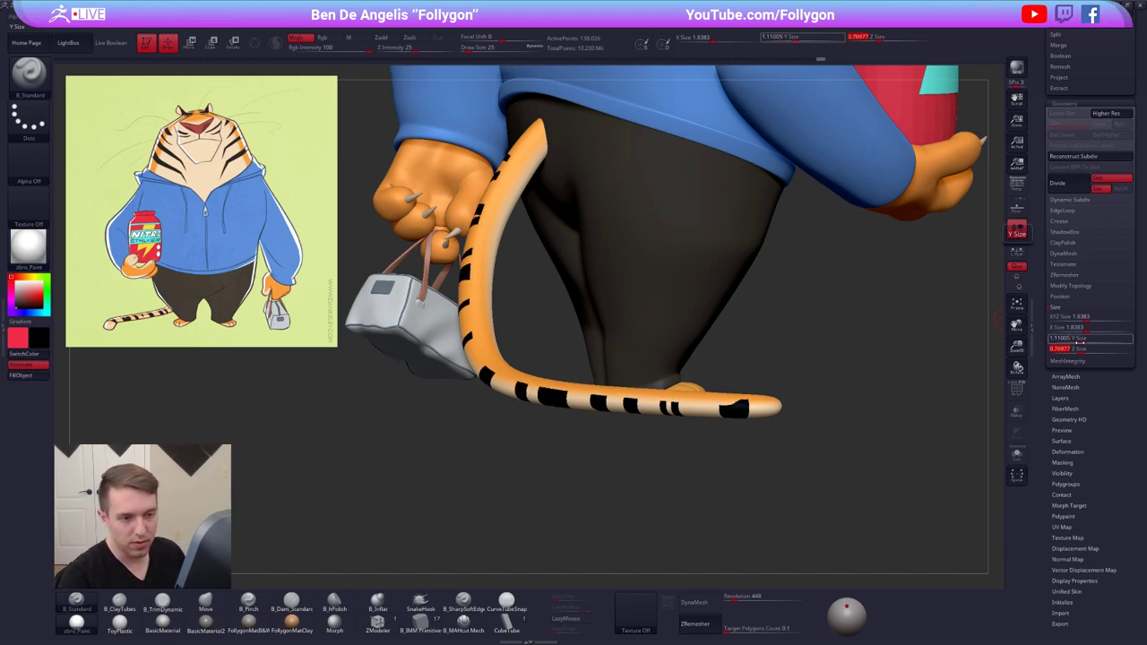
Check the resized stripes around the tail and undo the X, Y and Z size changes
{"action": "left_click_drag", "start_coordinate": [939, 333], "coordinate": [814, 348]}
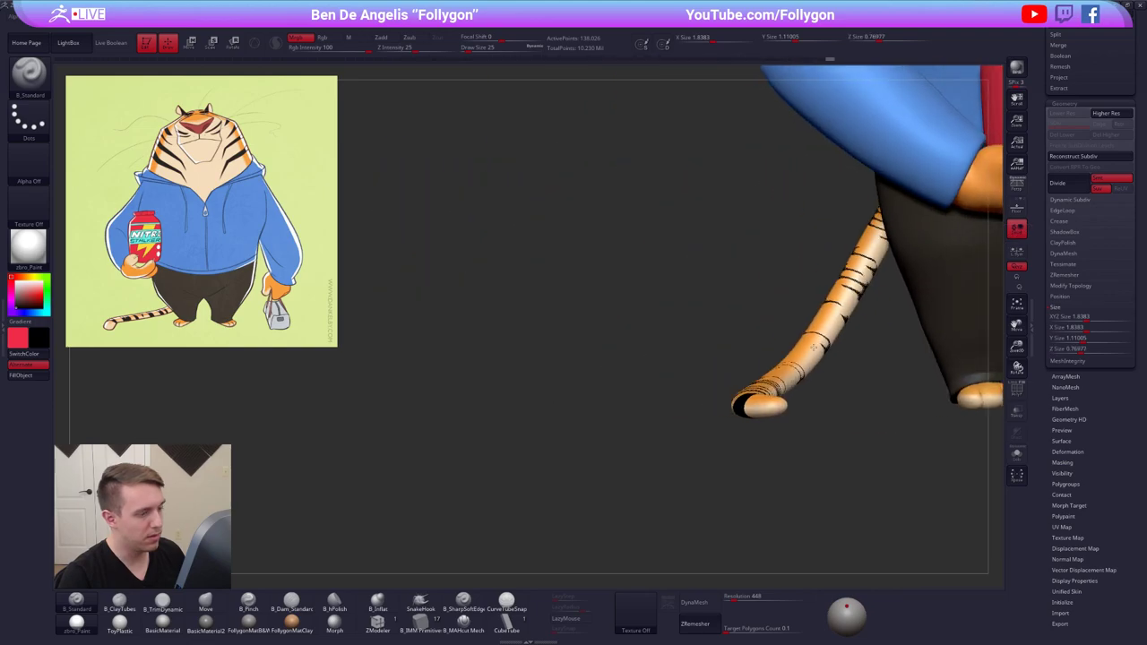
{"action": "right_click_drag", "start_coordinate": [814, 347], "coordinate": [887, 368], "text": "alt"}
{"action": "right_click_drag", "start_coordinate": [773, 374], "coordinate": [673, 386], "text": "alt"}
{"action": "key", "text": "ctrl+z"}
{"action": "key", "text": "ctrl+z"}
{"action": "key", "text": "ctrl+z"}
{"action": "key", "text": "ctrl+z"}
{"action": "key", "text": "ctrl+z"}
{"action": "key", "text": "ctrl+z"}
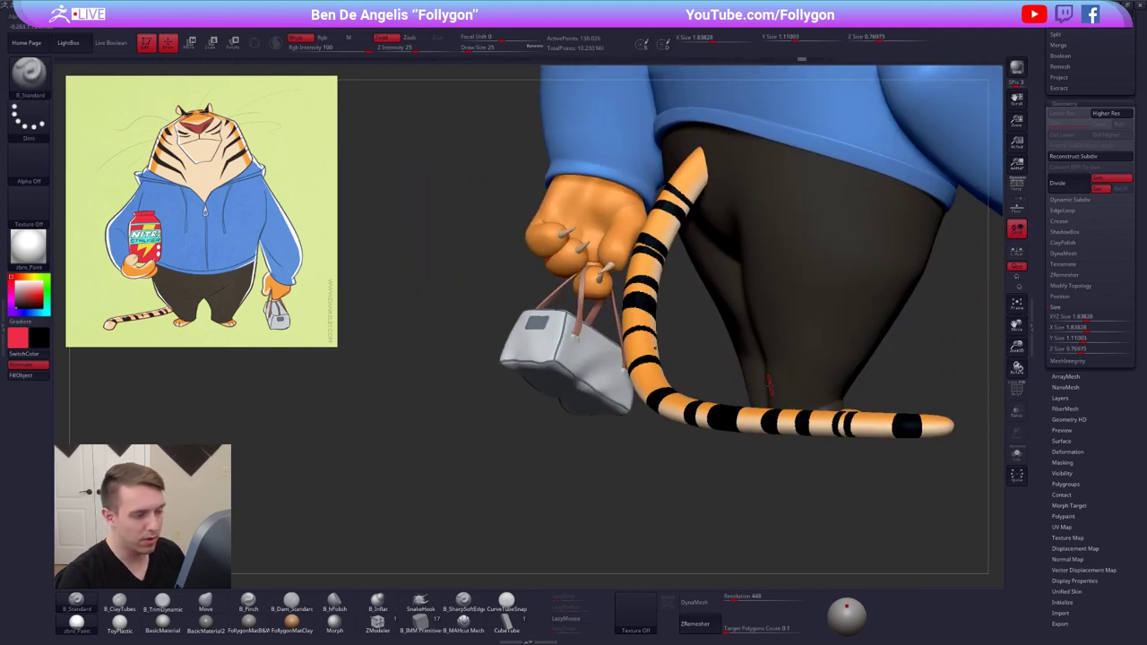
Try scaling the stripes uniformly to an XYZ Size of 1.8383 and undo the change
{"action": "right_click_drag", "start_coordinate": [769, 386], "coordinate": [684, 394], "text": "alt"}
{"action": "left_click", "coordinate": [1094, 319]}
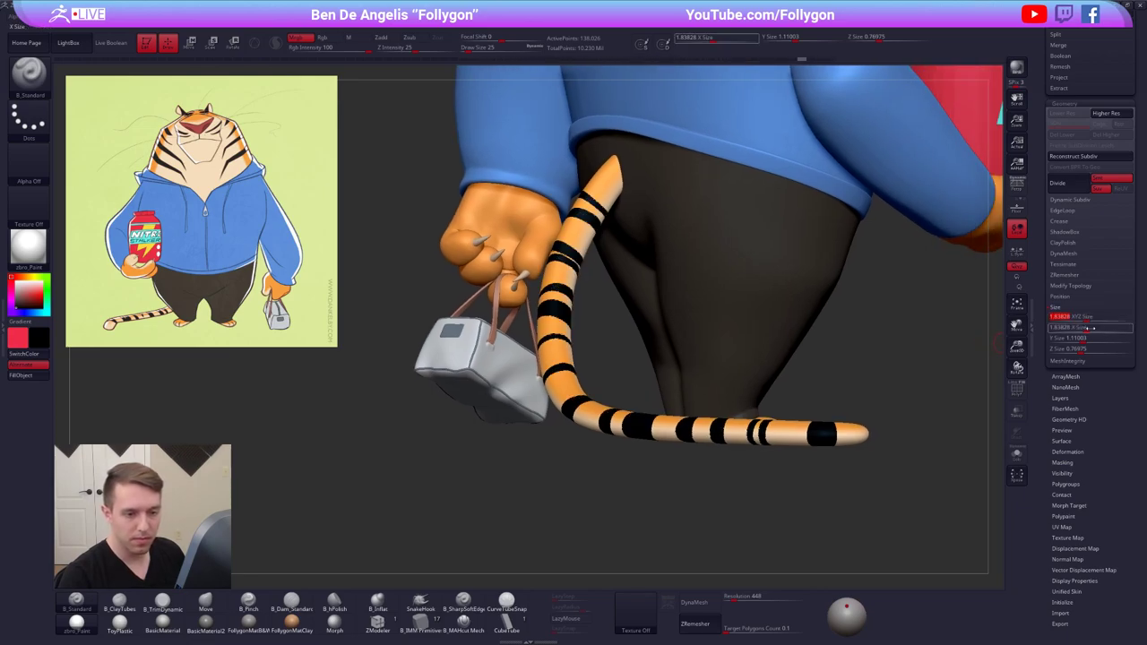
{"action": "key", "text": "BackSpace"}
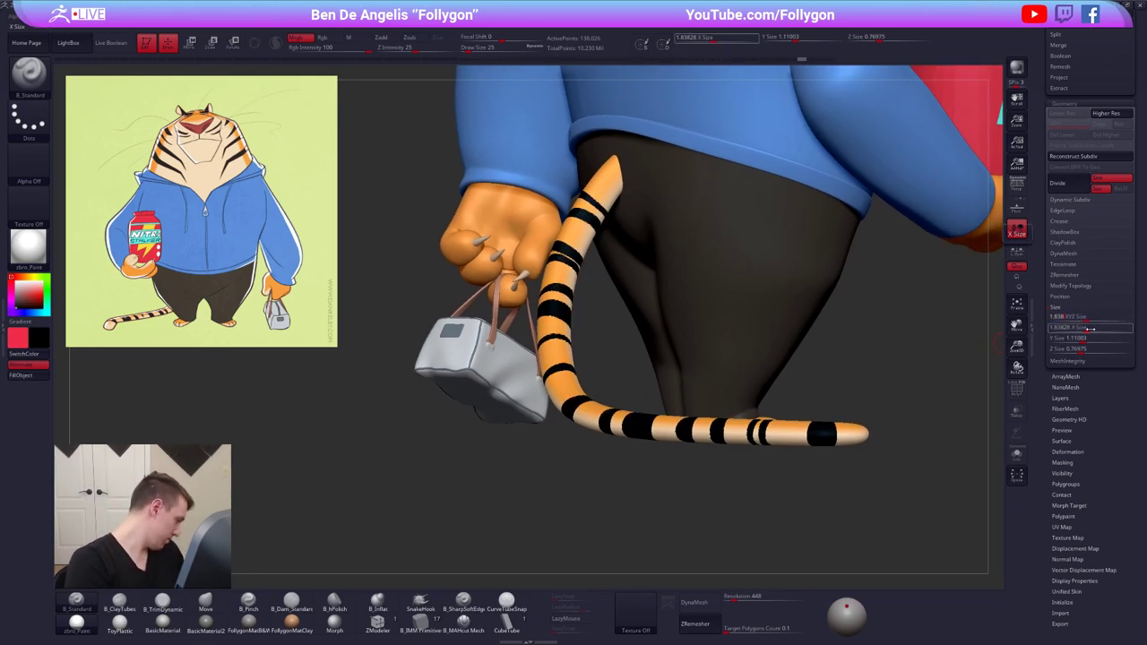
{"action": "left_click", "coordinate": [1089, 329]}
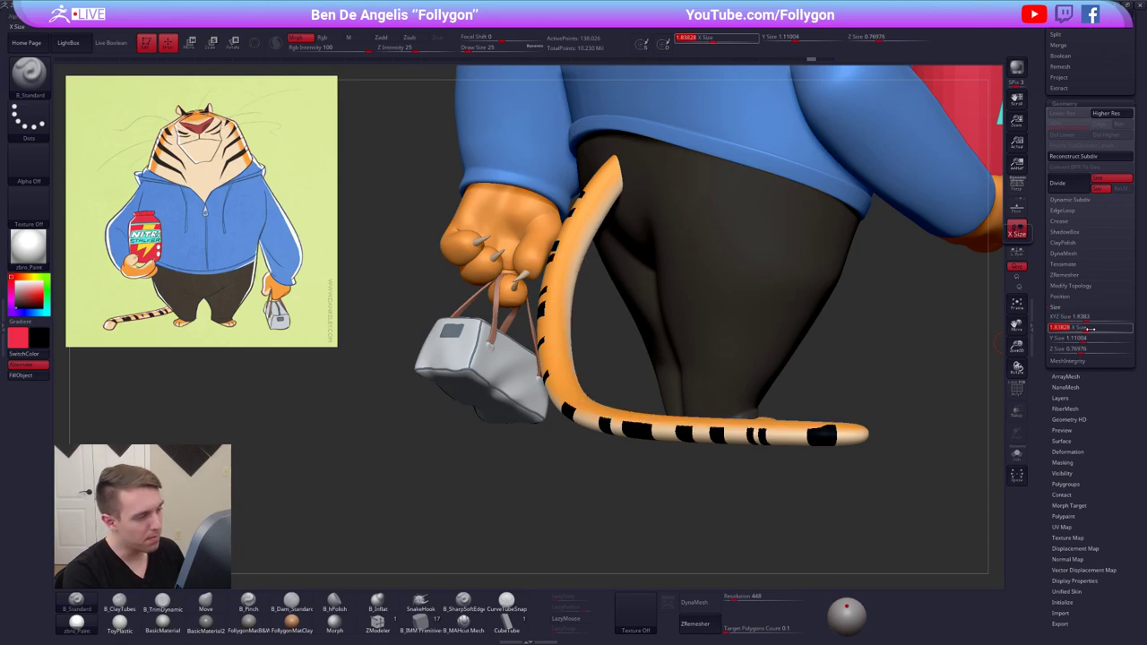
{"action": "key", "text": "ctrl+z"}
Isolate the tail stripes and open their deformation settings
{"action": "key", "text": "s"}
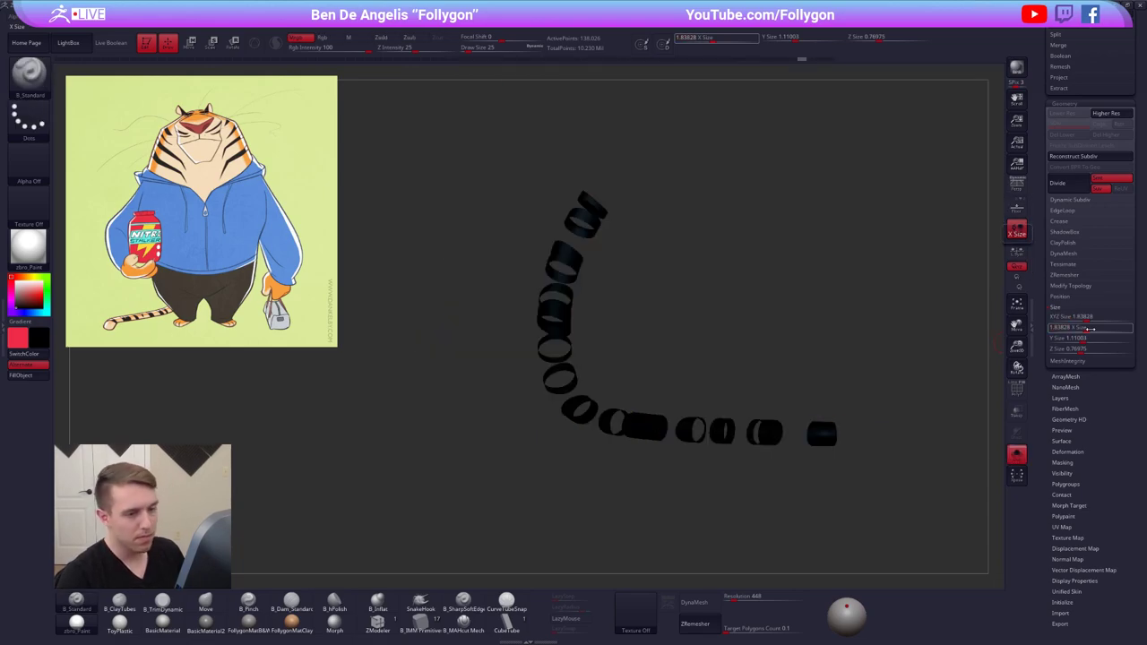
{"action": "left_click_drag", "start_coordinate": [1087, 319], "coordinate": [1100, 318]}
{"action": "key", "text": "ctrl+z"}
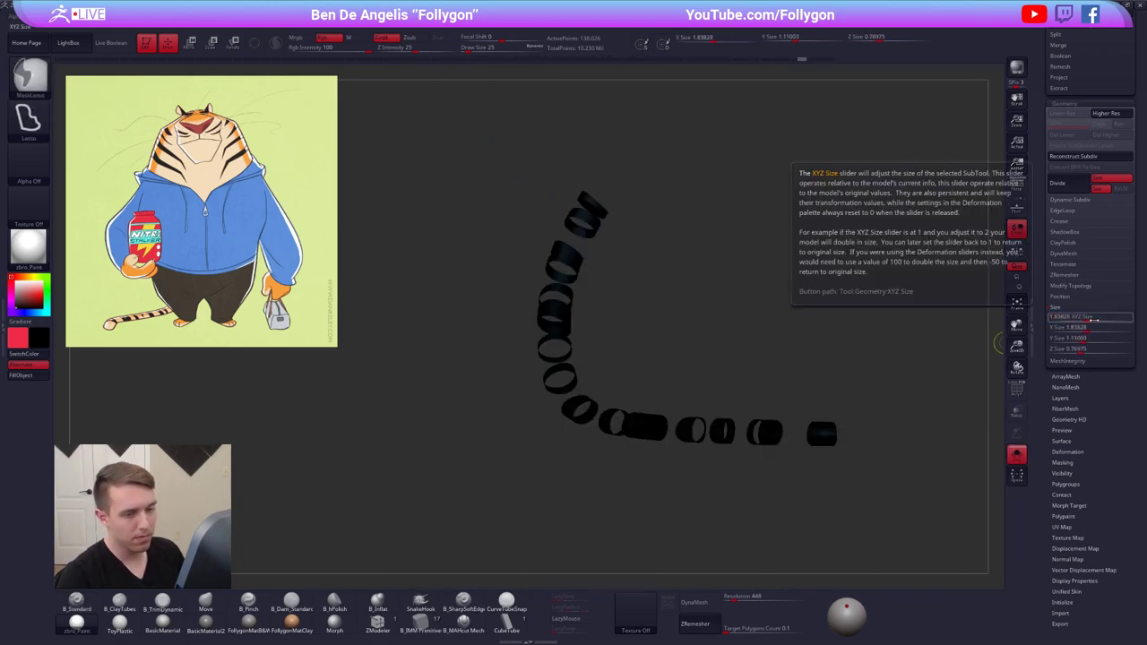
{"action": "left_click_drag", "start_coordinate": [924, 323], "coordinate": [910, 322]}
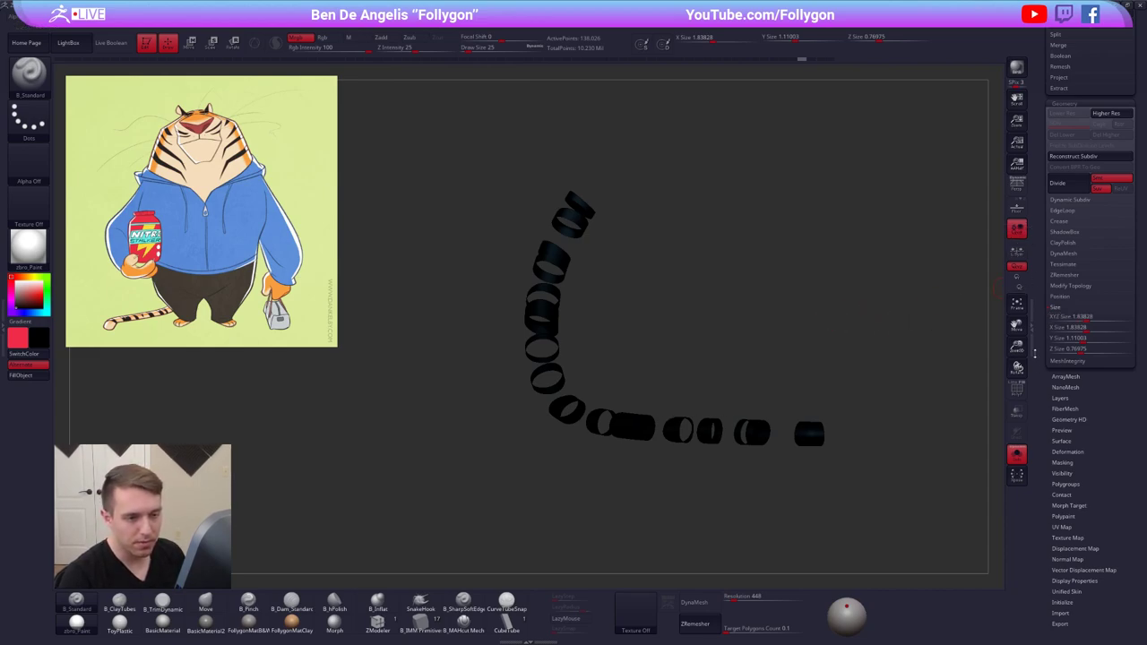
{"action": "left_click_drag", "start_coordinate": [1079, 484], "coordinate": [1079, 429]}
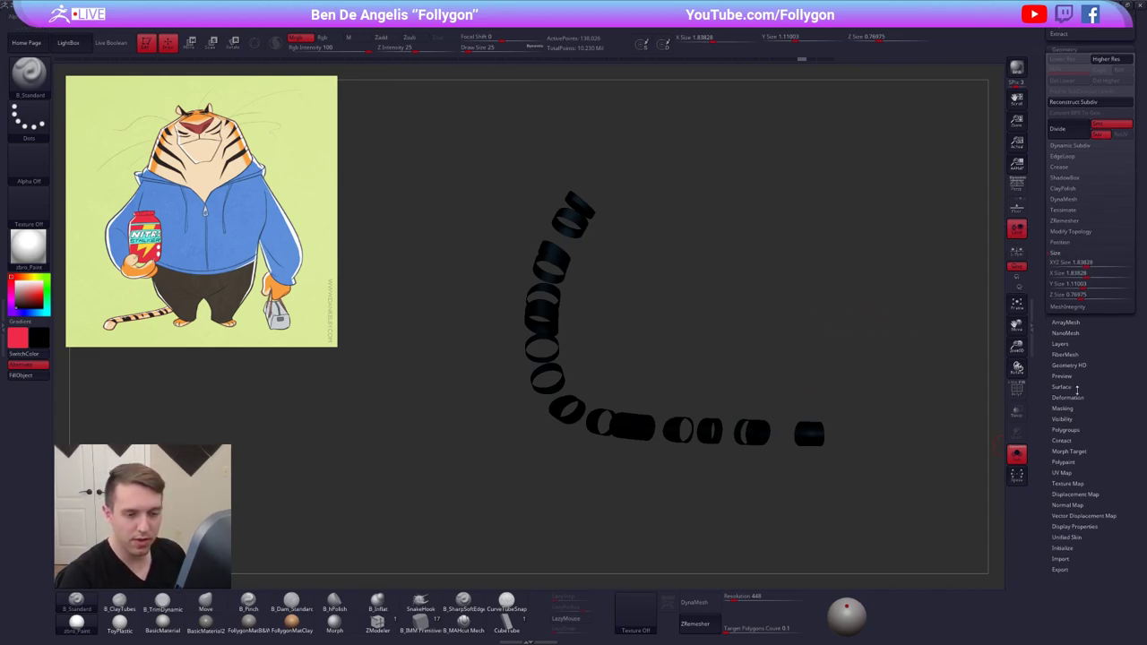
{"action": "left_click", "coordinate": [1085, 397]}
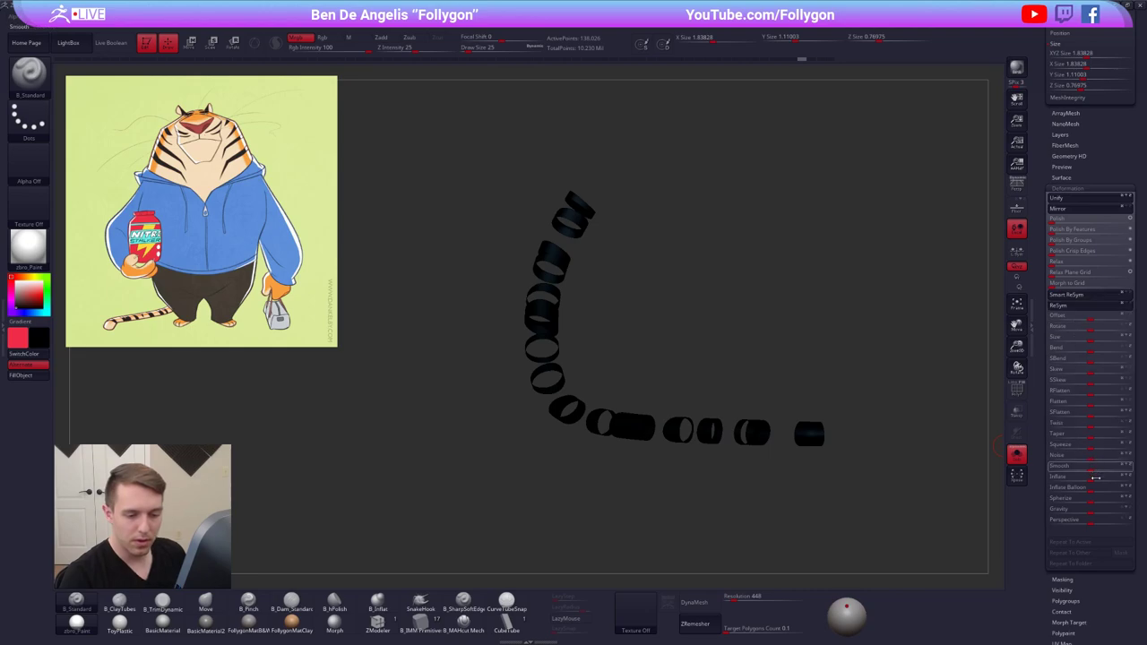
Inflate the tail stripes by 1 so they stand slightly proud of the orange tail
{"action": "key", "text": "alt+s"}
{"action": "left_click", "coordinate": [1095, 478]}
{"action": "type", "text": "1"}
{"action": "key", "text": "Tab"}
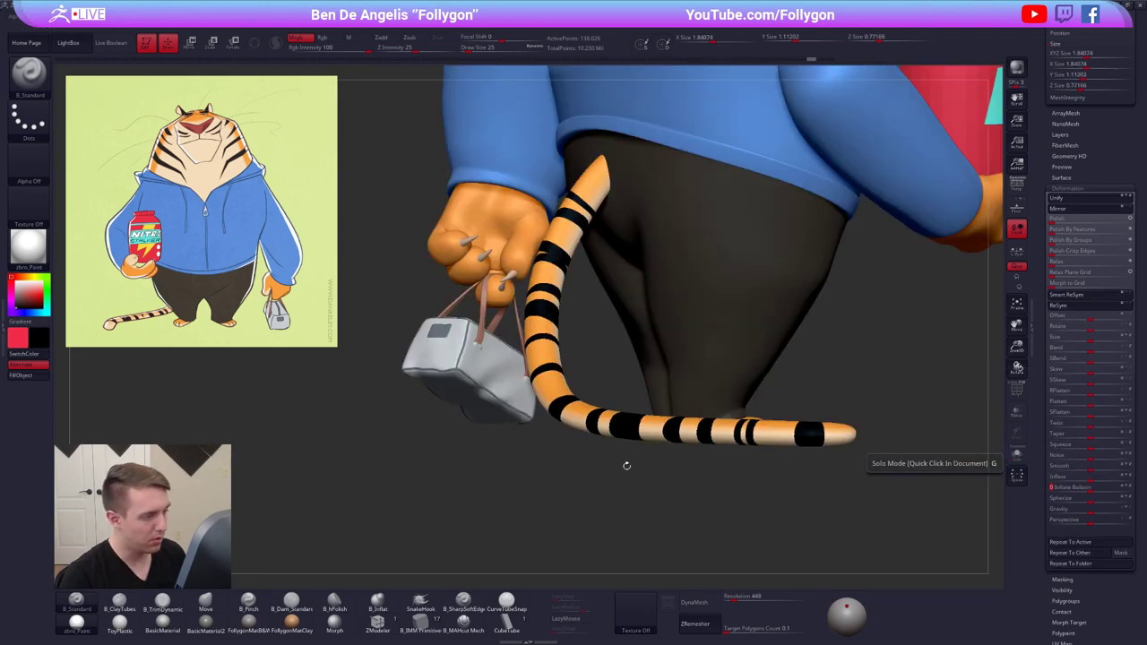
Examine the inflated stripes and their polygroups along the tail, both isolated and against the full character
{"action": "right_click_drag", "start_coordinate": [636, 436], "coordinate": [658, 448]}
{"action": "key", "text": "shift+f"}
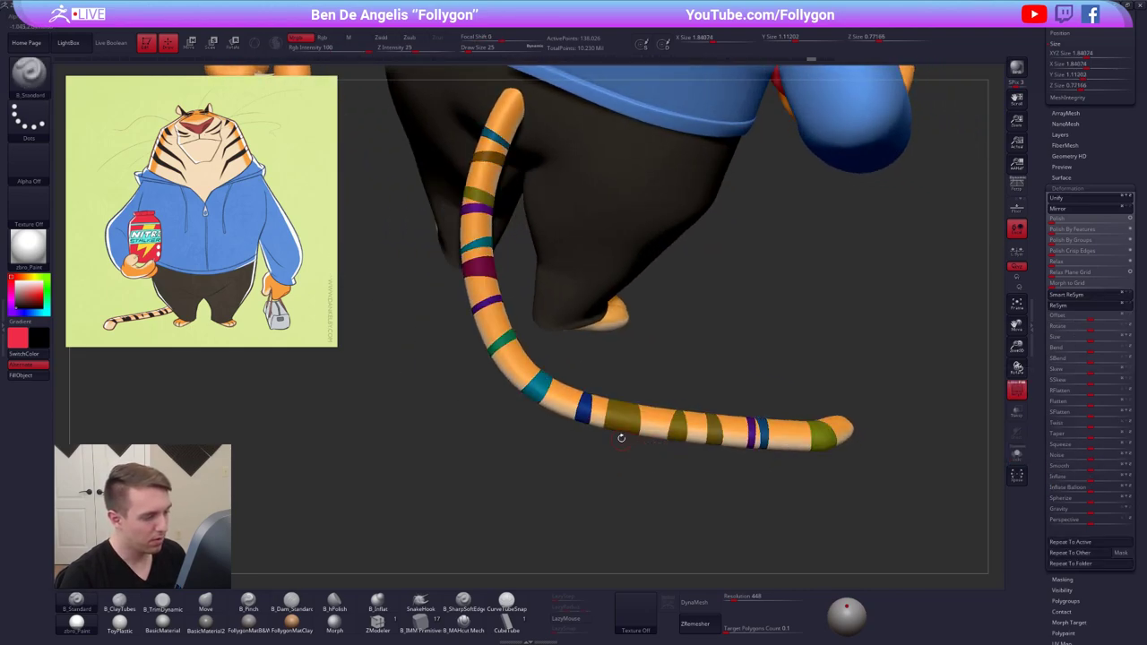
{"action": "key", "text": "alt+s"}
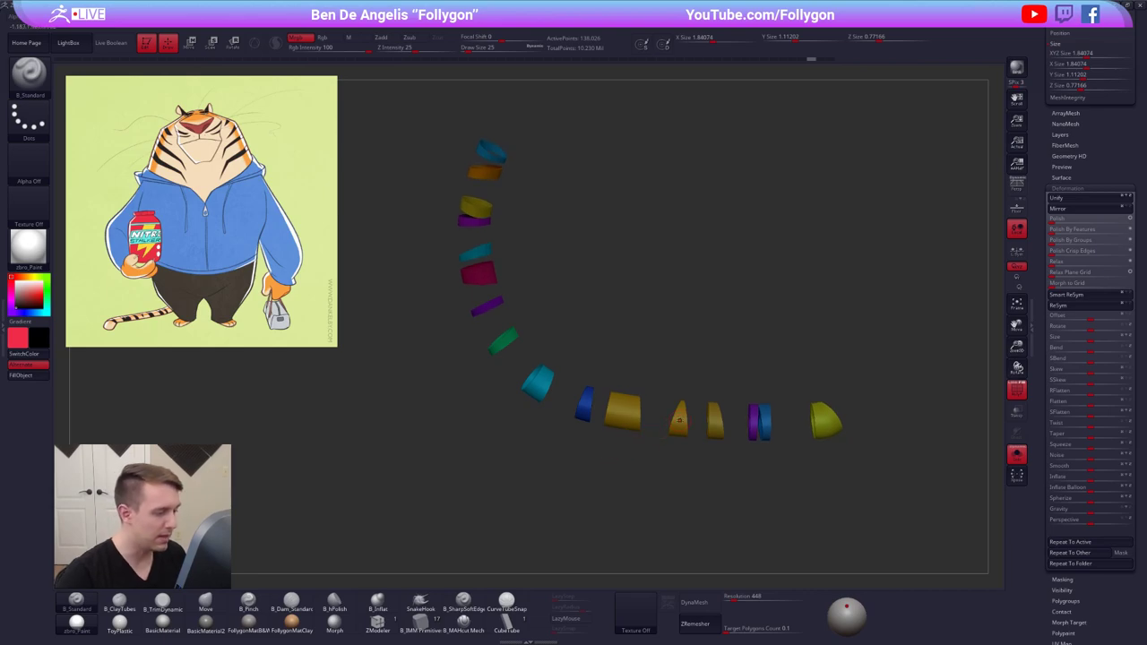
{"action": "mouse_move", "coordinate": [680, 421]}
{"action": "right_mouse_down"}
{"action": "mouse_move", "coordinate": [668, 423]}
{"action": "mouse_move", "coordinate": [709, 411]}
{"action": "mouse_move", "coordinate": [798, 430]}
{"action": "mouse_move", "coordinate": [820, 418]}
{"action": "right_mouse_up"}
{"action": "key", "text": "ctrl+space"}
{"action": "key", "text": "alt+s"}
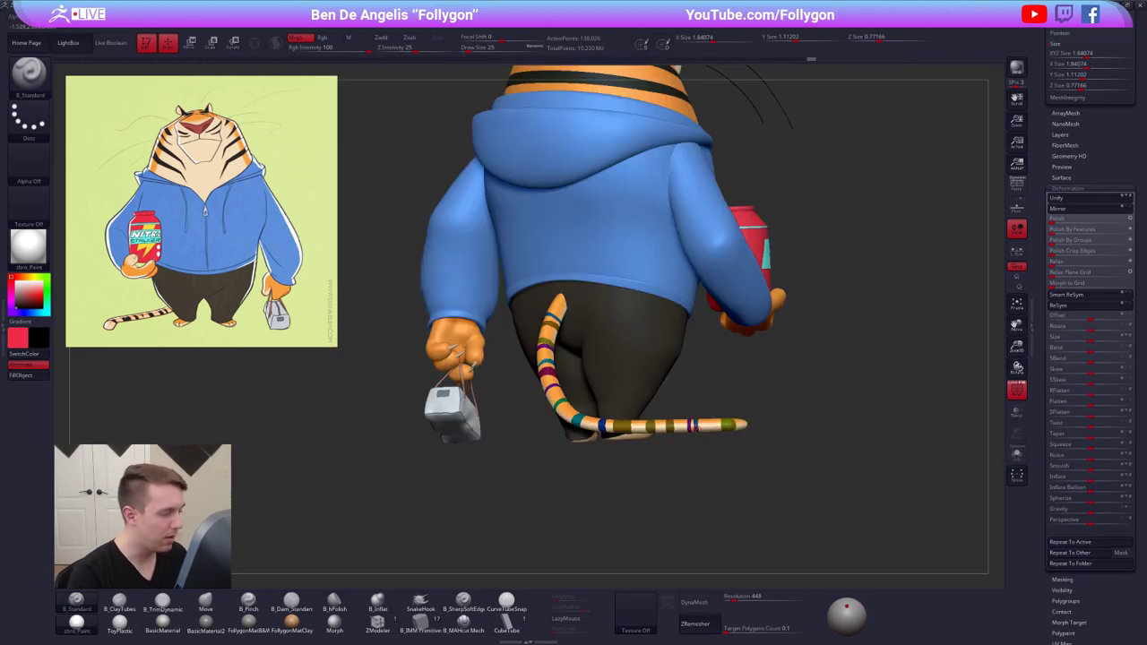
{"action": "right_click_drag", "start_coordinate": [701, 426], "coordinate": [667, 452]}
{"action": "key", "text": "alt+s"}
{"action": "right_click_drag", "start_coordinate": [642, 396], "coordinate": [659, 404], "text": "alt"}
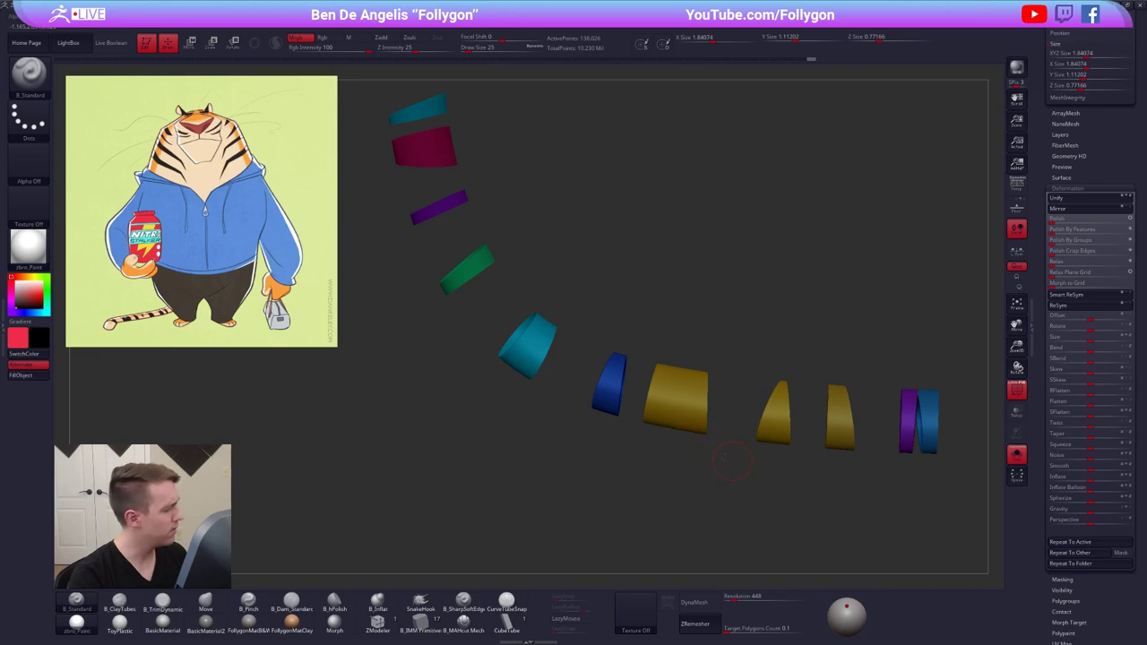
{"action": "right_click_drag", "start_coordinate": [775, 478], "coordinate": [678, 426], "text": "alt"}
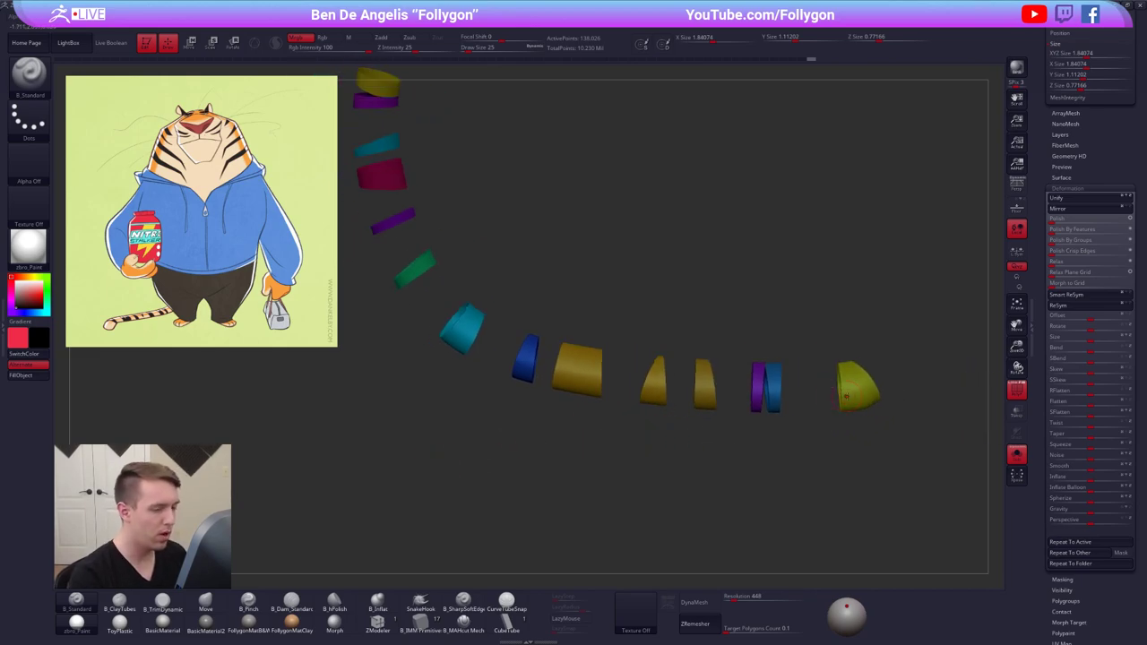
{"action": "key", "text": "alt+s"}
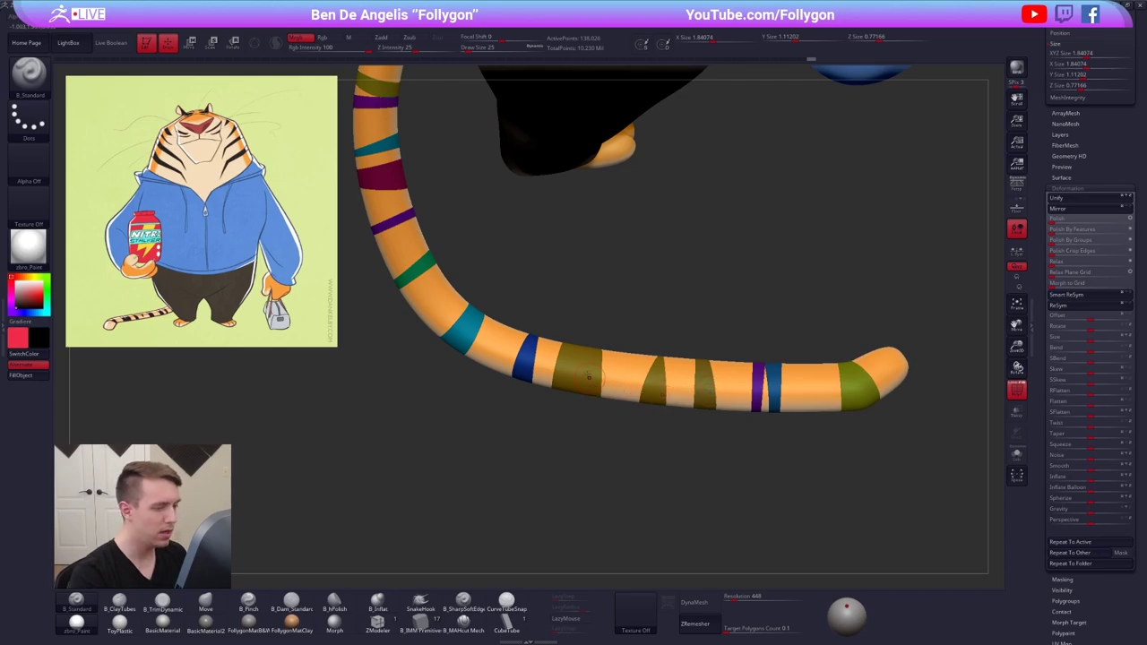
Narrow the widest yellow stripe near the tail's bend by slicing it with SliceCurve and deleting the cut-off piece
{"action": "key", "text": "alt+s"}
{"action": "right_click_drag", "start_coordinate": [585, 362], "coordinate": [584, 391], "text": "ctrl"}
{"action": "left_click_drag", "start_coordinate": [586, 318], "coordinate": [551, 449], "text": "ctrl+shift"}
{"action": "left_click", "coordinate": [561, 397], "text": "ctrl+shift"}
{"action": "key", "text": "space"}
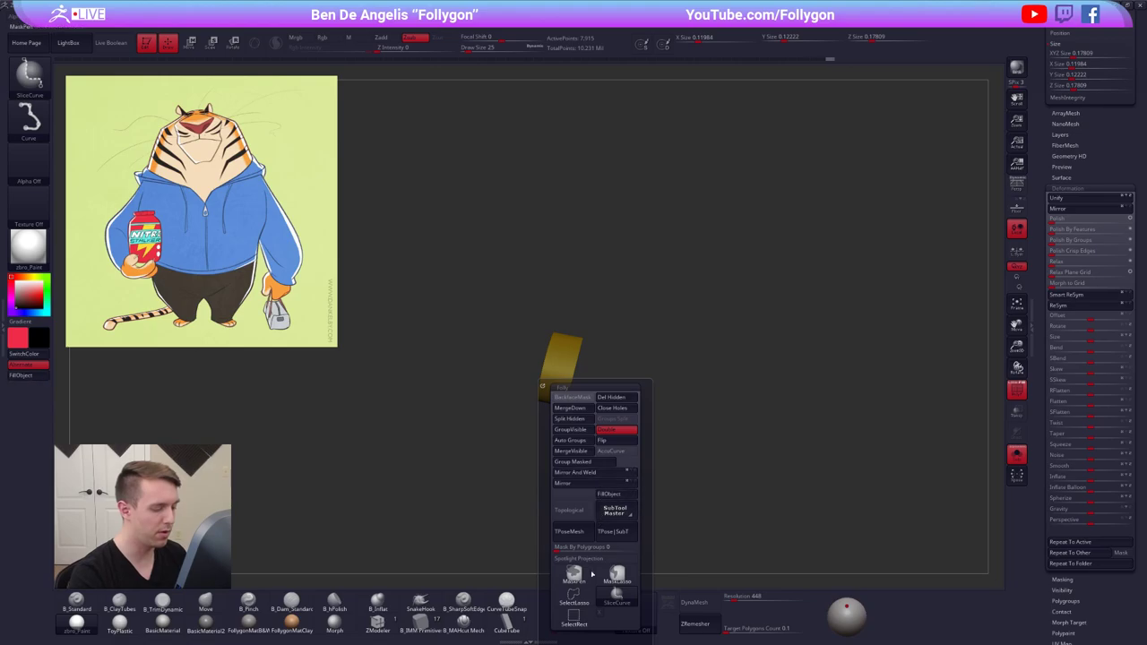
{"action": "left_click", "coordinate": [576, 598]}
{"action": "left_click", "coordinate": [745, 455], "text": "ctrl+shift"}
{"action": "key", "text": "space"}
{"action": "left_click", "coordinate": [776, 398]}
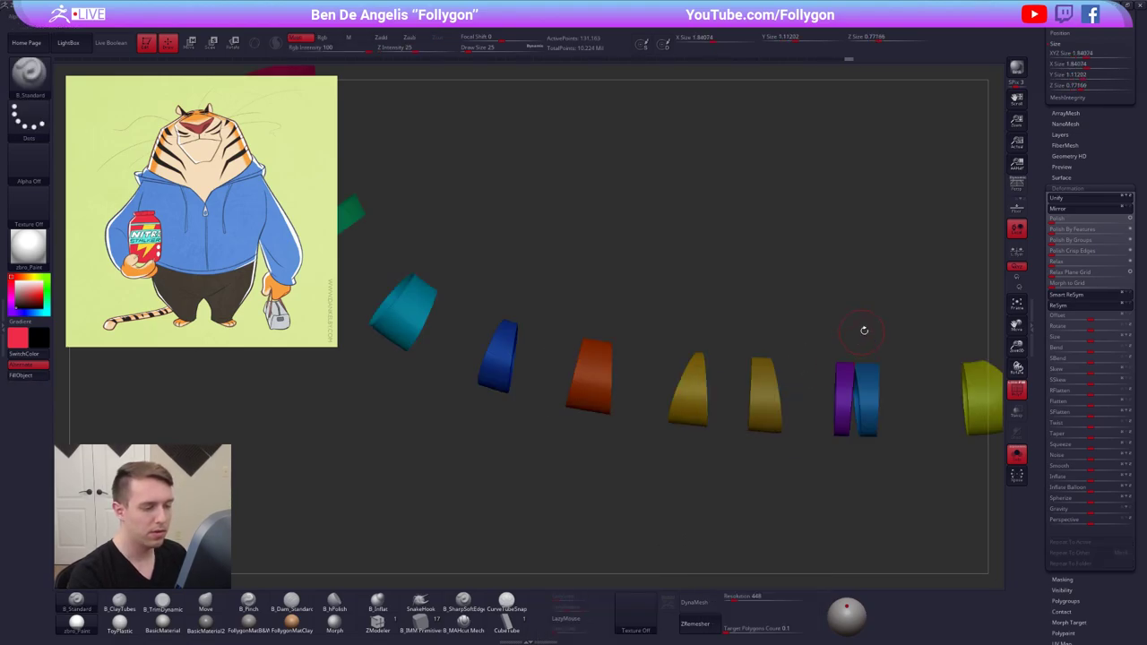
Turn off the polygroup display and review the tail stripes on the whole character from the front
{"action": "key", "text": "shift+f"}
{"action": "right_click_drag", "start_coordinate": [863, 331], "coordinate": [743, 333], "text": "ctrl"}
{"action": "key", "text": "alt+s"}
{"action": "right_click_drag", "start_coordinate": [765, 438], "coordinate": [712, 434]}
{"action": "right_click_drag", "start_coordinate": [537, 394], "coordinate": [562, 396], "text": "ctrl"}
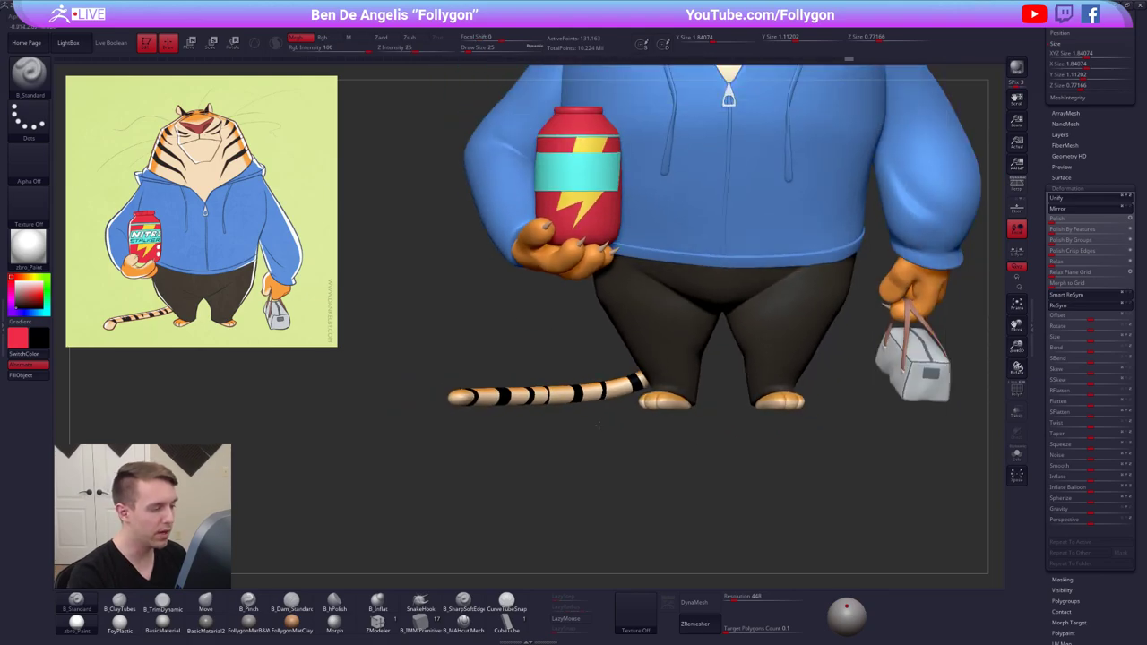
{"action": "mouse_move", "coordinate": [683, 391]}
{"action": "right_mouse_down"}
{"action": "mouse_move", "coordinate": [730, 426]}
{"action": "mouse_move", "coordinate": [698, 376]}
{"action": "right_mouse_up"}
{"action": "right_click_drag", "start_coordinate": [731, 377], "coordinate": [672, 373], "text": "ctrl"}
{"action": "right_click_drag", "start_coordinate": [672, 373], "coordinate": [627, 378], "text": "alt"}
{"action": "left_click_drag", "start_coordinate": [1036, 134], "coordinate": [1035, 215]}
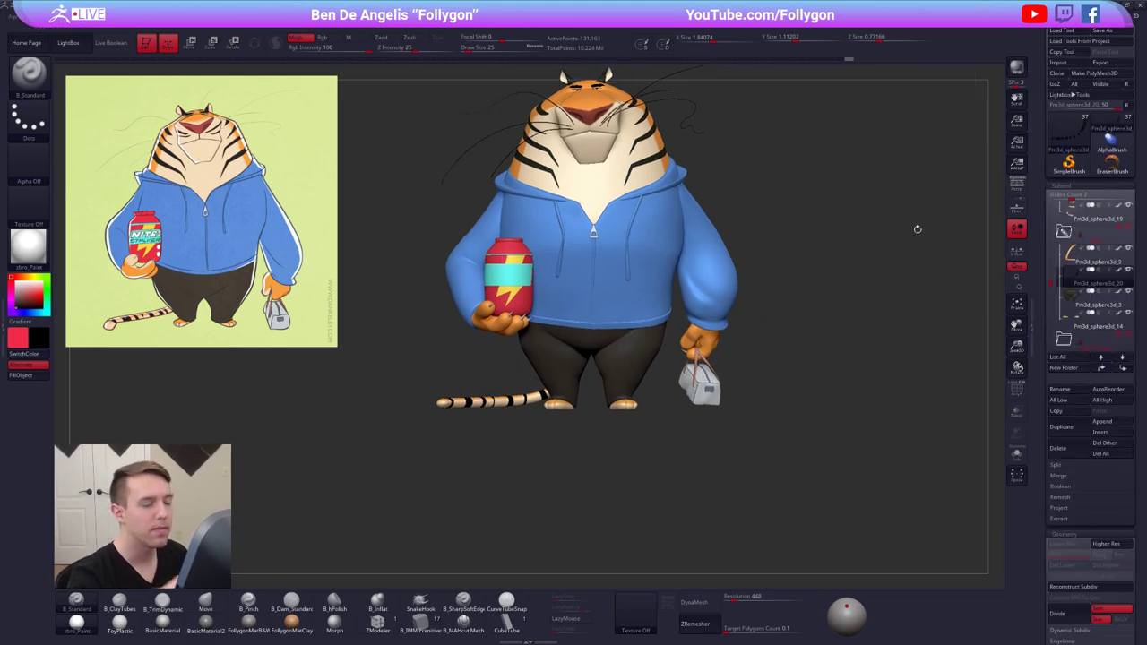
{"action": "right_click_drag", "start_coordinate": [811, 280], "coordinate": [789, 312], "text": "alt"}
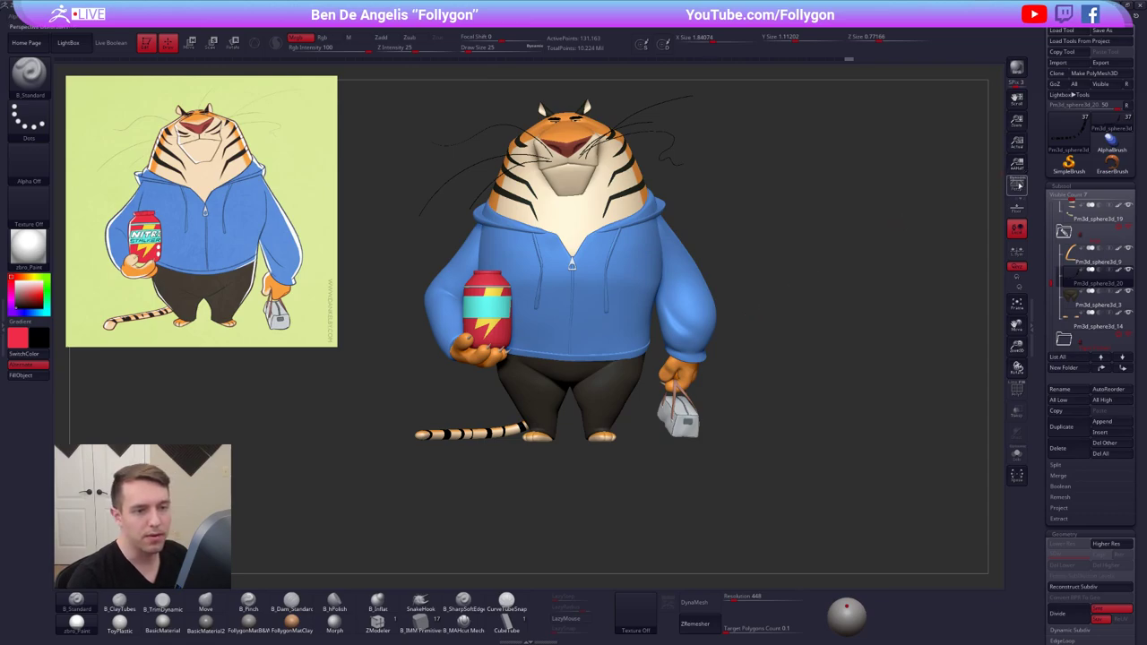
Check the character with perspective distortion on, from the front and a three-quarter view, and switch perspective off again
{"action": "left_click", "coordinate": [1020, 185]}
{"action": "right_click_drag", "start_coordinate": [750, 219], "coordinate": [753, 266], "text": "alt"}
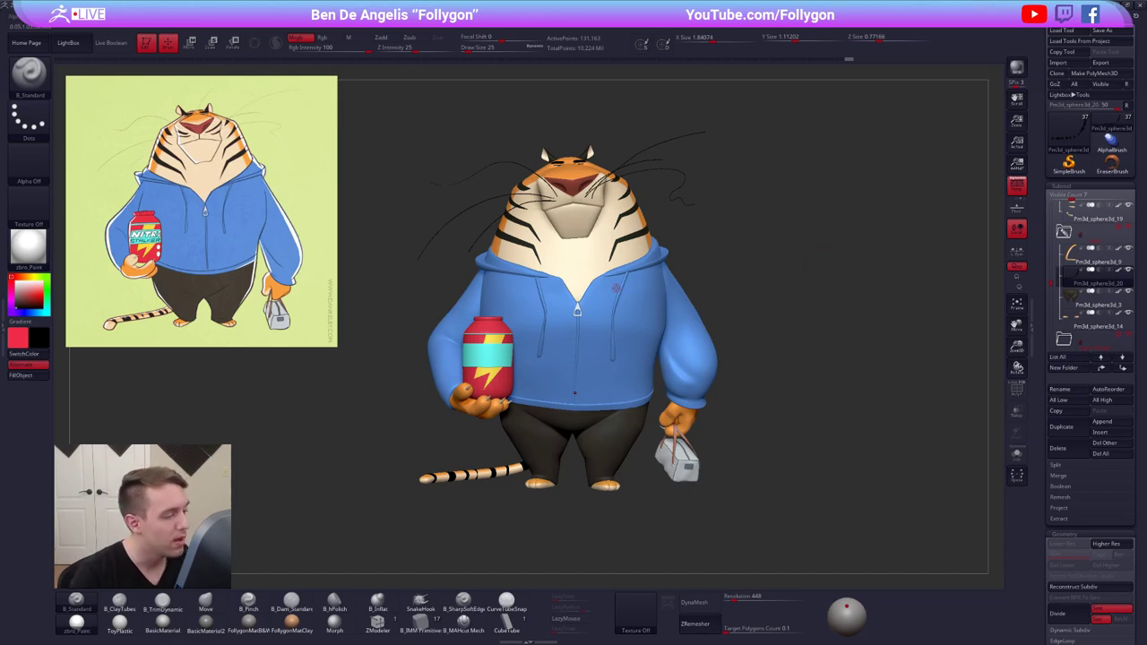
{"action": "left_click_drag", "start_coordinate": [773, 410], "coordinate": [756, 404]}
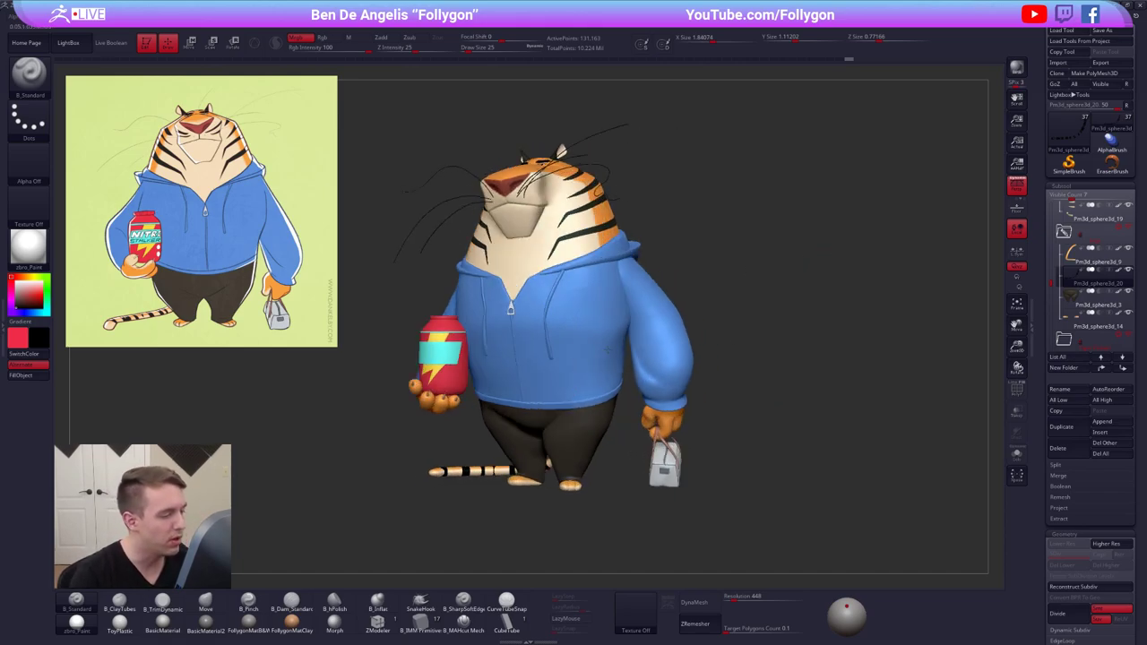
{"action": "left_click_drag", "start_coordinate": [607, 350], "coordinate": [723, 351]}
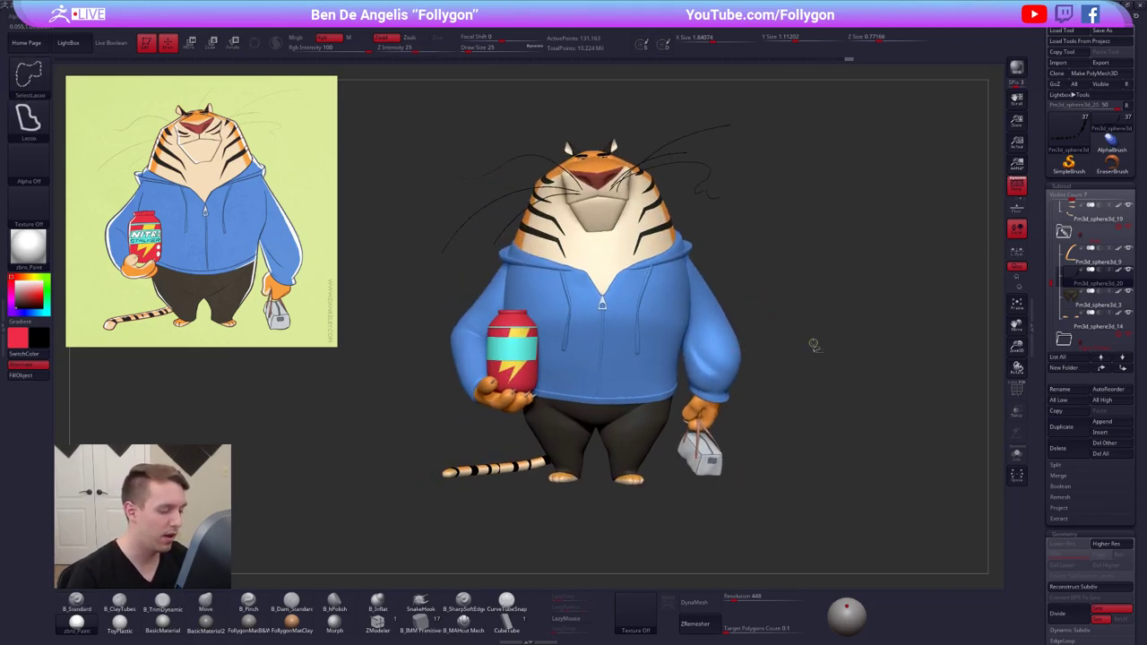
{"action": "key", "text": "ctrl+shift+f"}
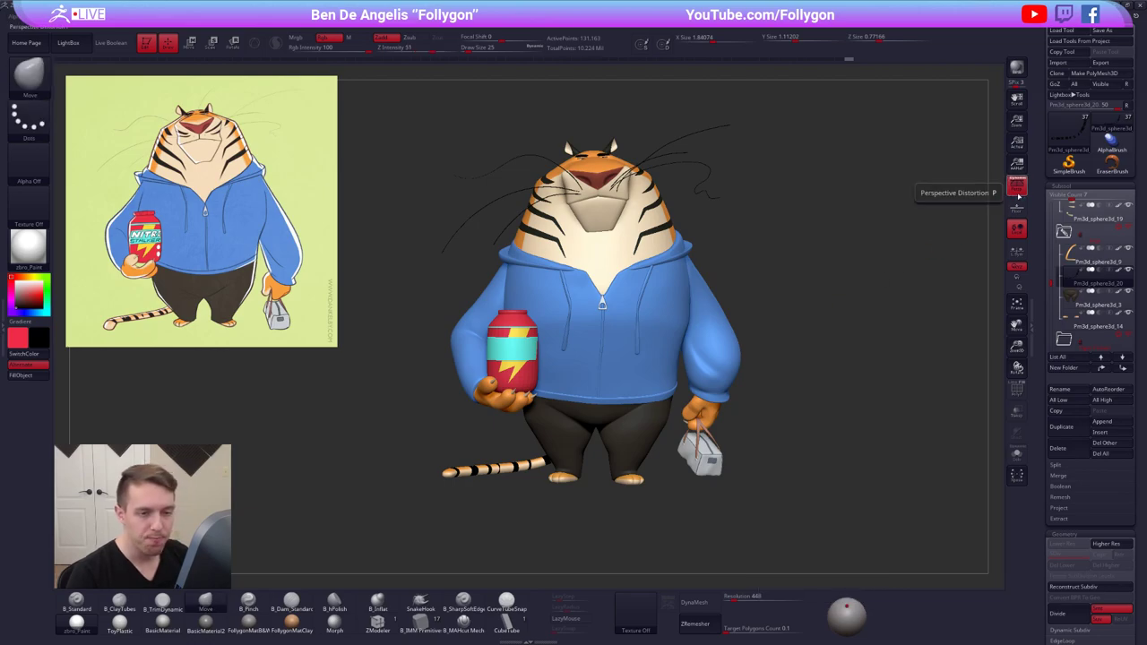
{"action": "left_click", "coordinate": [1016, 190]}
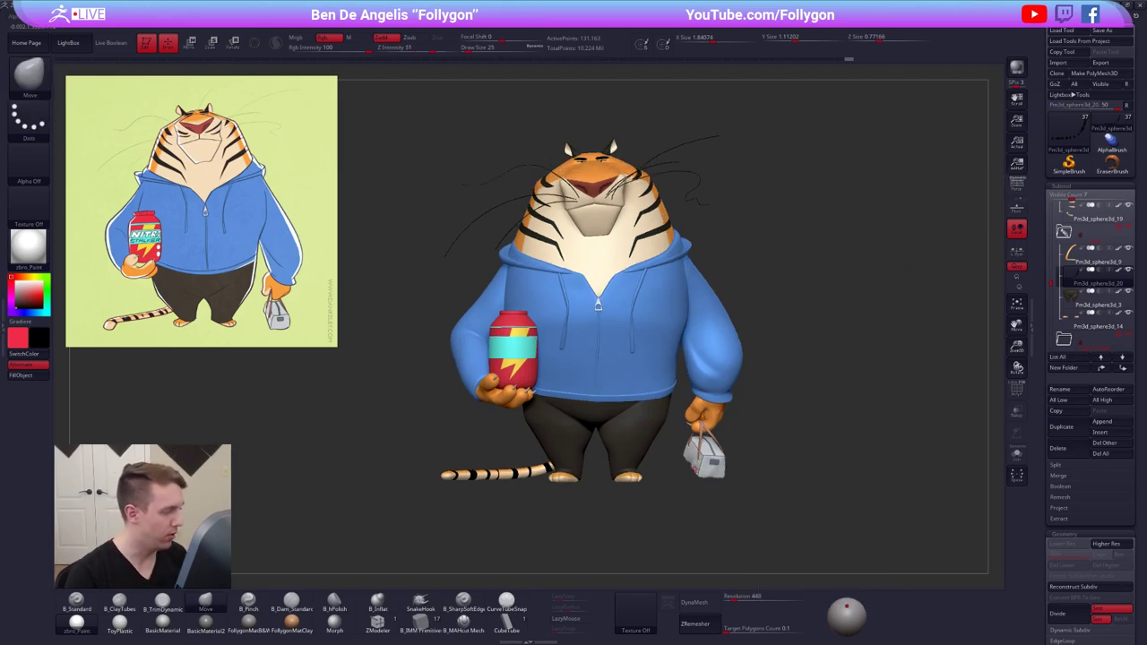
Make the feet the active subtool and pick white as the colour and the grey FollygonMat material
{"action": "left_click", "coordinate": [631, 481], "text": "alt"}
{"action": "right_click_drag", "start_coordinate": [631, 481], "coordinate": [659, 473], "text": "ctrl"}
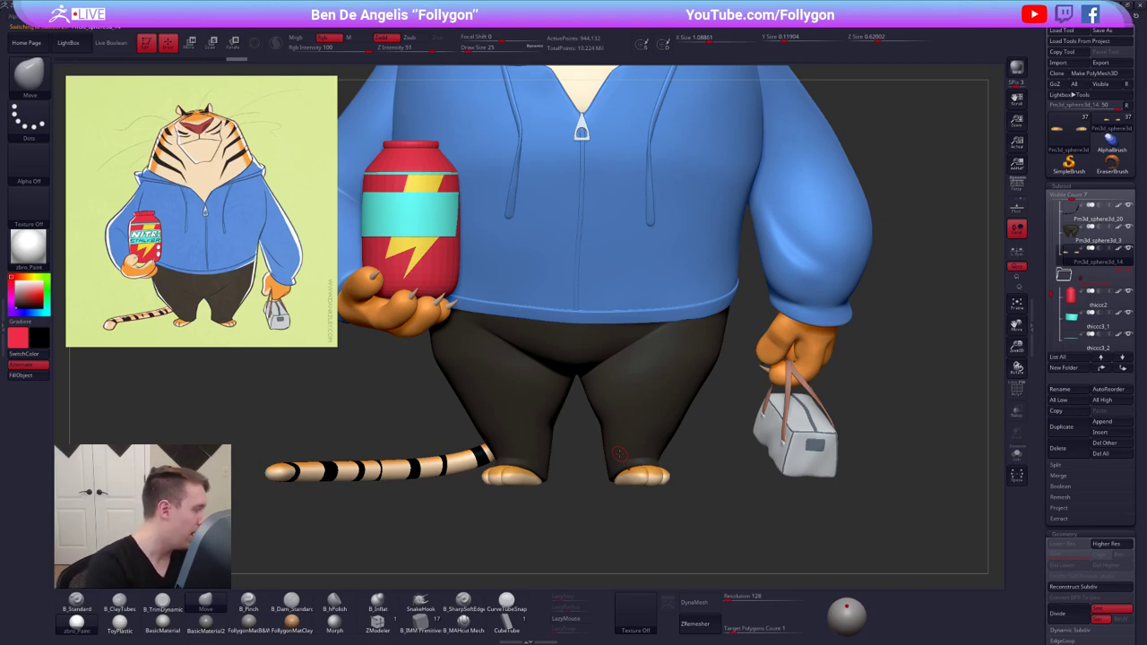
{"action": "left_click", "coordinate": [17, 281]}
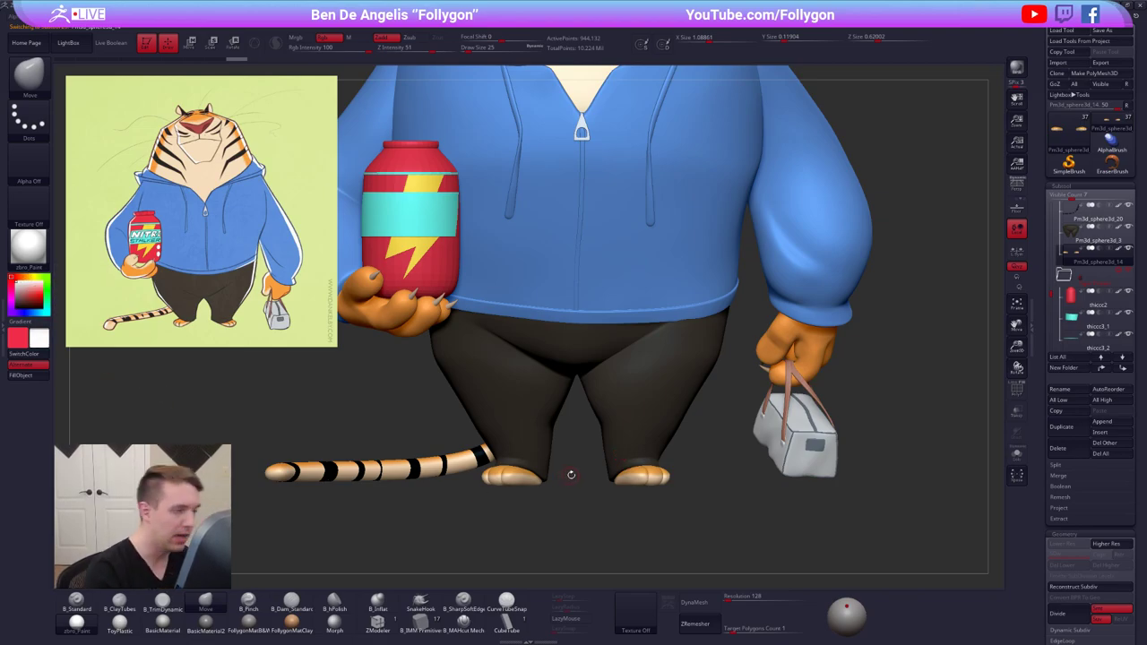
{"action": "left_click_drag", "start_coordinate": [571, 475], "coordinate": [579, 446], "text": "alt"}
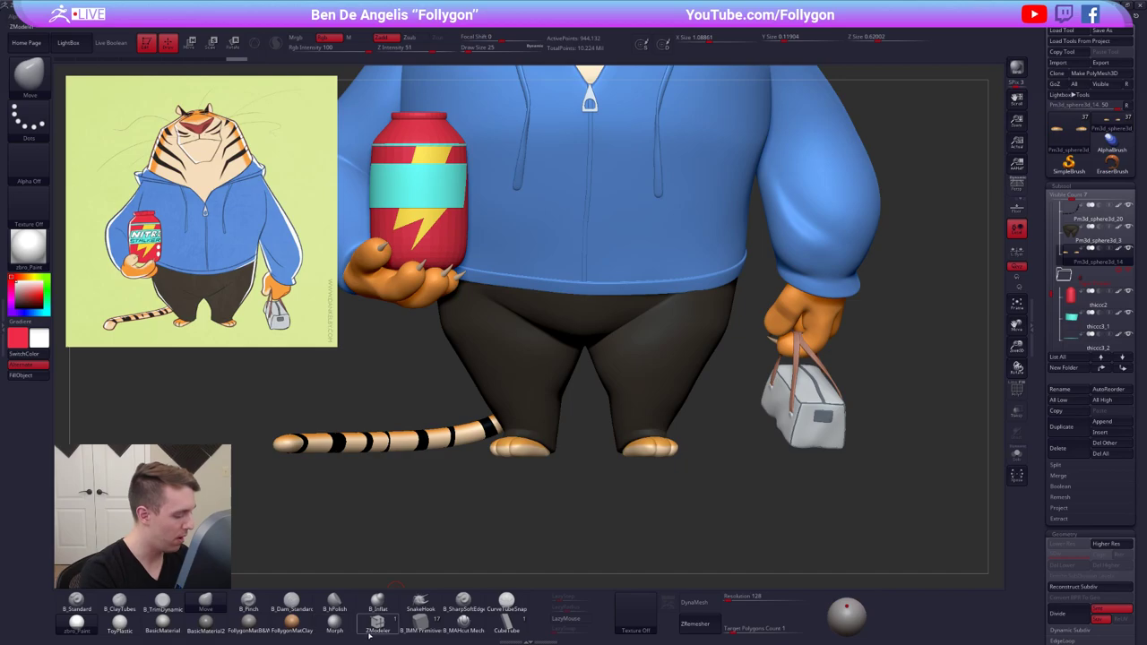
{"action": "left_click", "coordinate": [249, 620]}
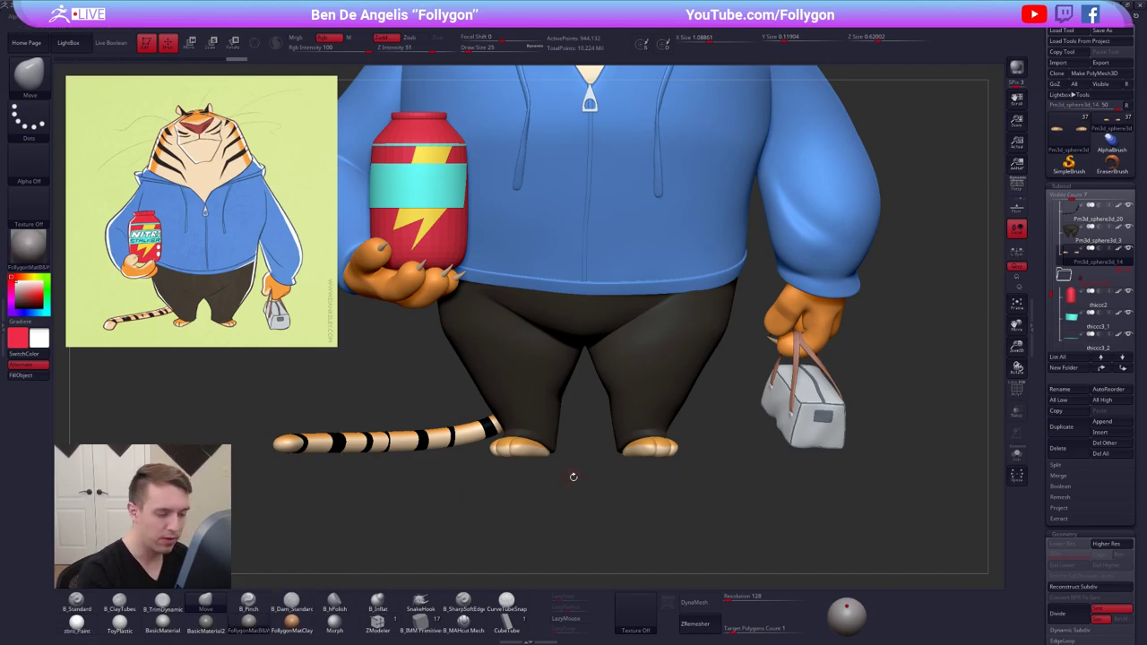
Inspect the feet and their polygroups from the side of the character
{"action": "mouse_move", "coordinate": [448, 489]}
{"action": "left_mouse_down"}
{"action": "mouse_move", "coordinate": [560, 484]}
{"action": "mouse_move", "coordinate": [583, 460]}
{"action": "left_mouse_up"}
{"action": "key", "text": "shift+f"}
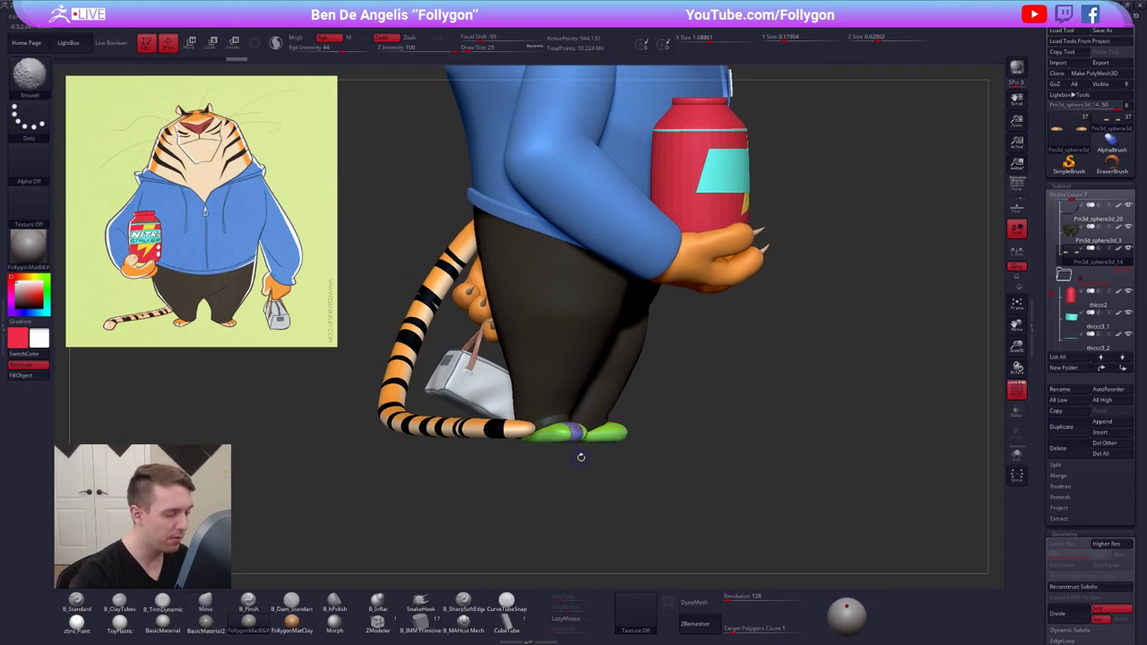
{"action": "key", "text": "shift+f"}
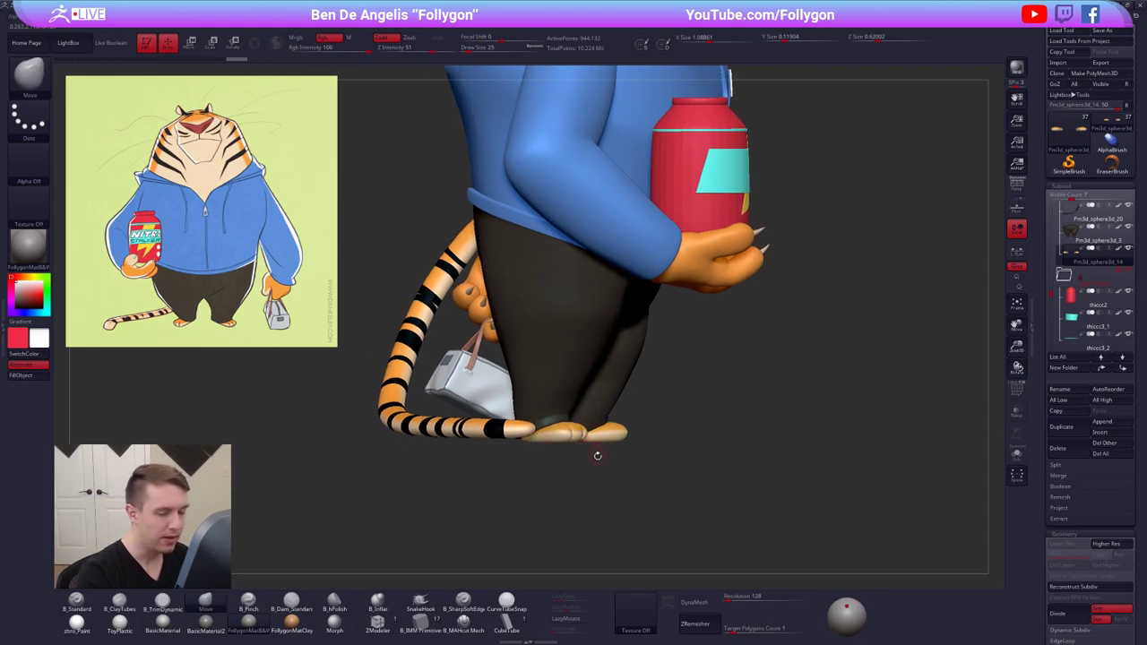
{"action": "left_click_drag", "start_coordinate": [580, 443], "coordinate": [583, 456], "text": "alt"}
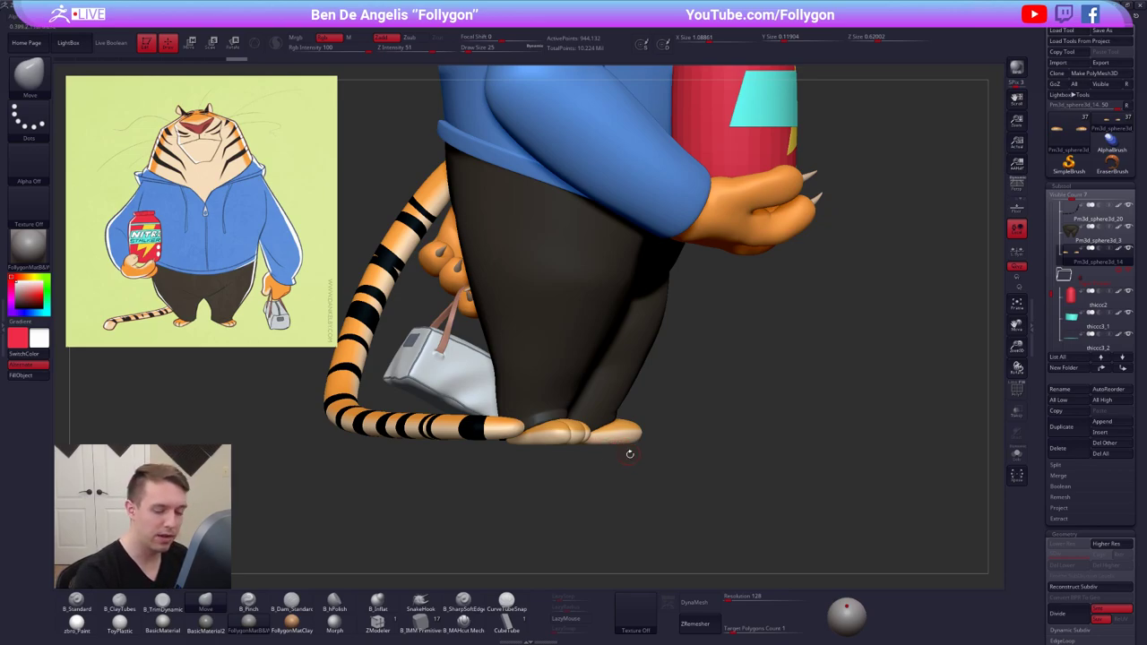
{"action": "key", "text": "shift+f"}
{"action": "left_click", "coordinate": [1012, 385]}
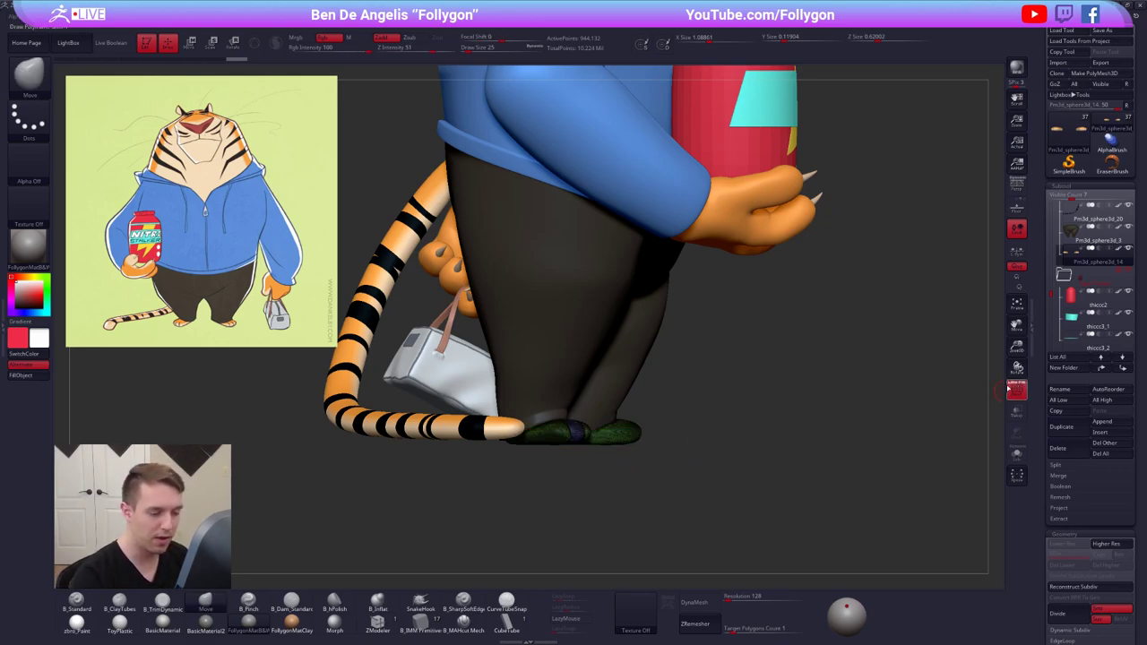
{"action": "key", "text": "shift+f"}
Draw a straight vertical Move transpose line downward from the sole of the rear foot
{"action": "key", "text": "w"}
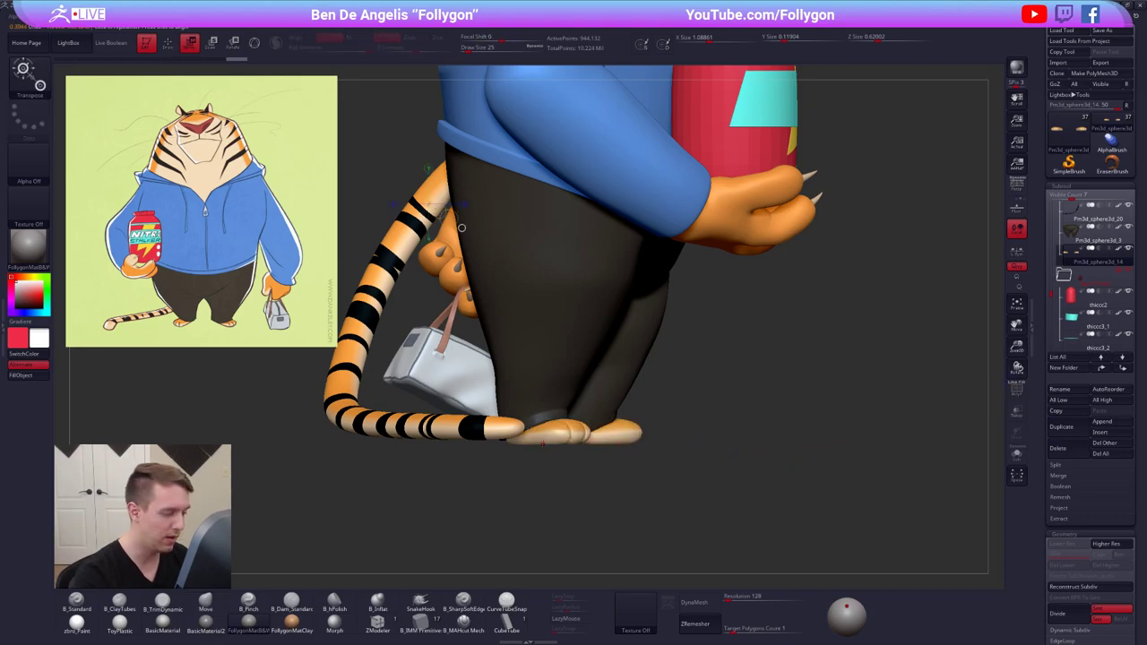
{"action": "left_click_drag", "start_coordinate": [510, 440], "coordinate": [510, 502], "text": "shift"}
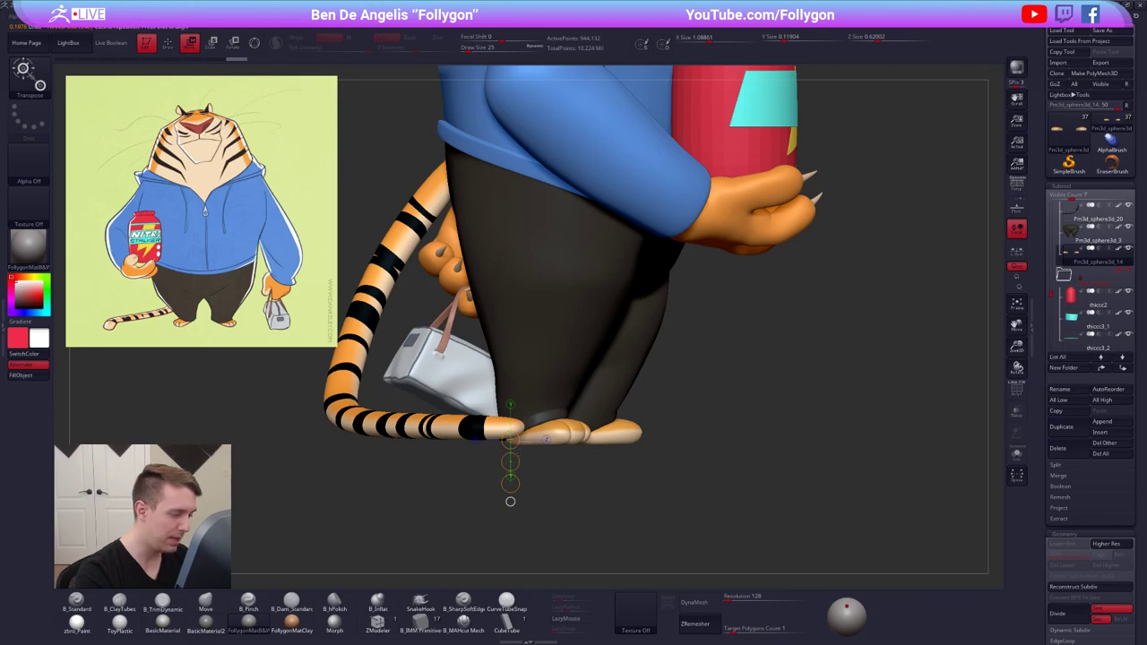
Shift the feet slightly downward below the trouser legs with the Transpose move line
{"action": "left_click_drag", "start_coordinate": [510, 463], "coordinate": [511, 475]}
{"action": "key", "text": "q"}
{"action": "left_click_drag", "start_coordinate": [788, 492], "coordinate": [654, 497]}
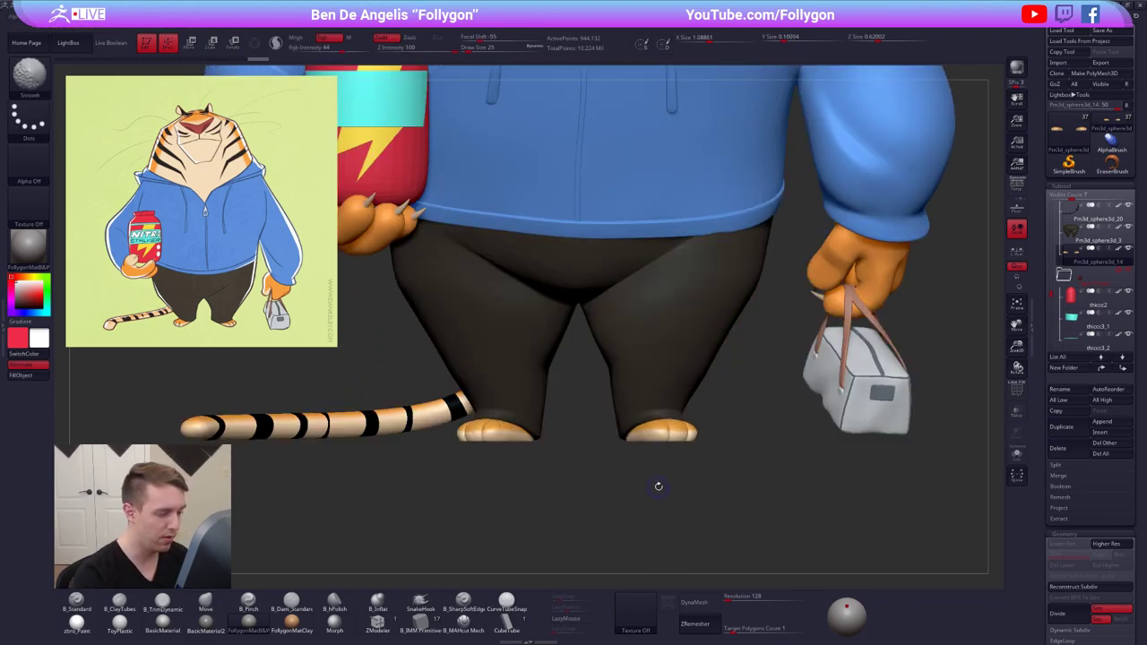
Isolate the feet and duplicate their subtool to keep a copy of the original
{"action": "left_click_drag", "start_coordinate": [642, 444], "coordinate": [660, 450], "text": "alt"}
{"action": "key", "text": "shift+s"}
{"action": "key", "text": "space"}
{"action": "mouse_move", "coordinate": [715, 418]}
{"action": "left_mouse_down"}
{"action": "mouse_move", "coordinate": [697, 469]}
{"action": "mouse_move", "coordinate": [733, 440]}
{"action": "left_mouse_up"}
{"action": "key", "text": "shift+f"}
{"action": "key", "text": "ctrl+z"}
{"action": "key", "text": "shift+f"}
{"action": "right_click_drag", "start_coordinate": [731, 436], "coordinate": [718, 413]}
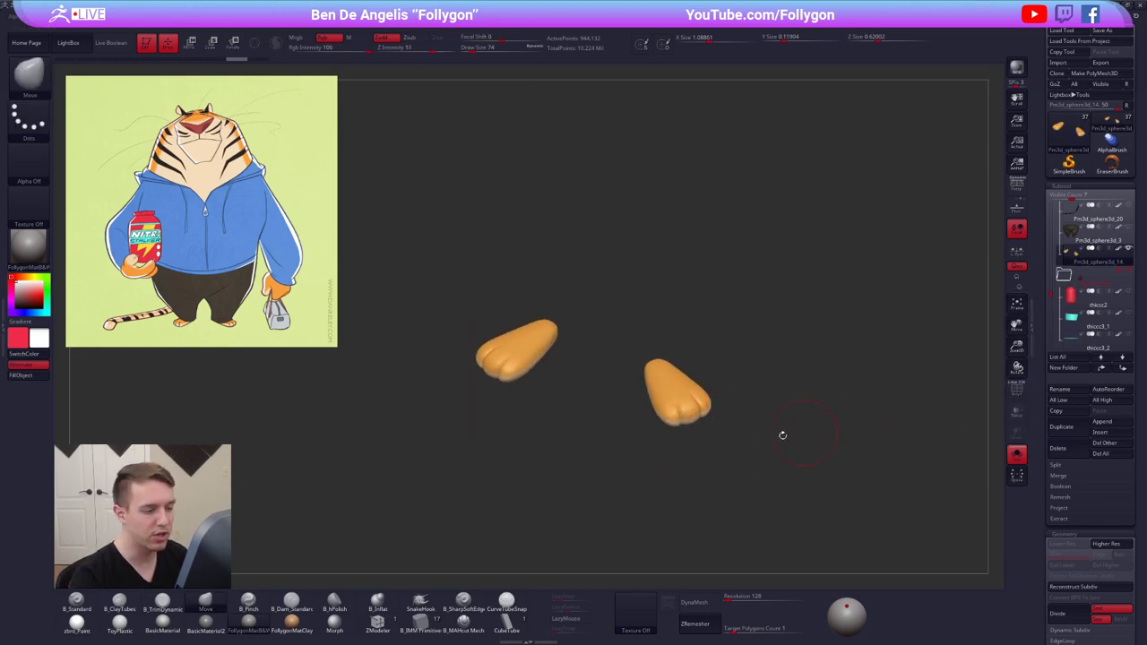
{"action": "key", "text": "ctrl+shift+d"}
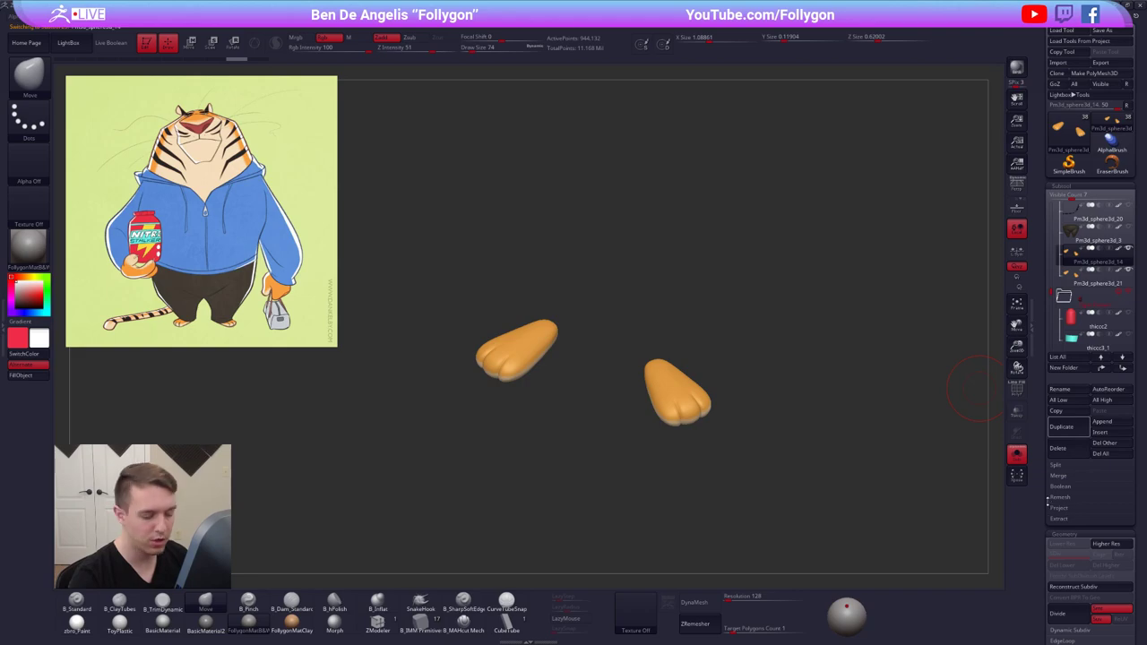
Set the ZRemesher target polygon count to 3 and remesh the original feet subtool
{"action": "left_click", "coordinate": [739, 628]}
{"action": "type", "text": "3"}
{"action": "key", "text": "Return"}
{"action": "key", "text": "shift+f"}
{"action": "key", "text": "shift+f"}
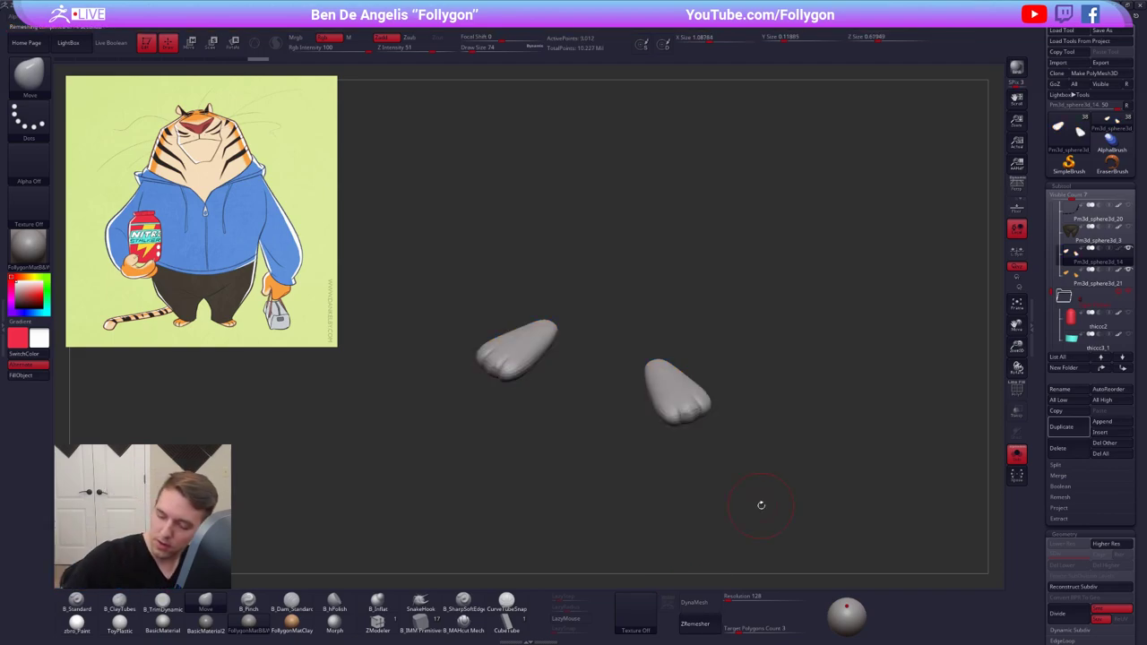
{"action": "key", "text": "shift+f"}
{"action": "key", "text": "shift+f"}
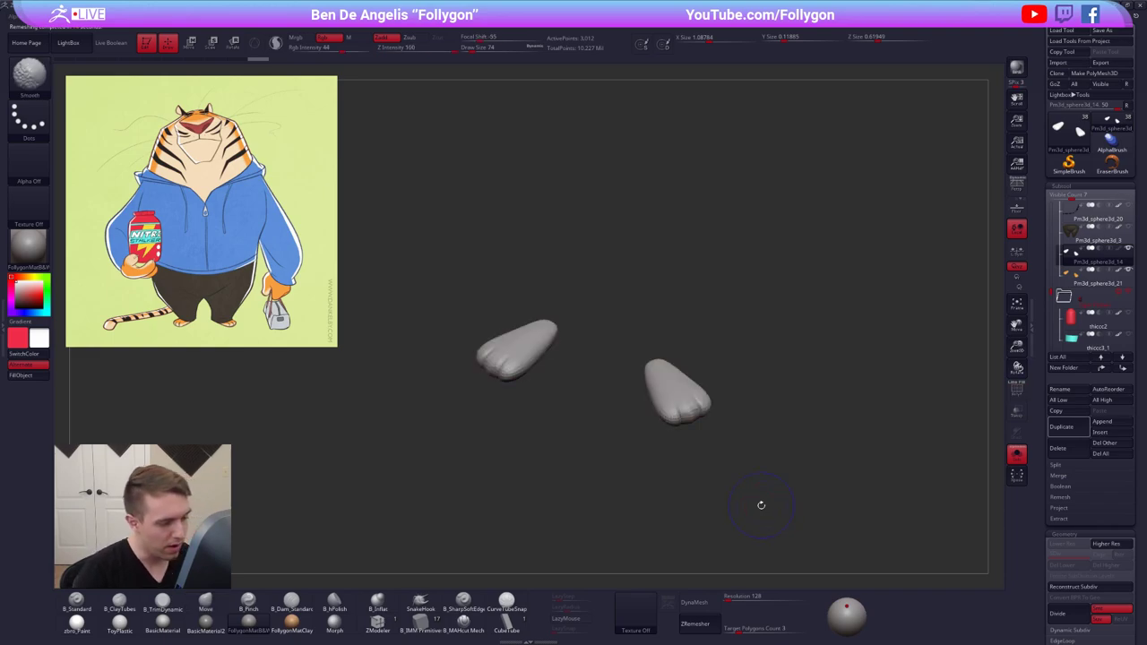
Undo the feet's remesh, check their polygroups and run ZRemesher on them again
{"action": "right_click_drag", "start_coordinate": [692, 418], "coordinate": [746, 449], "text": "ctrl"}
{"action": "key", "text": "shift+f"}
{"action": "key", "text": "ctrl+z"}
{"action": "key", "text": "ctrl+z"}
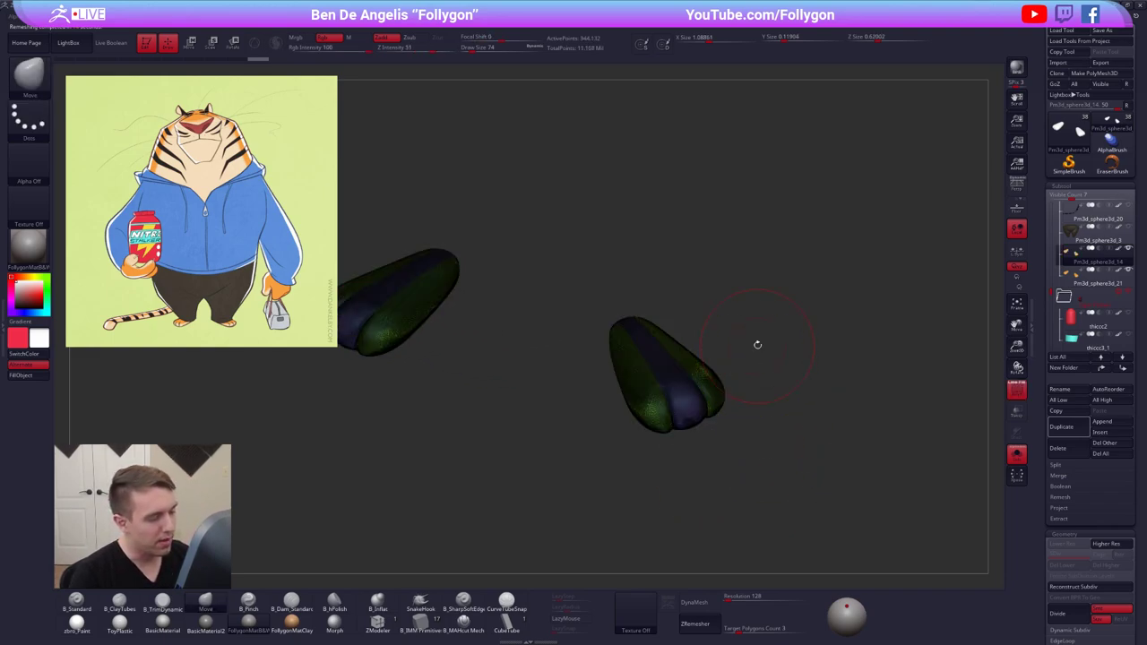
{"action": "right_click_drag", "start_coordinate": [756, 344], "coordinate": [738, 293], "text": "ctrl"}
{"action": "key", "text": "shift+f"}
{"action": "left_click", "coordinate": [697, 623]}
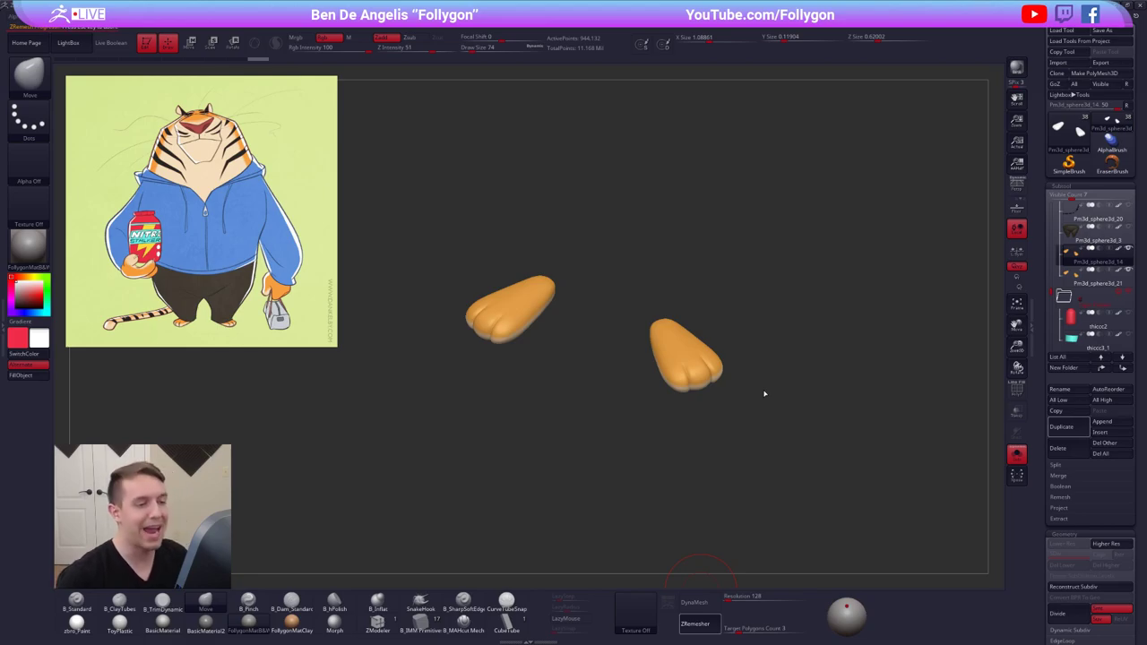
Switch to the browser, open the bookmarked ZBrushLIVE page and look through the April 2019 broadcast calendar
{"action": "key", "text": "alt+Tab"}
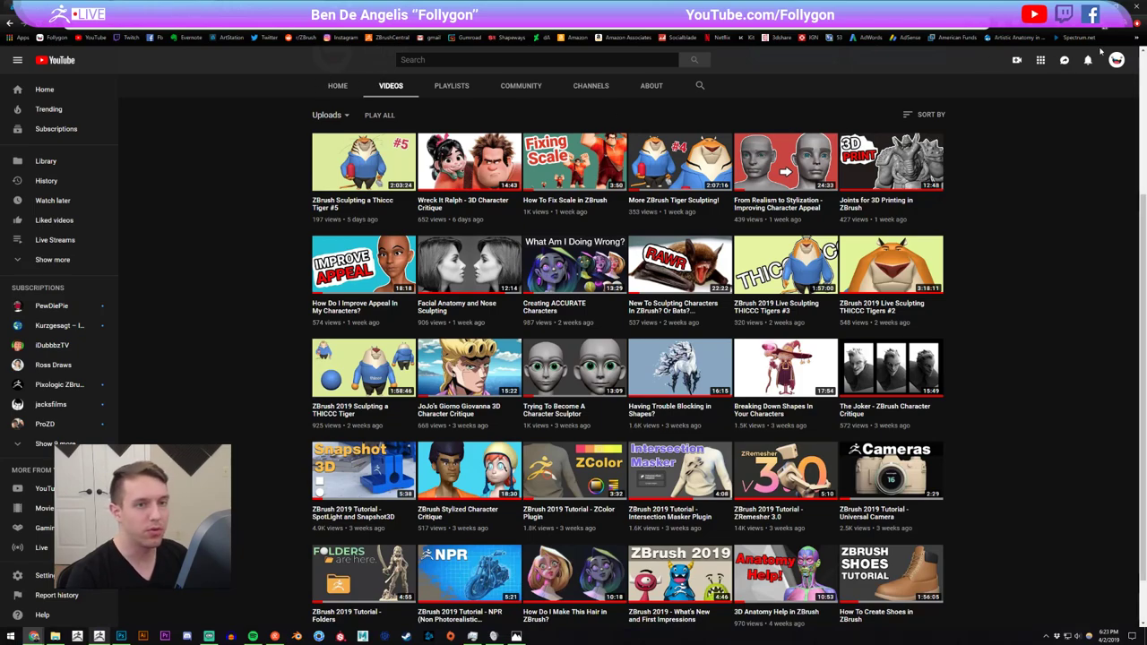
{"action": "left_click", "coordinate": [1136, 38]}
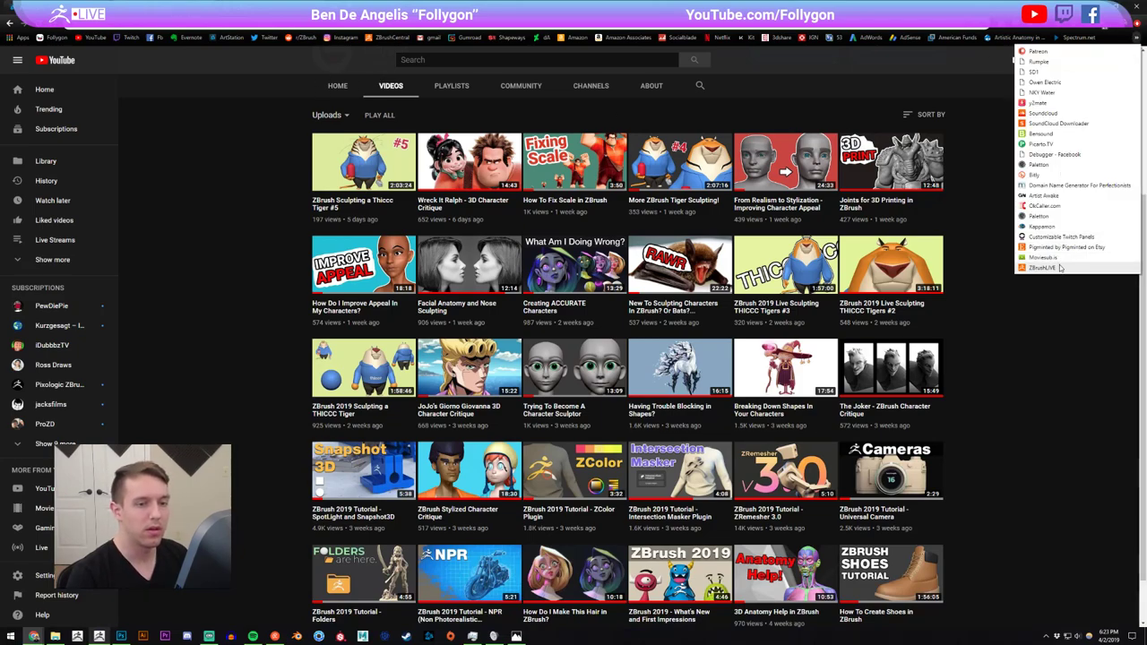
{"action": "left_click", "coordinate": [1058, 267]}
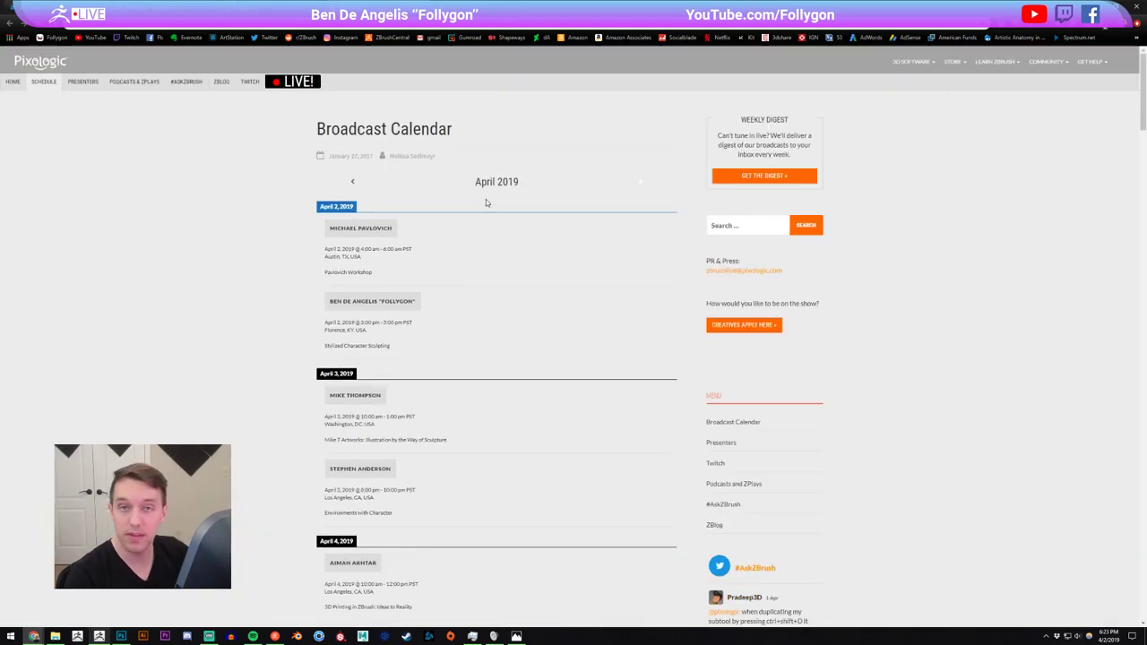
{"action": "scroll", "coordinate": [488, 201], "scroll_direction": "down", "scroll_amount": 2}
{"action": "scroll", "coordinate": [498, 211], "scroll_direction": "down", "scroll_amount": 3}
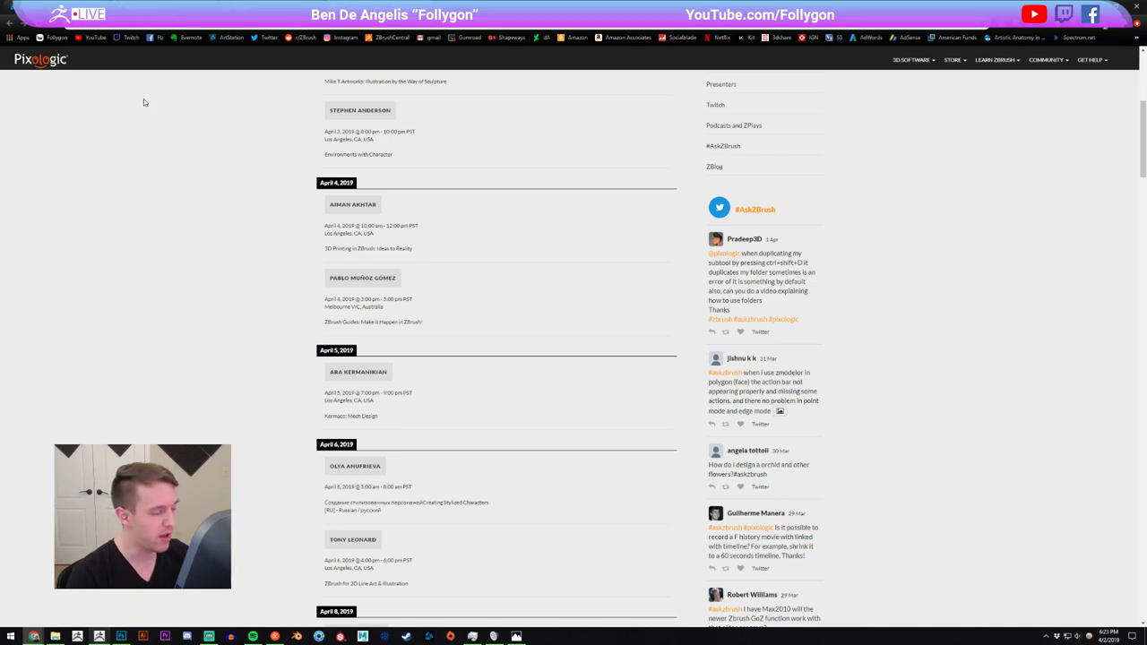
{"action": "scroll", "coordinate": [160, 230], "scroll_direction": "down", "scroll_amount": 2}
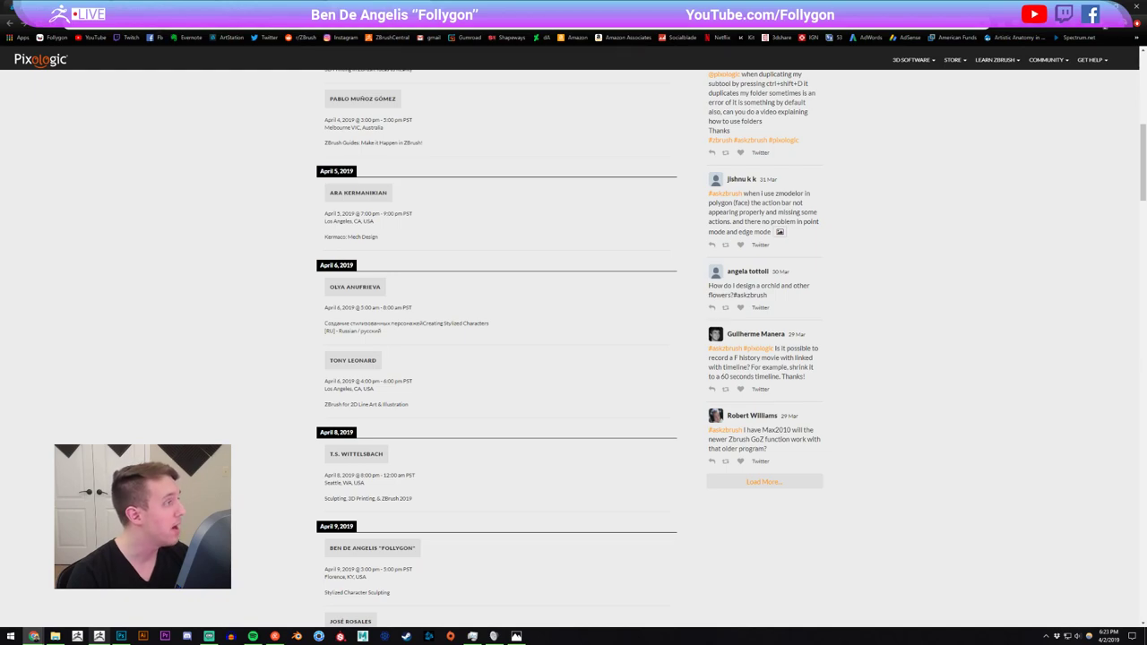
{"action": "scroll", "coordinate": [240, 237], "scroll_direction": "down", "scroll_amount": 12}
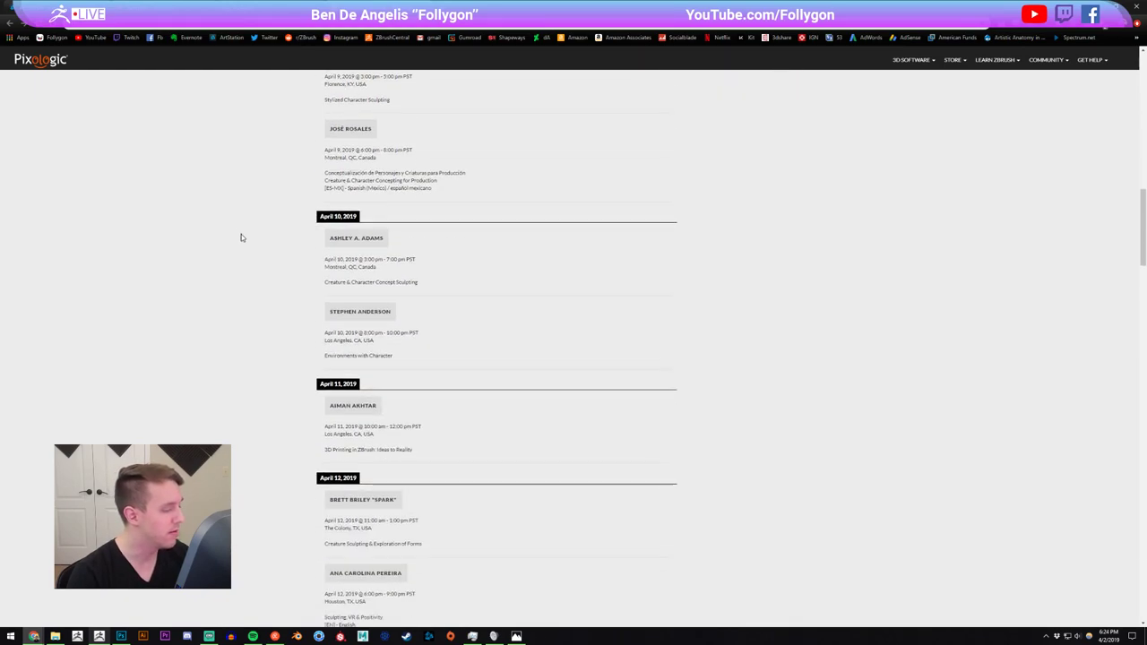
{"action": "scroll", "coordinate": [241, 236], "scroll_direction": "down", "scroll_amount": 12}
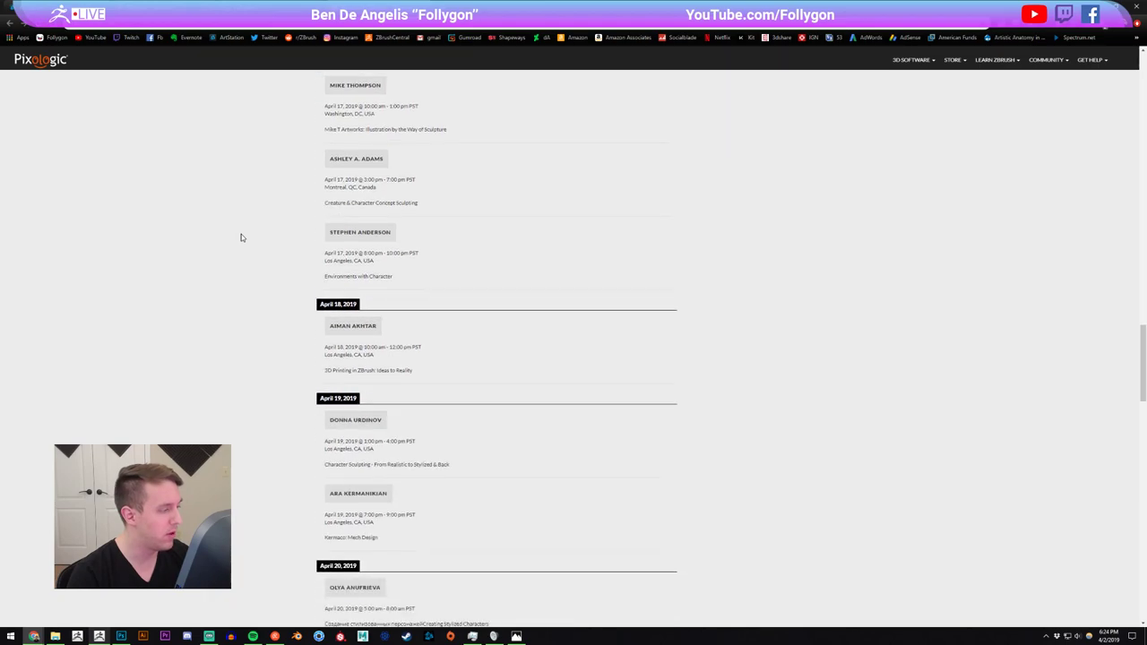
{"action": "scroll", "coordinate": [241, 238], "scroll_direction": "up", "scroll_amount": 20}
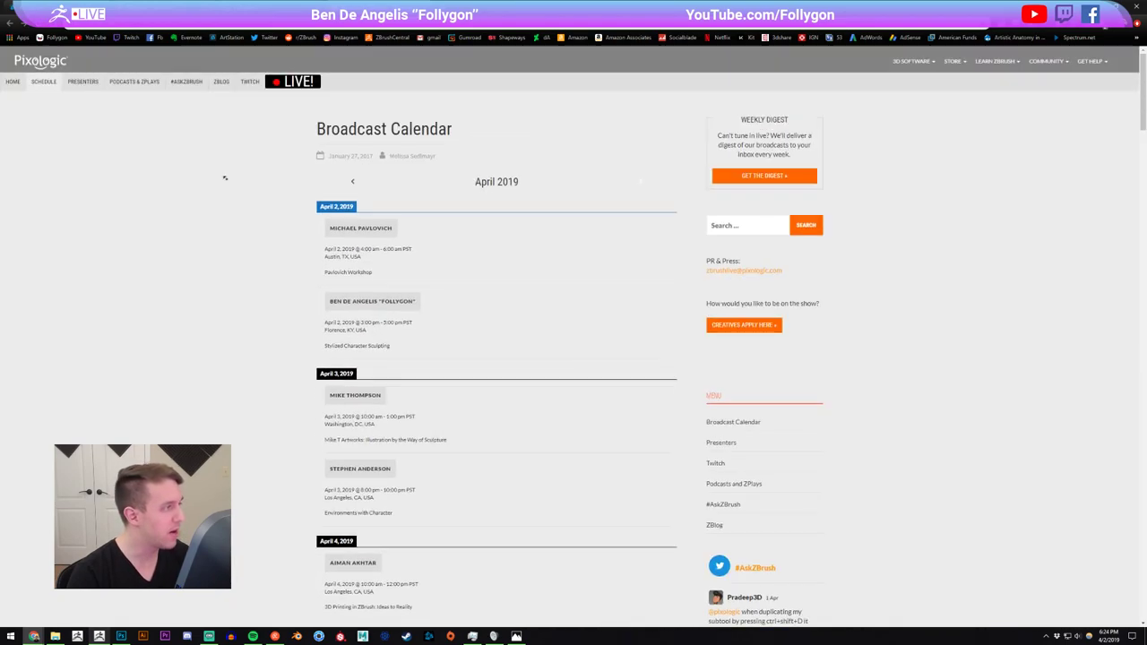
Open the ZBrushLIVE presenters page and browse the list of presenters
{"action": "left_click", "coordinate": [83, 82]}
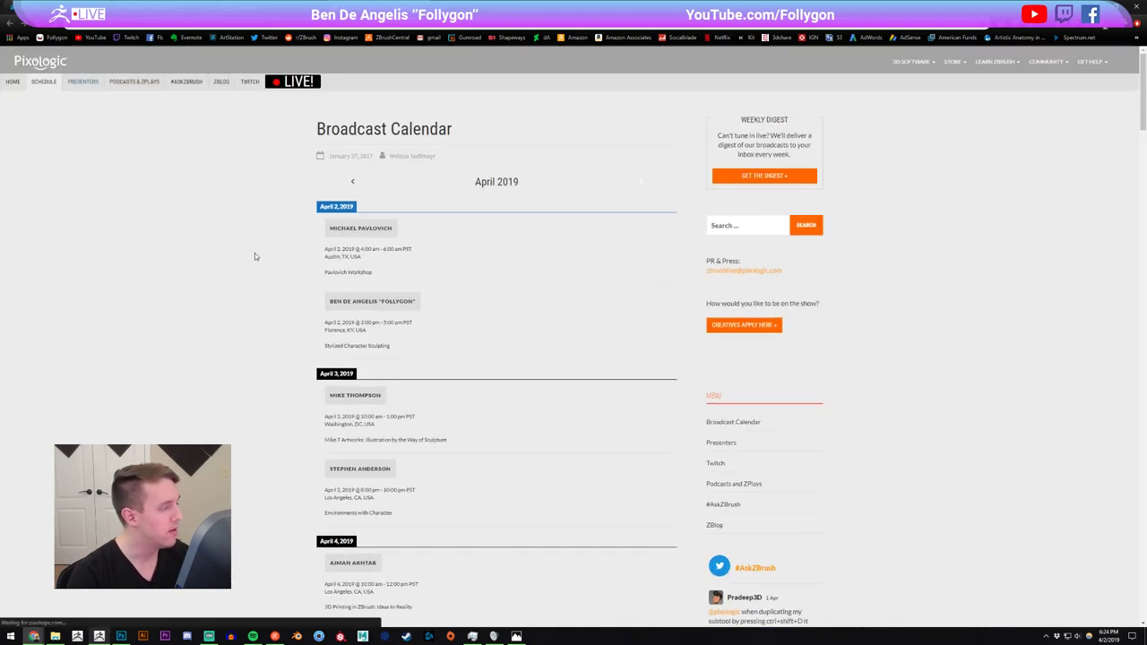
{"action": "scroll", "coordinate": [257, 248], "scroll_direction": "down", "scroll_amount": 10}
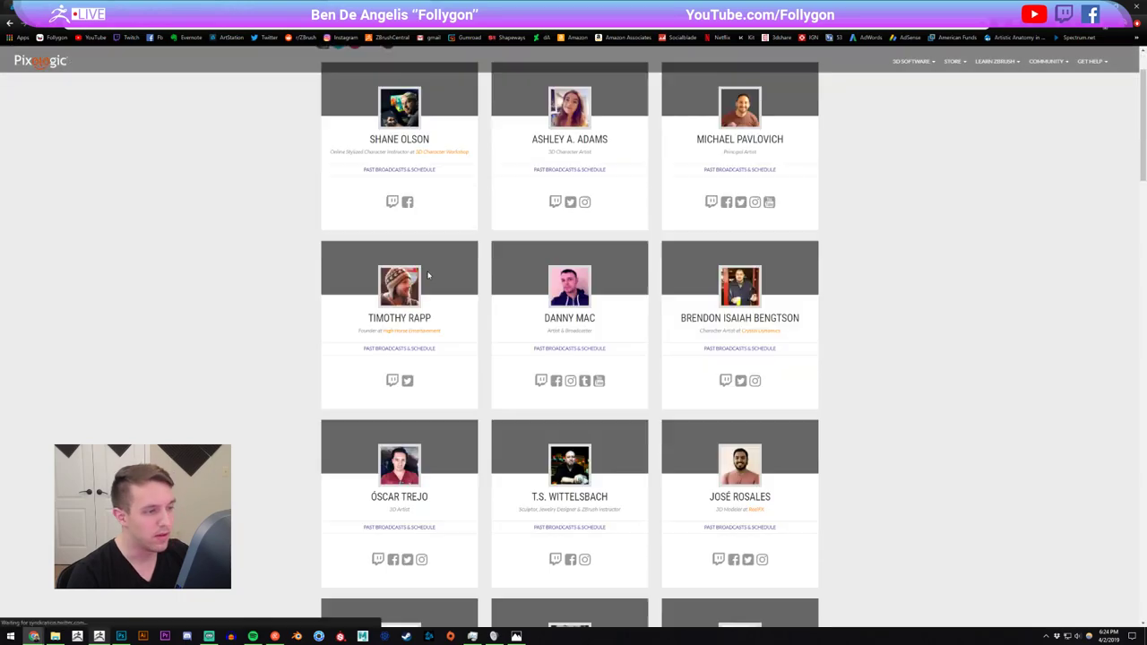
{"action": "scroll", "coordinate": [362, 268], "scroll_direction": "down", "scroll_amount": 15}
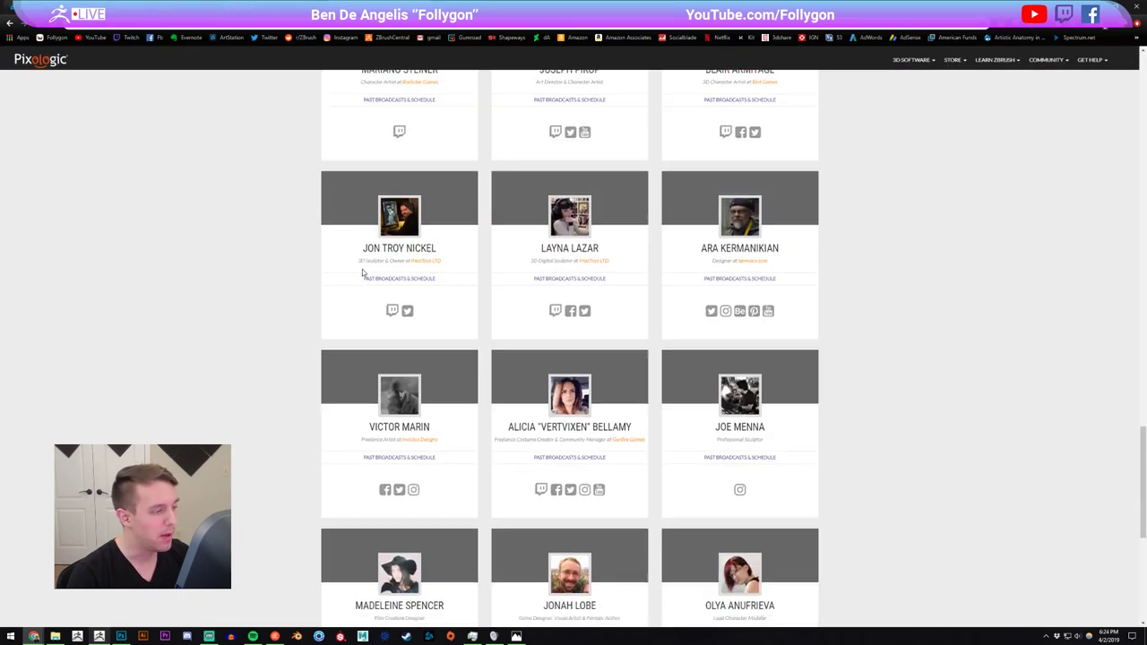
{"action": "scroll", "coordinate": [327, 279], "scroll_direction": "up", "scroll_amount": 3}
{"action": "scroll", "coordinate": [297, 296], "scroll_direction": "up", "scroll_amount": 10}
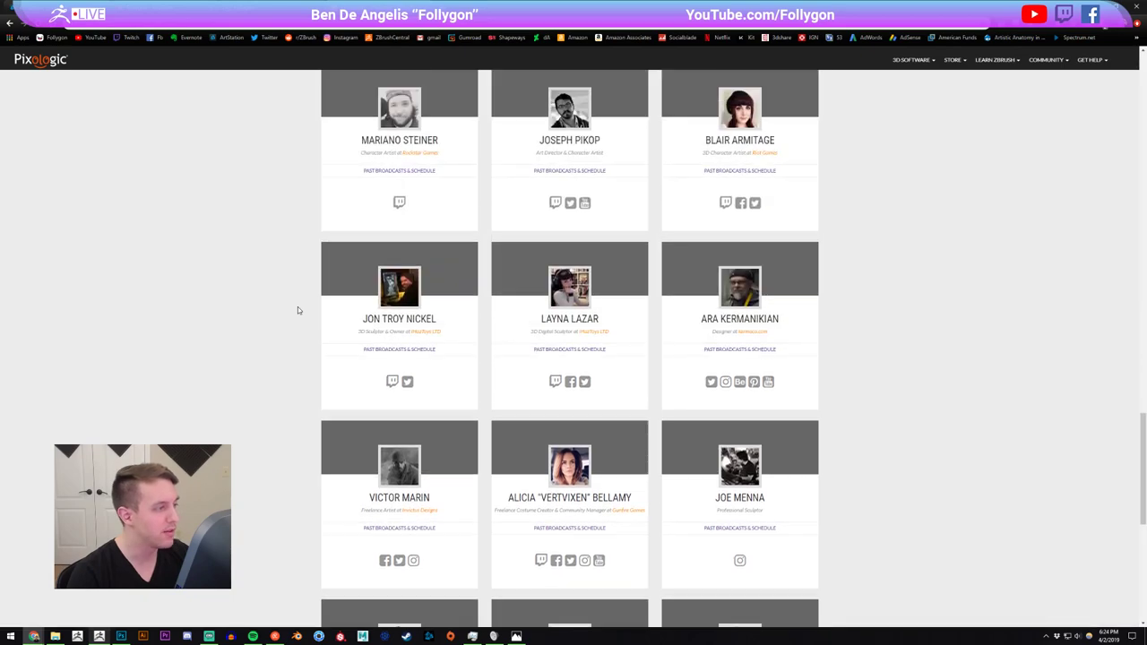
{"action": "scroll", "coordinate": [301, 306], "scroll_direction": "up", "scroll_amount": 10}
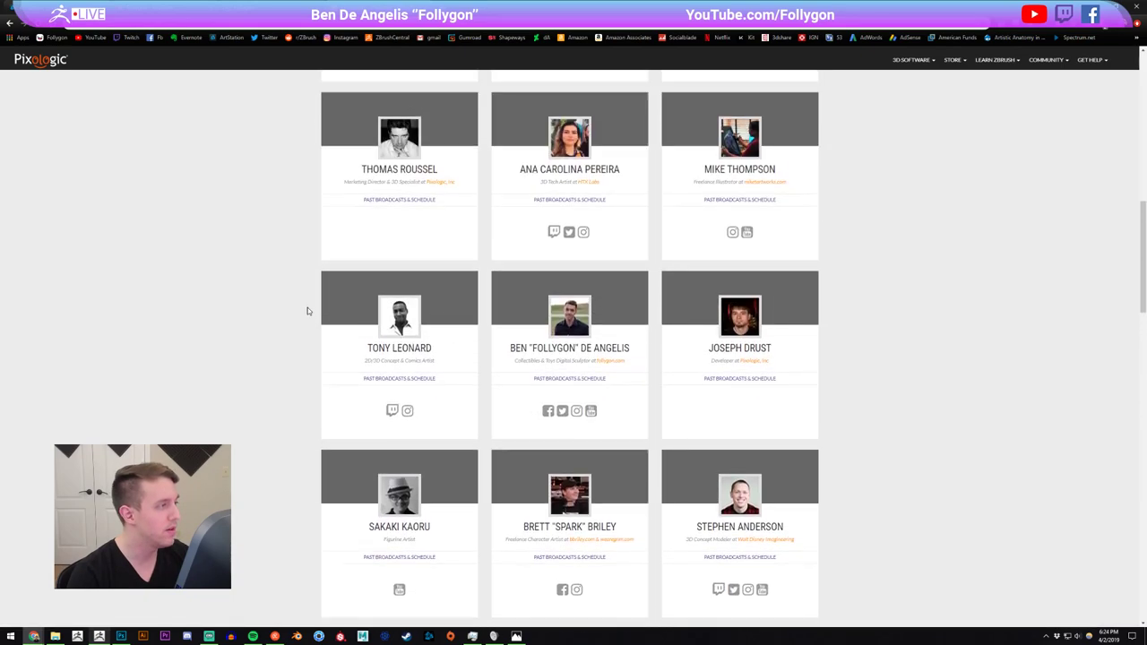
{"action": "scroll", "coordinate": [309, 311], "scroll_direction": "up", "scroll_amount": 2}
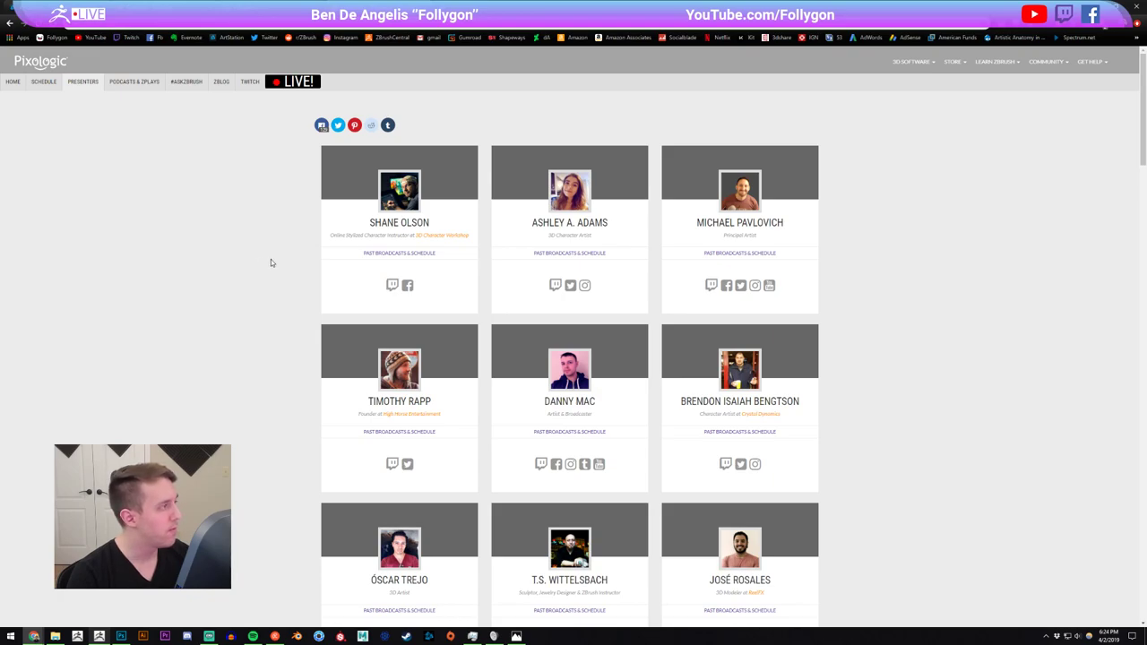
Switch back to ZBrush and examine the remeshed feet's wireframe and shape from several angles
{"action": "left_click", "coordinate": [99, 636]}
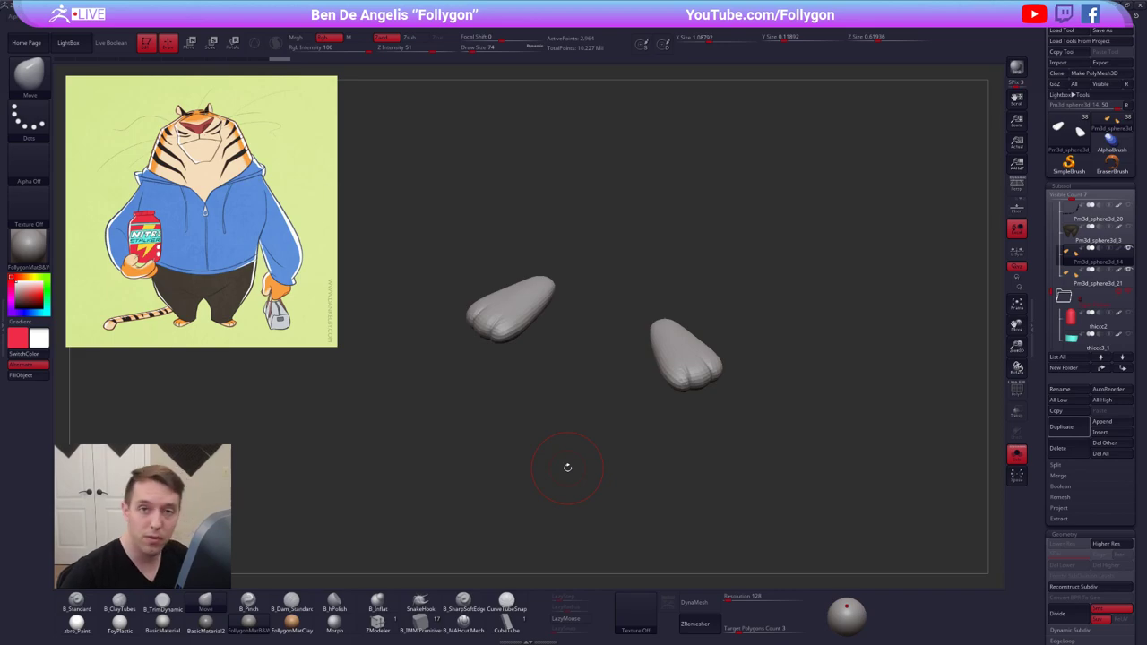
{"action": "left_click_drag", "start_coordinate": [751, 386], "coordinate": [742, 355], "text": "alt"}
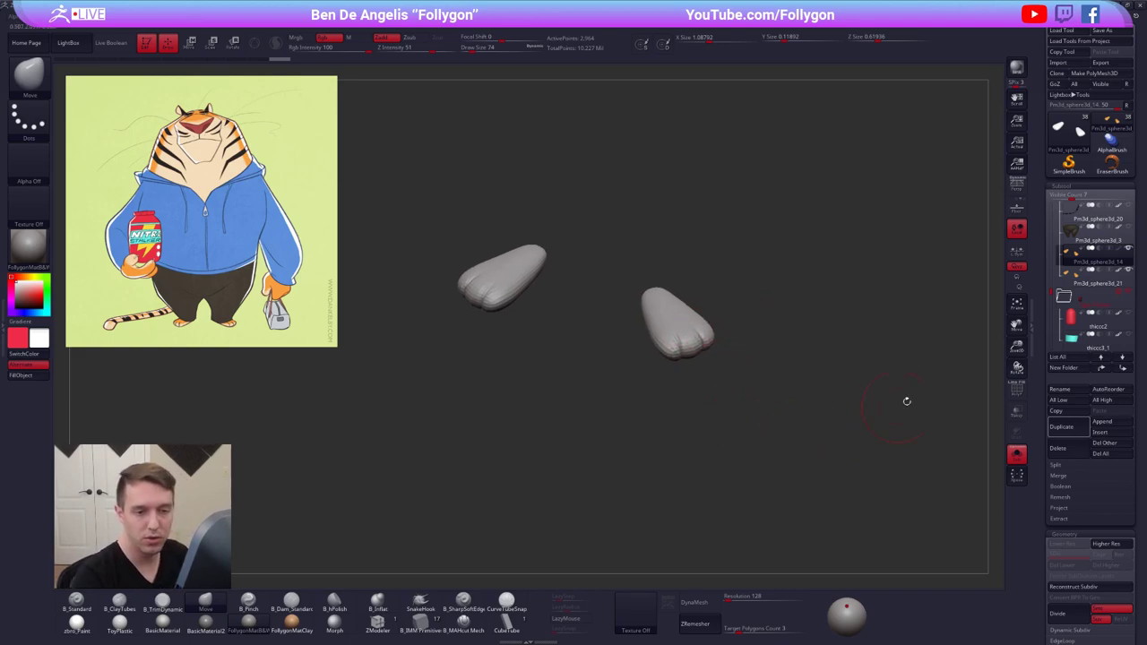
{"action": "mouse_move", "coordinate": [818, 342]}
{"action": "left_mouse_down", "text": "alt"}
{"action": "mouse_move", "coordinate": [863, 348]}
{"action": "mouse_move", "coordinate": [820, 337]}
{"action": "mouse_move", "coordinate": [808, 358]}
{"action": "mouse_move", "coordinate": [751, 353]}
{"action": "left_mouse_up", "text": "alt"}
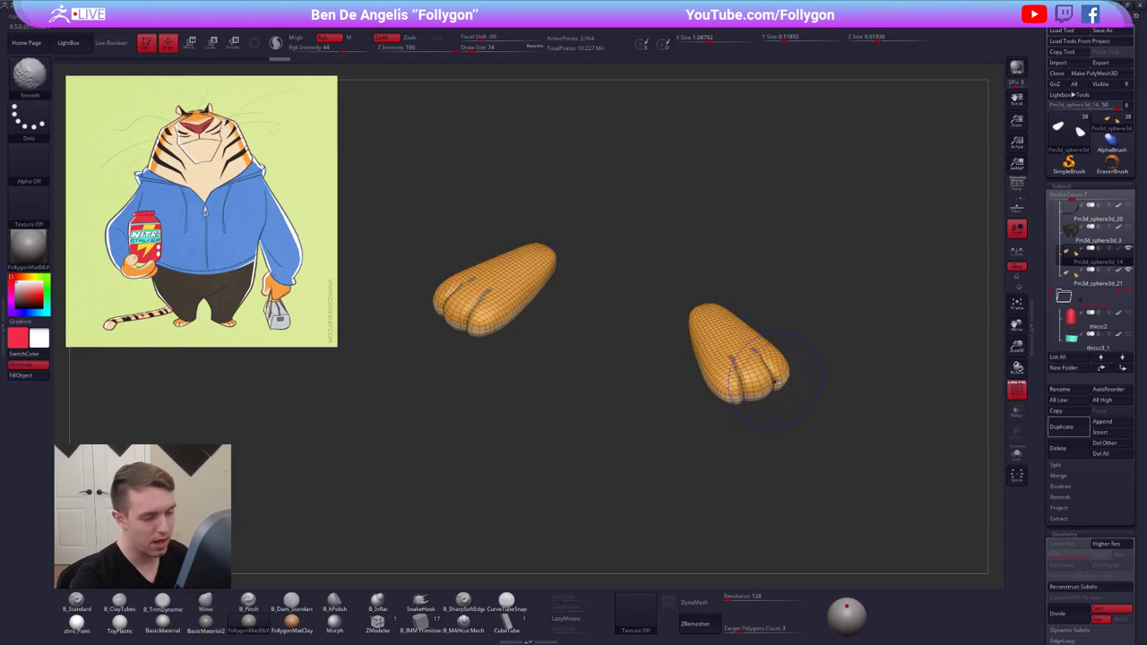
{"action": "right_click_drag", "start_coordinate": [761, 377], "coordinate": [774, 371]}
{"action": "key", "text": "1"}
{"action": "key", "text": "1"}
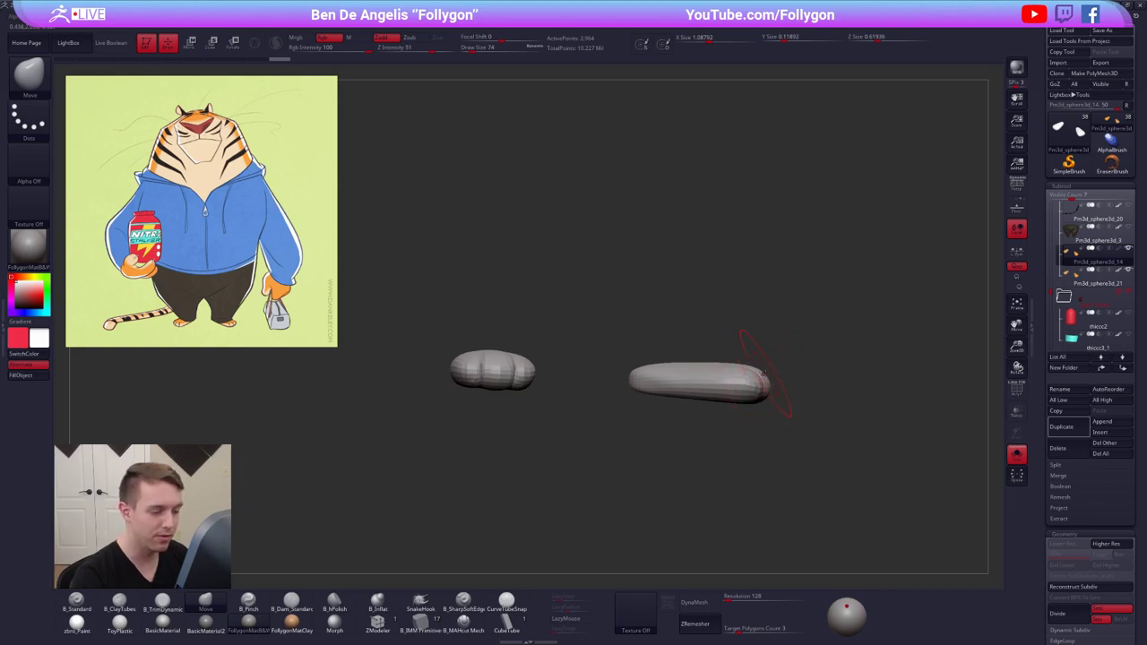
{"action": "key", "text": "1"}
{"action": "key", "text": "1"}
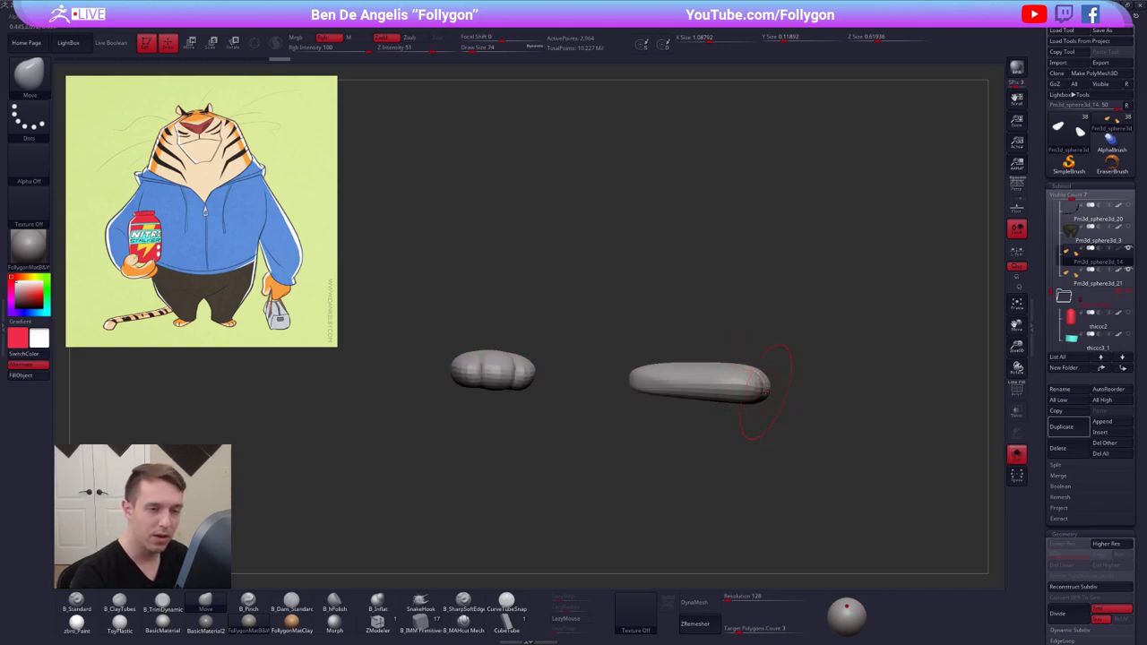
{"action": "mouse_move", "coordinate": [732, 378]}
{"action": "right_mouse_down"}
{"action": "mouse_move", "coordinate": [743, 412]}
{"action": "mouse_move", "coordinate": [736, 382]}
{"action": "right_mouse_up"}
Mask the rear part of one foot with a lasso selection
{"action": "left_click_drag", "start_coordinate": [575, 389], "coordinate": [580, 388], "text": "ctrl"}
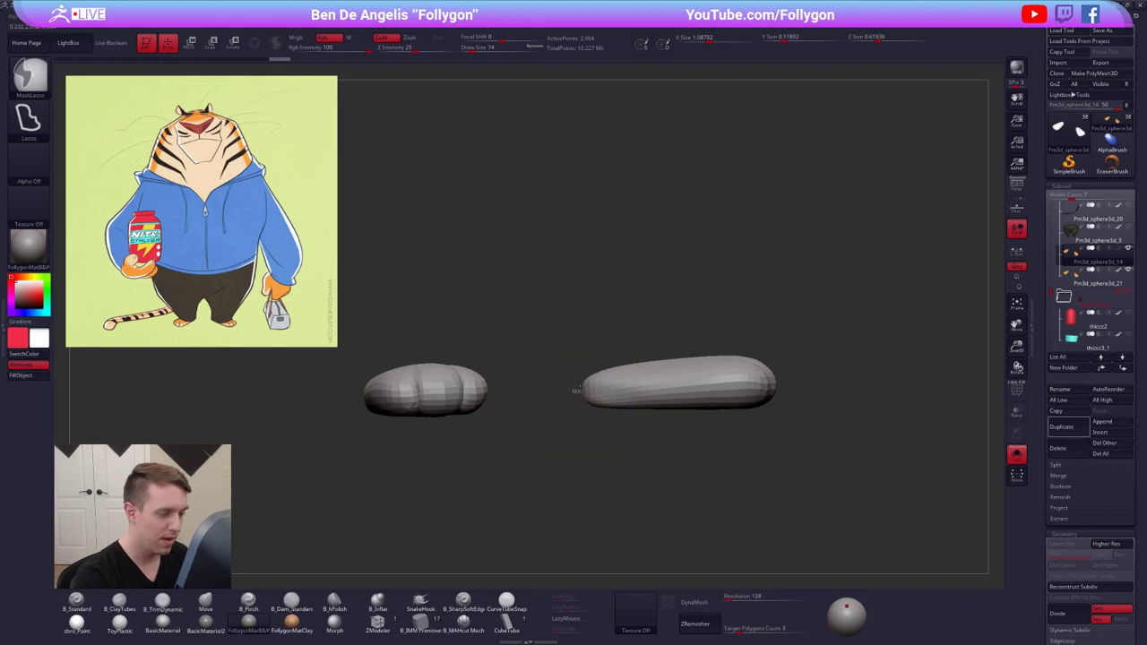
{"action": "mouse_move", "coordinate": [654, 384]}
{"action": "left_mouse_down", "text": "ctrl"}
{"action": "mouse_move", "coordinate": [753, 367]}
{"action": "mouse_move", "coordinate": [689, 294]}
{"action": "mouse_move", "coordinate": [630, 325]}
{"action": "left_mouse_up", "text": "ctrl"}
{"action": "right_click_drag", "start_coordinate": [773, 383], "coordinate": [693, 390]}
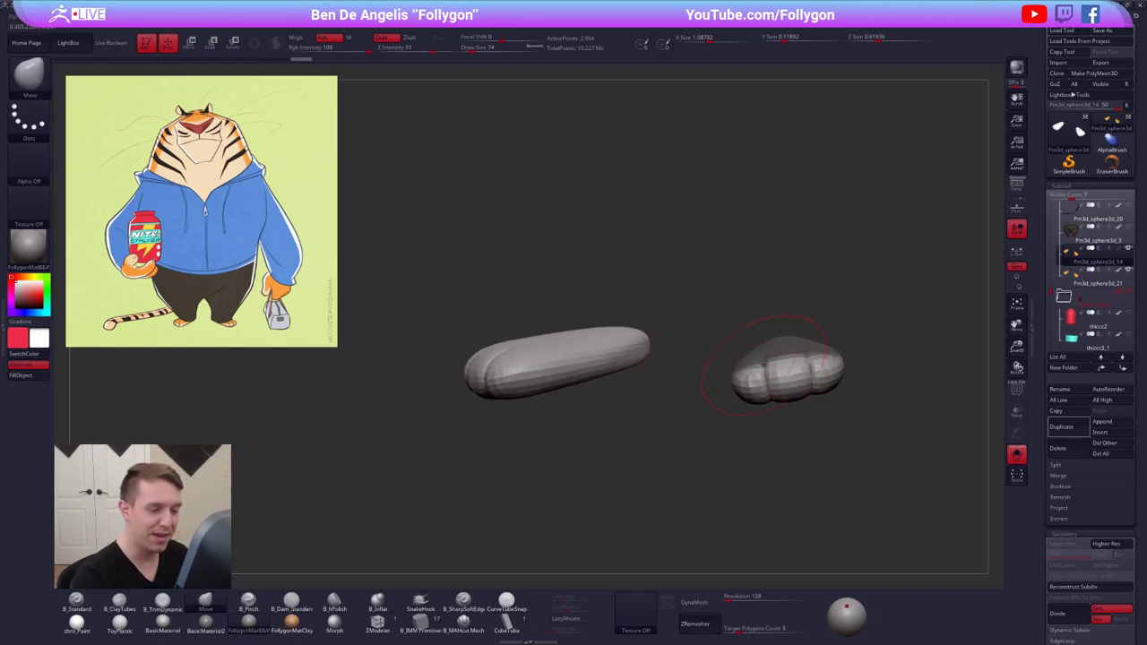
{"action": "right_click_drag", "start_coordinate": [774, 369], "coordinate": [757, 378], "text": "alt"}
{"action": "right_click_drag", "start_coordinate": [617, 389], "coordinate": [645, 354]}
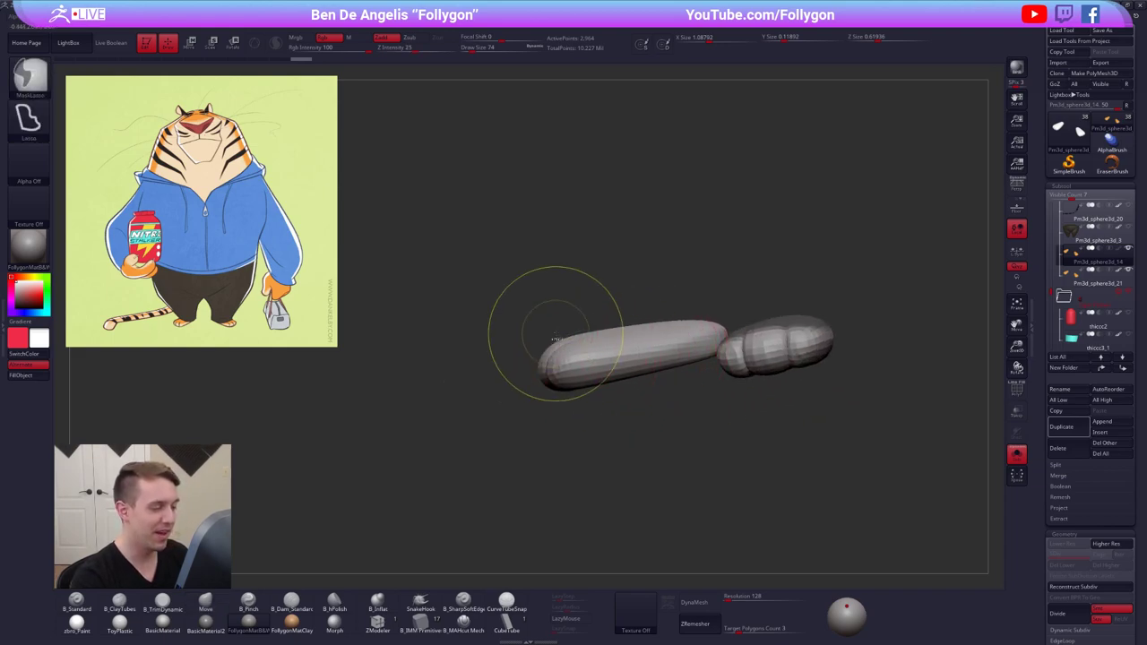
{"action": "left_click_drag", "start_coordinate": [554, 336], "coordinate": [605, 365], "text": "ctrl"}
{"action": "right_click_drag", "start_coordinate": [647, 365], "coordinate": [689, 362]}
{"action": "right_click_drag", "start_coordinate": [828, 344], "coordinate": [679, 381], "text": "alt"}
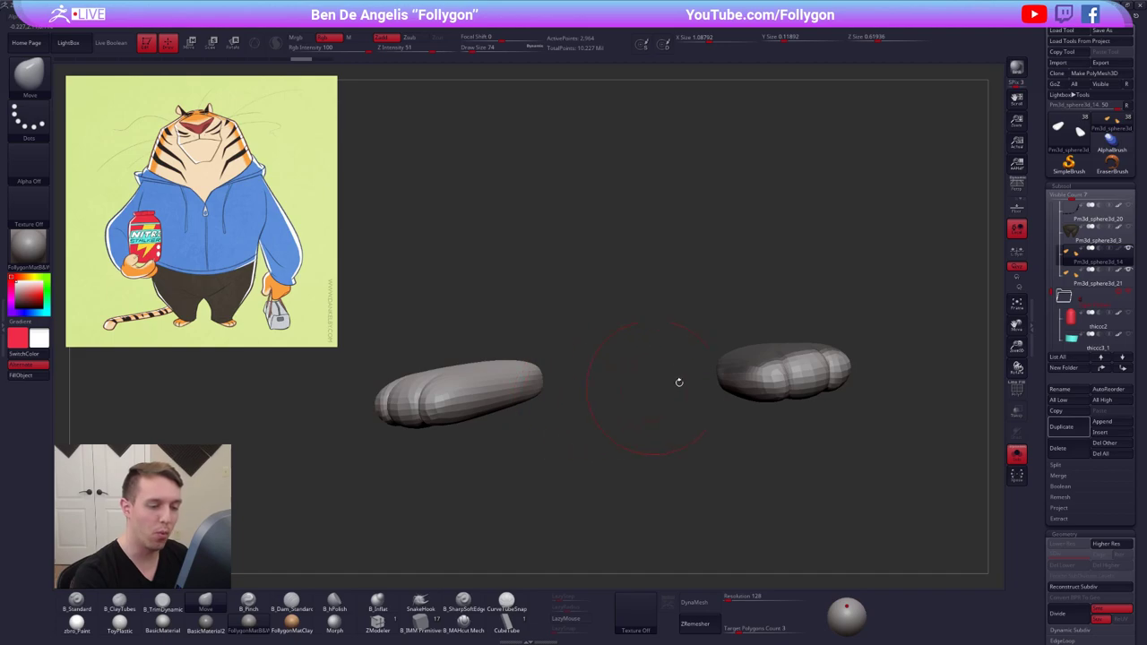
Blur and invert the mask on the foot, then clear it
{"action": "left_click", "coordinate": [786, 371], "text": "ctrl"}
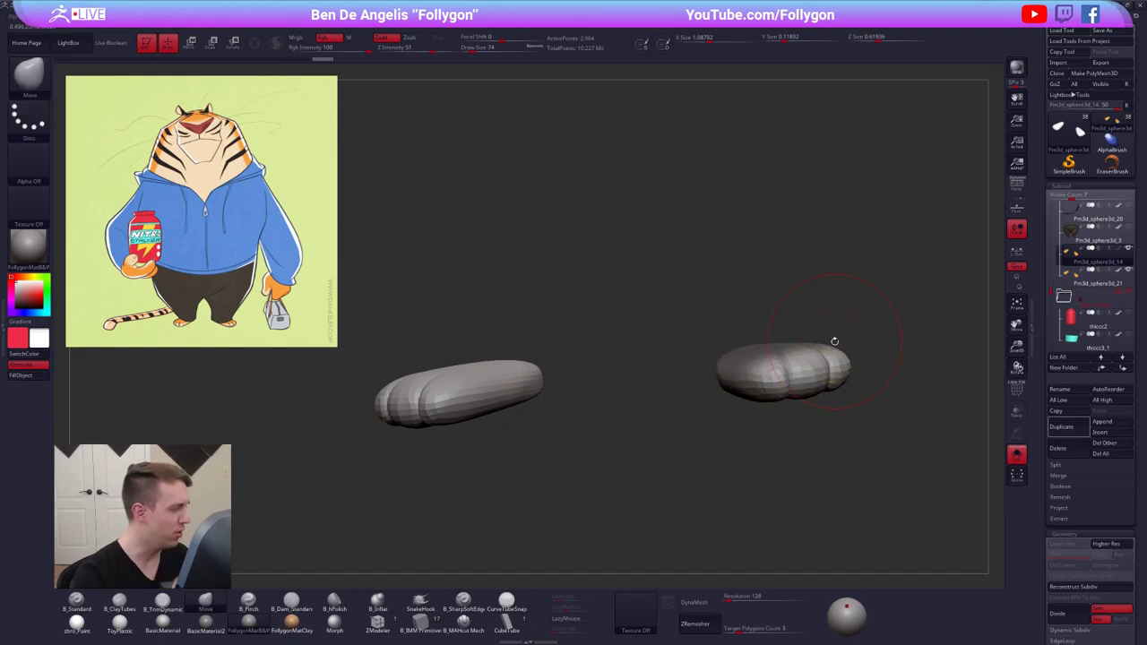
{"action": "right_click_drag", "start_coordinate": [827, 399], "coordinate": [768, 420], "text": "alt"}
{"action": "left_click", "coordinate": [801, 364], "text": "ctrl"}
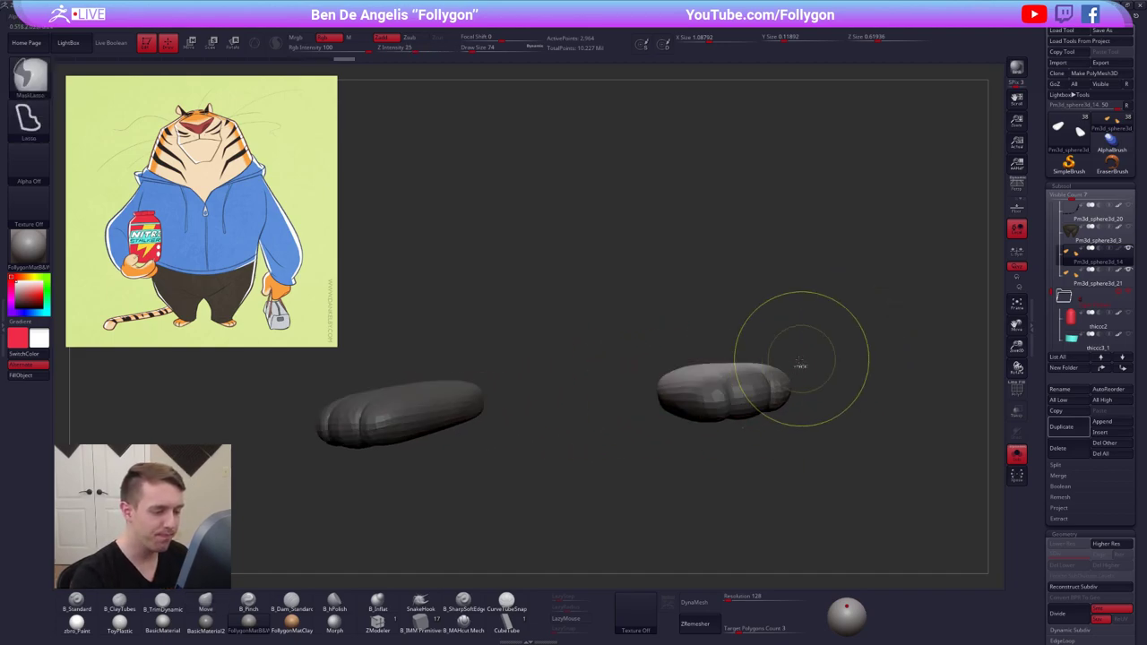
{"action": "left_click_drag", "start_coordinate": [802, 364], "coordinate": [771, 376], "text": "ctrl"}
{"action": "mouse_move", "coordinate": [708, 377]}
{"action": "right_mouse_down"}
{"action": "mouse_move", "coordinate": [756, 377]}
{"action": "mouse_move", "coordinate": [816, 341]}
{"action": "mouse_move", "coordinate": [802, 341]}
{"action": "right_mouse_up"}
{"action": "right_click_drag", "start_coordinate": [793, 413], "coordinate": [740, 377], "text": "alt"}
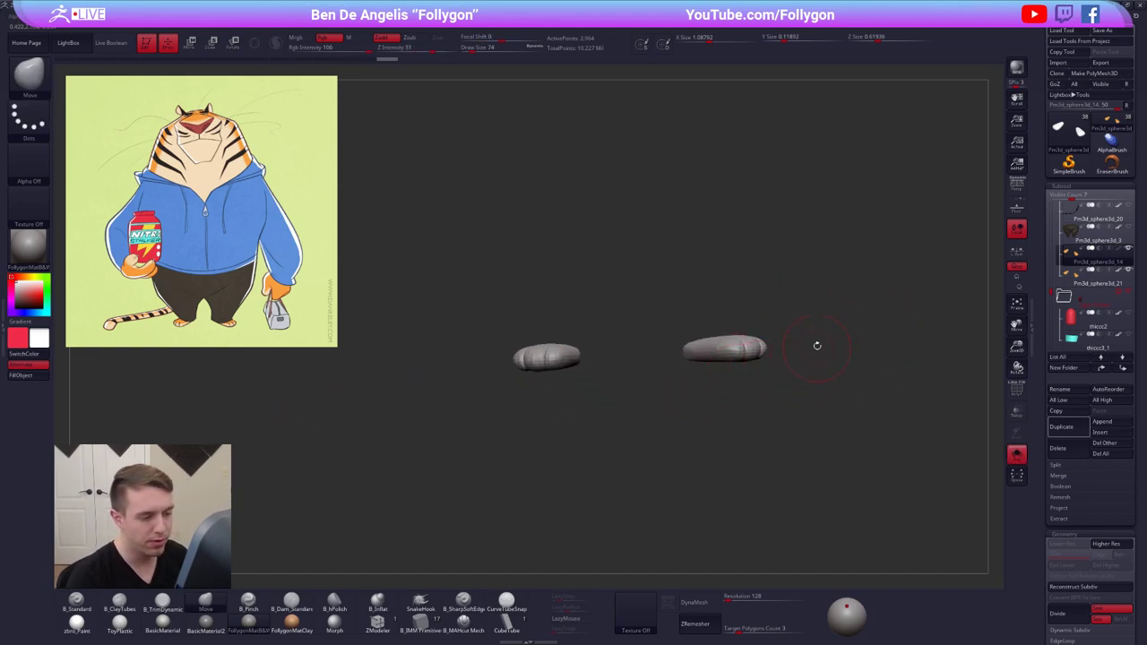
Subdivide the remeshed feet once and project the original feet's detail and polypaint onto them
{"action": "key", "text": "ctrl+d"}
{"action": "left_click", "coordinate": [1074, 511]}
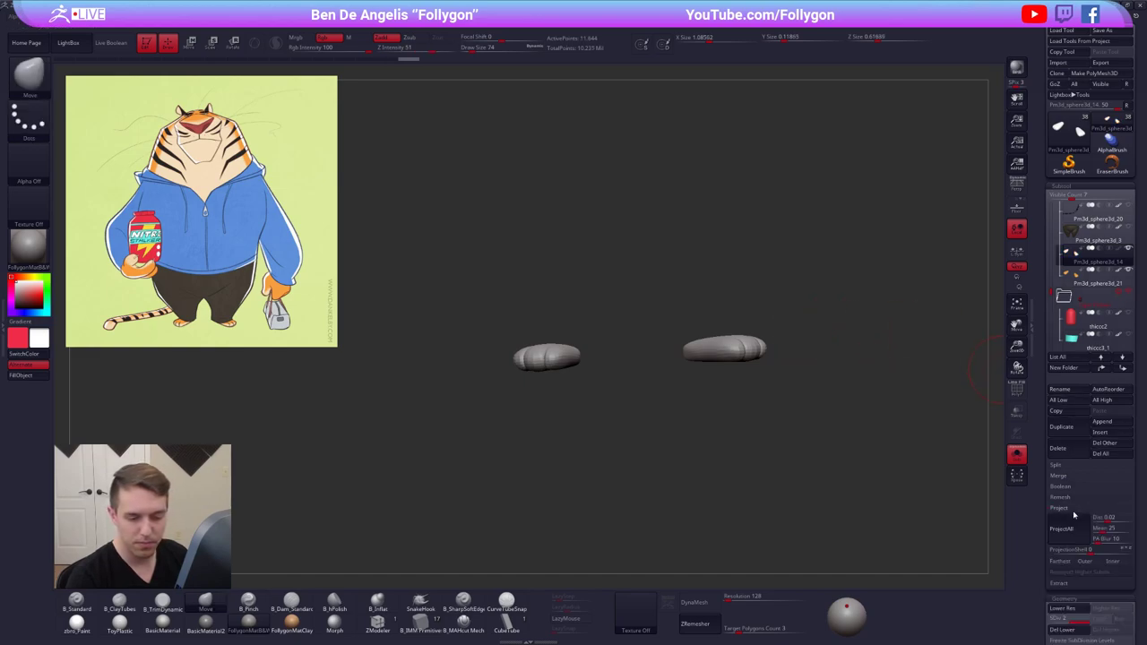
{"action": "left_click", "coordinate": [1081, 530]}
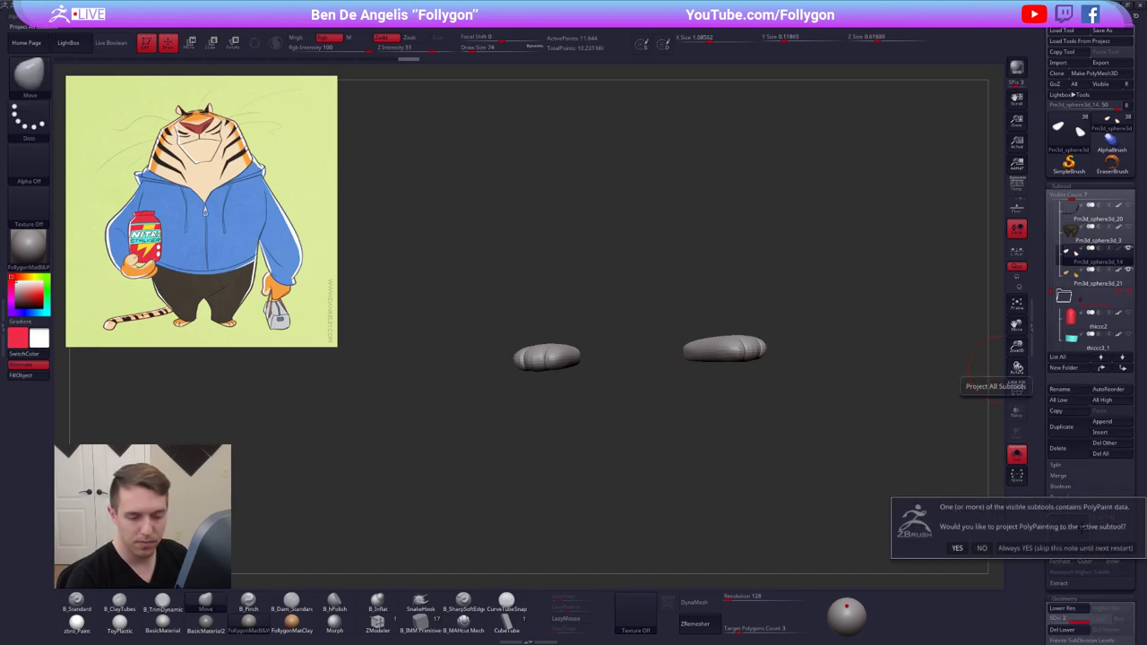
{"action": "left_click", "coordinate": [957, 548]}
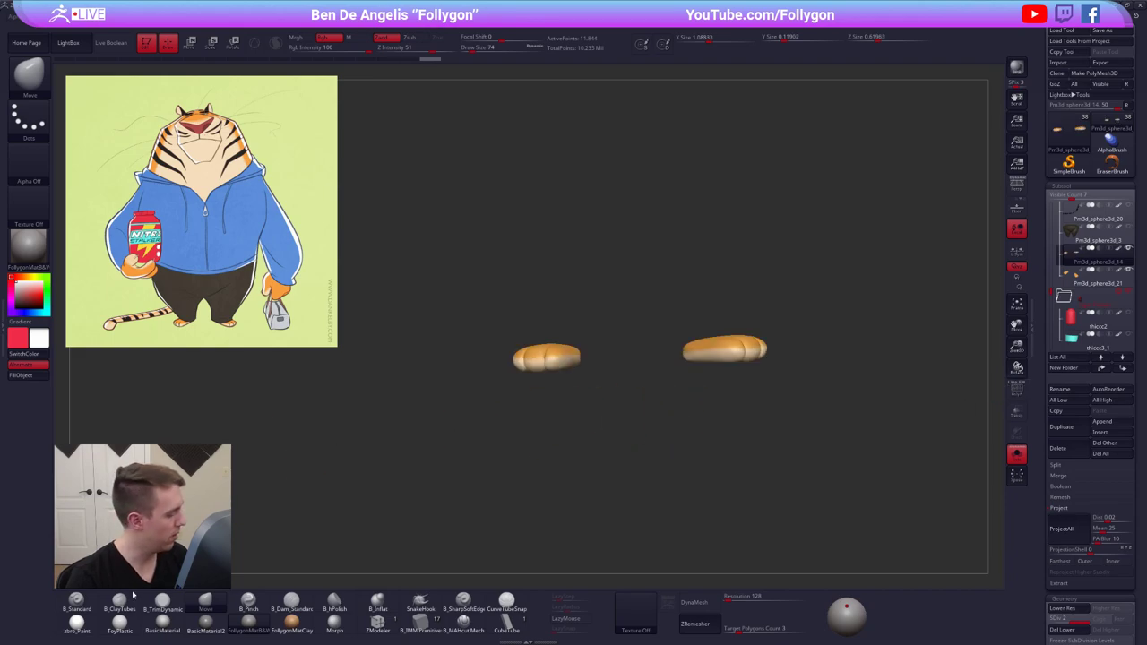
Choose the zbro_Paint material with the B_Standard brush and switch the paint channel to material only
{"action": "left_click", "coordinate": [78, 624]}
{"action": "key", "text": "1"}
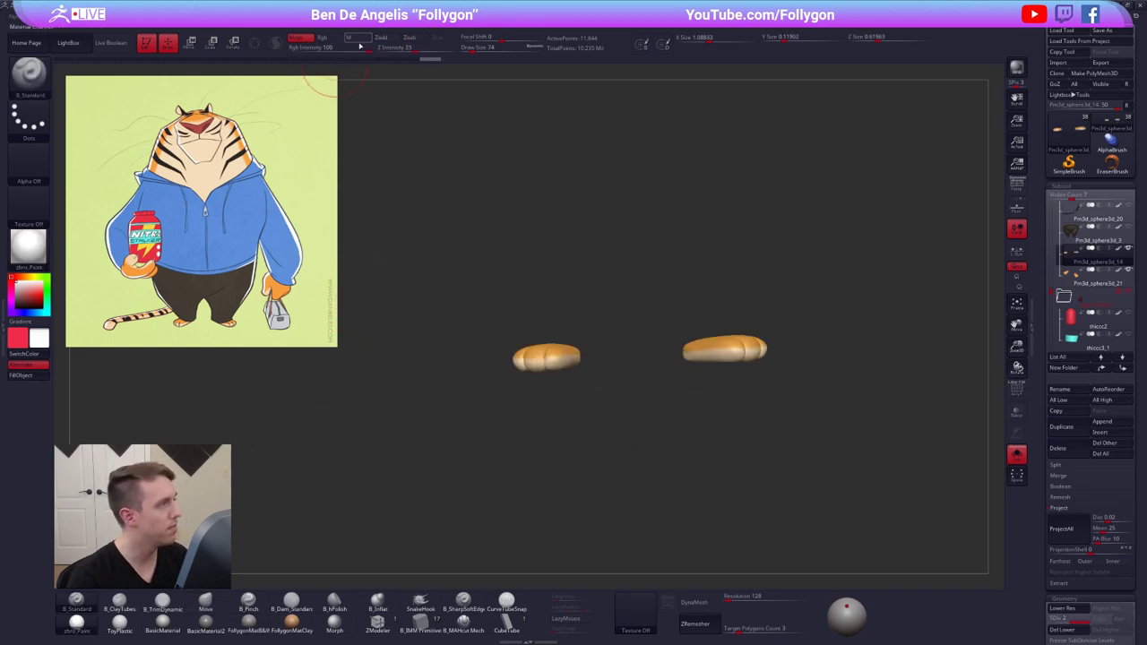
{"action": "left_click", "coordinate": [358, 41]}
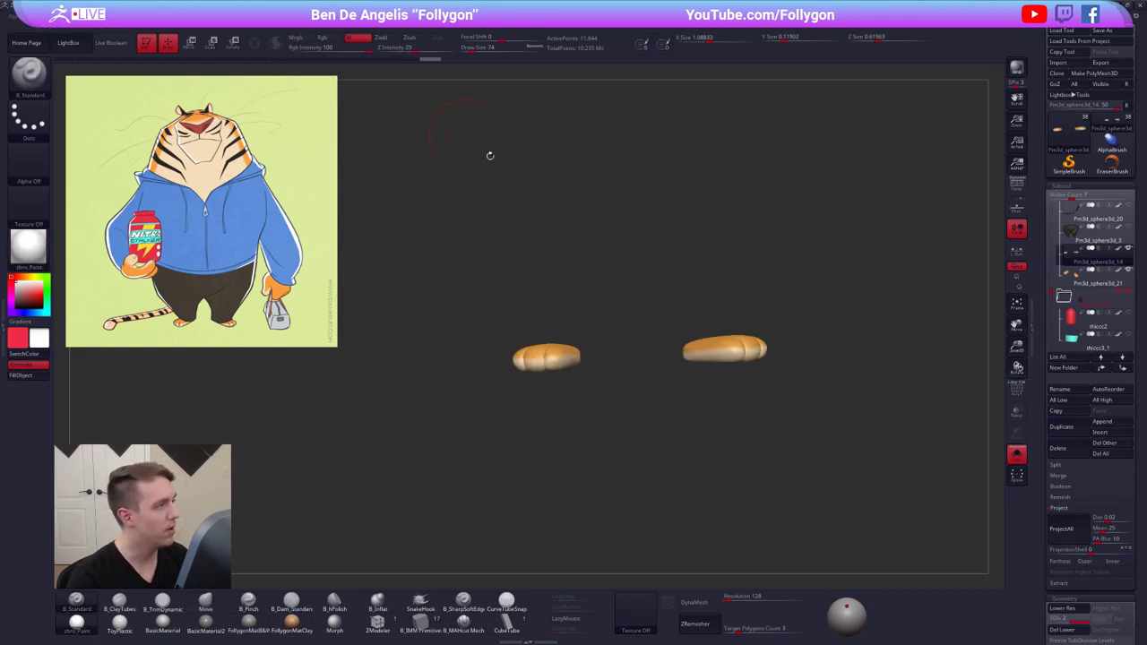
Subdivide the remeshed feet up to level 5, projecting the original feet's detail along the way, and check the wireframe
{"action": "key", "text": "ctrl+d"}
{"action": "left_click", "coordinate": [1063, 529]}
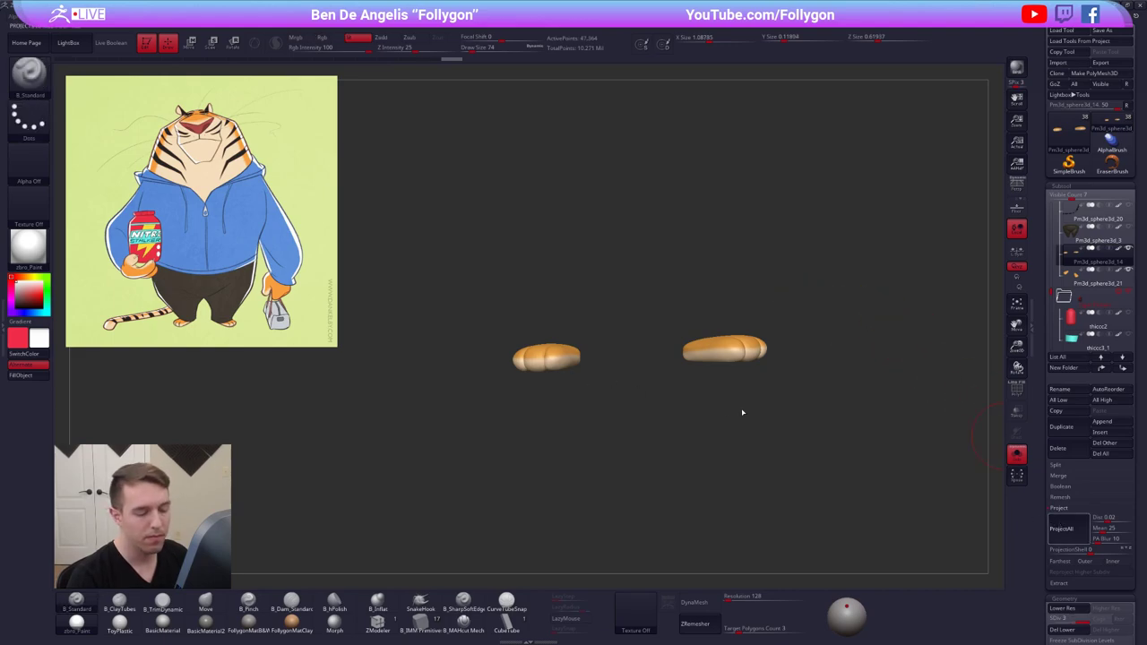
{"action": "left_click_drag", "start_coordinate": [720, 374], "coordinate": [737, 404]}
{"action": "key", "text": "ctrl+d"}
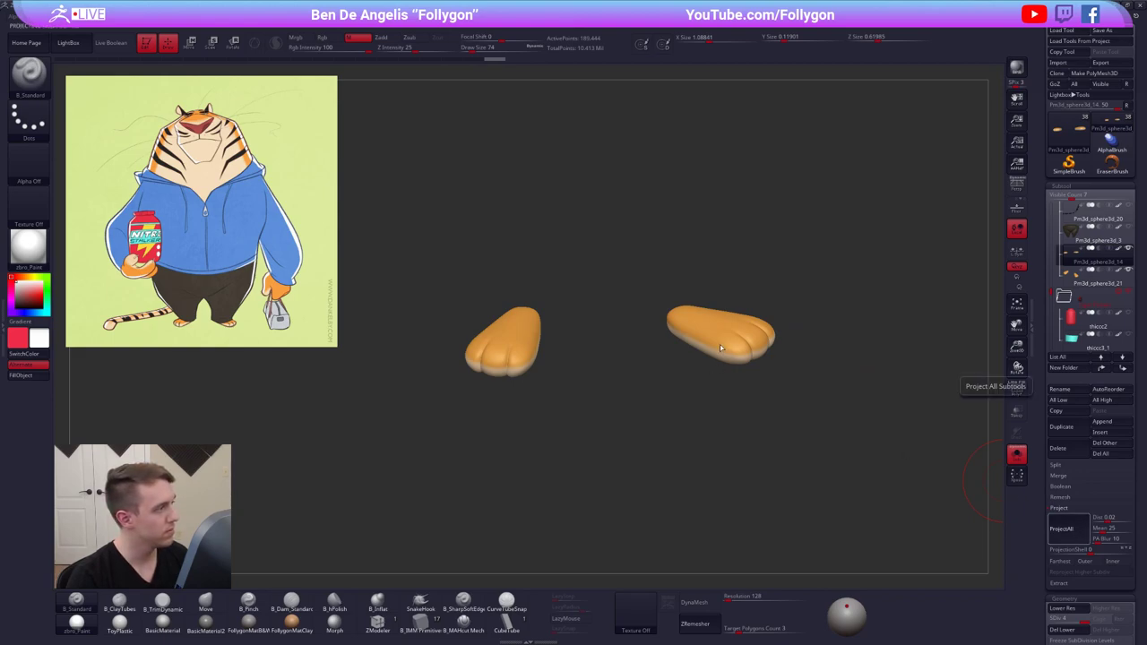
{"action": "key", "text": "shift+f"}
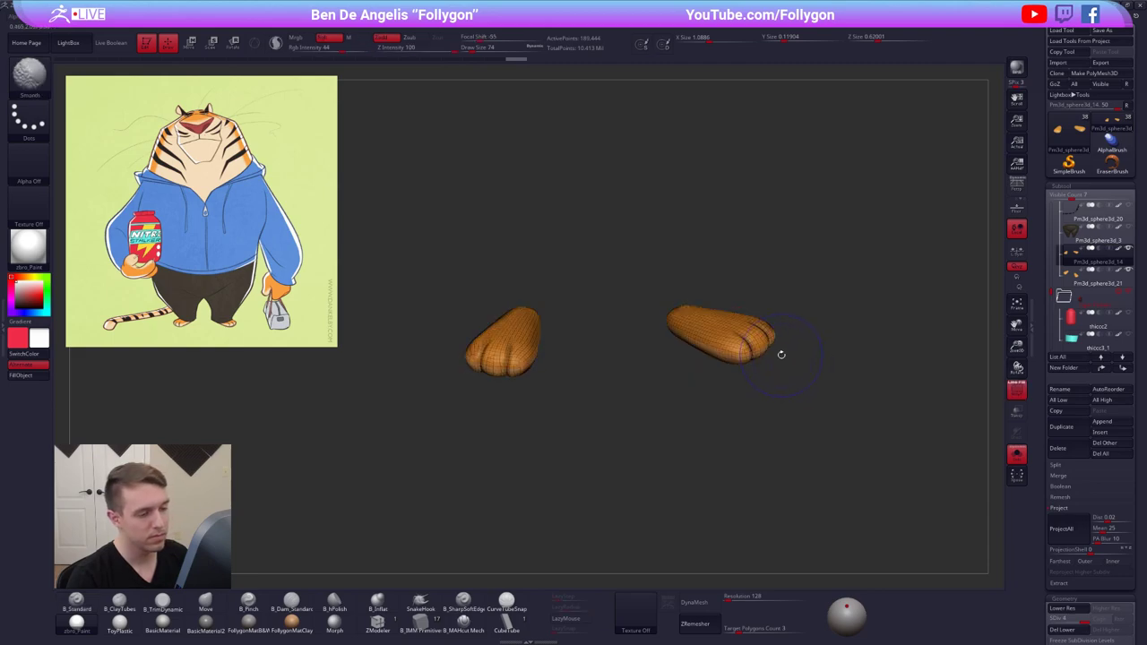
{"action": "key", "text": "shift+f"}
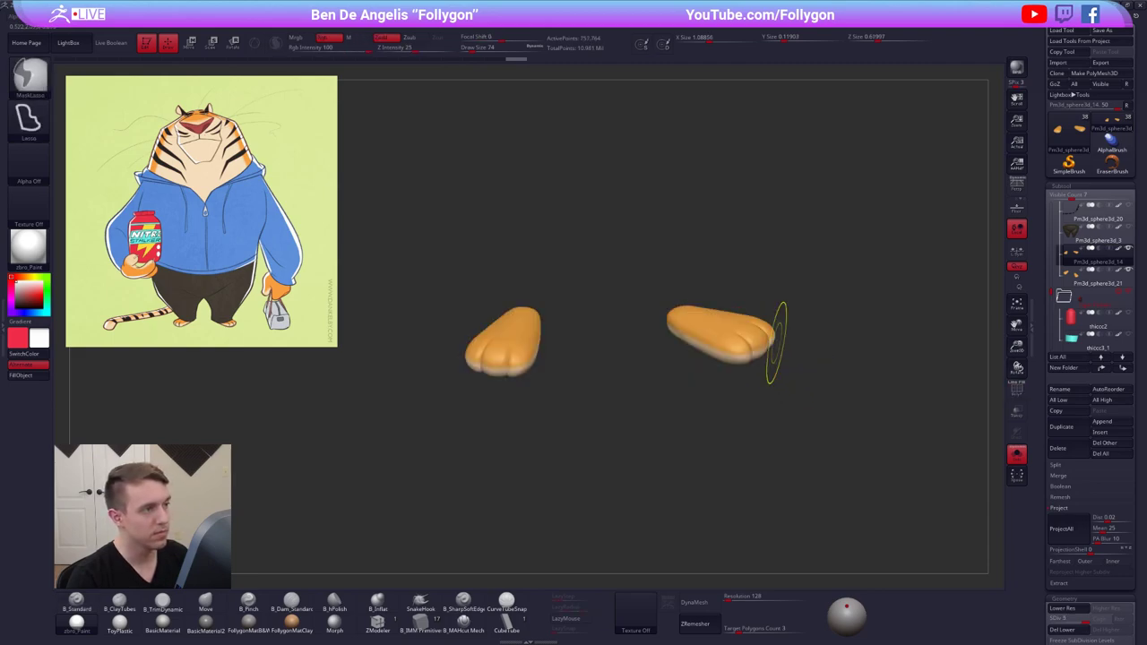
Delete the original feet subtool Pm3d_sphere3d_21 and reselect the remeshed feet, Pm3d_sphere3d_14
{"action": "left_click", "coordinate": [1072, 276]}
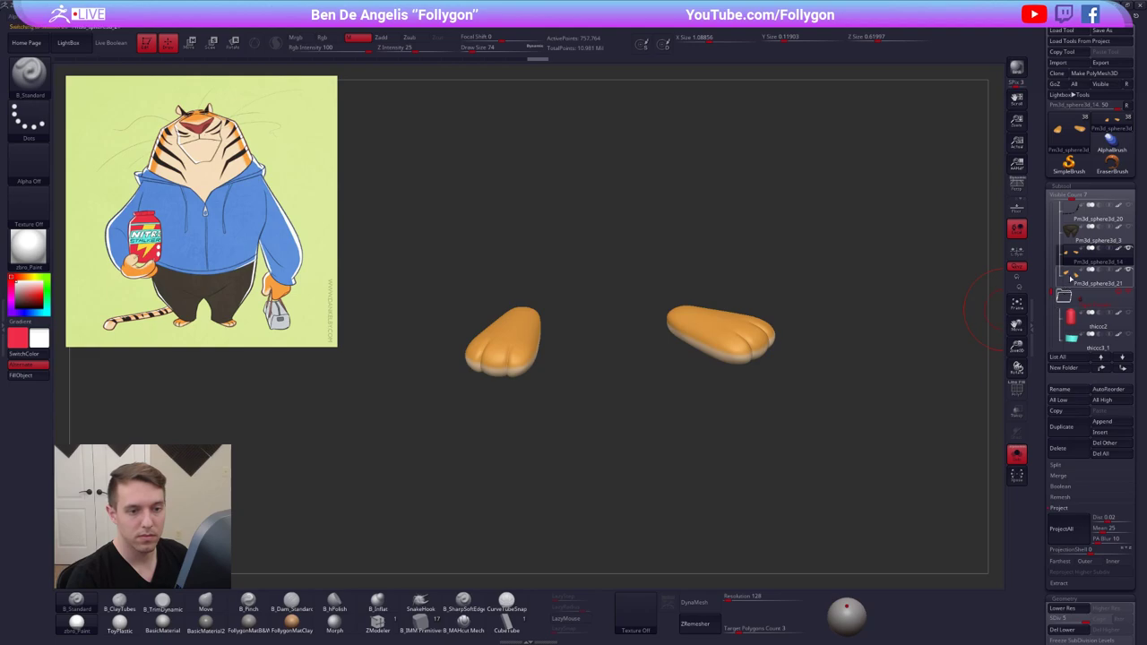
{"action": "left_click", "coordinate": [1070, 449]}
{"action": "left_click", "coordinate": [988, 465]}
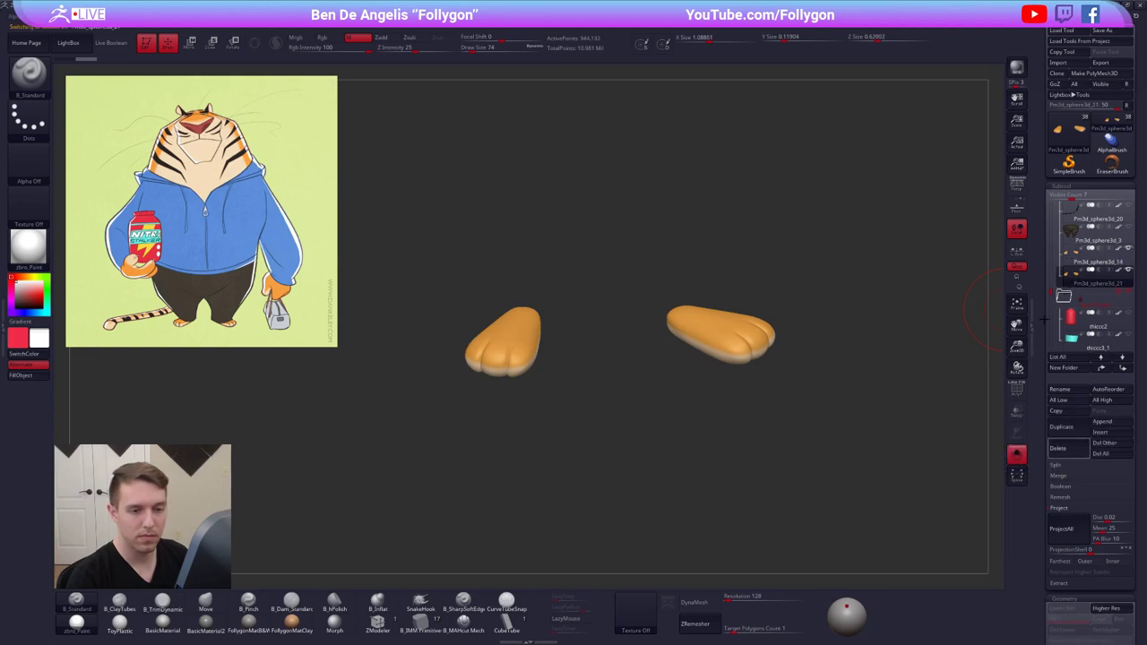
{"action": "left_click", "coordinate": [1074, 252]}
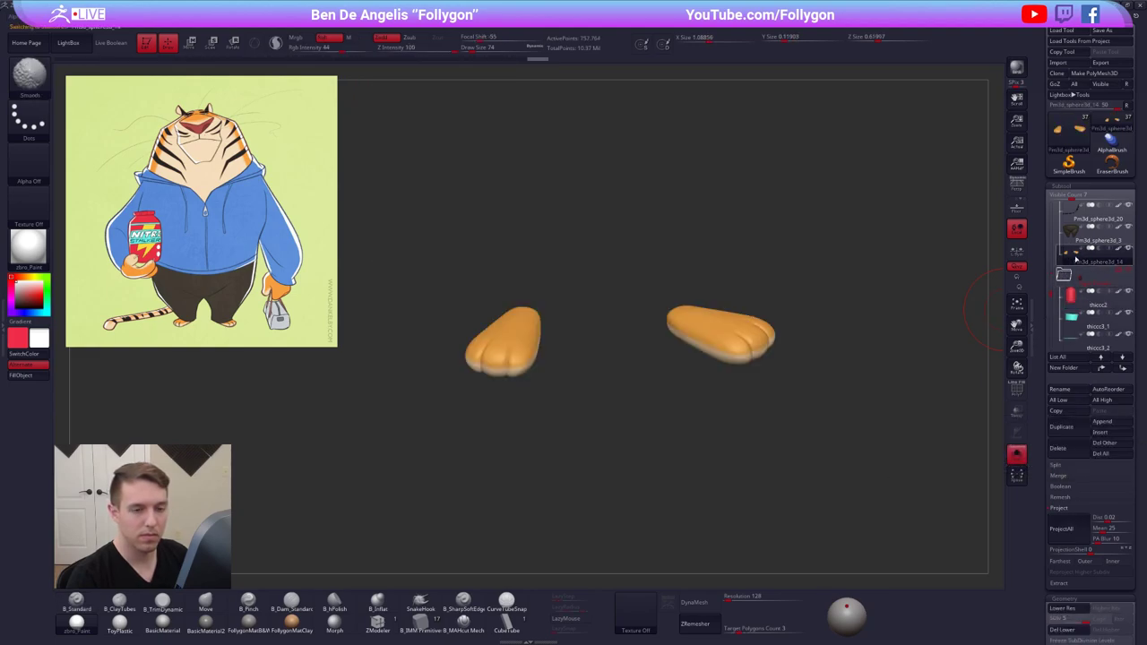
Compare the feet with the whole character, isolate them again, and use lasso selections to mask one foot and treat its underside separately
{"action": "key", "text": "alt+s"}
{"action": "left_click_drag", "start_coordinate": [817, 342], "coordinate": [795, 360]}
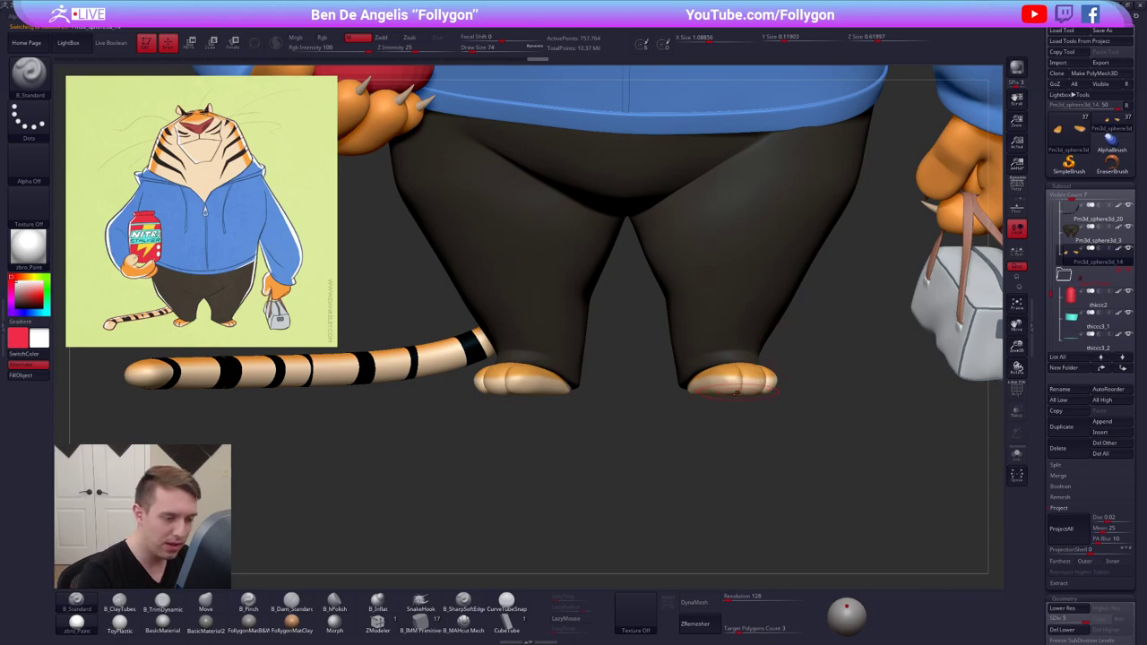
{"action": "key", "text": "alt+s"}
{"action": "right_click_drag", "start_coordinate": [744, 372], "coordinate": [716, 402]}
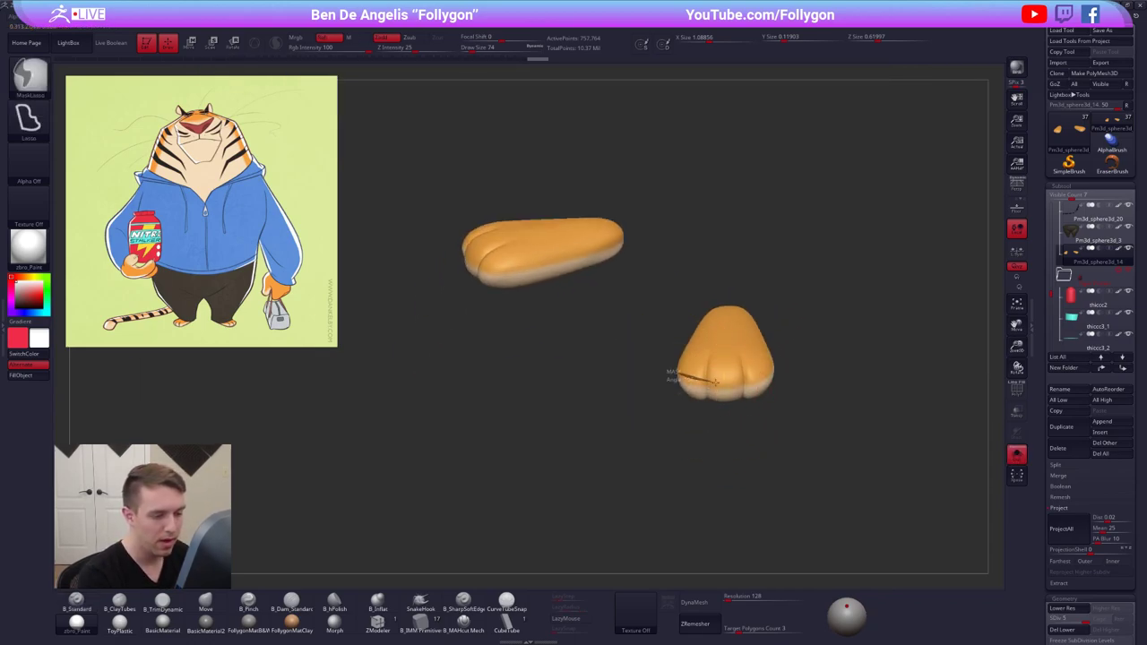
{"action": "left_click_drag", "start_coordinate": [784, 356], "coordinate": [678, 296], "text": "ctrl"}
{"action": "mouse_move", "coordinate": [732, 406]}
{"action": "left_mouse_down"}
{"action": "mouse_move", "coordinate": [717, 363]}
{"action": "mouse_move", "coordinate": [772, 362]}
{"action": "left_mouse_up"}
{"action": "left_click_drag", "start_coordinate": [740, 421], "coordinate": [664, 405]}
{"action": "key", "text": "ctrl"}
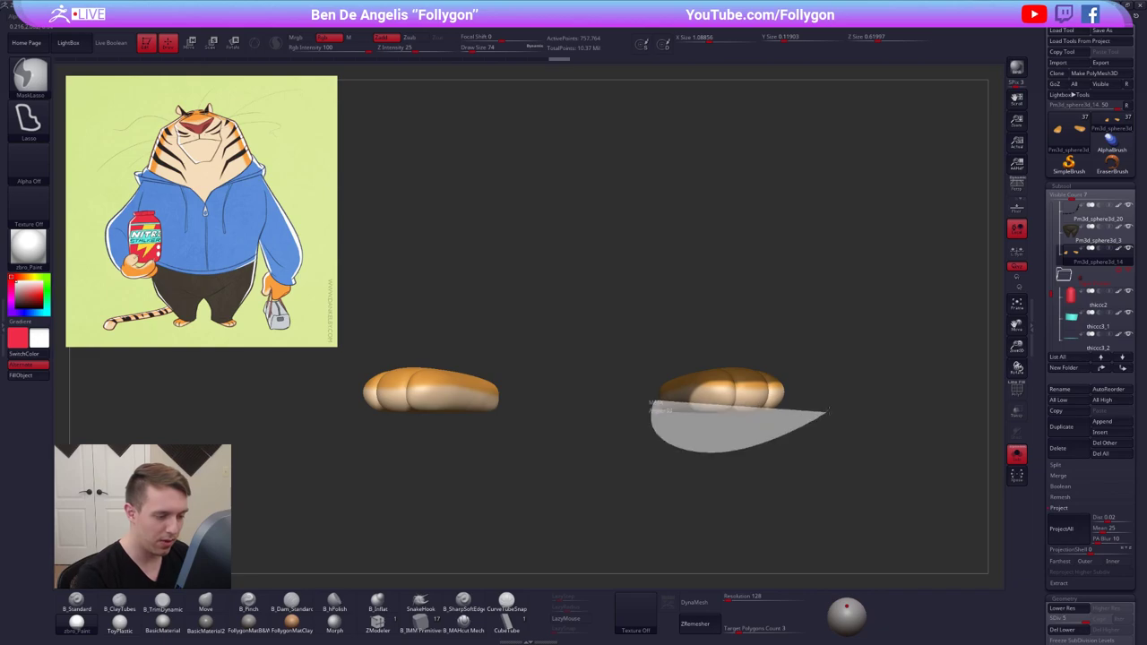
{"action": "left_click_drag", "start_coordinate": [835, 401], "coordinate": [835, 399], "text": "ctrl"}
Lower the feet to subdivision level 1 and invert the mask
{"action": "key", "text": "shift+d"}
{"action": "key", "text": "shift+d"}
{"action": "key", "text": "shift+d"}
{"action": "key", "text": "shift+d"}
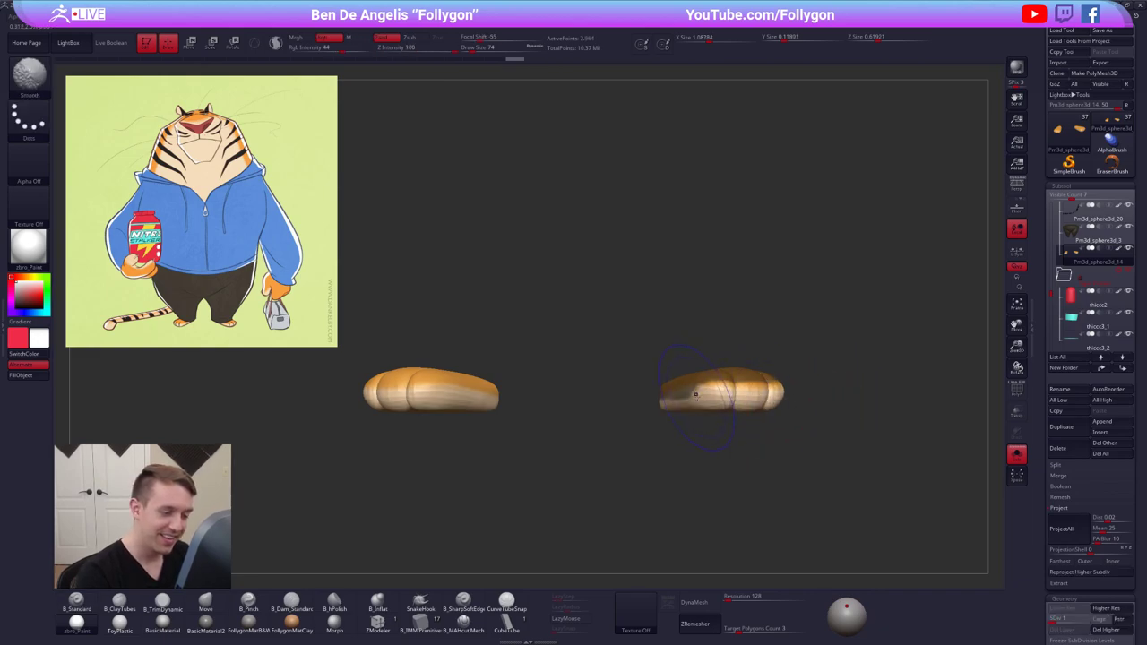
{"action": "key", "text": "s"}
{"action": "left_click_drag", "start_coordinate": [717, 393], "coordinate": [713, 393]}
{"action": "mouse_move", "coordinate": [715, 395]}
{"action": "right_mouse_down"}
{"action": "mouse_move", "coordinate": [725, 420]}
{"action": "mouse_move", "coordinate": [742, 403]}
{"action": "mouse_move", "coordinate": [709, 381]}
{"action": "right_mouse_up"}
{"action": "left_click", "coordinate": [720, 424], "text": "ctrl"}
Reshape the top of the unmasked foot with the Move brush at a larger draw size
{"action": "key", "text": "b"}
{"action": "key", "text": "m"}
{"action": "key", "text": "v"}
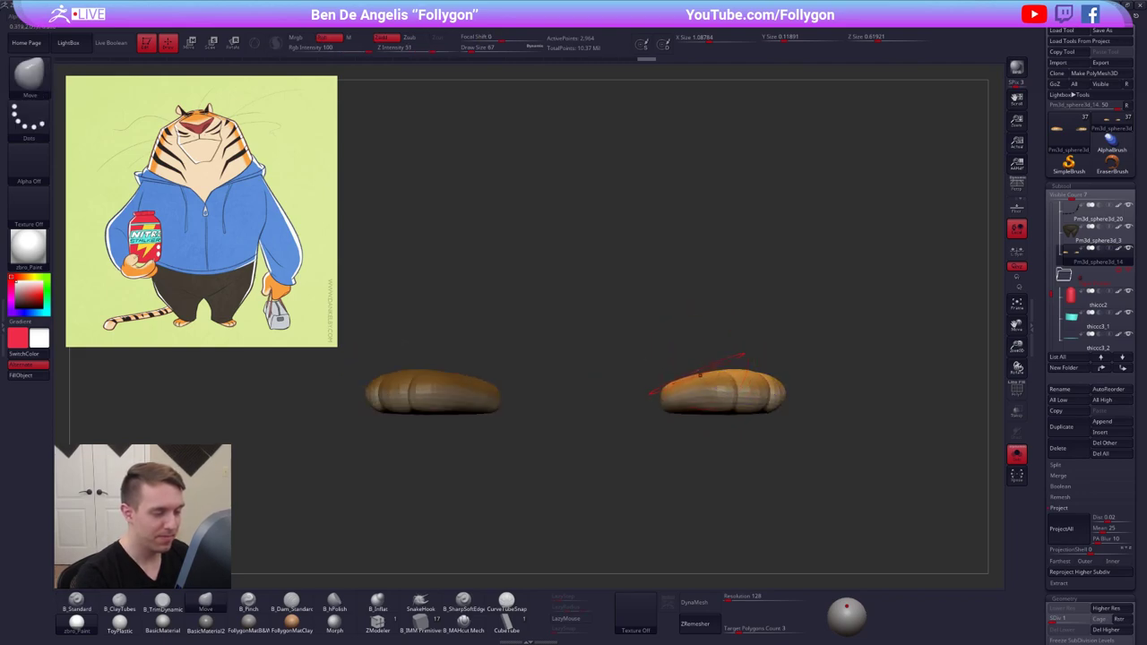
{"action": "key", "text": "s"}
{"action": "left_click_drag", "start_coordinate": [701, 381], "coordinate": [714, 381]}
{"action": "mouse_move", "coordinate": [712, 371]}
{"action": "right_mouse_down"}
{"action": "mouse_move", "coordinate": [619, 381]}
{"action": "mouse_move", "coordinate": [699, 398]}
{"action": "mouse_move", "coordinate": [650, 391]}
{"action": "mouse_move", "coordinate": [687, 382]}
{"action": "right_mouse_up"}
{"action": "key", "text": "space"}
{"action": "left_click_drag", "start_coordinate": [703, 371], "coordinate": [698, 371]}
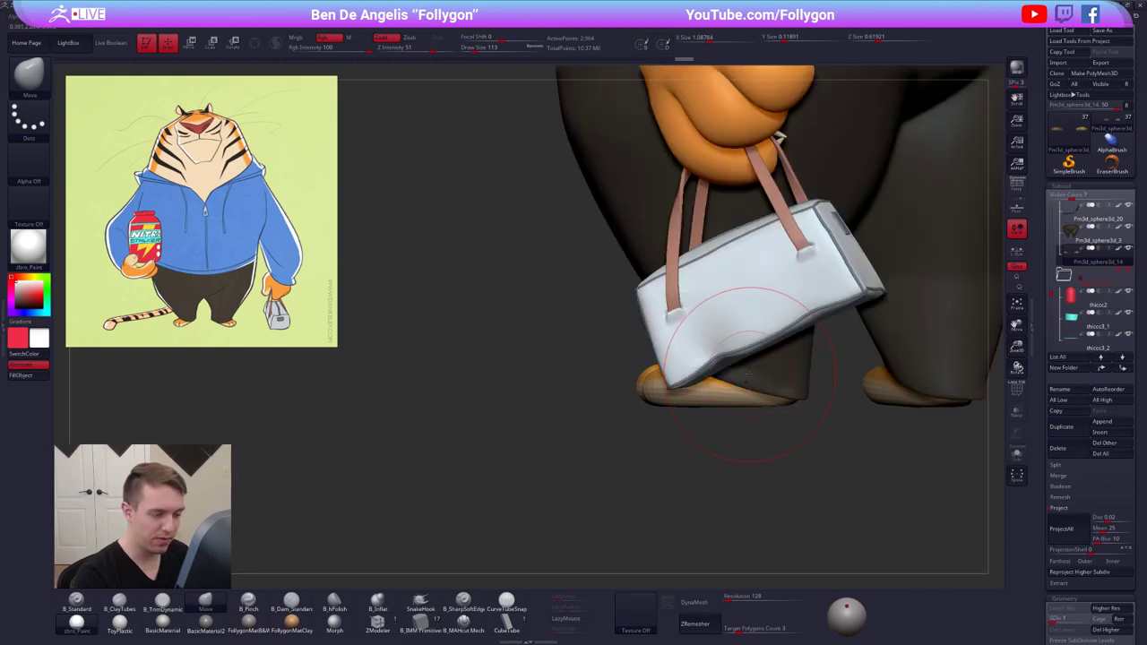
Reshape the foot's side profile with the Move brush, comparing it with the trouser leg and then isolating the feet
{"action": "left_click_drag", "start_coordinate": [807, 296], "coordinate": [693, 350]}
{"action": "right_click_drag", "start_coordinate": [694, 350], "coordinate": [730, 364]}
{"action": "key", "text": "space"}
{"action": "left_click_drag", "start_coordinate": [706, 365], "coordinate": [700, 366]}
{"action": "mouse_move", "coordinate": [689, 347]}
{"action": "right_mouse_down", "text": "alt"}
{"action": "mouse_move", "coordinate": [705, 357]}
{"action": "mouse_move", "coordinate": [695, 378]}
{"action": "mouse_move", "coordinate": [623, 379]}
{"action": "mouse_move", "coordinate": [653, 392]}
{"action": "mouse_move", "coordinate": [623, 398]}
{"action": "mouse_move", "coordinate": [576, 393]}
{"action": "right_mouse_up", "text": "alt"}
{"action": "key", "text": "alt+s"}
{"action": "right_click_drag", "start_coordinate": [577, 394], "coordinate": [661, 383], "text": "alt"}
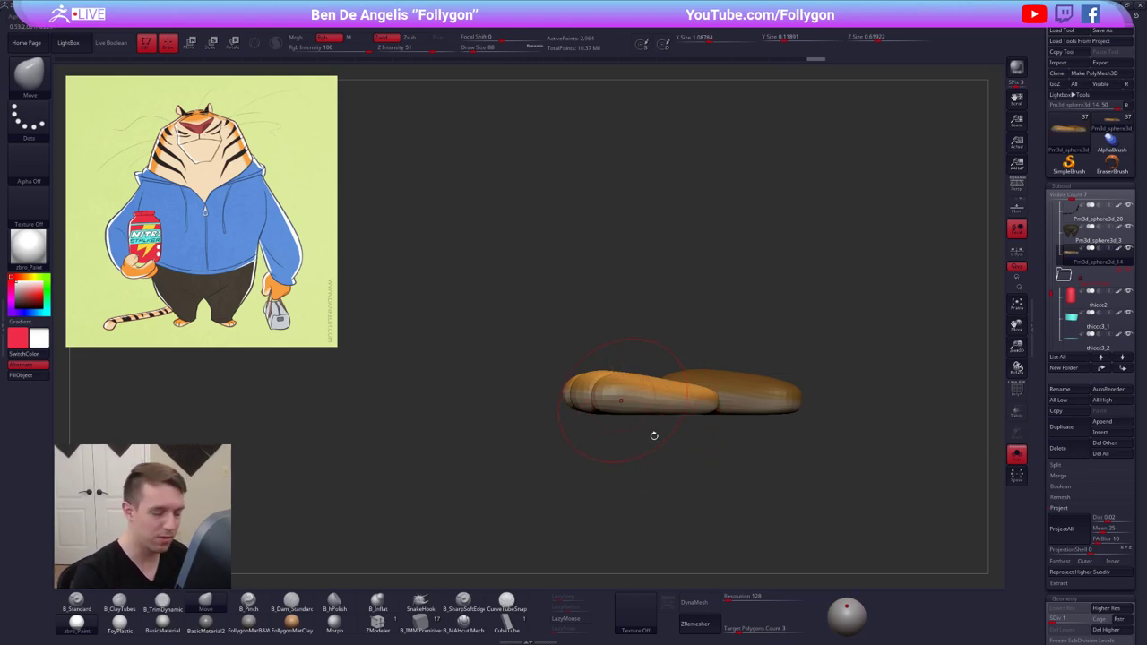
Check the foot against the trouser cuff and refine its upper contour toward the heel in side view
{"action": "key", "text": "alt+s"}
{"action": "right_click_drag", "start_coordinate": [672, 393], "coordinate": [633, 394]}
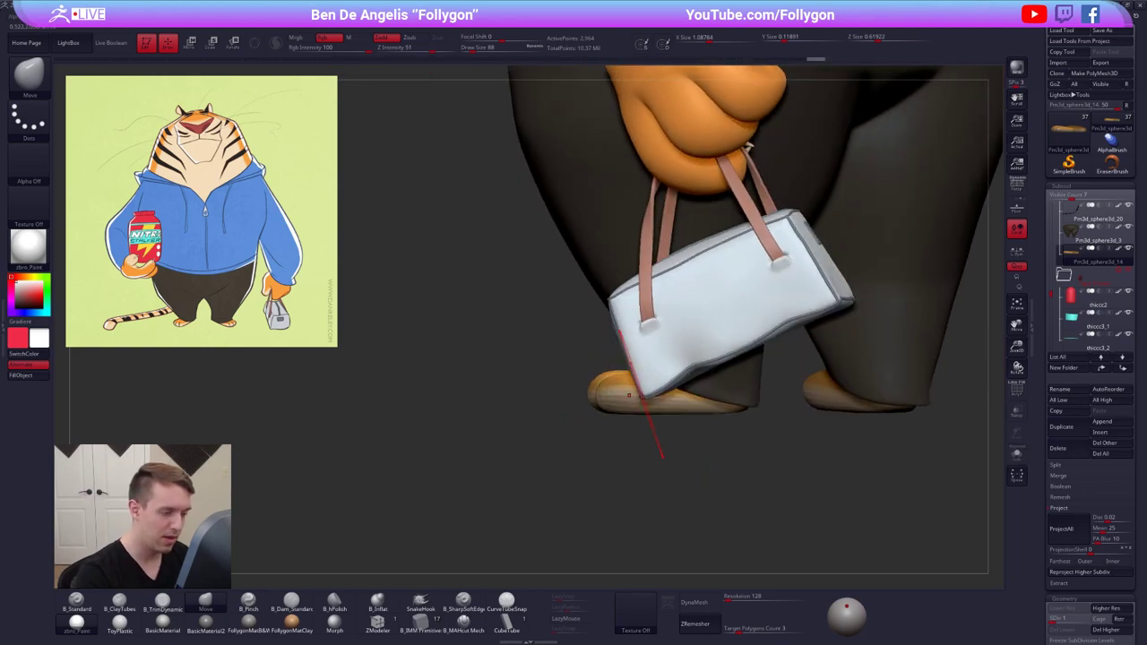
{"action": "key", "text": "alt+s"}
{"action": "key", "text": "space"}
{"action": "left_click", "coordinate": [660, 392]}
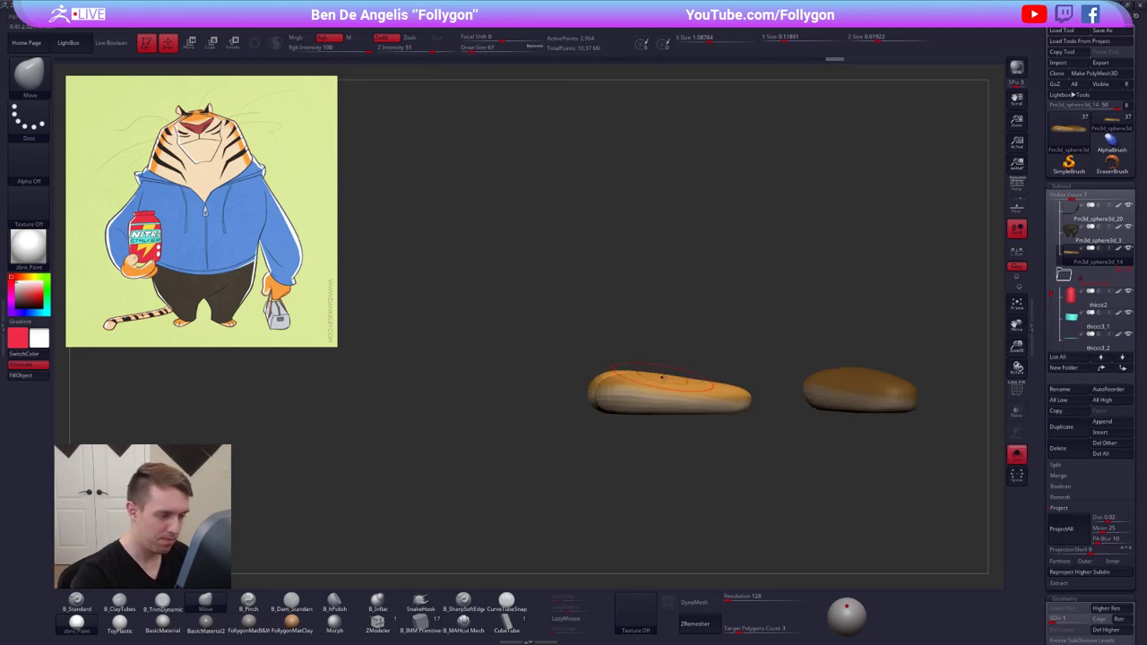
{"action": "key", "text": "space"}
{"action": "left_click", "coordinate": [676, 380]}
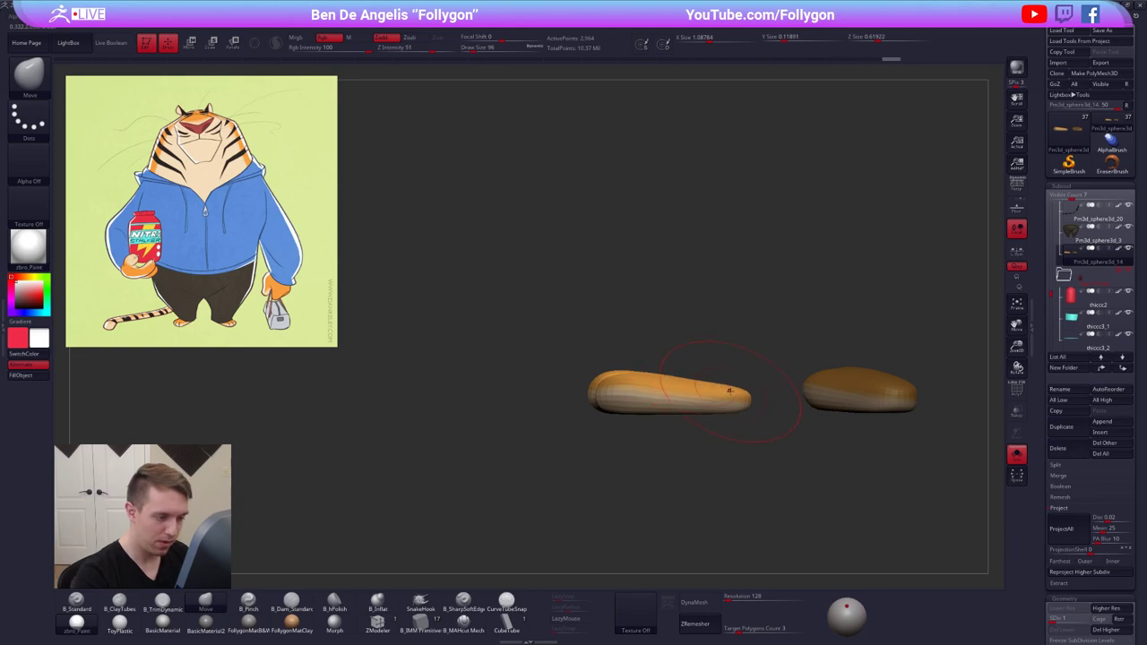
Refine the slope of the foot's upper surface with the Move brush from the front and opposite side
{"action": "right_click_drag", "start_coordinate": [731, 391], "coordinate": [807, 389]}
{"action": "key", "text": "space"}
{"action": "left_click", "coordinate": [695, 377]}
{"action": "right_click_drag", "start_coordinate": [695, 379], "coordinate": [741, 378], "text": "alt"}
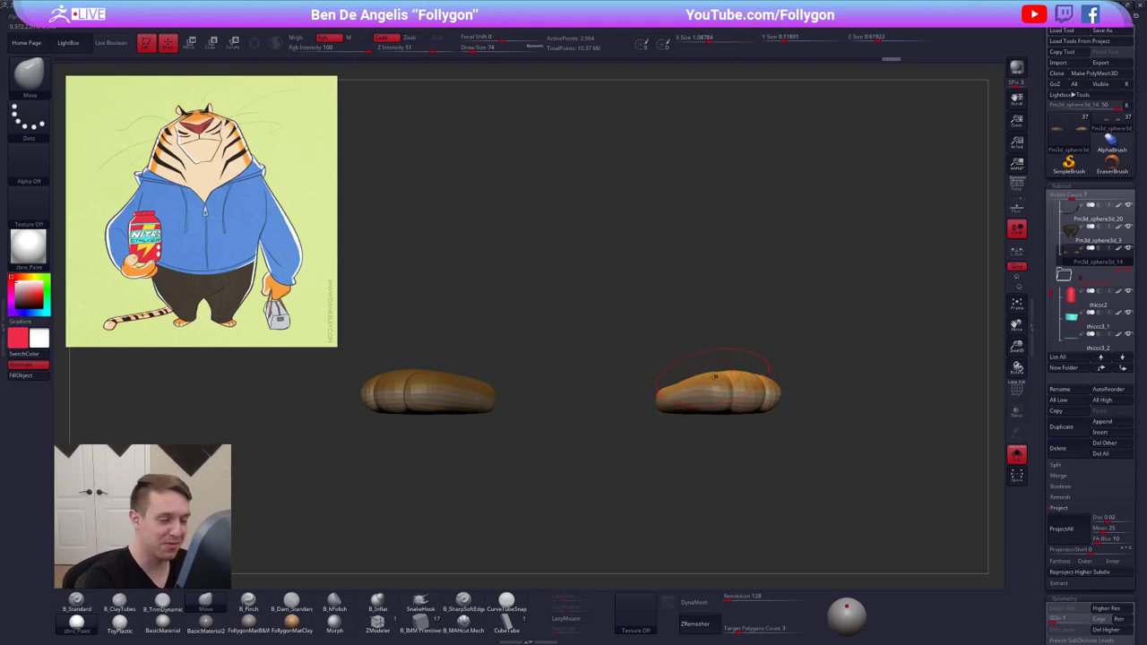
{"action": "key", "text": "space"}
{"action": "left_click", "coordinate": [721, 377]}
{"action": "right_click_drag", "start_coordinate": [728, 380], "coordinate": [762, 379]}
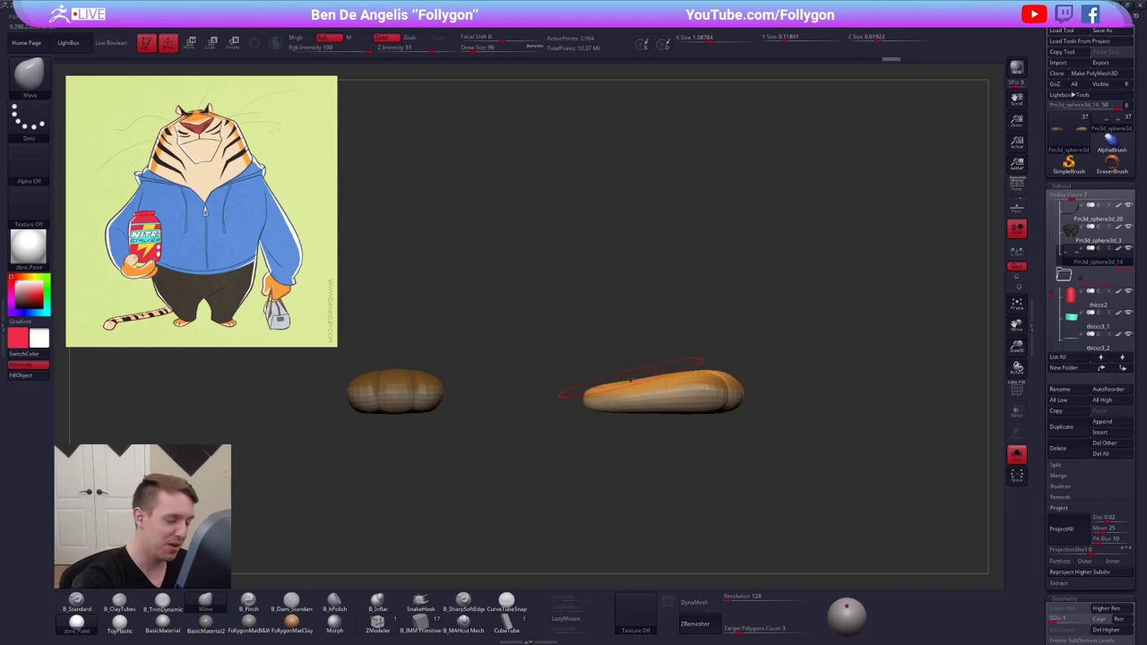
{"action": "right_click_drag", "start_coordinate": [623, 384], "coordinate": [656, 389]}
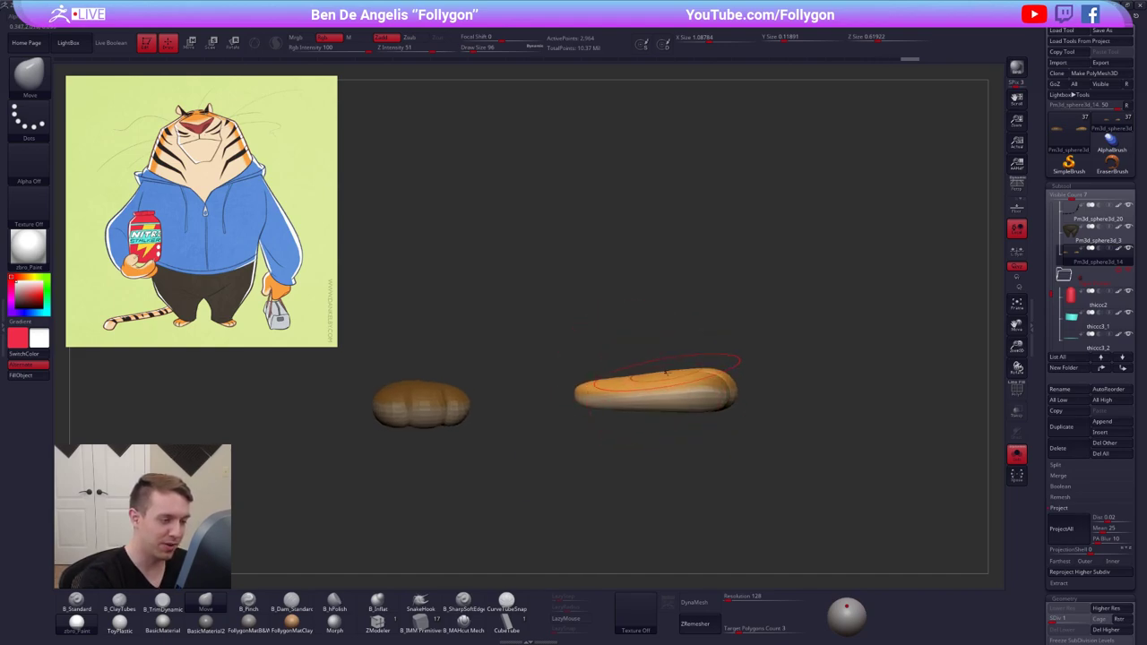
{"action": "key", "text": "s"}
{"action": "left_click", "coordinate": [619, 432]}
Show the whole character again and clear the mask on the feet
{"action": "mouse_move", "coordinate": [647, 436]}
{"action": "right_mouse_down"}
{"action": "mouse_move", "coordinate": [740, 445]}
{"action": "mouse_move", "coordinate": [720, 468]}
{"action": "right_mouse_up"}
{"action": "key", "text": "alt+shift+s"}
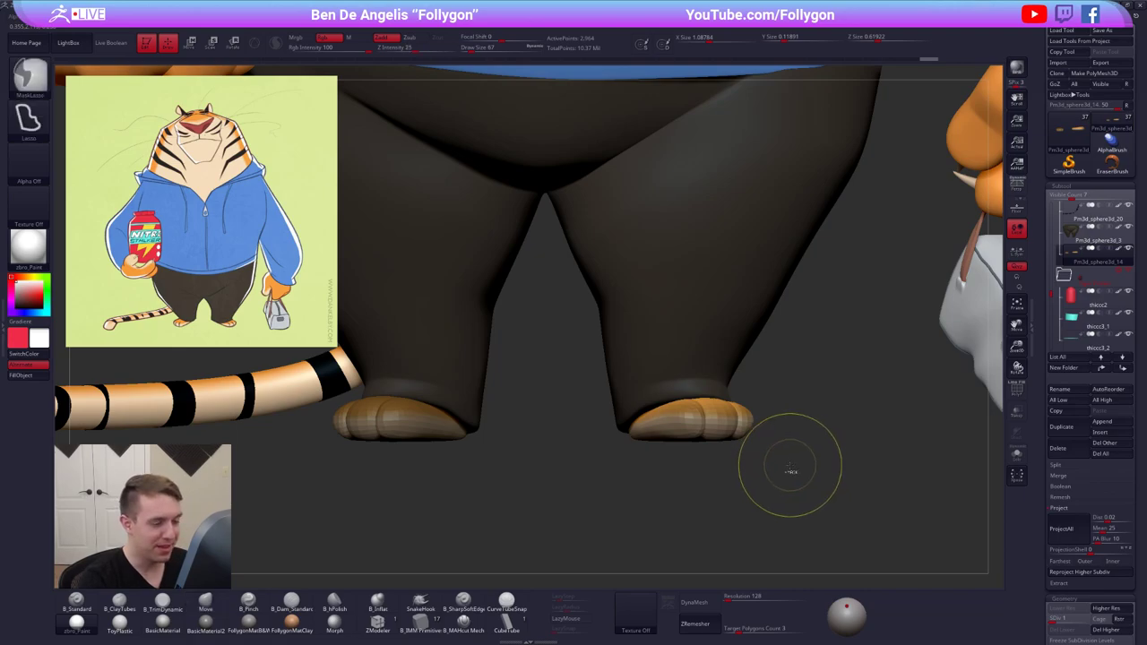
{"action": "left_click_drag", "start_coordinate": [784, 468], "coordinate": [814, 457], "text": "ctrl"}
{"action": "right_click_drag", "start_coordinate": [773, 452], "coordinate": [639, 452]}
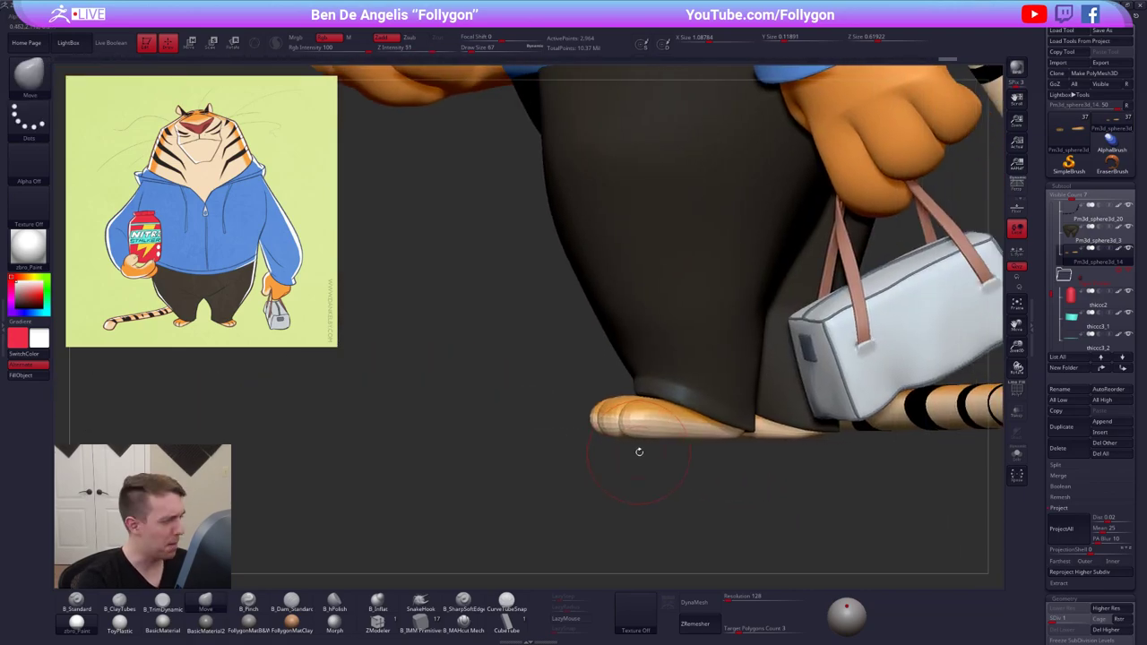
Select the trousers, lower them to subdivision level 2, and adjust the cuff over the foot with the Move brush
{"action": "left_click", "coordinate": [692, 397], "text": "alt"}
{"action": "key", "text": "s"}
{"action": "left_click", "coordinate": [694, 405]}
{"action": "key", "text": "shift+d"}
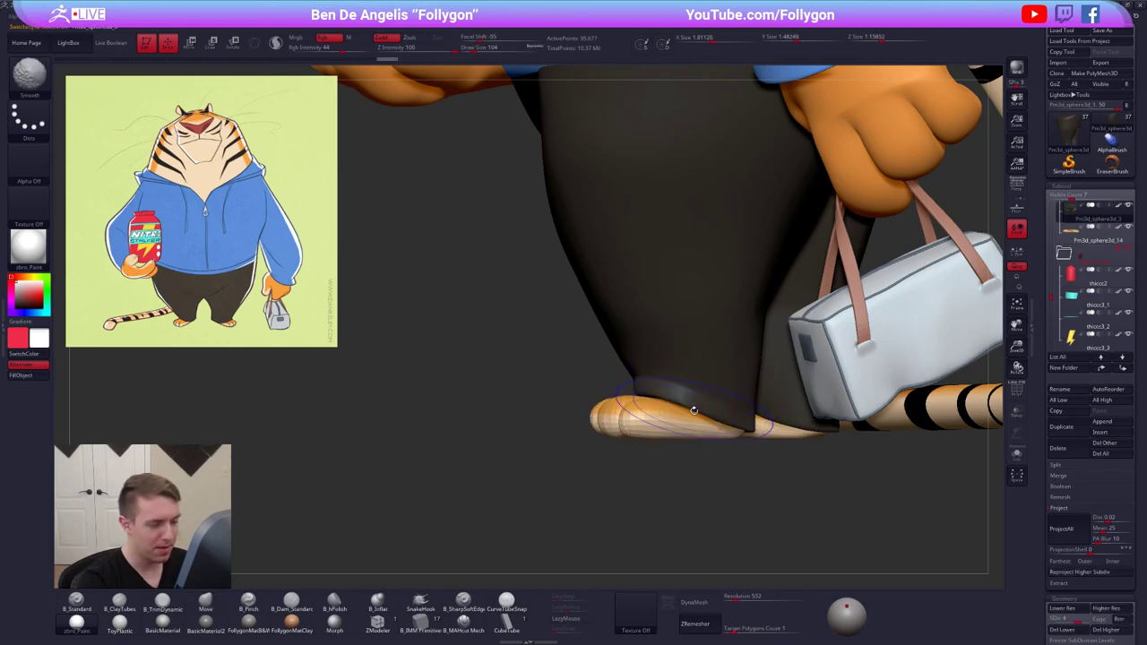
{"action": "key", "text": "s"}
{"action": "left_click", "coordinate": [689, 407]}
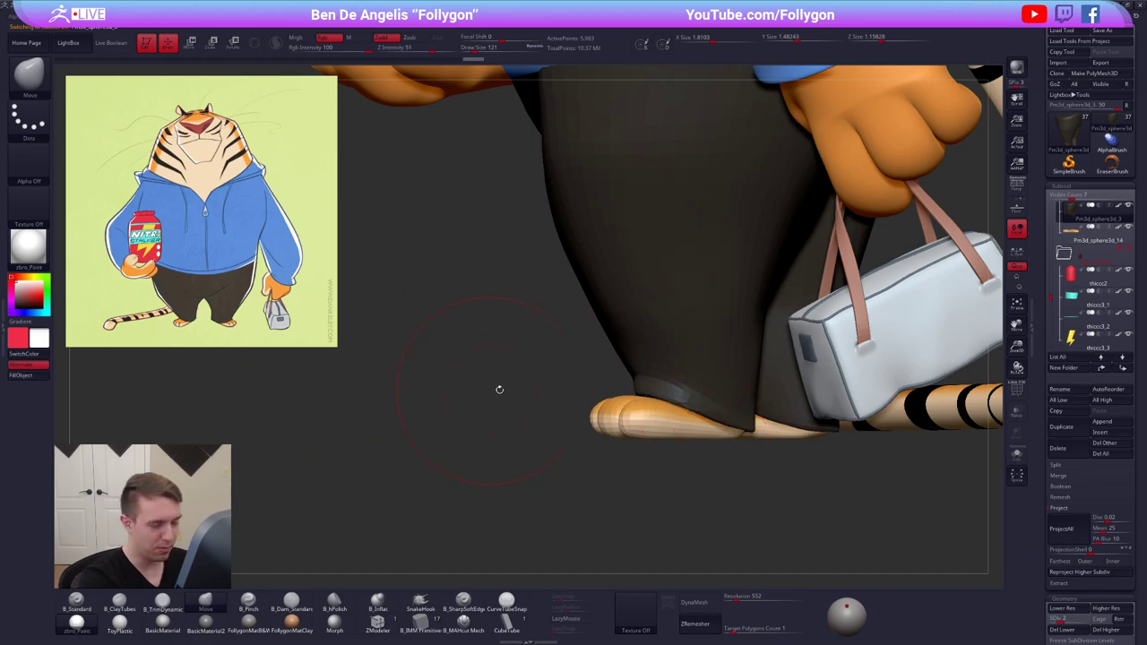
Fit the trouser cuff around the inner side and heel of the foot with the Move brush
{"action": "right_click_drag", "start_coordinate": [499, 390], "coordinate": [692, 400]}
{"action": "left_click_drag", "start_coordinate": [569, 416], "coordinate": [584, 411]}
{"action": "key", "text": "space"}
{"action": "left_click", "coordinate": [585, 419]}
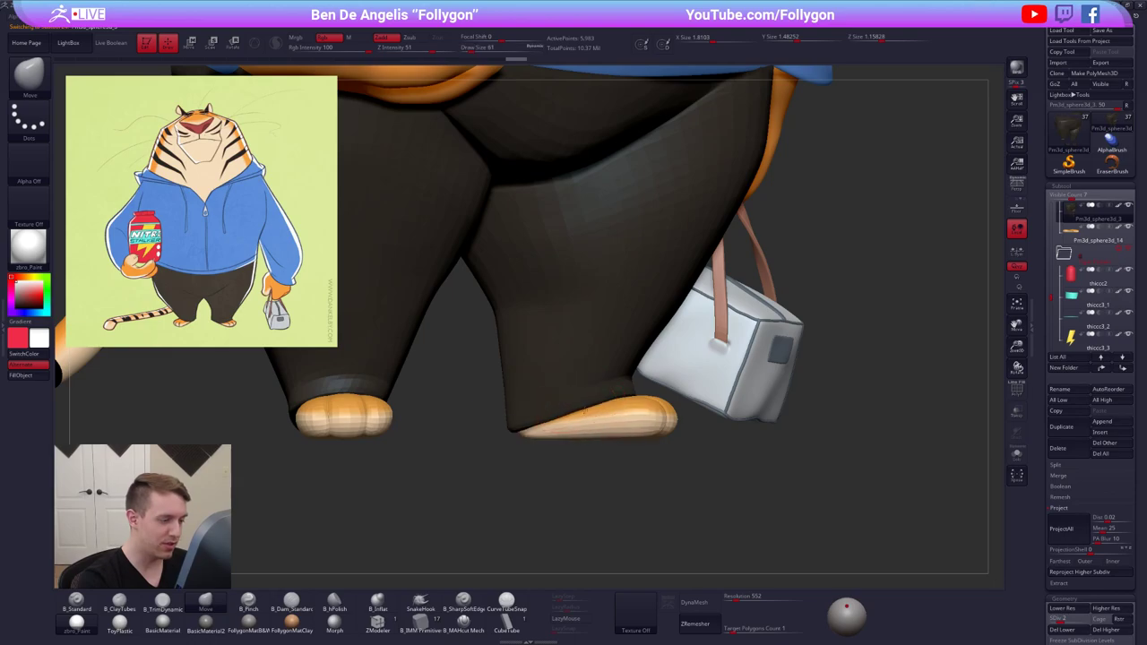
{"action": "key", "text": "s"}
{"action": "left_click", "coordinate": [588, 411]}
{"action": "right_click_drag", "start_coordinate": [585, 415], "coordinate": [575, 415]}
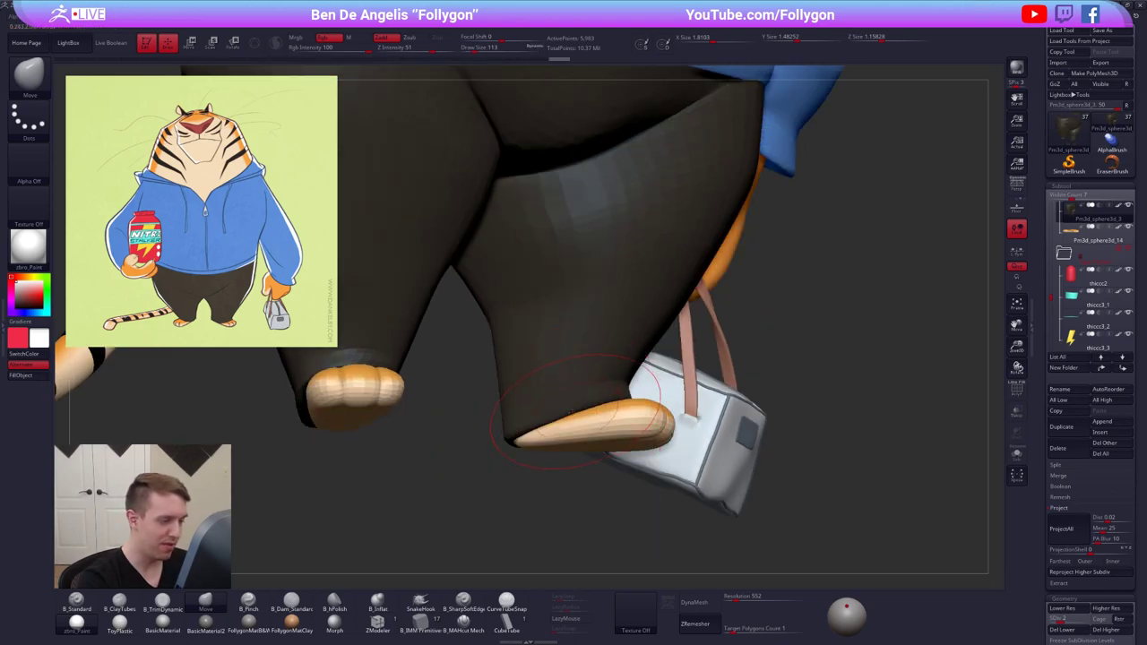
{"action": "right_click_drag", "start_coordinate": [541, 458], "coordinate": [619, 448]}
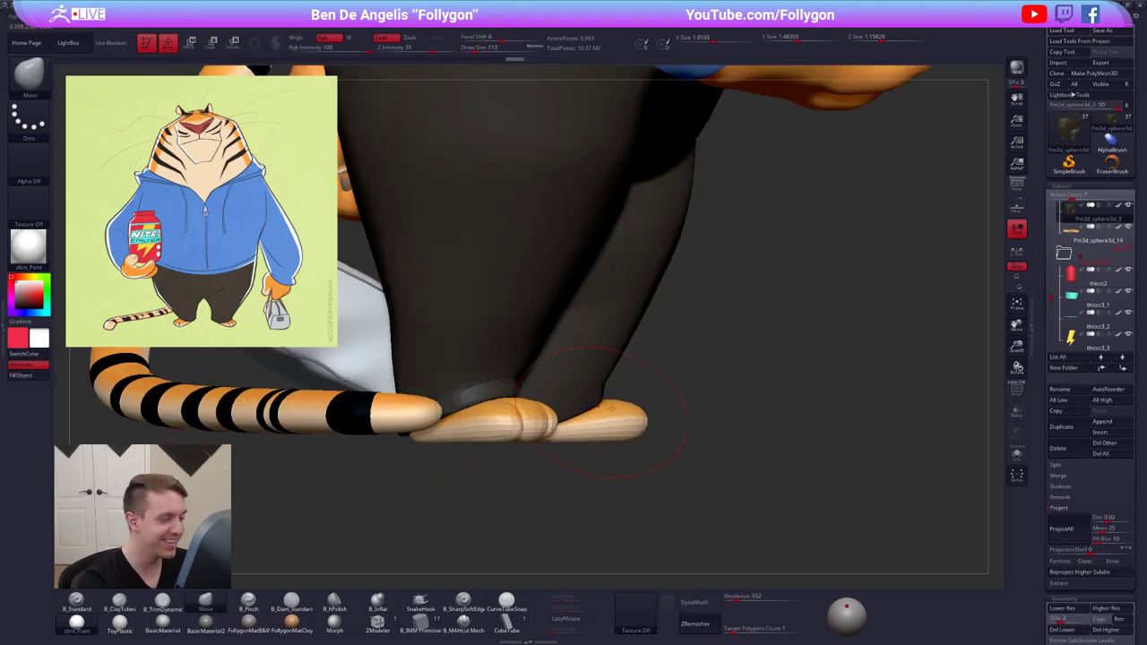
Check the trouser cuffs around the feet, raise the trousers to subdivision level 5, and reduce the brush size to 61
{"action": "right_click_drag", "start_coordinate": [726, 414], "coordinate": [484, 394]}
{"action": "right_click_drag", "start_coordinate": [654, 394], "coordinate": [724, 273]}
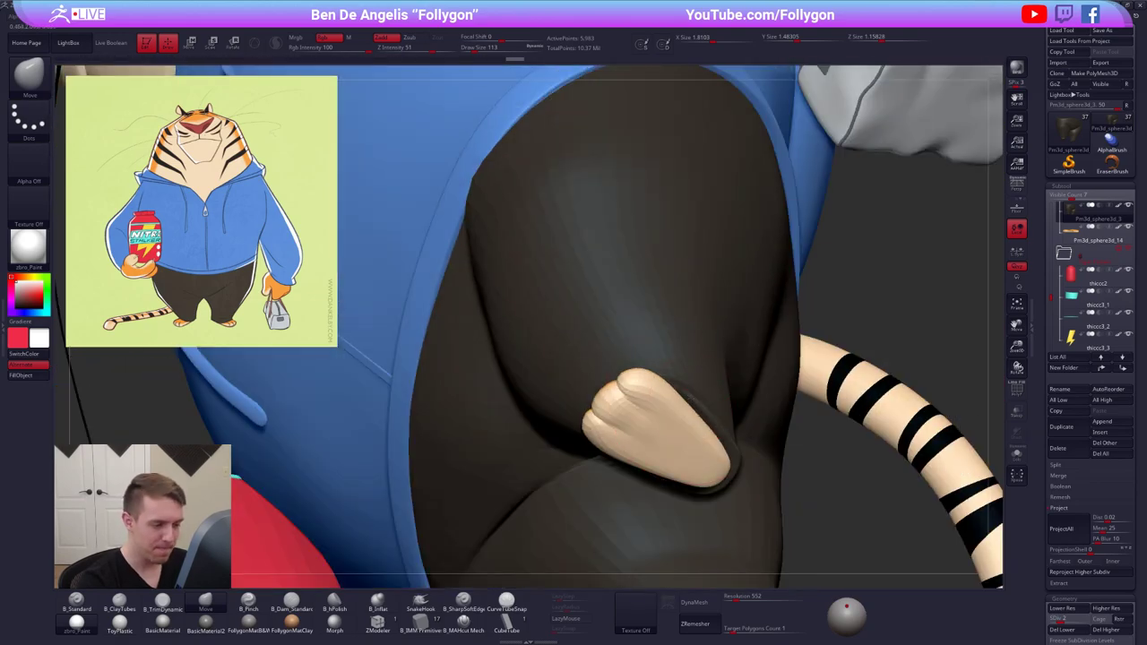
{"action": "right_click_drag", "start_coordinate": [689, 405], "coordinate": [672, 476]}
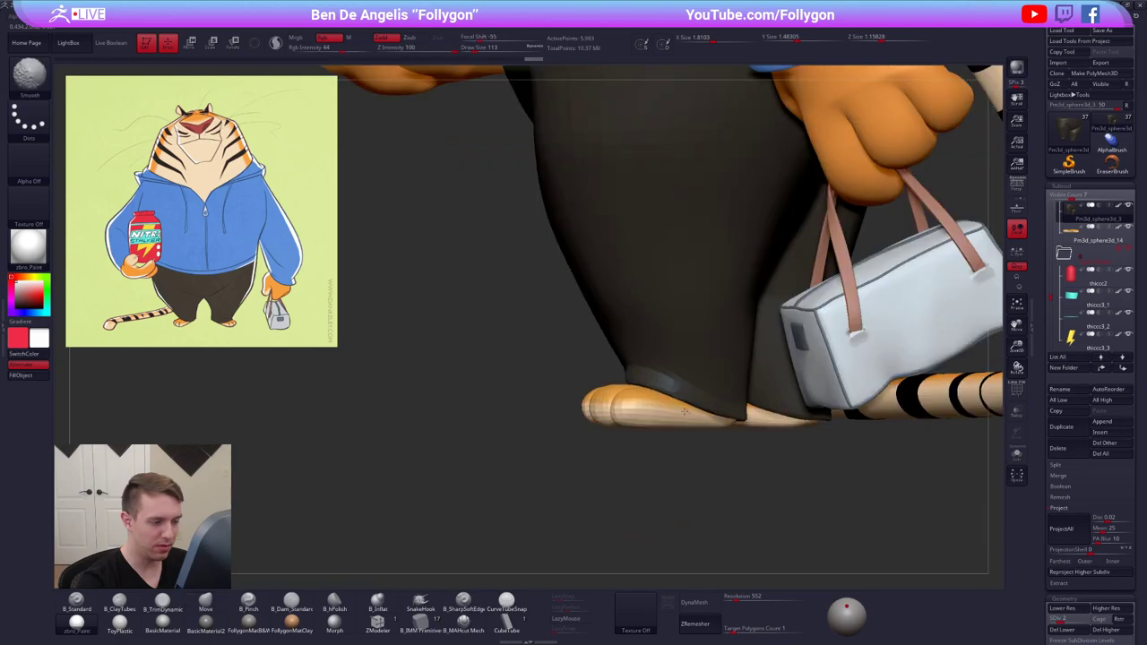
{"action": "key", "text": "d"}
{"action": "key", "text": "space"}
{"action": "left_click_drag", "start_coordinate": [689, 400], "coordinate": [683, 399]}
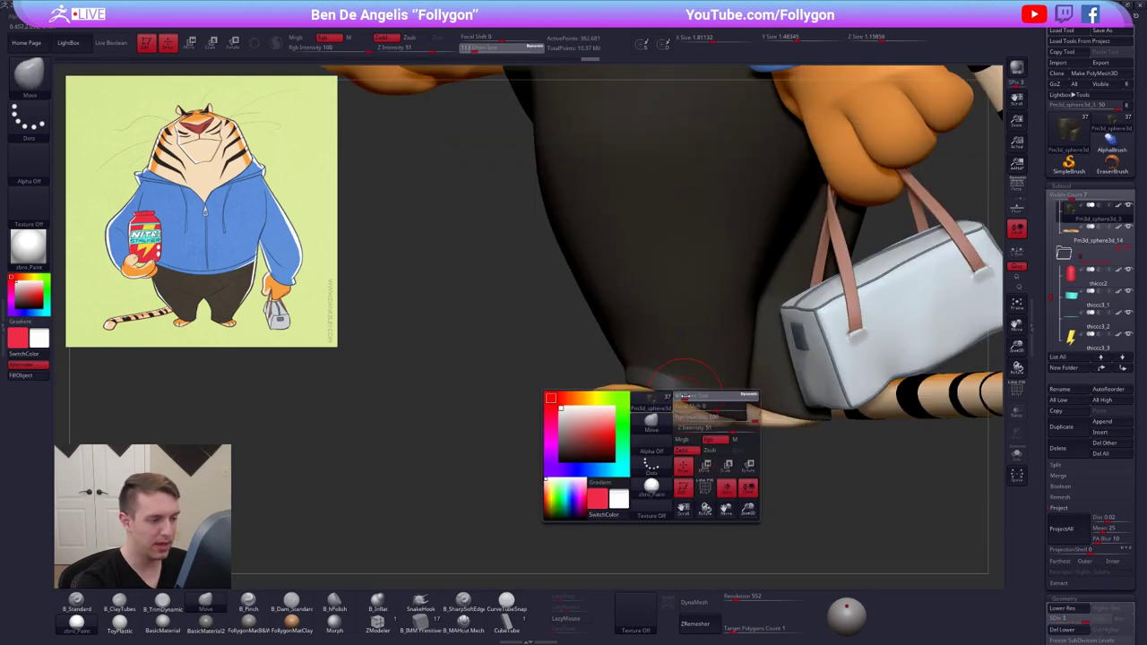
{"action": "right_click_drag", "start_coordinate": [627, 406], "coordinate": [666, 404]}
Select the feet, raise them to their highest subdivision level, and flatten their soles with the Transpose line
{"action": "left_click", "coordinate": [675, 400], "text": "alt"}
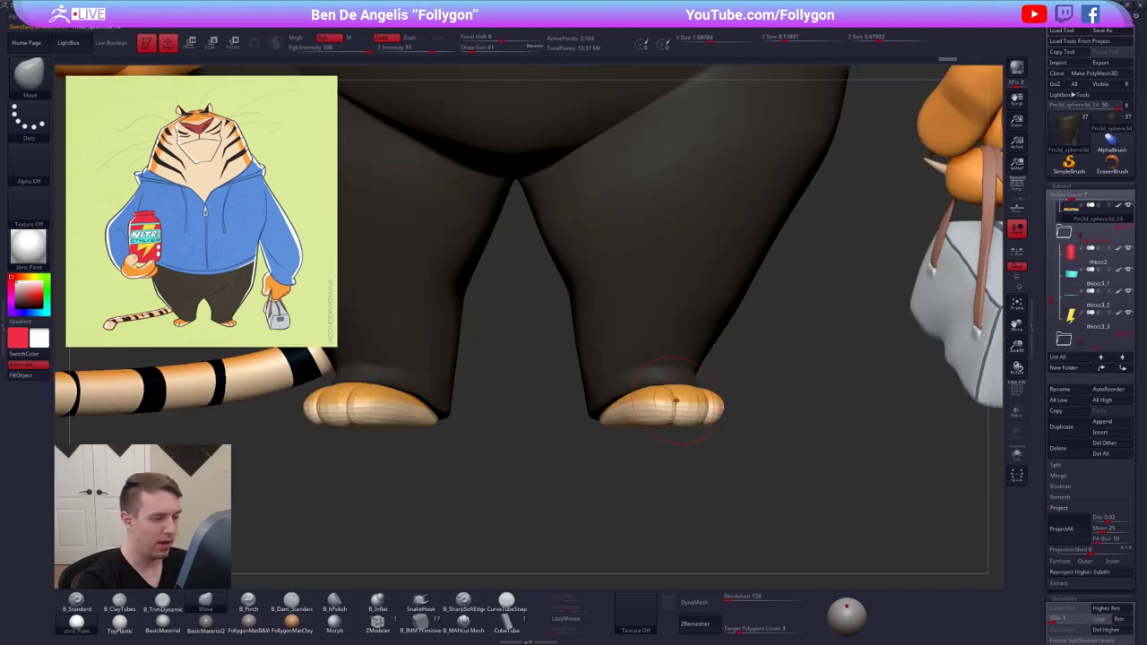
{"action": "key", "text": "w"}
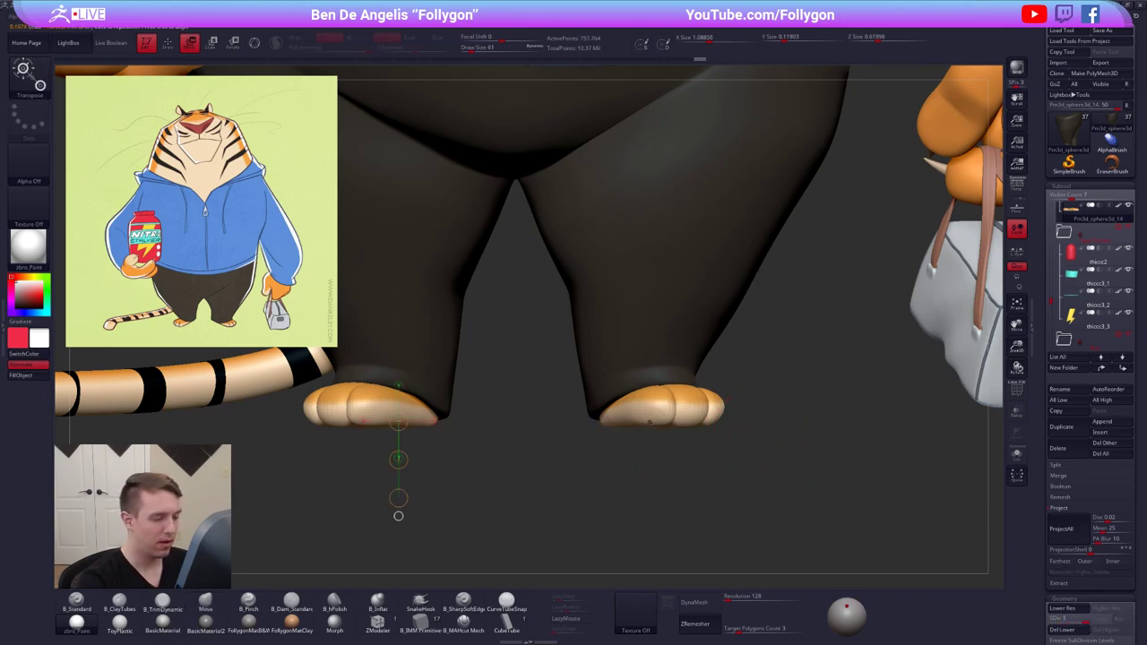
{"action": "mouse_move", "coordinate": [658, 418]}
{"action": "left_mouse_down", "text": "shift"}
{"action": "mouse_move", "coordinate": [659, 470]}
{"action": "mouse_move", "coordinate": [624, 481]}
{"action": "left_mouse_up", "text": "shift"}
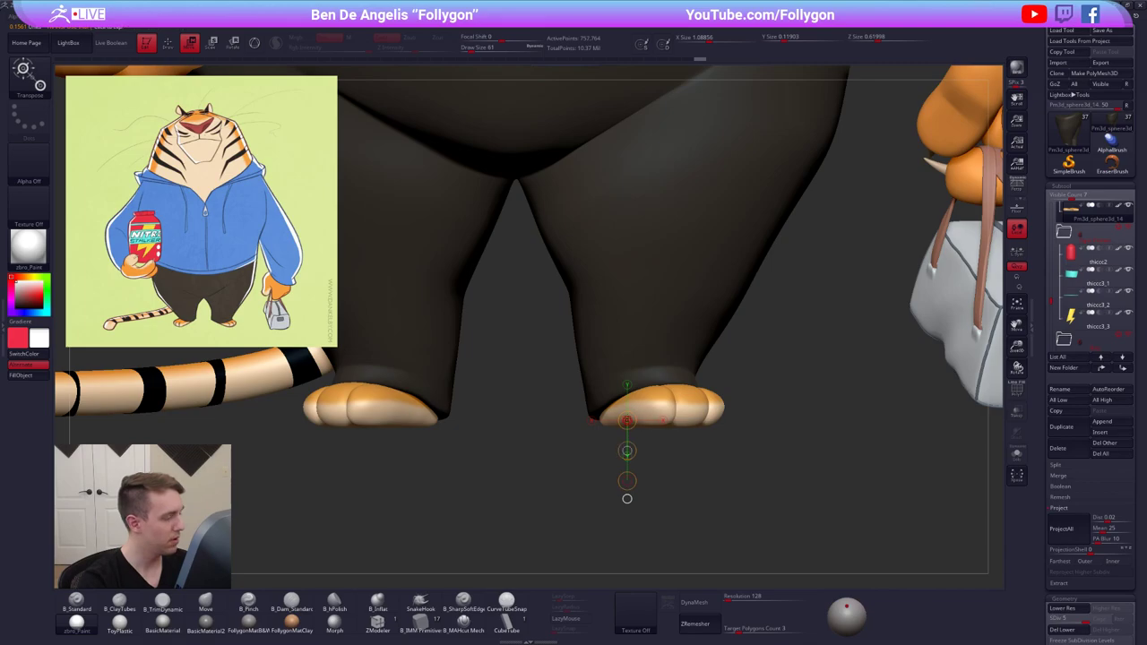
{"action": "left_click_drag", "start_coordinate": [628, 420], "coordinate": [627, 419]}
{"action": "mouse_move", "coordinate": [629, 483]}
{"action": "right_mouse_down", "text": "ctrl"}
{"action": "mouse_move", "coordinate": [653, 420]}
{"action": "mouse_move", "coordinate": [696, 430]}
{"action": "mouse_move", "coordinate": [658, 429]}
{"action": "mouse_move", "coordinate": [639, 451]}
{"action": "mouse_move", "coordinate": [657, 433]}
{"action": "right_mouse_up", "text": "ctrl"}
{"action": "key", "text": "q"}
{"action": "left_click_drag", "start_coordinate": [663, 434], "coordinate": [678, 438]}
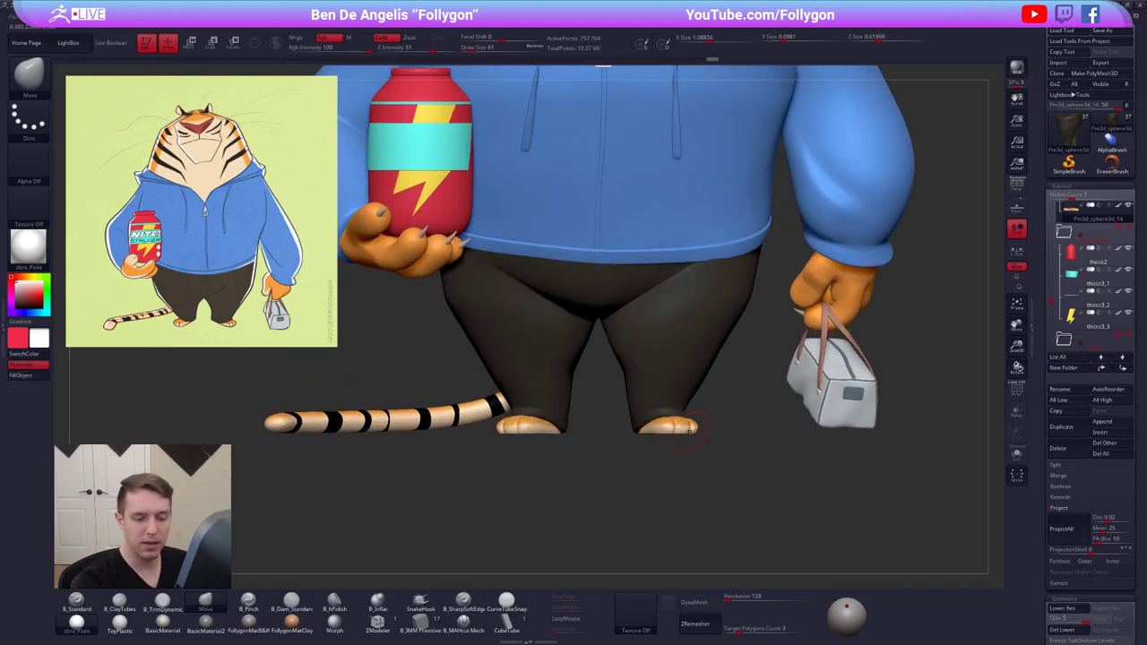
Delete the feet's lower subdivision levels and isolate the feet in the view
{"action": "left_click", "coordinate": [1061, 509]}
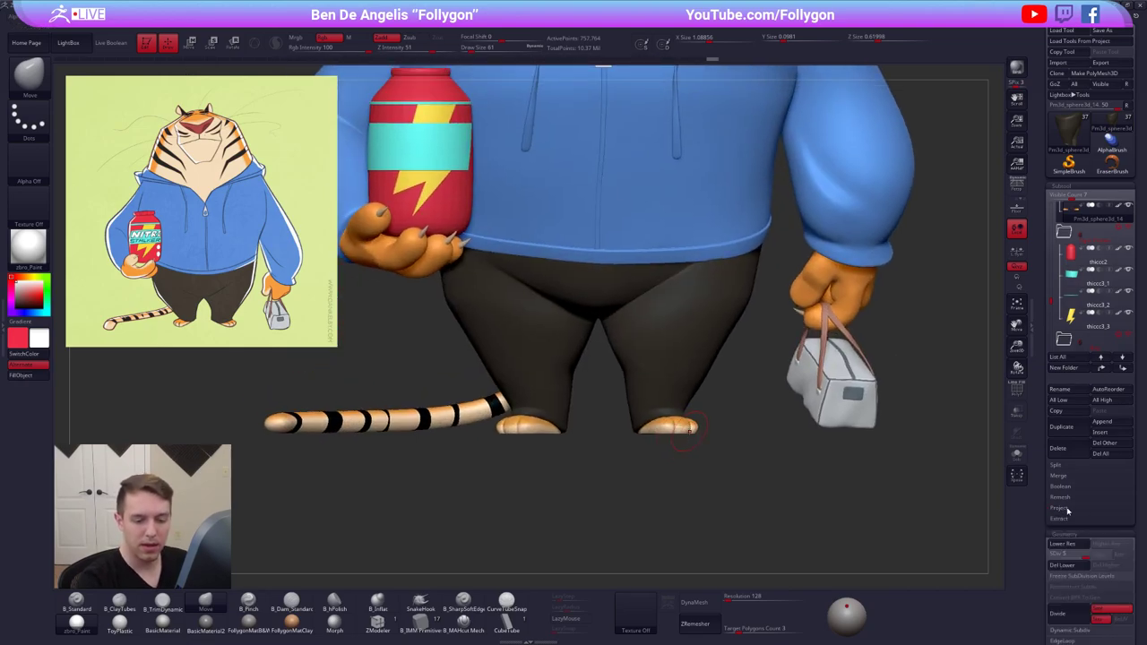
{"action": "left_click", "coordinate": [1076, 567]}
{"action": "key", "text": "alt+s"}
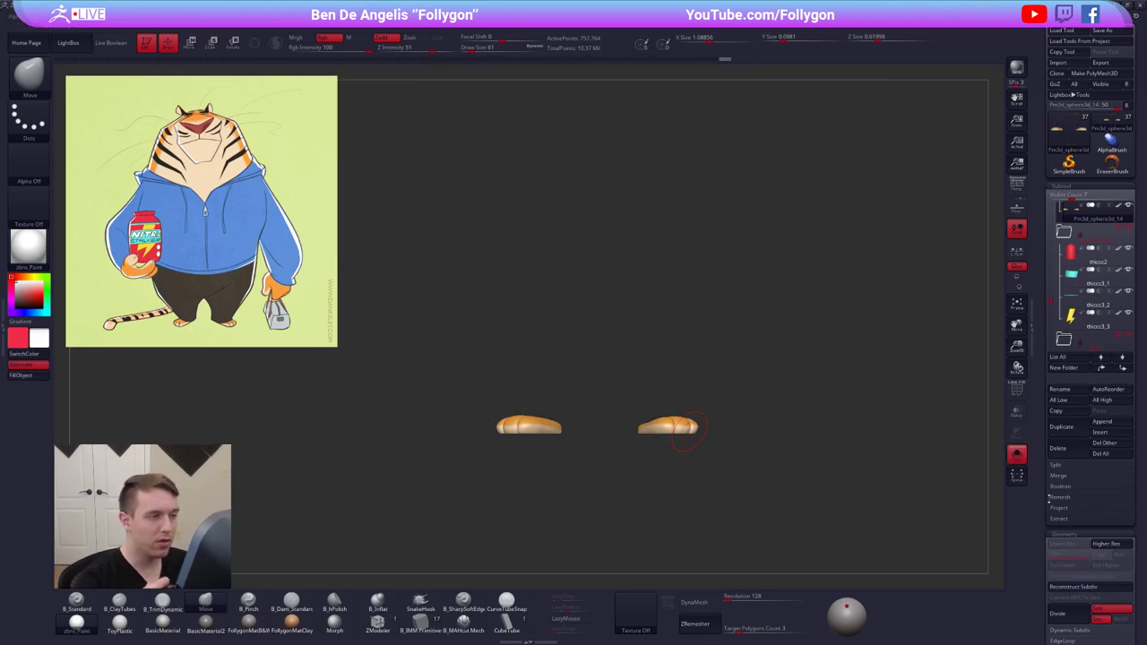
Hide the can-side foot with a lasso selection, split it into its own subtool, and select the bag-side foot
{"action": "key", "text": "shift+f"}
{"action": "key", "text": "shift+f"}
{"action": "left_click_drag", "start_coordinate": [686, 452], "coordinate": [673, 366]}
{"action": "key", "text": "ctrl+shift+space"}
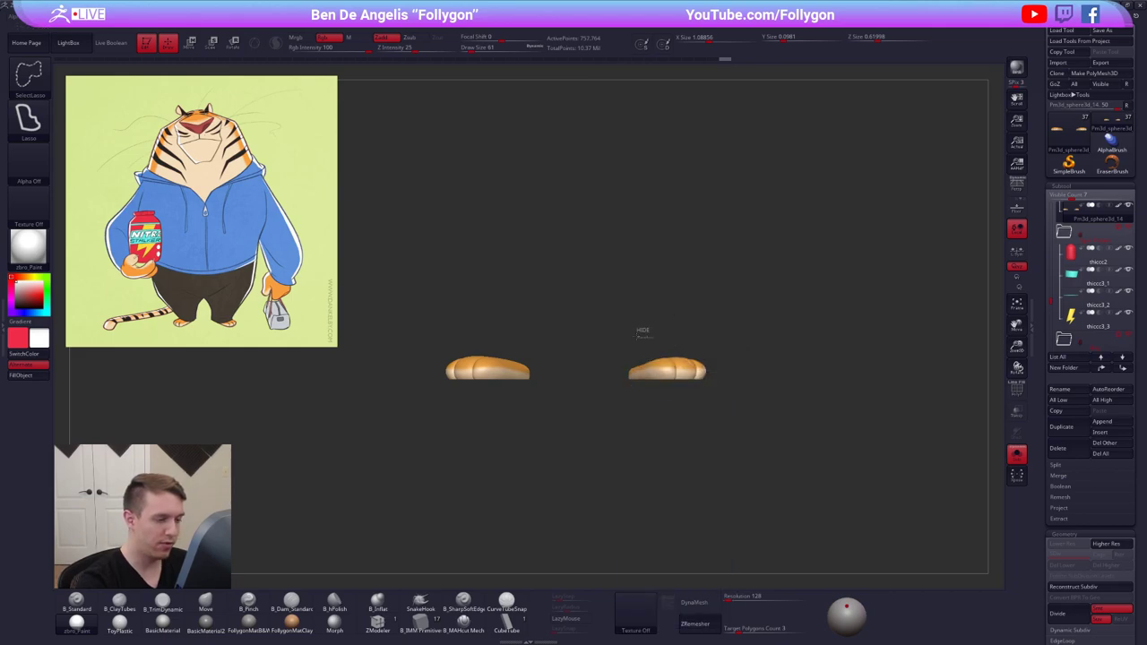
{"action": "mouse_move", "coordinate": [649, 328]}
{"action": "left_mouse_down", "text": "ctrl+shift"}
{"action": "mouse_move", "coordinate": [799, 379]}
{"action": "mouse_move", "coordinate": [800, 367]}
{"action": "left_mouse_up", "text": "ctrl+shift"}
{"action": "key", "text": "ctrl+shift+space"}
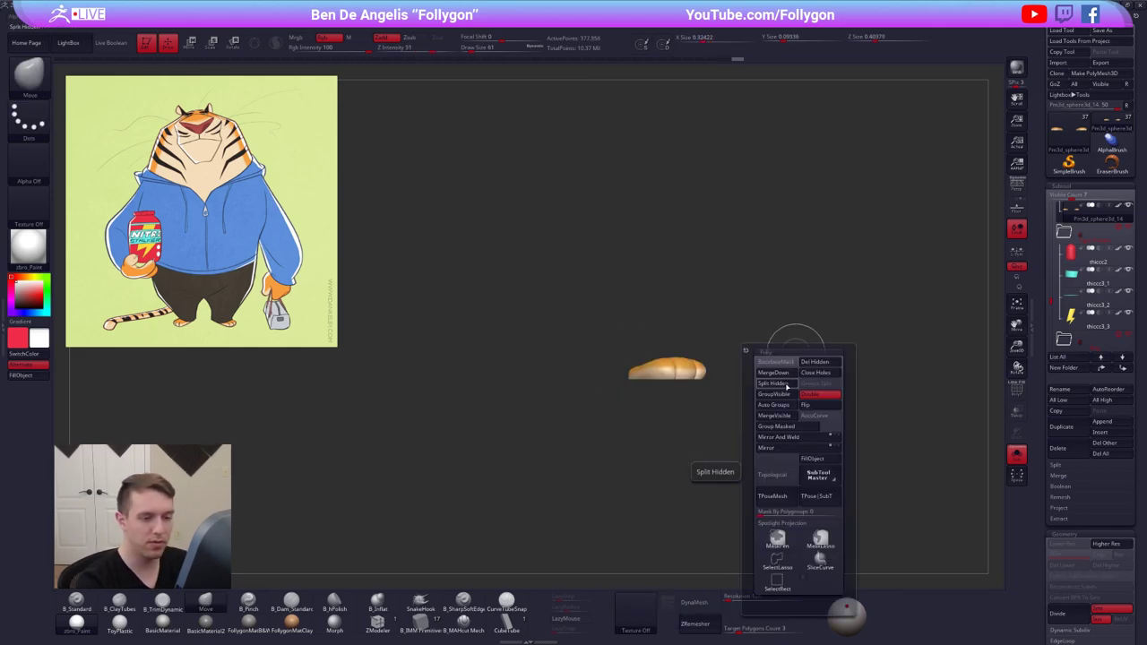
{"action": "left_click", "coordinate": [786, 386]}
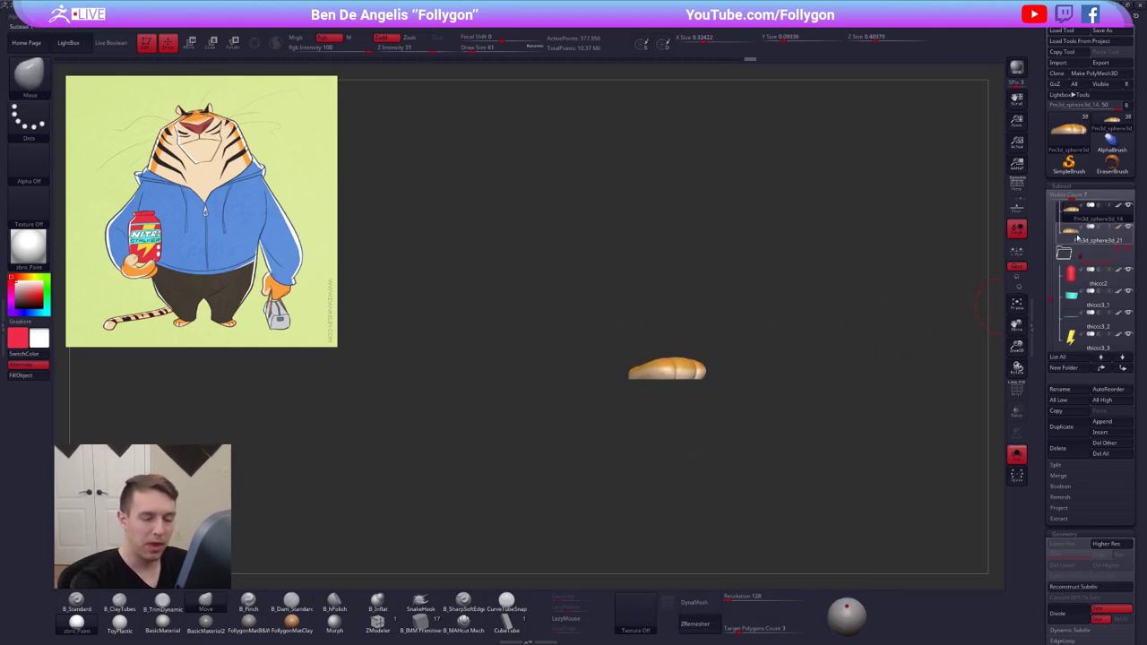
{"action": "left_click", "coordinate": [1076, 239]}
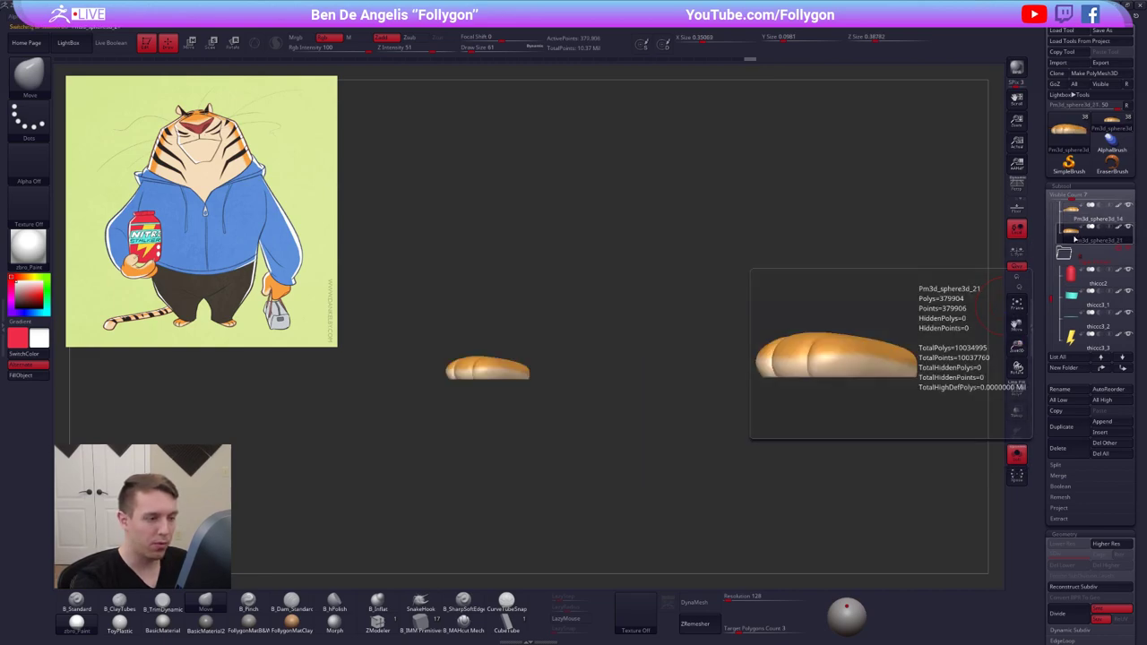
{"action": "left_click", "coordinate": [1067, 218]}
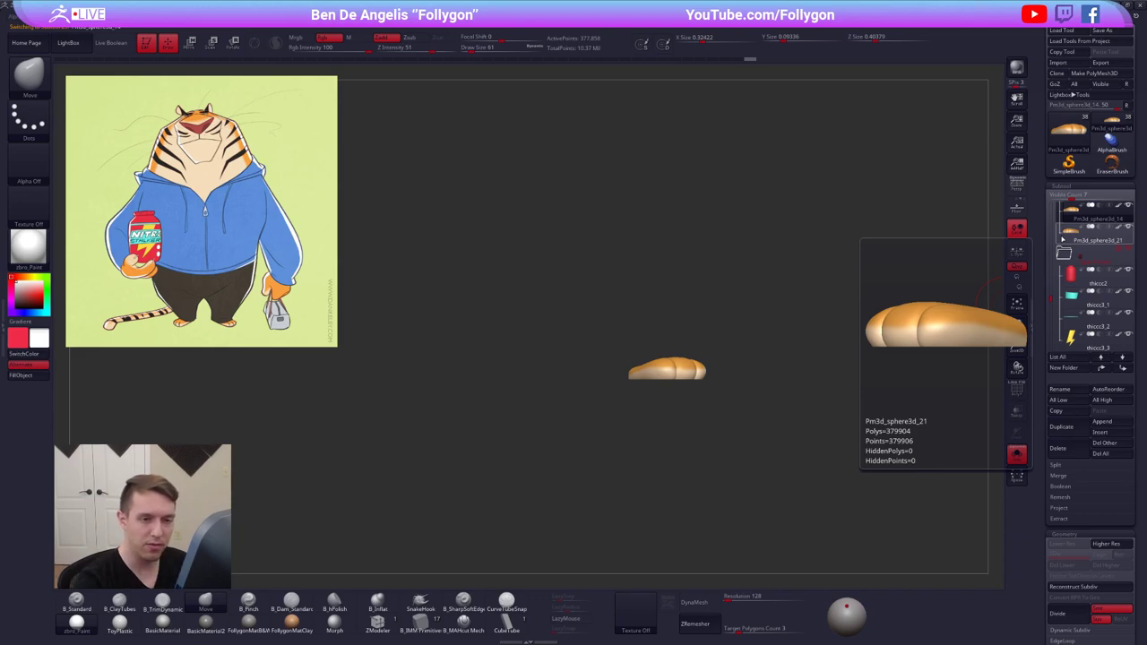
Duplicate the bag-side foot, mirror the copy to the other side, and show the whole character
{"action": "left_click", "coordinate": [1060, 428]}
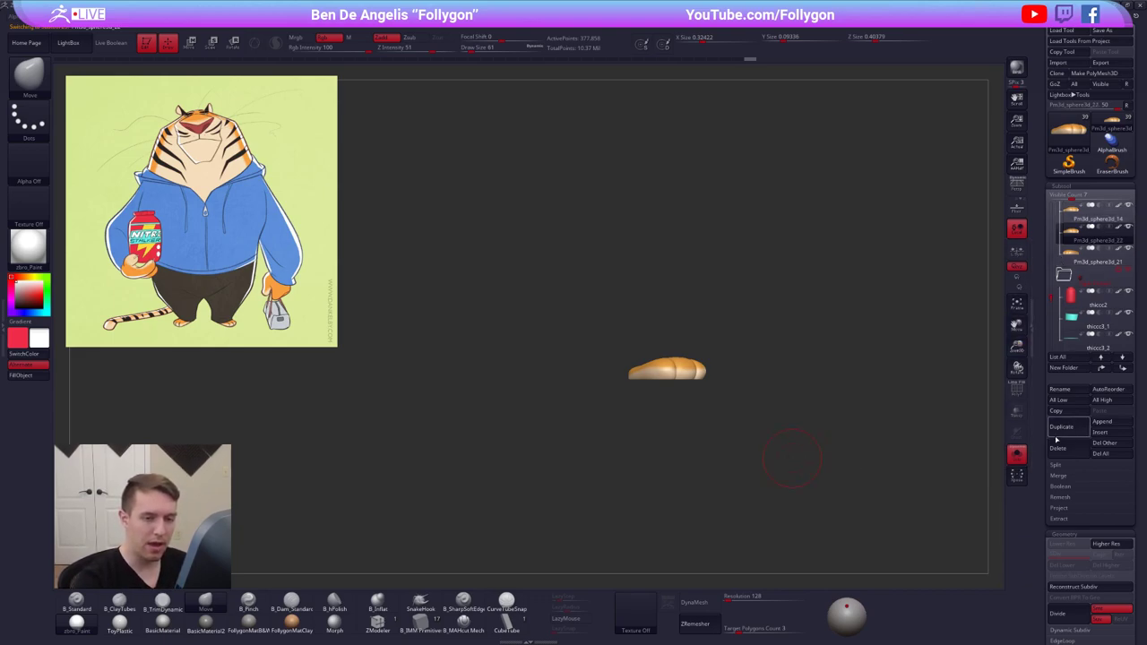
{"action": "left_click_drag", "start_coordinate": [836, 476], "coordinate": [859, 462], "text": "alt"}
{"action": "key", "text": "ctrl+space"}
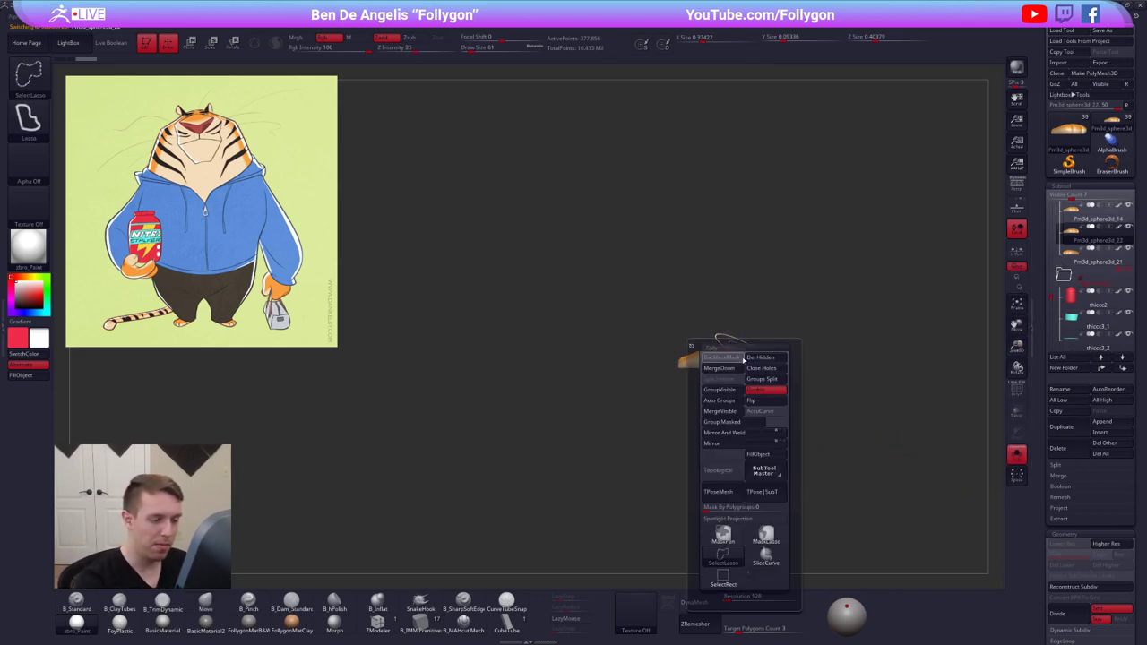
{"action": "left_click", "coordinate": [739, 444]}
{"action": "key", "text": "shift+alt+s"}
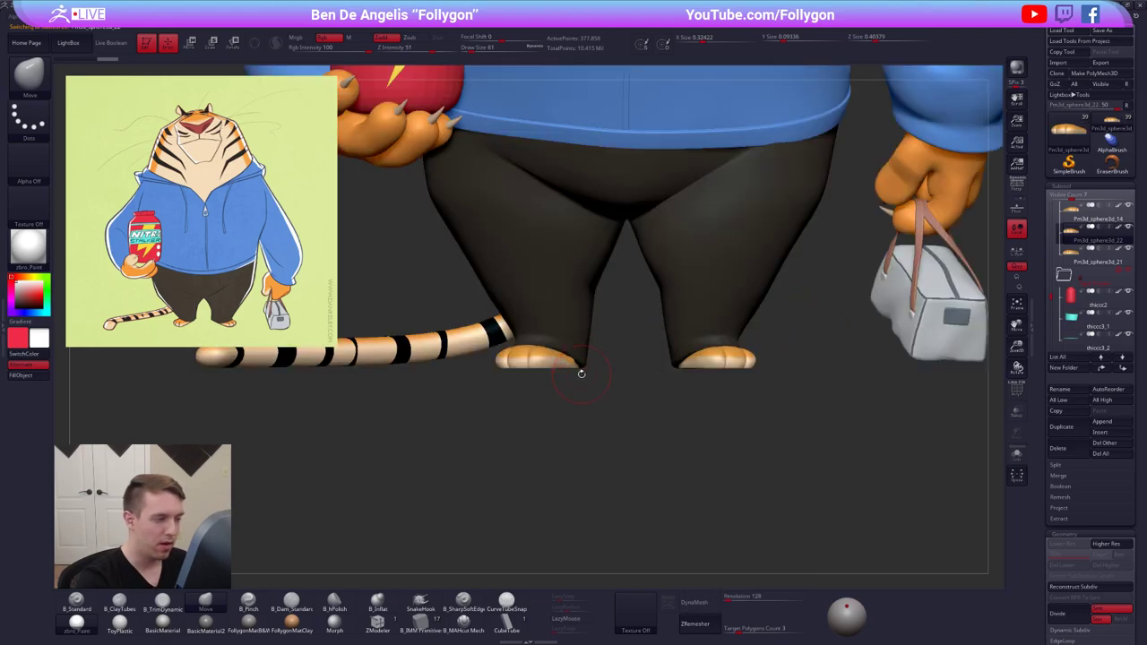
Position the mirrored foot under the can-side trouser leg with the Transpose tools, using the old foot as reference
{"action": "left_click_drag", "start_coordinate": [582, 374], "coordinate": [567, 224]}
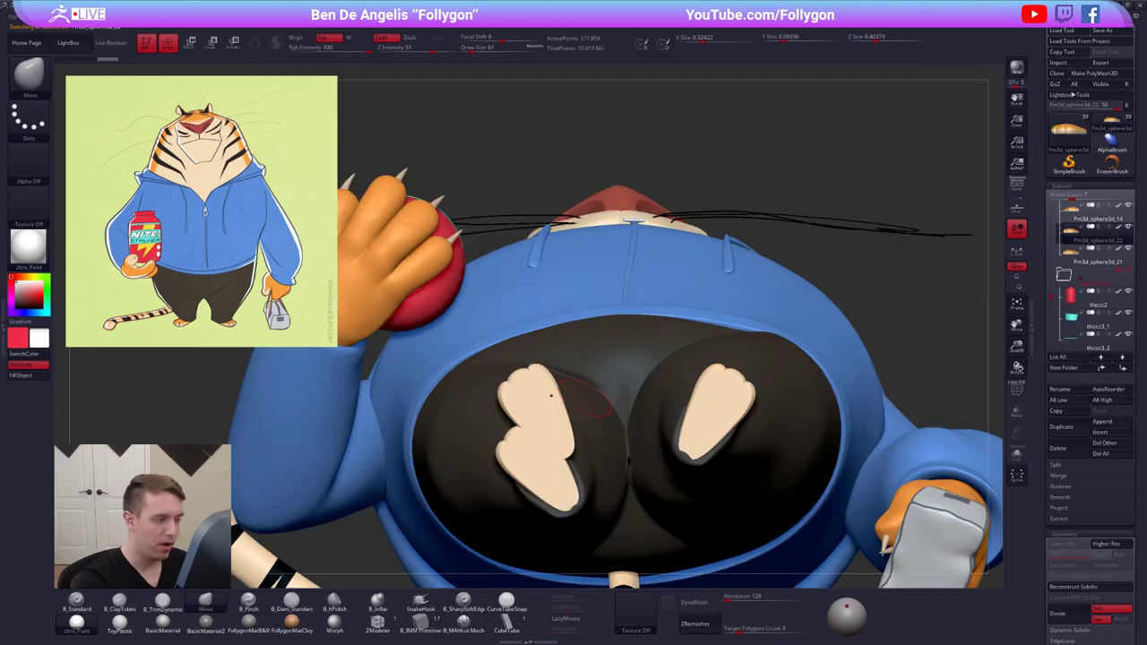
{"action": "right_click_drag", "start_coordinate": [551, 395], "coordinate": [638, 319]}
{"action": "key", "text": "shift+alt+s"}
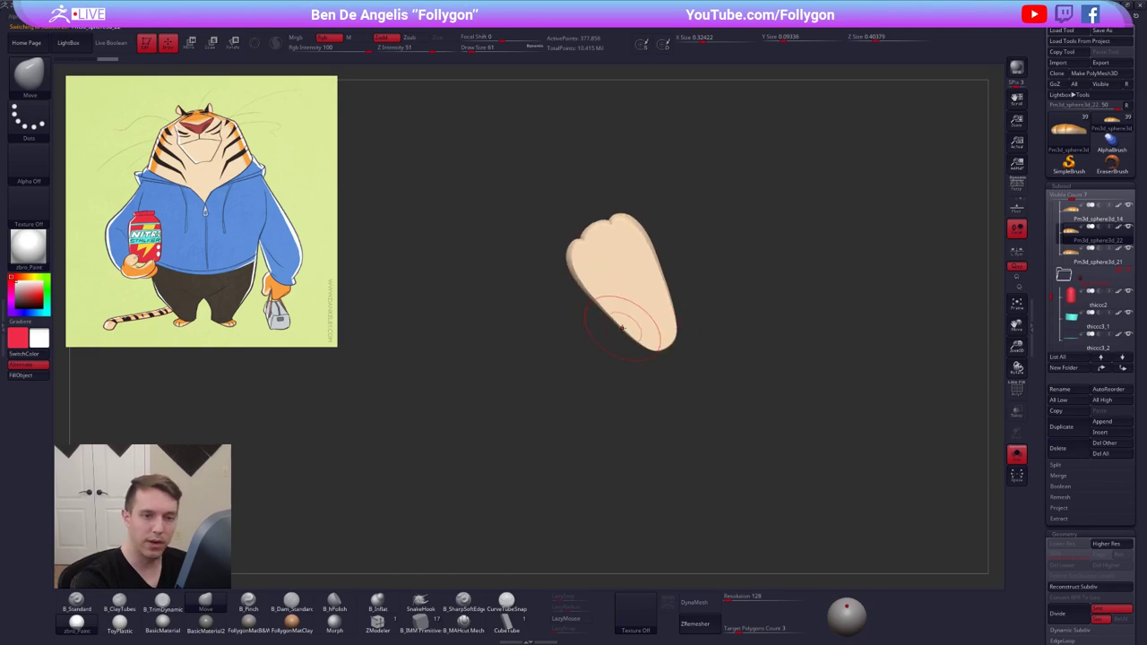
{"action": "key", "text": "shift+alt+s"}
{"action": "key", "text": "w"}
{"action": "mouse_move", "coordinate": [654, 328]}
{"action": "left_mouse_down"}
{"action": "mouse_move", "coordinate": [672, 388]}
{"action": "mouse_move", "coordinate": [657, 330]}
{"action": "mouse_move", "coordinate": [663, 299]}
{"action": "left_mouse_up"}
{"action": "left_click", "coordinate": [1016, 412]}
{"action": "key", "text": "r"}
{"action": "key", "text": "w"}
{"action": "left_click_drag", "start_coordinate": [670, 369], "coordinate": [670, 368]}
{"action": "key", "text": "q"}
Delete the old can-side foot subtool that the mirrored copy replaces
{"action": "mouse_move", "coordinate": [648, 397]}
{"action": "right_mouse_down"}
{"action": "mouse_move", "coordinate": [748, 435]}
{"action": "mouse_move", "coordinate": [803, 438]}
{"action": "mouse_move", "coordinate": [788, 430]}
{"action": "right_mouse_up"}
{"action": "left_click_drag", "start_coordinate": [904, 402], "coordinate": [846, 418]}
{"action": "left_click", "coordinate": [1074, 254]}
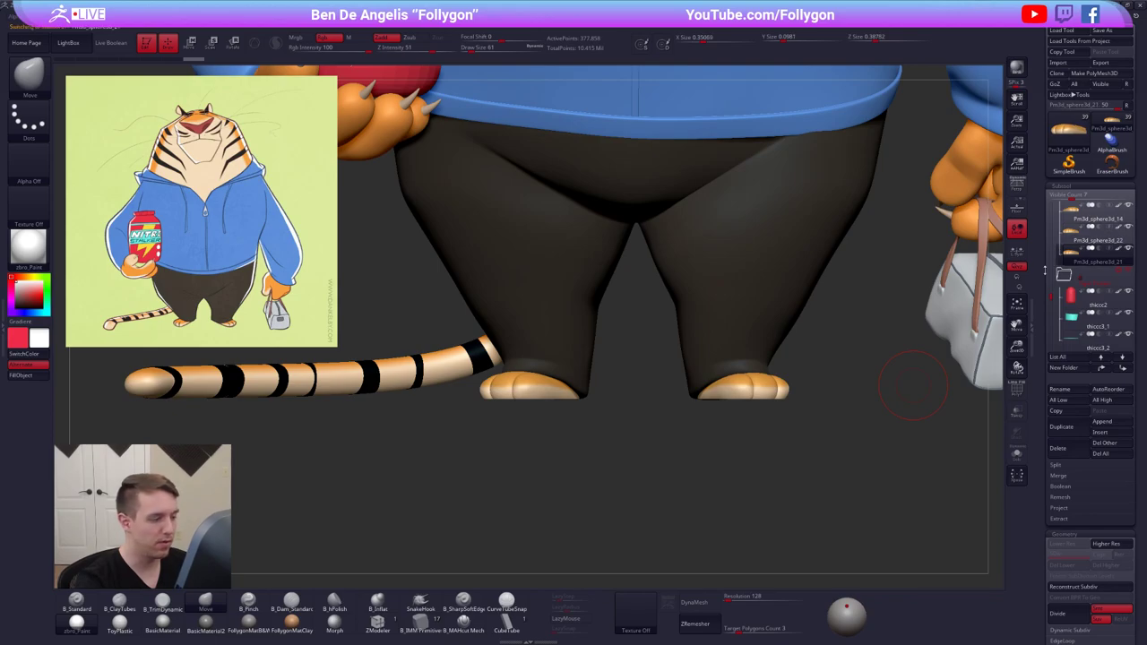
{"action": "left_click", "coordinate": [1069, 447]}
{"action": "left_click", "coordinate": [986, 466]}
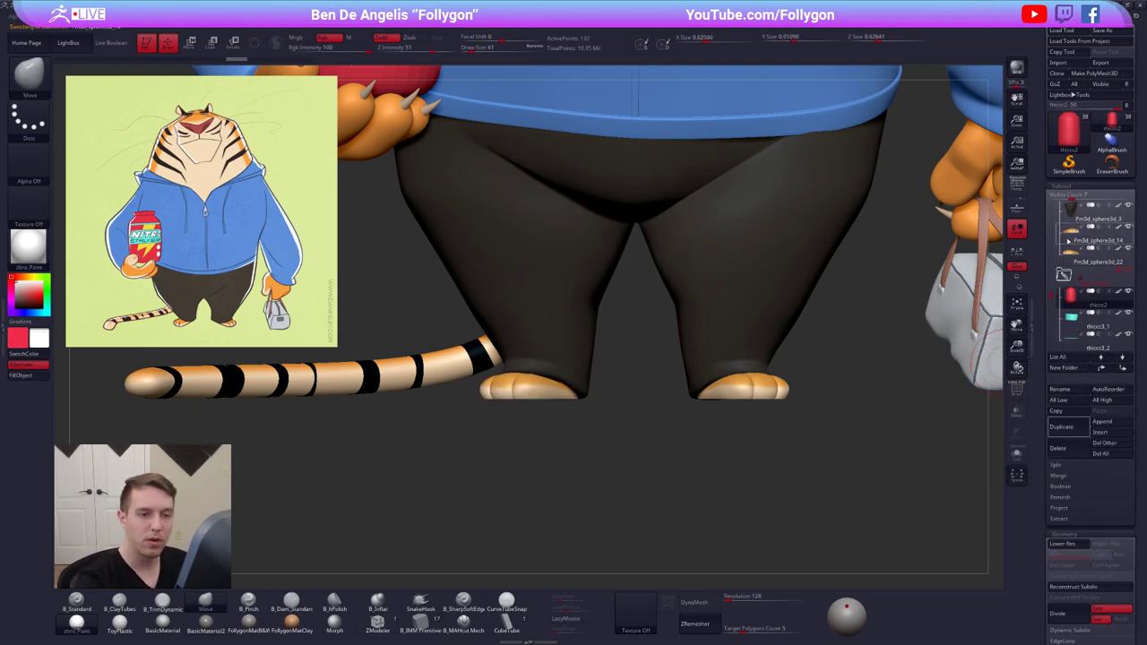
Merge the bag-side foot with the mirrored foot below it into one subtool and view the pair isolated
{"action": "left_click", "coordinate": [1073, 231]}
{"action": "key", "text": "space"}
{"action": "left_click", "coordinate": [919, 335]}
{"action": "left_click", "coordinate": [887, 355]}
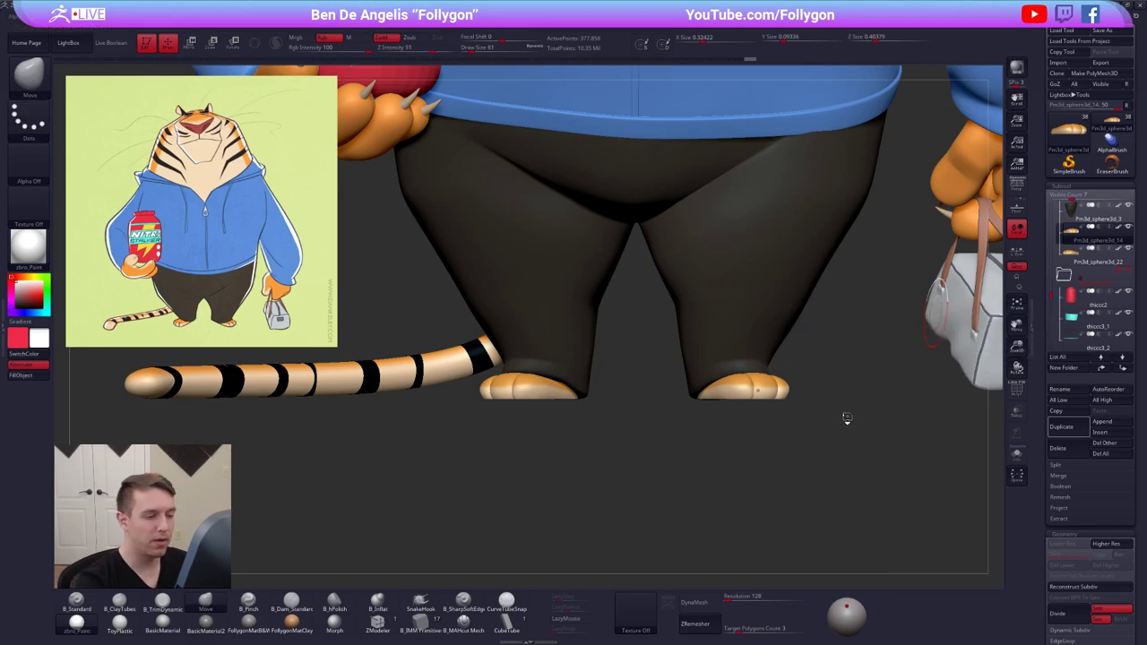
{"action": "left_click_drag", "start_coordinate": [847, 439], "coordinate": [821, 383], "text": "alt"}
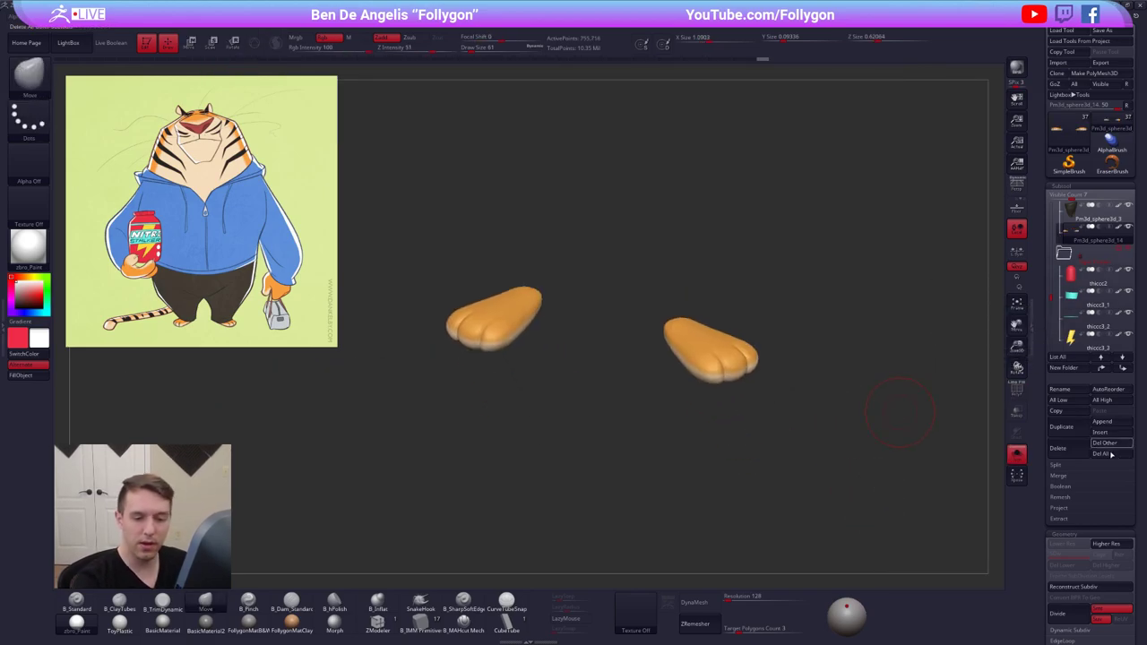
Reconstruct the merged feet's lower subdivision levels down to the coarsest mesh, then step back up through the levels
{"action": "left_click_drag", "start_coordinate": [1066, 579], "coordinate": [1067, 452]}
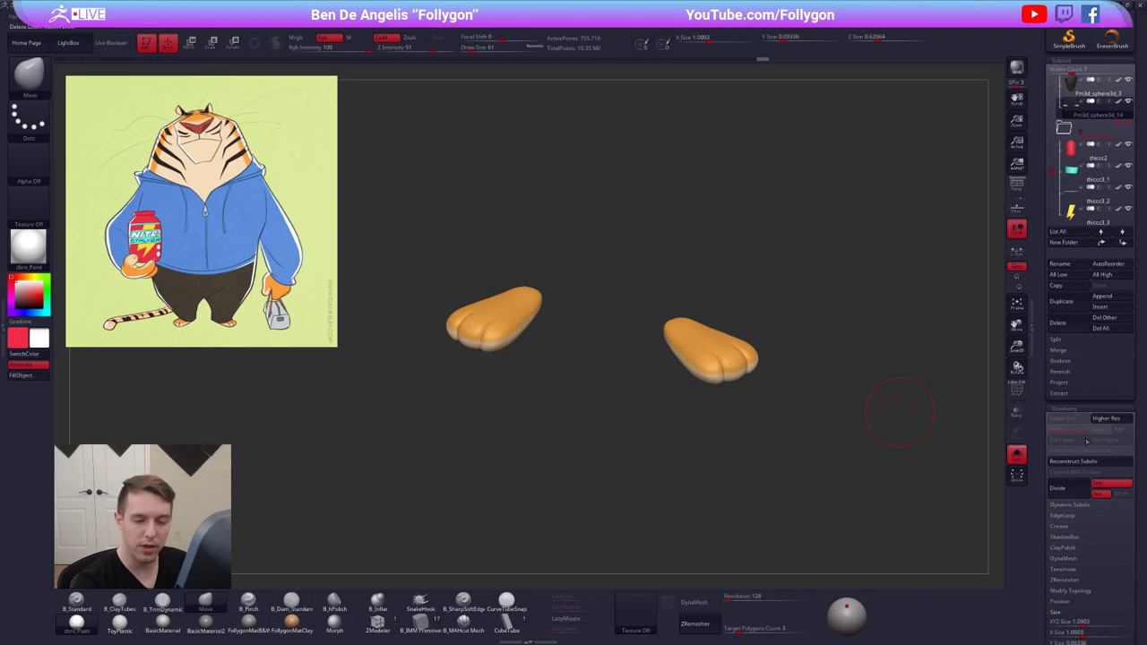
{"action": "left_click", "coordinate": [1088, 462]}
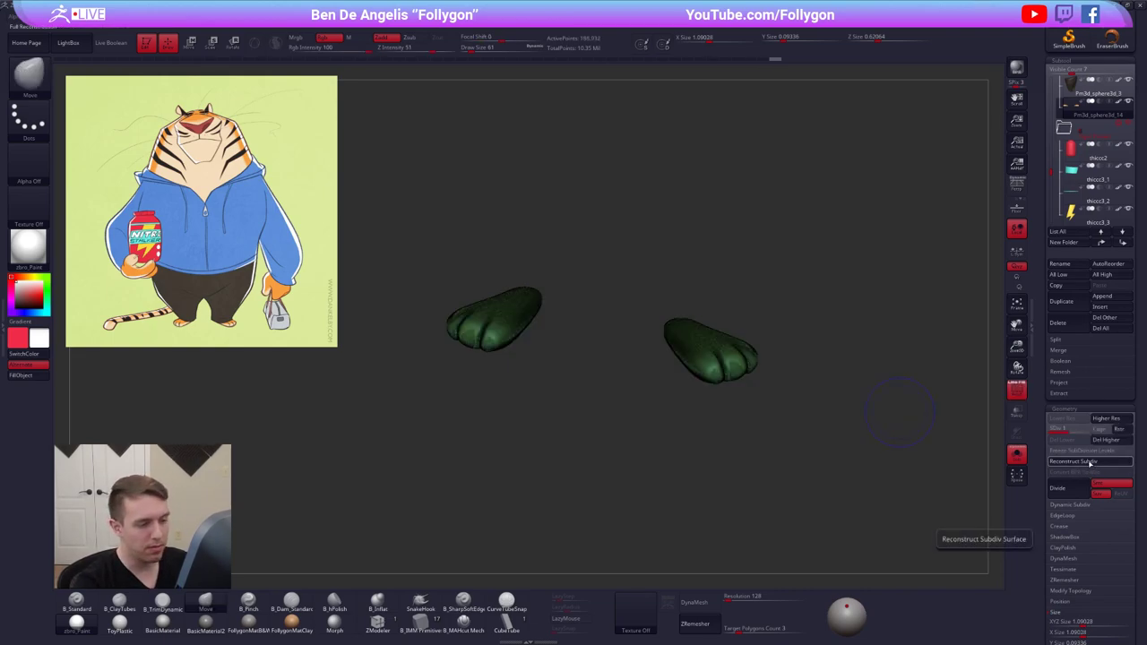
{"action": "left_click", "coordinate": [1091, 464]}
{"action": "left_click", "coordinate": [1091, 464]}
{"action": "left_click", "coordinate": [1092, 464]}
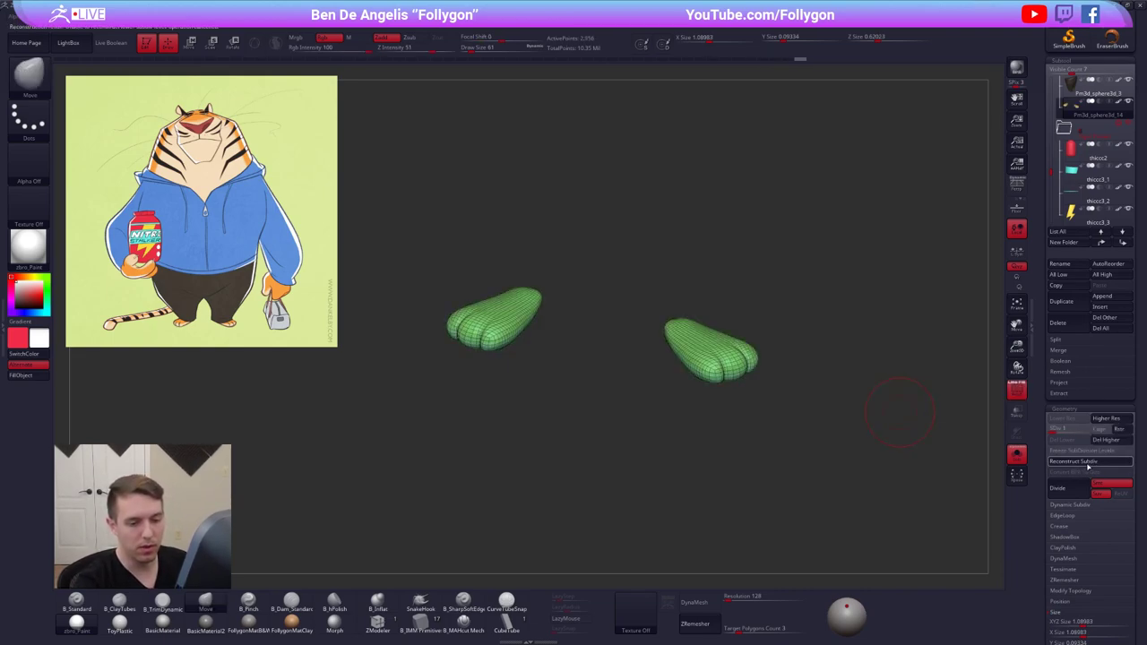
{"action": "key", "text": "d"}
{"action": "key", "text": "d"}
{"action": "key", "text": "d"}
{"action": "key", "text": "d"}
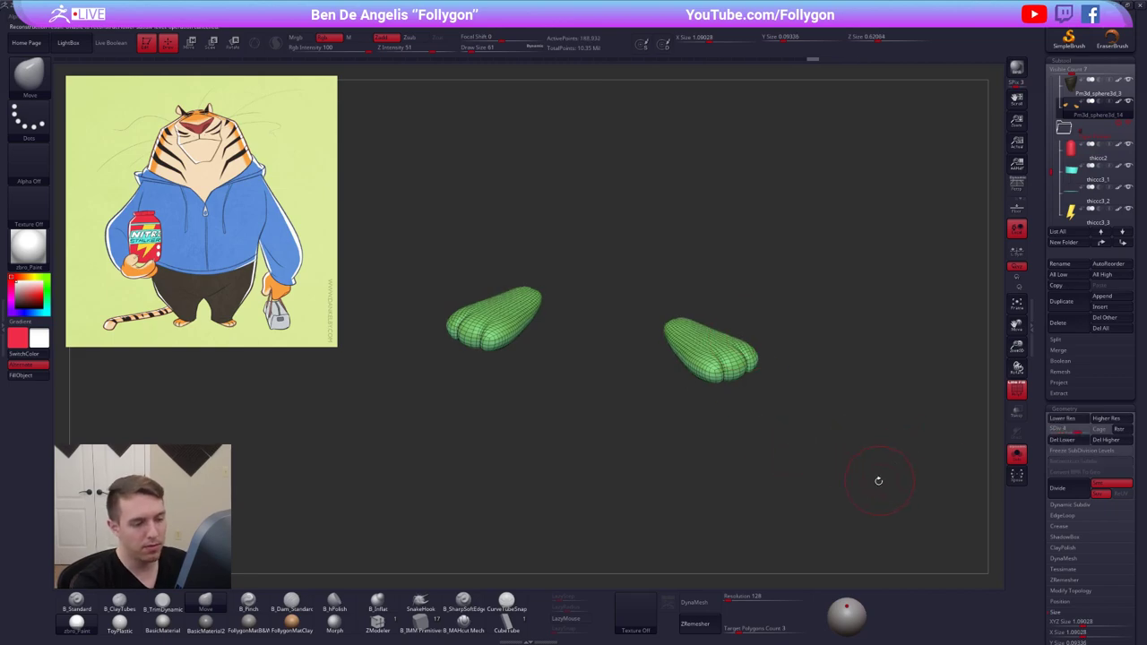
Hide the wireframe, show the whole character from the front, and turn on perspective
{"action": "key", "text": "shift+f"}
{"action": "left_click_drag", "start_coordinate": [863, 464], "coordinate": [840, 437], "text": "shift"}
{"action": "key", "text": "alt+s"}
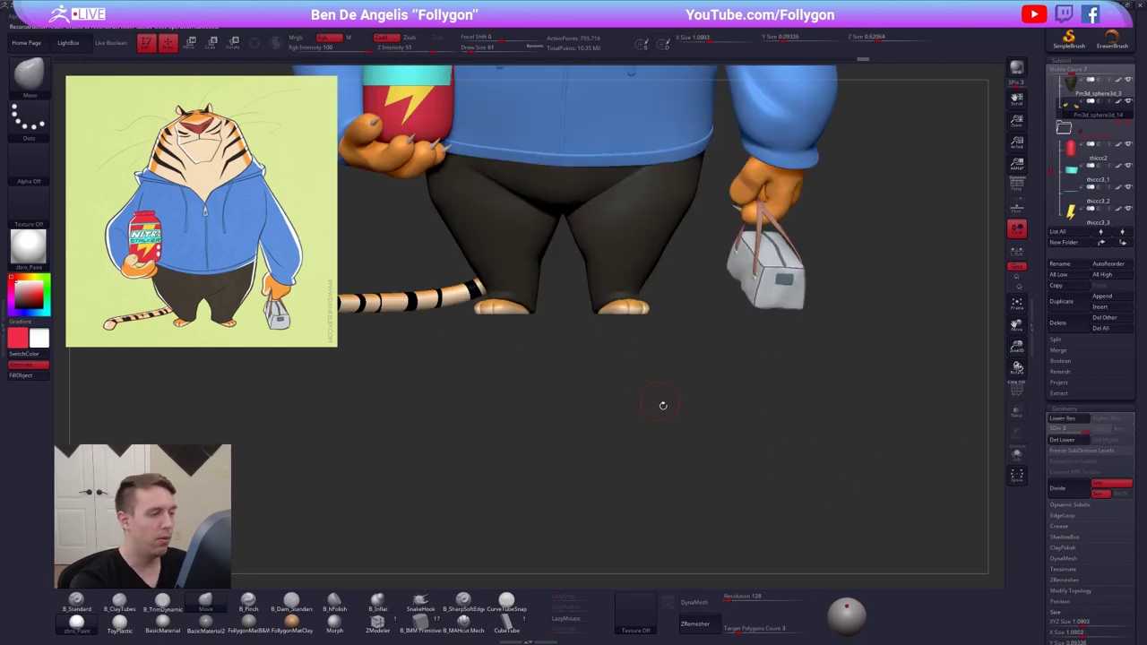
{"action": "left_click_drag", "start_coordinate": [662, 404], "coordinate": [713, 496], "text": "alt"}
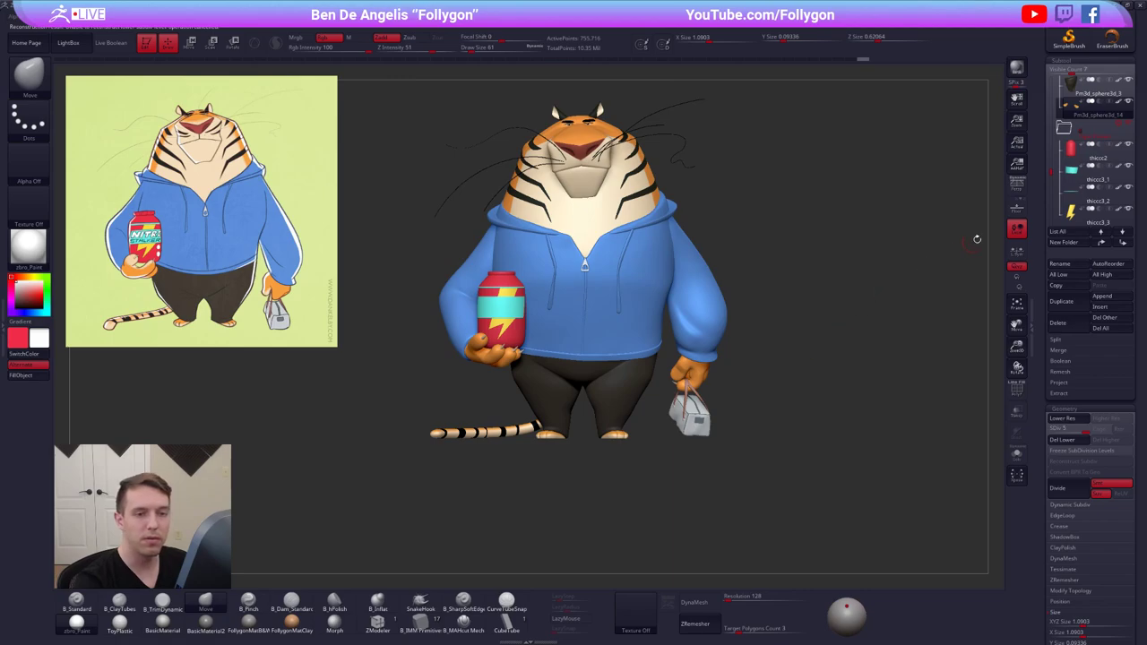
{"action": "left_click", "coordinate": [1019, 189]}
{"action": "left_click_drag", "start_coordinate": [800, 285], "coordinate": [783, 347], "text": "alt"}
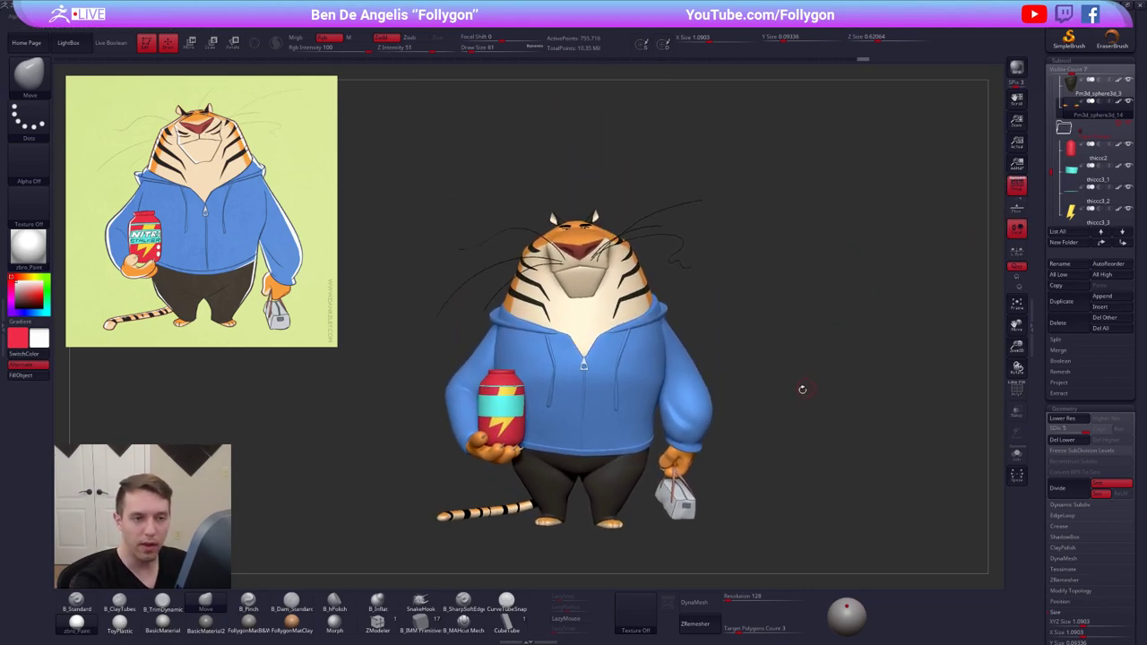
Select the trousers and lower them to subdivision level 3, viewing the cuffs from below
{"action": "left_click", "coordinate": [569, 499], "text": "alt"}
{"action": "mouse_move", "coordinate": [578, 543]}
{"action": "left_mouse_down"}
{"action": "mouse_move", "coordinate": [599, 479]}
{"action": "mouse_move", "coordinate": [593, 417]}
{"action": "mouse_move", "coordinate": [618, 439]}
{"action": "mouse_move", "coordinate": [630, 410]}
{"action": "left_mouse_up"}
{"action": "key", "text": "space"}
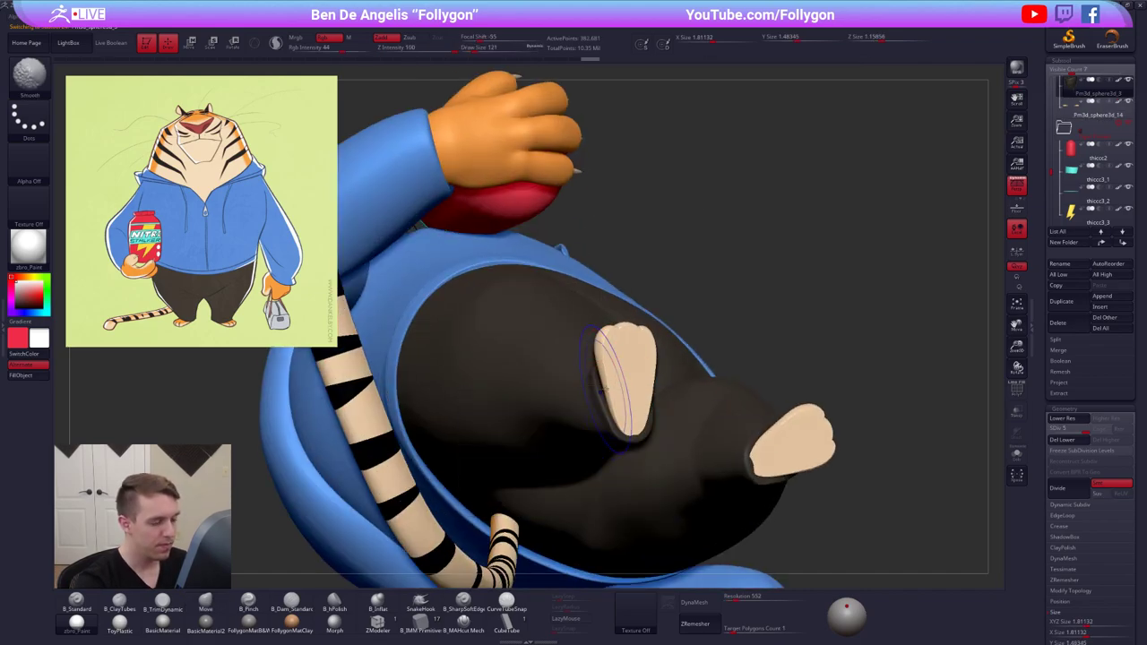
{"action": "key", "text": "shift+d"}
{"action": "key", "text": "shift+d"}
{"action": "key", "text": "shift+f"}
{"action": "key", "text": "shift+f"}
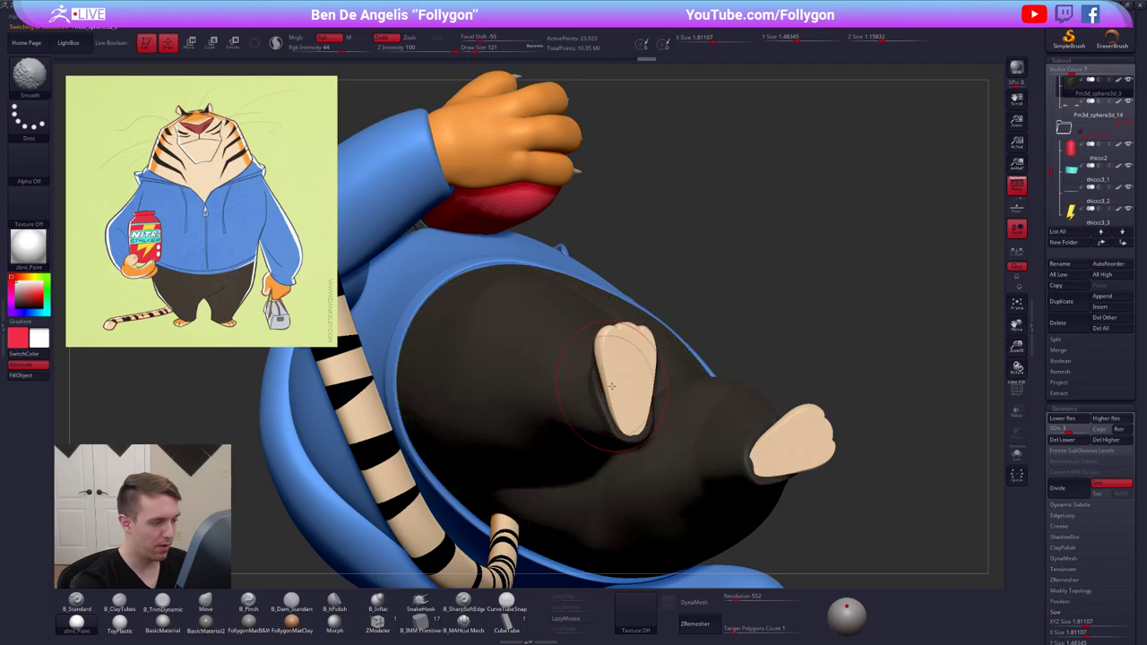
Reduce the brush size, adjust the trouser cuff around the foot with the Move brush, and check the whole figure
{"action": "mouse_move", "coordinate": [605, 389]}
{"action": "right_mouse_down"}
{"action": "mouse_move", "coordinate": [573, 393]}
{"action": "mouse_move", "coordinate": [602, 384]}
{"action": "right_mouse_up"}
{"action": "key", "text": "space"}
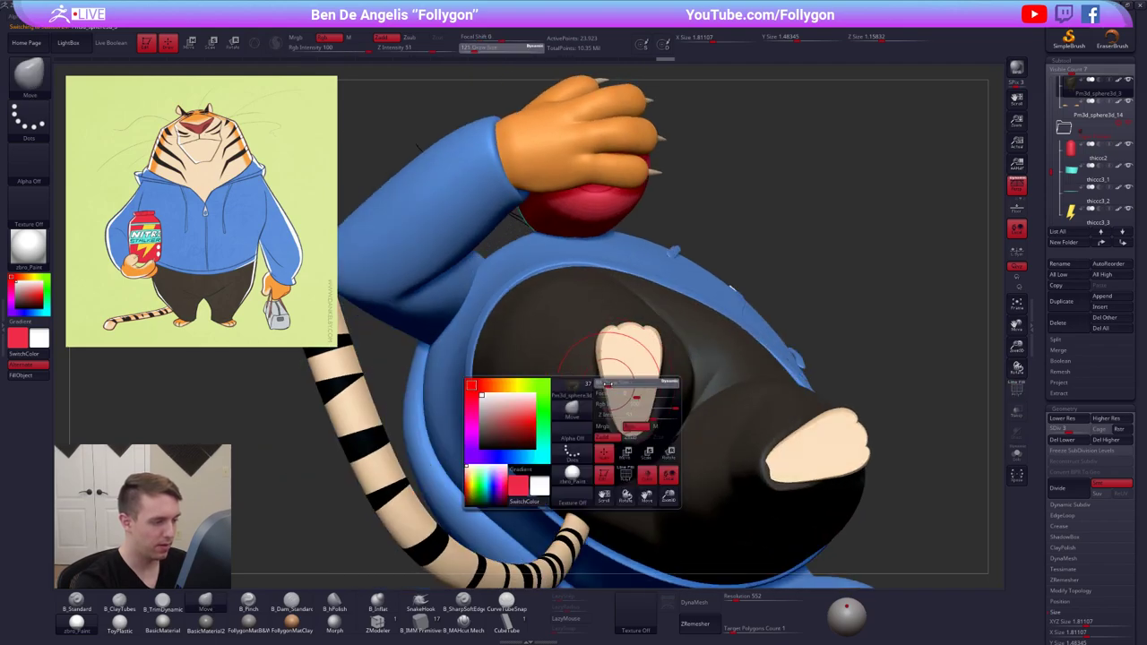
{"action": "left_click_drag", "start_coordinate": [635, 399], "coordinate": [626, 399]}
{"action": "mouse_move", "coordinate": [632, 382]}
{"action": "right_mouse_down"}
{"action": "mouse_move", "coordinate": [592, 366]}
{"action": "mouse_move", "coordinate": [647, 377]}
{"action": "mouse_move", "coordinate": [645, 395]}
{"action": "mouse_move", "coordinate": [654, 382]}
{"action": "mouse_move", "coordinate": [667, 407]}
{"action": "mouse_move", "coordinate": [680, 392]}
{"action": "right_mouse_up"}
{"action": "right_click_drag", "start_coordinate": [765, 384], "coordinate": [666, 475], "text": "alt"}
{"action": "key", "text": "space"}
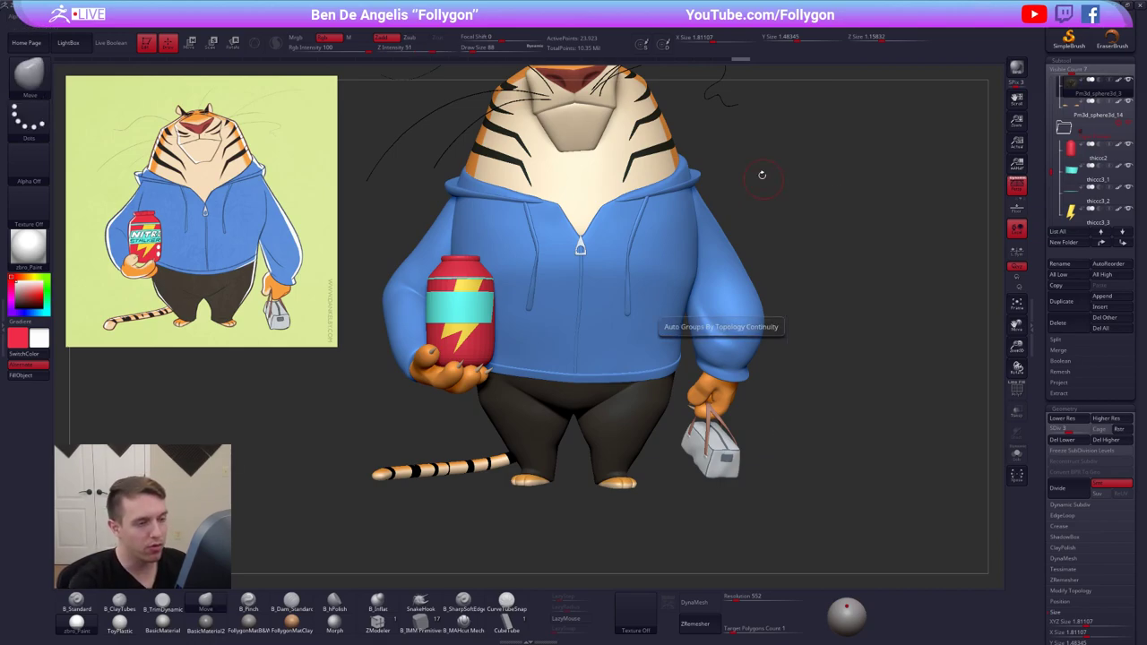
{"action": "right_click_drag", "start_coordinate": [710, 336], "coordinate": [748, 351], "text": "alt"}
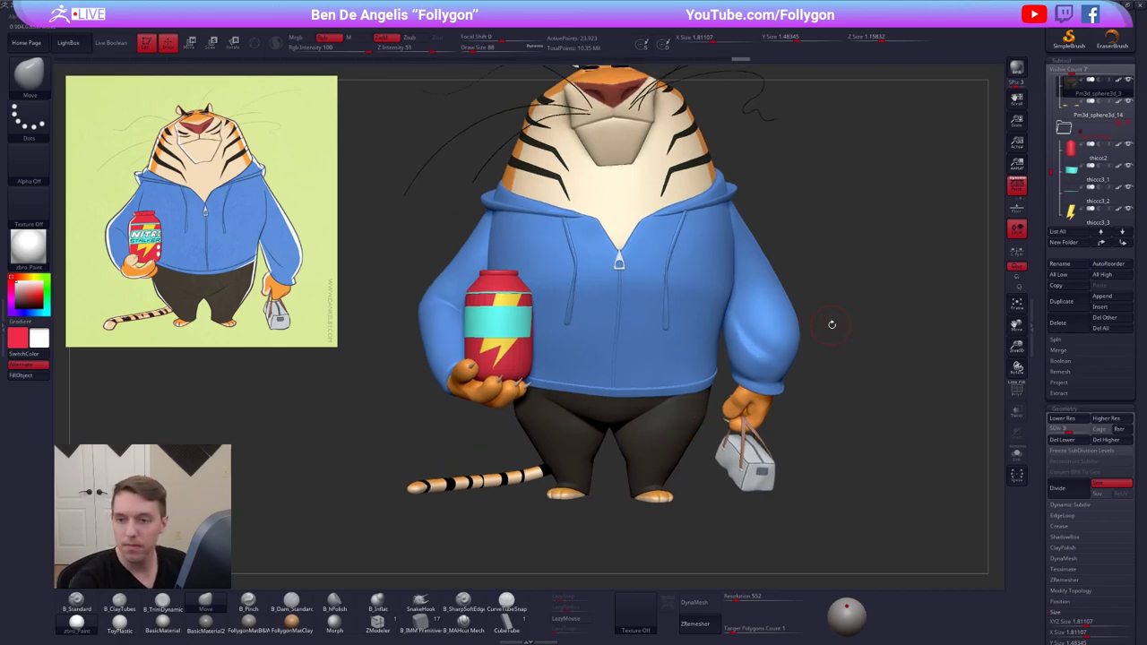
Lower the trousers to subdivision level 2, enlarge the Move brush and reshape the cuffs around the heels from below
{"action": "right_click_drag", "start_coordinate": [588, 452], "coordinate": [627, 368]}
{"action": "right_click_drag", "start_coordinate": [574, 492], "coordinate": [557, 310], "text": "alt"}
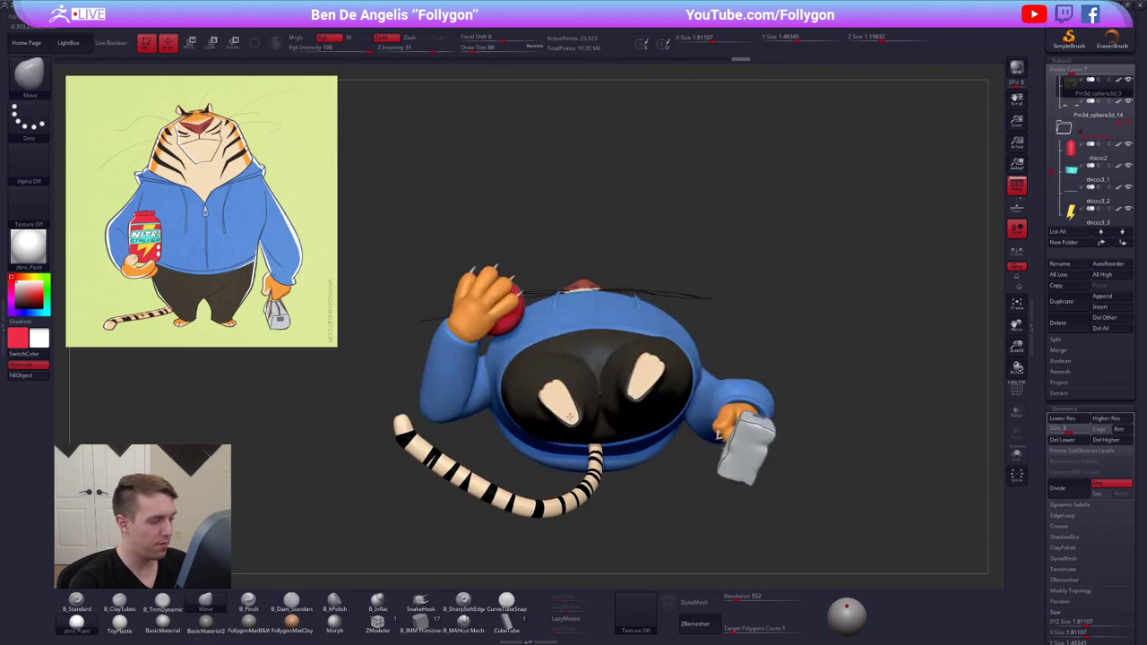
{"action": "right_click_drag", "start_coordinate": [565, 400], "coordinate": [599, 441], "text": "ctrl"}
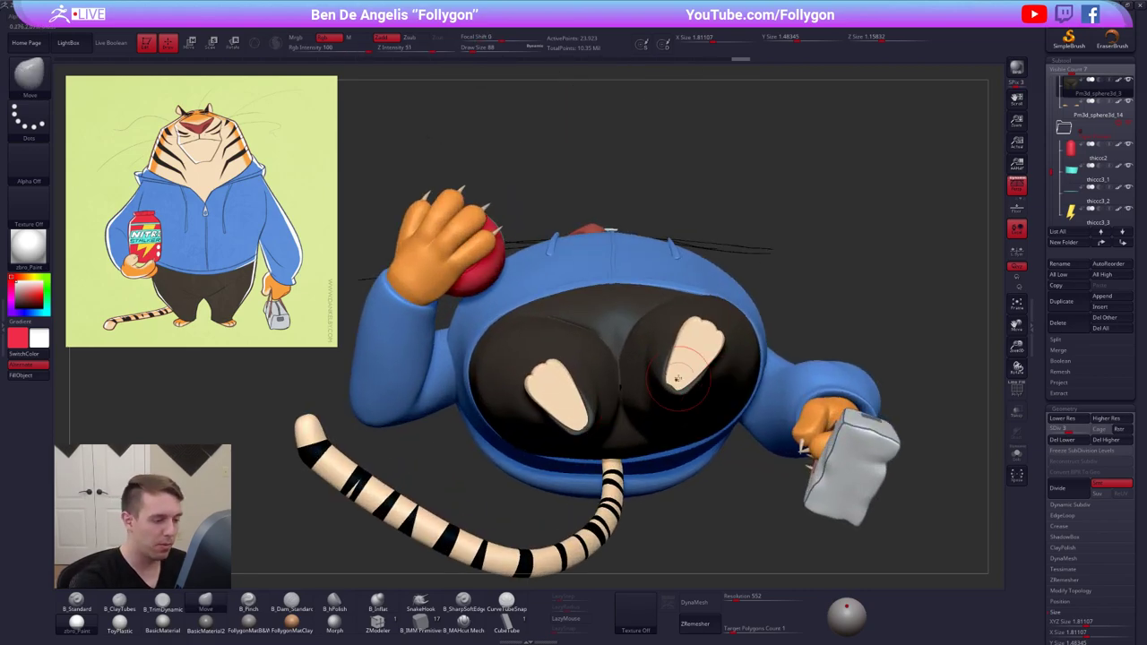
{"action": "right_click_drag", "start_coordinate": [676, 354], "coordinate": [672, 380], "text": "ctrl"}
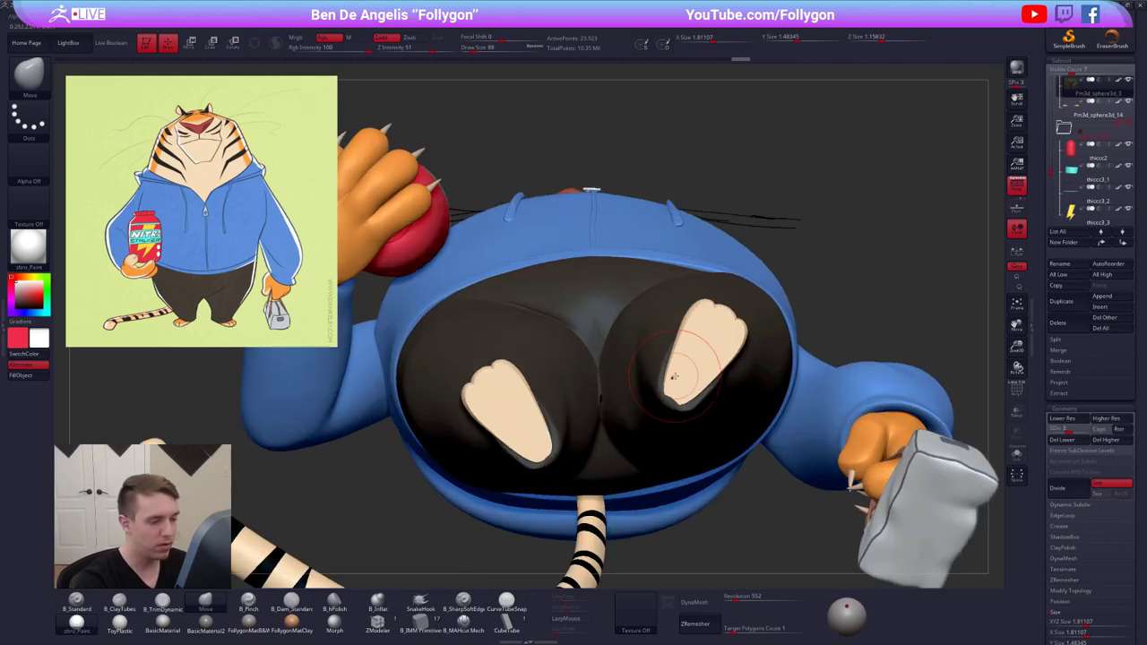
{"action": "key", "text": "space"}
{"action": "mouse_move", "coordinate": [673, 380]}
{"action": "left_mouse_down"}
{"action": "mouse_move", "coordinate": [683, 384]}
{"action": "mouse_move", "coordinate": [672, 392]}
{"action": "left_mouse_up"}
{"action": "key", "text": "shift+d"}
{"action": "left_click_drag", "start_coordinate": [549, 454], "coordinate": [547, 449]}
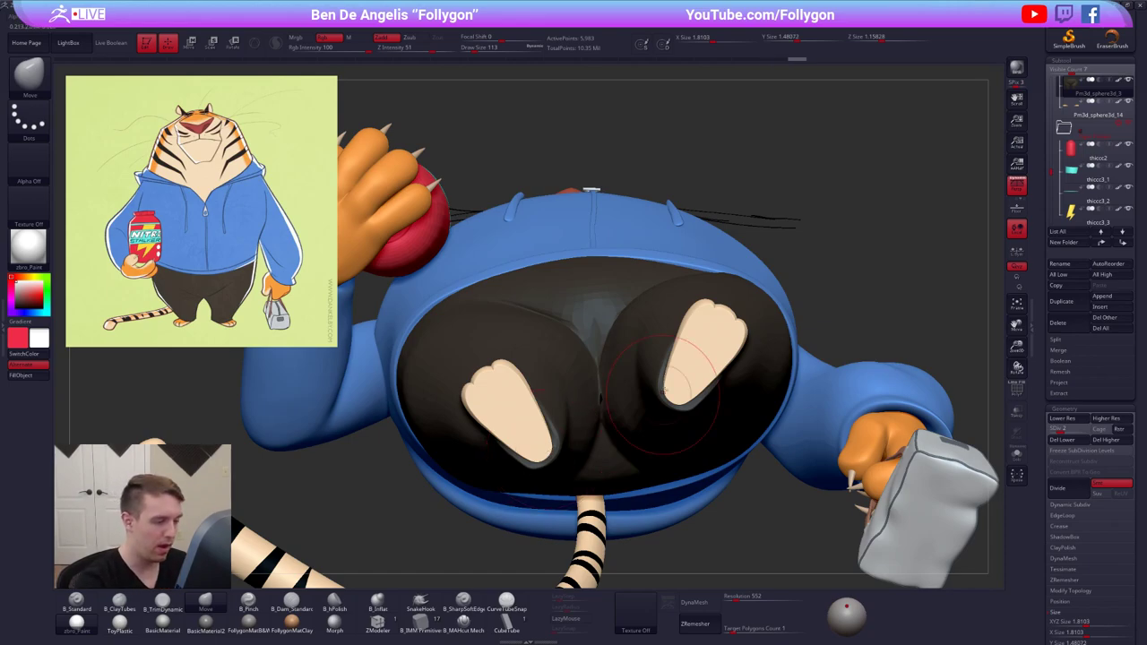
Reduce the brush size and refine the edges of both trouser cuffs around the heels with the Move brush
{"action": "key", "text": "space"}
{"action": "left_click_drag", "start_coordinate": [699, 370], "coordinate": [690, 368]}
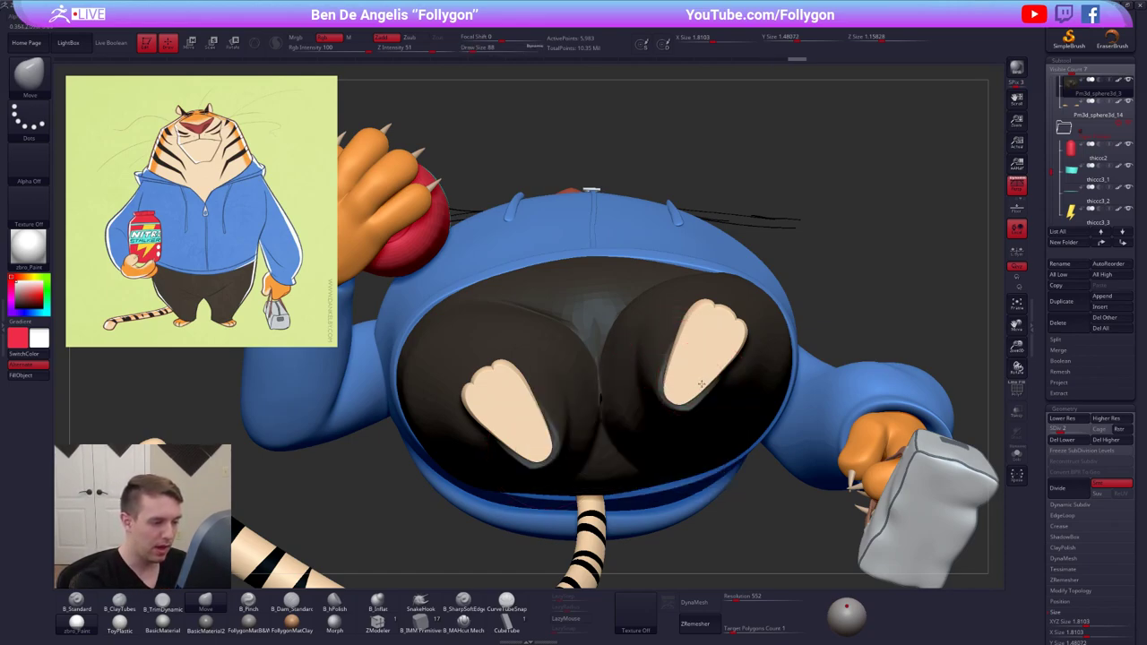
{"action": "mouse_move", "coordinate": [584, 413]}
{"action": "right_mouse_down"}
{"action": "mouse_move", "coordinate": [542, 425]}
{"action": "mouse_move", "coordinate": [581, 404]}
{"action": "right_mouse_up"}
{"action": "left_click_drag", "start_coordinate": [592, 405], "coordinate": [583, 410]}
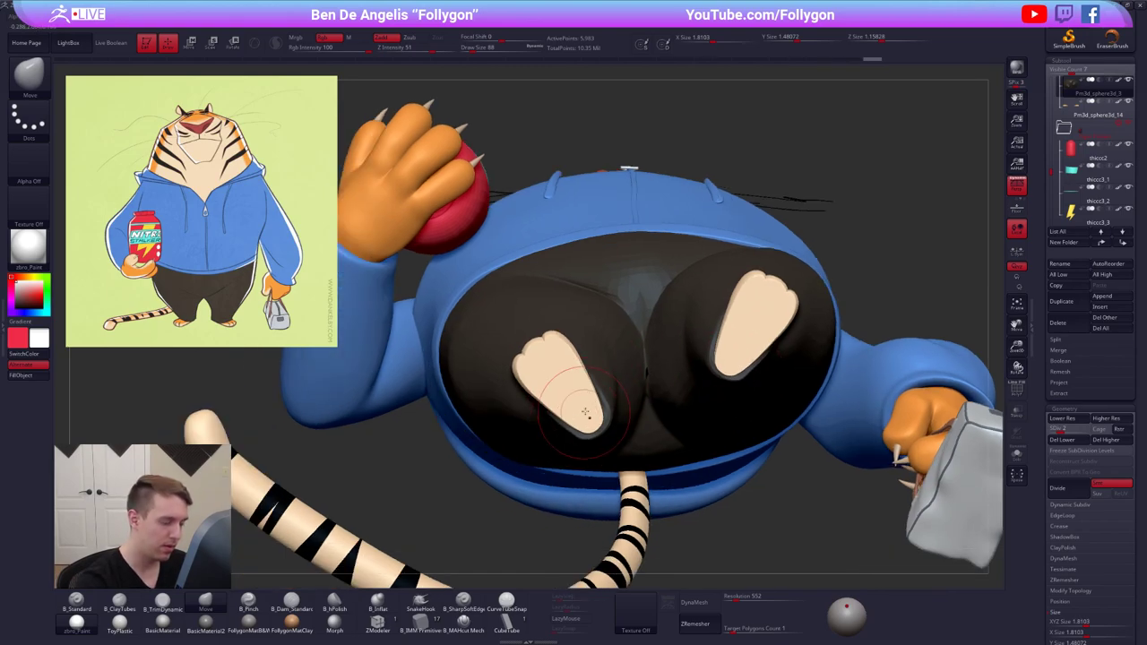
Raise the trousers back to subdivision level 5 and show the whole character from the front
{"action": "mouse_move", "coordinate": [584, 409]}
{"action": "right_mouse_down", "text": "ctrl"}
{"action": "mouse_move", "coordinate": [605, 336]}
{"action": "mouse_move", "coordinate": [646, 438]}
{"action": "mouse_move", "coordinate": [683, 460]}
{"action": "mouse_move", "coordinate": [682, 430]}
{"action": "mouse_move", "coordinate": [673, 456]}
{"action": "right_mouse_up", "text": "ctrl"}
{"action": "key", "text": "d"}
{"action": "key", "text": "d"}
{"action": "key", "text": "d"}
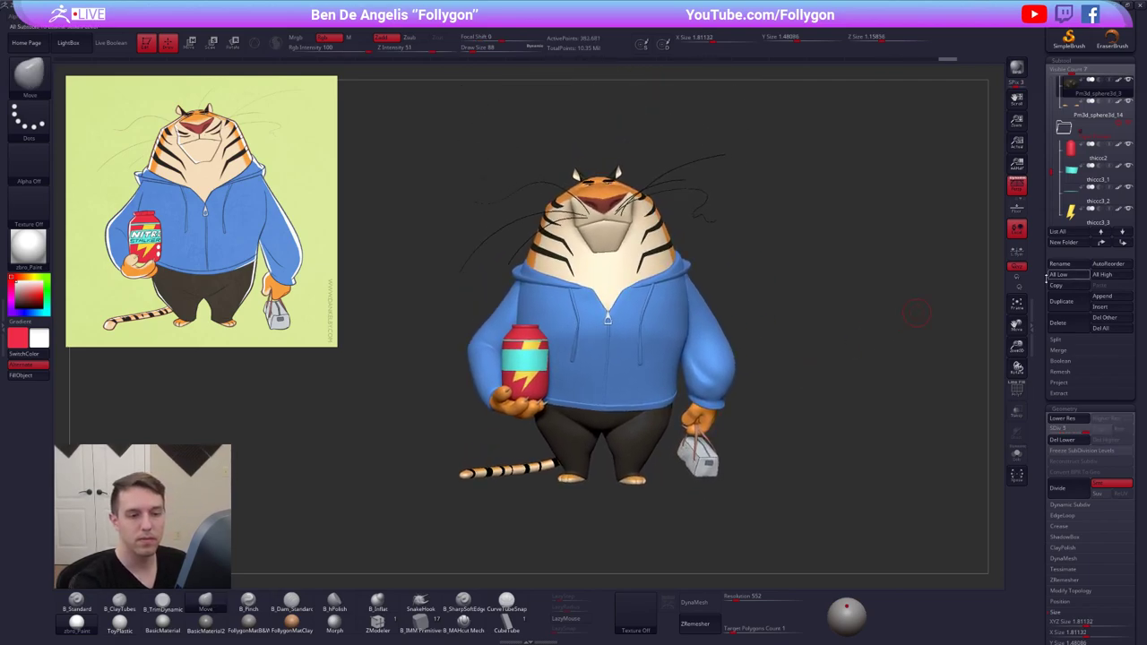
Examine the whole character from the front and compare its proportions with the reference drawing
{"action": "left_click_drag", "start_coordinate": [1052, 256], "coordinate": [1051, 382]}
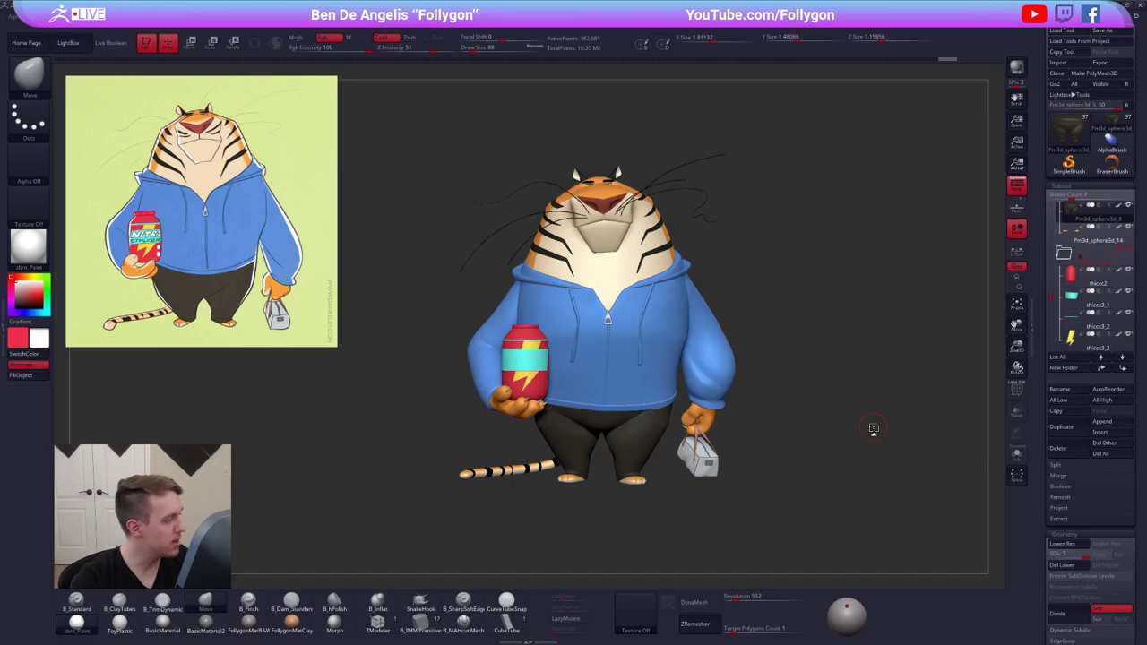
{"action": "left_click_drag", "start_coordinate": [743, 236], "coordinate": [739, 238]}
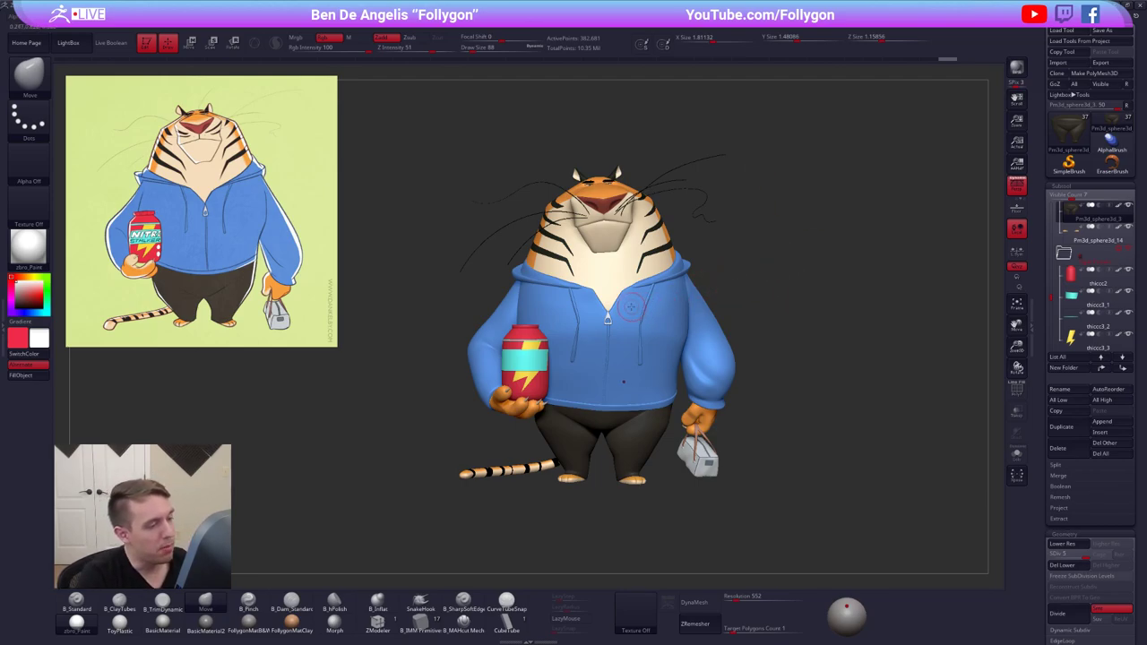
{"action": "scroll", "coordinate": [625, 313], "scroll_direction": "up", "scroll_amount": 4}
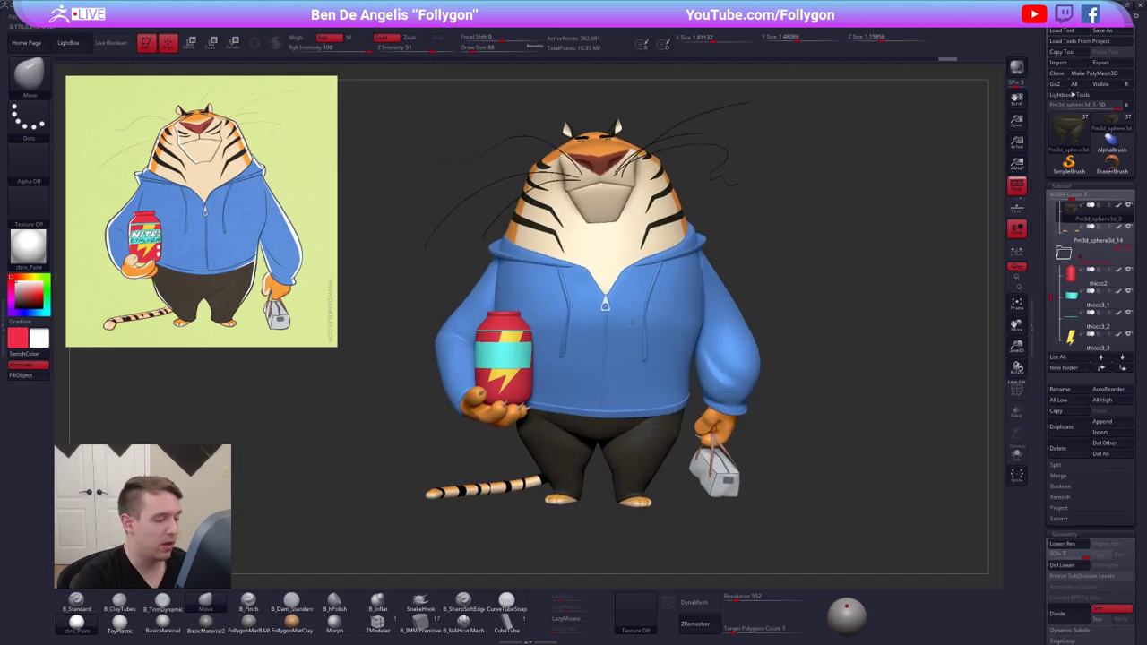
{"action": "scroll", "coordinate": [634, 325], "scroll_direction": "up", "scroll_amount": 2}
{"action": "right_click_drag", "start_coordinate": [647, 320], "coordinate": [594, 365], "text": "alt"}
{"action": "scroll", "coordinate": [625, 343], "scroll_direction": "down", "scroll_amount": 3}
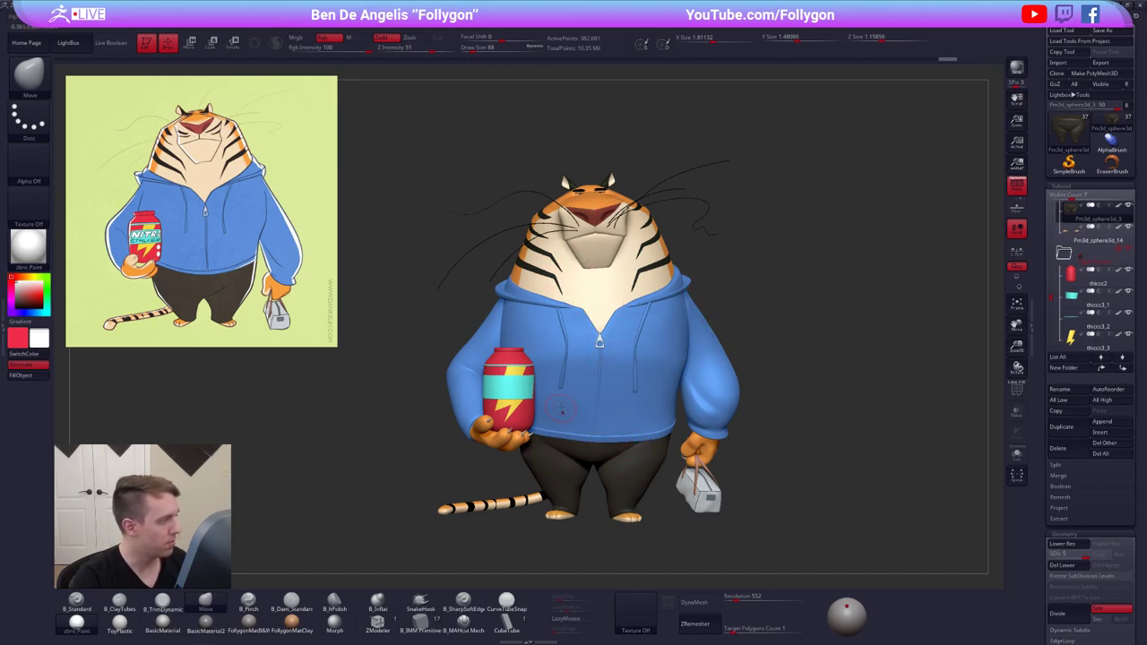
{"action": "right_click_drag", "start_coordinate": [561, 410], "coordinate": [601, 380], "text": "ctrl"}
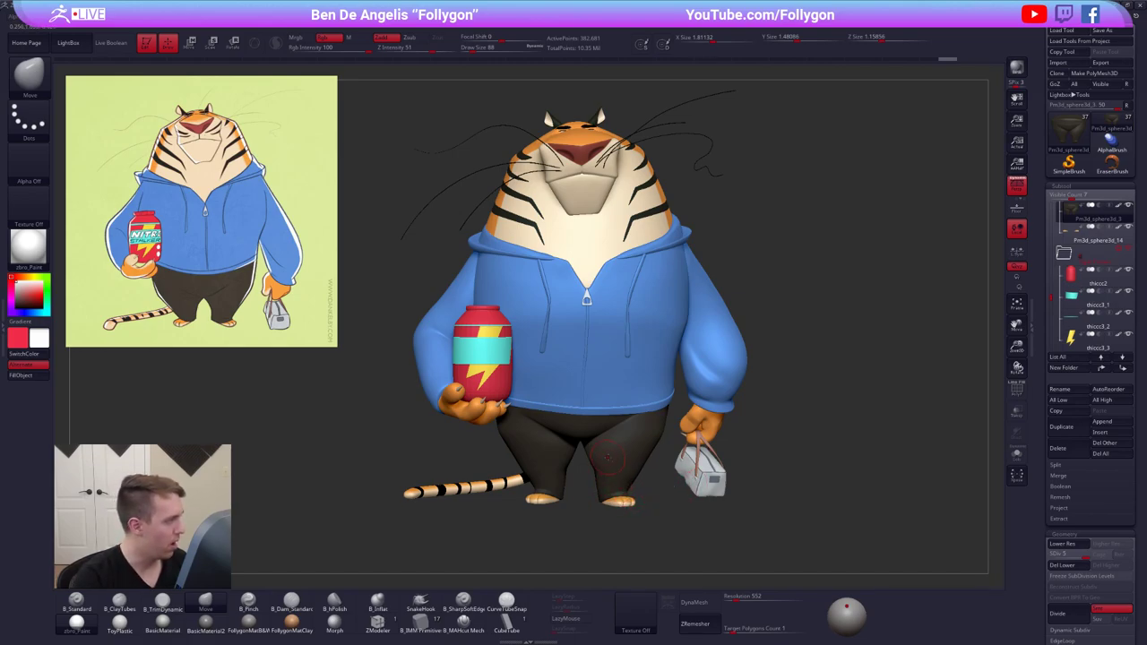
{"action": "mouse_move", "coordinate": [608, 458]}
{"action": "right_mouse_down", "text": "alt"}
{"action": "mouse_move", "coordinate": [607, 473]}
{"action": "mouse_move", "coordinate": [617, 423]}
{"action": "mouse_move", "coordinate": [596, 431]}
{"action": "right_mouse_up", "text": "alt"}
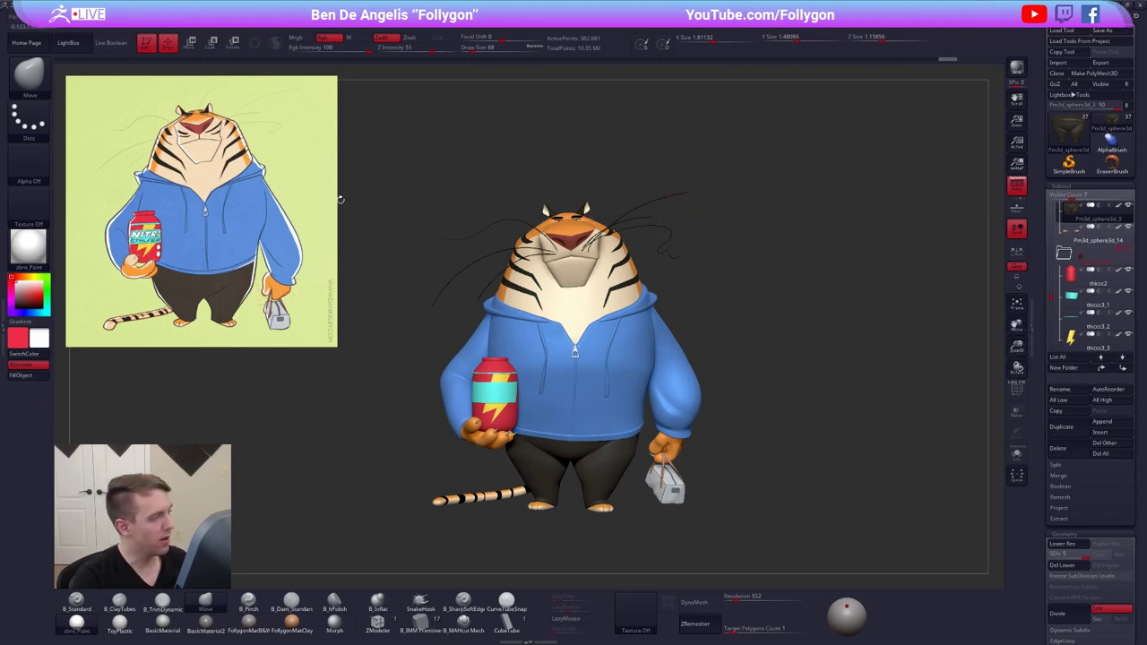
{"action": "left_click_drag", "start_coordinate": [696, 248], "coordinate": [532, 231], "text": "alt"}
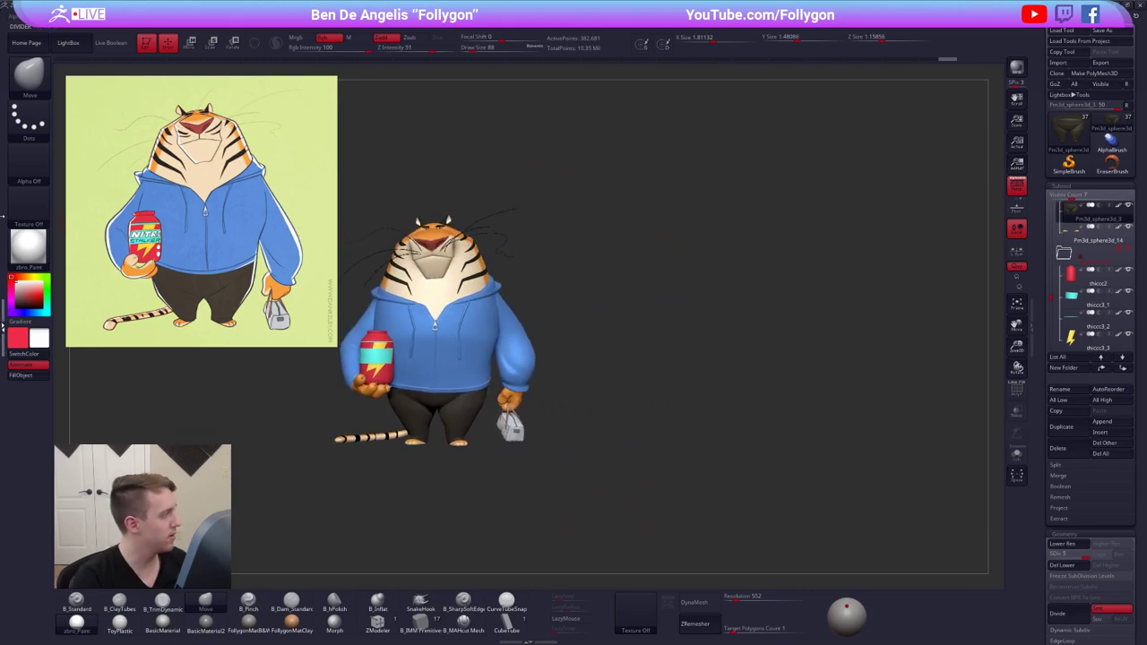
Select the red can and create a new 3D text object reading "Nitro" with the Text 3D & Vector Shapes plugin
{"action": "left_click", "coordinate": [4, 328]}
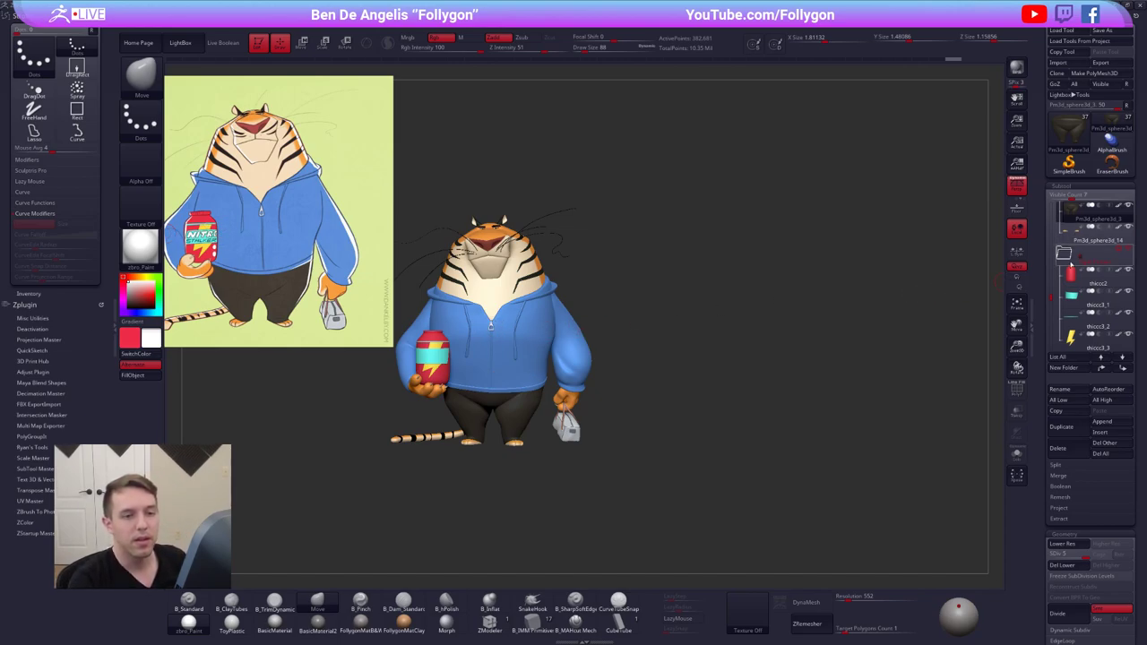
{"action": "left_click", "coordinate": [1095, 280]}
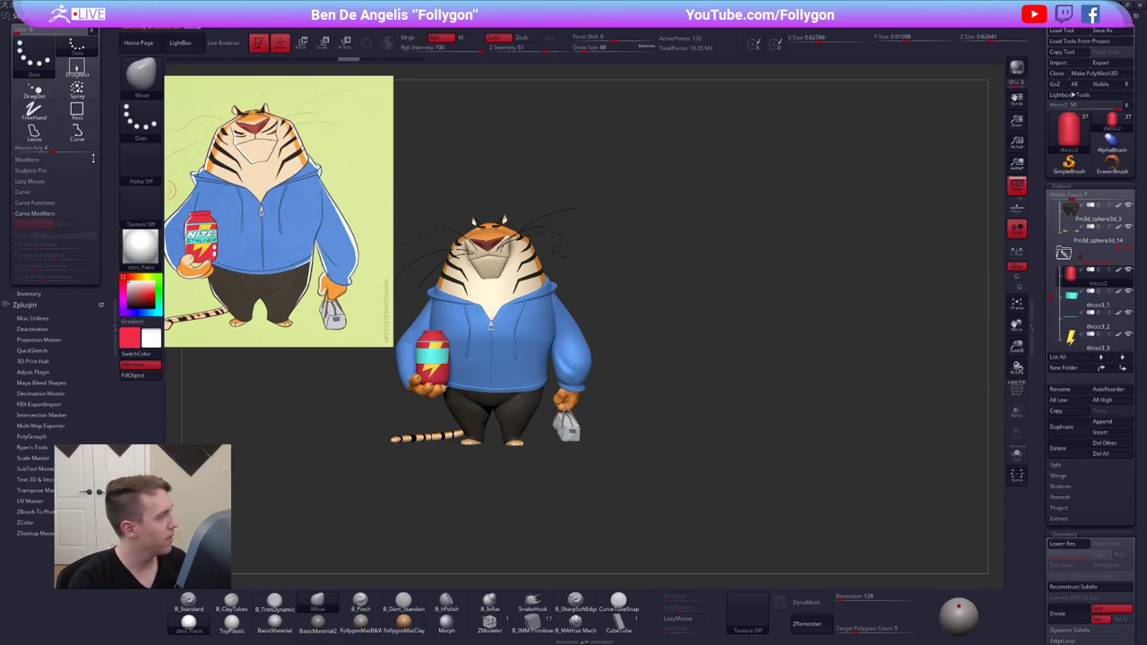
{"action": "scroll", "coordinate": [50, 292], "scroll_direction": "down", "scroll_amount": 2}
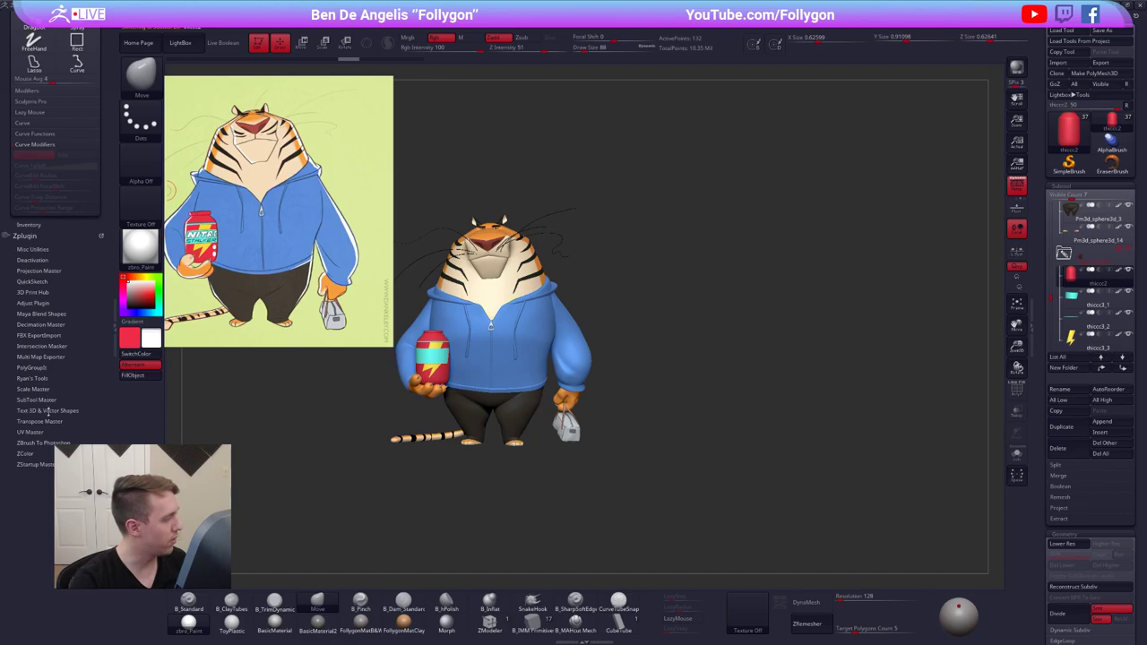
{"action": "left_click", "coordinate": [46, 410]}
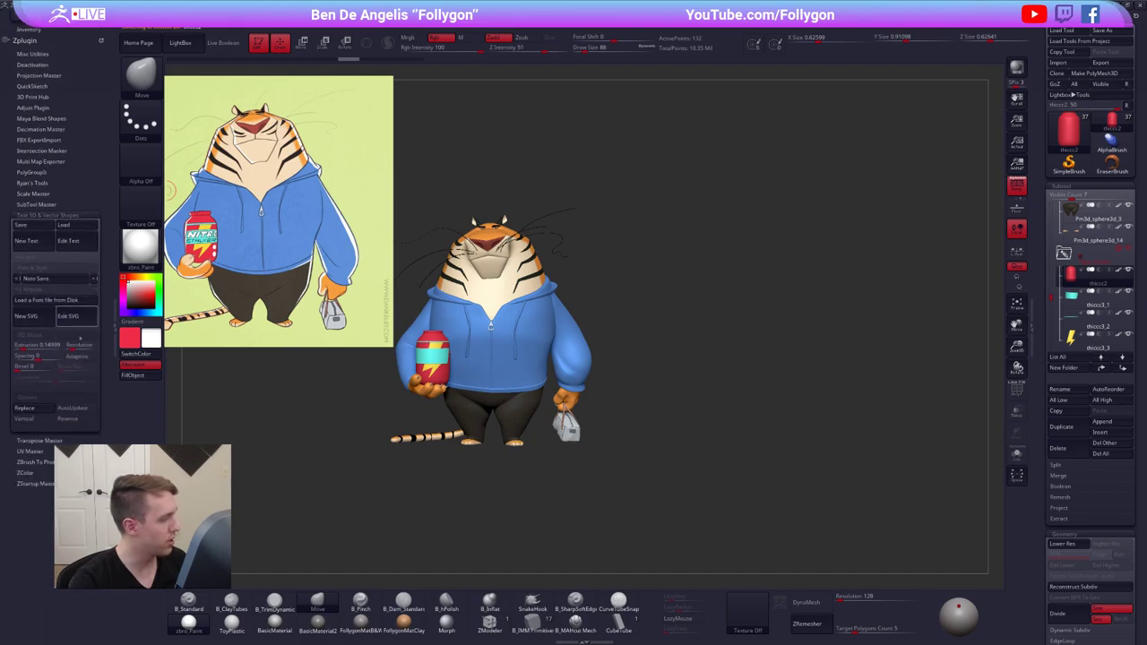
{"action": "left_click", "coordinate": [28, 241]}
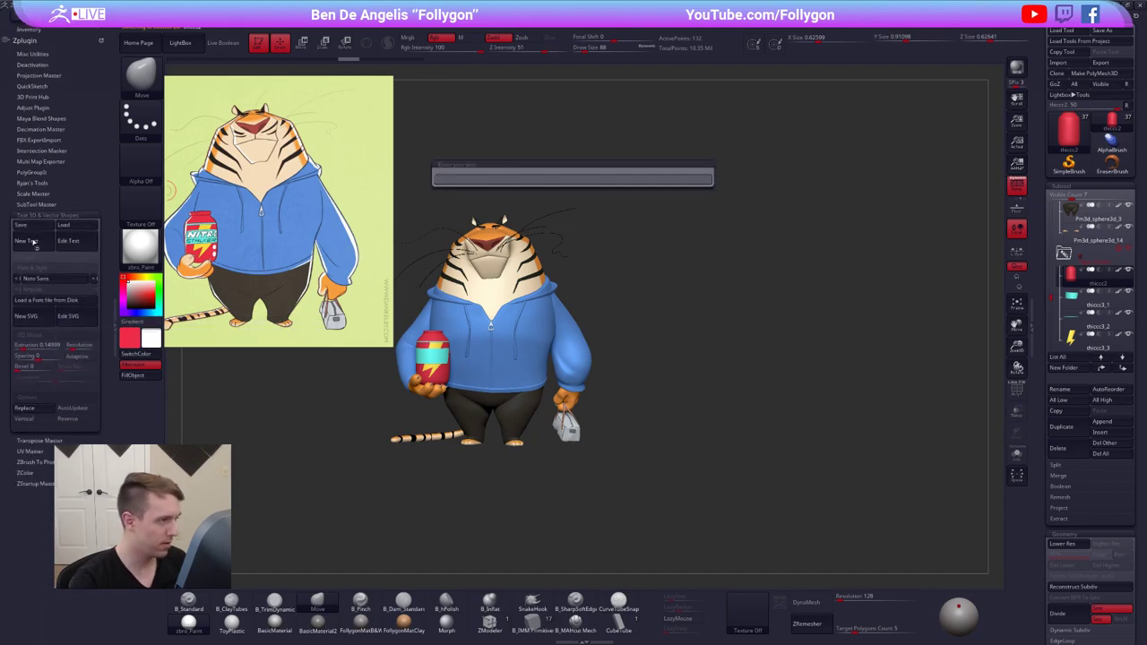
{"action": "type", "text": "Nitro"}
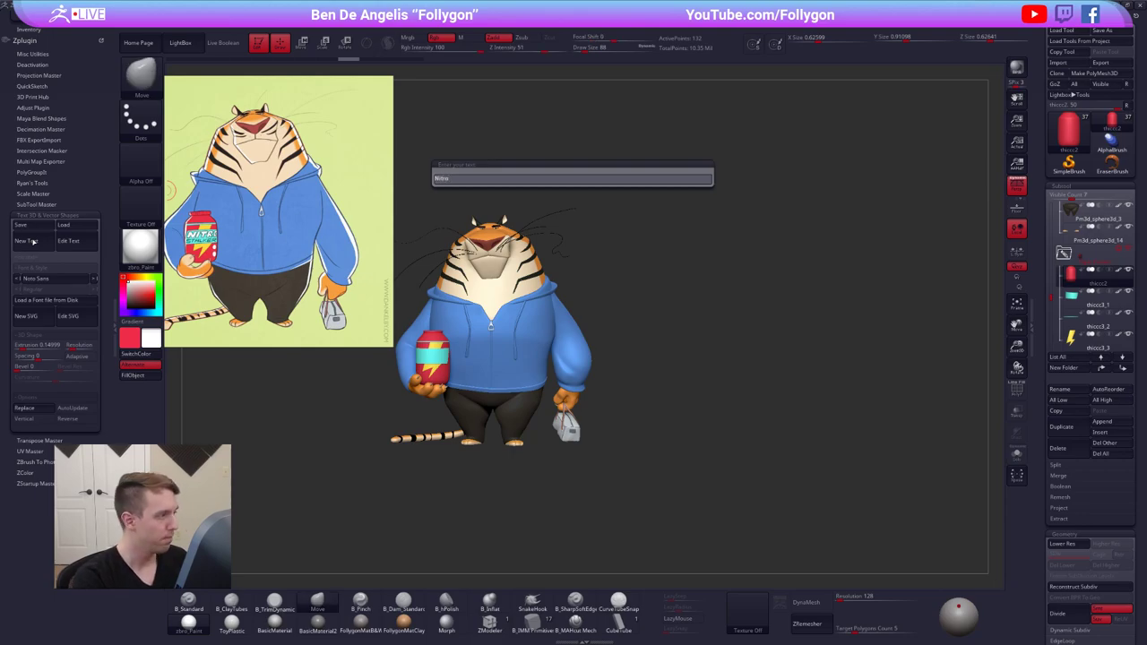
{"action": "key", "text": "Return"}
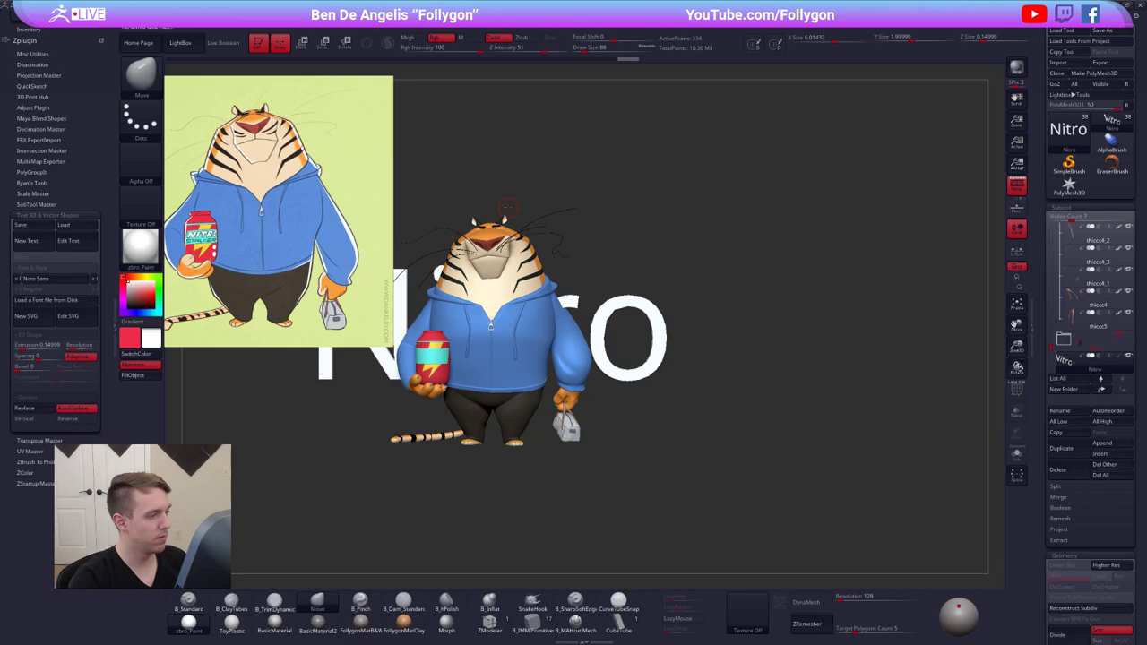
Isolate the text object and change its wording to "NITRO" in capitals
{"action": "key", "text": "alt+s"}
{"action": "left_click_drag", "start_coordinate": [537, 245], "coordinate": [668, 226], "text": "alt"}
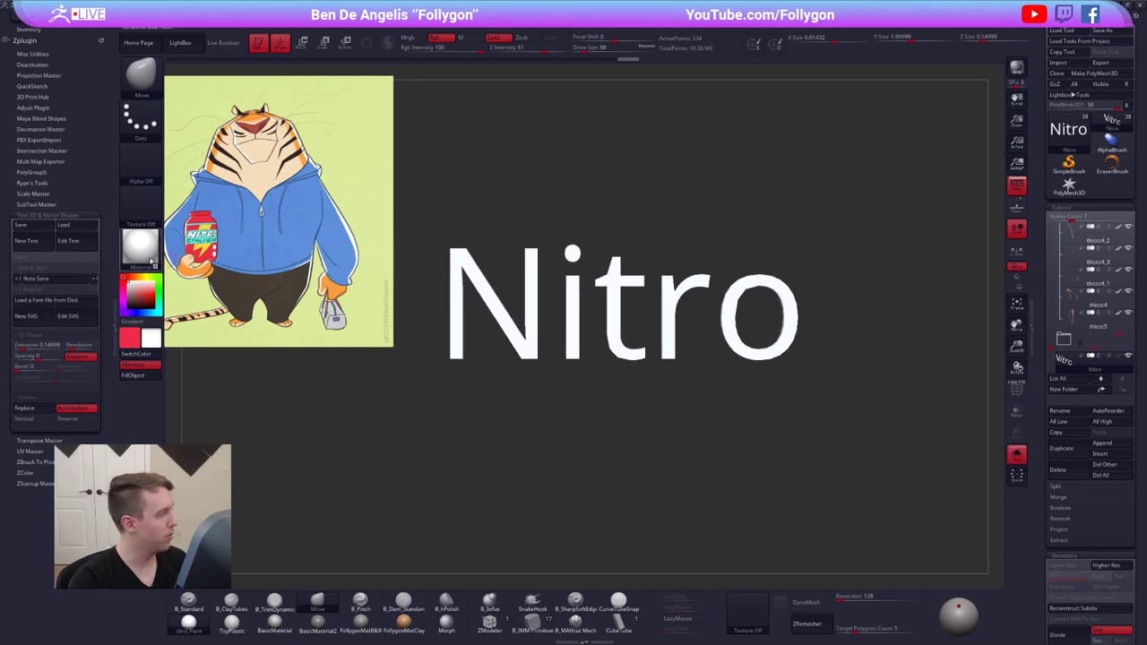
{"action": "left_click", "coordinate": [81, 244]}
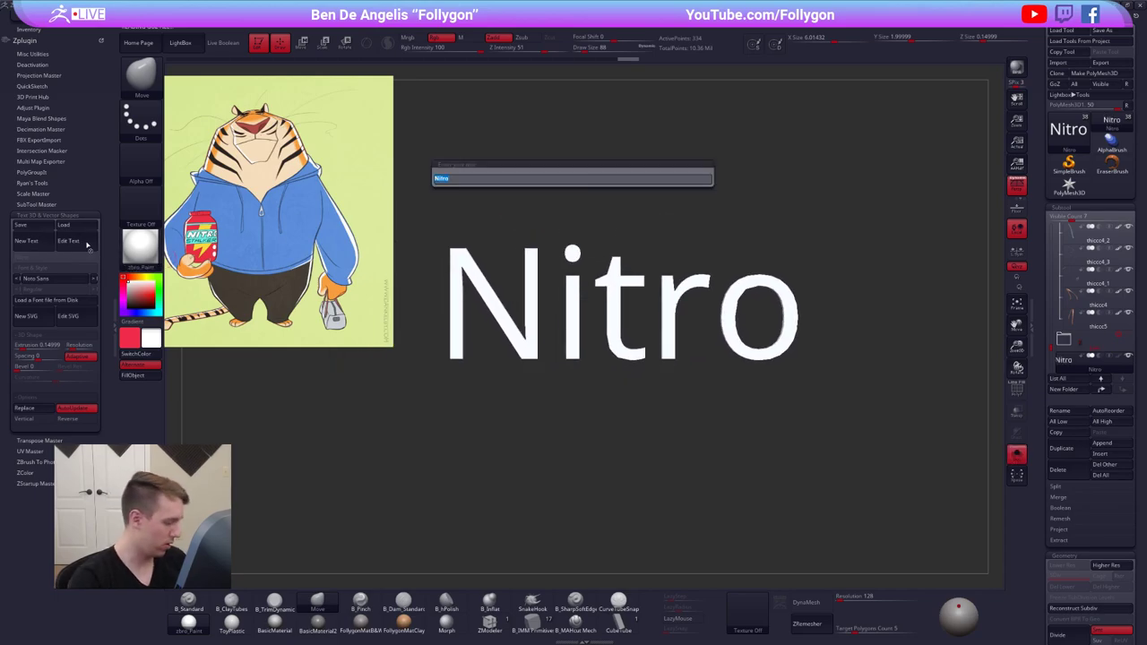
{"action": "key", "text": "Return"}
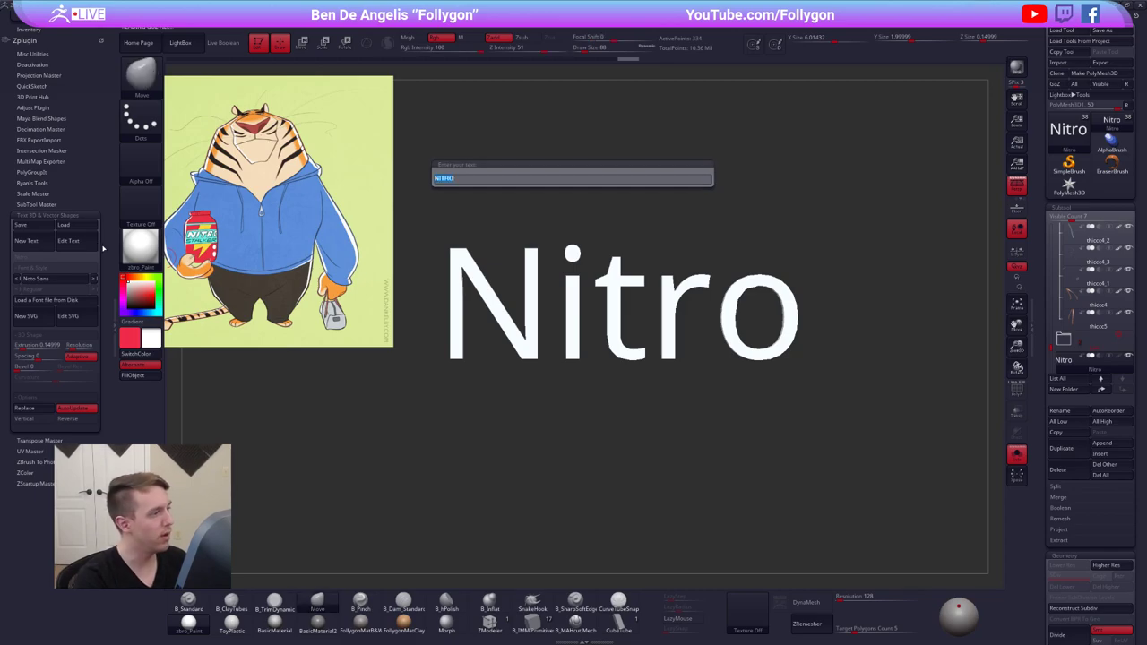
{"action": "left_click_drag", "start_coordinate": [480, 328], "coordinate": [525, 313], "text": "alt"}
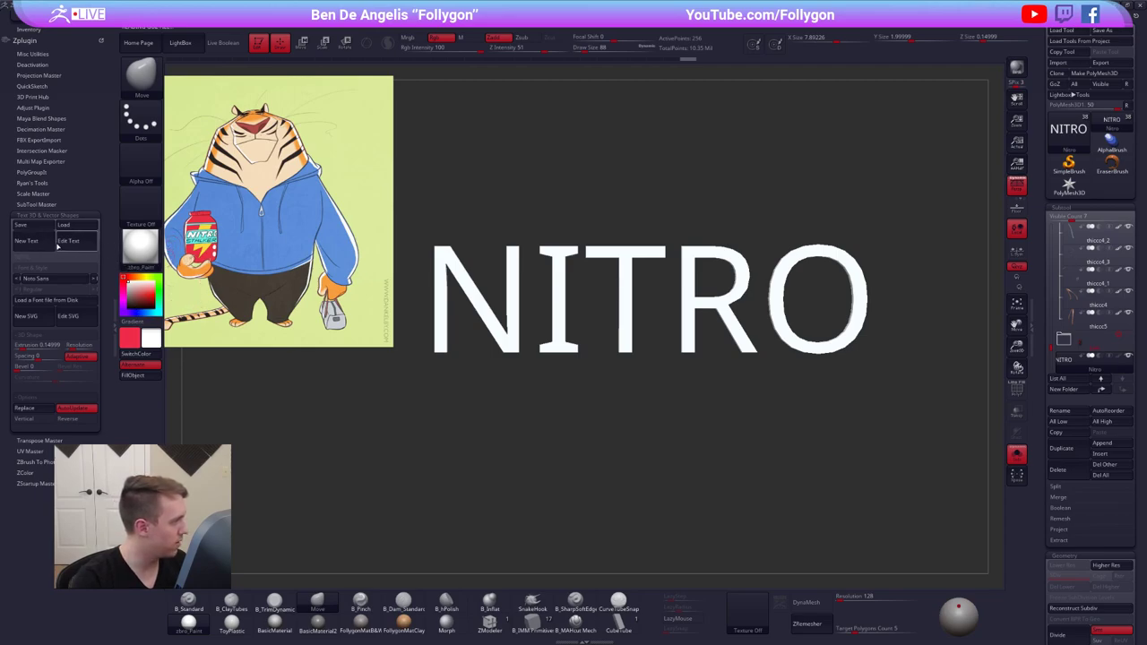
Change the font of the NITRO text to Impact
{"action": "left_click", "coordinate": [77, 280]}
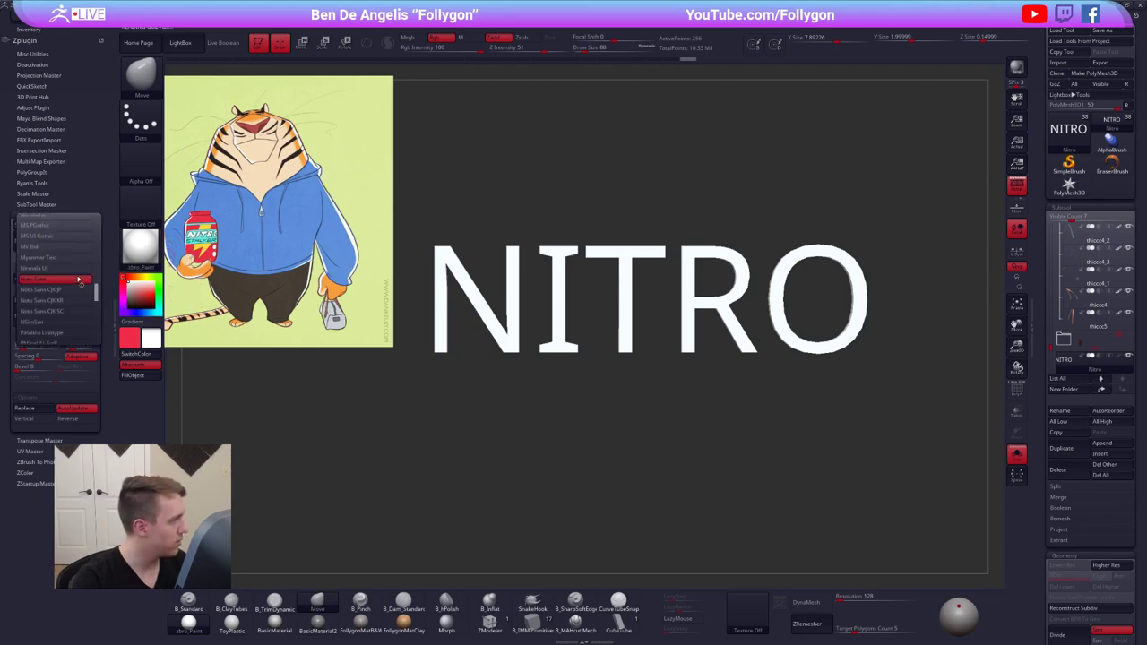
{"action": "left_click_drag", "start_coordinate": [97, 295], "coordinate": [94, 224]}
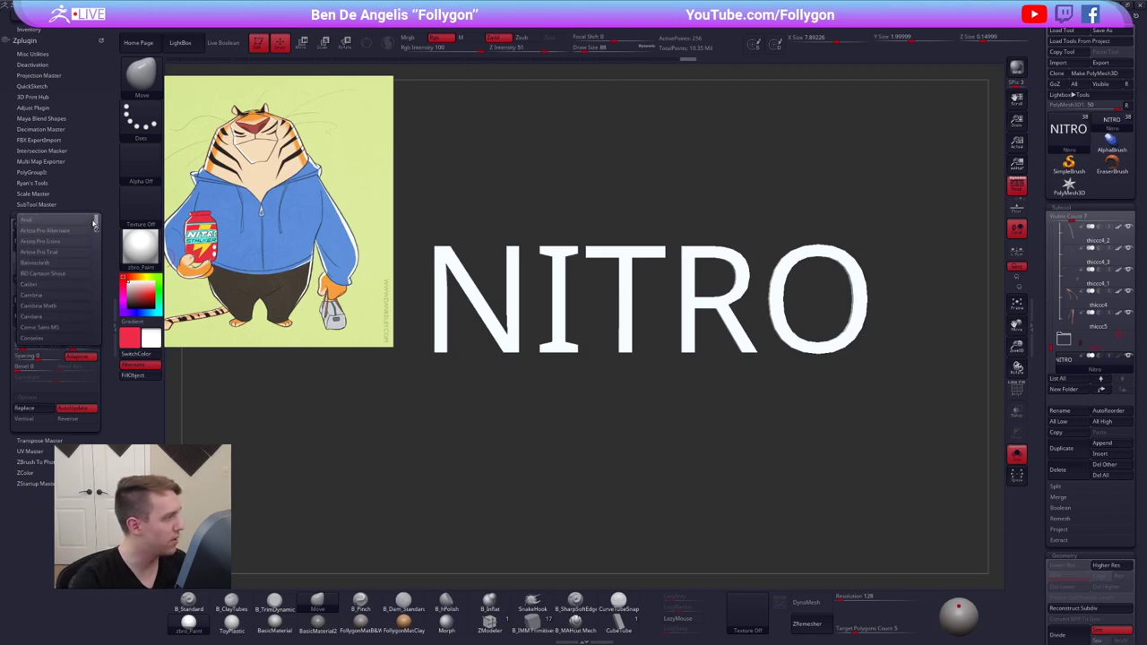
{"action": "left_click_drag", "start_coordinate": [94, 222], "coordinate": [100, 255]}
{"action": "left_click", "coordinate": [61, 242]}
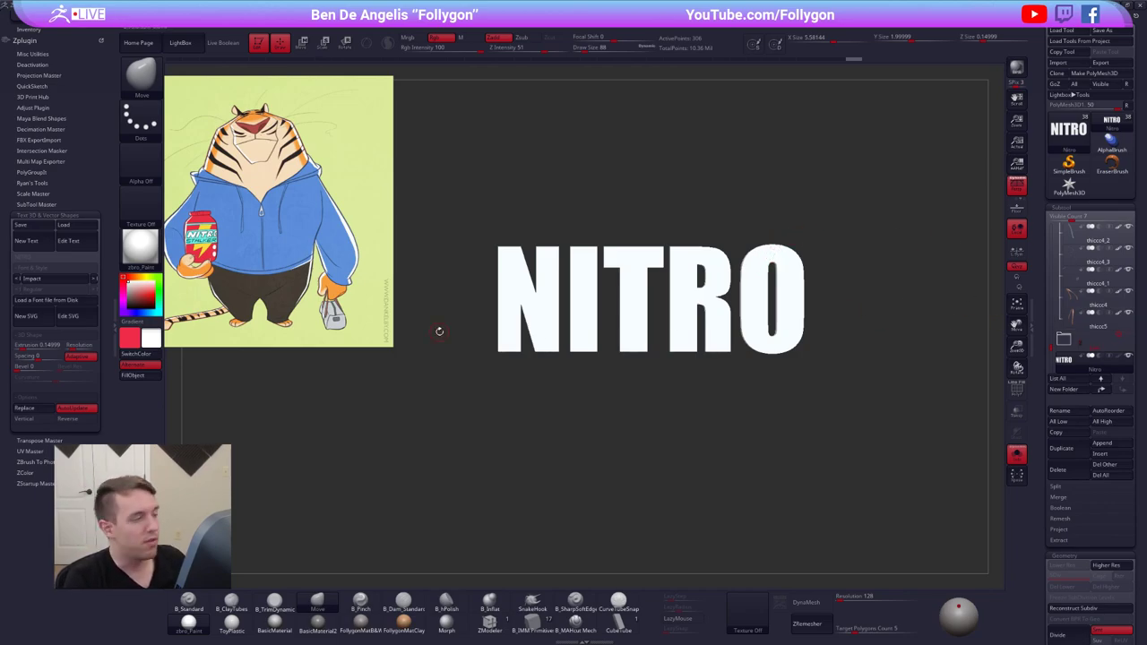
Enlarge the reference drawing with Spotlight and examine the lettering on the can
{"action": "key", "text": "z"}
{"action": "left_click", "coordinate": [328, 285]}
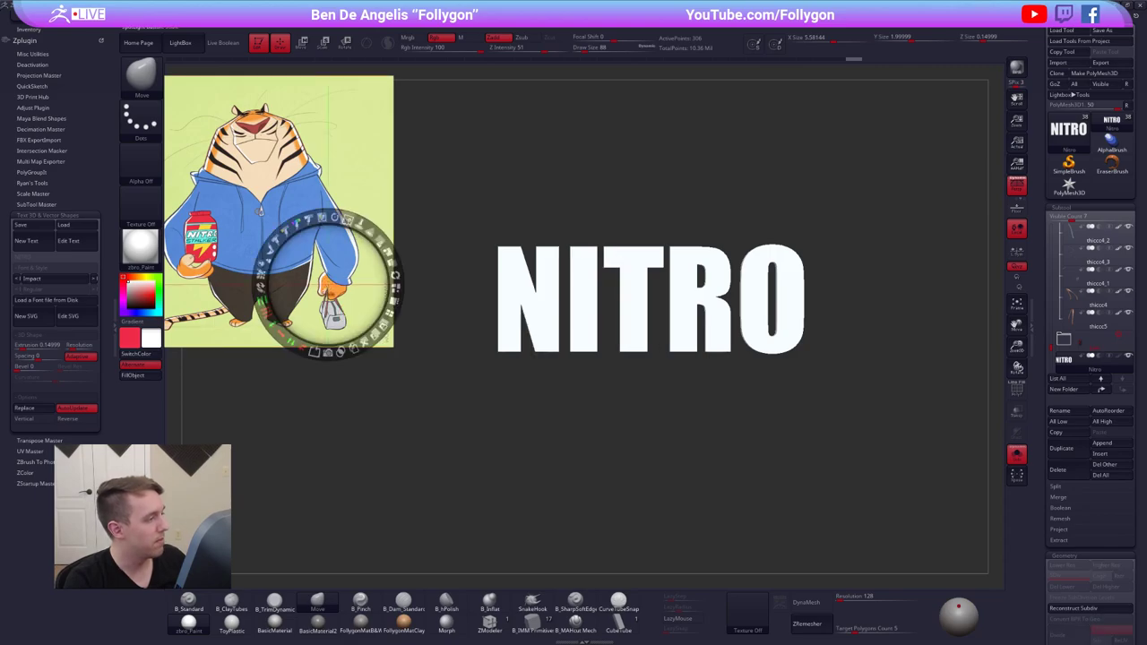
{"action": "left_click_drag", "start_coordinate": [348, 220], "coordinate": [430, 367]}
{"action": "left_click_drag", "start_coordinate": [366, 405], "coordinate": [838, 544]}
{"action": "left_click_drag", "start_coordinate": [528, 161], "coordinate": [599, 190]}
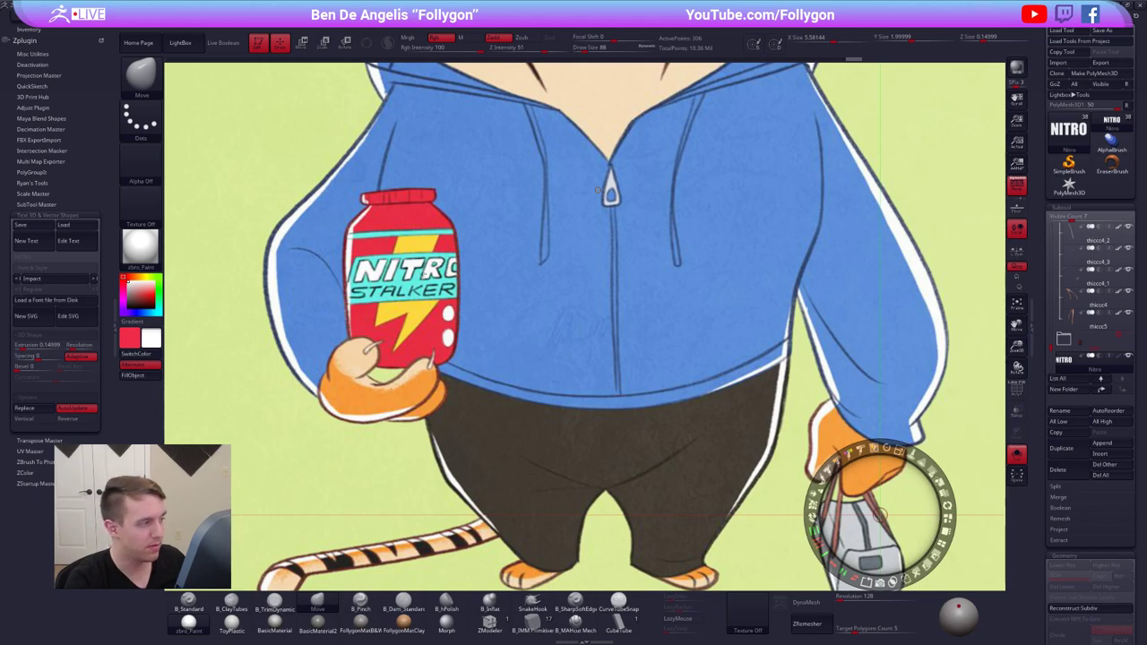
Scale the reference drawing back down, place it beside the NITRO text without overlapping it, and leave Spotlight editing
{"action": "left_click", "coordinate": [620, 299]}
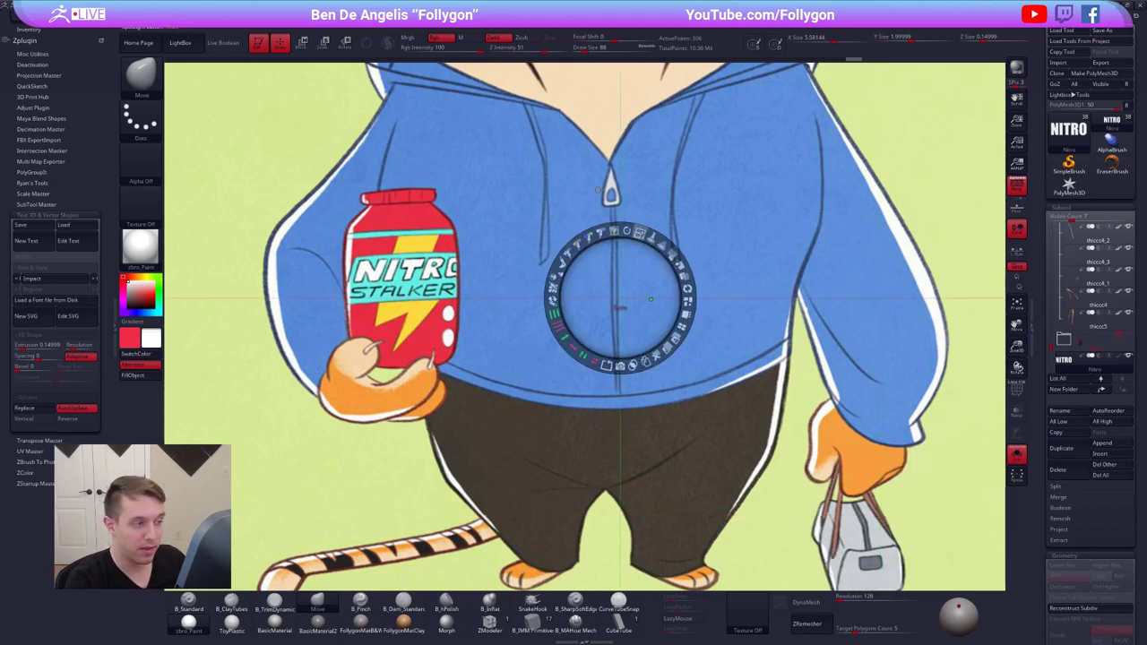
{"action": "left_click_drag", "start_coordinate": [640, 233], "coordinate": [583, 242]}
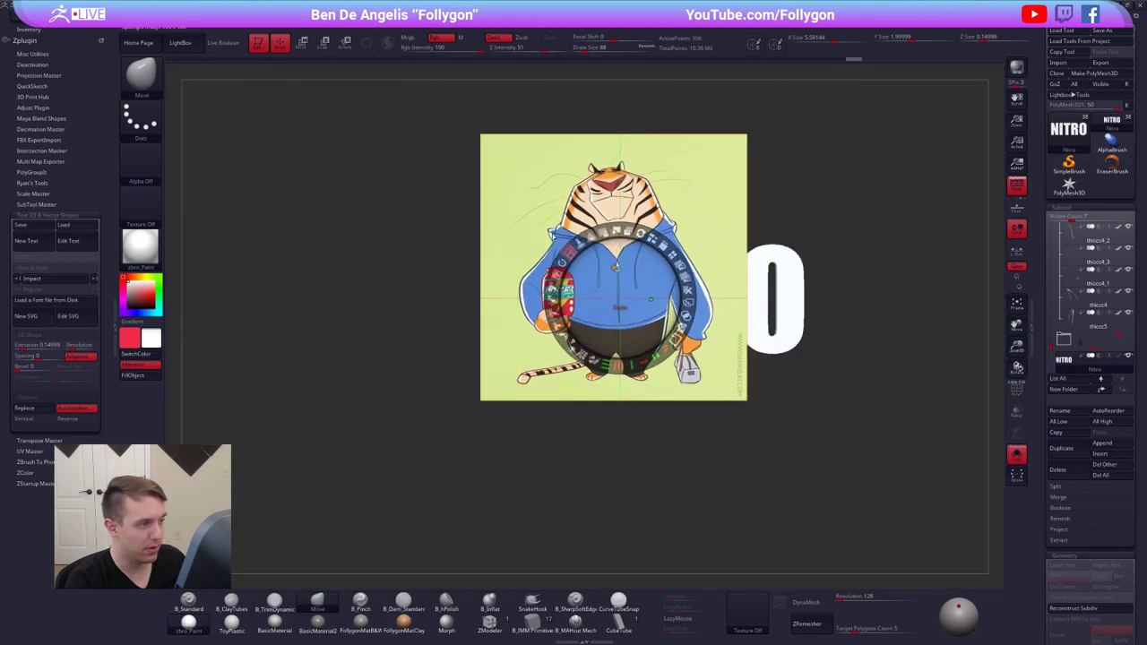
{"action": "left_click_drag", "start_coordinate": [711, 250], "coordinate": [396, 179]}
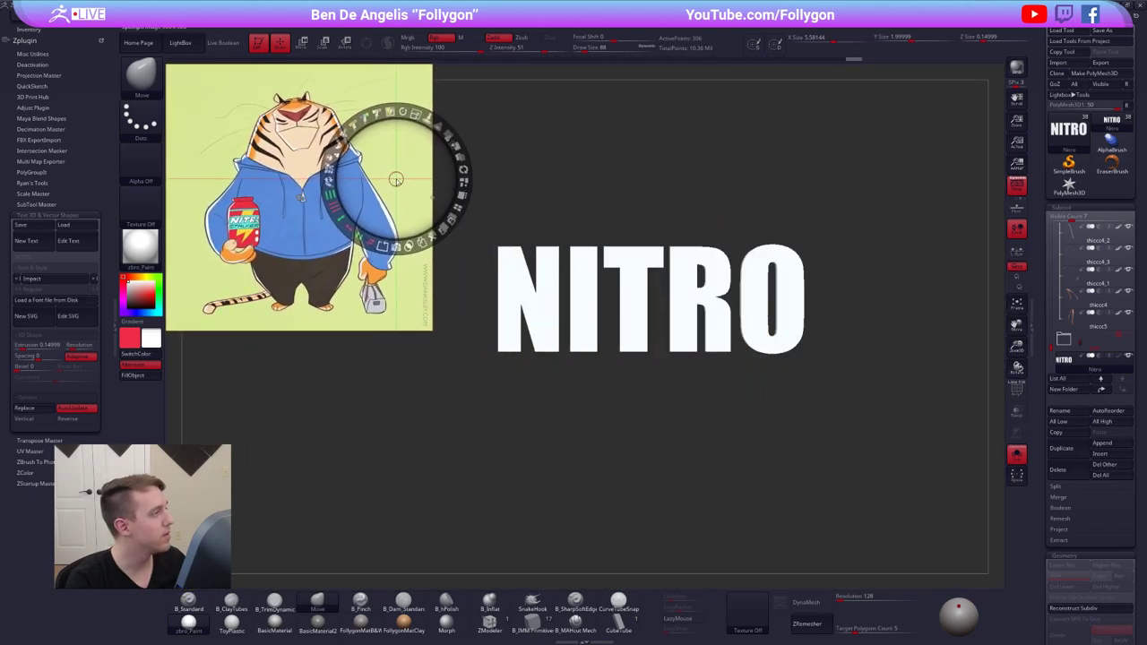
{"action": "left_click_drag", "start_coordinate": [416, 113], "coordinate": [408, 112]}
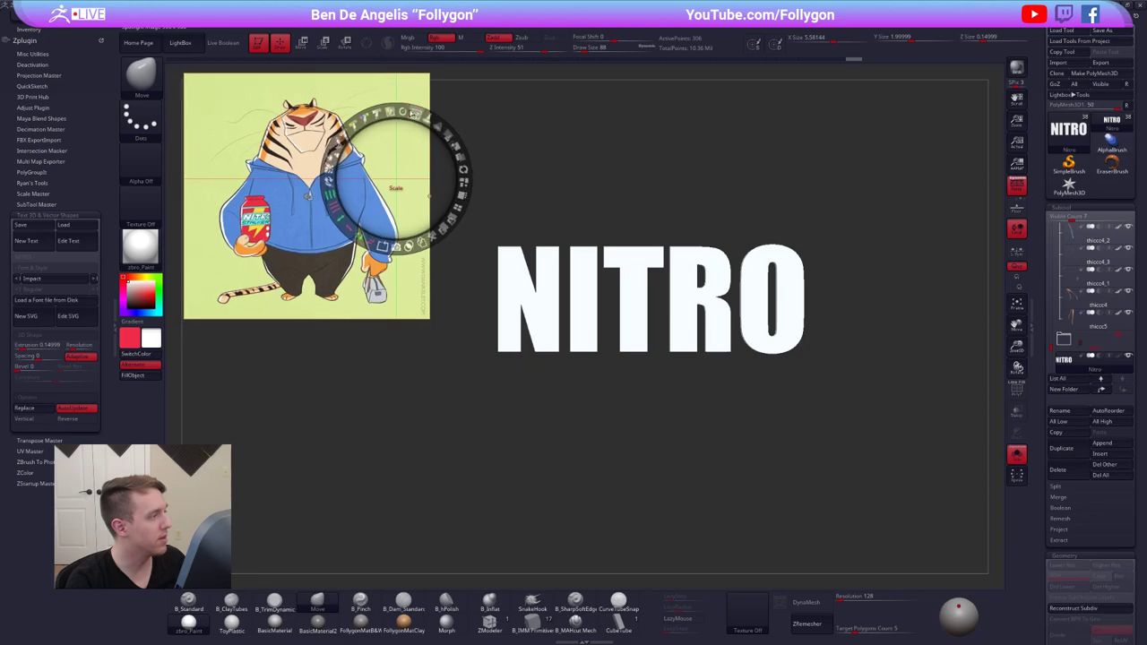
{"action": "left_click_drag", "start_coordinate": [382, 153], "coordinate": [366, 145]}
{"action": "key", "text": "z"}
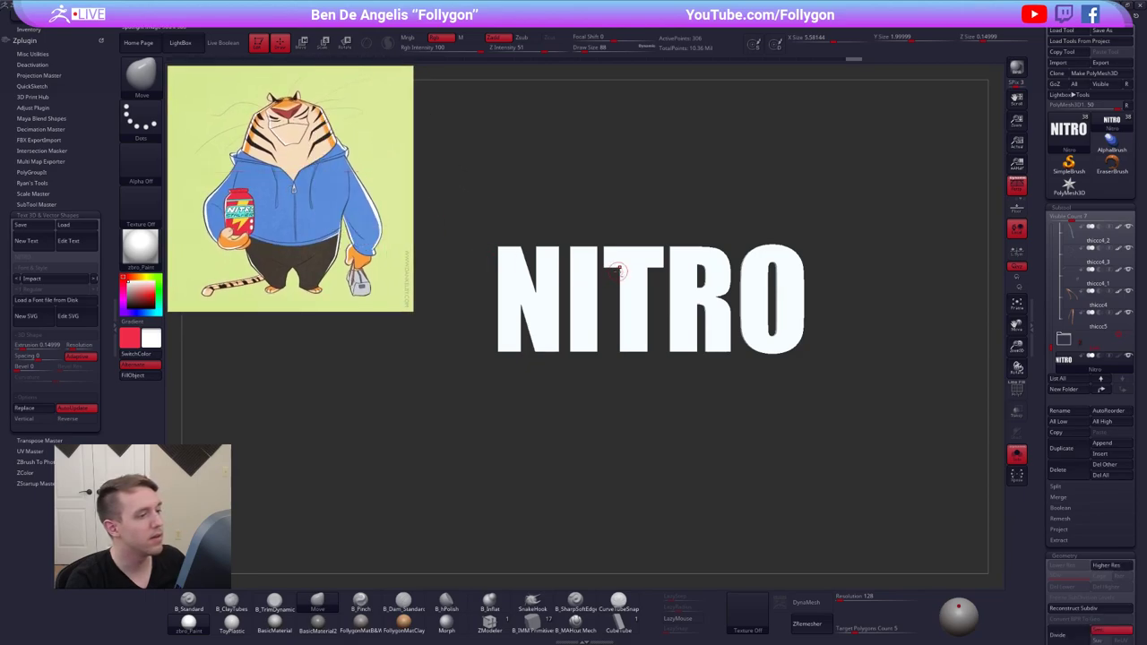
Move the NITRO subtool up the list into the can's folder, directly below the red can body
{"action": "right_click_drag", "start_coordinate": [650, 272], "coordinate": [658, 279]}
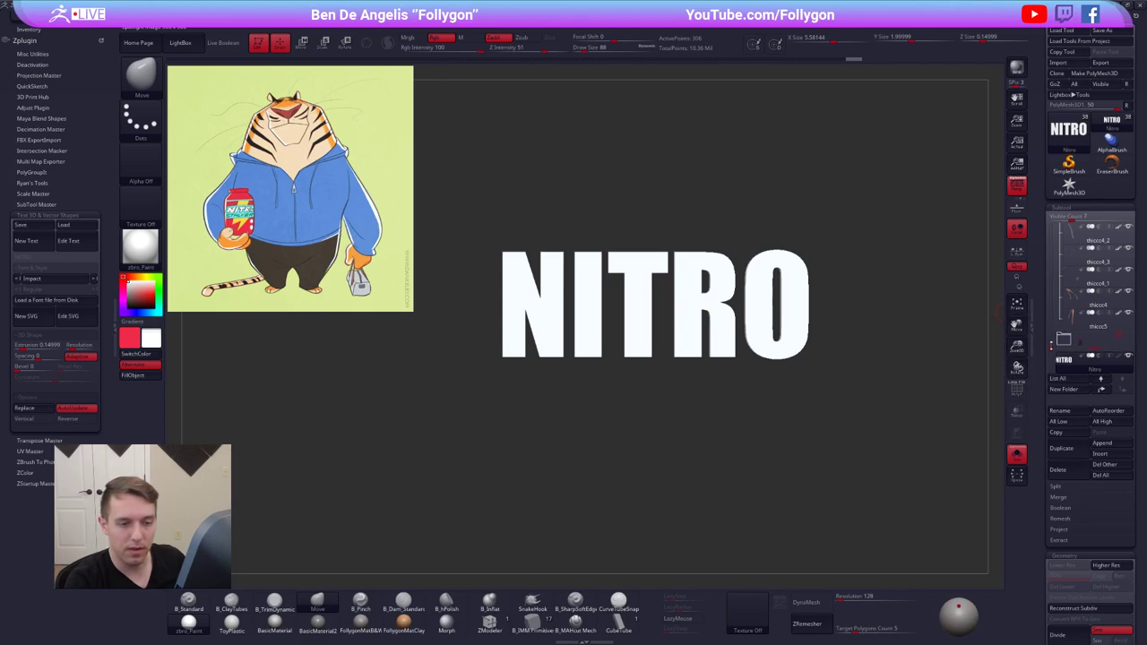
{"action": "left_click_drag", "start_coordinate": [1051, 347], "coordinate": [1051, 359]}
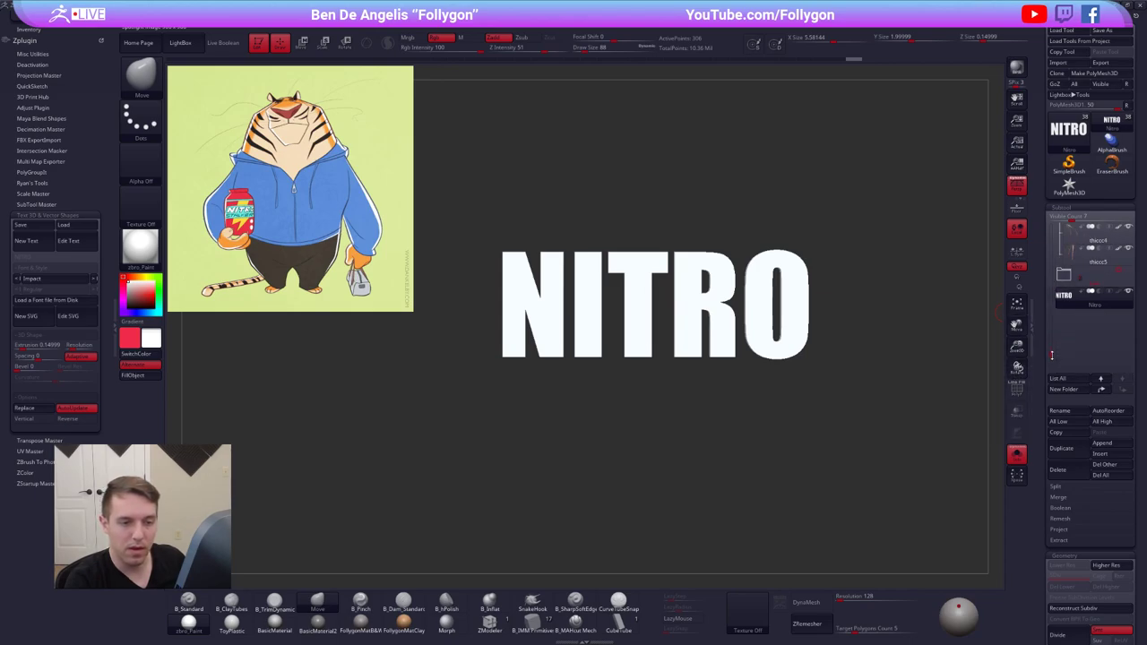
{"action": "left_click", "coordinate": [1103, 390]}
{"action": "left_click", "coordinate": [1104, 393]}
{"action": "left_click", "coordinate": [1105, 393]}
{"action": "left_click", "coordinate": [1105, 392]}
{"action": "left_click", "coordinate": [1104, 392]}
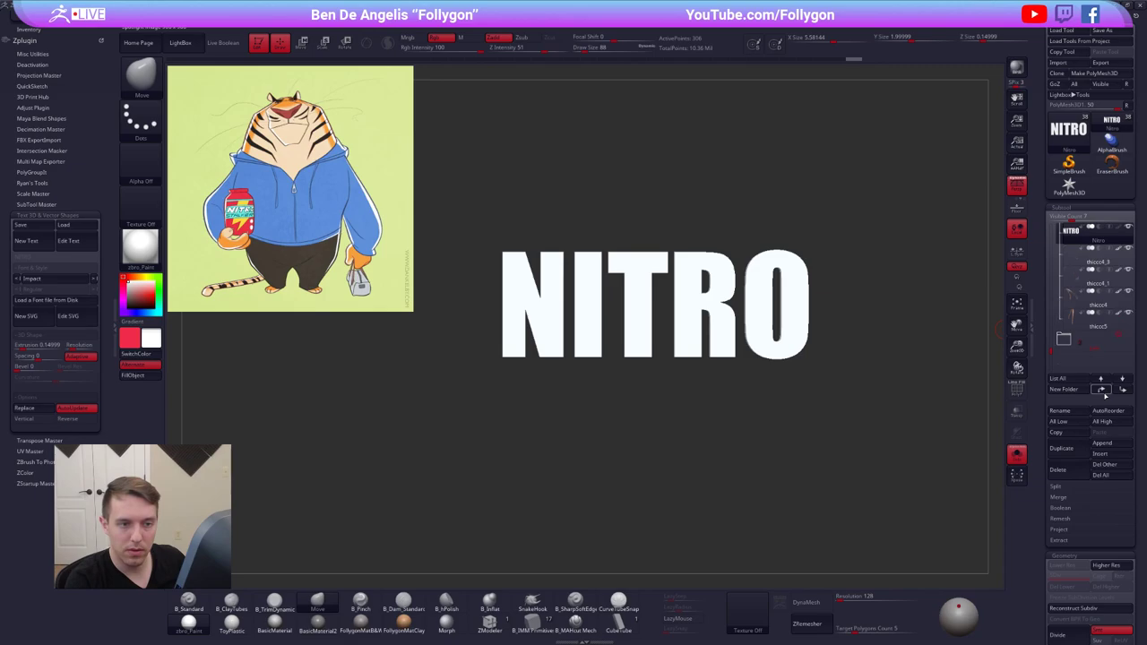
{"action": "left_click", "coordinate": [1104, 390]}
{"action": "left_click", "coordinate": [1104, 391]}
{"action": "left_click", "coordinate": [1101, 390]}
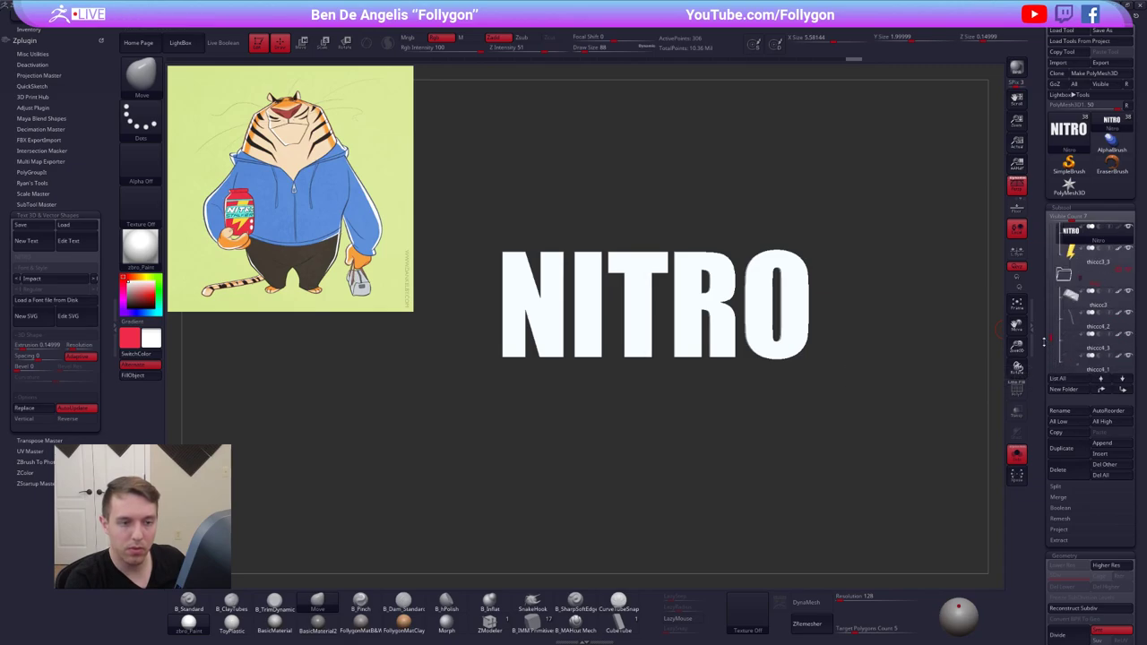
{"action": "left_click_drag", "start_coordinate": [1051, 338], "coordinate": [1070, 268]}
Show the whole tiger again together with the NITRO text
{"action": "right_click_drag", "start_coordinate": [625, 355], "coordinate": [691, 352], "text": "alt"}
{"action": "key", "text": "alt+s"}
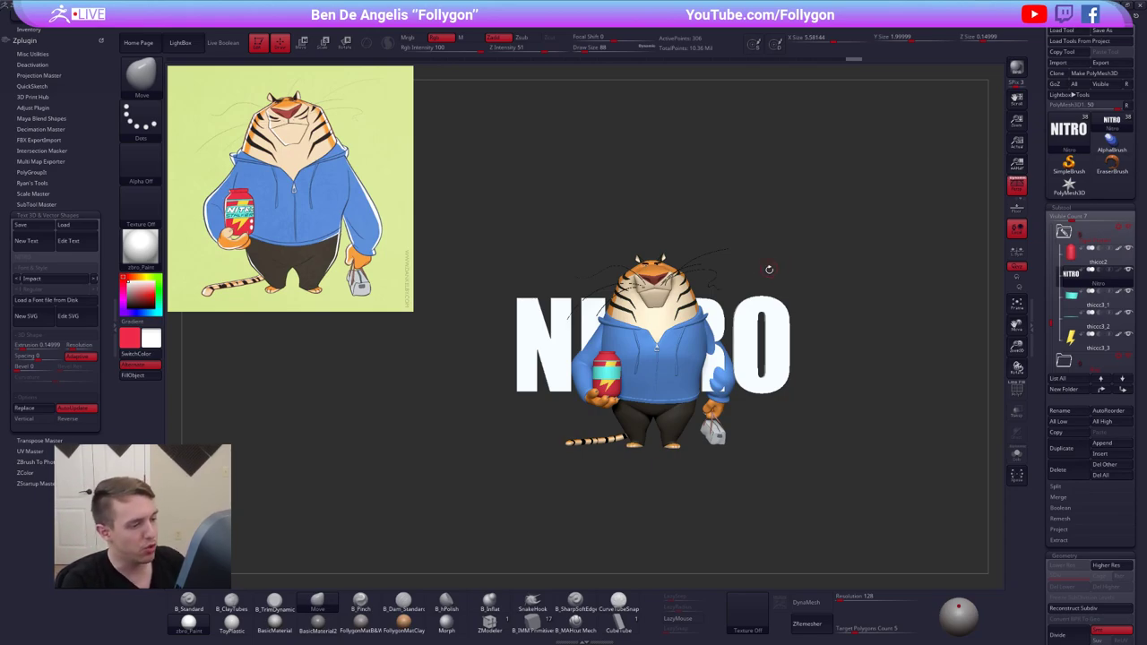
{"action": "left_click_drag", "start_coordinate": [795, 296], "coordinate": [755, 264], "text": "alt"}
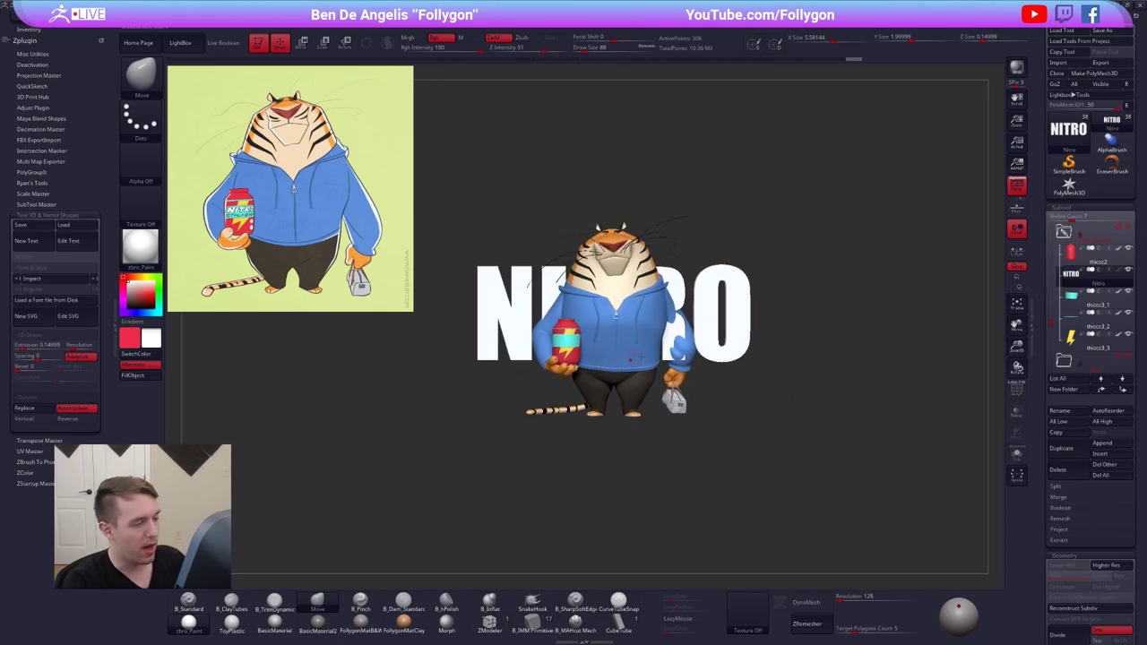
Switch to Chrome and bring up the YouTube channel's uploaded videos
{"action": "key", "text": "alt+Tab"}
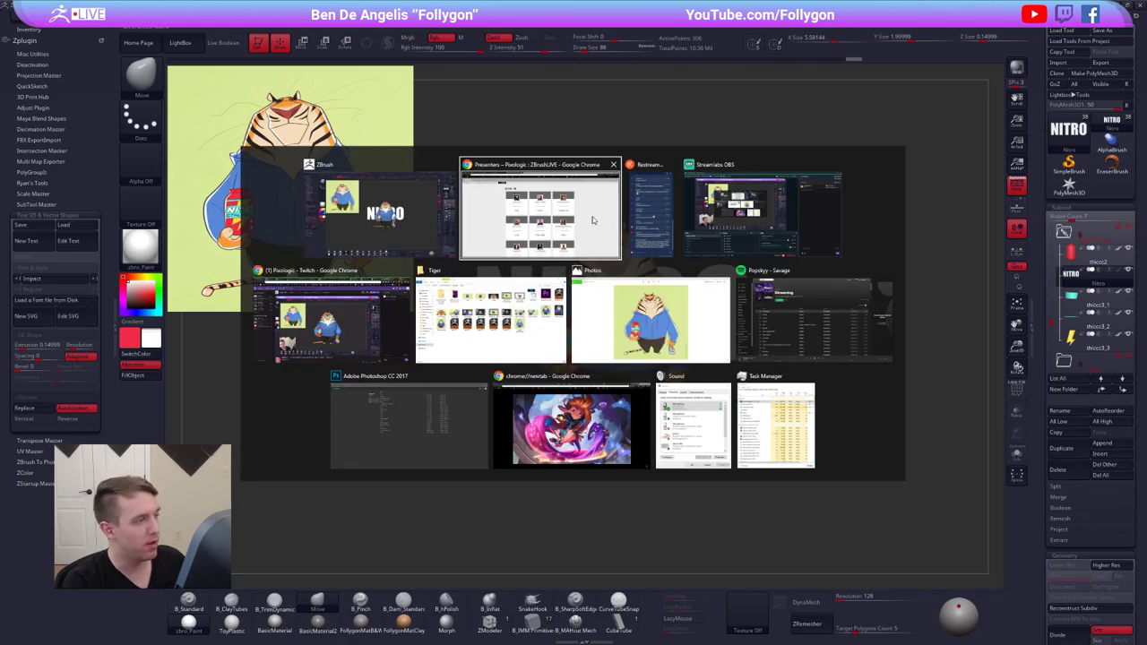
{"action": "left_click", "coordinate": [592, 220]}
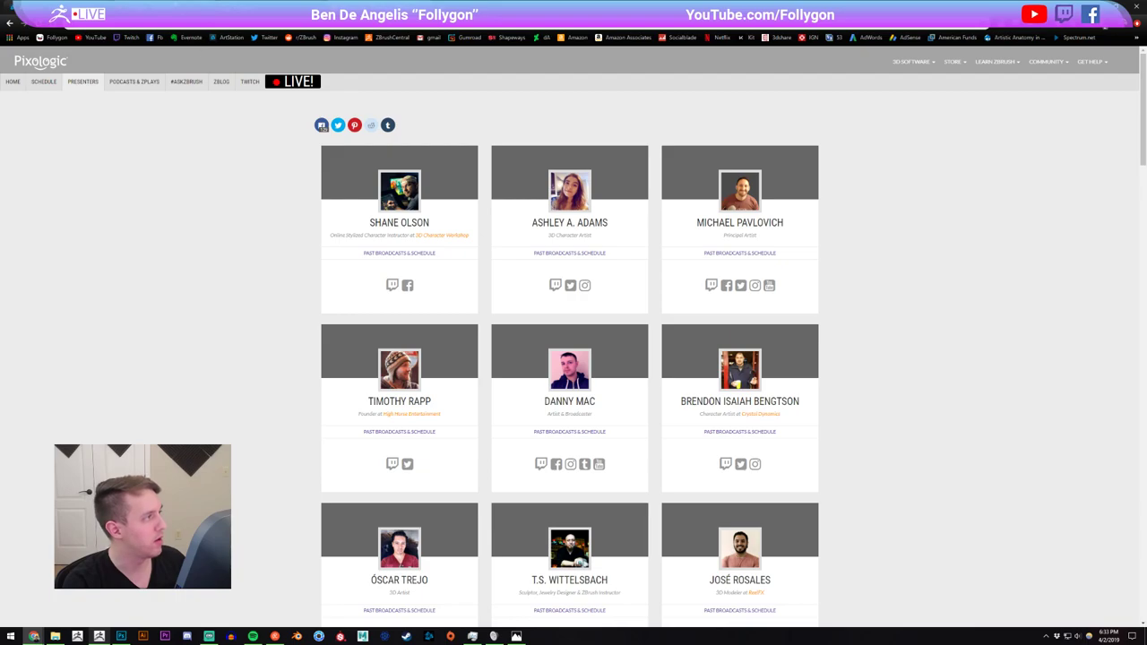
{"action": "left_click", "coordinate": [226, 8]}
{"action": "left_click", "coordinate": [466, 60]}
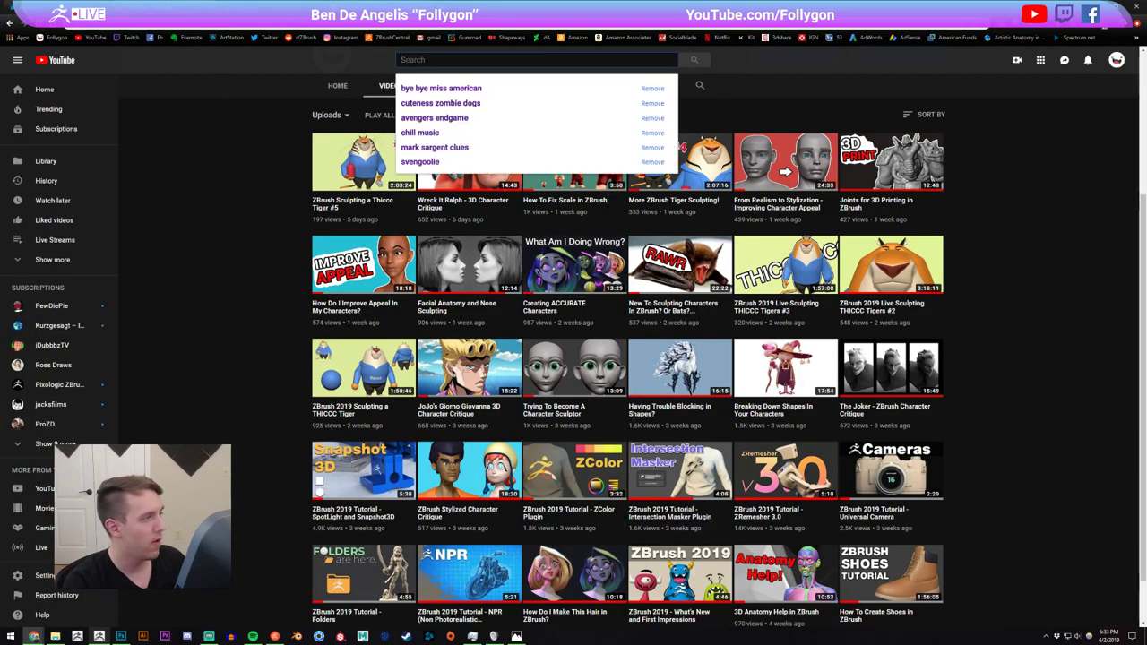
{"action": "key", "text": "Escape"}
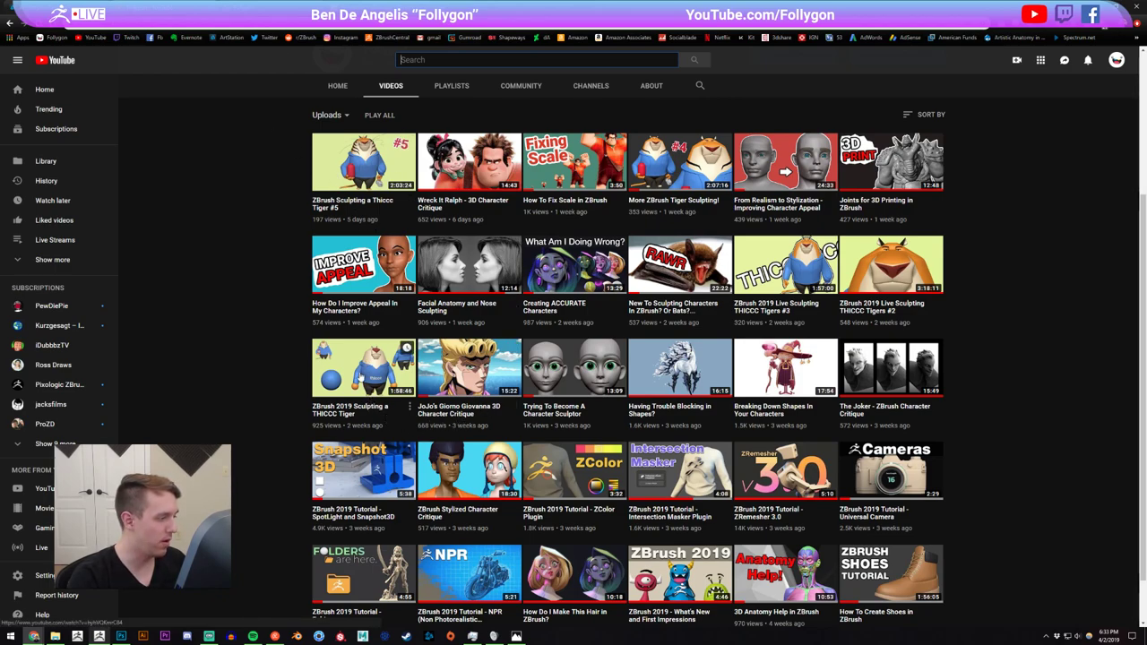
Open the video "ZBrush 2019 Sculpting a THICCC Tiger" and view it full screen at about 15:31 and 54:29
{"action": "left_click", "coordinate": [358, 385]}
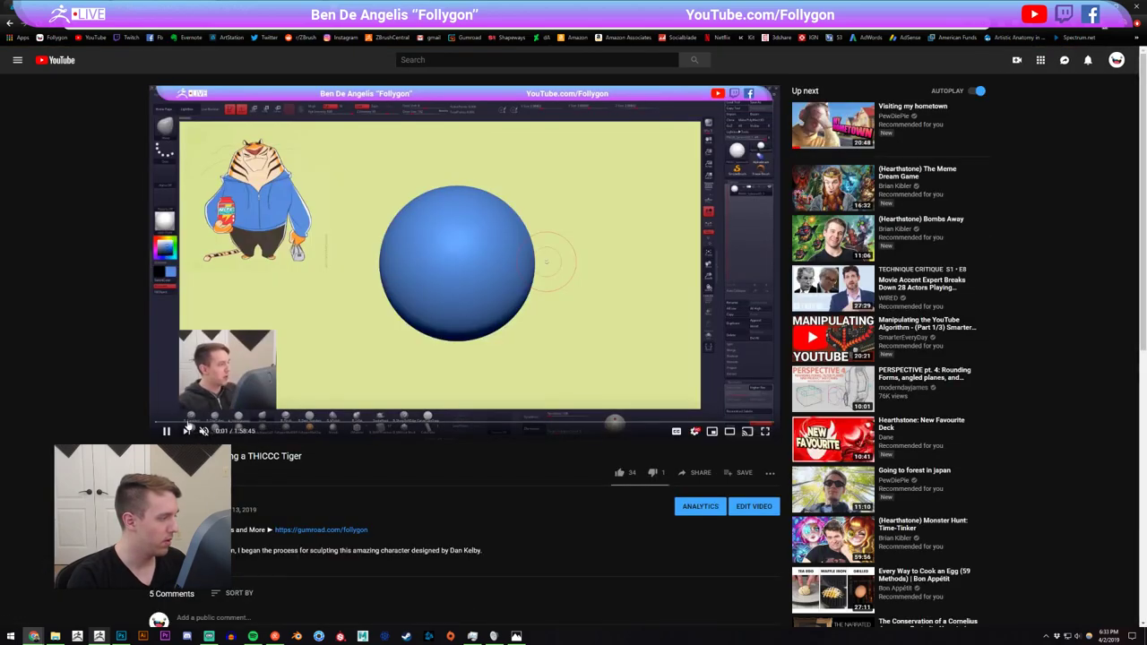
{"action": "left_click_drag", "start_coordinate": [174, 423], "coordinate": [238, 420]}
{"action": "double_click", "coordinate": [502, 349]}
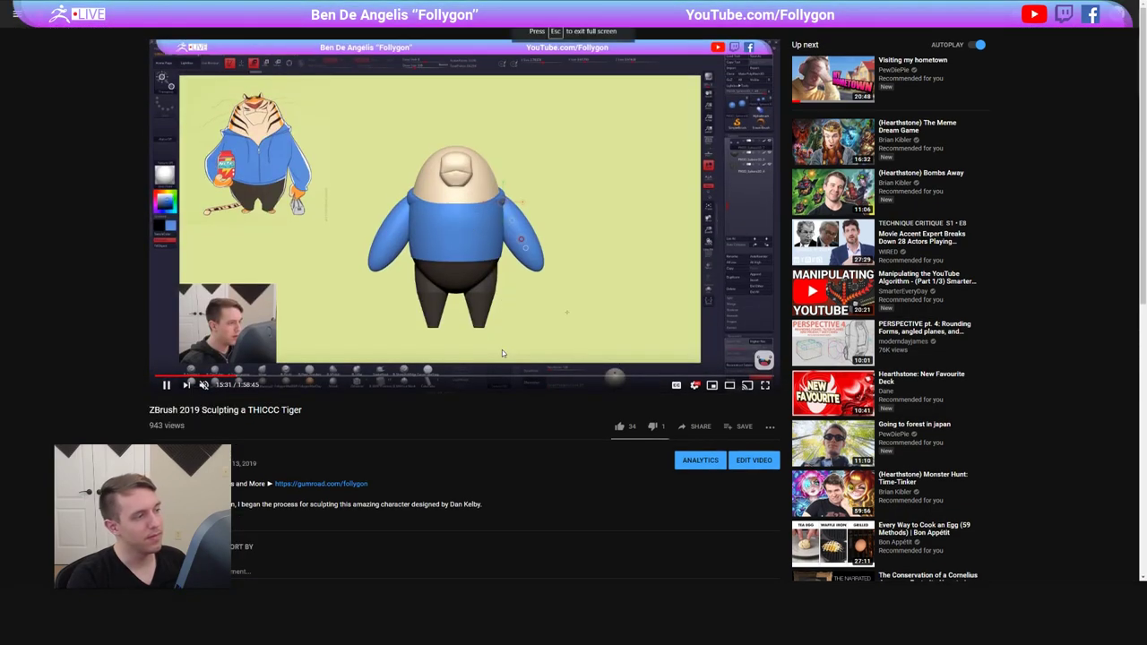
{"action": "left_click", "coordinate": [762, 378]}
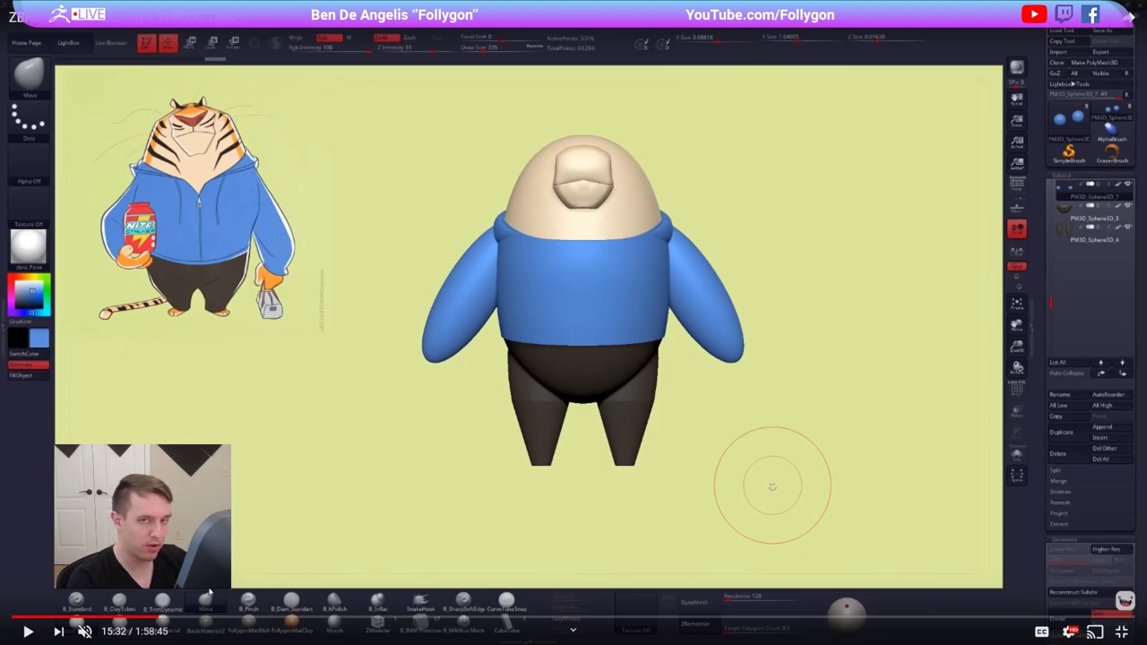
{"action": "left_click_drag", "start_coordinate": [179, 616], "coordinate": [593, 604]}
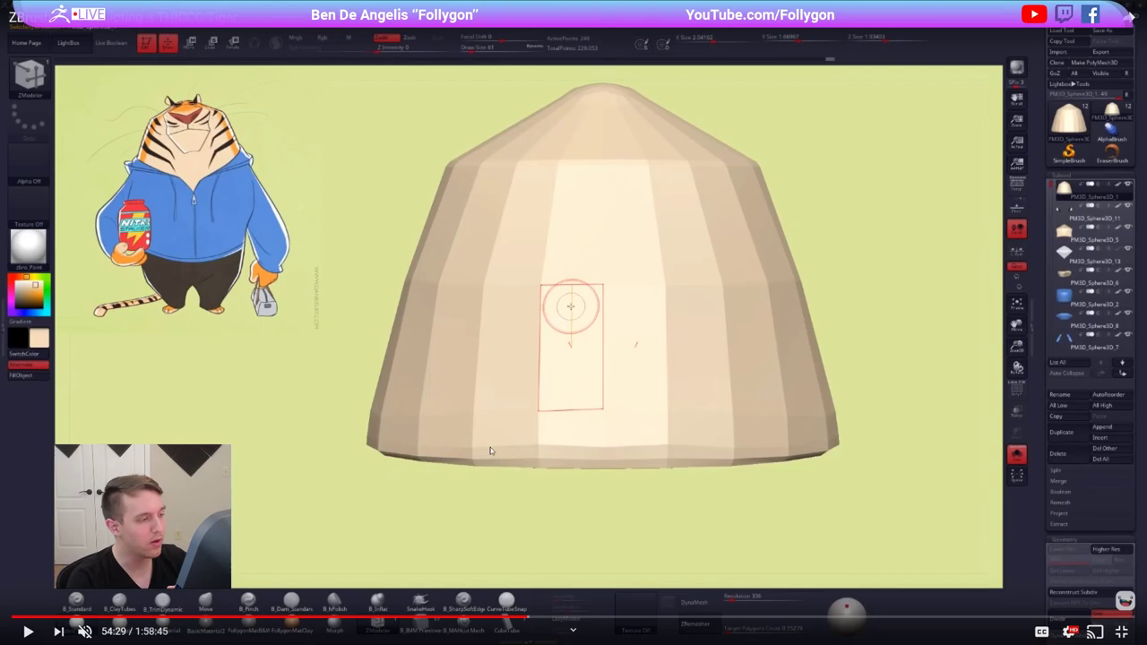
Leave full screen, return to the list of uploaded videos and switch back to ZBrush
{"action": "key", "text": "Escape"}
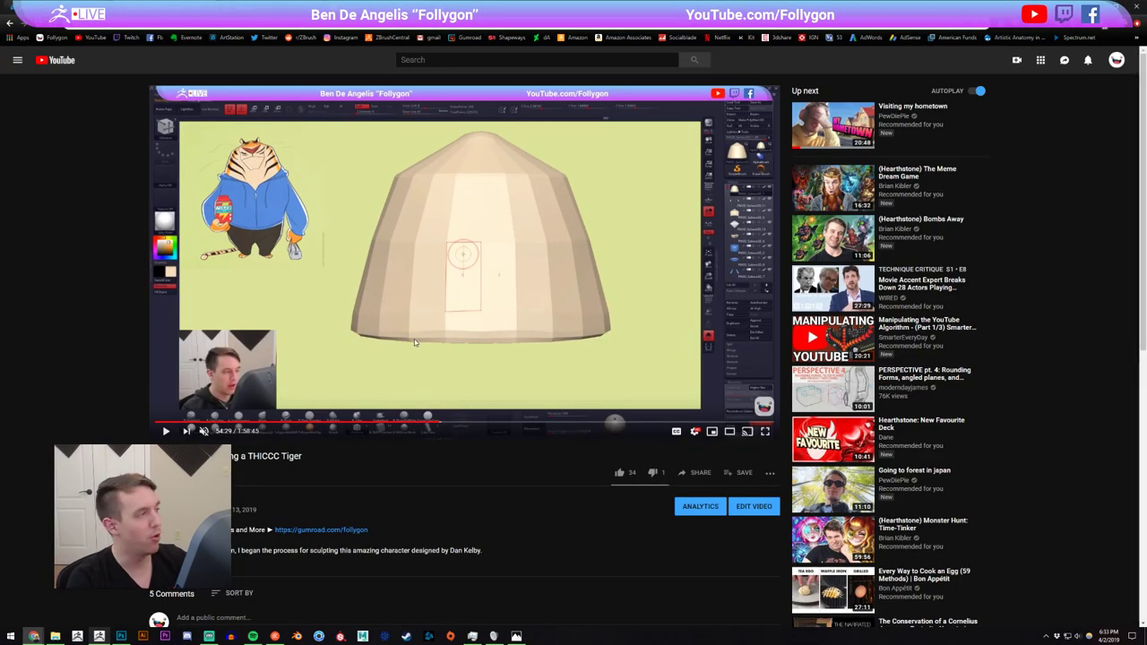
{"action": "left_click", "coordinate": [9, 23]}
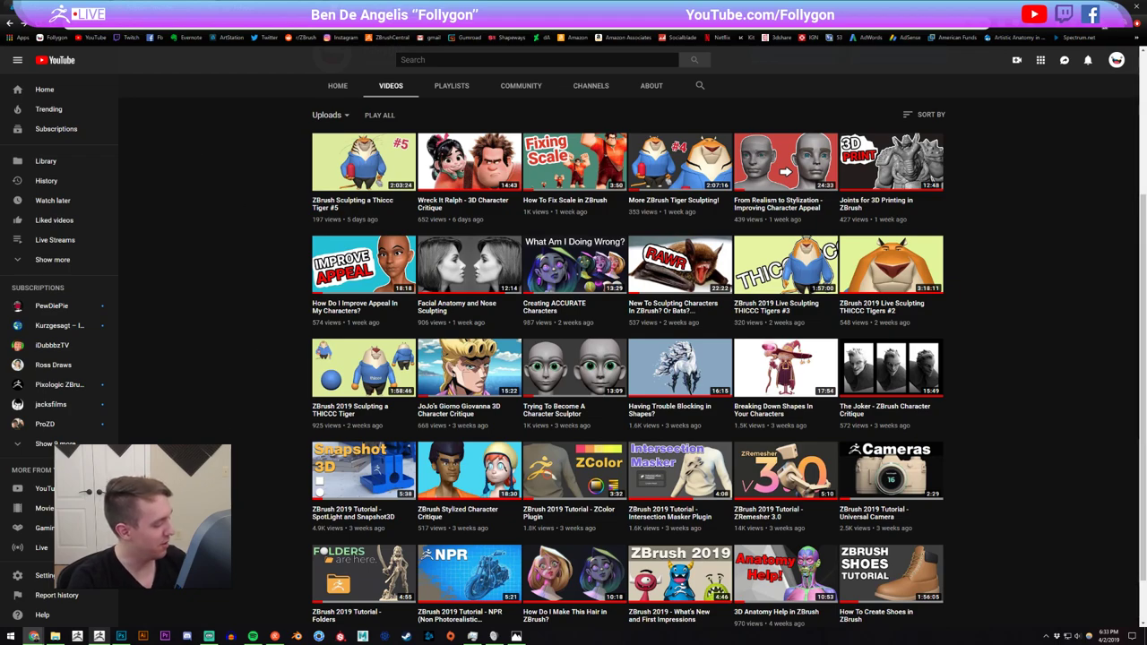
{"action": "left_click", "coordinate": [100, 637]}
Move the NITRO text in front of the tiger's torso and scale it down to about 2.36 wide
{"action": "right_click_drag", "start_coordinate": [617, 267], "coordinate": [623, 283], "text": "ctrl"}
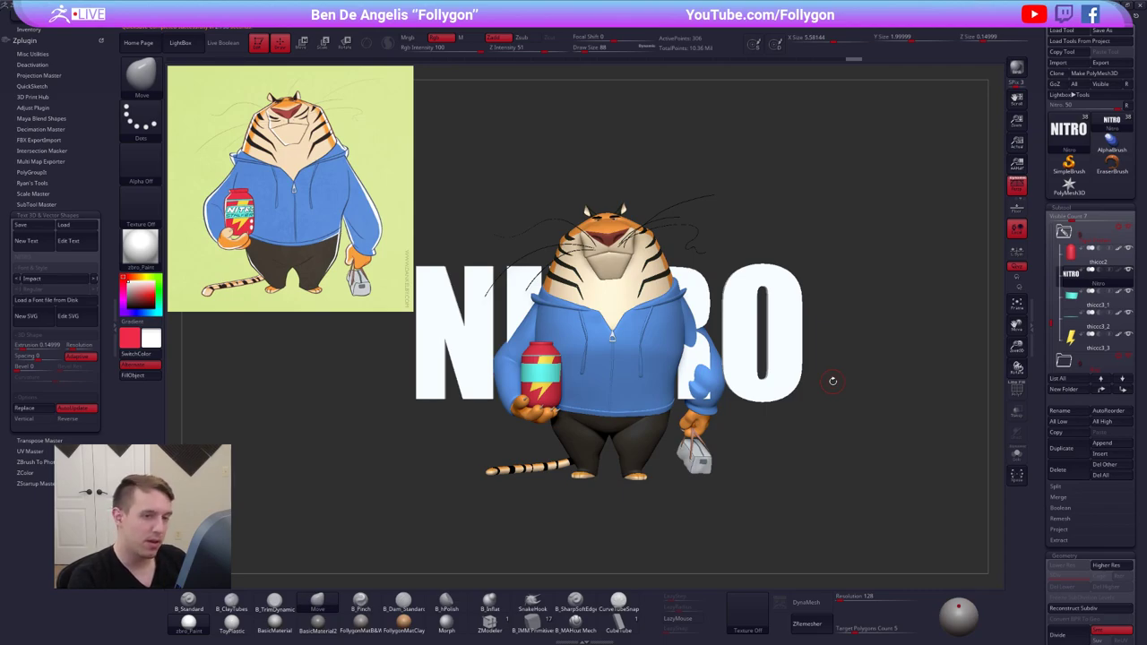
{"action": "right_click_drag", "start_coordinate": [740, 379], "coordinate": [765, 372], "text": "alt"}
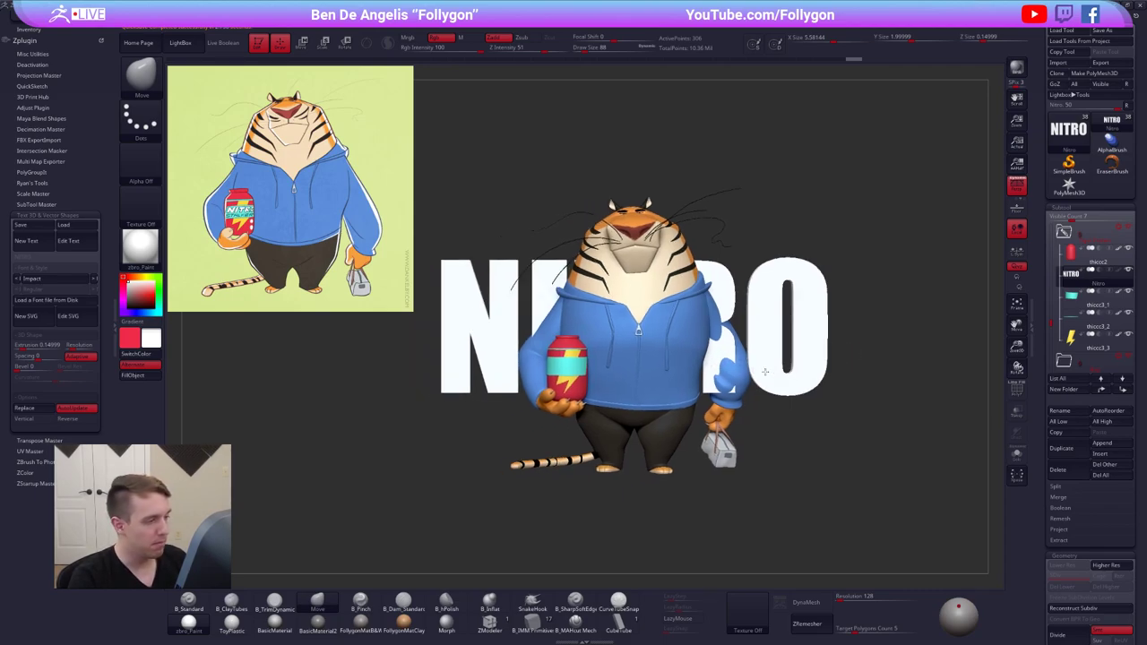
{"action": "right_click_drag", "start_coordinate": [616, 374], "coordinate": [618, 345], "text": "ctrl"}
{"action": "mouse_move", "coordinate": [618, 345]}
{"action": "right_mouse_down"}
{"action": "mouse_move", "coordinate": [649, 366]}
{"action": "mouse_move", "coordinate": [647, 404]}
{"action": "mouse_move", "coordinate": [608, 345]}
{"action": "right_mouse_up"}
{"action": "key", "text": "w"}
{"action": "mouse_move", "coordinate": [576, 332]}
{"action": "left_mouse_down", "text": "shift"}
{"action": "mouse_move", "coordinate": [577, 393]}
{"action": "mouse_move", "coordinate": [661, 392]}
{"action": "mouse_move", "coordinate": [690, 412]}
{"action": "left_mouse_up", "text": "shift"}
{"action": "right_click_drag", "start_coordinate": [762, 410], "coordinate": [653, 397]}
{"action": "key", "text": "e"}
{"action": "mouse_move", "coordinate": [645, 378]}
{"action": "left_mouse_down", "text": "shift"}
{"action": "mouse_move", "coordinate": [809, 378]}
{"action": "mouse_move", "coordinate": [644, 369]}
{"action": "left_mouse_up", "text": "shift"}
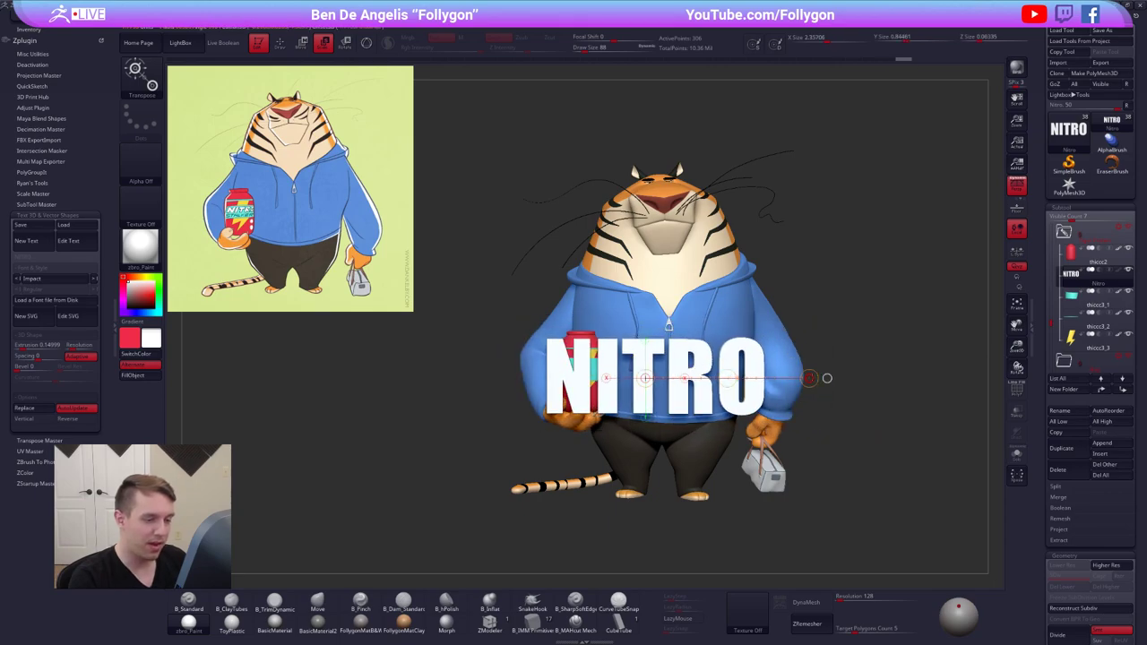
Scale the NITRO text down to about 1.64 wide and turn off perspective
{"action": "left_click_drag", "start_coordinate": [809, 378], "coordinate": [686, 375]}
{"action": "right_click_drag", "start_coordinate": [686, 374], "coordinate": [697, 395], "text": "ctrl"}
{"action": "left_click", "coordinate": [1017, 185]}
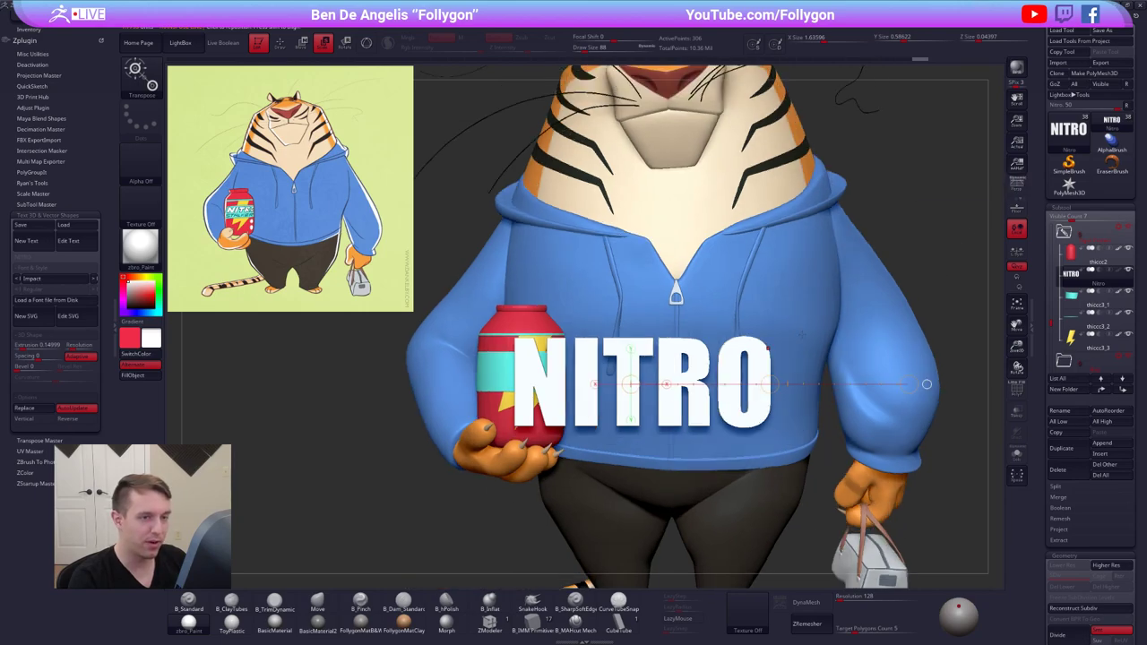
Move the NITRO text over the can and scale it down to about 0.57 wide
{"action": "key", "text": "w"}
{"action": "left_click_drag", "start_coordinate": [768, 384], "coordinate": [523, 371]}
{"action": "key", "text": "e"}
{"action": "right_click_drag", "start_coordinate": [530, 391], "coordinate": [569, 416], "text": "ctrl"}
{"action": "right_click_drag", "start_coordinate": [528, 369], "coordinate": [560, 392], "text": "ctrl"}
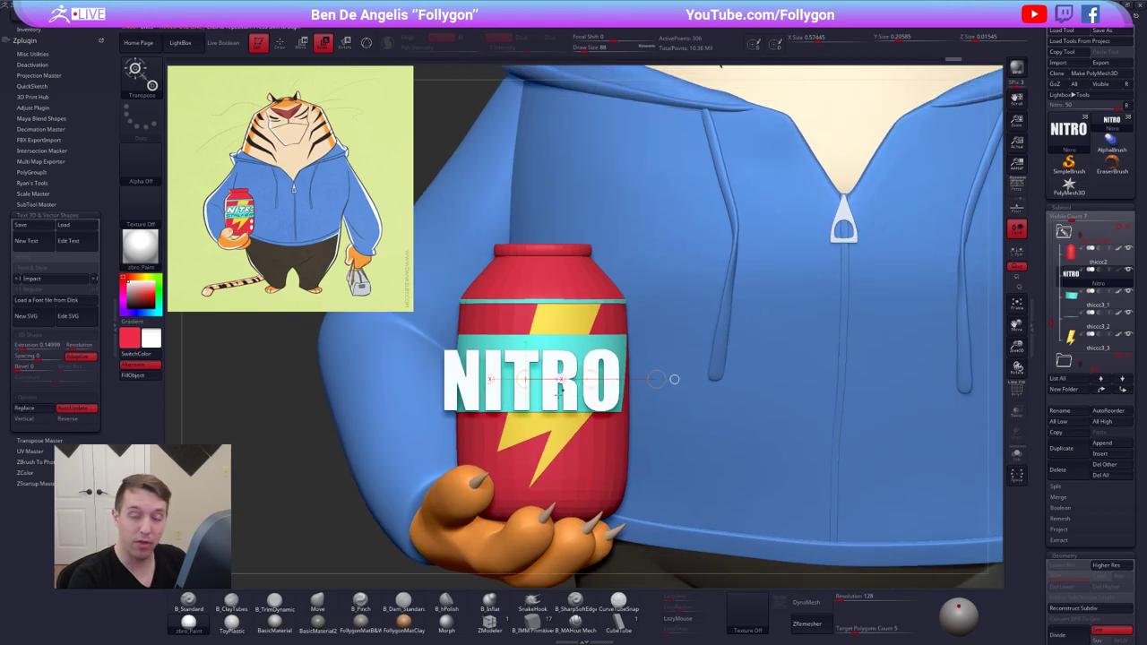
Fit the NITRO text onto the can's turquoise band, repositioning it and scaling it down to about 0.53 wide
{"action": "key", "text": "w"}
{"action": "mouse_move", "coordinate": [552, 393]}
{"action": "left_mouse_down", "text": "shift"}
{"action": "mouse_move", "coordinate": [552, 424]}
{"action": "mouse_move", "coordinate": [570, 402]}
{"action": "left_mouse_up", "text": "shift"}
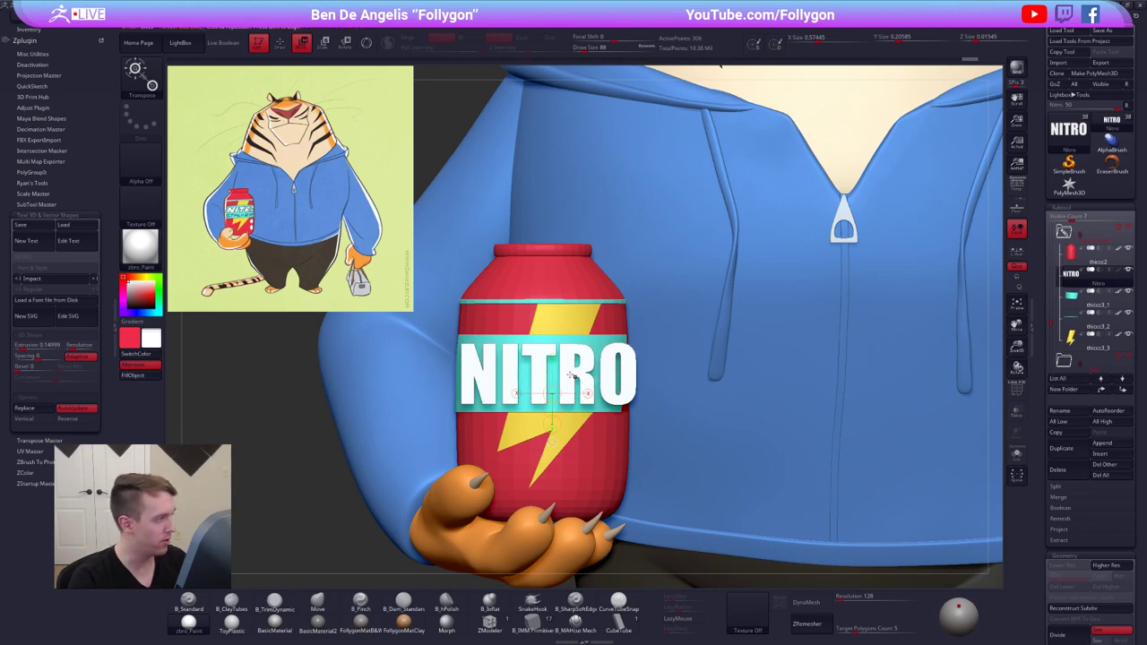
{"action": "key", "text": "e"}
{"action": "left_click_drag", "start_coordinate": [542, 370], "coordinate": [595, 370], "text": "shift"}
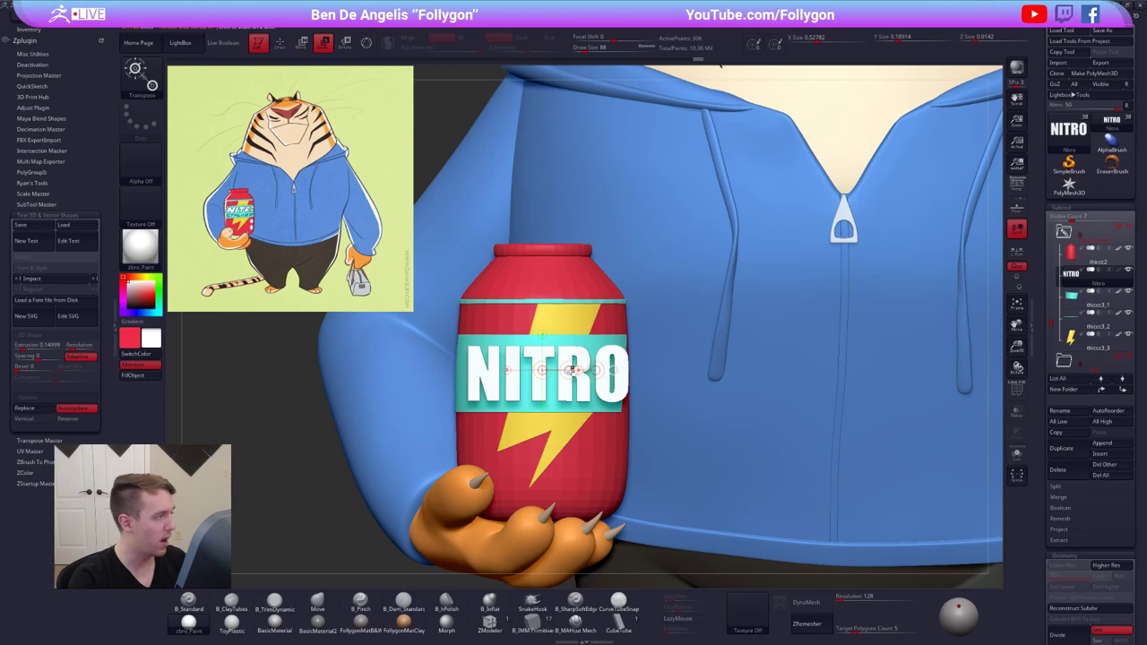
{"action": "key", "text": "w"}
{"action": "left_click_drag", "start_coordinate": [571, 370], "coordinate": [569, 370]}
{"action": "right_click_drag", "start_coordinate": [522, 363], "coordinate": [525, 376], "text": "ctrl"}
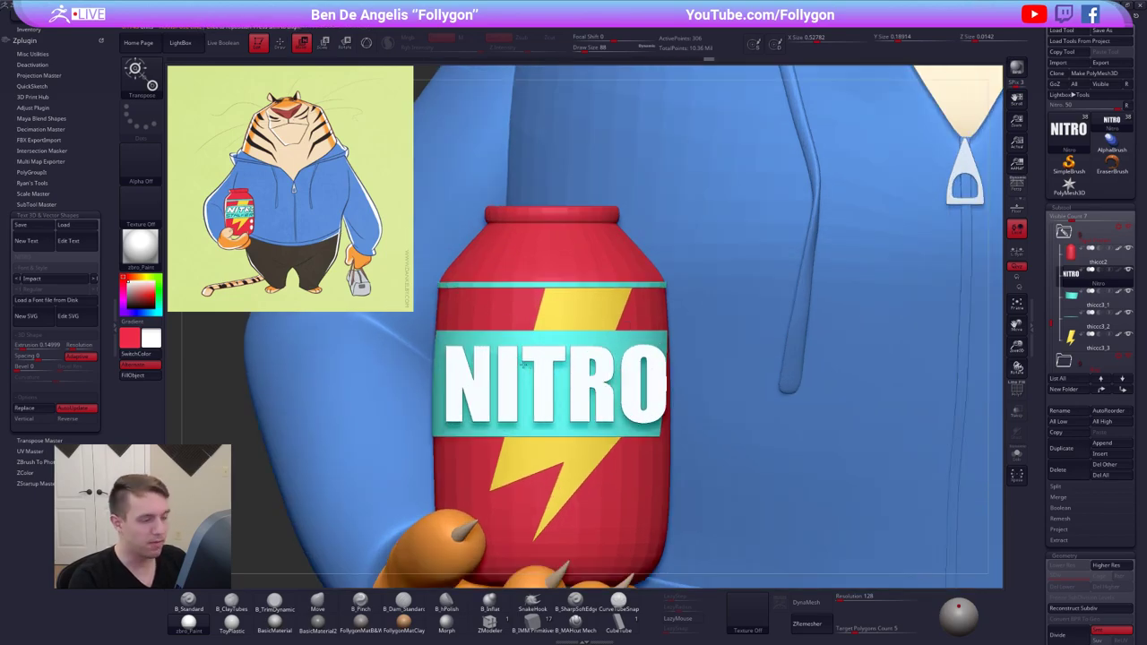
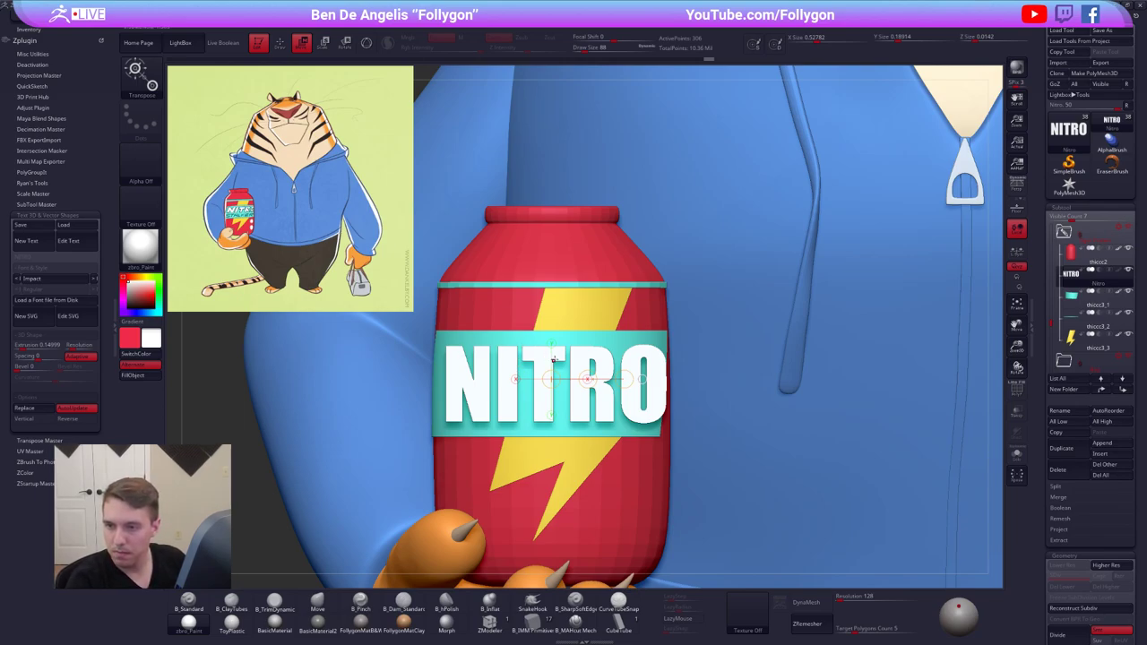
Return to Draw mode with a draw size of 38 and inspect the NITRO text isolated from the rest of the model
{"action": "key", "text": "alt+s"}
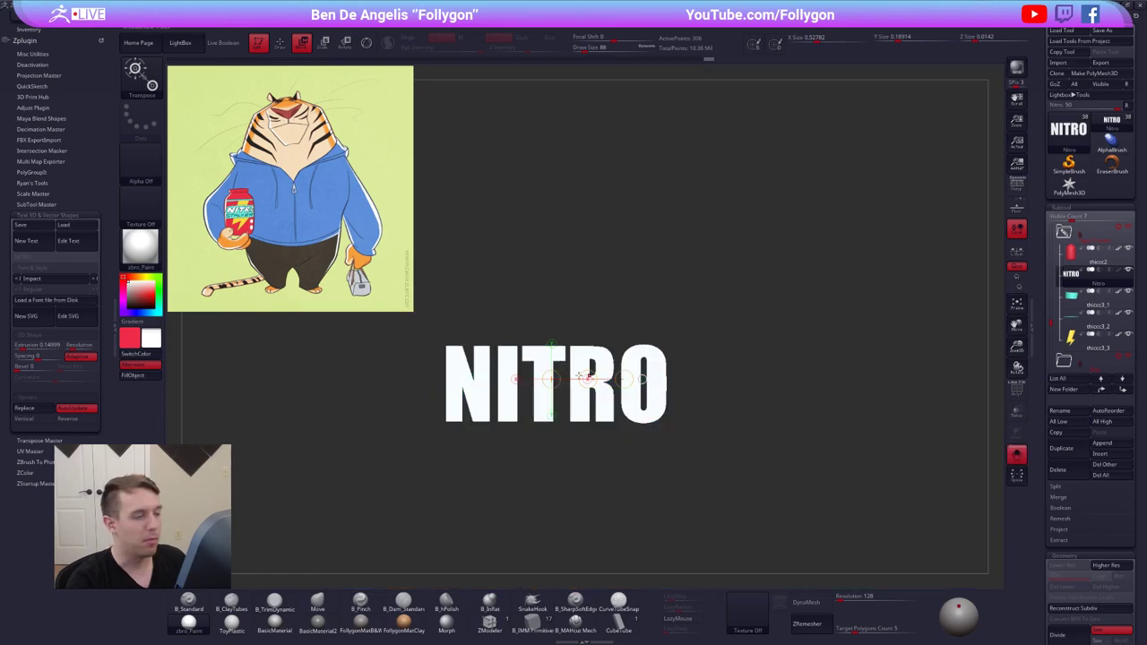
{"action": "key", "text": "q"}
{"action": "key", "text": "space"}
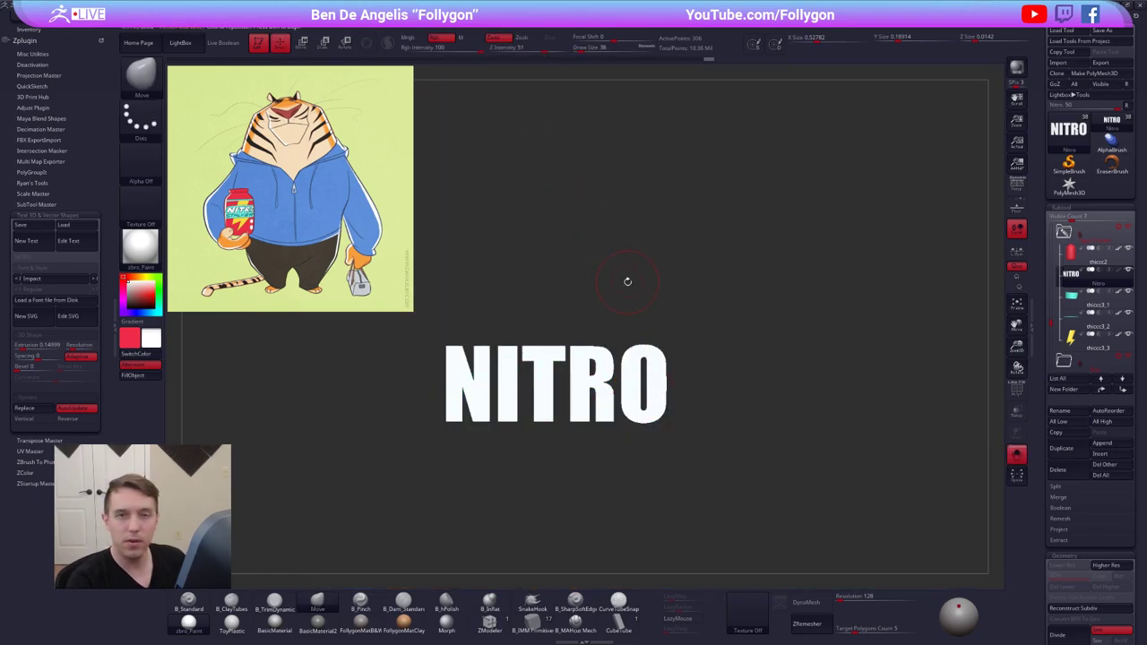
{"action": "left_click_drag", "start_coordinate": [607, 309], "coordinate": [640, 305], "text": "alt"}
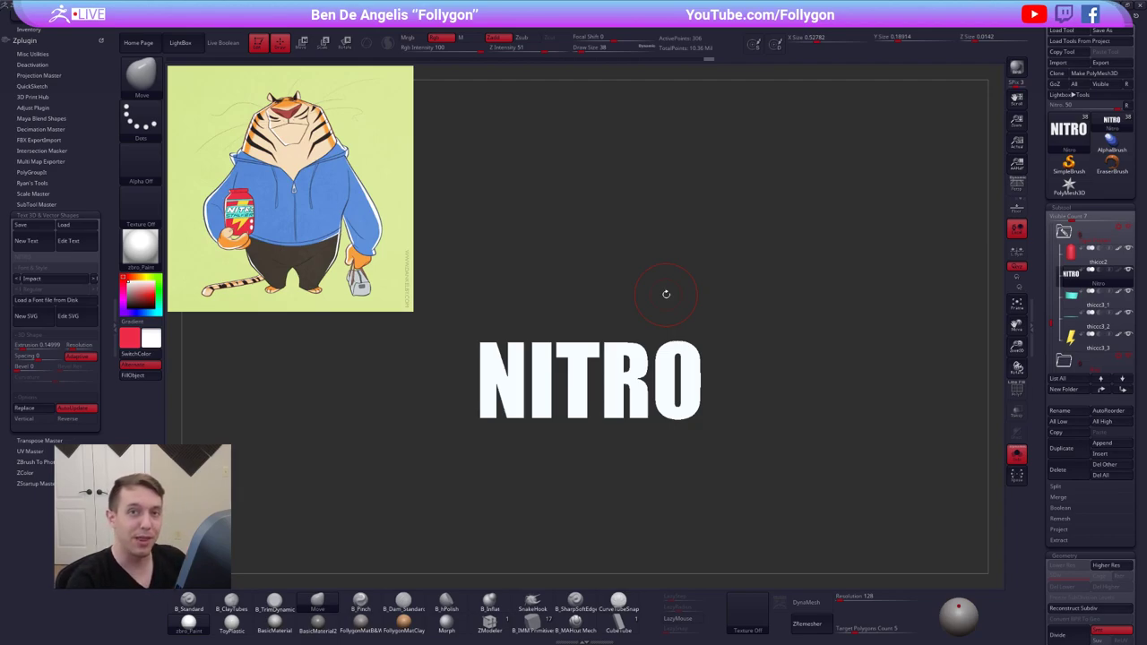
{"action": "mouse_move", "coordinate": [588, 397]}
{"action": "right_mouse_down", "text": "alt"}
{"action": "mouse_move", "coordinate": [596, 370]}
{"action": "mouse_move", "coordinate": [606, 382]}
{"action": "right_mouse_up", "text": "alt"}
{"action": "right_click_drag", "start_coordinate": [606, 383], "coordinate": [619, 377], "text": "ctrl"}
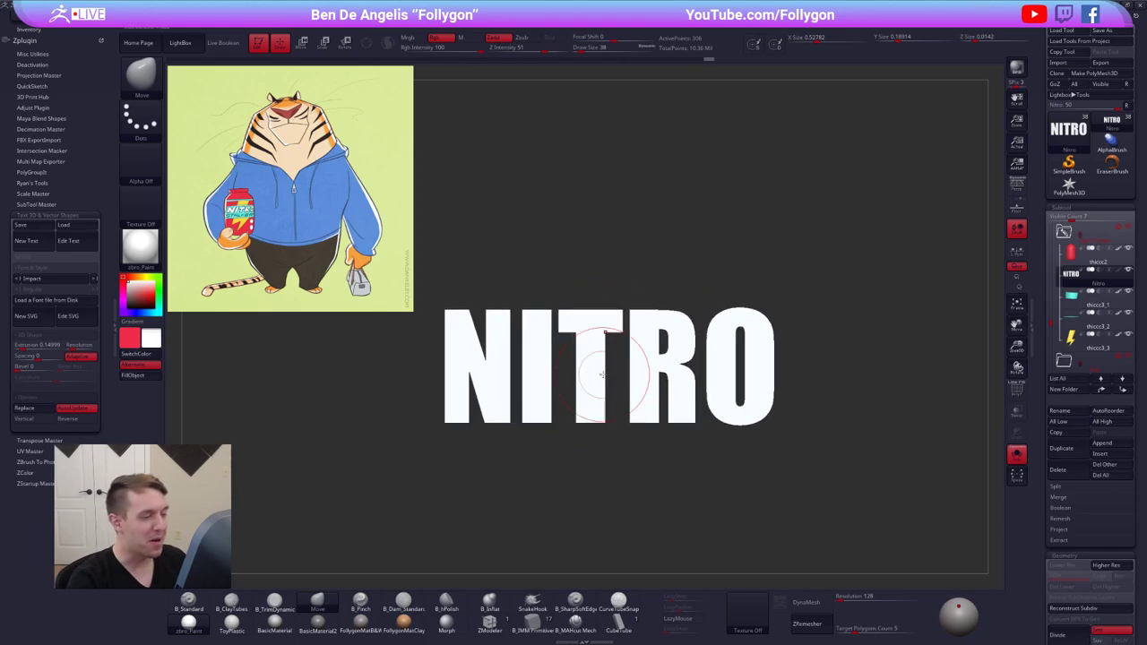
{"action": "key", "text": "shift+s"}
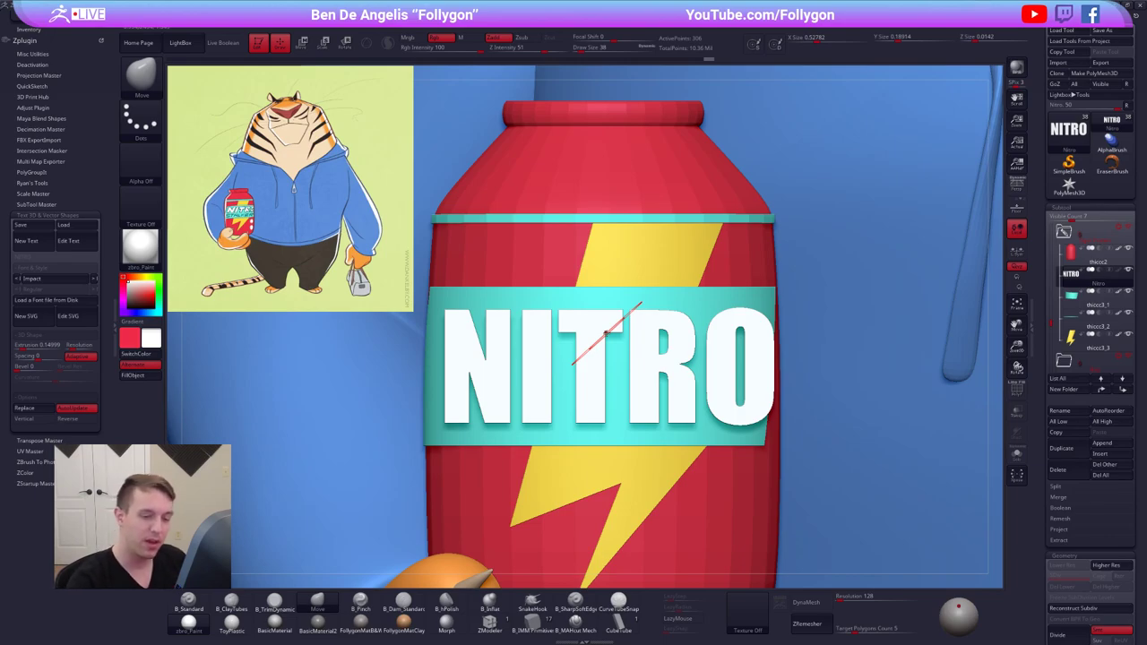
{"action": "scroll", "coordinate": [1050, 356], "scroll_direction": "down", "scroll_amount": 8}
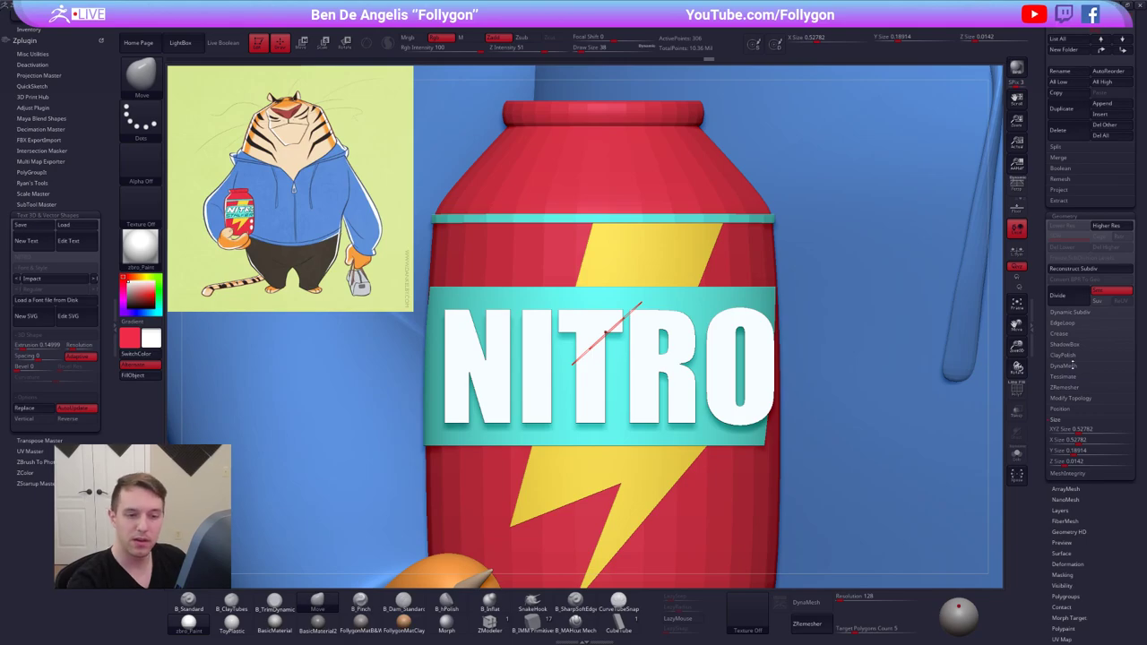
{"action": "left_click", "coordinate": [1067, 366]}
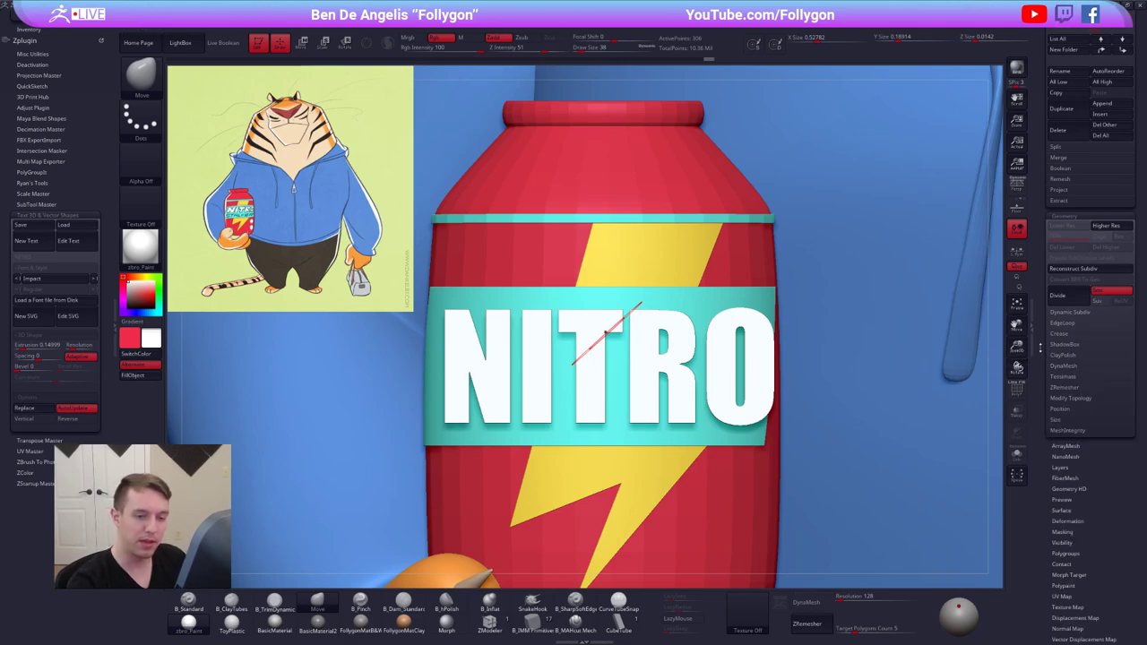
{"action": "scroll", "coordinate": [1082, 384], "scroll_direction": "up", "scroll_amount": 8}
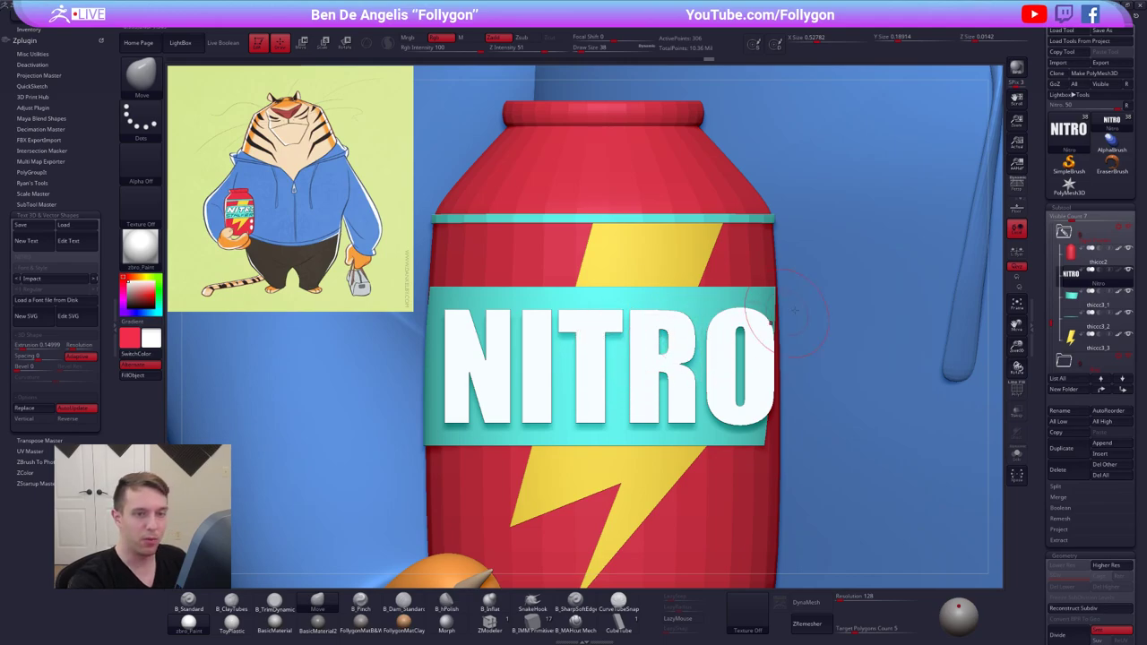
Hide every part except the NITRO text and the can's body, turquoise bands and lightning bolt
{"action": "left_click", "coordinate": [1128, 270], "text": "shift"}
{"action": "left_click", "coordinate": [1073, 256]}
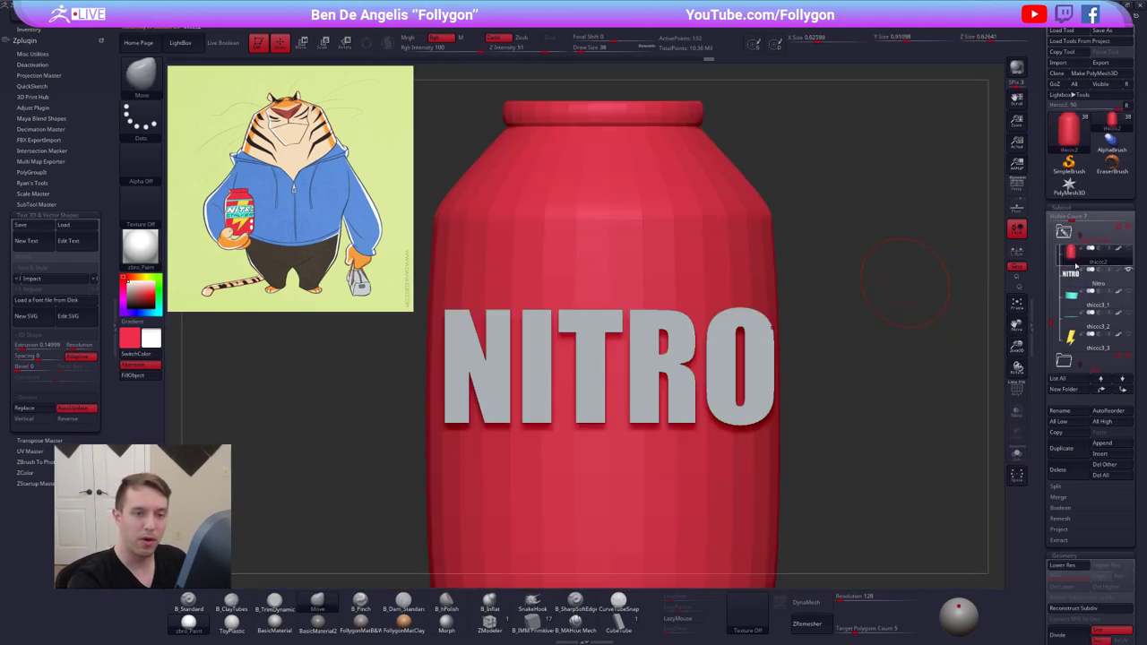
{"action": "left_click", "coordinate": [1074, 300]}
{"action": "left_click", "coordinate": [1073, 321]}
{"action": "left_click", "coordinate": [1074, 345]}
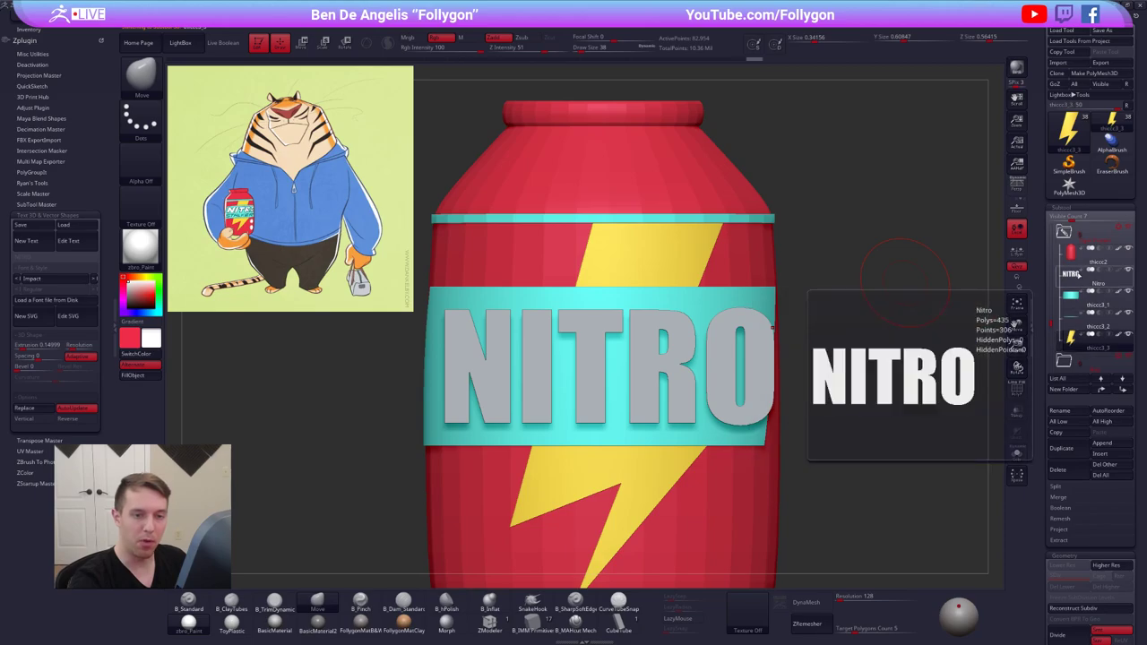
Isolate the NITRO text and show its polyframe to inspect the topology of the letters
{"action": "left_click", "coordinate": [1071, 274]}
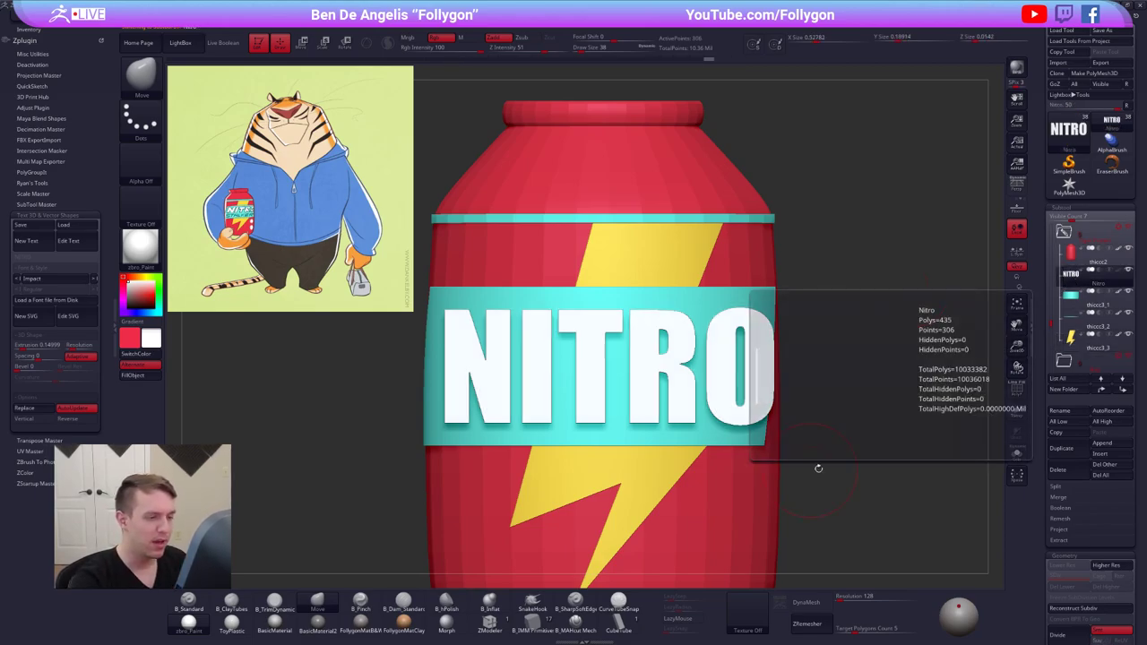
{"action": "left_click_drag", "start_coordinate": [837, 467], "coordinate": [803, 445], "text": "alt"}
{"action": "right_click_drag", "start_coordinate": [619, 387], "coordinate": [665, 369], "text": "alt"}
{"action": "key", "text": "ctrl+d"}
{"action": "key", "text": "shift+d"}
{"action": "key", "text": "shift+f"}
{"action": "key", "text": "alt+s"}
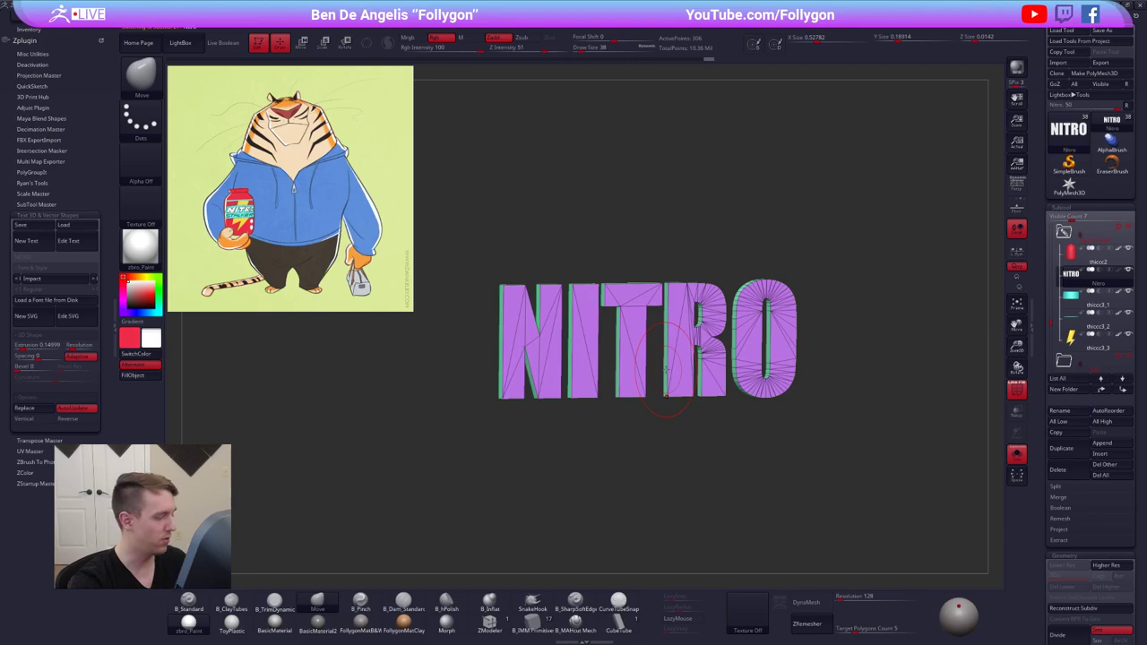
{"action": "mouse_move", "coordinate": [574, 352]}
{"action": "right_mouse_down", "text": "alt"}
{"action": "mouse_move", "coordinate": [615, 388]}
{"action": "mouse_move", "coordinate": [626, 418]}
{"action": "mouse_move", "coordinate": [630, 385]}
{"action": "mouse_move", "coordinate": [638, 394]}
{"action": "mouse_move", "coordinate": [554, 393]}
{"action": "right_mouse_up", "text": "alt"}
Crease the NITRO text's edges, turn on dynamic subdivision for it, and return to the view with the whole can
{"action": "left_click", "coordinate": [494, 629]}
{"action": "left_click_drag", "start_coordinate": [1075, 486], "coordinate": [1076, 281]}
{"action": "left_click", "coordinate": [1066, 471]}
{"action": "left_click", "coordinate": [1066, 480]}
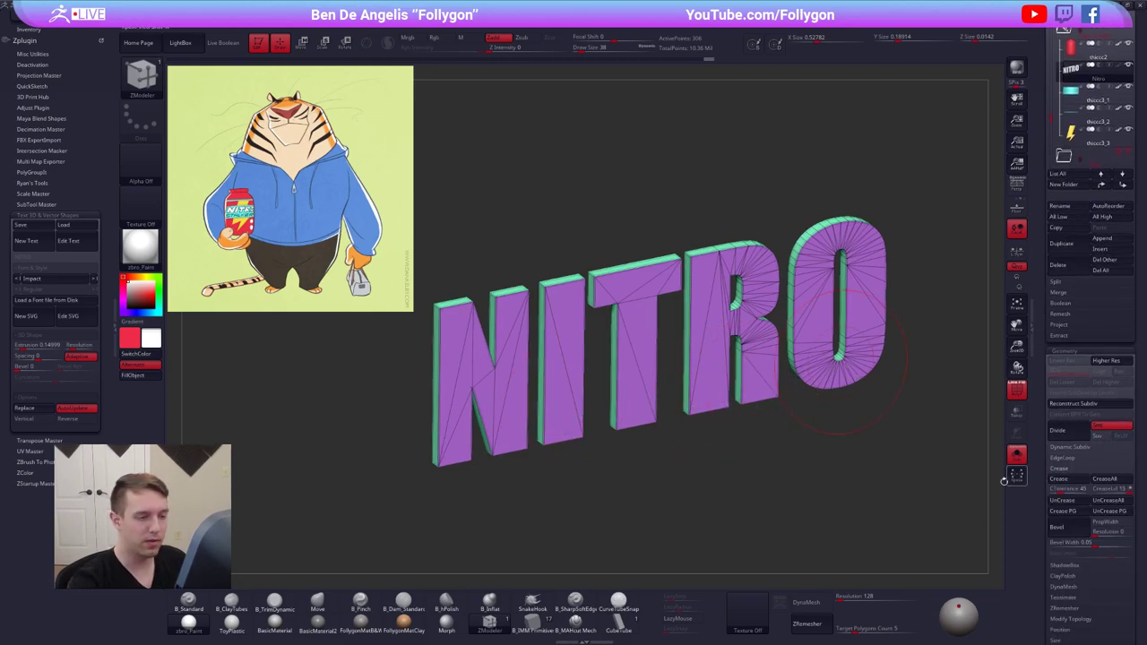
{"action": "key", "text": "d"}
{"action": "mouse_move", "coordinate": [786, 439]}
{"action": "right_mouse_down"}
{"action": "mouse_move", "coordinate": [790, 380]}
{"action": "mouse_move", "coordinate": [751, 476]}
{"action": "mouse_move", "coordinate": [764, 427]}
{"action": "mouse_move", "coordinate": [755, 383]}
{"action": "right_mouse_up"}
{"action": "key", "text": "shift+f"}
{"action": "key", "text": "ctrl+shift+s"}
Slant the NITRO text into italics, about 0.57 wide, and nudge it up on the turquoise band
{"action": "key", "text": "w"}
{"action": "left_click_drag", "start_coordinate": [675, 434], "coordinate": [675, 341]}
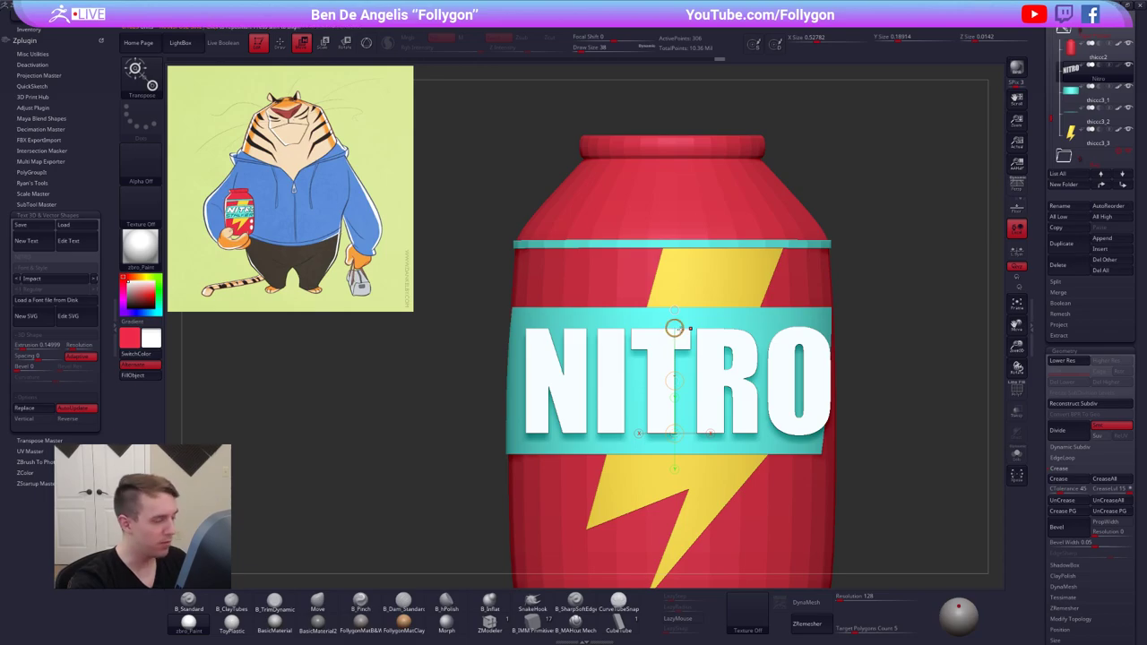
{"action": "left_click_drag", "start_coordinate": [675, 328], "coordinate": [717, 333]}
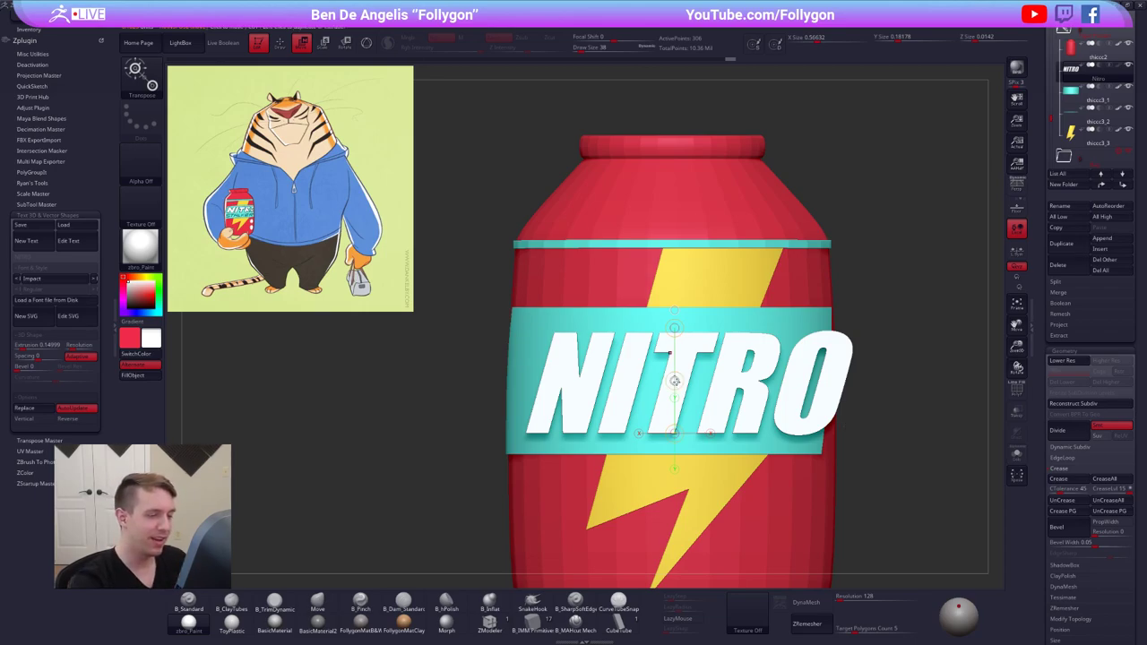
{"action": "left_click_drag", "start_coordinate": [674, 380], "coordinate": [671, 370]}
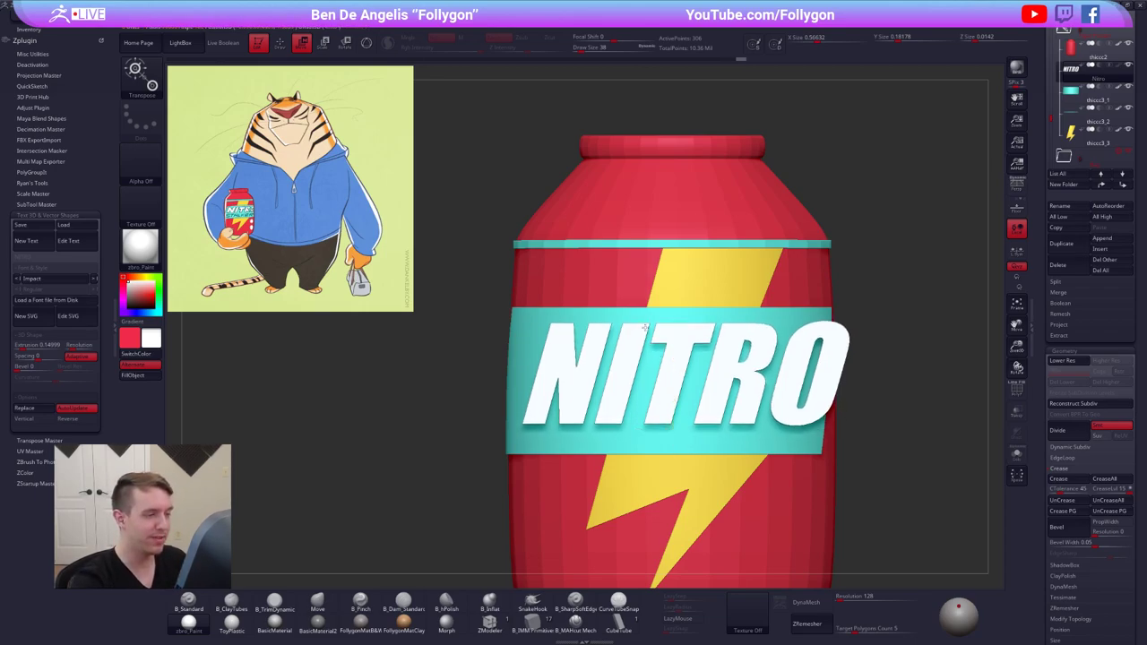
Squash the NITRO text to about 0.15 high and move it back close to the front of the can
{"action": "left_click_drag", "start_coordinate": [650, 323], "coordinate": [651, 382]}
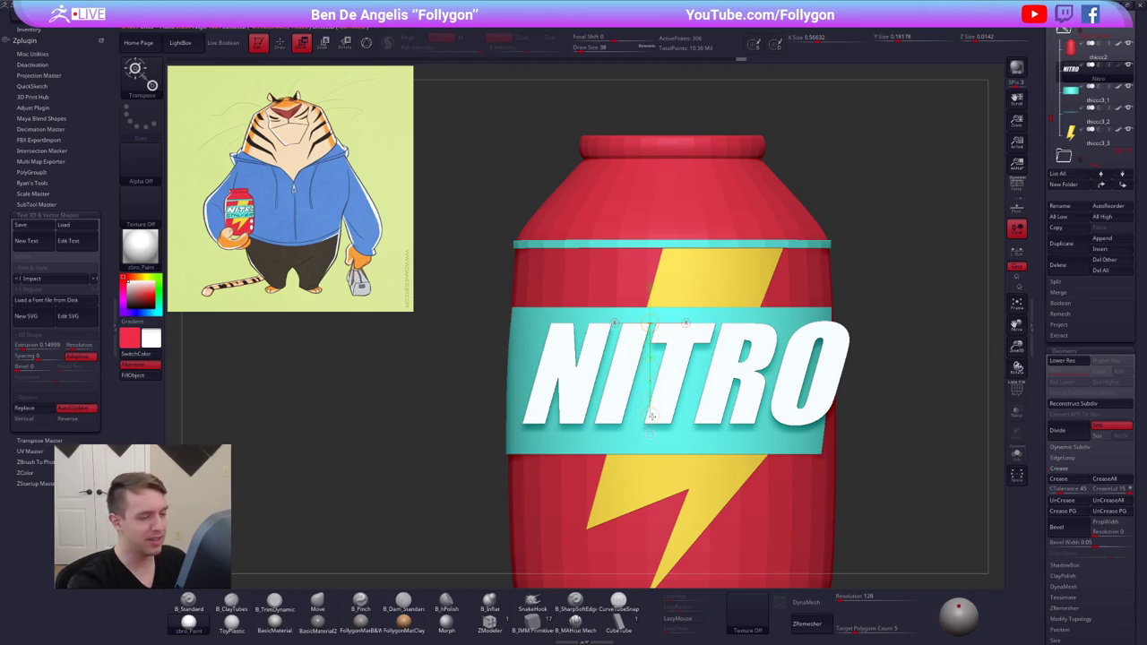
{"action": "left_click_drag", "start_coordinate": [651, 414], "coordinate": [638, 369]}
{"action": "right_click_drag", "start_coordinate": [687, 394], "coordinate": [733, 400]}
{"action": "right_click_drag", "start_coordinate": [732, 400], "coordinate": [704, 454], "text": "alt"}
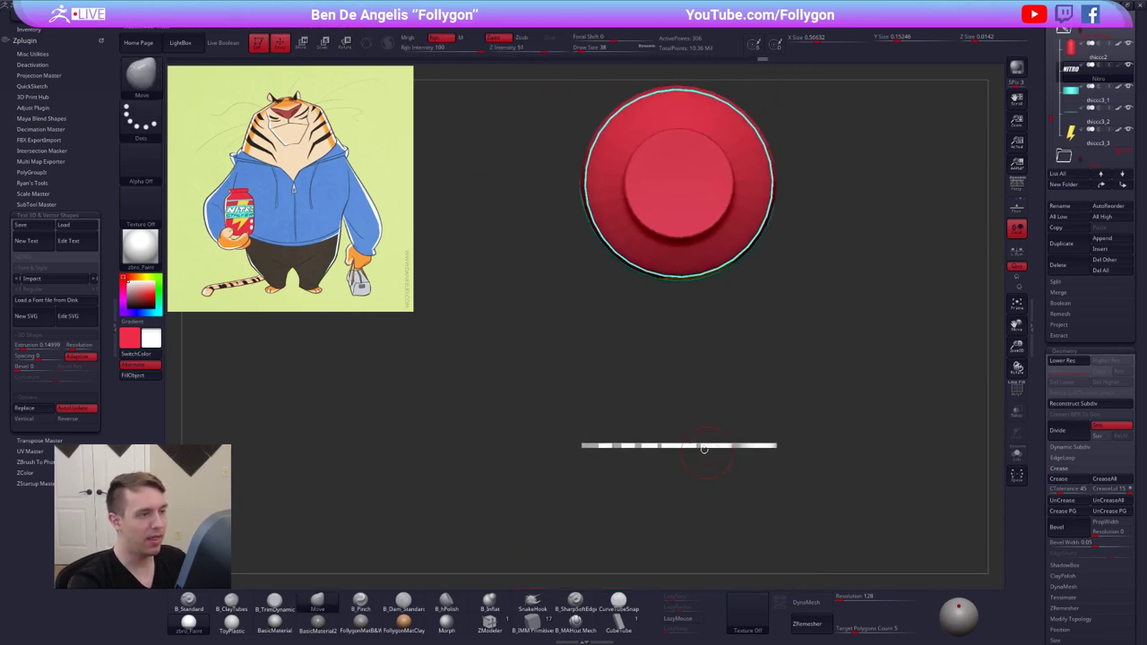
{"action": "mouse_move", "coordinate": [683, 444]}
{"action": "left_mouse_down"}
{"action": "mouse_move", "coordinate": [684, 508]}
{"action": "mouse_move", "coordinate": [683, 318]}
{"action": "left_mouse_up"}
{"action": "mouse_move", "coordinate": [708, 357]}
{"action": "right_mouse_down", "text": "alt"}
{"action": "mouse_move", "coordinate": [684, 451]}
{"action": "mouse_move", "coordinate": [712, 476]}
{"action": "mouse_move", "coordinate": [695, 395]}
{"action": "mouse_move", "coordinate": [710, 475]}
{"action": "right_mouse_up", "text": "alt"}
{"action": "key", "text": "q"}
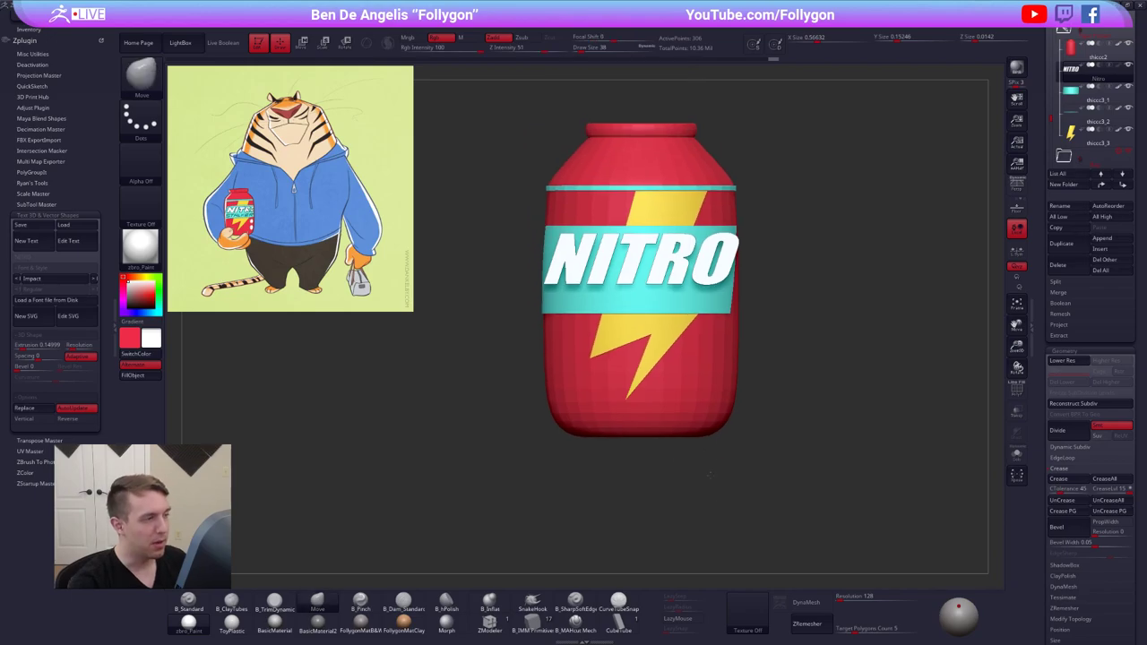
Switch to the transform gizmo, center it on the unmasked NITRO text, and reset its orientation
{"action": "key", "text": "w"}
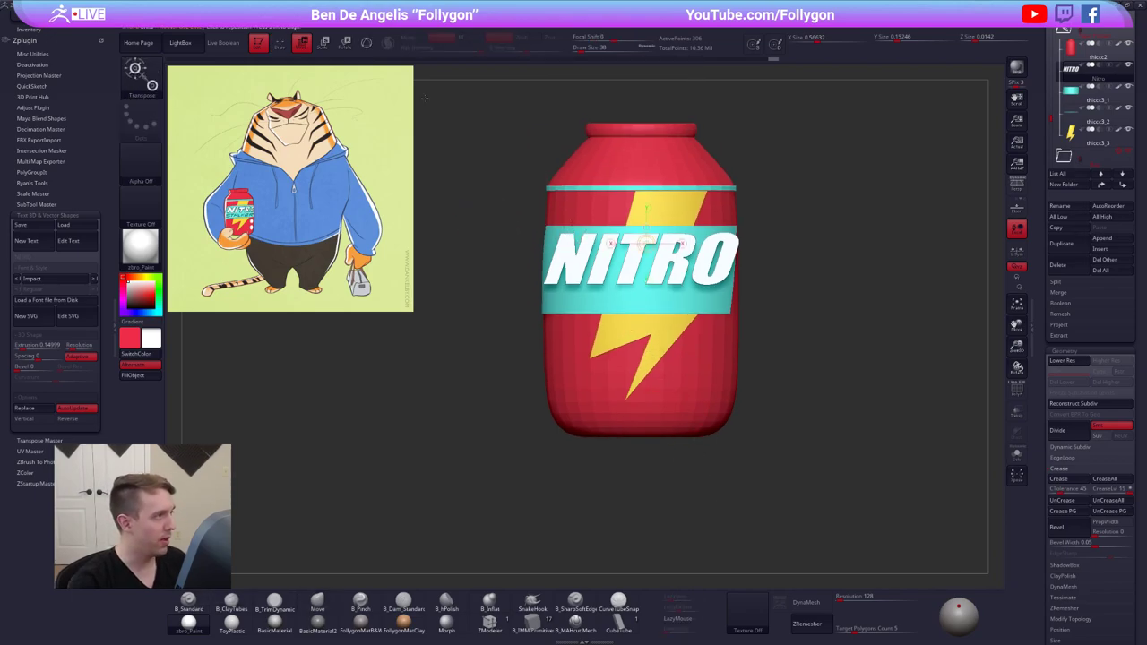
{"action": "key", "text": "y"}
{"action": "right_click_drag", "start_coordinate": [726, 272], "coordinate": [763, 308]}
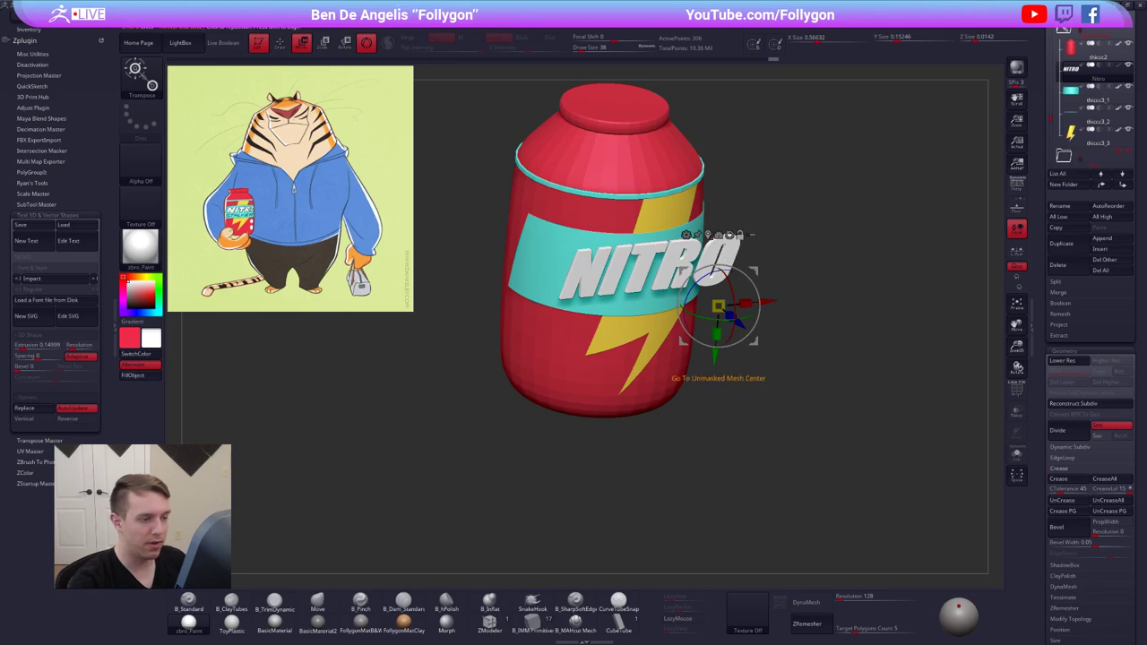
{"action": "left_click", "coordinate": [728, 235]}
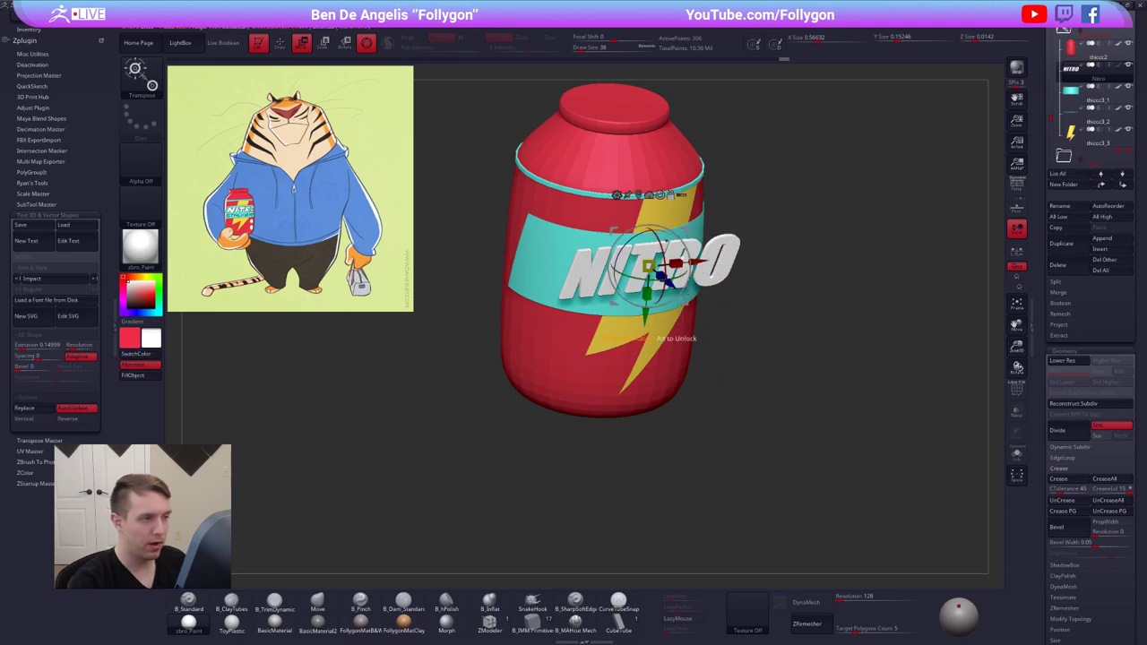
{"action": "left_click", "coordinate": [660, 195]}
{"action": "mouse_move", "coordinate": [713, 287]}
{"action": "right_mouse_down", "text": "shift"}
{"action": "mouse_move", "coordinate": [705, 279]}
{"action": "mouse_move", "coordinate": [707, 298]}
{"action": "right_mouse_up", "text": "shift"}
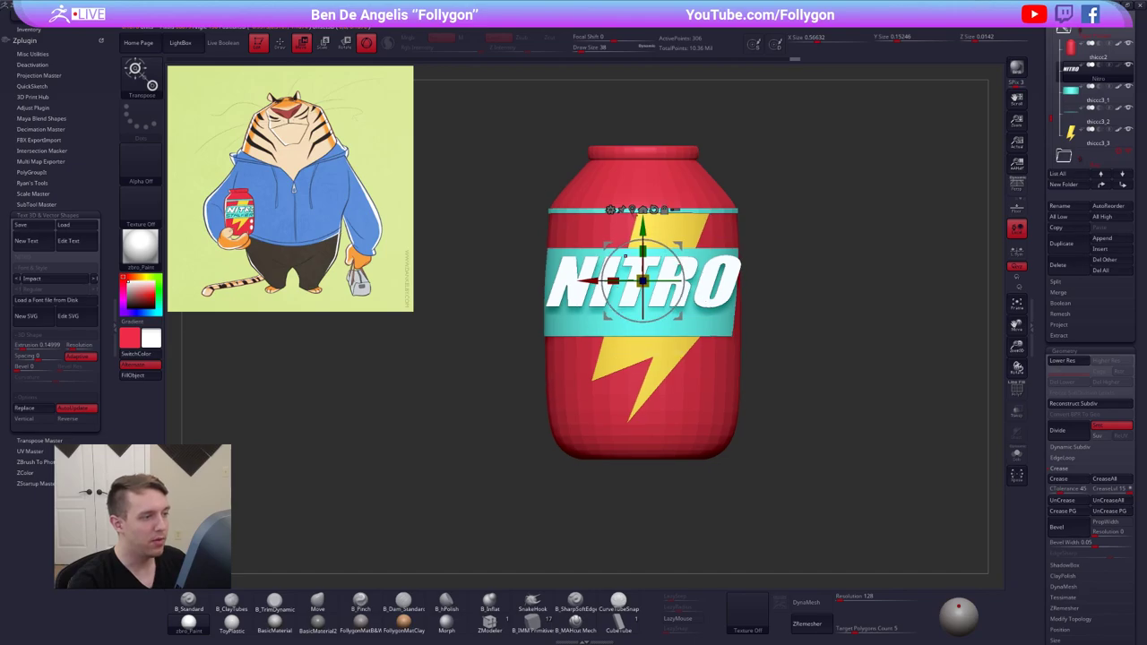
Try the Twist deformer on the isolated NITRO text
{"action": "left_click", "coordinate": [611, 210]}
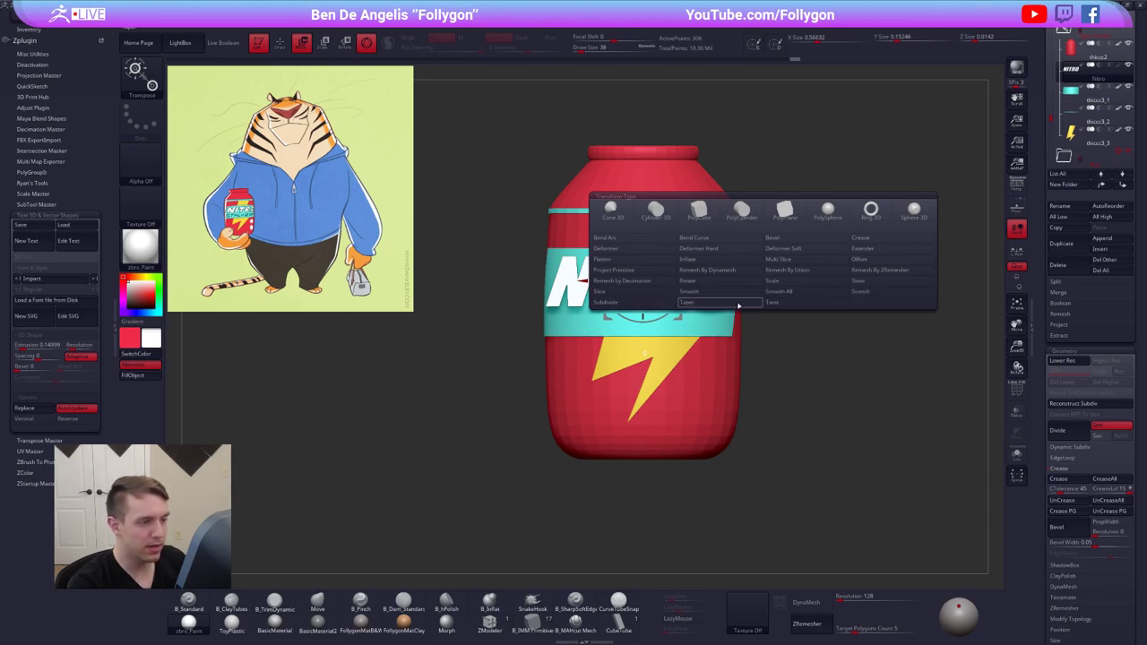
{"action": "left_click", "coordinate": [786, 304]}
{"action": "right_click_drag", "start_coordinate": [696, 303], "coordinate": [696, 372], "text": "shift"}
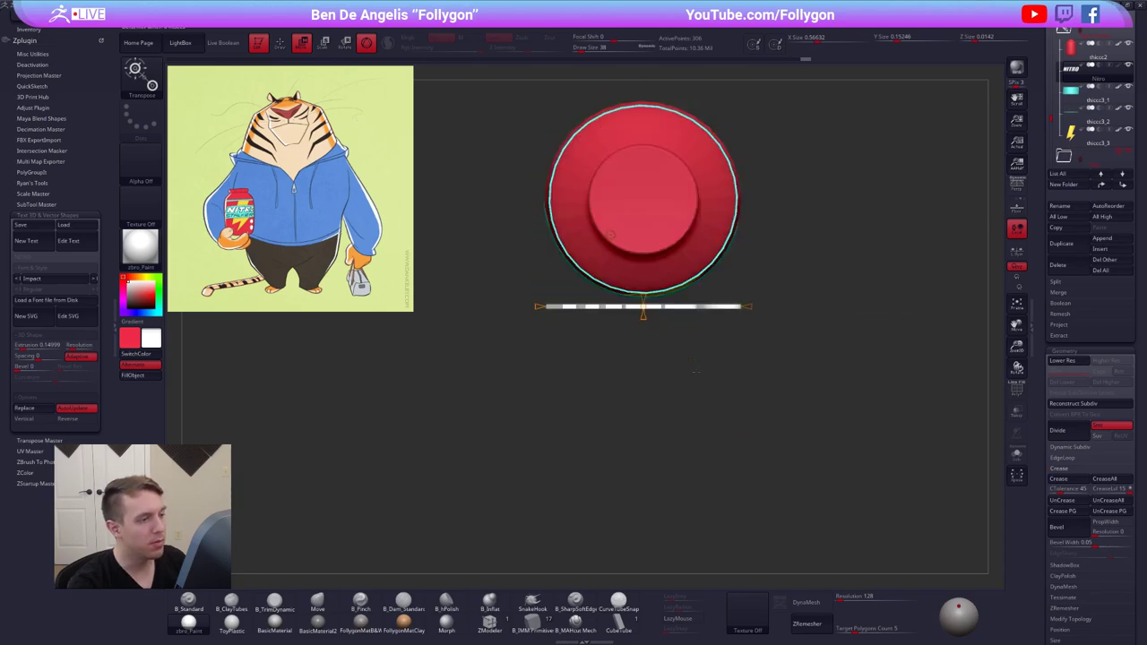
{"action": "key", "text": "alt+s"}
{"action": "mouse_move", "coordinate": [680, 329]}
{"action": "right_mouse_down", "text": "ctrl"}
{"action": "mouse_move", "coordinate": [686, 351]}
{"action": "mouse_move", "coordinate": [692, 309]}
{"action": "right_mouse_up", "text": "ctrl"}
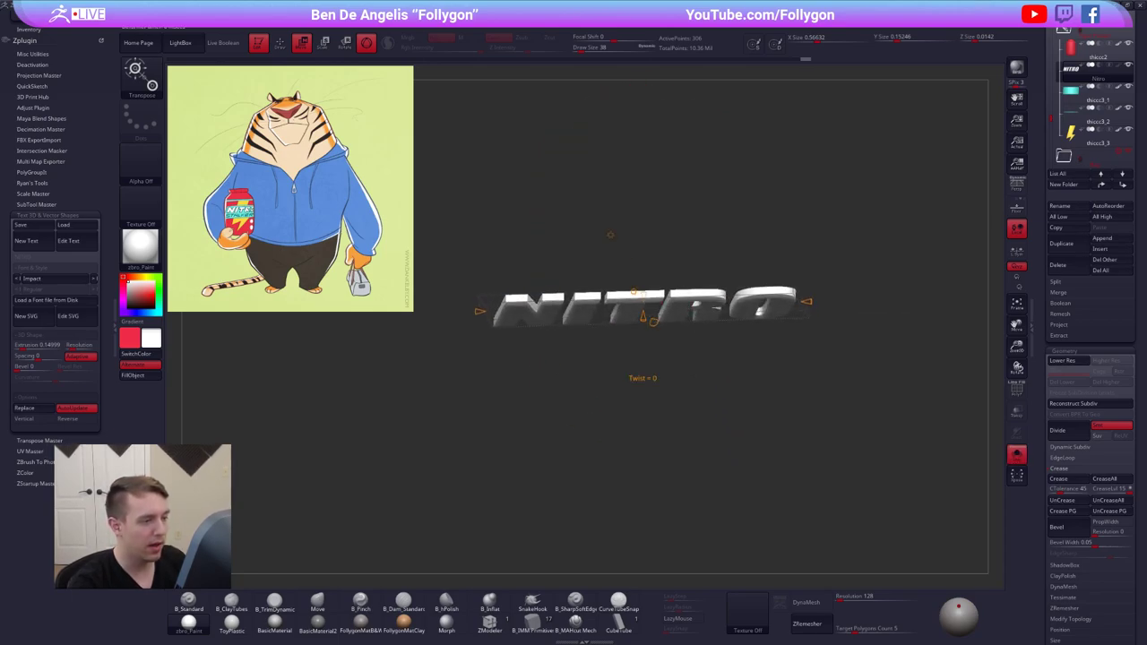
{"action": "left_click_drag", "start_coordinate": [643, 317], "coordinate": [642, 333]}
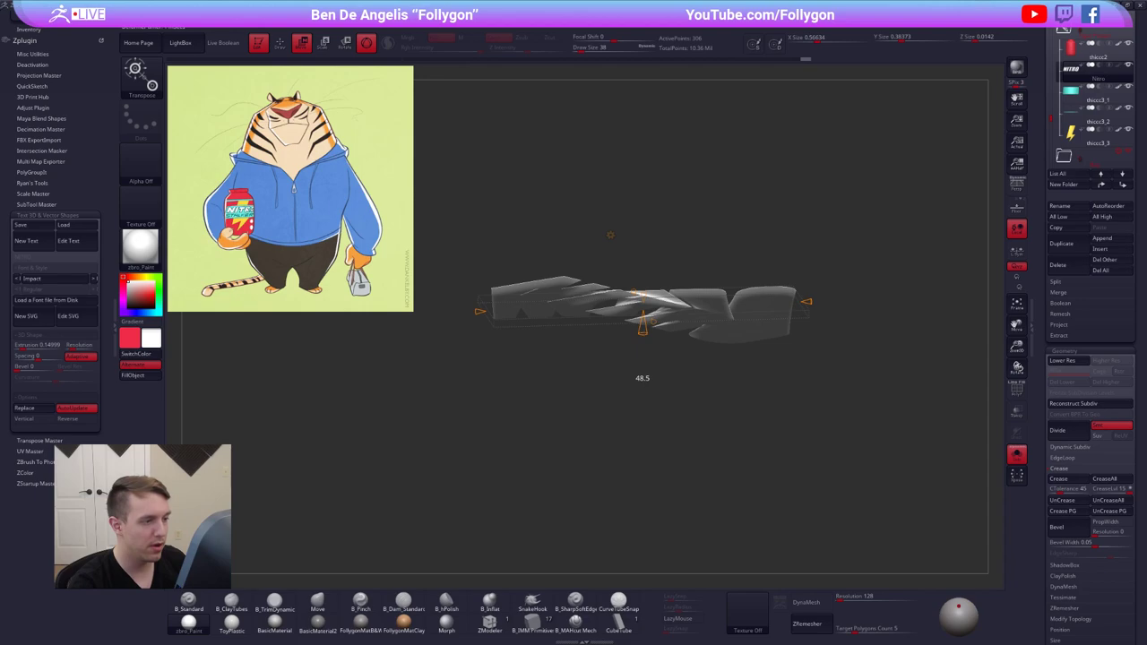
{"action": "key", "text": "ctrl+z"}
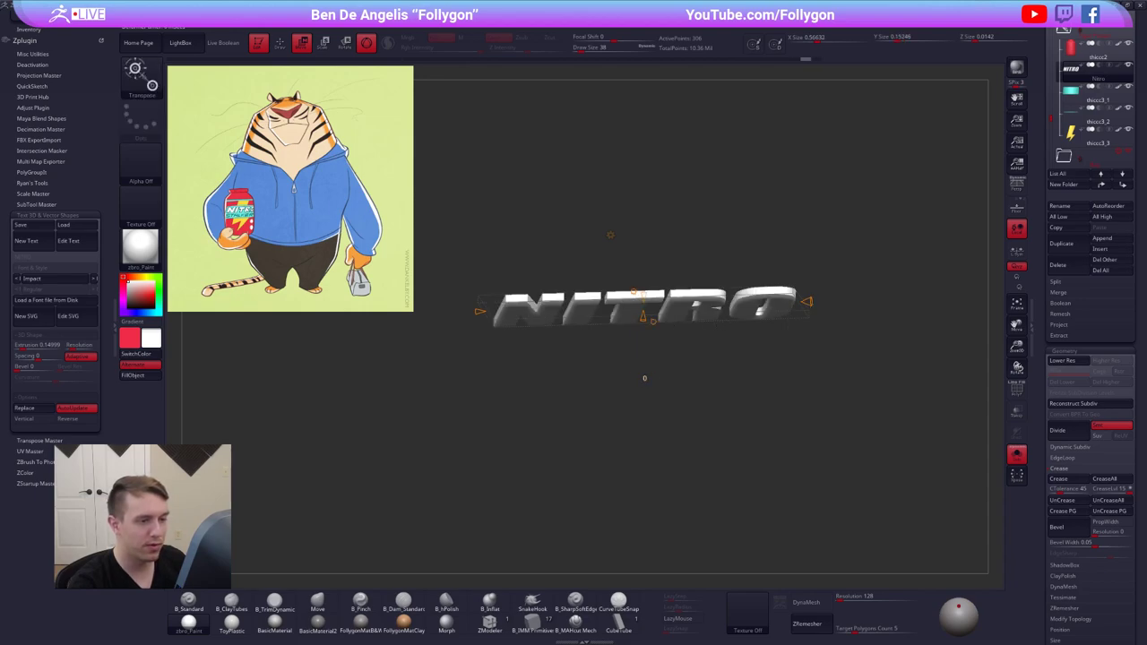
{"action": "left_click_drag", "start_coordinate": [809, 302], "coordinate": [824, 302]}
{"action": "key", "text": "ctrl+z"}
{"action": "key", "text": "ctrl+z"}
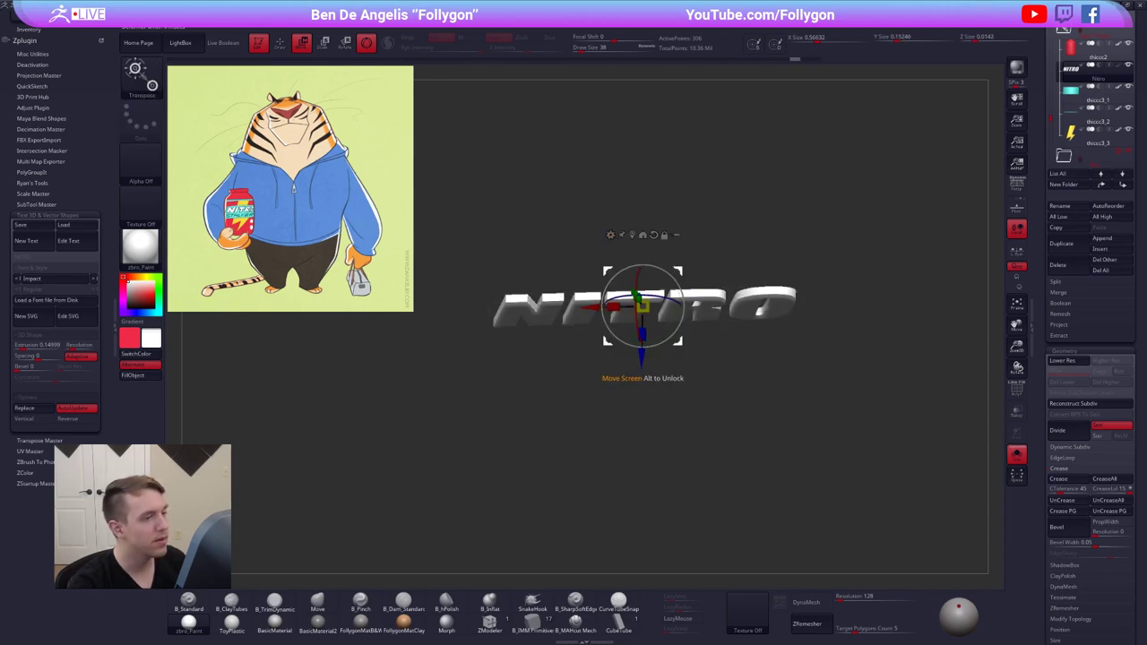
Try to curve the NITRO text with the Bend Arc deformer
{"action": "left_click", "coordinate": [610, 235]}
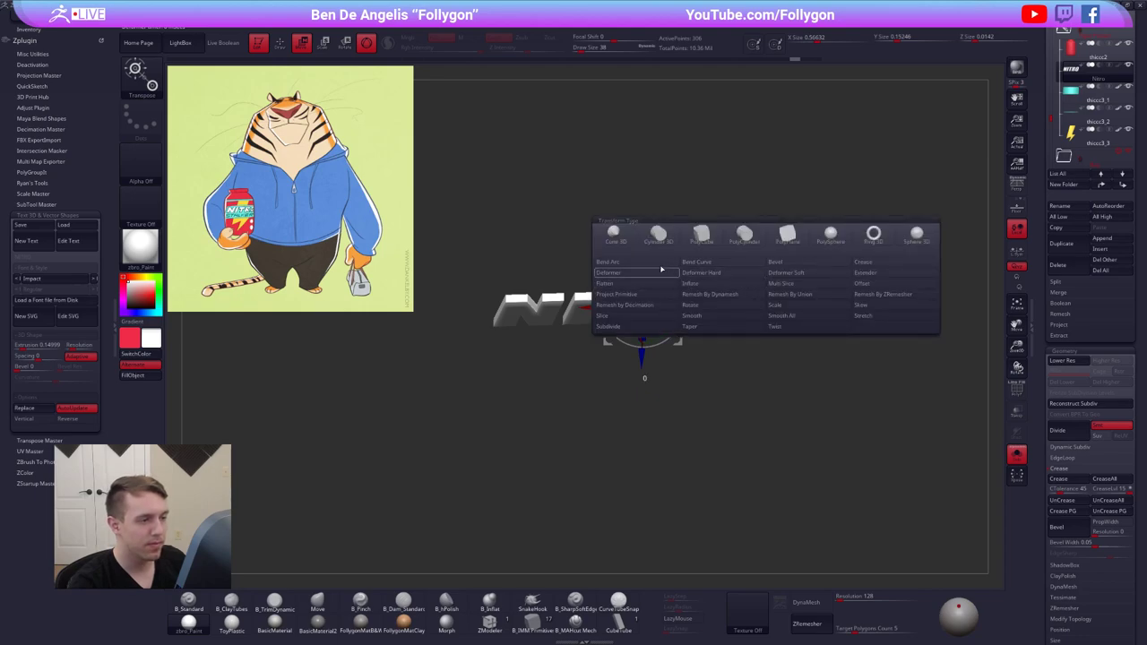
{"action": "left_click", "coordinate": [666, 264]}
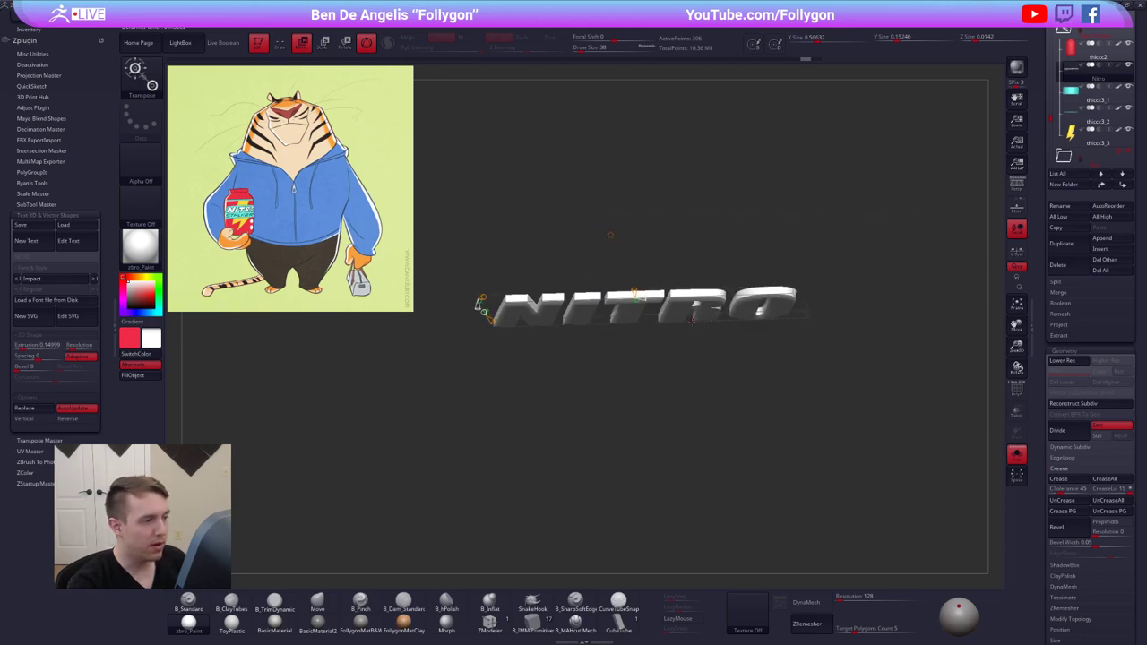
{"action": "right_click_drag", "start_coordinate": [599, 394], "coordinate": [591, 328]}
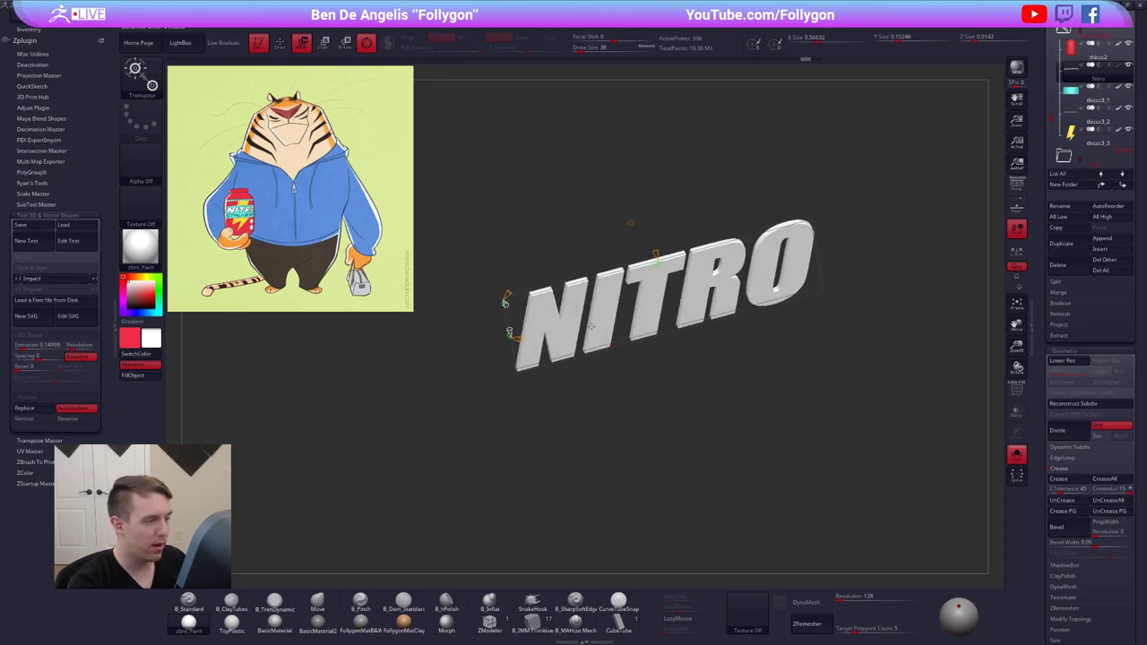
{"action": "mouse_move", "coordinate": [655, 257]}
{"action": "left_mouse_down"}
{"action": "mouse_move", "coordinate": [647, 228]}
{"action": "mouse_move", "coordinate": [670, 296]}
{"action": "mouse_move", "coordinate": [495, 341]}
{"action": "left_mouse_up"}
{"action": "key", "text": "ctrl+z"}
{"action": "key", "text": "ctrl+z"}
{"action": "mouse_move", "coordinate": [503, 290]}
{"action": "left_mouse_down"}
{"action": "mouse_move", "coordinate": [513, 272]}
{"action": "mouse_move", "coordinate": [507, 282]}
{"action": "left_mouse_up"}
{"action": "key", "text": "ctrl+z"}
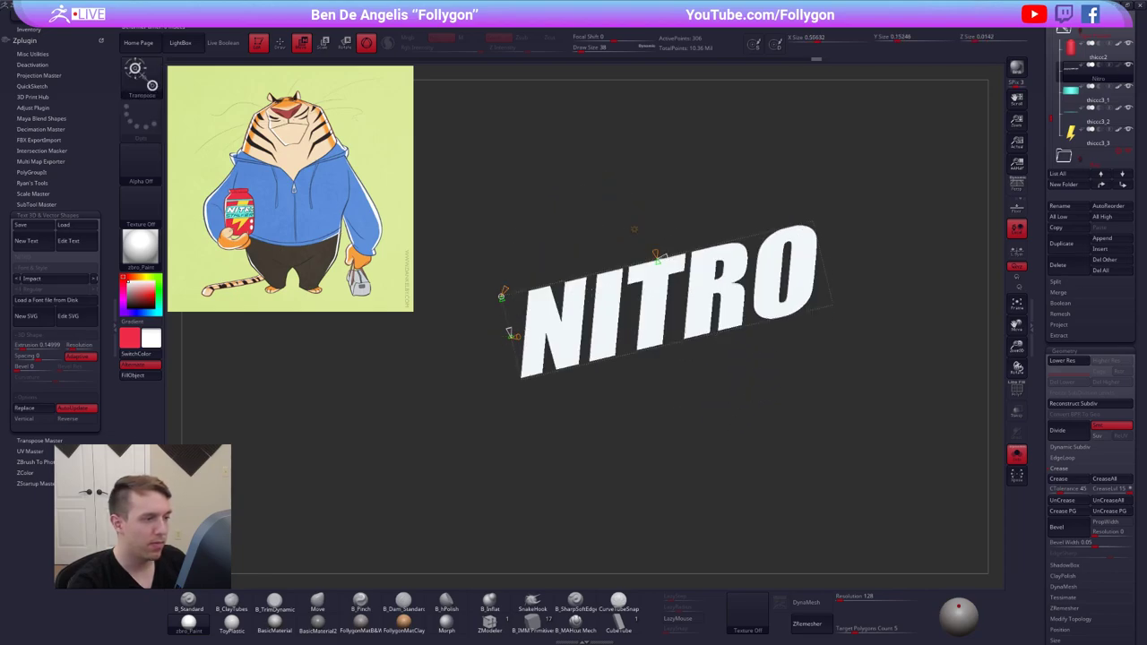
{"action": "key", "text": "ctrl+z"}
{"action": "left_click", "coordinate": [635, 230]}
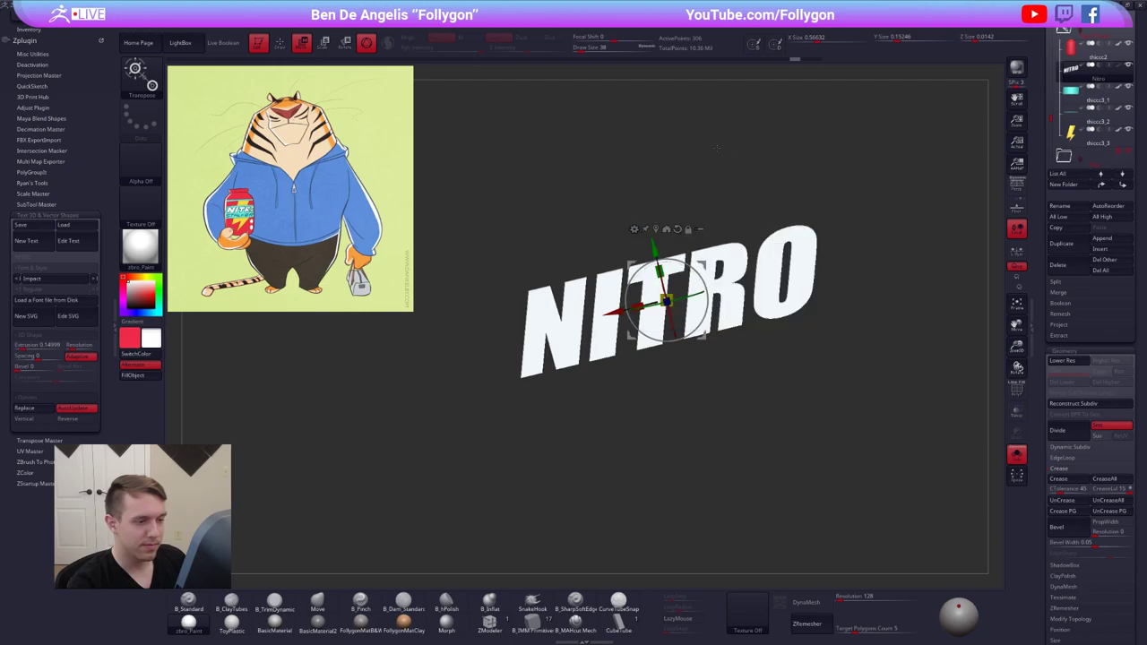
Return to Draw mode with the Move brush and show the can together with the NITRO text
{"action": "mouse_move", "coordinate": [733, 274]}
{"action": "right_mouse_down", "text": "shift"}
{"action": "mouse_move", "coordinate": [771, 274]}
{"action": "mouse_move", "coordinate": [735, 289]}
{"action": "right_mouse_up", "text": "shift"}
{"action": "key", "text": "q"}
{"action": "key", "text": "b"}
{"action": "key", "text": "m"}
{"action": "key", "text": "v"}
{"action": "key", "text": "alt+s"}
{"action": "right_click_drag", "start_coordinate": [659, 292], "coordinate": [688, 319], "text": "alt"}
{"action": "right_click_drag", "start_coordinate": [687, 318], "coordinate": [699, 333], "text": "ctrl"}
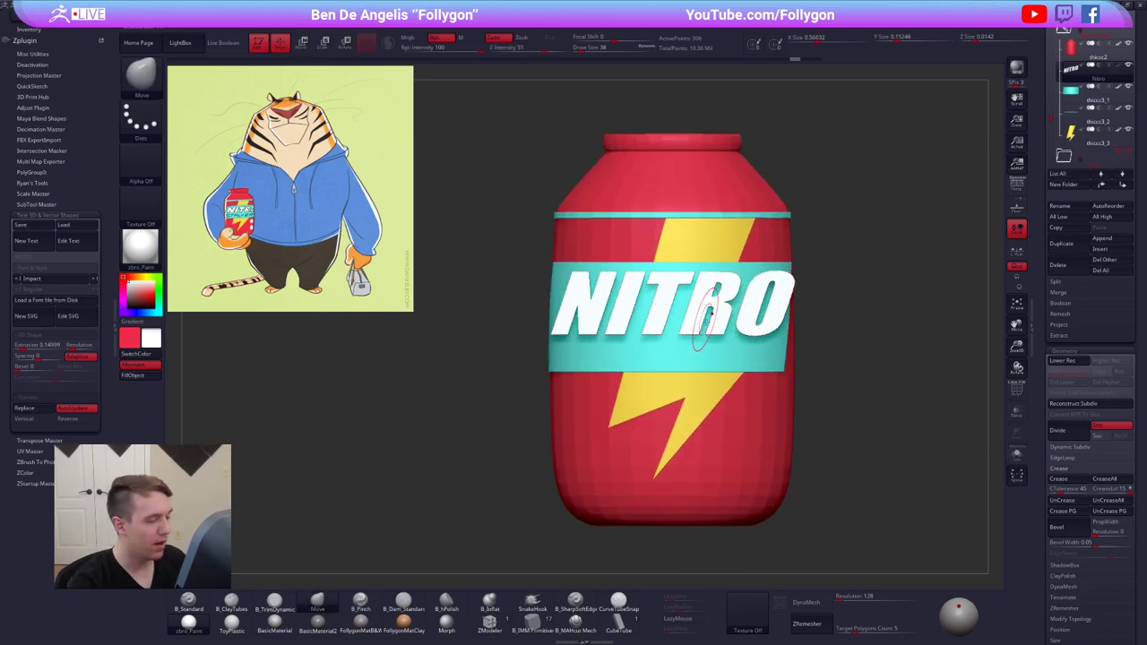
Shift the NITRO text slightly sideways to center it on the can's turquoise band
{"action": "key", "text": "w"}
{"action": "left_click_drag", "start_coordinate": [620, 298], "coordinate": [617, 298]}
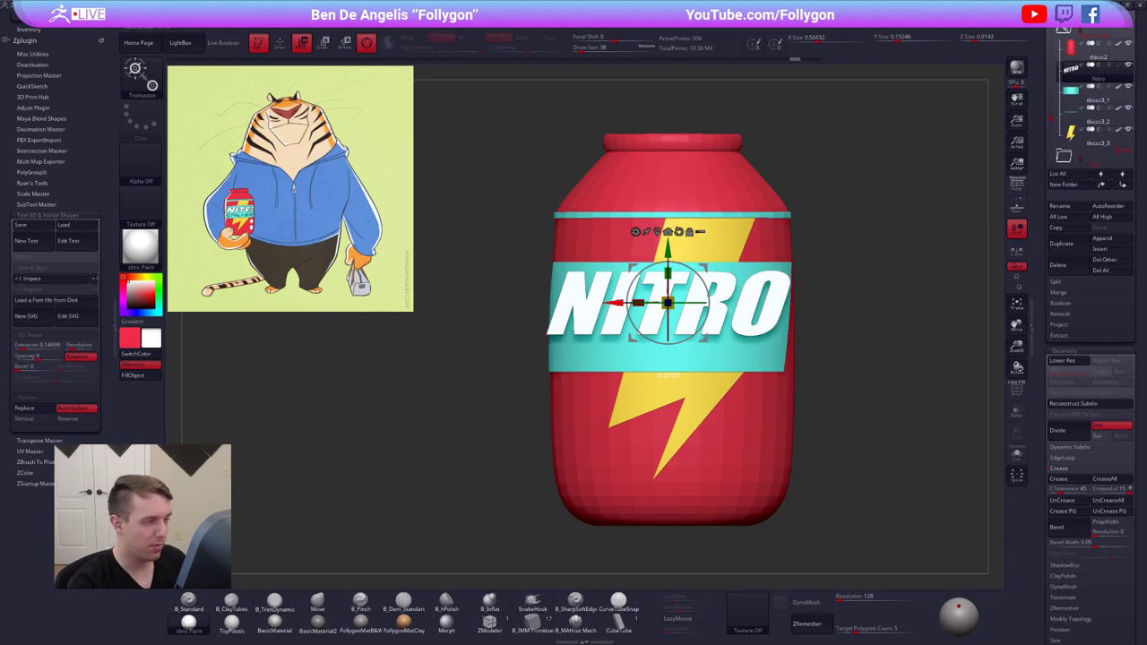
{"action": "key", "text": "q"}
Create a new 3D text object reading STALKER and frame it in the view
{"action": "left_click_drag", "start_coordinate": [1043, 267], "coordinate": [1043, 472]}
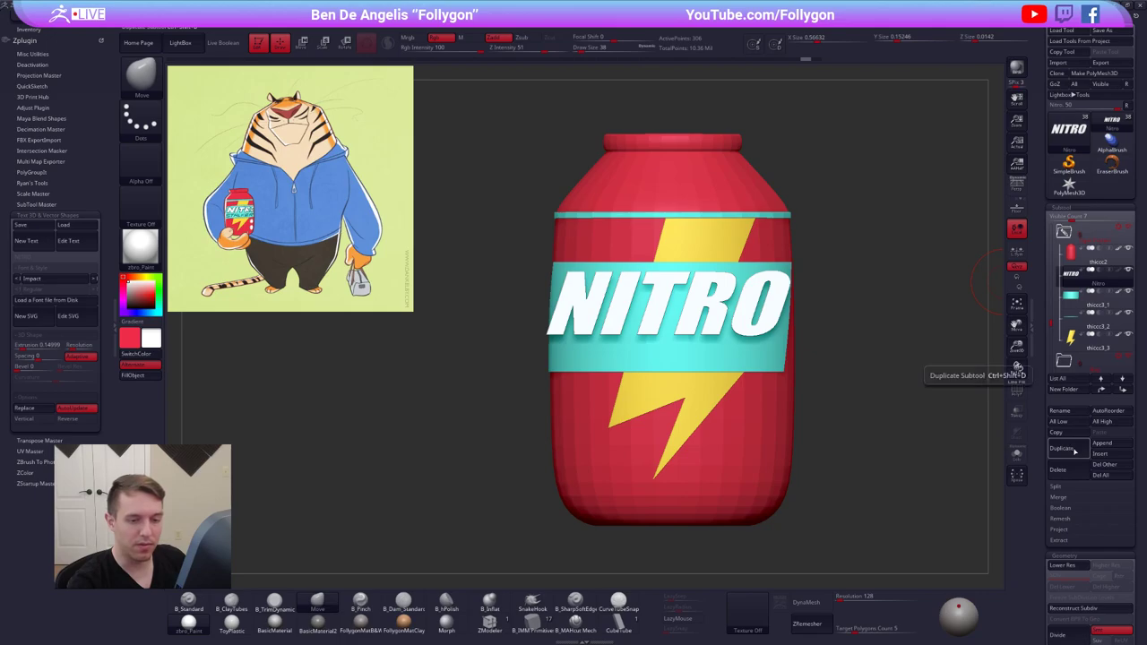
{"action": "left_click", "coordinate": [50, 244]}
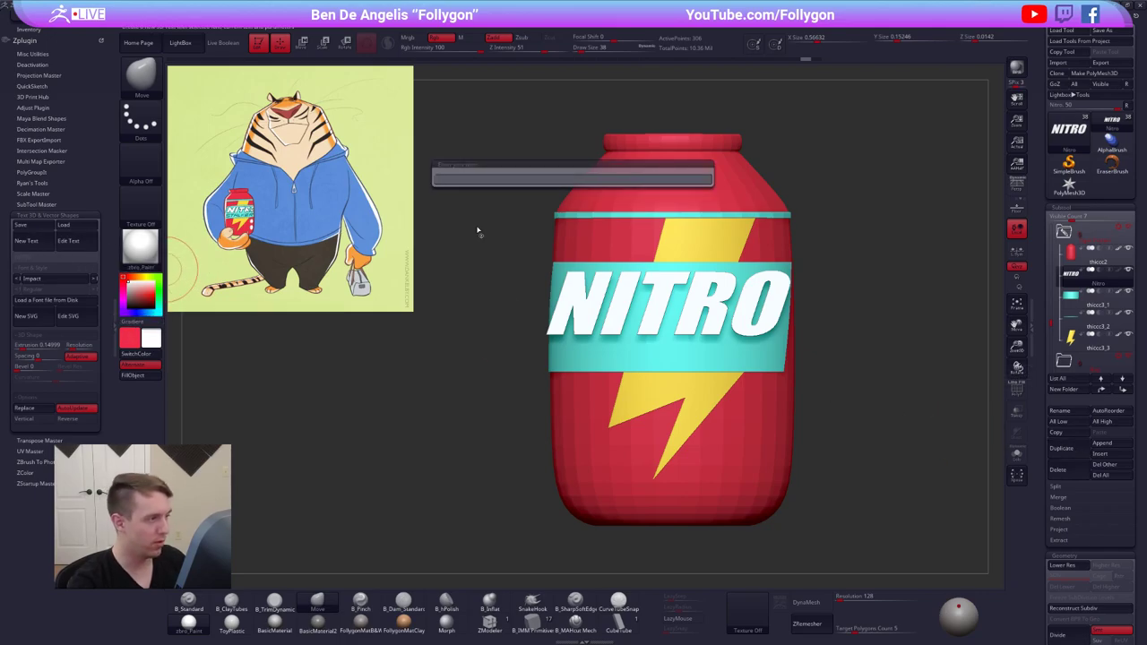
{"action": "type", "text": "ST"}
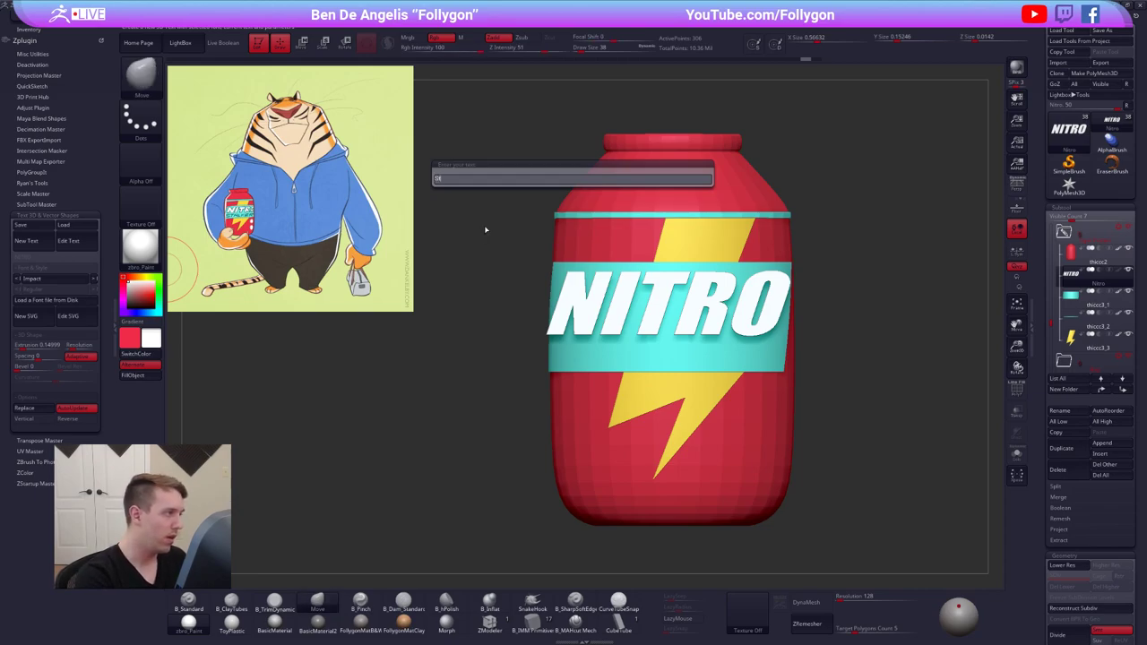
{"action": "type", "text": "ALKER"}
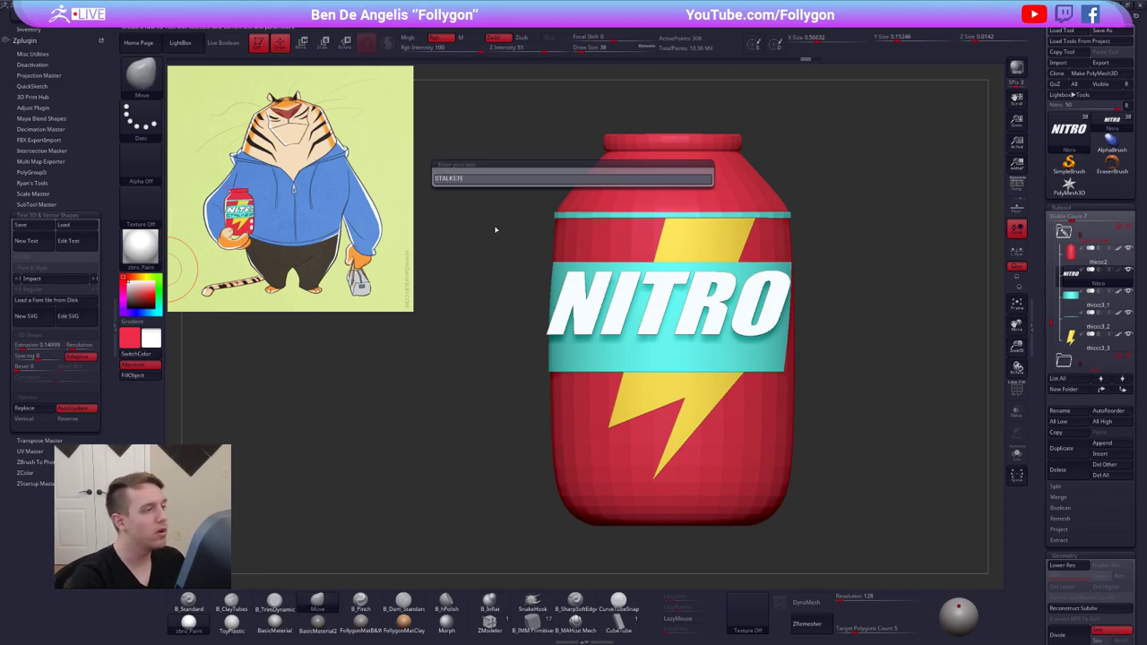
{"action": "key", "text": "Return"}
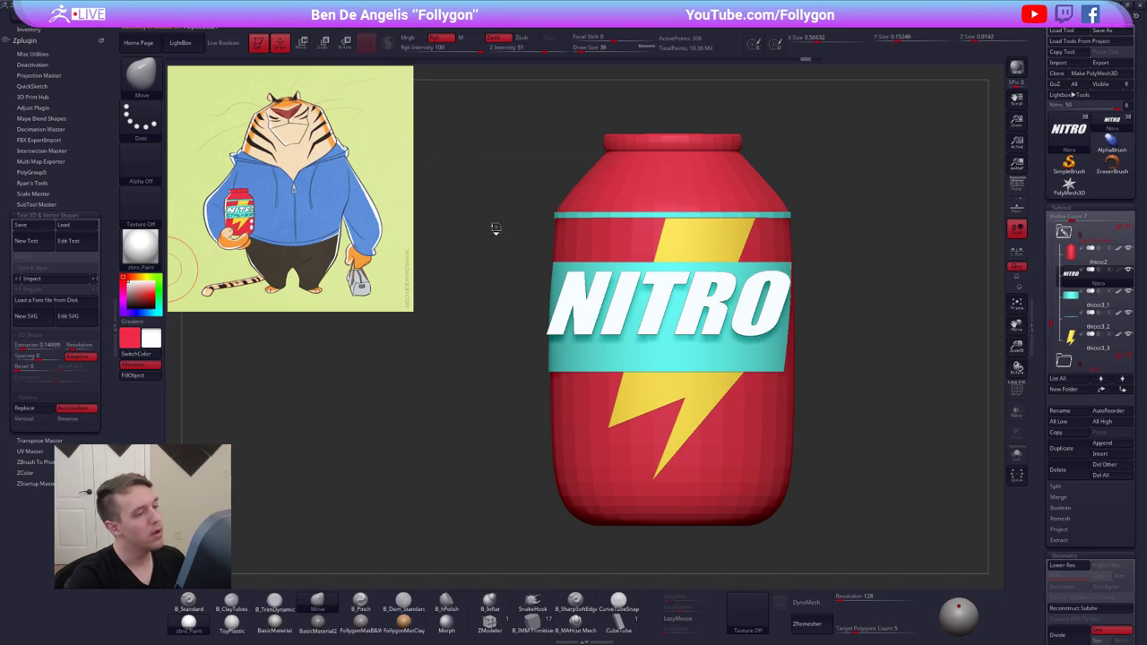
{"action": "key", "text": "f"}
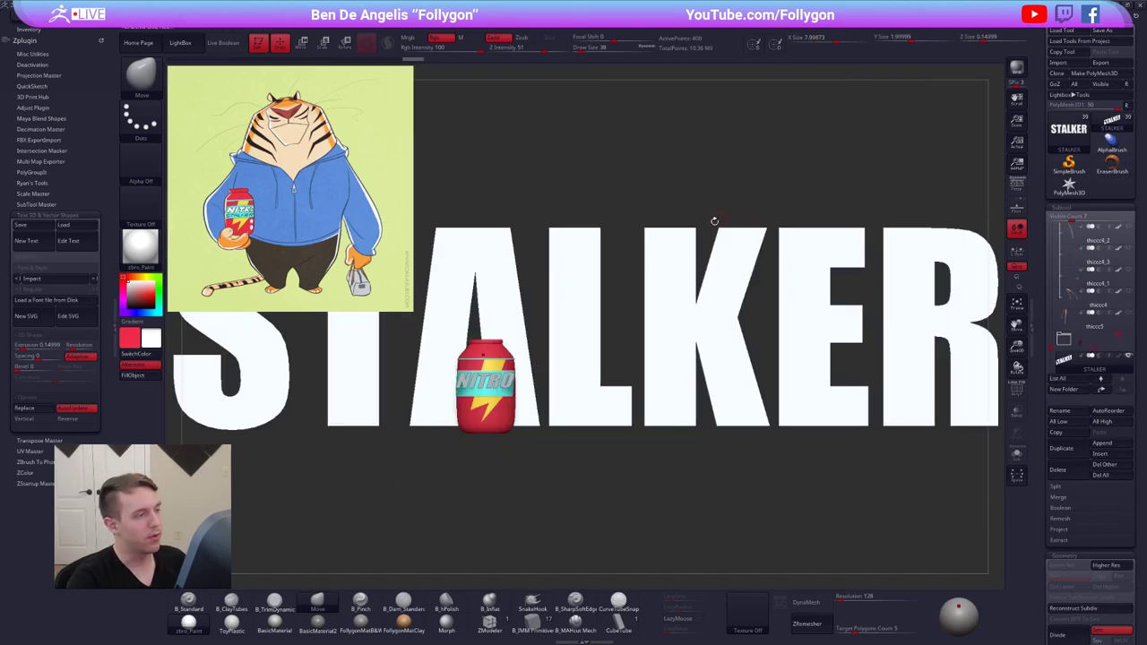
Change the font of the STALKER text from the installed font list to Roboto
{"action": "right_click_drag", "start_coordinate": [573, 284], "coordinate": [557, 287], "text": "ctrl"}
{"action": "right_click_drag", "start_coordinate": [557, 287], "coordinate": [583, 390], "text": "alt"}
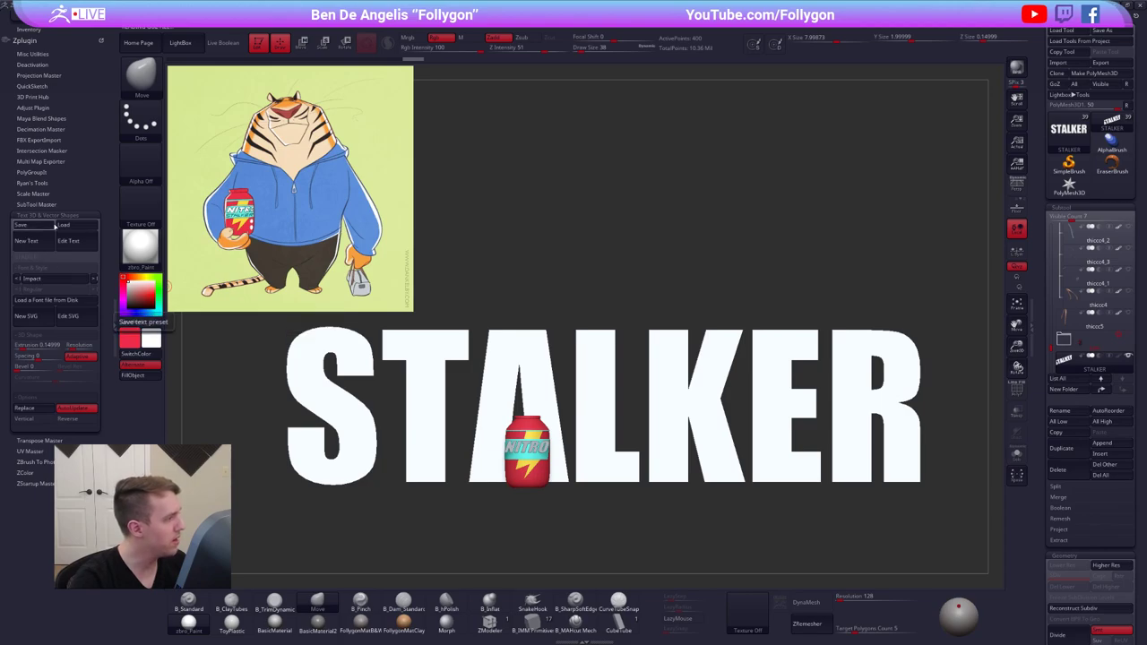
{"action": "left_click", "coordinate": [82, 280]}
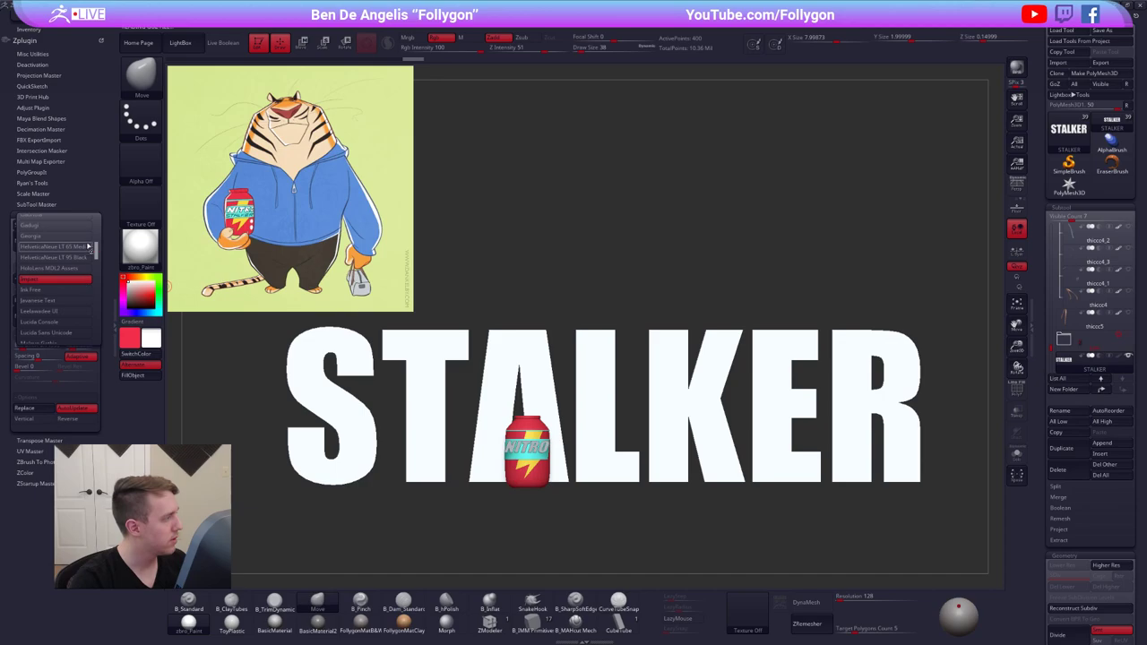
{"action": "left_click_drag", "start_coordinate": [99, 254], "coordinate": [101, 224]}
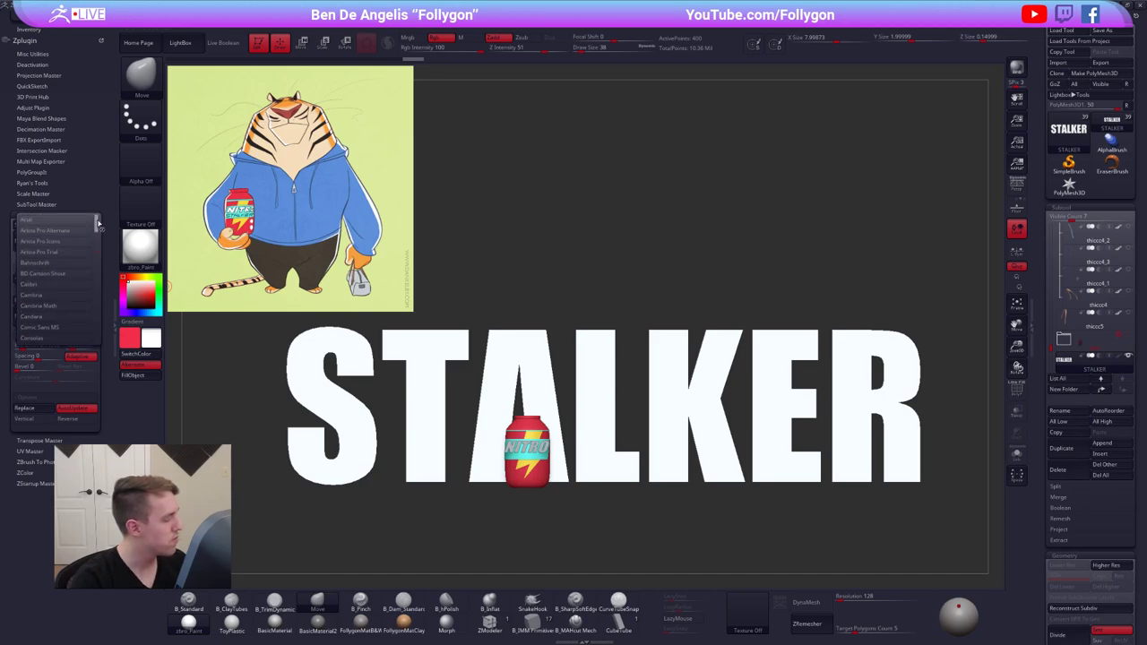
{"action": "left_click_drag", "start_coordinate": [99, 223], "coordinate": [103, 309]}
{"action": "left_click", "coordinate": [65, 284]}
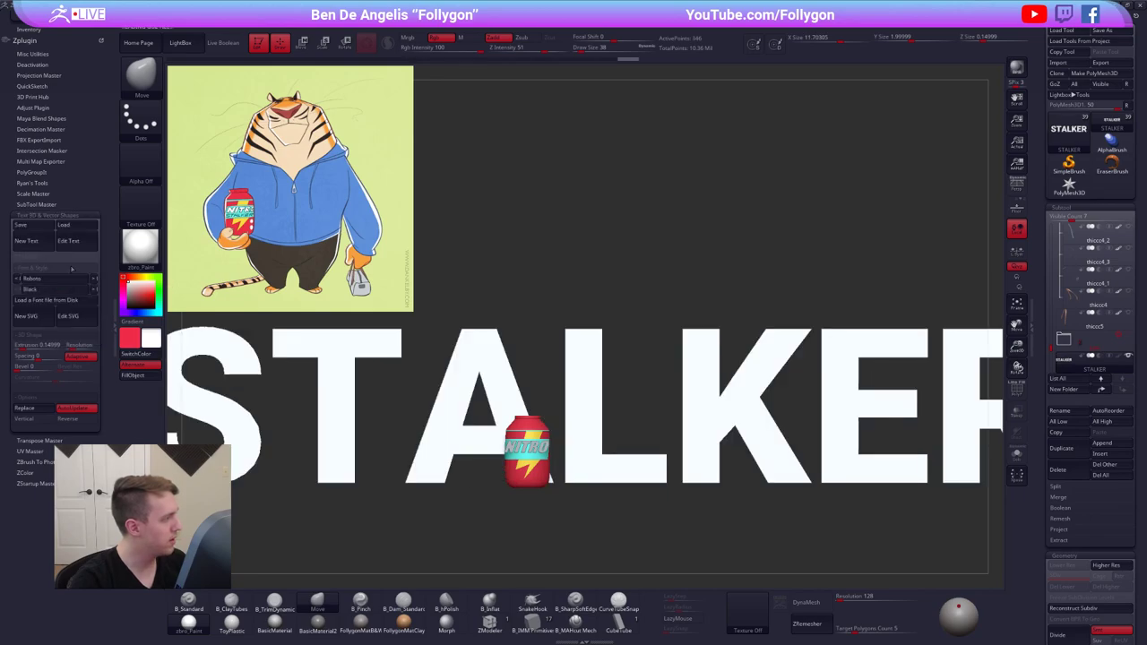
Try the Thin style of Roboto on the STALKER text
{"action": "left_click", "coordinate": [67, 289]}
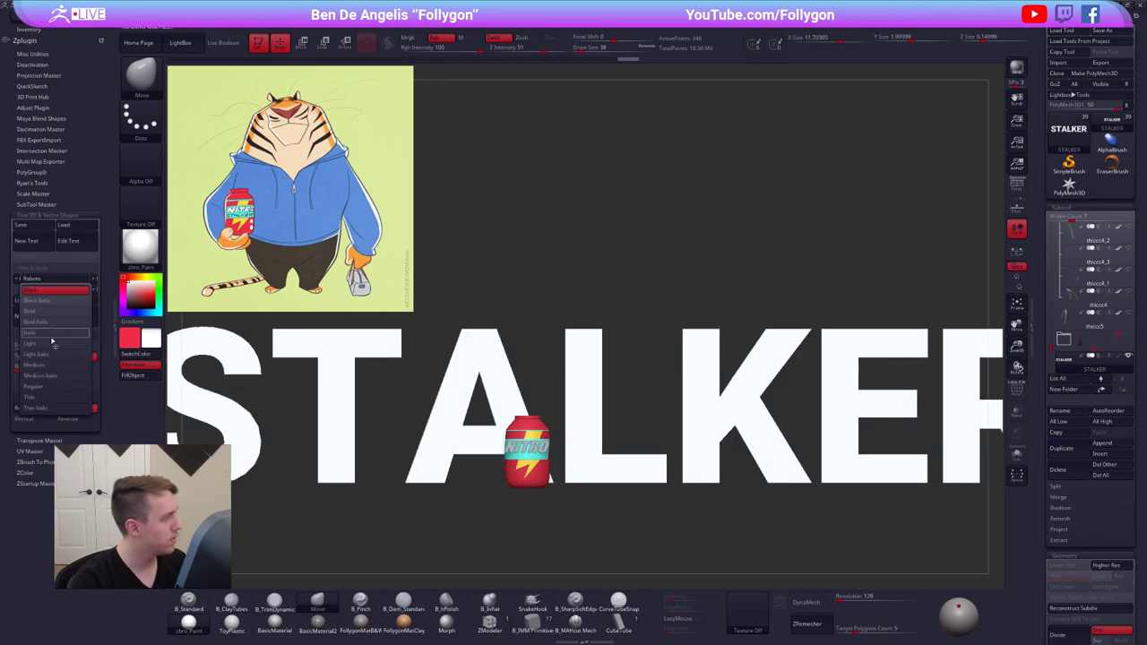
{"action": "left_click", "coordinate": [54, 397]}
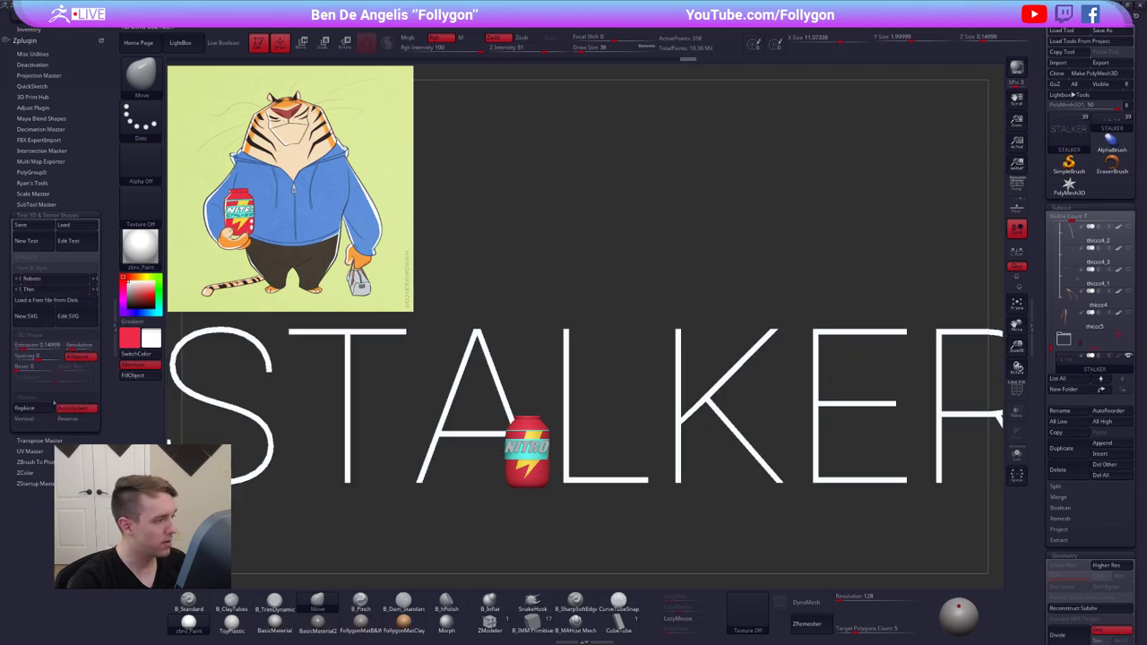
{"action": "left_click_drag", "start_coordinate": [340, 386], "coordinate": [401, 407], "text": "alt"}
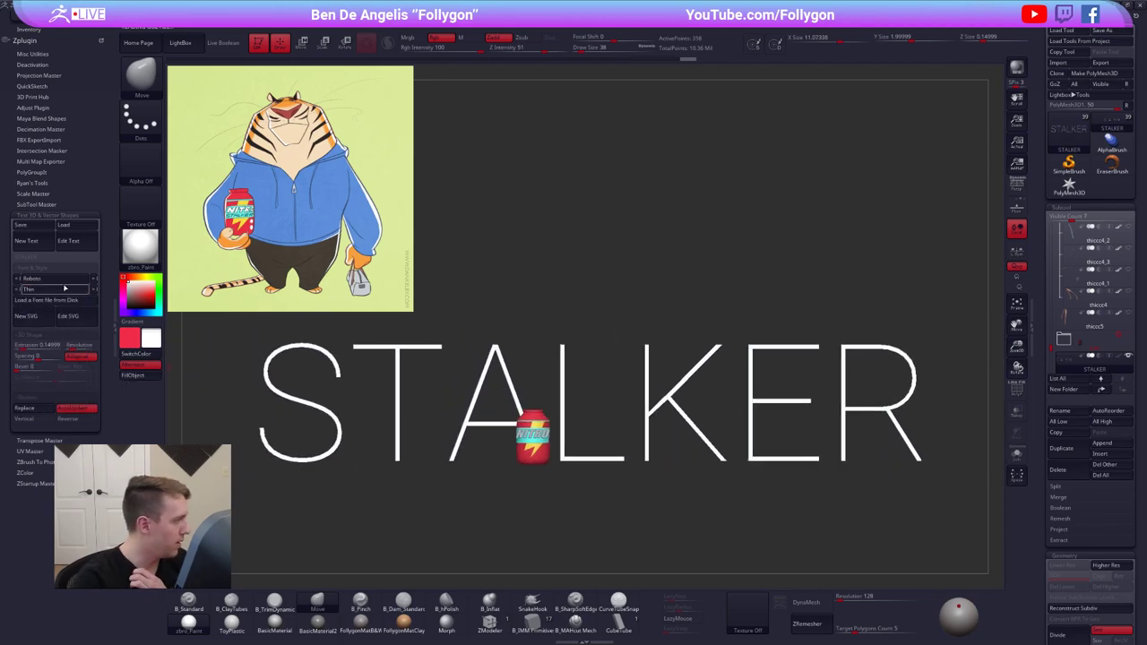
Set the STALKER text's font style to Regular
{"action": "left_click", "coordinate": [61, 279]}
{"action": "left_click", "coordinate": [64, 282]}
{"action": "left_click", "coordinate": [68, 292]}
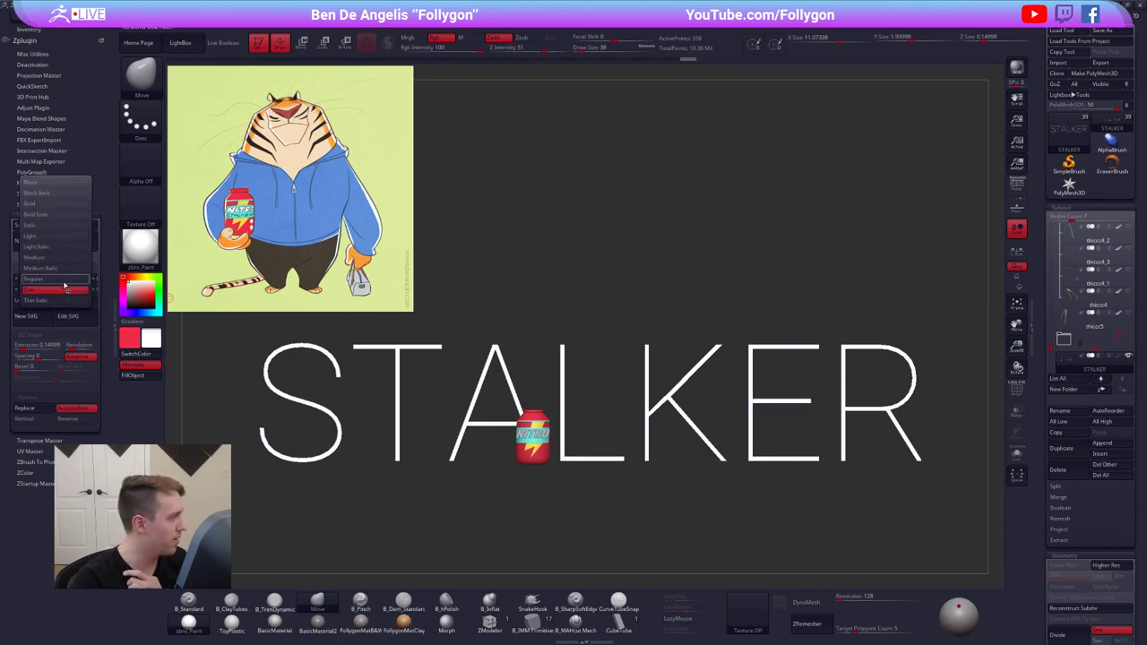
{"action": "left_click", "coordinate": [64, 282]}
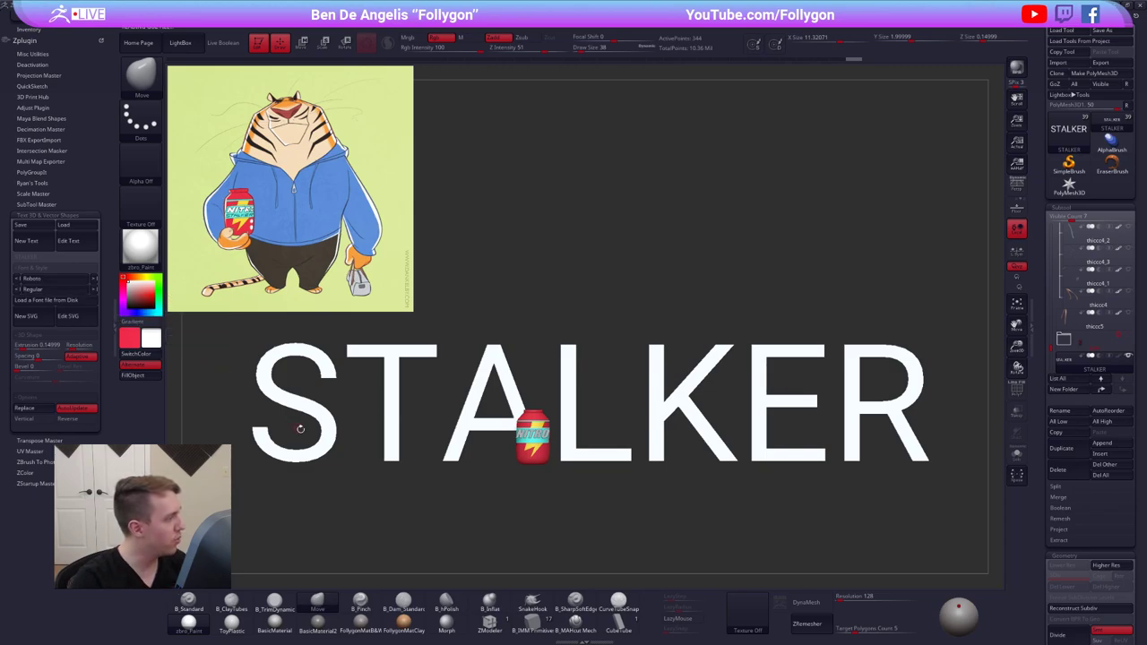
{"action": "left_click_drag", "start_coordinate": [631, 411], "coordinate": [644, 341], "text": "alt"}
{"action": "left_click_drag", "start_coordinate": [586, 374], "coordinate": [610, 416], "text": "alt"}
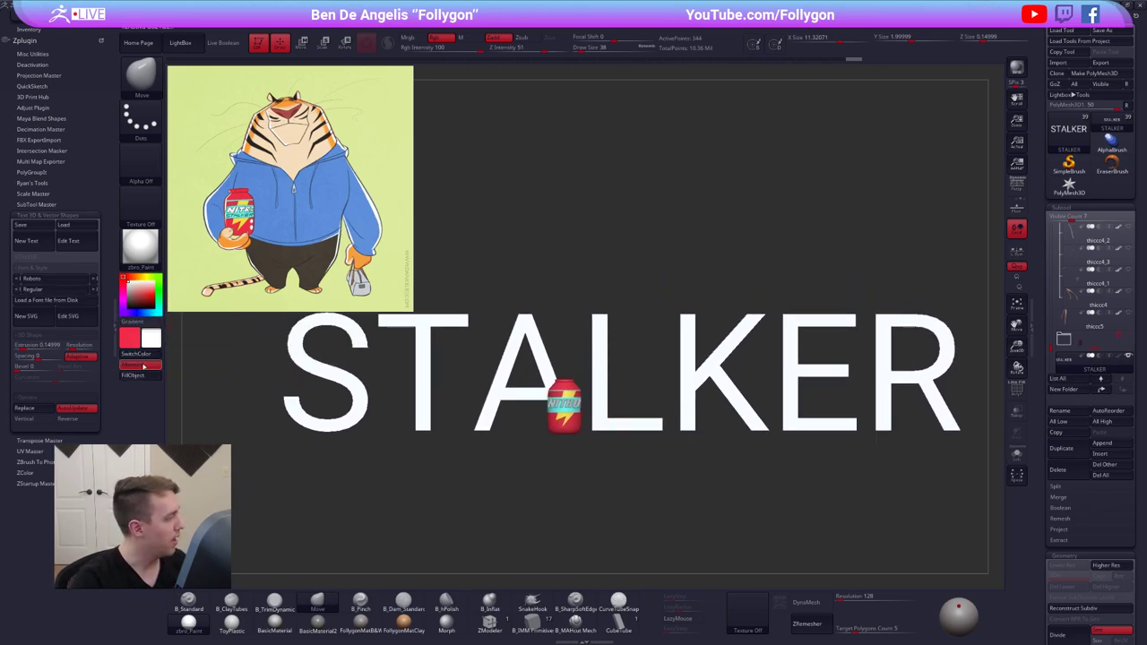
Fill the STALKER text object with black using Mrgb, and swap the active colour back to white
{"action": "key", "text": "v"}
{"action": "key", "text": "1"}
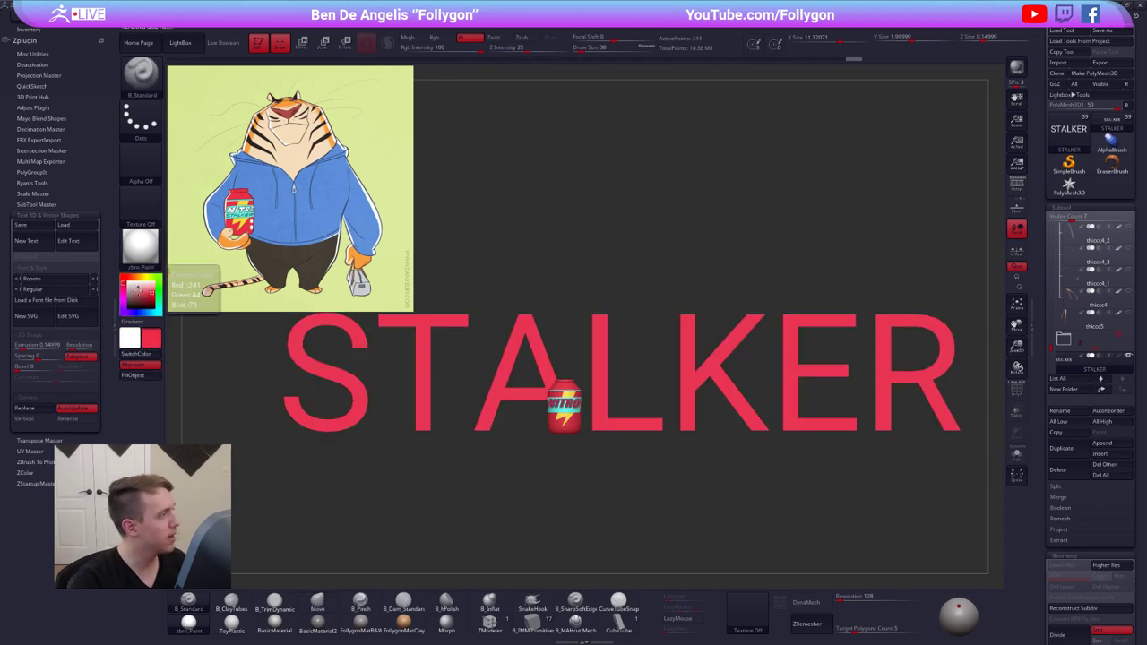
{"action": "left_click", "coordinate": [416, 41]}
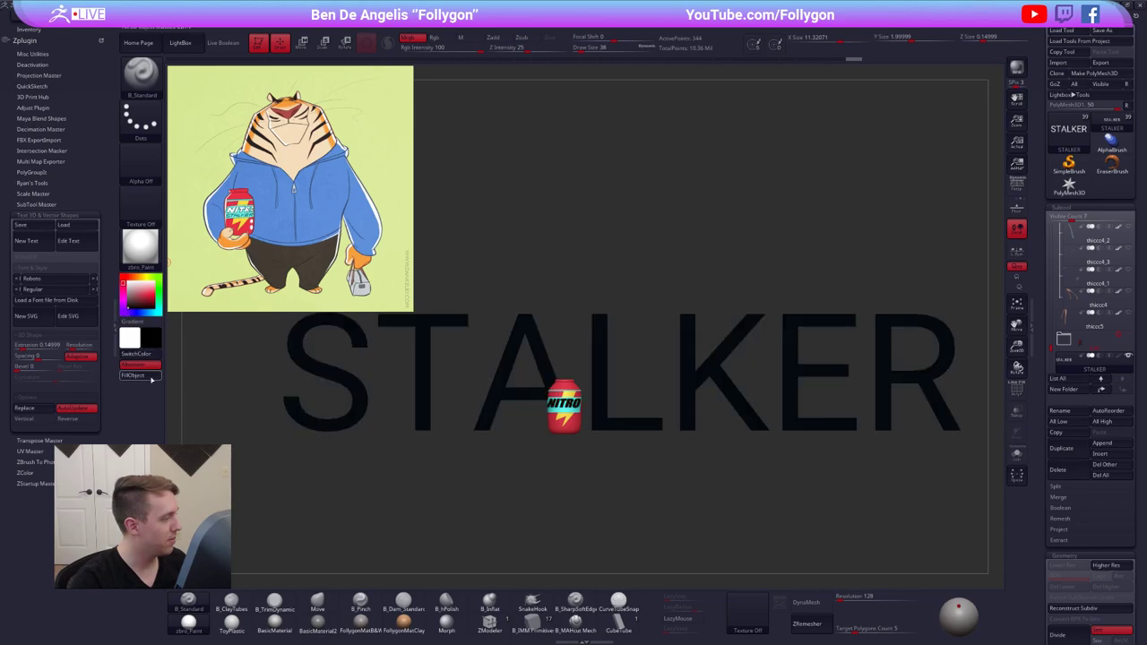
{"action": "left_click", "coordinate": [149, 377]}
{"action": "key", "text": "v"}
Collapse the docked plugin tray and look over the Text 3D & Vector Shapes settings
{"action": "left_click", "coordinate": [112, 325]}
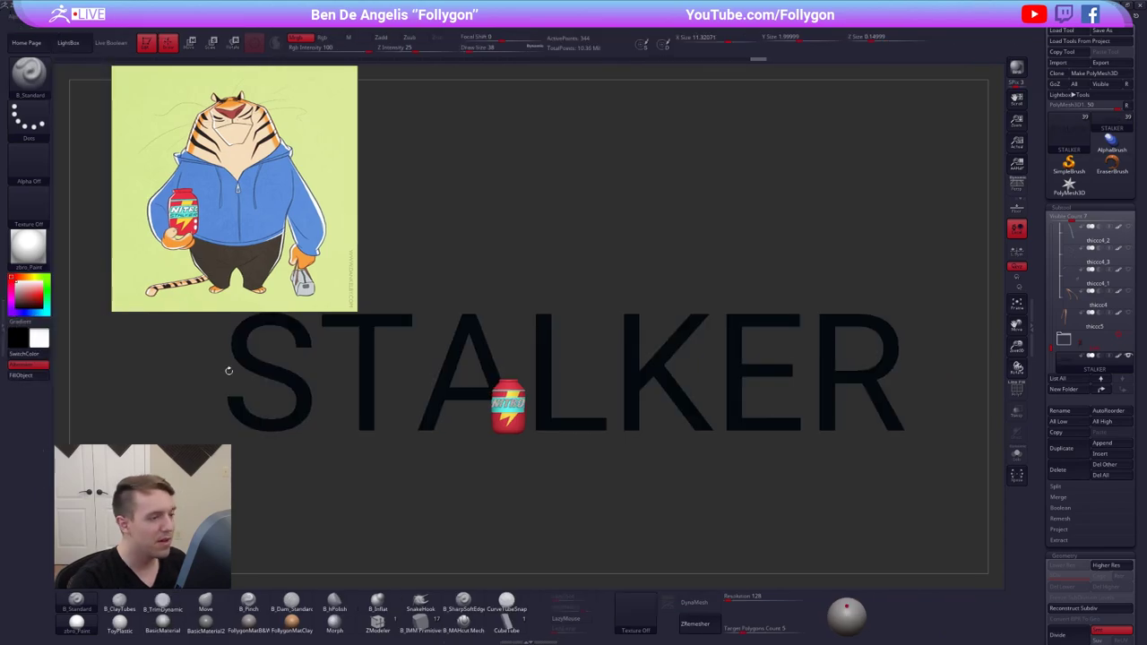
{"action": "left_click", "coordinate": [3, 328]}
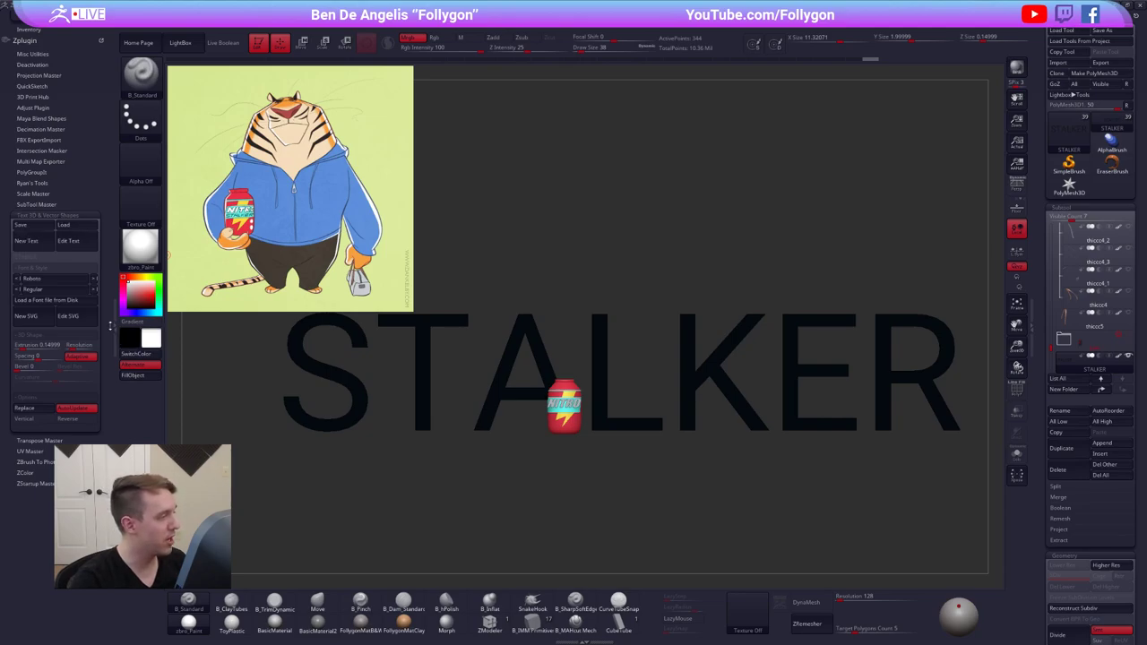
{"action": "left_click", "coordinate": [114, 328]}
{"action": "left_click", "coordinate": [539, 18]}
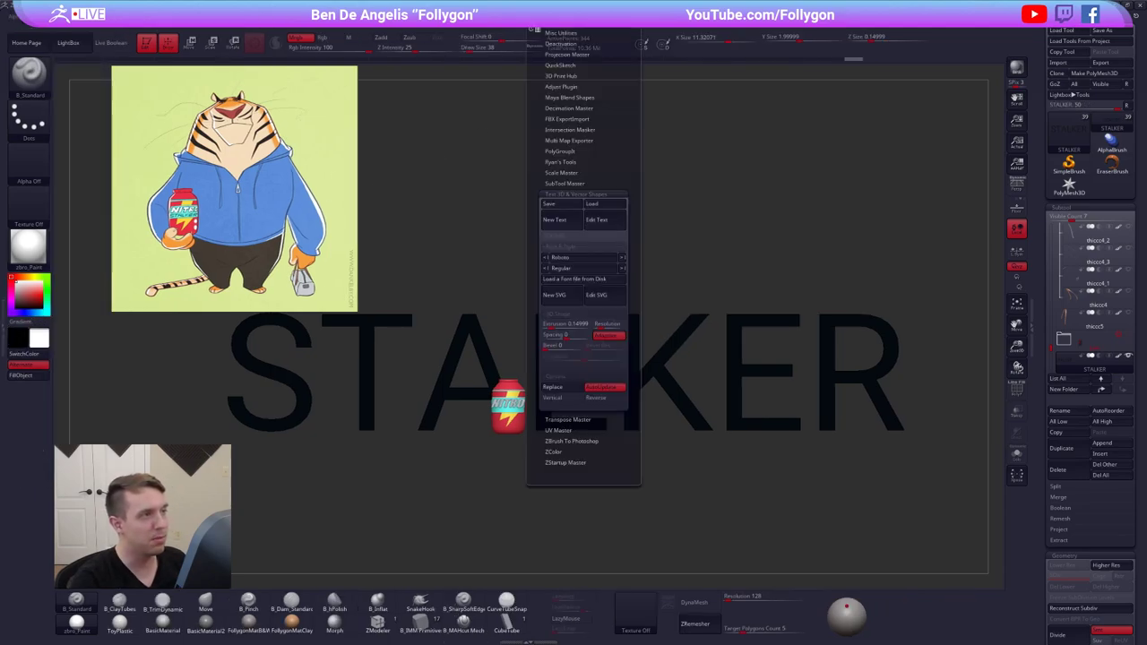
{"action": "left_click_drag", "start_coordinate": [506, 445], "coordinate": [571, 400], "text": "alt"}
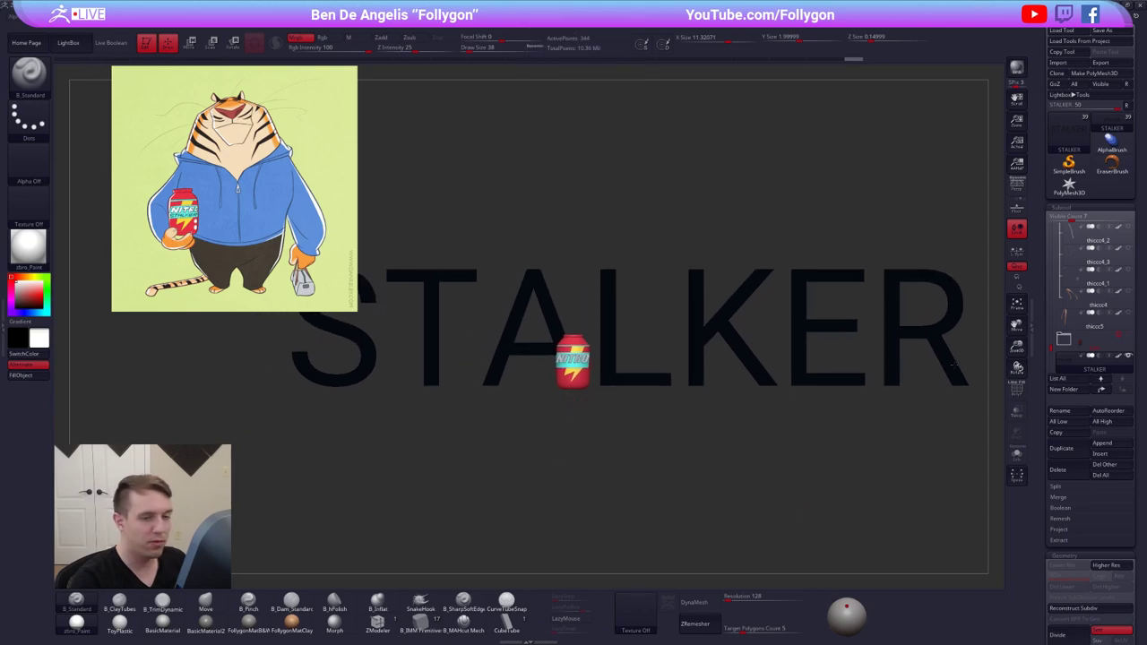
Reorder the STALKER subtool into the can's folder, directly below the Nitro subtool
{"action": "left_click", "coordinate": [1101, 389]}
{"action": "left_click", "coordinate": [1101, 389]}
{"action": "left_click", "coordinate": [1102, 389]}
{"action": "left_click", "coordinate": [1101, 392]}
{"action": "left_click", "coordinate": [1101, 392]}
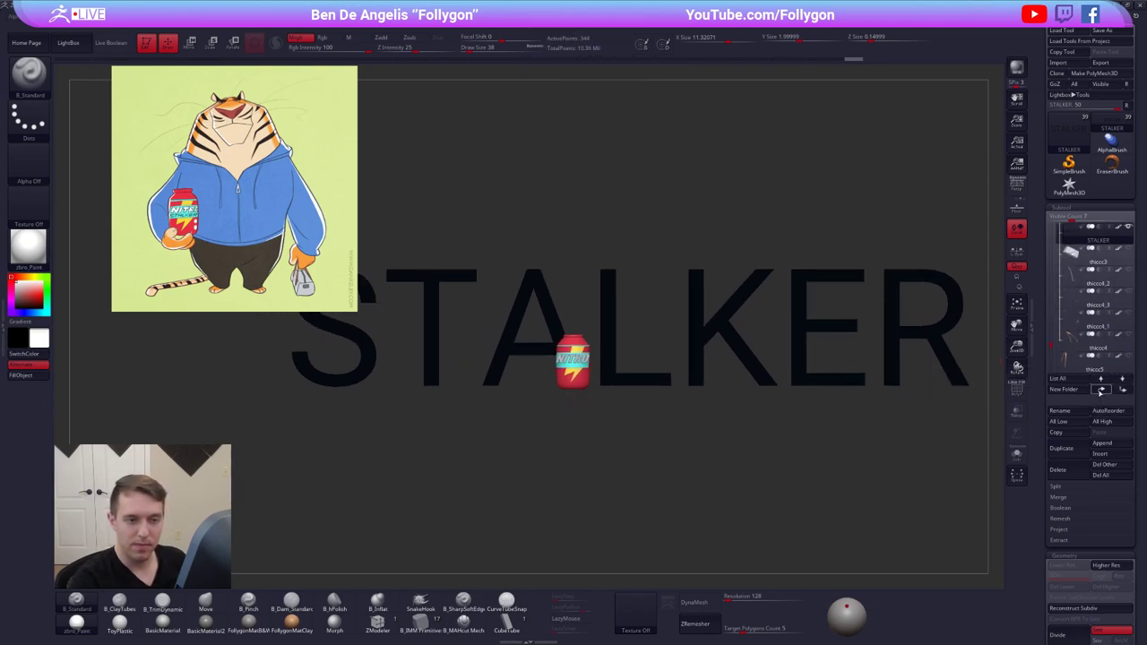
{"action": "left_click", "coordinate": [1100, 391]}
{"action": "left_click", "coordinate": [1100, 392]}
{"action": "left_click", "coordinate": [1101, 391]}
{"action": "left_click", "coordinate": [1101, 391]}
{"action": "left_click", "coordinate": [1123, 389]}
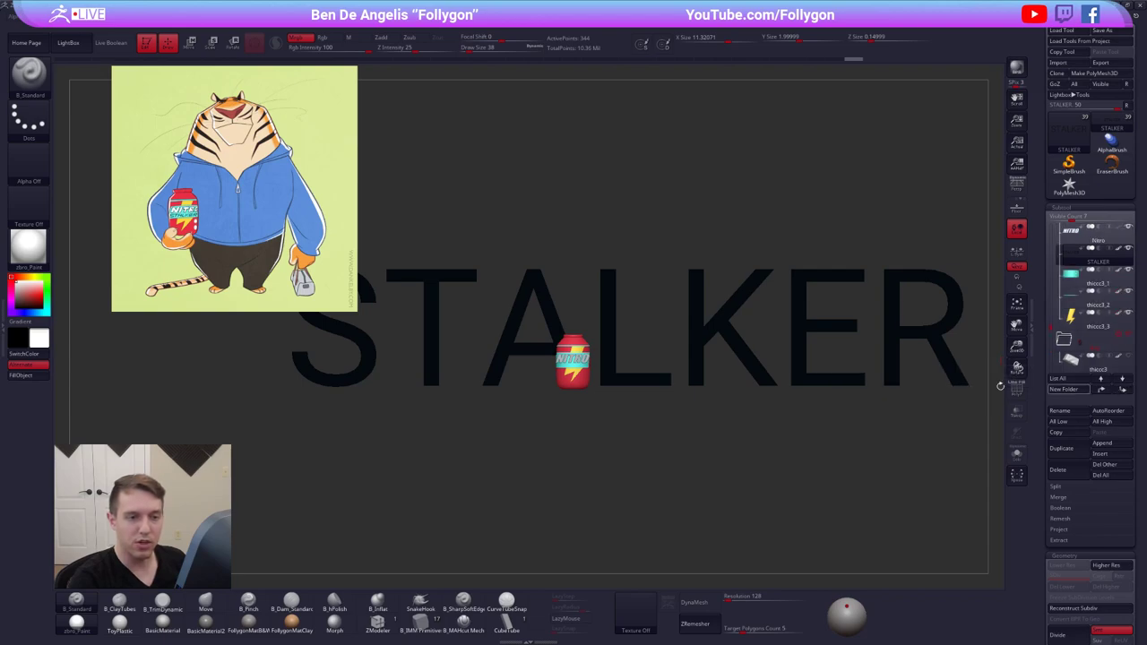
Shift the STALKER text along its depth axis relative to the can and scale it down uniformly
{"action": "left_click_drag", "start_coordinate": [523, 363], "coordinate": [557, 361]}
{"action": "key", "text": "w"}
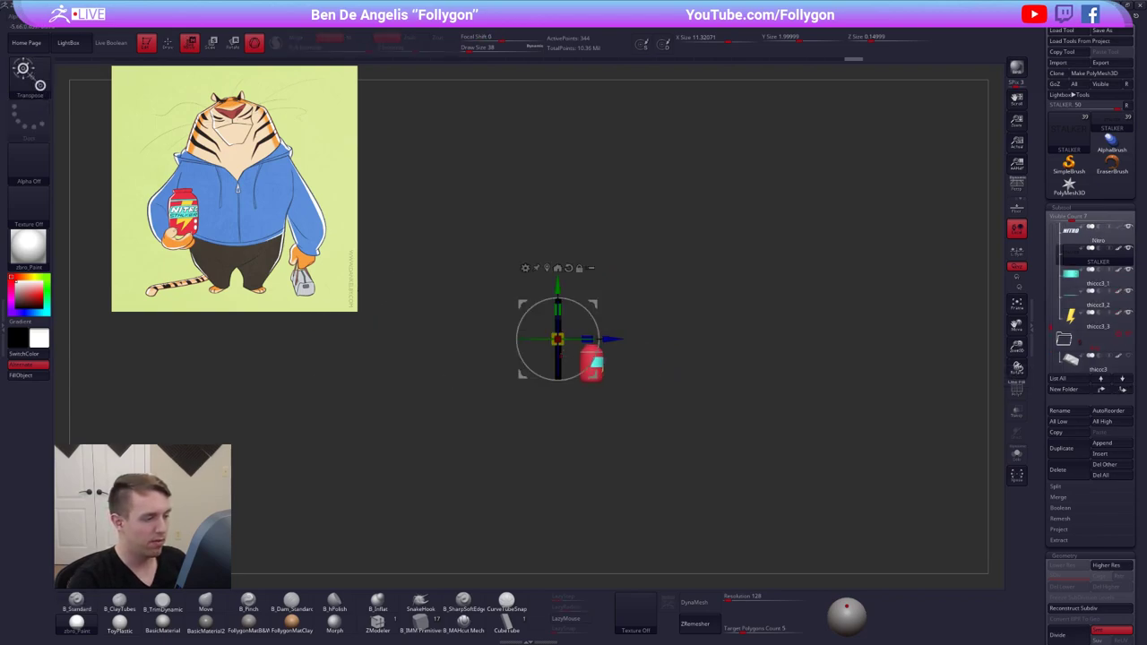
{"action": "left_click_drag", "start_coordinate": [618, 341], "coordinate": [592, 344]}
{"action": "left_click_drag", "start_coordinate": [541, 390], "coordinate": [682, 345], "text": "shift"}
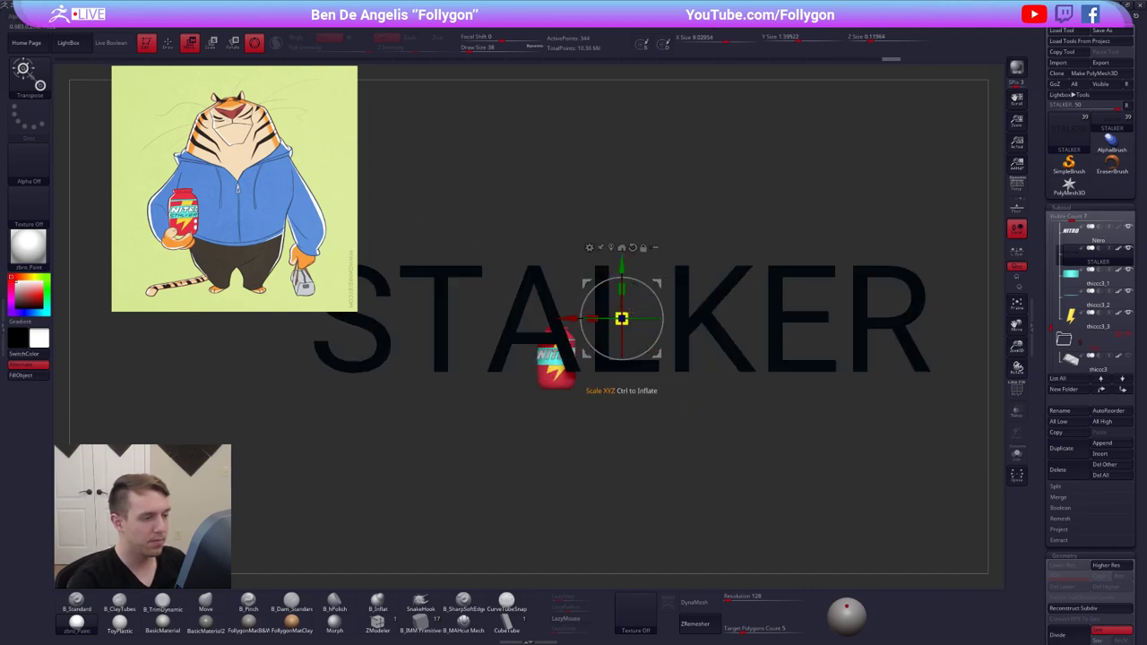
{"action": "mouse_move", "coordinate": [622, 319]}
{"action": "left_mouse_down"}
{"action": "mouse_move", "coordinate": [577, 326]}
{"action": "mouse_move", "coordinate": [615, 319]}
{"action": "mouse_move", "coordinate": [559, 358]}
{"action": "mouse_move", "coordinate": [726, 372]}
{"action": "mouse_move", "coordinate": [684, 372]}
{"action": "left_mouse_up"}
Switch to the transpose line and reduce the STALKER text's XYZ Size to about 0.728
{"action": "left_click", "coordinate": [255, 42]}
{"action": "left_click", "coordinate": [211, 43]}
{"action": "left_click_drag", "start_coordinate": [605, 339], "coordinate": [613, 338]}
{"action": "right_click_drag", "start_coordinate": [610, 338], "coordinate": [628, 287], "text": "alt"}
{"action": "left_click_drag", "start_coordinate": [1038, 470], "coordinate": [1038, 73]}
{"action": "left_click", "coordinate": [1070, 277]}
{"action": "left_click", "coordinate": [1073, 362]}
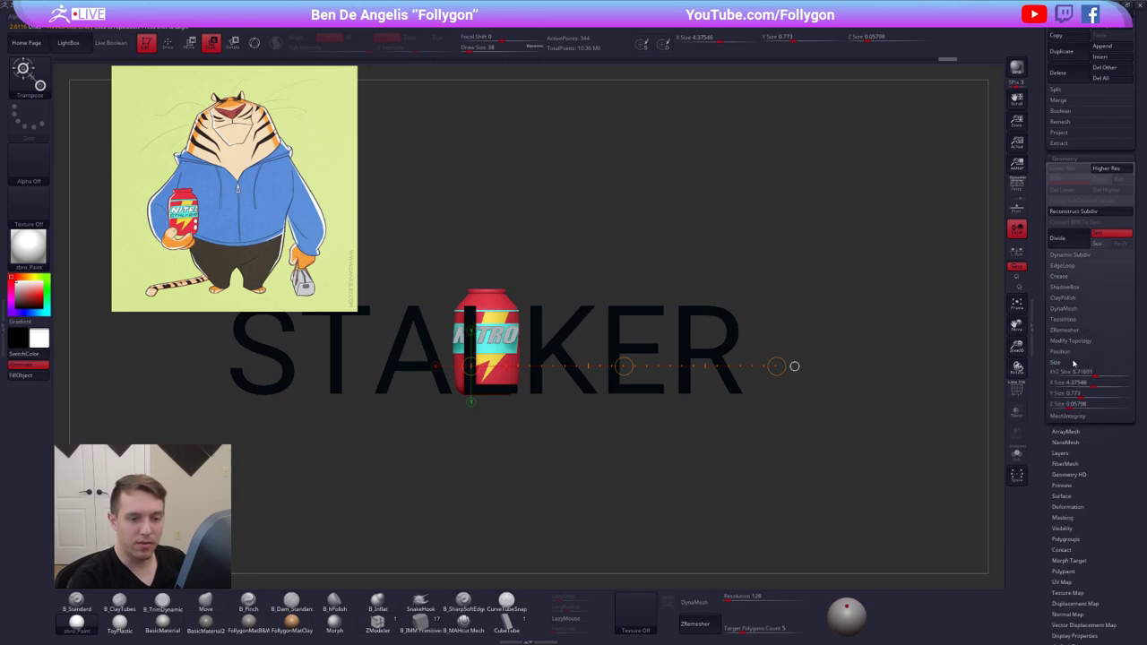
{"action": "left_click_drag", "start_coordinate": [1084, 374], "coordinate": [1080, 376]}
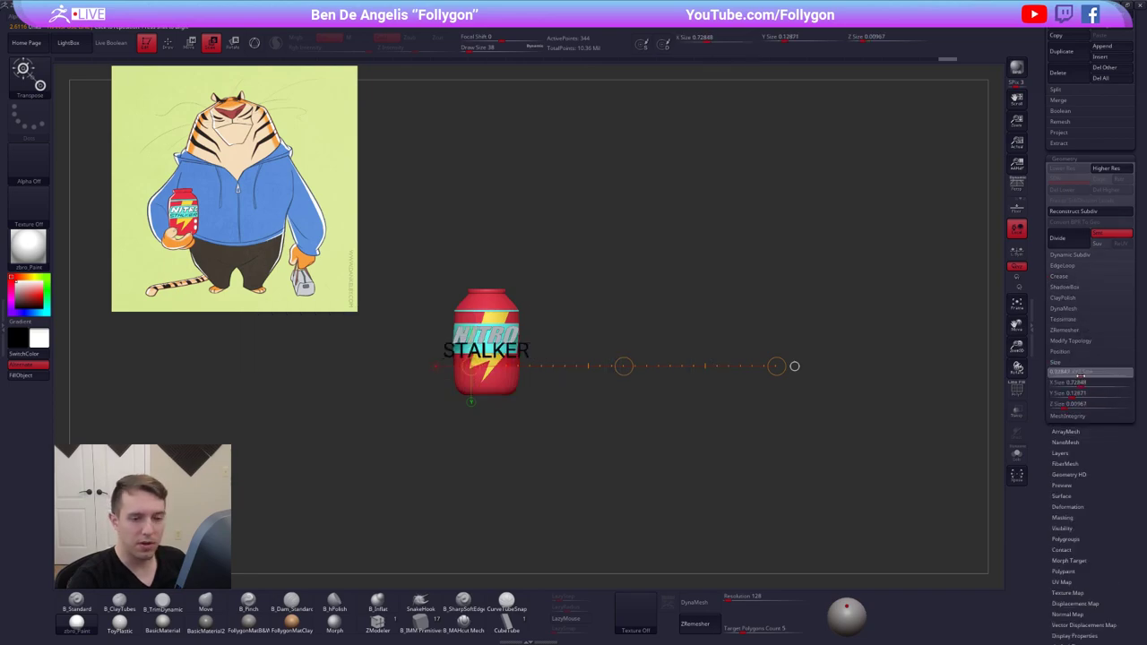
Scale the STALKER text down to an X size of about 0.448 and place it on the turquoise band beneath NITRO
{"action": "right_click_drag", "start_coordinate": [622, 345], "coordinate": [628, 416], "text": "alt"}
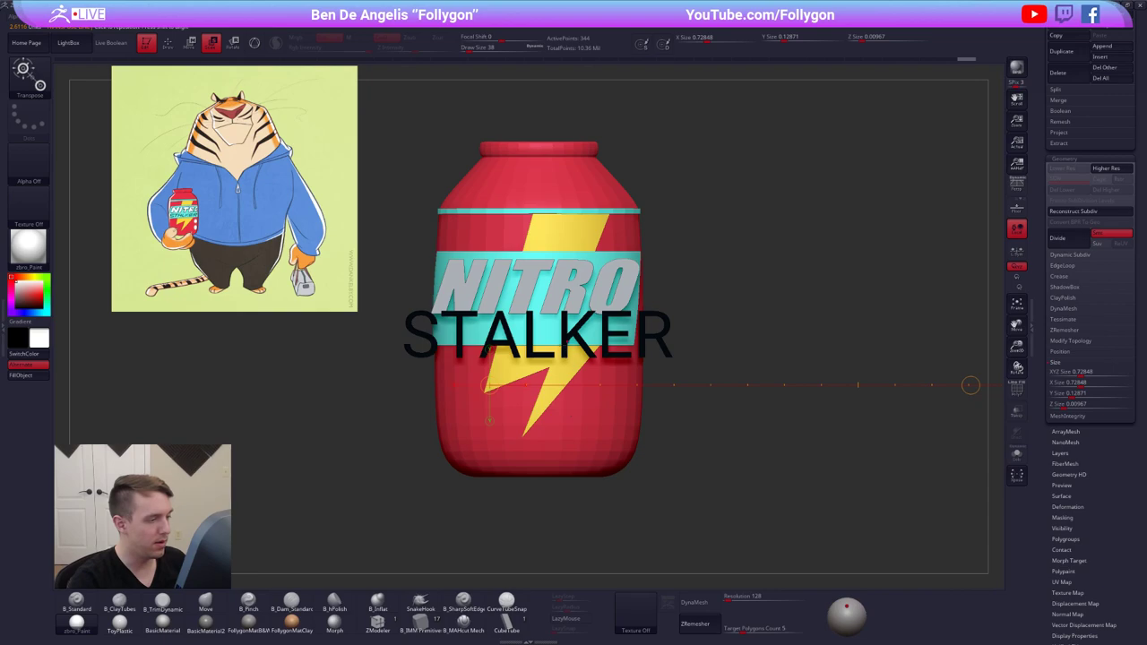
{"action": "mouse_move", "coordinate": [533, 333]}
{"action": "left_mouse_down"}
{"action": "mouse_move", "coordinate": [686, 332]}
{"action": "mouse_move", "coordinate": [650, 330]}
{"action": "left_mouse_up"}
{"action": "key", "text": "w"}
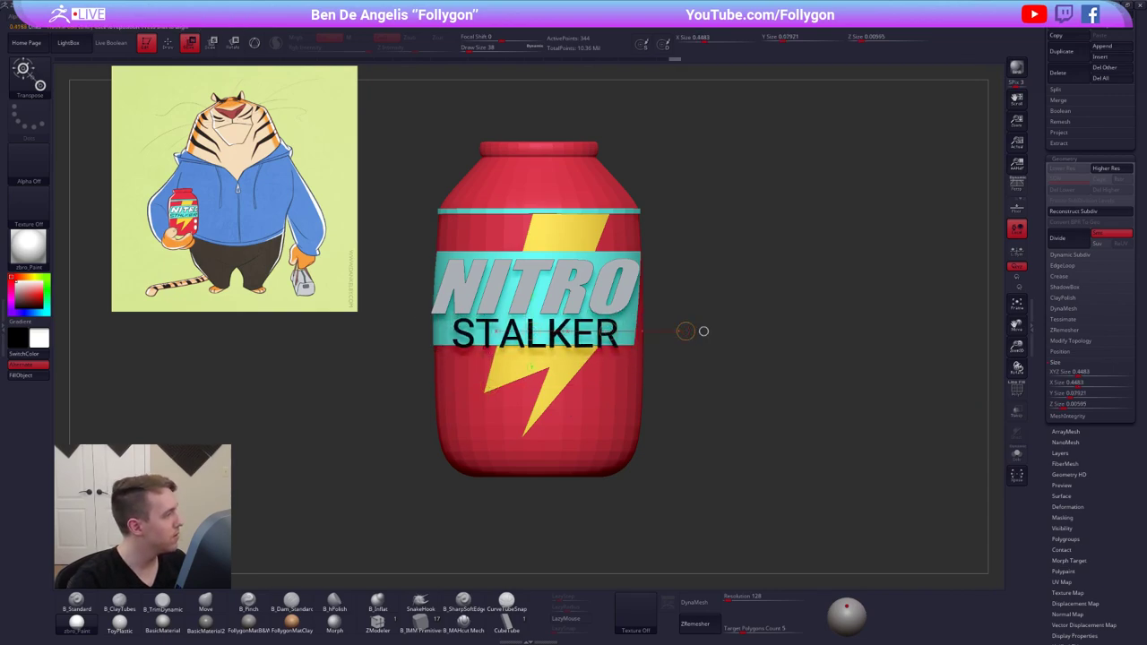
{"action": "right_click_drag", "start_coordinate": [491, 346], "coordinate": [503, 372], "text": "ctrl"}
{"action": "mouse_move", "coordinate": [557, 342]}
{"action": "left_mouse_down"}
{"action": "mouse_move", "coordinate": [543, 381]}
{"action": "mouse_move", "coordinate": [549, 352]}
{"action": "left_mouse_up"}
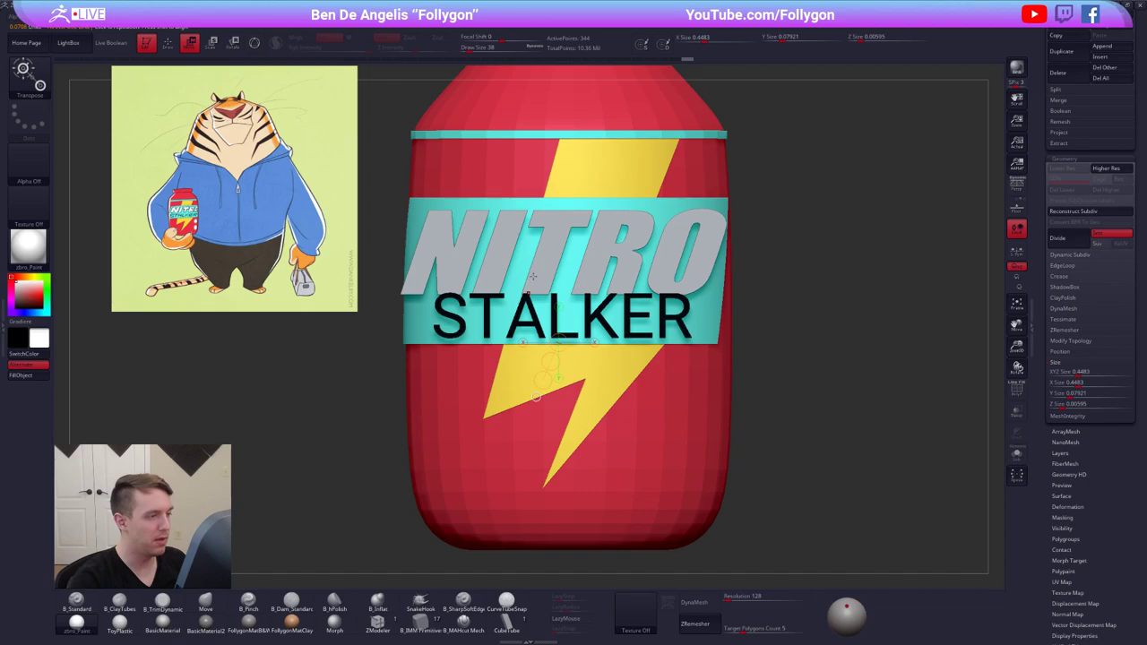
Select the NITRO text in Draw mode and fill it with white
{"action": "left_click", "coordinate": [561, 222], "text": "alt"}
{"action": "key", "text": "q"}
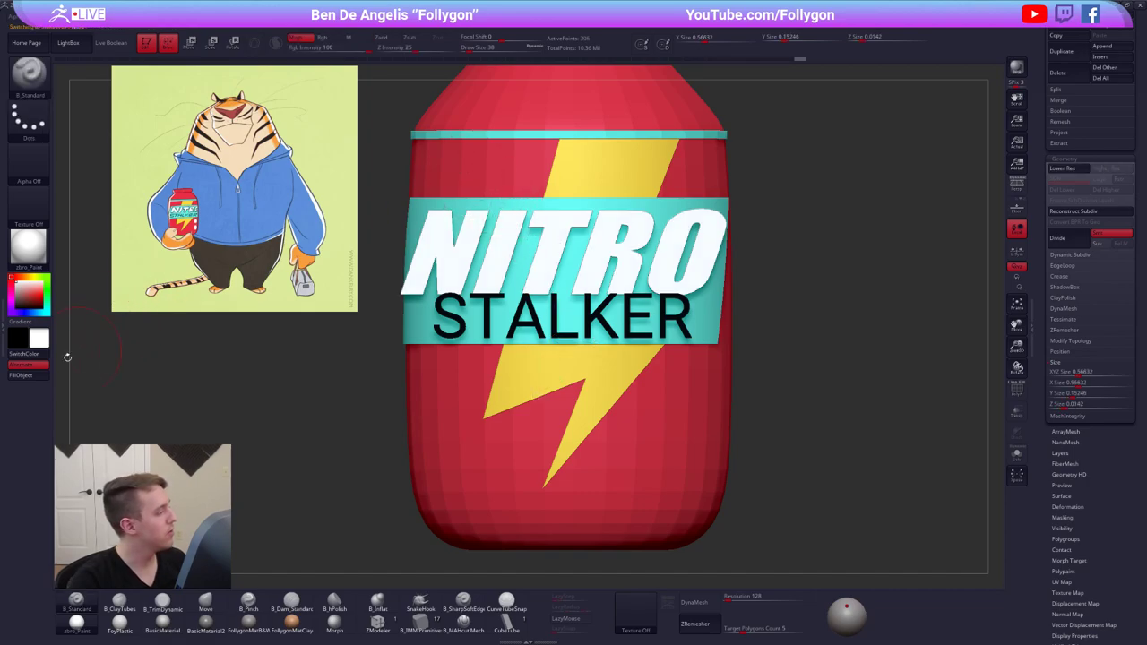
{"action": "left_click", "coordinate": [42, 377]}
{"action": "right_click_drag", "start_coordinate": [504, 253], "coordinate": [545, 303], "text": "alt"}
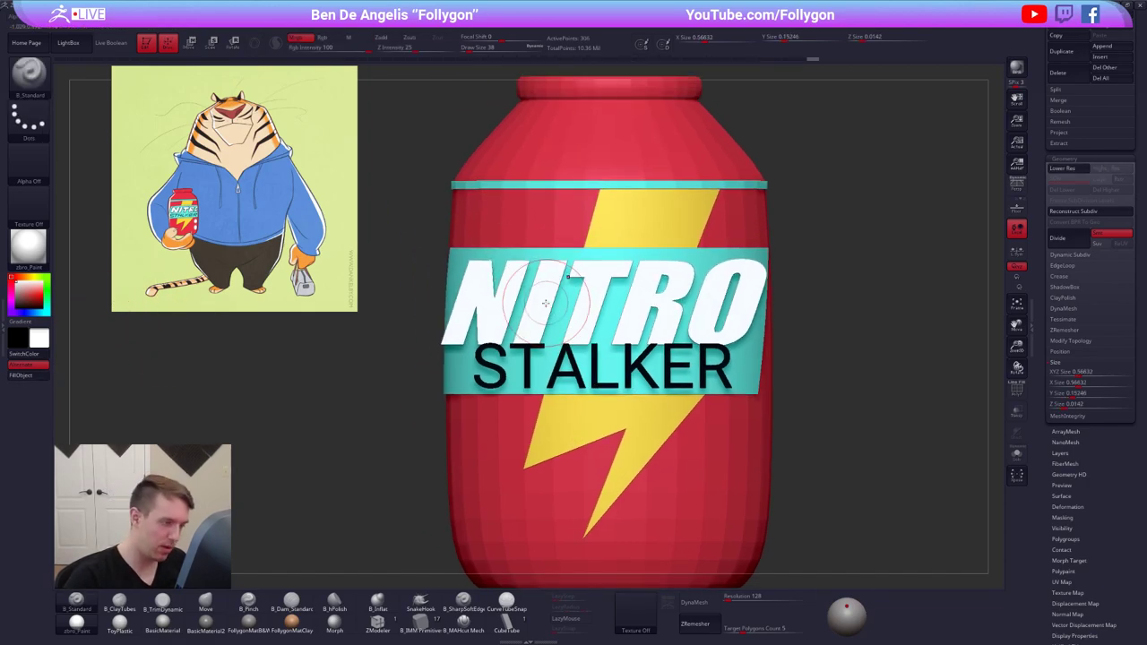
Squash the NITRO text vertically to a Y size of about 0.129, making room above STALKER
{"action": "key", "text": "w"}
{"action": "left_click_drag", "start_coordinate": [600, 263], "coordinate": [600, 381], "text": "shift"}
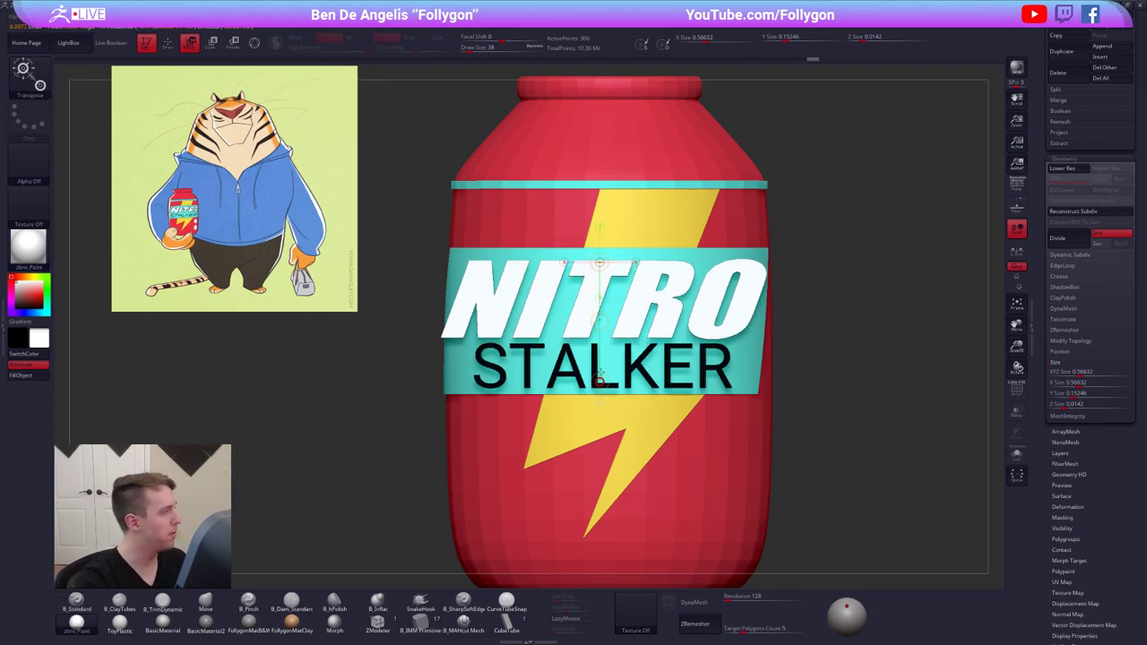
{"action": "left_click_drag", "start_coordinate": [603, 369], "coordinate": [605, 362]}
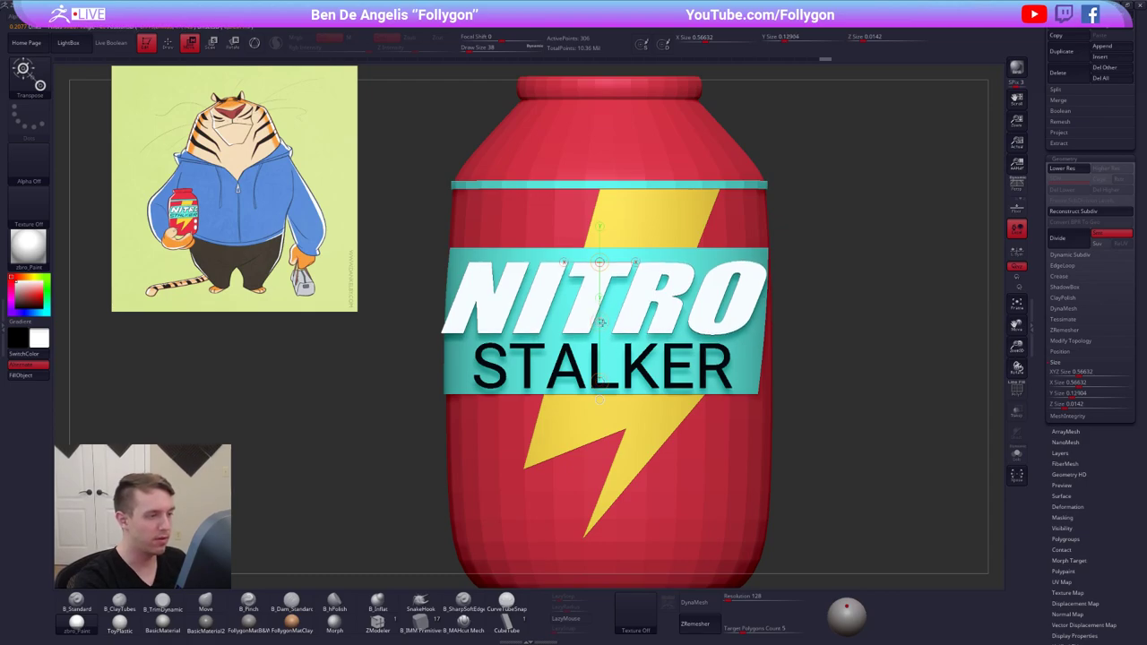
Select the STALKER text, toggle its wireframe display, and return to Draw mode with the whole can in view
{"action": "left_click", "coordinate": [630, 368], "text": "alt"}
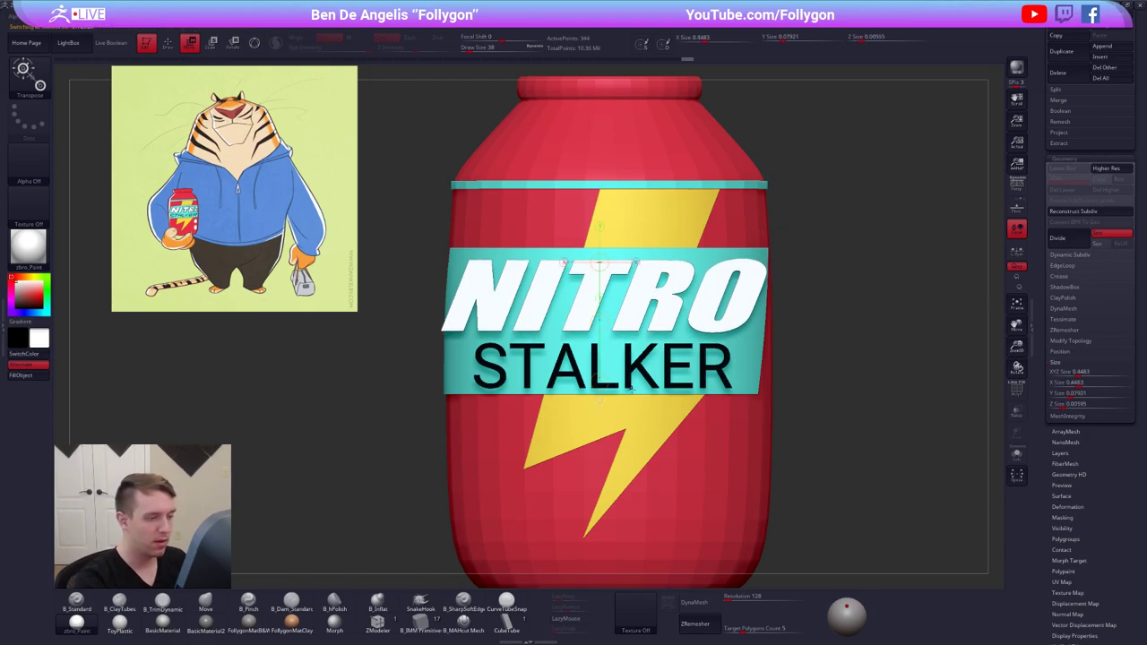
{"action": "mouse_move", "coordinate": [637, 367]}
{"action": "left_mouse_down", "text": "shift"}
{"action": "mouse_move", "coordinate": [636, 425]}
{"action": "mouse_move", "coordinate": [637, 394]}
{"action": "left_mouse_up", "text": "shift"}
{"action": "key", "text": "shift+f"}
{"action": "key", "text": "shift+f"}
{"action": "right_click_drag", "start_coordinate": [637, 394], "coordinate": [681, 316], "text": "ctrl"}
{"action": "key", "text": "q"}
{"action": "right_click_drag", "start_coordinate": [799, 431], "coordinate": [700, 417], "text": "alt"}
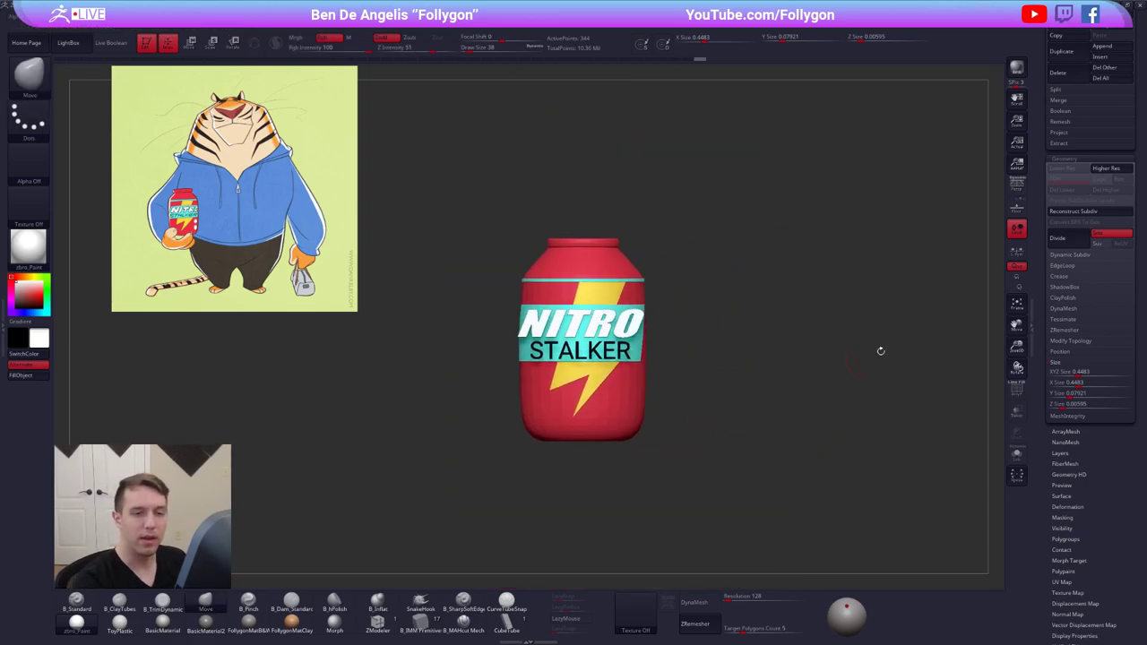
{"action": "left_click_drag", "start_coordinate": [1052, 255], "coordinate": [1045, 502]}
{"action": "right_click_drag", "start_coordinate": [937, 400], "coordinate": [881, 393], "text": "alt"}
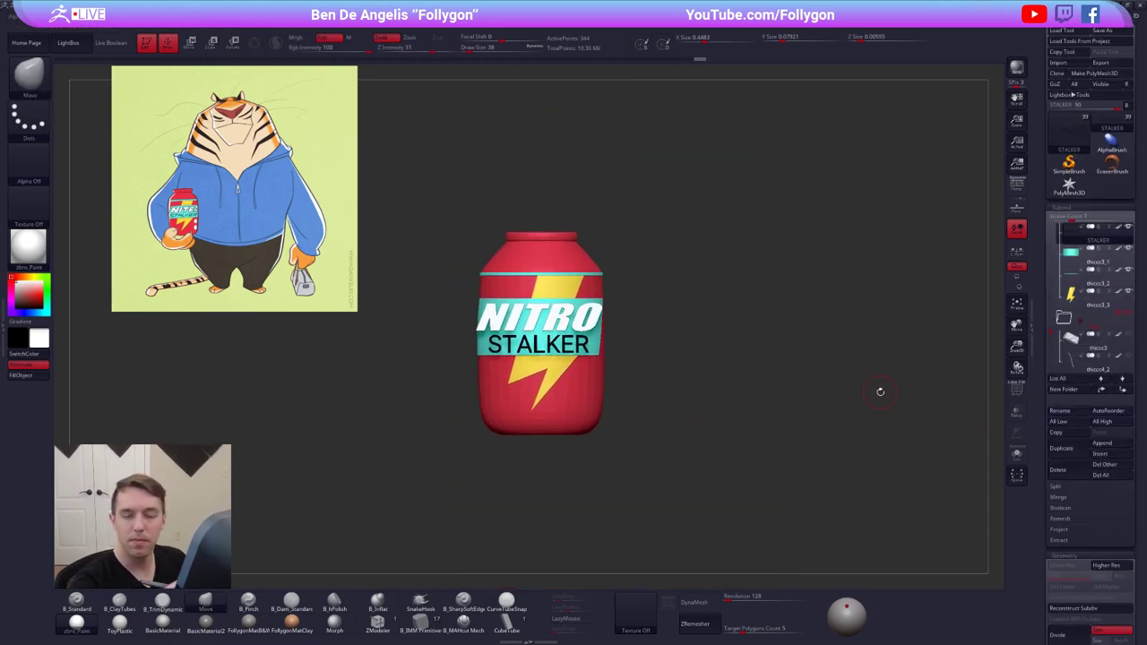
{"action": "left_click", "coordinate": [1127, 106]}
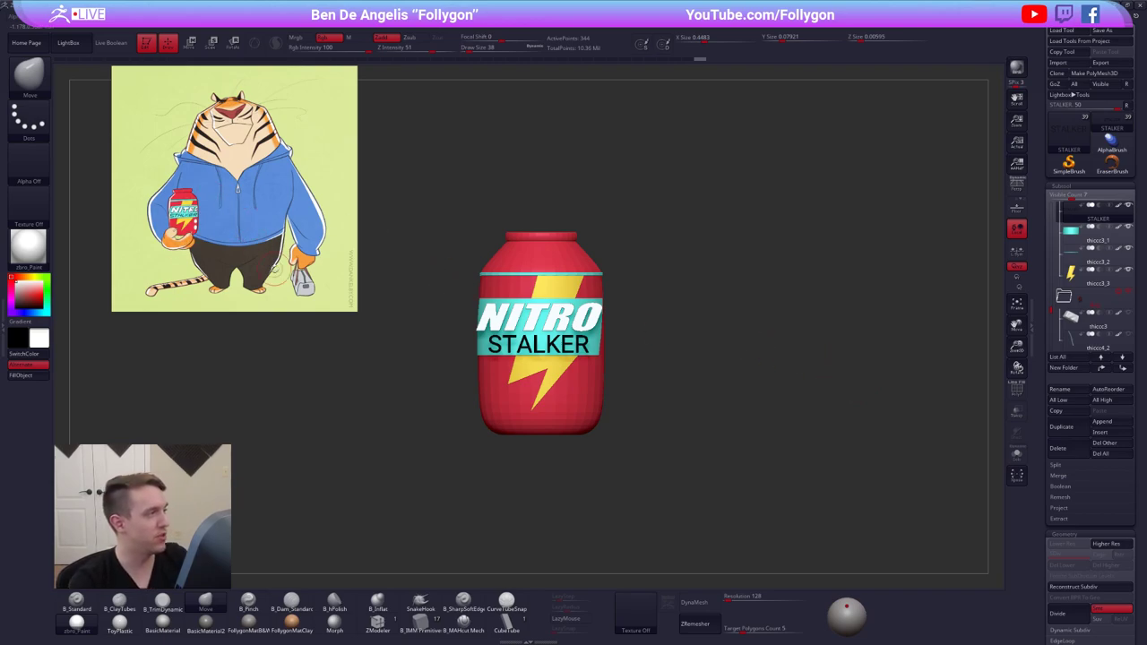
Move the tiger reference image farther into the canvas's upper-left corner with Spotlight, and leave Spotlight editing
{"action": "key", "text": "z"}
{"action": "left_click_drag", "start_coordinate": [307, 266], "coordinate": [264, 278]}
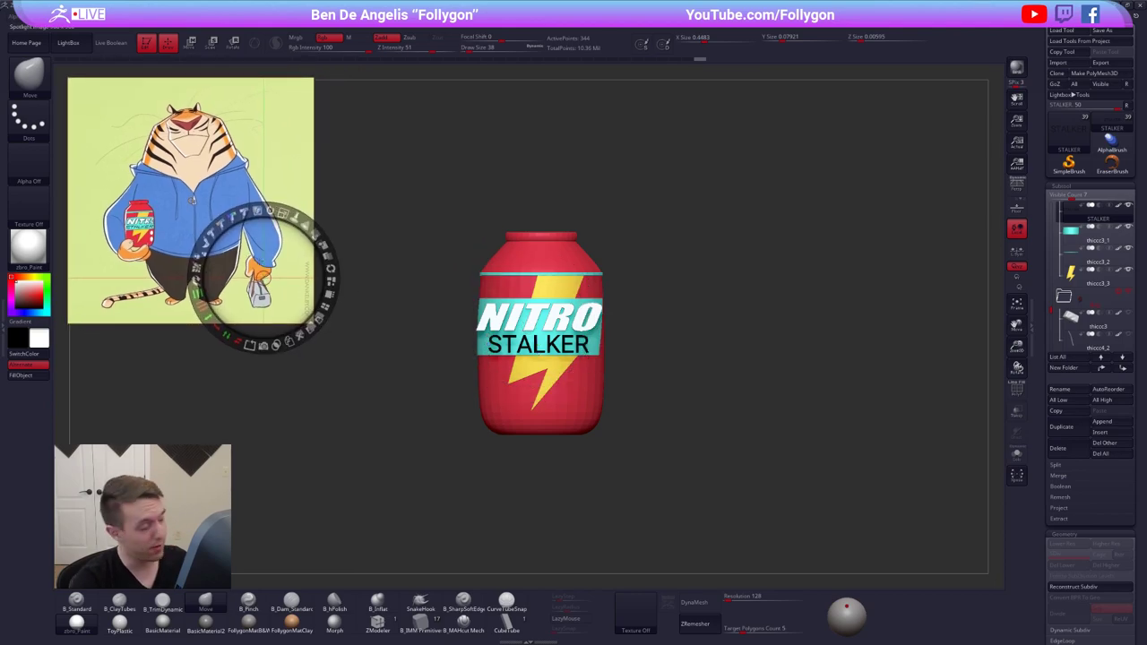
{"action": "key", "text": "z"}
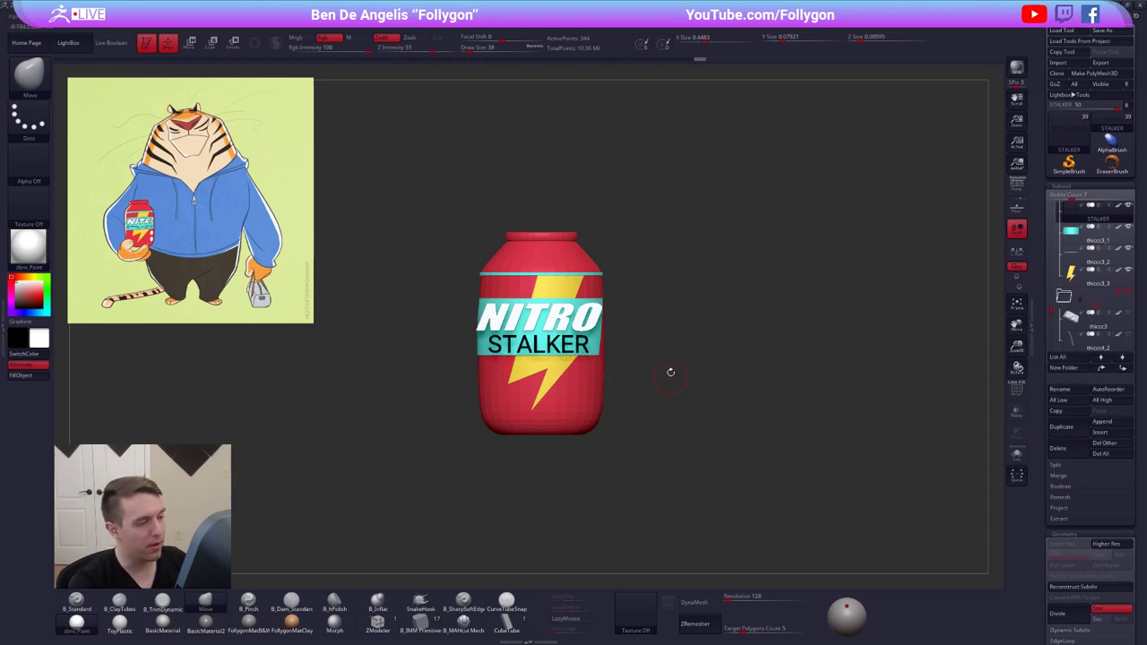
Select the NITRO text, isolate it to examine its wireframe, and show the rest of the can again
{"action": "left_click_drag", "start_coordinate": [671, 372], "coordinate": [696, 366], "text": "alt"}
{"action": "left_click_drag", "start_coordinate": [659, 316], "coordinate": [680, 326], "text": "alt"}
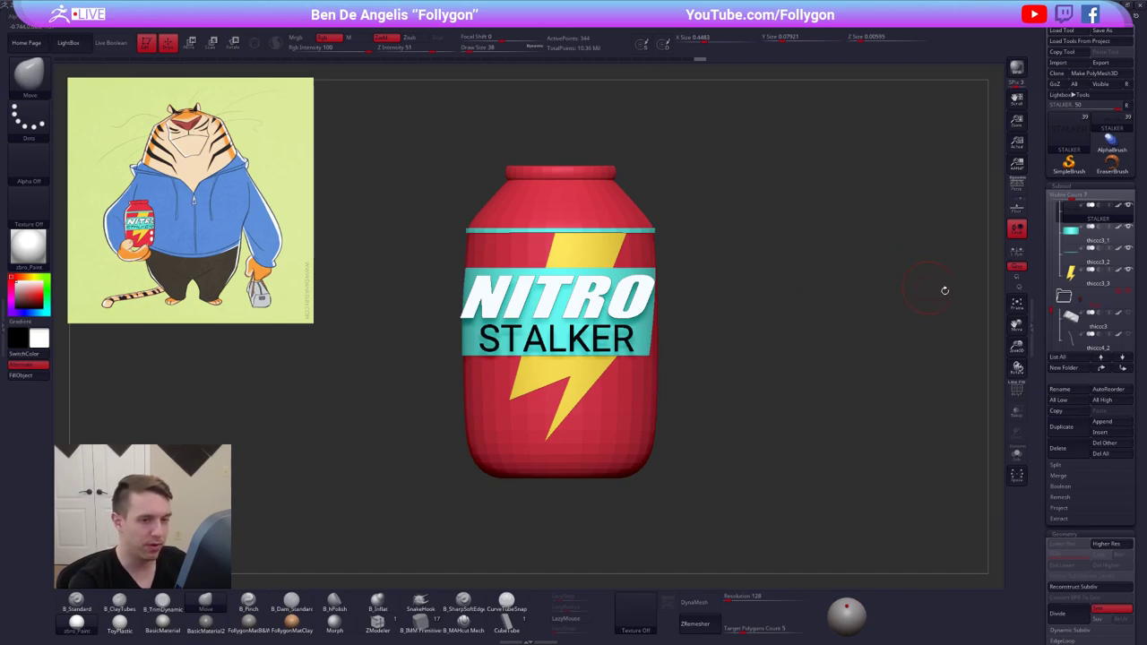
{"action": "left_click_drag", "start_coordinate": [1055, 310], "coordinate": [1057, 296]}
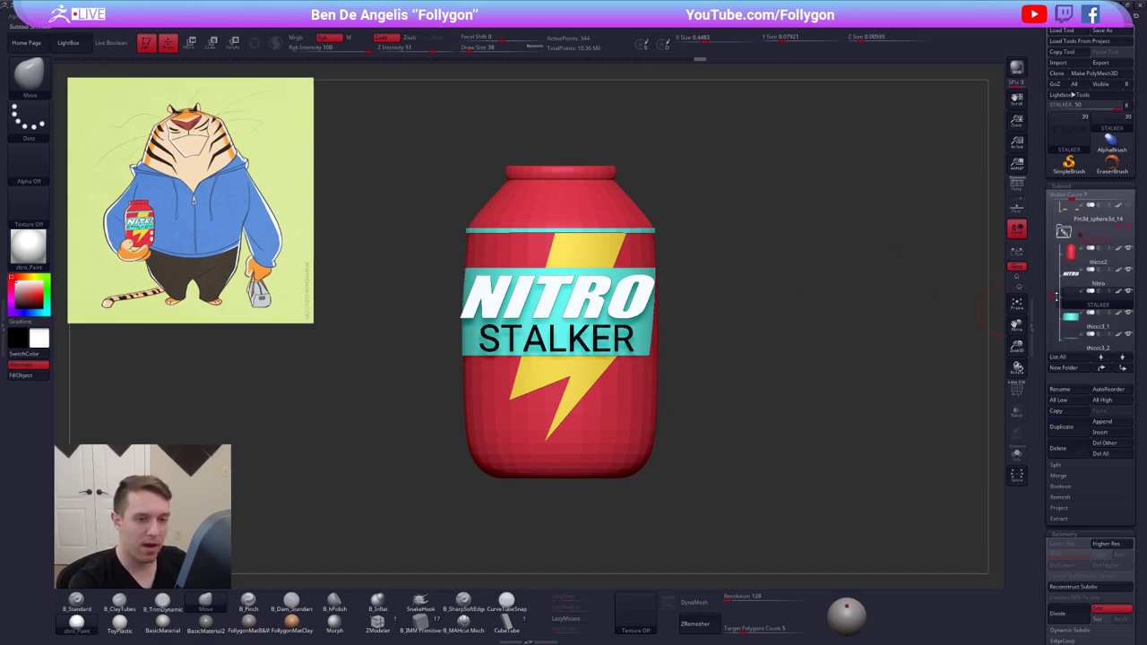
{"action": "left_click", "coordinate": [619, 296], "text": "alt"}
{"action": "key", "text": "alt+s"}
{"action": "key", "text": "f"}
{"action": "key", "text": "shift+f"}
{"action": "left_click_drag", "start_coordinate": [699, 344], "coordinate": [658, 327]}
{"action": "key", "text": "shift+f"}
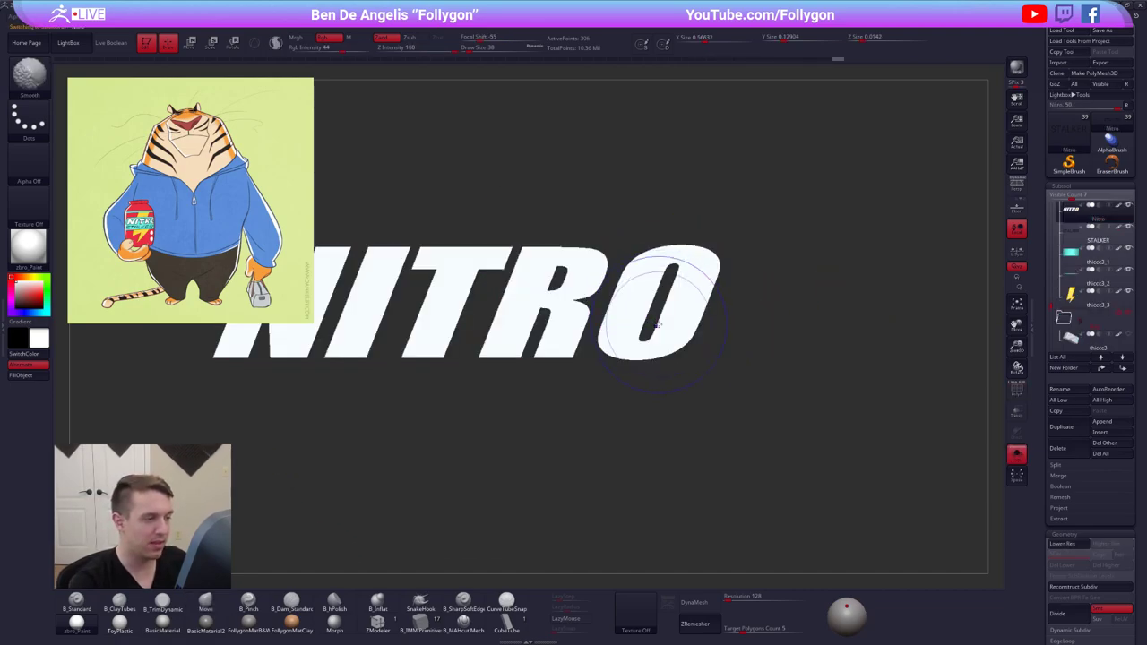
{"action": "mouse_move", "coordinate": [657, 325]}
{"action": "right_mouse_down", "text": "ctrl"}
{"action": "mouse_move", "coordinate": [658, 299]}
{"action": "mouse_move", "coordinate": [700, 327]}
{"action": "mouse_move", "coordinate": [698, 298]}
{"action": "mouse_move", "coordinate": [701, 313]}
{"action": "mouse_move", "coordinate": [661, 327]}
{"action": "right_mouse_up", "text": "ctrl"}
{"action": "key", "text": "alt+s"}
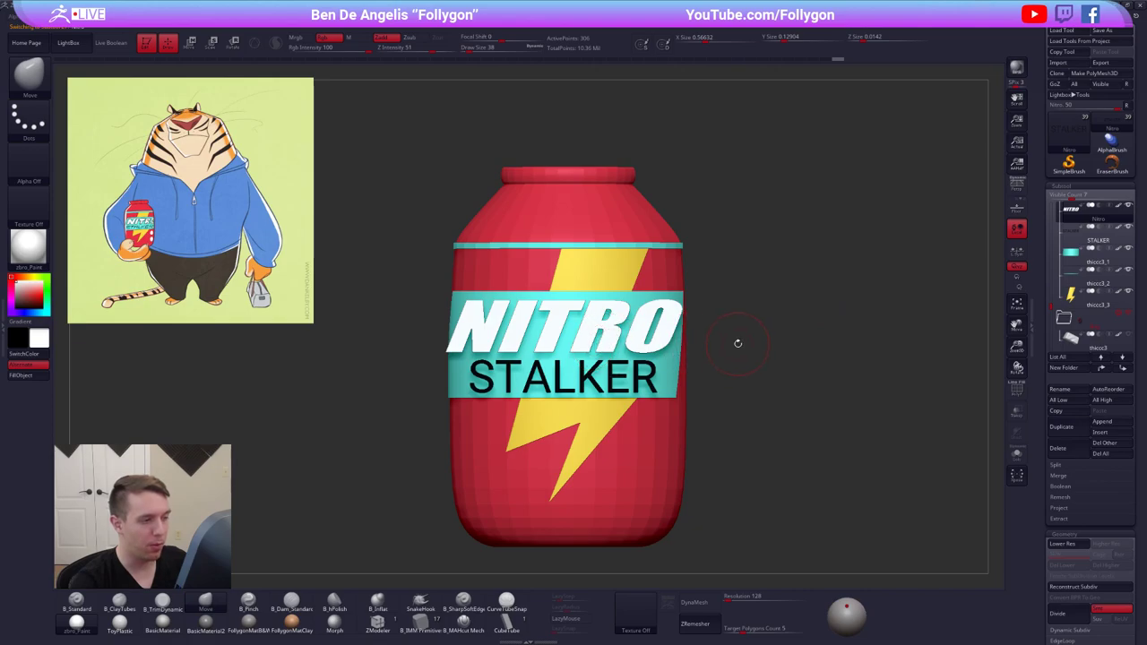
Move the STALKER text back along the depth axis until it sits close to the front of the can's label
{"action": "left_click_drag", "start_coordinate": [709, 325], "coordinate": [686, 404]}
{"action": "right_click_drag", "start_coordinate": [687, 403], "coordinate": [643, 390], "text": "shift"}
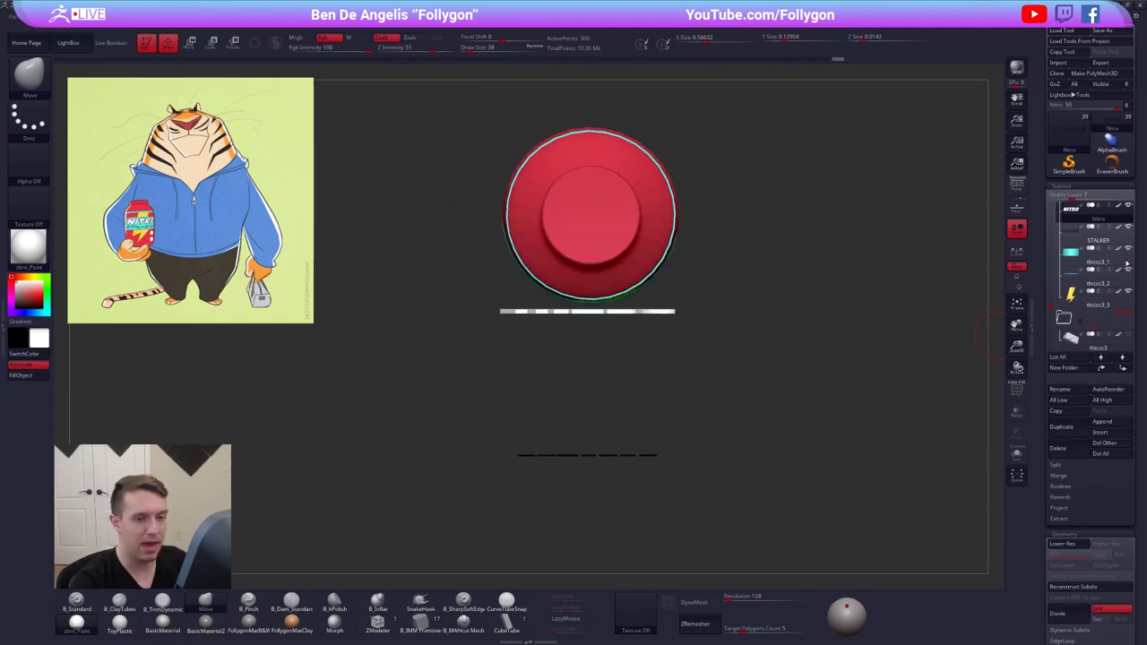
{"action": "left_click", "coordinate": [1107, 237]}
{"action": "key", "text": "w"}
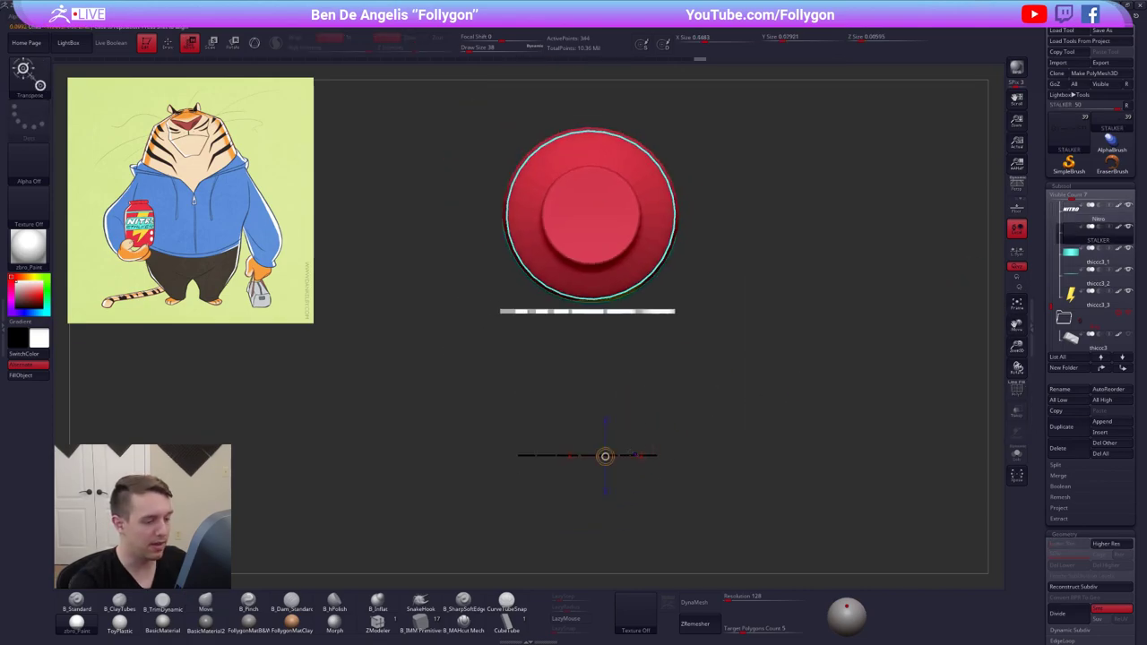
{"action": "mouse_move", "coordinate": [635, 454]}
{"action": "left_mouse_down", "text": "shift"}
{"action": "mouse_move", "coordinate": [635, 509]}
{"action": "mouse_move", "coordinate": [648, 355]}
{"action": "left_mouse_up", "text": "shift"}
{"action": "right_click_drag", "start_coordinate": [651, 356], "coordinate": [663, 303]}
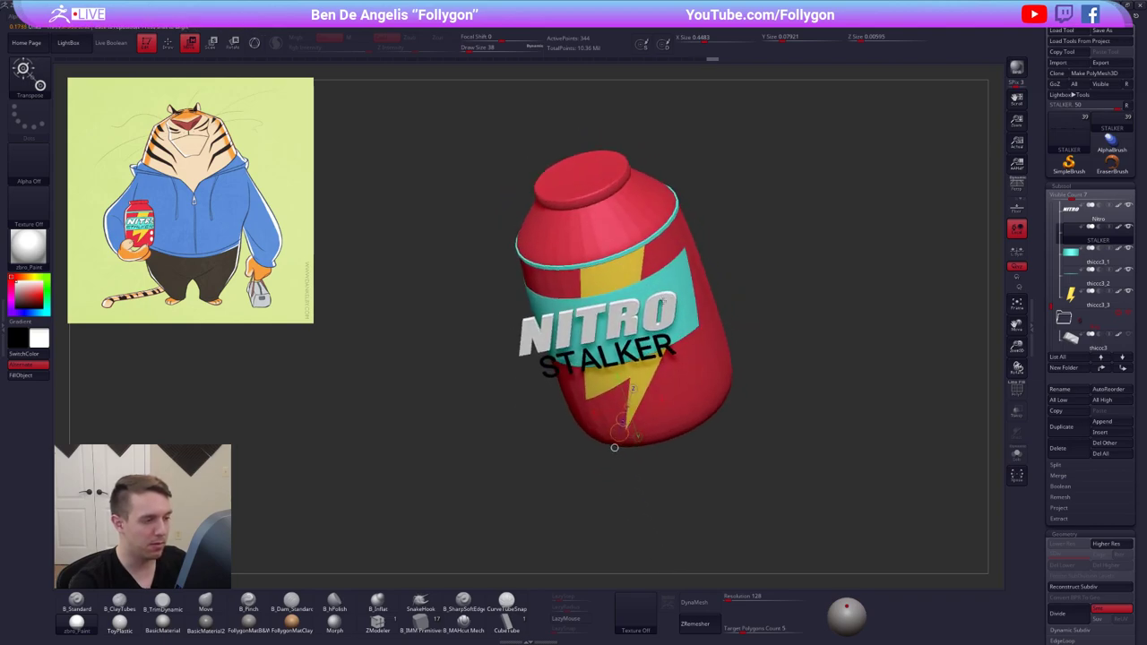
{"action": "right_click_drag", "start_coordinate": [613, 447], "coordinate": [663, 377], "text": "shift"}
{"action": "right_click_drag", "start_coordinate": [707, 240], "coordinate": [701, 425], "text": "alt"}
{"action": "key", "text": "q"}
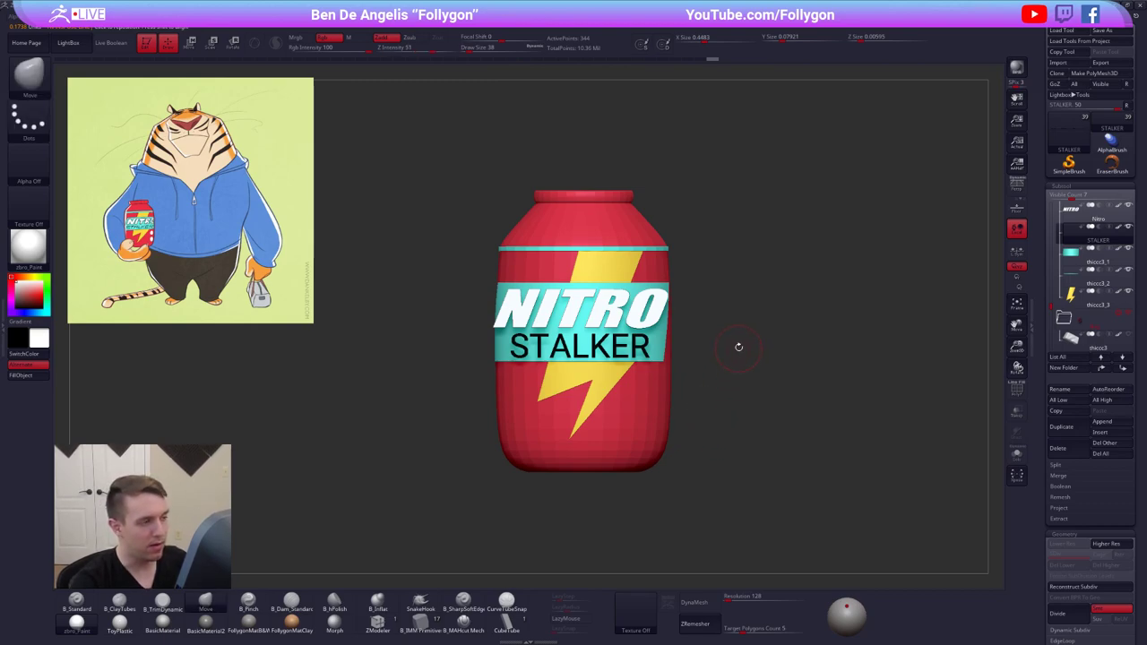
{"action": "right_click_drag", "start_coordinate": [739, 347], "coordinate": [739, 376], "text": "ctrl"}
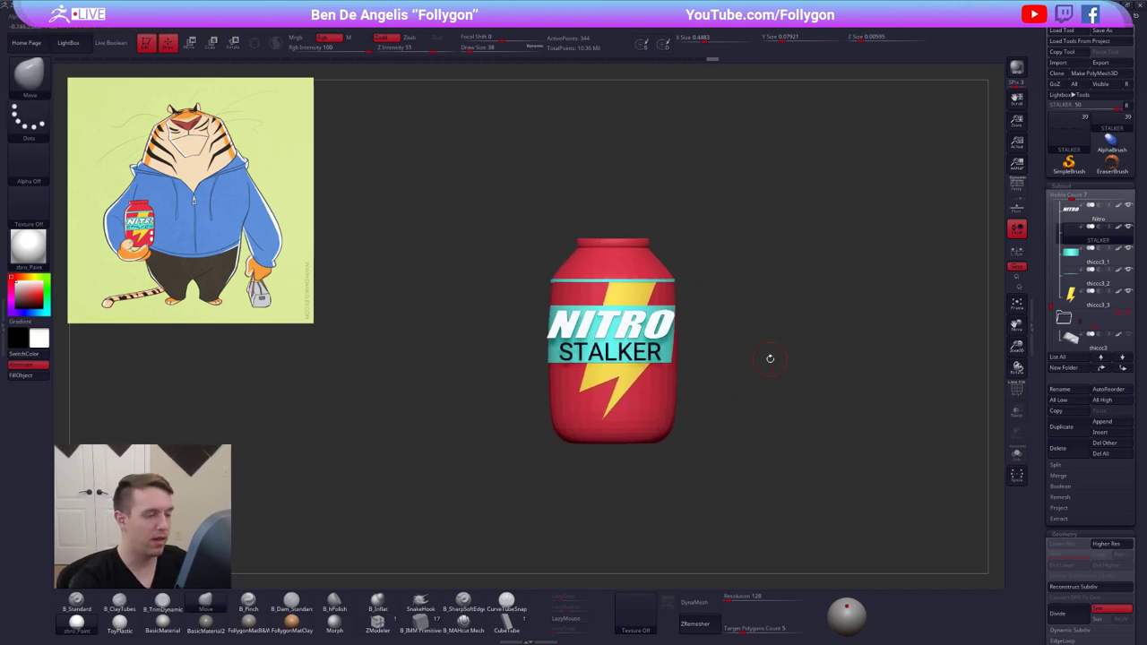
{"action": "key", "text": "w"}
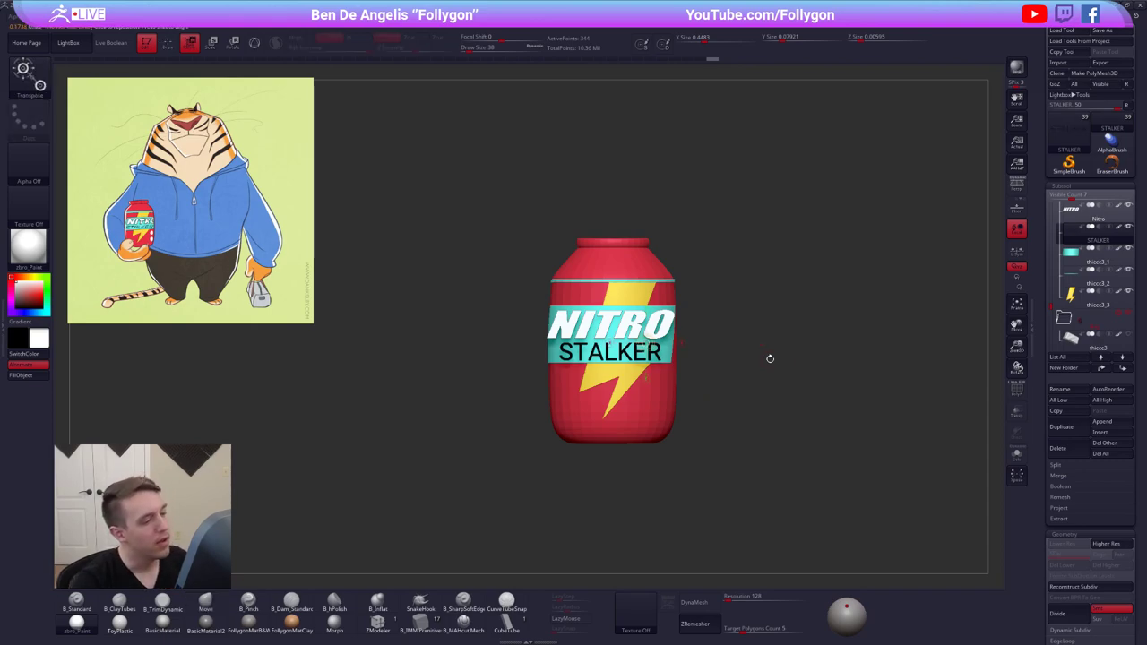
{"action": "left_click", "coordinate": [254, 48]}
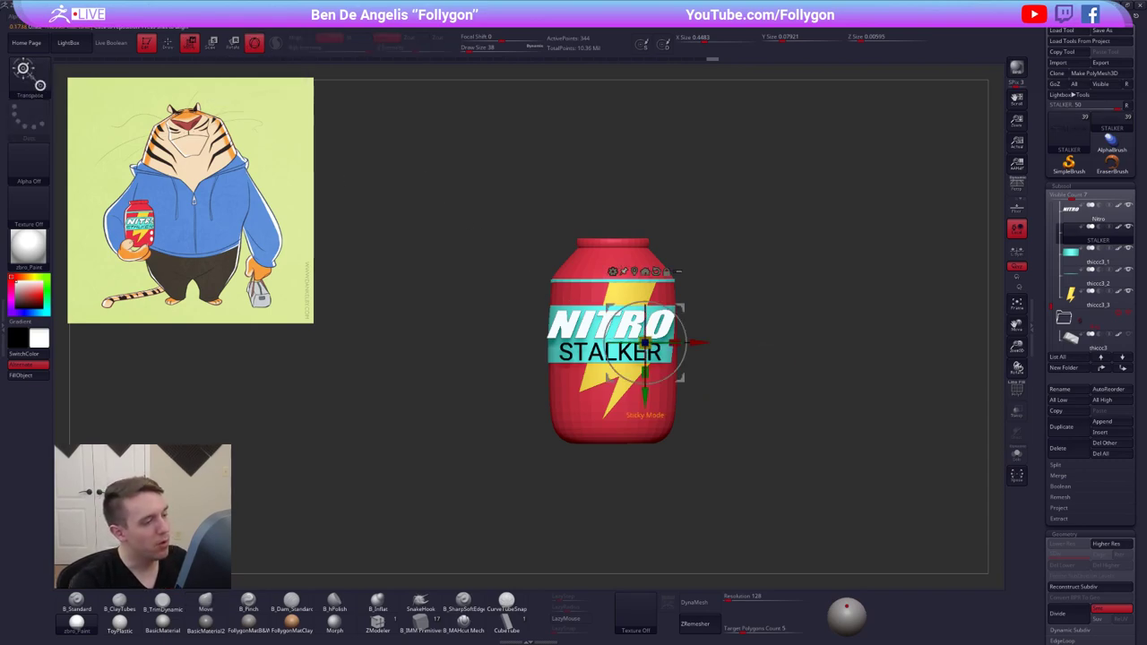
{"action": "left_click", "coordinate": [611, 271]}
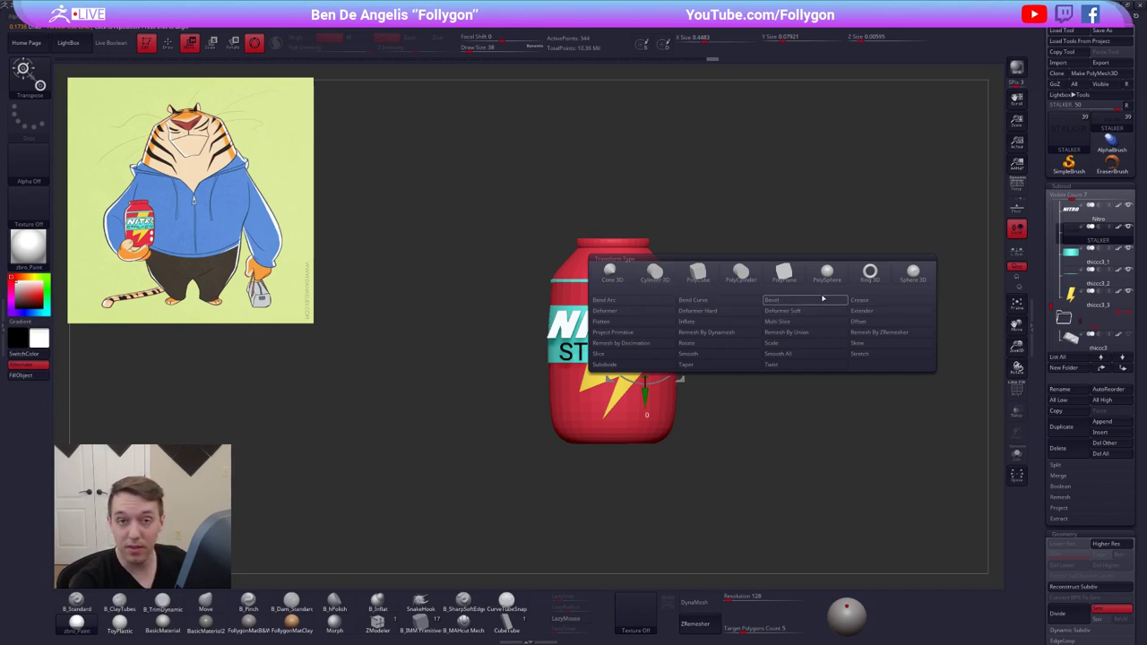
{"action": "left_click", "coordinate": [898, 310]}
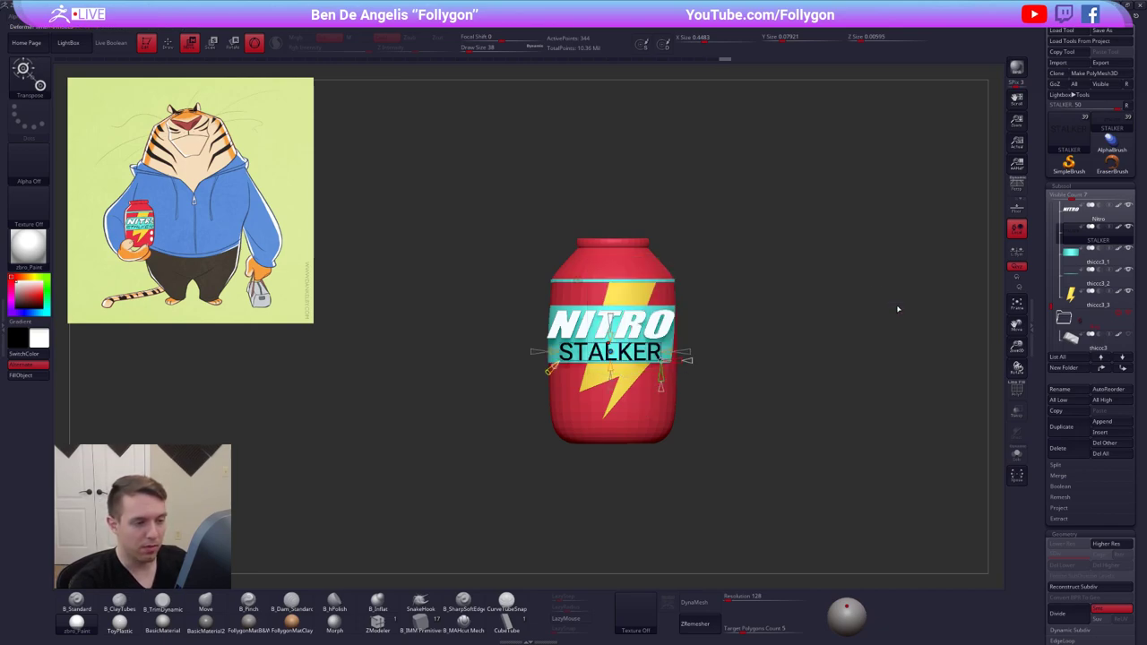
{"action": "left_click_drag", "start_coordinate": [899, 310], "coordinate": [633, 402]}
{"action": "key", "text": "alt+s"}
{"action": "key", "text": "q"}
{"action": "key", "text": "w"}
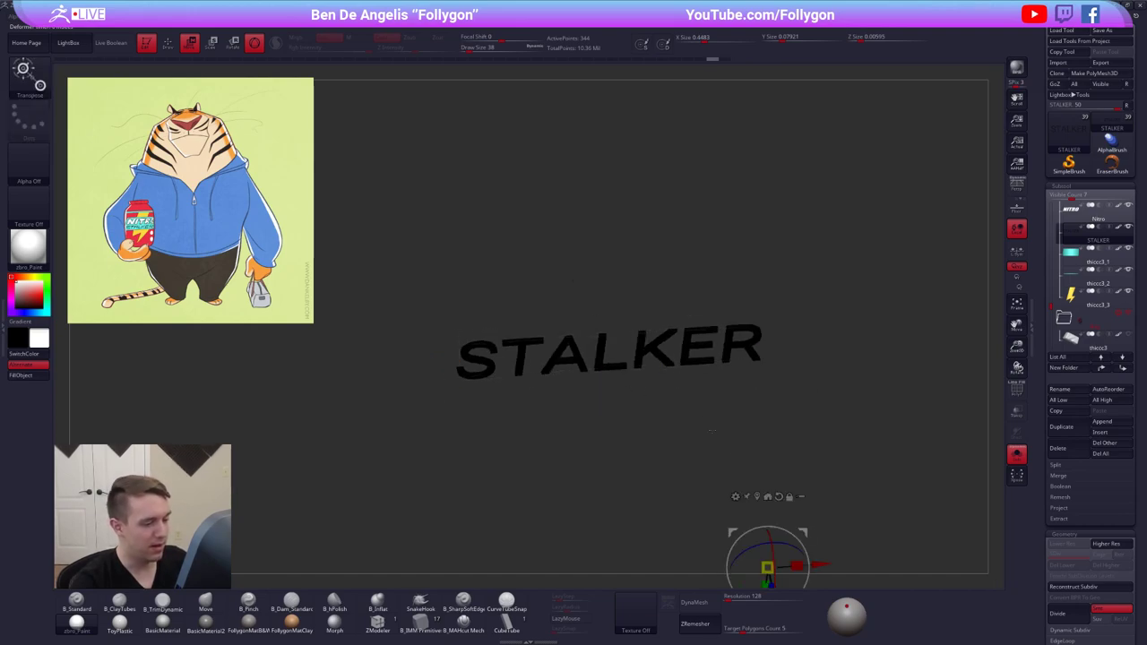
{"action": "left_click", "coordinate": [757, 497], "text": "alt"}
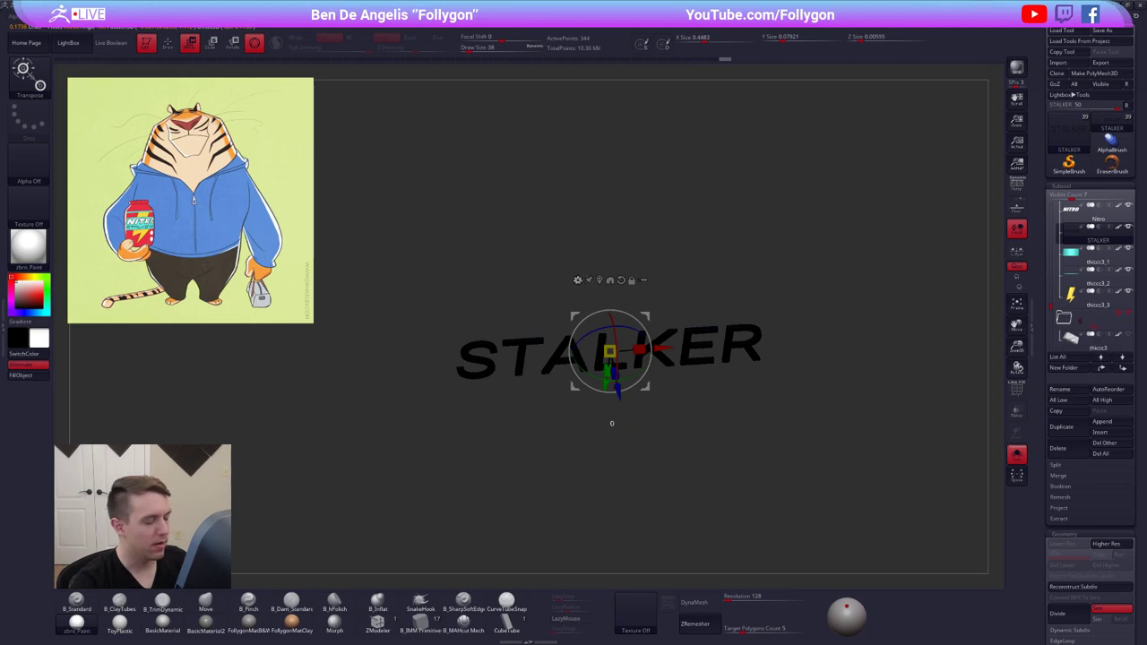
{"action": "left_click", "coordinate": [578, 280]}
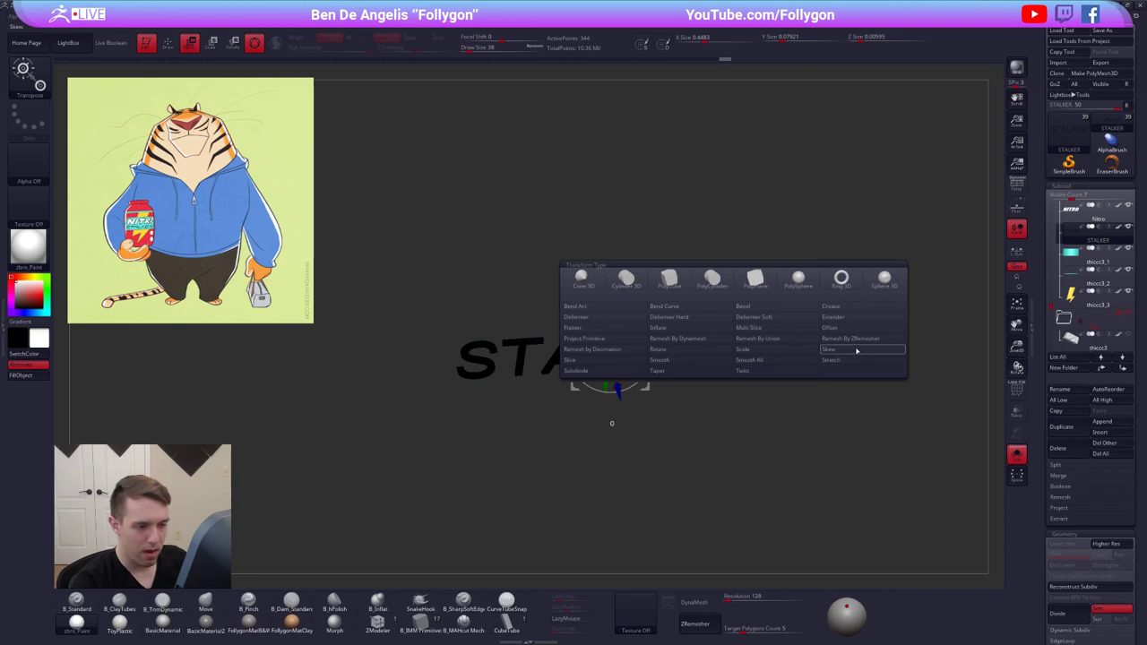
{"action": "left_click", "coordinate": [255, 44]}
{"action": "mouse_move", "coordinate": [621, 255]}
{"action": "left_mouse_down", "text": "shift"}
{"action": "mouse_move", "coordinate": [794, 331]}
{"action": "mouse_move", "coordinate": [774, 336]}
{"action": "left_mouse_up", "text": "shift"}
{"action": "key", "text": "q"}
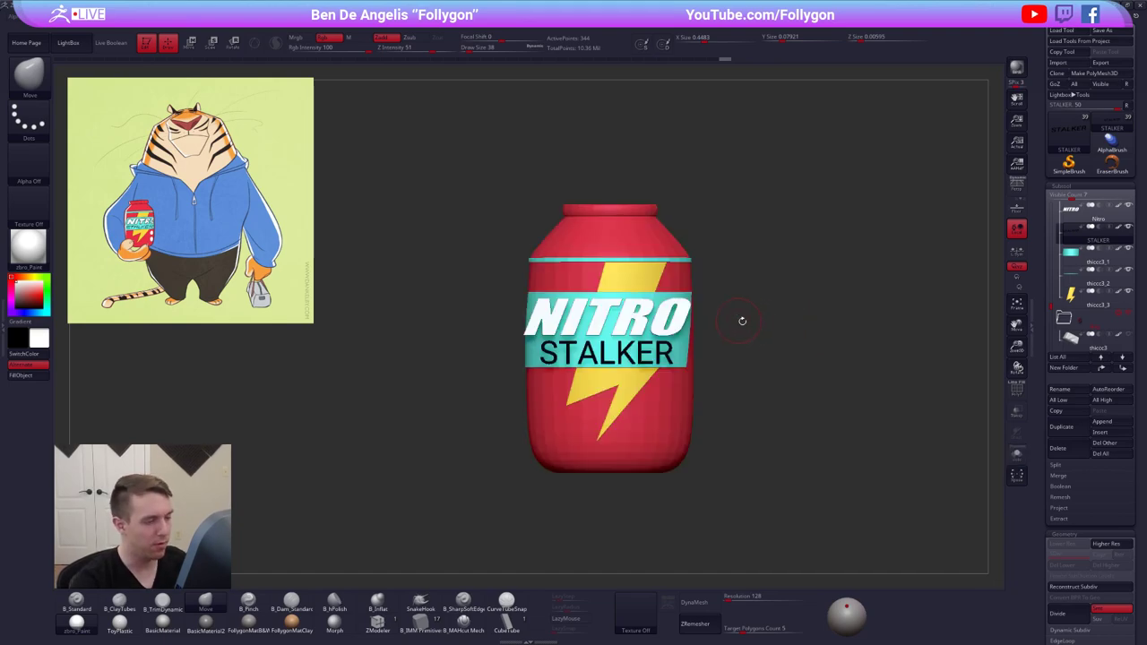
Make all the tiger character's subtools visible around the can and turn on perspective
{"action": "left_click_drag", "start_coordinate": [752, 331], "coordinate": [710, 298], "text": "alt"}
{"action": "left_click_drag", "start_coordinate": [830, 311], "coordinate": [791, 308], "text": "alt"}
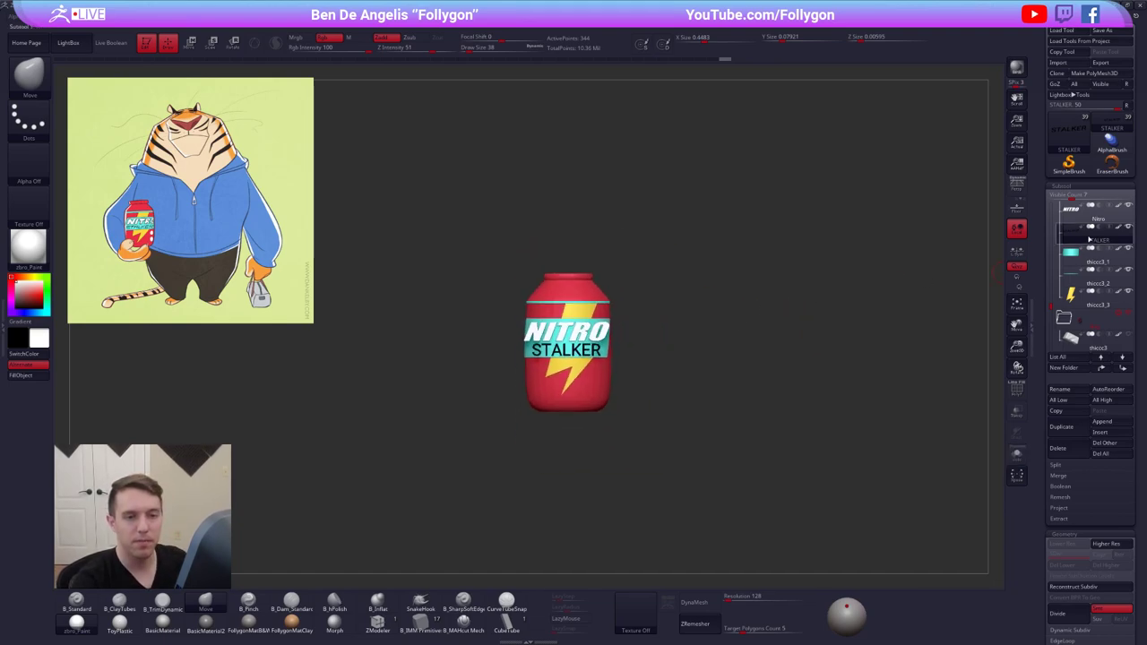
{"action": "left_click", "coordinate": [1128, 228], "text": "shift"}
{"action": "left_click_drag", "start_coordinate": [874, 310], "coordinate": [753, 296], "text": "alt"}
{"action": "left_click", "coordinate": [1018, 186]}
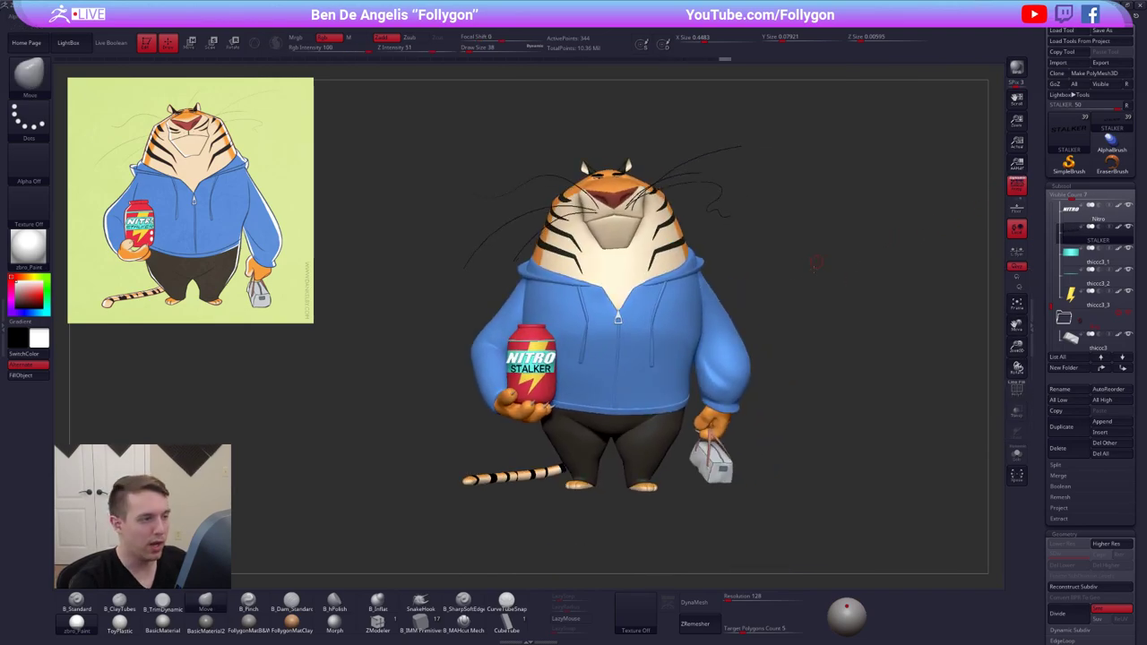
{"action": "left_click_drag", "start_coordinate": [813, 256], "coordinate": [794, 290], "text": "alt"}
{"action": "right_click_drag", "start_coordinate": [794, 290], "coordinate": [795, 293], "text": "ctrl"}
{"action": "right_click", "coordinate": [818, 292], "text": "ctrl"}
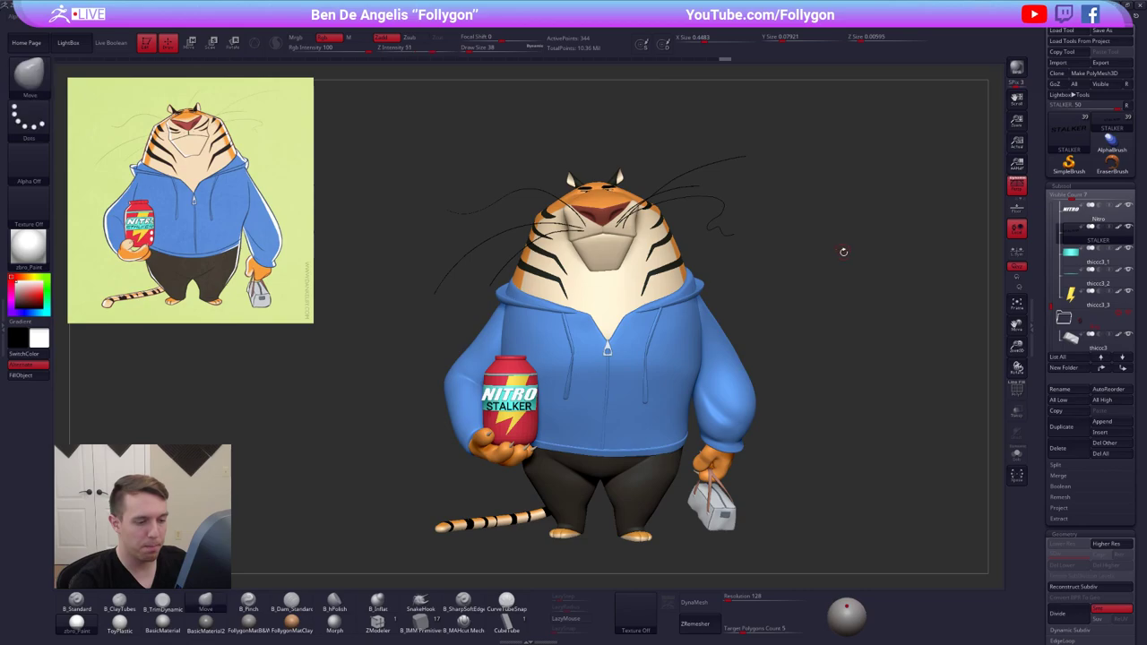
{"action": "right_click_drag", "start_coordinate": [844, 251], "coordinate": [840, 235], "text": "alt"}
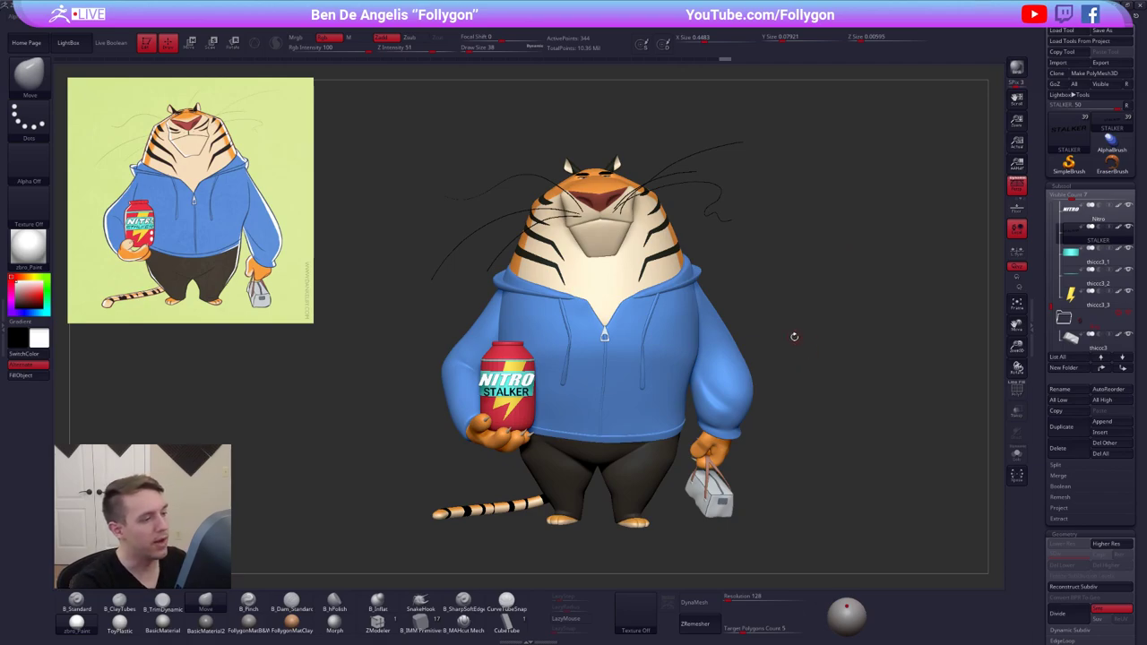
{"action": "left_click_drag", "start_coordinate": [794, 336], "coordinate": [790, 386]}
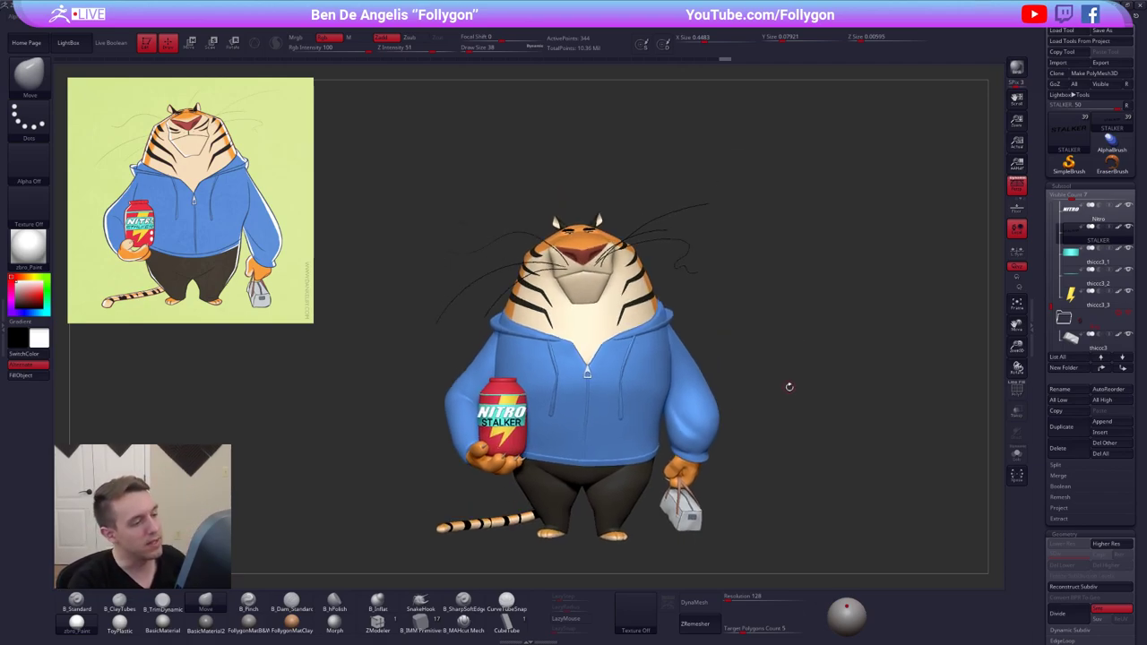
{"action": "right_click_drag", "start_coordinate": [564, 291], "coordinate": [601, 295]}
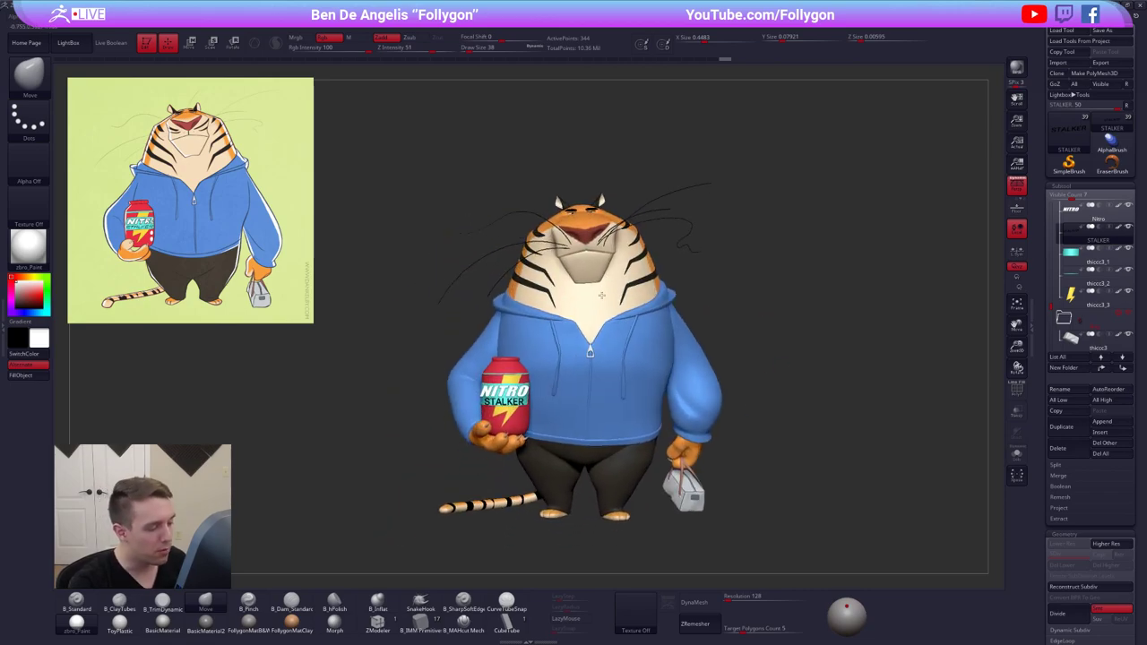
{"action": "right_click", "coordinate": [682, 282]}
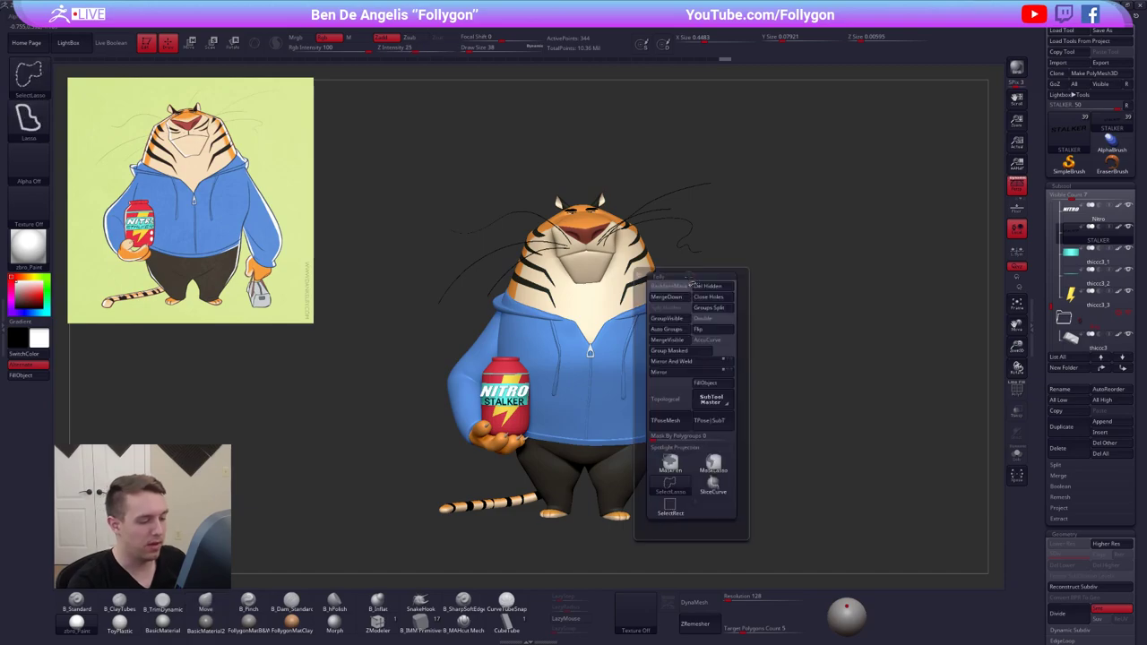
Select the tiger's head and set up the B_Standard brush to paint black in Rgb-only mode with a draw size of 25
{"action": "right_click_drag", "start_coordinate": [589, 220], "coordinate": [579, 425], "text": "ctrl"}
{"action": "left_click", "coordinate": [611, 265], "text": "alt"}
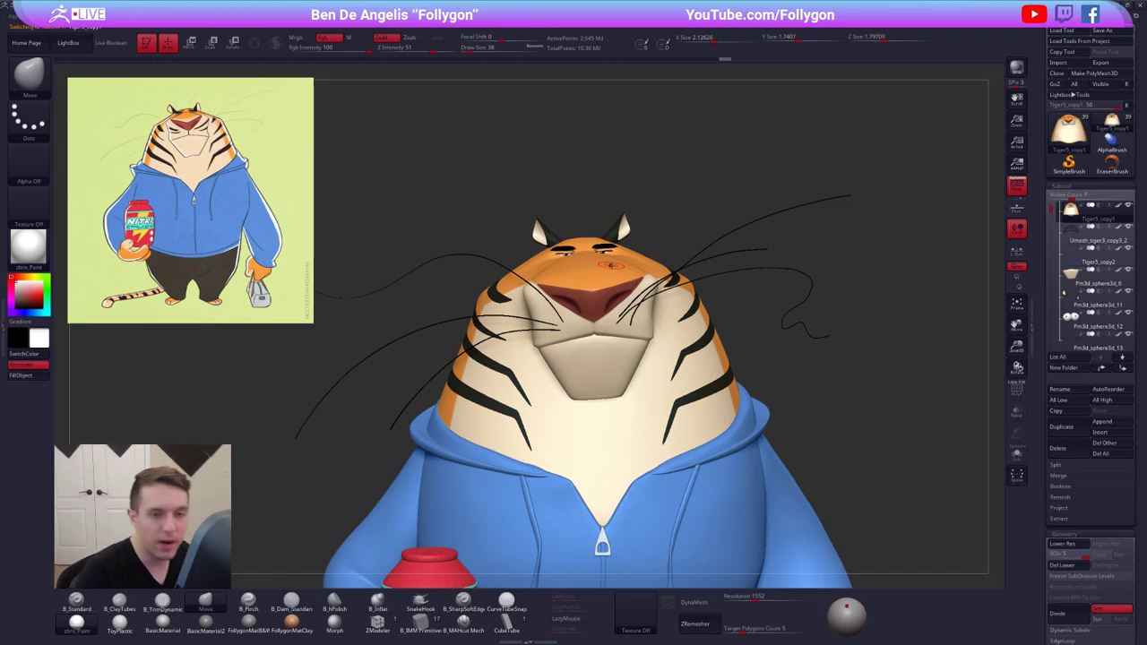
{"action": "right_click_drag", "start_coordinate": [751, 280], "coordinate": [692, 380]}
{"action": "right_click_drag", "start_coordinate": [699, 309], "coordinate": [717, 358], "text": "ctrl"}
{"action": "key", "text": "1"}
{"action": "key", "text": "v"}
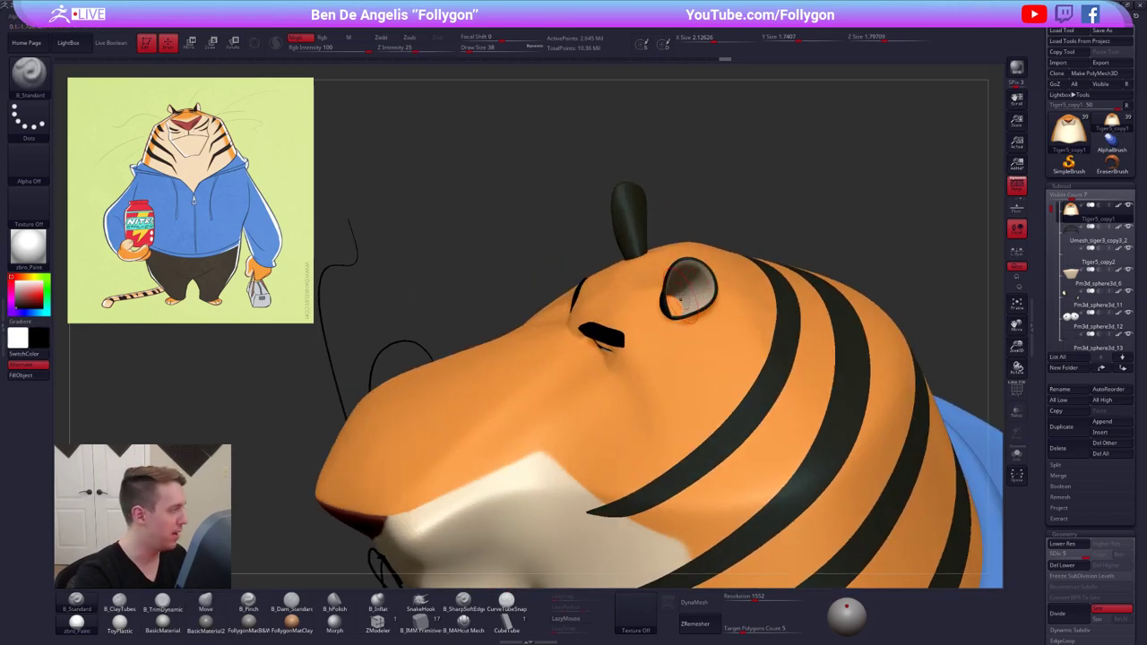
{"action": "right_click_drag", "start_coordinate": [674, 312], "coordinate": [692, 281]}
{"action": "key", "text": "c"}
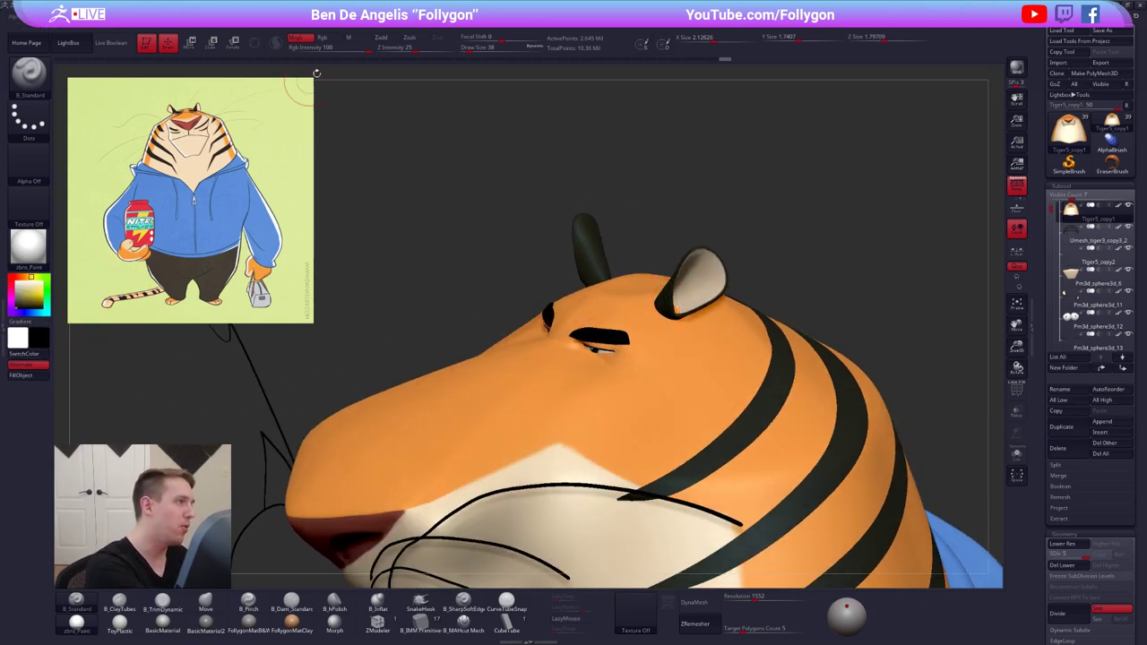
{"action": "left_click", "coordinate": [325, 38]}
{"action": "key", "text": "space"}
{"action": "left_click_drag", "start_coordinate": [708, 291], "coordinate": [693, 293]}
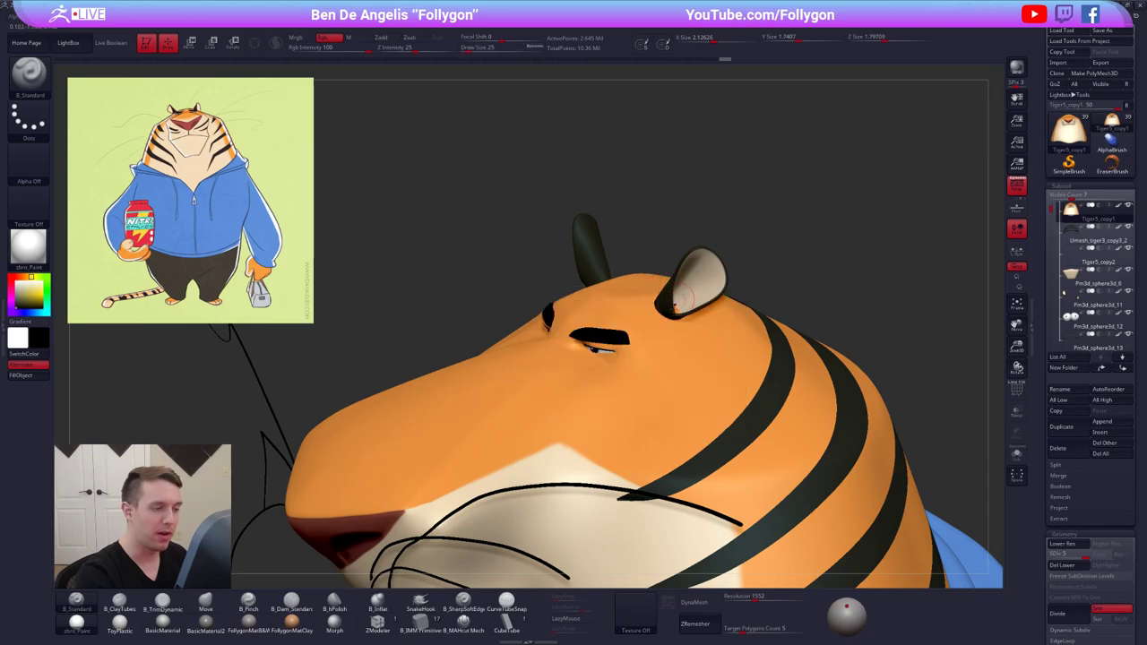
Reduce the brush draw size to 9 and paint the orange spot inside the tiger's ear black
{"action": "mouse_move", "coordinate": [685, 298]}
{"action": "right_mouse_down"}
{"action": "mouse_move", "coordinate": [662, 314]}
{"action": "mouse_move", "coordinate": [658, 297]}
{"action": "mouse_move", "coordinate": [665, 307]}
{"action": "right_mouse_up"}
{"action": "key", "text": "space"}
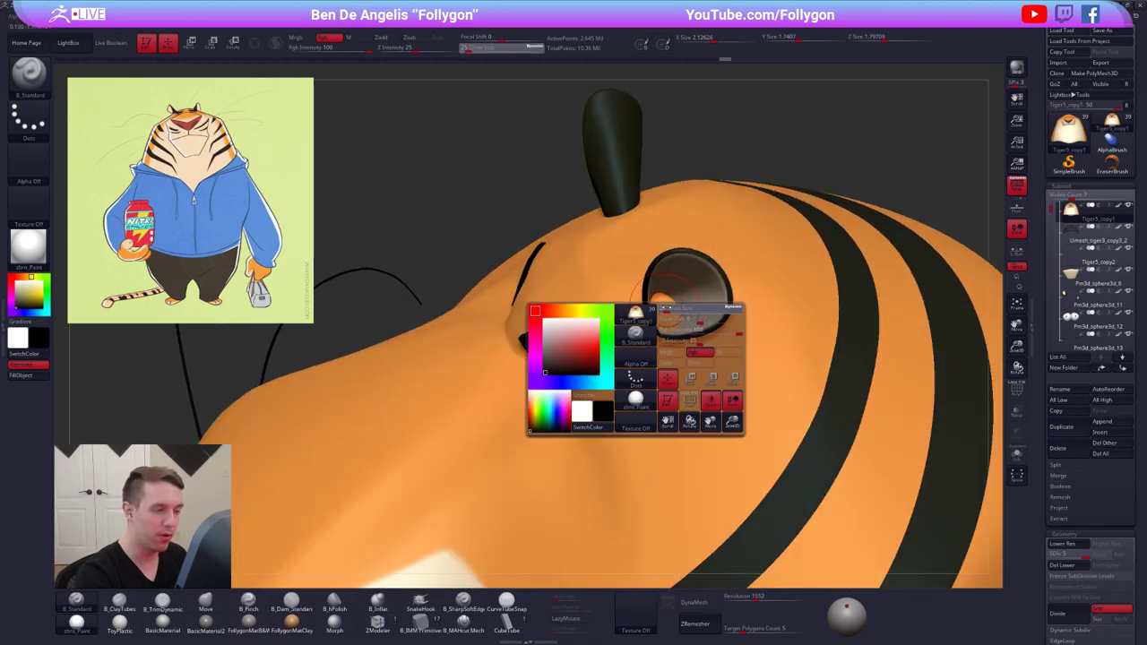
{"action": "left_click_drag", "start_coordinate": [665, 307], "coordinate": [658, 309]}
{"action": "right_click_drag", "start_coordinate": [656, 309], "coordinate": [658, 292]}
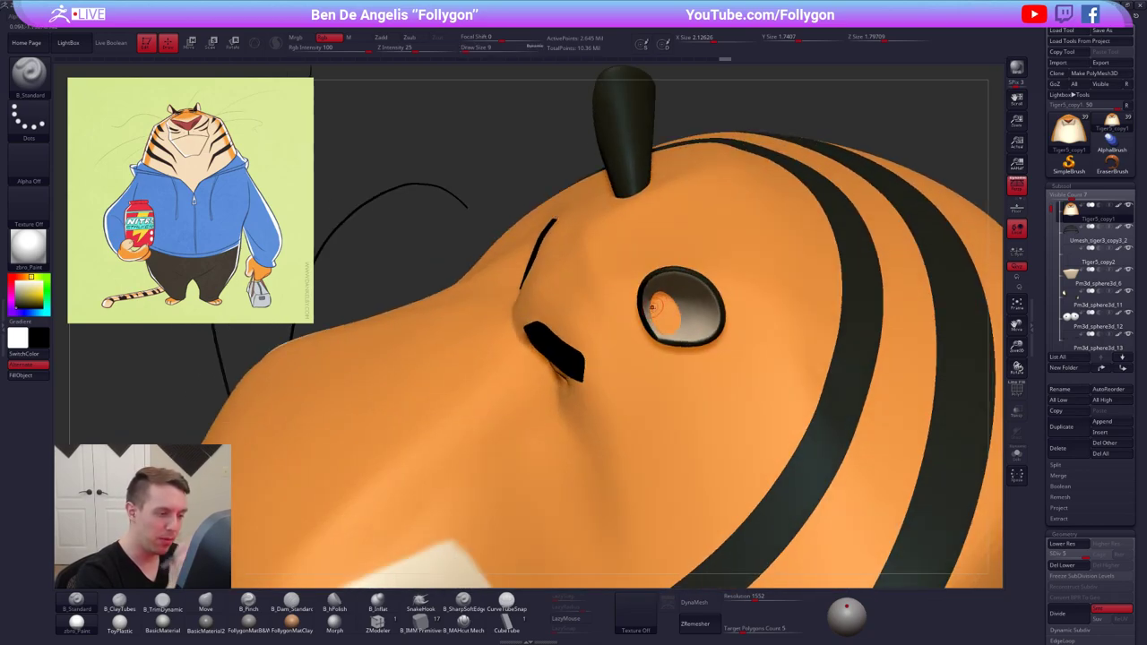
{"action": "left_click_drag", "start_coordinate": [663, 305], "coordinate": [660, 306]}
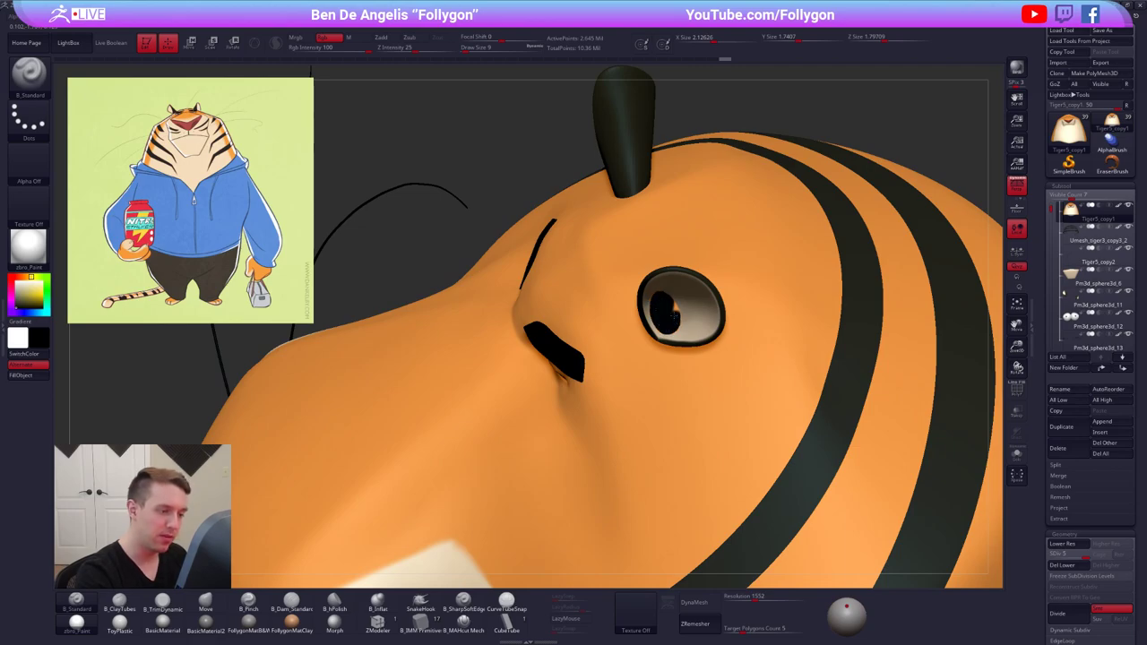
{"action": "right_click_drag", "start_coordinate": [670, 305], "coordinate": [737, 316]}
{"action": "right_click_drag", "start_coordinate": [531, 310], "coordinate": [635, 386]}
{"action": "mouse_move", "coordinate": [592, 325]}
{"action": "right_mouse_down", "text": "ctrl"}
{"action": "mouse_move", "coordinate": [596, 334]}
{"action": "mouse_move", "coordinate": [582, 314]}
{"action": "right_mouse_up", "text": "ctrl"}
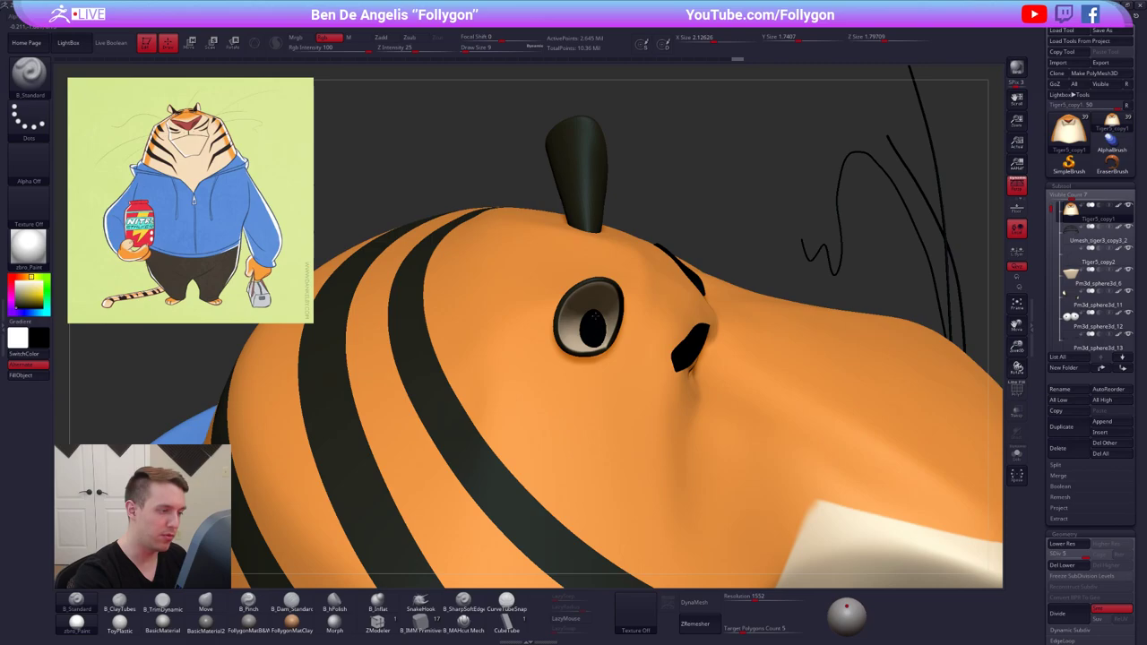
Switch to the Move brush and set its draw size to 150 for adjusting the tiger's overall shape
{"action": "mouse_move", "coordinate": [595, 335]}
{"action": "right_mouse_down"}
{"action": "mouse_move", "coordinate": [647, 348]}
{"action": "mouse_move", "coordinate": [684, 306]}
{"action": "mouse_move", "coordinate": [655, 333]}
{"action": "mouse_move", "coordinate": [748, 320]}
{"action": "mouse_move", "coordinate": [735, 325]}
{"action": "mouse_move", "coordinate": [761, 275]}
{"action": "right_mouse_up"}
{"action": "key", "text": "b"}
{"action": "key", "text": "m"}
{"action": "key", "text": "v"}
{"action": "key", "text": "space"}
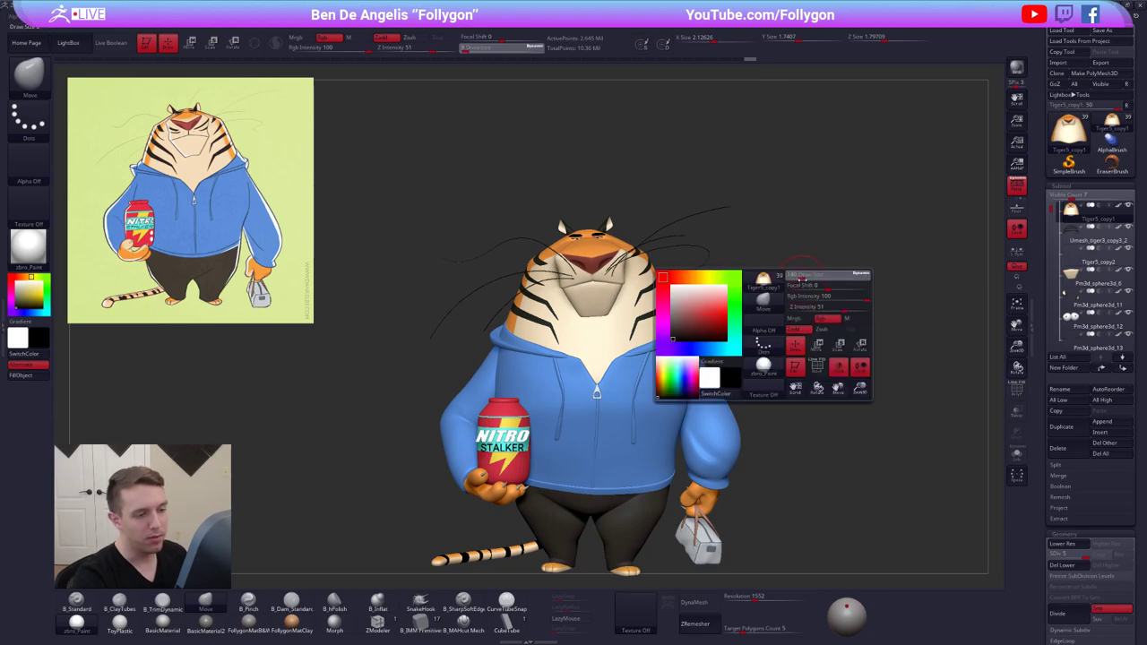
{"action": "left_click", "coordinate": [802, 278]}
{"action": "right_click_drag", "start_coordinate": [800, 309], "coordinate": [811, 277], "text": "alt"}
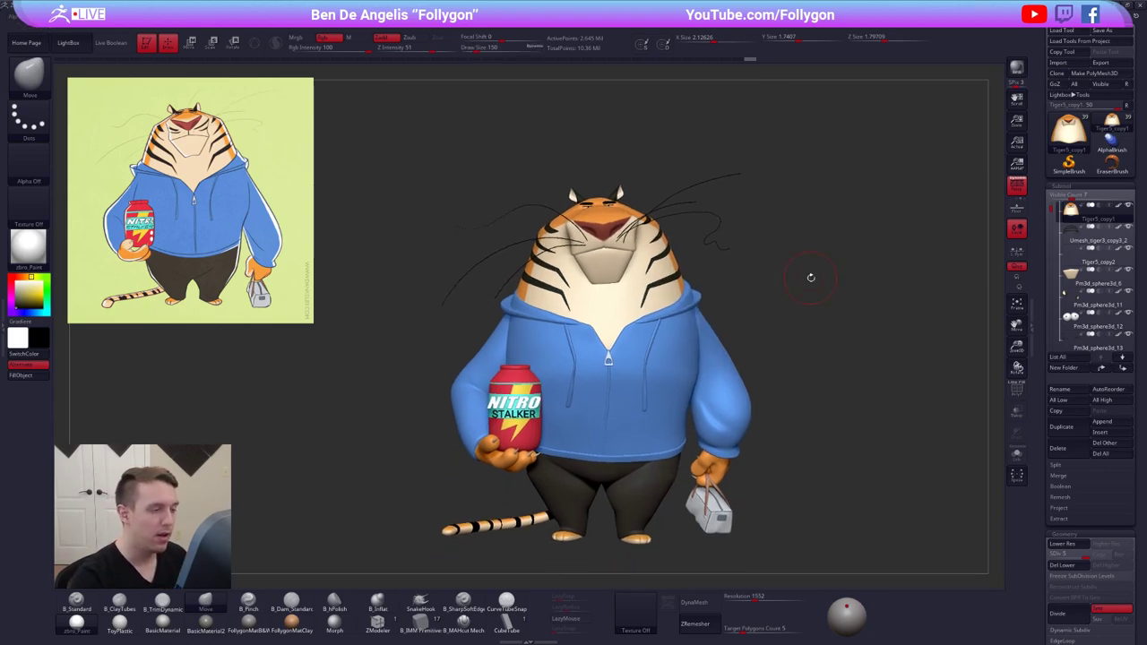
{"action": "mouse_move", "coordinate": [837, 455]}
{"action": "right_mouse_down"}
{"action": "mouse_move", "coordinate": [717, 484]}
{"action": "mouse_move", "coordinate": [728, 495]}
{"action": "mouse_move", "coordinate": [788, 491]}
{"action": "right_mouse_up"}
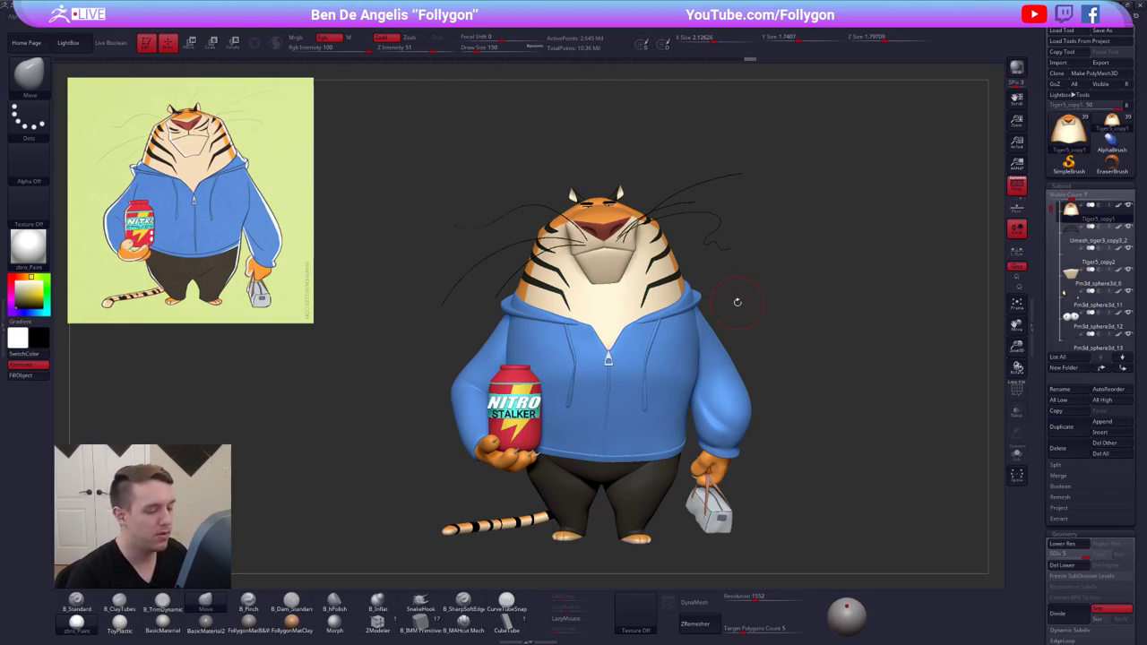
Select the zipper strip on the hoodie front, reduce the Move brush's draw size to 43 and isolate the strip
{"action": "right_click_drag", "start_coordinate": [776, 335], "coordinate": [750, 320], "text": "alt"}
{"action": "key", "text": "ctrl+shift+space"}
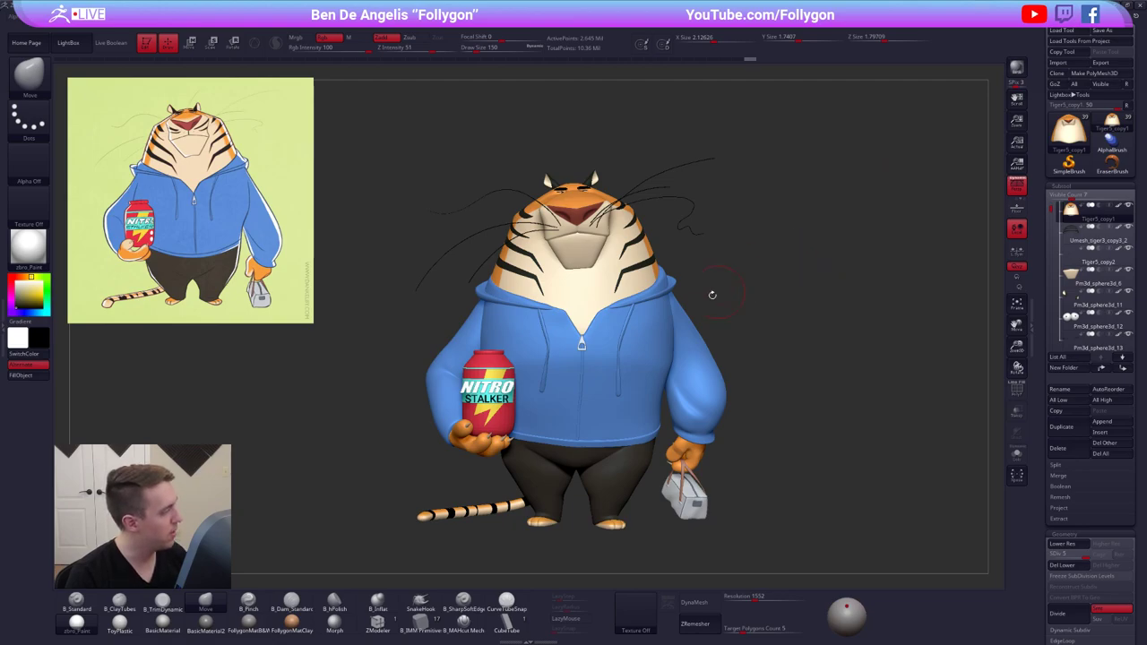
{"action": "right_click_drag", "start_coordinate": [592, 319], "coordinate": [573, 383], "text": "ctrl"}
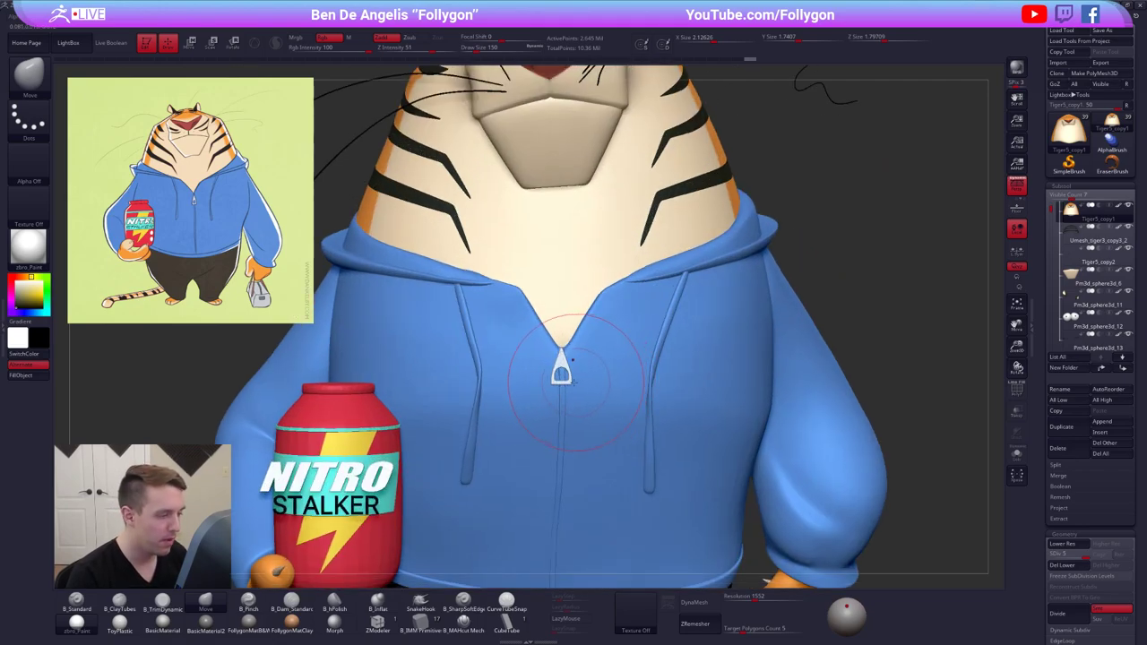
{"action": "left_click", "coordinate": [564, 392], "text": "alt"}
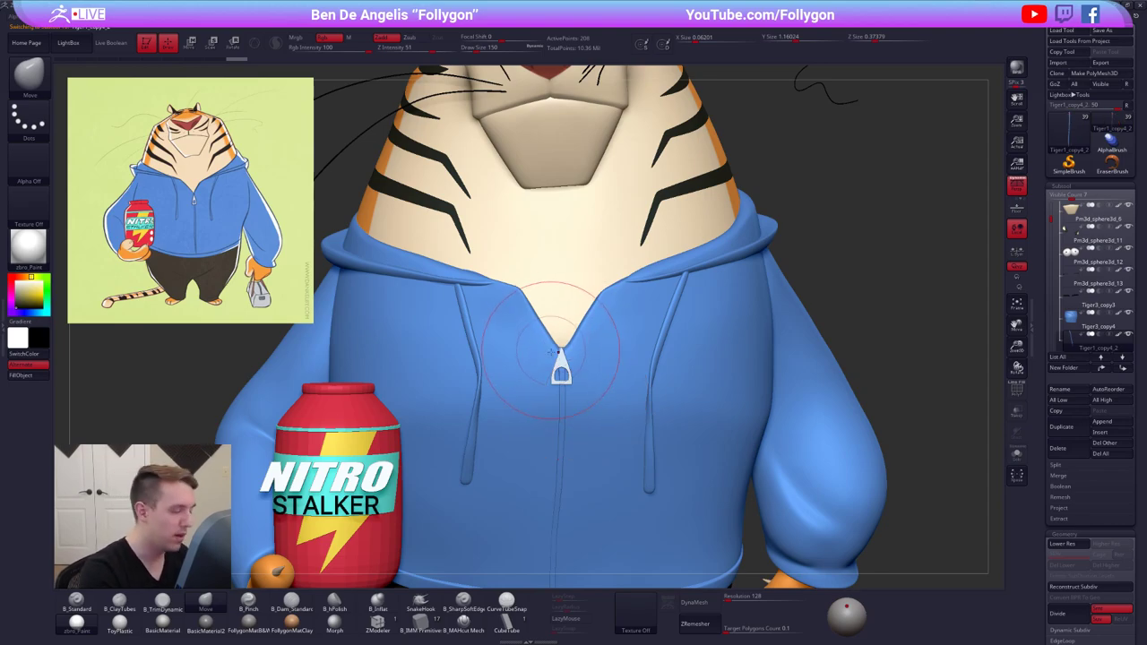
{"action": "key", "text": "space"}
{"action": "mouse_move", "coordinate": [570, 355]}
{"action": "left_mouse_down"}
{"action": "mouse_move", "coordinate": [548, 340]}
{"action": "mouse_move", "coordinate": [562, 357]}
{"action": "left_mouse_up"}
{"action": "key", "text": "space"}
{"action": "right_click_drag", "start_coordinate": [600, 396], "coordinate": [613, 401]}
{"action": "key", "text": "alt+s"}
Set the draw size to 14, show the zipper strip's wireframe and drop the strip to its lowest subdivision level
{"action": "right_click_drag", "start_coordinate": [576, 349], "coordinate": [568, 349]}
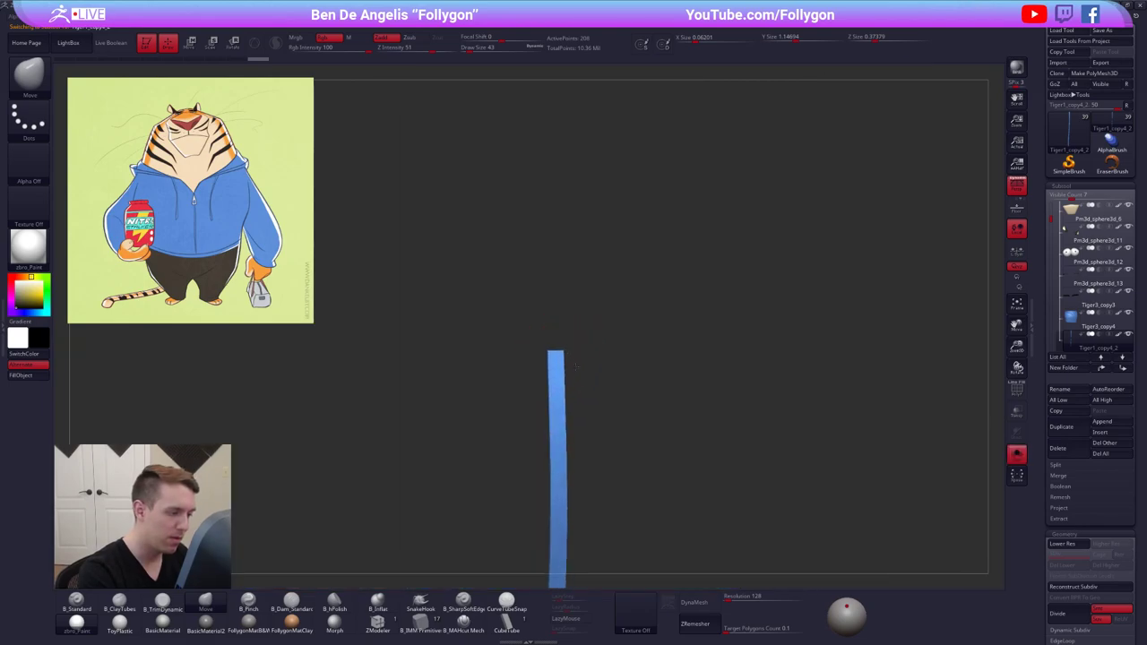
{"action": "key", "text": "space"}
{"action": "left_click_drag", "start_coordinate": [566, 350], "coordinate": [560, 349]}
{"action": "right_click_drag", "start_coordinate": [568, 347], "coordinate": [596, 336], "text": "alt"}
{"action": "key", "text": "shift+f"}
{"action": "key", "text": "shift+d"}
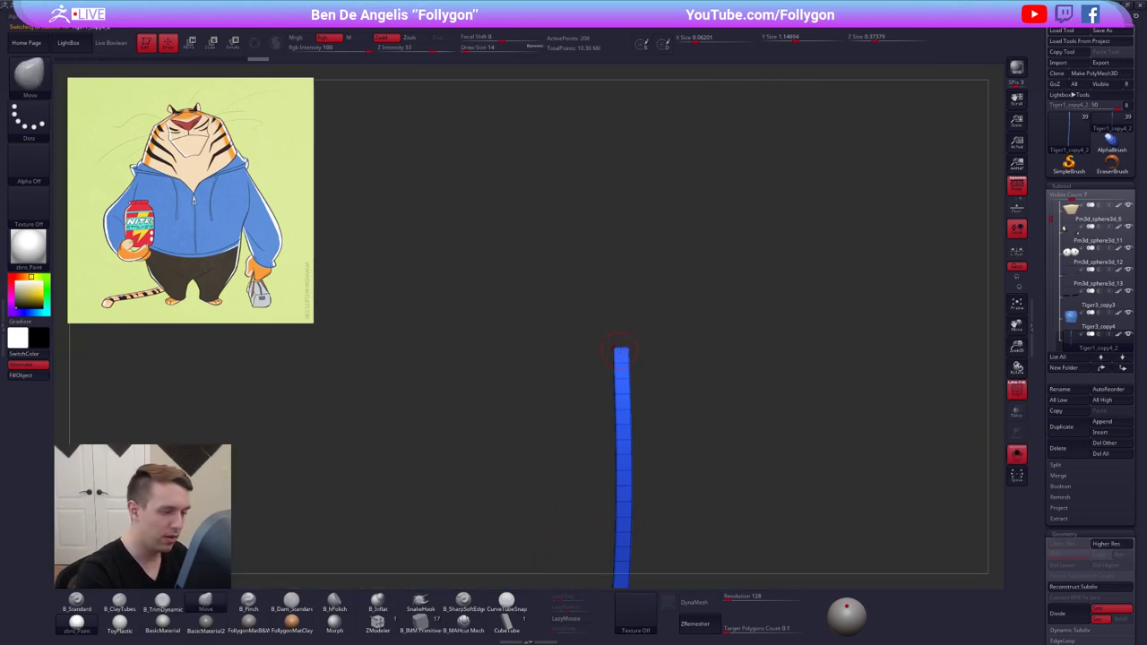
Mask the zipper strip below its upper end, soften the mask and narrow that end into a taper
{"action": "key", "text": "ctrl+z"}
{"action": "mouse_move", "coordinate": [612, 364]}
{"action": "left_mouse_down", "text": "ctrl+alt"}
{"action": "mouse_move", "coordinate": [659, 356]}
{"action": "mouse_move", "coordinate": [587, 336]}
{"action": "mouse_move", "coordinate": [699, 348]}
{"action": "left_mouse_up", "text": "ctrl+alt"}
{"action": "left_click", "coordinate": [623, 376], "text": "ctrl"}
{"action": "left_click", "coordinate": [631, 373], "text": "ctrl"}
{"action": "key", "text": "w"}
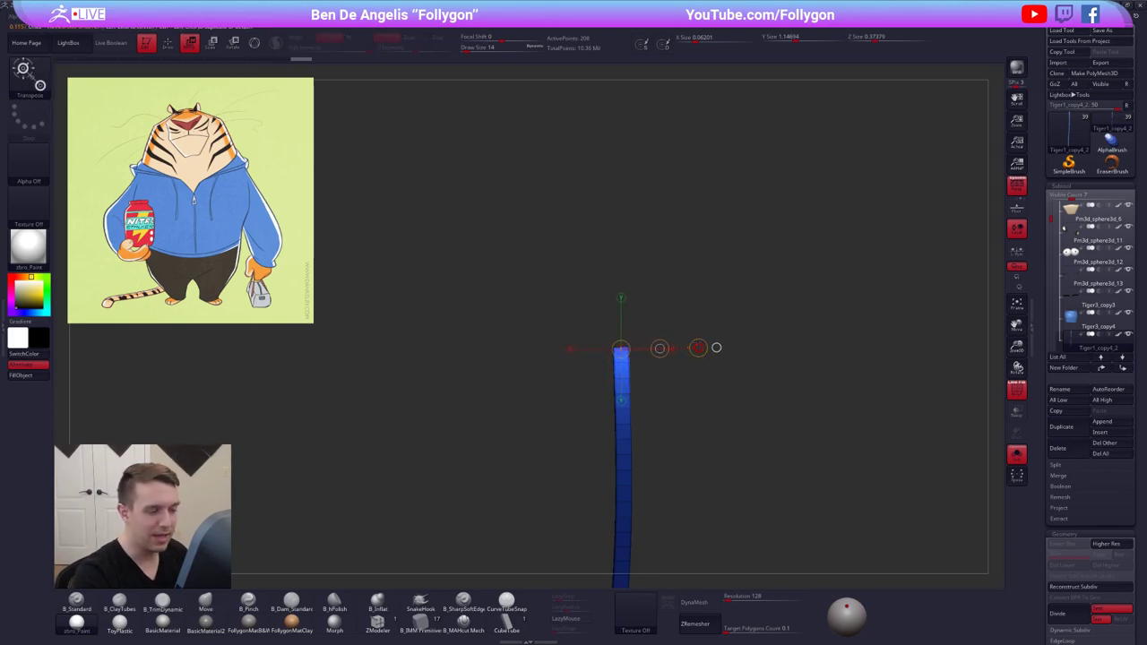
{"action": "key", "text": "alt+s"}
{"action": "key", "text": "shift+f"}
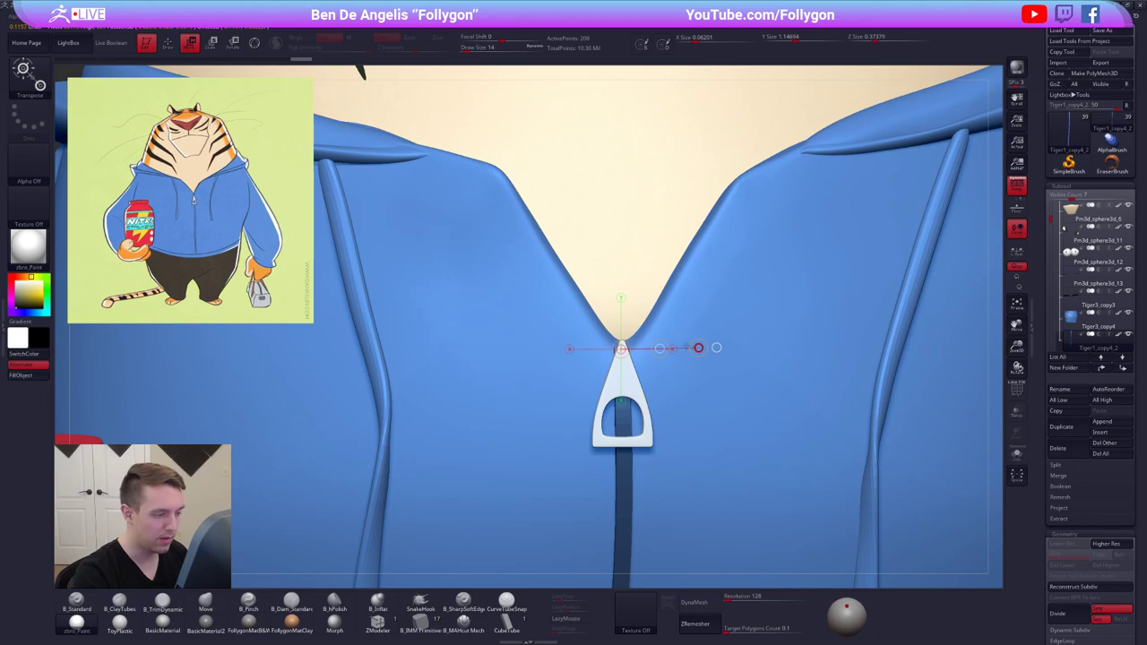
{"action": "key", "text": "q"}
{"action": "key", "text": "space"}
{"action": "mouse_move", "coordinate": [626, 389]}
{"action": "left_mouse_down"}
{"action": "mouse_move", "coordinate": [633, 357]}
{"action": "mouse_move", "coordinate": [654, 355]}
{"action": "left_mouse_up"}
Delete surplus edge loops from the isolated zipper strip with ZModeler's Delete EdgeLoop Complete, then return to the higher subdivision level
{"action": "key", "text": "alt+s"}
{"action": "key", "text": "space"}
{"action": "left_click", "coordinate": [378, 625]}
{"action": "key", "text": "shift+f"}
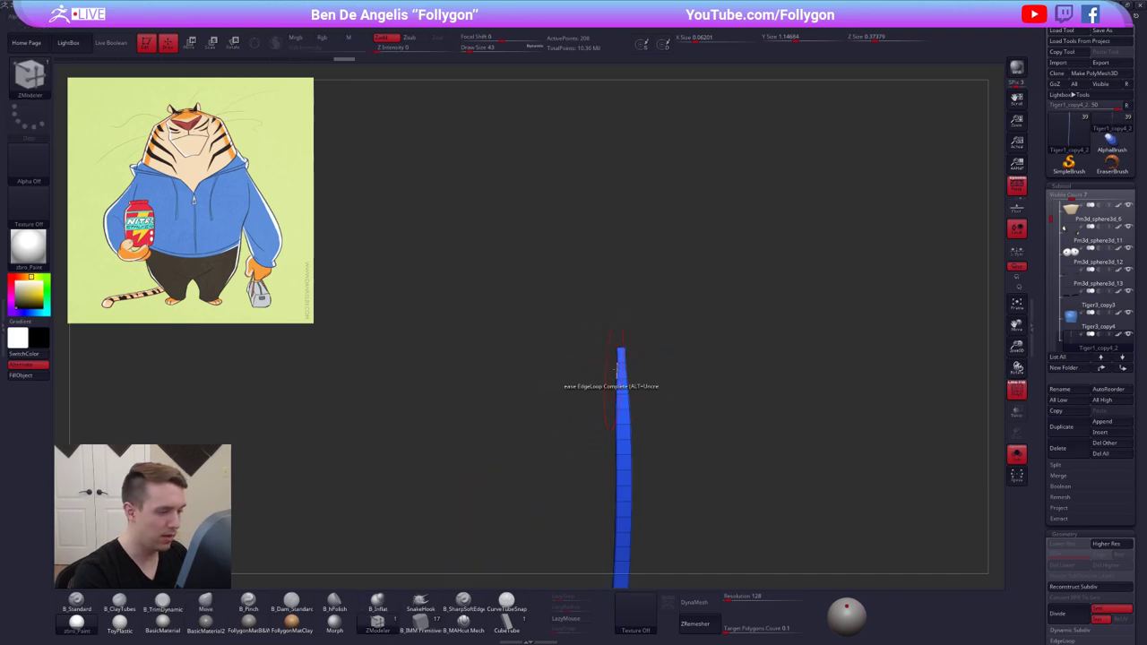
{"action": "right_click_drag", "start_coordinate": [614, 374], "coordinate": [665, 377]}
{"action": "key", "text": "space"}
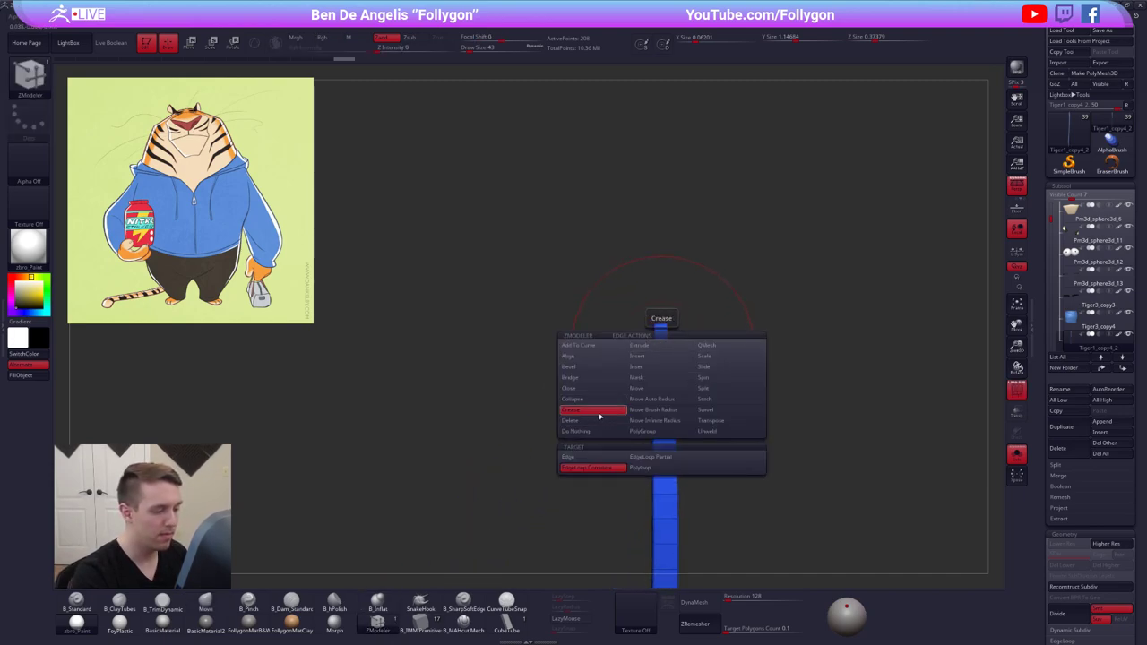
{"action": "left_click", "coordinate": [600, 419]}
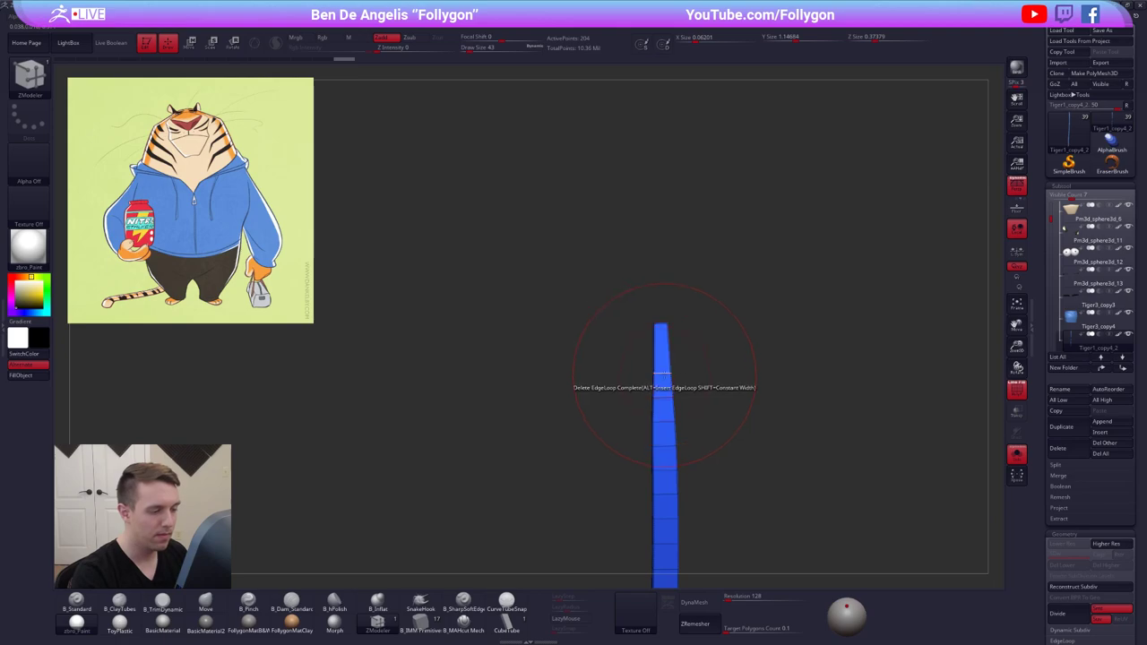
{"action": "left_click", "coordinate": [664, 446]}
{"action": "key", "text": "d"}
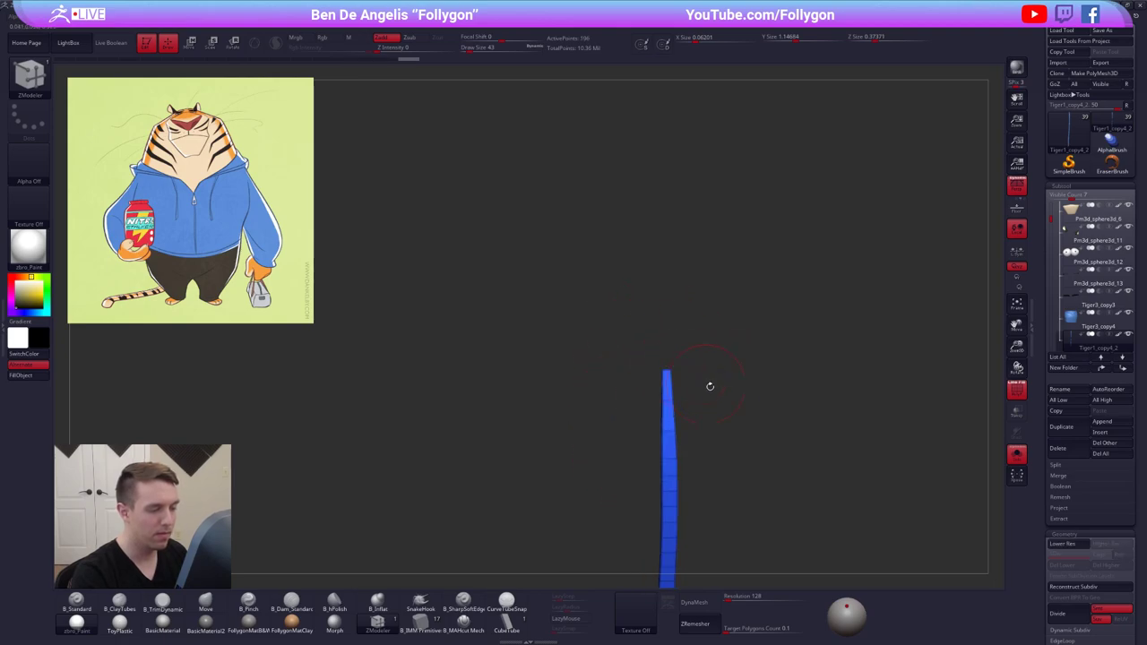
Unhide the other subtools, select the zipper pull and adjust its tip at the V-neck with a small Move brush
{"action": "key", "text": "shift+f"}
{"action": "right_click_drag", "start_coordinate": [709, 386], "coordinate": [680, 343]}
{"action": "key", "text": "alt+s"}
{"action": "left_click", "coordinate": [616, 315], "text": "alt"}
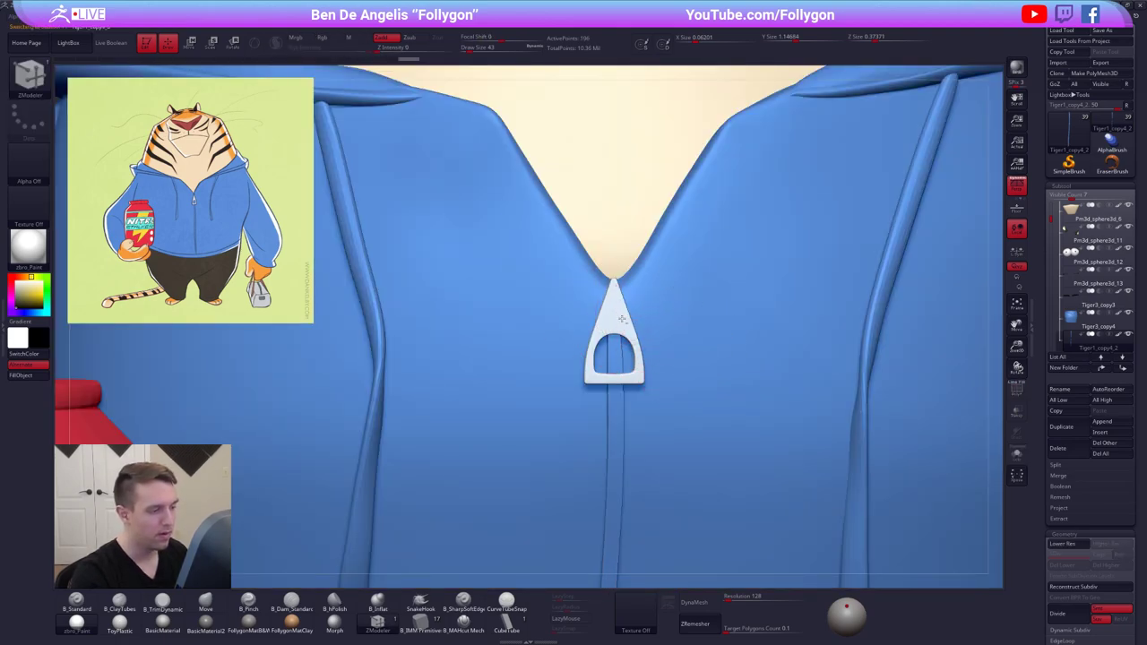
{"action": "key", "text": "b"}
{"action": "key", "text": "m"}
{"action": "key", "text": "v"}
{"action": "key", "text": "s"}
{"action": "left_click_drag", "start_coordinate": [614, 314], "coordinate": [615, 297]}
{"action": "key", "text": "space"}
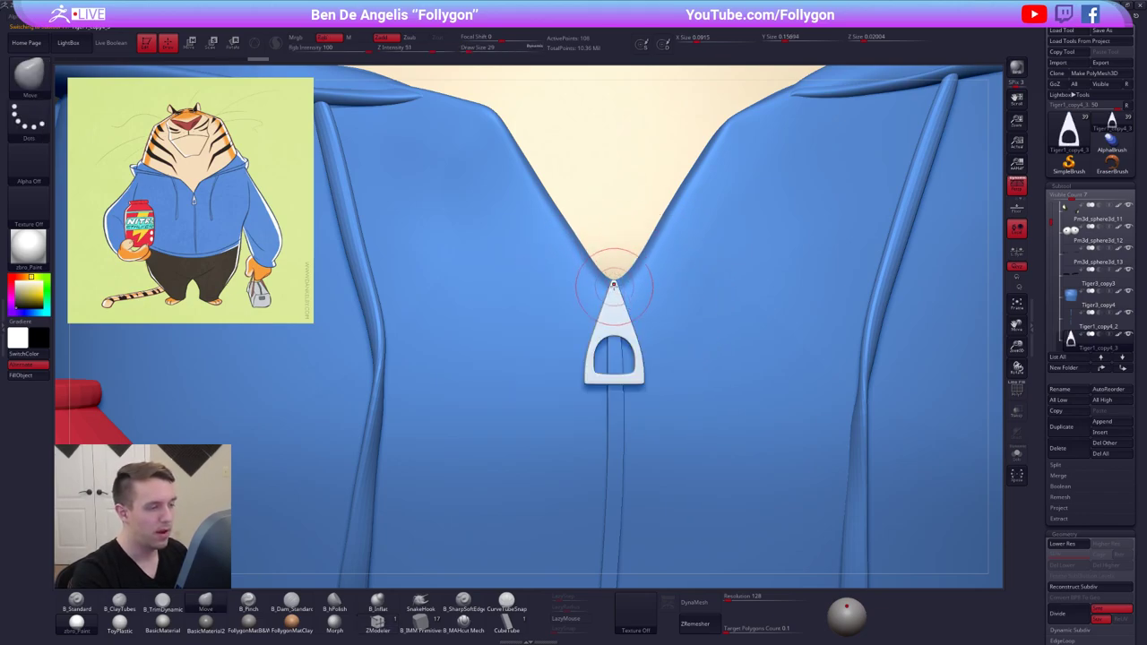
Select and isolate the hoodie body, and set the Move brush's draw size to 54
{"action": "right_click_drag", "start_coordinate": [637, 312], "coordinate": [634, 307]}
{"action": "key", "text": "s"}
{"action": "left_click_drag", "start_coordinate": [632, 309], "coordinate": [647, 306]}
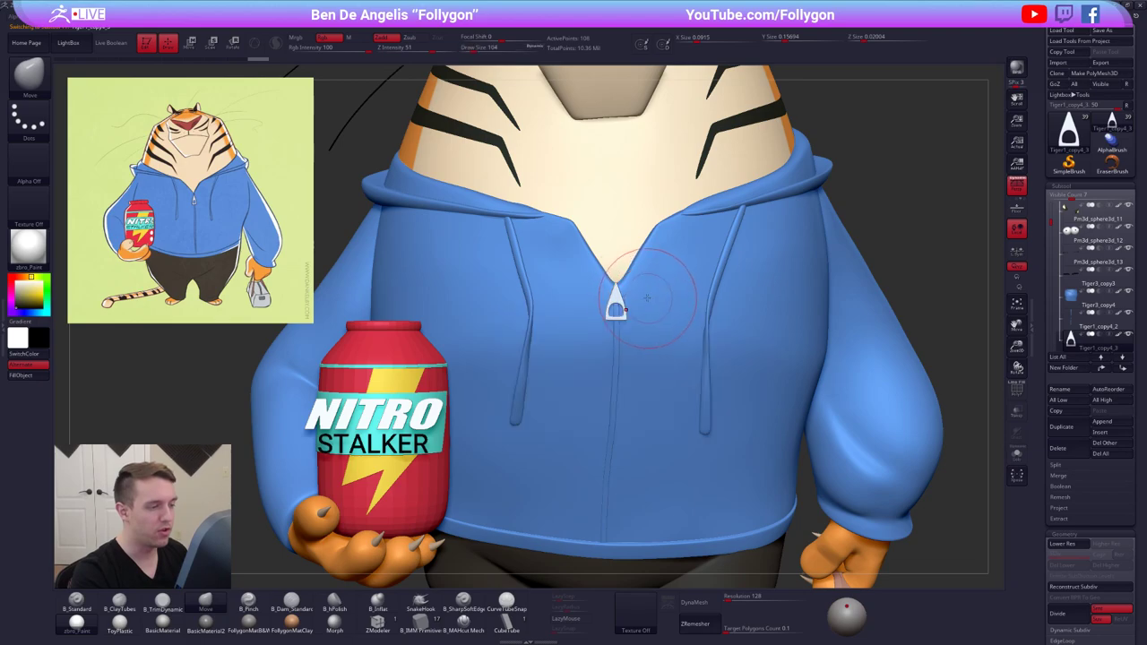
{"action": "left_click", "coordinate": [640, 282], "text": "alt"}
{"action": "key", "text": "alt+s"}
{"action": "right_click_drag", "start_coordinate": [635, 274], "coordinate": [663, 284]}
{"action": "key", "text": "s"}
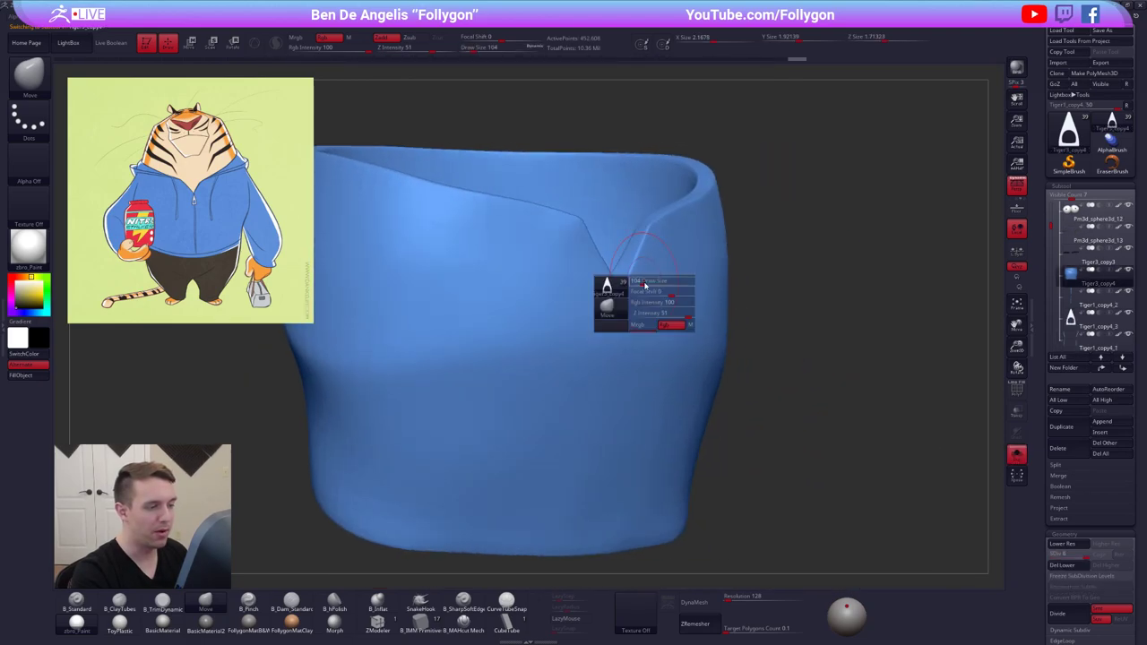
{"action": "left_click_drag", "start_coordinate": [645, 287], "coordinate": [635, 288]}
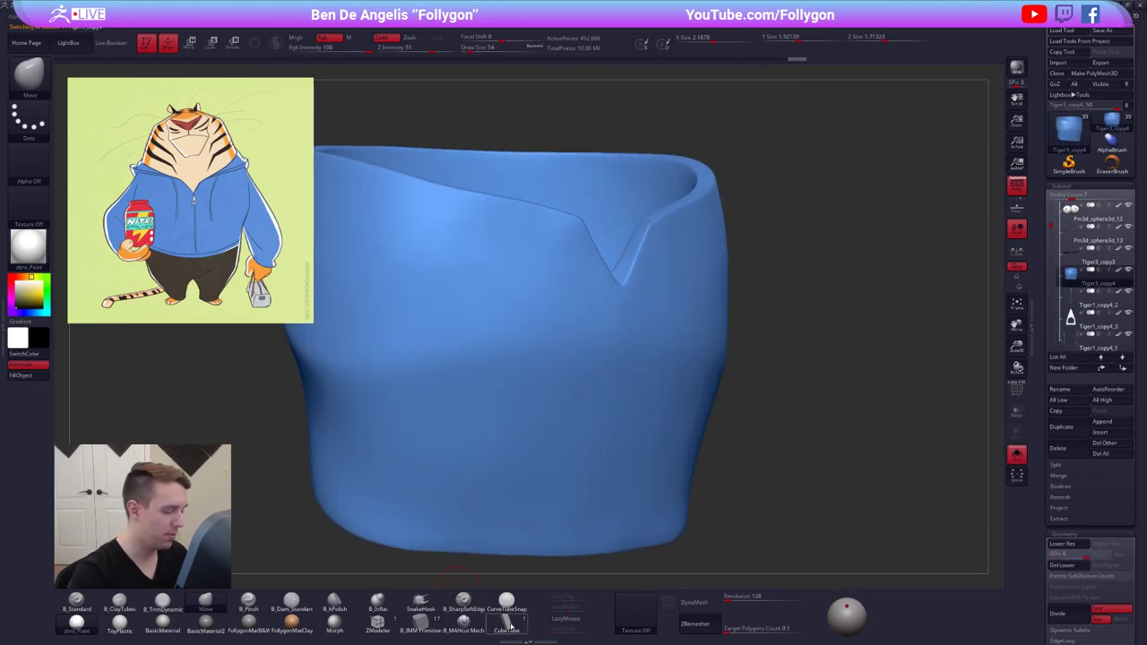
Switch to the B_MAHcut Mech brush for the hoodie's V-neck and set its draw size to 33
{"action": "left_click", "coordinate": [464, 624]}
{"action": "mouse_move", "coordinate": [617, 362]}
{"action": "right_mouse_down"}
{"action": "mouse_move", "coordinate": [615, 313]}
{"action": "mouse_move", "coordinate": [592, 350]}
{"action": "right_mouse_up"}
{"action": "key", "text": "space"}
{"action": "left_click_drag", "start_coordinate": [644, 301], "coordinate": [637, 300]}
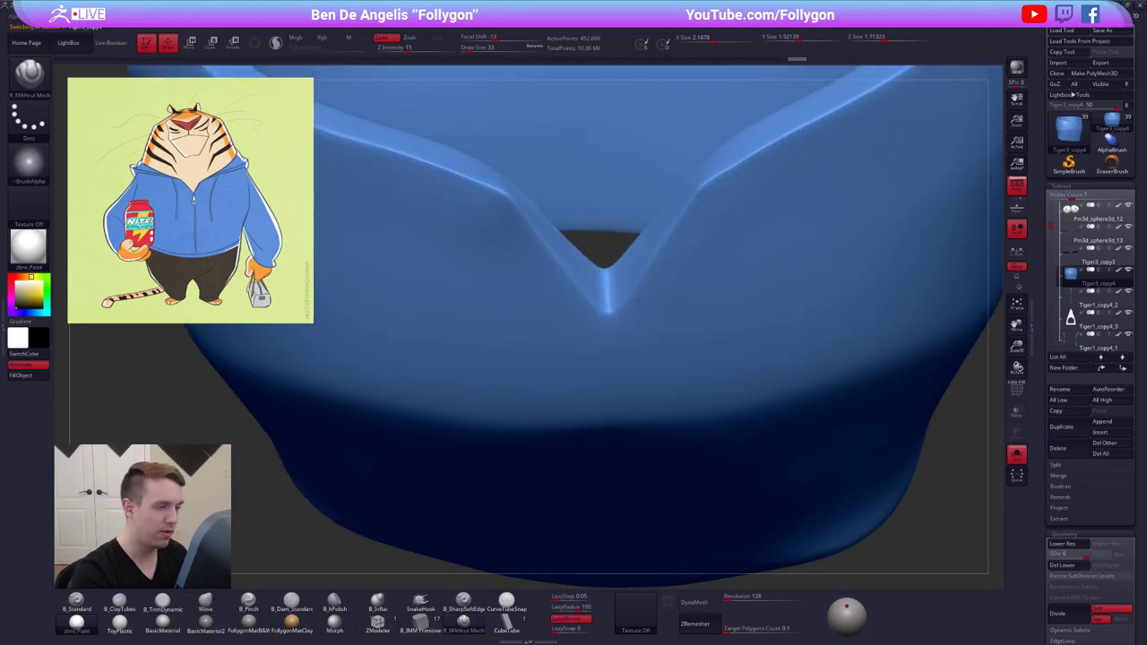
Try to carve a cut along the edge of the hoodie's V-neck and undo it
{"action": "mouse_move", "coordinate": [637, 300]}
{"action": "right_mouse_down"}
{"action": "mouse_move", "coordinate": [666, 259]}
{"action": "mouse_move", "coordinate": [658, 254]}
{"action": "right_mouse_up"}
{"action": "mouse_move", "coordinate": [658, 254]}
{"action": "left_mouse_down"}
{"action": "mouse_move", "coordinate": [612, 317]}
{"action": "mouse_move", "coordinate": [539, 252]}
{"action": "left_mouse_up"}
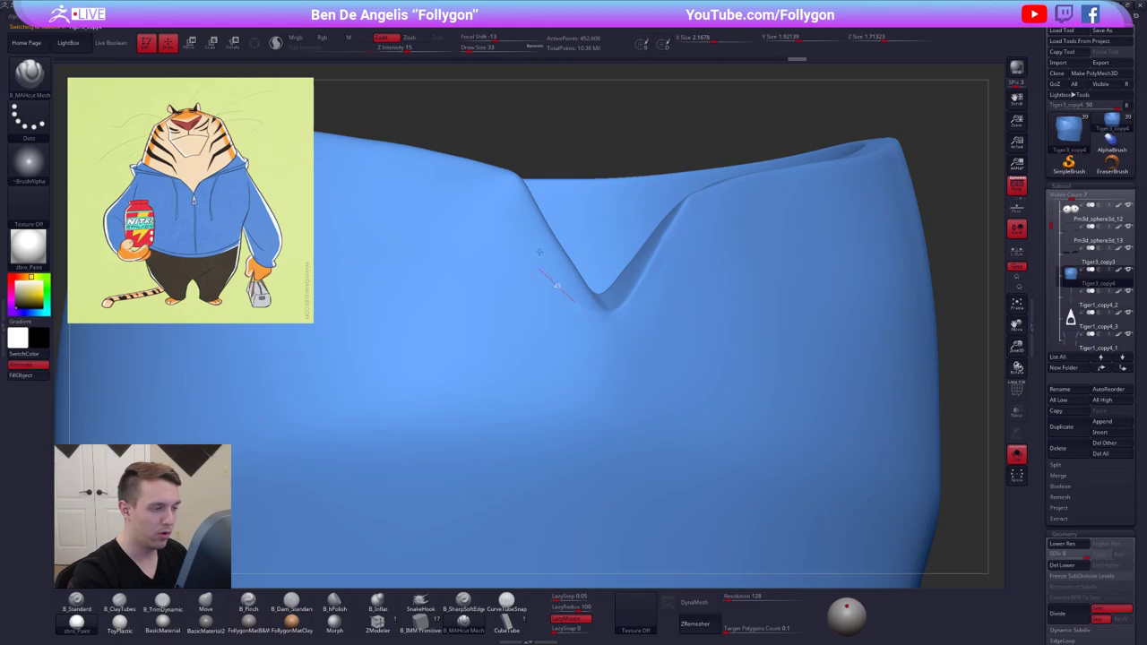
{"action": "key", "text": "ctrl+z"}
{"action": "right_click_drag", "start_coordinate": [604, 325], "coordinate": [583, 288]}
{"action": "mouse_move", "coordinate": [584, 279]}
{"action": "left_mouse_down", "text": "ctrl"}
{"action": "mouse_move", "coordinate": [595, 291]}
{"action": "mouse_move", "coordinate": [686, 227]}
{"action": "left_mouse_up", "text": "ctrl"}
{"action": "key", "text": "ctrl+z"}
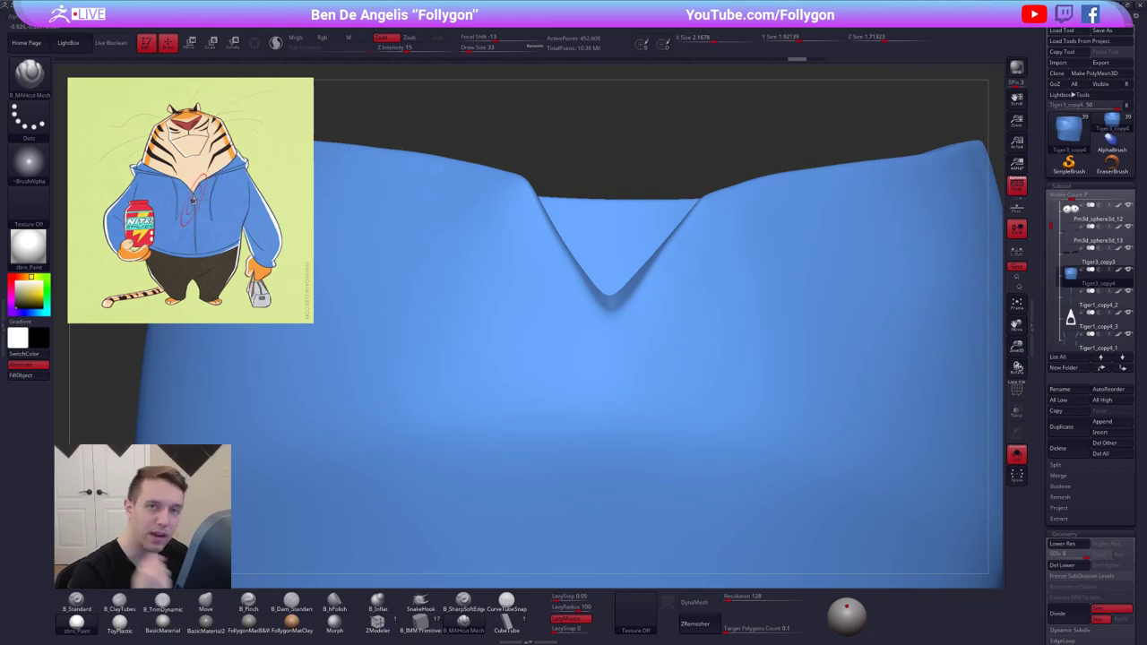
Carve a short vertical crease down the hoodie front from the V-neck's point
{"action": "right_click_drag", "start_coordinate": [617, 335], "coordinate": [610, 330]}
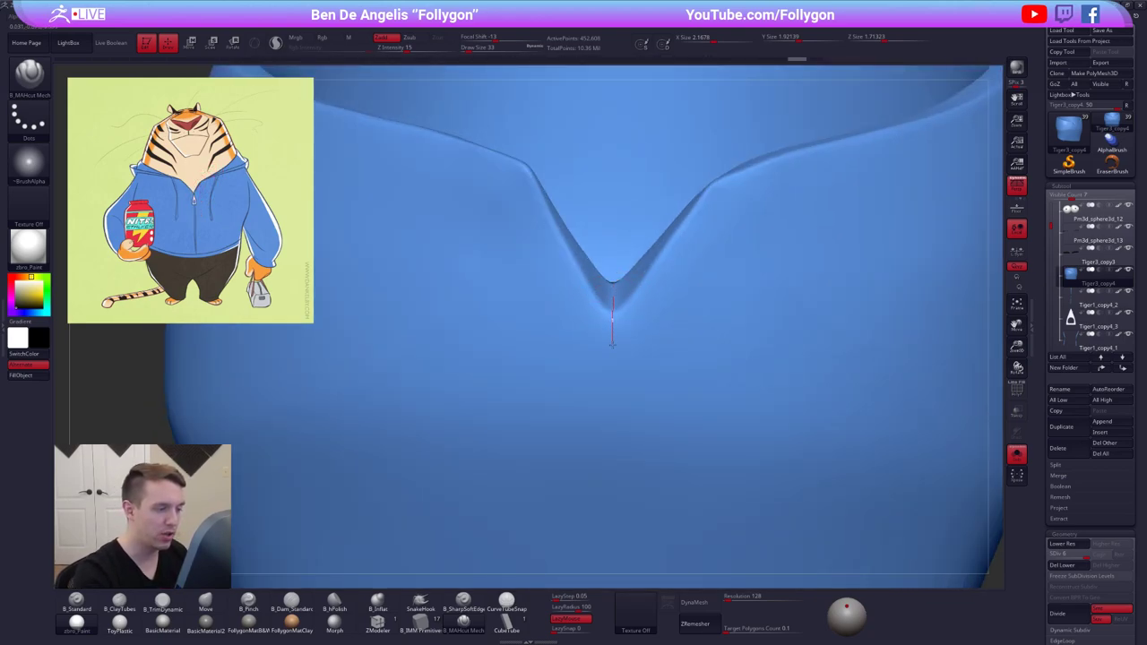
{"action": "left_click_drag", "start_coordinate": [609, 400], "coordinate": [608, 410]}
{"action": "left_click_drag", "start_coordinate": [613, 294], "coordinate": [611, 409]}
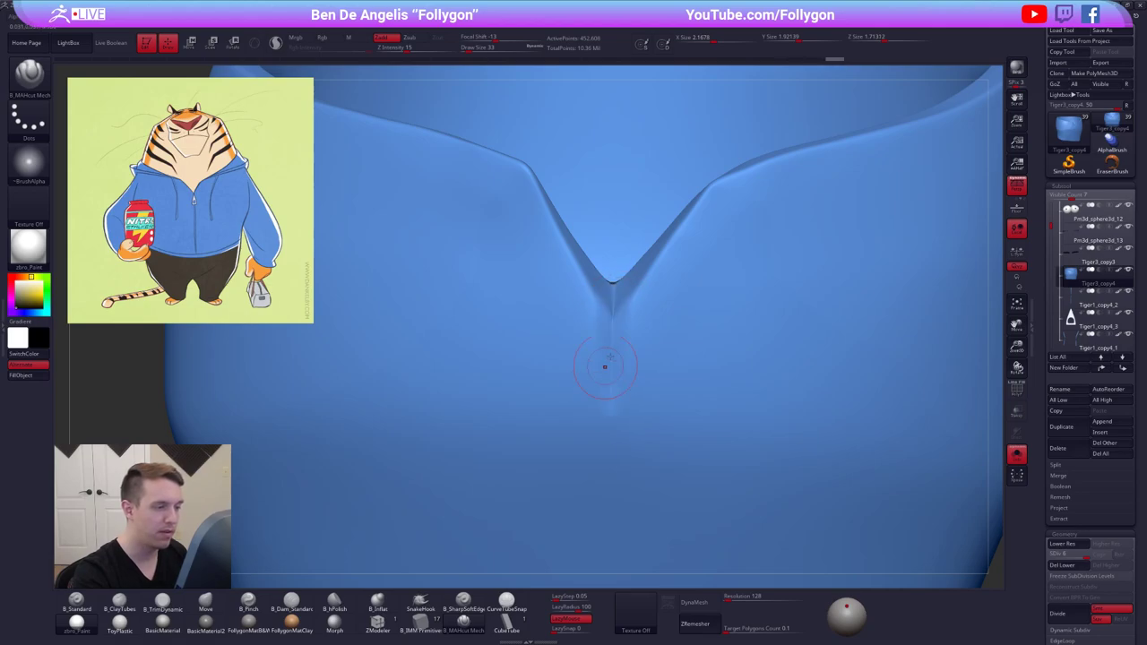
Raise the draw size to 43, extend the crease farther down the hoodie front and smooth it
{"action": "right_click_drag", "start_coordinate": [638, 309], "coordinate": [644, 315]}
{"action": "key", "text": "alt+s"}
{"action": "key", "text": "space"}
{"action": "mouse_move", "coordinate": [648, 341]}
{"action": "left_mouse_down"}
{"action": "mouse_move", "coordinate": [657, 339]}
{"action": "mouse_move", "coordinate": [618, 361]}
{"action": "mouse_move", "coordinate": [606, 324]}
{"action": "left_mouse_up"}
{"action": "key", "text": "alt+s"}
{"action": "key", "text": "space"}
{"action": "key", "text": "space"}
{"action": "right_click_drag", "start_coordinate": [617, 308], "coordinate": [611, 313]}
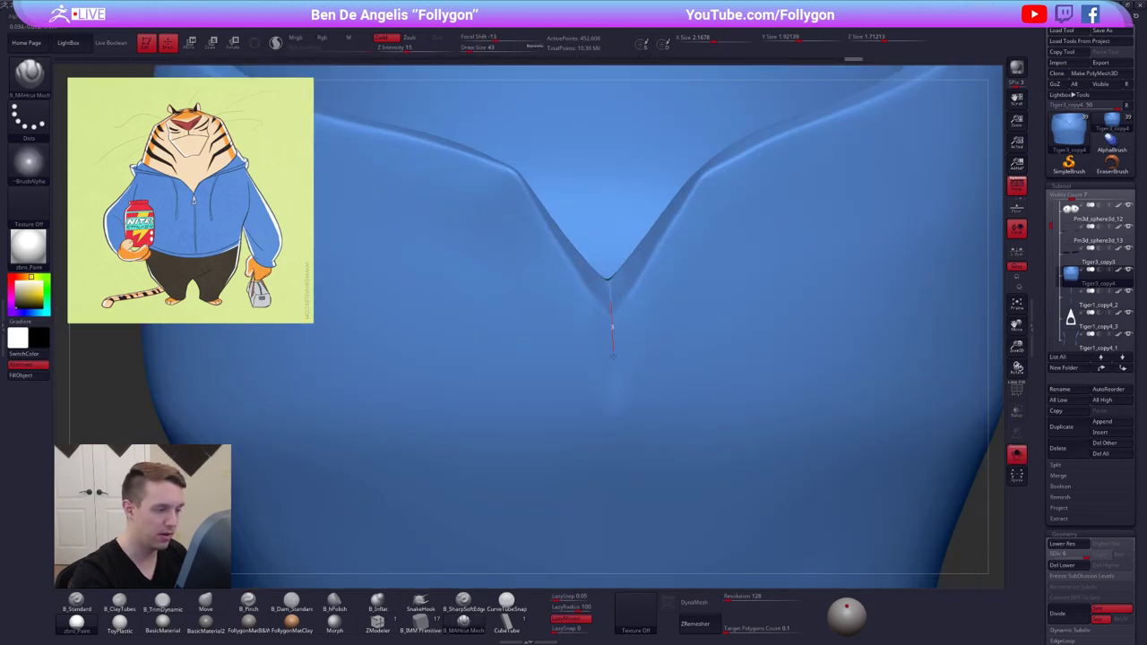
{"action": "left_click_drag", "start_coordinate": [613, 357], "coordinate": [602, 502]}
{"action": "right_click_drag", "start_coordinate": [610, 421], "coordinate": [624, 379]}
{"action": "left_click_drag", "start_coordinate": [620, 384], "coordinate": [613, 462], "text": "shift"}
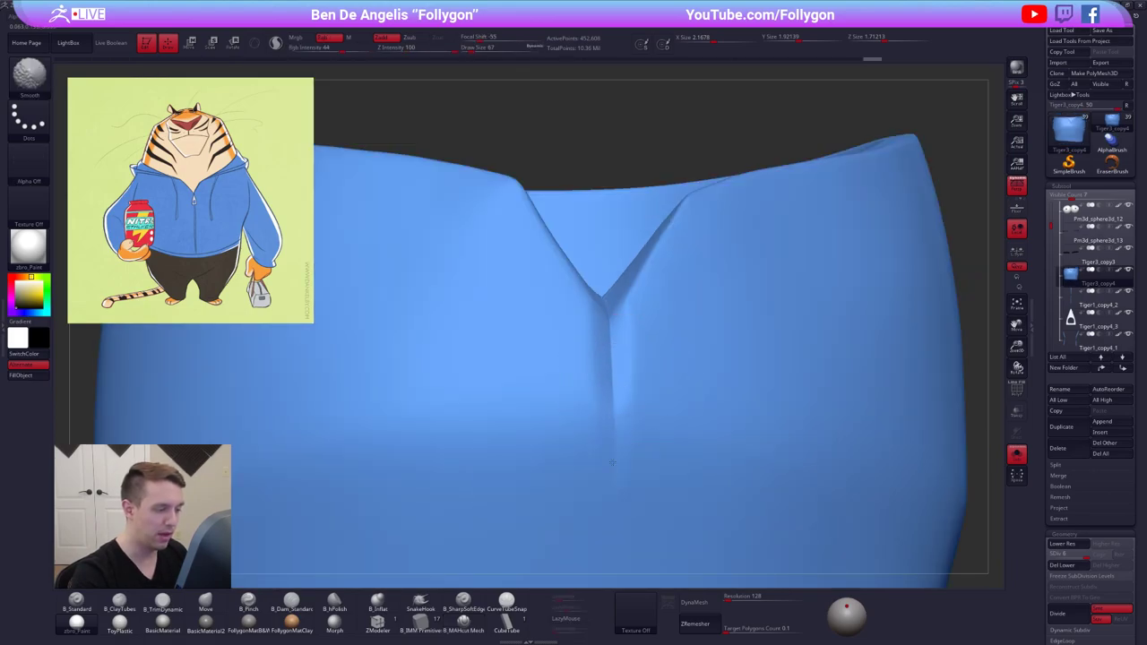
Show all subtools again and reshape the hoodie's V-neck around the zipper pull with the Move brush
{"action": "mouse_move", "coordinate": [577, 396]}
{"action": "right_mouse_down"}
{"action": "mouse_move", "coordinate": [634, 310]}
{"action": "mouse_move", "coordinate": [704, 399]}
{"action": "right_mouse_up"}
{"action": "key", "text": "alt+s"}
{"action": "right_click_drag", "start_coordinate": [587, 305], "coordinate": [651, 339]}
{"action": "key", "text": "b"}
{"action": "key", "text": "m"}
{"action": "key", "text": "v"}
{"action": "key", "text": "space"}
{"action": "left_click_drag", "start_coordinate": [653, 341], "coordinate": [661, 341]}
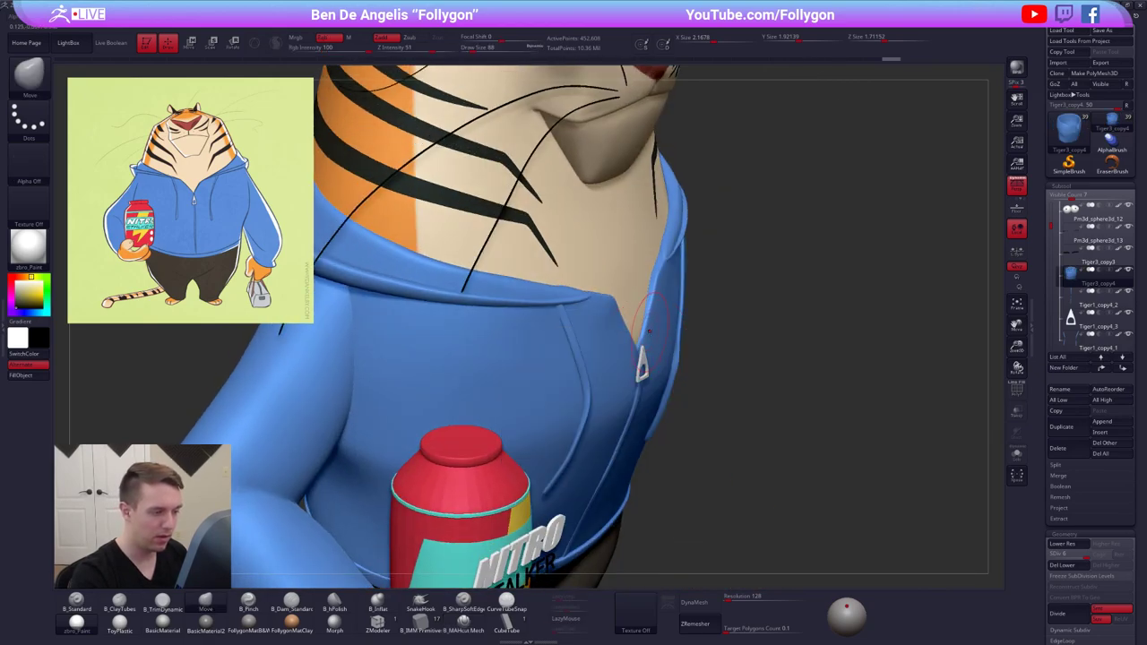
{"action": "mouse_move", "coordinate": [649, 332]}
{"action": "right_mouse_down"}
{"action": "mouse_move", "coordinate": [618, 334]}
{"action": "mouse_move", "coordinate": [633, 335]}
{"action": "right_mouse_up"}
{"action": "mouse_move", "coordinate": [704, 386]}
{"action": "right_mouse_down"}
{"action": "mouse_move", "coordinate": [670, 382]}
{"action": "mouse_move", "coordinate": [631, 355]}
{"action": "right_mouse_up"}
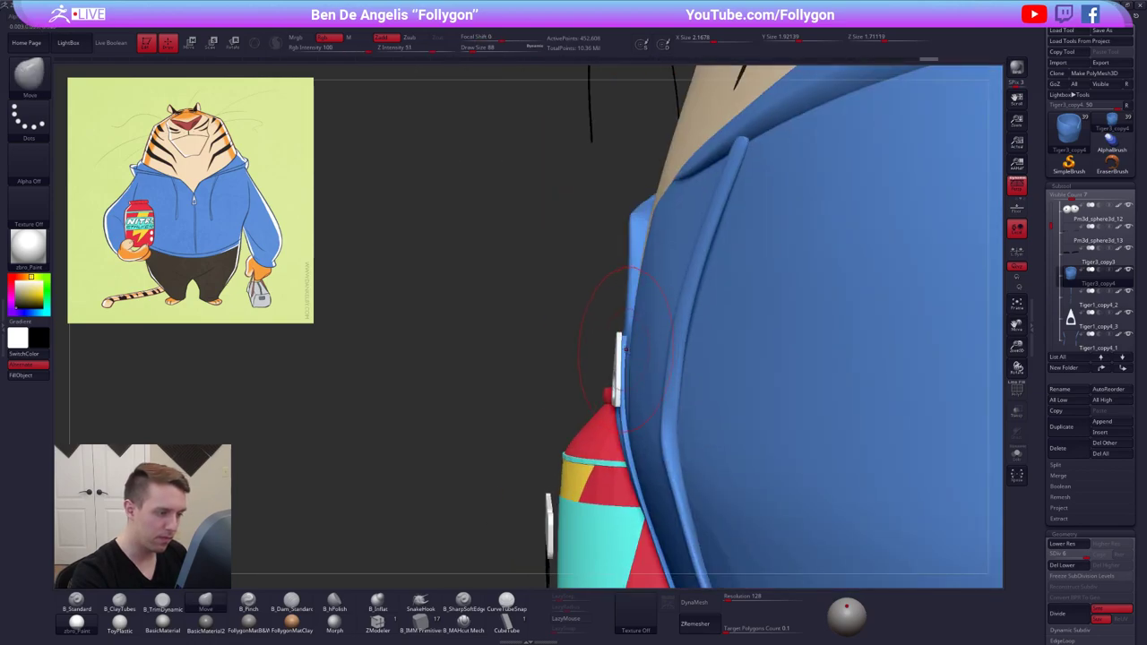
Select the zipper strip and push it closer to the hoodie surface with the Move brush at draw size 113
{"action": "left_click", "coordinate": [623, 338], "text": "alt"}
{"action": "key", "text": "space"}
{"action": "left_click_drag", "start_coordinate": [625, 346], "coordinate": [634, 348]}
{"action": "key", "text": "shift+f"}
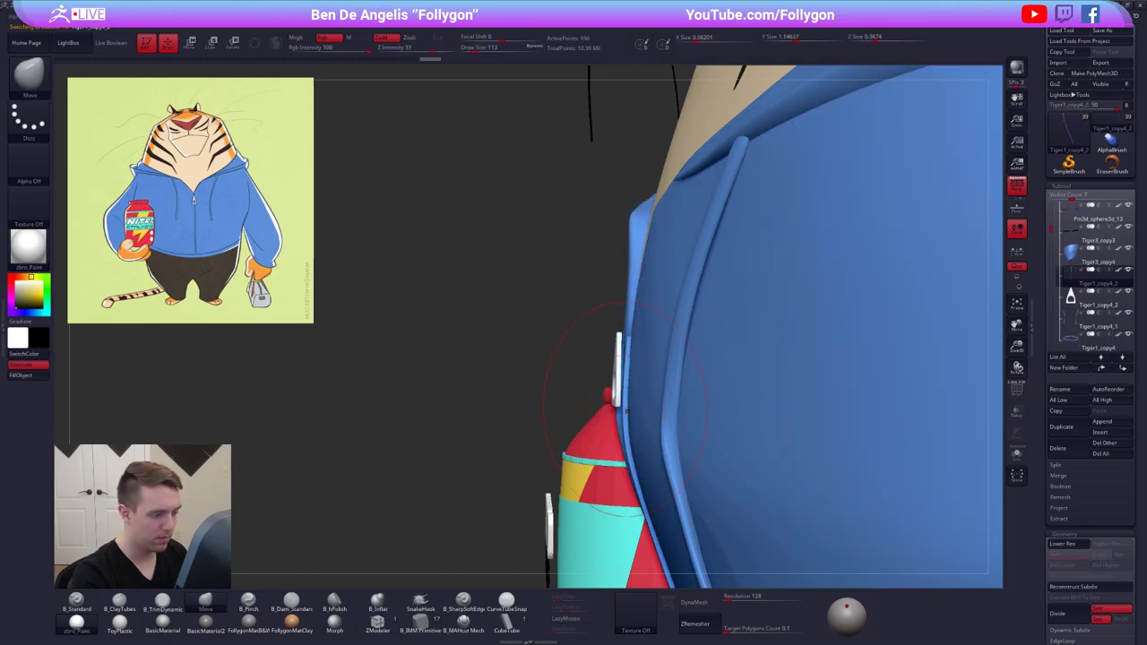
{"action": "left_click_drag", "start_coordinate": [625, 414], "coordinate": [630, 415]}
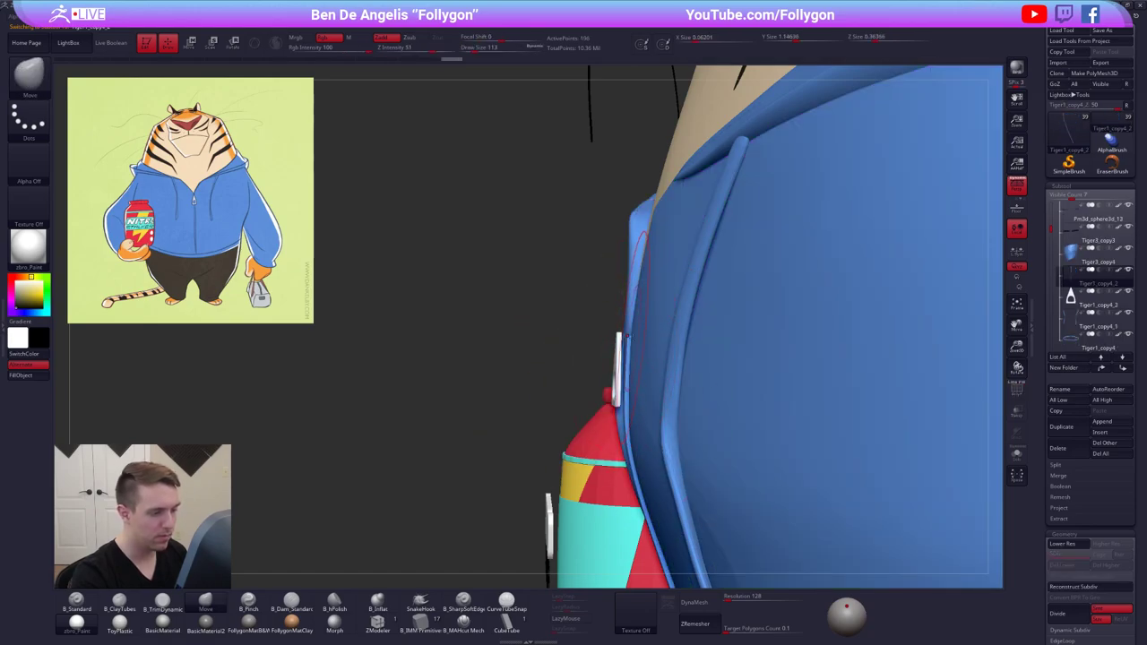
Reduce the draw size to 74 and lower the zipper strip's upper end below the V-neck's edge
{"action": "key", "text": "space"}
{"action": "left_click_drag", "start_coordinate": [642, 338], "coordinate": [637, 338]}
{"action": "right_click_drag", "start_coordinate": [625, 351], "coordinate": [736, 349]}
{"action": "left_click_drag", "start_coordinate": [630, 334], "coordinate": [631, 346]}
{"action": "right_click_drag", "start_coordinate": [689, 348], "coordinate": [596, 356]}
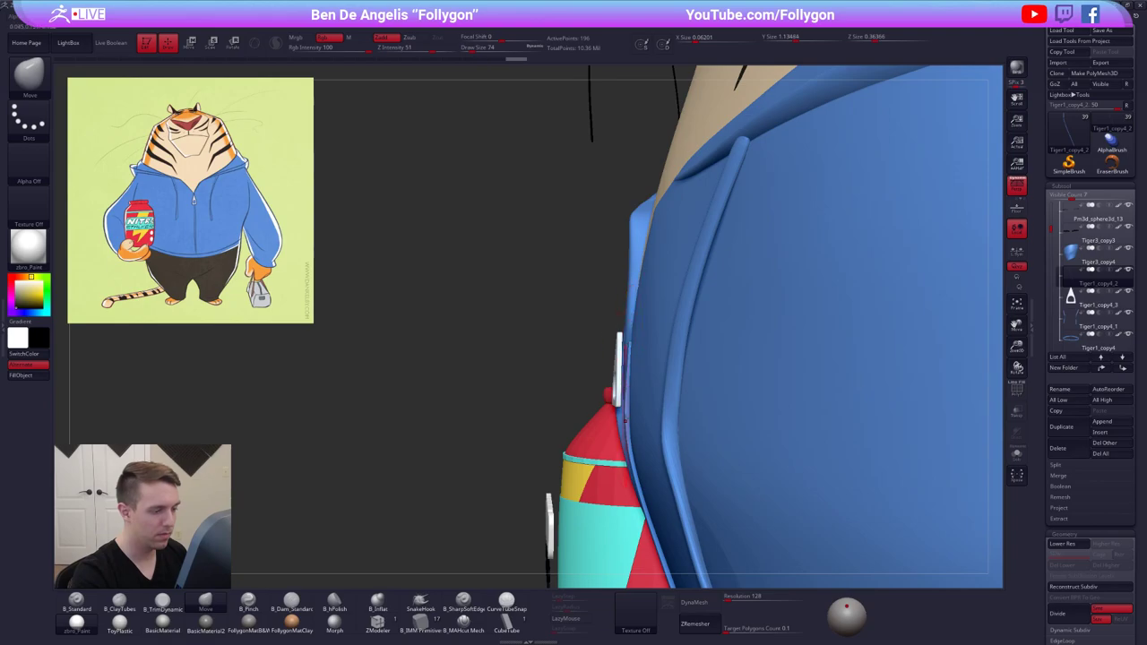
Select the zipper pull and move it with the Transpose tool to sit against the hoodie
{"action": "left_click", "coordinate": [619, 388], "text": "alt"}
{"action": "key", "text": "w"}
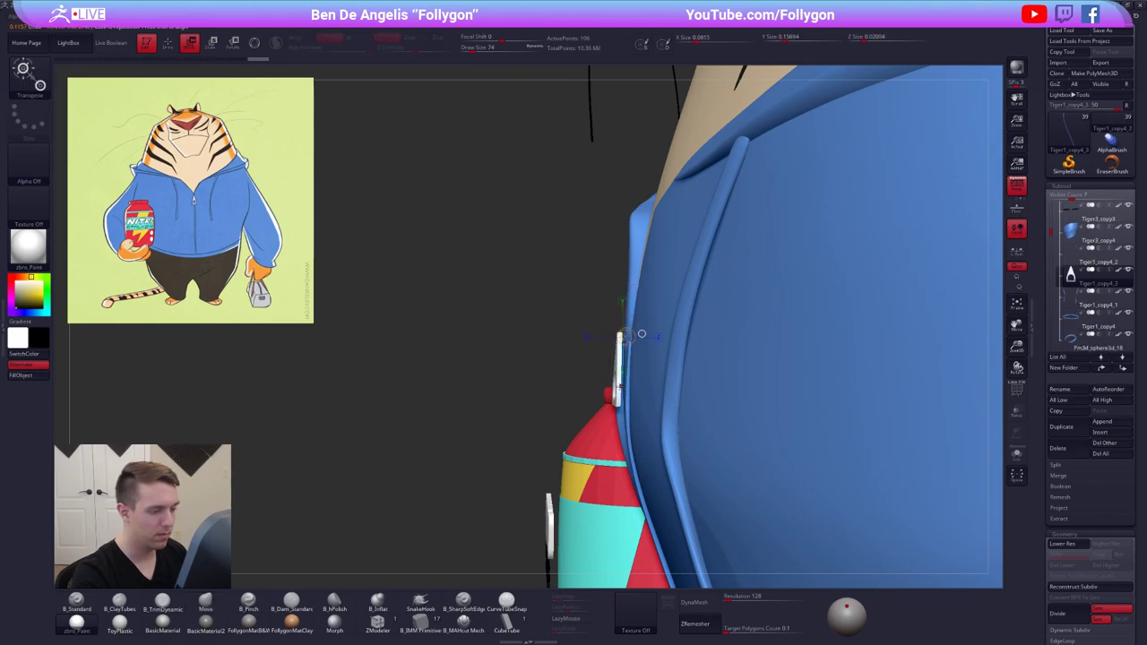
{"action": "mouse_move", "coordinate": [619, 387]}
{"action": "left_mouse_down"}
{"action": "mouse_move", "coordinate": [648, 462]}
{"action": "mouse_move", "coordinate": [631, 425]}
{"action": "left_mouse_up"}
{"action": "right_click_drag", "start_coordinate": [546, 394], "coordinate": [622, 365]}
{"action": "key", "text": "q"}
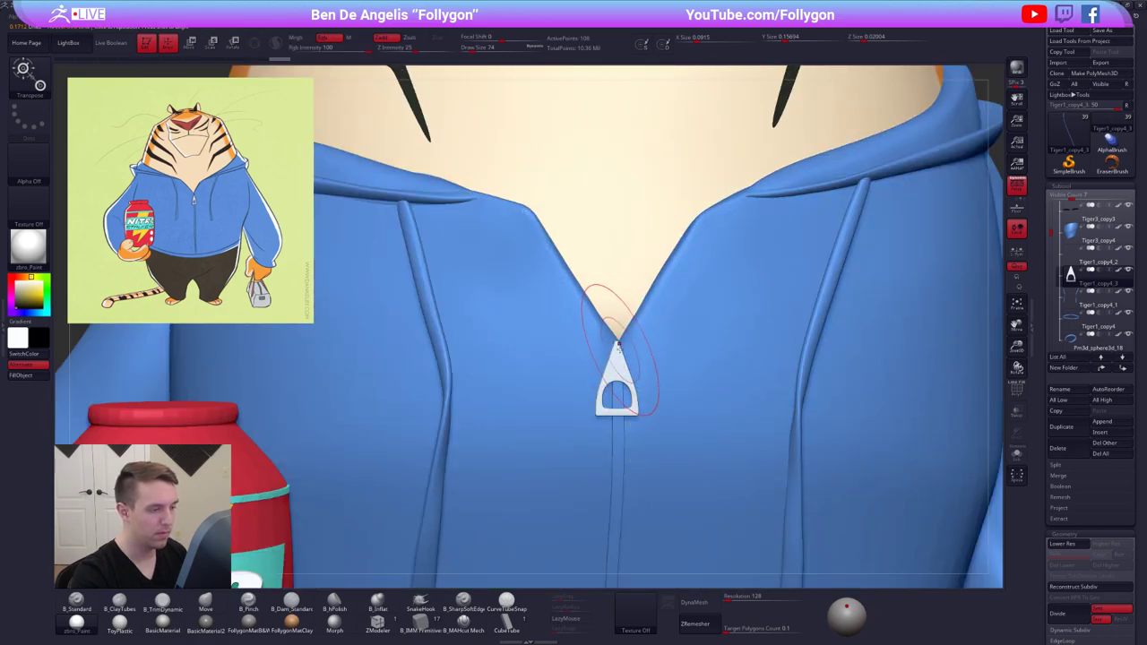
Undo the bend in the zipper pull, reselect the zipper strip and nudge its upper end with the Move brush
{"action": "left_click", "coordinate": [619, 352], "text": "alt"}
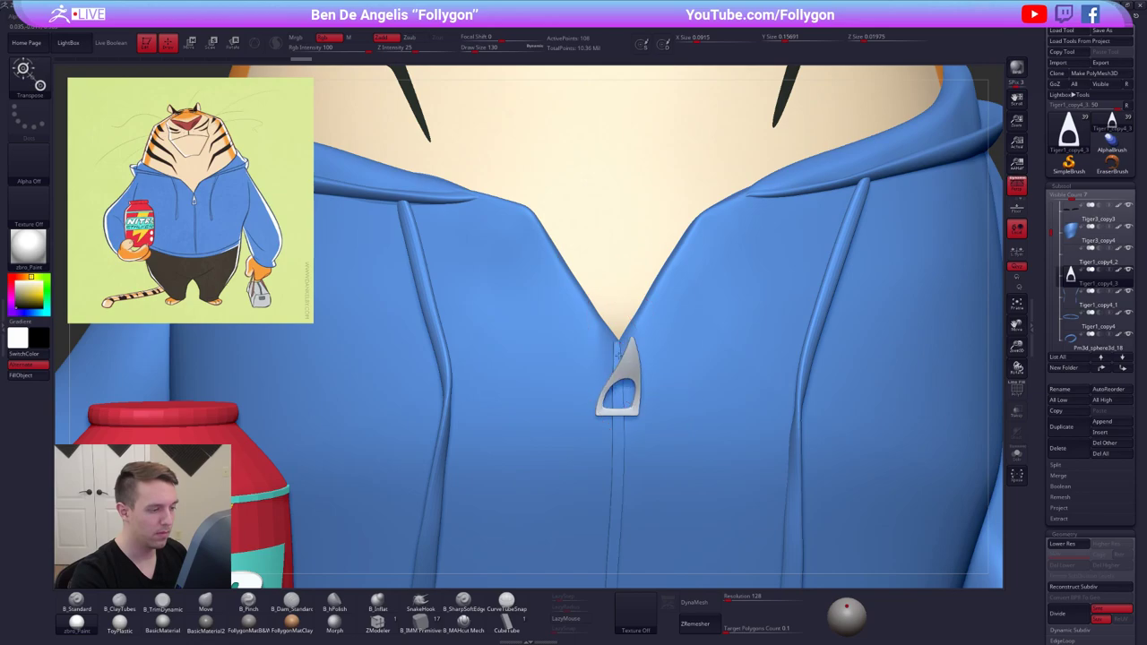
{"action": "key", "text": "ctrl+z"}
{"action": "key", "text": "w"}
{"action": "left_click", "coordinate": [624, 420], "text": "alt"}
{"action": "key", "text": "q"}
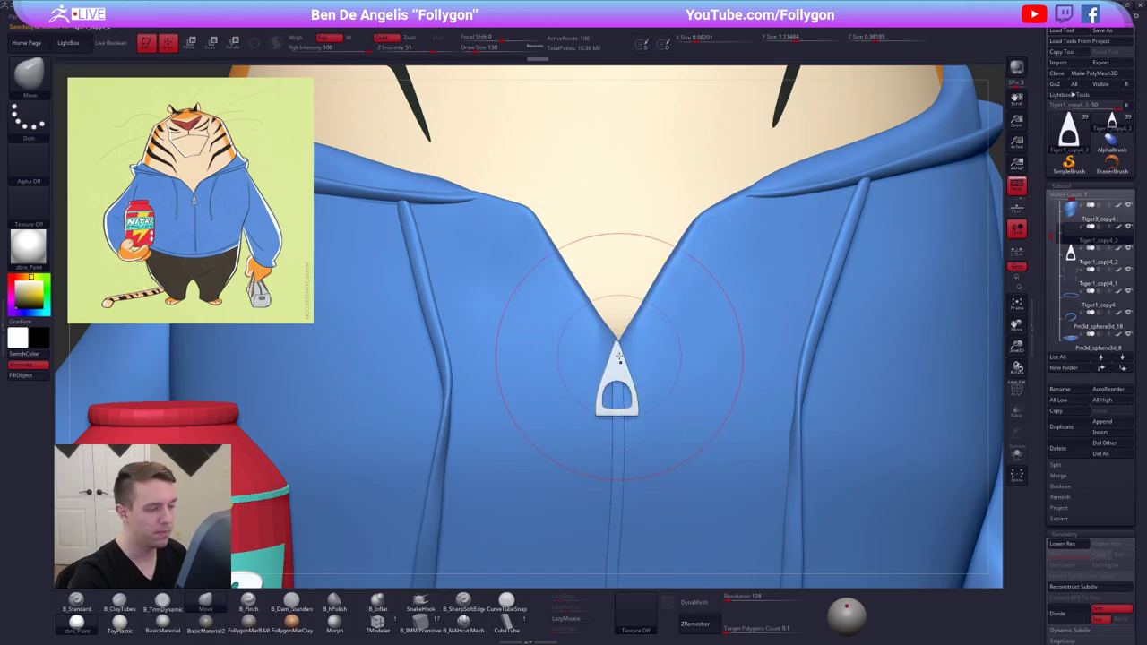
Select the hoodie and lower its mesh by three subdivision levels
{"action": "right_click_drag", "start_coordinate": [478, 208], "coordinate": [478, 394], "text": "ctrl"}
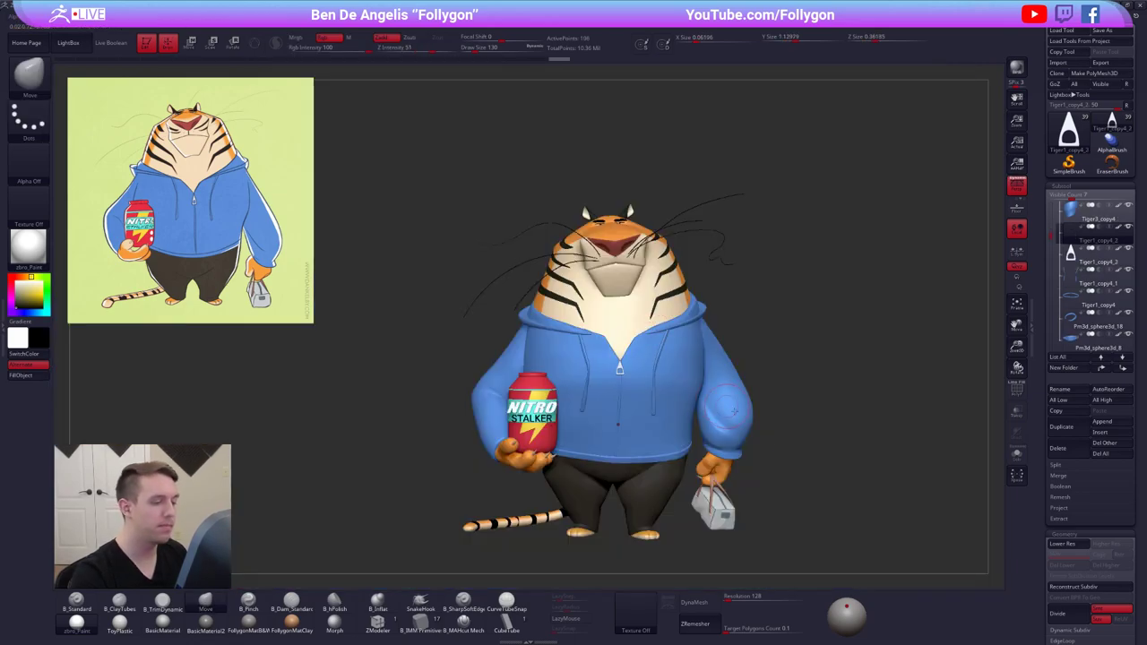
{"action": "right_click_drag", "start_coordinate": [861, 520], "coordinate": [822, 494], "text": "alt"}
{"action": "left_click_drag", "start_coordinate": [821, 493], "coordinate": [833, 515]}
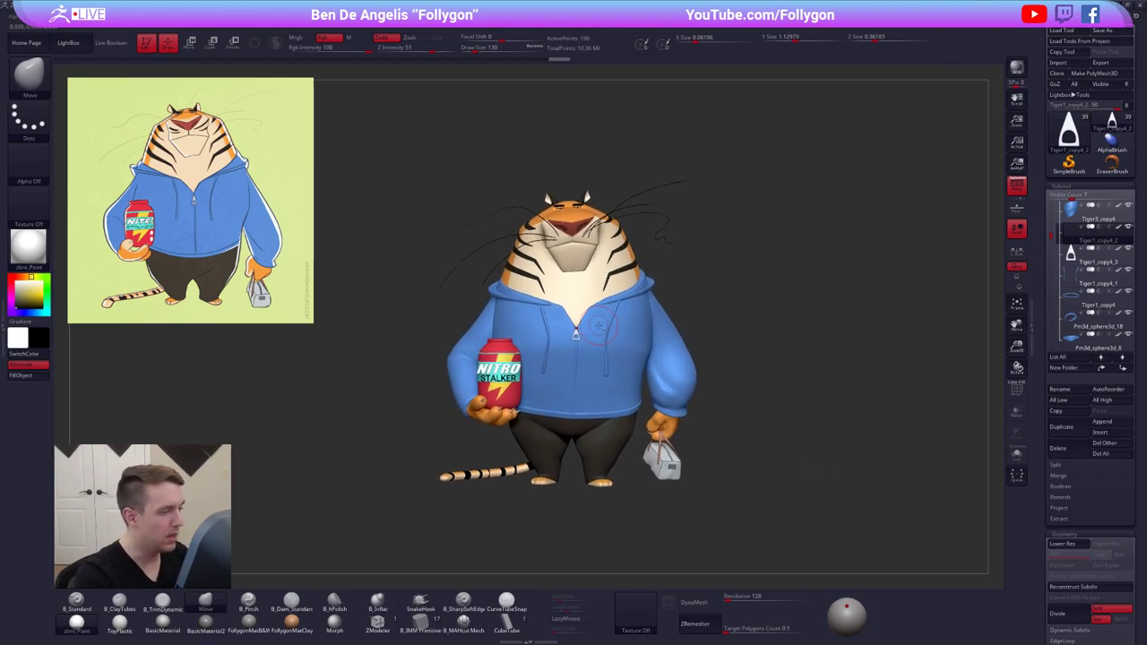
{"action": "left_click", "coordinate": [599, 326], "text": "alt"}
{"action": "right_click_drag", "start_coordinate": [599, 326], "coordinate": [593, 251], "text": "ctrl"}
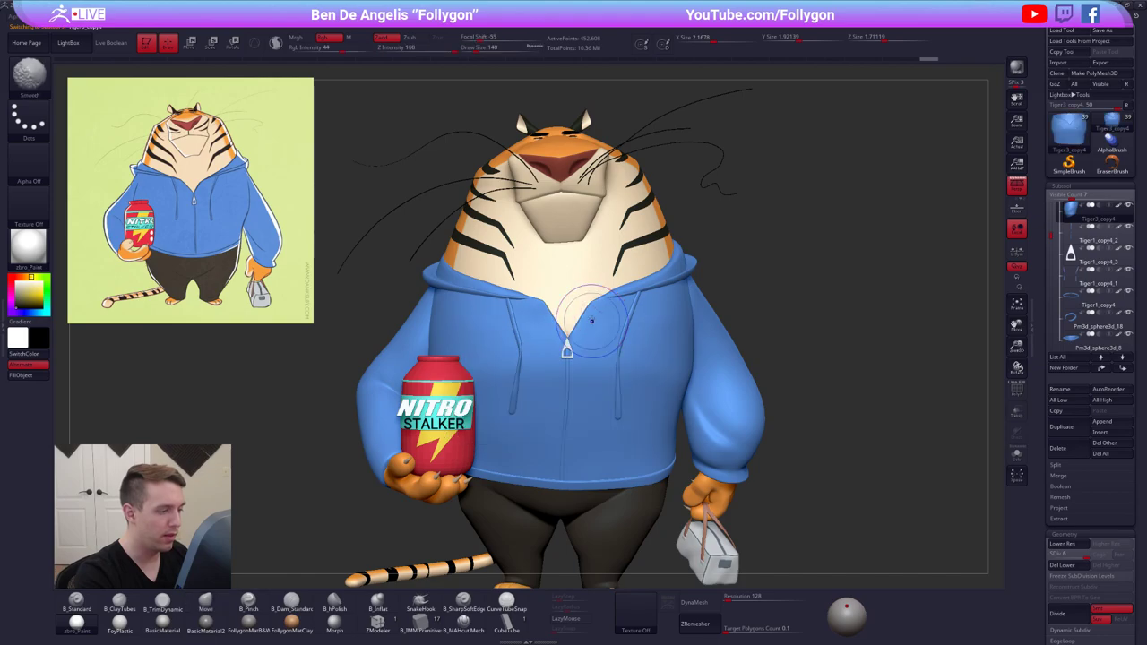
{"action": "key", "text": "shift+d"}
{"action": "key", "text": "shift+d"}
{"action": "key", "text": "shift+d"}
Nudge the hoodie's V-neck edge beside the zipper with the Move brush, then restore the highest subdivision level
{"action": "key", "text": "space"}
{"action": "left_click_drag", "start_coordinate": [588, 322], "coordinate": [585, 308]}
{"action": "key", "text": "space"}
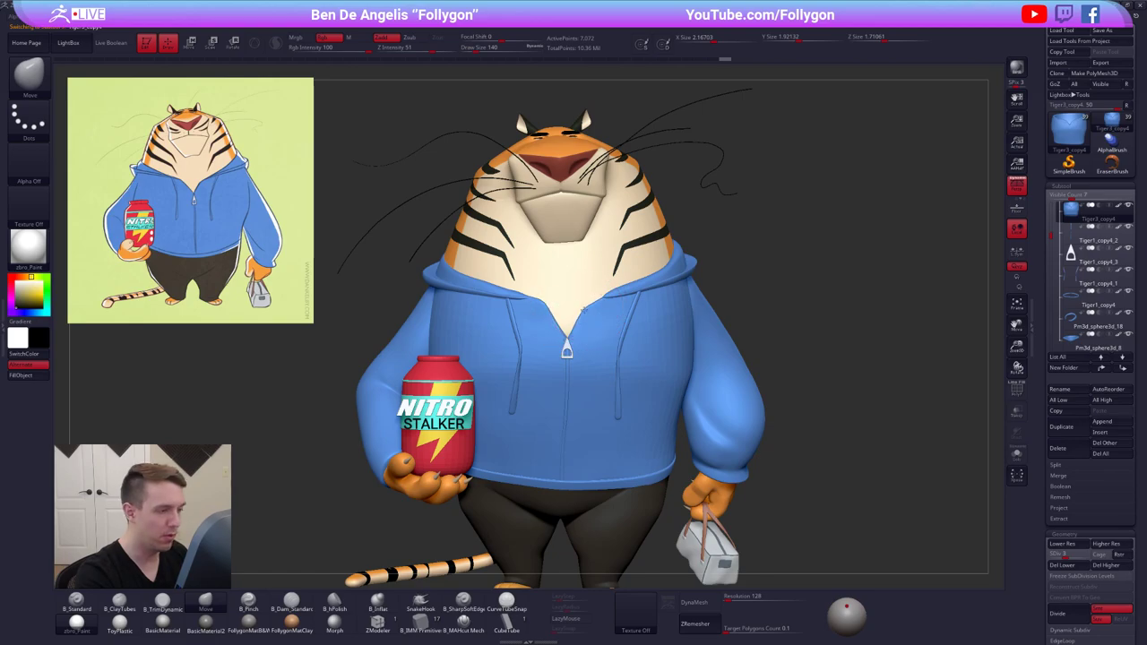
{"action": "left_click_drag", "start_coordinate": [599, 305], "coordinate": [588, 302]}
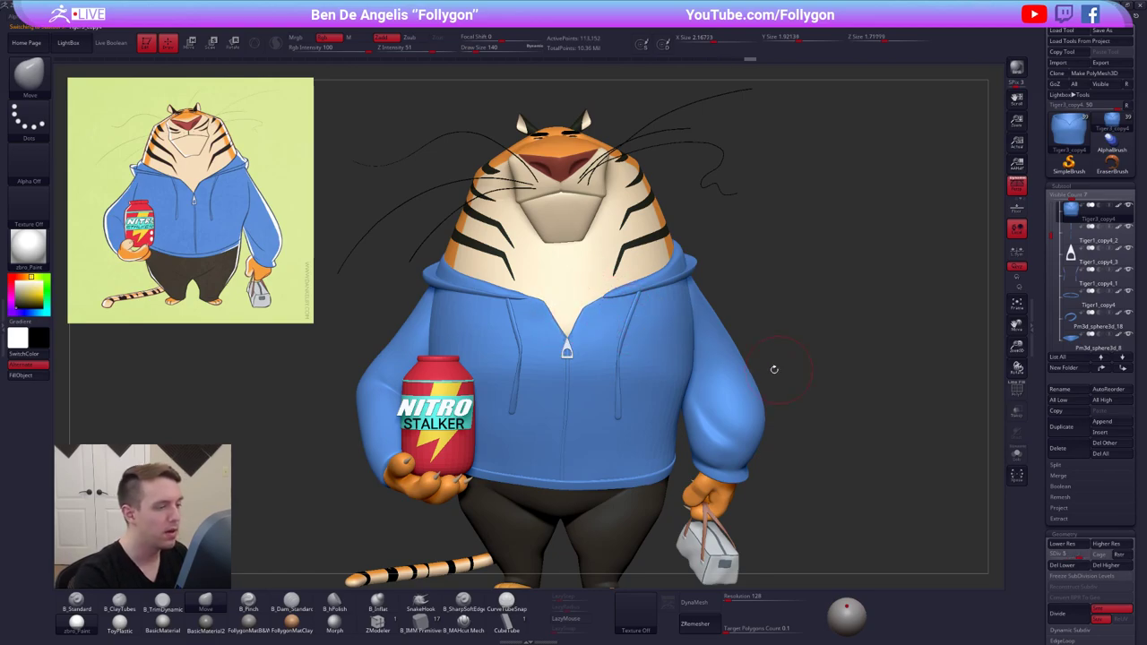
{"action": "key", "text": "d"}
{"action": "key", "text": "d"}
{"action": "key", "text": "d"}
Hide the reference drawing and frame the whole tiger from the front in the viewport
{"action": "left_click_drag", "start_coordinate": [734, 391], "coordinate": [746, 300], "text": "alt"}
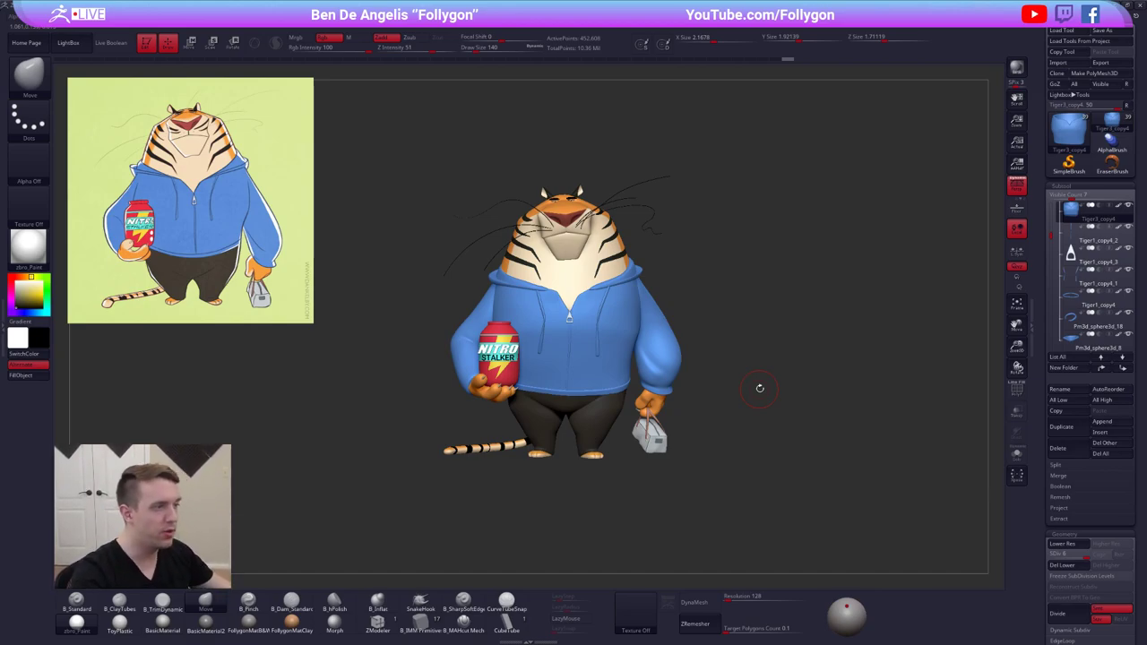
{"action": "key", "text": "shift+z"}
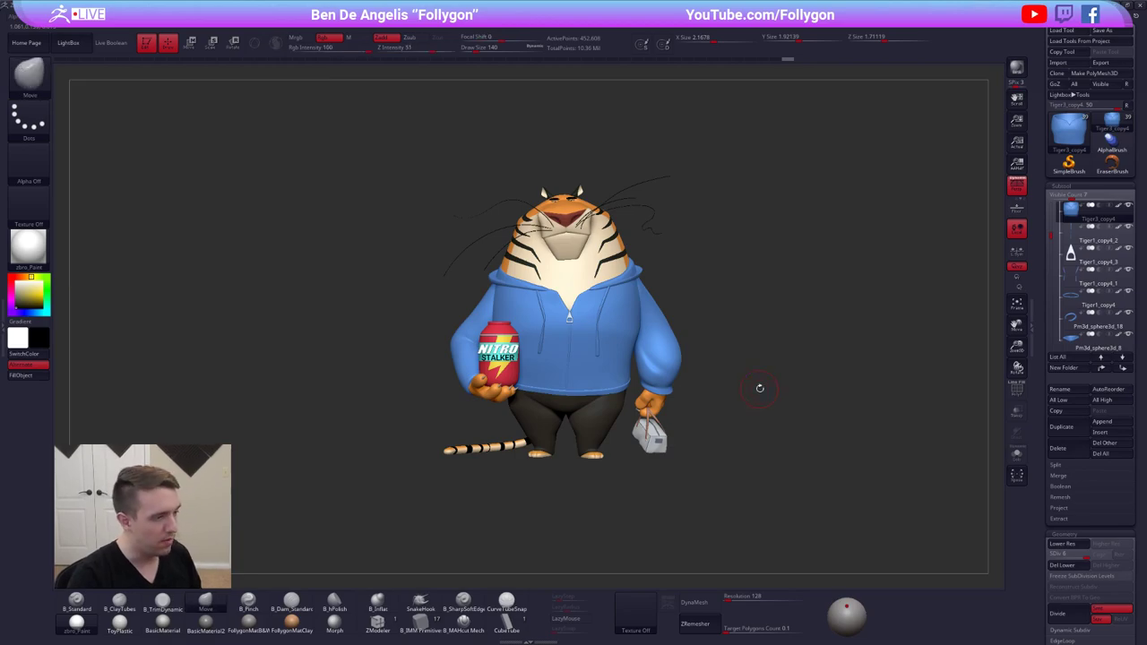
{"action": "mouse_move", "coordinate": [753, 300]}
{"action": "left_mouse_down", "text": "alt"}
{"action": "mouse_move", "coordinate": [768, 296]}
{"action": "mouse_move", "coordinate": [759, 313]}
{"action": "left_mouse_up", "text": "alt"}
{"action": "right_click", "coordinate": [774, 303], "text": "ctrl"}
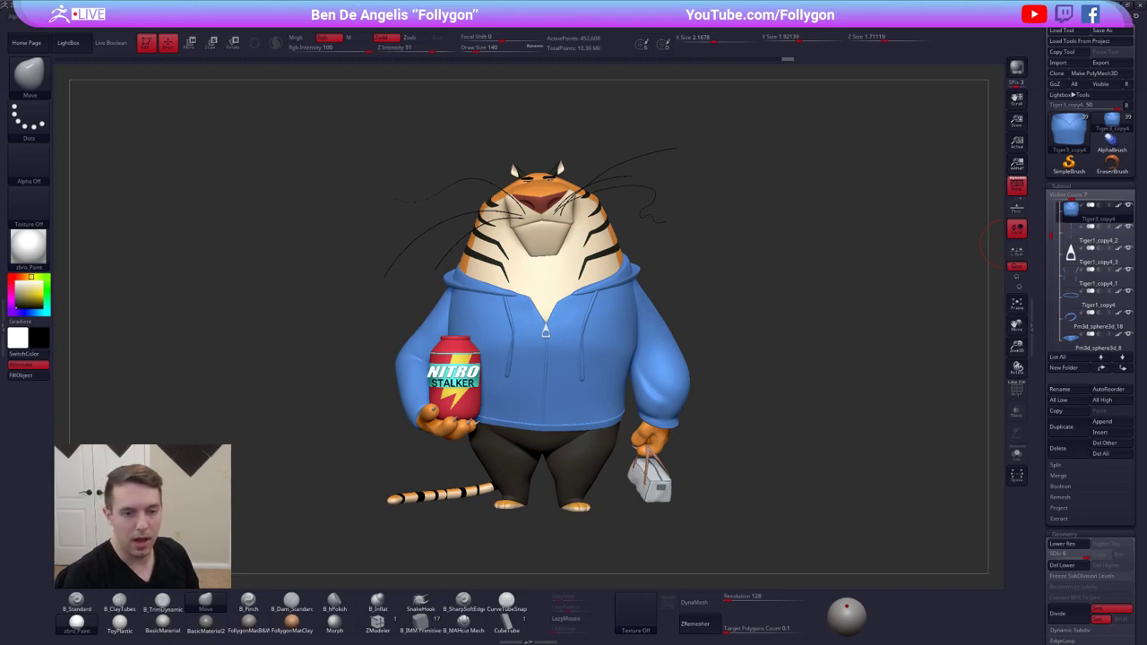
Switch to Photoshop, create a 2560 x 1440 pixel document from the clipboard preset and paste the tiger screenshot
{"action": "key", "text": "alt+Tab"}
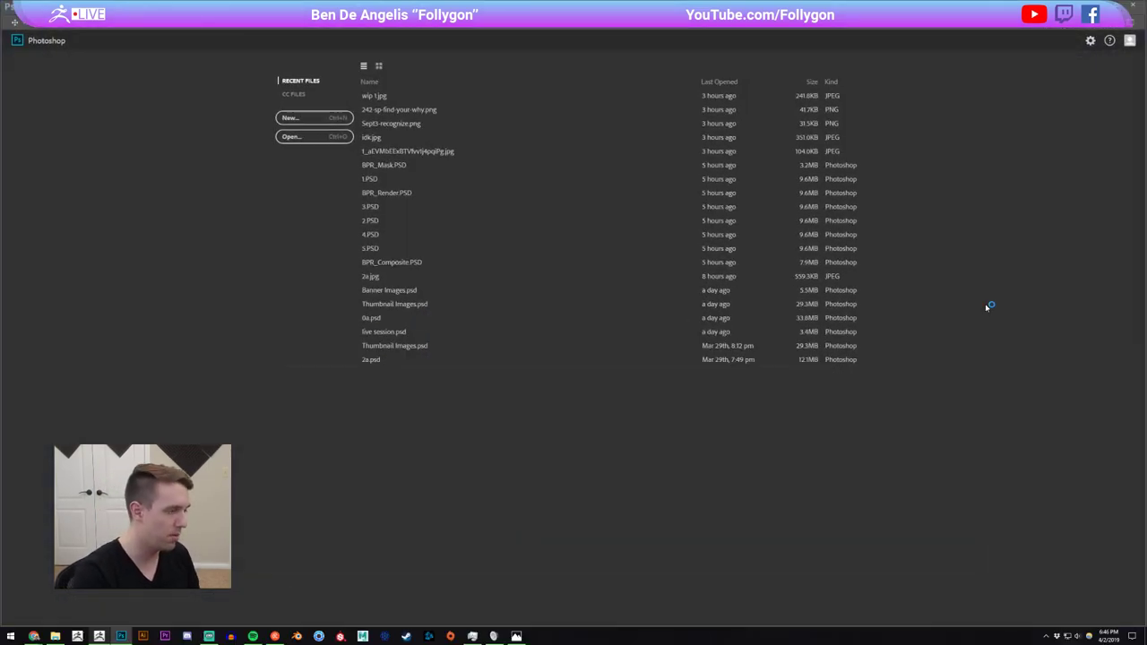
{"action": "key", "text": "ctrl+n"}
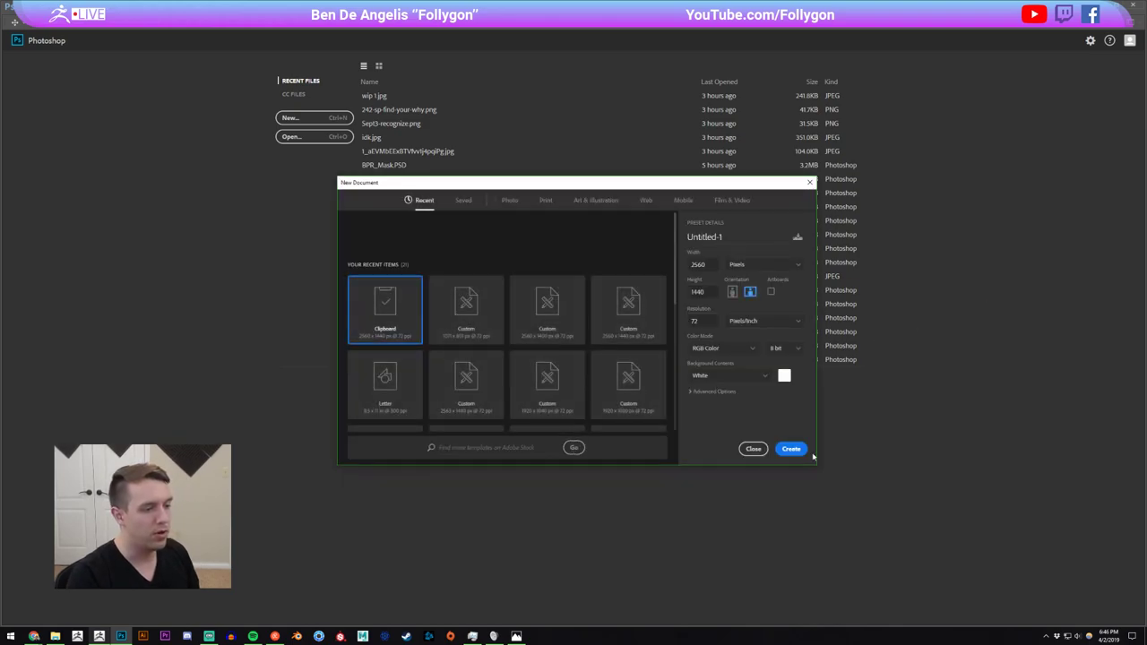
{"action": "left_click", "coordinate": [790, 449]}
{"action": "key", "text": "ctrl+v"}
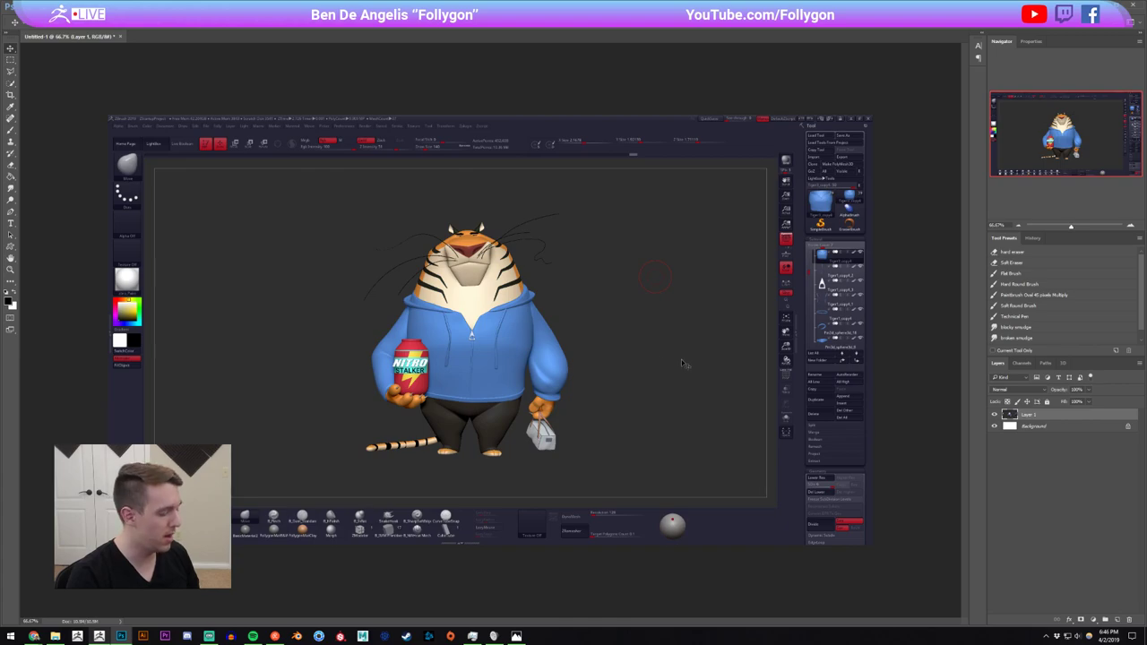
Flip the pasted tiger screenshot horizontally with Free Transform to compare it with the original direction
{"action": "key", "text": "ctrl+shift+h"}
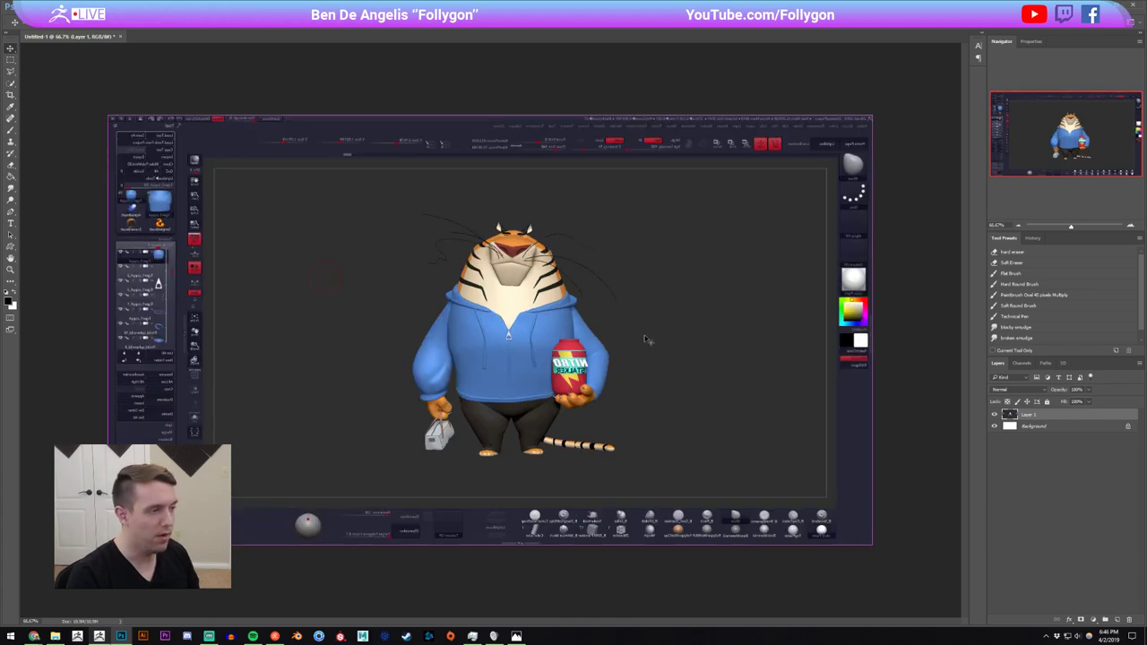
{"action": "key", "text": "ctrl+shift+h"}
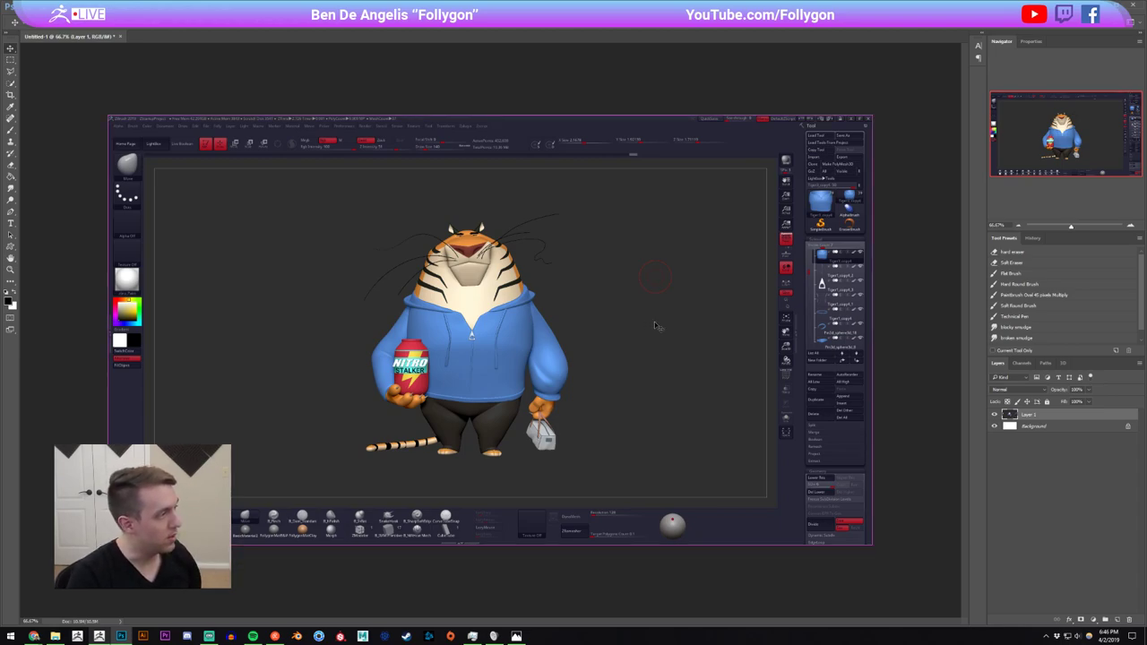
{"action": "right_click", "coordinate": [596, 285]}
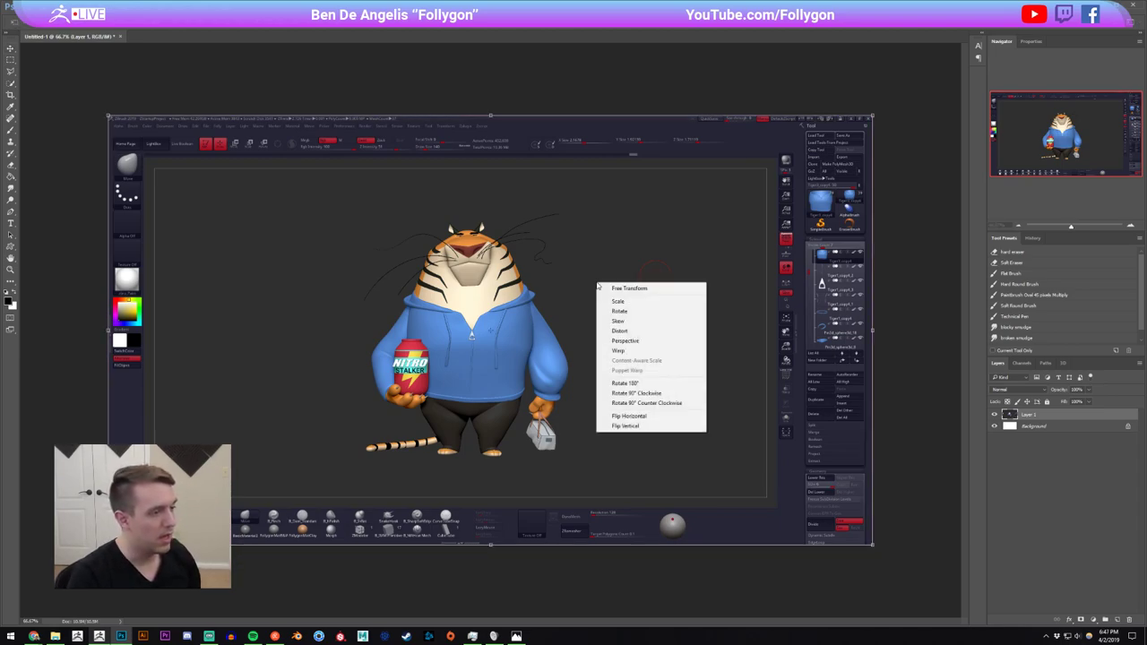
{"action": "left_click", "coordinate": [647, 416]}
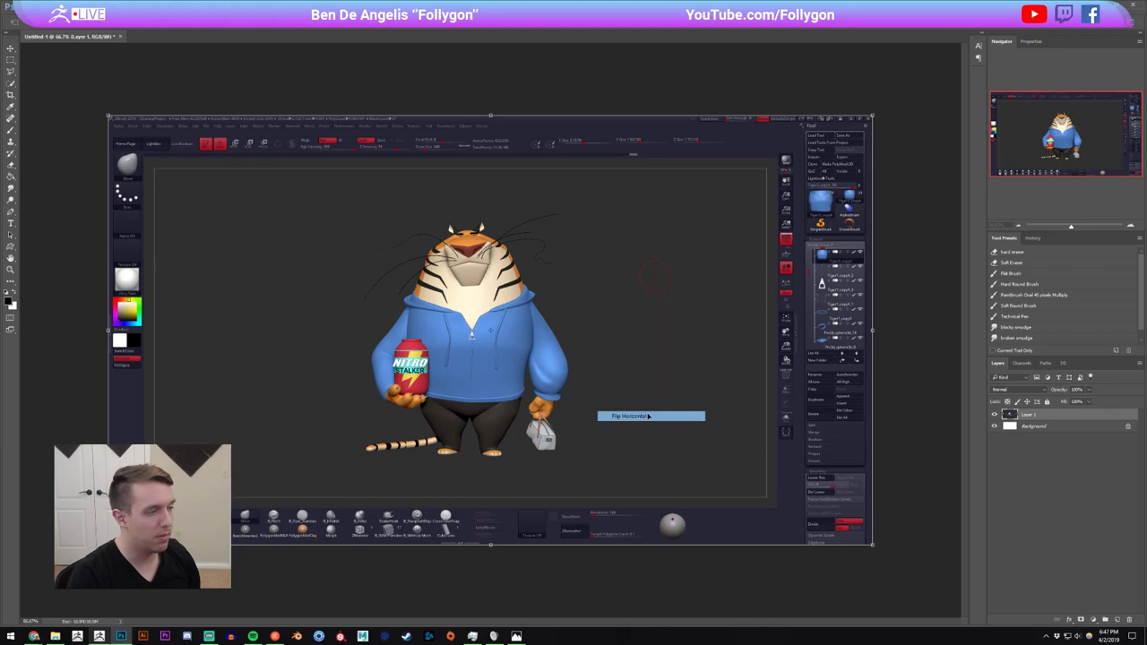
{"action": "key", "text": "Return"}
Show the flipped image full screen and crop the canvas closely around the tiger
{"action": "key", "text": "f"}
{"action": "key", "text": "f"}
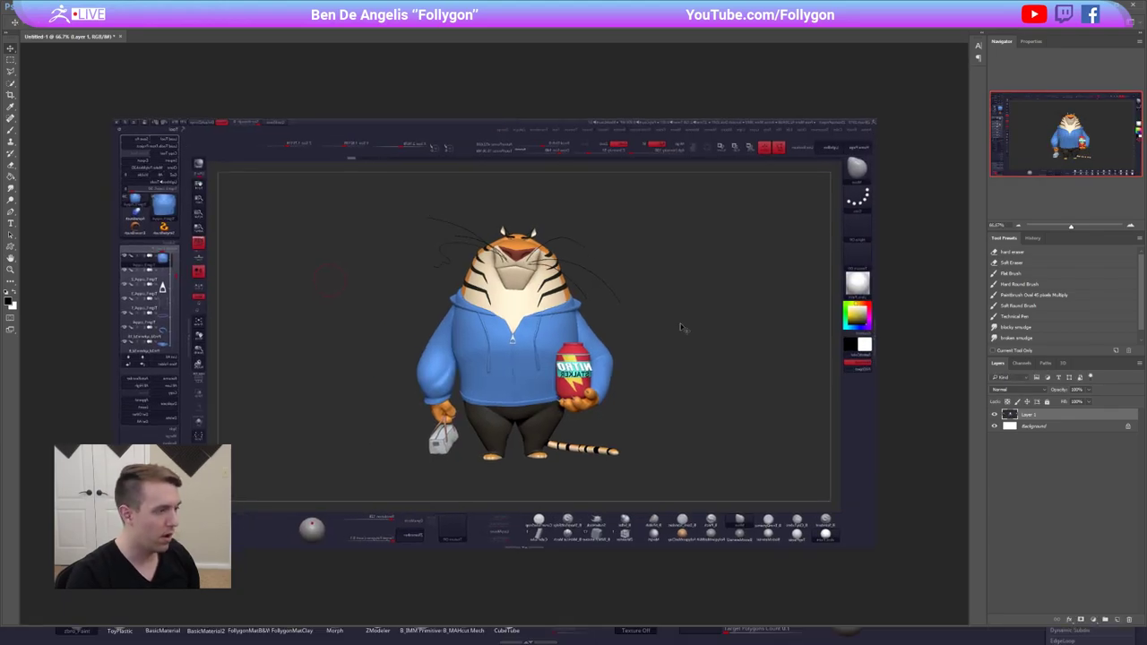
{"action": "scroll", "coordinate": [692, 292], "scroll_direction": "up", "scroll_amount": 4, "text": "alt"}
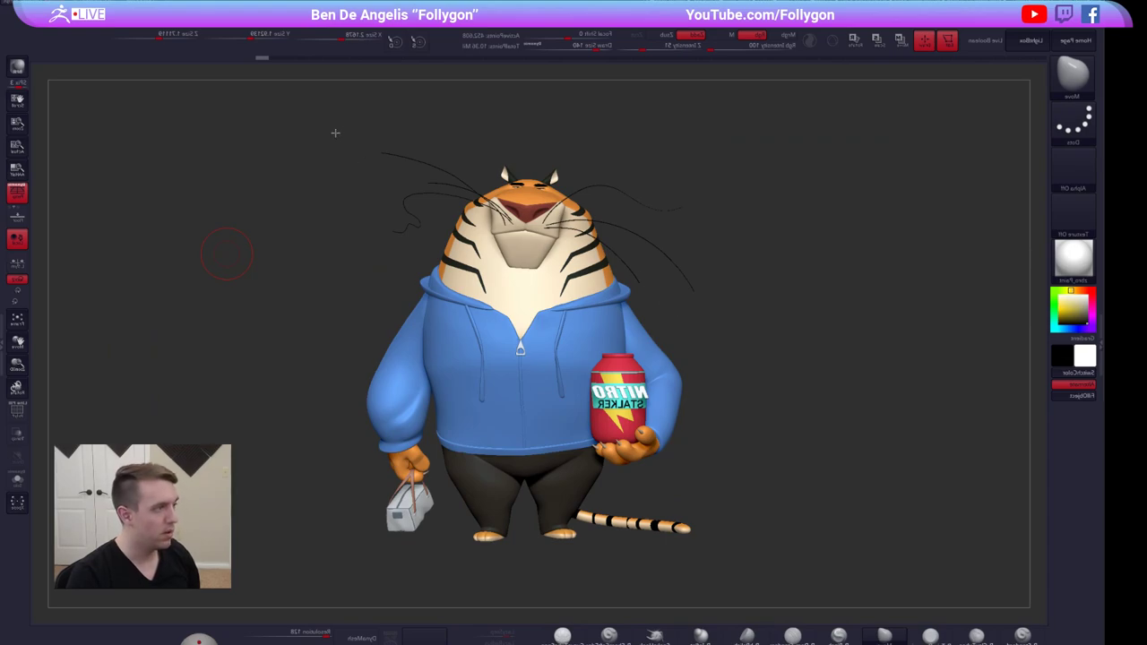
{"action": "left_click_drag", "start_coordinate": [335, 134], "coordinate": [761, 578]}
{"action": "key", "text": "c"}
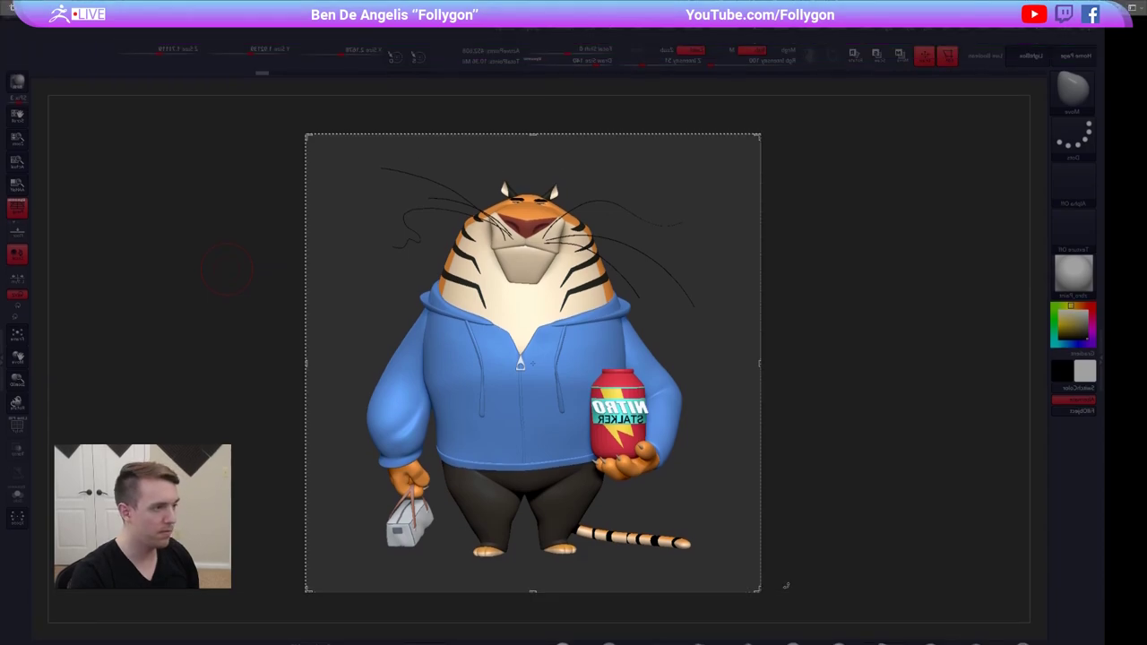
{"action": "key", "text": "Return"}
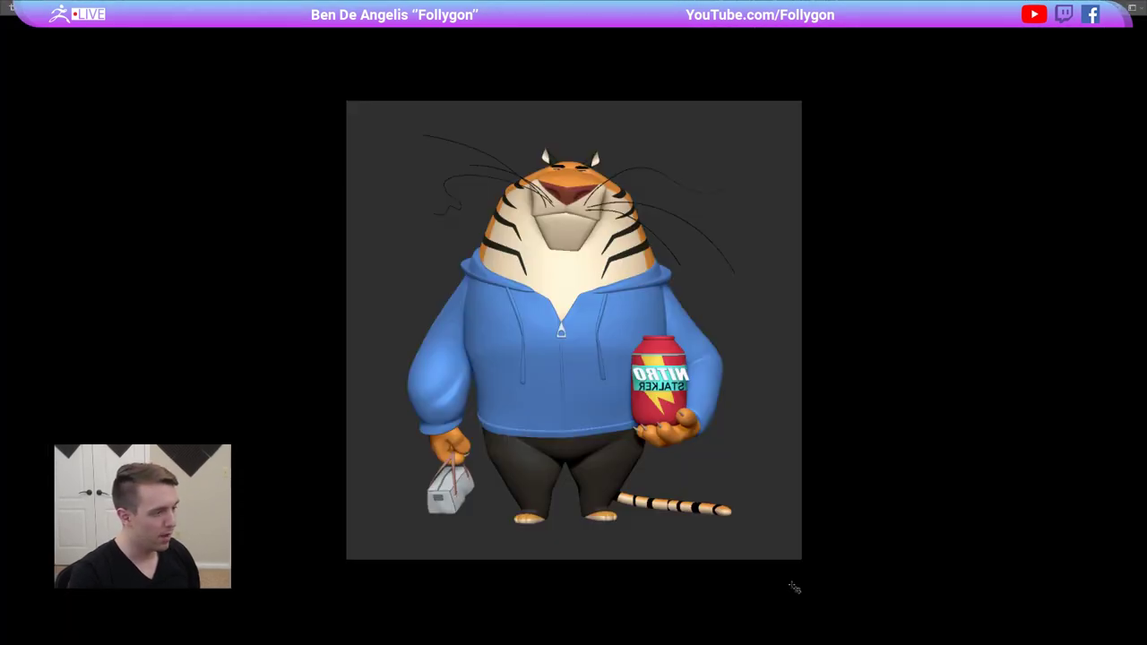
Examine the flipped, cropped tiger enlarged in full-screen view to judge its silhouette and balance
{"action": "key", "text": "v"}
{"action": "scroll", "coordinate": [752, 357], "scroll_direction": "up", "scroll_amount": 1, "text": "alt"}
{"action": "left_click_drag", "start_coordinate": [734, 356], "coordinate": [740, 360]}
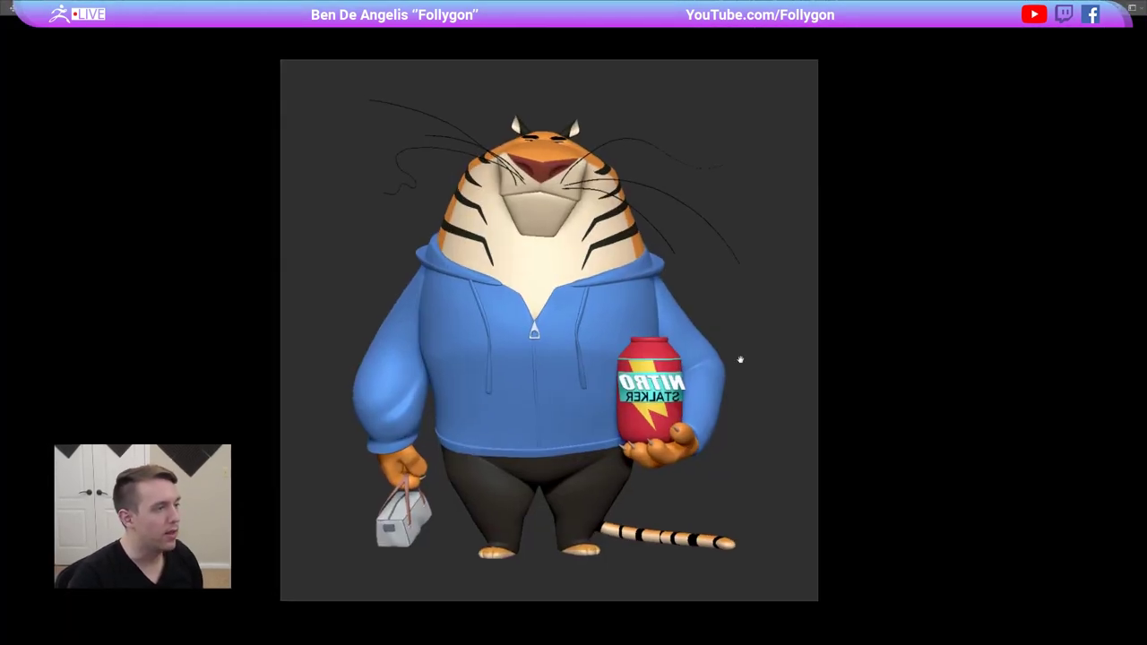
{"action": "key", "text": "f"}
{"action": "key", "text": "f"}
{"action": "key", "text": "f"}
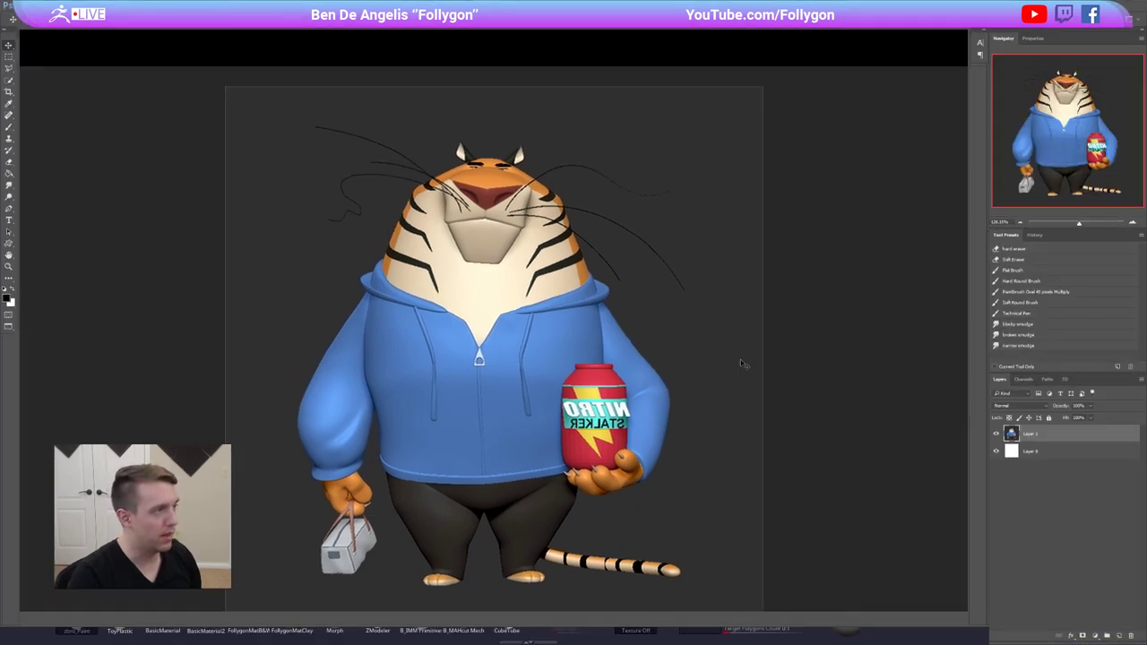
{"action": "scroll", "coordinate": [708, 303], "scroll_direction": "up", "scroll_amount": 1, "text": "alt"}
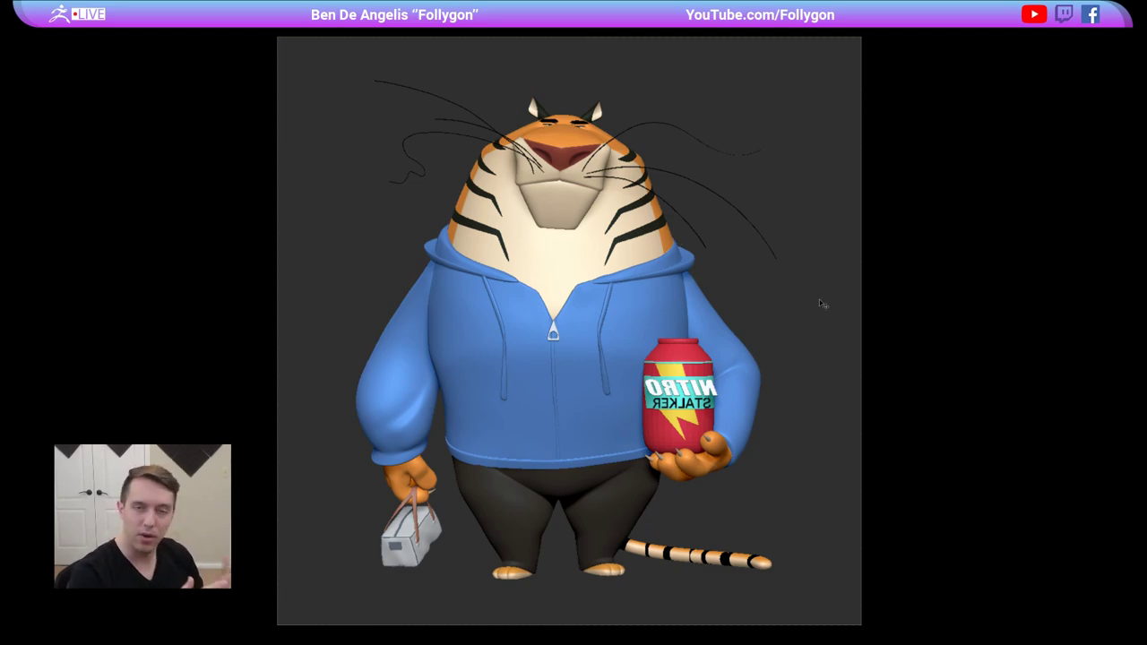
Switch back to ZBrush, merge all visible subtools into a new tool and load the merged tiger
{"action": "key", "text": "alt+Tab"}
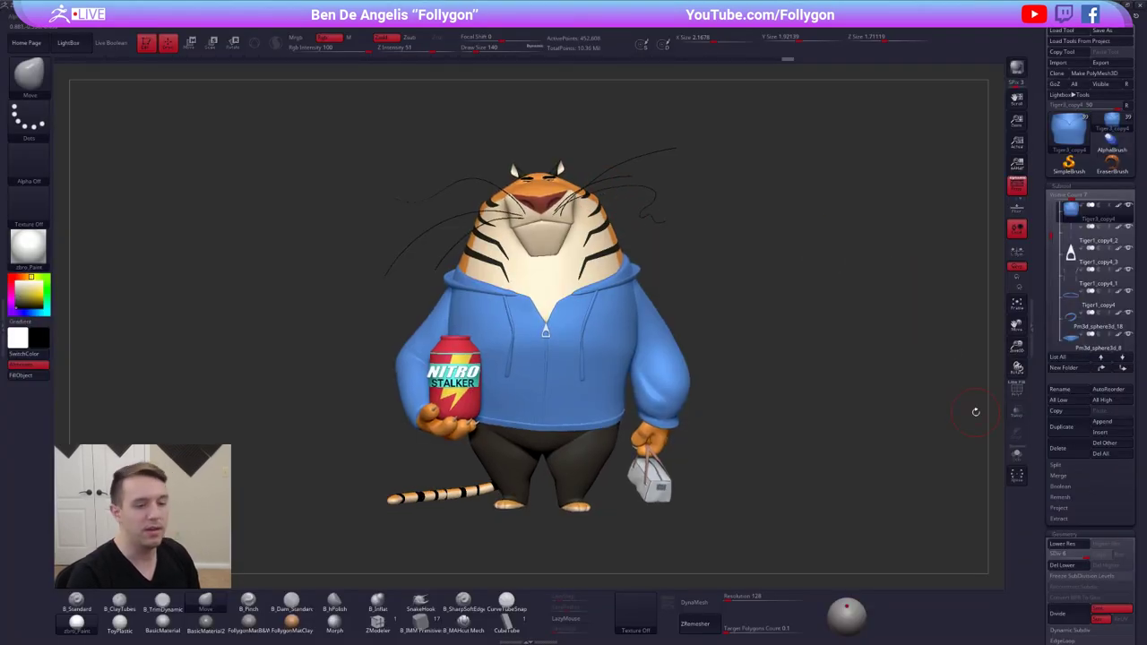
{"action": "left_click", "coordinate": [1058, 475]}
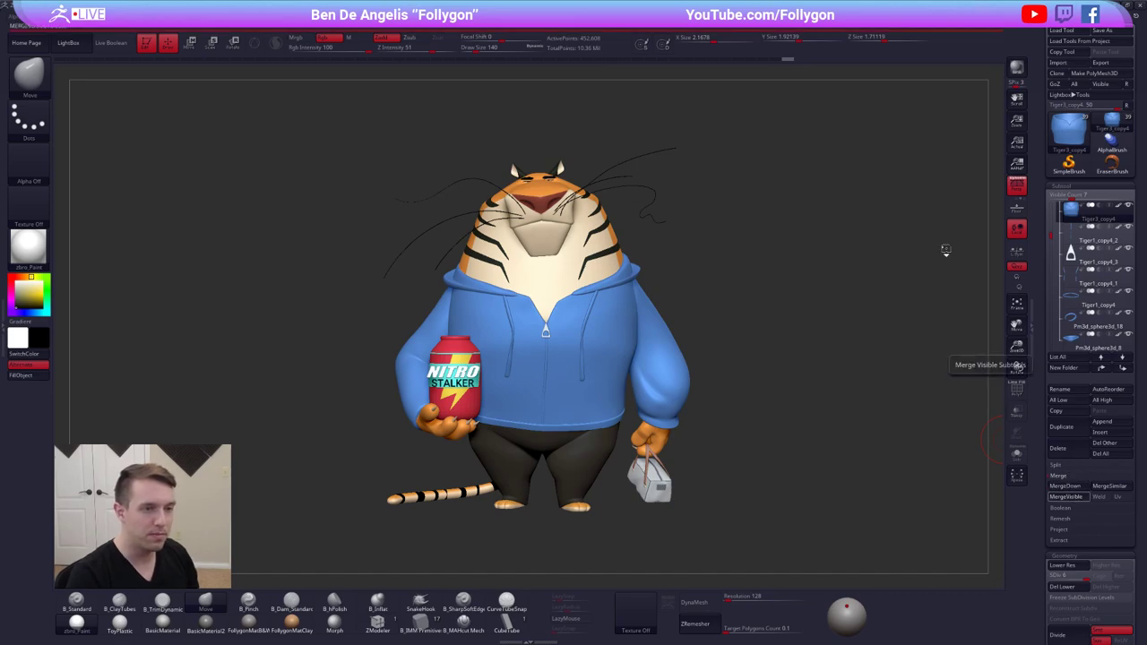
{"action": "left_click", "coordinate": [1114, 121]}
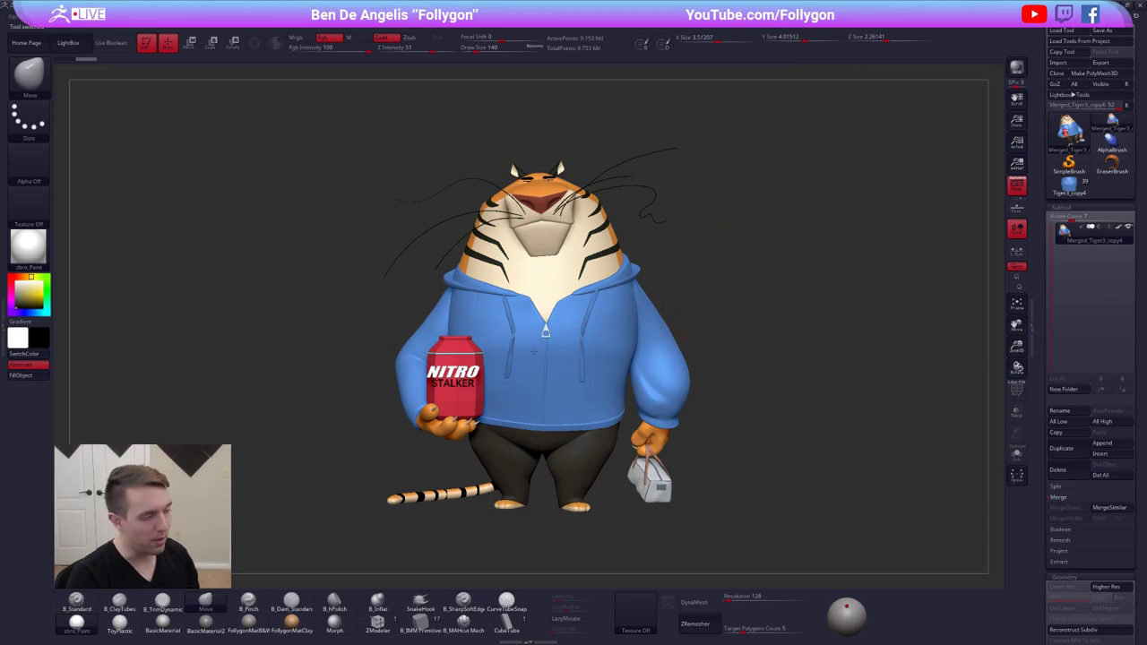
{"action": "right_click_drag", "start_coordinate": [534, 352], "coordinate": [614, 301]}
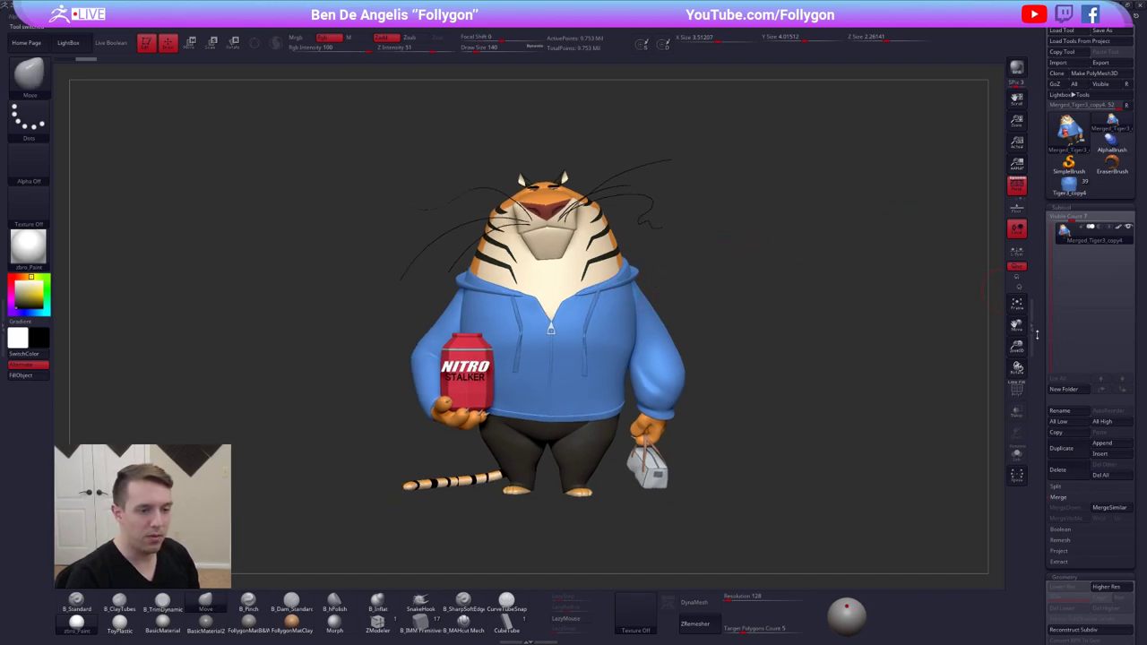
Flip the merged tiger with the Mirror deformation and inspect the mirrored character from the front
{"action": "left_click_drag", "start_coordinate": [1037, 334], "coordinate": [1064, 200]}
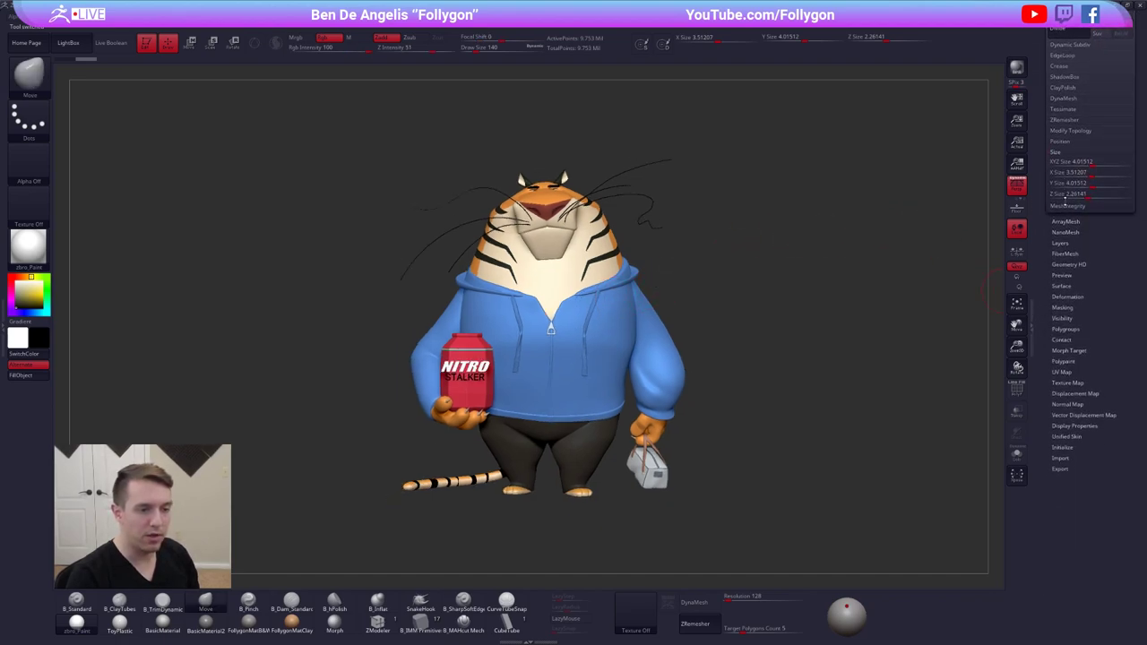
{"action": "left_click", "coordinate": [1075, 297]}
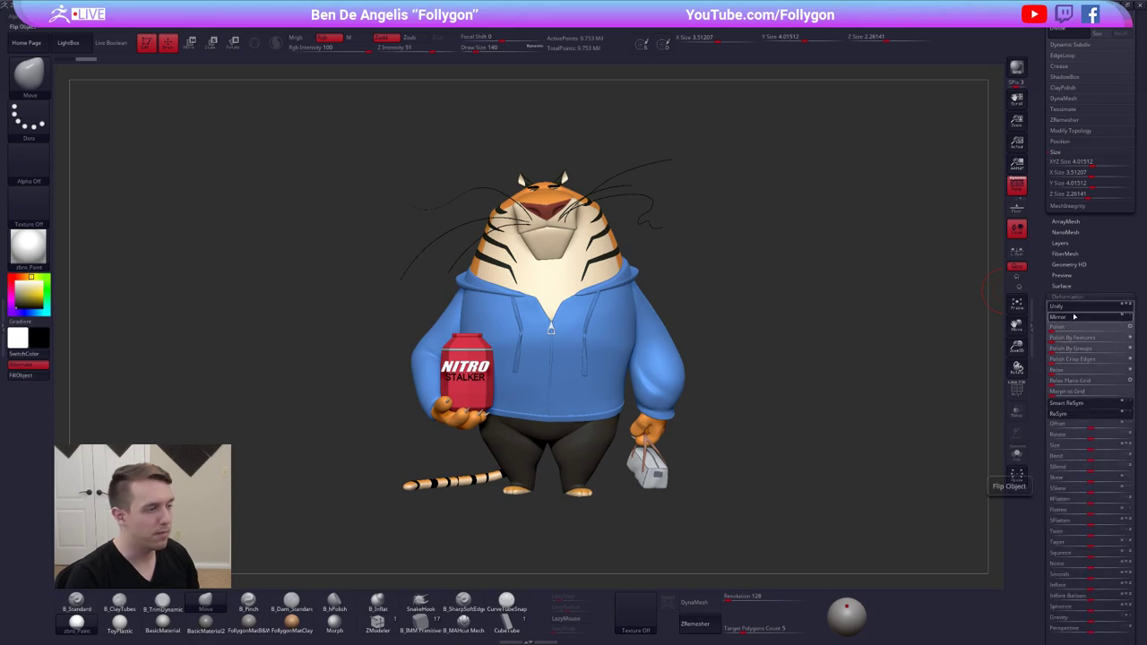
{"action": "left_click", "coordinate": [1075, 316]}
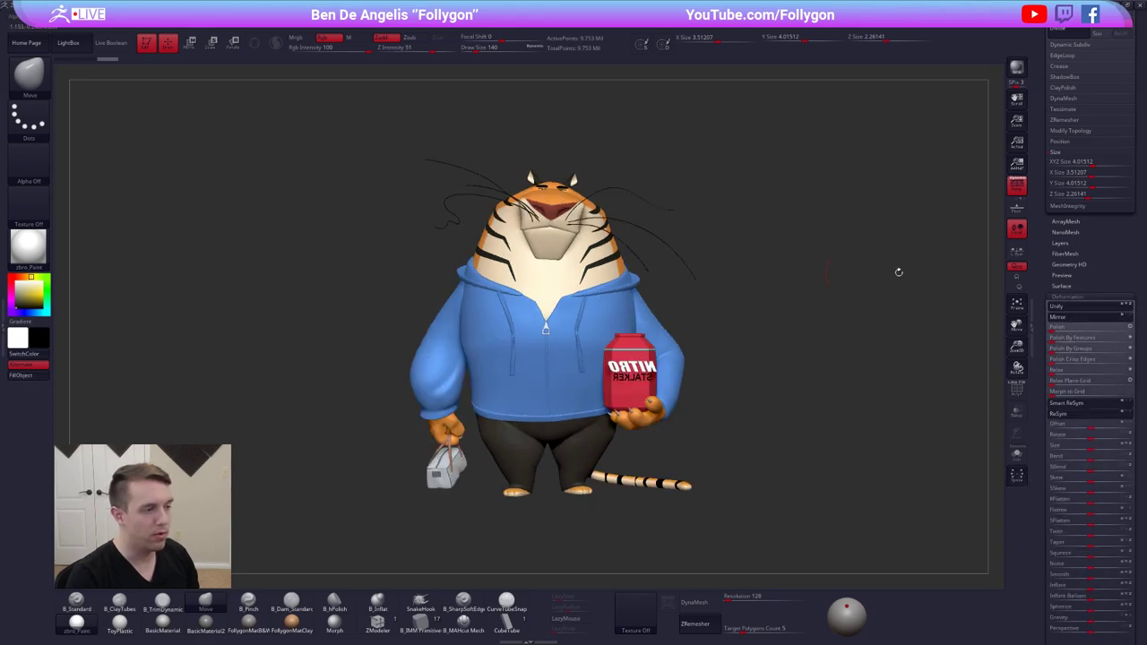
{"action": "left_click", "coordinate": [1071, 297]}
{"action": "left_click_drag", "start_coordinate": [1068, 286], "coordinate": [1076, 416]}
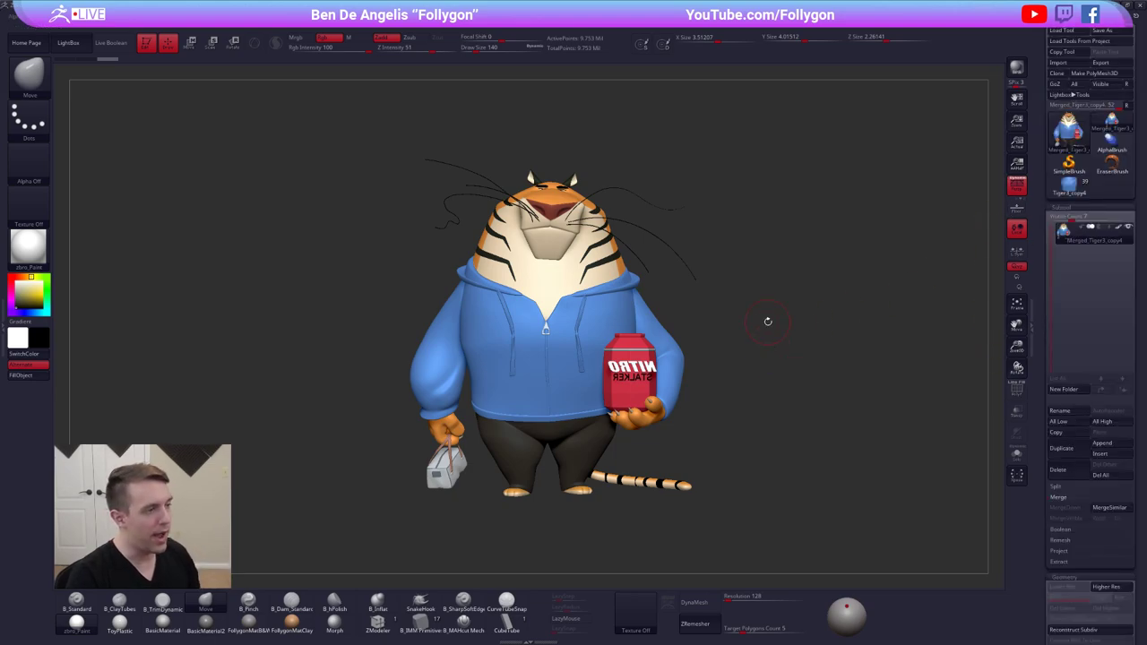
{"action": "left_click_drag", "start_coordinate": [752, 331], "coordinate": [717, 362]}
{"action": "mouse_move", "coordinate": [574, 389]}
{"action": "left_mouse_down"}
{"action": "mouse_move", "coordinate": [609, 375]}
{"action": "mouse_move", "coordinate": [598, 375]}
{"action": "mouse_move", "coordinate": [731, 379]}
{"action": "left_mouse_up"}
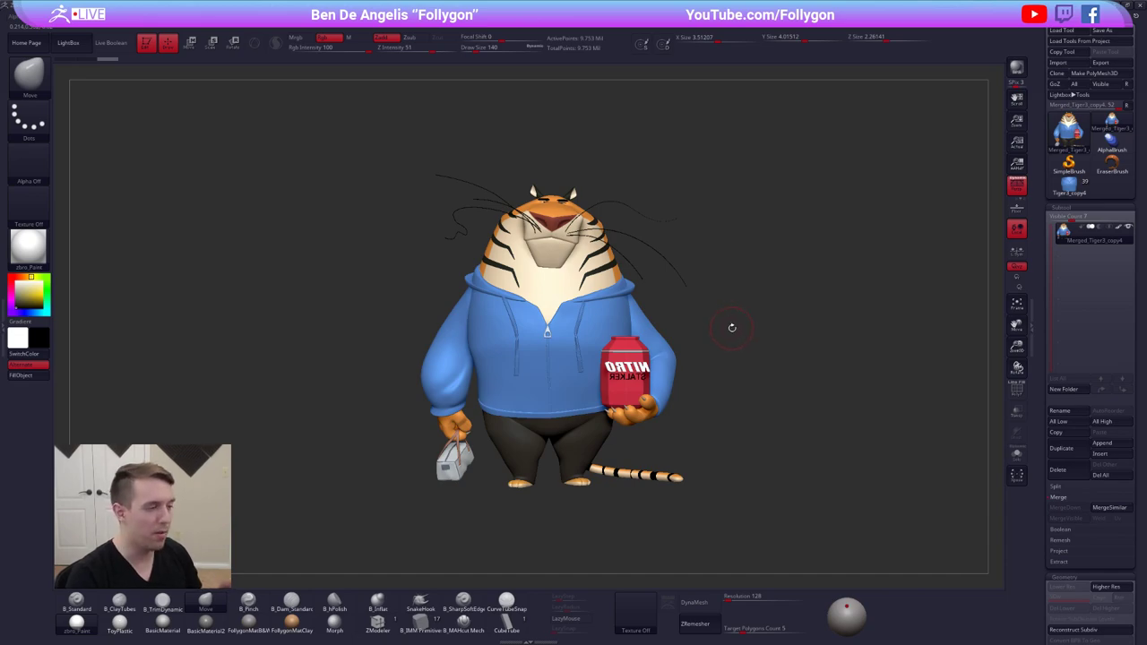
{"action": "right_click_drag", "start_coordinate": [660, 387], "coordinate": [676, 397], "text": "alt"}
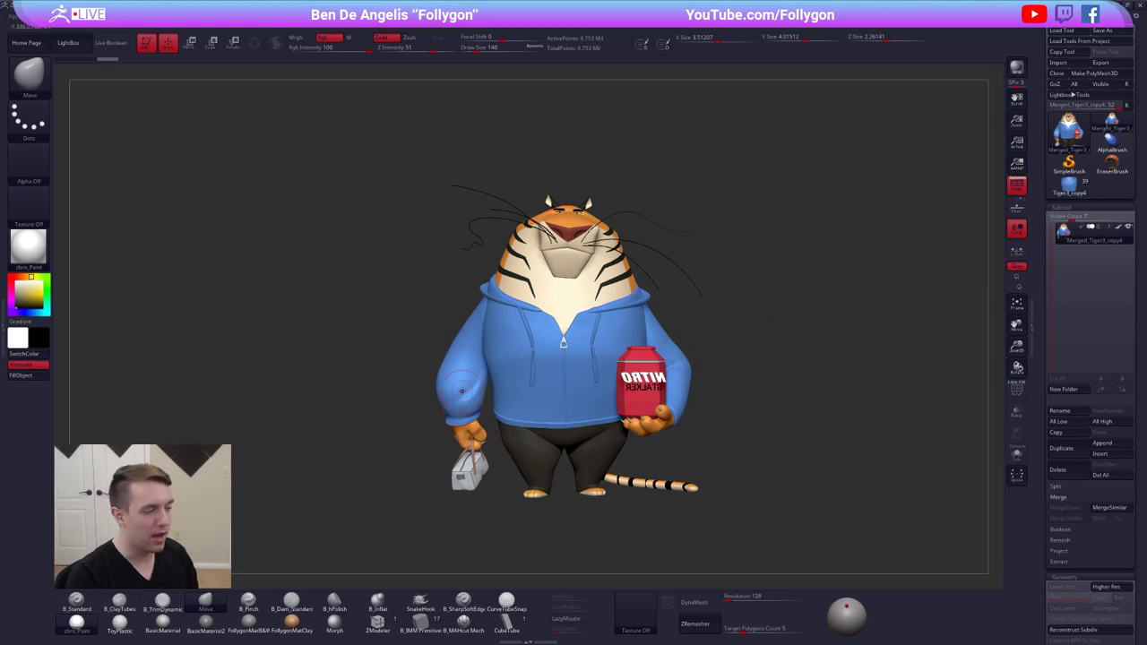
{"action": "mouse_move", "coordinate": [494, 385]}
{"action": "left_mouse_down", "text": "ctrl+alt"}
{"action": "mouse_move", "coordinate": [439, 419]}
{"action": "mouse_move", "coordinate": [468, 448]}
{"action": "mouse_move", "coordinate": [492, 441]}
{"action": "left_mouse_up", "text": "ctrl+alt"}
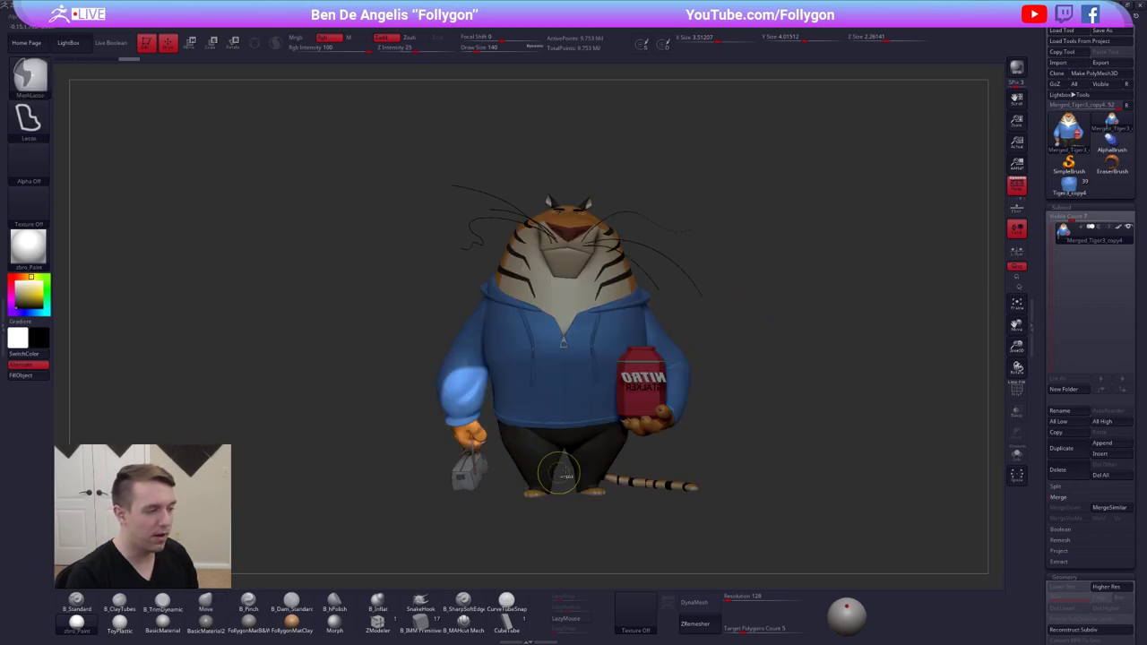
{"action": "key", "text": "ctrl+z"}
{"action": "mouse_move", "coordinate": [602, 416]}
{"action": "right_mouse_down", "text": "alt"}
{"action": "mouse_move", "coordinate": [632, 434]}
{"action": "mouse_move", "coordinate": [605, 378]}
{"action": "right_mouse_up", "text": "alt"}
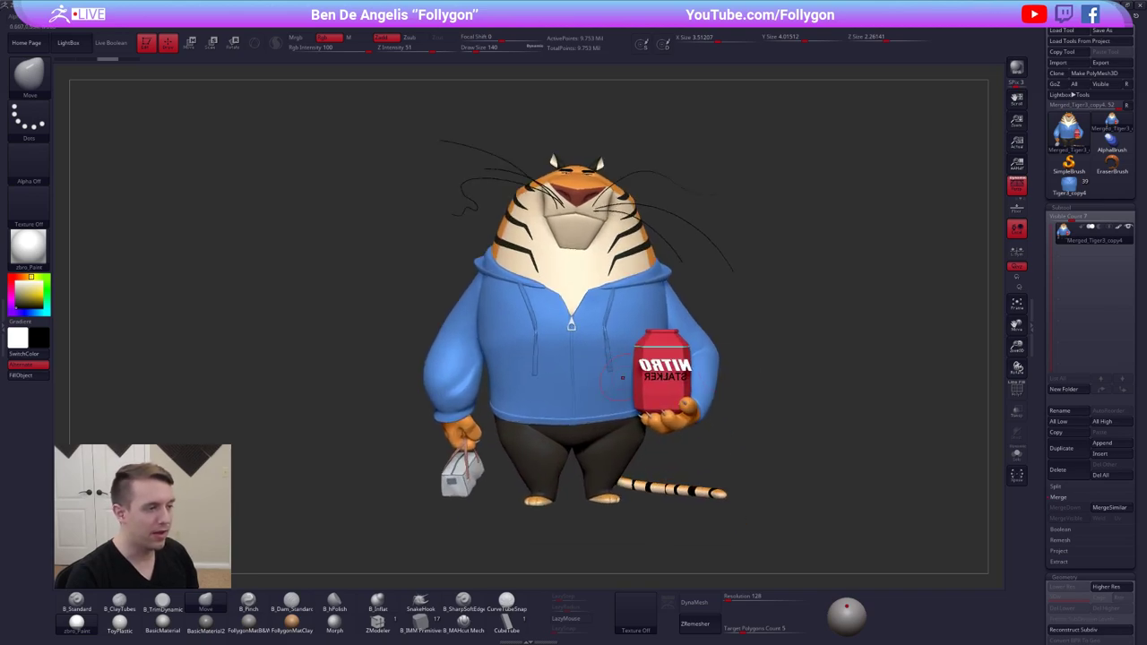
Delete the merged tiger subtool and switch back to the multi-subtool Tiger3_copy4 model
{"action": "left_click", "coordinate": [1058, 470]}
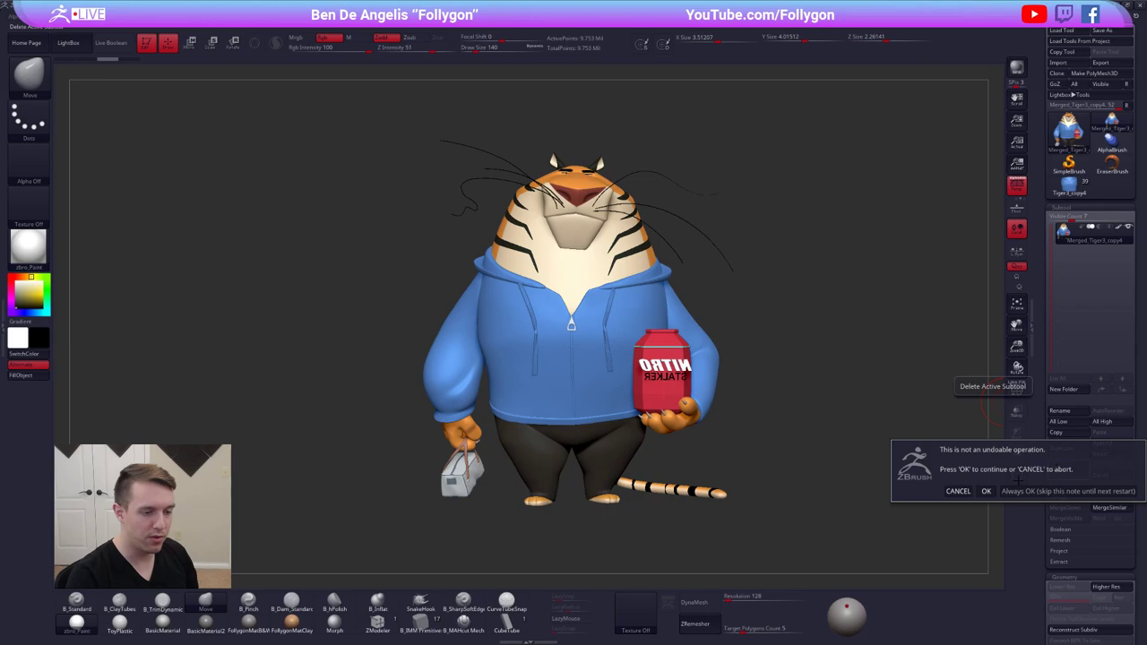
{"action": "left_click", "coordinate": [986, 491]}
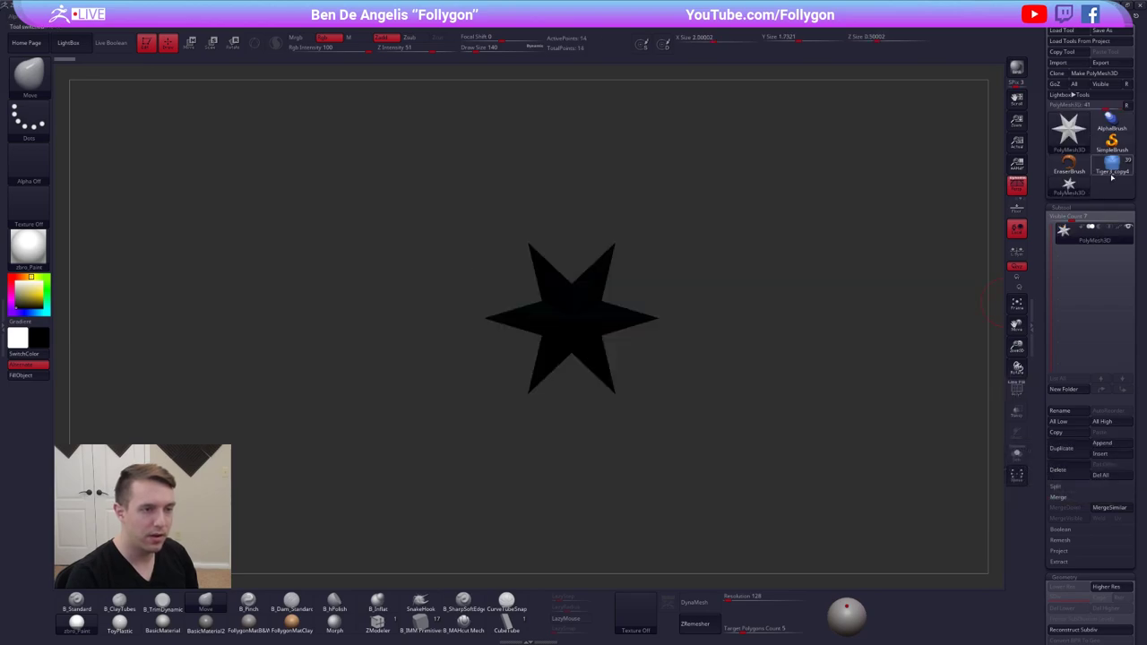
{"action": "left_click", "coordinate": [1120, 168]}
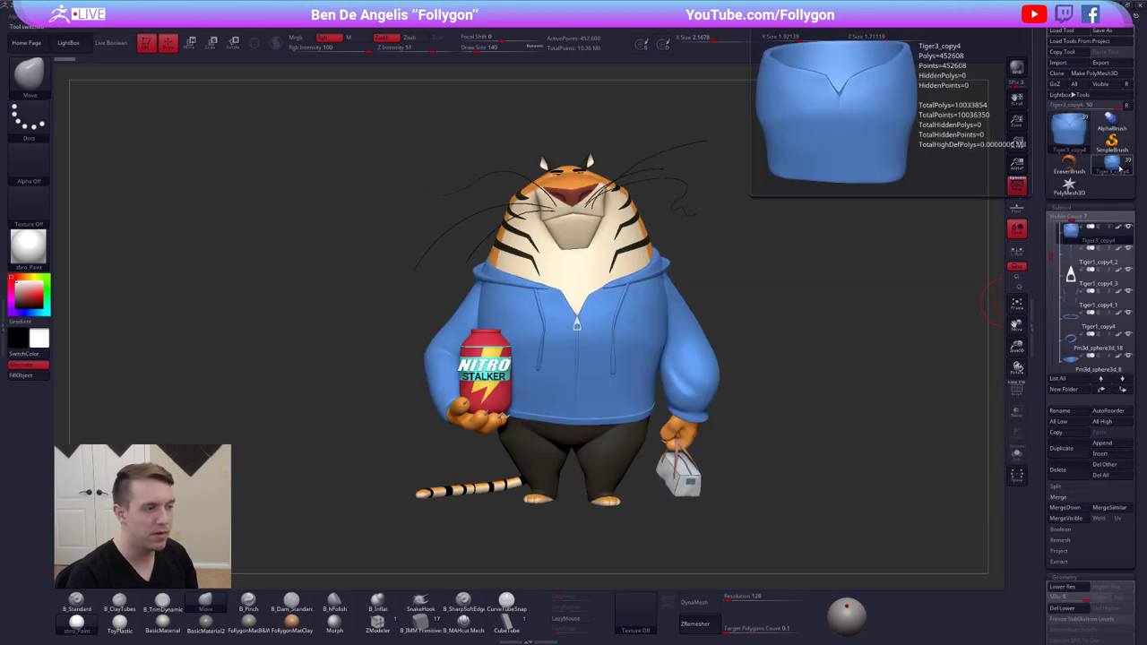
{"action": "left_click", "coordinate": [1128, 106]}
{"action": "left_click_drag", "start_coordinate": [783, 195], "coordinate": [809, 217]}
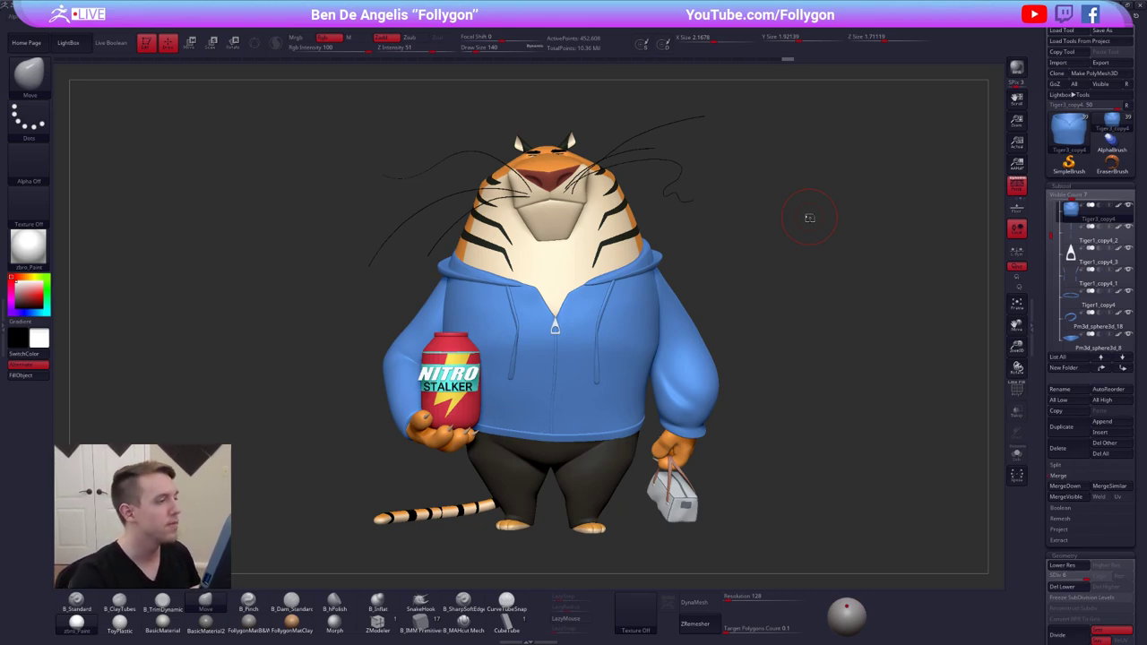
{"action": "left_click_drag", "start_coordinate": [710, 282], "coordinate": [735, 341]}
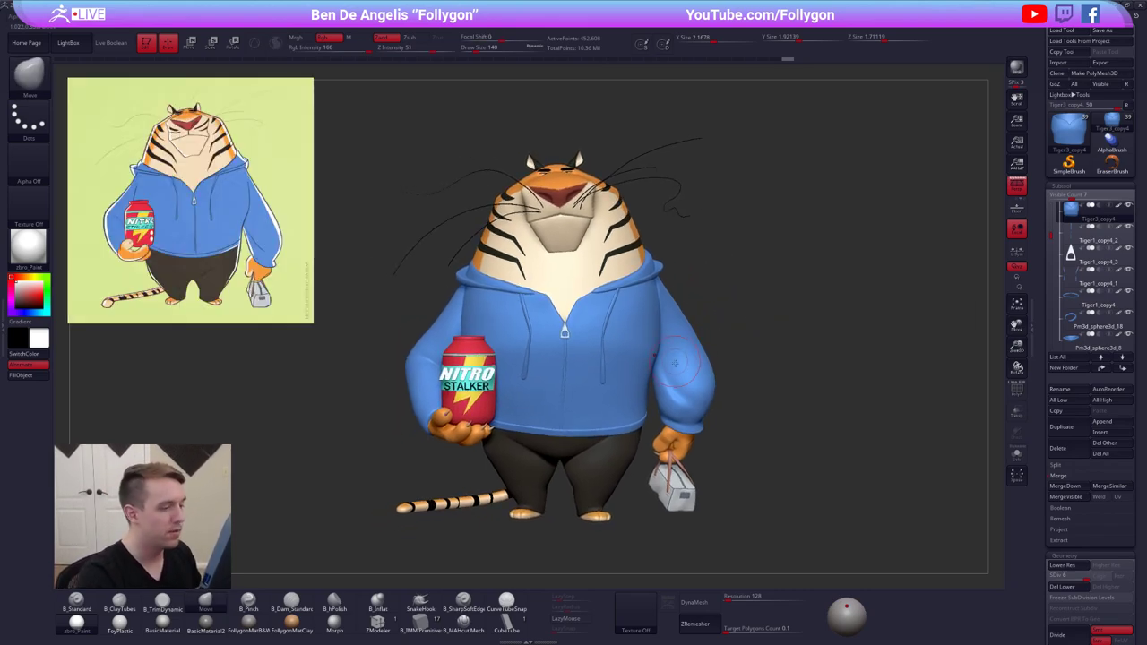
Select the hoodie sleeve of the arm carrying the bag and isolate it in Solo mode
{"action": "left_click", "coordinate": [692, 380], "text": "alt"}
{"action": "left_click_drag", "start_coordinate": [737, 384], "coordinate": [752, 394], "text": "alt"}
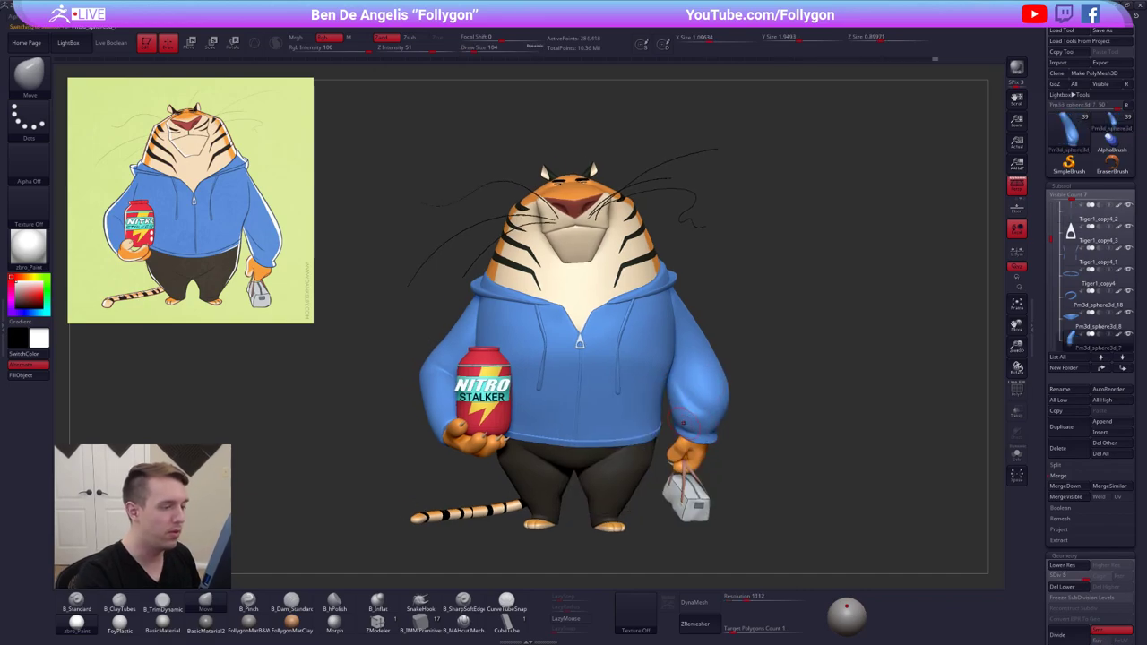
{"action": "key", "text": "alt+shift+s"}
{"action": "right_click_drag", "start_coordinate": [735, 421], "coordinate": [685, 407]}
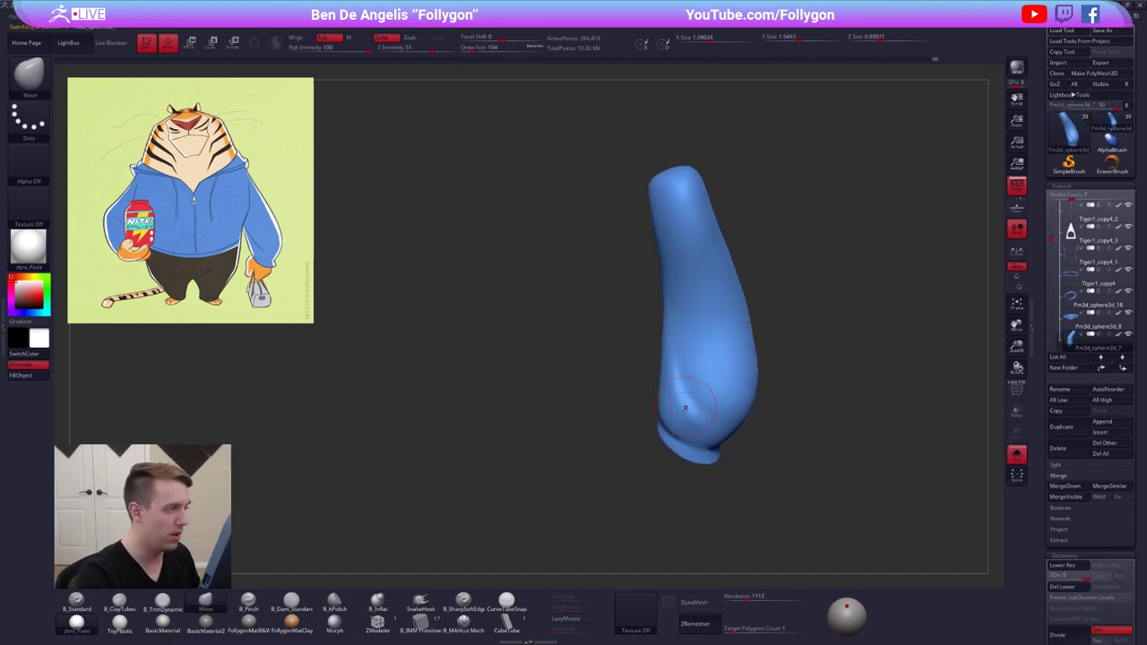
{"action": "right_click", "coordinate": [685, 410]}
Carve a long curved fold crease up the lower sleeve above the cuff with the B_SharpSoftEdge brush
{"action": "left_click", "coordinate": [475, 604]}
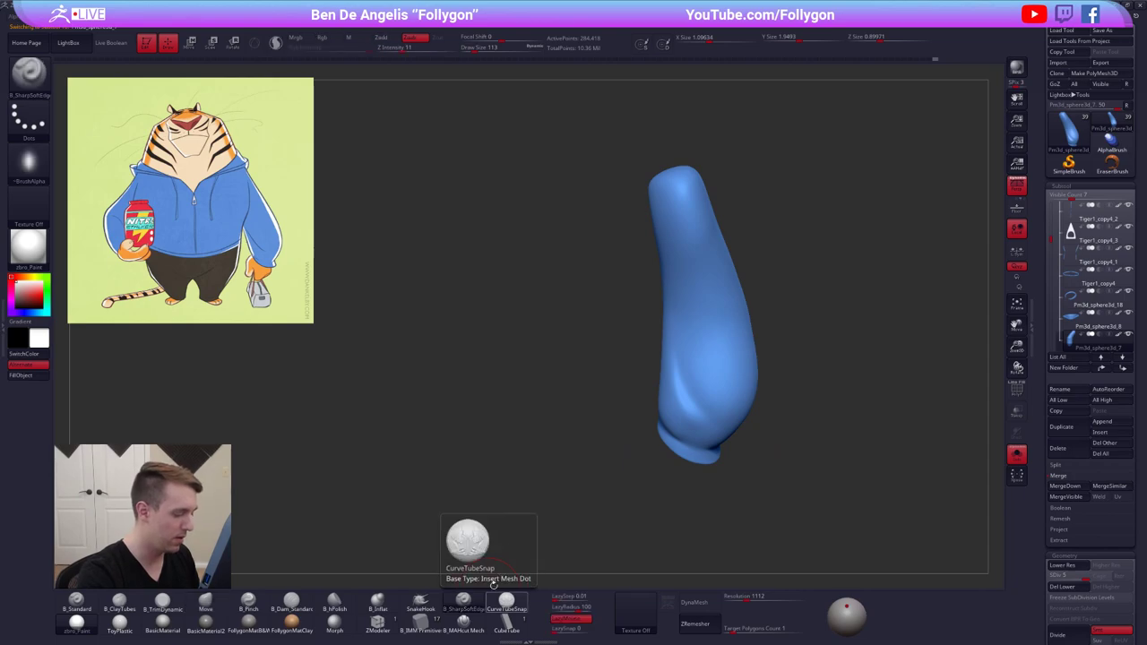
{"action": "right_click_drag", "start_coordinate": [683, 399], "coordinate": [639, 388]}
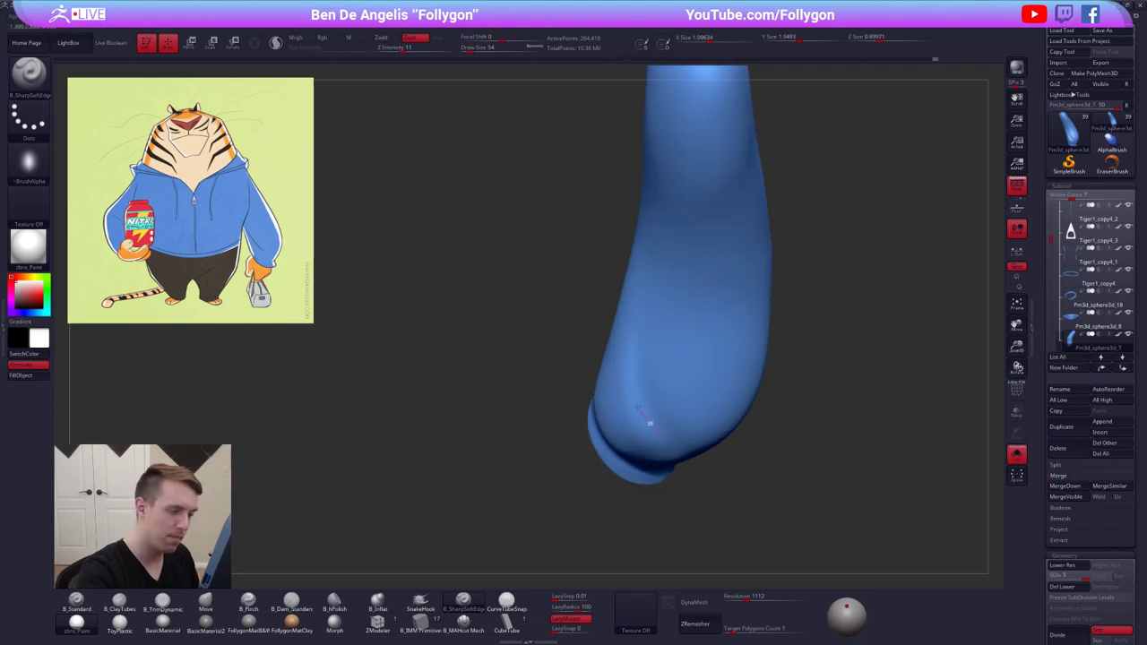
{"action": "left_click_drag", "start_coordinate": [638, 407], "coordinate": [643, 303]}
{"action": "right_click_drag", "start_coordinate": [644, 301], "coordinate": [649, 353]}
{"action": "key", "text": "bracketright"}
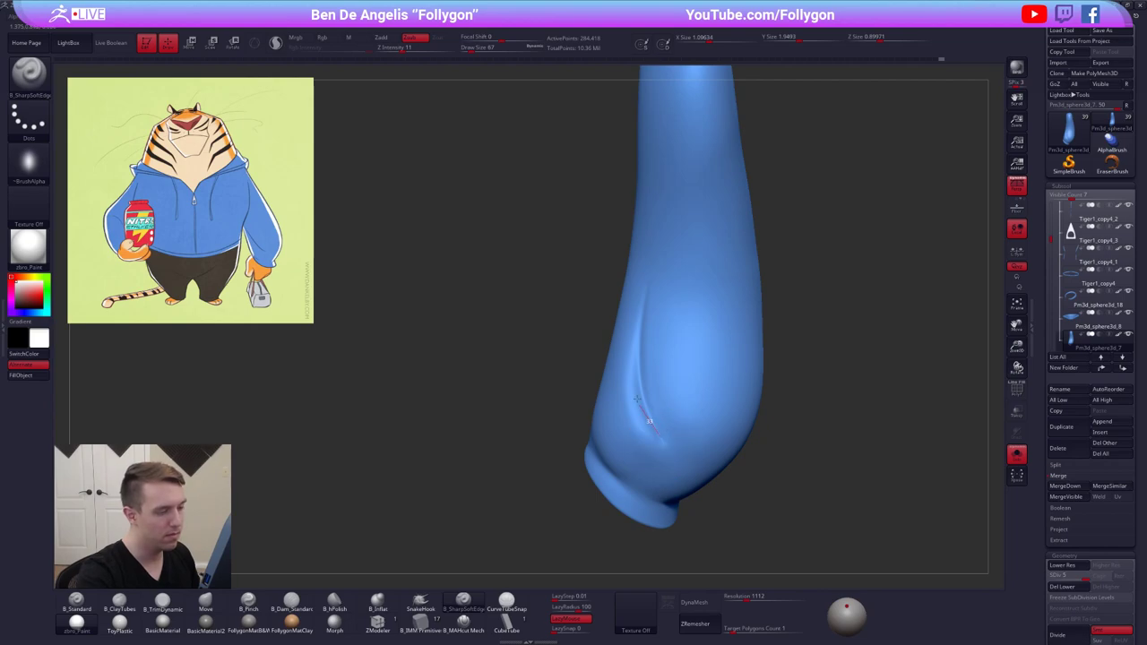
{"action": "mouse_move", "coordinate": [637, 399]}
{"action": "left_mouse_down"}
{"action": "mouse_move", "coordinate": [637, 321]}
{"action": "mouse_move", "coordinate": [657, 217]}
{"action": "left_mouse_up"}
{"action": "right_click_drag", "start_coordinate": [671, 342], "coordinate": [666, 317]}
{"action": "key", "text": "bracketright"}
{"action": "key", "text": "shift"}
{"action": "right_click", "coordinate": [667, 319]}
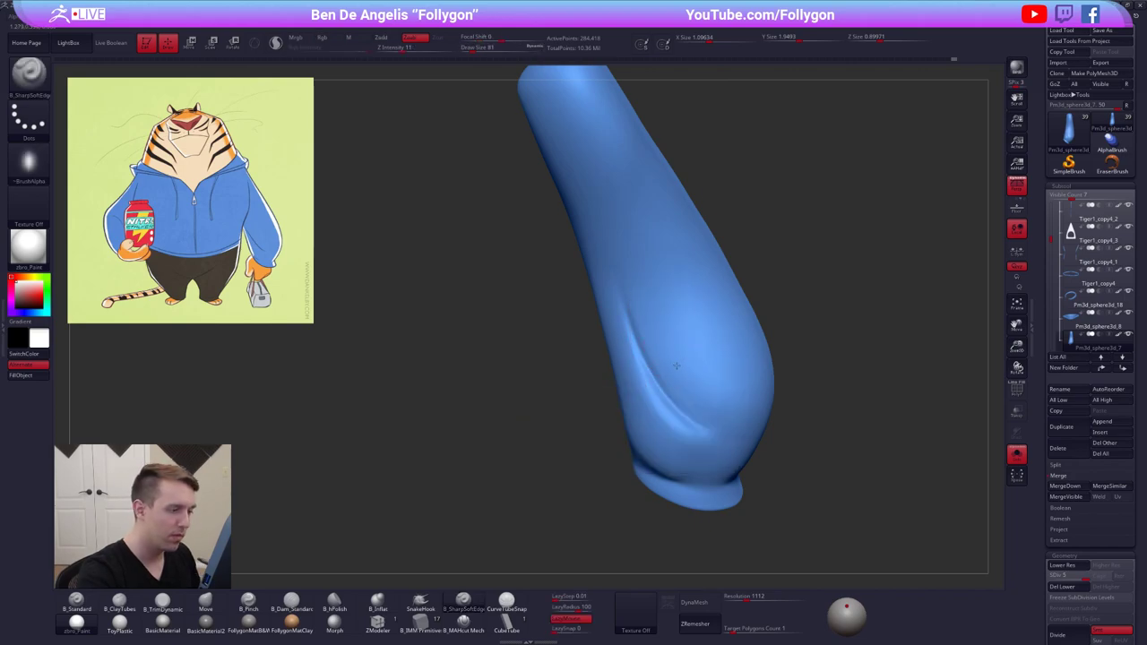
Lasso-mask the bulging sleeve area along the crease and invert the mask
{"action": "right_click_drag", "start_coordinate": [676, 366], "coordinate": [614, 334]}
{"action": "key", "text": "2"}
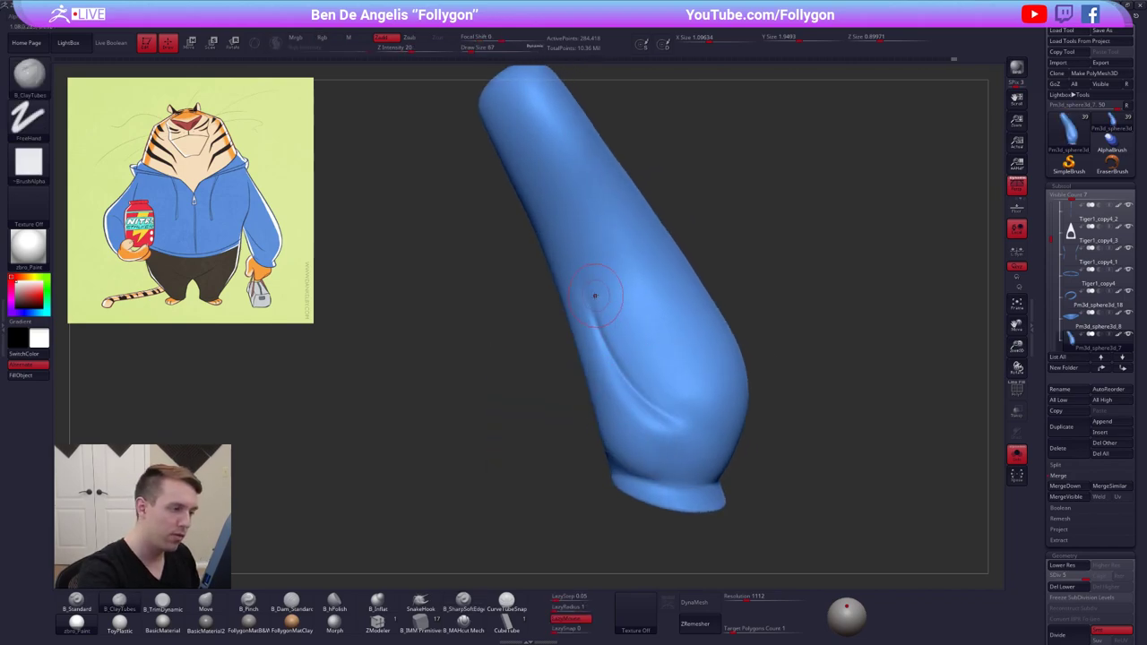
{"action": "key", "text": "ctrl"}
{"action": "mouse_move", "coordinate": [596, 322]}
{"action": "left_mouse_down", "text": "ctrl"}
{"action": "mouse_move", "coordinate": [638, 394]}
{"action": "mouse_move", "coordinate": [714, 436]}
{"action": "mouse_move", "coordinate": [869, 314]}
{"action": "left_mouse_up", "text": "ctrl"}
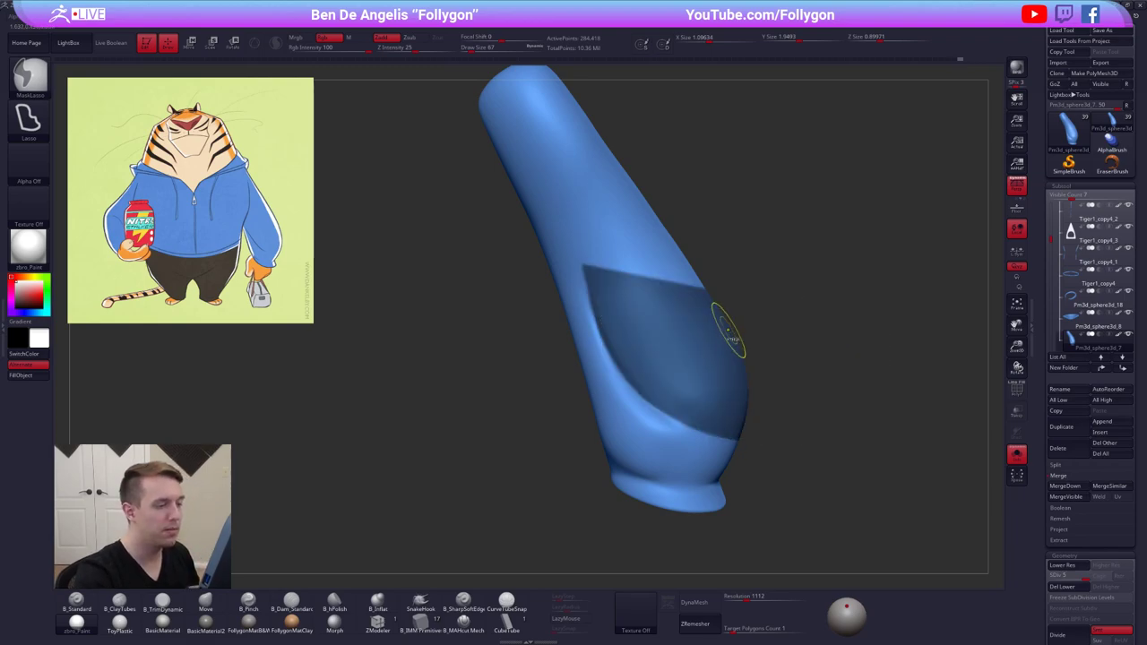
{"action": "key", "text": "ctrl+i"}
Lower the sleeve to subdivision level 3, smooth along the crease, and flip the mask back onto the bulge
{"action": "key", "text": "shift+d"}
{"action": "key", "text": "shift+d"}
{"action": "key", "text": "shift+d"}
{"action": "left_click_drag", "start_coordinate": [686, 338], "coordinate": [645, 351], "text": "shift"}
{"action": "mouse_move", "coordinate": [645, 351]}
{"action": "right_mouse_down"}
{"action": "mouse_move", "coordinate": [630, 348]}
{"action": "mouse_move", "coordinate": [632, 328]}
{"action": "mouse_move", "coordinate": [606, 365]}
{"action": "mouse_move", "coordinate": [609, 319]}
{"action": "mouse_move", "coordinate": [560, 385]}
{"action": "mouse_move", "coordinate": [587, 385]}
{"action": "right_mouse_up"}
{"action": "key", "text": "d"}
{"action": "left_click", "coordinate": [646, 351], "text": "ctrl"}
{"action": "left_click", "coordinate": [636, 358], "text": "ctrl+alt"}
Shape the unmasked fold beside the crease with the Move brush and clear the mask
{"action": "right_click", "coordinate": [630, 349]}
{"action": "key", "text": "b"}
{"action": "key", "text": "m"}
{"action": "key", "text": "v"}
{"action": "left_click", "coordinate": [742, 327], "text": "ctrl"}
{"action": "key", "text": "space"}
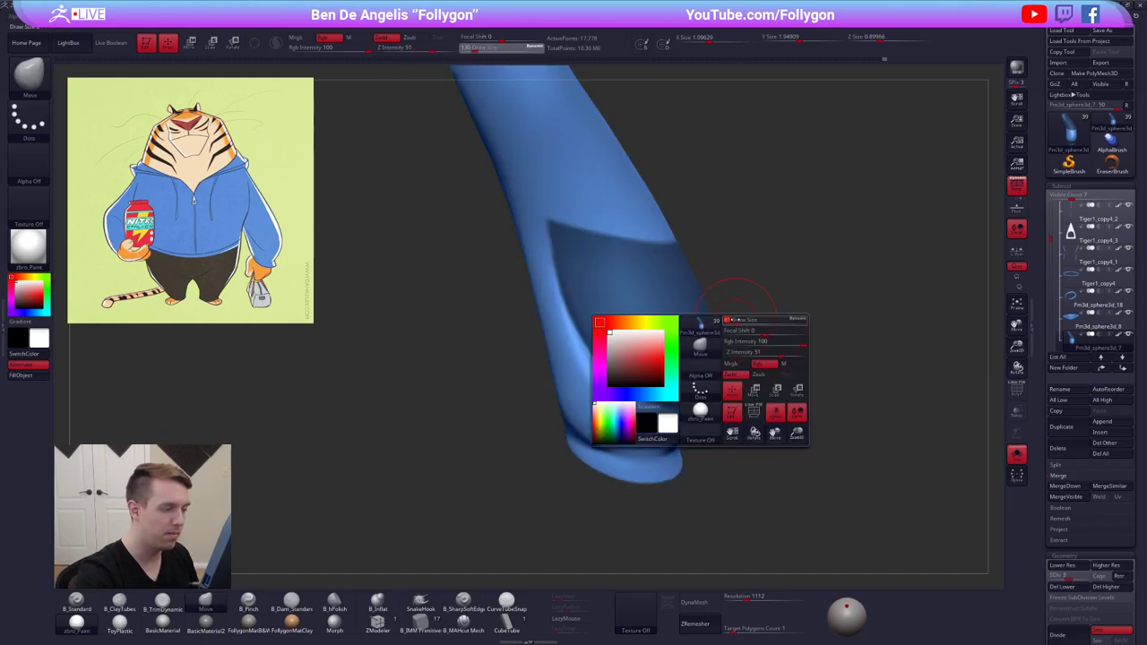
{"action": "left_click_drag", "start_coordinate": [736, 320], "coordinate": [734, 320]}
{"action": "left_click_drag", "start_coordinate": [751, 305], "coordinate": [760, 296], "text": "ctrl"}
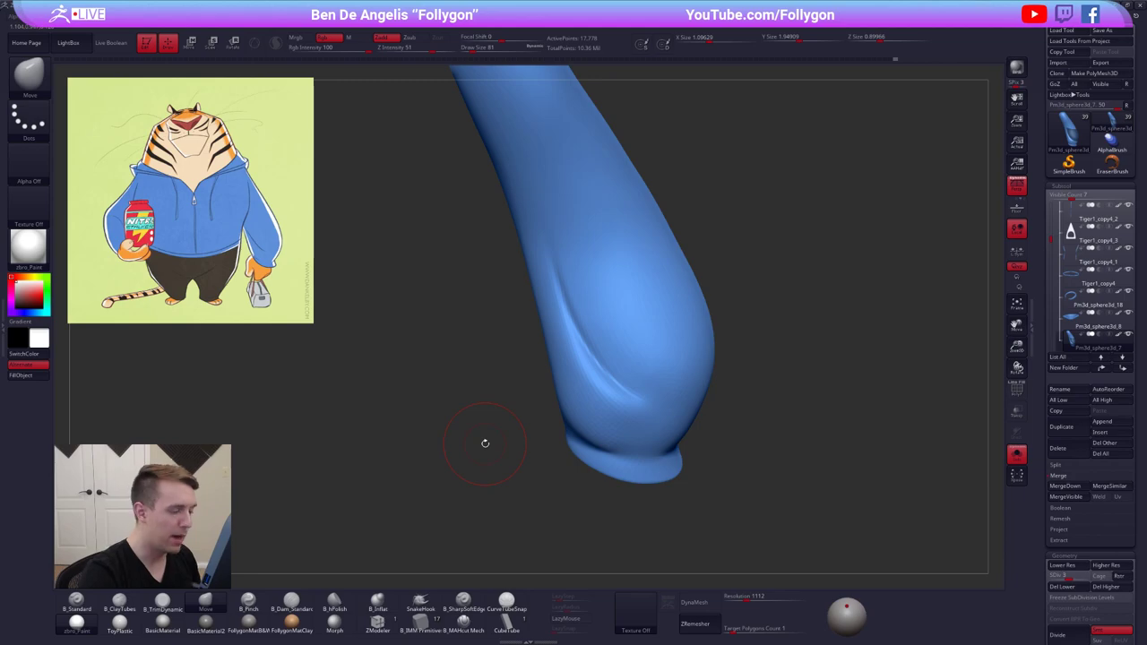
Flatten the sleeve surface below the crease with the B_TrimDynamic brush at draw size 104
{"action": "key", "text": "space"}
{"action": "left_click_drag", "start_coordinate": [578, 391], "coordinate": [580, 392]}
{"action": "right_click_drag", "start_coordinate": [579, 392], "coordinate": [536, 324]}
{"action": "key", "text": "3"}
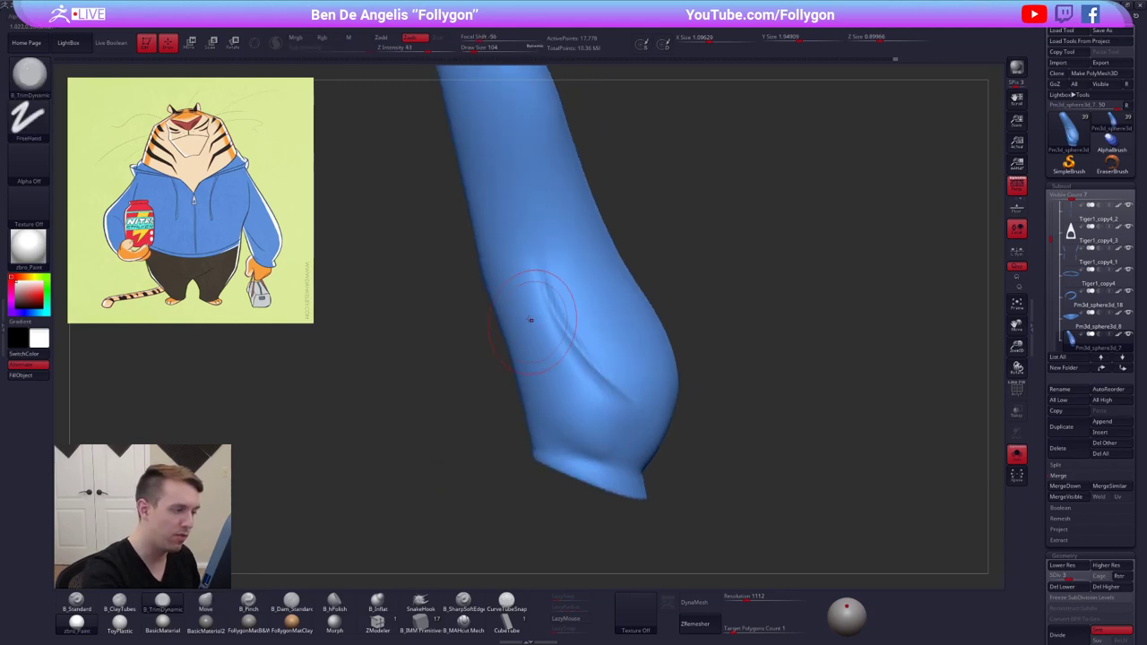
{"action": "left_click_drag", "start_coordinate": [530, 320], "coordinate": [591, 433]}
{"action": "left_click_drag", "start_coordinate": [547, 347], "coordinate": [570, 389]}
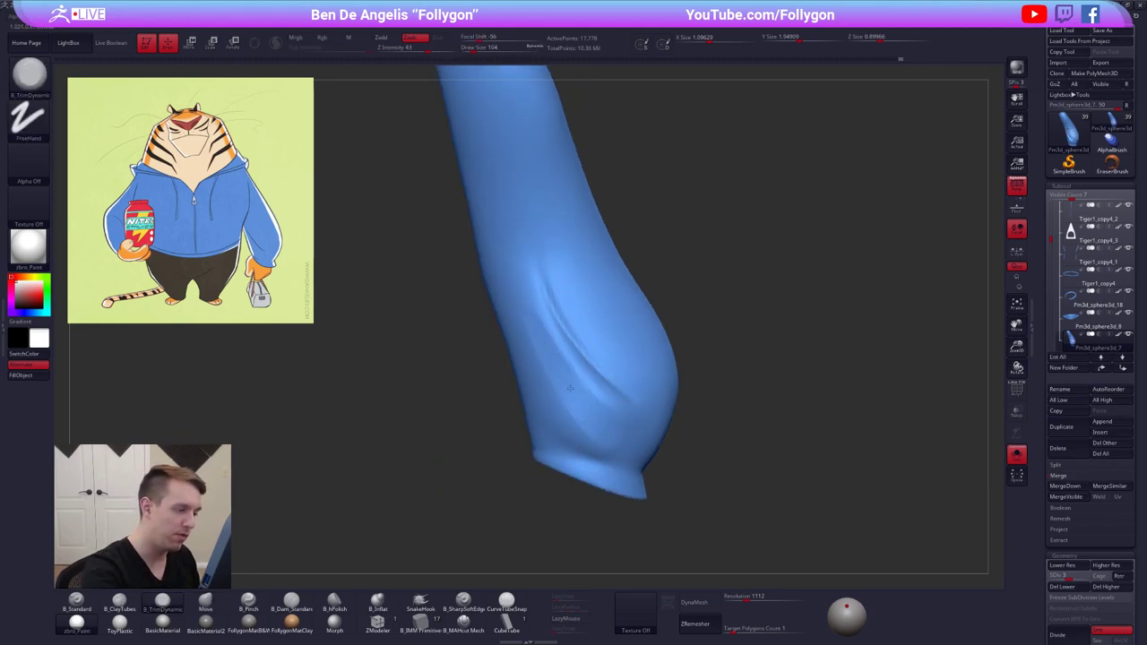
{"action": "right_click_drag", "start_coordinate": [570, 388], "coordinate": [538, 346]}
Trim the fold towards the cuff with B_TrimDynamic at draw size 74 and smooth the area beside the crease
{"action": "key", "text": "space"}
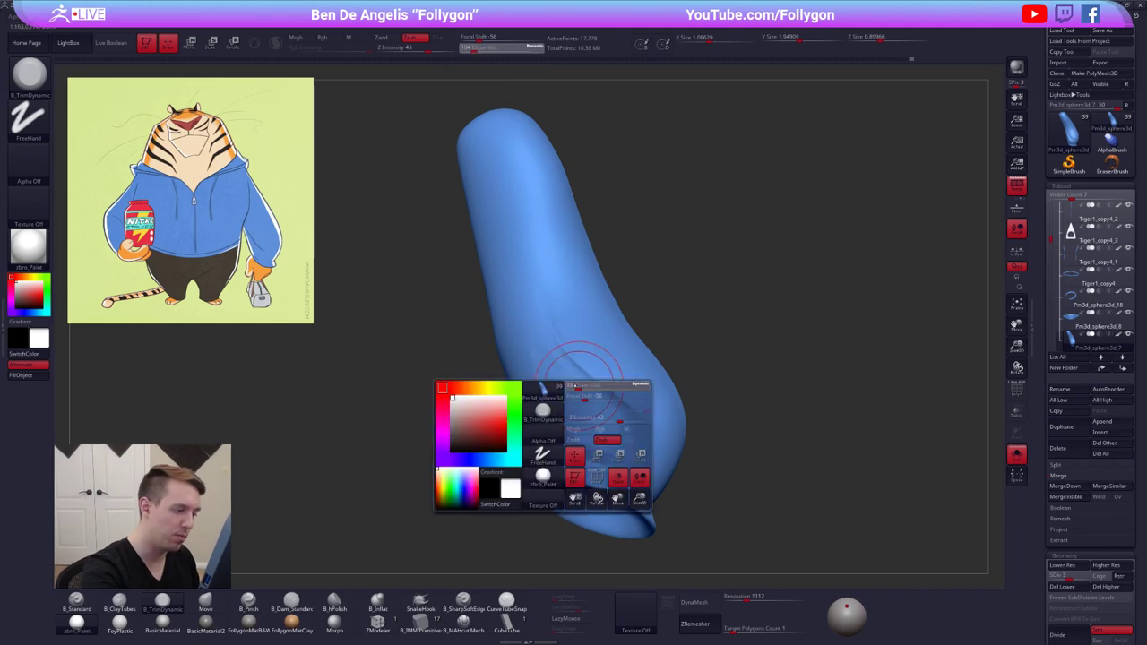
{"action": "left_click_drag", "start_coordinate": [578, 385], "coordinate": [576, 385]}
{"action": "right_click_drag", "start_coordinate": [577, 385], "coordinate": [564, 410]}
{"action": "left_click_drag", "start_coordinate": [564, 409], "coordinate": [604, 455]}
{"action": "right_click_drag", "start_coordinate": [601, 454], "coordinate": [546, 383]}
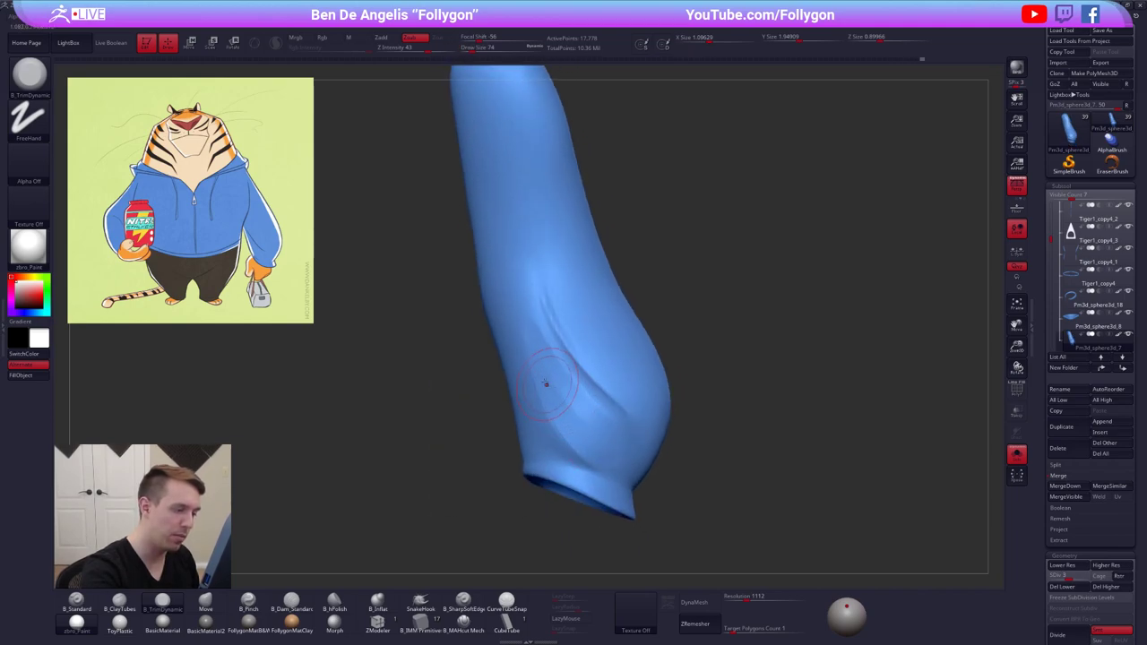
{"action": "left_click_drag", "start_coordinate": [544, 383], "coordinate": [599, 447], "text": "shift"}
{"action": "right_click_drag", "start_coordinate": [601, 448], "coordinate": [566, 426]}
{"action": "left_click_drag", "start_coordinate": [566, 421], "coordinate": [562, 369], "text": "shift"}
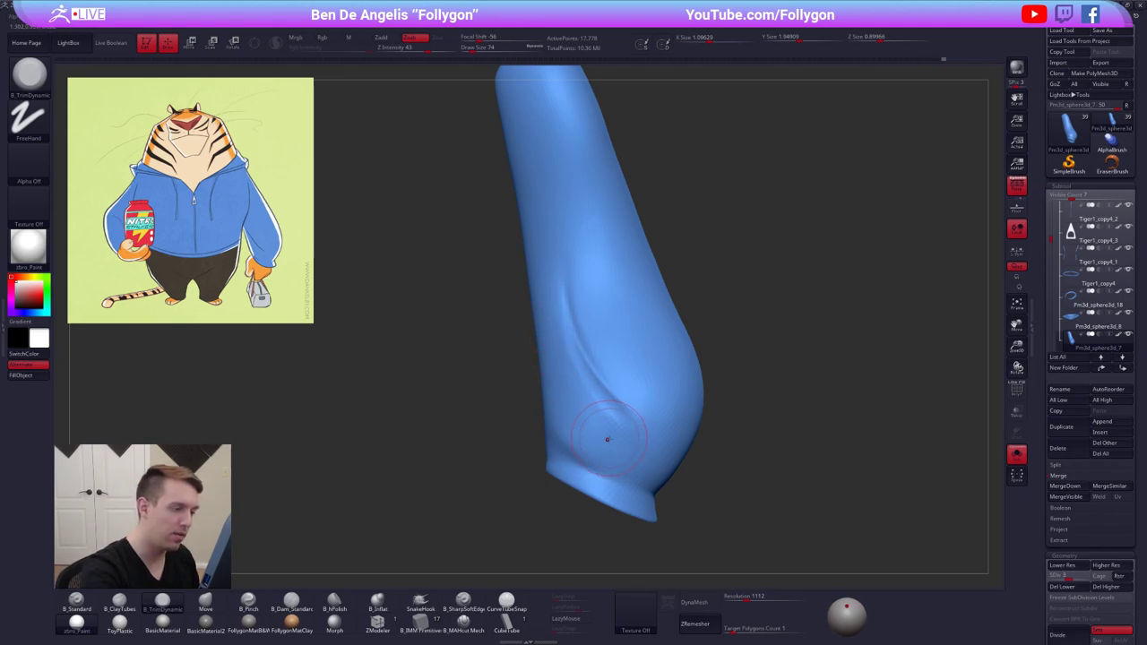
{"action": "right_click_drag", "start_coordinate": [576, 409], "coordinate": [595, 364]}
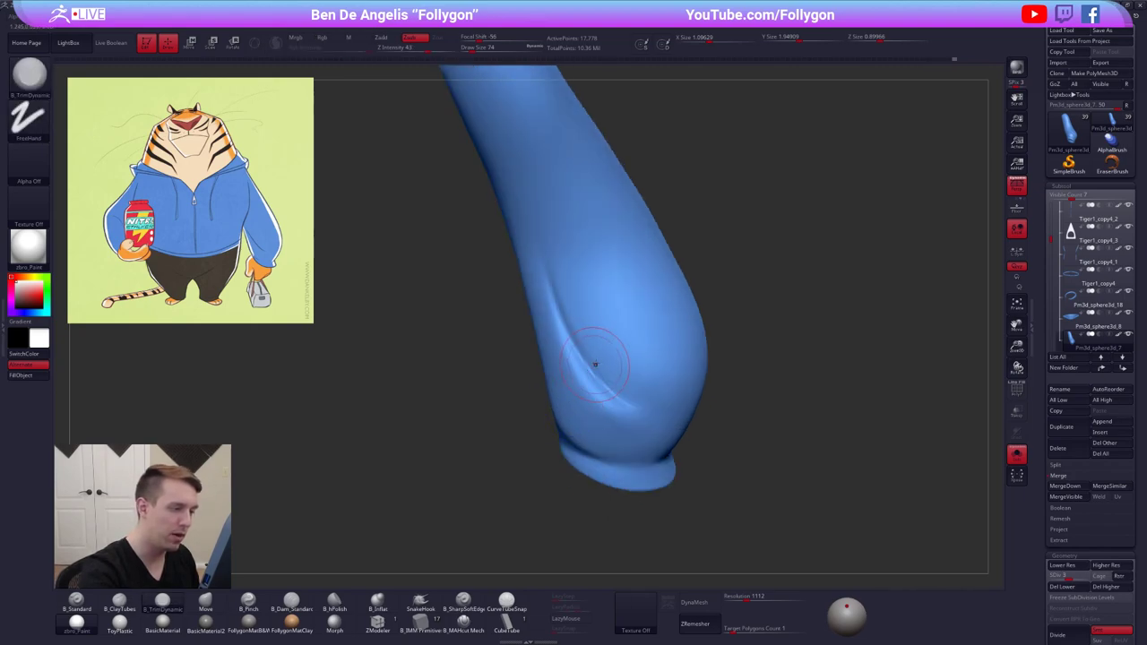
Raise the sleeve to subdivision level 4, build up the crease's upper edge with B_ClayTubes and smooth it
{"action": "key", "text": "2"}
{"action": "key", "text": "d"}
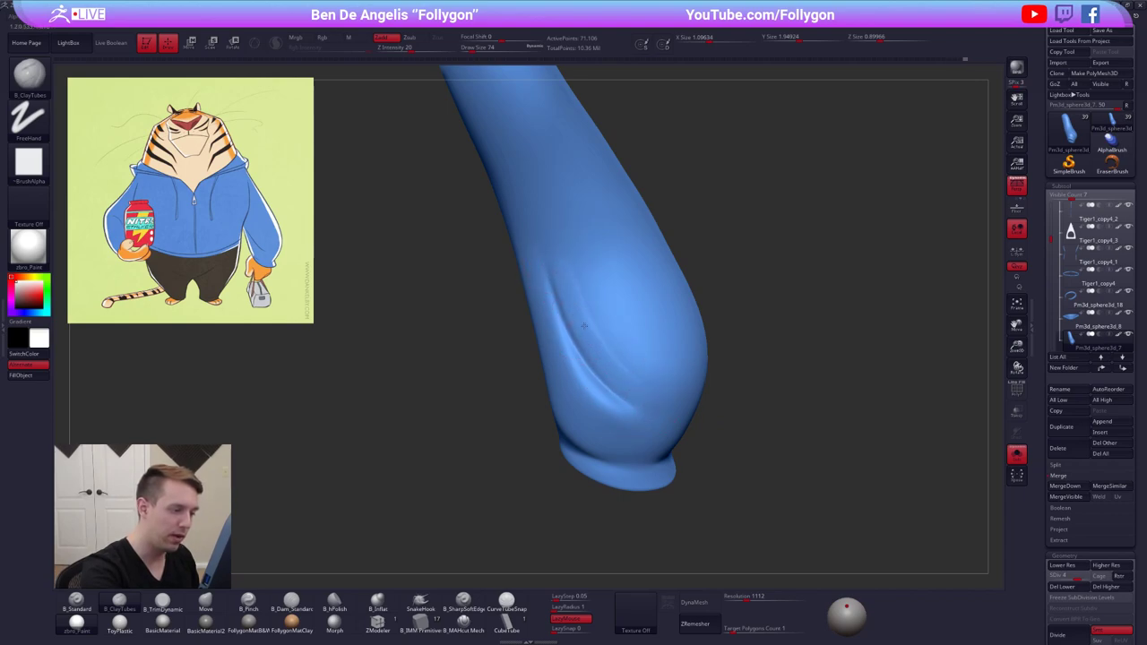
{"action": "left_click_drag", "start_coordinate": [633, 394], "coordinate": [577, 326]}
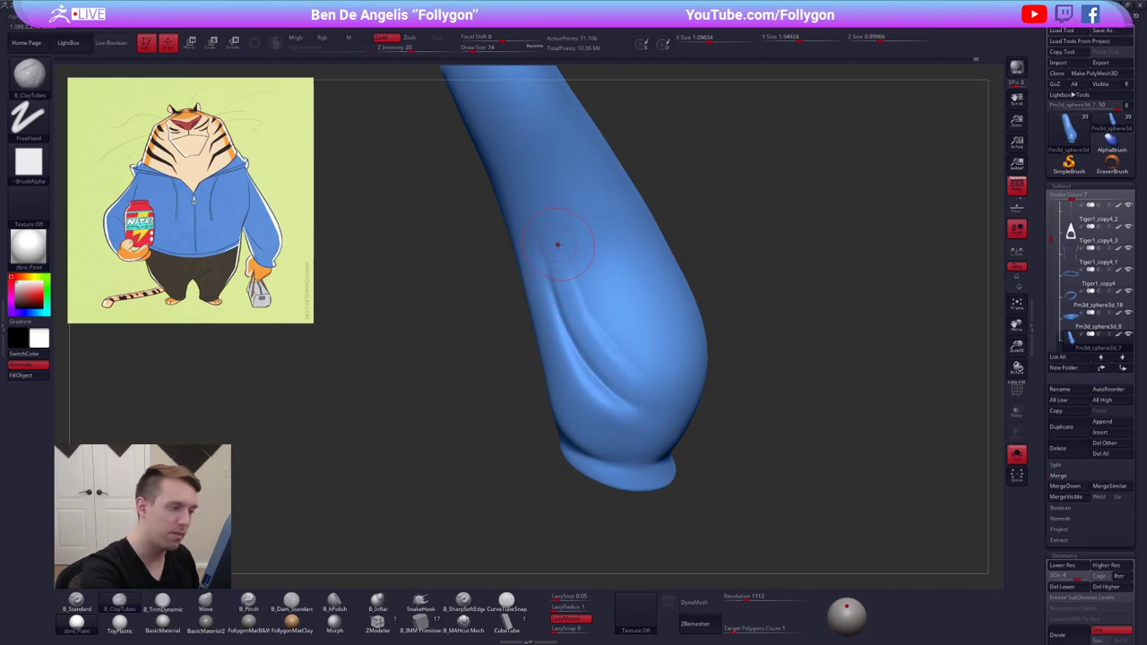
{"action": "left_click_drag", "start_coordinate": [661, 396], "coordinate": [611, 340], "text": "shift"}
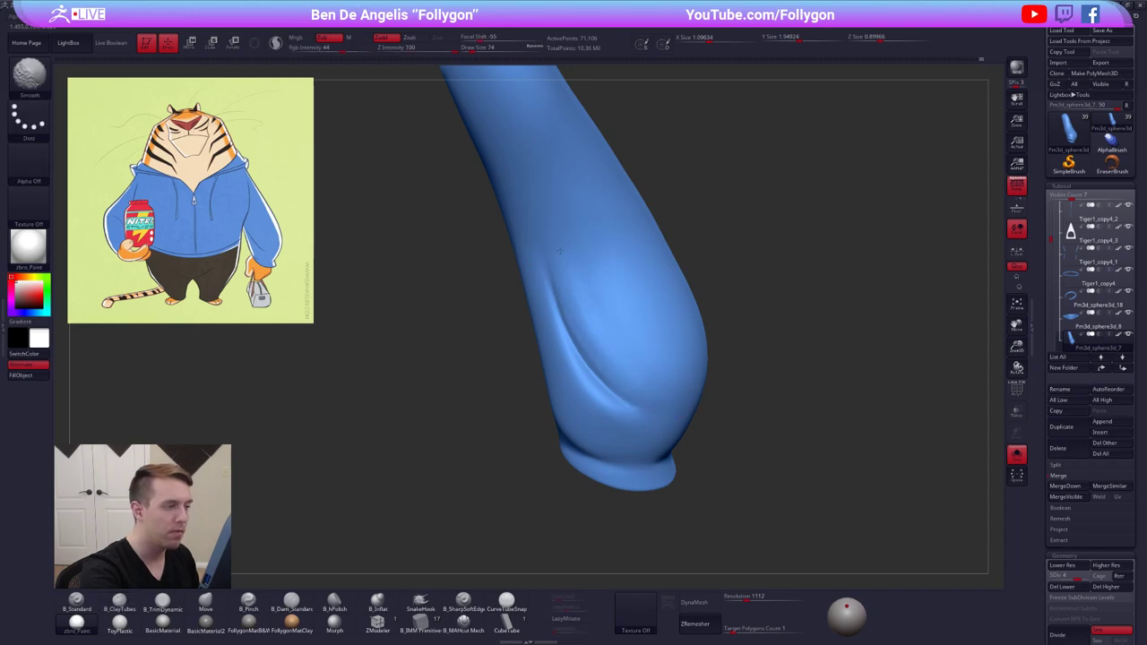
{"action": "right_click_drag", "start_coordinate": [563, 239], "coordinate": [565, 269]}
Add more volume along the crease with B_ClayTubes, set the draw size to 96 and smooth the fold's upper end
{"action": "key", "text": "s"}
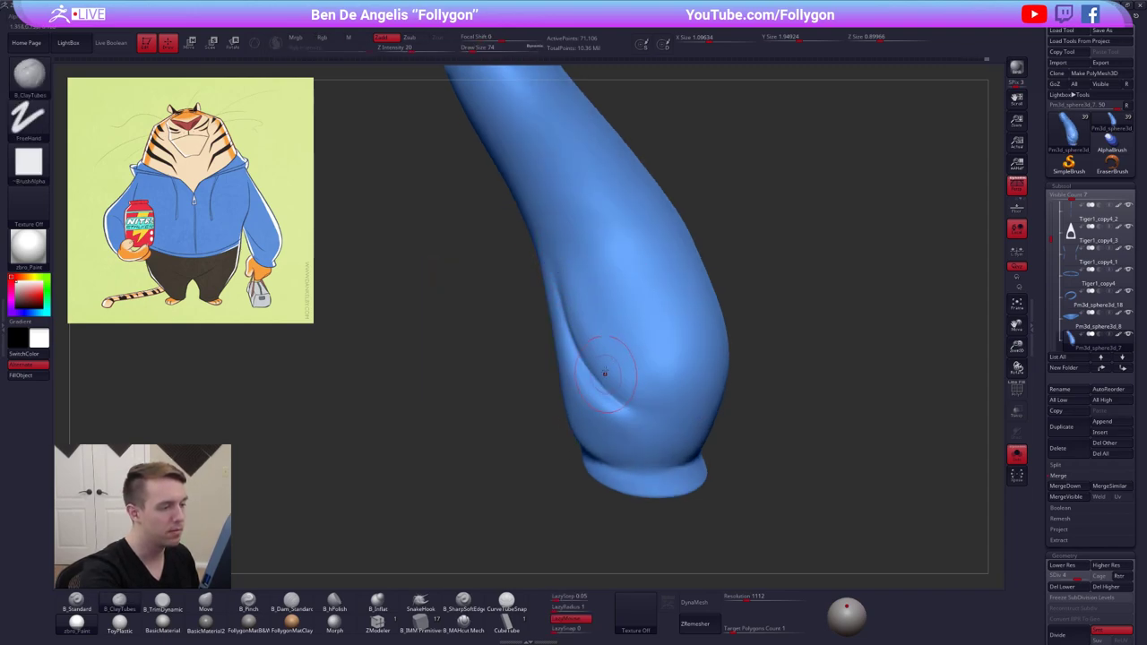
{"action": "right_click_drag", "start_coordinate": [605, 374], "coordinate": [599, 320]}
{"action": "left_click_drag", "start_coordinate": [599, 320], "coordinate": [635, 386]}
{"action": "mouse_move", "coordinate": [636, 386]}
{"action": "right_mouse_down"}
{"action": "mouse_move", "coordinate": [646, 382]}
{"action": "mouse_move", "coordinate": [643, 415]}
{"action": "mouse_move", "coordinate": [620, 377]}
{"action": "mouse_move", "coordinate": [632, 431]}
{"action": "mouse_move", "coordinate": [681, 412]}
{"action": "right_mouse_up"}
{"action": "key", "text": "s"}
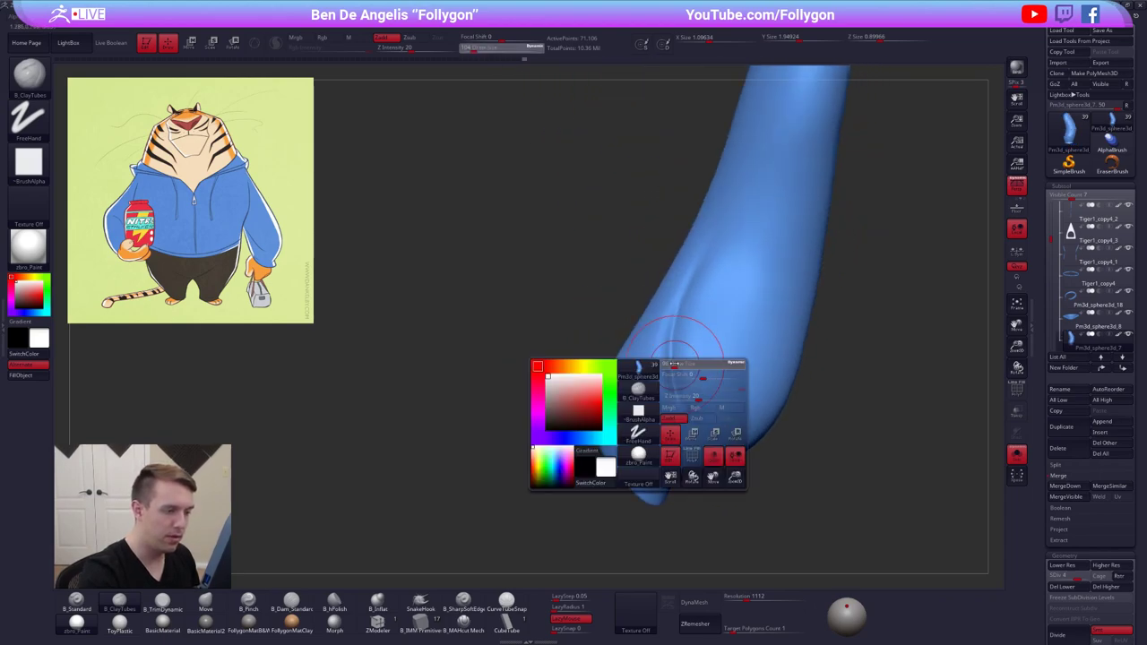
{"action": "left_click_drag", "start_coordinate": [674, 364], "coordinate": [672, 364]}
{"action": "left_click_drag", "start_coordinate": [715, 242], "coordinate": [720, 230], "text": "shift"}
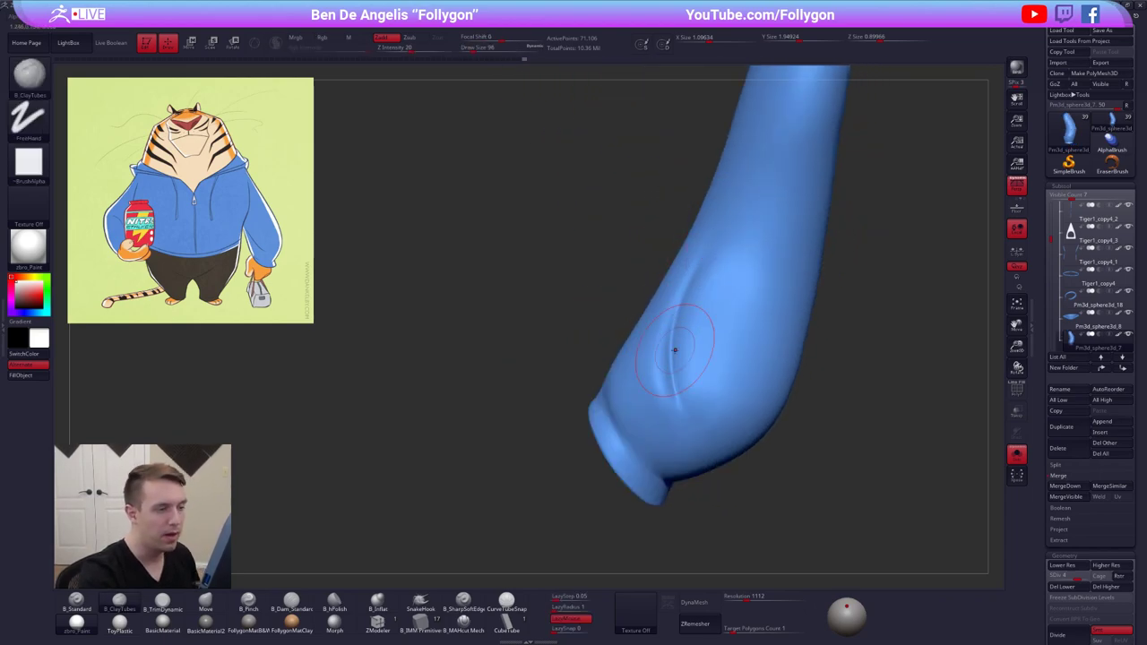
Flatten the inner side of the fold between the crease and the cuff with B_TrimDynamic at draw size 96
{"action": "mouse_move", "coordinate": [713, 282]}
{"action": "right_mouse_down"}
{"action": "mouse_move", "coordinate": [671, 353]}
{"action": "mouse_move", "coordinate": [637, 376]}
{"action": "right_mouse_up"}
{"action": "key", "text": "3"}
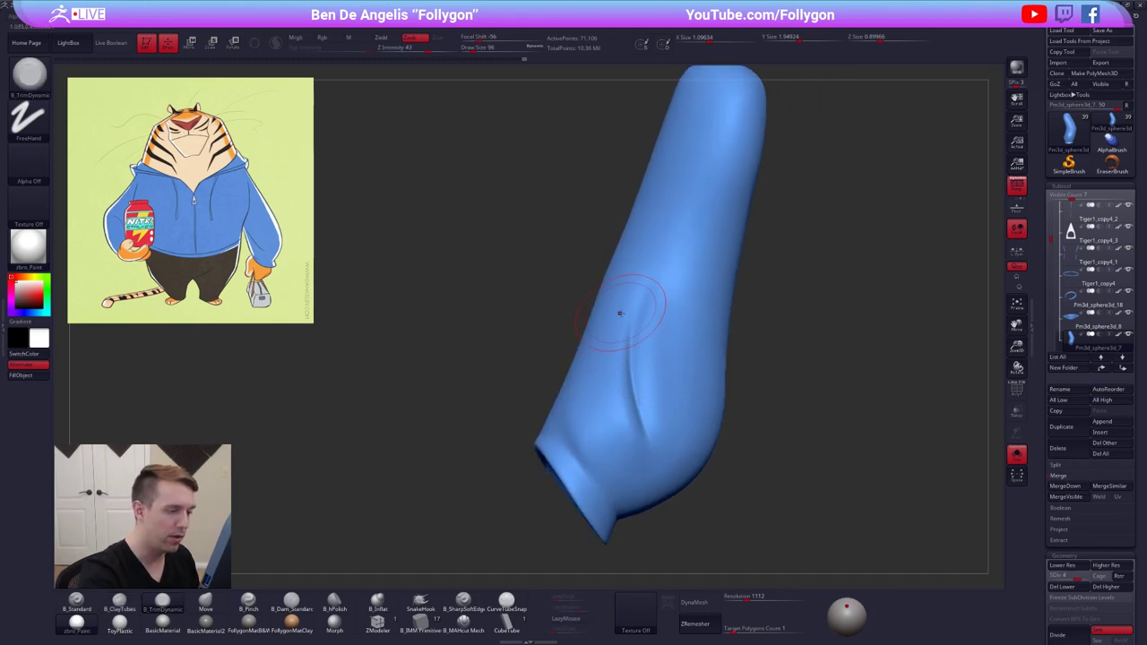
{"action": "right_click_drag", "start_coordinate": [632, 450], "coordinate": [679, 443]}
{"action": "left_click_drag", "start_coordinate": [624, 384], "coordinate": [622, 421]}
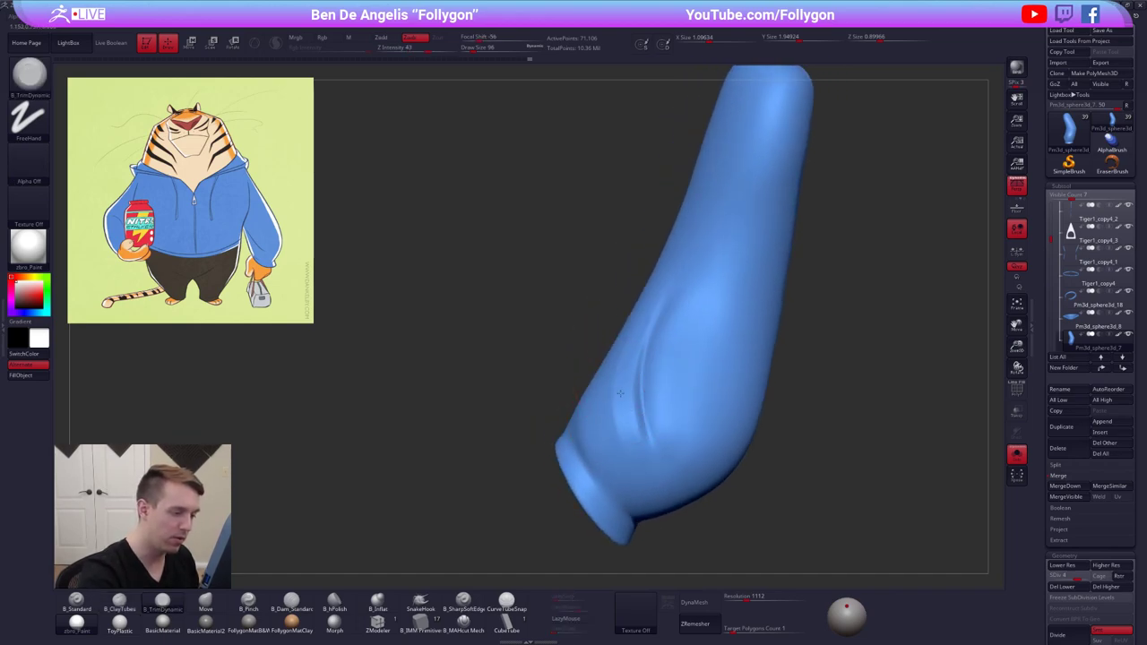
{"action": "mouse_move", "coordinate": [690, 432]}
{"action": "right_mouse_down"}
{"action": "mouse_move", "coordinate": [635, 430]}
{"action": "mouse_move", "coordinate": [652, 421]}
{"action": "right_mouse_up"}
{"action": "left_click_drag", "start_coordinate": [630, 333], "coordinate": [616, 415]}
Set the B_TrimDynamic draw size to 74 and smooth the trimmed surface beside the crease
{"action": "key", "text": "space"}
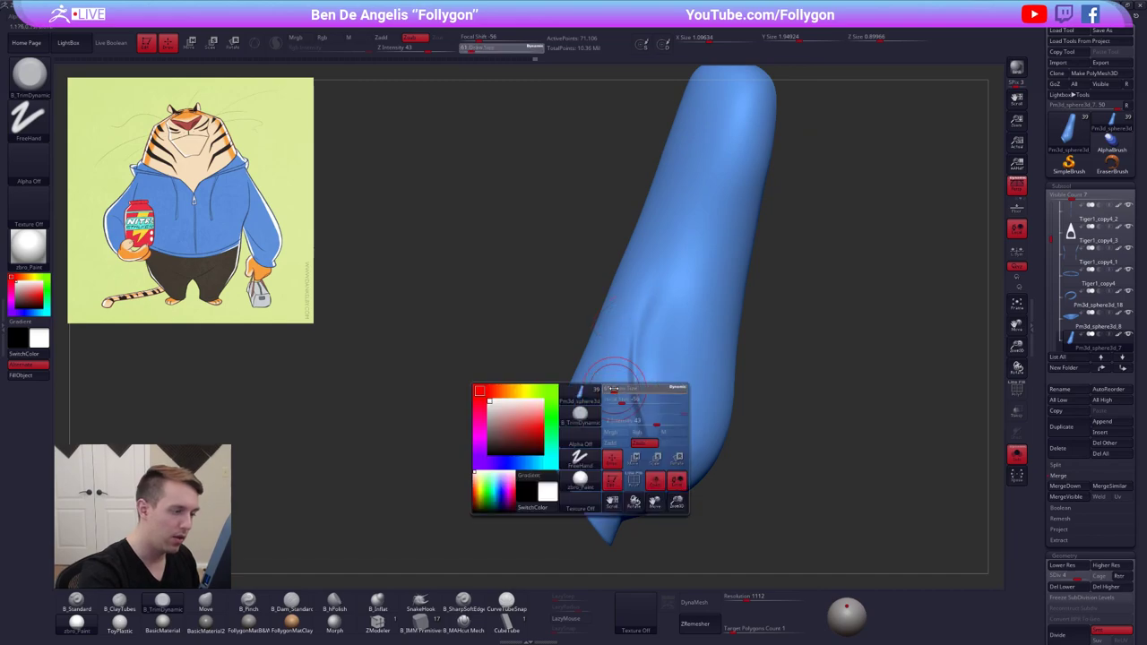
{"action": "key", "text": "space"}
{"action": "key", "text": "space"}
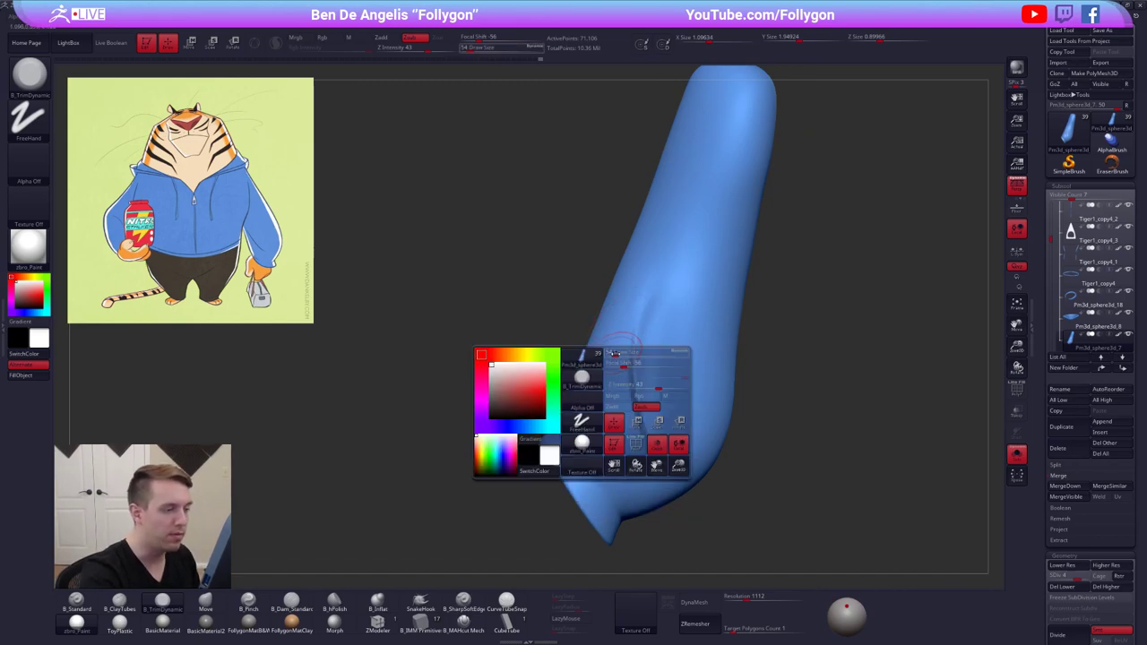
{"action": "key", "text": "bracketright"}
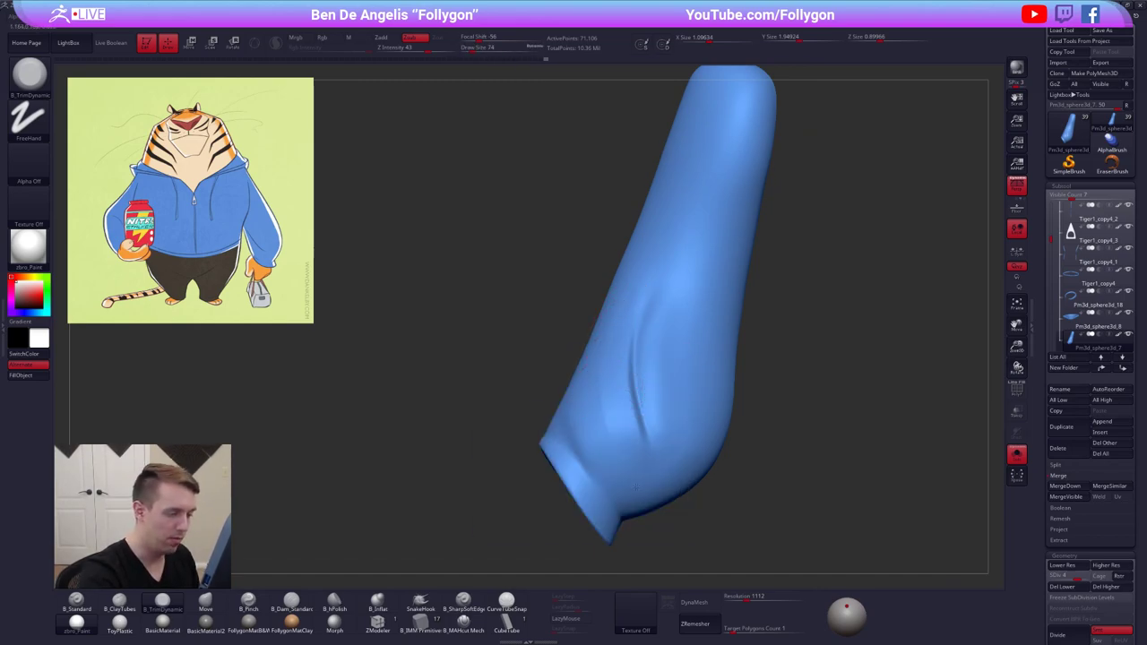
{"action": "right_click_drag", "start_coordinate": [617, 461], "coordinate": [602, 421]}
{"action": "left_click_drag", "start_coordinate": [602, 405], "coordinate": [614, 340], "text": "shift"}
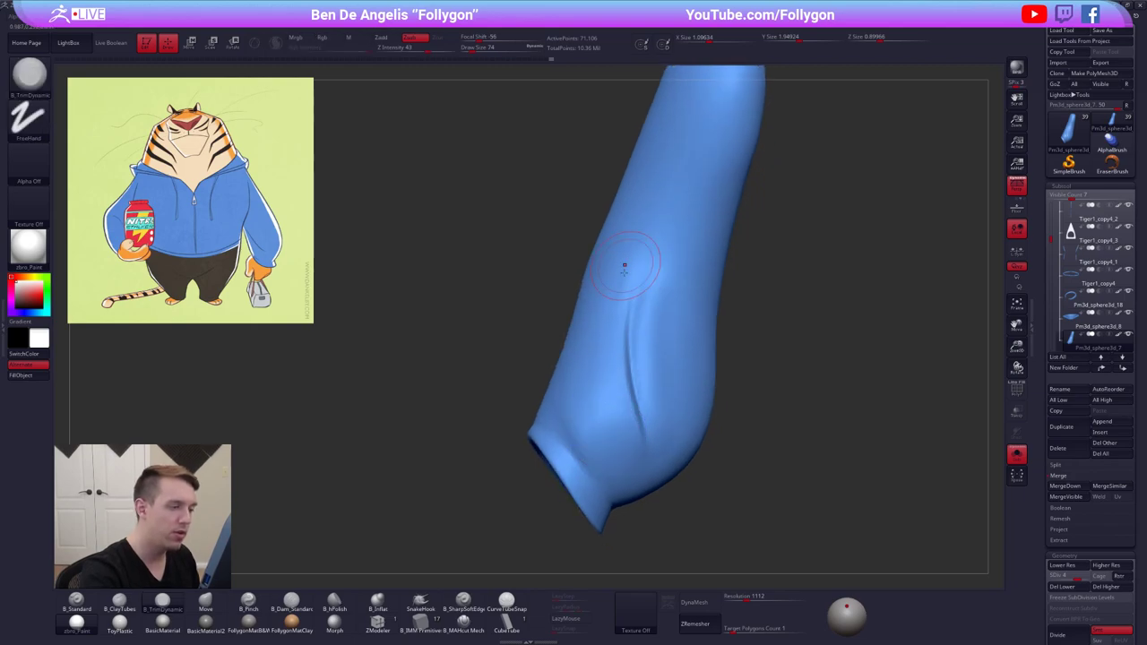
Build up the sleeve surface beside the crease's upper end with B_ClayTubes at draw size 88
{"action": "key", "text": "s"}
{"action": "mouse_move", "coordinate": [706, 394]}
{"action": "right_mouse_down"}
{"action": "mouse_move", "coordinate": [690, 397]}
{"action": "mouse_move", "coordinate": [702, 386]}
{"action": "right_mouse_up"}
{"action": "key", "text": "space"}
{"action": "left_click_drag", "start_coordinate": [702, 382], "coordinate": [713, 383]}
{"action": "key", "text": "2"}
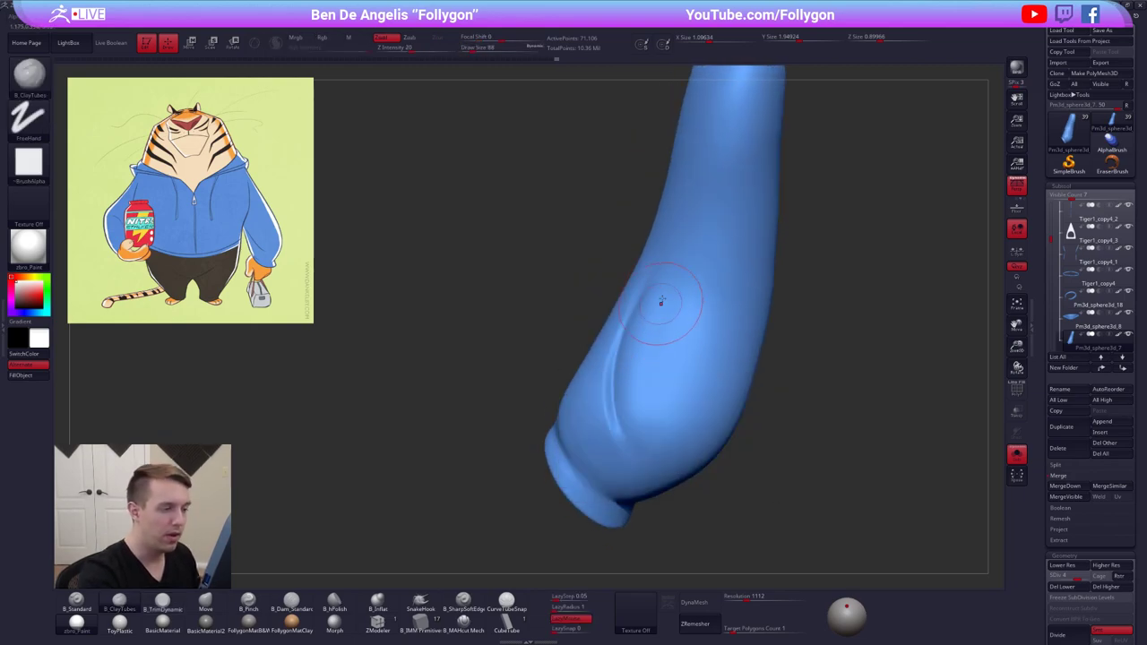
{"action": "left_click_drag", "start_coordinate": [661, 303], "coordinate": [649, 335]}
{"action": "right_click_drag", "start_coordinate": [725, 309], "coordinate": [673, 320], "text": "alt"}
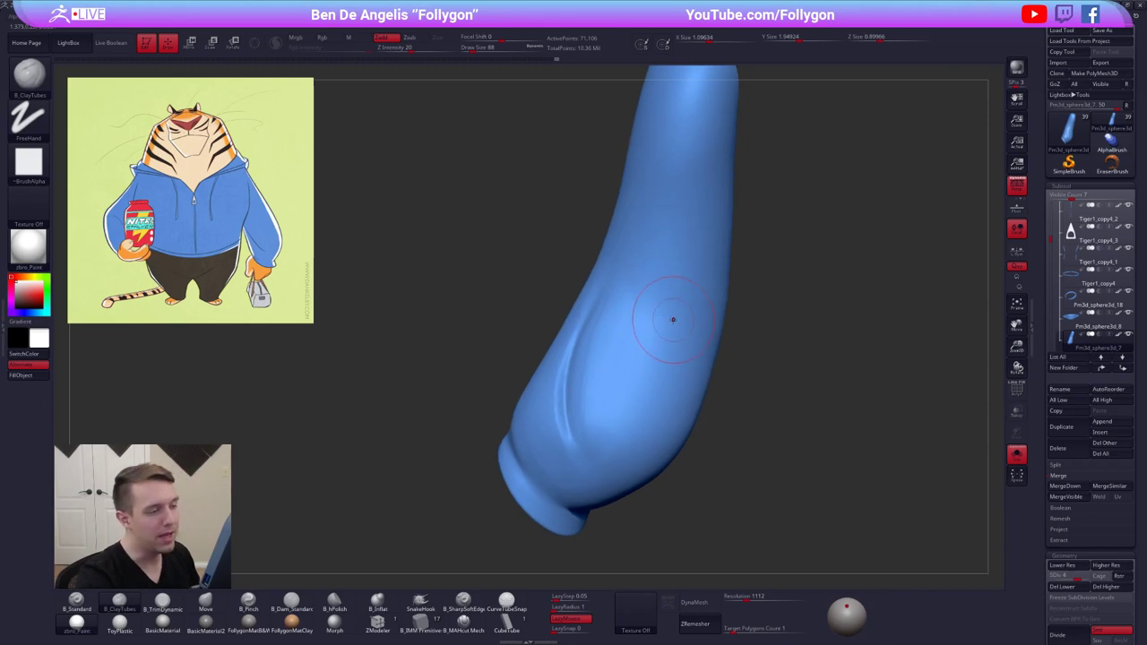
Try long parallel folds running down the sleeve with B_ClayTubes at draw size 74, and undo them
{"action": "key", "text": "space"}
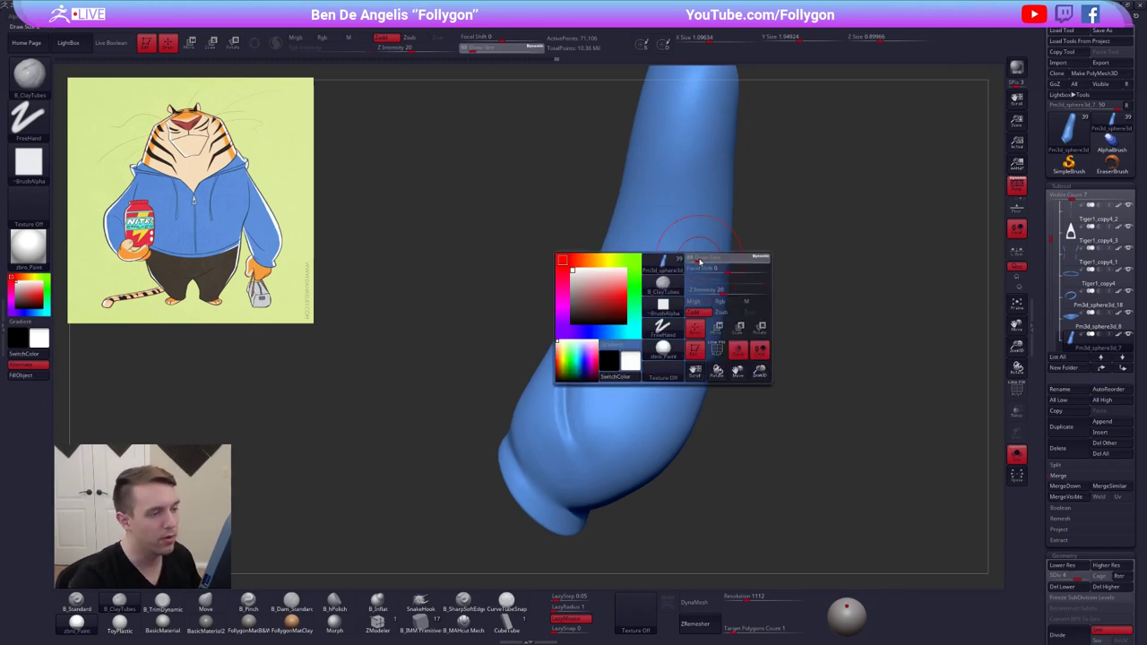
{"action": "left_click_drag", "start_coordinate": [700, 260], "coordinate": [692, 258]}
{"action": "right_click_drag", "start_coordinate": [696, 257], "coordinate": [697, 311], "text": "alt"}
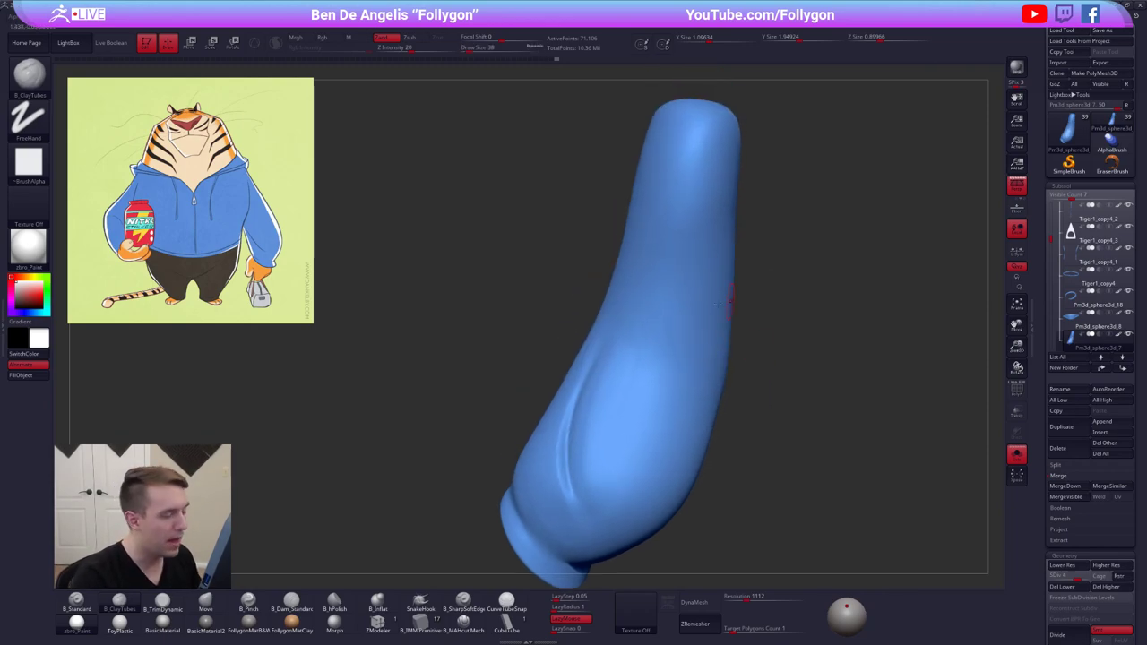
{"action": "key", "text": "space"}
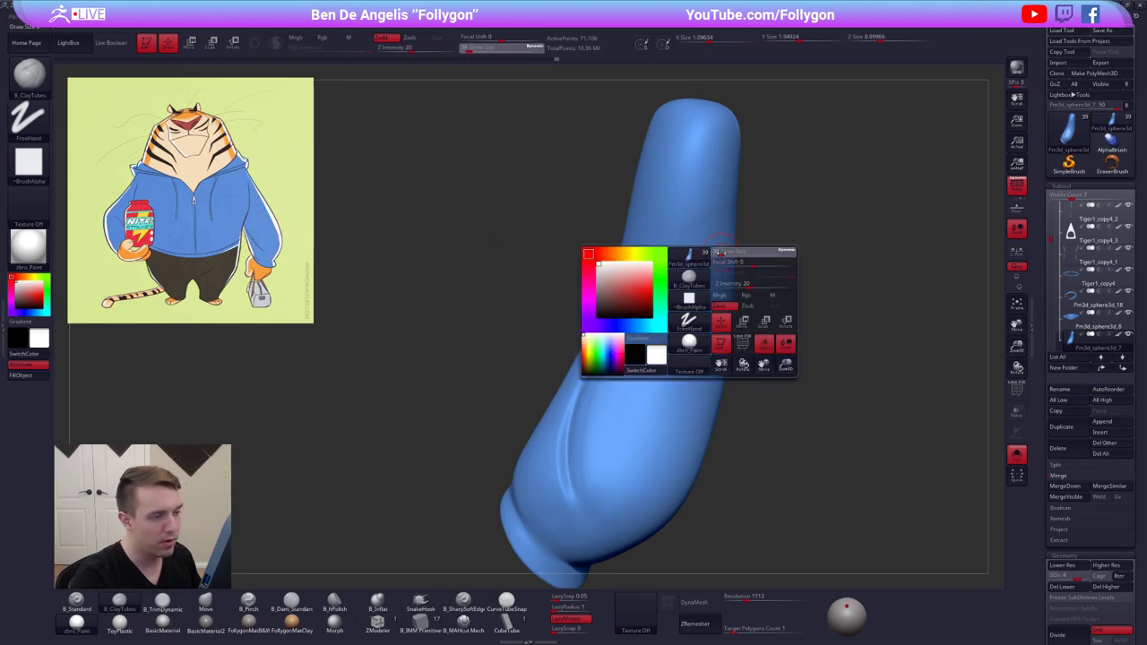
{"action": "left_click", "coordinate": [724, 255]}
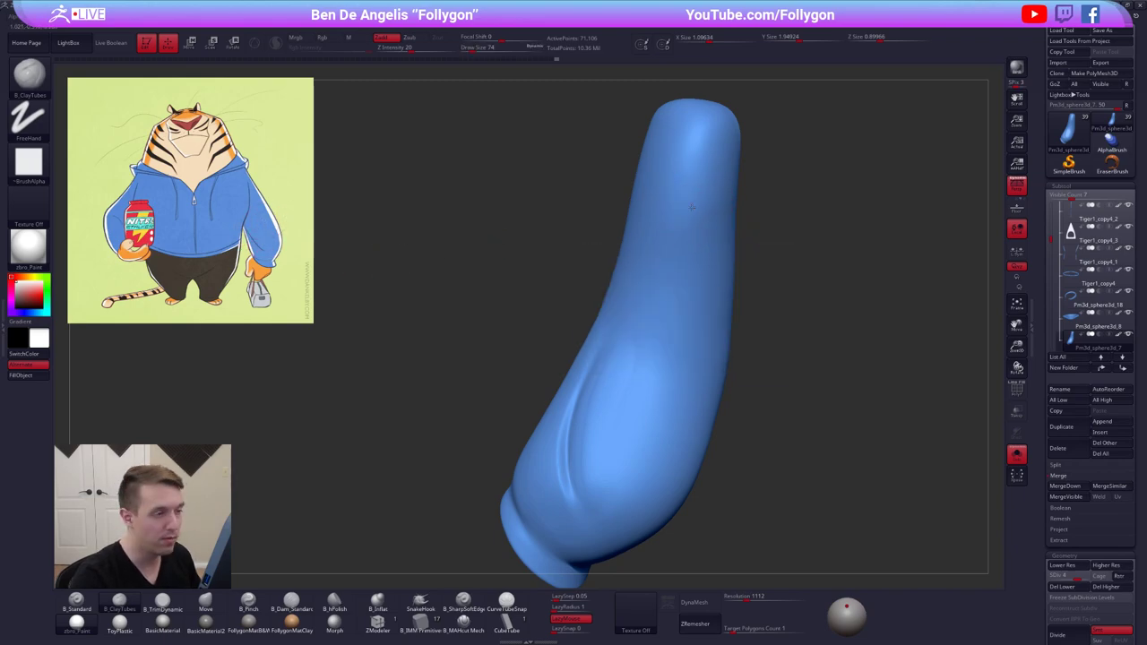
{"action": "left_click_drag", "start_coordinate": [691, 207], "coordinate": [660, 421]}
{"action": "key", "text": "ctrl+z"}
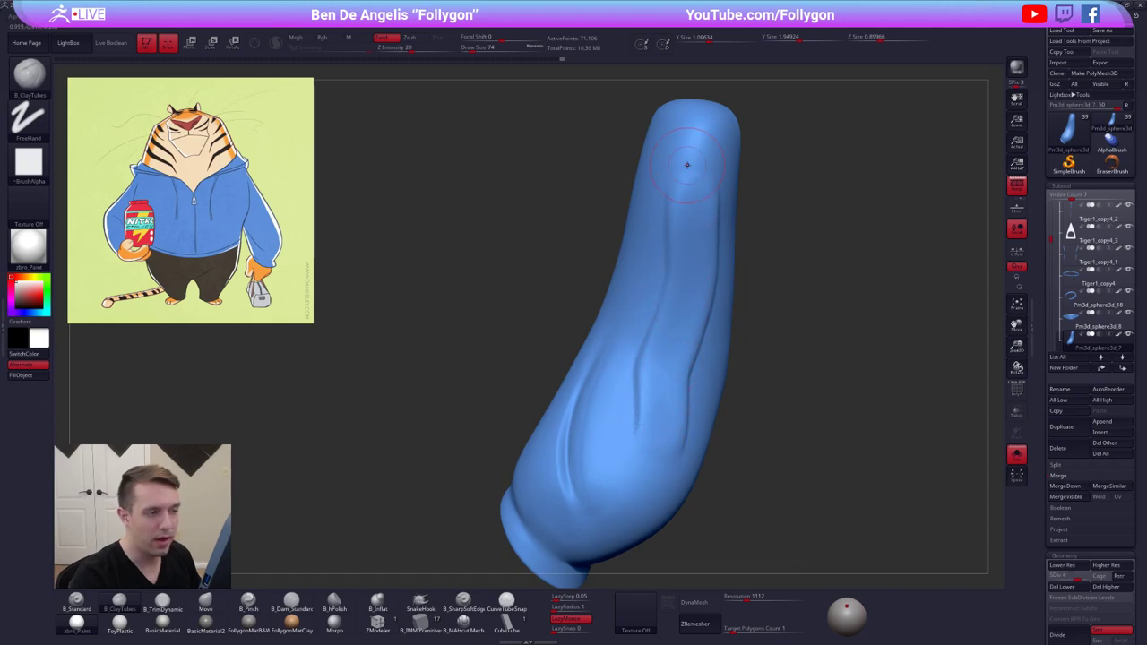
{"action": "key", "text": "ctrl+z"}
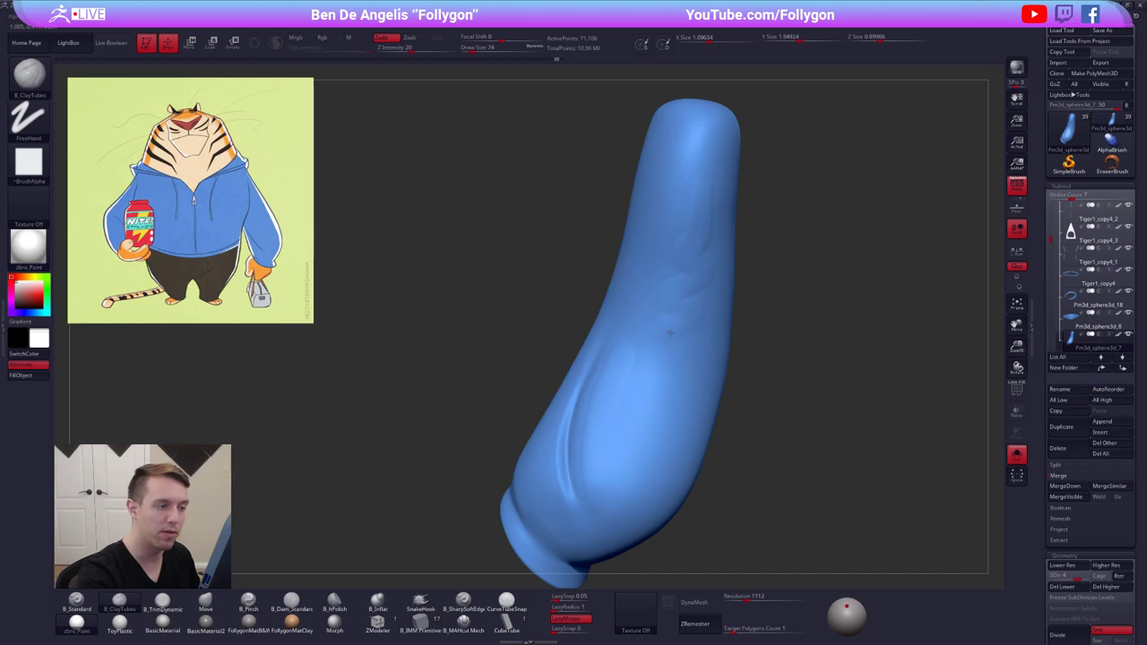
Try short, scattered clay strokes down the outer forearm of the sleeve, and undo them
{"action": "mouse_move", "coordinate": [669, 333]}
{"action": "left_mouse_down"}
{"action": "mouse_move", "coordinate": [686, 405]}
{"action": "mouse_move", "coordinate": [632, 505]}
{"action": "left_mouse_up"}
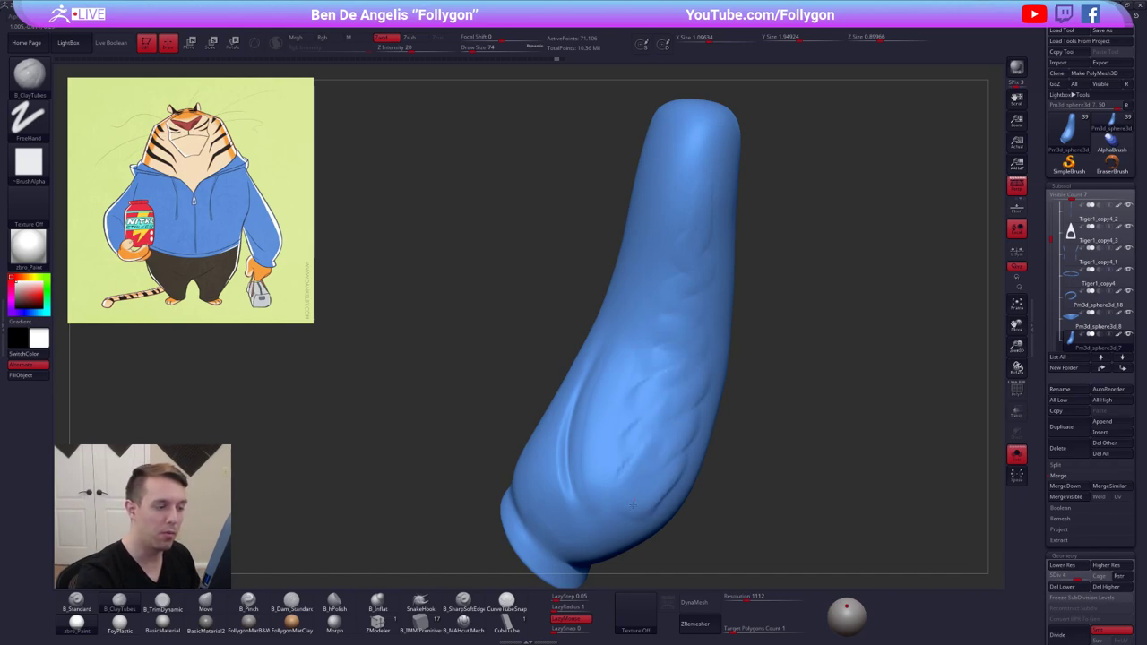
{"action": "left_click_drag", "start_coordinate": [669, 450], "coordinate": [644, 519]}
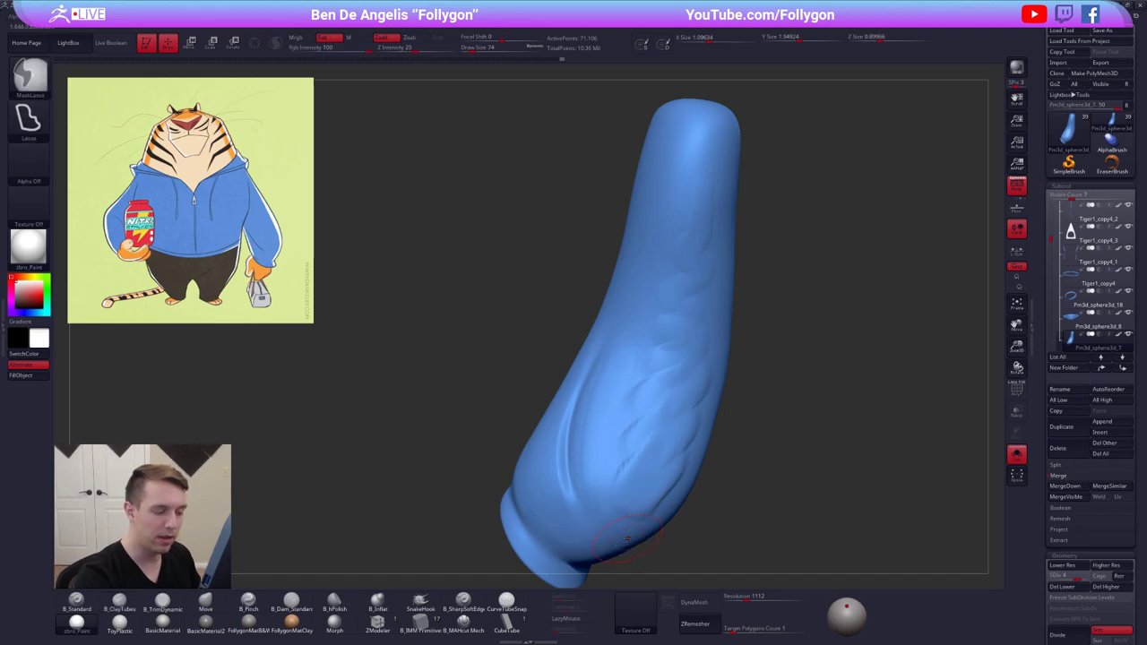
{"action": "key", "text": "ctrl+z"}
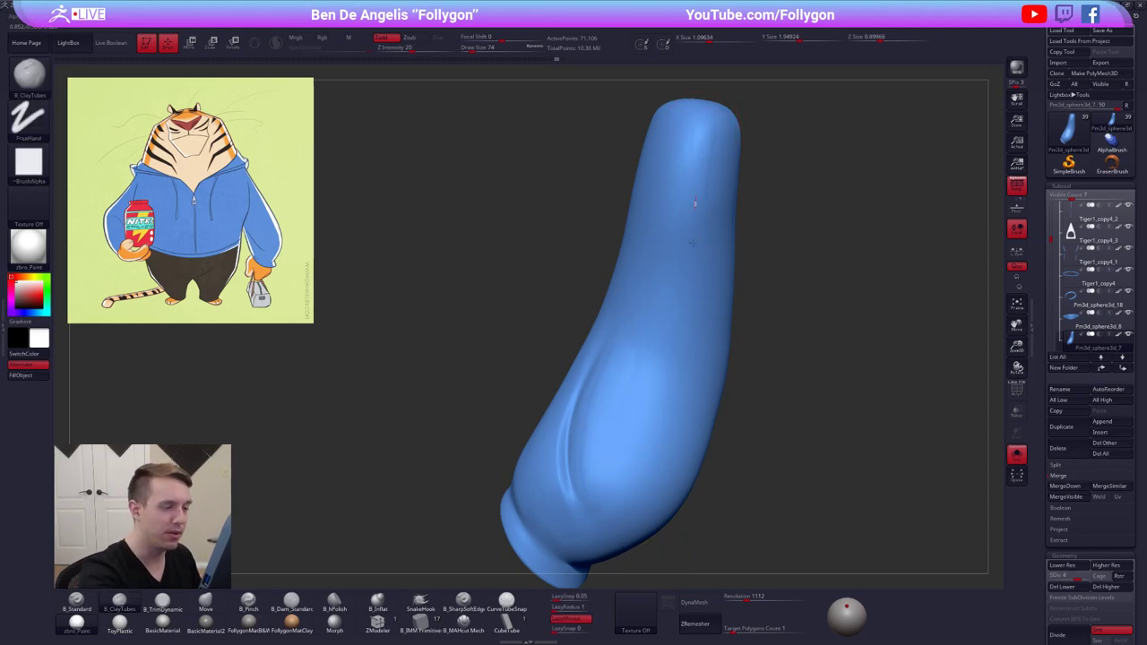
Try broad diagonal clay strokes across the middle of the sleeve at draw size 104, and undo them
{"action": "key", "text": "space"}
{"action": "left_click", "coordinate": [682, 280]}
{"action": "key", "text": "ctrl+z"}
{"action": "left_click_drag", "start_coordinate": [701, 234], "coordinate": [642, 297]}
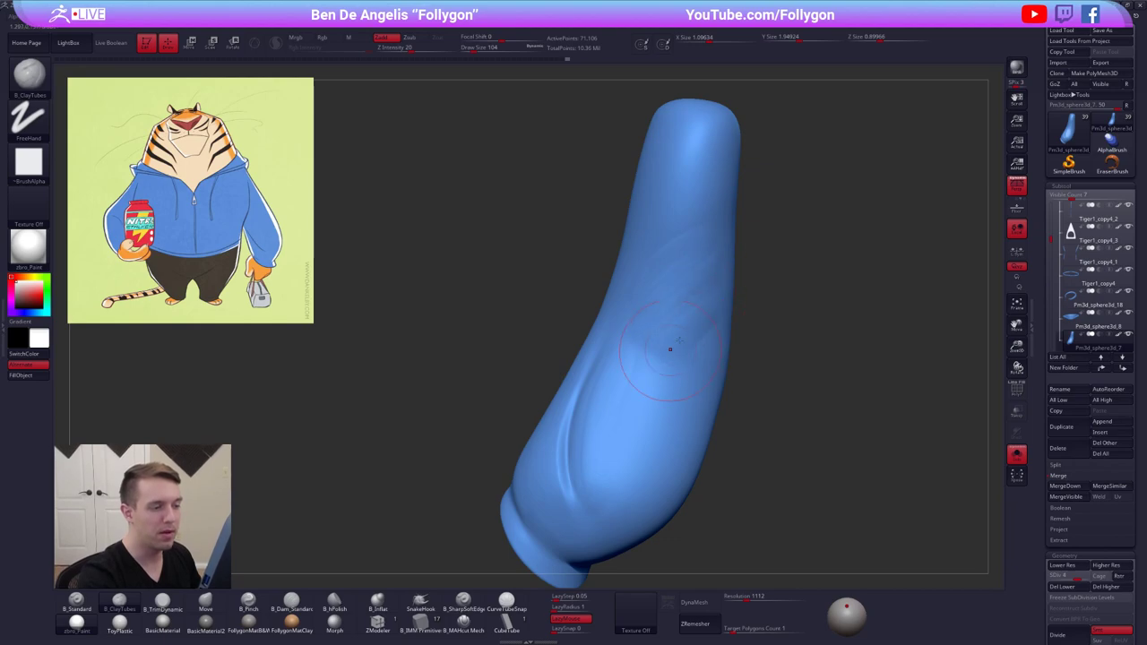
{"action": "key", "text": "ctrl"}
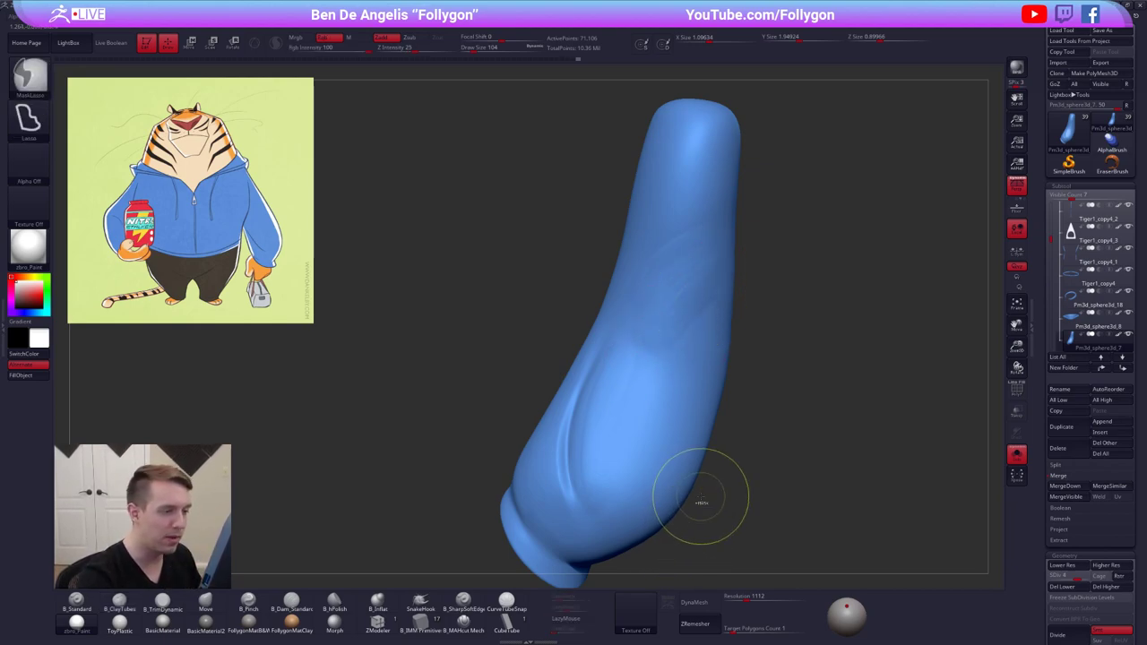
{"action": "key", "text": "ctrl+z"}
{"action": "key", "text": "ctrl+z"}
Set the B_ClayTubes draw size to 96, add volume along the outer side of the crease and smooth it
{"action": "right_click", "coordinate": [626, 389]}
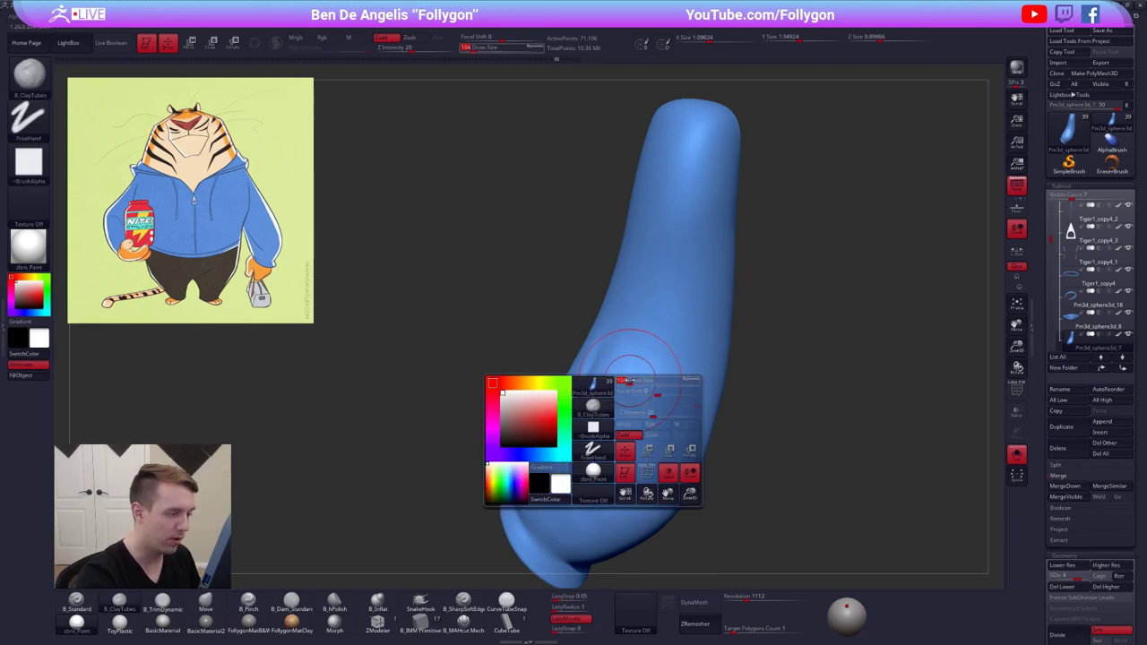
{"action": "mouse_move", "coordinate": [620, 386]}
{"action": "right_mouse_down"}
{"action": "mouse_move", "coordinate": [627, 403]}
{"action": "mouse_move", "coordinate": [636, 372]}
{"action": "right_mouse_up"}
{"action": "right_click", "coordinate": [587, 375]}
{"action": "left_click_drag", "start_coordinate": [629, 320], "coordinate": [602, 385]}
{"action": "mouse_move", "coordinate": [640, 342]}
{"action": "left_mouse_down"}
{"action": "mouse_move", "coordinate": [607, 413]}
{"action": "mouse_move", "coordinate": [638, 381]}
{"action": "mouse_move", "coordinate": [607, 389]}
{"action": "left_mouse_up"}
{"action": "right_click", "coordinate": [601, 432]}
{"action": "right_click_drag", "start_coordinate": [625, 463], "coordinate": [629, 434]}
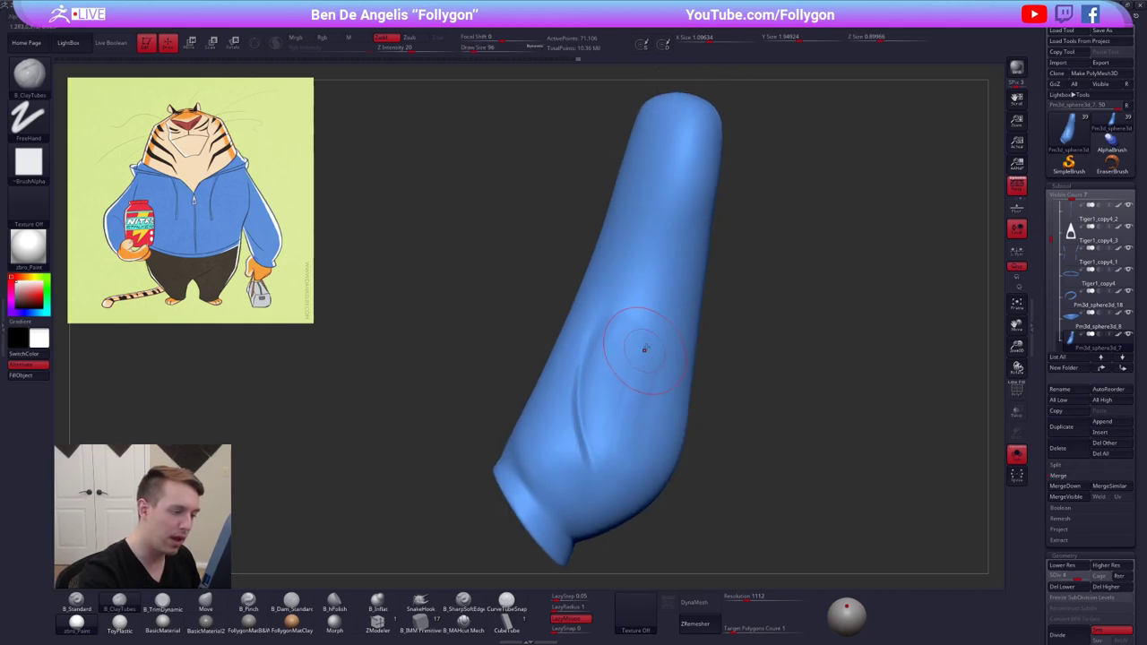
{"action": "left_click_drag", "start_coordinate": [645, 346], "coordinate": [617, 456]}
{"action": "left_click_drag", "start_coordinate": [630, 328], "coordinate": [623, 353], "text": "shift"}
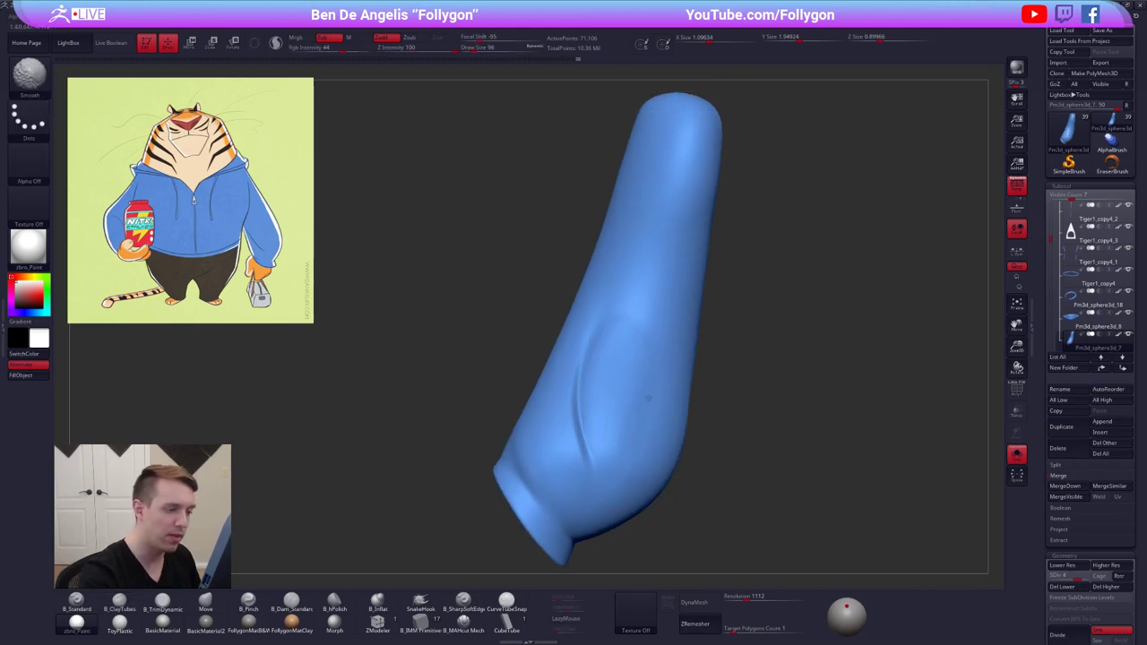
Set the draw size to 81 and smooth the upper end and inner side of the crease
{"action": "right_click_drag", "start_coordinate": [646, 401], "coordinate": [631, 454]}
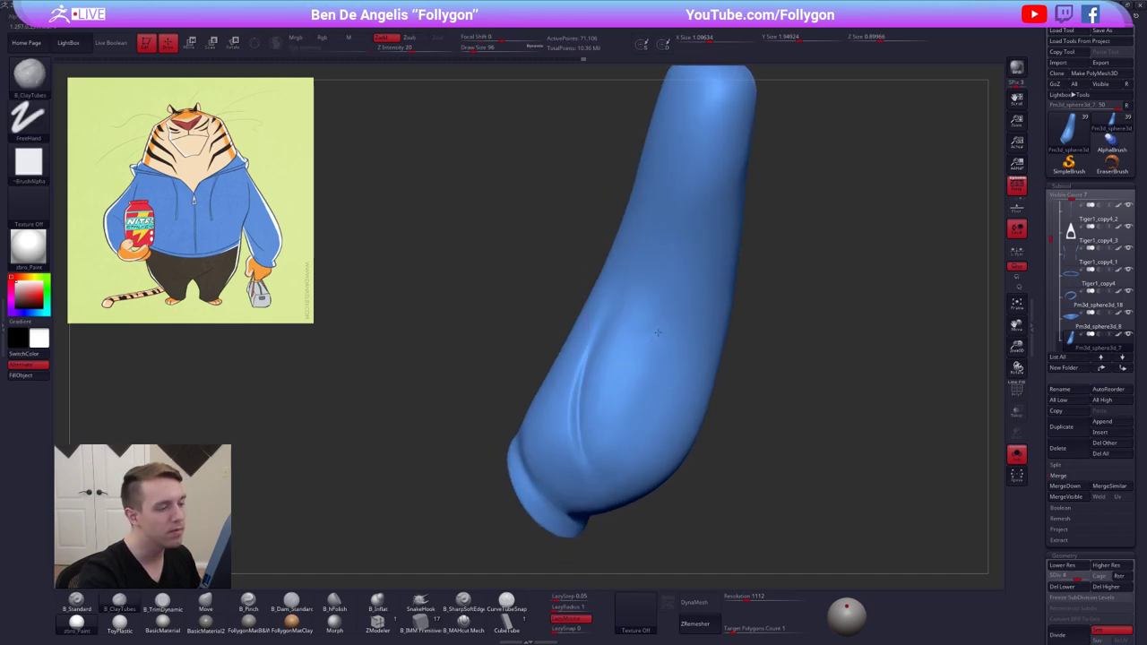
{"action": "key", "text": "shift"}
{"action": "mouse_move", "coordinate": [613, 426]}
{"action": "right_mouse_down"}
{"action": "mouse_move", "coordinate": [628, 427]}
{"action": "mouse_move", "coordinate": [615, 362]}
{"action": "right_mouse_up"}
{"action": "key", "text": "shift"}
{"action": "key", "text": "shift"}
{"action": "key", "text": "bracketleft"}
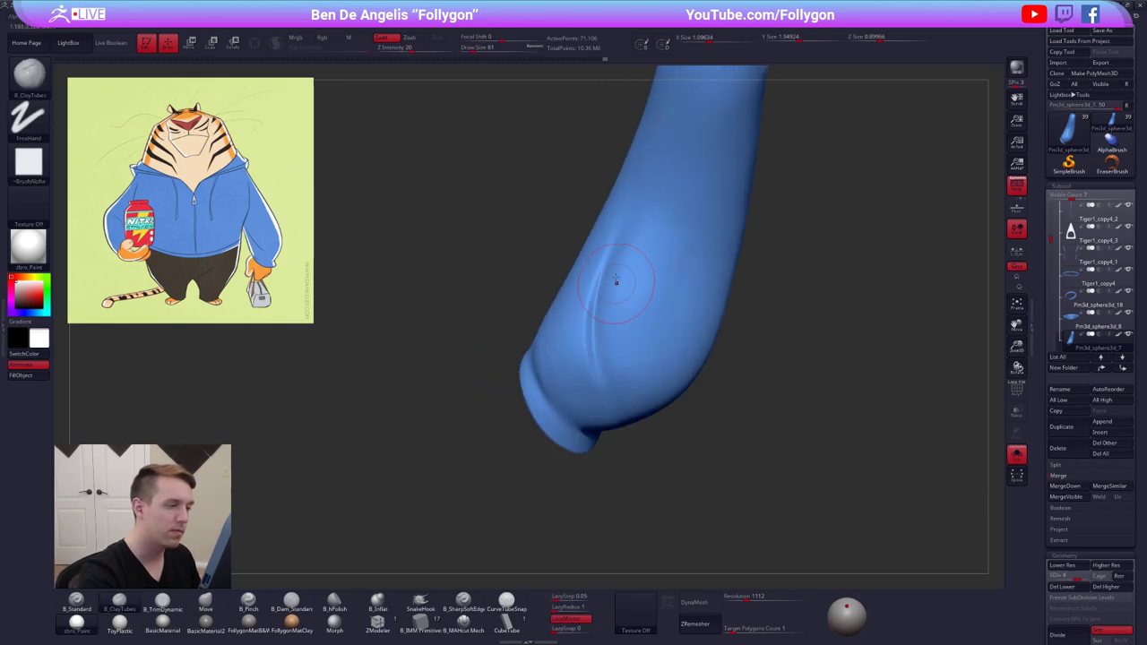
{"action": "left_click_drag", "start_coordinate": [606, 285], "coordinate": [595, 333], "text": "shift"}
{"action": "right_click_drag", "start_coordinate": [595, 334], "coordinate": [601, 324]}
{"action": "left_click_drag", "start_coordinate": [593, 309], "coordinate": [598, 351], "text": "shift"}
{"action": "mouse_move", "coordinate": [599, 386]}
{"action": "right_mouse_down"}
{"action": "mouse_move", "coordinate": [619, 419]}
{"action": "mouse_move", "coordinate": [591, 345]}
{"action": "right_mouse_up"}
{"action": "key", "text": "shift"}
Drop the sleeve to subdivision level 3, smooth the faint ridge on its inner side above the cuff, and return to level 4
{"action": "mouse_move", "coordinate": [605, 230]}
{"action": "right_mouse_down", "text": "ctrl"}
{"action": "mouse_move", "coordinate": [636, 281]}
{"action": "mouse_move", "coordinate": [625, 311]}
{"action": "mouse_move", "coordinate": [653, 332]}
{"action": "mouse_move", "coordinate": [620, 380]}
{"action": "mouse_move", "coordinate": [597, 359]}
{"action": "right_mouse_up", "text": "ctrl"}
{"action": "key", "text": "shift+s"}
{"action": "key", "text": "shift+s"}
{"action": "key", "text": "shift+d"}
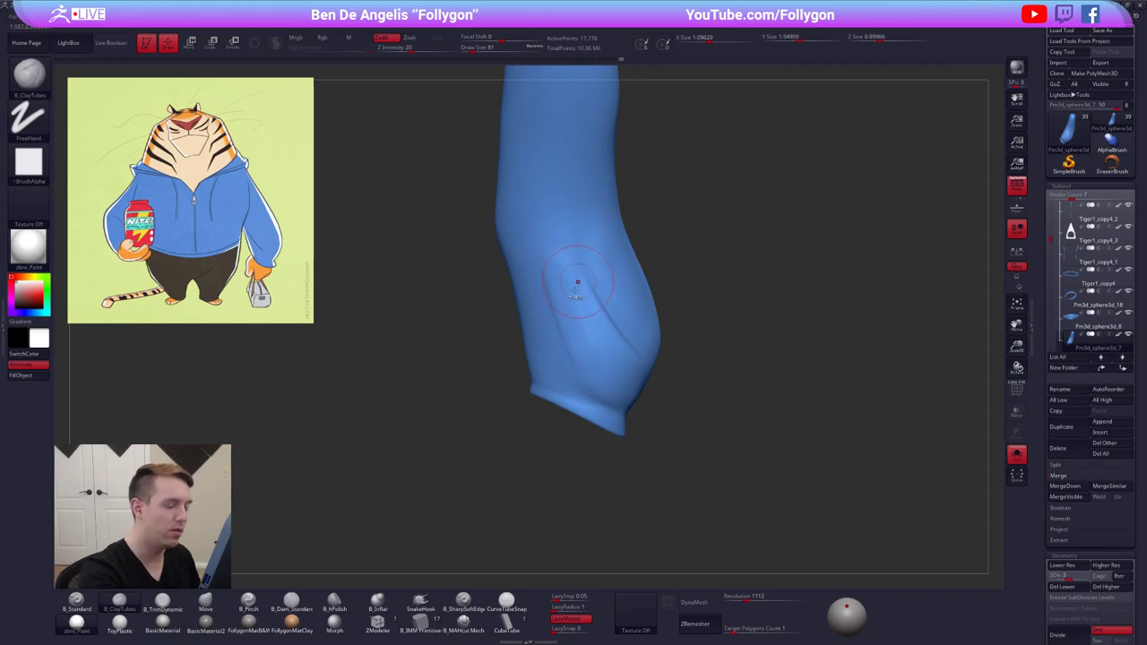
{"action": "mouse_move", "coordinate": [578, 282]}
{"action": "left_mouse_down", "text": "shift"}
{"action": "mouse_move", "coordinate": [600, 374]}
{"action": "mouse_move", "coordinate": [543, 236]}
{"action": "left_mouse_up", "text": "shift"}
{"action": "key", "text": "ctrl+z"}
{"action": "left_click_drag", "start_coordinate": [583, 337], "coordinate": [542, 244], "text": "shift"}
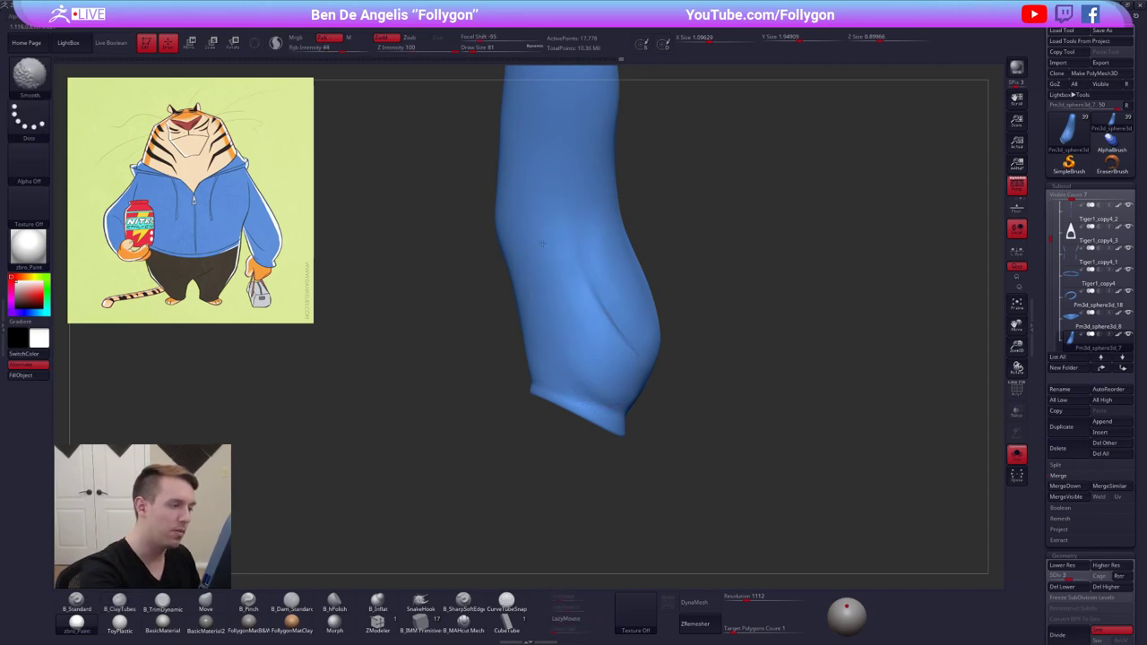
{"action": "right_click_drag", "start_coordinate": [543, 243], "coordinate": [607, 254]}
{"action": "key", "text": "d"}
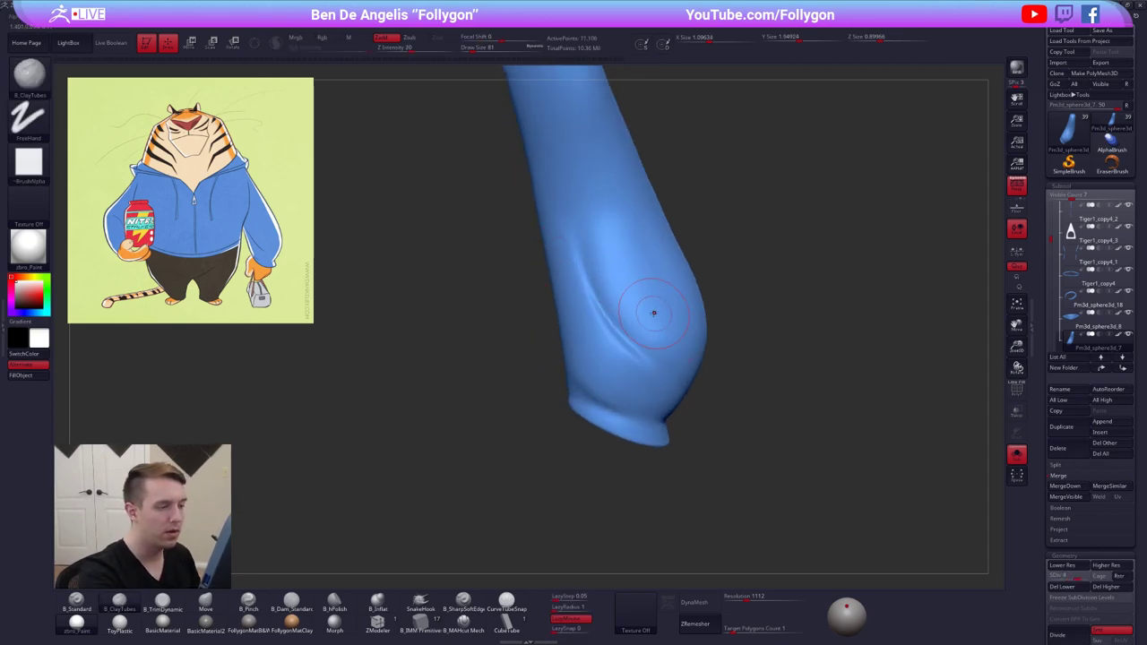
Smooth the upper part of the fold at draw size 96 and bring the whole tiger back into display
{"action": "right_click_drag", "start_coordinate": [654, 310], "coordinate": [630, 310]}
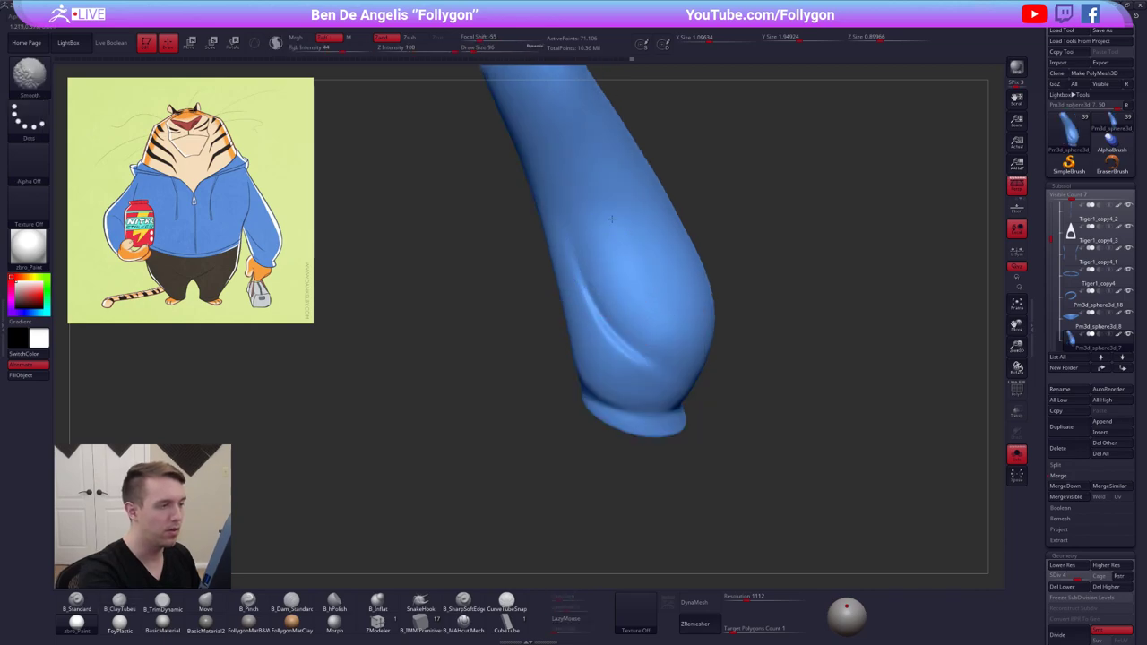
{"action": "right_click_drag", "start_coordinate": [613, 219], "coordinate": [653, 226]}
{"action": "left_click_drag", "start_coordinate": [577, 264], "coordinate": [628, 295], "text": "shift"}
{"action": "right_click_drag", "start_coordinate": [628, 294], "coordinate": [592, 305]}
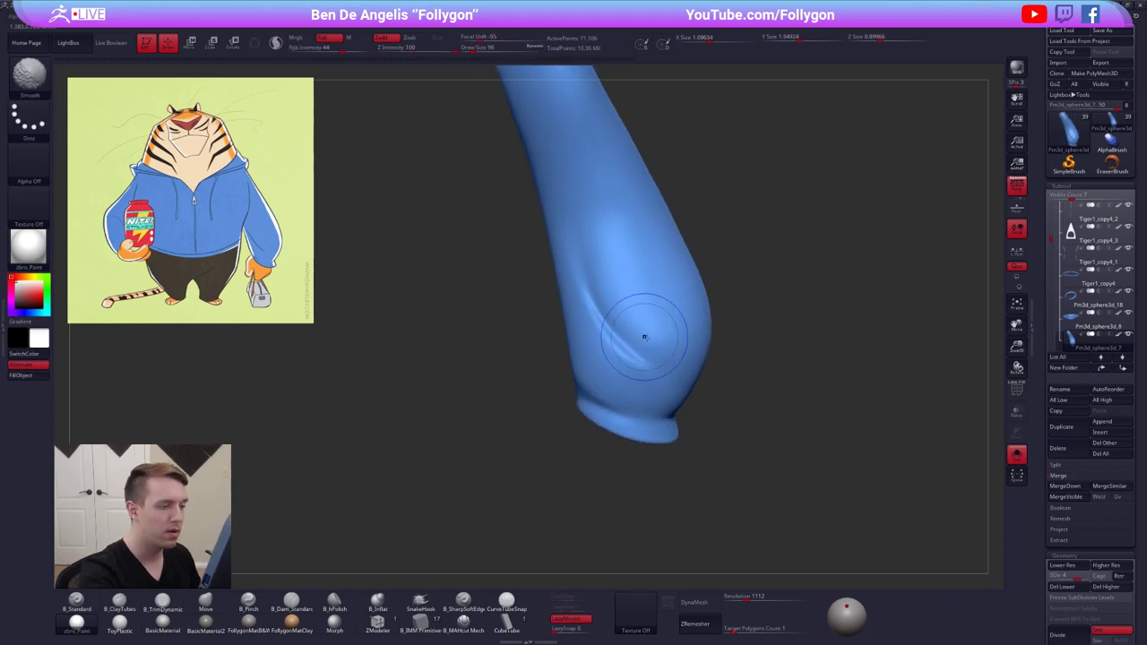
{"action": "right_click_drag", "start_coordinate": [686, 328], "coordinate": [644, 349]}
{"action": "key", "text": "d"}
{"action": "key", "text": "alt+s"}
{"action": "key", "text": "shift+d"}
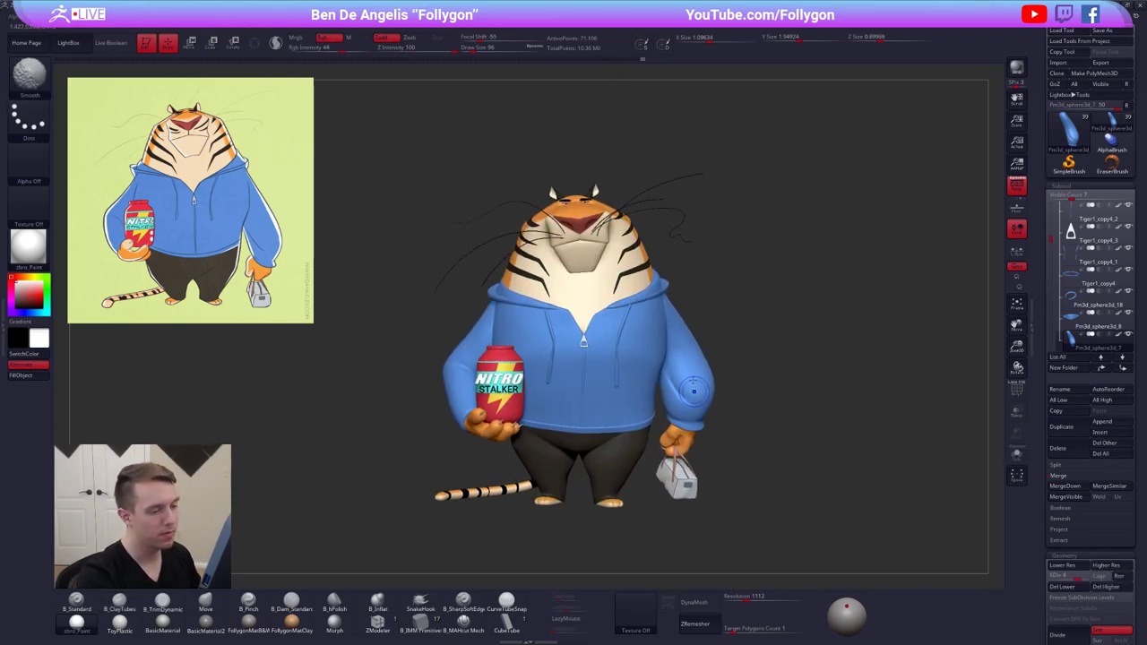
Compare the sleeve's fold with the full model at subdivision level 3 and raise the sleeve to level 5
{"action": "mouse_move", "coordinate": [694, 392]}
{"action": "right_mouse_down", "text": "ctrl"}
{"action": "mouse_move", "coordinate": [688, 384]}
{"action": "mouse_move", "coordinate": [699, 409]}
{"action": "right_mouse_up", "text": "ctrl"}
{"action": "key", "text": "shift+d"}
{"action": "key", "text": "shift+f"}
{"action": "key", "text": "shift+f"}
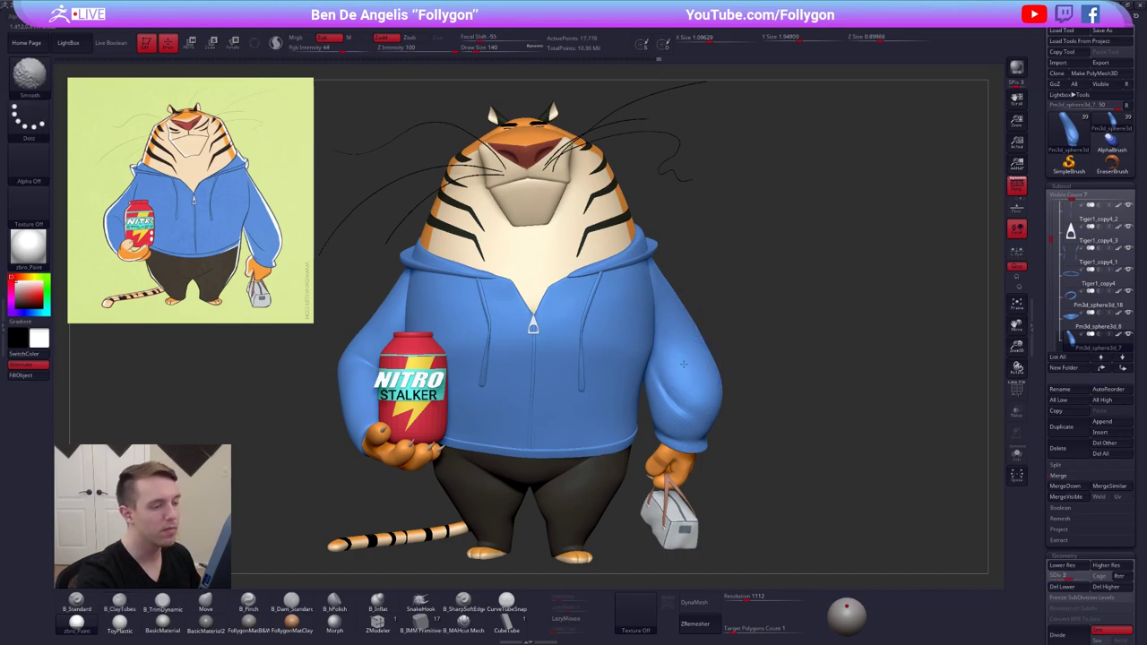
{"action": "right_click_drag", "start_coordinate": [699, 364], "coordinate": [684, 332]}
{"action": "key", "text": "d"}
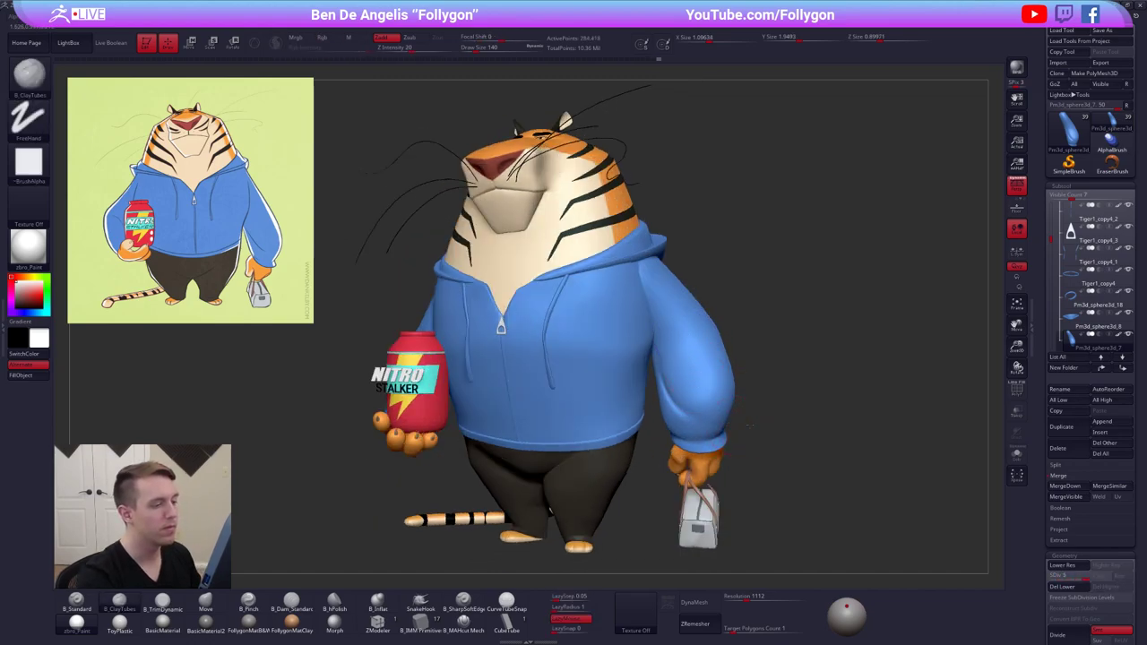
{"action": "left_click_drag", "start_coordinate": [736, 377], "coordinate": [726, 485]}
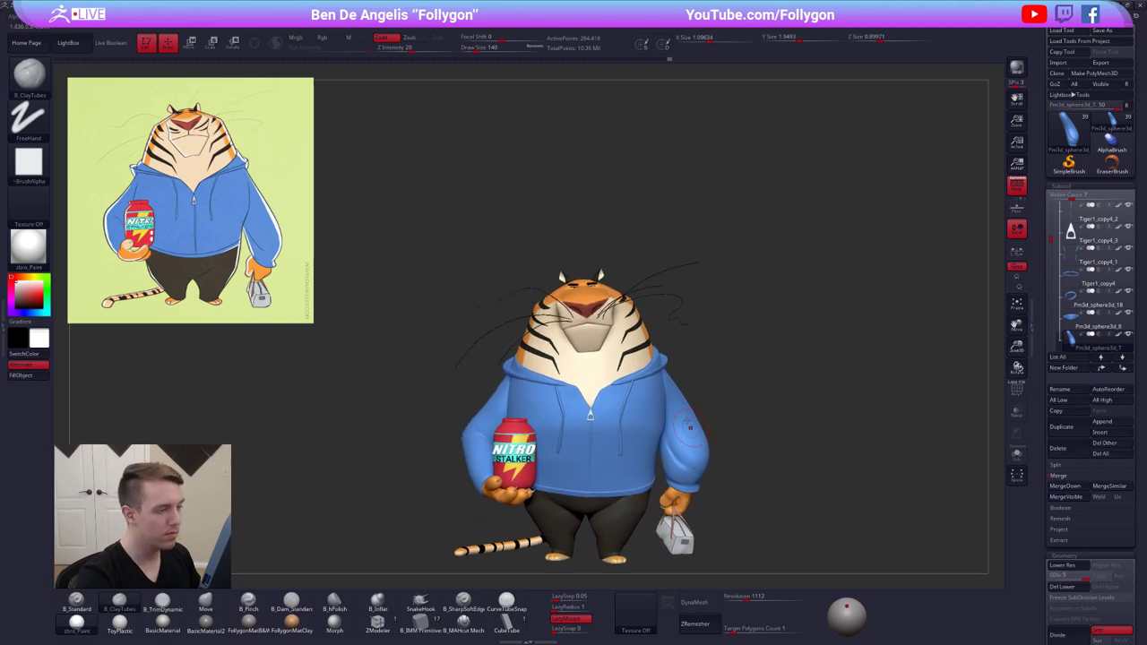
Make the tiger's head the active subtool, set the draw size to 14, switch to B_Standard and sample a dark paint colour
{"action": "left_click", "coordinate": [620, 331], "text": "alt"}
{"action": "right_click_drag", "start_coordinate": [621, 332], "coordinate": [663, 371], "text": "ctrl"}
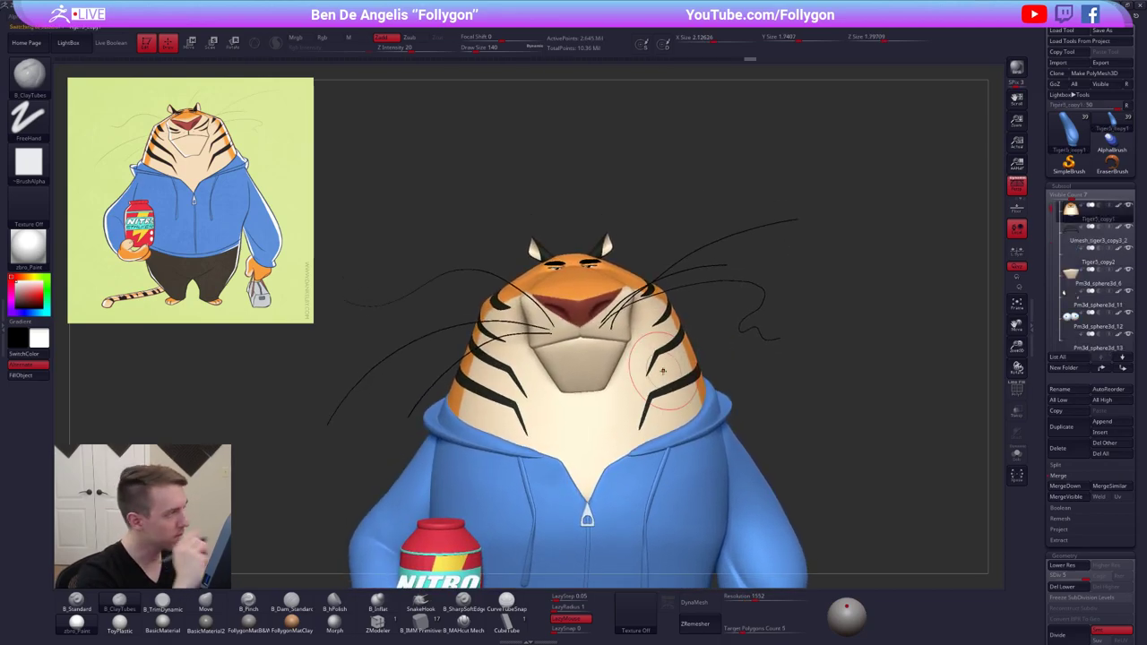
{"action": "key", "text": "space"}
{"action": "left_click_drag", "start_coordinate": [611, 314], "coordinate": [602, 314]}
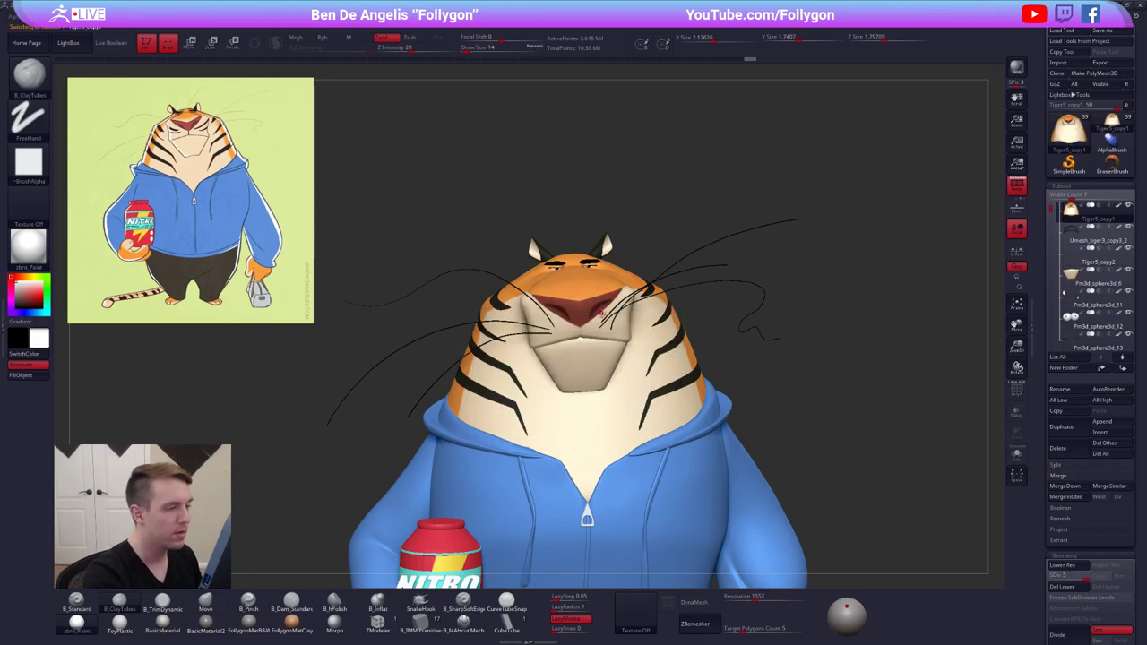
{"action": "right_click_drag", "start_coordinate": [629, 345], "coordinate": [651, 389], "text": "alt"}
{"action": "key", "text": "1"}
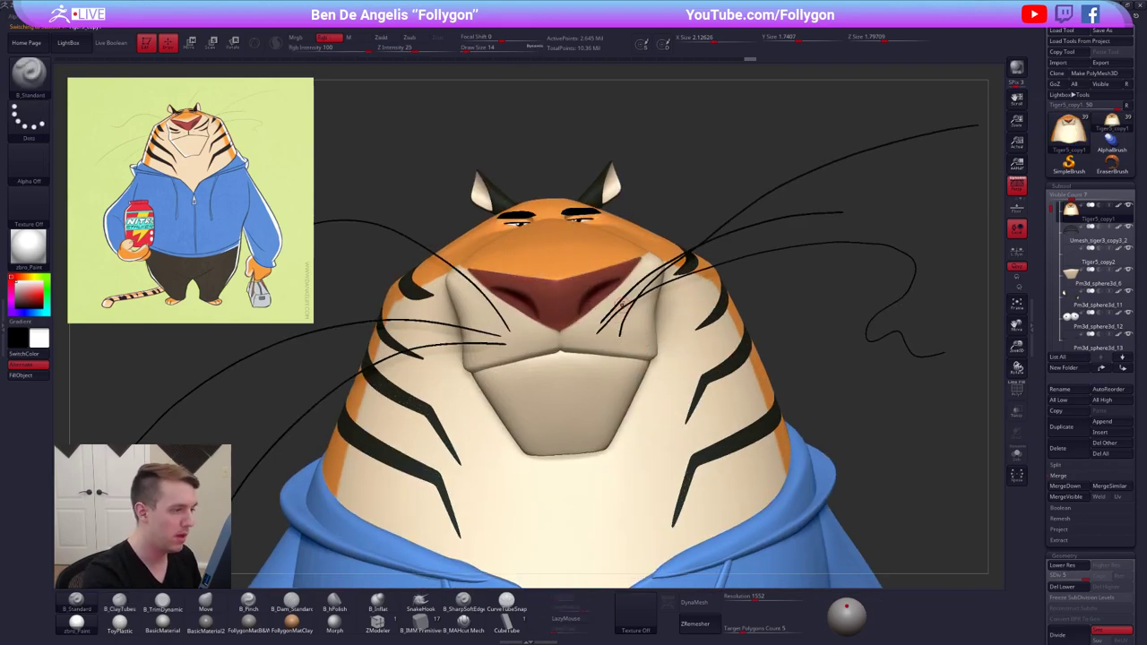
{"action": "key", "text": "c"}
{"action": "right_click_drag", "start_coordinate": [567, 338], "coordinate": [592, 335], "text": "ctrl"}
Reduce the draw size to 5 and then 2, paint a small dark dot at a whisker's base on the muzzle, and turn on transparency
{"action": "key", "text": "space"}
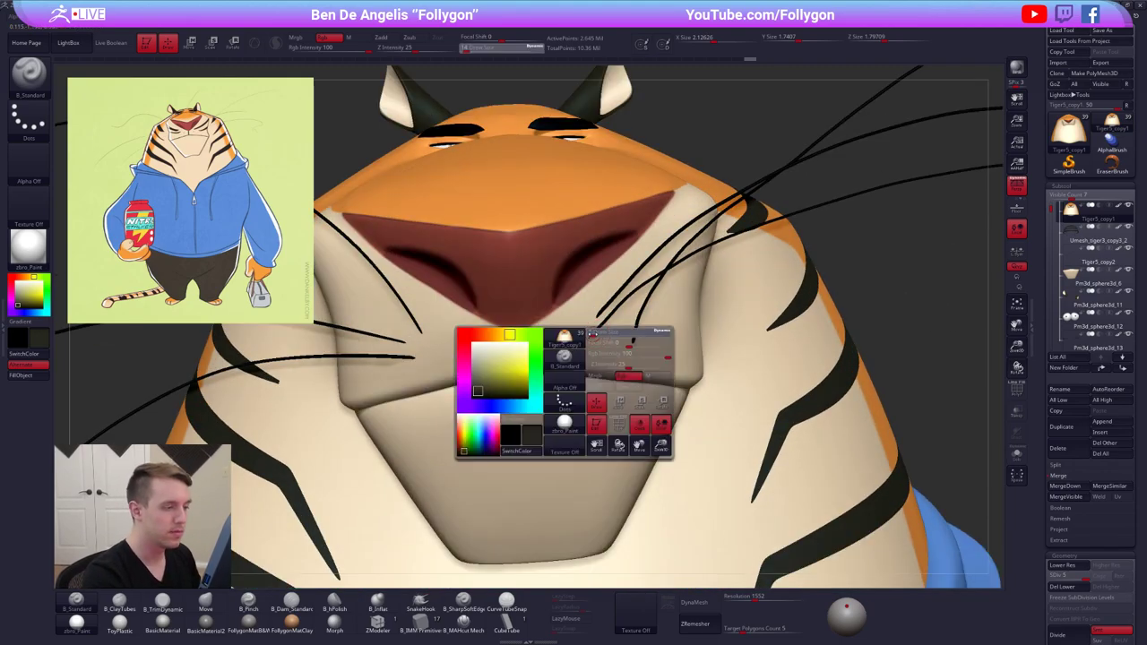
{"action": "left_click_drag", "start_coordinate": [592, 334], "coordinate": [589, 336]}
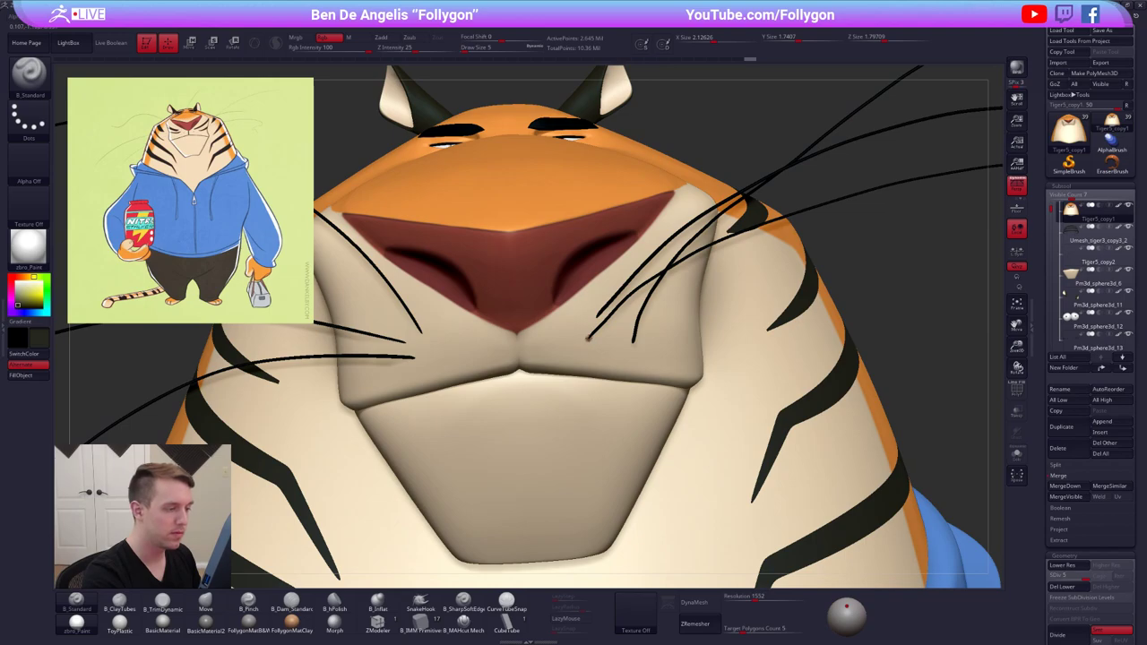
{"action": "scroll", "coordinate": [587, 338], "scroll_direction": "up", "scroll_amount": 3}
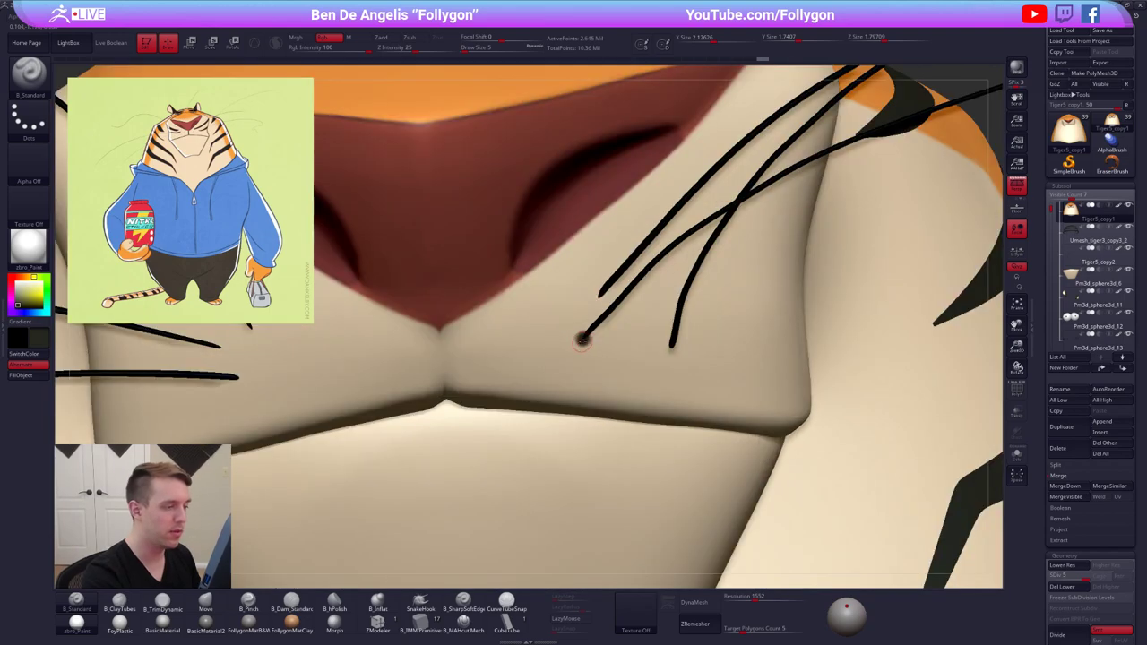
{"action": "key", "text": "space"}
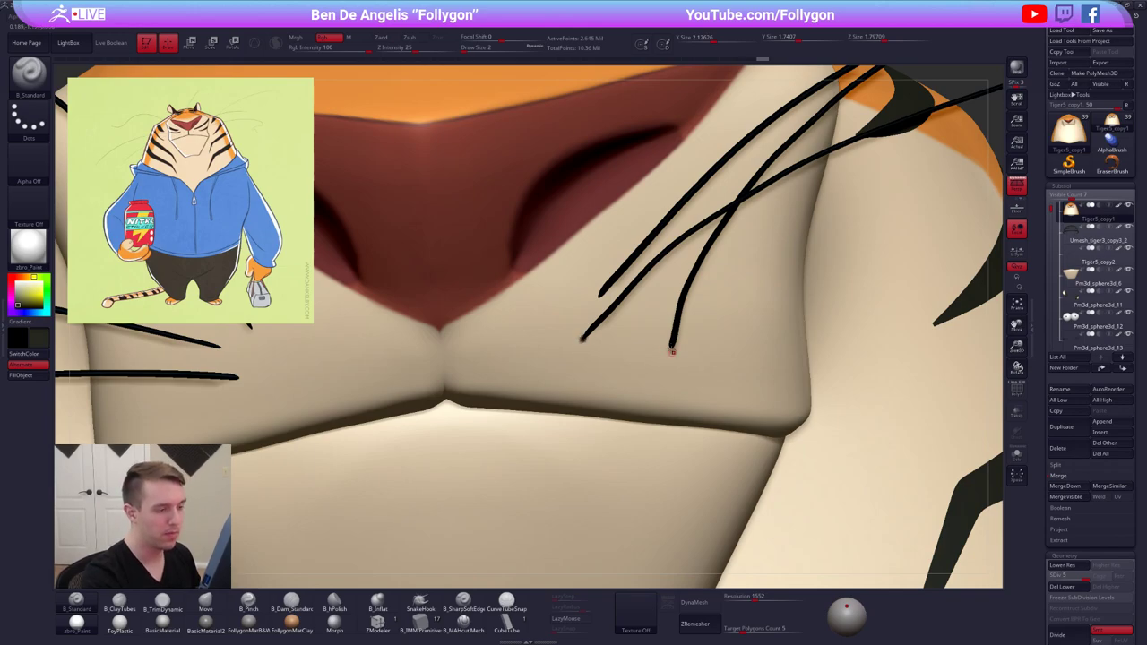
{"action": "left_click", "coordinate": [1017, 411]}
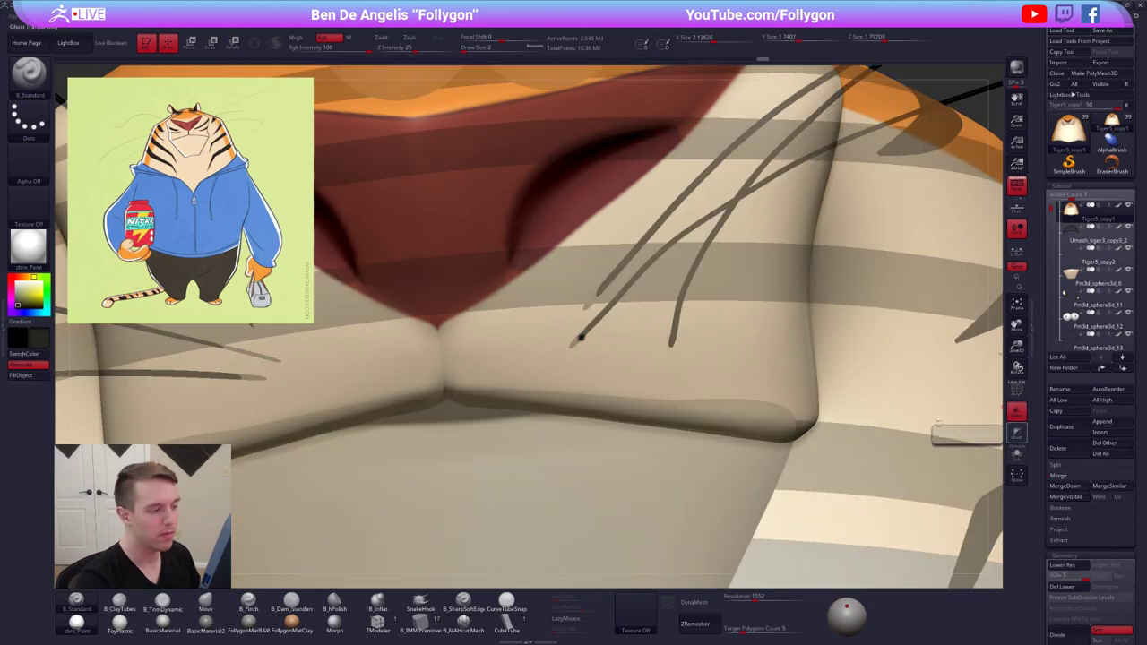
Paint small dark dots at the bases of the remaining whiskers on this side of the muzzle, using ghost transparency to find them
{"action": "left_click", "coordinate": [1017, 433]}
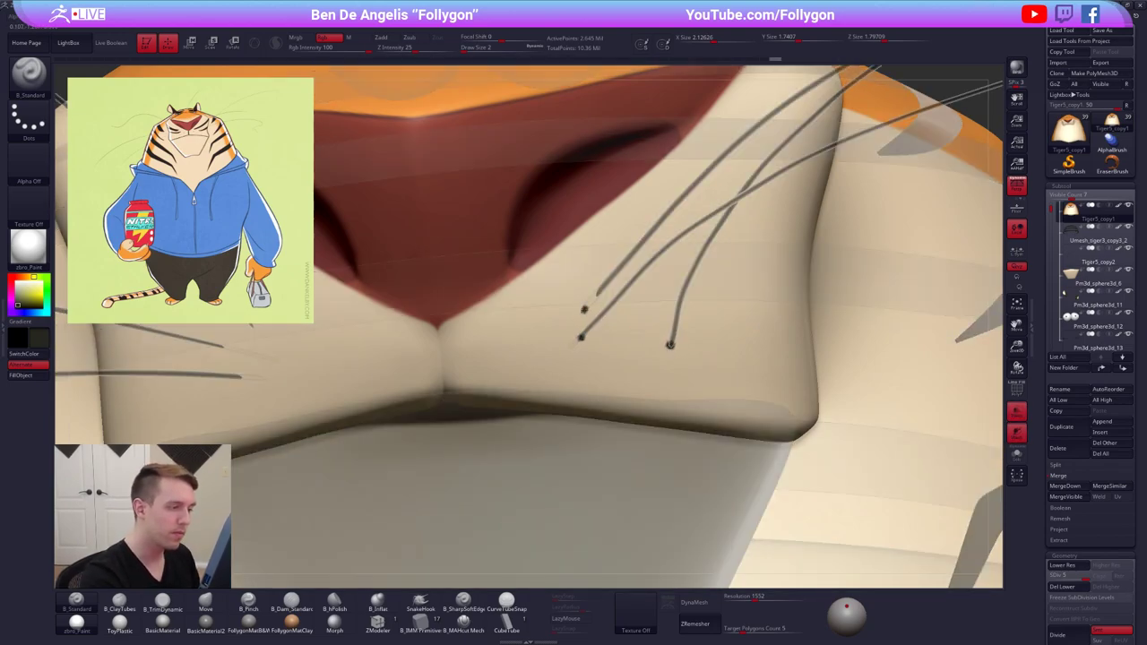
{"action": "mouse_move", "coordinate": [619, 344]}
{"action": "right_mouse_down", "text": "ctrl"}
{"action": "mouse_move", "coordinate": [599, 326]}
{"action": "mouse_move", "coordinate": [606, 343]}
{"action": "mouse_move", "coordinate": [608, 323]}
{"action": "mouse_move", "coordinate": [601, 343]}
{"action": "right_mouse_up", "text": "ctrl"}
{"action": "left_click", "coordinate": [1017, 413]}
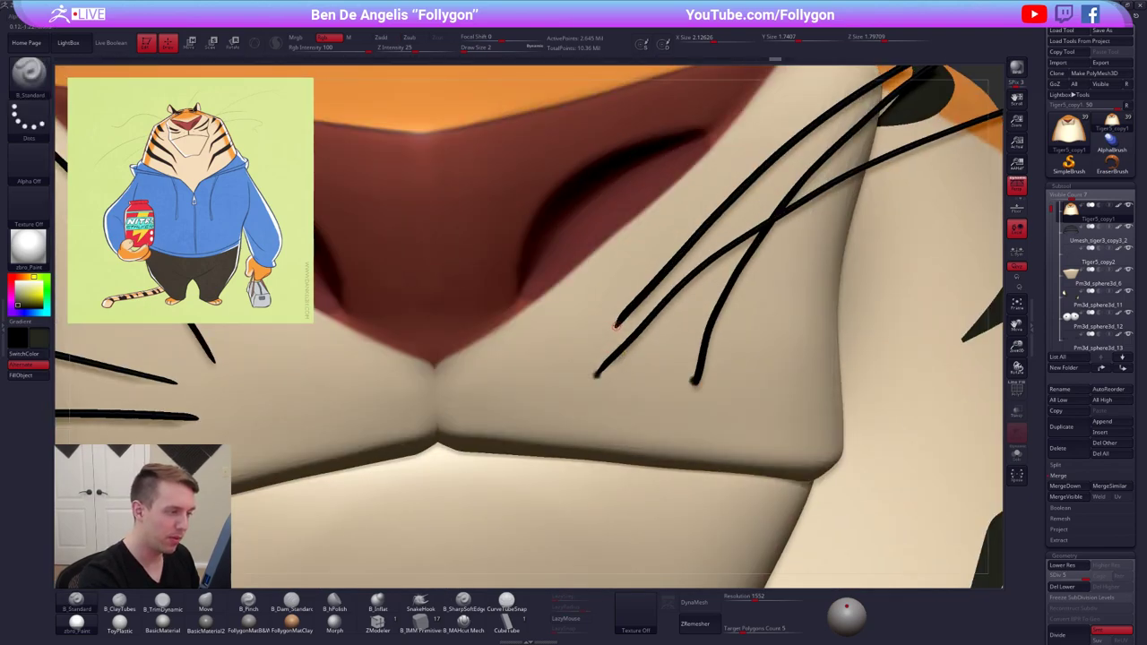
{"action": "left_click", "coordinate": [615, 326]}
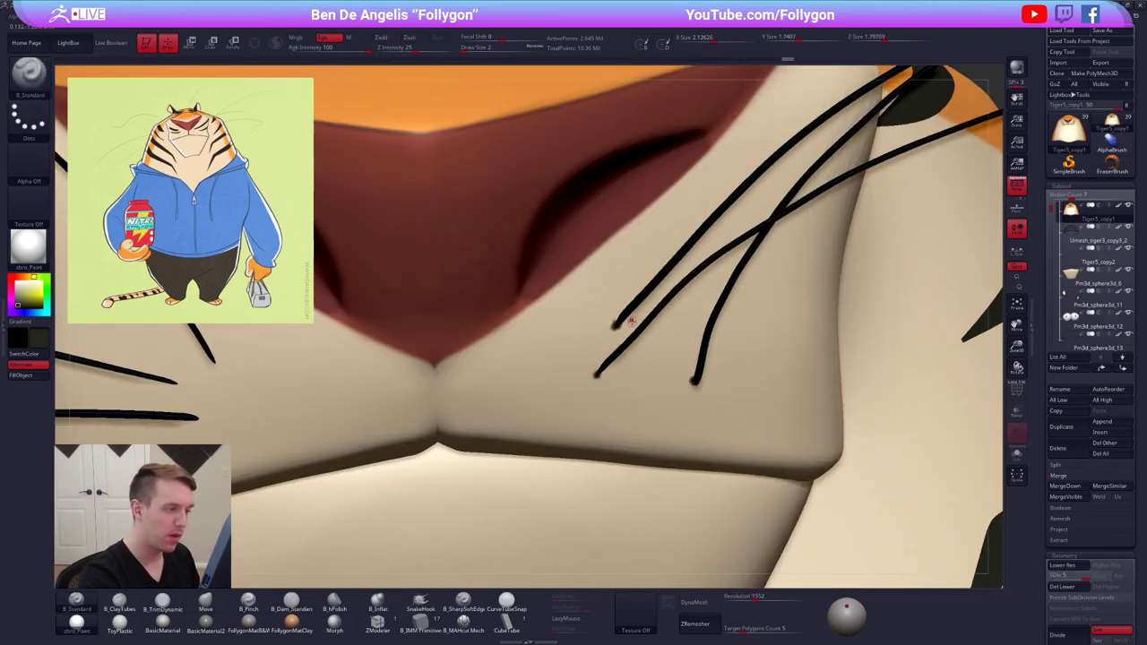
Add an extra dark dot on each side of the muzzle, close to its centre line above the mouth
{"action": "right_click_drag", "start_coordinate": [679, 331], "coordinate": [694, 453], "text": "ctrl"}
{"action": "right_click_drag", "start_coordinate": [809, 504], "coordinate": [770, 475]}
{"action": "right_click_drag", "start_coordinate": [706, 434], "coordinate": [708, 360], "text": "ctrl"}
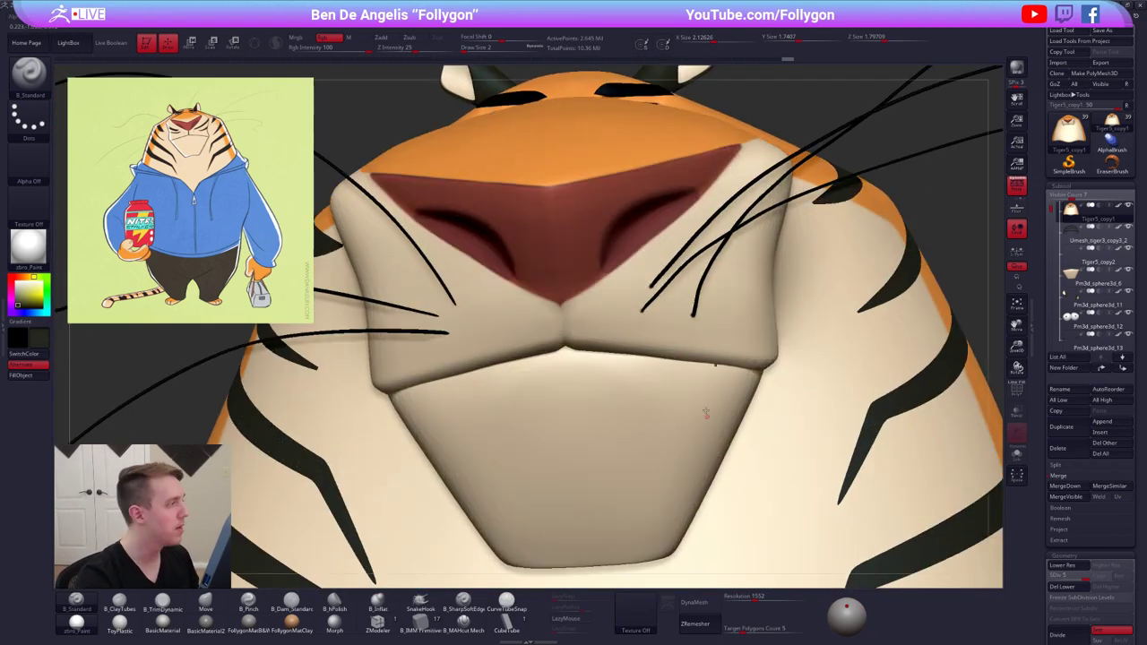
{"action": "right_click_drag", "start_coordinate": [704, 402], "coordinate": [736, 468]}
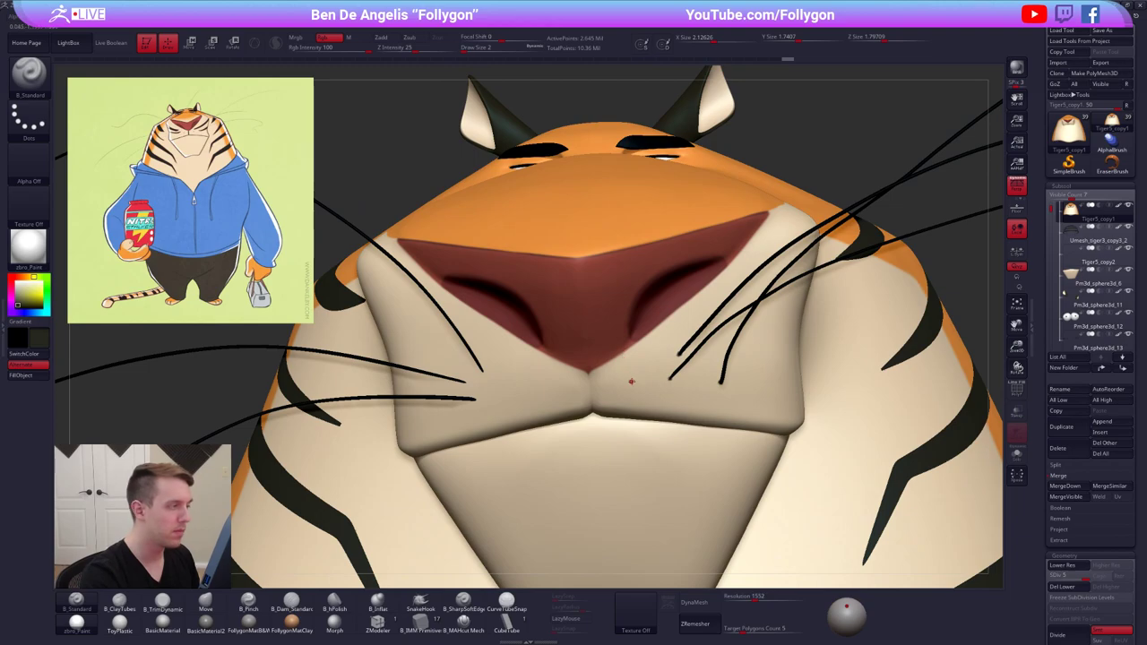
{"action": "left_click", "coordinate": [633, 382]}
{"action": "right_click_drag", "start_coordinate": [622, 399], "coordinate": [597, 389]}
{"action": "left_click", "coordinate": [544, 395]}
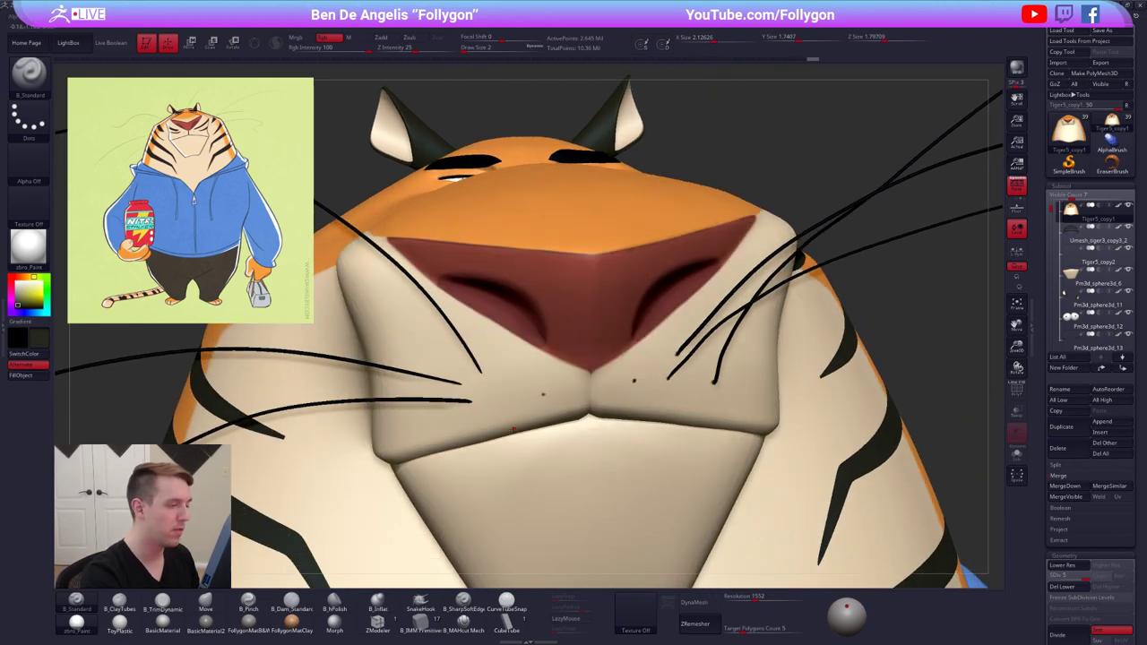
Paint small dark dots at the bases of the three whiskers on the other side of the muzzle
{"action": "right_click_drag", "start_coordinate": [655, 425], "coordinate": [712, 420]}
{"action": "left_click", "coordinate": [619, 370]}
{"action": "right_click_drag", "start_coordinate": [622, 372], "coordinate": [657, 358]}
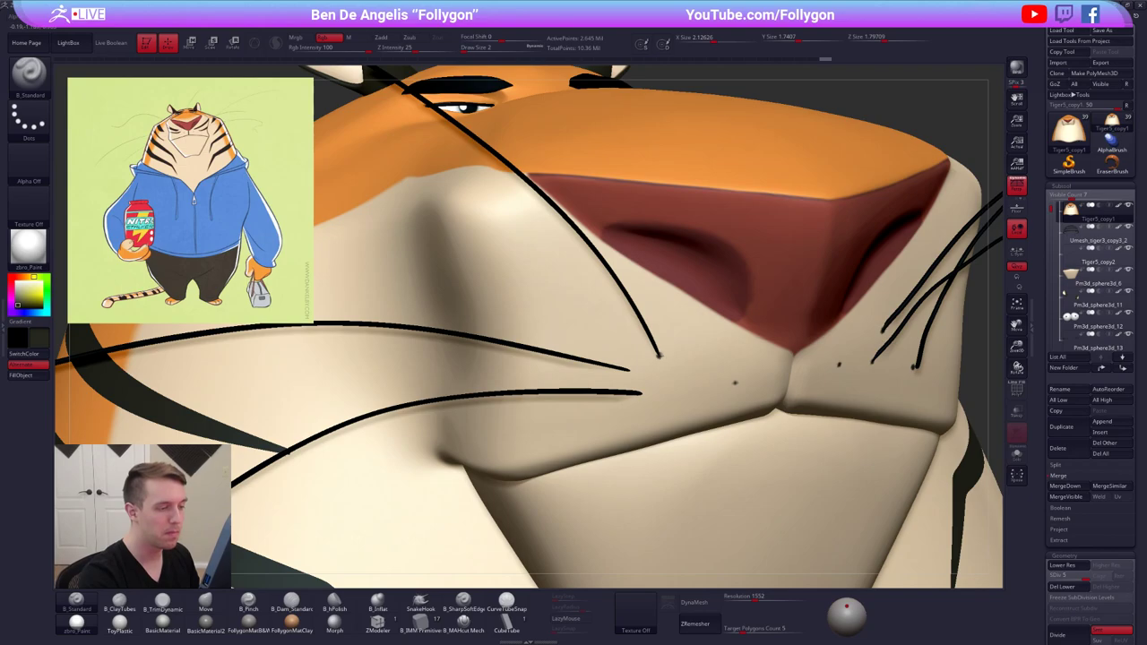
{"action": "left_click", "coordinate": [643, 394]}
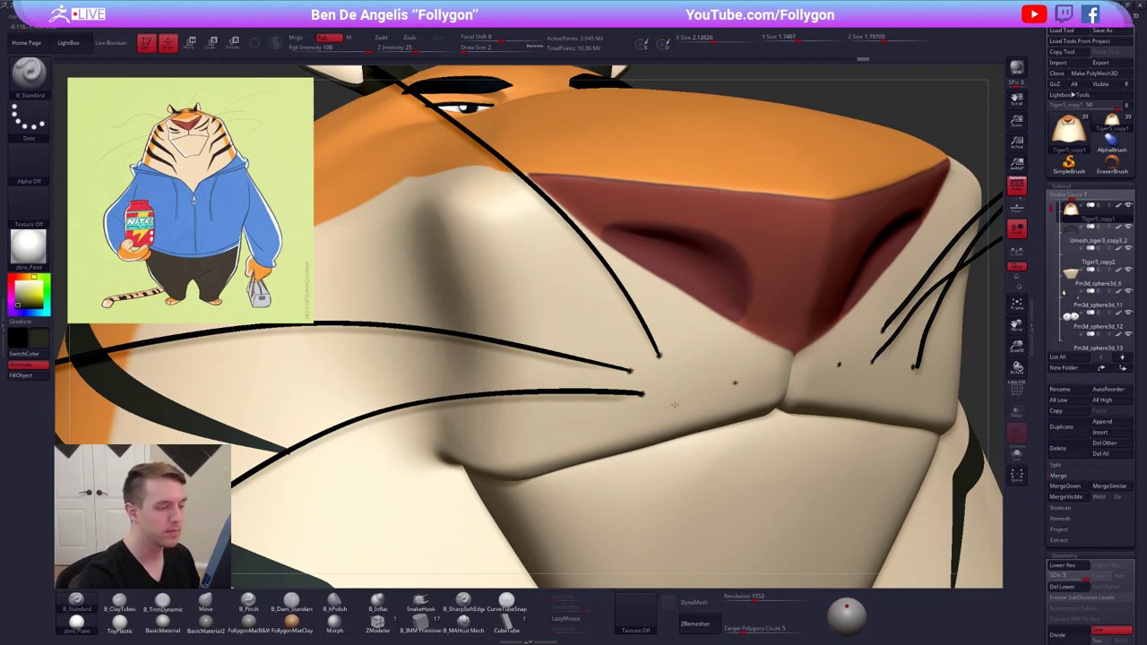
{"action": "mouse_move", "coordinate": [675, 405]}
{"action": "right_mouse_down", "text": "ctrl"}
{"action": "mouse_move", "coordinate": [710, 427]}
{"action": "mouse_move", "coordinate": [728, 474]}
{"action": "mouse_move", "coordinate": [661, 470]}
{"action": "mouse_move", "coordinate": [689, 496]}
{"action": "mouse_move", "coordinate": [628, 397]}
{"action": "mouse_move", "coordinate": [657, 406]}
{"action": "mouse_move", "coordinate": [622, 384]}
{"action": "mouse_move", "coordinate": [643, 391]}
{"action": "right_mouse_up", "text": "ctrl"}
Switch to the Move brush at draw size 113, make the whiskers the active subtool and briefly isolate them
{"action": "key", "text": "4"}
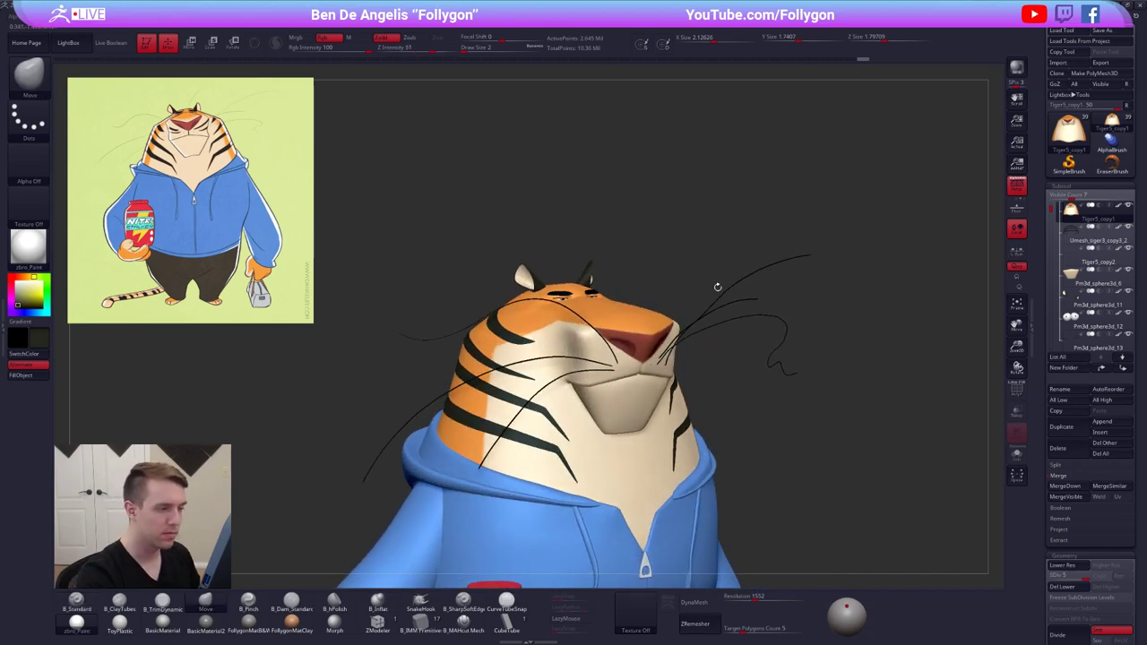
{"action": "key", "text": "space"}
{"action": "left_click_drag", "start_coordinate": [715, 270], "coordinate": [724, 272]}
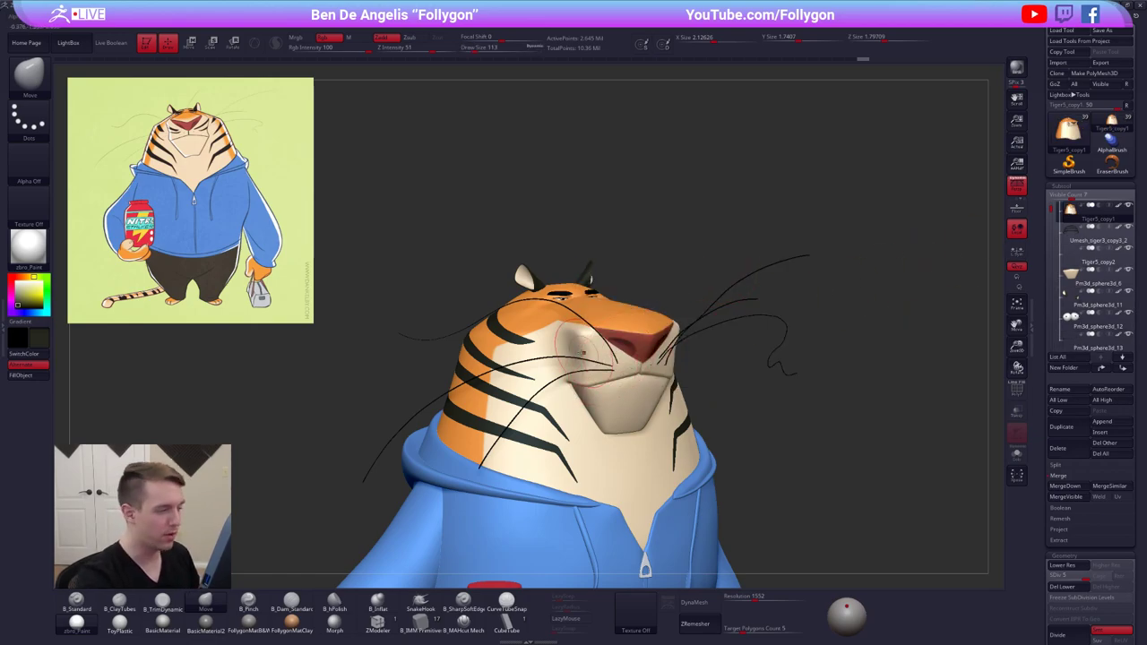
{"action": "left_click", "coordinate": [557, 358], "text": "alt"}
{"action": "right_click_drag", "start_coordinate": [557, 358], "coordinate": [643, 320]}
{"action": "mouse_move", "coordinate": [664, 268]}
{"action": "left_mouse_down", "text": "ctrl"}
{"action": "mouse_move", "coordinate": [476, 269]}
{"action": "mouse_move", "coordinate": [565, 404]}
{"action": "left_mouse_up", "text": "ctrl"}
{"action": "key", "text": "alt+s"}
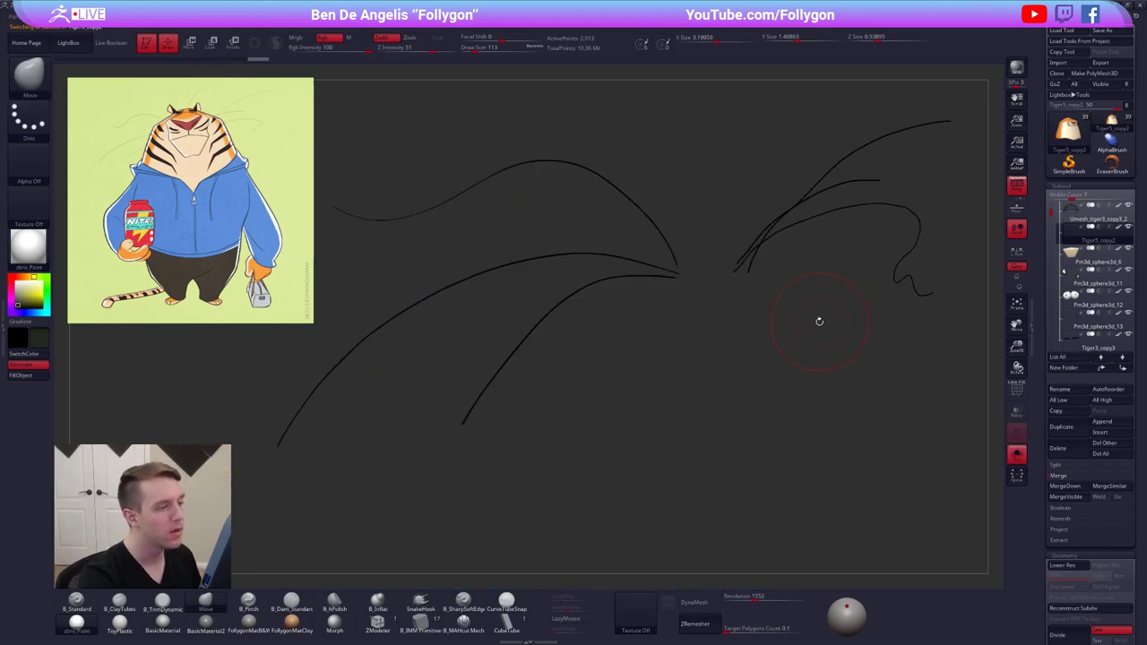
{"action": "key", "text": "alt+s"}
Examine the muzzle dots with the whiskers hidden, and reselect the whiskers subtool with the full figure in view
{"action": "left_click_drag", "start_coordinate": [796, 315], "coordinate": [777, 249], "text": "ctrl"}
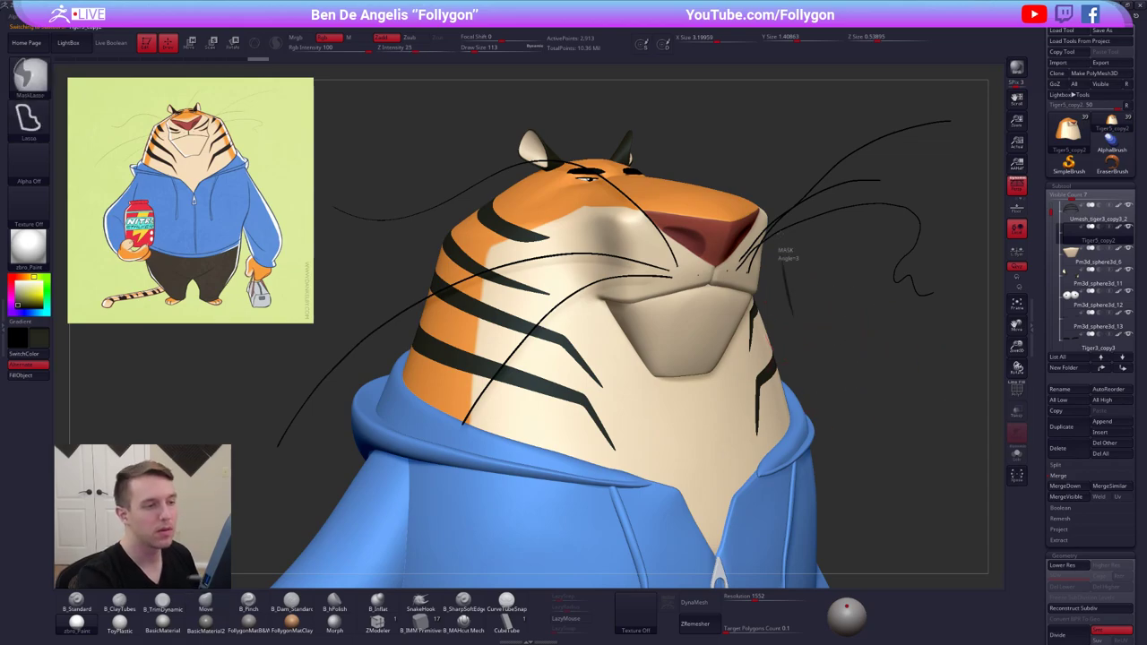
{"action": "left_click_drag", "start_coordinate": [877, 194], "coordinate": [848, 272], "text": "ctrl"}
{"action": "left_click", "coordinate": [1070, 256]}
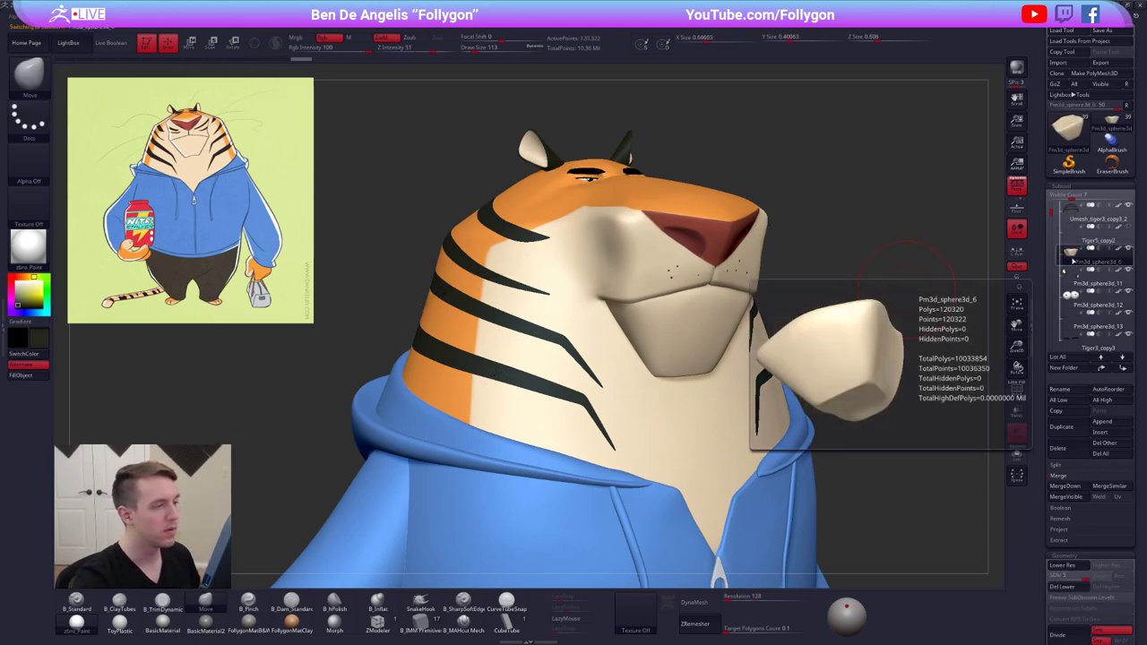
{"action": "left_click", "coordinate": [1078, 235]}
{"action": "left_click_drag", "start_coordinate": [867, 394], "coordinate": [780, 382]}
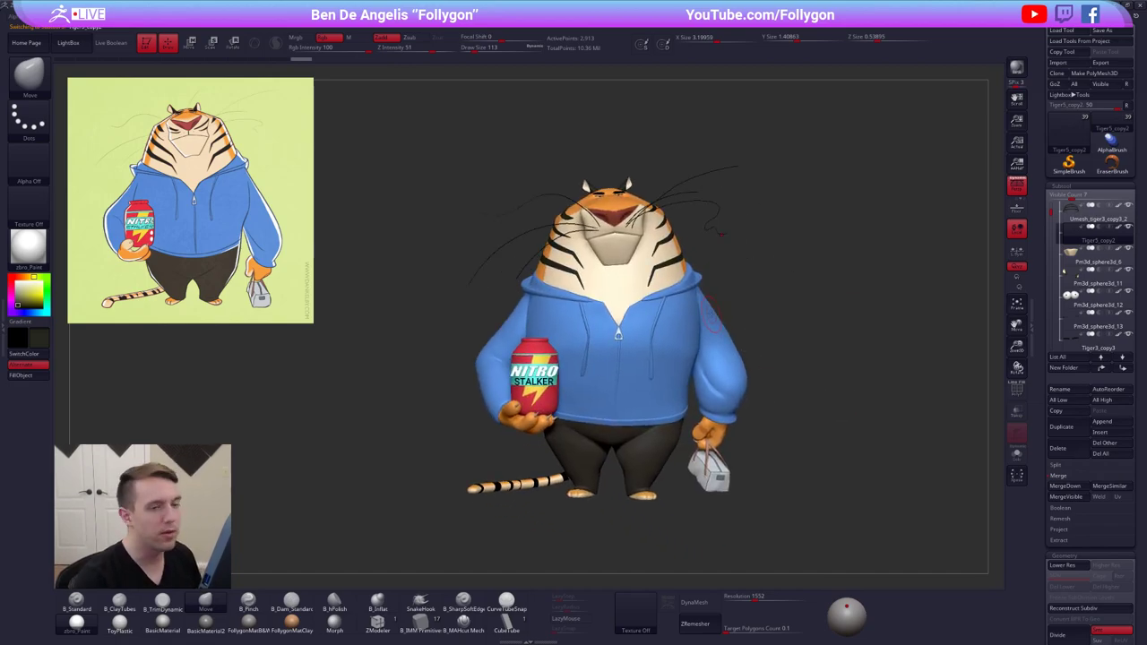
{"action": "left_click_drag", "start_coordinate": [743, 266], "coordinate": [730, 235], "text": "alt"}
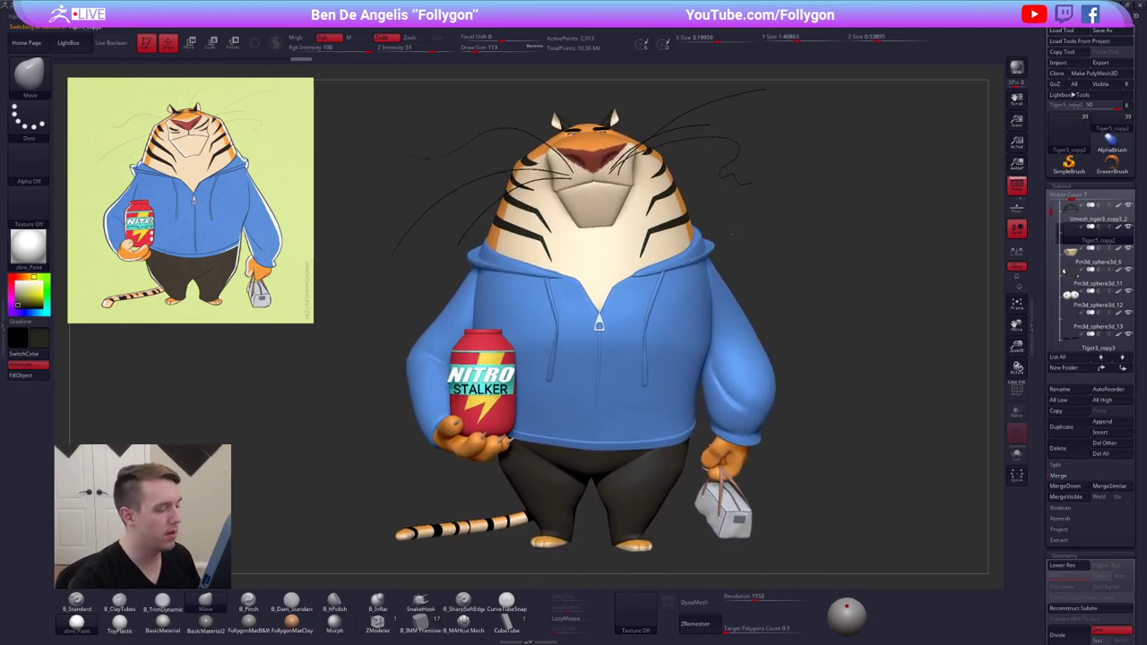
Set the active colour to white and quick-save the project
{"action": "left_click", "coordinate": [393, 18]}
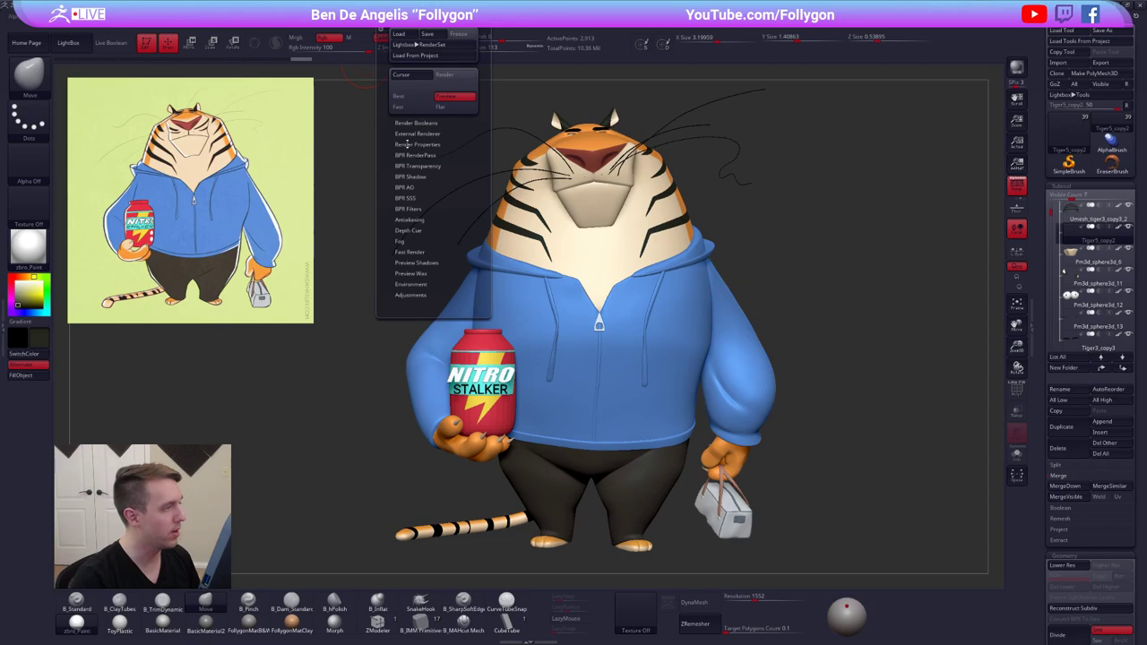
{"action": "left_click_drag", "start_coordinate": [23, 291], "coordinate": [8, 271]}
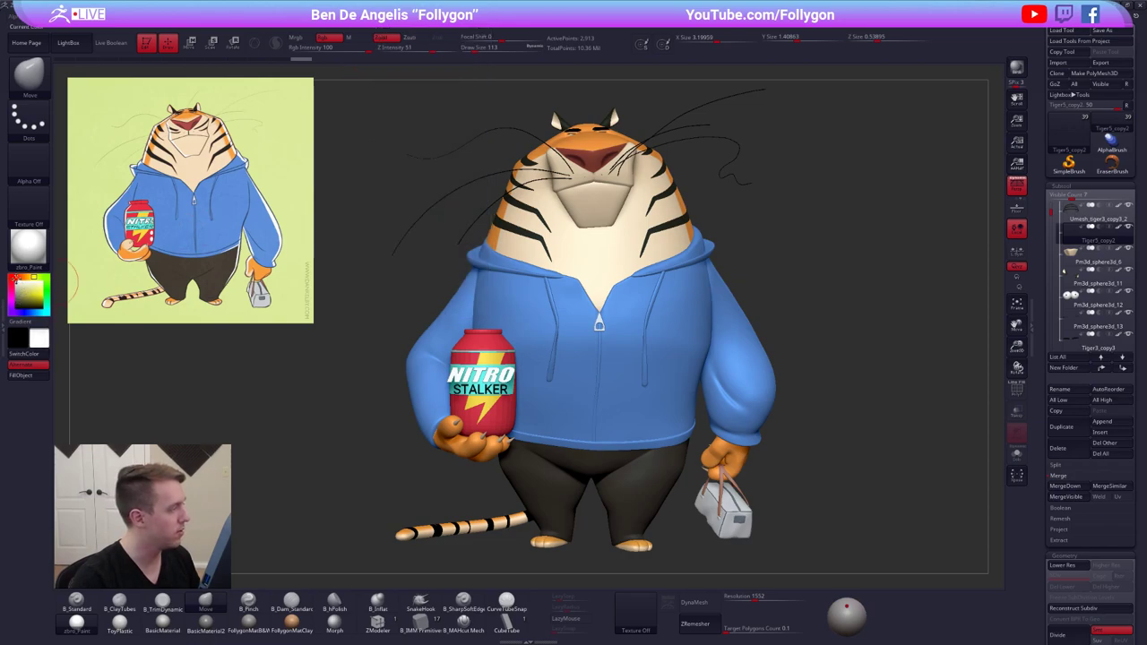
{"action": "left_click", "coordinate": [384, 34]}
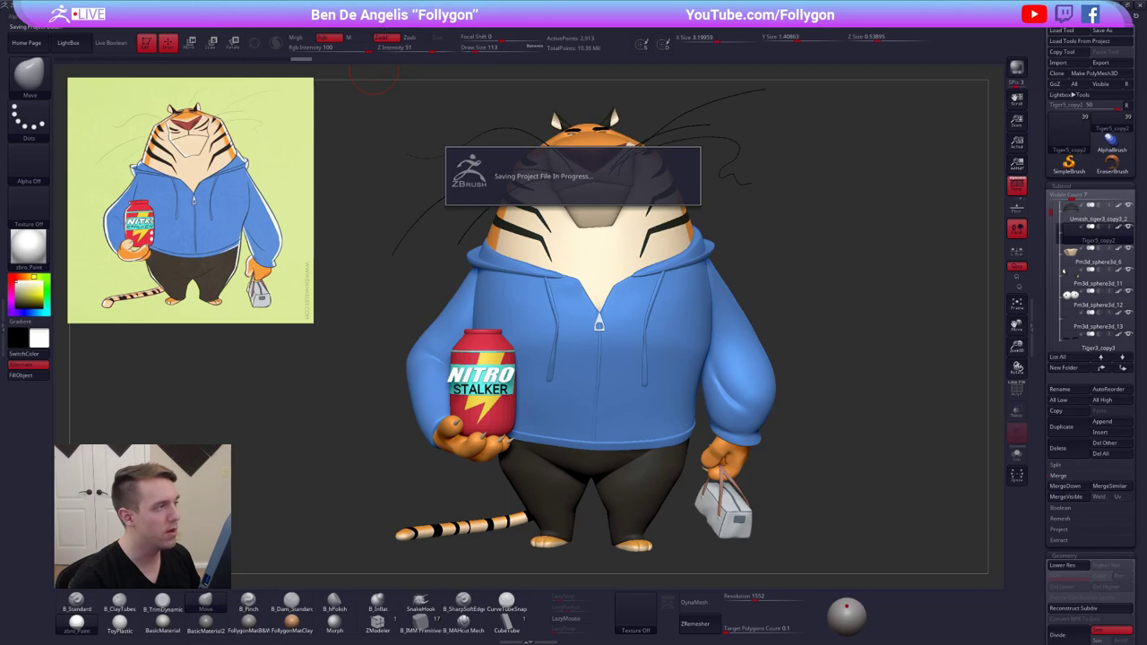
Configure the BPR shadow with a global strength of 0.25, 100 rays and an angle of 15
{"action": "left_click", "coordinate": [385, 24]}
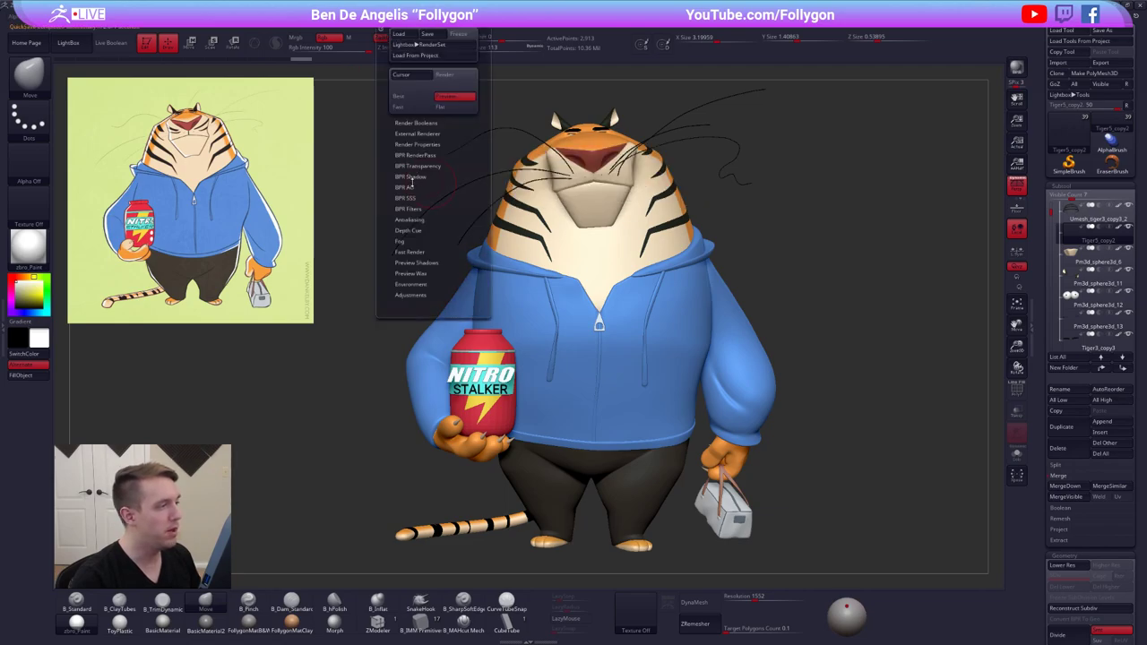
{"action": "left_click", "coordinate": [409, 177]}
{"action": "left_click", "coordinate": [457, 186]}
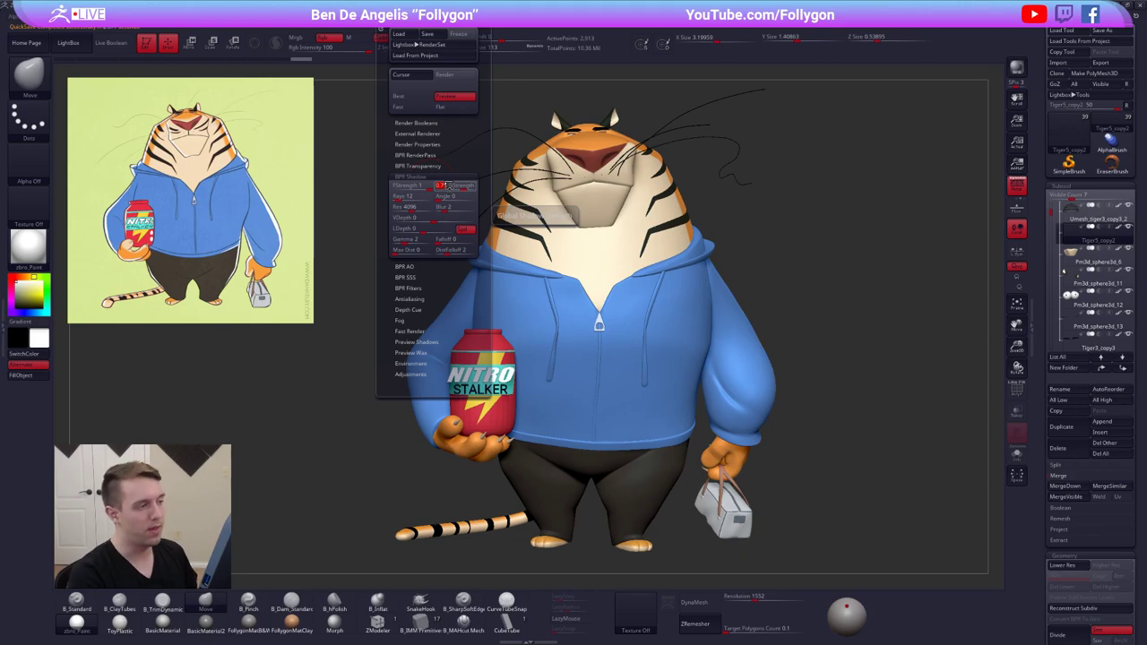
{"action": "type", "text": ".35"}
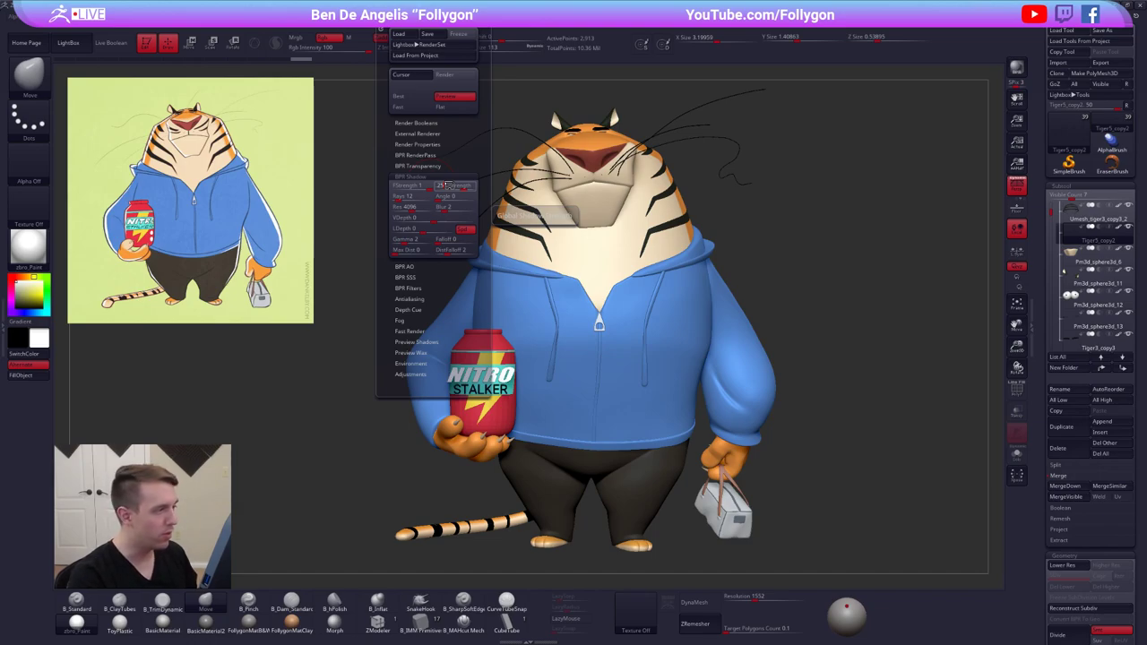
{"action": "key", "text": "Tab"}
{"action": "type", "text": "10"}
{"action": "key", "text": "Return"}
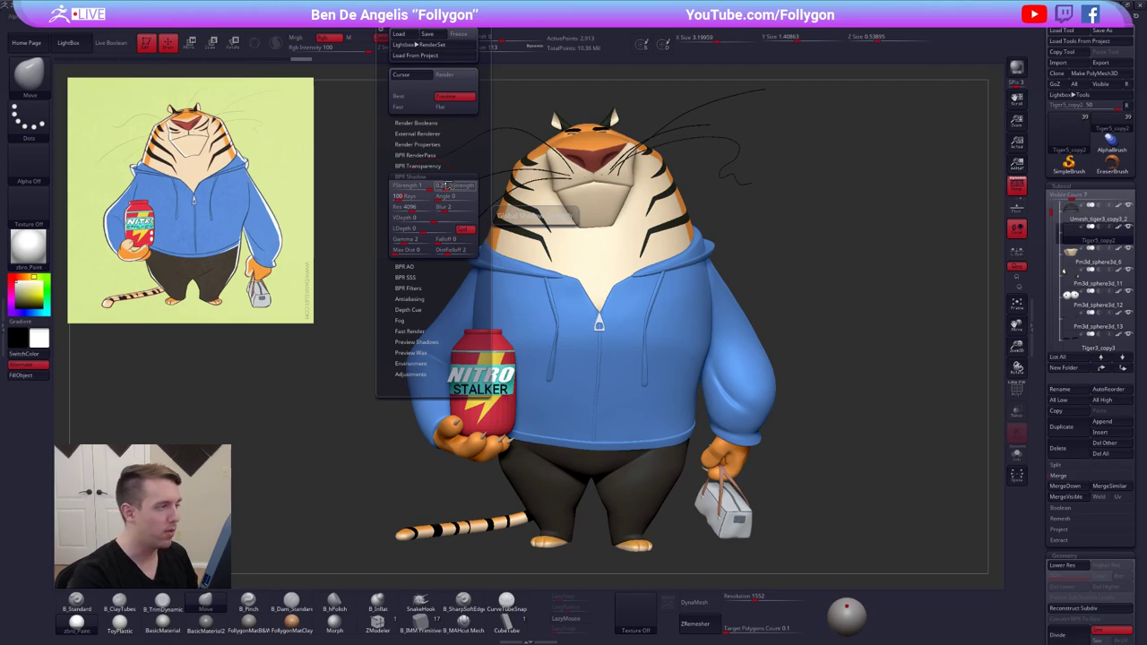
{"action": "key", "text": "Tab"}
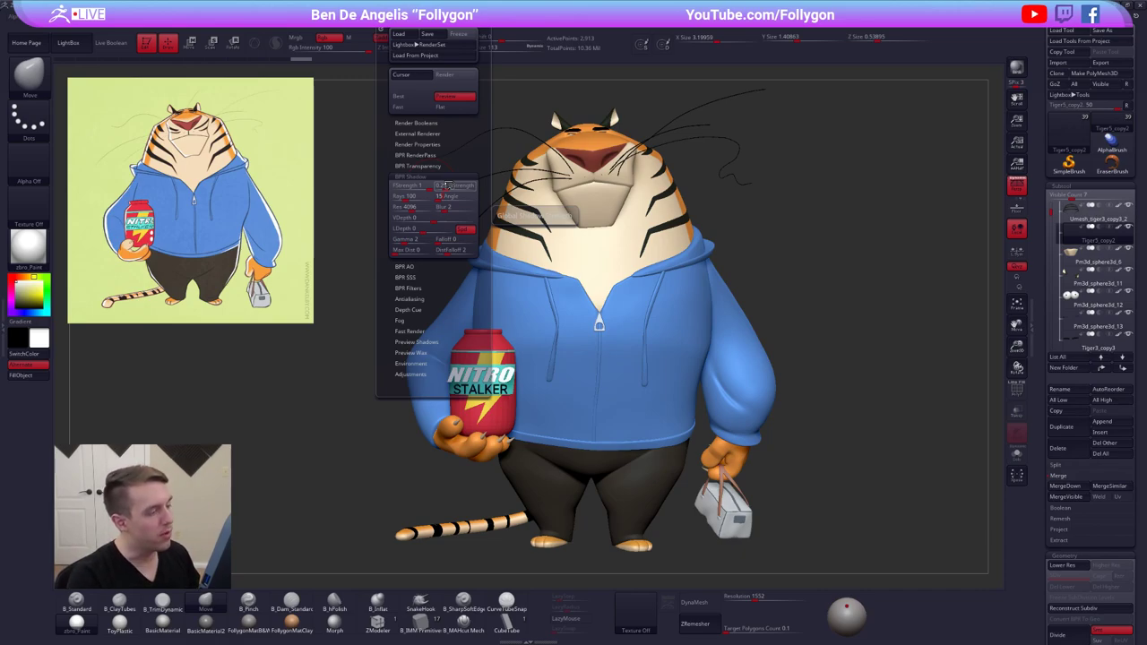
{"action": "key", "text": "Tab"}
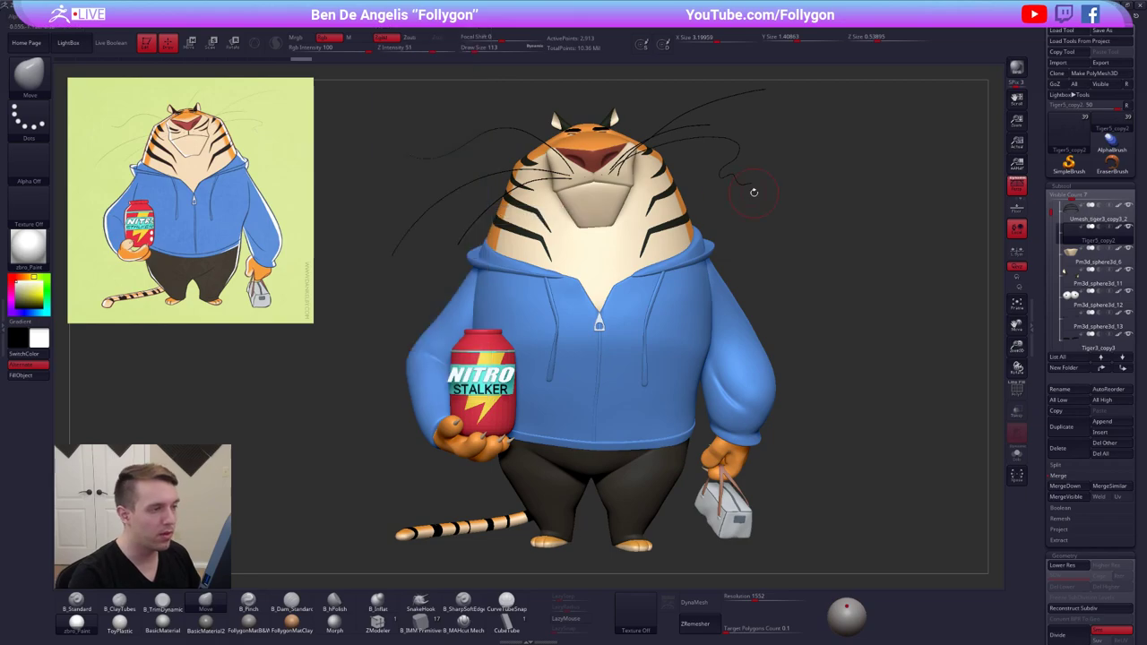
Turn on the floor grid, frame the tiger from the front and run a BPR render
{"action": "left_click_drag", "start_coordinate": [771, 218], "coordinate": [806, 220], "text": "alt"}
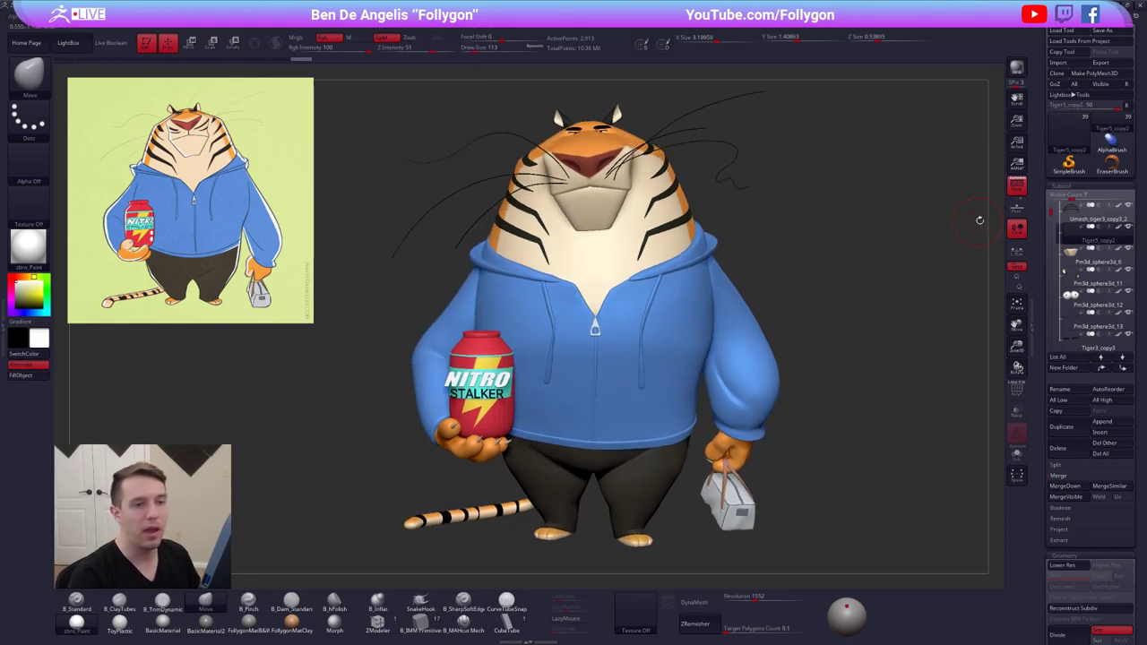
{"action": "left_click", "coordinate": [1016, 207]}
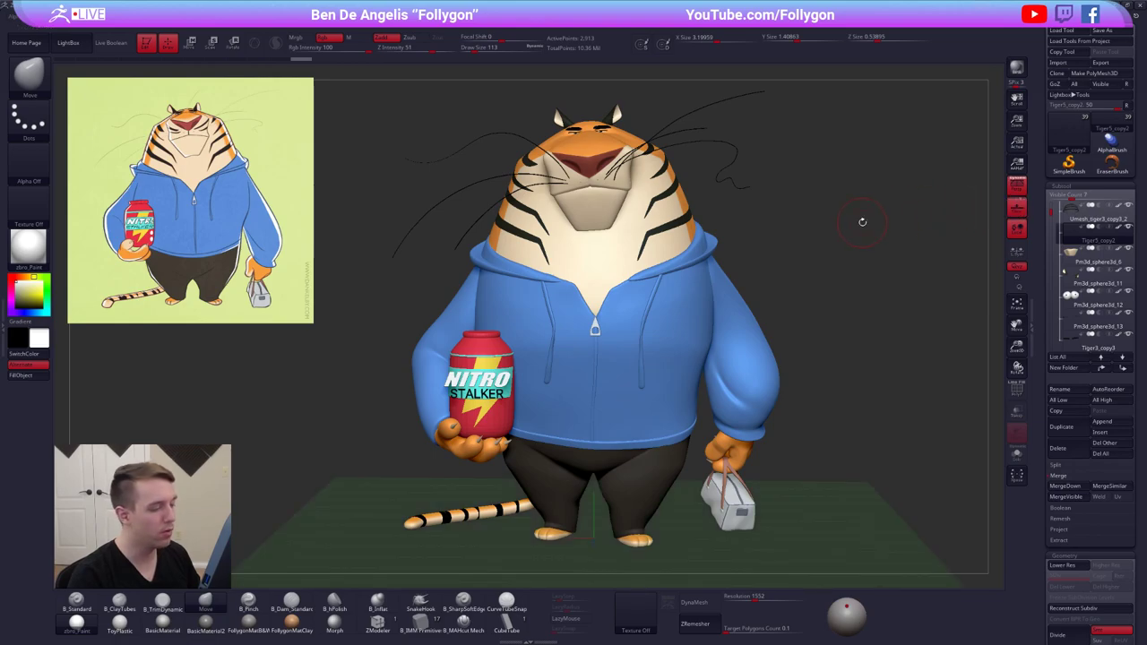
{"action": "left_click_drag", "start_coordinate": [863, 223], "coordinate": [864, 237], "text": "alt"}
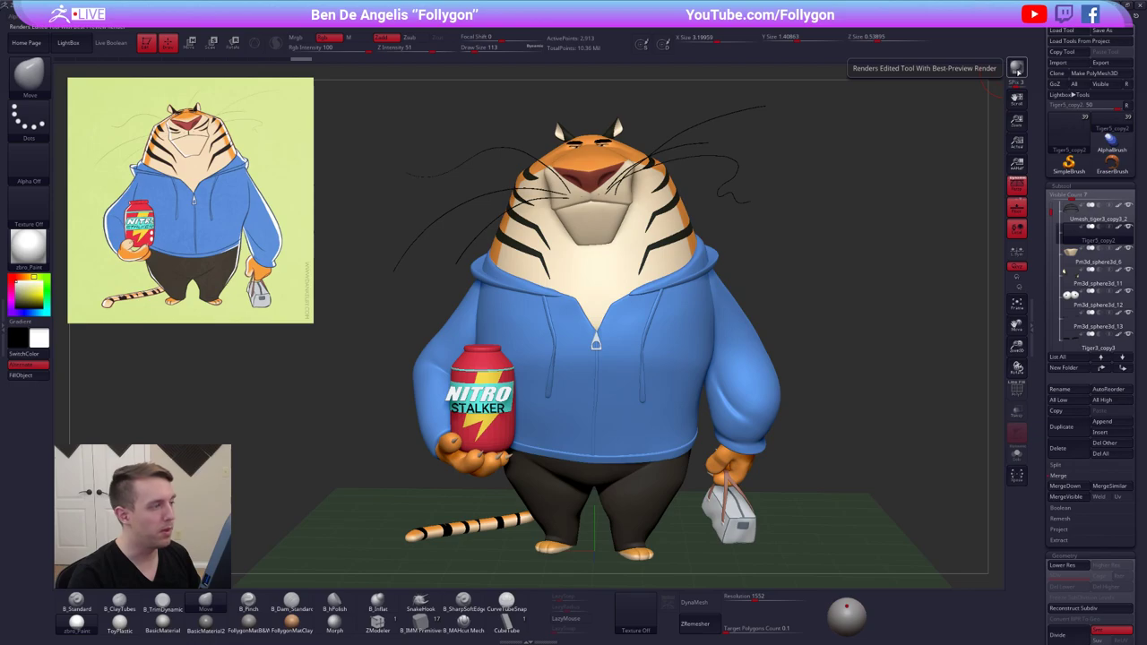
{"action": "left_click", "coordinate": [1018, 72]}
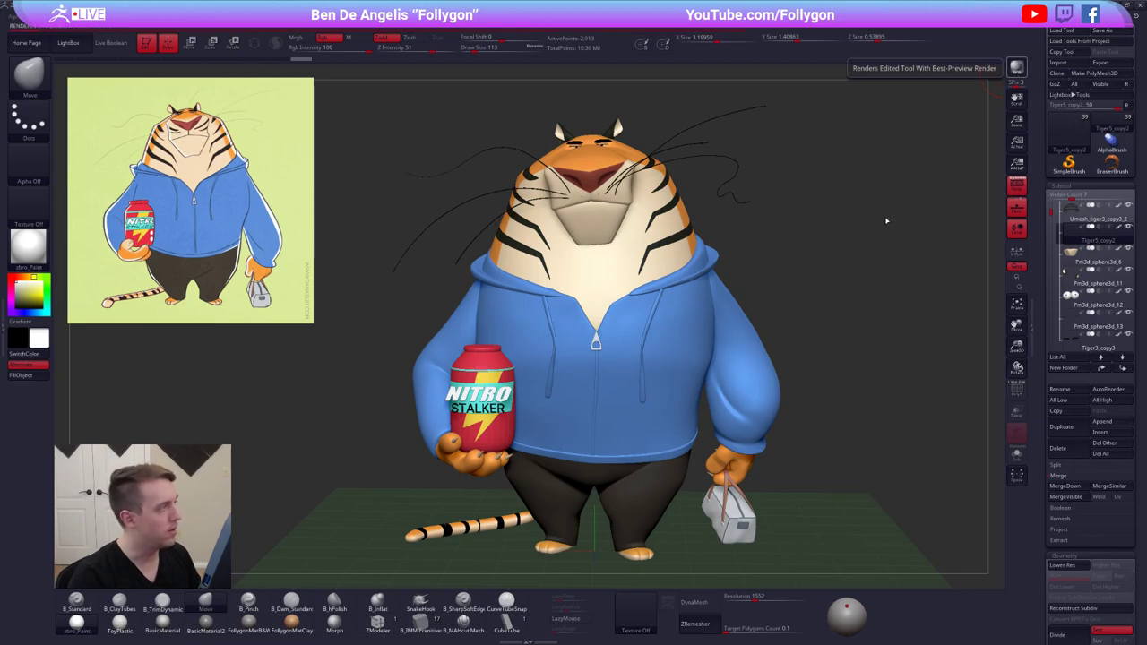
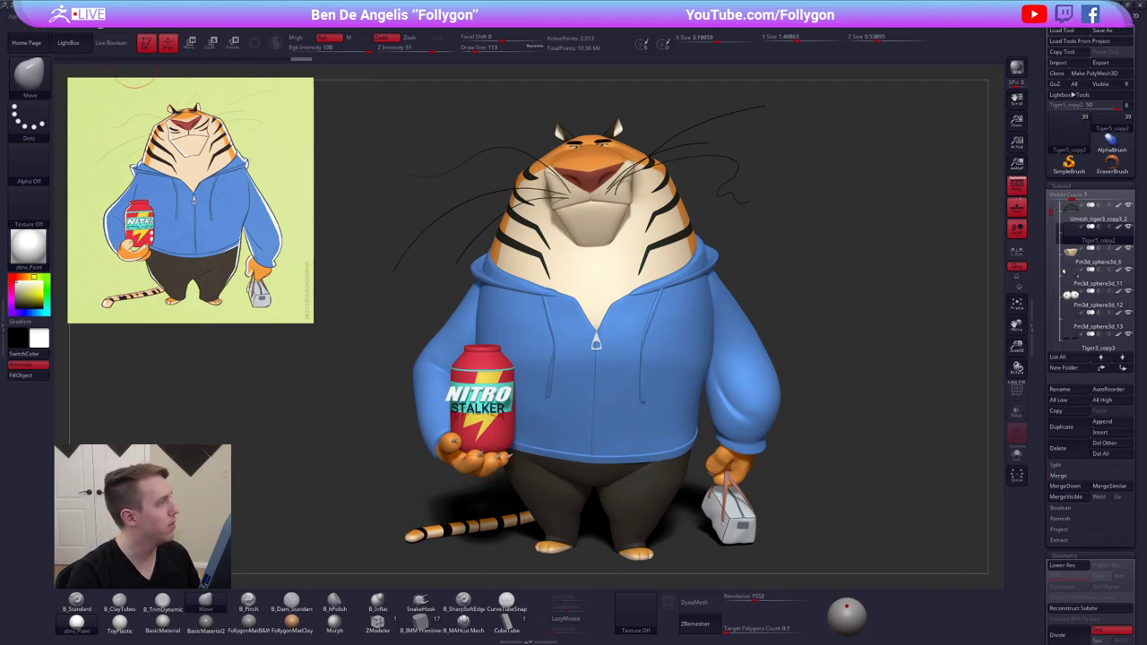
Export the rendered tiger as an image at full document size and return to the editing view
{"action": "mouse_move", "coordinate": [91, 17]}
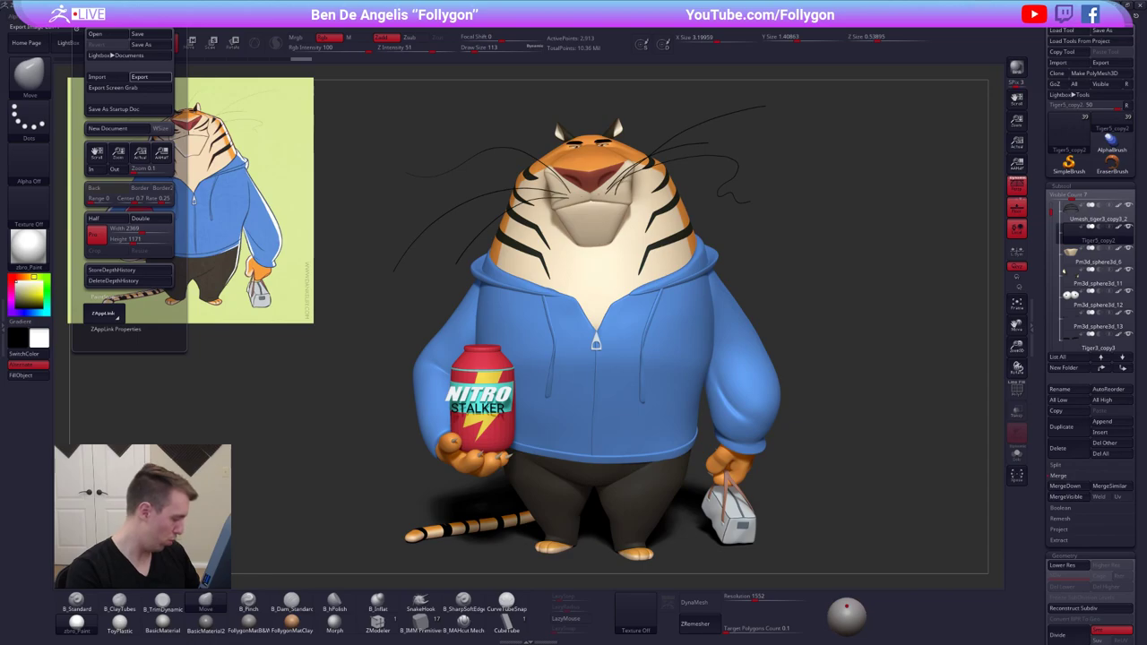
{"action": "left_click", "coordinate": [138, 76]}
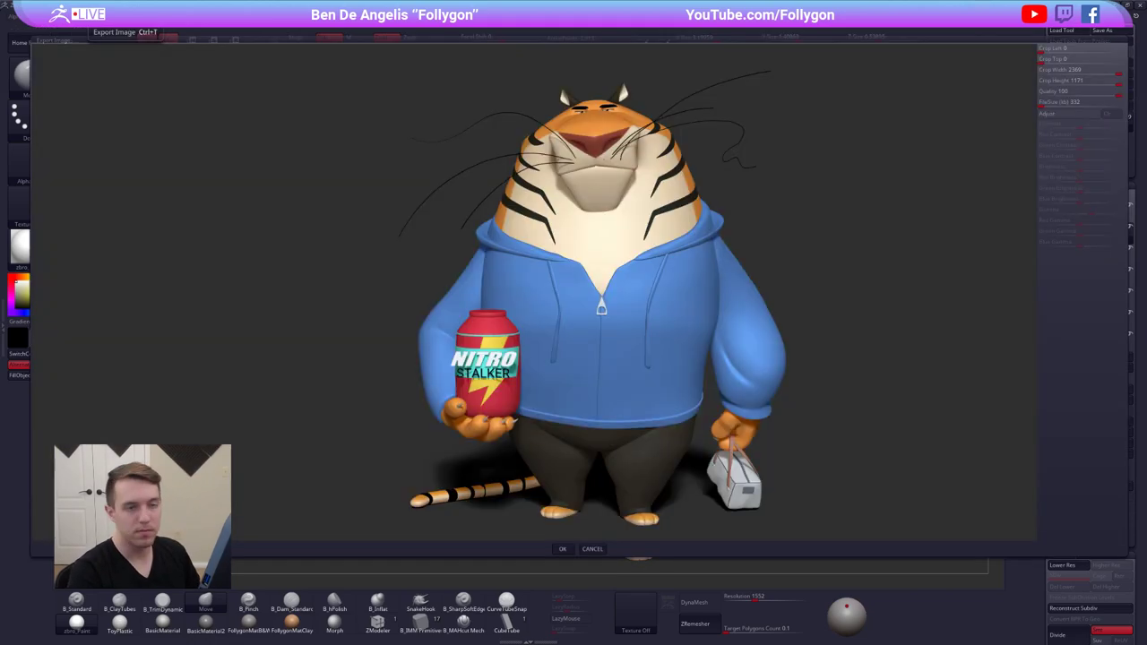
{"action": "left_click", "coordinate": [563, 549]}
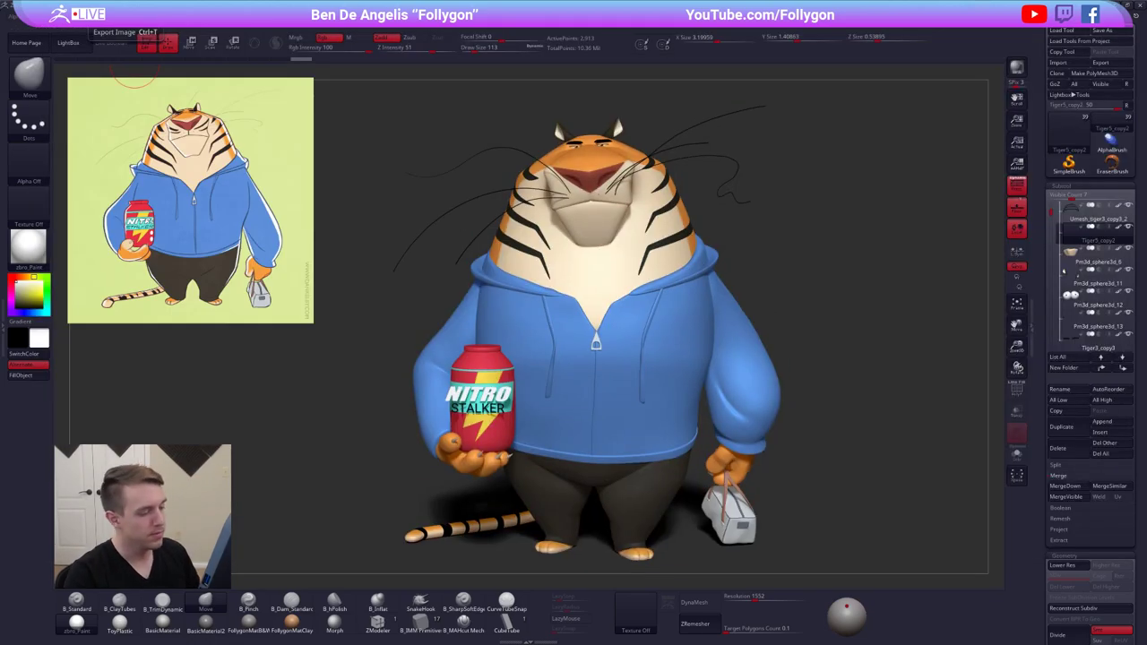
{"action": "left_click", "coordinate": [819, 238]}
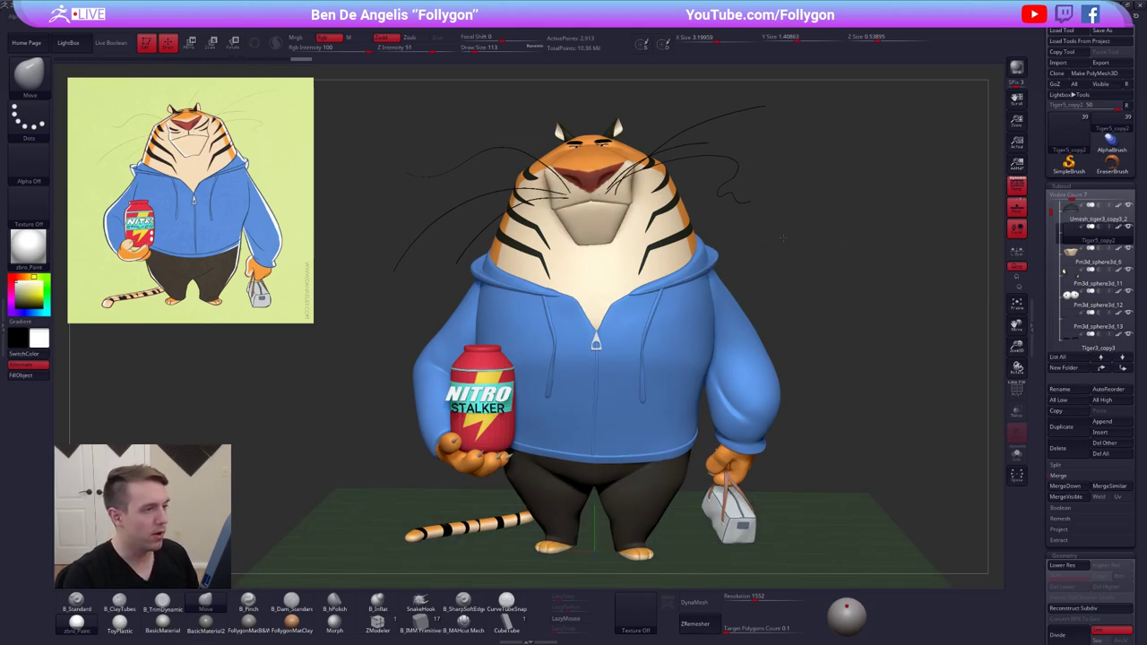
Turn off the floor grid and shift the light's direction on the light placement sphere
{"action": "left_click_drag", "start_coordinate": [782, 238], "coordinate": [738, 211], "text": "alt"}
{"action": "left_click", "coordinate": [1016, 191]}
{"action": "left_click", "coordinate": [1016, 190]}
{"action": "left_click", "coordinate": [1022, 205]}
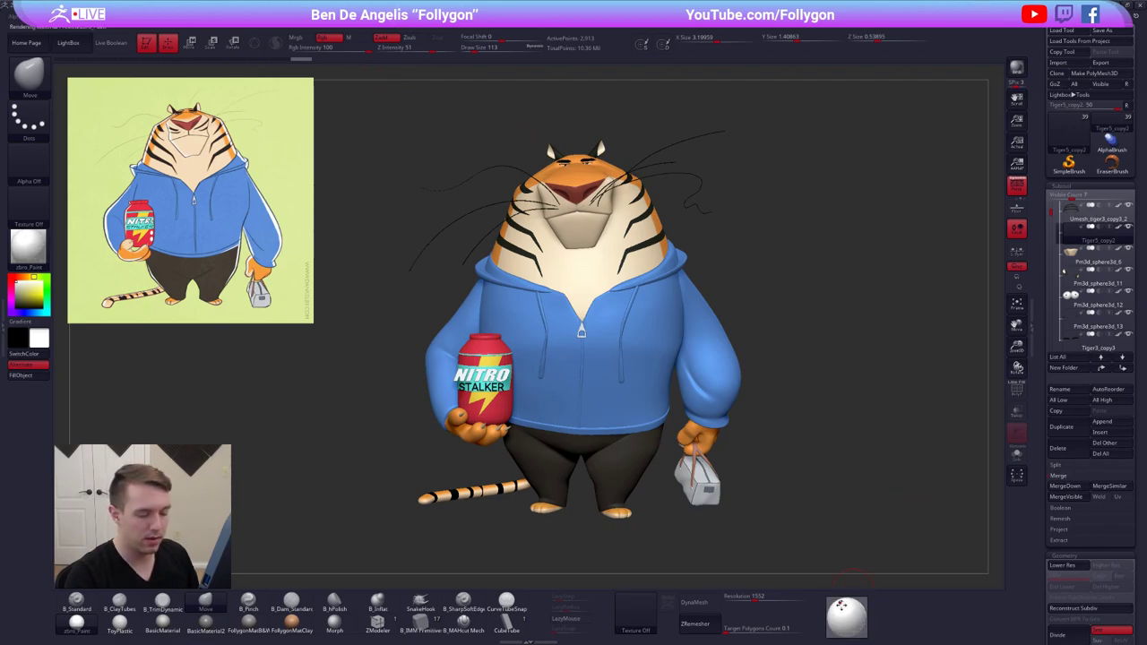
{"action": "left_click_drag", "start_coordinate": [844, 606], "coordinate": [841, 600]}
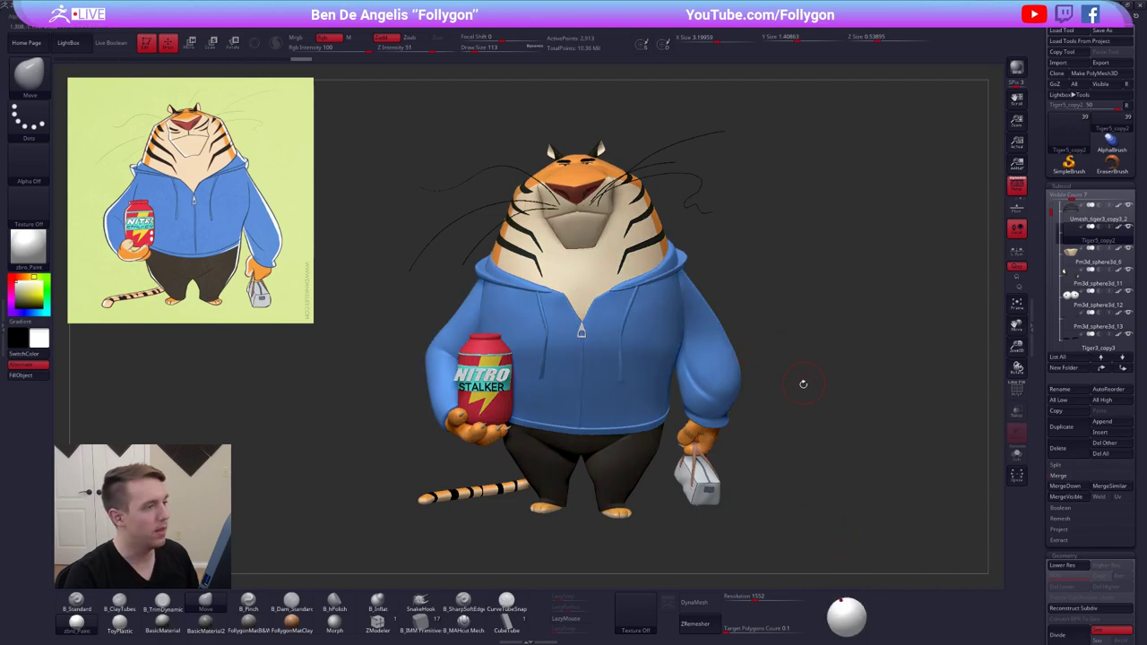
Switch on a second light and place it at the centre of the light placement sphere
{"action": "left_click_drag", "start_coordinate": [420, 126], "coordinate": [443, 147], "text": "alt"}
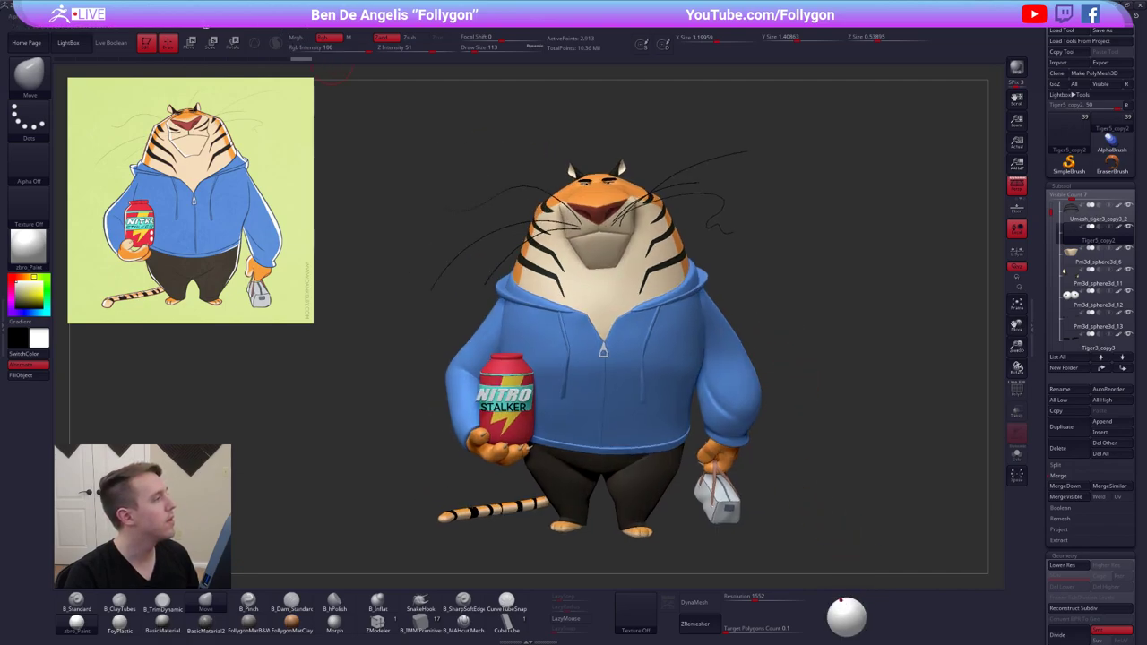
{"action": "left_click", "coordinate": [204, 20]}
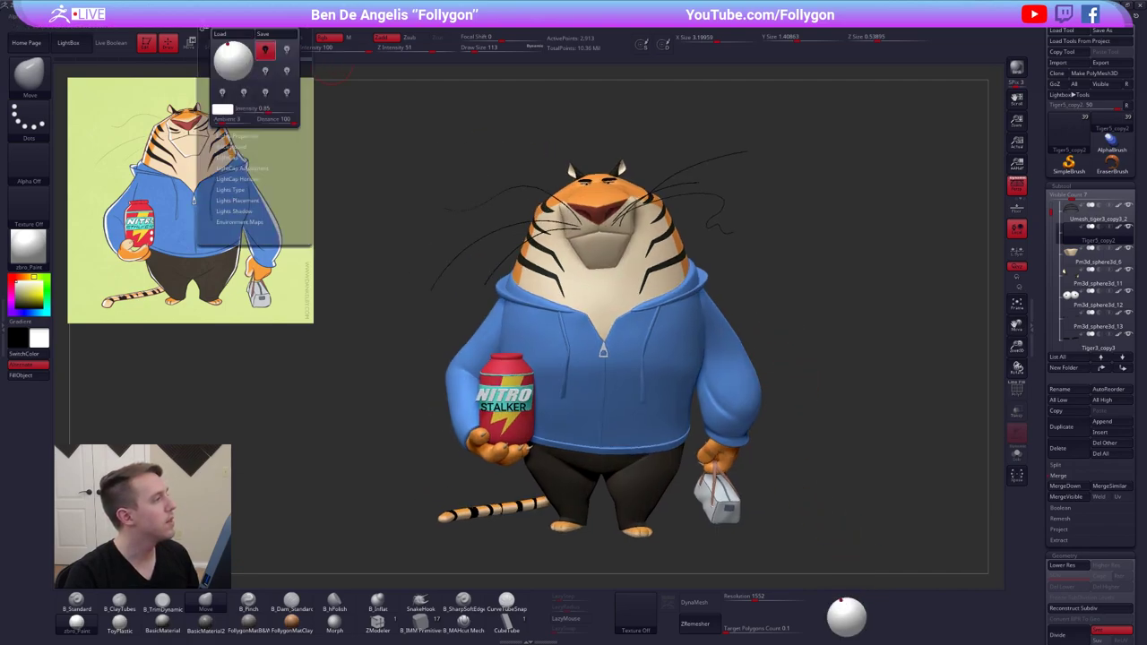
{"action": "left_click", "coordinate": [287, 51]}
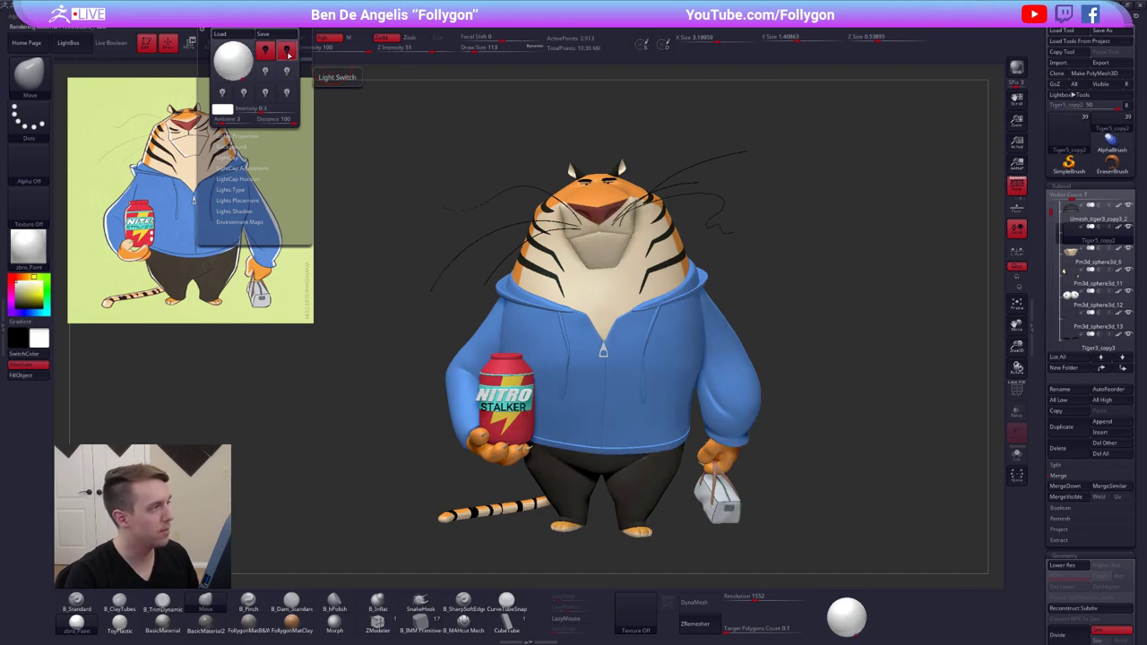
{"action": "left_click", "coordinate": [238, 61]}
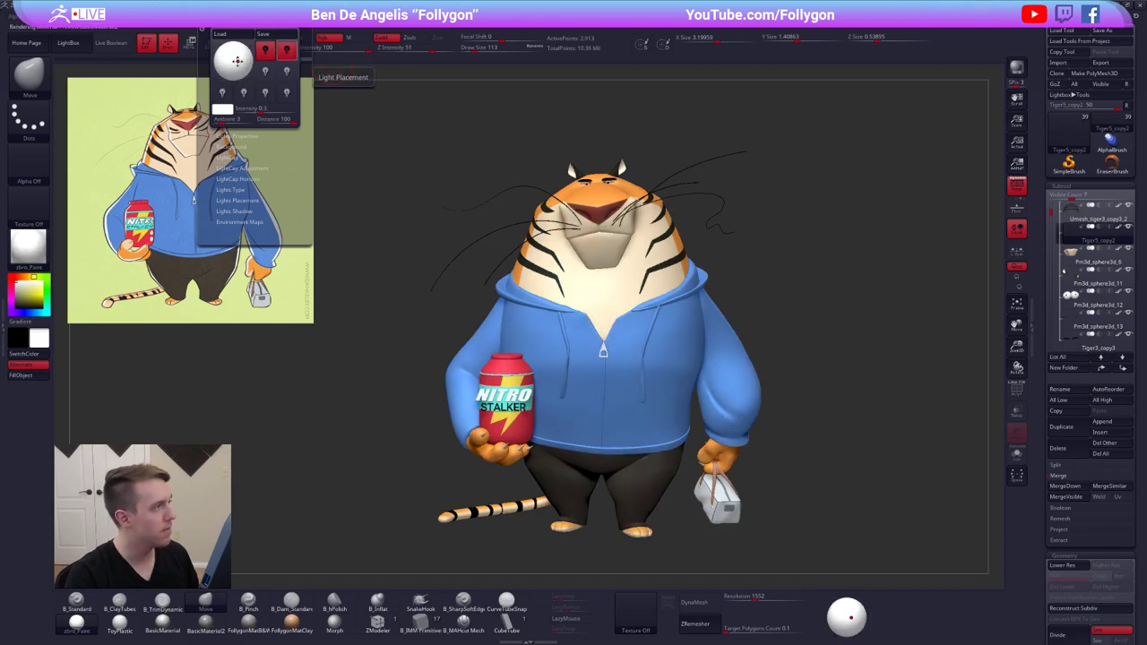
{"action": "left_click", "coordinate": [238, 61]}
{"action": "left_click_drag", "start_coordinate": [237, 61], "coordinate": [233, 60]}
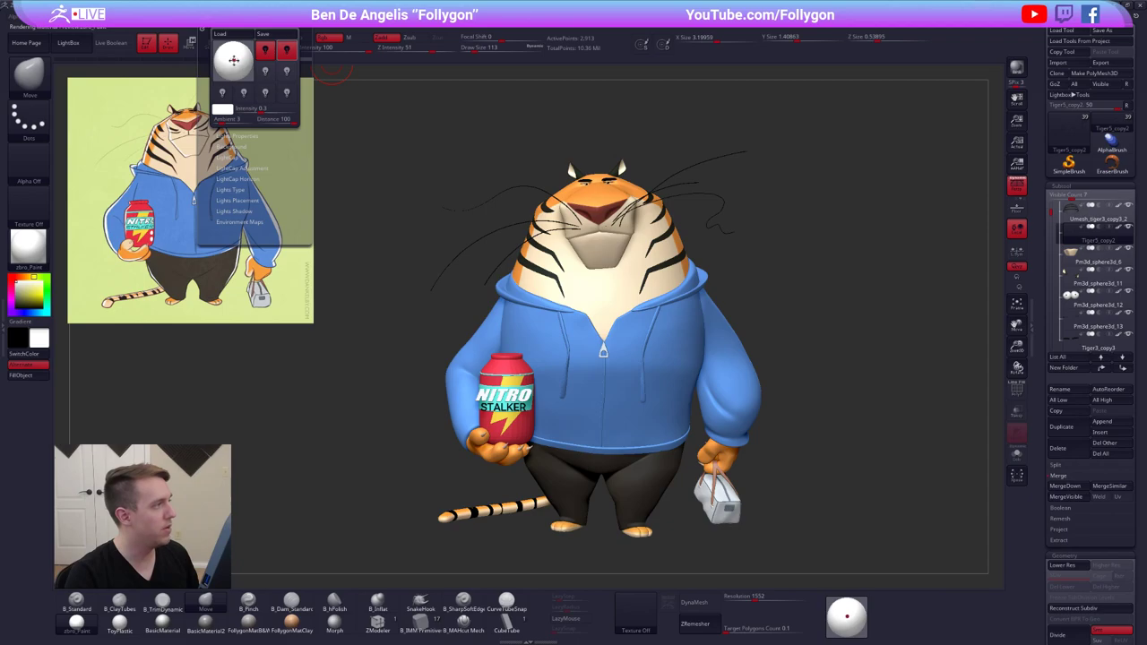
Set the second light's intensity to 0.1
{"action": "left_click", "coordinate": [262, 108]}
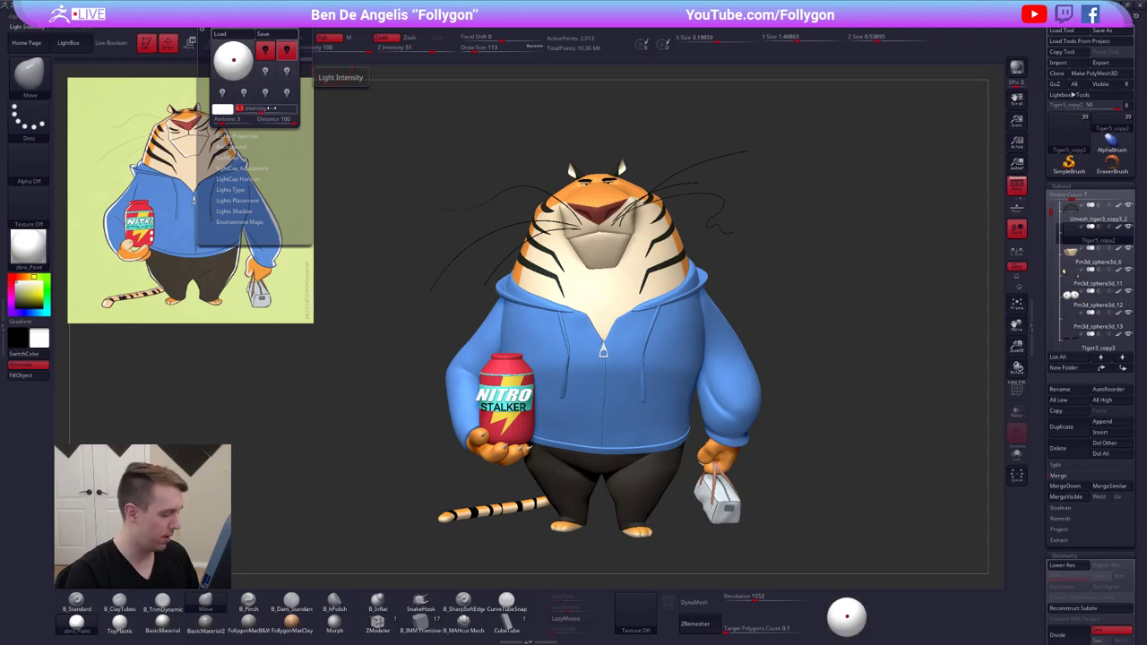
{"action": "type", "text": "."}
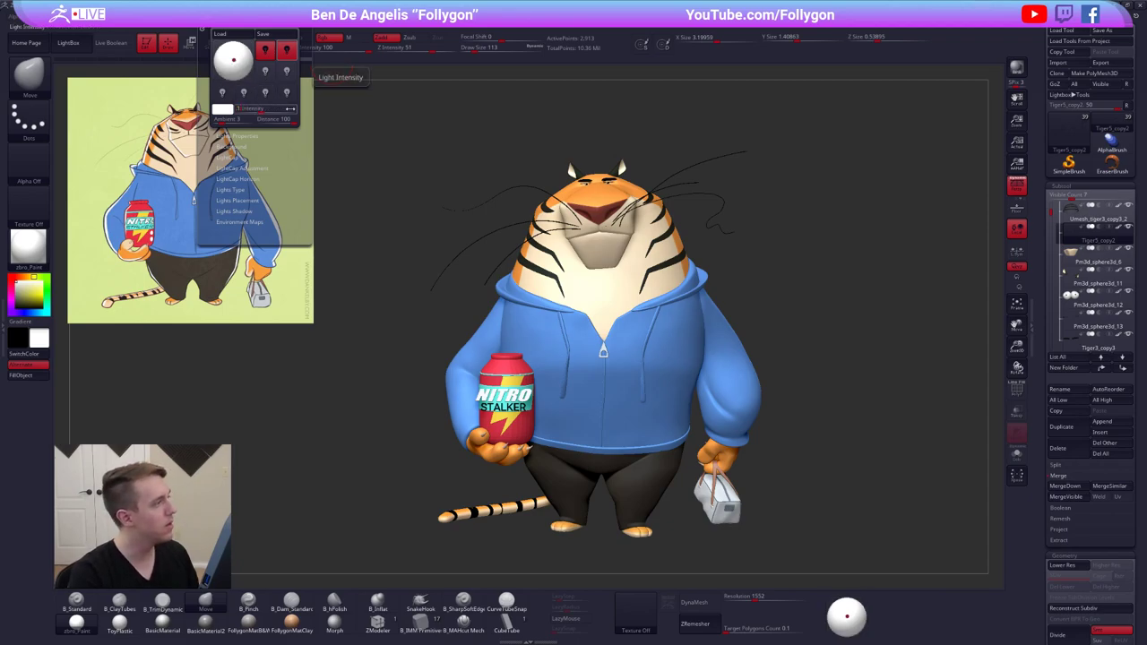
{"action": "key", "text": "Tab"}
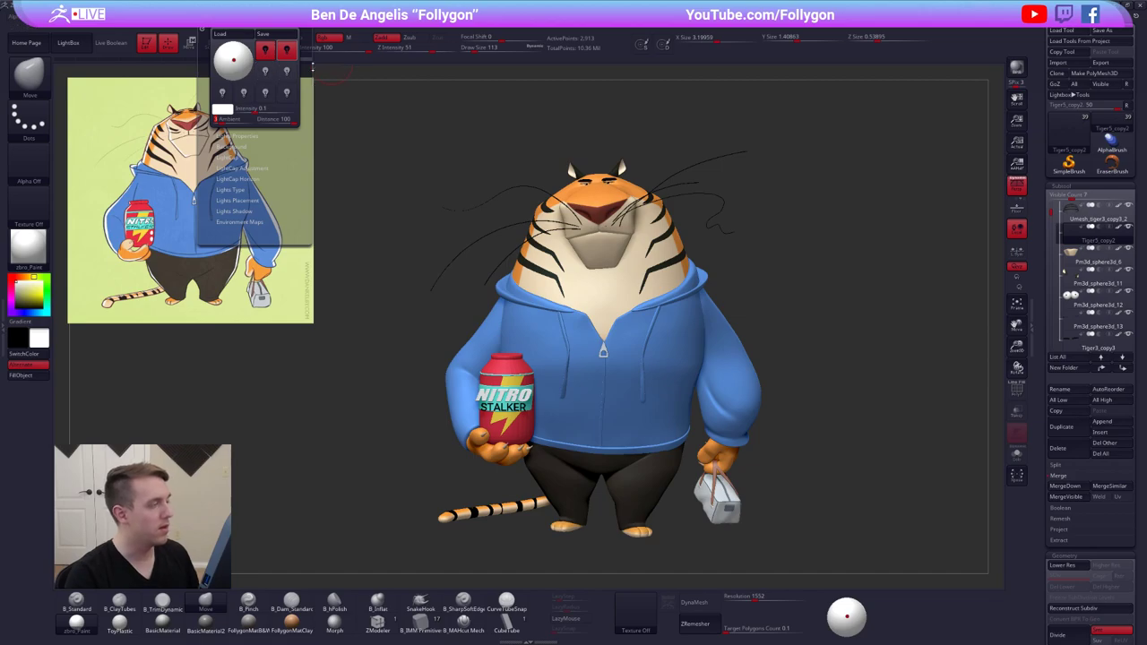
Switch on a third light and aim it from the upper left of the light placement sphere
{"action": "left_click", "coordinate": [269, 59]}
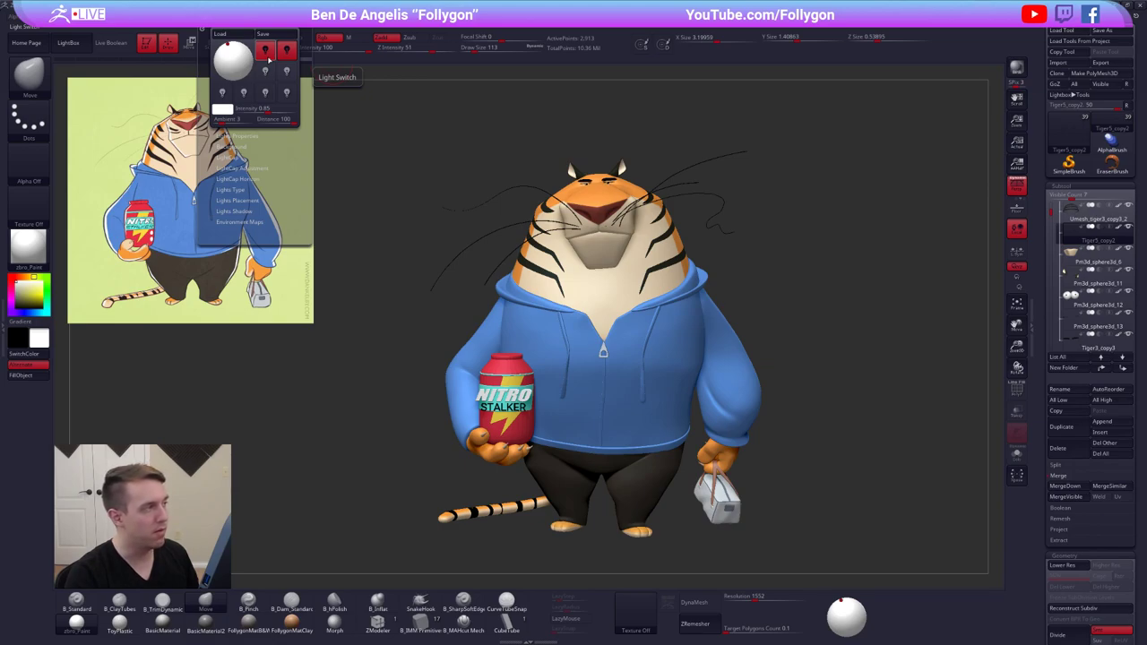
{"action": "left_click", "coordinate": [287, 52]}
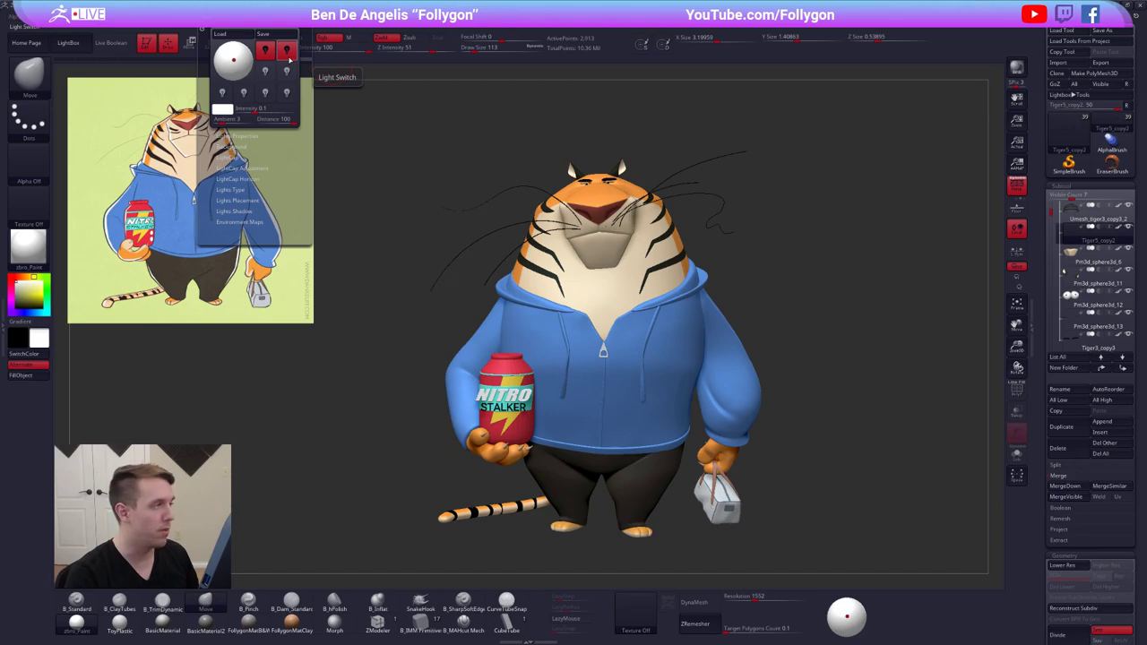
{"action": "left_click", "coordinate": [273, 72]}
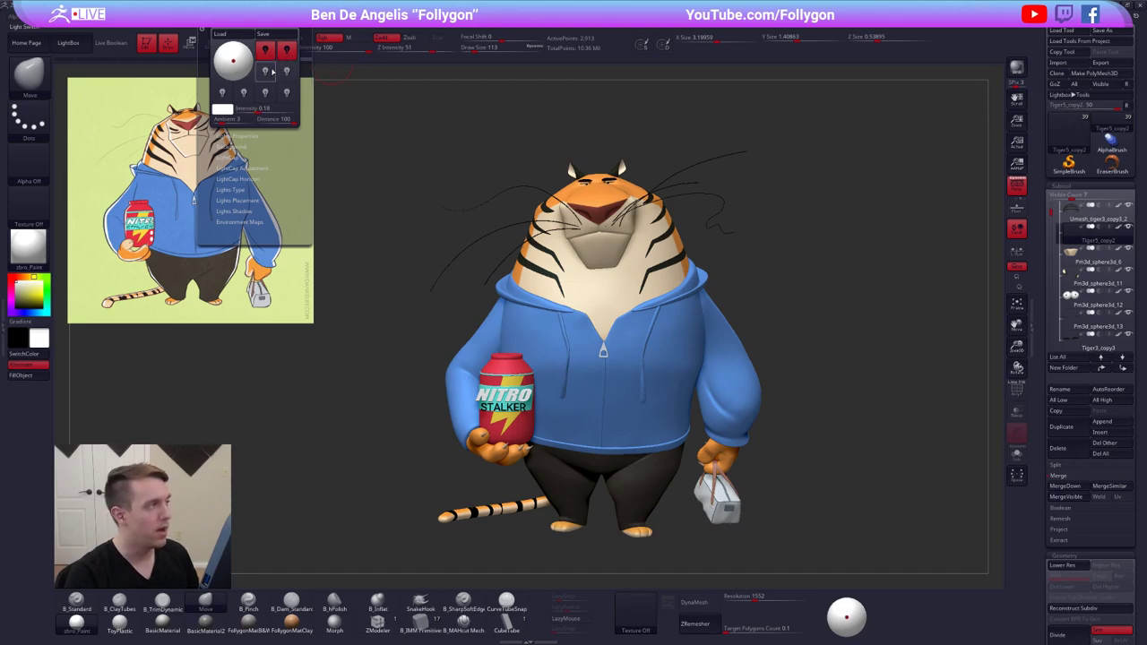
{"action": "left_click", "coordinate": [272, 73]}
{"action": "left_click_drag", "start_coordinate": [236, 61], "coordinate": [224, 51]}
Switch off the first and second lights so only the third lights the tiger, and adjust the third light's direction
{"action": "left_click", "coordinate": [268, 53]}
{"action": "left_click", "coordinate": [268, 53]}
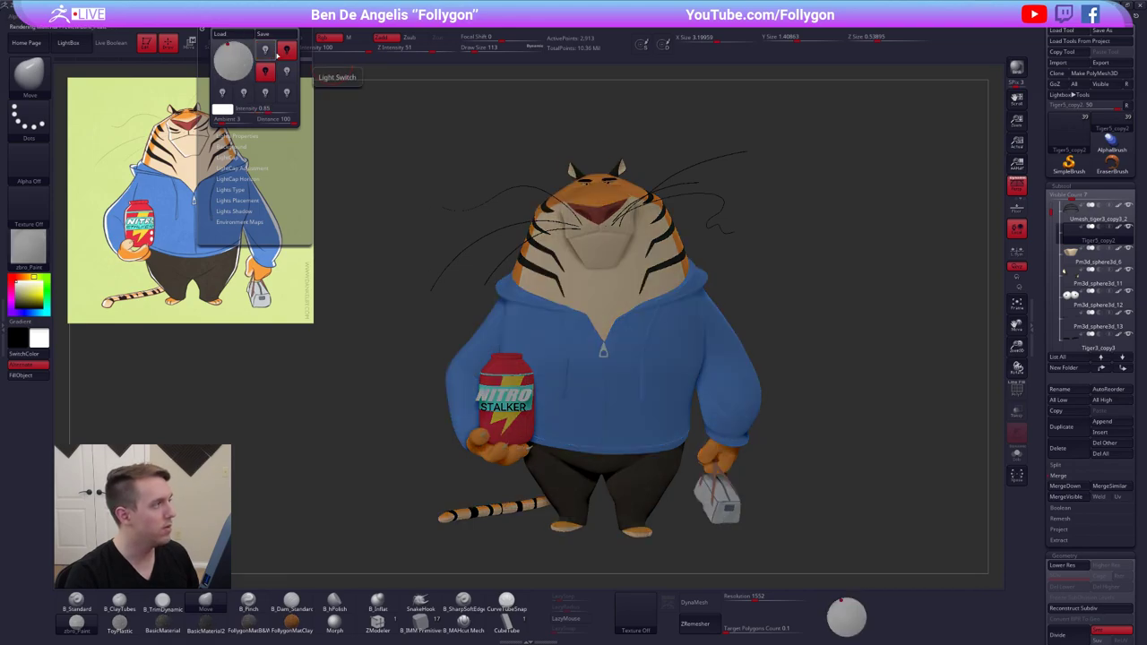
{"action": "left_click", "coordinate": [285, 53]}
{"action": "left_click", "coordinate": [285, 53]}
{"action": "left_click", "coordinate": [267, 70]}
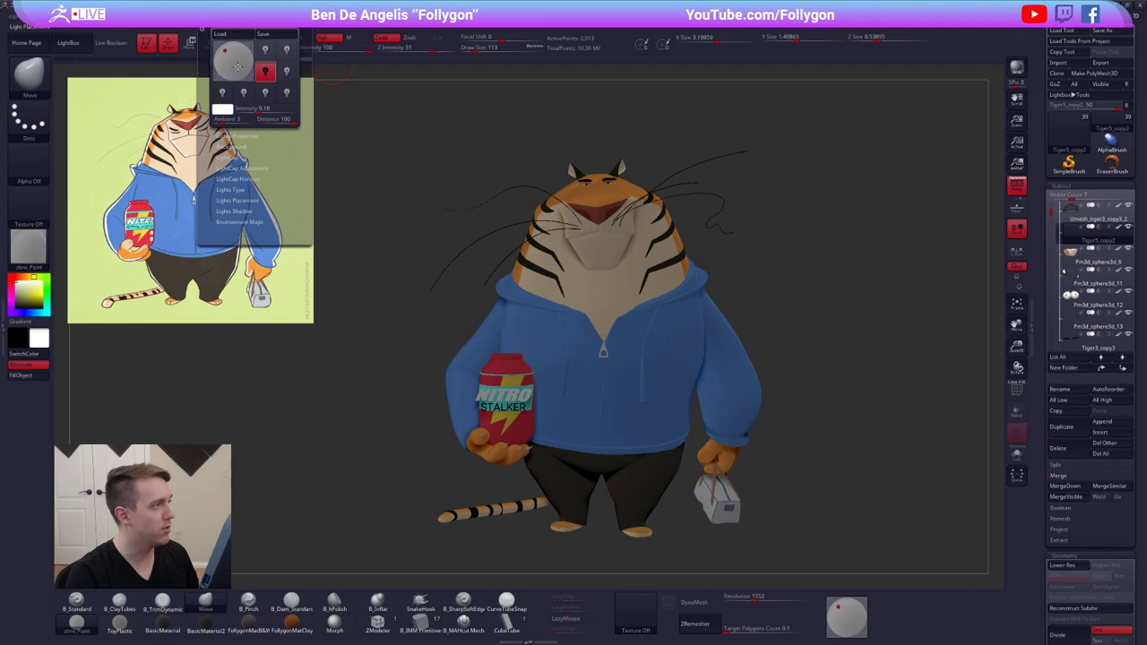
{"action": "left_click_drag", "start_coordinate": [237, 67], "coordinate": [228, 56]}
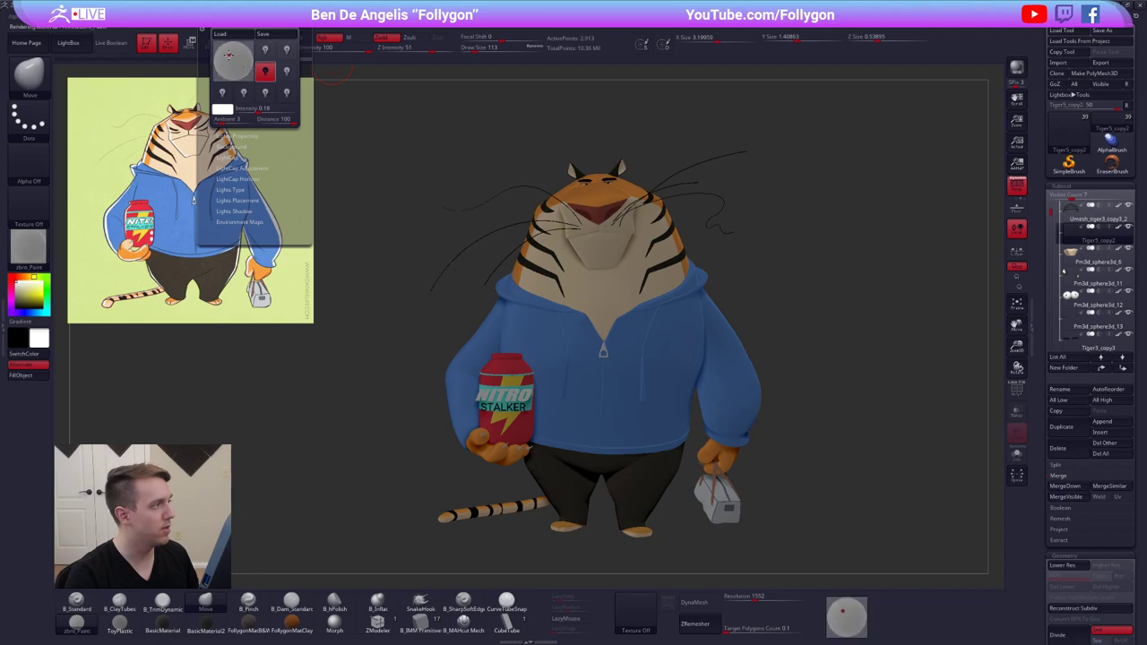
Set the third light's intensity to 1 and fine-tune its direction from the upper left of the placement sphere
{"action": "left_click", "coordinate": [275, 107]}
{"action": "type", "text": "1"}
{"action": "key", "text": "Tab"}
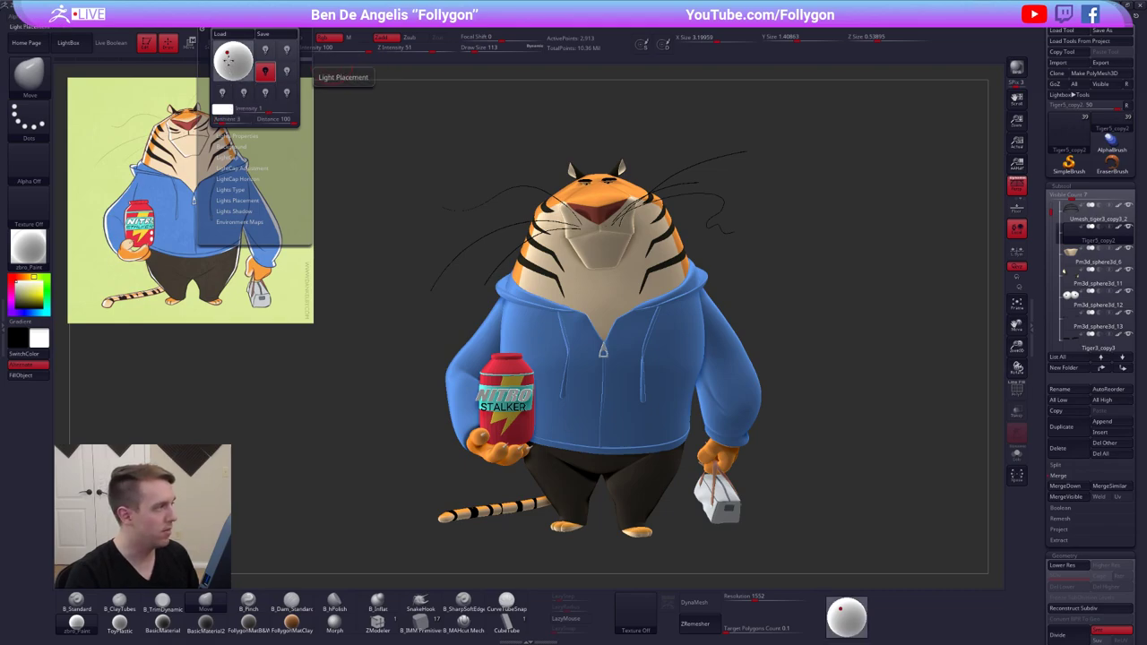
{"action": "left_click_drag", "start_coordinate": [229, 56], "coordinate": [226, 52]}
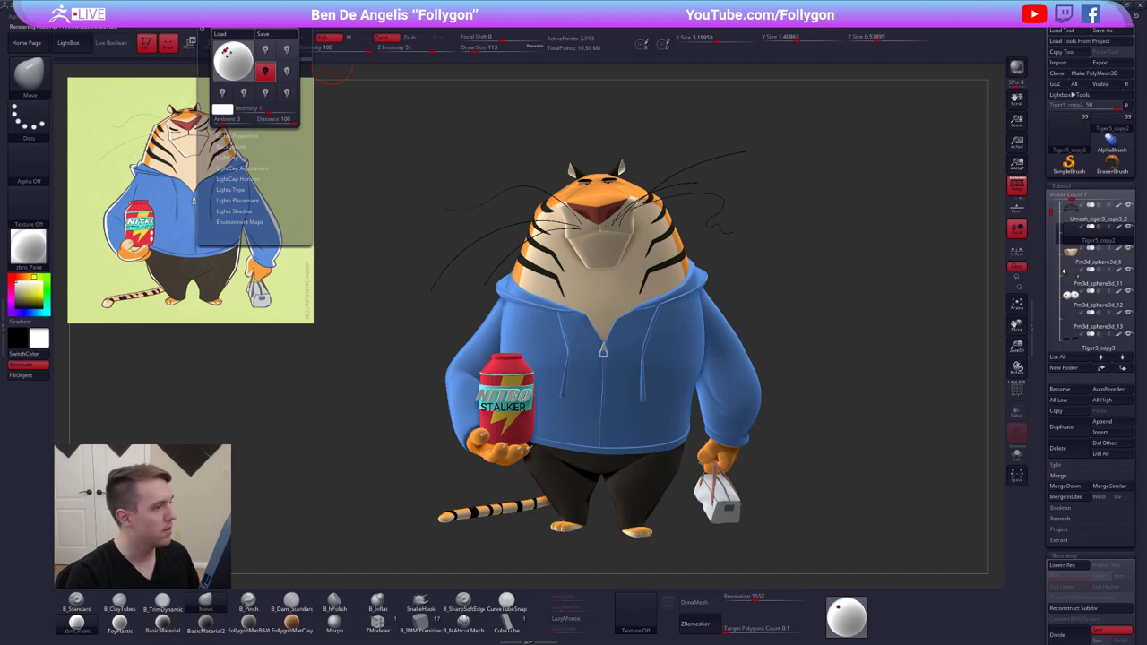
{"action": "left_click_drag", "start_coordinate": [228, 53], "coordinate": [227, 51]}
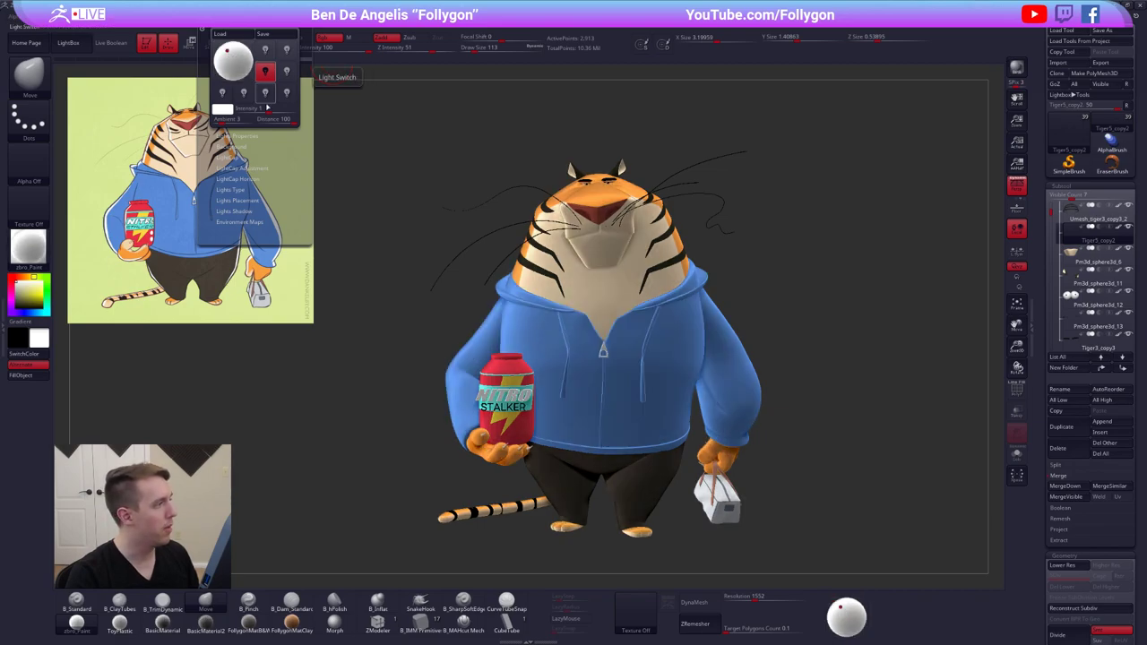
Switch the first and second lights back on alongside the third
{"action": "left_click", "coordinate": [272, 55]}
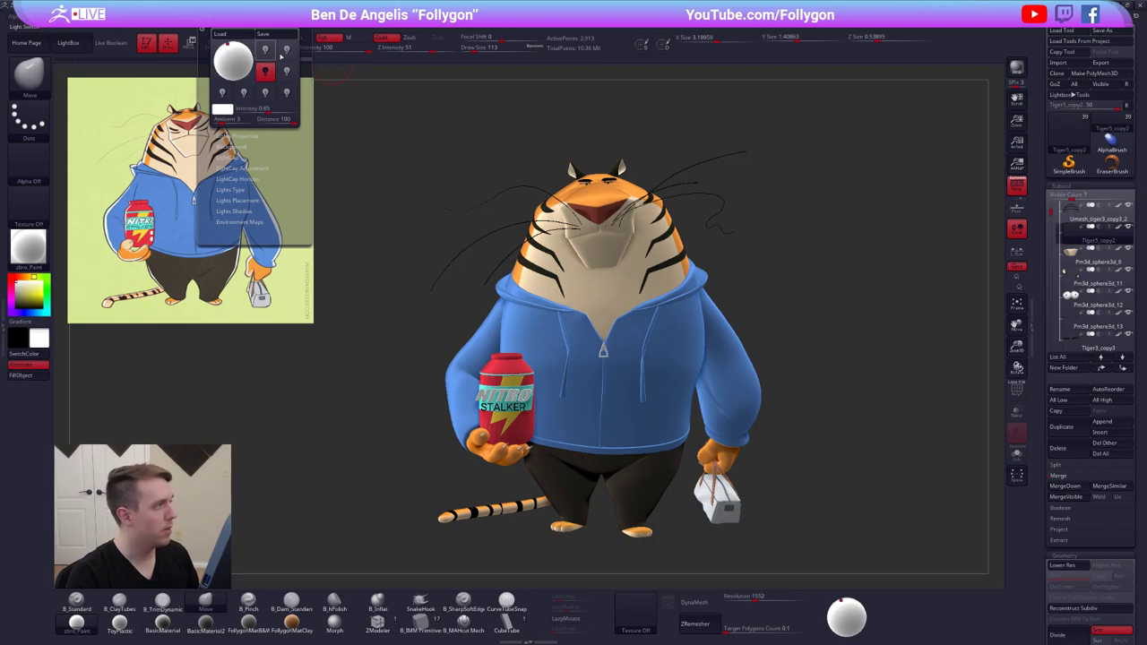
{"action": "left_click", "coordinate": [272, 55]}
{"action": "left_click", "coordinate": [282, 54]}
{"action": "left_click", "coordinate": [283, 54]}
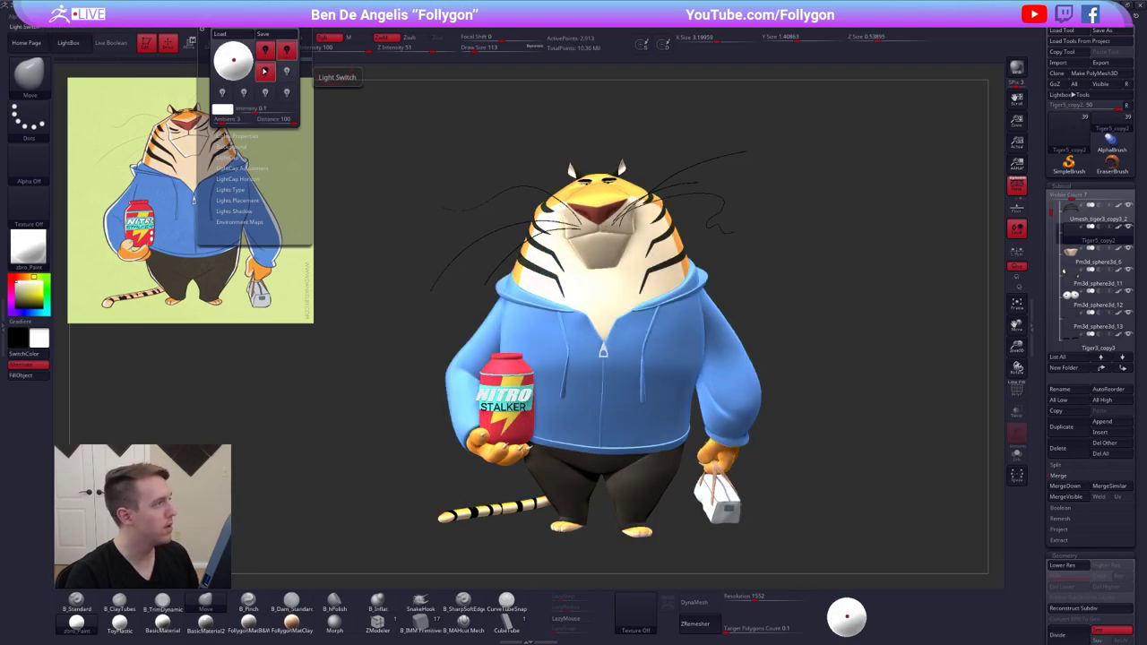
Lower the third light's intensity to about 0.25
{"action": "left_click", "coordinate": [223, 92]}
{"action": "left_click", "coordinate": [244, 93]}
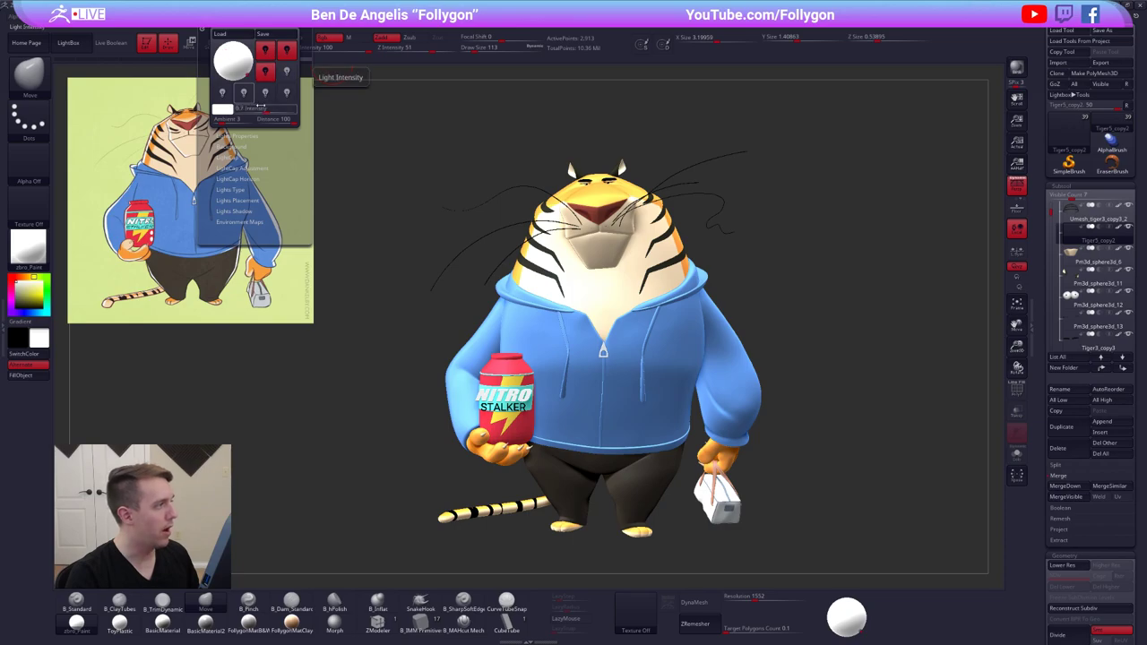
{"action": "left_click", "coordinate": [267, 73]}
{"action": "left_click_drag", "start_coordinate": [265, 109], "coordinate": [260, 108]}
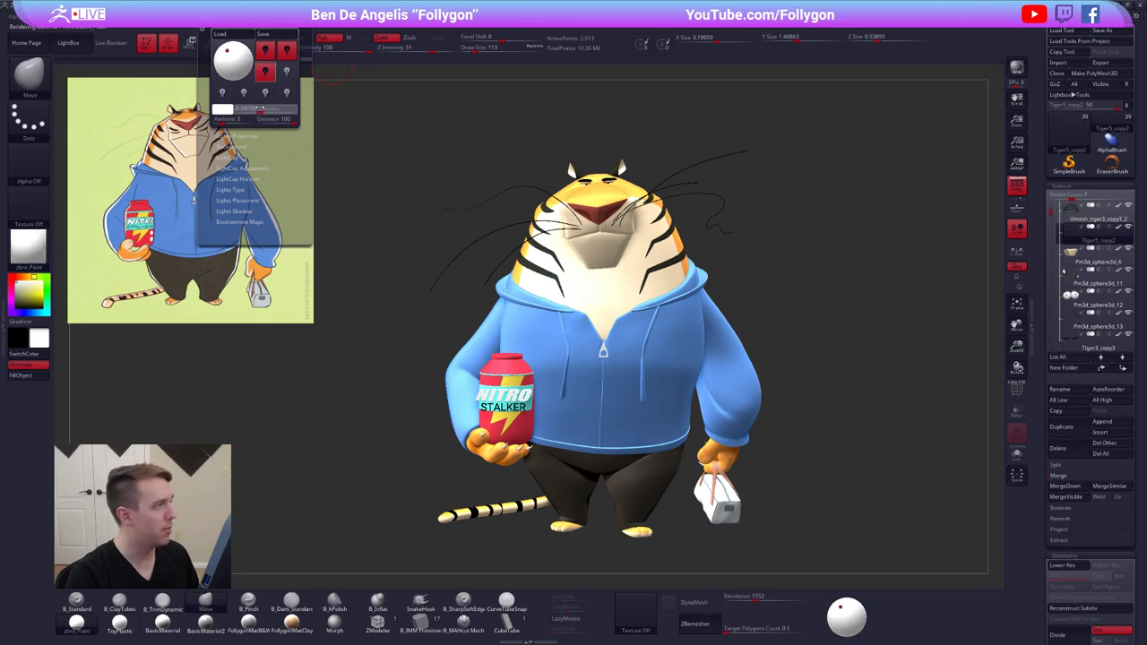
{"action": "left_click", "coordinate": [260, 108]}
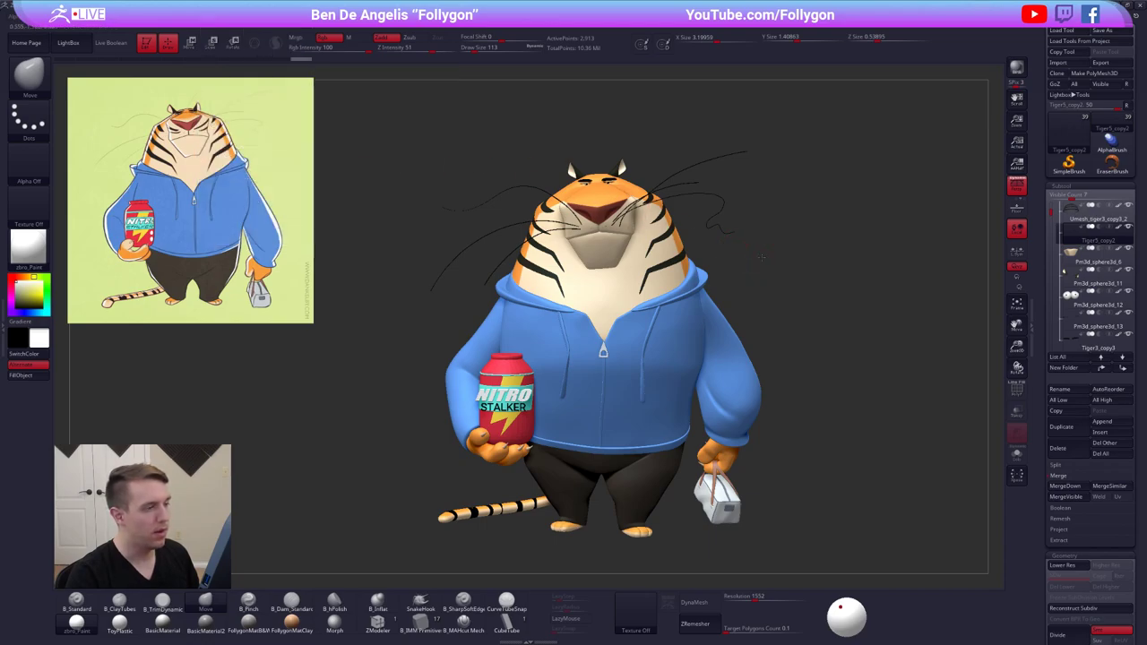
Select the first light, nudge its direction near the upper part of the placement sphere, and reframe the tiger
{"action": "mouse_move", "coordinate": [216, 18]}
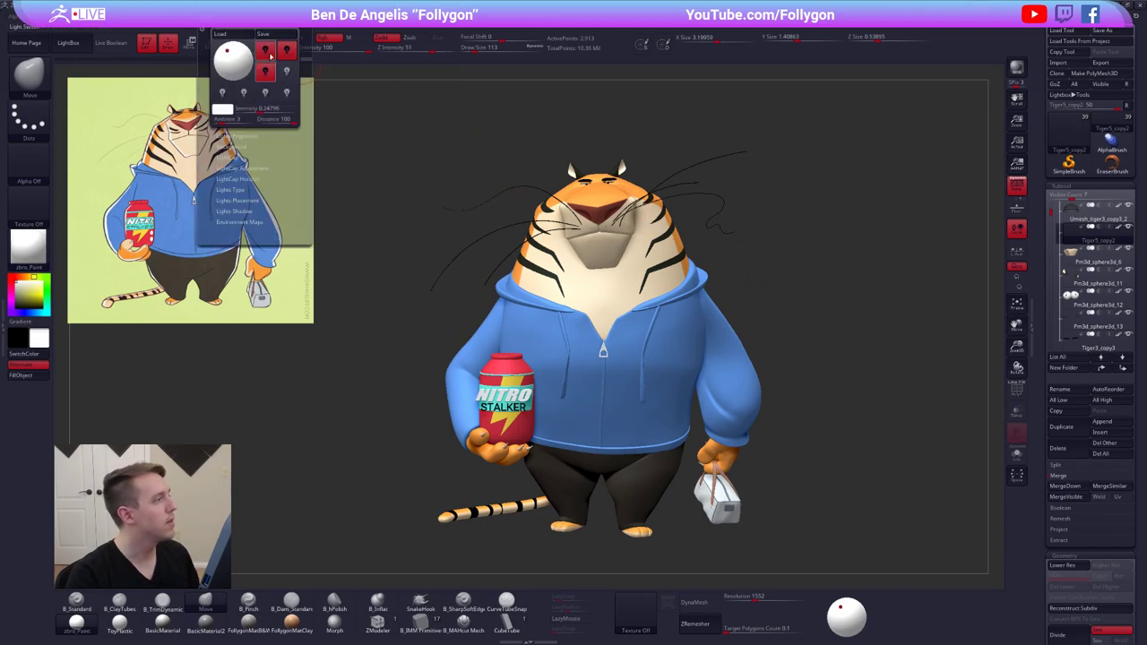
{"action": "left_click", "coordinate": [270, 55]}
{"action": "left_click_drag", "start_coordinate": [227, 51], "coordinate": [230, 50]}
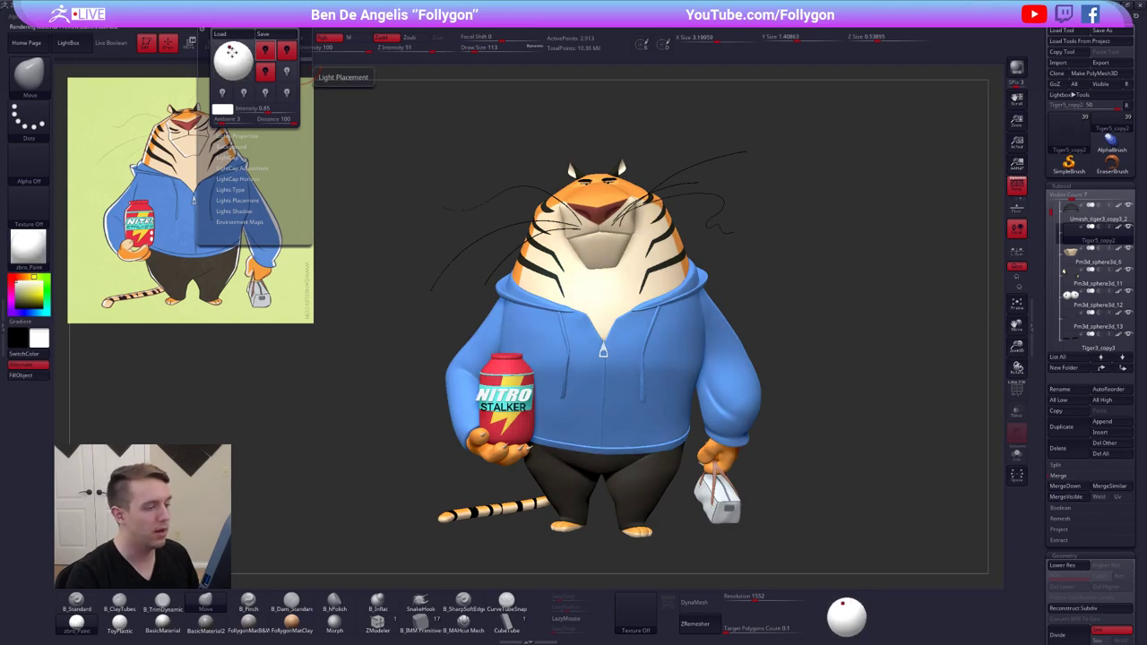
{"action": "left_click_drag", "start_coordinate": [772, 221], "coordinate": [789, 199], "text": "alt"}
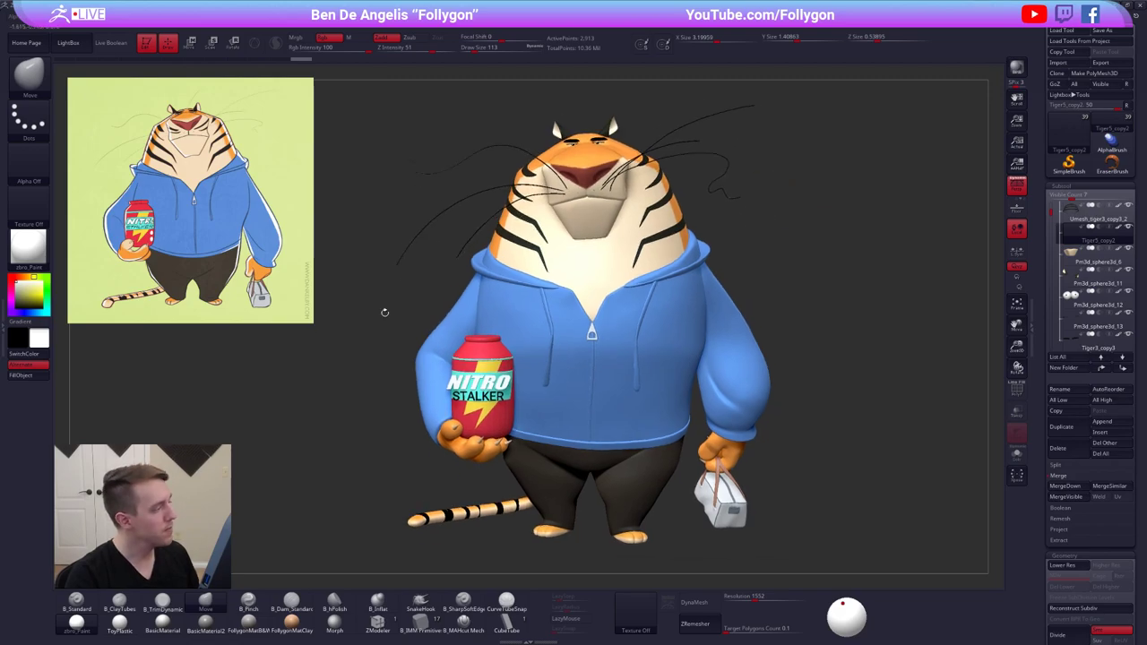
Apply the Gold MatCap material to the tiger's head
{"action": "left_click", "coordinate": [204, 18]}
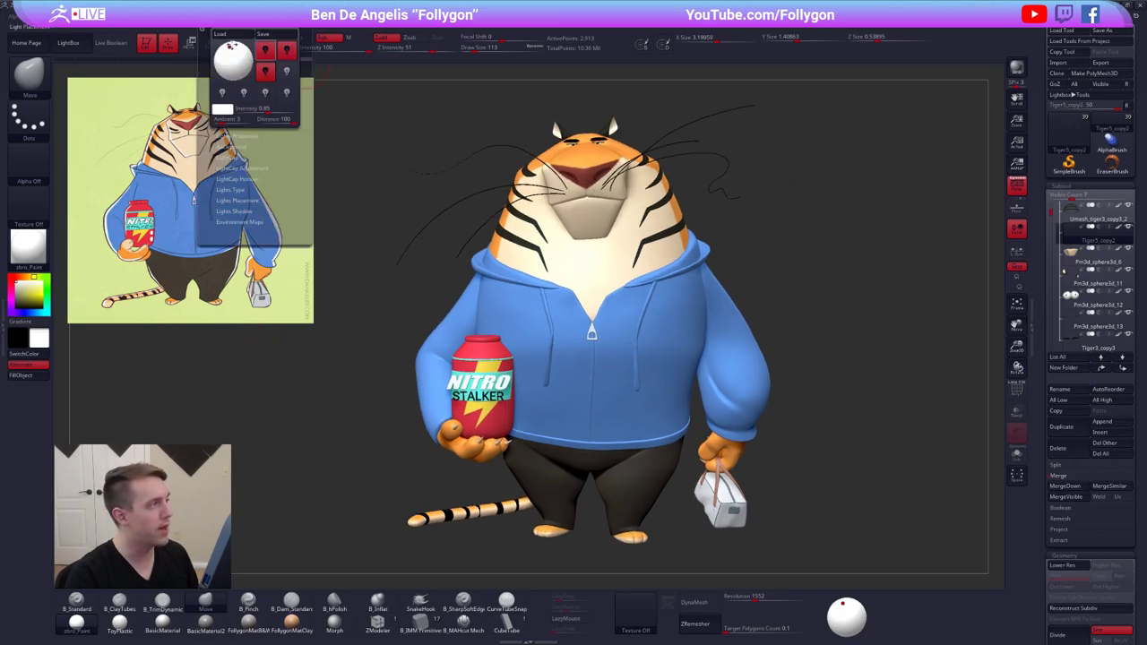
{"action": "left_click", "coordinate": [28, 245]}
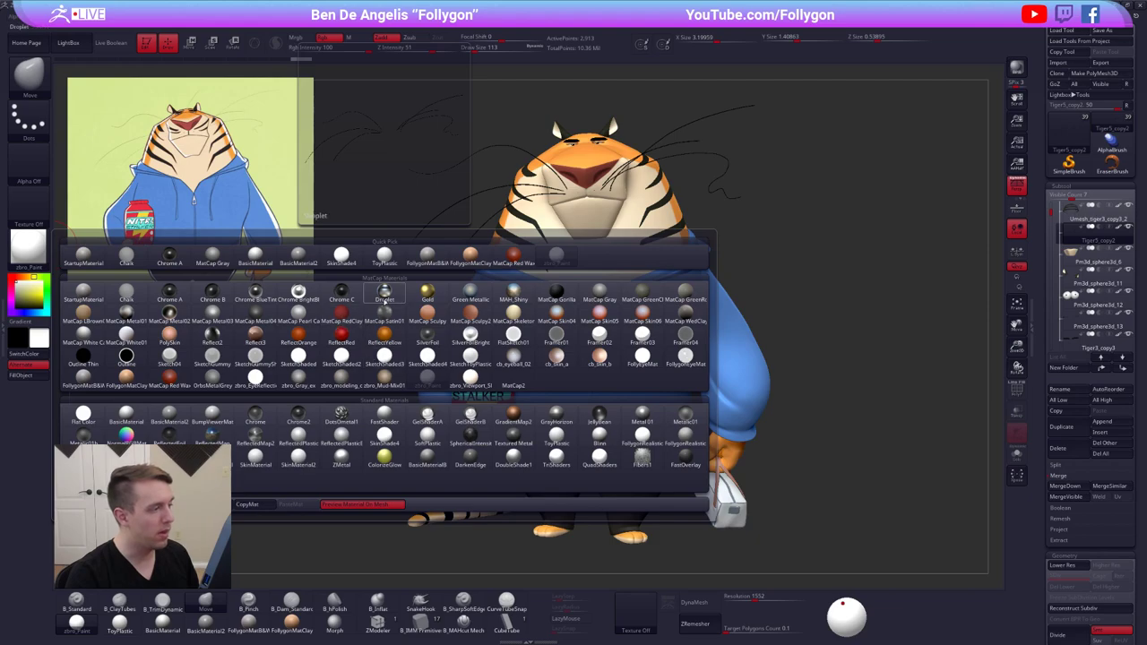
{"action": "left_click", "coordinate": [429, 291]}
{"action": "left_click", "coordinate": [617, 252], "text": "alt"}
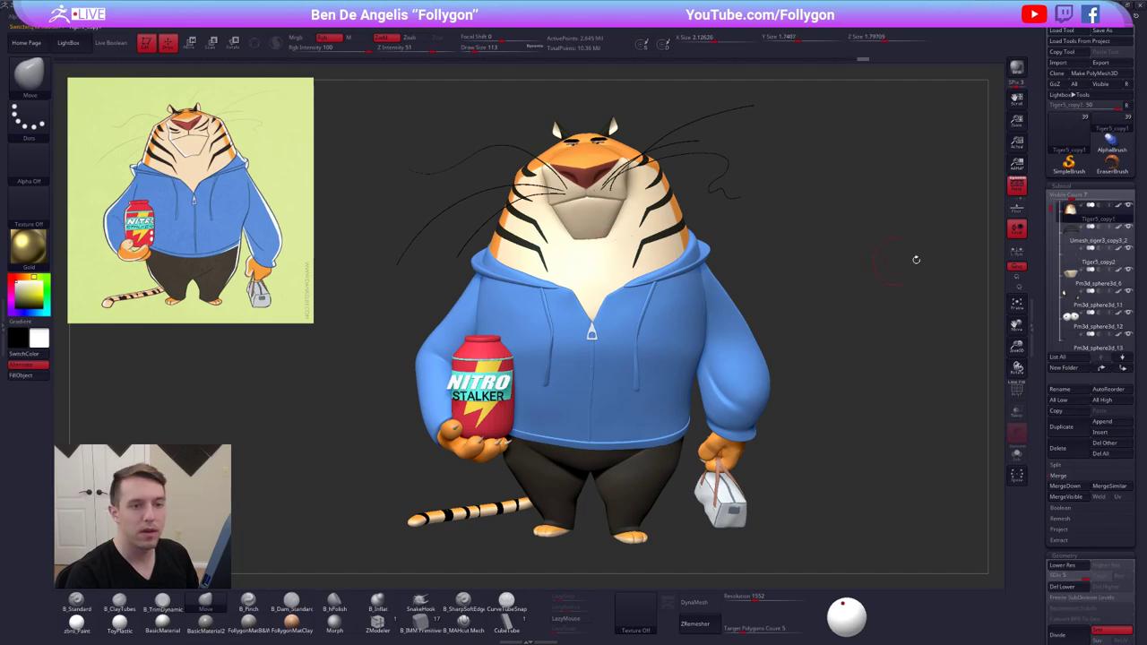
{"action": "left_click", "coordinate": [1117, 208]}
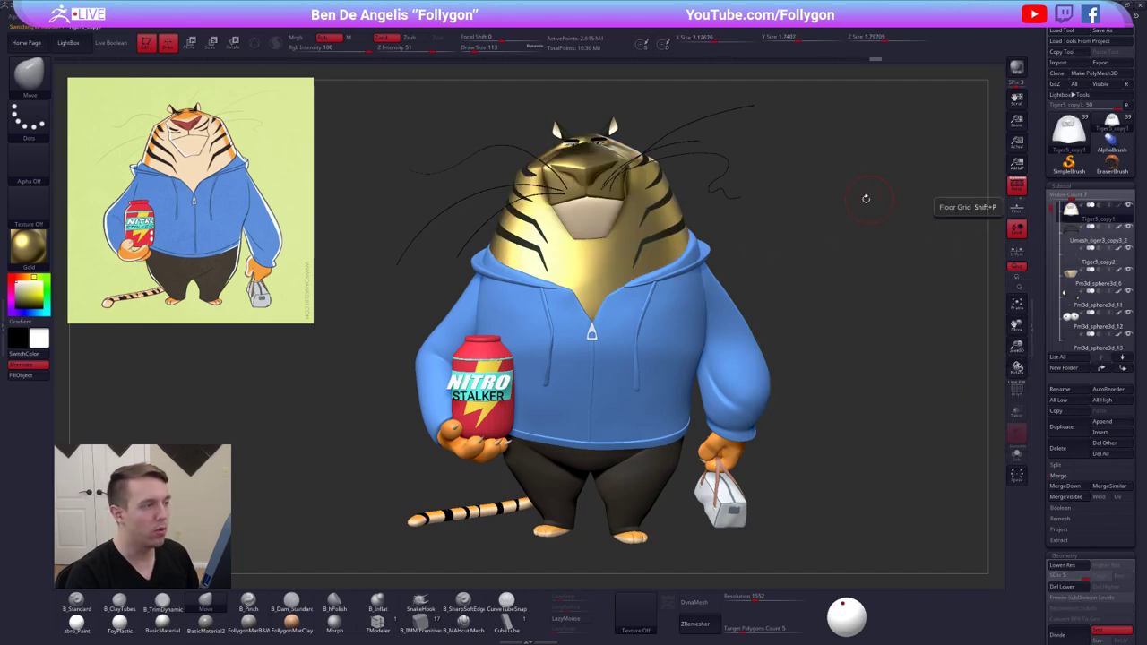
Isolate the gold head to switch off all three lights, and bring the whole tiger back into view
{"action": "key", "text": "shift+s"}
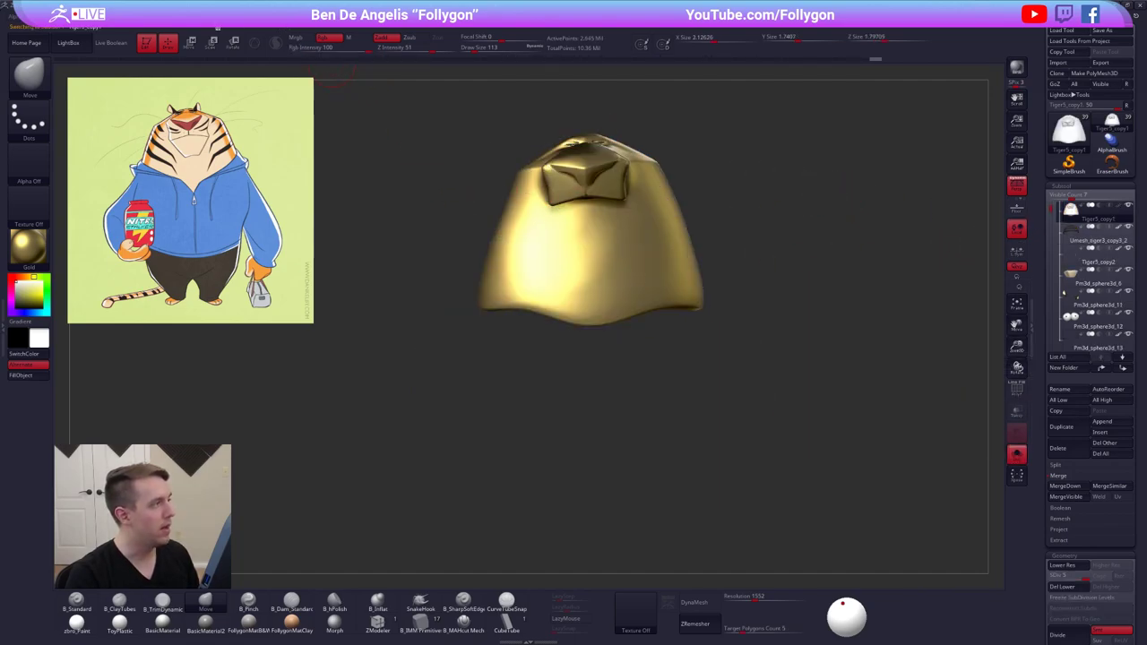
{"action": "left_click", "coordinate": [218, 29]}
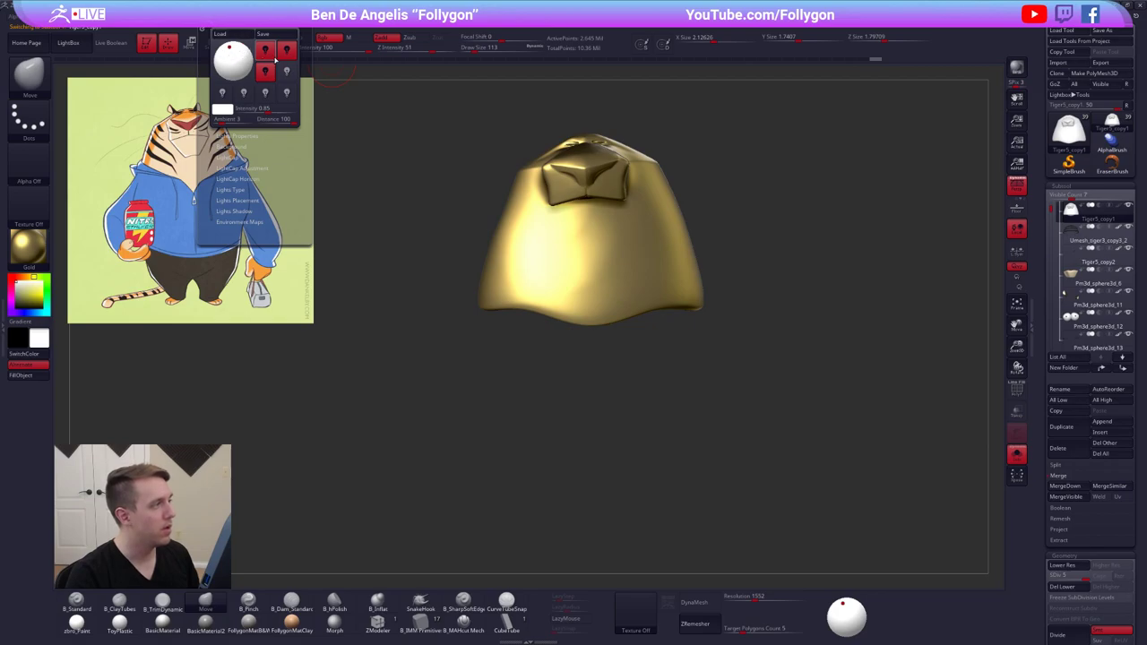
{"action": "left_click", "coordinate": [267, 74]}
{"action": "left_click", "coordinate": [271, 78]}
{"action": "left_click", "coordinate": [288, 54]}
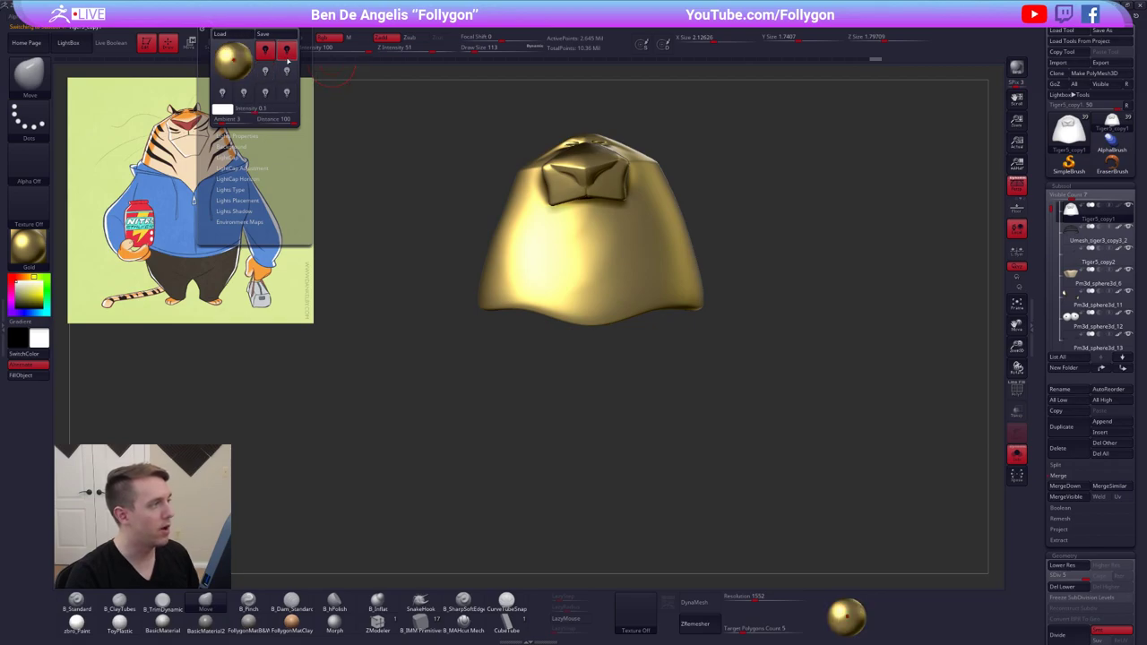
{"action": "left_click", "coordinate": [288, 54]}
{"action": "left_click", "coordinate": [266, 56]}
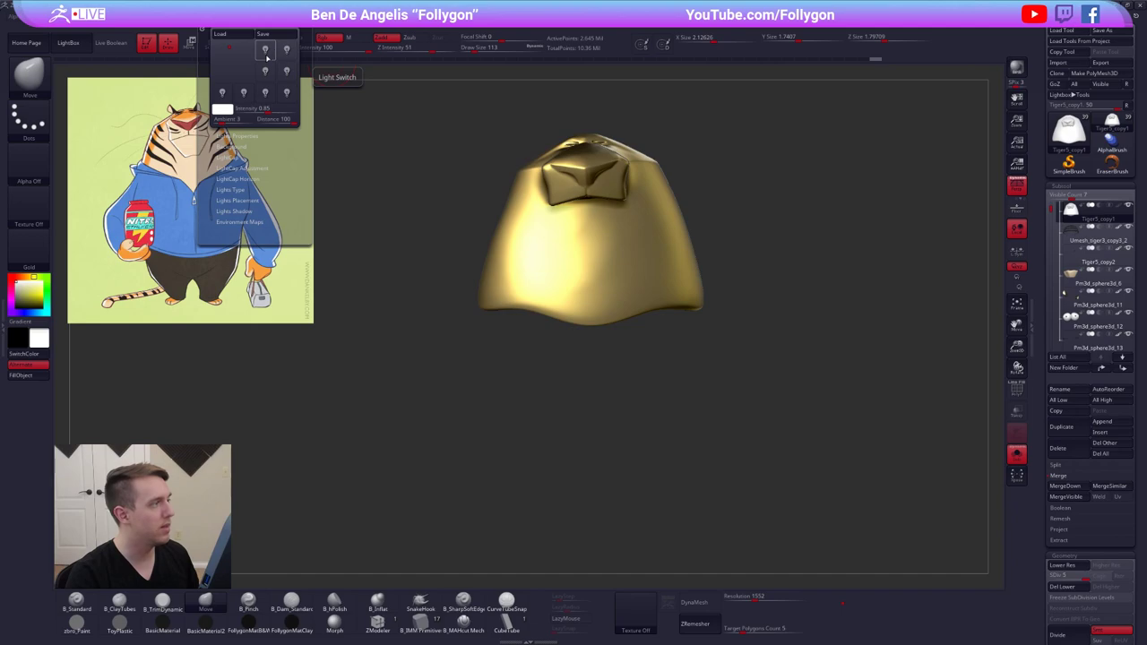
{"action": "key", "text": "alt+s"}
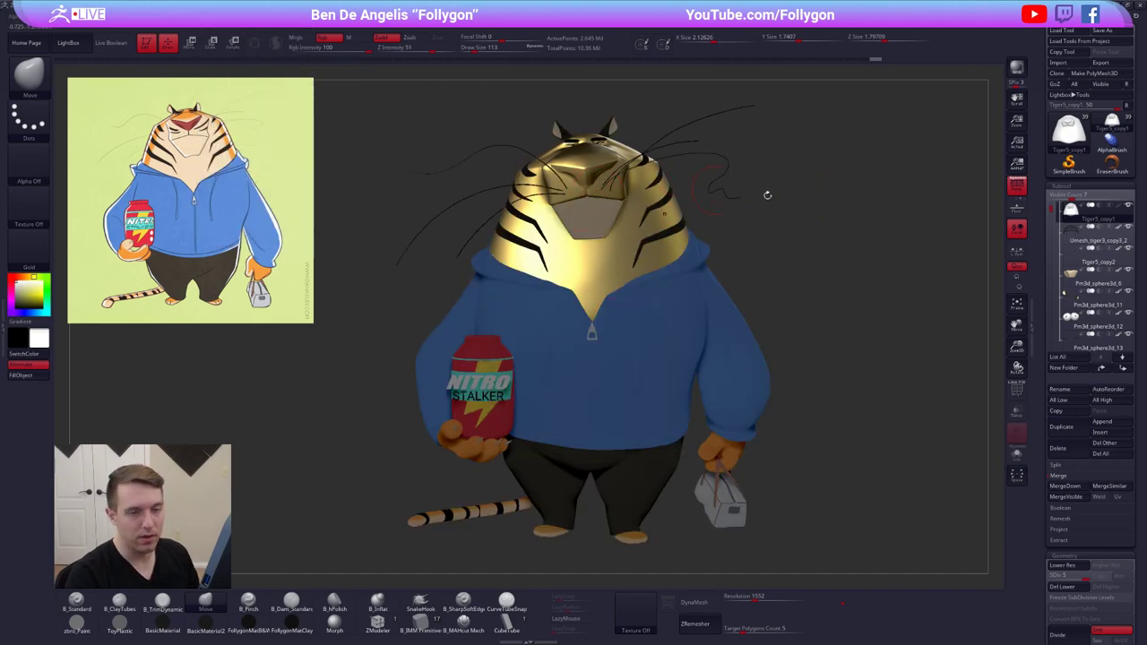
{"action": "mouse_move", "coordinate": [208, 18]}
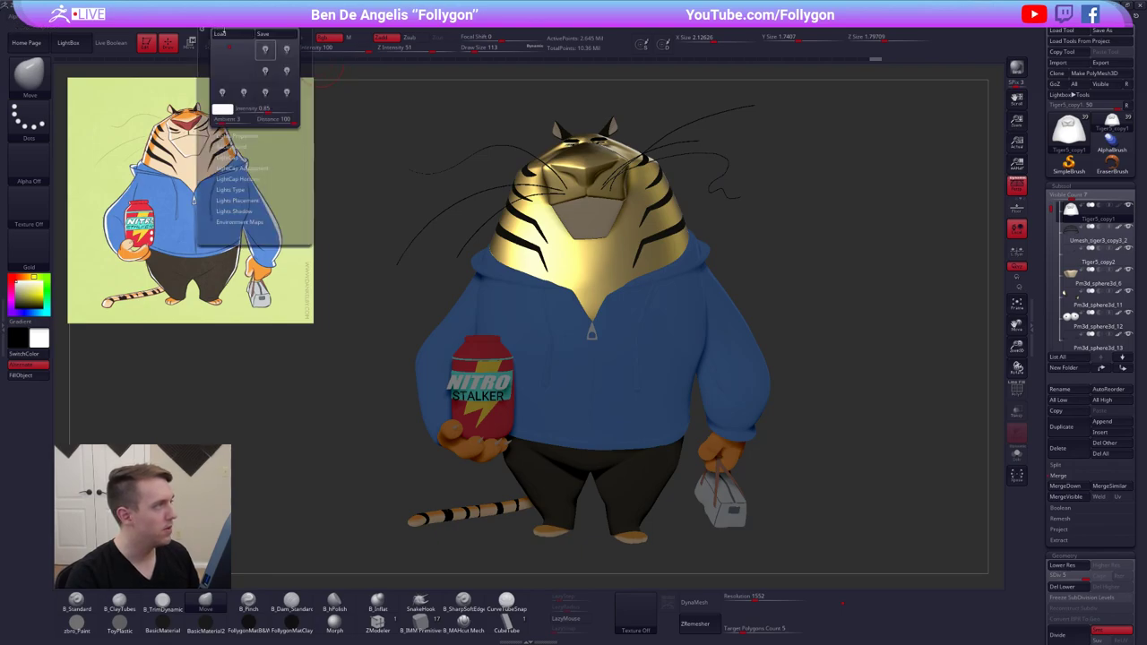
Switch all three lights back on
{"action": "left_click", "coordinate": [268, 52]}
{"action": "left_click", "coordinate": [292, 53]}
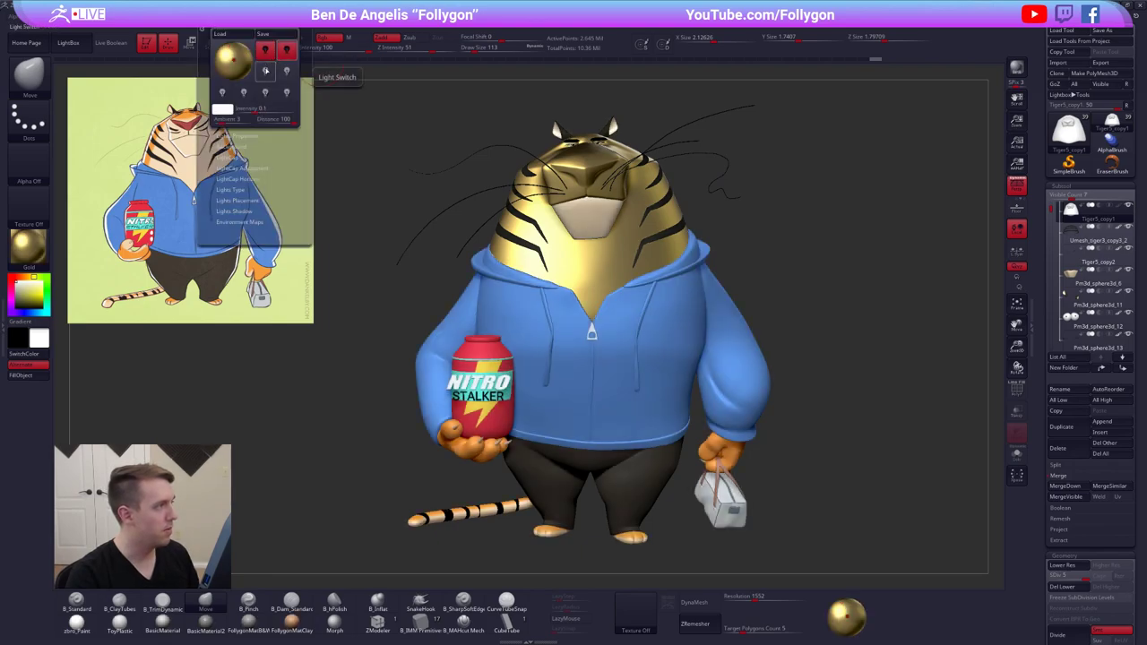
{"action": "left_click", "coordinate": [266, 71]}
{"action": "left_click", "coordinate": [267, 71]}
{"action": "left_click", "coordinate": [265, 71]}
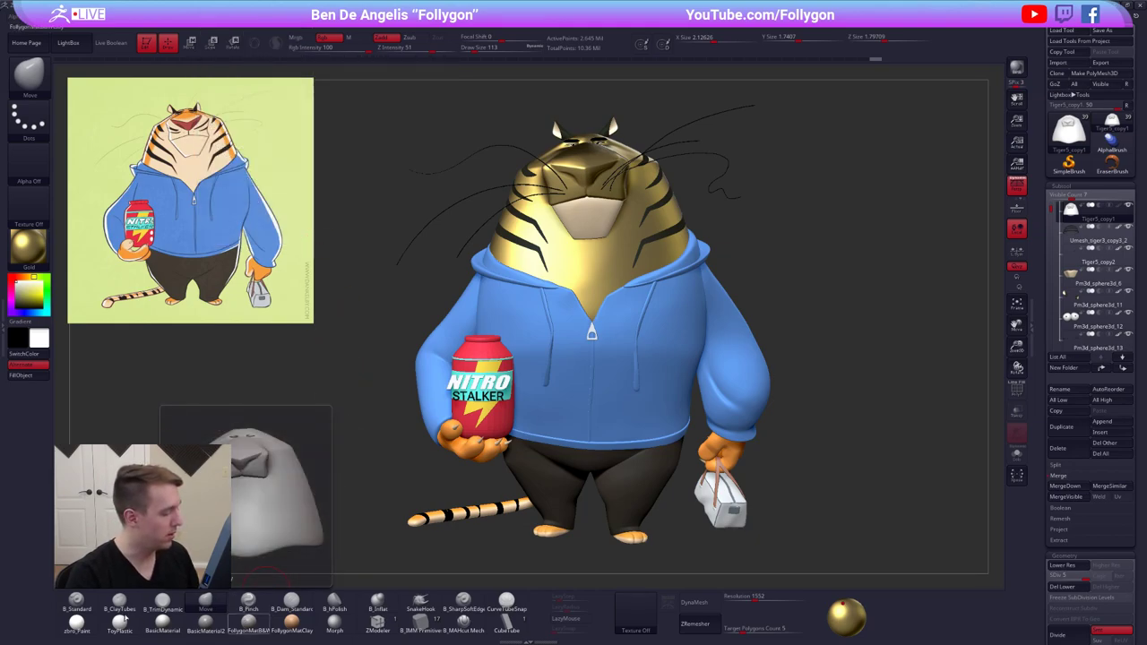
Apply the zbro_Paint material to the tiger's head in place of the gold
{"action": "left_click", "coordinate": [77, 623]}
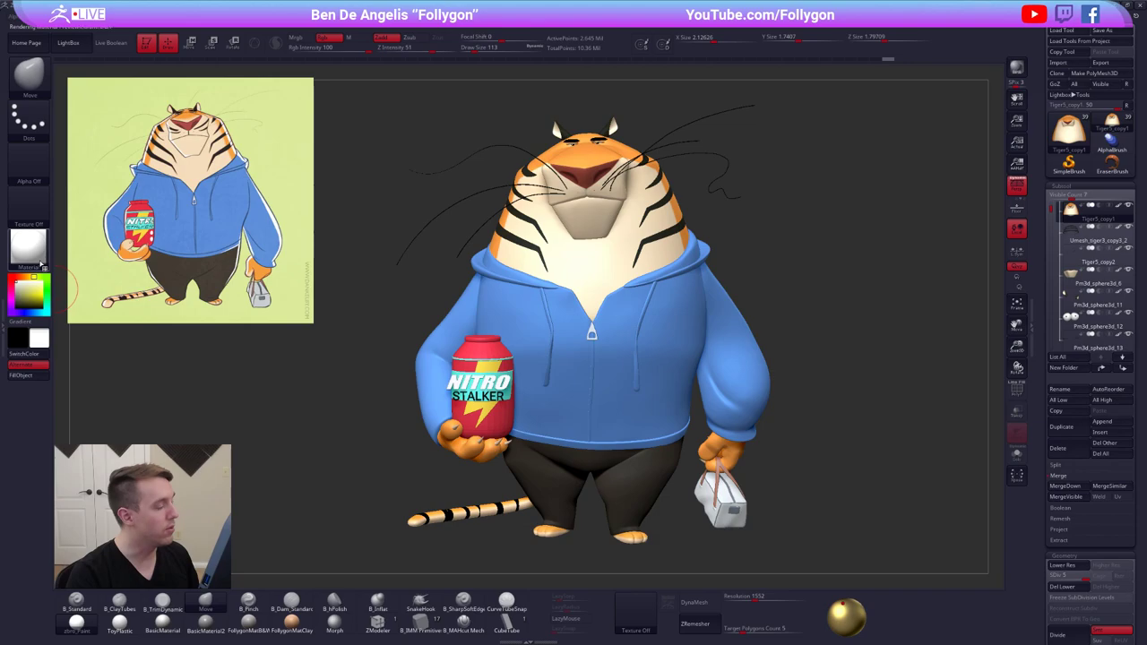
{"action": "left_click", "coordinate": [27, 247]}
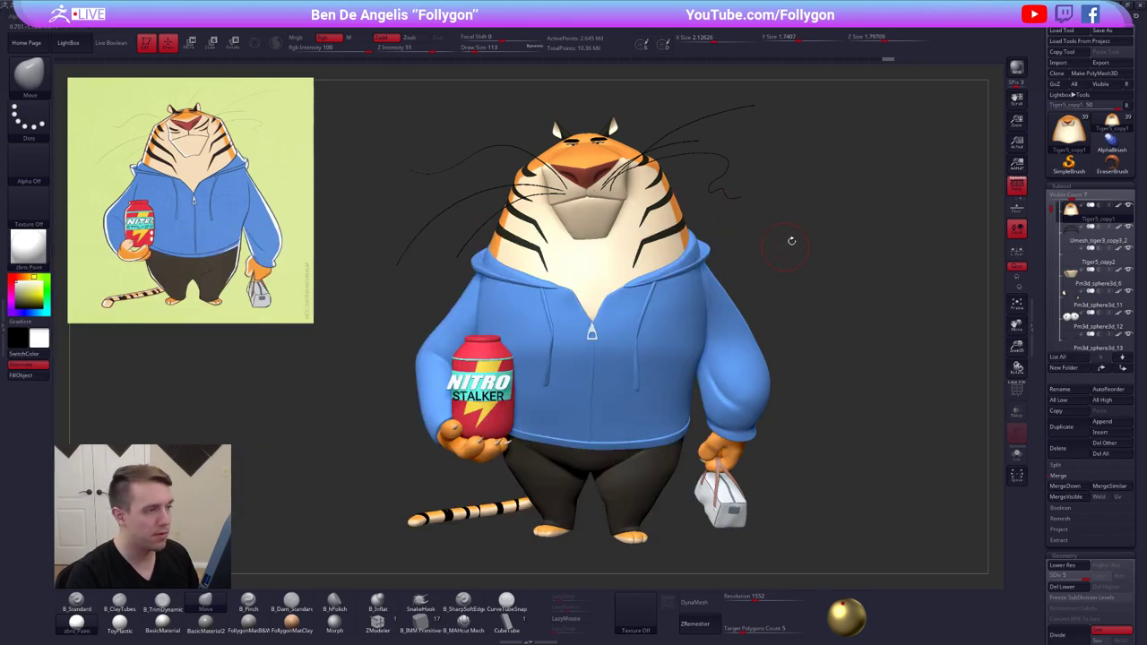
{"action": "left_click_drag", "start_coordinate": [839, 199], "coordinate": [841, 200], "text": "alt"}
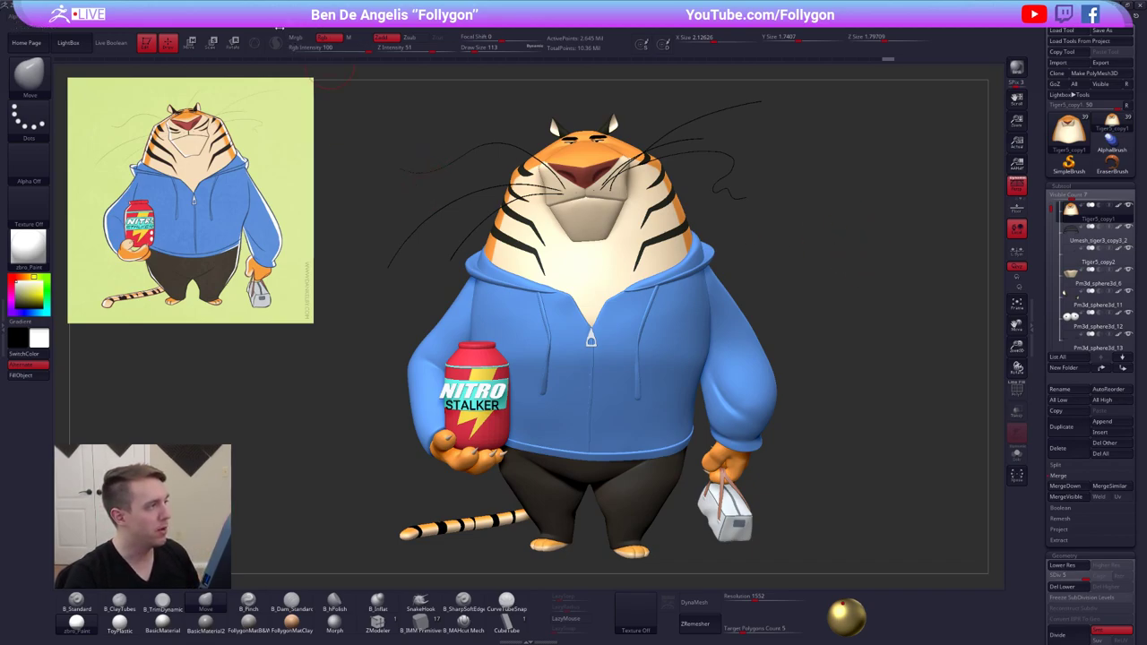
Switch off the third and second lights, leaving only the first light on
{"action": "mouse_move", "coordinate": [208, 18]}
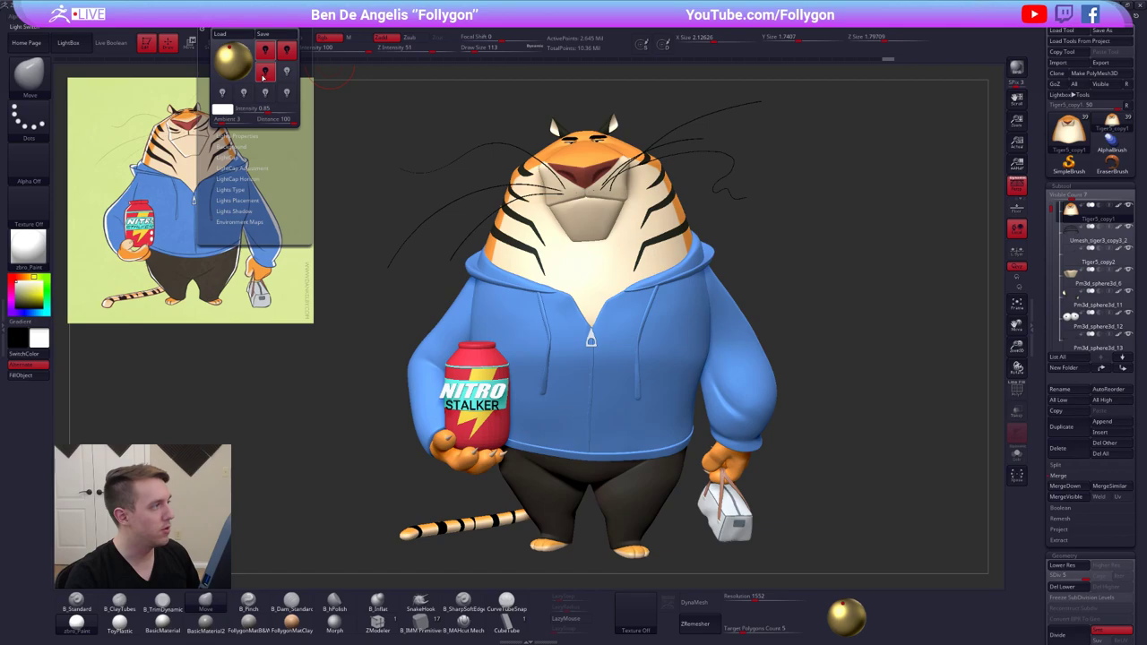
{"action": "left_click", "coordinate": [267, 74]}
{"action": "left_click", "coordinate": [267, 75]}
{"action": "left_click", "coordinate": [289, 51]}
{"action": "left_click", "coordinate": [289, 51]}
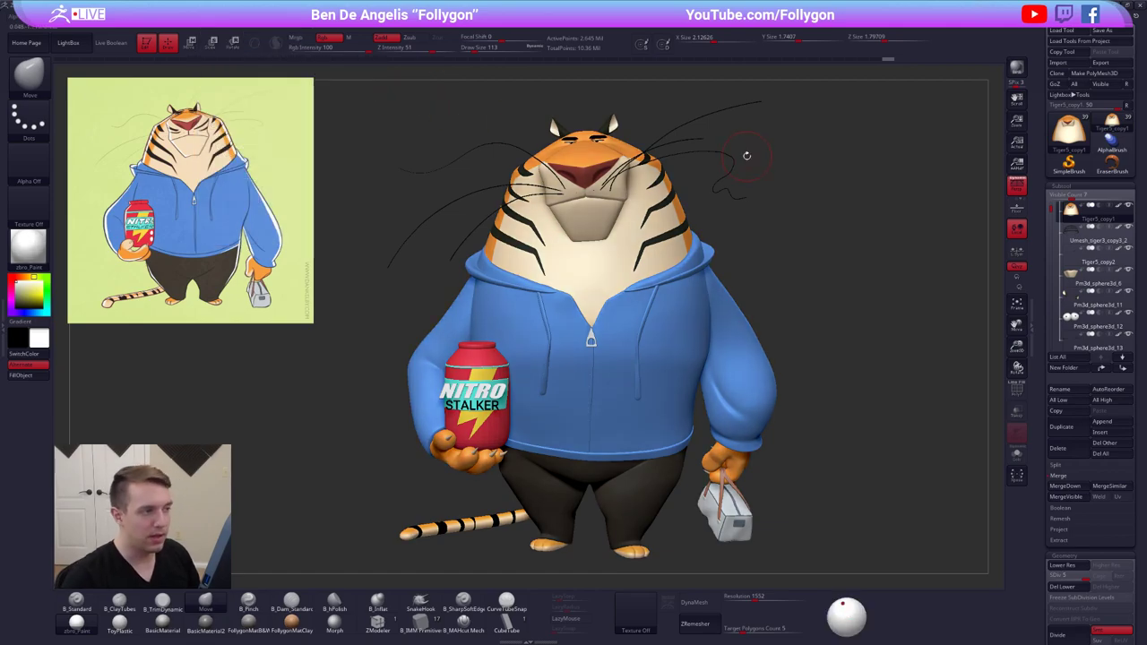
Aim the first light from the bottom of the placement sphere to try lighting the tiger from below
{"action": "left_click_drag", "start_coordinate": [846, 608], "coordinate": [848, 633]}
{"action": "mouse_move", "coordinate": [851, 544]}
{"action": "left_mouse_down"}
{"action": "mouse_move", "coordinate": [879, 545]}
{"action": "mouse_move", "coordinate": [844, 548]}
{"action": "left_mouse_up"}
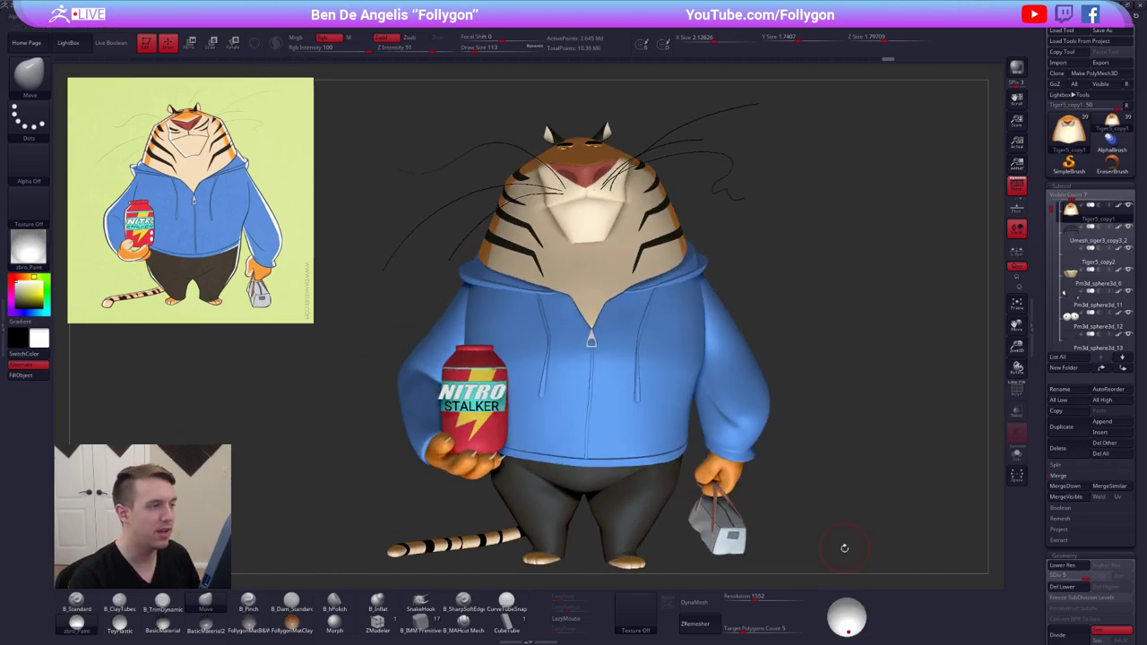
{"action": "left_click_drag", "start_coordinate": [786, 390], "coordinate": [813, 412], "text": "alt"}
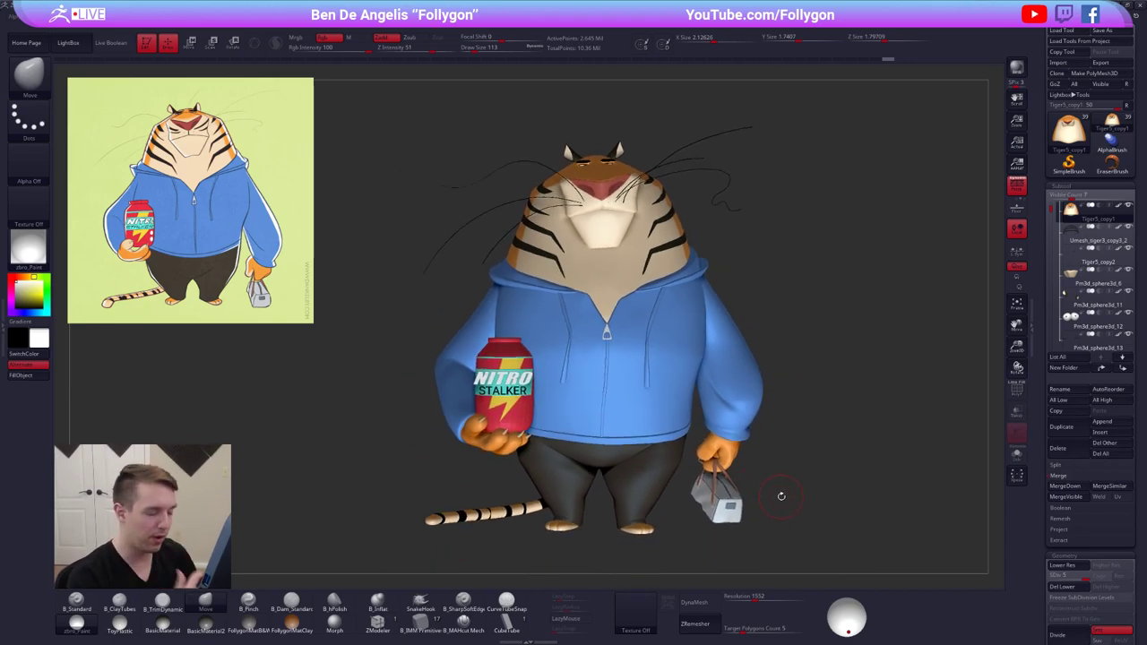
{"action": "right_click_drag", "start_coordinate": [616, 373], "coordinate": [639, 383]}
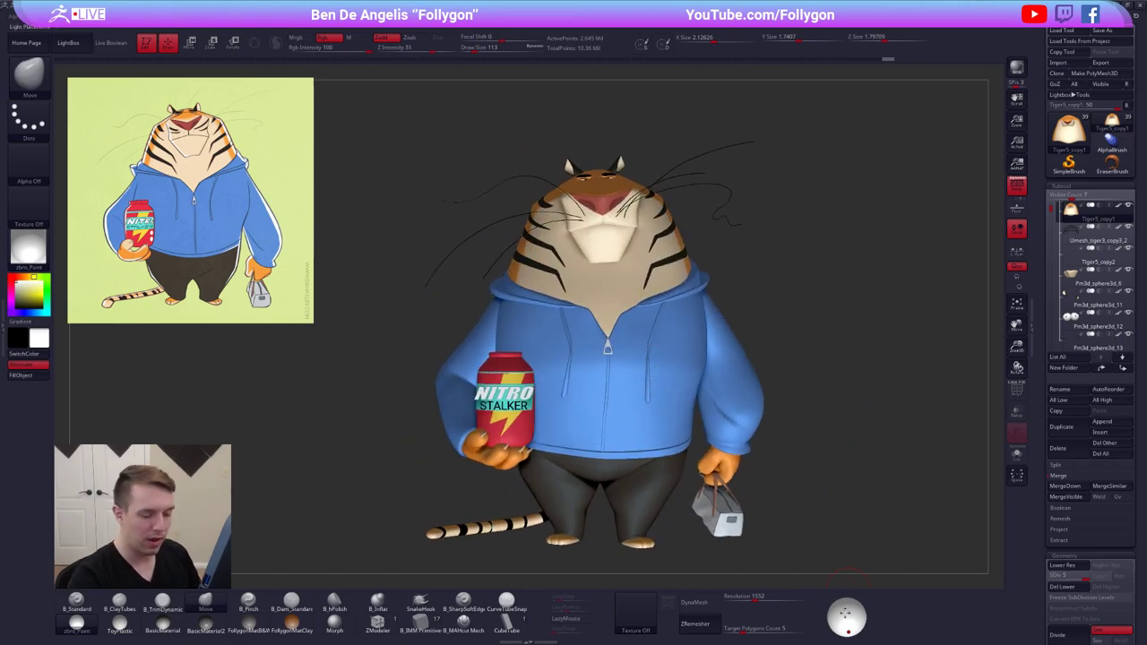
Place the first light near the upper part of the placement sphere so the tiger is lit from above
{"action": "left_click", "coordinate": [850, 609]}
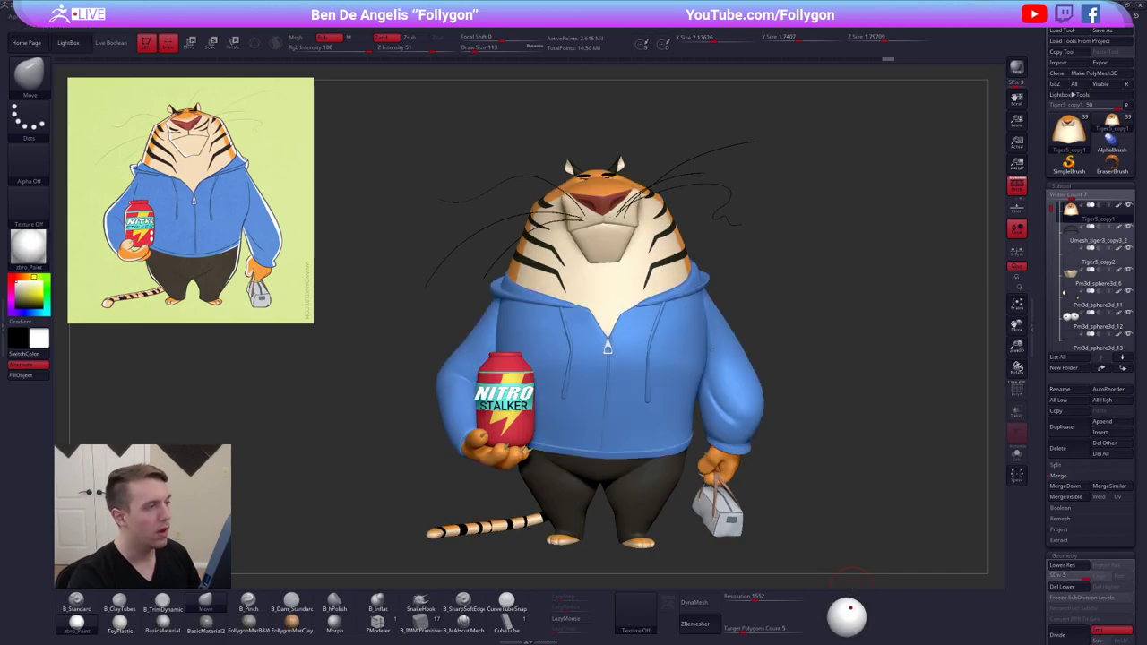
{"action": "right_click_drag", "start_coordinate": [706, 306], "coordinate": [705, 357]}
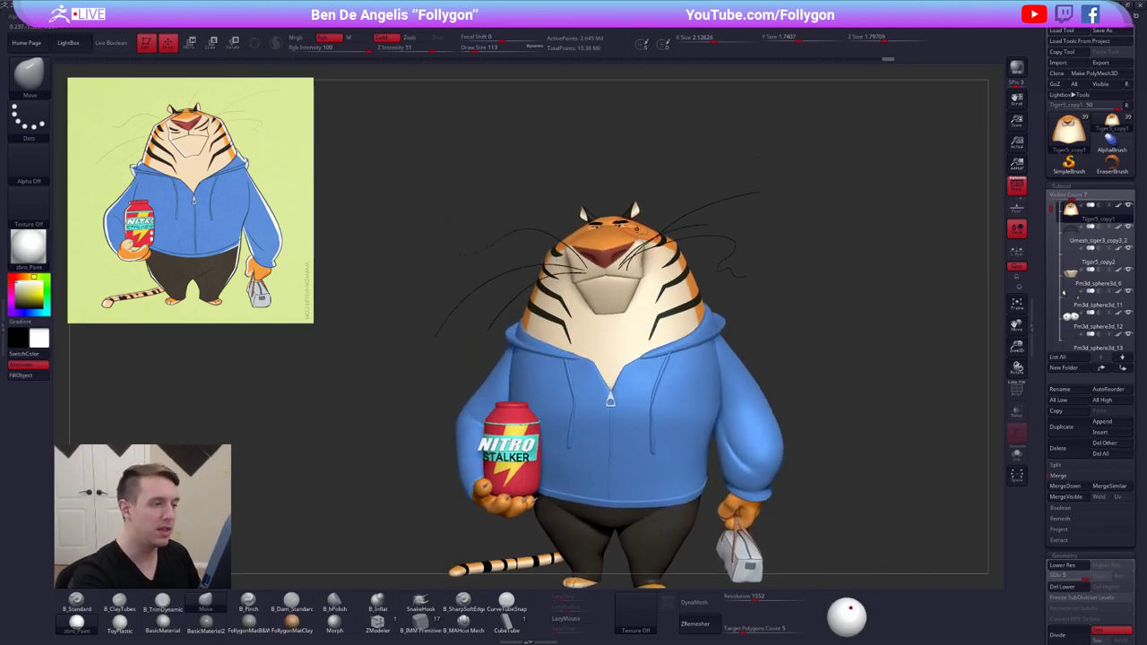
{"action": "right_click_drag", "start_coordinate": [637, 226], "coordinate": [709, 257]}
{"action": "key", "text": "shift+s"}
{"action": "key", "text": "shift+s"}
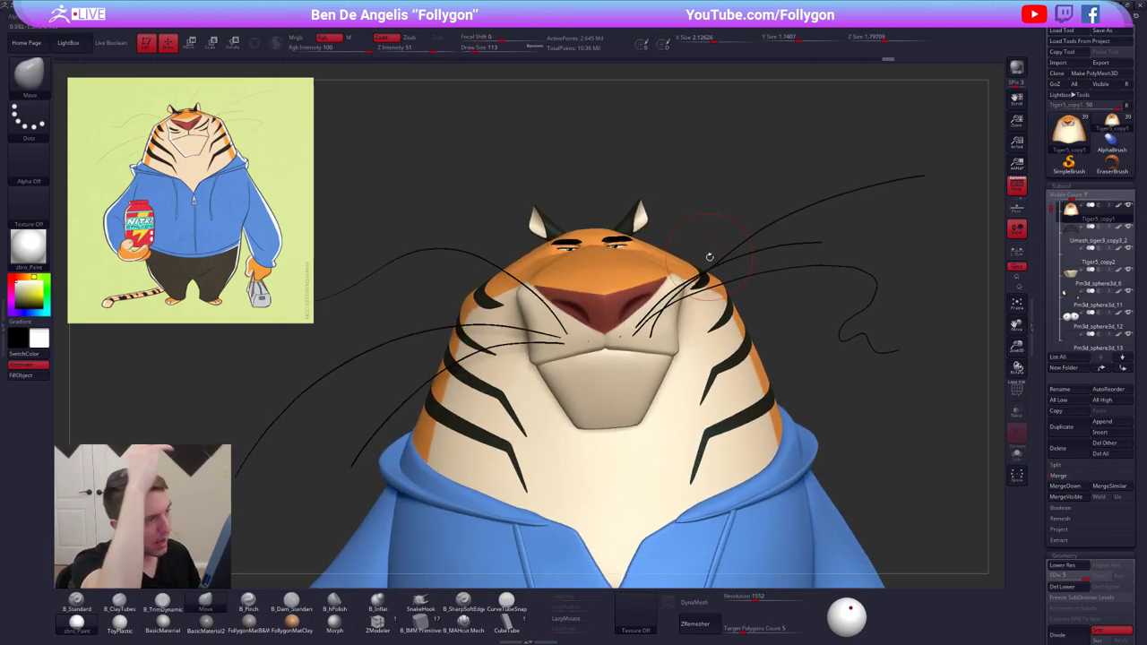
{"action": "mouse_move", "coordinate": [815, 169]}
{"action": "right_mouse_down"}
{"action": "mouse_move", "coordinate": [830, 188]}
{"action": "mouse_move", "coordinate": [814, 151]}
{"action": "right_mouse_up"}
Combine all of the tiger's subtools into one posing mesh with TPoseMesh, and give it the grey FollygonMat material
{"action": "key", "text": "space"}
{"action": "left_click", "coordinate": [793, 295]}
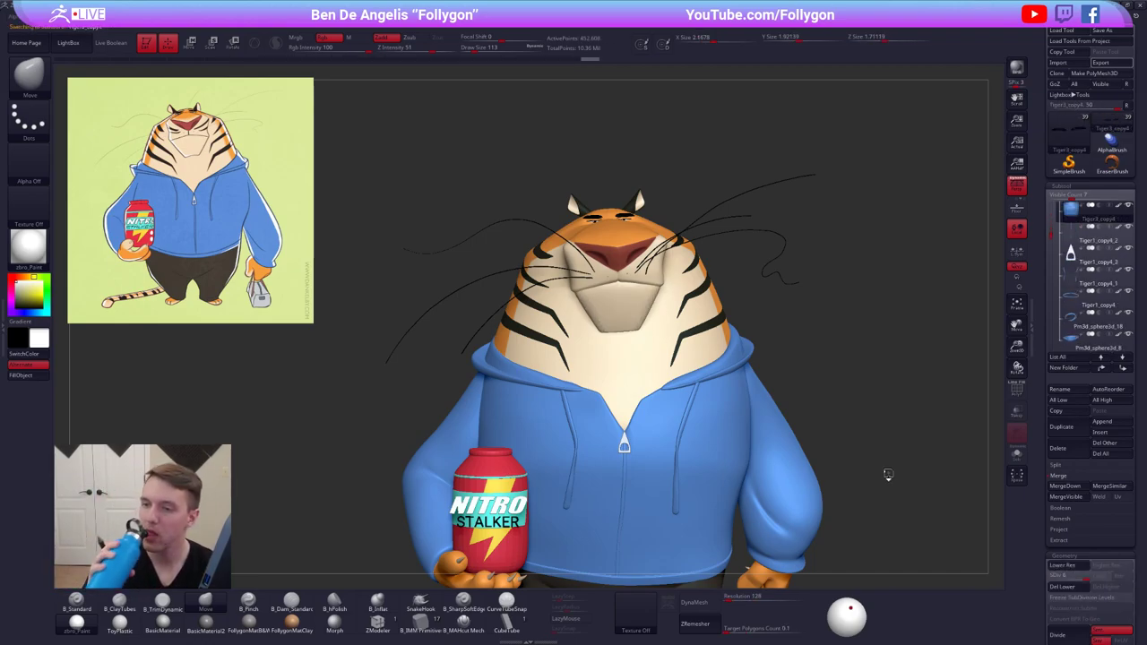
{"action": "key", "text": "Down"}
{"action": "key", "text": "Down"}
{"action": "key", "text": "Down"}
{"action": "key", "text": "Down"}
{"action": "key", "text": "Down"}
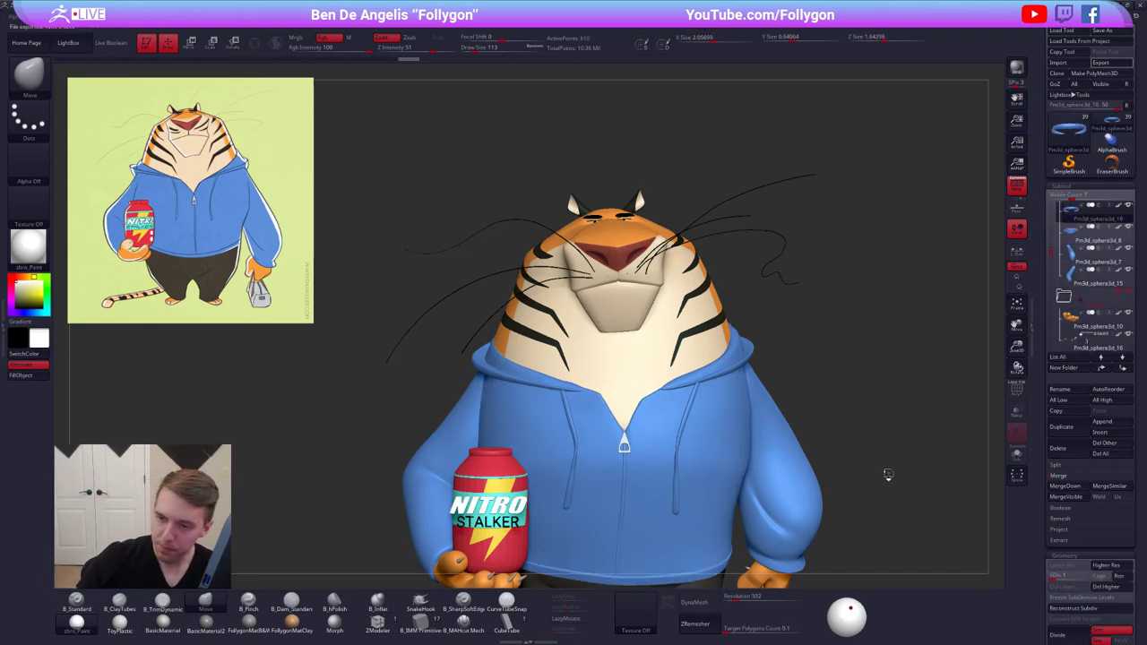
{"action": "key", "text": "Down"}
{"action": "key", "text": "Down"}
{"action": "key", "text": "Down"}
{"action": "key", "text": "Down"}
{"action": "key", "text": "Down"}
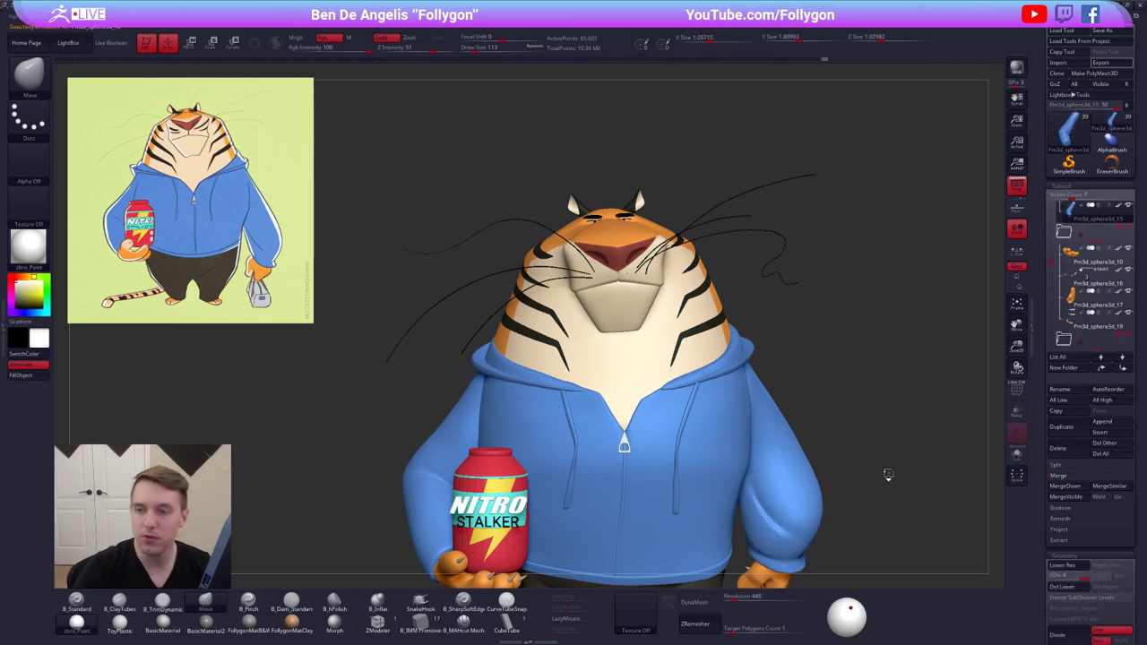
{"action": "key", "text": "Down"}
{"action": "key", "text": "Down"}
{"action": "key", "text": "Down"}
{"action": "key", "text": "Down"}
{"action": "key", "text": "Down"}
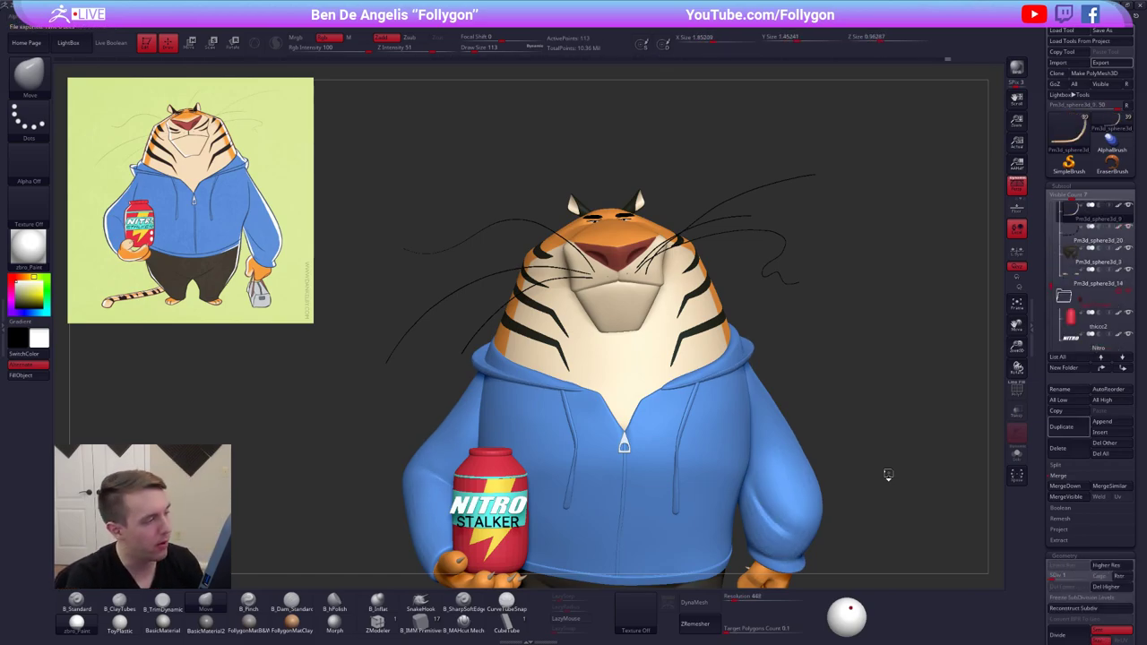
{"action": "key", "text": "Down"}
{"action": "key", "text": "Down"}
{"action": "key", "text": "Down"}
{"action": "key", "text": "Down"}
{"action": "key", "text": "Down"}
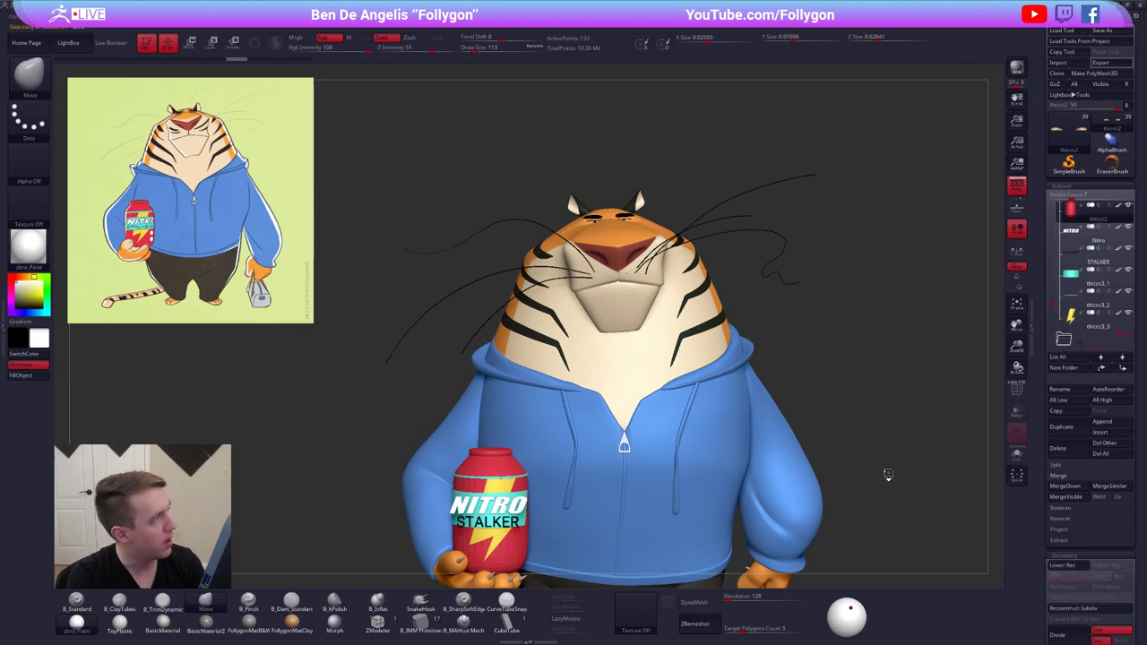
{"action": "key", "text": "Down"}
{"action": "key", "text": "Down"}
{"action": "key", "text": "Down"}
{"action": "key", "text": "Down"}
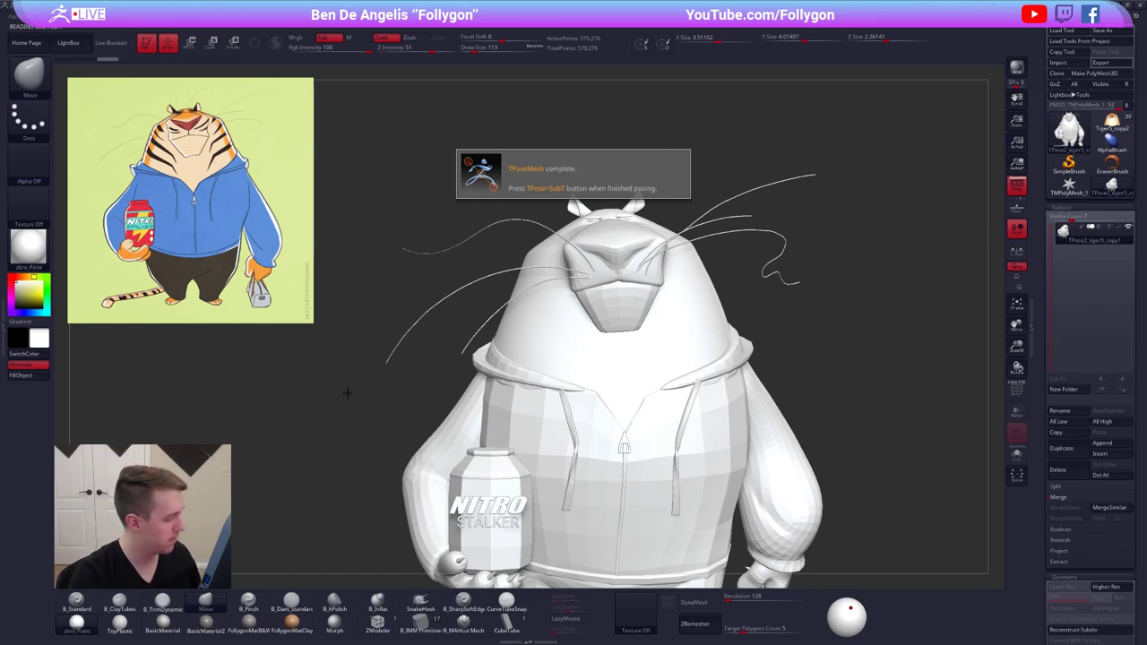
{"action": "left_click", "coordinate": [249, 624]}
{"action": "left_click_drag", "start_coordinate": [339, 421], "coordinate": [309, 270], "text": "alt"}
Reposition the tiger reference image in Spotlight, keeping it in the canvas's upper corner
{"action": "key", "text": "z"}
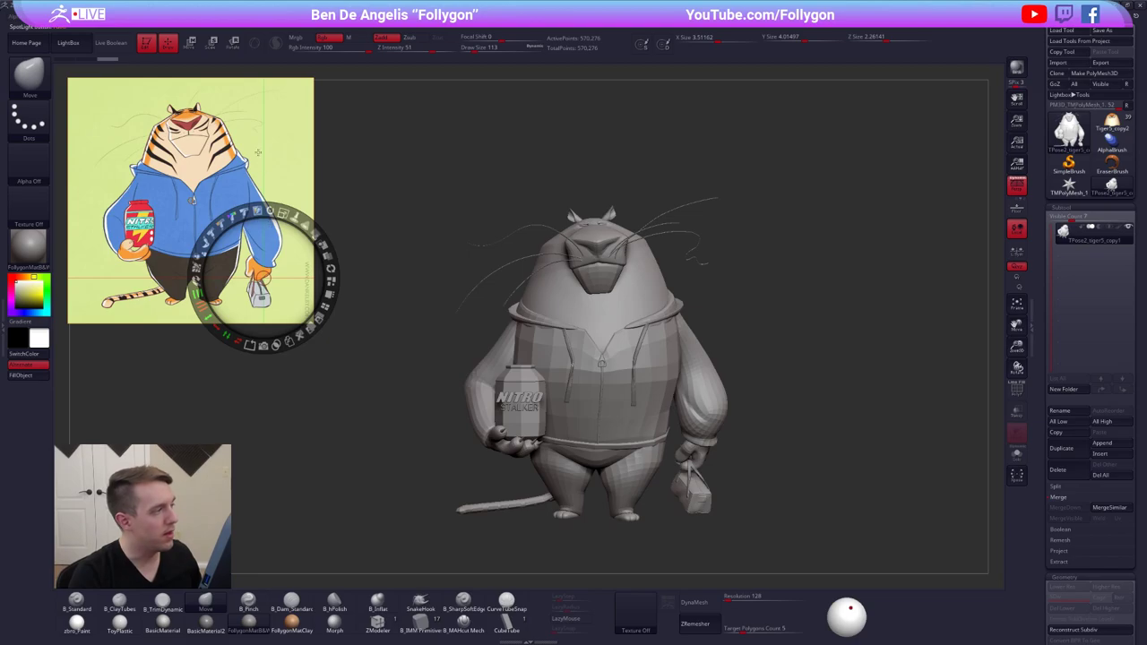
{"action": "mouse_move", "coordinate": [265, 165]}
{"action": "left_mouse_down"}
{"action": "mouse_move", "coordinate": [302, 214]}
{"action": "mouse_move", "coordinate": [312, 188]}
{"action": "mouse_move", "coordinate": [265, 170]}
{"action": "left_mouse_up"}
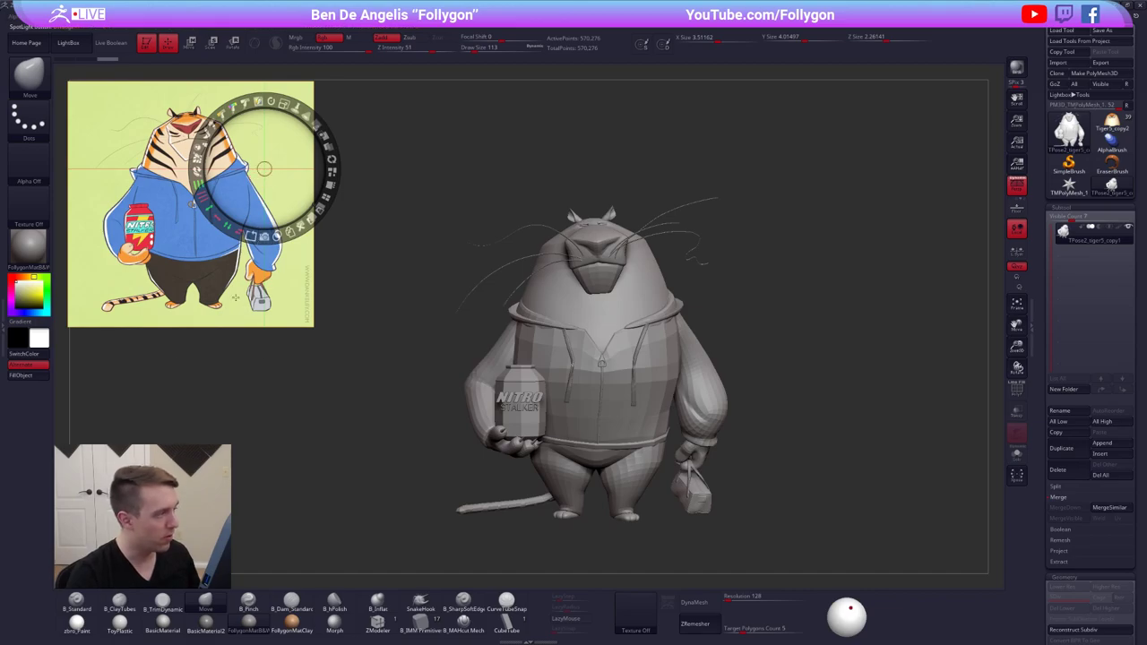
{"action": "left_click_drag", "start_coordinate": [265, 170], "coordinate": [238, 292]}
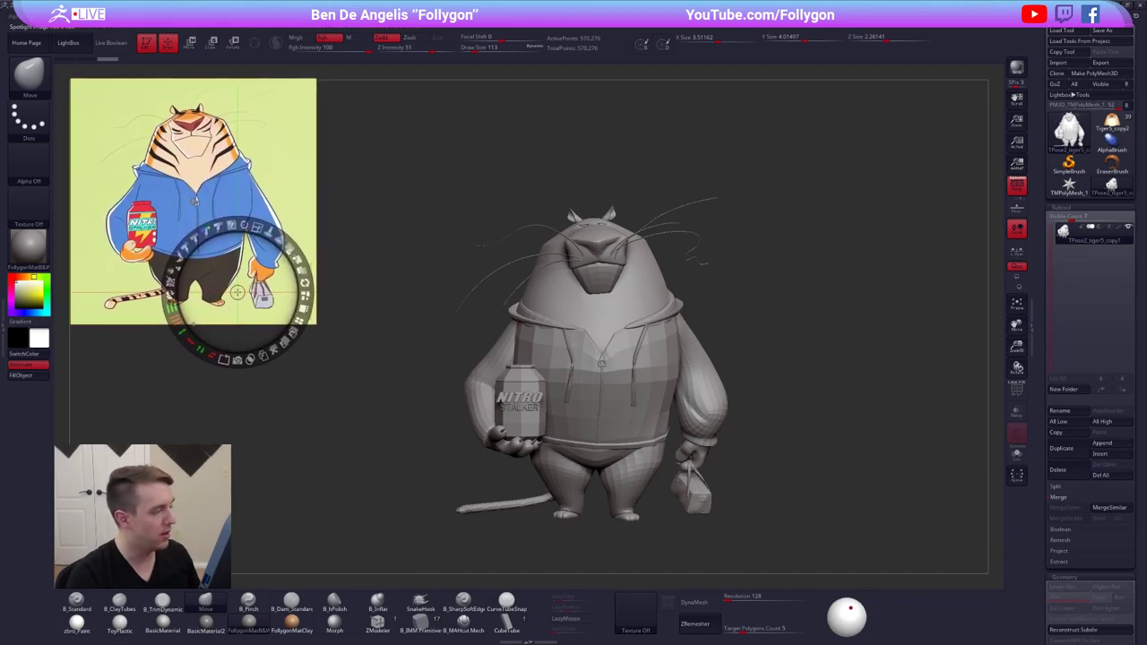
{"action": "key", "text": "z"}
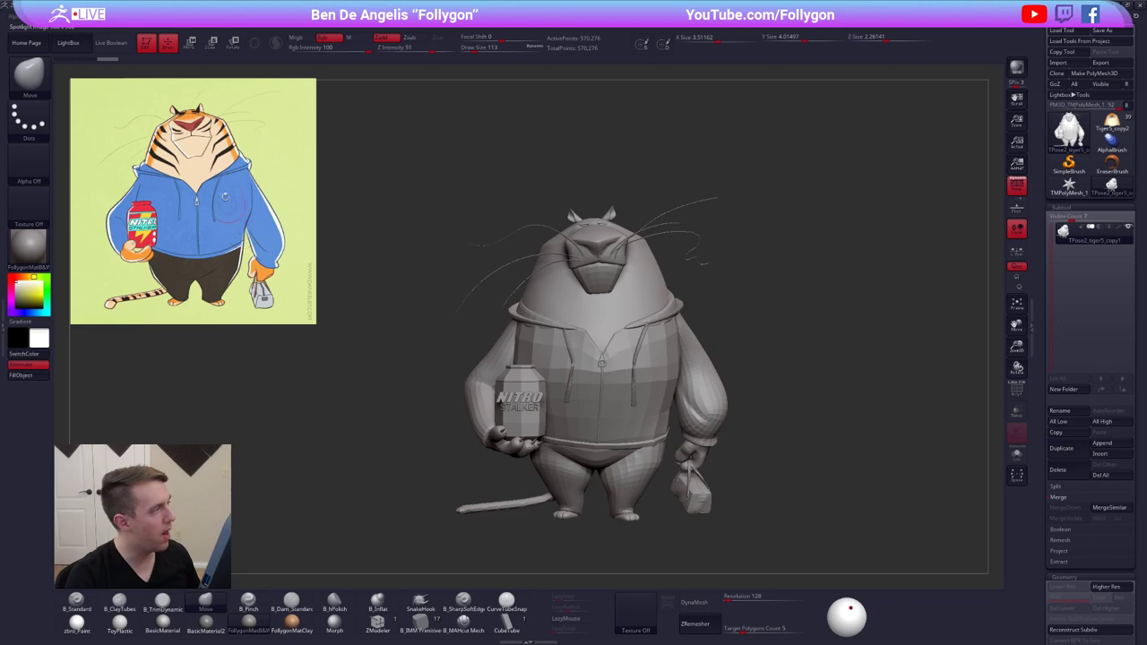
{"action": "mouse_move", "coordinate": [88, 18]}
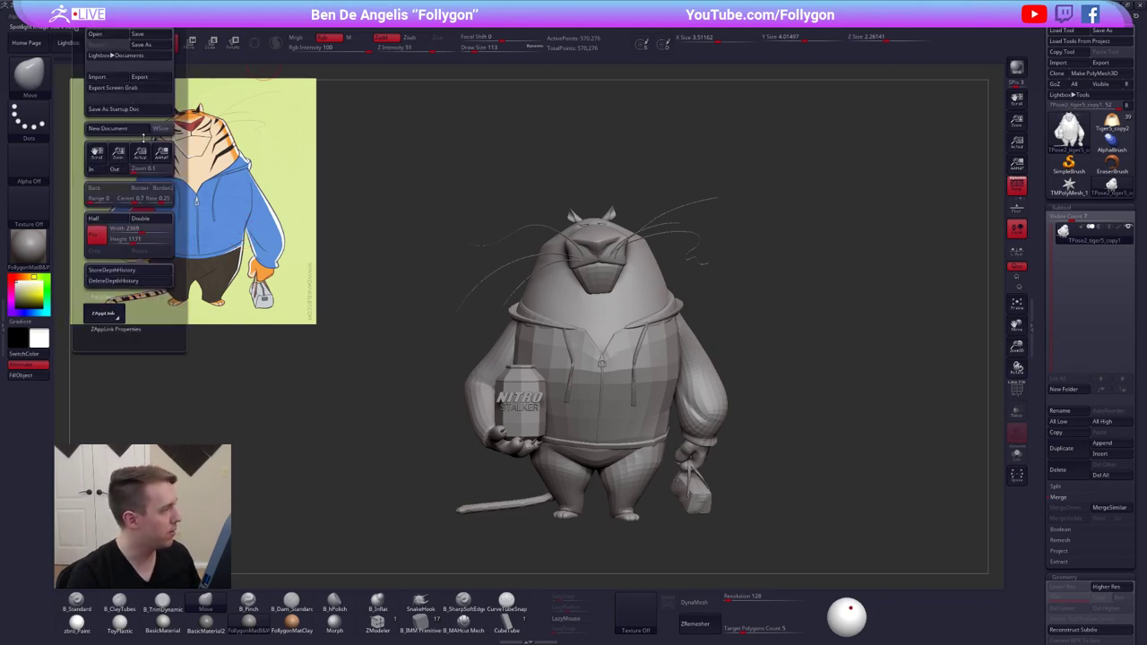
{"action": "left_click", "coordinate": [135, 330]}
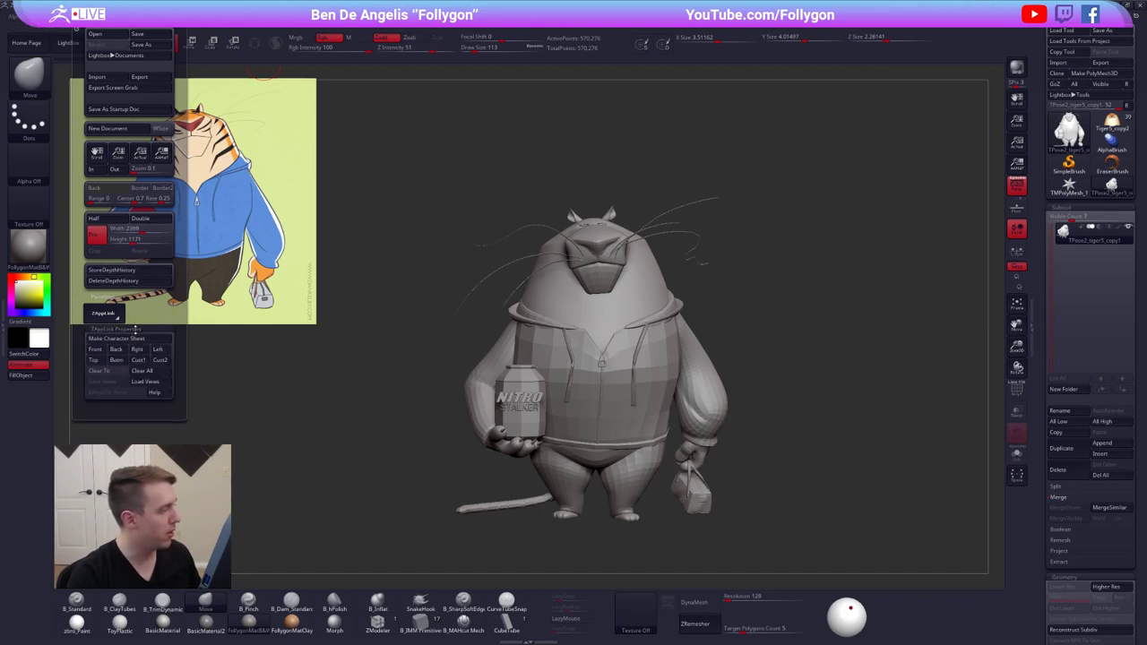
{"action": "left_click", "coordinate": [135, 330]}
{"action": "left_click", "coordinate": [109, 296]}
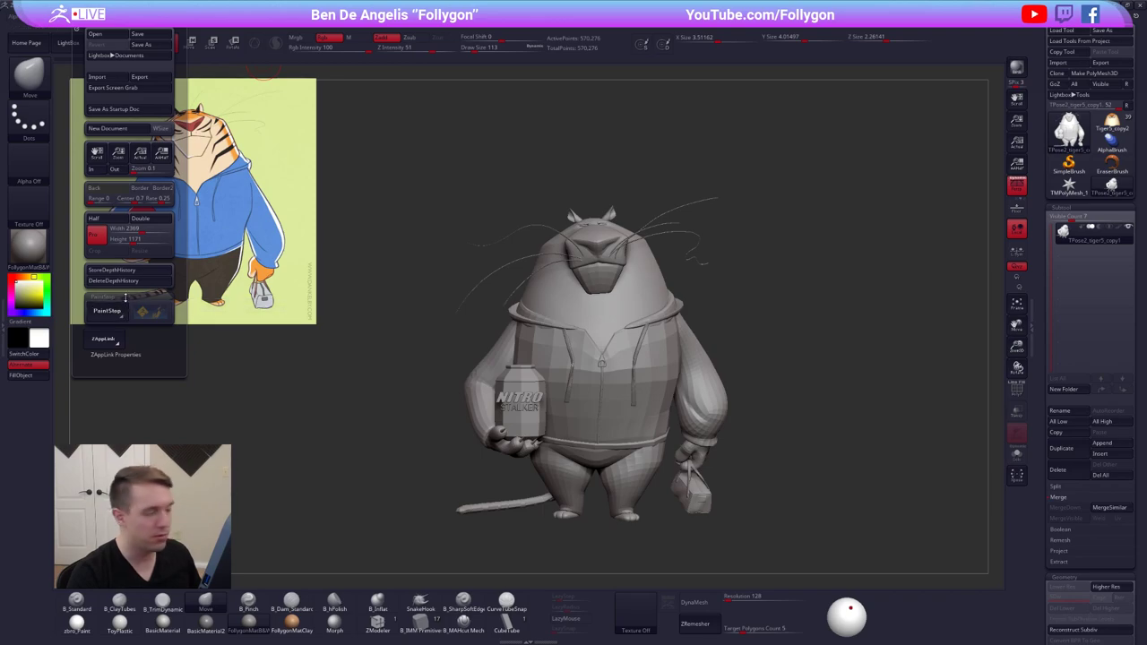
{"action": "left_click", "coordinate": [126, 298]}
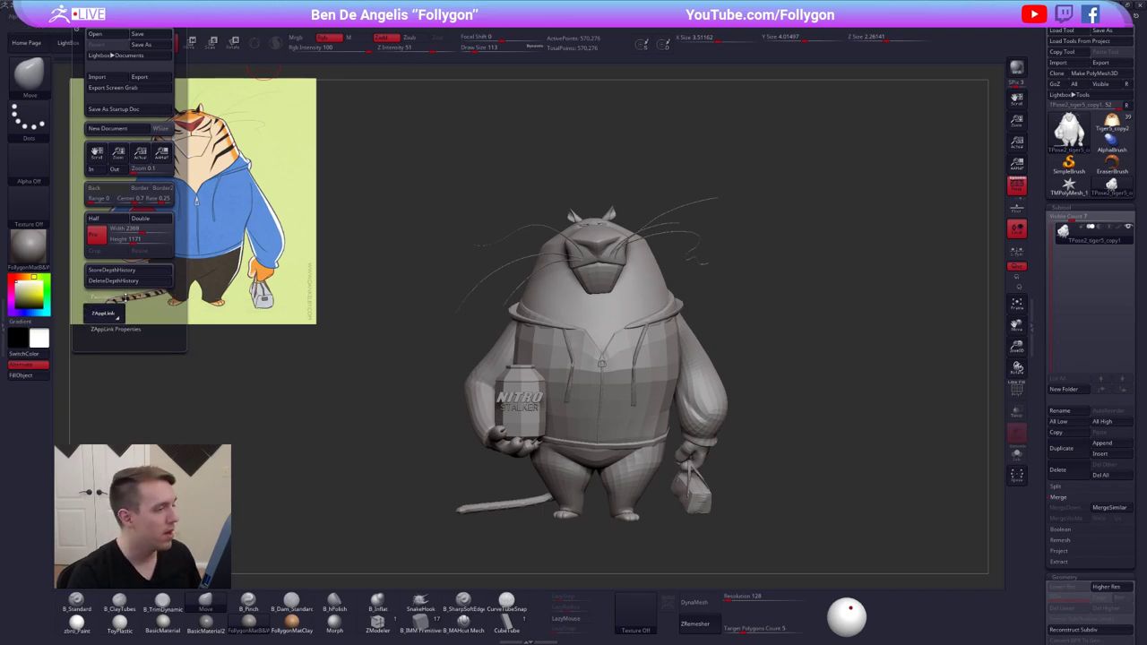
{"action": "left_click_drag", "start_coordinate": [788, 365], "coordinate": [771, 356], "text": "alt"}
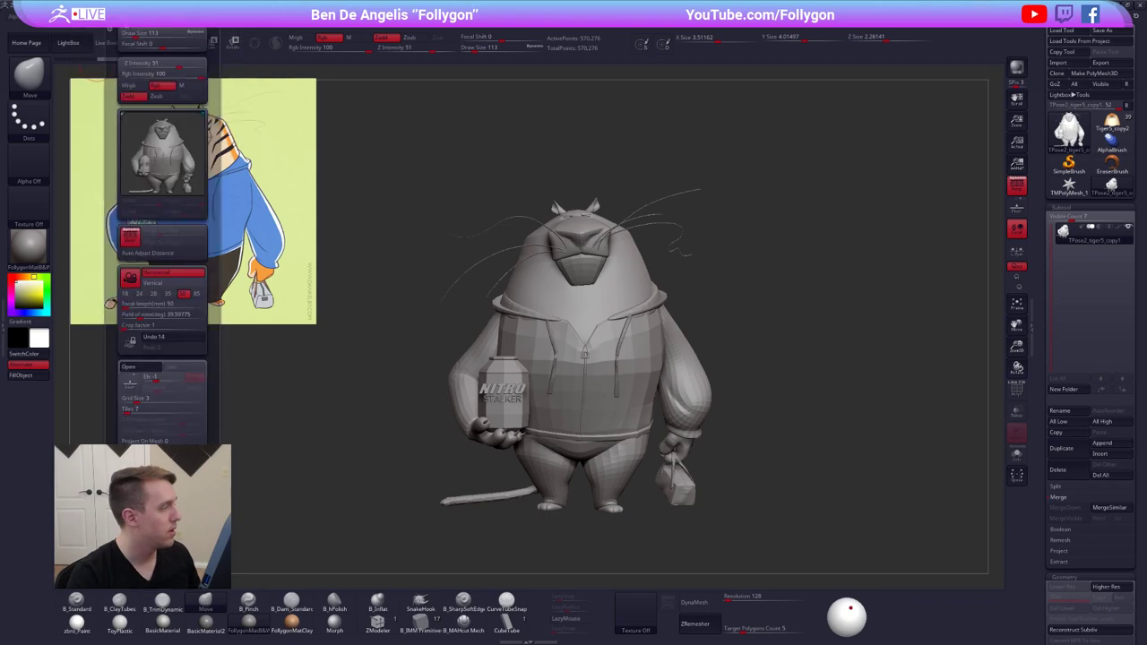
{"action": "left_click_drag", "start_coordinate": [184, 360], "coordinate": [175, 307]}
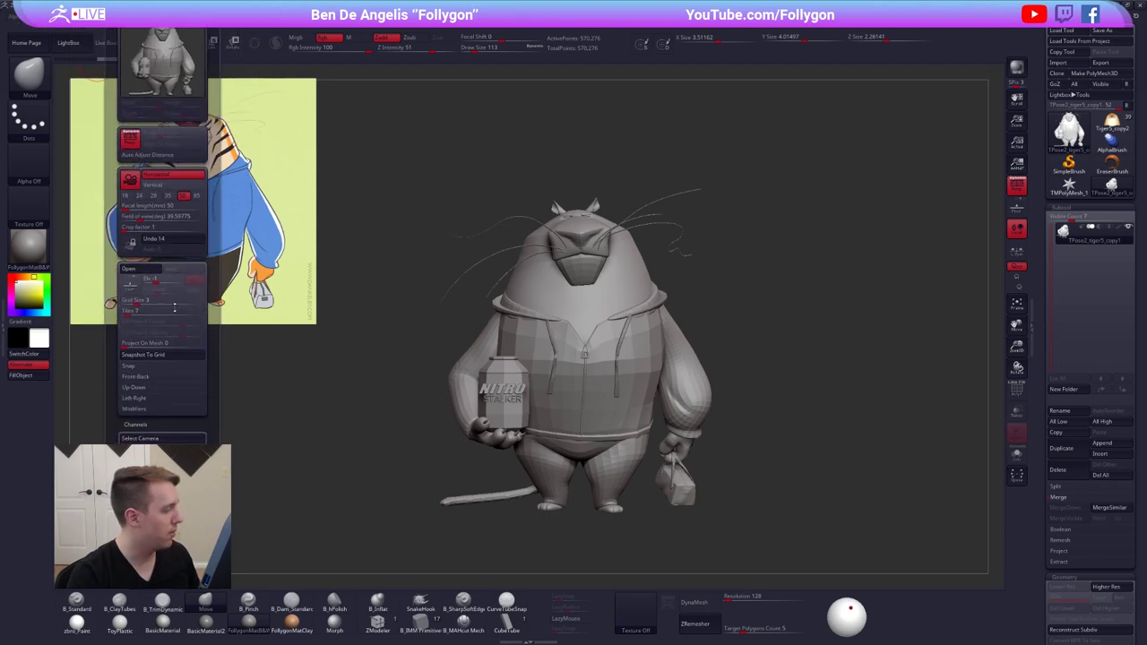
{"action": "scroll", "coordinate": [176, 313], "scroll_direction": "up", "scroll_amount": 2}
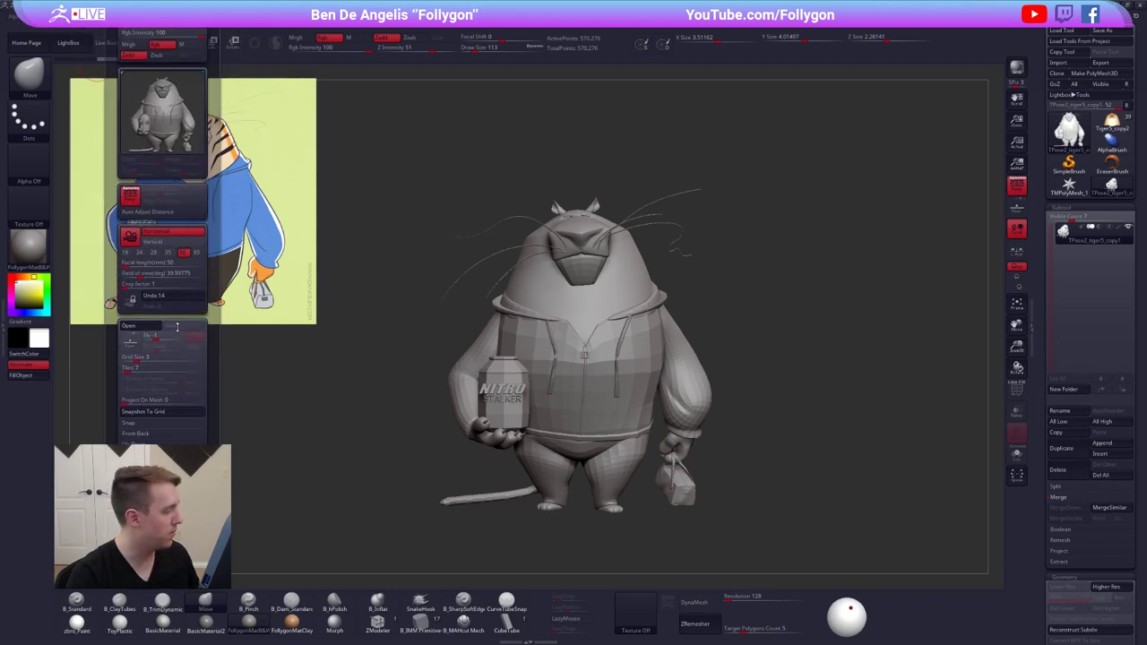
{"action": "left_click_drag", "start_coordinate": [178, 327], "coordinate": [189, 403]}
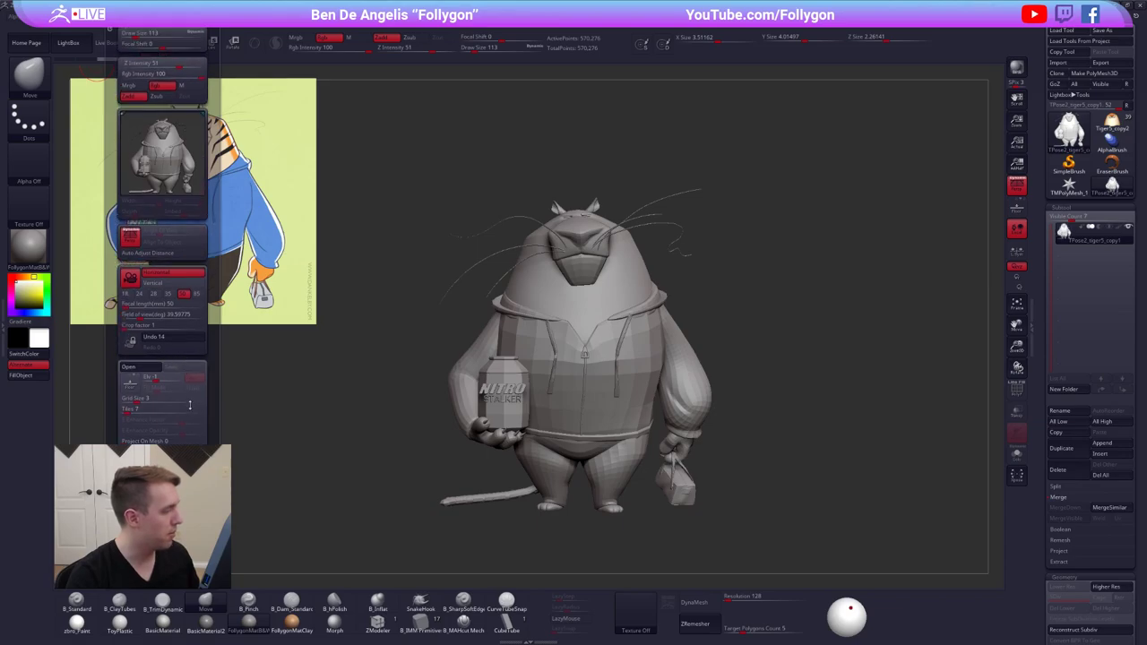
Nudge the Spotlight reference image slightly downward and return to editing the mesh
{"action": "key", "text": "z"}
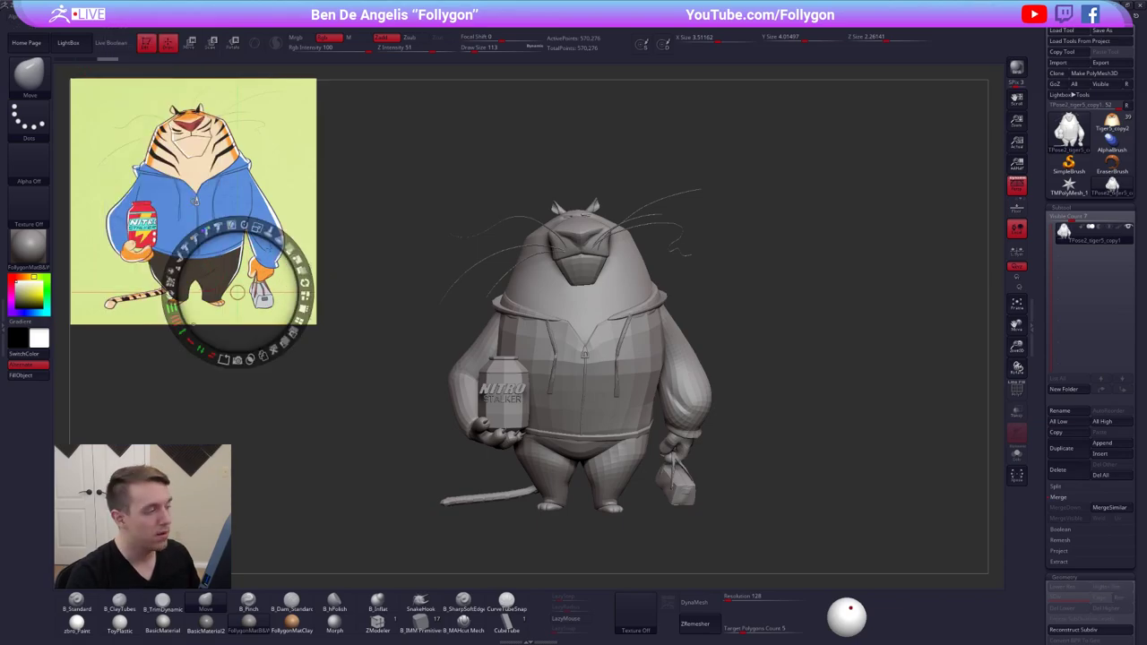
{"action": "left_click", "coordinate": [221, 191]}
{"action": "left_click_drag", "start_coordinate": [221, 191], "coordinate": [220, 194]}
{"action": "key", "text": "z"}
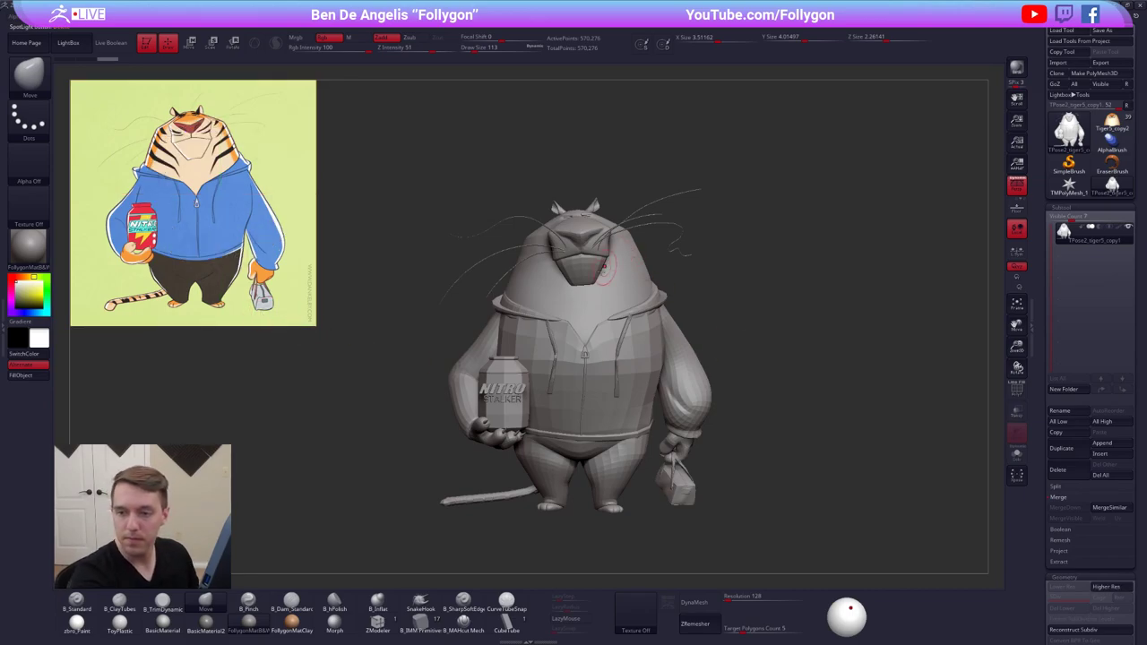
Frame the posing mesh's face and ears closely, and turn on PolyFrame to display its polygroups
{"action": "right_click_drag", "start_coordinate": [623, 236], "coordinate": [630, 313], "text": "ctrl"}
{"action": "mouse_move", "coordinate": [475, 481]}
{"action": "right_mouse_down"}
{"action": "mouse_move", "coordinate": [537, 481]}
{"action": "mouse_move", "coordinate": [473, 481]}
{"action": "right_mouse_up"}
{"action": "right_click_drag", "start_coordinate": [607, 211], "coordinate": [652, 316], "text": "alt"}
{"action": "left_click_drag", "start_coordinate": [663, 301], "coordinate": [660, 301]}
{"action": "key", "text": "ctrl+space"}
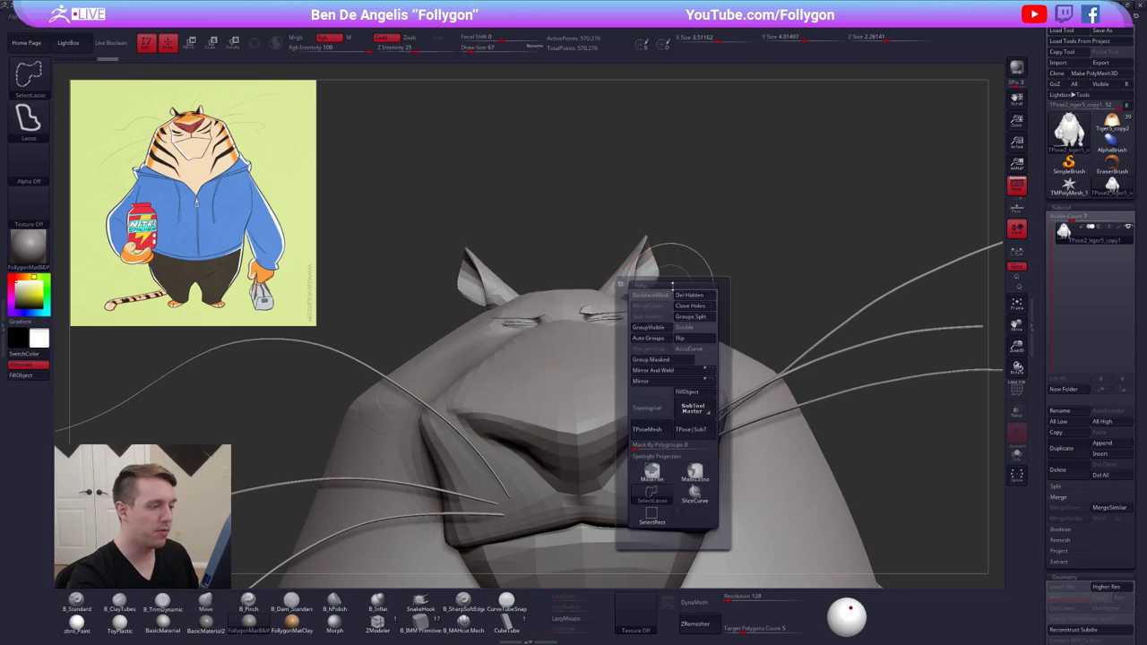
{"action": "mouse_move", "coordinate": [604, 292]}
{"action": "right_mouse_down", "text": "alt"}
{"action": "mouse_move", "coordinate": [646, 299]}
{"action": "mouse_move", "coordinate": [653, 374]}
{"action": "mouse_move", "coordinate": [642, 323]}
{"action": "mouse_move", "coordinate": [670, 353]}
{"action": "mouse_move", "coordinate": [640, 329]}
{"action": "right_mouse_up", "text": "alt"}
{"action": "key", "text": "shift+f"}
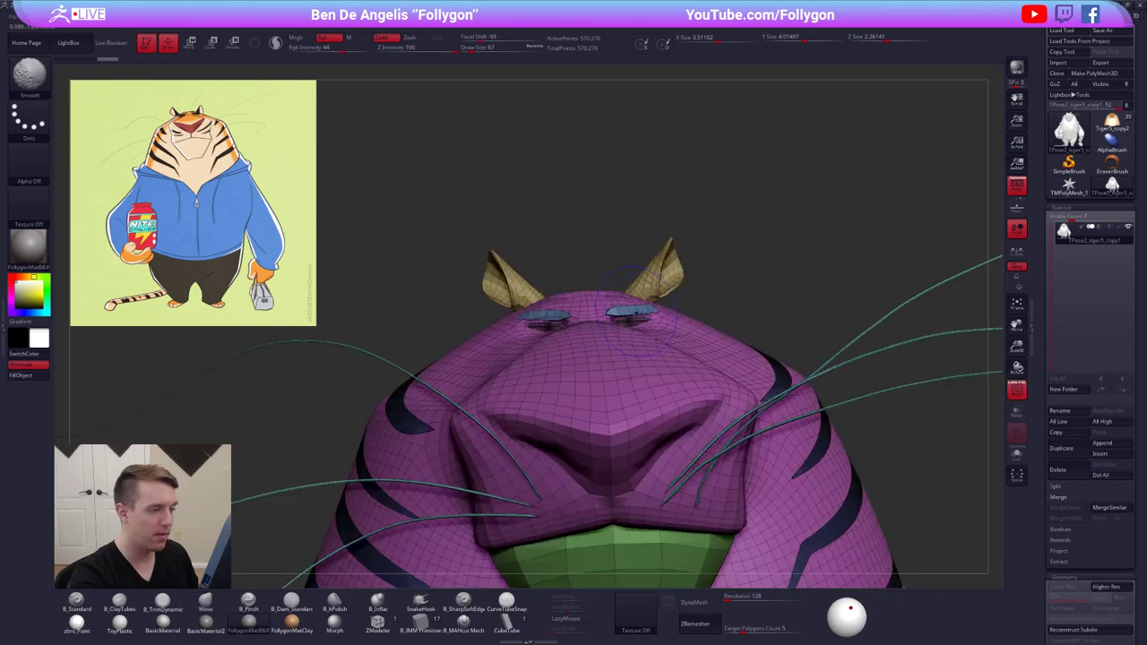
Hide the eye and brow area of the tiger's head with SelectLasso and turn on double-sided display
{"action": "key", "text": "ctrl+shift+space"}
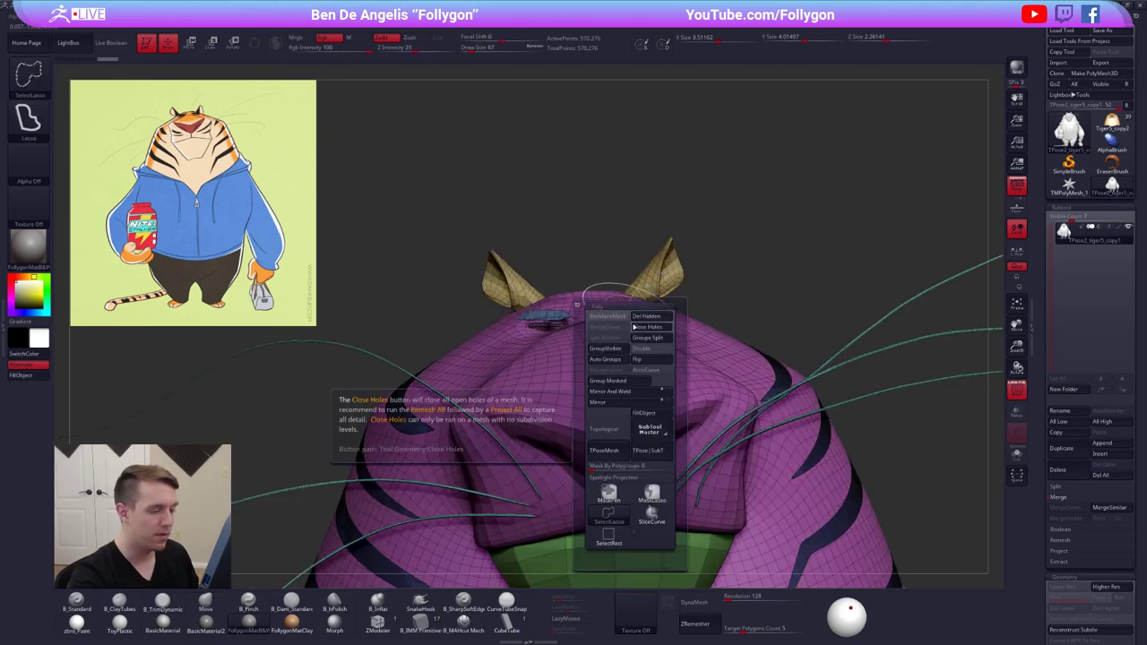
{"action": "key", "text": "shift+f"}
{"action": "mouse_move", "coordinate": [631, 314]}
{"action": "right_mouse_down"}
{"action": "mouse_move", "coordinate": [662, 329]}
{"action": "mouse_move", "coordinate": [610, 317]}
{"action": "right_mouse_up"}
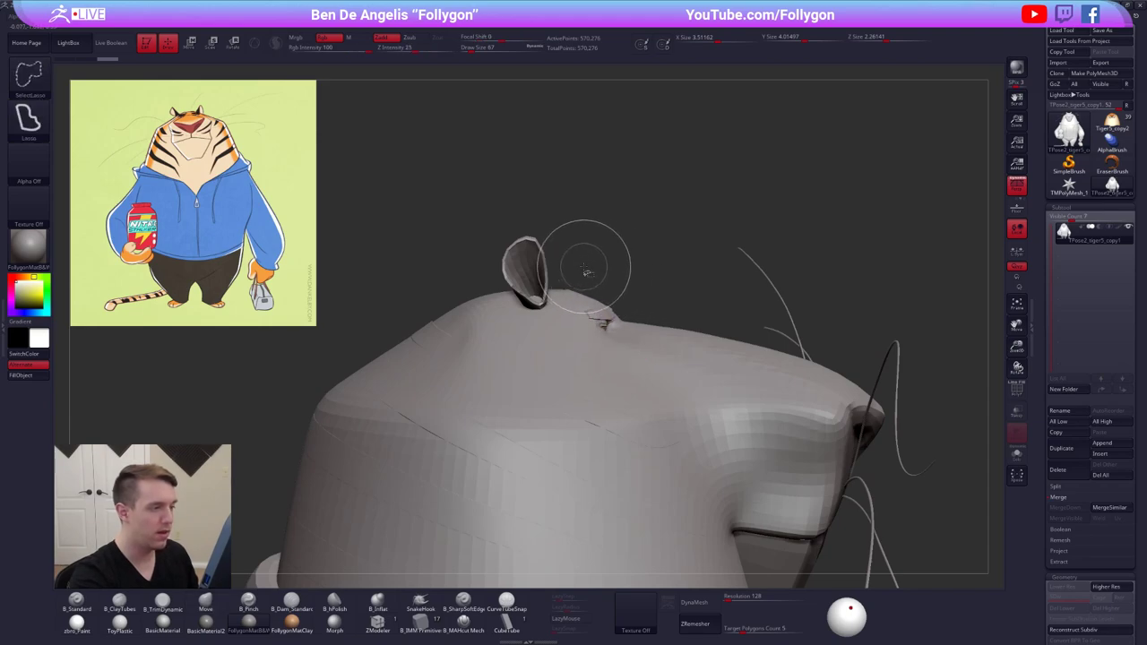
{"action": "left_click_drag", "start_coordinate": [667, 318], "coordinate": [627, 292], "text": "ctrl+shift"}
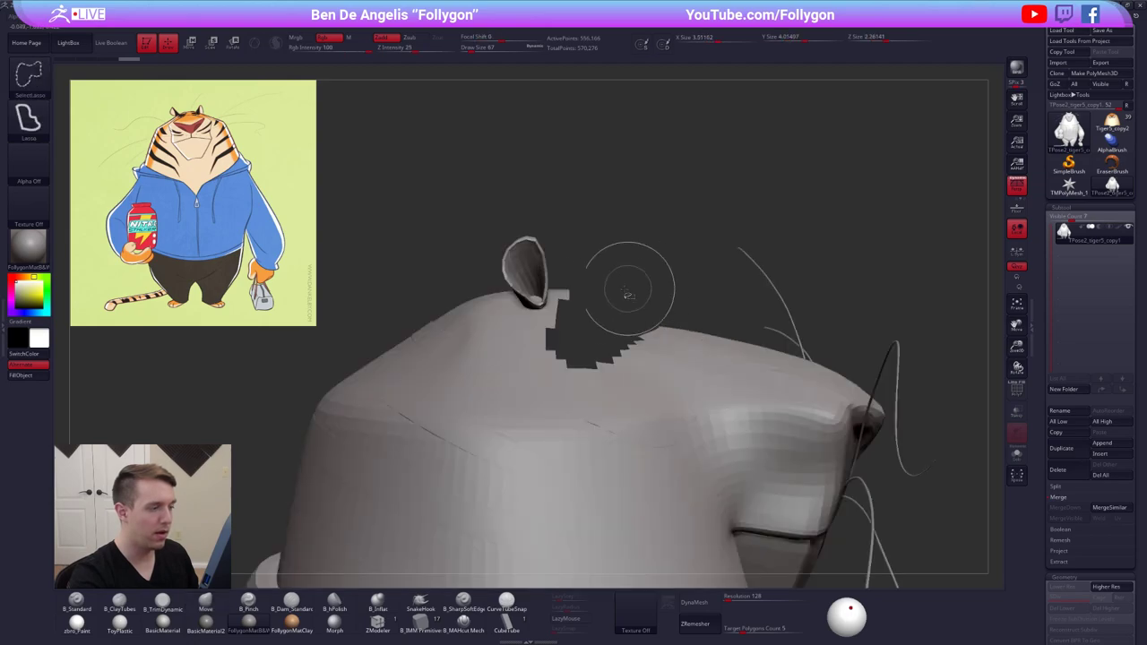
{"action": "right_click_drag", "start_coordinate": [594, 311], "coordinate": [581, 304]}
{"action": "key", "text": "ctrl+shift+space"}
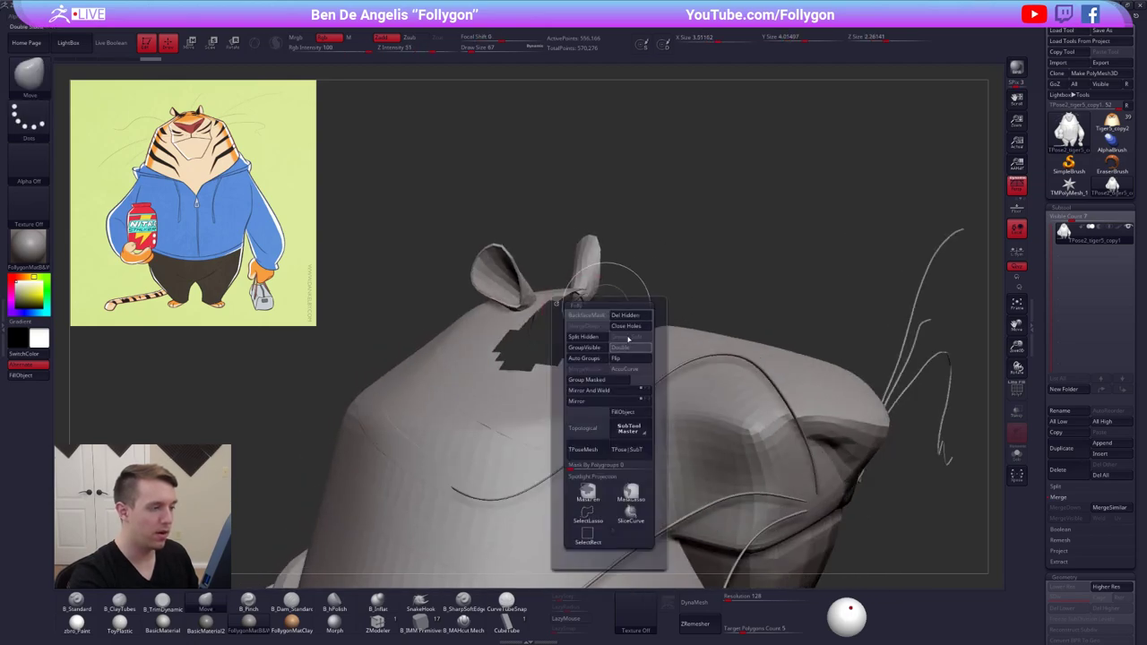
{"action": "left_click", "coordinate": [628, 345]}
Invert the visibility to isolate the eye and brow area, and turn on PolyFrame
{"action": "left_click", "coordinate": [557, 323], "text": "ctrl+shift"}
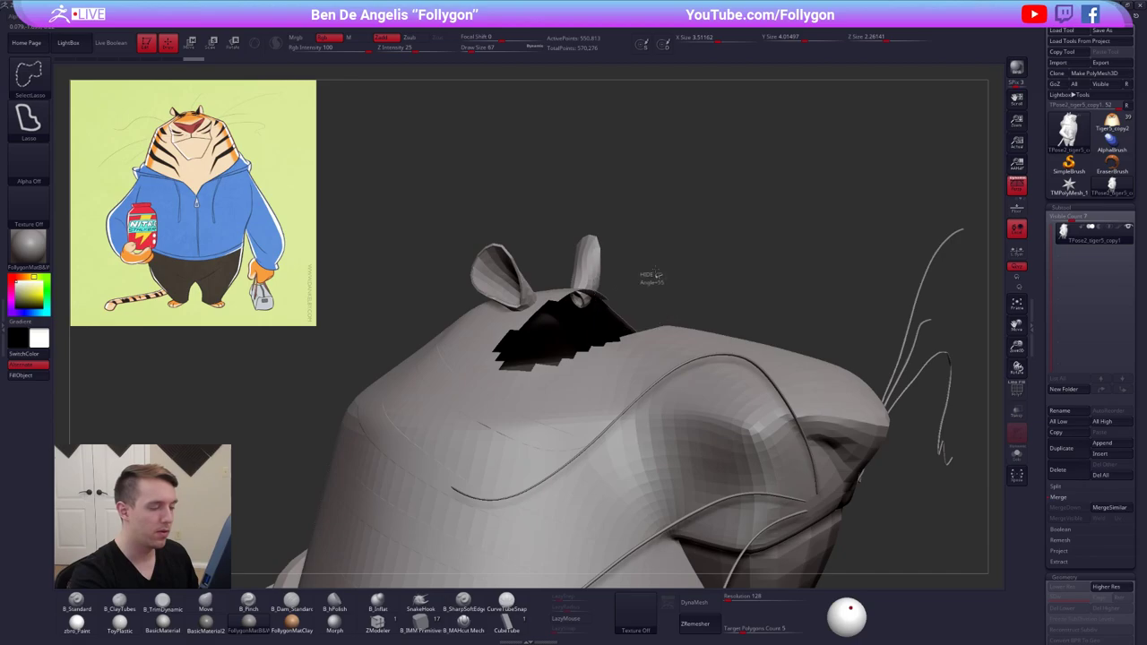
{"action": "left_click_drag", "start_coordinate": [657, 274], "coordinate": [667, 285], "text": "ctrl+shift"}
{"action": "mouse_move", "coordinate": [726, 314]}
{"action": "right_mouse_down"}
{"action": "mouse_move", "coordinate": [615, 365]}
{"action": "mouse_move", "coordinate": [551, 369]}
{"action": "right_mouse_up"}
{"action": "key", "text": "shift+f"}
Hide the outlying face polygons around the isolated eyes with SelectLasso, removing the long side strip and stray corner pieces
{"action": "mouse_move", "coordinate": [570, 349]}
{"action": "left_mouse_down", "text": "ctrl+alt+shift"}
{"action": "mouse_move", "coordinate": [451, 418]}
{"action": "mouse_move", "coordinate": [479, 428]}
{"action": "left_mouse_up", "text": "ctrl+alt+shift"}
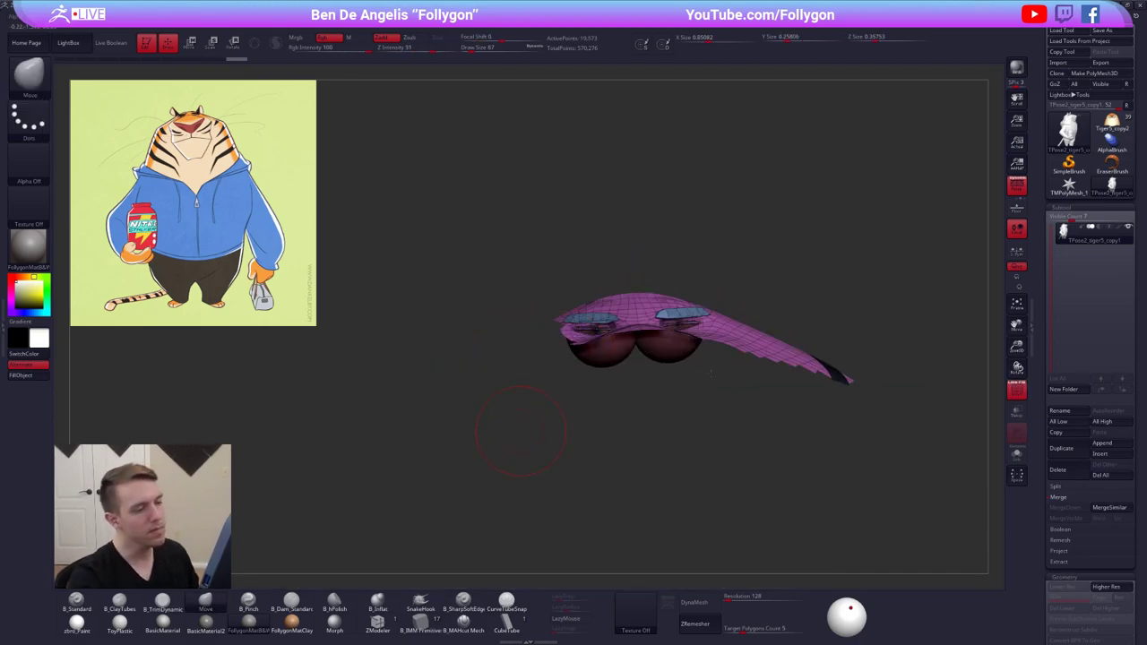
{"action": "right_click_drag", "start_coordinate": [711, 372], "coordinate": [661, 385]}
{"action": "mouse_move", "coordinate": [658, 378]}
{"action": "left_mouse_down", "text": "ctrl+alt+shift"}
{"action": "mouse_move", "coordinate": [669, 355]}
{"action": "mouse_move", "coordinate": [829, 384]}
{"action": "mouse_move", "coordinate": [698, 465]}
{"action": "left_mouse_up", "text": "ctrl+alt+shift"}
{"action": "mouse_move", "coordinate": [640, 387]}
{"action": "right_mouse_down"}
{"action": "mouse_move", "coordinate": [638, 435]}
{"action": "mouse_move", "coordinate": [568, 443]}
{"action": "right_mouse_up"}
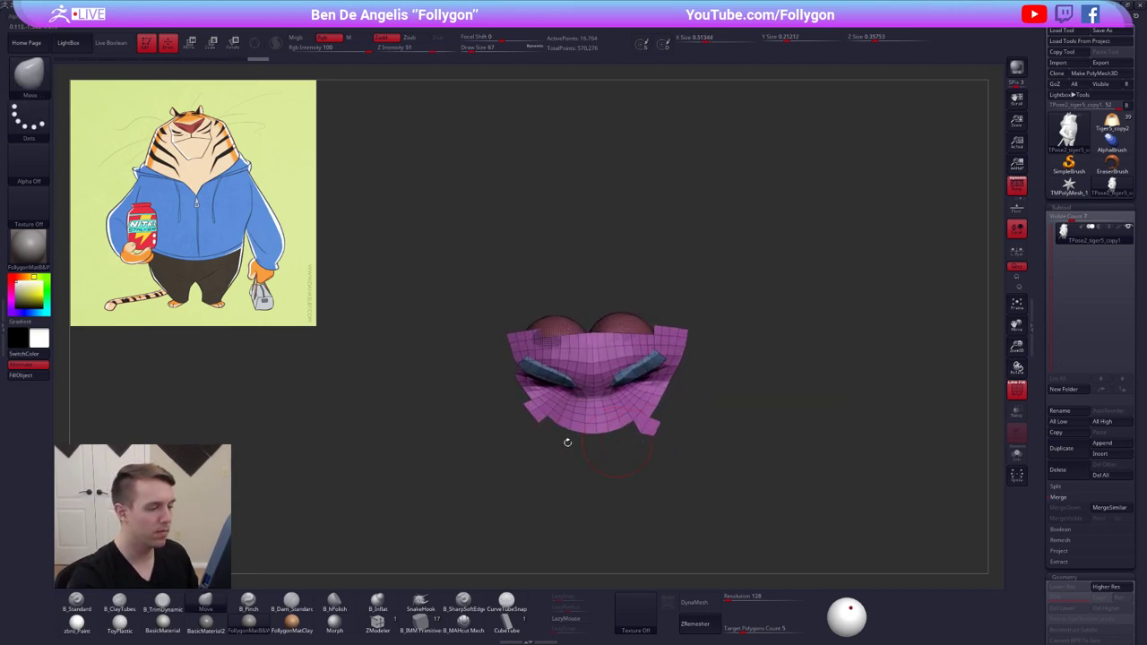
{"action": "key", "text": "ctrl+shift"}
{"action": "left_click_drag", "start_coordinate": [531, 406], "coordinate": [504, 400], "text": "ctrl+alt+shift"}
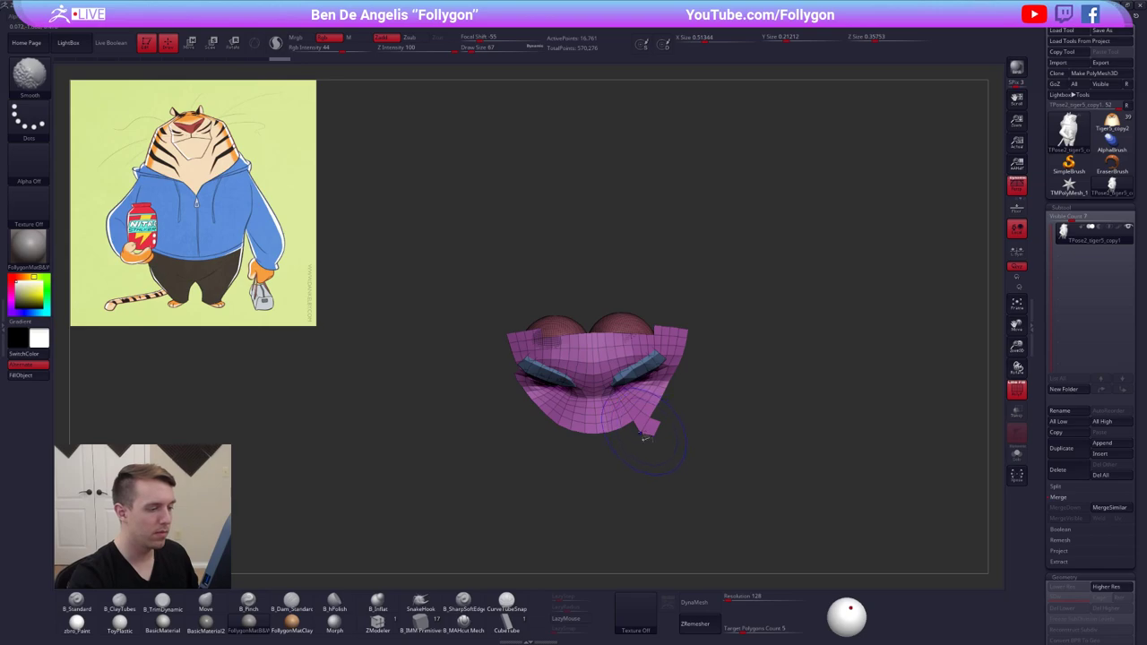
{"action": "left_click_drag", "start_coordinate": [628, 425], "coordinate": [634, 412], "text": "ctrl+alt+shift"}
{"action": "mouse_move", "coordinate": [708, 309]}
{"action": "left_mouse_down", "text": "ctrl+alt+shift"}
{"action": "mouse_move", "coordinate": [683, 451]}
{"action": "mouse_move", "coordinate": [659, 446]}
{"action": "left_mouse_up", "text": "ctrl+alt+shift"}
Trim the remaining outer edges of the visible brow patch, including the forehead corner beside the eyeballs
{"action": "mouse_move", "coordinate": [647, 426]}
{"action": "right_mouse_down"}
{"action": "mouse_move", "coordinate": [647, 452]}
{"action": "mouse_move", "coordinate": [653, 395]}
{"action": "right_mouse_up"}
{"action": "right_click_drag", "start_coordinate": [666, 350], "coordinate": [670, 387], "text": "ctrl"}
{"action": "key", "text": "ctrl+shift"}
{"action": "left_click_drag", "start_coordinate": [756, 326], "coordinate": [683, 260], "text": "ctrl+alt+shift"}
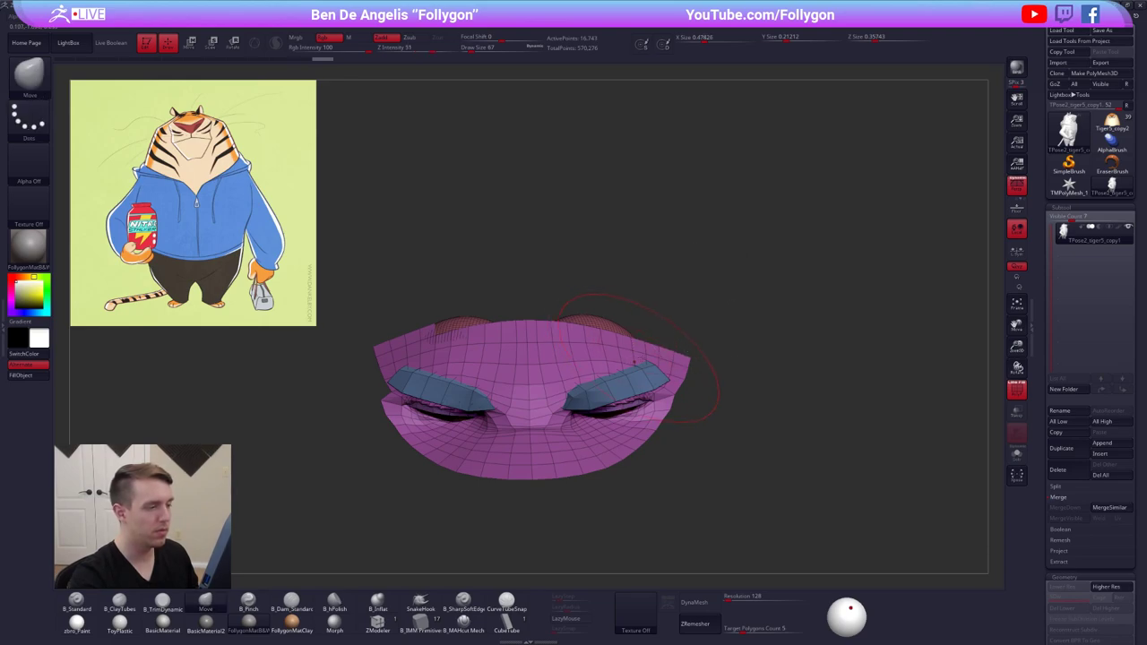
{"action": "mouse_move", "coordinate": [708, 408]}
{"action": "right_mouse_down", "text": "alt"}
{"action": "mouse_move", "coordinate": [794, 359]}
{"action": "mouse_move", "coordinate": [507, 331]}
{"action": "mouse_move", "coordinate": [537, 293]}
{"action": "mouse_move", "coordinate": [540, 341]}
{"action": "right_mouse_up", "text": "alt"}
{"action": "key", "text": "ctrl+shift"}
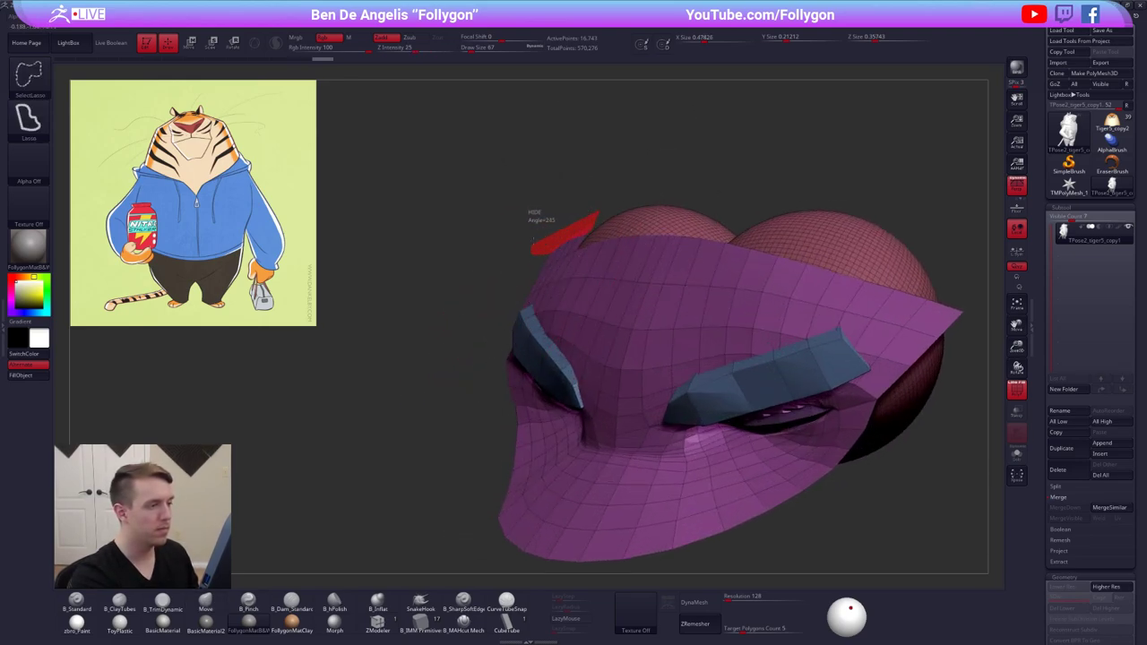
{"action": "left_click_drag", "start_coordinate": [534, 239], "coordinate": [549, 226], "text": "ctrl+alt+shift"}
Mask the isolated eye area, show the whole mesh without PolyFrame, then blur and invert the mask so only the eyes stay editable
{"action": "mouse_move", "coordinate": [674, 459]}
{"action": "right_mouse_down", "text": "ctrl"}
{"action": "mouse_move", "coordinate": [667, 423]}
{"action": "mouse_move", "coordinate": [771, 354]}
{"action": "mouse_move", "coordinate": [715, 348]}
{"action": "mouse_move", "coordinate": [663, 404]}
{"action": "mouse_move", "coordinate": [678, 356]}
{"action": "right_mouse_up", "text": "ctrl"}
{"action": "key", "text": "shift+f"}
{"action": "left_click", "coordinate": [778, 346], "text": "ctrl"}
{"action": "left_click", "coordinate": [778, 347], "text": "ctrl+shift"}
{"action": "left_click", "coordinate": [677, 354], "text": "ctrl"}
{"action": "left_click", "coordinate": [677, 353], "text": "ctrl"}
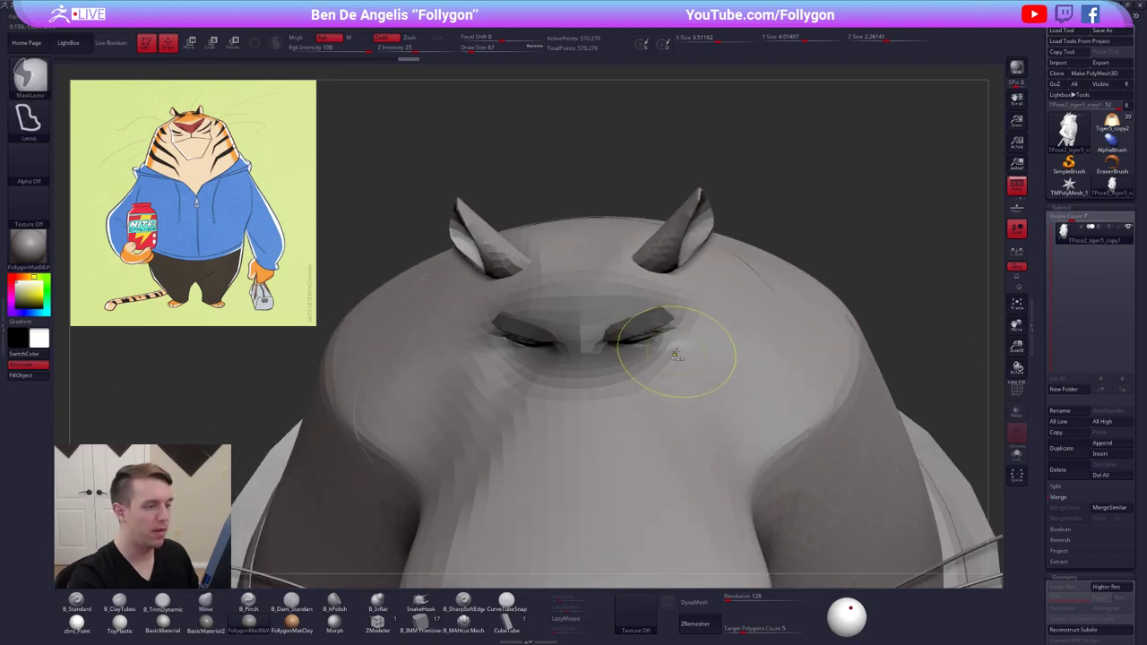
{"action": "right_click_drag", "start_coordinate": [676, 359], "coordinate": [695, 303]}
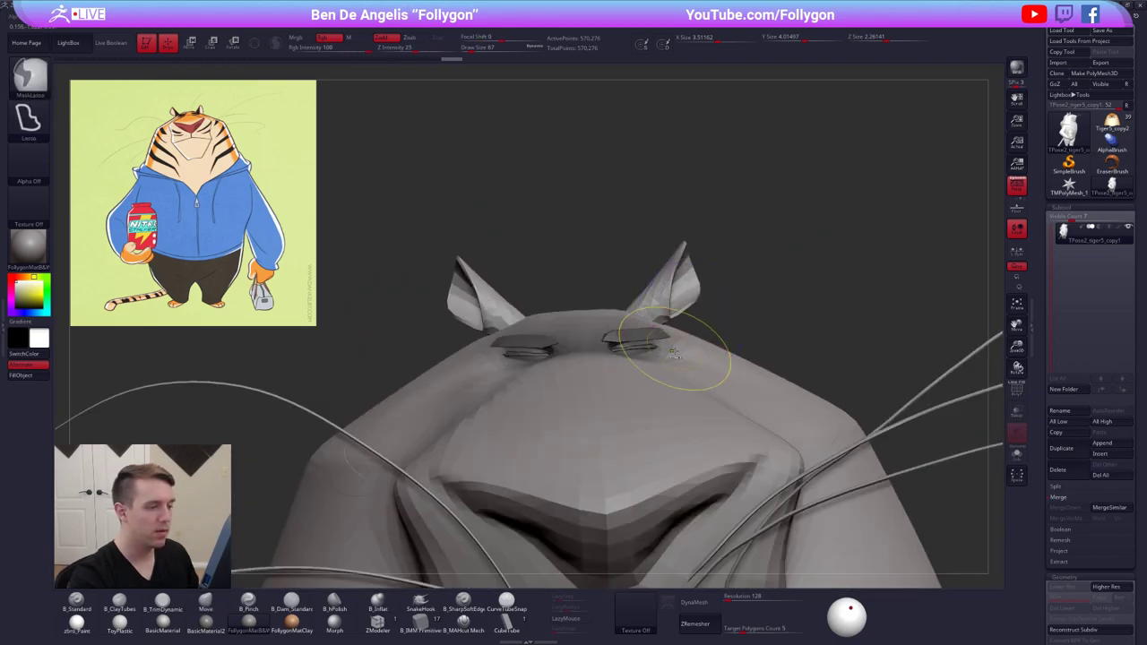
{"action": "left_click", "coordinate": [715, 311], "text": "ctrl"}
Scale up the unmasked eye and brow area slightly with the Transpose line, undoing the last adjustments
{"action": "key", "text": "e"}
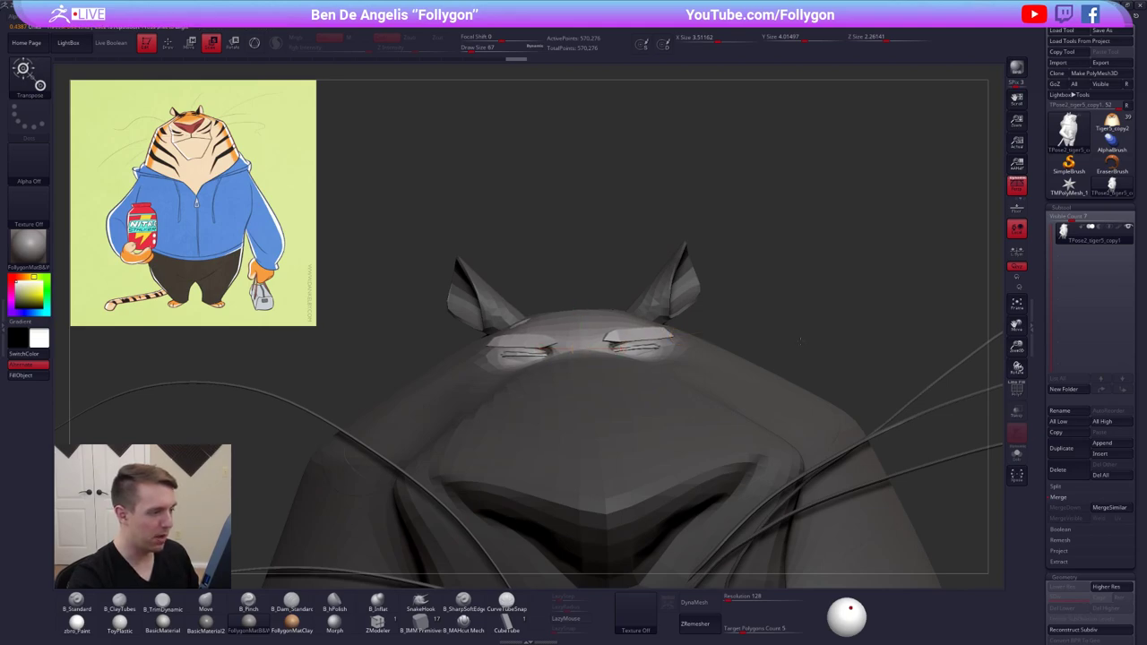
{"action": "mouse_move", "coordinate": [800, 341]}
{"action": "left_mouse_down", "text": "alt"}
{"action": "mouse_move", "coordinate": [691, 327]}
{"action": "mouse_move", "coordinate": [671, 256]}
{"action": "left_mouse_up", "text": "alt"}
{"action": "key", "text": "q"}
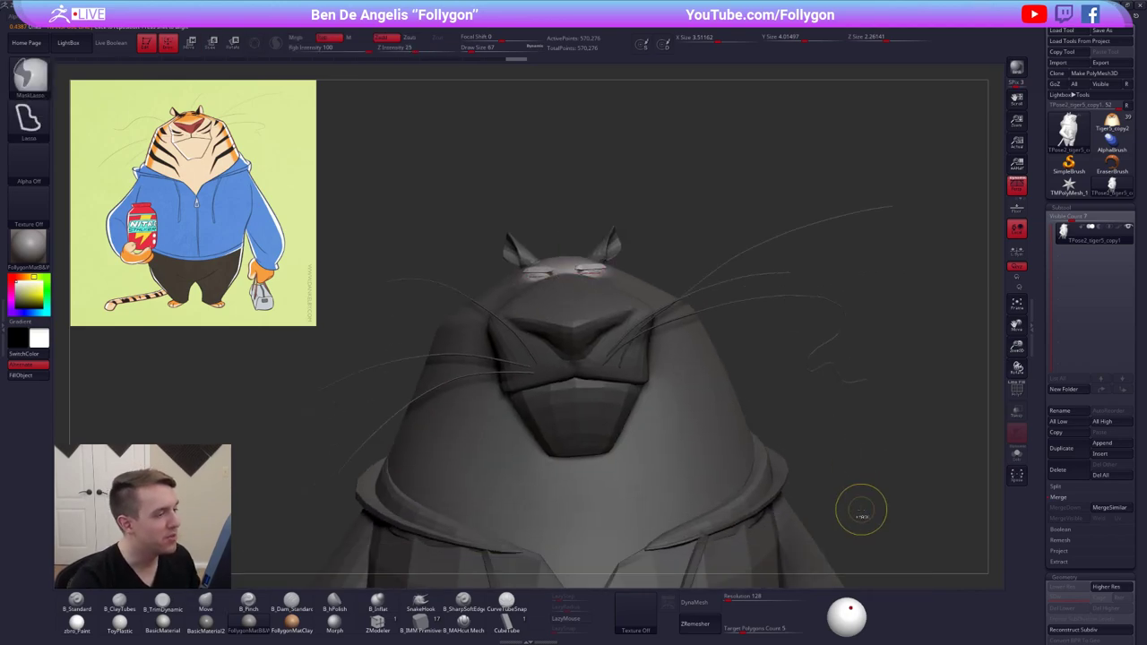
{"action": "left_click_drag", "start_coordinate": [795, 445], "coordinate": [793, 507], "text": "alt"}
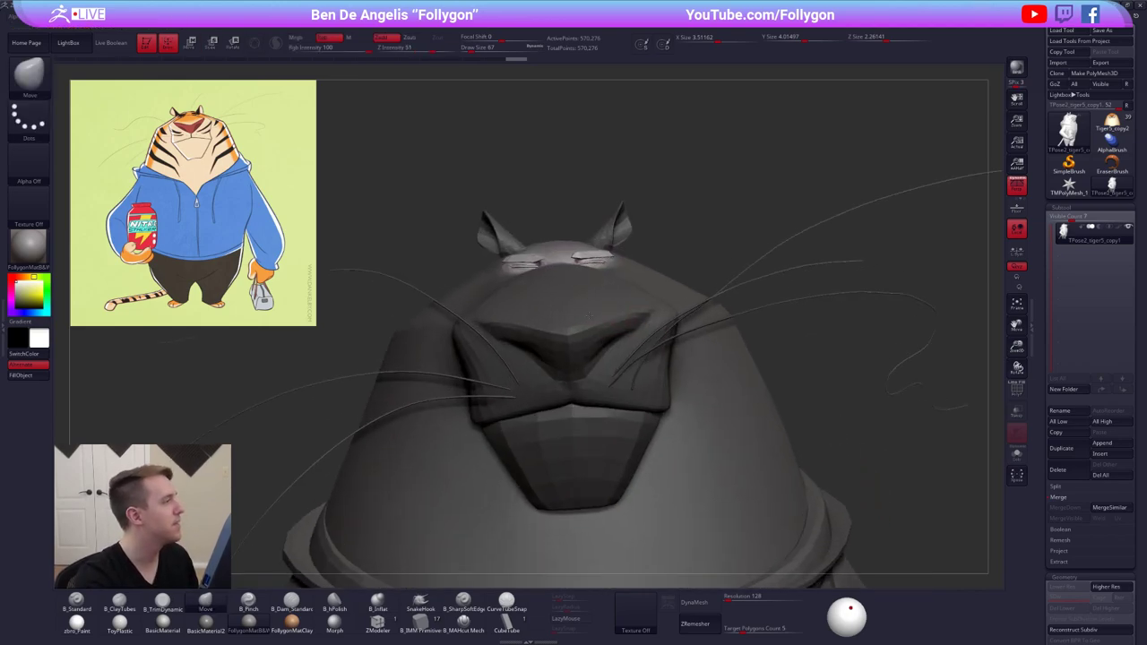
{"action": "key", "text": "r"}
{"action": "key", "text": "ctrl+z"}
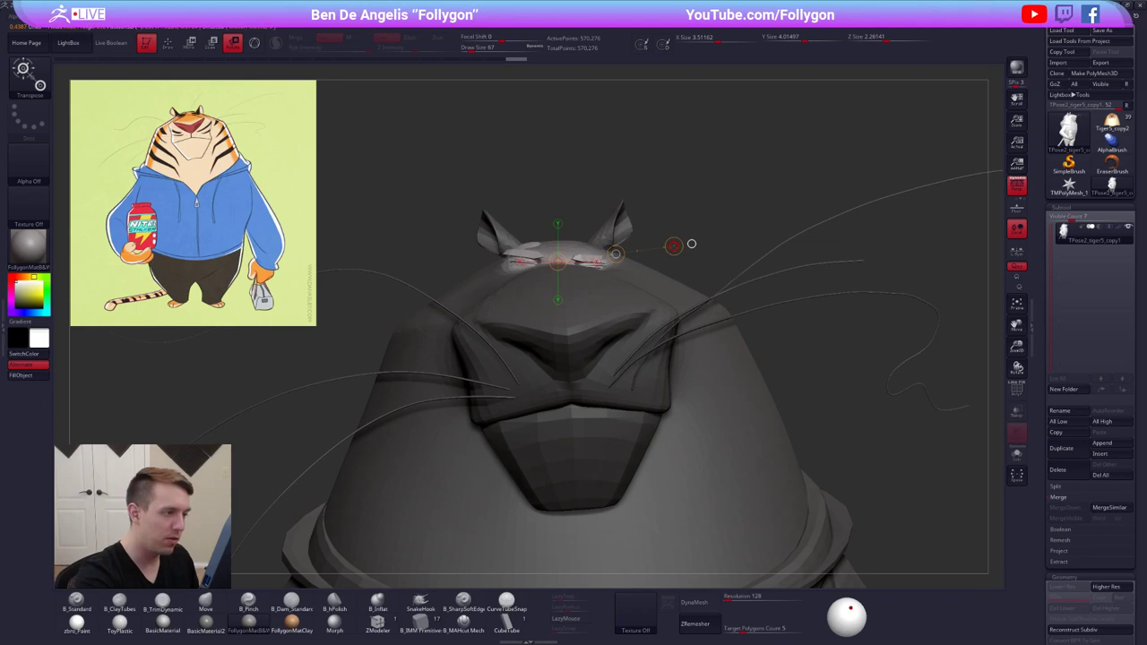
{"action": "key", "text": "ctrl+z"}
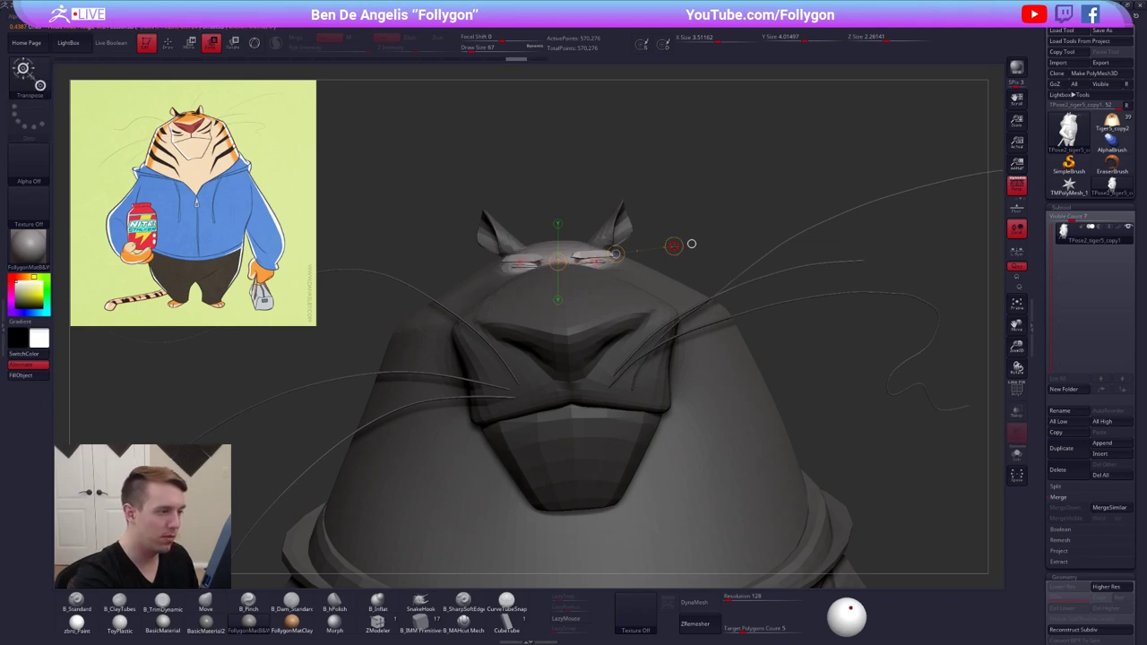
Mask everything except the eyeball poking through near the ear and move it back inside the head with Transpose
{"action": "key", "text": "q"}
{"action": "mouse_move", "coordinate": [697, 268]}
{"action": "left_mouse_down"}
{"action": "mouse_move", "coordinate": [838, 367]}
{"action": "mouse_move", "coordinate": [819, 384]}
{"action": "mouse_move", "coordinate": [973, 421]}
{"action": "left_mouse_up"}
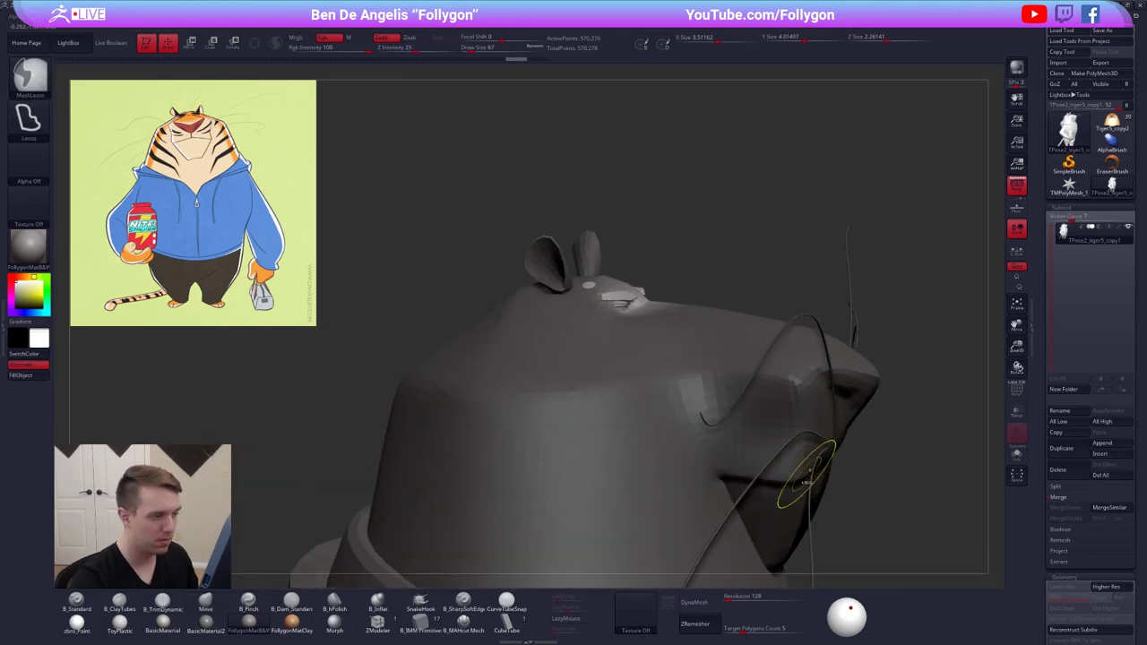
{"action": "left_click_drag", "start_coordinate": [823, 493], "coordinate": [840, 364]}
{"action": "right_click_drag", "start_coordinate": [839, 365], "coordinate": [603, 298], "text": "alt"}
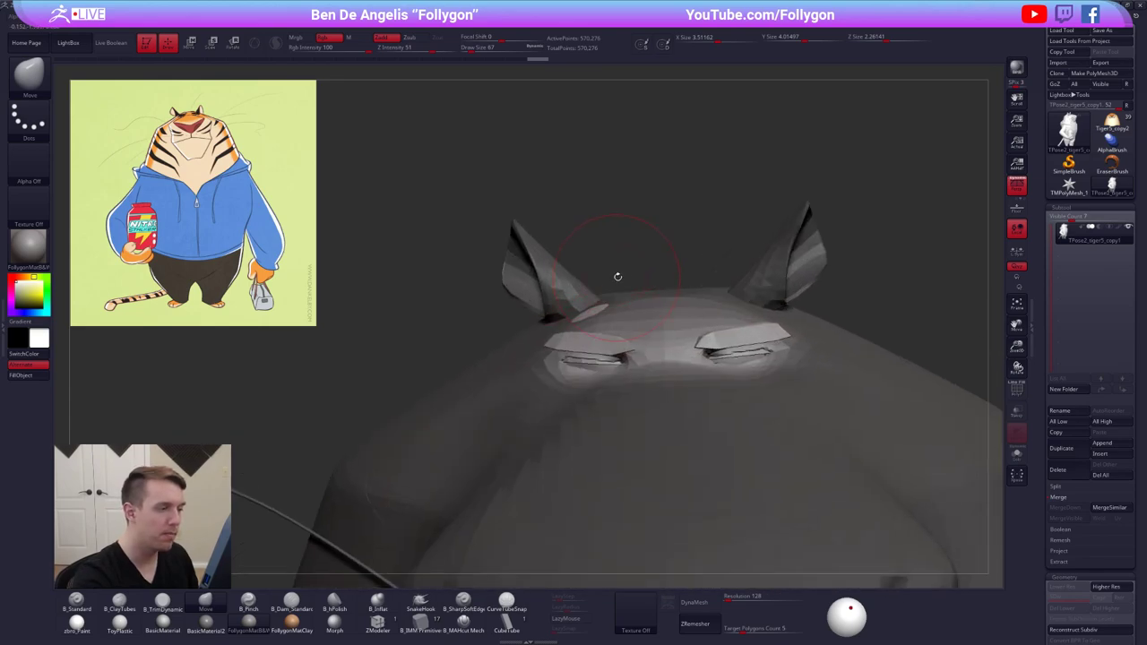
{"action": "left_click_drag", "start_coordinate": [632, 264], "coordinate": [630, 251], "text": "ctrl"}
{"action": "key", "text": "w"}
{"action": "left_click", "coordinate": [591, 315], "text": "ctrl"}
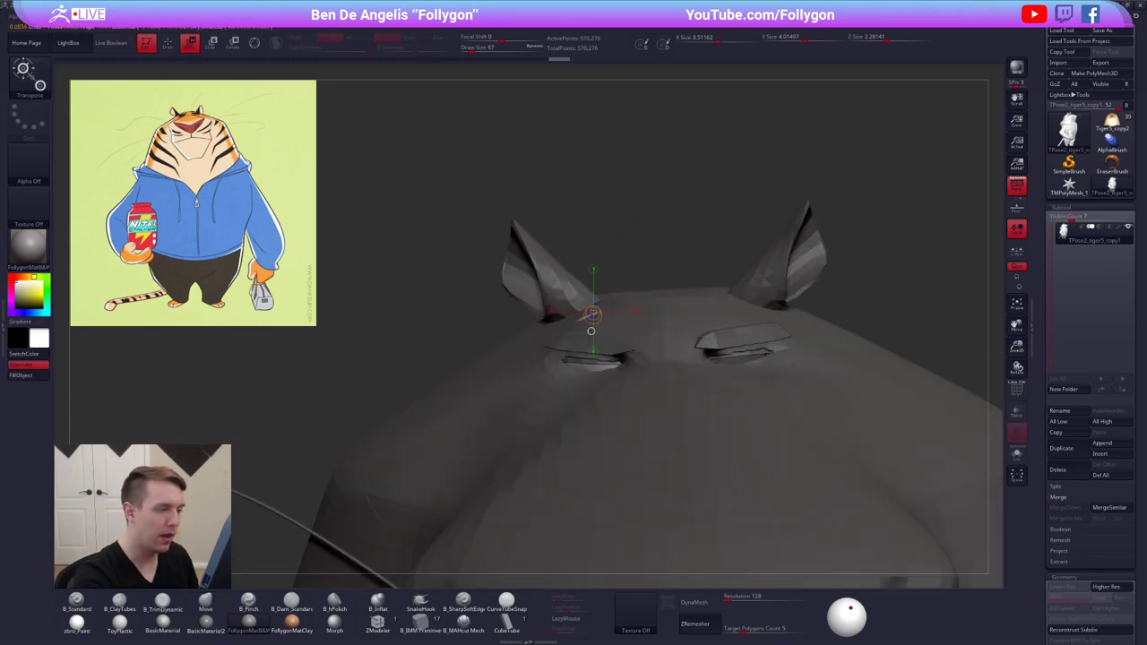
{"action": "key", "text": "q"}
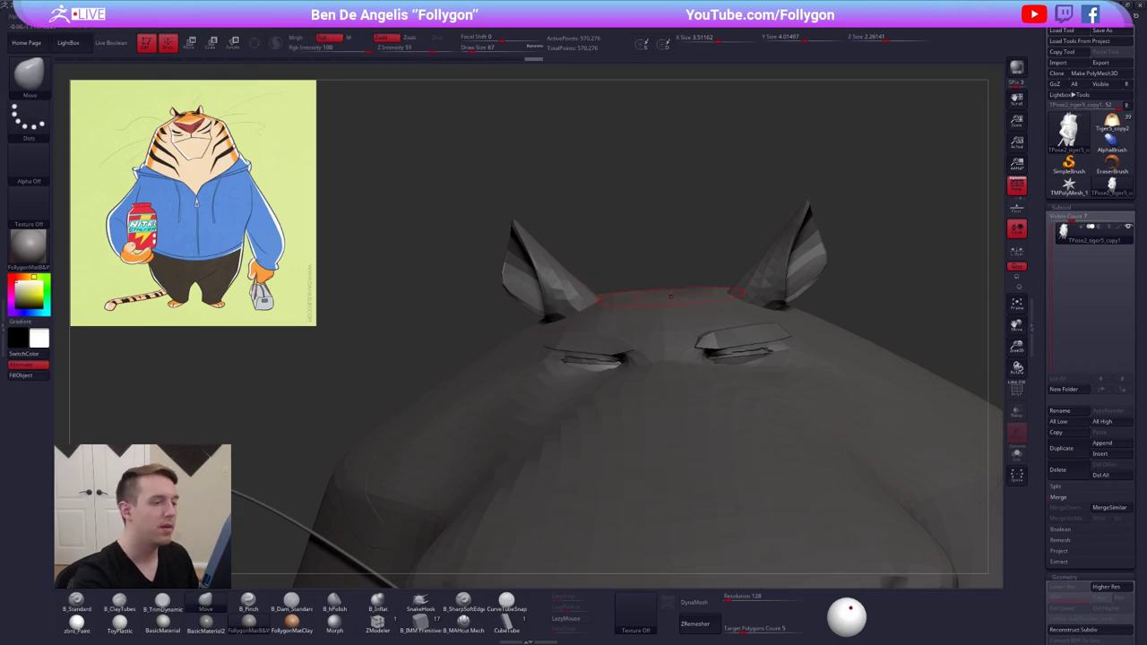
Clear the mask and transfer the pose back to the tiger's subtools with TPose|SubT
{"action": "right_click_drag", "start_coordinate": [800, 344], "coordinate": [762, 245]}
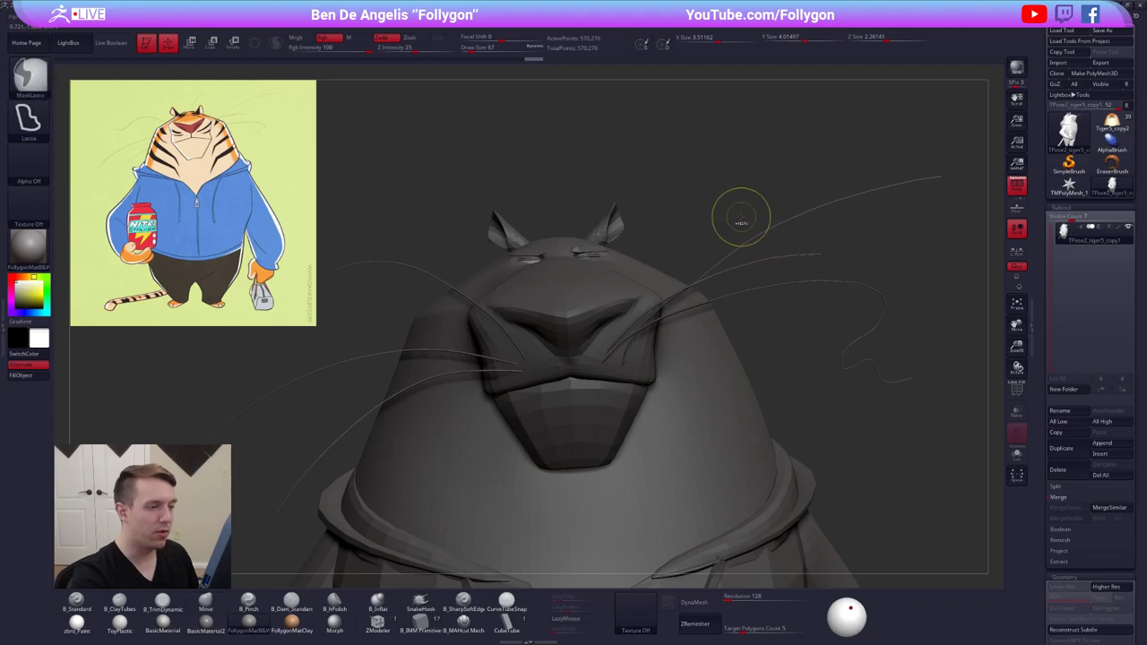
{"action": "left_click_drag", "start_coordinate": [743, 218], "coordinate": [762, 220], "text": "ctrl"}
{"action": "mouse_move", "coordinate": [759, 233]}
{"action": "right_mouse_down", "text": "ctrl"}
{"action": "mouse_move", "coordinate": [709, 240]}
{"action": "mouse_move", "coordinate": [693, 231]}
{"action": "mouse_move", "coordinate": [739, 377]}
{"action": "mouse_move", "coordinate": [811, 226]}
{"action": "right_mouse_up", "text": "ctrl"}
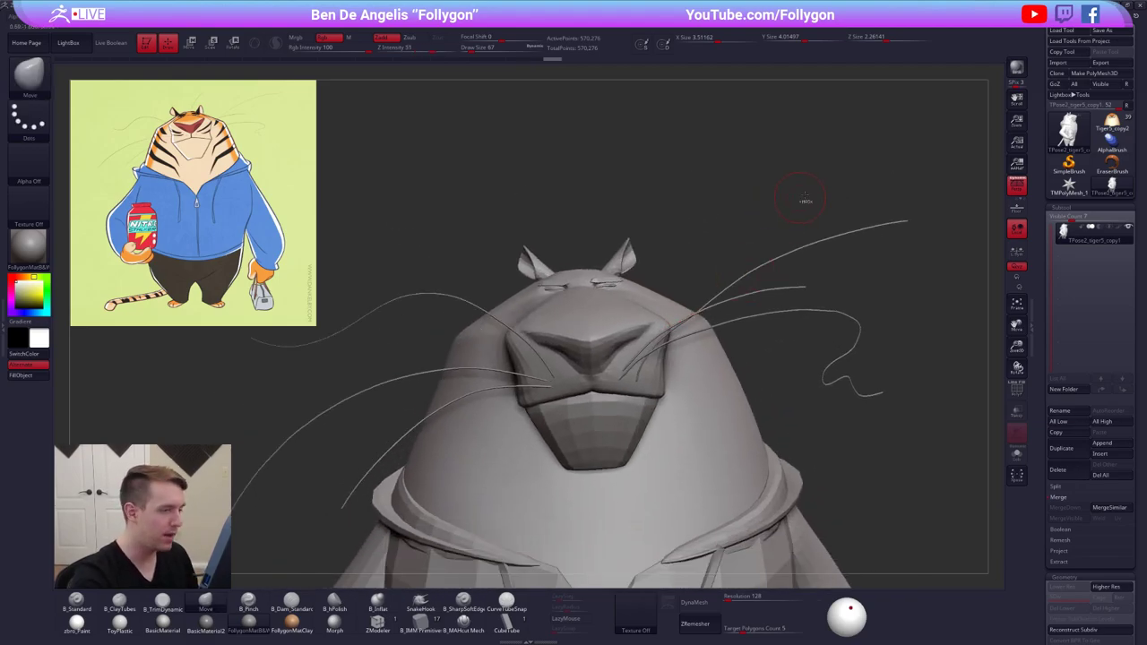
{"action": "key", "text": "ctrl+space"}
{"action": "left_click", "coordinate": [843, 339]}
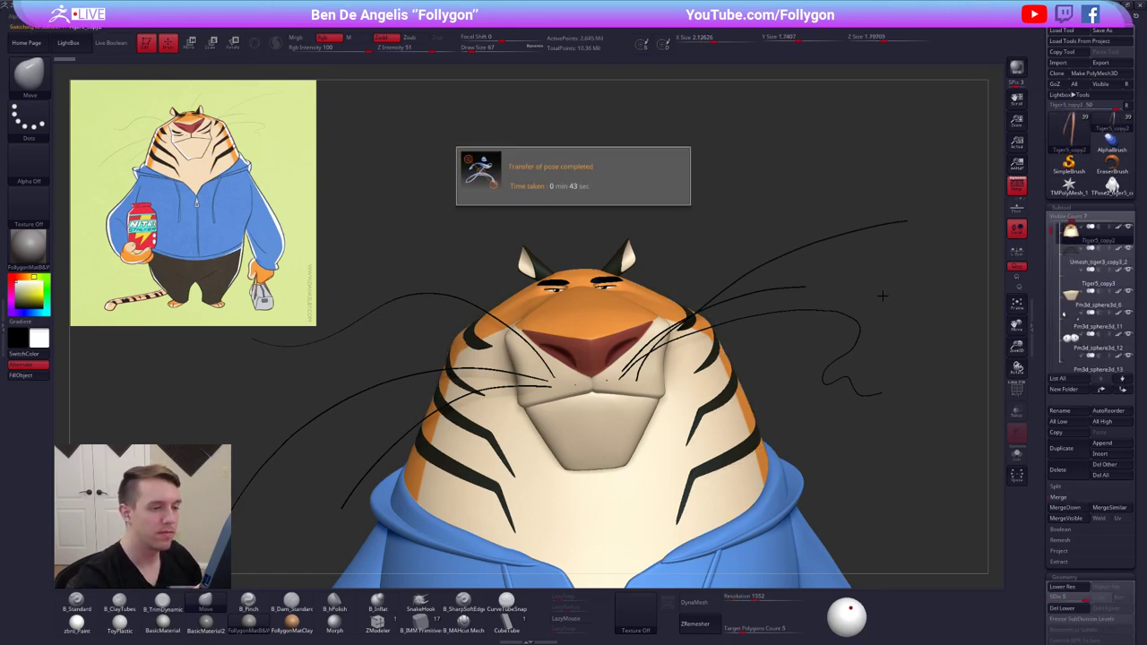
Delete the leftover TPose mesh from the tools, reselect the coloured tiger and refresh the tool list
{"action": "left_click", "coordinate": [1112, 184]}
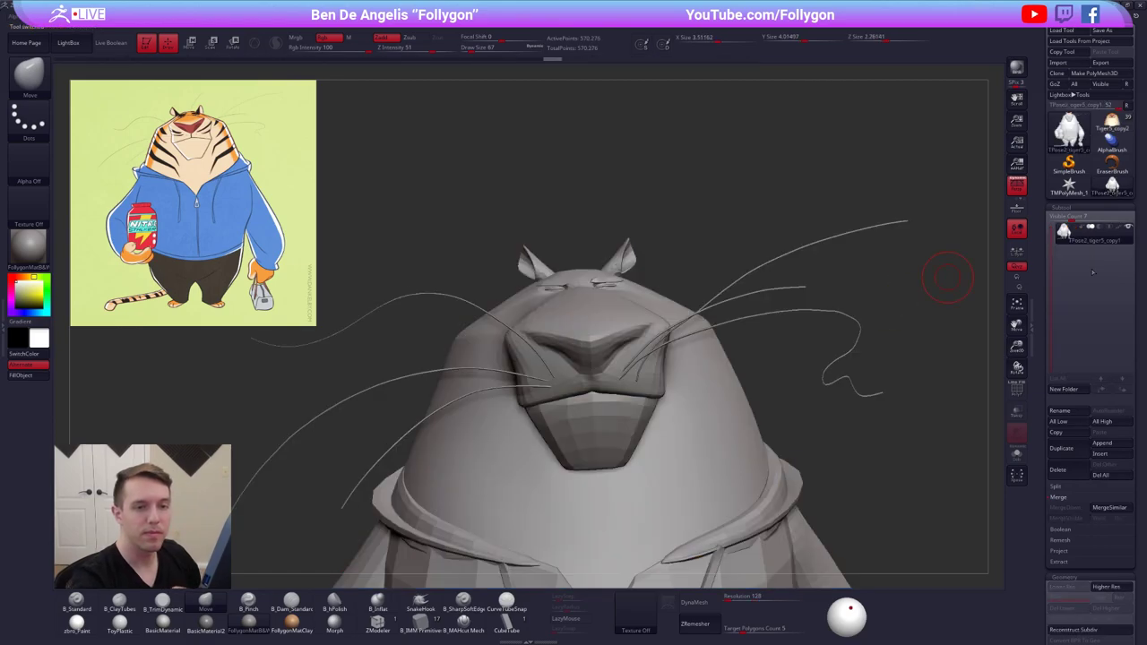
{"action": "left_click", "coordinate": [1067, 468]}
{"action": "left_click", "coordinate": [987, 486]}
{"action": "left_click", "coordinate": [1113, 122]}
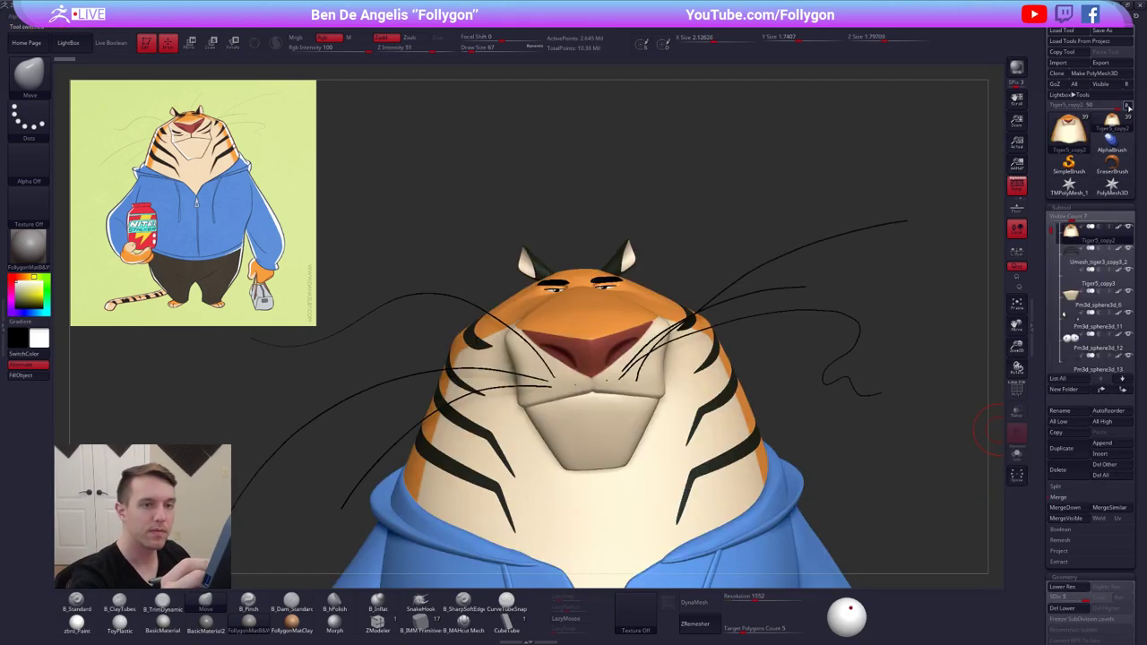
{"action": "left_click", "coordinate": [1129, 107]}
Select the hoodie's torso subtool and examine the full tiger from front and side against the reference image
{"action": "left_click_drag", "start_coordinate": [847, 252], "coordinate": [788, 363]}
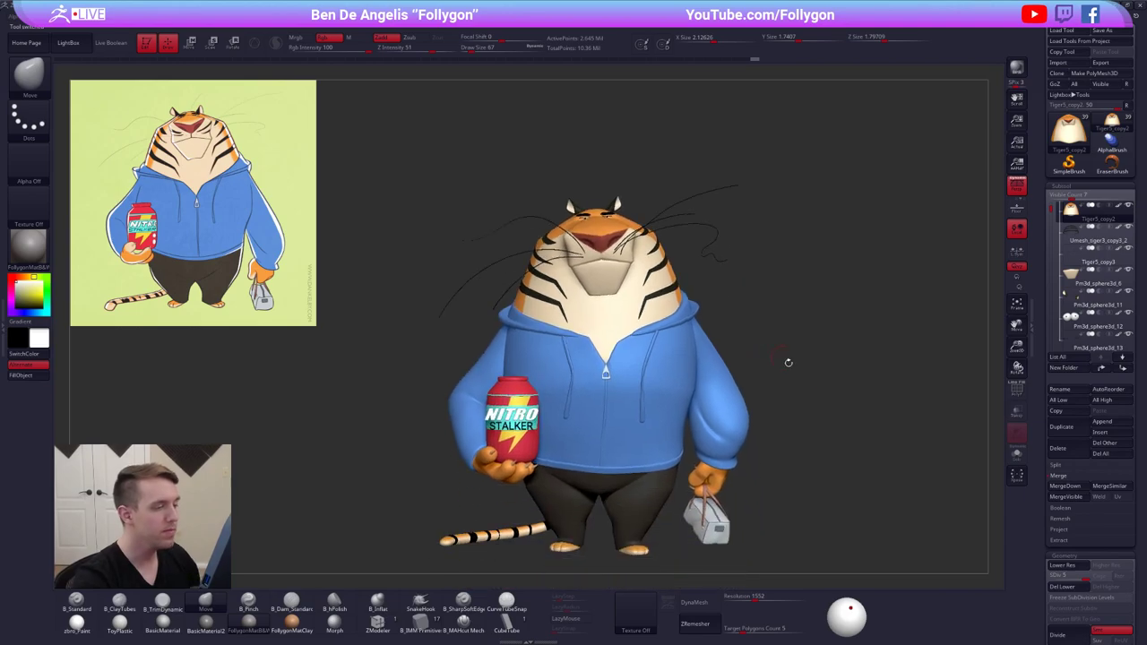
{"action": "left_click_drag", "start_coordinate": [850, 480], "coordinate": [837, 484]}
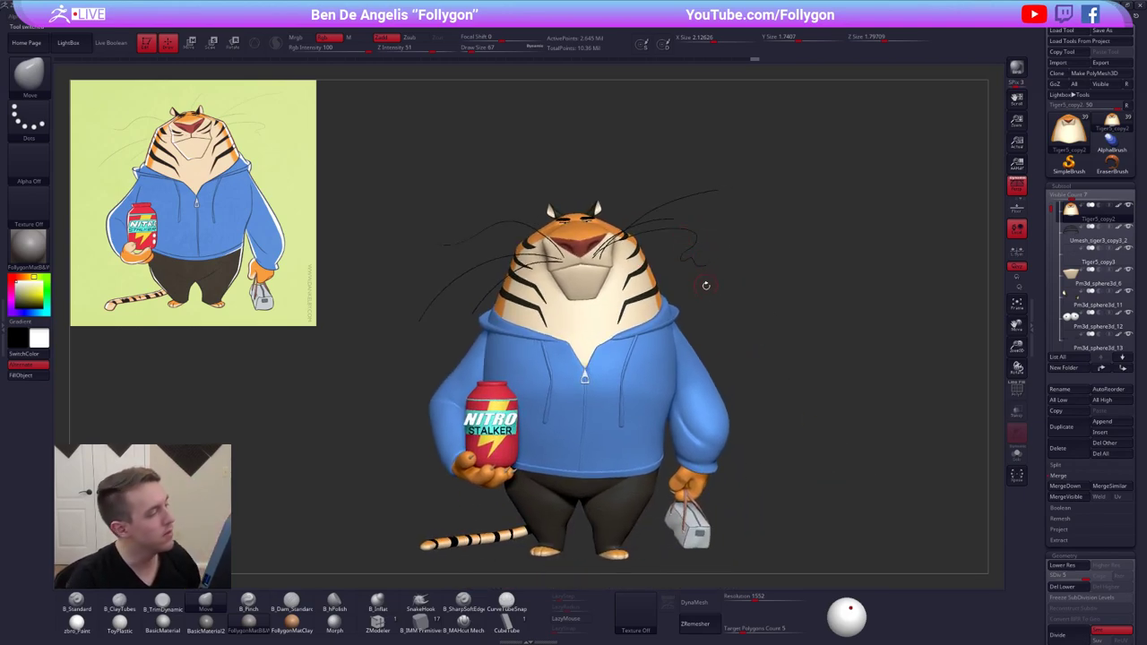
{"action": "mouse_move", "coordinate": [837, 484]}
{"action": "left_mouse_down"}
{"action": "mouse_move", "coordinate": [874, 484]}
{"action": "mouse_move", "coordinate": [839, 484]}
{"action": "left_mouse_up"}
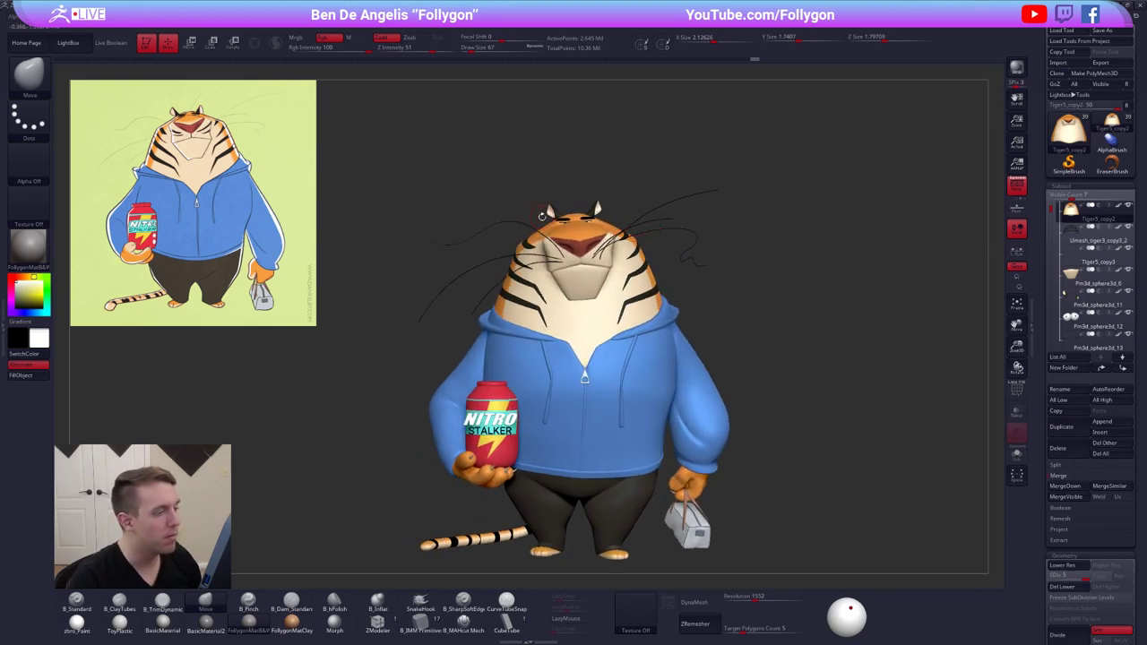
{"action": "mouse_move", "coordinate": [563, 222]}
{"action": "right_mouse_down"}
{"action": "mouse_move", "coordinate": [578, 217]}
{"action": "mouse_move", "coordinate": [606, 240]}
{"action": "mouse_move", "coordinate": [522, 250]}
{"action": "mouse_move", "coordinate": [559, 250]}
{"action": "mouse_move", "coordinate": [442, 214]}
{"action": "right_mouse_up"}
{"action": "left_click", "coordinate": [619, 358], "text": "alt"}
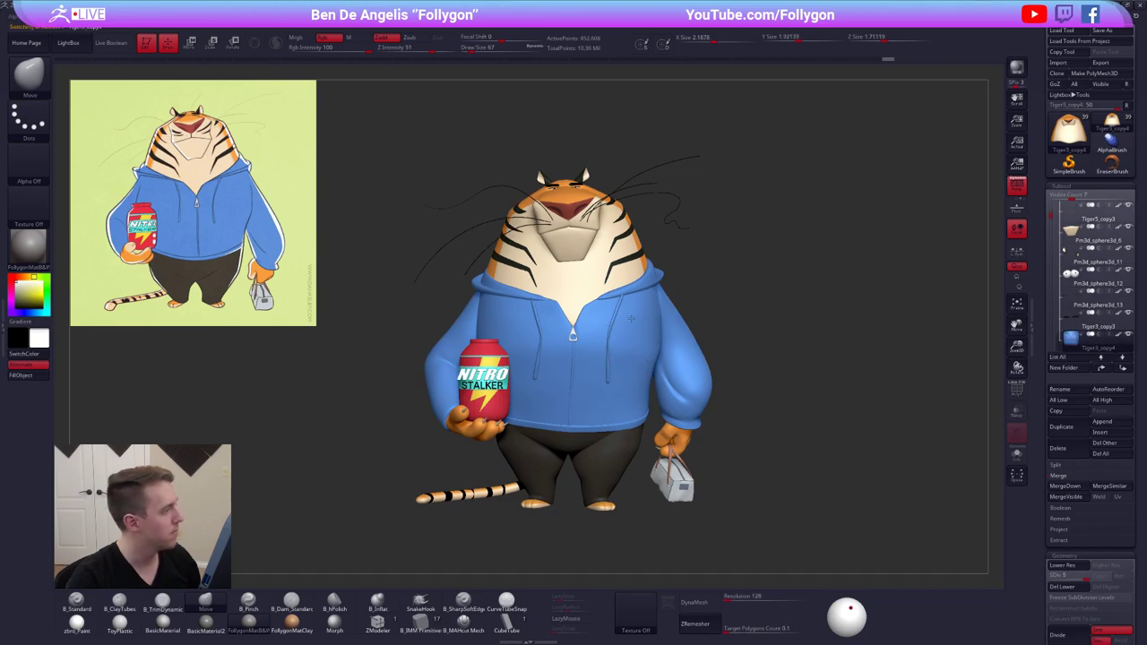
{"action": "mouse_move", "coordinate": [631, 319]}
{"action": "right_mouse_down", "text": "ctrl"}
{"action": "mouse_move", "coordinate": [642, 329]}
{"action": "mouse_move", "coordinate": [597, 332]}
{"action": "right_mouse_up", "text": "ctrl"}
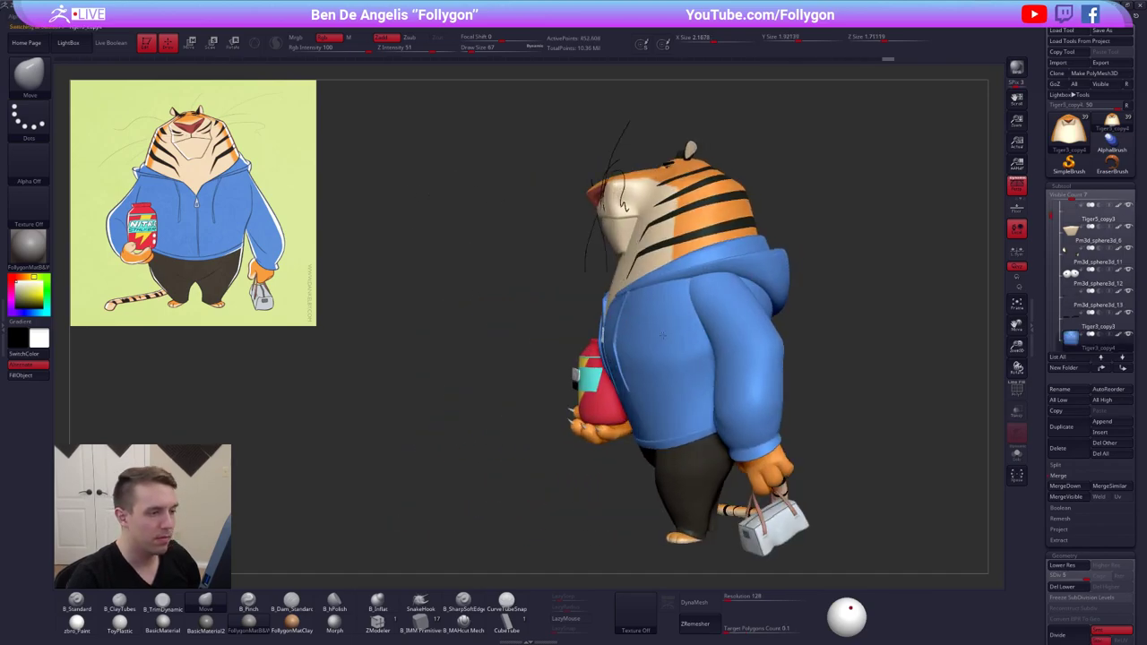
{"action": "left_click_drag", "start_coordinate": [662, 334], "coordinate": [721, 329], "text": "shift"}
{"action": "left_click_drag", "start_coordinate": [1051, 220], "coordinate": [1052, 236]}
{"action": "left_click_drag", "start_coordinate": [716, 290], "coordinate": [703, 307]}
{"action": "right_click_drag", "start_coordinate": [708, 307], "coordinate": [651, 326]}
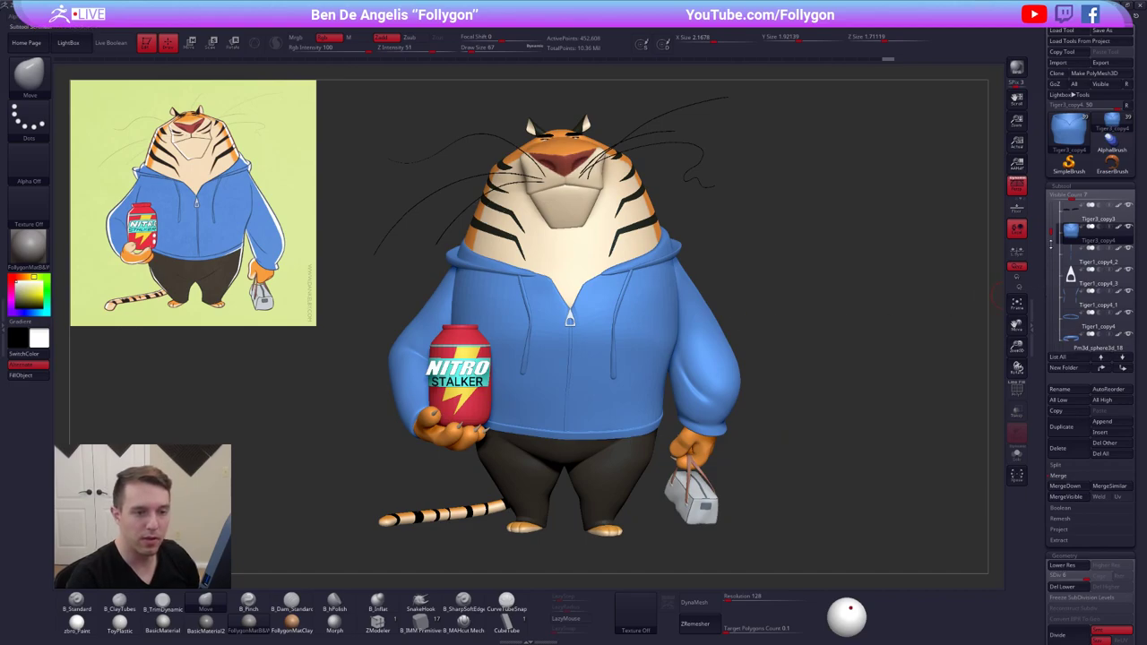
Select the hoodie sleeve on the can-holding arm, turn on PolyFrame for its polygroups, and switch to the other sleeve
{"action": "left_click_drag", "start_coordinate": [1052, 232], "coordinate": [1053, 251]}
{"action": "left_click", "coordinate": [1074, 260]}
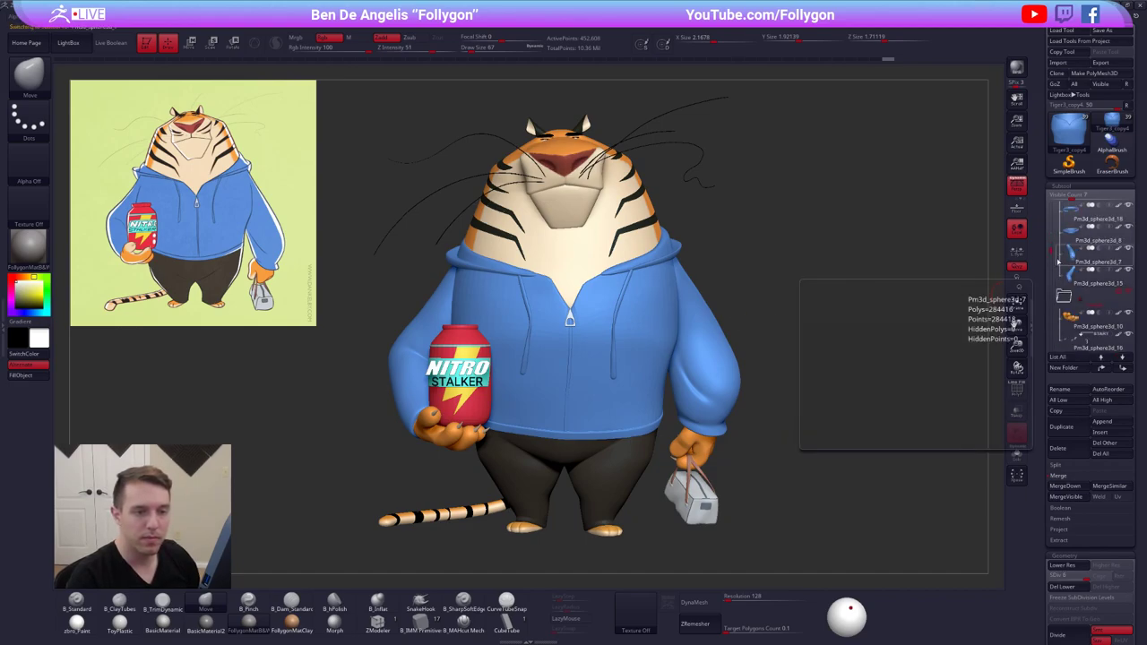
{"action": "left_click", "coordinate": [1074, 269]}
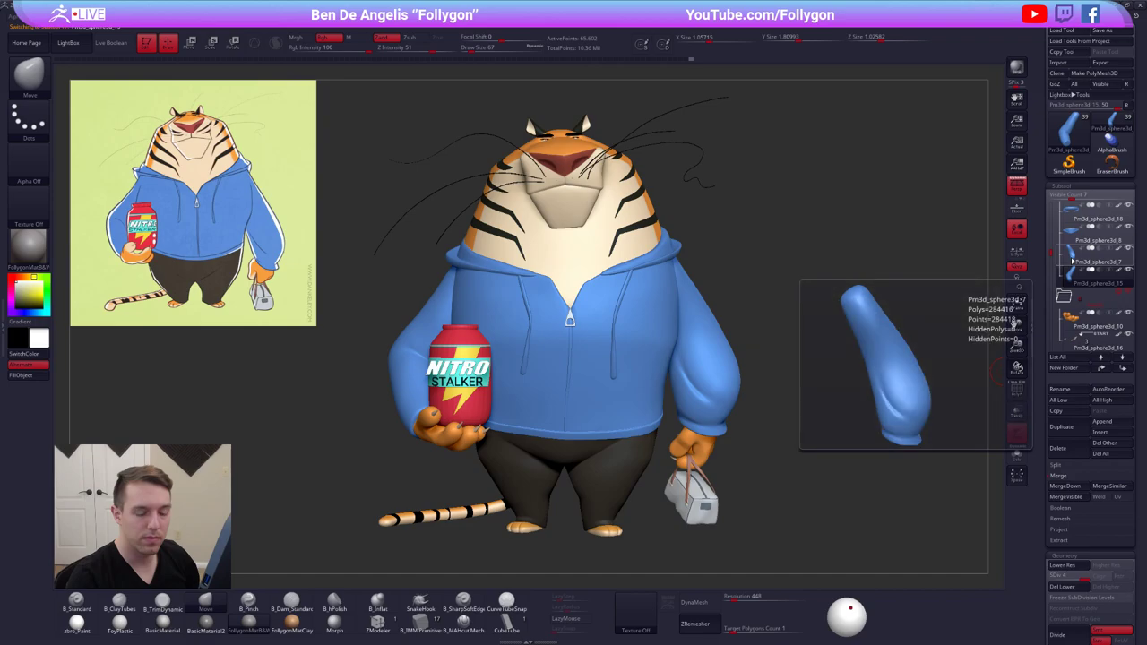
{"action": "key", "text": "shift+f"}
{"action": "left_click", "coordinate": [1073, 261]}
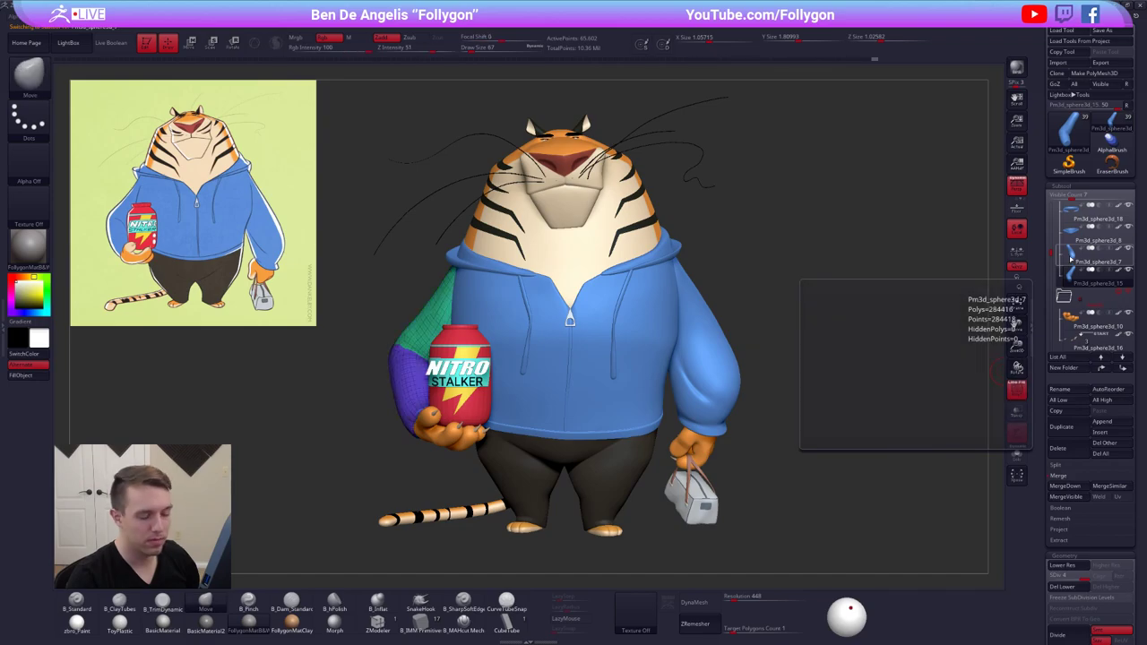
Merge the two hoodie sleeves into one subtool and duplicate the merged sleeves
{"action": "key", "text": "ctrl+shift+space"}
{"action": "left_click", "coordinate": [918, 251]}
{"action": "left_click", "coordinate": [894, 273]}
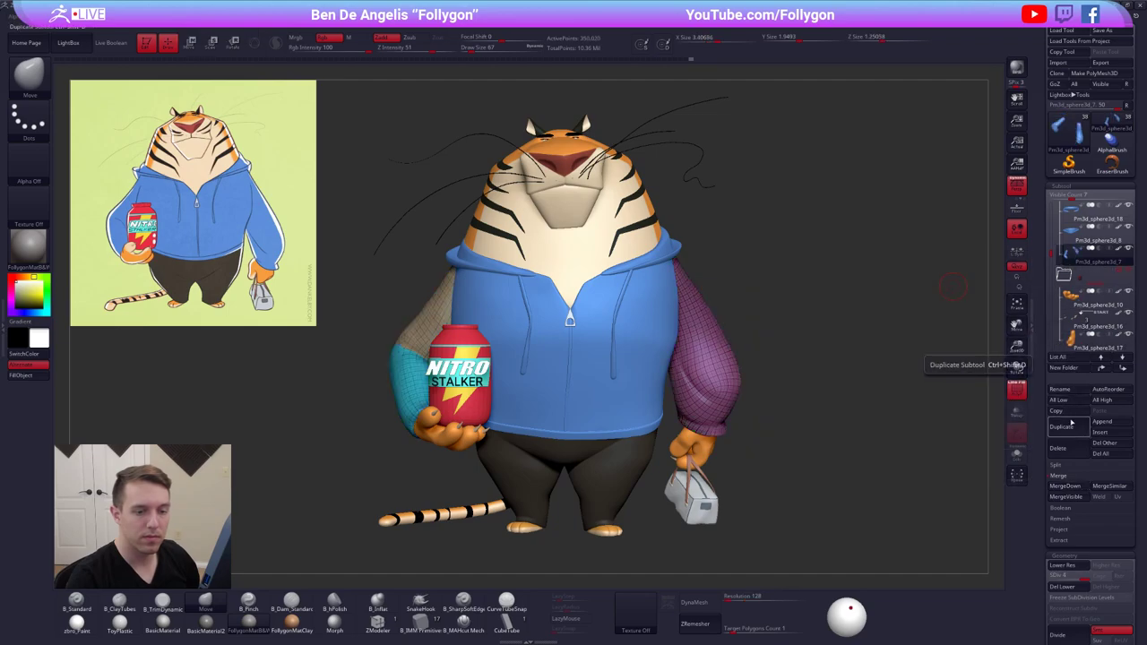
{"action": "left_click", "coordinate": [1058, 258]}
{"action": "left_click_drag", "start_coordinate": [1052, 255], "coordinate": [1052, 240]}
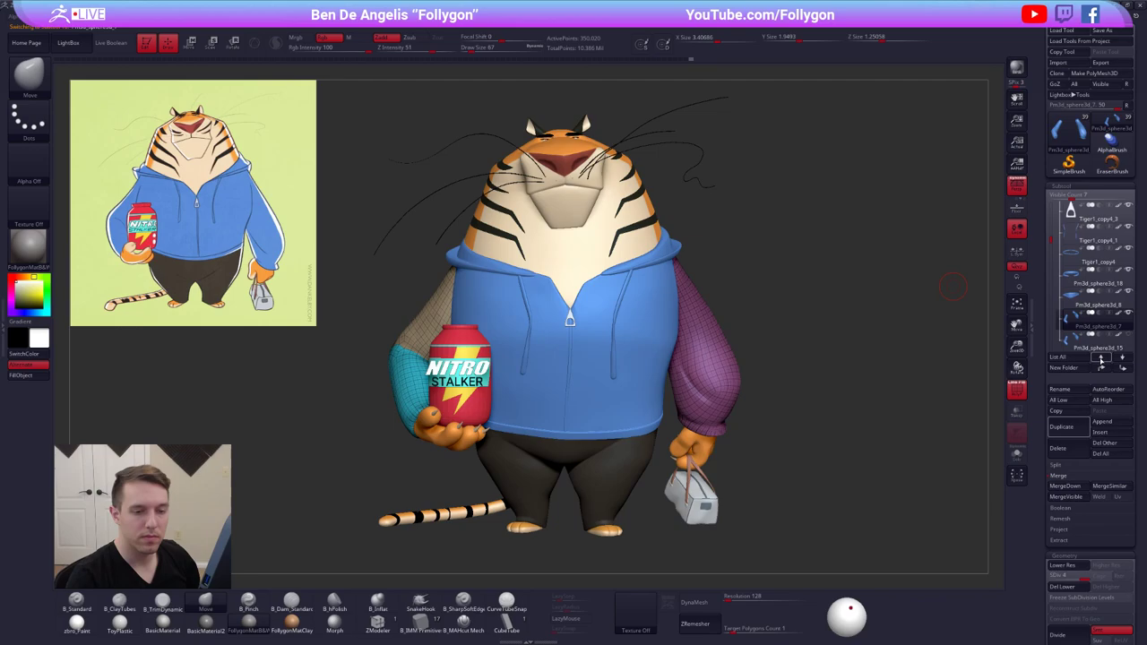
Reorder the original merged sleeves so they sit directly beneath the hoodie torso in the subtool list
{"action": "left_click", "coordinate": [1105, 370]}
{"action": "left_click", "coordinate": [1105, 370]}
{"action": "left_click", "coordinate": [1105, 370]}
{"action": "left_click", "coordinate": [1105, 370]}
{"action": "left_click", "coordinate": [1105, 370]}
{"action": "left_click", "coordinate": [1106, 370]}
{"action": "left_click", "coordinate": [1106, 371]}
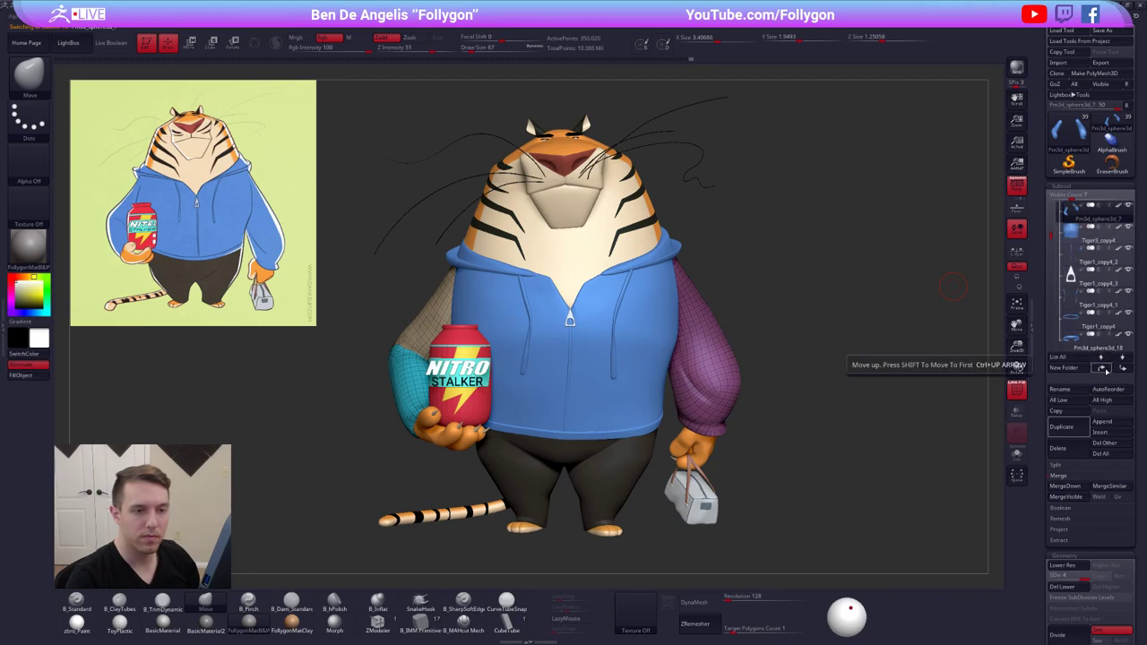
{"action": "left_click", "coordinate": [1123, 370]}
Select the duplicated sleeves and move that subtool to the very end of the list
{"action": "left_click_drag", "start_coordinate": [1051, 233], "coordinate": [1052, 255]}
{"action": "left_click", "coordinate": [1067, 255]}
{"action": "left_click", "coordinate": [1122, 371], "text": "shift"}
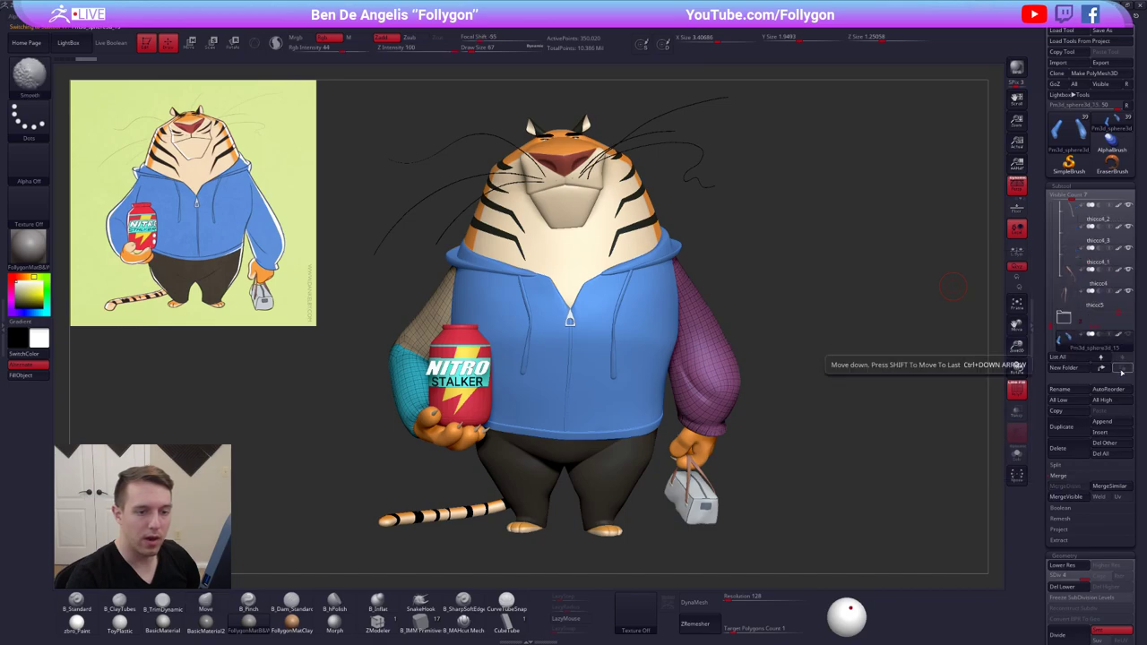
Select the hoodie torso subtool and isolate it with its polygroups displayed
{"action": "left_click_drag", "start_coordinate": [1065, 340], "coordinate": [1063, 232]}
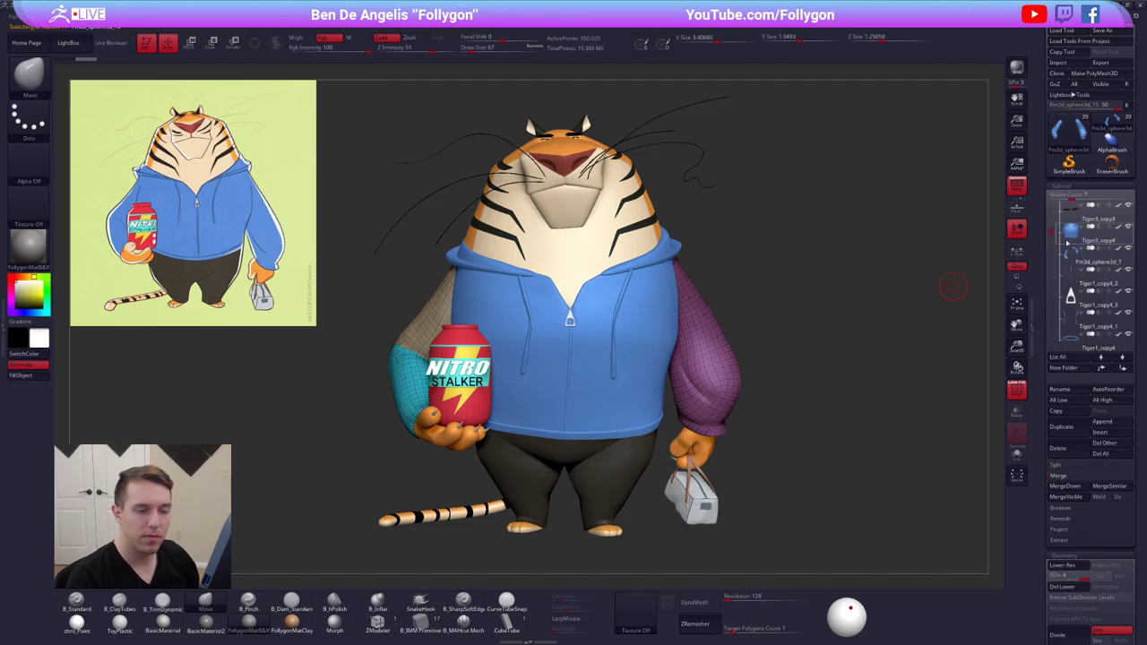
{"action": "left_click", "coordinate": [1068, 240]}
{"action": "key", "text": "shift+f"}
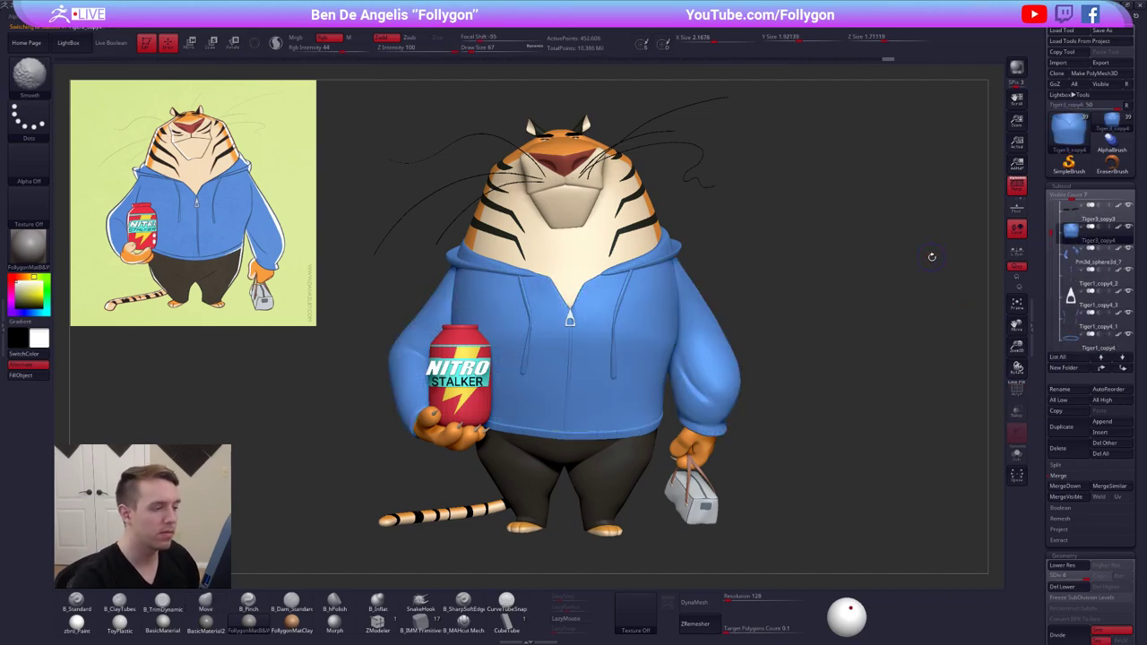
{"action": "key", "text": "ctrl+shift+d"}
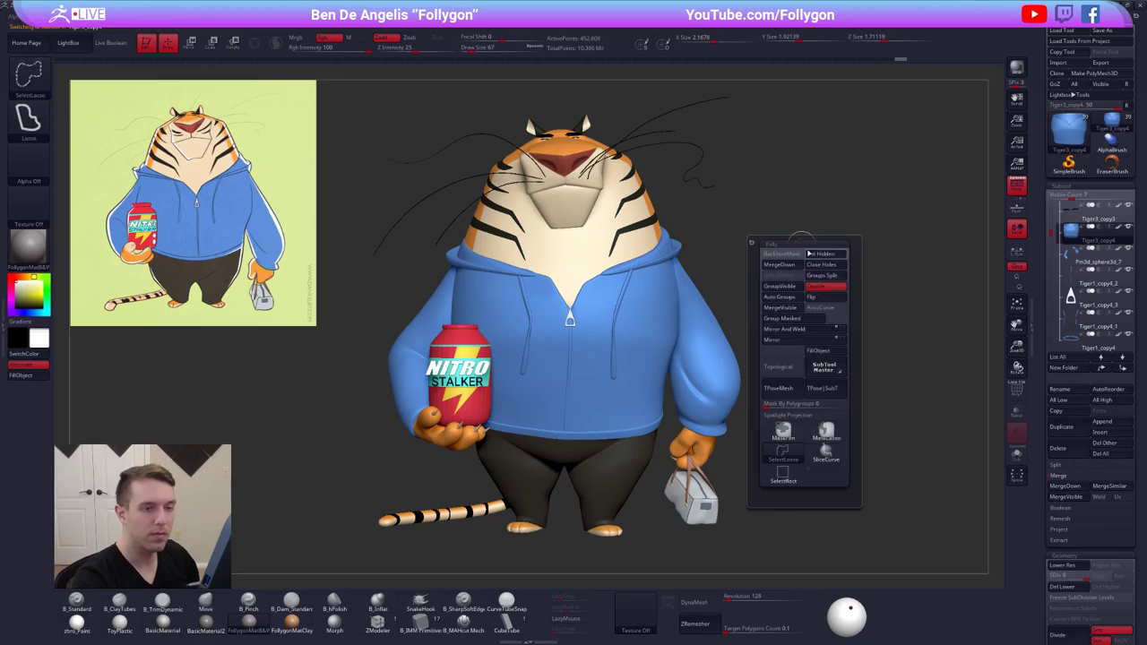
{"action": "key", "text": "ctrl+z"}
{"action": "left_click_drag", "start_coordinate": [762, 321], "coordinate": [761, 370]}
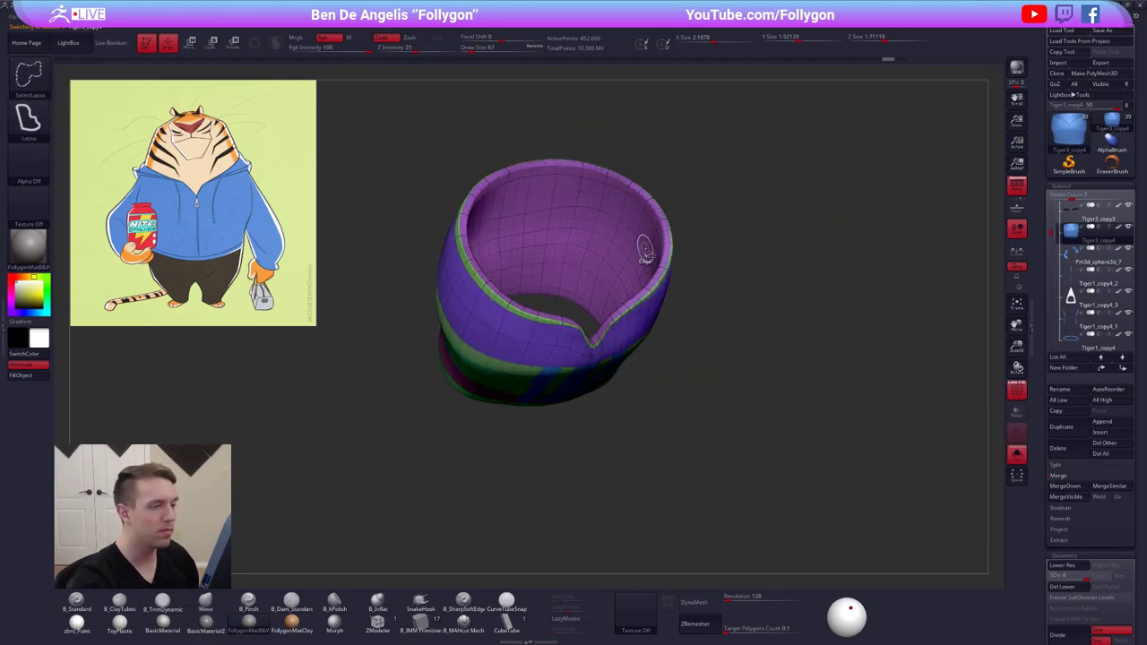
Regroup the whole hoodie torso, inside and outside, as a single polygroup and show all subtools again
{"action": "left_click", "coordinate": [644, 255], "text": "ctrl+shift"}
{"action": "left_click", "coordinate": [693, 236], "text": "ctrl+shift"}
{"action": "key", "text": "f"}
{"action": "left_click", "coordinate": [659, 460]}
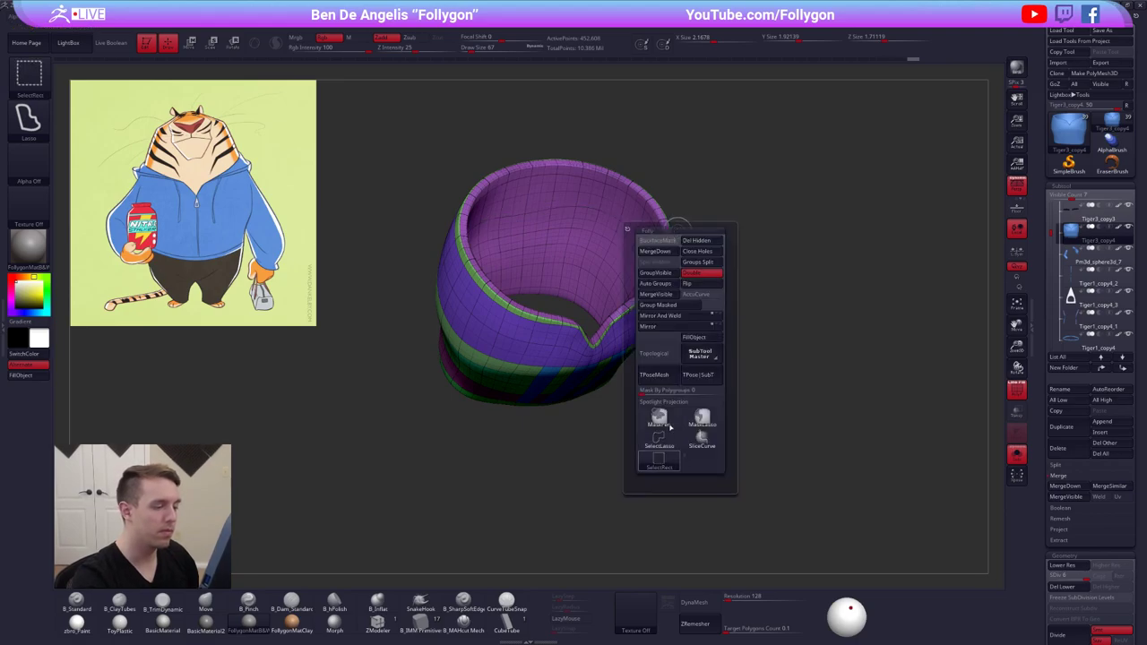
{"action": "left_click", "coordinate": [631, 251], "text": "ctrl+shift"}
{"action": "key", "text": "shift+f"}
{"action": "left_click_drag", "start_coordinate": [705, 275], "coordinate": [708, 292], "text": "ctrl+shift"}
{"action": "left_click_drag", "start_coordinate": [708, 291], "coordinate": [727, 307]}
{"action": "key", "text": "shift+f"}
{"action": "key", "text": "ctrl+w"}
{"action": "left_click", "coordinate": [717, 259], "text": "ctrl+shift"}
{"action": "key", "text": "shift+f"}
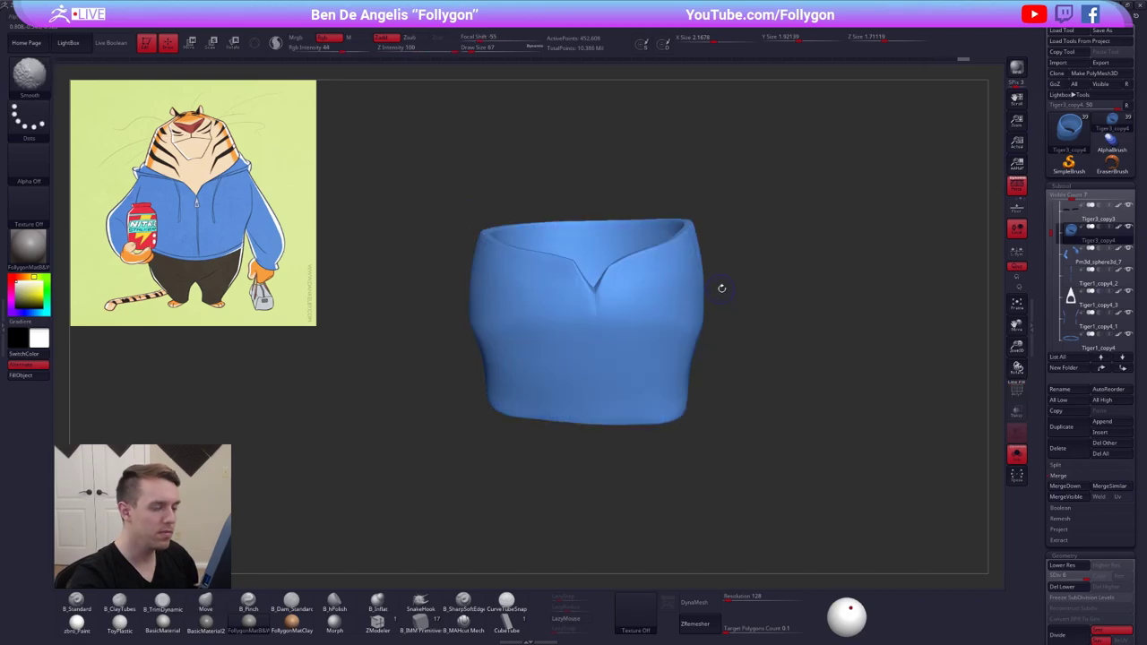
{"action": "key", "text": "alt+s"}
Select the merged sleeves, regroup them as a single polygroup and turn PolyFrame off
{"action": "left_click", "coordinate": [1095, 256]}
{"action": "key", "text": "shift+f"}
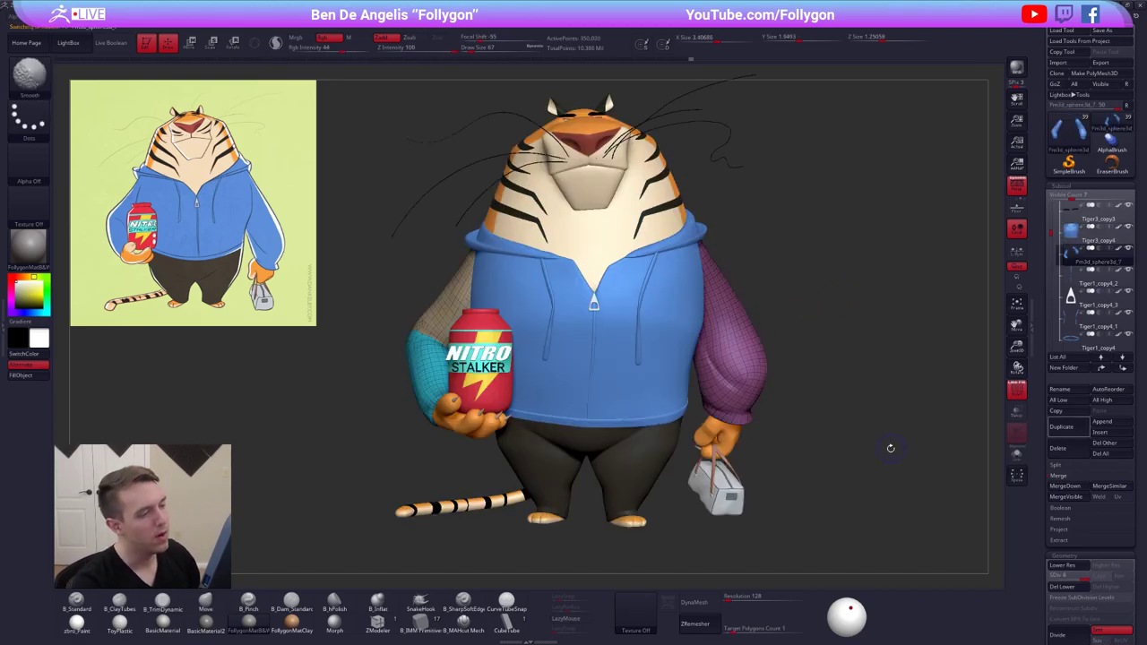
{"action": "key", "text": "ctrl+w"}
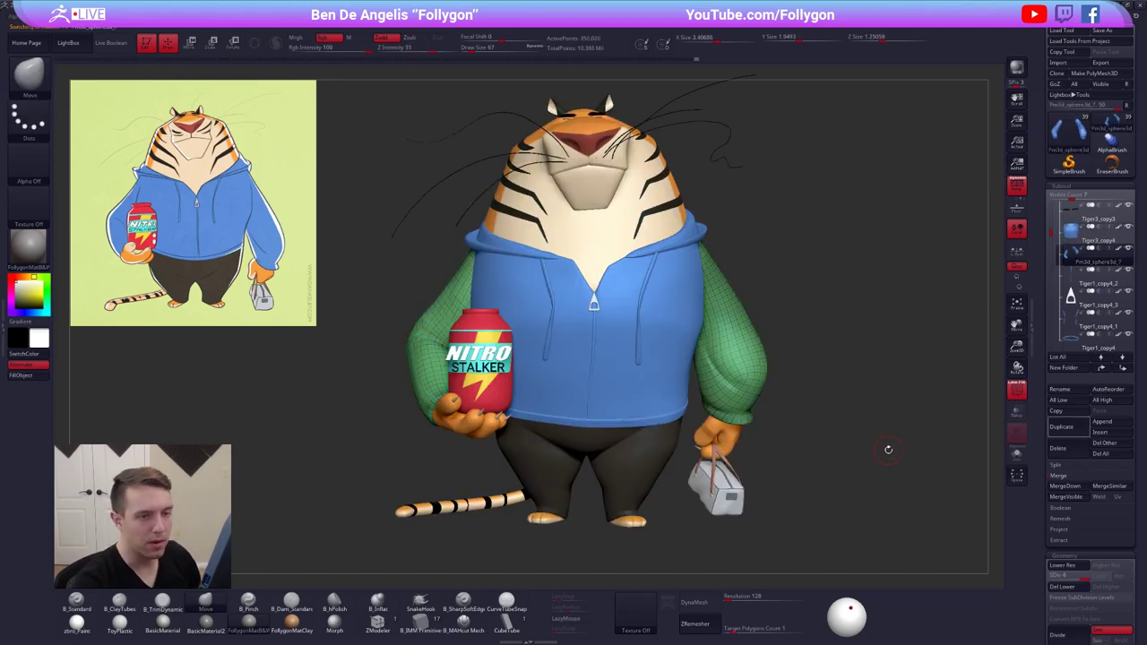
{"action": "key", "text": "shift+f"}
{"action": "left_click_drag", "start_coordinate": [829, 325], "coordinate": [802, 334]}
Select the hoodie torso and merge it down with the sleeves subtool
{"action": "left_click", "coordinate": [1066, 239]}
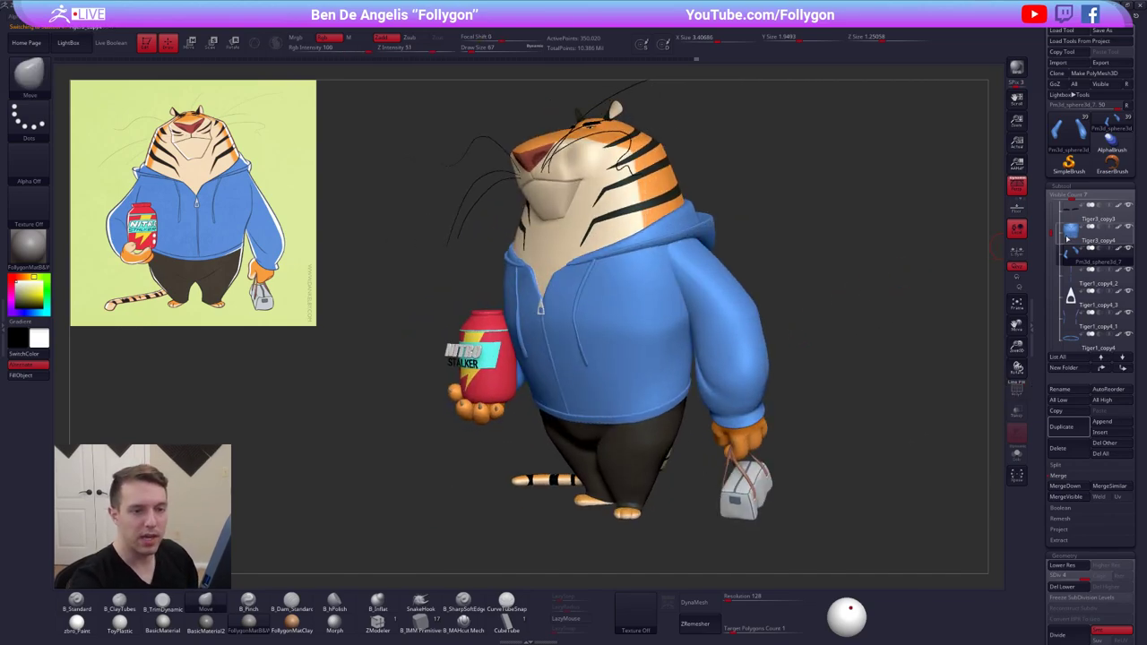
{"action": "left_click", "coordinate": [1069, 235]}
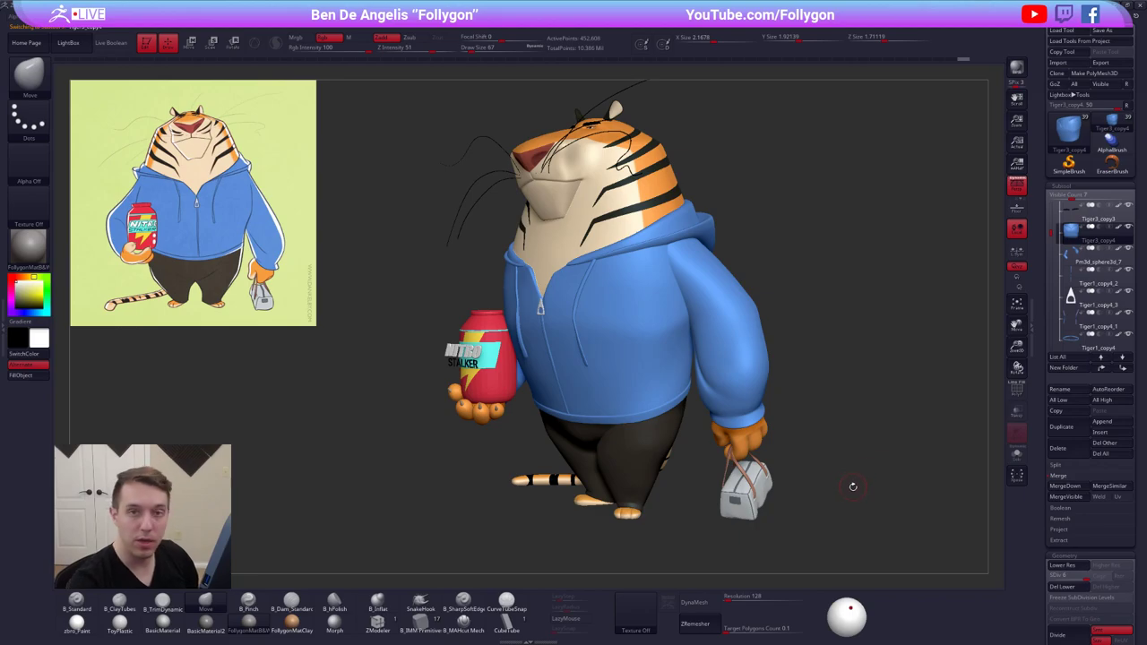
{"action": "left_click_drag", "start_coordinate": [816, 325], "coordinate": [796, 345]}
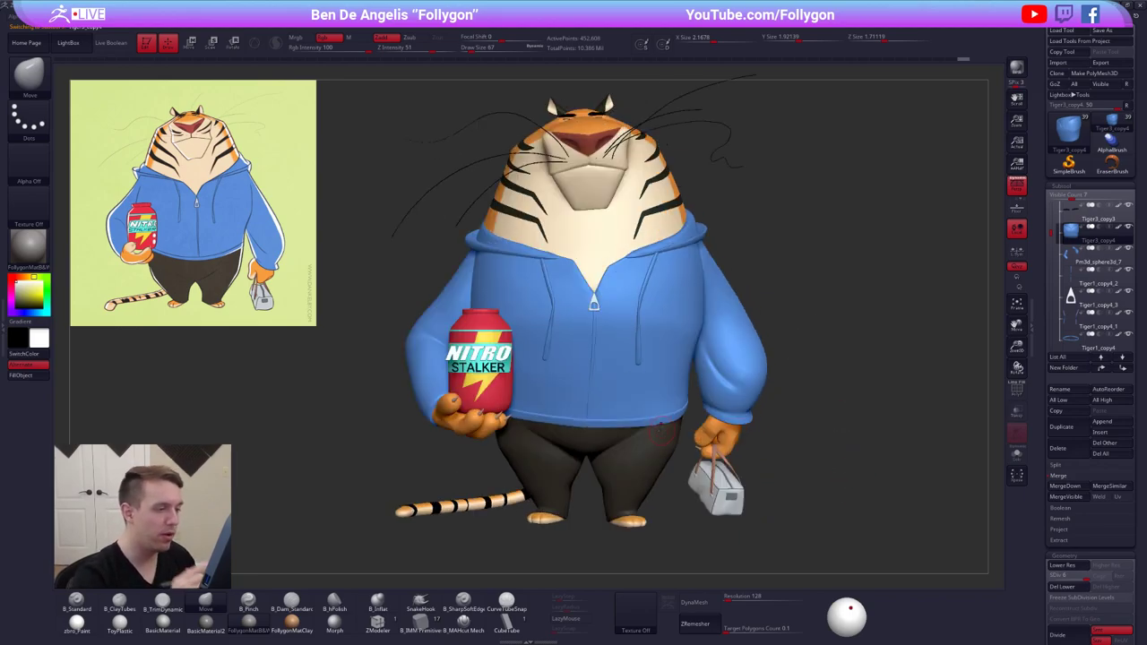
{"action": "key", "text": "shift+f"}
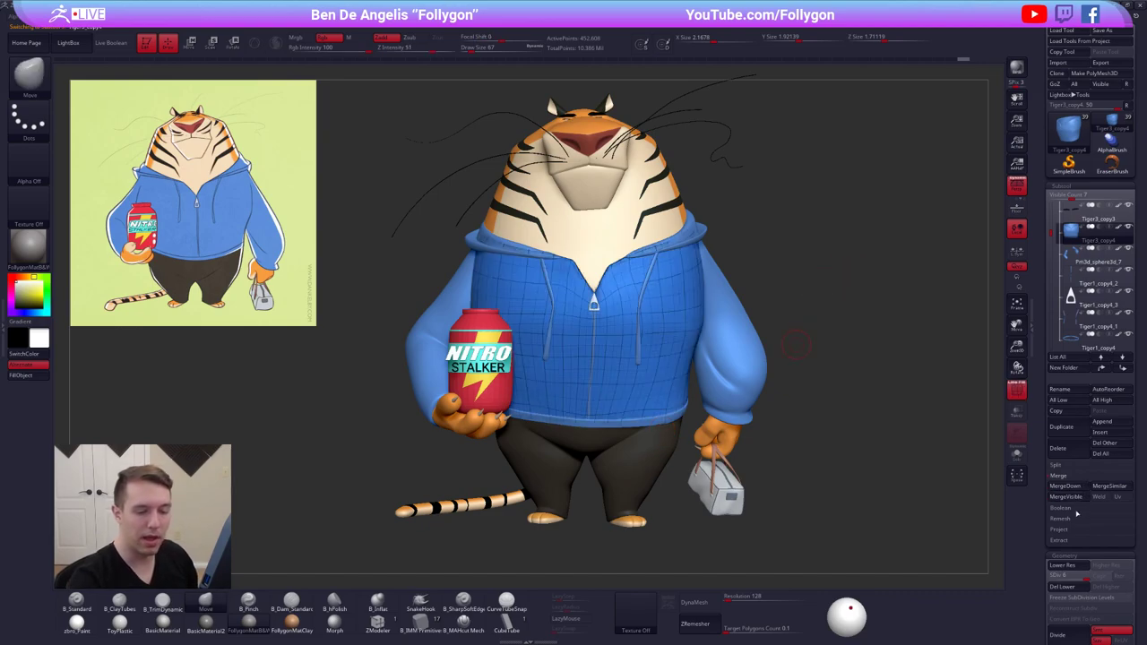
{"action": "left_click", "coordinate": [1069, 477]}
{"action": "left_click", "coordinate": [1064, 476]}
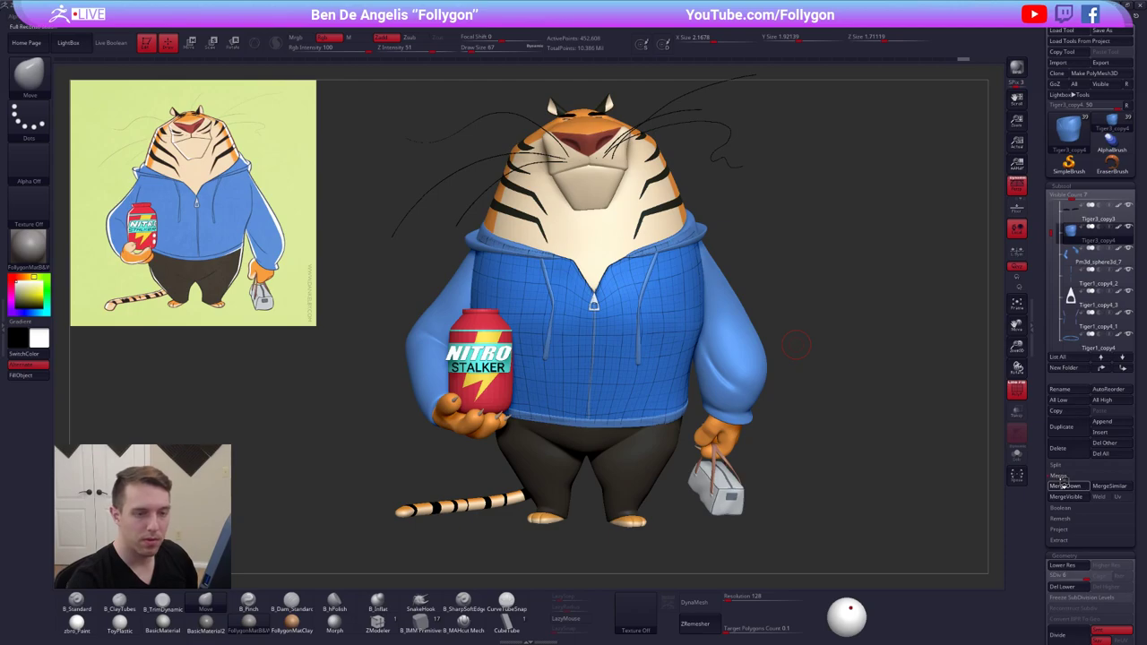
{"action": "left_click", "coordinate": [1065, 485]}
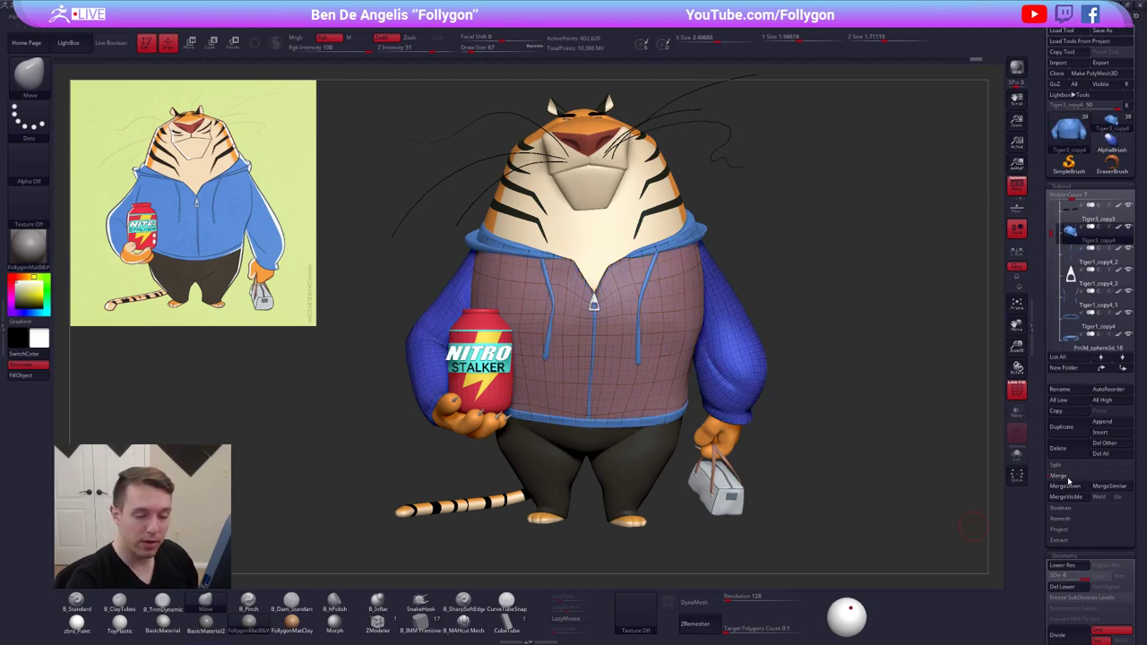
{"action": "left_click", "coordinate": [1066, 476]}
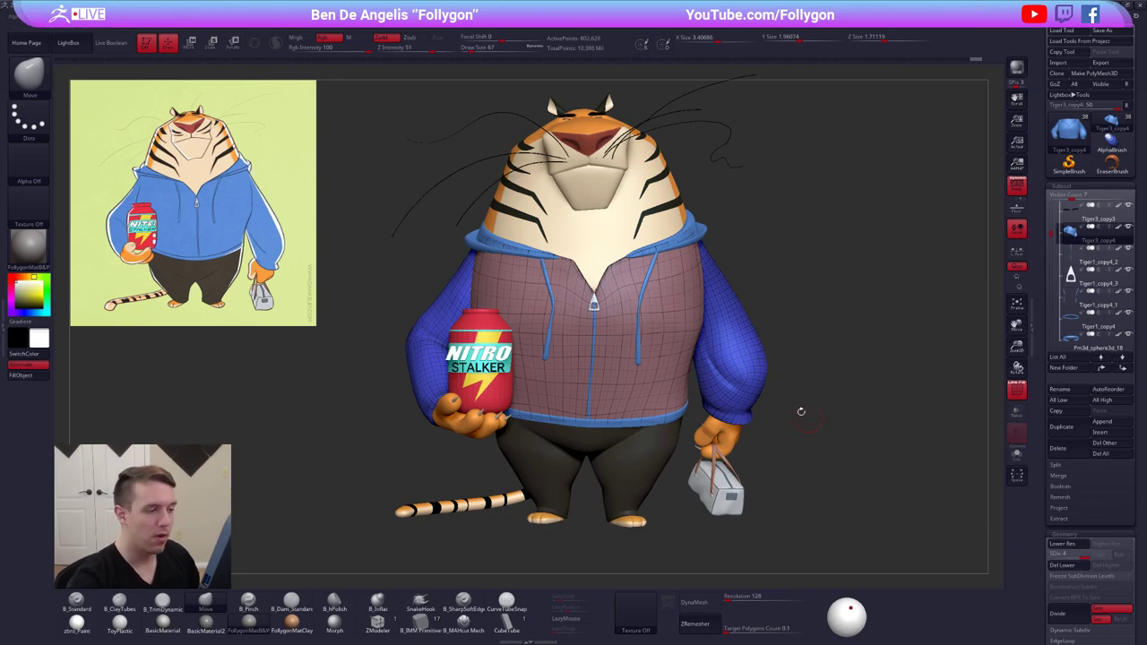
Delete the merged hoodie's lower subdivision levels and DynaMesh it at a resolution of 552
{"action": "key", "text": "alt+shift+s"}
{"action": "right_click_drag", "start_coordinate": [686, 357], "coordinate": [699, 259]}
{"action": "key", "text": "shift+f"}
{"action": "key", "text": "alt+shift+s"}
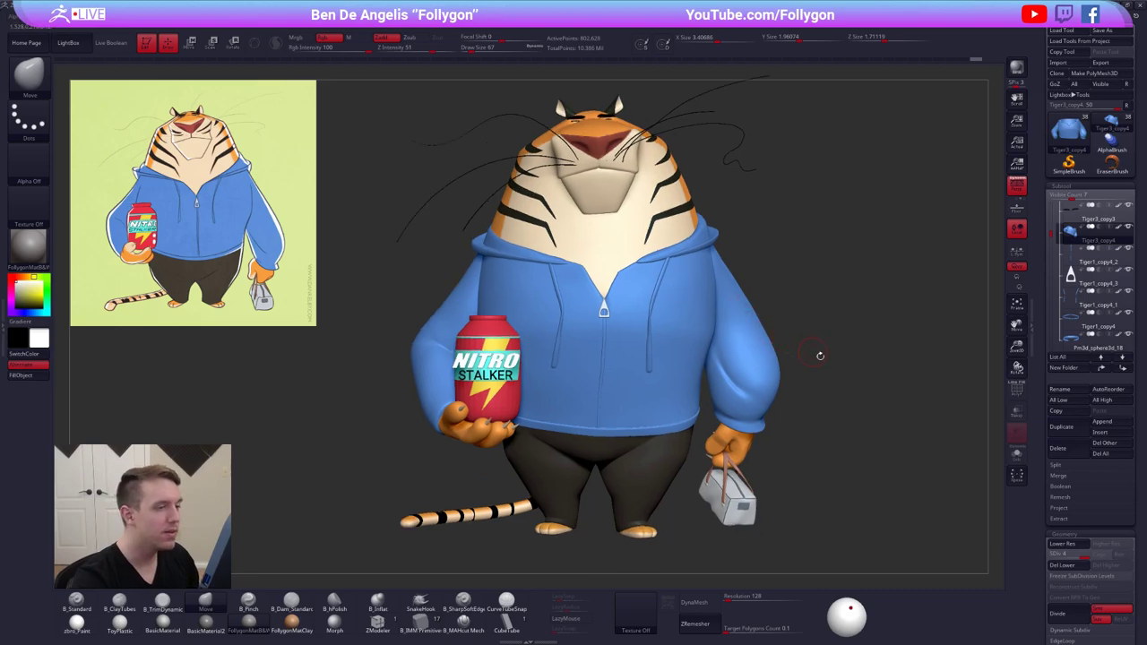
{"action": "left_click", "coordinate": [1064, 567]}
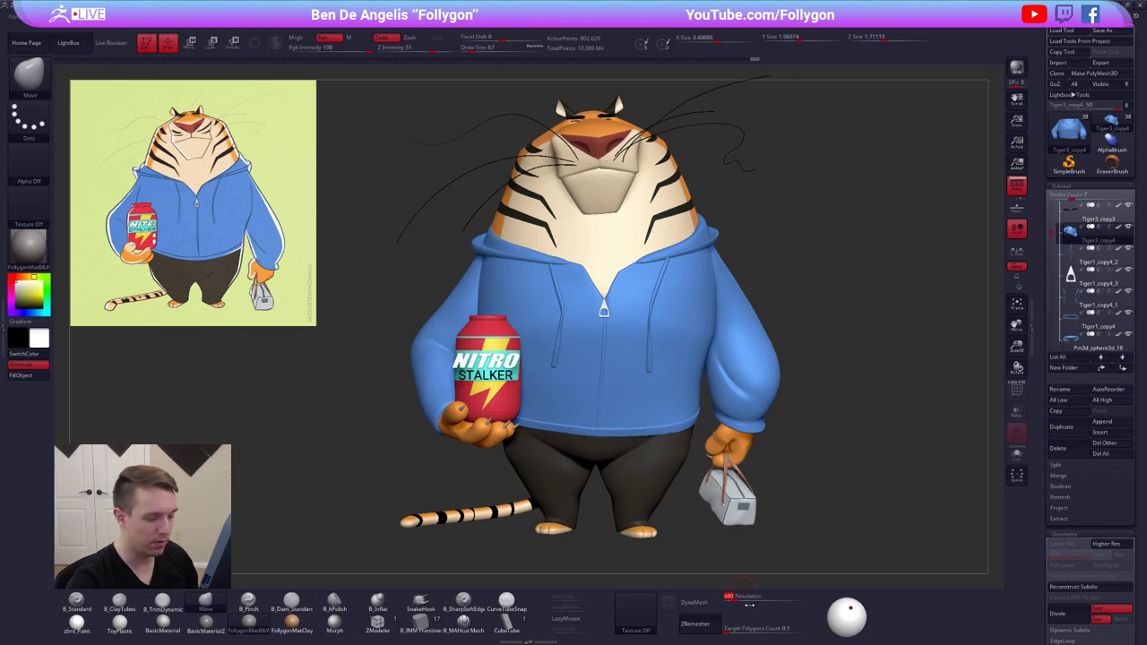
{"action": "left_click_drag", "start_coordinate": [748, 606], "coordinate": [747, 607]}
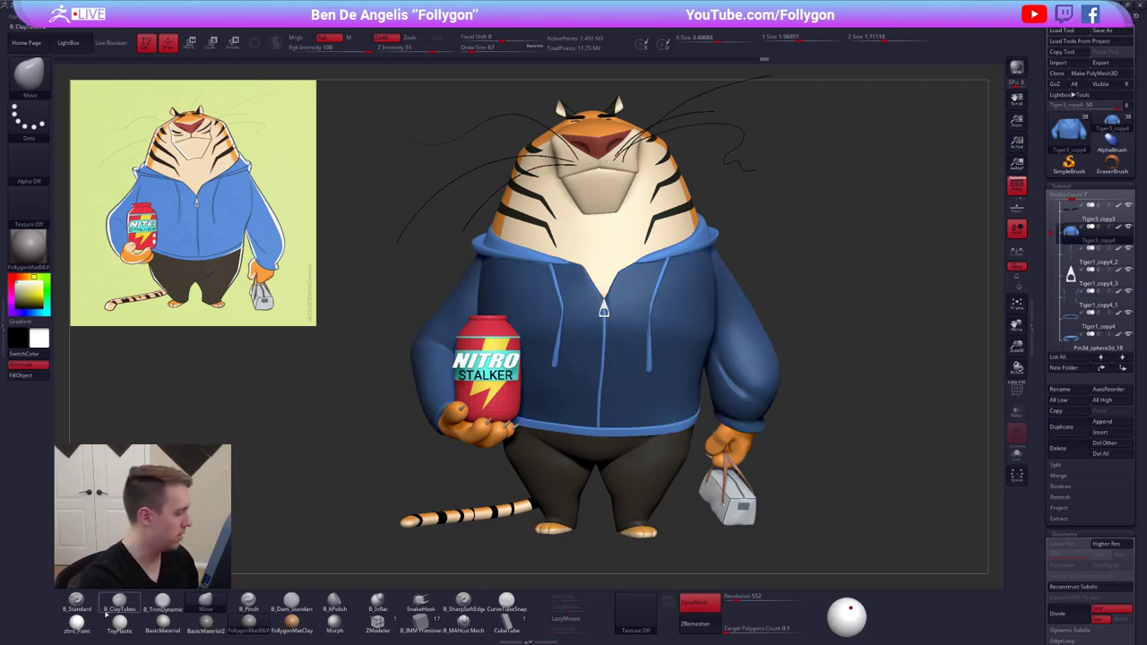
Switch to the zbro_Paint material and isolate the hoodie with PolyFrame toggled to check the sleeve joins
{"action": "left_click", "coordinate": [76, 624]}
{"action": "key", "text": "alt+s"}
{"action": "right_click_drag", "start_coordinate": [561, 390], "coordinate": [679, 296]}
{"action": "key", "text": "shift+f"}
{"action": "key", "text": "shift+f"}
{"action": "mouse_move", "coordinate": [915, 291]}
{"action": "right_mouse_down"}
{"action": "mouse_move", "coordinate": [789, 310]}
{"action": "mouse_move", "coordinate": [672, 361]}
{"action": "right_mouse_up"}
Set the draw size to 81 and compare the sleeve join before and after DynaMesh by undoing and redoing
{"action": "key", "text": "s"}
{"action": "left_click_drag", "start_coordinate": [646, 297], "coordinate": [650, 295]}
{"action": "mouse_move", "coordinate": [651, 296]}
{"action": "right_mouse_down"}
{"action": "mouse_move", "coordinate": [609, 316]}
{"action": "mouse_move", "coordinate": [622, 346]}
{"action": "mouse_move", "coordinate": [599, 362]}
{"action": "right_mouse_up"}
{"action": "key", "text": "space"}
{"action": "left_click_drag", "start_coordinate": [641, 324], "coordinate": [631, 323]}
{"action": "key", "text": "ctrl+z"}
{"action": "key", "text": "shift+f"}
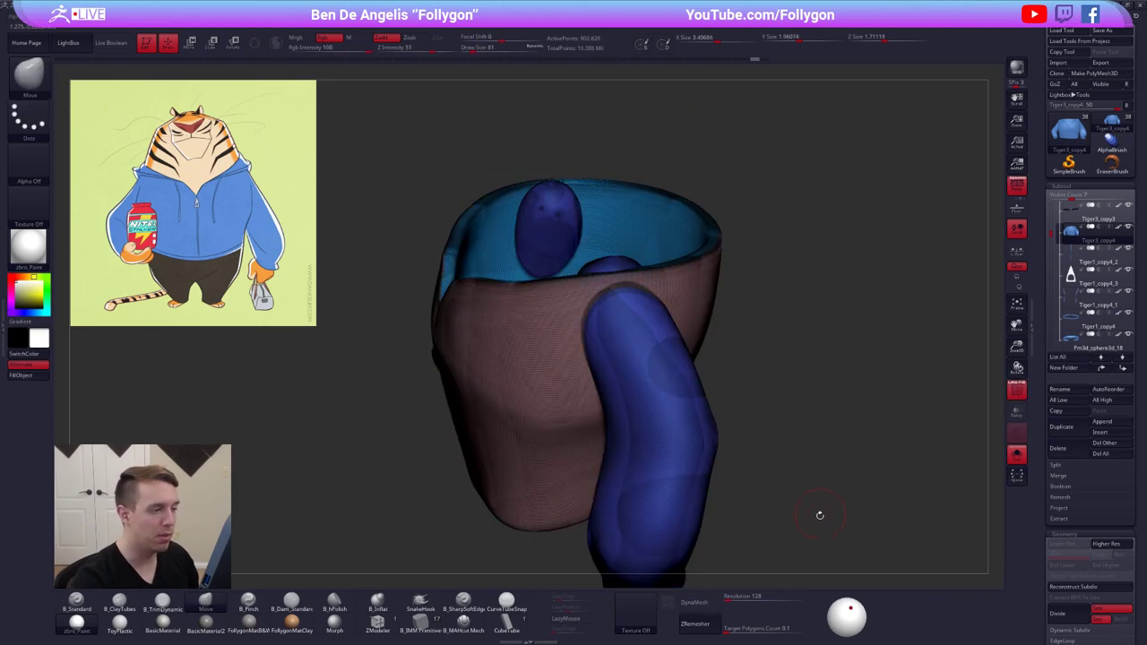
{"action": "right_click_drag", "start_coordinate": [819, 515], "coordinate": [836, 495]}
{"action": "key", "text": "ctrl+shift+z"}
{"action": "key", "text": "shift+f"}
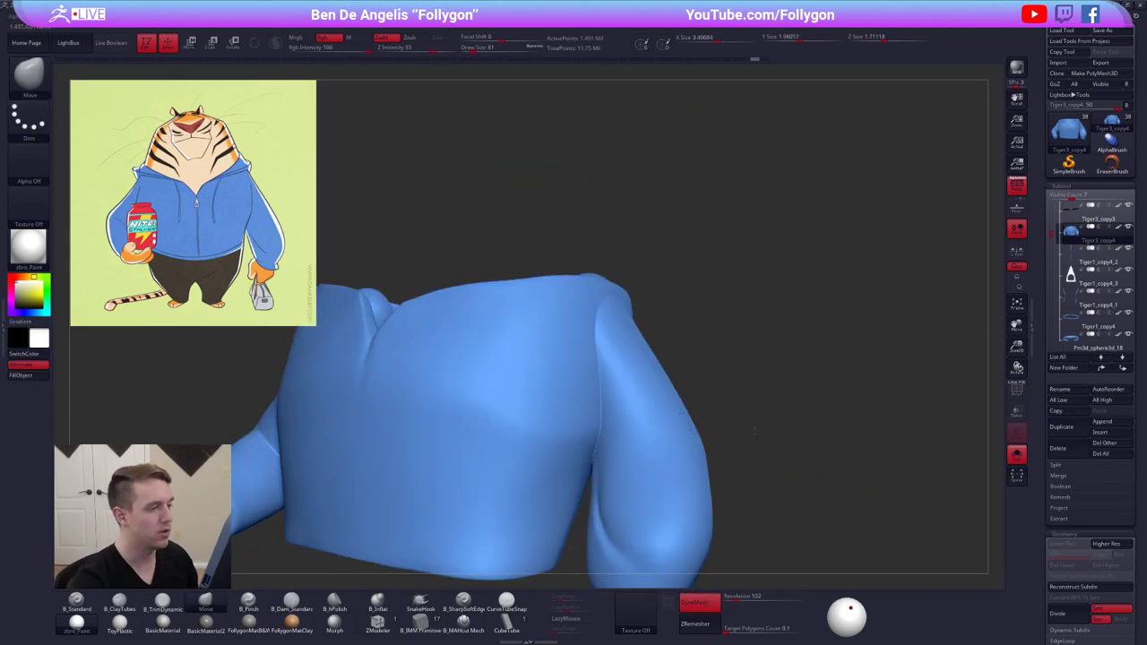
Set the draw size to 104 and smooth the seam where the bag-holding arm's sleeve meets the shoulder
{"action": "mouse_move", "coordinate": [658, 400]}
{"action": "right_mouse_down", "text": "alt"}
{"action": "mouse_move", "coordinate": [751, 409]}
{"action": "mouse_move", "coordinate": [666, 397]}
{"action": "right_mouse_up", "text": "alt"}
{"action": "key", "text": "alt+s"}
{"action": "key", "text": "space"}
{"action": "left_click_drag", "start_coordinate": [697, 336], "coordinate": [702, 336]}
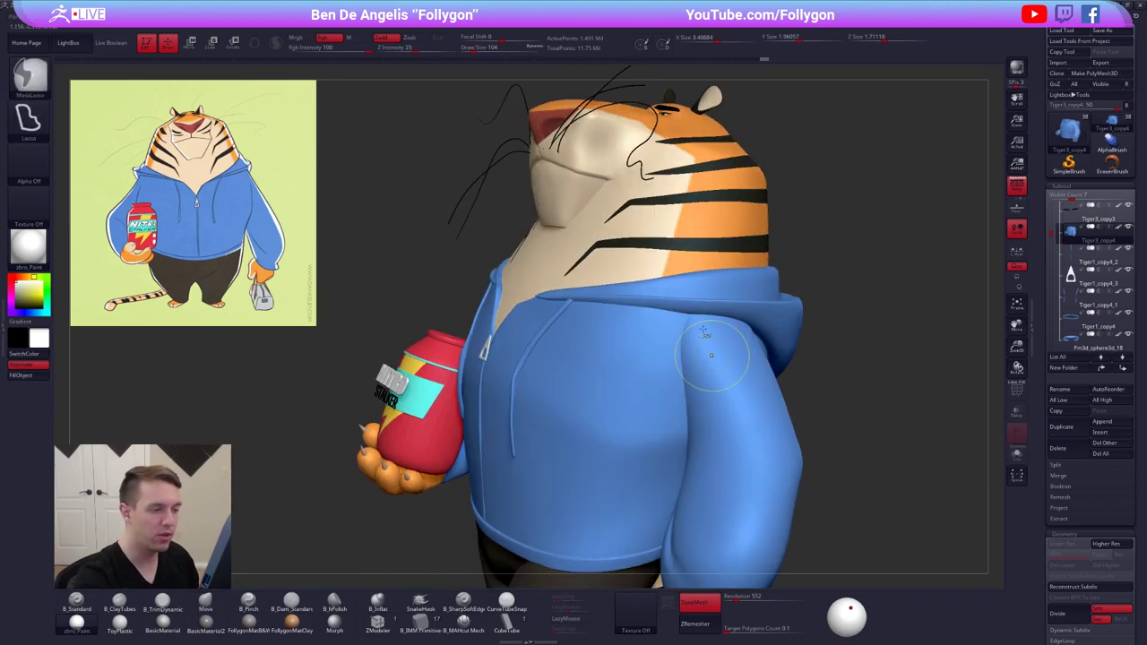
{"action": "key", "text": "ctrl+z"}
{"action": "right_click_drag", "start_coordinate": [762, 395], "coordinate": [687, 391]}
{"action": "key", "text": "ctrl+shift+z"}
{"action": "key", "text": "alt+s"}
{"action": "left_click_drag", "start_coordinate": [677, 355], "coordinate": [679, 348], "text": "shift"}
Flatten the top of the bag-holding arm's shoulder with the TrimDynamic brush and smooth the area around it
{"action": "key", "text": "3"}
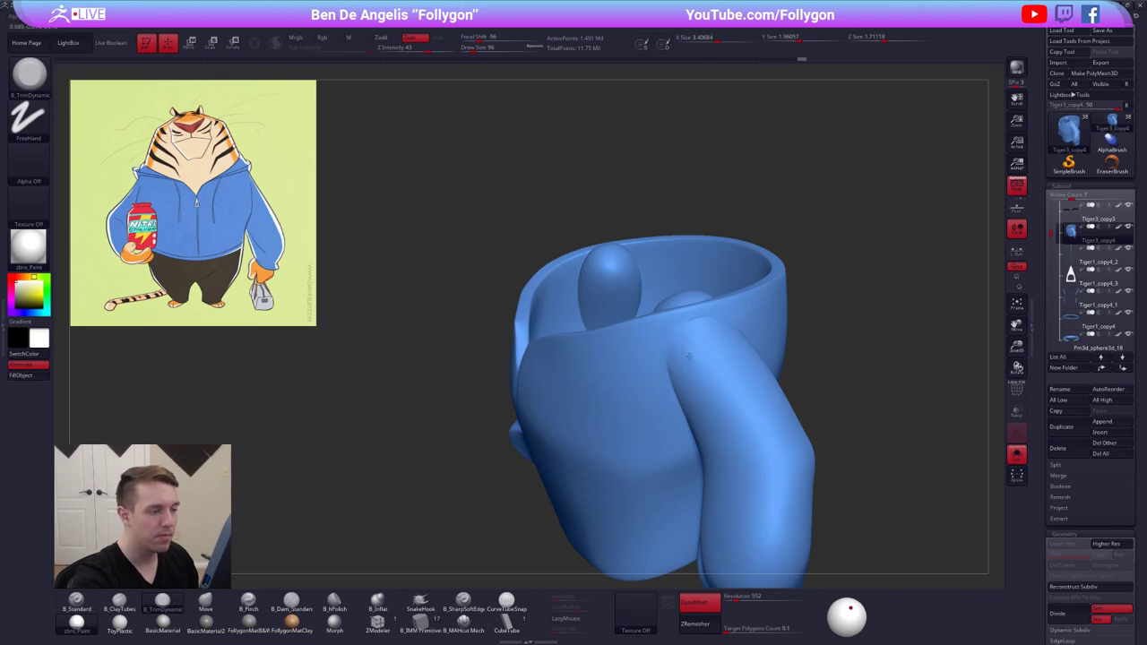
{"action": "right_click_drag", "start_coordinate": [729, 329], "coordinate": [730, 322]}
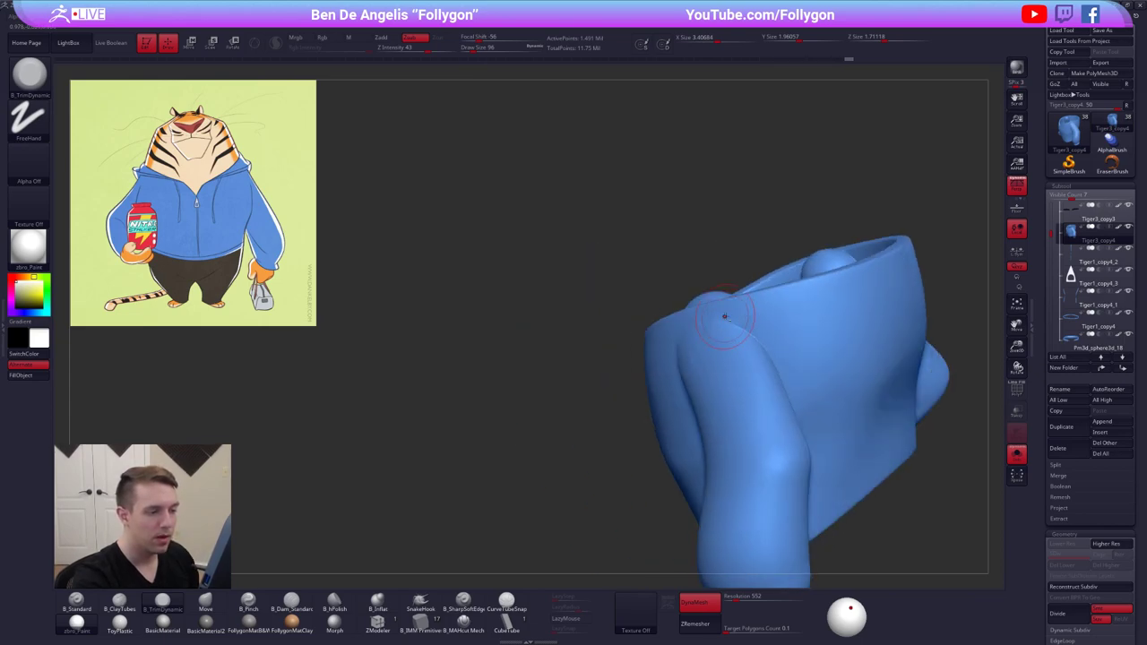
{"action": "key", "text": "shift"}
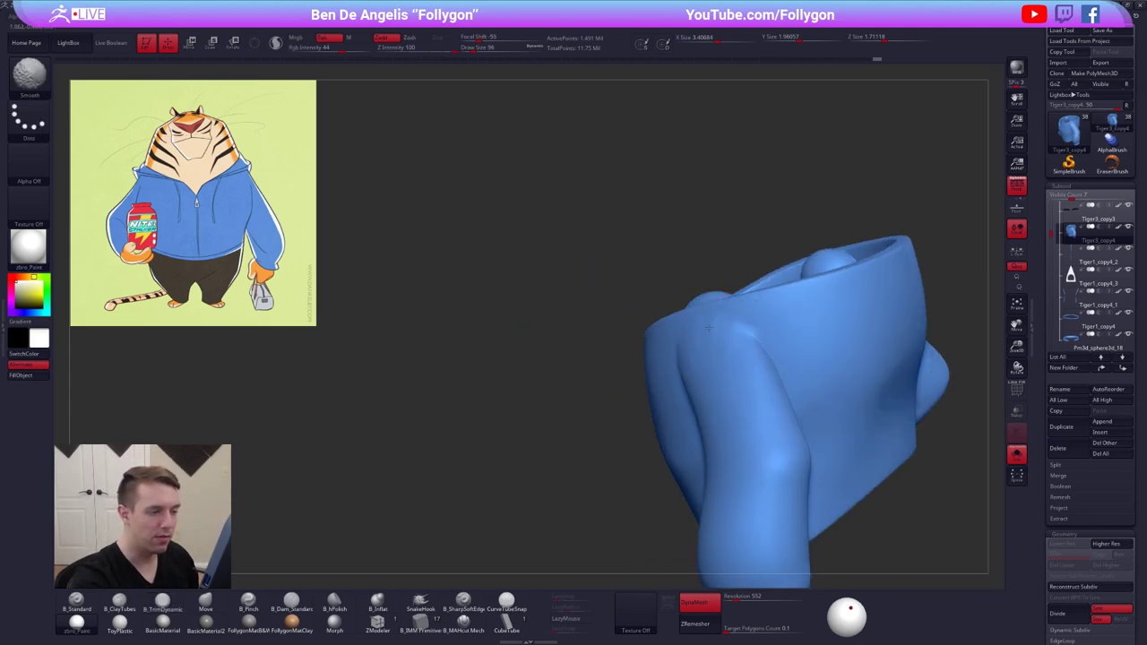
{"action": "left_click_drag", "start_coordinate": [693, 342], "coordinate": [710, 364], "text": "shift"}
{"action": "right_click_drag", "start_coordinate": [711, 366], "coordinate": [690, 343]}
{"action": "left_click_drag", "start_coordinate": [689, 343], "coordinate": [672, 358], "text": "shift"}
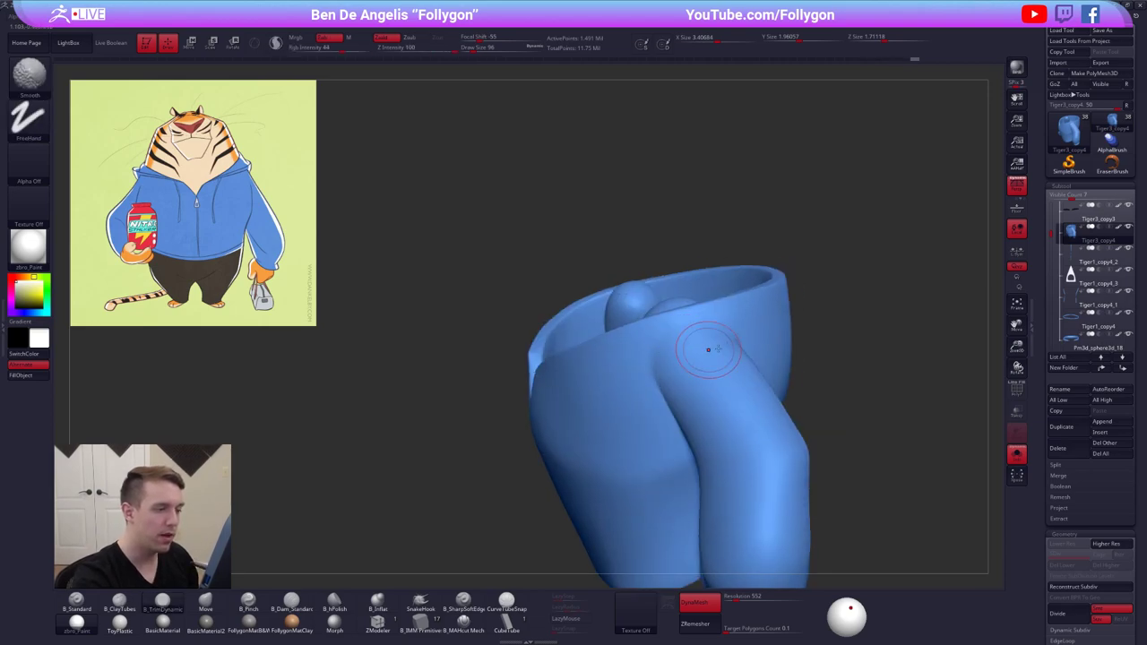
Smooth the remaining crease between torso and sleeve on the bag-holding side, and check the blend on the full tiger
{"action": "mouse_move", "coordinate": [709, 350]}
{"action": "right_mouse_down", "text": "shift"}
{"action": "mouse_move", "coordinate": [735, 328]}
{"action": "mouse_move", "coordinate": [701, 362]}
{"action": "right_mouse_up", "text": "shift"}
{"action": "key", "text": "shift"}
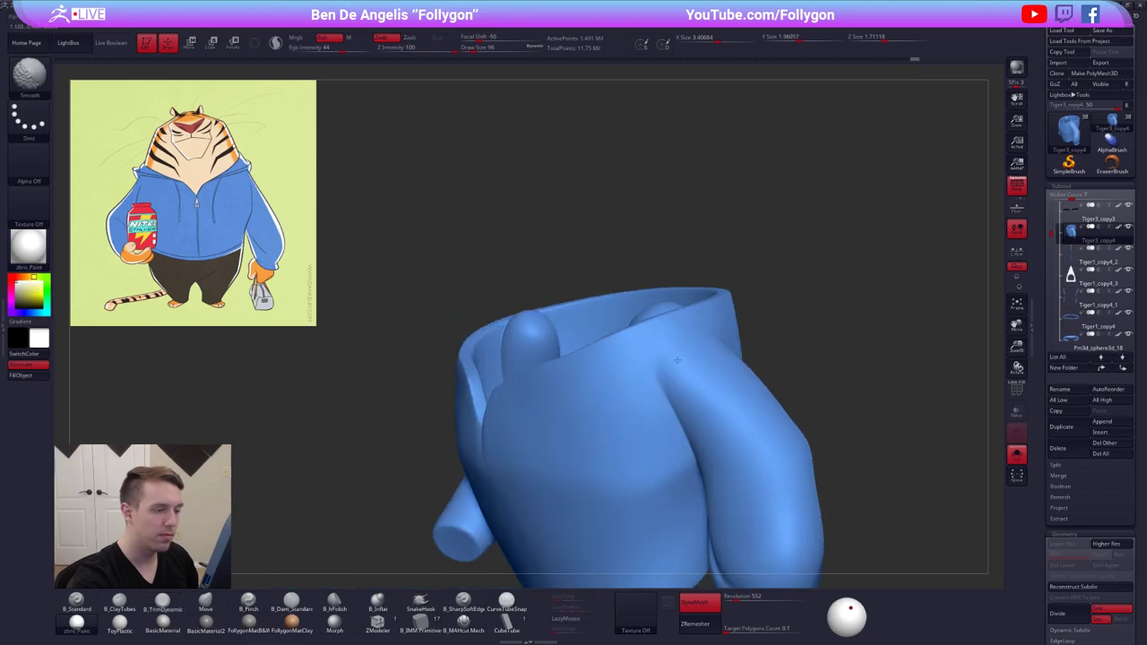
{"action": "left_click_drag", "start_coordinate": [677, 352], "coordinate": [683, 356], "text": "shift"}
{"action": "mouse_move", "coordinate": [683, 357]}
{"action": "right_mouse_down"}
{"action": "mouse_move", "coordinate": [631, 349]}
{"action": "mouse_move", "coordinate": [628, 330]}
{"action": "right_mouse_up"}
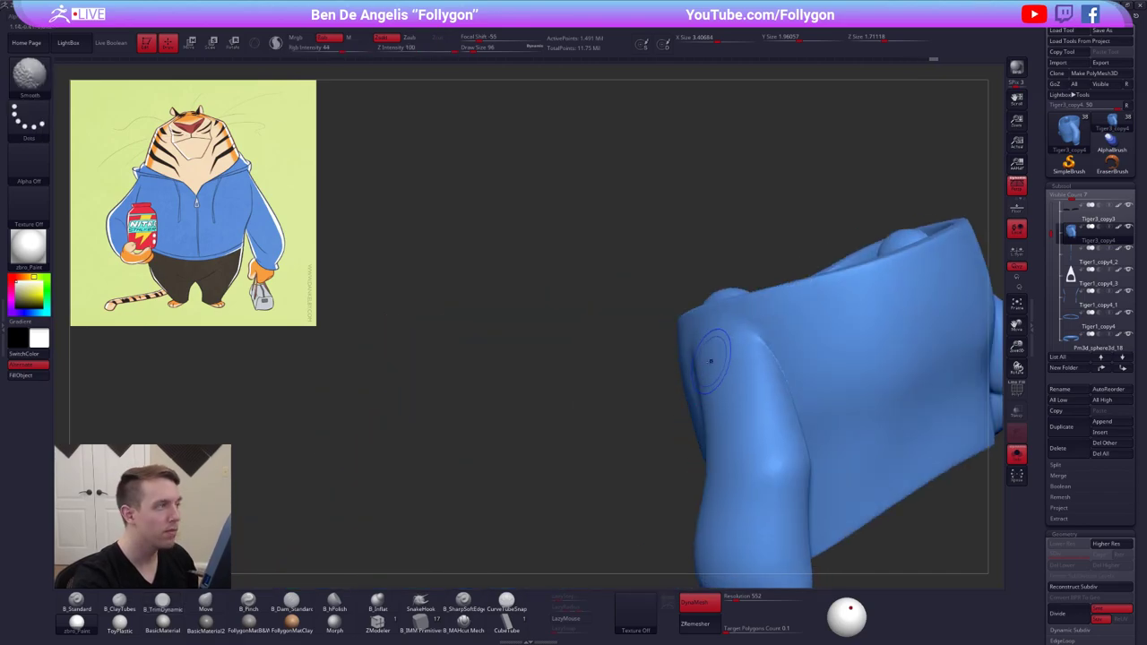
{"action": "mouse_move", "coordinate": [711, 361]}
{"action": "right_mouse_down"}
{"action": "mouse_move", "coordinate": [813, 361]}
{"action": "mouse_move", "coordinate": [842, 381]}
{"action": "right_mouse_up"}
{"action": "mouse_move", "coordinate": [807, 421]}
{"action": "right_mouse_down", "text": "ctrl"}
{"action": "mouse_move", "coordinate": [771, 385]}
{"action": "mouse_move", "coordinate": [755, 401]}
{"action": "right_mouse_up", "text": "ctrl"}
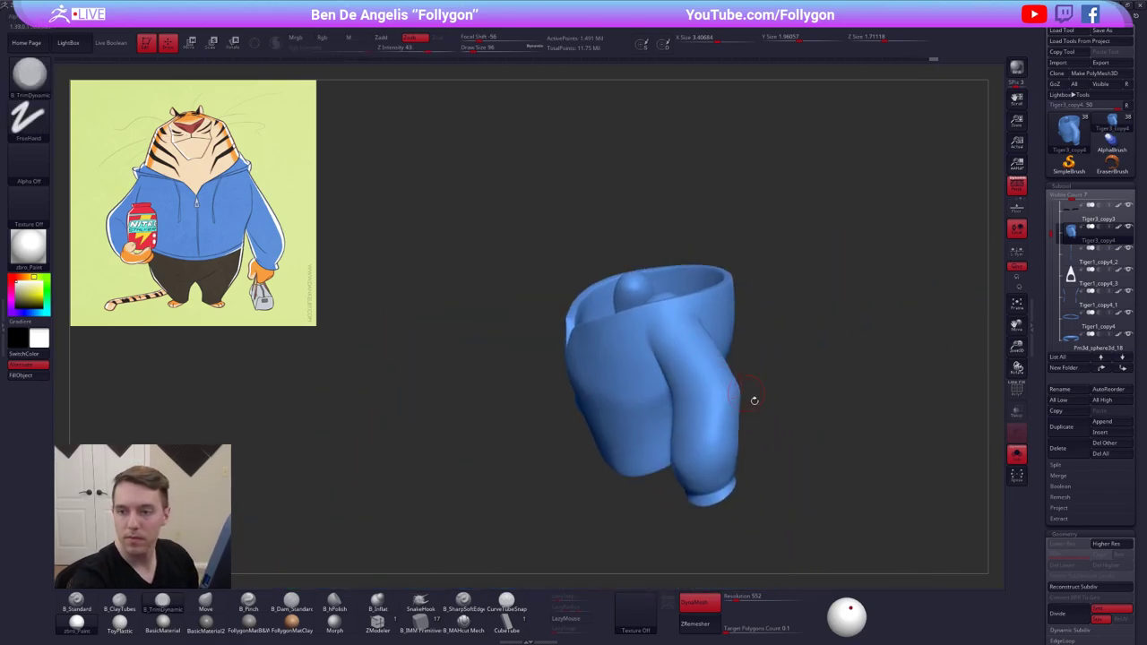
{"action": "key", "text": "alt+s"}
{"action": "right_click_drag", "start_coordinate": [821, 476], "coordinate": [845, 474]}
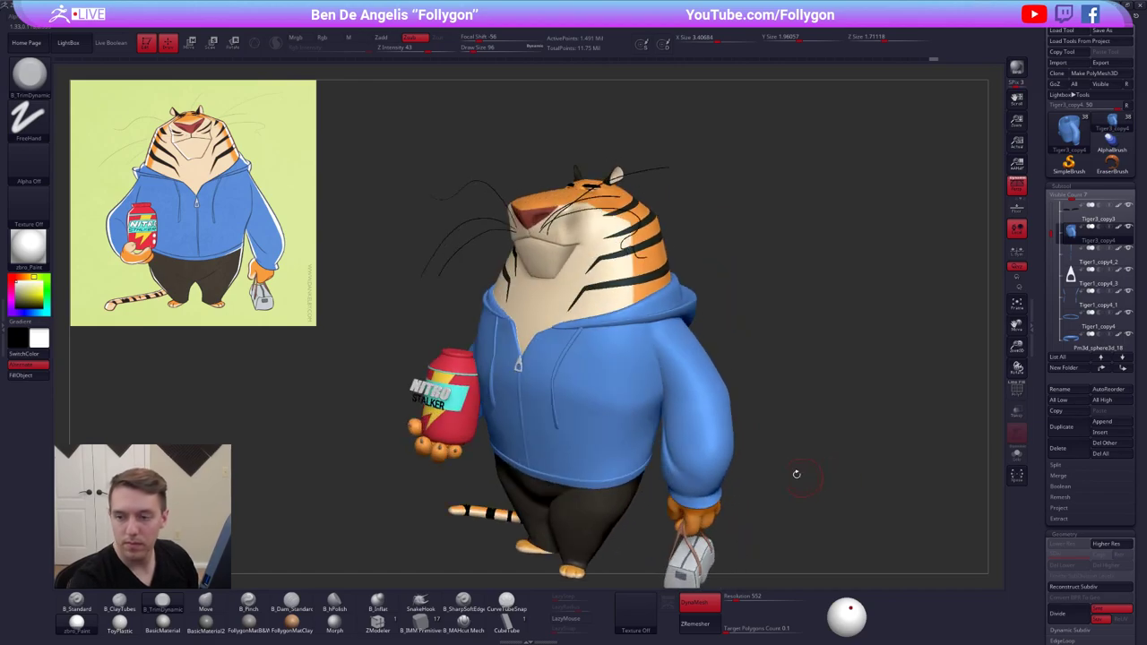
{"action": "mouse_move", "coordinate": [701, 378]}
{"action": "right_mouse_down"}
{"action": "mouse_move", "coordinate": [750, 350]}
{"action": "mouse_move", "coordinate": [761, 376]}
{"action": "right_mouse_up"}
Set the draw size to 104, isolate the hoodie and smooth the sleeve seam at the can-holding arm's shoulder
{"action": "key", "text": "space"}
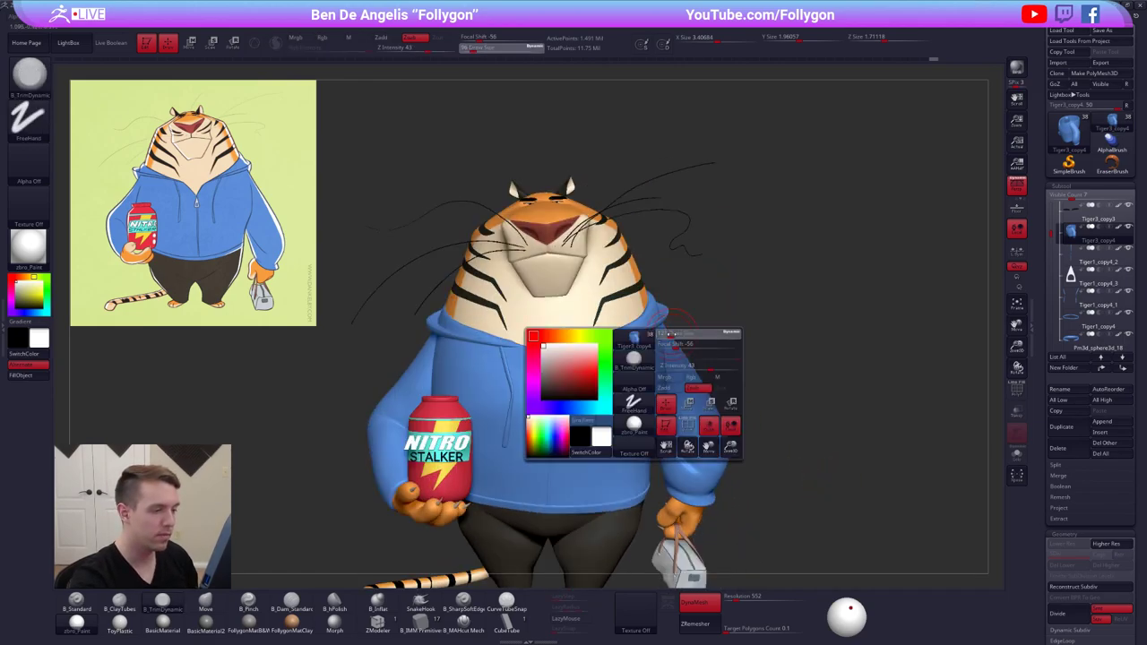
{"action": "left_click", "coordinate": [692, 339]}
{"action": "mouse_move", "coordinate": [692, 338]}
{"action": "right_mouse_down"}
{"action": "mouse_move", "coordinate": [773, 345]}
{"action": "mouse_move", "coordinate": [704, 377]}
{"action": "mouse_move", "coordinate": [728, 390]}
{"action": "mouse_move", "coordinate": [674, 381]}
{"action": "mouse_move", "coordinate": [638, 419]}
{"action": "right_mouse_up"}
{"action": "key", "text": "alt+s"}
{"action": "key", "text": "space"}
{"action": "left_click", "coordinate": [668, 392]}
{"action": "right_click_drag", "start_coordinate": [640, 363], "coordinate": [671, 385]}
{"action": "key", "text": "space"}
{"action": "left_click", "coordinate": [653, 370]}
{"action": "key", "text": "shift"}
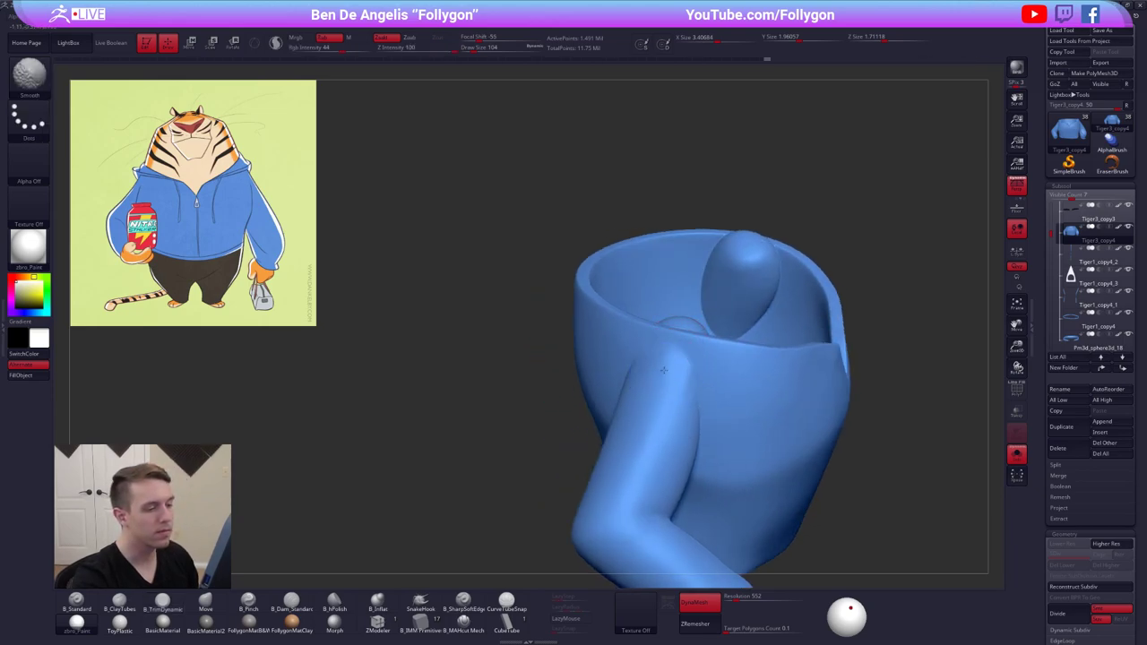
{"action": "right_click_drag", "start_coordinate": [659, 386], "coordinate": [651, 378]}
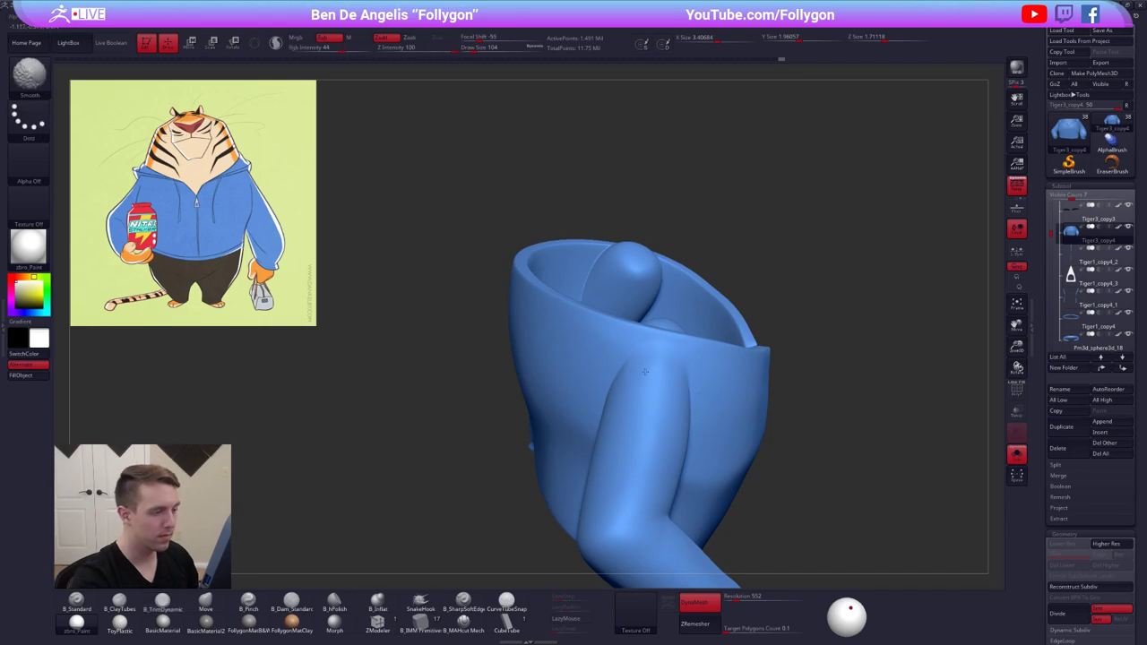
{"action": "left_click_drag", "start_coordinate": [659, 360], "coordinate": [658, 381], "text": "shift"}
{"action": "mouse_move", "coordinate": [658, 381]}
{"action": "right_mouse_down"}
{"action": "mouse_move", "coordinate": [664, 349]}
{"action": "mouse_move", "coordinate": [640, 434]}
{"action": "right_mouse_up"}
{"action": "key", "text": "shift"}
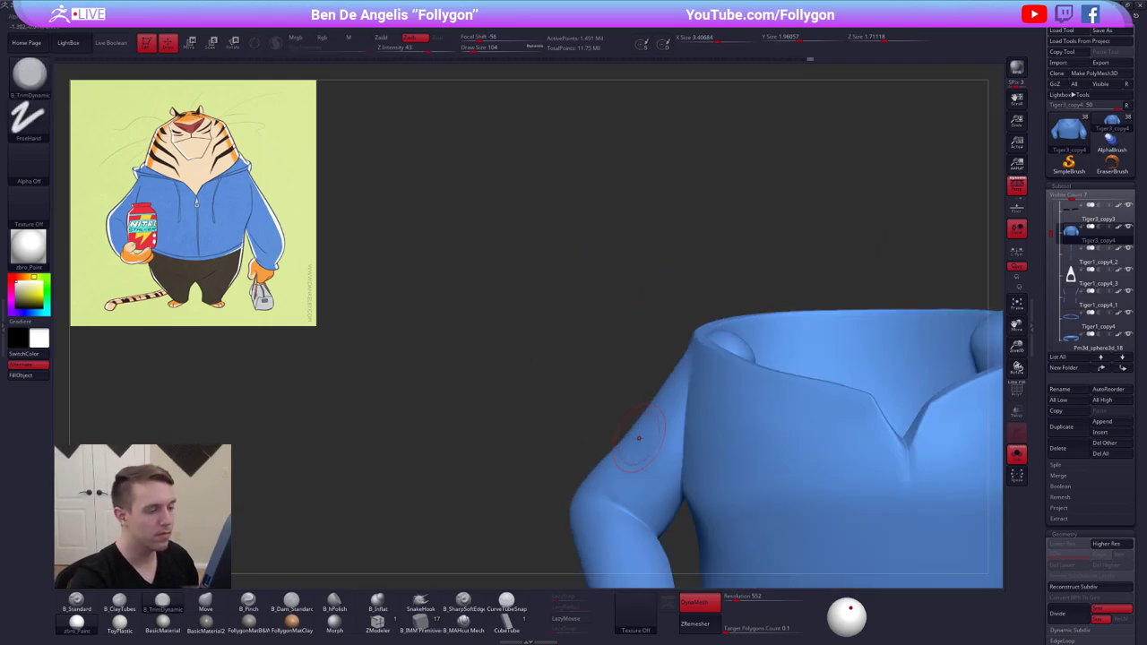
Set the draw size to 96 and smooth the back and front of the can-holding arm's shoulder
{"action": "key", "text": "alt+s"}
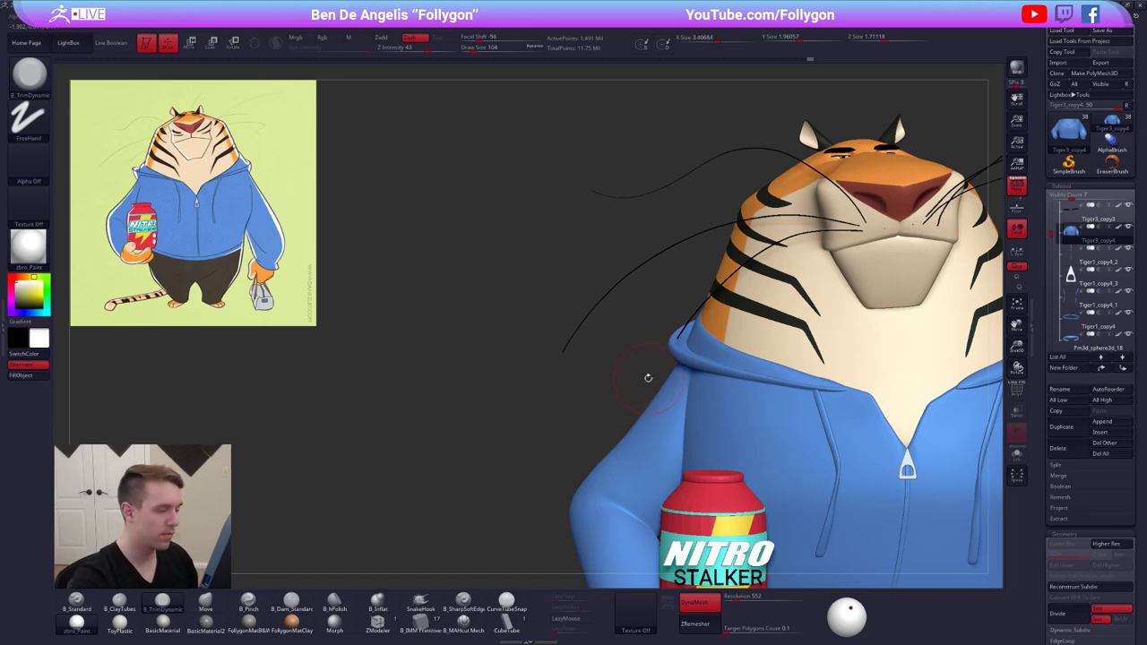
{"action": "key", "text": "alt+s"}
{"action": "mouse_move", "coordinate": [648, 377]}
{"action": "right_mouse_down"}
{"action": "mouse_move", "coordinate": [689, 376]}
{"action": "mouse_move", "coordinate": [676, 373]}
{"action": "mouse_move", "coordinate": [667, 392]}
{"action": "right_mouse_up"}
{"action": "key", "text": "bracketleft"}
{"action": "key", "text": "bracketleft"}
{"action": "key", "text": "bracketleft"}
{"action": "key", "text": "space"}
{"action": "left_click_drag", "start_coordinate": [665, 418], "coordinate": [669, 418]}
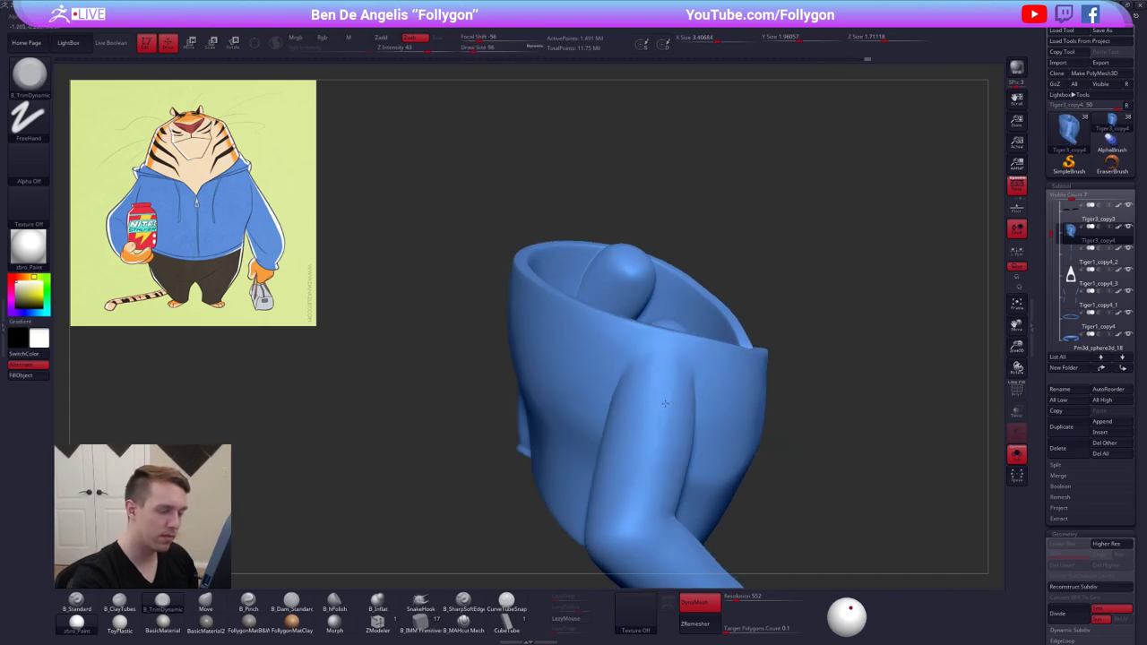
{"action": "right_click_drag", "start_coordinate": [665, 403], "coordinate": [659, 383]}
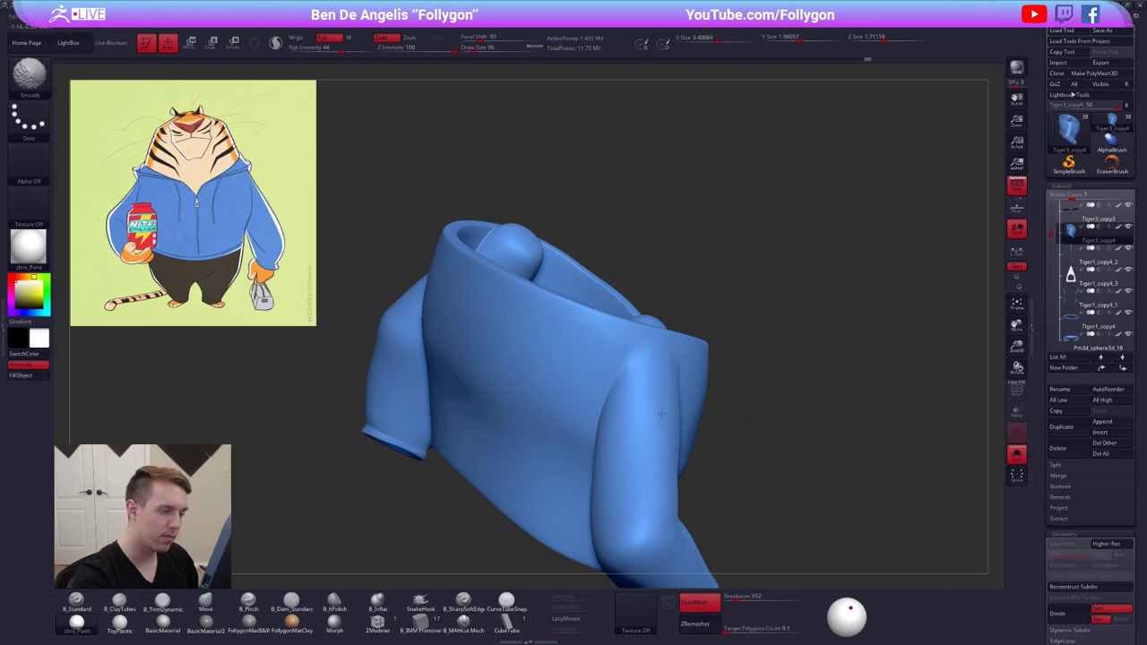
{"action": "left_click_drag", "start_coordinate": [636, 372], "coordinate": [647, 411], "text": "shift"}
{"action": "right_click_drag", "start_coordinate": [647, 411], "coordinate": [578, 378]}
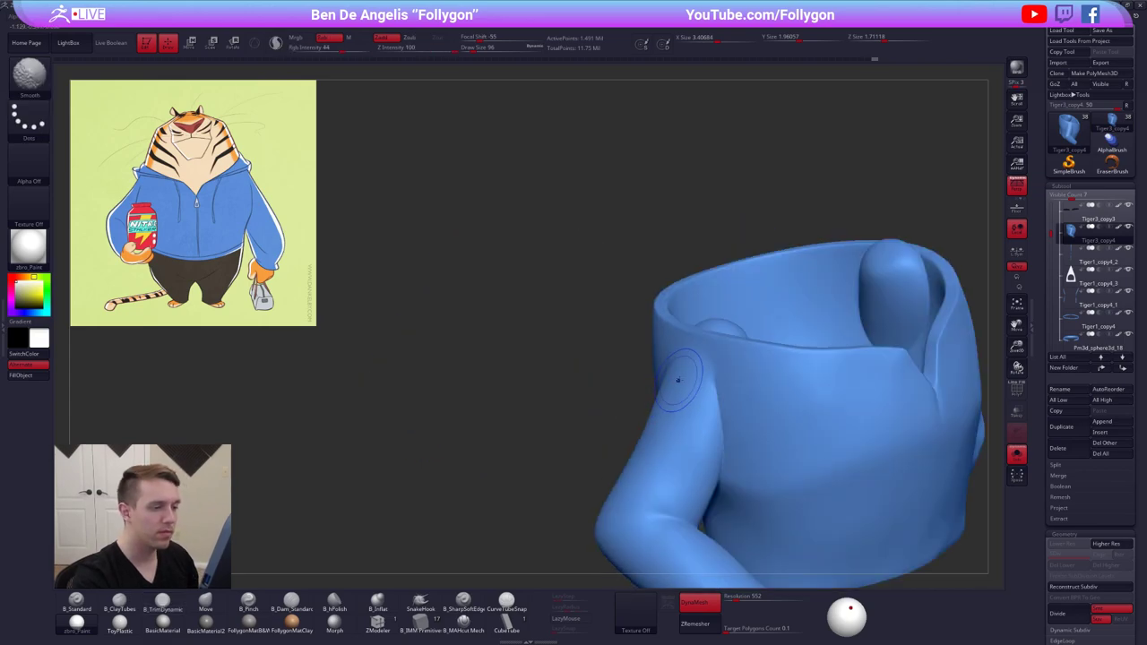
{"action": "left_click_drag", "start_coordinate": [678, 380], "coordinate": [691, 347], "text": "shift"}
{"action": "mouse_move", "coordinate": [691, 347]}
{"action": "right_mouse_down"}
{"action": "mouse_move", "coordinate": [685, 327]}
{"action": "mouse_move", "coordinate": [730, 348]}
{"action": "mouse_move", "coordinate": [662, 340]}
{"action": "mouse_move", "coordinate": [638, 385]}
{"action": "mouse_move", "coordinate": [728, 361]}
{"action": "right_mouse_up"}
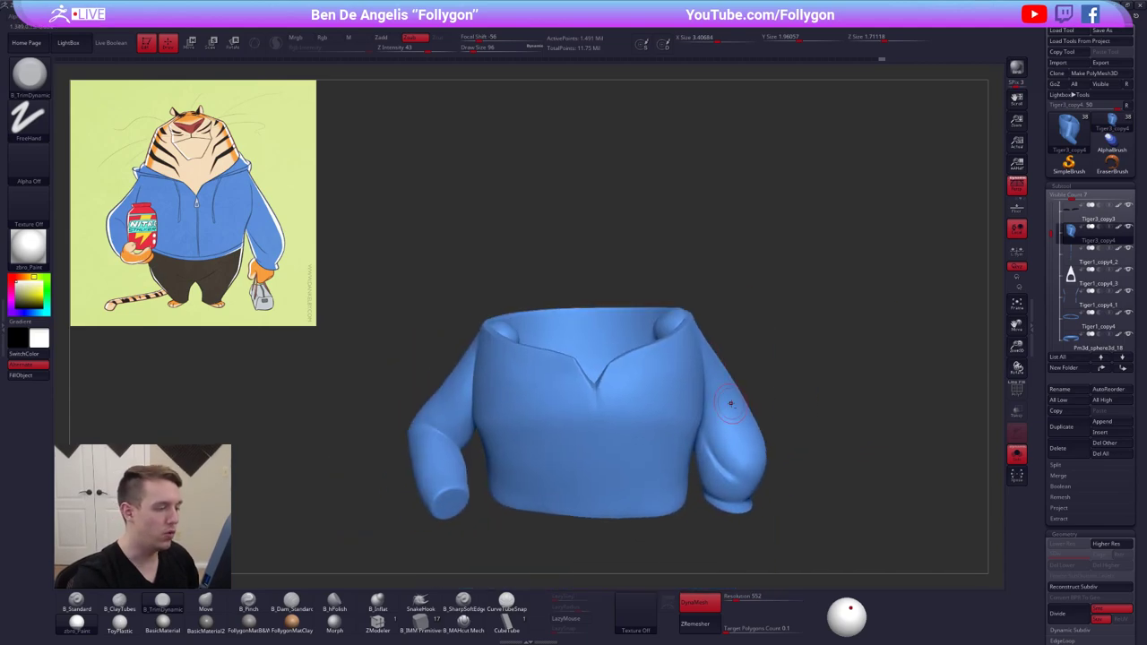
Inspect the blended hoodie shoulders in isolation and on the full tiger
{"action": "key", "text": "alt+shift+s"}
{"action": "mouse_move", "coordinate": [816, 484]}
{"action": "right_mouse_down"}
{"action": "mouse_move", "coordinate": [810, 476]}
{"action": "mouse_move", "coordinate": [817, 504]}
{"action": "mouse_move", "coordinate": [819, 465]}
{"action": "mouse_move", "coordinate": [815, 482]}
{"action": "right_mouse_up"}
{"action": "key", "text": "shift+f"}
{"action": "key", "text": "shift+f"}
{"action": "key", "text": "alt+shift+s"}
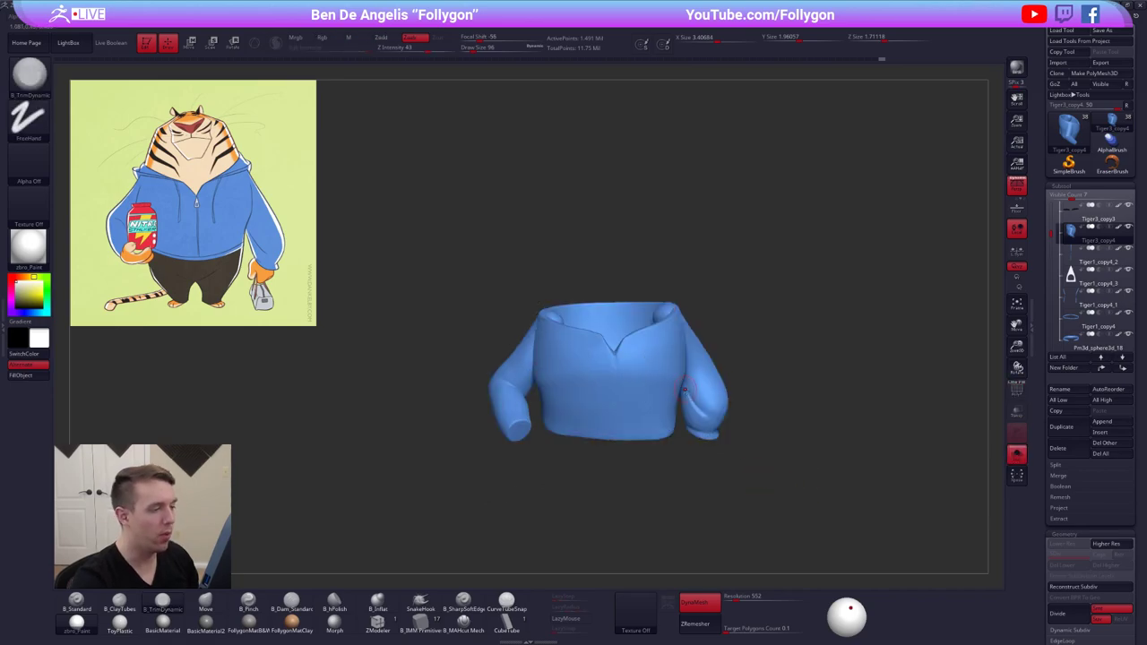
{"action": "mouse_move", "coordinate": [685, 389]}
{"action": "right_mouse_down"}
{"action": "mouse_move", "coordinate": [688, 459]}
{"action": "mouse_move", "coordinate": [674, 409]}
{"action": "right_mouse_up"}
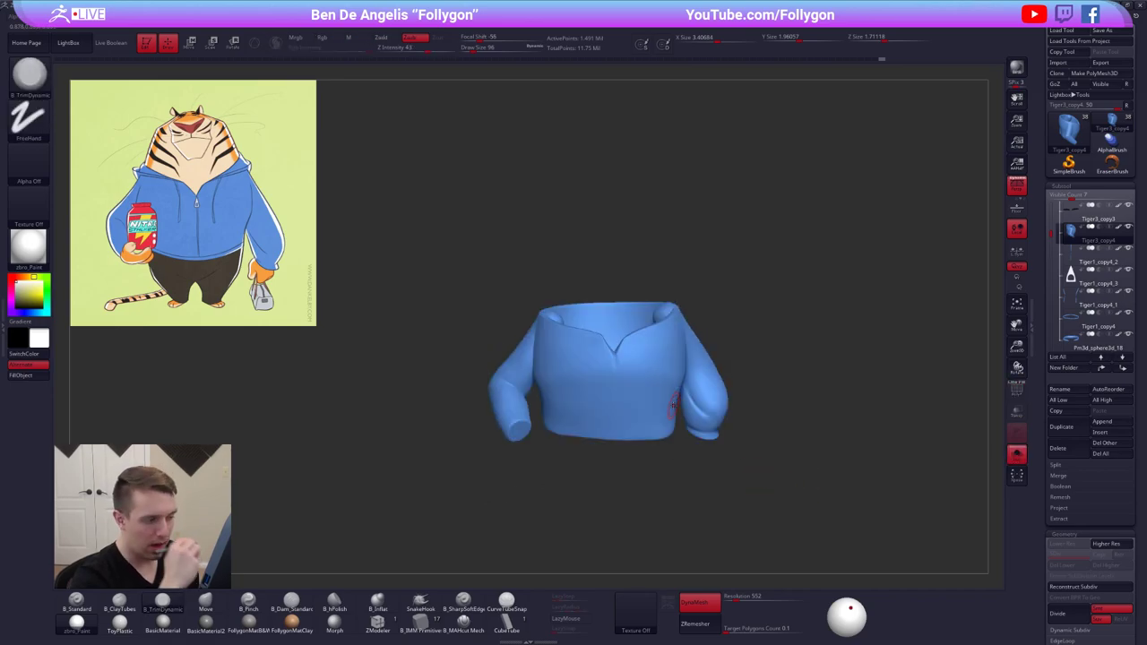
{"action": "key", "text": "ctrl+shift+s"}
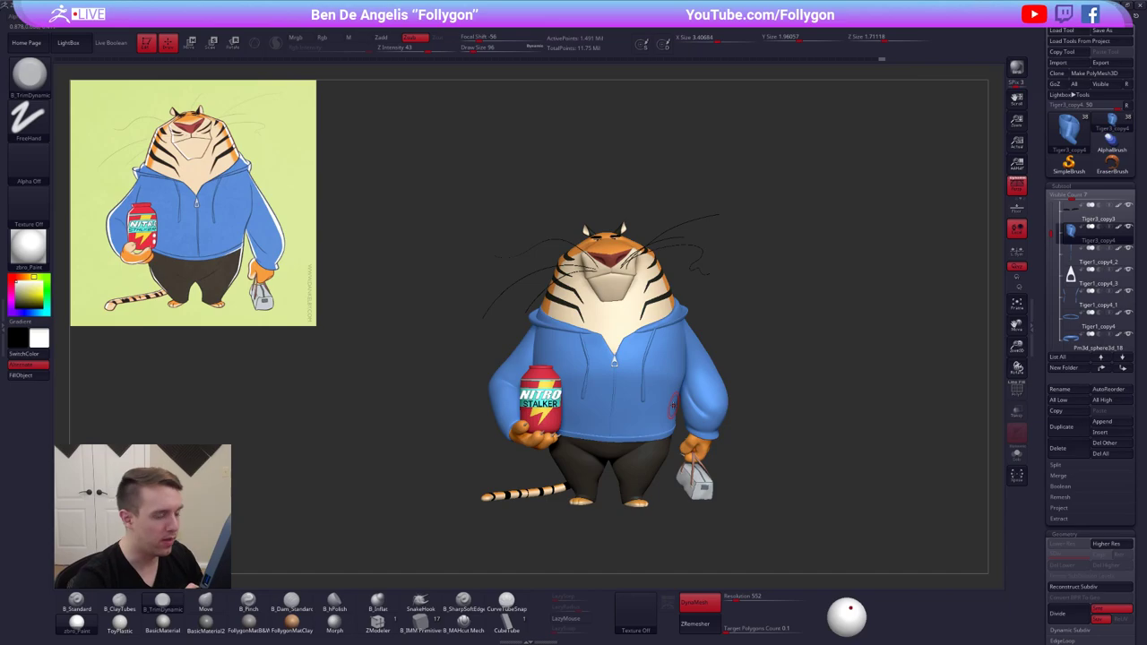
{"action": "mouse_move", "coordinate": [787, 511]}
{"action": "right_mouse_down"}
{"action": "mouse_move", "coordinate": [824, 500]}
{"action": "mouse_move", "coordinate": [800, 490]}
{"action": "mouse_move", "coordinate": [752, 515]}
{"action": "right_mouse_up"}
Set the draw size to 170
{"action": "key", "text": "space"}
{"action": "left_click_drag", "start_coordinate": [681, 373], "coordinate": [693, 373]}
{"action": "mouse_move", "coordinate": [670, 378]}
{"action": "right_mouse_down"}
{"action": "mouse_move", "coordinate": [720, 373]}
{"action": "mouse_move", "coordinate": [688, 397]}
{"action": "mouse_move", "coordinate": [738, 400]}
{"action": "mouse_move", "coordinate": [732, 313]}
{"action": "mouse_move", "coordinate": [742, 323]}
{"action": "mouse_move", "coordinate": [727, 339]}
{"action": "right_mouse_up"}
{"action": "key", "text": "space"}
{"action": "left_click_drag", "start_coordinate": [858, 249], "coordinate": [854, 248]}
Duplicate the isolated hoodie subtool, reselect the original and turn off its DynaMesh
{"action": "left_click", "coordinate": [1128, 227], "text": "shift"}
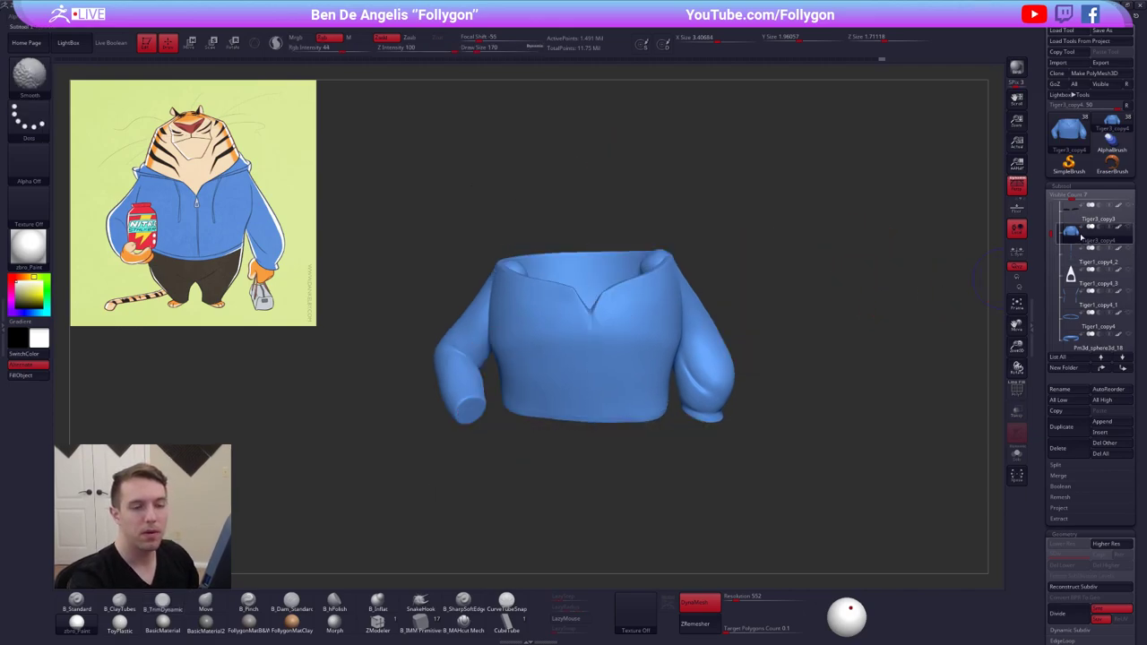
{"action": "left_click", "coordinate": [1064, 426]}
{"action": "left_click", "coordinate": [1072, 254]}
{"action": "left_click", "coordinate": [1073, 236]}
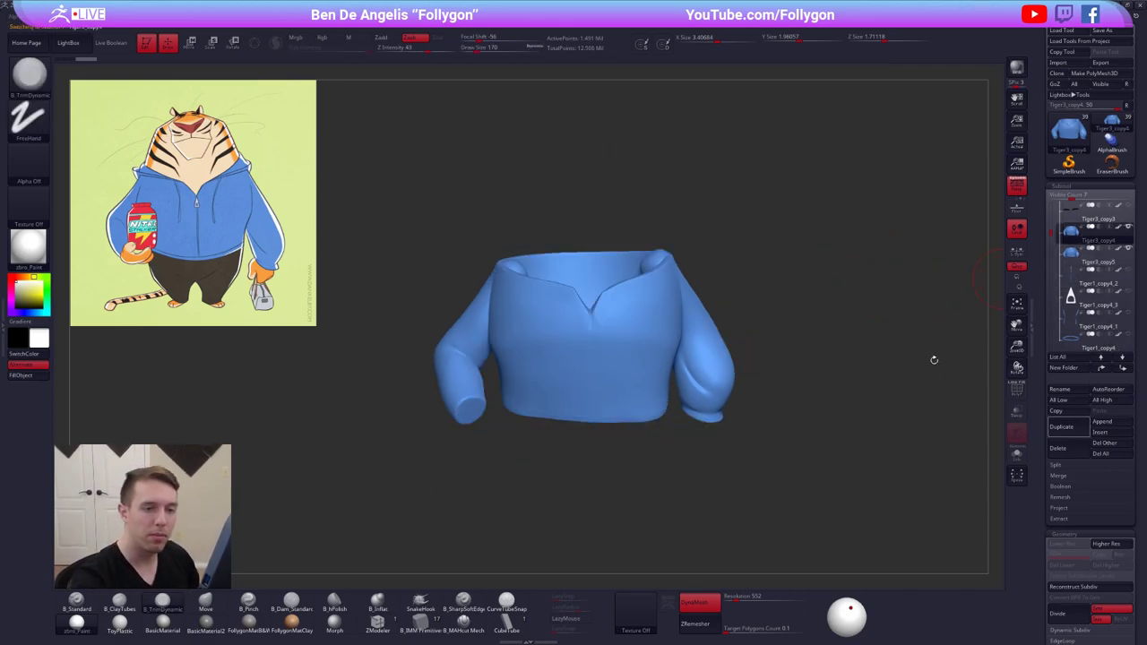
{"action": "left_click", "coordinate": [709, 606]}
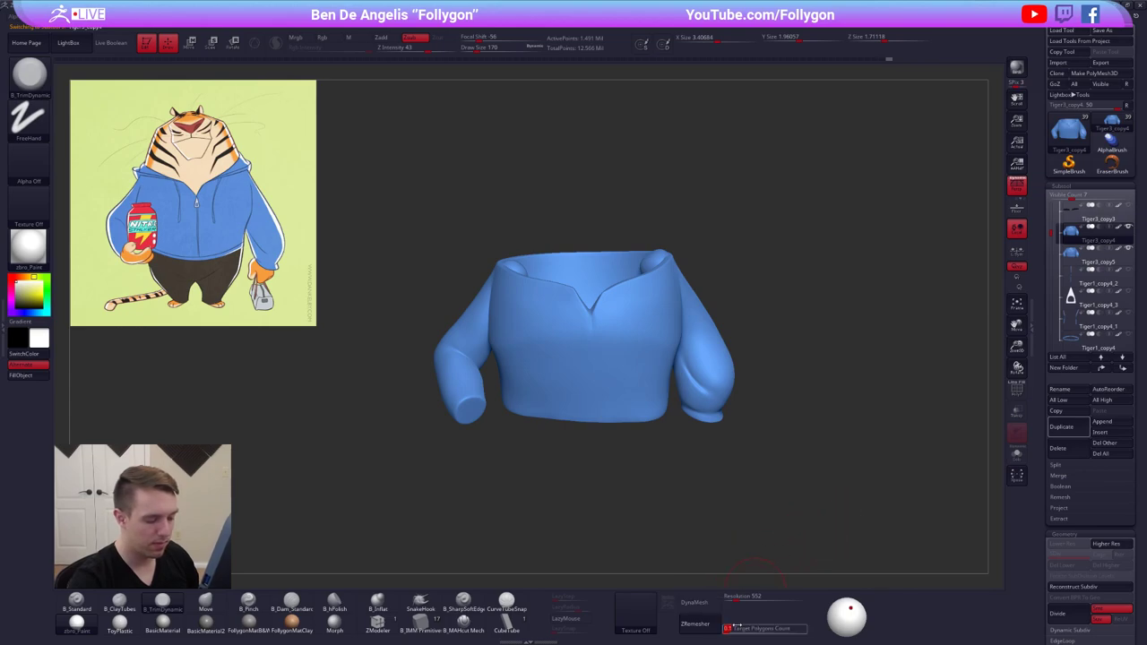
Try ZRemeshing the original hoodie with a target polygon count of 3, and undo it
{"action": "key", "text": "shift+f"}
{"action": "key", "text": "shift+f"}
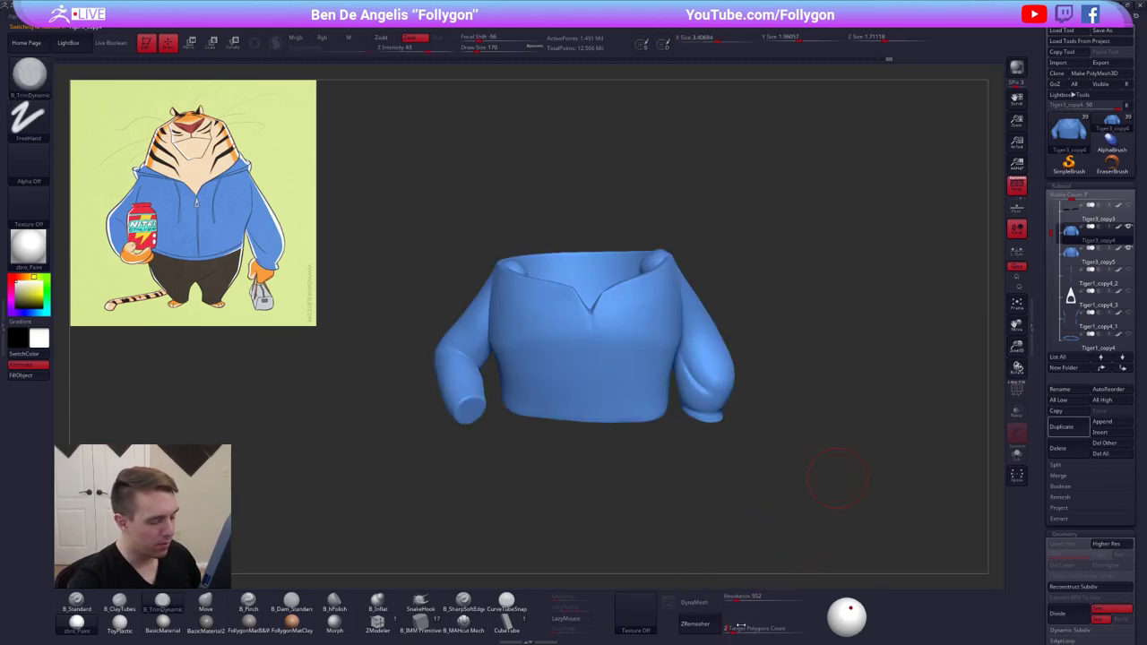
{"action": "type", "text": "3"}
{"action": "key", "text": "Return"}
{"action": "left_click", "coordinate": [711, 631]}
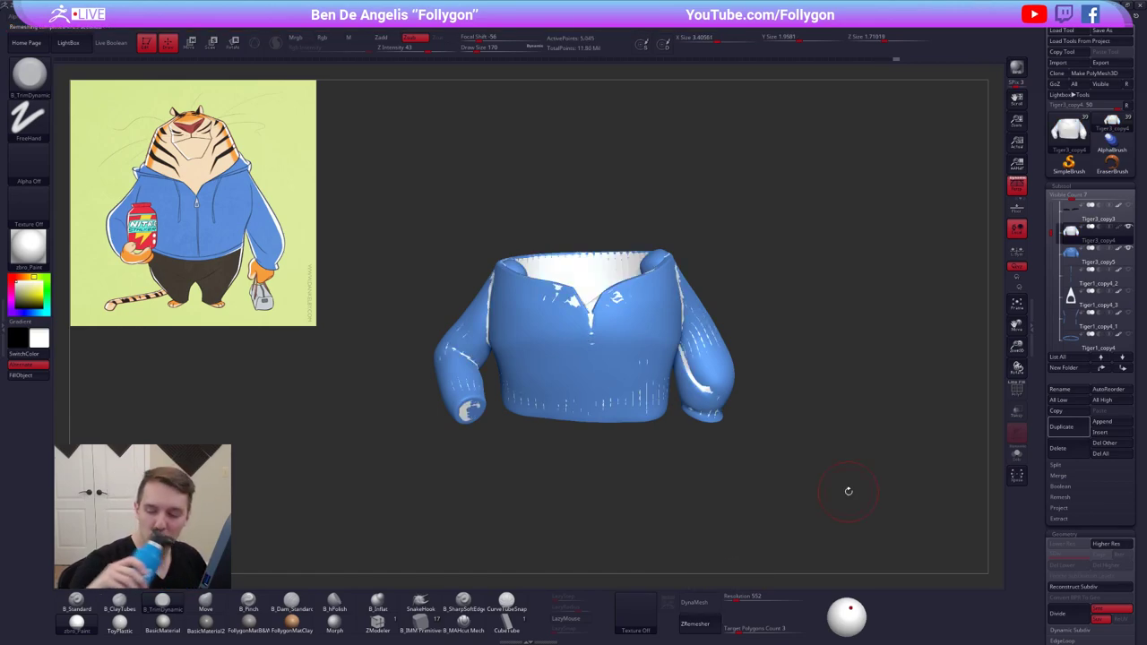
{"action": "key", "text": "ctrl+z"}
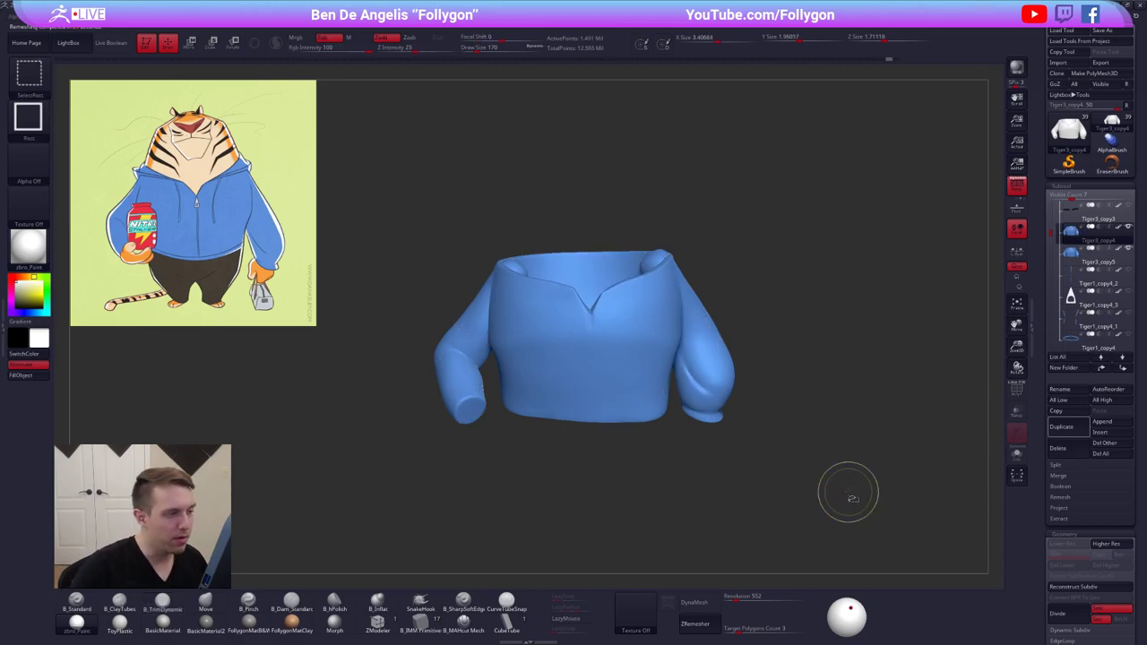
{"action": "key", "text": "ctrl+shift+z"}
ZRemesh the original hoodie with a target polygon count of 5 and inspect the new topology on its own
{"action": "key", "text": "shift+f"}
{"action": "key", "text": "shift+f"}
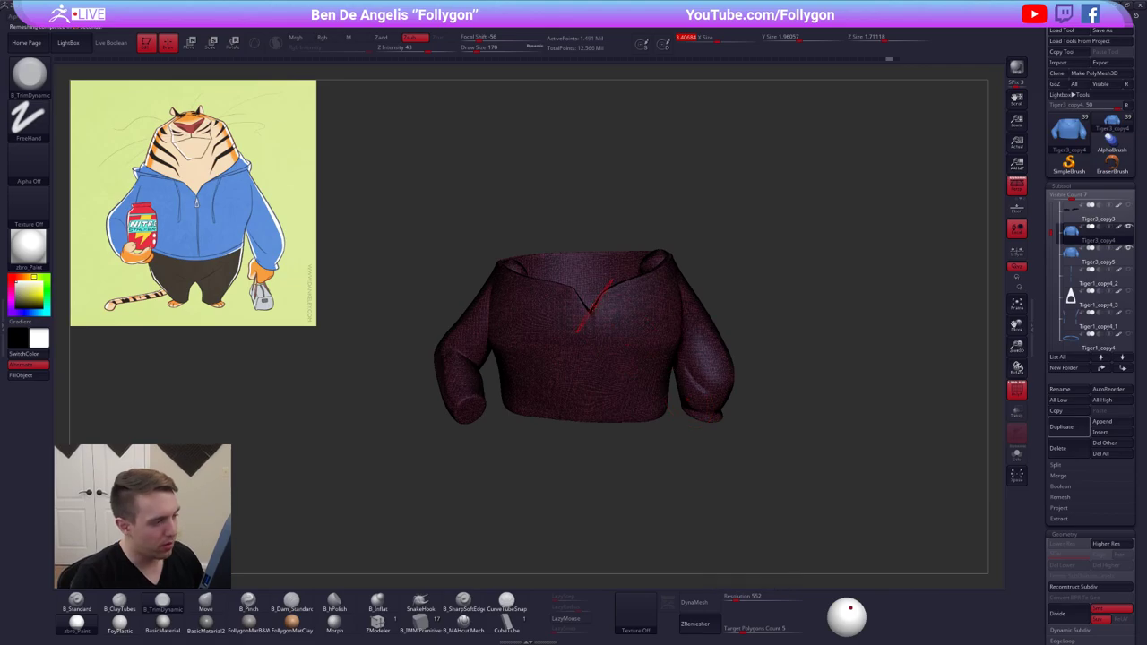
{"action": "left_click", "coordinate": [699, 629]}
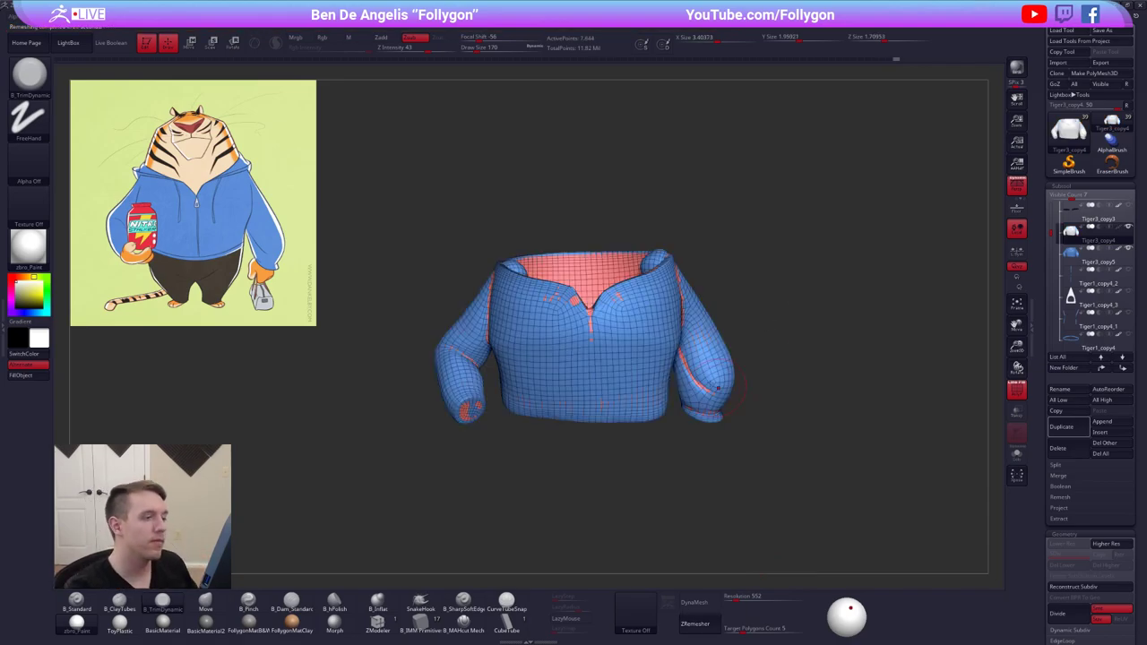
{"action": "key", "text": "shift+alt+s"}
{"action": "right_click_drag", "start_coordinate": [633, 342], "coordinate": [693, 348]}
{"action": "right_click_drag", "start_coordinate": [694, 349], "coordinate": [724, 361], "text": "alt"}
{"action": "key", "text": "shift+f"}
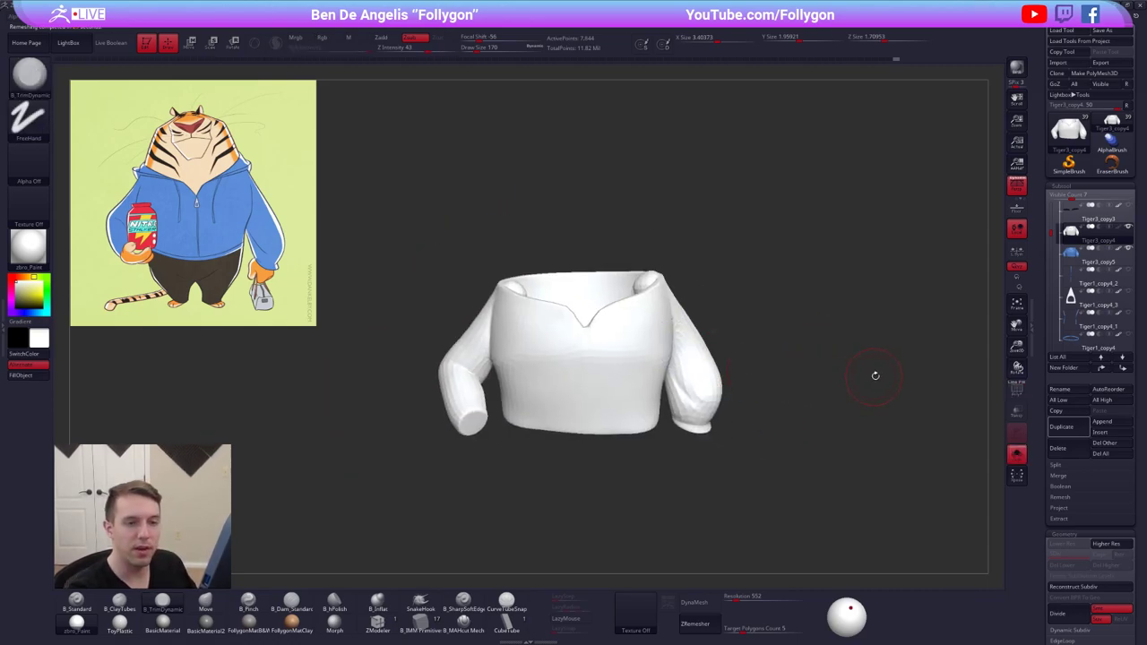
Subdivide the remeshed hoodie to SDiv 3 and project the duplicate's shape and colour onto it with ProjectAll
{"action": "key", "text": "ctrl+d"}
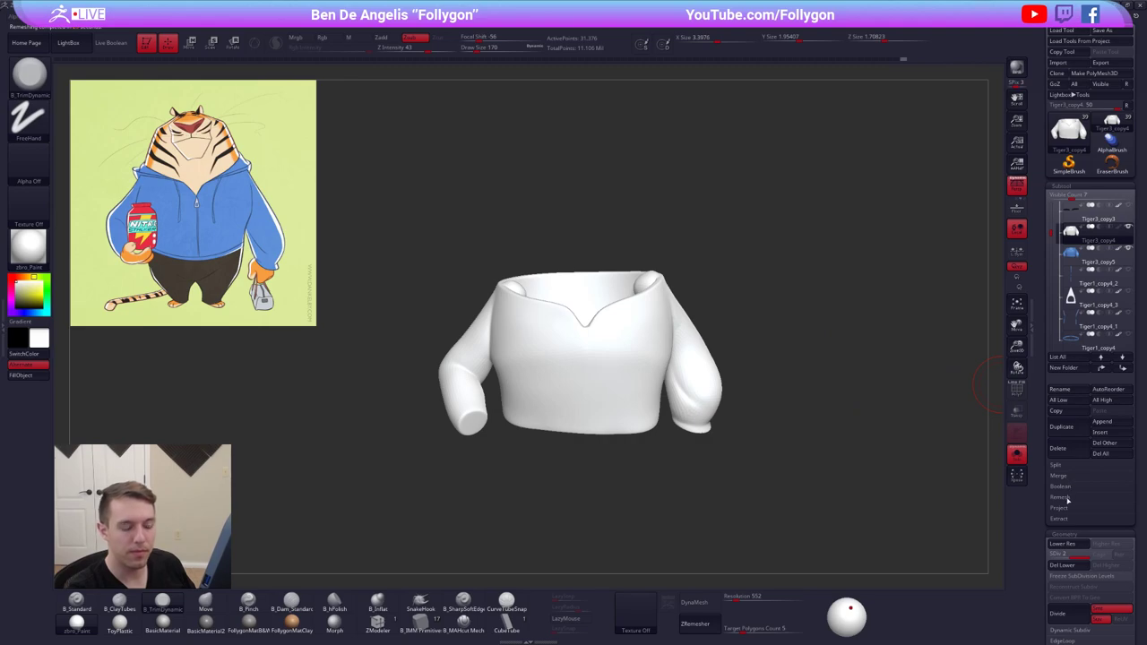
{"action": "left_click", "coordinate": [1066, 509]}
{"action": "key", "text": "shift+d"}
{"action": "key", "text": "shift+f"}
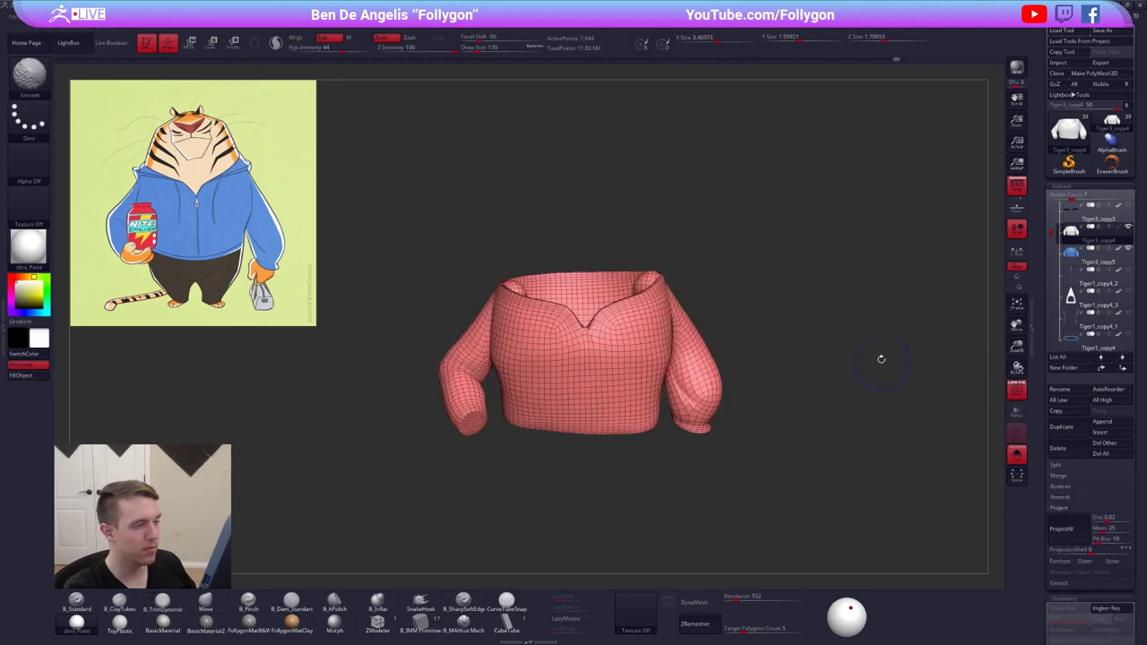
{"action": "key", "text": "ctrl+space"}
{"action": "left_click", "coordinate": [910, 358]}
{"action": "key", "text": "shift+f"}
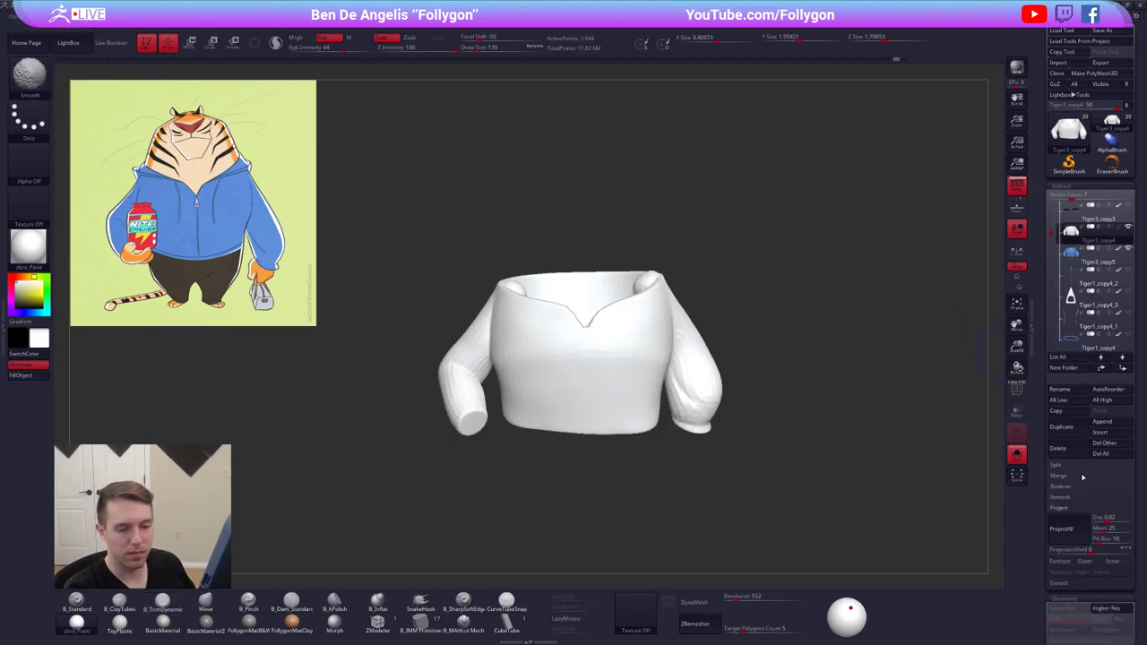
{"action": "key", "text": "ctrl+d"}
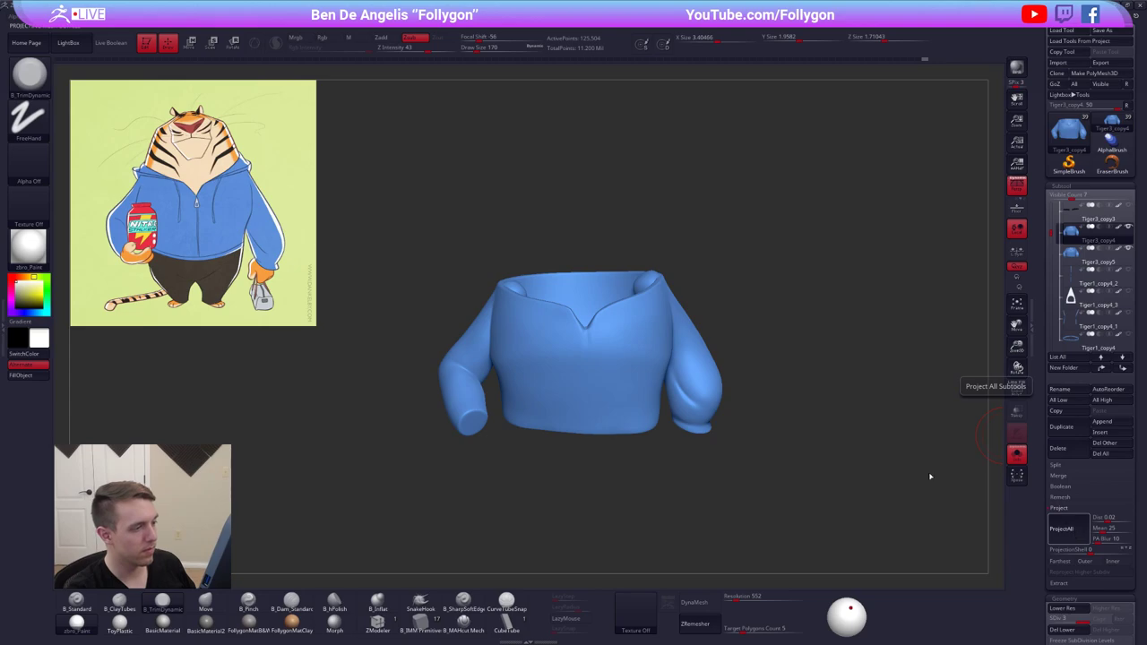
Set the draw size to 81 and smooth the point of the V-shaped neckline on the projected hoodie
{"action": "right_click_drag", "start_coordinate": [789, 498], "coordinate": [761, 474]}
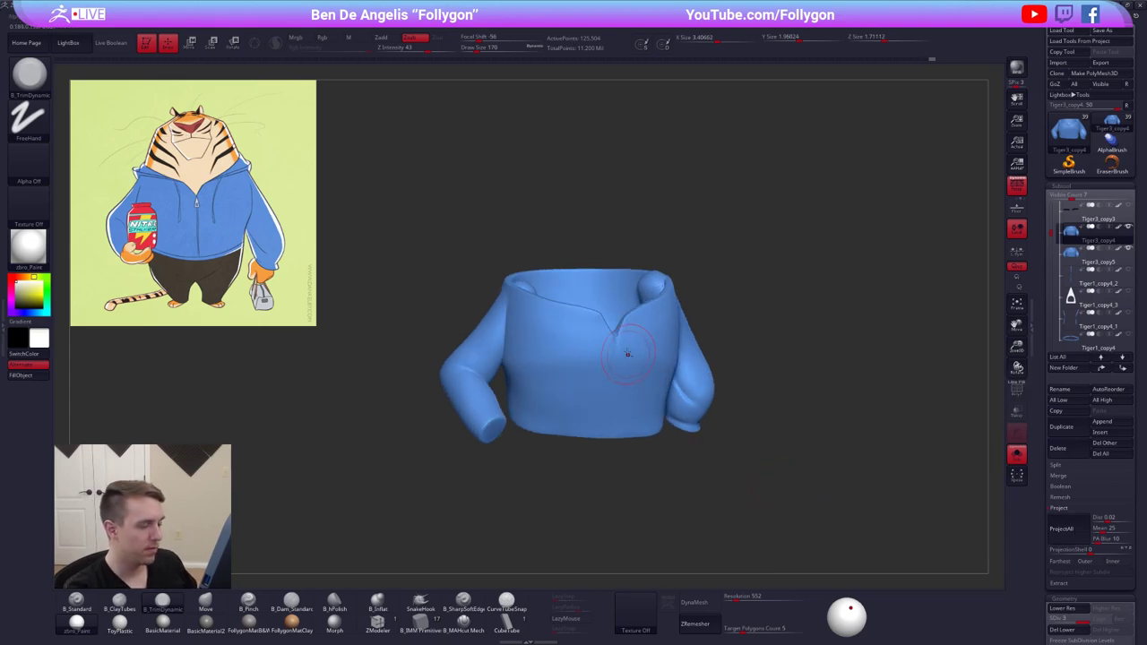
{"action": "right_click_drag", "start_coordinate": [627, 353], "coordinate": [618, 365], "text": "ctrl"}
{"action": "key", "text": "shift+f"}
{"action": "key", "text": "shift+f"}
{"action": "key", "text": "s"}
{"action": "left_click_drag", "start_coordinate": [610, 338], "coordinate": [594, 338]}
{"action": "right_click_drag", "start_coordinate": [611, 338], "coordinate": [600, 374]}
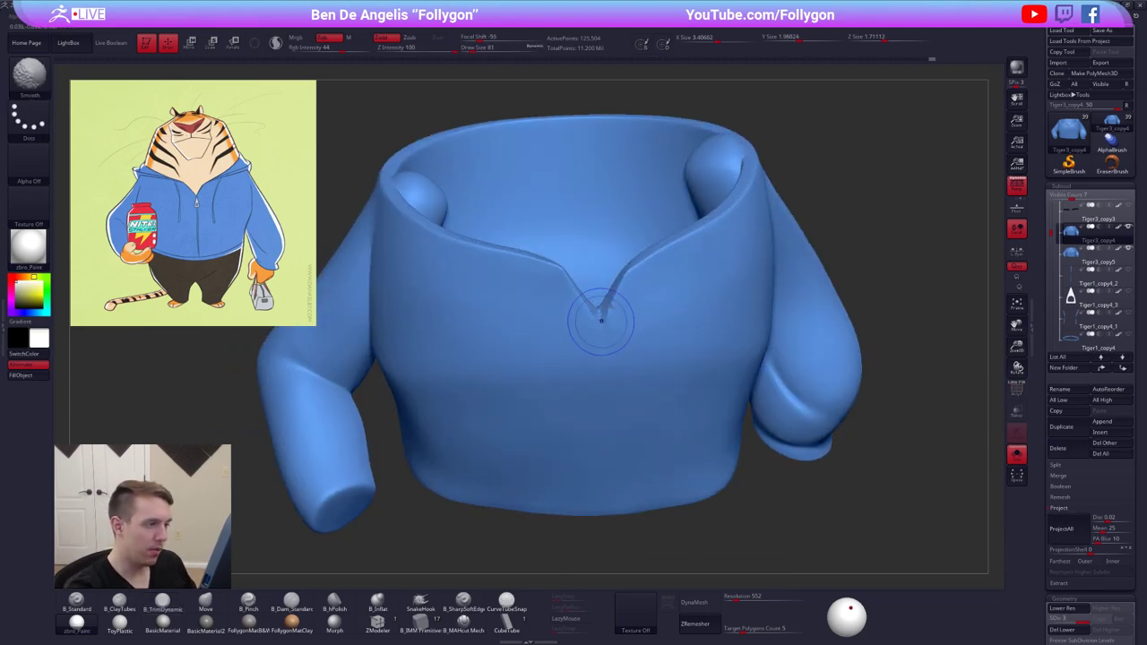
{"action": "left_click_drag", "start_coordinate": [601, 318], "coordinate": [601, 318], "text": "shift"}
{"action": "key", "text": "d"}
Subdivide the hoodie to SDiv 4, project the duplicate onto it again and inspect the neckline and sleeves
{"action": "right_click_drag", "start_coordinate": [601, 359], "coordinate": [587, 321]}
{"action": "right_click_drag", "start_coordinate": [680, 328], "coordinate": [700, 377], "text": "ctrl"}
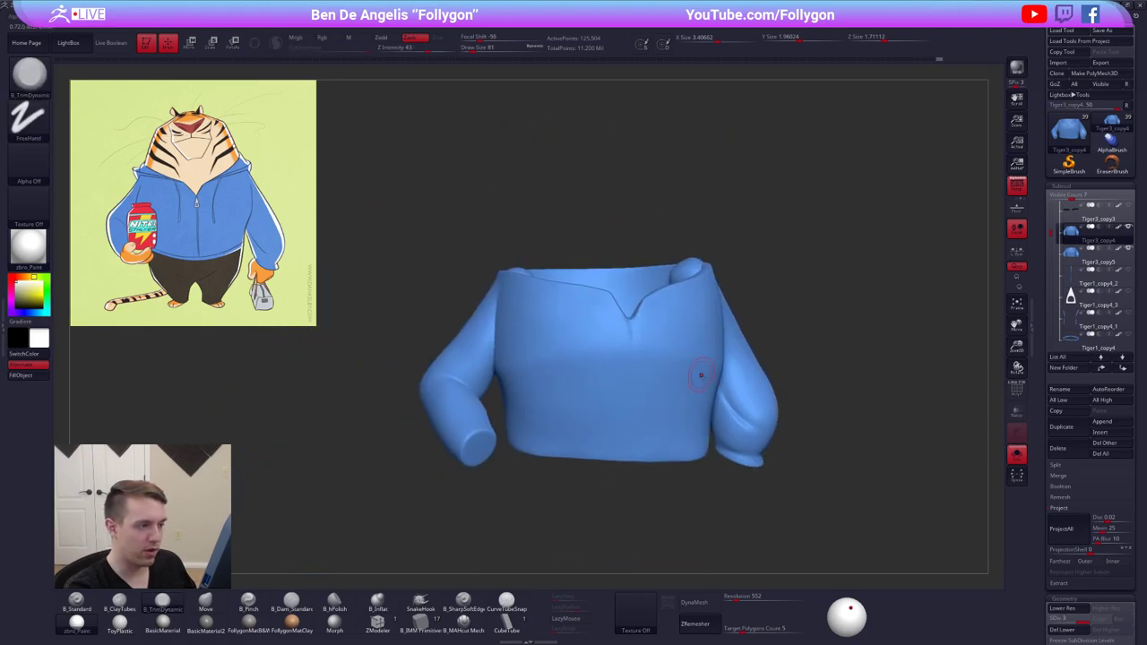
{"action": "left_click", "coordinate": [1077, 521]}
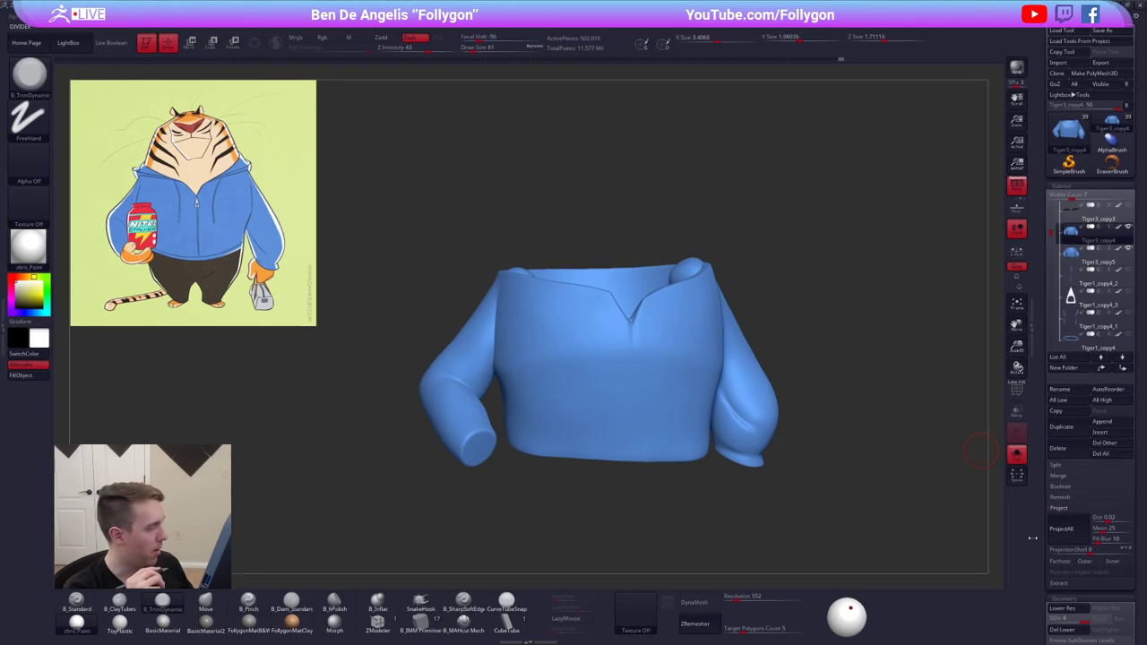
{"action": "mouse_move", "coordinate": [923, 480]}
{"action": "right_mouse_down"}
{"action": "mouse_move", "coordinate": [807, 466]}
{"action": "mouse_move", "coordinate": [896, 462]}
{"action": "right_mouse_up"}
{"action": "mouse_move", "coordinate": [630, 320]}
{"action": "right_mouse_down", "text": "alt"}
{"action": "mouse_move", "coordinate": [772, 447]}
{"action": "mouse_move", "coordinate": [788, 488]}
{"action": "right_mouse_up", "text": "alt"}
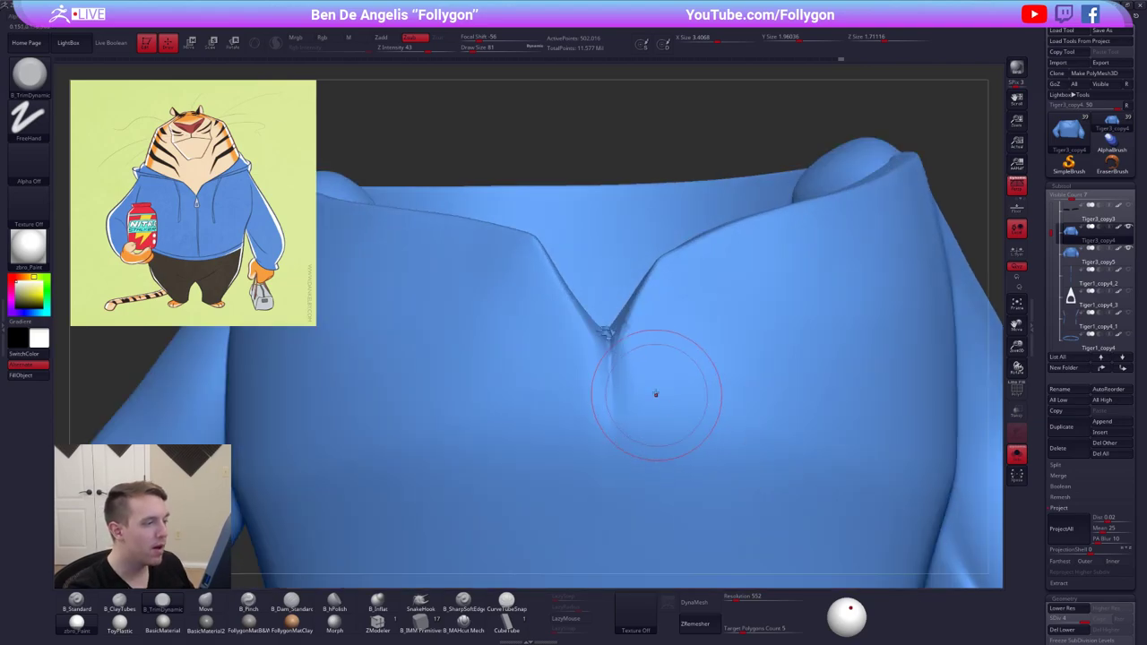
{"action": "right_click_drag", "start_coordinate": [612, 333], "coordinate": [776, 357]}
{"action": "right_click_drag", "start_coordinate": [648, 349], "coordinate": [668, 351]}
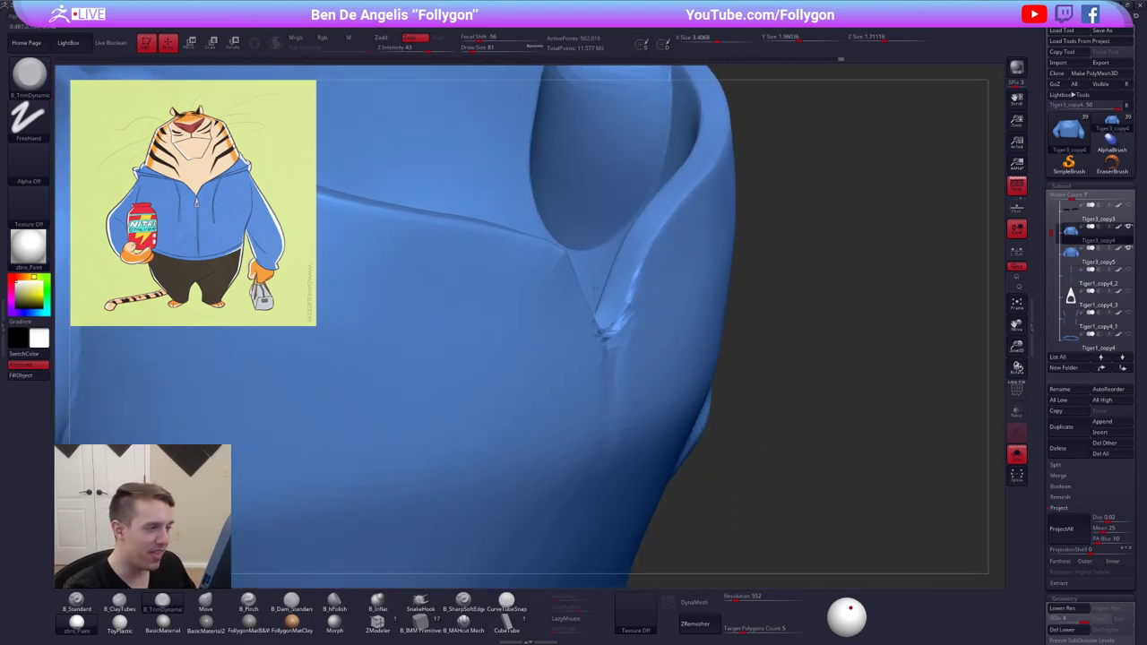
{"action": "key", "text": "f"}
{"action": "right_click_drag", "start_coordinate": [924, 470], "coordinate": [758, 462]}
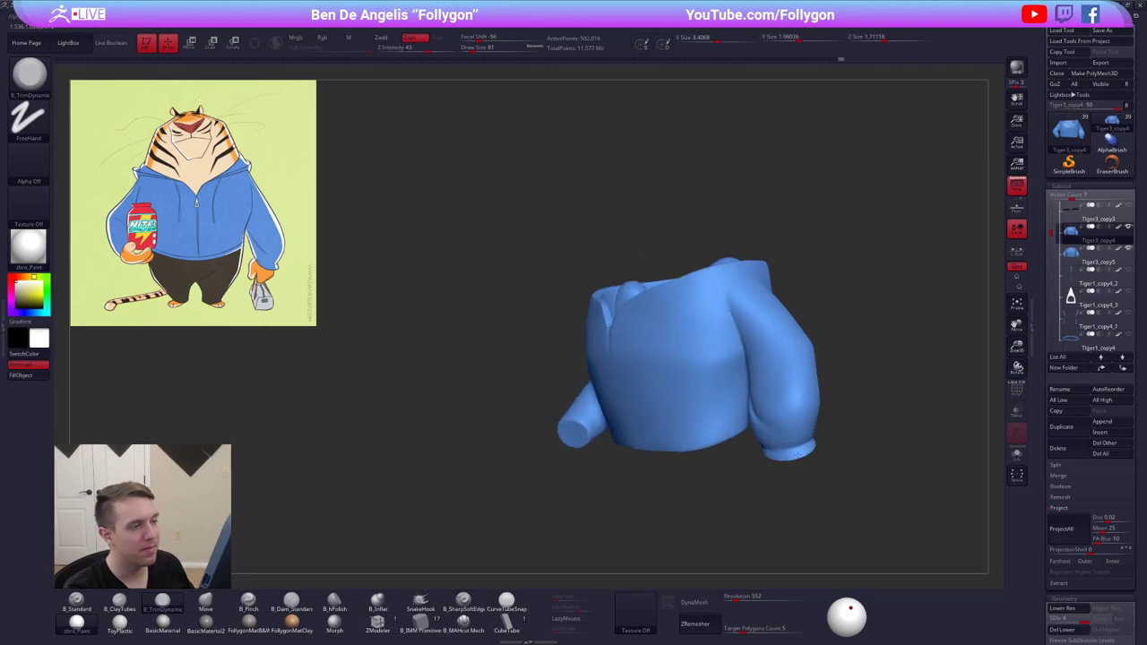
{"action": "right_click_drag", "start_coordinate": [818, 380], "coordinate": [732, 430], "text": "alt"}
Delete the duplicate hoodie subtool and show all of the tiger's subtools again
{"action": "left_click", "coordinate": [1081, 257]}
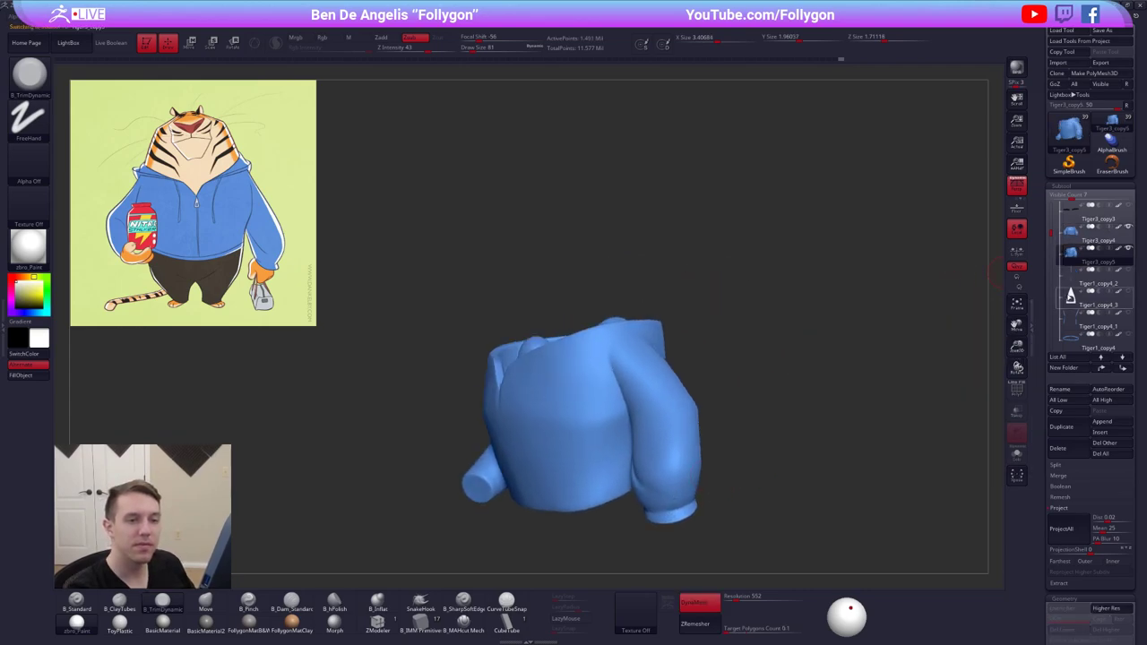
{"action": "left_click", "coordinate": [1066, 450]}
{"action": "left_click", "coordinate": [986, 467]}
{"action": "left_click", "coordinate": [1128, 249], "text": "shift"}
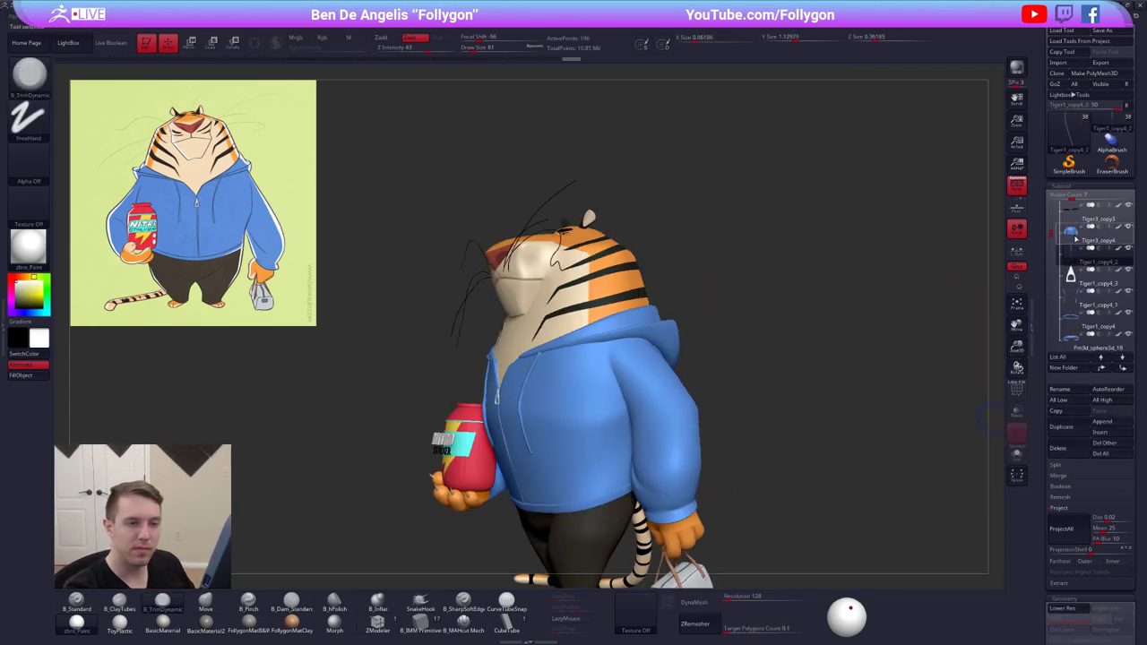
Isolate the hoodie subtool, lower it to SDiv 2 and smooth the top of the sleeve crease at draw size 121
{"action": "left_click", "coordinate": [1080, 235]}
{"action": "right_click_drag", "start_coordinate": [744, 366], "coordinate": [655, 371]}
{"action": "key", "text": "shift+s"}
{"action": "key", "text": "space"}
{"action": "left_click_drag", "start_coordinate": [640, 351], "coordinate": [645, 350]}
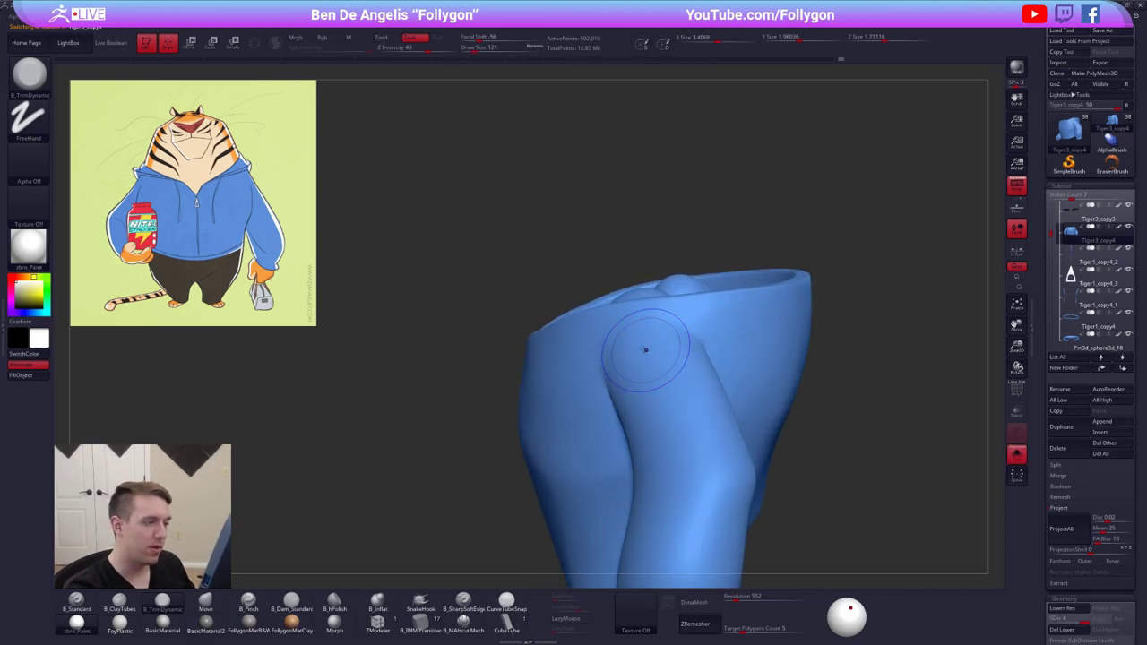
{"action": "key", "text": "shift+d"}
{"action": "key", "text": "shift+d"}
{"action": "right_click_drag", "start_coordinate": [623, 351], "coordinate": [653, 339], "text": "alt"}
{"action": "key", "text": "2"}
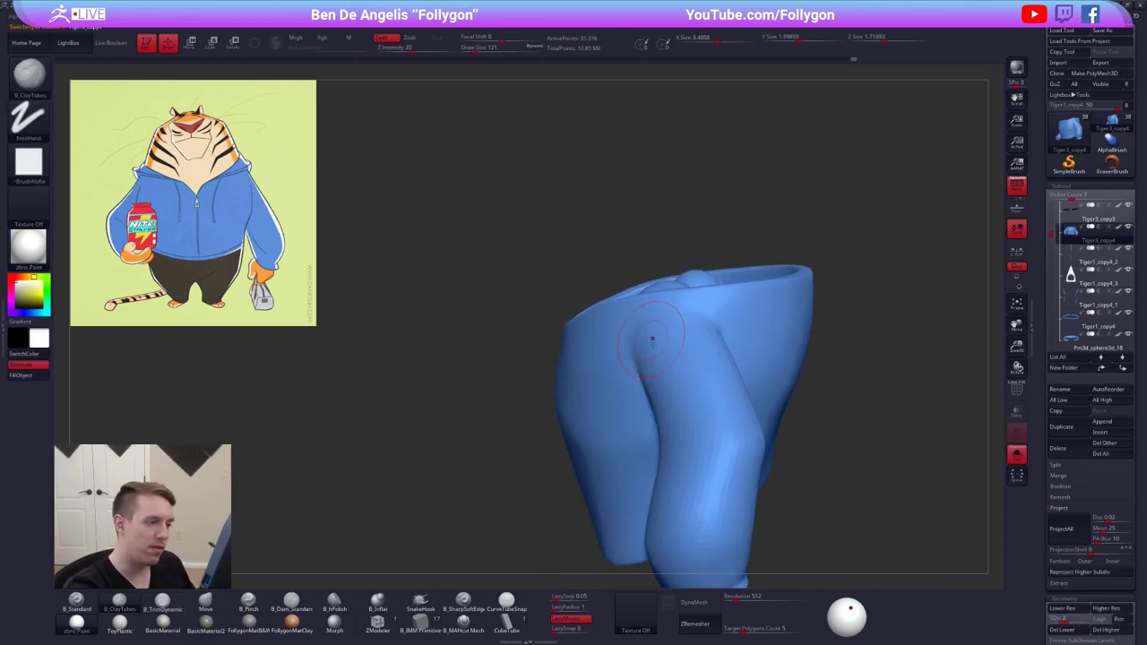
{"action": "left_click_drag", "start_coordinate": [653, 310], "coordinate": [651, 324], "text": "shift"}
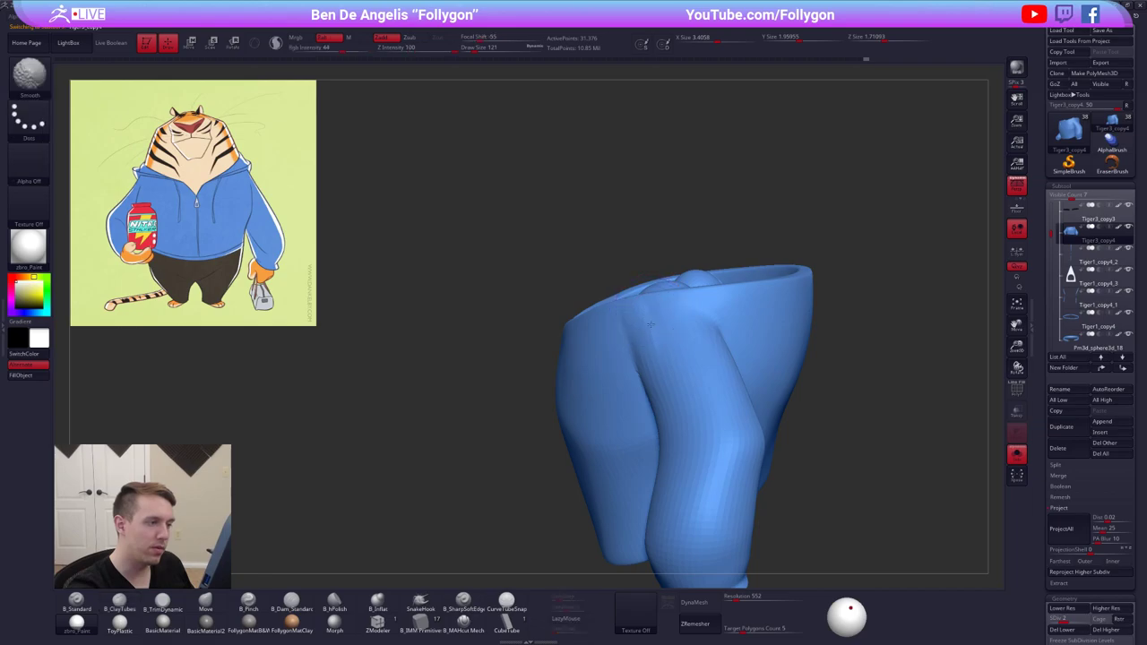
{"action": "right_click_drag", "start_coordinate": [646, 324], "coordinate": [670, 329]}
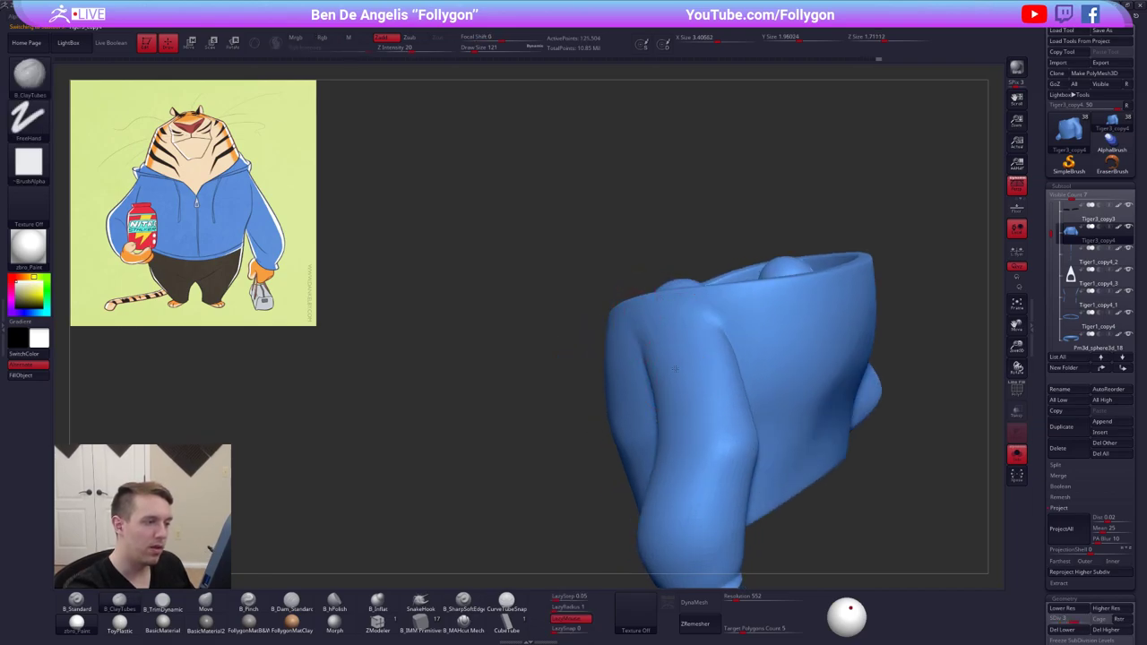
Smooth the shoulder and the front crease between sleeve and torso at SDiv 3
{"action": "right_click_drag", "start_coordinate": [675, 369], "coordinate": [699, 366]}
{"action": "left_click_drag", "start_coordinate": [633, 326], "coordinate": [649, 342], "text": "shift"}
{"action": "right_click_drag", "start_coordinate": [651, 343], "coordinate": [683, 367], "text": "alt"}
{"action": "key", "text": "3"}
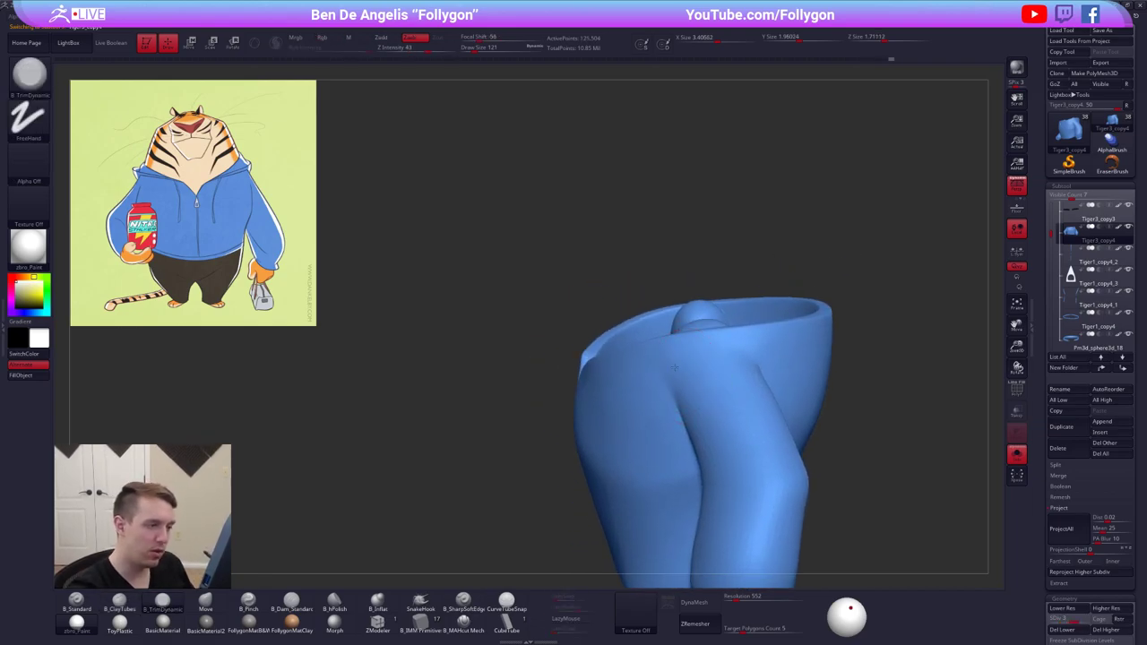
{"action": "left_click_drag", "start_coordinate": [713, 405], "coordinate": [712, 415], "text": "shift"}
{"action": "mouse_move", "coordinate": [711, 415]}
{"action": "right_mouse_down"}
{"action": "mouse_move", "coordinate": [737, 395]}
{"action": "mouse_move", "coordinate": [717, 395]}
{"action": "right_mouse_up"}
{"action": "key", "text": "2"}
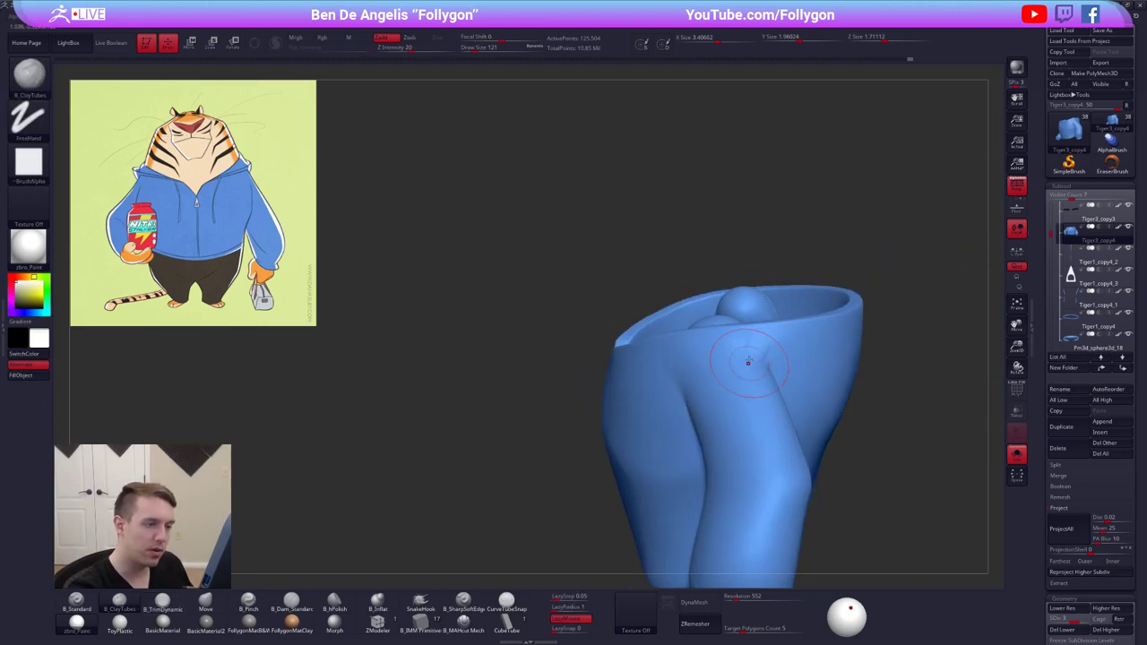
Smooth the outer top of the sleeve at draw size 113 and show the whole tiger again
{"action": "mouse_move", "coordinate": [744, 332]}
{"action": "right_mouse_down"}
{"action": "mouse_move", "coordinate": [751, 360]}
{"action": "mouse_move", "coordinate": [730, 368]}
{"action": "right_mouse_up"}
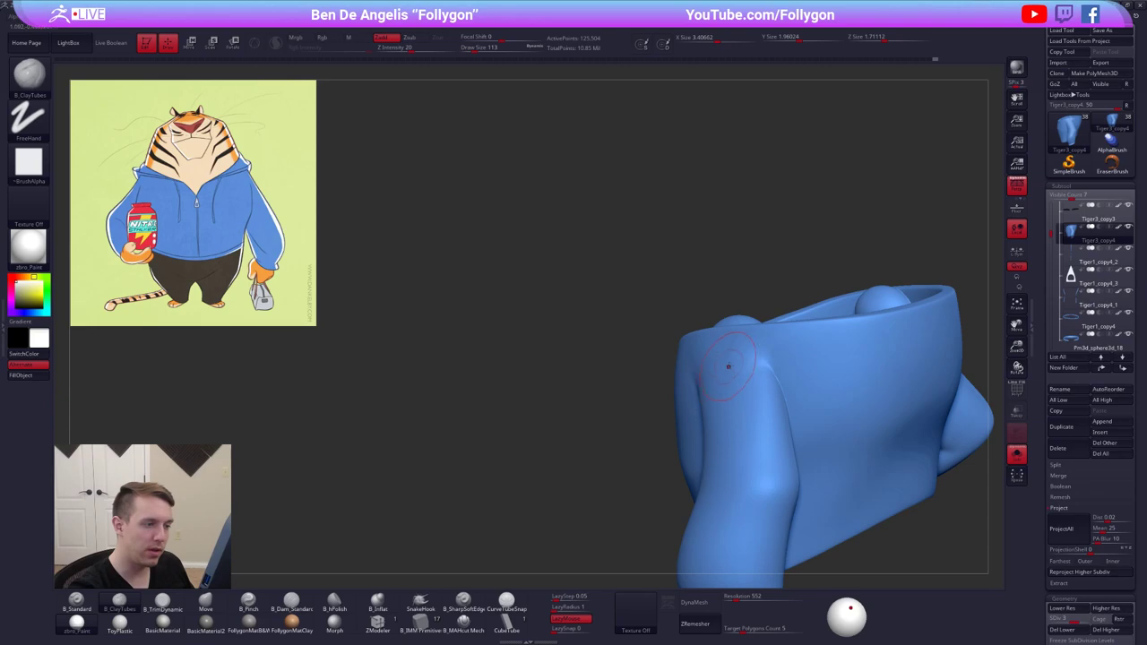
{"action": "left_click_drag", "start_coordinate": [730, 368], "coordinate": [738, 382], "text": "shift"}
{"action": "key", "text": "space"}
{"action": "mouse_move", "coordinate": [738, 382]}
{"action": "right_mouse_down"}
{"action": "mouse_move", "coordinate": [709, 394]}
{"action": "mouse_move", "coordinate": [728, 381]}
{"action": "mouse_move", "coordinate": [769, 398]}
{"action": "mouse_move", "coordinate": [736, 351]}
{"action": "right_mouse_up"}
{"action": "key", "text": "shift"}
{"action": "key", "text": "ctrl+shift+s"}
{"action": "key", "text": "shift"}
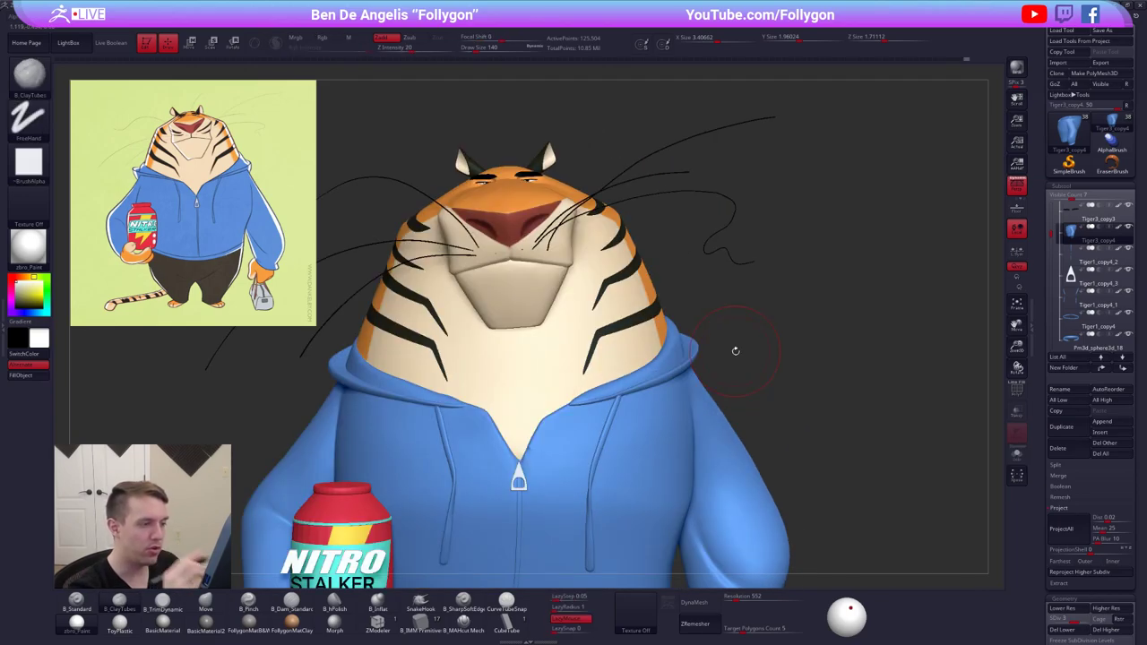
Raise the hoodie to SDiv 4, isolate it and smooth the sleeve-to-back crease at draw size 113
{"action": "mouse_move", "coordinate": [828, 465]}
{"action": "right_mouse_down"}
{"action": "mouse_move", "coordinate": [683, 442]}
{"action": "mouse_move", "coordinate": [696, 442]}
{"action": "mouse_move", "coordinate": [564, 332]}
{"action": "mouse_move", "coordinate": [662, 345]}
{"action": "right_mouse_up"}
{"action": "key", "text": "d"}
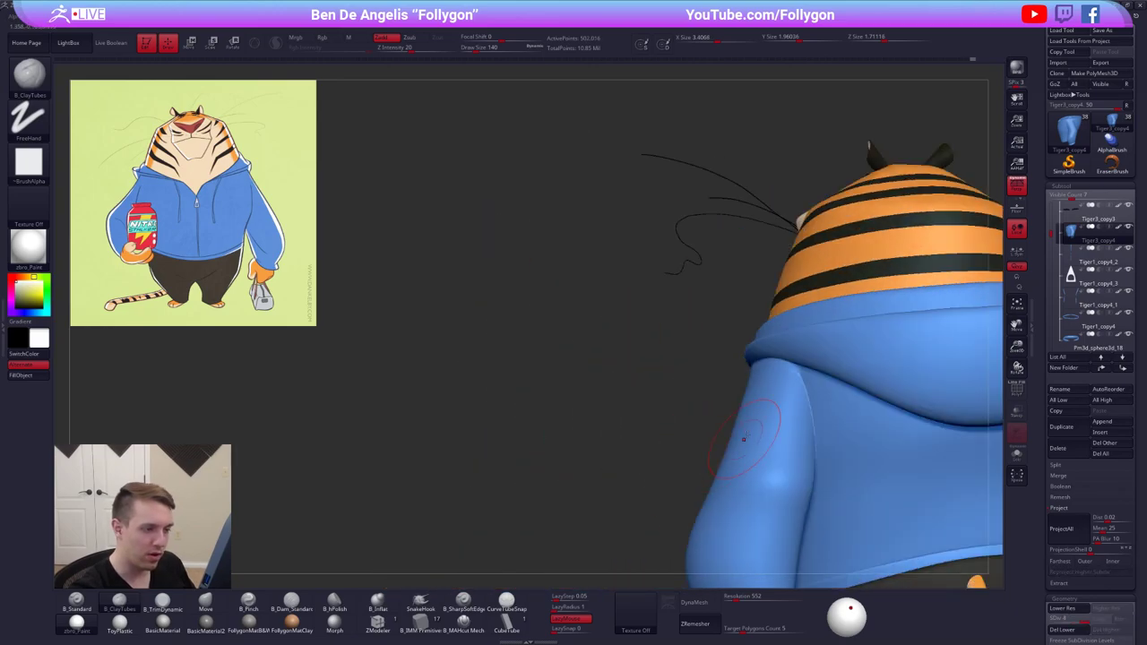
{"action": "key", "text": "alt+s"}
{"action": "key", "text": "space"}
{"action": "left_click_drag", "start_coordinate": [787, 376], "coordinate": [784, 376]}
{"action": "mouse_move", "coordinate": [784, 376]}
{"action": "right_mouse_down"}
{"action": "mouse_move", "coordinate": [838, 381]}
{"action": "mouse_move", "coordinate": [778, 389]}
{"action": "mouse_move", "coordinate": [791, 392]}
{"action": "mouse_move", "coordinate": [790, 364]}
{"action": "right_mouse_up"}
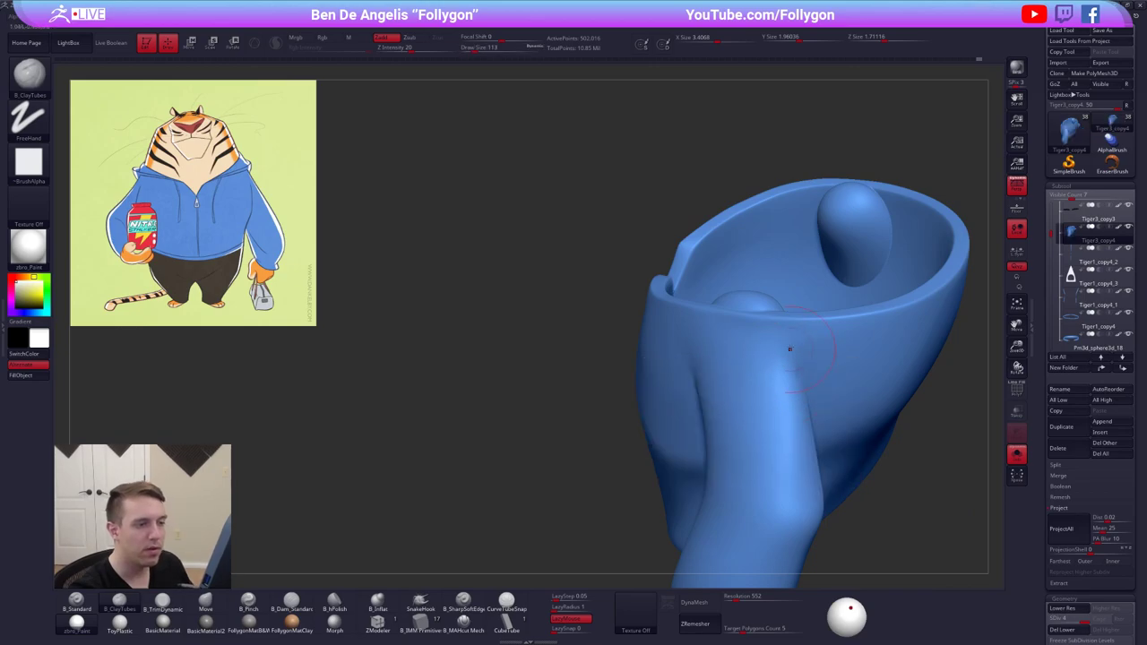
{"action": "mouse_move", "coordinate": [770, 411]}
{"action": "left_mouse_down", "text": "shift"}
{"action": "mouse_move", "coordinate": [772, 394]}
{"action": "mouse_move", "coordinate": [779, 403]}
{"action": "left_mouse_up", "text": "shift"}
{"action": "right_click_drag", "start_coordinate": [779, 402], "coordinate": [834, 310], "text": "shift"}
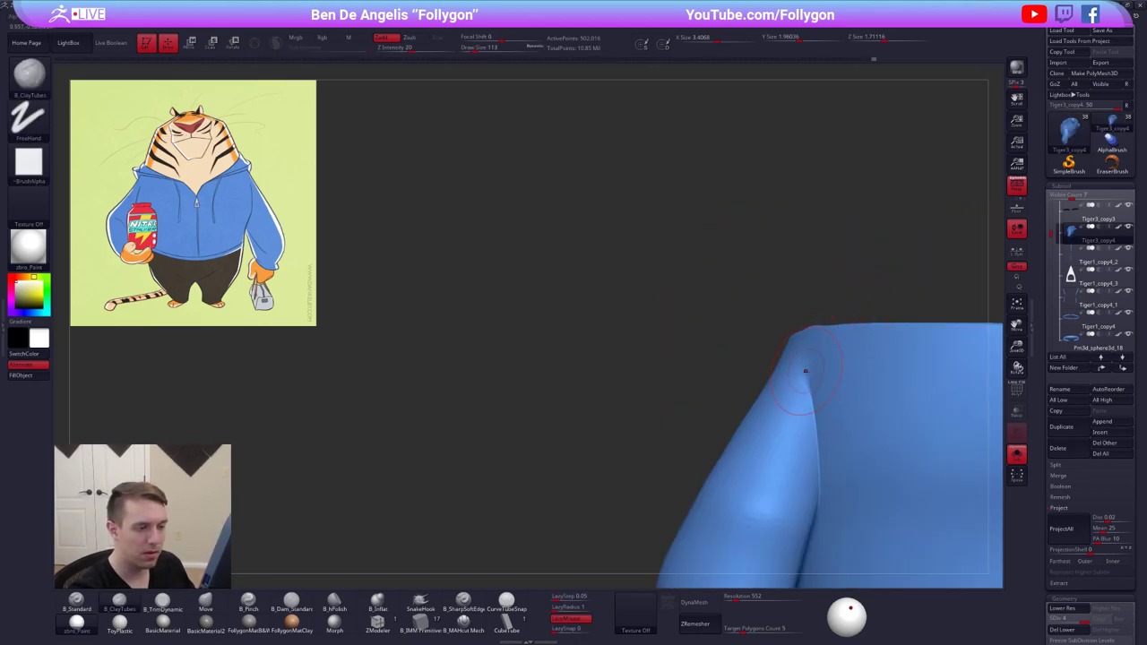
{"action": "left_click_drag", "start_coordinate": [805, 370], "coordinate": [823, 475], "text": "shift"}
{"action": "mouse_move", "coordinate": [837, 476]}
{"action": "right_mouse_down", "text": "ctrl"}
{"action": "mouse_move", "coordinate": [830, 437]}
{"action": "mouse_move", "coordinate": [774, 423]}
{"action": "mouse_move", "coordinate": [789, 416]}
{"action": "mouse_move", "coordinate": [787, 394]}
{"action": "right_mouse_up", "text": "ctrl"}
Smooth the shoulder creases down toward the underarm at the front and back with draw size 140
{"action": "right_click_drag", "start_coordinate": [775, 553], "coordinate": [866, 479]}
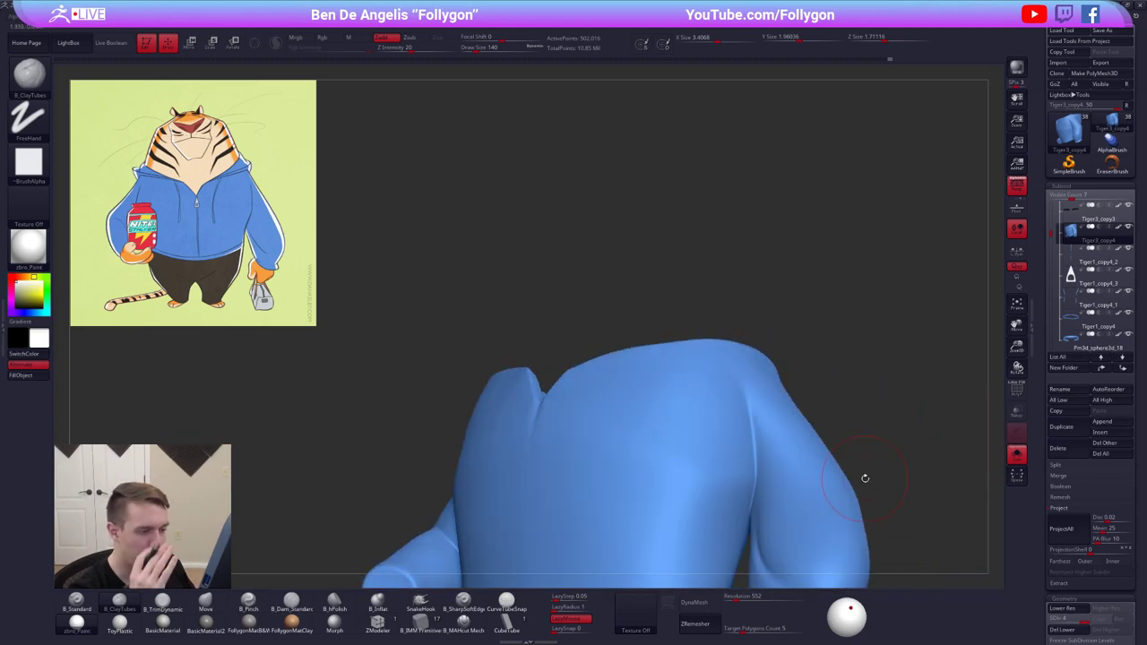
{"action": "right_click_drag", "start_coordinate": [657, 466], "coordinate": [847, 448]}
{"action": "mouse_move", "coordinate": [646, 358]}
{"action": "right_mouse_down", "text": "ctrl"}
{"action": "mouse_move", "coordinate": [645, 409]}
{"action": "mouse_move", "coordinate": [672, 400]}
{"action": "right_mouse_up", "text": "ctrl"}
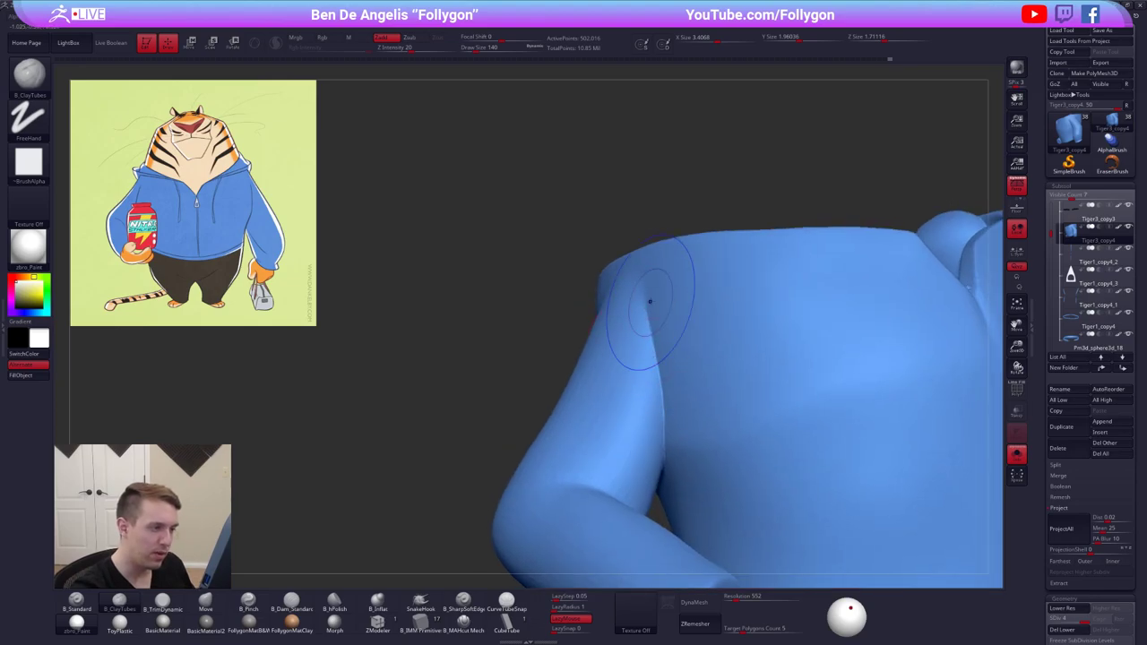
{"action": "left_click_drag", "start_coordinate": [651, 300], "coordinate": [658, 412], "text": "shift"}
{"action": "right_click_drag", "start_coordinate": [691, 417], "coordinate": [851, 407]}
{"action": "left_click_drag", "start_coordinate": [578, 353], "coordinate": [619, 507], "text": "shift"}
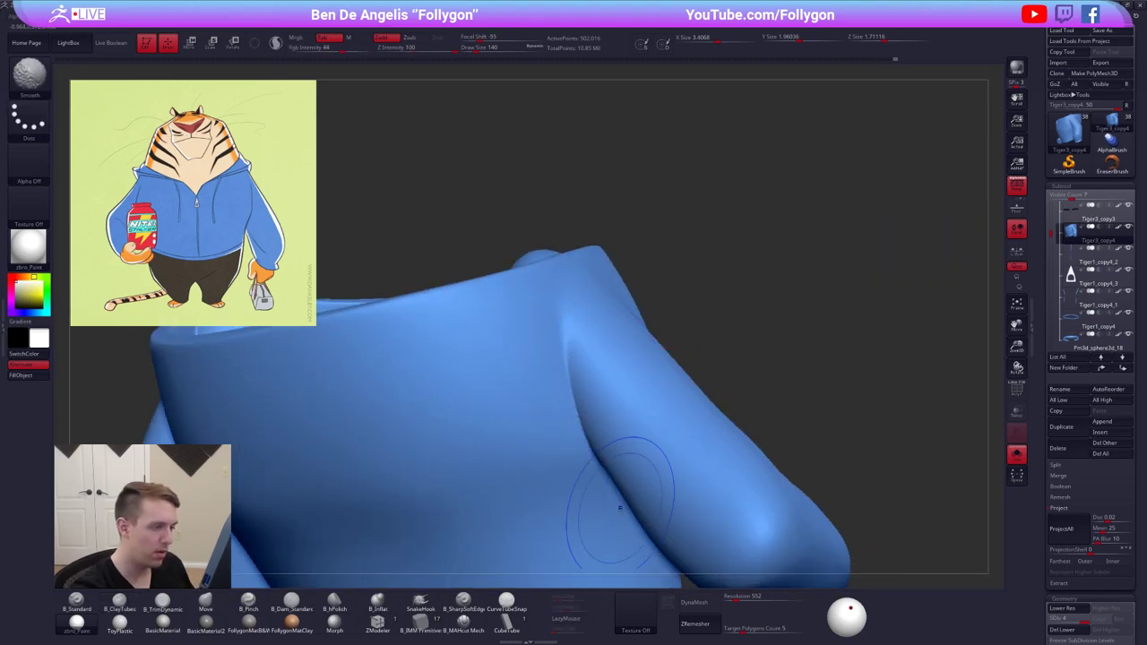
{"action": "right_click_drag", "start_coordinate": [620, 508], "coordinate": [607, 425]}
{"action": "left_click_drag", "start_coordinate": [599, 421], "coordinate": [648, 568], "text": "shift"}
{"action": "right_click_drag", "start_coordinate": [648, 569], "coordinate": [601, 564]}
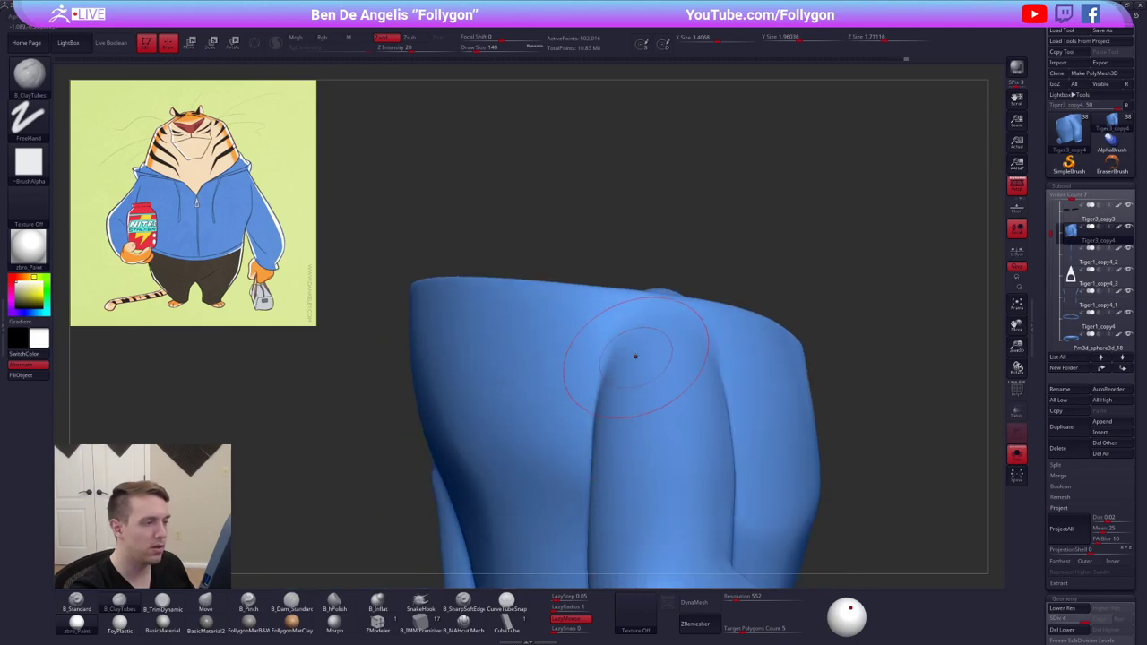
Soften the upper end of the rear sleeve crease with TrimDynamic and ClayTubes, reducing the draw size to 130
{"action": "mouse_move", "coordinate": [637, 356]}
{"action": "right_mouse_down", "text": "alt"}
{"action": "mouse_move", "coordinate": [660, 425]}
{"action": "mouse_move", "coordinate": [653, 403]}
{"action": "right_mouse_up", "text": "alt"}
{"action": "key", "text": "space"}
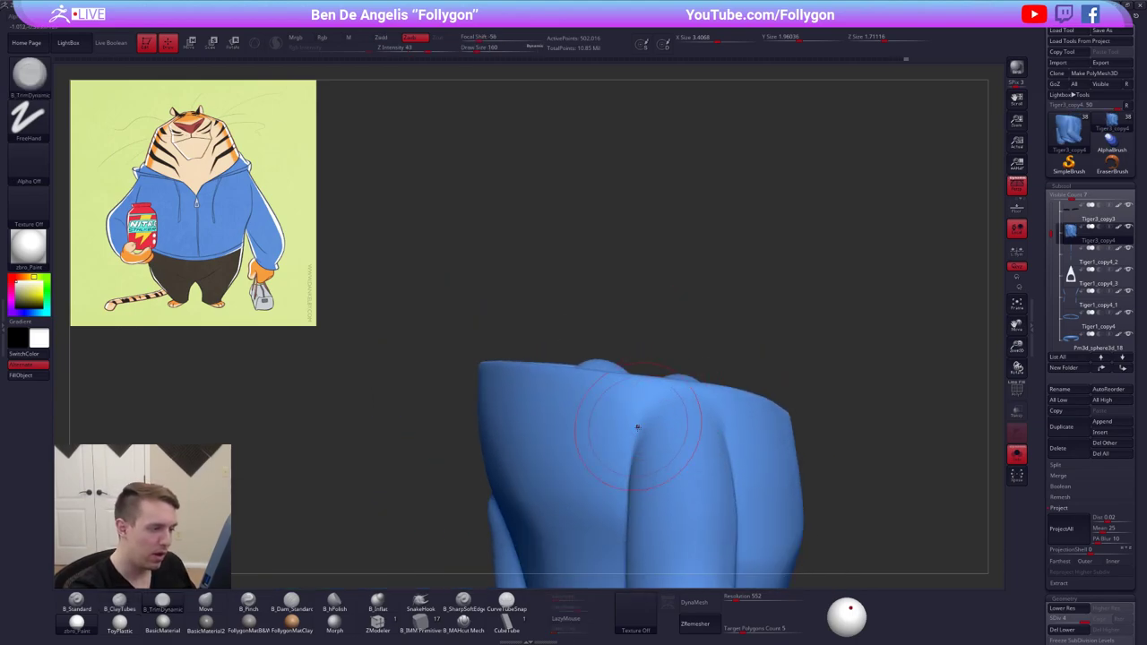
{"action": "key", "text": "space"}
{"action": "left_click_drag", "start_coordinate": [656, 441], "coordinate": [650, 441]}
{"action": "left_click_drag", "start_coordinate": [637, 425], "coordinate": [655, 404]}
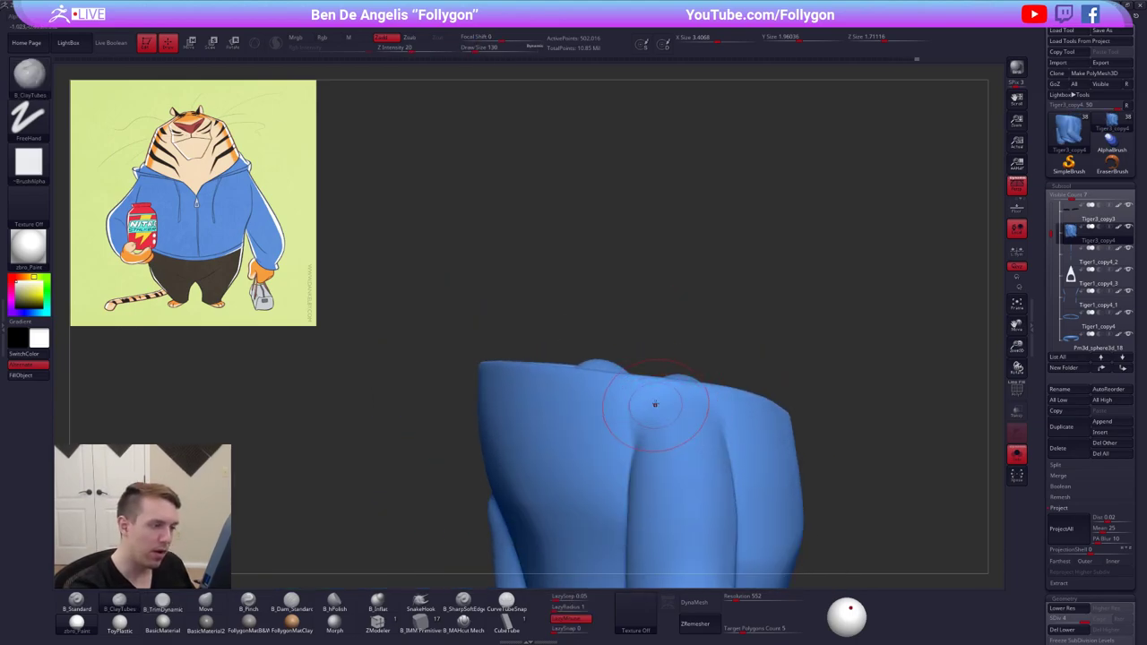
Lower the hoodie to SDiv 3, smooth the front shoulder crease and set the draw size to 121
{"action": "mouse_move", "coordinate": [678, 449]}
{"action": "right_mouse_down"}
{"action": "mouse_move", "coordinate": [714, 453]}
{"action": "mouse_move", "coordinate": [730, 427]}
{"action": "right_mouse_up"}
{"action": "key", "text": "space"}
{"action": "left_click_drag", "start_coordinate": [734, 429], "coordinate": [745, 428]}
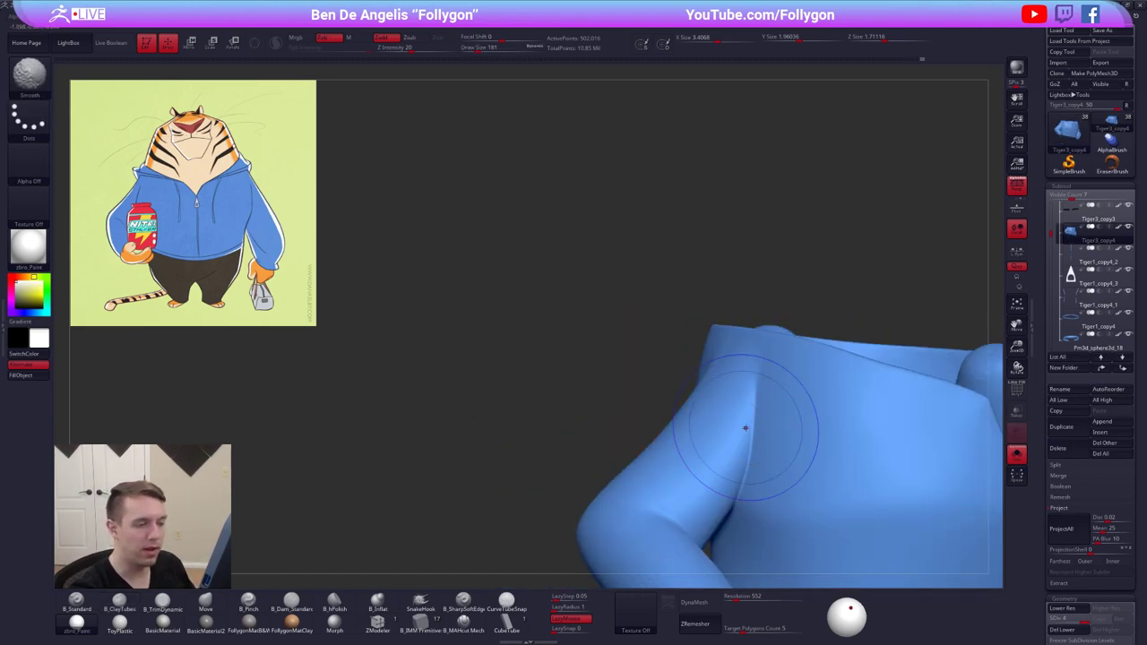
{"action": "key", "text": "shift+d"}
{"action": "key", "text": "shift+d"}
{"action": "right_click_drag", "start_coordinate": [757, 439], "coordinate": [785, 435]}
{"action": "mouse_move", "coordinate": [752, 425]}
{"action": "left_mouse_down", "text": "shift"}
{"action": "mouse_move", "coordinate": [749, 493]}
{"action": "mouse_move", "coordinate": [763, 389]}
{"action": "left_mouse_up", "text": "shift"}
{"action": "key", "text": "space"}
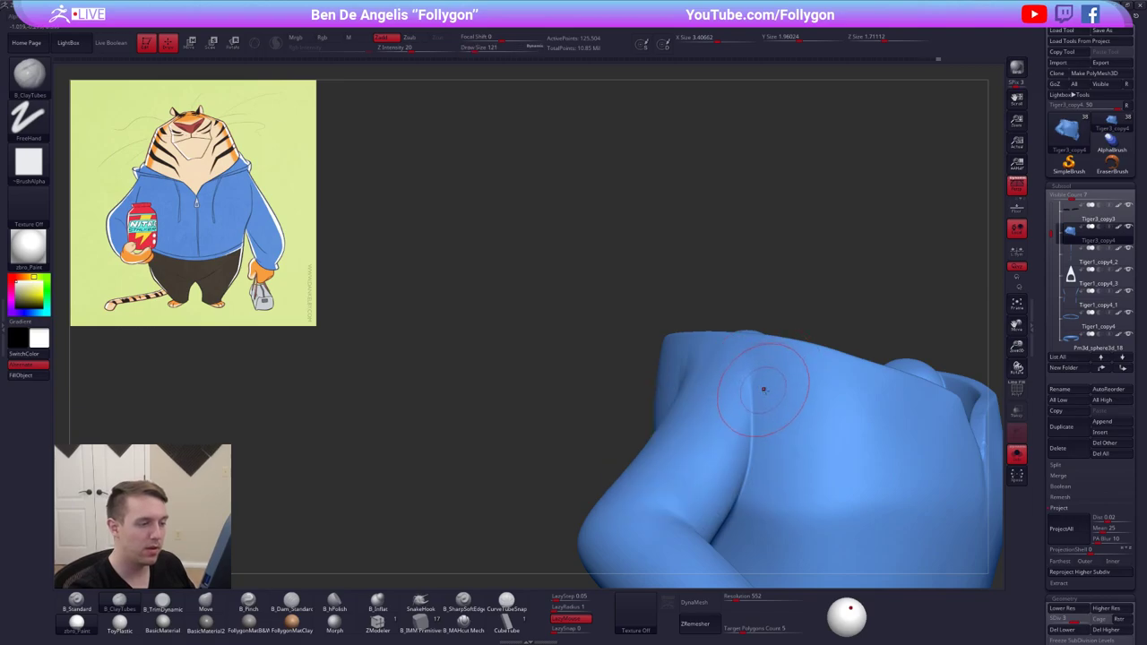
Raise the hoodie to SDiv 4 and fill the top of the rear sleeve crease with ClayTubes at draw size 96
{"action": "key", "text": "d"}
{"action": "key", "text": "d"}
{"action": "right_click_drag", "start_coordinate": [717, 381], "coordinate": [749, 368]}
{"action": "right_click_drag", "start_coordinate": [670, 383], "coordinate": [674, 422]}
{"action": "key", "text": "space"}
{"action": "left_click_drag", "start_coordinate": [690, 388], "coordinate": [684, 387]}
{"action": "left_click_drag", "start_coordinate": [655, 349], "coordinate": [664, 378]}
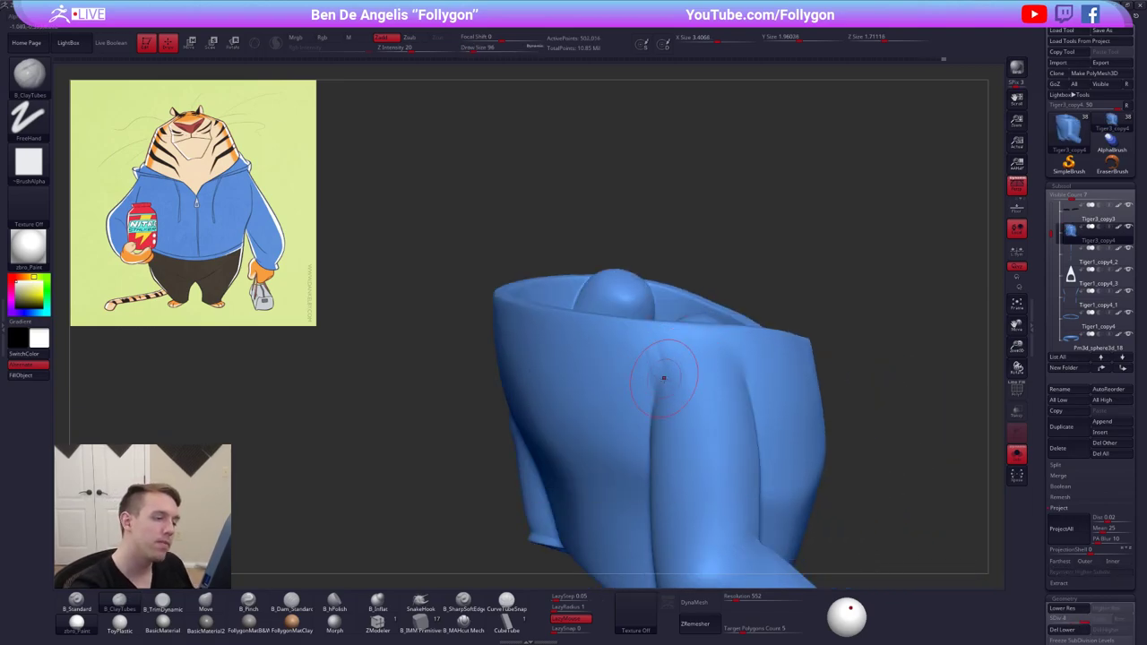
Smooth the filled clay around the top of the sleeve, continuing at SDiv 3
{"action": "key", "text": "space"}
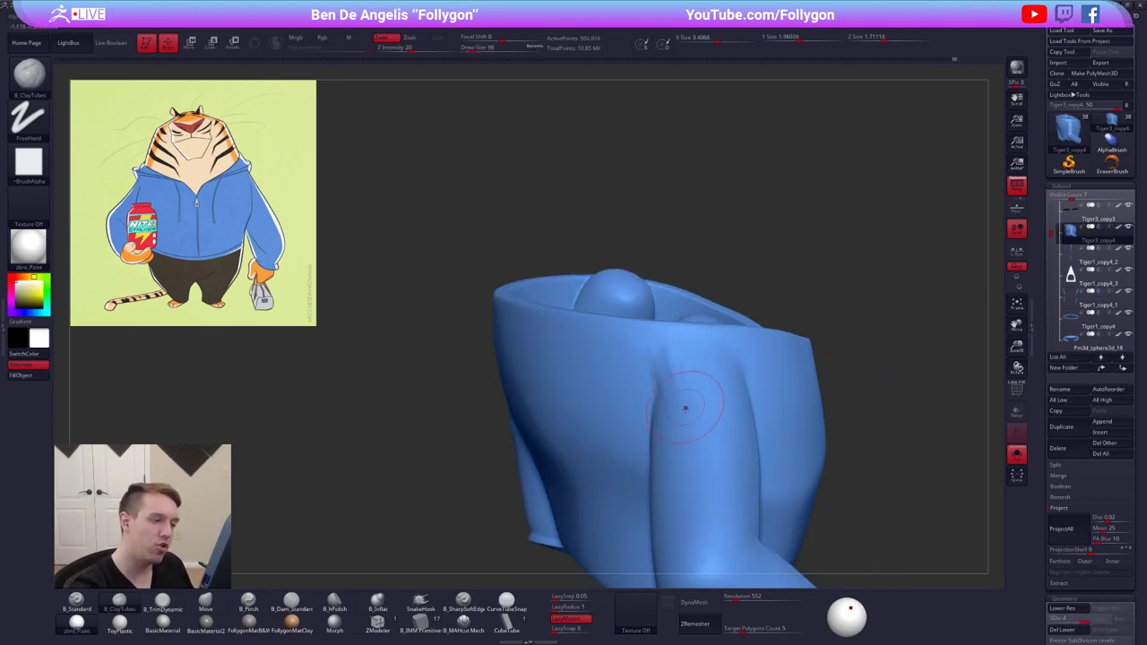
{"action": "mouse_move", "coordinate": [686, 409]}
{"action": "right_mouse_down"}
{"action": "mouse_move", "coordinate": [691, 366]}
{"action": "mouse_move", "coordinate": [688, 412]}
{"action": "right_mouse_up"}
{"action": "left_click_drag", "start_coordinate": [622, 395], "coordinate": [613, 366], "text": "shift"}
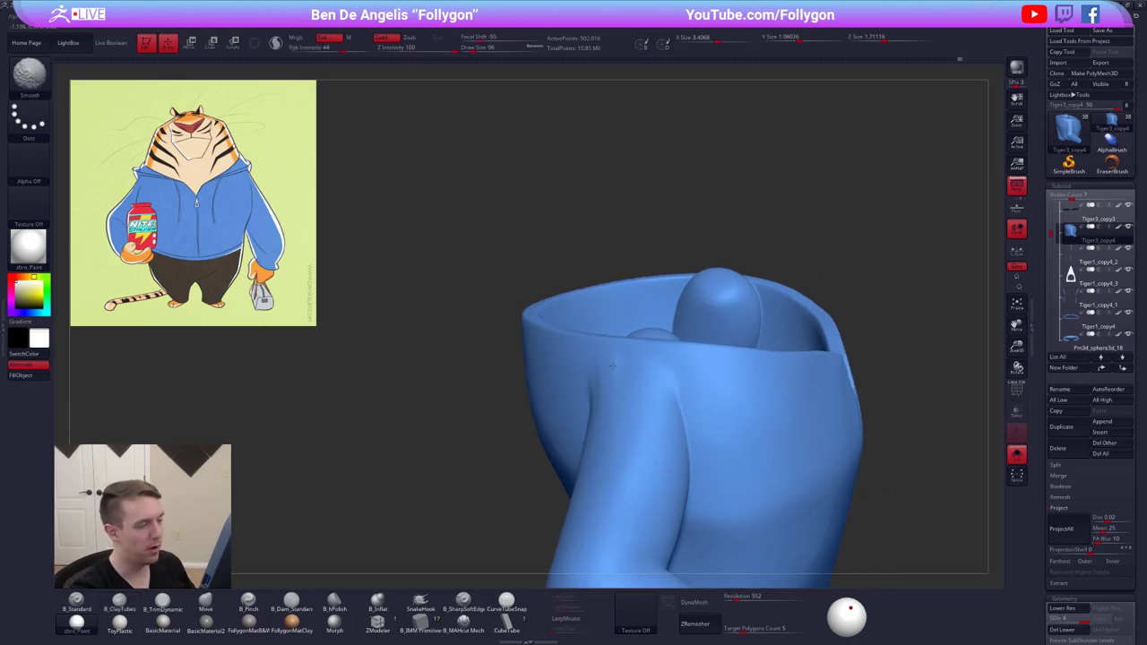
{"action": "right_click_drag", "start_coordinate": [612, 368], "coordinate": [627, 382]}
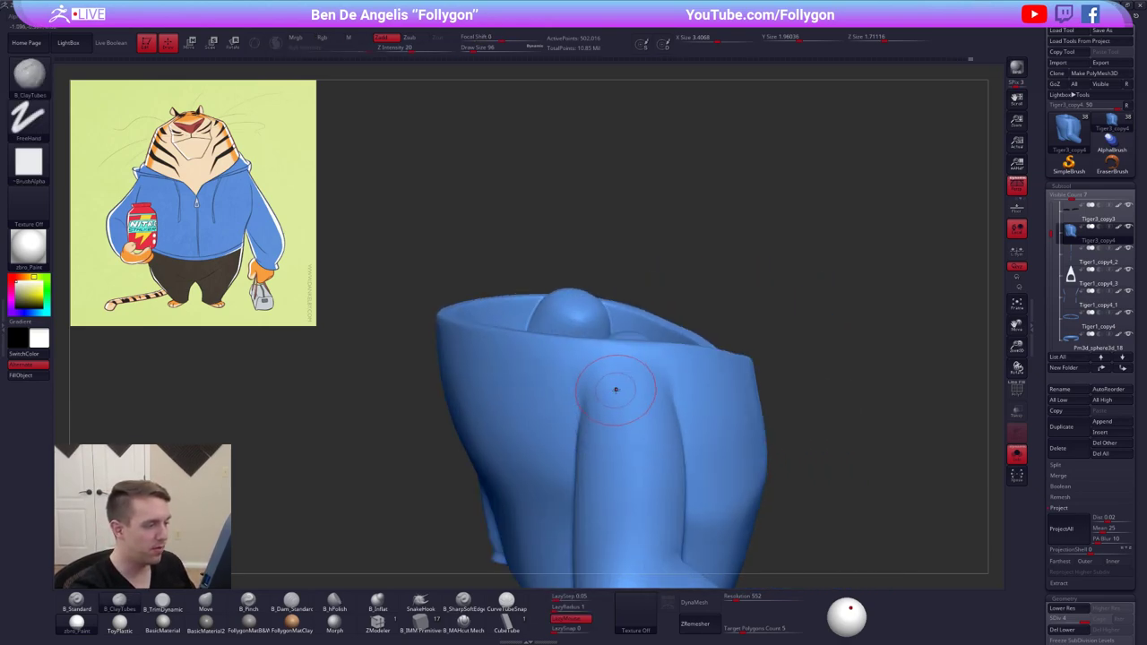
{"action": "key", "text": "shift+d"}
{"action": "key", "text": "shift"}
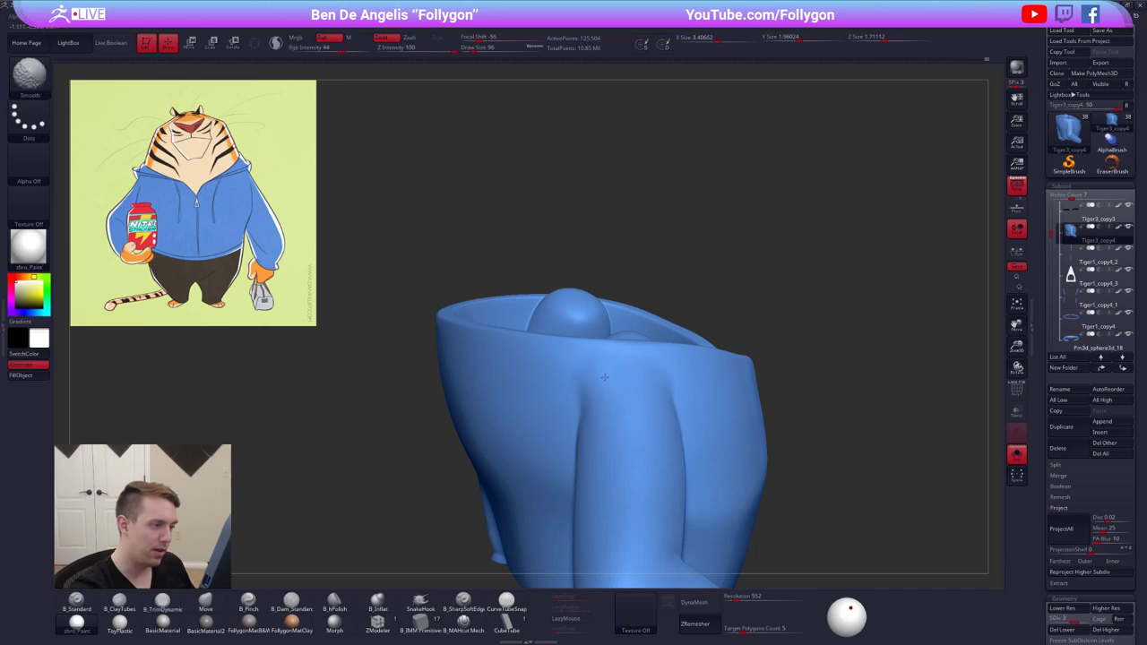
{"action": "left_click_drag", "start_coordinate": [585, 370], "coordinate": [617, 383], "text": "shift"}
{"action": "mouse_move", "coordinate": [616, 384]}
{"action": "right_mouse_down"}
{"action": "mouse_move", "coordinate": [681, 384]}
{"action": "mouse_move", "coordinate": [653, 385]}
{"action": "right_mouse_up"}
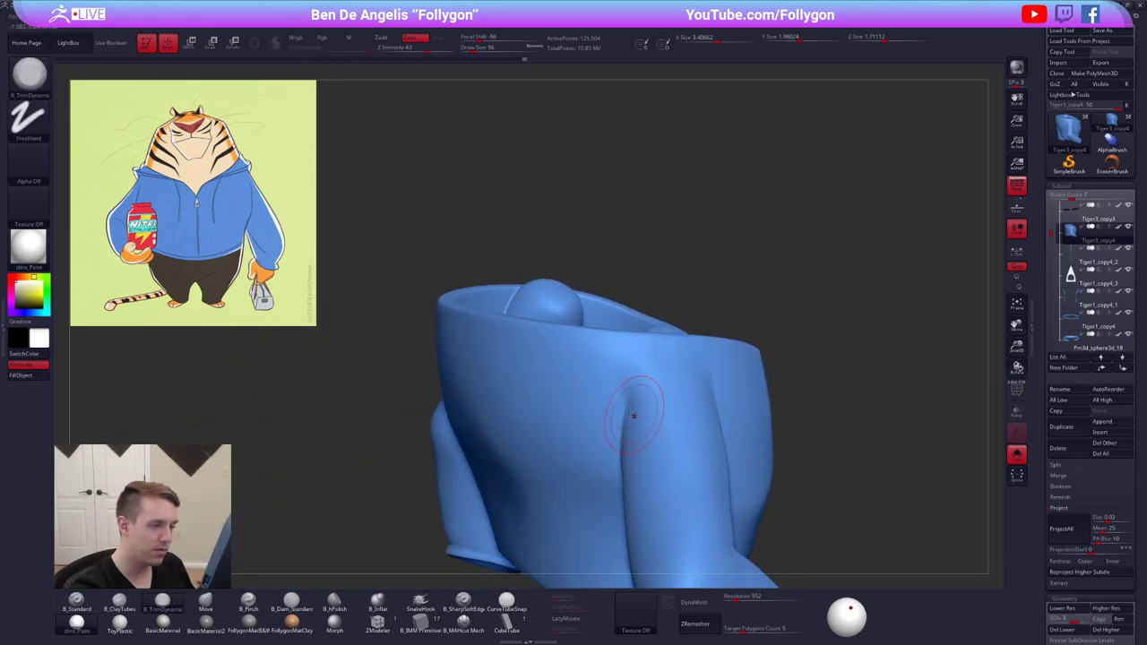
Switch to the Move brush at draw size 113 and adjust the upper end of the rear sleeve crease at SDiv 2
{"action": "key", "text": "2"}
{"action": "key", "text": "1"}
{"action": "key", "text": "s"}
{"action": "left_click", "coordinate": [633, 401]}
{"action": "key", "text": "shift+d"}
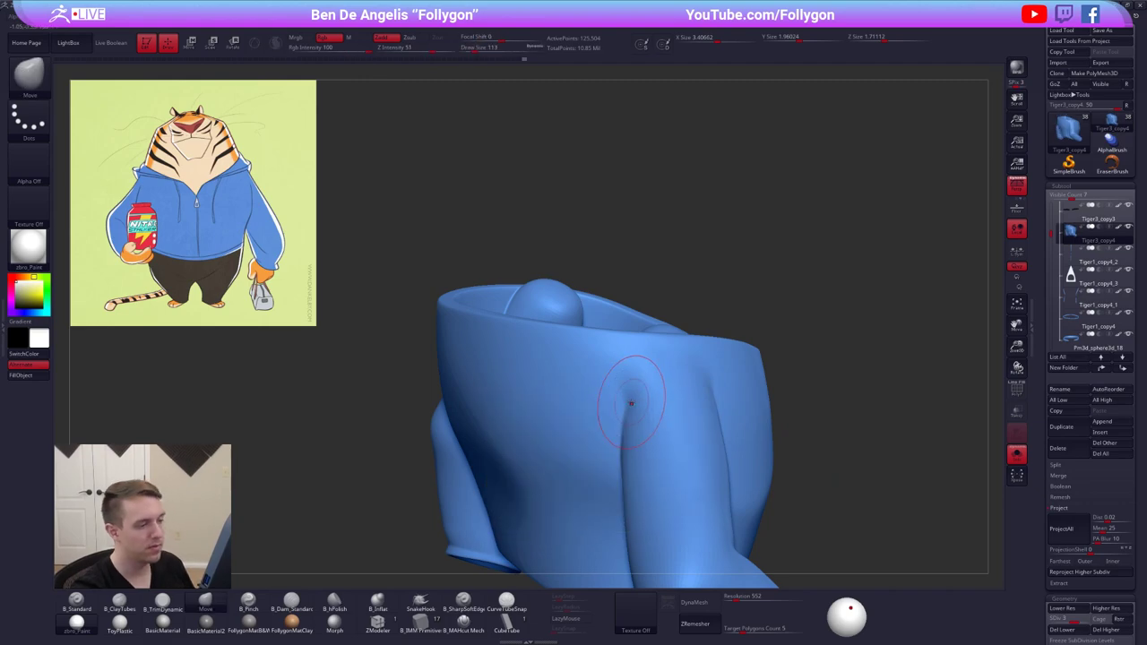
{"action": "key", "text": "shift+d"}
{"action": "key", "text": "b"}
{"action": "key", "text": "m"}
{"action": "key", "text": "v"}
{"action": "key", "text": "d"}
{"action": "key", "text": "d"}
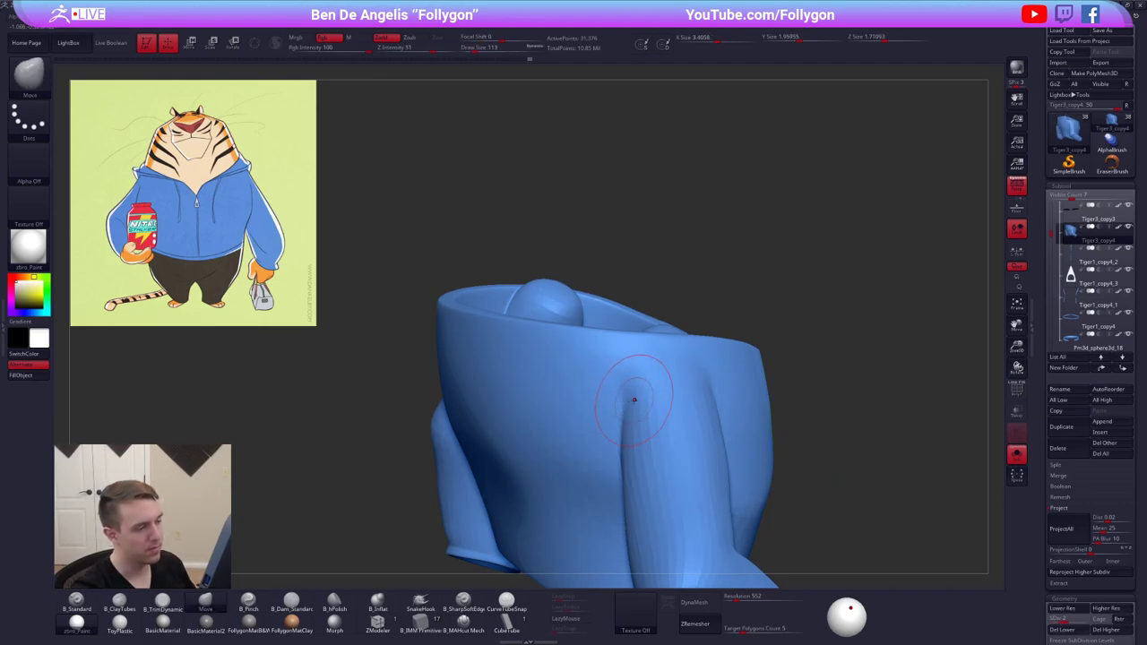
Smooth the rear shoulder at SDiv 3 and compare the hoodie with the whole tiger before isolating it again
{"action": "mouse_move", "coordinate": [632, 397]}
{"action": "right_mouse_down"}
{"action": "mouse_move", "coordinate": [647, 384]}
{"action": "mouse_move", "coordinate": [702, 398]}
{"action": "mouse_move", "coordinate": [675, 400]}
{"action": "right_mouse_up"}
{"action": "key", "text": "3"}
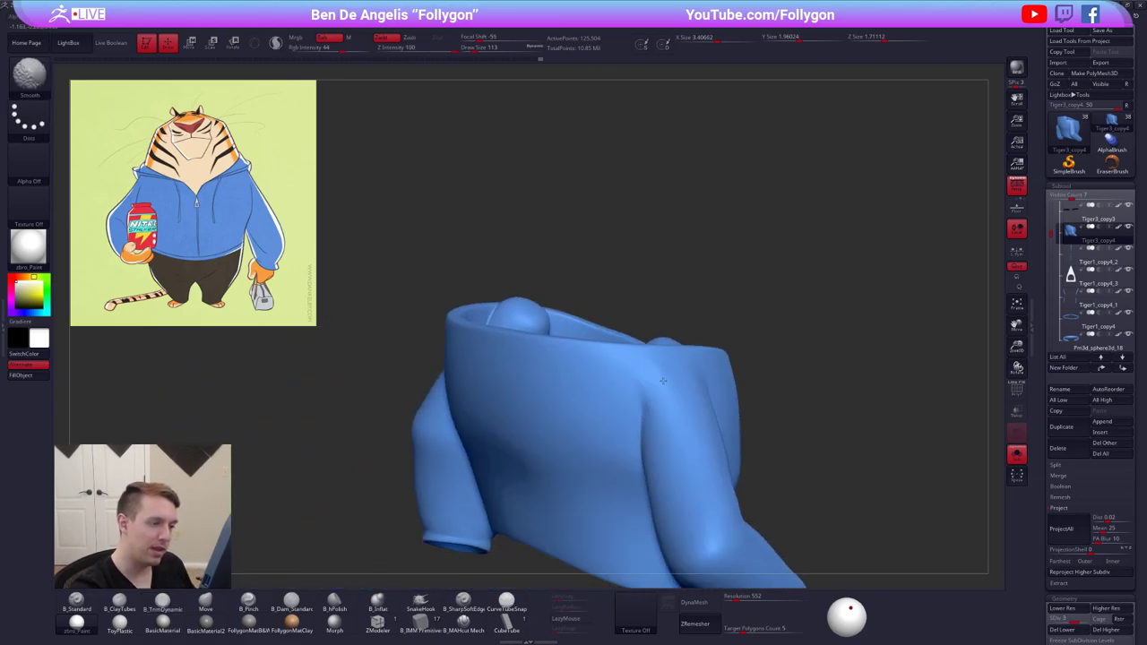
{"action": "key", "text": "ctrl+shift+s"}
{"action": "right_click_drag", "start_coordinate": [858, 466], "coordinate": [830, 470]}
{"action": "key", "text": "ctrl+shift+s"}
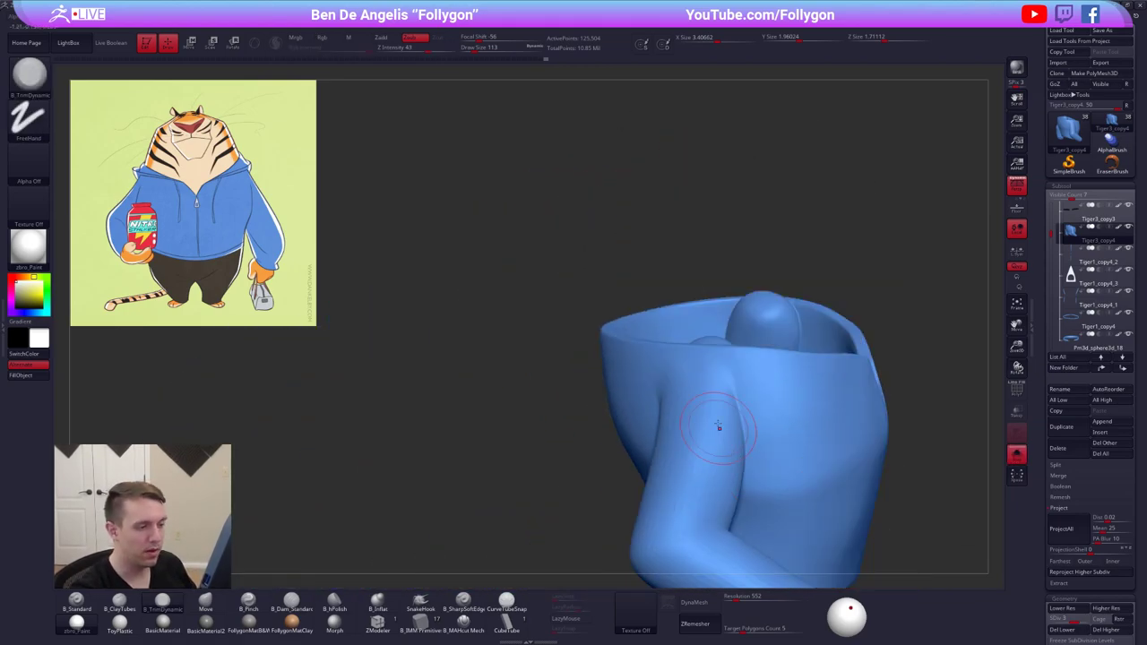
Reduce the draw size to 88 and build up the top of the front sleeve crease with ClayTubes
{"action": "right_click_drag", "start_coordinate": [719, 428], "coordinate": [731, 379]}
{"action": "key", "text": "["}
{"action": "key", "text": "2"}
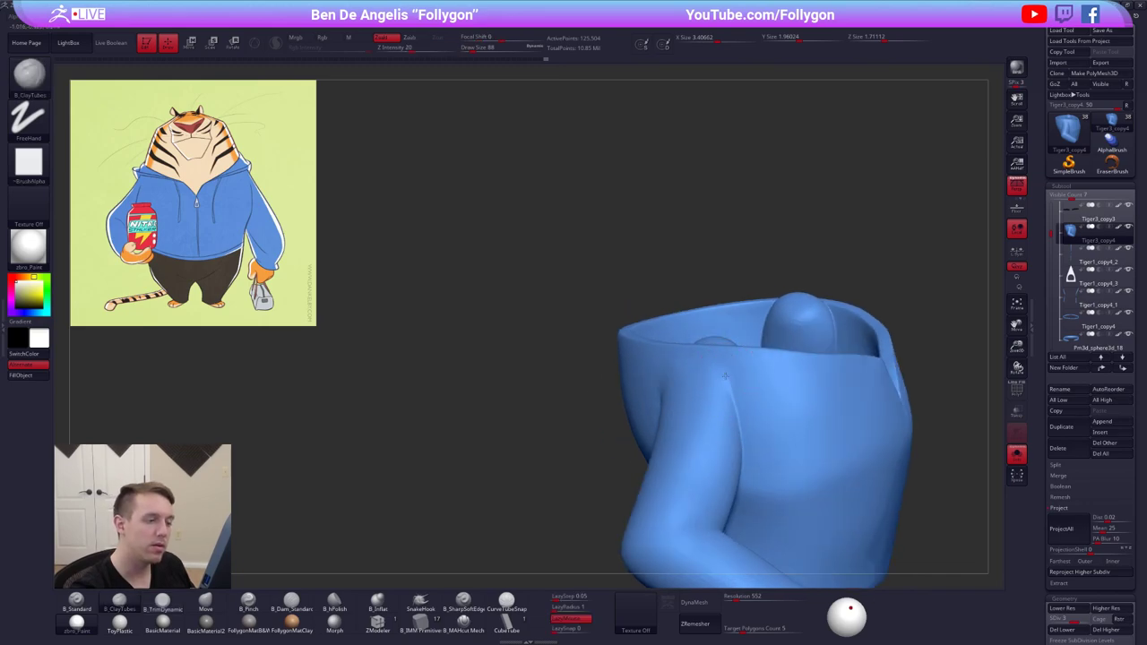
{"action": "right_click", "coordinate": [732, 408]}
{"action": "mouse_move", "coordinate": [731, 400]}
{"action": "left_mouse_down"}
{"action": "mouse_move", "coordinate": [721, 363]}
{"action": "mouse_move", "coordinate": [726, 392]}
{"action": "left_mouse_up"}
Turn off the hoodie's colour display, switch to the grey FollygonMat material and set the draw size to 96
{"action": "mouse_move", "coordinate": [727, 392]}
{"action": "right_mouse_down", "text": "alt"}
{"action": "mouse_move", "coordinate": [642, 370]}
{"action": "mouse_move", "coordinate": [653, 348]}
{"action": "mouse_move", "coordinate": [638, 351]}
{"action": "right_mouse_up", "text": "alt"}
{"action": "left_click", "coordinate": [1120, 230]}
{"action": "left_click", "coordinate": [249, 622]}
{"action": "key", "text": "bracketright"}
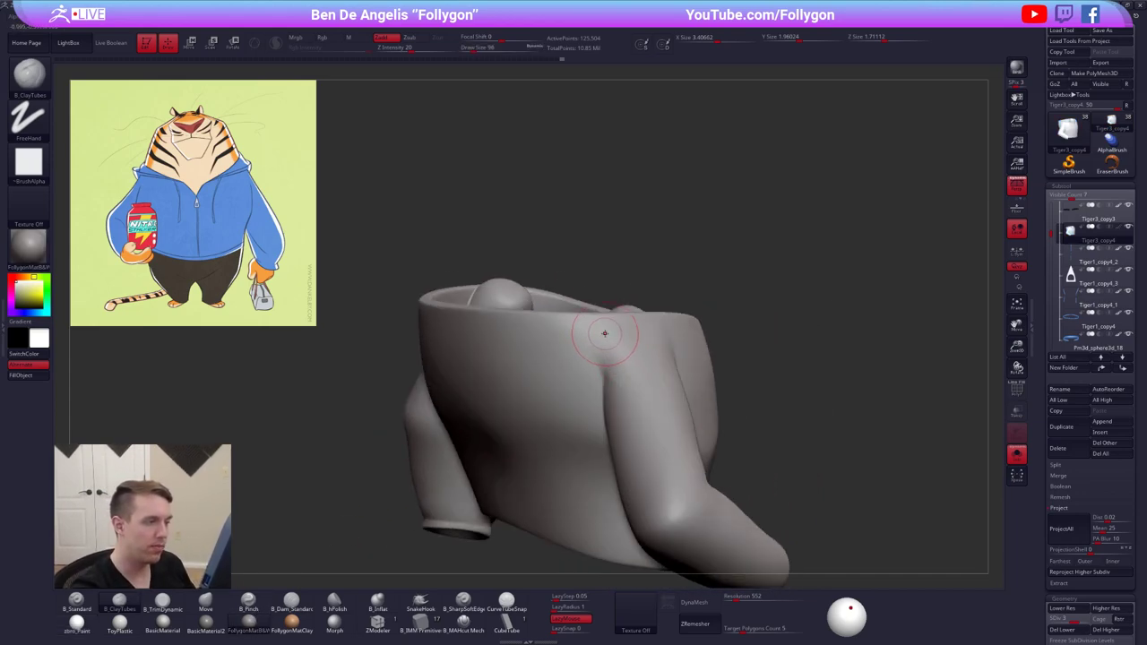
Set the draw size to 121, undo the last stroke, refine the rear shoulder crease and show the whole tiger
{"action": "right_click_drag", "start_coordinate": [617, 409], "coordinate": [601, 357]}
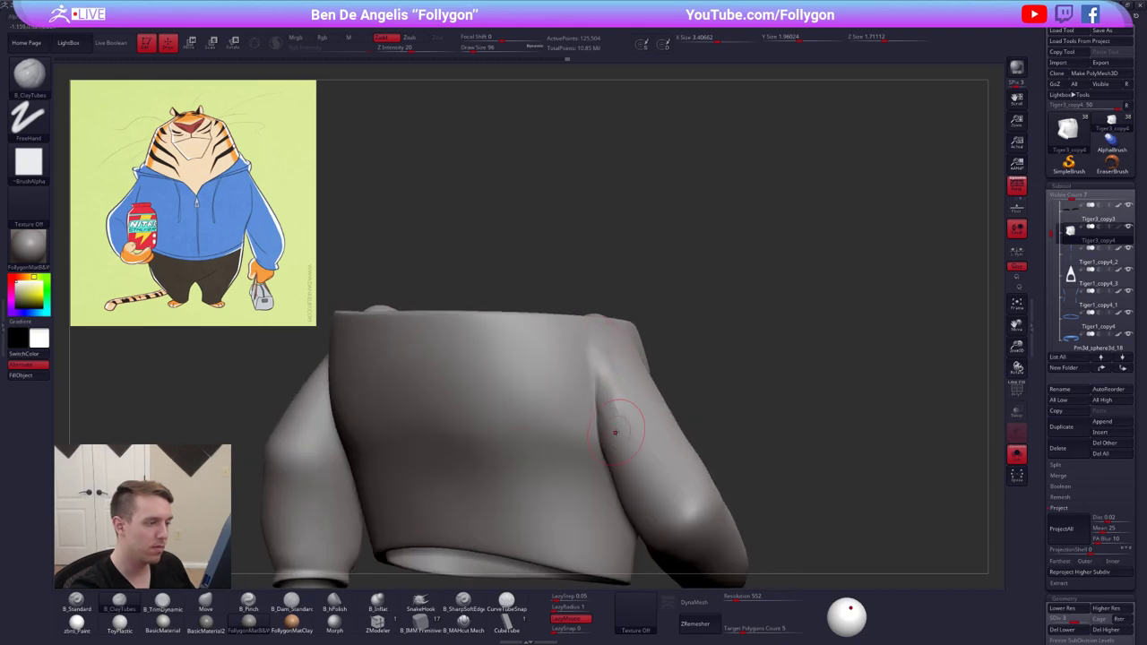
{"action": "key", "text": "bracketright"}
{"action": "key", "text": "bracketright"}
{"action": "key", "text": "ctrl+z"}
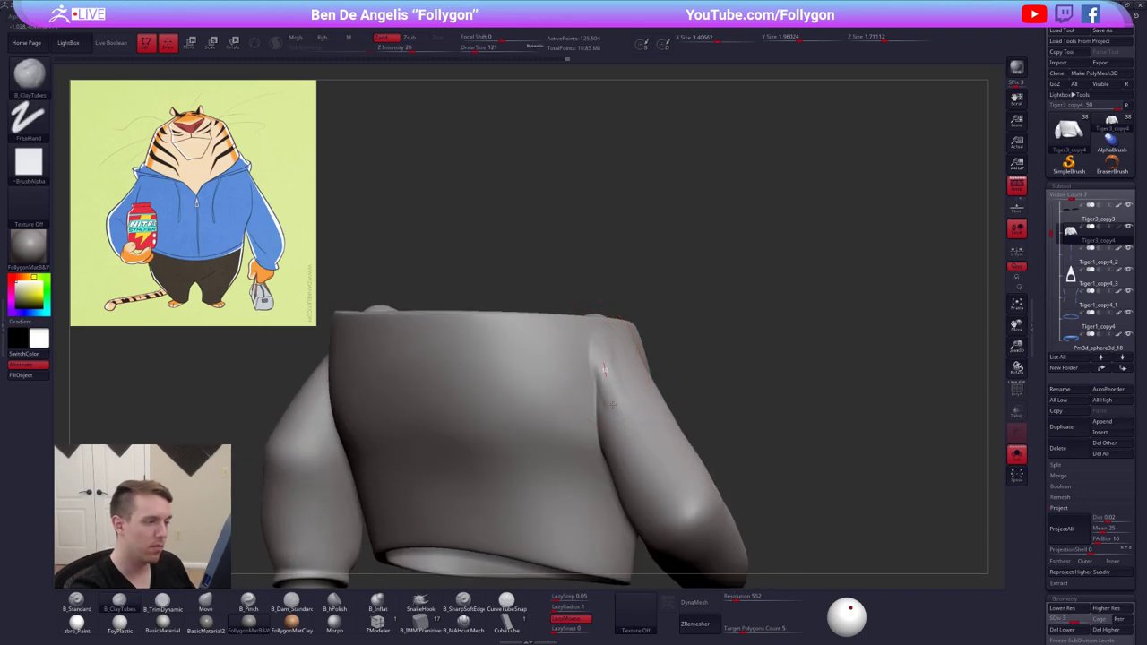
{"action": "right_click_drag", "start_coordinate": [613, 405], "coordinate": [619, 344]}
{"action": "right_click_drag", "start_coordinate": [633, 442], "coordinate": [589, 421]}
{"action": "right_click_drag", "start_coordinate": [620, 372], "coordinate": [715, 359]}
{"action": "key", "text": "alt+s"}
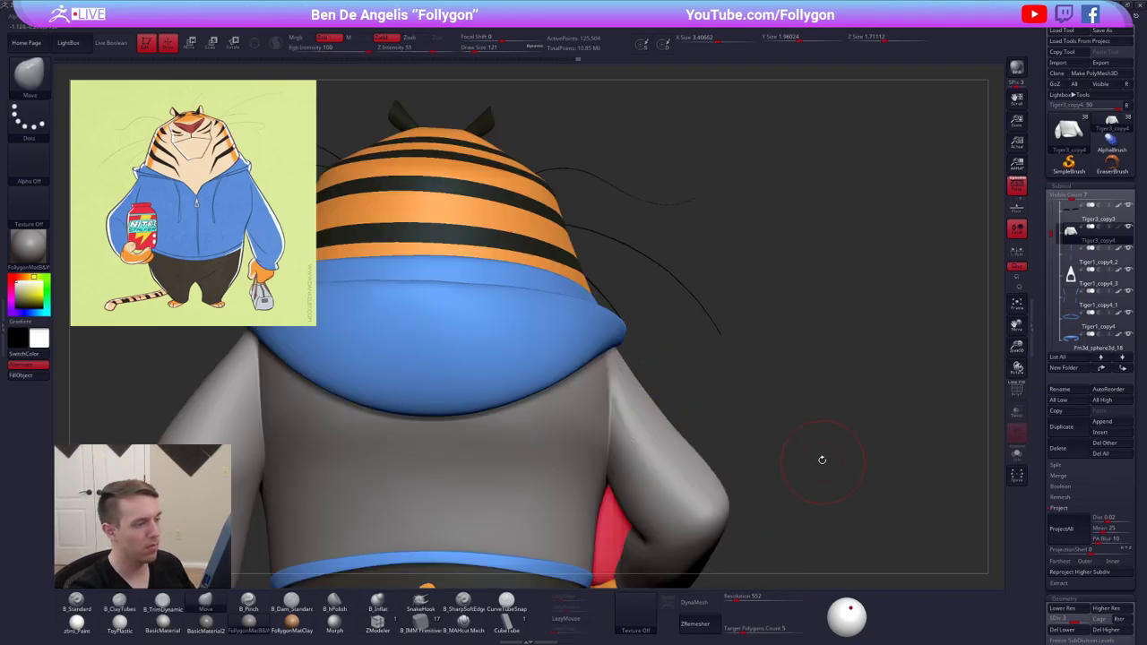
Isolate the hoodie and smooth the can-arm sleeve's rear crease at SDiv 4, continuing over the top of the shoulder at SDiv 3
{"action": "key", "text": "alt+s"}
{"action": "key", "text": "2"}
{"action": "mouse_move", "coordinate": [689, 485]}
{"action": "right_mouse_down"}
{"action": "mouse_move", "coordinate": [632, 388]}
{"action": "mouse_move", "coordinate": [626, 407]}
{"action": "right_mouse_up"}
{"action": "key", "text": "d"}
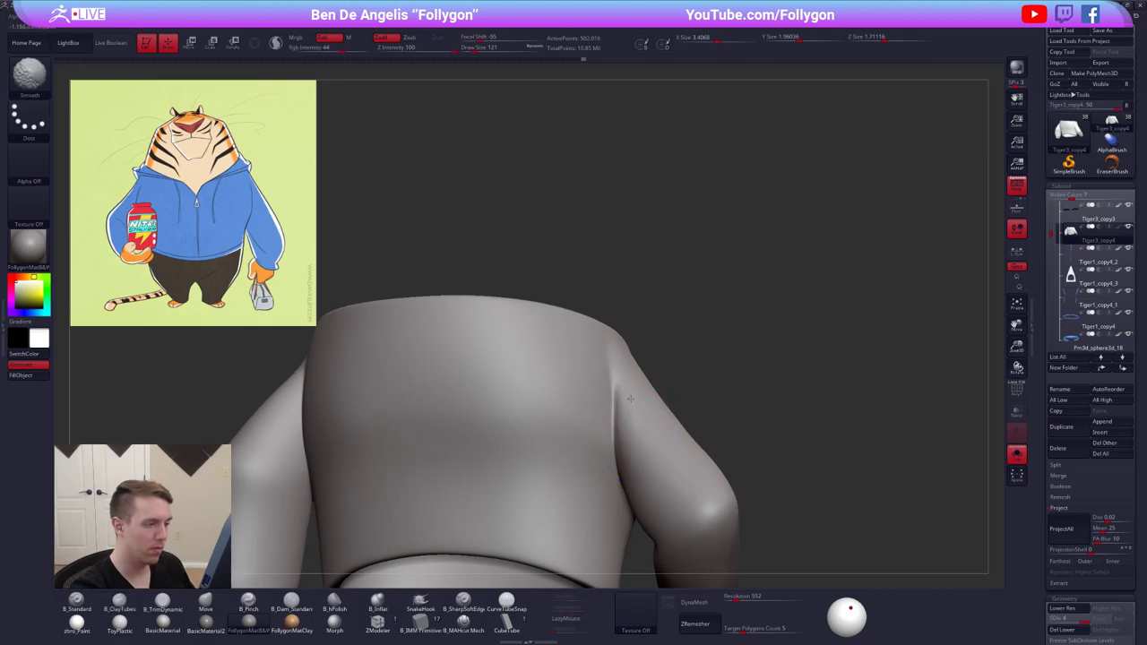
{"action": "left_click_drag", "start_coordinate": [631, 399], "coordinate": [635, 399], "text": "shift"}
{"action": "right_click_drag", "start_coordinate": [635, 400], "coordinate": [661, 377]}
{"action": "key", "text": "shift+d"}
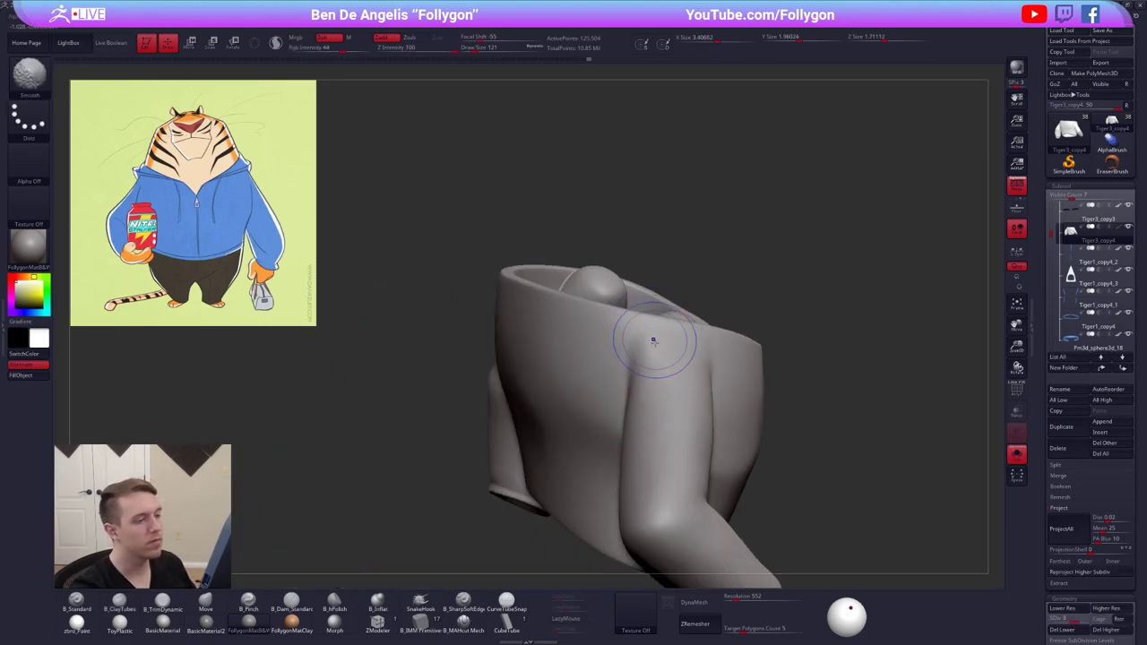
{"action": "key", "text": "3"}
{"action": "left_click_drag", "start_coordinate": [646, 339], "coordinate": [651, 343], "text": "shift"}
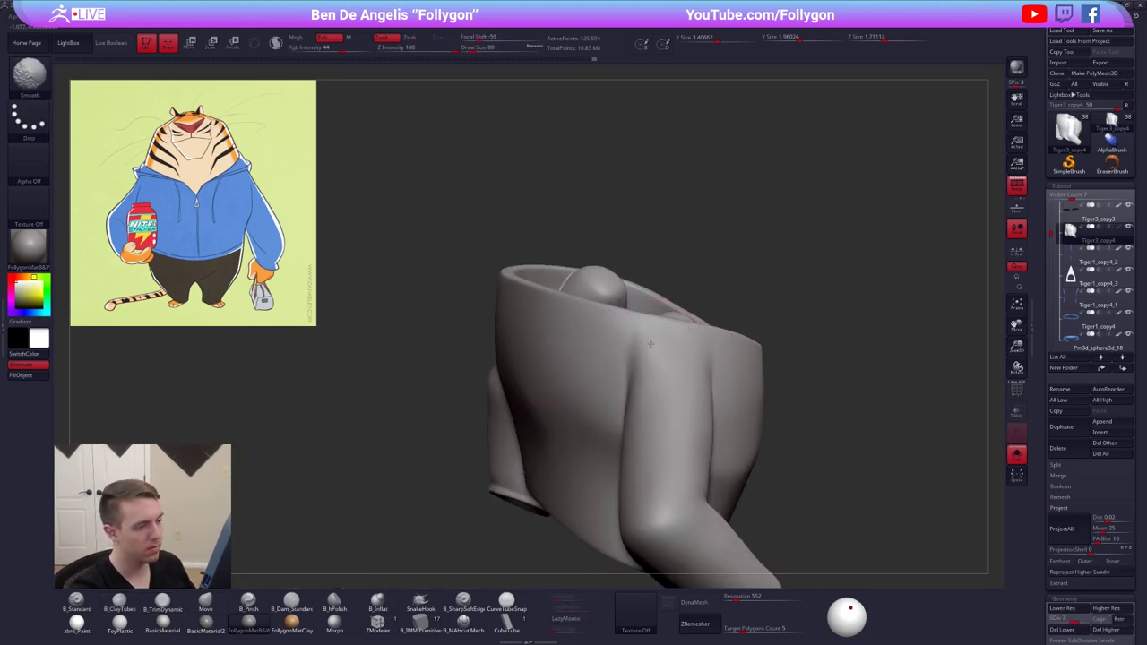
Set the ClayTubes draw size to 104 and smooth the can-arm shoulder where the sleeve meets the collar edge
{"action": "right_click_drag", "start_coordinate": [653, 350], "coordinate": [727, 369]}
{"action": "key", "text": "space"}
{"action": "left_click_drag", "start_coordinate": [728, 370], "coordinate": [733, 369]}
{"action": "mouse_move", "coordinate": [732, 369]}
{"action": "right_mouse_down"}
{"action": "mouse_move", "coordinate": [739, 362]}
{"action": "mouse_move", "coordinate": [657, 393]}
{"action": "right_mouse_up"}
{"action": "key", "text": "2"}
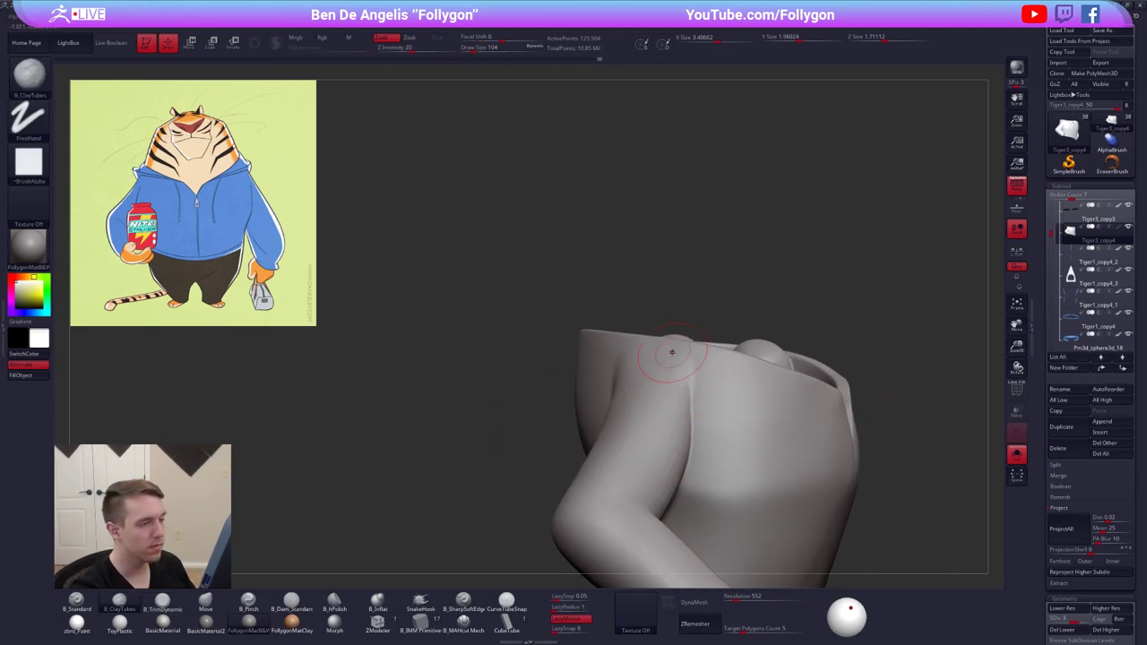
{"action": "left_click_drag", "start_coordinate": [628, 414], "coordinate": [642, 401], "text": "shift"}
{"action": "right_click_drag", "start_coordinate": [641, 400], "coordinate": [705, 379]}
{"action": "left_click_drag", "start_coordinate": [704, 379], "coordinate": [698, 373], "text": "shift"}
{"action": "right_click_drag", "start_coordinate": [681, 394], "coordinate": [694, 382]}
{"action": "left_click_drag", "start_coordinate": [693, 380], "coordinate": [689, 352], "text": "shift"}
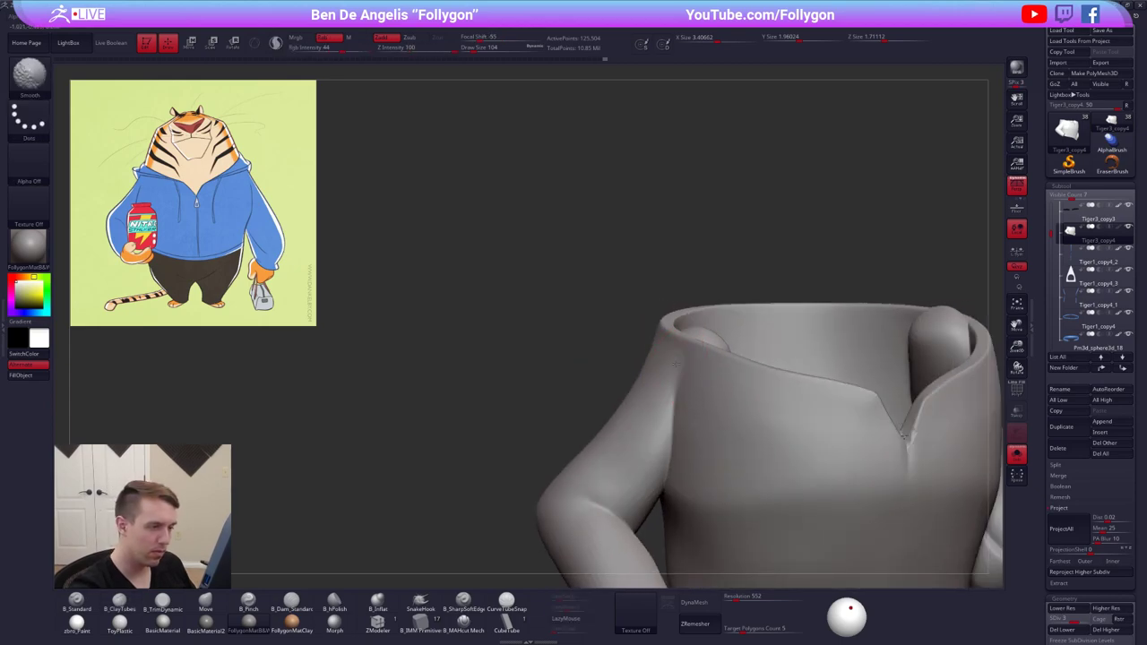
Smooth the front of the can-arm shoulder down along the upper sleeve and check it from the side
{"action": "right_click_drag", "start_coordinate": [674, 384], "coordinate": [700, 405]}
{"action": "left_click_drag", "start_coordinate": [700, 406], "coordinate": [668, 403], "text": "shift"}
{"action": "right_click_drag", "start_coordinate": [661, 405], "coordinate": [658, 397]}
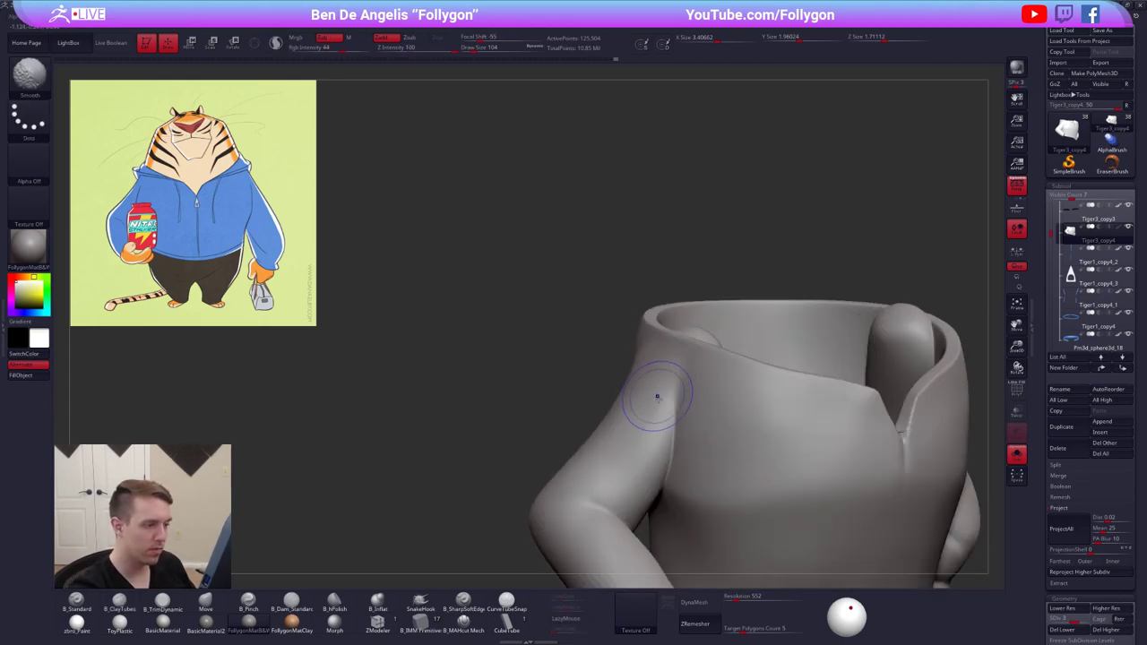
{"action": "left_click_drag", "start_coordinate": [658, 397], "coordinate": [656, 447], "text": "shift"}
{"action": "mouse_move", "coordinate": [751, 455]}
{"action": "right_mouse_down"}
{"action": "mouse_move", "coordinate": [739, 479]}
{"action": "mouse_move", "coordinate": [842, 476]}
{"action": "right_mouse_up"}
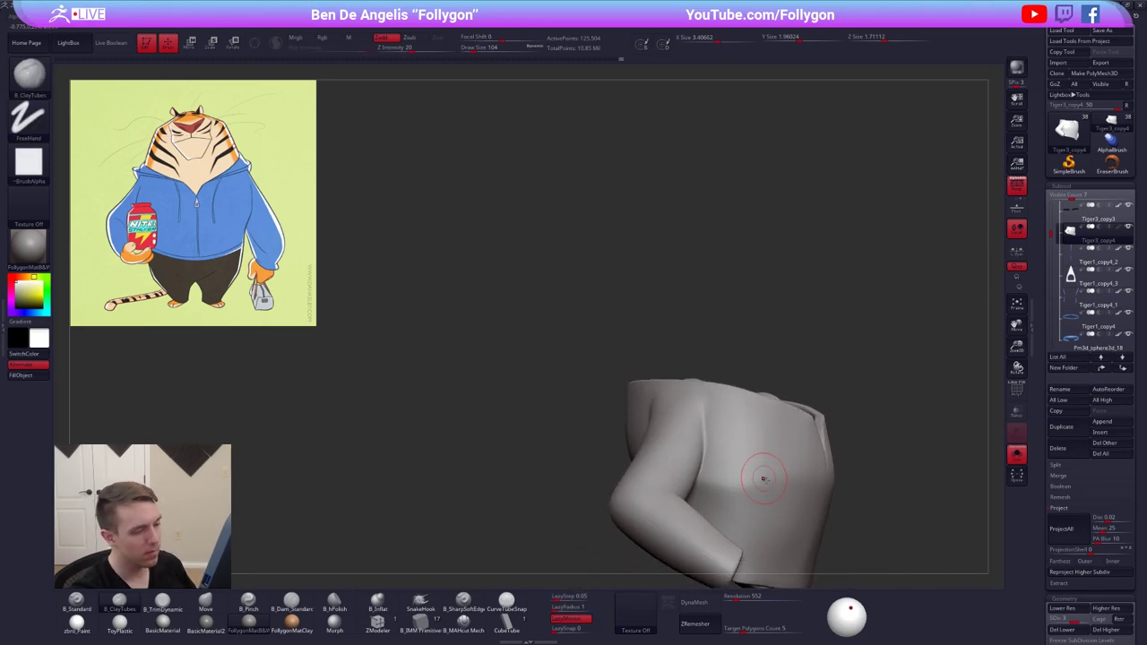
Show the whole tiger and switch to the Move brush with a draw size of 160
{"action": "right_click_drag", "start_coordinate": [763, 479], "coordinate": [725, 487]}
{"action": "key", "text": "alt+s"}
{"action": "key", "text": "space"}
{"action": "left_click_drag", "start_coordinate": [751, 484], "coordinate": [759, 484]}
{"action": "key", "text": "b"}
{"action": "key", "text": "m"}
{"action": "key", "text": "v"}
{"action": "mouse_move", "coordinate": [735, 448]}
{"action": "right_mouse_down"}
{"action": "mouse_move", "coordinate": [723, 421]}
{"action": "mouse_move", "coordinate": [743, 407]}
{"action": "right_mouse_up"}
Adjust the hoodie's form with the Move brush at a lower subdivision level and raise it back to SDiv 4
{"action": "key", "text": "shift+d"}
{"action": "key", "text": "shift+d"}
{"action": "key", "text": "d"}
{"action": "left_click_drag", "start_coordinate": [628, 404], "coordinate": [745, 487]}
{"action": "right_click_drag", "start_coordinate": [717, 374], "coordinate": [814, 435], "text": "ctrl"}
{"action": "key", "text": "d"}
{"action": "right_click_drag", "start_coordinate": [894, 476], "coordinate": [775, 468], "text": "alt"}
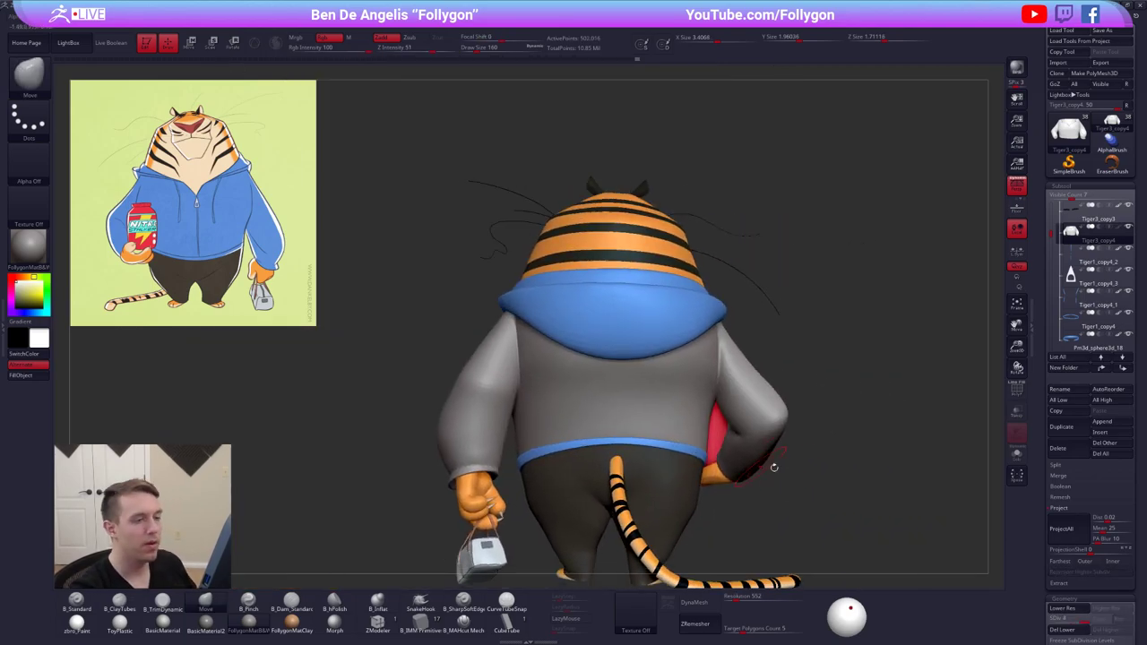
Isolate the hoodie, choose the MAHcut Mech brush and set its draw size to 68 for the can-arm elbow crease
{"action": "right_click_drag", "start_coordinate": [874, 477], "coordinate": [829, 473], "text": "ctrl"}
{"action": "mouse_move", "coordinate": [950, 439]}
{"action": "right_mouse_down"}
{"action": "mouse_move", "coordinate": [937, 459]}
{"action": "mouse_move", "coordinate": [807, 465]}
{"action": "mouse_move", "coordinate": [797, 493]}
{"action": "mouse_move", "coordinate": [737, 497]}
{"action": "mouse_move", "coordinate": [700, 433]}
{"action": "mouse_move", "coordinate": [650, 445]}
{"action": "right_mouse_up"}
{"action": "key", "text": "ctrl+shift+s"}
{"action": "left_click", "coordinate": [471, 620]}
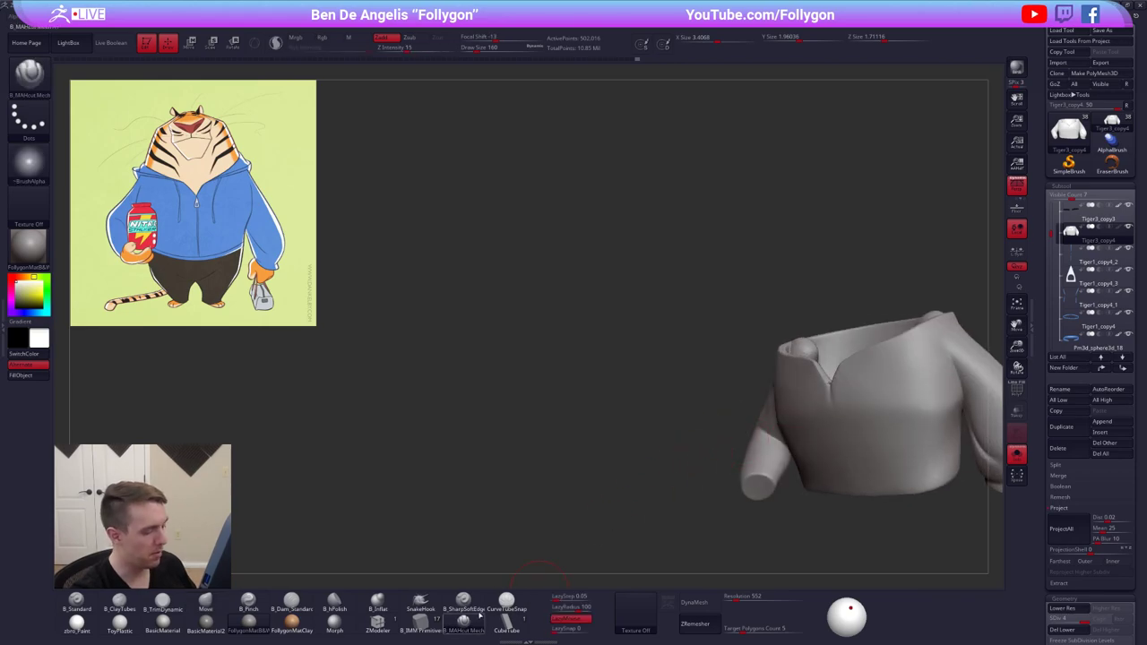
{"action": "mouse_move", "coordinate": [874, 439]}
{"action": "right_mouse_down"}
{"action": "mouse_move", "coordinate": [774, 409]}
{"action": "mouse_move", "coordinate": [778, 489]}
{"action": "mouse_move", "coordinate": [820, 475]}
{"action": "mouse_move", "coordinate": [834, 529]}
{"action": "right_mouse_up"}
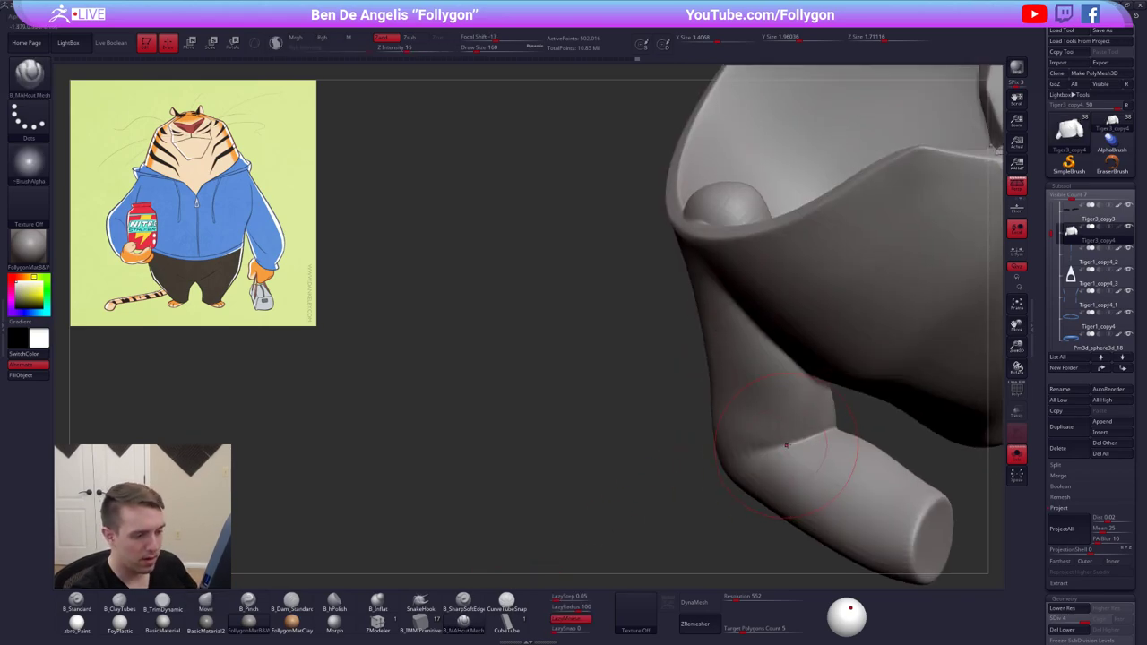
{"action": "key", "text": "s"}
{"action": "left_click_drag", "start_coordinate": [762, 499], "coordinate": [740, 499]}
{"action": "mouse_move", "coordinate": [794, 440]}
{"action": "right_mouse_down"}
{"action": "mouse_move", "coordinate": [800, 420]}
{"action": "mouse_move", "coordinate": [820, 440]}
{"action": "right_mouse_up"}
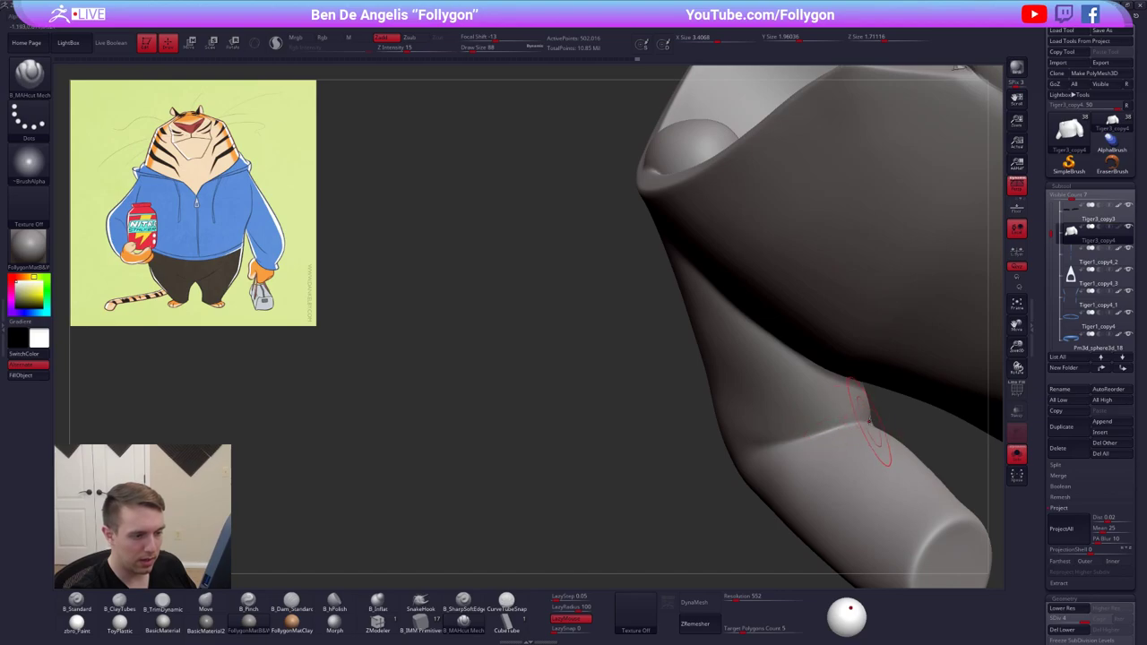
Reduce the draw size to 54, sharpen the inner elbow crease on the can-arm sleeve and smooth its outer end
{"action": "key", "text": "space"}
{"action": "left_click_drag", "start_coordinate": [856, 426], "coordinate": [847, 426]}
{"action": "right_click_drag", "start_coordinate": [850, 422], "coordinate": [865, 433]}
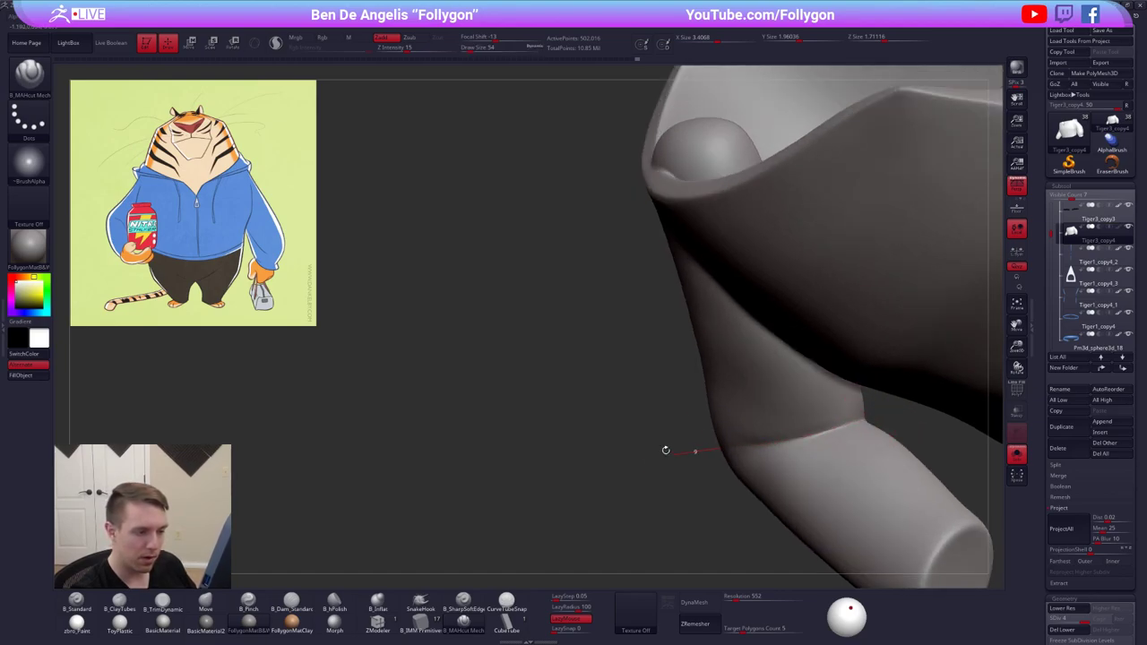
{"action": "right_click_drag", "start_coordinate": [666, 450], "coordinate": [630, 441]}
{"action": "left_click_drag", "start_coordinate": [743, 451], "coordinate": [721, 456], "text": "shift"}
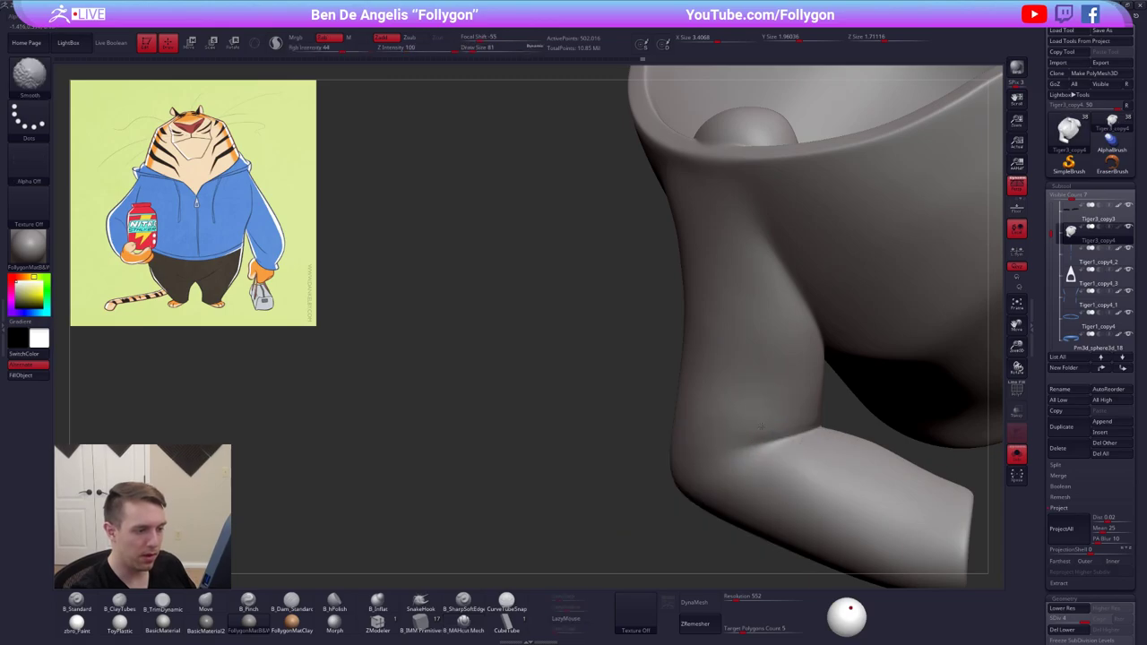
Subdivide the hoodie to SDiv 5, adjust the brush size and show the whole tiger to check the sleeve
{"action": "mouse_move", "coordinate": [745, 468]}
{"action": "right_mouse_down"}
{"action": "mouse_move", "coordinate": [758, 389]}
{"action": "mouse_move", "coordinate": [712, 404]}
{"action": "right_mouse_up"}
{"action": "key", "text": "ctrl+d"}
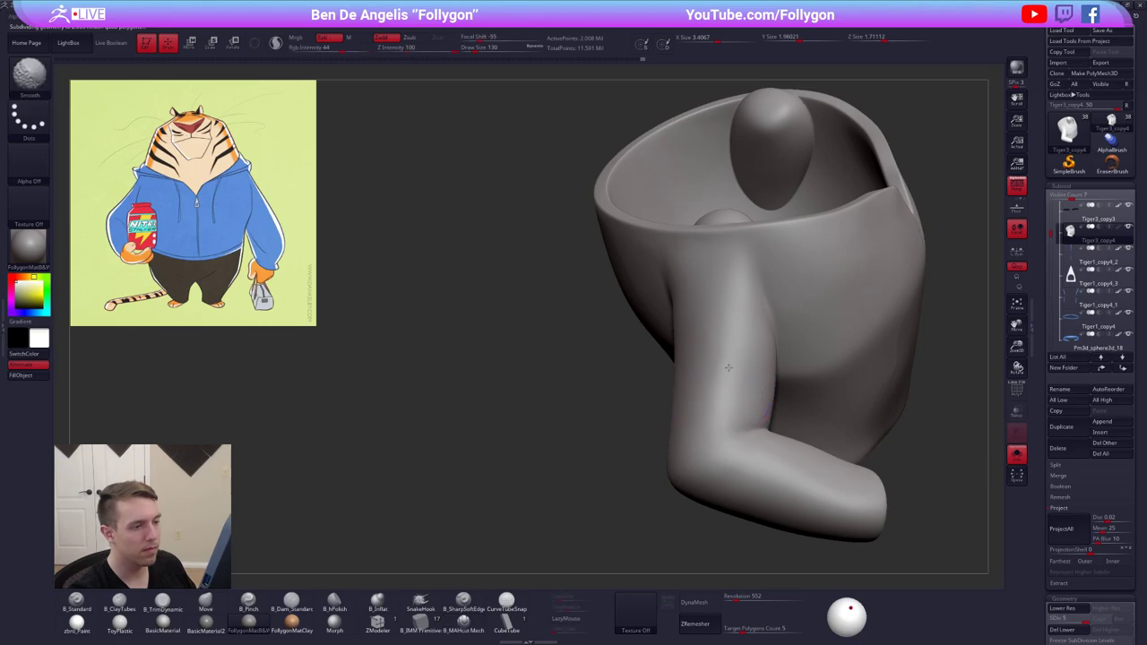
{"action": "key", "text": "space"}
{"action": "left_click_drag", "start_coordinate": [717, 341], "coordinate": [711, 342]}
{"action": "key", "text": "alt+s"}
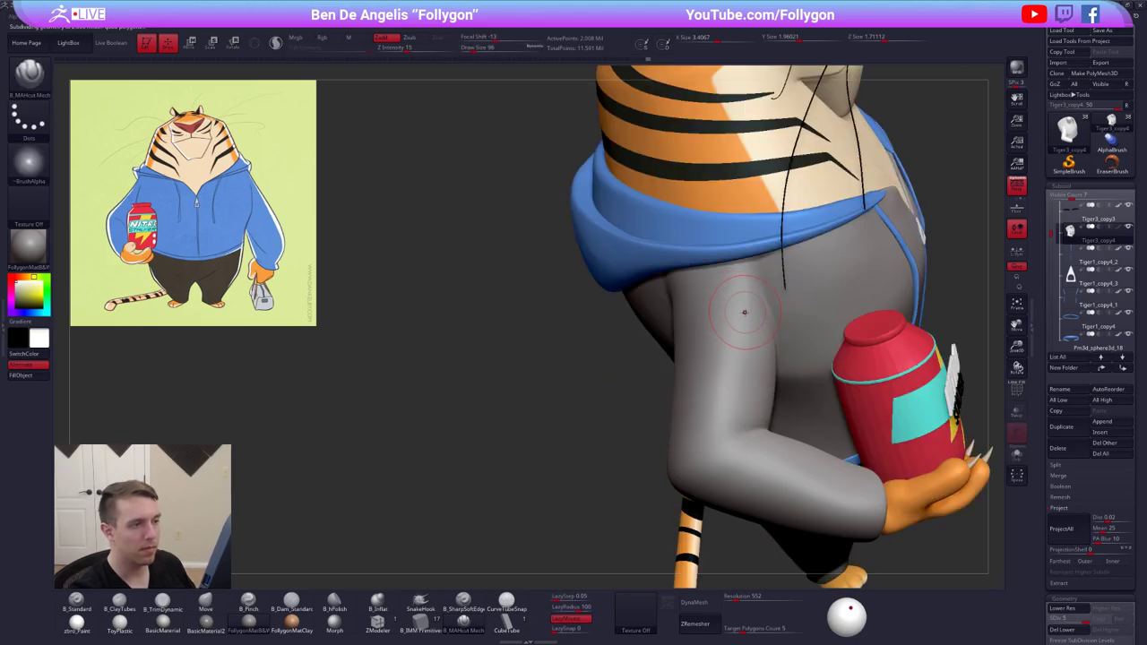
{"action": "right_click_drag", "start_coordinate": [731, 336], "coordinate": [706, 359], "text": "alt"}
Isolate the hoodie at SDiv 3, build up the can-arm sleeve's front crease with ClayTubes at draw size 113, and smooth it
{"action": "key", "text": "alt+s"}
{"action": "mouse_move", "coordinate": [727, 310]}
{"action": "right_mouse_down"}
{"action": "mouse_move", "coordinate": [732, 274]}
{"action": "mouse_move", "coordinate": [723, 292]}
{"action": "right_mouse_up"}
{"action": "key", "text": "shift+d"}
{"action": "key", "text": "shift+d"}
{"action": "key", "text": "space"}
{"action": "left_click_drag", "start_coordinate": [727, 288], "coordinate": [715, 323]}
{"action": "key", "text": "2"}
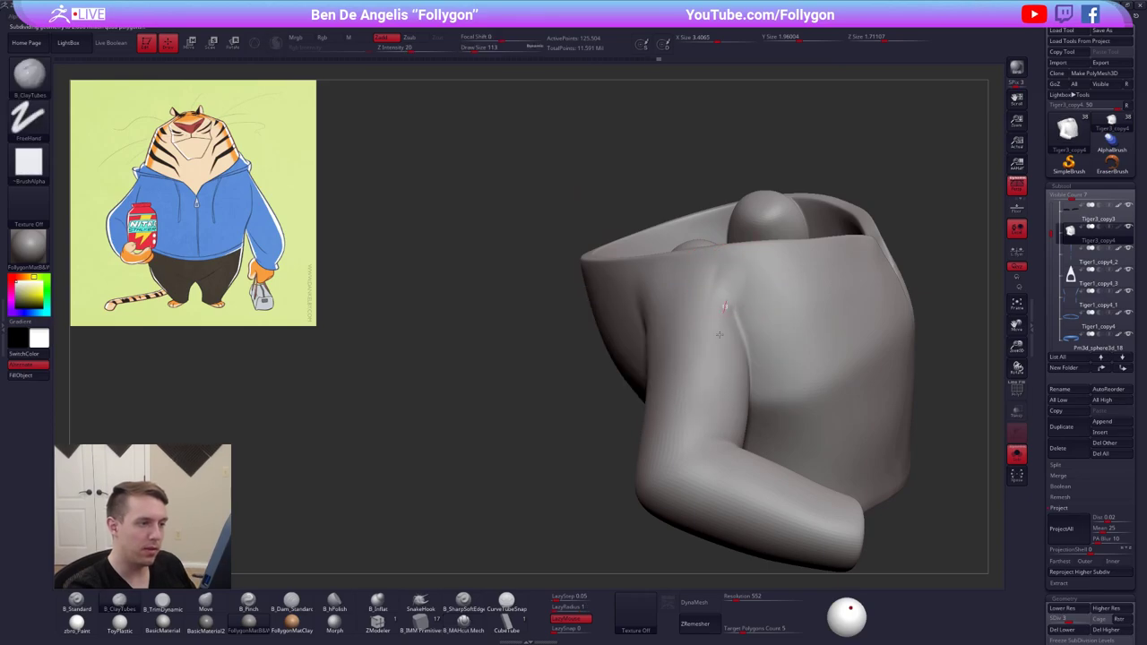
{"action": "left_click_drag", "start_coordinate": [732, 276], "coordinate": [700, 353]}
{"action": "left_click_drag", "start_coordinate": [712, 303], "coordinate": [706, 316], "text": "shift"}
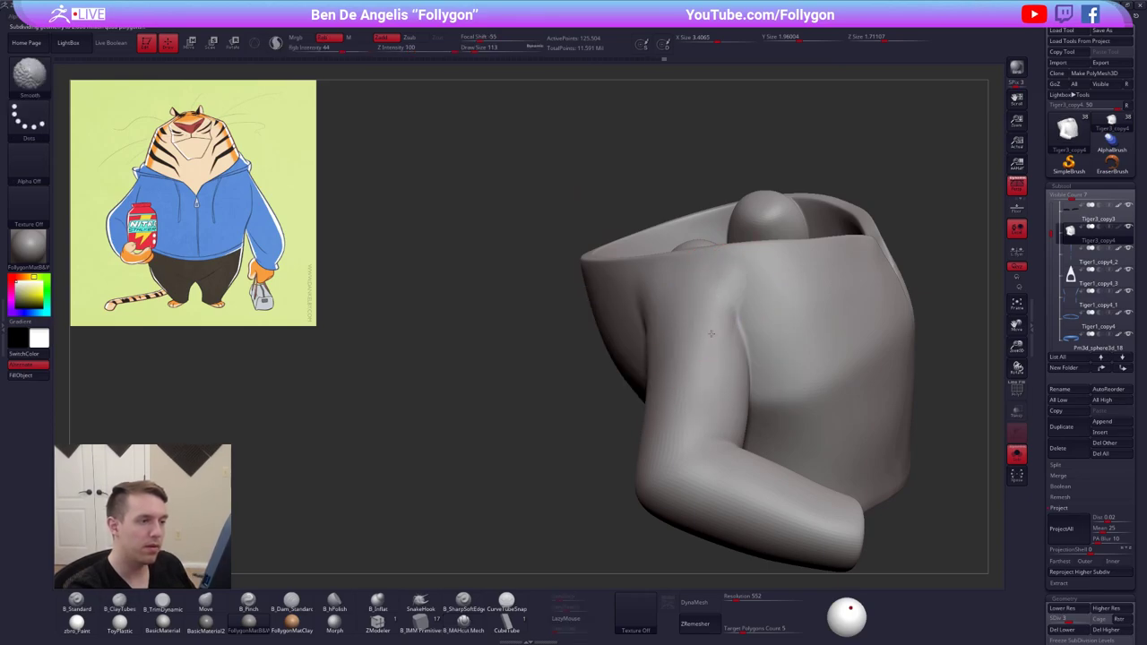
Show the whole tiger, switch to the Move brush and raise the hoodie back to SDiv 5 to review the full figure
{"action": "right_click_drag", "start_coordinate": [712, 333], "coordinate": [760, 313]}
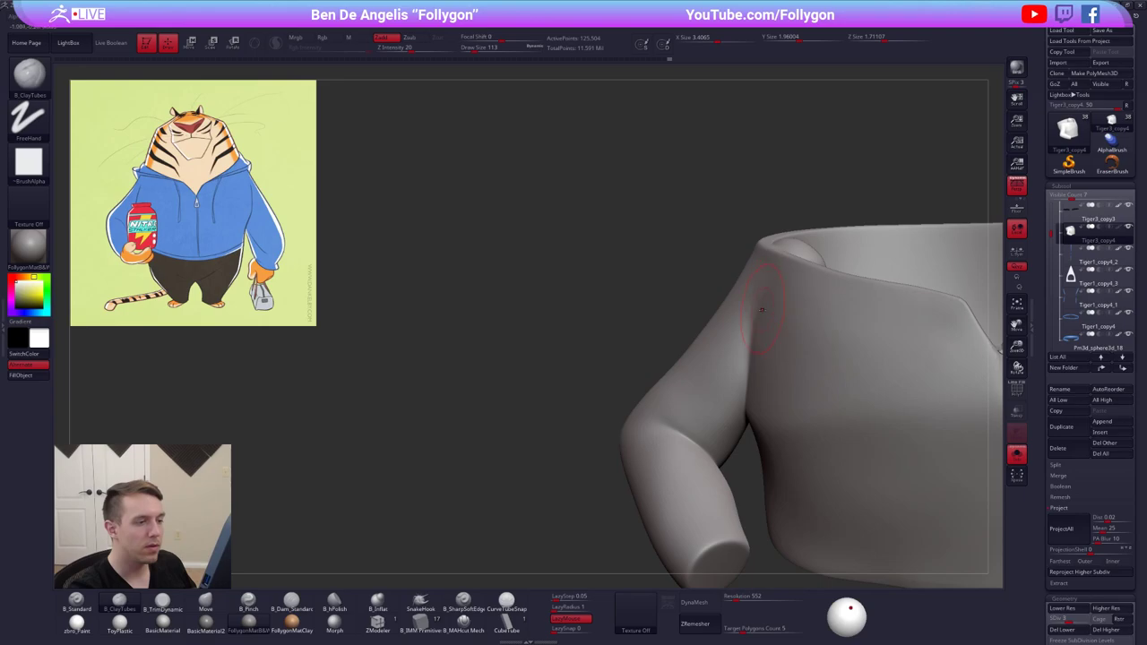
{"action": "key", "text": "d"}
{"action": "key", "text": "alt+shift+s"}
{"action": "key", "text": "4"}
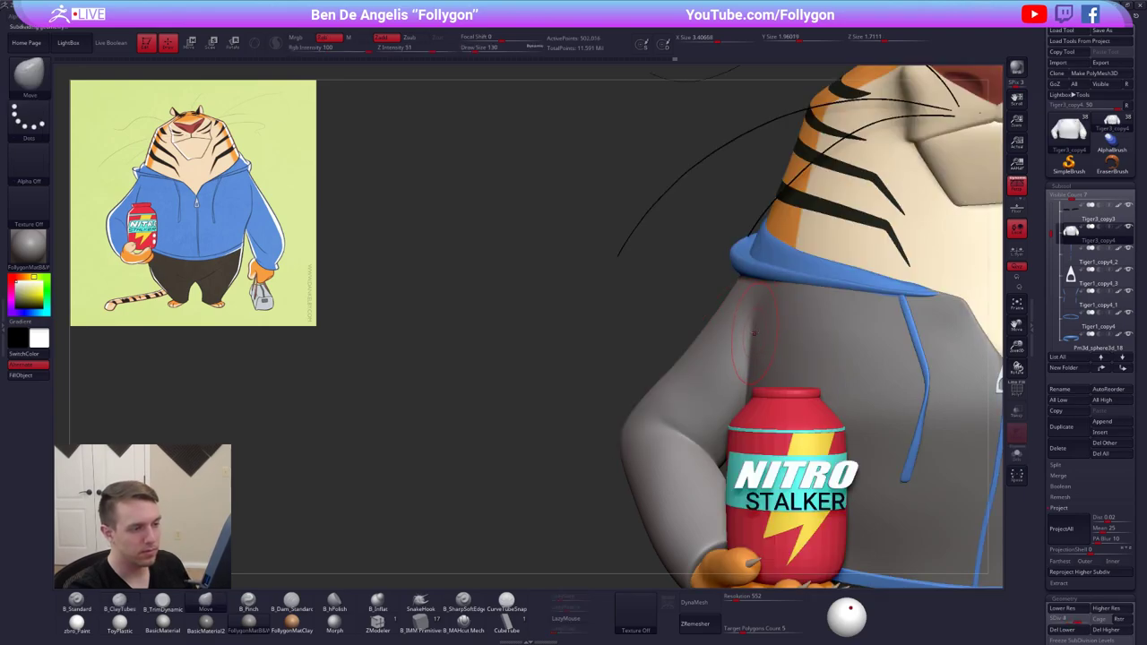
{"action": "key", "text": "d"}
{"action": "right_click_drag", "start_coordinate": [712, 389], "coordinate": [836, 464]}
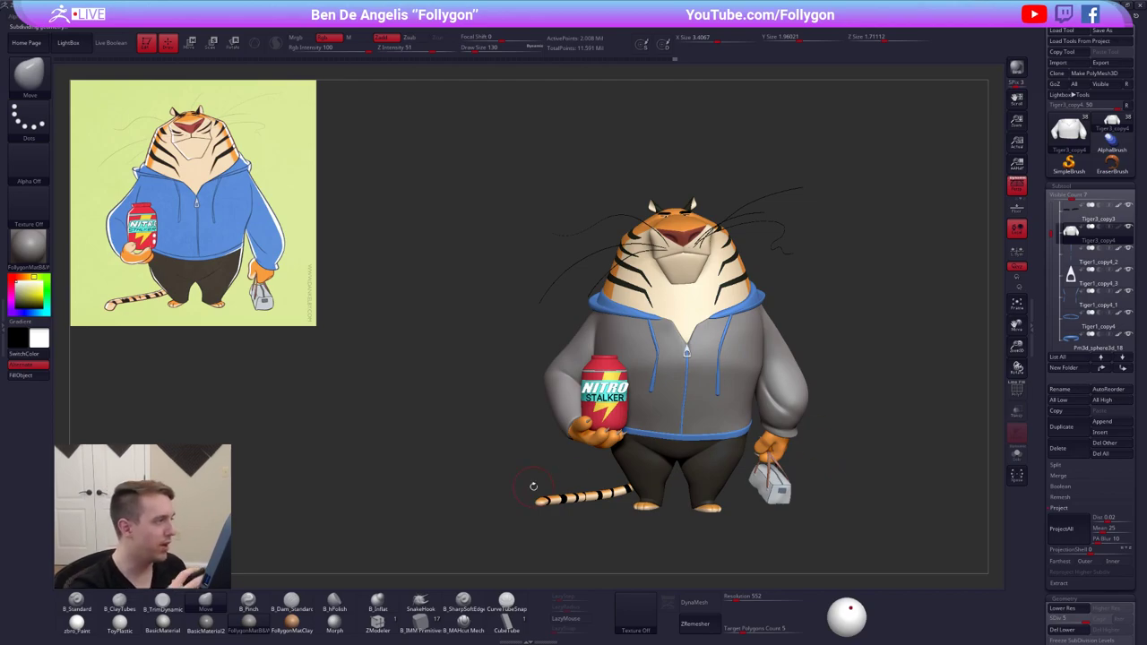
{"action": "mouse_move", "coordinate": [856, 481]}
{"action": "right_mouse_down", "text": "alt"}
{"action": "mouse_move", "coordinate": [816, 473]}
{"action": "mouse_move", "coordinate": [823, 484]}
{"action": "mouse_move", "coordinate": [801, 475]}
{"action": "mouse_move", "coordinate": [684, 491]}
{"action": "mouse_move", "coordinate": [697, 413]}
{"action": "mouse_move", "coordinate": [669, 425]}
{"action": "right_mouse_up", "text": "alt"}
Isolate the hoodie again, drop it to SDiv 3 and enlarge the Move brush to draw size 140
{"action": "key", "text": "alt+s"}
{"action": "key", "text": "shift+d"}
{"action": "key", "text": "shift+d"}
{"action": "key", "text": "]"}
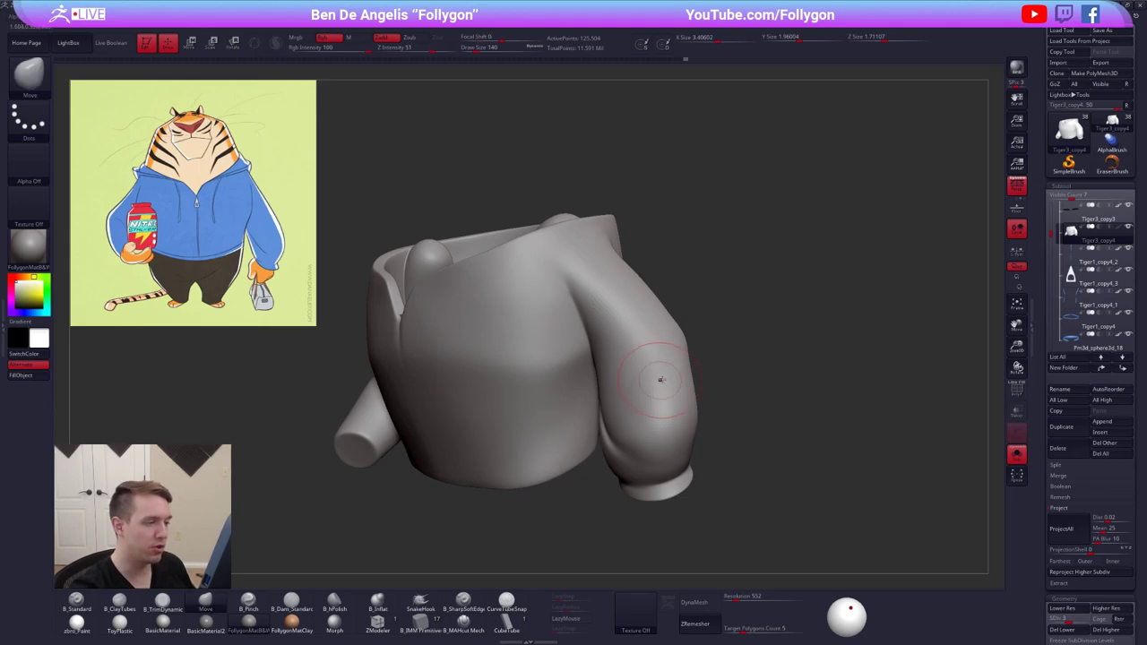
Work on the back of the bag-arm sleeve's lower half at SDiv 3 with ClayTubes at draw size 121, smoothing the surface
{"action": "key", "text": "d"}
{"action": "right_click_drag", "start_coordinate": [679, 376], "coordinate": [709, 397]}
{"action": "key", "text": "shift+d"}
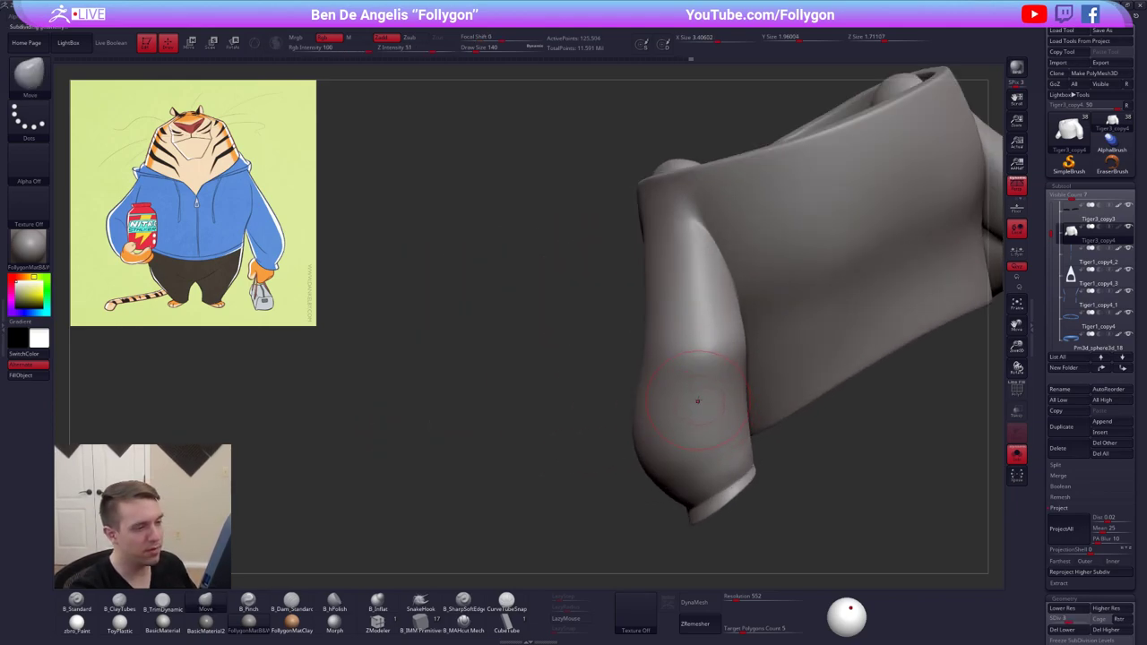
{"action": "key", "text": "2"}
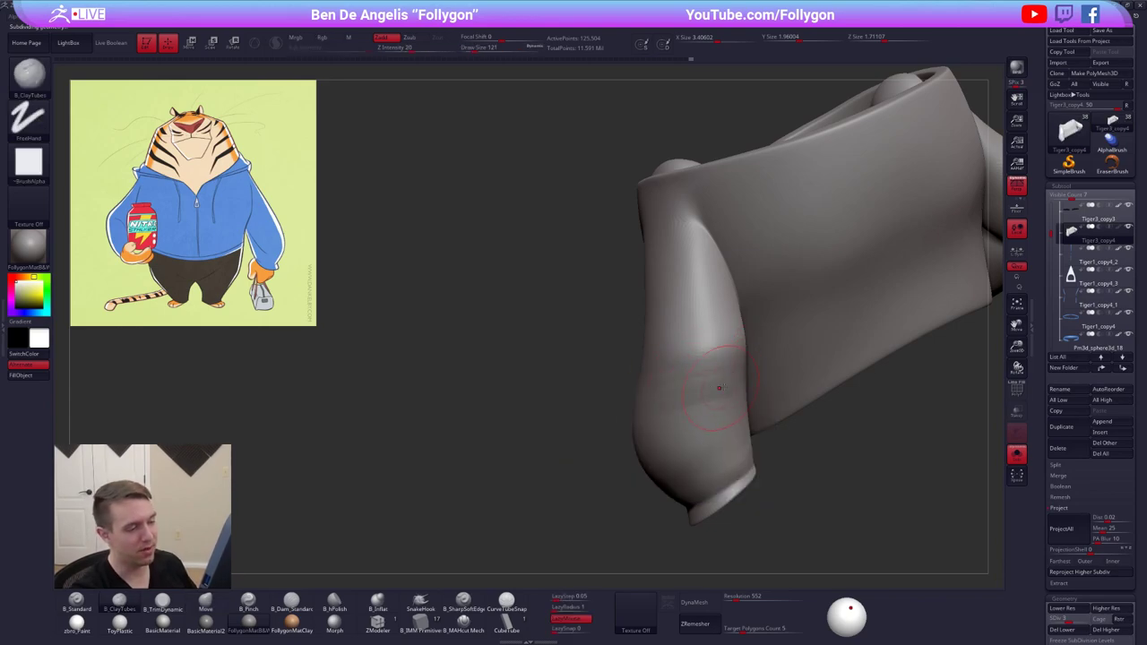
{"action": "left_click_drag", "start_coordinate": [680, 409], "coordinate": [714, 392], "text": "shift"}
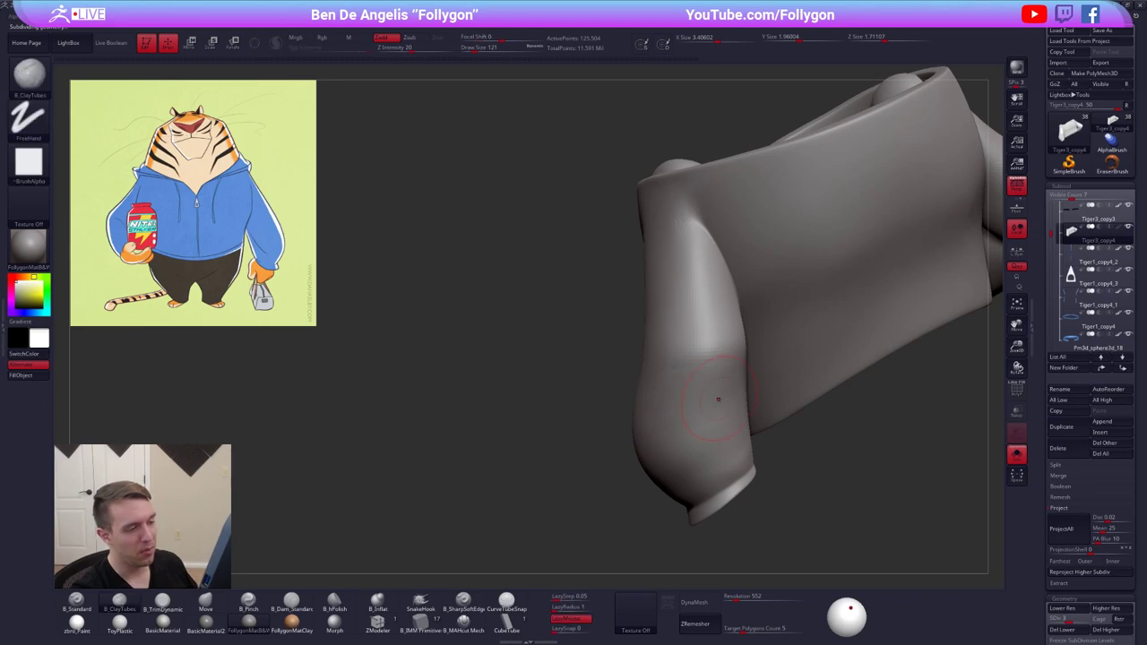
Smooth the surface of the hoodie's lower sleeve above the cuff
{"action": "right_click_drag", "start_coordinate": [719, 399], "coordinate": [686, 396]}
{"action": "left_click_drag", "start_coordinate": [722, 401], "coordinate": [733, 389], "text": "shift"}
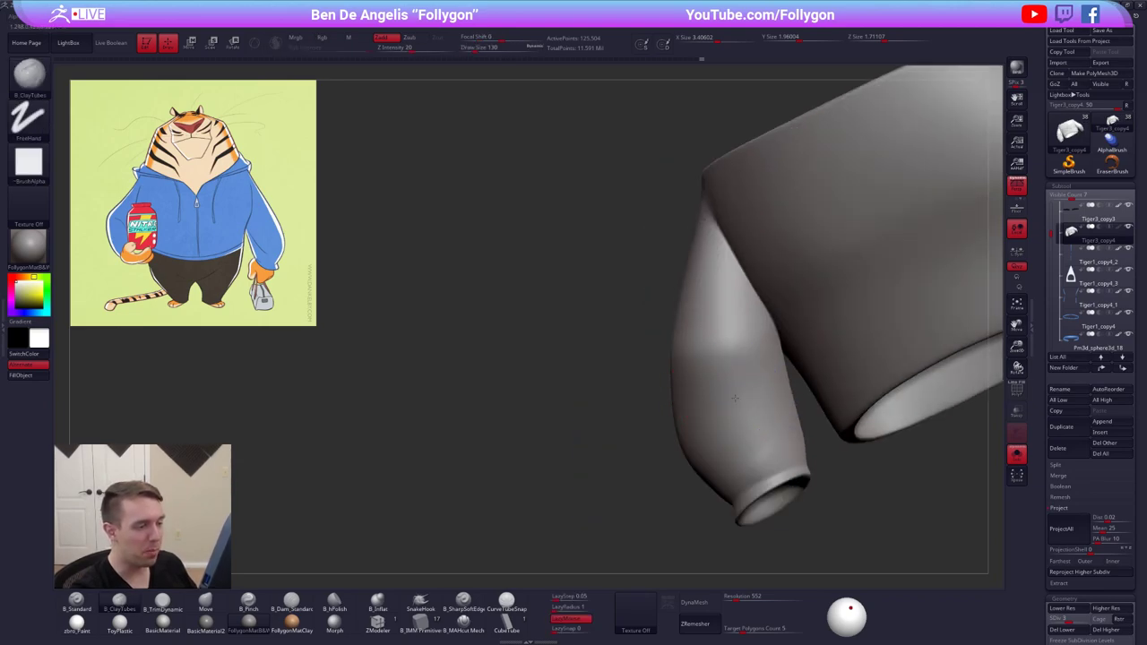
{"action": "right_click_drag", "start_coordinate": [732, 389], "coordinate": [761, 387]}
{"action": "left_click_drag", "start_coordinate": [724, 427], "coordinate": [709, 453], "text": "shift"}
{"action": "key", "text": "s"}
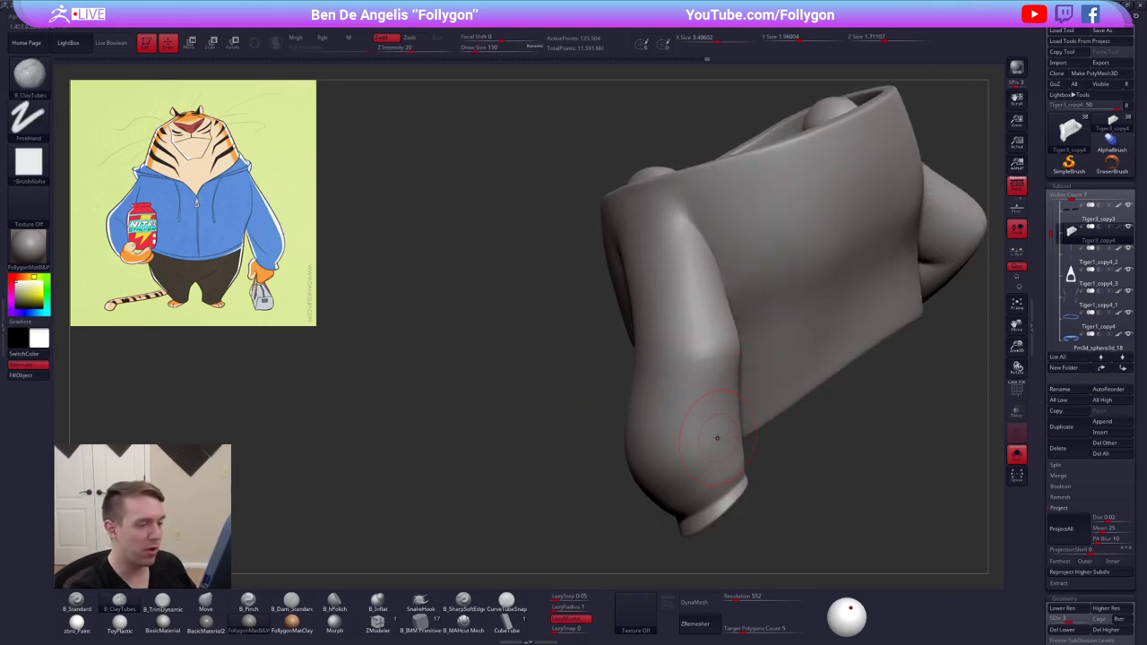
{"action": "right_click_drag", "start_coordinate": [645, 428], "coordinate": [717, 405]}
{"action": "key", "text": "space"}
{"action": "key", "text": "b"}
{"action": "key", "text": "m"}
{"action": "key", "text": "v"}
{"action": "key", "text": "shift+d"}
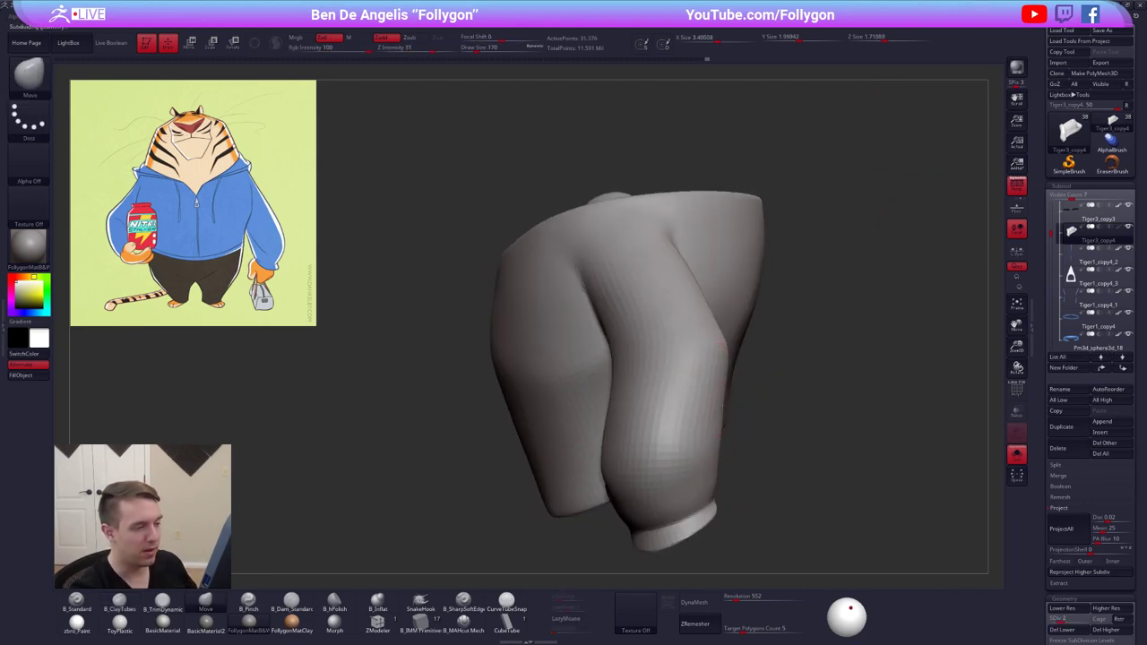
{"action": "key", "text": "d"}
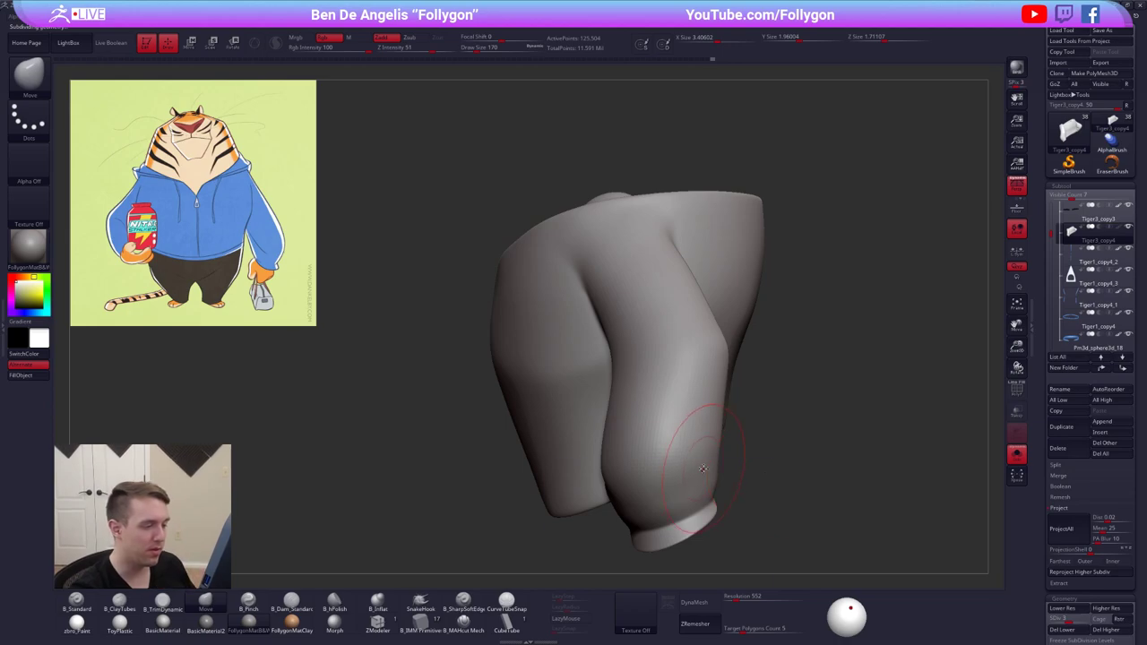
Switch to the ClayTubes brush at draw size 121 and smooth the lower sleeve around the forearm
{"action": "right_click_drag", "start_coordinate": [695, 475], "coordinate": [702, 471]}
{"action": "key", "text": "b"}
{"action": "key", "text": "c"}
{"action": "key", "text": "t"}
{"action": "key", "text": "space"}
{"action": "left_click_drag", "start_coordinate": [711, 470], "coordinate": [707, 470]}
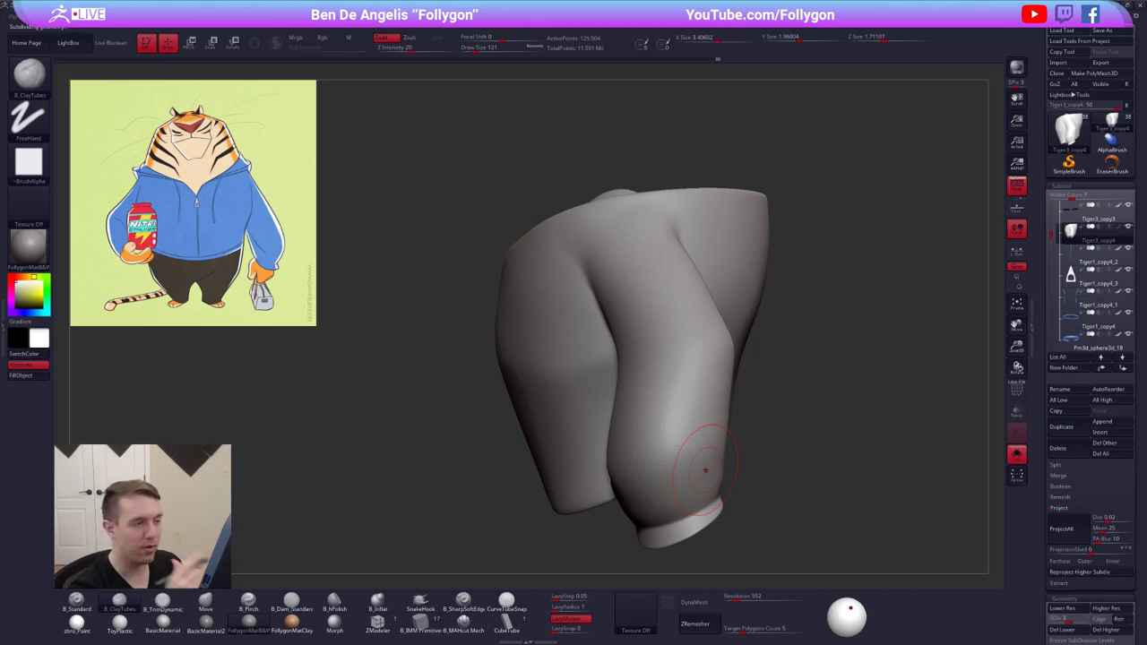
{"action": "right_click_drag", "start_coordinate": [701, 406], "coordinate": [680, 405]}
{"action": "left_click_drag", "start_coordinate": [769, 350], "coordinate": [739, 338], "text": "shift"}
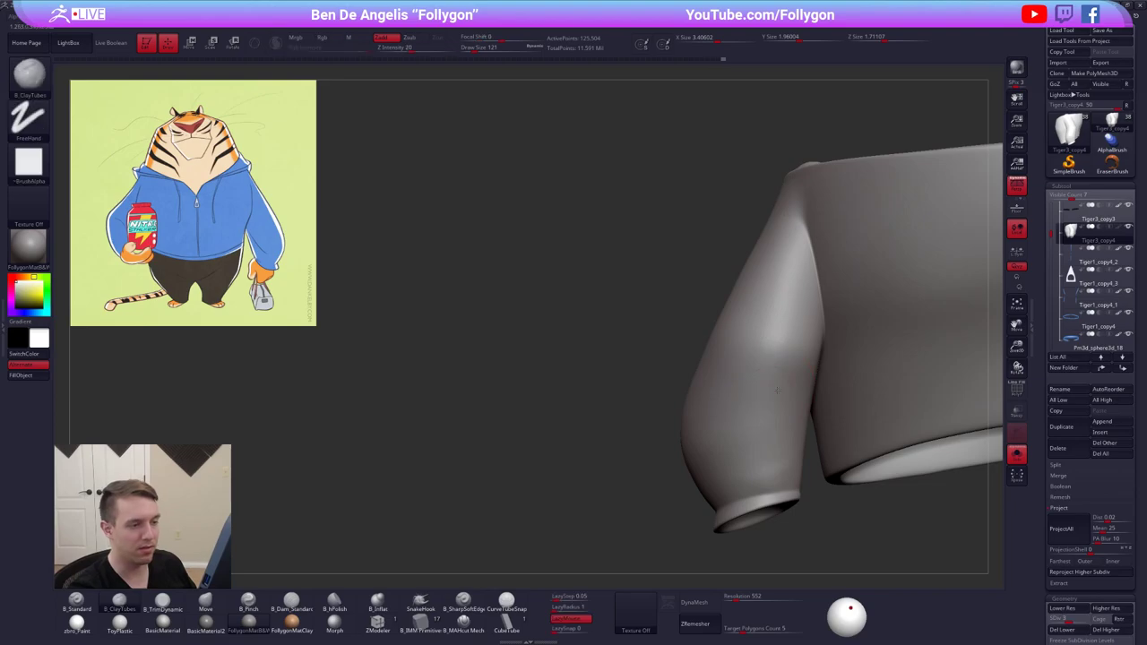
Enlarge the brush to draw size 160 and check the sleeve and torso with the full character and in isolation
{"action": "mouse_move", "coordinate": [681, 363]}
{"action": "right_mouse_down"}
{"action": "mouse_move", "coordinate": [802, 377]}
{"action": "mouse_move", "coordinate": [730, 420]}
{"action": "right_mouse_up"}
{"action": "key", "text": "space"}
{"action": "left_click_drag", "start_coordinate": [769, 409], "coordinate": [778, 410]}
{"action": "key", "text": "alt+s"}
{"action": "mouse_move", "coordinate": [742, 358]}
{"action": "right_mouse_down"}
{"action": "mouse_move", "coordinate": [801, 346]}
{"action": "mouse_move", "coordinate": [829, 358]}
{"action": "right_mouse_up"}
{"action": "key", "text": "space"}
{"action": "left_click_drag", "start_coordinate": [742, 401], "coordinate": [736, 400]}
{"action": "mouse_move", "coordinate": [690, 376]}
{"action": "right_mouse_down"}
{"action": "mouse_move", "coordinate": [665, 380]}
{"action": "mouse_move", "coordinate": [713, 389]}
{"action": "mouse_move", "coordinate": [719, 409]}
{"action": "right_mouse_up"}
{"action": "key", "text": "alt+s"}
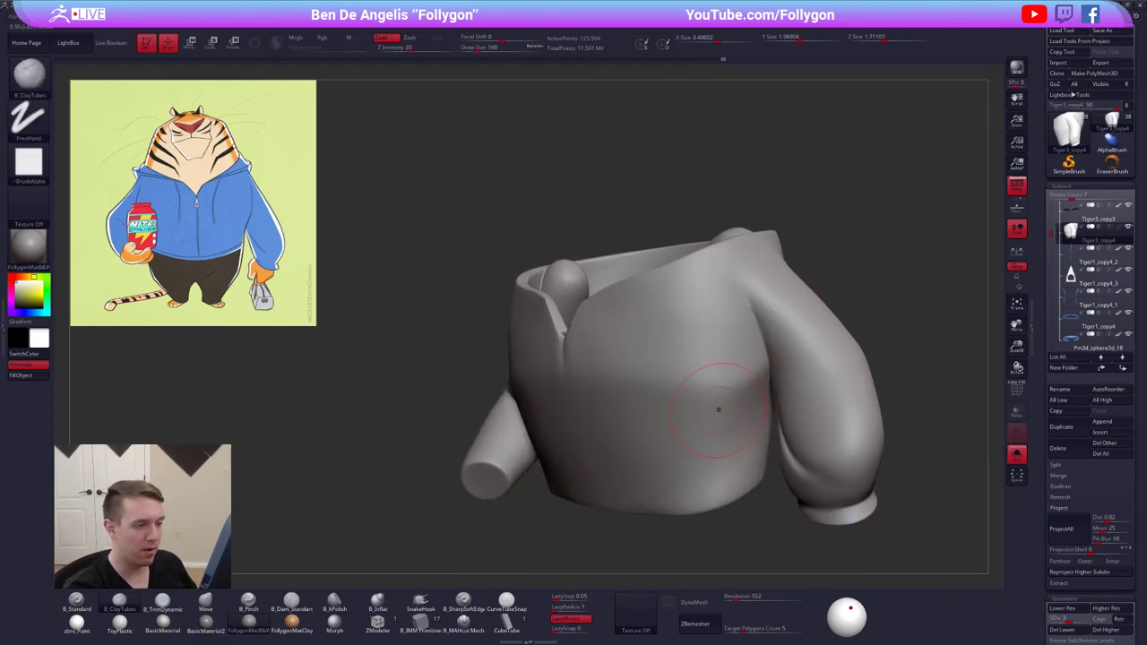
Raise the hoodie to subdivision level 4 and smooth the torso below the armpit of the jar-holding arm
{"action": "key", "text": "d"}
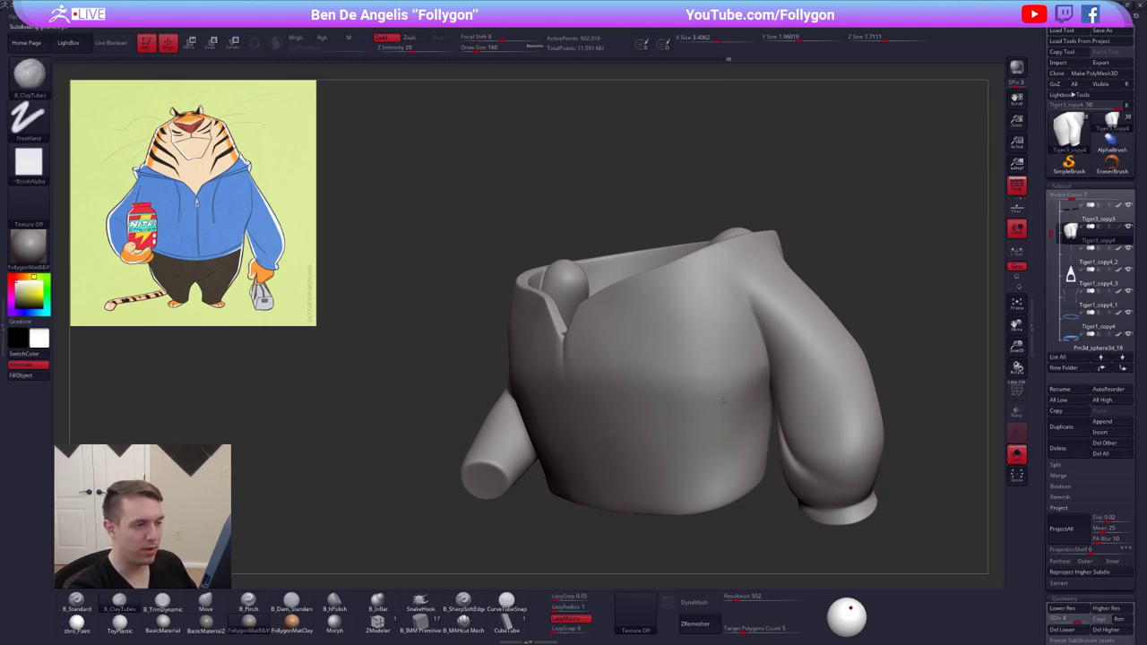
{"action": "mouse_move", "coordinate": [538, 405]}
{"action": "right_mouse_down"}
{"action": "mouse_move", "coordinate": [607, 413]}
{"action": "mouse_move", "coordinate": [706, 400]}
{"action": "right_mouse_up"}
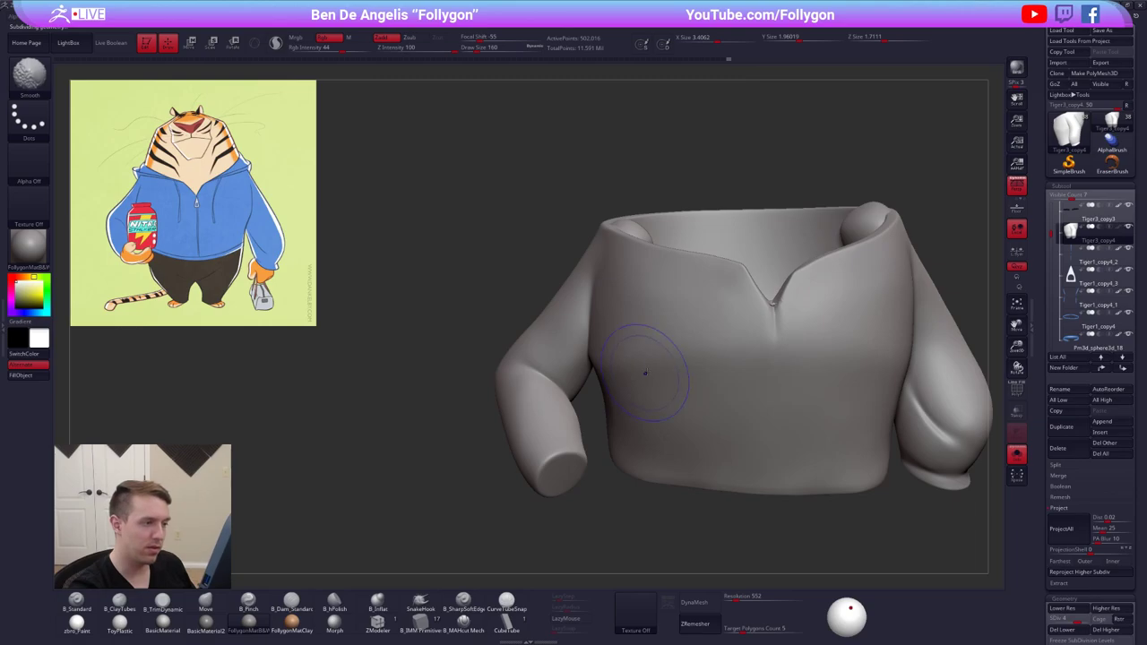
{"action": "right_click_drag", "start_coordinate": [644, 373], "coordinate": [631, 358]}
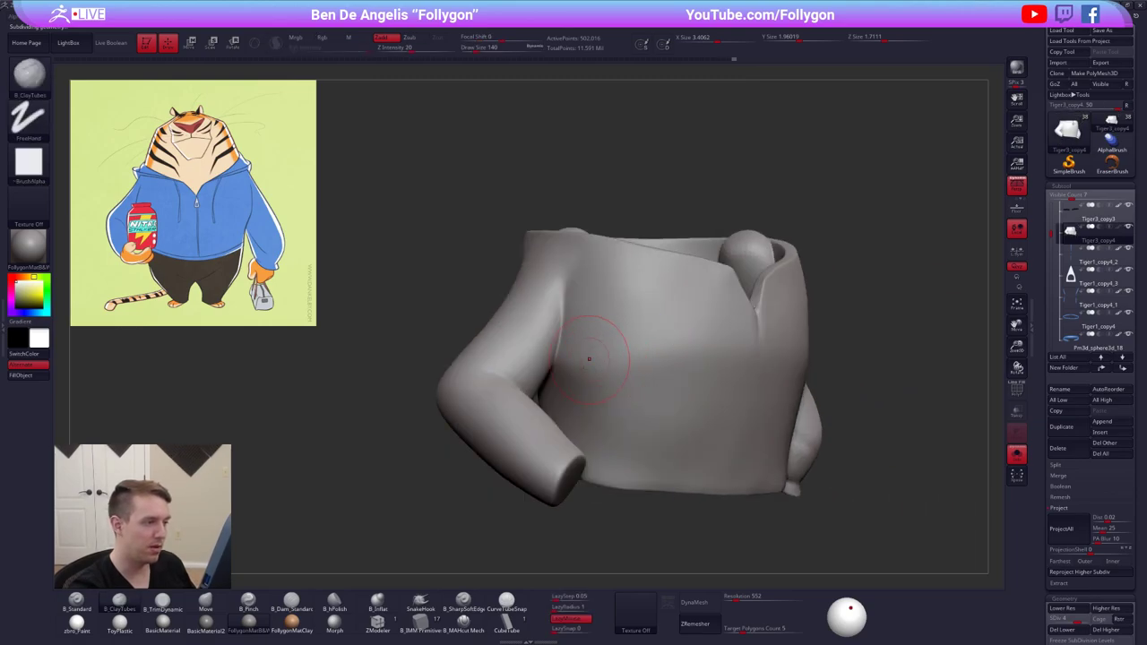
Show the whole character to examine the hoodie from behind, and isolate the hoodie again at the bag-holding sleeve
{"action": "key", "text": "alt+s"}
{"action": "right_click_drag", "start_coordinate": [664, 392], "coordinate": [616, 398]}
{"action": "right_click_drag", "start_coordinate": [762, 466], "coordinate": [781, 381], "text": "ctrl"}
{"action": "mouse_move", "coordinate": [820, 427]}
{"action": "right_mouse_down", "text": "alt"}
{"action": "mouse_move", "coordinate": [713, 427]}
{"action": "mouse_move", "coordinate": [679, 399]}
{"action": "mouse_move", "coordinate": [714, 418]}
{"action": "right_mouse_up", "text": "alt"}
{"action": "right_click_drag", "start_coordinate": [796, 394], "coordinate": [737, 419]}
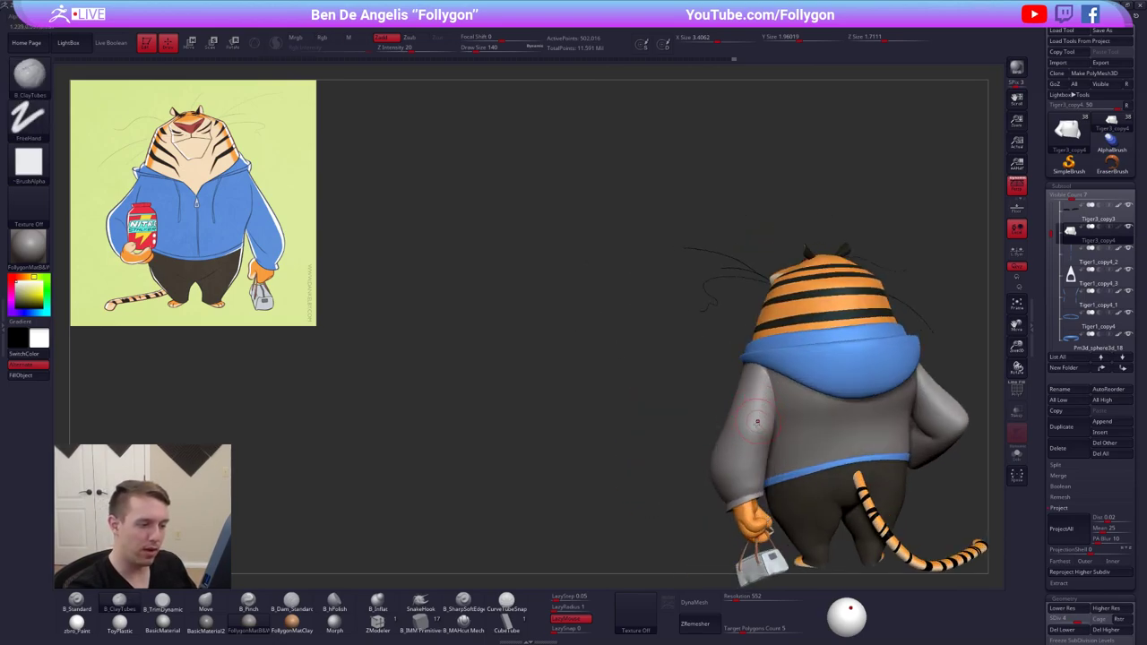
{"action": "right_click_drag", "start_coordinate": [751, 467], "coordinate": [695, 488], "text": "ctrl"}
{"action": "key", "text": "alt+s"}
Flatten and smooth the lower sleeve just above the cuff with the TrimDynamic brush at draw size 81
{"action": "key", "text": "space"}
{"action": "left_click_drag", "start_coordinate": [729, 427], "coordinate": [731, 426]}
{"action": "mouse_move", "coordinate": [730, 439]}
{"action": "right_mouse_down"}
{"action": "mouse_move", "coordinate": [760, 425]}
{"action": "mouse_move", "coordinate": [686, 410]}
{"action": "right_mouse_up"}
{"action": "key", "text": "space"}
{"action": "left_click_drag", "start_coordinate": [702, 404], "coordinate": [687, 438]}
{"action": "right_click_drag", "start_coordinate": [687, 438], "coordinate": [704, 455], "text": "ctrl"}
{"action": "key", "text": "3"}
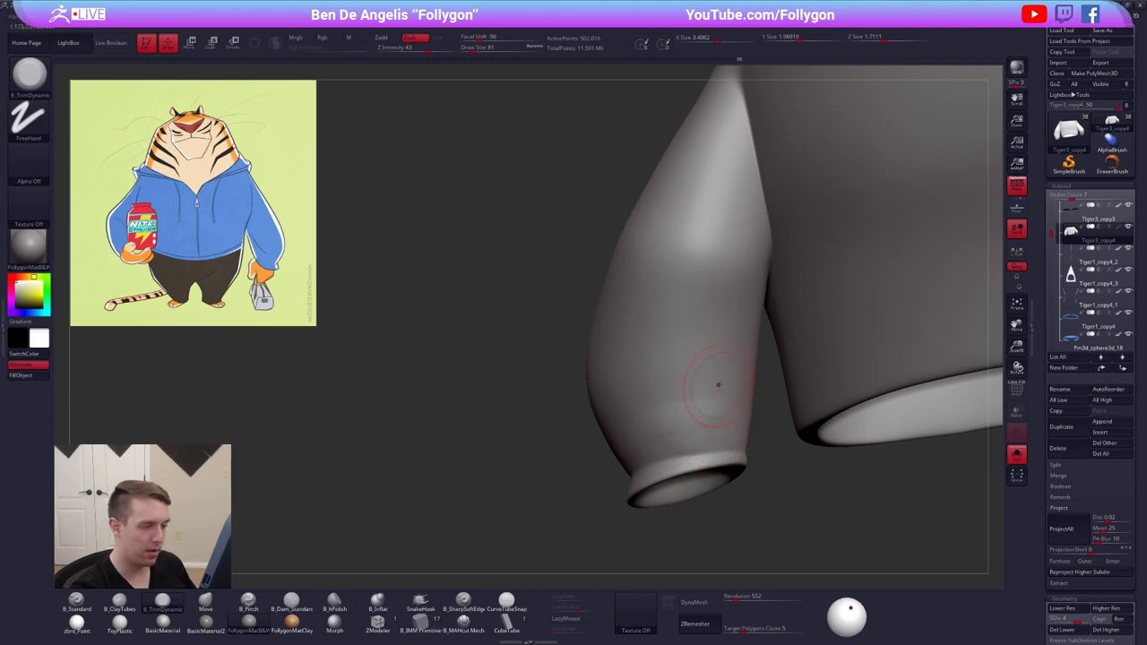
{"action": "mouse_move", "coordinate": [718, 386]}
{"action": "left_mouse_down", "text": "shift"}
{"action": "mouse_move", "coordinate": [656, 406]}
{"action": "mouse_move", "coordinate": [687, 414]}
{"action": "left_mouse_up", "text": "shift"}
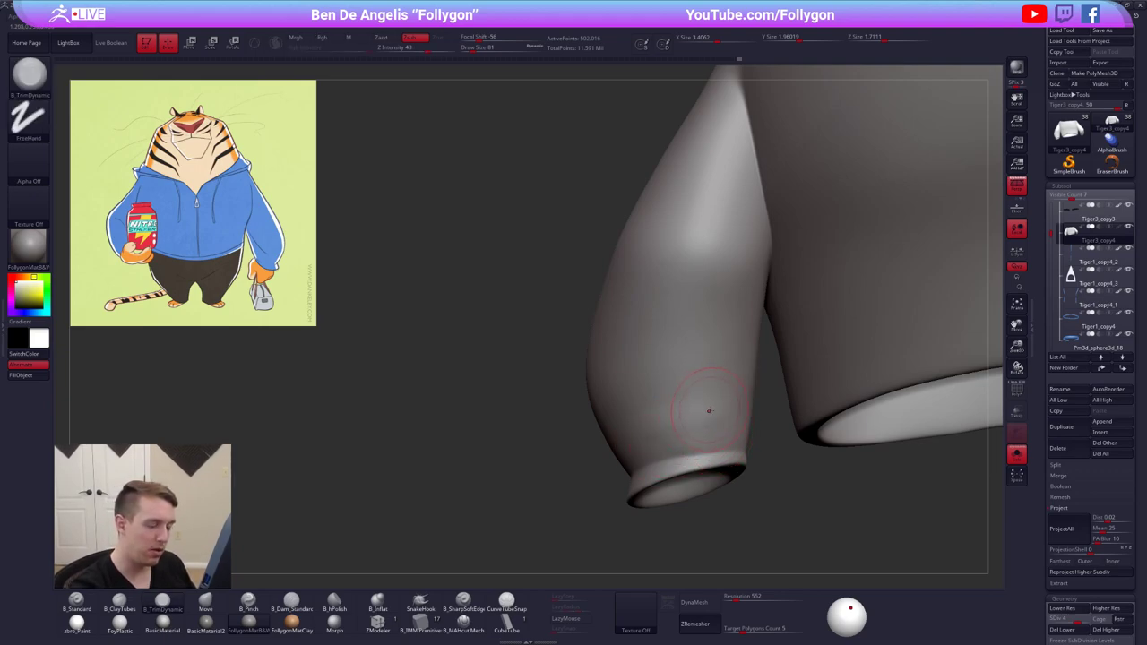
{"action": "mouse_move", "coordinate": [709, 409]}
{"action": "right_mouse_down"}
{"action": "mouse_move", "coordinate": [734, 416]}
{"action": "mouse_move", "coordinate": [696, 420]}
{"action": "right_mouse_up"}
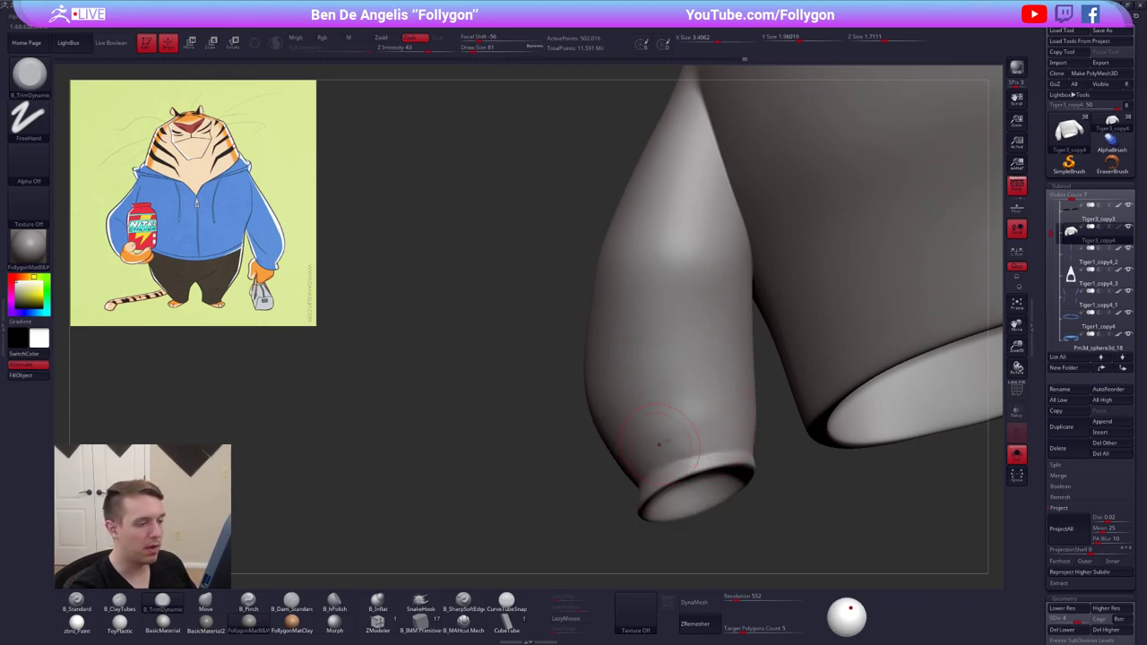
{"action": "mouse_move", "coordinate": [682, 433]}
{"action": "right_mouse_down"}
{"action": "mouse_move", "coordinate": [679, 405]}
{"action": "mouse_move", "coordinate": [663, 423]}
{"action": "right_mouse_up"}
{"action": "left_click_drag", "start_coordinate": [699, 409], "coordinate": [678, 411], "text": "shift"}
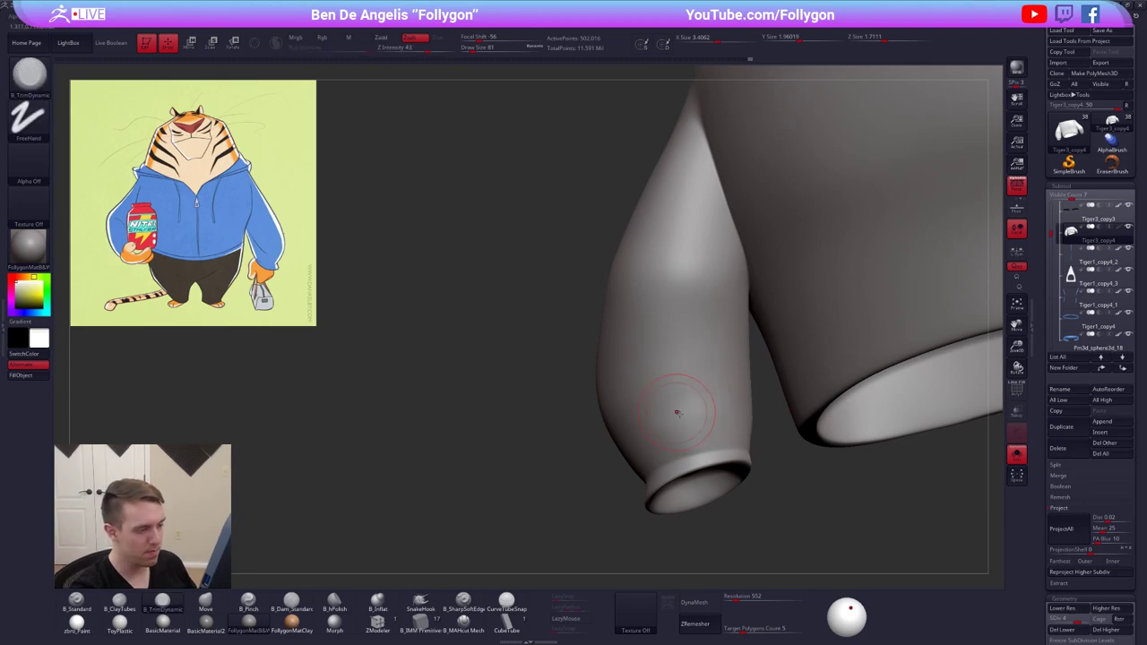
Raise the hoodie to subdivision level 5 and sharpen the crease above the cuff with the MAHcut Mech brush at draw size 49
{"action": "mouse_move", "coordinate": [678, 411]}
{"action": "right_mouse_down"}
{"action": "mouse_move", "coordinate": [688, 419]}
{"action": "mouse_move", "coordinate": [701, 394]}
{"action": "mouse_move", "coordinate": [701, 457]}
{"action": "mouse_move", "coordinate": [722, 436]}
{"action": "right_mouse_up"}
{"action": "key", "text": "d"}
{"action": "left_click", "coordinate": [464, 621]}
{"action": "key", "text": "s"}
{"action": "left_click_drag", "start_coordinate": [703, 437], "coordinate": [685, 439]}
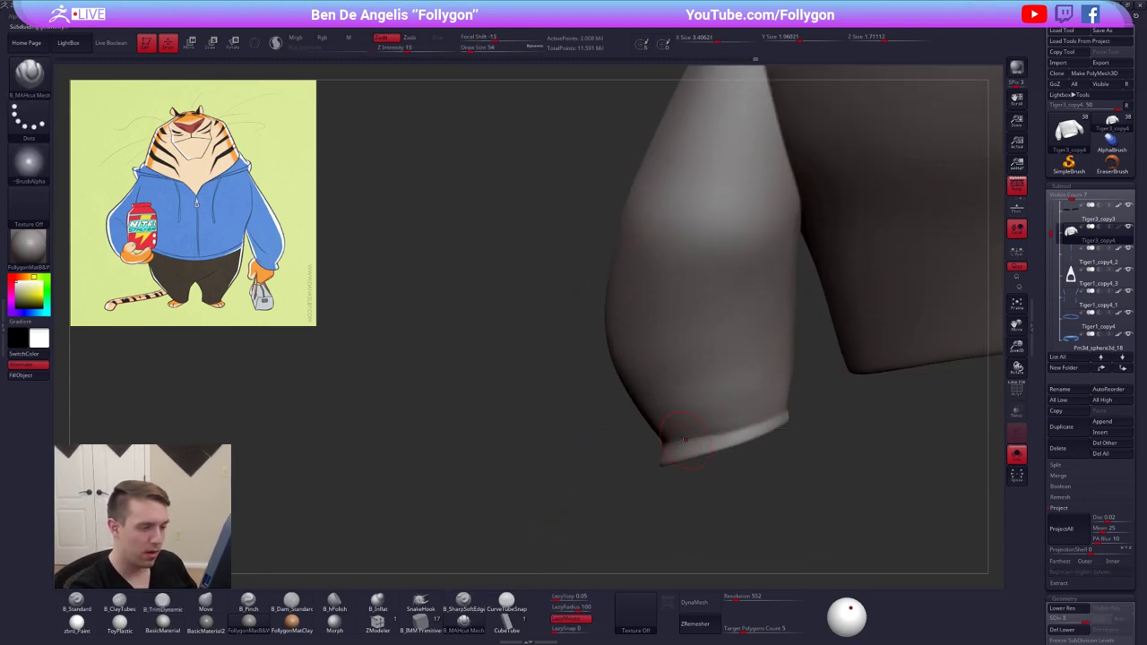
{"action": "mouse_move", "coordinate": [689, 440]}
{"action": "right_mouse_down"}
{"action": "mouse_move", "coordinate": [699, 416]}
{"action": "mouse_move", "coordinate": [697, 442]}
{"action": "right_mouse_up"}
{"action": "key", "text": "space"}
{"action": "left_click_drag", "start_coordinate": [697, 445], "coordinate": [692, 444]}
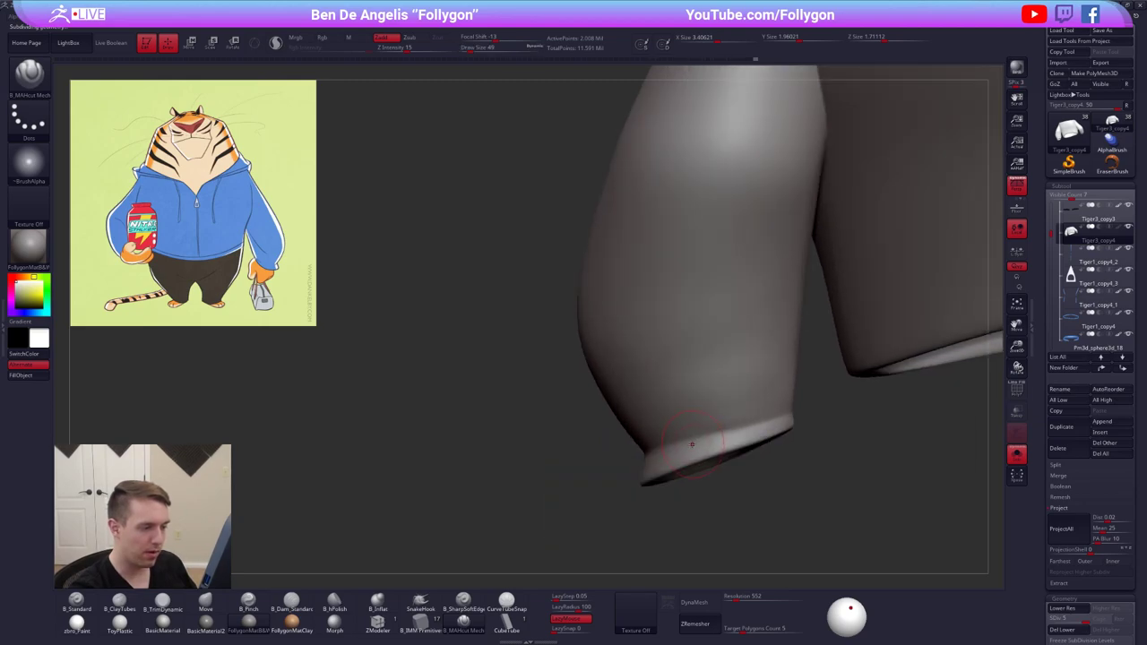
{"action": "left_click_drag", "start_coordinate": [775, 419], "coordinate": [809, 411]}
{"action": "key", "text": "shift"}
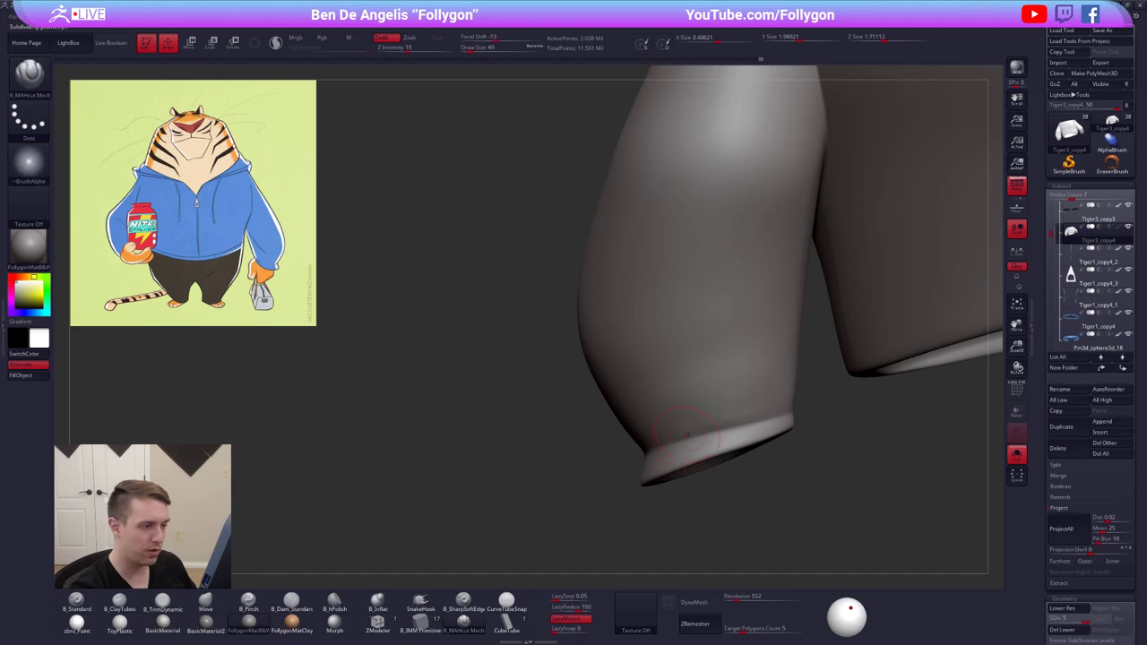
Lower the hoodie to subdivision level 4 and smooth the forearm area at draw size 61
{"action": "right_click_drag", "start_coordinate": [686, 435], "coordinate": [717, 387], "text": "ctrl"}
{"action": "key", "text": "space"}
{"action": "left_click_drag", "start_coordinate": [705, 392], "coordinate": [717, 391]}
{"action": "right_click_drag", "start_coordinate": [717, 392], "coordinate": [720, 379]}
{"action": "key", "text": "shift+d"}
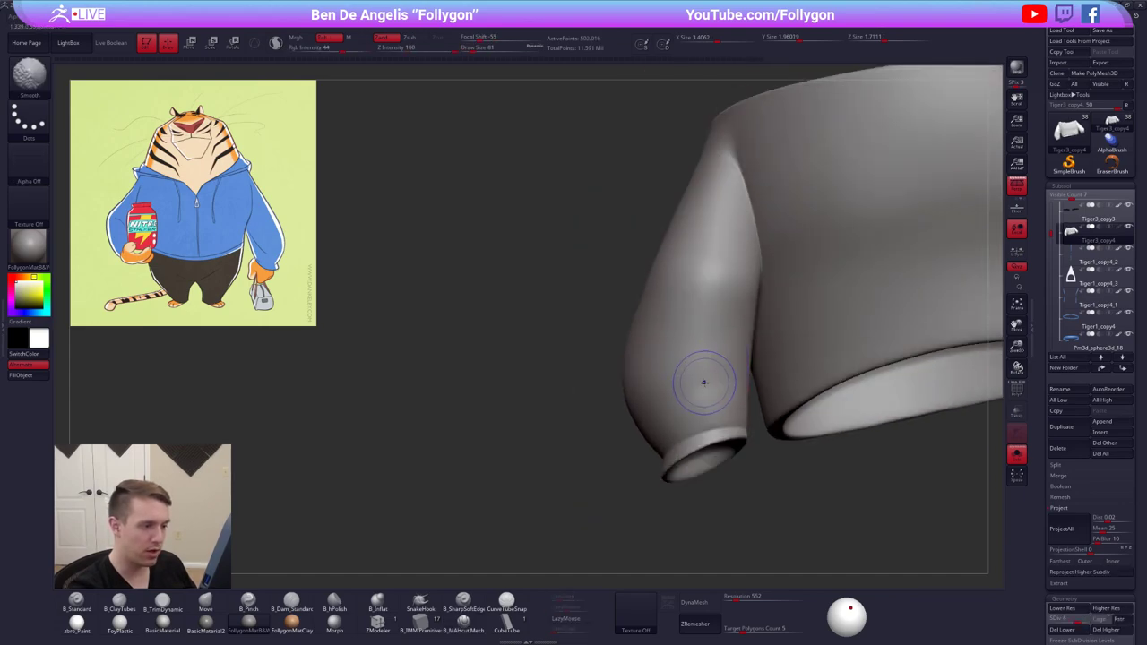
At subdivision level 3, build up the lower sleeve with the ClayTubes brush at draw size 88 and smooth the strokes
{"action": "key", "text": "space"}
{"action": "left_click_drag", "start_coordinate": [704, 385], "coordinate": [708, 386]}
{"action": "key", "text": "shift+d"}
{"action": "right_click_drag", "start_coordinate": [710, 356], "coordinate": [710, 384], "text": "ctrl"}
{"action": "key", "text": "2"}
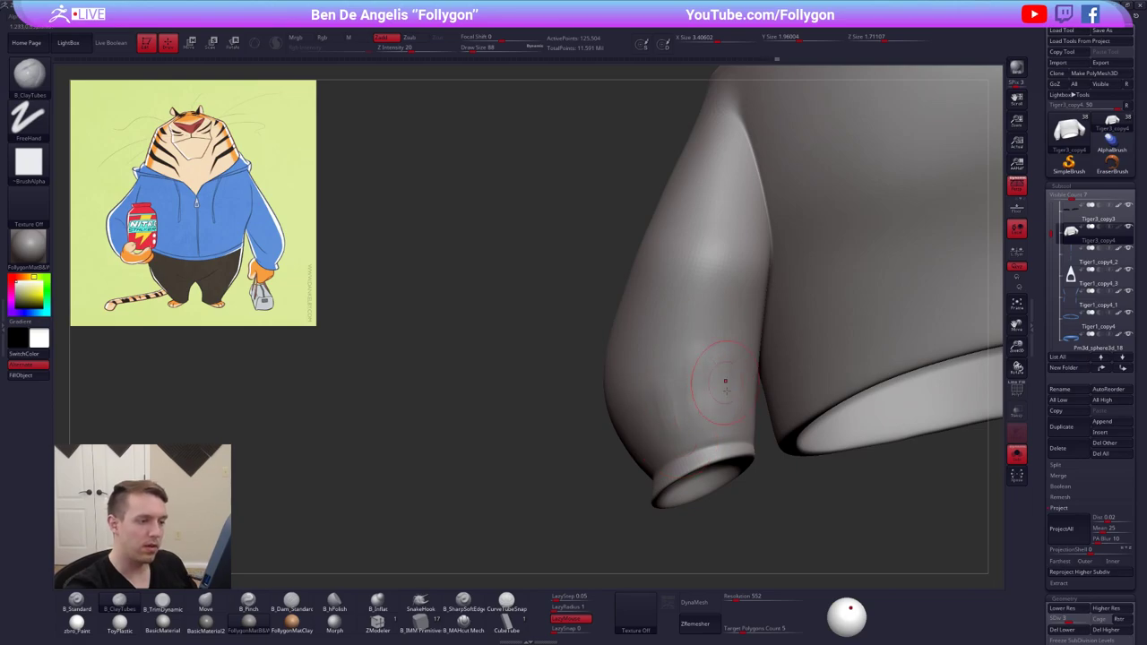
{"action": "key", "text": "shift"}
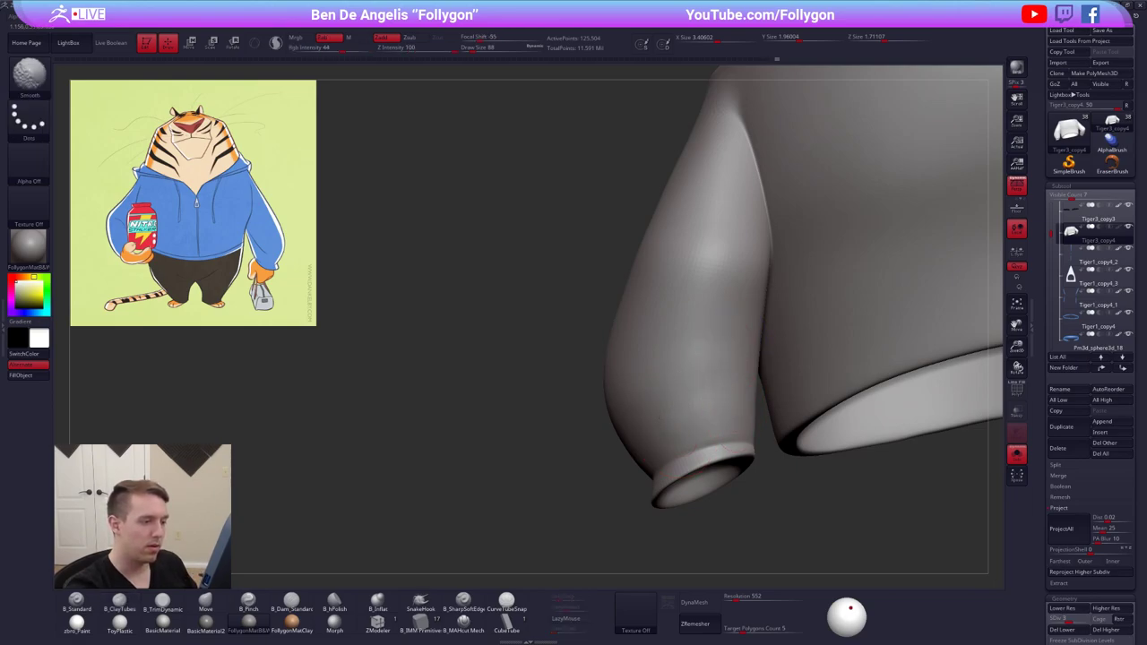
{"action": "right_click_drag", "start_coordinate": [683, 345], "coordinate": [758, 397]}
Return the hoodie to subdivision level 5 and show the whole character from the front
{"action": "key", "text": "d"}
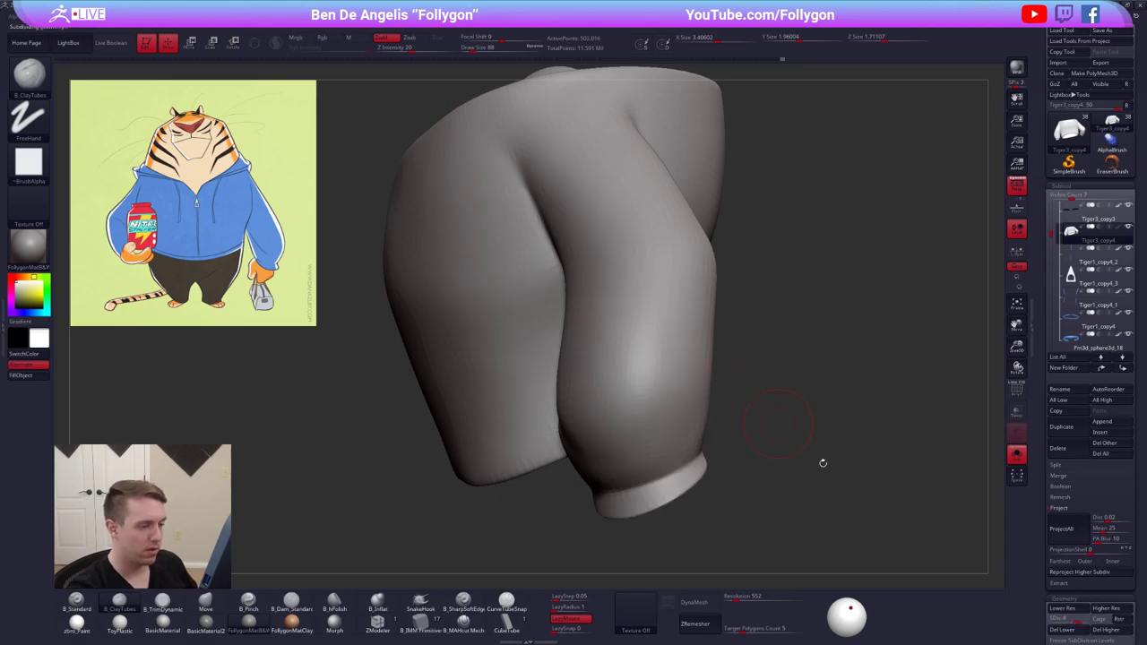
{"action": "key", "text": "ctrl+d"}
{"action": "mouse_move", "coordinate": [833, 487]}
{"action": "right_mouse_down", "text": "ctrl"}
{"action": "mouse_move", "coordinate": [775, 490]}
{"action": "mouse_move", "coordinate": [888, 479]}
{"action": "mouse_move", "coordinate": [824, 488]}
{"action": "mouse_move", "coordinate": [824, 478]}
{"action": "right_mouse_up", "text": "ctrl"}
{"action": "key", "text": "alt+s"}
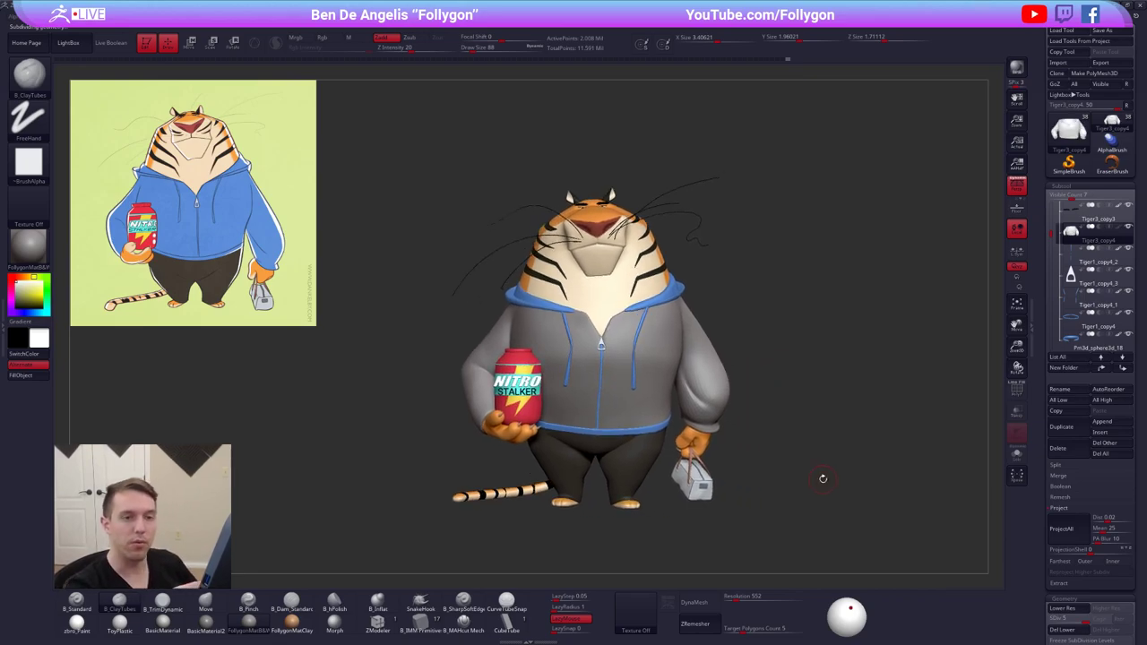
Turn on polypaint for the hoodie, trying and undoing a colour fill with the Standard brush active
{"action": "left_click", "coordinate": [1118, 230]}
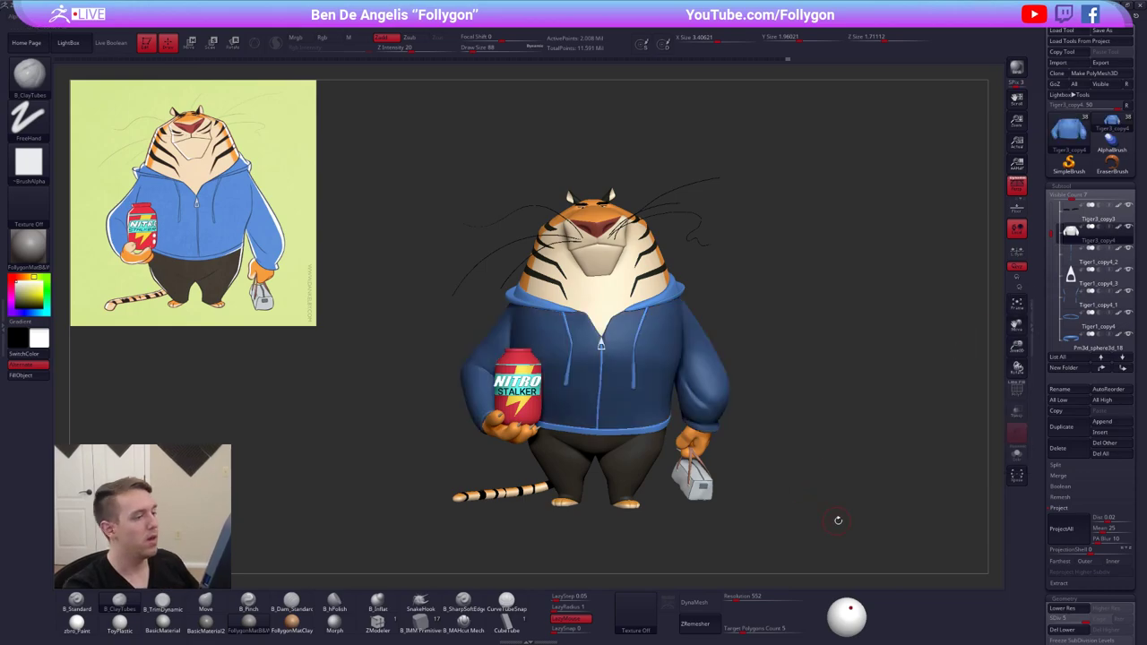
{"action": "key", "text": "1"}
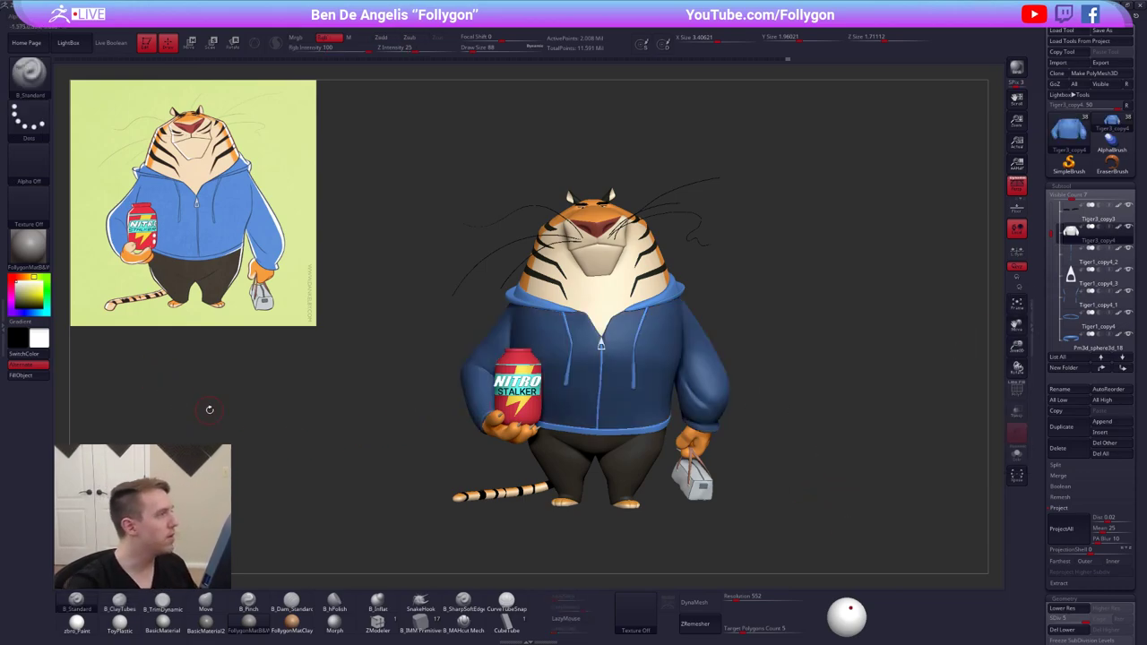
{"action": "left_click", "coordinate": [34, 376]}
{"action": "key", "text": "ctrl+z"}
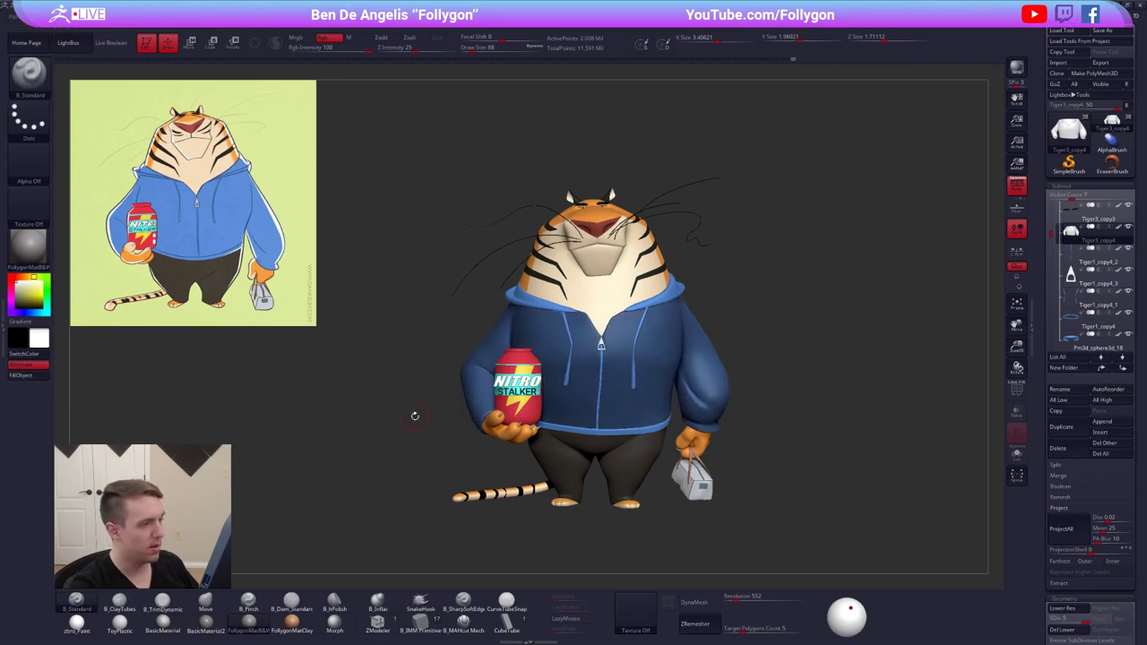
Fill the hoodie with the zbro_Paint material and a sampled hoodie blue (82, 142, 218) in Mrgb mode
{"action": "left_click", "coordinate": [75, 622]}
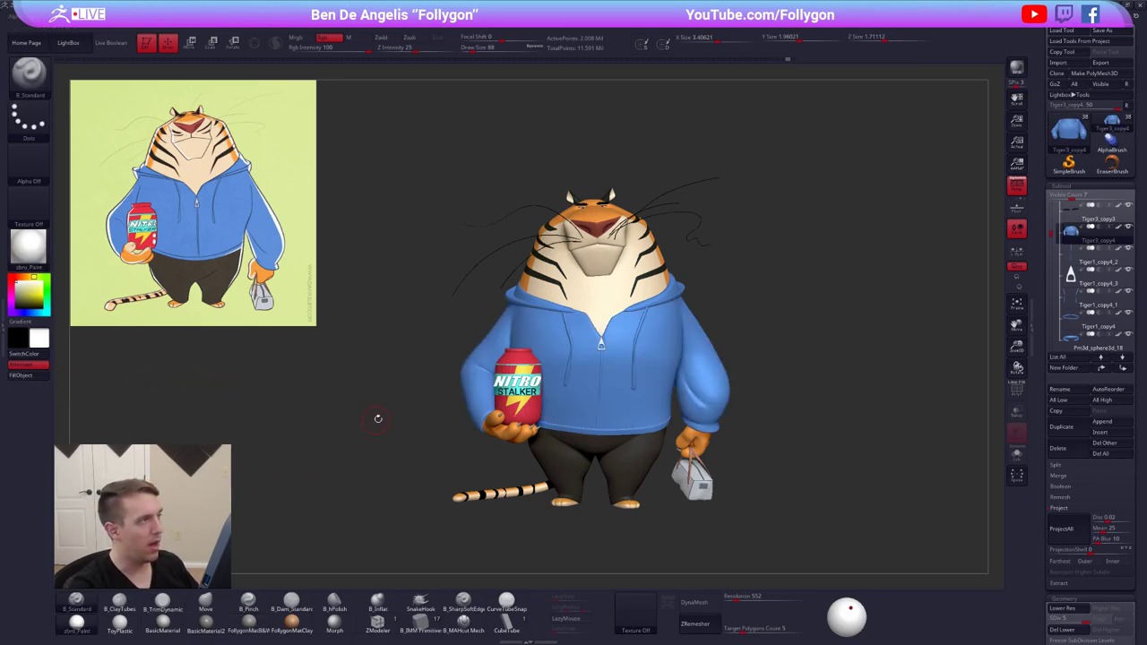
{"action": "left_click_drag", "start_coordinate": [378, 419], "coordinate": [394, 345], "text": "alt"}
{"action": "left_click", "coordinate": [297, 41]}
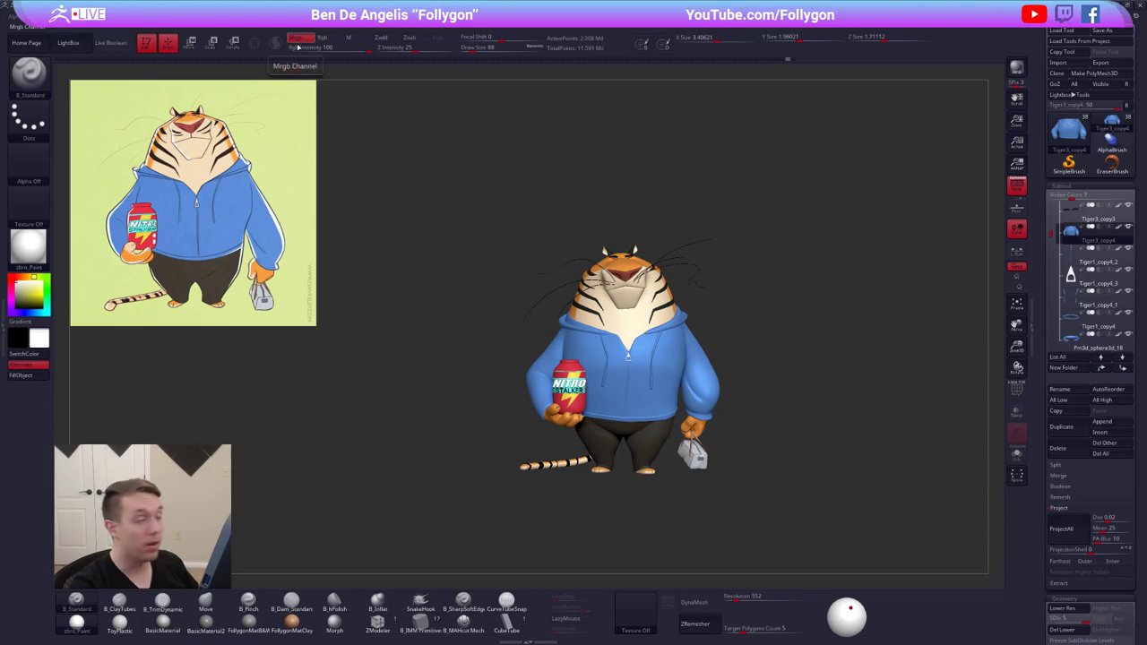
{"action": "left_click", "coordinate": [34, 376]}
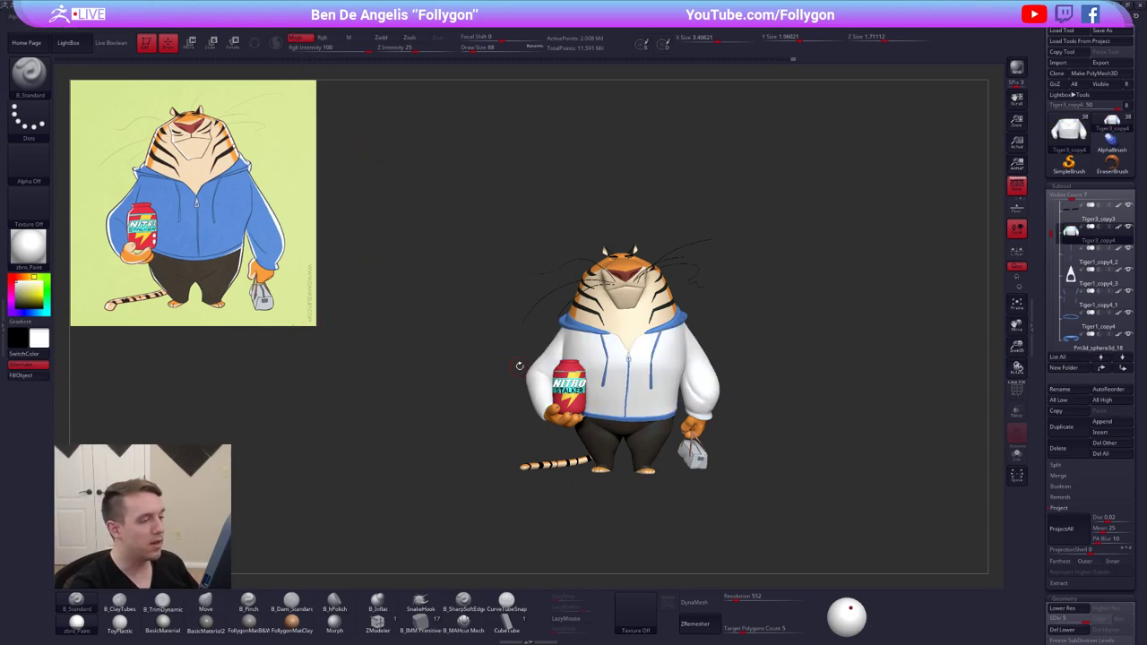
{"action": "key", "text": "c"}
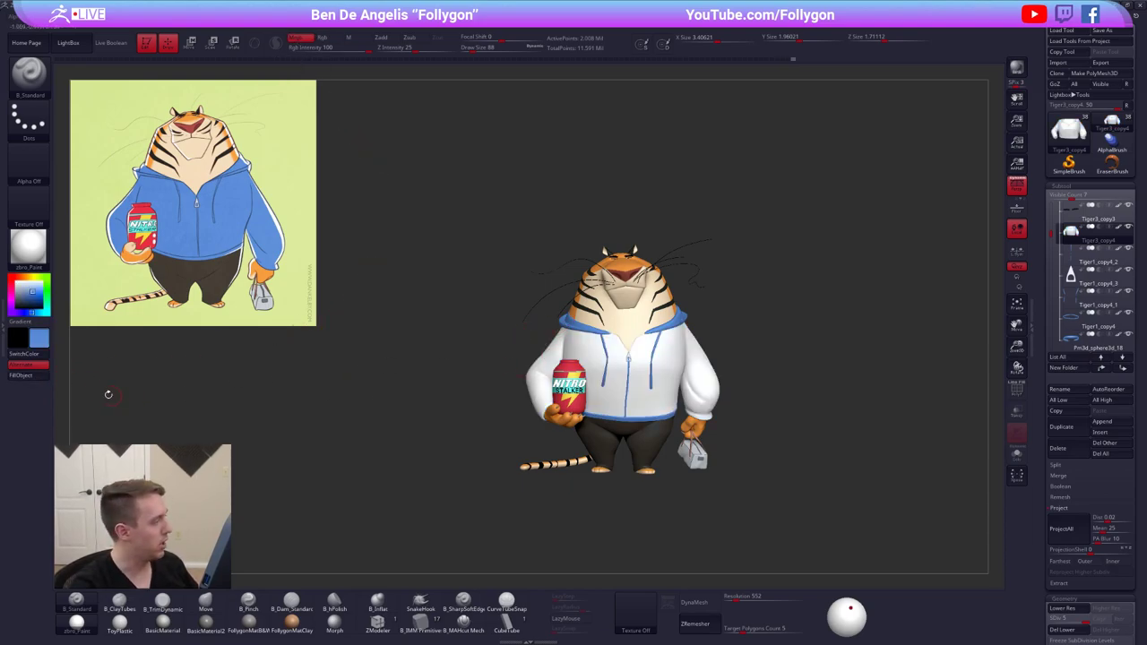
{"action": "left_click", "coordinate": [20, 375]}
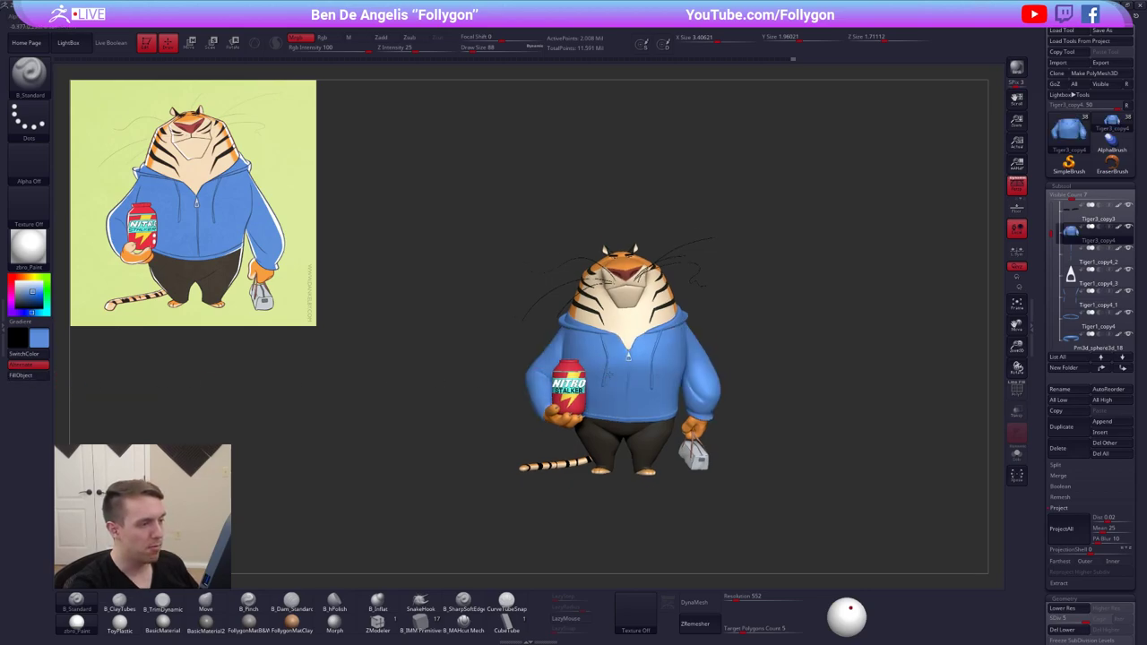
Reset the current colour to white and select the zipper line subtool down the hoodie's front
{"action": "right_click_drag", "start_coordinate": [609, 375], "coordinate": [626, 392], "text": "ctrl"}
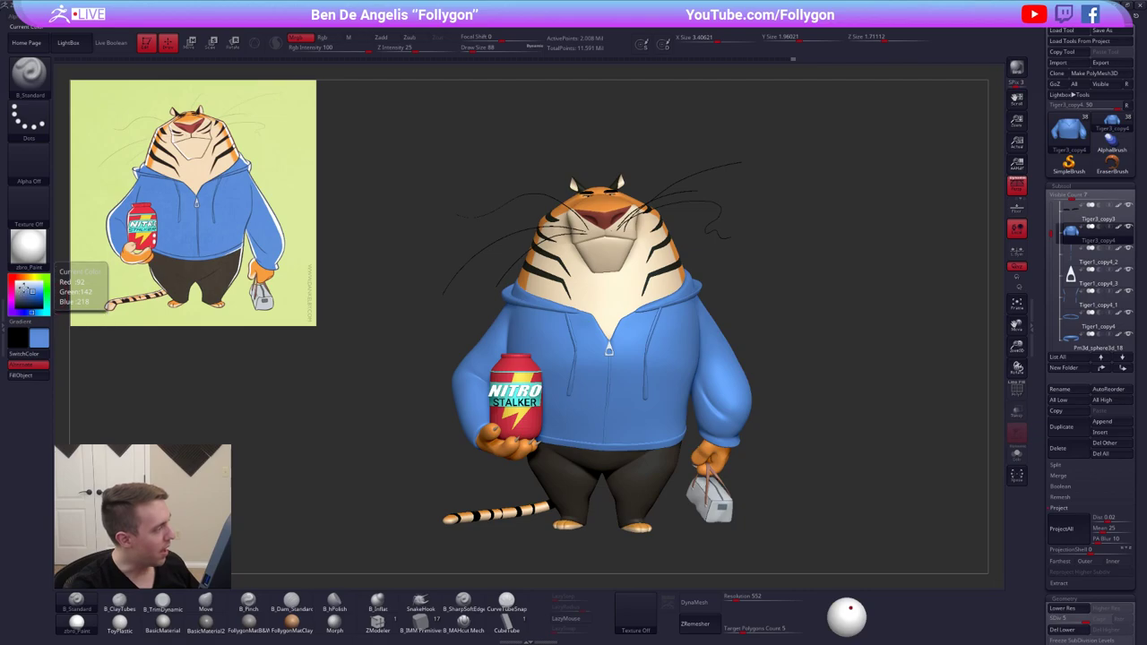
{"action": "left_click_drag", "start_coordinate": [23, 288], "coordinate": [11, 278]}
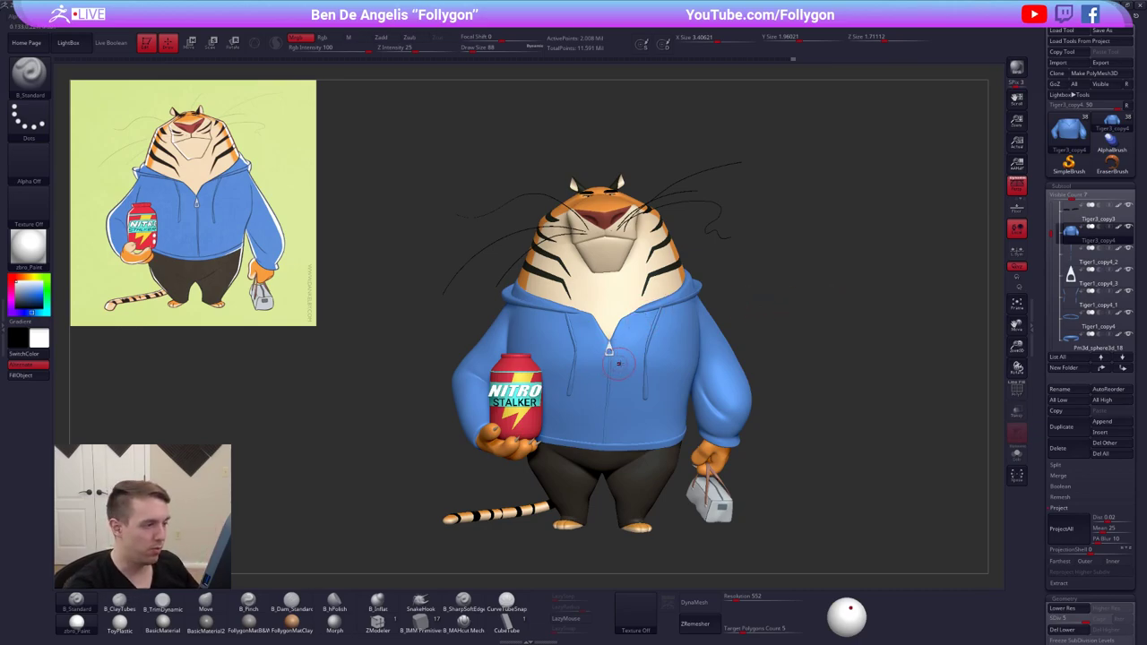
{"action": "right_click_drag", "start_coordinate": [633, 360], "coordinate": [635, 364], "text": "alt"}
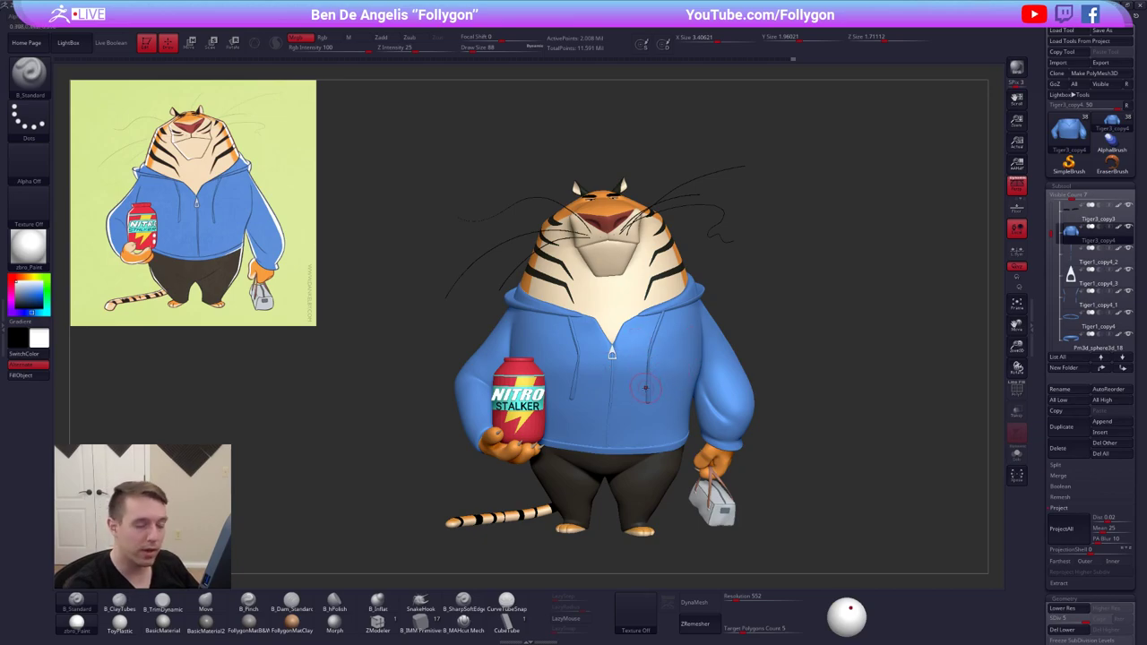
{"action": "left_click", "coordinate": [613, 391], "text": "alt"}
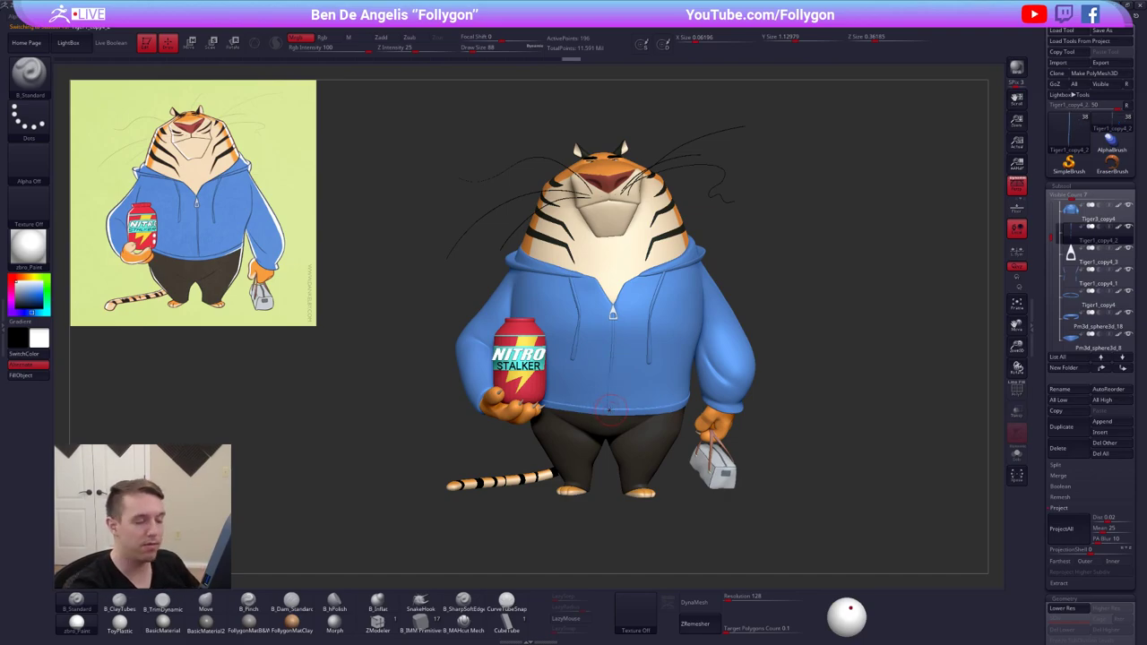
Adjust the lower end of the zipper line near the hoodie's hem with the Move brush at draw size 227
{"action": "key", "text": "b"}
{"action": "key", "text": "m"}
{"action": "key", "text": "v"}
{"action": "key", "text": "space"}
{"action": "left_click_drag", "start_coordinate": [612, 392], "coordinate": [621, 393]}
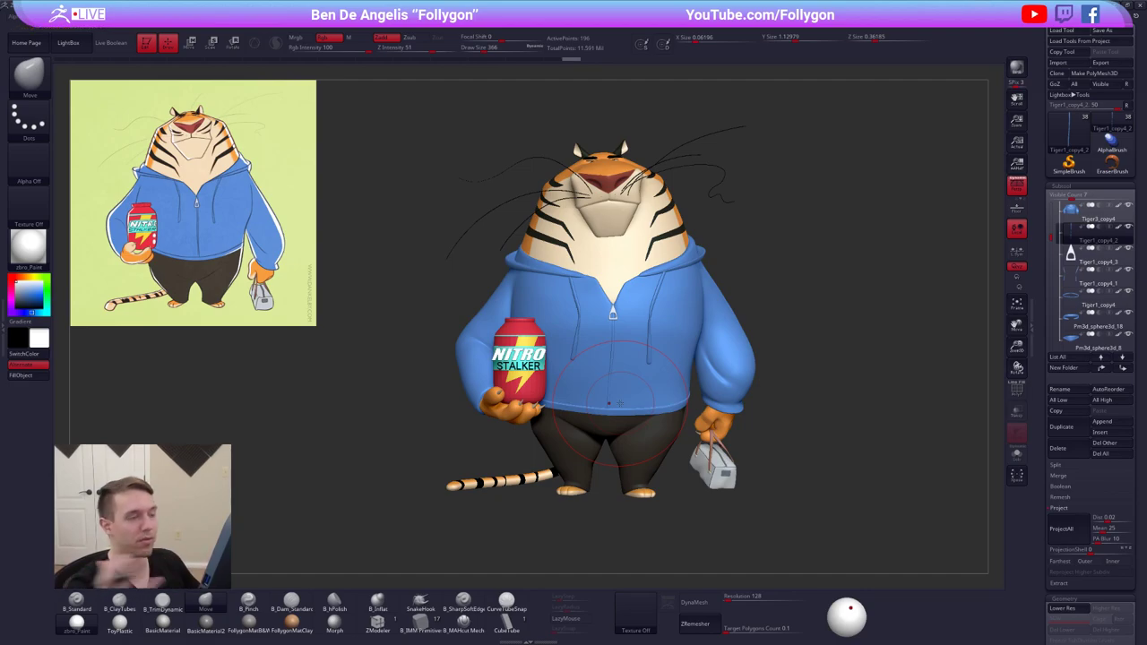
{"action": "mouse_move", "coordinate": [620, 405]}
{"action": "right_mouse_down"}
{"action": "mouse_move", "coordinate": [668, 400]}
{"action": "mouse_move", "coordinate": [610, 413]}
{"action": "right_mouse_up"}
{"action": "key", "text": "space"}
{"action": "left_click_drag", "start_coordinate": [610, 413], "coordinate": [604, 413]}
{"action": "left_click_drag", "start_coordinate": [607, 425], "coordinate": [609, 435]}
{"action": "key", "text": "shift+f"}
{"action": "key", "text": "shift+f"}
{"action": "right_click_drag", "start_coordinate": [610, 432], "coordinate": [717, 359], "text": "ctrl"}
{"action": "right_click_drag", "start_coordinate": [788, 332], "coordinate": [831, 416]}
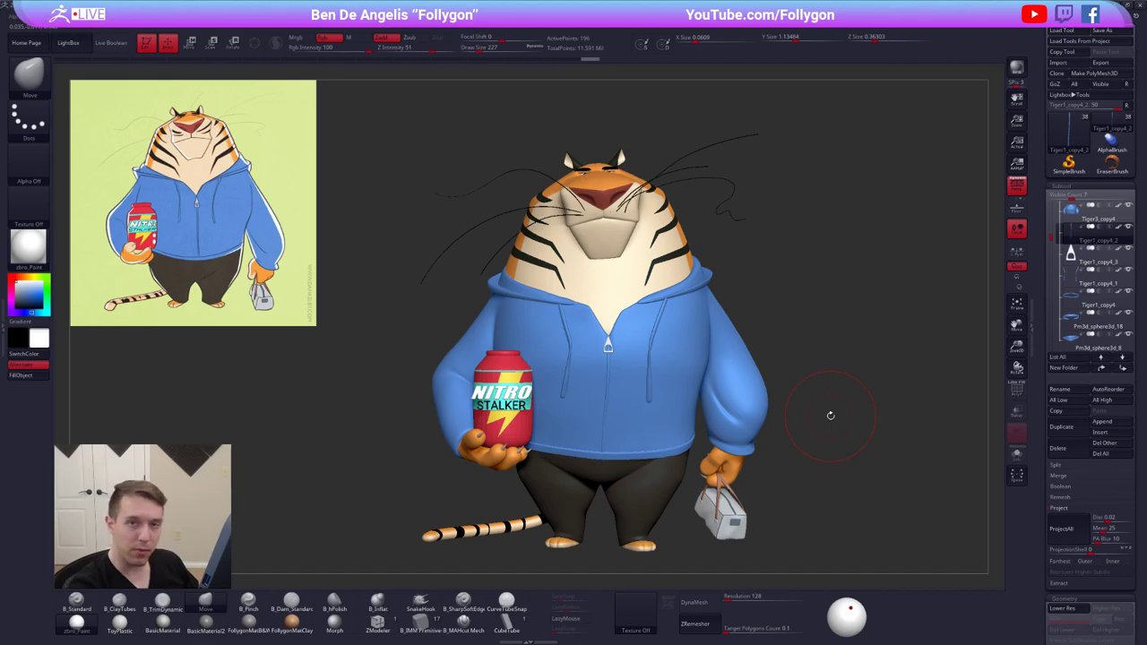
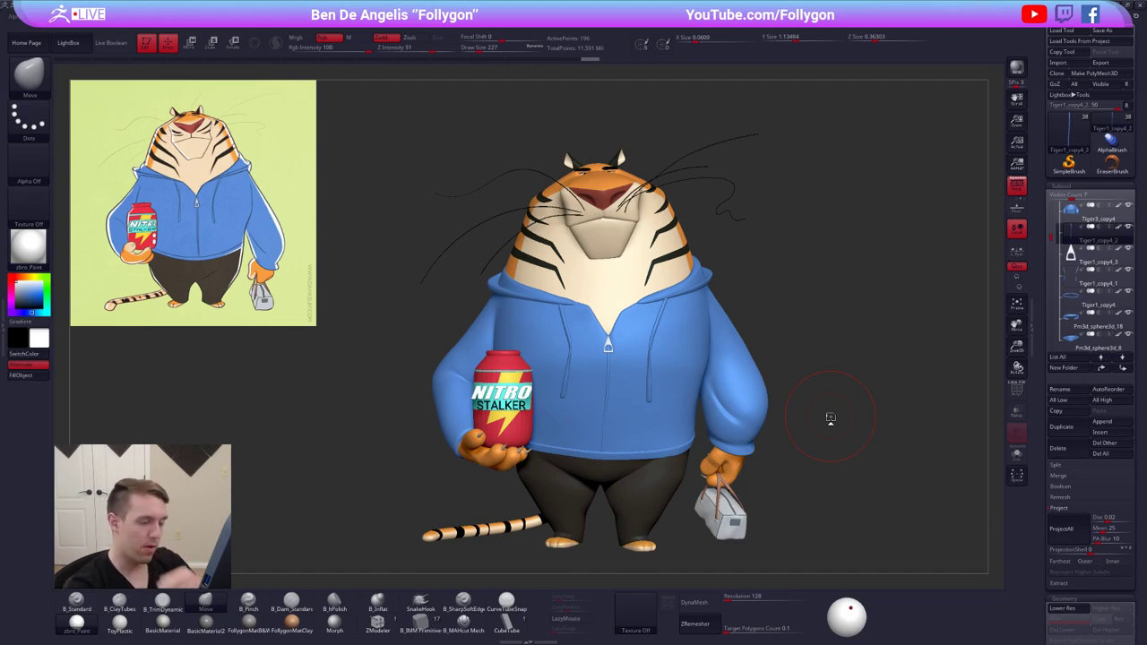
Select the hoodie, check its shoulder and sleeve in isolation from the side, and reduce the draw size to 121
{"action": "left_click_drag", "start_coordinate": [802, 274], "coordinate": [774, 255], "text": "alt"}
{"action": "key", "text": "space"}
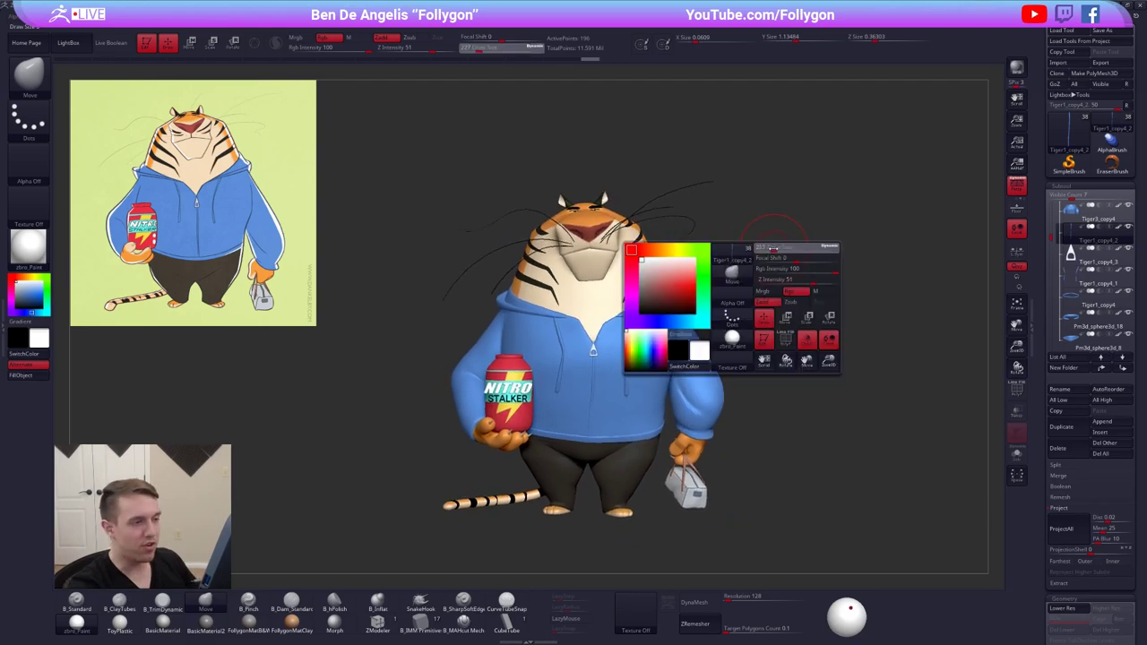
{"action": "left_click", "coordinate": [773, 251]}
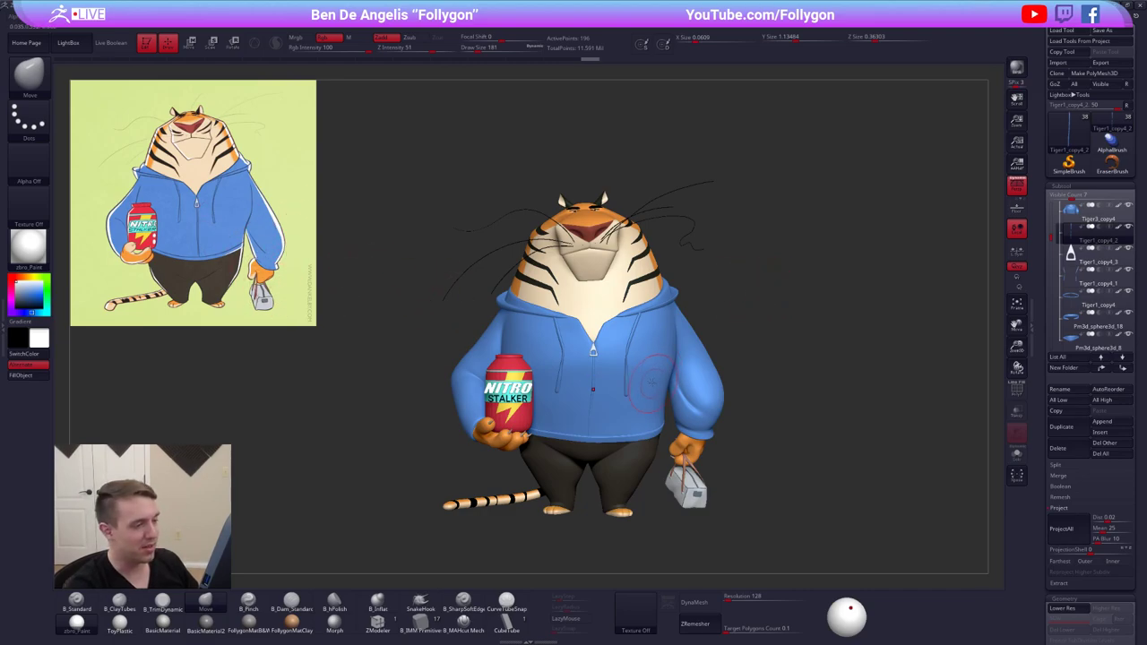
{"action": "right_click_drag", "start_coordinate": [685, 386], "coordinate": [622, 402]}
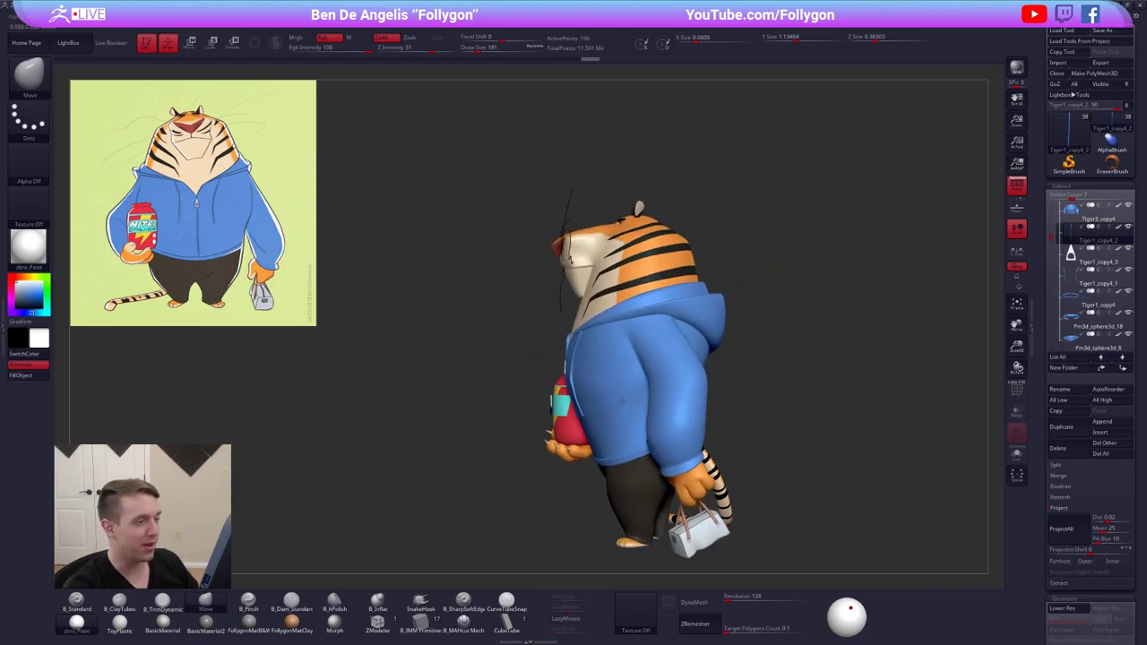
{"action": "left_click", "coordinate": [643, 340], "text": "alt"}
{"action": "key", "text": "alt+s"}
{"action": "right_click_drag", "start_coordinate": [649, 322], "coordinate": [671, 349], "text": "ctrl"}
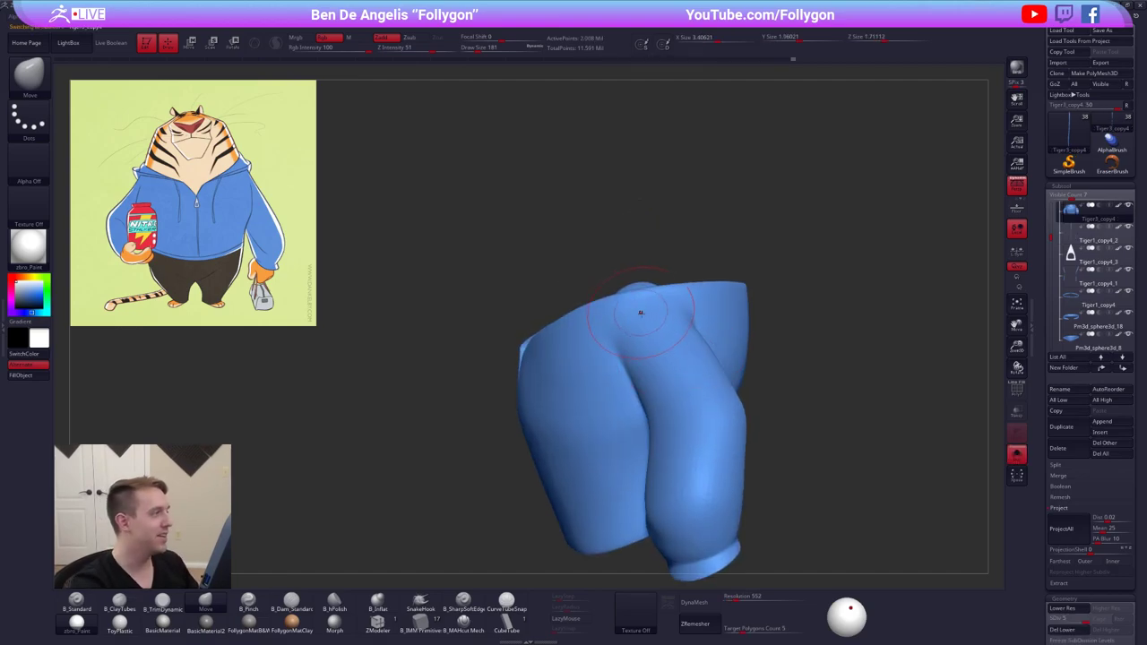
{"action": "key", "text": "space"}
{"action": "left_click", "coordinate": [661, 330]}
{"action": "mouse_move", "coordinate": [715, 344]}
{"action": "right_mouse_down"}
{"action": "mouse_move", "coordinate": [670, 359]}
{"action": "mouse_move", "coordinate": [704, 348]}
{"action": "right_mouse_up"}
{"action": "key", "text": "alt+s"}
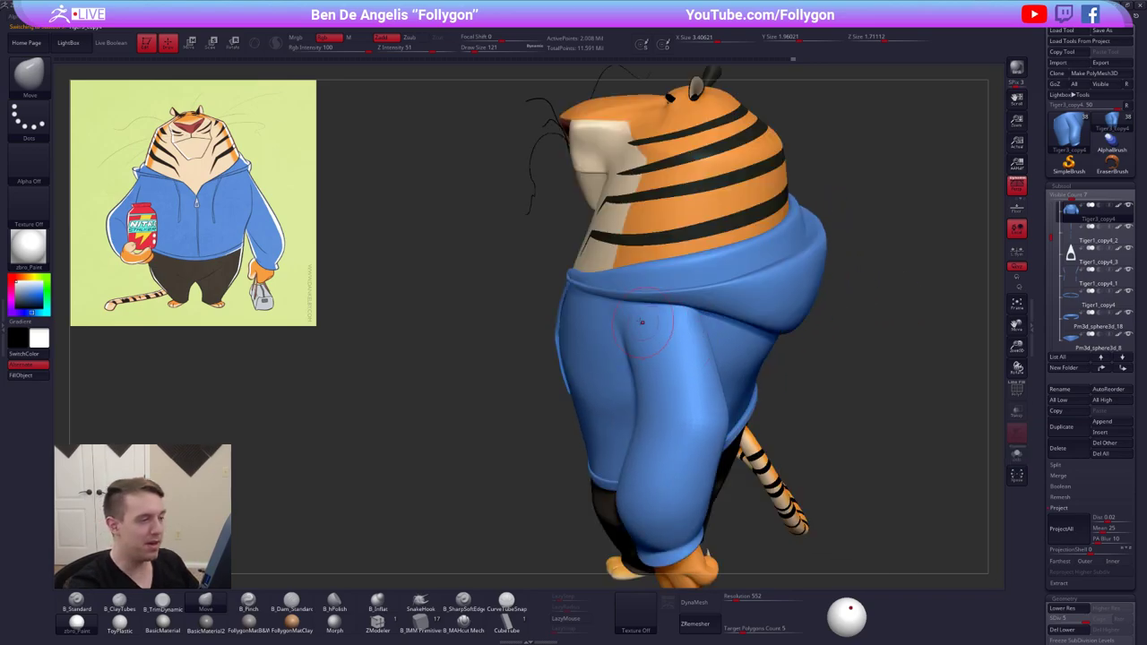
Carve and smooth a crease where the bag-side sleeve meets the torso, using B_MAHcut Mech at draw size 81
{"action": "mouse_move", "coordinate": [651, 319]}
{"action": "right_mouse_down"}
{"action": "mouse_move", "coordinate": [650, 337]}
{"action": "mouse_move", "coordinate": [650, 317]}
{"action": "mouse_move", "coordinate": [677, 316]}
{"action": "right_mouse_up"}
{"action": "key", "text": "space"}
{"action": "left_click", "coordinate": [652, 339]}
{"action": "left_click", "coordinate": [506, 623]}
{"action": "left_click", "coordinate": [464, 623]}
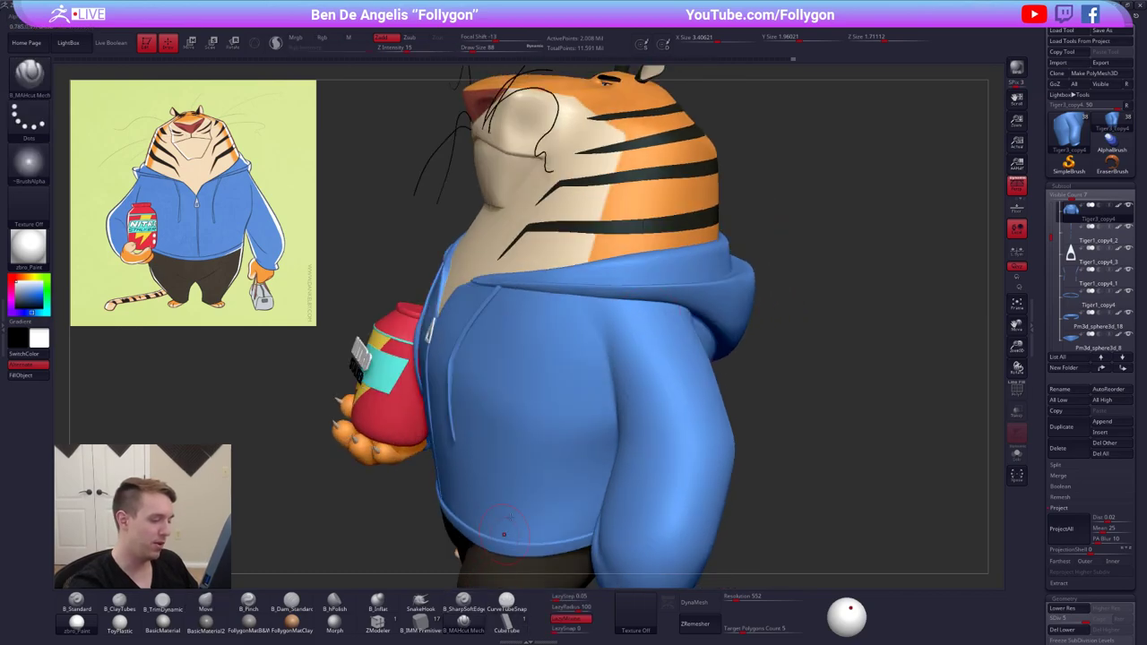
{"action": "key", "text": "alt+s"}
{"action": "key", "text": "space"}
{"action": "mouse_move", "coordinate": [622, 369]}
{"action": "right_mouse_down"}
{"action": "mouse_move", "coordinate": [635, 360]}
{"action": "mouse_move", "coordinate": [636, 293]}
{"action": "right_mouse_up"}
{"action": "left_click", "coordinate": [634, 360]}
{"action": "left_click_drag", "start_coordinate": [635, 292], "coordinate": [645, 337]}
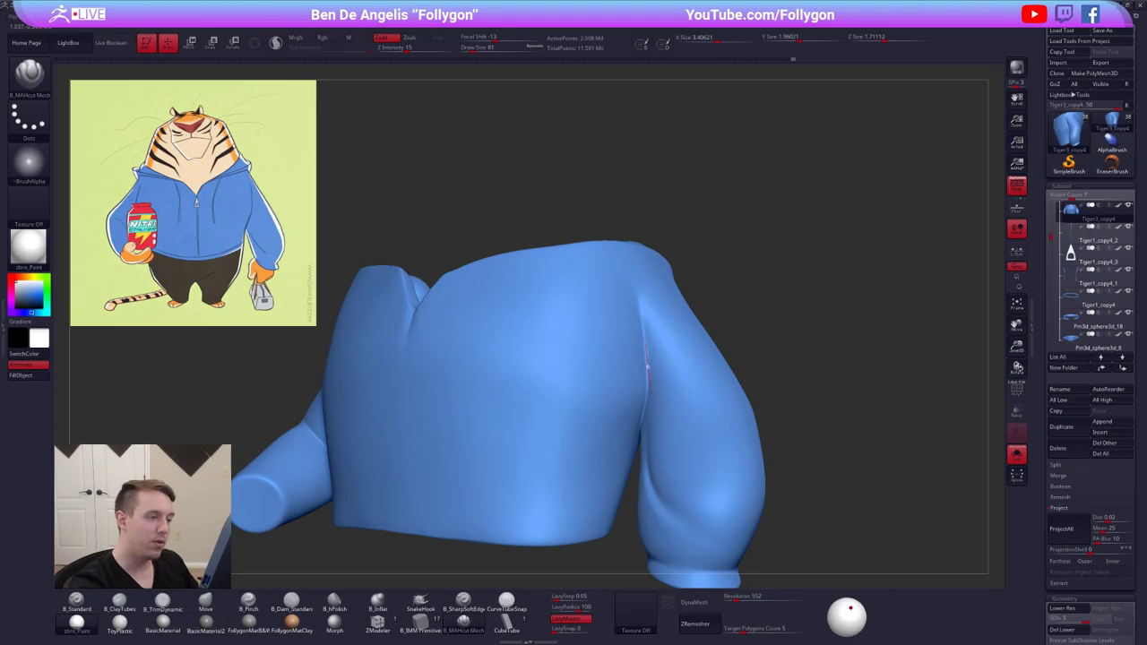
{"action": "left_click_drag", "start_coordinate": [644, 294], "coordinate": [665, 348], "text": "shift"}
Carve and smooth the matching armpit crease on the hoodie's back, and return to the whole character from the front
{"action": "mouse_move", "coordinate": [851, 338]}
{"action": "right_mouse_down"}
{"action": "mouse_move", "coordinate": [730, 333]}
{"action": "mouse_move", "coordinate": [795, 319]}
{"action": "mouse_move", "coordinate": [727, 313]}
{"action": "mouse_move", "coordinate": [713, 296]}
{"action": "right_mouse_up"}
{"action": "mouse_move", "coordinate": [710, 294]}
{"action": "left_mouse_down"}
{"action": "mouse_move", "coordinate": [715, 366]}
{"action": "mouse_move", "coordinate": [715, 303]}
{"action": "left_mouse_up"}
{"action": "right_click_drag", "start_coordinate": [717, 306], "coordinate": [740, 303]}
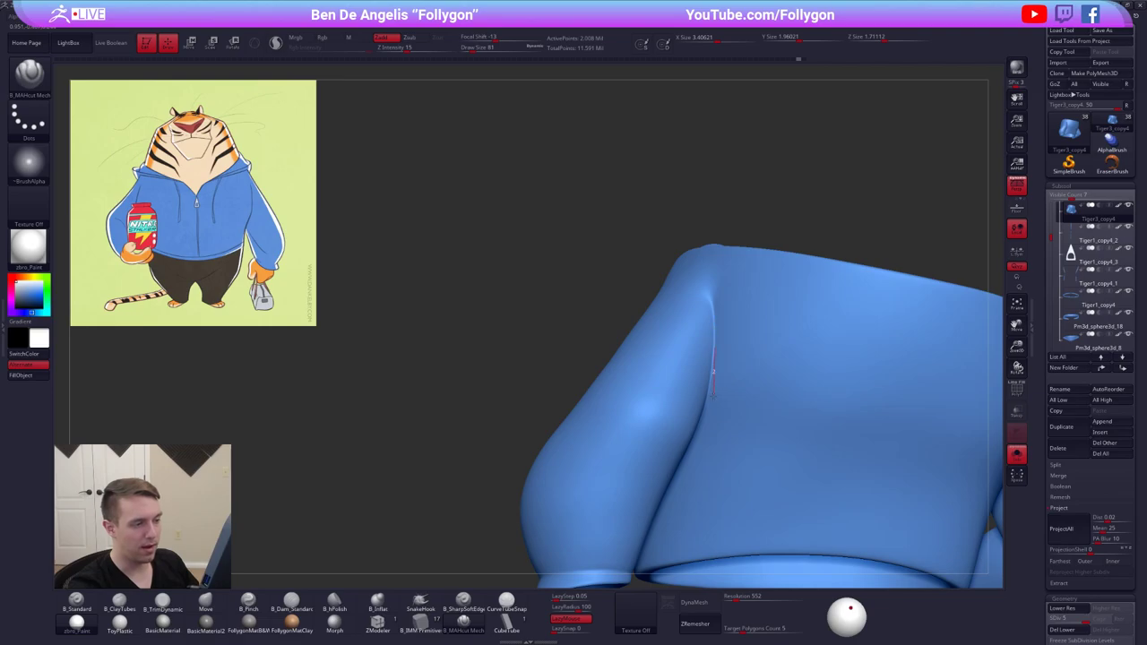
{"action": "left_click_drag", "start_coordinate": [714, 294], "coordinate": [717, 308], "text": "shift"}
{"action": "mouse_move", "coordinate": [716, 309]}
{"action": "right_mouse_down"}
{"action": "mouse_move", "coordinate": [745, 303]}
{"action": "mouse_move", "coordinate": [682, 291]}
{"action": "mouse_move", "coordinate": [720, 305]}
{"action": "right_mouse_up"}
{"action": "key", "text": "alt+s"}
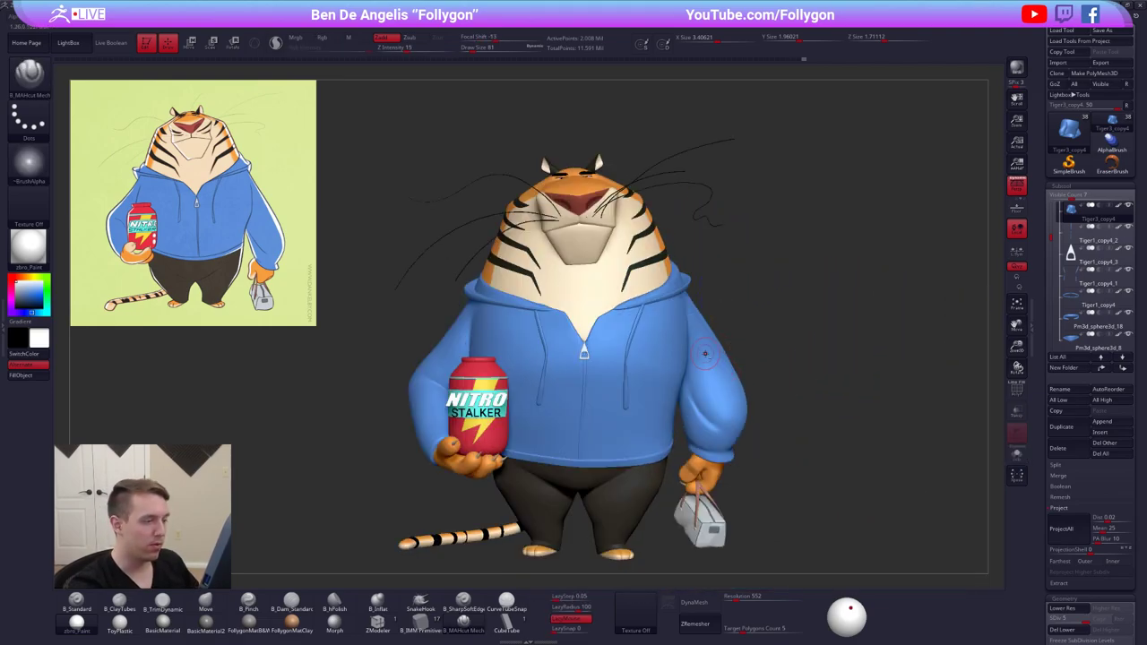
{"action": "right_click_drag", "start_coordinate": [707, 353], "coordinate": [723, 355], "text": "alt"}
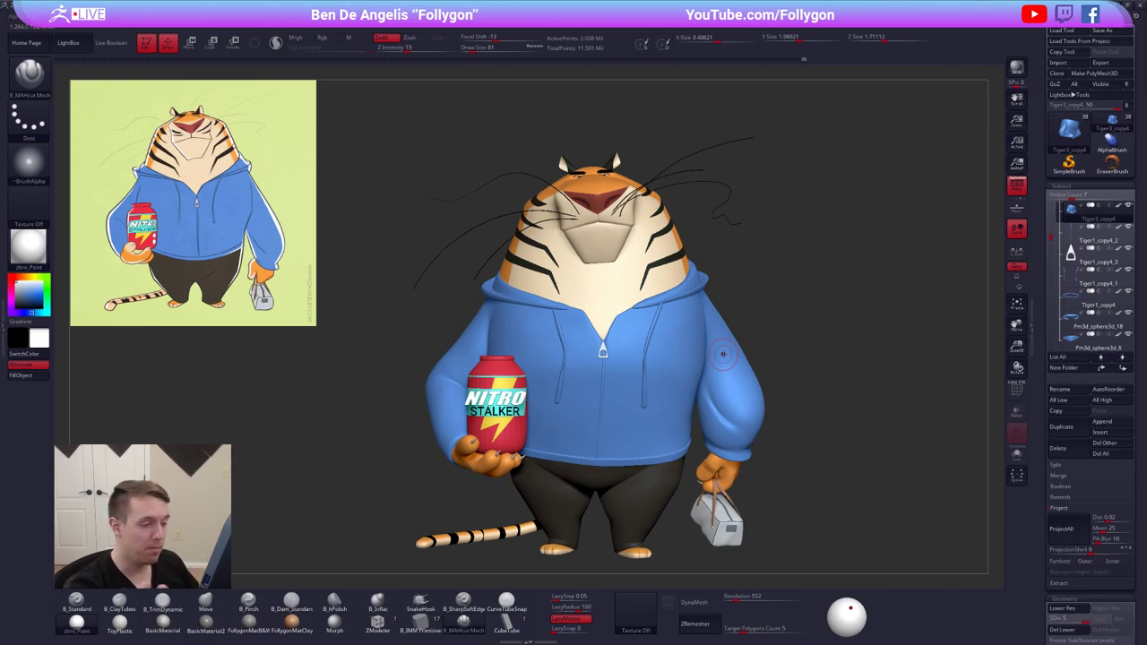
Select and isolate the dark pants, and raise them to subdivision level 5
{"action": "mouse_move", "coordinate": [656, 481]}
{"action": "right_mouse_down"}
{"action": "mouse_move", "coordinate": [642, 468]}
{"action": "mouse_move", "coordinate": [666, 458]}
{"action": "mouse_move", "coordinate": [672, 414]}
{"action": "mouse_move", "coordinate": [679, 448]}
{"action": "right_mouse_up"}
{"action": "left_click", "coordinate": [672, 414], "text": "alt"}
{"action": "key", "text": "alt+s"}
{"action": "key", "text": "space"}
{"action": "left_click_drag", "start_coordinate": [679, 397], "coordinate": [685, 397]}
{"action": "right_click_drag", "start_coordinate": [685, 399], "coordinate": [707, 414]}
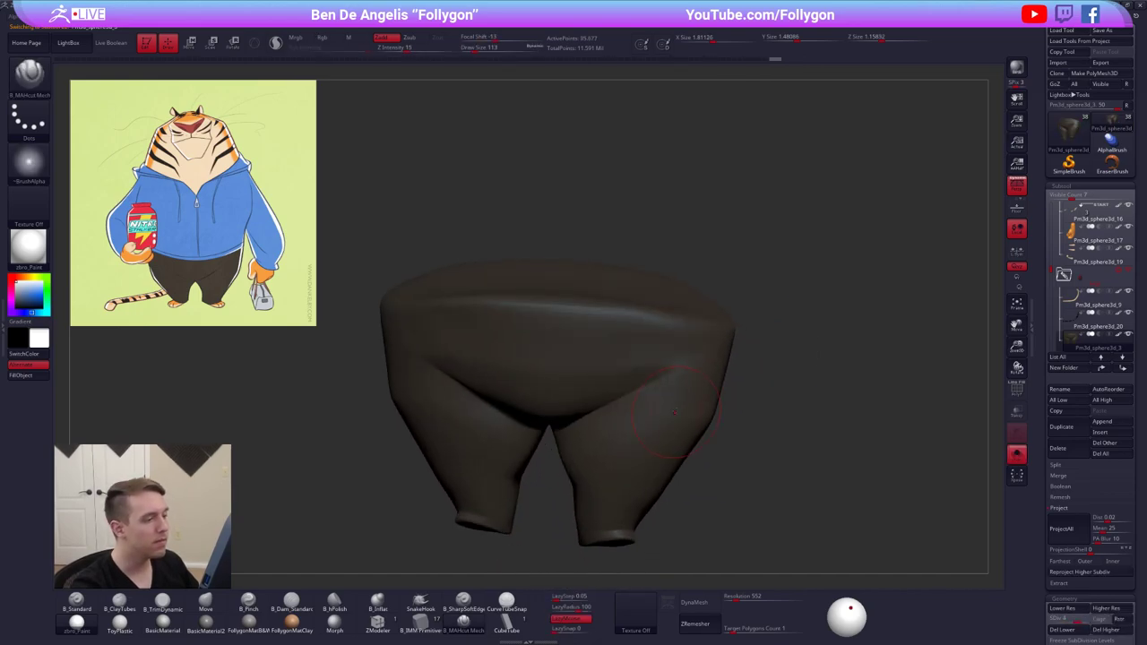
{"action": "left_click_drag", "start_coordinate": [669, 409], "coordinate": [662, 396]}
{"action": "mouse_move", "coordinate": [662, 396]}
{"action": "right_mouse_down"}
{"action": "mouse_move", "coordinate": [627, 385]}
{"action": "mouse_move", "coordinate": [678, 342]}
{"action": "mouse_move", "coordinate": [676, 370]}
{"action": "right_mouse_up"}
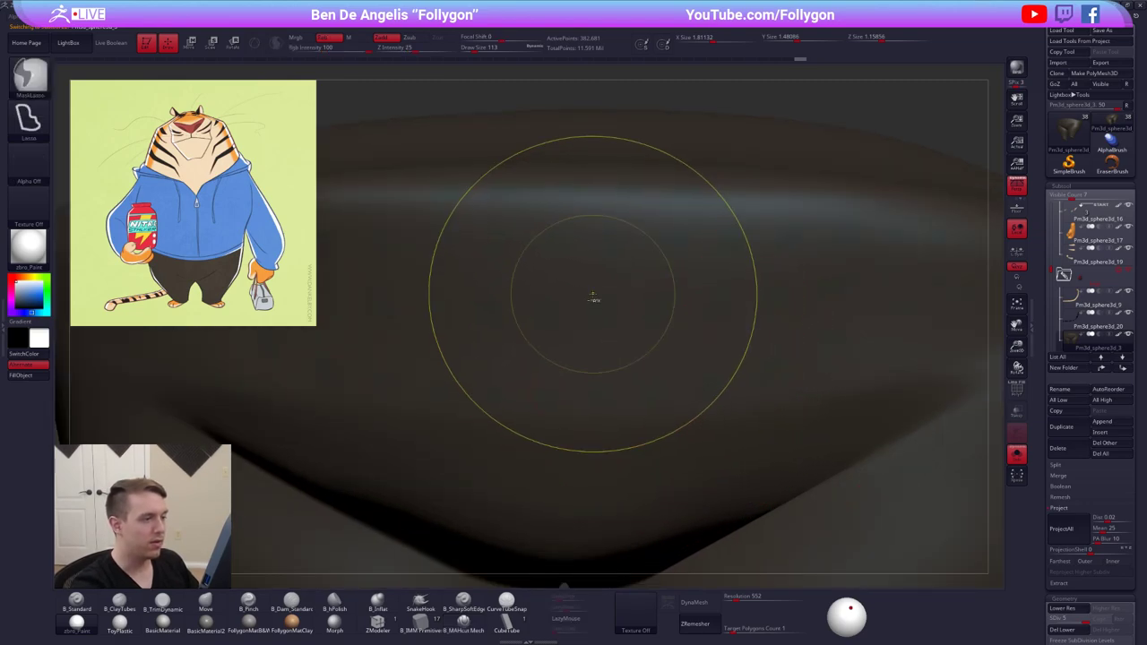
{"action": "mouse_move", "coordinate": [594, 298]}
{"action": "left_mouse_down", "text": "ctrl"}
{"action": "mouse_move", "coordinate": [610, 330]}
{"action": "mouse_move", "coordinate": [602, 298]}
{"action": "left_mouse_up", "text": "ctrl"}
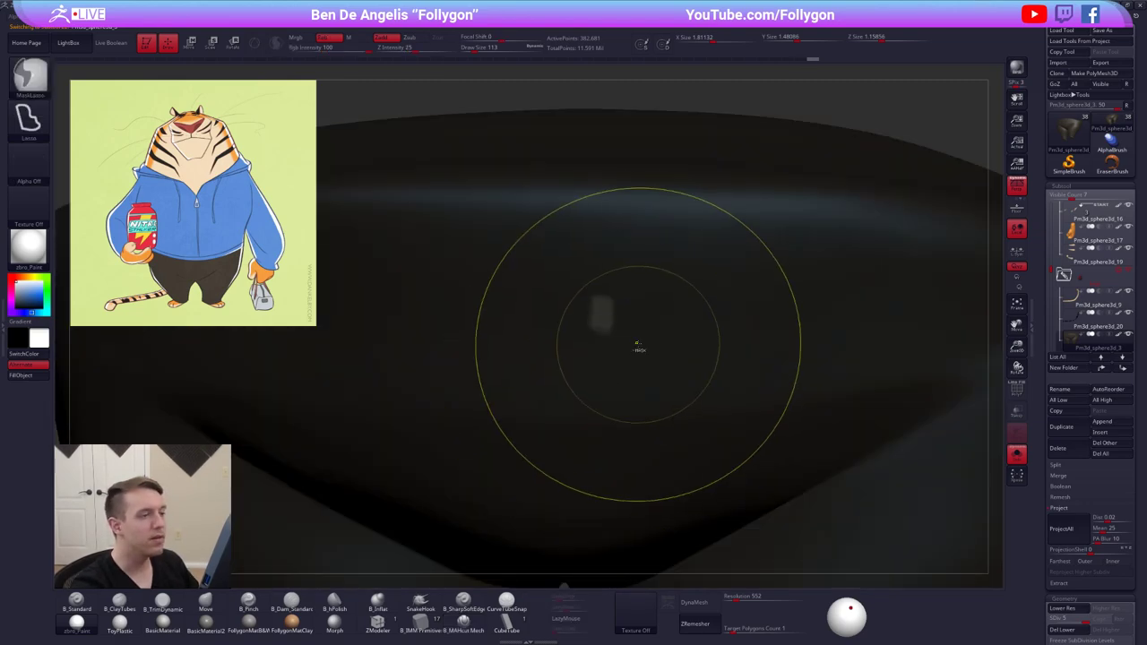
{"action": "left_click", "coordinate": [644, 308], "text": "ctrl"}
{"action": "left_click_drag", "start_coordinate": [828, 97], "coordinate": [852, 120], "text": "ctrl"}
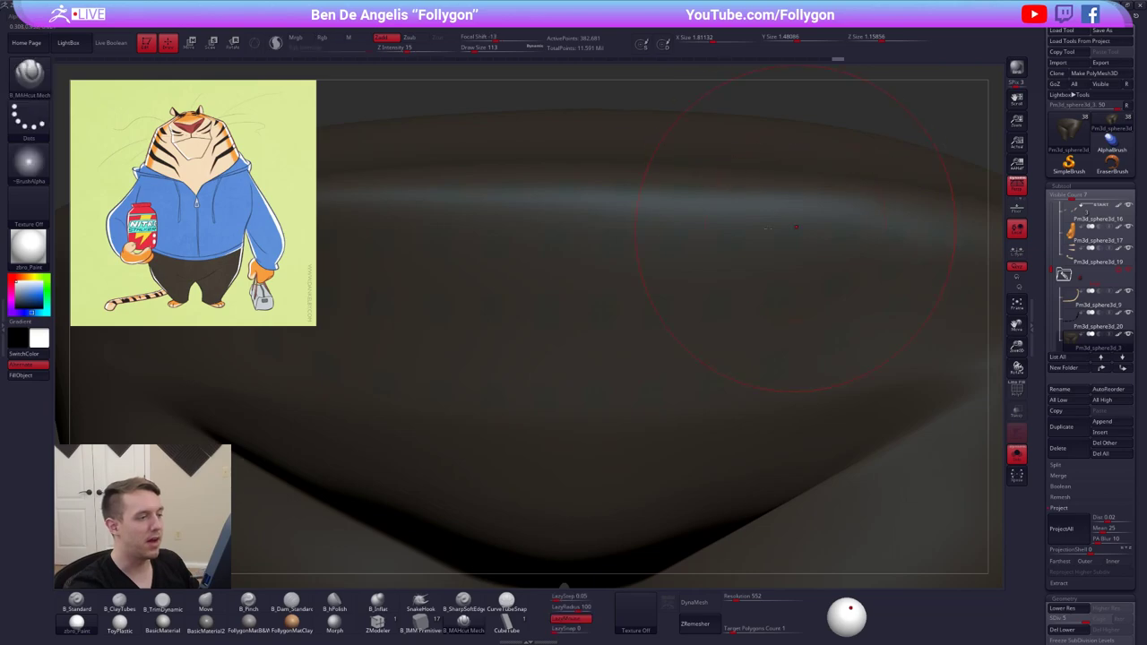
Activate the Standard brush at draw size 29, sample the pants' dark brown, and show the whole character again
{"action": "right_click_drag", "start_coordinate": [688, 397], "coordinate": [610, 373], "text": "ctrl"}
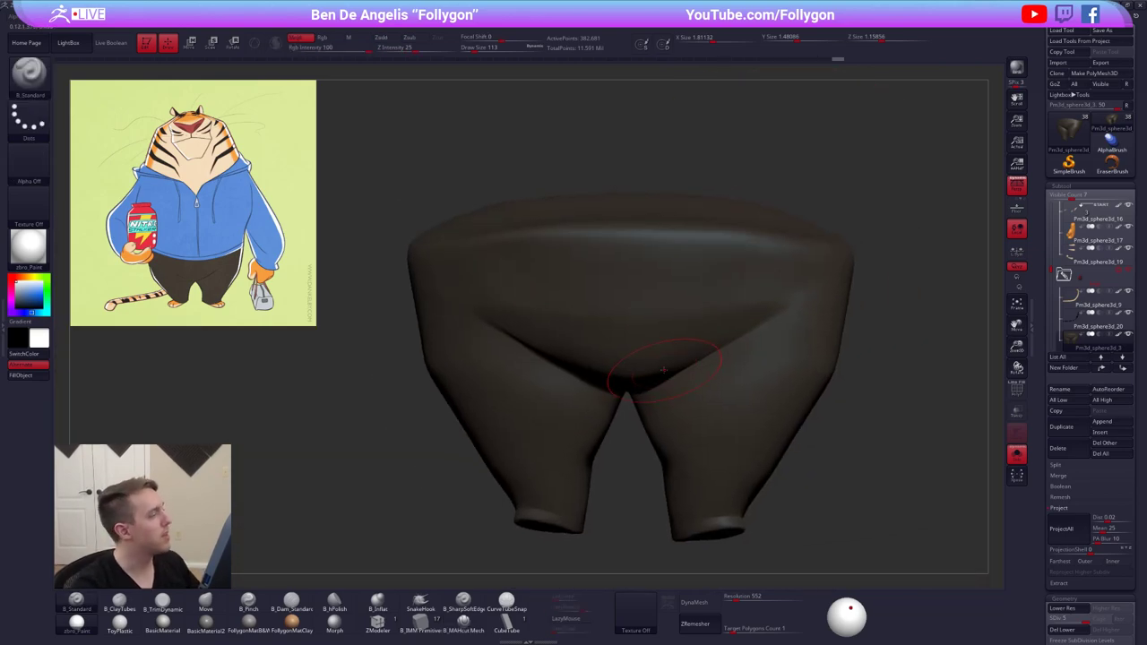
{"action": "key", "text": "c"}
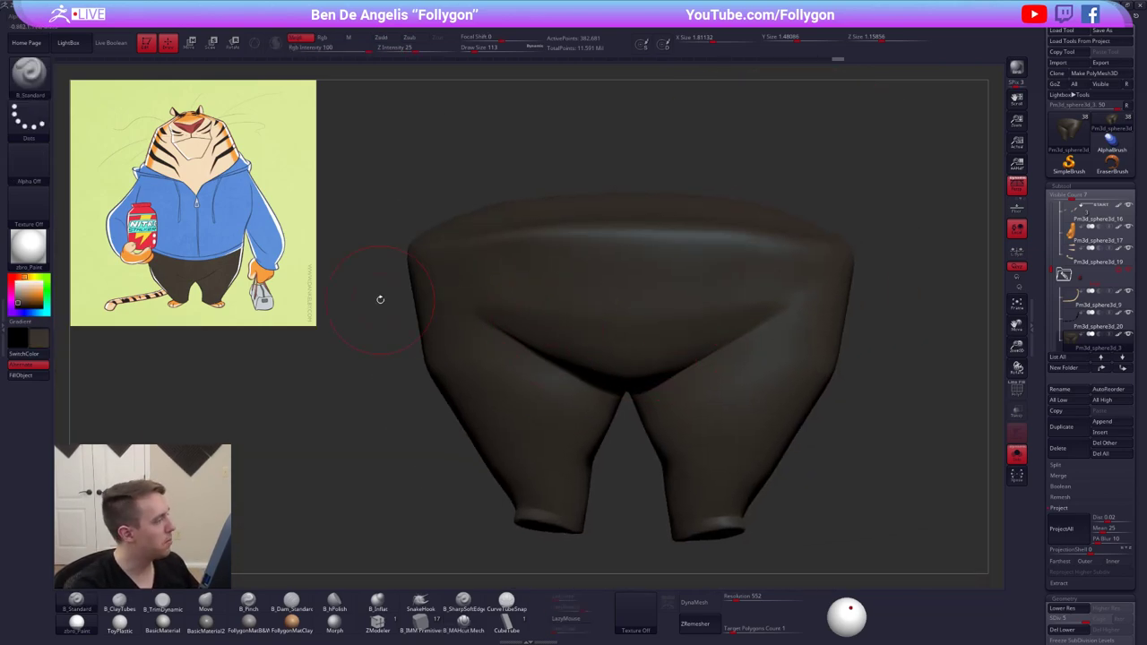
{"action": "key", "text": "space"}
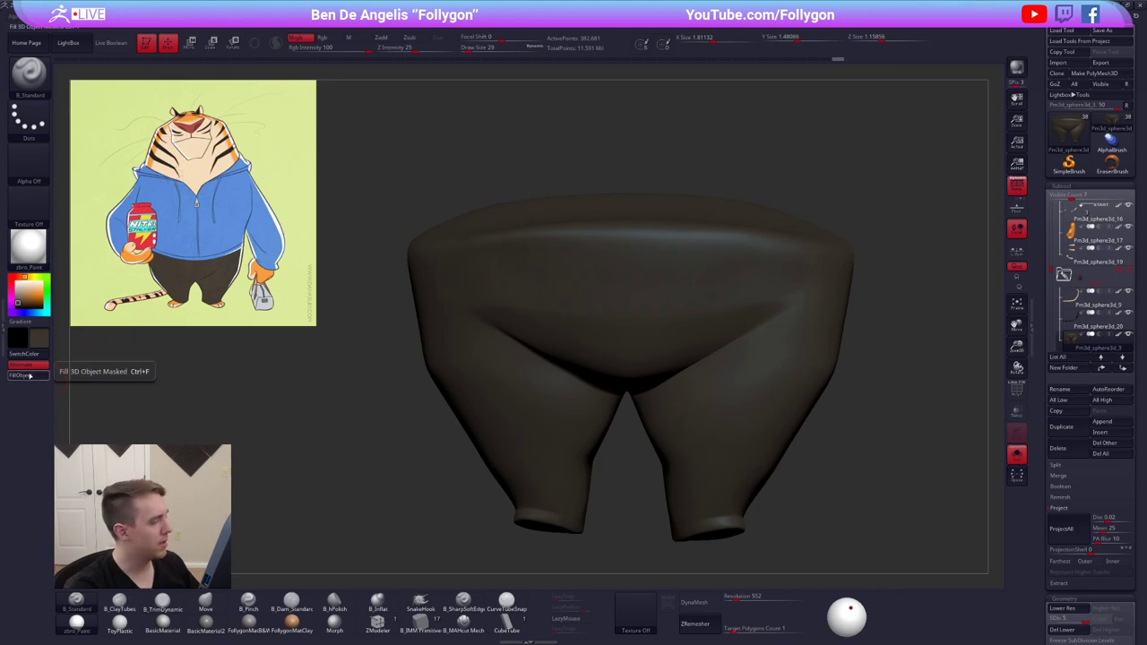
{"action": "right_click_drag", "start_coordinate": [536, 364], "coordinate": [458, 356], "text": "alt"}
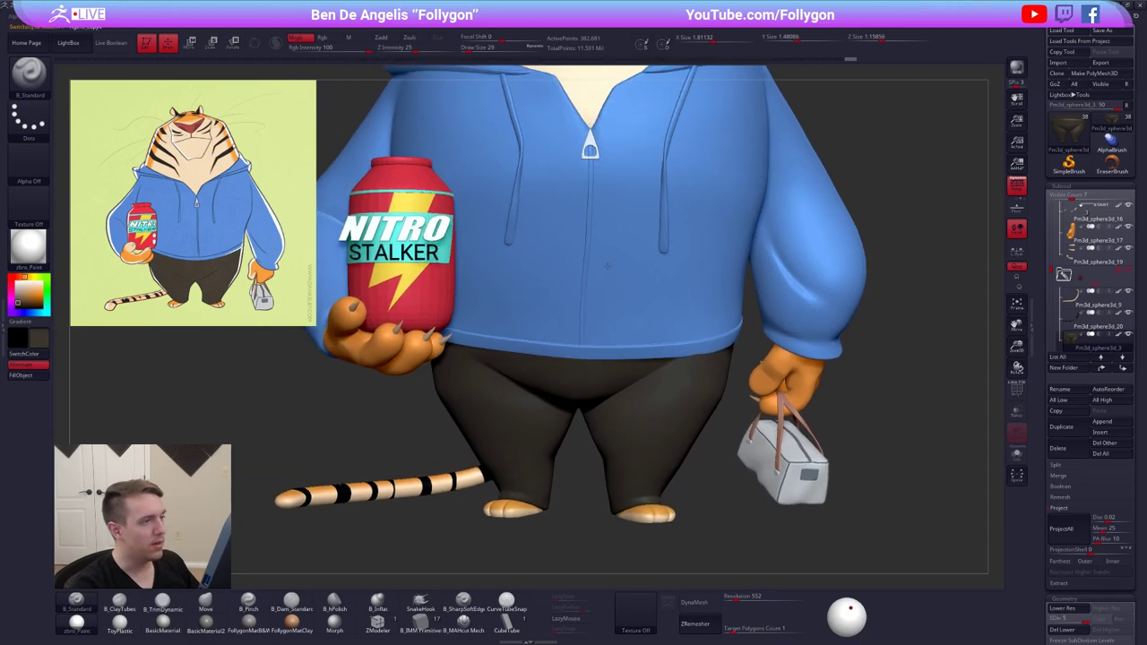
Select the hoodie, sample its blue, and set the Standard brush to the Color Spray stroke with Alpha 07
{"action": "right_click_drag", "start_coordinate": [608, 371], "coordinate": [612, 466], "text": "alt"}
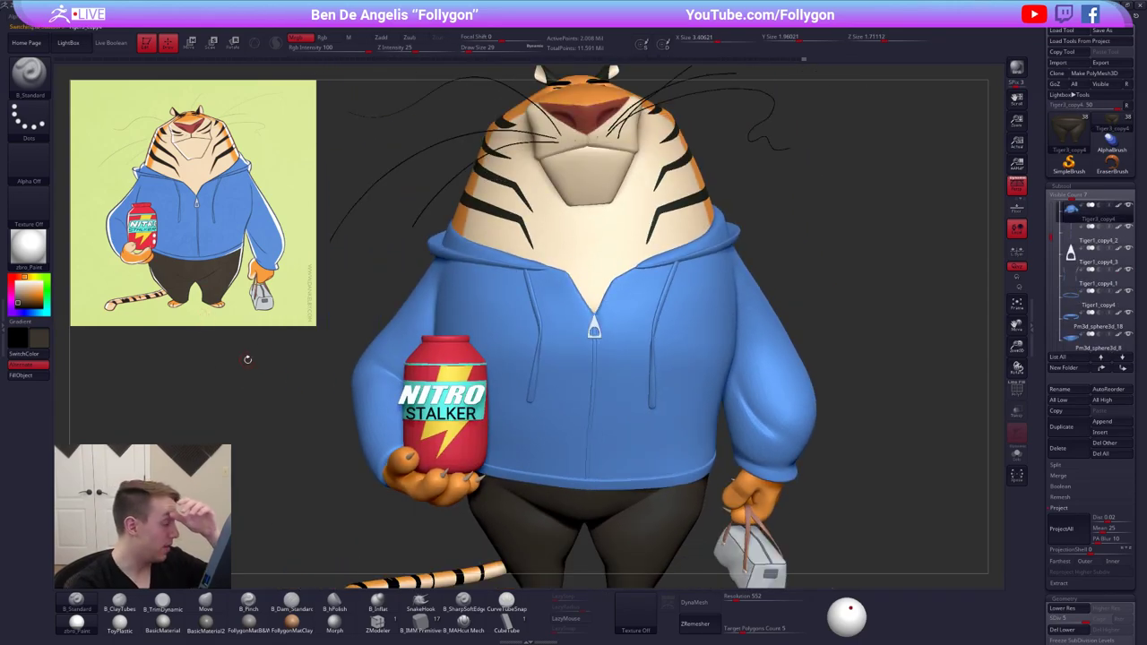
{"action": "key", "text": "c"}
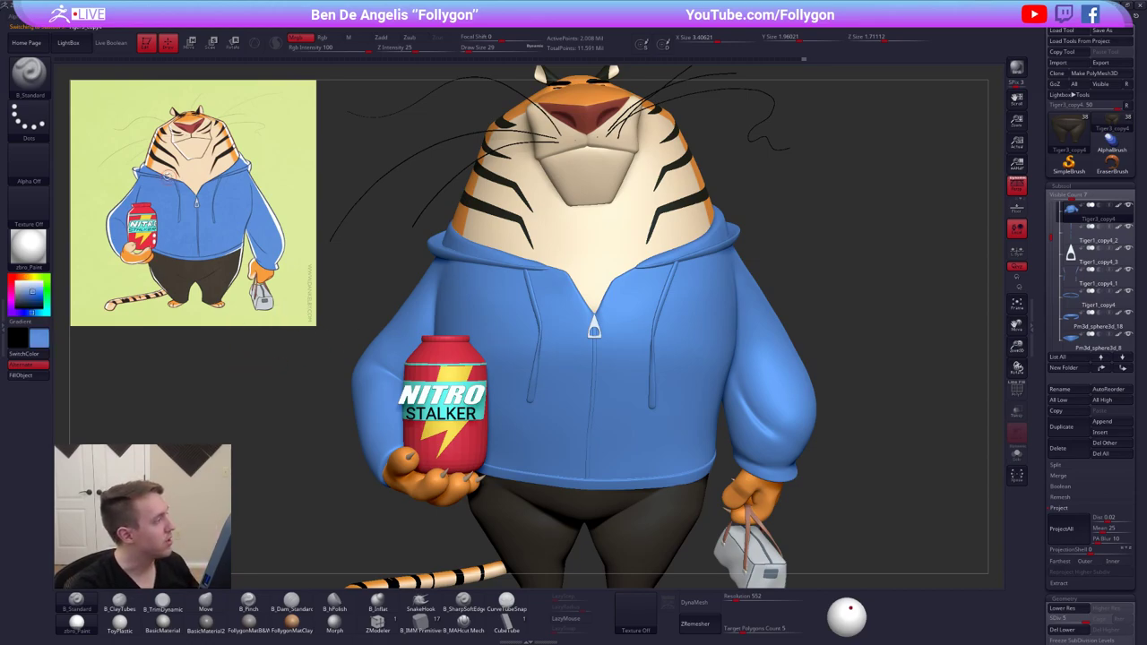
{"action": "left_click", "coordinate": [34, 120]}
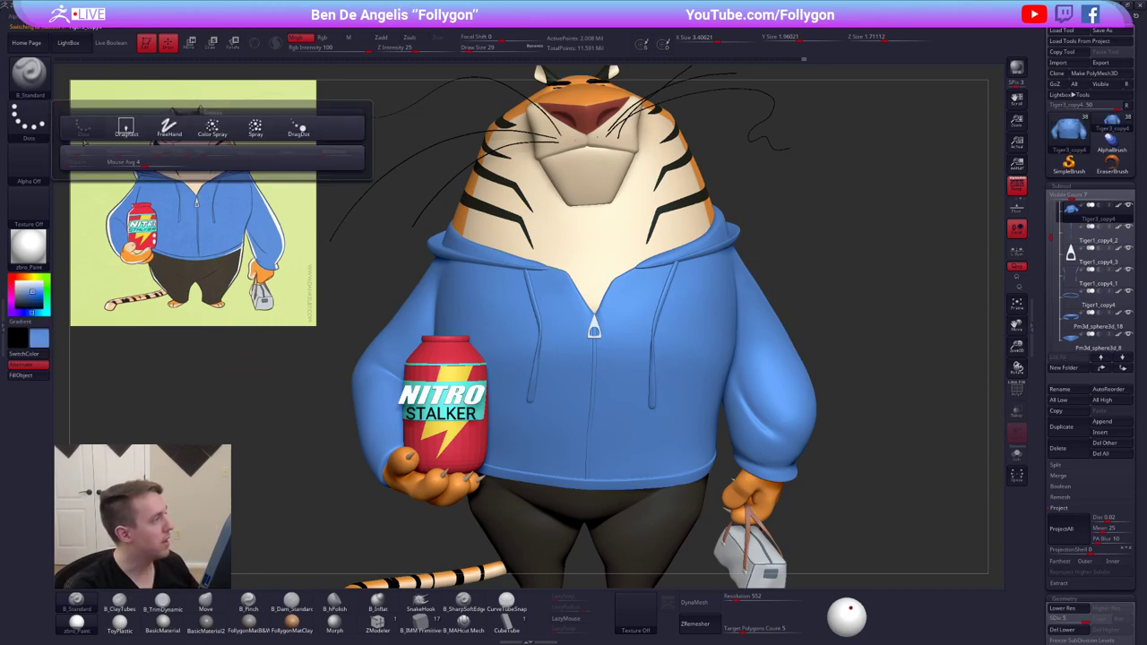
{"action": "left_click", "coordinate": [212, 128]}
{"action": "left_click", "coordinate": [34, 155]}
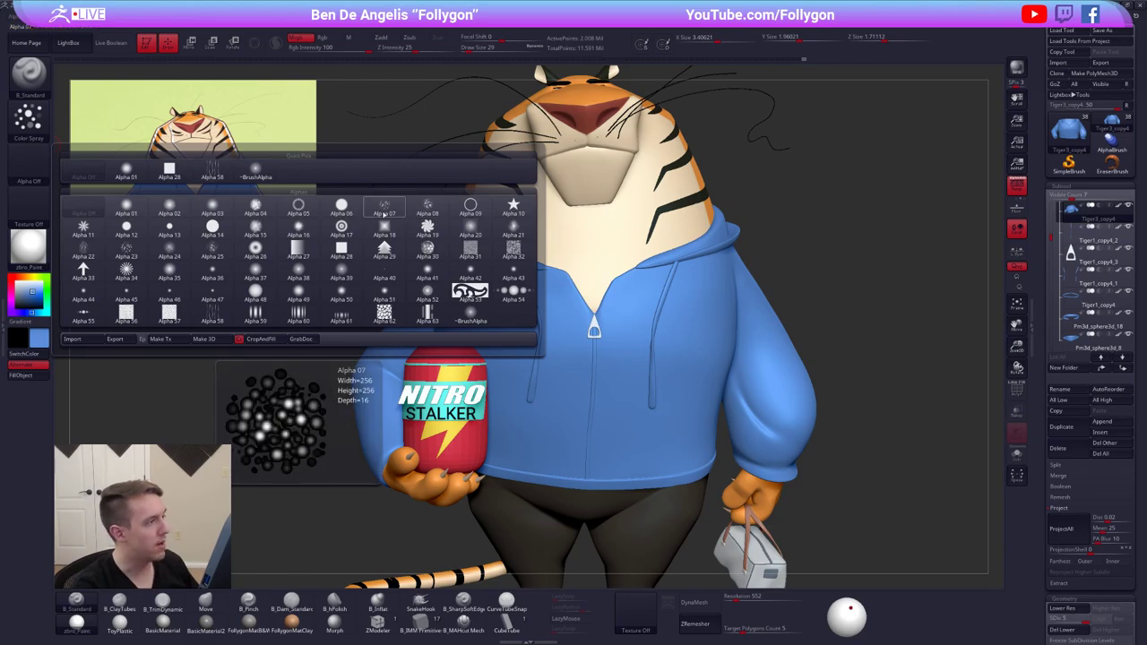
{"action": "left_click", "coordinate": [383, 213]}
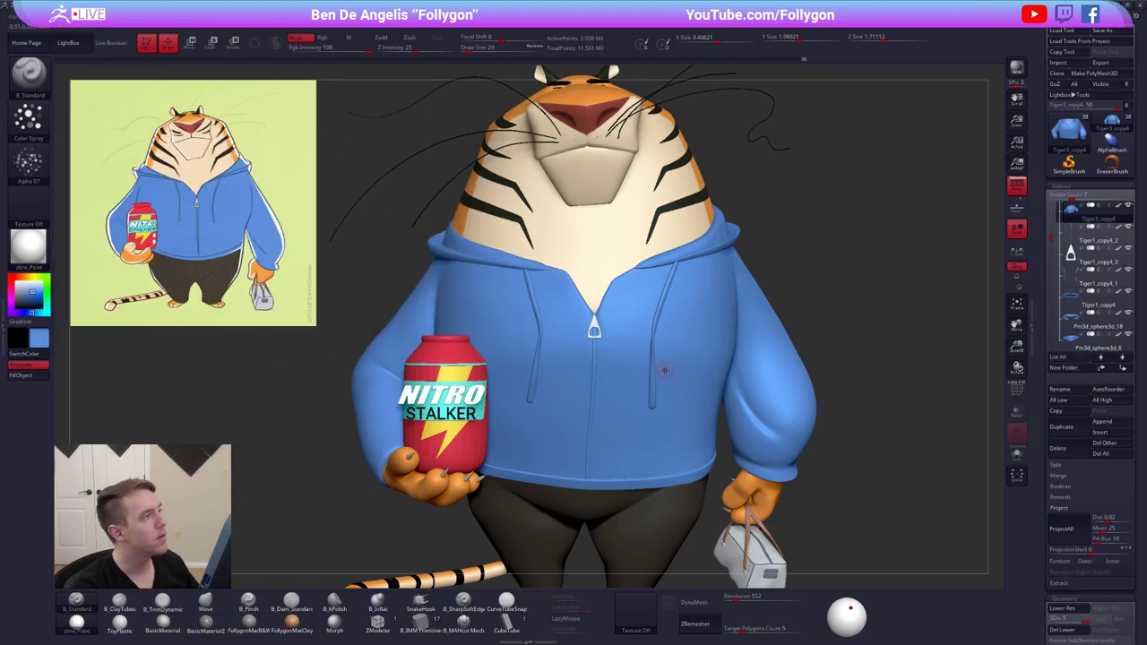
Set the brush to Rgb mode with Rgb Intensity 10 and draw size 102, and isolate the hoodie
{"action": "left_click", "coordinate": [324, 39]}
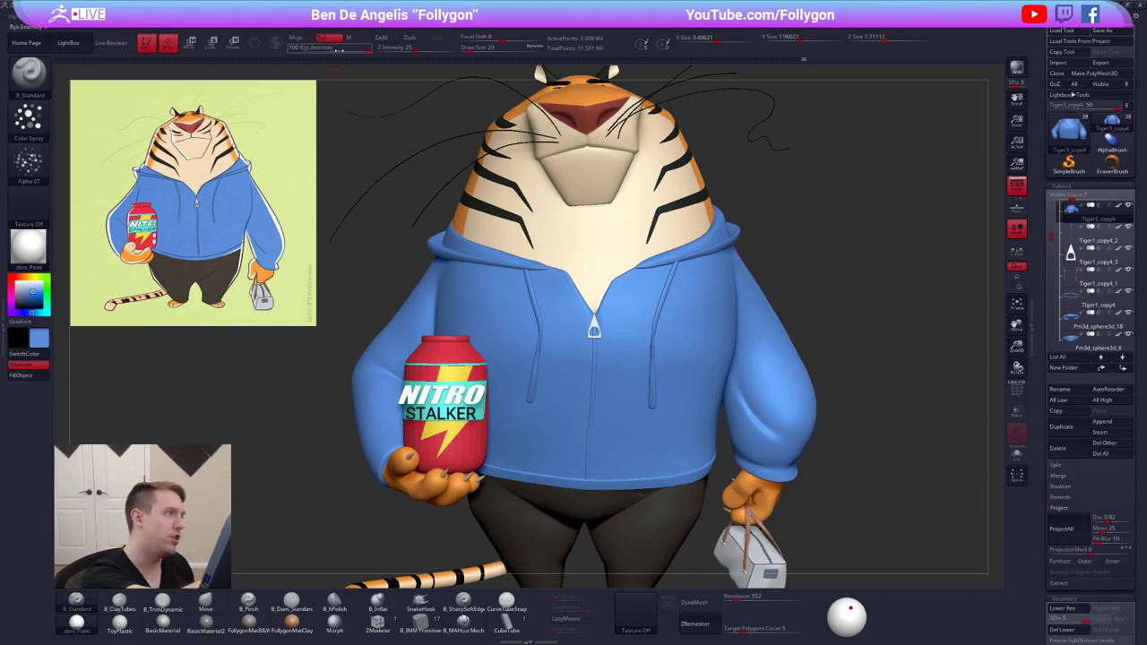
{"action": "left_click", "coordinate": [351, 51]}
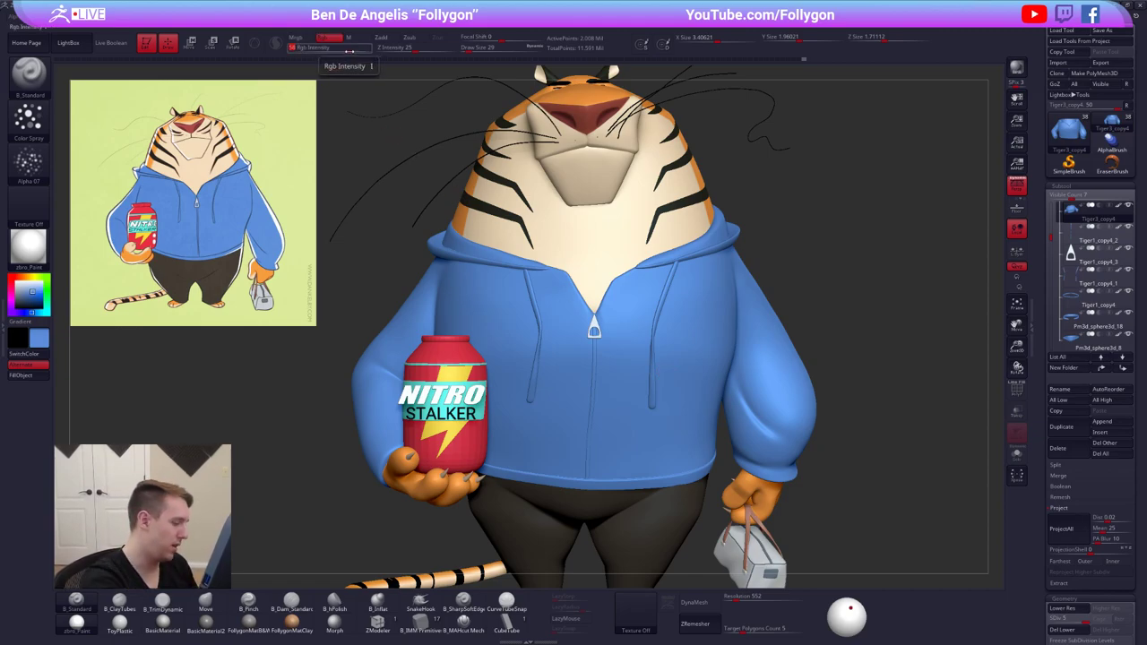
{"action": "key", "text": "Return"}
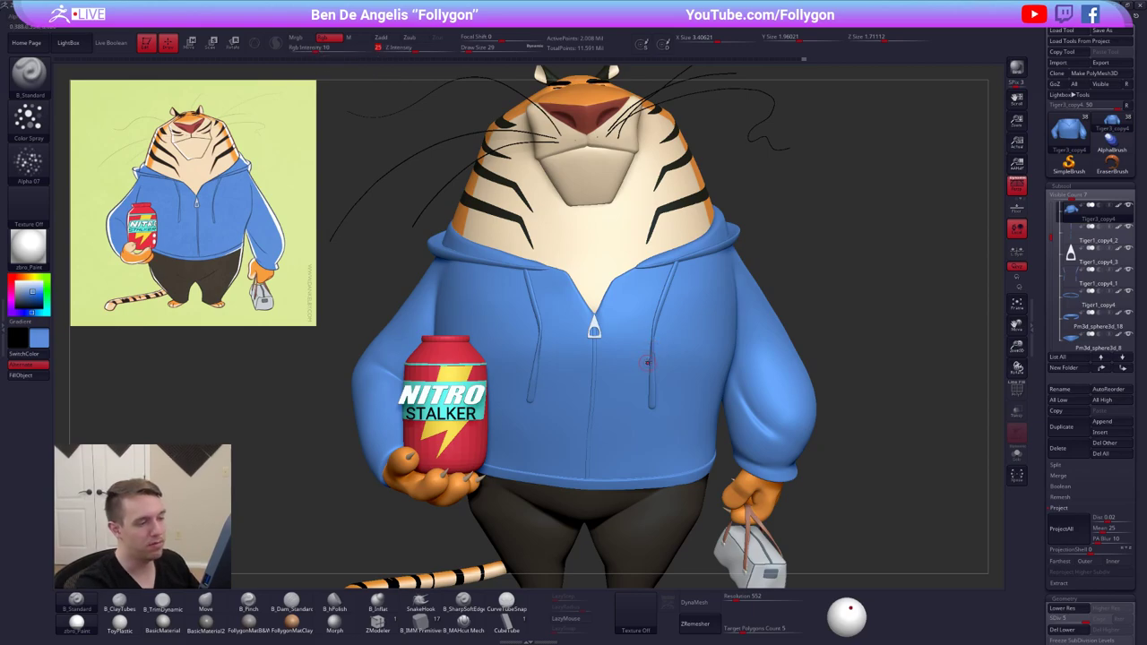
{"action": "key", "text": "space"}
{"action": "left_click_drag", "start_coordinate": [648, 363], "coordinate": [676, 362]}
{"action": "right_click_drag", "start_coordinate": [686, 337], "coordinate": [679, 363]}
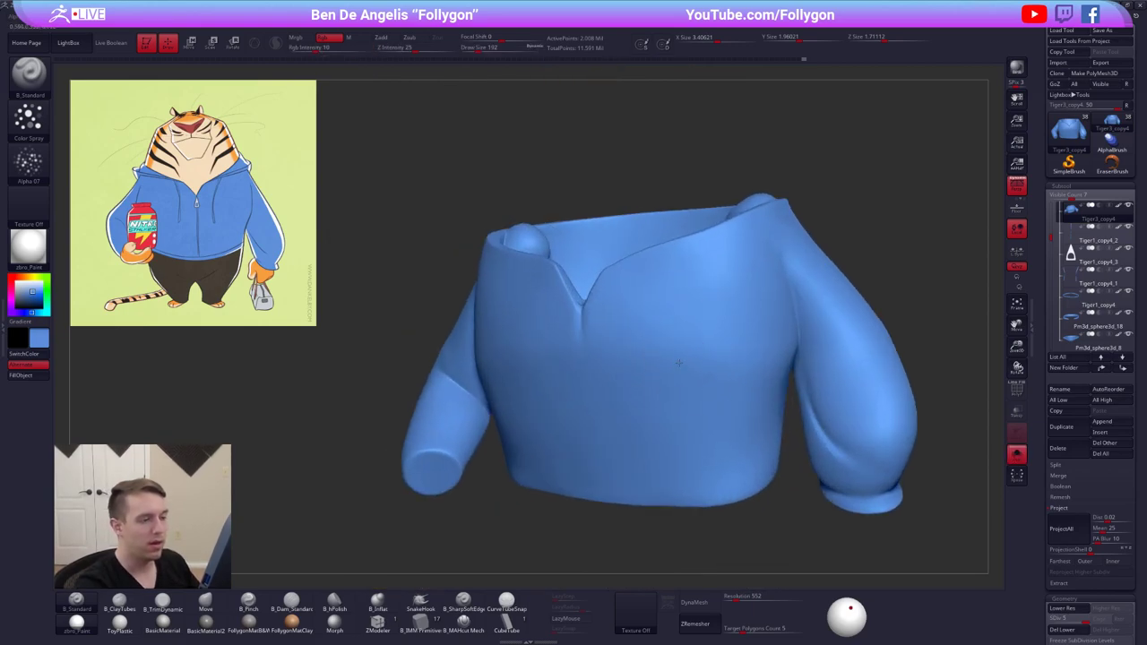
Try a faint colour spray on the hoodie's chest, undo it, and set Rgb Intensity to 100 at draw size 140
{"action": "left_click_drag", "start_coordinate": [672, 386], "coordinate": [679, 345]}
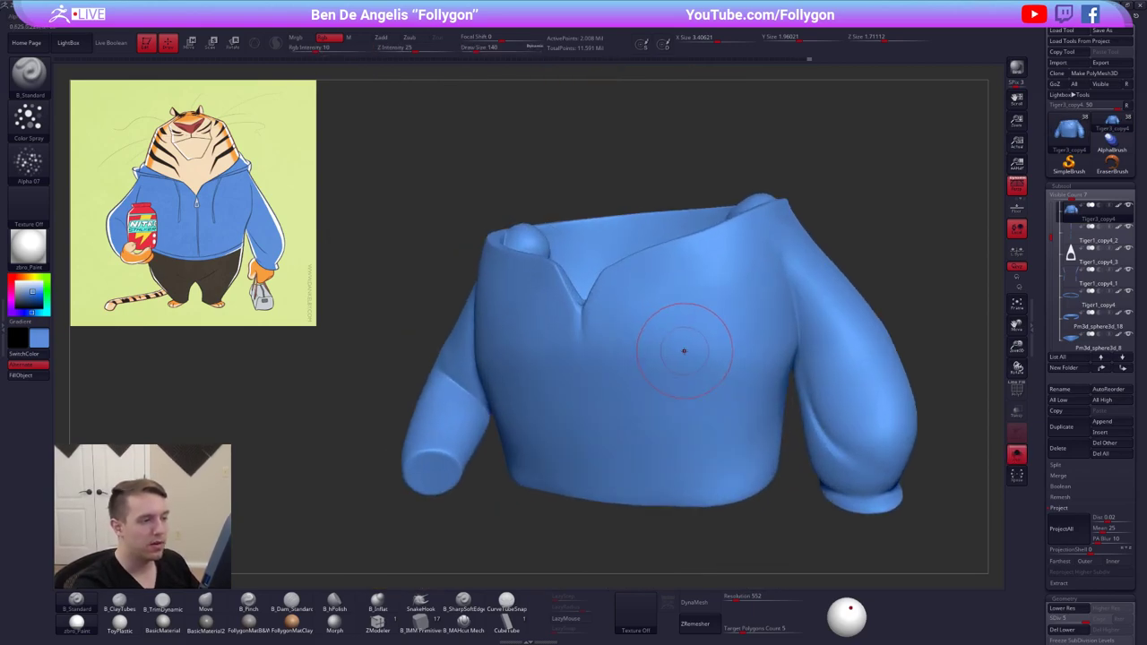
{"action": "right_click_drag", "start_coordinate": [685, 351], "coordinate": [696, 365]}
{"action": "left_click", "coordinate": [346, 49]}
{"action": "left_click_drag", "start_coordinate": [346, 49], "coordinate": [374, 54]}
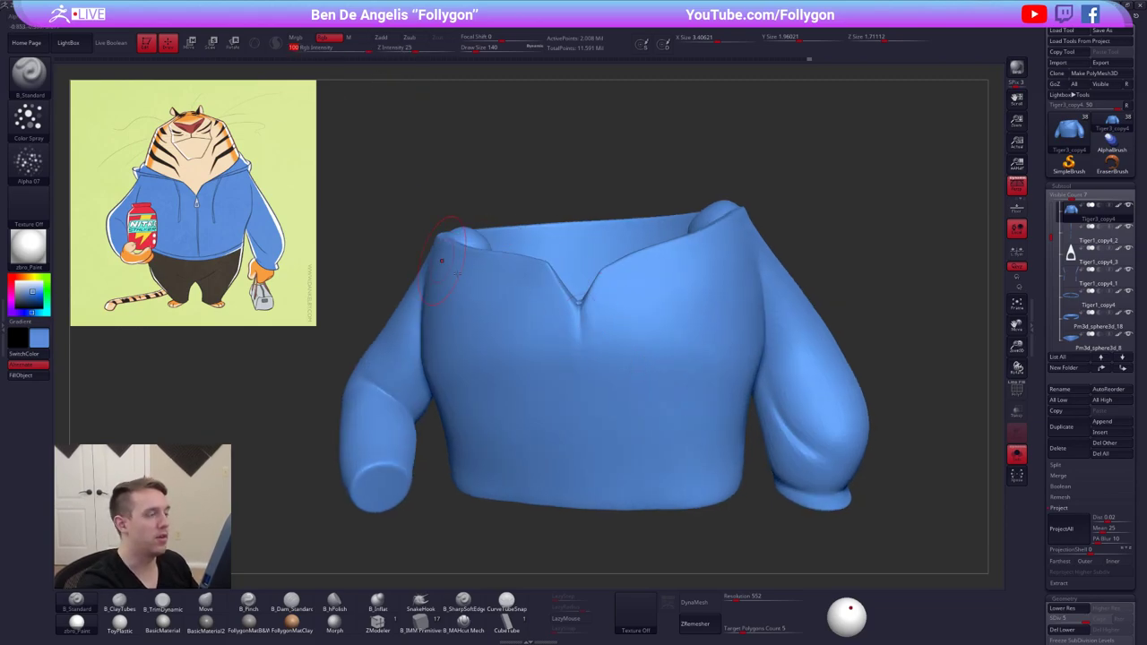
{"action": "key", "text": "ctrl+z"}
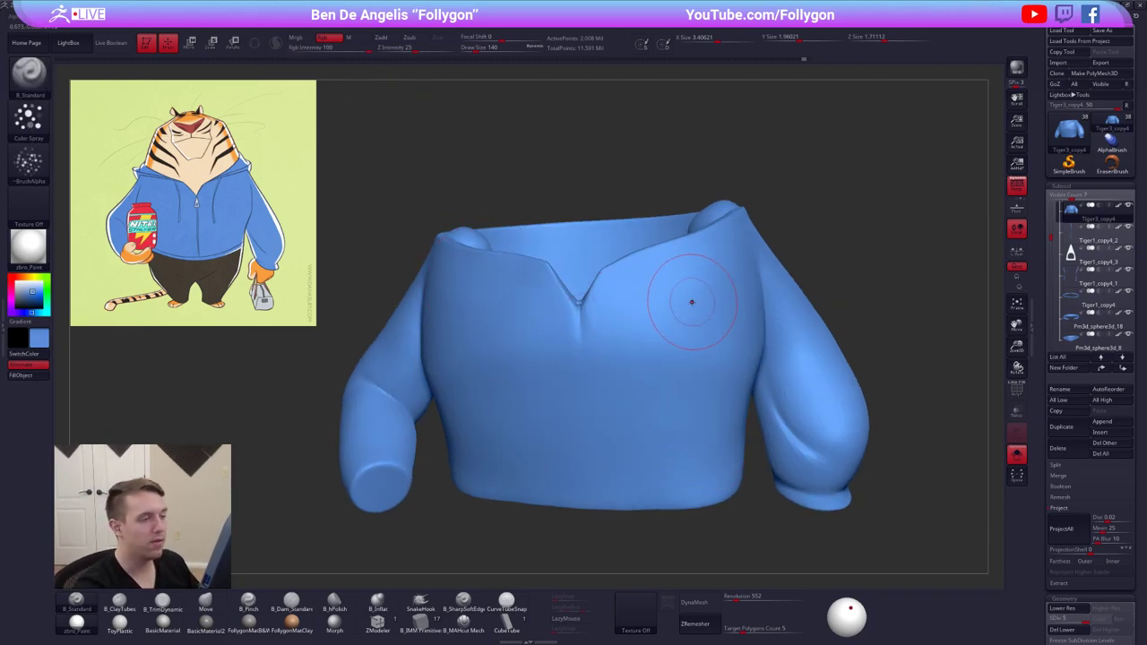
Spray mottled blue variation over the hoodie's chest, show the whole character, and reduce the draw size to 81
{"action": "mouse_move", "coordinate": [656, 341]}
{"action": "left_mouse_down"}
{"action": "mouse_move", "coordinate": [672, 391]}
{"action": "mouse_move", "coordinate": [641, 385]}
{"action": "mouse_move", "coordinate": [670, 408]}
{"action": "left_mouse_up"}
{"action": "key", "text": "alt+shift+s"}
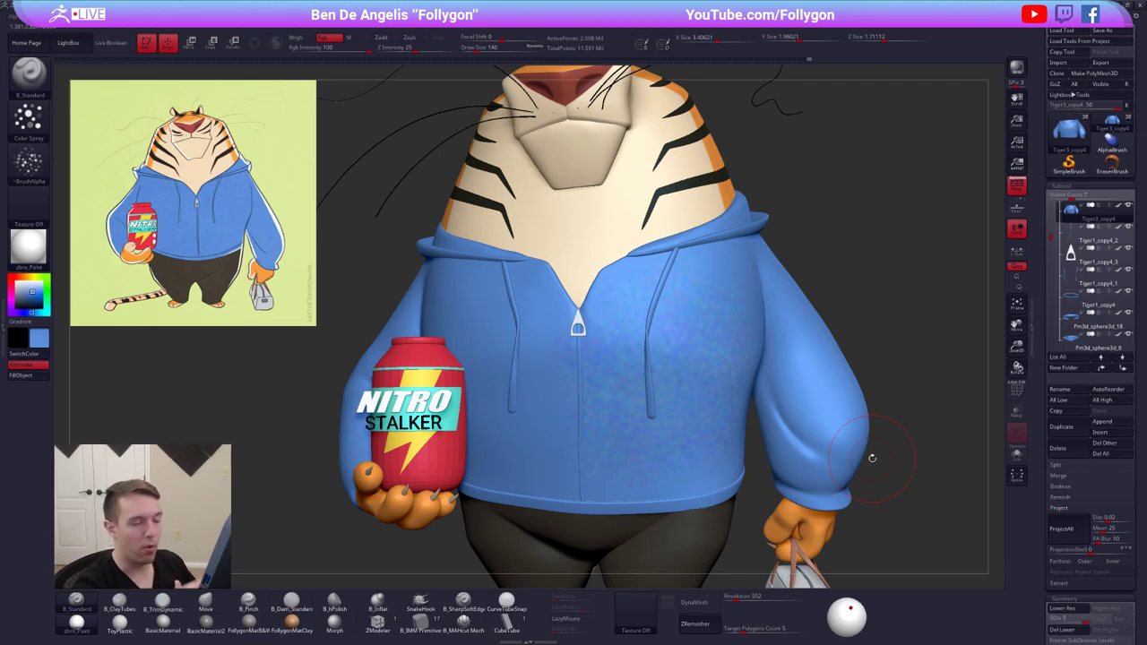
{"action": "key", "text": "space"}
{"action": "left_click_drag", "start_coordinate": [689, 343], "coordinate": [678, 342]}
{"action": "right_click_drag", "start_coordinate": [679, 341], "coordinate": [703, 343]}
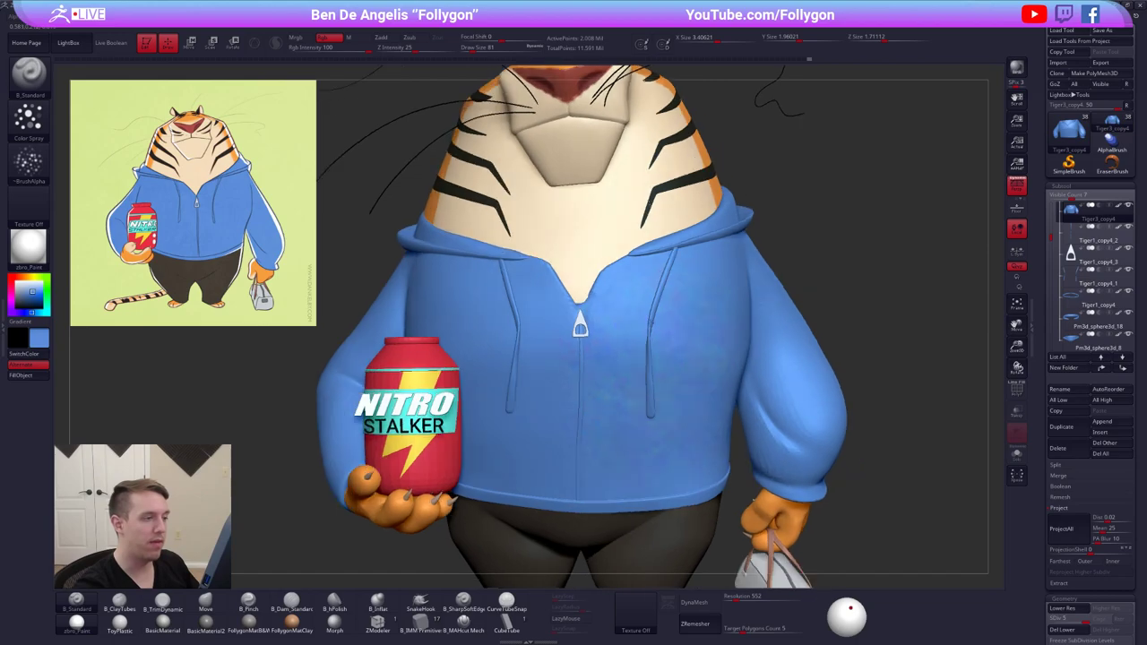
Isolate the hoodie, undo the strong mottled colour spray on its chest, and set Rgb Intensity to 25
{"action": "right_click_drag", "start_coordinate": [616, 337], "coordinate": [706, 349], "text": "alt"}
{"action": "key", "text": "alt+shift+s"}
{"action": "right_click_drag", "start_coordinate": [616, 424], "coordinate": [611, 474], "text": "ctrl"}
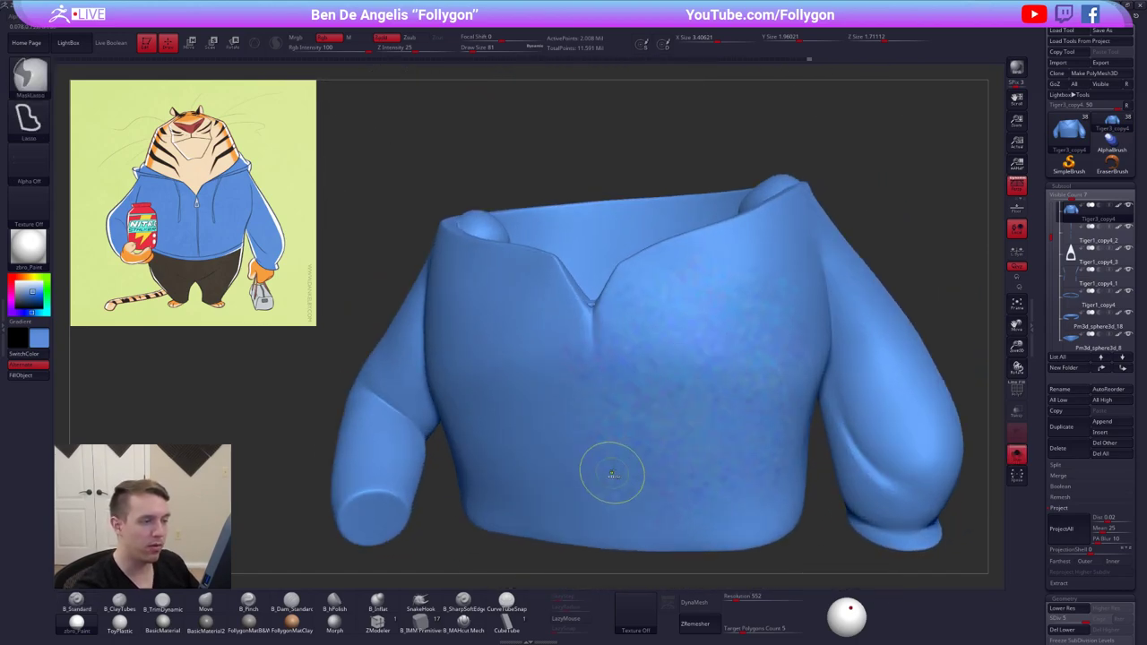
{"action": "key", "text": "ctrl+z"}
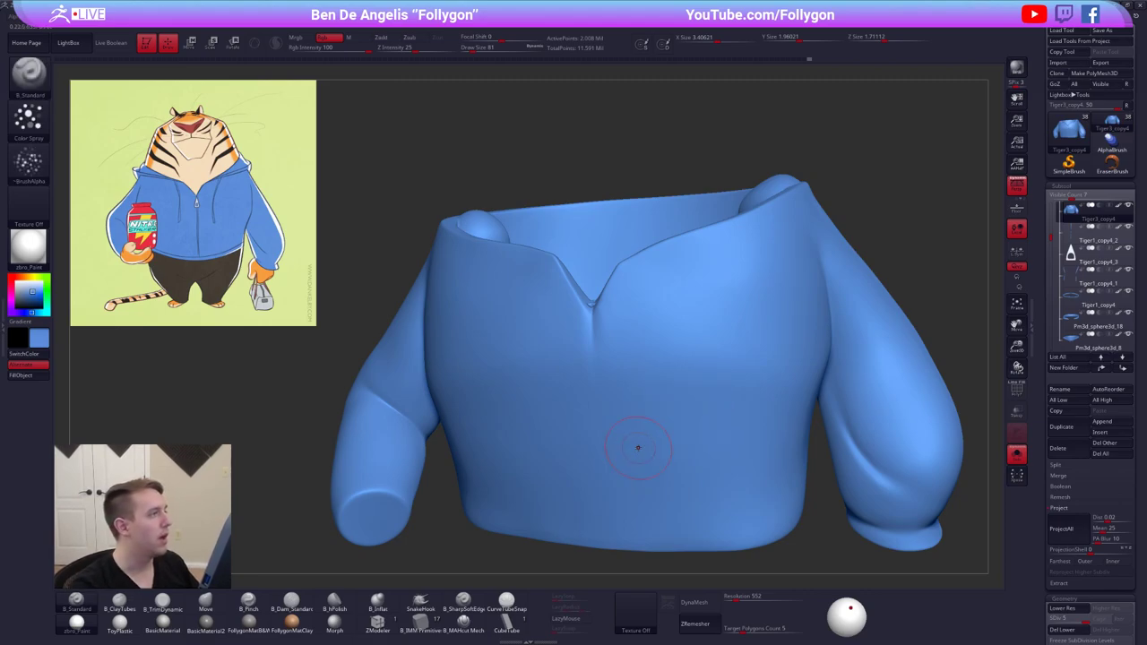
{"action": "left_click", "coordinate": [335, 48]}
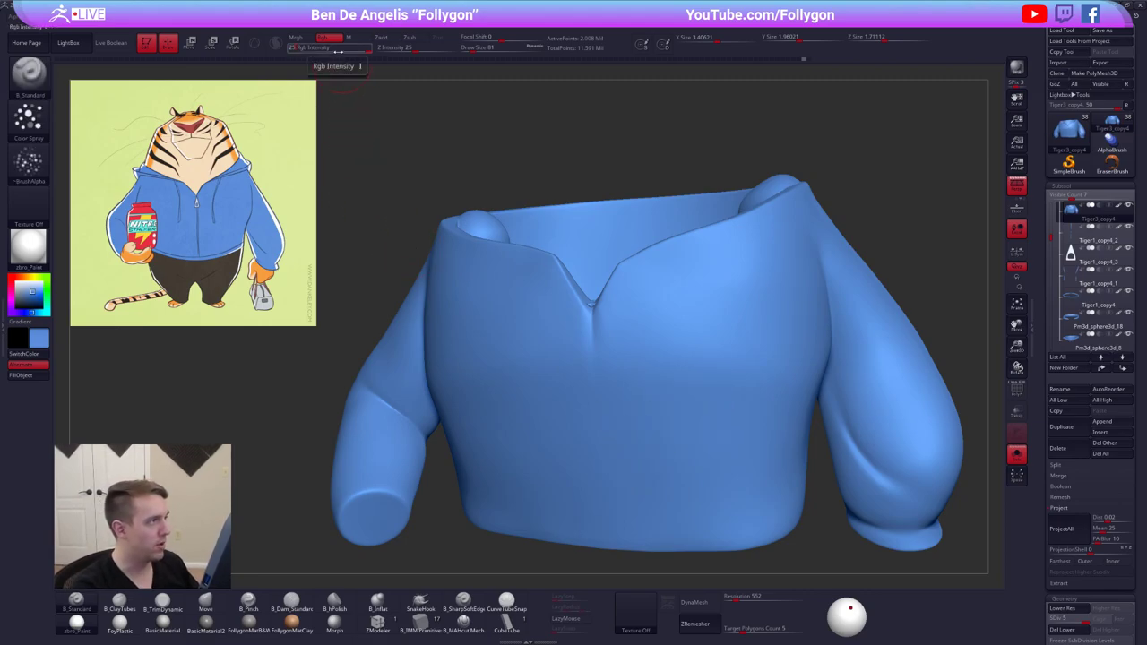
{"action": "type", "text": "25"}
{"action": "key", "text": "Tab"}
{"action": "key", "text": "Return"}
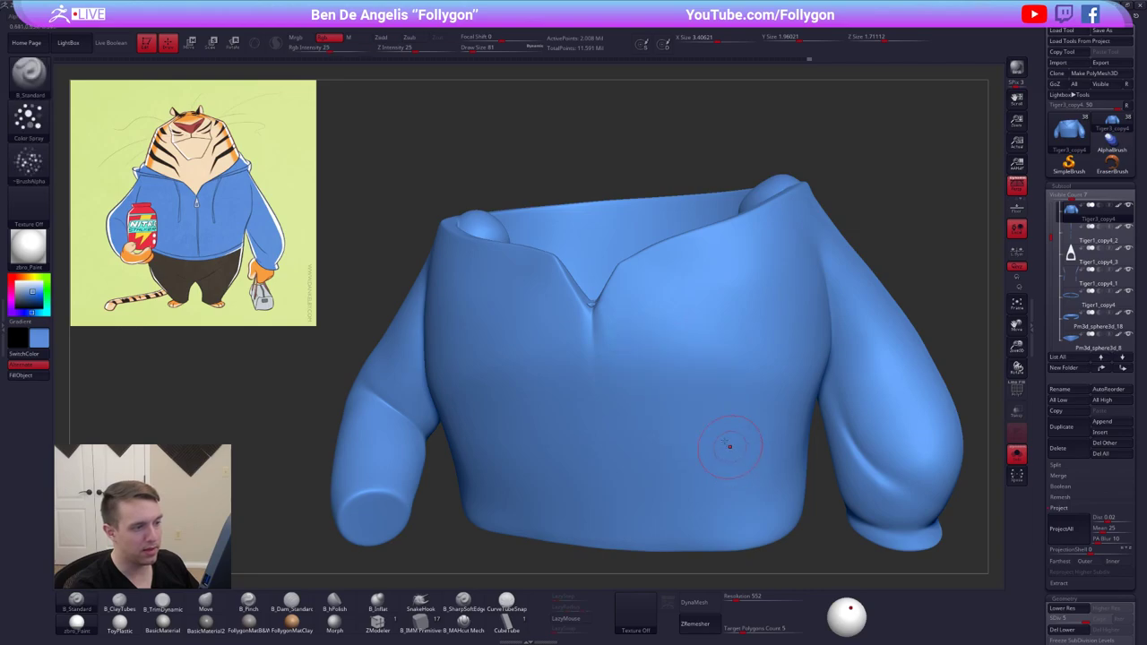
Spray subtle blue variation over the front of the hoodie and compare it on the whole character
{"action": "right_click_drag", "start_coordinate": [722, 435], "coordinate": [704, 399], "text": "alt"}
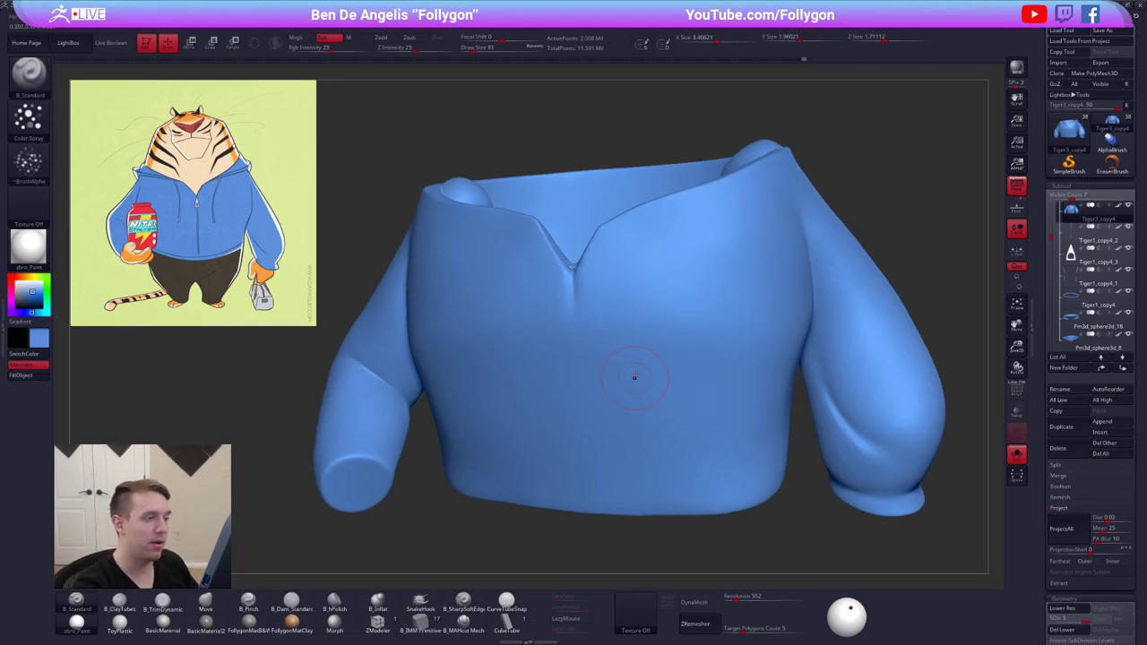
{"action": "mouse_move", "coordinate": [635, 378]}
{"action": "right_mouse_down", "text": "alt"}
{"action": "mouse_move", "coordinate": [633, 357]}
{"action": "mouse_move", "coordinate": [650, 375]}
{"action": "right_mouse_up", "text": "alt"}
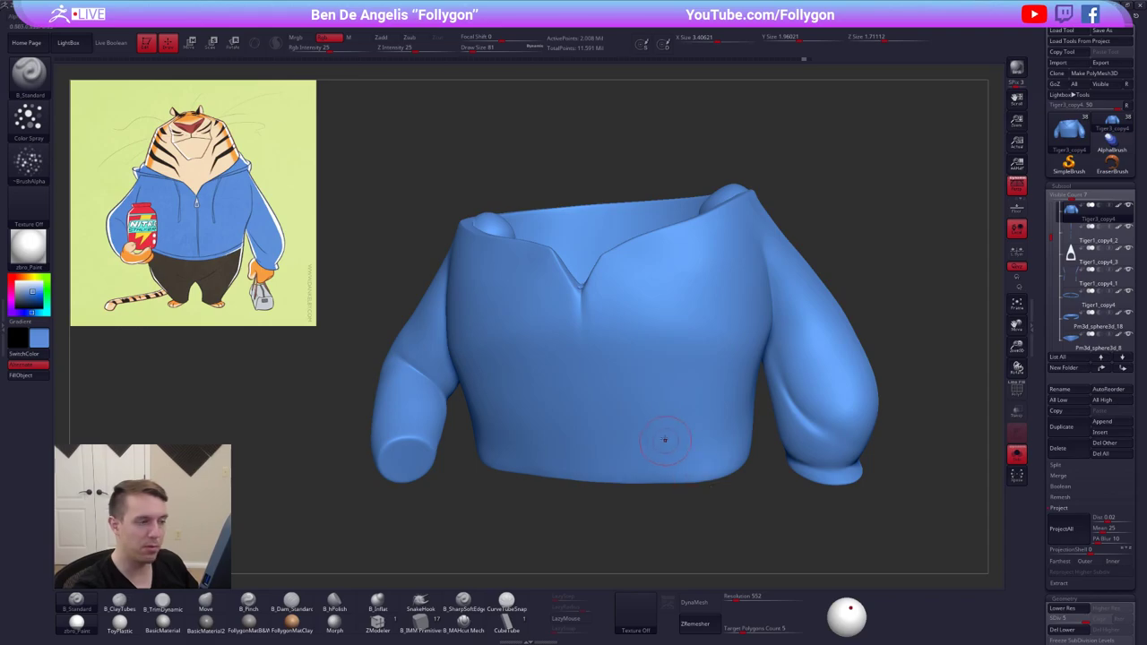
{"action": "right_click_drag", "start_coordinate": [654, 383], "coordinate": [624, 379], "text": "alt"}
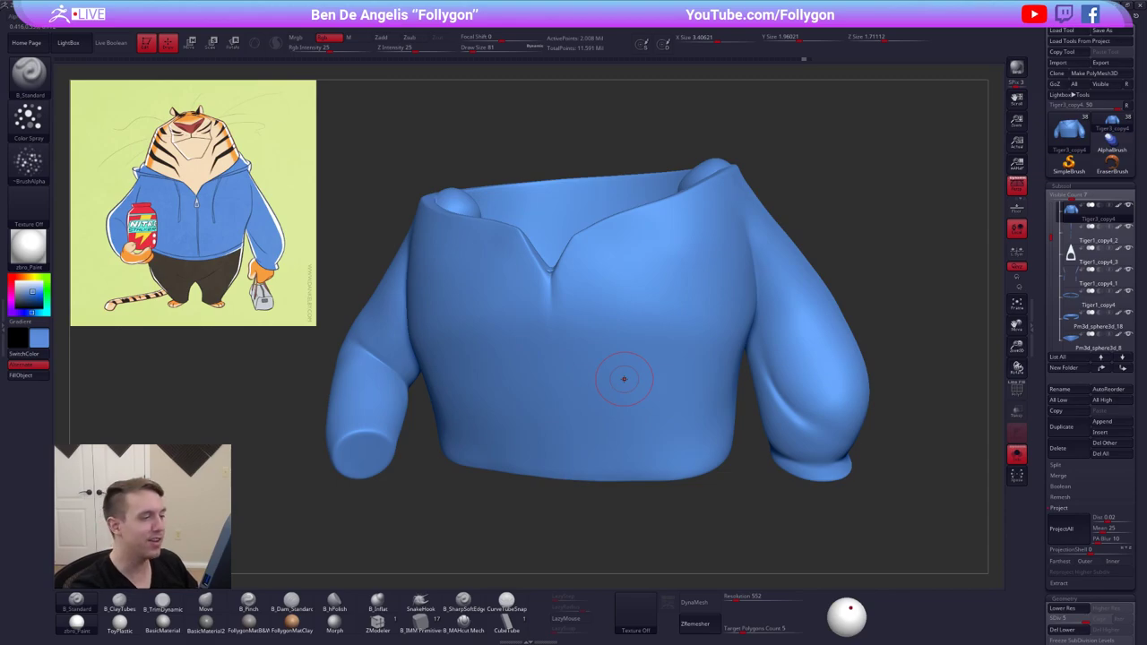
{"action": "key", "text": "alt+shift+s"}
{"action": "key", "text": "alt+shift+s"}
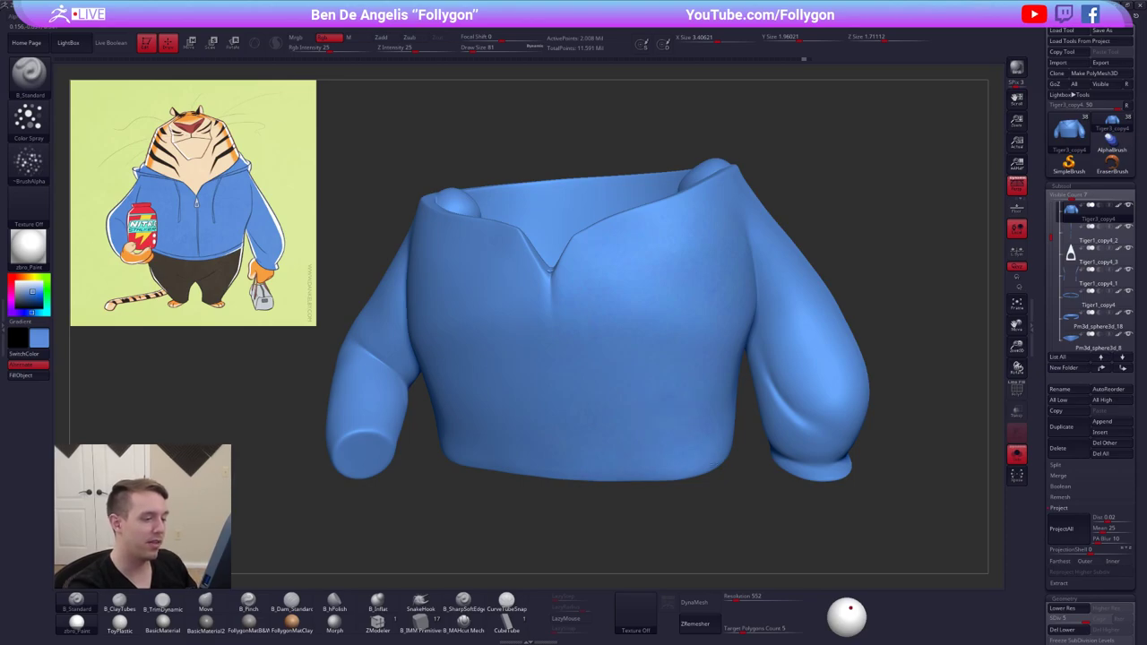
Spray faint blue variation over the side of the hoodie and the outside of the lowered arm's sleeve
{"action": "right_click_drag", "start_coordinate": [732, 431], "coordinate": [690, 443], "text": "alt"}
{"action": "mouse_move", "coordinate": [788, 439]}
{"action": "right_mouse_down"}
{"action": "mouse_move", "coordinate": [666, 427]}
{"action": "mouse_move", "coordinate": [682, 400]}
{"action": "mouse_move", "coordinate": [652, 412]}
{"action": "right_mouse_up"}
{"action": "mouse_move", "coordinate": [661, 394]}
{"action": "right_mouse_down"}
{"action": "mouse_move", "coordinate": [634, 372]}
{"action": "mouse_move", "coordinate": [653, 356]}
{"action": "right_mouse_up"}
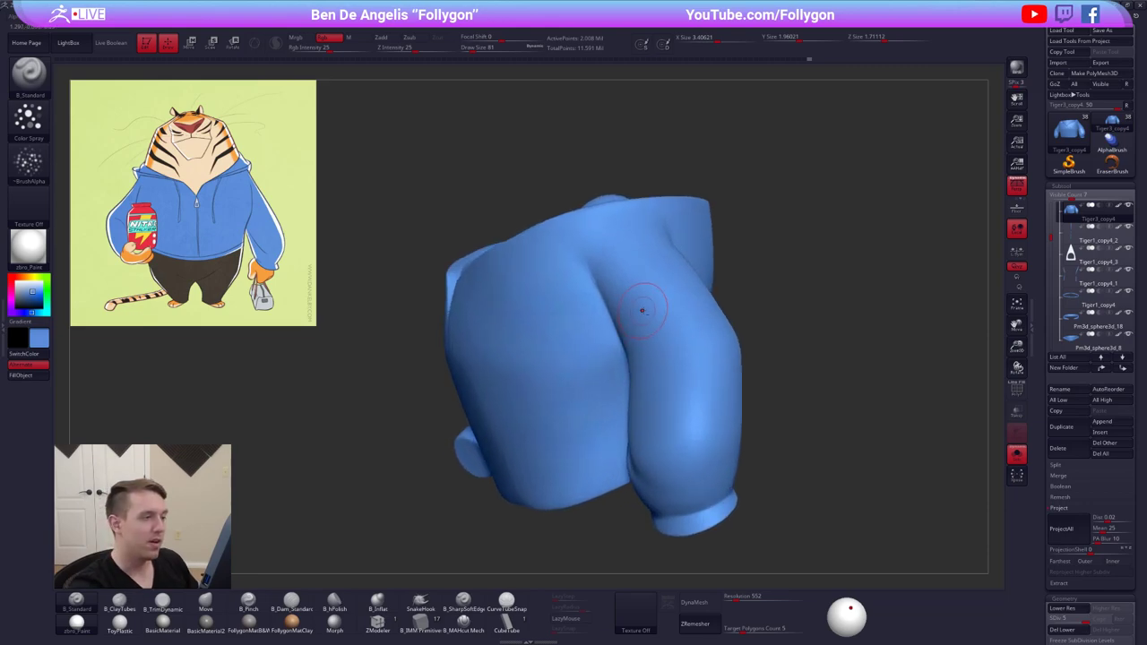
{"action": "right_click_drag", "start_coordinate": [643, 311], "coordinate": [623, 294], "text": "ctrl"}
{"action": "key", "text": "space"}
{"action": "left_click_drag", "start_coordinate": [622, 296], "coordinate": [626, 296]}
{"action": "mouse_move", "coordinate": [620, 274]}
{"action": "right_mouse_down", "text": "alt"}
{"action": "mouse_move", "coordinate": [653, 281]}
{"action": "mouse_move", "coordinate": [644, 271]}
{"action": "right_mouse_up", "text": "alt"}
{"action": "key", "text": "space"}
{"action": "left_click_drag", "start_coordinate": [639, 271], "coordinate": [635, 269]}
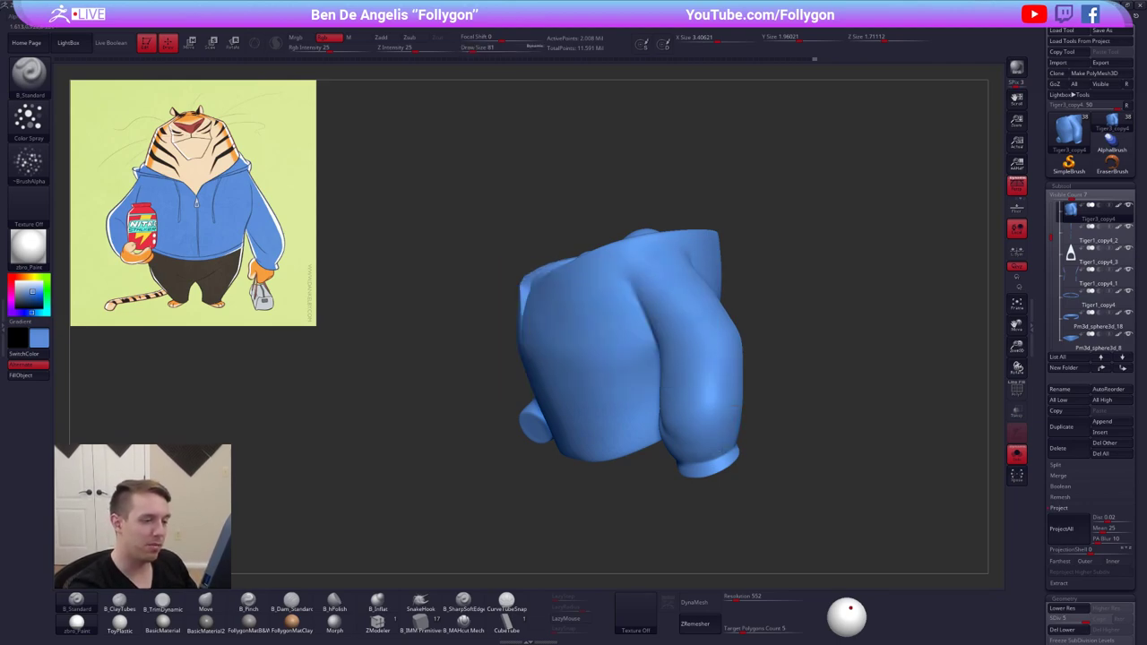
Continue the faint blue spray over the lowered arm's sleeve, its cuff and the hoodie's hem
{"action": "right_click_drag", "start_coordinate": [720, 425], "coordinate": [769, 414]}
{"action": "mouse_move", "coordinate": [666, 401]}
{"action": "right_mouse_down", "text": "alt"}
{"action": "mouse_move", "coordinate": [683, 382]}
{"action": "mouse_move", "coordinate": [685, 340]}
{"action": "right_mouse_up", "text": "alt"}
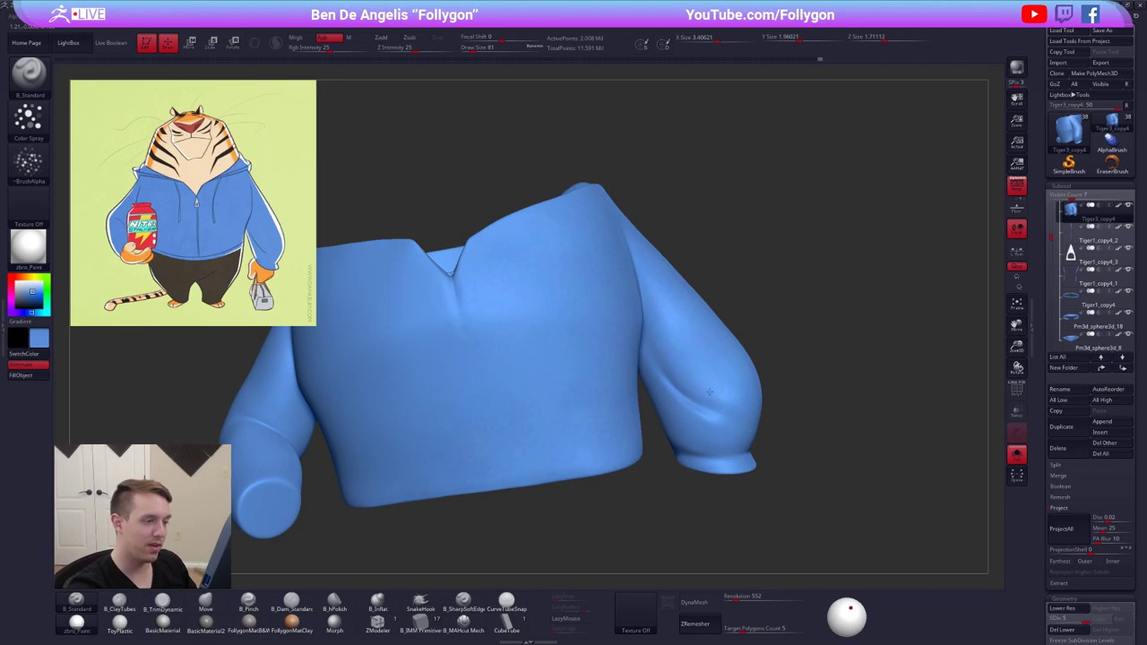
{"action": "right_click_drag", "start_coordinate": [709, 392], "coordinate": [719, 354]}
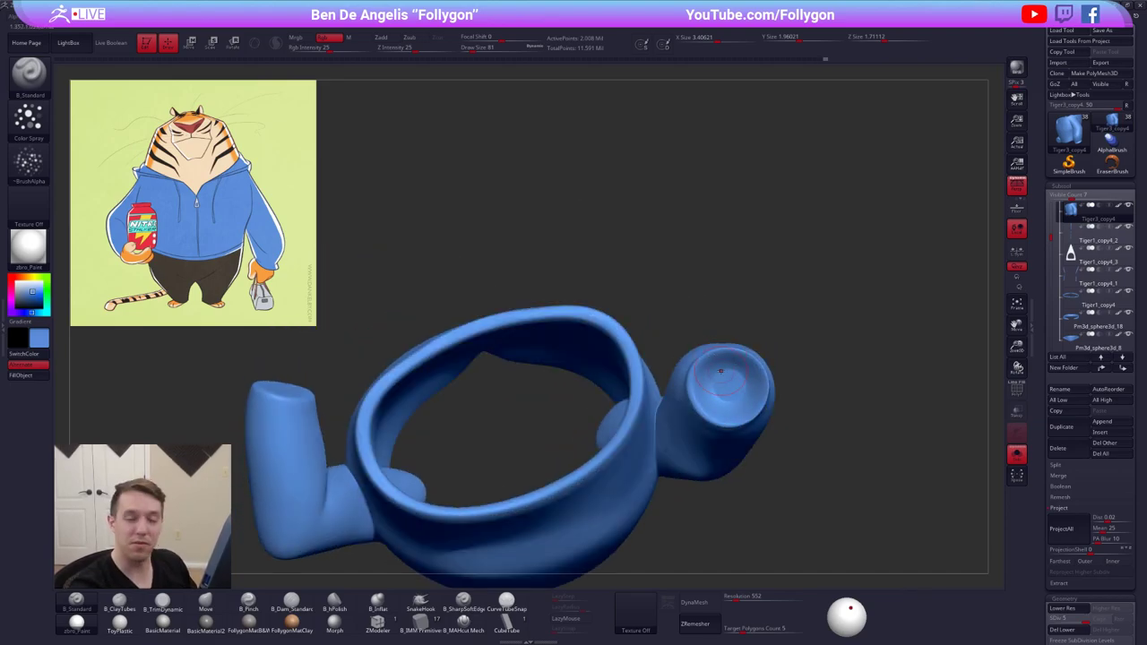
{"action": "right_click_drag", "start_coordinate": [753, 488], "coordinate": [745, 542]}
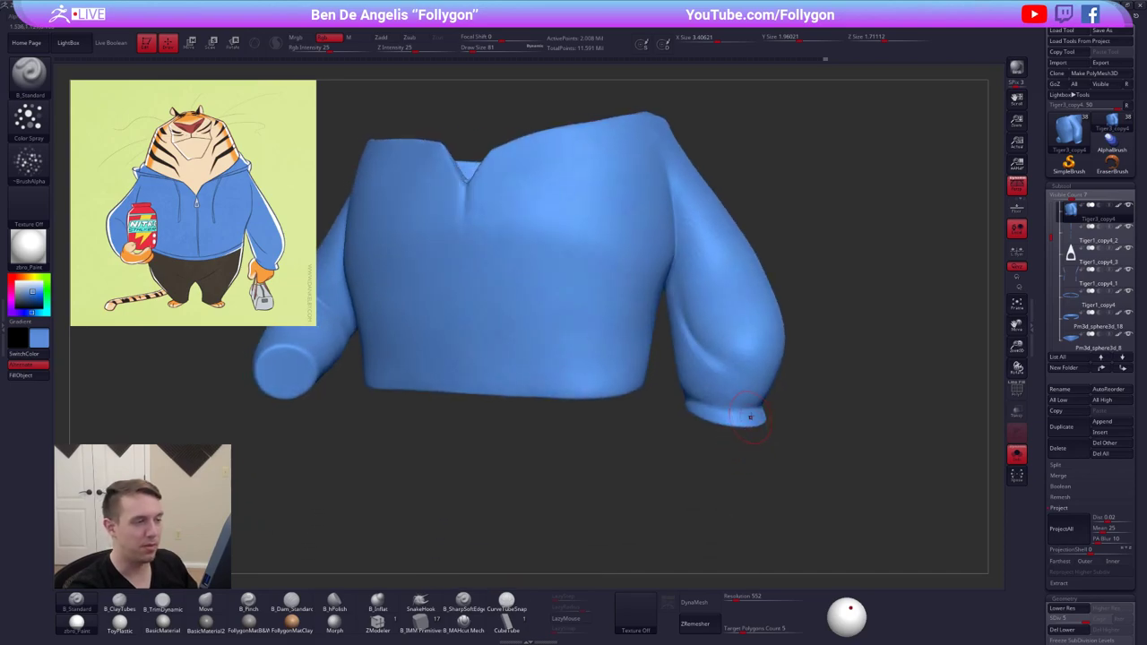
{"action": "mouse_move", "coordinate": [750, 416]}
{"action": "right_mouse_down"}
{"action": "mouse_move", "coordinate": [698, 316]}
{"action": "mouse_move", "coordinate": [499, 339]}
{"action": "right_mouse_up"}
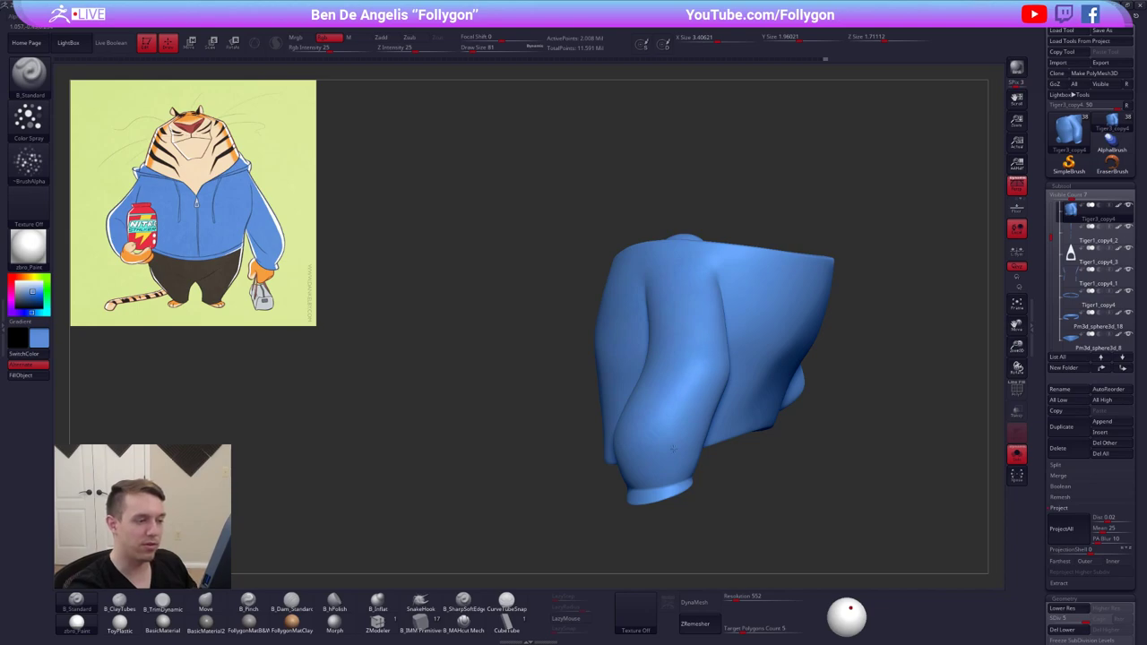
Spray faint blue variation across the hoodie's back and onto the bent arm's sleeve, and save the project
{"action": "right_click_drag", "start_coordinate": [762, 466], "coordinate": [642, 399]}
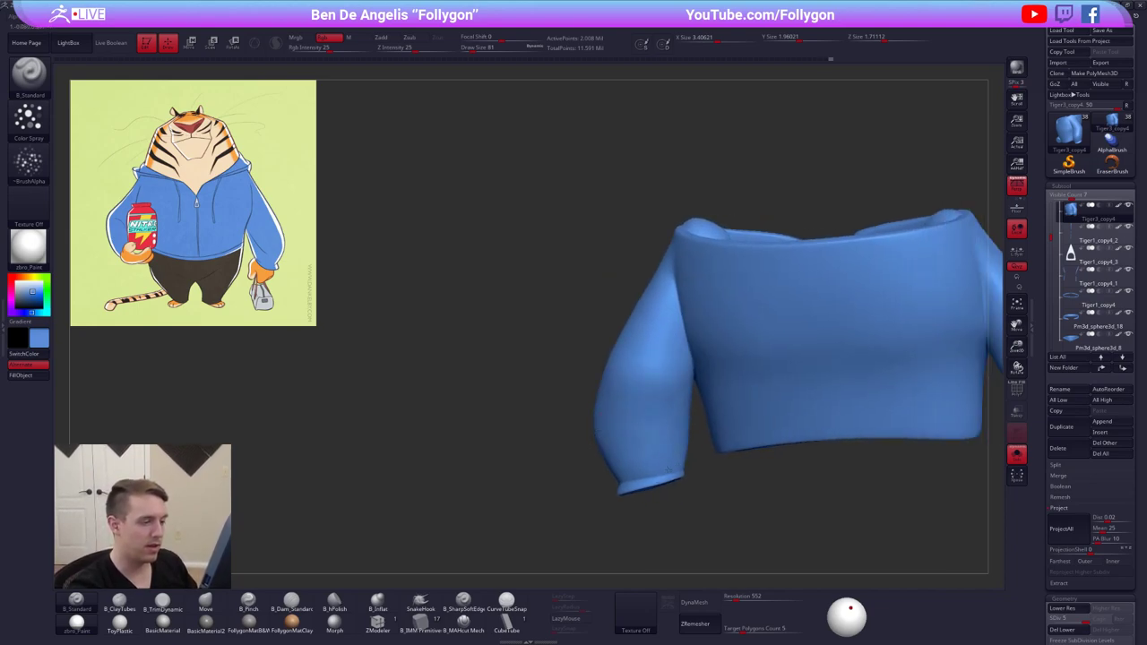
{"action": "right_click_drag", "start_coordinate": [662, 420], "coordinate": [634, 398]}
{"action": "right_click_drag", "start_coordinate": [633, 446], "coordinate": [667, 444]}
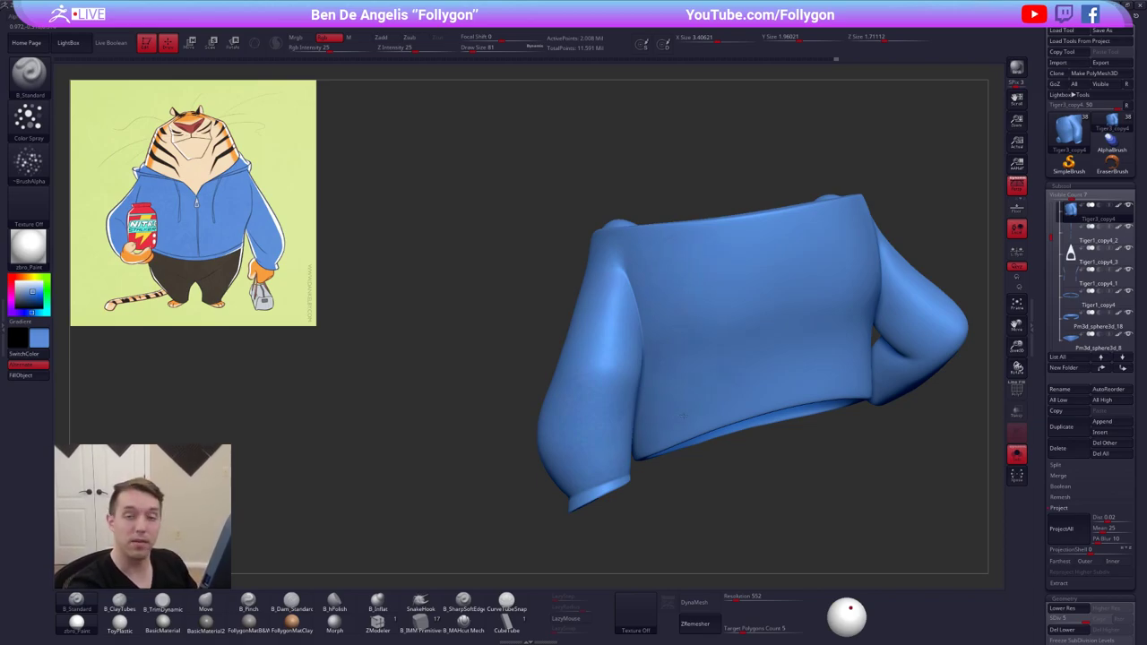
{"action": "right_click_drag", "start_coordinate": [683, 416], "coordinate": [639, 412]}
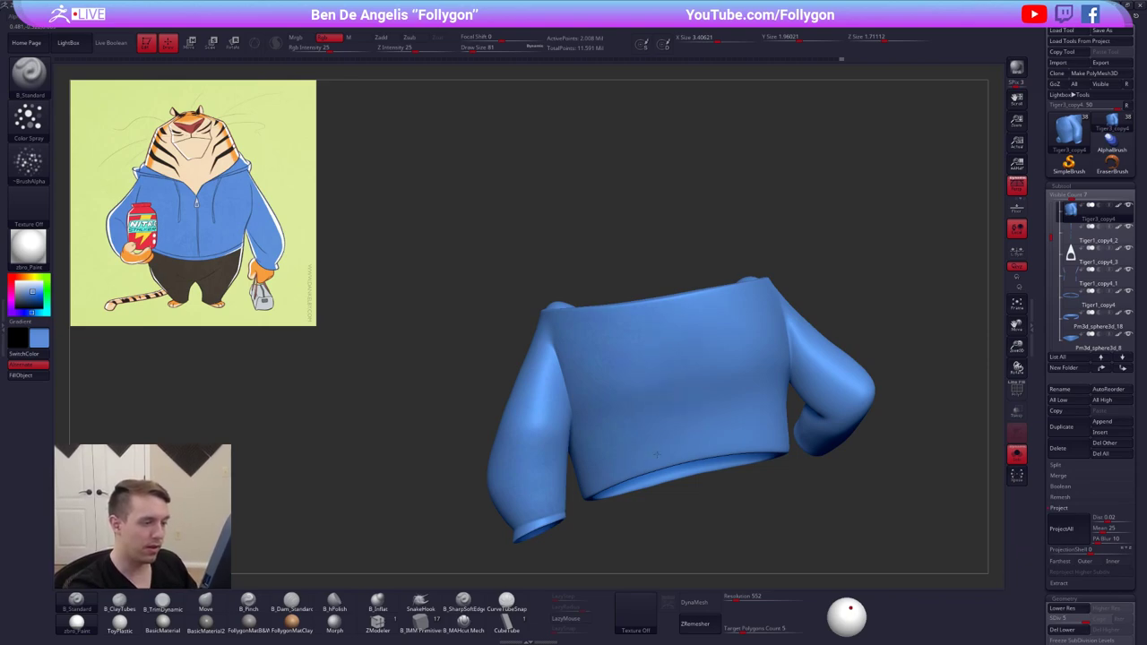
{"action": "right_click_drag", "start_coordinate": [657, 453], "coordinate": [621, 424]}
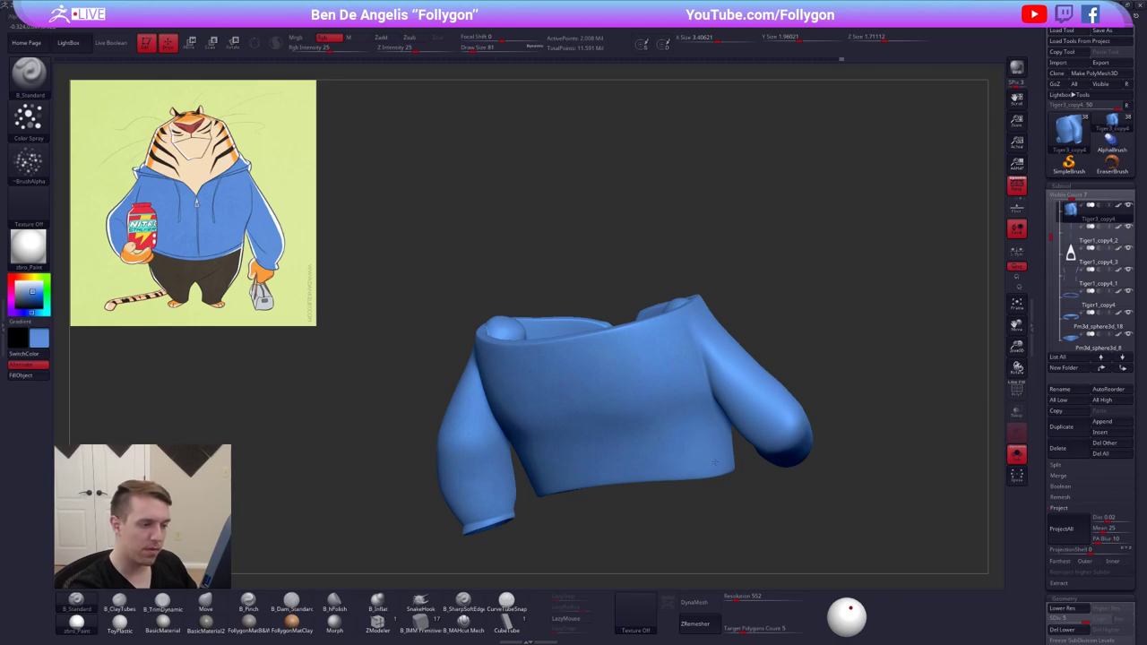
{"action": "mouse_move", "coordinate": [671, 366]}
{"action": "right_mouse_down"}
{"action": "mouse_move", "coordinate": [647, 347]}
{"action": "mouse_move", "coordinate": [667, 383]}
{"action": "right_mouse_up"}
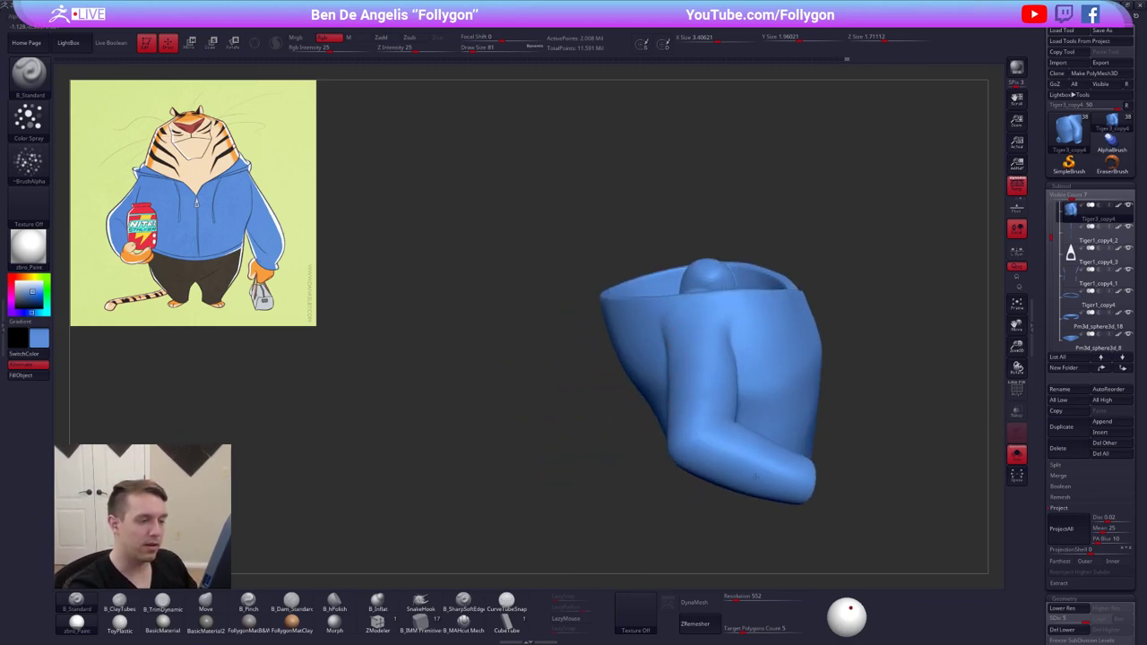
{"action": "key", "text": "ctrl+s"}
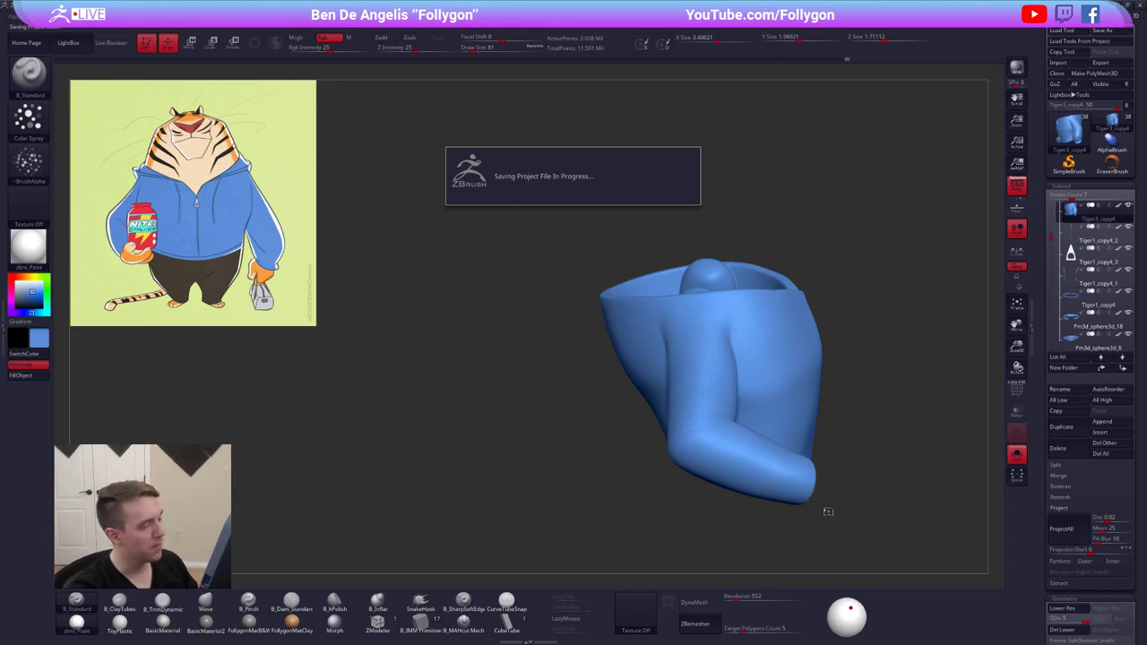
Spray the remaining back, shoulder and bent sleeve areas of the hoodie with faint blue variation, and show the whole character
{"action": "mouse_move", "coordinate": [807, 484]}
{"action": "right_mouse_down"}
{"action": "mouse_move", "coordinate": [774, 468]}
{"action": "mouse_move", "coordinate": [654, 306]}
{"action": "right_mouse_up"}
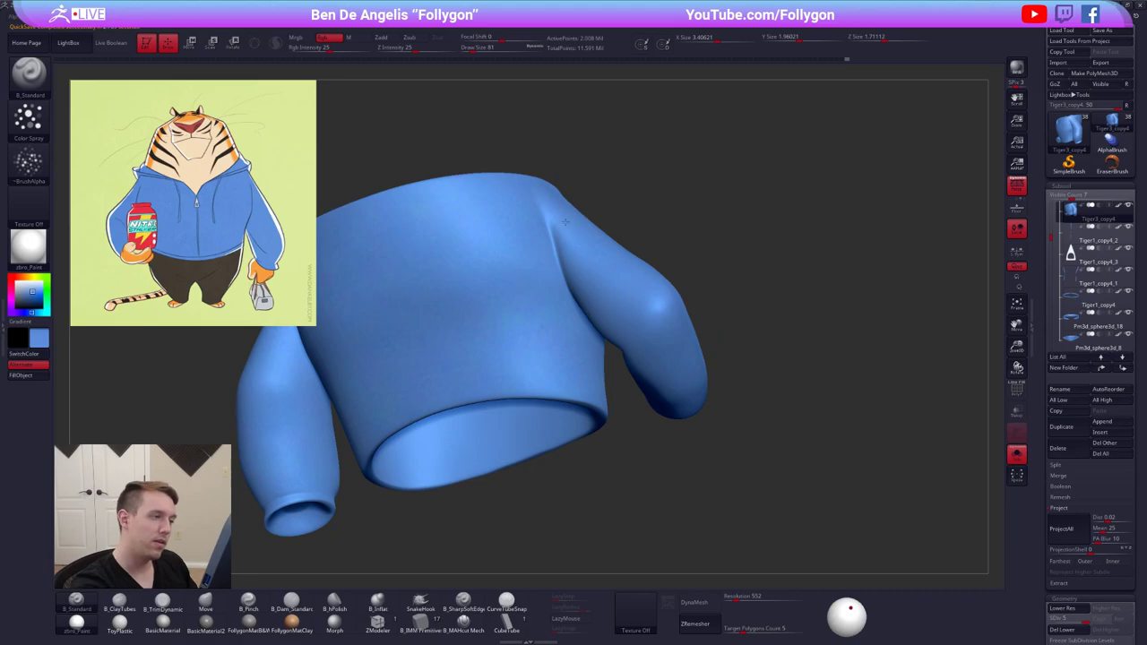
{"action": "right_click_drag", "start_coordinate": [686, 392], "coordinate": [583, 318]}
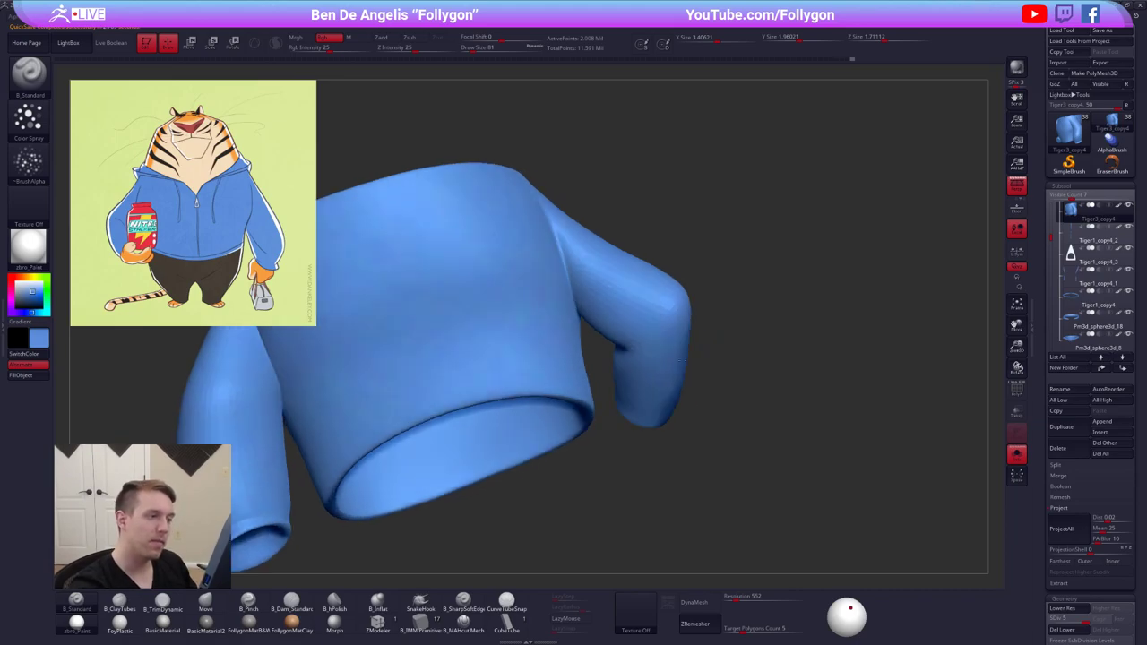
{"action": "mouse_move", "coordinate": [721, 338]}
{"action": "right_mouse_down"}
{"action": "mouse_move", "coordinate": [773, 466]}
{"action": "mouse_move", "coordinate": [829, 448]}
{"action": "right_mouse_up"}
{"action": "mouse_move", "coordinate": [573, 381]}
{"action": "right_mouse_down"}
{"action": "mouse_move", "coordinate": [658, 397]}
{"action": "mouse_move", "coordinate": [729, 366]}
{"action": "right_mouse_up"}
{"action": "mouse_move", "coordinate": [623, 389]}
{"action": "right_mouse_down"}
{"action": "mouse_move", "coordinate": [648, 374]}
{"action": "mouse_move", "coordinate": [645, 323]}
{"action": "right_mouse_up"}
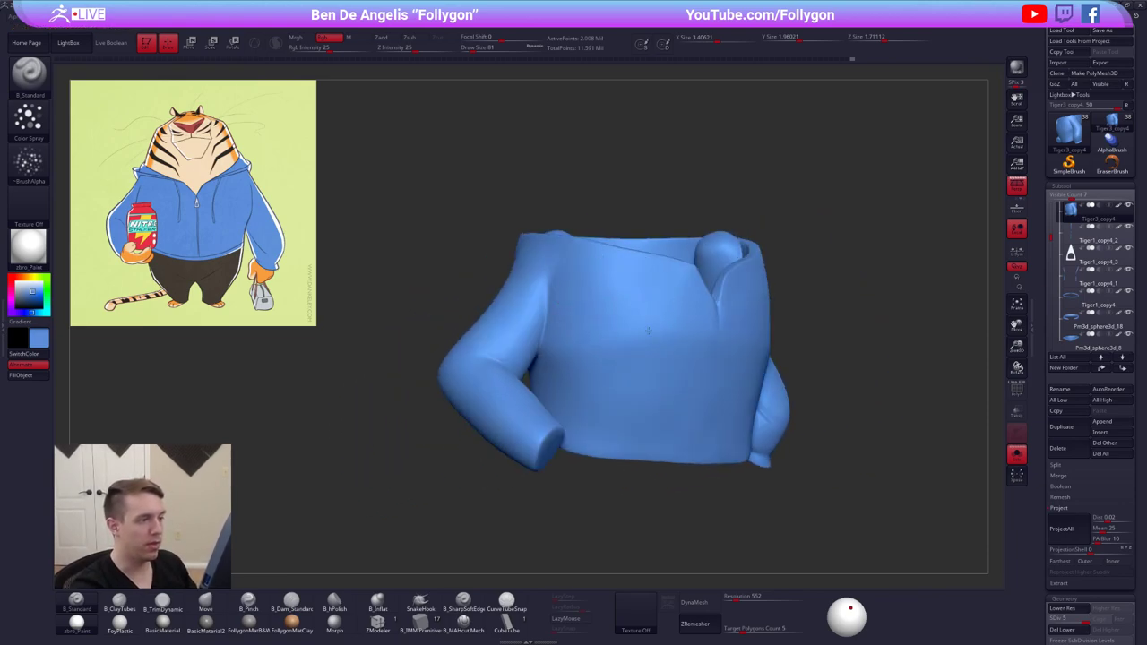
{"action": "right_click_drag", "start_coordinate": [701, 402], "coordinate": [627, 440]}
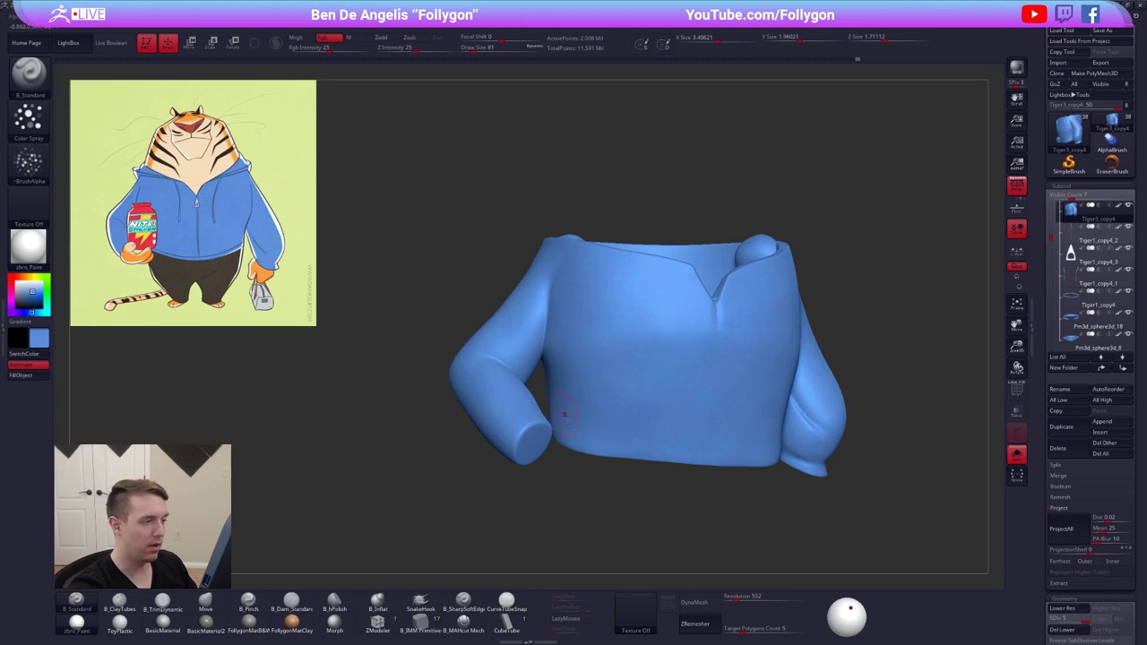
{"action": "right_click_drag", "start_coordinate": [565, 414], "coordinate": [532, 350]}
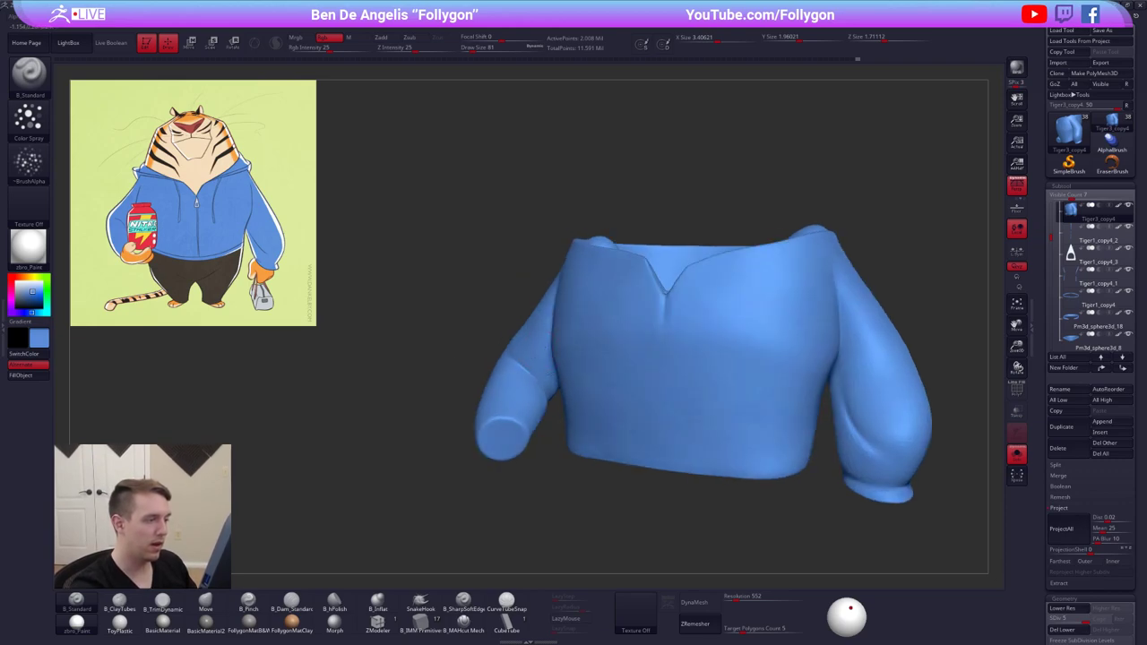
{"action": "mouse_move", "coordinate": [549, 387]}
{"action": "right_mouse_down"}
{"action": "mouse_move", "coordinate": [580, 370]}
{"action": "mouse_move", "coordinate": [672, 381]}
{"action": "right_mouse_up"}
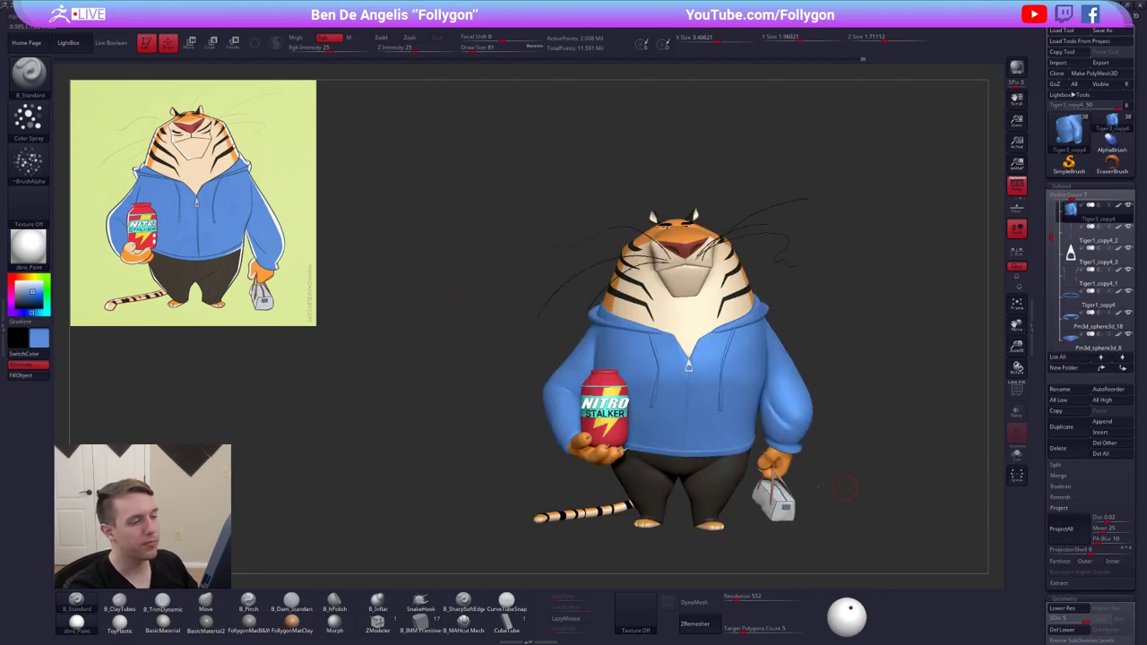
Check the hoodie's colour on the whole character, isolate the hoodie again, and set Rgb Intensity to 100
{"action": "right_click_drag", "start_coordinate": [690, 538], "coordinate": [724, 544]}
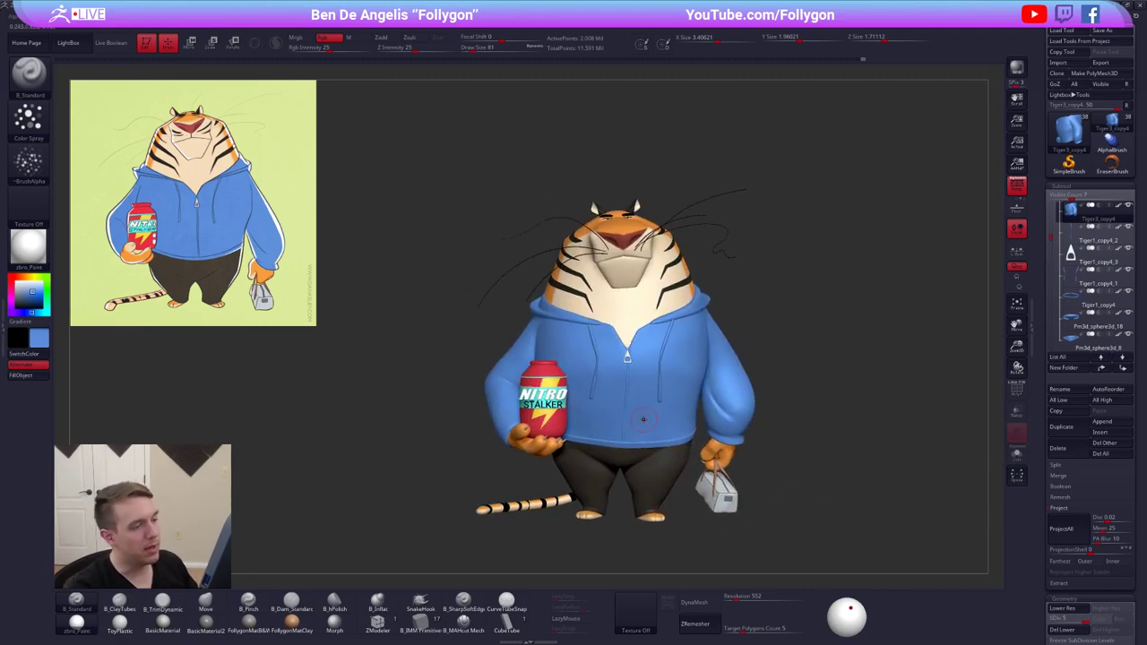
{"action": "right_click_drag", "start_coordinate": [644, 420], "coordinate": [652, 444], "text": "ctrl"}
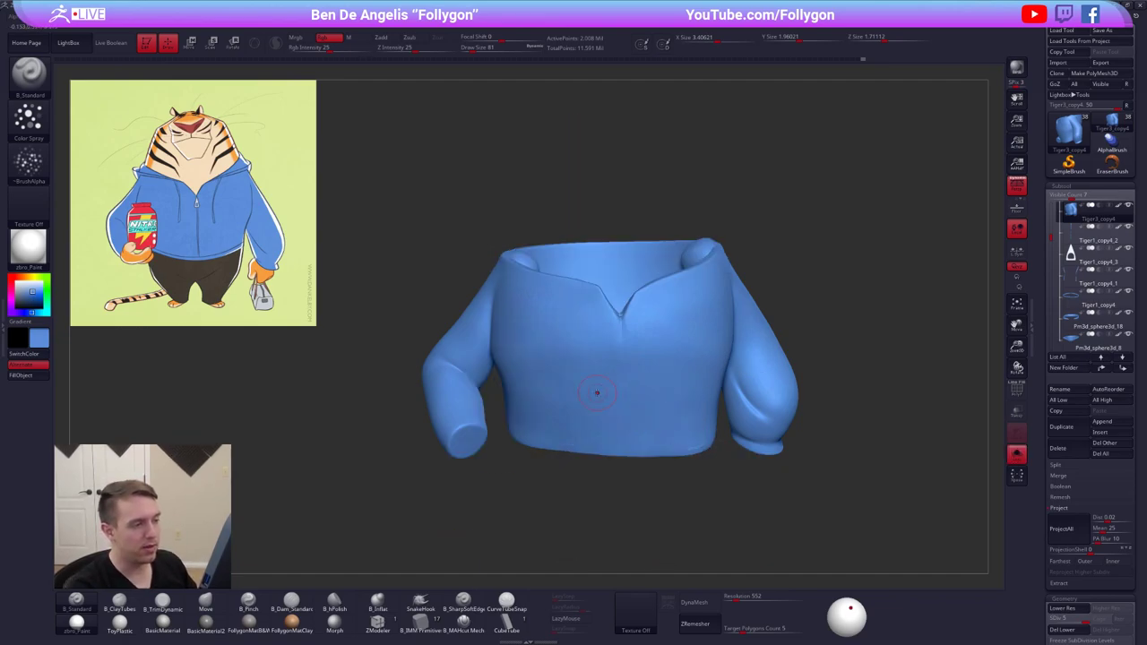
{"action": "mouse_move", "coordinate": [597, 389]}
{"action": "right_mouse_down", "text": "alt"}
{"action": "mouse_move", "coordinate": [653, 434]}
{"action": "mouse_move", "coordinate": [618, 397]}
{"action": "mouse_move", "coordinate": [622, 387]}
{"action": "right_mouse_up", "text": "alt"}
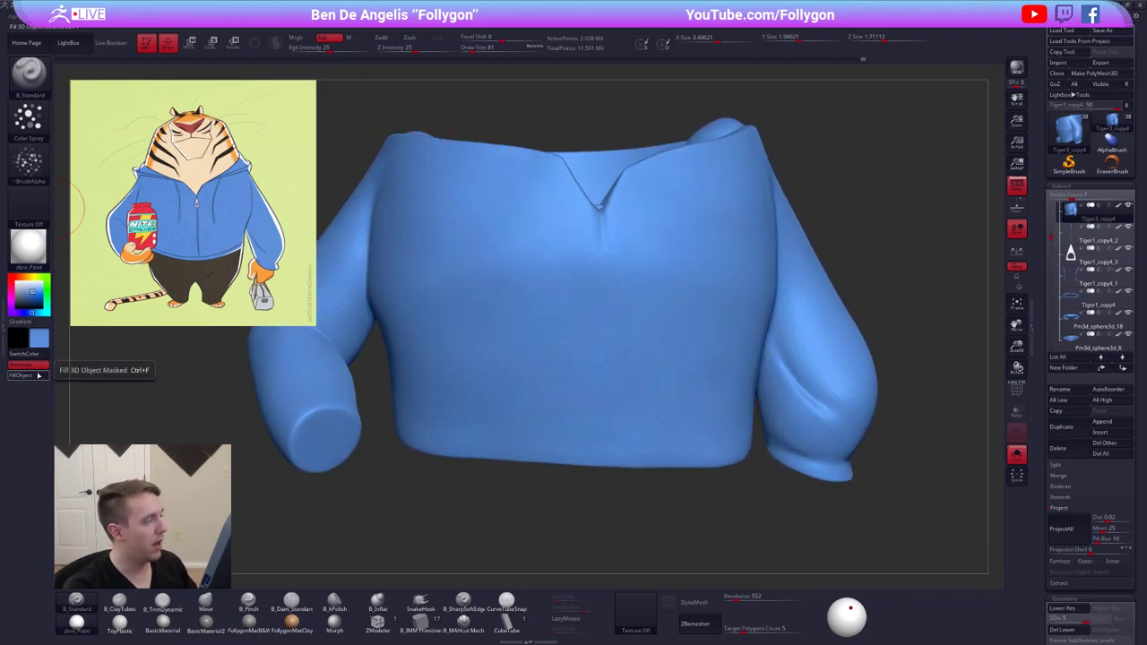
{"action": "left_click_drag", "start_coordinate": [333, 51], "coordinate": [366, 51]}
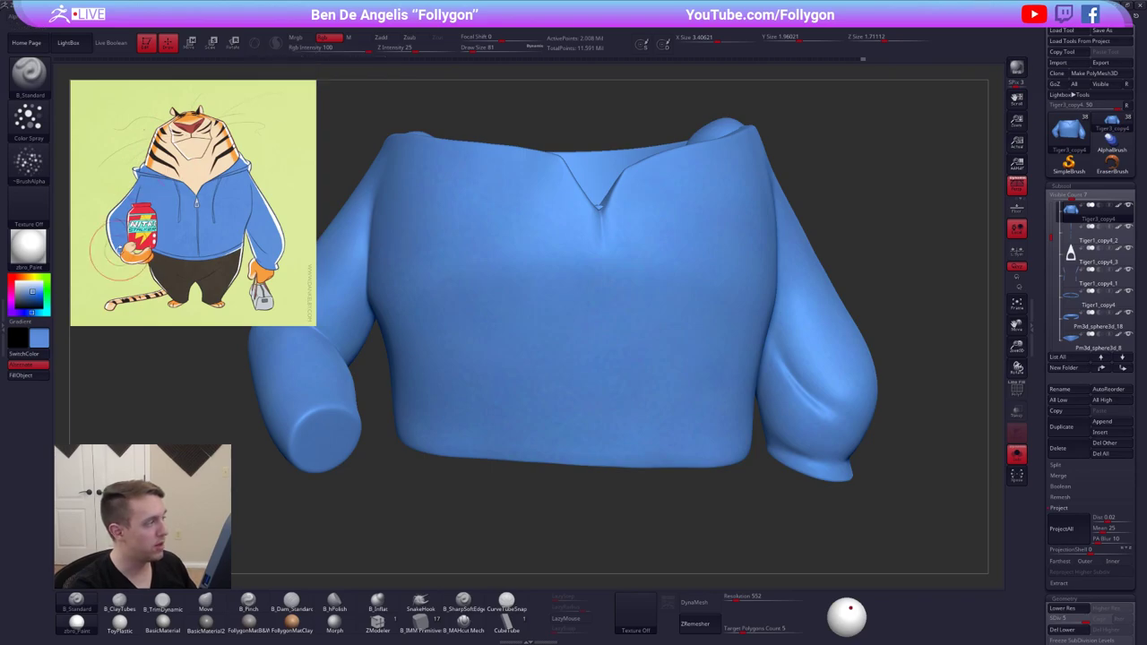
Try filling the hoodie with a light red, view it on the whole character, and undo the fill
{"action": "left_click", "coordinate": [12, 277]}
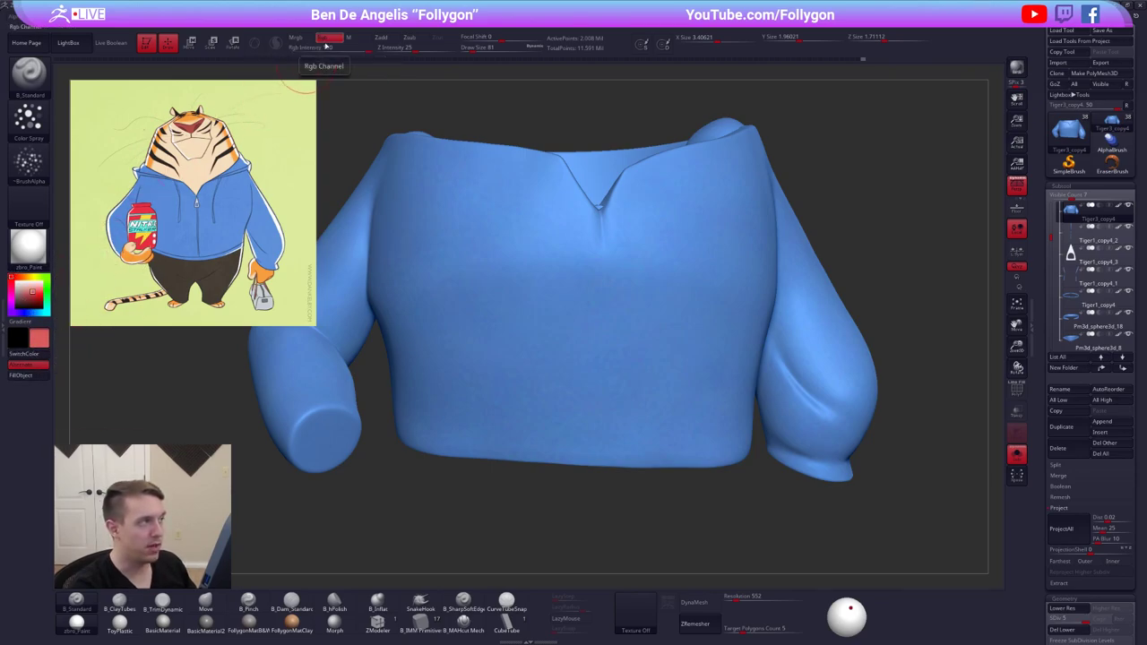
{"action": "left_click", "coordinate": [19, 374]}
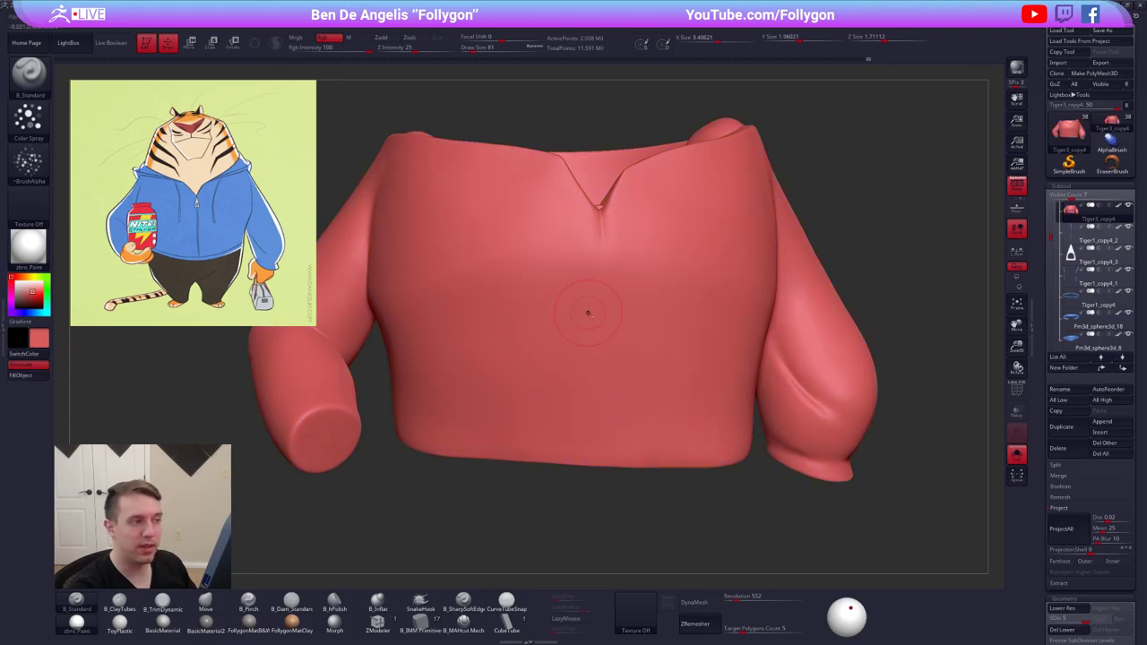
{"action": "mouse_move", "coordinate": [587, 313]}
{"action": "right_mouse_down", "text": "alt"}
{"action": "mouse_move", "coordinate": [615, 335]}
{"action": "mouse_move", "coordinate": [602, 305]}
{"action": "right_mouse_up", "text": "alt"}
{"action": "key", "text": "alt+s"}
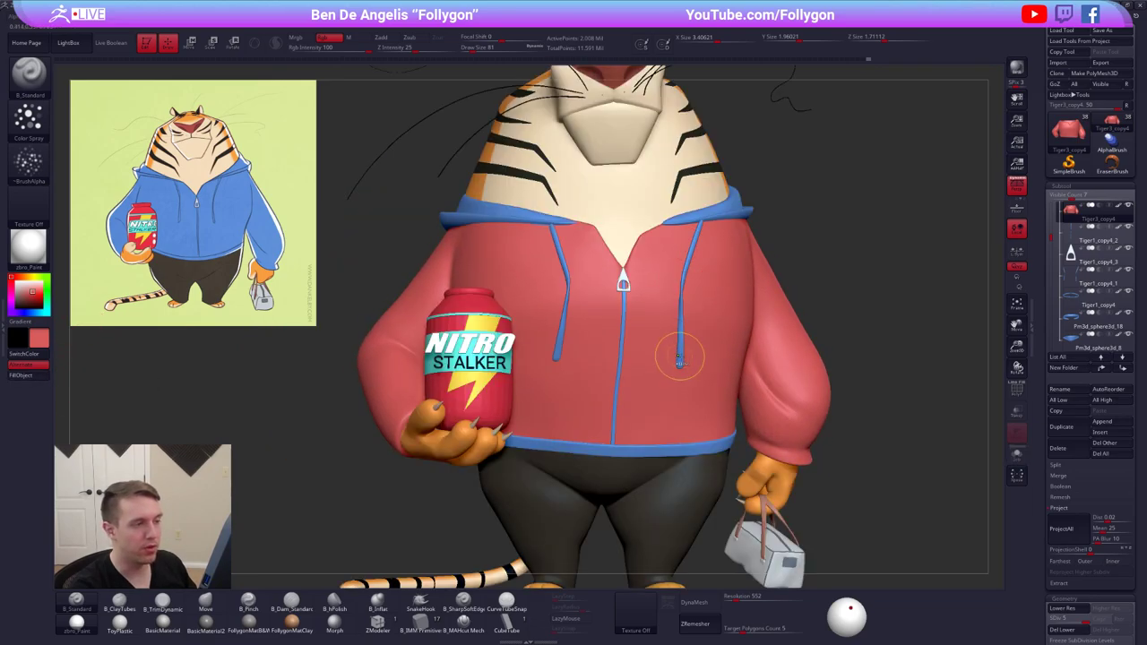
{"action": "key", "text": "ctrl+z"}
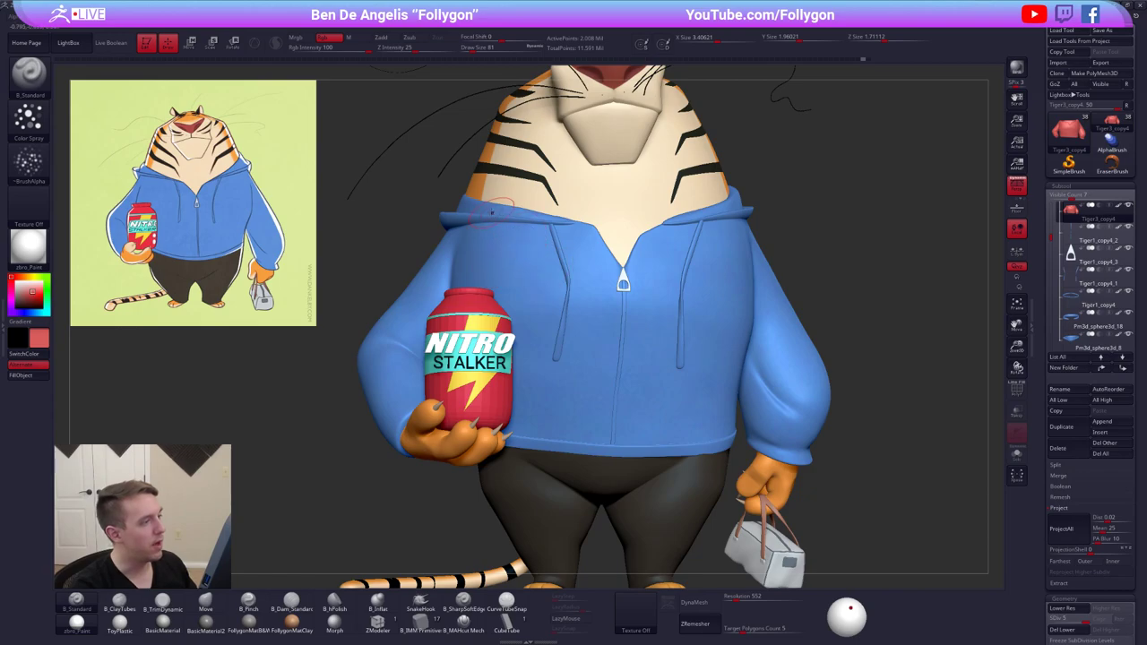
Sample the hoodie's blue and fill the hoodie with it
{"action": "key", "text": "c"}
{"action": "left_click", "coordinate": [23, 378]}
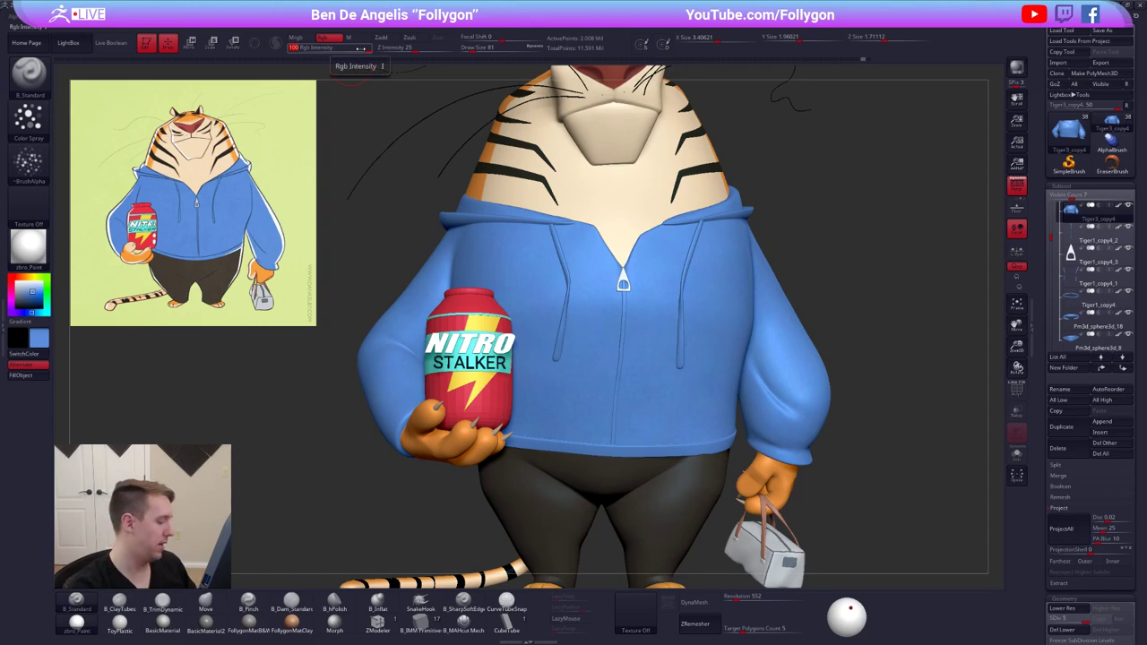
Try filling the hoodie with red at an Rgb Intensity of 50, view the whole character, and undo the fill
{"action": "key", "text": "Tab"}
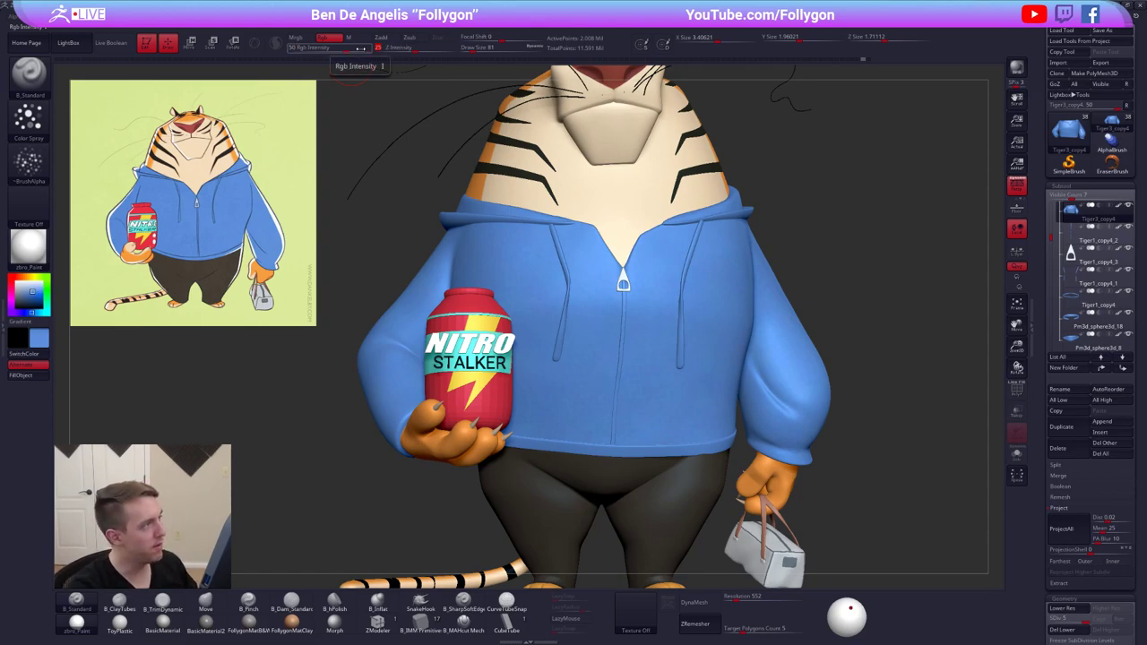
{"action": "key", "text": "c"}
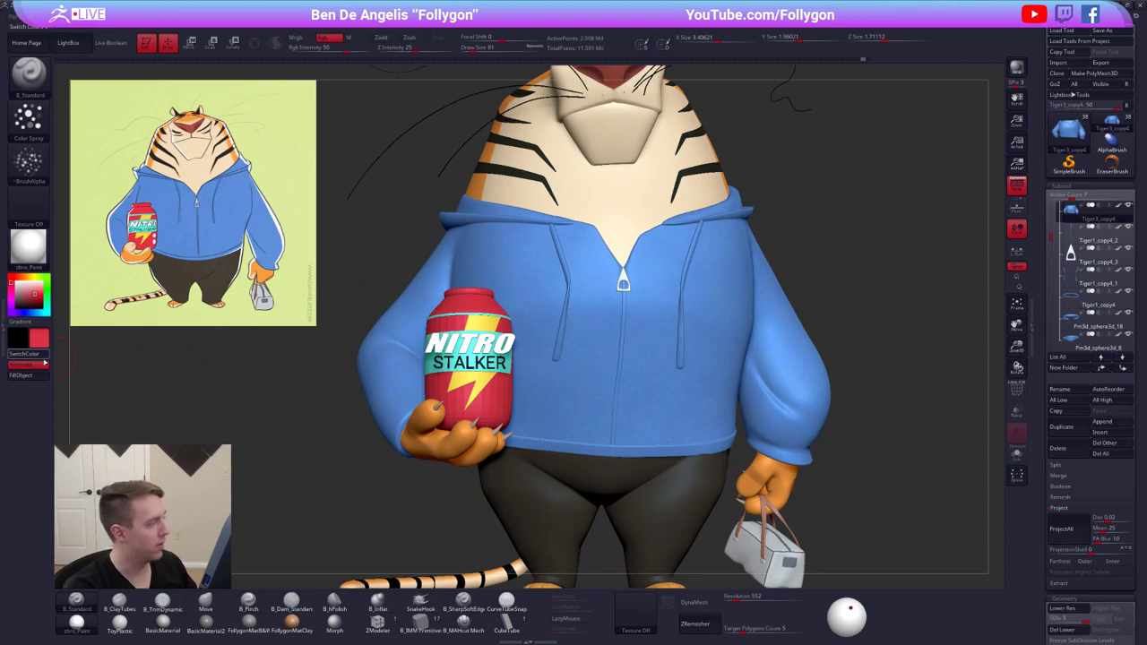
{"action": "left_click", "coordinate": [27, 378]}
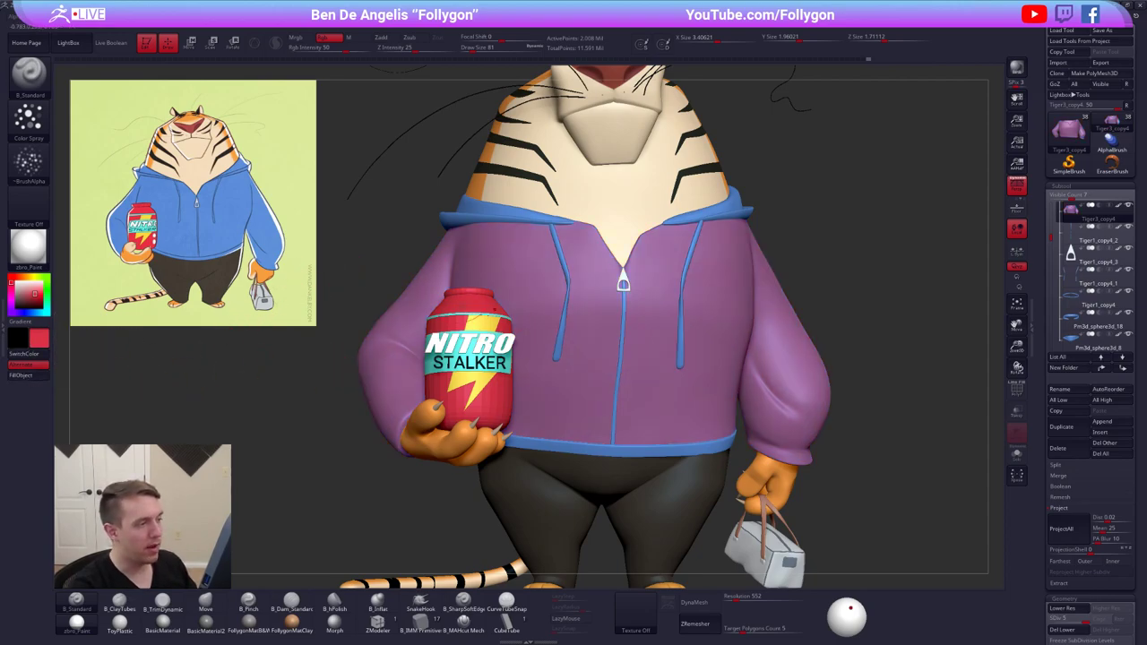
{"action": "right_click_drag", "start_coordinate": [519, 309], "coordinate": [518, 301], "text": "ctrl"}
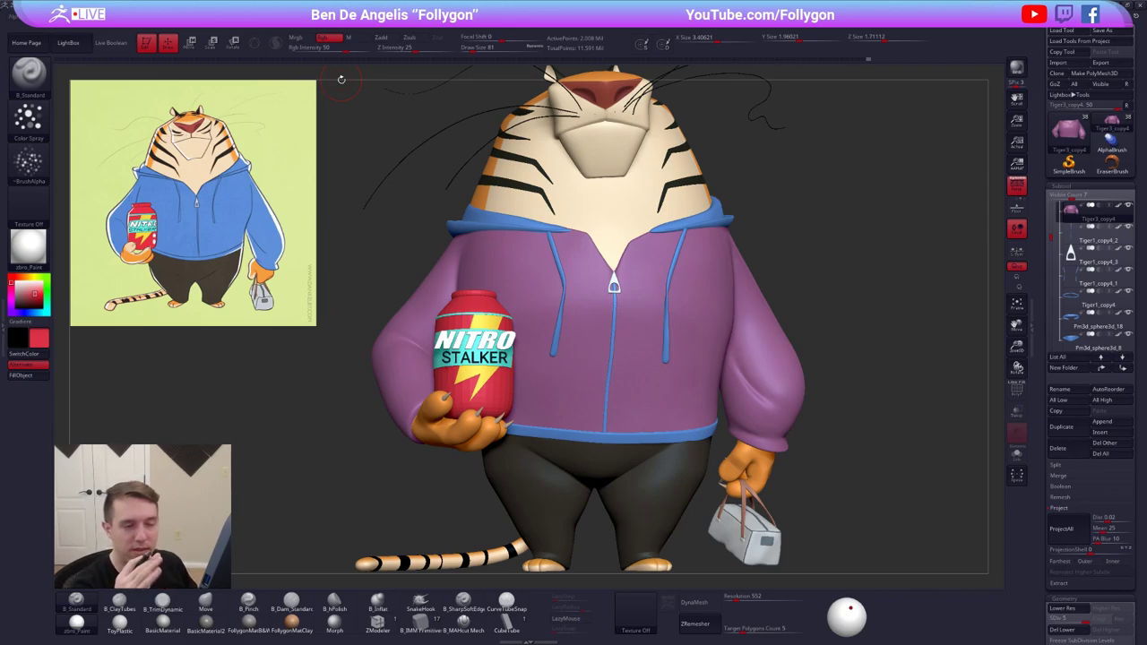
{"action": "key", "text": "ctrl+z"}
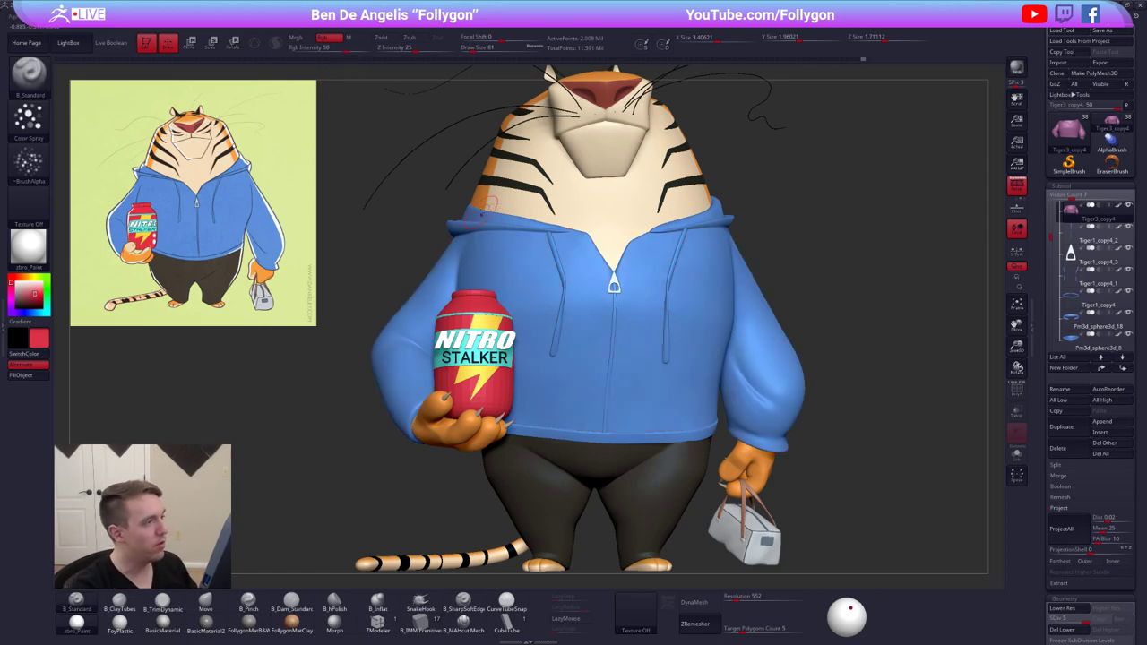
Sample the hoodie's blue, isolate the hoodie, and try filling it with Rgb Intensity at 10 and at 100
{"action": "key", "text": "c"}
{"action": "left_click", "coordinate": [337, 51]}
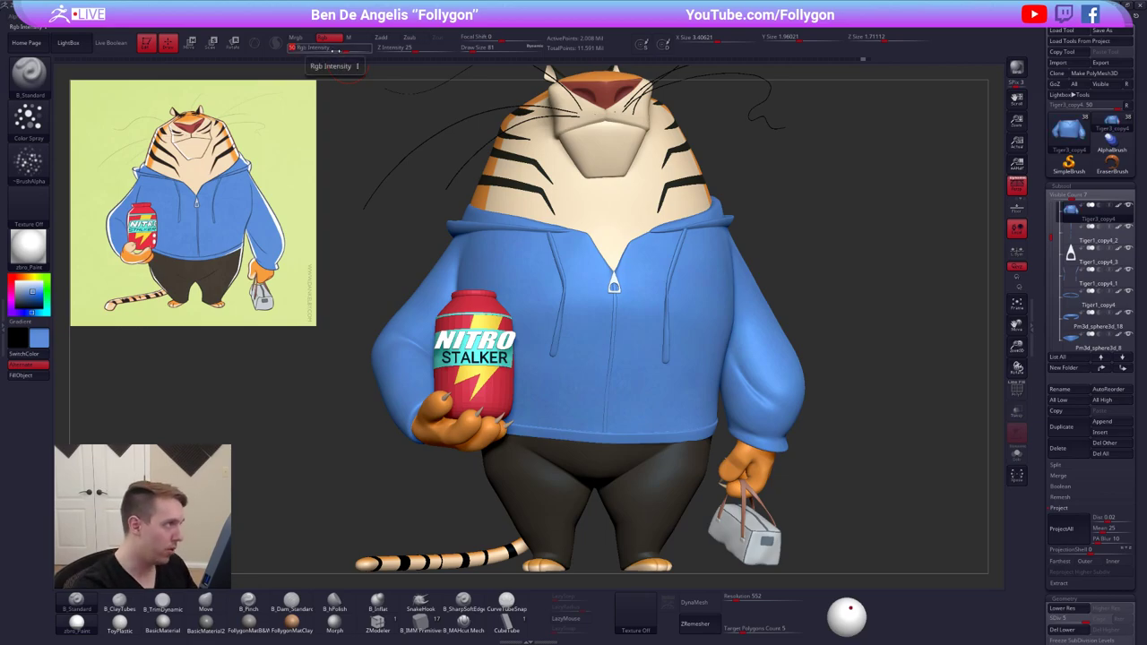
{"action": "key", "text": "Return"}
{"action": "right_click_drag", "start_coordinate": [536, 314], "coordinate": [578, 349]}
{"action": "key", "text": "shift+s"}
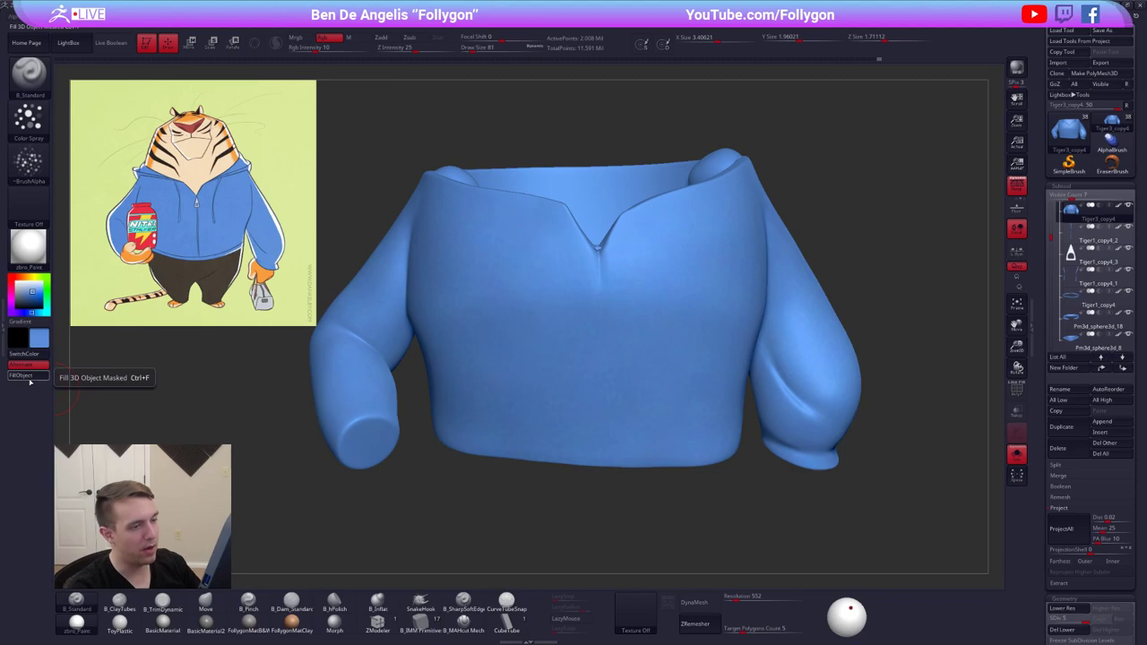
{"action": "left_click", "coordinate": [371, 48]}
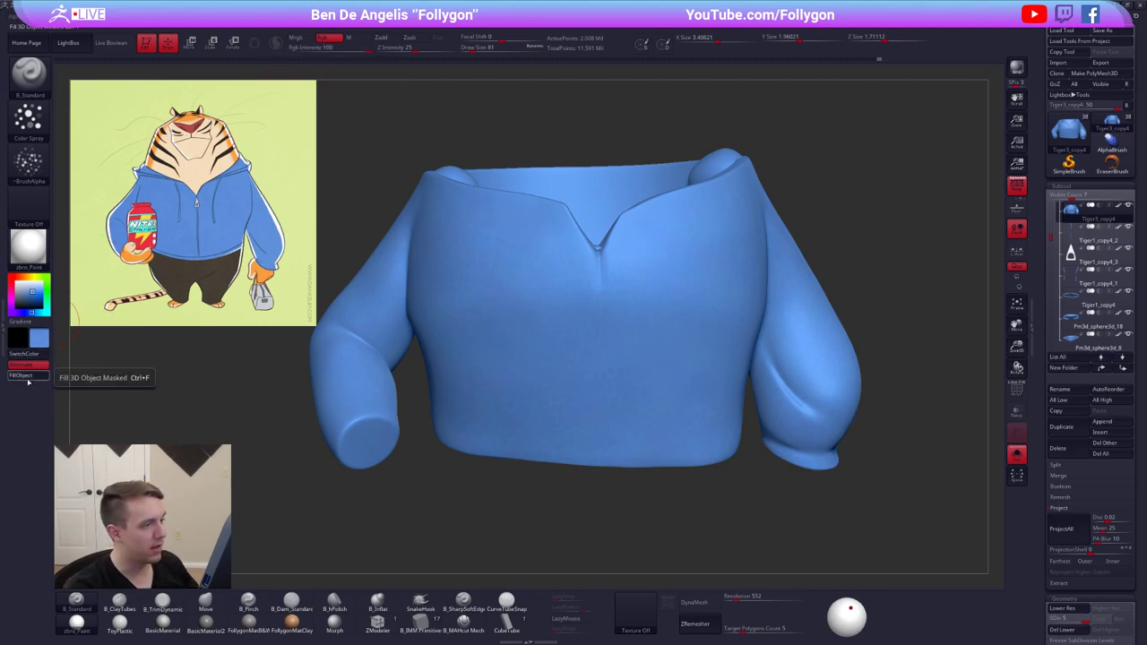
{"action": "right_click_drag", "start_coordinate": [567, 352], "coordinate": [663, 403], "text": "ctrl"}
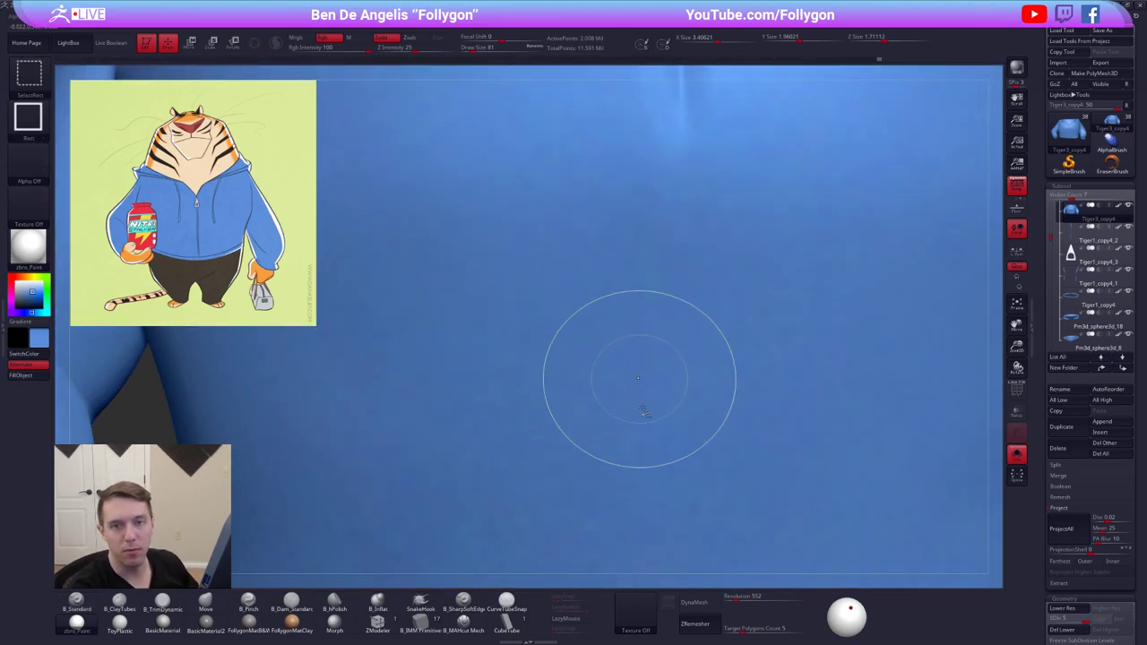
{"action": "mouse_move", "coordinate": [529, 296]}
{"action": "right_mouse_down"}
{"action": "mouse_move", "coordinate": [543, 282]}
{"action": "mouse_move", "coordinate": [448, 128]}
{"action": "right_mouse_up"}
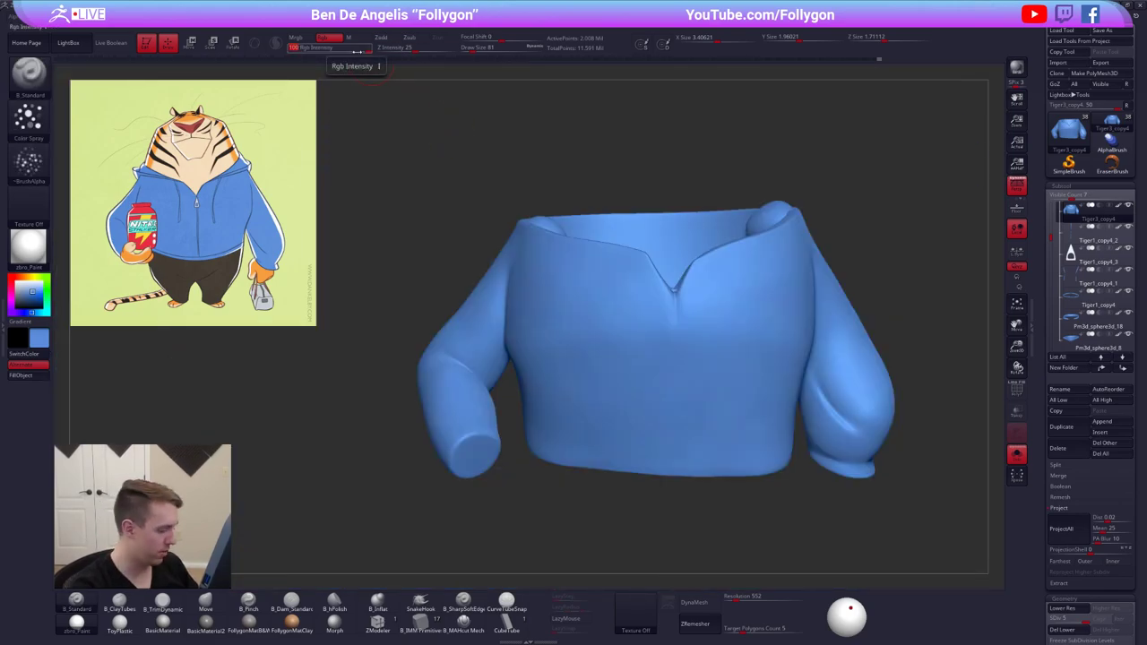
Set Rgb Intensity to 25, fill the hoodie with the sampled blue, and check it on the whole character
{"action": "left_click_drag", "start_coordinate": [441, 179], "coordinate": [528, 205]}
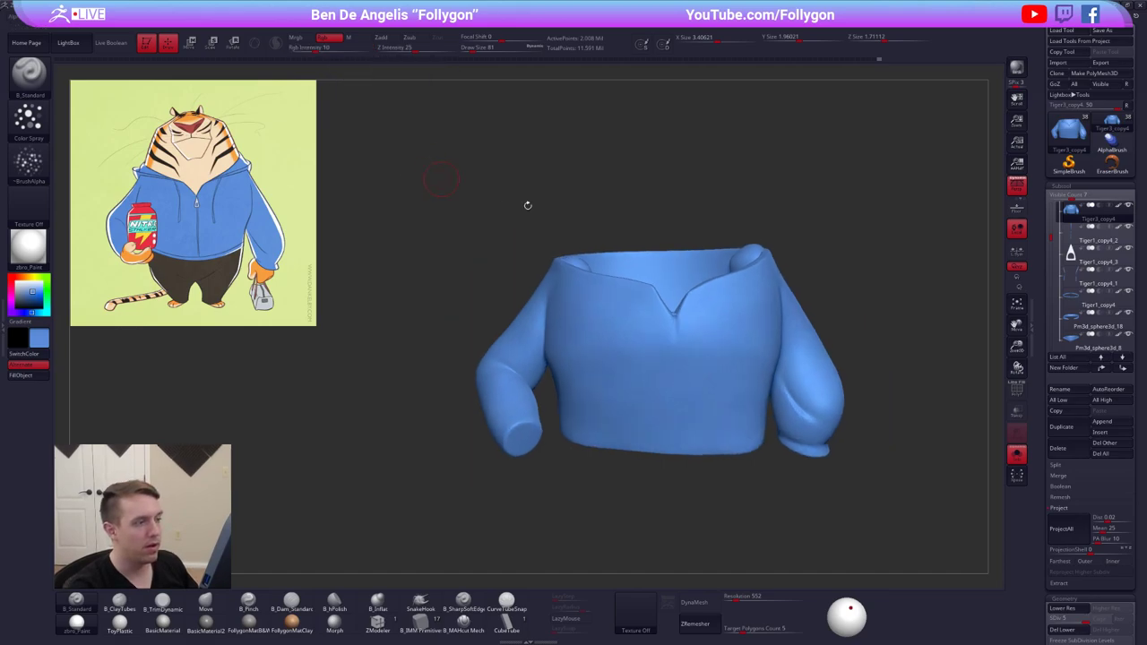
{"action": "key", "text": "f"}
{"action": "key", "text": "f"}
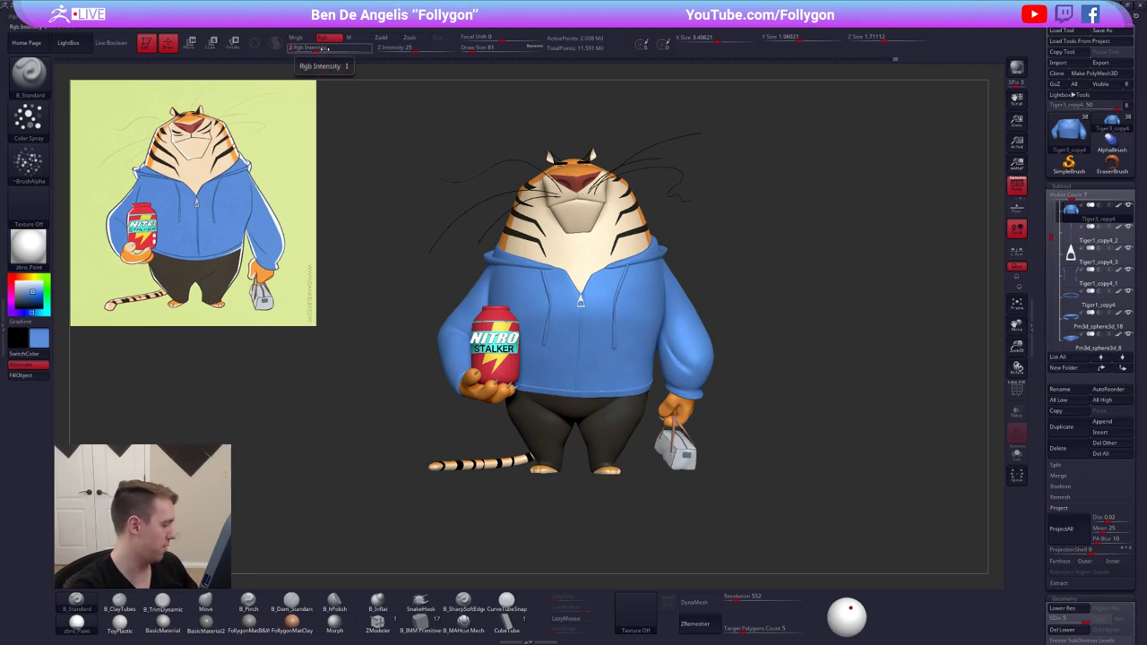
{"action": "left_click", "coordinate": [46, 376]}
{"action": "mouse_move", "coordinate": [545, 323]}
{"action": "right_mouse_down"}
{"action": "mouse_move", "coordinate": [574, 323]}
{"action": "mouse_move", "coordinate": [575, 290]}
{"action": "mouse_move", "coordinate": [577, 333]}
{"action": "right_mouse_up"}
{"action": "key", "text": "f"}
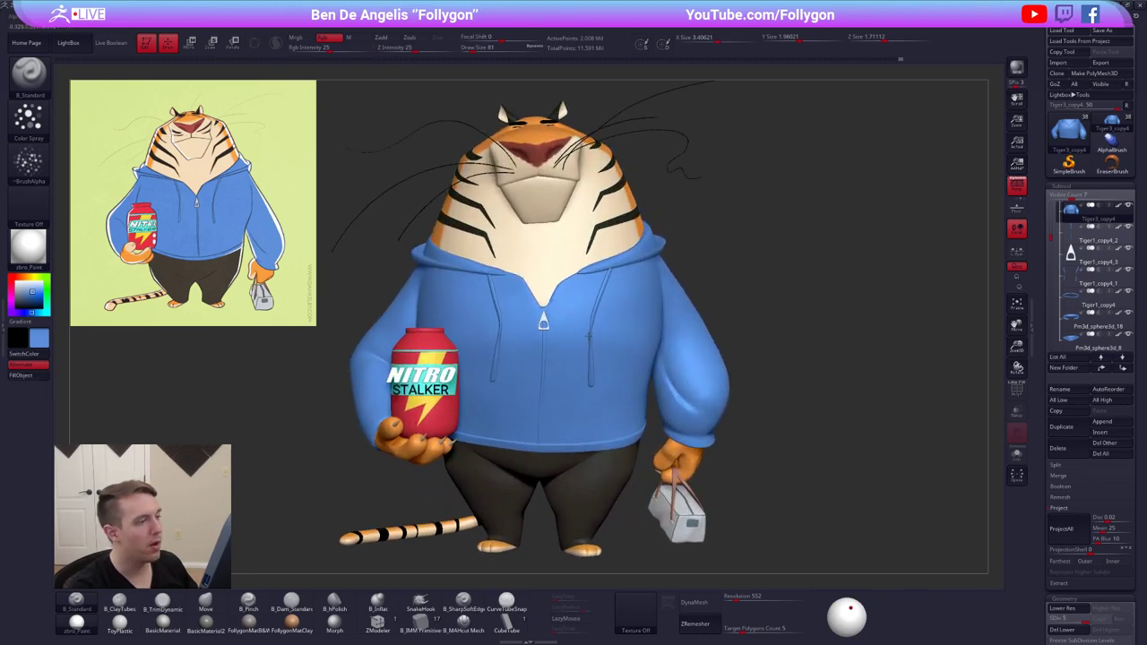
{"action": "key", "text": "alt+s"}
{"action": "key", "text": "ctrl+shift+s"}
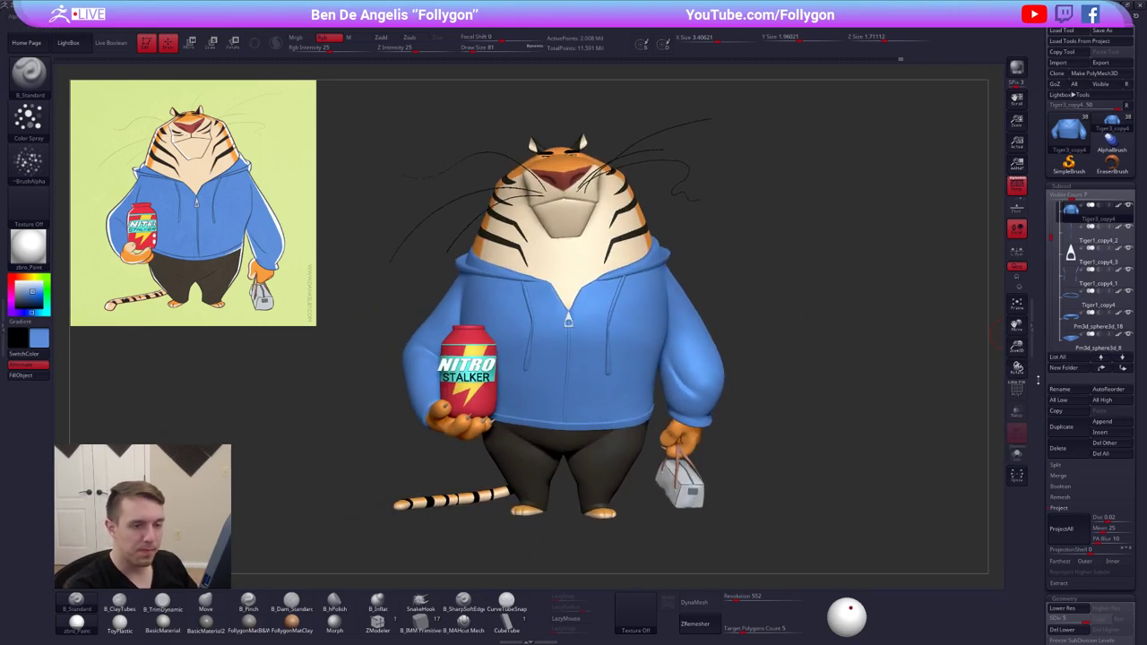
Open the surface noise editor for the hoodie and set the noise ColorBlend to 0
{"action": "left_click_drag", "start_coordinate": [1059, 502], "coordinate": [1061, 163]}
{"action": "left_click_drag", "start_coordinate": [1063, 423], "coordinate": [1063, 260]}
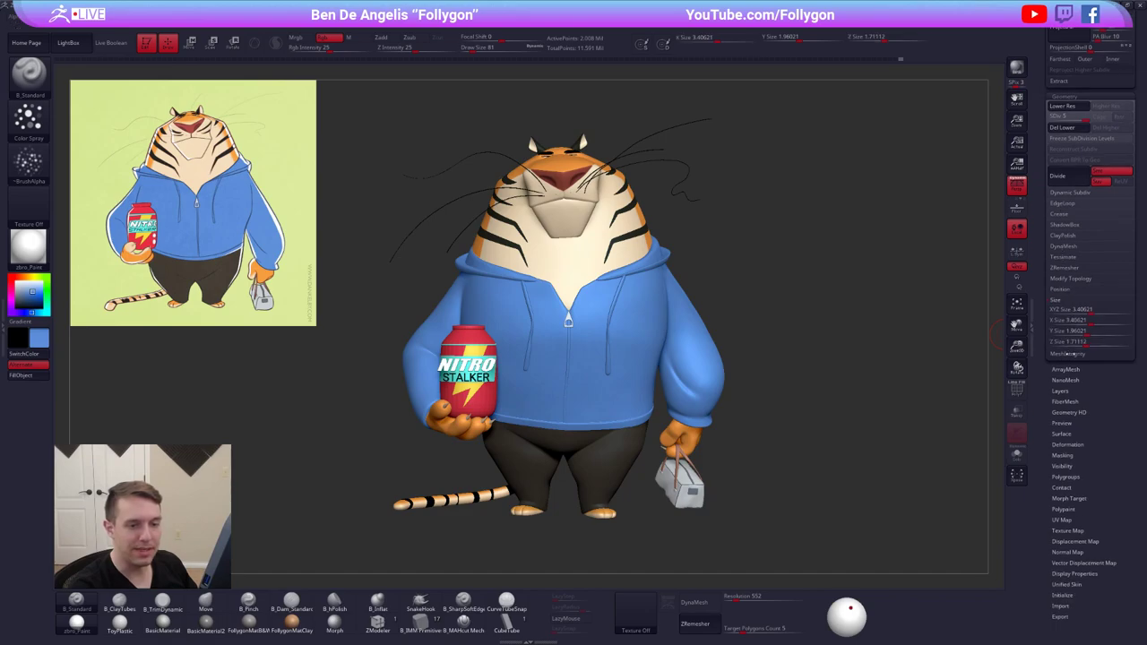
{"action": "left_click_drag", "start_coordinate": [1081, 407], "coordinate": [1079, 383]}
{"action": "left_click", "coordinate": [1063, 410]}
{"action": "left_click_drag", "start_coordinate": [1065, 440], "coordinate": [1066, 336]}
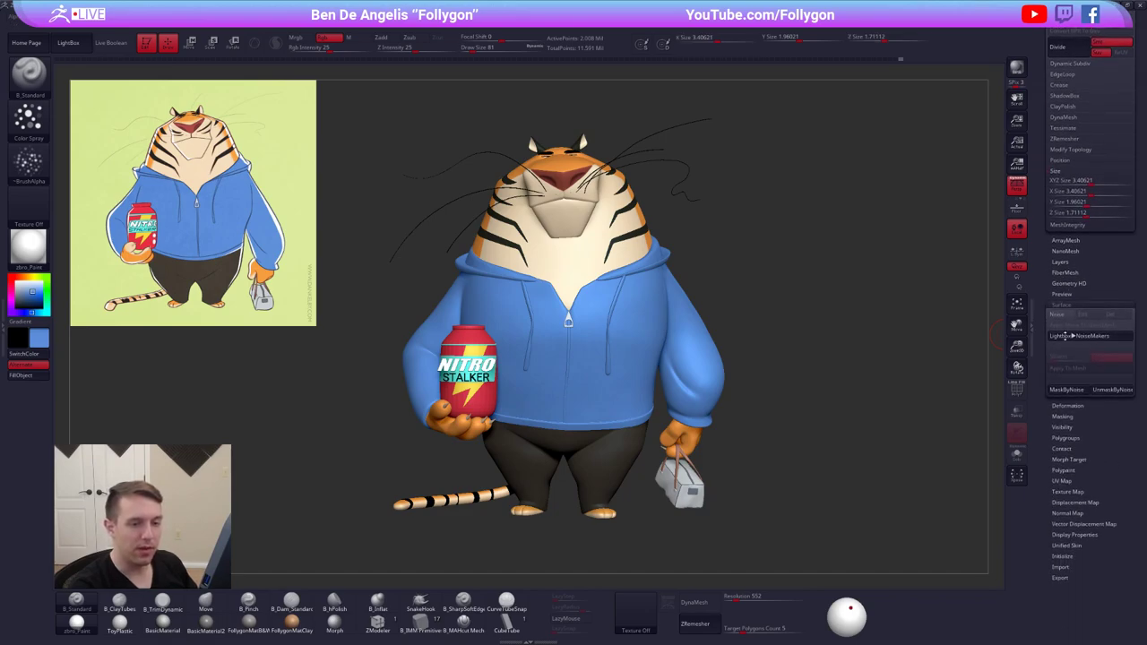
{"action": "left_click", "coordinate": [1057, 314]}
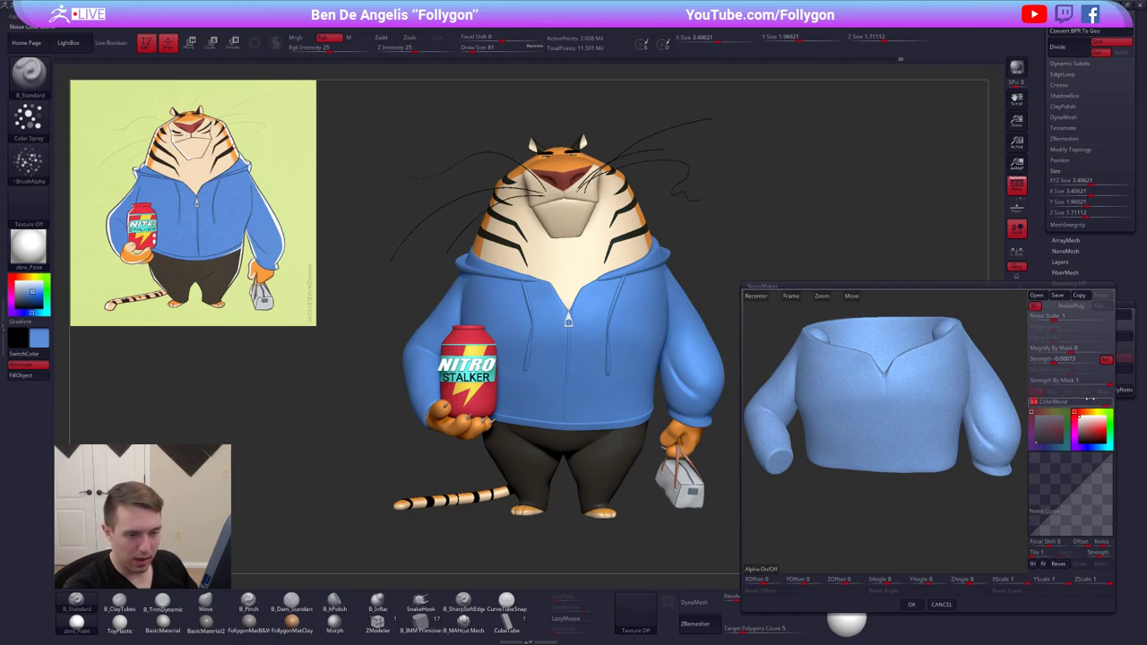
{"action": "key", "text": "Tab"}
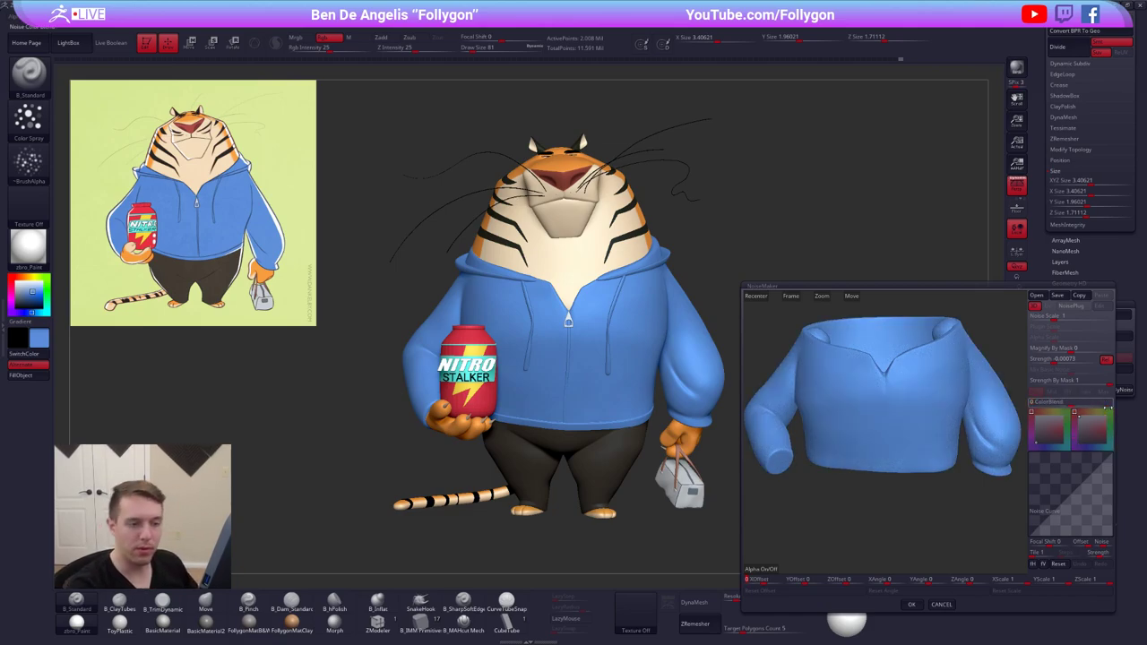
Check the hoodie's fabric close up in the noise preview and set the Noise Scale to about 4.33
{"action": "right_click_drag", "start_coordinate": [925, 380], "coordinate": [982, 457], "text": "ctrl"}
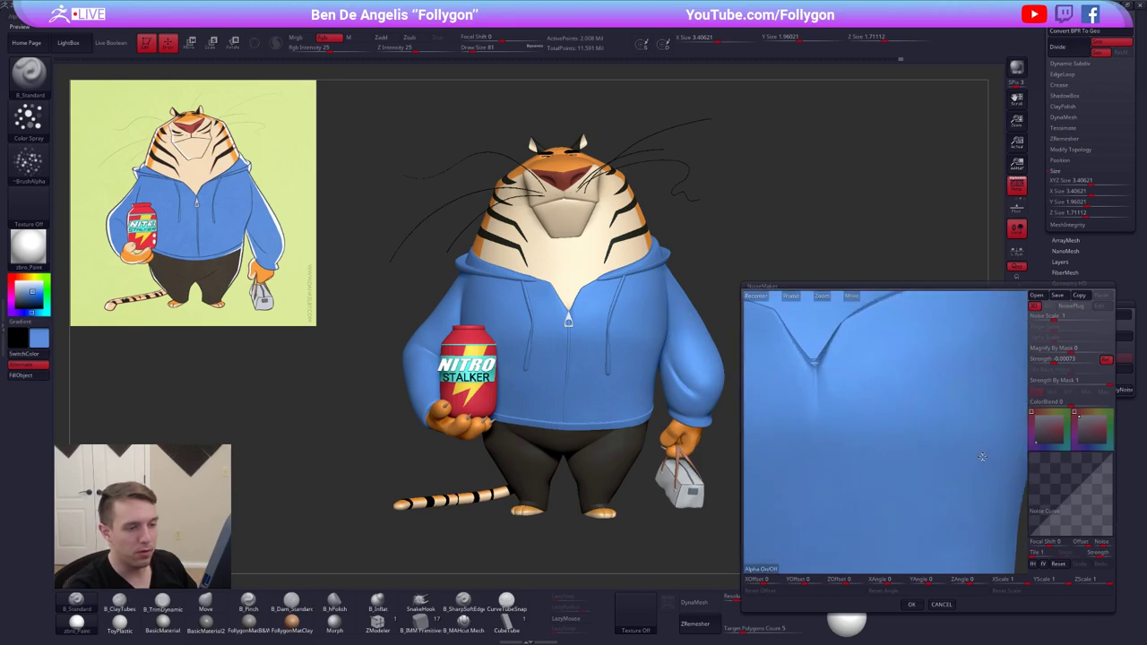
{"action": "right_click_drag", "start_coordinate": [917, 408], "coordinate": [880, 410], "text": "alt"}
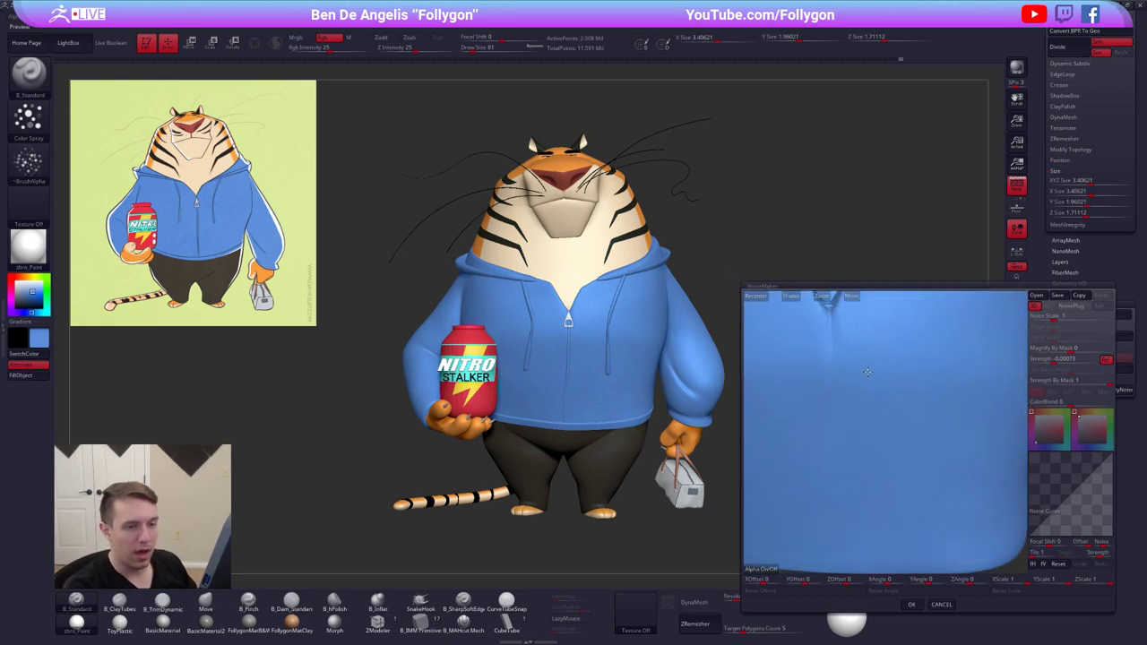
{"action": "right_click_drag", "start_coordinate": [867, 372], "coordinate": [861, 373]}
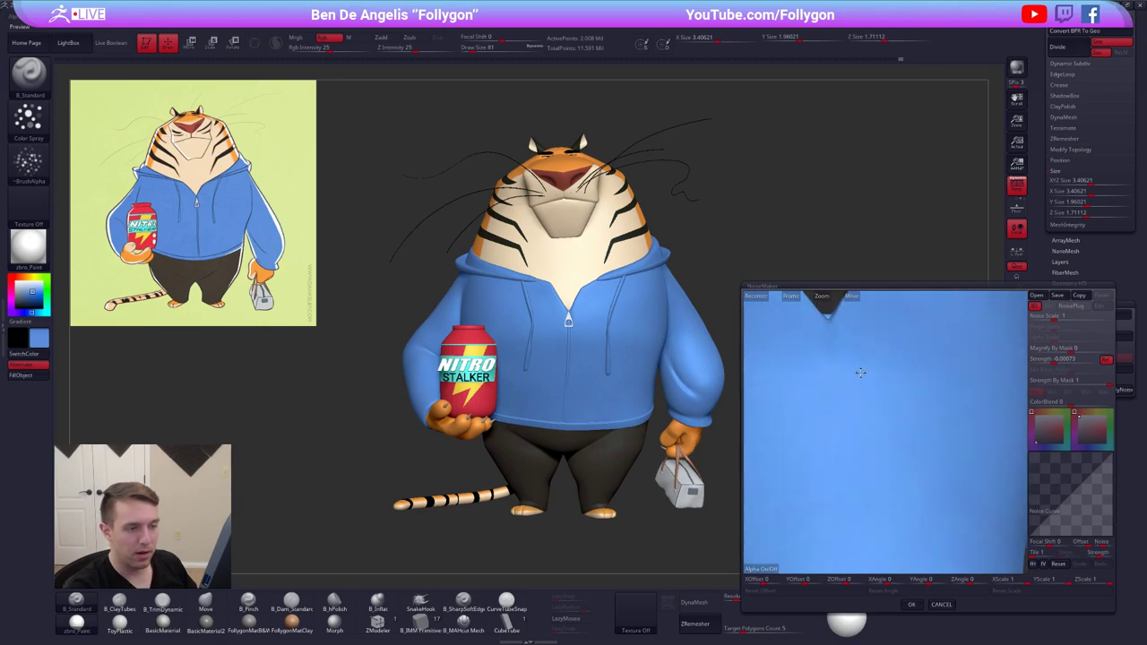
{"action": "left_click_drag", "start_coordinate": [861, 373], "coordinate": [844, 393]}
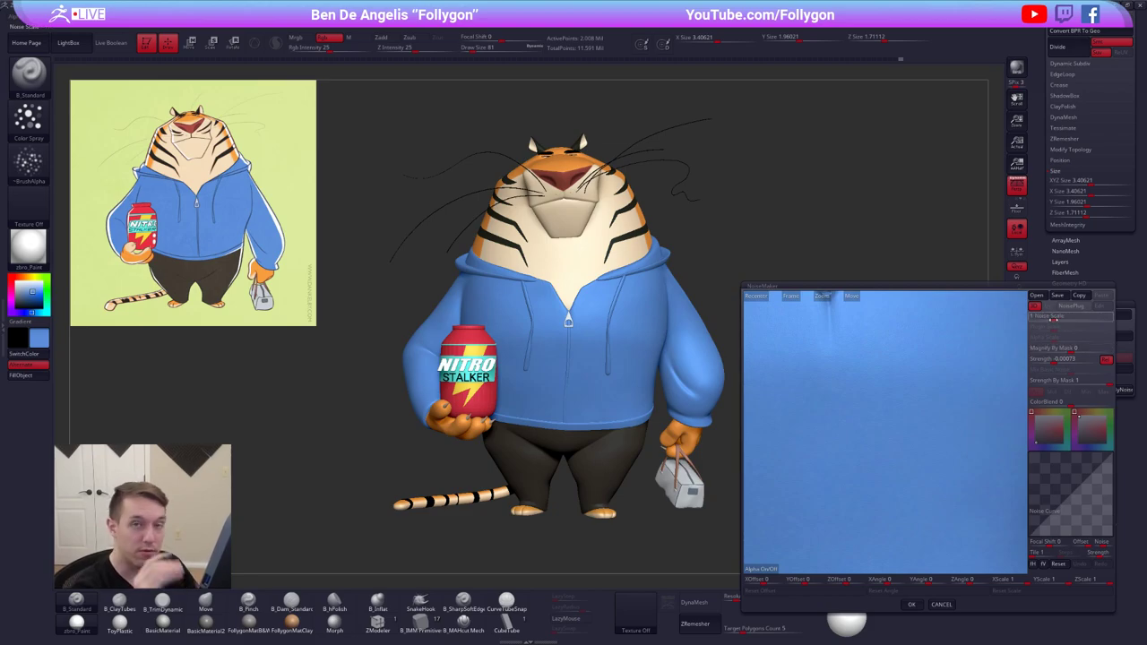
{"action": "left_click_drag", "start_coordinate": [1056, 319], "coordinate": [1058, 320]}
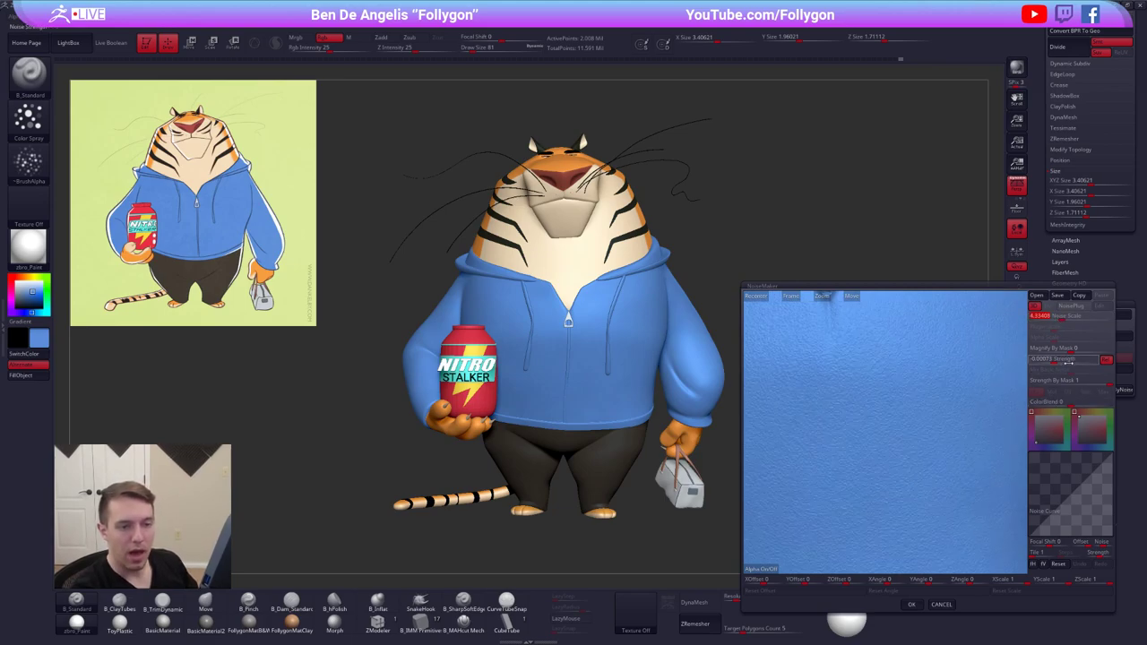
Try several noise strengths, set Strength to 0.00071, and accept the surface noise for the hoodie
{"action": "left_click_drag", "start_coordinate": [1058, 363], "coordinate": [1079, 361]}
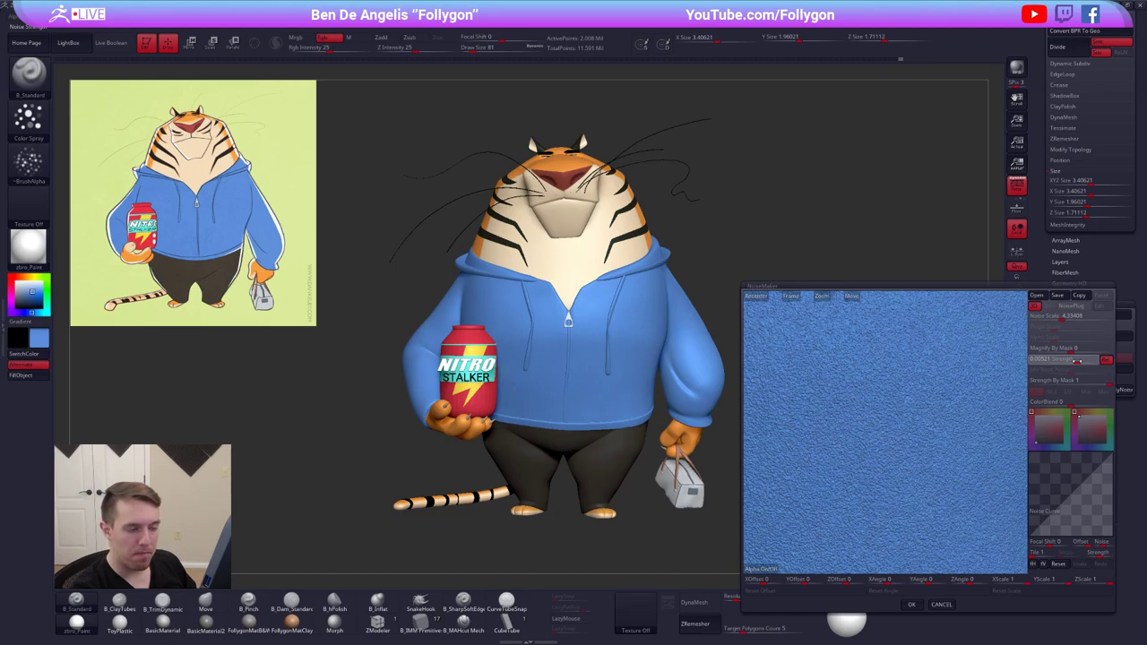
{"action": "left_click_drag", "start_coordinate": [1076, 361], "coordinate": [1097, 360]}
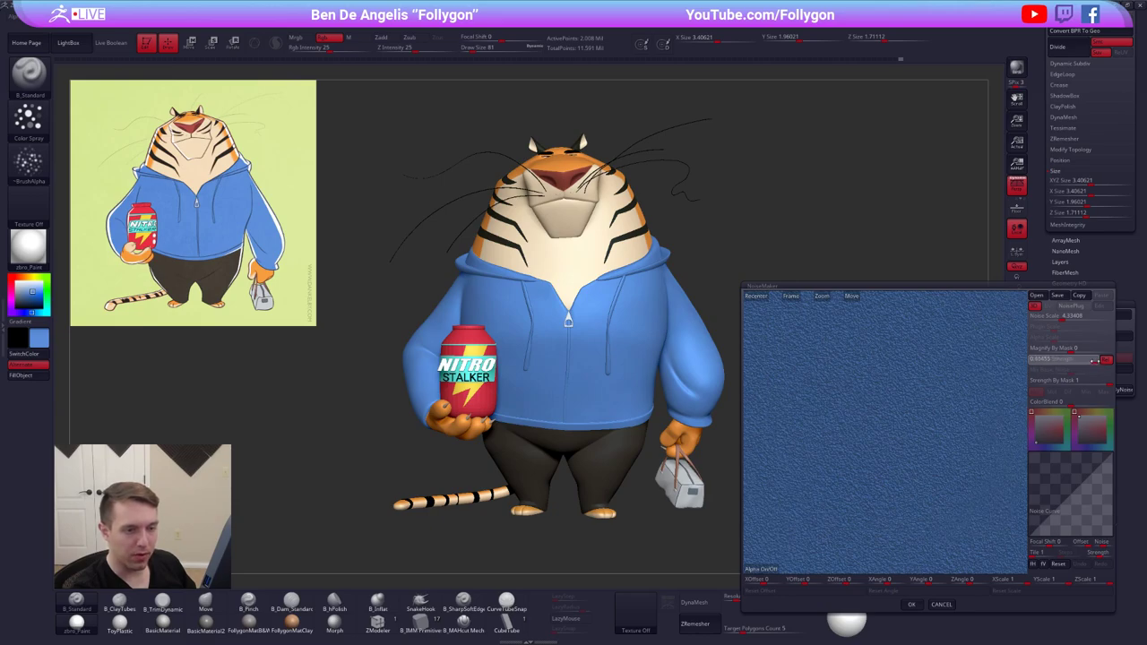
{"action": "left_click_drag", "start_coordinate": [1095, 361], "coordinate": [1075, 361]}
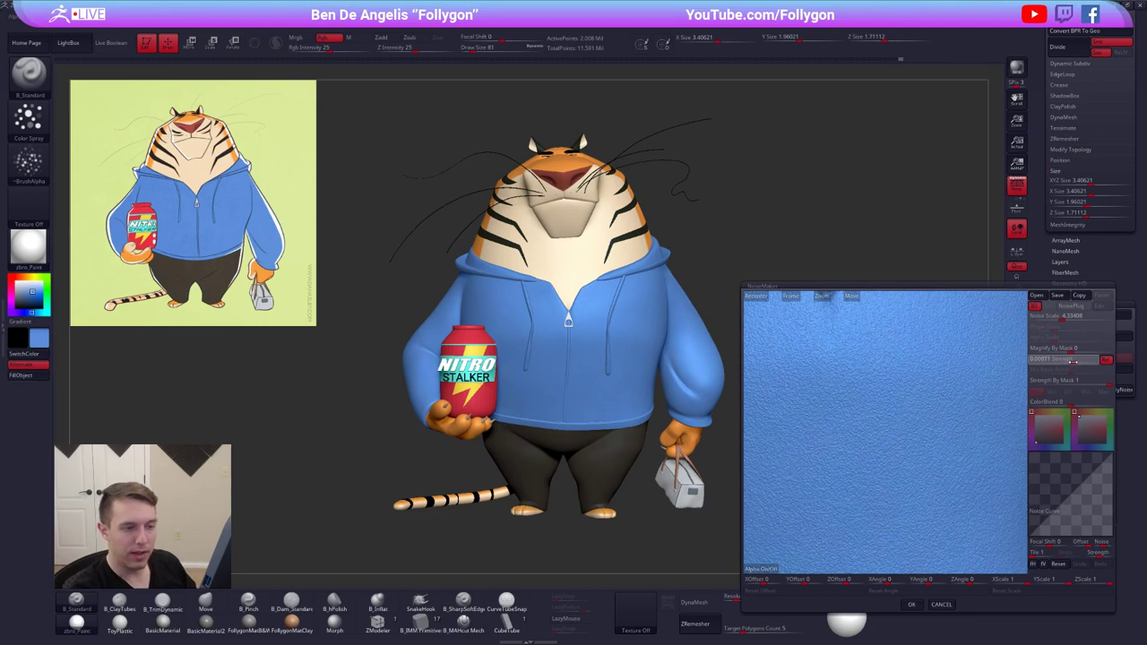
{"action": "left_click", "coordinate": [1065, 360]}
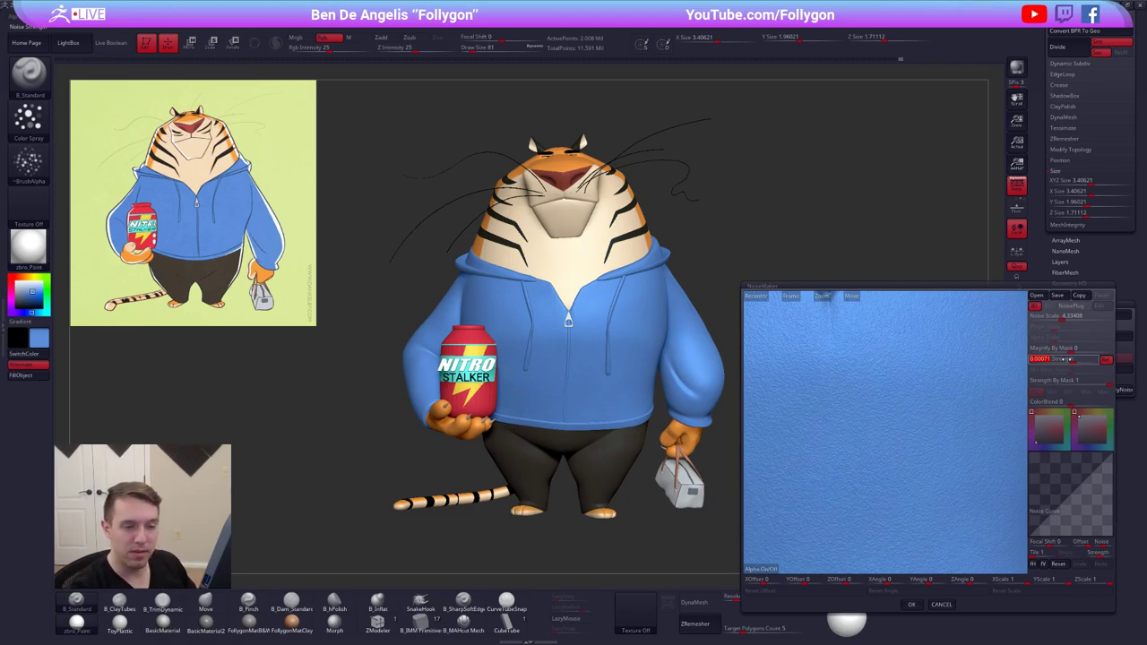
{"action": "left_click", "coordinate": [911, 604]}
Examine the surface noise on the hoodie's front and sleeves from several angles, comparing it with the noise off and on
{"action": "right_click_drag", "start_coordinate": [575, 333], "coordinate": [646, 382], "text": "alt"}
{"action": "key", "text": "alt+s"}
{"action": "key", "text": "alt+s"}
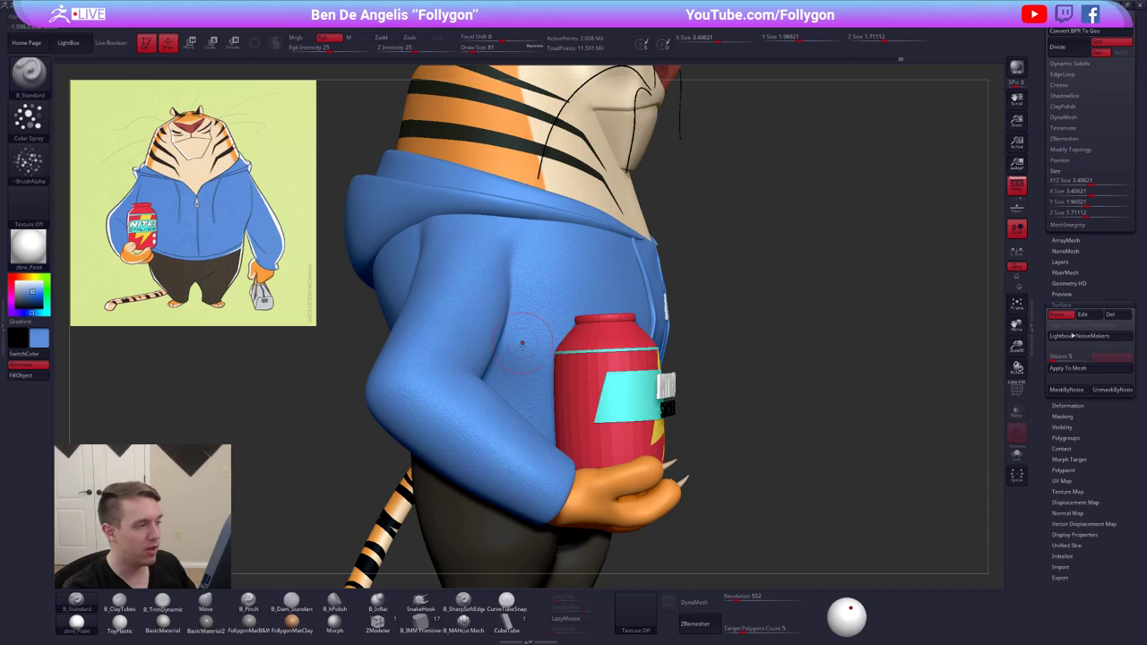
{"action": "right_click_drag", "start_coordinate": [823, 410], "coordinate": [820, 336]}
{"action": "right_click_drag", "start_coordinate": [819, 336], "coordinate": [713, 321]}
{"action": "left_click", "coordinate": [1061, 316]}
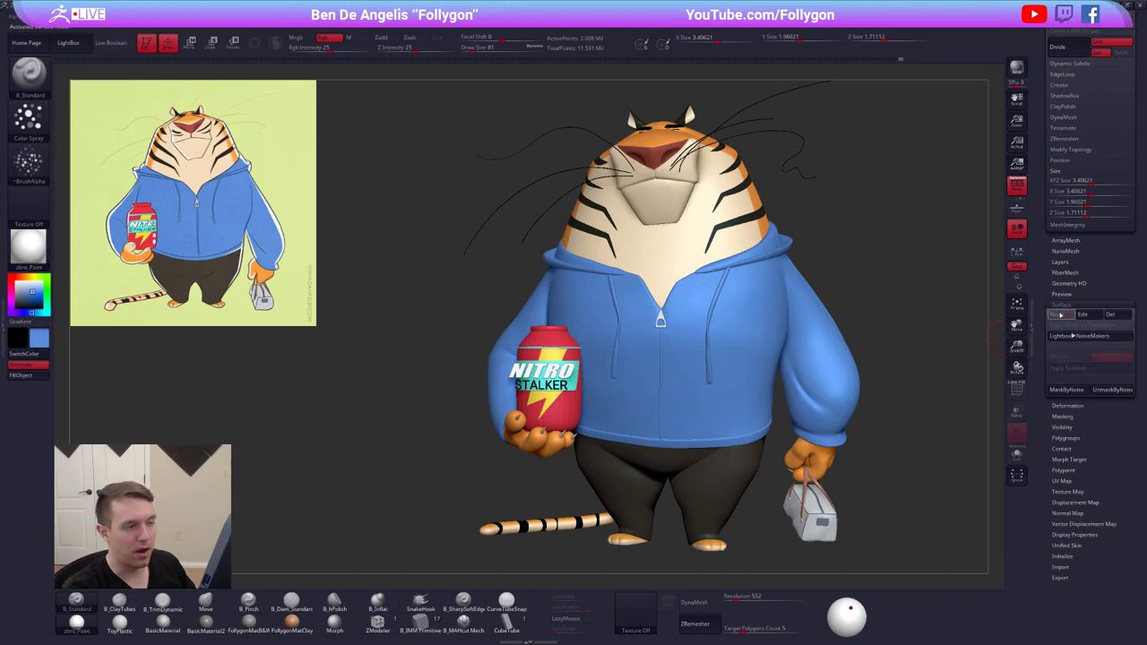
{"action": "left_click", "coordinate": [1061, 316]}
{"action": "right_click_drag", "start_coordinate": [857, 310], "coordinate": [791, 363], "text": "alt"}
{"action": "key", "text": "alt+s"}
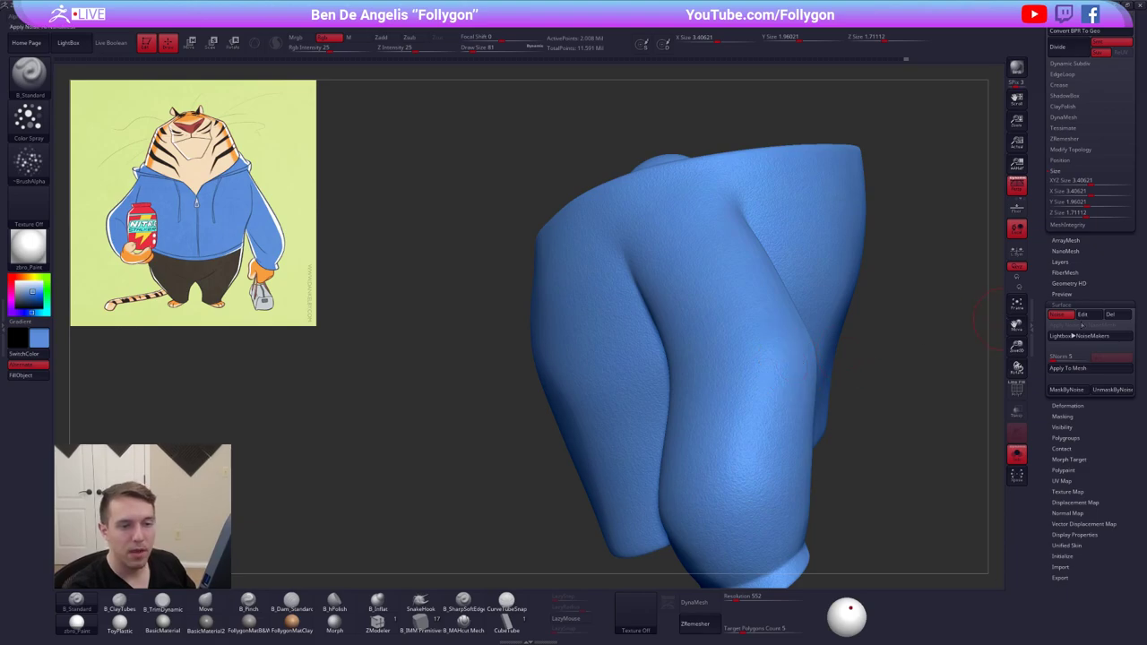
{"action": "left_click", "coordinate": [1061, 319]}
{"action": "left_click", "coordinate": [1061, 319]}
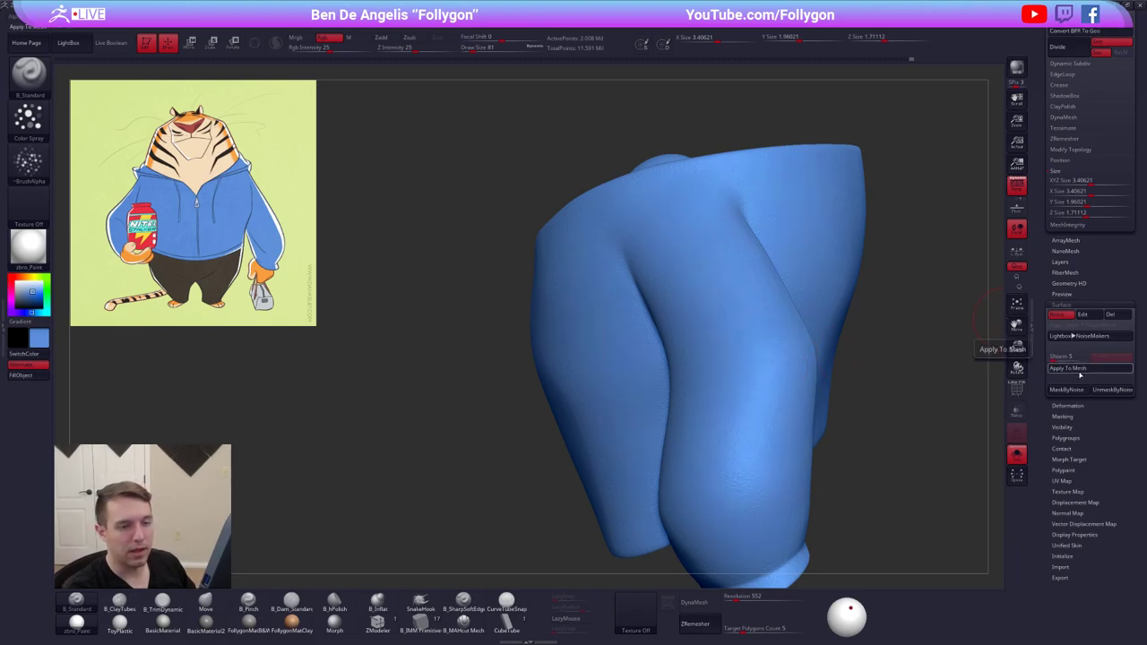
Apply the surface noise to the hoodie's mesh, comparing the result through undo and redo
{"action": "left_click", "coordinate": [1074, 368]}
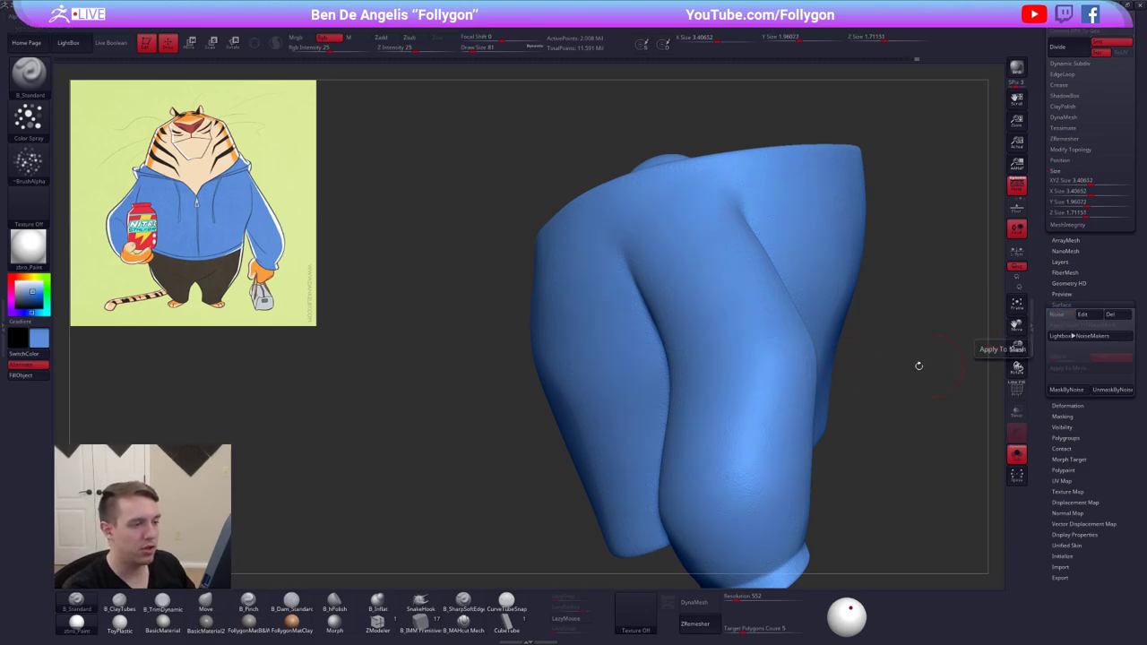
{"action": "left_click_drag", "start_coordinate": [856, 365], "coordinate": [831, 341]}
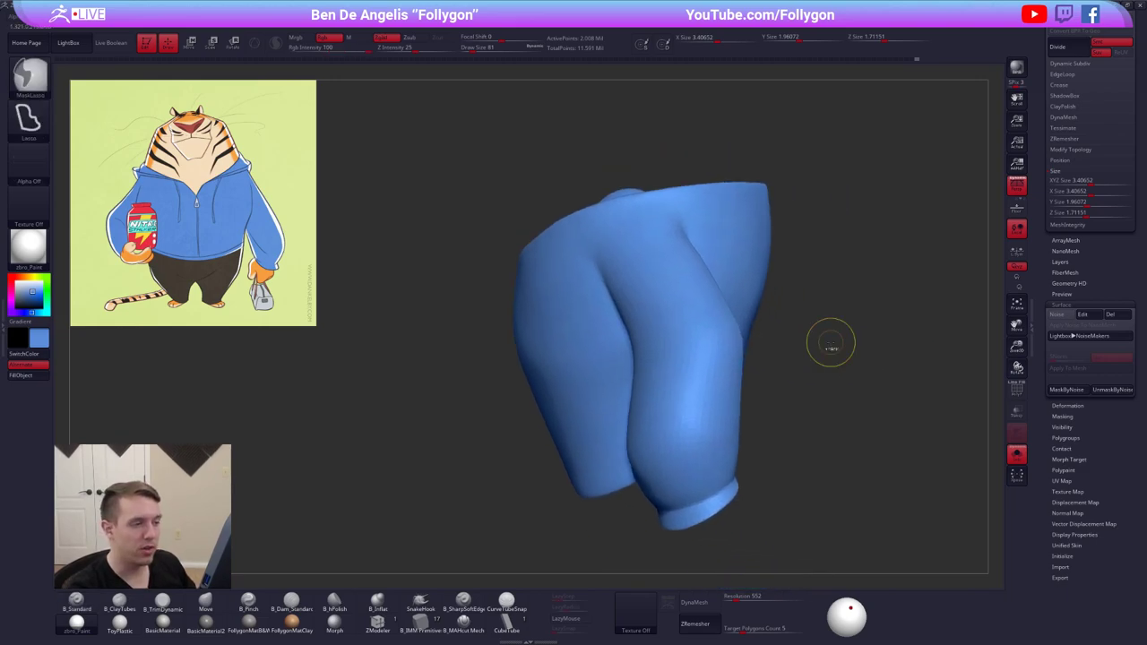
{"action": "key", "text": "ctrl+z"}
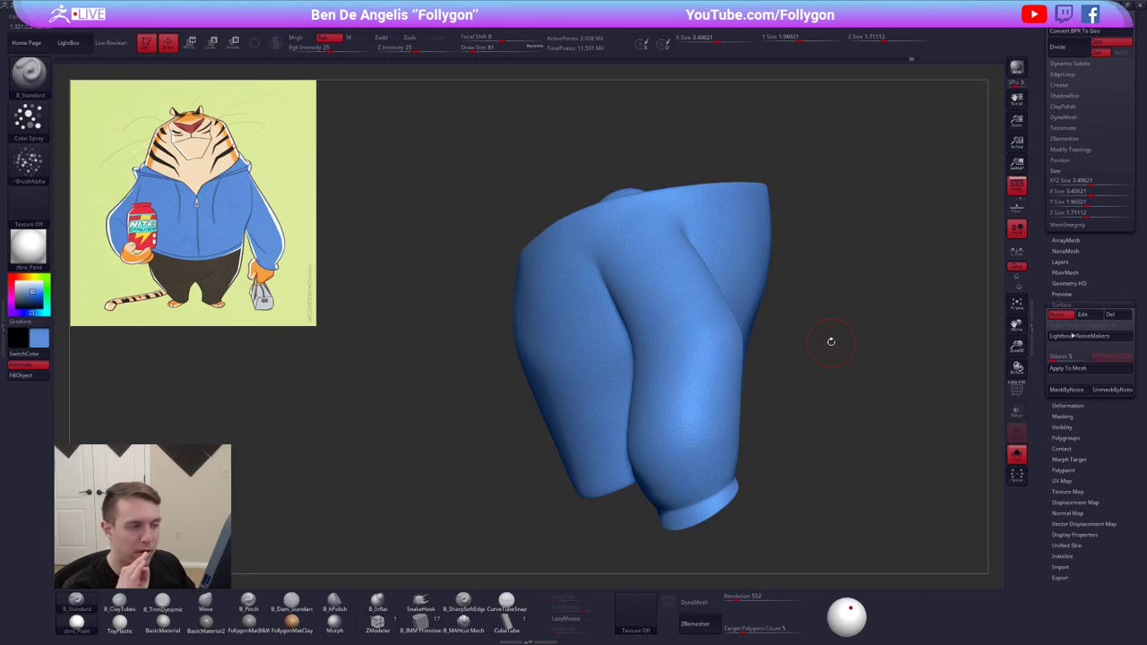
{"action": "key", "text": "ctrl+shift+z"}
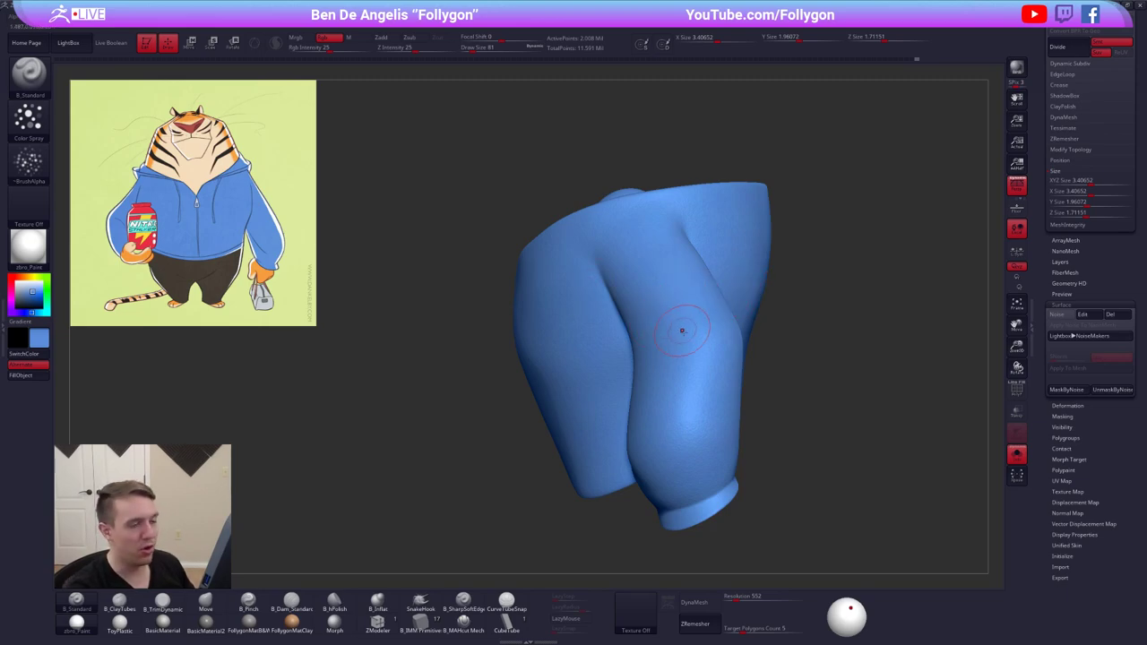
Revert the noise applied to the hoodie's mesh and return to the live surface noise
{"action": "key", "text": "ctrl"}
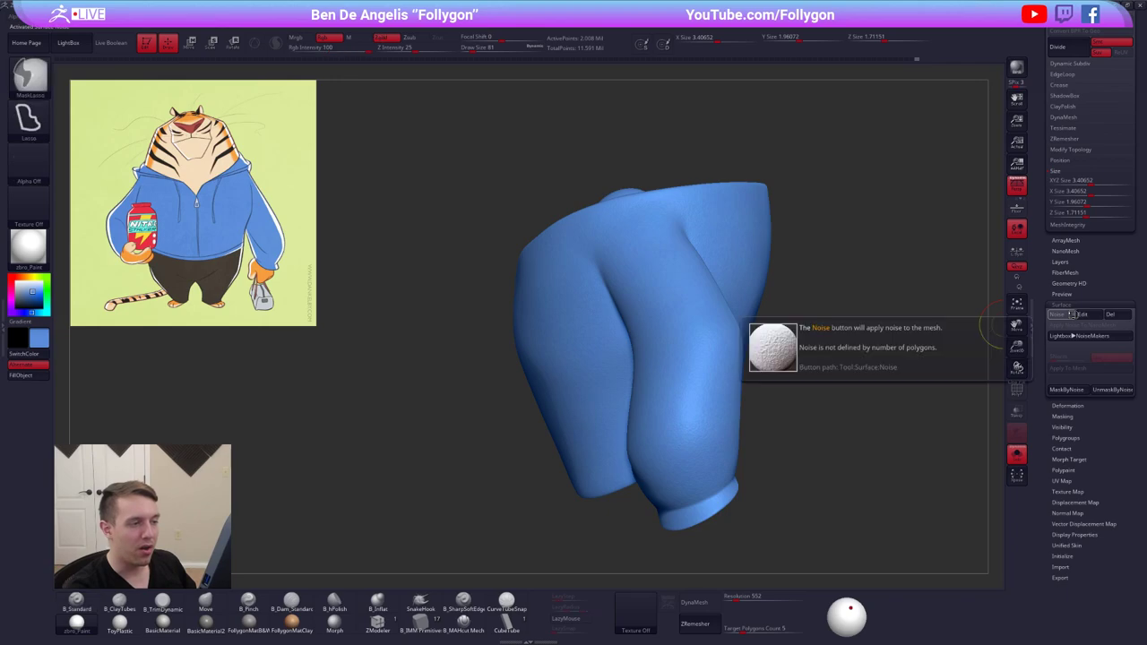
{"action": "left_click", "coordinate": [1071, 315]}
{"action": "mouse_move", "coordinate": [768, 307]}
{"action": "right_mouse_down", "text": "alt"}
{"action": "mouse_move", "coordinate": [794, 312]}
{"action": "mouse_move", "coordinate": [738, 320]}
{"action": "mouse_move", "coordinate": [753, 321]}
{"action": "right_mouse_up", "text": "alt"}
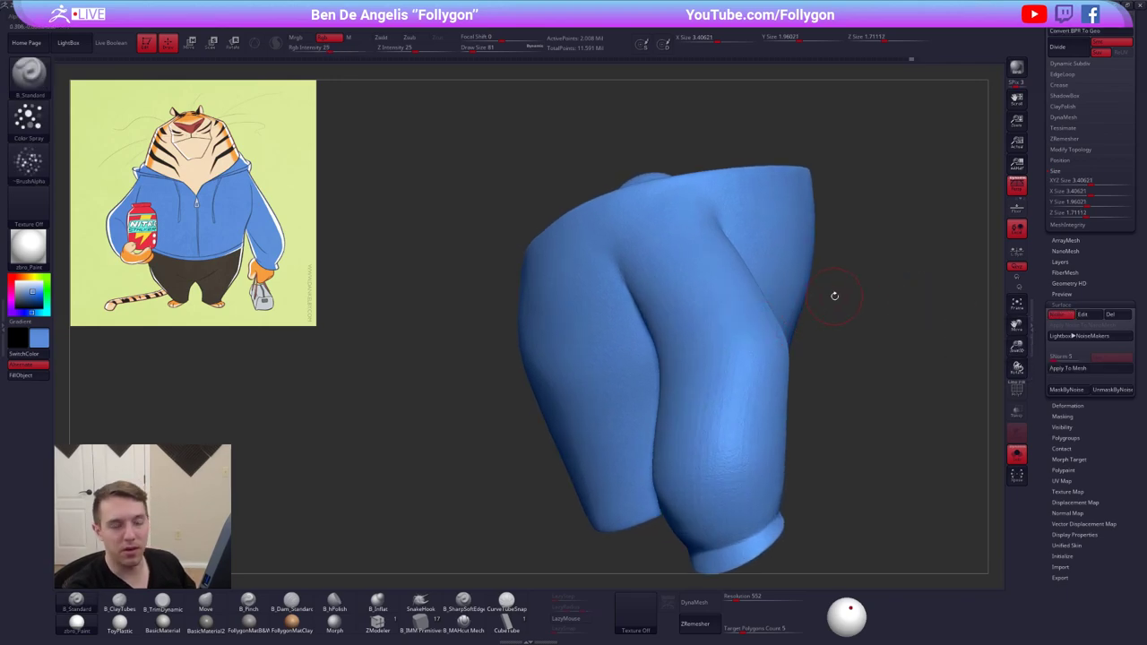
Examine the hoodie at its lowest subdivision level with the wireframe and noise on and off, and return to the highest level
{"action": "key", "text": "shift"}
{"action": "key", "text": "shift+d"}
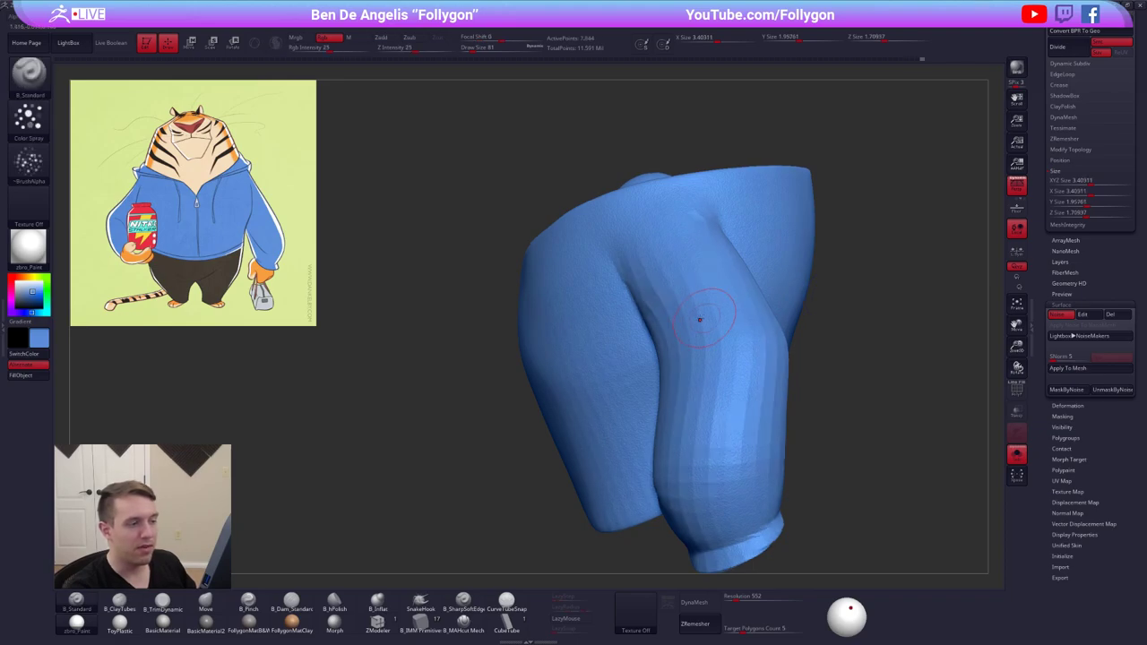
{"action": "mouse_move", "coordinate": [699, 320]}
{"action": "right_mouse_down", "text": "alt"}
{"action": "mouse_move", "coordinate": [782, 343]}
{"action": "mouse_move", "coordinate": [744, 355]}
{"action": "right_mouse_up", "text": "alt"}
{"action": "key", "text": "shift"}
{"action": "key", "text": "shift+f"}
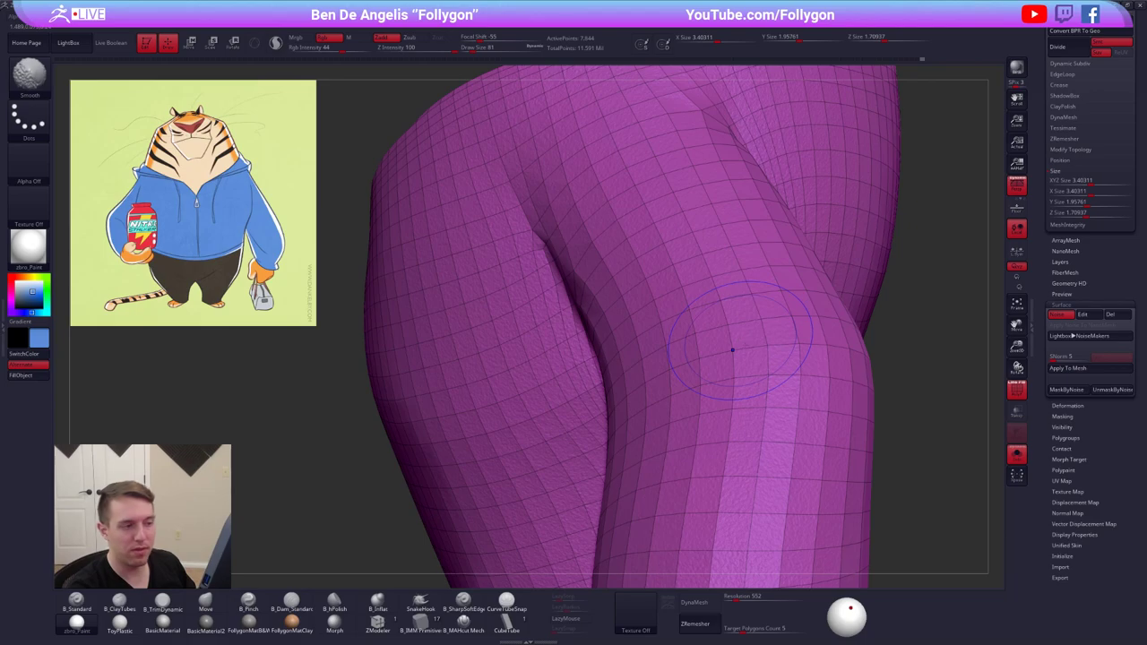
{"action": "key", "text": "shift+f"}
{"action": "left_click", "coordinate": [1062, 315]}
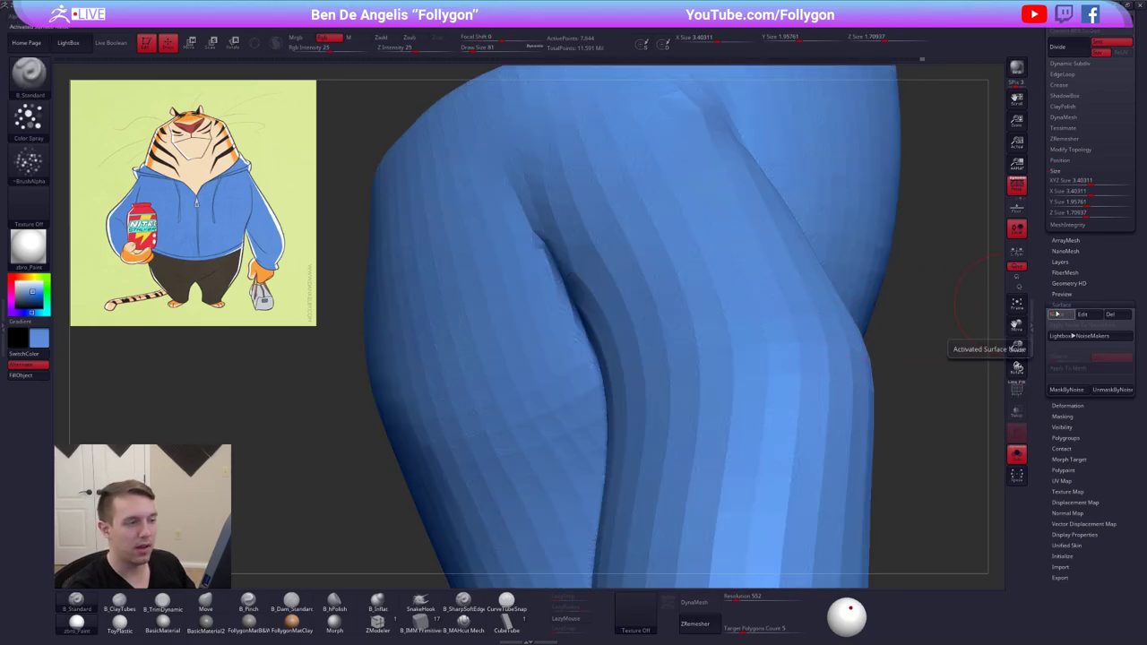
{"action": "left_click", "coordinate": [1062, 314]}
{"action": "key", "text": "d"}
{"action": "key", "text": "ctrl+d"}
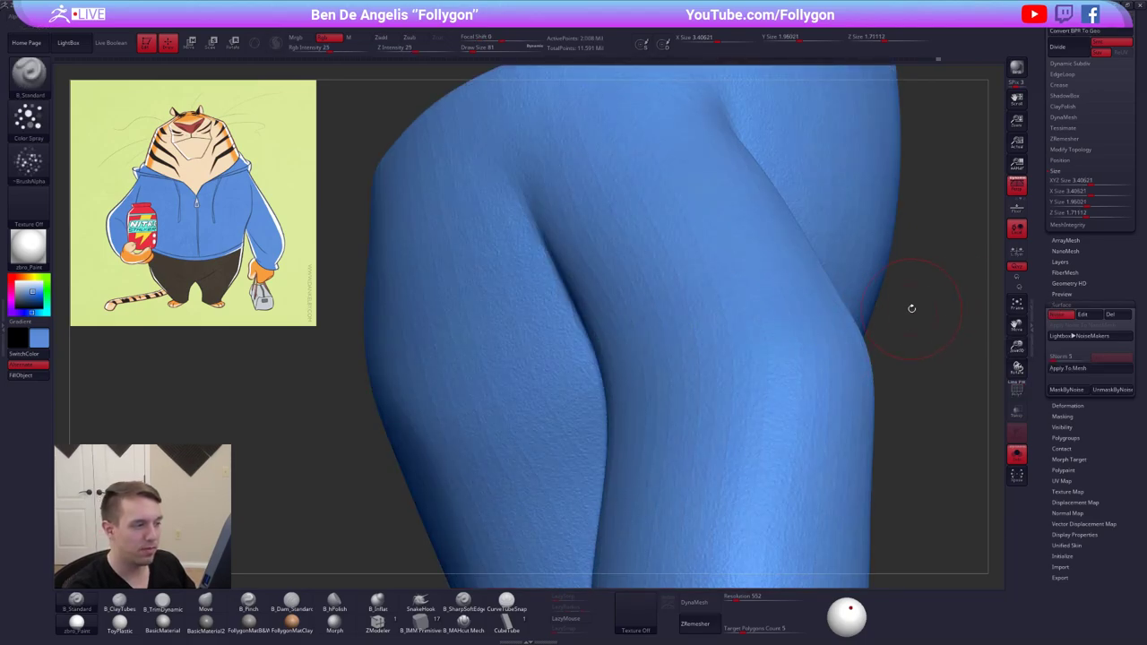
Show the whole character again and apply the live surface noise to the hoodie's mesh
{"action": "left_click_drag", "start_coordinate": [912, 308], "coordinate": [866, 292]}
{"action": "right_click_drag", "start_coordinate": [1040, 346], "coordinate": [594, 238]}
{"action": "right_click_drag", "start_coordinate": [702, 307], "coordinate": [771, 310]}
{"action": "key", "text": "f"}
{"action": "right_click_drag", "start_coordinate": [589, 313], "coordinate": [623, 363]}
{"action": "key", "text": "ctrl+shift+s"}
{"action": "left_click", "coordinate": [1069, 367]}
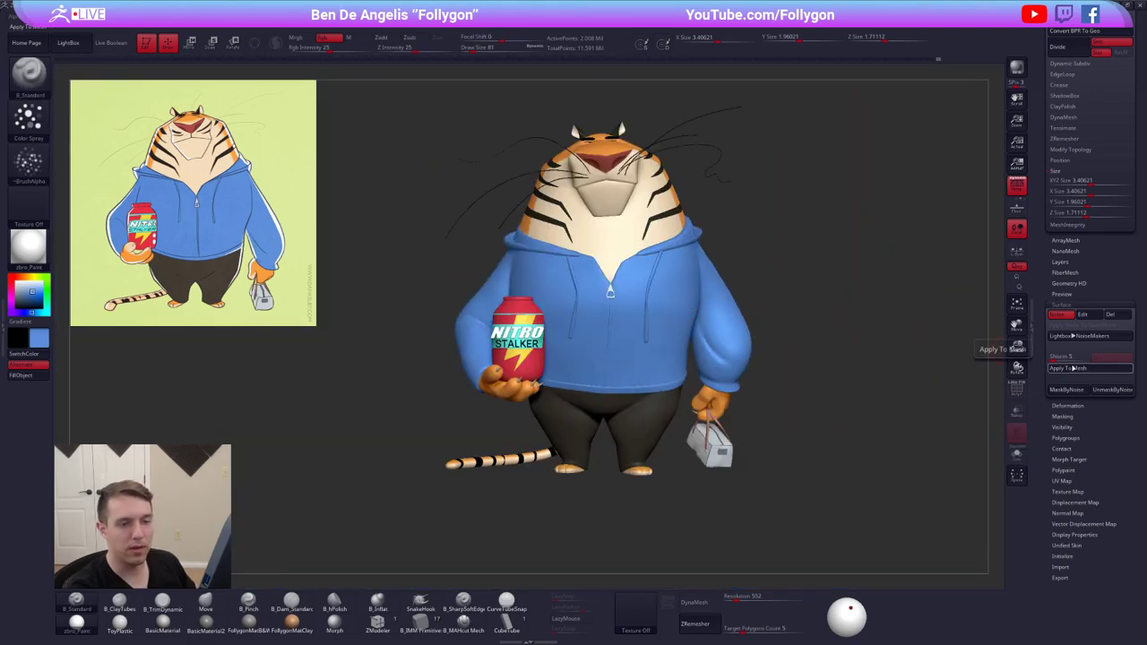
Turn off the hoodie's polypaint and preview it with the grey Follygon material and a white colour
{"action": "right_click_drag", "start_coordinate": [751, 313], "coordinate": [668, 334]}
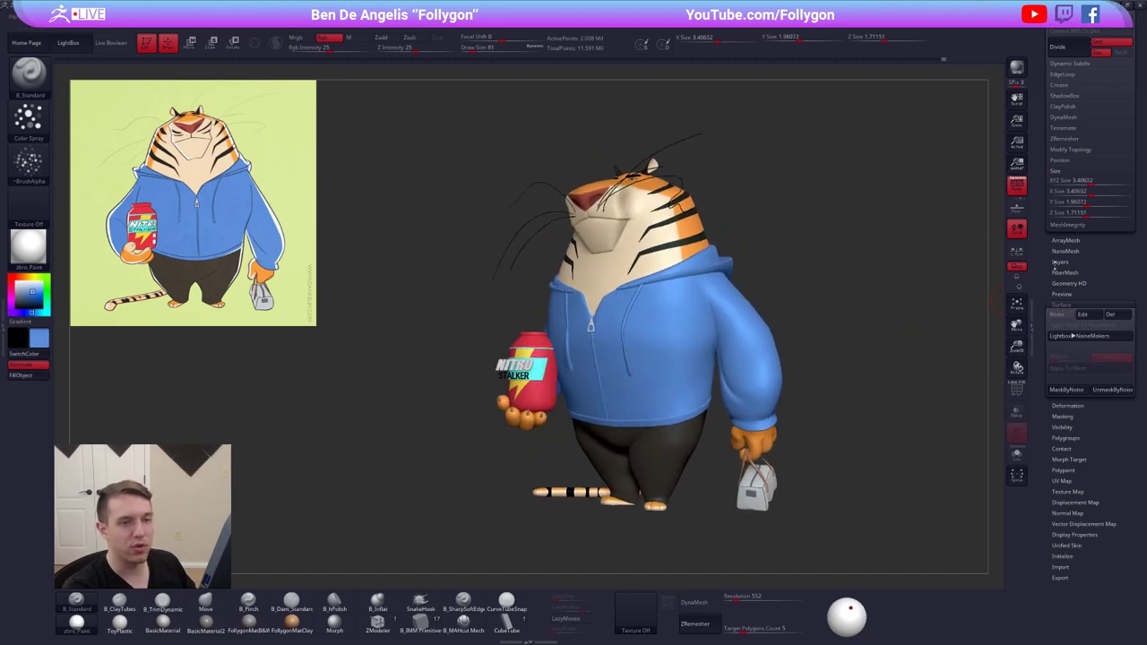
{"action": "left_click_drag", "start_coordinate": [1055, 268], "coordinate": [1047, 403]}
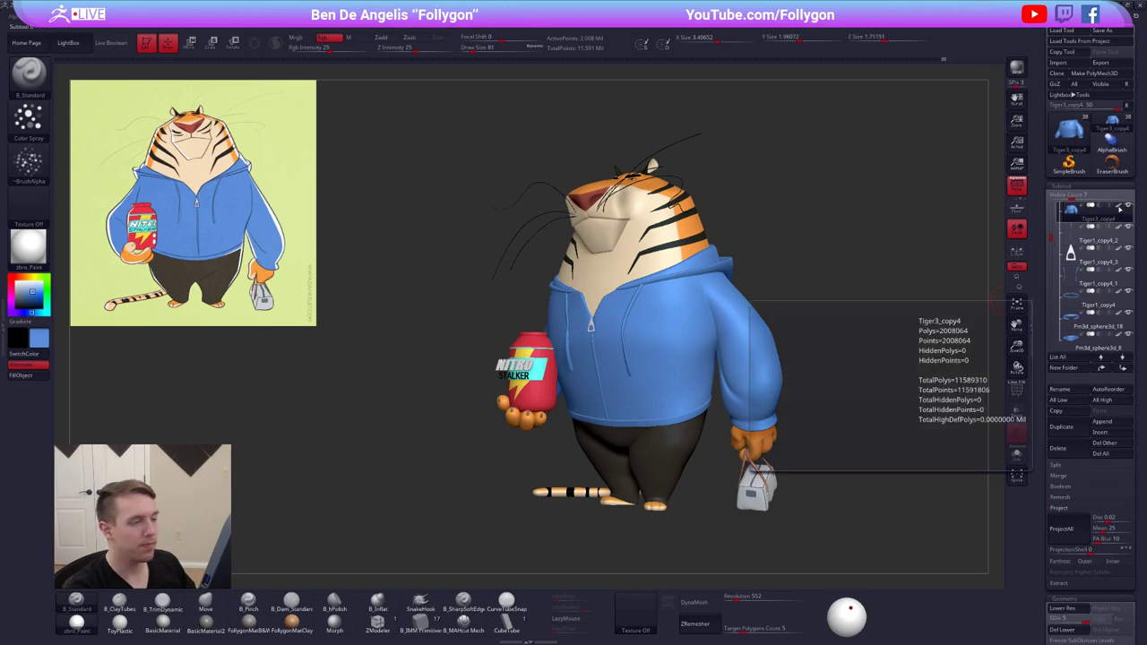
{"action": "left_click", "coordinate": [1119, 207]}
{"action": "left_click", "coordinate": [249, 624]}
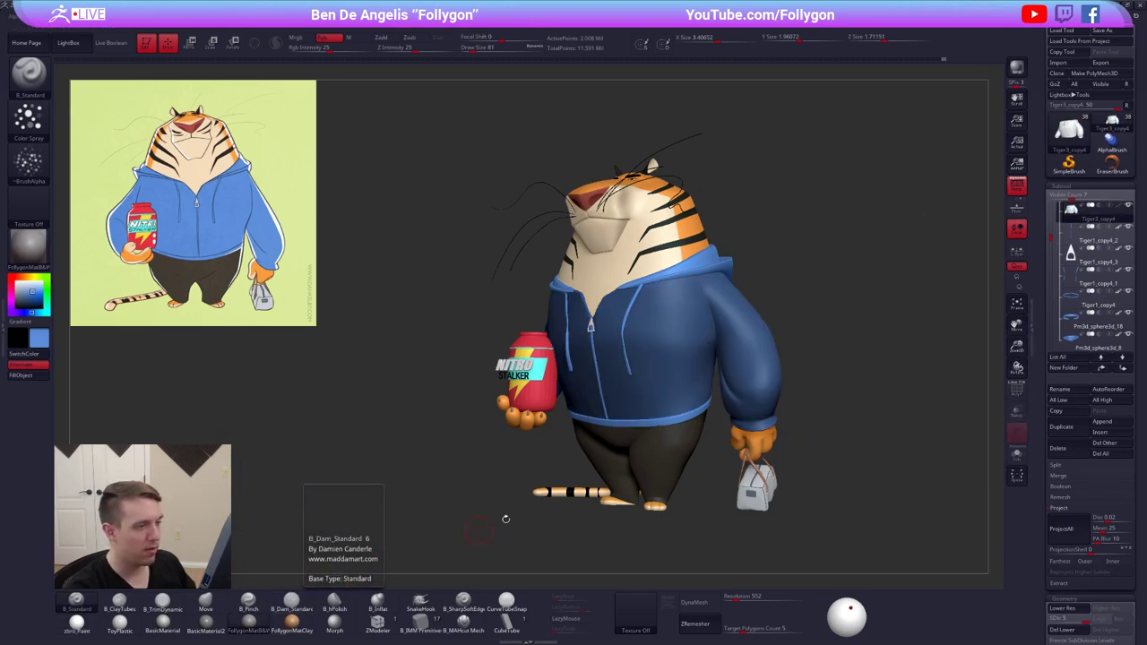
{"action": "left_click_drag", "start_coordinate": [23, 299], "coordinate": [11, 279]}
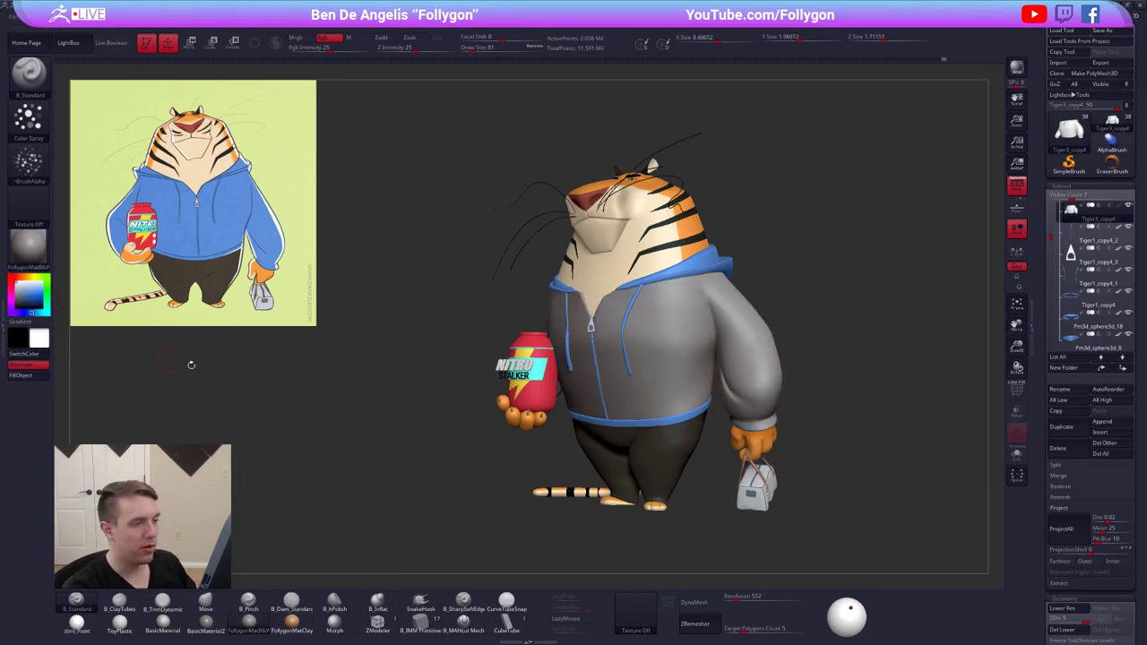
Examine the applied noise close up on the unpainted hoodie, and restore its polypaint and the zbro_Paint material
{"action": "key", "text": "shift+s"}
{"action": "right_click_drag", "start_coordinate": [642, 358], "coordinate": [735, 389], "text": "ctrl"}
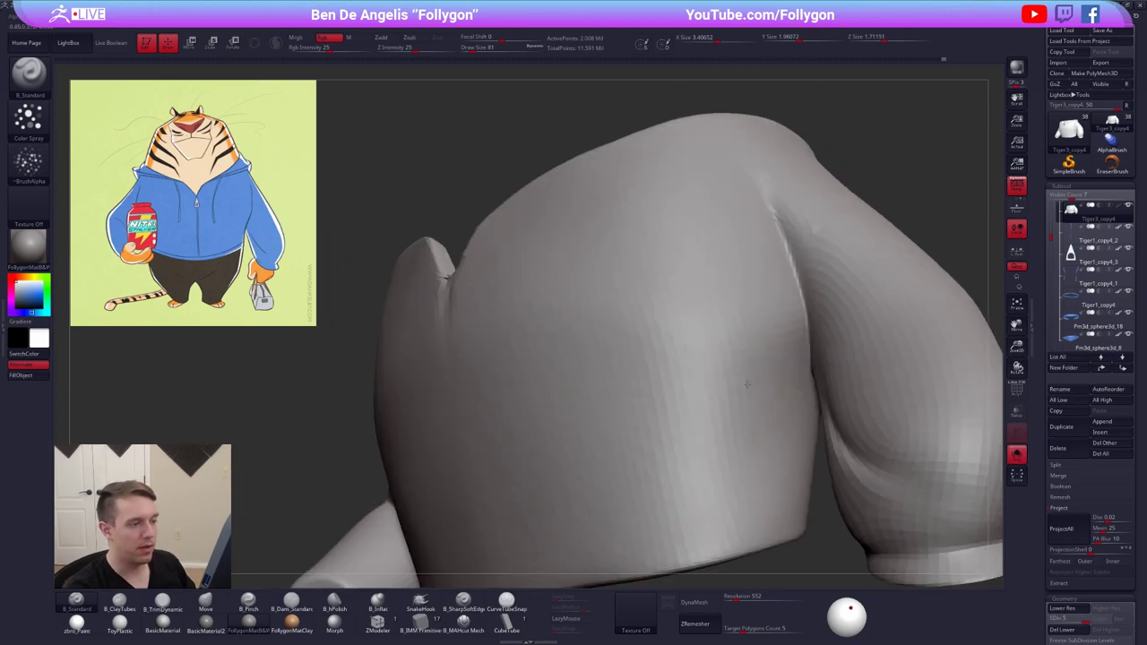
{"action": "key", "text": "shift+s"}
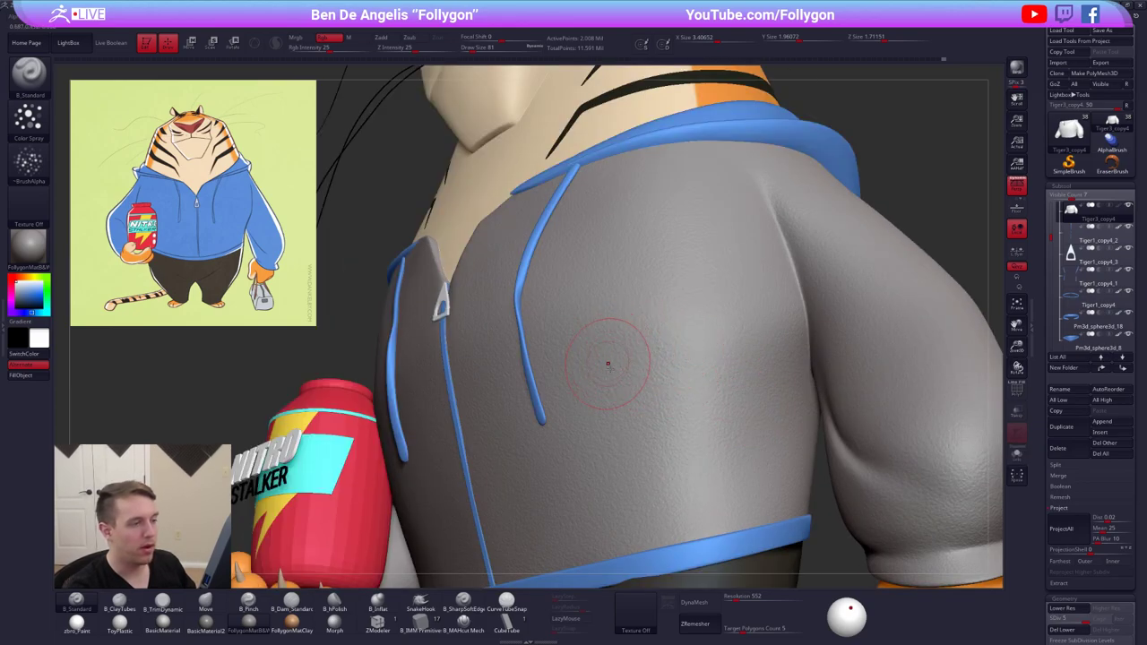
{"action": "right_click_drag", "start_coordinate": [703, 377], "coordinate": [717, 354], "text": "ctrl"}
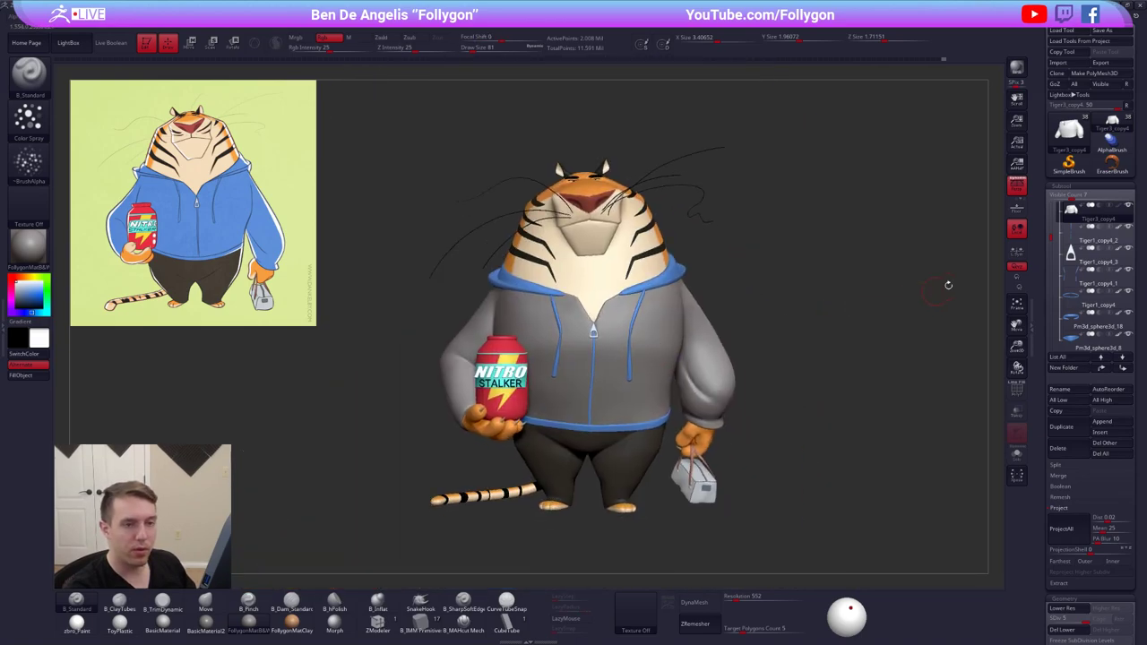
{"action": "left_click", "coordinate": [1119, 206]}
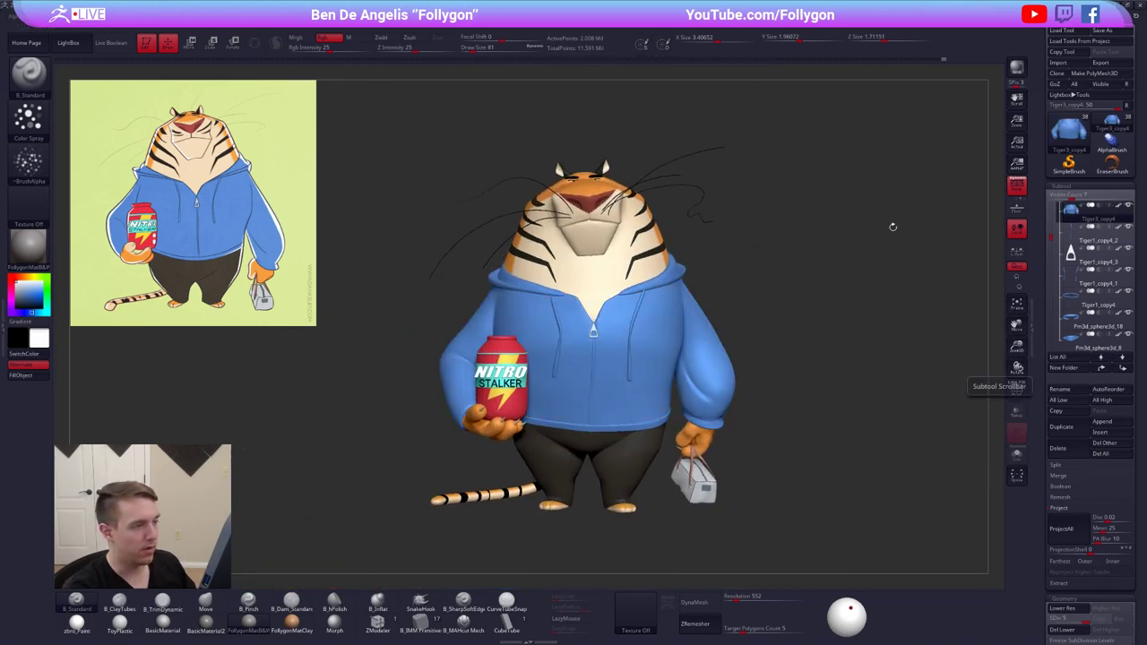
{"action": "left_click", "coordinate": [77, 622]}
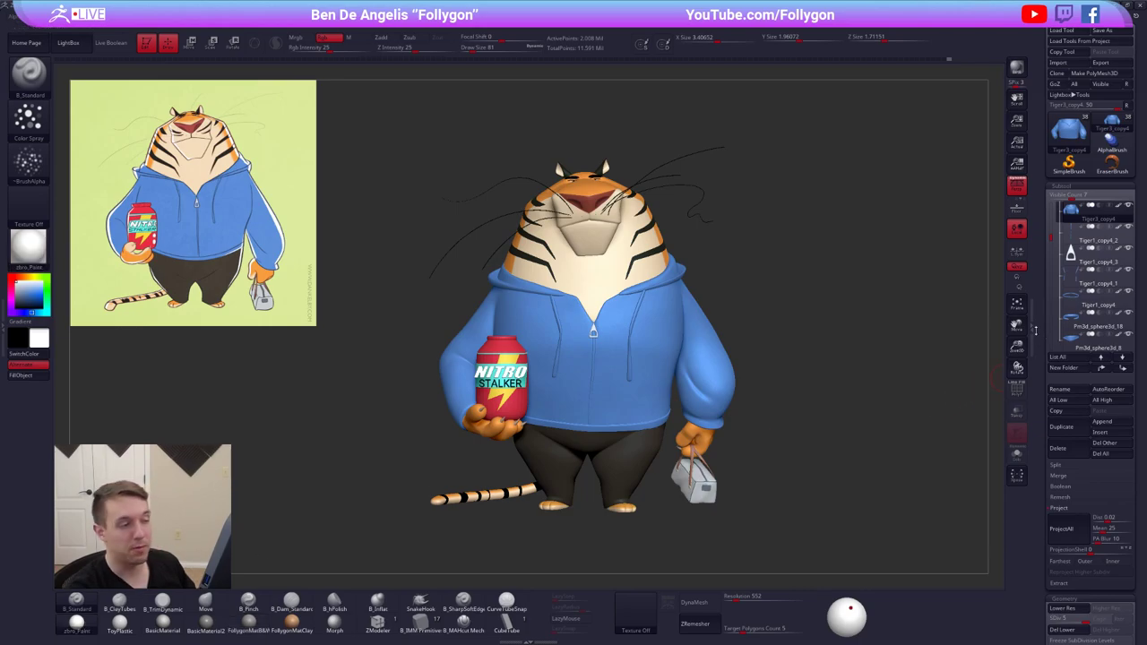
Enable surface noise on the hoodie again and choose the Weave pattern from the noise plugin
{"action": "left_click_drag", "start_coordinate": [1033, 432], "coordinate": [1033, 325]}
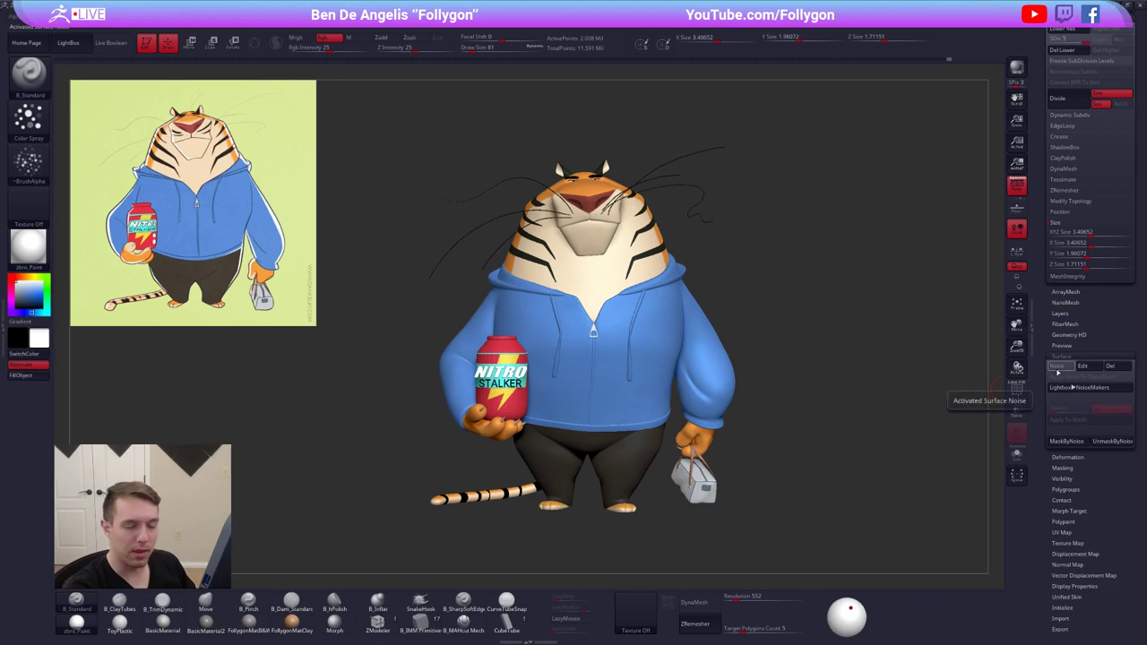
{"action": "left_click", "coordinate": [1058, 366]}
{"action": "left_click", "coordinate": [1082, 366]}
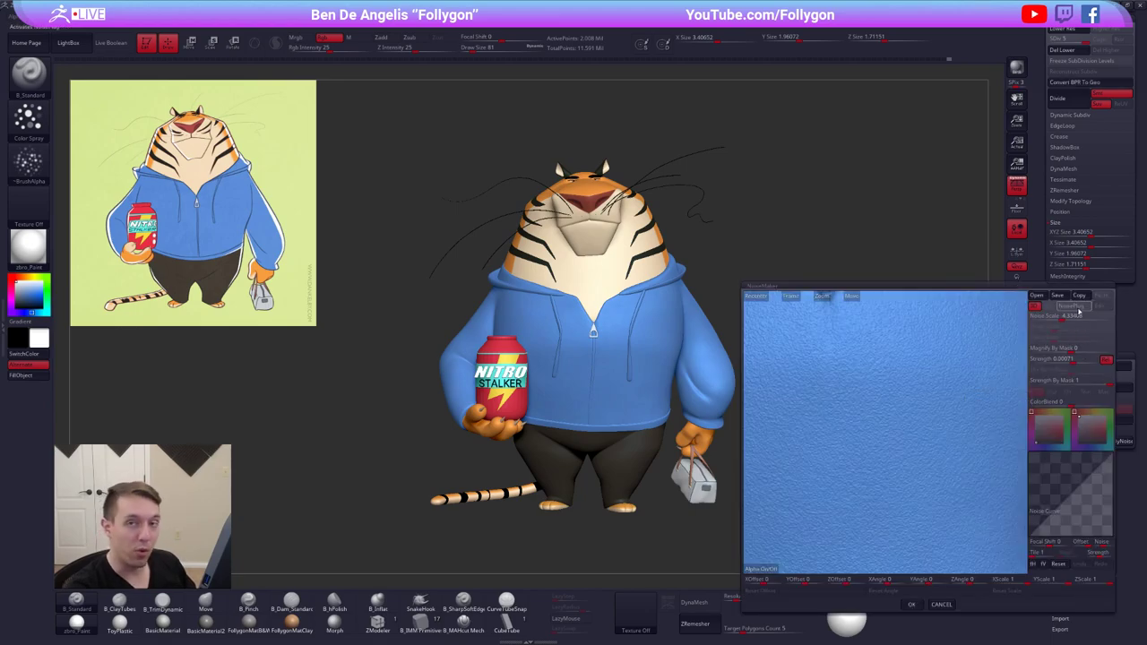
{"action": "left_click", "coordinate": [942, 604]}
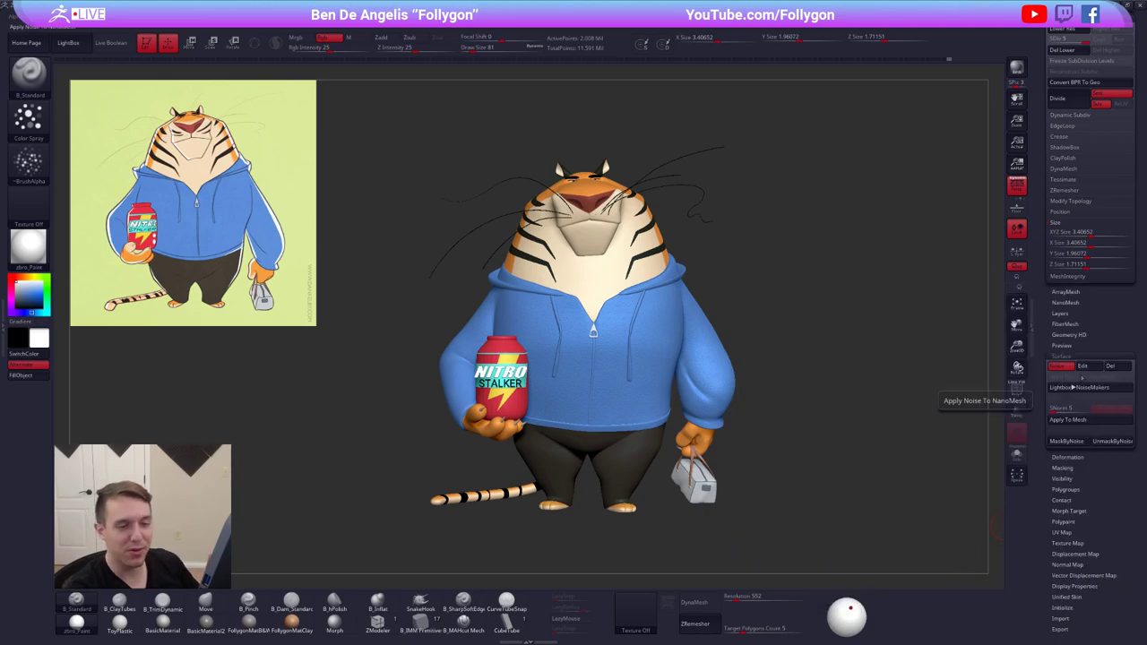
{"action": "left_click", "coordinate": [1082, 367]}
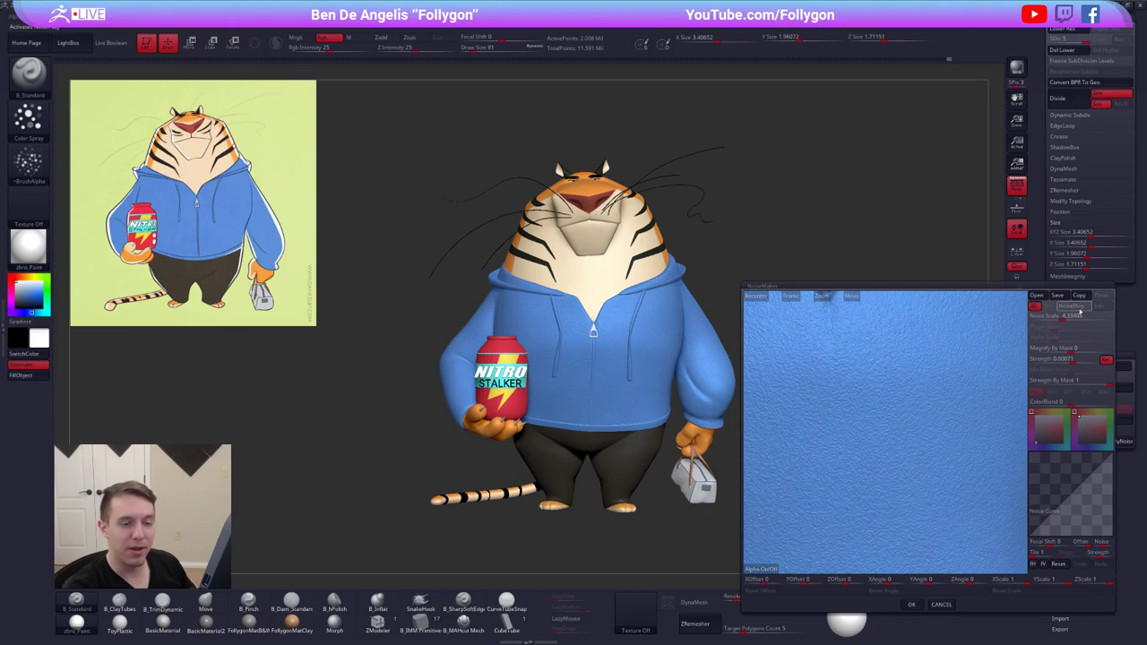
{"action": "left_click", "coordinate": [1074, 306]}
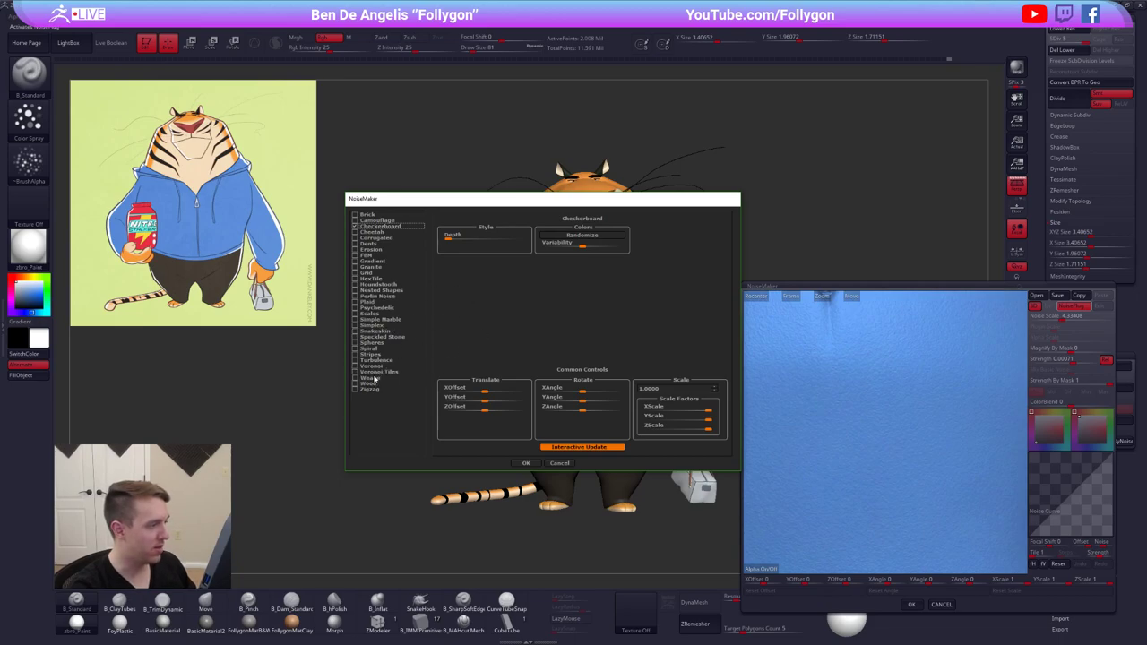
{"action": "left_click", "coordinate": [375, 379]}
{"action": "left_click", "coordinate": [525, 461]}
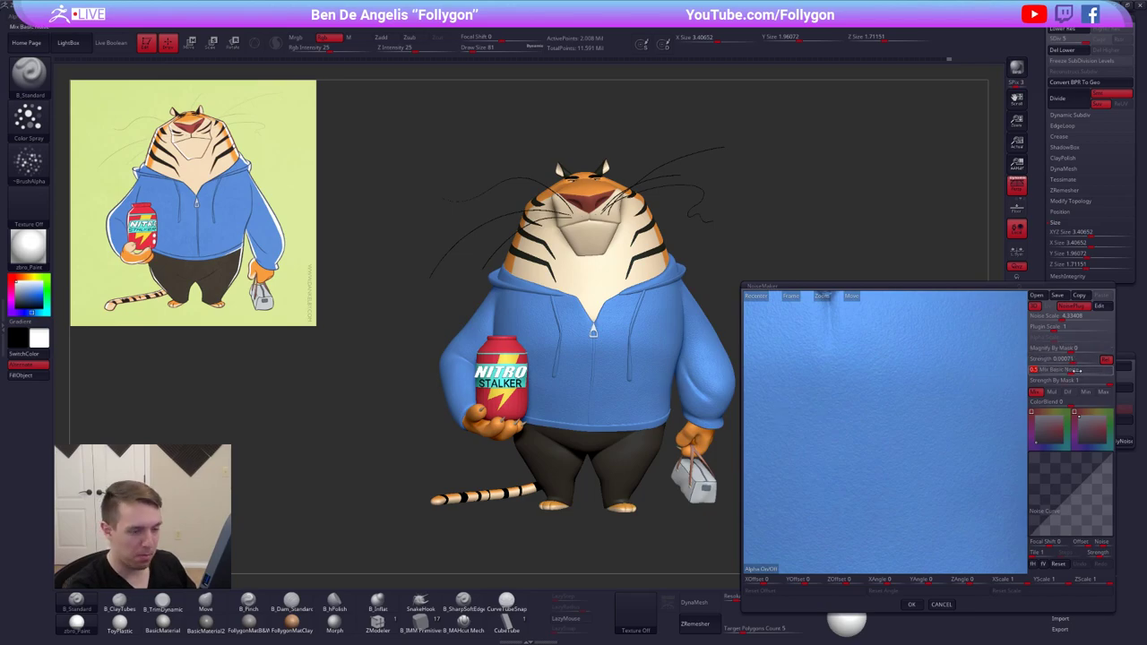
Set Mix Basic Noise to 0, lower the Noise Scale, and set Plugin Scale to 0.03135 and Strength to about 0.06465
{"action": "key", "text": "Tab"}
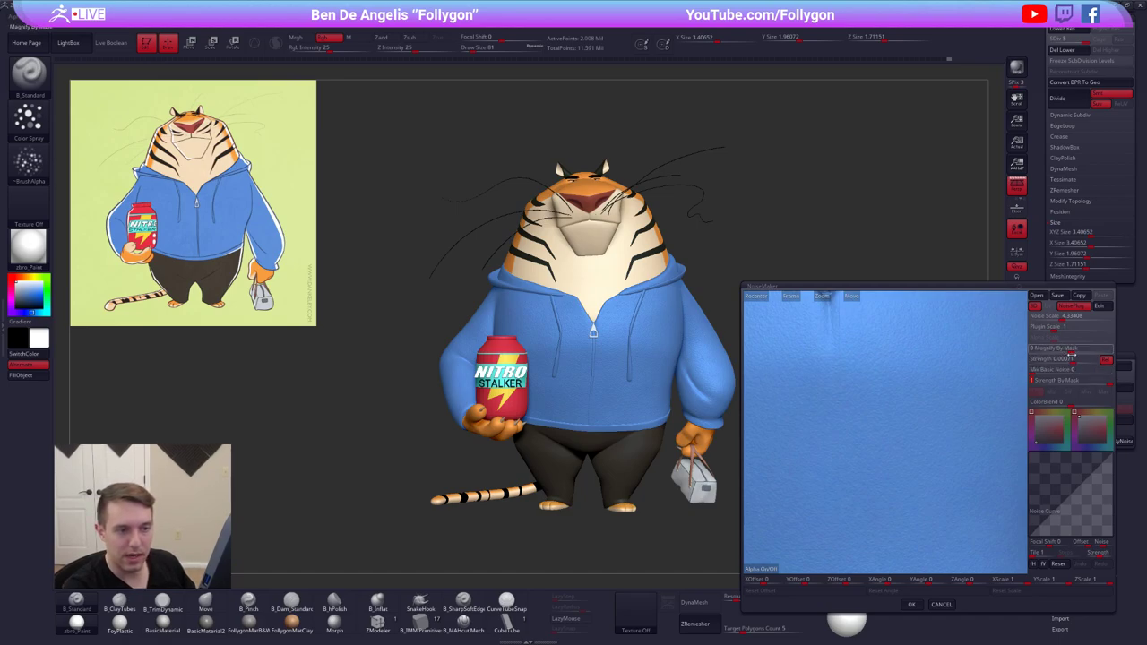
{"action": "left_click", "coordinate": [1077, 361]}
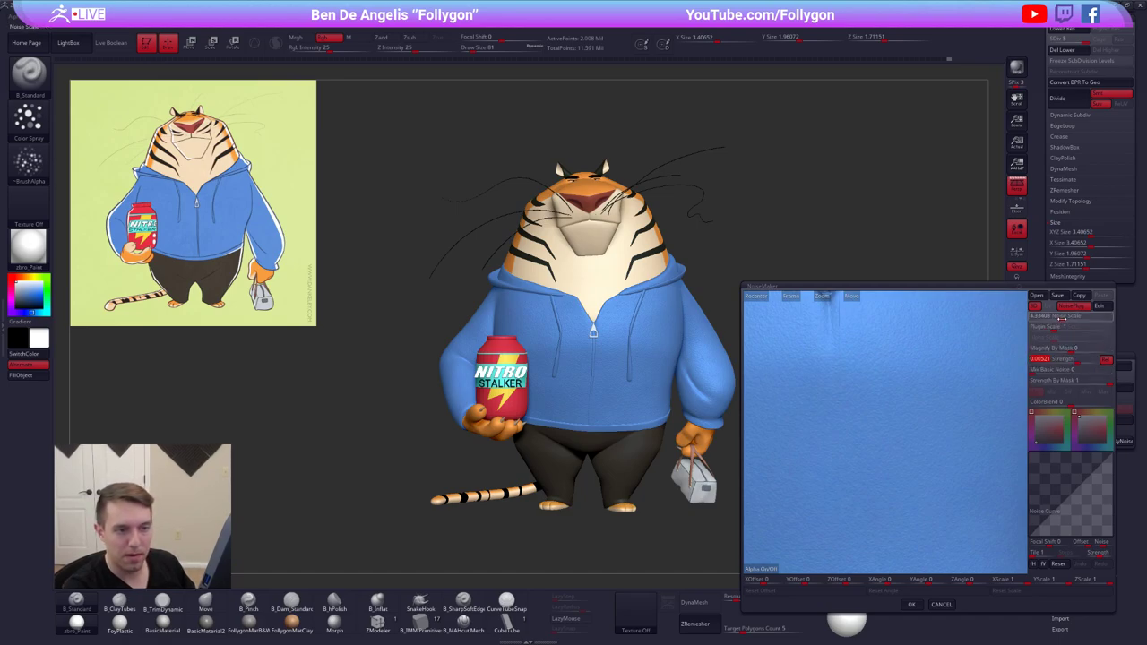
{"action": "mouse_move", "coordinate": [1062, 319]}
{"action": "left_mouse_down"}
{"action": "mouse_move", "coordinate": [1046, 317]}
{"action": "mouse_move", "coordinate": [1046, 329]}
{"action": "left_mouse_up"}
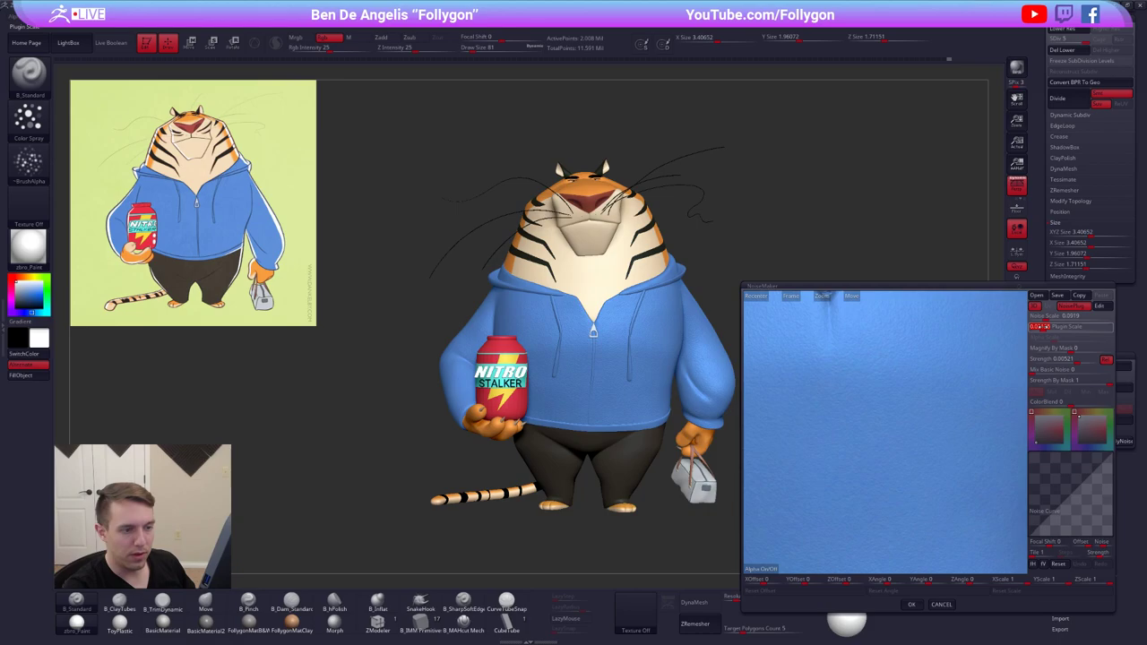
{"action": "left_click", "coordinate": [1048, 330]}
{"action": "left_click_drag", "start_coordinate": [1071, 359], "coordinate": [1088, 359]}
Check the weave pattern on the hoodie's torso and sleeve in the noise preview and accept it
{"action": "mouse_move", "coordinate": [923, 375]}
{"action": "left_mouse_down"}
{"action": "mouse_move", "coordinate": [898, 372]}
{"action": "mouse_move", "coordinate": [905, 380]}
{"action": "left_mouse_up"}
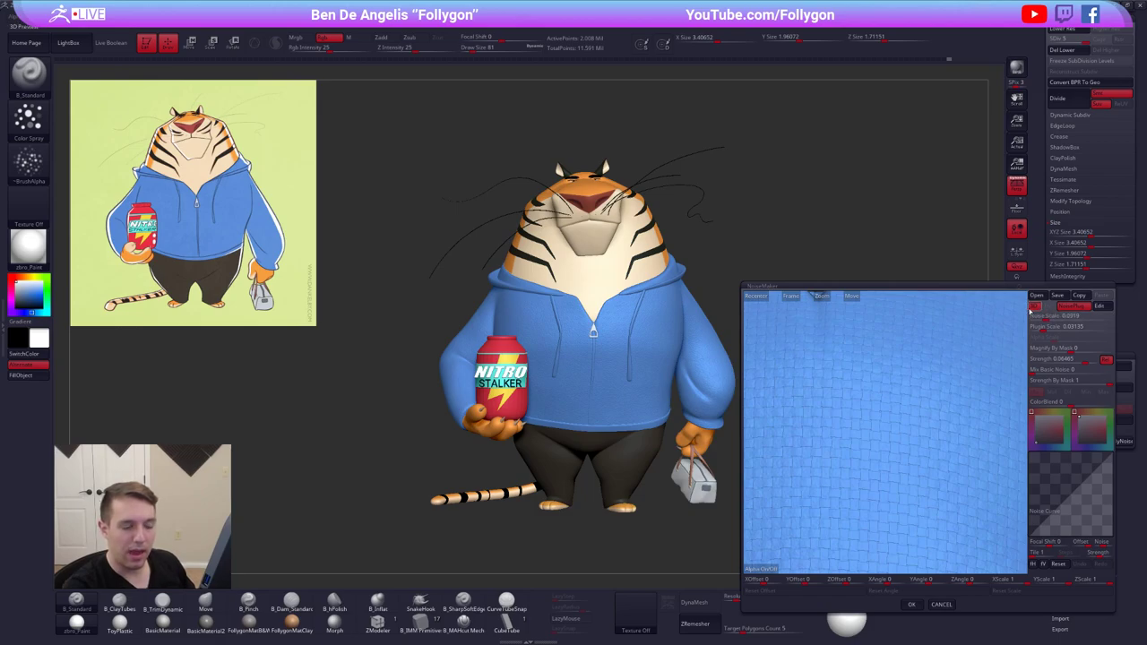
{"action": "left_click_drag", "start_coordinate": [918, 341], "coordinate": [895, 546], "text": "alt"}
{"action": "left_click_drag", "start_coordinate": [835, 430], "coordinate": [894, 325]}
{"action": "left_click_drag", "start_coordinate": [810, 314], "coordinate": [905, 424], "text": "alt"}
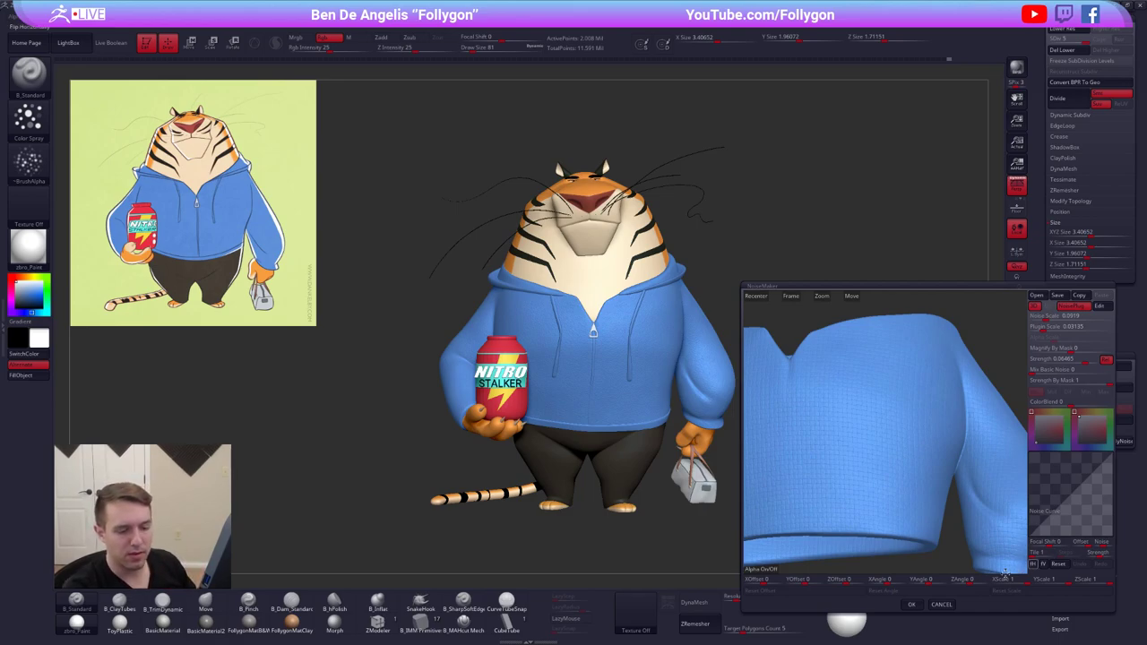
{"action": "left_click", "coordinate": [911, 604]}
Examine the weave noise on the hoodie's front, back and sleeves from several angles and distances
{"action": "right_click_drag", "start_coordinate": [727, 408], "coordinate": [702, 364]}
{"action": "key", "text": "alt+s"}
{"action": "right_click_drag", "start_coordinate": [842, 376], "coordinate": [763, 386]}
{"action": "right_click_drag", "start_coordinate": [763, 386], "coordinate": [663, 418], "text": "alt"}
{"action": "key", "text": "alt+s"}
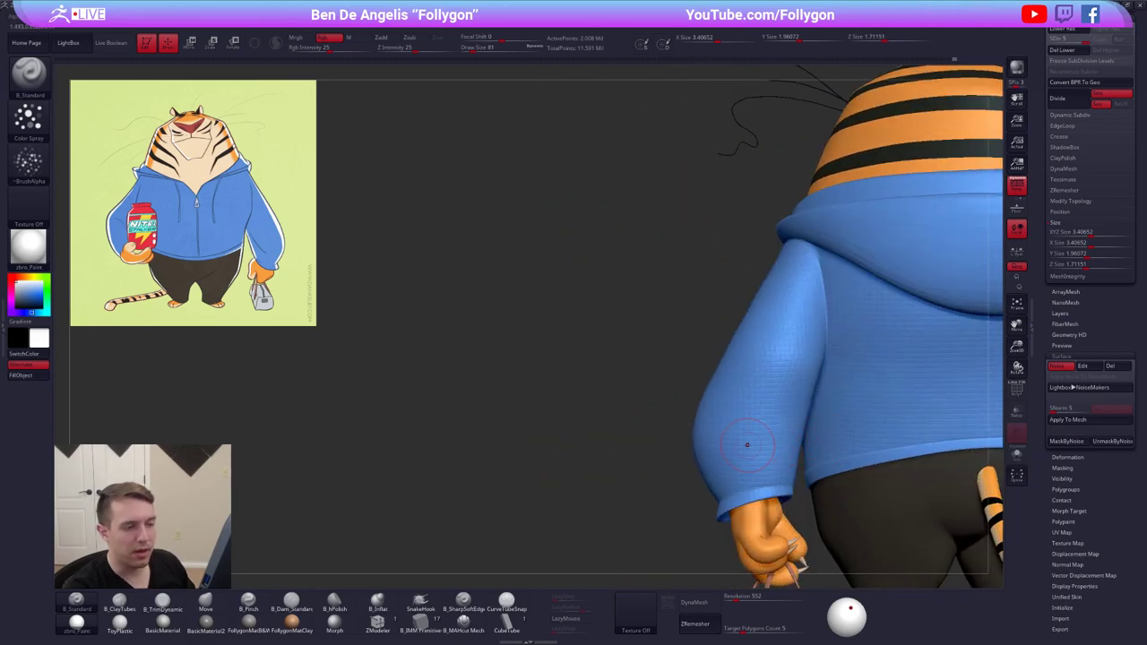
{"action": "right_click_drag", "start_coordinate": [789, 418], "coordinate": [851, 402]}
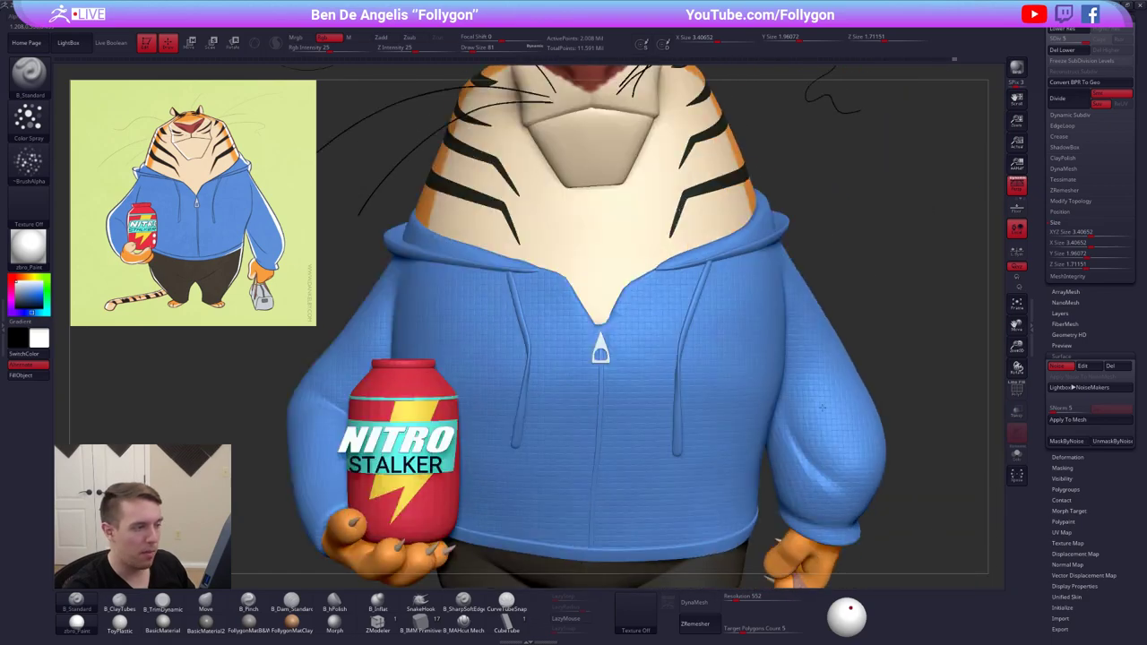
{"action": "right_click_drag", "start_coordinate": [743, 401], "coordinate": [719, 399], "text": "ctrl"}
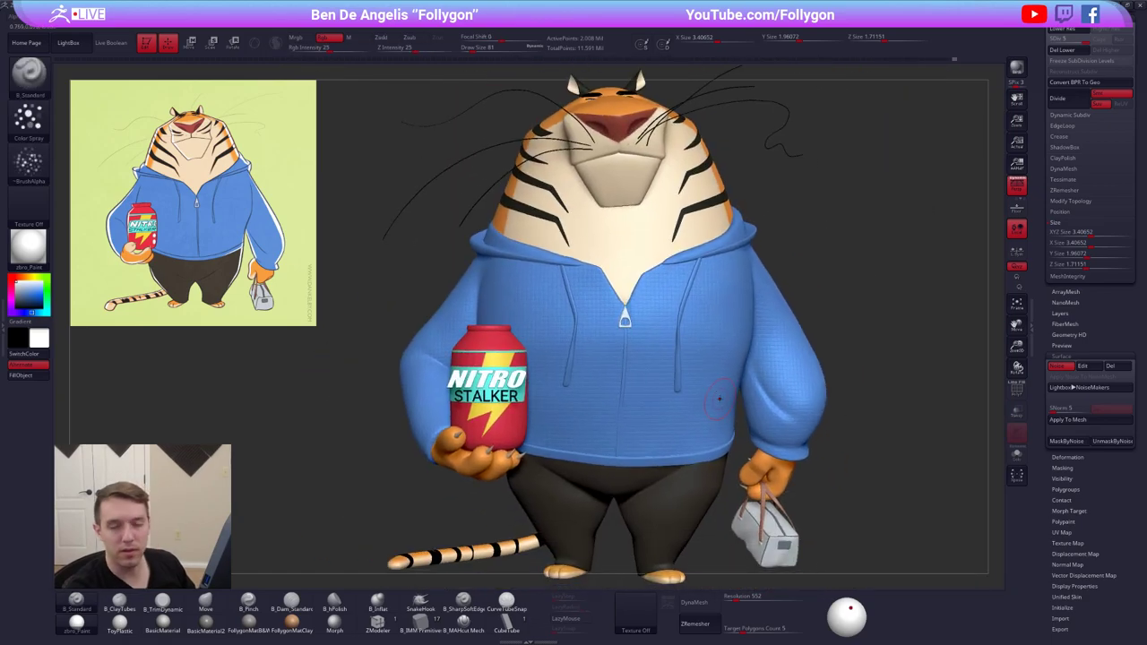
{"action": "right_click_drag", "start_coordinate": [643, 370], "coordinate": [605, 365]}
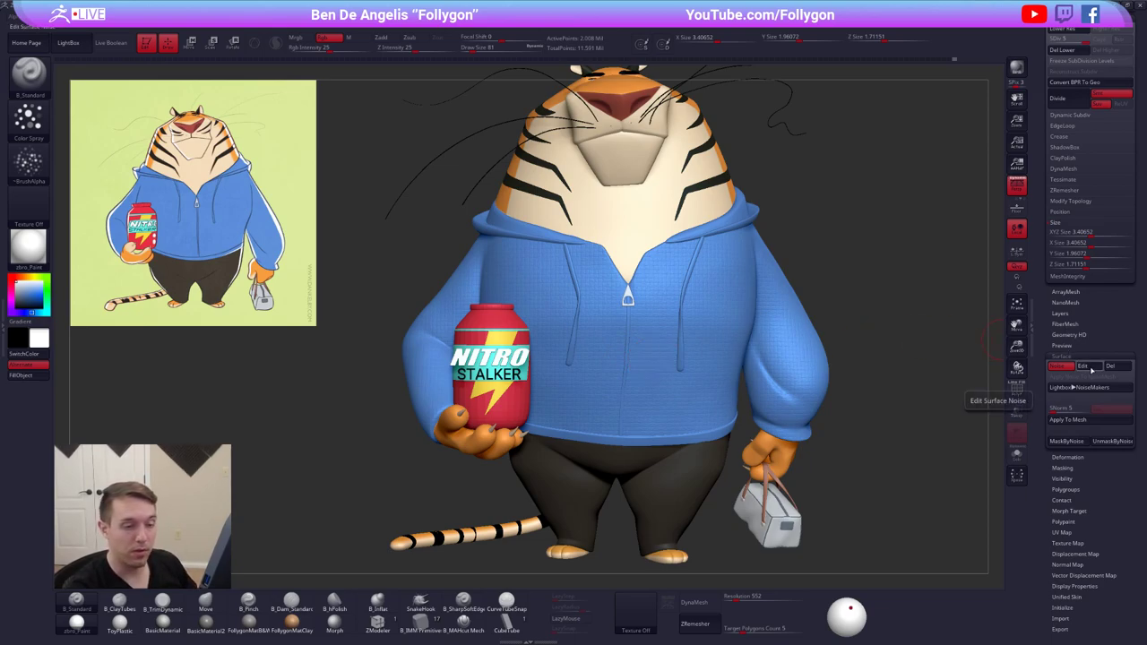
Reopen the weave noise settings, cancel them without changes, and turn off the hoodie's weave noise
{"action": "left_click", "coordinate": [1090, 367]}
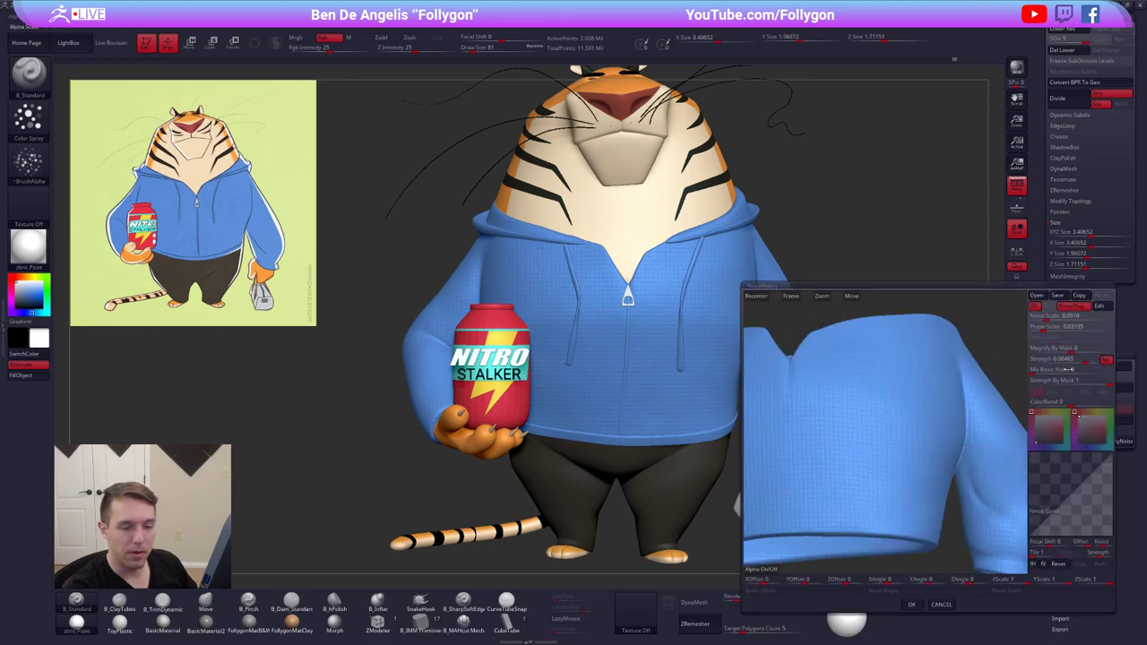
{"action": "left_click", "coordinate": [938, 607]}
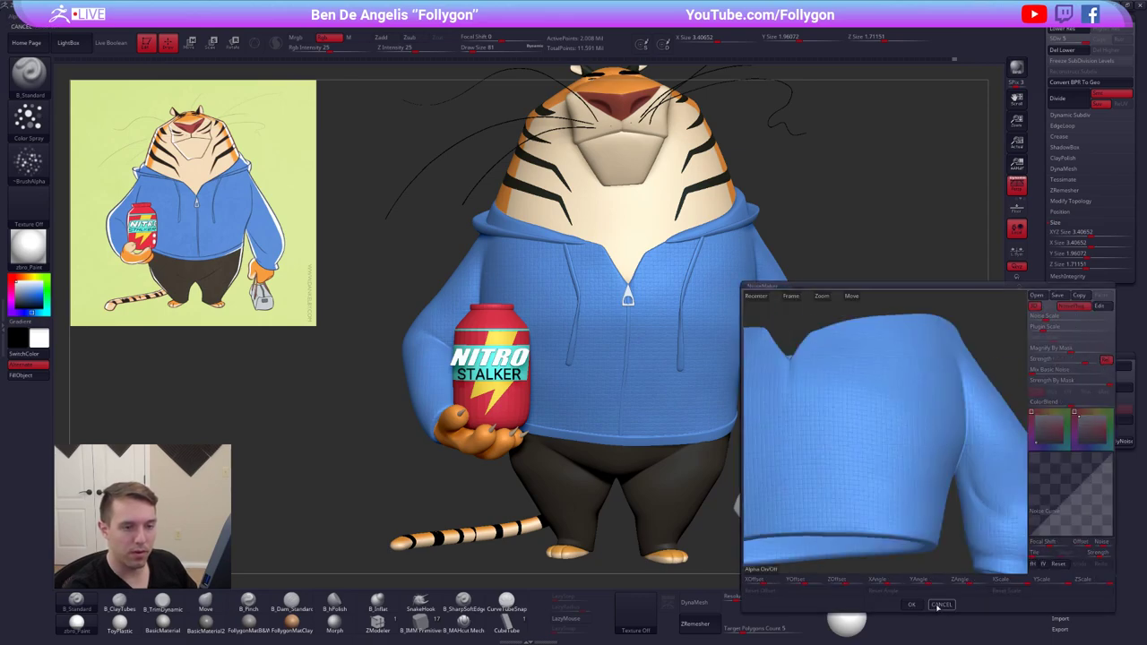
{"action": "left_click", "coordinate": [1066, 366]}
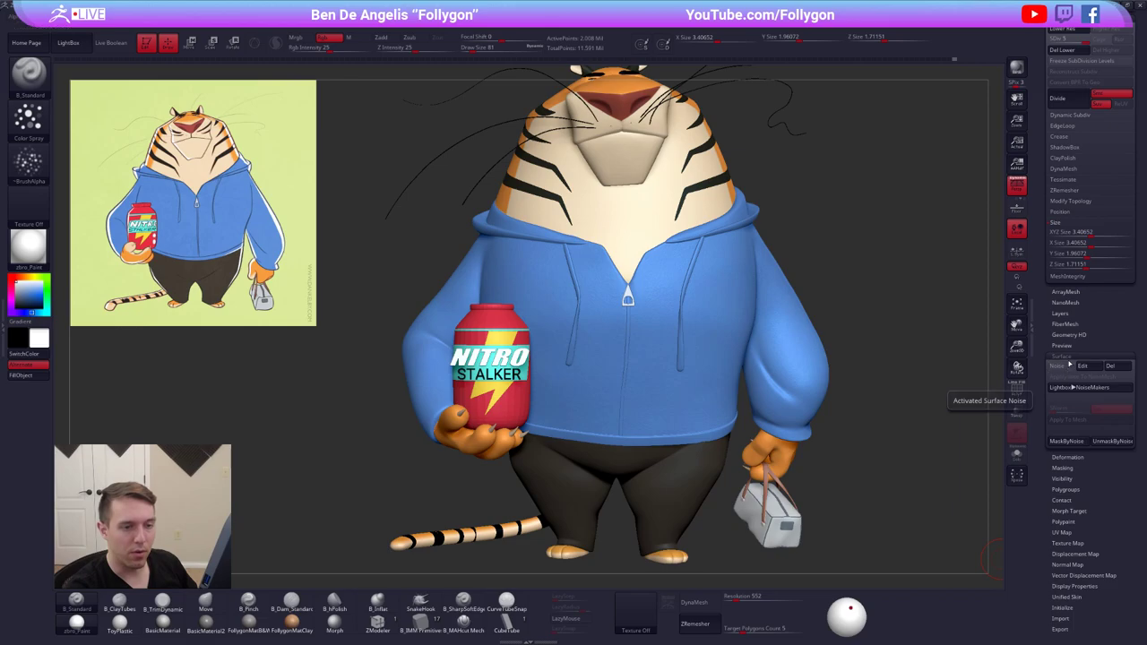
{"action": "left_click_drag", "start_coordinate": [1065, 354], "coordinate": [1057, 574]}
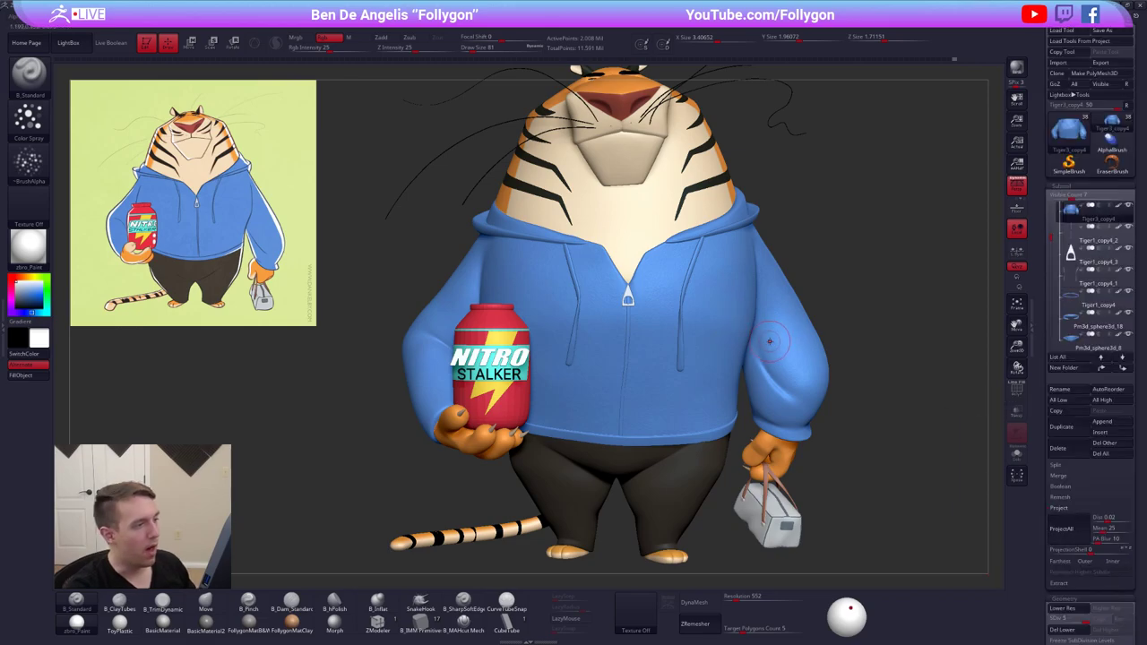
Isolate the tiger's head and try smoothing strokes across the cream and orange areas of the neck
{"action": "mouse_move", "coordinate": [774, 339]}
{"action": "right_mouse_down", "text": "ctrl"}
{"action": "mouse_move", "coordinate": [704, 314]}
{"action": "mouse_move", "coordinate": [656, 337]}
{"action": "right_mouse_up", "text": "ctrl"}
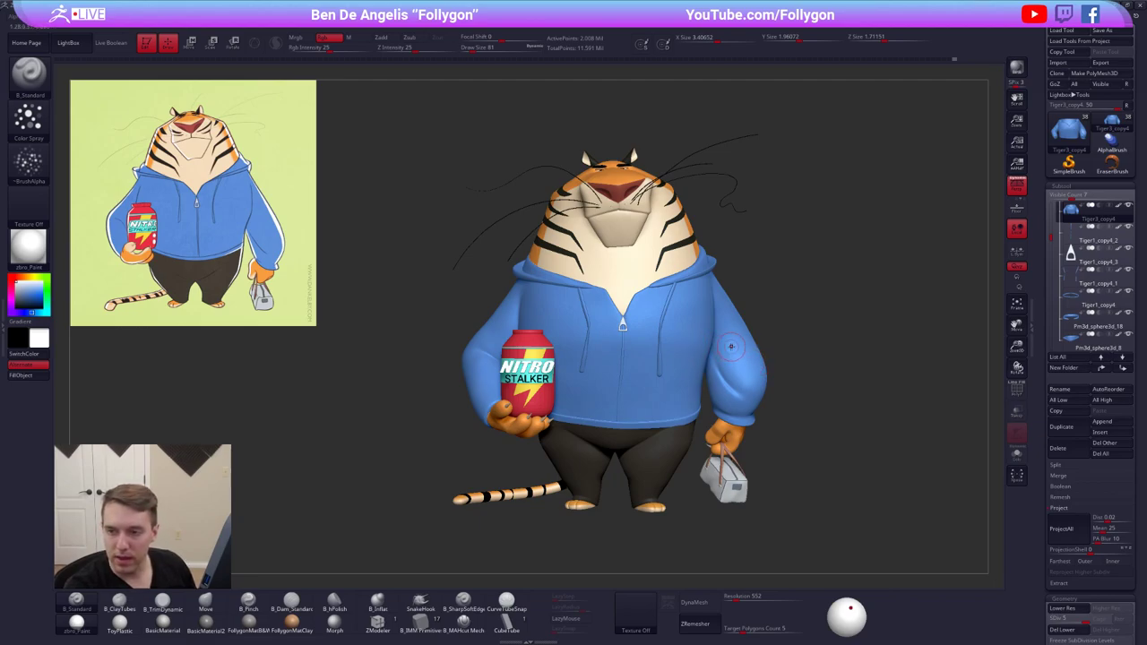
{"action": "left_click", "coordinate": [627, 269], "text": "alt"}
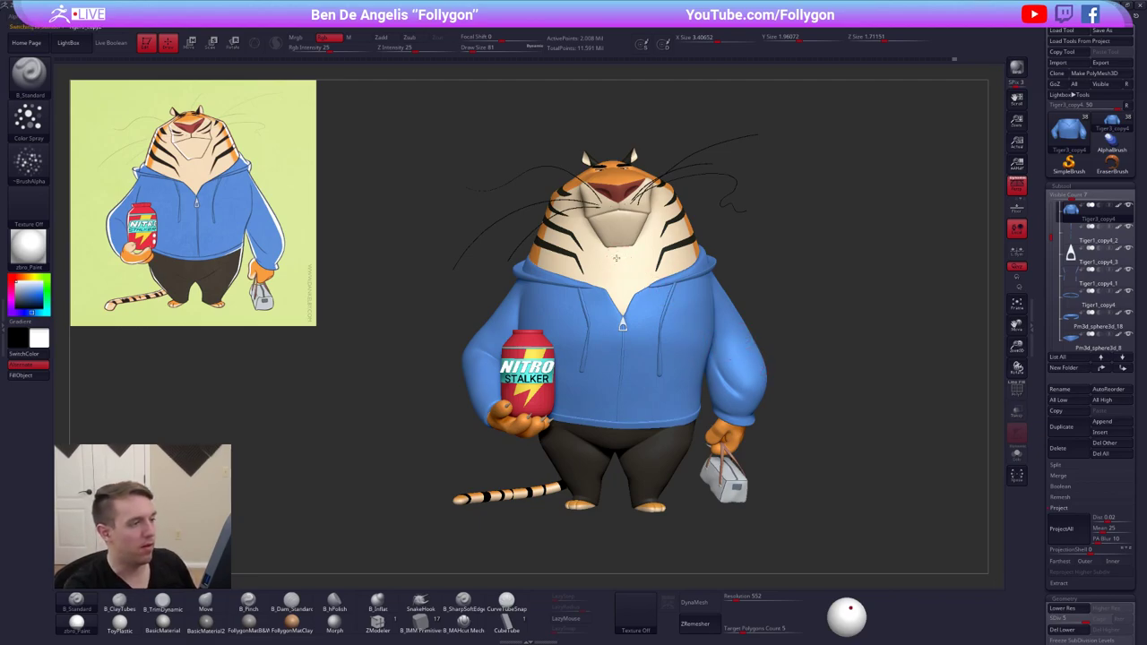
{"action": "key", "text": "s"}
{"action": "key", "text": "space"}
{"action": "mouse_move", "coordinate": [603, 283]}
{"action": "right_mouse_down", "text": "alt"}
{"action": "mouse_move", "coordinate": [656, 291]}
{"action": "mouse_move", "coordinate": [619, 296]}
{"action": "mouse_move", "coordinate": [644, 372]}
{"action": "right_mouse_up", "text": "alt"}
{"action": "mouse_move", "coordinate": [578, 265]}
{"action": "left_mouse_down", "text": "shift"}
{"action": "mouse_move", "coordinate": [640, 276]}
{"action": "mouse_move", "coordinate": [630, 276]}
{"action": "left_mouse_up", "text": "shift"}
{"action": "key", "text": "space"}
{"action": "right_click_drag", "start_coordinate": [631, 276], "coordinate": [661, 276]}
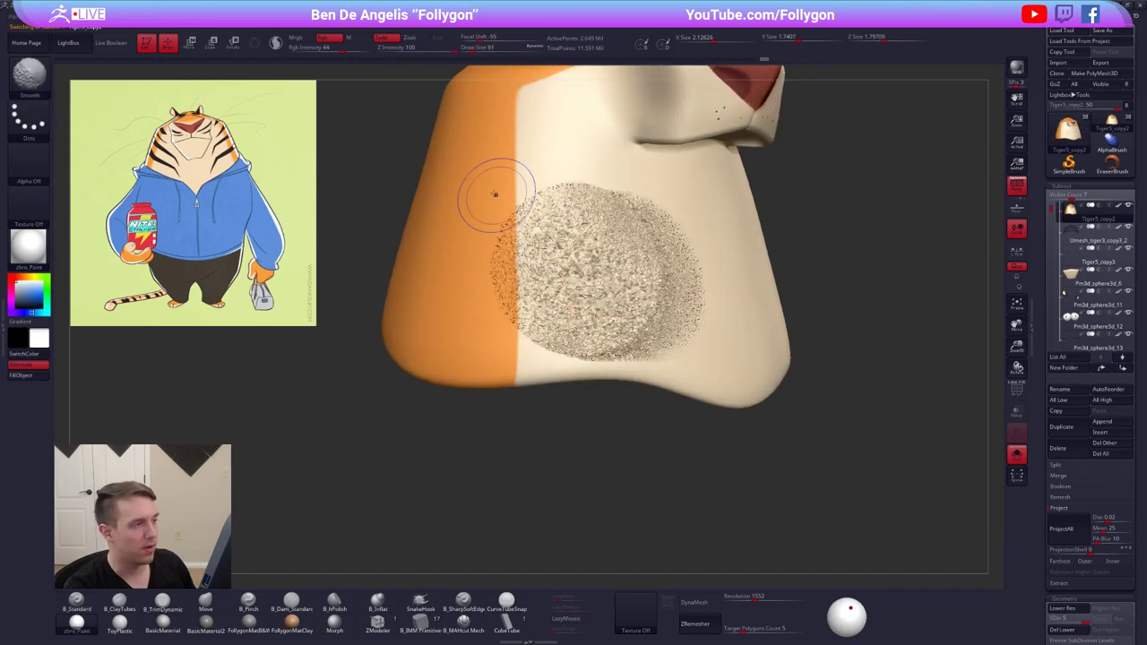
{"action": "mouse_move", "coordinate": [474, 159]}
{"action": "left_mouse_down", "text": "shift"}
{"action": "mouse_move", "coordinate": [454, 272]}
{"action": "mouse_move", "coordinate": [496, 332]}
{"action": "left_mouse_up", "text": "shift"}
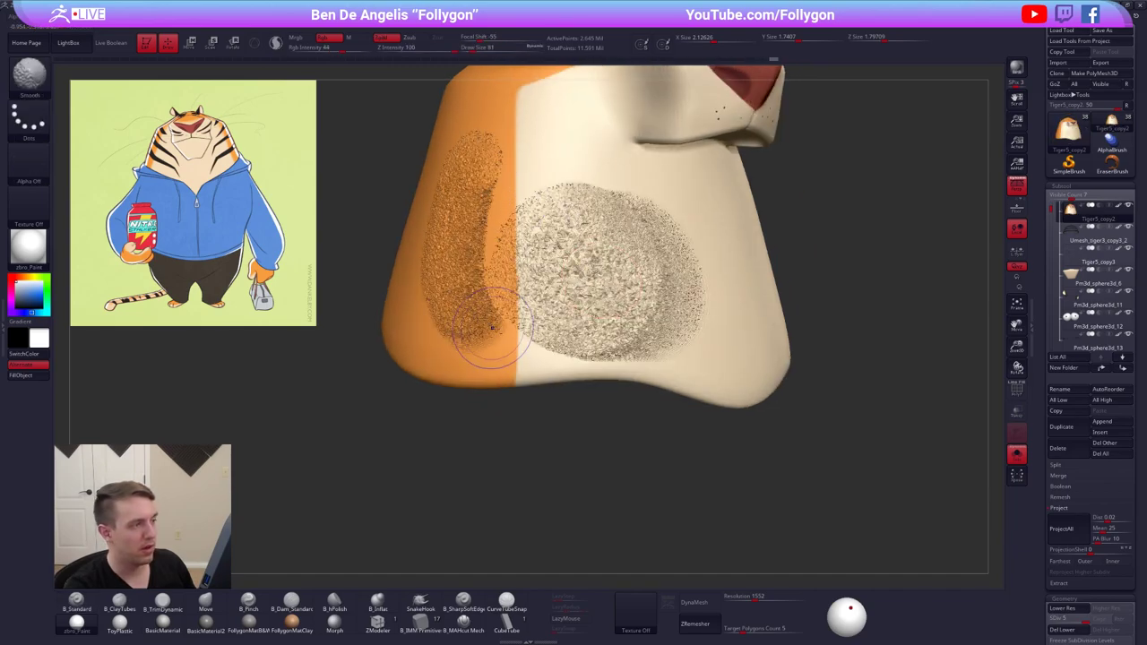
{"action": "right_click_drag", "start_coordinate": [496, 331], "coordinate": [504, 315]}
{"action": "right_click_drag", "start_coordinate": [460, 273], "coordinate": [507, 290], "text": "alt"}
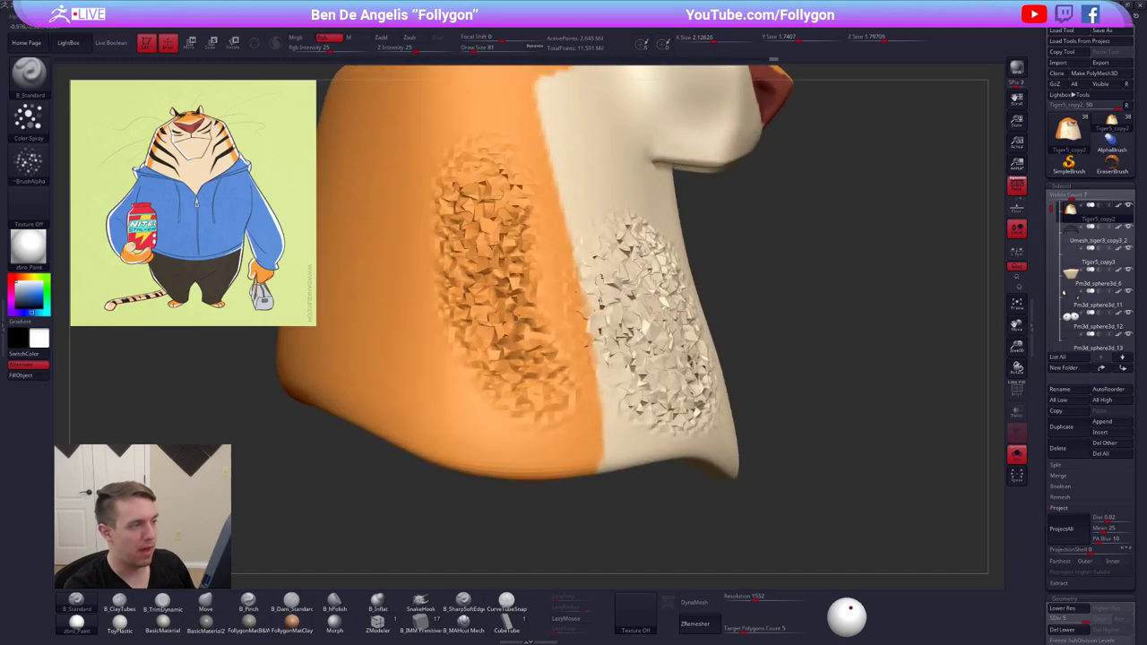
Undo the test strokes on the neck and show the whole character again
{"action": "key", "text": "ctrl+z"}
{"action": "key", "text": "ctrl+z"}
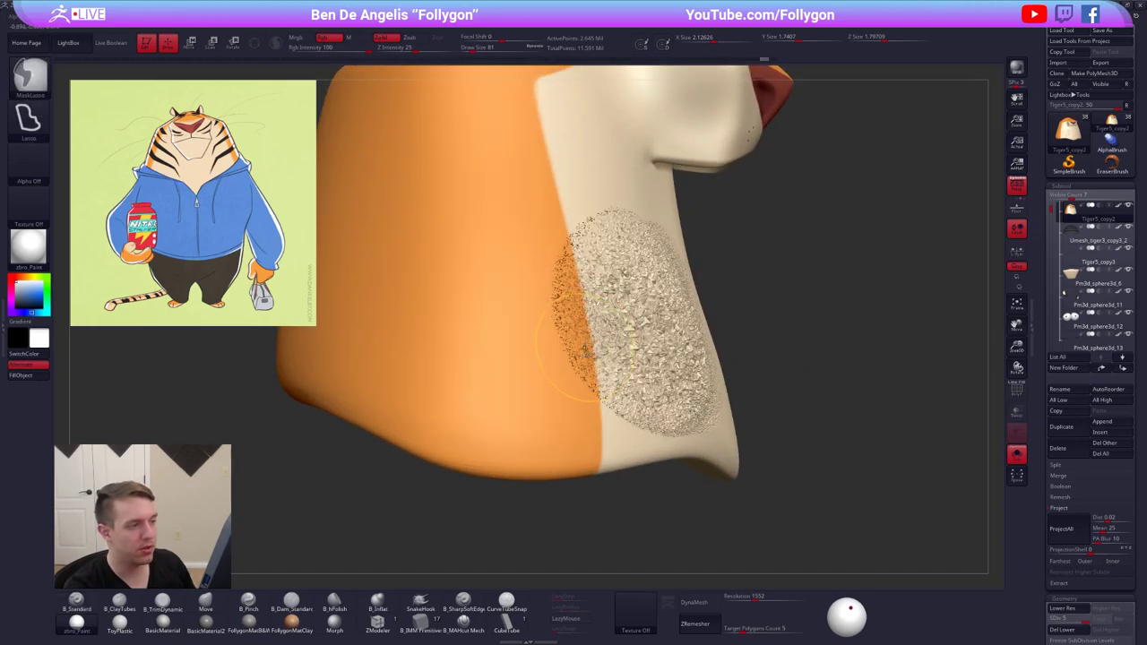
{"action": "right_click_drag", "start_coordinate": [684, 361], "coordinate": [650, 375], "text": "alt"}
{"action": "key", "text": "alt+s"}
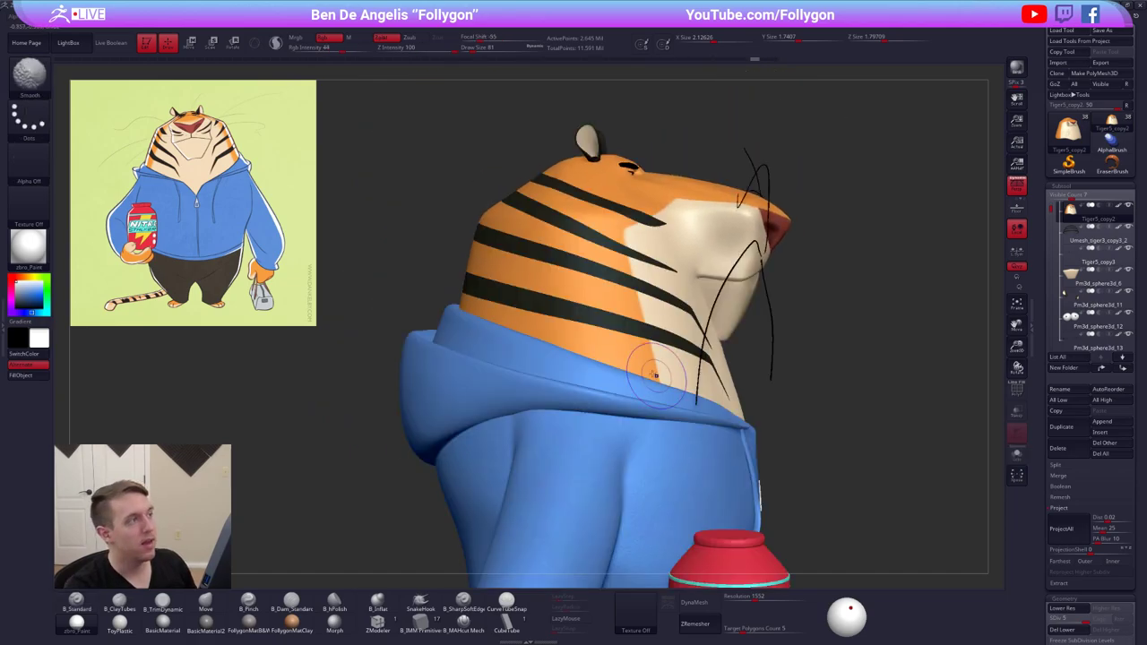
{"action": "right_click_drag", "start_coordinate": [699, 375], "coordinate": [668, 339], "text": "ctrl"}
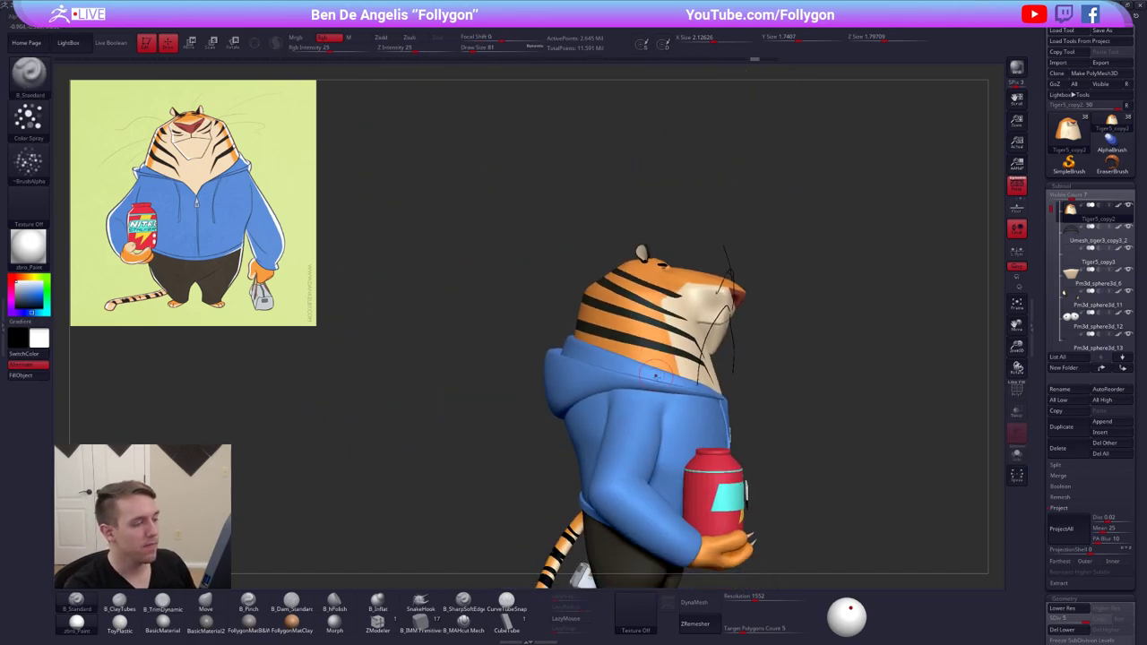
{"action": "right_click_drag", "start_coordinate": [658, 408], "coordinate": [647, 302], "text": "alt"}
{"action": "mouse_move", "coordinate": [738, 298]}
{"action": "right_mouse_down"}
{"action": "mouse_move", "coordinate": [688, 283]}
{"action": "mouse_move", "coordinate": [621, 348]}
{"action": "mouse_move", "coordinate": [657, 380]}
{"action": "right_mouse_up"}
Isolate the head again, lower it to subdivision level 1, and show its wireframe
{"action": "key", "text": "alt+s"}
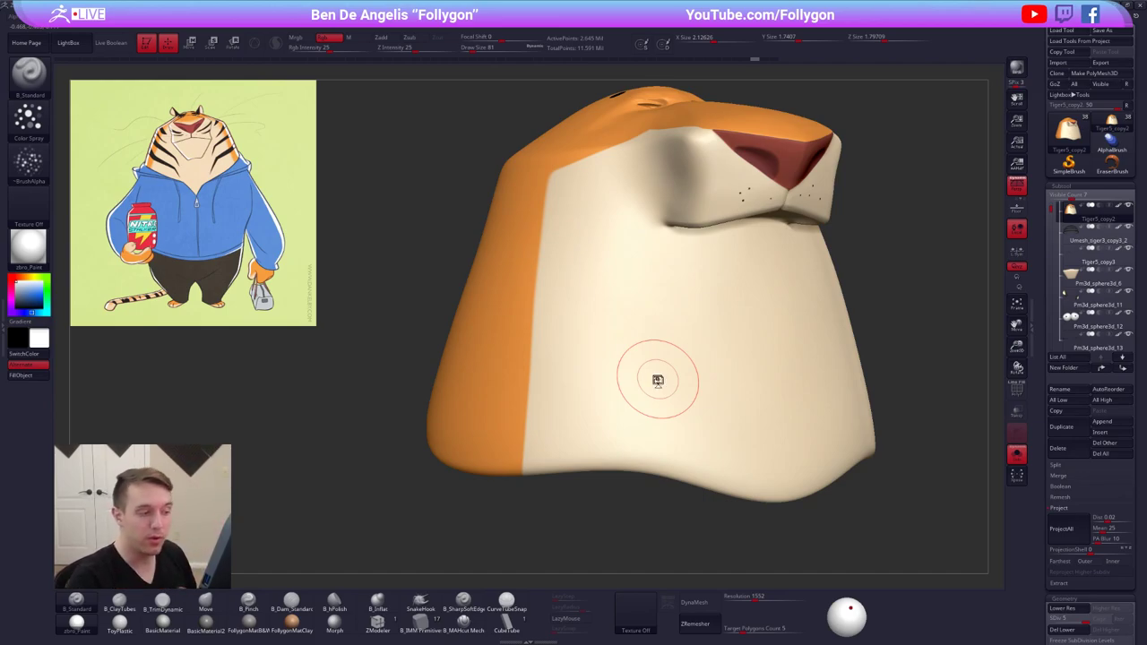
{"action": "right_click_drag", "start_coordinate": [712, 357], "coordinate": [672, 365], "text": "alt"}
{"action": "mouse_move", "coordinate": [713, 240]}
{"action": "right_mouse_down", "text": "alt"}
{"action": "mouse_move", "coordinate": [670, 266]}
{"action": "mouse_move", "coordinate": [649, 240]}
{"action": "mouse_move", "coordinate": [701, 215]}
{"action": "right_mouse_up", "text": "alt"}
{"action": "key", "text": "shift+d"}
{"action": "key", "text": "shift+d"}
{"action": "key", "text": "shift+d"}
{"action": "key", "text": "shift+d"}
{"action": "key", "text": "shift+f"}
Try smoothing the face at the lowest subdivision level, undo the stroke, and hide the wireframe
{"action": "key", "text": "s"}
{"action": "left_click_drag", "start_coordinate": [635, 260], "coordinate": [649, 260]}
{"action": "mouse_move", "coordinate": [714, 186]}
{"action": "left_mouse_down", "text": "shift"}
{"action": "mouse_move", "coordinate": [694, 206]}
{"action": "mouse_move", "coordinate": [730, 199]}
{"action": "mouse_move", "coordinate": [652, 229]}
{"action": "mouse_move", "coordinate": [693, 204]}
{"action": "left_mouse_up", "text": "shift"}
{"action": "key", "text": "space"}
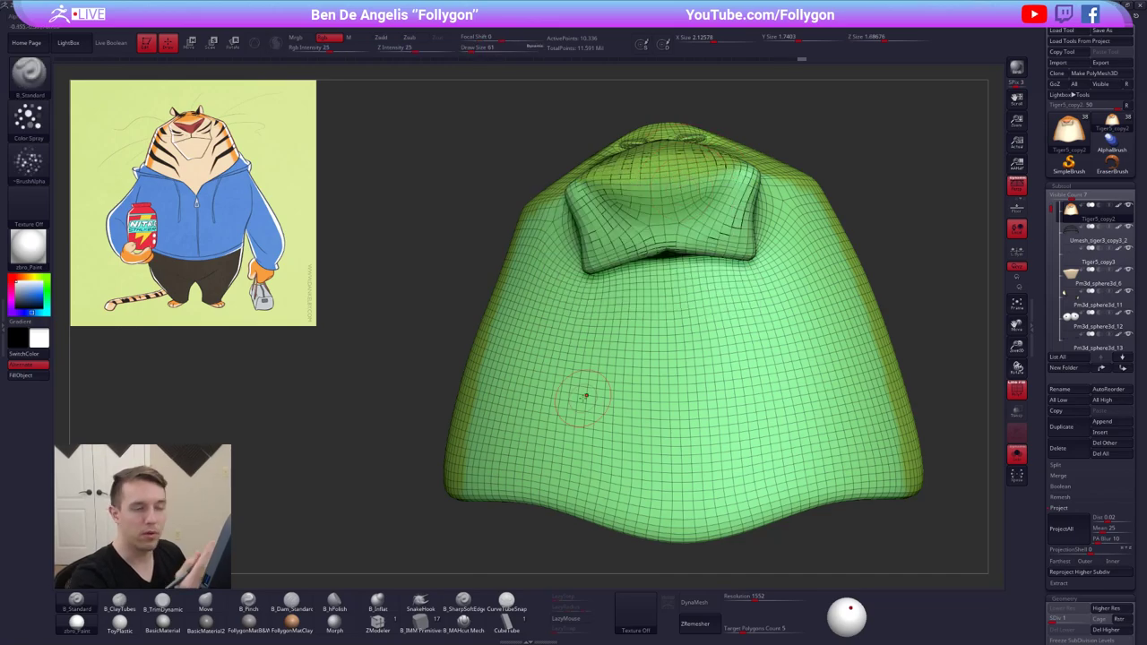
{"action": "key", "text": "ctrl+z"}
{"action": "key", "text": "shift+f"}
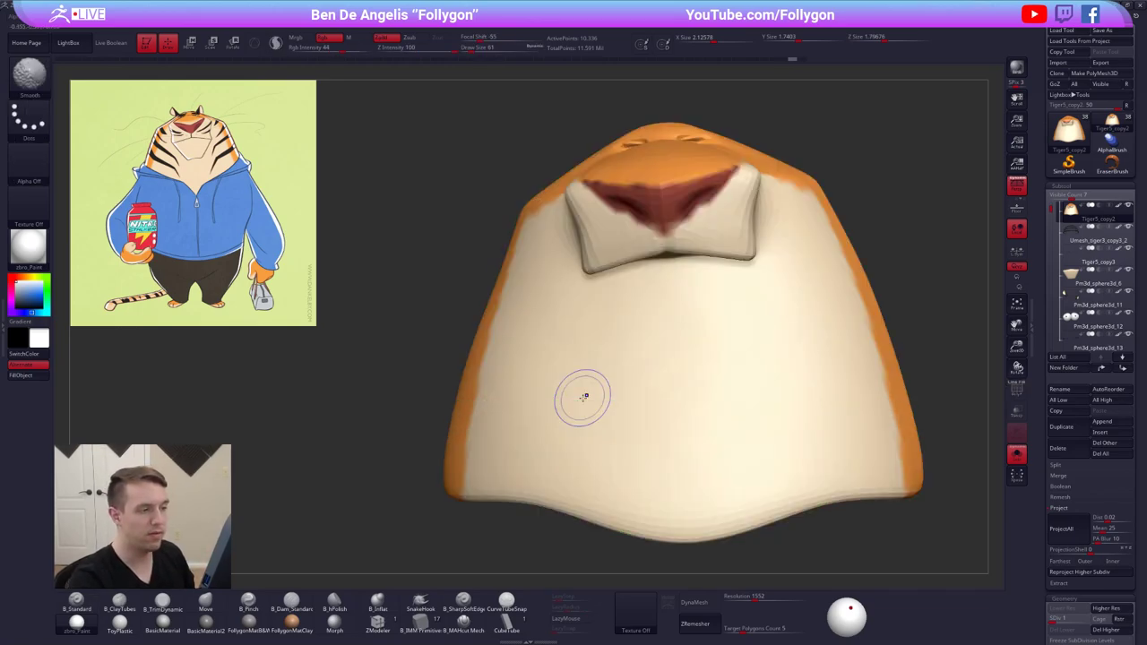
Return the head to its highest subdivision level and turn it to show the other side
{"action": "key", "text": "d"}
{"action": "key", "text": "d"}
{"action": "key", "text": "d"}
{"action": "key", "text": "d"}
{"action": "mouse_move", "coordinate": [784, 384]}
{"action": "right_mouse_down"}
{"action": "mouse_move", "coordinate": [581, 394]}
{"action": "mouse_move", "coordinate": [617, 366]}
{"action": "right_mouse_up"}
{"action": "right_click_drag", "start_coordinate": [637, 271], "coordinate": [649, 300], "text": "ctrl"}
Switch the Smooth brush to Zsub, try a stroke on the neck, undo it, and restore Zadd
{"action": "key", "text": "shift"}
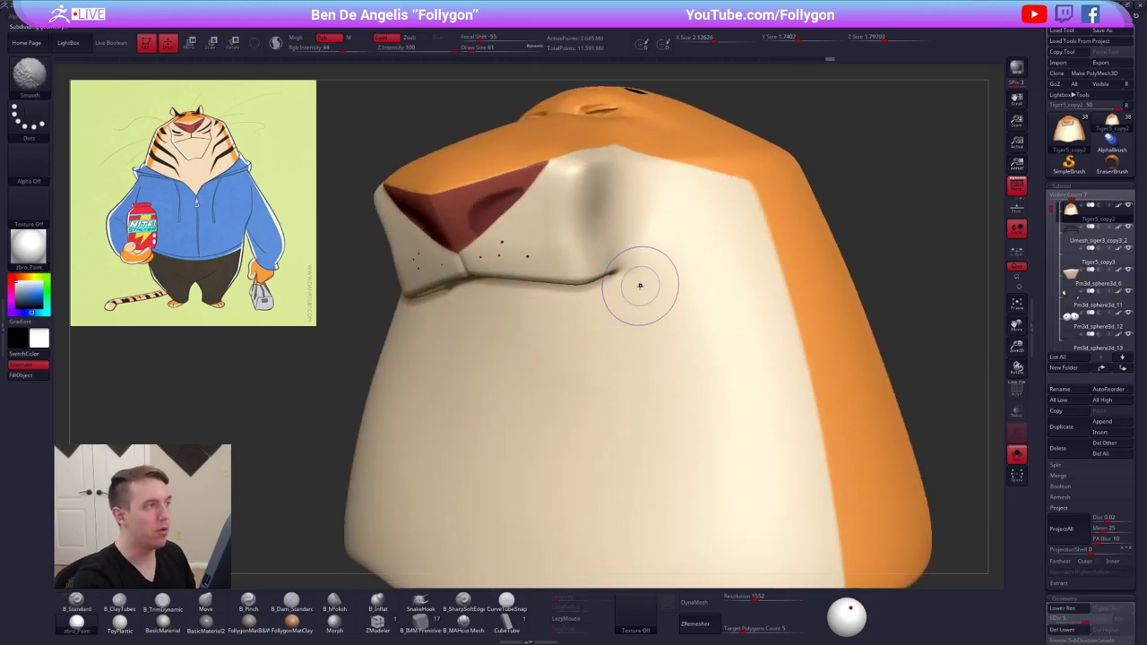
{"action": "left_click", "coordinate": [409, 40], "text": "shift"}
{"action": "left_click", "coordinate": [382, 38], "text": "shift"}
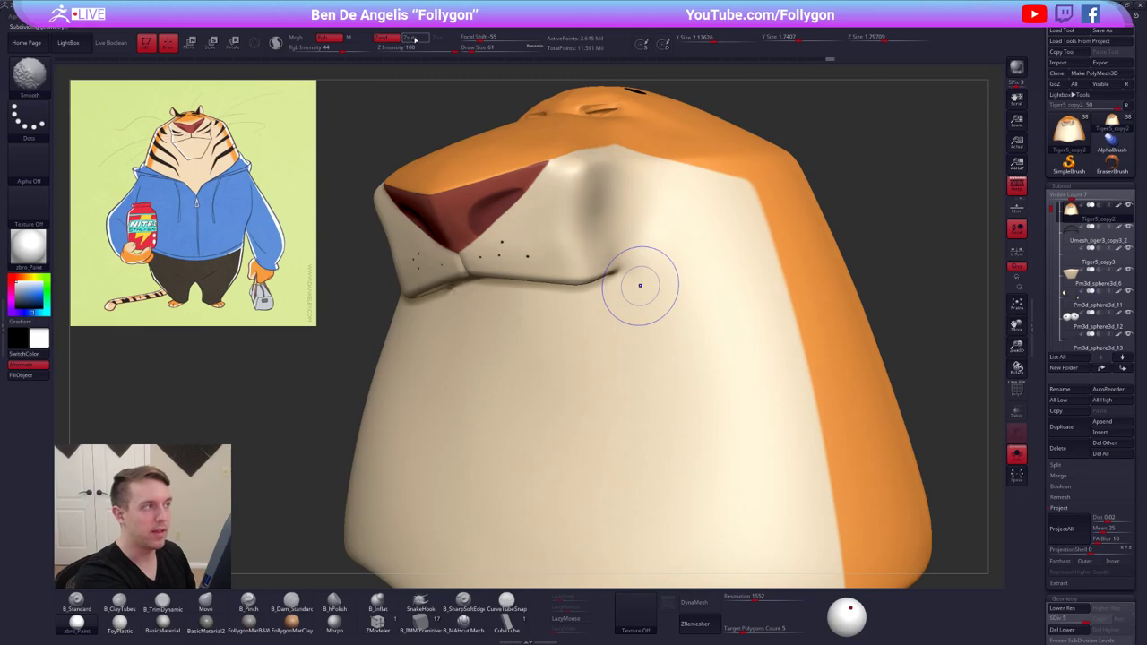
{"action": "left_click", "coordinate": [410, 40], "text": "shift"}
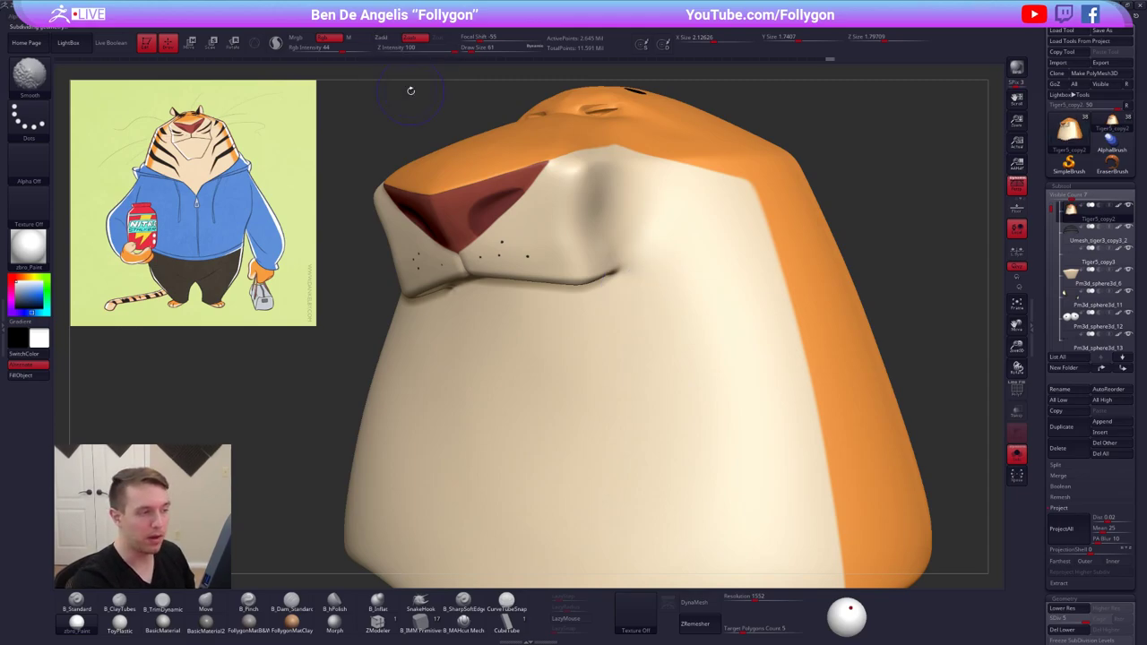
{"action": "mouse_move", "coordinate": [696, 342]}
{"action": "left_mouse_down", "text": "shift"}
{"action": "mouse_move", "coordinate": [672, 373]}
{"action": "mouse_move", "coordinate": [698, 337]}
{"action": "mouse_move", "coordinate": [700, 416]}
{"action": "left_mouse_up", "text": "shift"}
{"action": "key", "text": "ctrl+z"}
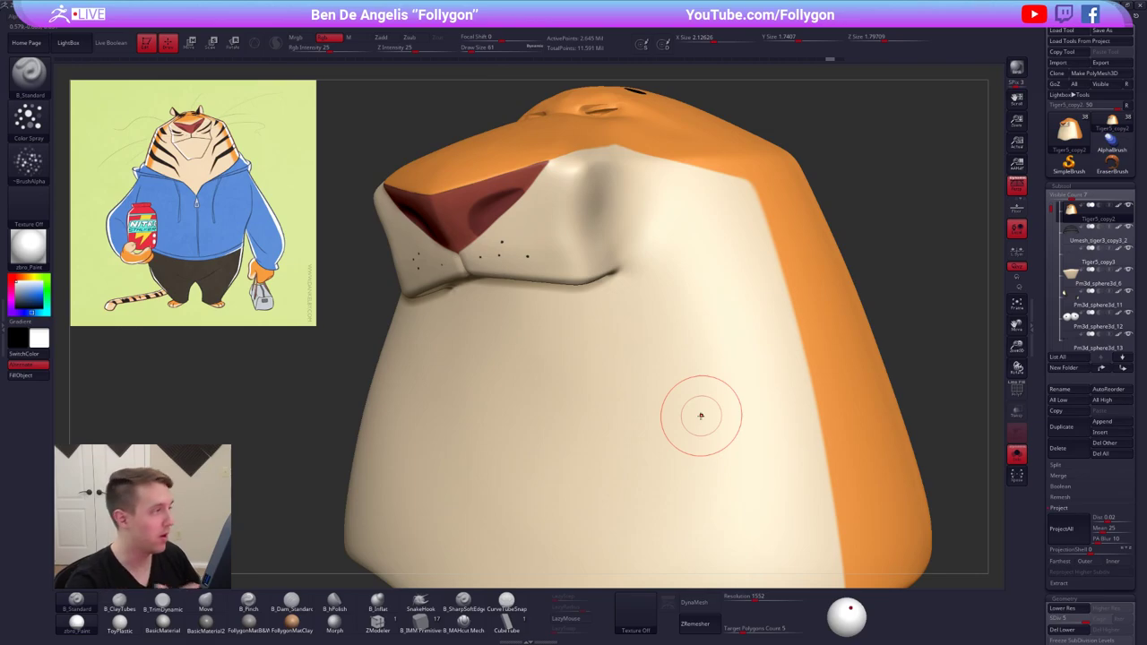
{"action": "key", "text": "shift"}
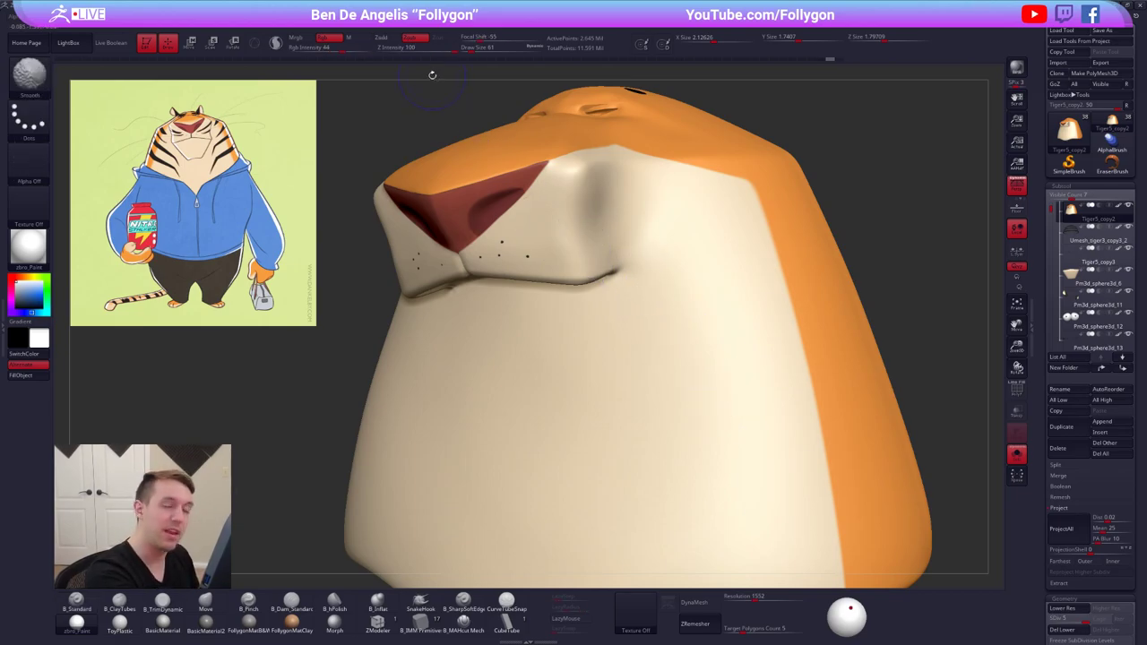
{"action": "left_click", "coordinate": [387, 39]}
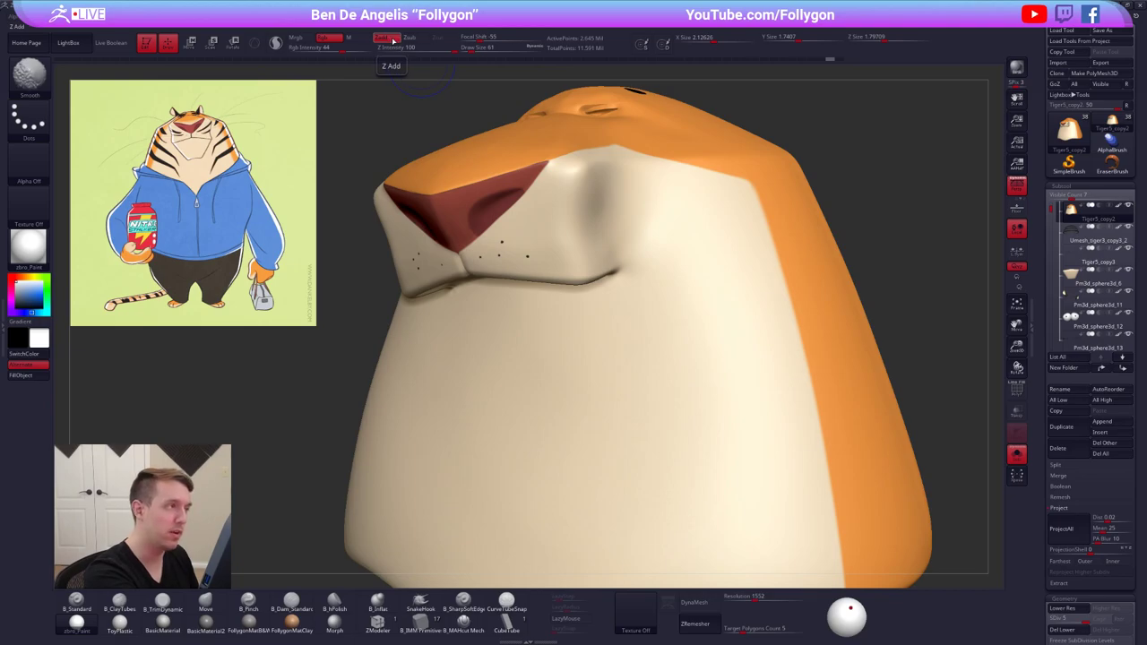
Examine the full character from the front, the sides and above
{"action": "right_click_drag", "start_coordinate": [792, 437], "coordinate": [738, 425], "text": "alt"}
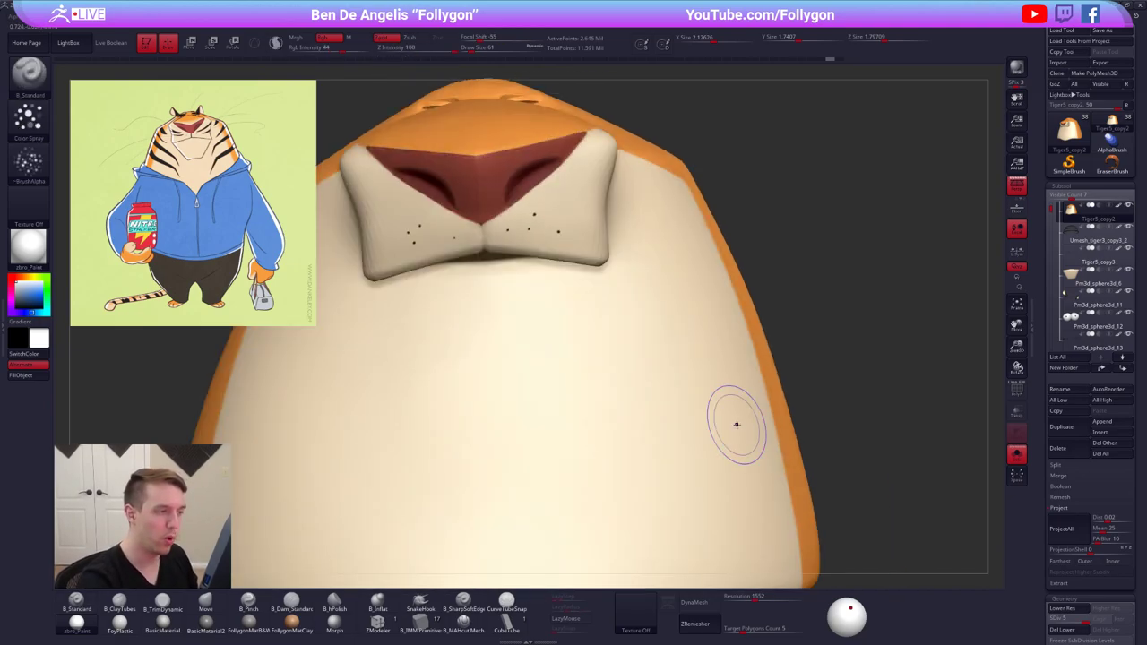
{"action": "mouse_move", "coordinate": [640, 390]}
{"action": "right_mouse_down", "text": "alt"}
{"action": "mouse_move", "coordinate": [623, 373]}
{"action": "mouse_move", "coordinate": [694, 382]}
{"action": "mouse_move", "coordinate": [666, 335]}
{"action": "right_mouse_up", "text": "alt"}
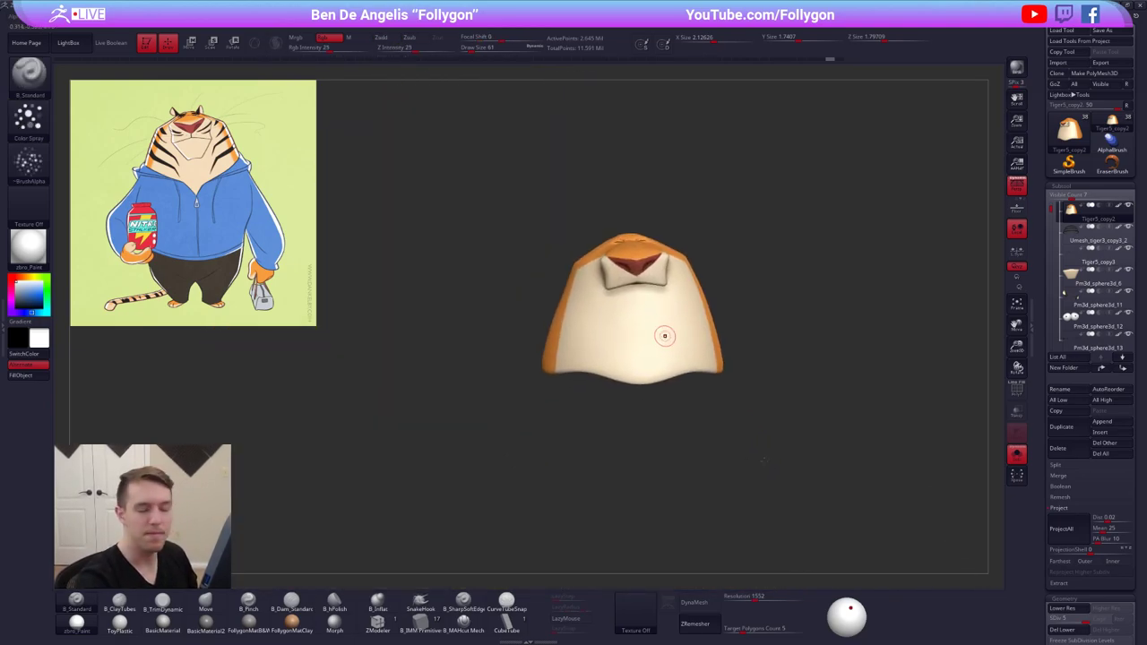
{"action": "right_click_drag", "start_coordinate": [803, 455], "coordinate": [800, 446], "text": "alt"}
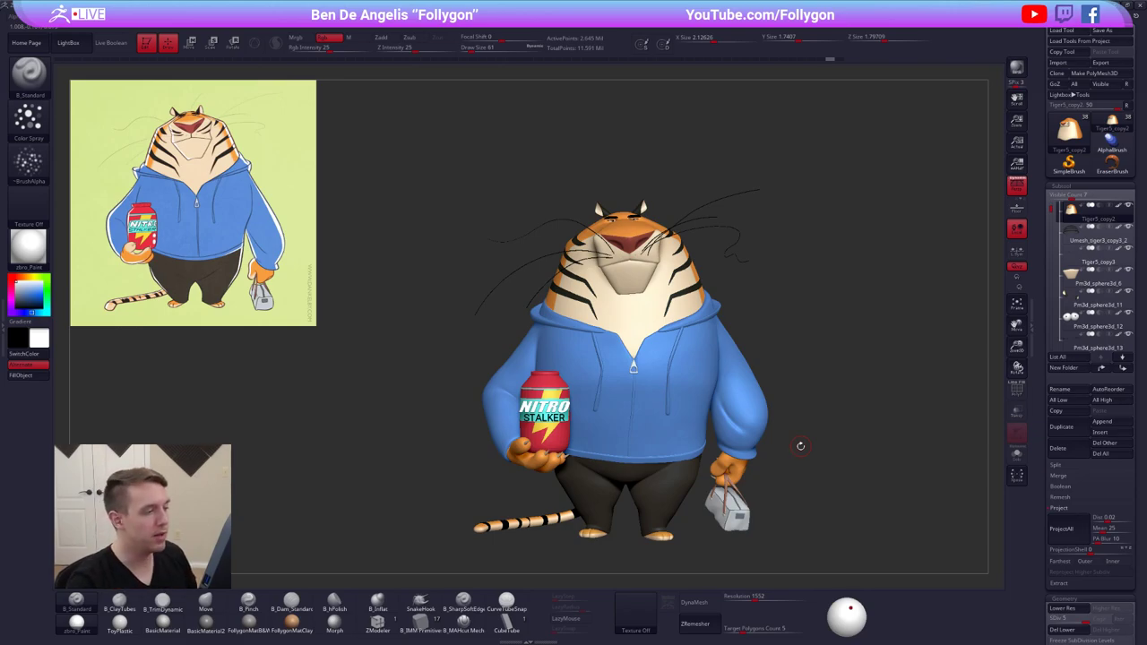
{"action": "mouse_move", "coordinate": [796, 360]}
{"action": "right_mouse_down", "text": "alt"}
{"action": "mouse_move", "coordinate": [787, 342]}
{"action": "mouse_move", "coordinate": [781, 385]}
{"action": "mouse_move", "coordinate": [774, 353]}
{"action": "mouse_move", "coordinate": [784, 363]}
{"action": "right_mouse_up", "text": "alt"}
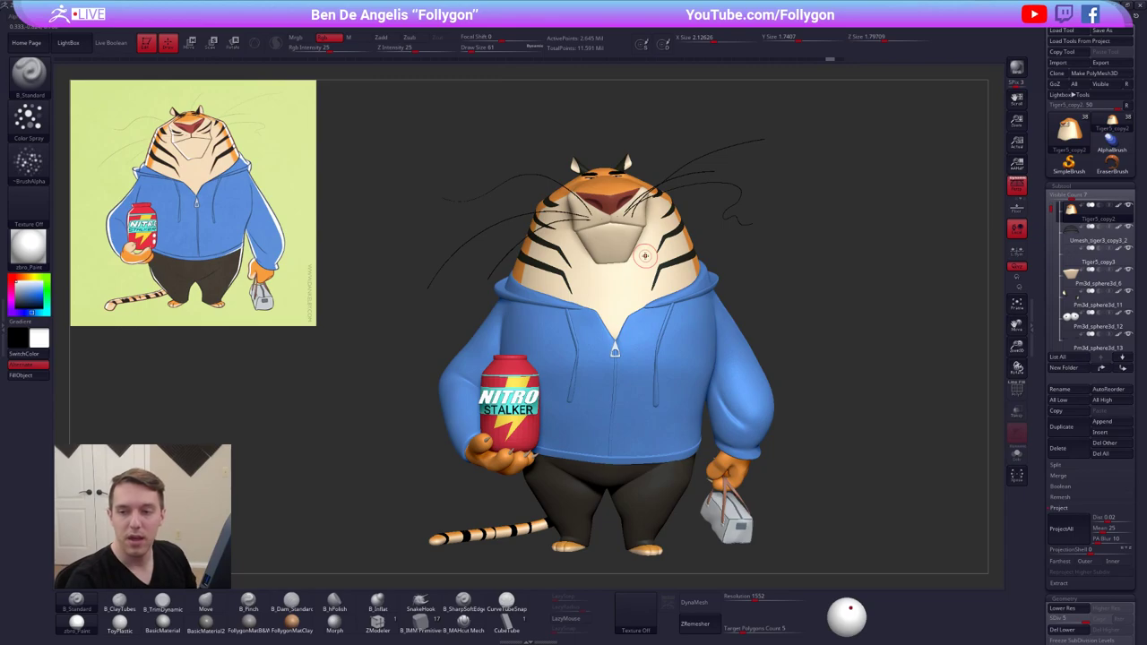
{"action": "right_click_drag", "start_coordinate": [623, 274], "coordinate": [608, 275]}
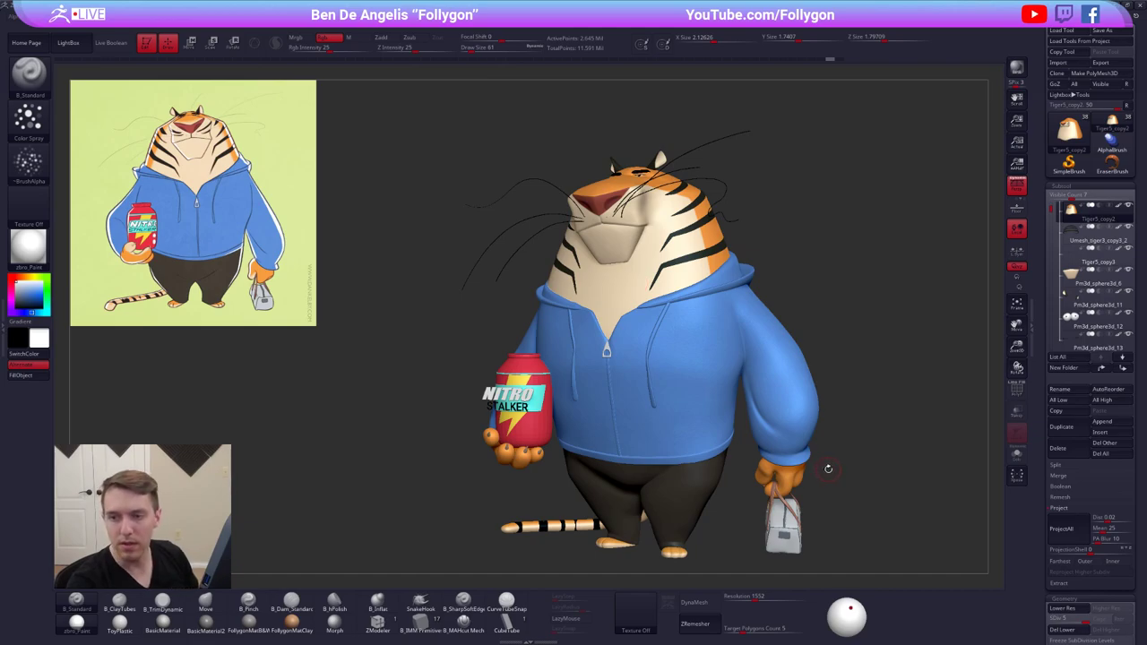
{"action": "left_click_drag", "start_coordinate": [828, 468], "coordinate": [838, 475]}
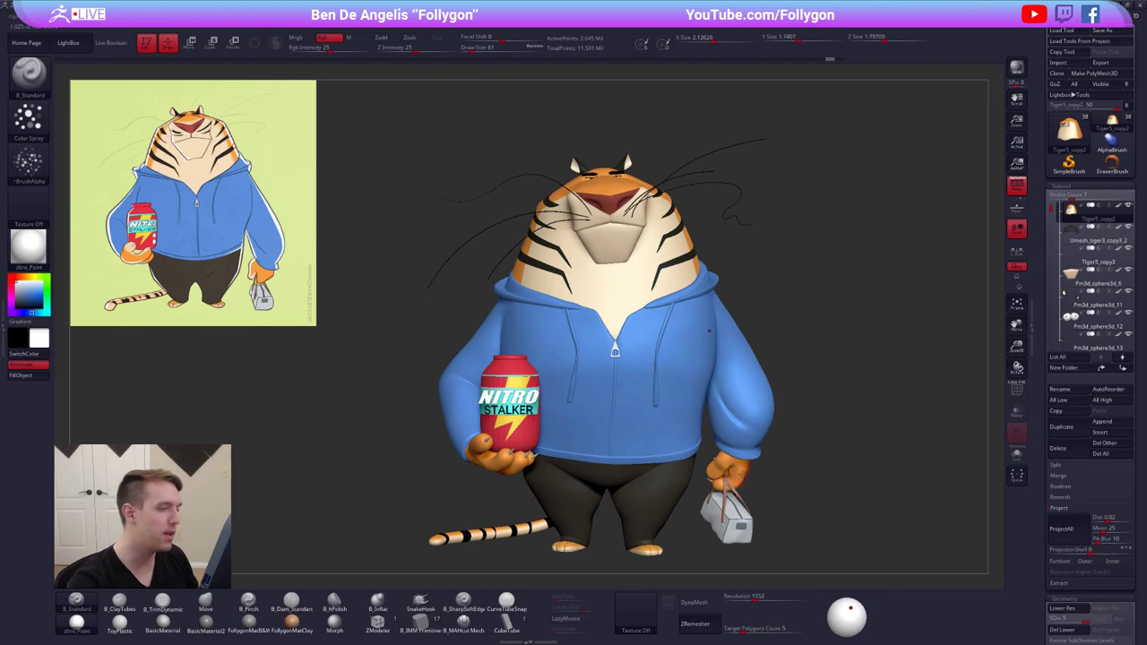
{"action": "left_click_drag", "start_coordinate": [752, 473], "coordinate": [759, 474]}
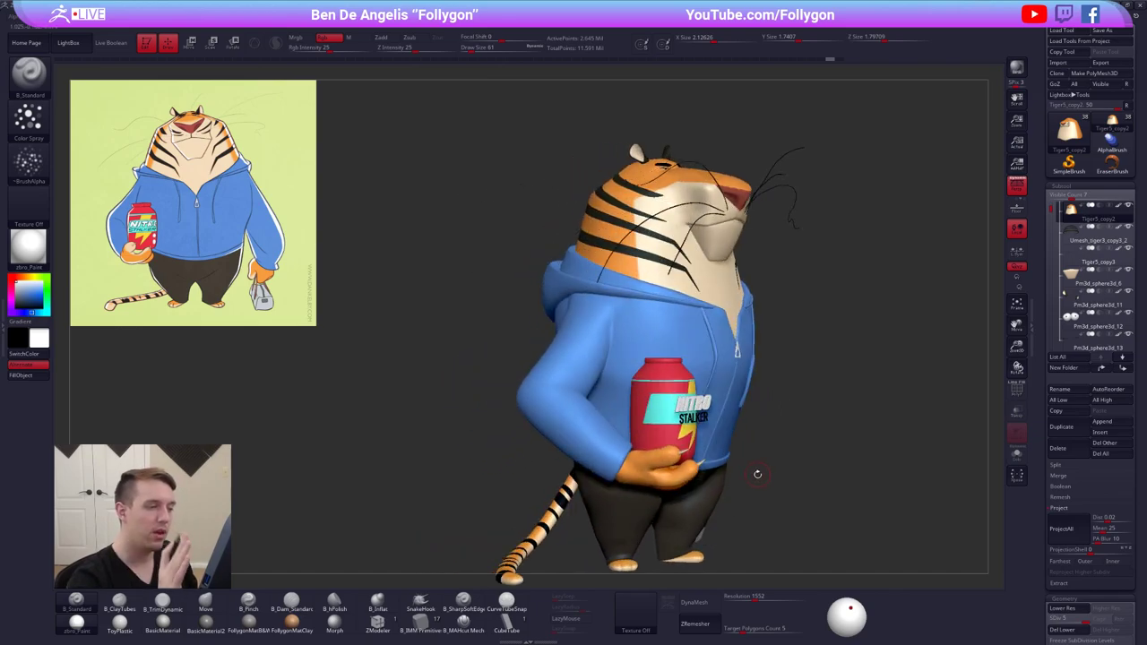
{"action": "left_click_drag", "start_coordinate": [820, 494], "coordinate": [781, 481]}
{"action": "left_click", "coordinate": [657, 390], "text": "alt"}
{"action": "left_click_drag", "start_coordinate": [639, 399], "coordinate": [635, 451]}
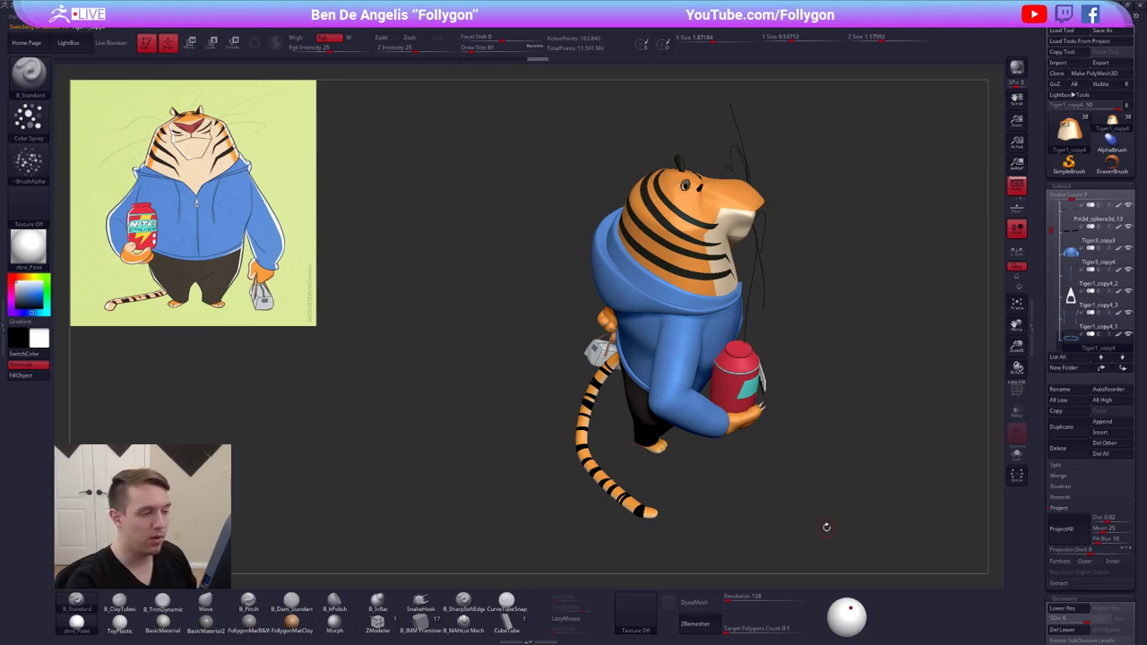
{"action": "left_click_drag", "start_coordinate": [827, 527], "coordinate": [719, 466]}
{"action": "mouse_move", "coordinate": [787, 402]}
{"action": "left_mouse_down", "text": "alt"}
{"action": "mouse_move", "coordinate": [717, 403]}
{"action": "mouse_move", "coordinate": [771, 411]}
{"action": "mouse_move", "coordinate": [769, 445]}
{"action": "mouse_move", "coordinate": [773, 375]}
{"action": "left_mouse_up", "text": "alt"}
Select and isolate the pants and step them down to a low subdivision level
{"action": "left_click", "coordinate": [690, 459], "text": "alt"}
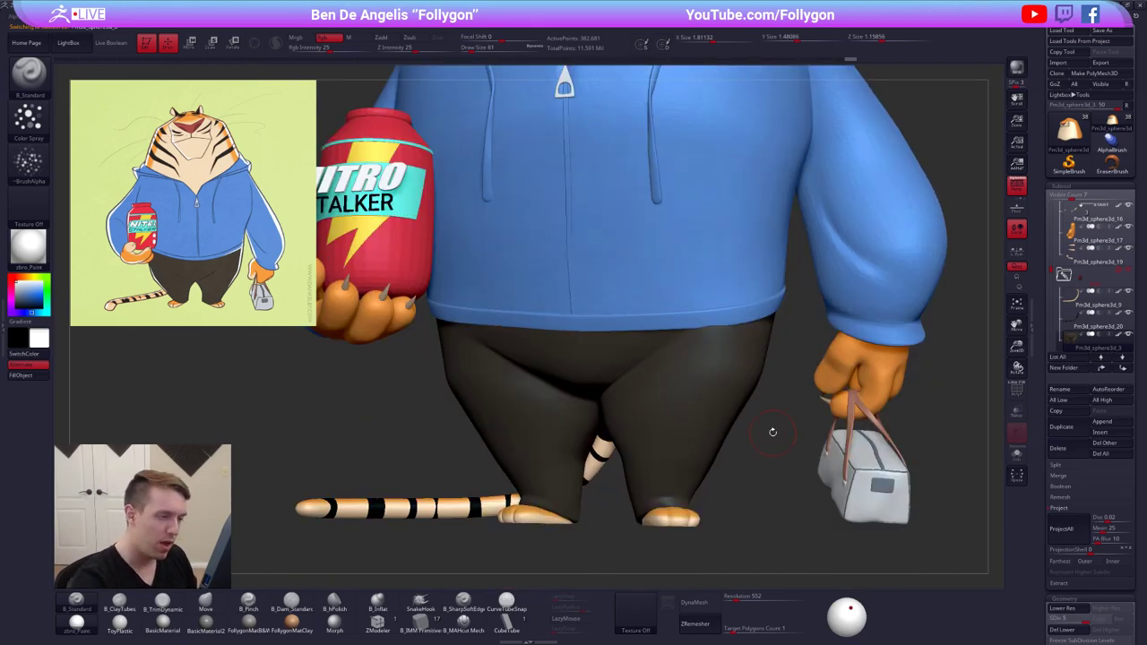
{"action": "key", "text": "space"}
{"action": "key", "text": "alt+s"}
{"action": "left_click_drag", "start_coordinate": [760, 411], "coordinate": [703, 345]}
{"action": "key", "text": "shift+d"}
{"action": "key", "text": "shift+d"}
{"action": "key", "text": "shift+d"}
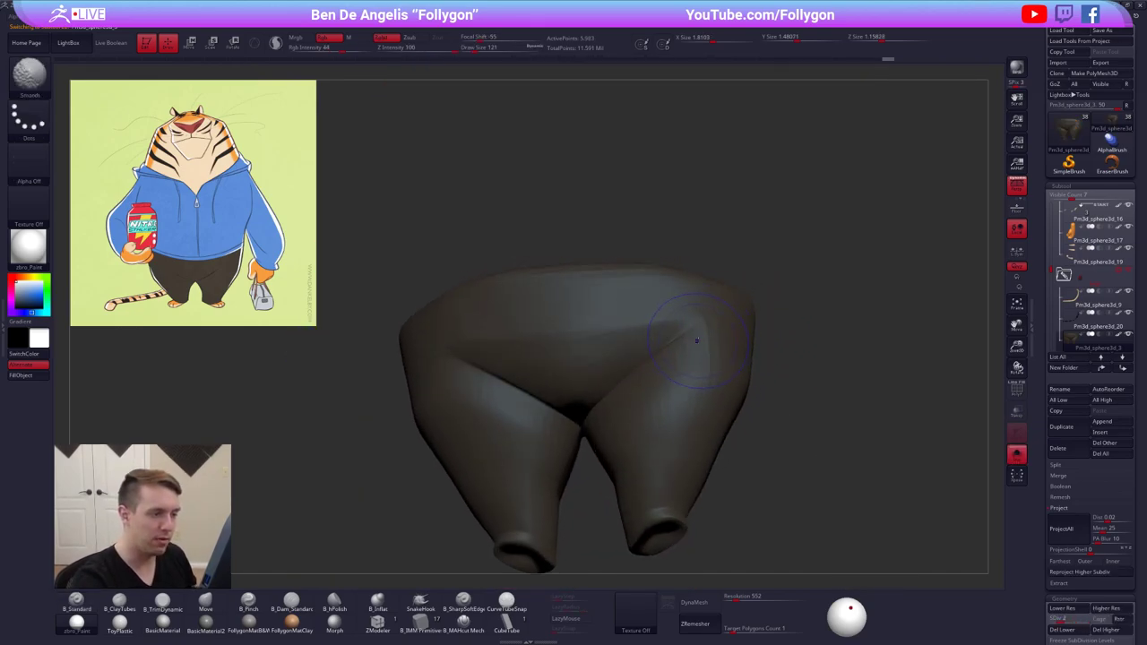
{"action": "key", "text": "shift+d"}
{"action": "key", "text": "shift+d"}
Choose the Move brush, raise the pants one subdivision level, show the whole character, and smooth the upper thigh
{"action": "key", "text": "b"}
{"action": "key", "text": "m"}
{"action": "key", "text": "v"}
{"action": "key", "text": "space"}
{"action": "key", "text": "d"}
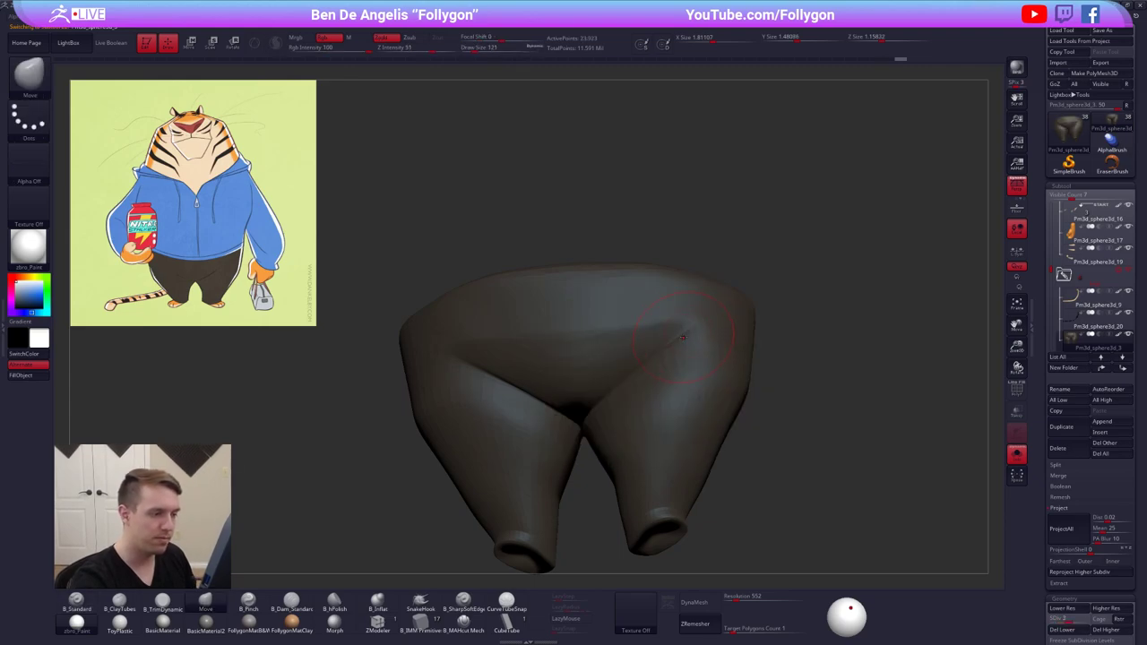
{"action": "key", "text": "alt+s"}
{"action": "mouse_move", "coordinate": [681, 381]}
{"action": "right_mouse_down"}
{"action": "mouse_move", "coordinate": [701, 337]}
{"action": "mouse_move", "coordinate": [693, 385]}
{"action": "right_mouse_up"}
{"action": "left_click_drag", "start_coordinate": [693, 360], "coordinate": [704, 378], "text": "shift"}
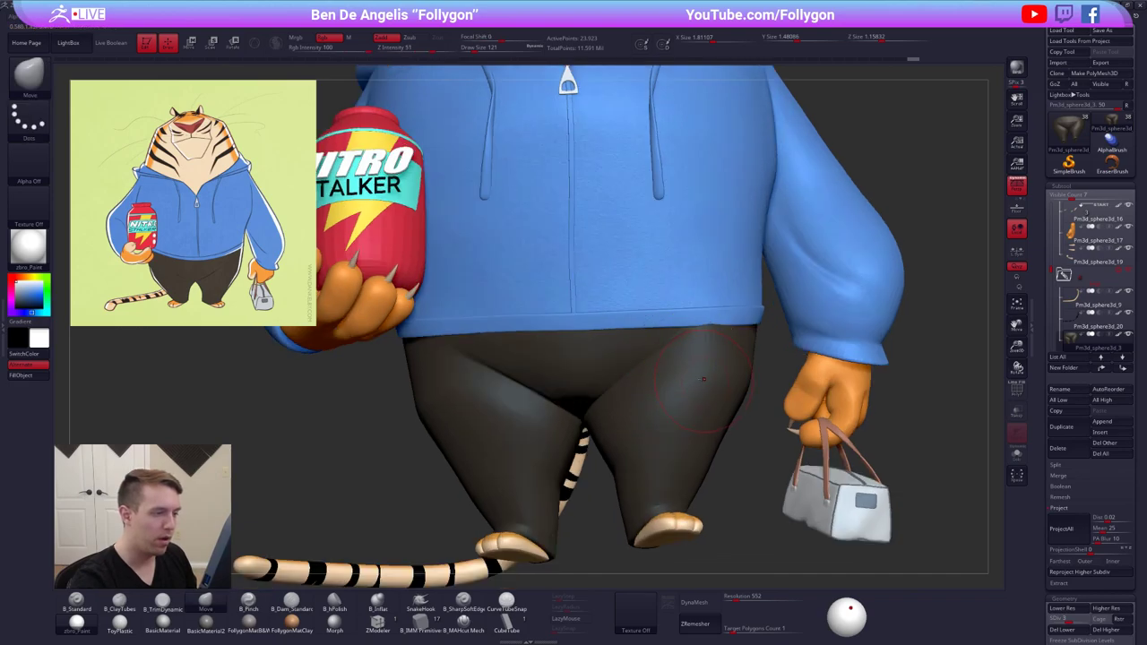
Return the pants to their highest subdivision level, inspect them with the wireframe on and off, and show the whole character
{"action": "key", "text": "d"}
{"action": "key", "text": "alt+s"}
{"action": "mouse_move", "coordinate": [700, 388]}
{"action": "right_mouse_down", "text": "ctrl"}
{"action": "mouse_move", "coordinate": [696, 363]}
{"action": "mouse_move", "coordinate": [685, 391]}
{"action": "mouse_move", "coordinate": [672, 348]}
{"action": "mouse_move", "coordinate": [666, 402]}
{"action": "mouse_move", "coordinate": [656, 386]}
{"action": "mouse_move", "coordinate": [670, 355]}
{"action": "mouse_move", "coordinate": [678, 389]}
{"action": "right_mouse_up", "text": "ctrl"}
{"action": "key", "text": "shift+f"}
{"action": "key", "text": "shift+f"}
{"action": "key", "text": "shift+f"}
{"action": "key", "text": "shift+f"}
{"action": "mouse_move", "coordinate": [663, 437]}
{"action": "right_mouse_down"}
{"action": "mouse_move", "coordinate": [677, 554]}
{"action": "mouse_move", "coordinate": [762, 345]}
{"action": "mouse_move", "coordinate": [794, 380]}
{"action": "mouse_move", "coordinate": [769, 405]}
{"action": "right_mouse_up"}
{"action": "key", "text": "alt+s"}
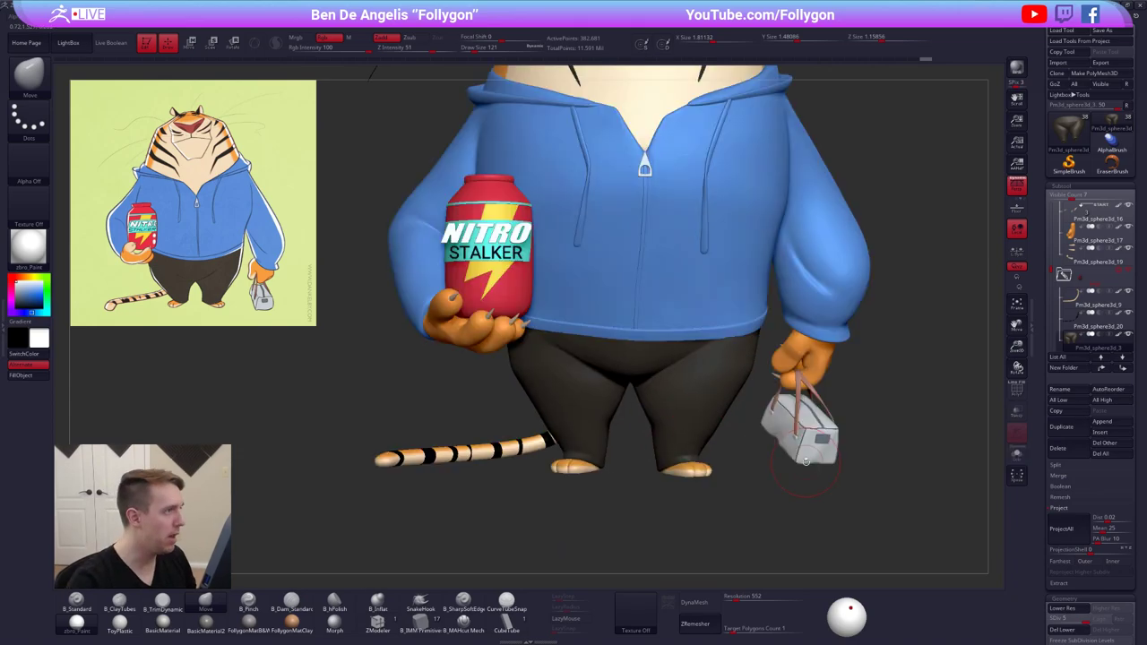
Switch to the B_Standard brush, isolate the pants from below, and sample their dark brown as the main colour
{"action": "key", "text": "1"}
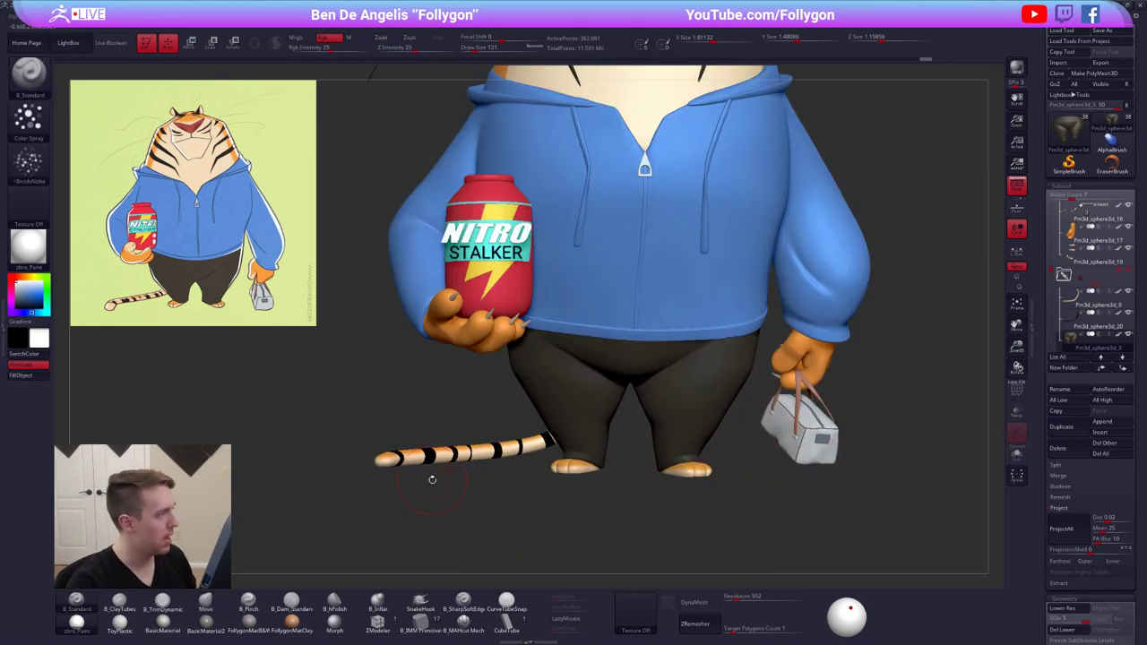
{"action": "mouse_move", "coordinate": [616, 519]}
{"action": "left_mouse_down"}
{"action": "mouse_move", "coordinate": [602, 510]}
{"action": "mouse_move", "coordinate": [625, 475]}
{"action": "mouse_move", "coordinate": [668, 443]}
{"action": "mouse_move", "coordinate": [638, 341]}
{"action": "left_mouse_up"}
{"action": "key", "text": "alt+s"}
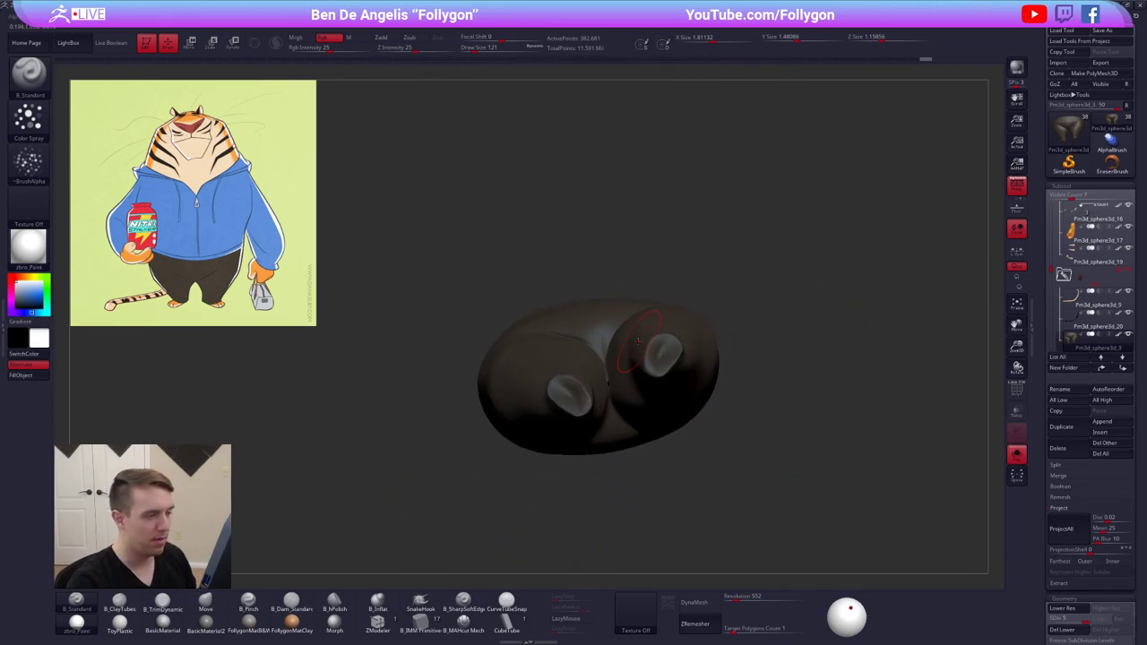
{"action": "right_click_drag", "start_coordinate": [642, 420], "coordinate": [647, 466], "text": "ctrl"}
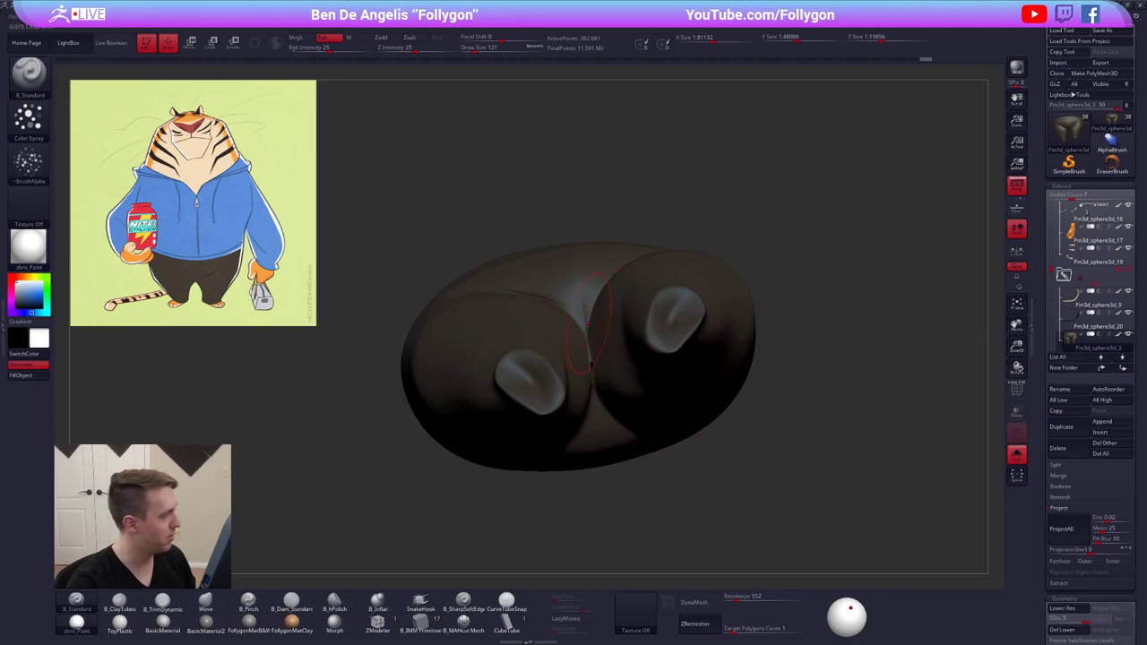
{"action": "key", "text": "v"}
{"action": "key", "text": "c"}
{"action": "key", "text": "v"}
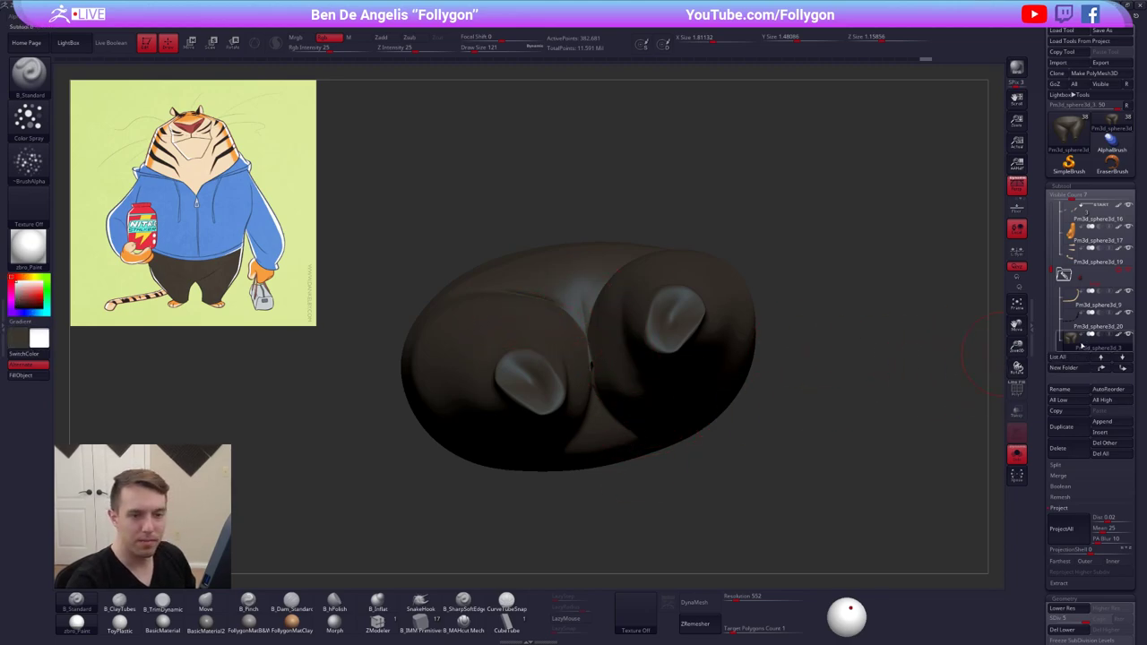
{"action": "left_click", "coordinate": [1074, 345]}
{"action": "left_click_drag", "start_coordinate": [1054, 272], "coordinate": [1054, 286]}
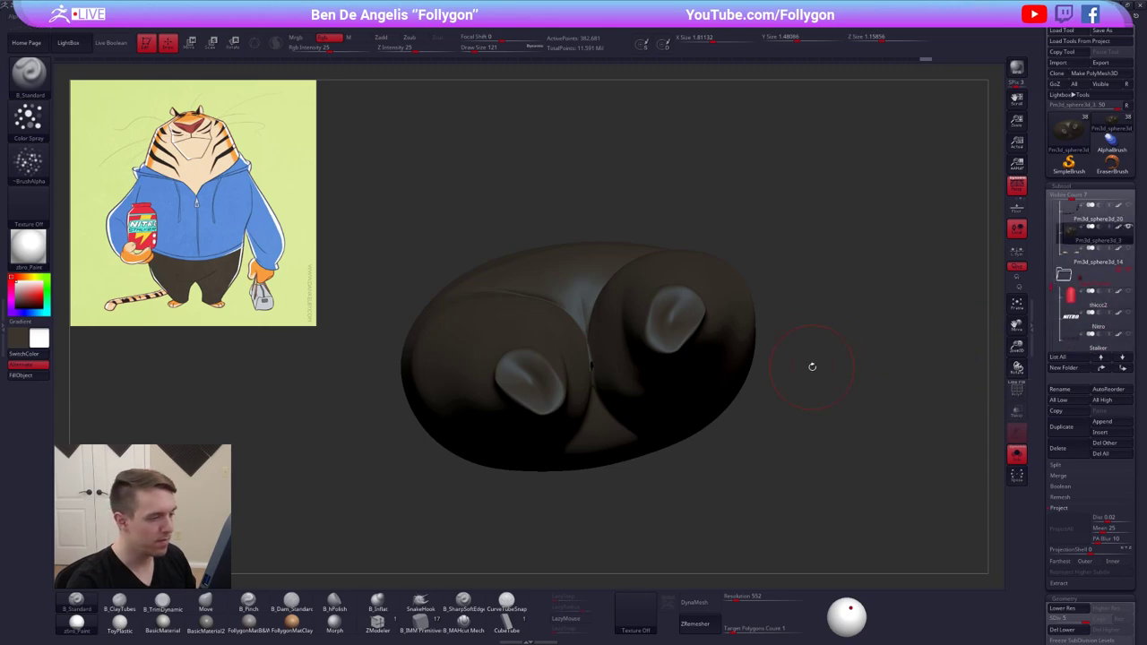
Convert the pants to a DynaMesh at resolution 552 without freezing their subdivision levels
{"action": "key", "text": "shift+f"}
{"action": "mouse_move", "coordinate": [812, 353]}
{"action": "left_mouse_down"}
{"action": "mouse_move", "coordinate": [824, 405]}
{"action": "mouse_move", "coordinate": [817, 392]}
{"action": "left_mouse_up"}
{"action": "key", "text": "shift+f"}
{"action": "key", "text": "shift+f"}
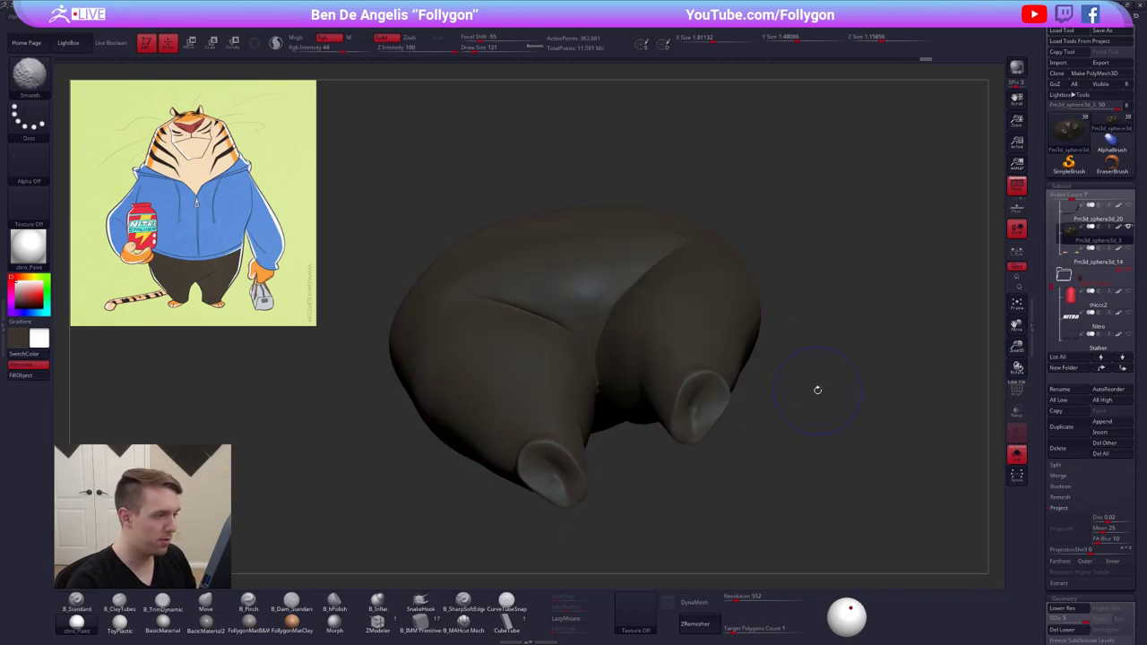
{"action": "key", "text": "shift+f"}
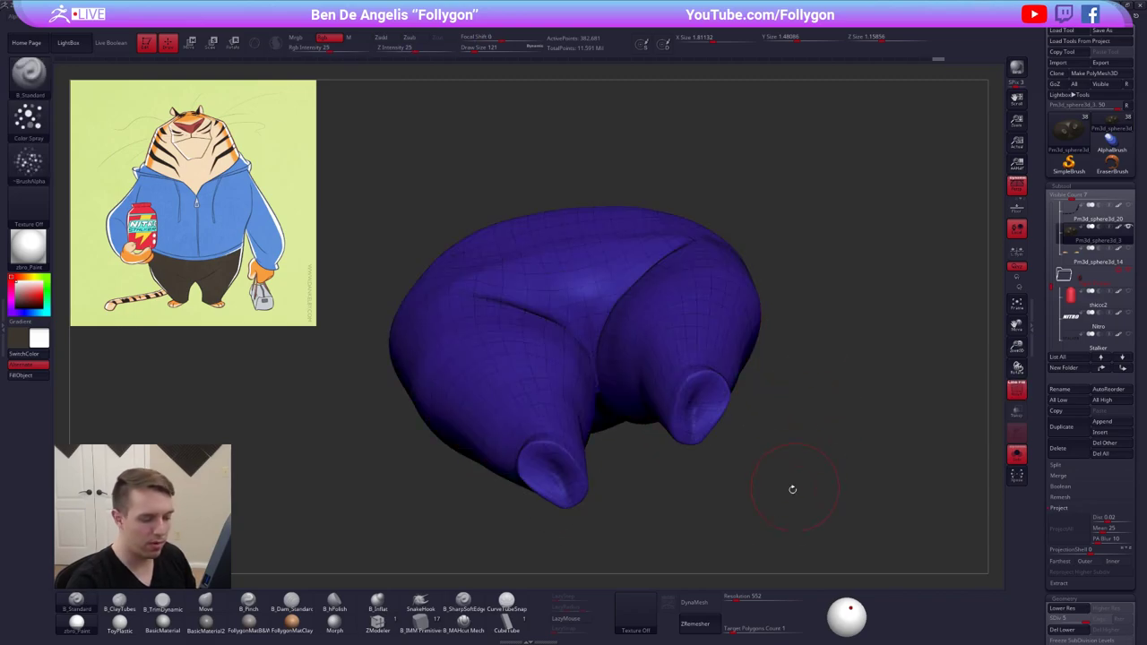
{"action": "left_click", "coordinate": [714, 607]}
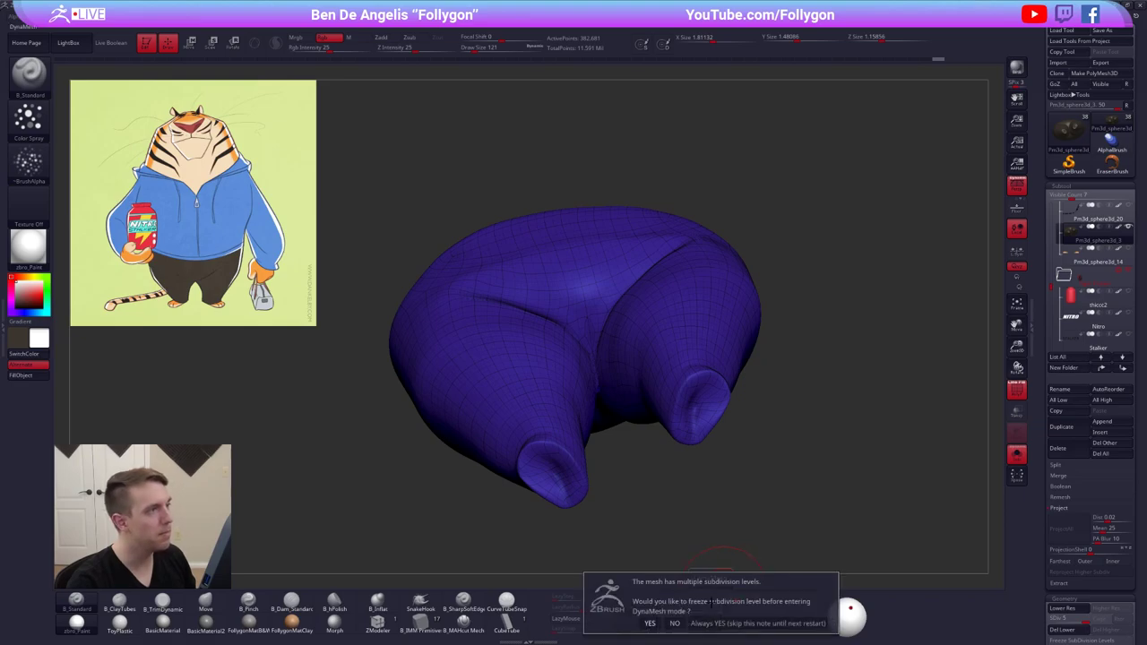
{"action": "left_click", "coordinate": [678, 625]}
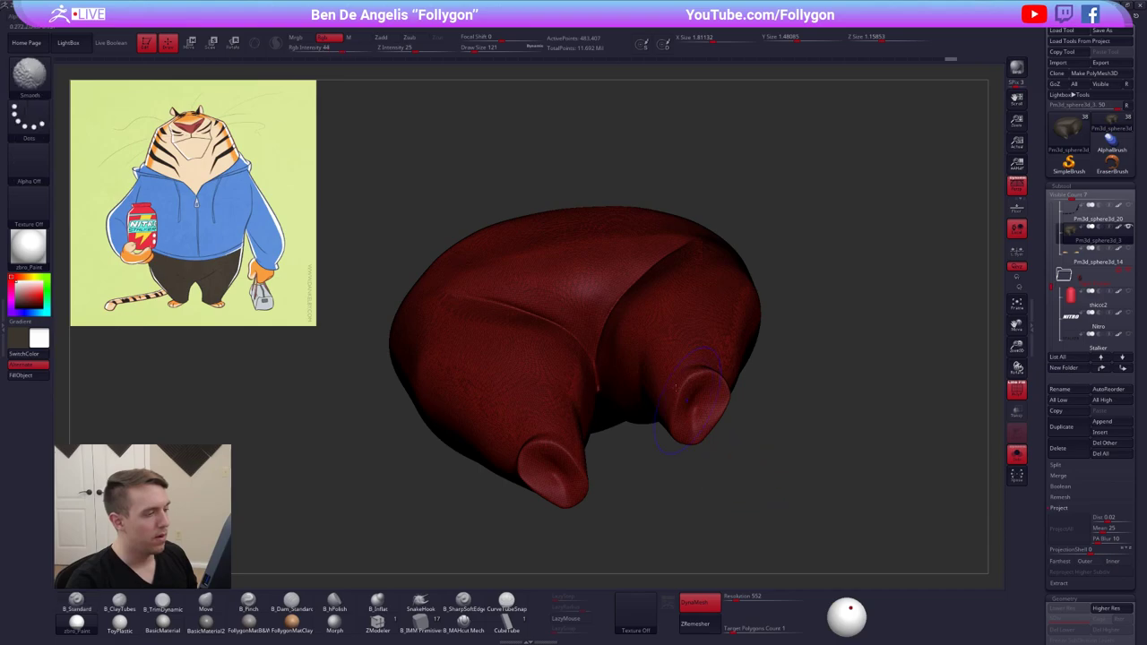
Examine the DynaMeshed pants from the front and below, with and without the wireframe
{"action": "key", "text": "shift+f"}
{"action": "right_click_drag", "start_coordinate": [645, 328], "coordinate": [887, 449], "text": "shift"}
{"action": "key", "text": "shift+f"}
{"action": "right_click_drag", "start_coordinate": [662, 326], "coordinate": [915, 309]}
{"action": "key", "text": "shift+f"}
{"action": "right_click_drag", "start_coordinate": [574, 466], "coordinate": [678, 464]}
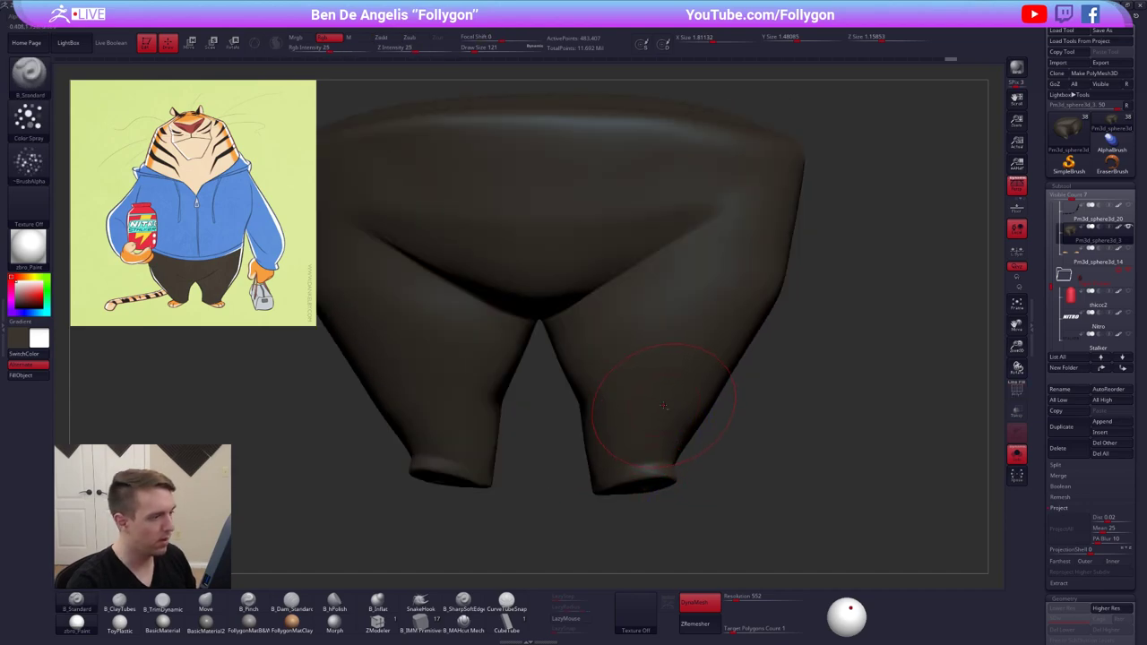
{"action": "right_click_drag", "start_coordinate": [664, 406], "coordinate": [677, 384], "text": "ctrl"}
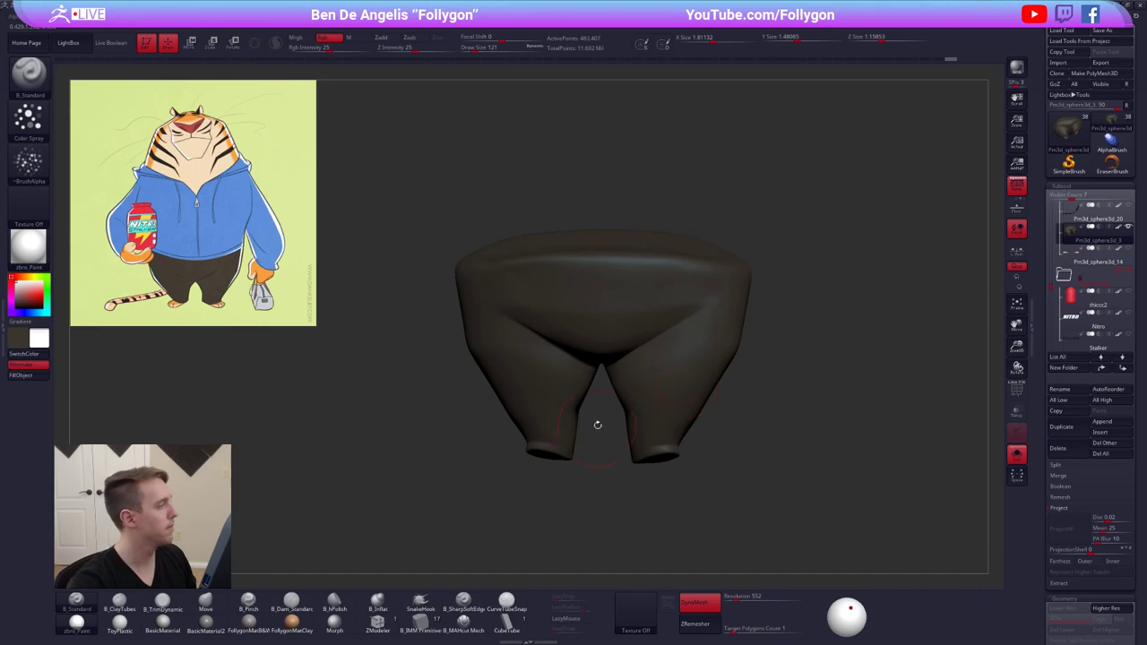
{"action": "right_click_drag", "start_coordinate": [597, 425], "coordinate": [581, 349]}
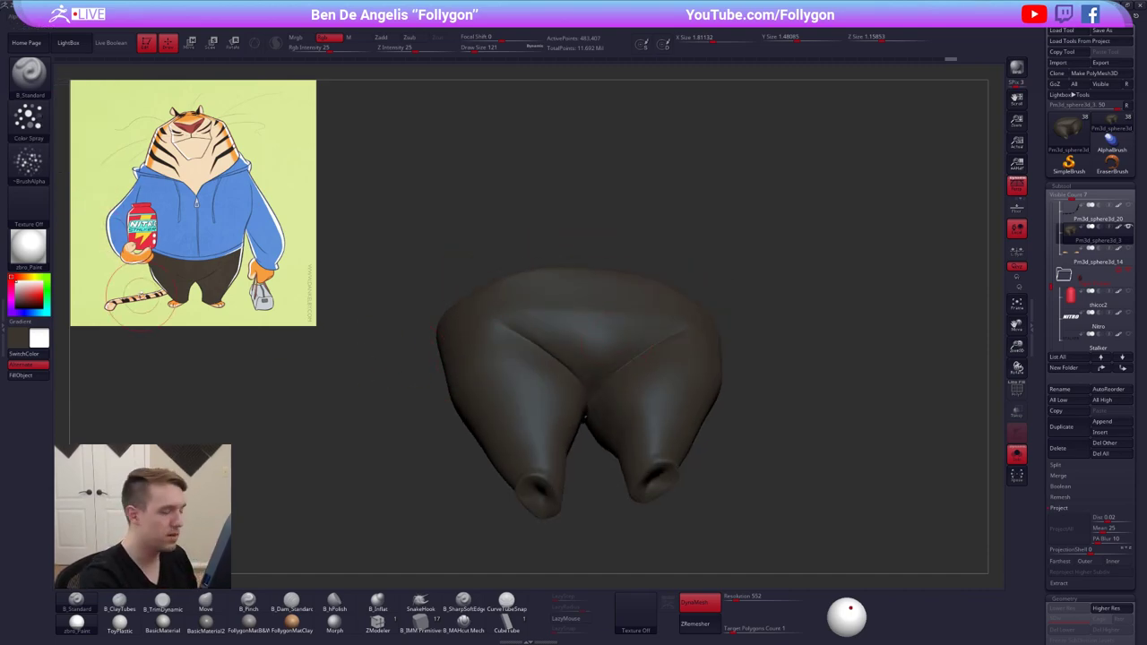
{"action": "mouse_move", "coordinate": [660, 342]}
{"action": "right_mouse_down"}
{"action": "mouse_move", "coordinate": [688, 395]}
{"action": "mouse_move", "coordinate": [678, 350]}
{"action": "mouse_move", "coordinate": [687, 387]}
{"action": "right_mouse_up"}
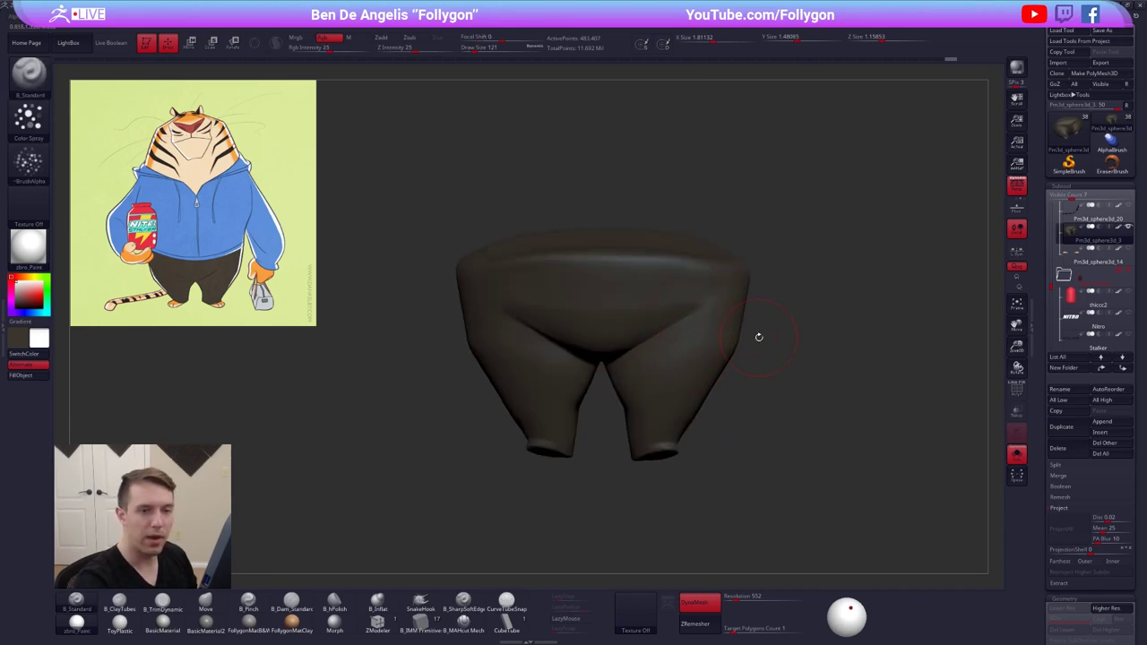
Duplicate the pants, turn off DynaMesh on the selected one, and ZRemesh it with a target polygon count of 3
{"action": "left_click", "coordinate": [1061, 426]}
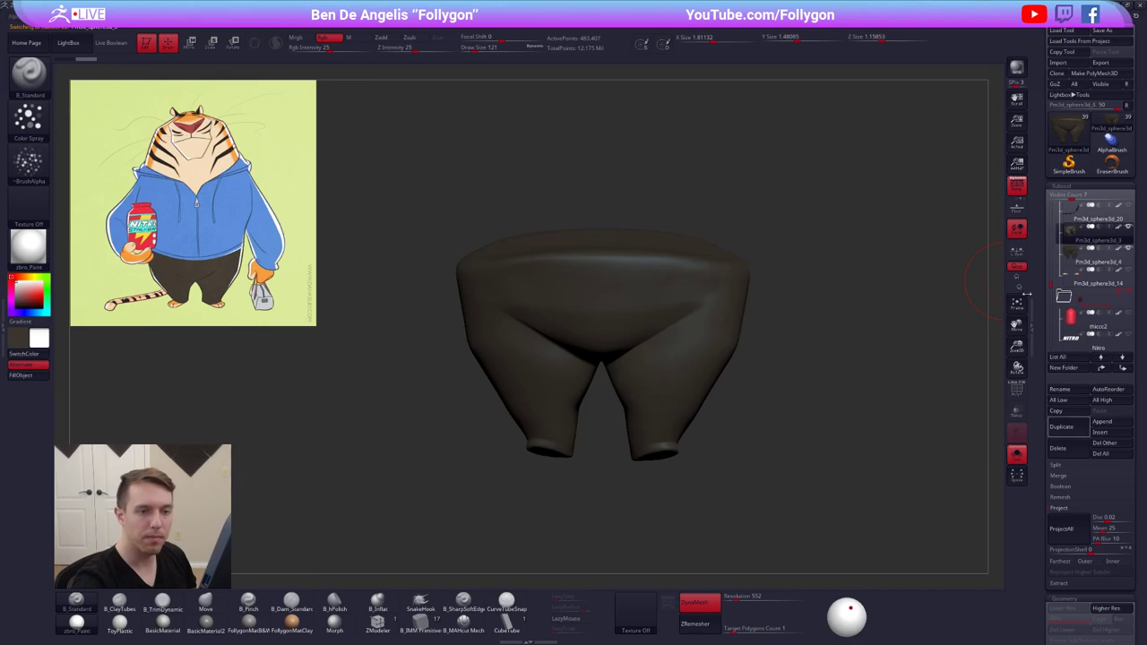
{"action": "left_click", "coordinate": [704, 603]}
{"action": "left_click", "coordinate": [736, 630]}
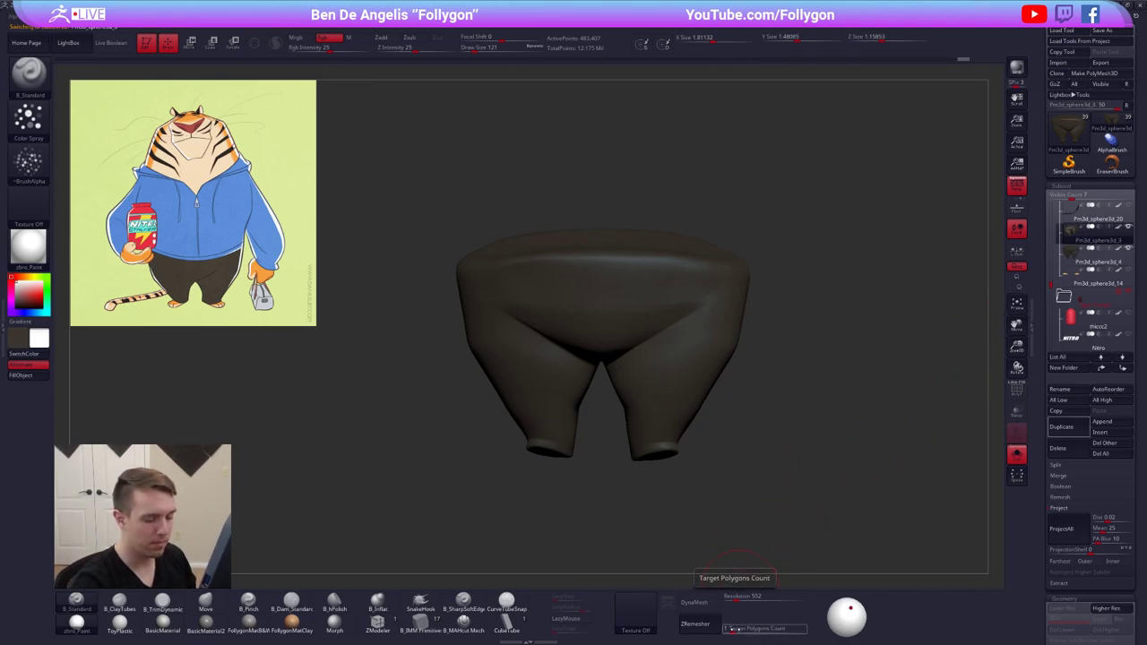
{"action": "type", "text": "3"}
{"action": "key", "text": "Return"}
{"action": "left_click", "coordinate": [695, 624]}
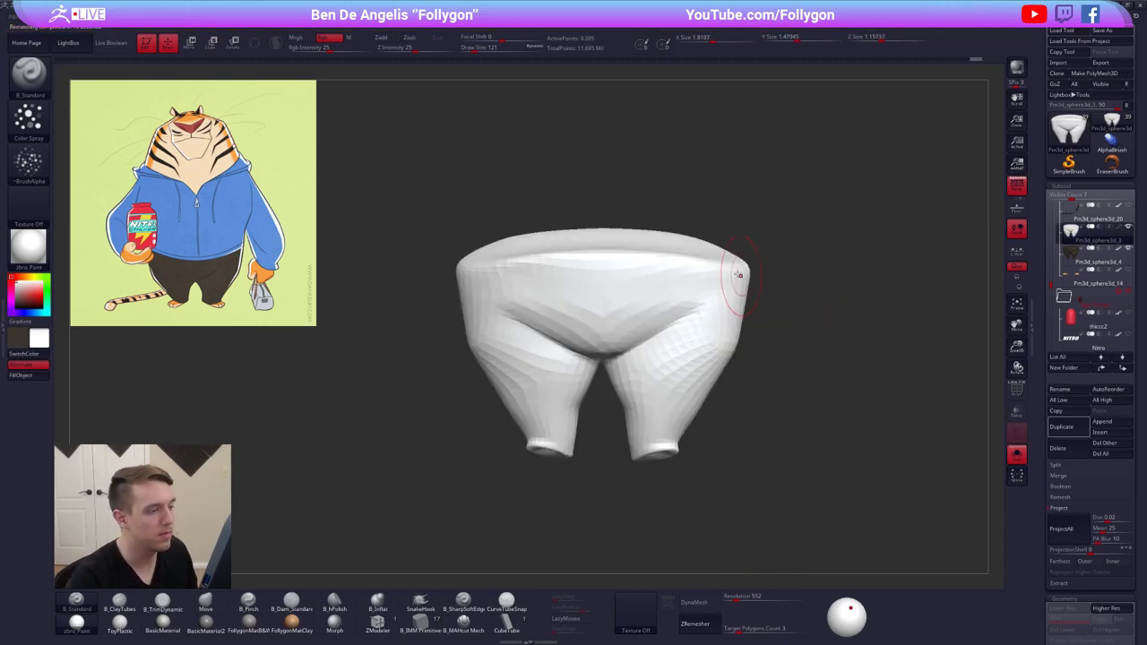
Check the remeshed pants' topology and divide them once to subdivision level 2
{"action": "key", "text": "shift+f"}
{"action": "mouse_move", "coordinate": [665, 362]}
{"action": "right_mouse_down"}
{"action": "mouse_move", "coordinate": [657, 300]}
{"action": "mouse_move", "coordinate": [686, 366]}
{"action": "mouse_move", "coordinate": [706, 376]}
{"action": "mouse_move", "coordinate": [638, 355]}
{"action": "mouse_move", "coordinate": [569, 371]}
{"action": "mouse_move", "coordinate": [649, 399]}
{"action": "mouse_move", "coordinate": [669, 369]}
{"action": "mouse_move", "coordinate": [638, 371]}
{"action": "right_mouse_up"}
{"action": "key", "text": "shift+f"}
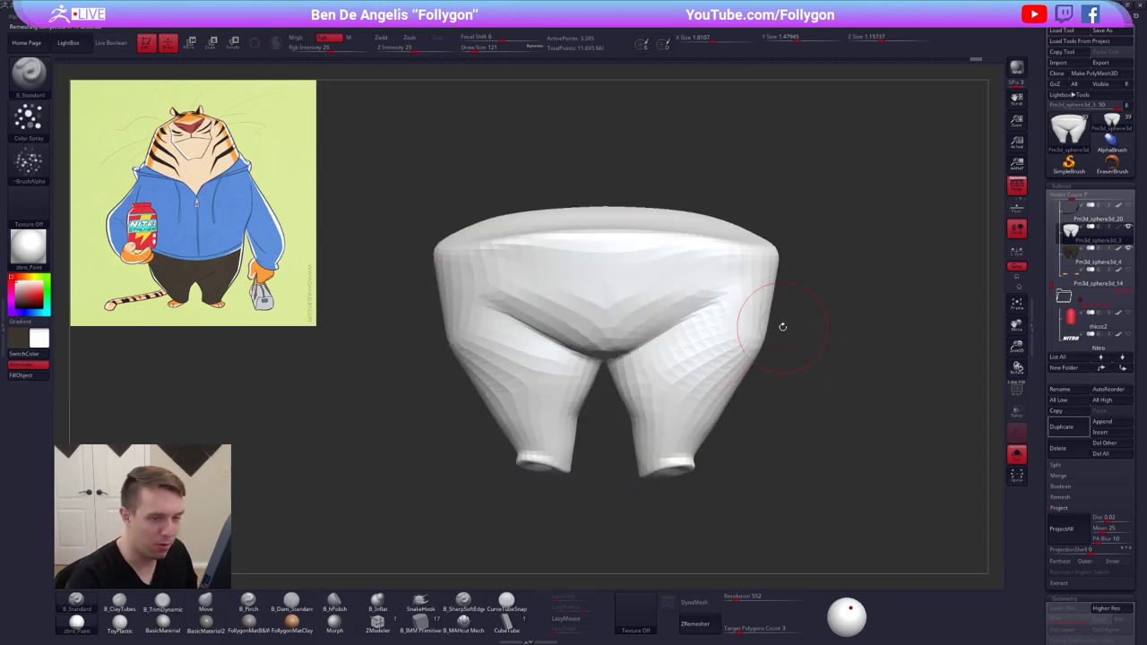
{"action": "key", "text": "ctrl+shift+f"}
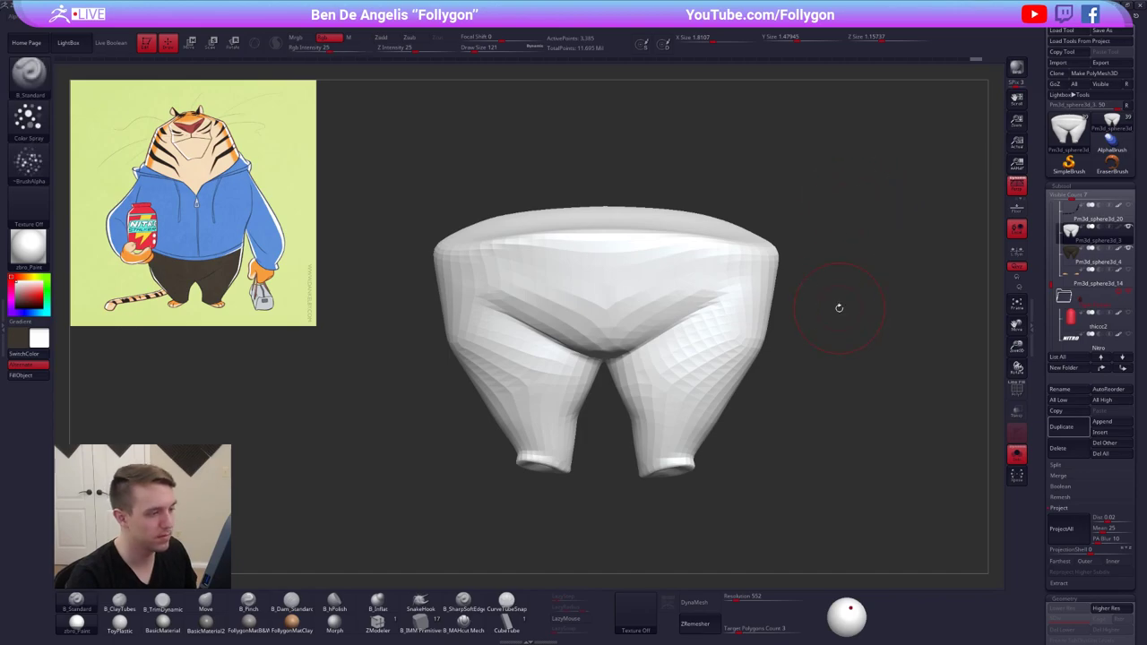
{"action": "key", "text": "shift+f"}
{"action": "key", "text": "shift+f"}
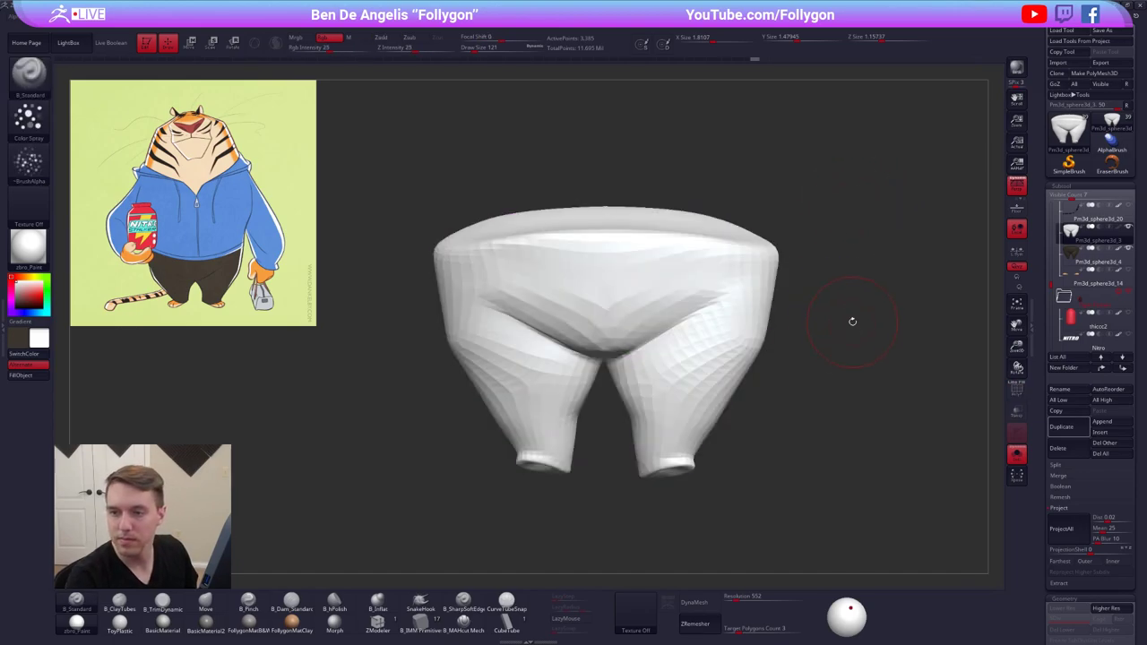
{"action": "left_click_drag", "start_coordinate": [867, 354], "coordinate": [858, 287]}
{"action": "left_click_drag", "start_coordinate": [780, 297], "coordinate": [782, 304], "text": "alt"}
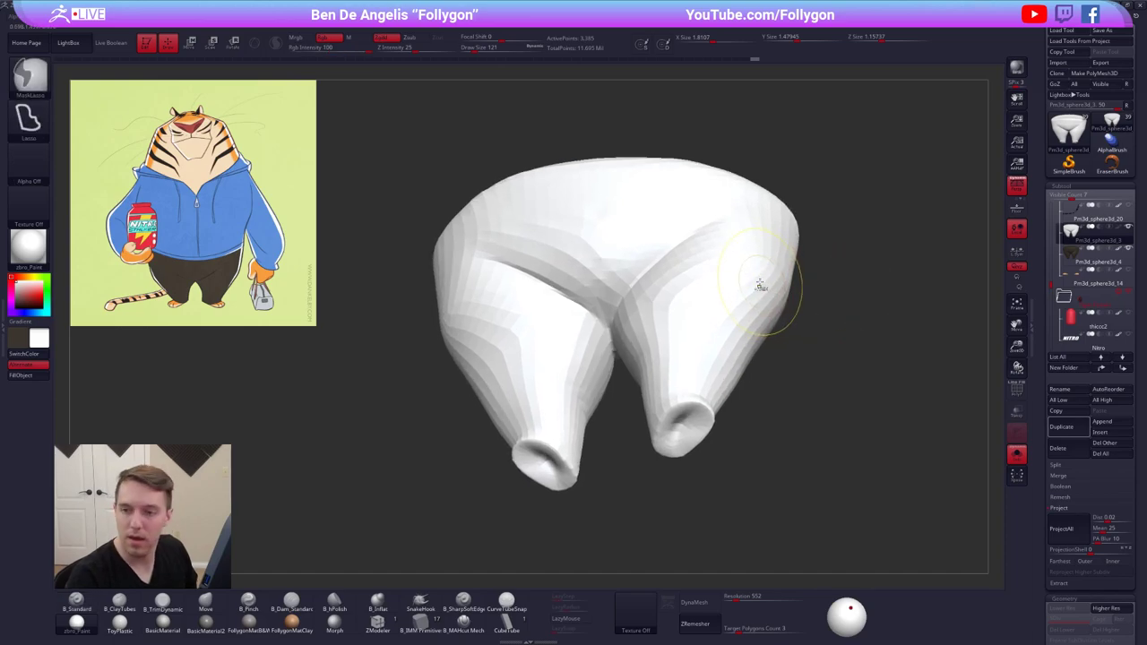
{"action": "key", "text": "ctrl+d"}
{"action": "key", "text": "shift+f"}
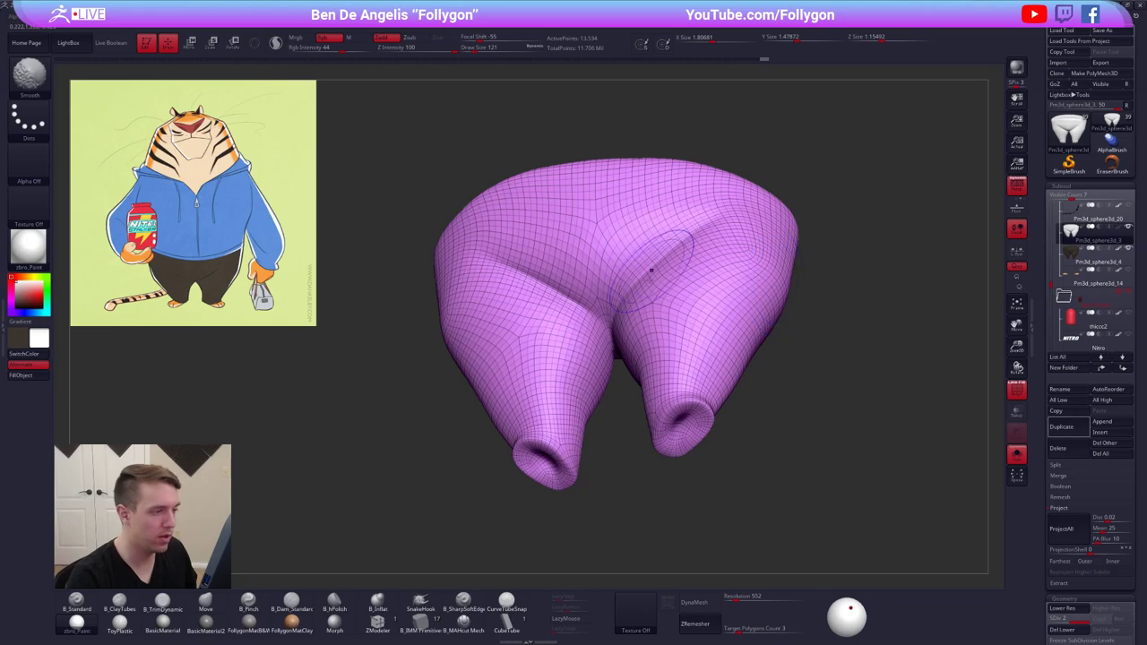
{"action": "key", "text": "shift+f"}
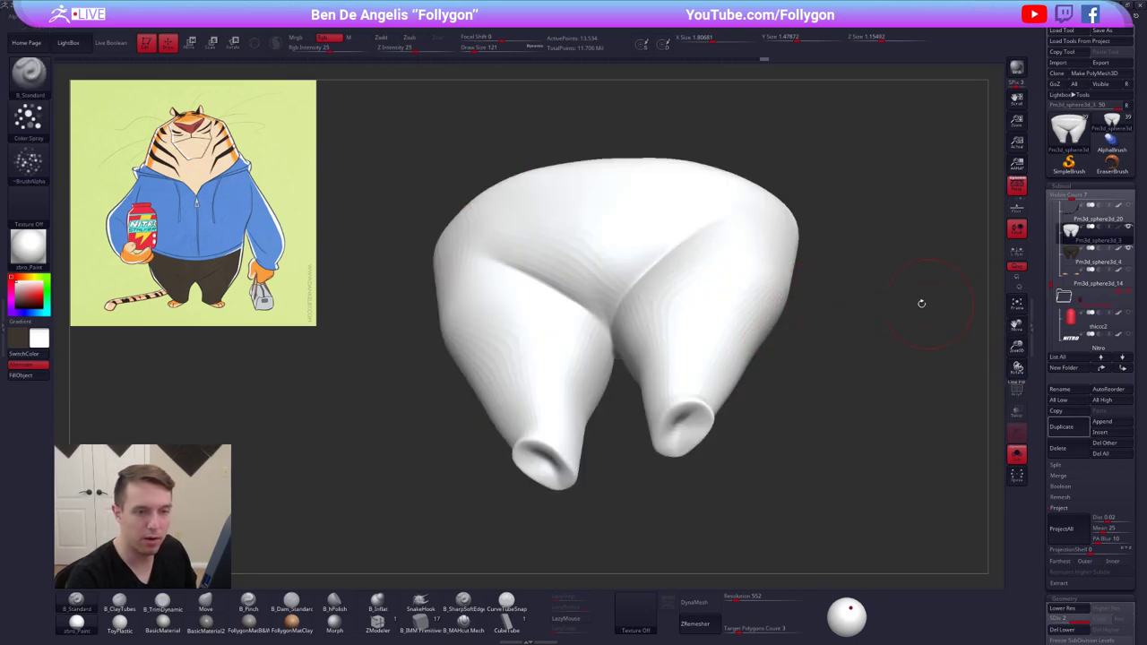
Select the dark brown duplicate of the pants and show the whole character
{"action": "left_click_drag", "start_coordinate": [923, 303], "coordinate": [844, 217], "text": "alt"}
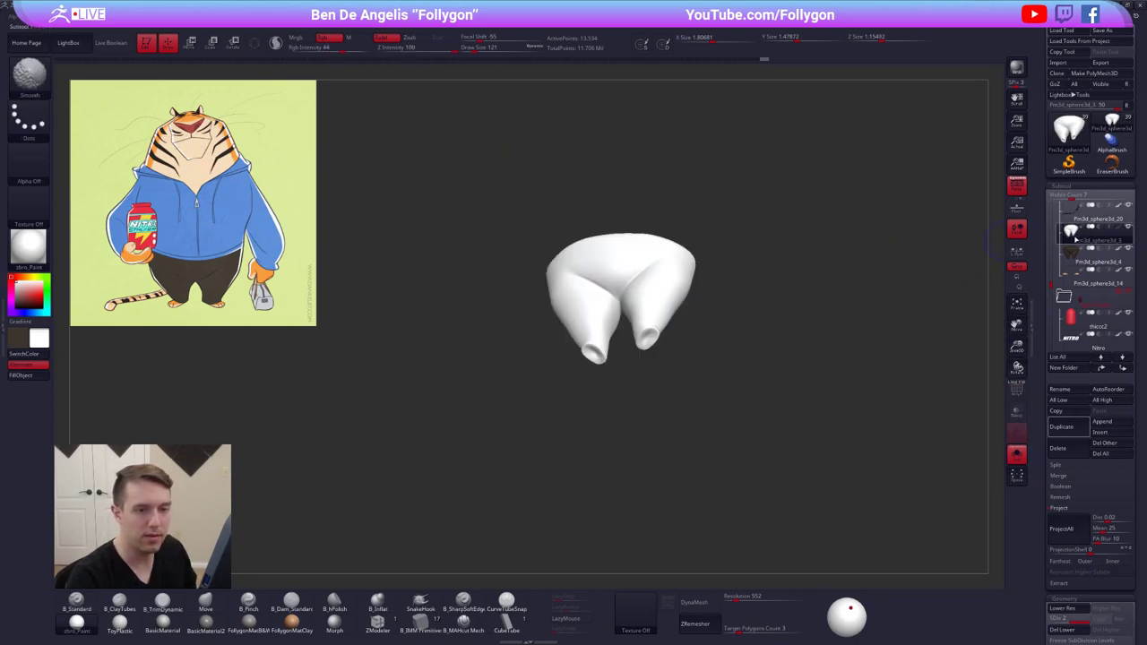
{"action": "left_click", "coordinate": [1075, 255]}
{"action": "left_click_drag", "start_coordinate": [859, 260], "coordinate": [843, 297], "text": "shift"}
{"action": "key", "text": "alt+s"}
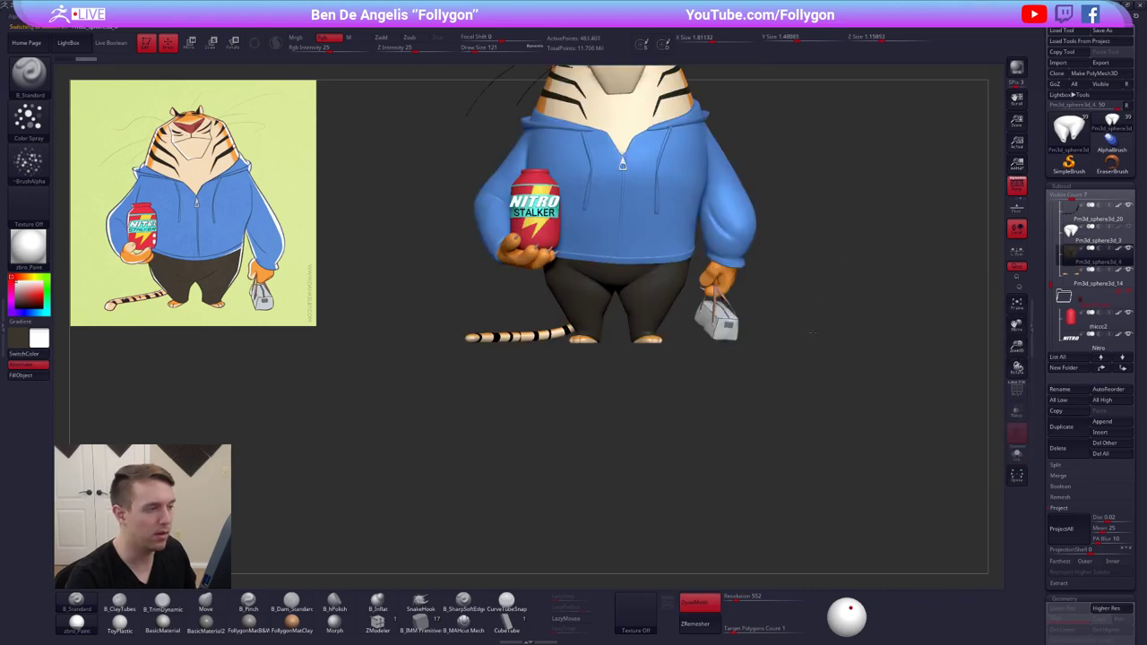
{"action": "mouse_move", "coordinate": [845, 234]}
{"action": "left_mouse_down", "text": "alt"}
{"action": "mouse_move", "coordinate": [866, 302]}
{"action": "mouse_move", "coordinate": [870, 274]}
{"action": "mouse_move", "coordinate": [813, 230]}
{"action": "mouse_move", "coordinate": [833, 247]}
{"action": "left_mouse_up", "text": "alt"}
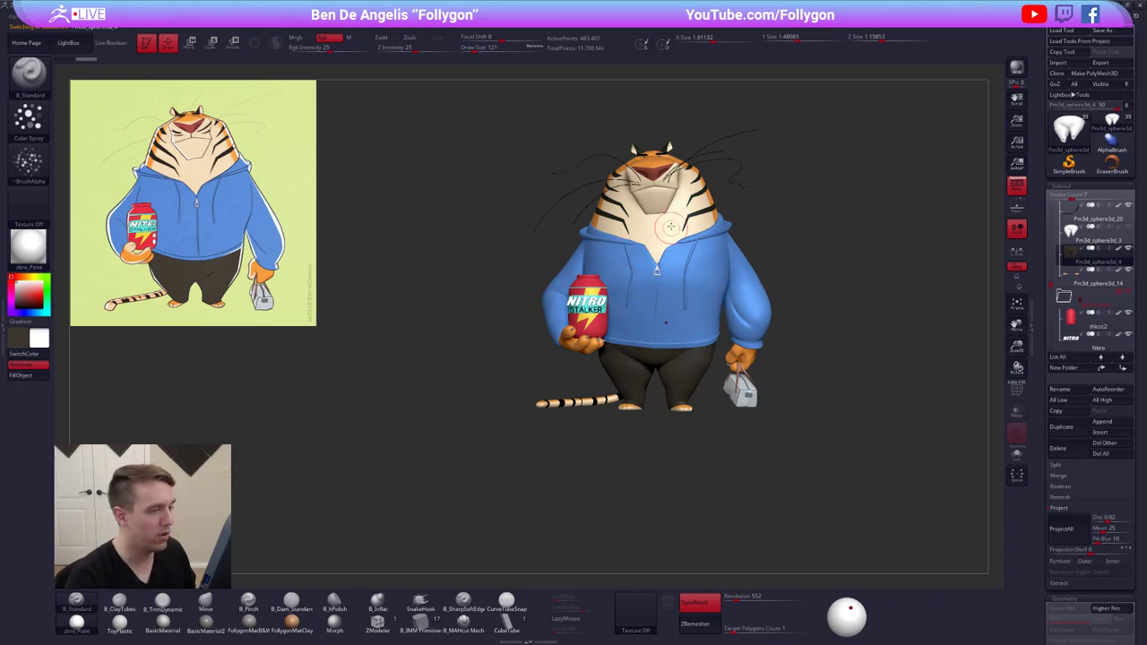
Leave a small snapshot of the whole character on the canvas beside the model for comparison
{"action": "left_click_drag", "start_coordinate": [671, 228], "coordinate": [849, 144], "text": "alt"}
{"action": "mouse_move", "coordinate": [849, 143]}
{"action": "right_mouse_down"}
{"action": "mouse_move", "coordinate": [869, 179]}
{"action": "mouse_move", "coordinate": [861, 169]}
{"action": "mouse_move", "coordinate": [876, 167]}
{"action": "mouse_move", "coordinate": [821, 191]}
{"action": "mouse_move", "coordinate": [540, 256]}
{"action": "mouse_move", "coordinate": [624, 258]}
{"action": "right_mouse_up"}
{"action": "key", "text": "shift"}
{"action": "key", "text": "shift+s"}
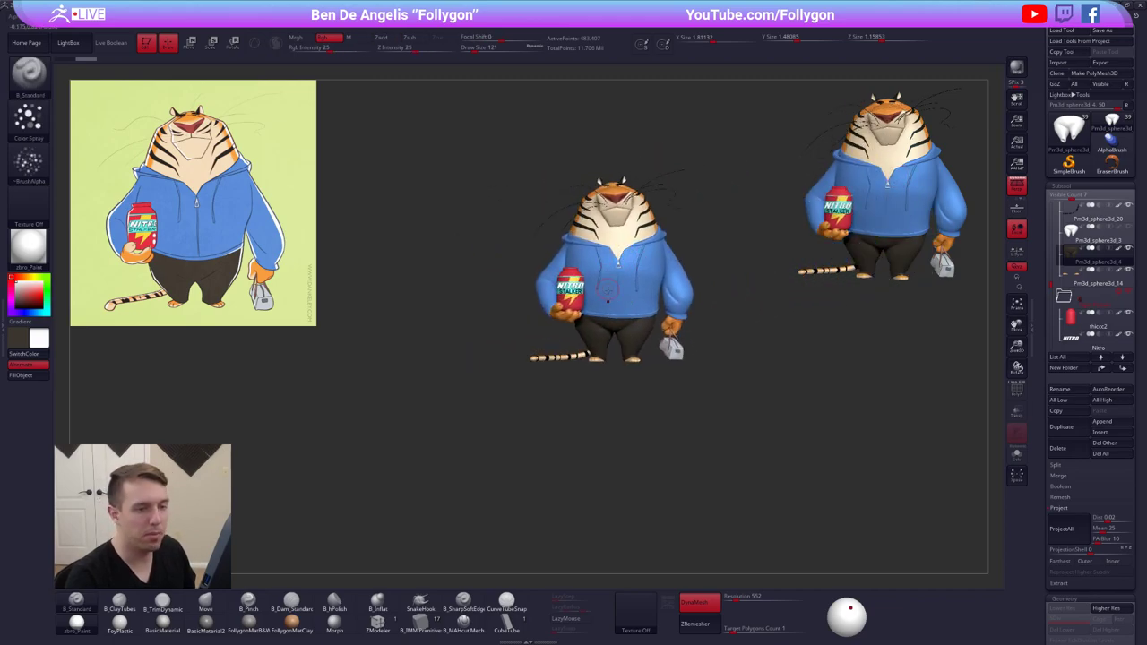
{"action": "key", "text": "ctrl+shift+s"}
{"action": "right_click_drag", "start_coordinate": [624, 330], "coordinate": [669, 346], "text": "ctrl"}
Isolate both pants versions, select the remeshed one, and project the dark brown duplicate's shape and colour onto it
{"action": "left_click", "coordinate": [1068, 240]}
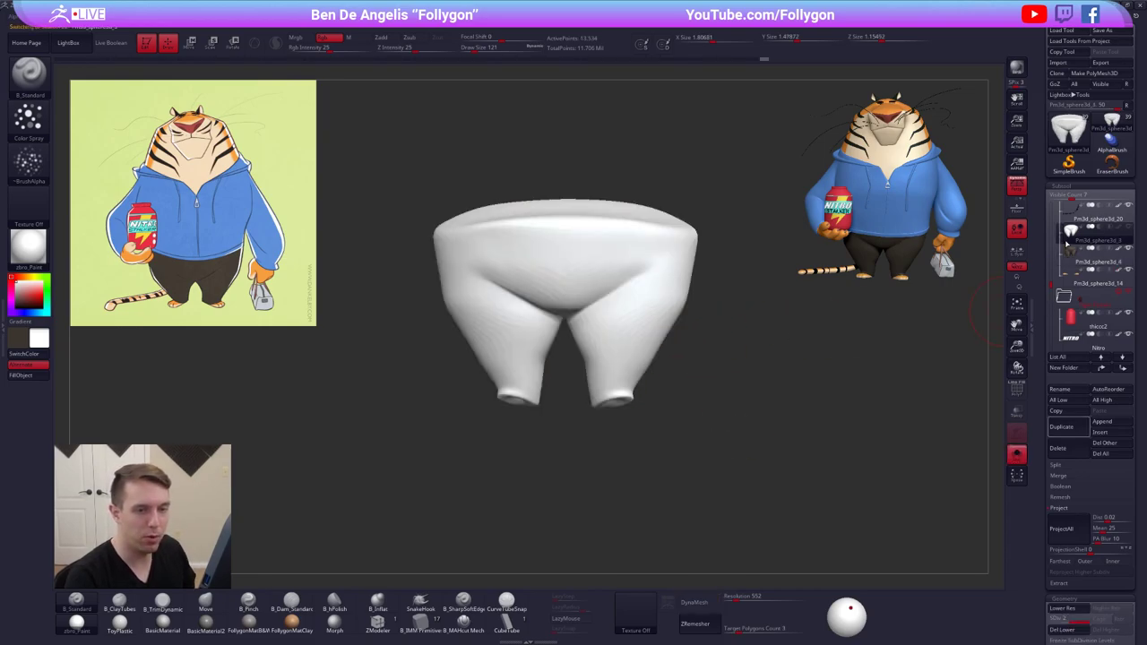
{"action": "left_click", "coordinate": [1071, 252]}
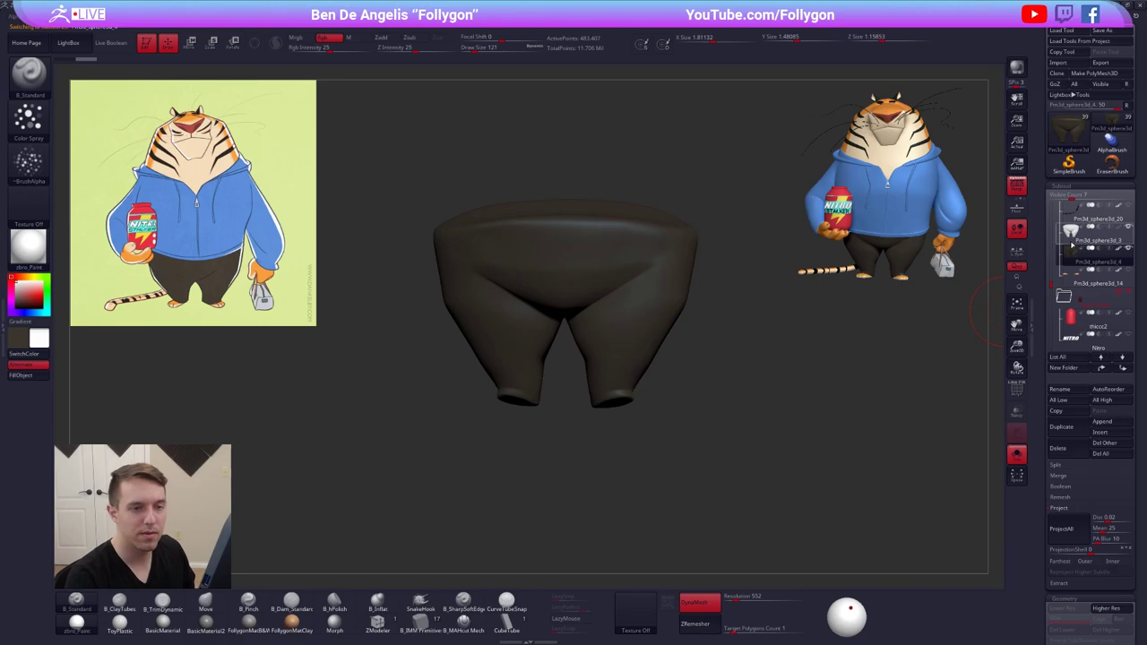
{"action": "left_click", "coordinate": [1071, 242]}
{"action": "key", "text": "shift+f"}
{"action": "right_click_drag", "start_coordinate": [567, 323], "coordinate": [612, 319]}
{"action": "key", "text": "shift+f"}
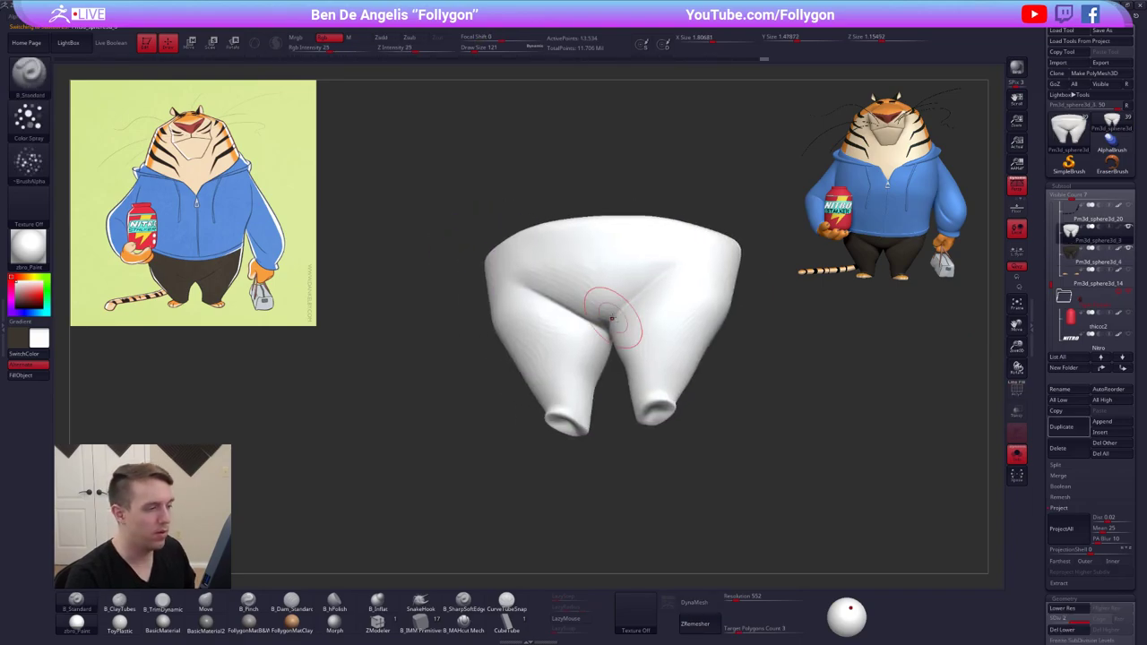
{"action": "left_click", "coordinate": [1063, 528]}
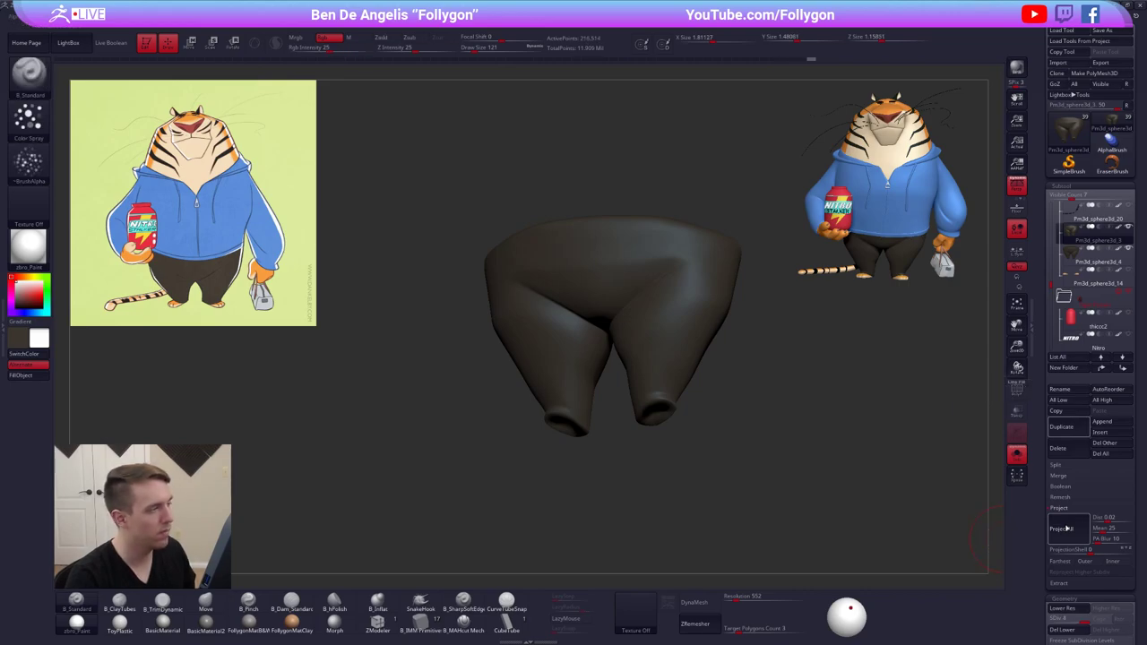
Divide the remeshed pants to subdivision level 5 and check their surface and wireframe
{"action": "key", "text": "ctrl+d"}
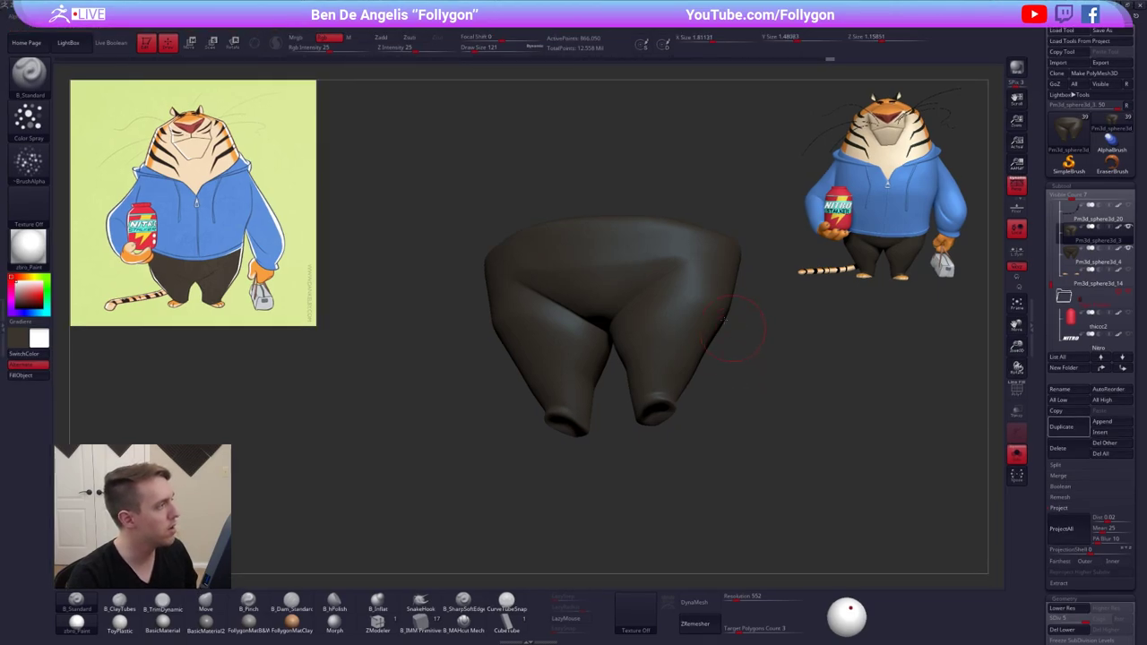
{"action": "key", "text": "shift+f"}
{"action": "key", "text": "shift+f"}
{"action": "right_click_drag", "start_coordinate": [692, 334], "coordinate": [661, 309]}
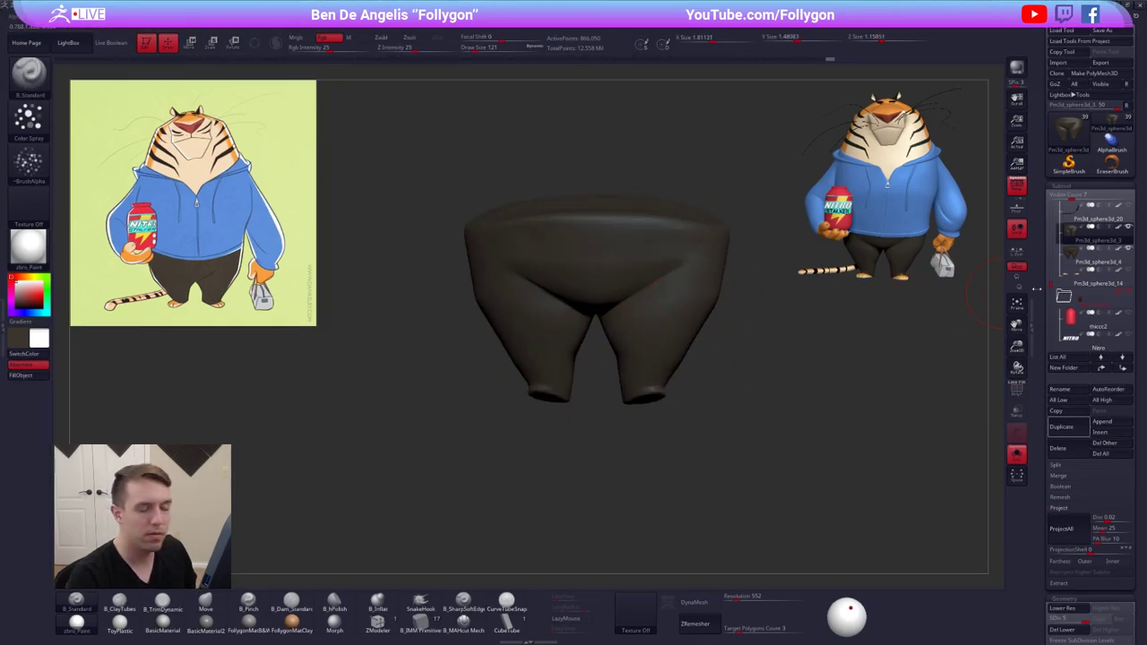
Delete the duplicate pants, reselect the remeshed pants, and show the whole character
{"action": "left_click", "coordinate": [1082, 257]}
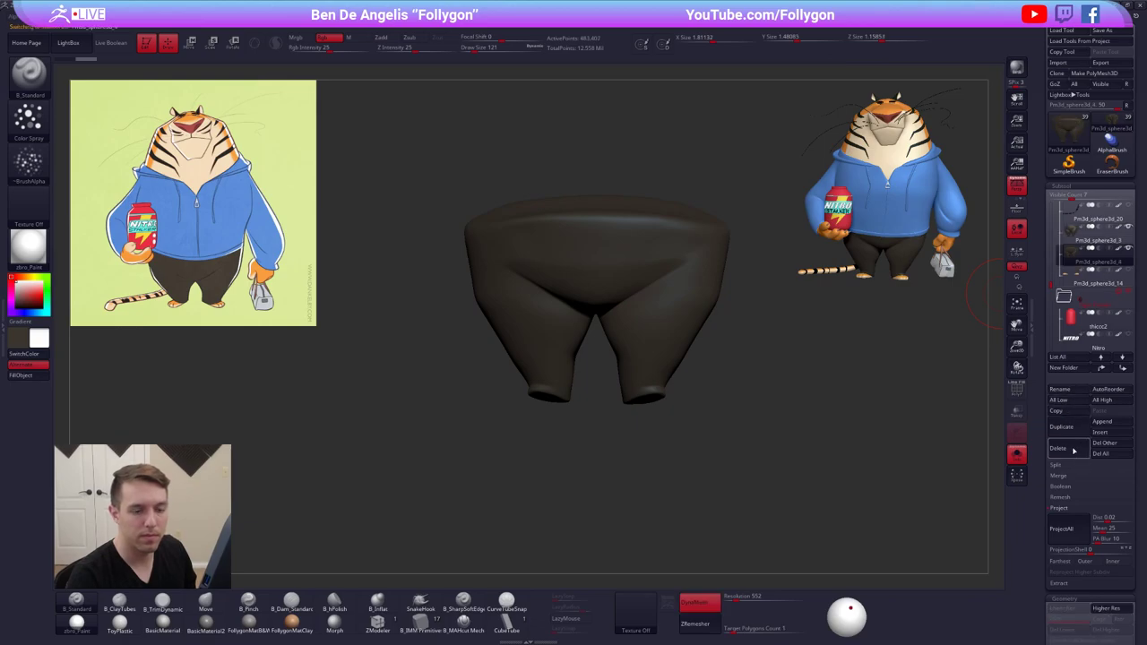
{"action": "left_click", "coordinate": [1066, 448]}
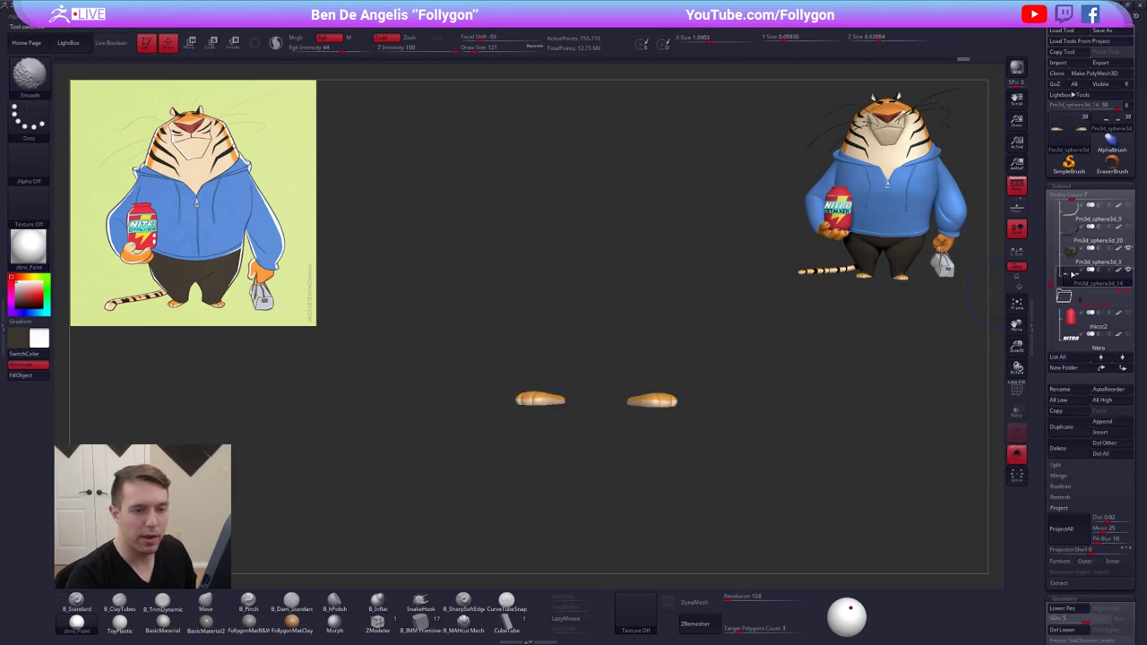
{"action": "left_click", "coordinate": [1082, 255]}
{"action": "left_click", "coordinate": [1017, 455]}
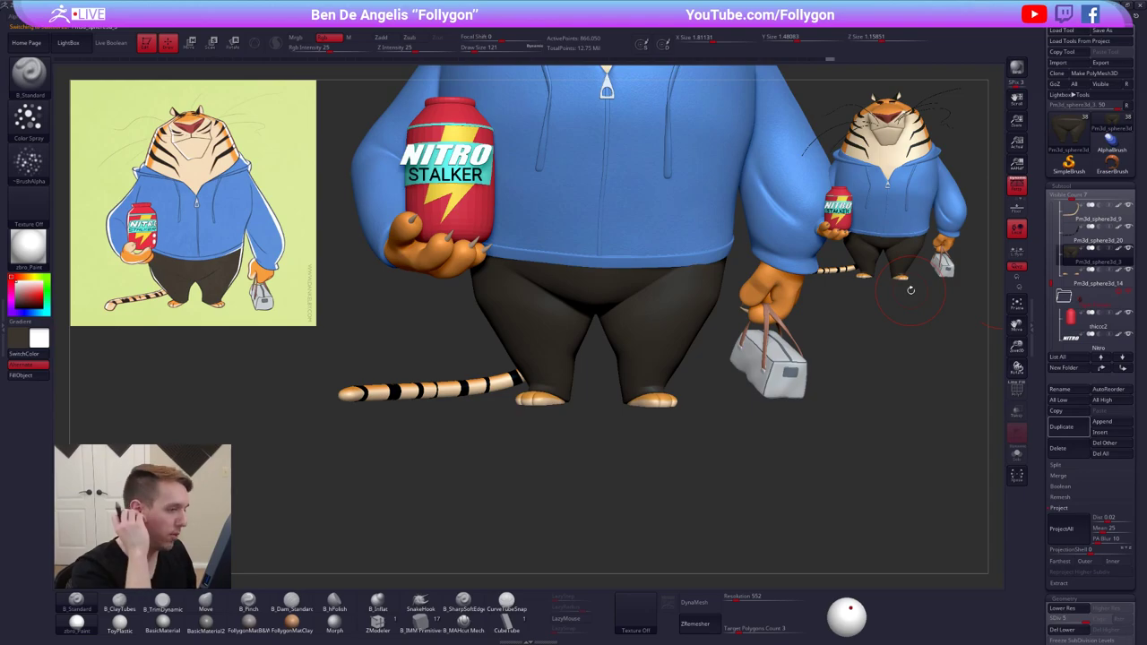
Isolate the pants from below, set the RGB intensity to 100, and fill them with the dark brown colour
{"action": "right_click_drag", "start_coordinate": [656, 321], "coordinate": [645, 256]}
{"action": "right_click_drag", "start_coordinate": [627, 430], "coordinate": [612, 332]}
{"action": "key", "text": "alt+s"}
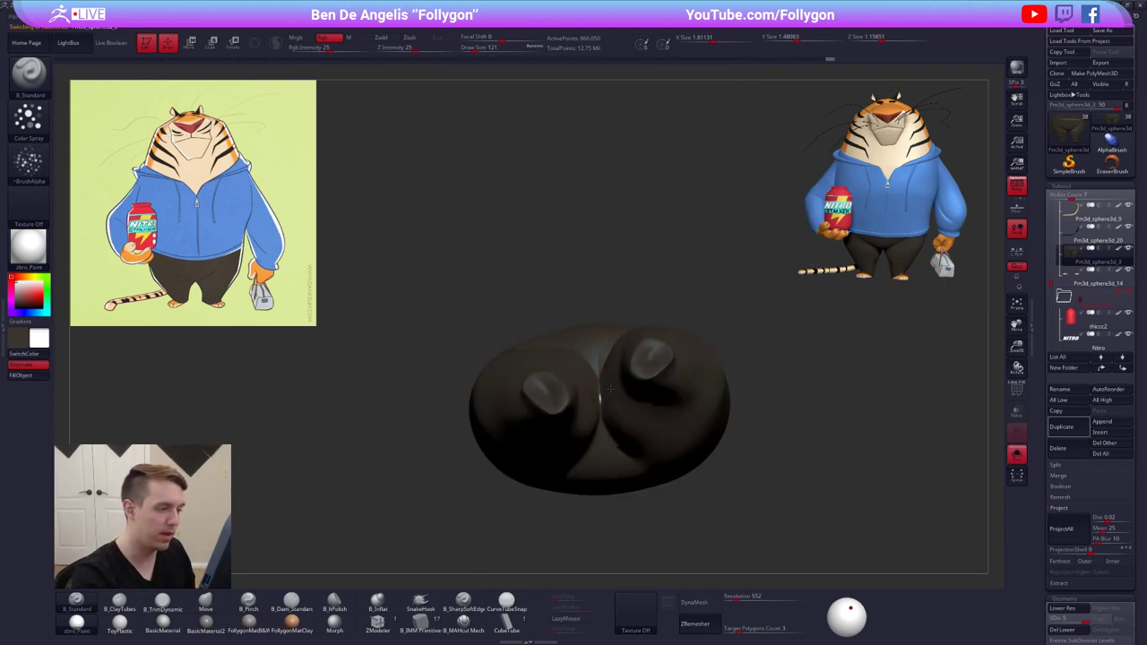
{"action": "right_click_drag", "start_coordinate": [617, 440], "coordinate": [627, 372]}
{"action": "key", "text": "v"}
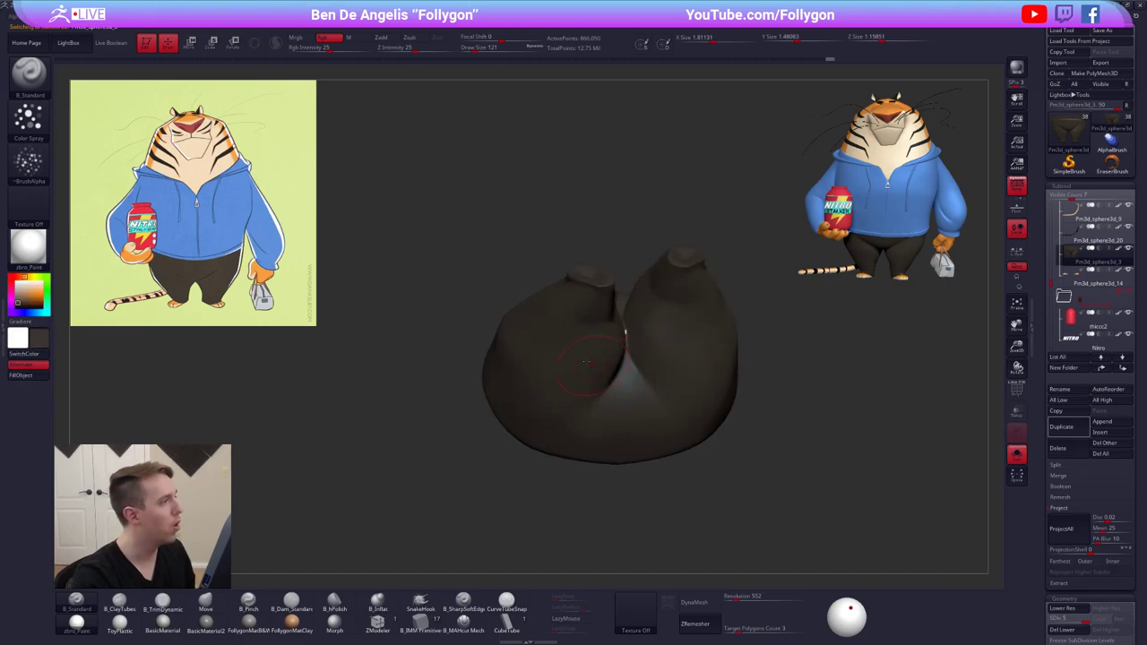
{"action": "left_click_drag", "start_coordinate": [353, 49], "coordinate": [388, 49]}
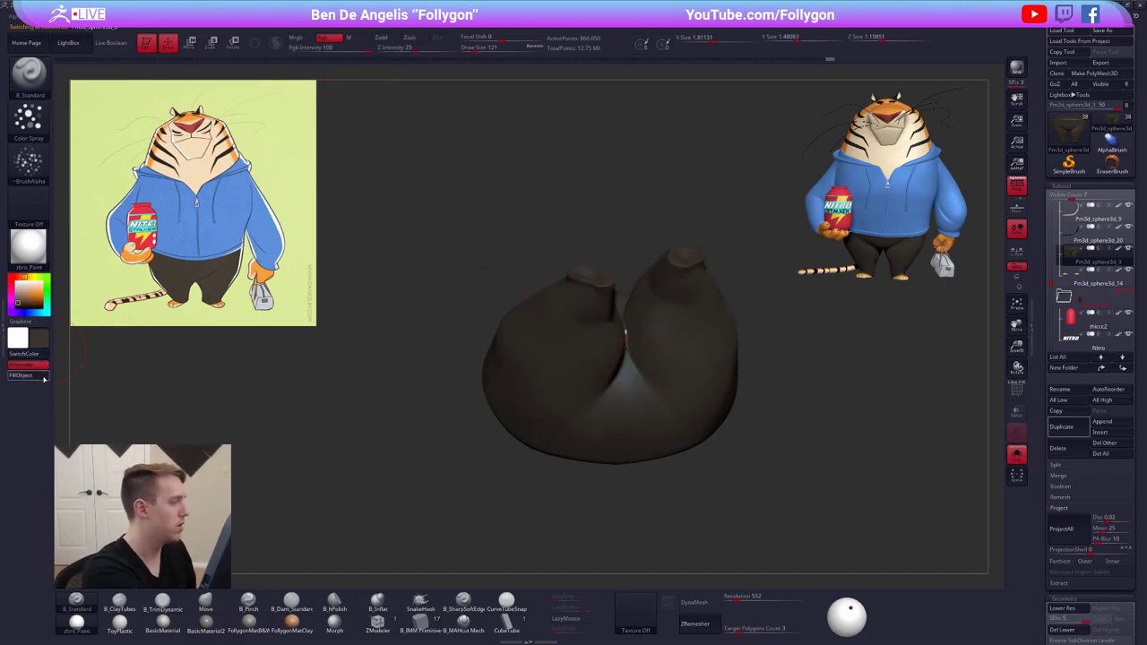
{"action": "key", "text": "v"}
{"action": "mouse_move", "coordinate": [517, 441]}
{"action": "right_mouse_down"}
{"action": "mouse_move", "coordinate": [531, 402]}
{"action": "mouse_move", "coordinate": [549, 452]}
{"action": "right_mouse_up"}
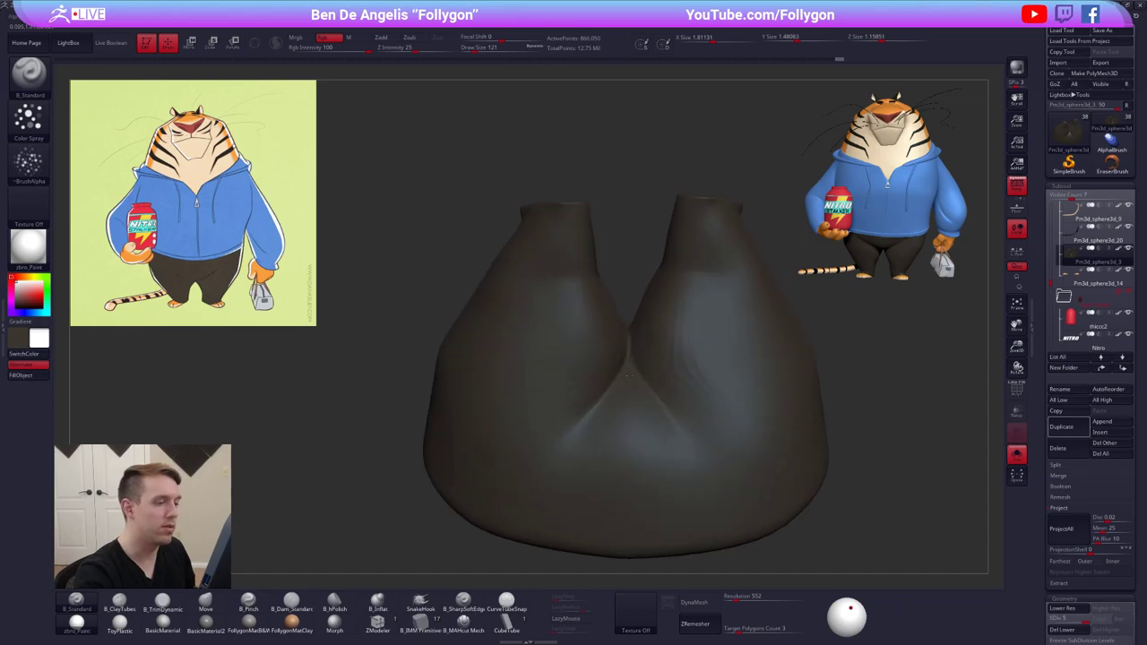
Reduce the draw size to about 113, show the whole character from the front, and lower the pants to subdivision level 3
{"action": "key", "text": "bracketleft"}
{"action": "key", "text": "bracketleft"}
{"action": "key", "text": "bracketleft"}
{"action": "key", "text": "shift"}
{"action": "mouse_move", "coordinate": [645, 360]}
{"action": "right_mouse_down"}
{"action": "mouse_move", "coordinate": [632, 360]}
{"action": "mouse_move", "coordinate": [646, 379]}
{"action": "right_mouse_up"}
{"action": "mouse_move", "coordinate": [633, 260]}
{"action": "right_mouse_down"}
{"action": "mouse_move", "coordinate": [628, 307]}
{"action": "mouse_move", "coordinate": [656, 351]}
{"action": "right_mouse_up"}
{"action": "key", "text": "alt+s"}
{"action": "key", "text": "shift"}
{"action": "key", "text": "shift+d"}
{"action": "key", "text": "shift+d"}
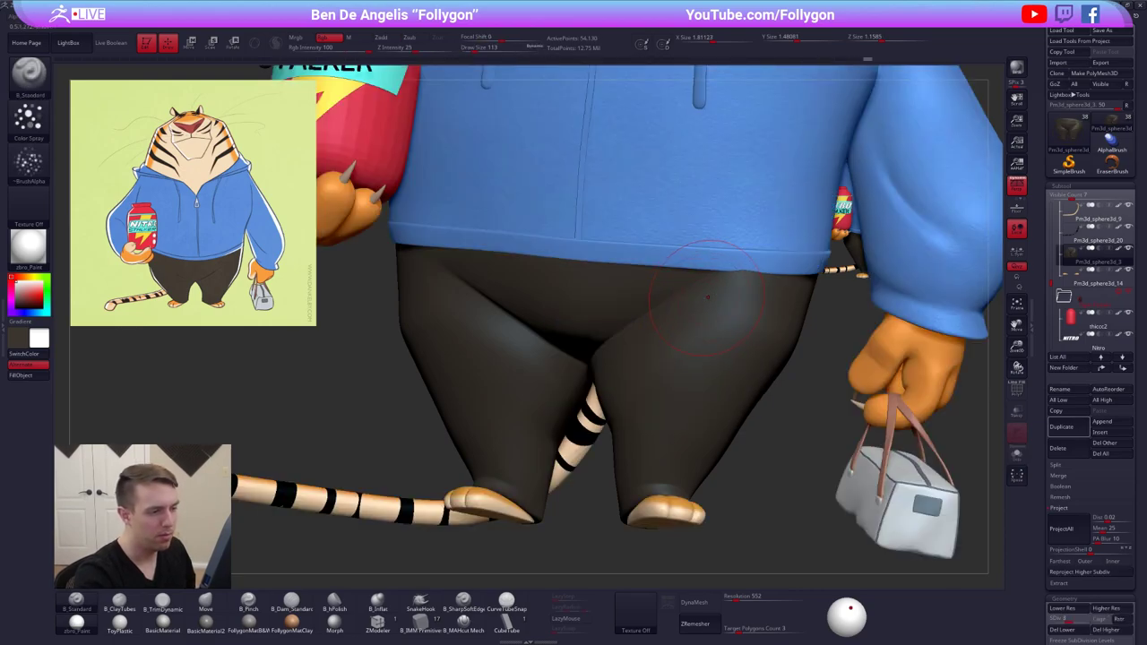
Isolate the pants, reduce the draw size to about 96, and smooth the thigh creases at subdivision level 3
{"action": "key", "text": "shift+d"}
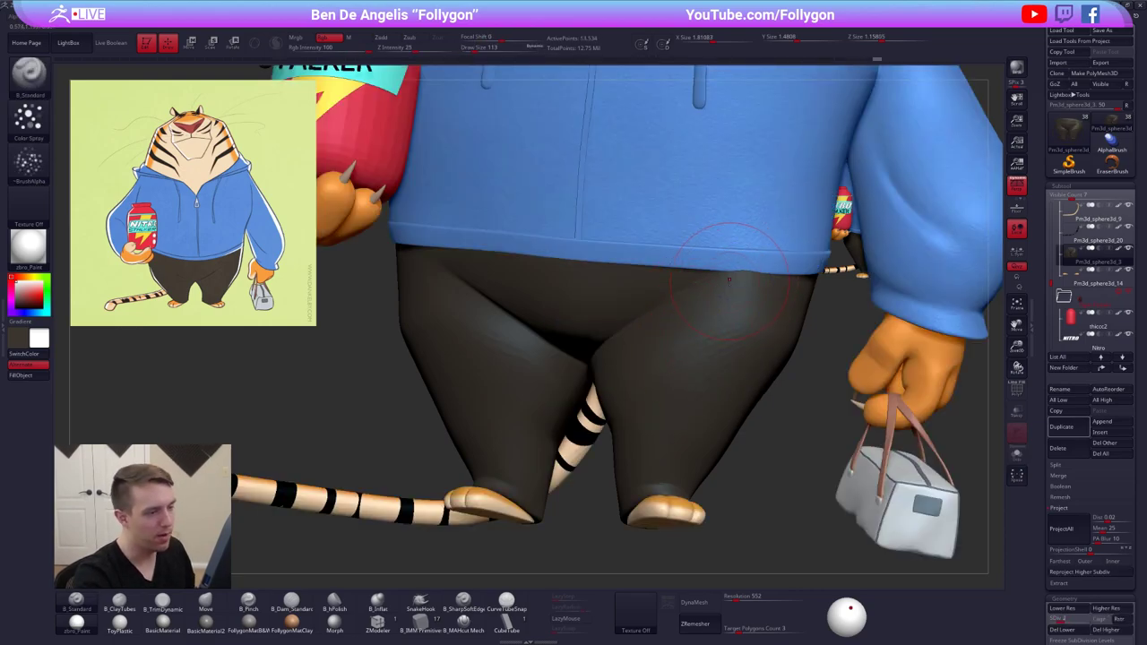
{"action": "key", "text": "alt+s"}
{"action": "key", "text": "shift"}
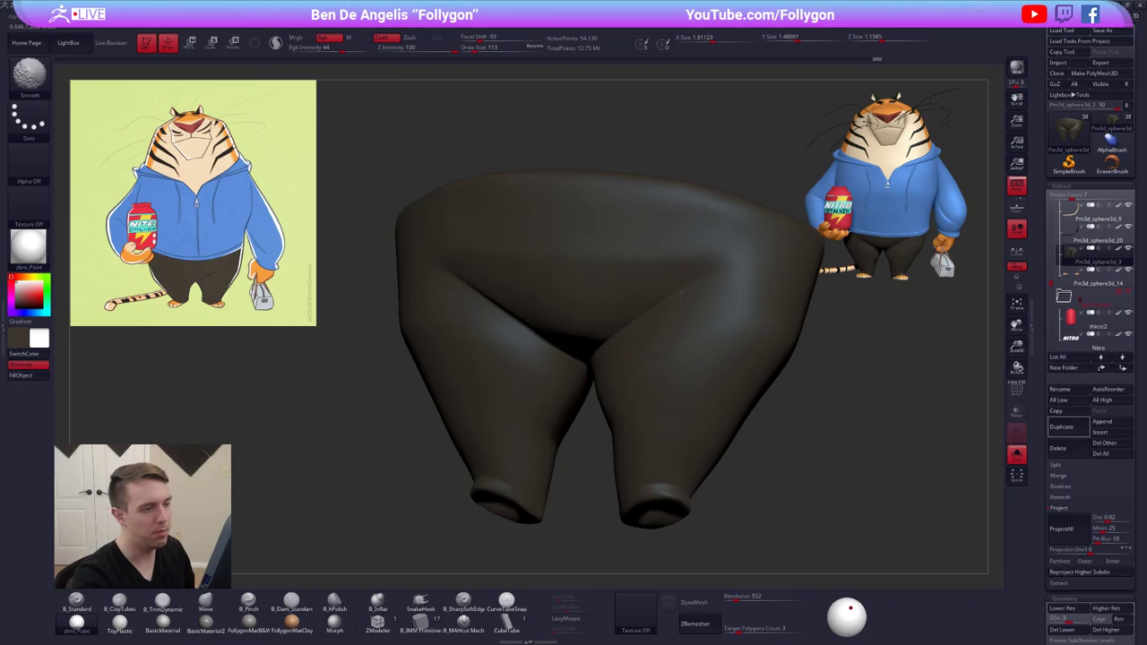
{"action": "right_click_drag", "start_coordinate": [681, 294], "coordinate": [712, 290]}
{"action": "key", "text": "s"}
{"action": "left_click_drag", "start_coordinate": [679, 352], "coordinate": [674, 351]}
{"action": "key", "text": "shift"}
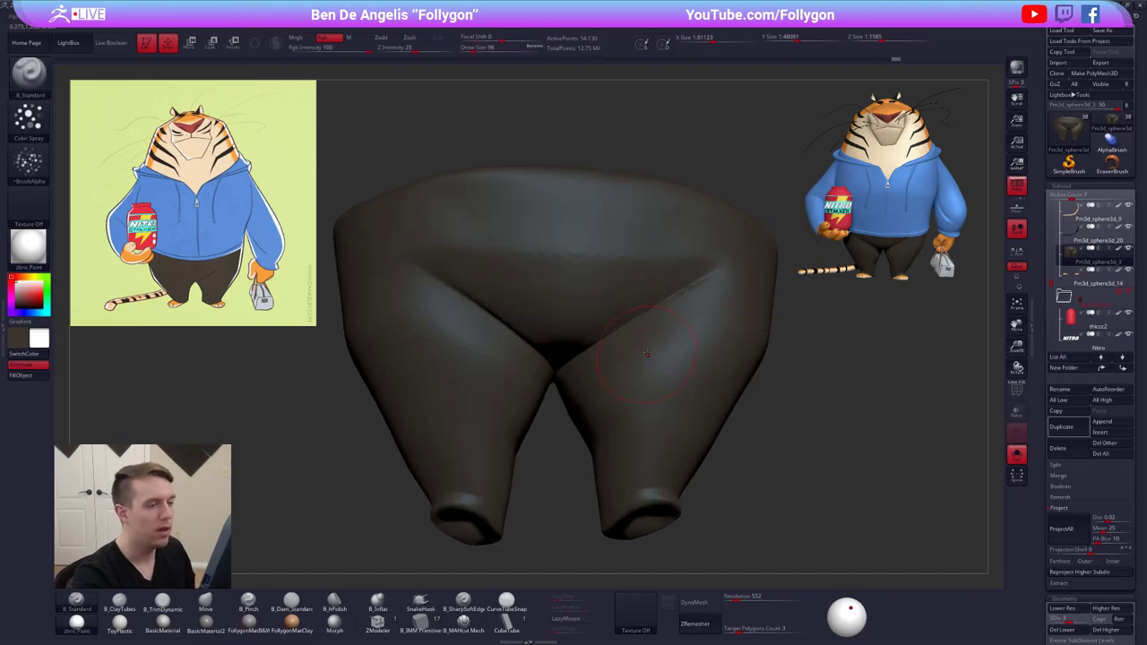
{"action": "right_click_drag", "start_coordinate": [647, 354], "coordinate": [692, 348]}
{"action": "right_click_drag", "start_coordinate": [693, 277], "coordinate": [675, 327], "text": "alt"}
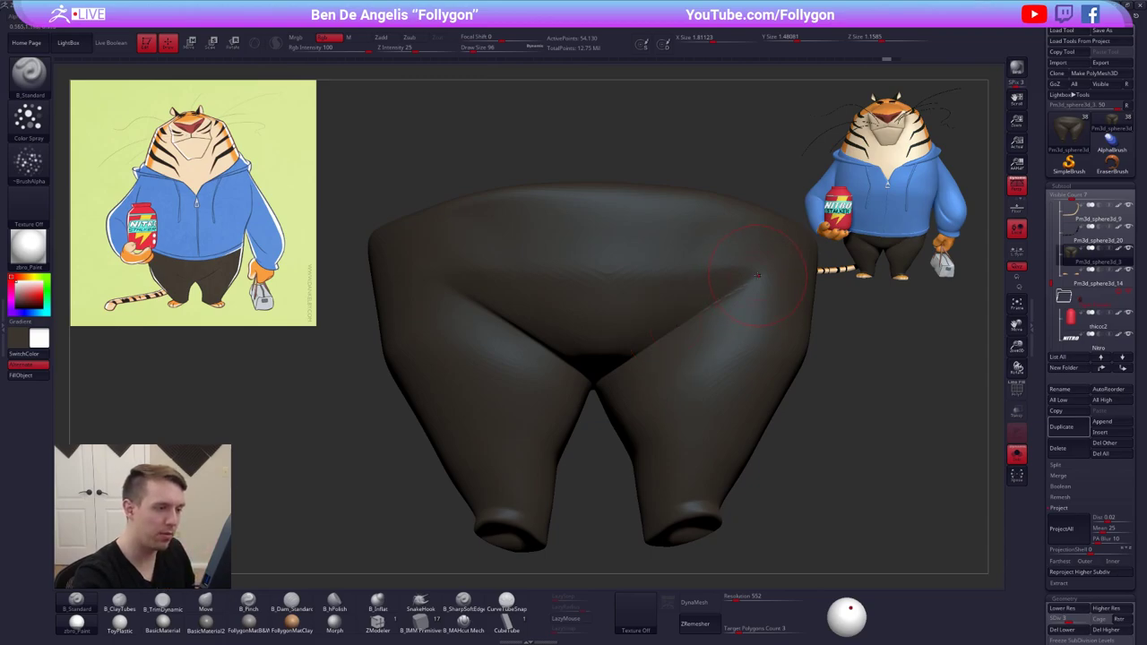
Raise the pants to subdivision level 4 and smooth the upper ends of the thigh creases
{"action": "mouse_move", "coordinate": [757, 275]}
{"action": "right_mouse_down"}
{"action": "mouse_move", "coordinate": [740, 285]}
{"action": "mouse_move", "coordinate": [762, 268]}
{"action": "right_mouse_up"}
{"action": "key", "text": "d"}
{"action": "key", "text": "shift"}
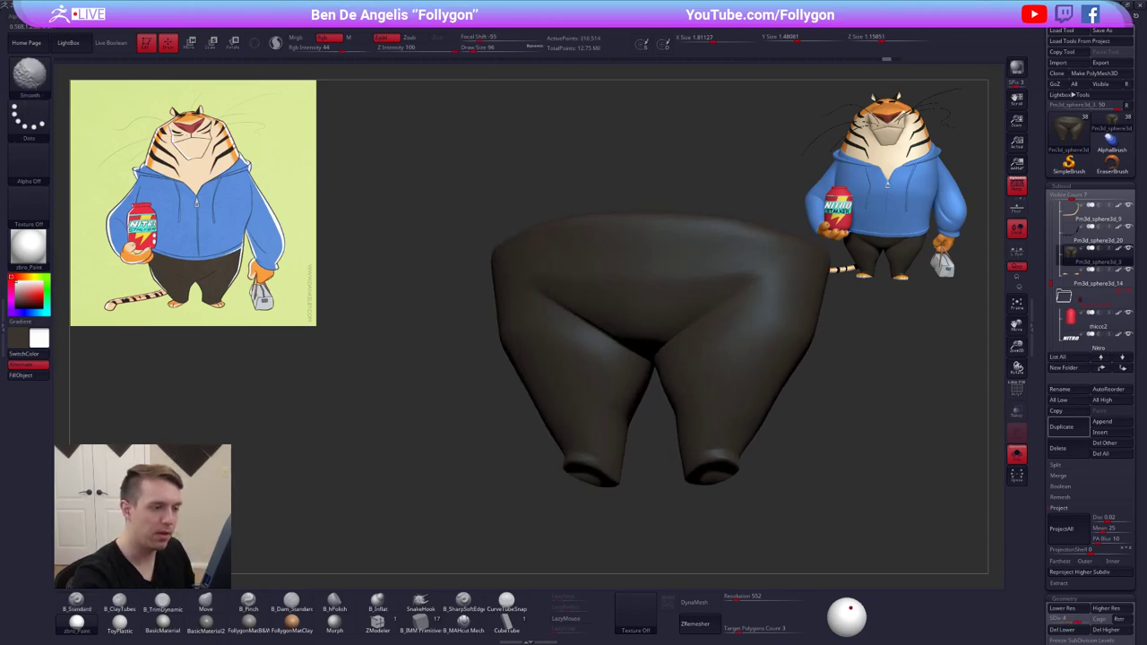
{"action": "right_click_drag", "start_coordinate": [697, 269], "coordinate": [753, 273]}
{"action": "key", "text": "shift"}
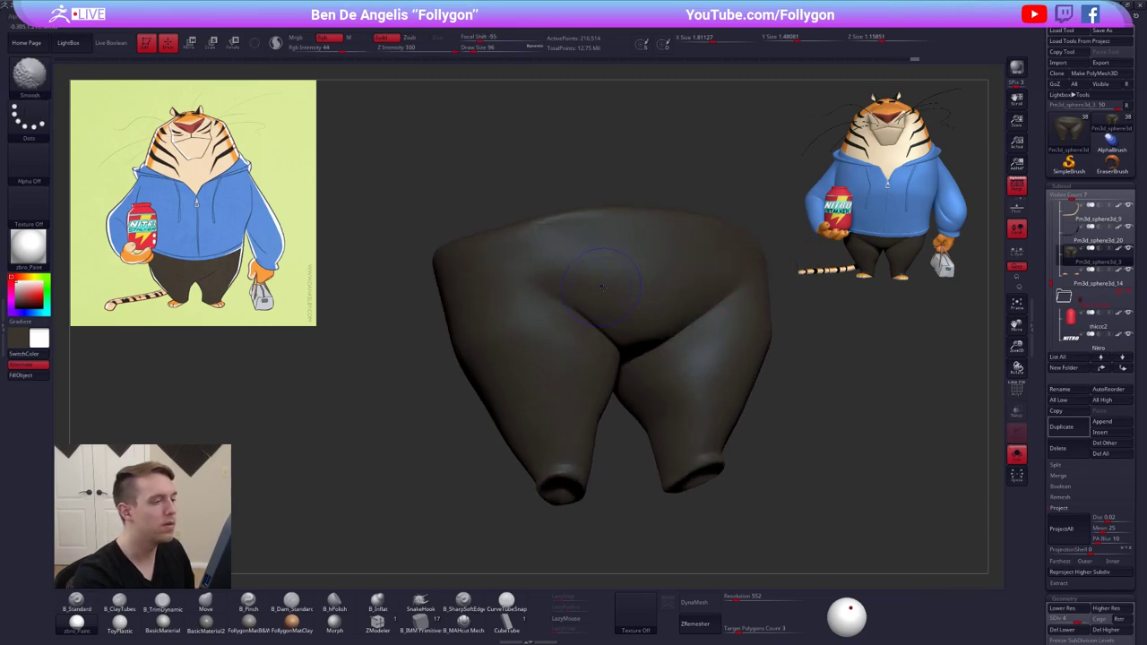
Smooth the folds where the belly meets both thighs on the front of the pants
{"action": "right_click_drag", "start_coordinate": [602, 286], "coordinate": [586, 275]}
{"action": "right_click_drag", "start_coordinate": [595, 315], "coordinate": [597, 294]}
{"action": "key", "text": "shift"}
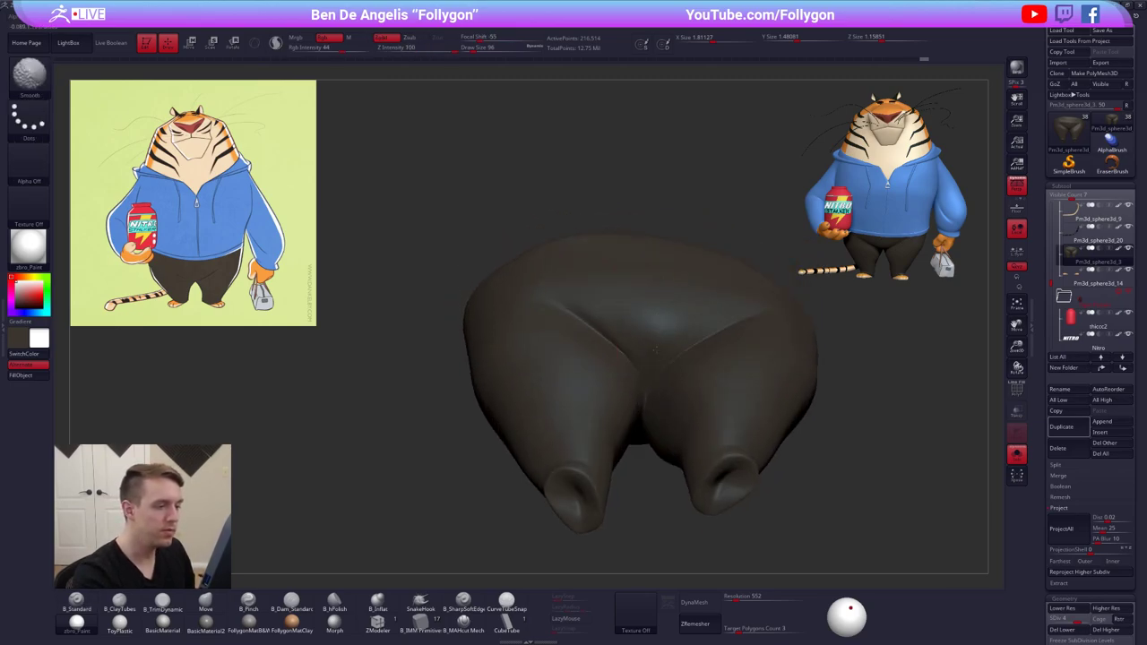
{"action": "mouse_move", "coordinate": [749, 328]}
{"action": "right_mouse_down"}
{"action": "mouse_move", "coordinate": [708, 323]}
{"action": "mouse_move", "coordinate": [699, 309]}
{"action": "right_mouse_up"}
{"action": "left_click_drag", "start_coordinate": [574, 300], "coordinate": [601, 314], "text": "shift"}
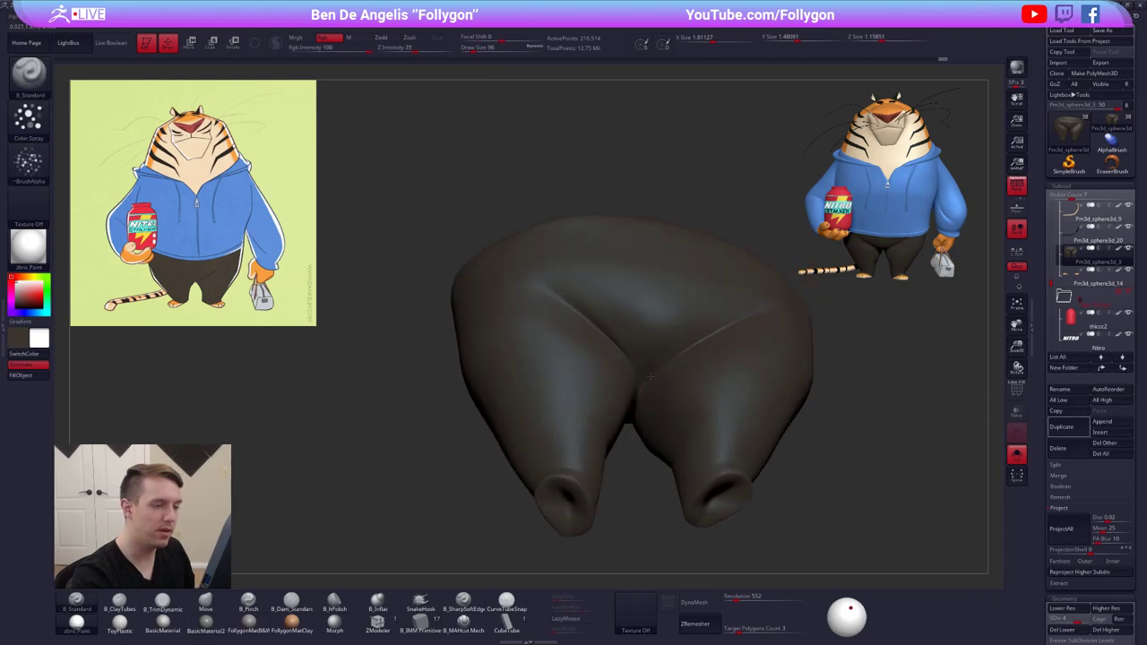
{"action": "right_click_drag", "start_coordinate": [600, 314], "coordinate": [613, 306]}
{"action": "left_click_drag", "start_coordinate": [573, 296], "coordinate": [599, 305], "text": "shift"}
{"action": "right_click_drag", "start_coordinate": [598, 305], "coordinate": [663, 374]}
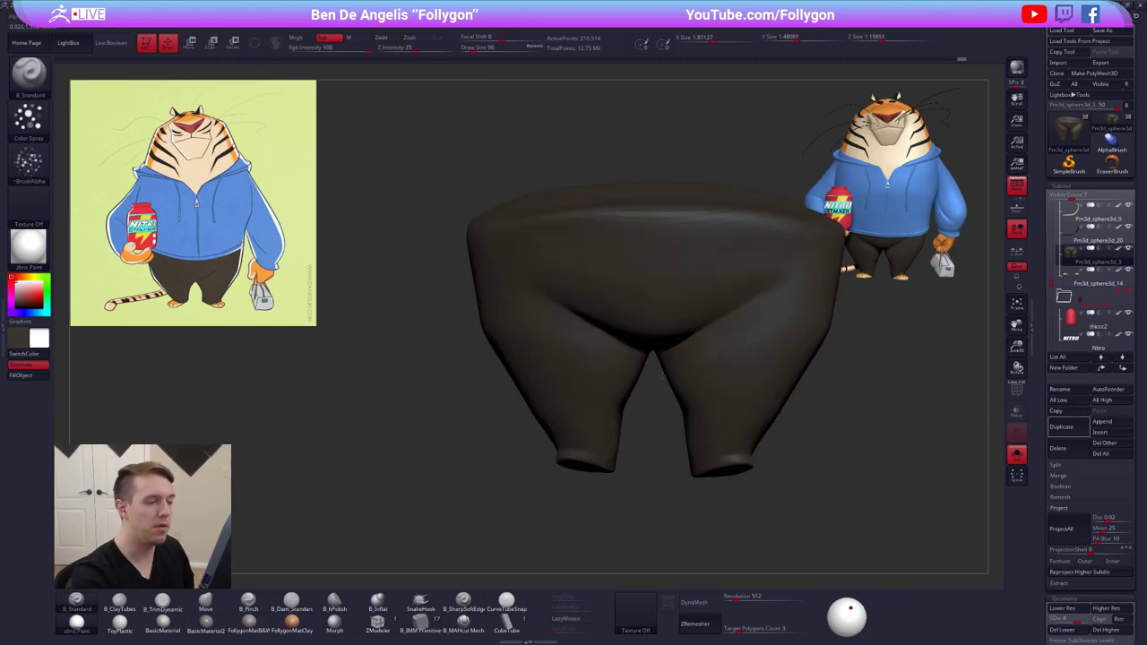
Show the whole character and check the pants' creases beneath the hoodie from several angles
{"action": "key", "text": "alt+s"}
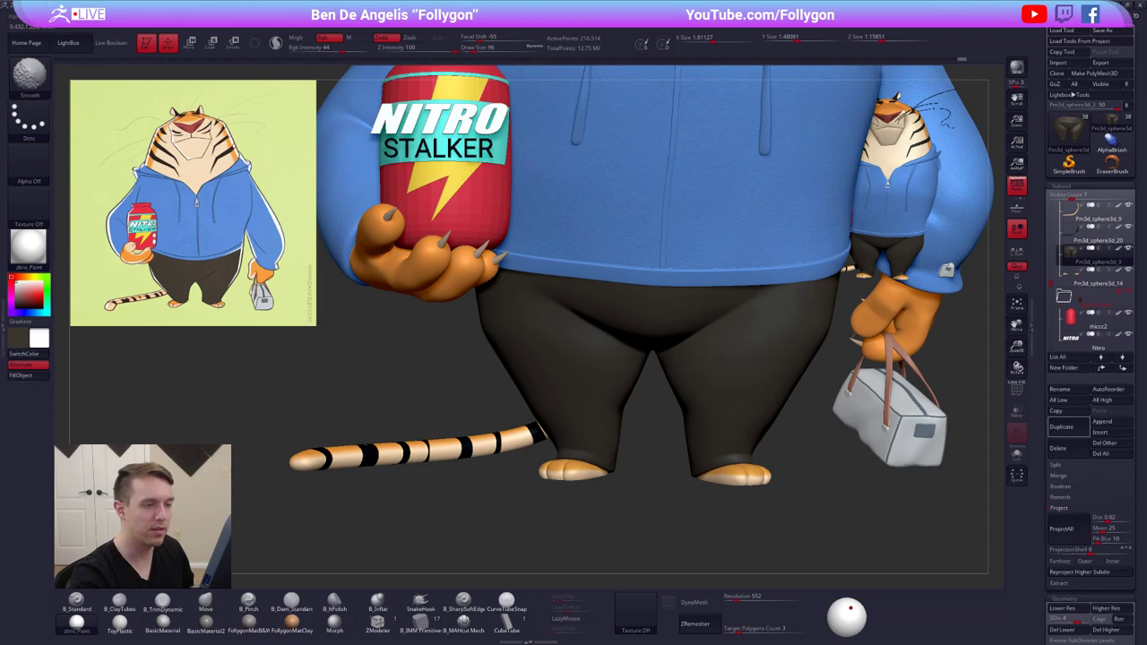
{"action": "right_click_drag", "start_coordinate": [626, 384], "coordinate": [587, 334]}
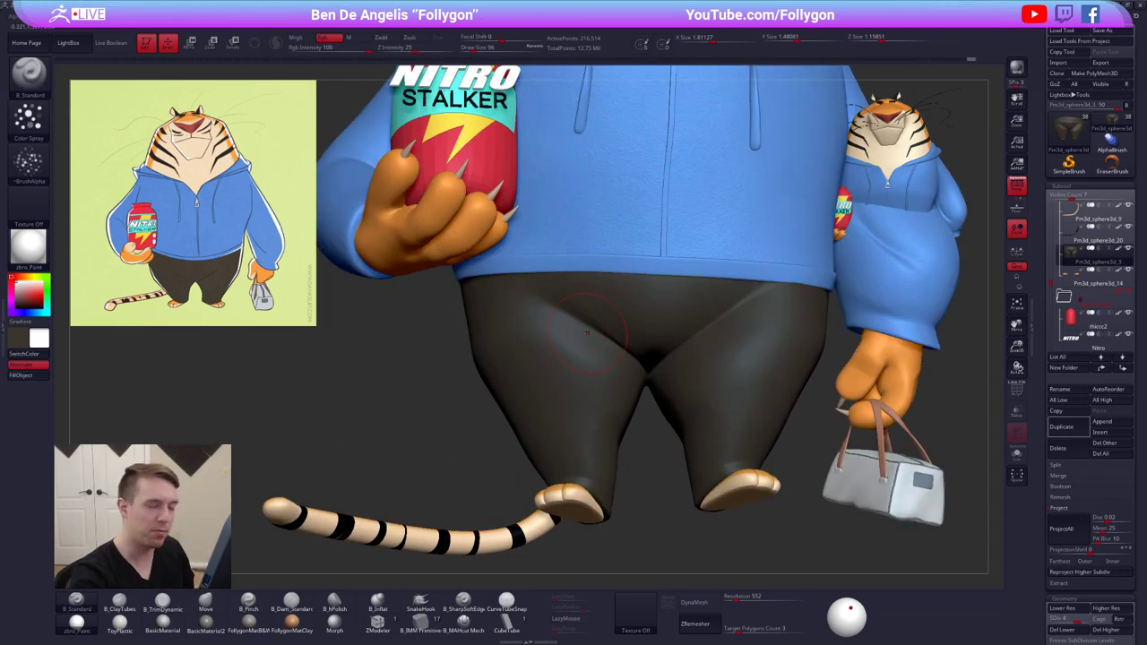
{"action": "key", "text": "shift"}
{"action": "mouse_move", "coordinate": [559, 287]}
{"action": "right_mouse_down"}
{"action": "mouse_move", "coordinate": [717, 332]}
{"action": "mouse_move", "coordinate": [662, 357]}
{"action": "right_mouse_up"}
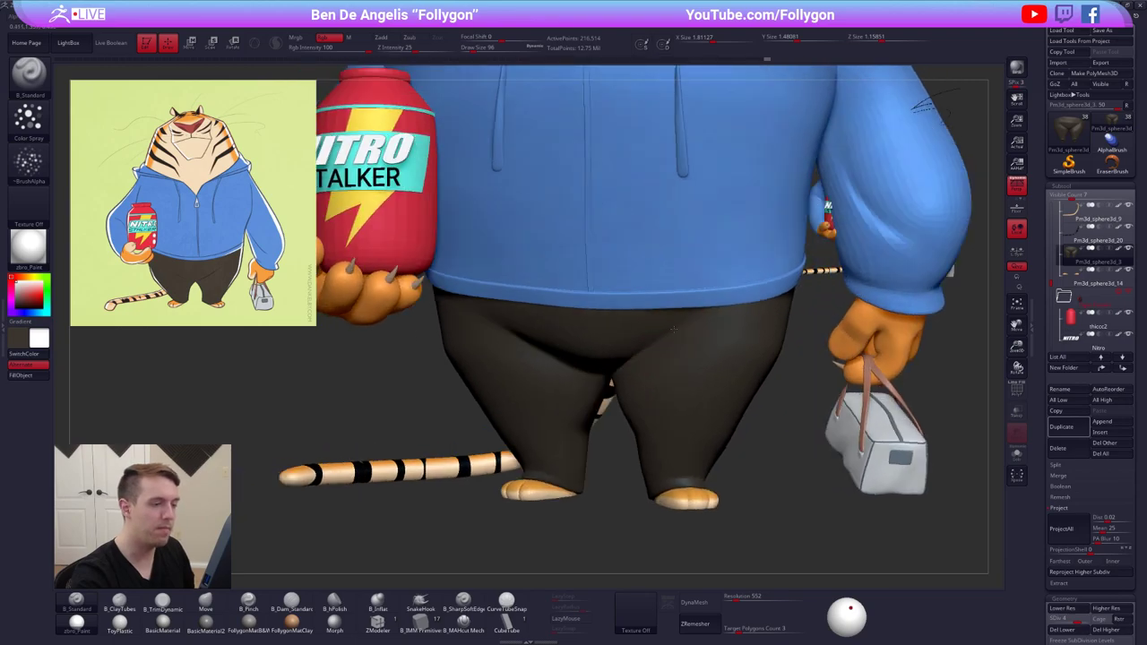
Isolate the pants and build up the thigh beside the crease with the ClayTubes brush at draw size about 96
{"action": "key", "text": "alt+s"}
{"action": "key", "text": "space"}
{"action": "left_click_drag", "start_coordinate": [708, 376], "coordinate": [715, 377]}
{"action": "right_click_drag", "start_coordinate": [715, 376], "coordinate": [709, 305]}
{"action": "key", "text": "2"}
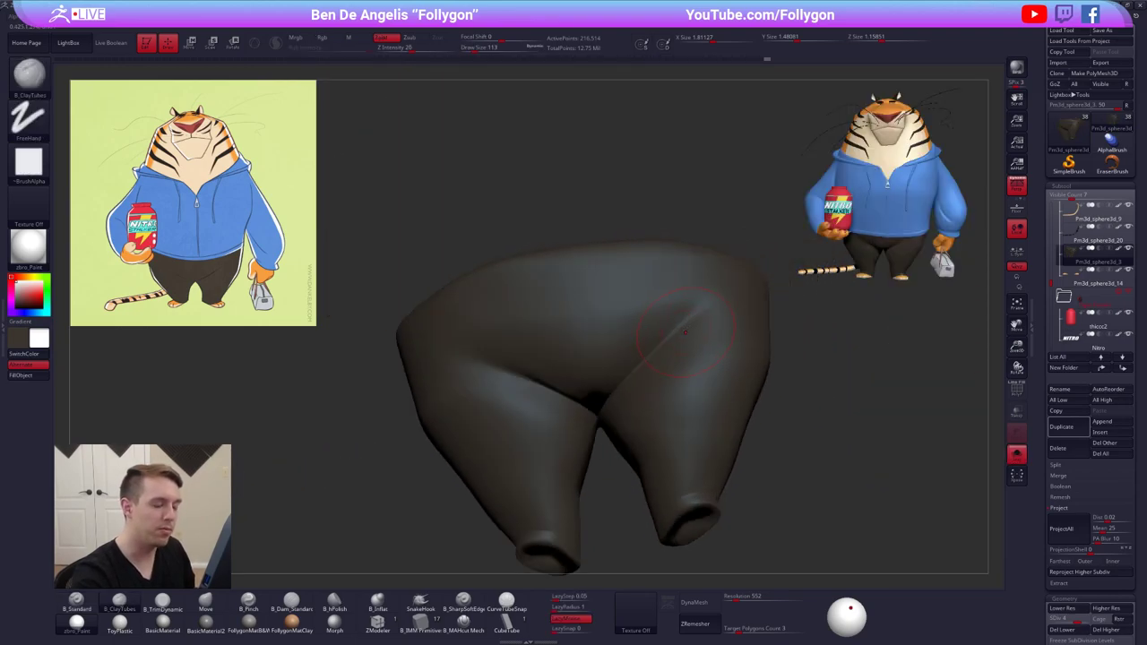
{"action": "key", "text": "space"}
{"action": "left_click_drag", "start_coordinate": [688, 345], "coordinate": [683, 345]}
{"action": "mouse_move", "coordinate": [683, 345]}
{"action": "right_mouse_down"}
{"action": "mouse_move", "coordinate": [685, 325]}
{"action": "mouse_move", "coordinate": [714, 320]}
{"action": "mouse_move", "coordinate": [690, 326]}
{"action": "mouse_move", "coordinate": [714, 304]}
{"action": "right_mouse_up"}
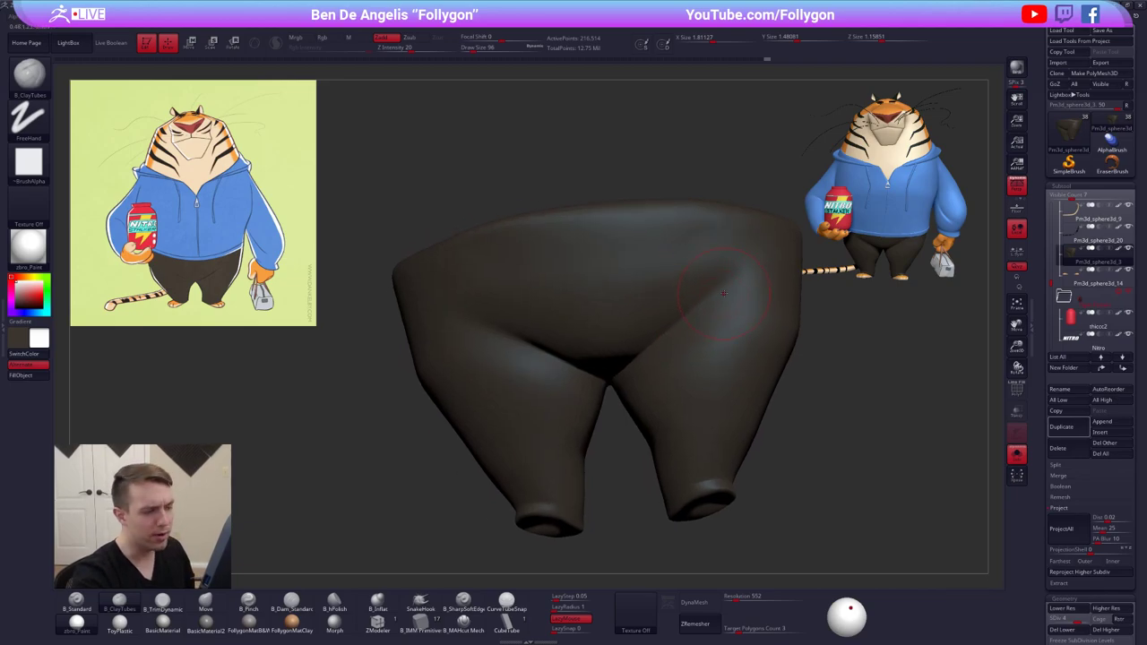
Flatten the upper thighs beside the creases with the TrimDynamic brush and smooth the trimmed areas
{"action": "key", "text": "3"}
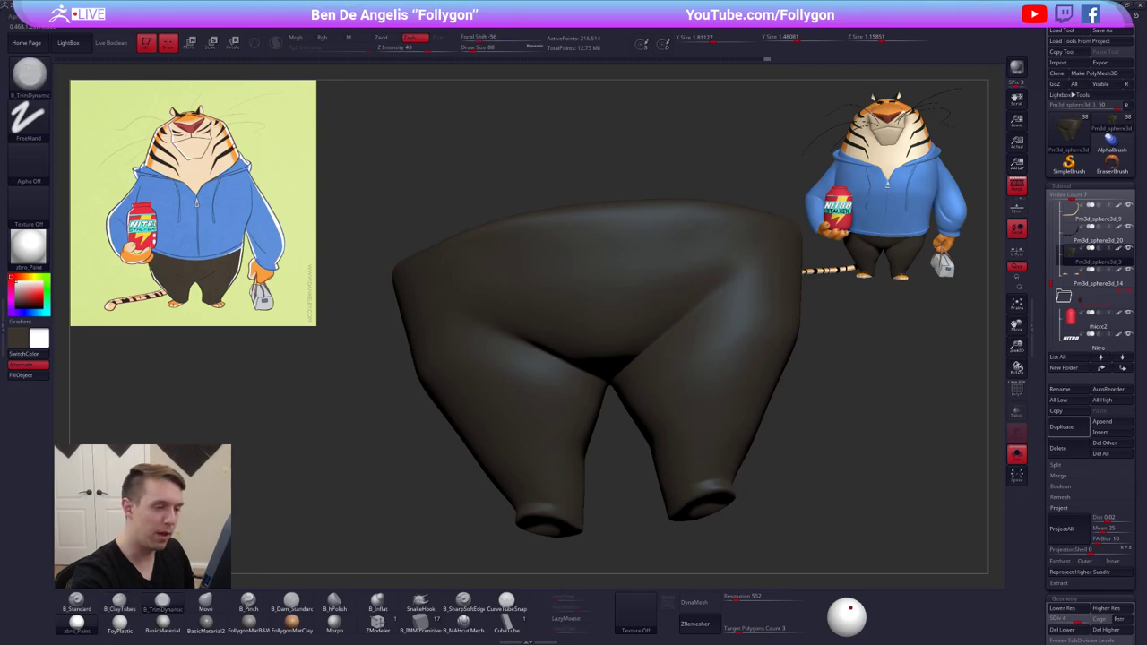
{"action": "right_click", "coordinate": [724, 277]}
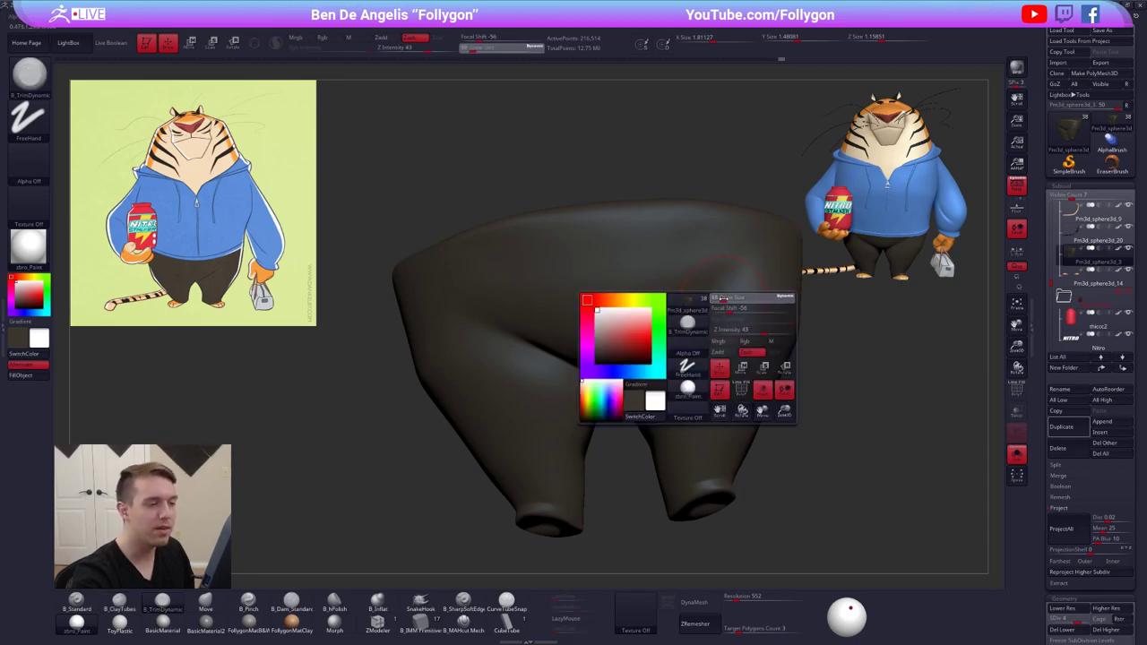
{"action": "key", "text": "shift"}
{"action": "mouse_move", "coordinate": [721, 289]}
{"action": "right_mouse_down"}
{"action": "mouse_move", "coordinate": [833, 323]}
{"action": "mouse_move", "coordinate": [751, 279]}
{"action": "mouse_move", "coordinate": [504, 337]}
{"action": "mouse_move", "coordinate": [550, 329]}
{"action": "right_mouse_up"}
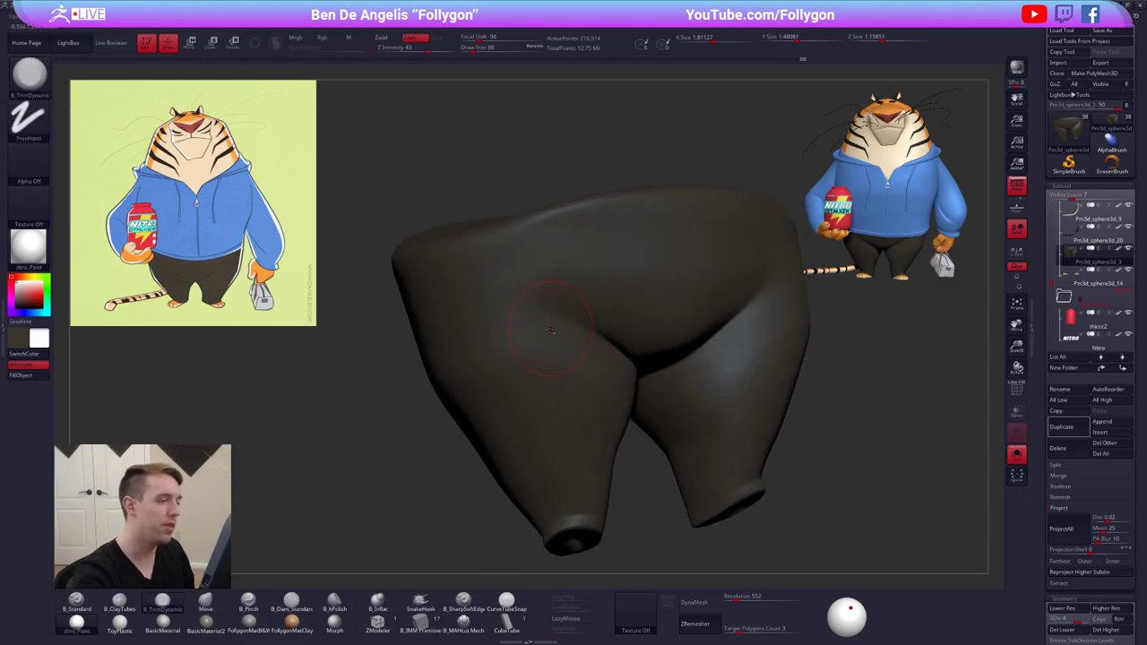
{"action": "key", "text": "shift"}
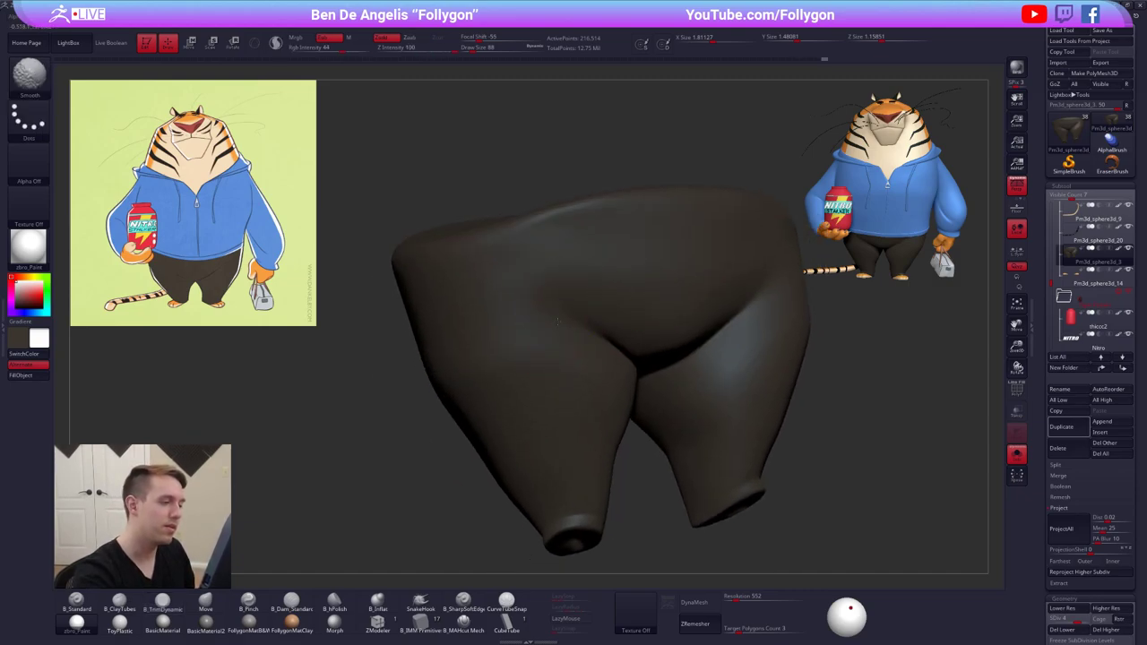
{"action": "right_click_drag", "start_coordinate": [547, 299], "coordinate": [686, 294]}
{"action": "mouse_move", "coordinate": [686, 294]}
{"action": "right_mouse_down", "text": "ctrl"}
{"action": "mouse_move", "coordinate": [686, 259]}
{"action": "mouse_move", "coordinate": [761, 260]}
{"action": "mouse_move", "coordinate": [679, 290]}
{"action": "mouse_move", "coordinate": [790, 288]}
{"action": "right_mouse_up", "text": "ctrl"}
{"action": "right_click_drag", "start_coordinate": [618, 285], "coordinate": [679, 283]}
Compare the pants with the whole character, isolate them again, and adjust the TrimDynamic brush's draw size
{"action": "key", "text": "alt+s"}
{"action": "key", "text": "alt+s"}
{"action": "key", "text": "space"}
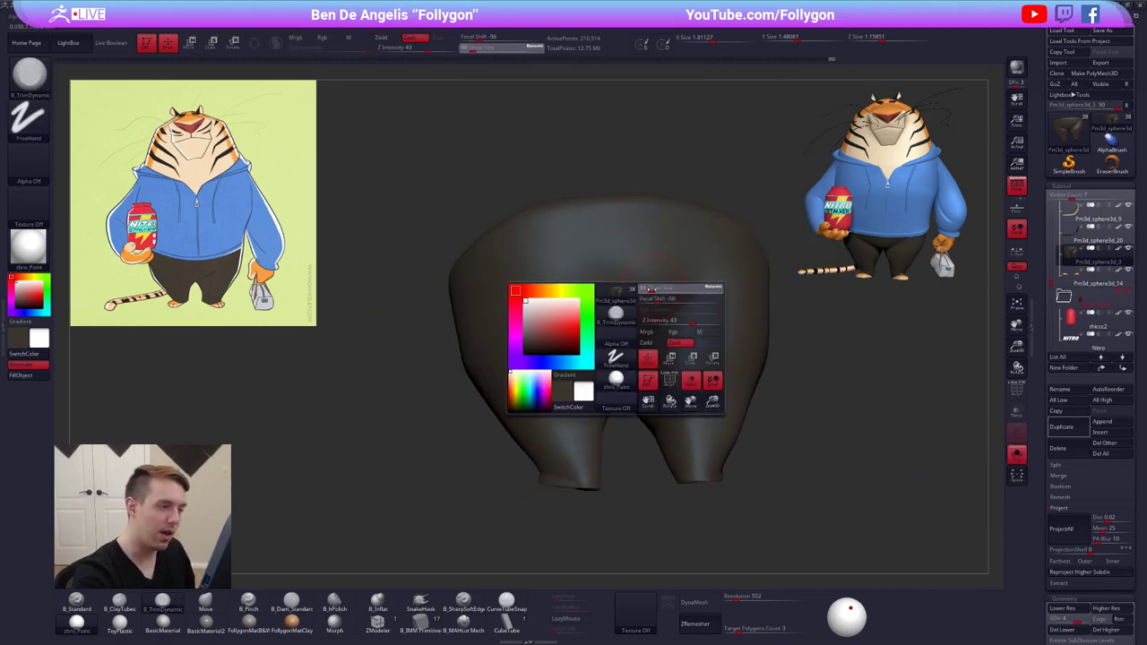
{"action": "left_click_drag", "start_coordinate": [662, 314], "coordinate": [667, 314]}
{"action": "mouse_move", "coordinate": [676, 403]}
{"action": "right_mouse_down"}
{"action": "mouse_move", "coordinate": [658, 372]}
{"action": "mouse_move", "coordinate": [654, 296]}
{"action": "right_mouse_up"}
Sharpen the crease between the legs with the Pinch brush at draw size about 54
{"action": "key", "text": "5"}
{"action": "key", "text": "space"}
{"action": "left_click_drag", "start_coordinate": [665, 313], "coordinate": [659, 313]}
{"action": "right_click_drag", "start_coordinate": [661, 333], "coordinate": [657, 292]}
{"action": "right_click_drag", "start_coordinate": [656, 291], "coordinate": [655, 327], "text": "ctrl"}
{"action": "key", "text": "space"}
{"action": "left_click_drag", "start_coordinate": [661, 321], "coordinate": [655, 320]}
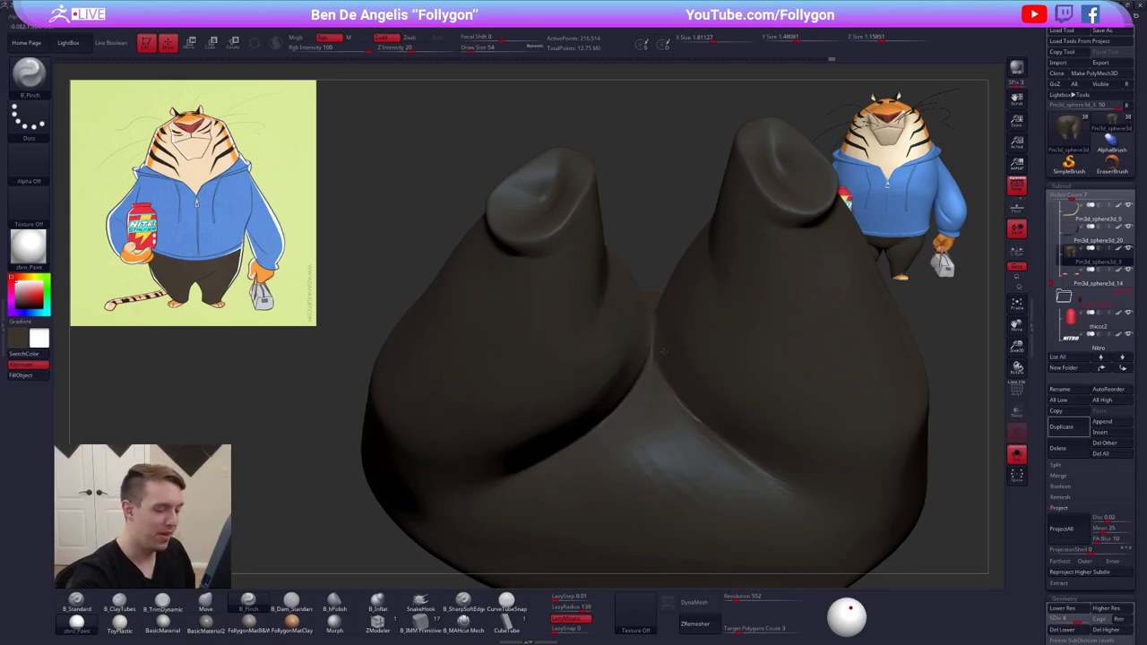
{"action": "right_click_drag", "start_coordinate": [654, 328], "coordinate": [652, 258]}
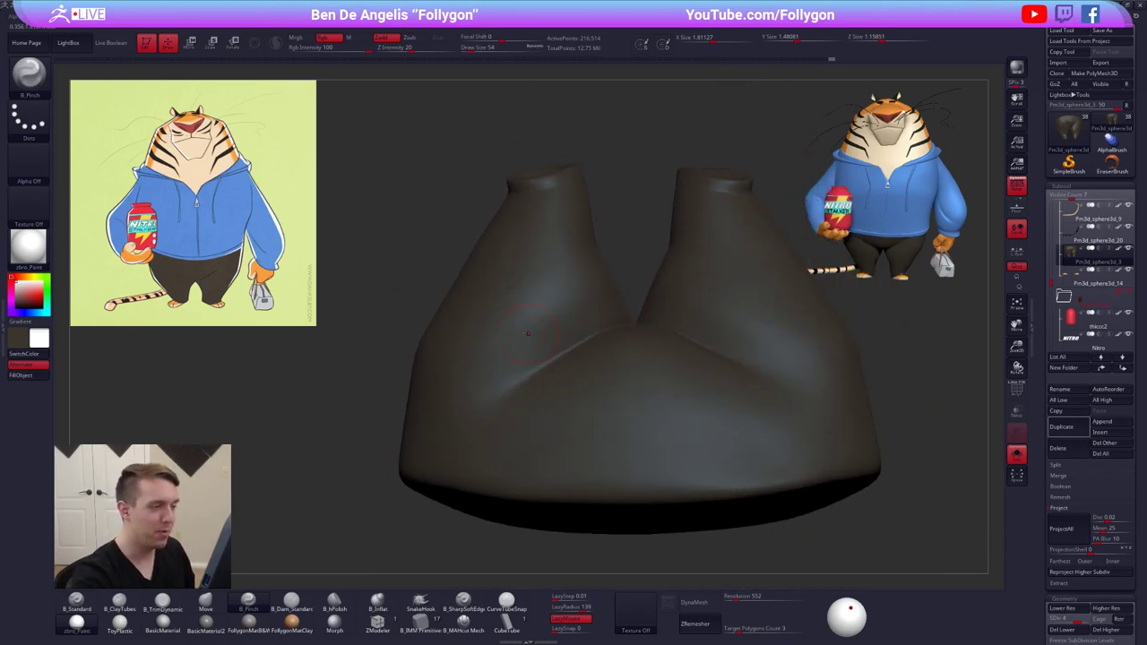
Hide the lower legs so only the waist and crotch portion of the pants stays visible
{"action": "right_click_drag", "start_coordinate": [531, 322], "coordinate": [466, 325], "text": "alt"}
{"action": "mouse_move", "coordinate": [359, 311]}
{"action": "left_mouse_down", "text": "ctrl+alt+shift"}
{"action": "mouse_move", "coordinate": [360, 251]}
{"action": "mouse_move", "coordinate": [774, 184]}
{"action": "mouse_move", "coordinate": [794, 147]}
{"action": "left_mouse_up", "text": "ctrl+alt+shift"}
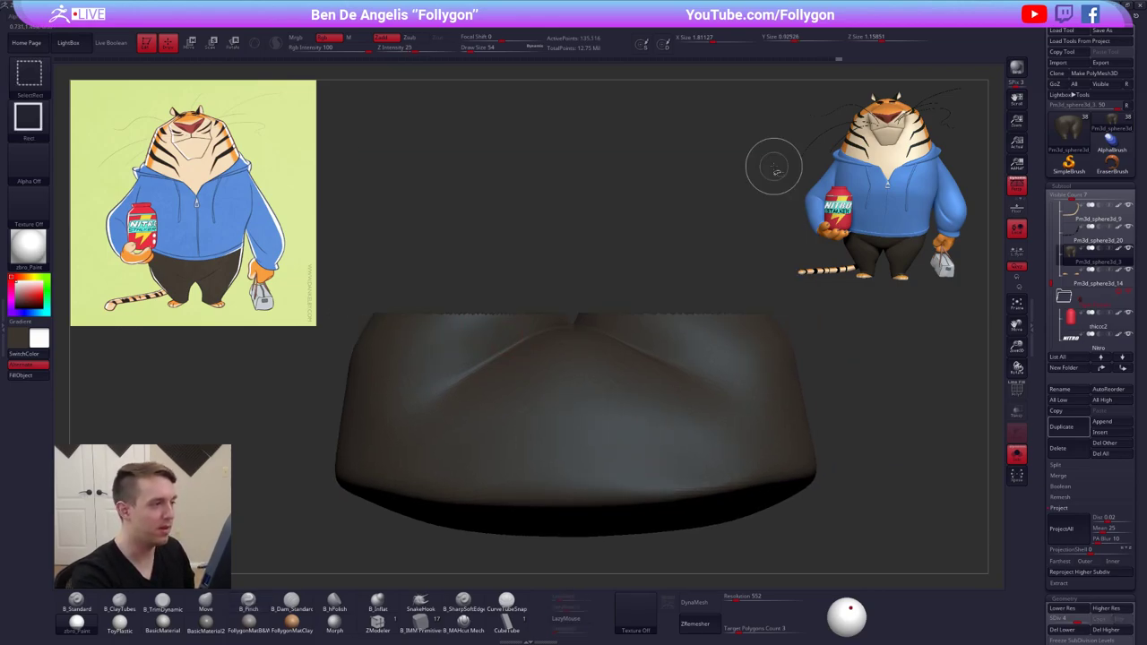
{"action": "key", "text": "space"}
{"action": "left_click", "coordinate": [723, 402], "text": "ctrl+shift"}
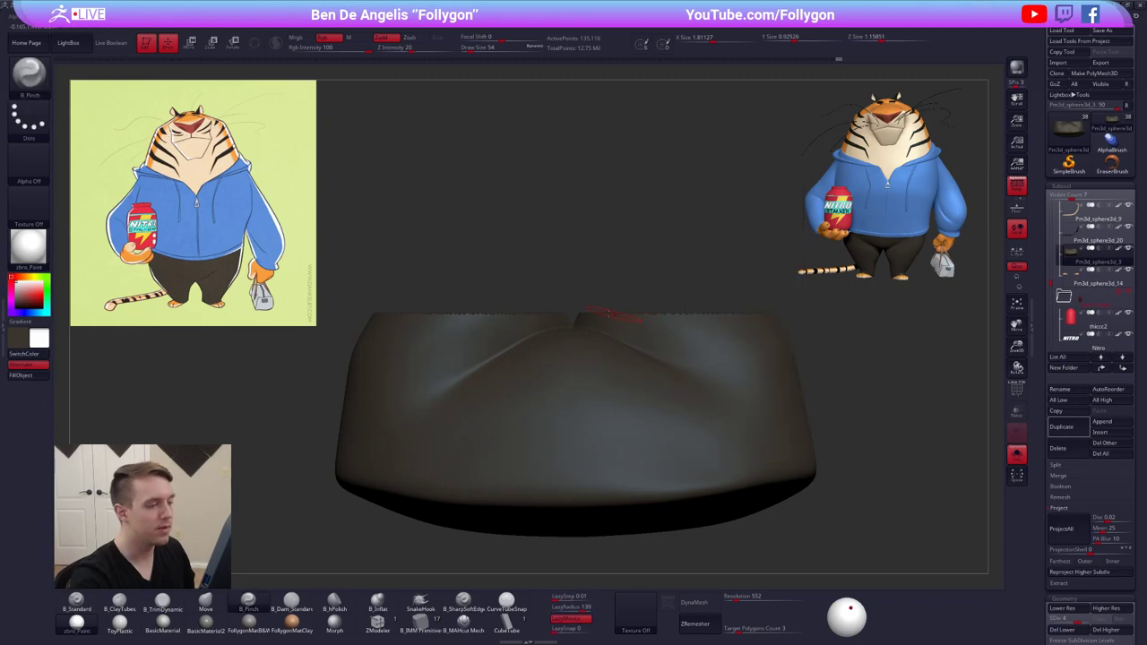
Pinch the narrow crotch strip between the leg openings at draw size about 21, and unhide the legs
{"action": "right_click_drag", "start_coordinate": [602, 318], "coordinate": [582, 378]}
{"action": "right_click_drag", "start_coordinate": [555, 227], "coordinate": [570, 250], "text": "ctrl"}
{"action": "key", "text": "space"}
{"action": "left_click_drag", "start_coordinate": [581, 260], "coordinate": [571, 259]}
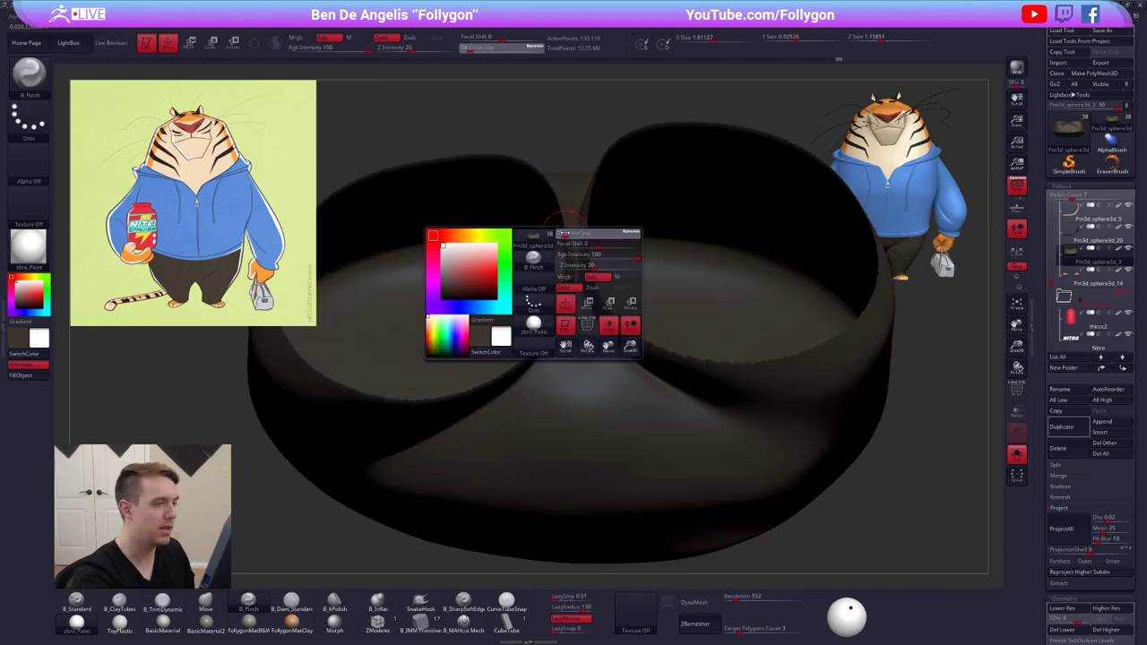
{"action": "mouse_move", "coordinate": [571, 260]}
{"action": "right_mouse_down"}
{"action": "mouse_move", "coordinate": [570, 311]}
{"action": "mouse_move", "coordinate": [605, 189]}
{"action": "mouse_move", "coordinate": [617, 251]}
{"action": "right_mouse_up"}
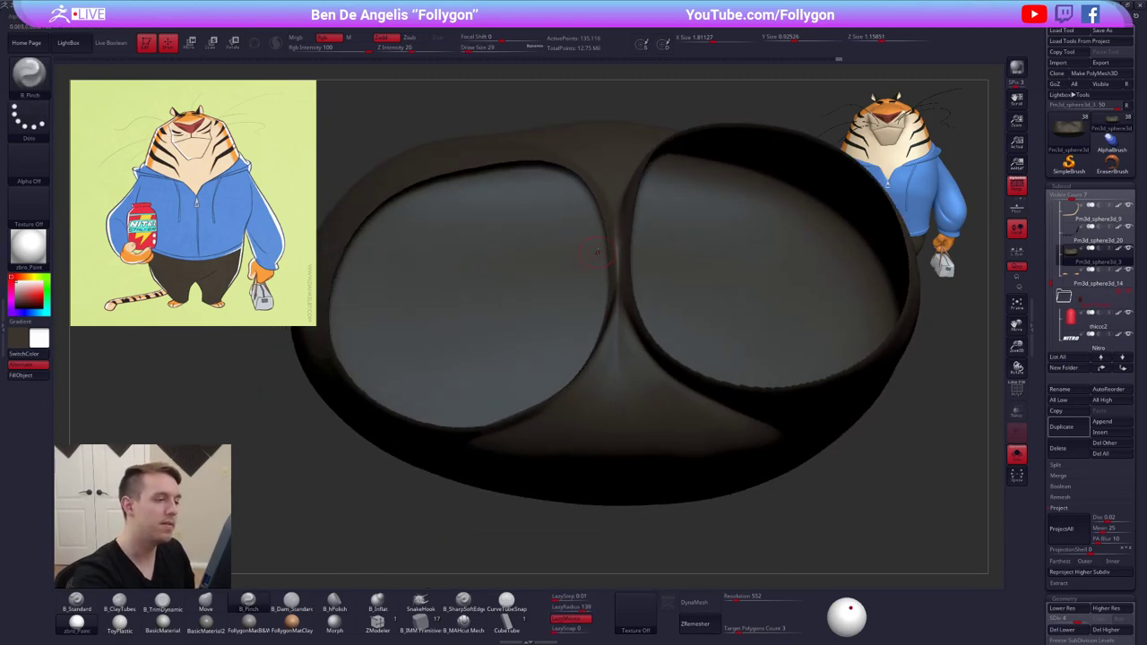
{"action": "key", "text": "space"}
{"action": "left_click_drag", "start_coordinate": [623, 248], "coordinate": [616, 248]}
{"action": "right_click_drag", "start_coordinate": [616, 225], "coordinate": [616, 209], "text": "ctrl"}
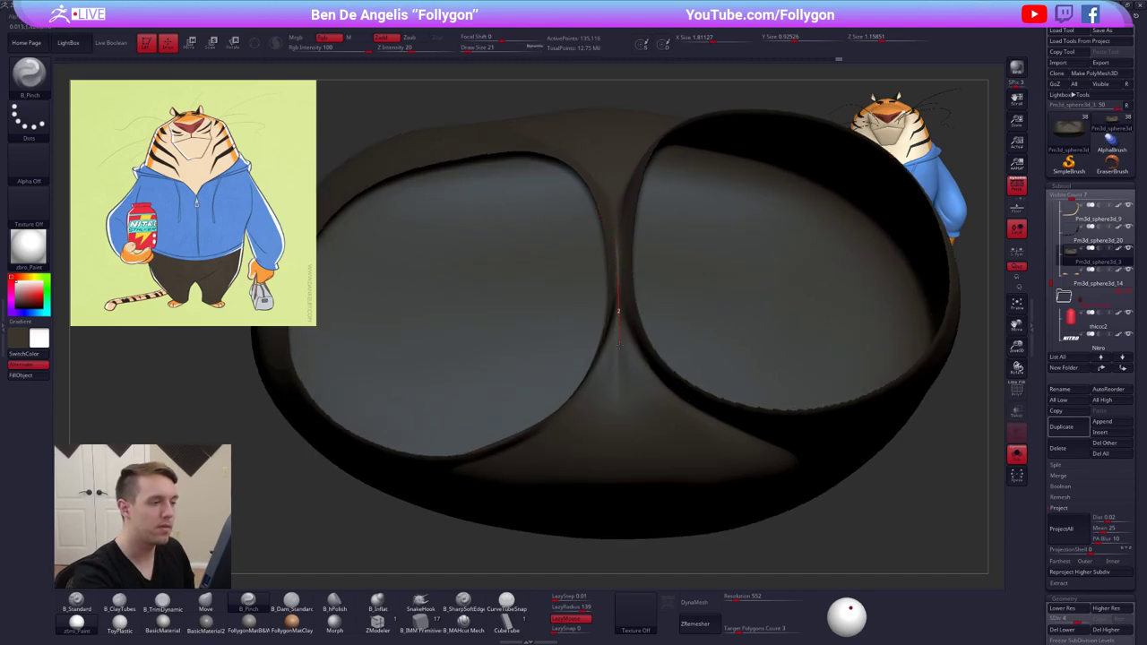
{"action": "mouse_move", "coordinate": [613, 292]}
{"action": "right_mouse_down"}
{"action": "mouse_move", "coordinate": [640, 265]}
{"action": "mouse_move", "coordinate": [625, 276]}
{"action": "right_mouse_up"}
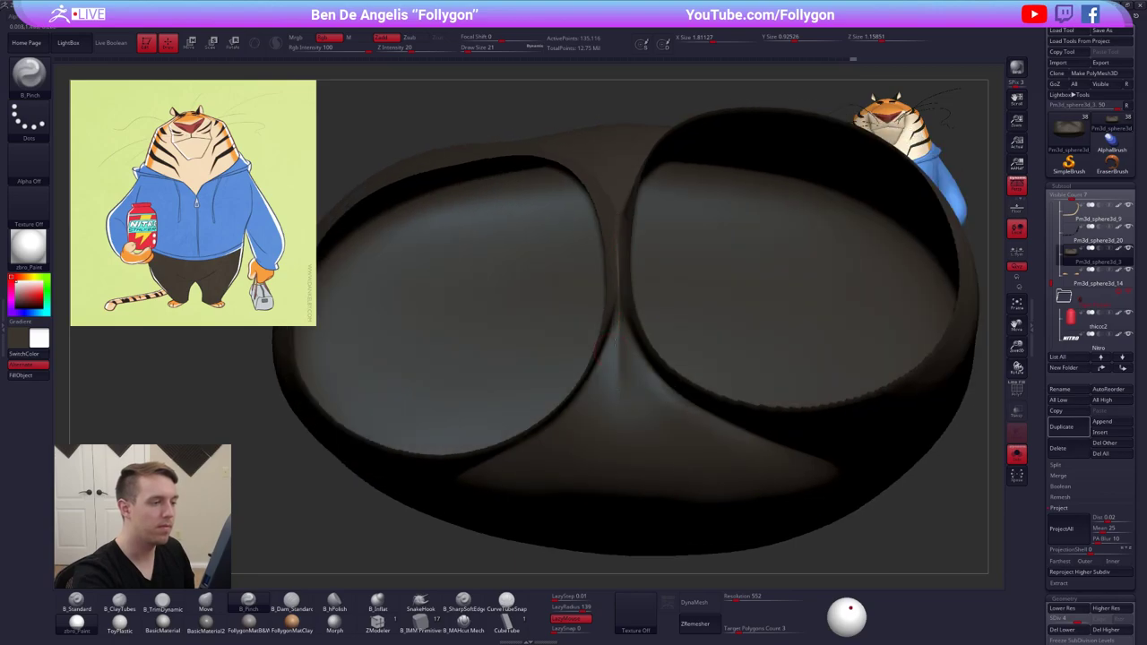
{"action": "right_click_drag", "start_coordinate": [614, 344], "coordinate": [622, 229]}
{"action": "left_click", "coordinate": [625, 226], "text": "ctrl+shift"}
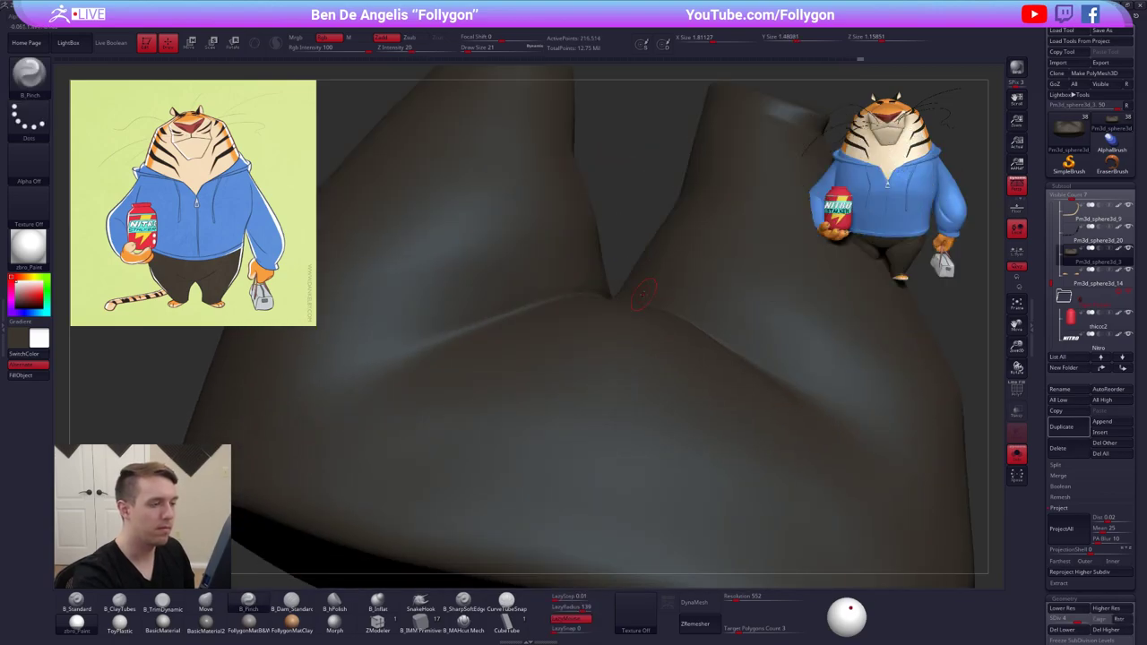
Adjust the shape of the hips and thighs with the Move brush at draw size about 104
{"action": "mouse_move", "coordinate": [622, 301]}
{"action": "right_mouse_down", "text": "ctrl"}
{"action": "mouse_move", "coordinate": [603, 421]}
{"action": "mouse_move", "coordinate": [555, 394]}
{"action": "mouse_move", "coordinate": [660, 385]}
{"action": "mouse_move", "coordinate": [585, 395]}
{"action": "mouse_move", "coordinate": [679, 343]}
{"action": "right_mouse_up", "text": "ctrl"}
{"action": "key", "text": "b"}
{"action": "key", "text": "m"}
{"action": "key", "text": "v"}
{"action": "key", "text": "space"}
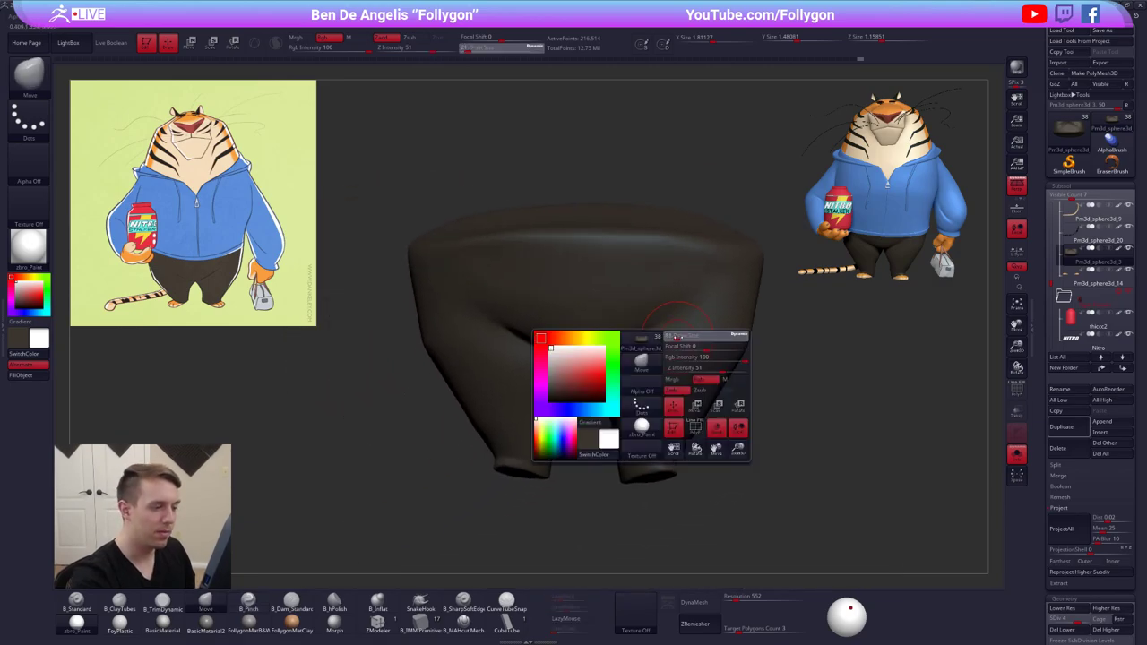
{"action": "left_click_drag", "start_coordinate": [678, 337], "coordinate": [684, 337]}
{"action": "right_click_drag", "start_coordinate": [684, 337], "coordinate": [685, 161]}
{"action": "mouse_move", "coordinate": [594, 422]}
{"action": "right_mouse_down"}
{"action": "mouse_move", "coordinate": [658, 431]}
{"action": "mouse_move", "coordinate": [647, 437]}
{"action": "mouse_move", "coordinate": [800, 409]}
{"action": "right_mouse_up"}
{"action": "mouse_move", "coordinate": [837, 531]}
{"action": "right_mouse_down", "text": "alt"}
{"action": "mouse_move", "coordinate": [789, 494]}
{"action": "mouse_move", "coordinate": [845, 530]}
{"action": "mouse_move", "coordinate": [800, 498]}
{"action": "mouse_move", "coordinate": [906, 501]}
{"action": "mouse_move", "coordinate": [843, 504]}
{"action": "mouse_move", "coordinate": [847, 526]}
{"action": "mouse_move", "coordinate": [818, 511]}
{"action": "right_mouse_up", "text": "alt"}
{"action": "right_click_drag", "start_coordinate": [715, 463], "coordinate": [774, 493], "text": "alt"}
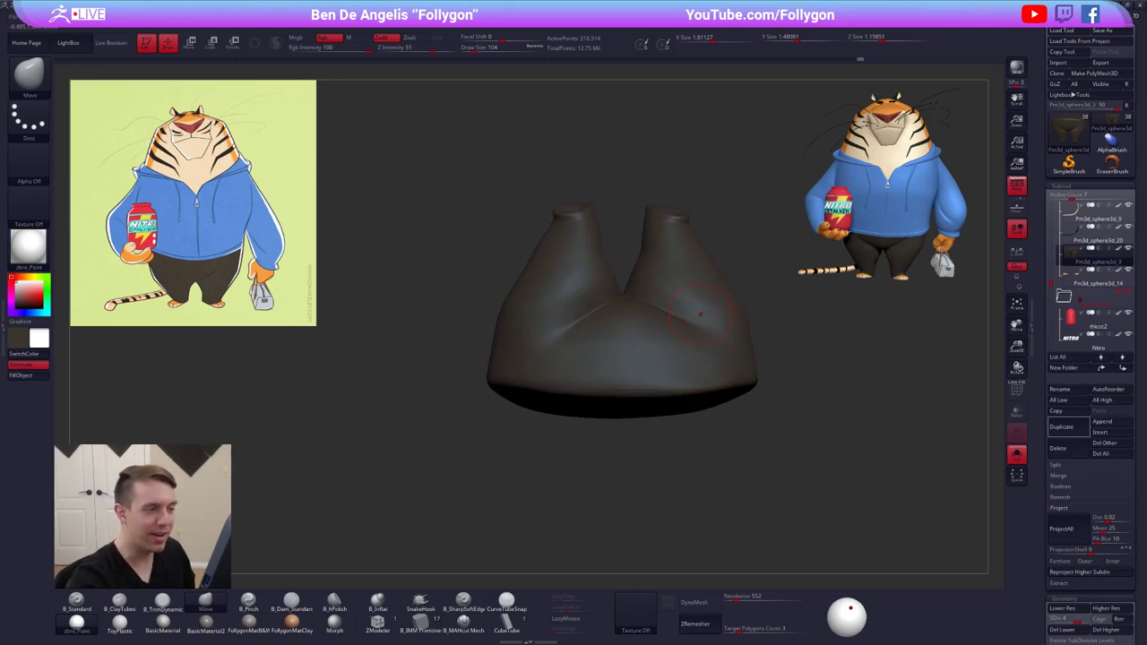
Enlarge the Move brush to draw size about 130 and refine the pants' overall silhouette
{"action": "key", "text": "space"}
{"action": "left_click_drag", "start_coordinate": [714, 310], "coordinate": [726, 310]}
{"action": "mouse_move", "coordinate": [728, 363]}
{"action": "right_mouse_down"}
{"action": "mouse_move", "coordinate": [769, 377]}
{"action": "mouse_move", "coordinate": [731, 378]}
{"action": "mouse_move", "coordinate": [716, 330]}
{"action": "mouse_move", "coordinate": [720, 344]}
{"action": "mouse_move", "coordinate": [731, 222]}
{"action": "mouse_move", "coordinate": [793, 152]}
{"action": "mouse_move", "coordinate": [887, 93]}
{"action": "mouse_move", "coordinate": [909, 93]}
{"action": "right_mouse_up"}
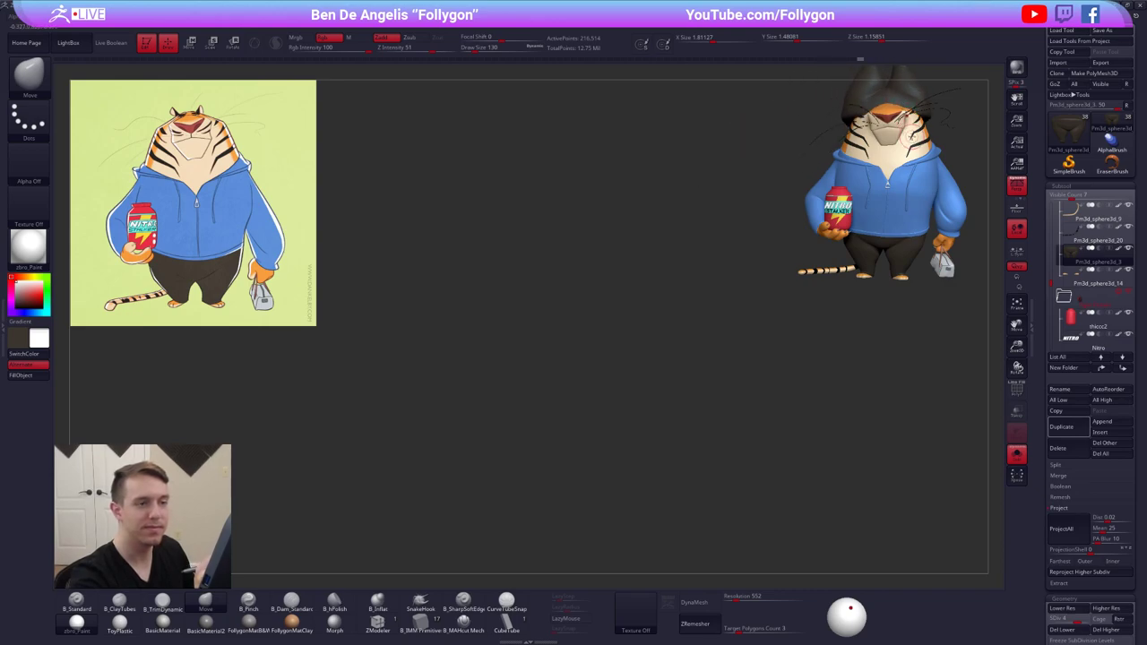
{"action": "left_click_drag", "start_coordinate": [846, 109], "coordinate": [854, 108]}
Reduce the draw size to about 104 and rework the outer end of the thigh crease with ClayTubes
{"action": "right_click_drag", "start_coordinate": [903, 138], "coordinate": [709, 274]}
{"action": "mouse_move", "coordinate": [708, 274]}
{"action": "right_mouse_down", "text": "alt"}
{"action": "mouse_move", "coordinate": [655, 361]}
{"action": "mouse_move", "coordinate": [668, 350]}
{"action": "right_mouse_up", "text": "alt"}
{"action": "right_click_drag", "start_coordinate": [668, 349], "coordinate": [672, 343], "text": "ctrl"}
{"action": "key", "text": "s"}
{"action": "left_click_drag", "start_coordinate": [649, 388], "coordinate": [635, 386]}
{"action": "mouse_move", "coordinate": [636, 386]}
{"action": "right_mouse_down"}
{"action": "mouse_move", "coordinate": [731, 359]}
{"action": "mouse_move", "coordinate": [669, 328]}
{"action": "mouse_move", "coordinate": [664, 350]}
{"action": "mouse_move", "coordinate": [657, 339]}
{"action": "right_mouse_up"}
{"action": "key", "text": "2"}
{"action": "right_click", "coordinate": [668, 329]}
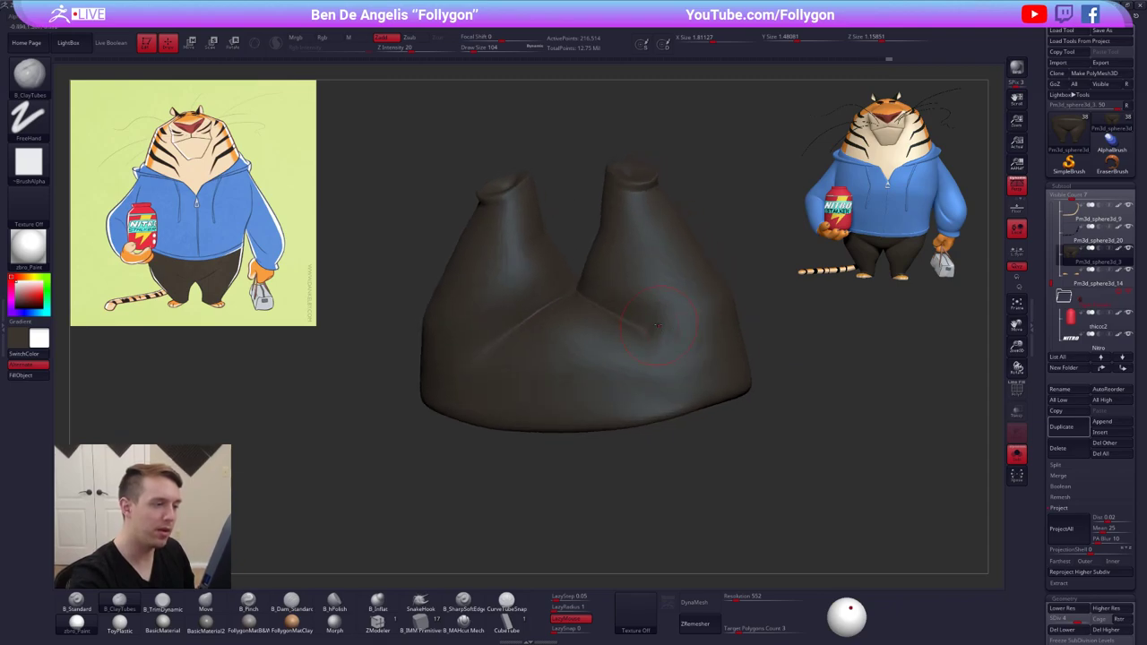
Lower the pants to subdivision level 2, smooth the thigh creases, and turn off the pants' painted colour display
{"action": "key", "text": "shift+d"}
{"action": "key", "text": "shift+d"}
{"action": "left_click_drag", "start_coordinate": [658, 333], "coordinate": [652, 291]}
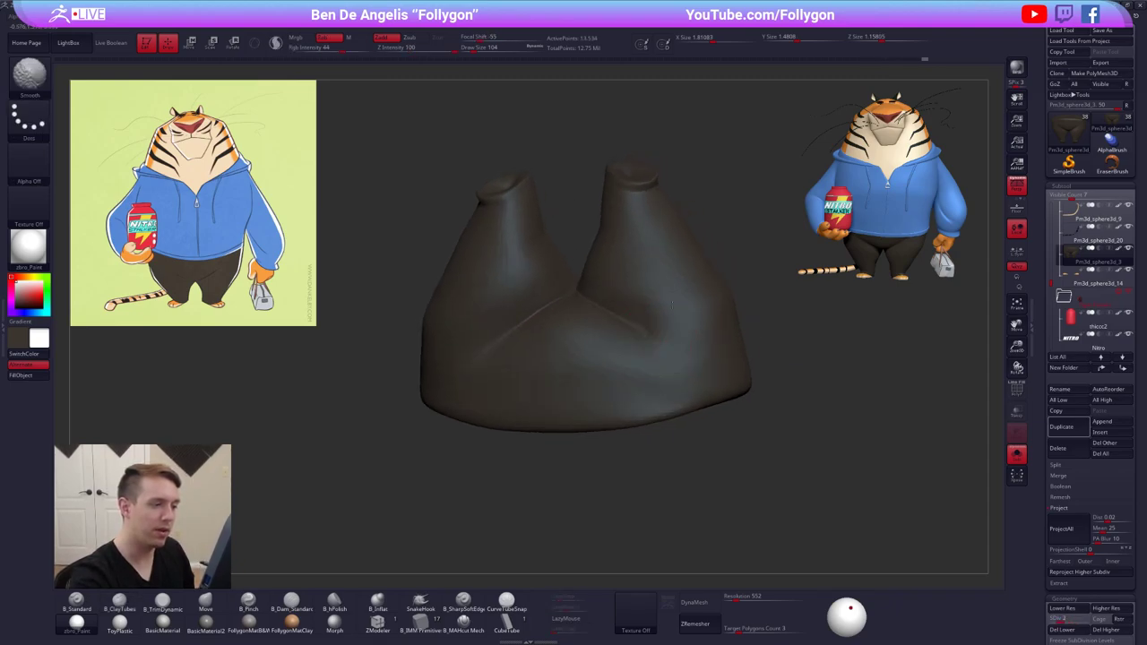
{"action": "mouse_move", "coordinate": [677, 360]}
{"action": "right_mouse_down"}
{"action": "mouse_move", "coordinate": [682, 345]}
{"action": "mouse_move", "coordinate": [592, 351]}
{"action": "mouse_move", "coordinate": [632, 336]}
{"action": "mouse_move", "coordinate": [535, 318]}
{"action": "right_mouse_up"}
{"action": "mouse_move", "coordinate": [536, 341]}
{"action": "left_mouse_down"}
{"action": "mouse_move", "coordinate": [538, 325]}
{"action": "mouse_move", "coordinate": [540, 347]}
{"action": "left_mouse_up"}
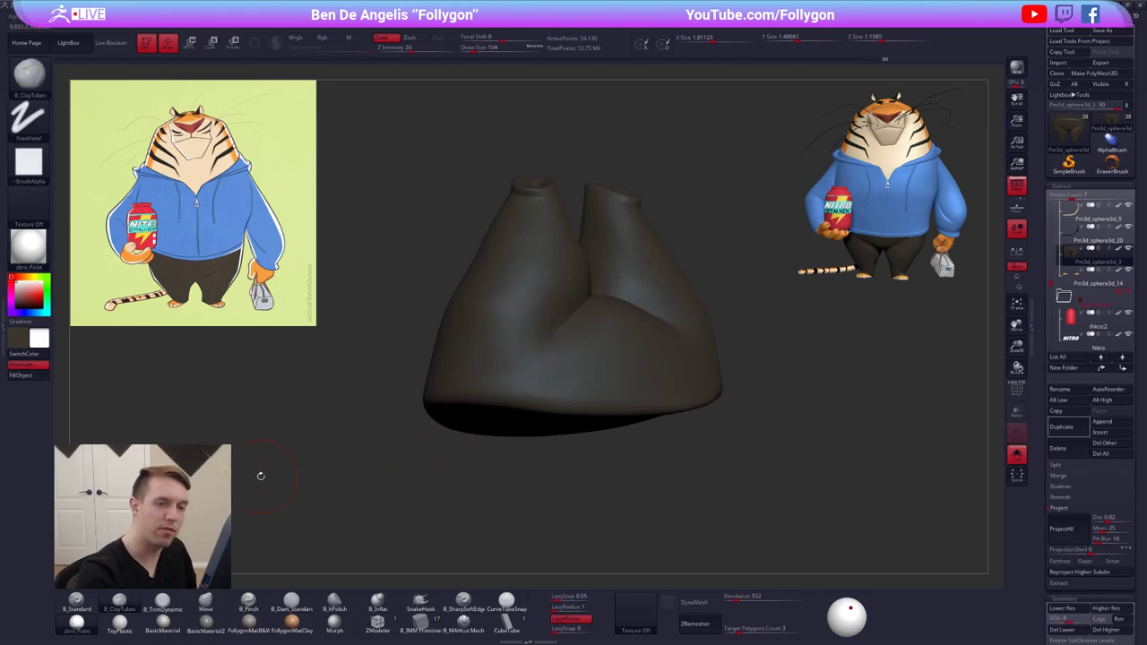
{"action": "left_click", "coordinate": [1117, 251]}
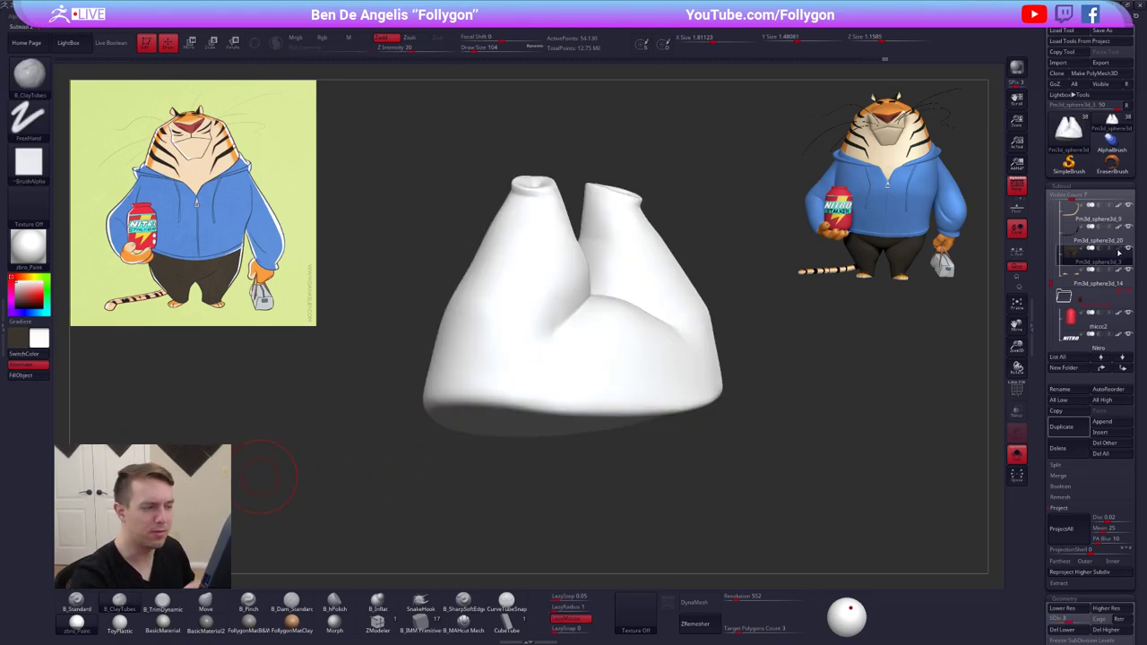
Apply the FollygonMatB&P material preview and smooth the surface below the thigh crease on the pants
{"action": "left_click", "coordinate": [250, 624]}
{"action": "right_click_drag", "start_coordinate": [459, 462], "coordinate": [549, 436]}
{"action": "mouse_move", "coordinate": [733, 306]}
{"action": "left_mouse_down"}
{"action": "mouse_move", "coordinate": [730, 324]}
{"action": "mouse_move", "coordinate": [776, 313]}
{"action": "mouse_move", "coordinate": [745, 335]}
{"action": "left_mouse_up"}
{"action": "left_click_drag", "start_coordinate": [631, 359], "coordinate": [593, 369], "text": "shift"}
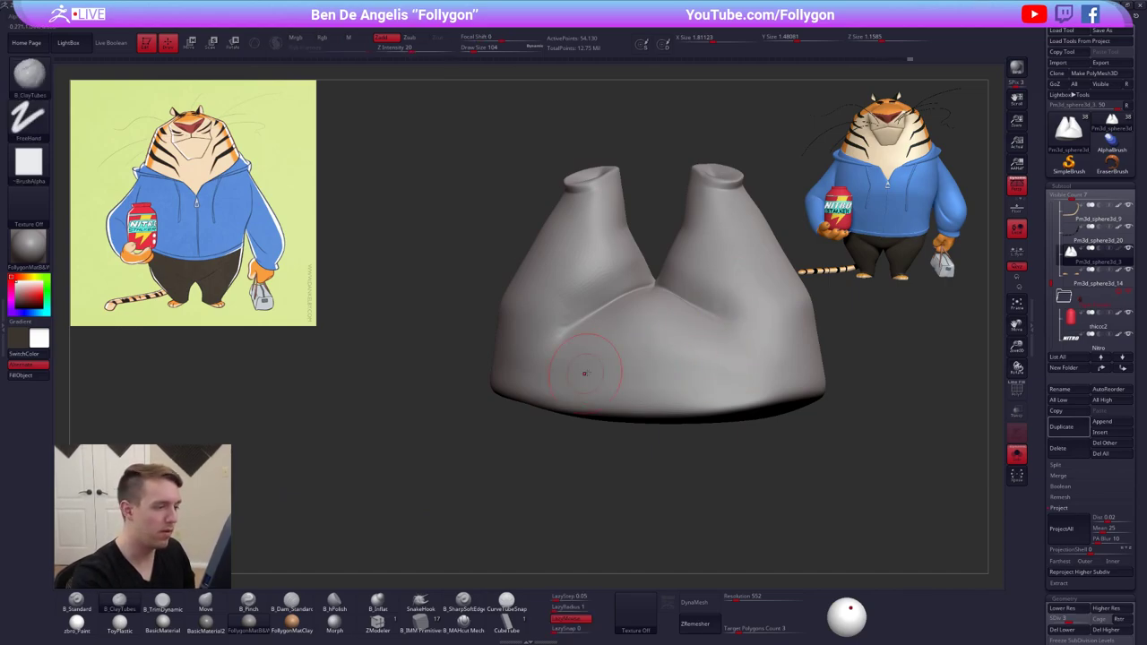
{"action": "right_click_drag", "start_coordinate": [589, 373], "coordinate": [636, 354]}
{"action": "key", "text": "shift"}
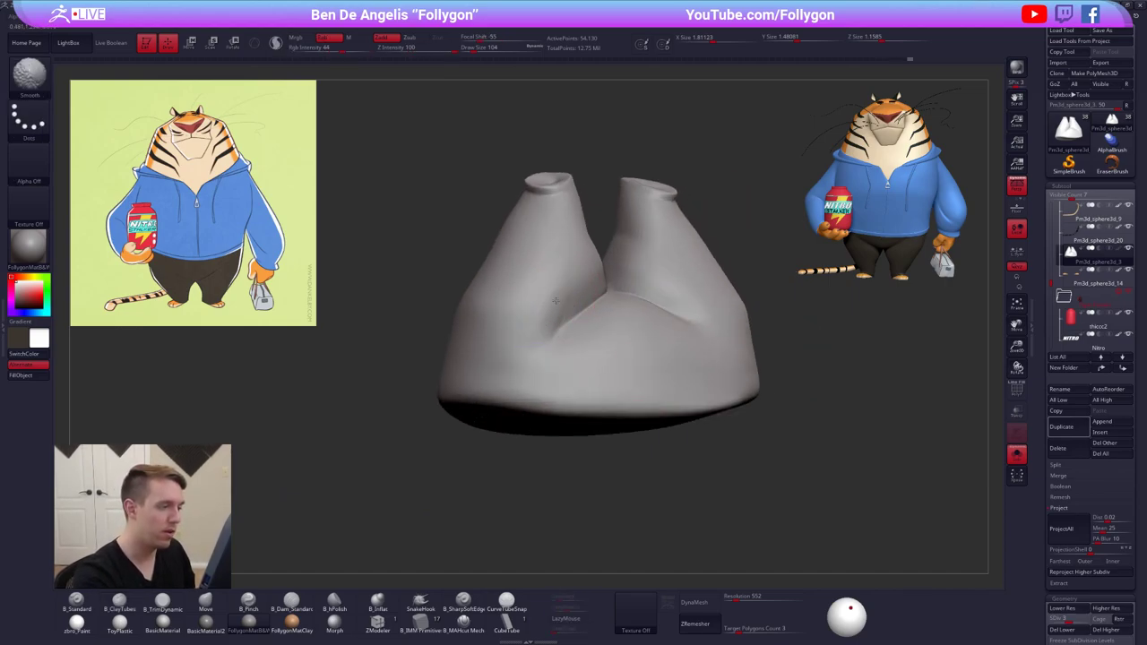
Smooth the thigh crease along its length and at its outer end
{"action": "left_click_drag", "start_coordinate": [528, 344], "coordinate": [524, 364], "text": "shift"}
{"action": "mouse_move", "coordinate": [546, 326]}
{"action": "right_mouse_down"}
{"action": "mouse_move", "coordinate": [494, 334]}
{"action": "mouse_move", "coordinate": [525, 338]}
{"action": "right_mouse_up"}
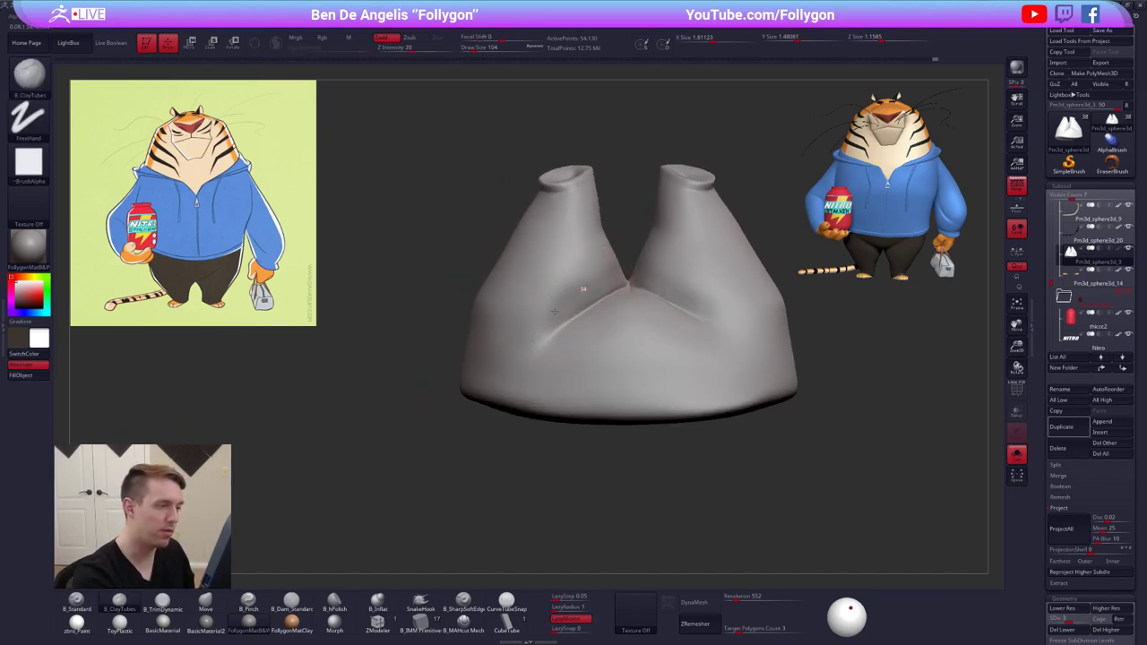
{"action": "key", "text": "shift"}
{"action": "left_click_drag", "start_coordinate": [582, 287], "coordinate": [538, 337], "text": "shift"}
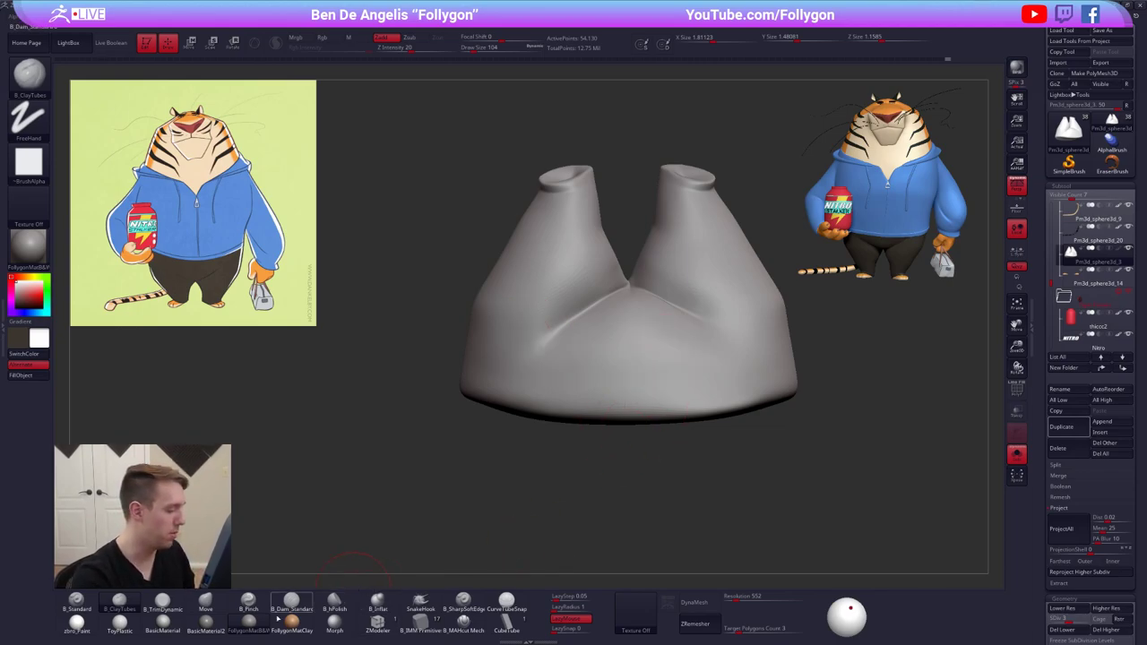
Compare the pants under other materials, return to FollygonMatB&P, and smooth the crotch where the thigh creases meet
{"action": "left_click", "coordinate": [175, 623]}
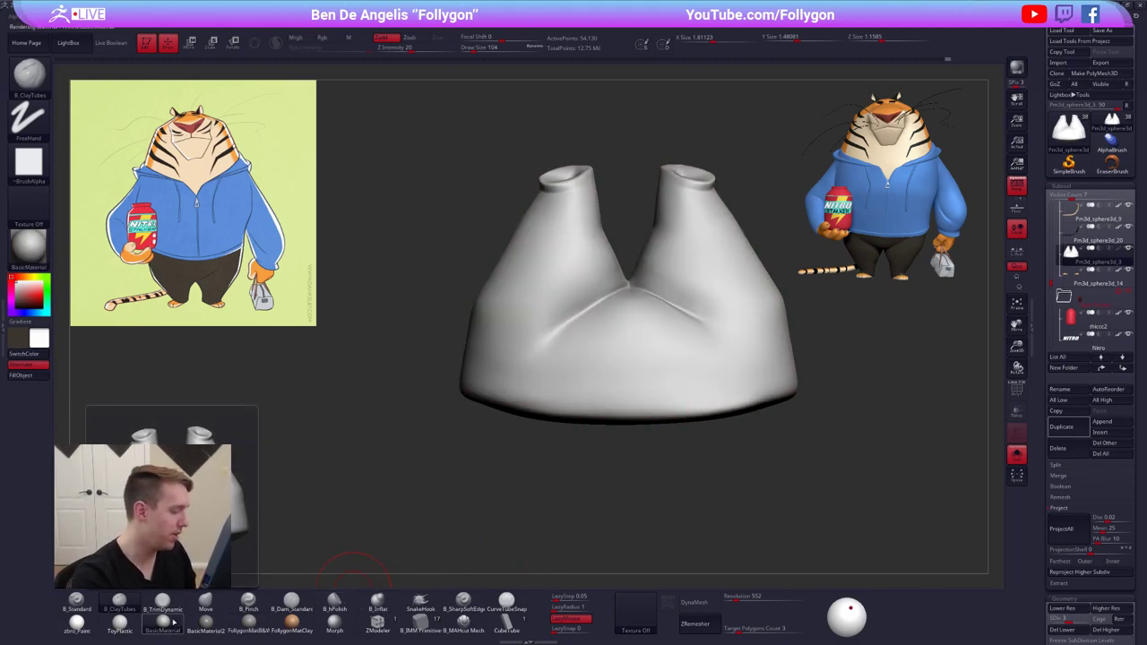
{"action": "left_click", "coordinate": [291, 620]}
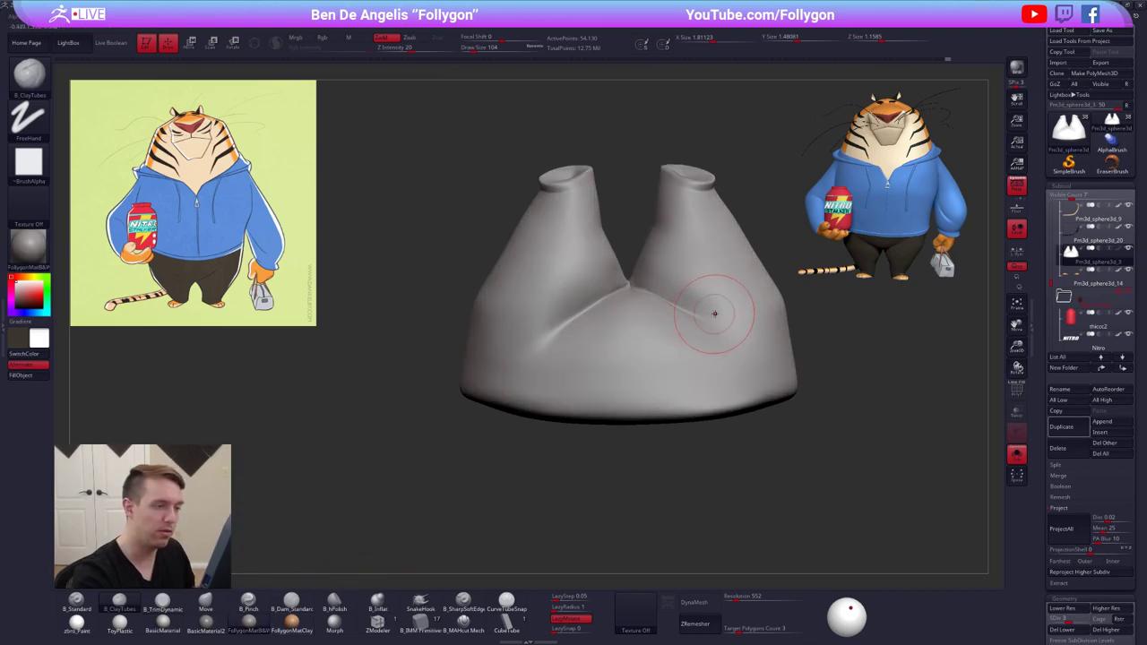
{"action": "mouse_move", "coordinate": [719, 322]}
{"action": "right_mouse_down"}
{"action": "mouse_move", "coordinate": [626, 308]}
{"action": "mouse_move", "coordinate": [634, 304]}
{"action": "right_mouse_up"}
{"action": "left_click_drag", "start_coordinate": [635, 273], "coordinate": [652, 285], "text": "shift"}
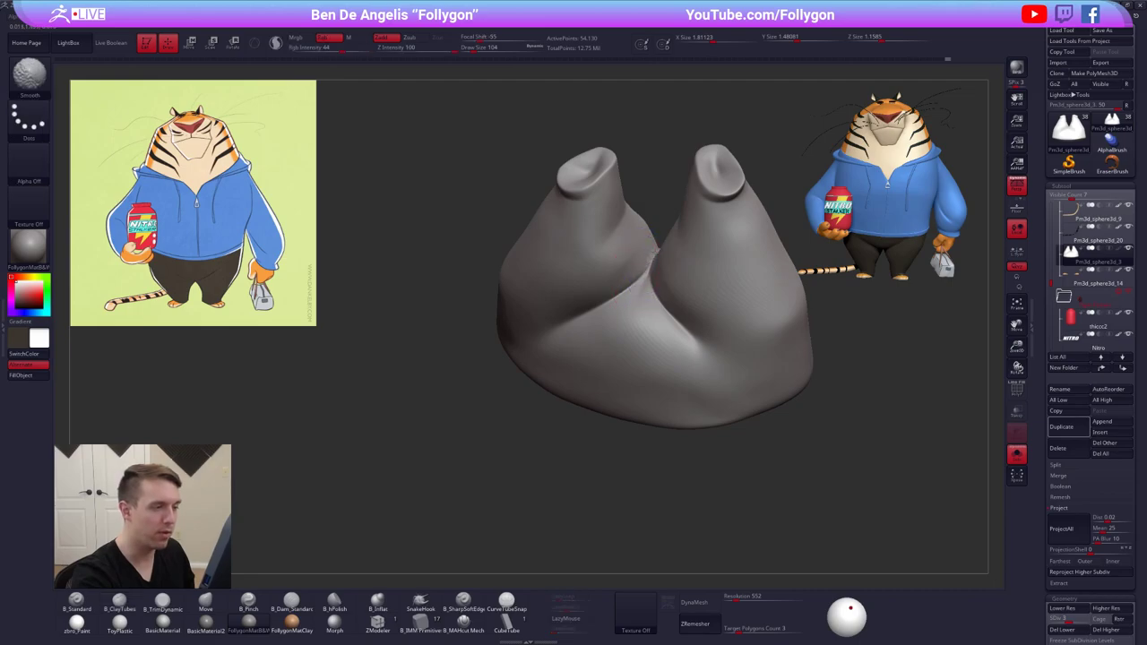
{"action": "right_click_drag", "start_coordinate": [662, 288], "coordinate": [640, 271]}
{"action": "left_click_drag", "start_coordinate": [640, 271], "coordinate": [649, 283], "text": "shift"}
{"action": "mouse_move", "coordinate": [654, 277]}
{"action": "right_mouse_down"}
{"action": "mouse_move", "coordinate": [635, 307]}
{"action": "mouse_move", "coordinate": [597, 320]}
{"action": "mouse_move", "coordinate": [603, 312]}
{"action": "right_mouse_up"}
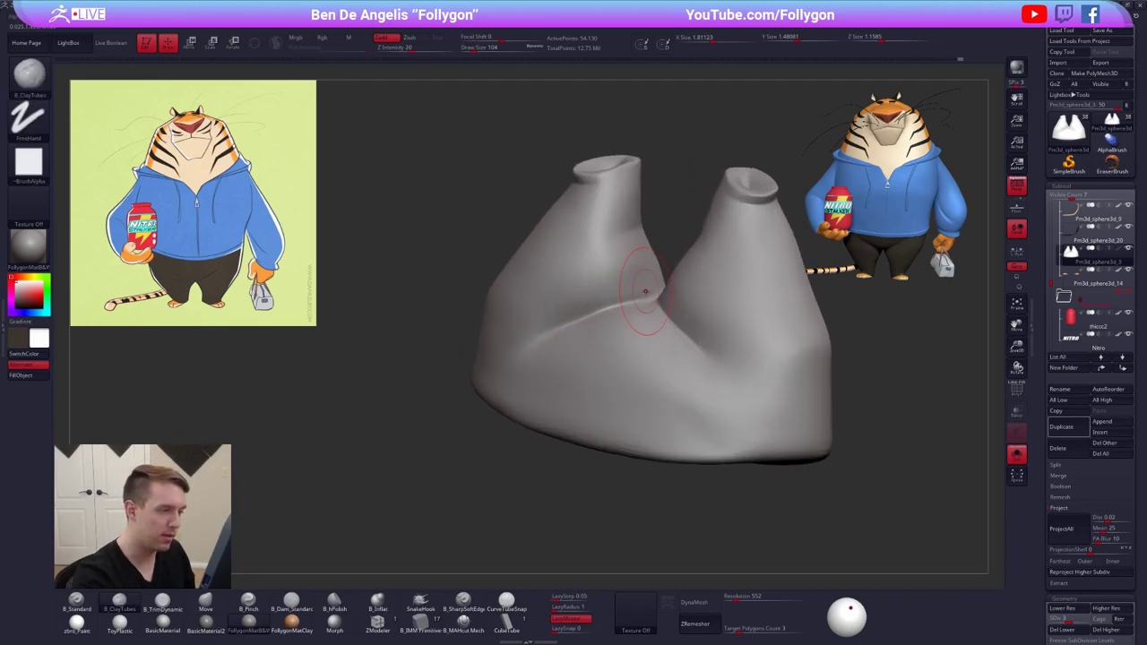
{"action": "key", "text": "shift"}
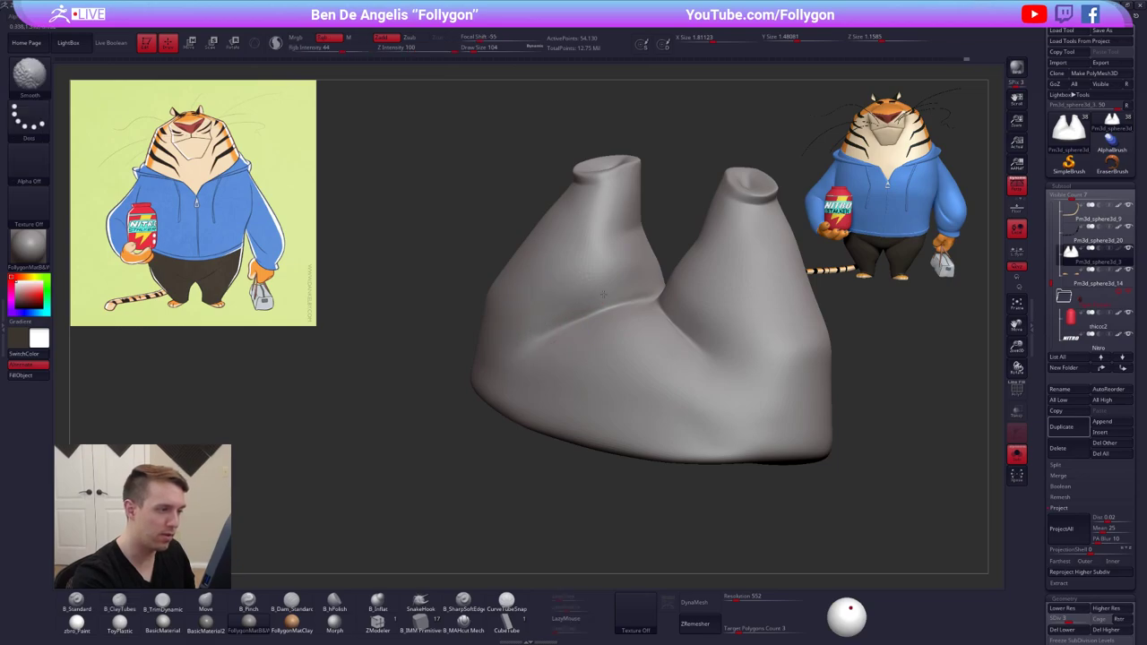
Soften the middle and outer ends of both thigh creases with the Smooth brush
{"action": "left_click_drag", "start_coordinate": [603, 295], "coordinate": [597, 299], "text": "shift"}
{"action": "right_click_drag", "start_coordinate": [597, 300], "coordinate": [549, 340]}
{"action": "left_click_drag", "start_coordinate": [545, 361], "coordinate": [527, 356], "text": "shift"}
{"action": "left_click_drag", "start_coordinate": [694, 334], "coordinate": [725, 353], "text": "shift"}
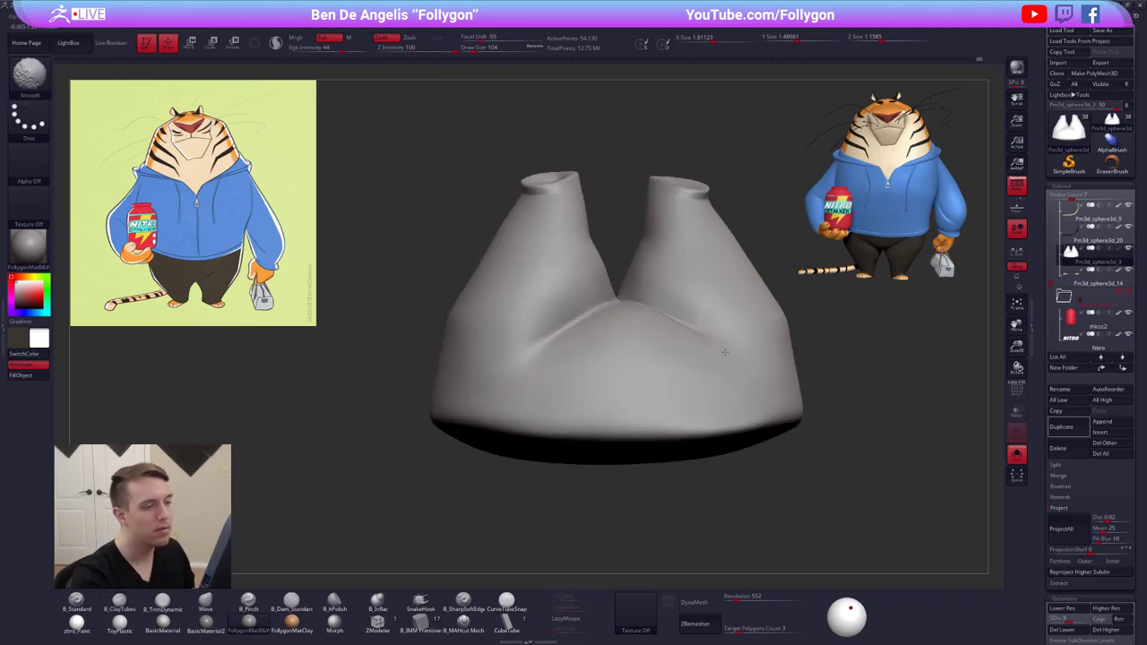
{"action": "mouse_move", "coordinate": [619, 301]}
{"action": "right_mouse_down"}
{"action": "mouse_move", "coordinate": [665, 353]}
{"action": "mouse_move", "coordinate": [610, 310]}
{"action": "right_mouse_up"}
Raise the pants to subdivision level 4 and smooth around the crotch and thigh creases
{"action": "key", "text": "d"}
{"action": "left_click_drag", "start_coordinate": [593, 306], "coordinate": [622, 288], "text": "shift"}
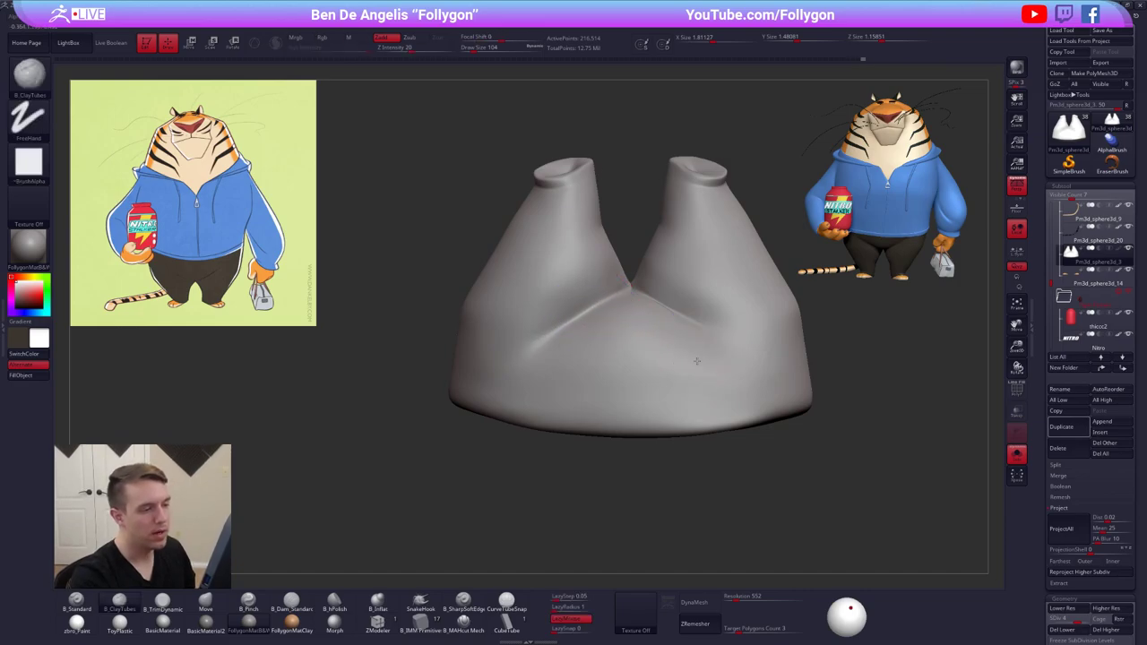
{"action": "right_click_drag", "start_coordinate": [699, 360], "coordinate": [688, 327]}
{"action": "left_click_drag", "start_coordinate": [686, 291], "coordinate": [674, 325], "text": "shift"}
{"action": "mouse_move", "coordinate": [674, 324]}
{"action": "right_mouse_down"}
{"action": "mouse_move", "coordinate": [659, 315]}
{"action": "mouse_move", "coordinate": [632, 376]}
{"action": "right_mouse_up"}
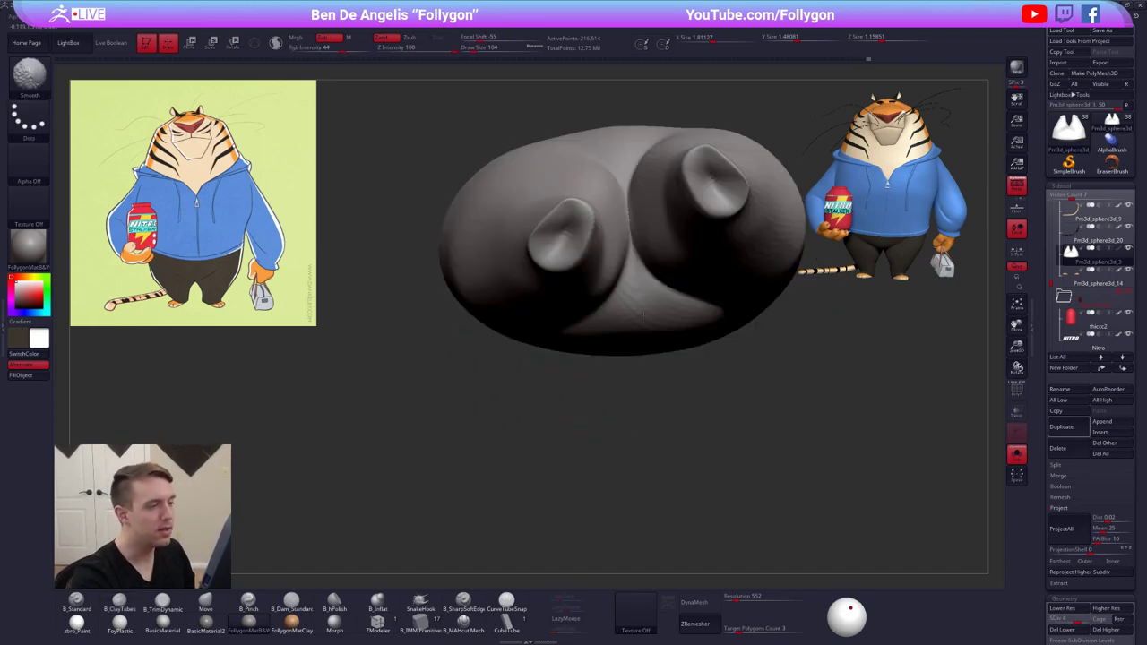
Smooth the front of the hip and upper thigh around the outer crease
{"action": "mouse_move", "coordinate": [625, 314]}
{"action": "right_mouse_down"}
{"action": "mouse_move", "coordinate": [640, 423]}
{"action": "mouse_move", "coordinate": [633, 309]}
{"action": "right_mouse_up"}
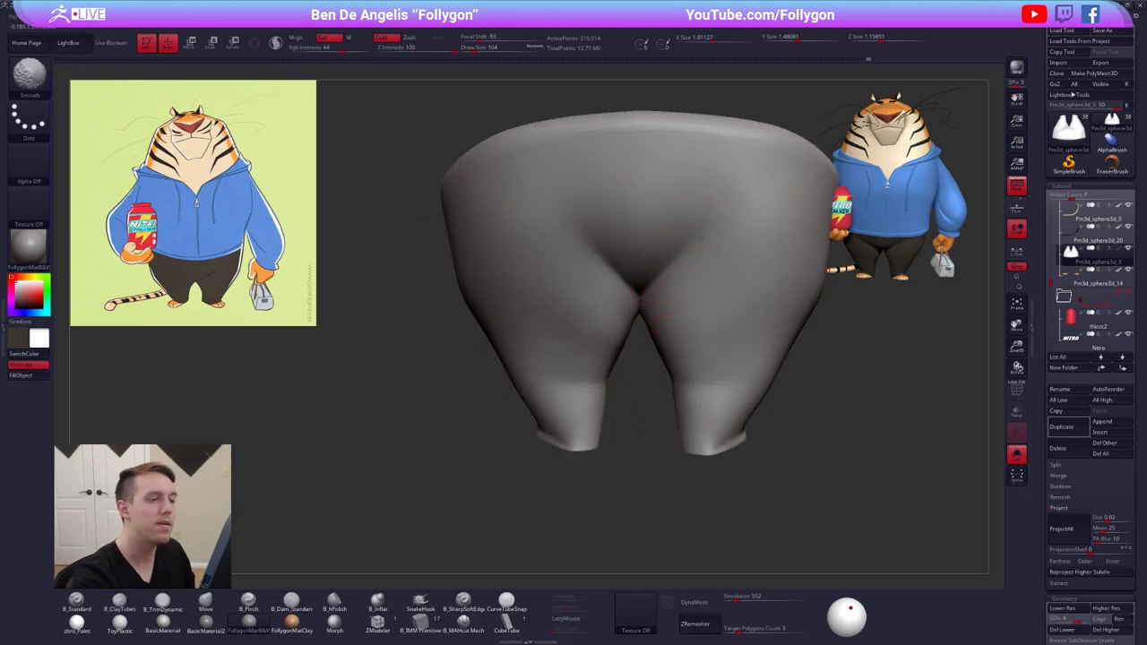
{"action": "left_click_drag", "start_coordinate": [700, 239], "coordinate": [701, 241], "text": "shift"}
{"action": "right_click_drag", "start_coordinate": [702, 240], "coordinate": [932, 260]}
{"action": "left_click_drag", "start_coordinate": [717, 291], "coordinate": [760, 243], "text": "shift"}
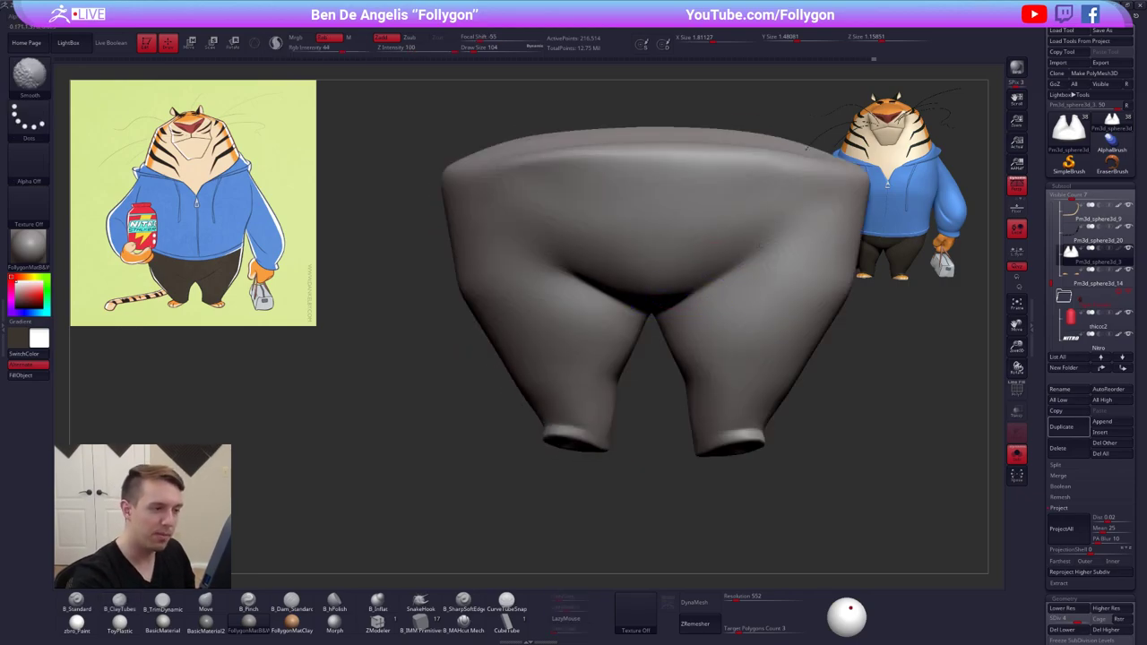
{"action": "right_click_drag", "start_coordinate": [760, 283], "coordinate": [705, 278], "text": "ctrl"}
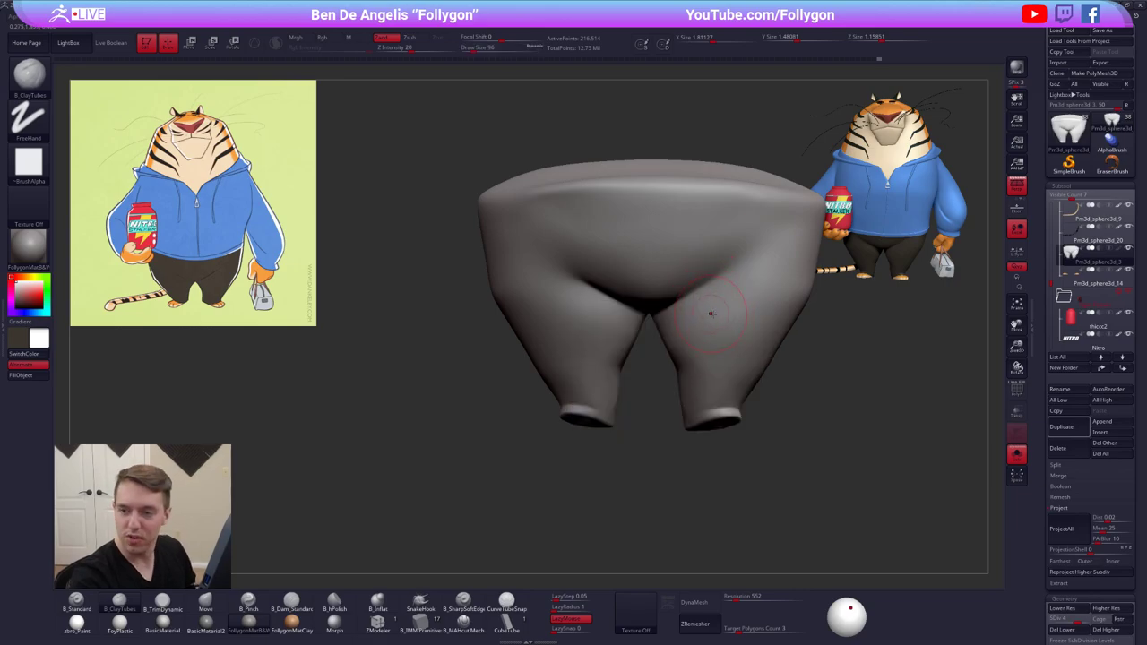
Smooth the outer end of the thigh crease where it fades into the hip
{"action": "key", "text": "b"}
{"action": "key", "text": "m"}
{"action": "key", "text": "v"}
{"action": "key", "text": "space"}
{"action": "right_click_drag", "start_coordinate": [717, 277], "coordinate": [727, 264]}
{"action": "left_click_drag", "start_coordinate": [741, 288], "coordinate": [746, 268], "text": "shift"}
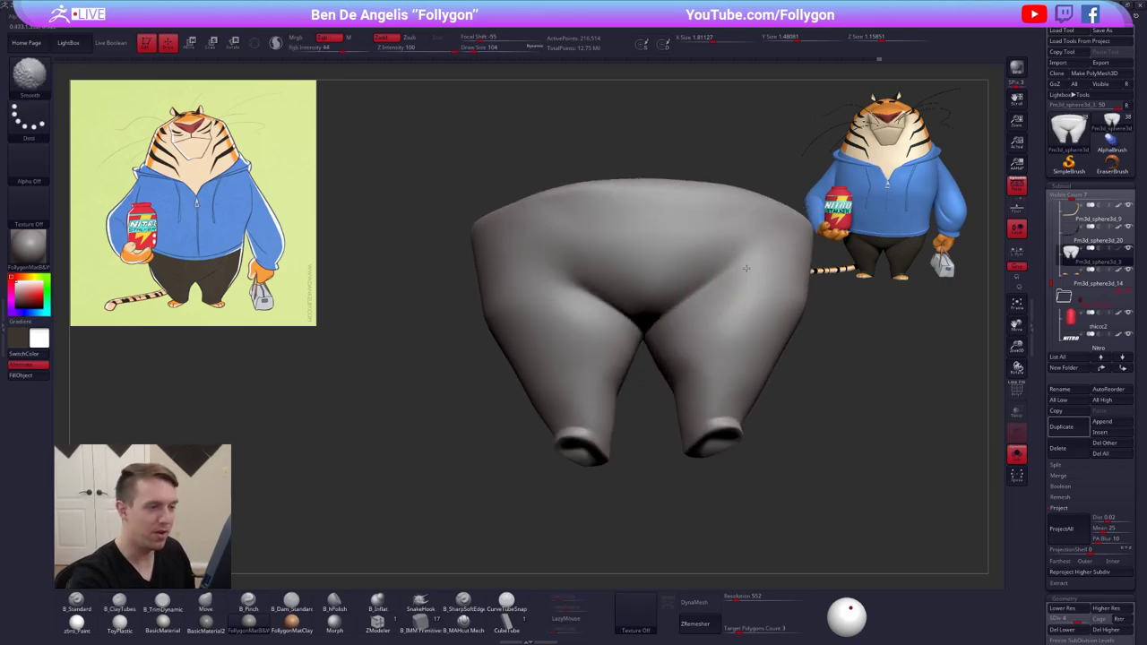
Rework the front of the hip above the thigh with ClayTubes, and compare the pants with the whole character
{"action": "right_click_drag", "start_coordinate": [574, 223], "coordinate": [555, 221]}
{"action": "key", "text": "2"}
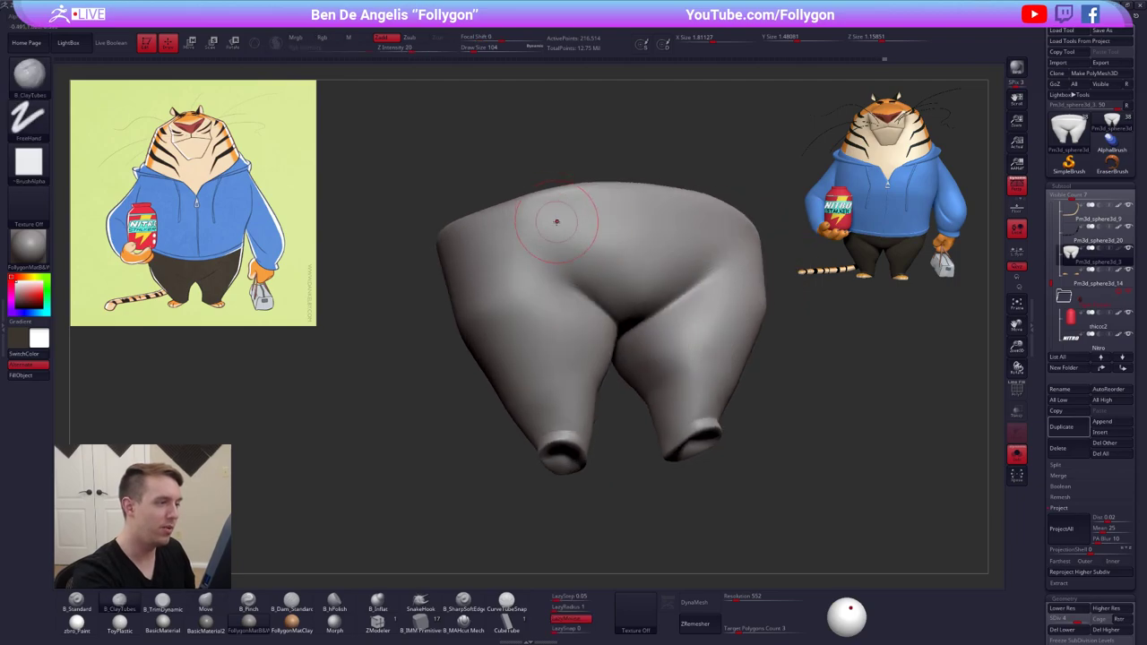
{"action": "mouse_move", "coordinate": [557, 234]}
{"action": "left_mouse_down"}
{"action": "mouse_move", "coordinate": [545, 234]}
{"action": "mouse_move", "coordinate": [574, 235]}
{"action": "left_mouse_up"}
{"action": "right_click_drag", "start_coordinate": [614, 238], "coordinate": [663, 339]}
{"action": "right_click_drag", "start_coordinate": [664, 339], "coordinate": [648, 364], "text": "ctrl"}
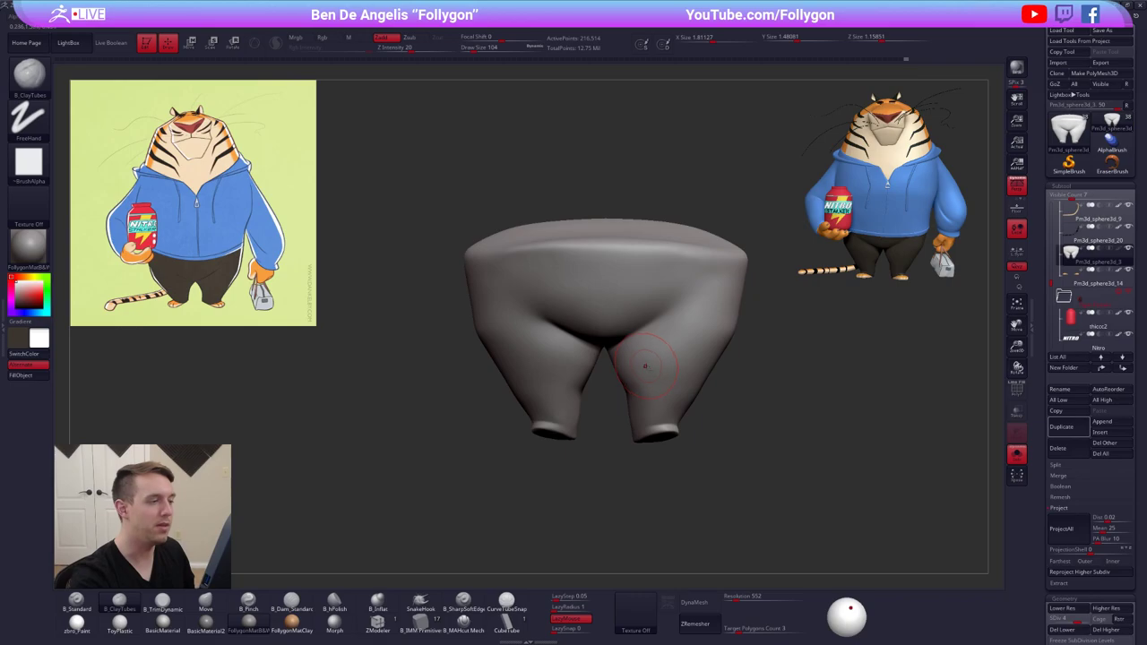
{"action": "key", "text": "alt+s"}
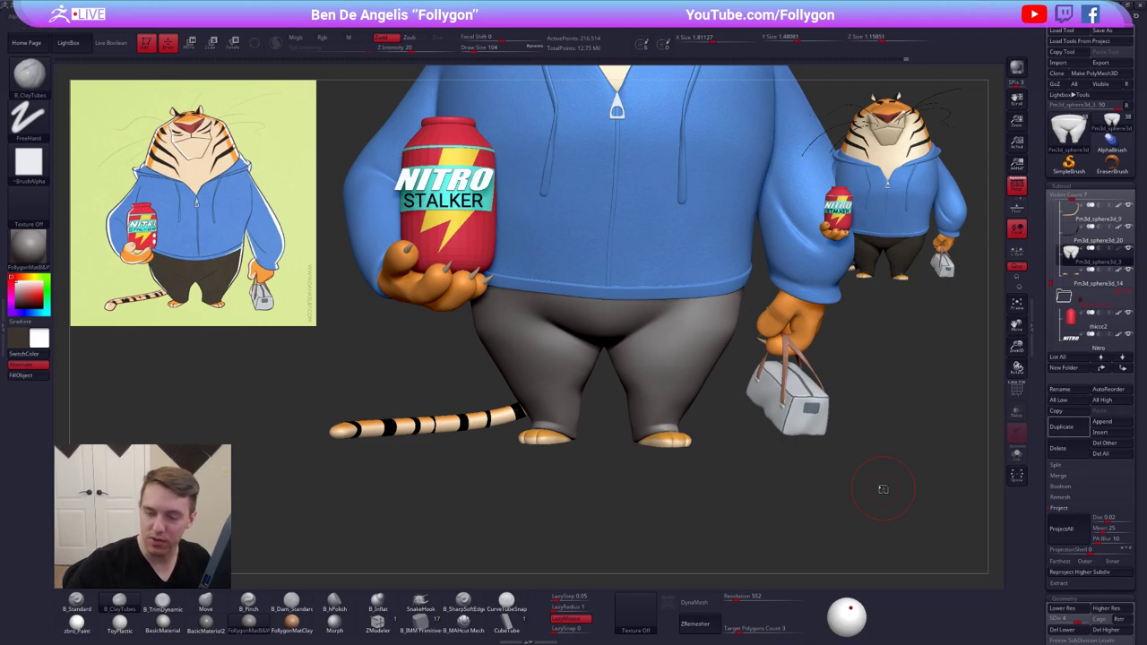
{"action": "key", "text": "alt+s"}
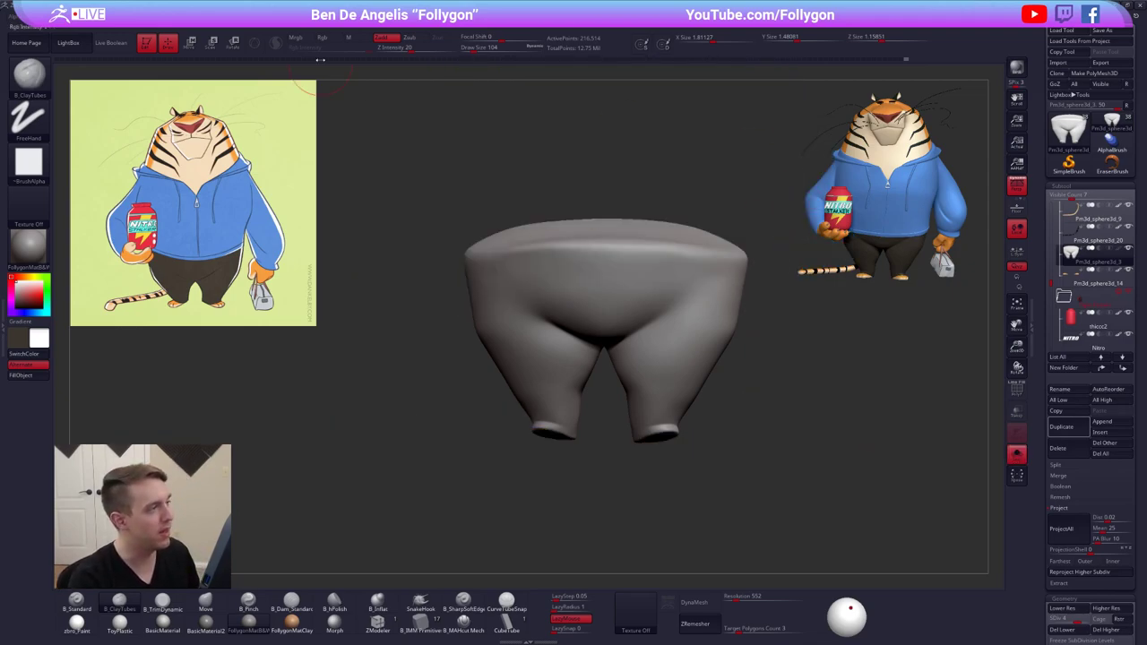
Raise the pants to subdivision level 5 and smooth both thigh creases from the front
{"action": "right_click_drag", "start_coordinate": [658, 339], "coordinate": [667, 316]}
{"action": "key", "text": "d"}
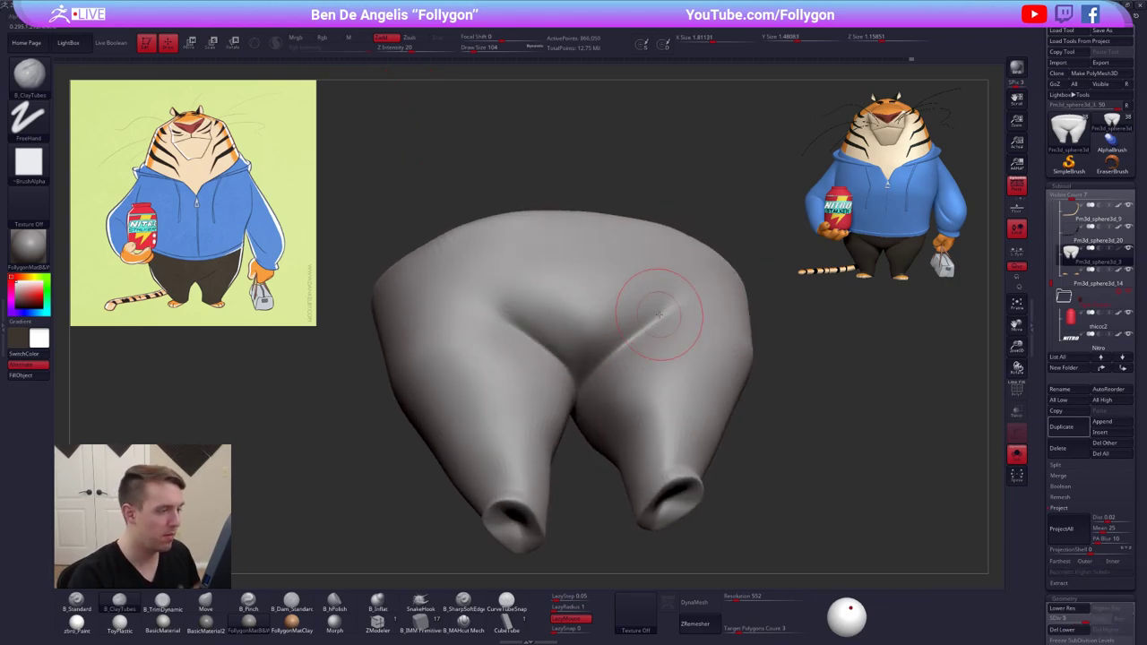
{"action": "mouse_move", "coordinate": [638, 338]}
{"action": "left_mouse_down", "text": "shift"}
{"action": "mouse_move", "coordinate": [625, 357]}
{"action": "mouse_move", "coordinate": [646, 338]}
{"action": "left_mouse_up", "text": "shift"}
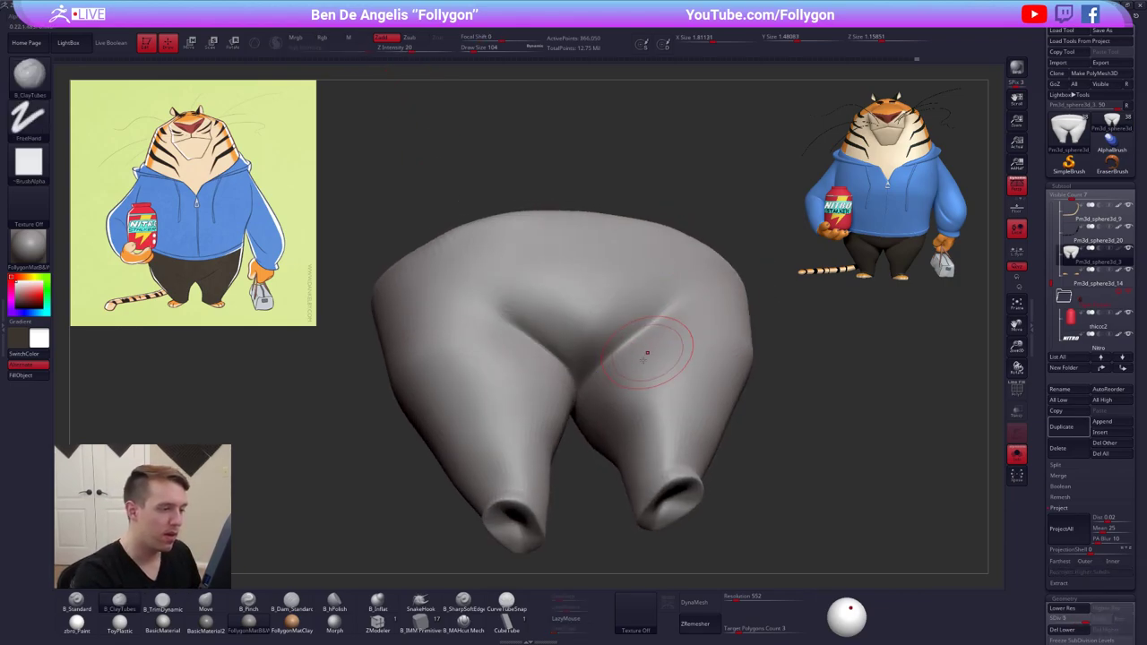
{"action": "right_click_drag", "start_coordinate": [648, 353], "coordinate": [592, 345]}
{"action": "left_click_drag", "start_coordinate": [528, 312], "coordinate": [536, 305], "text": "shift"}
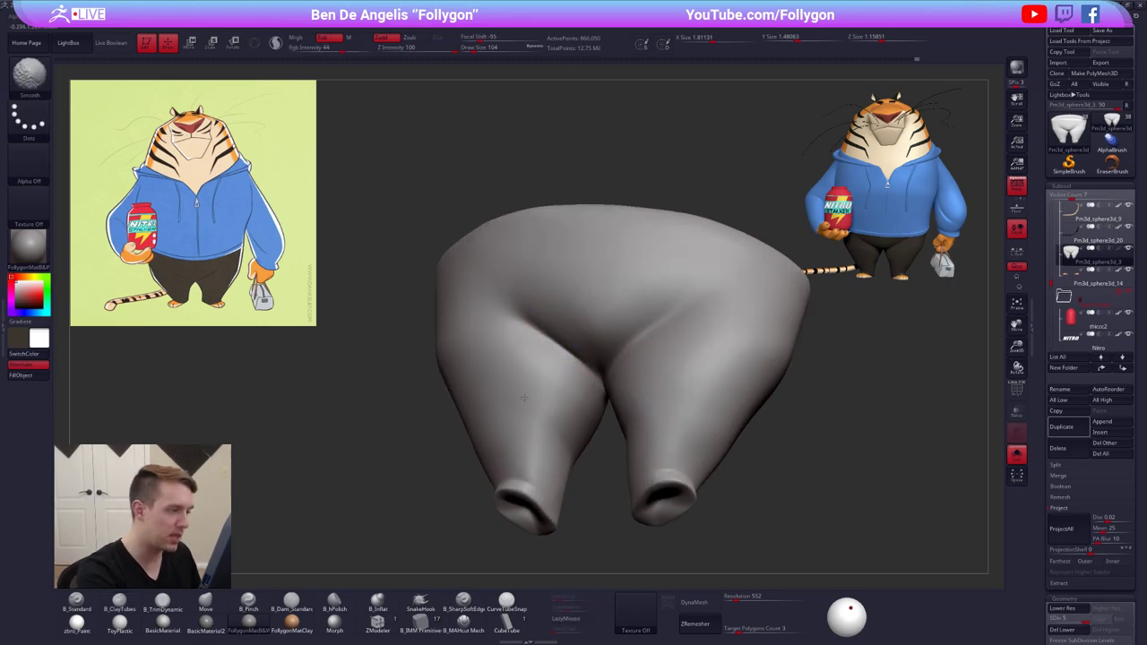
Smooth the creases and the crotch junction on the underside of the pants
{"action": "right_click_drag", "start_coordinate": [568, 422], "coordinate": [667, 190]}
{"action": "mouse_move", "coordinate": [618, 421]}
{"action": "right_mouse_down"}
{"action": "mouse_move", "coordinate": [607, 434]}
{"action": "mouse_move", "coordinate": [621, 352]}
{"action": "right_mouse_up"}
{"action": "left_click_drag", "start_coordinate": [654, 366], "coordinate": [663, 382], "text": "shift"}
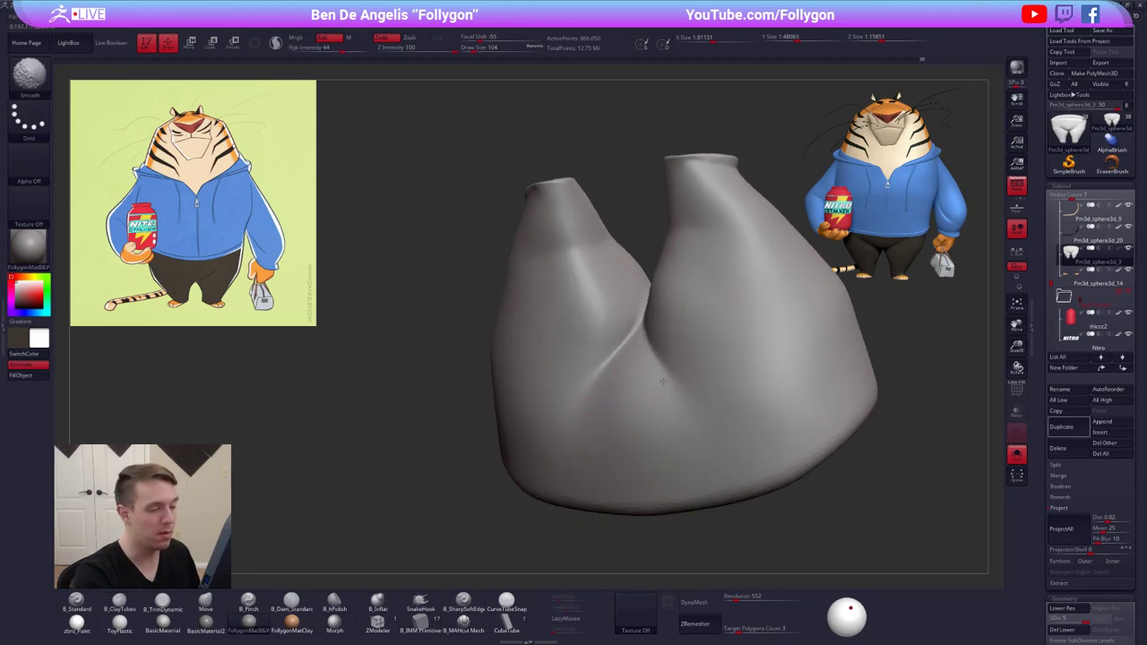
{"action": "left_click_drag", "start_coordinate": [620, 351], "coordinate": [597, 379], "text": "shift"}
{"action": "right_click_drag", "start_coordinate": [602, 324], "coordinate": [635, 350]}
{"action": "left_click_drag", "start_coordinate": [636, 351], "coordinate": [633, 369], "text": "shift"}
{"action": "mouse_move", "coordinate": [631, 372]}
{"action": "right_mouse_down"}
{"action": "mouse_move", "coordinate": [633, 534]}
{"action": "mouse_move", "coordinate": [742, 433]}
{"action": "mouse_move", "coordinate": [722, 415]}
{"action": "right_mouse_up"}
Show the whole character, turn the pants' painted colour back on, and choose the Standard brush with the zbro_Paint material
{"action": "key", "text": "alt+s"}
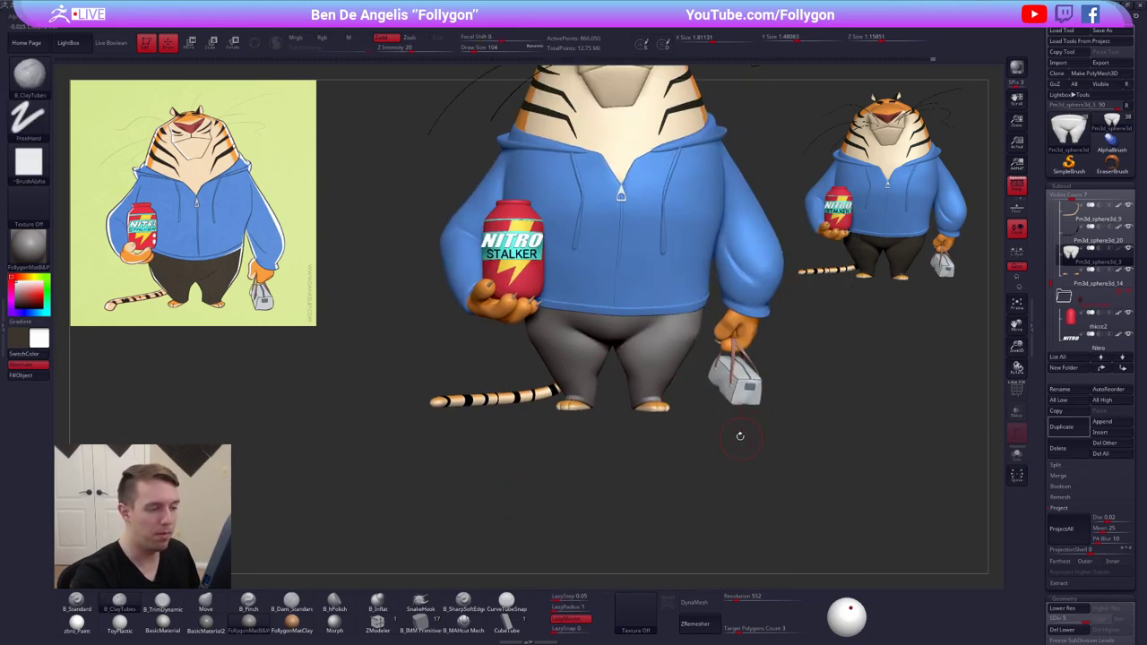
{"action": "left_click", "coordinate": [1118, 249]}
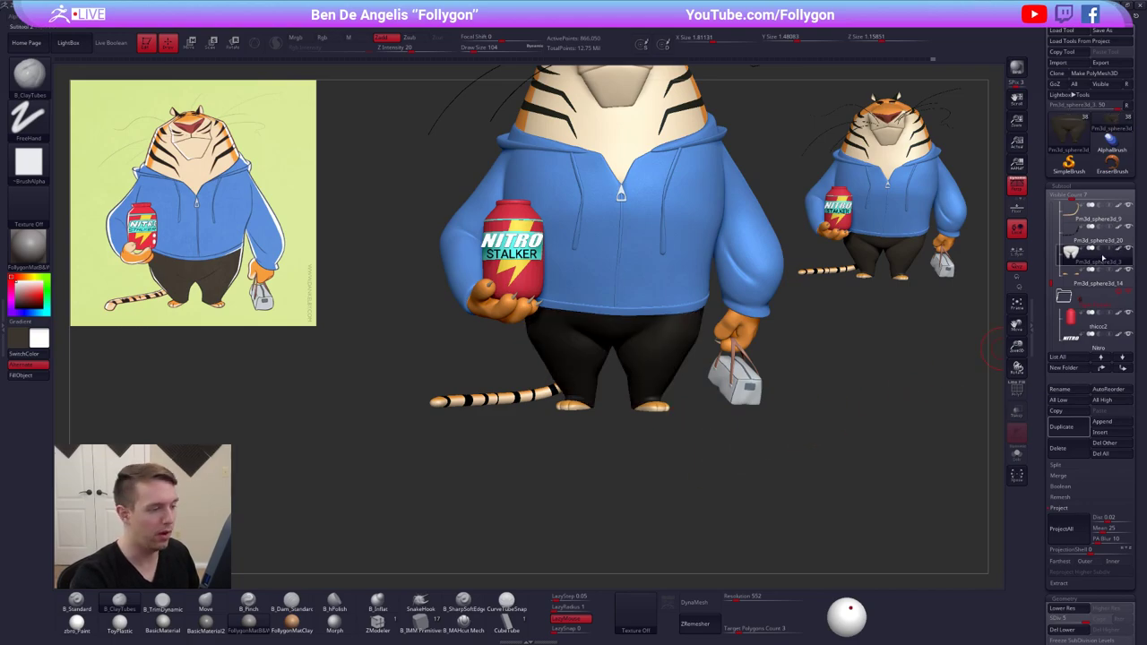
{"action": "key", "text": "1"}
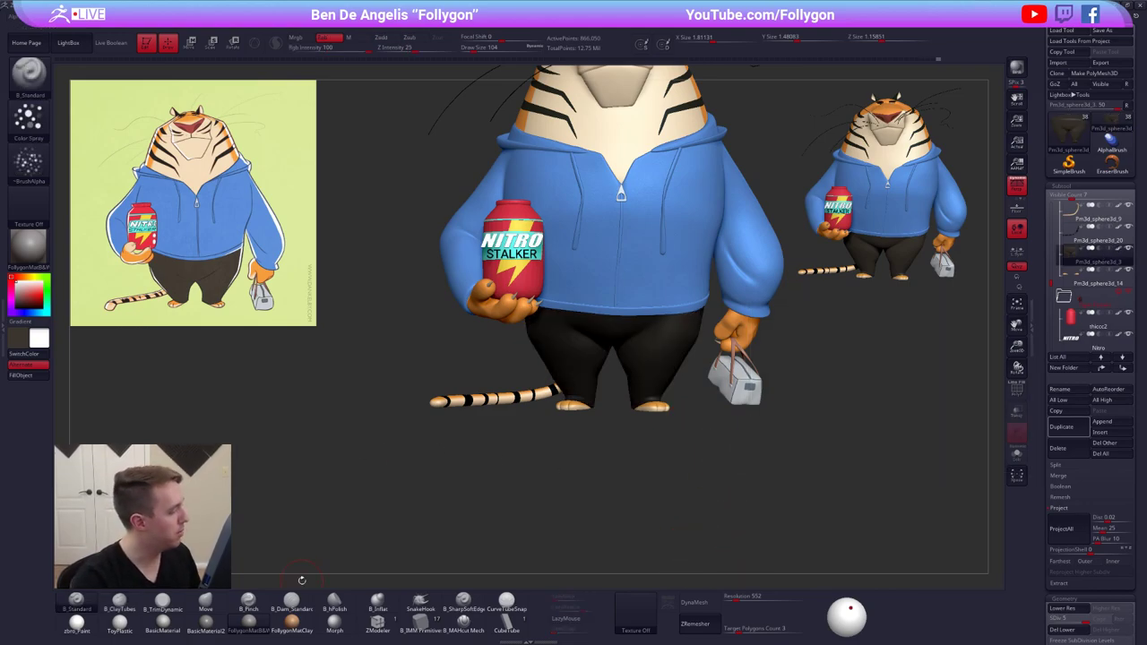
{"action": "left_click", "coordinate": [76, 623]}
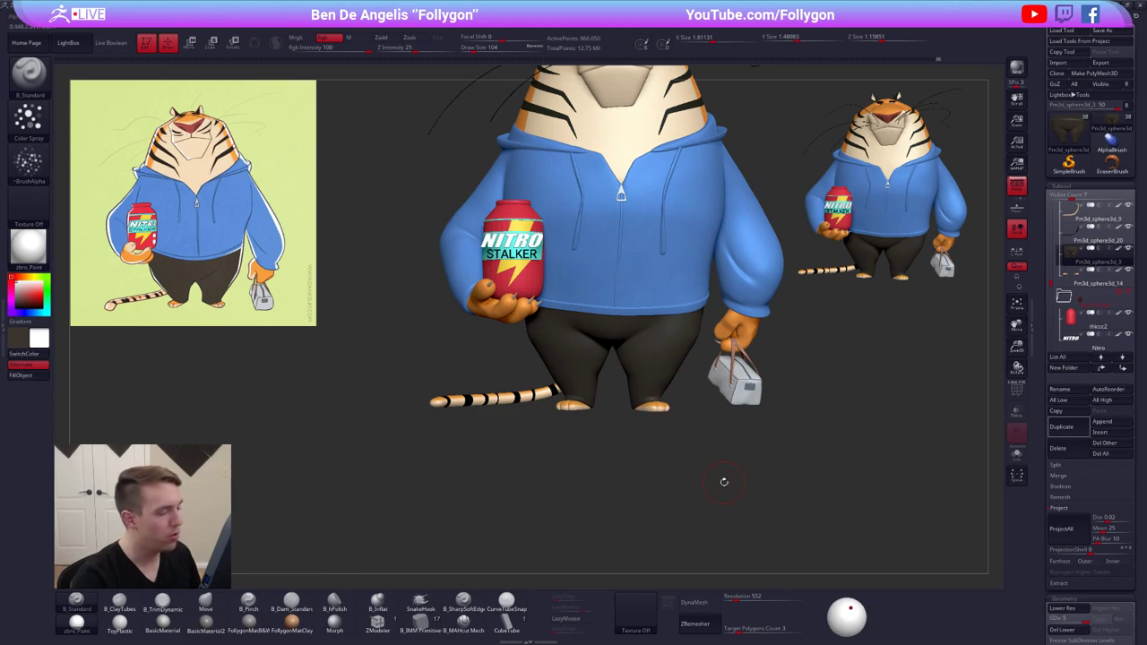
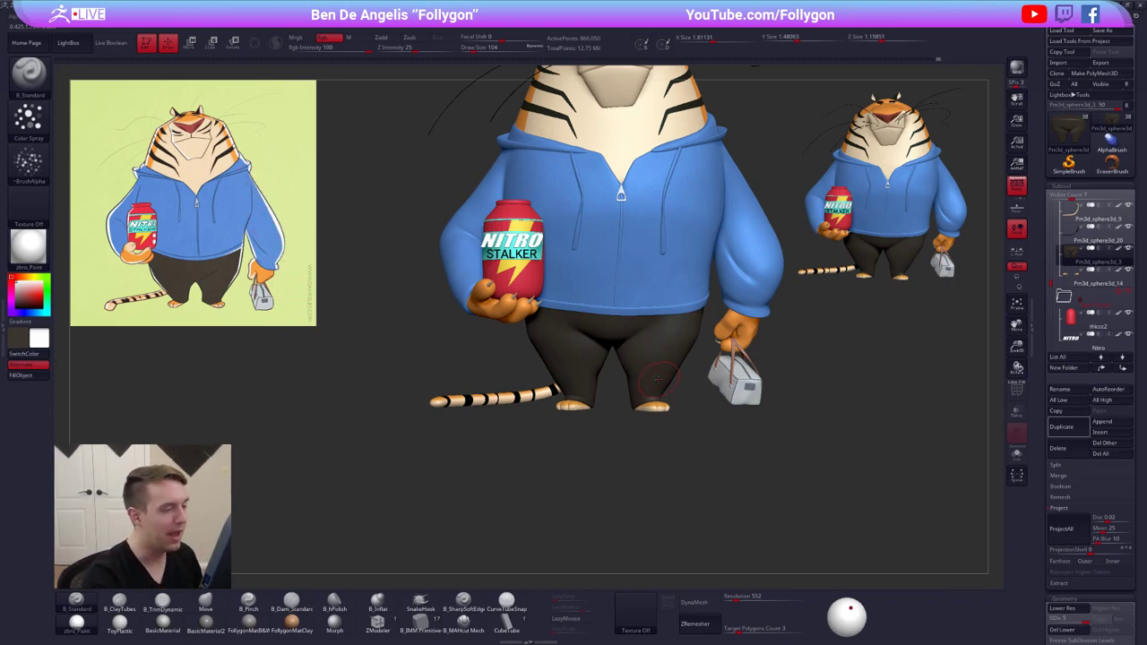
Isolate the pants, sample their dark brown as the painting colour, and set white as the alternate colour
{"action": "key", "text": "alt+s"}
{"action": "right_click_drag", "start_coordinate": [658, 380], "coordinate": [628, 406], "text": "alt"}
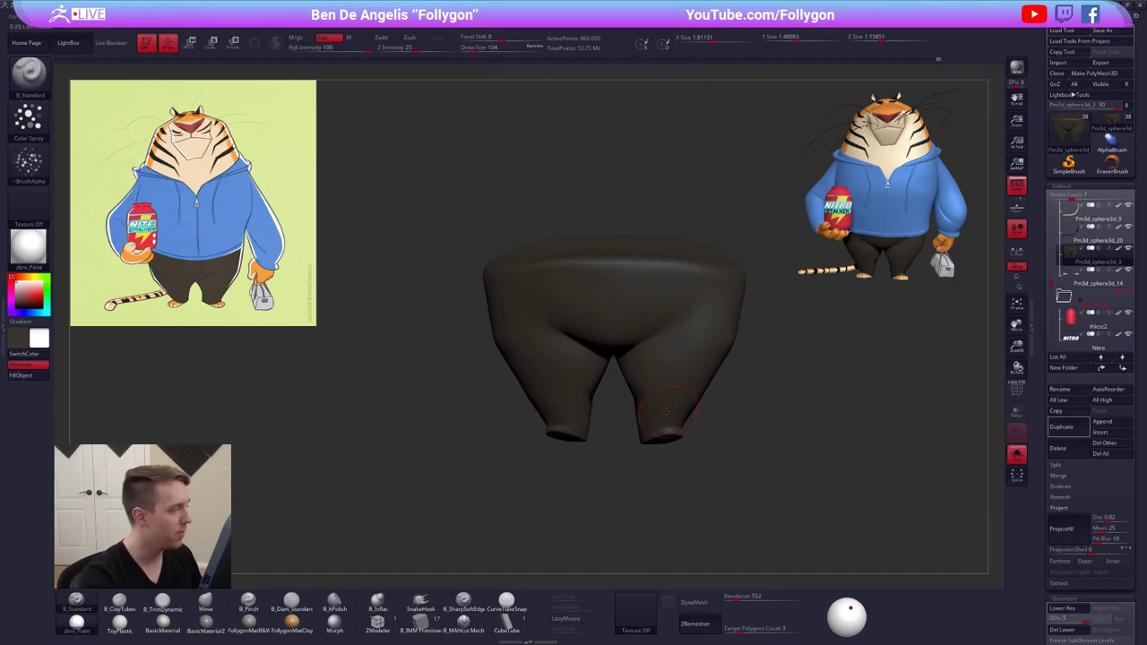
{"action": "key", "text": "c"}
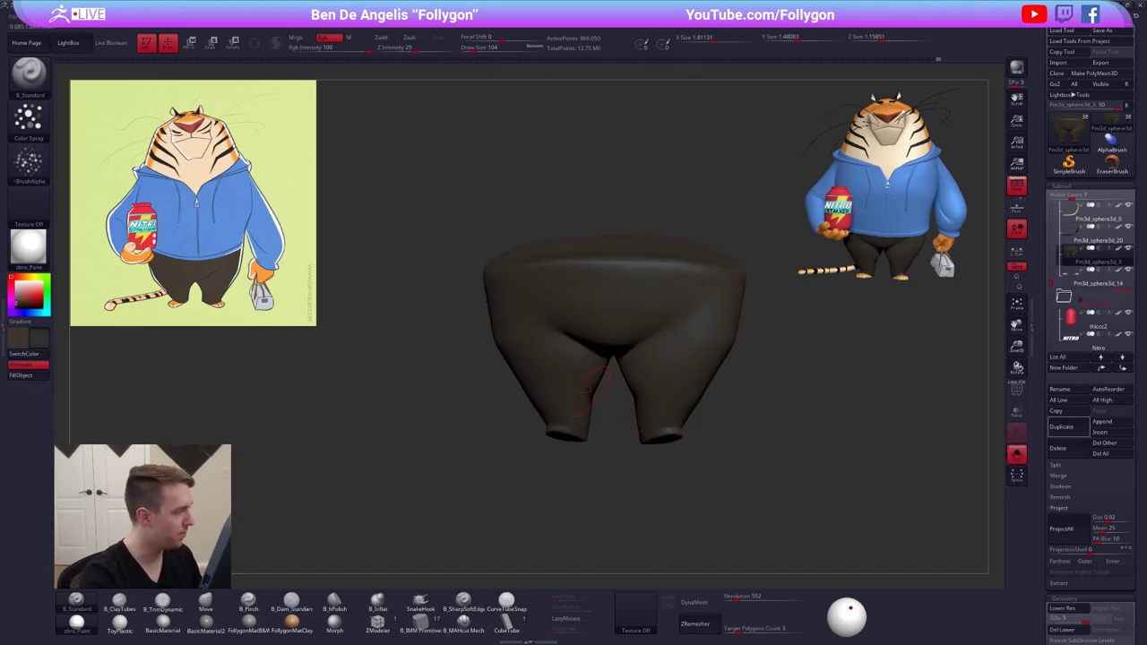
{"action": "left_click_drag", "start_coordinate": [25, 290], "coordinate": [12, 262]}
{"action": "key", "text": "v"}
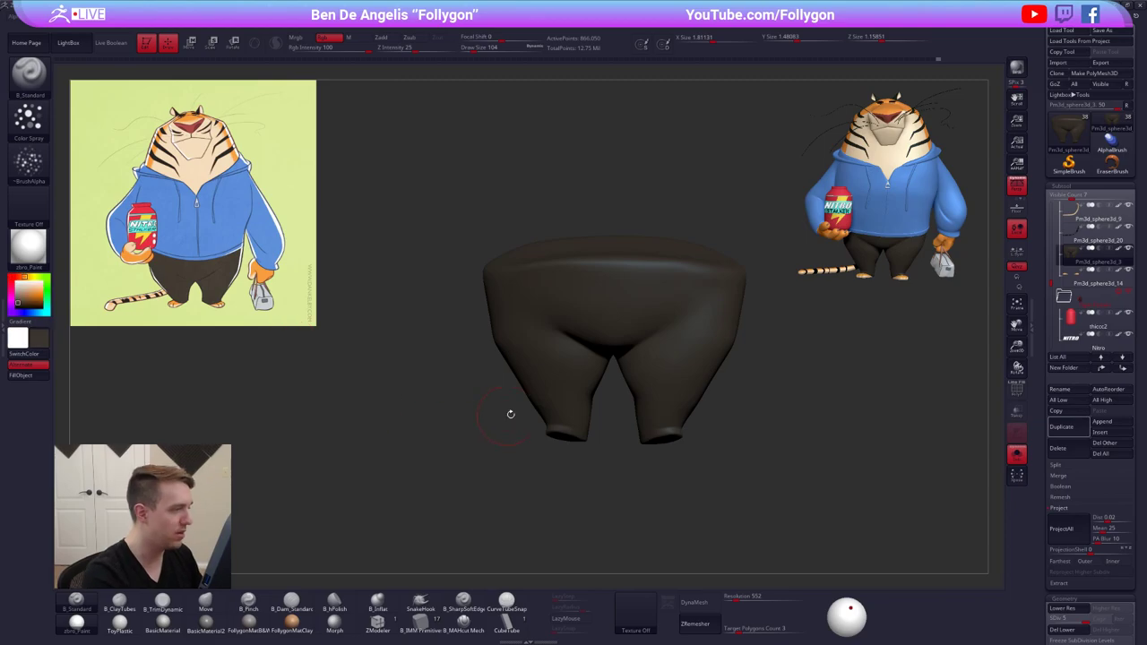
Set the Standard brush's RGB intensity to 25 and reduce its draw size for painting near the thigh crease
{"action": "key", "text": "space"}
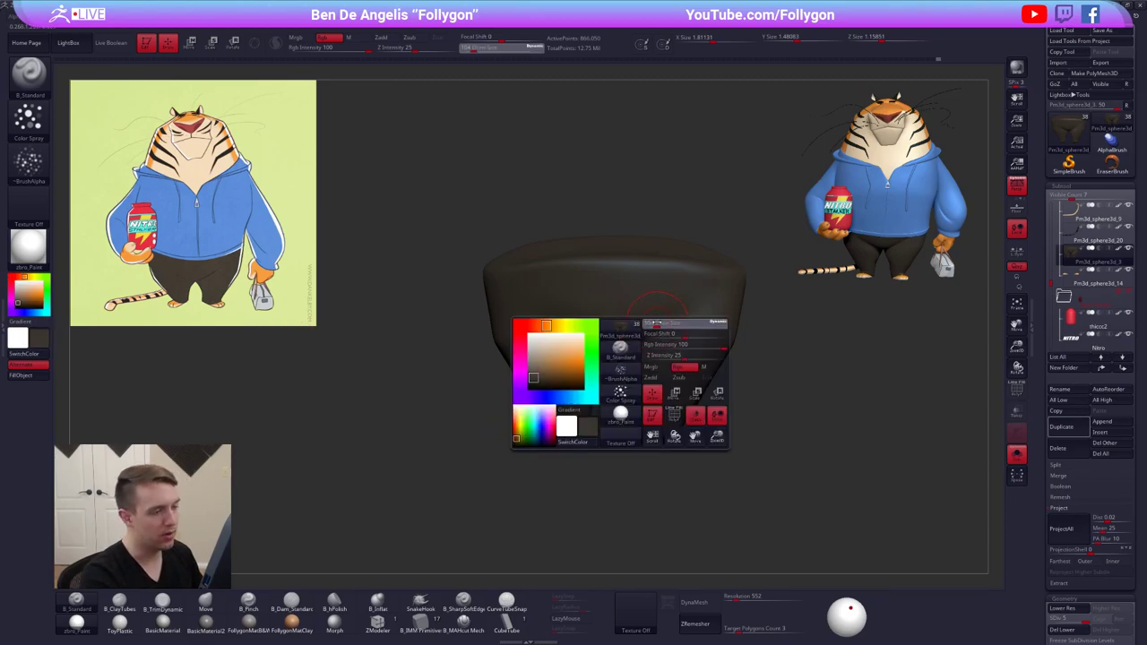
{"action": "left_click", "coordinate": [652, 323]}
{"action": "right_click_drag", "start_coordinate": [652, 326], "coordinate": [626, 287]}
{"action": "left_click", "coordinate": [350, 49]}
{"action": "type", "text": "25"}
{"action": "key", "text": "Tab"}
{"action": "key", "text": "space"}
{"action": "left_click", "coordinate": [649, 326]}
{"action": "key", "text": "space"}
{"action": "left_click", "coordinate": [625, 285]}
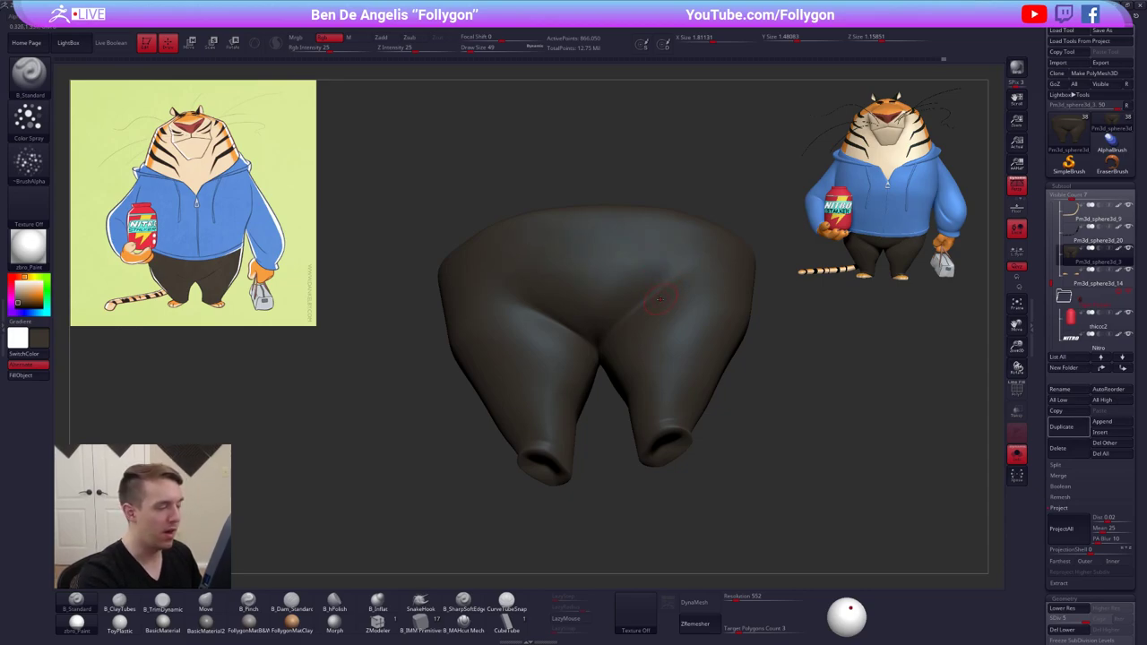
{"action": "right_click_drag", "start_coordinate": [661, 303], "coordinate": [655, 301]}
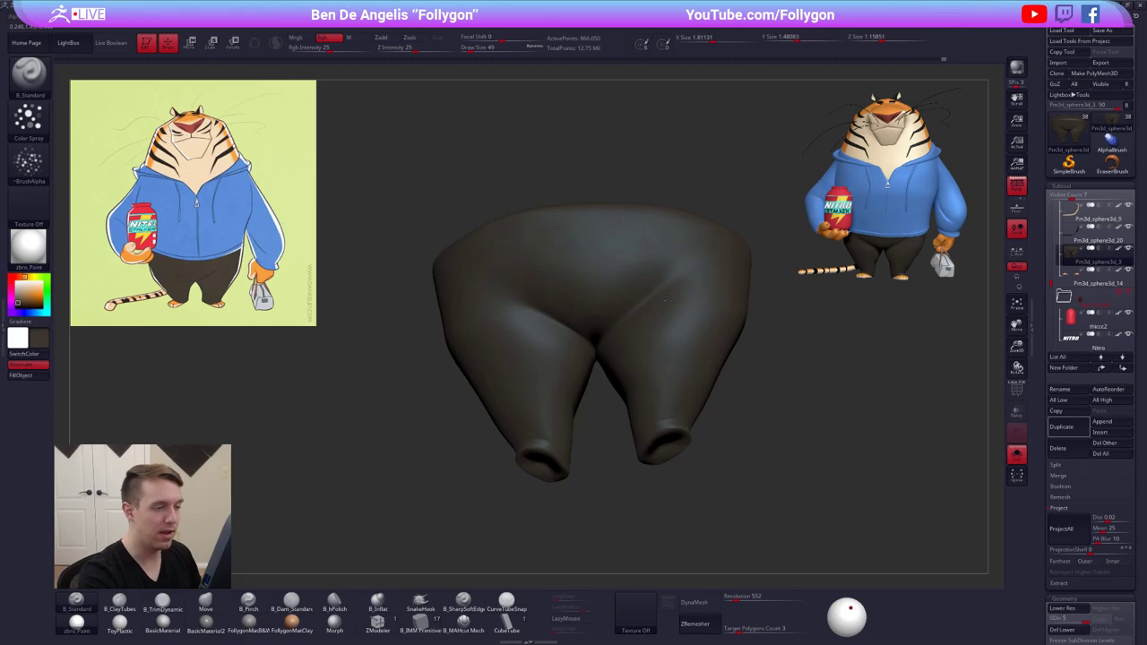
Reduce the Standard brush's draw size for finer painting on the pants
{"action": "right_click_drag", "start_coordinate": [683, 411], "coordinate": [693, 405]}
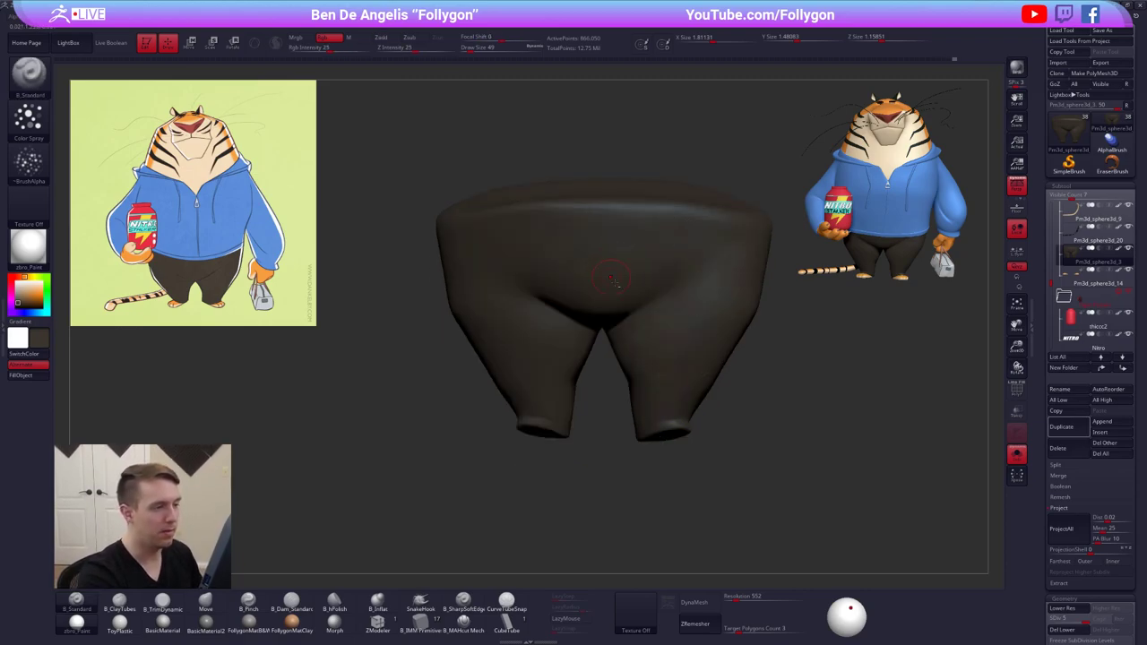
{"action": "right_click_drag", "start_coordinate": [617, 245], "coordinate": [664, 259], "text": "alt"}
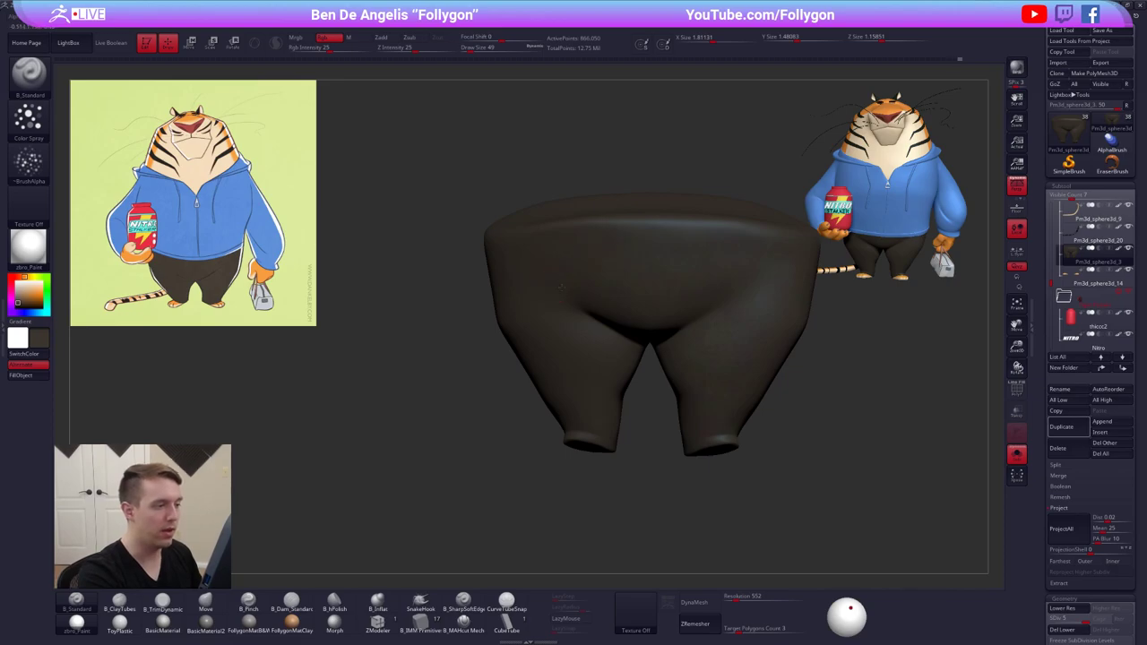
{"action": "right_click_drag", "start_coordinate": [553, 267], "coordinate": [602, 246]}
{"action": "key", "text": "space"}
{"action": "left_click_drag", "start_coordinate": [555, 278], "coordinate": [546, 279]}
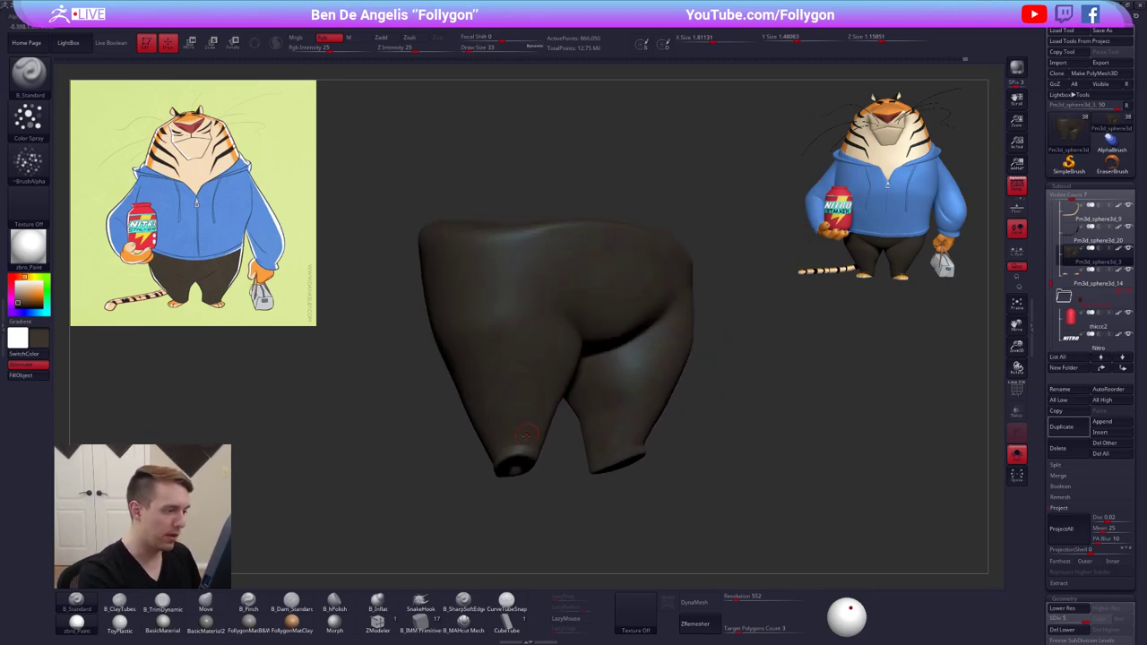
Examine the brown surface of the pants from the front, sides, back and underside, including the creases and cuffs
{"action": "right_click_drag", "start_coordinate": [526, 433], "coordinate": [516, 429]}
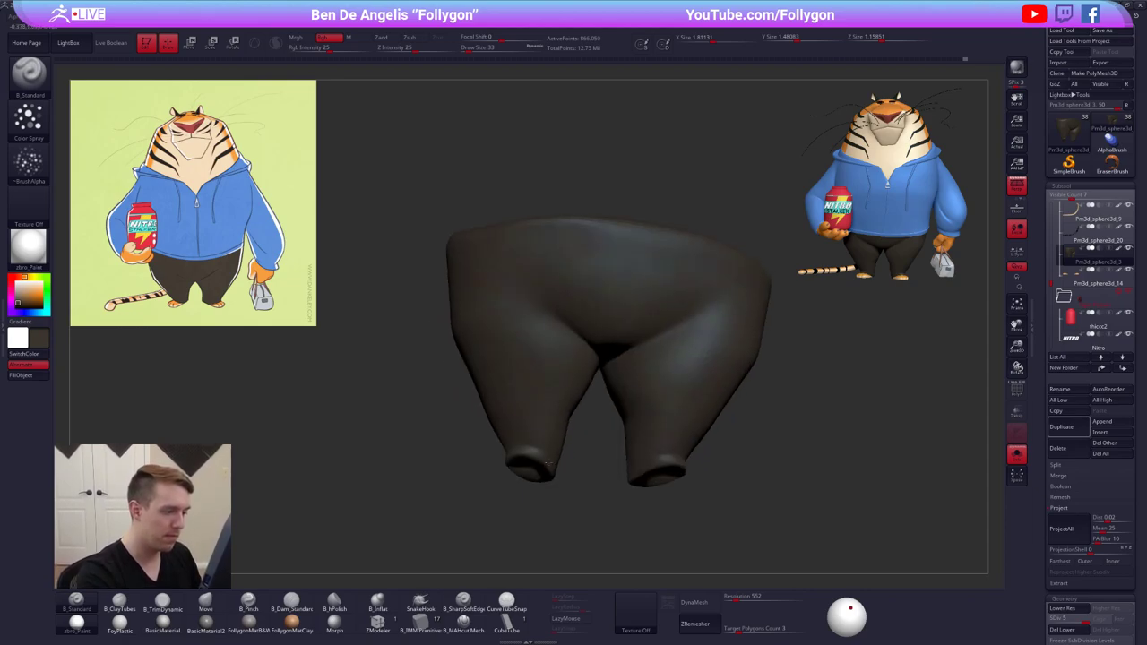
{"action": "right_click_drag", "start_coordinate": [580, 365], "coordinate": [619, 387]}
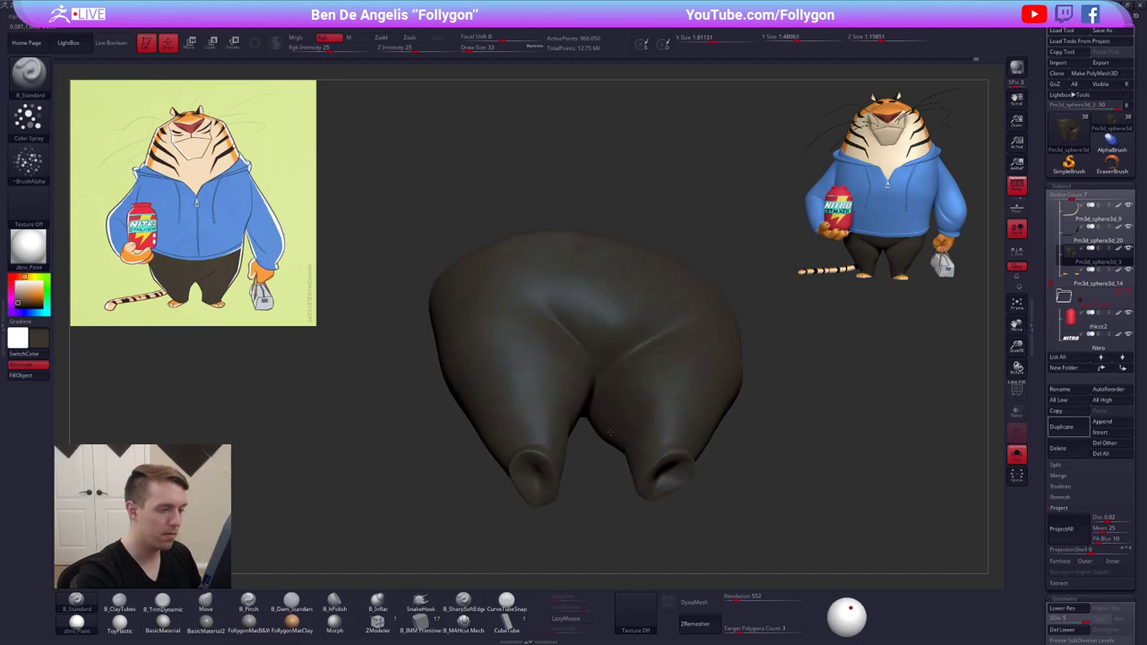
{"action": "right_click_drag", "start_coordinate": [648, 449], "coordinate": [626, 330]}
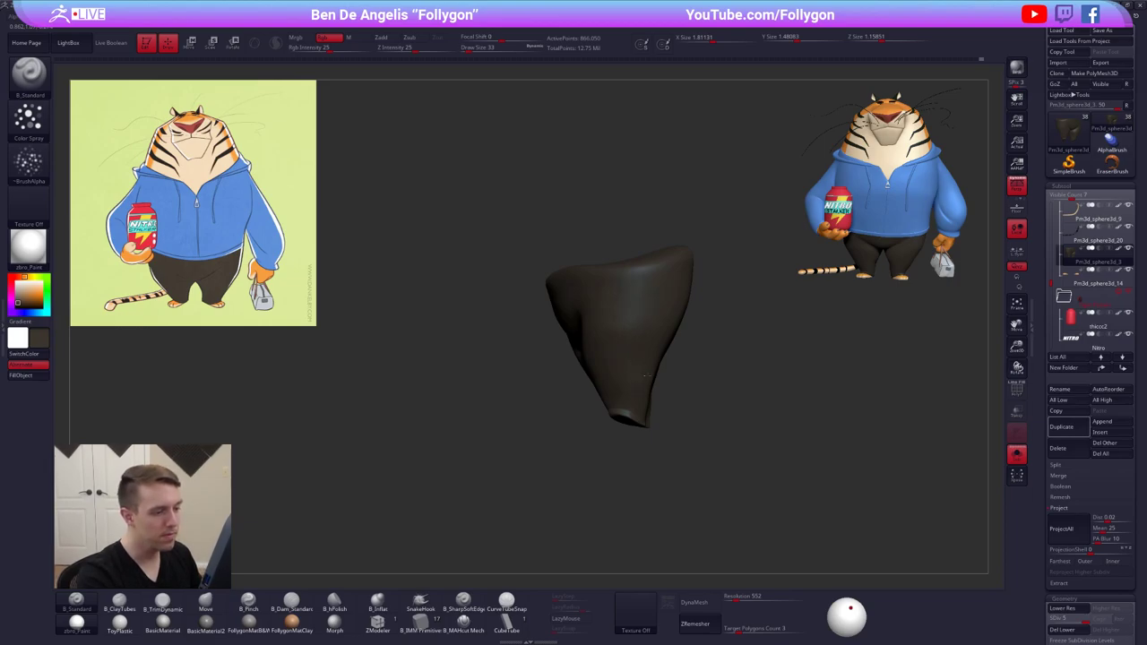
{"action": "right_click_drag", "start_coordinate": [646, 375], "coordinate": [593, 267]}
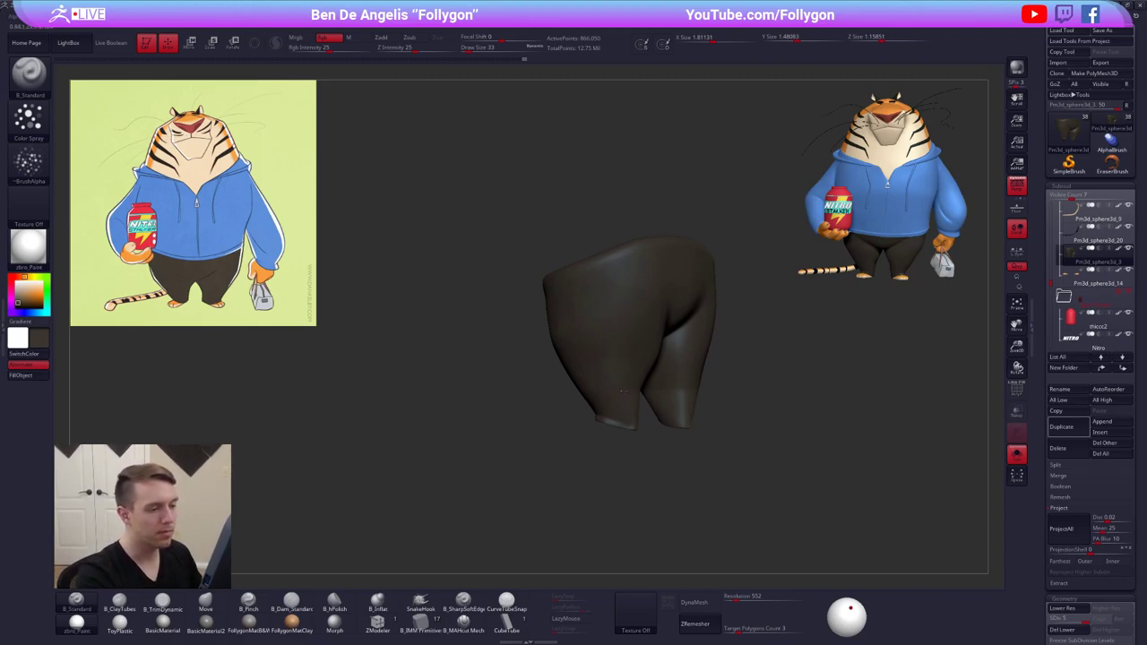
{"action": "right_click_drag", "start_coordinate": [637, 367], "coordinate": [588, 372]}
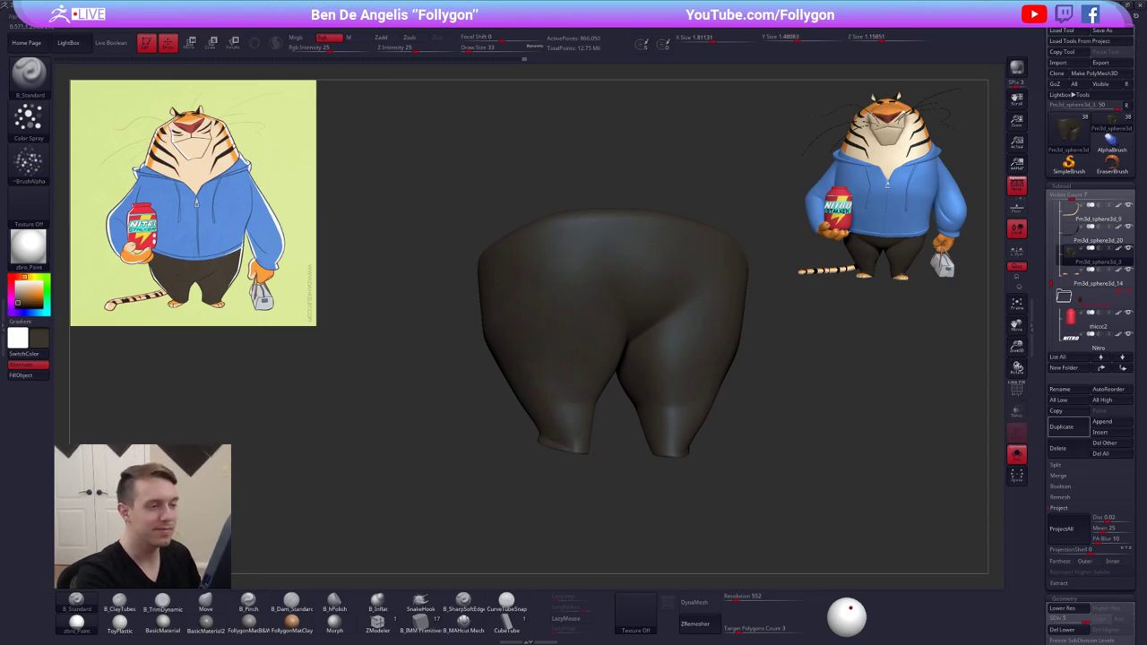
{"action": "mouse_move", "coordinate": [619, 330]}
{"action": "right_mouse_down"}
{"action": "mouse_move", "coordinate": [592, 328]}
{"action": "mouse_move", "coordinate": [633, 326]}
{"action": "right_mouse_up"}
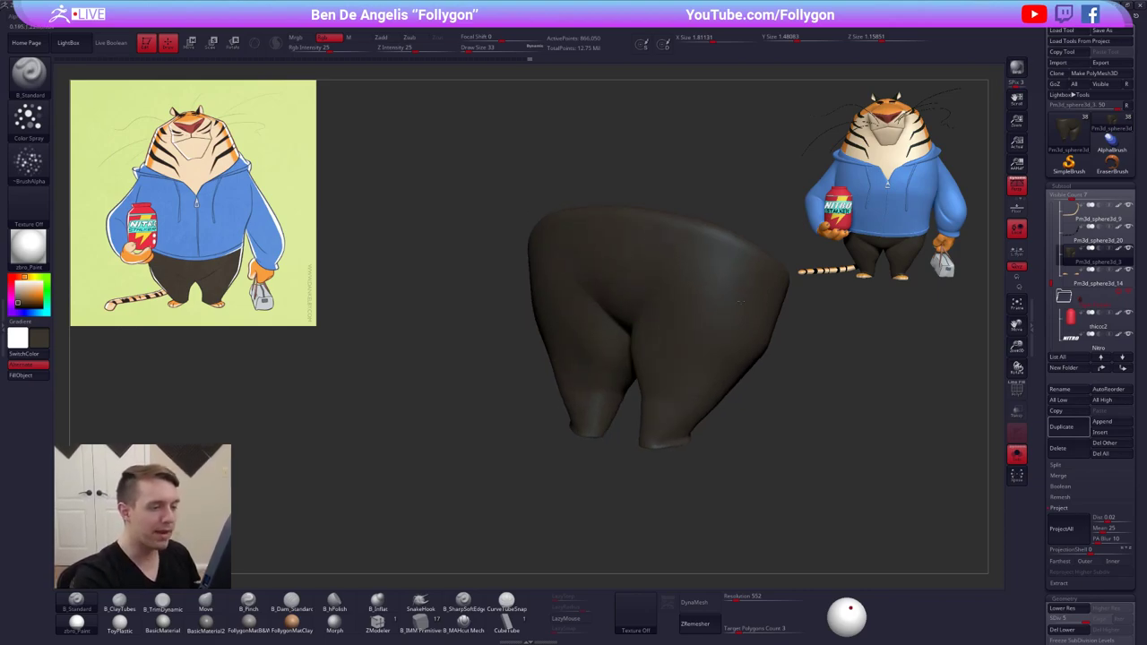
{"action": "right_click_drag", "start_coordinate": [744, 341], "coordinate": [667, 390]}
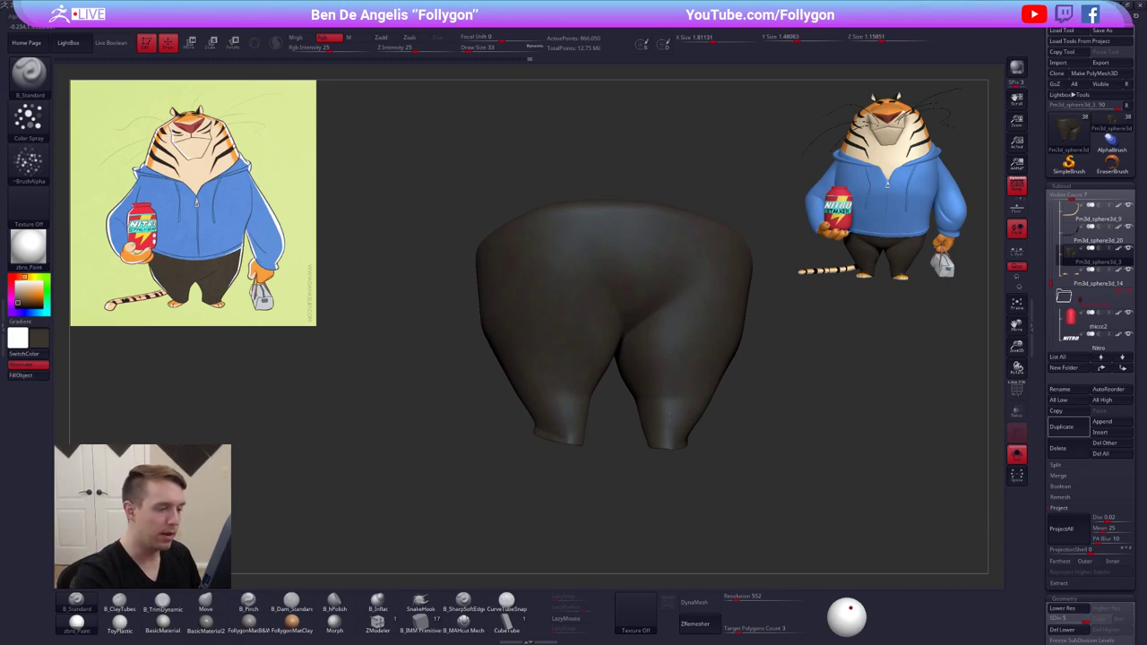
{"action": "right_click_drag", "start_coordinate": [674, 417], "coordinate": [621, 422]}
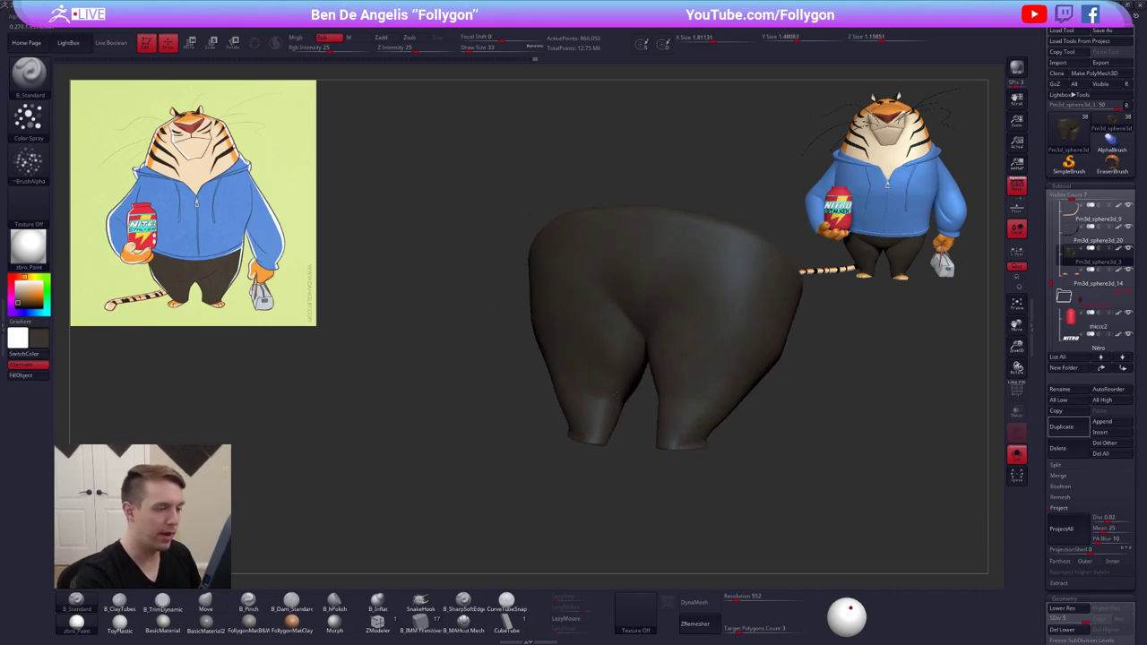
{"action": "right_click_drag", "start_coordinate": [624, 368], "coordinate": [648, 351]}
{"action": "right_click_drag", "start_coordinate": [533, 414], "coordinate": [597, 378]}
{"action": "right_click_drag", "start_coordinate": [591, 431], "coordinate": [509, 415]}
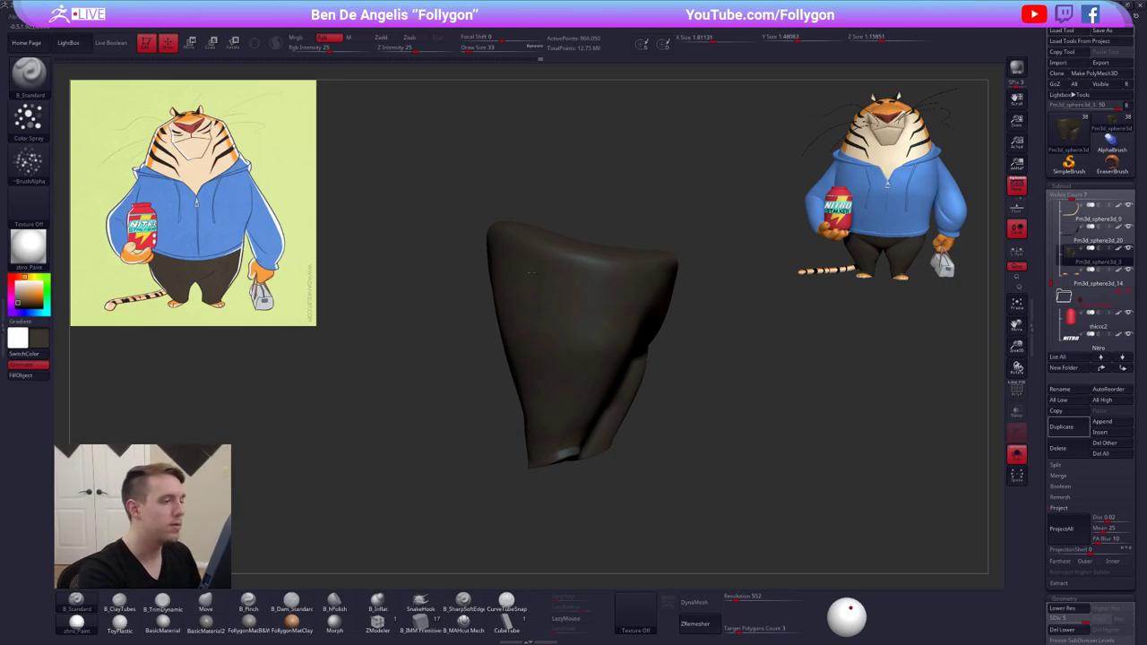
{"action": "right_click_drag", "start_coordinate": [611, 337], "coordinate": [557, 320]}
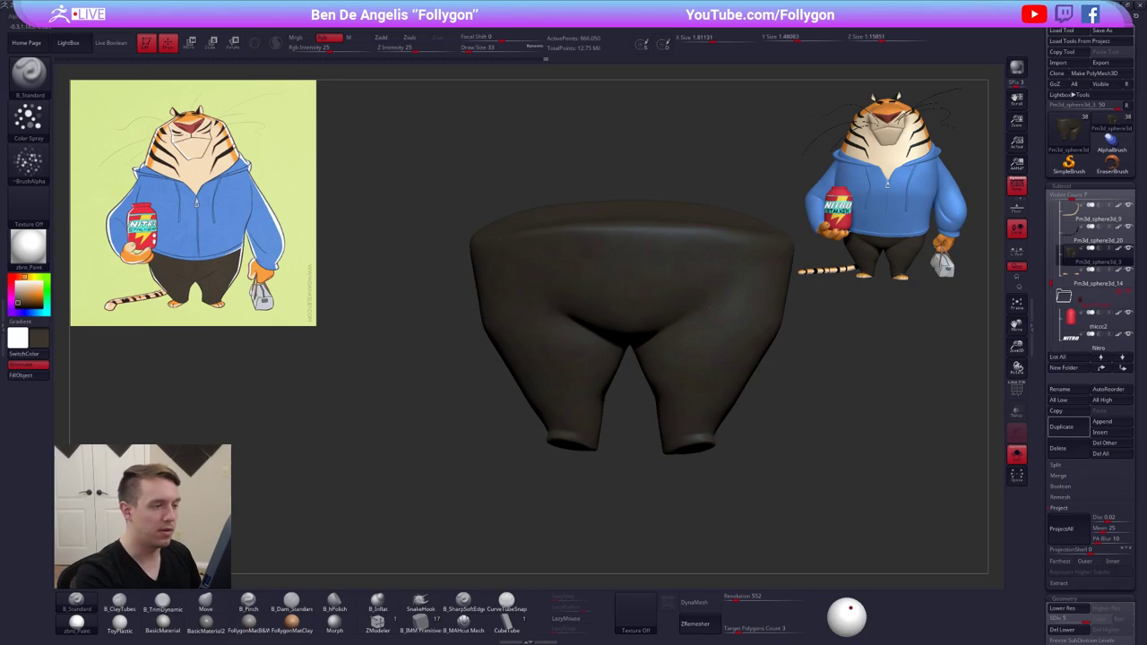
{"action": "right_click_drag", "start_coordinate": [709, 356], "coordinate": [579, 398]}
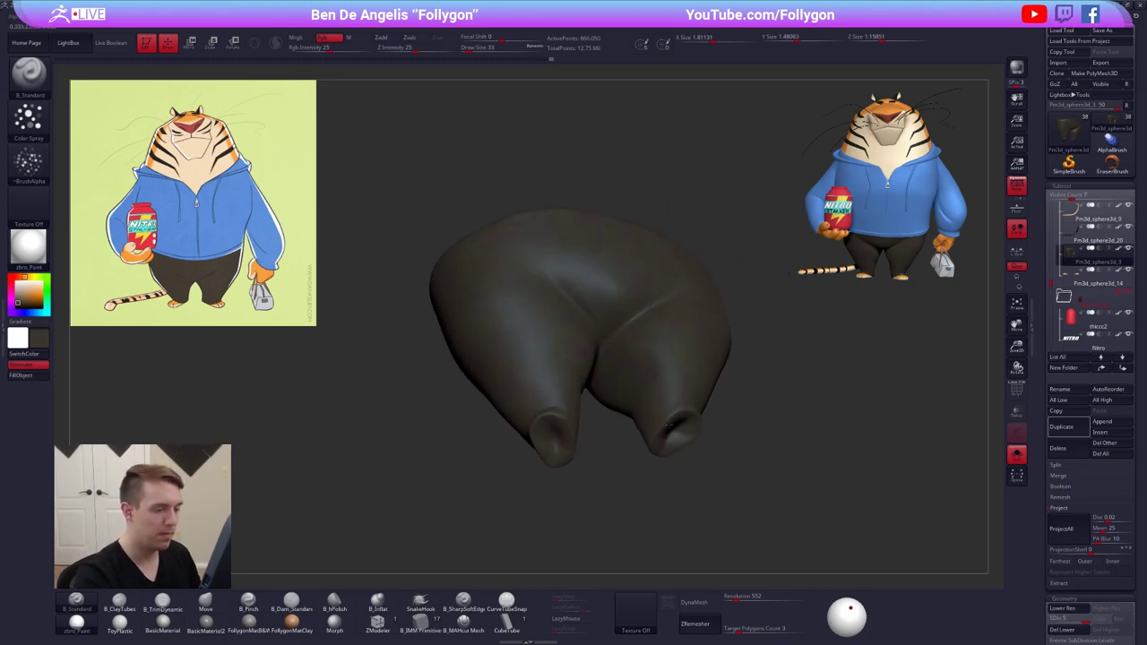
{"action": "mouse_move", "coordinate": [668, 426]}
{"action": "right_mouse_down"}
{"action": "mouse_move", "coordinate": [677, 476]}
{"action": "mouse_move", "coordinate": [670, 442]}
{"action": "mouse_move", "coordinate": [646, 428]}
{"action": "right_mouse_up"}
Bring back the whole character and frame it from the muzzle to the feet
{"action": "key", "text": "alt+shift+s"}
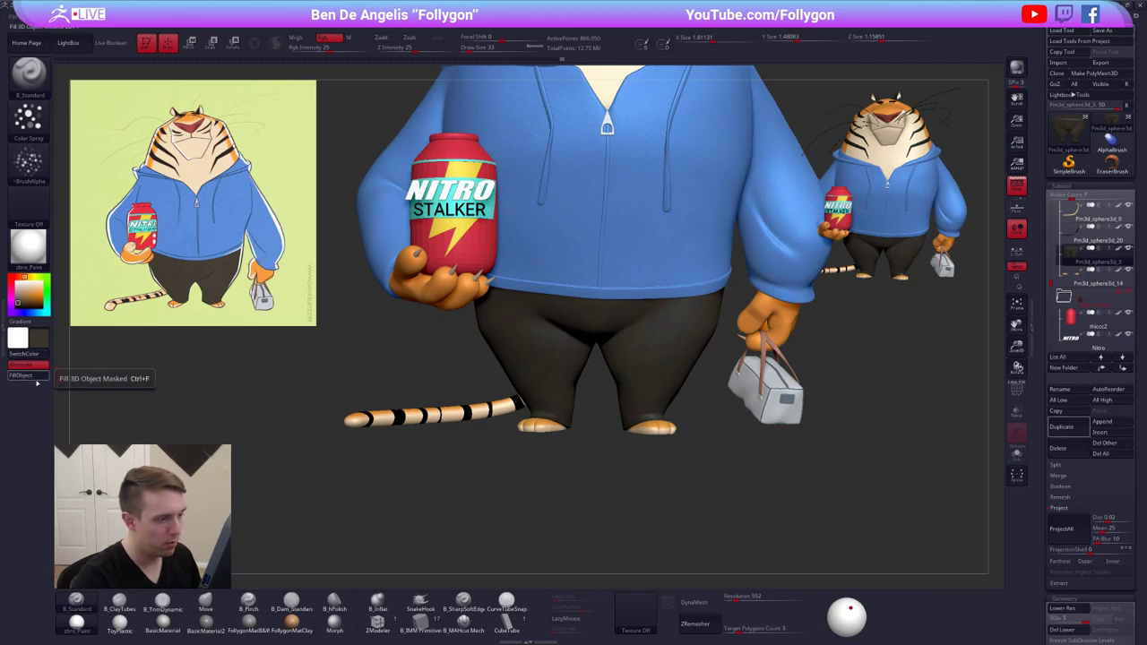
{"action": "left_click_drag", "start_coordinate": [701, 441], "coordinate": [669, 411], "text": "alt"}
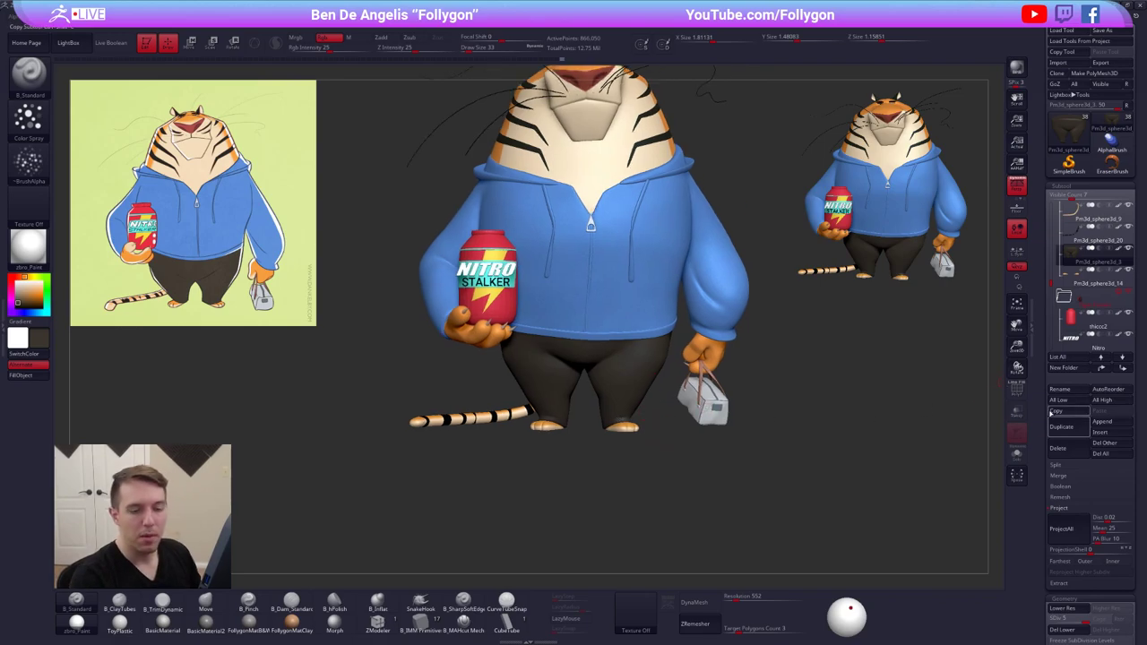
{"action": "left_click_drag", "start_coordinate": [1049, 411], "coordinate": [1054, 313]}
{"action": "scroll", "coordinate": [1054, 313], "scroll_direction": "up", "scroll_amount": 5}
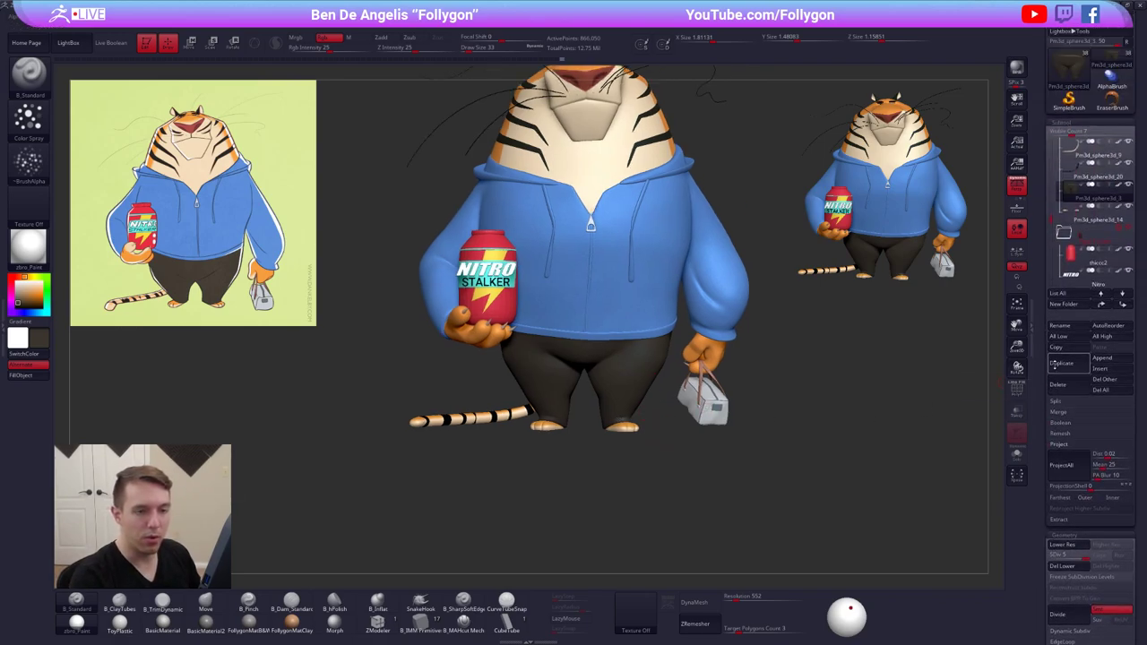
Select and isolate the blue hoodie, show its back up close, and open its Surface noise settings
{"action": "key", "text": "alt+s"}
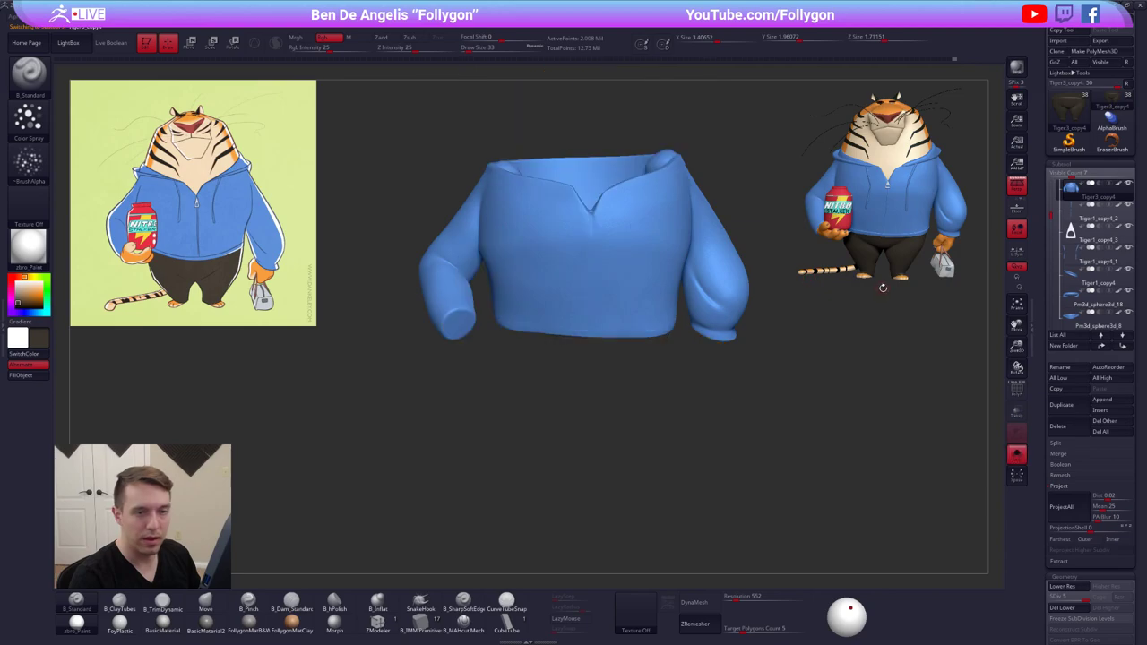
{"action": "left_click_drag", "start_coordinate": [921, 385], "coordinate": [751, 511]}
{"action": "scroll", "coordinate": [1041, 448], "scroll_direction": "down", "scroll_amount": 5}
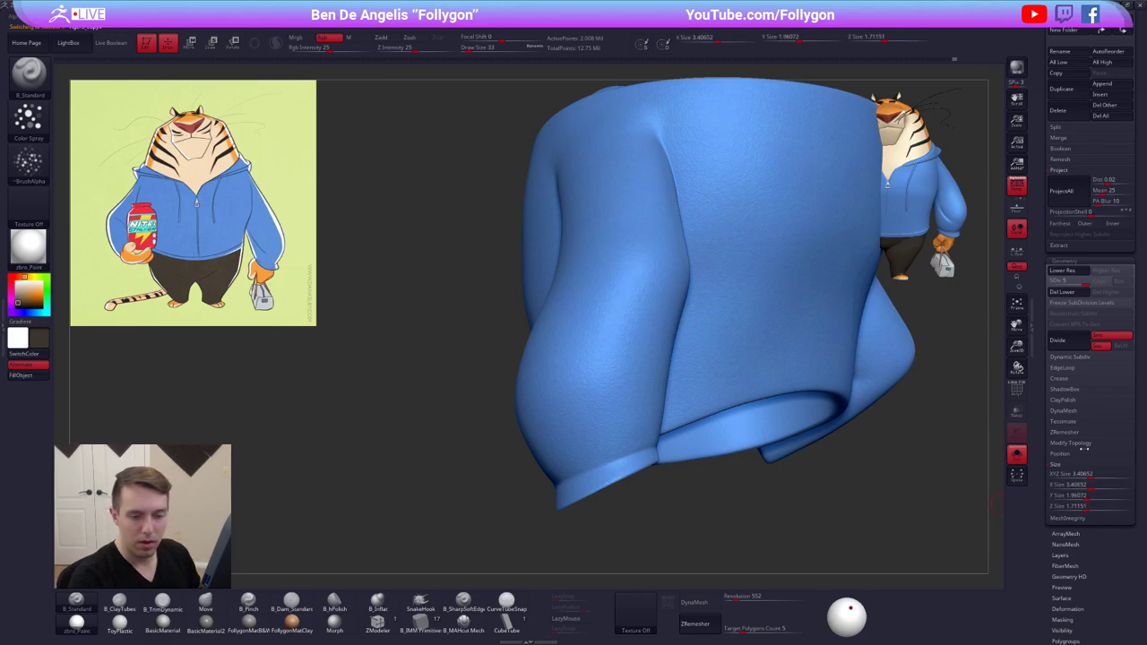
{"action": "scroll", "coordinate": [1084, 450], "scroll_direction": "down", "scroll_amount": 3}
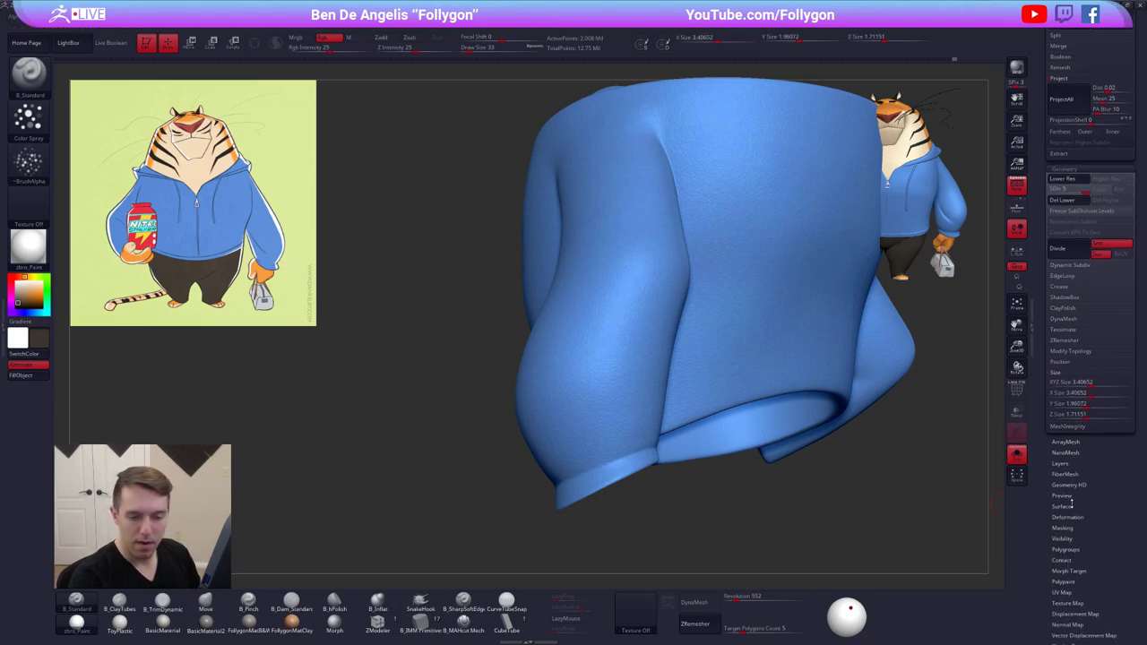
{"action": "left_click", "coordinate": [1063, 506]}
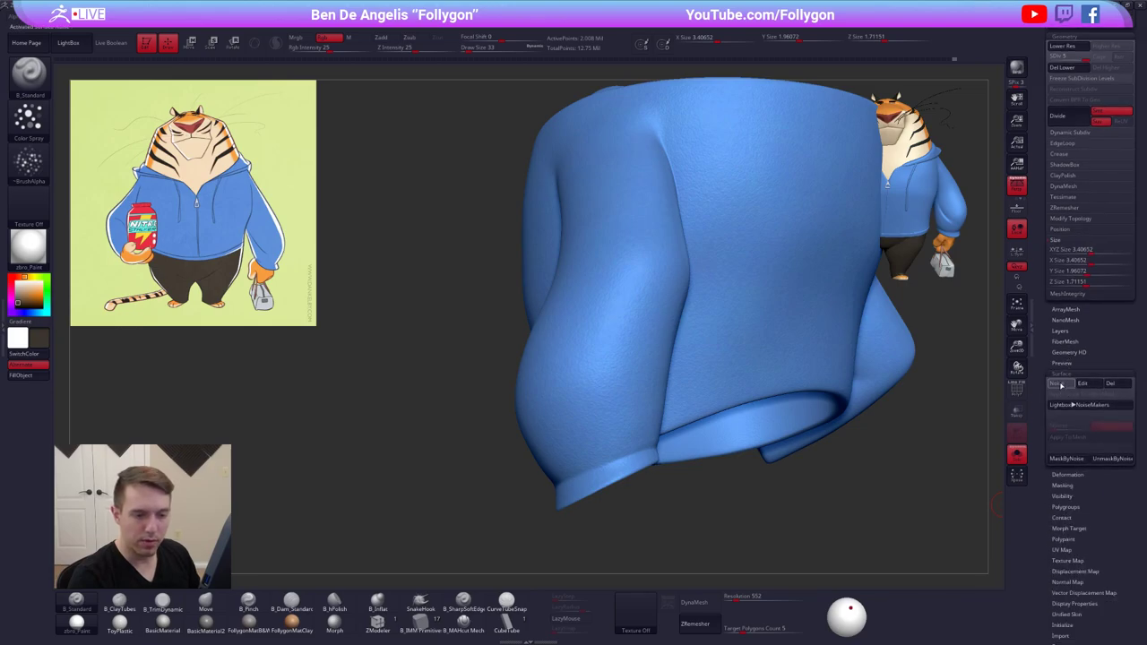
Open the hoodie's surface noise, switch off NoisePlug, copy the noise settings and cancel out of the noise editor
{"action": "left_click", "coordinate": [1058, 384]}
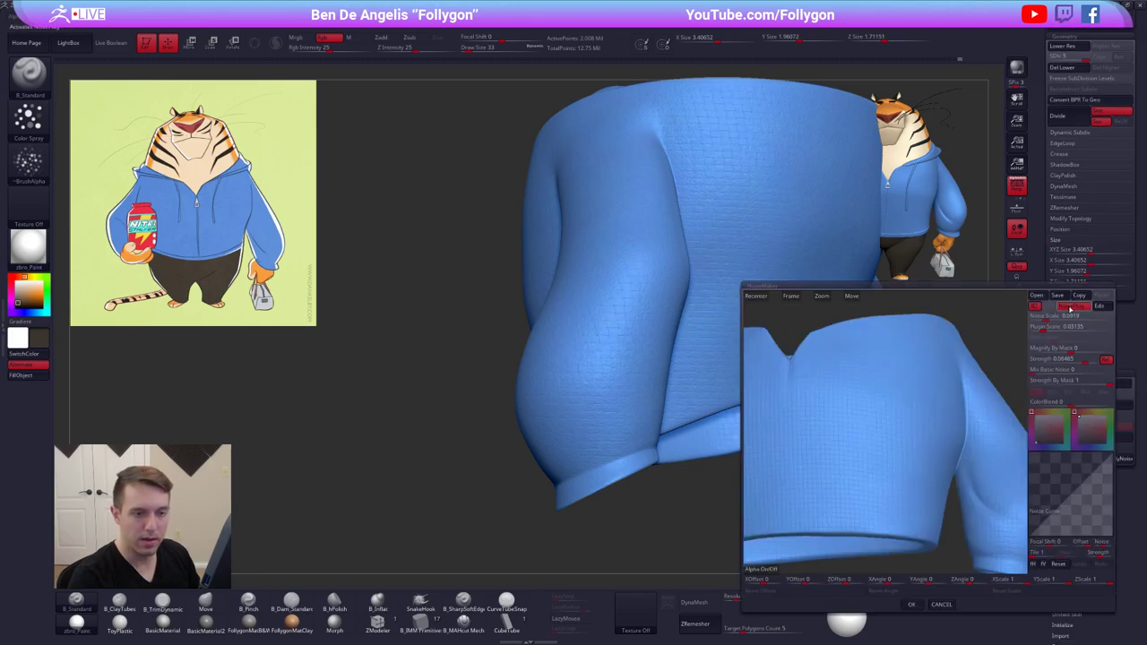
{"action": "left_click", "coordinate": [1069, 307]}
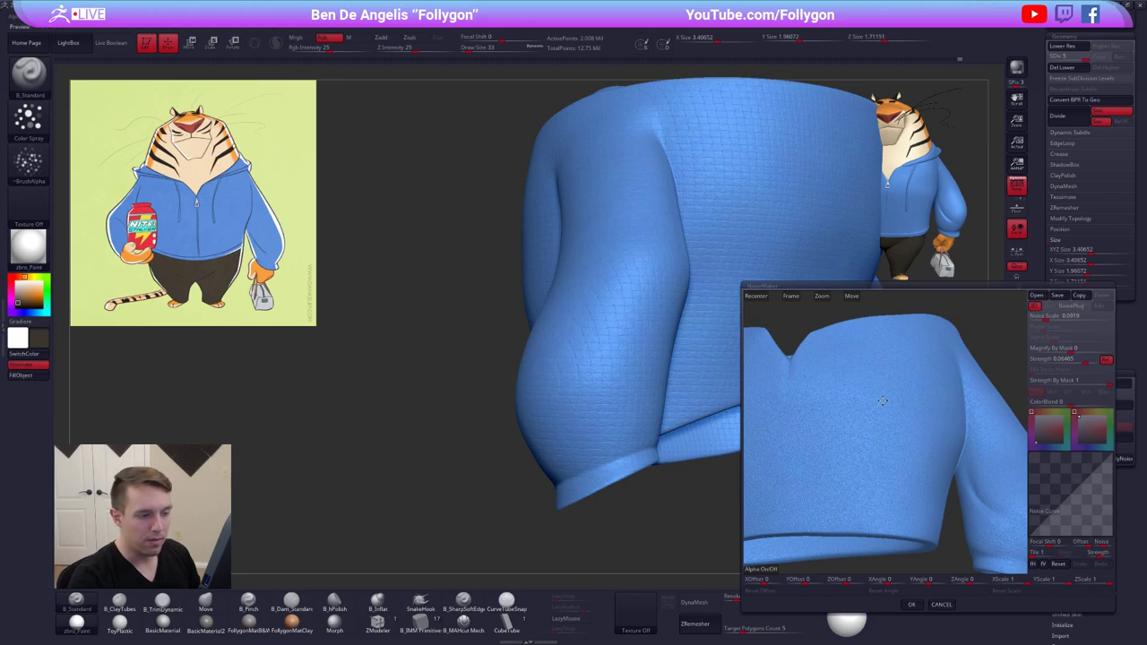
{"action": "left_click_drag", "start_coordinate": [930, 402], "coordinate": [893, 426]}
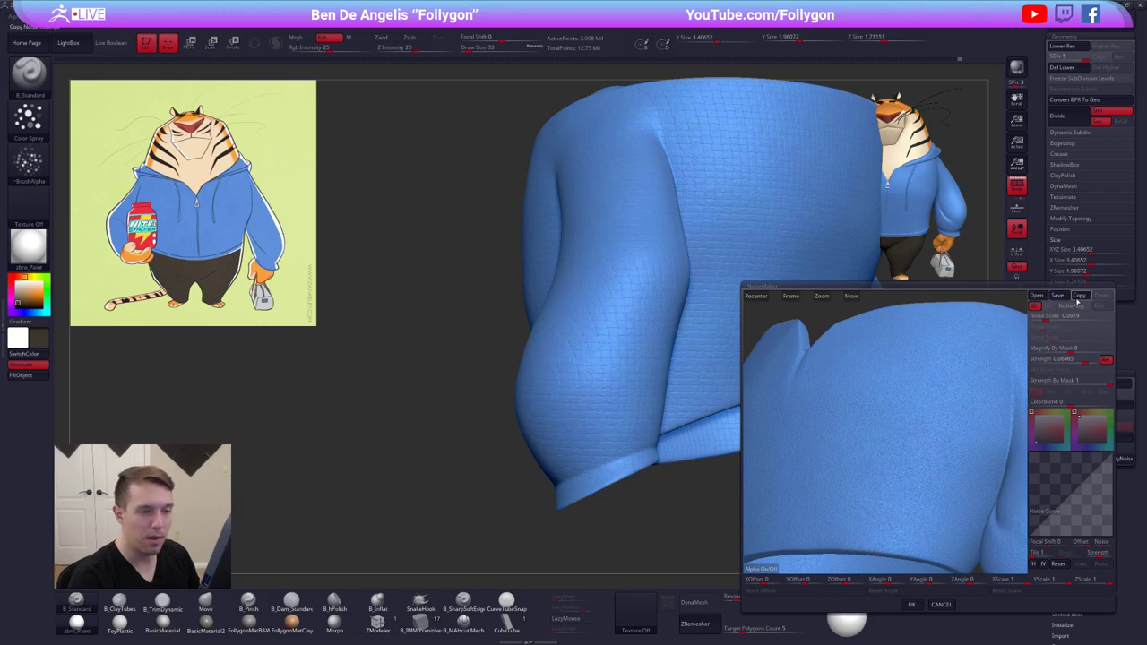
{"action": "left_click", "coordinate": [1078, 298]}
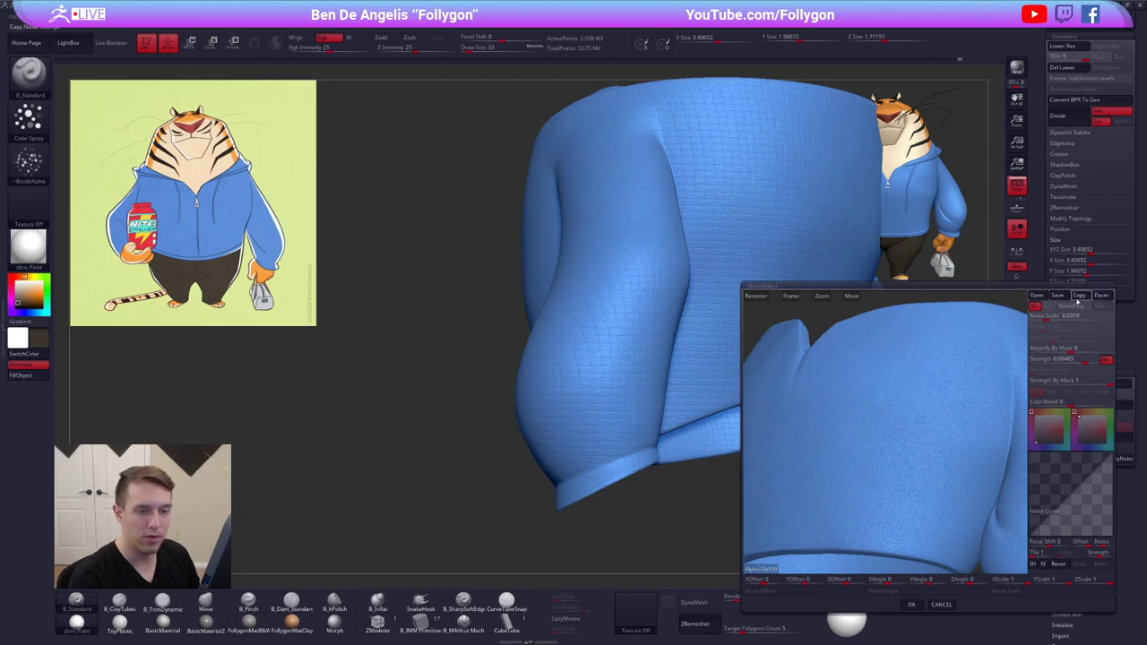
{"action": "left_click", "coordinate": [940, 608]}
Bring back the full character, then select the dark pants subtool and isolate it
{"action": "left_click_drag", "start_coordinate": [920, 361], "coordinate": [807, 431]}
{"action": "key", "text": "shift+s"}
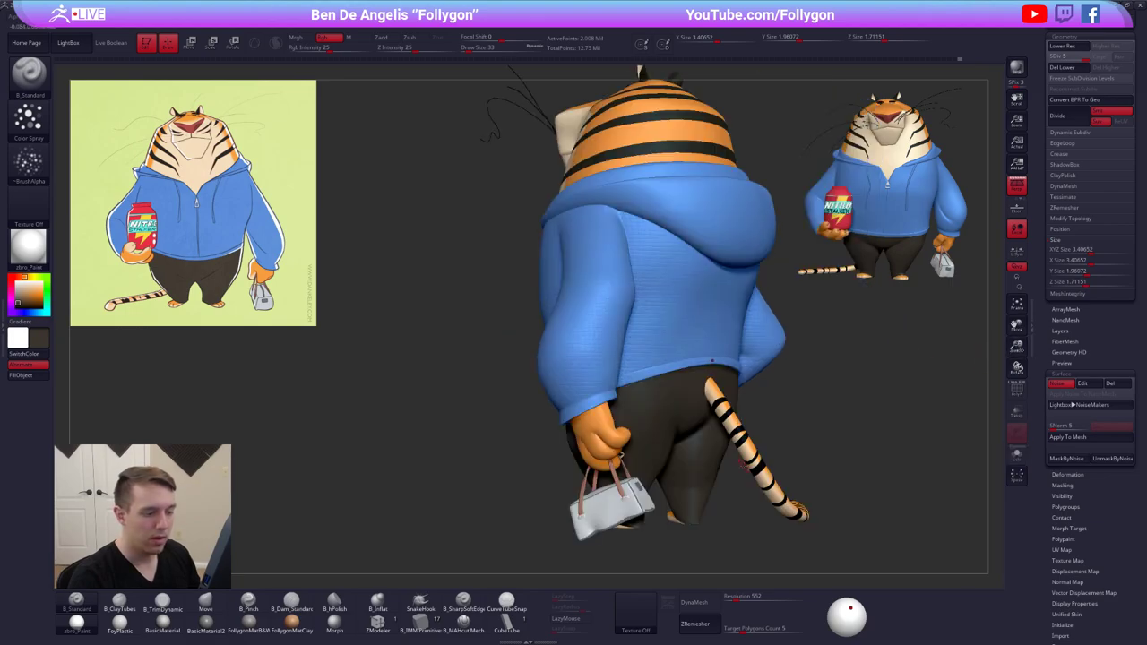
{"action": "left_click_drag", "start_coordinate": [742, 464], "coordinate": [742, 345], "text": "alt"}
{"action": "left_click", "coordinate": [662, 350], "text": "alt"}
{"action": "key", "text": "shift+s"}
{"action": "left_click_drag", "start_coordinate": [502, 358], "coordinate": [689, 343]}
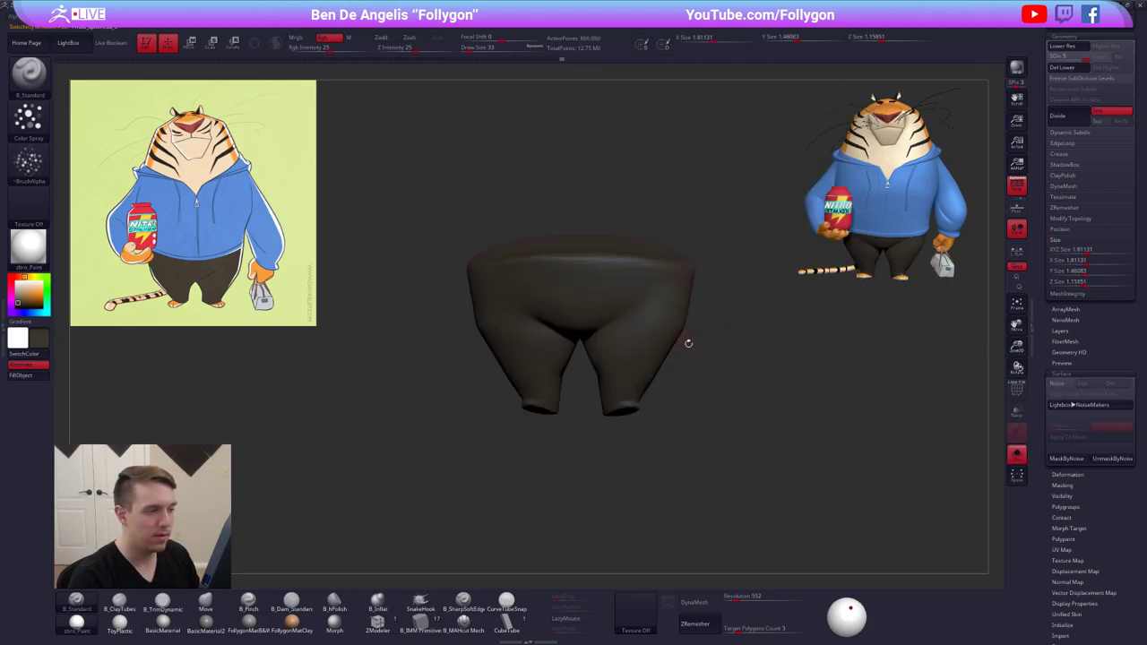
Add surface noise to the pants, paste the copied noise settings and inspect the grain up close in the preview
{"action": "left_click", "coordinate": [1059, 383]}
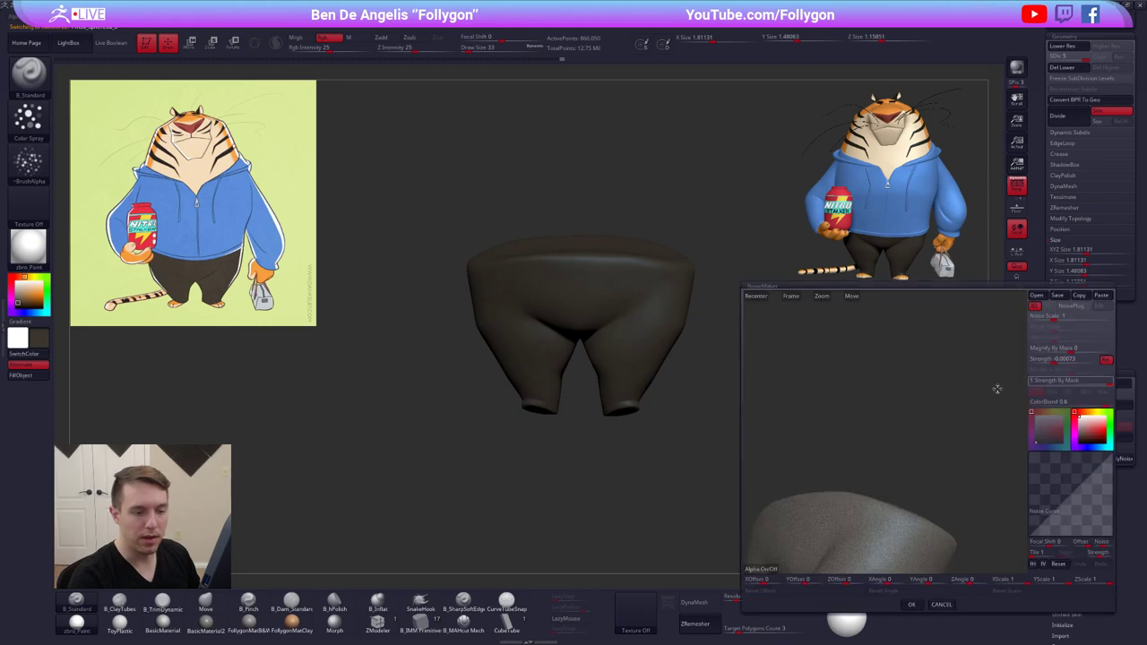
{"action": "left_click_drag", "start_coordinate": [834, 558], "coordinate": [845, 399], "text": "alt"}
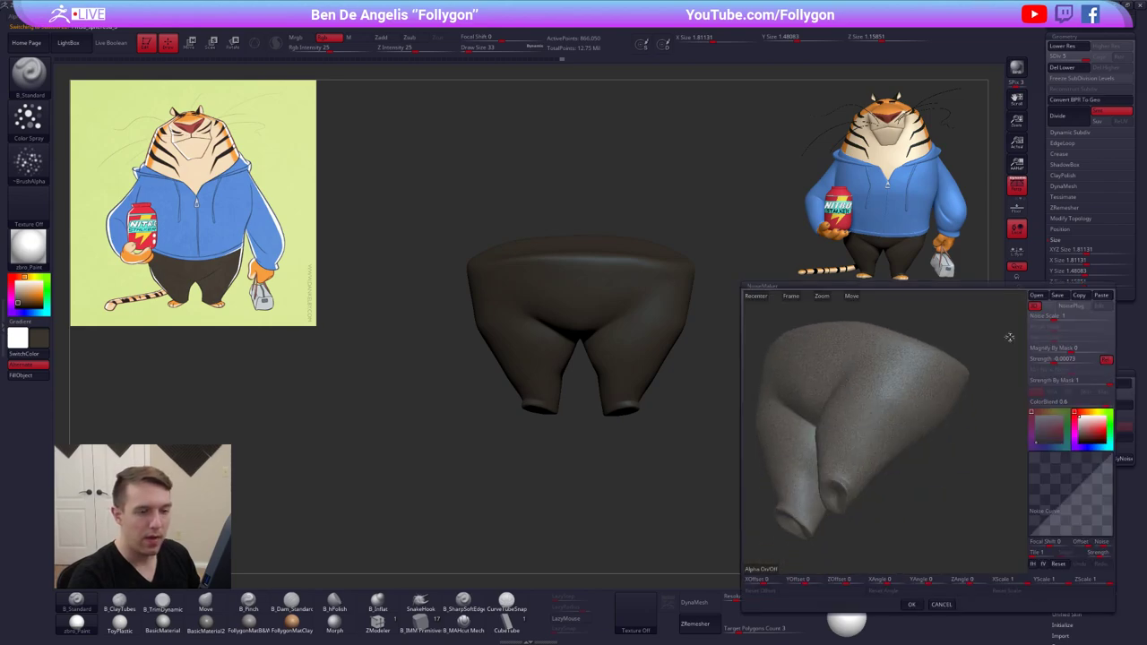
{"action": "left_click", "coordinate": [1096, 297]}
{"action": "left_click_drag", "start_coordinate": [846, 424], "coordinate": [858, 443], "text": "alt"}
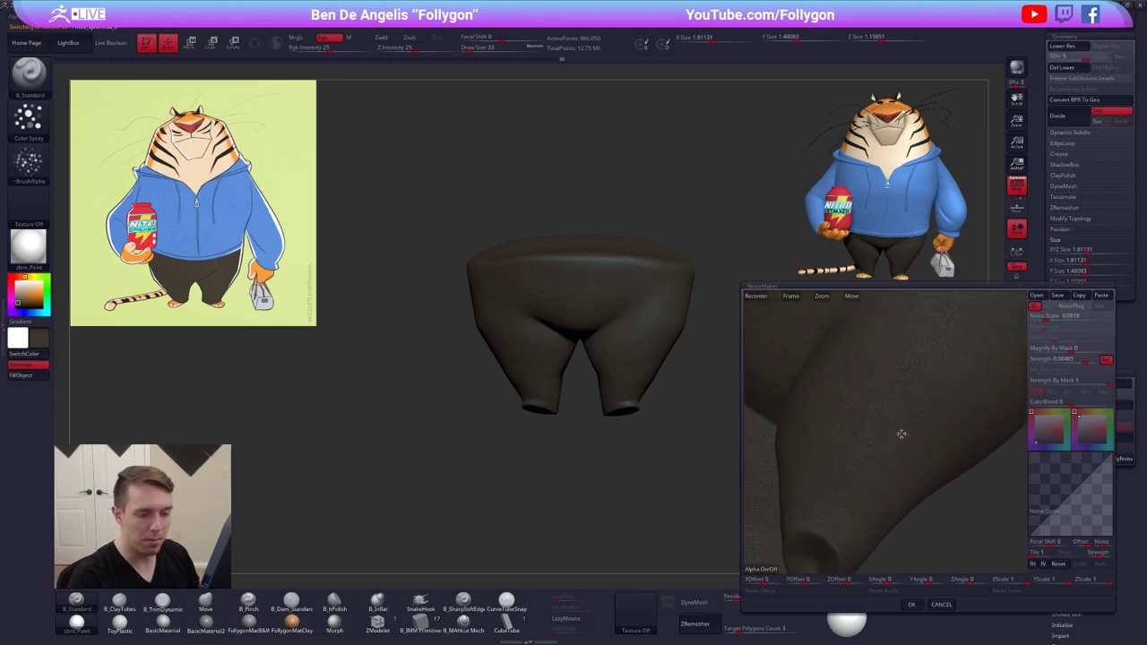
{"action": "left_click_drag", "start_coordinate": [902, 435], "coordinate": [859, 452]}
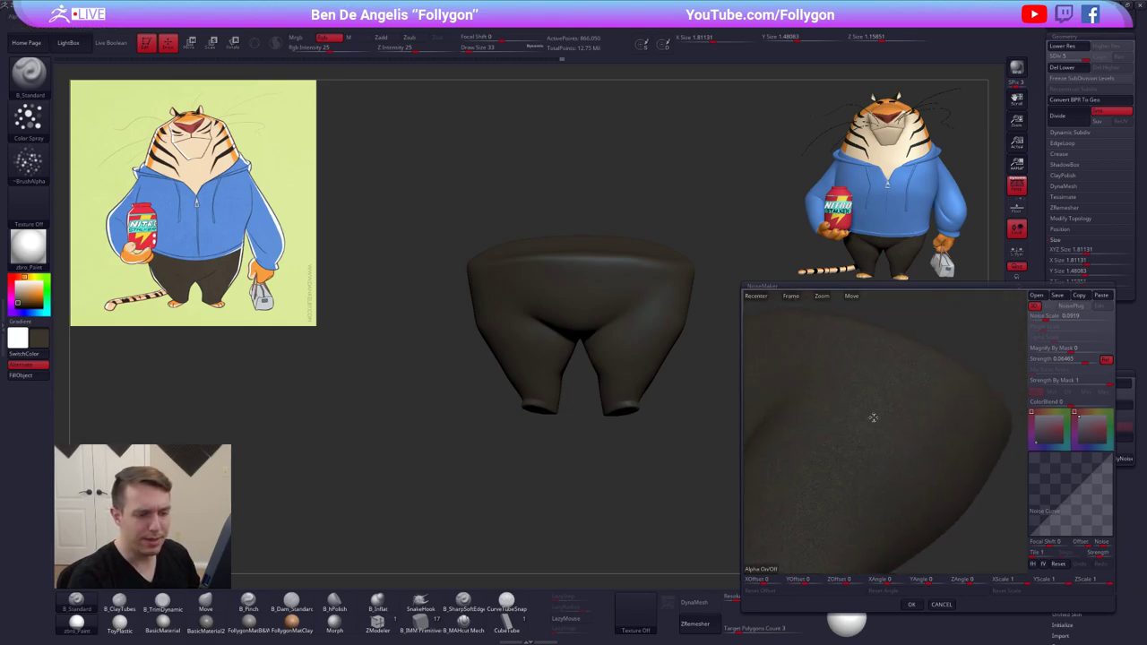
{"action": "left_click_drag", "start_coordinate": [876, 413], "coordinate": [914, 476], "text": "alt"}
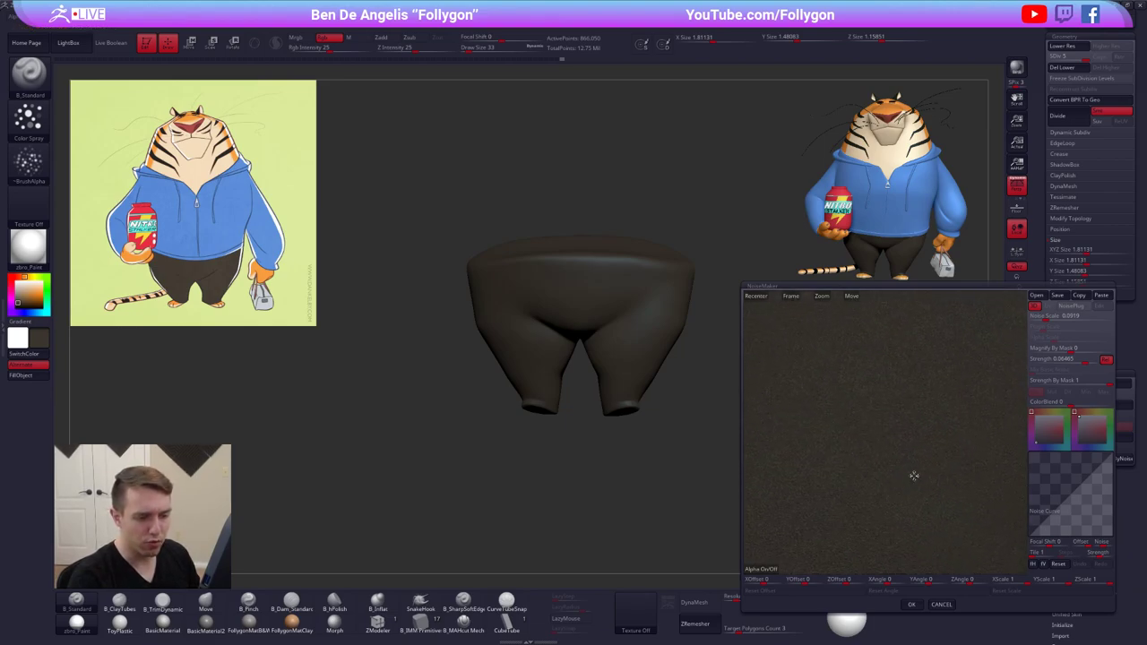
Set the pants' noise scale to 0.2226 and the strength to about 0.02, and accept the noise
{"action": "left_click", "coordinate": [1075, 362]}
{"action": "left_click_drag", "start_coordinate": [1076, 359], "coordinate": [1082, 362]}
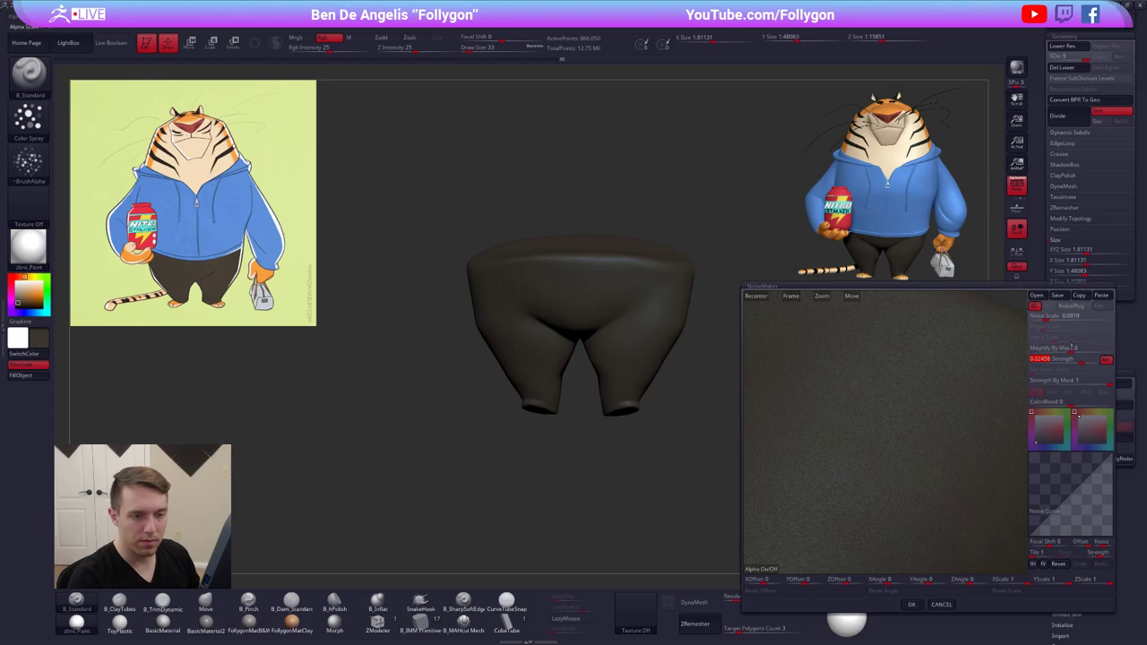
{"action": "left_click_drag", "start_coordinate": [1045, 320], "coordinate": [1051, 321]}
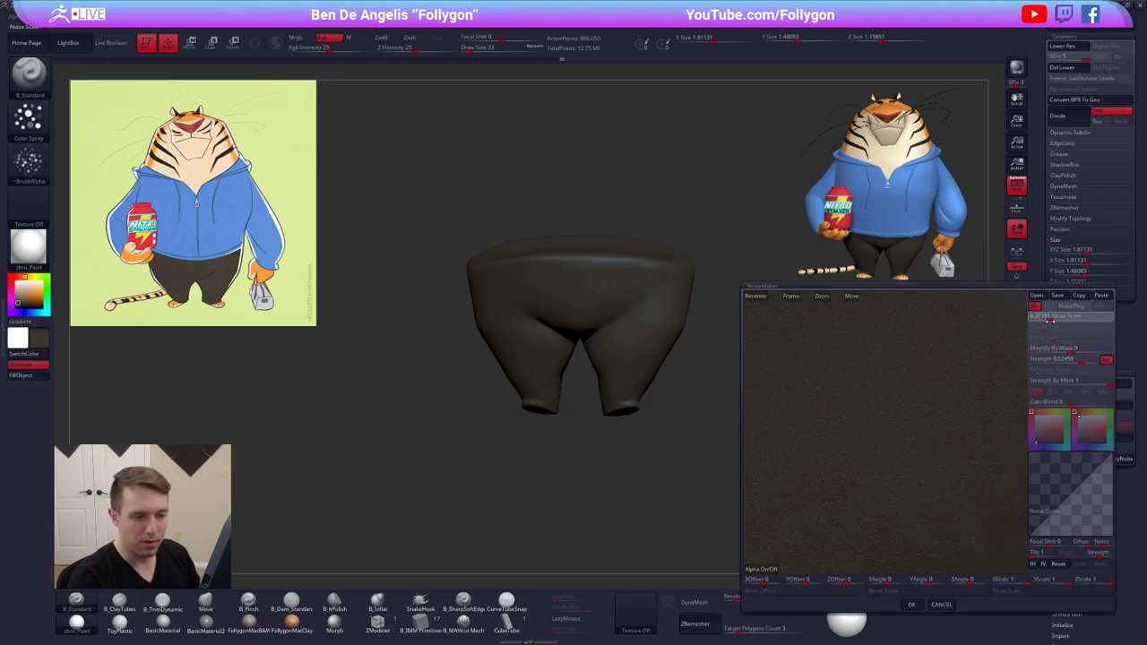
{"action": "left_click_drag", "start_coordinate": [938, 376], "coordinate": [902, 413], "text": "alt"}
{"action": "left_click_drag", "start_coordinate": [1049, 320], "coordinate": [1051, 320]}
{"action": "left_click", "coordinate": [1053, 320]}
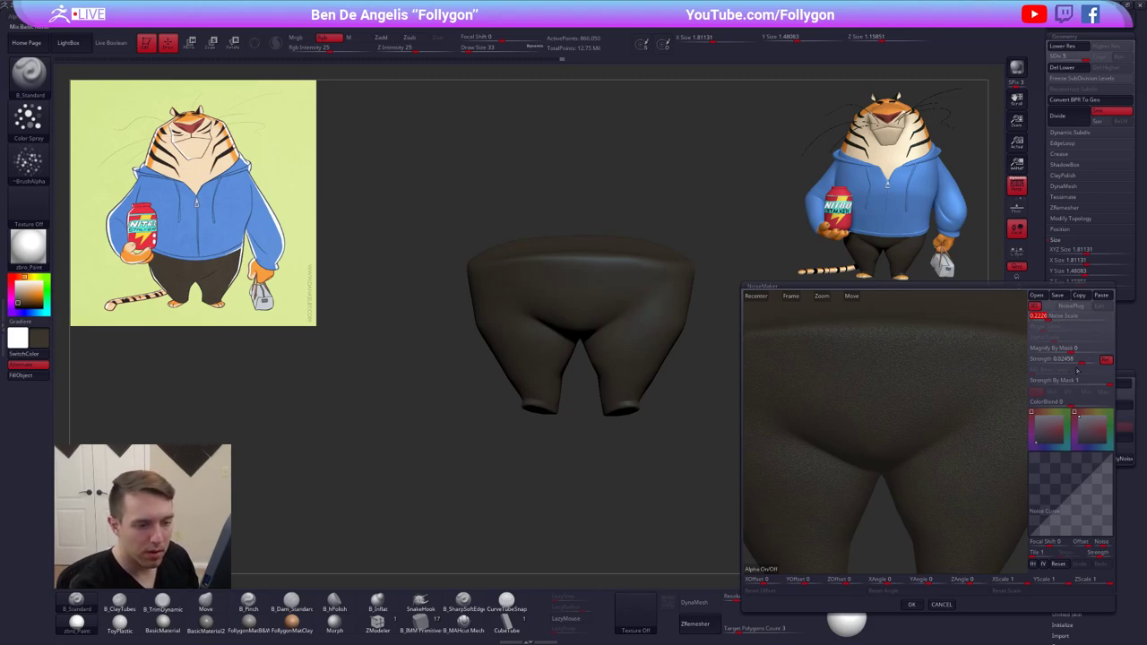
{"action": "left_click_drag", "start_coordinate": [1080, 362], "coordinate": [1082, 362]}
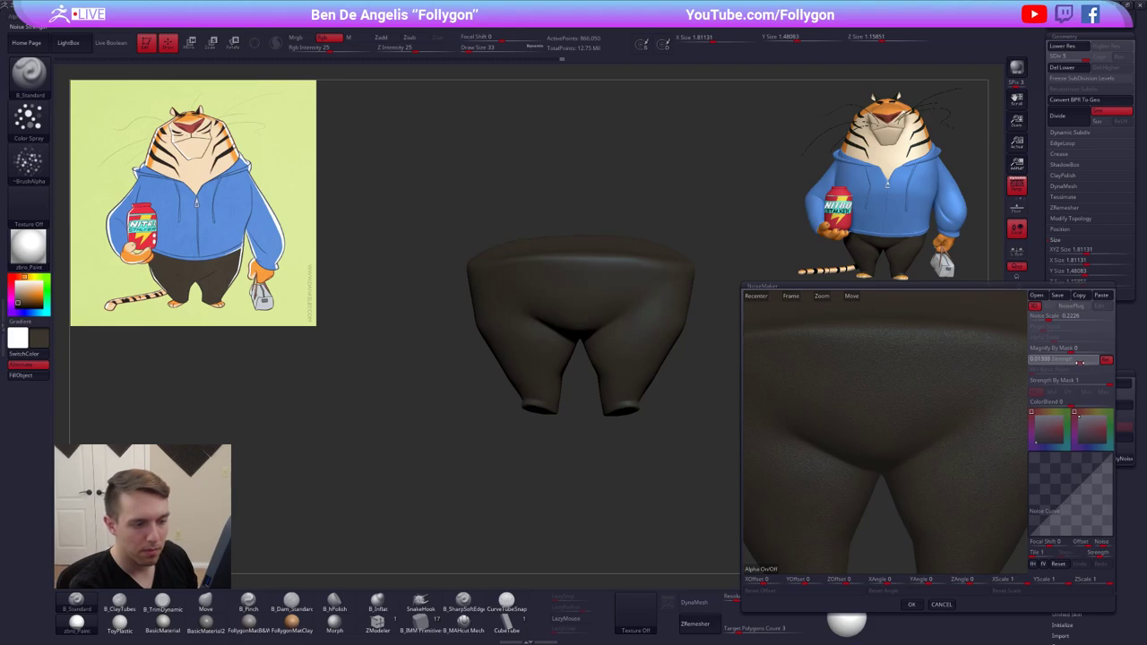
{"action": "left_click", "coordinate": [911, 604]}
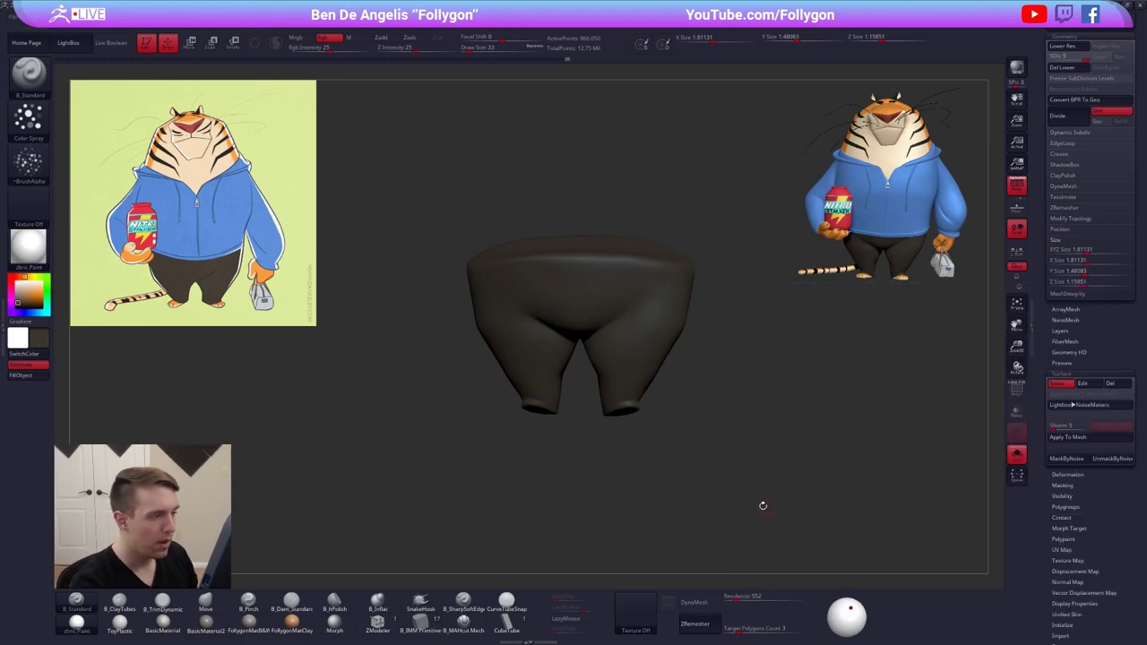
Apply the surface noise to the pants mesh and show the whole character again
{"action": "left_click_drag", "start_coordinate": [689, 450], "coordinate": [702, 392], "text": "alt"}
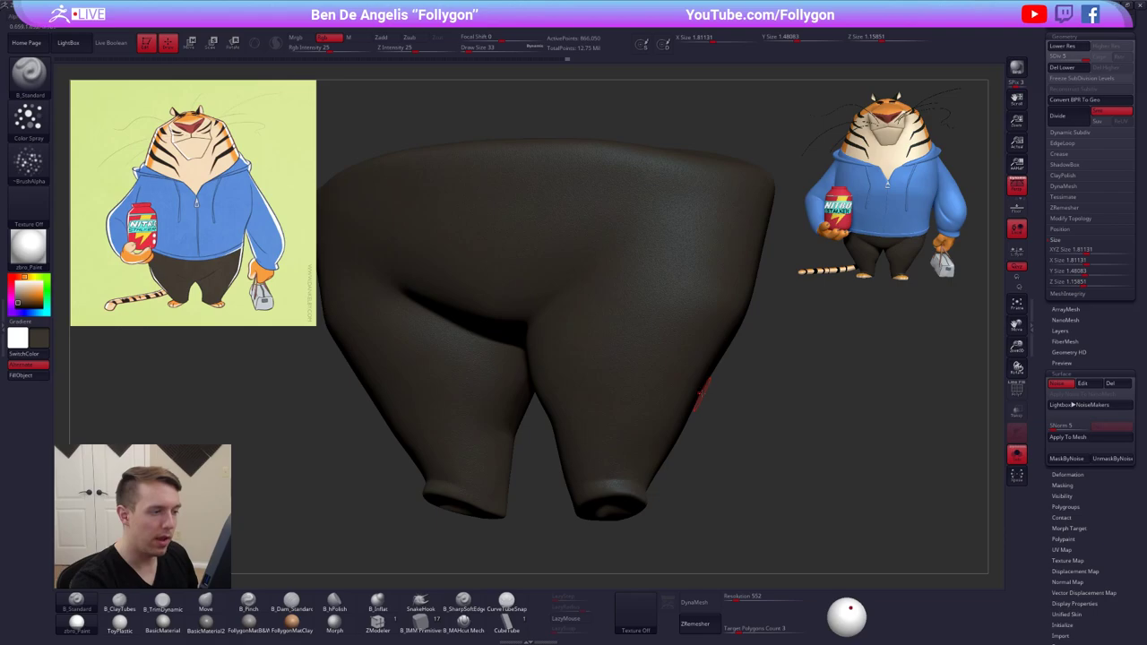
{"action": "left_click", "coordinate": [1066, 437]}
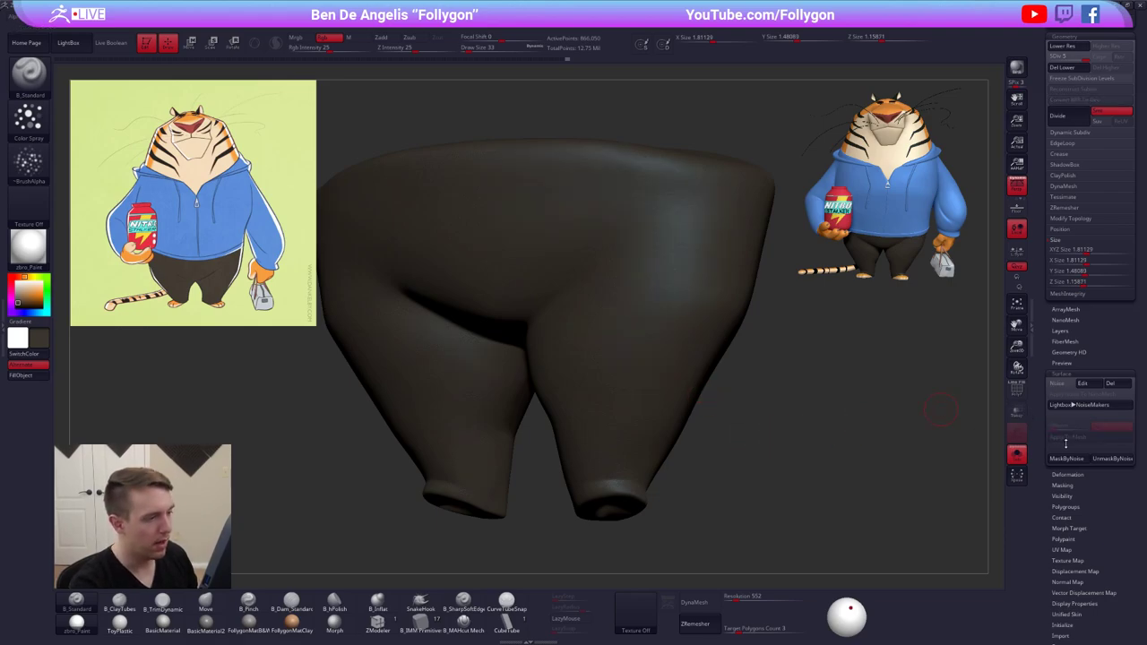
{"action": "left_click_drag", "start_coordinate": [777, 425], "coordinate": [703, 437], "text": "alt"}
{"action": "key", "text": "alt+s"}
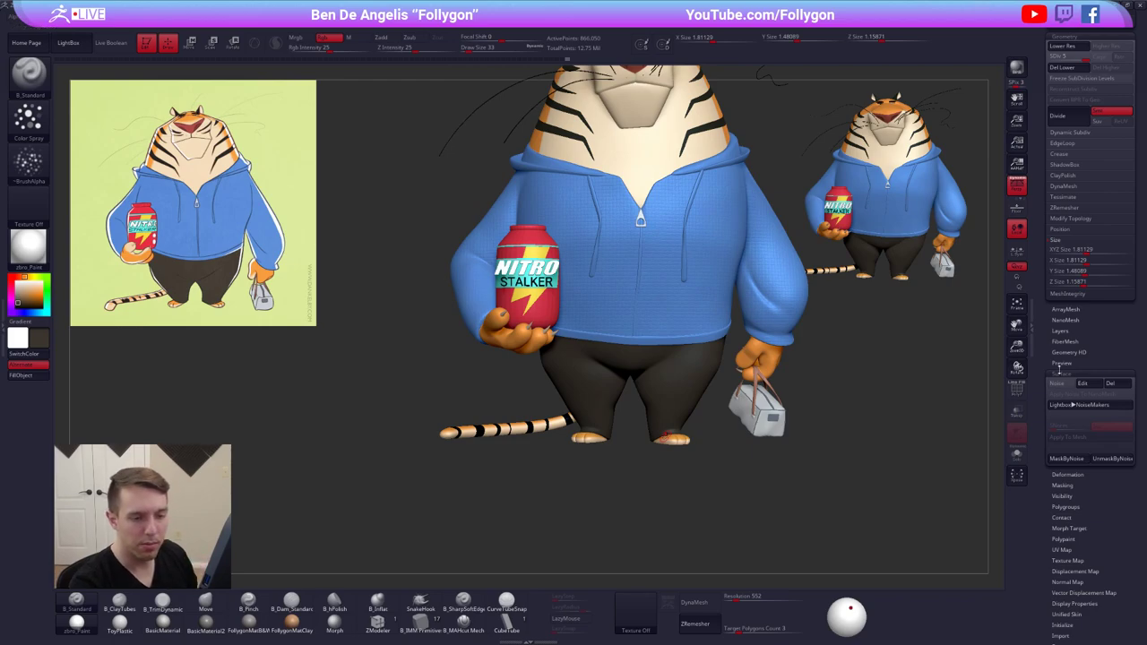
Select the blue hoodie and turn off its surface noise
{"action": "left_click", "coordinate": [1064, 373]}
{"action": "left_click_drag", "start_coordinate": [1063, 376], "coordinate": [1029, 534]}
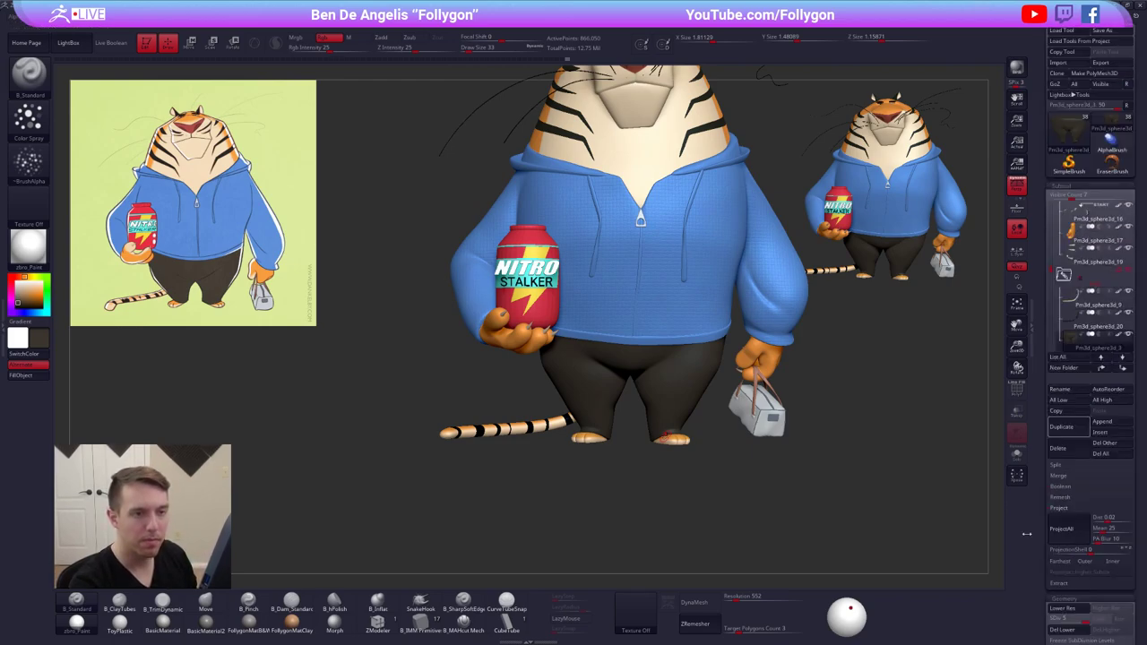
{"action": "left_click_drag", "start_coordinate": [858, 474], "coordinate": [848, 499], "text": "alt"}
{"action": "left_click", "coordinate": [776, 335], "text": "alt"}
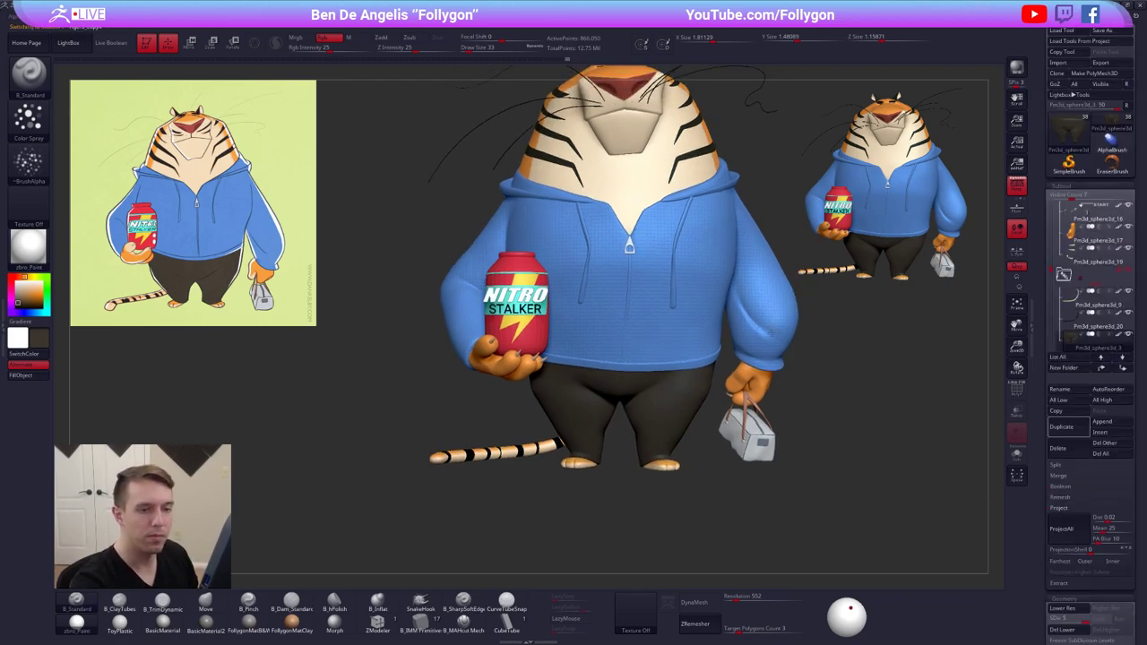
{"action": "scroll", "coordinate": [1071, 496], "scroll_direction": "down", "scroll_amount": 8}
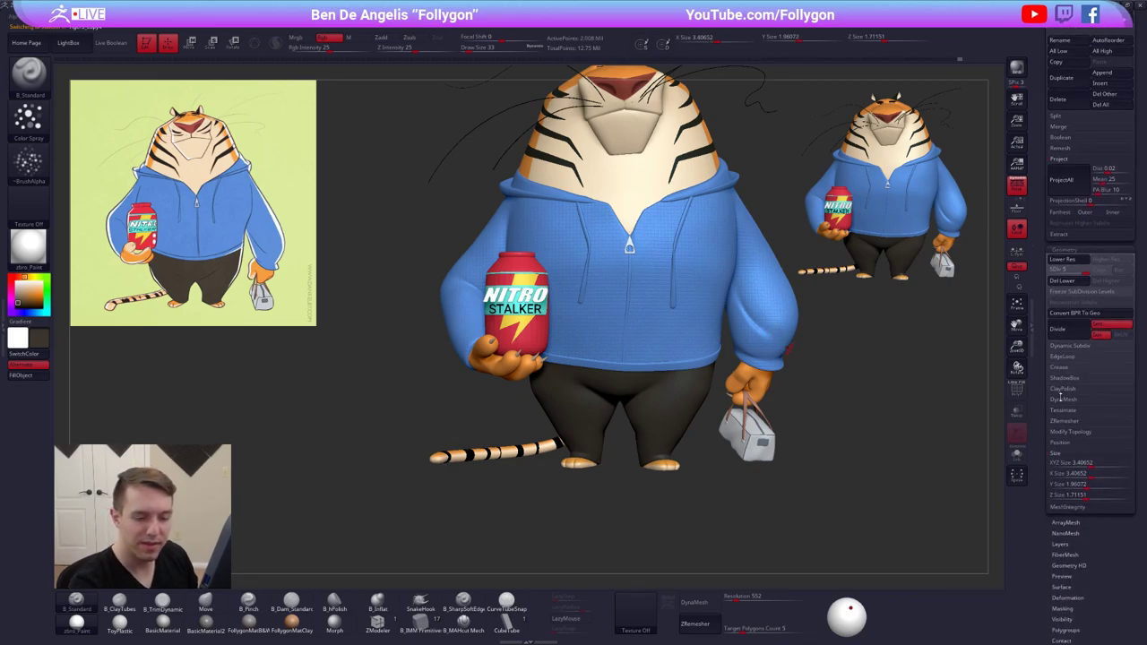
{"action": "left_click_drag", "start_coordinate": [1065, 587], "coordinate": [1065, 521]}
{"action": "left_click", "coordinate": [1065, 522]}
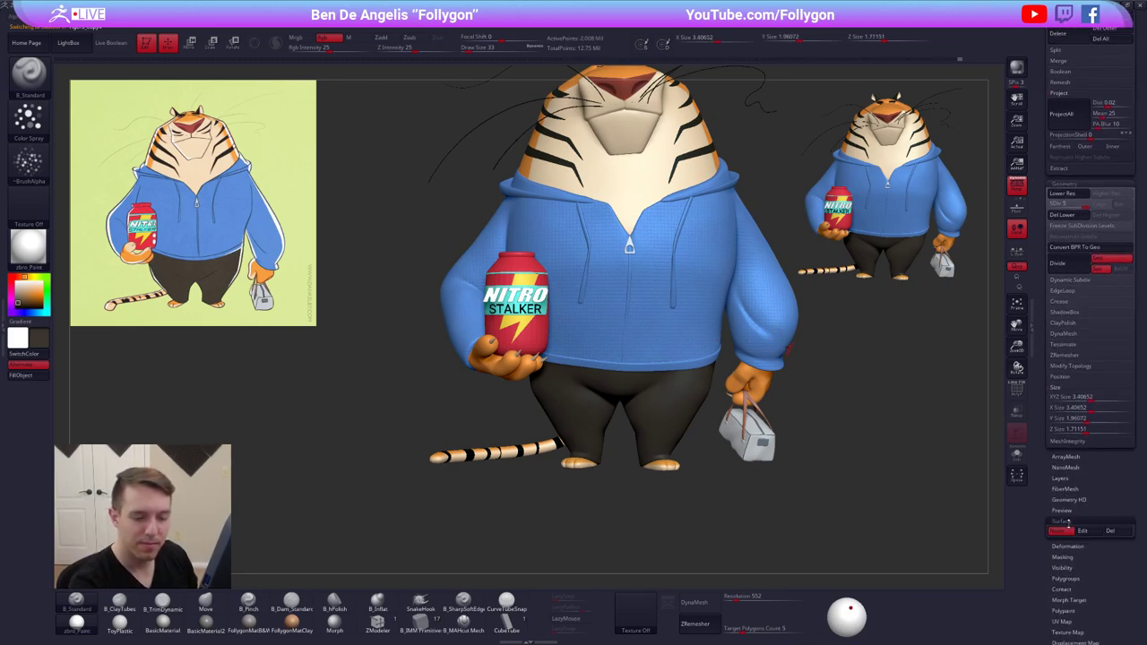
{"action": "left_click", "coordinate": [1069, 531]}
{"action": "scroll", "coordinate": [1073, 521], "scroll_direction": "up", "scroll_amount": 8}
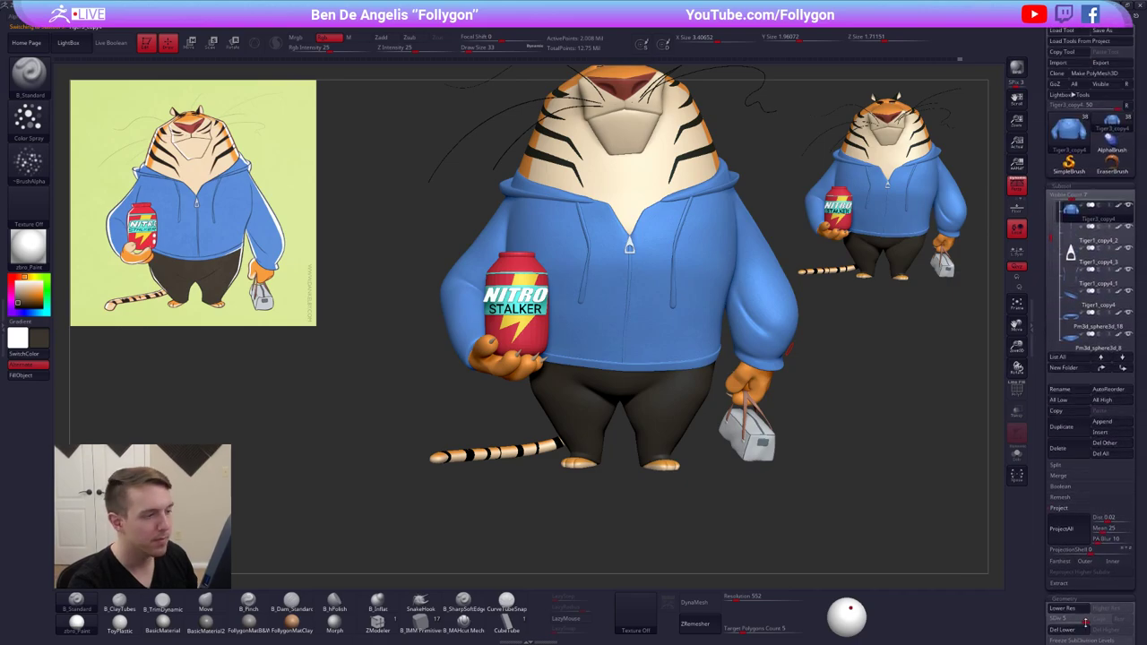
View the full character from the front and swap the main and secondary colors
{"action": "left_click_drag", "start_coordinate": [913, 434], "coordinate": [832, 475], "text": "alt"}
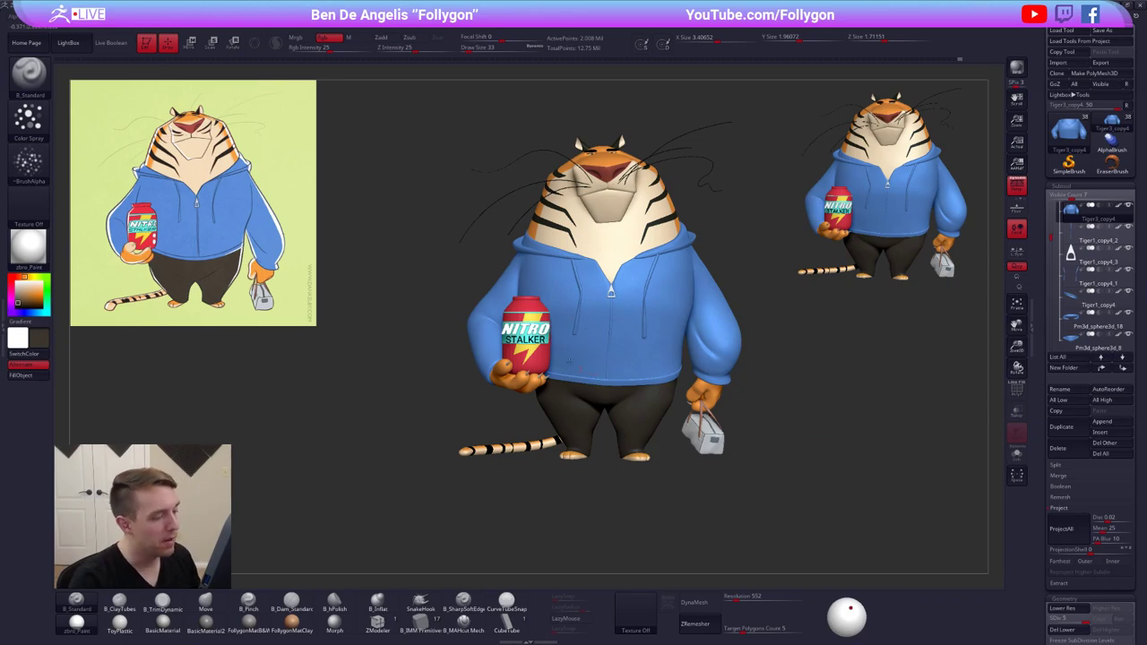
{"action": "mouse_move", "coordinate": [571, 363]}
{"action": "right_mouse_down"}
{"action": "mouse_move", "coordinate": [761, 372]}
{"action": "mouse_move", "coordinate": [614, 380]}
{"action": "mouse_move", "coordinate": [583, 433]}
{"action": "right_mouse_up"}
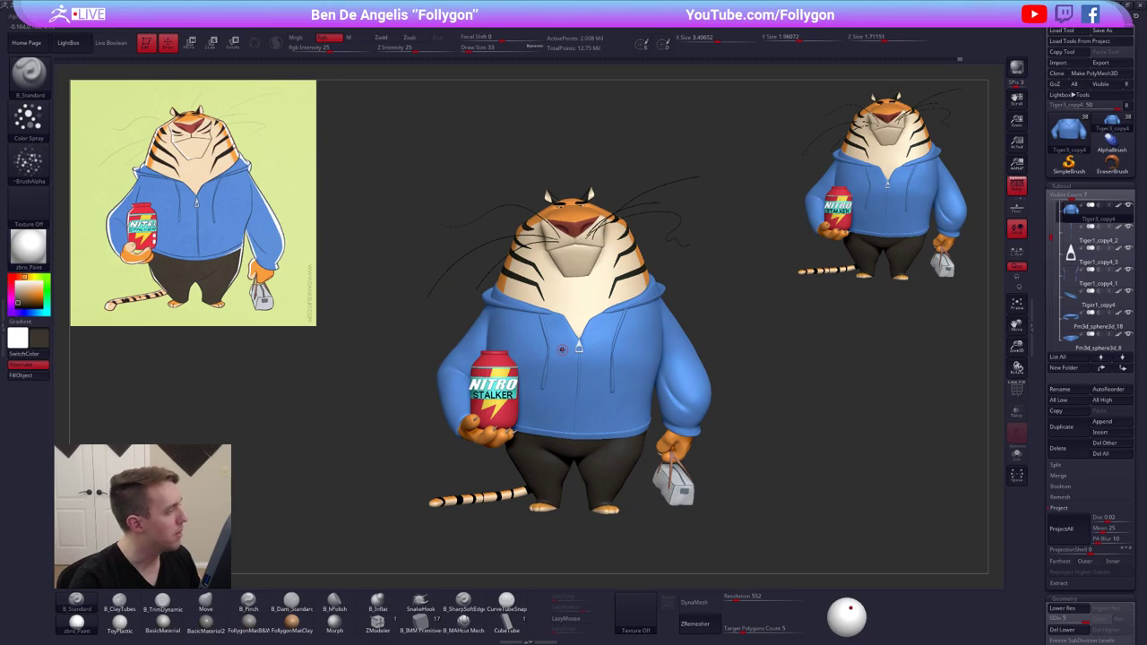
{"action": "key", "text": "v"}
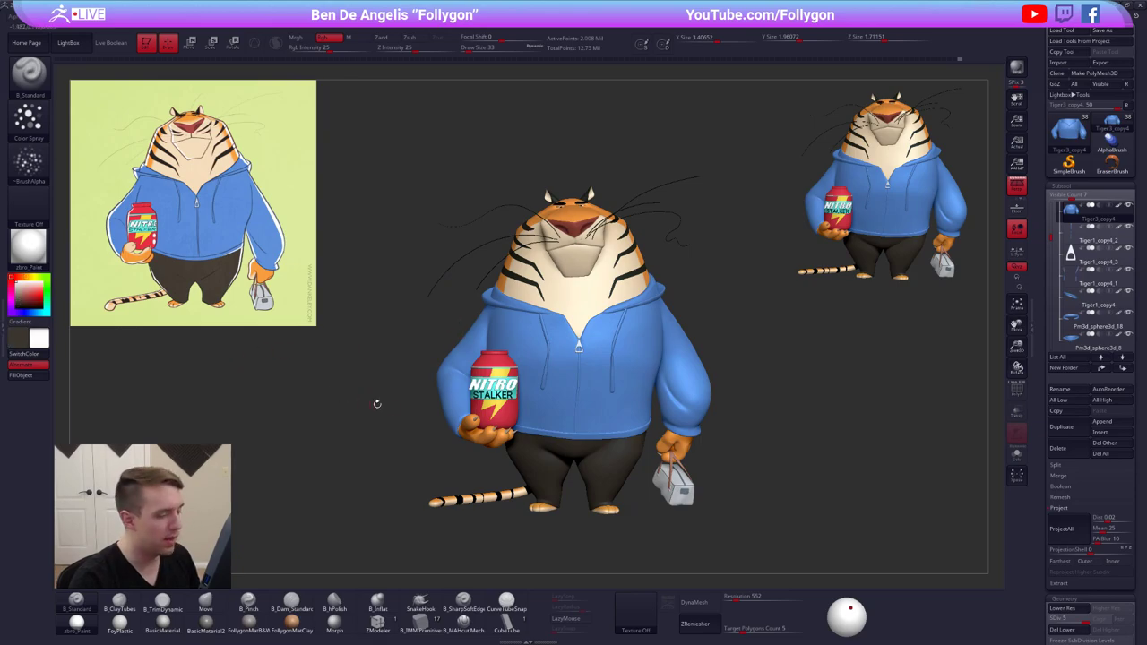
{"action": "right_click_drag", "start_coordinate": [608, 380], "coordinate": [632, 365], "text": "alt"}
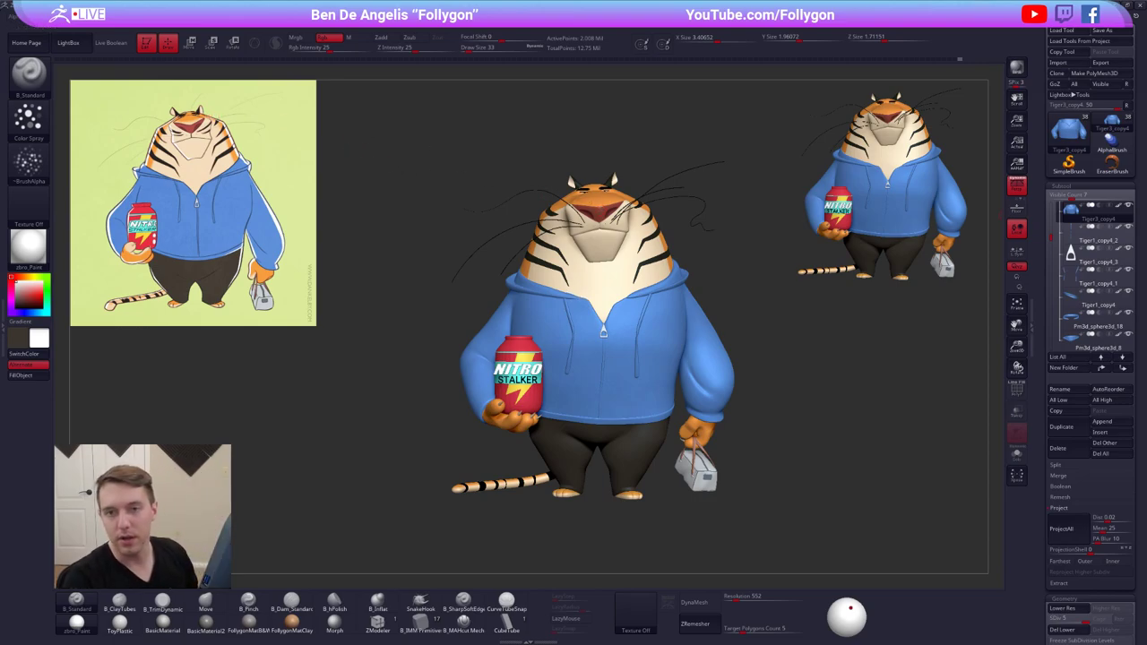
Bring up the tiger reference image in Photos, examine the face, eyes and whiskers up close, and put it away
{"action": "left_click_drag", "start_coordinate": [1146, 54], "coordinate": [593, 174]}
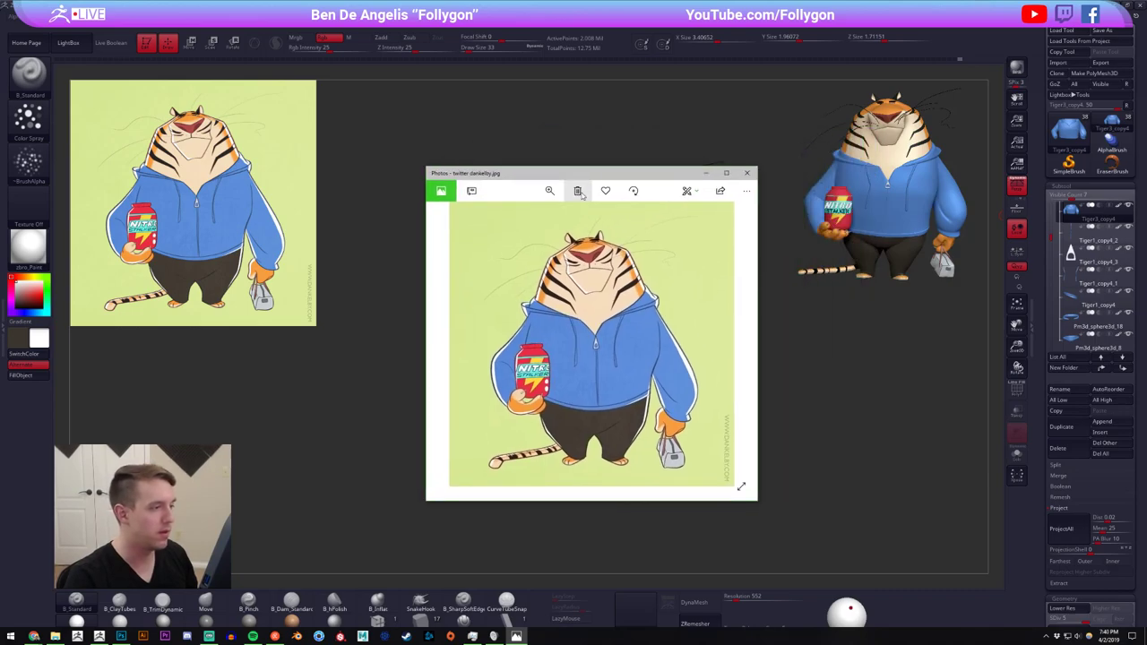
{"action": "scroll", "coordinate": [595, 237], "scroll_direction": "up", "scroll_amount": 5}
{"action": "left_click_drag", "start_coordinate": [595, 237], "coordinate": [615, 362]}
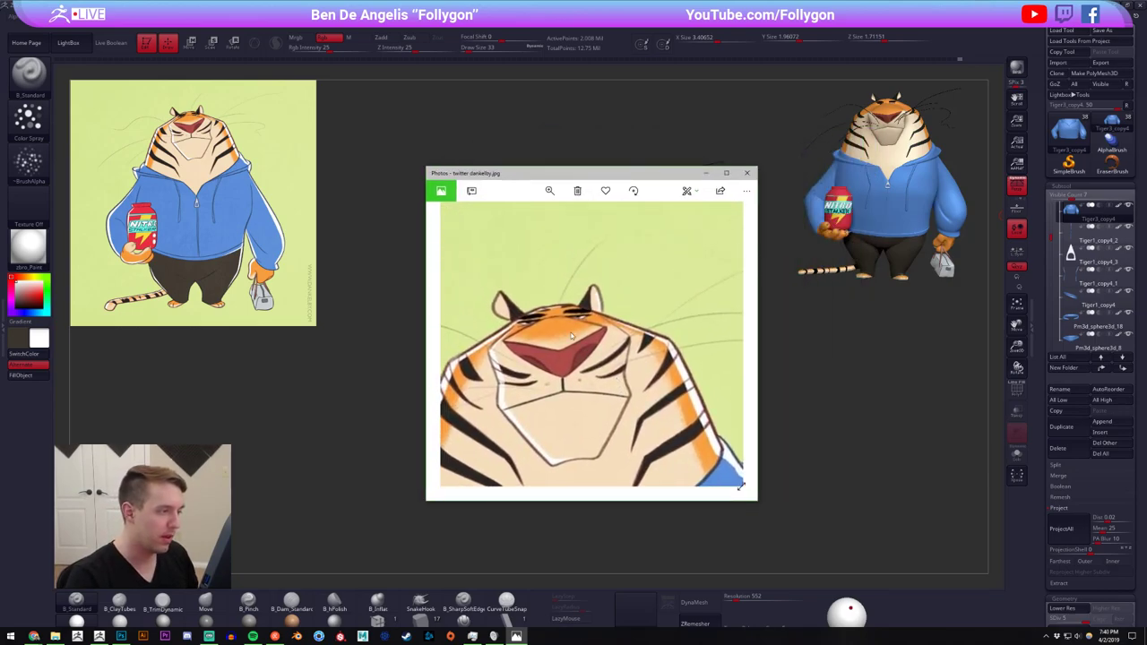
{"action": "scroll", "coordinate": [595, 360], "scroll_direction": "up", "scroll_amount": 3}
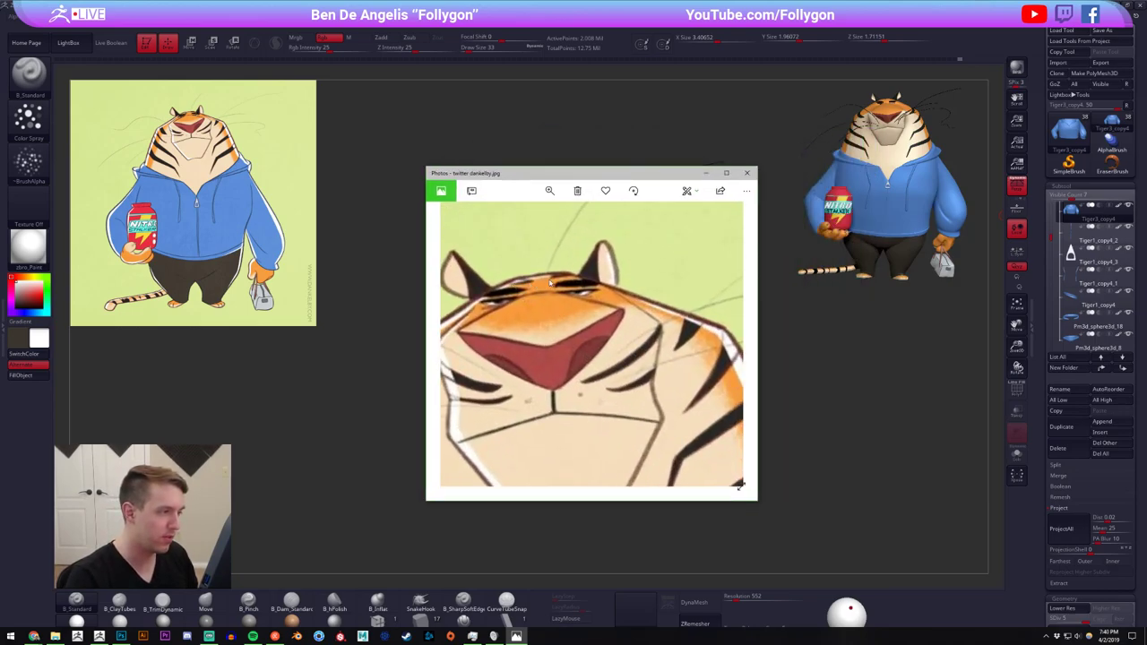
{"action": "scroll", "coordinate": [586, 279], "scroll_direction": "down", "scroll_amount": 4}
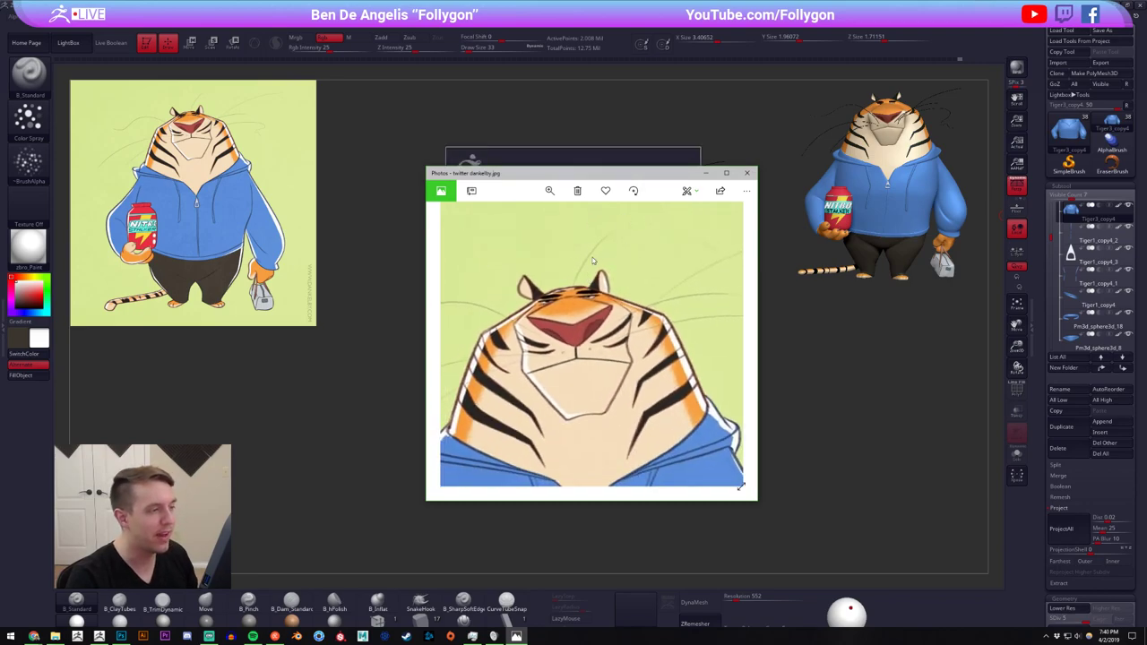
{"action": "left_click_drag", "start_coordinate": [674, 178], "coordinate": [1146, 131]}
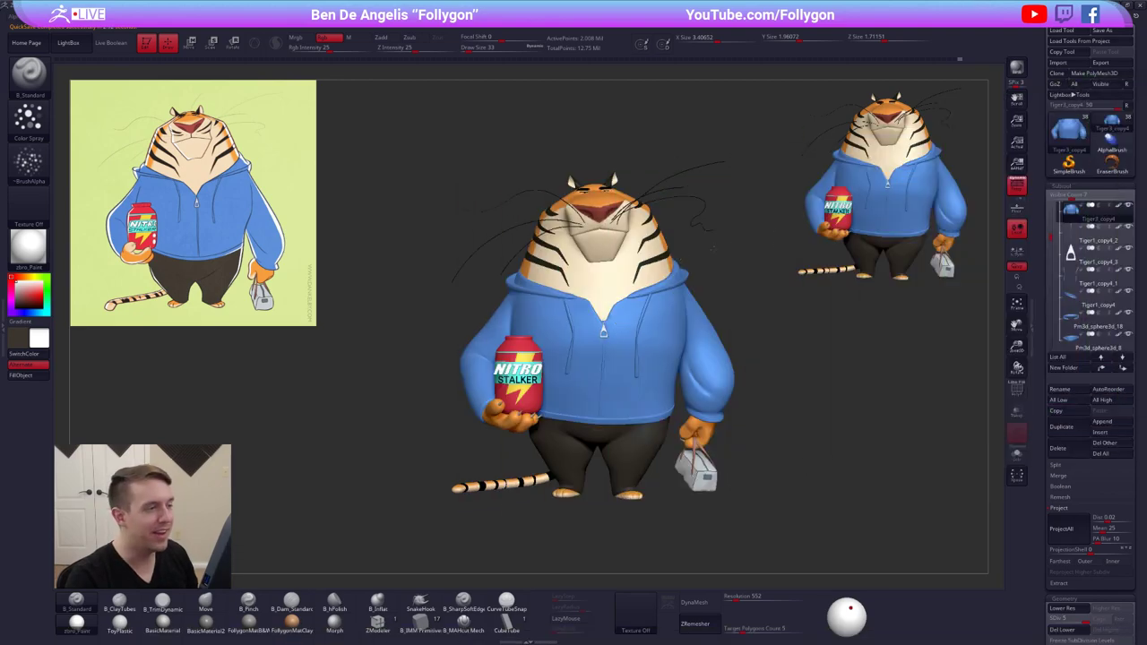
Expand the Junk subtool folder and select the second subtool inside it
{"action": "right_click_drag", "start_coordinate": [680, 259], "coordinate": [678, 228], "text": "ctrl"}
{"action": "left_click_drag", "start_coordinate": [1055, 240], "coordinate": [1062, 329]}
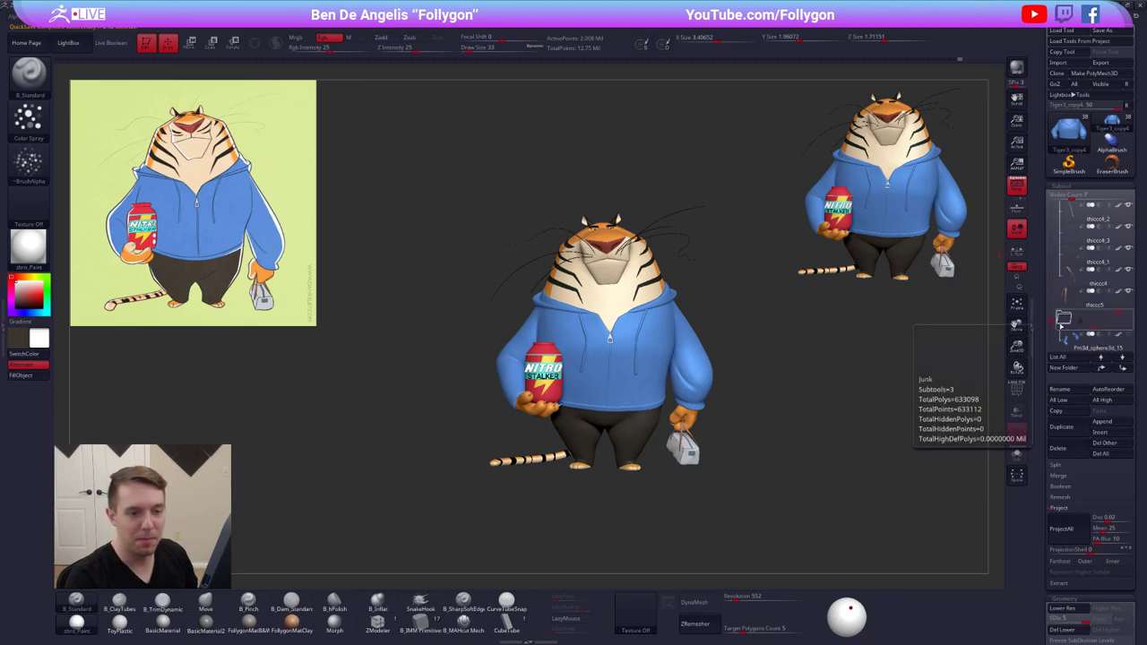
{"action": "scroll", "coordinate": [1057, 328], "scroll_direction": "down", "scroll_amount": 3}
{"action": "left_click_drag", "start_coordinate": [1056, 328], "coordinate": [1058, 326]}
{"action": "left_click", "coordinate": [1077, 326]}
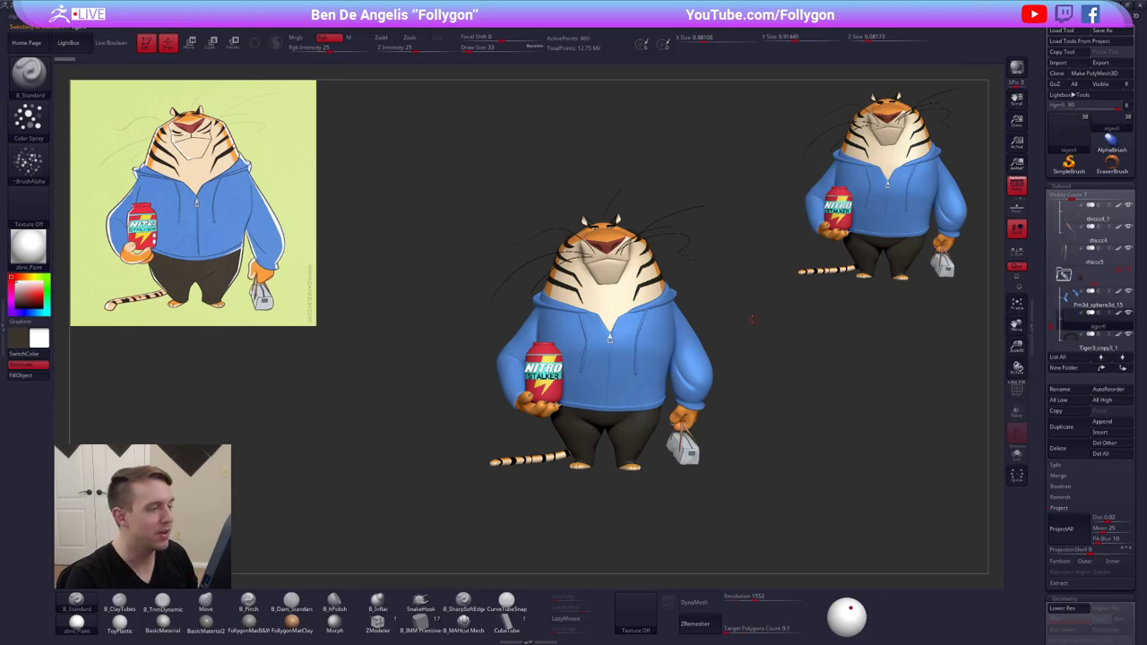
Hide the subtools inside the Junk folder, collapse the folder, and select the thicc5 subtool
{"action": "left_click_drag", "start_coordinate": [718, 277], "coordinate": [763, 370], "text": "alt"}
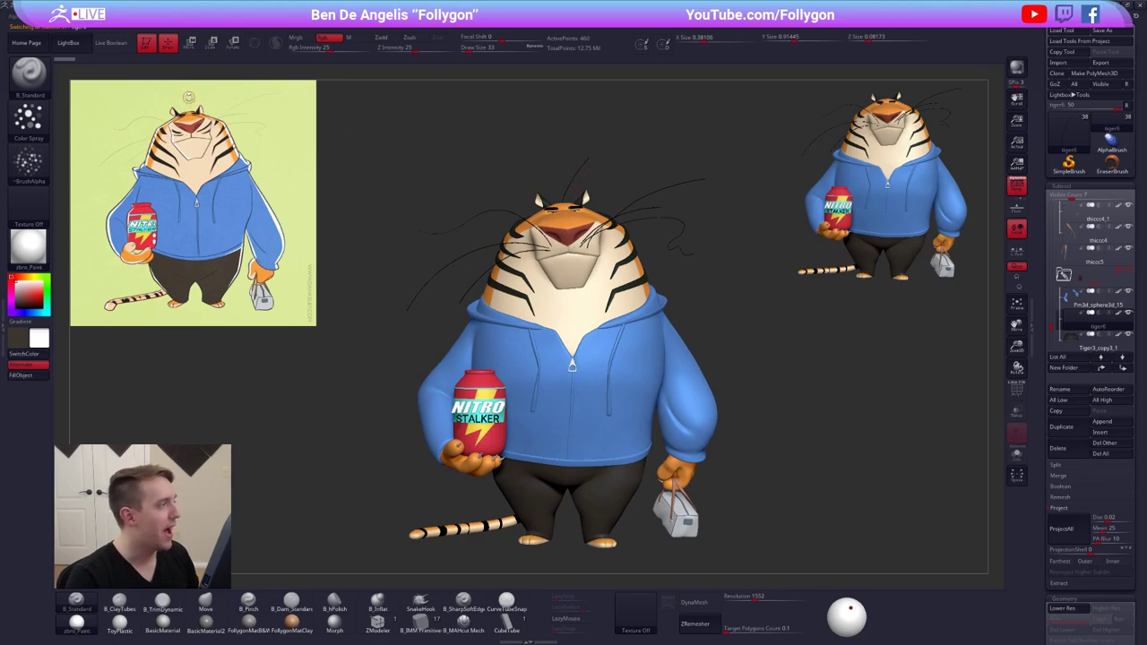
{"action": "left_click", "coordinate": [1129, 313]}
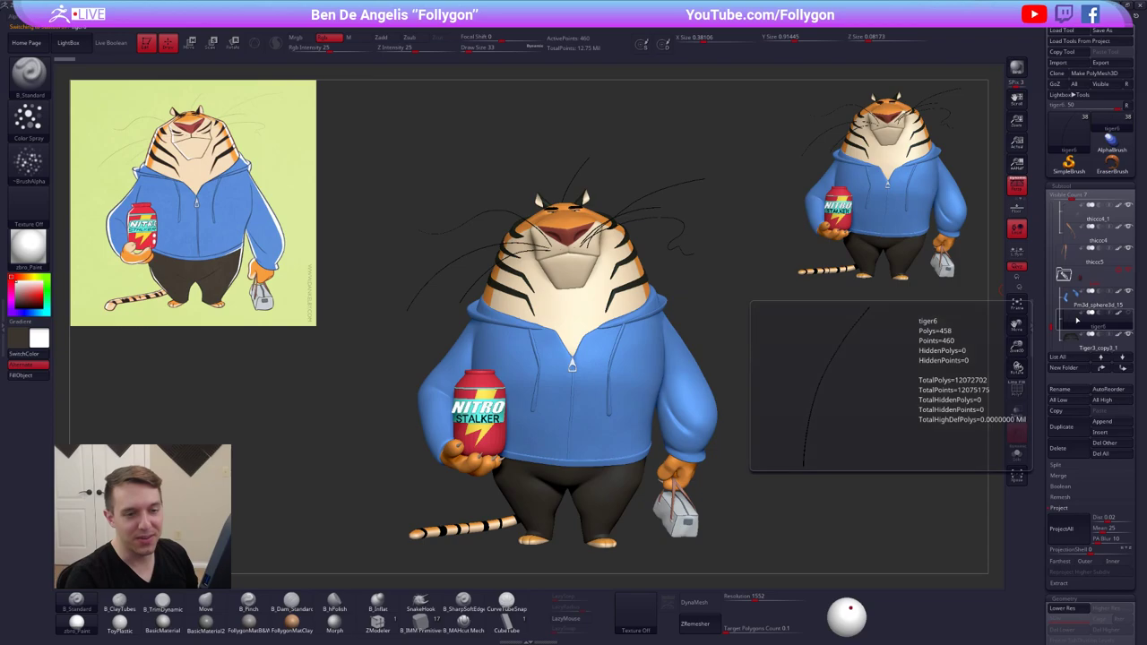
{"action": "left_click", "coordinate": [1074, 340]}
{"action": "left_click", "coordinate": [1074, 299]}
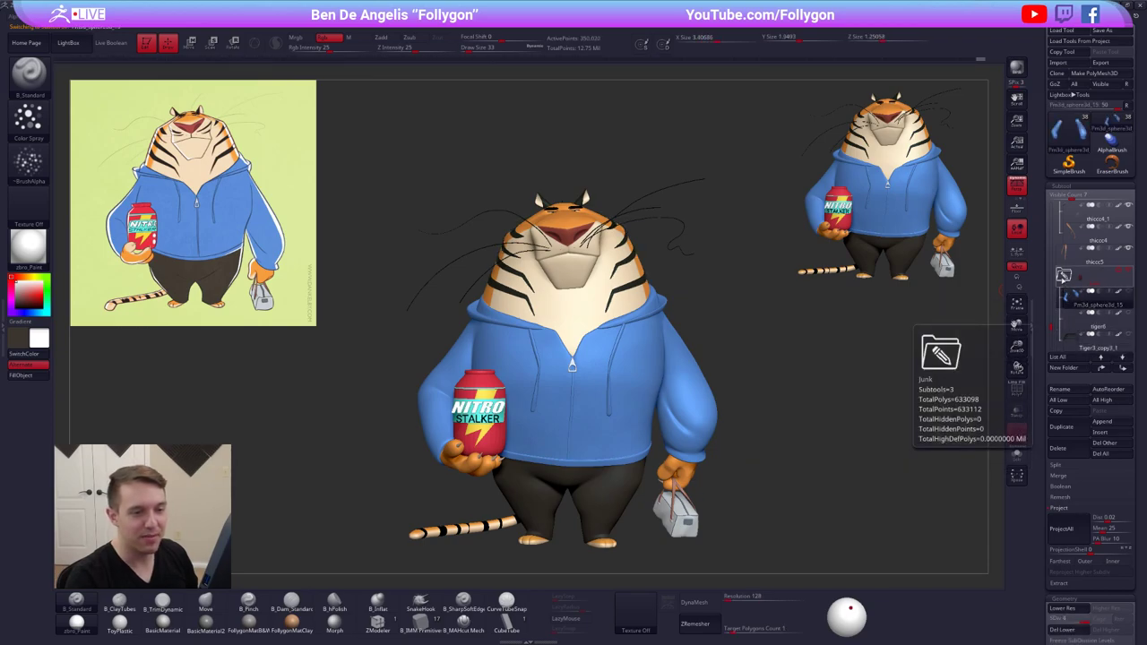
{"action": "left_click", "coordinate": [1064, 275]}
{"action": "left_click", "coordinate": [1129, 270]}
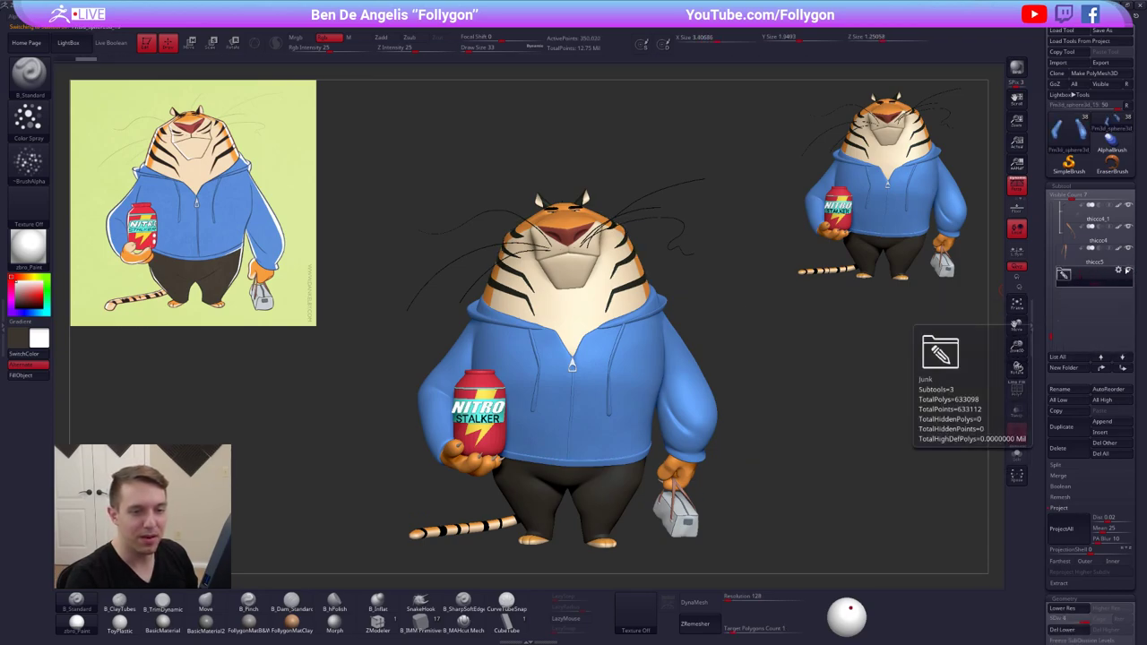
{"action": "left_click", "coordinate": [1075, 259]}
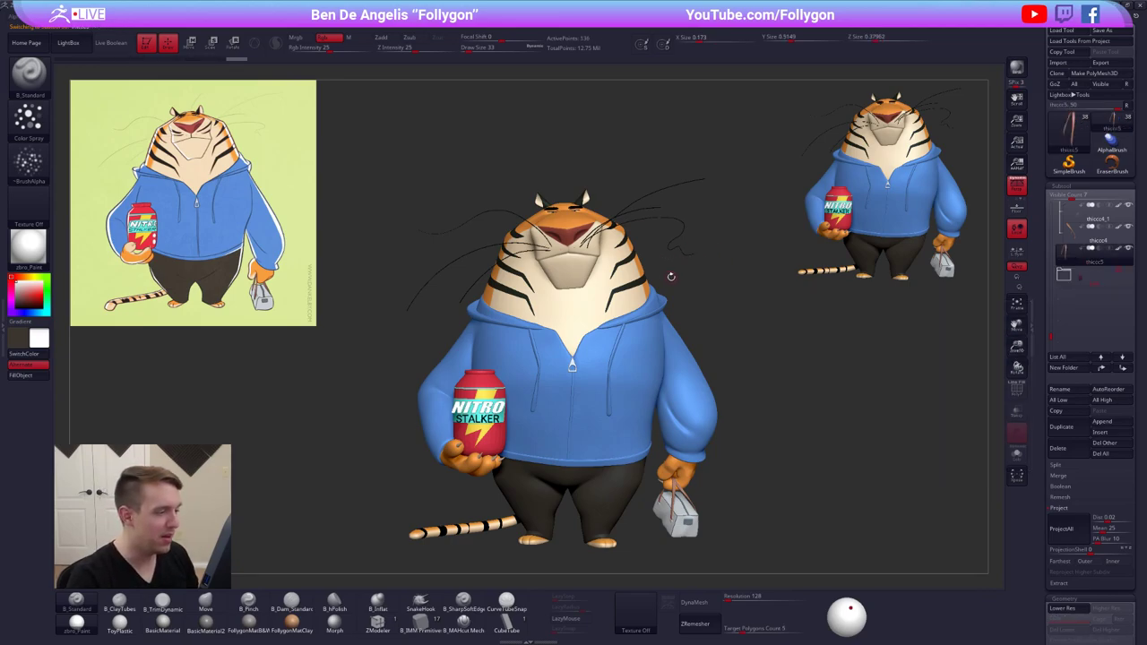
{"action": "left_click_drag", "start_coordinate": [746, 274], "coordinate": [738, 268], "text": "alt"}
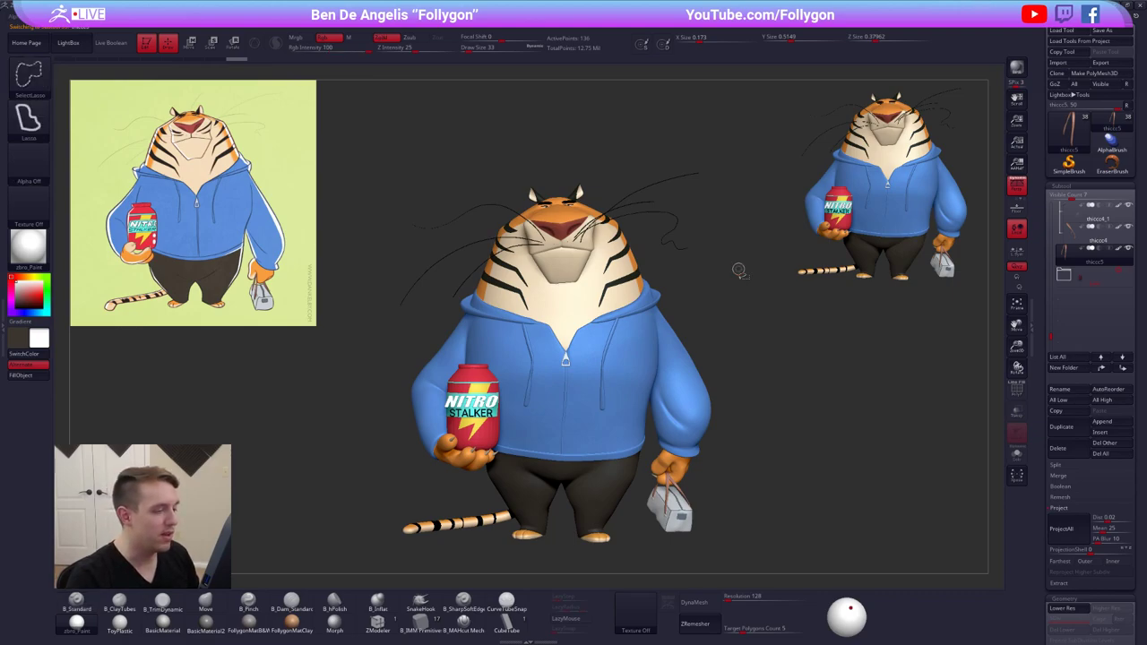
{"action": "key", "text": "ctrl+shift+space"}
{"action": "left_click_drag", "start_coordinate": [776, 313], "coordinate": [748, 295]}
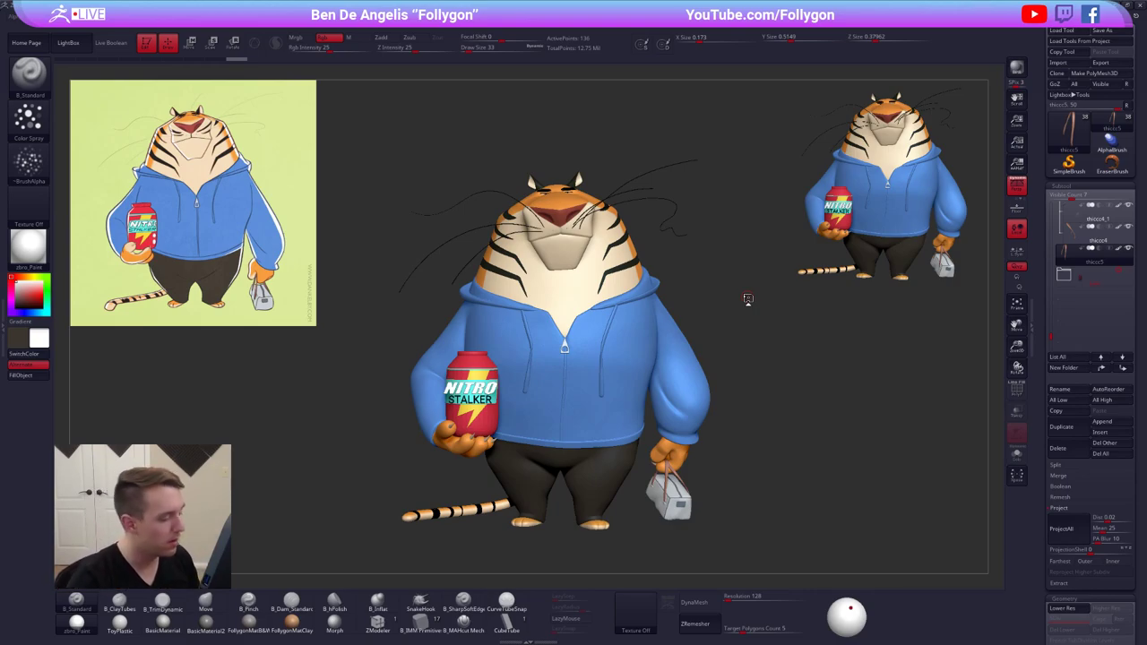
{"action": "mouse_move", "coordinate": [671, 420]}
{"action": "right_mouse_down"}
{"action": "mouse_move", "coordinate": [685, 420]}
{"action": "mouse_move", "coordinate": [671, 418]}
{"action": "right_mouse_up"}
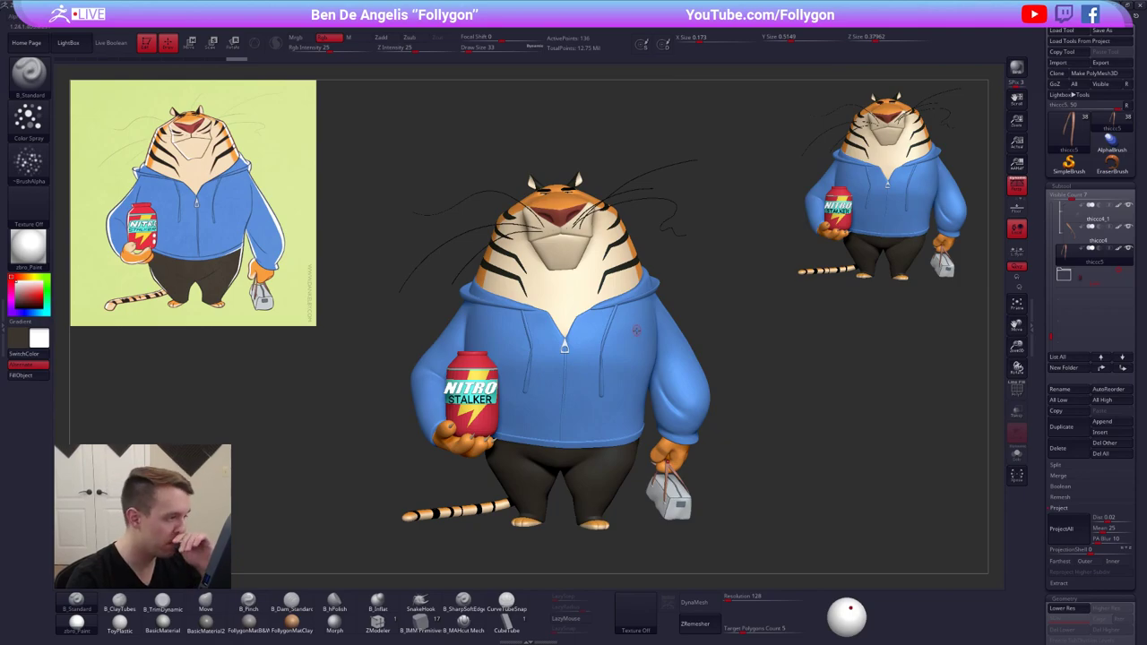
{"action": "right_click_drag", "start_coordinate": [568, 335], "coordinate": [631, 330], "text": "alt"}
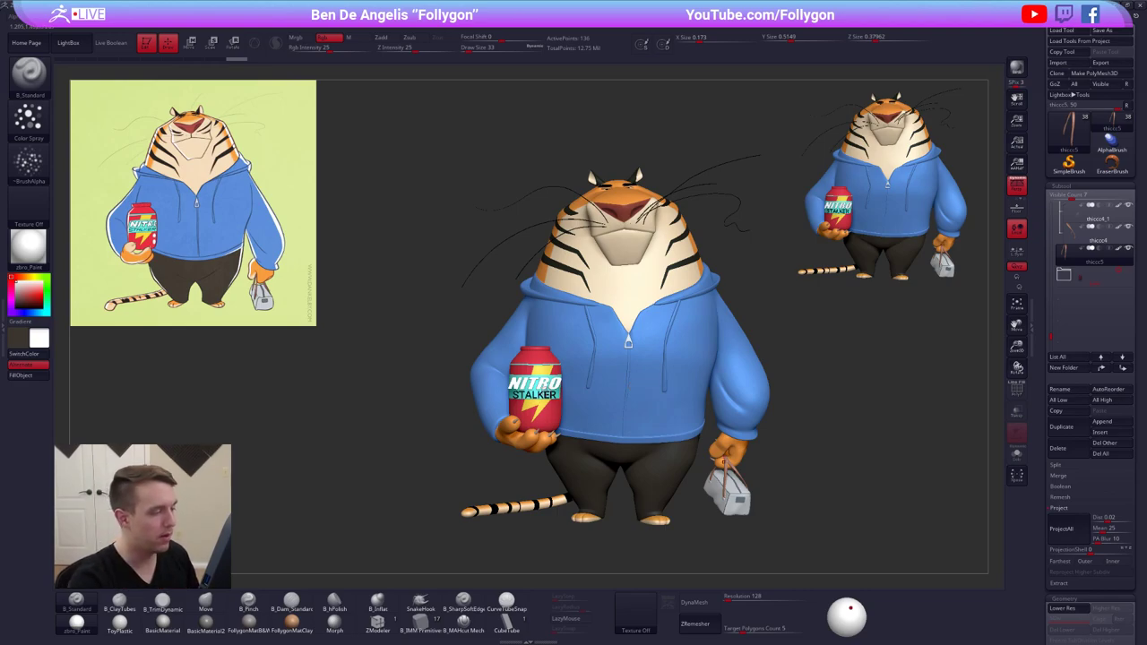
{"action": "left_click_drag", "start_coordinate": [789, 496], "coordinate": [761, 491]}
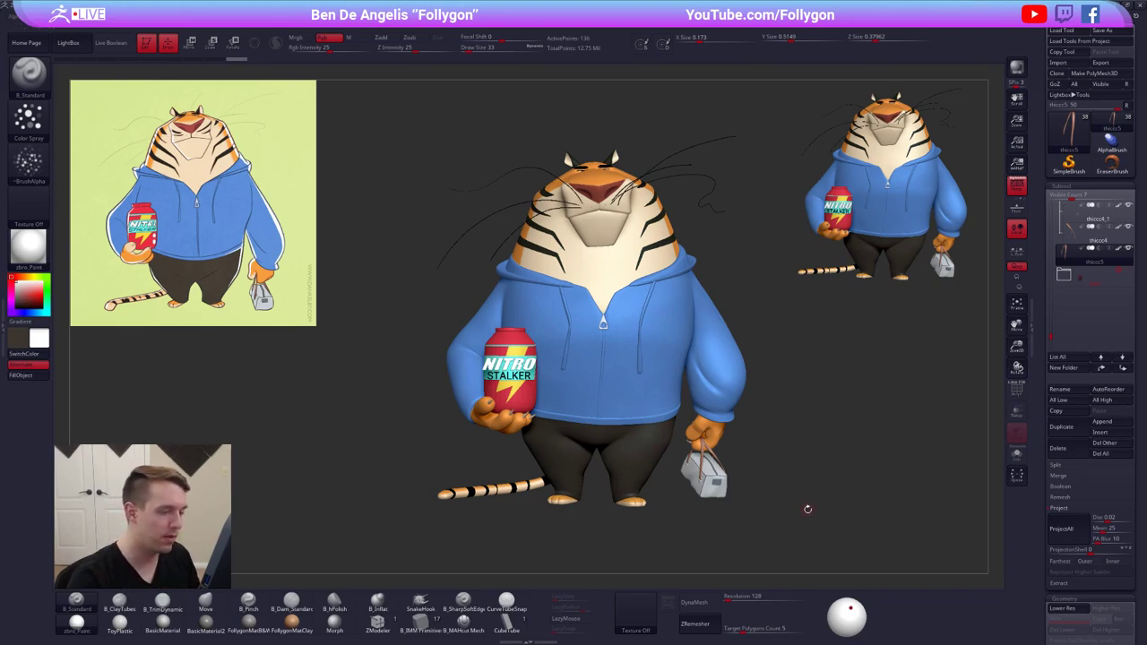
Select the blue band along the hoodie's lower hem and examine it from the back, side and front
{"action": "left_click", "coordinate": [655, 418], "text": "alt"}
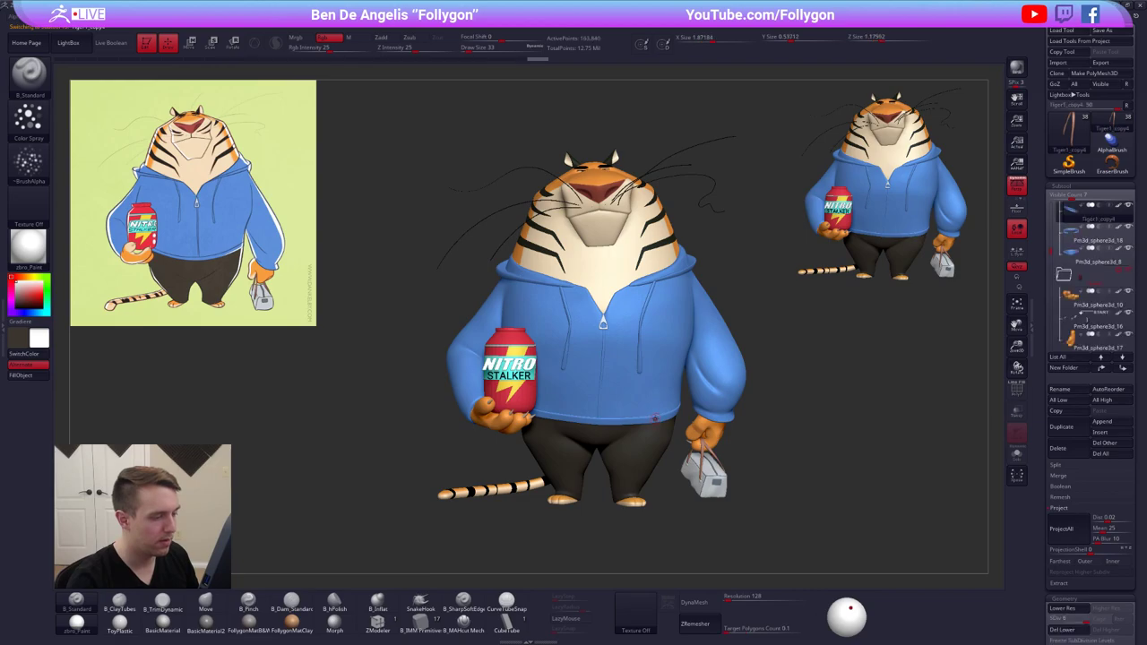
{"action": "key", "text": "alt+s"}
{"action": "left_click_drag", "start_coordinate": [658, 418], "coordinate": [718, 436]}
{"action": "key", "text": "alt+s"}
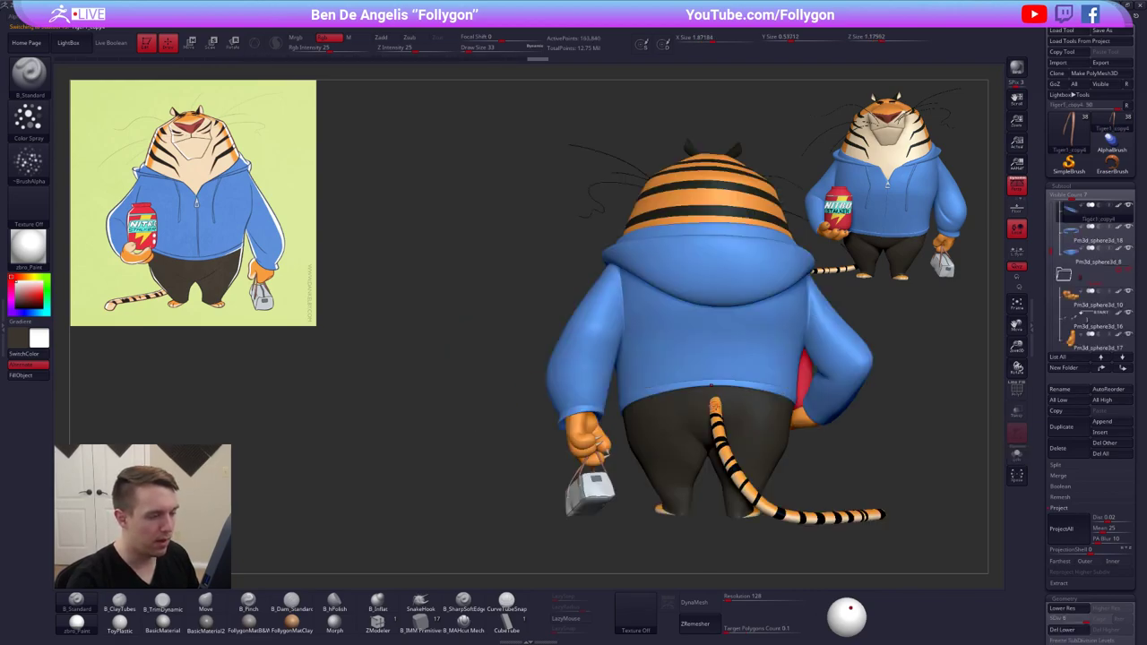
{"action": "left_click_drag", "start_coordinate": [795, 431], "coordinate": [955, 433]}
{"action": "left_click_drag", "start_coordinate": [851, 434], "coordinate": [897, 438], "text": "alt"}
{"action": "mouse_move", "coordinate": [639, 412]}
{"action": "right_mouse_down", "text": "alt"}
{"action": "mouse_move", "coordinate": [651, 413]}
{"action": "mouse_move", "coordinate": [618, 477]}
{"action": "mouse_move", "coordinate": [632, 425]}
{"action": "right_mouse_up", "text": "alt"}
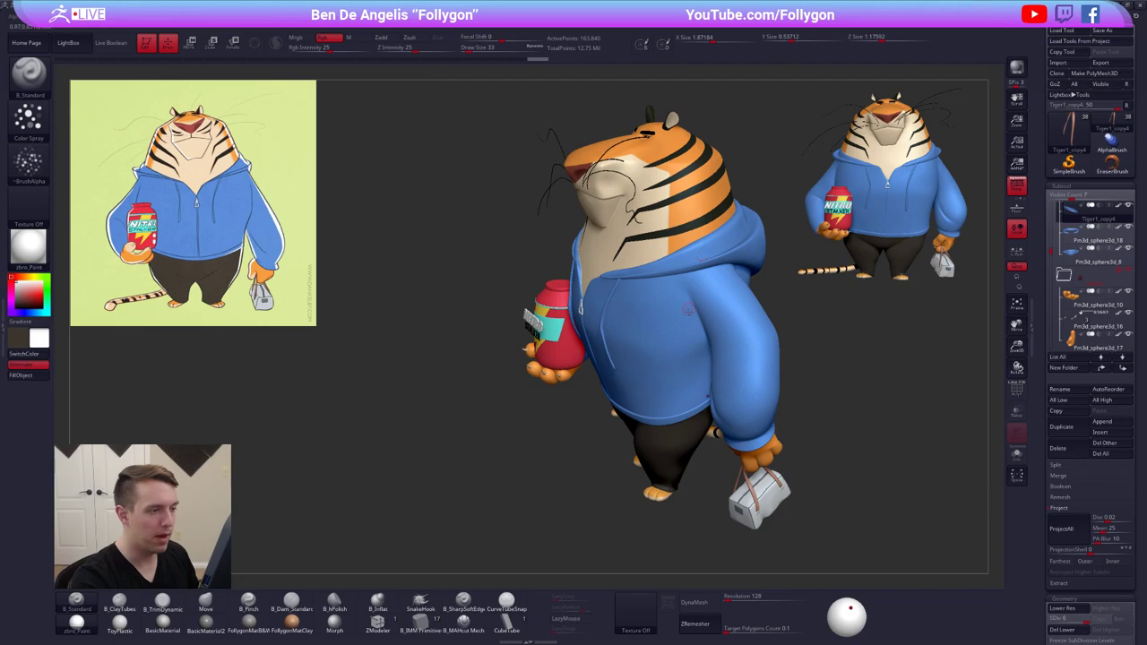
{"action": "right_click_drag", "start_coordinate": [661, 359], "coordinate": [695, 323]}
{"action": "right_click_drag", "start_coordinate": [695, 322], "coordinate": [708, 413], "text": "ctrl"}
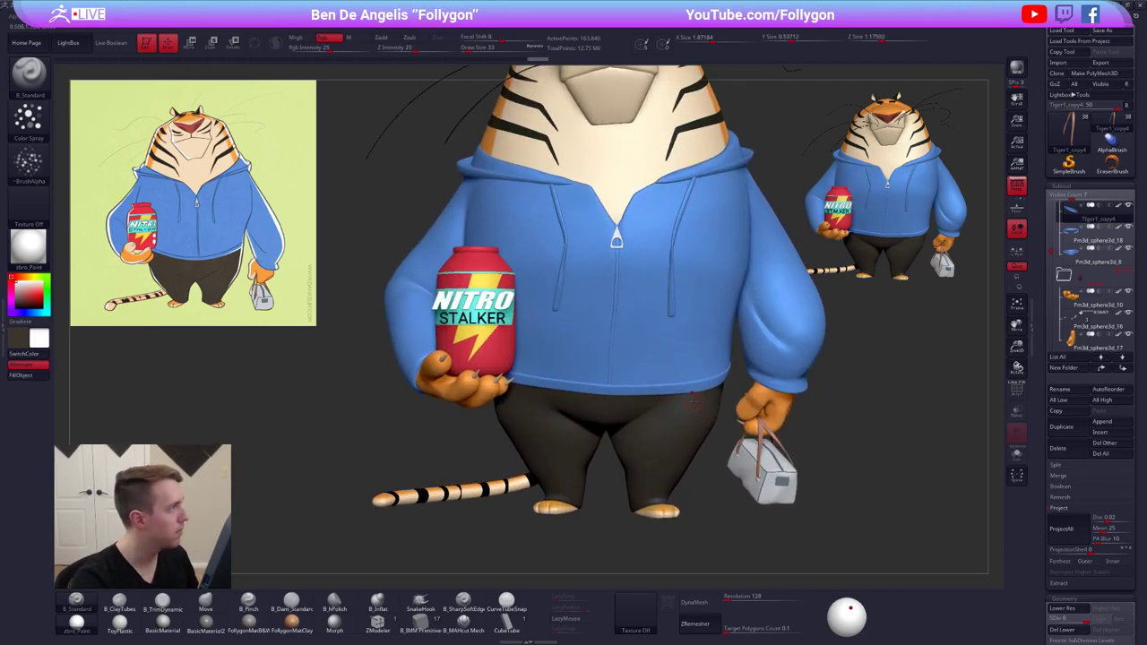
Sample the hoodie's blue as the active color and set the brush draw size to 43
{"action": "key", "text": "c"}
{"action": "key", "text": "space"}
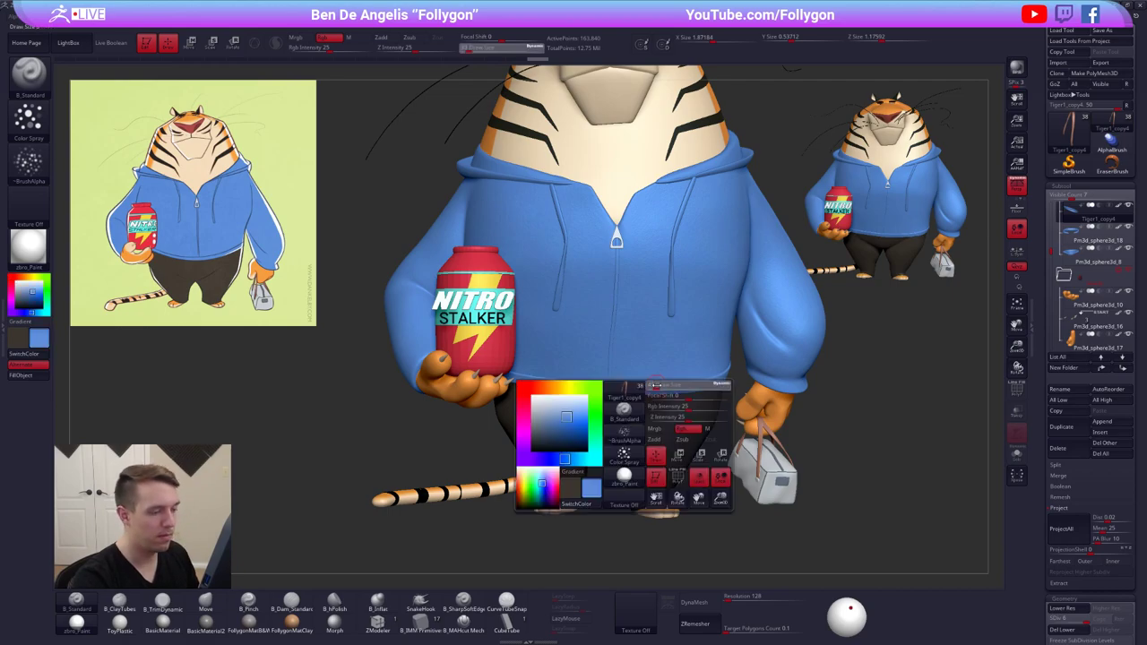
{"action": "left_click_drag", "start_coordinate": [655, 391], "coordinate": [659, 391]}
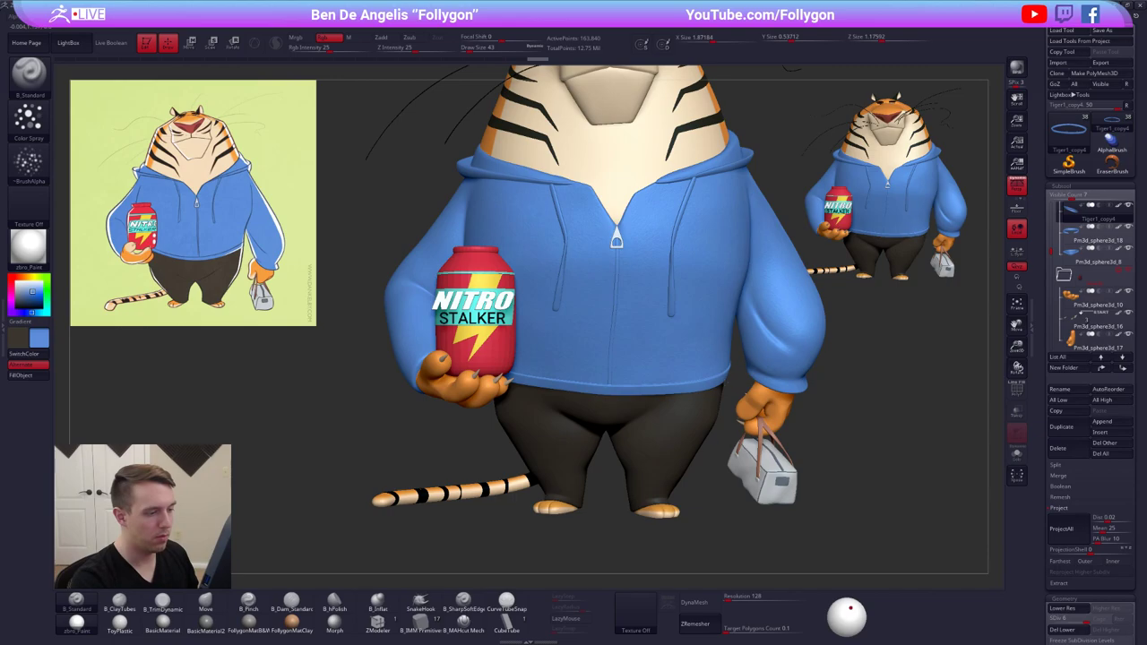
Inspect the hoodie's hem band from all around, both on the body and isolated from the other subtools
{"action": "key", "text": "alt+s"}
{"action": "right_click_drag", "start_coordinate": [747, 395], "coordinate": [574, 404]}
{"action": "key", "text": "alt+s"}
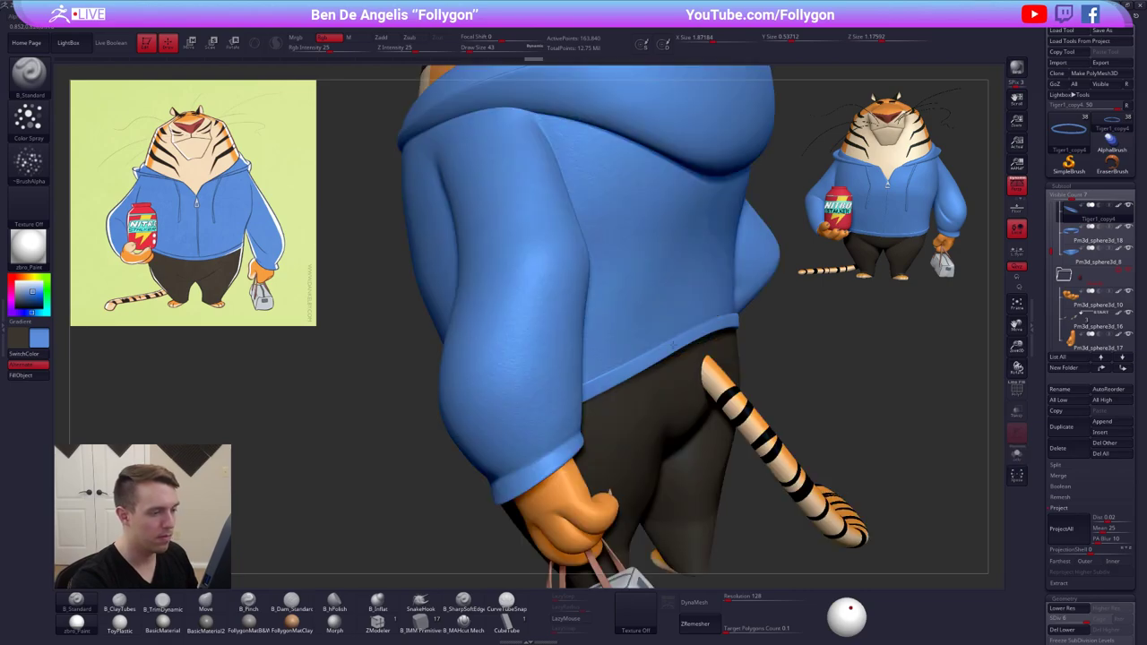
{"action": "right_click_drag", "start_coordinate": [667, 357], "coordinate": [537, 412]}
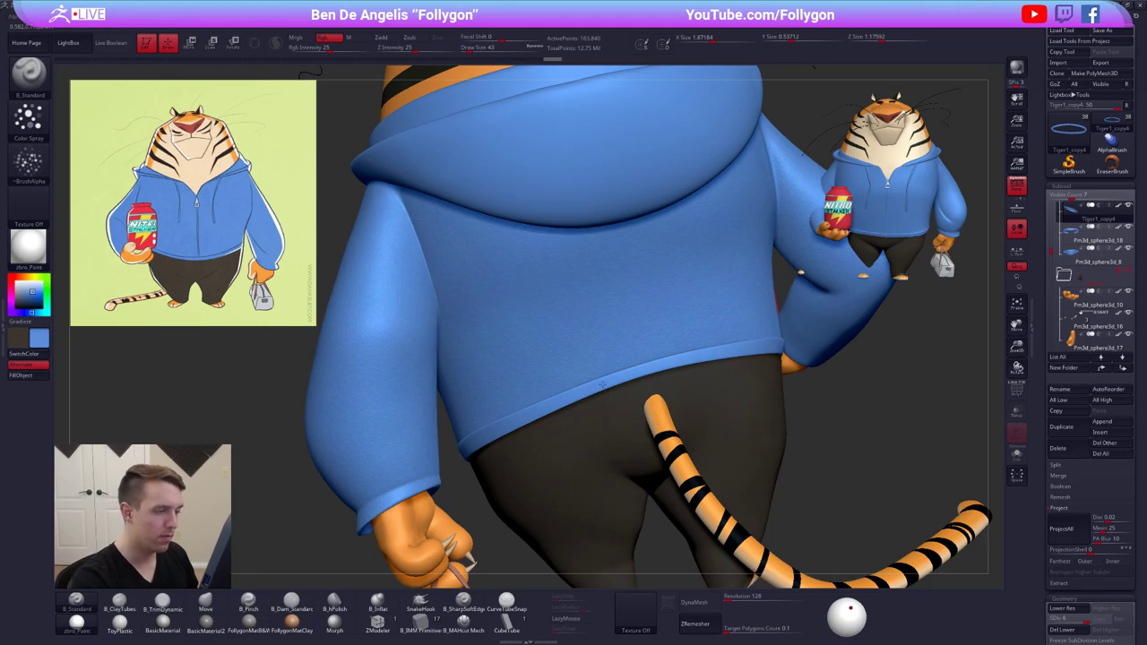
{"action": "left_click_drag", "start_coordinate": [632, 388], "coordinate": [566, 404], "text": "alt"}
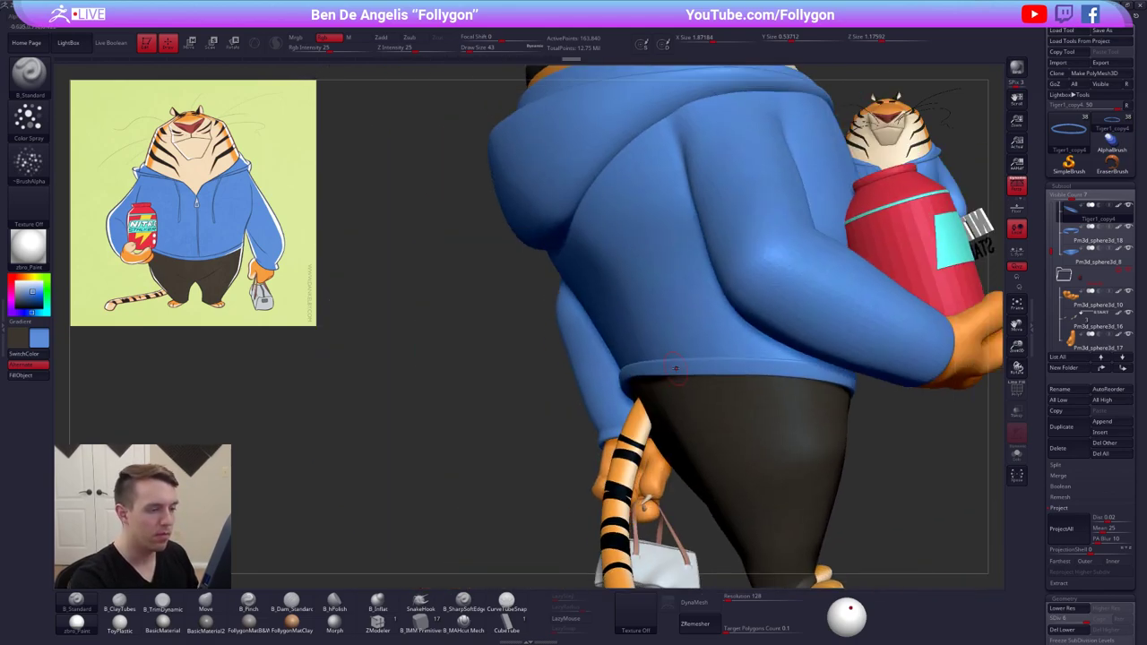
{"action": "key", "text": "alt+s"}
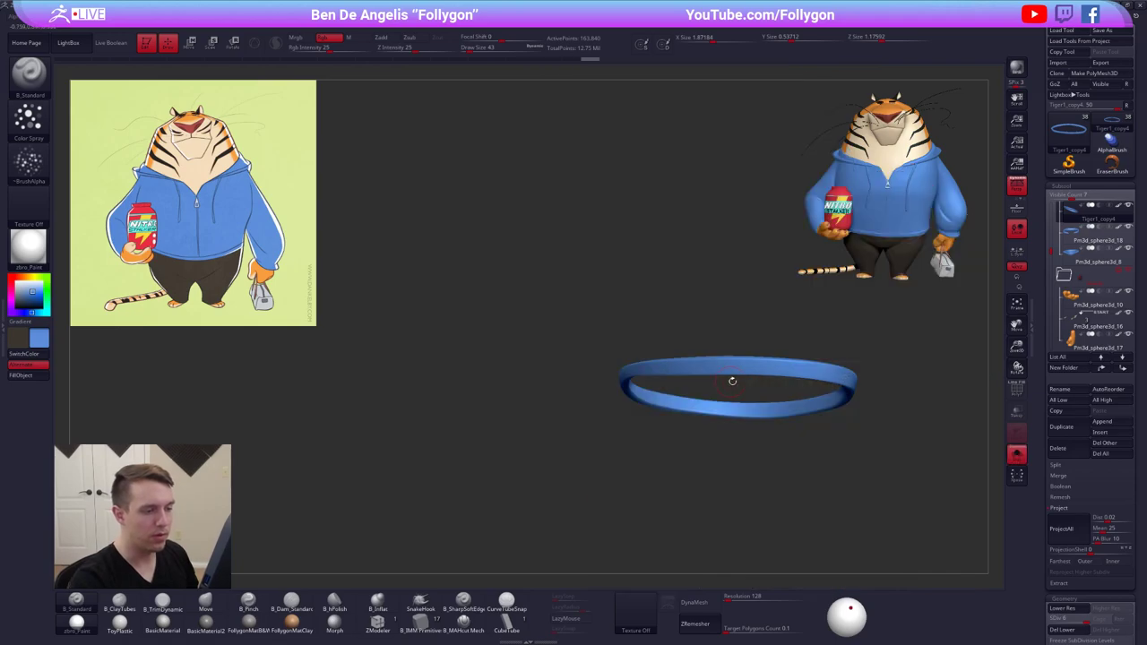
{"action": "left_click_drag", "start_coordinate": [732, 381], "coordinate": [672, 372], "text": "alt"}
{"action": "left_click_drag", "start_coordinate": [792, 385], "coordinate": [682, 405]}
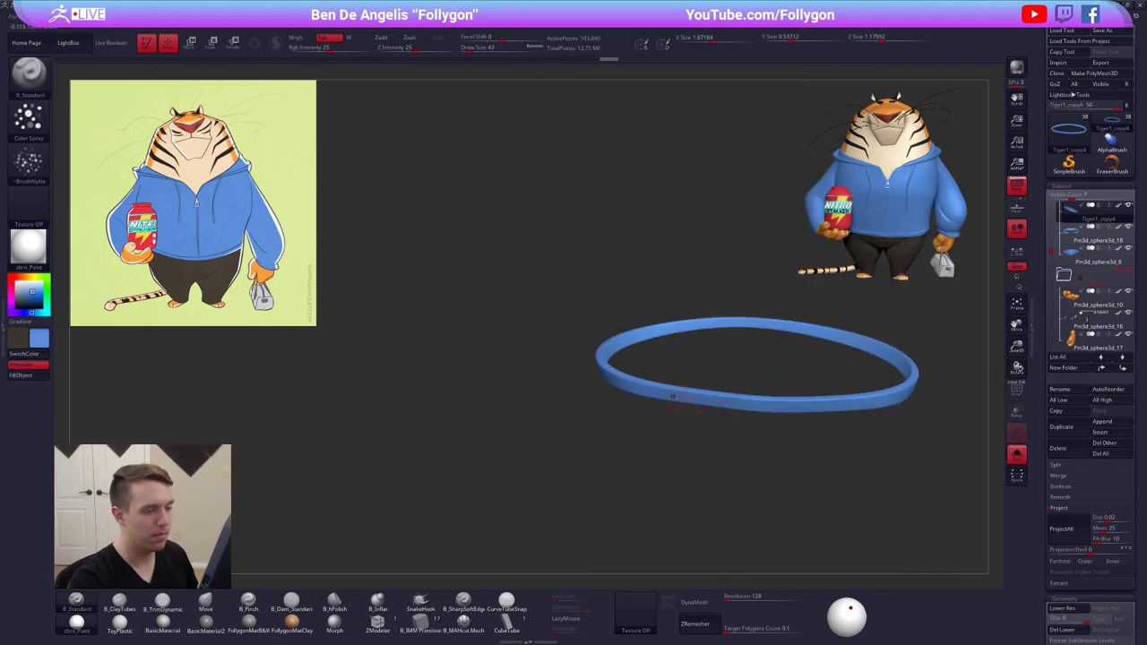
{"action": "left_click_drag", "start_coordinate": [765, 405], "coordinate": [788, 403]}
{"action": "mouse_move", "coordinate": [768, 426]}
{"action": "left_mouse_down", "text": "alt"}
{"action": "mouse_move", "coordinate": [679, 425]}
{"action": "mouse_move", "coordinate": [692, 424]}
{"action": "left_mouse_up", "text": "alt"}
{"action": "key", "text": "alt+s"}
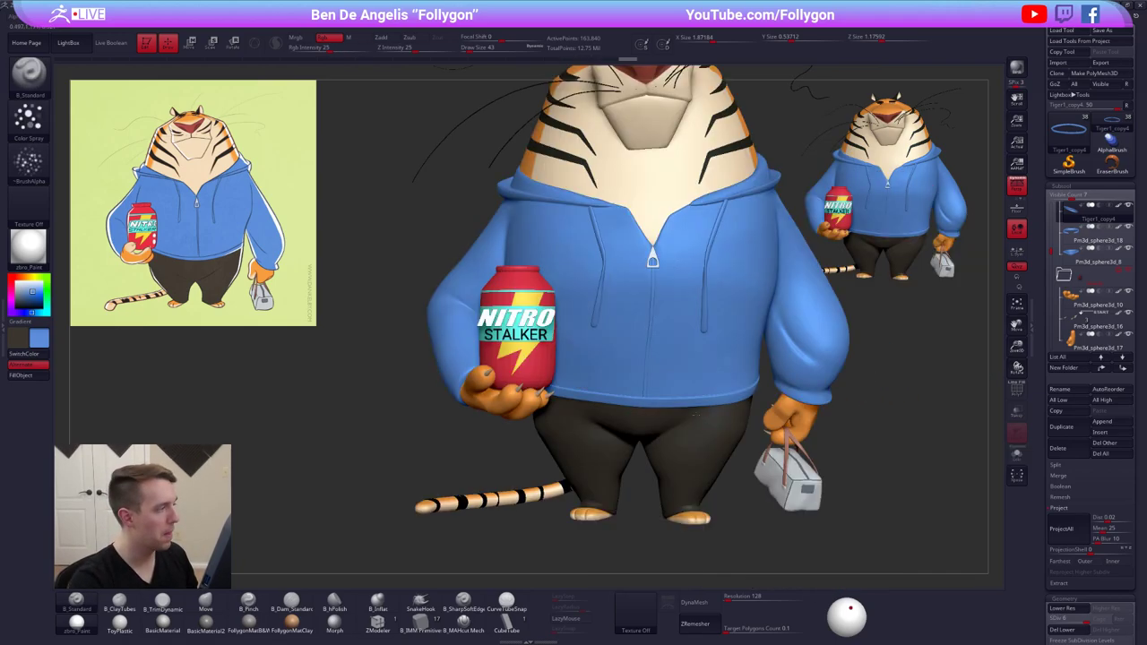
{"action": "left_click_drag", "start_coordinate": [760, 455], "coordinate": [740, 439], "text": "alt"}
Select the dark pants, review their surface noise settings, and close the noise editor
{"action": "left_click_drag", "start_coordinate": [1055, 520], "coordinate": [1055, 339]}
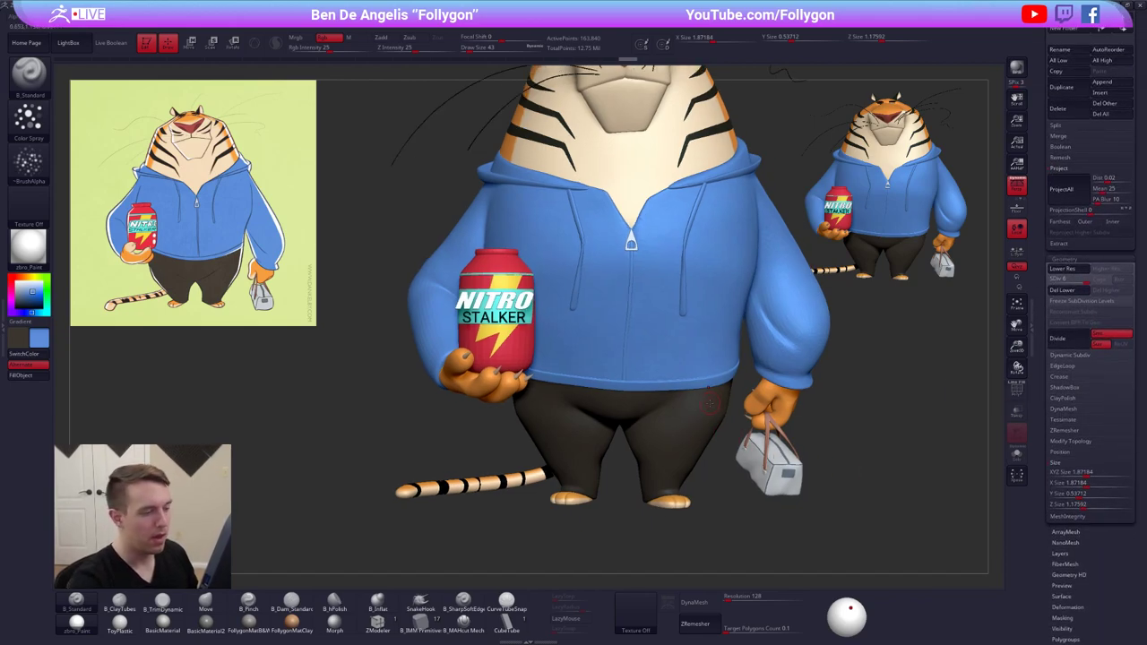
{"action": "left_click", "coordinate": [711, 411], "text": "alt"}
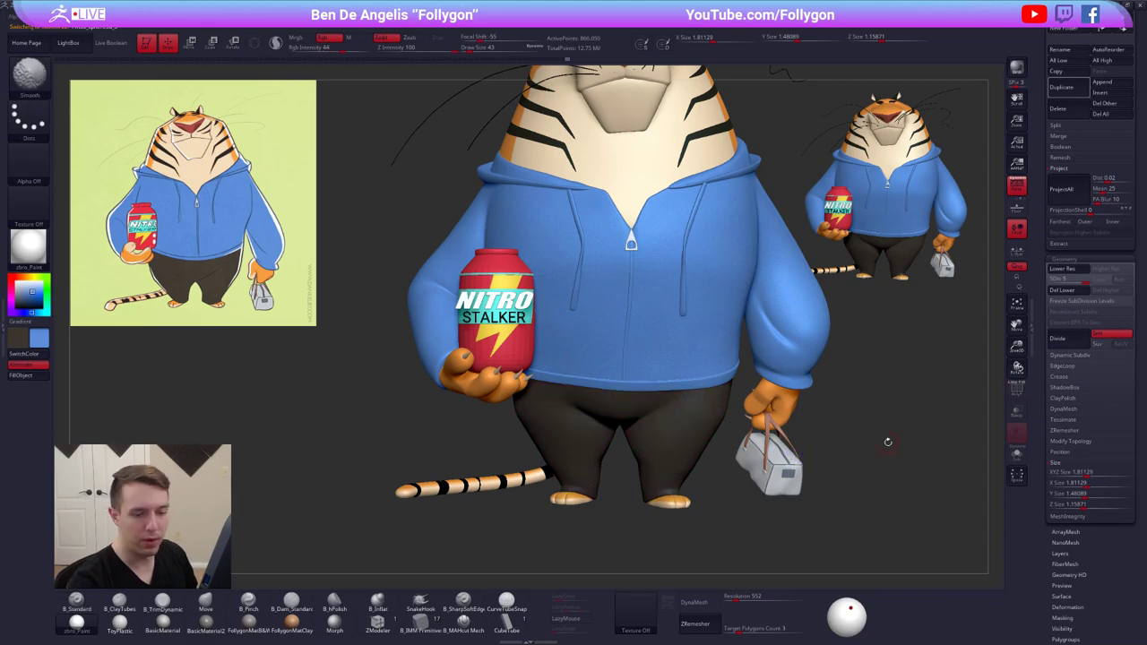
{"action": "scroll", "coordinate": [1065, 492], "scroll_direction": "down", "scroll_amount": 3}
{"action": "left_click", "coordinate": [1061, 491]}
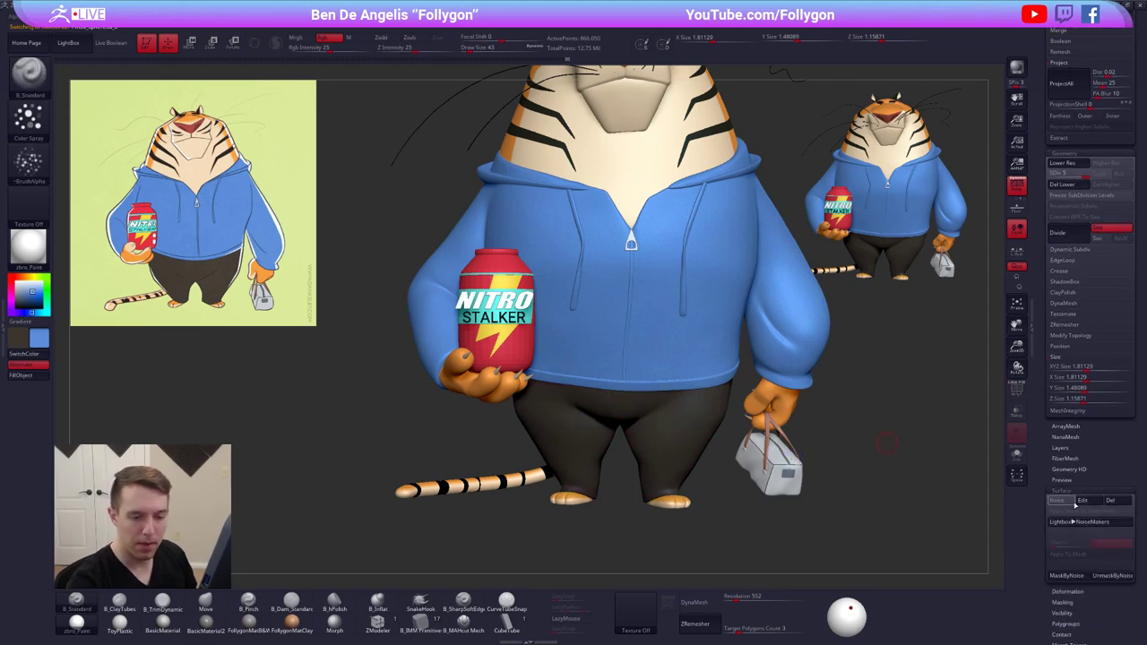
{"action": "left_click", "coordinate": [1080, 501]}
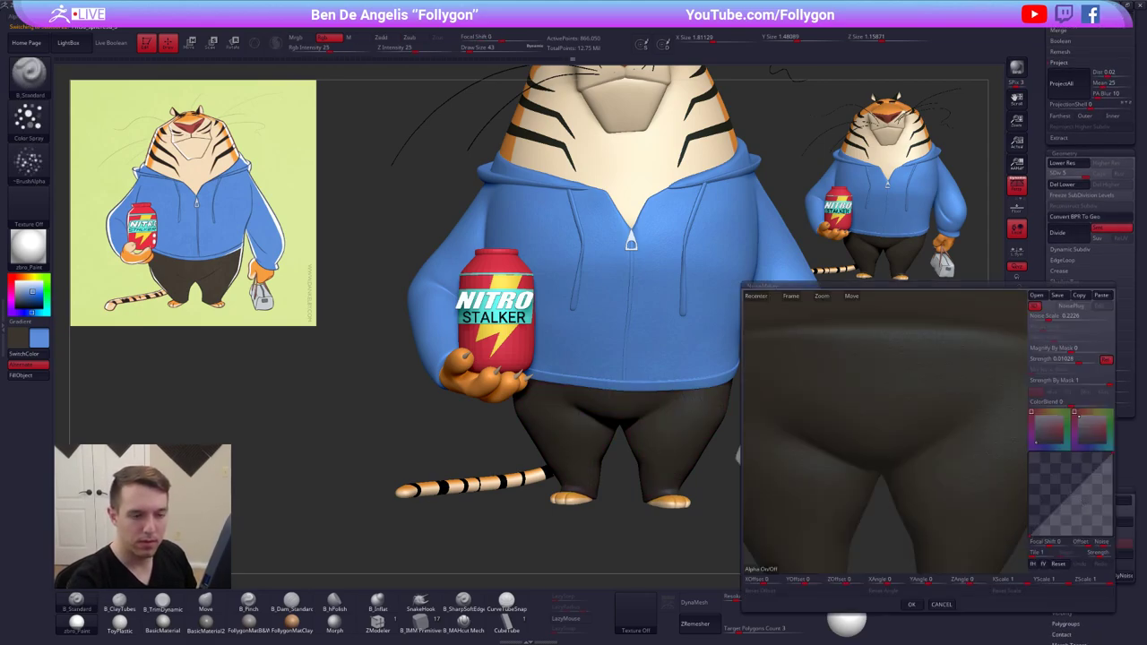
{"action": "left_click", "coordinate": [941, 604]}
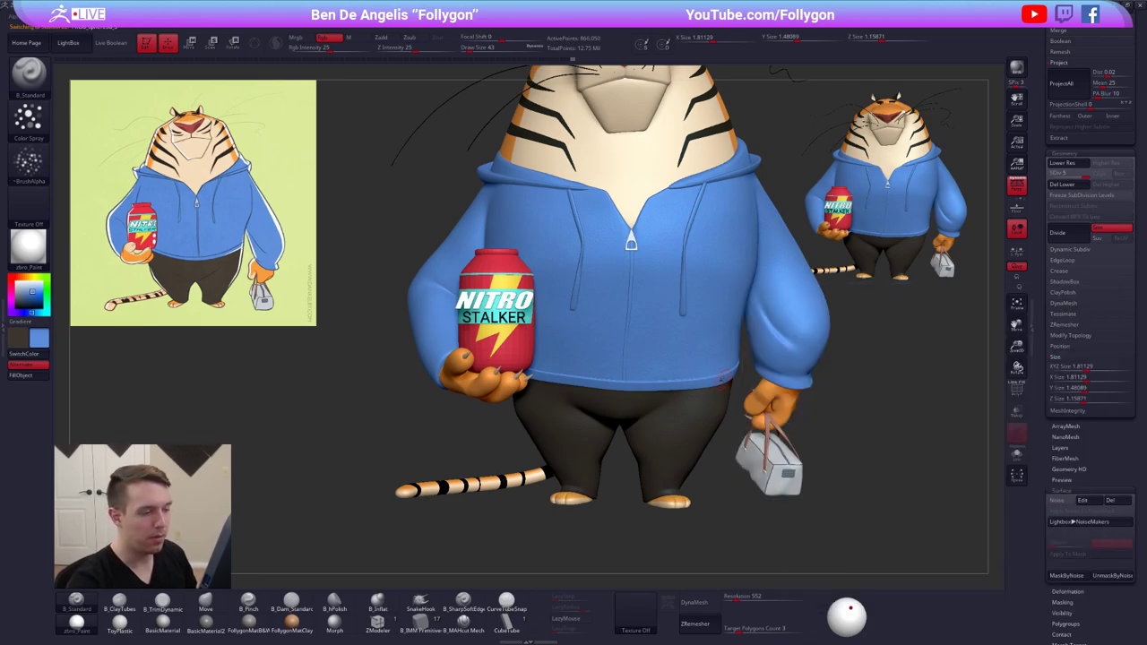
Paste the copied surface noise with noise scale 0.2226 onto the hoodie's hem band and apply it to the mesh
{"action": "key", "text": "shift+f"}
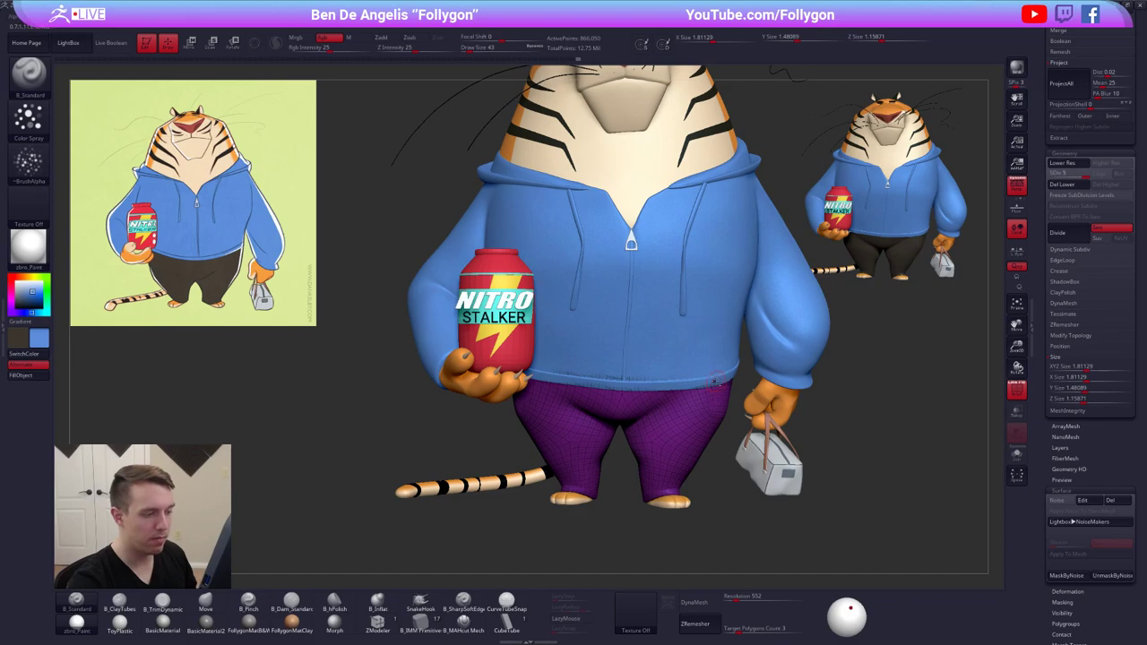
{"action": "left_click", "coordinate": [716, 382], "text": "alt"}
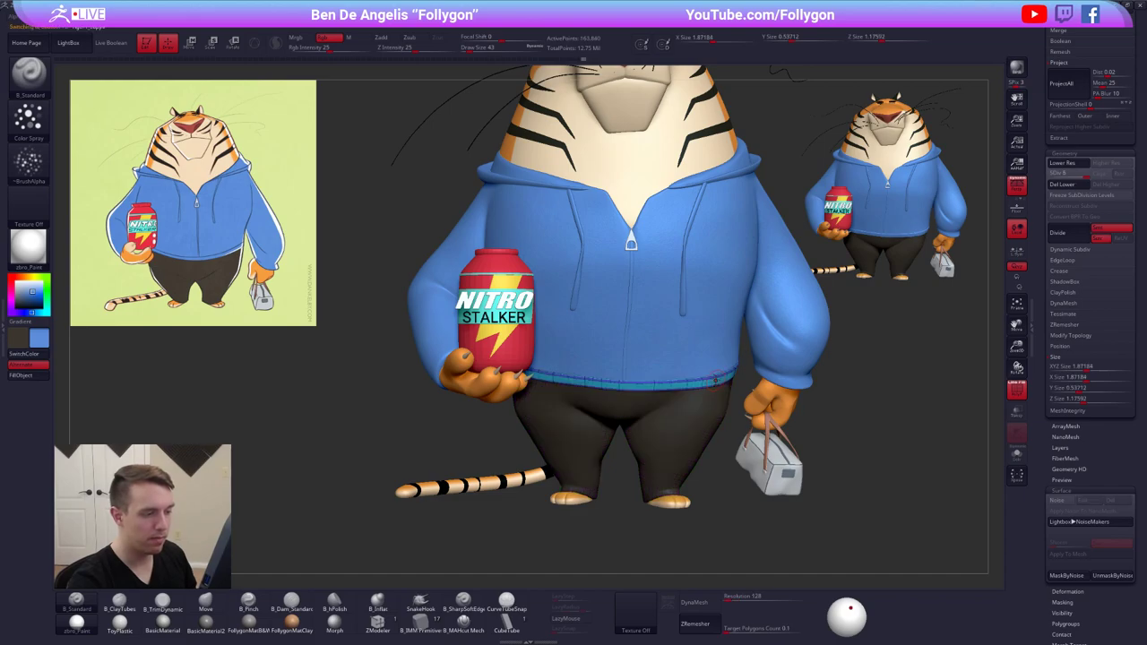
{"action": "key", "text": "shift+f"}
{"action": "left_click", "coordinate": [1072, 503]}
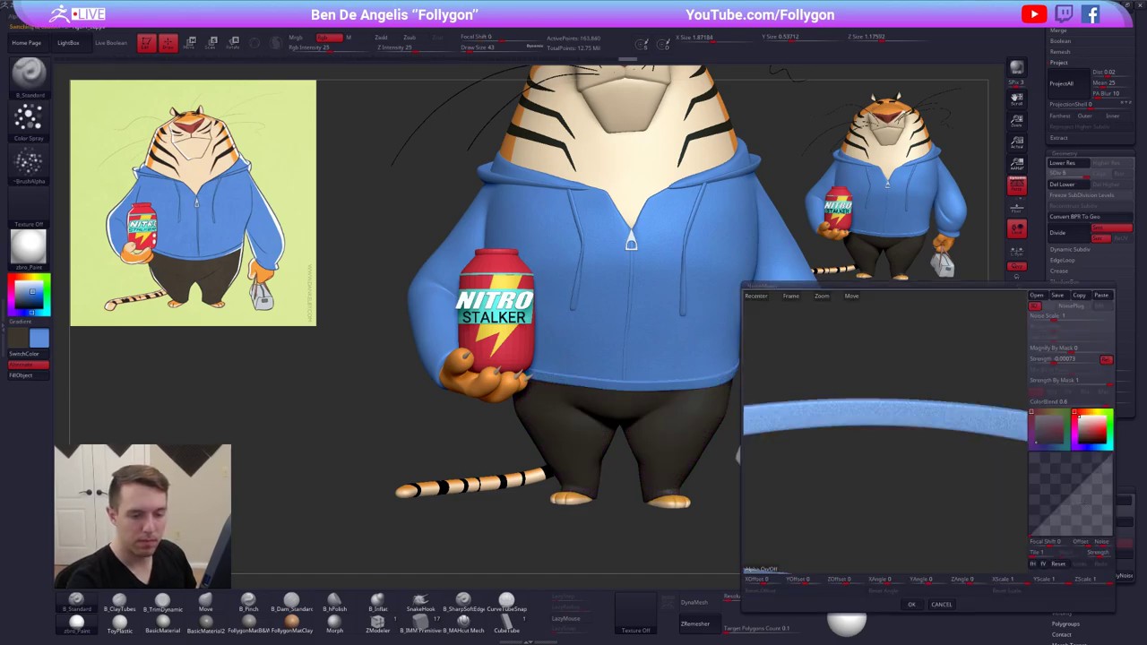
{"action": "left_click", "coordinate": [1101, 296]}
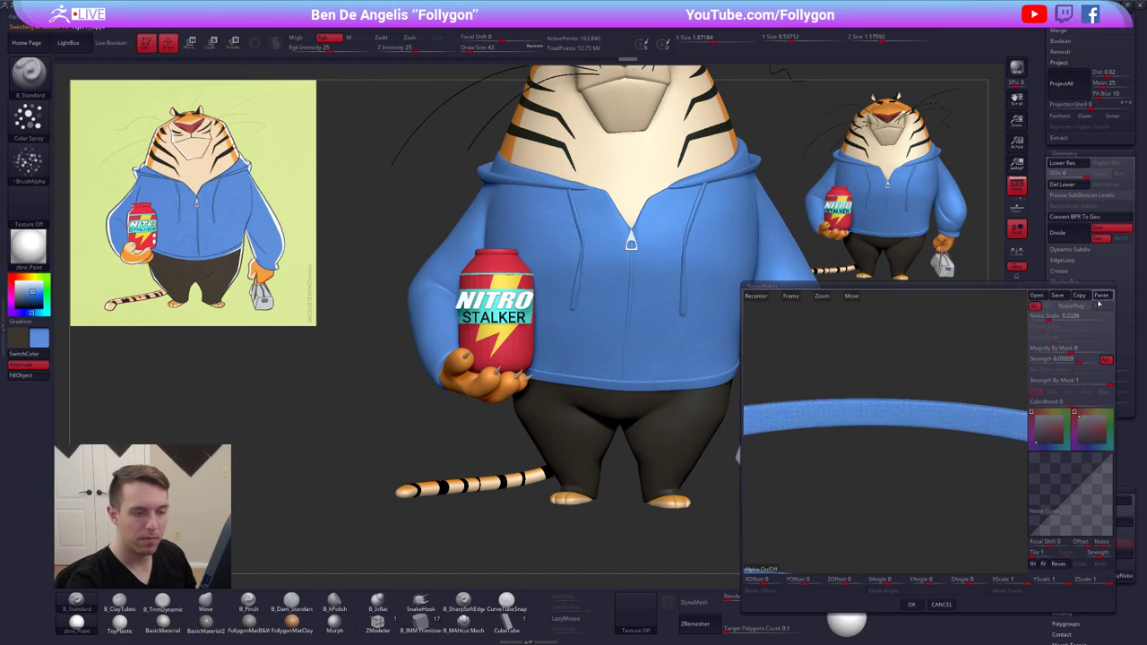
{"action": "left_click", "coordinate": [912, 604]}
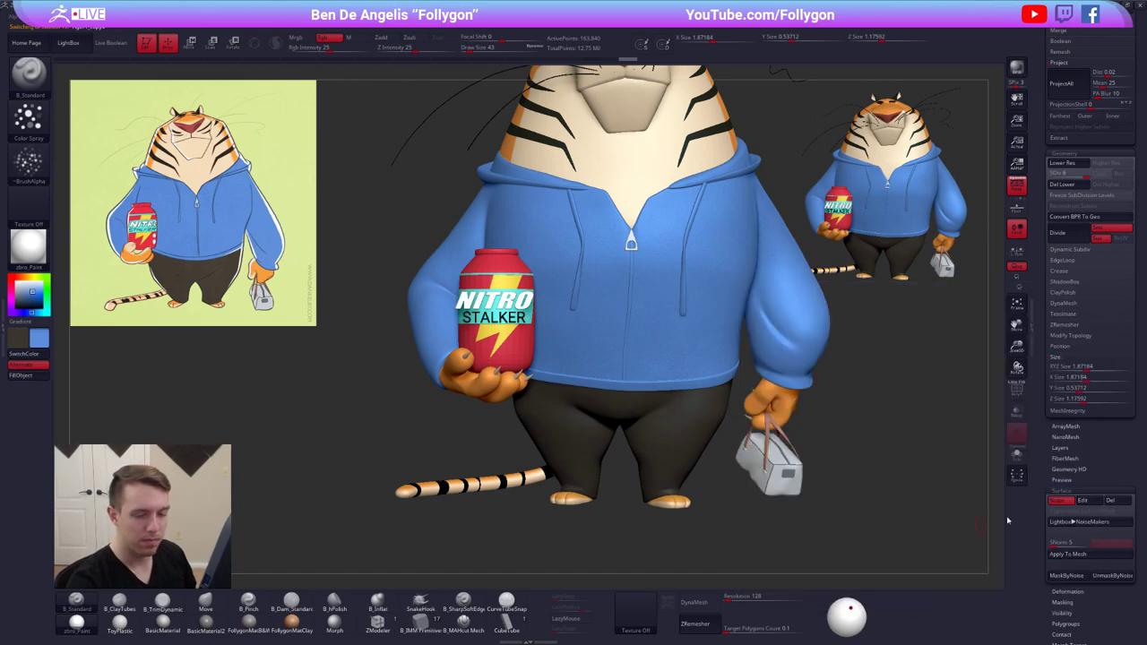
{"action": "left_click", "coordinate": [1068, 554]}
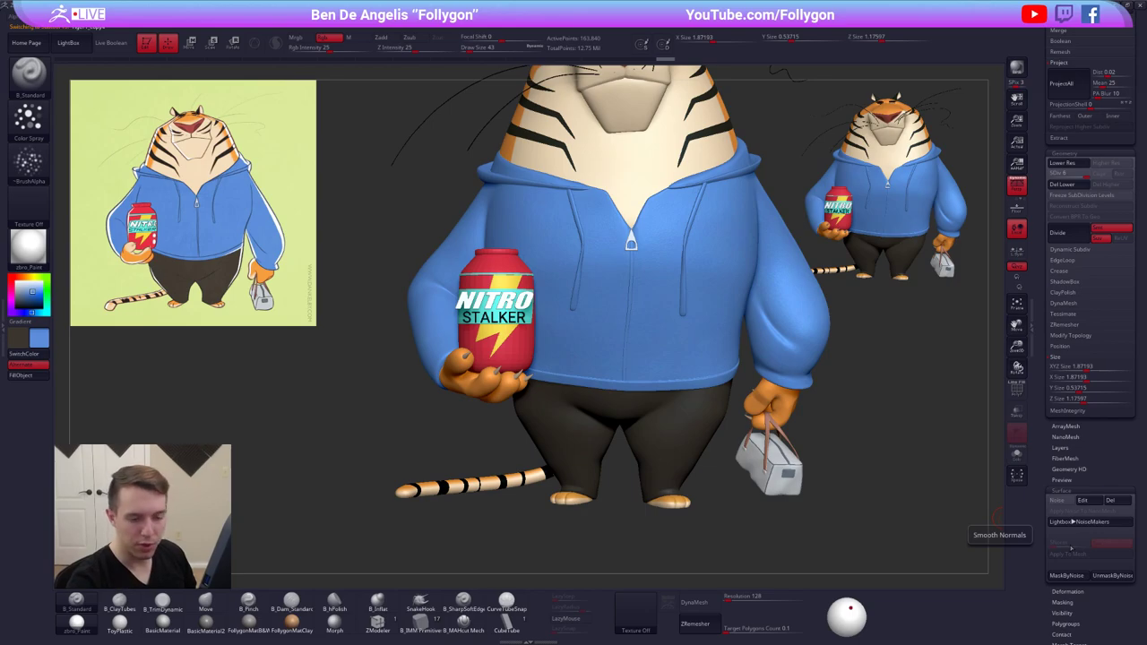
Isolate the hoodie's hem band and lower its subdivision by three levels
{"action": "left_click_drag", "start_coordinate": [1041, 157], "coordinate": [1026, 601]}
{"action": "mouse_move", "coordinate": [715, 432]}
{"action": "right_mouse_down"}
{"action": "mouse_move", "coordinate": [697, 319]}
{"action": "mouse_move", "coordinate": [710, 389]}
{"action": "mouse_move", "coordinate": [735, 388]}
{"action": "right_mouse_up"}
{"action": "key", "text": "alt+s"}
{"action": "mouse_move", "coordinate": [773, 391]}
{"action": "left_mouse_down", "text": "ctrl"}
{"action": "mouse_move", "coordinate": [640, 379]}
{"action": "mouse_move", "coordinate": [767, 488]}
{"action": "left_mouse_up", "text": "ctrl"}
{"action": "key", "text": "shift+d"}
{"action": "key", "text": "shift+d"}
{"action": "key", "text": "shift+d"}
{"action": "key", "text": "shift+d"}
{"action": "key", "text": "d"}
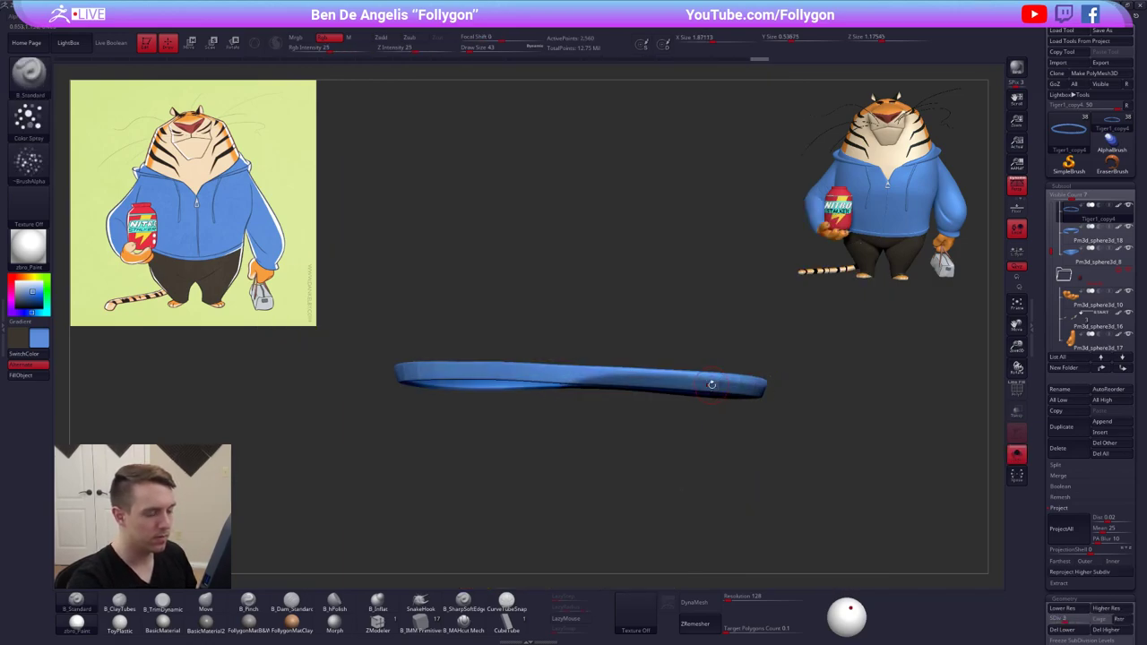
Choose the Move brush with draw size 104 for the hem band and bring all the other subtools back into view
{"action": "left_click", "coordinate": [713, 387], "text": "ctrl"}
{"action": "left_click", "coordinate": [735, 405], "text": "ctrl"}
{"action": "key", "text": "b"}
{"action": "key", "text": "m"}
{"action": "key", "text": "v"}
{"action": "right_click", "coordinate": [716, 385]}
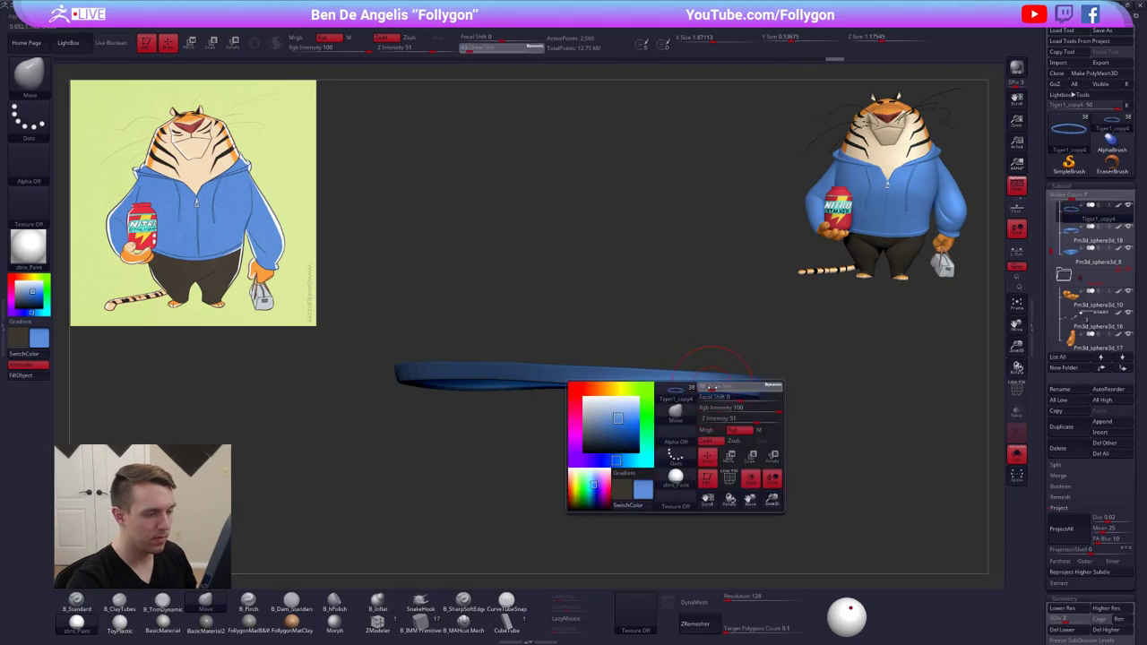
{"action": "right_click_drag", "start_coordinate": [718, 382], "coordinate": [723, 343]}
{"action": "key", "text": "alt+s"}
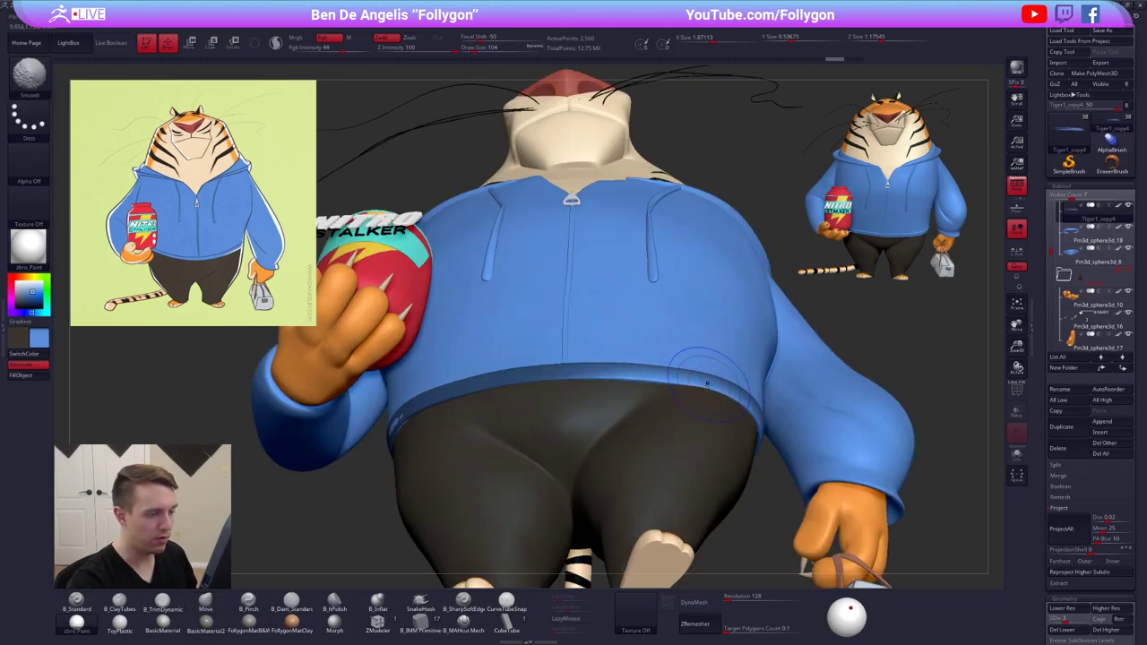
Adjust the hoodie's hem band with the Move brush at subdivision level 2, and return it to its highest subdivision level
{"action": "key", "text": "shift+d"}
{"action": "key", "text": "shift+d"}
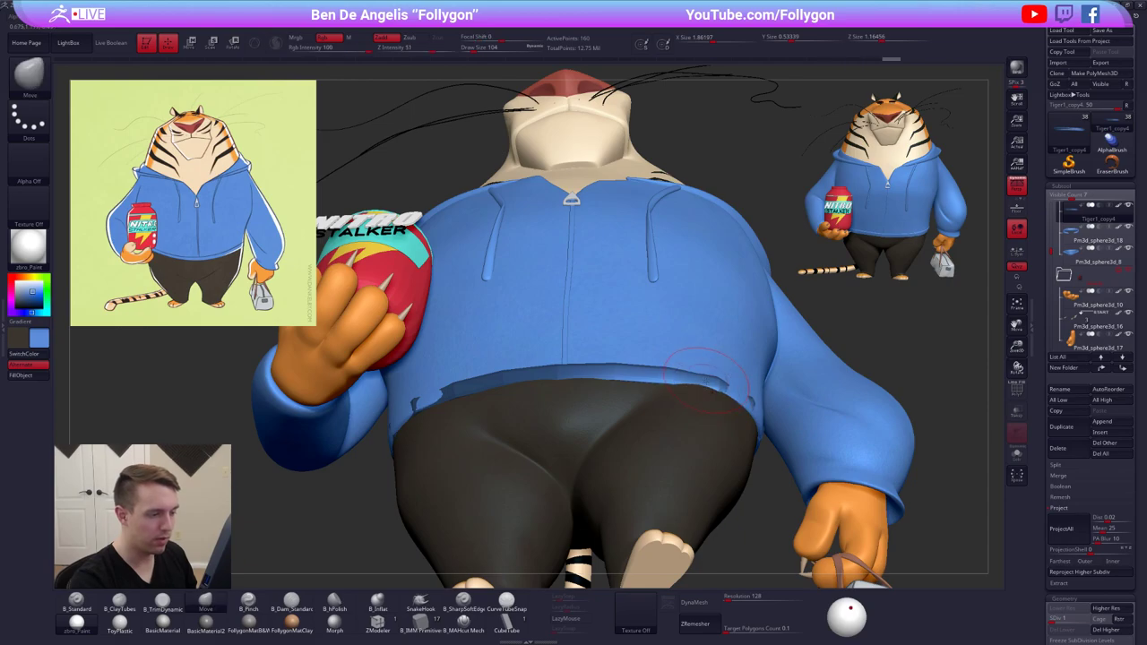
{"action": "key", "text": "ctrl+d"}
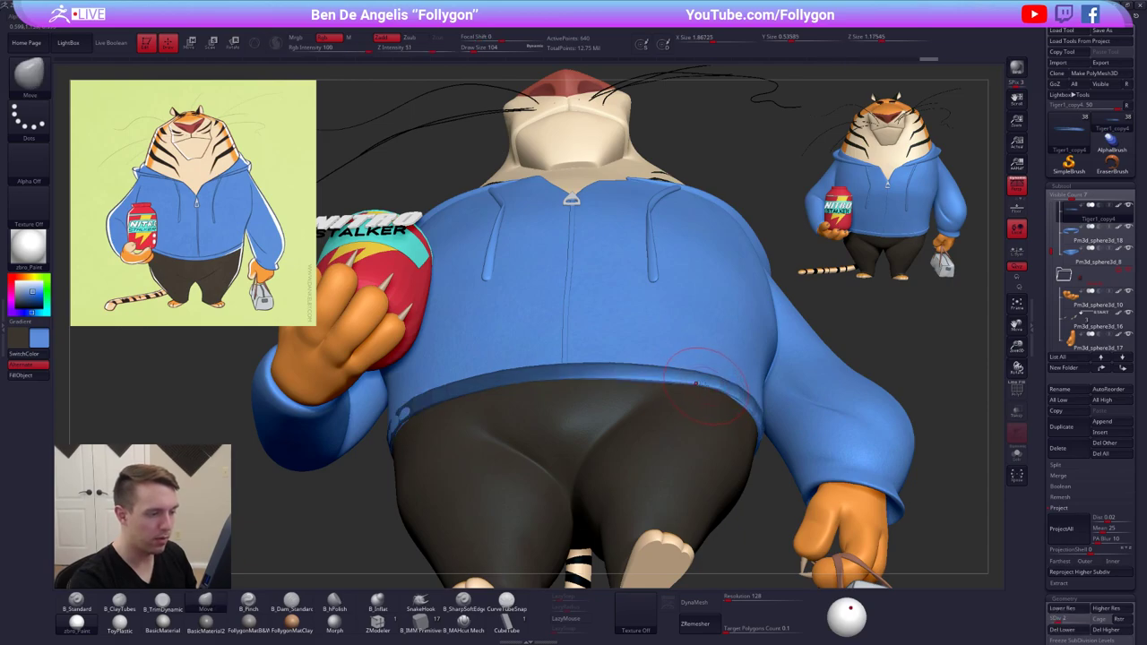
{"action": "mouse_move", "coordinate": [699, 391]}
{"action": "right_mouse_down"}
{"action": "mouse_move", "coordinate": [749, 408]}
{"action": "mouse_move", "coordinate": [746, 391]}
{"action": "mouse_move", "coordinate": [685, 384]}
{"action": "right_mouse_up"}
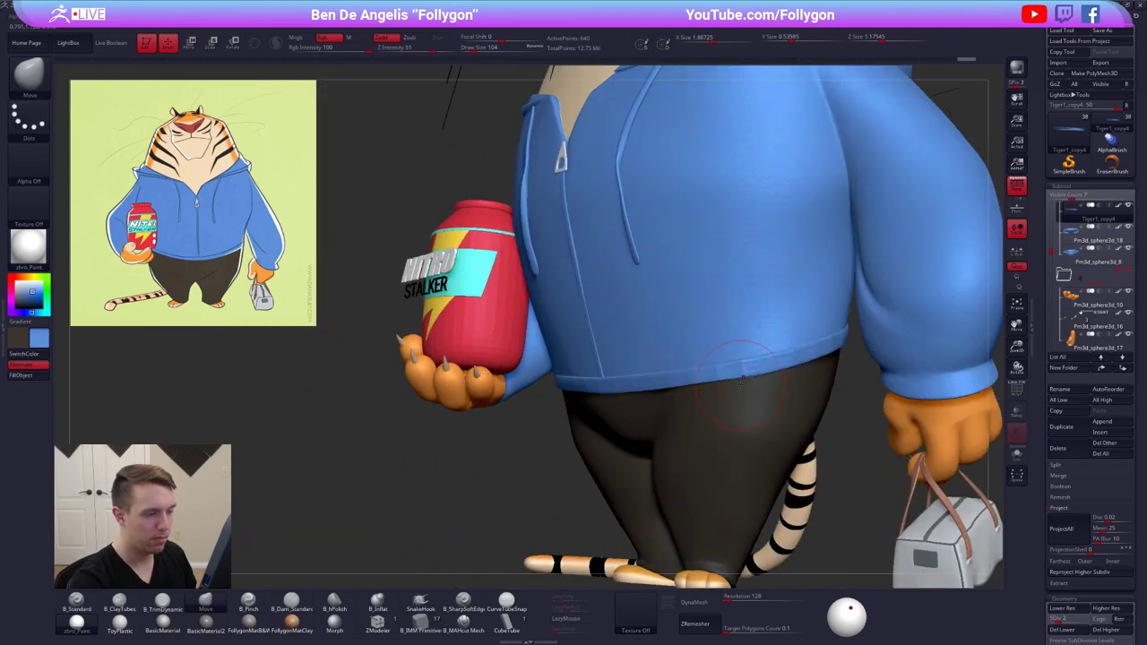
{"action": "right_click", "coordinate": [746, 377]}
{"action": "key", "text": "ctrl+d"}
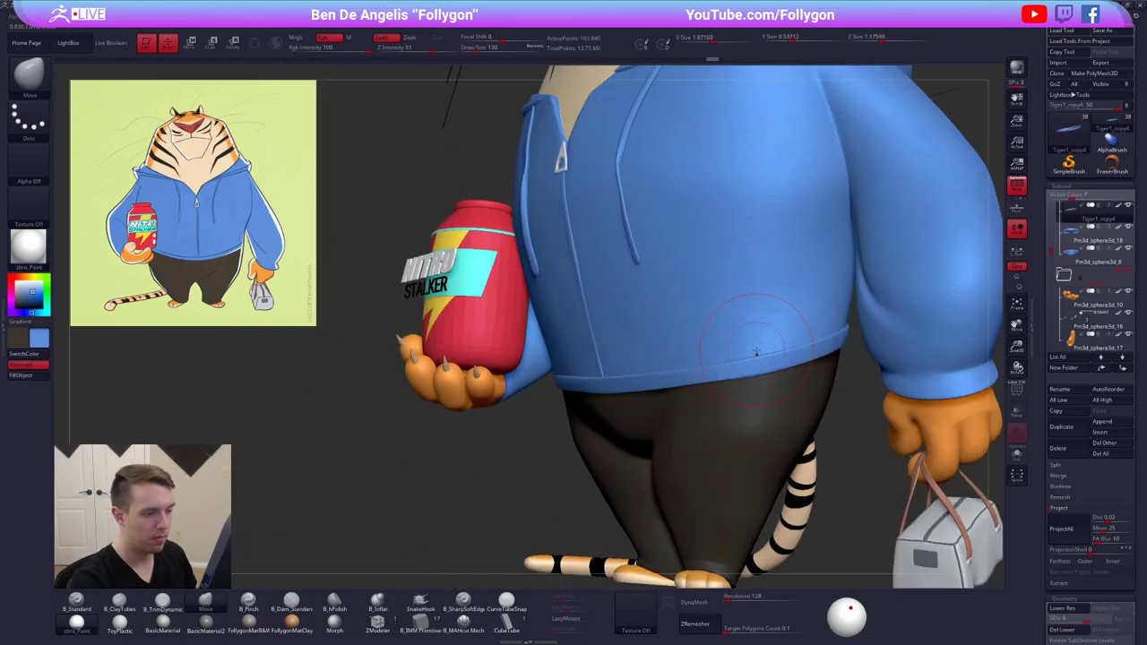
Select the hoodie body and review the whole character from the front against the reference illustration
{"action": "left_click", "coordinate": [757, 347], "text": "alt"}
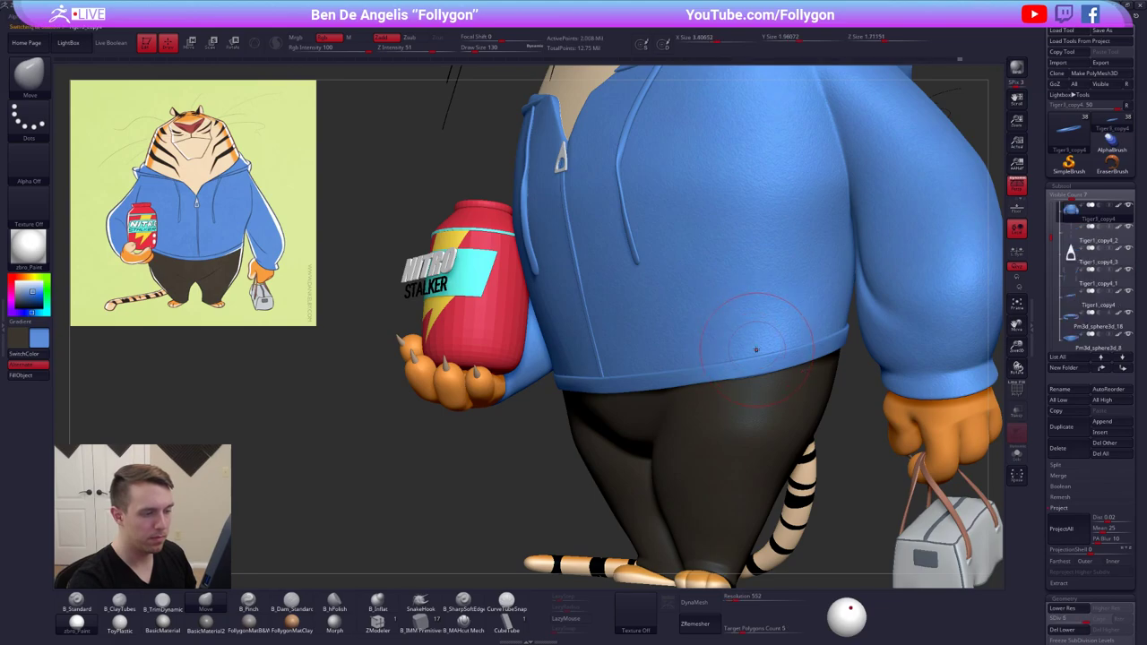
{"action": "key", "text": "shift+f"}
{"action": "key", "text": "shift+f"}
{"action": "right_click_drag", "start_coordinate": [730, 416], "coordinate": [773, 376], "text": "ctrl"}
{"action": "right_click_drag", "start_coordinate": [743, 437], "coordinate": [689, 509], "text": "alt"}
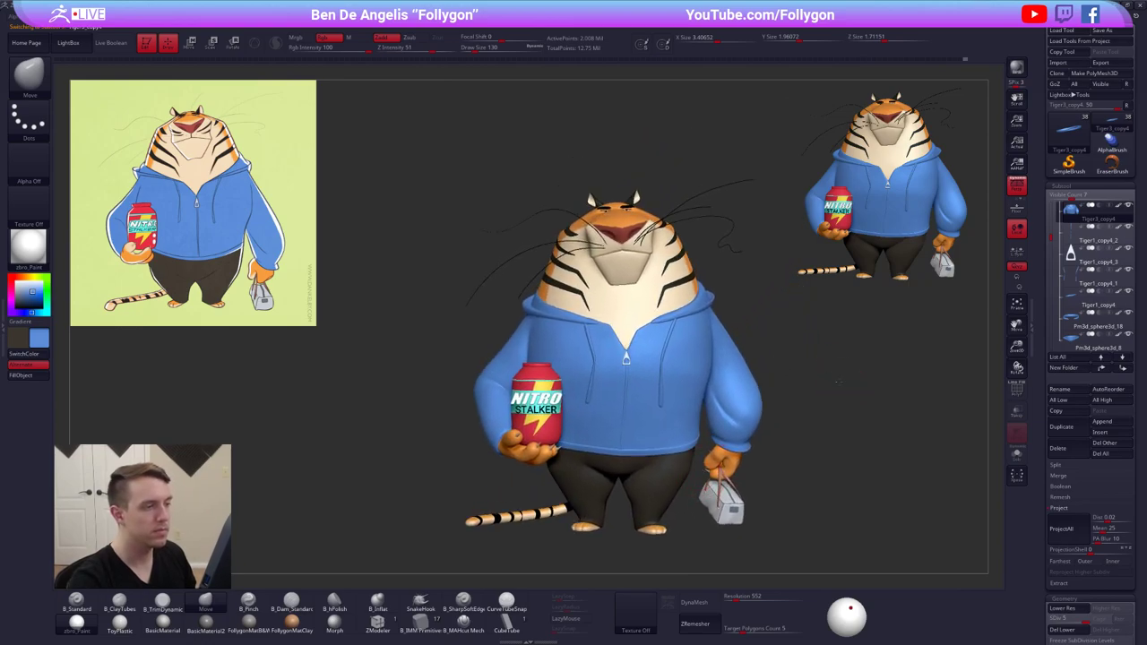
{"action": "left_click_drag", "start_coordinate": [836, 381], "coordinate": [826, 370]}
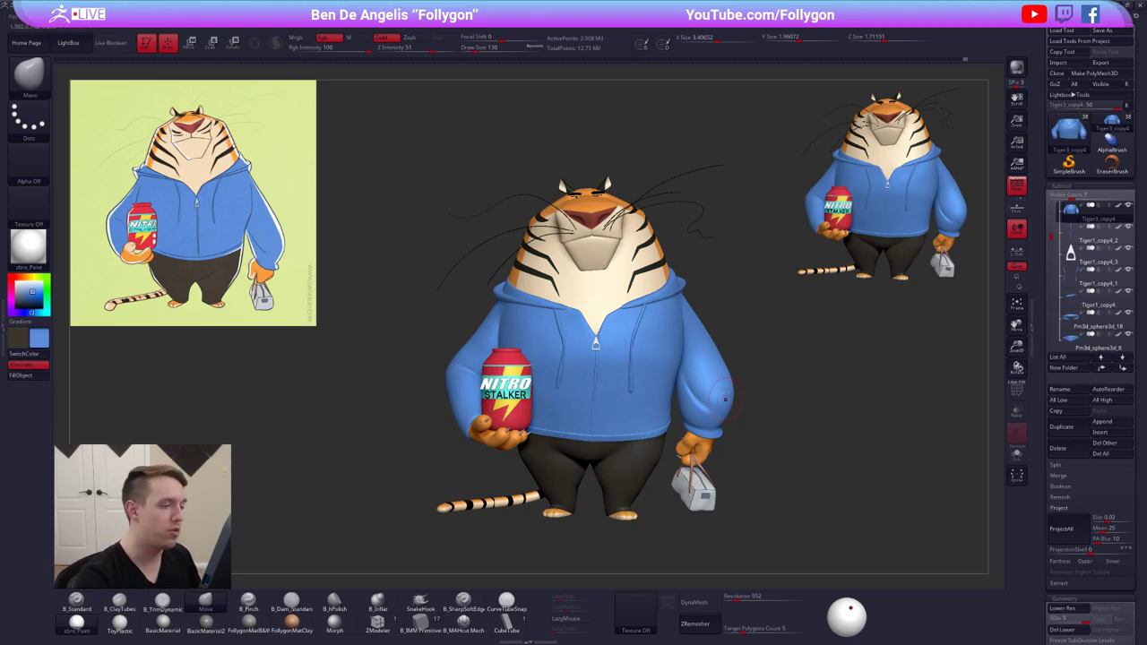
{"action": "key", "text": "s"}
{"action": "left_click_drag", "start_coordinate": [755, 309], "coordinate": [737, 319]}
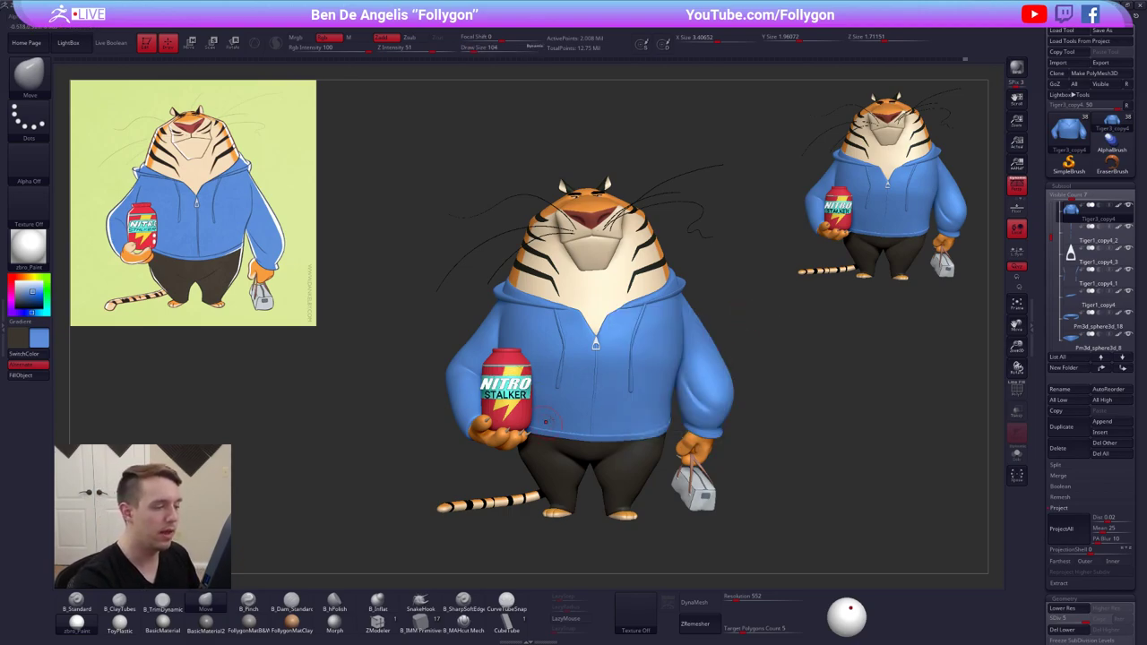
Select the cyan label on the soda can and choose the MatchMaker brush
{"action": "right_click_drag", "start_coordinate": [536, 390], "coordinate": [566, 391], "text": "alt"}
{"action": "left_click", "coordinate": [539, 366], "text": "alt"}
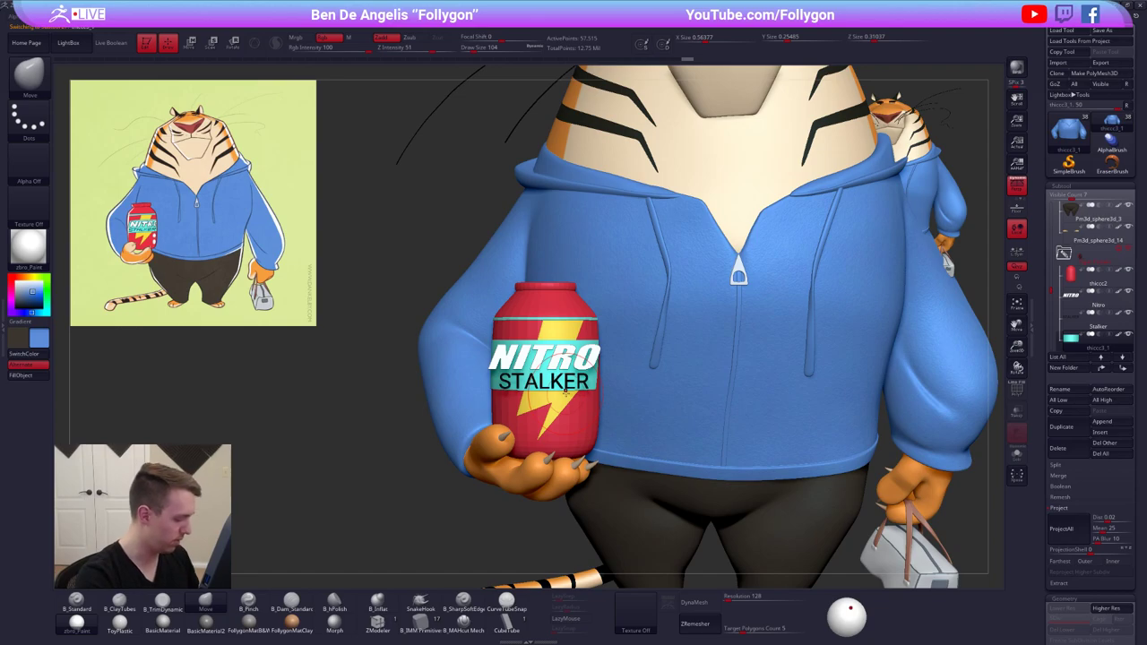
{"action": "key", "text": "b"}
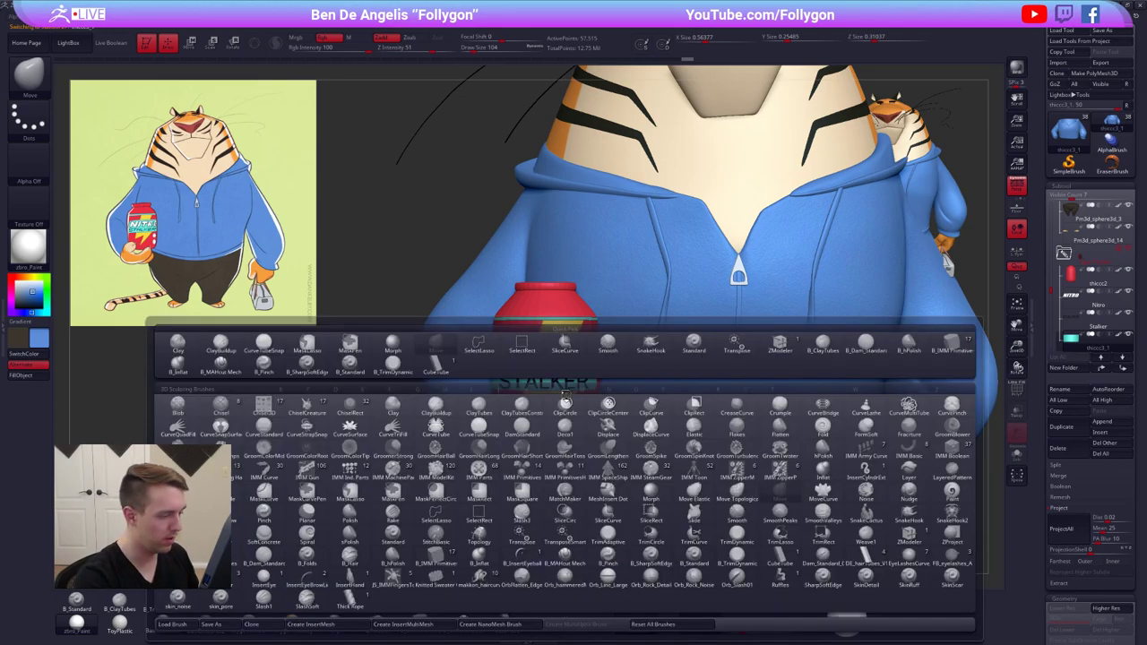
{"action": "key", "text": "m"}
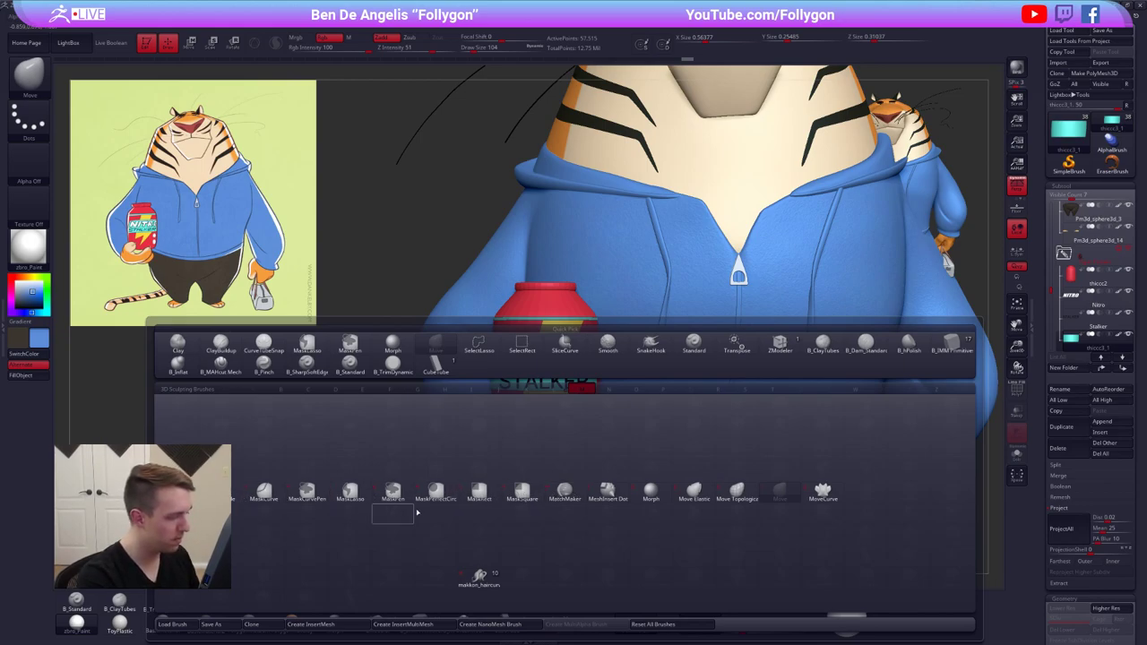
{"action": "left_click", "coordinate": [565, 492]}
Isolate the cyan label together with the NITRO text and make the text the active subtool
{"action": "right_click_drag", "start_coordinate": [561, 383], "coordinate": [654, 363]}
{"action": "key", "text": "shift+s"}
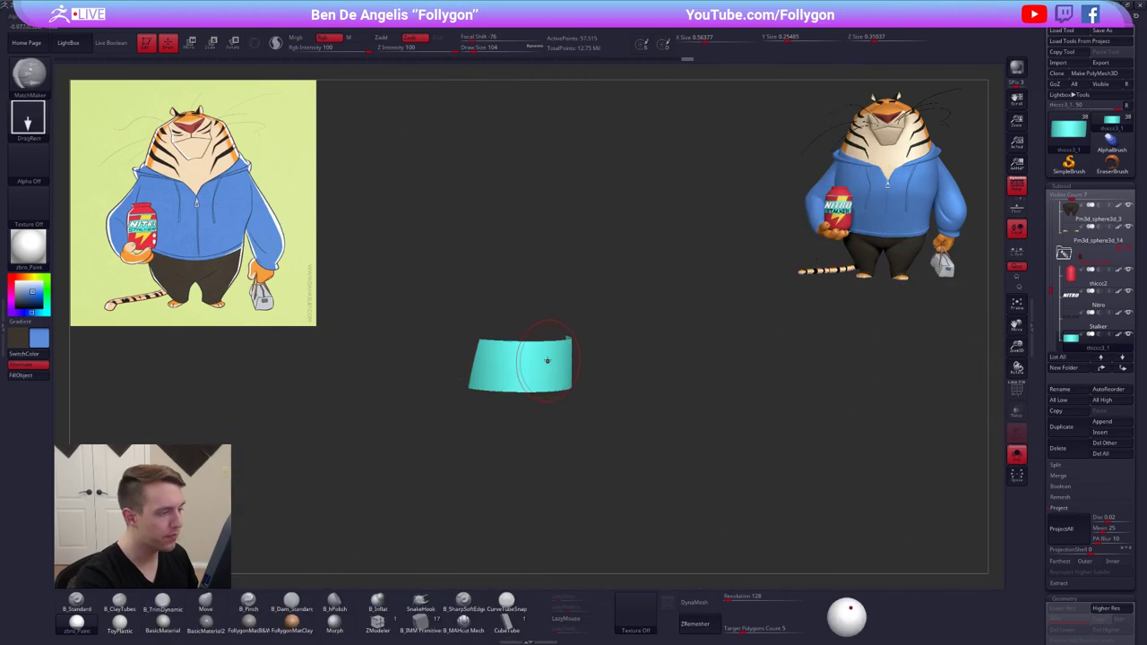
{"action": "key", "text": "shift+s"}
{"action": "left_click", "coordinate": [1095, 299]}
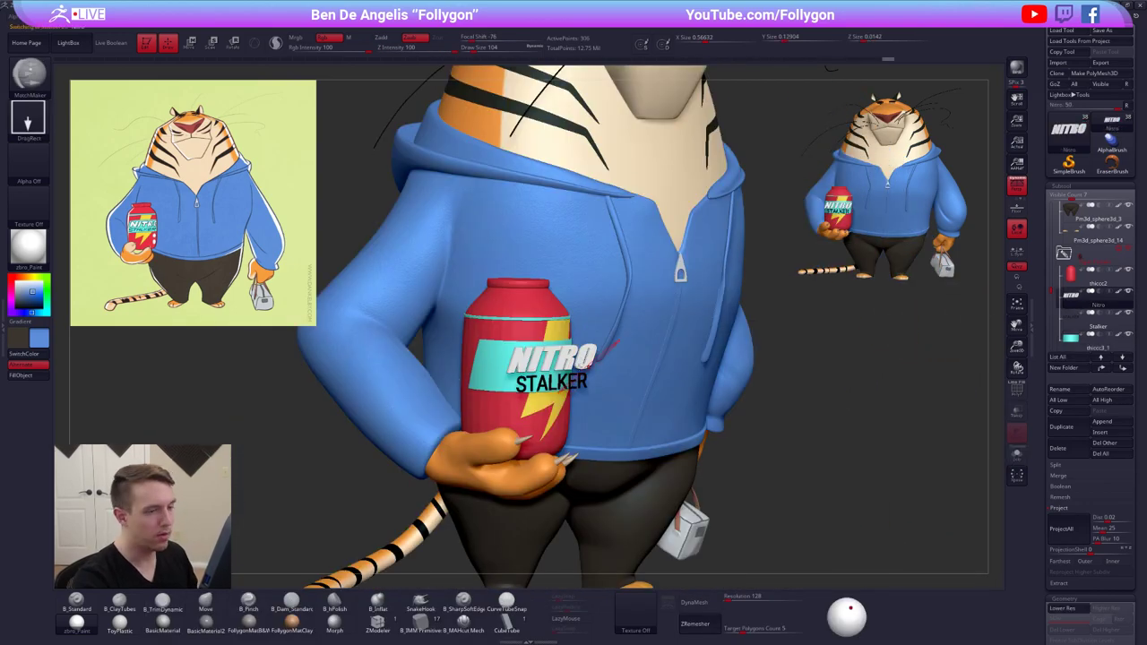
{"action": "right_click_drag", "start_coordinate": [610, 366], "coordinate": [603, 411]}
{"action": "key", "text": "shift+s"}
{"action": "left_click", "coordinate": [1076, 340]}
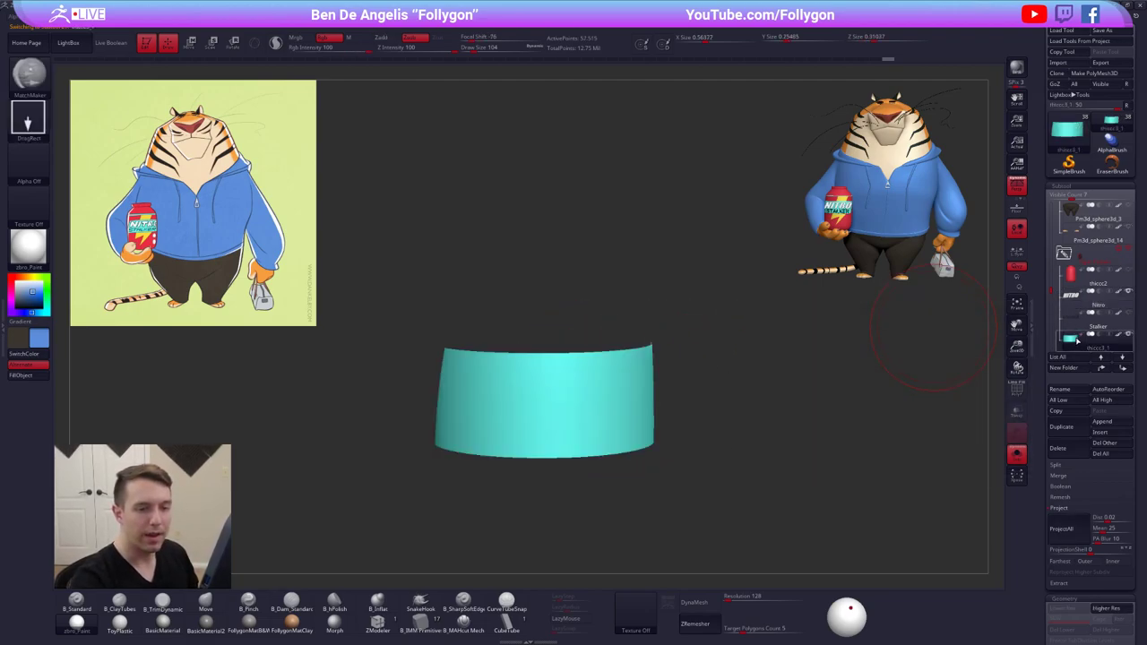
{"action": "left_click", "coordinate": [1076, 299]}
{"action": "key", "text": "shift+s"}
{"action": "right_click_drag", "start_coordinate": [632, 383], "coordinate": [627, 403]}
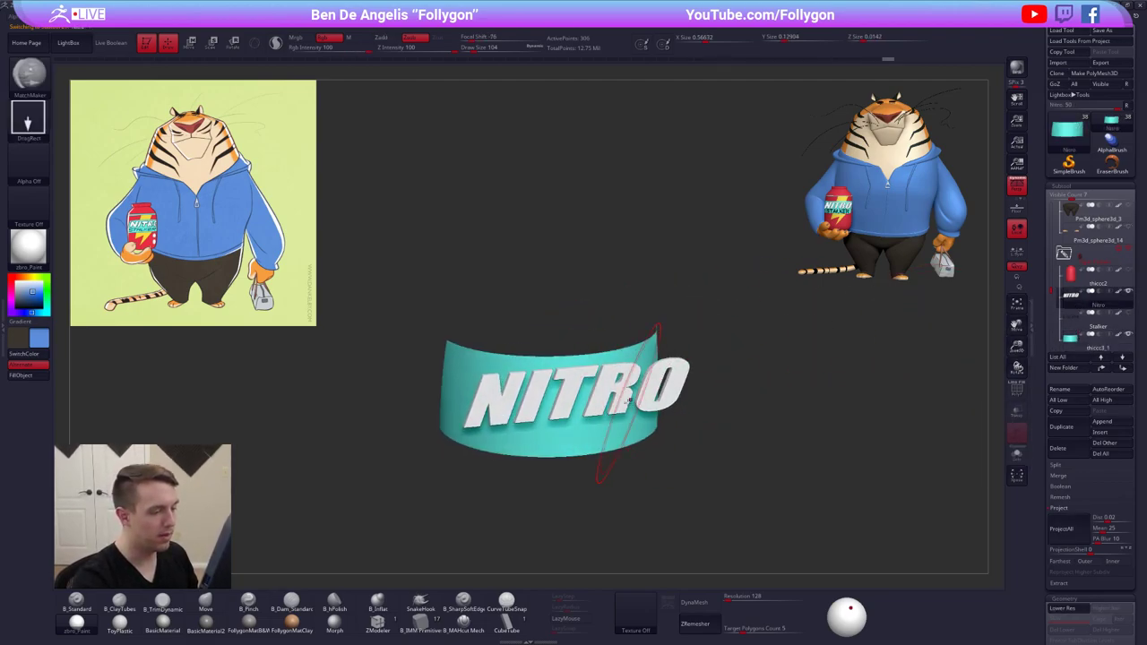
Check the NITRO text's wireframe and turn off Rgb colour for the MatchMaker brush
{"action": "left_click_drag", "start_coordinate": [600, 396], "coordinate": [617, 397]}
{"action": "mouse_move", "coordinate": [617, 397]}
{"action": "right_mouse_down"}
{"action": "mouse_move", "coordinate": [651, 393]}
{"action": "mouse_move", "coordinate": [590, 387]}
{"action": "right_mouse_up"}
{"action": "key", "text": "shift+f"}
{"action": "key", "text": "shift+f"}
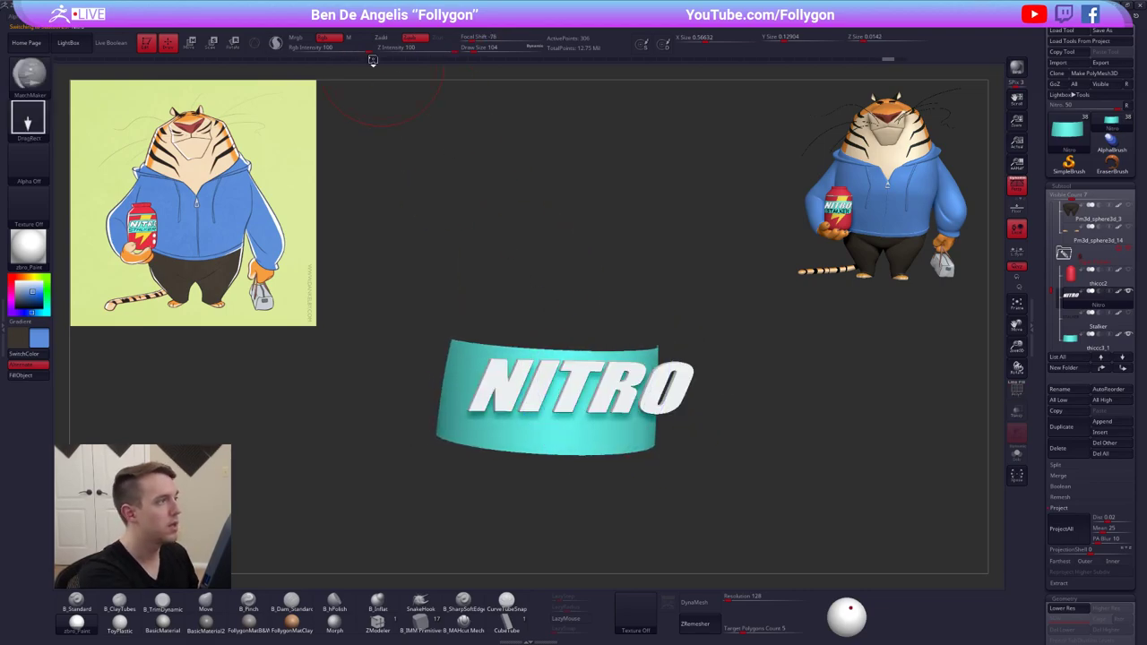
{"action": "left_click", "coordinate": [337, 43]}
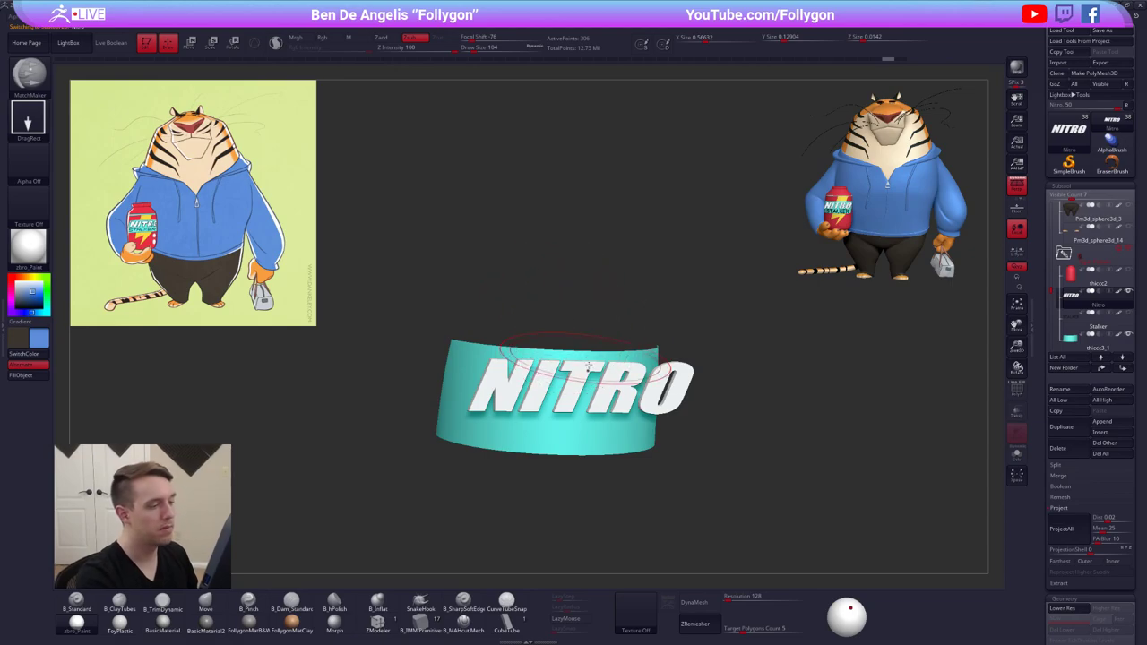
Move the NITRO text closer to the cyan label as seen from above, and reselect the MatchMaker brush
{"action": "right_click_drag", "start_coordinate": [584, 384], "coordinate": [604, 430]}
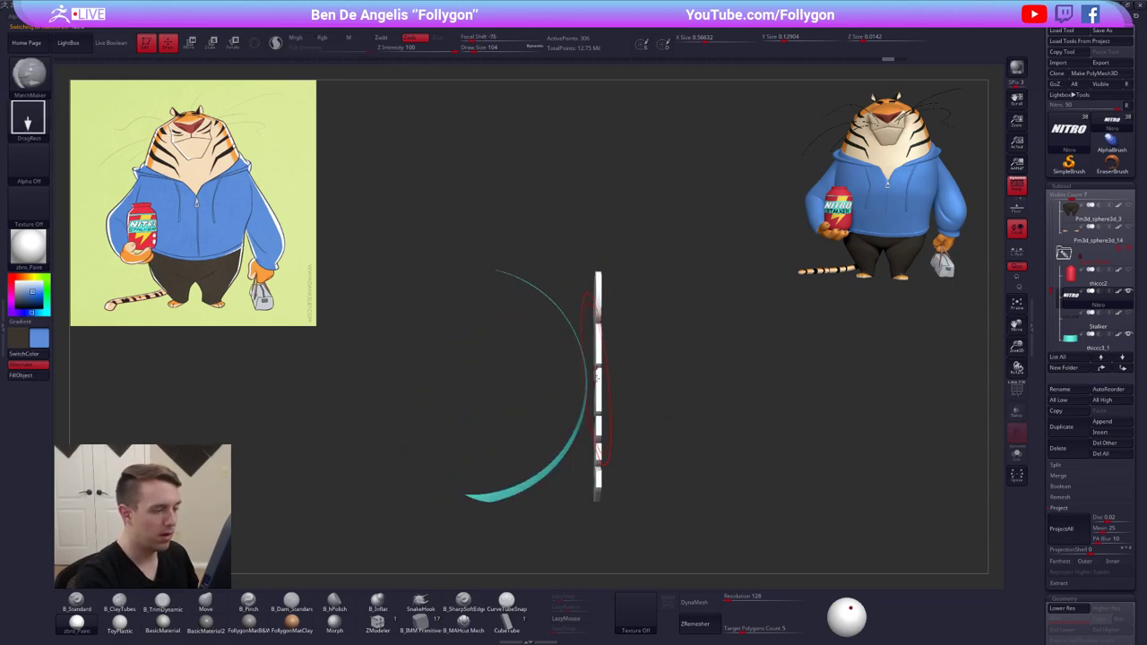
{"action": "key", "text": "w"}
{"action": "left_click_drag", "start_coordinate": [616, 393], "coordinate": [613, 394]}
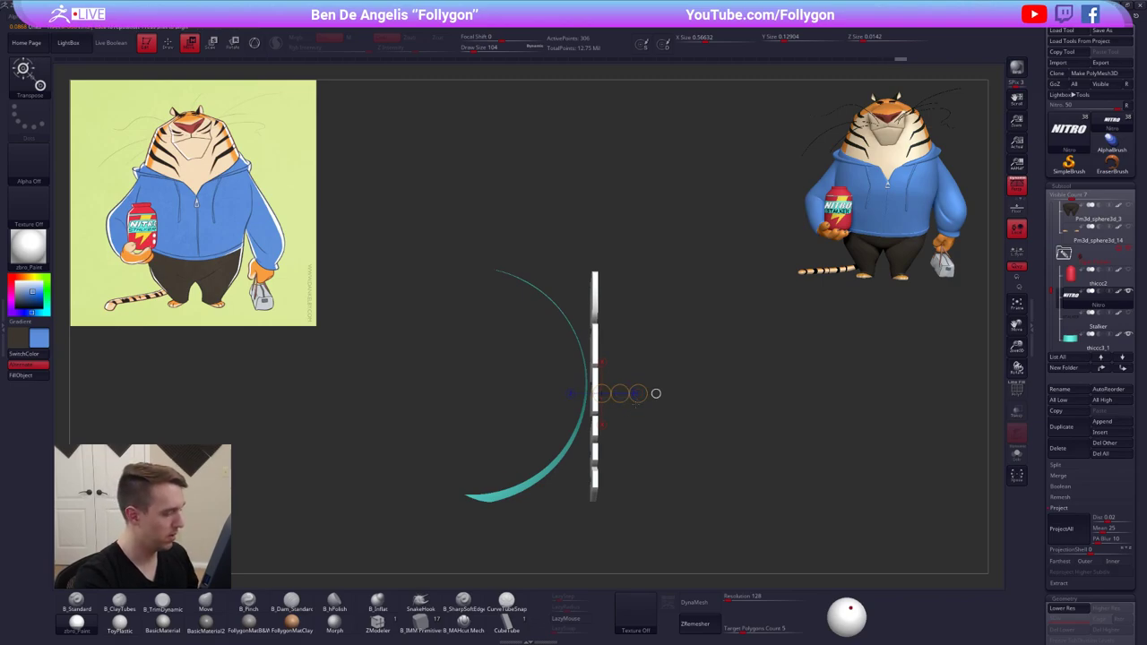
{"action": "key", "text": "q"}
{"action": "key", "text": "b"}
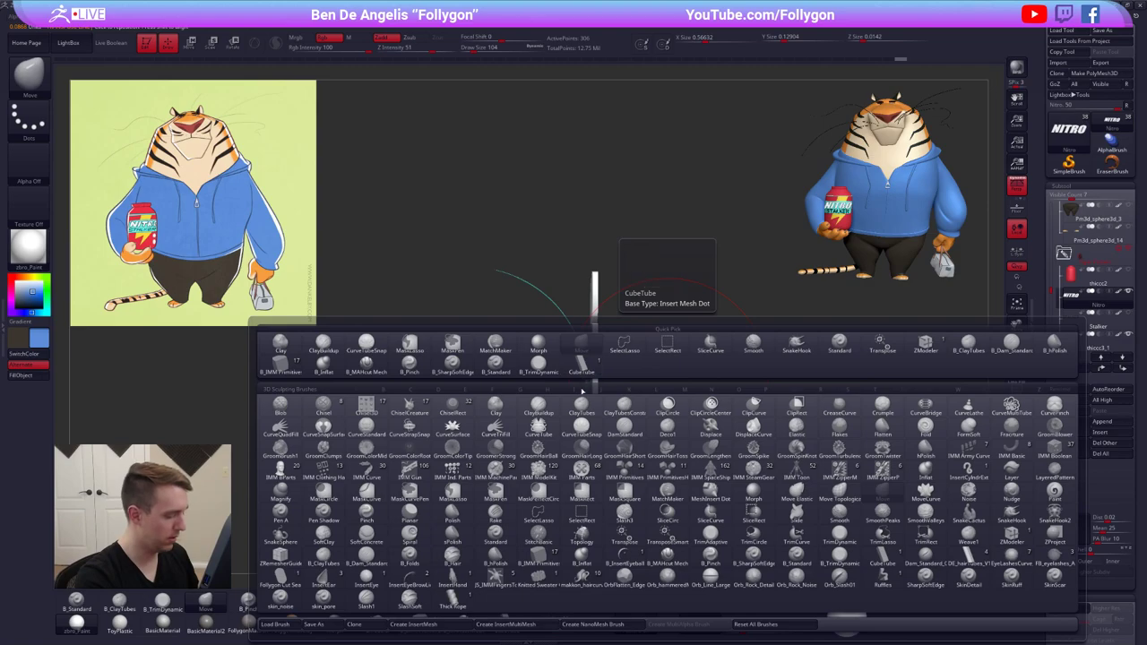
{"action": "key", "text": "m"}
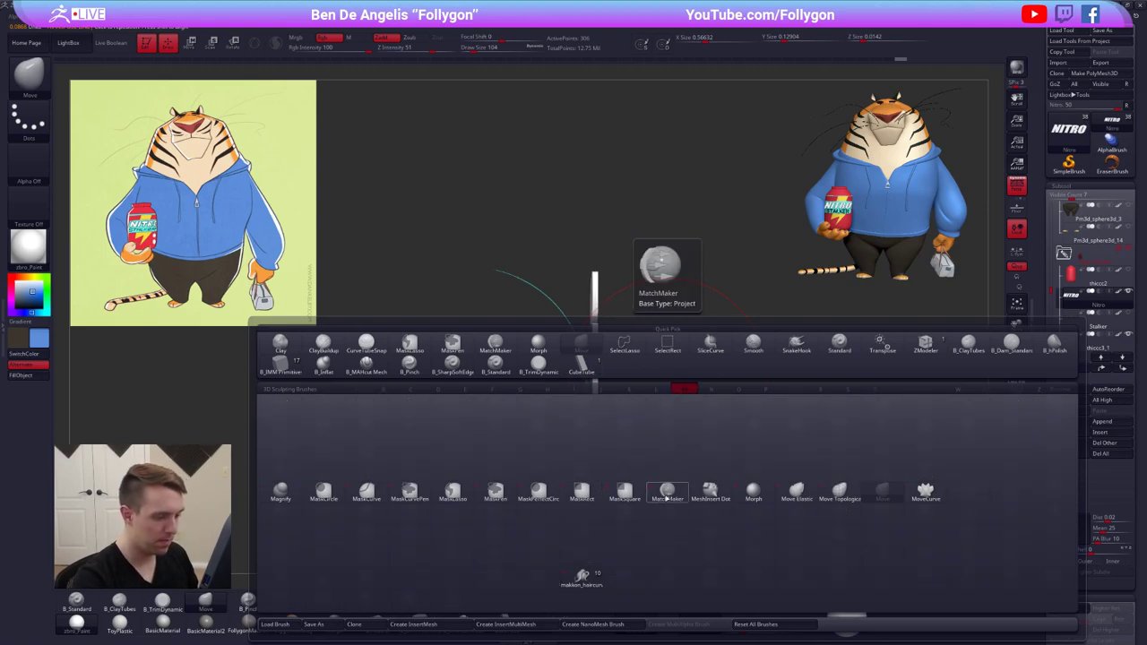
{"action": "left_click", "coordinate": [667, 498]}
Try to wrap the NITRO text onto the curved label with the MatchMaker brush, and undo the projection
{"action": "mouse_move", "coordinate": [657, 451]}
{"action": "left_mouse_down"}
{"action": "mouse_move", "coordinate": [645, 417]}
{"action": "mouse_move", "coordinate": [619, 403]}
{"action": "mouse_move", "coordinate": [613, 430]}
{"action": "mouse_move", "coordinate": [648, 425]}
{"action": "mouse_move", "coordinate": [704, 480]}
{"action": "mouse_move", "coordinate": [712, 426]}
{"action": "left_mouse_up"}
{"action": "key", "text": "shift+f"}
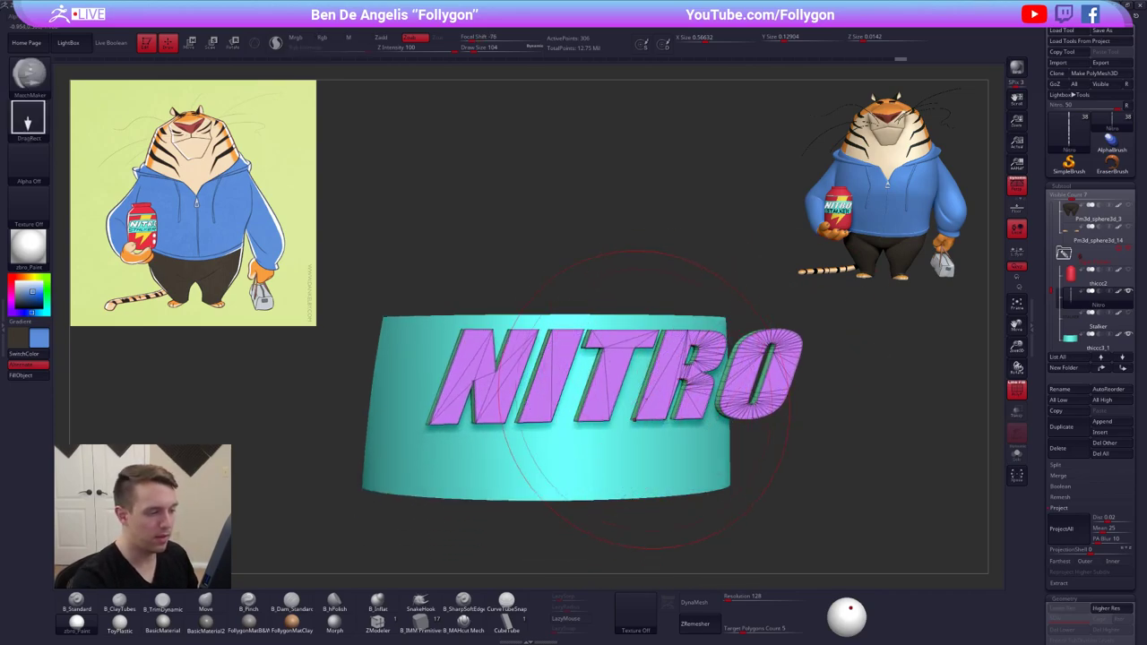
{"action": "key", "text": "shift+f"}
{"action": "left_click_drag", "start_coordinate": [762, 466], "coordinate": [812, 498]}
{"action": "left_click_drag", "start_coordinate": [613, 359], "coordinate": [595, 346]}
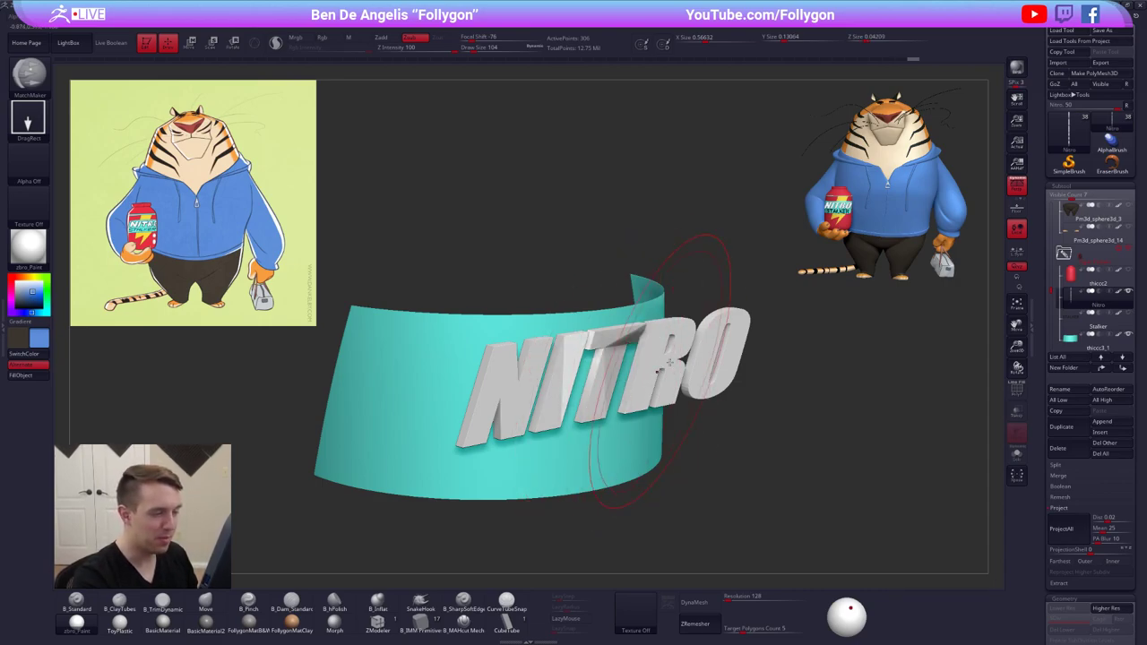
{"action": "left_click_drag", "start_coordinate": [779, 504], "coordinate": [883, 499]}
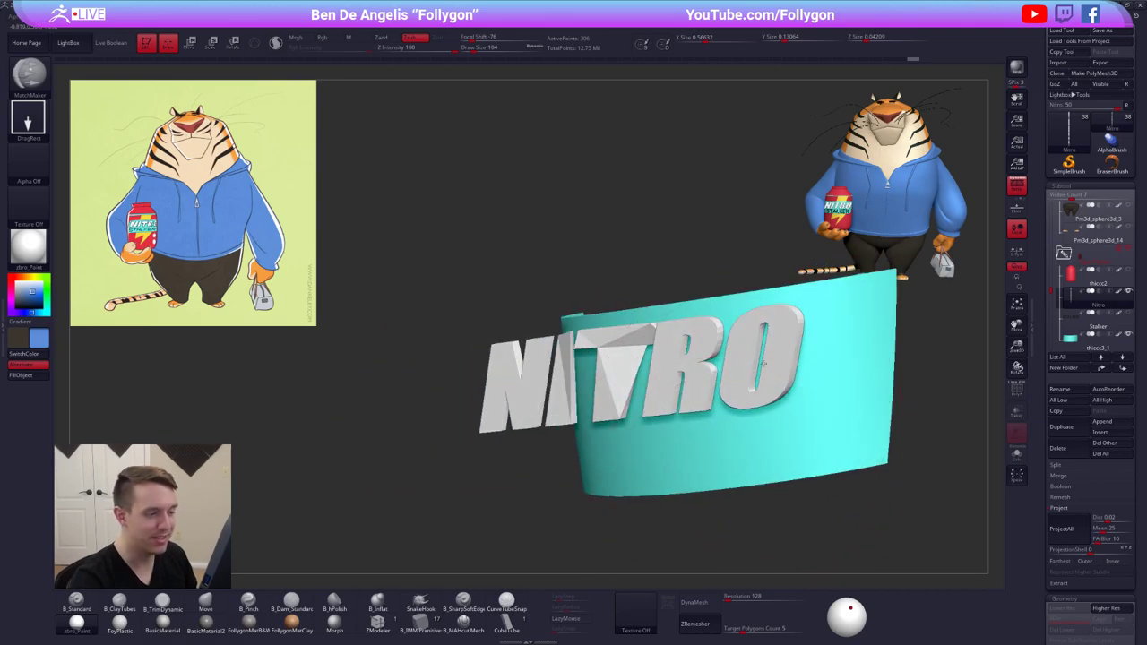
{"action": "key", "text": "ctrl+z"}
Try the MatchMaker projection on the NITRO text again with a resized brush, and undo it
{"action": "mouse_move", "coordinate": [734, 387]}
{"action": "right_mouse_down", "text": "ctrl"}
{"action": "mouse_move", "coordinate": [714, 358]}
{"action": "mouse_move", "coordinate": [736, 379]}
{"action": "right_mouse_up", "text": "ctrl"}
{"action": "right_click", "coordinate": [690, 386]}
{"action": "left_click_drag", "start_coordinate": [736, 379], "coordinate": [674, 383]}
{"action": "mouse_move", "coordinate": [672, 386]}
{"action": "right_mouse_down"}
{"action": "mouse_move", "coordinate": [643, 443]}
{"action": "mouse_move", "coordinate": [679, 455]}
{"action": "mouse_move", "coordinate": [674, 476]}
{"action": "mouse_move", "coordinate": [671, 414]}
{"action": "mouse_move", "coordinate": [686, 380]}
{"action": "right_mouse_up"}
{"action": "key", "text": "ctrl+z"}
Try to bend the NITRO text around the label with the MatchMaker brush at draw size 465, and check it from several angles
{"action": "key", "text": "space"}
{"action": "left_click_drag", "start_coordinate": [698, 377], "coordinate": [710, 372]}
{"action": "right_click_drag", "start_coordinate": [715, 366], "coordinate": [633, 370], "text": "ctrl"}
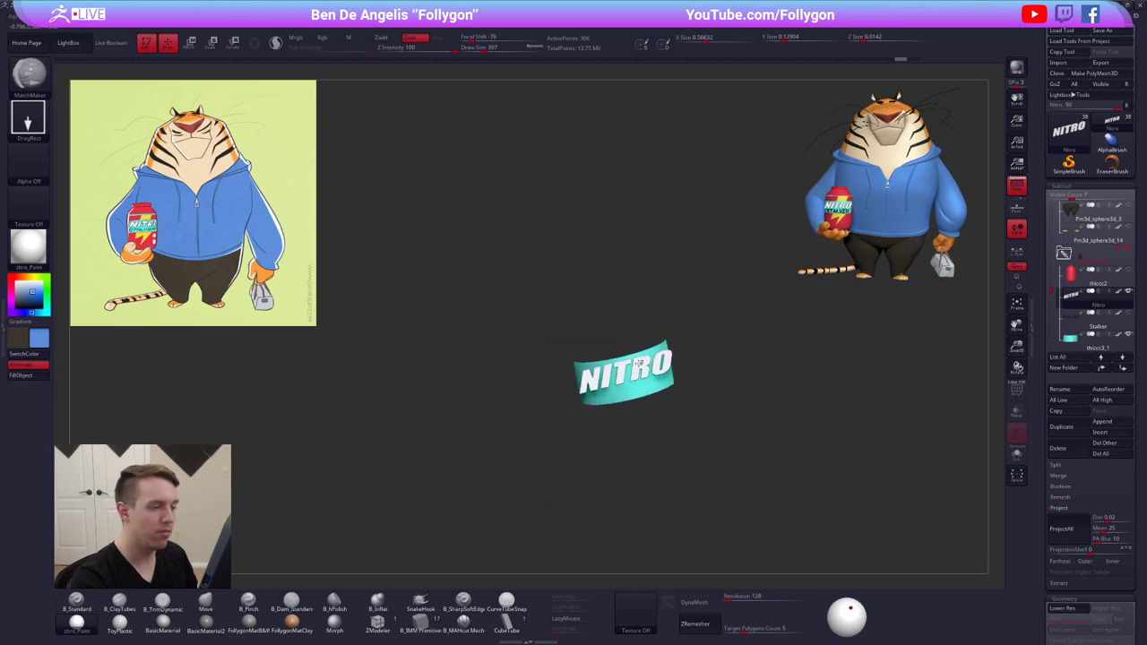
{"action": "key", "text": "space"}
{"action": "left_click_drag", "start_coordinate": [633, 370], "coordinate": [640, 370]}
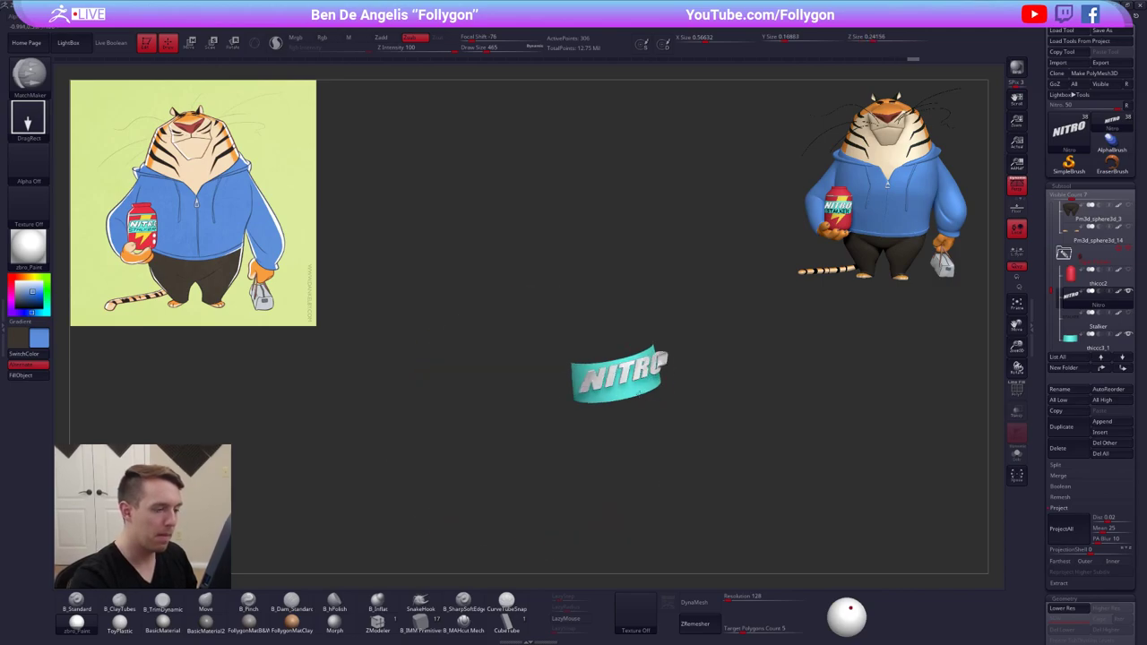
{"action": "mouse_move", "coordinate": [633, 483]}
{"action": "right_mouse_down"}
{"action": "mouse_move", "coordinate": [642, 347]}
{"action": "mouse_move", "coordinate": [670, 416]}
{"action": "mouse_move", "coordinate": [663, 374]}
{"action": "right_mouse_up"}
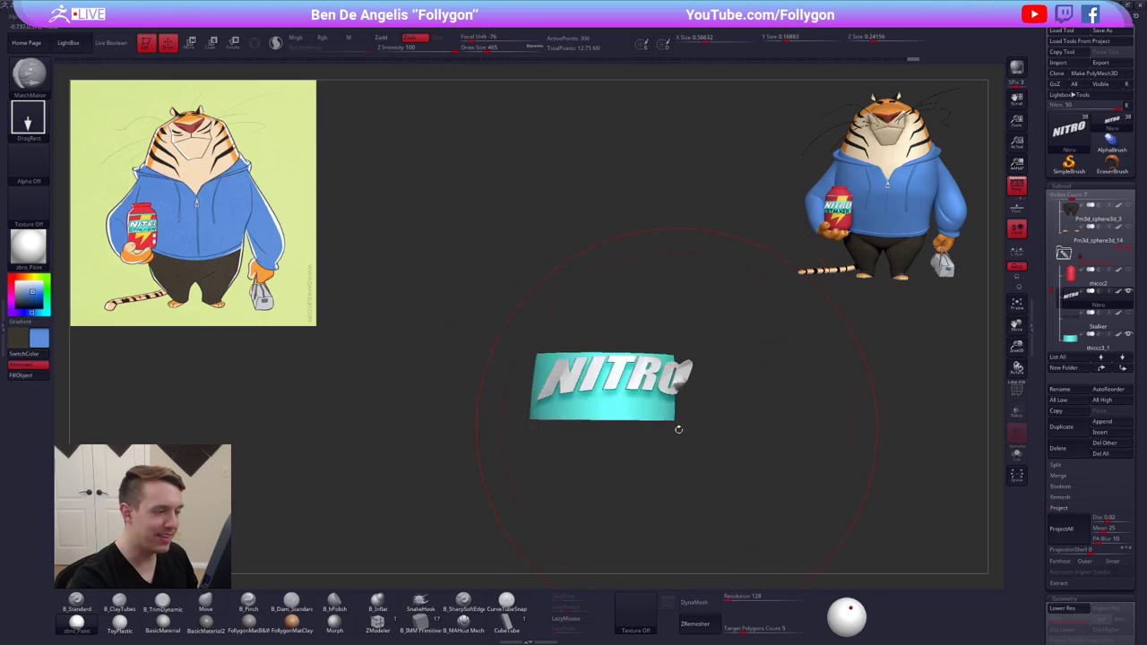
{"action": "mouse_move", "coordinate": [707, 449]}
{"action": "right_mouse_down"}
{"action": "mouse_move", "coordinate": [691, 417]}
{"action": "mouse_move", "coordinate": [657, 432]}
{"action": "right_mouse_up"}
{"action": "right_click_drag", "start_coordinate": [646, 371], "coordinate": [692, 395]}
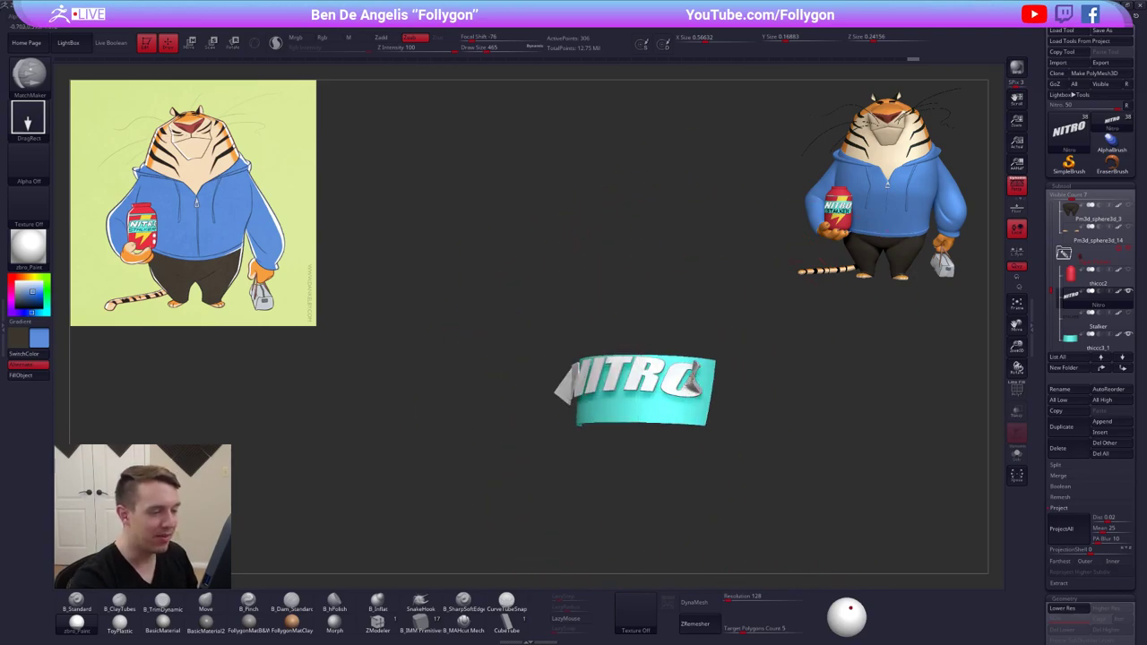
Reduce the MatchMaker draw size to 227 and undo the last projection of the NITRO text
{"action": "key", "text": "space"}
{"action": "left_click_drag", "start_coordinate": [694, 379], "coordinate": [688, 378]}
{"action": "right_click_drag", "start_coordinate": [691, 380], "coordinate": [740, 381]}
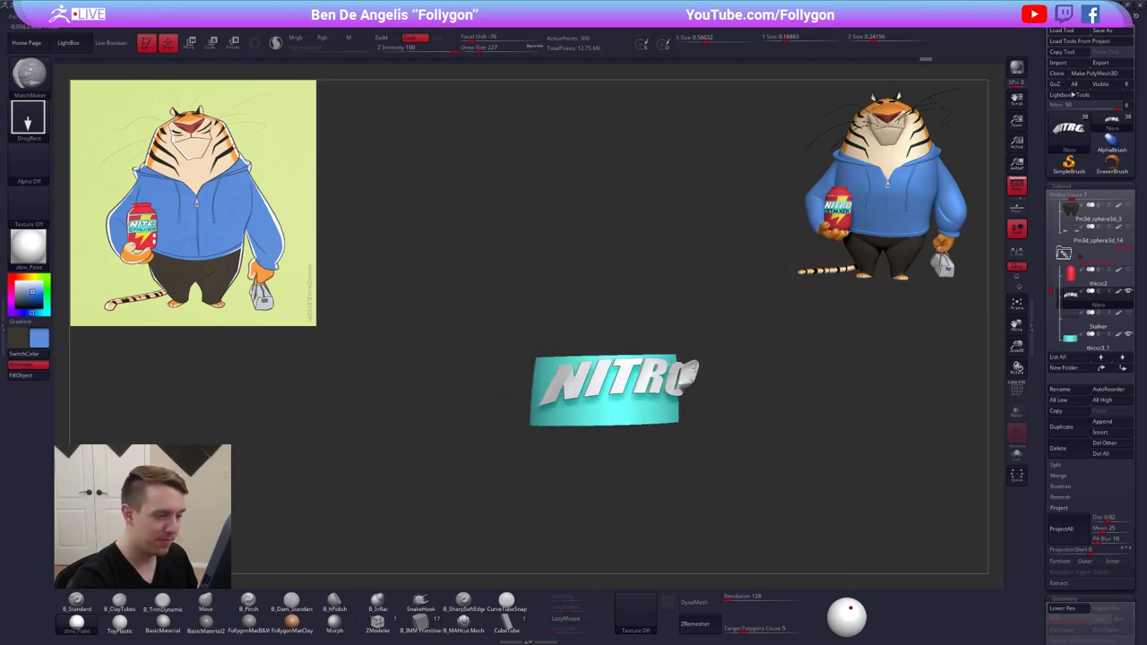
{"action": "right_click_drag", "start_coordinate": [666, 377], "coordinate": [649, 408]}
{"action": "right_click_drag", "start_coordinate": [824, 482], "coordinate": [756, 441]}
{"action": "key", "text": "ctrl+z"}
Examine the NITRO text's polygon wireframe and view the text and label straight from the front
{"action": "key", "text": "shift+f"}
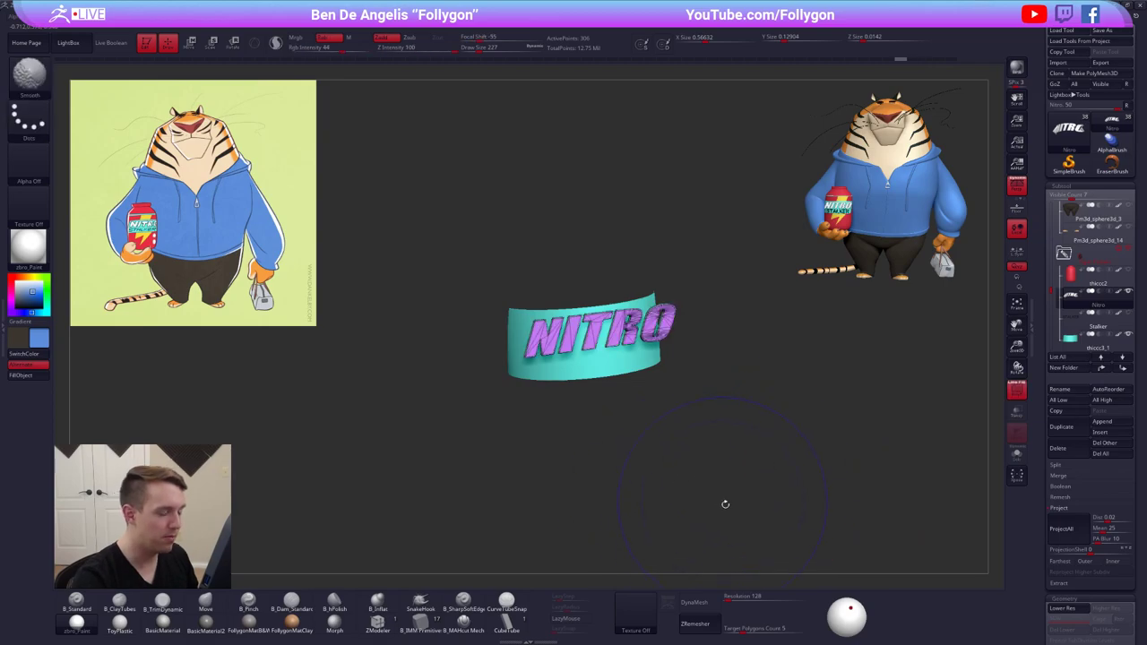
{"action": "key", "text": "shift+d"}
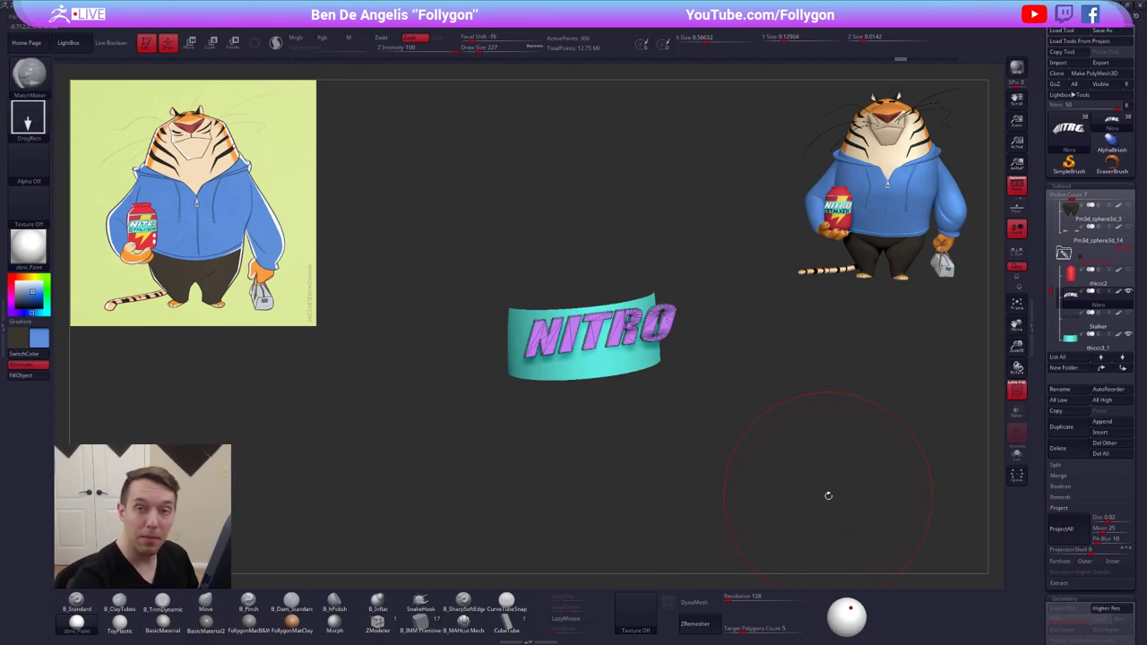
{"action": "key", "text": "shift+f"}
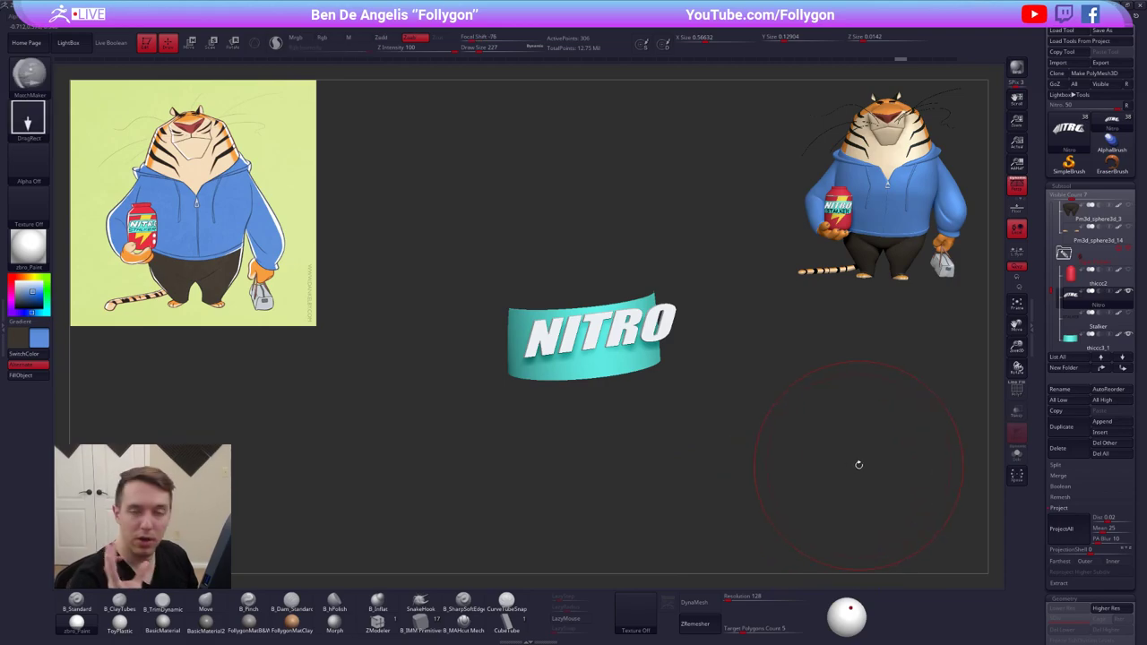
{"action": "right_click_drag", "start_coordinate": [817, 492], "coordinate": [751, 444], "text": "shift"}
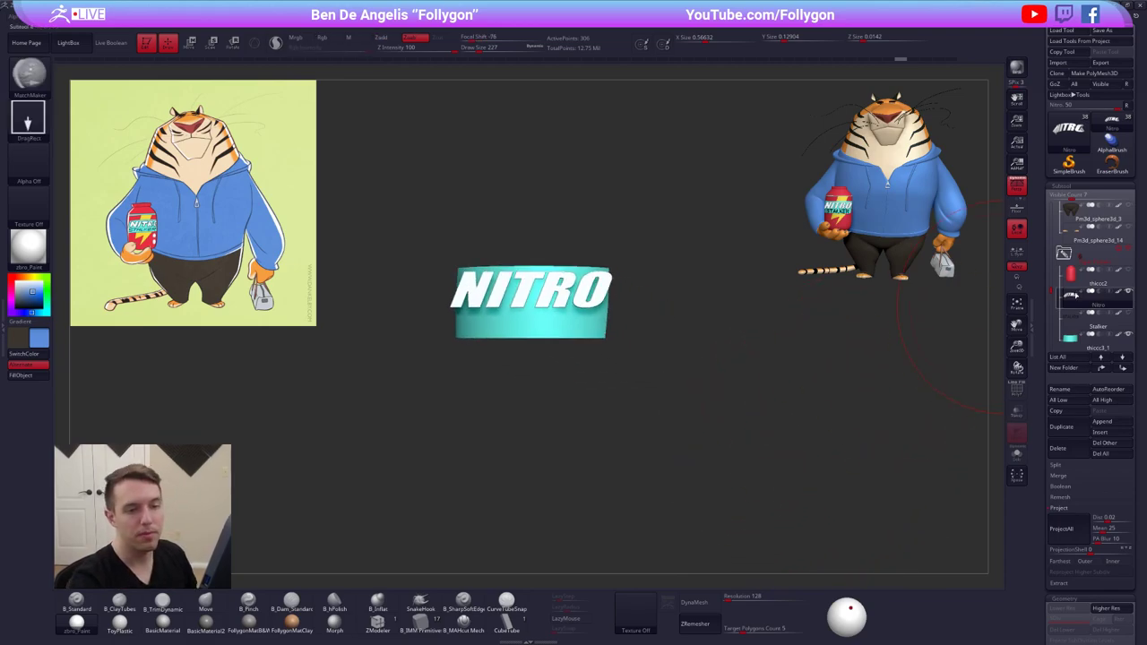
Show all of the character's subtools again and select the tiger's head with the Move brush active
{"action": "left_click", "coordinate": [1128, 292], "text": "shift"}
{"action": "right_click_drag", "start_coordinate": [834, 403], "coordinate": [758, 350], "text": "ctrl"}
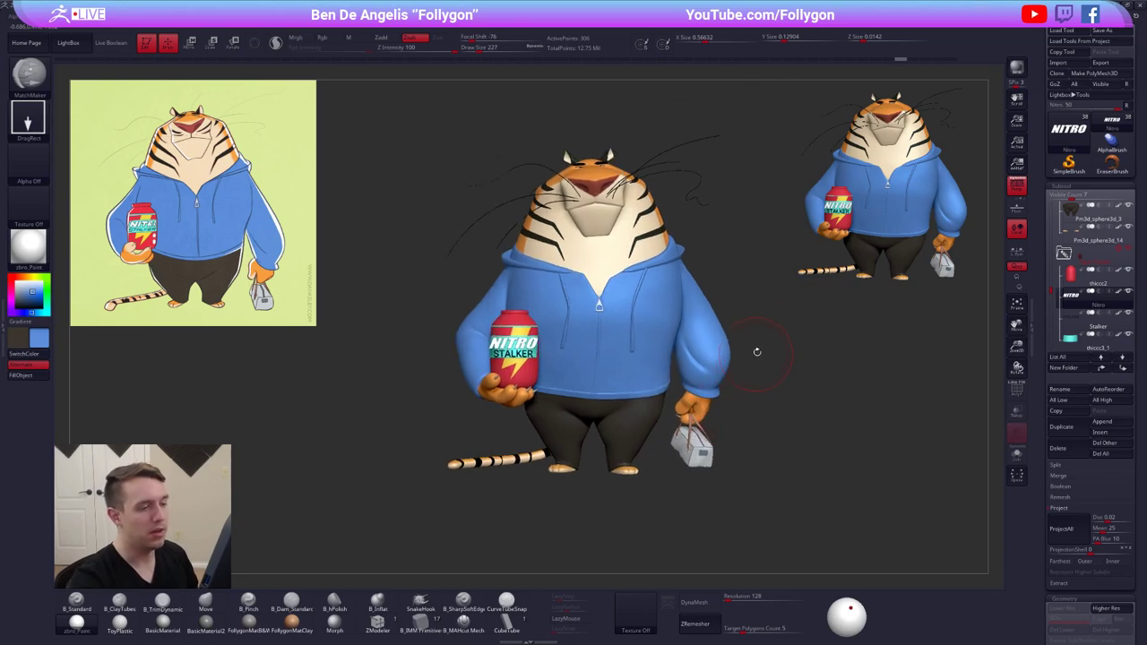
{"action": "right_click_drag", "start_coordinate": [712, 230], "coordinate": [726, 270], "text": "alt"}
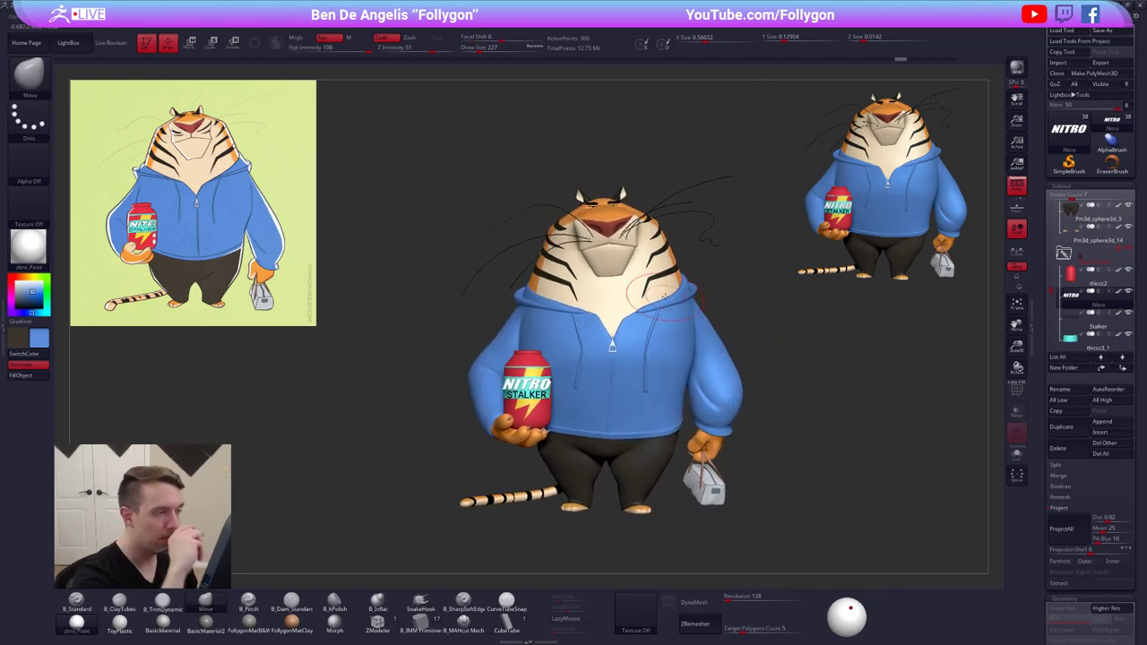
{"action": "left_click", "coordinate": [626, 247], "text": "alt"}
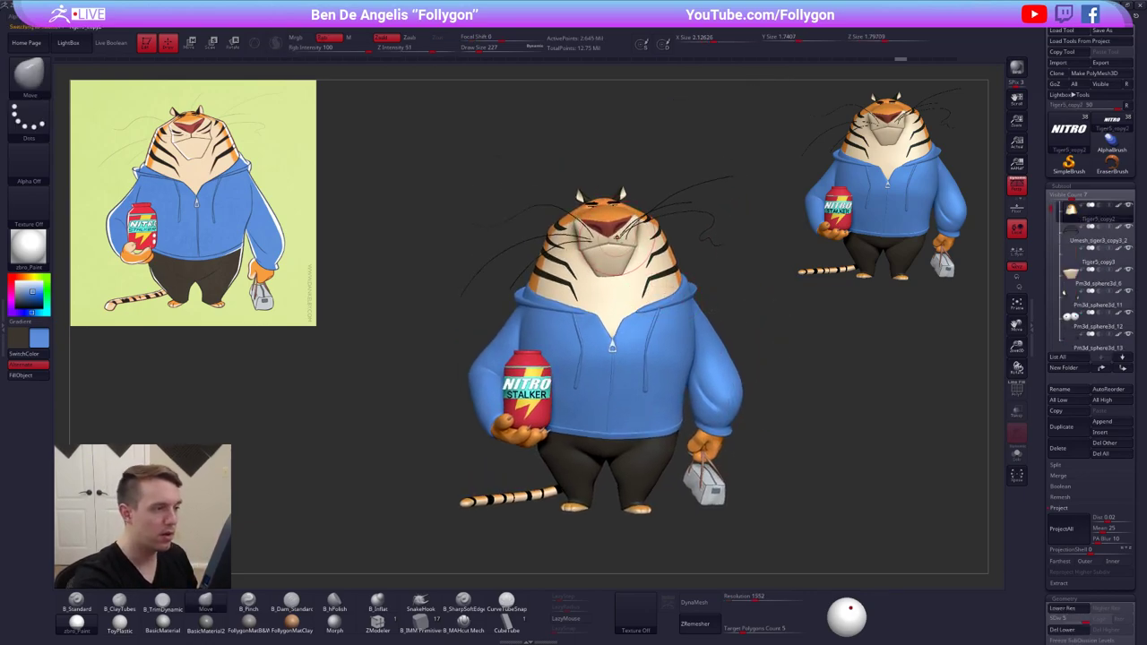
Examine the tiger's muzzle from the front and side, reducing the brush's draw size to 54
{"action": "key", "text": "space"}
{"action": "left_click_drag", "start_coordinate": [625, 234], "coordinate": [614, 234]}
{"action": "right_click_drag", "start_coordinate": [604, 246], "coordinate": [613, 303], "text": "alt"}
{"action": "mouse_move", "coordinate": [613, 303]}
{"action": "right_mouse_down", "text": "ctrl"}
{"action": "mouse_move", "coordinate": [626, 319]}
{"action": "mouse_move", "coordinate": [557, 315]}
{"action": "mouse_move", "coordinate": [646, 314]}
{"action": "mouse_move", "coordinate": [649, 328]}
{"action": "right_mouse_up", "text": "ctrl"}
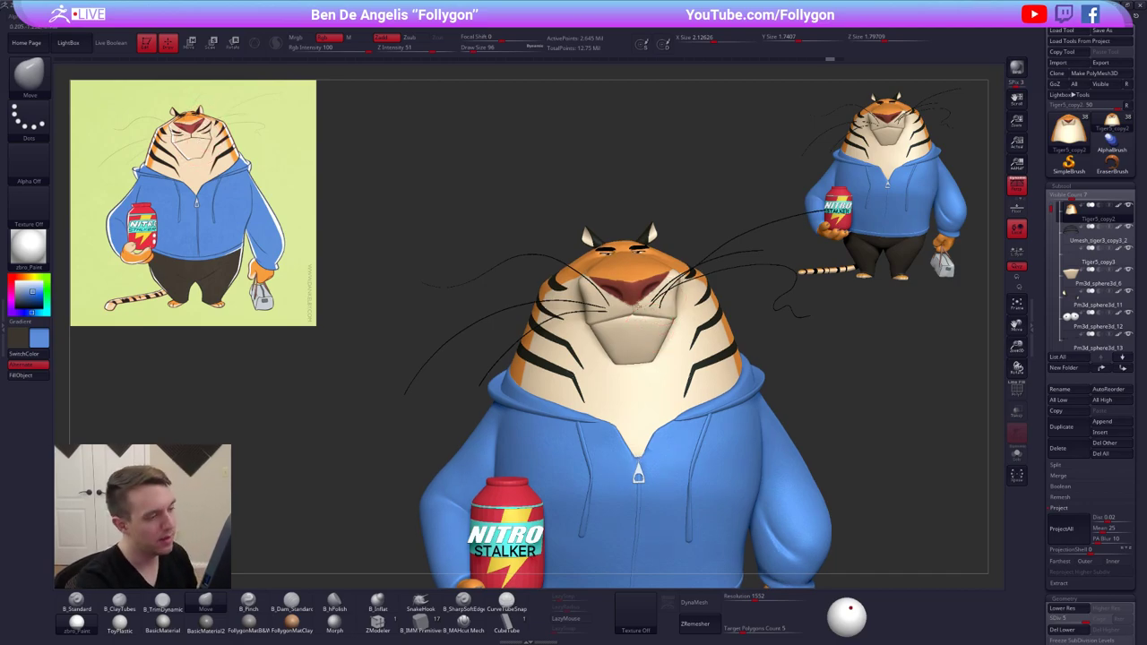
{"action": "right_click_drag", "start_coordinate": [737, 303], "coordinate": [549, 283]}
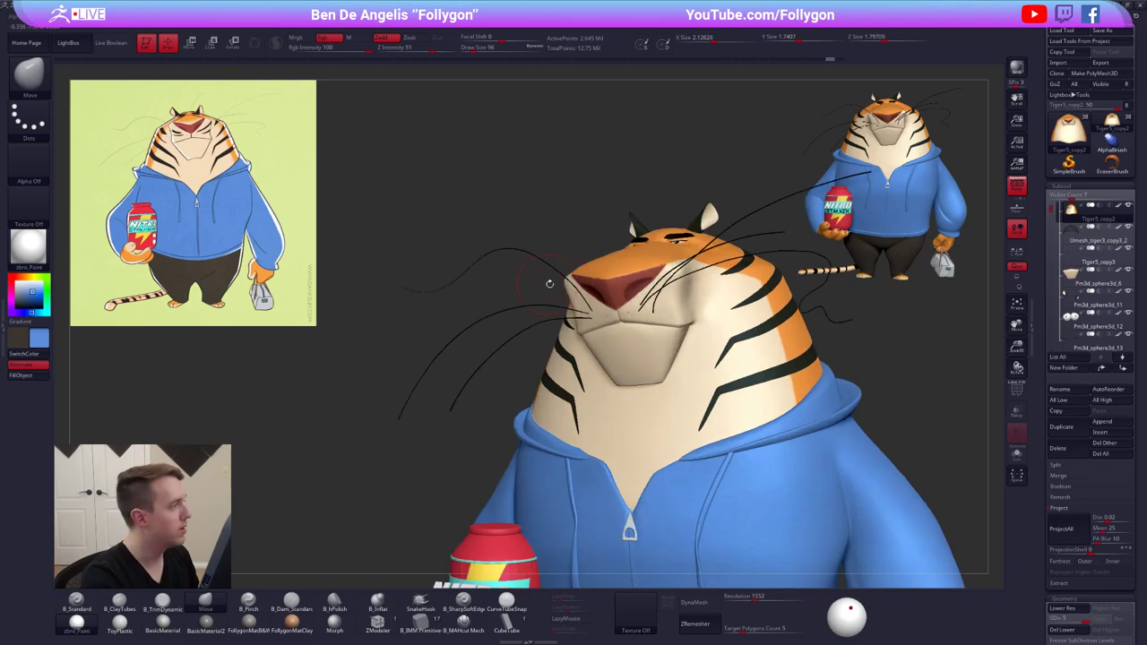
{"action": "key", "text": "space"}
{"action": "left_click_drag", "start_coordinate": [663, 292], "coordinate": [652, 295]}
{"action": "key", "text": "ctrl"}
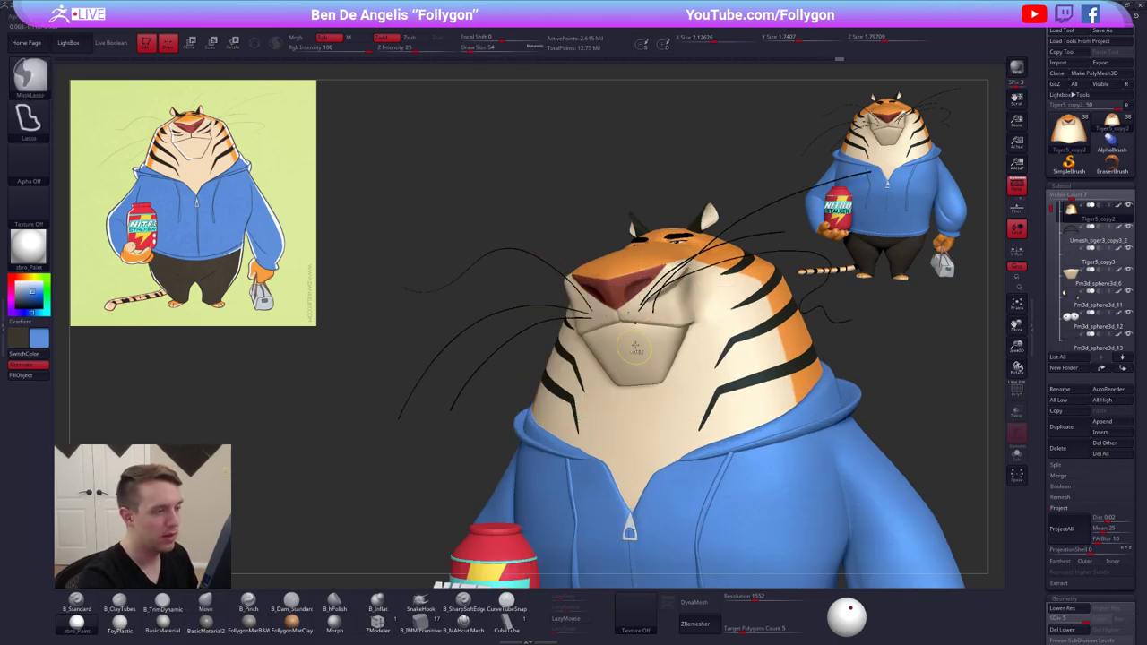
{"action": "right_click_drag", "start_coordinate": [627, 344], "coordinate": [655, 344]}
{"action": "right_click_drag", "start_coordinate": [658, 307], "coordinate": [701, 358]}
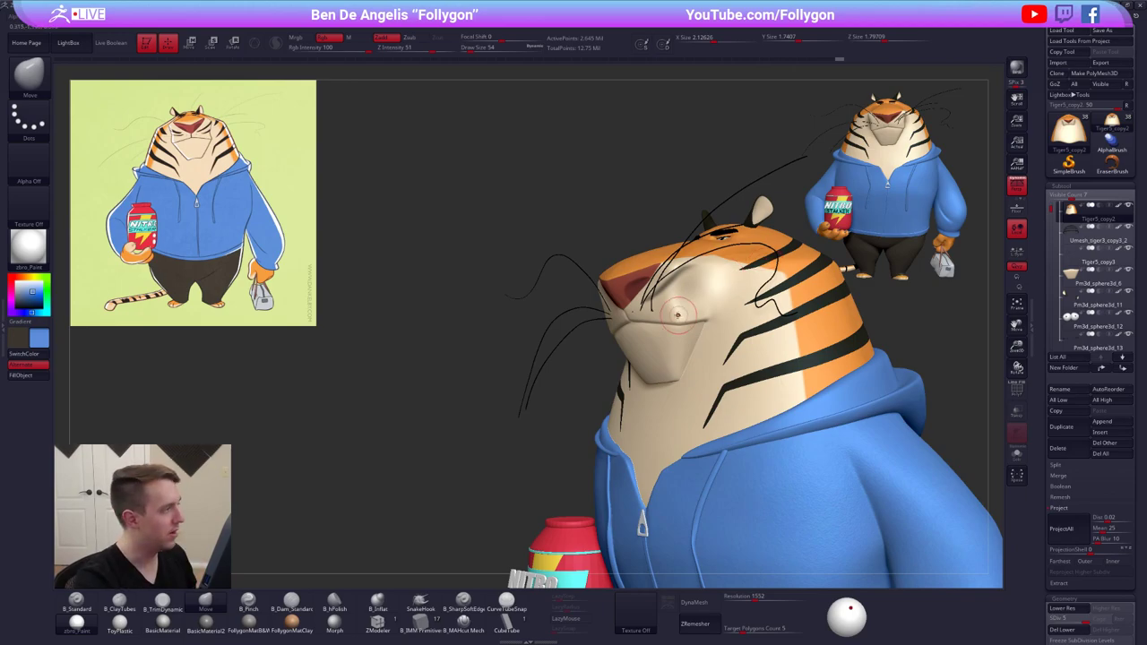
Switch the masking brush from MaskLasso to MaskPen beside the tiger's muzzle
{"action": "right_click_drag", "start_coordinate": [695, 334], "coordinate": [607, 328], "text": "alt"}
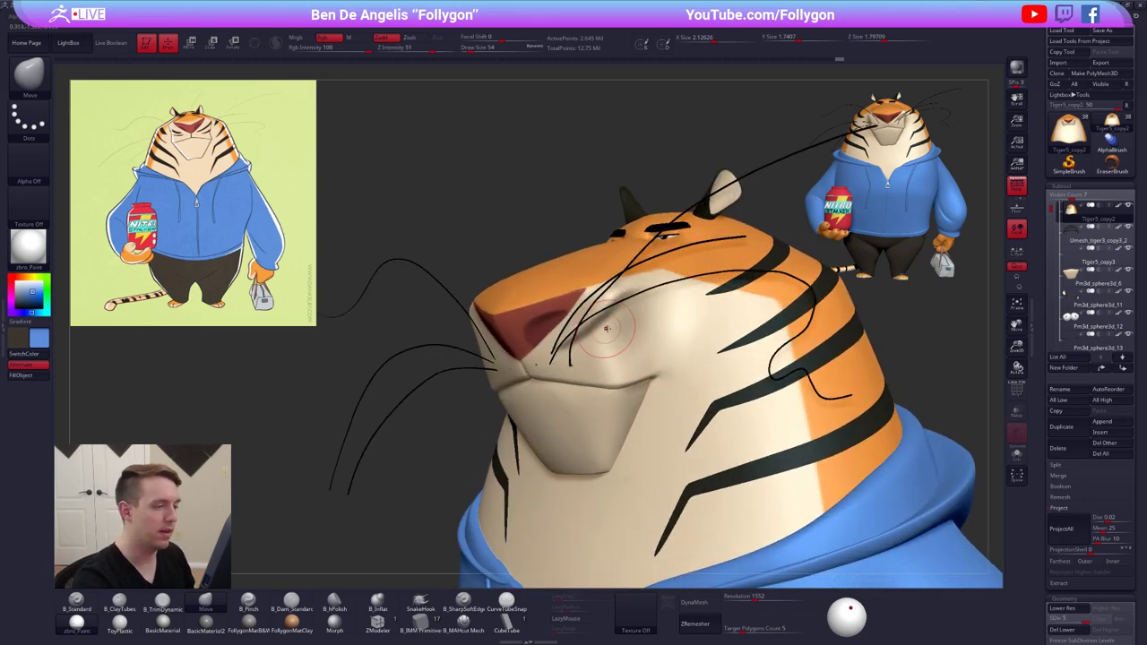
{"action": "key", "text": "space"}
{"action": "key", "text": "ctrl+space"}
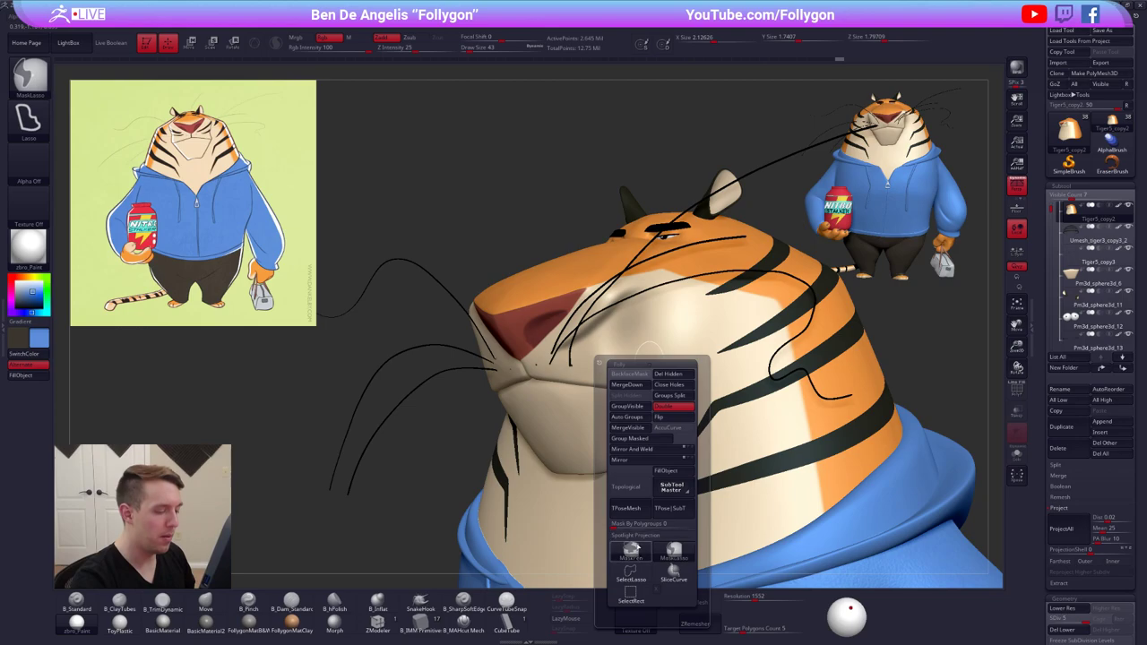
{"action": "left_click", "coordinate": [631, 551]}
Isolate the head and paint two diagonal mask strokes on the side of the muzzle at draw size 18
{"action": "key", "text": "space"}
{"action": "left_click_drag", "start_coordinate": [618, 369], "coordinate": [602, 369]}
{"action": "key", "text": "alt+s"}
{"action": "key", "text": "space"}
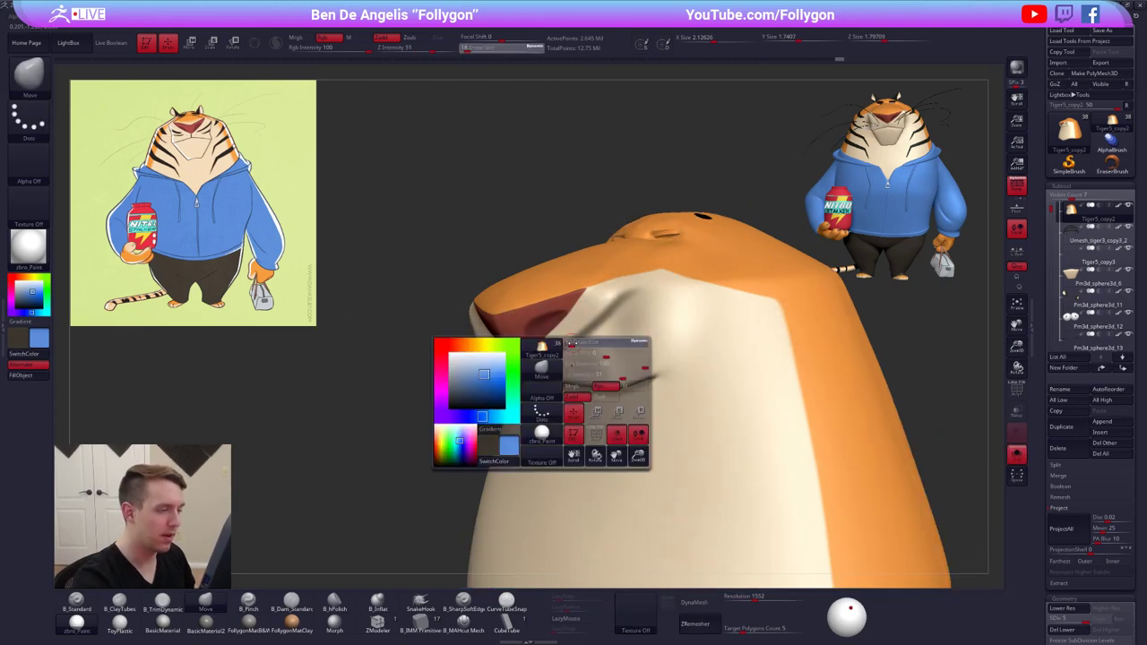
{"action": "left_click_drag", "start_coordinate": [588, 335], "coordinate": [631, 290], "text": "ctrl"}
{"action": "left_click_drag", "start_coordinate": [573, 364], "coordinate": [626, 332], "text": "ctrl"}
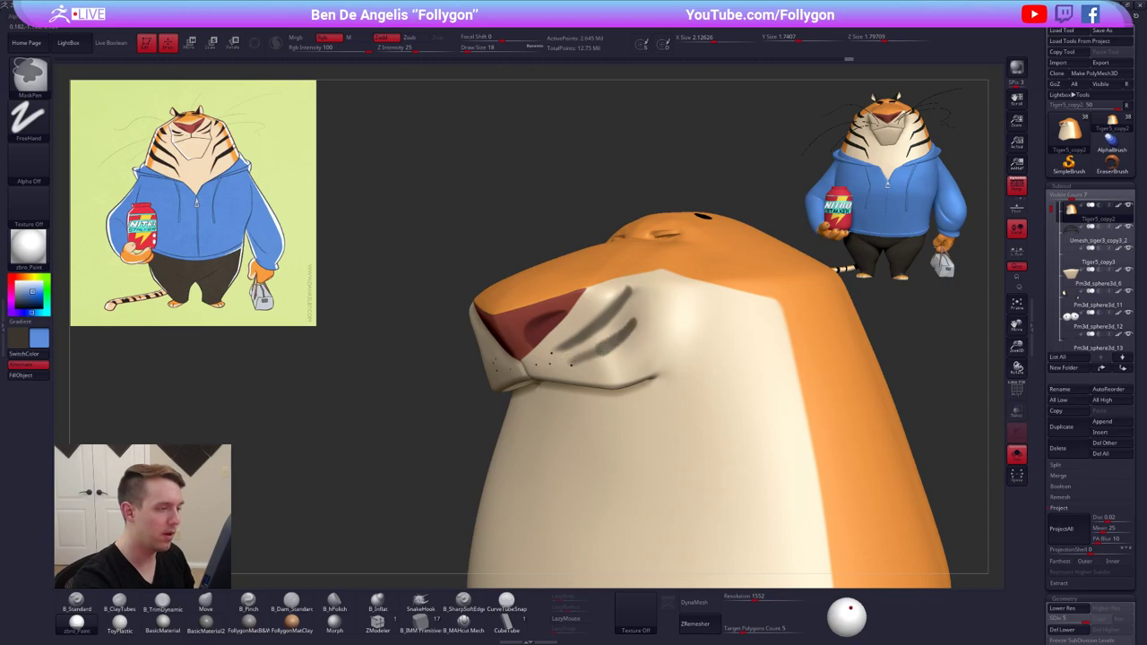
Show the whole character and check the two mask strokes against the whiskers from the front and side
{"action": "key", "text": "shift+s"}
{"action": "right_click_drag", "start_coordinate": [588, 391], "coordinate": [659, 391]}
{"action": "right_click_drag", "start_coordinate": [584, 394], "coordinate": [604, 396]}
{"action": "right_click_drag", "start_coordinate": [835, 454], "coordinate": [869, 447], "text": "alt"}
{"action": "mouse_move", "coordinate": [870, 448]}
{"action": "right_mouse_down"}
{"action": "mouse_move", "coordinate": [726, 443]}
{"action": "mouse_move", "coordinate": [869, 447]}
{"action": "right_mouse_up"}
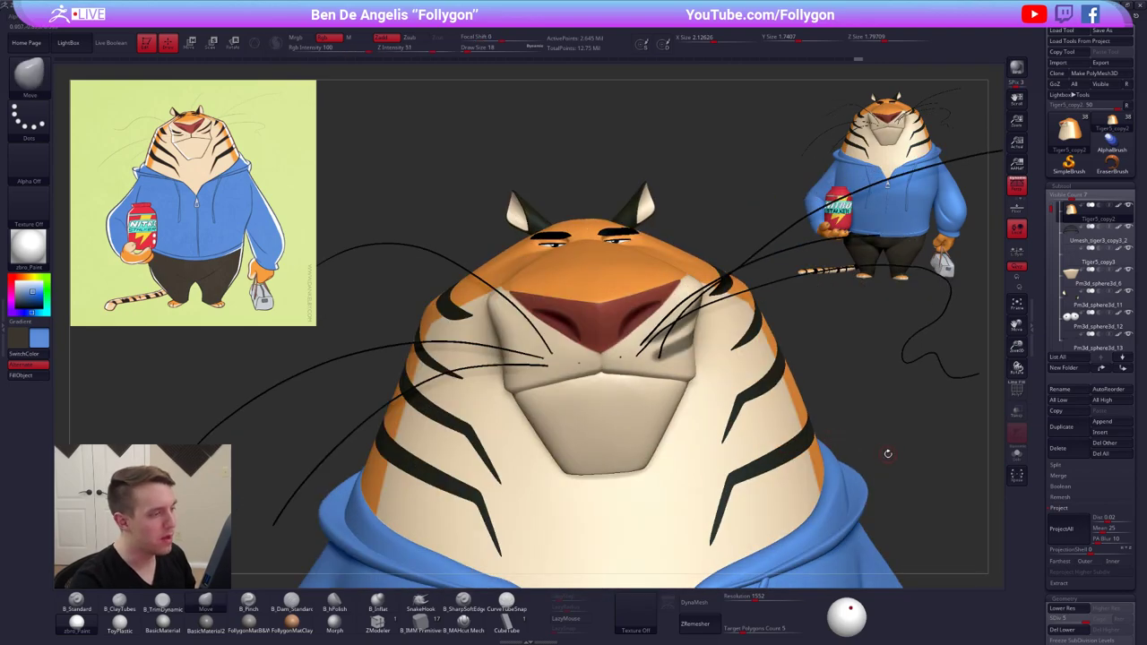
{"action": "left_click_drag", "start_coordinate": [882, 453], "coordinate": [843, 457]}
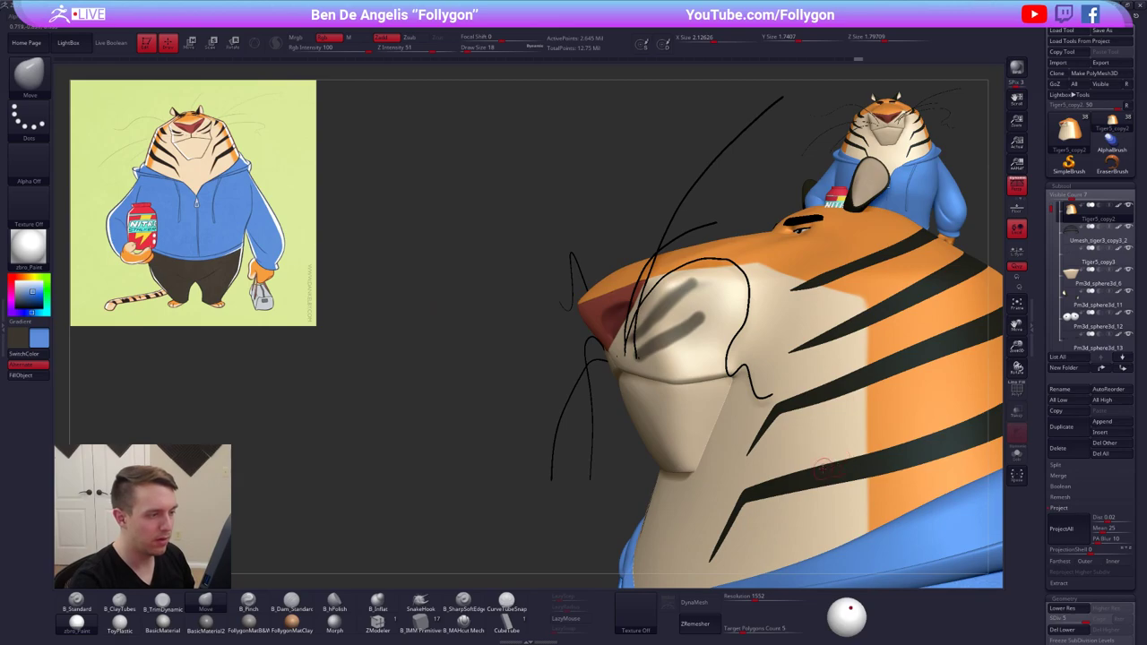
Isolate the head, compare the muzzle mask with its previous state, and set the draw size to 14
{"action": "key", "text": "alt+s"}
{"action": "right_click_drag", "start_coordinate": [591, 374], "coordinate": [630, 363]}
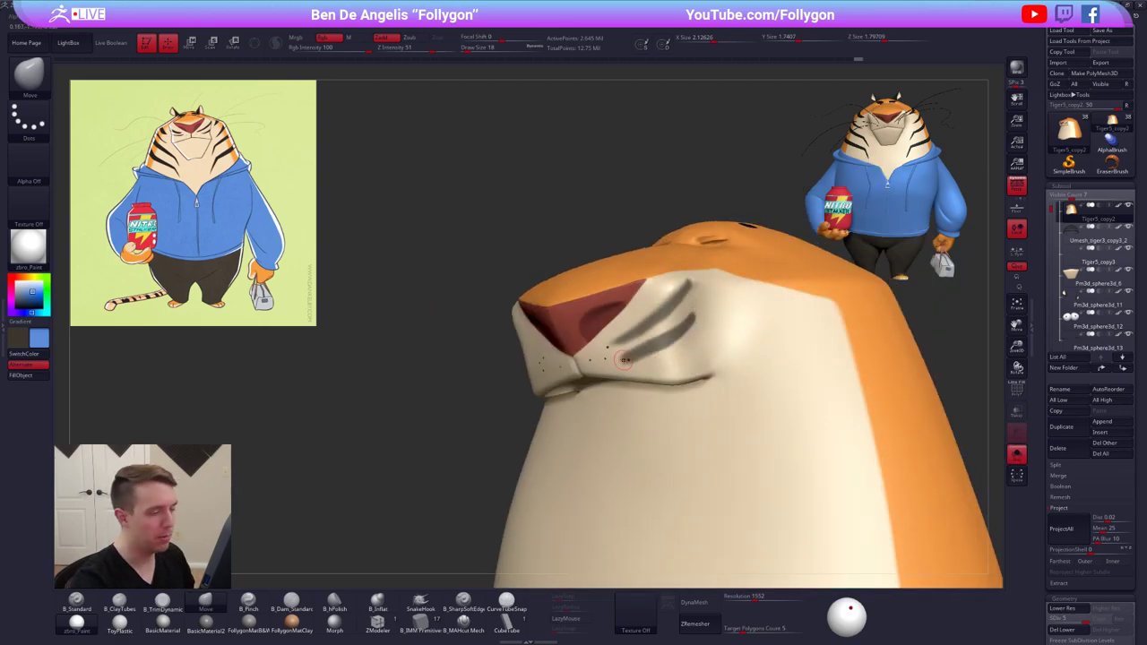
{"action": "key", "text": "ctrl+z"}
{"action": "key", "text": "ctrl+shift+z"}
{"action": "mouse_move", "coordinate": [634, 361]}
{"action": "right_mouse_down"}
{"action": "mouse_move", "coordinate": [661, 356]}
{"action": "mouse_move", "coordinate": [624, 417]}
{"action": "right_mouse_up"}
{"action": "key", "text": "space"}
{"action": "left_click_drag", "start_coordinate": [689, 369], "coordinate": [680, 369]}
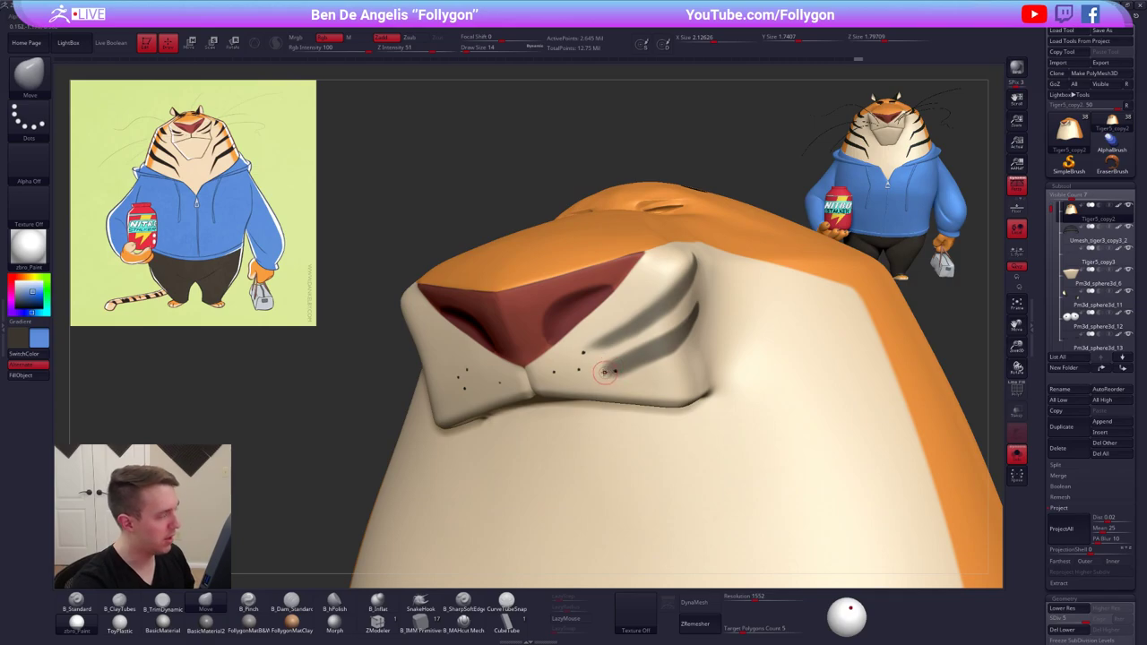
Erase mask along the edges of both muzzle strokes to make them thinner and cleaner
{"action": "key", "text": "ctrl"}
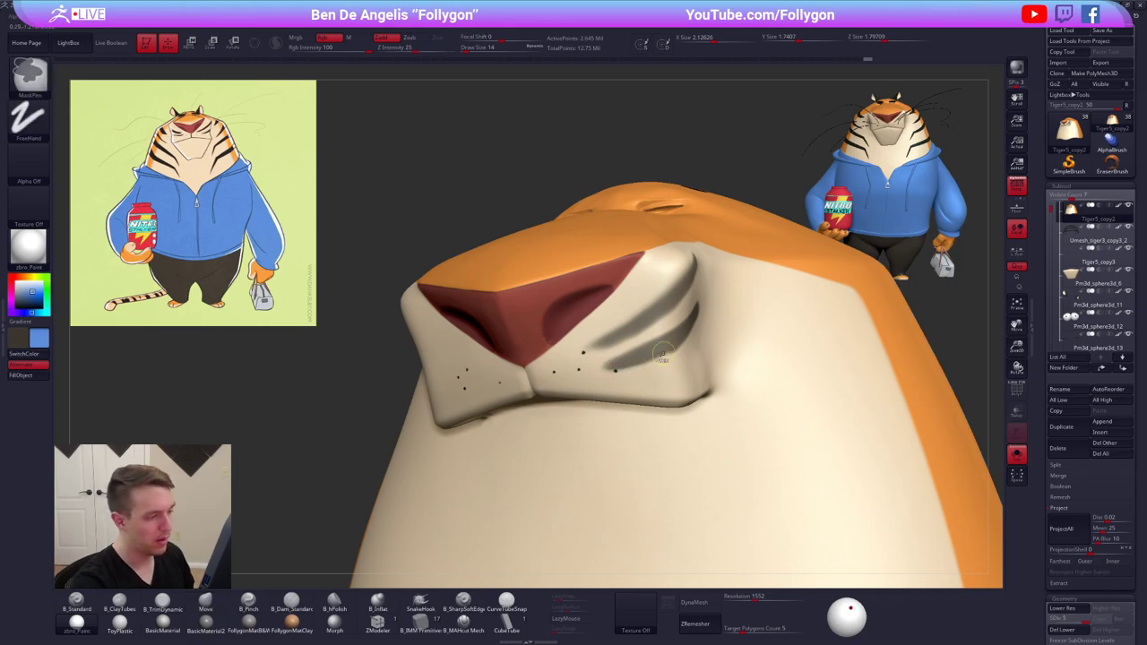
{"action": "left_click_drag", "start_coordinate": [665, 337], "coordinate": [668, 334], "text": "ctrl+alt"}
{"action": "right_click_drag", "start_coordinate": [647, 344], "coordinate": [629, 343]}
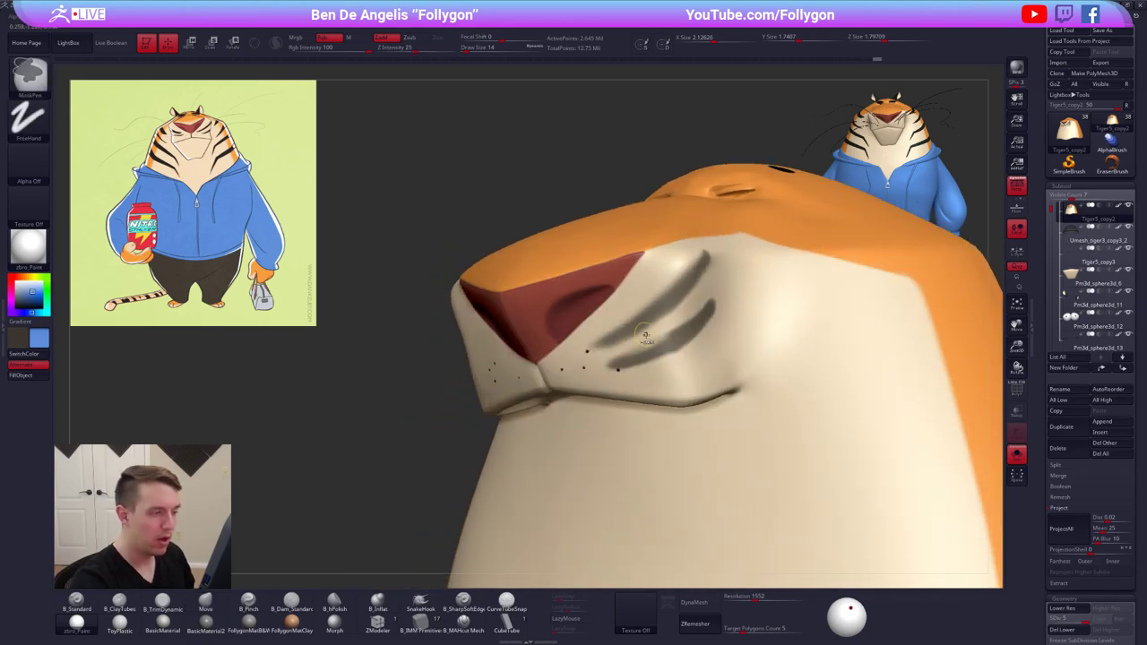
{"action": "left_click_drag", "start_coordinate": [640, 335], "coordinate": [704, 301], "text": "ctrl+alt"}
{"action": "right_click_drag", "start_coordinate": [688, 316], "coordinate": [723, 312]}
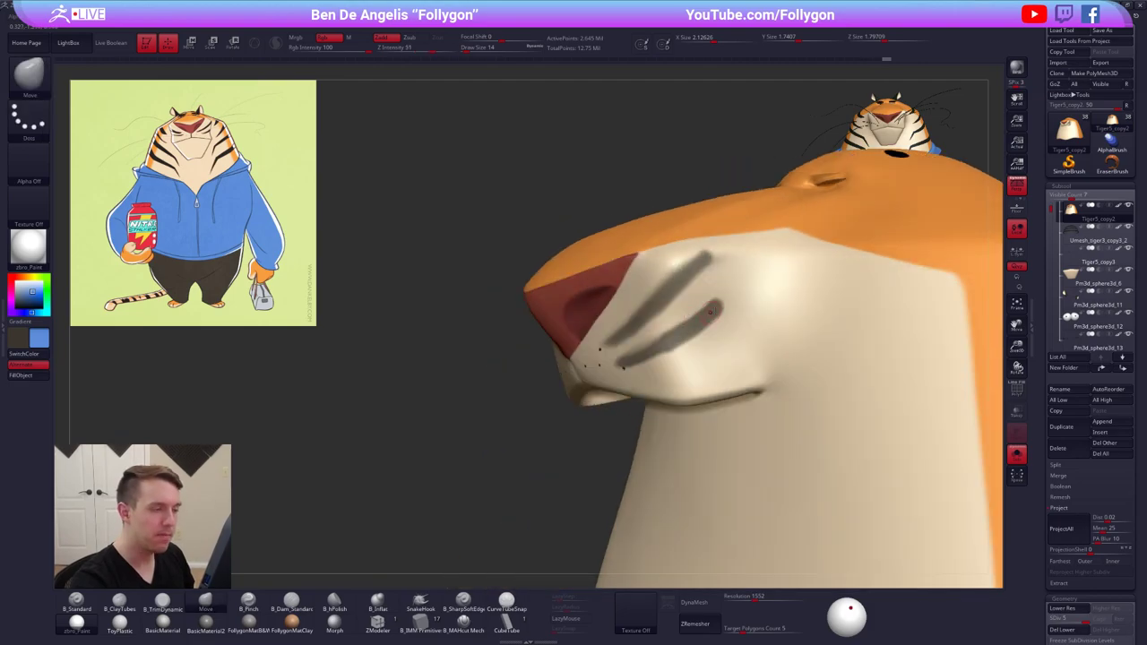
{"action": "mouse_move", "coordinate": [699, 334]}
{"action": "left_mouse_down", "text": "ctrl+alt"}
{"action": "mouse_move", "coordinate": [720, 309]}
{"action": "mouse_move", "coordinate": [665, 353]}
{"action": "left_mouse_up", "text": "ctrl+alt"}
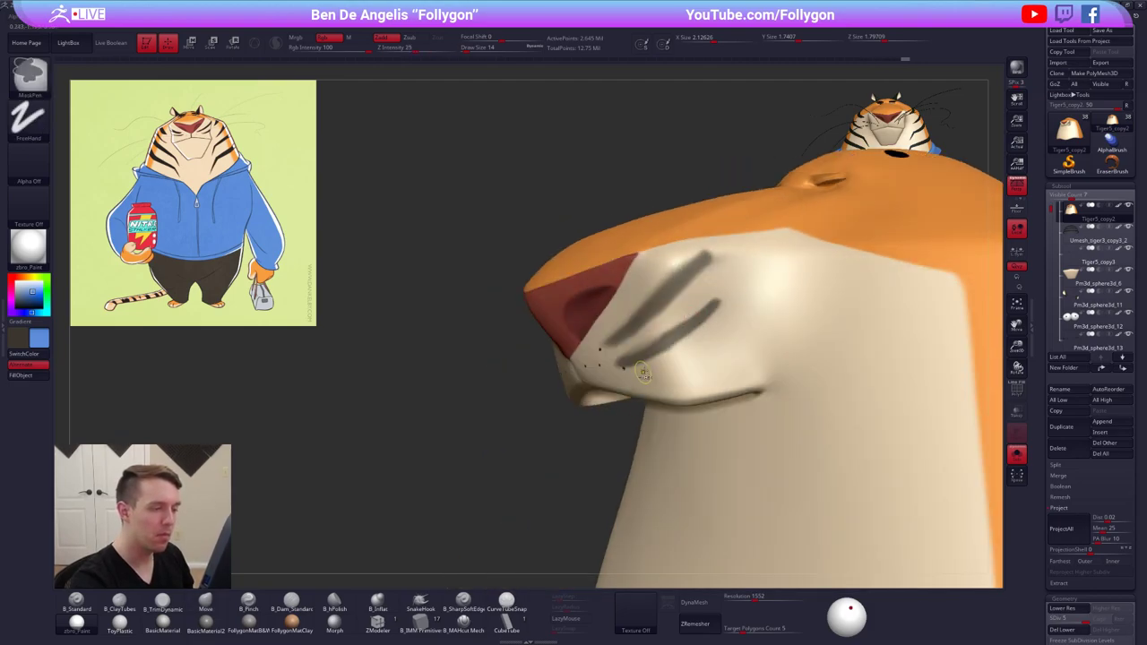
Refine the lower mask stroke near the whisker pore at draw size 12 and show the whole character again
{"action": "right_click_drag", "start_coordinate": [717, 334], "coordinate": [638, 352]}
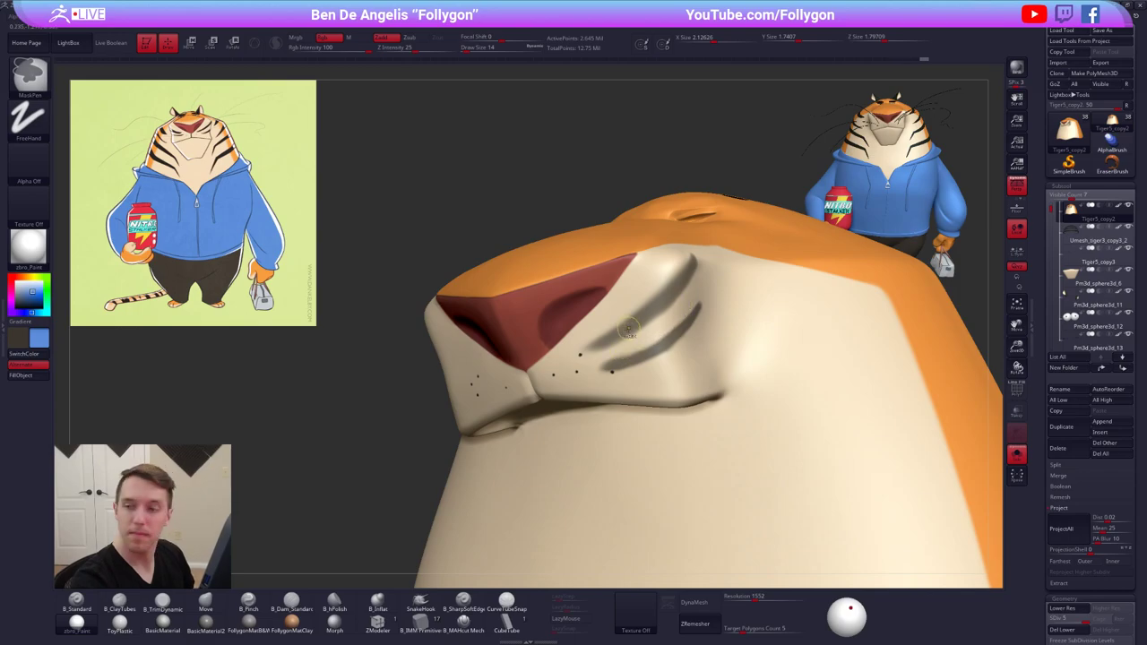
{"action": "right_click_drag", "start_coordinate": [637, 340], "coordinate": [601, 366]}
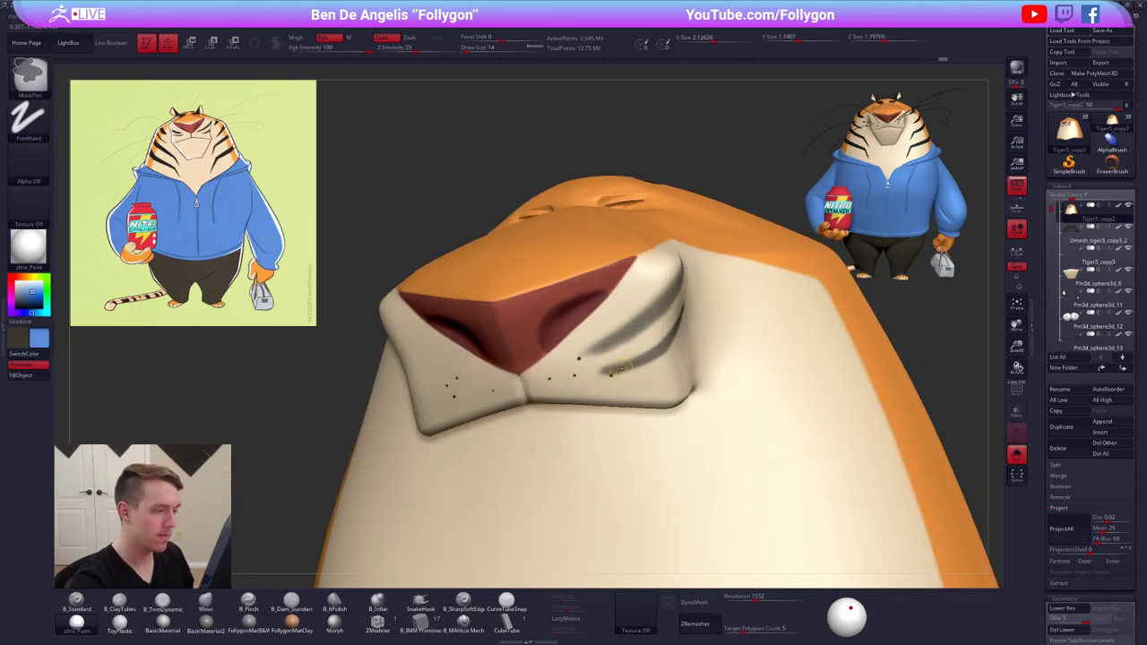
{"action": "key", "text": "space"}
{"action": "left_click_drag", "start_coordinate": [613, 374], "coordinate": [609, 375]}
{"action": "right_click_drag", "start_coordinate": [612, 375], "coordinate": [597, 370]}
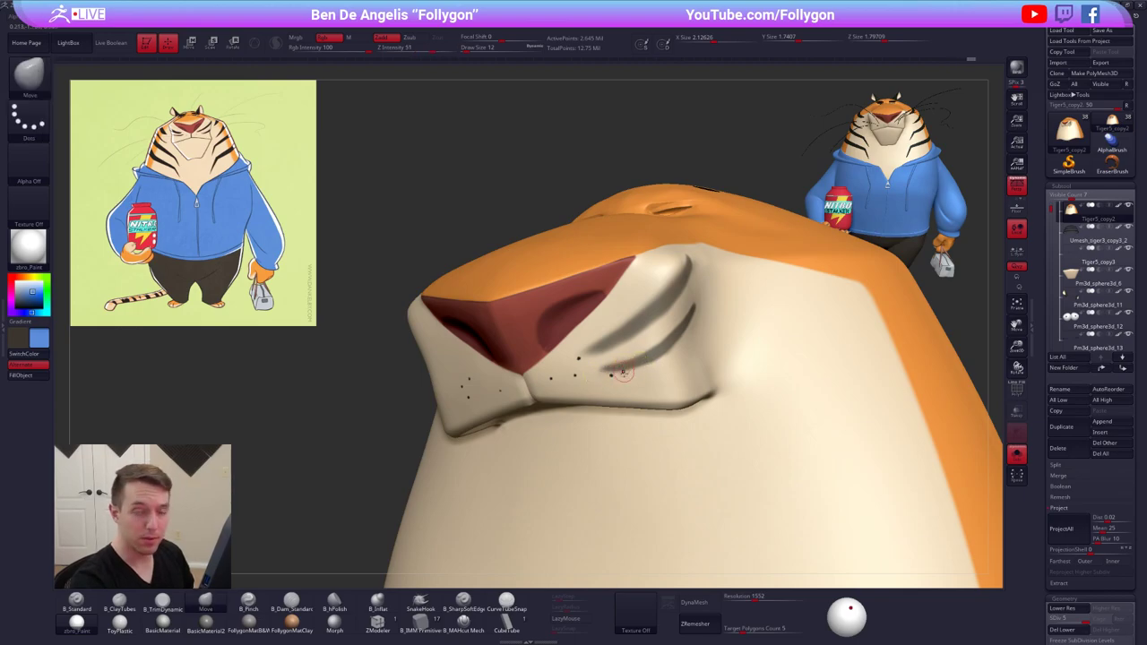
{"action": "mouse_move", "coordinate": [621, 375]}
{"action": "right_mouse_down"}
{"action": "mouse_move", "coordinate": [599, 352]}
{"action": "mouse_move", "coordinate": [582, 351]}
{"action": "mouse_move", "coordinate": [575, 369]}
{"action": "right_mouse_up"}
{"action": "key", "text": "alt+s"}
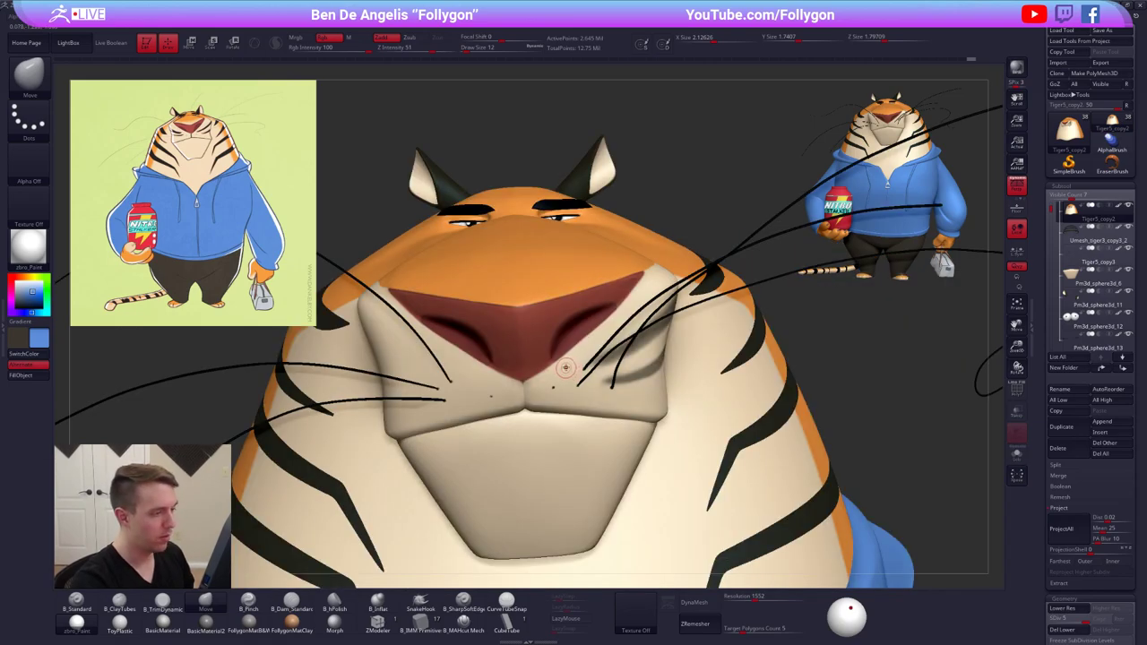
Extend the upper mask stroke down to the whisker root and clean its edges with the head isolated
{"action": "key", "text": "ctrl"}
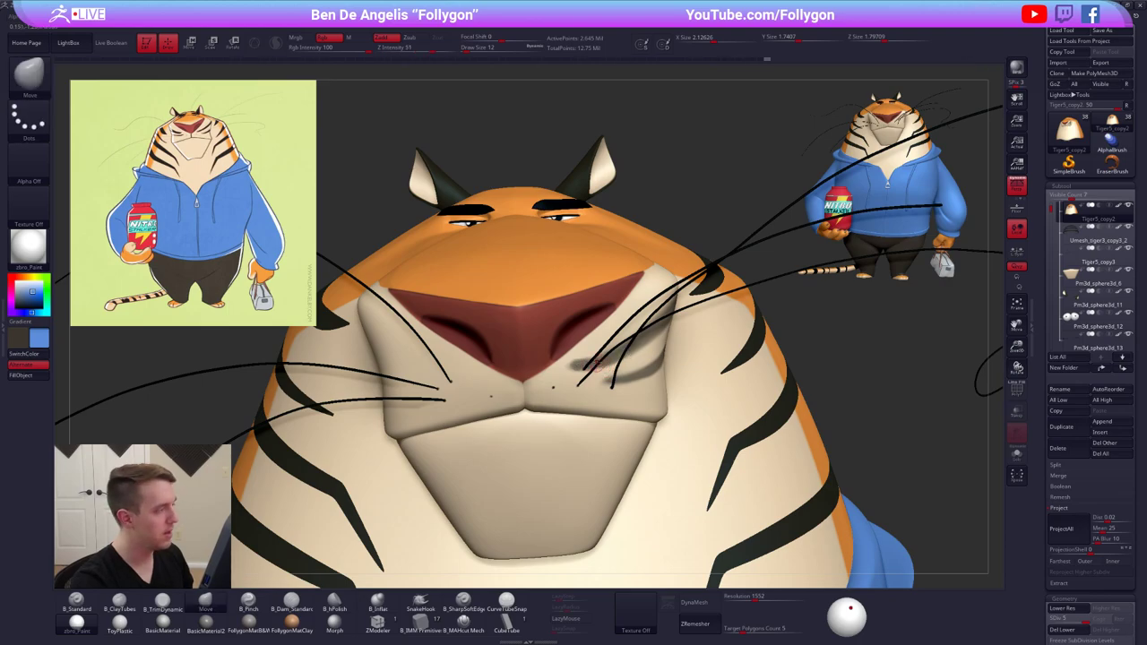
{"action": "right_click_drag", "start_coordinate": [594, 372], "coordinate": [515, 352]}
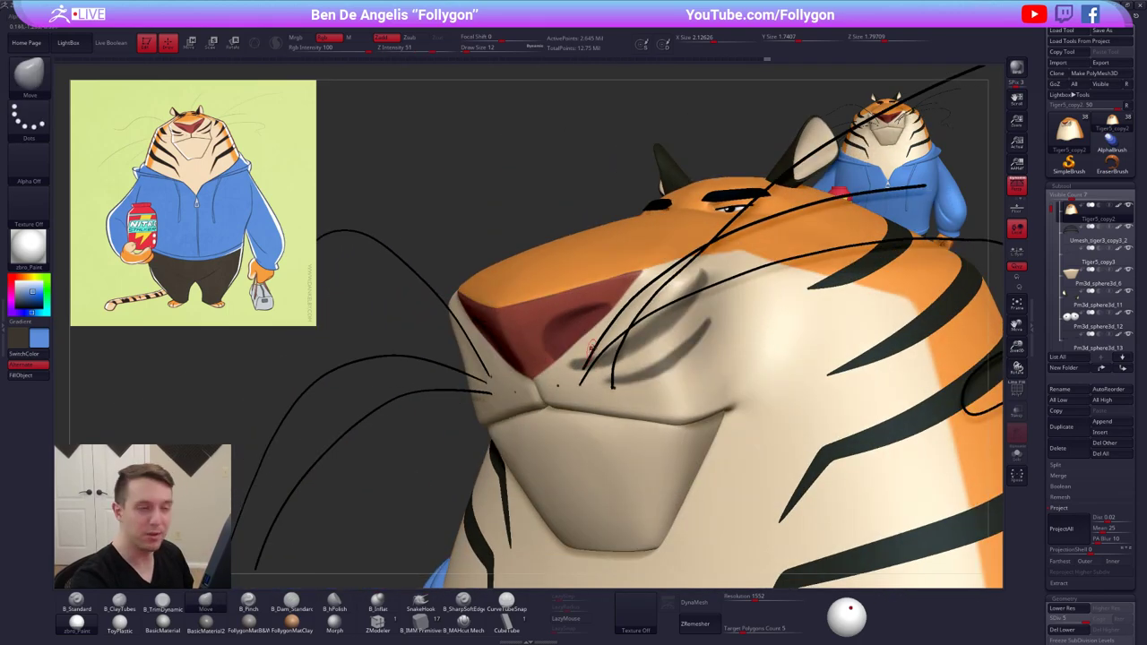
{"action": "key", "text": "alt+s"}
{"action": "right_click_drag", "start_coordinate": [660, 342], "coordinate": [686, 295]}
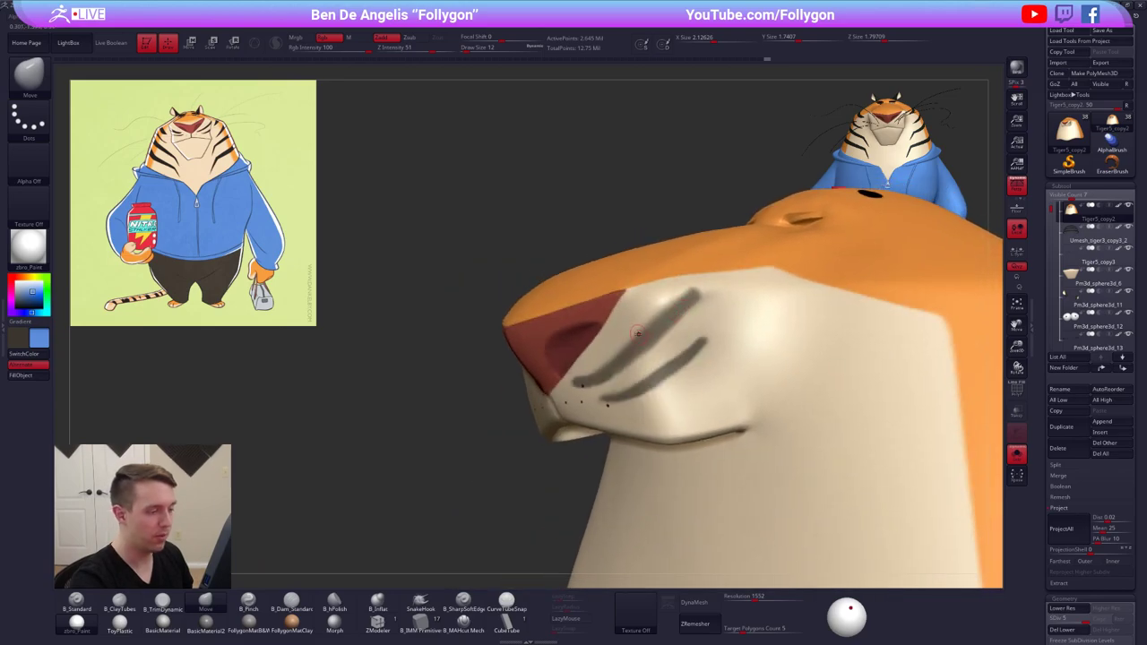
{"action": "key", "text": "ctrl"}
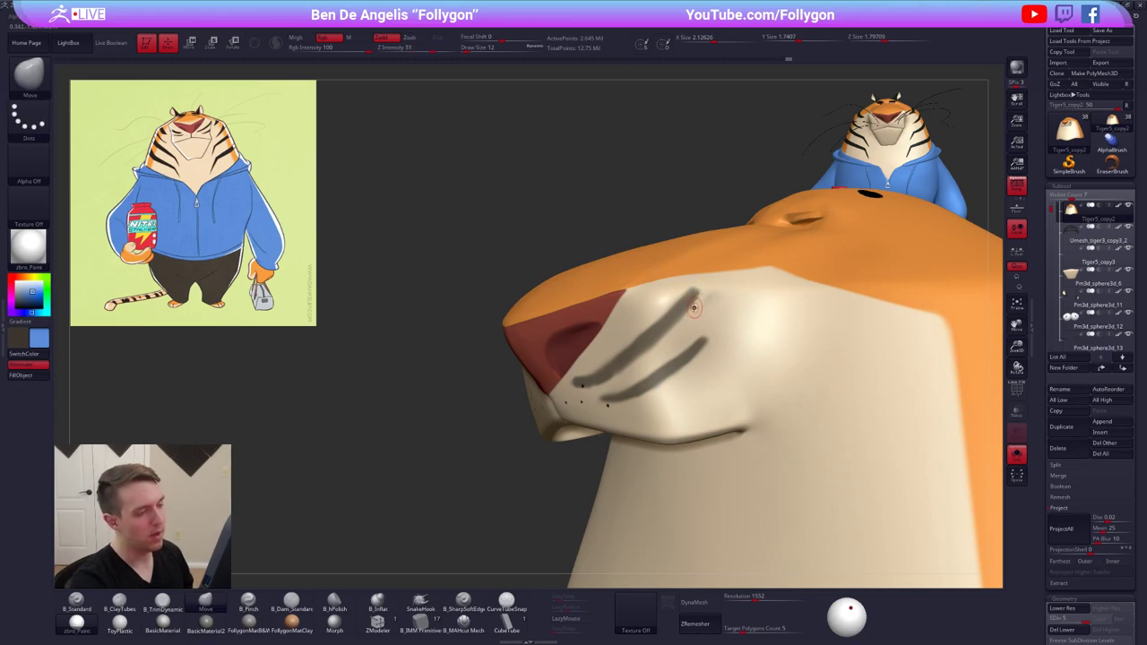
{"action": "mouse_move", "coordinate": [695, 306]}
{"action": "right_mouse_down"}
{"action": "mouse_move", "coordinate": [689, 287]}
{"action": "mouse_move", "coordinate": [681, 298]}
{"action": "mouse_move", "coordinate": [714, 323]}
{"action": "mouse_move", "coordinate": [724, 301]}
{"action": "right_mouse_up"}
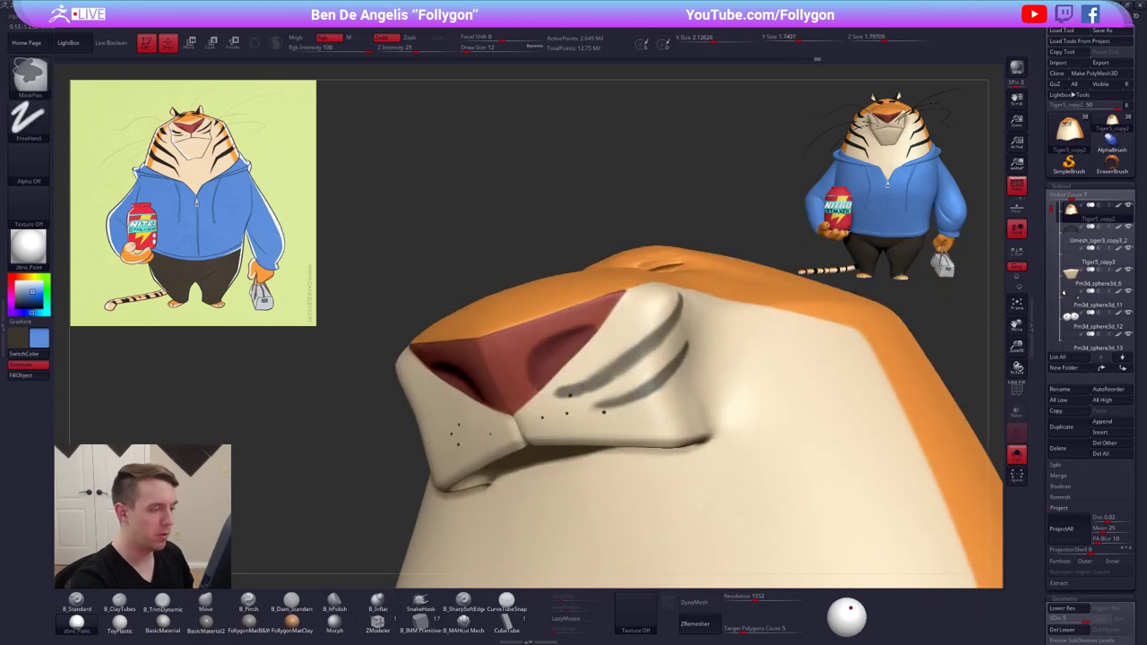
Show the whole character and inspect the muzzle mask from both sides and the body from front and back
{"action": "mouse_move", "coordinate": [596, 387]}
{"action": "right_mouse_down"}
{"action": "mouse_move", "coordinate": [613, 391]}
{"action": "mouse_move", "coordinate": [600, 418]}
{"action": "mouse_move", "coordinate": [585, 407]}
{"action": "mouse_move", "coordinate": [657, 404]}
{"action": "right_mouse_up"}
{"action": "key", "text": "alt+shift+s"}
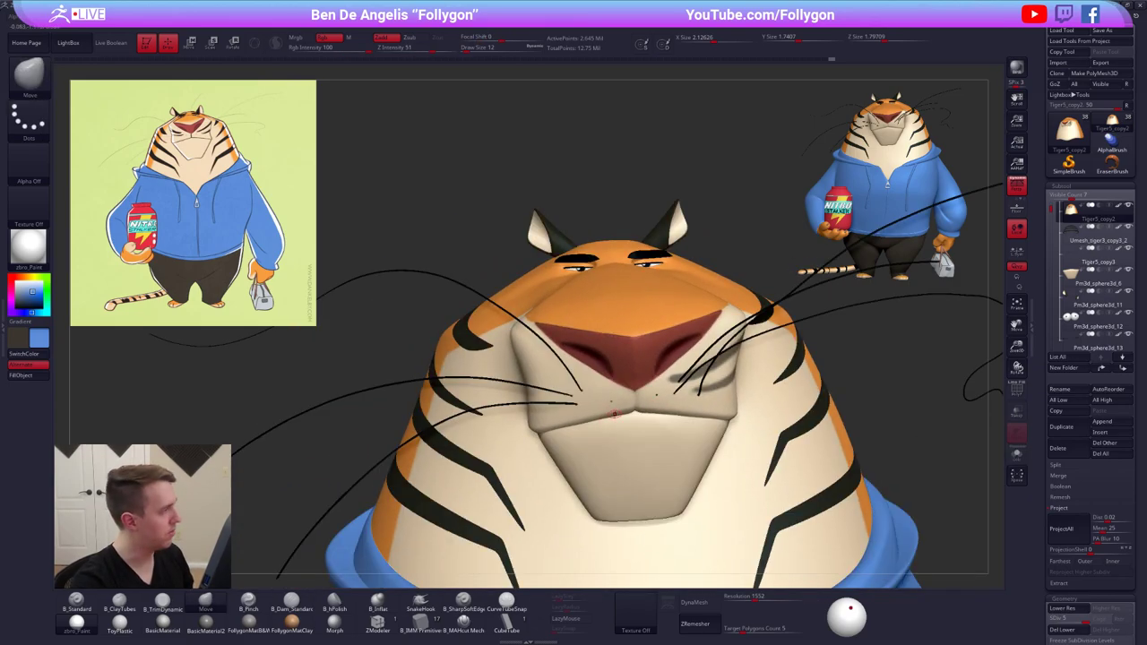
{"action": "right_click_drag", "start_coordinate": [655, 397], "coordinate": [685, 405]}
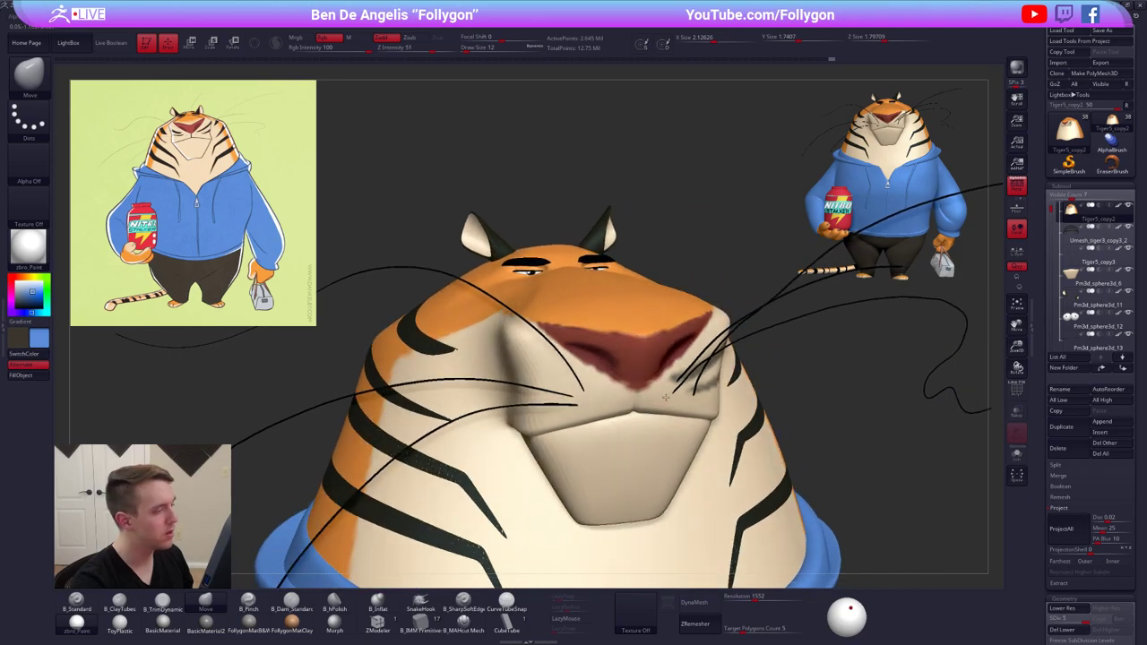
{"action": "right_click_drag", "start_coordinate": [613, 420], "coordinate": [646, 399]}
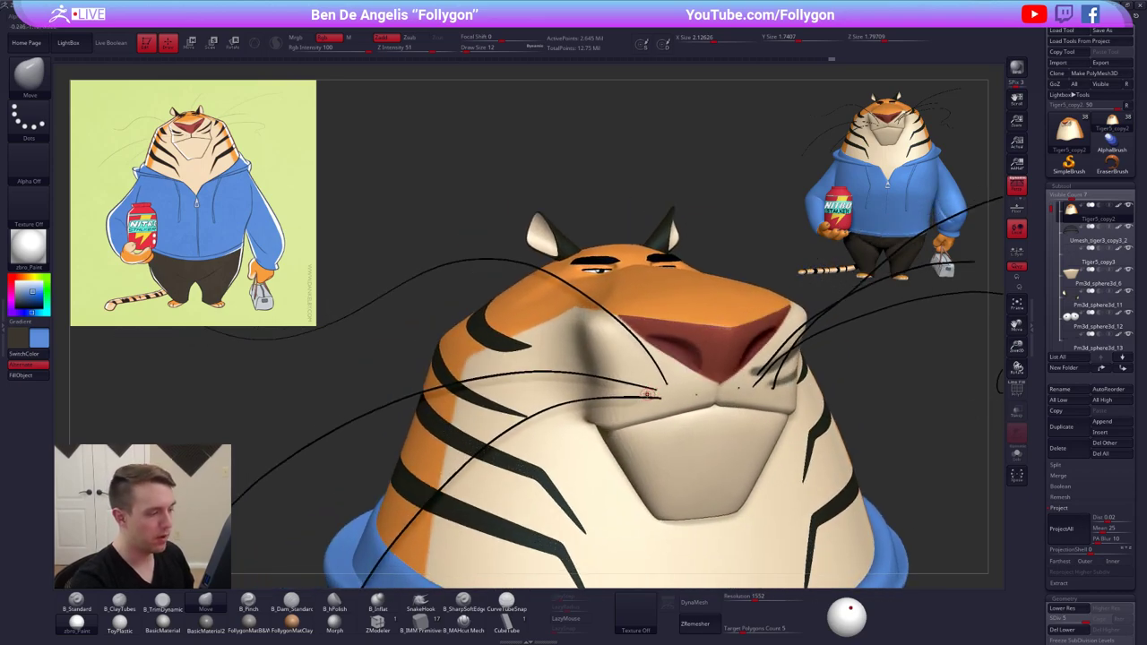
{"action": "right_click_drag", "start_coordinate": [512, 410], "coordinate": [812, 467]}
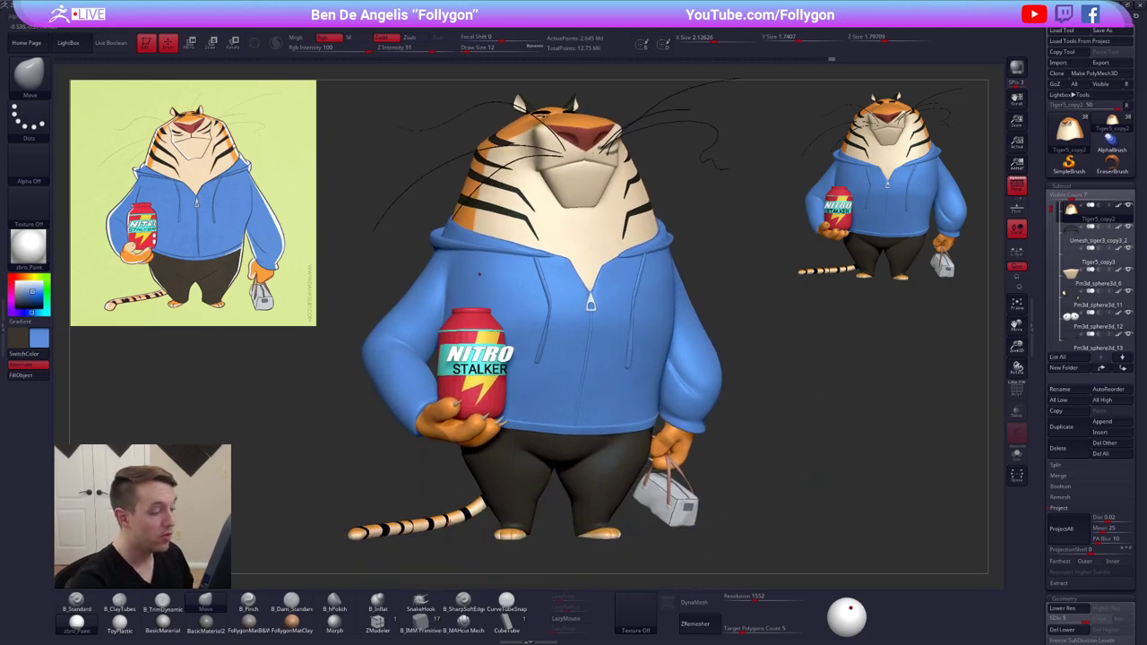
{"action": "right_click_drag", "start_coordinate": [433, 529], "coordinate": [554, 441], "text": "alt"}
{"action": "right_click_drag", "start_coordinate": [439, 448], "coordinate": [662, 481]}
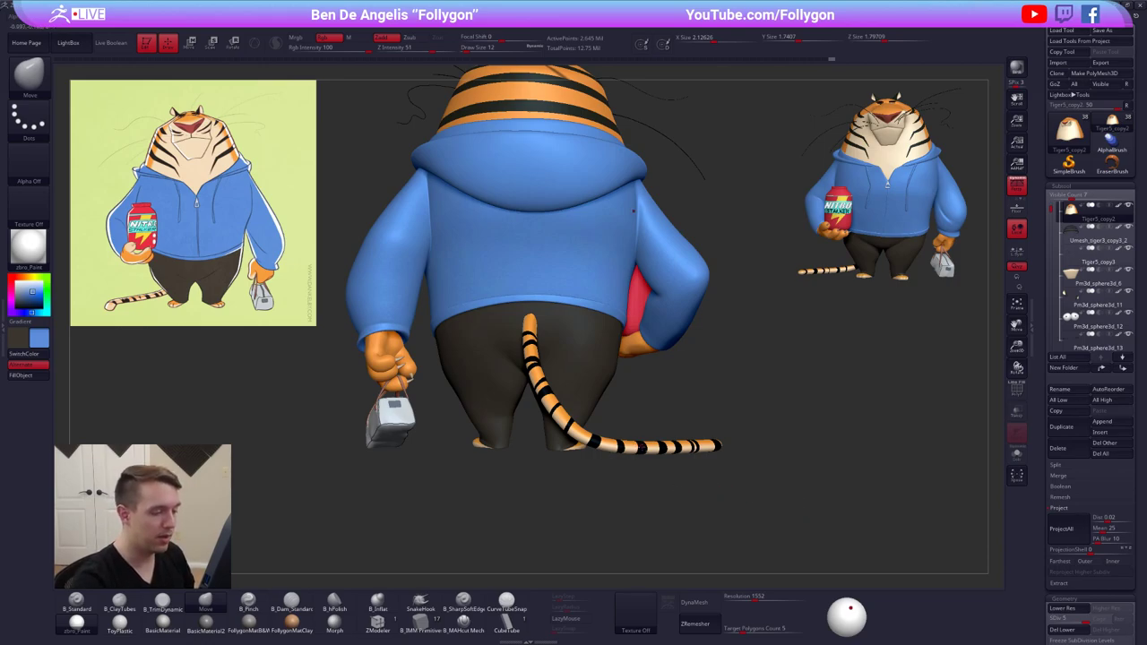
Select the tail's black stripes, isolate them and examine their polygroups in the wireframe display
{"action": "left_click", "coordinate": [642, 447], "text": "alt"}
{"action": "key", "text": "alt+s"}
{"action": "right_click_drag", "start_coordinate": [728, 475], "coordinate": [766, 508]}
{"action": "key", "text": "f"}
{"action": "key", "text": "shift+f"}
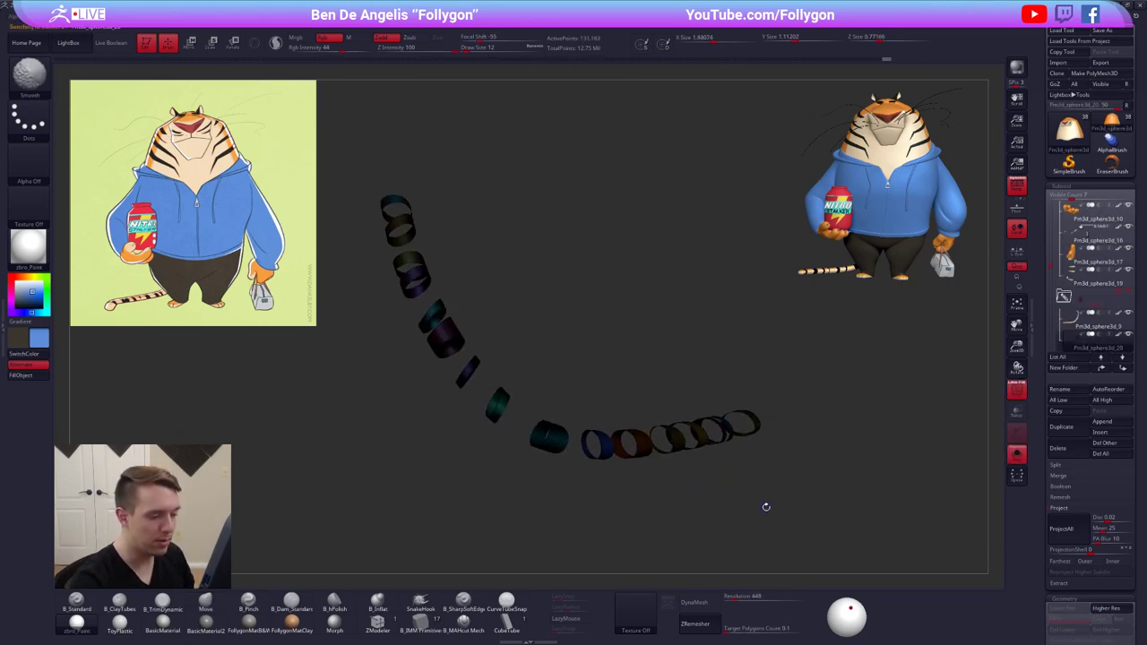
{"action": "key", "text": "shift+f"}
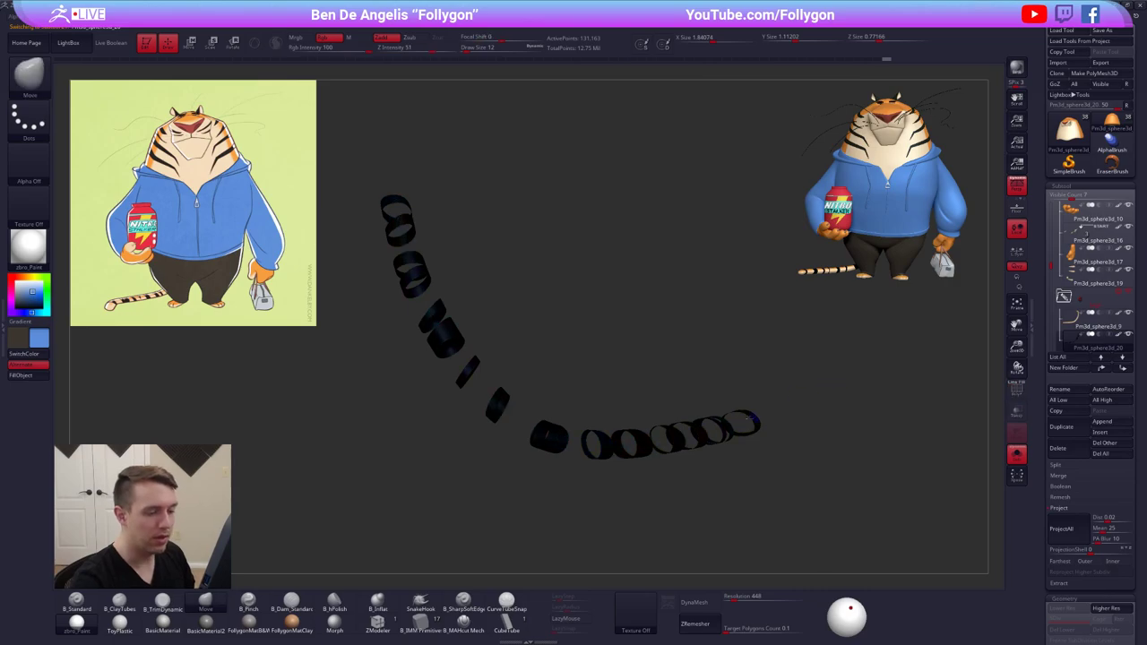
Turn off the tail stripes' wireframe display and show the whole character again from the front
{"action": "key", "text": "shift+f"}
{"action": "mouse_move", "coordinate": [750, 455]}
{"action": "right_mouse_down"}
{"action": "mouse_move", "coordinate": [772, 473]}
{"action": "mouse_move", "coordinate": [801, 471]}
{"action": "mouse_move", "coordinate": [789, 437]}
{"action": "mouse_move", "coordinate": [644, 455]}
{"action": "mouse_move", "coordinate": [733, 449]}
{"action": "right_mouse_up"}
{"action": "key", "text": "shift+f"}
{"action": "key", "text": "alt+s"}
{"action": "right_click_drag", "start_coordinate": [733, 449], "coordinate": [643, 438], "text": "alt"}
{"action": "right_click_drag", "start_coordinate": [736, 458], "coordinate": [671, 451]}
{"action": "right_click_drag", "start_coordinate": [670, 451], "coordinate": [659, 529], "text": "alt"}
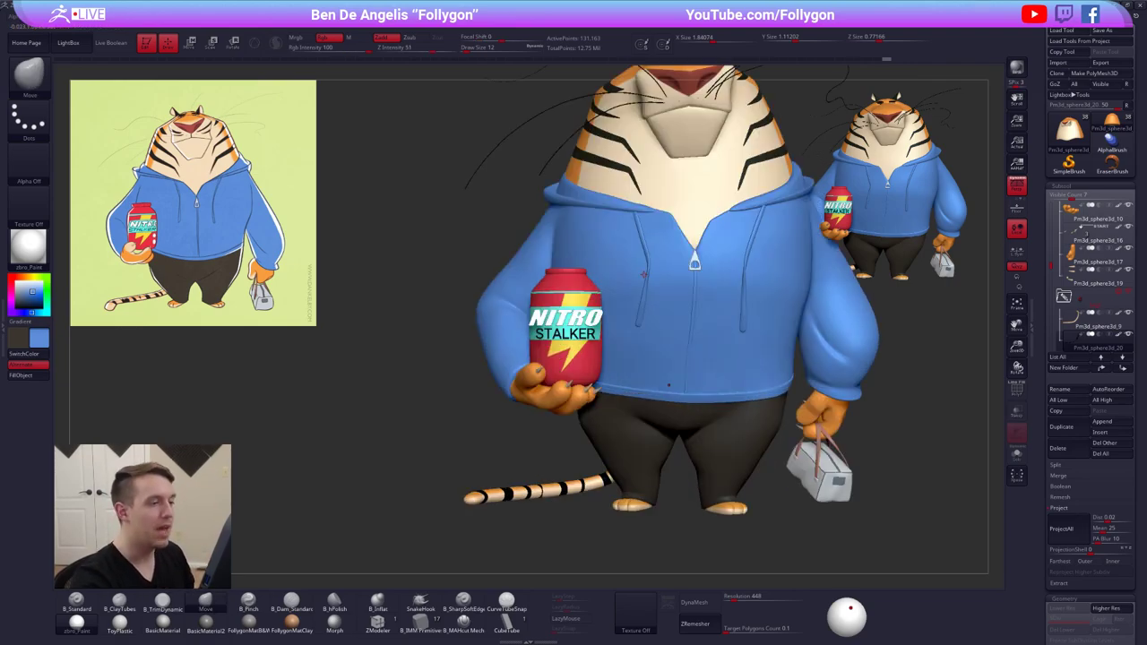
{"action": "right_click_drag", "start_coordinate": [727, 251], "coordinate": [622, 479], "text": "alt"}
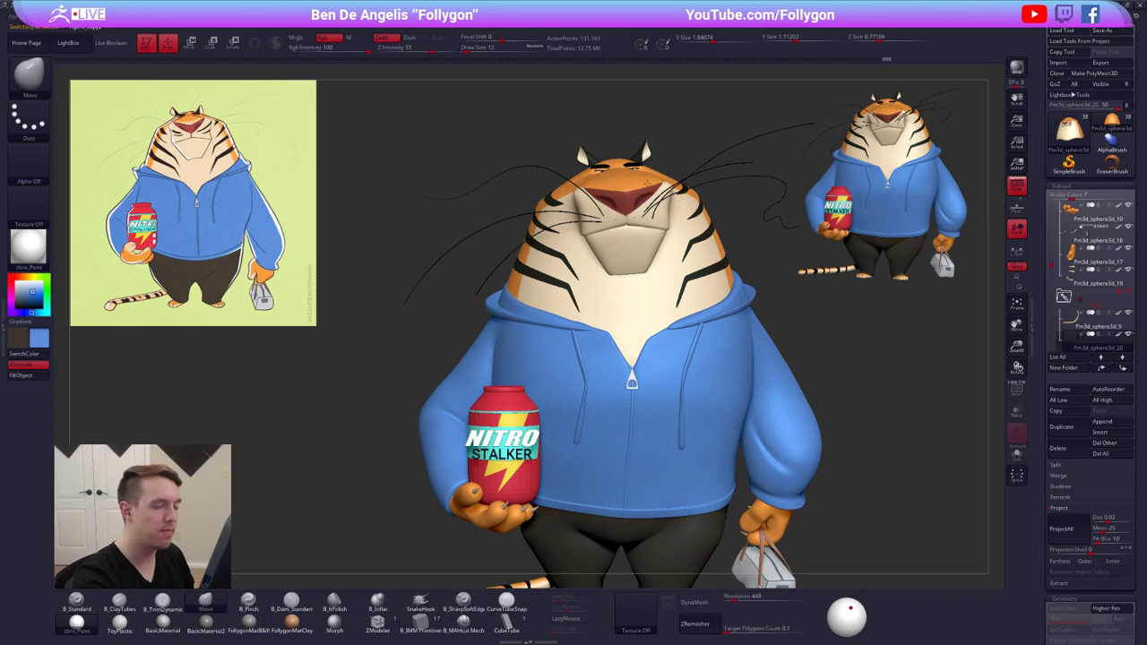
Find the whiskers among the head's subtools and hide them to clear the muzzle
{"action": "left_click", "coordinate": [647, 183], "text": "alt"}
{"action": "right_click_drag", "start_coordinate": [606, 260], "coordinate": [659, 364], "text": "alt"}
{"action": "right_click_drag", "start_coordinate": [659, 363], "coordinate": [697, 380]}
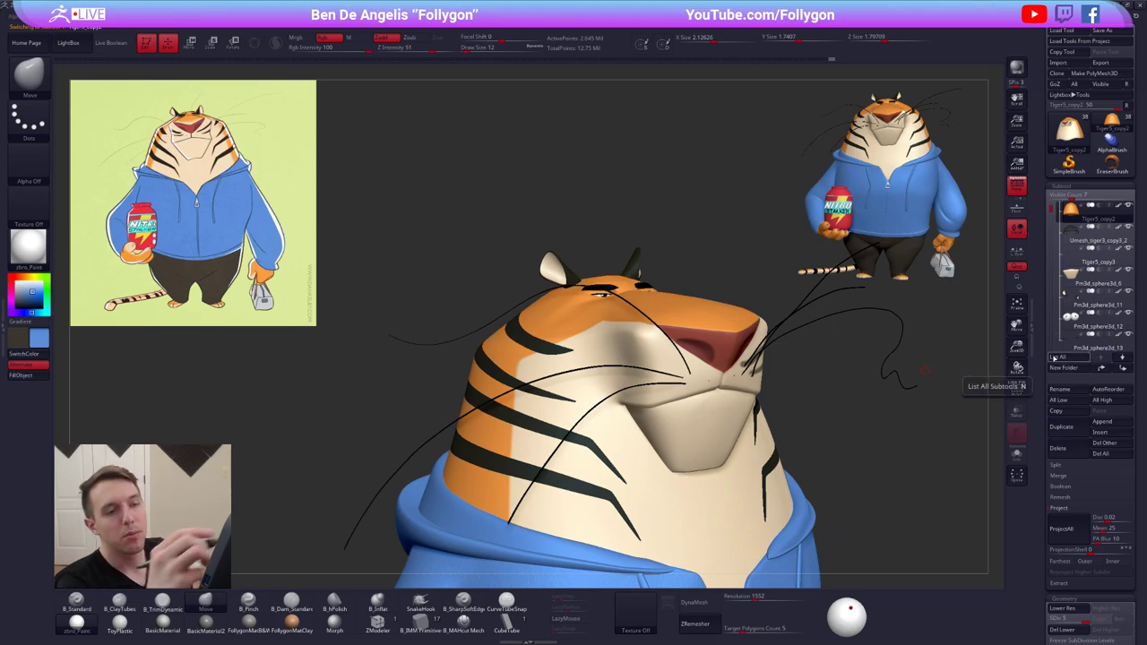
{"action": "mouse_move", "coordinate": [1065, 225]}
{"action": "left_click_drag", "start_coordinate": [1054, 208], "coordinate": [1057, 226]}
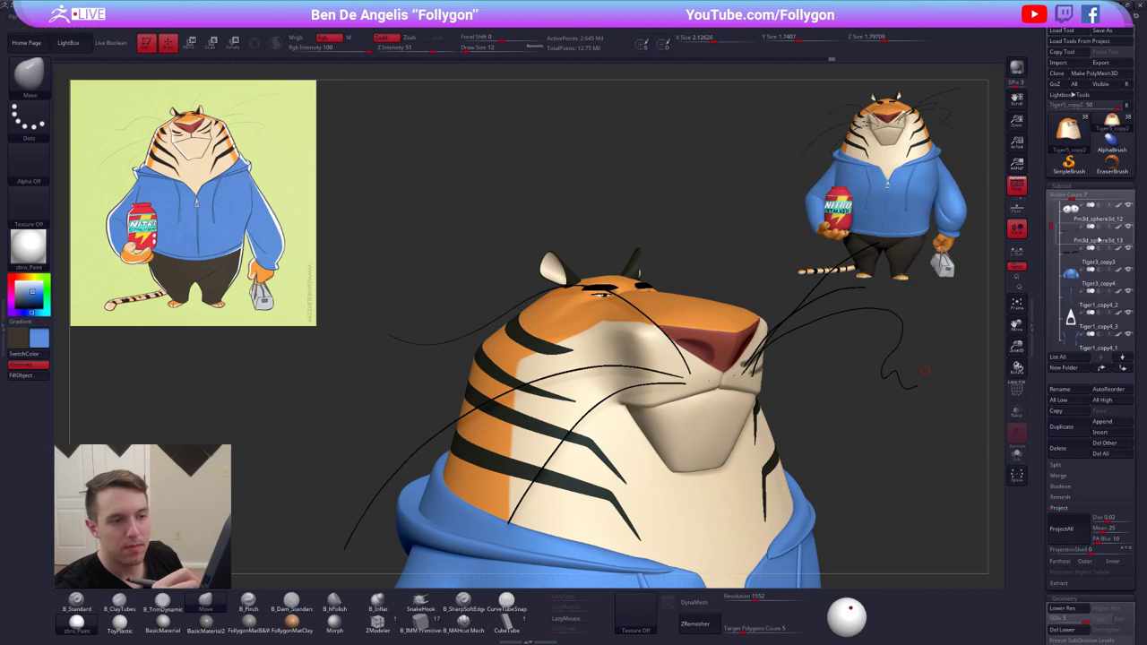
{"action": "mouse_move", "coordinate": [1103, 240]}
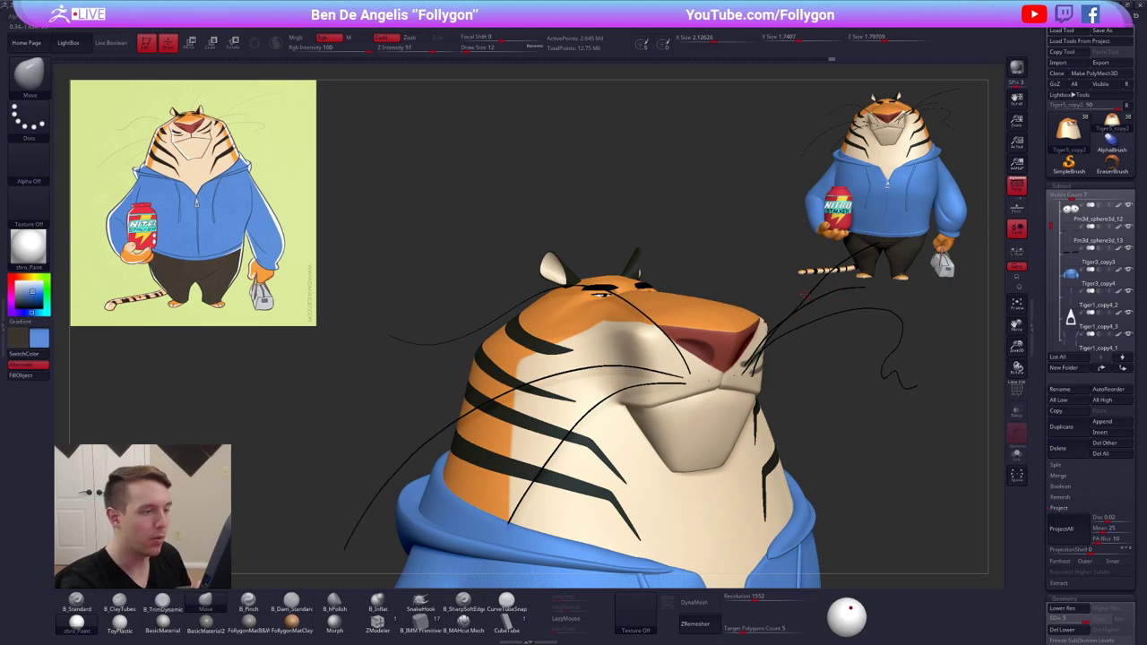
{"action": "left_click", "coordinate": [788, 319], "text": "alt"}
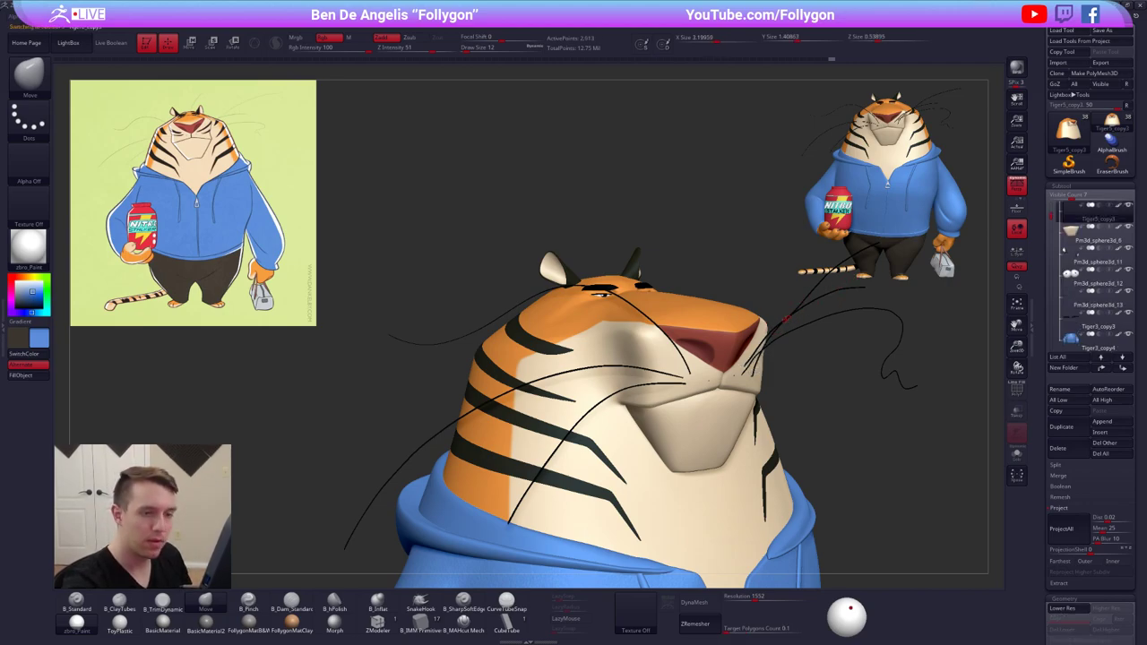
{"action": "left_click", "coordinate": [1073, 231]}
{"action": "left_click", "coordinate": [1129, 206]}
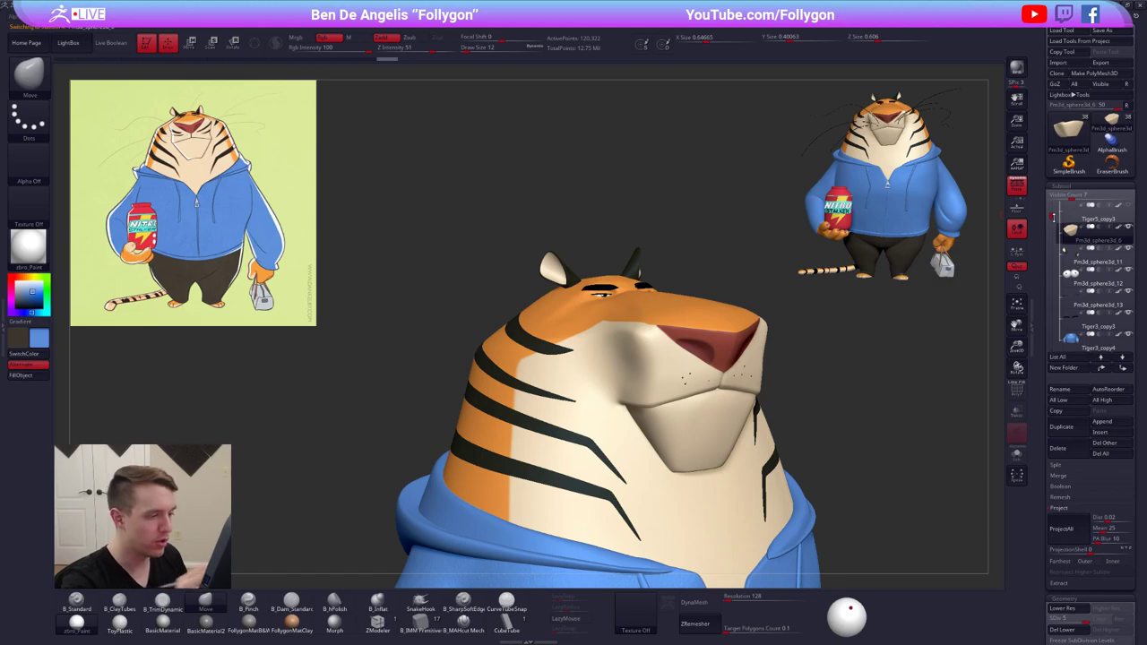
Mask two curved stripes on the unmasked side of the muzzle, running outward from the whisker pores, at draw size 12
{"action": "left_click", "coordinate": [761, 343], "text": "alt"}
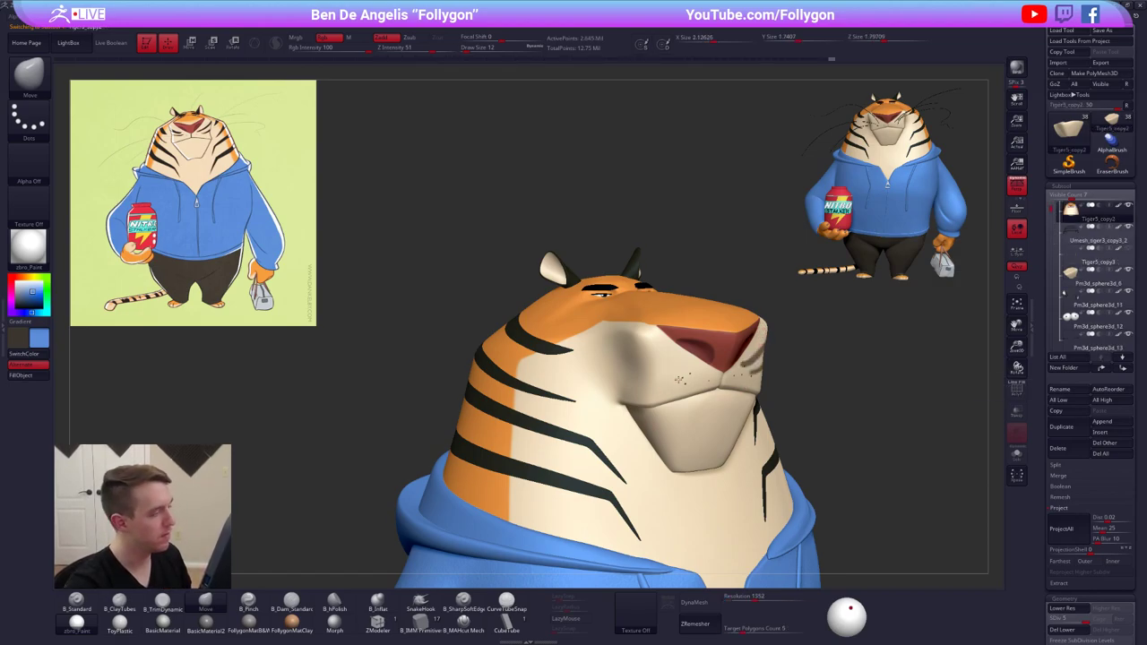
{"action": "right_click_drag", "start_coordinate": [676, 378], "coordinate": [653, 388]}
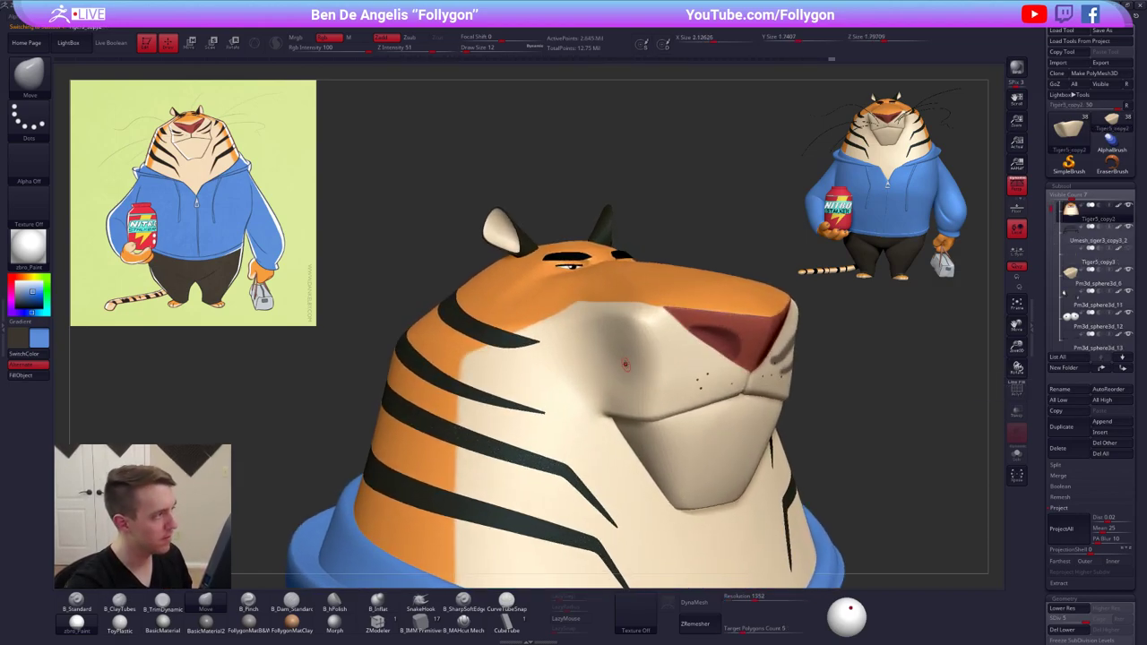
{"action": "key", "text": "ctrl"}
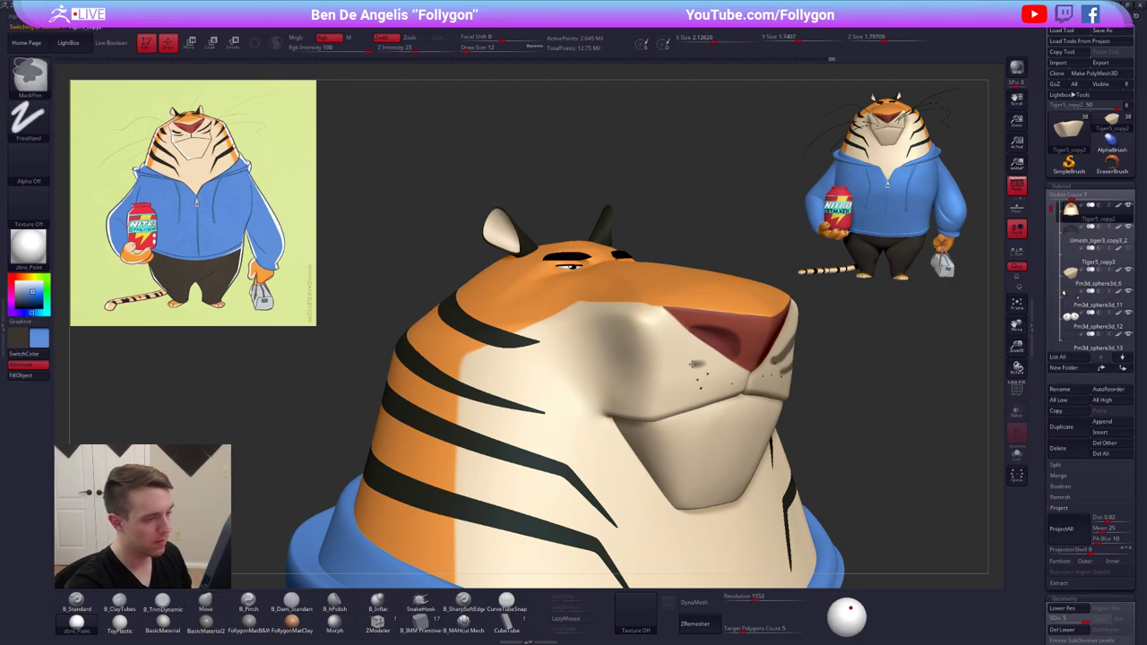
{"action": "left_click_drag", "start_coordinate": [696, 364], "coordinate": [649, 362], "text": "ctrl"}
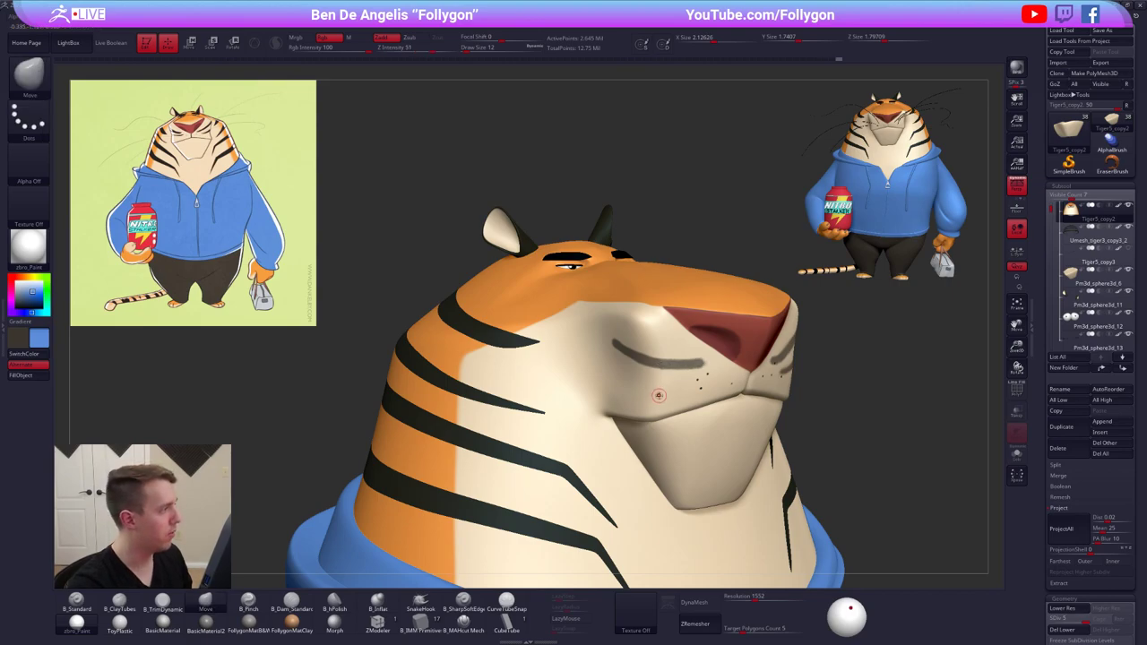
{"action": "key", "text": "ctrl"}
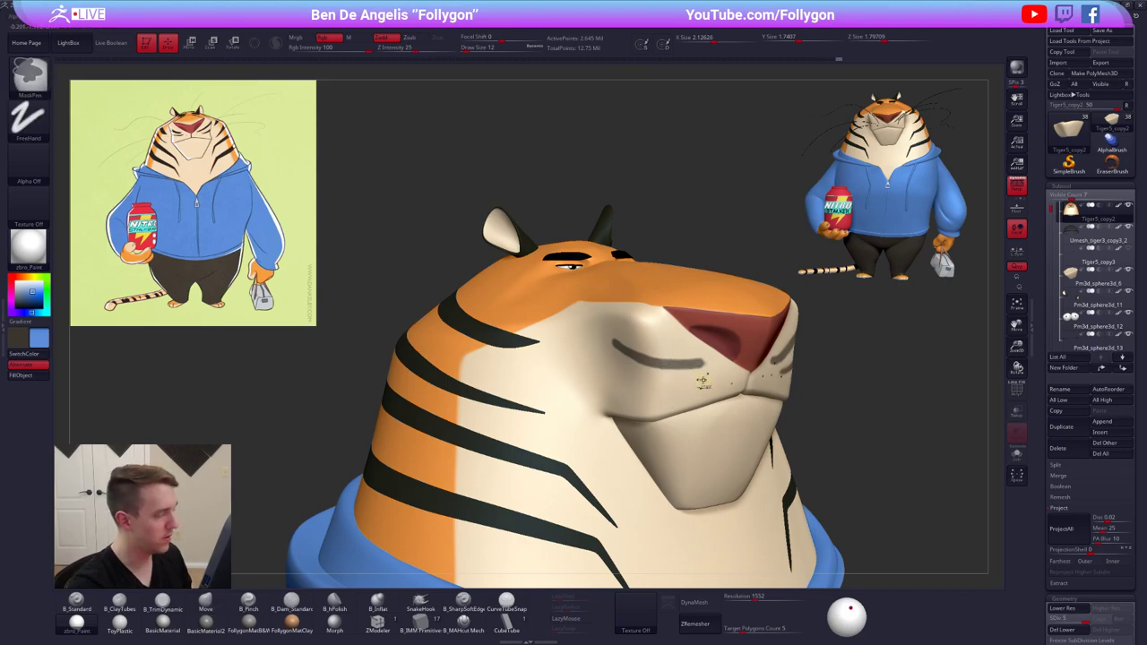
{"action": "left_click_drag", "start_coordinate": [700, 379], "coordinate": [674, 385], "text": "ctrl"}
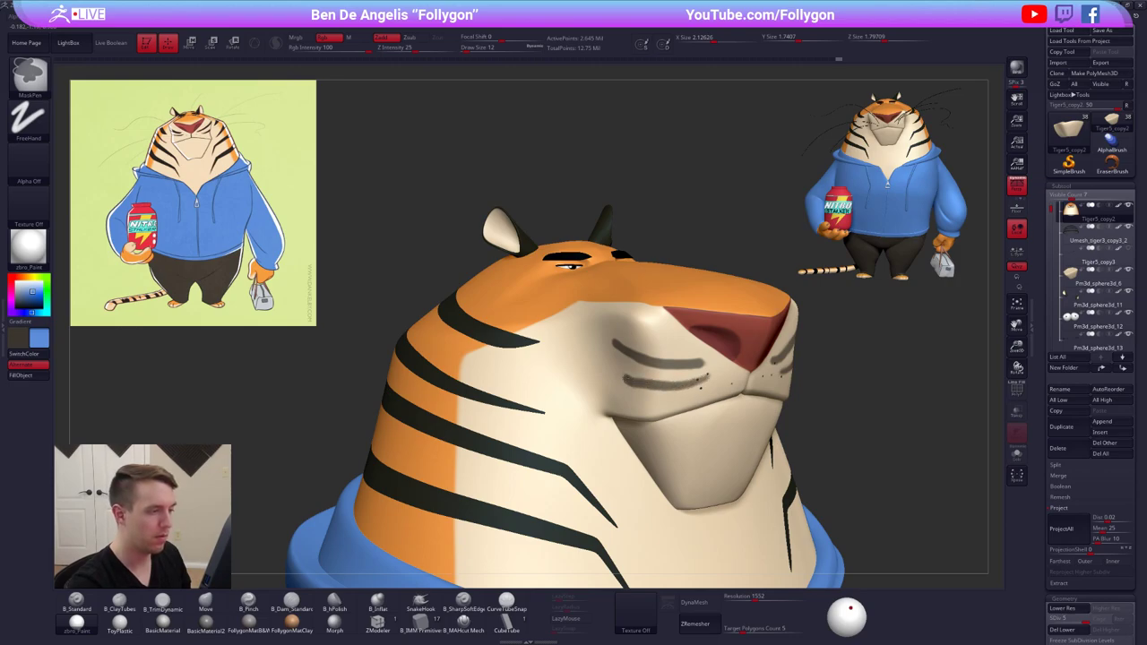
{"action": "left_click_drag", "start_coordinate": [627, 380], "coordinate": [625, 377], "text": "ctrl"}
{"action": "mouse_move", "coordinate": [833, 402]}
{"action": "right_mouse_down"}
{"action": "mouse_move", "coordinate": [764, 386]}
{"action": "mouse_move", "coordinate": [758, 419]}
{"action": "mouse_move", "coordinate": [745, 394]}
{"action": "mouse_move", "coordinate": [726, 427]}
{"action": "mouse_move", "coordinate": [608, 342]}
{"action": "right_mouse_up"}
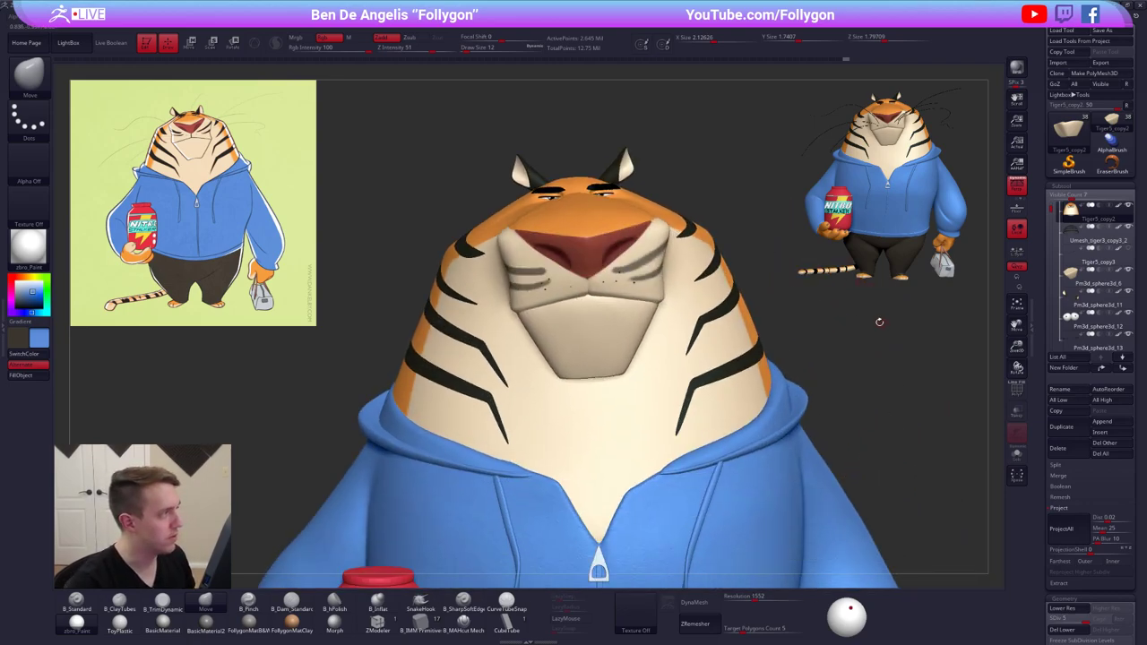
Collapse the projection settings and duplicate the masked head subtool
{"action": "left_click", "coordinate": [1067, 509]}
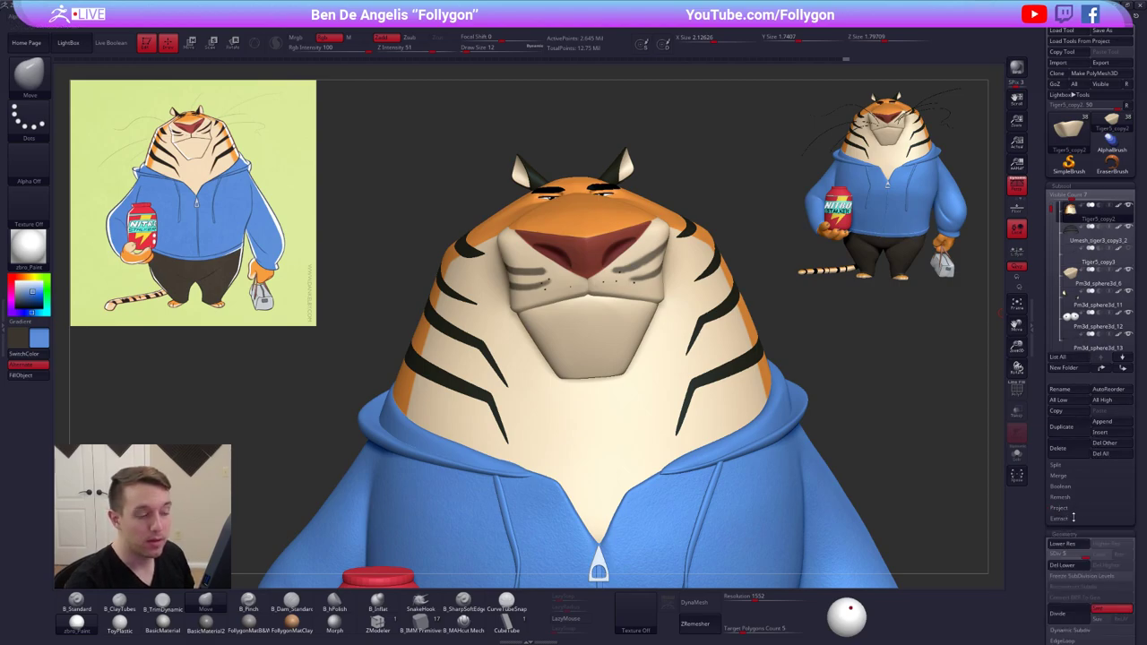
{"action": "left_click", "coordinate": [1066, 518]}
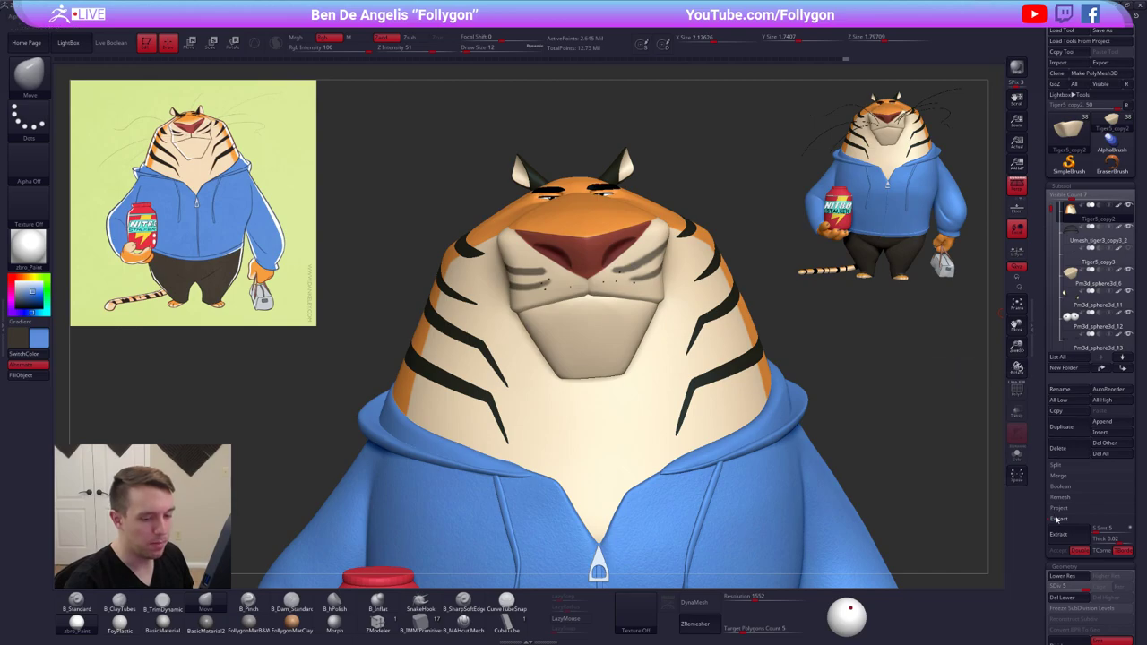
{"action": "left_click", "coordinate": [1065, 518]}
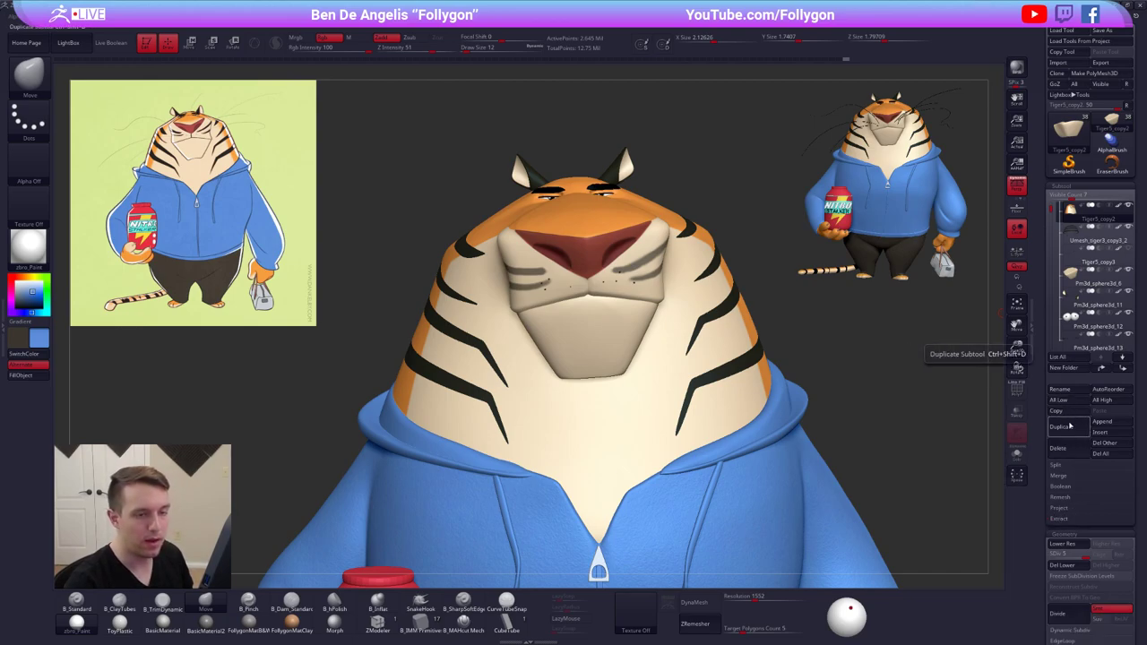
{"action": "left_click", "coordinate": [1069, 426]}
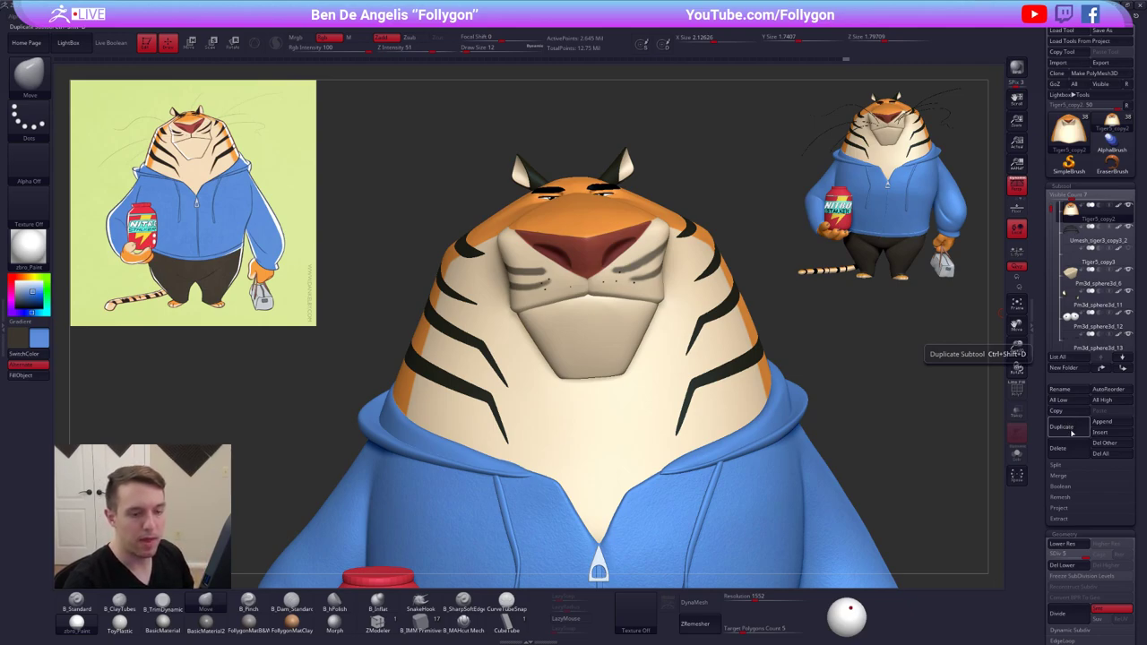
{"action": "left_click", "coordinate": [1071, 432]}
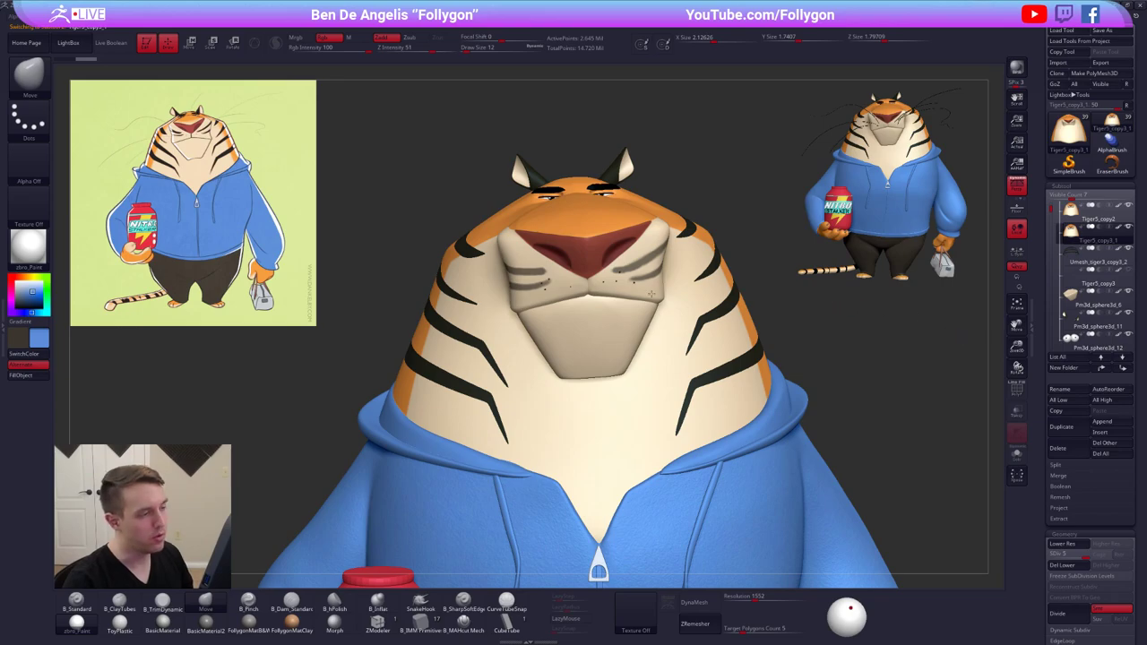
Isolate the duplicate head and delete its lower subdivision levels
{"action": "key", "text": "alt+s"}
{"action": "right_click_drag", "start_coordinate": [602, 277], "coordinate": [599, 244]}
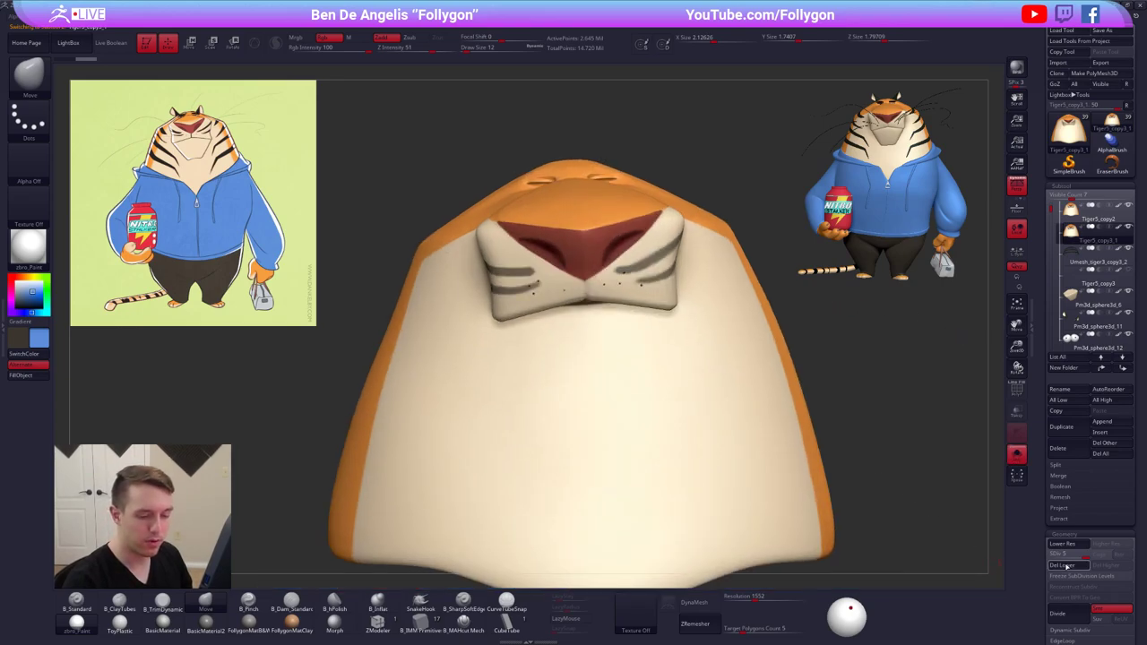
{"action": "left_click", "coordinate": [1063, 565]}
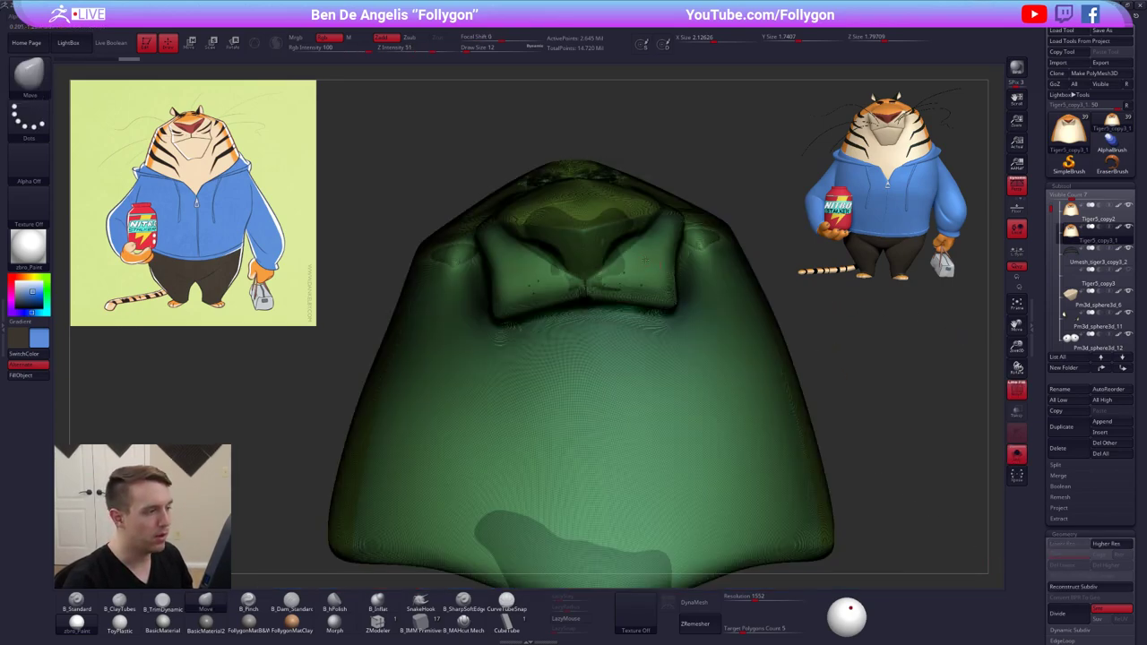
Turn the masked muzzle stripes into their own polygroup, checking it in the wireframe display
{"action": "right_click_drag", "start_coordinate": [666, 298], "coordinate": [666, 292], "text": "ctrl"}
{"action": "key", "text": "ctrl+w"}
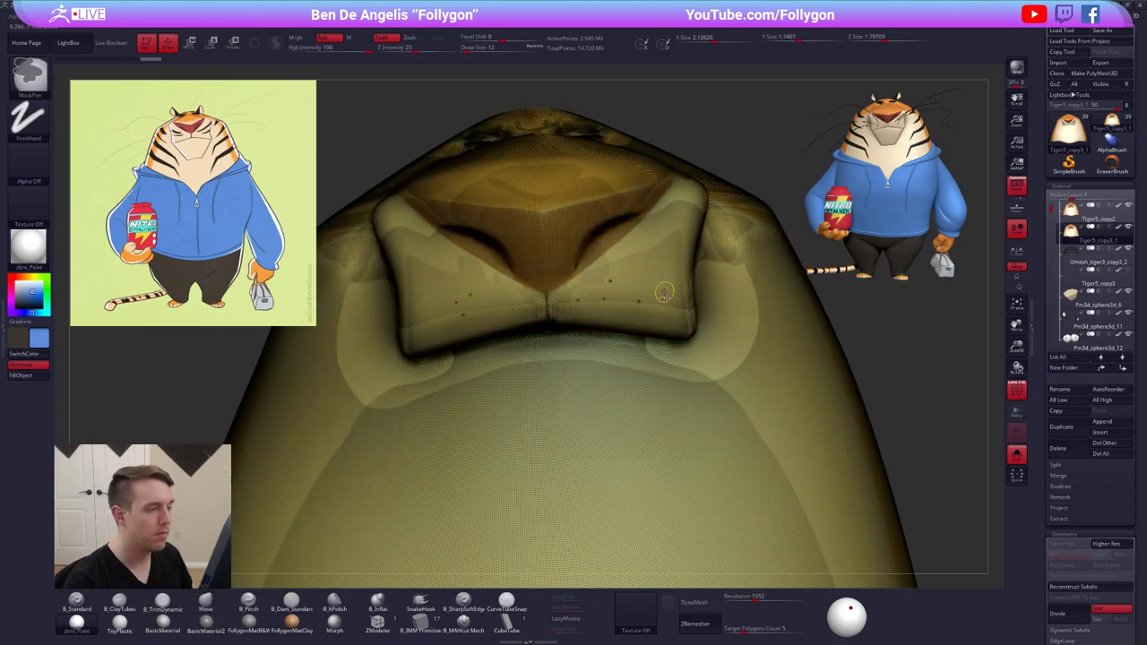
{"action": "key", "text": "ctrl+z"}
{"action": "key", "text": "ctrl+z"}
{"action": "key", "text": "ctrl+w"}
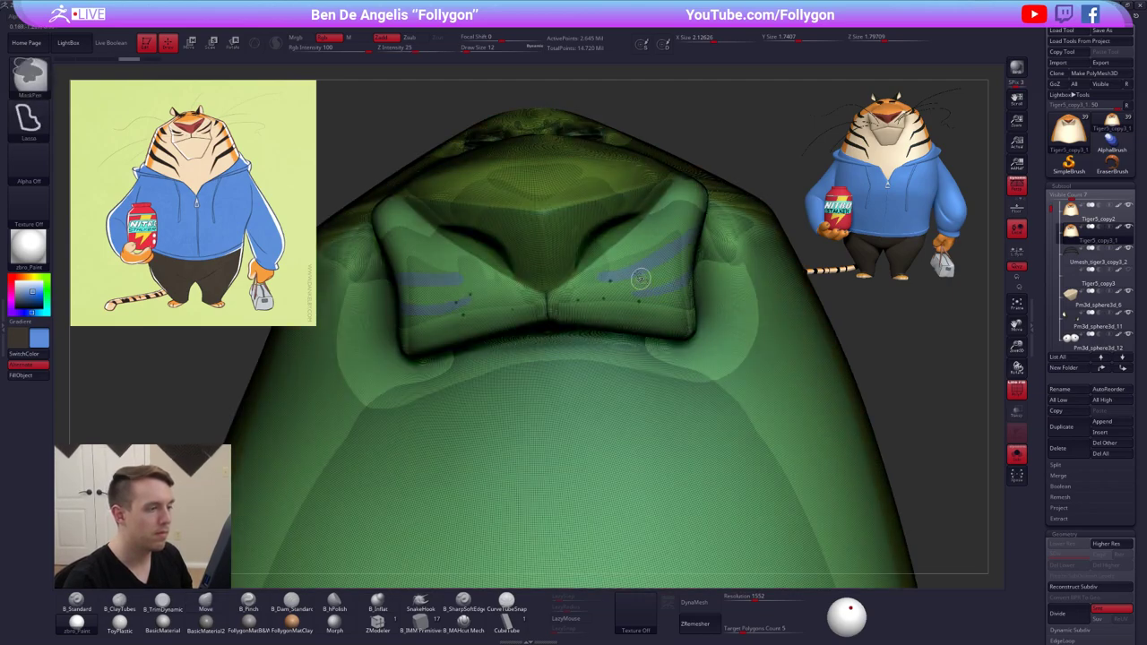
Show only the muzzle stripes' polygroup and delete the hidden rest of the head copy
{"action": "left_click", "coordinate": [637, 271], "text": "ctrl+shift"}
{"action": "key", "text": "space"}
{"action": "left_click", "coordinate": [666, 282]}
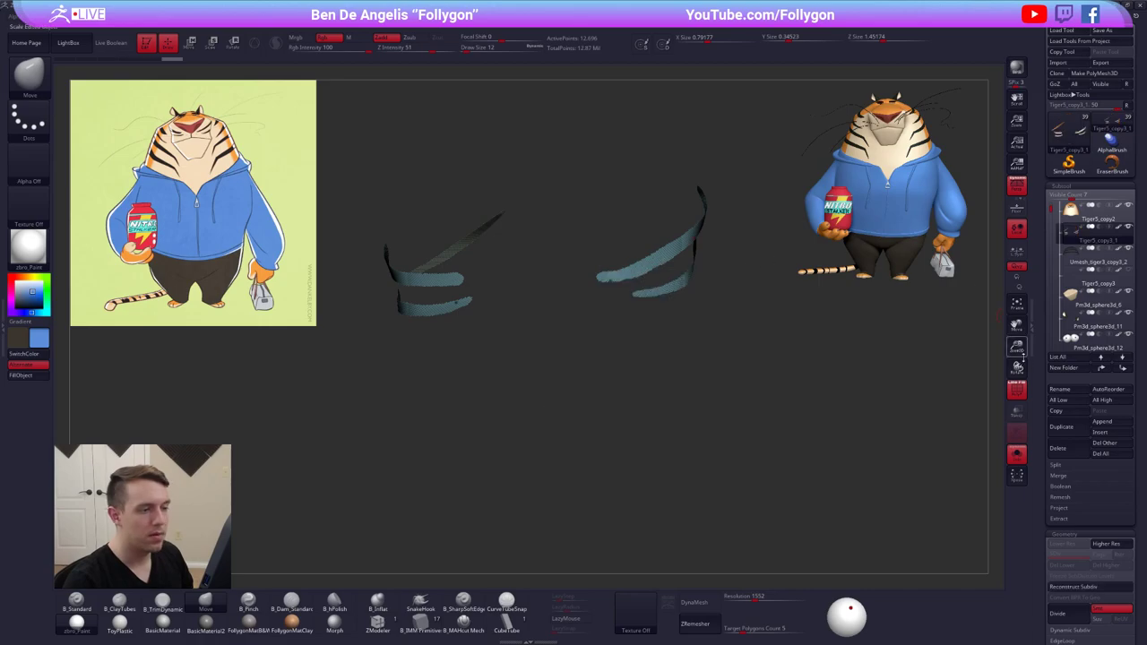
Apply GroupsLoops with 4 loops and GPolish 50 to the stripes and merge them into one polygroup
{"action": "left_click_drag", "start_coordinate": [1039, 382], "coordinate": [1041, 310]}
{"action": "left_click", "coordinate": [1071, 456]}
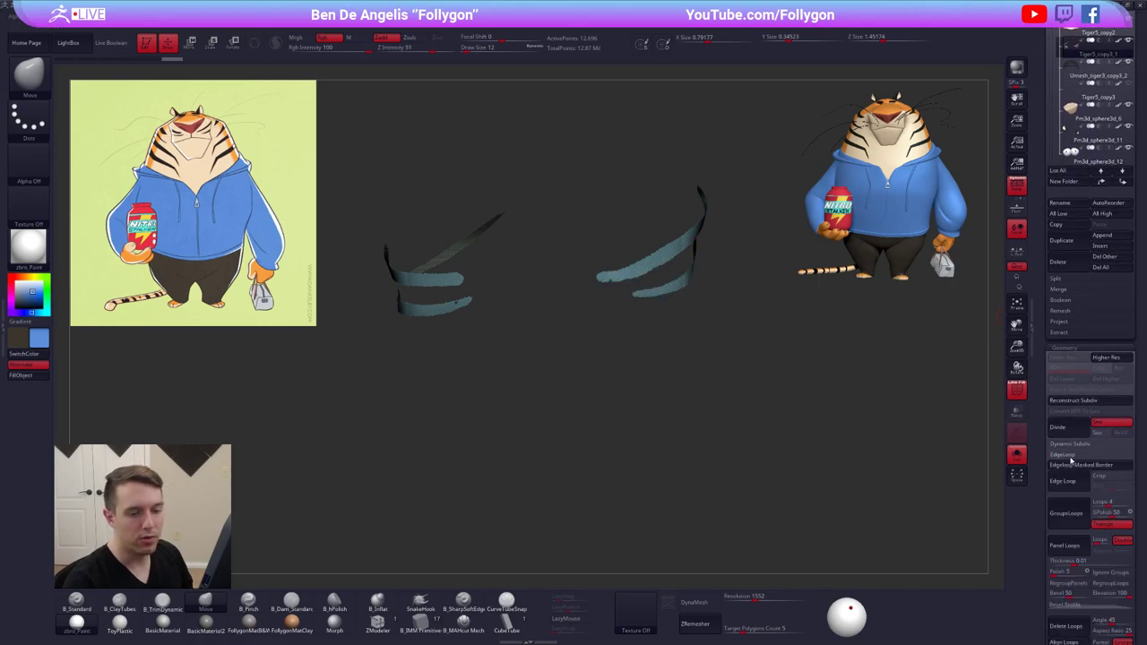
{"action": "left_click", "coordinate": [1073, 509]}
{"action": "left_click", "coordinate": [1060, 458]}
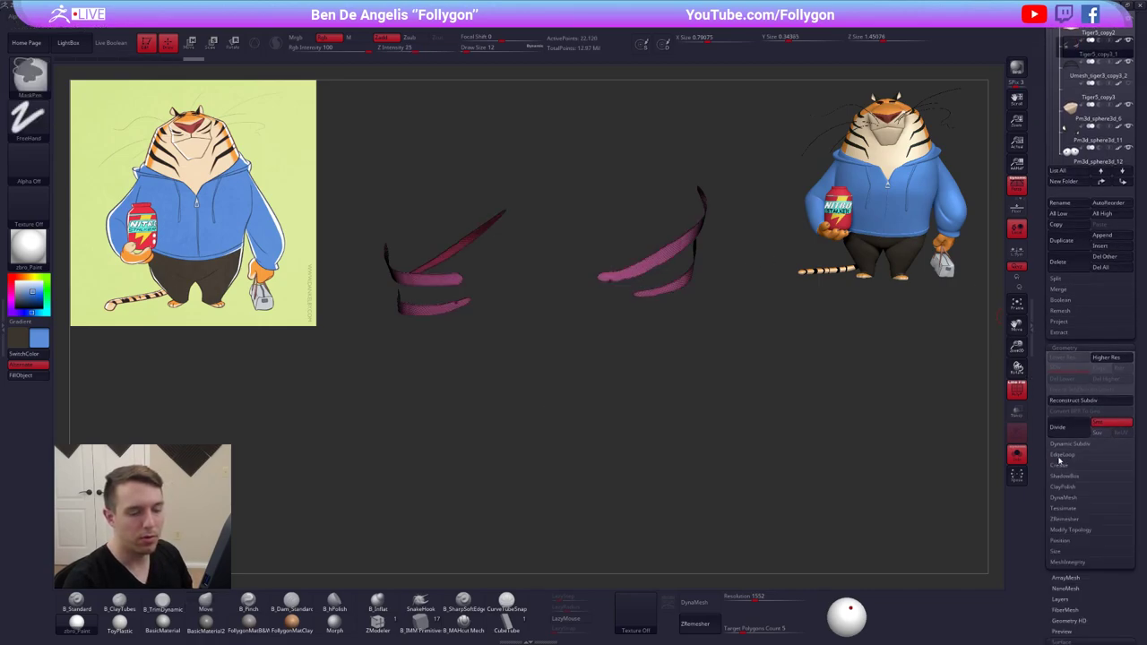
{"action": "key", "text": "ctrl+w"}
ZRemesh the muzzle stripes with a target polygon count of 0.1
{"action": "left_click_drag", "start_coordinate": [1040, 376], "coordinate": [1049, 299]}
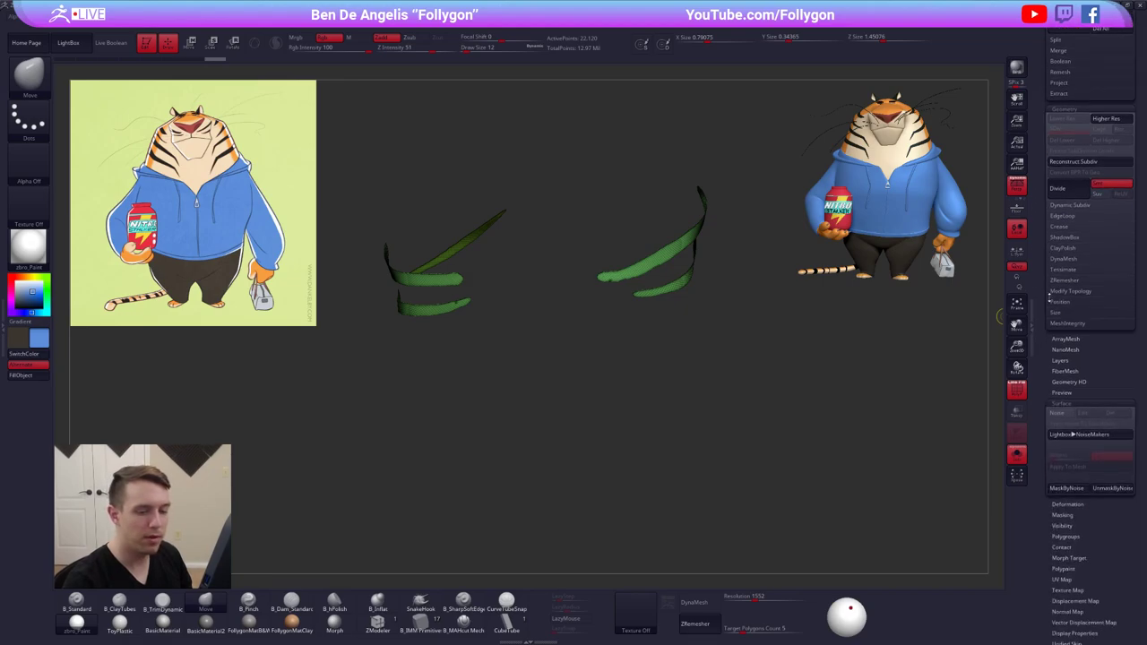
{"action": "left_click", "coordinate": [1072, 403]}
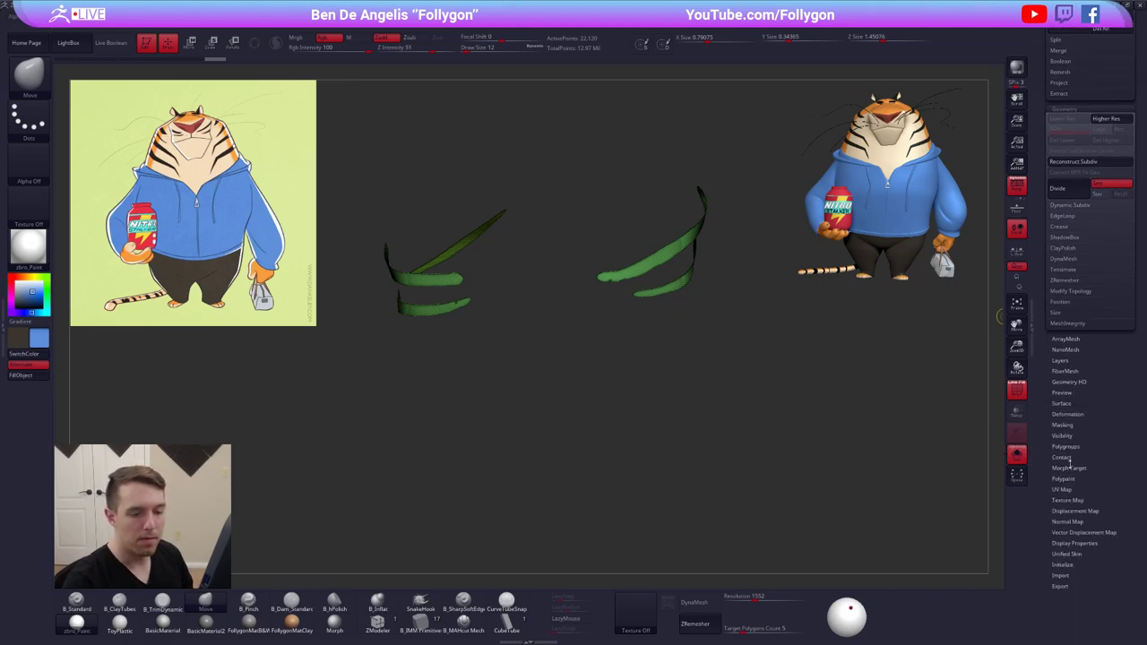
{"action": "left_click", "coordinate": [1067, 280]}
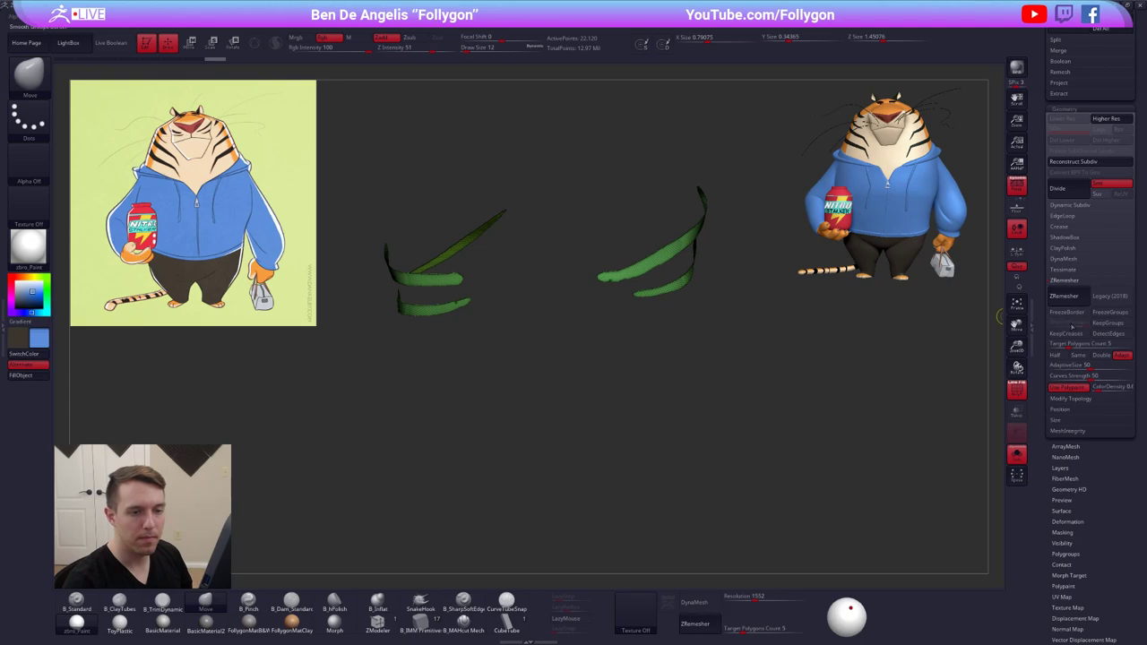
{"action": "left_click_drag", "start_coordinate": [1049, 344], "coordinate": [1046, 344]}
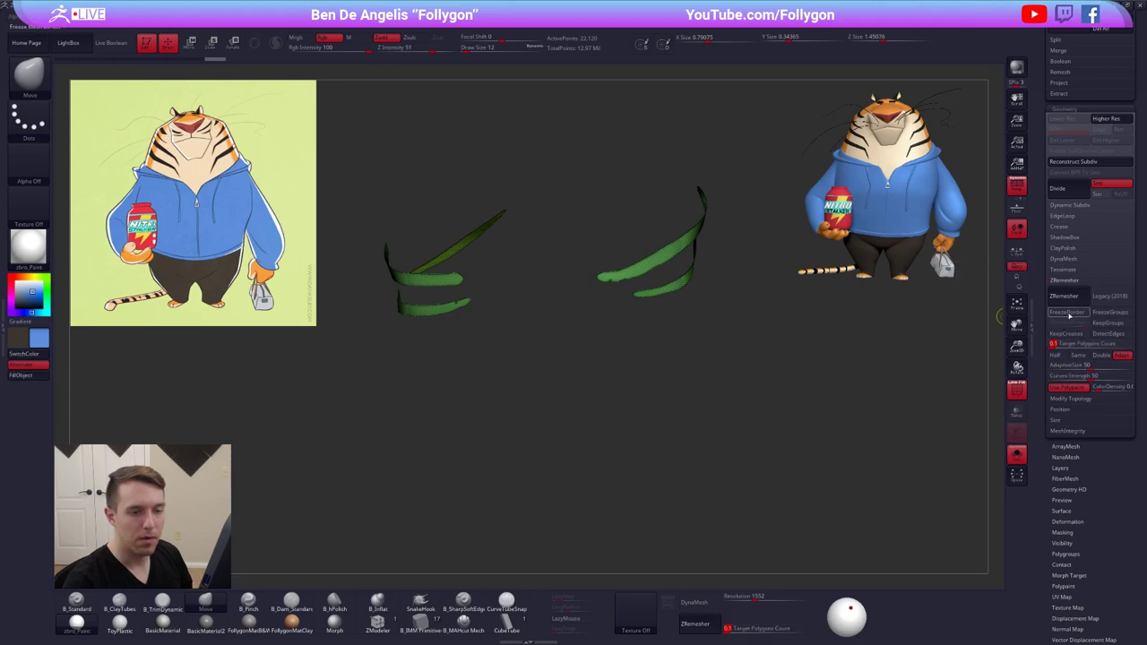
{"action": "left_click", "coordinate": [1051, 303]}
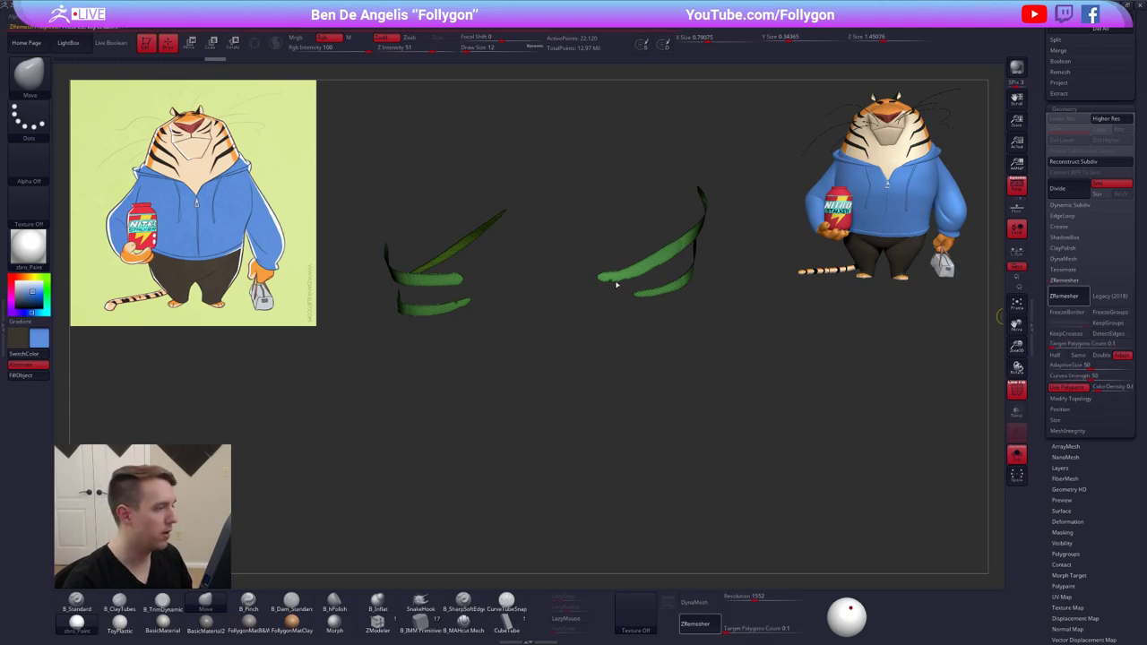
Examine the remeshed muzzle stripes' topology and polygroups up close from the front and the side
{"action": "mouse_move", "coordinate": [591, 311]}
{"action": "left_mouse_down"}
{"action": "mouse_move", "coordinate": [591, 352]}
{"action": "mouse_move", "coordinate": [564, 286]}
{"action": "mouse_move", "coordinate": [603, 328]}
{"action": "left_mouse_up"}
{"action": "mouse_move", "coordinate": [538, 247]}
{"action": "left_mouse_down", "text": "ctrl+alt+shift"}
{"action": "mouse_move", "coordinate": [621, 191]}
{"action": "mouse_move", "coordinate": [548, 148]}
{"action": "left_mouse_up", "text": "ctrl+alt+shift"}
{"action": "key", "text": "1"}
{"action": "left_click", "coordinate": [657, 224]}
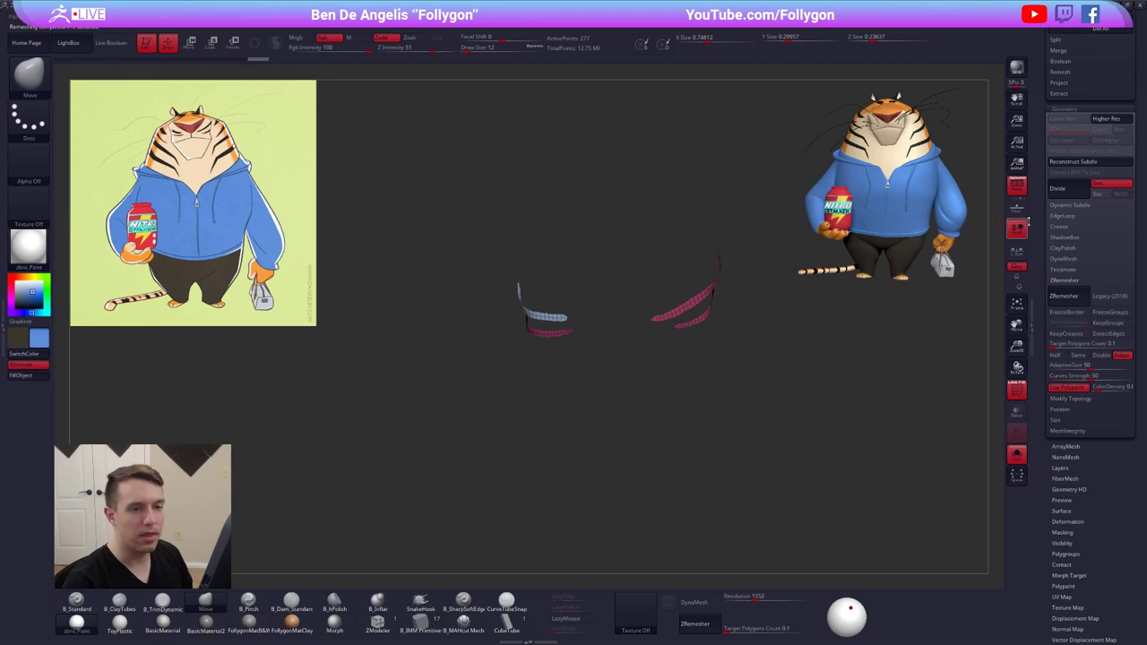
{"action": "left_click_drag", "start_coordinate": [1043, 208], "coordinate": [1043, 633]}
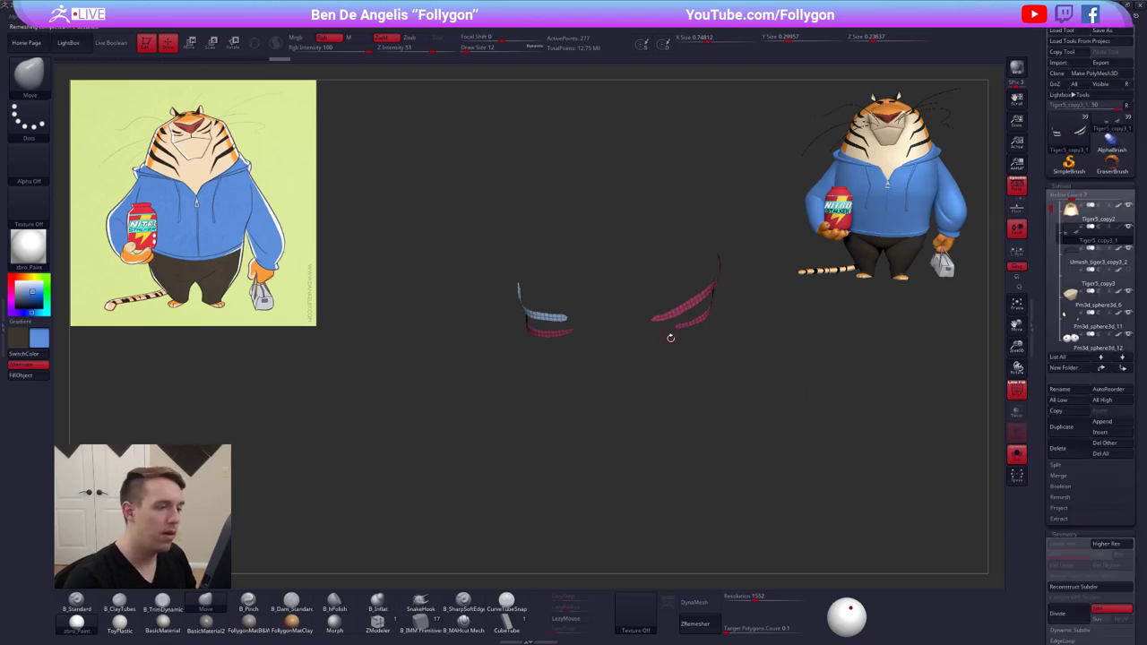
{"action": "left_click_drag", "start_coordinate": [670, 338], "coordinate": [700, 356]}
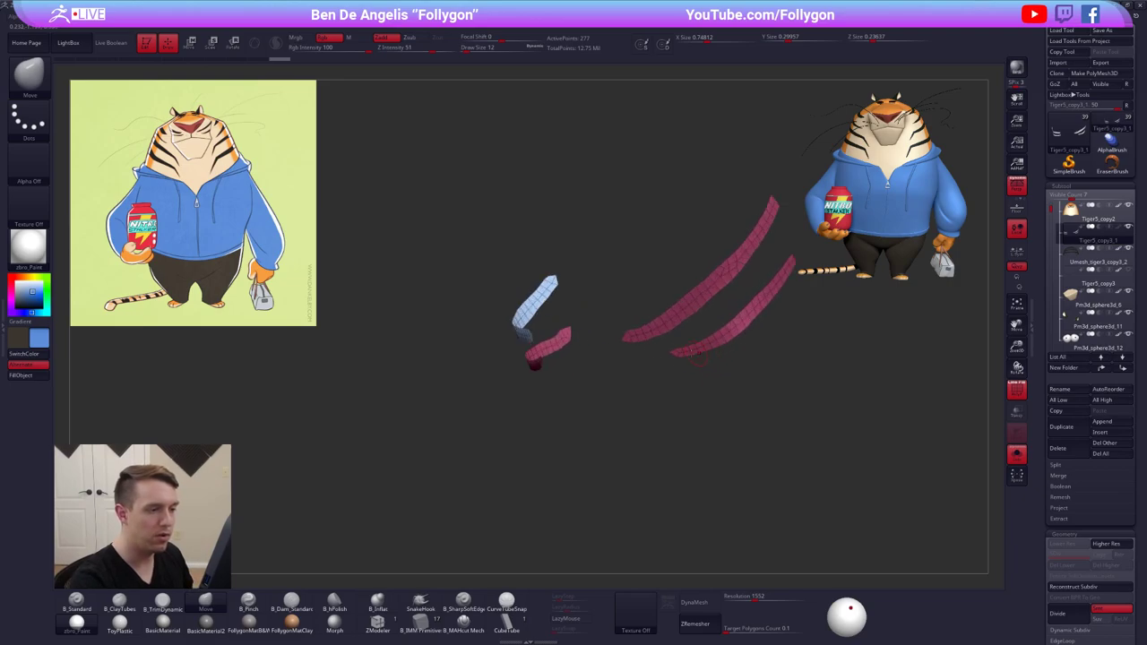
{"action": "left_click_drag", "start_coordinate": [736, 267], "coordinate": [707, 285], "text": "alt"}
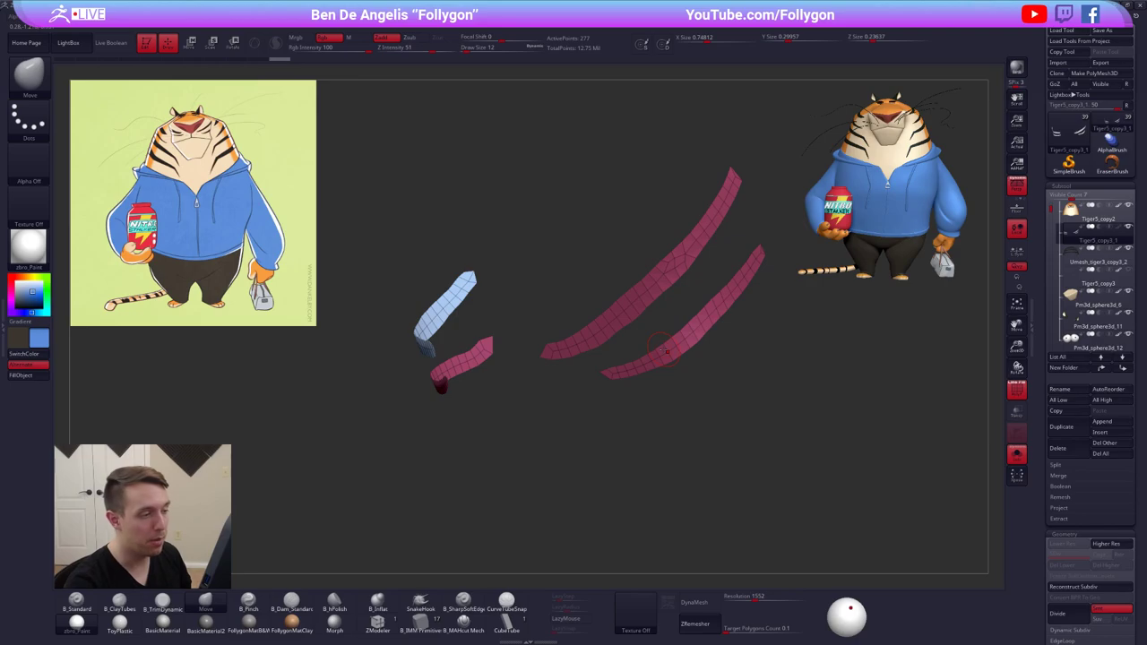
Run ZRemesher on the muzzle stripes again to lower their polygon density
{"action": "left_click_drag", "start_coordinate": [740, 514], "coordinate": [642, 506]}
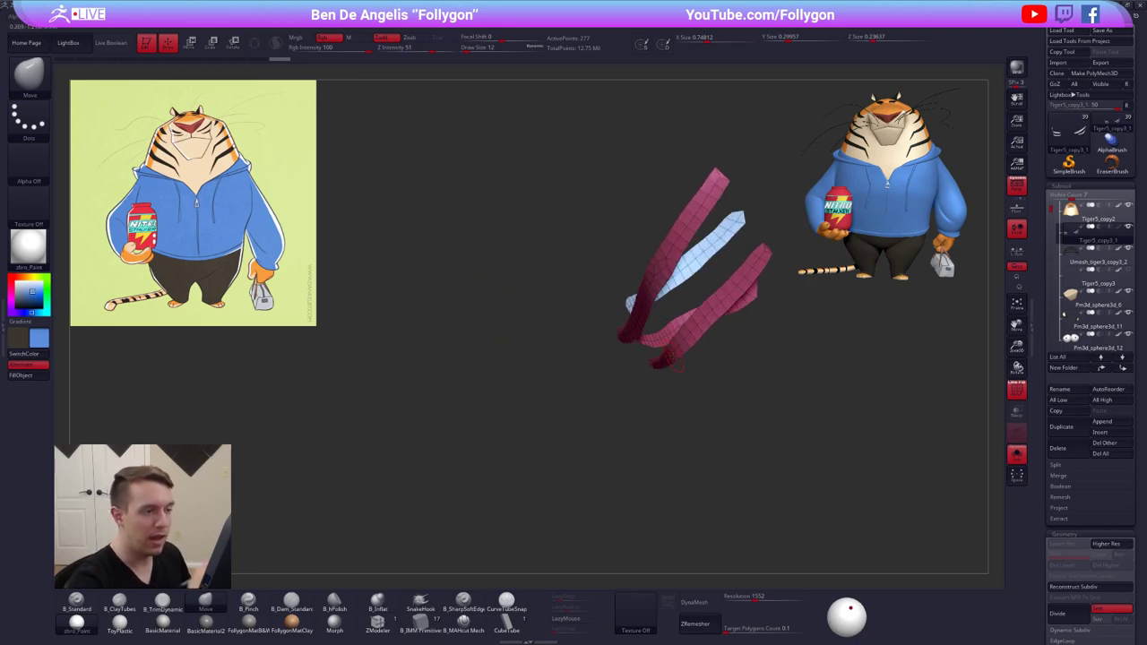
{"action": "left_click_drag", "start_coordinate": [678, 365], "coordinate": [762, 256]}
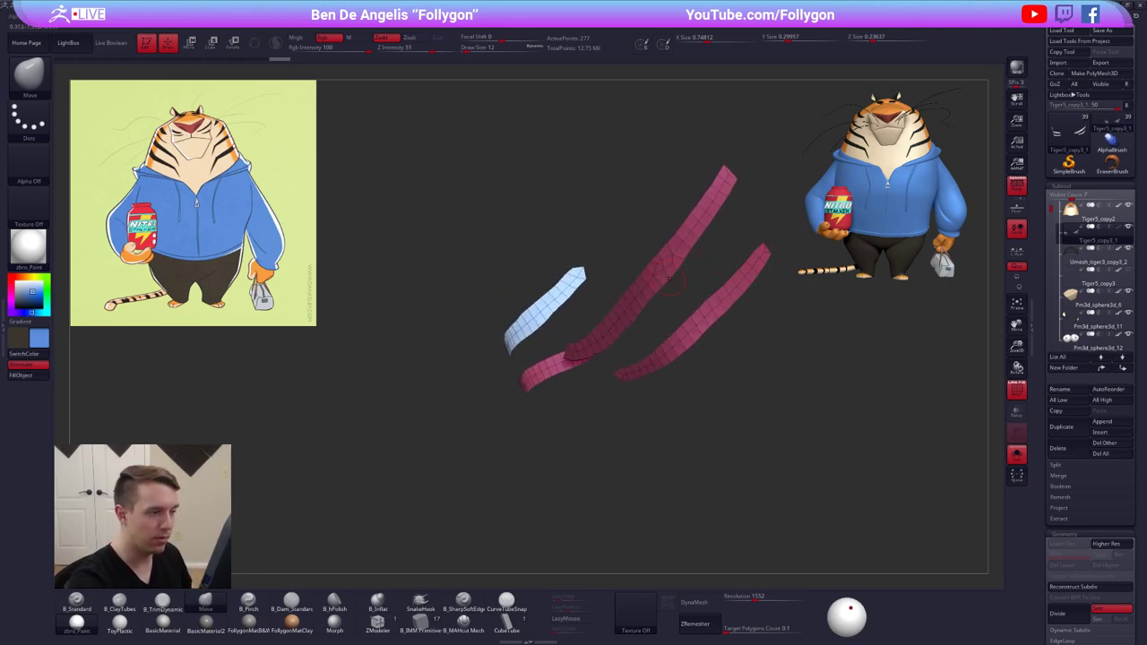
{"action": "left_click_drag", "start_coordinate": [671, 280], "coordinate": [684, 283]}
{"action": "left_click", "coordinate": [696, 623]}
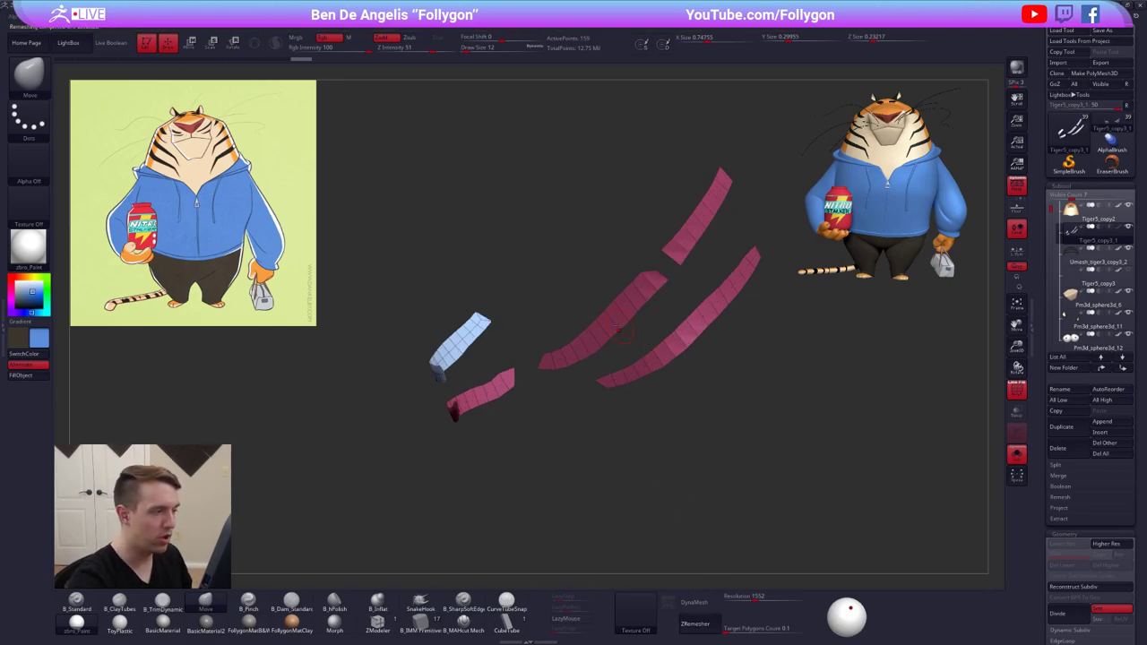
Square off the broken upper stripe's end with a size 7 Move brush and bridge its gap with ZModeler's edge Bridge
{"action": "mouse_move", "coordinate": [633, 344]}
{"action": "left_mouse_down"}
{"action": "mouse_move", "coordinate": [647, 304]}
{"action": "mouse_move", "coordinate": [636, 332]}
{"action": "left_mouse_up"}
{"action": "key", "text": "space"}
{"action": "left_click_drag", "start_coordinate": [665, 270], "coordinate": [655, 267]}
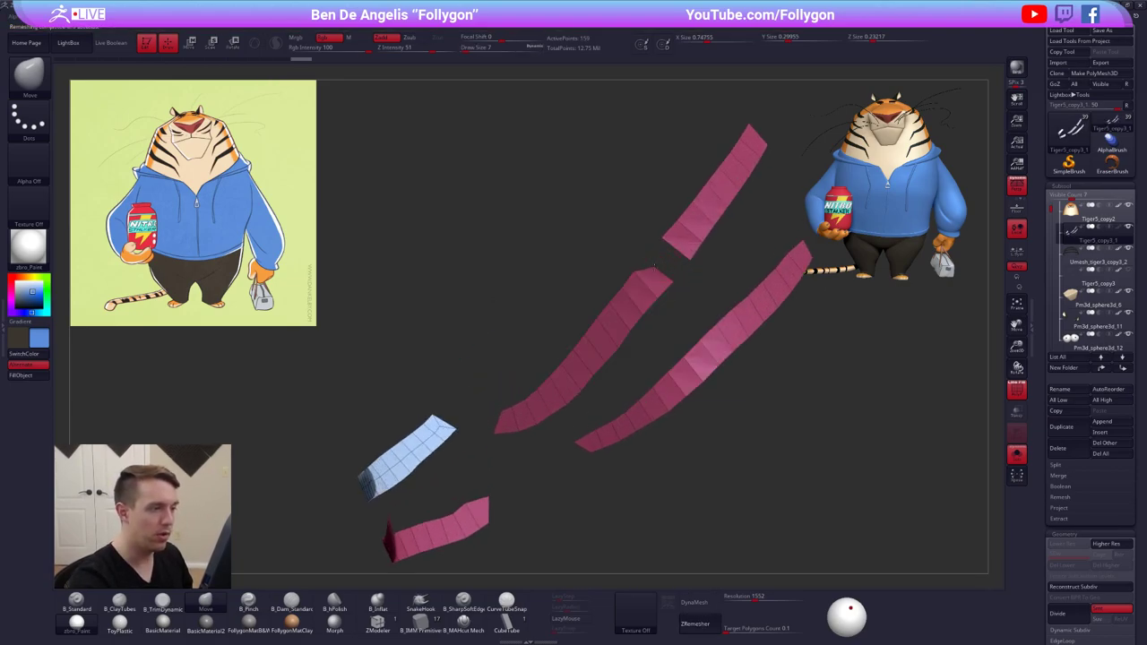
{"action": "left_click", "coordinate": [377, 621]}
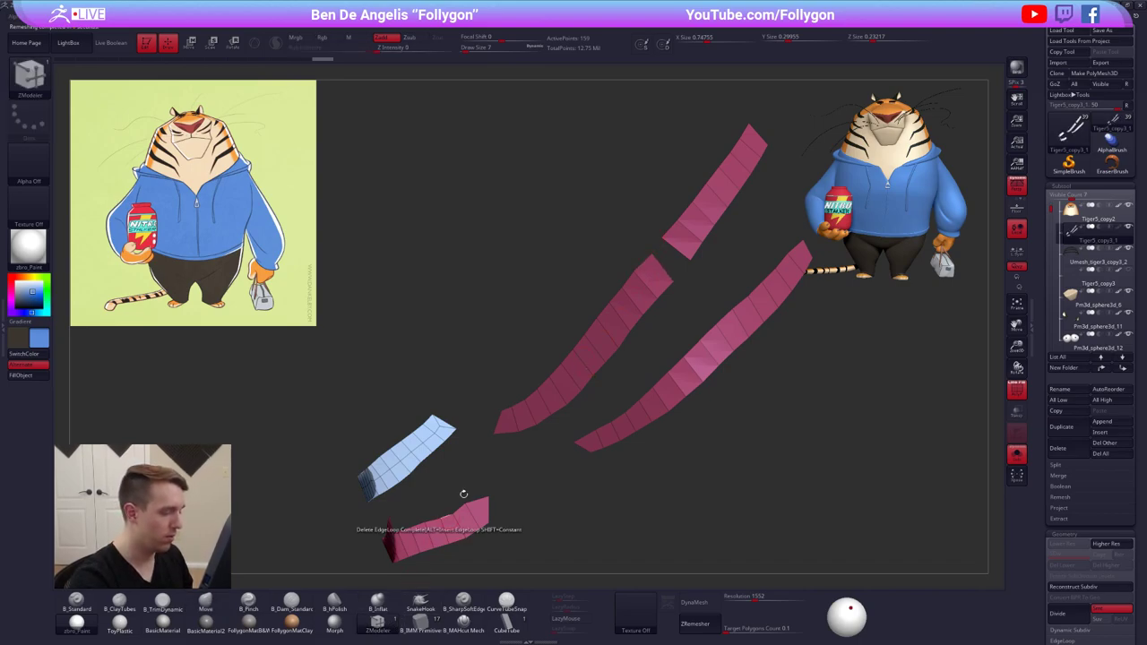
{"action": "key", "text": "space"}
{"action": "left_click", "coordinate": [591, 298]}
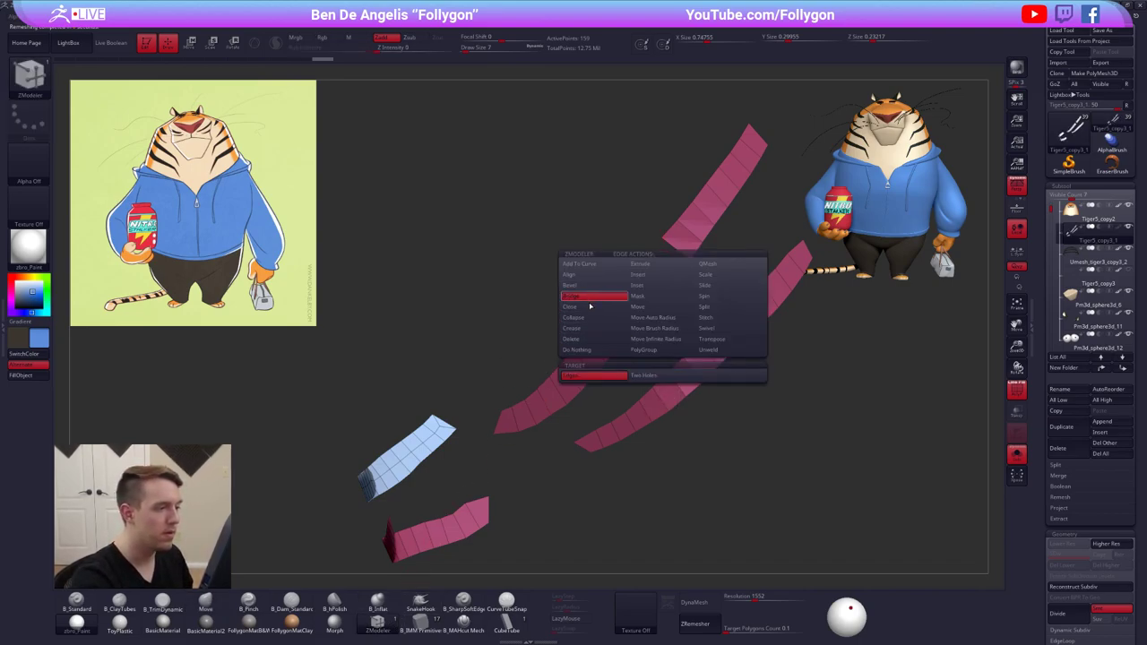
{"action": "left_click", "coordinate": [662, 268]}
{"action": "left_click", "coordinate": [675, 248]}
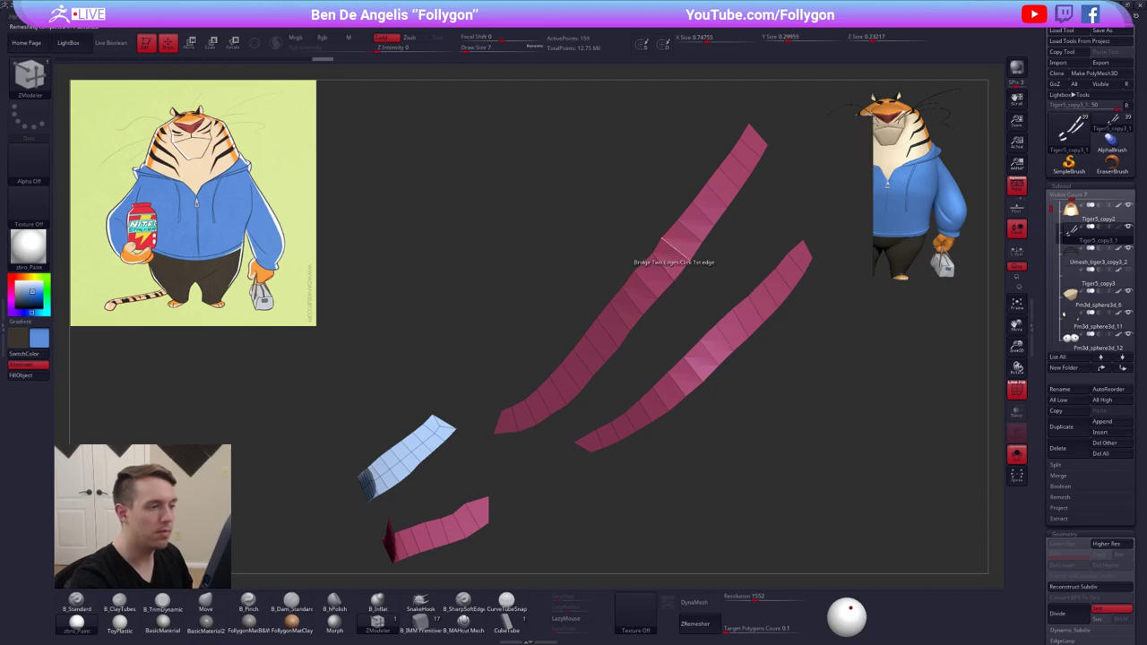
Adjust the ends of the long muzzle stripes with the Move brush
{"action": "mouse_move", "coordinate": [667, 329]}
{"action": "left_mouse_down"}
{"action": "mouse_move", "coordinate": [629, 332]}
{"action": "mouse_move", "coordinate": [631, 262]}
{"action": "left_mouse_up"}
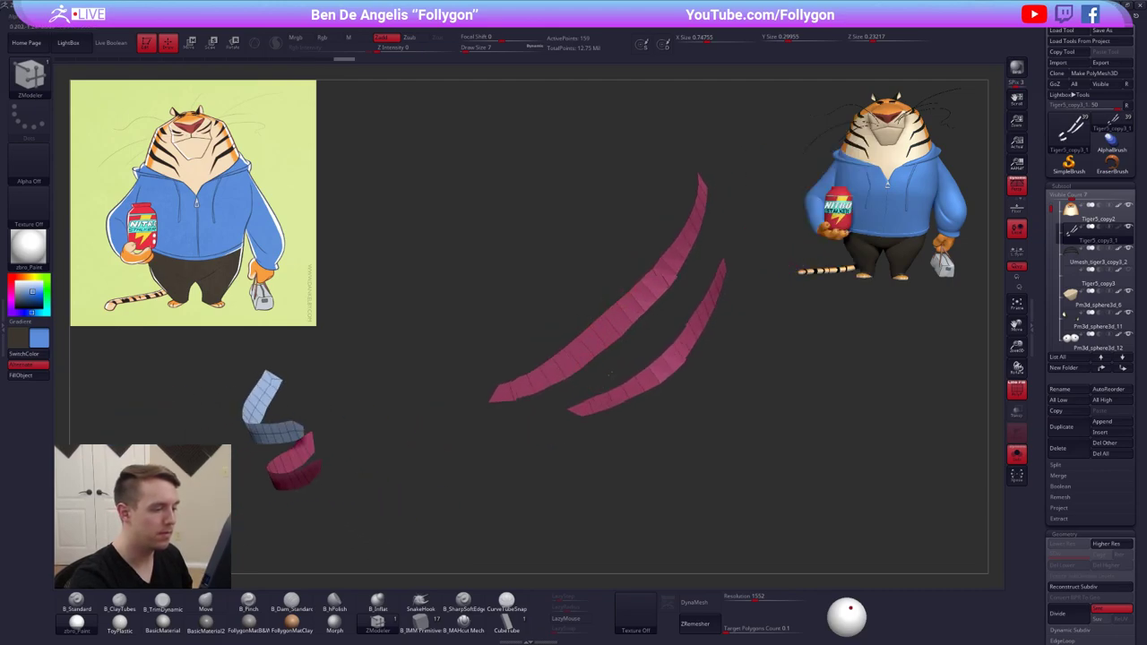
{"action": "left_click_drag", "start_coordinate": [491, 394], "coordinate": [568, 318], "text": "alt"}
{"action": "key", "text": "b"}
{"action": "key", "text": "m"}
{"action": "key", "text": "v"}
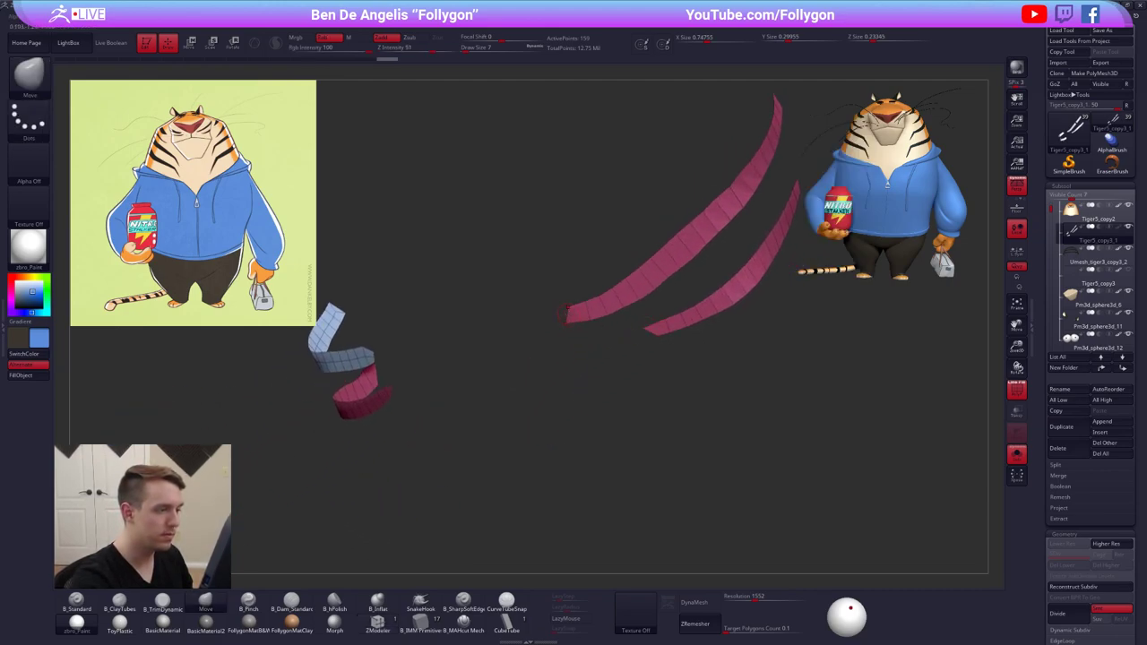
{"action": "left_click_drag", "start_coordinate": [680, 295], "coordinate": [651, 386], "text": "alt"}
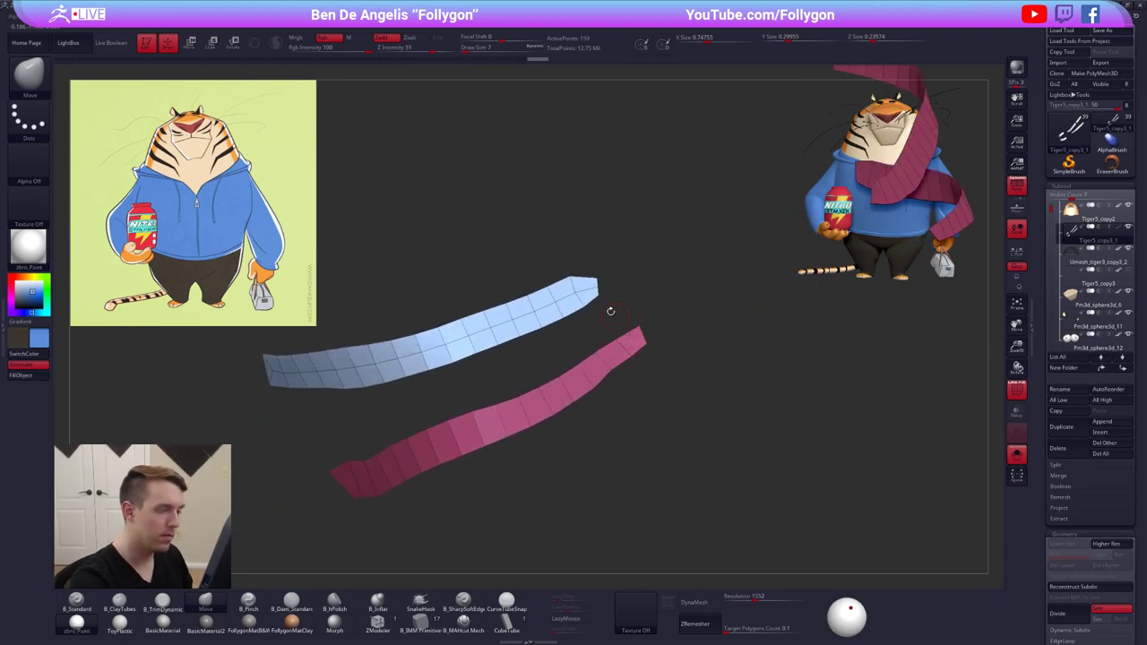
Delete the lengthwise edge loop of the blue stripe with ZModeler's edge Delete set to EdgeLoop Complete
{"action": "mouse_move", "coordinate": [578, 287]}
{"action": "left_mouse_down", "text": "alt"}
{"action": "mouse_move", "coordinate": [683, 296]}
{"action": "mouse_move", "coordinate": [672, 309]}
{"action": "left_mouse_up", "text": "alt"}
{"action": "left_click", "coordinate": [378, 624]}
{"action": "key", "text": "space"}
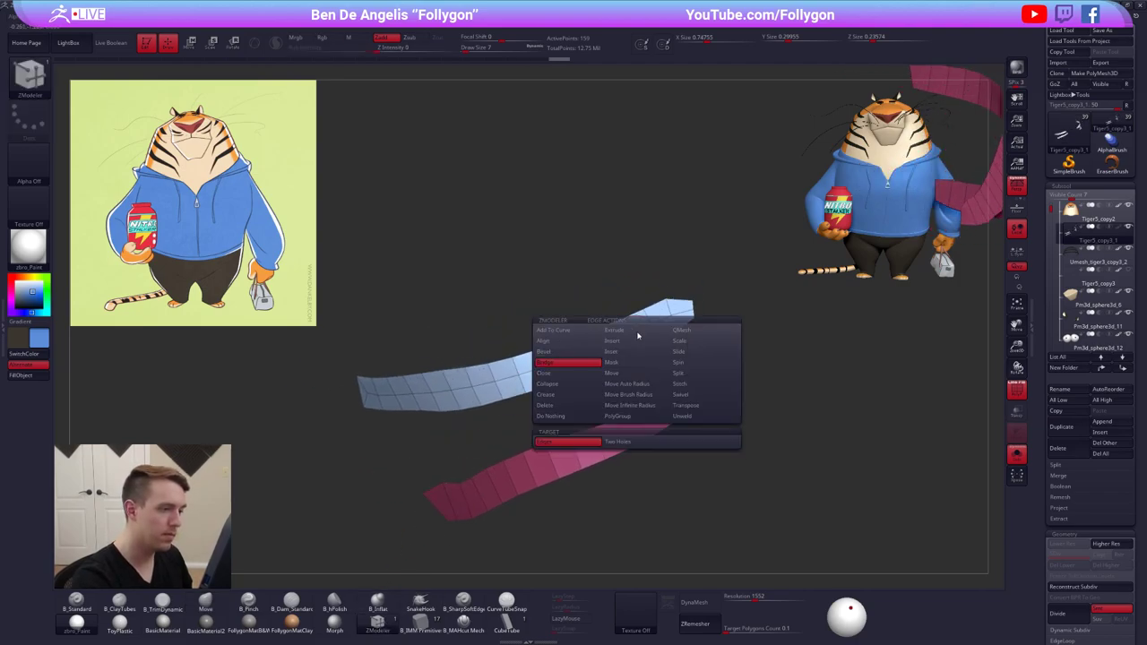
{"action": "left_click", "coordinate": [566, 407]}
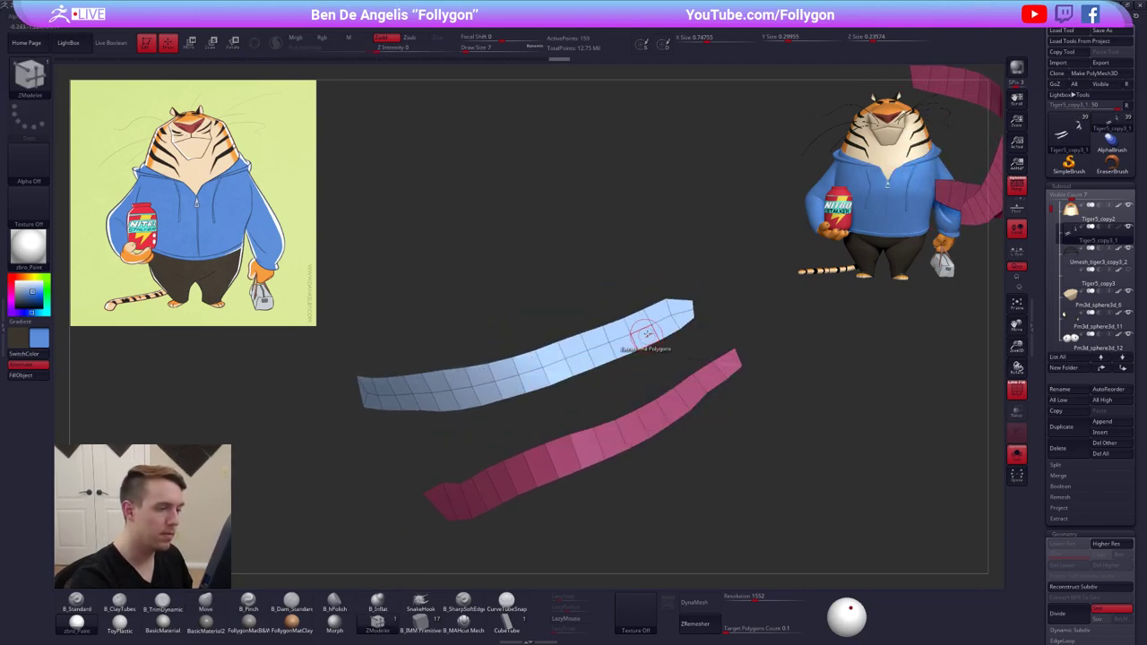
{"action": "left_click", "coordinate": [652, 326]}
{"action": "left_click_drag", "start_coordinate": [663, 346], "coordinate": [720, 327]}
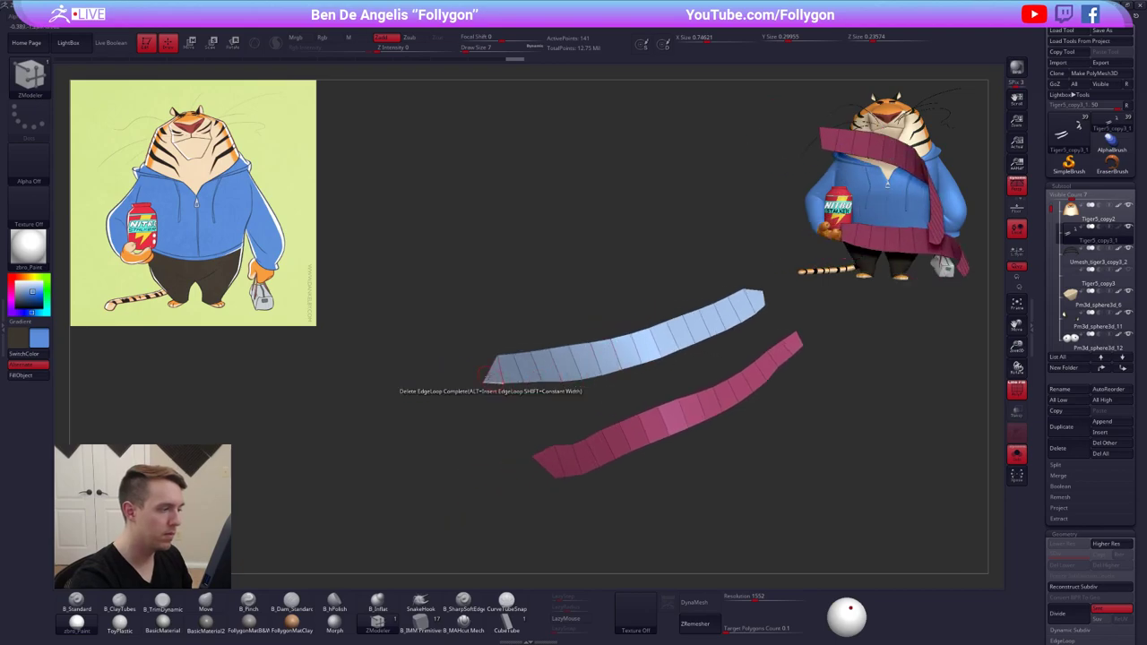
Hide and delete the stray triangle at the outer end of the blue stripe
{"action": "left_click_drag", "start_coordinate": [480, 373], "coordinate": [499, 404], "text": "ctrl+alt+shift"}
{"action": "key", "text": "space"}
{"action": "left_click", "coordinate": [604, 369]}
Reshape the muzzle stripes' ends with the Move brush, alternating between the isolated stripes and the full tiger head to check their fit
{"action": "key", "text": "b"}
{"action": "key", "text": "m"}
{"action": "key", "text": "v"}
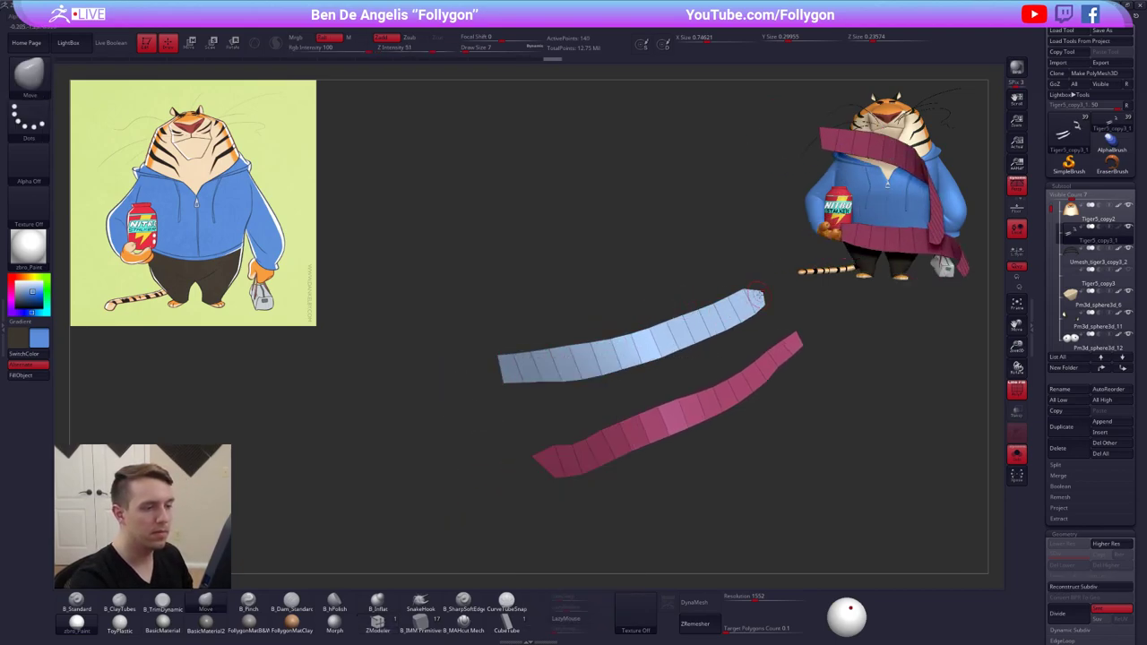
{"action": "right_click_drag", "start_coordinate": [758, 294], "coordinate": [763, 419]}
{"action": "key", "text": "alt+s"}
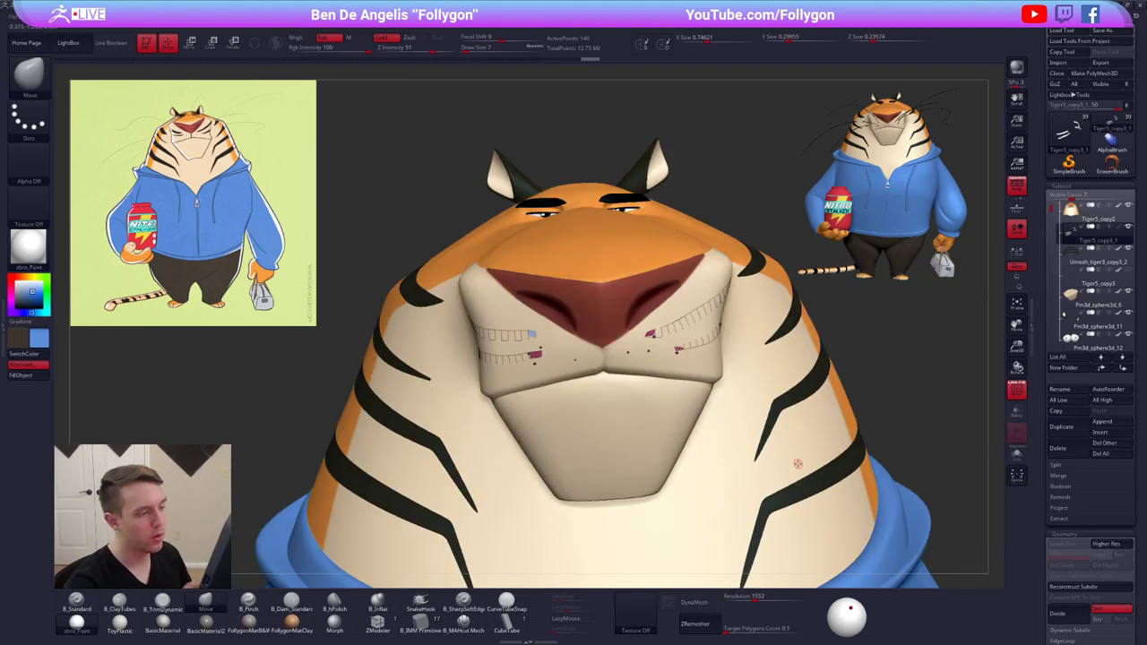
{"action": "right_click_drag", "start_coordinate": [535, 344], "coordinate": [658, 355]}
{"action": "right_click_drag", "start_coordinate": [502, 369], "coordinate": [635, 388], "text": "alt"}
{"action": "key", "text": "alt+s"}
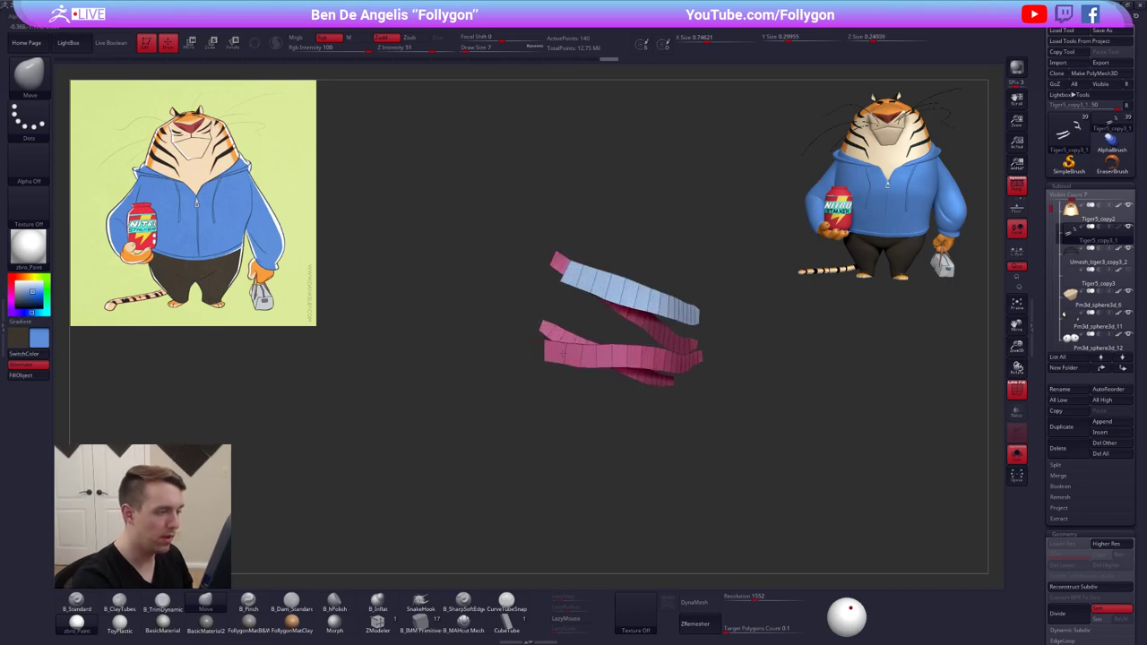
{"action": "left_click", "coordinate": [657, 361]}
{"action": "right_click_drag", "start_coordinate": [657, 360], "coordinate": [567, 361]}
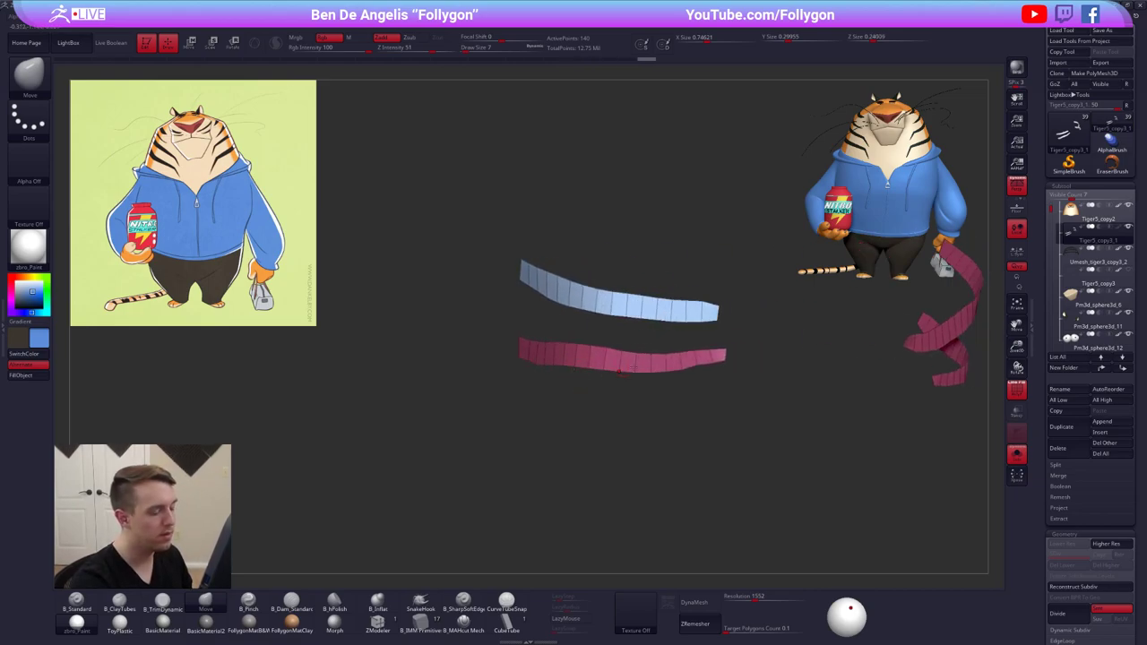
{"action": "mouse_move", "coordinate": [646, 395]}
{"action": "right_mouse_down", "text": "ctrl"}
{"action": "mouse_move", "coordinate": [652, 362]}
{"action": "mouse_move", "coordinate": [697, 335]}
{"action": "right_mouse_up", "text": "ctrl"}
{"action": "key", "text": "alt+s"}
{"action": "right_click_drag", "start_coordinate": [855, 432], "coordinate": [686, 418], "text": "alt"}
{"action": "key", "text": "alt+s"}
Isolate the stripes and thin out the upper long stripe by deleting edge loops with ZModeler
{"action": "left_click", "coordinate": [377, 623]}
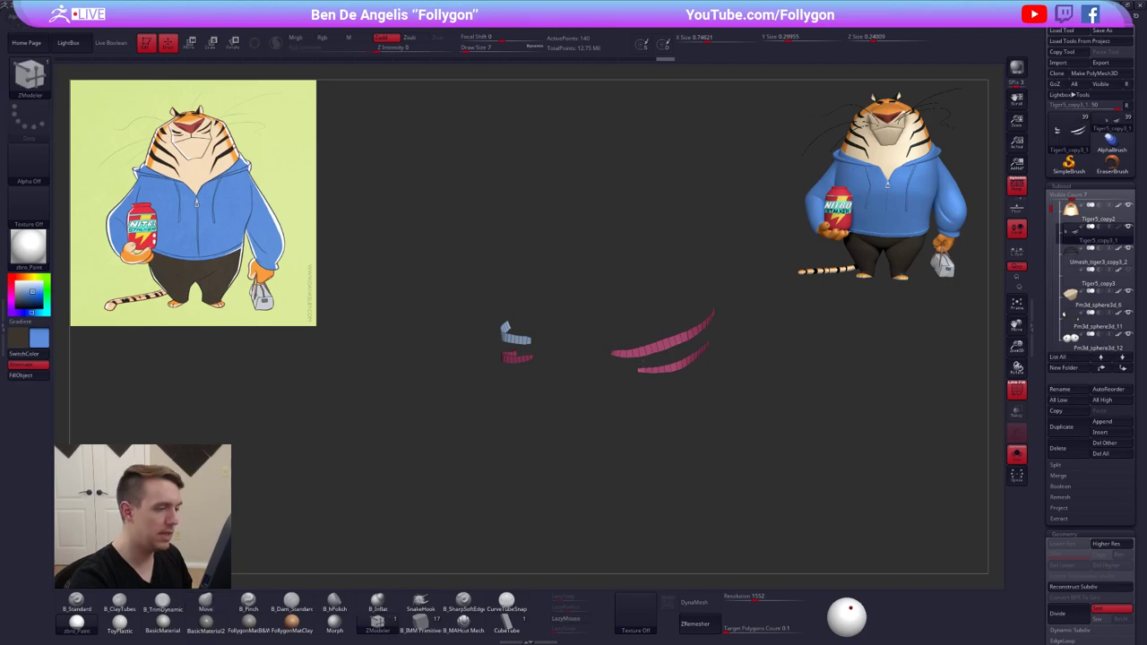
{"action": "left_click", "coordinate": [696, 381], "text": "ctrl+shift"}
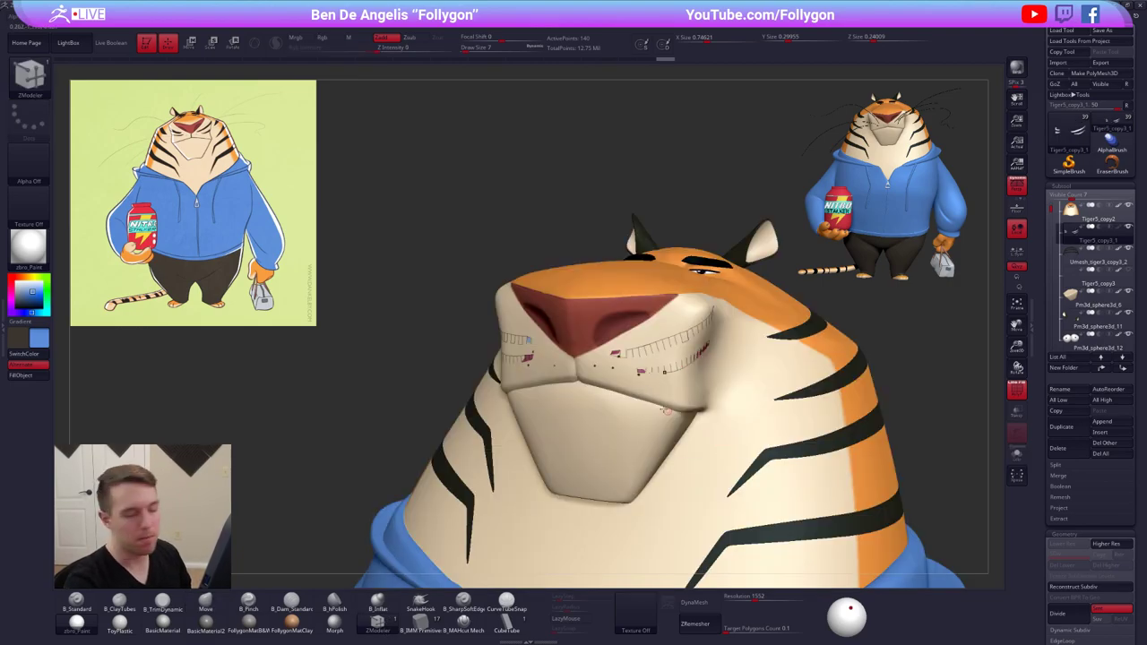
{"action": "key", "text": "alt+s"}
{"action": "key", "text": "f"}
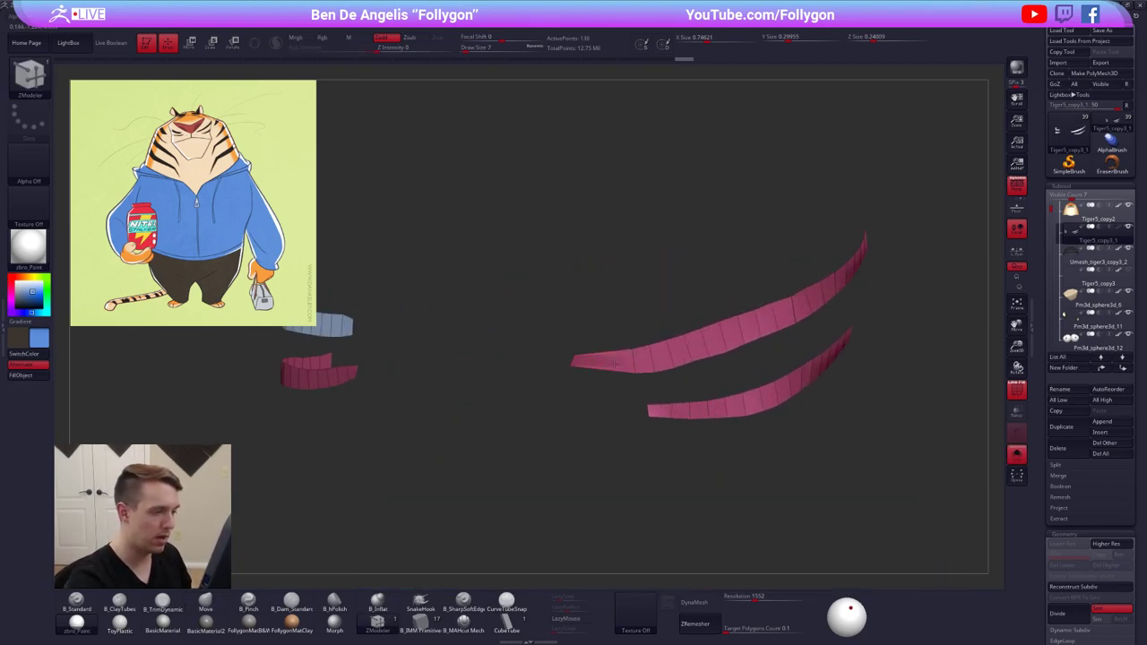
{"action": "key", "text": "space"}
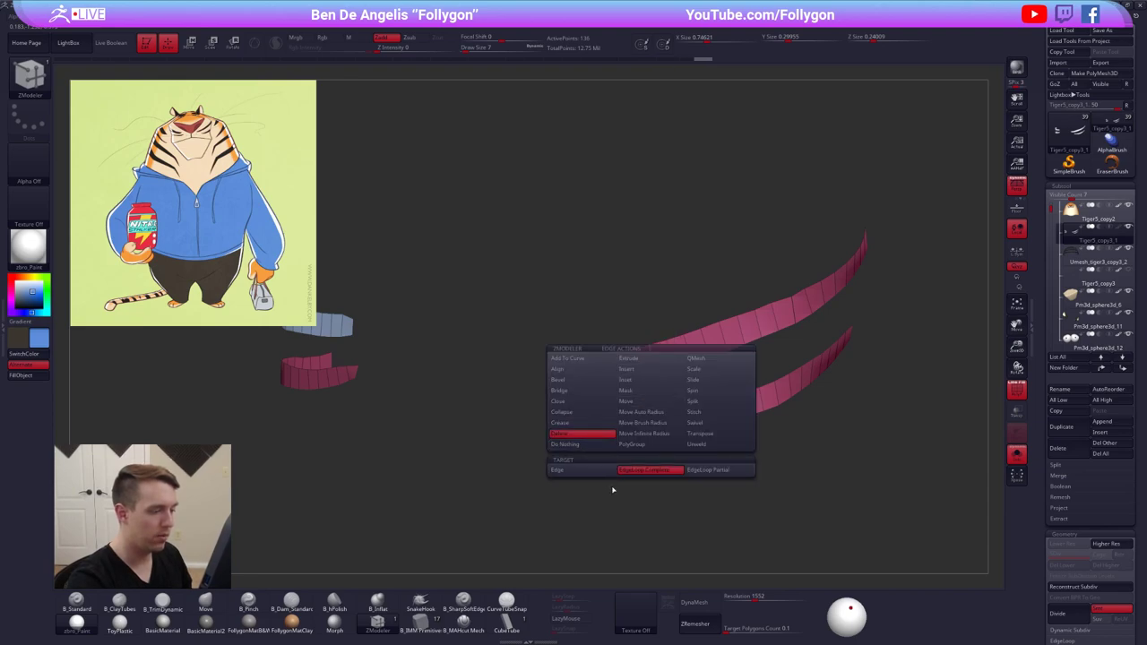
{"action": "left_click", "coordinate": [654, 360], "text": "alt"}
{"action": "right_click_drag", "start_coordinate": [658, 353], "coordinate": [651, 377], "text": "alt"}
{"action": "left_click", "coordinate": [634, 375], "text": "alt"}
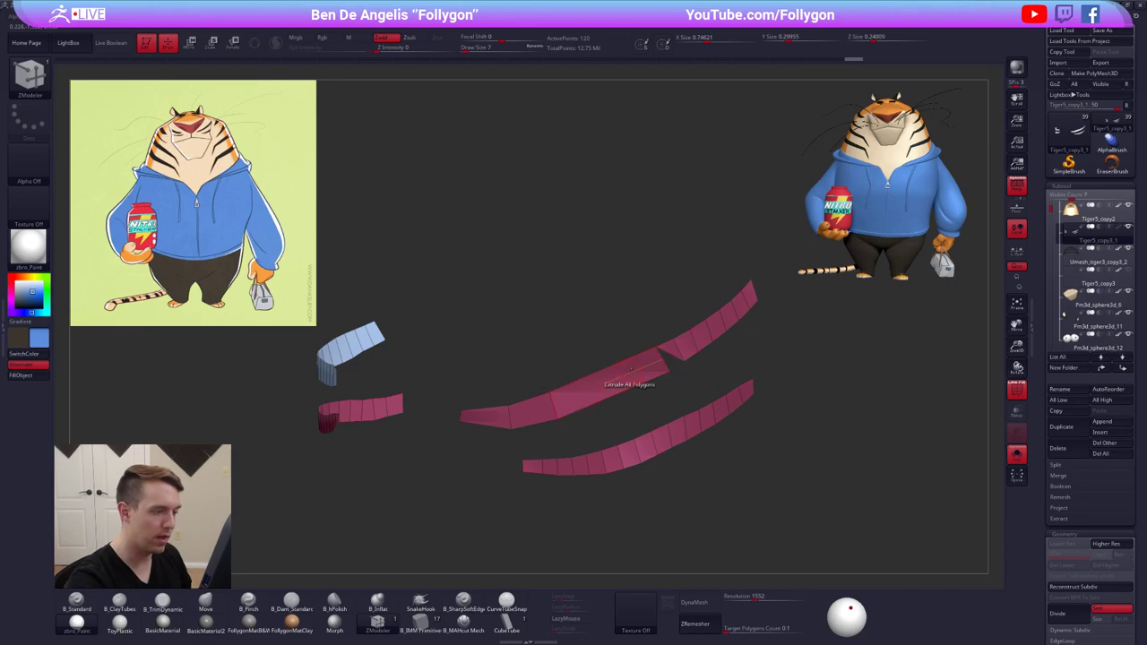
Undo the deletion that broke the upper long stripe and delete surplus edge loops along its outer part
{"action": "mouse_move", "coordinate": [638, 378]}
{"action": "right_mouse_down"}
{"action": "mouse_move", "coordinate": [648, 384]}
{"action": "mouse_move", "coordinate": [629, 377]}
{"action": "right_mouse_up"}
{"action": "key", "text": "ctrl+z"}
{"action": "left_click", "coordinate": [686, 341], "text": "alt"}
{"action": "right_click_drag", "start_coordinate": [696, 342], "coordinate": [706, 344]}
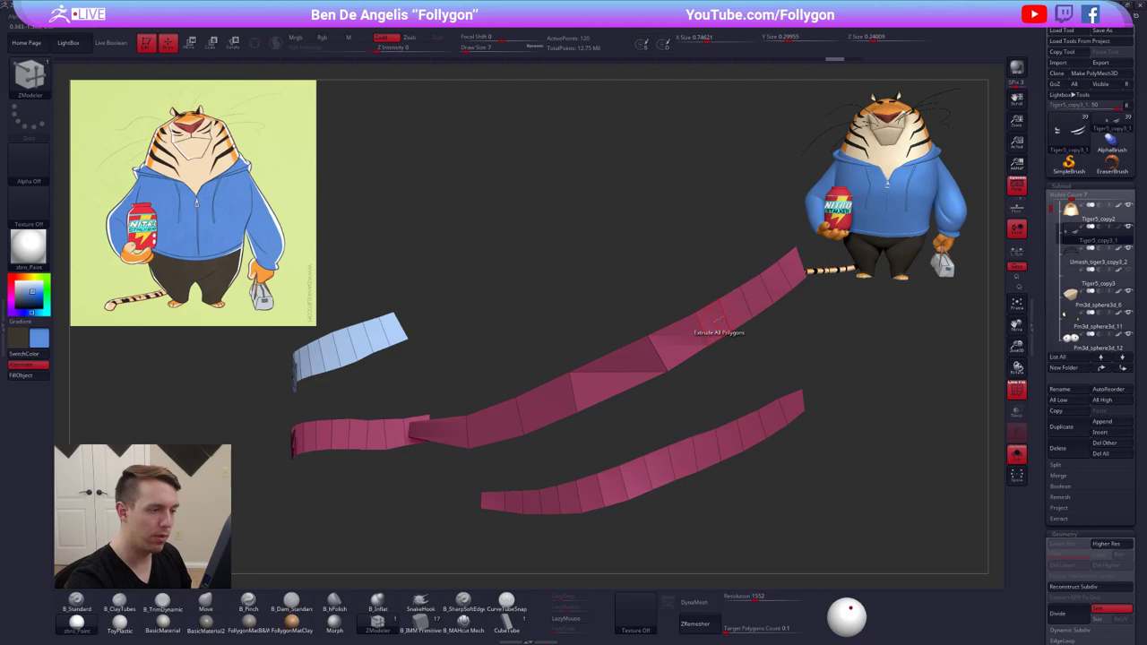
{"action": "left_click", "coordinate": [723, 314], "text": "alt"}
{"action": "left_click", "coordinate": [764, 285], "text": "alt"}
{"action": "left_click", "coordinate": [786, 273], "text": "alt"}
{"action": "right_click_drag", "start_coordinate": [781, 278], "coordinate": [744, 298]}
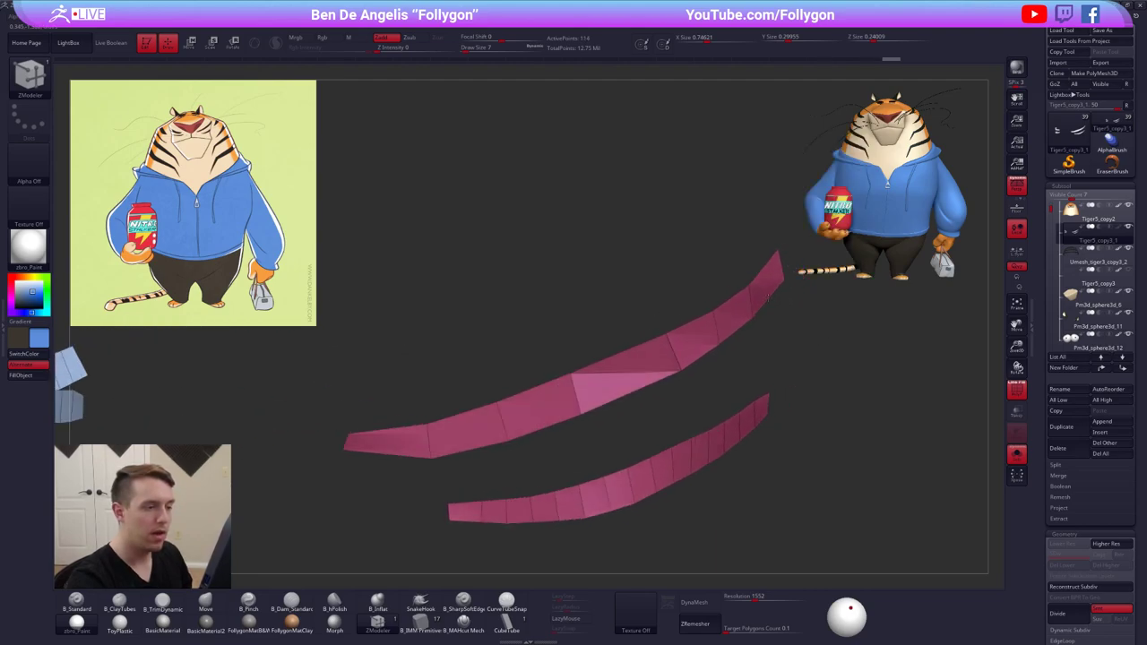
Hide and delete the twisted polygons in the middle of the upper long stripe
{"action": "right_click_drag", "start_coordinate": [628, 373], "coordinate": [713, 380]}
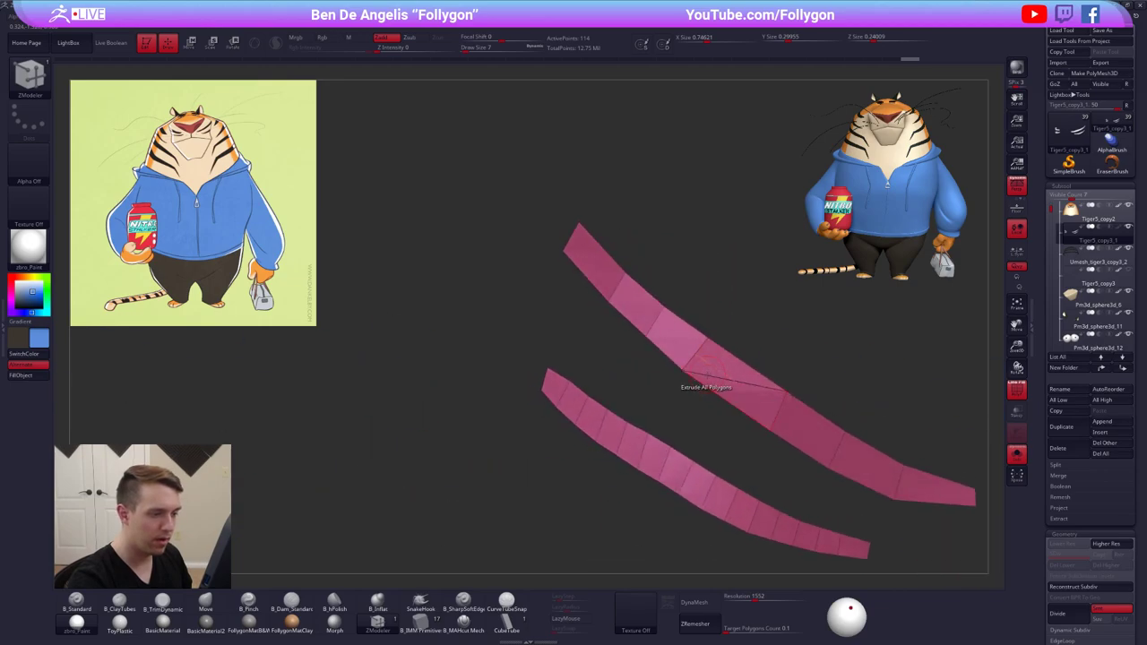
{"action": "left_click_drag", "start_coordinate": [700, 373], "coordinate": [698, 377], "text": "shift"}
{"action": "right_click_drag", "start_coordinate": [719, 382], "coordinate": [708, 378]}
{"action": "left_click_drag", "start_coordinate": [708, 378], "coordinate": [705, 376], "text": "shift"}
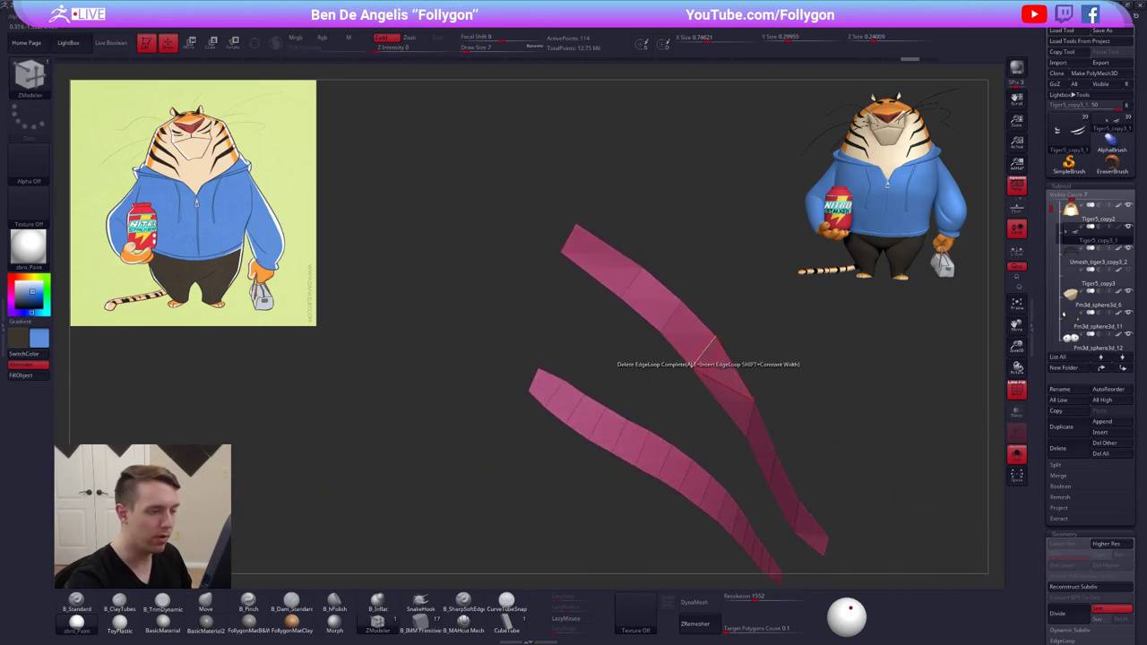
{"action": "mouse_move", "coordinate": [706, 367]}
{"action": "right_mouse_down"}
{"action": "mouse_move", "coordinate": [655, 352]}
{"action": "mouse_move", "coordinate": [682, 364]}
{"action": "right_mouse_up"}
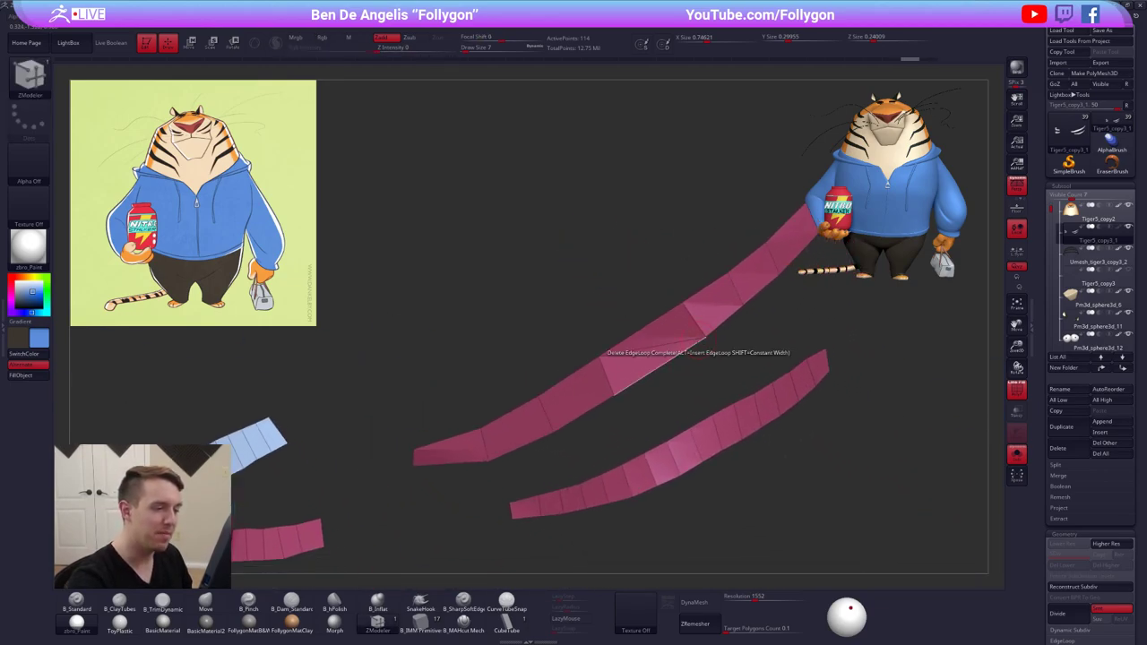
{"action": "left_click_drag", "start_coordinate": [687, 353], "coordinate": [702, 330], "text": "shift"}
{"action": "right_click_drag", "start_coordinate": [693, 348], "coordinate": [690, 345]}
{"action": "mouse_move", "coordinate": [689, 334]}
{"action": "left_mouse_down"}
{"action": "mouse_move", "coordinate": [700, 343]}
{"action": "mouse_move", "coordinate": [665, 285]}
{"action": "mouse_move", "coordinate": [690, 370]}
{"action": "mouse_move", "coordinate": [704, 363]}
{"action": "left_mouse_up"}
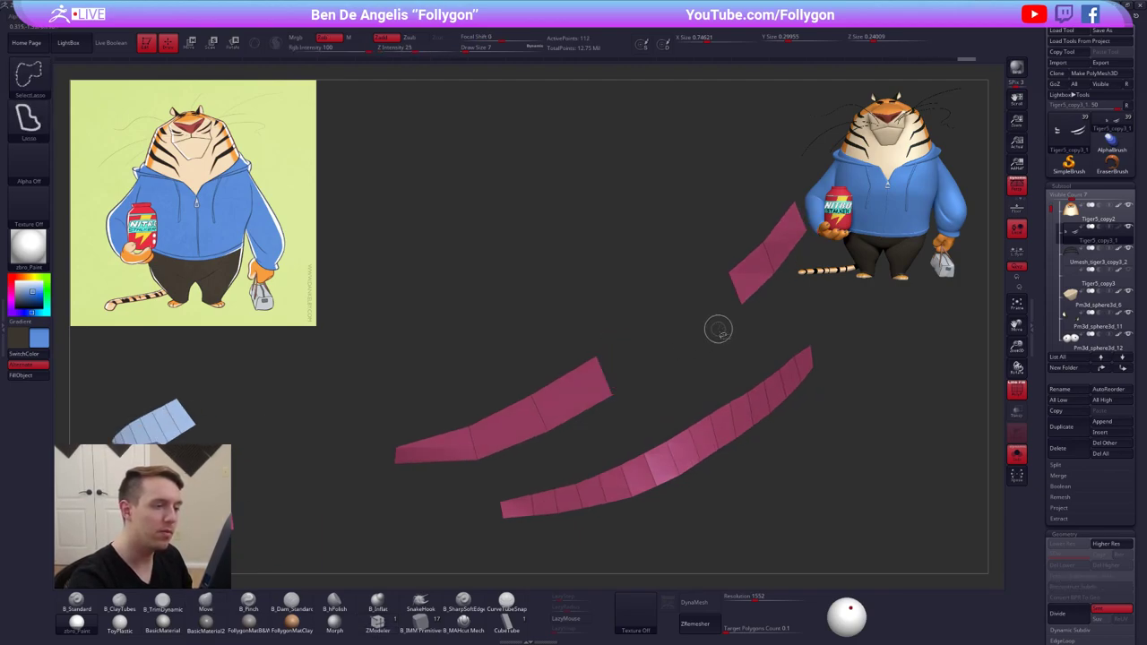
{"action": "key", "text": "space"}
{"action": "left_click", "coordinate": [706, 359]}
Bridge the open edges across the gap in the upper long stripe with ZModeler's edge Bridge
{"action": "left_click", "coordinate": [377, 620]}
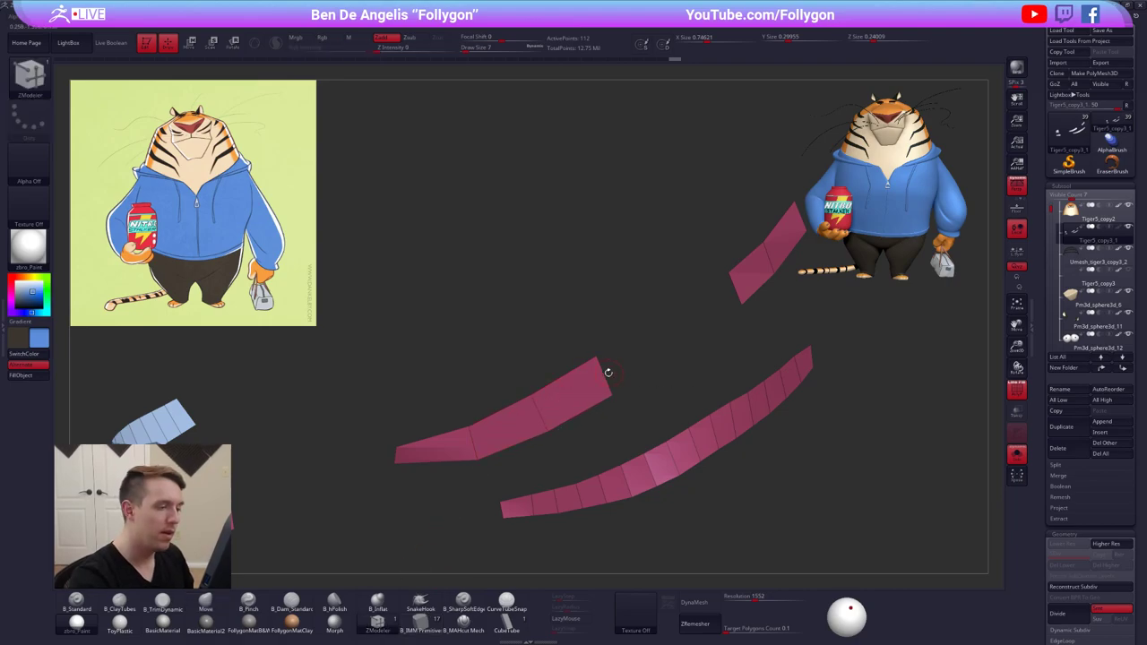
{"action": "key", "text": "space"}
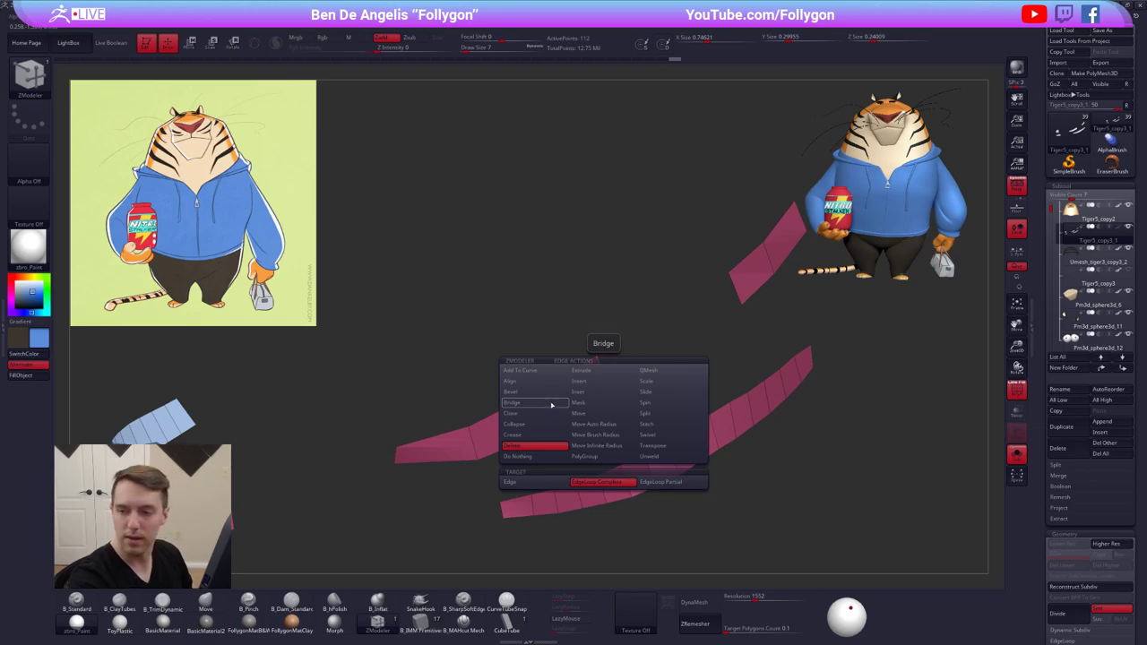
{"action": "left_click", "coordinate": [547, 405]}
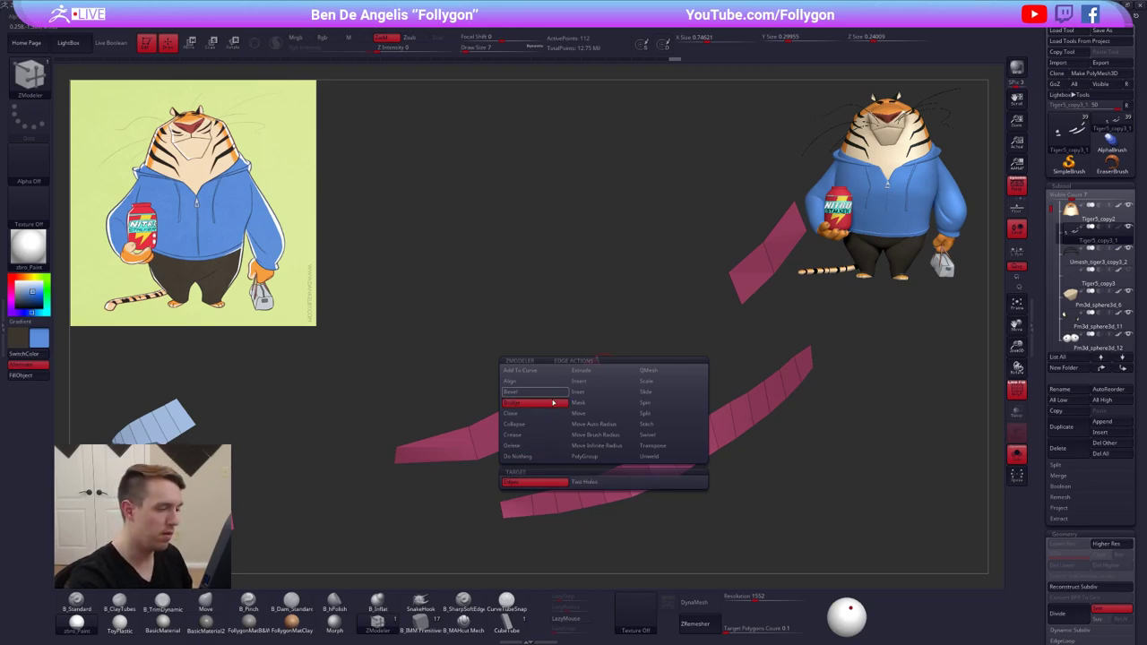
{"action": "left_click", "coordinate": [733, 287]}
{"action": "right_click_drag", "start_coordinate": [679, 309], "coordinate": [620, 345], "text": "alt"}
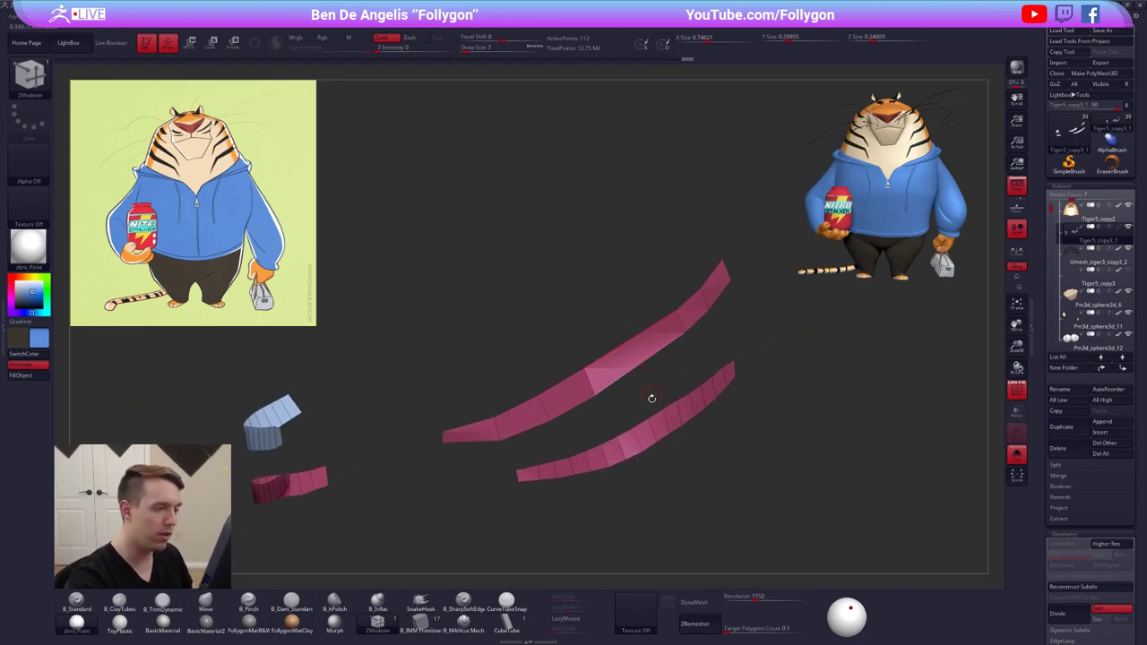
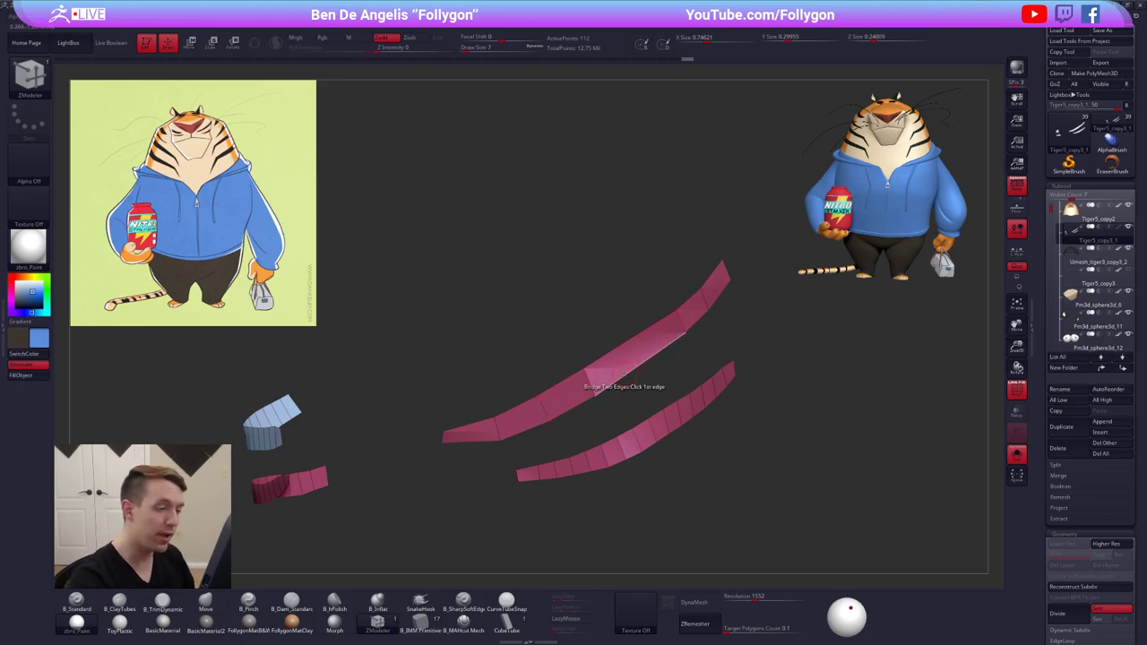
Turn off the PolyFrame display and solo view, and check the muzzle stripes on the full character from the front
{"action": "right_click_drag", "start_coordinate": [643, 363], "coordinate": [631, 361]}
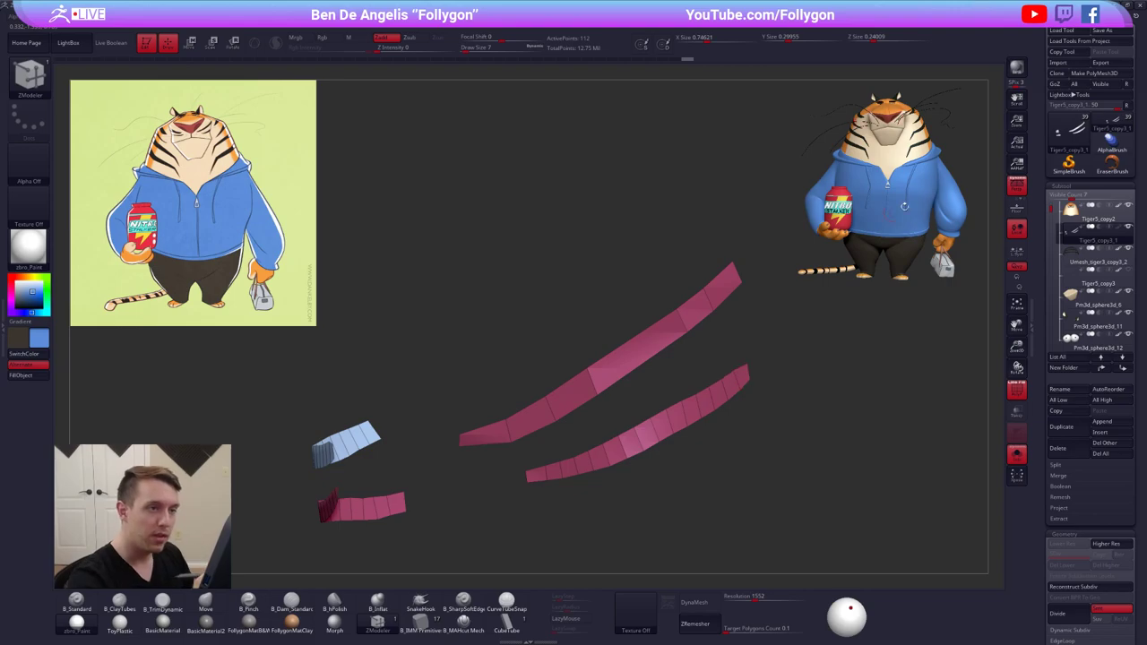
{"action": "right_click_drag", "start_coordinate": [709, 377], "coordinate": [745, 430], "text": "ctrl"}
{"action": "key", "text": "shift+f"}
{"action": "key", "text": "alt+shift+s"}
{"action": "right_click_drag", "start_coordinate": [657, 408], "coordinate": [657, 352], "text": "alt"}
{"action": "key", "text": "alt+shift+s"}
{"action": "key", "text": "alt+shift+s"}
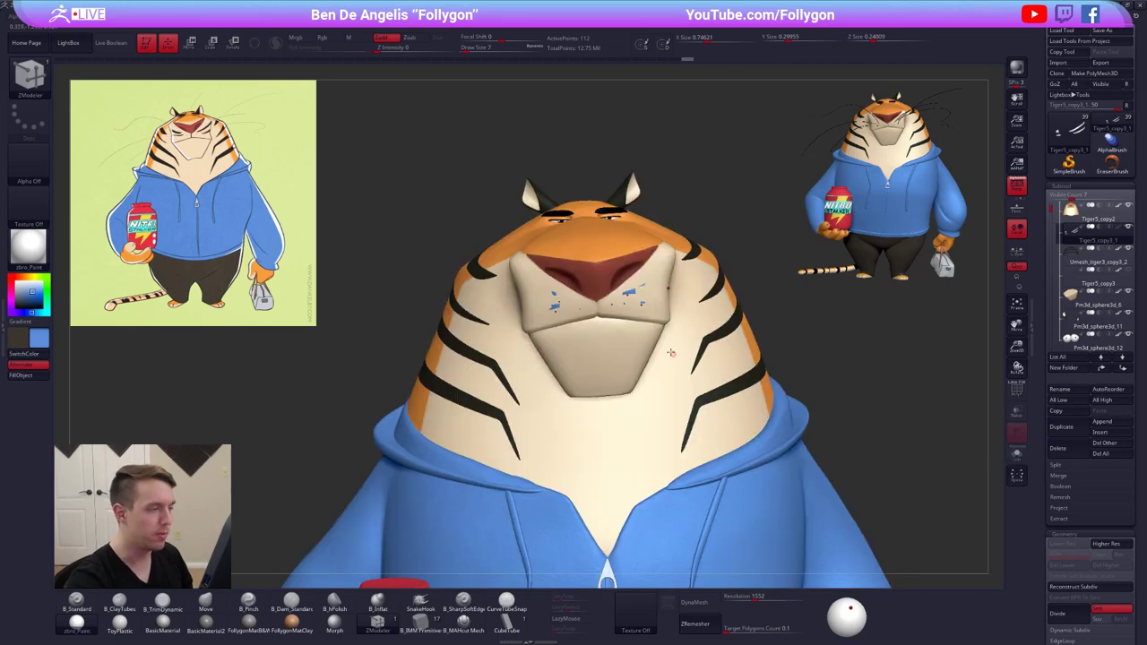
Set the active color to white, isolate the muzzle stripes and show their PolyFrame to inspect the long pair
{"action": "left_click", "coordinate": [16, 283]}
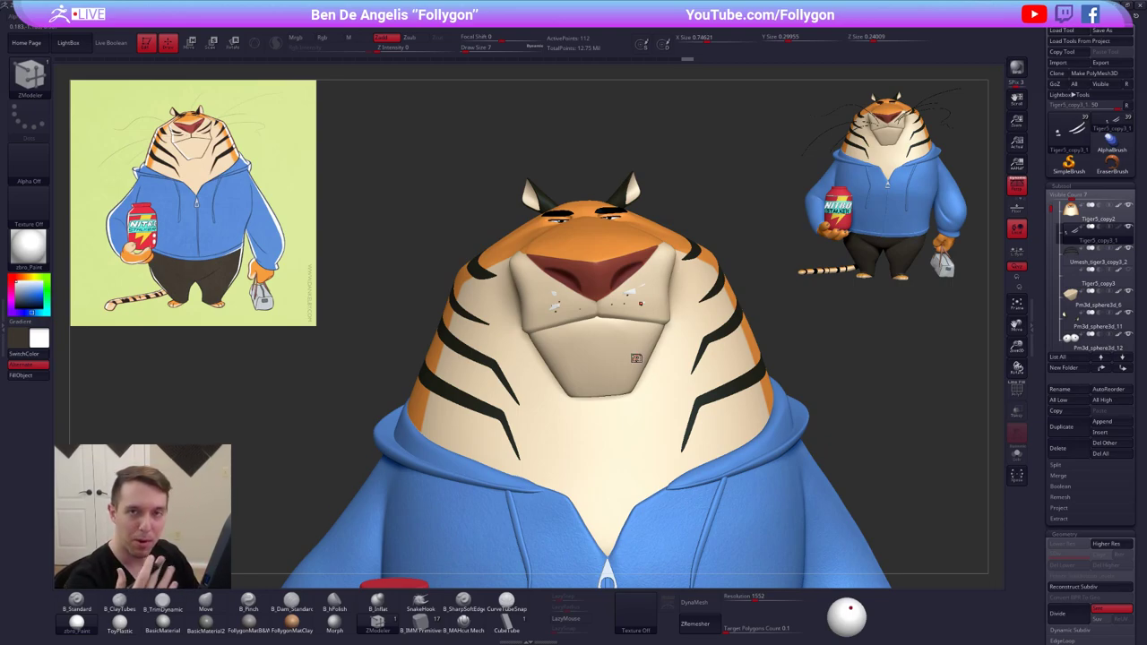
{"action": "key", "text": "alt+s"}
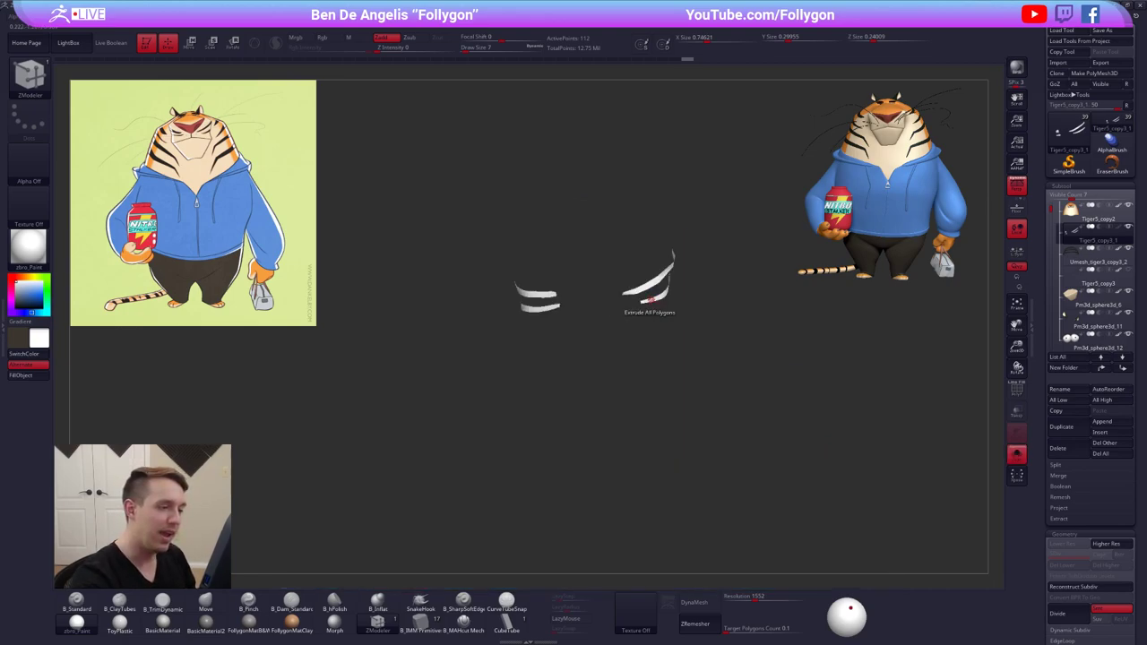
{"action": "right_click_drag", "start_coordinate": [655, 300], "coordinate": [721, 345]}
{"action": "key", "text": "shift+f"}
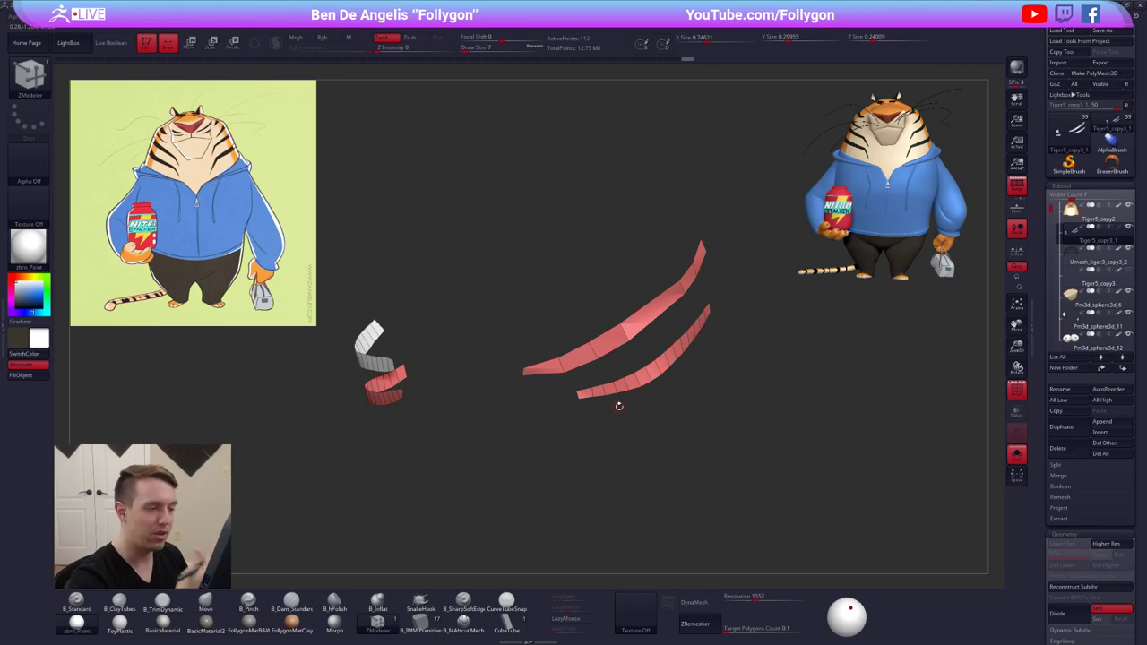
{"action": "right_click_drag", "start_coordinate": [625, 329], "coordinate": [657, 230]}
{"action": "key", "text": "ctrl+shift+space"}
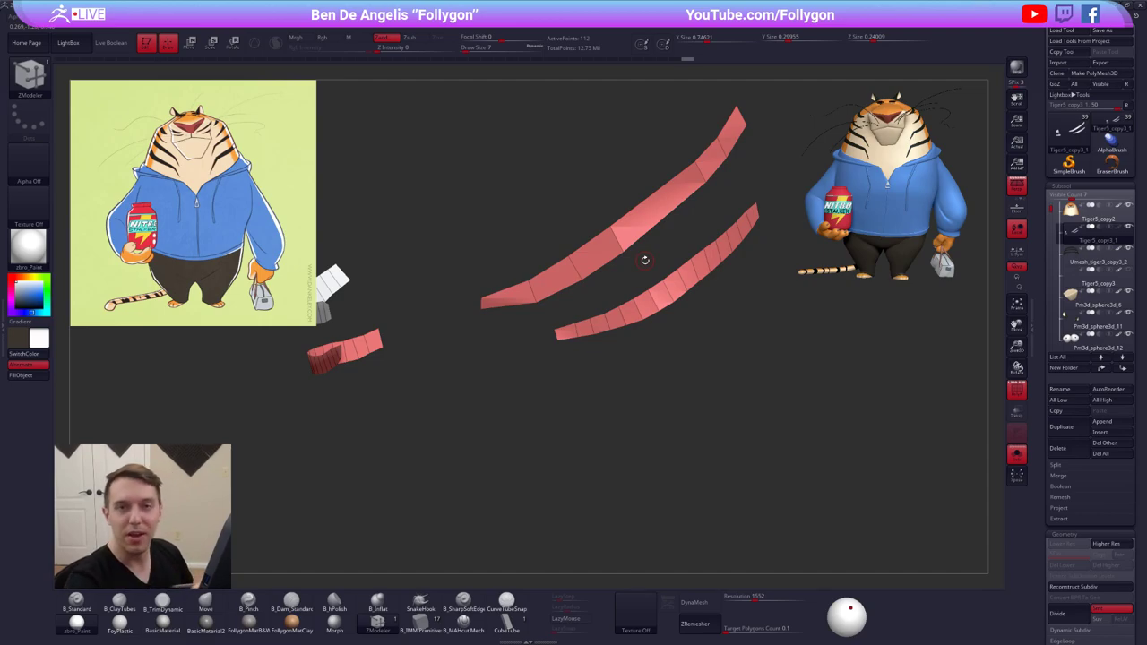
Insert an edge loop across the long bridged section in the middle of the upper long stripe
{"action": "right_click_drag", "start_coordinate": [639, 342], "coordinate": [670, 434], "text": "alt"}
{"action": "right_click_drag", "start_coordinate": [656, 250], "coordinate": [653, 190], "text": "alt"}
{"action": "mouse_move", "coordinate": [633, 186]}
{"action": "left_mouse_down", "text": "ctrl+shift"}
{"action": "mouse_move", "coordinate": [704, 265]}
{"action": "mouse_move", "coordinate": [651, 314]}
{"action": "mouse_move", "coordinate": [669, 304]}
{"action": "mouse_move", "coordinate": [534, 378]}
{"action": "left_mouse_up", "text": "ctrl+shift"}
{"action": "key", "text": "alt"}
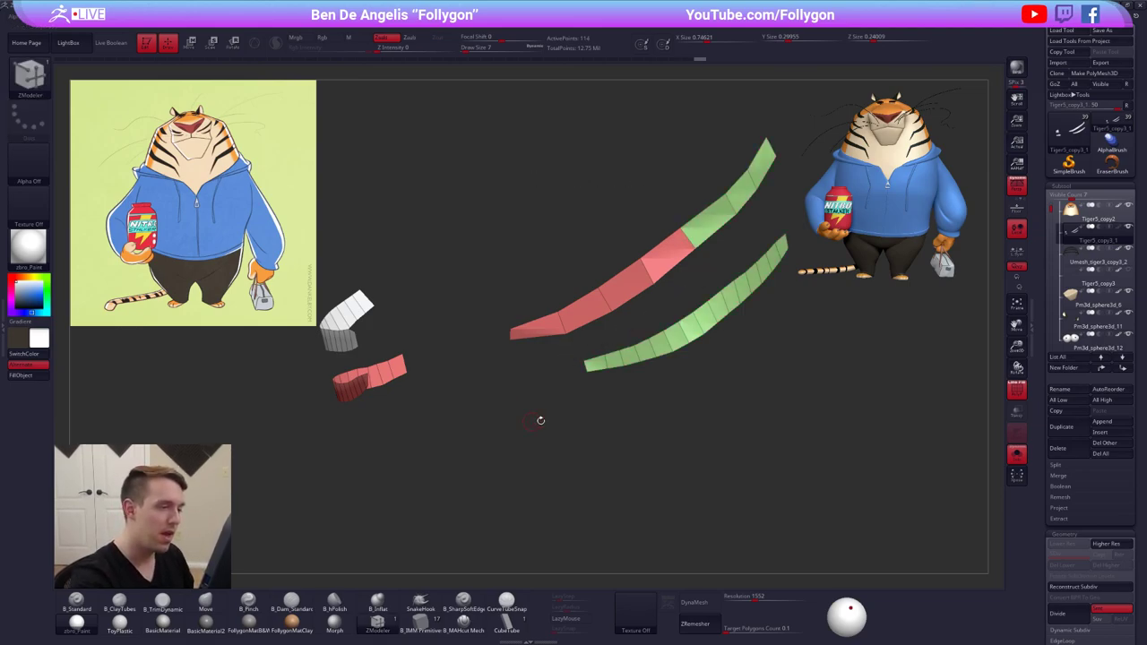
Switch to the Move brush and set its draw size to 29
{"action": "right_click_drag", "start_coordinate": [664, 406], "coordinate": [661, 387], "text": "alt"}
{"action": "key", "text": "space"}
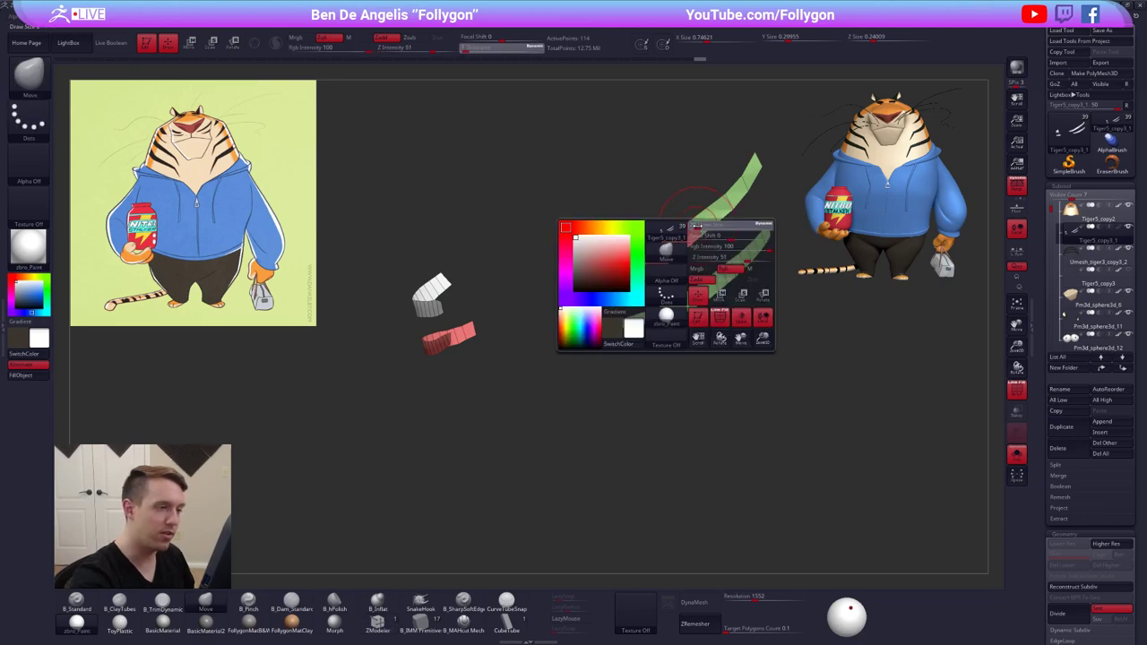
{"action": "left_click_drag", "start_coordinate": [698, 227], "coordinate": [701, 228]}
{"action": "right_click_drag", "start_coordinate": [705, 229], "coordinate": [718, 225]}
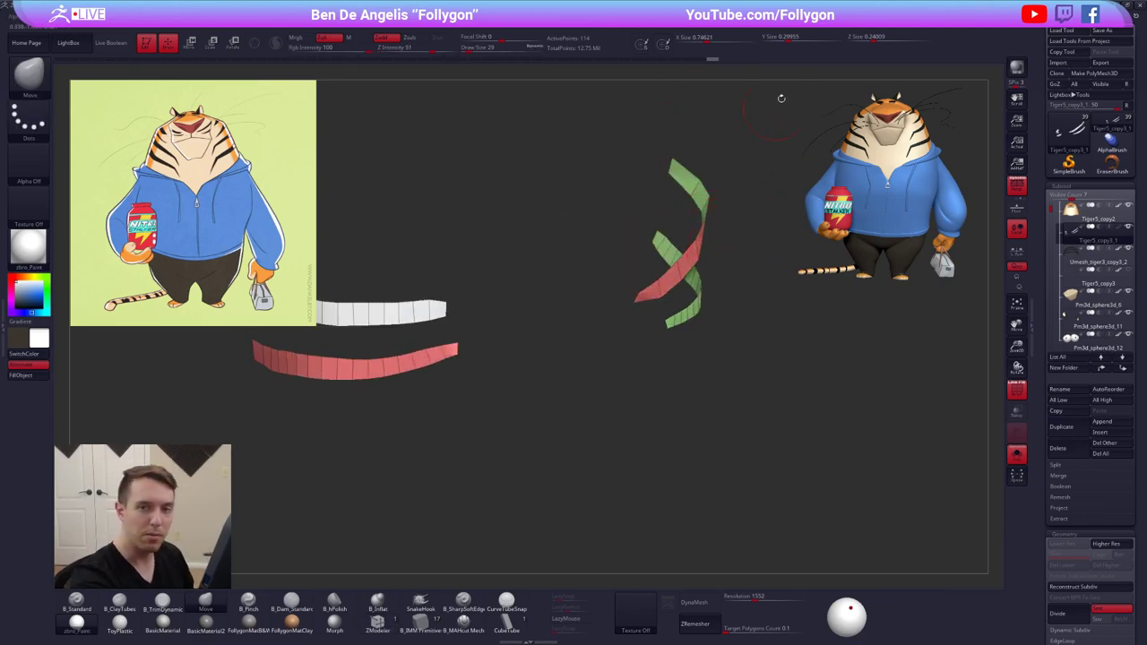
{"action": "right_click_drag", "start_coordinate": [569, 302], "coordinate": [673, 367], "text": "alt"}
{"action": "right_click_drag", "start_coordinate": [546, 425], "coordinate": [584, 362], "text": "alt"}
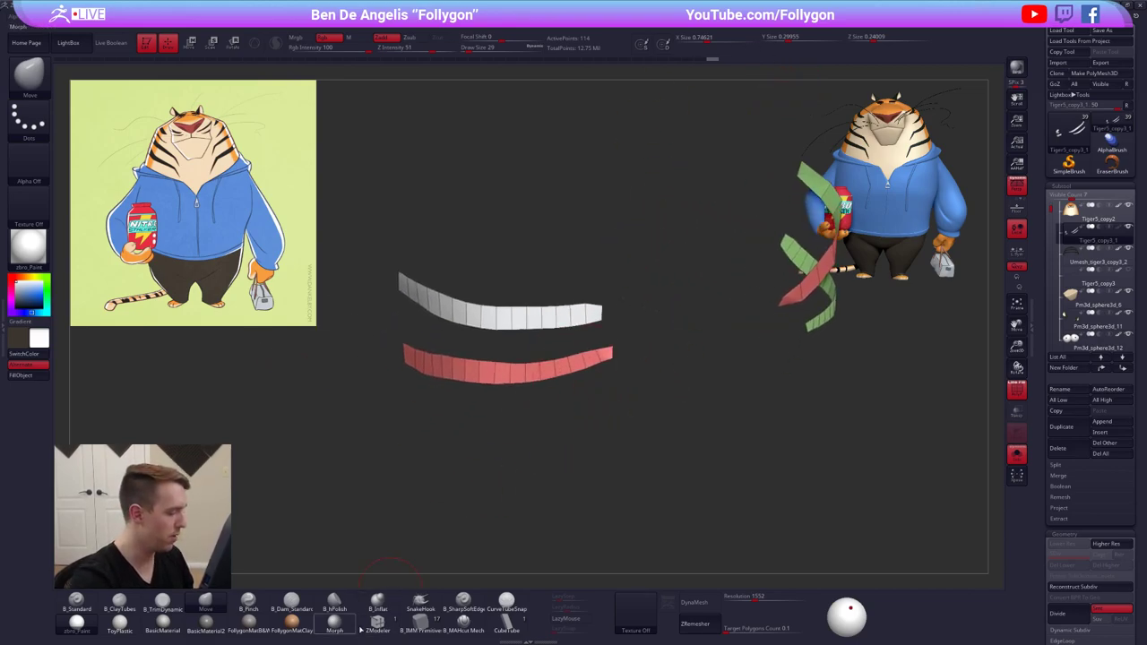
Set ZModeler's edge action to Delete and remove surplus edge loops along the lower long stripe
{"action": "left_click", "coordinate": [377, 623]}
{"action": "right_click_drag", "start_coordinate": [892, 294], "coordinate": [595, 386], "text": "alt"}
{"action": "right_click_drag", "start_coordinate": [544, 415], "coordinate": [528, 391], "text": "alt"}
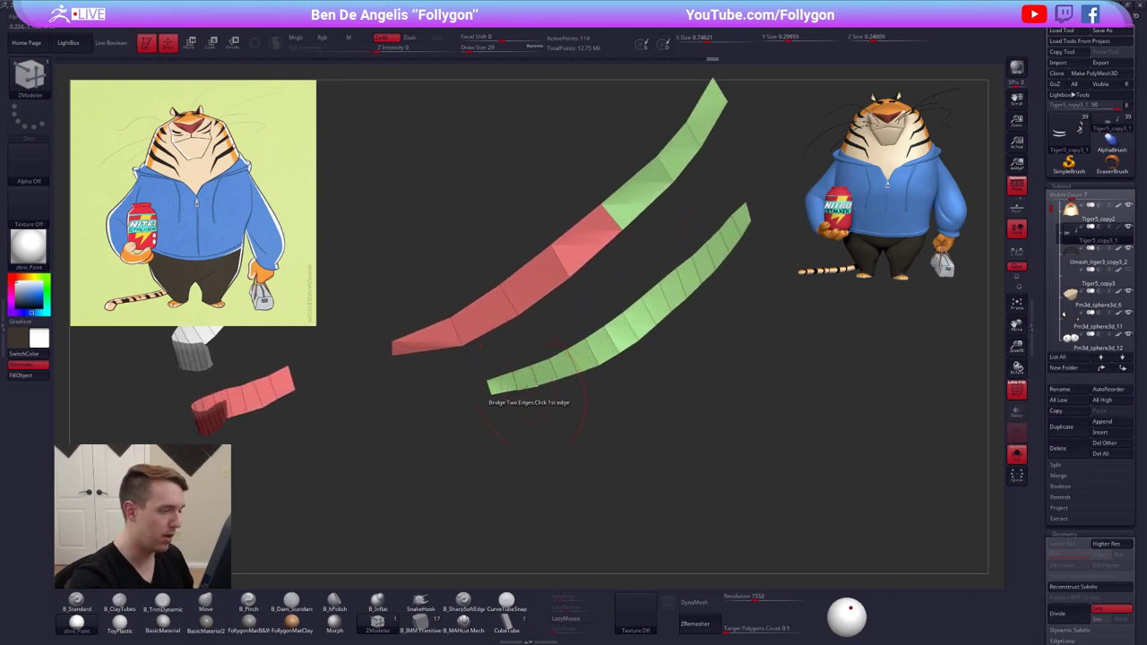
{"action": "key", "text": "space"}
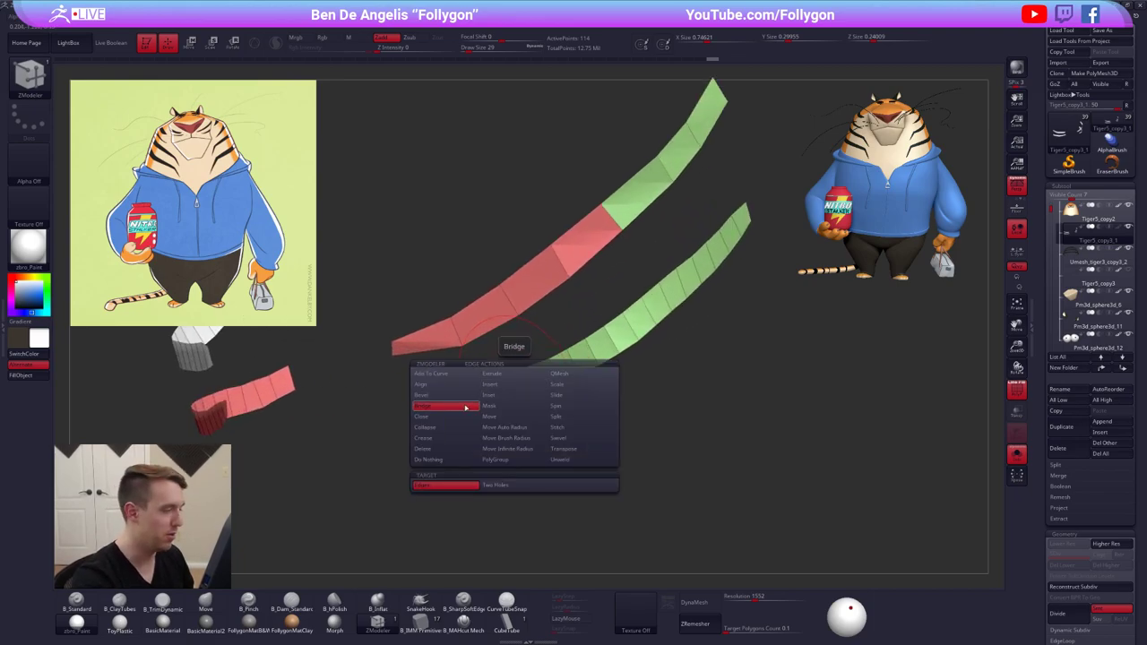
{"action": "left_click", "coordinate": [445, 449]}
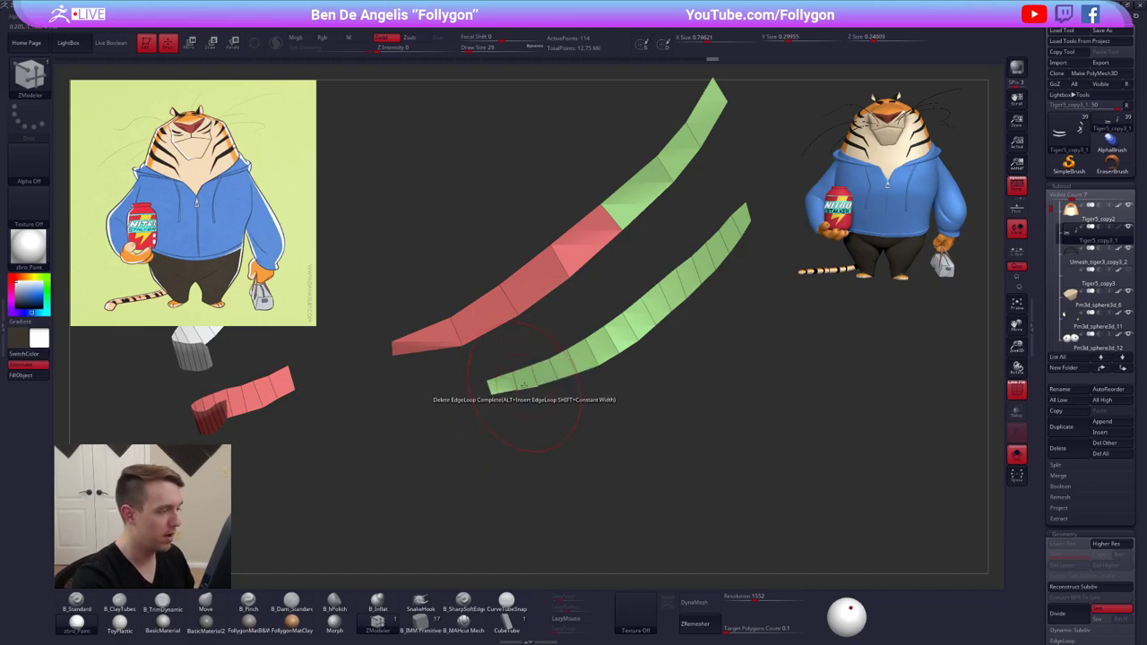
{"action": "left_click", "coordinate": [522, 386]}
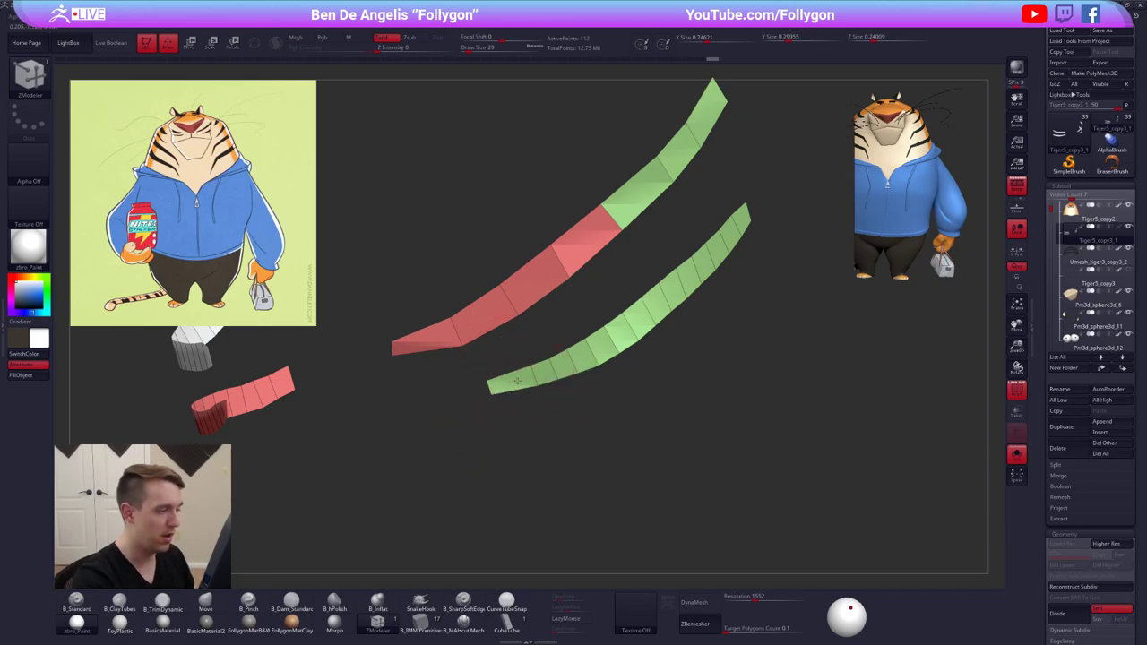
{"action": "left_click", "coordinate": [596, 351]}
{"action": "left_click", "coordinate": [632, 327]}
{"action": "left_click", "coordinate": [665, 296]}
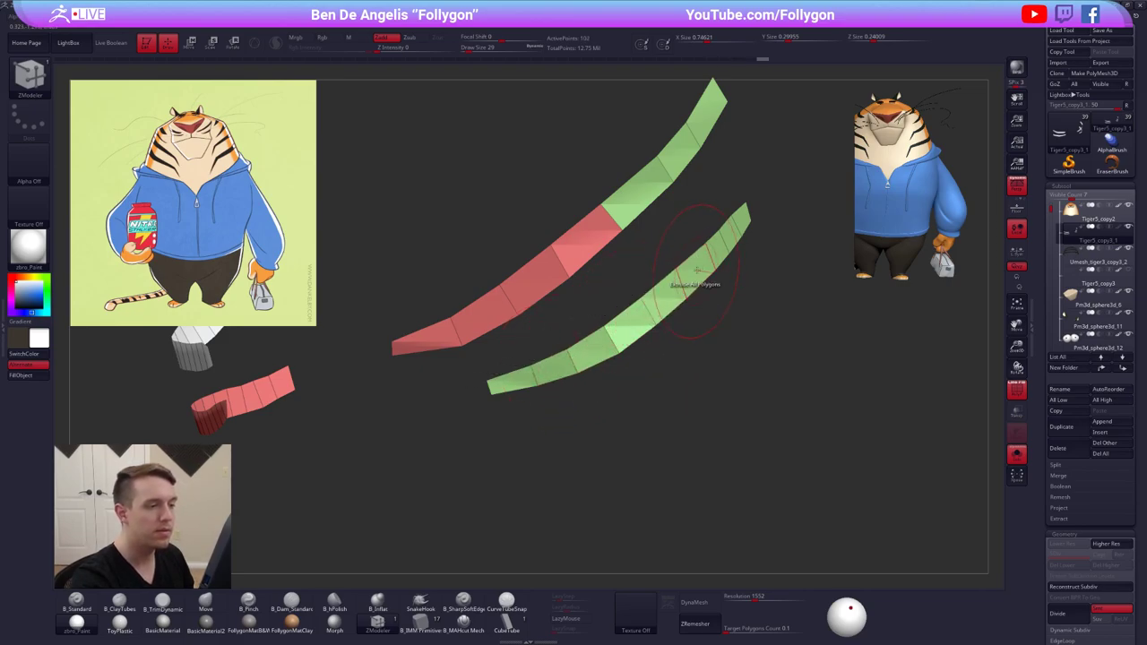
{"action": "left_click", "coordinate": [687, 275]}
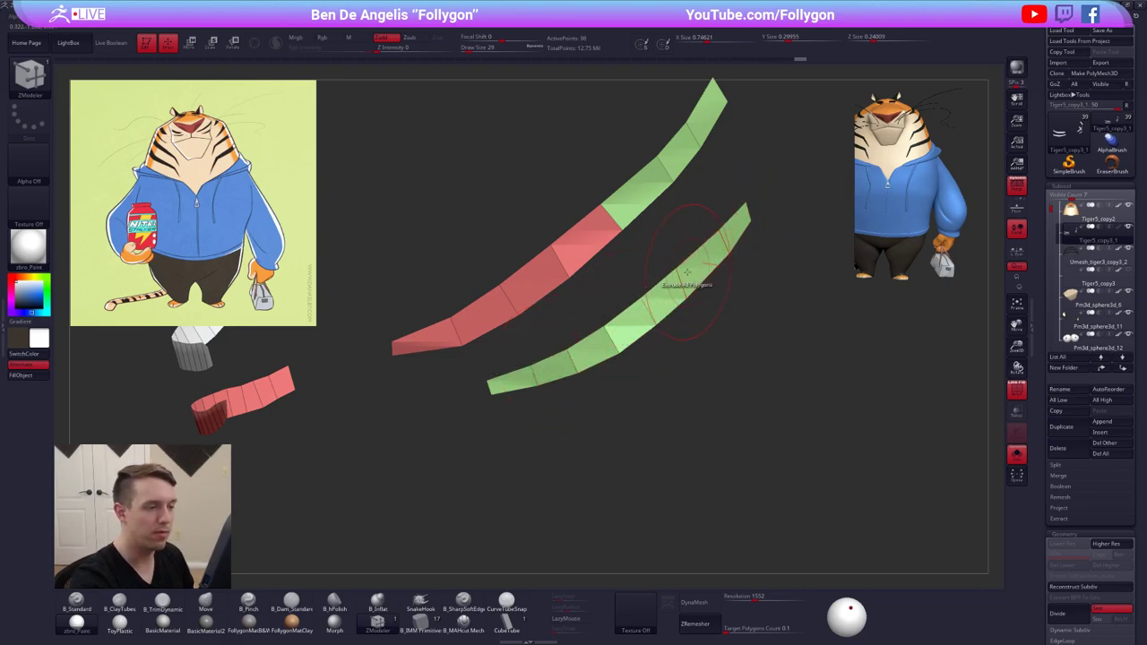
Group all the stripes into one polygroup and delete surplus edge loops at the inner end of the opposite lower stripe
{"action": "mouse_move", "coordinate": [687, 275]}
{"action": "right_mouse_down"}
{"action": "mouse_move", "coordinate": [583, 323]}
{"action": "mouse_move", "coordinate": [670, 281]}
{"action": "right_mouse_up"}
{"action": "key", "text": "ctrl+w"}
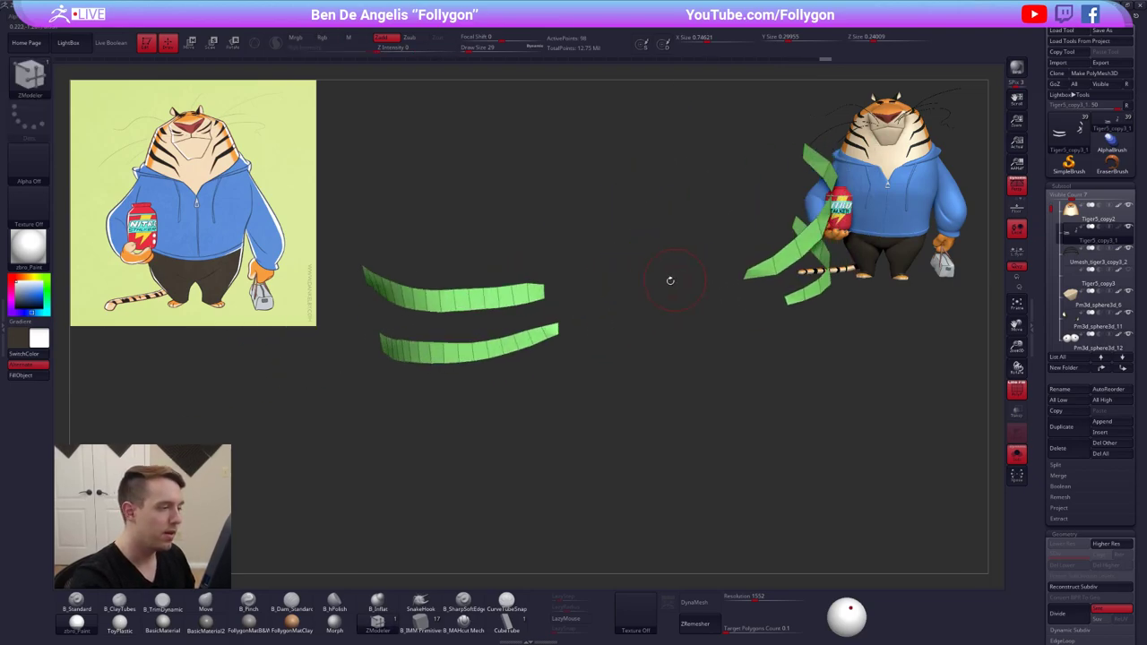
{"action": "right_click_drag", "start_coordinate": [520, 309], "coordinate": [624, 340], "text": "alt"}
{"action": "key", "text": "ctrl+n"}
{"action": "left_click", "coordinate": [654, 333]}
{"action": "key", "text": "ctrl+z"}
{"action": "key", "text": "ctrl+n"}
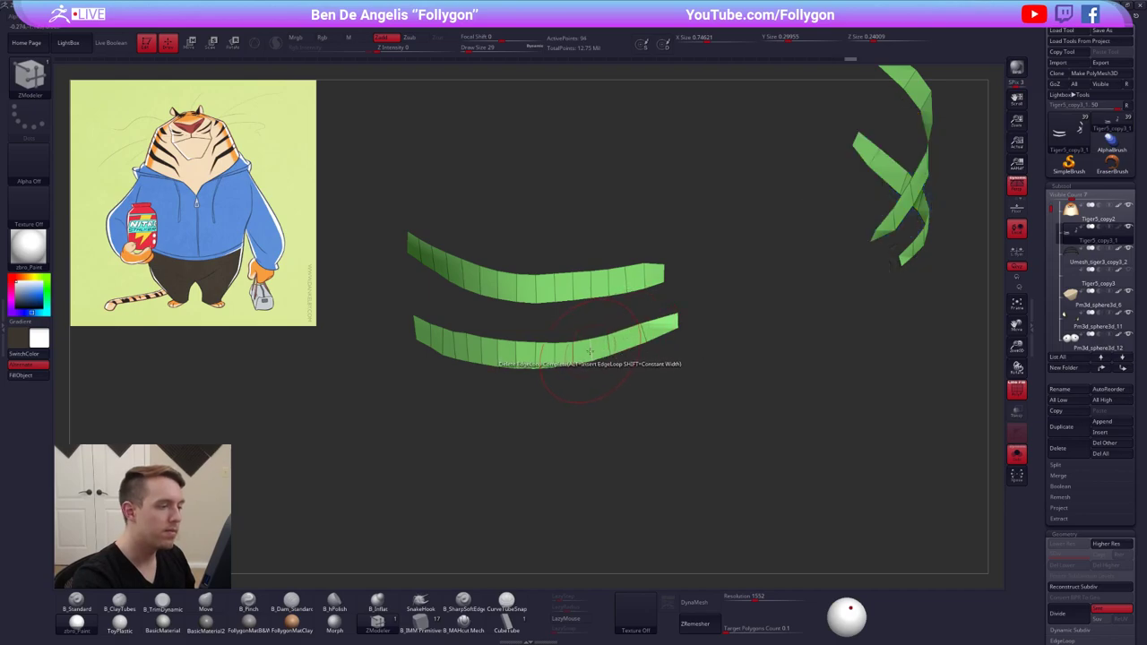
Delete surplus edge loops along the remaining length of the lower stripe on the opposite side of the muzzle
{"action": "left_click", "coordinate": [591, 351], "text": "alt"}
{"action": "left_click", "coordinate": [554, 358], "text": "alt"}
{"action": "left_click", "coordinate": [516, 357], "text": "alt"}
{"action": "left_click", "coordinate": [484, 353], "text": "alt"}
{"action": "right_click_drag", "start_coordinate": [485, 357], "coordinate": [451, 360]}
{"action": "left_click", "coordinate": [447, 350], "text": "alt"}
{"action": "left_click", "coordinate": [414, 342], "text": "alt"}
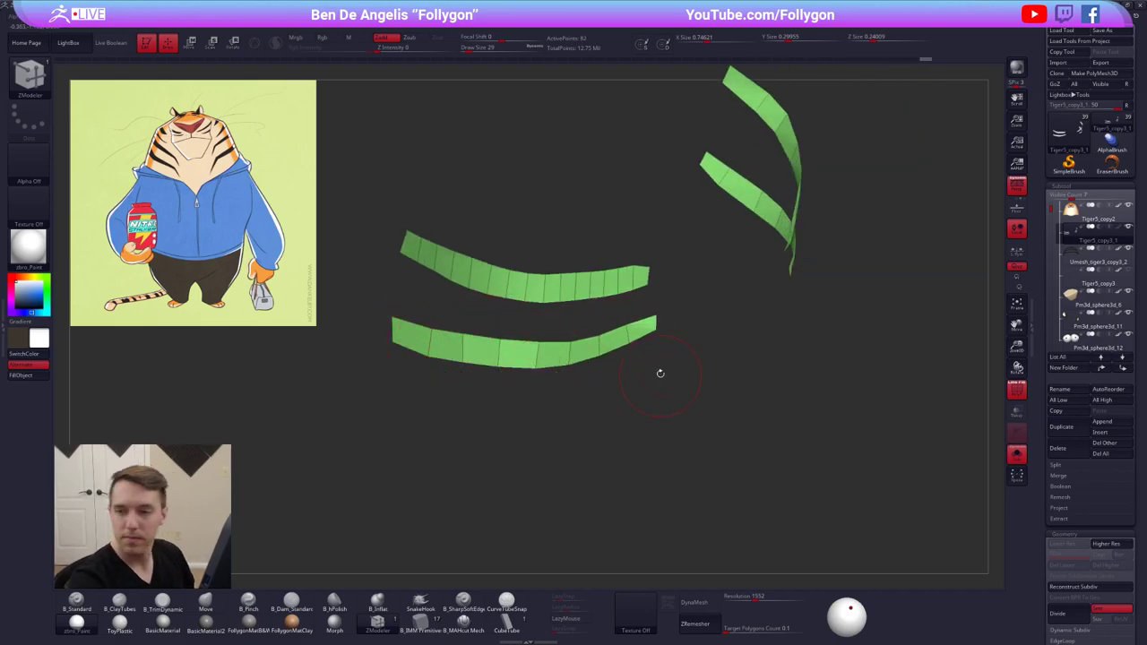
Delete surplus edge loops along the upper stripe on that same side, leaving evenly spaced wide segments
{"action": "right_click_drag", "start_coordinate": [661, 374], "coordinate": [643, 367], "text": "ctrl"}
{"action": "mouse_move", "coordinate": [619, 297]}
{"action": "right_mouse_down"}
{"action": "mouse_move", "coordinate": [553, 307]}
{"action": "mouse_move", "coordinate": [659, 306]}
{"action": "mouse_move", "coordinate": [618, 299]}
{"action": "right_mouse_up"}
{"action": "left_click", "coordinate": [605, 298], "text": "alt"}
{"action": "left_click", "coordinate": [664, 303], "text": "alt"}
{"action": "left_click", "coordinate": [620, 303], "text": "alt"}
{"action": "left_click", "coordinate": [583, 302], "text": "alt"}
{"action": "left_click", "coordinate": [543, 298], "text": "alt"}
{"action": "left_click", "coordinate": [494, 284], "text": "alt"}
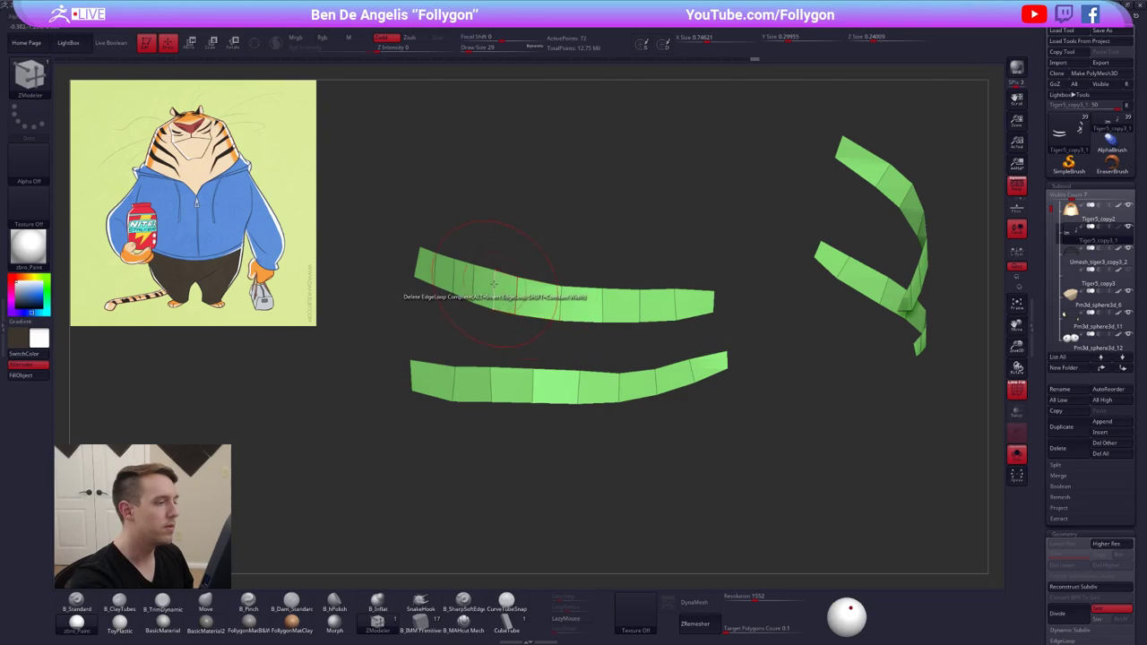
{"action": "left_click", "coordinate": [455, 274], "text": "alt"}
{"action": "left_click", "coordinate": [435, 270], "text": "alt"}
{"action": "right_click_drag", "start_coordinate": [647, 376], "coordinate": [601, 346], "text": "ctrl"}
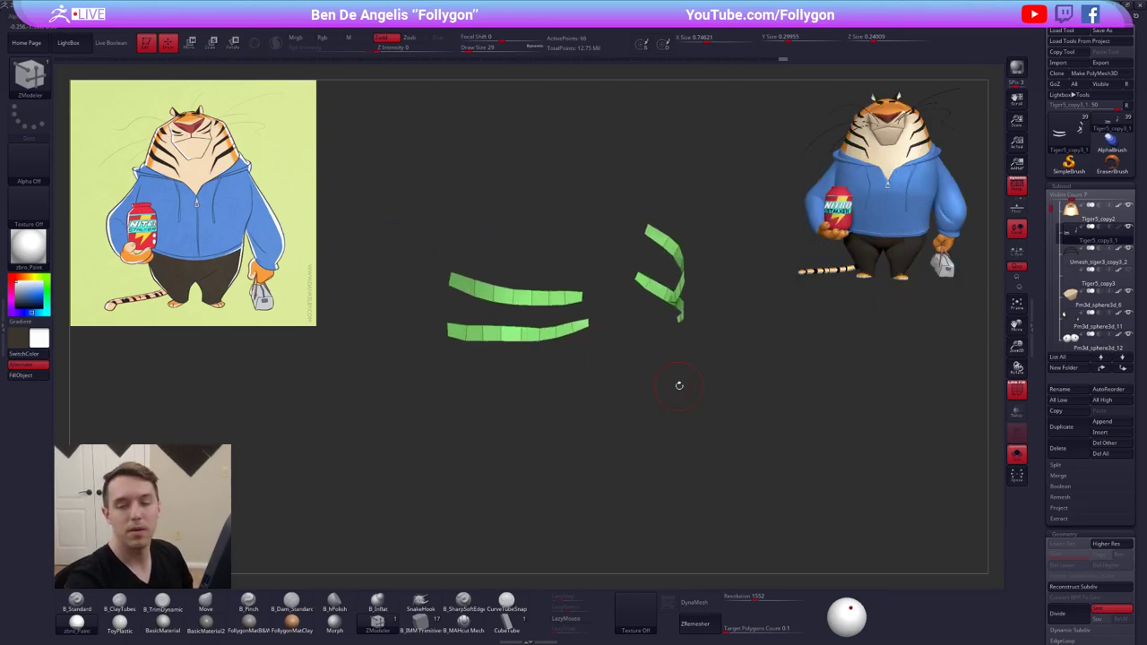
Select the Move brush, turn off the PolyFrame and solo displays, and bring the full character back into view
{"action": "right_click_drag", "start_coordinate": [679, 386], "coordinate": [731, 419]}
{"action": "key", "text": "b"}
{"action": "key", "text": "m"}
{"action": "key", "text": "v"}
{"action": "mouse_move", "coordinate": [818, 475]}
{"action": "right_mouse_down"}
{"action": "mouse_move", "coordinate": [815, 485]}
{"action": "mouse_move", "coordinate": [743, 445]}
{"action": "right_mouse_up"}
{"action": "key", "text": "shift+f"}
{"action": "key", "text": "shift+s"}
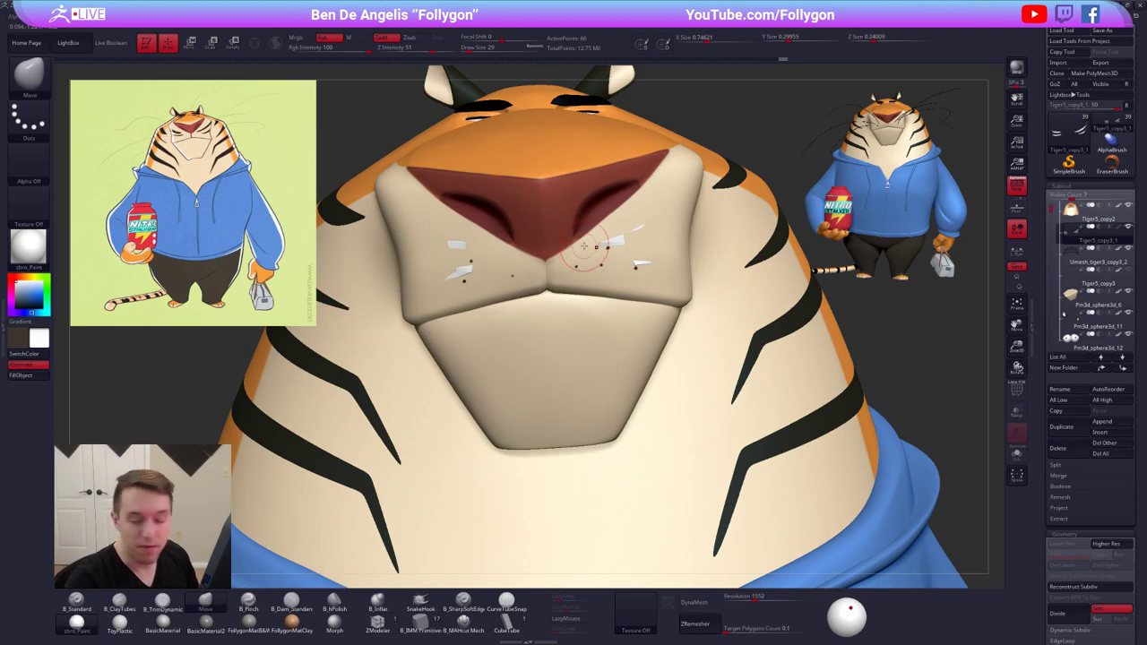
Make the head the active subtool, isolate it and clear the stripe mask from its muzzle
{"action": "right_click_drag", "start_coordinate": [583, 254], "coordinate": [562, 203], "text": "ctrl"}
{"action": "left_click", "coordinate": [563, 203], "text": "alt"}
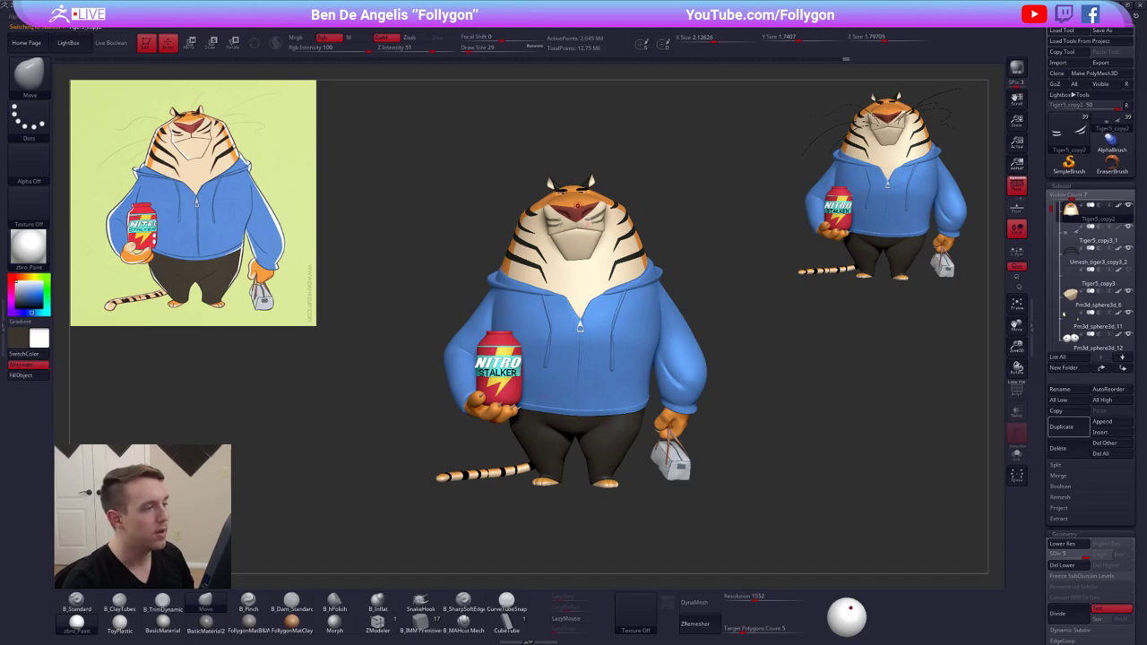
{"action": "key", "text": "alt+s"}
{"action": "right_click_drag", "start_coordinate": [620, 221], "coordinate": [592, 245], "text": "alt"}
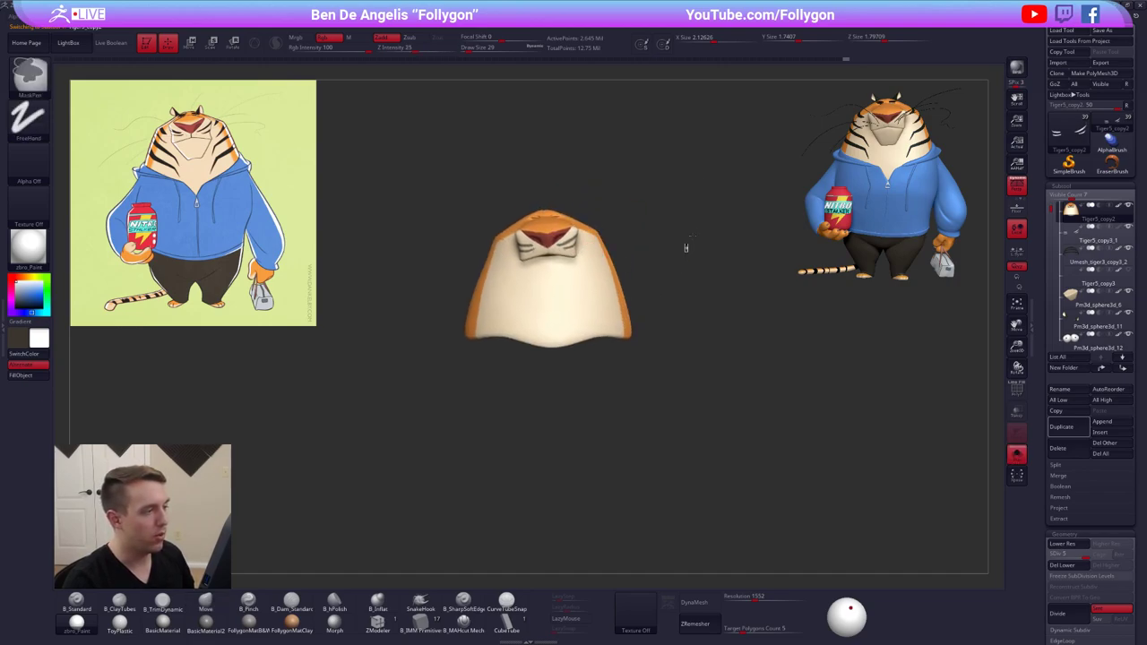
{"action": "key", "text": "ctrl+shift+z"}
Load a Sphere3D tool, convert it to a PolyMesh3D and apply the grey Follygon material
{"action": "left_click", "coordinate": [1068, 134]}
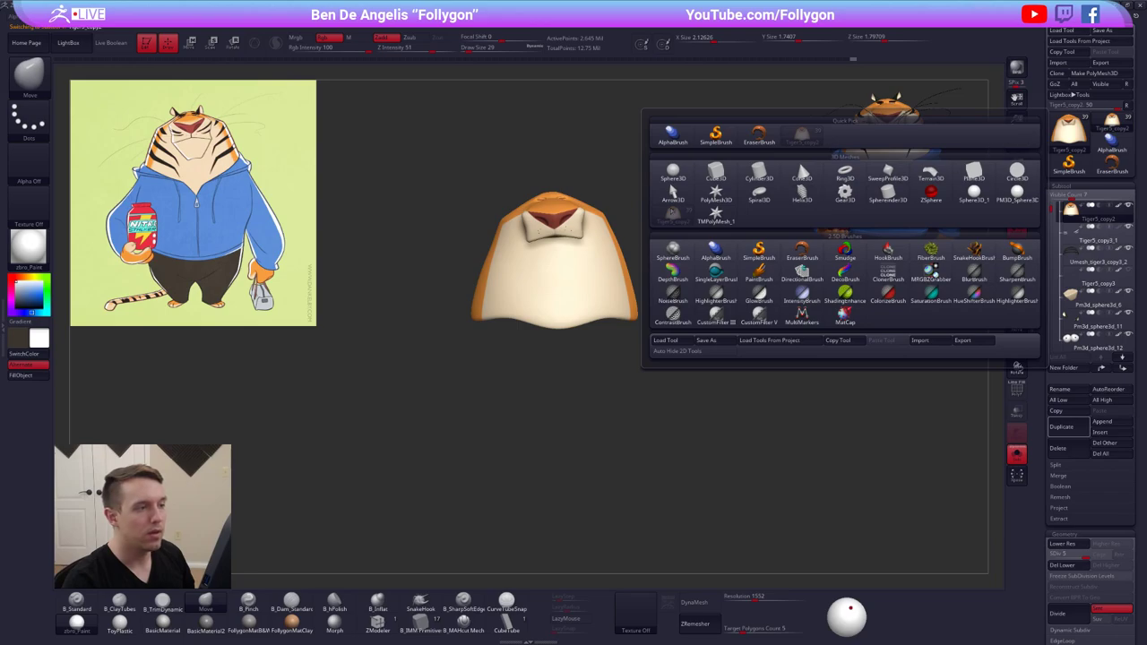
{"action": "left_click", "coordinate": [673, 172]}
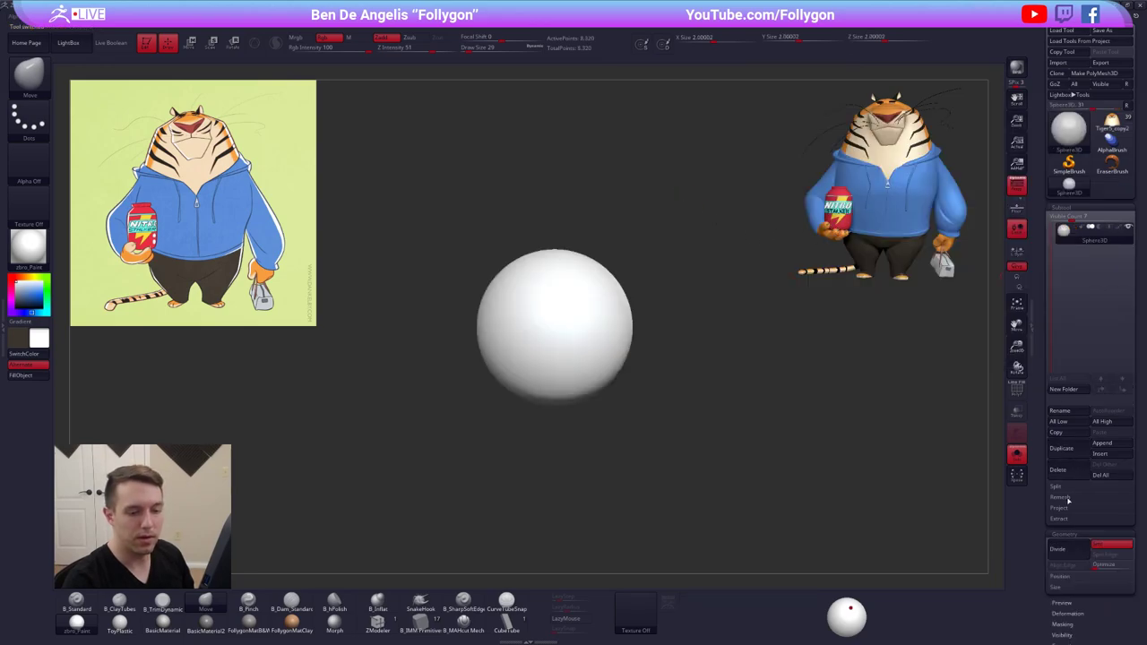
{"action": "left_click", "coordinate": [1101, 72]}
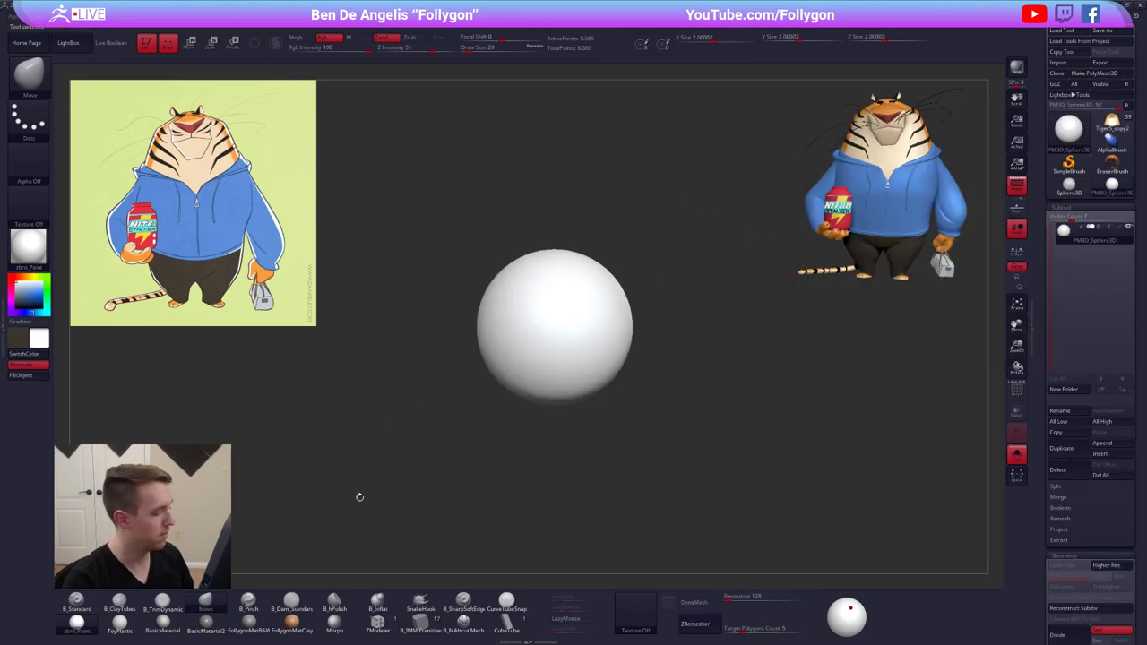
{"action": "left_click", "coordinate": [248, 620]}
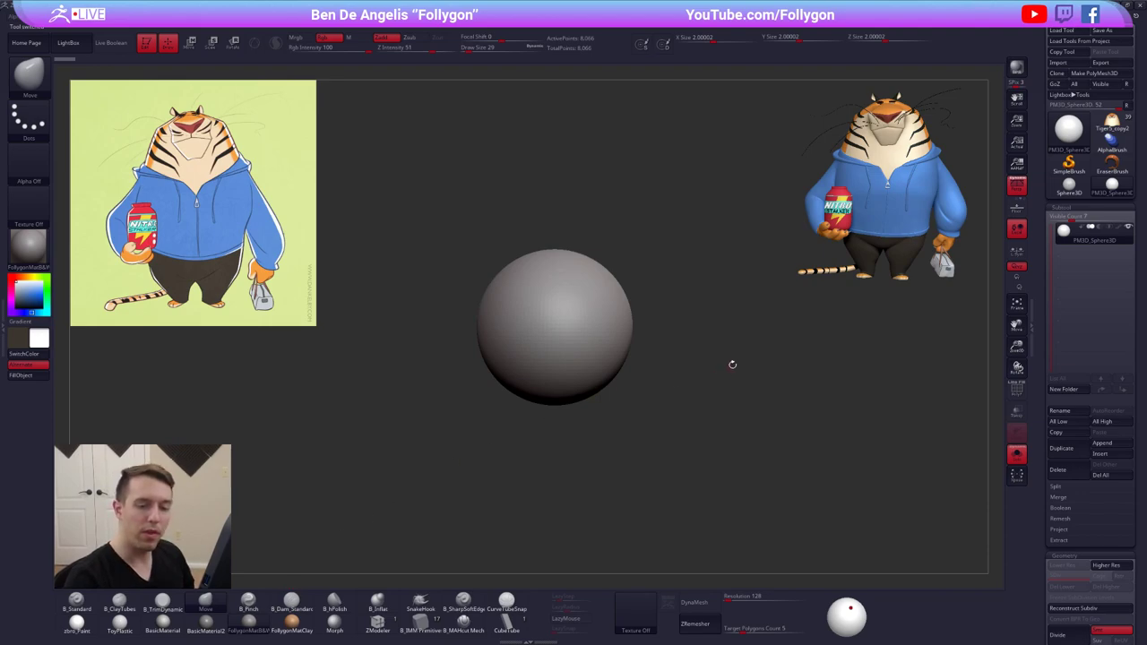
Enable Use Polypaint in the ZRemesher settings for the sphere
{"action": "left_click_drag", "start_coordinate": [1040, 400], "coordinate": [1047, 272]}
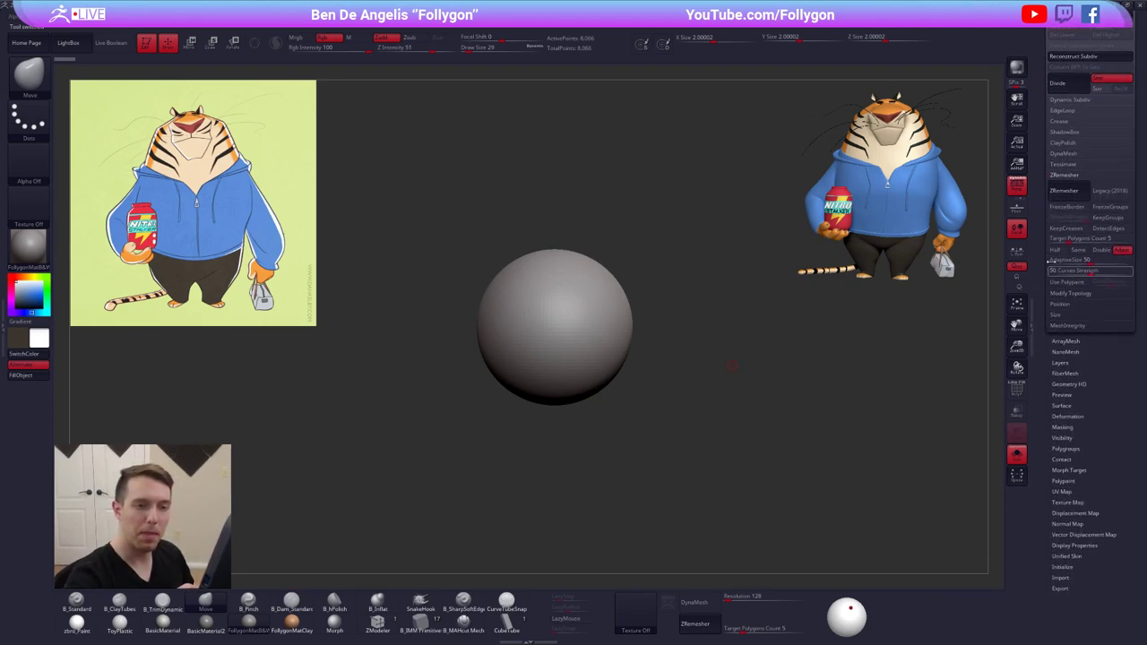
{"action": "left_click_drag", "start_coordinate": [671, 320], "coordinate": [711, 361], "text": "alt"}
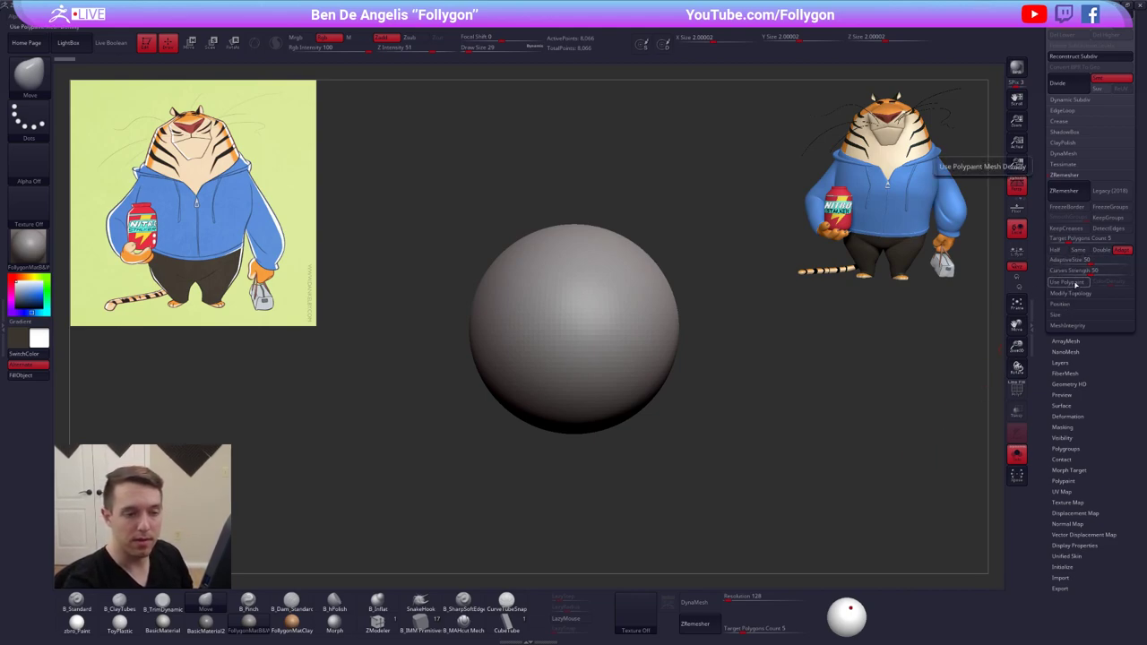
{"action": "left_click", "coordinate": [1066, 282]}
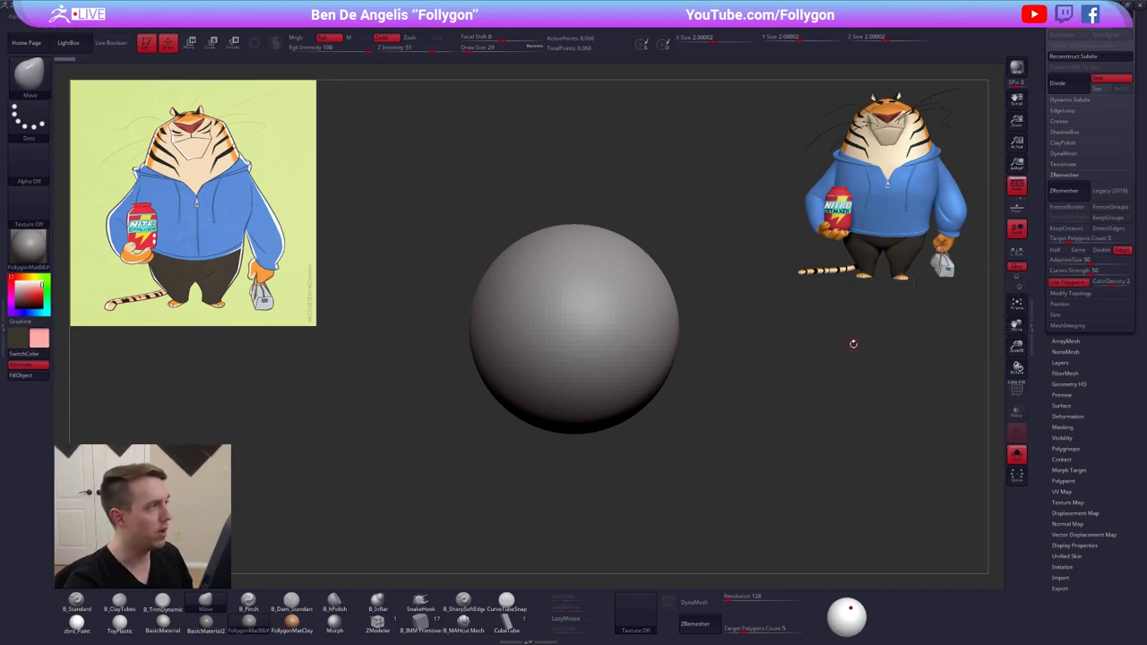
Set up the B_Standard brush for painting with Rgb Intensity 100, draw size 54, the FreeHand stroke and no alpha
{"action": "key", "text": "1"}
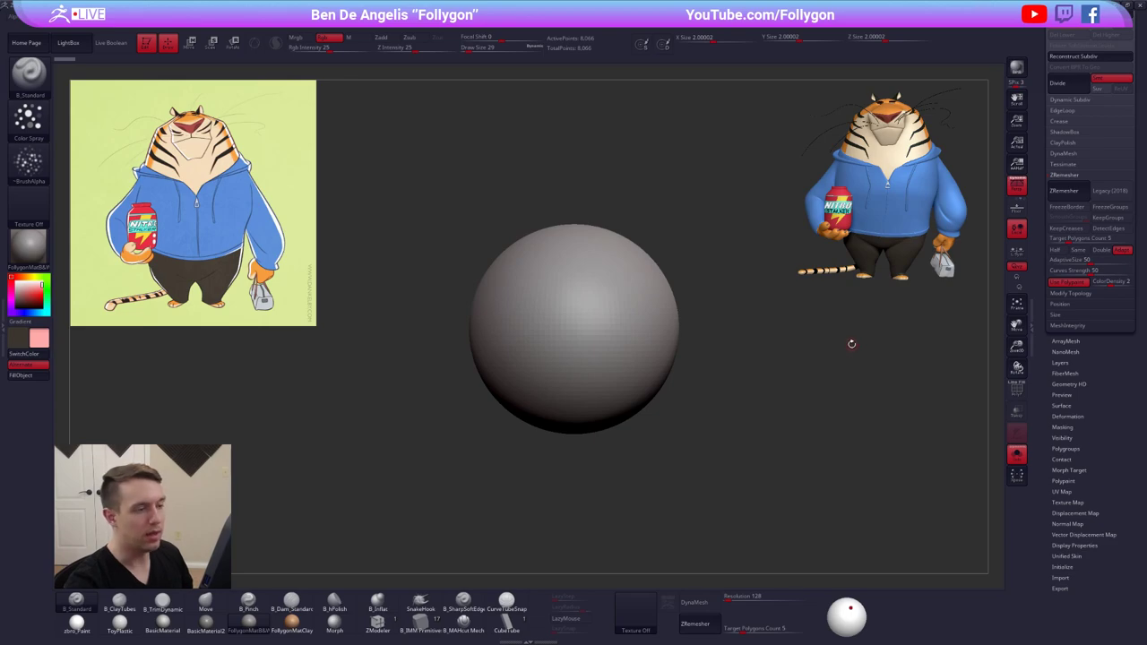
{"action": "key", "text": "space"}
{"action": "left_click", "coordinate": [796, 345]}
{"action": "left_click", "coordinate": [369, 49]}
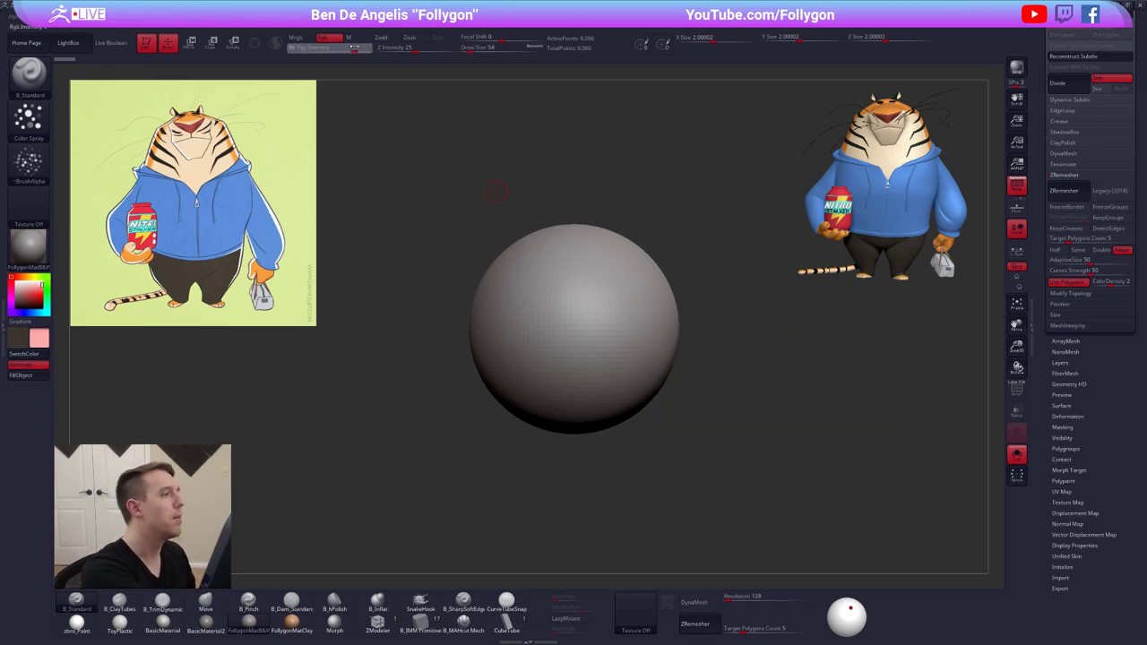
{"action": "left_click", "coordinate": [29, 121]}
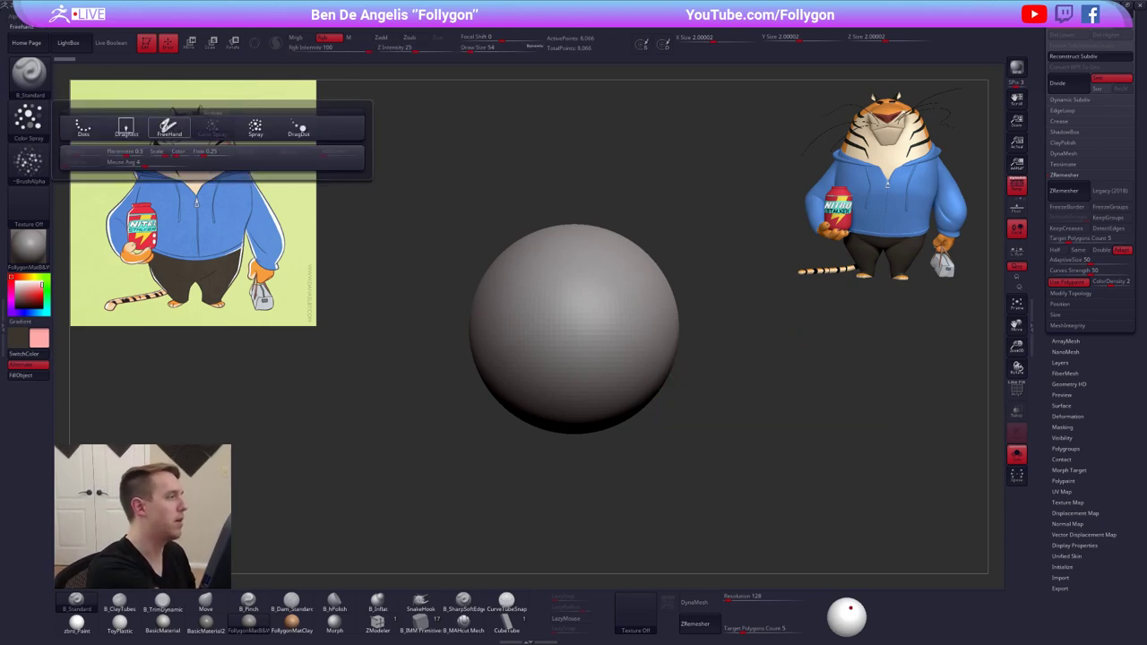
{"action": "left_click", "coordinate": [169, 127]}
{"action": "left_click", "coordinate": [43, 164]}
{"action": "left_click", "coordinate": [89, 172]}
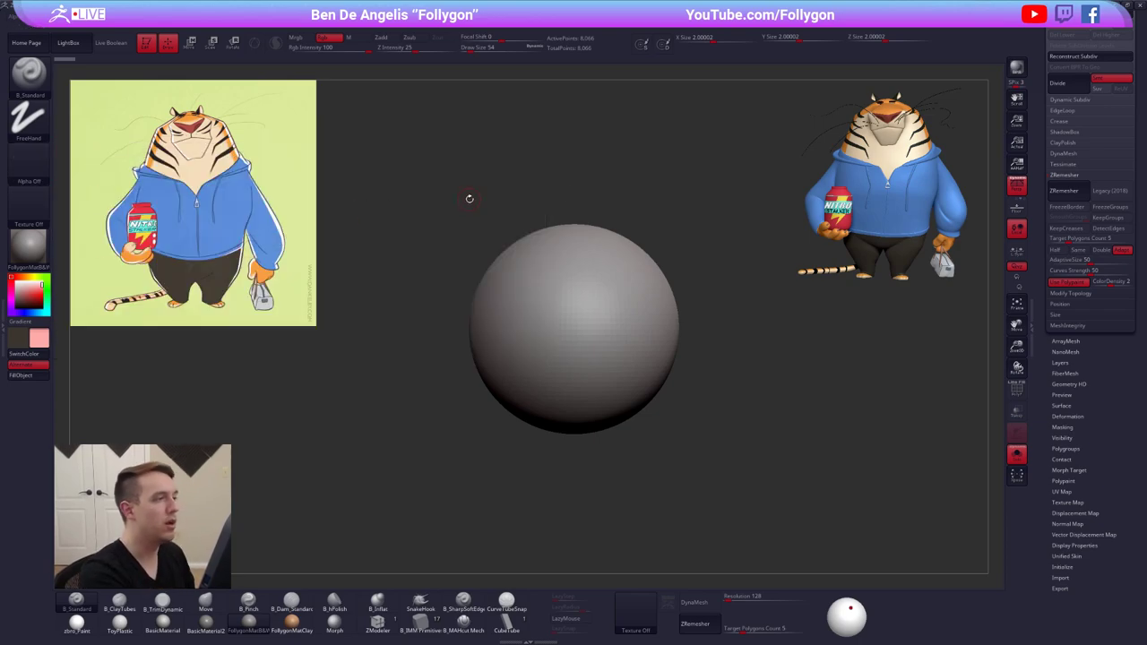
Set the draw size to 140 and fill the whole sphere with the light red color
{"action": "key", "text": "space"}
{"action": "left_click", "coordinate": [652, 212]}
{"action": "key", "text": "ctrl+f"}
{"action": "left_click_drag", "start_coordinate": [666, 238], "coordinate": [695, 263], "text": "alt"}
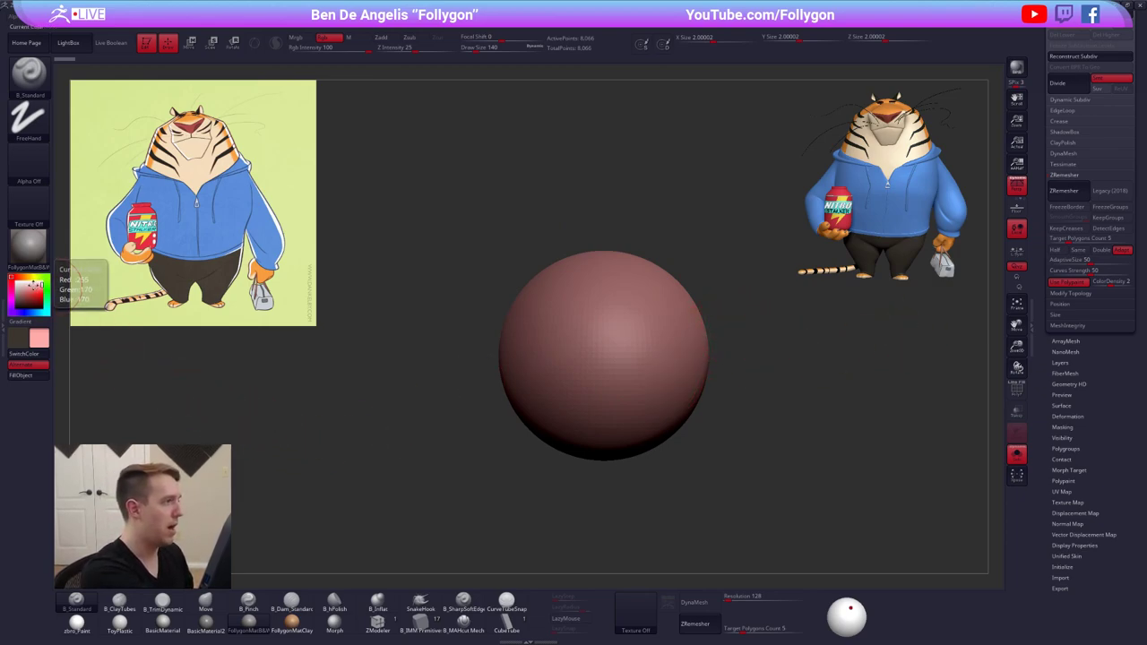
Turn on Zadd for the brush while keeping Rgb enabled
{"action": "left_click", "coordinate": [335, 40]}
{"action": "left_click", "coordinate": [335, 41]}
{"action": "left_click", "coordinate": [392, 38]}
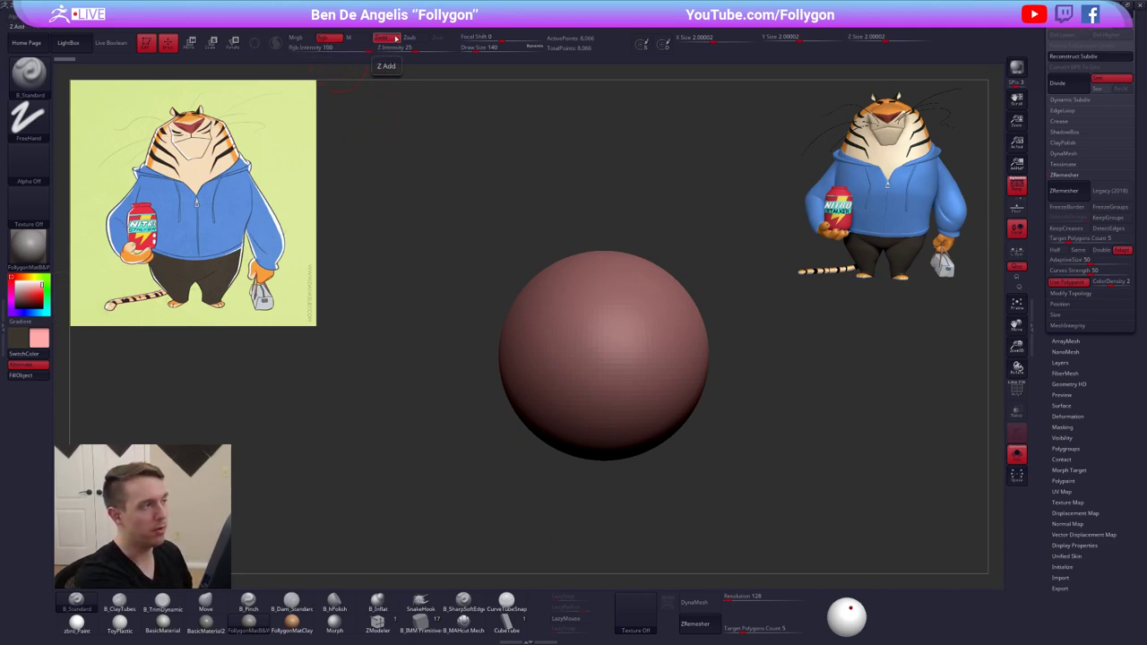
Turn off Zadd for the brush, leaving Rgb as the only active painting mode
{"action": "left_click", "coordinate": [411, 38]}
{"action": "left_click", "coordinate": [391, 38]}
{"action": "left_click", "coordinate": [386, 39]}
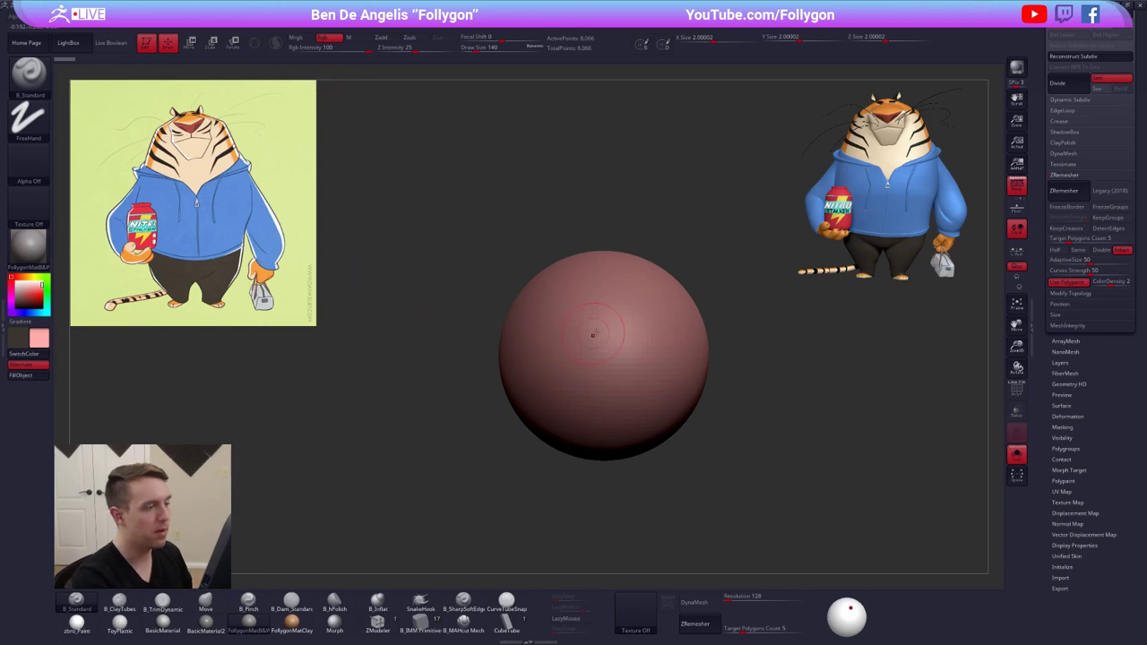
Set the ZRemesher color density to about 3.4, the draw size to 181, and paint a red spot on the sphere's upper front
{"action": "mouse_move", "coordinate": [1112, 284]}
{"action": "left_mouse_down"}
{"action": "mouse_move", "coordinate": [1098, 285]}
{"action": "mouse_move", "coordinate": [1124, 285]}
{"action": "left_mouse_up"}
{"action": "key", "text": "space"}
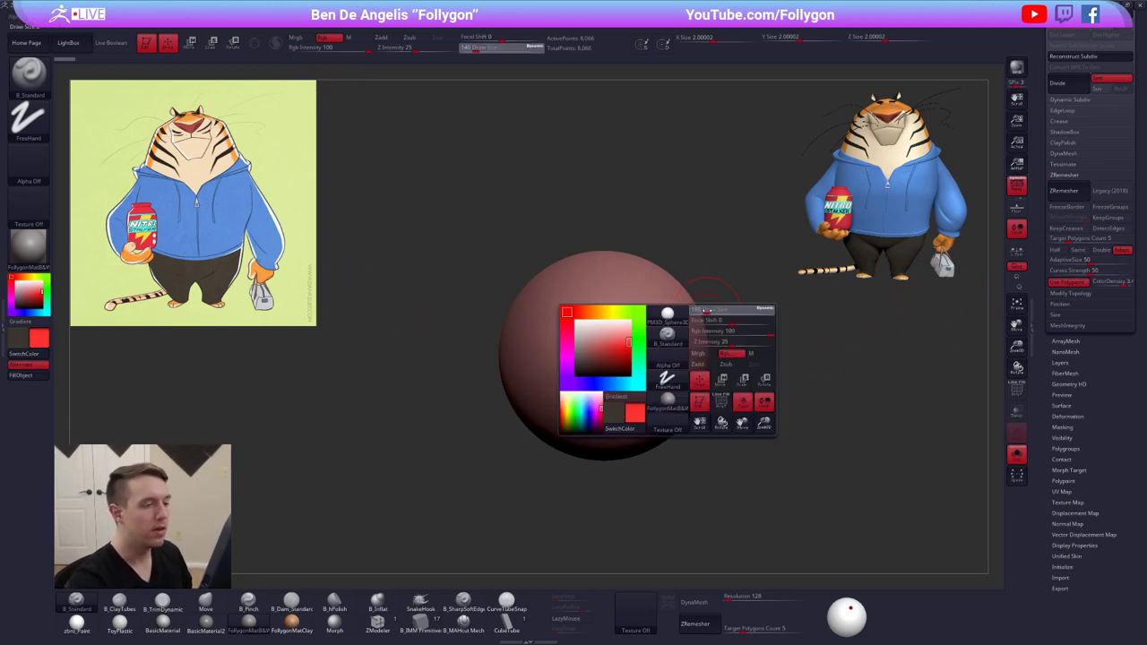
{"action": "left_click_drag", "start_coordinate": [698, 309], "coordinate": [702, 307]}
{"action": "left_click_drag", "start_coordinate": [626, 295], "coordinate": [589, 297]}
{"action": "mouse_move", "coordinate": [613, 311]}
{"action": "right_mouse_down"}
{"action": "mouse_move", "coordinate": [657, 311]}
{"action": "mouse_move", "coordinate": [618, 315]}
{"action": "right_mouse_up"}
{"action": "mouse_move", "coordinate": [617, 307]}
{"action": "left_mouse_down"}
{"action": "mouse_move", "coordinate": [587, 308]}
{"action": "mouse_move", "coordinate": [604, 311]}
{"action": "left_mouse_up"}
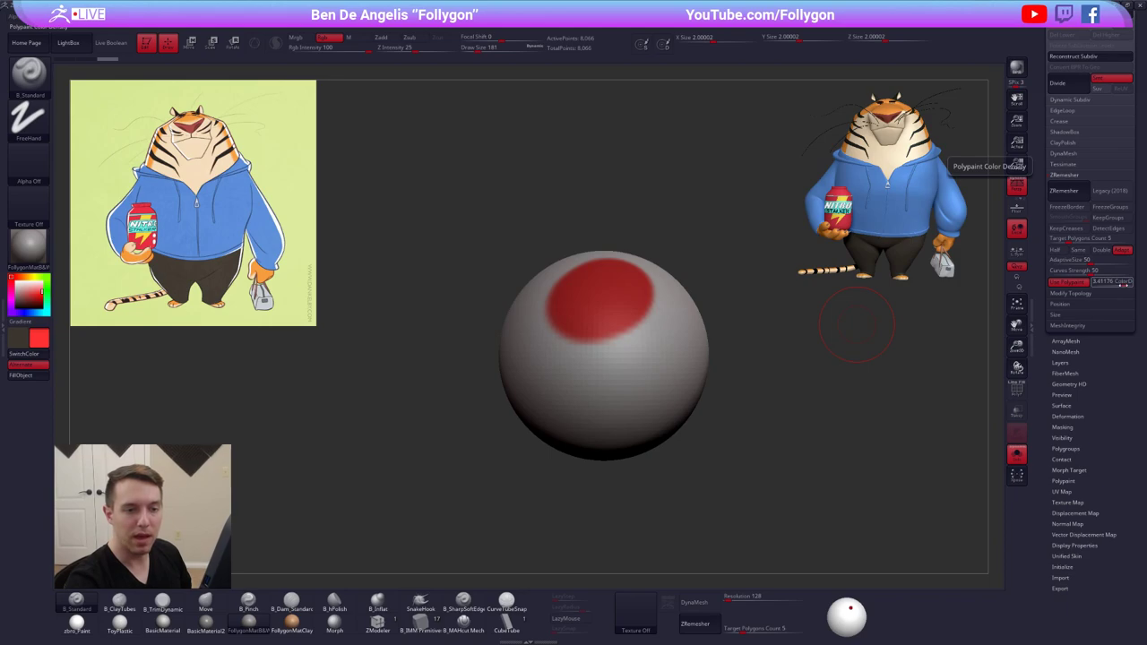
Repaint the red spot with color density 4 and paint a cyan spot below it with color density 0.25
{"action": "left_click_drag", "start_coordinate": [1123, 284], "coordinate": [1133, 284]}
{"action": "left_click_drag", "start_coordinate": [583, 308], "coordinate": [605, 300]}
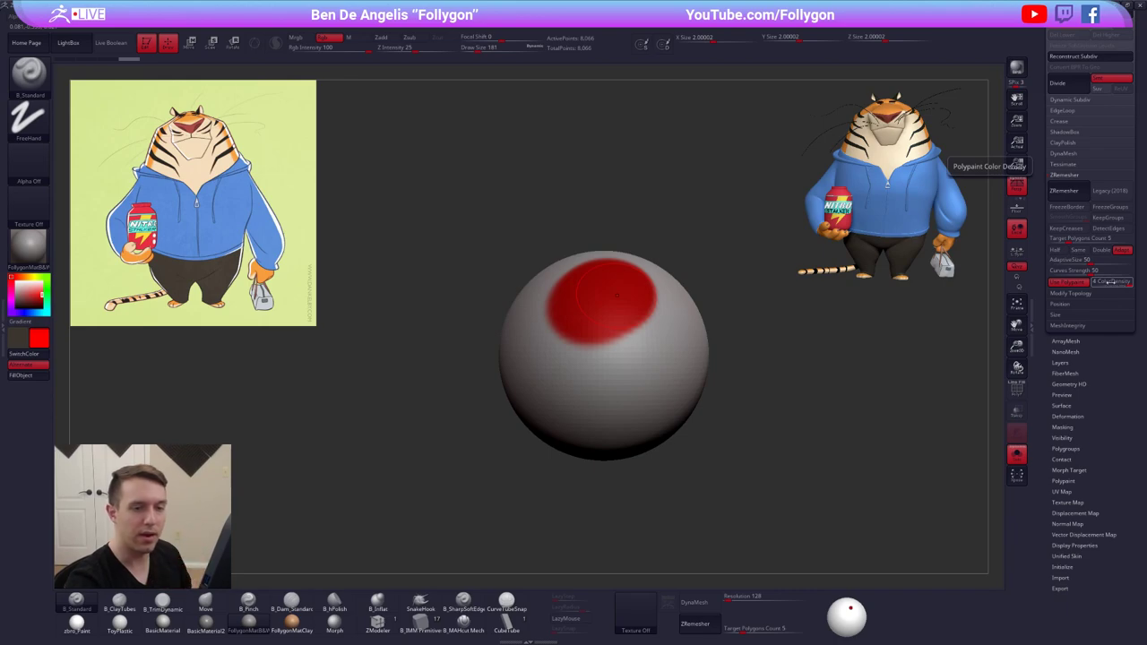
{"action": "left_click_drag", "start_coordinate": [1125, 284], "coordinate": [1083, 285]}
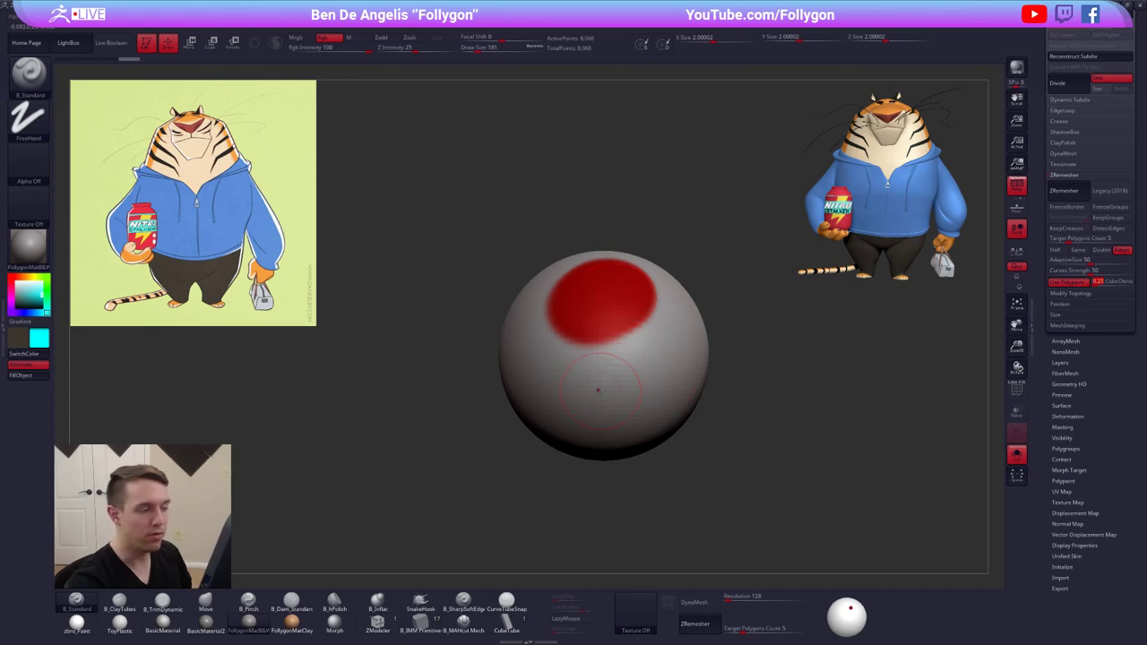
{"action": "mouse_move", "coordinate": [603, 413]}
{"action": "left_mouse_down"}
{"action": "mouse_move", "coordinate": [594, 411]}
{"action": "mouse_move", "coordinate": [609, 415]}
{"action": "mouse_move", "coordinate": [595, 426]}
{"action": "left_mouse_up"}
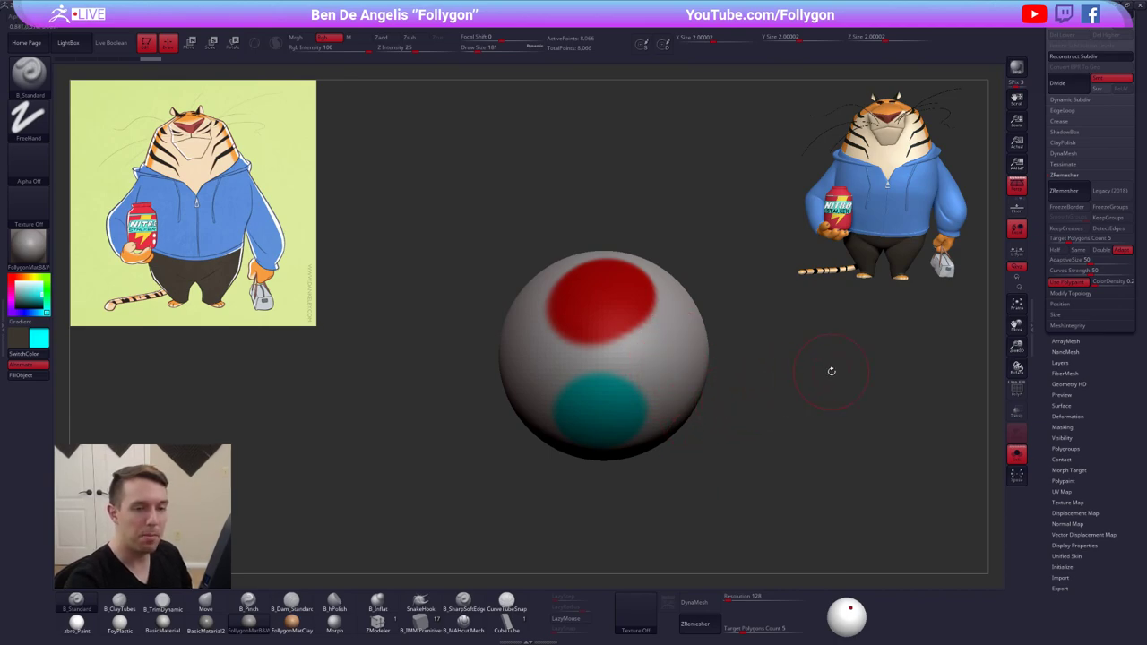
Set the color density to 1, try a white stroke over the red spot and undo that stroke
{"action": "left_click_drag", "start_coordinate": [1095, 283], "coordinate": [1103, 286]}
{"action": "key", "text": "Tab"}
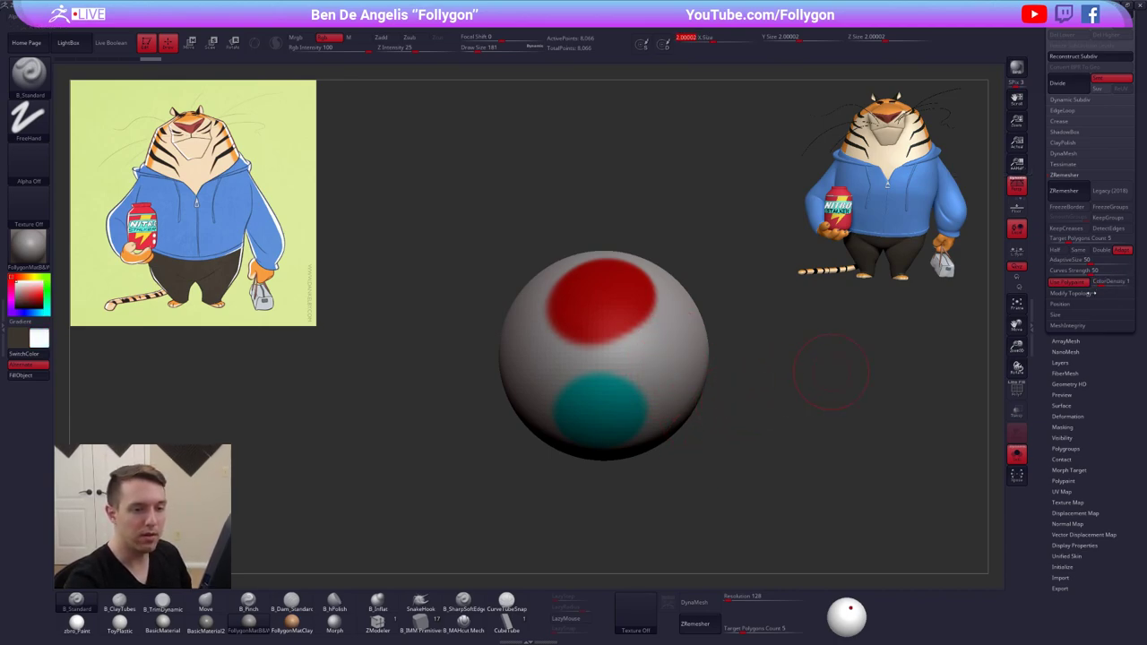
{"action": "left_click_drag", "start_coordinate": [603, 288], "coordinate": [601, 297]}
{"action": "key", "text": "ctrl+z"}
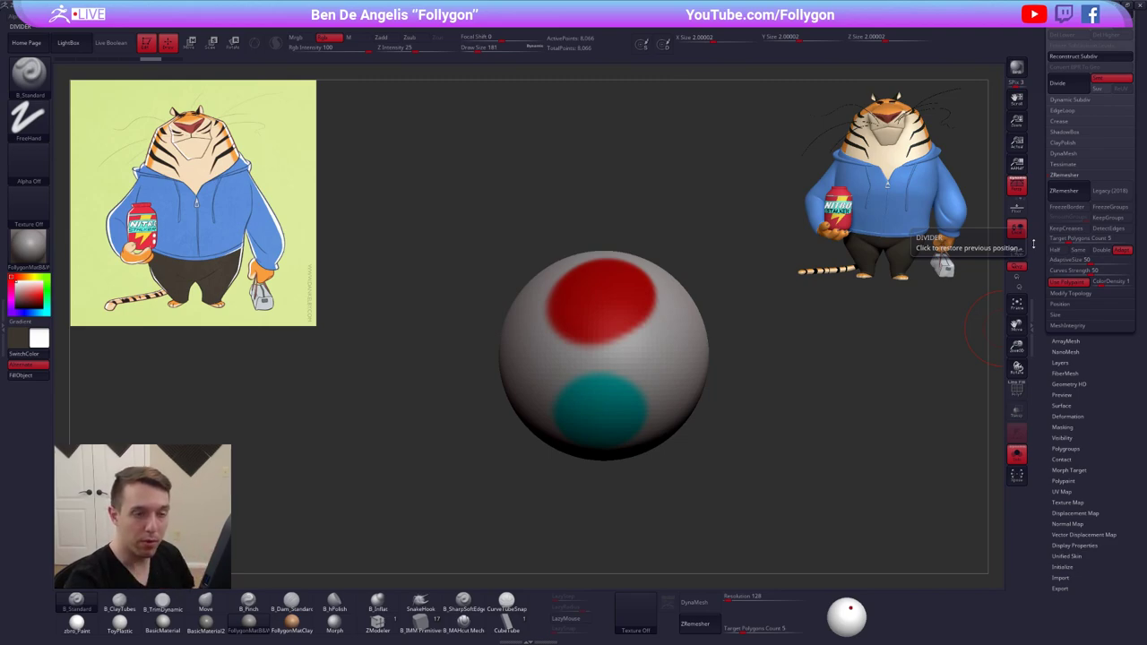
ZRemesh the painted sphere and display its polyframe to compare polygon density around the former red and cyan spots
{"action": "left_click", "coordinate": [1067, 192]}
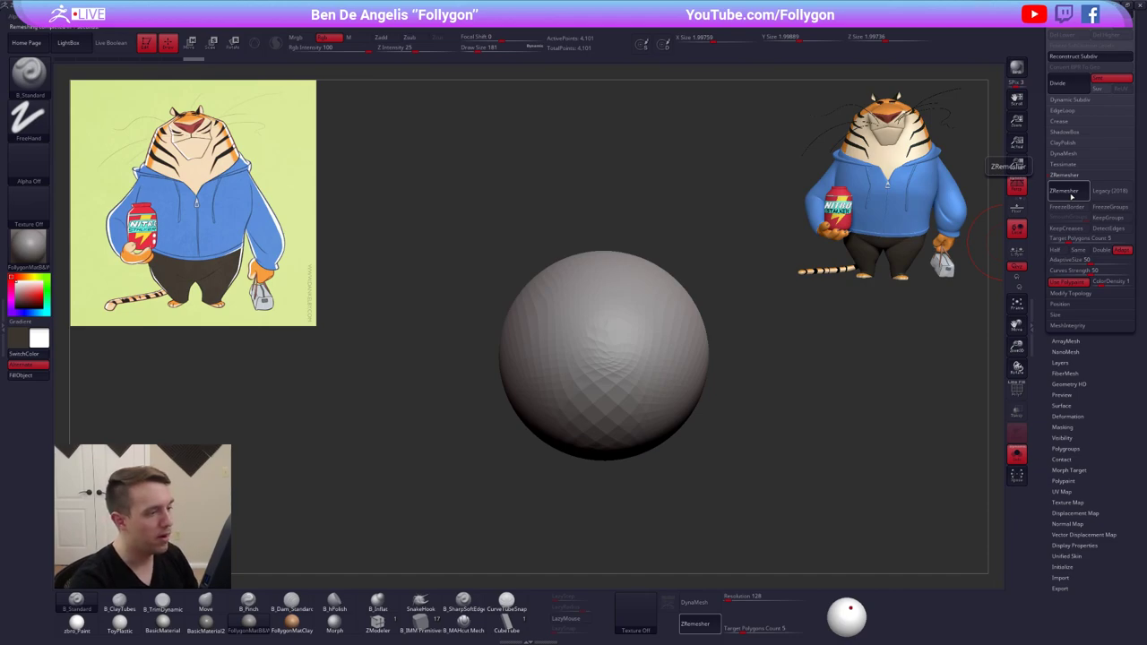
{"action": "key", "text": "shift+f"}
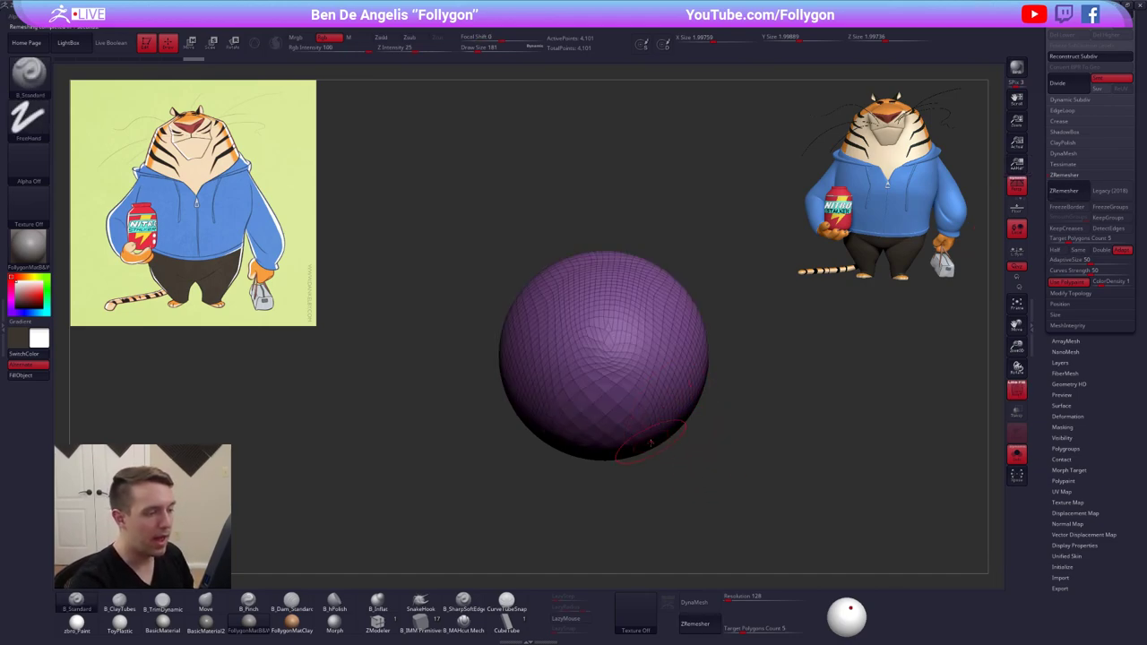
{"action": "right_click_drag", "start_coordinate": [614, 345], "coordinate": [604, 315]}
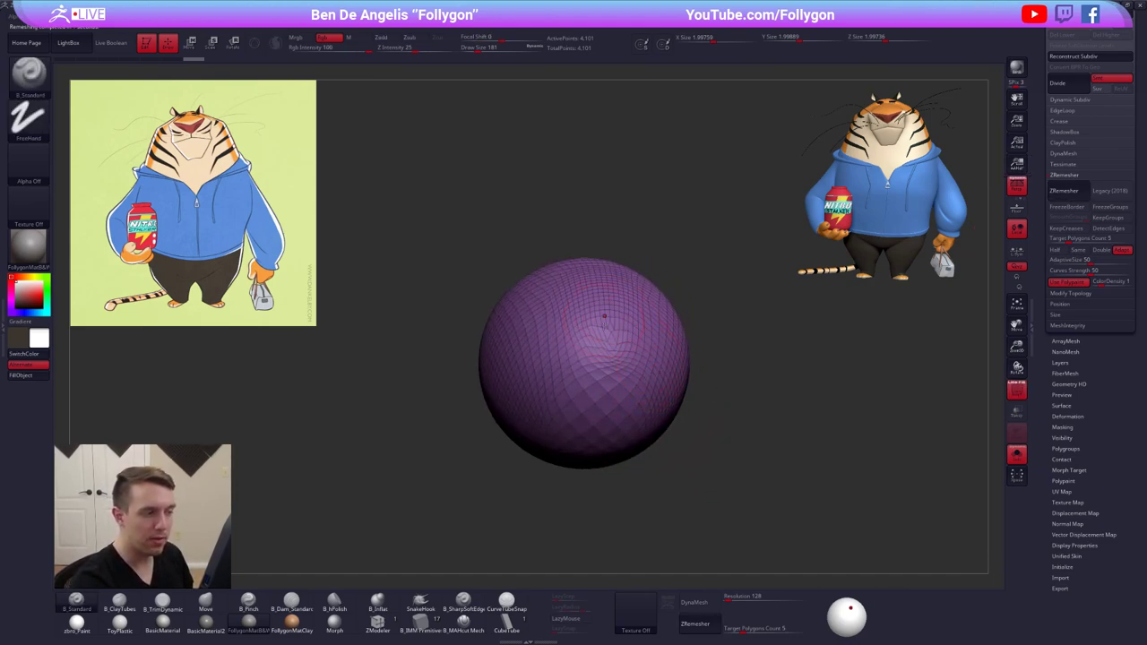
{"action": "right_click_drag", "start_coordinate": [623, 361], "coordinate": [646, 341]}
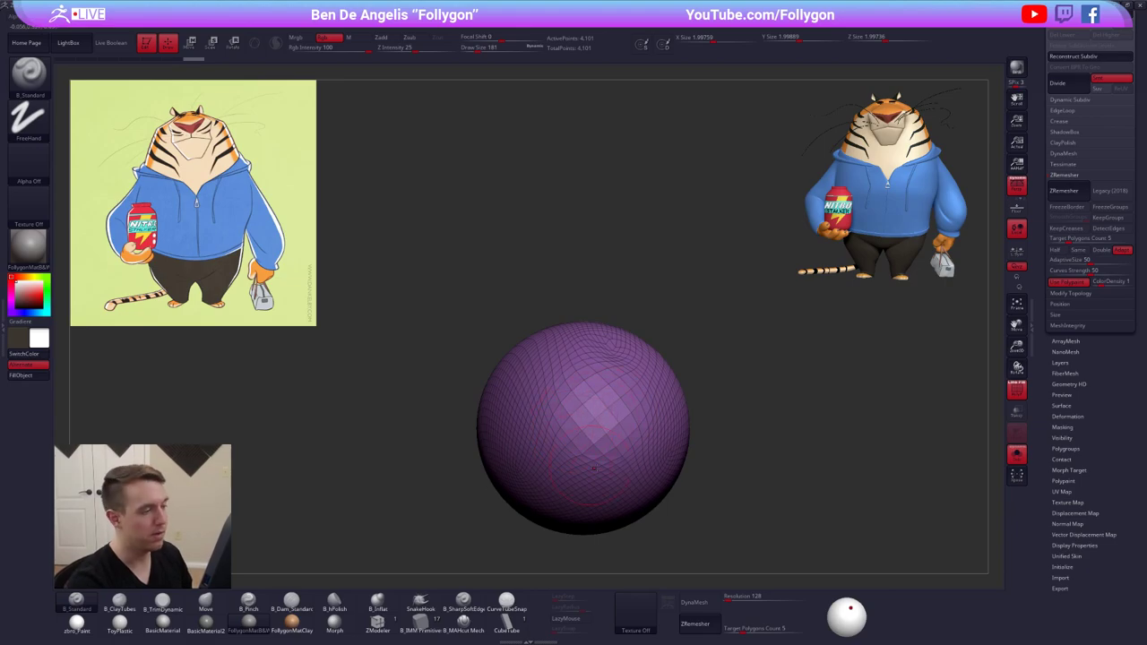
{"action": "left_click_drag", "start_coordinate": [700, 477], "coordinate": [696, 435], "text": "alt"}
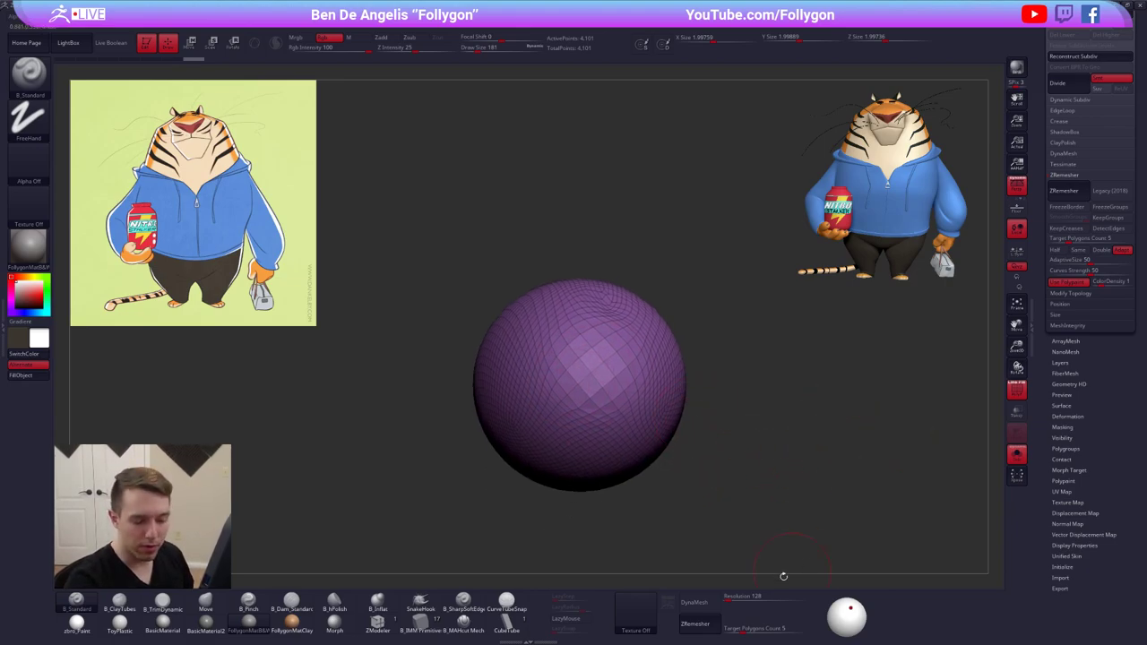
Undo the sphere's remesh and hide the polyframe
{"action": "key", "text": "ctrl+z"}
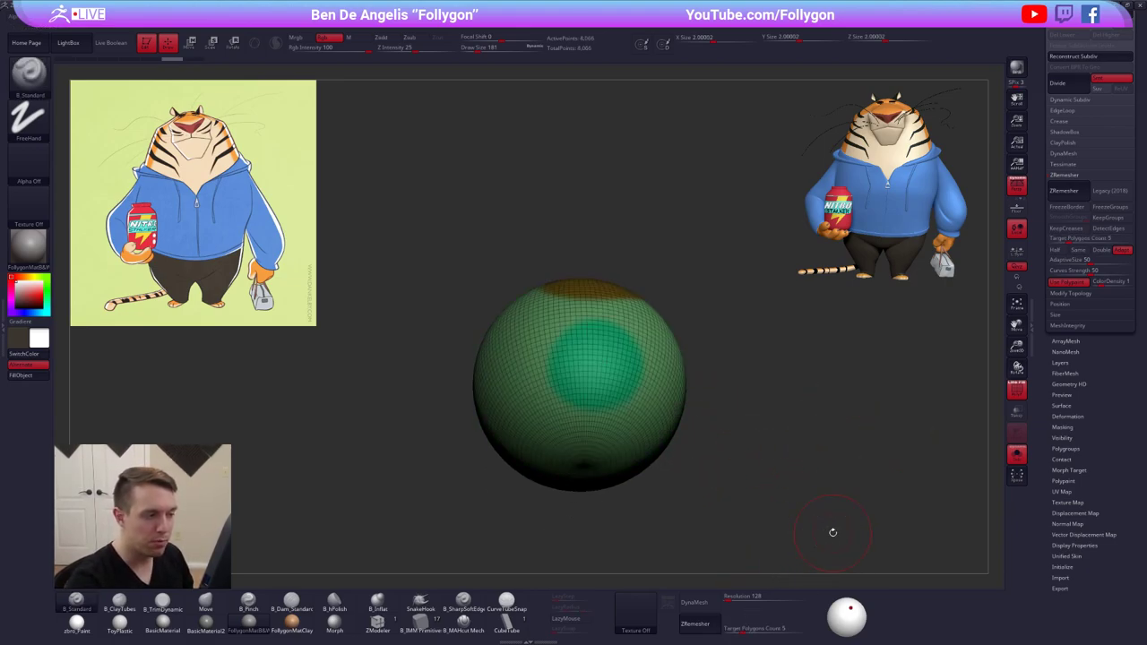
{"action": "left_click_drag", "start_coordinate": [833, 532], "coordinate": [821, 559]}
{"action": "key", "text": "shift+f"}
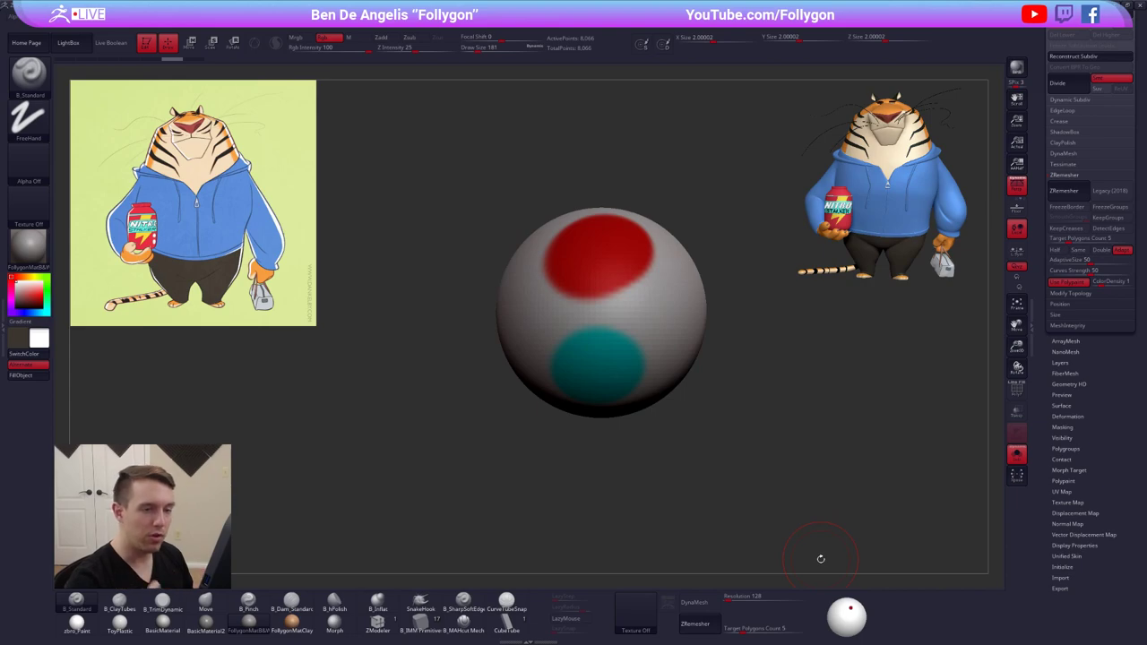
Select the Move brush and delete the painted sphere subtool
{"action": "left_click_drag", "start_coordinate": [1044, 307], "coordinate": [1049, 532]}
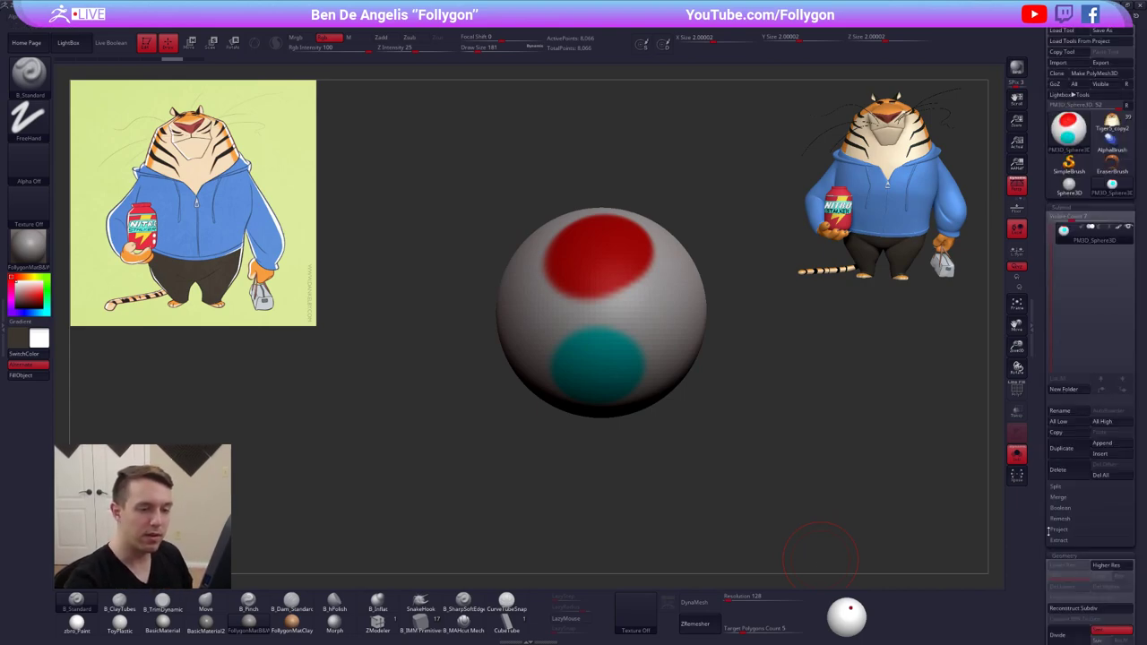
{"action": "key", "text": "b"}
{"action": "key", "text": "m"}
{"action": "key", "text": "v"}
{"action": "key", "text": "space"}
{"action": "left_click_drag", "start_coordinate": [796, 333], "coordinate": [790, 369]}
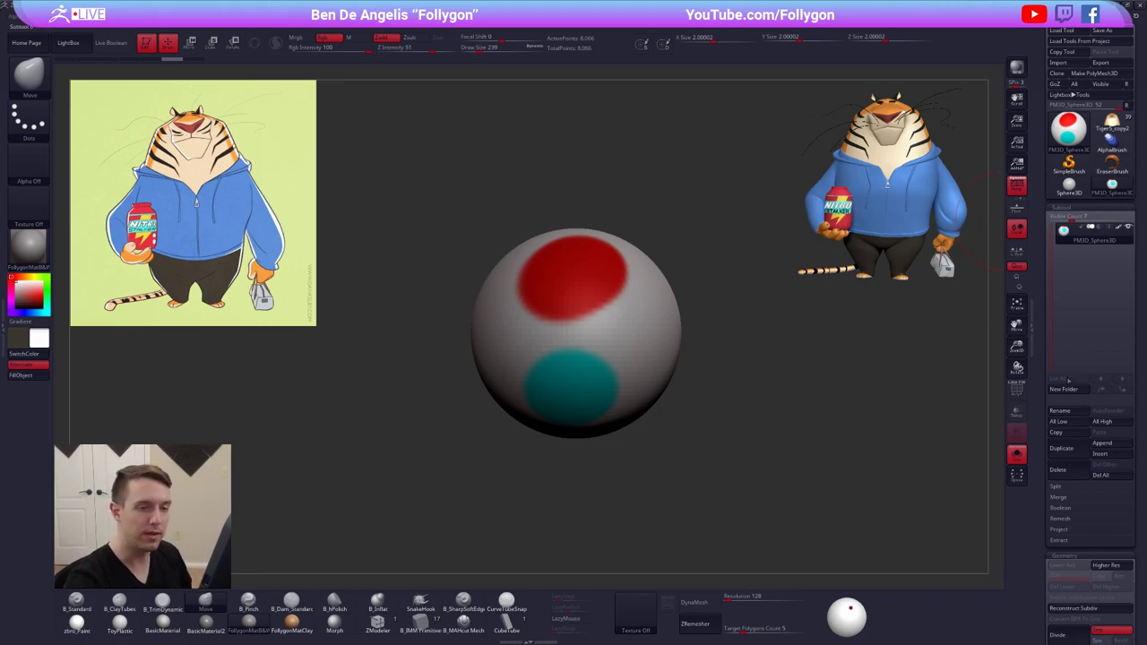
{"action": "left_click", "coordinate": [1058, 469]}
{"action": "left_click", "coordinate": [987, 484]}
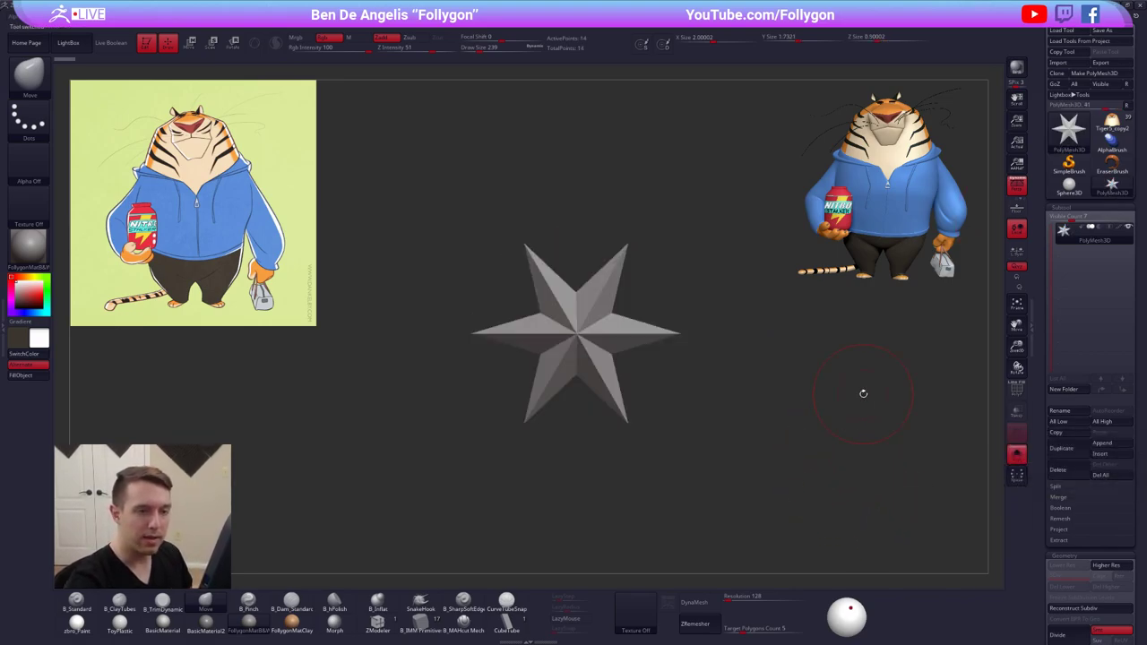
Return to the Tiger5_copy2 tool with the whole character shown, and set the draw size to 160
{"action": "left_click", "coordinate": [1114, 122]}
{"action": "left_click_drag", "start_coordinate": [864, 395], "coordinate": [829, 290], "text": "alt"}
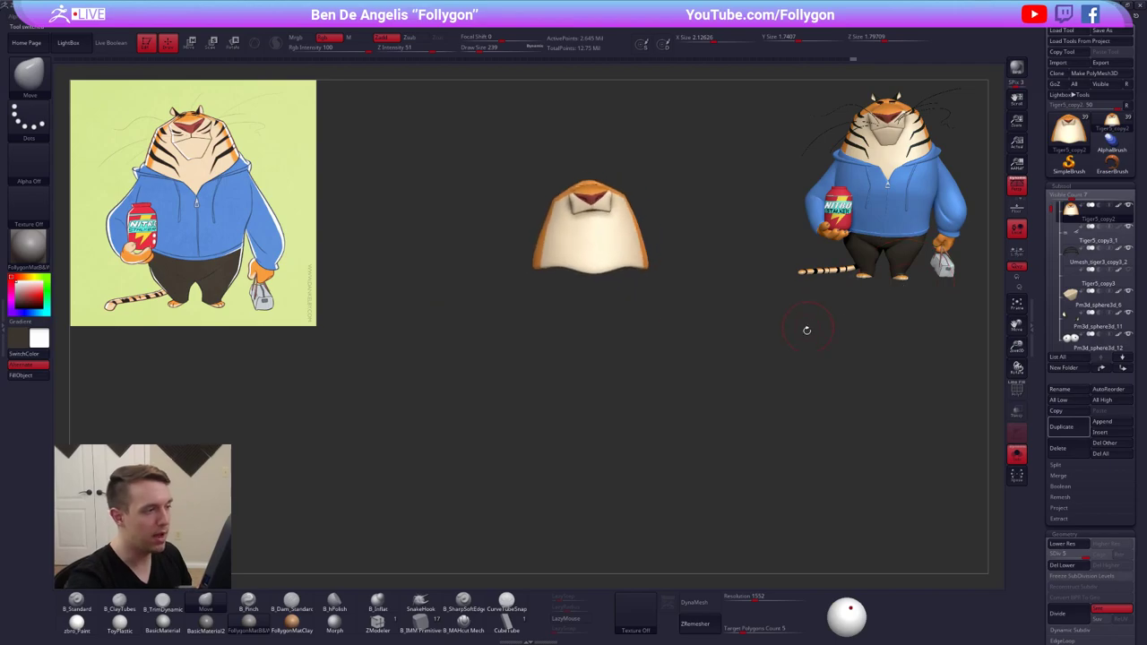
{"action": "key", "text": "alt+s"}
{"action": "mouse_move", "coordinate": [691, 295]}
{"action": "left_mouse_down", "text": "alt"}
{"action": "mouse_move", "coordinate": [695, 363]}
{"action": "mouse_move", "coordinate": [655, 336]}
{"action": "mouse_move", "coordinate": [656, 425]}
{"action": "left_mouse_up", "text": "alt"}
{"action": "key", "text": "space"}
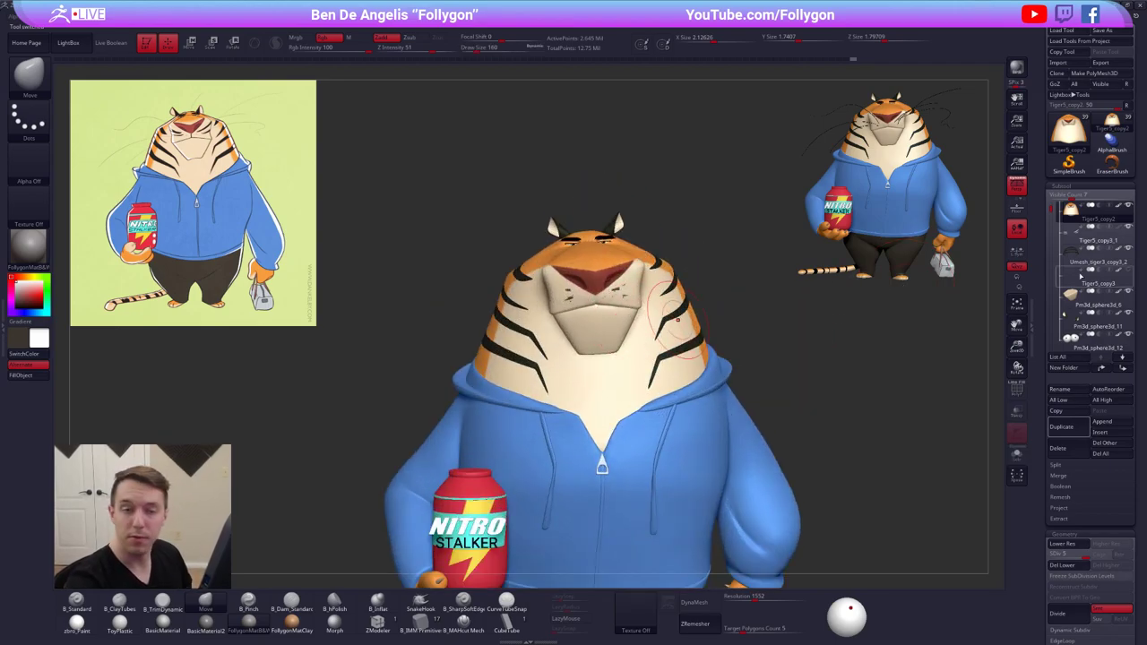
Isolate the Tiger5_copy3_1 stripes to inspect them with the draw size at 21, and show the full character again
{"action": "left_click", "coordinate": [1085, 234]}
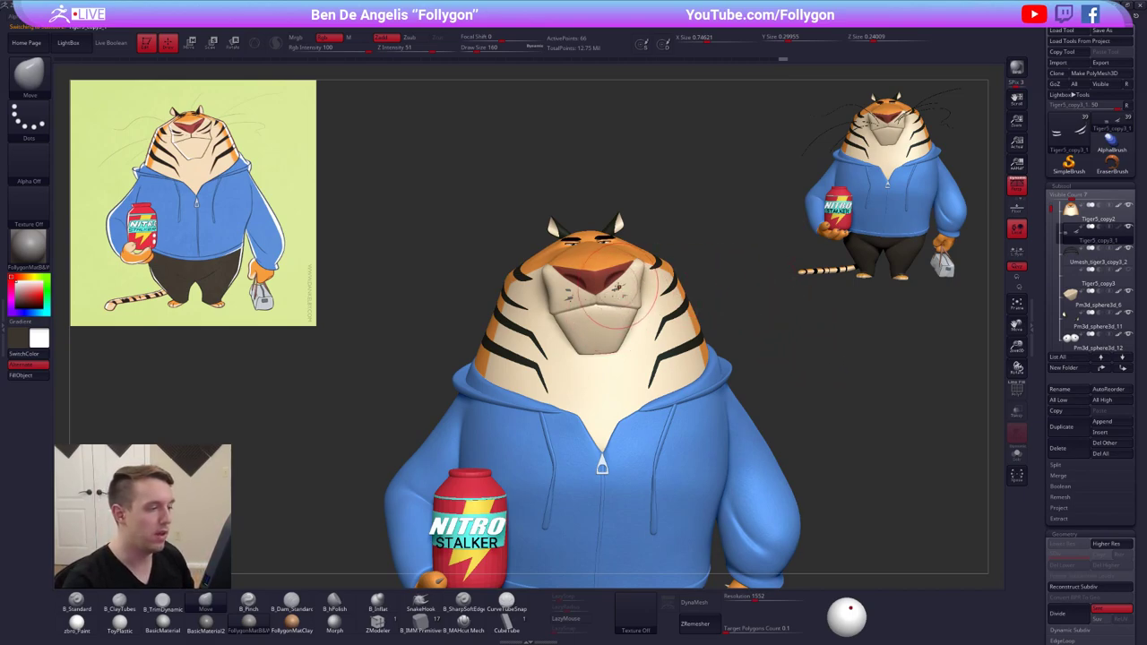
{"action": "key", "text": "alt+s"}
{"action": "key", "text": "f"}
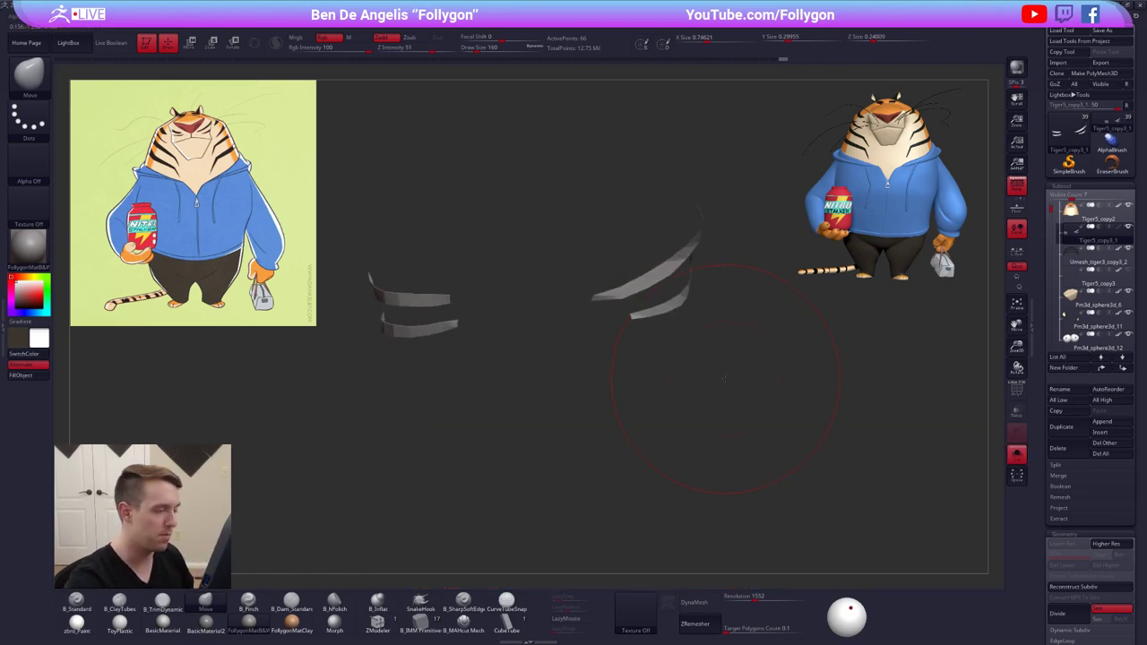
{"action": "key", "text": "space"}
{"action": "left_click", "coordinate": [604, 295]}
{"action": "mouse_move", "coordinate": [606, 308]}
{"action": "left_mouse_down", "text": "alt"}
{"action": "mouse_move", "coordinate": [630, 315]}
{"action": "mouse_move", "coordinate": [612, 311]}
{"action": "left_mouse_up", "text": "alt"}
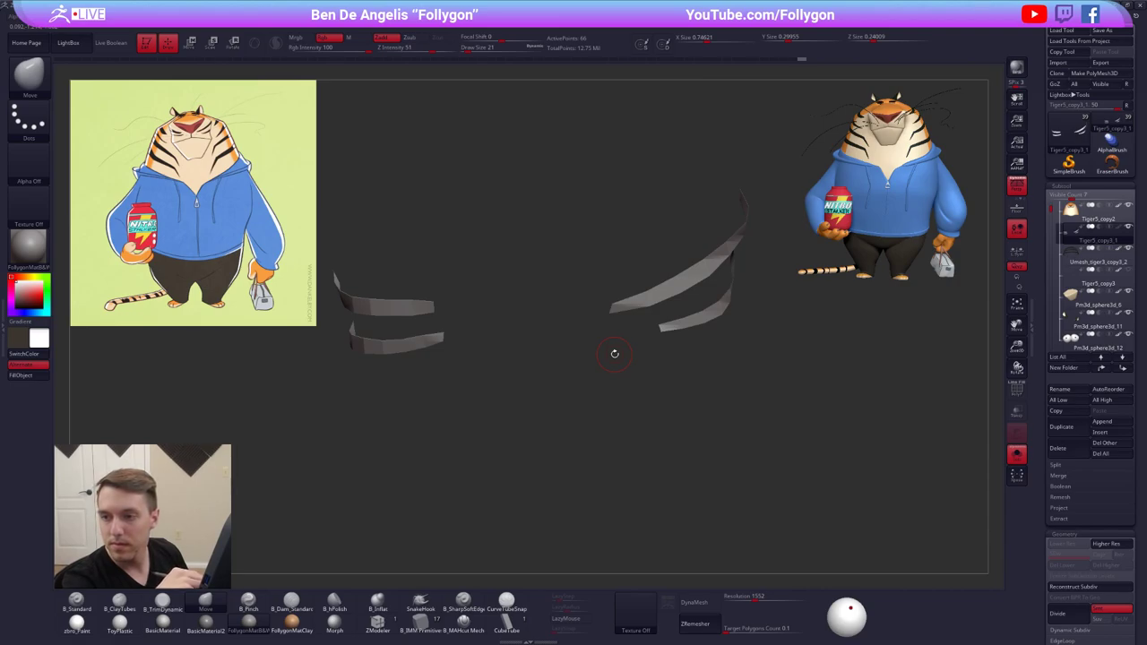
{"action": "left_click_drag", "start_coordinate": [776, 458], "coordinate": [774, 416], "text": "alt"}
{"action": "key", "text": "alt+s"}
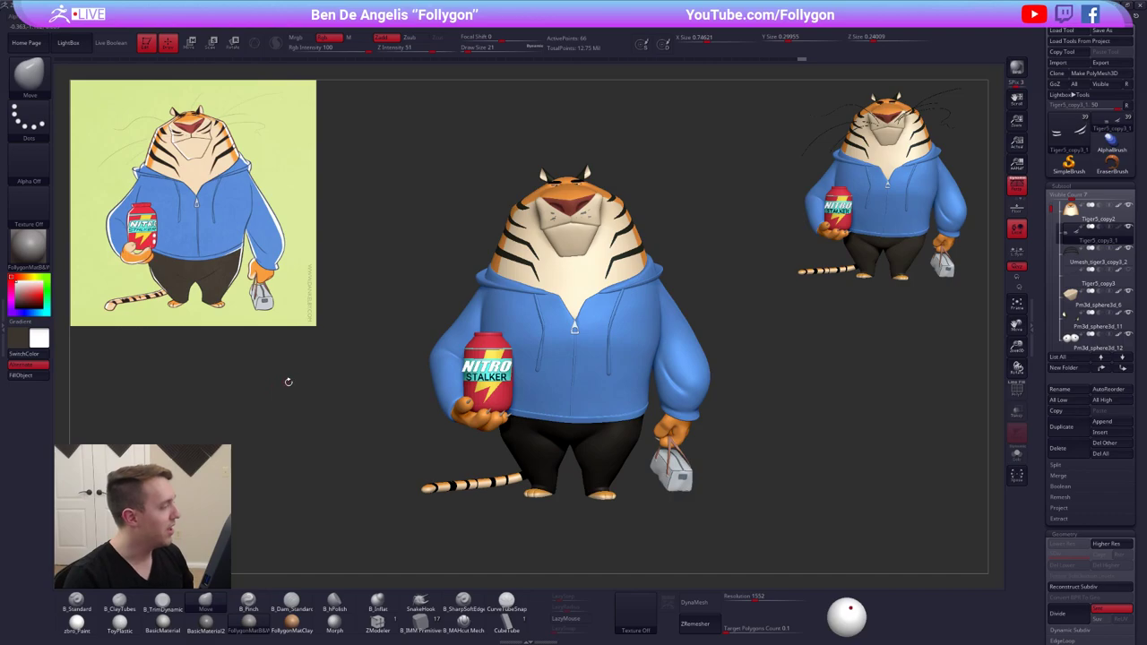
Fill the tiger's trousers with the zbro_Paint material, using B_Standard in material-only mode at Rgb Intensity 100
{"action": "key", "text": "1"}
{"action": "left_click", "coordinate": [365, 50]}
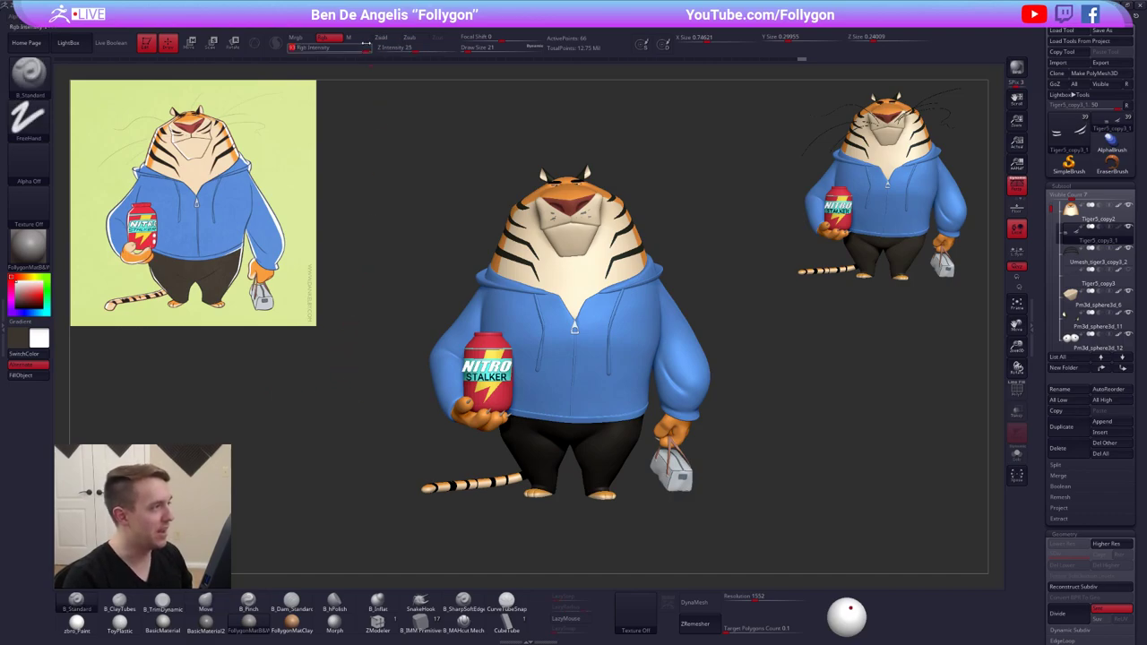
{"action": "left_click", "coordinate": [360, 39]}
{"action": "left_click", "coordinate": [533, 448], "text": "alt"}
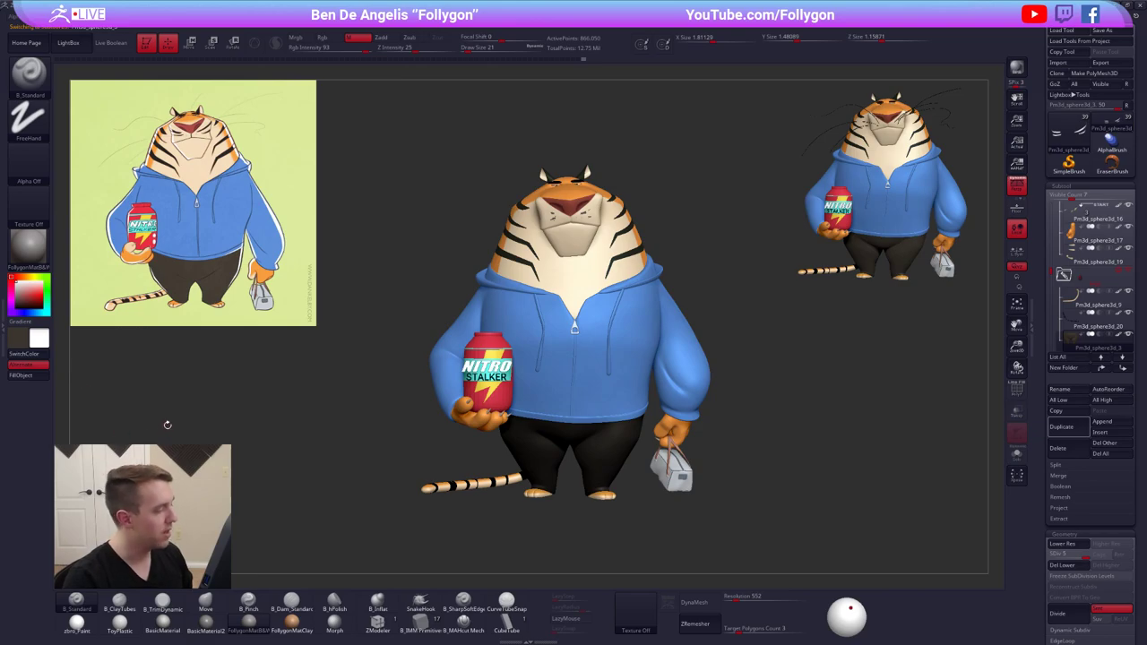
{"action": "left_click", "coordinate": [77, 623]}
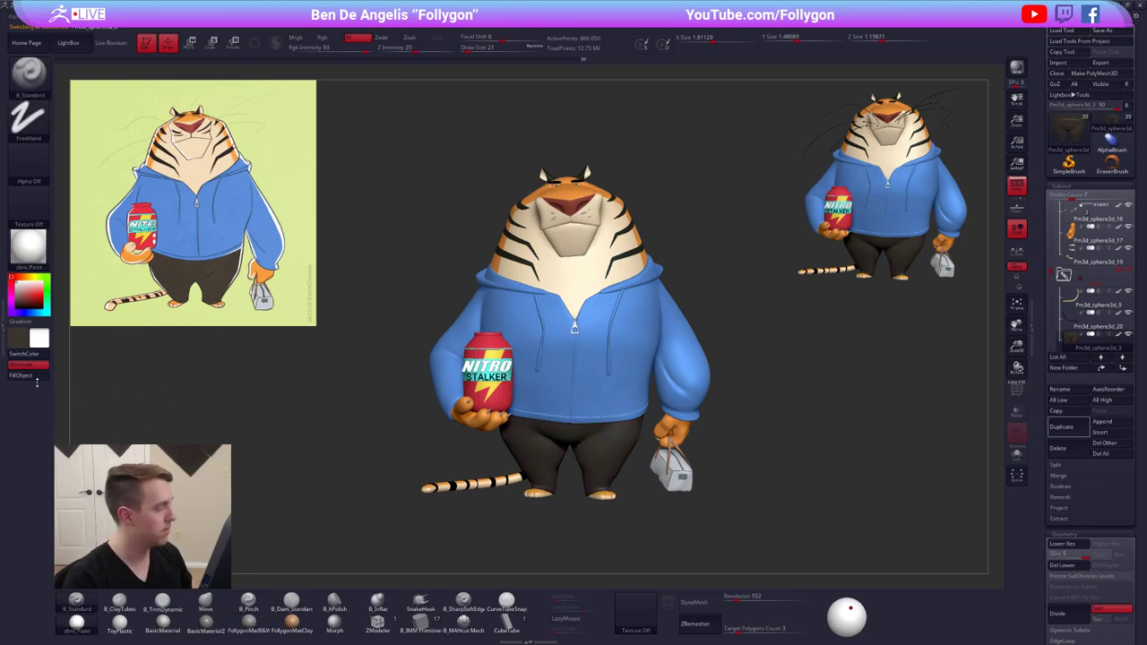
{"action": "left_click_drag", "start_coordinate": [363, 47], "coordinate": [377, 44]}
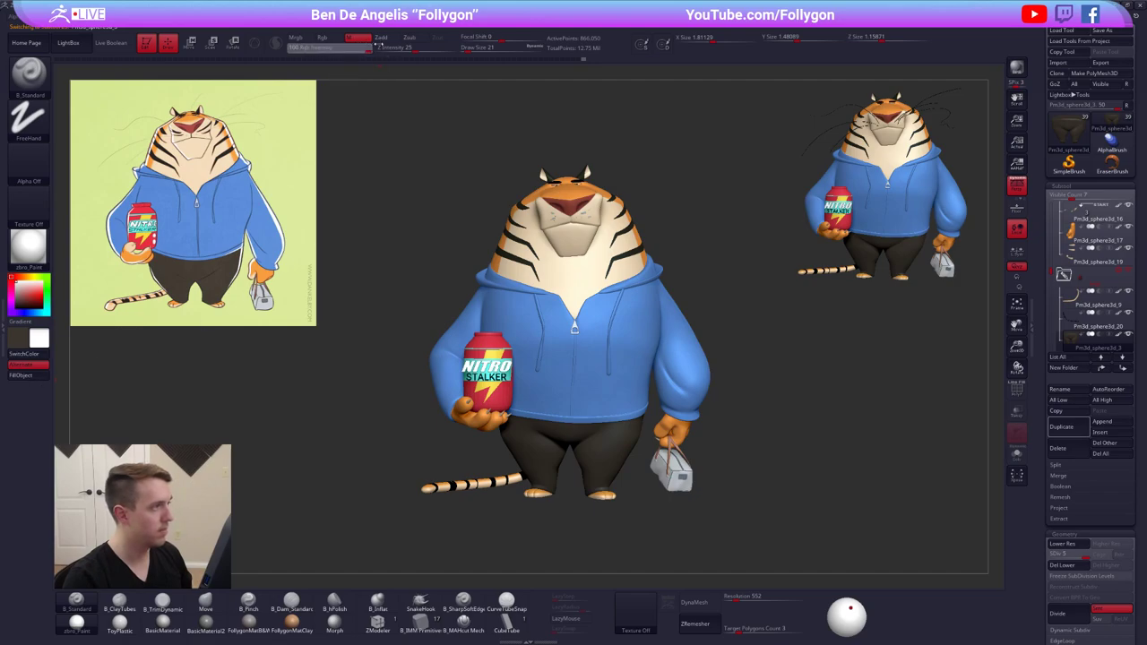
{"action": "left_click", "coordinate": [24, 376]}
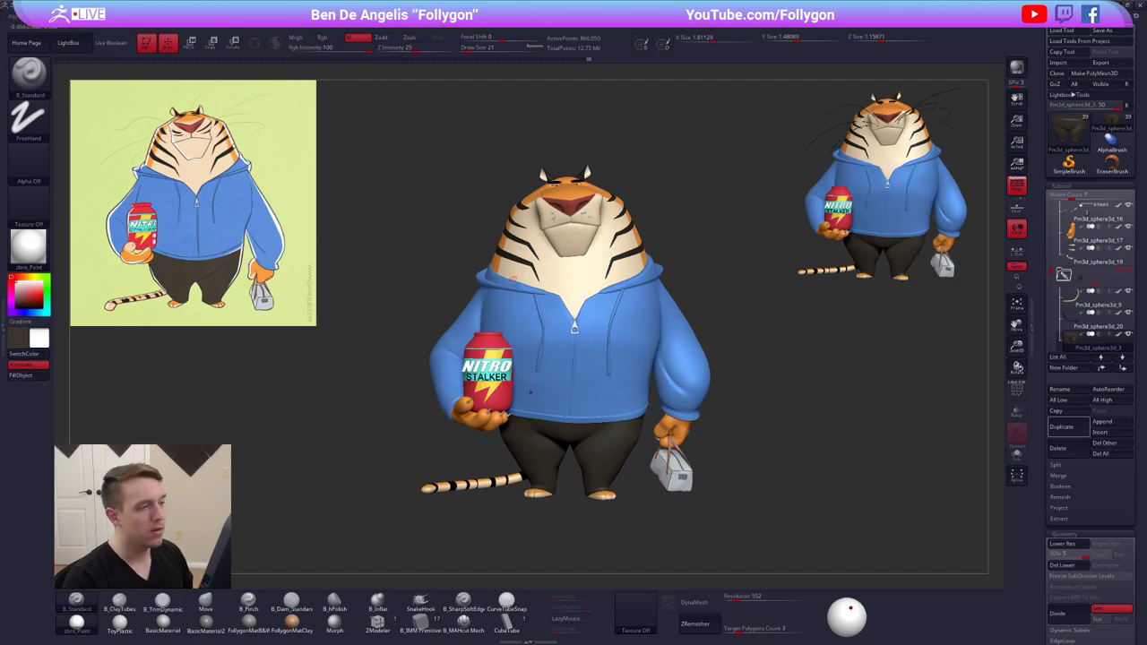
Switch to the Move brush and examine the polyframe of the tiger's head and the hoodie from the front, side and back
{"action": "right_click_drag", "start_coordinate": [590, 344], "coordinate": [588, 370], "text": "alt"}
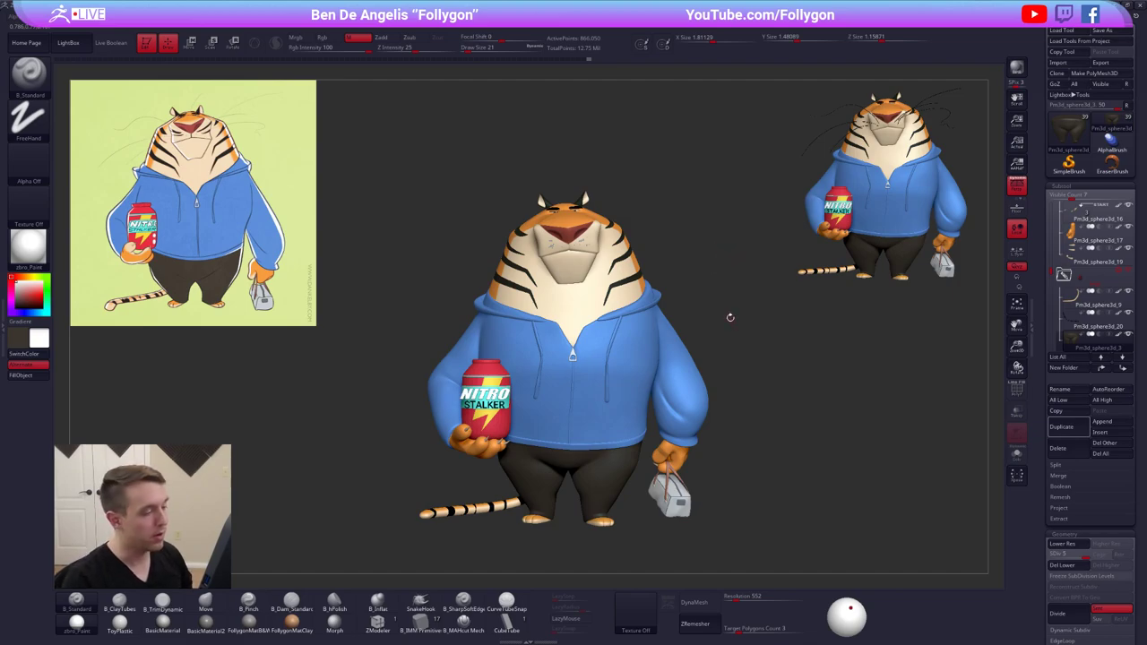
{"action": "right_click_drag", "start_coordinate": [731, 319], "coordinate": [724, 279], "text": "alt"}
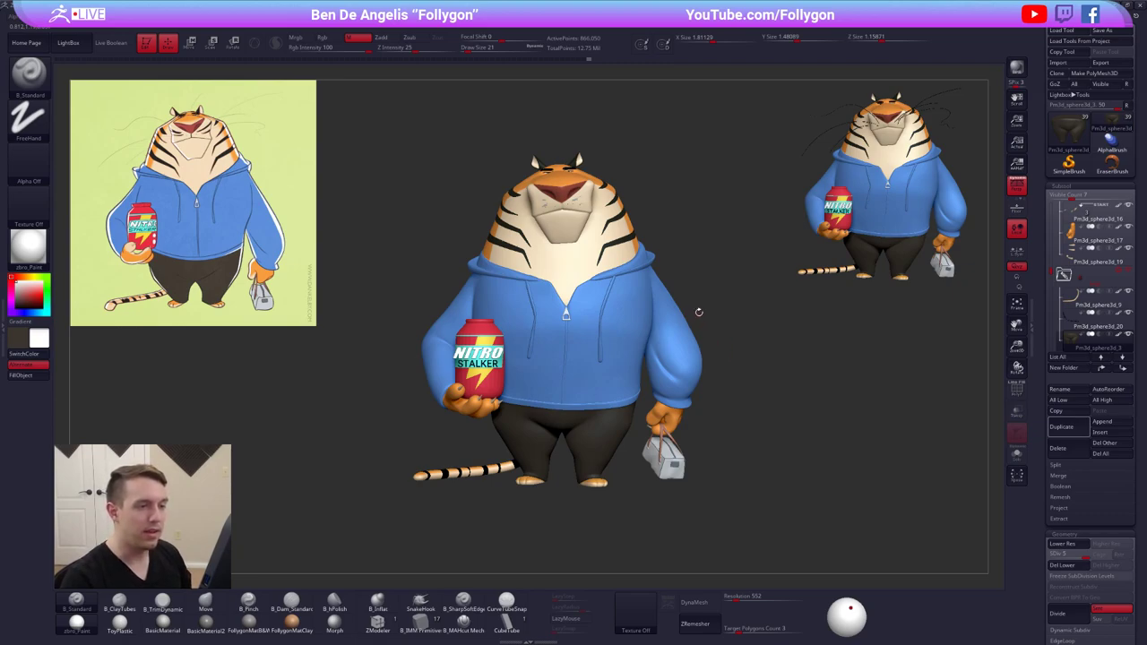
{"action": "key", "text": "b"}
{"action": "key", "text": "m"}
{"action": "key", "text": "v"}
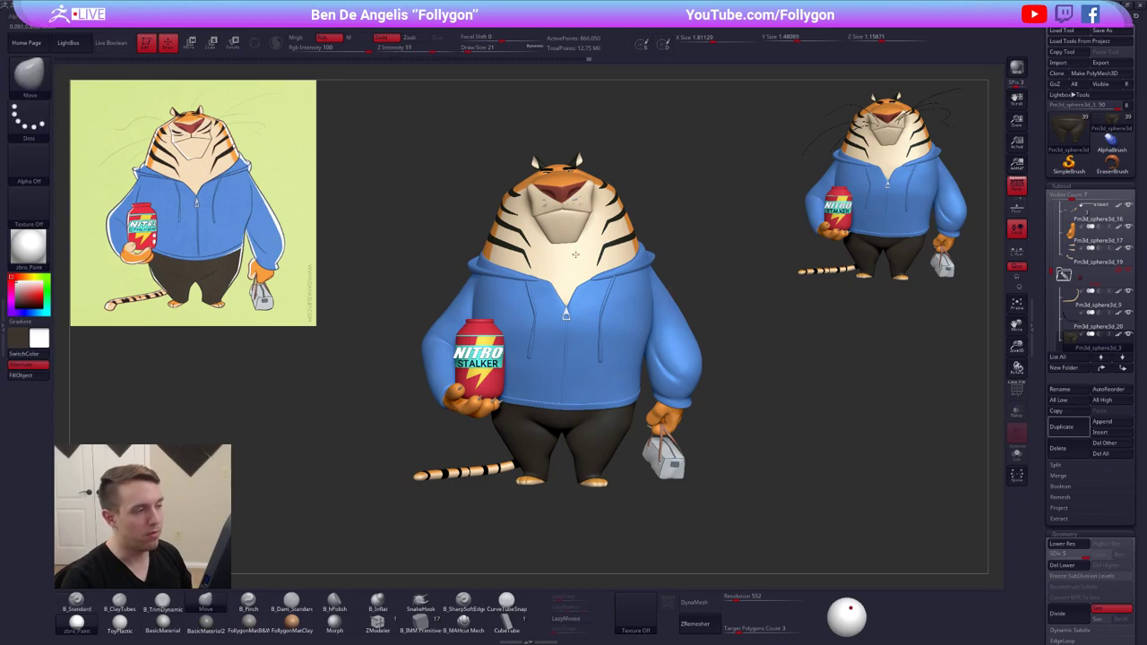
{"action": "left_click", "coordinate": [587, 272], "text": "alt"}
{"action": "key", "text": "shift+f"}
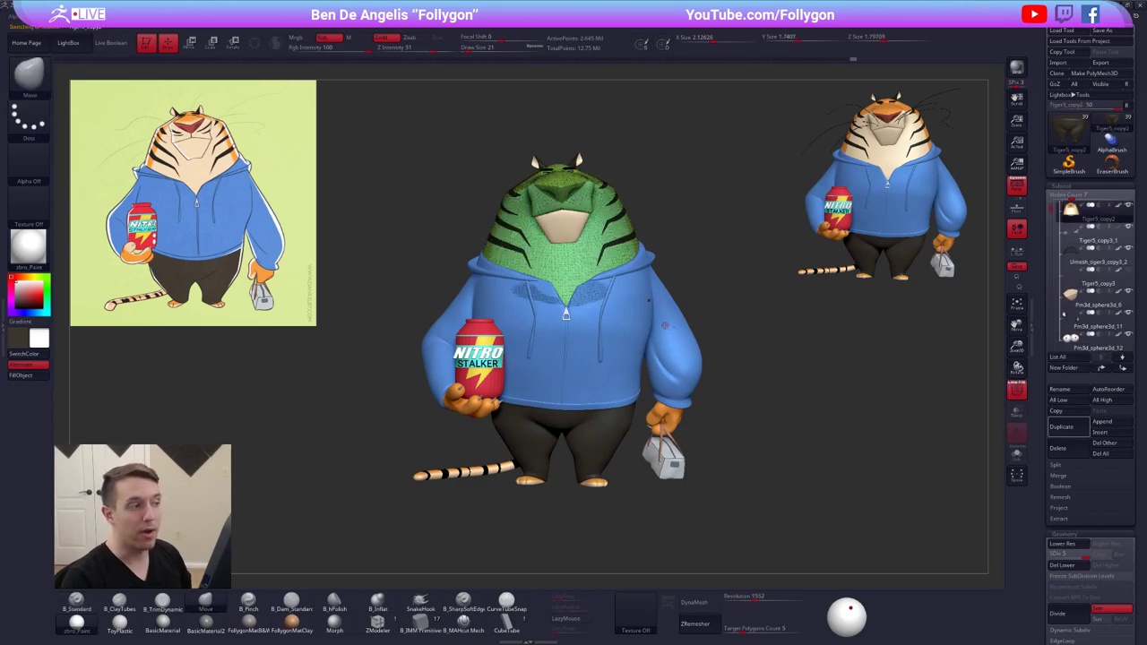
{"action": "right_click_drag", "start_coordinate": [665, 325], "coordinate": [582, 297]}
{"action": "left_click", "coordinate": [590, 337], "text": "alt"}
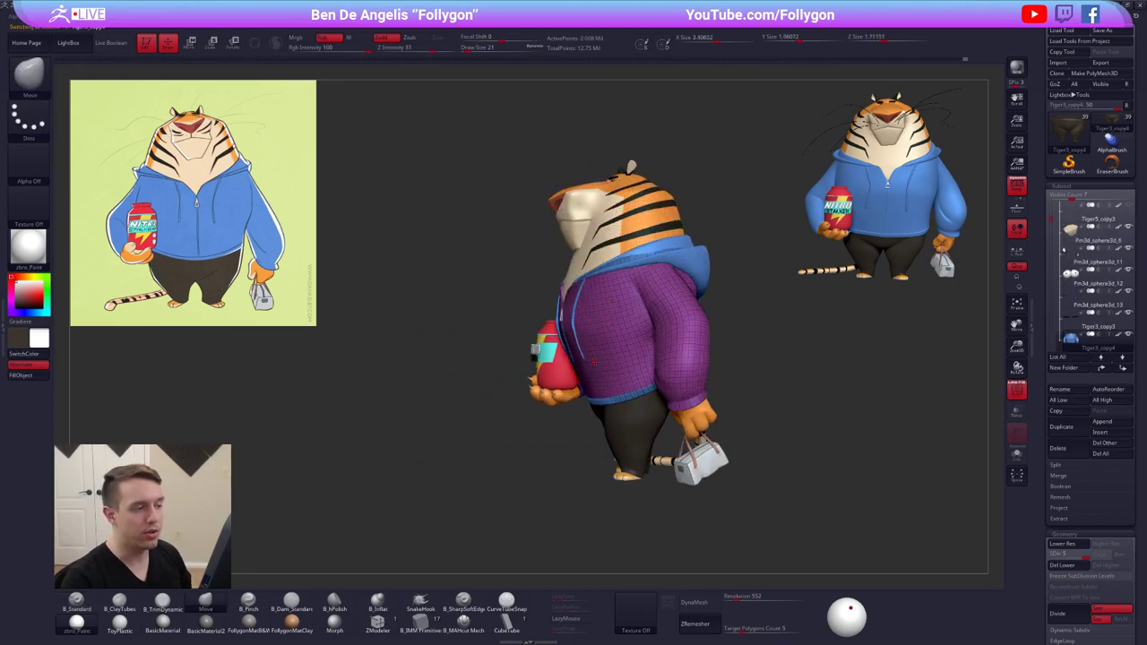
{"action": "right_click_drag", "start_coordinate": [593, 362], "coordinate": [824, 359]}
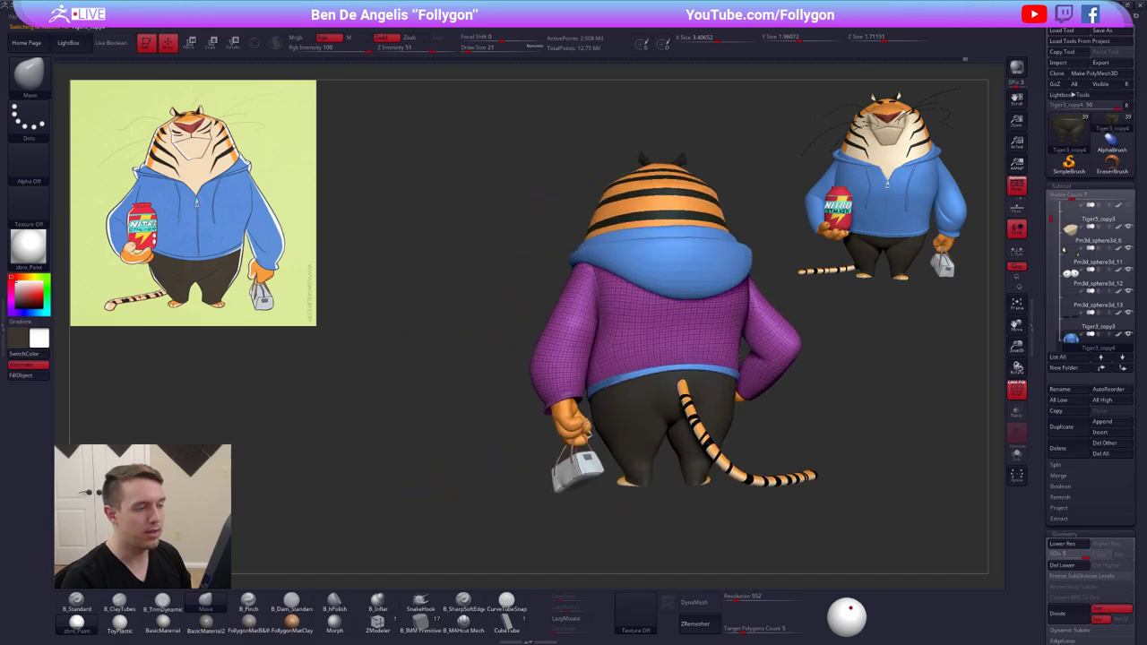
Isolate the Tiger5_copy3_1 muzzle stripes from the front and show their polyframe
{"action": "right_click_drag", "start_coordinate": [520, 360], "coordinate": [714, 383]}
{"action": "key", "text": "shift+f"}
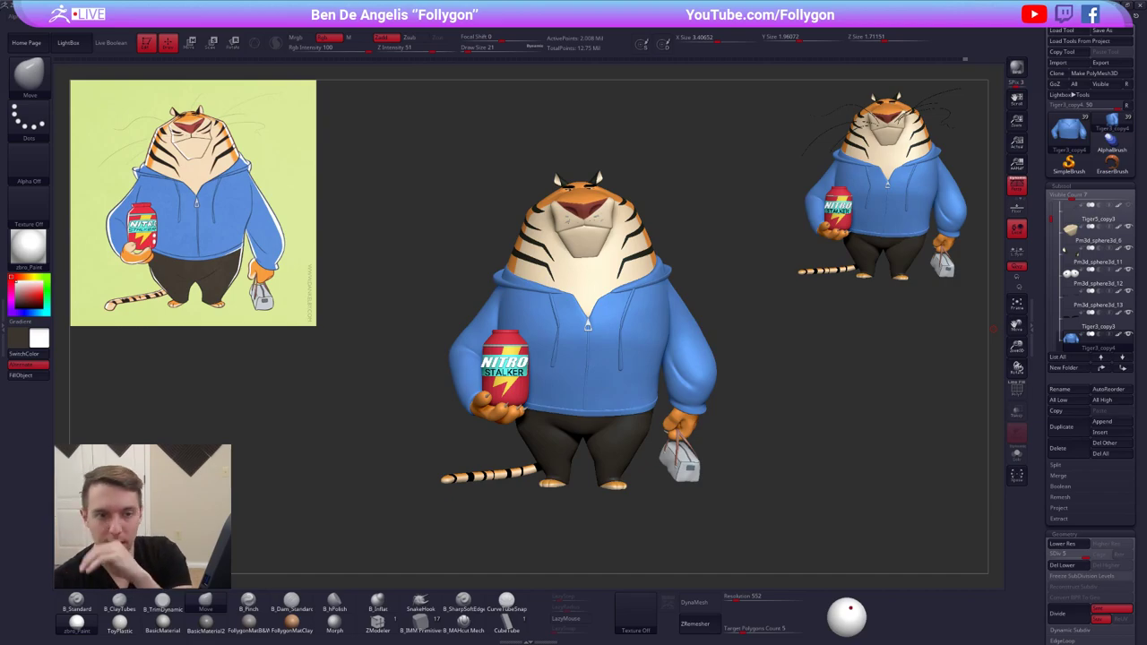
{"action": "key", "text": "alt+s"}
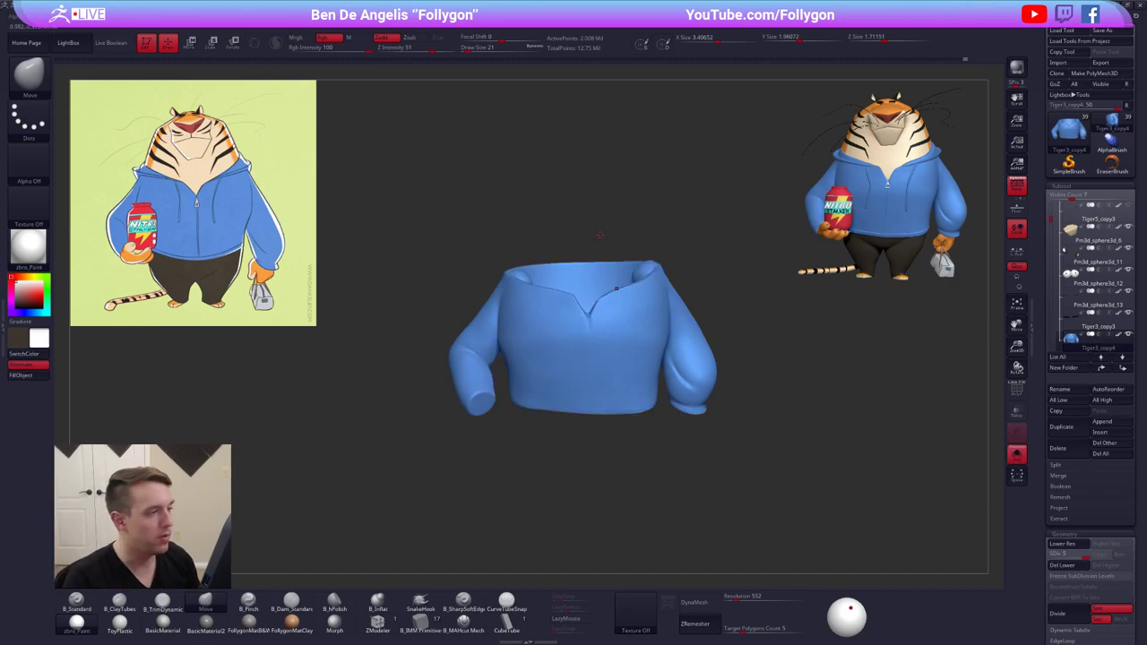
{"action": "key", "text": "alt+s"}
{"action": "left_click", "coordinate": [598, 215], "text": "alt"}
{"action": "key", "text": "alt+s"}
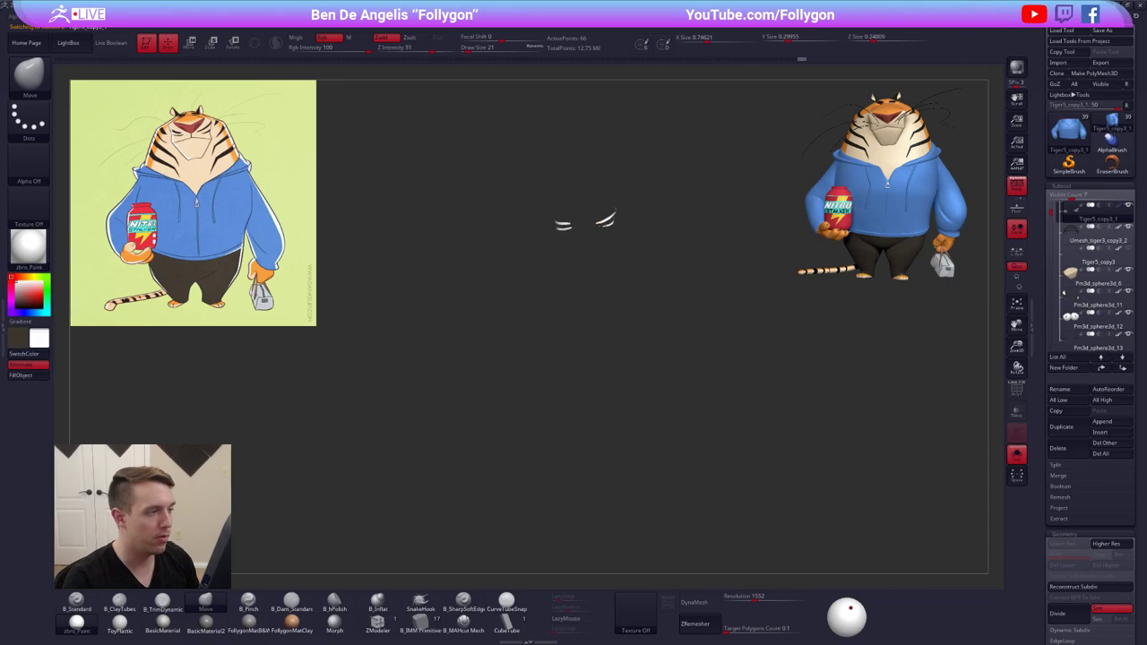
{"action": "right_click_drag", "start_coordinate": [597, 215], "coordinate": [676, 367], "text": "ctrl"}
{"action": "key", "text": "shift+f"}
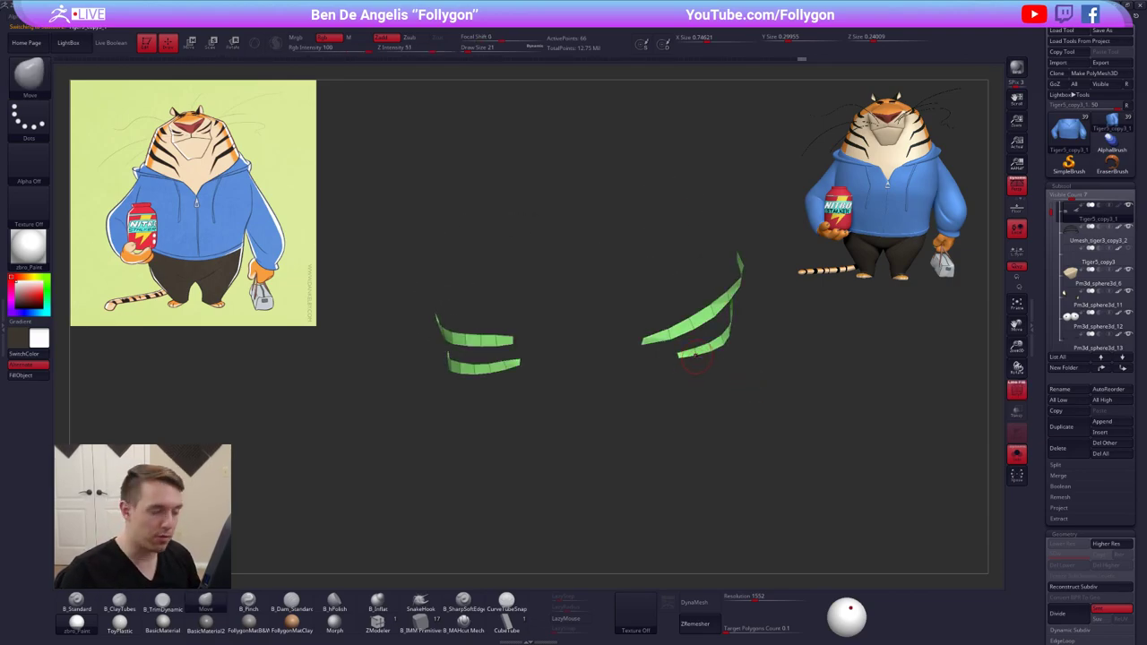
Narrow the inner end of the upper muzzle stripe to a point using the Move brush at draw size 7
{"action": "right_click_drag", "start_coordinate": [646, 332], "coordinate": [642, 345], "text": "ctrl"}
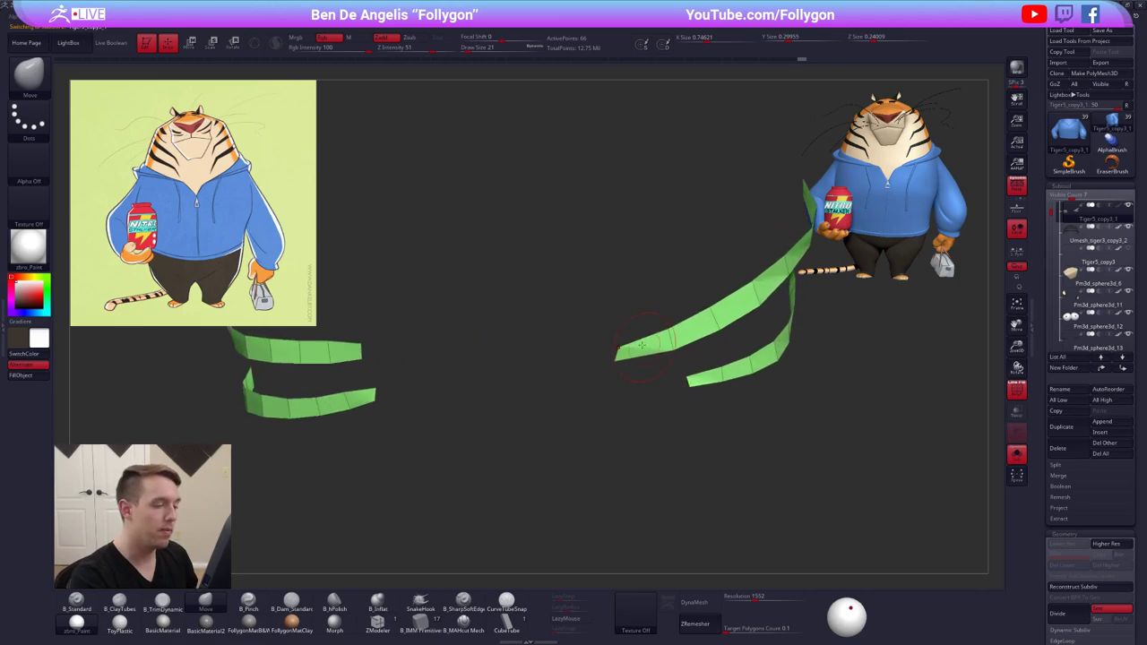
{"action": "key", "text": "space"}
{"action": "left_click_drag", "start_coordinate": [642, 344], "coordinate": [614, 356]}
{"action": "mouse_move", "coordinate": [670, 347]}
{"action": "right_mouse_down"}
{"action": "mouse_move", "coordinate": [652, 355]}
{"action": "mouse_move", "coordinate": [668, 332]}
{"action": "mouse_move", "coordinate": [617, 347]}
{"action": "mouse_move", "coordinate": [672, 332]}
{"action": "right_mouse_up"}
{"action": "key", "text": "alt+s"}
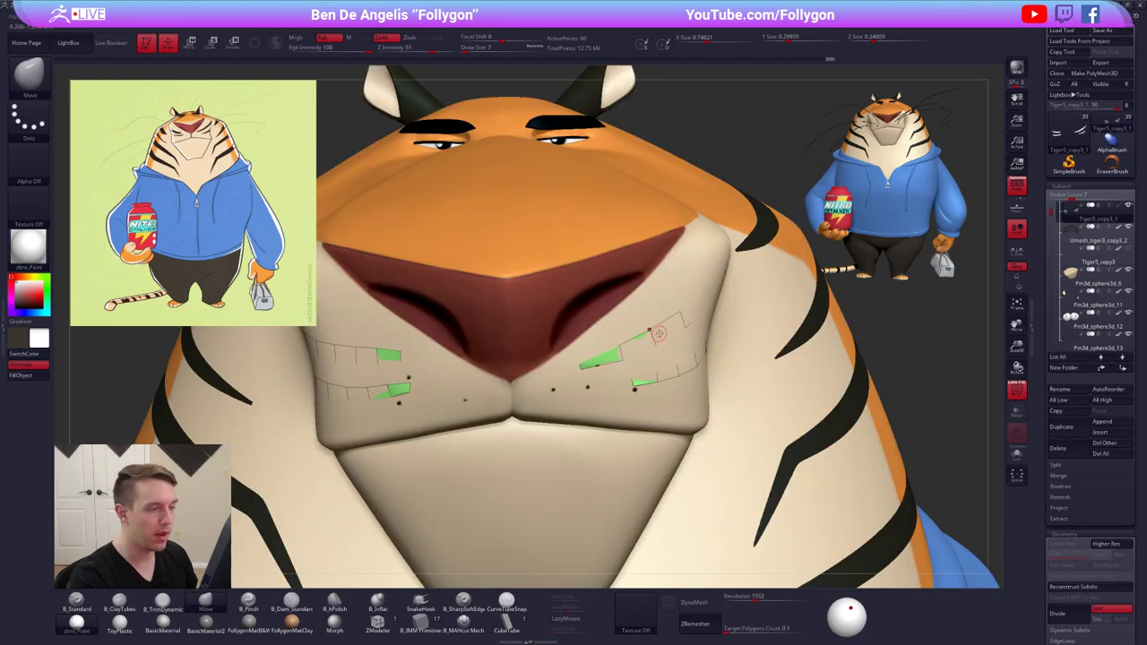
{"action": "key", "text": "alt+s"}
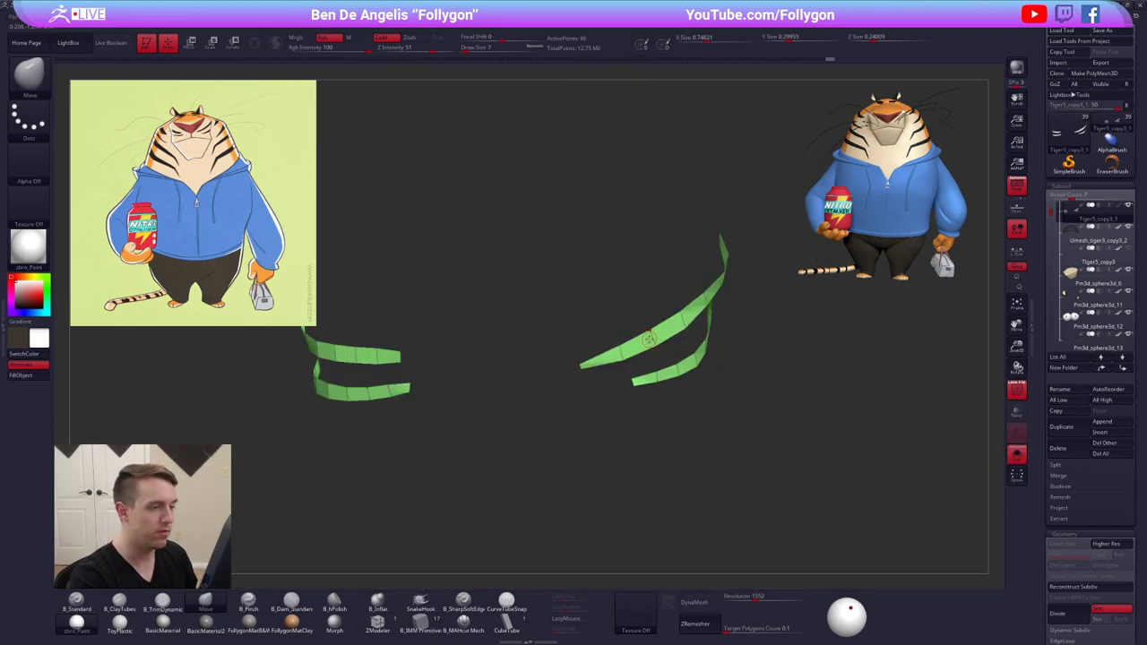
{"action": "right_click_drag", "start_coordinate": [604, 357], "coordinate": [651, 361], "text": "alt"}
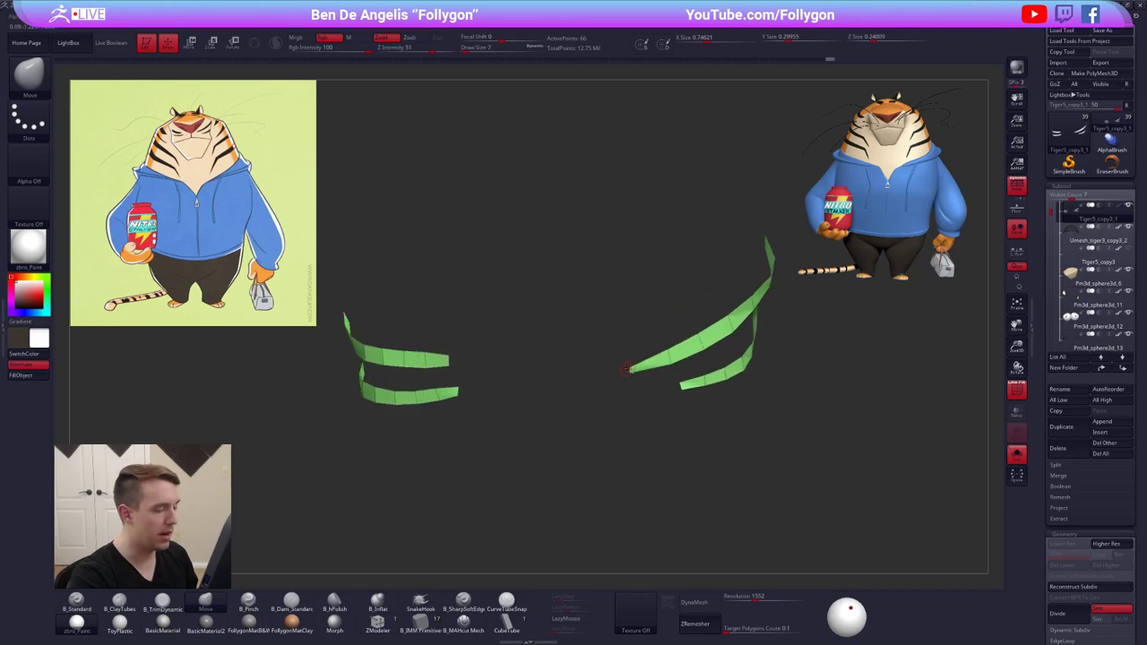
Extend the upper stripe's pointed tip towards the nose with the Move brush, using draw sizes 25 and 14
{"action": "key", "text": "alt+s"}
{"action": "key", "text": "space"}
{"action": "left_click_drag", "start_coordinate": [628, 372], "coordinate": [632, 371]}
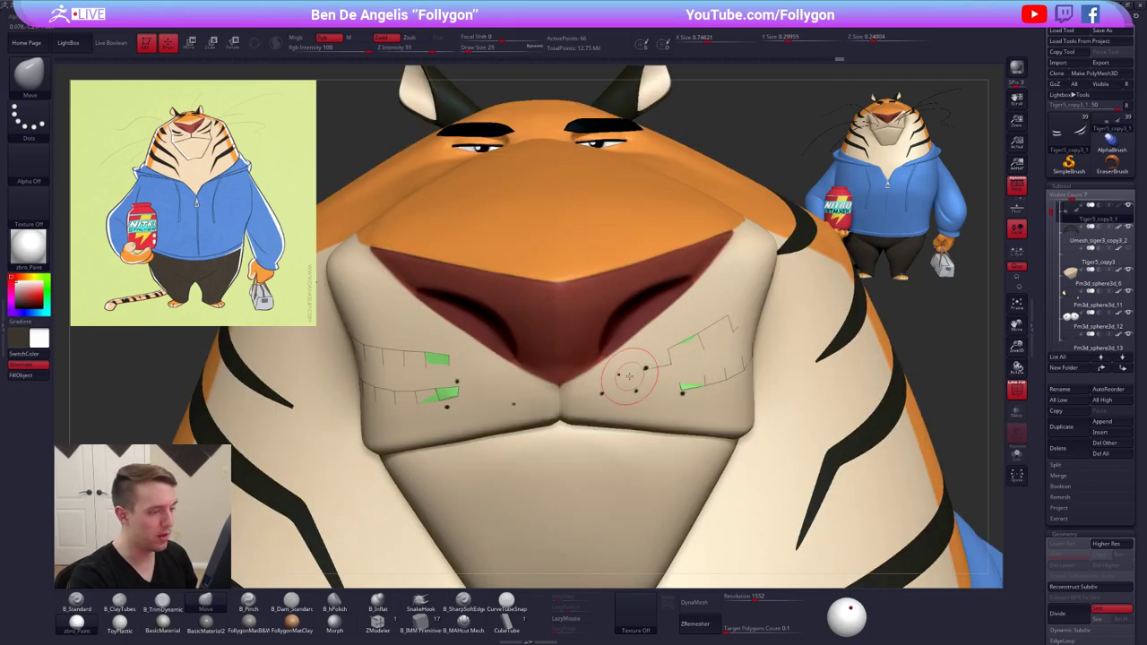
{"action": "key", "text": "ctrl+shift+s"}
{"action": "key", "text": "space"}
{"action": "left_click_drag", "start_coordinate": [647, 363], "coordinate": [642, 363]}
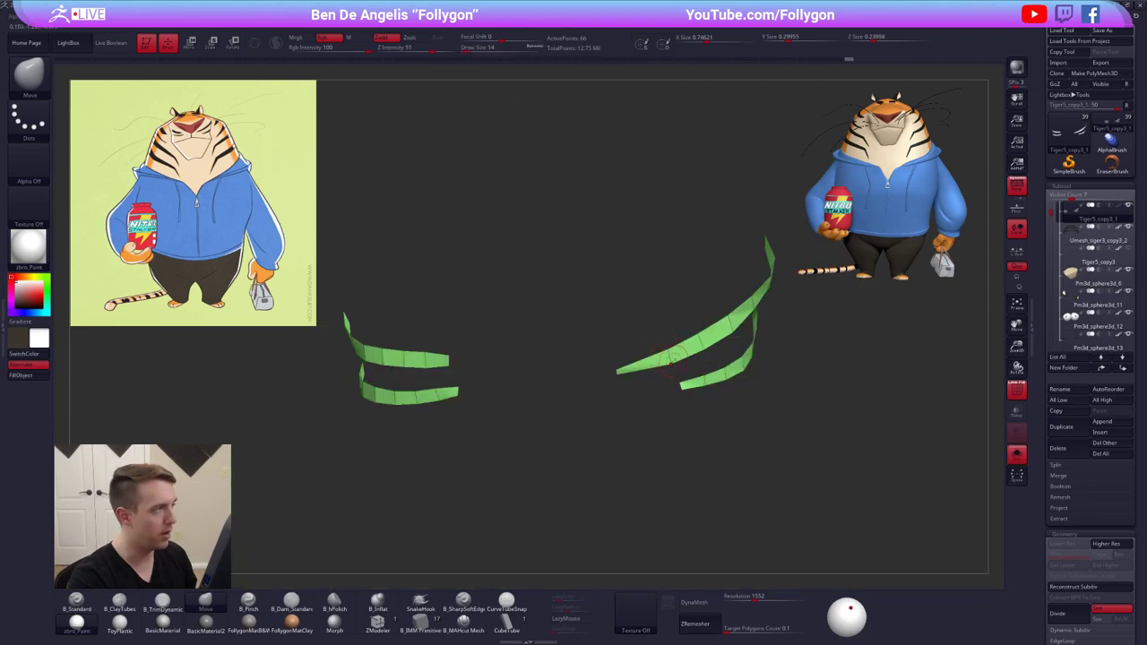
Set the draw size to 12 and nudge the middle of the muzzle stripe with the Move brush
{"action": "right_click_drag", "start_coordinate": [674, 359], "coordinate": [657, 359]}
{"action": "key", "text": "space"}
{"action": "left_click_drag", "start_coordinate": [668, 360], "coordinate": [661, 360]}
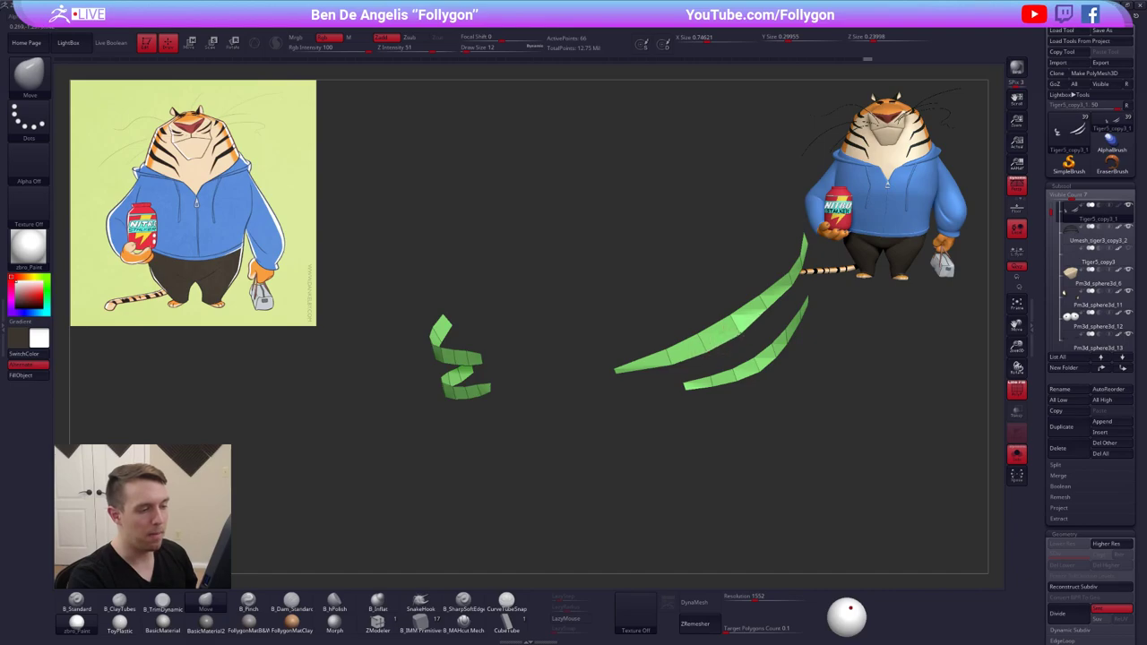
{"action": "left_click_drag", "start_coordinate": [740, 333], "coordinate": [737, 331]}
Show the whole character again with the polyframe hidden
{"action": "right_click_drag", "start_coordinate": [737, 331], "coordinate": [695, 277], "text": "alt"}
{"action": "key", "text": "shift+alt+s"}
{"action": "right_click_drag", "start_coordinate": [700, 359], "coordinate": [528, 121], "text": "ctrl"}
{"action": "key", "text": "shift+f"}
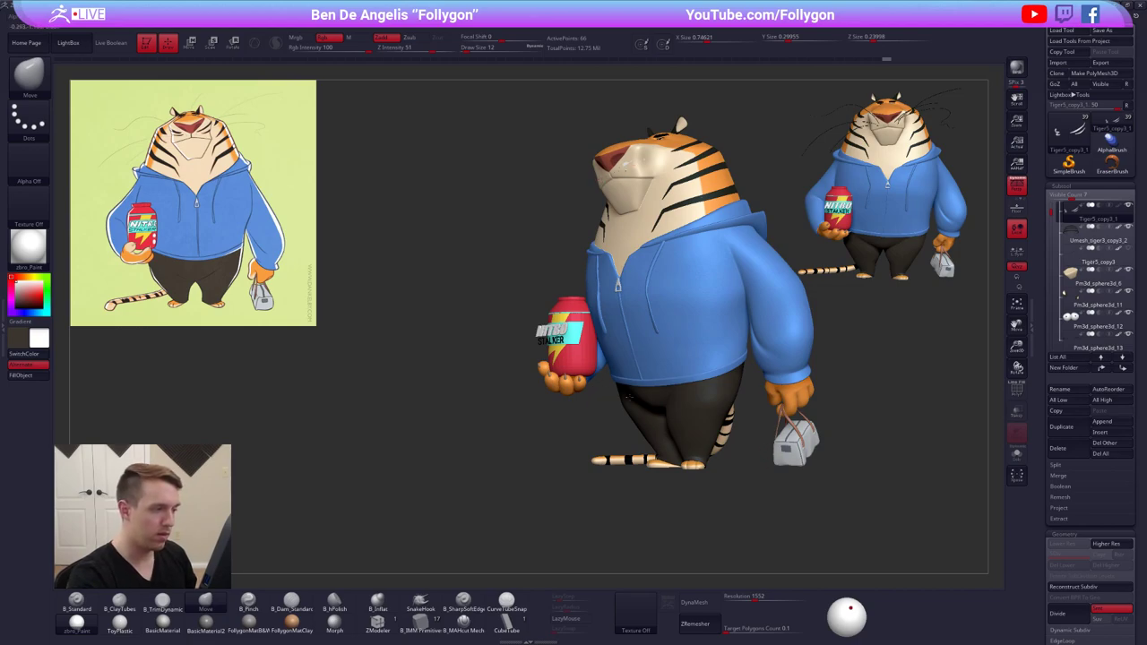
{"action": "right_click_drag", "start_coordinate": [629, 397], "coordinate": [612, 492], "text": "alt"}
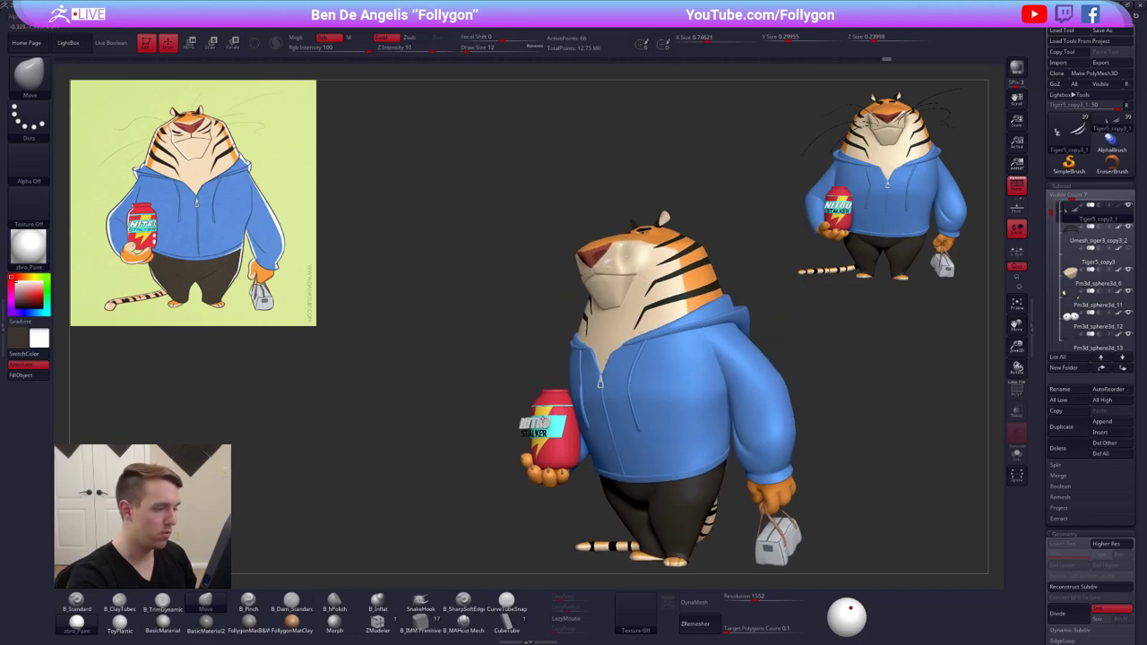
Isolate the Nitro lettering of the can and turn off perspective
{"action": "left_click", "coordinate": [541, 419], "text": "alt"}
{"action": "key", "text": "alt+s"}
{"action": "right_click_drag", "start_coordinate": [573, 419], "coordinate": [763, 385]}
{"action": "left_click", "coordinate": [1018, 187]}
{"action": "right_click_drag", "start_coordinate": [703, 334], "coordinate": [674, 313]}
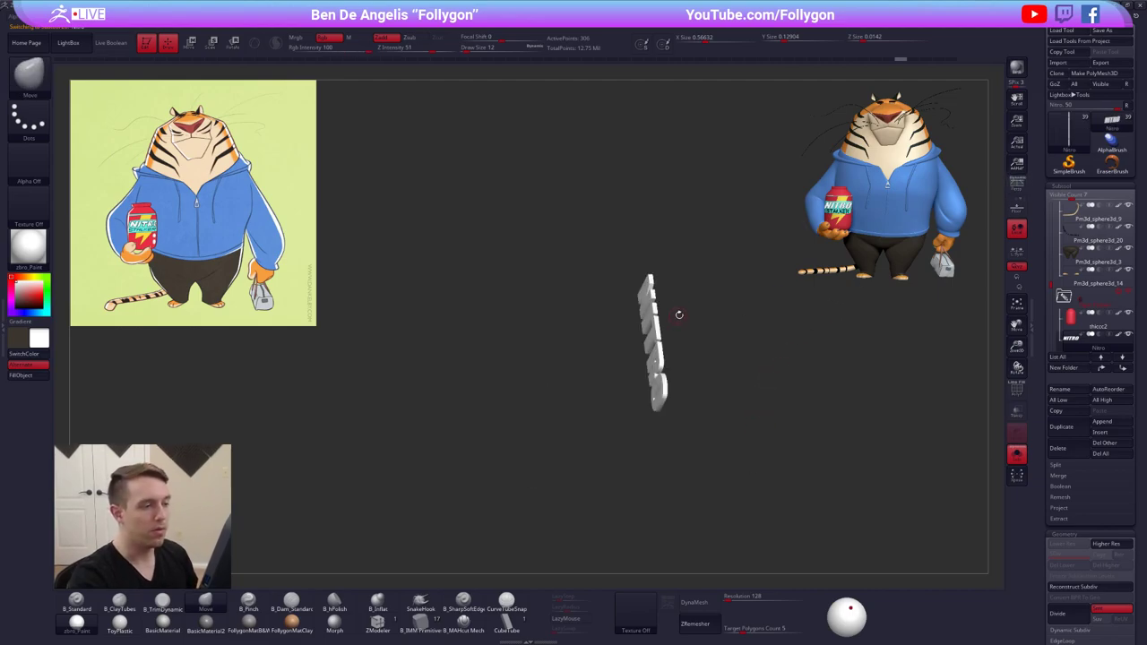
Try pulling the Nitro lettering sideways with the Move brush at draw size 121, and undo the stroke
{"action": "key", "text": "space"}
{"action": "left_click_drag", "start_coordinate": [680, 315], "coordinate": [690, 314]}
{"action": "right_click_drag", "start_coordinate": [688, 346], "coordinate": [667, 344]}
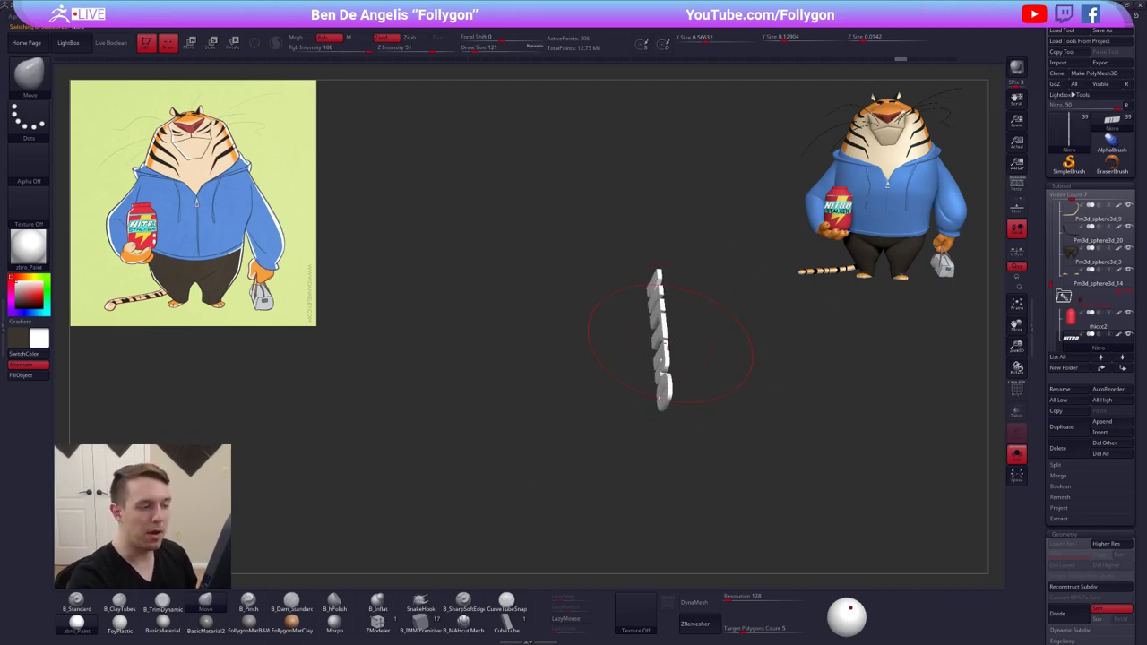
{"action": "mouse_move", "coordinate": [666, 336]}
{"action": "left_mouse_down"}
{"action": "mouse_move", "coordinate": [661, 348]}
{"action": "mouse_move", "coordinate": [696, 359]}
{"action": "mouse_move", "coordinate": [625, 341]}
{"action": "left_mouse_up"}
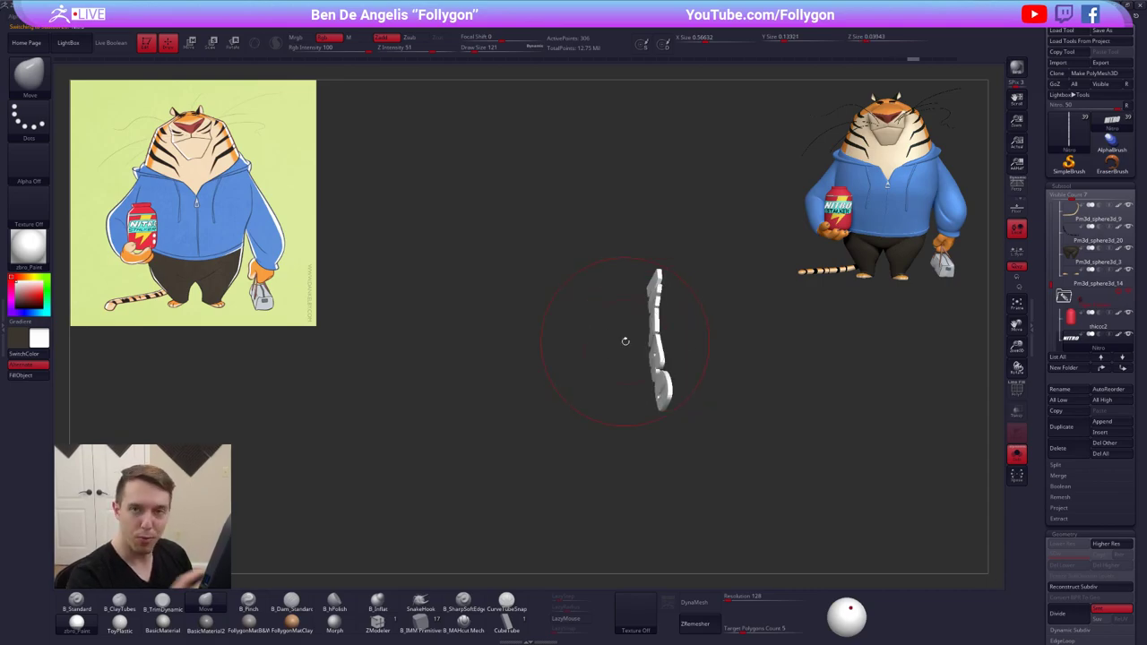
{"action": "key", "text": "ctrl+z"}
Enable BackfaceMask for the Move brush
{"action": "key", "text": "ctrl+shift+f"}
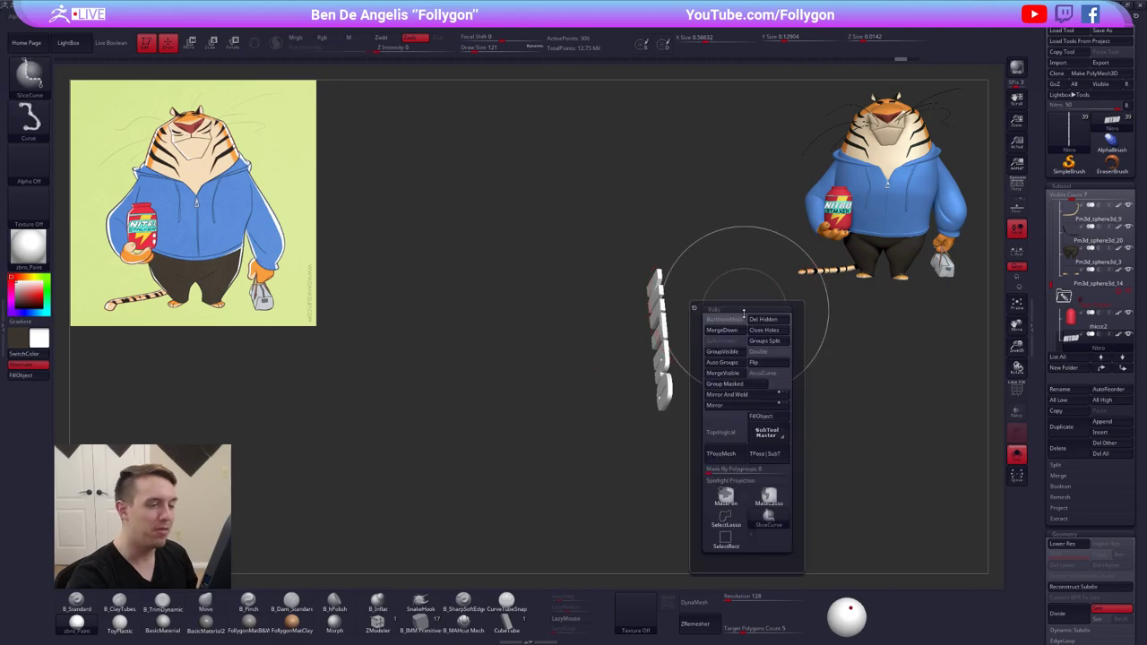
{"action": "left_click", "coordinate": [736, 319]}
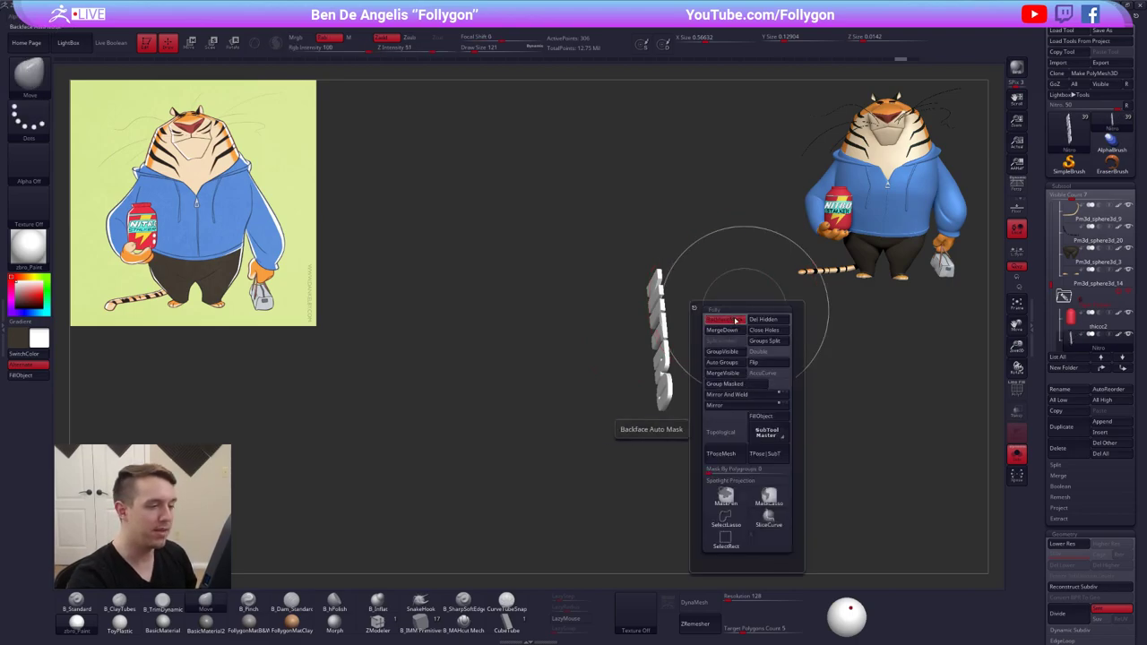
Find BackfaceMask in the brush's Auto Masking settings, toggle it off and on, and leave it enabled
{"action": "key", "text": "Tab"}
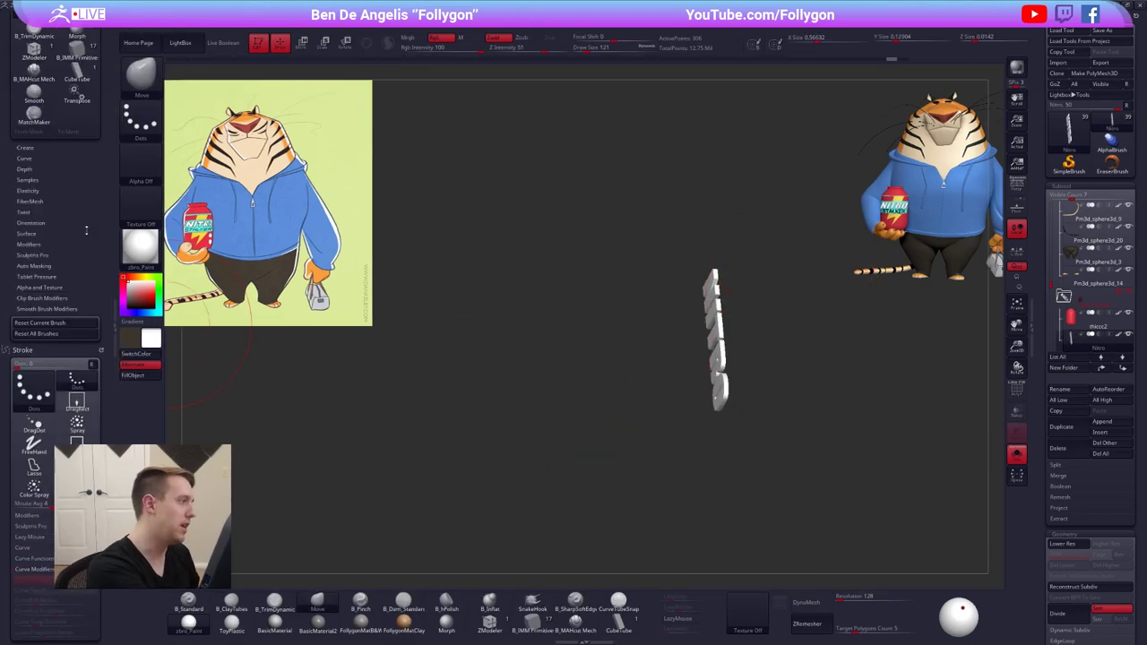
{"action": "scroll", "coordinate": [86, 230], "scroll_direction": "up", "scroll_amount": 5}
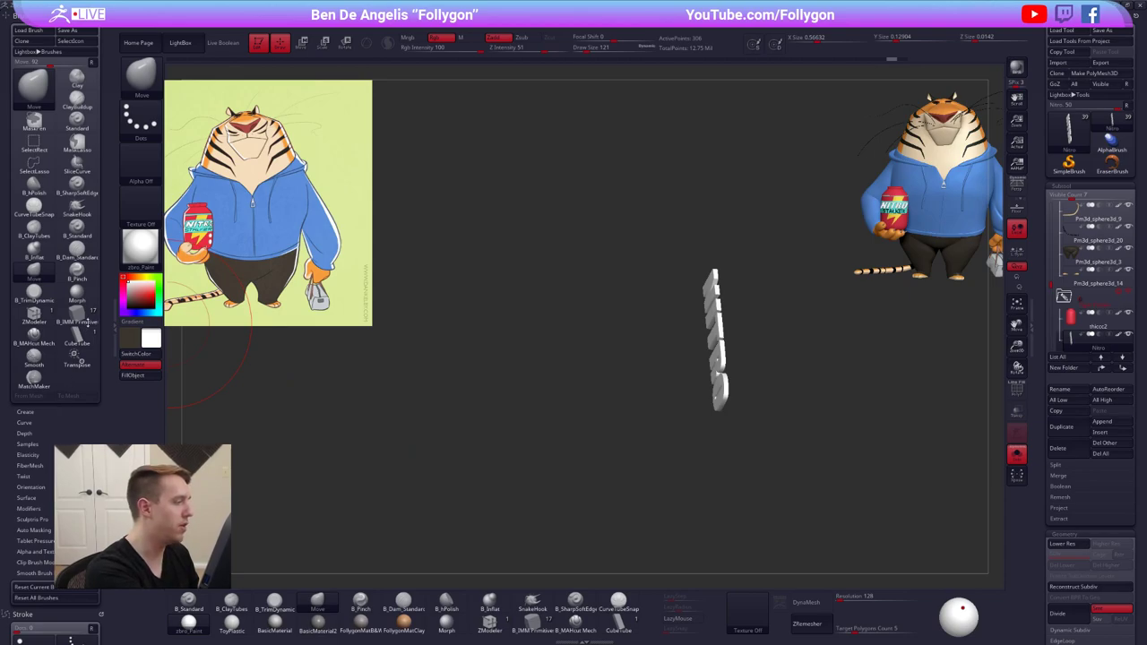
{"action": "scroll", "coordinate": [75, 354], "scroll_direction": "down", "scroll_amount": 3}
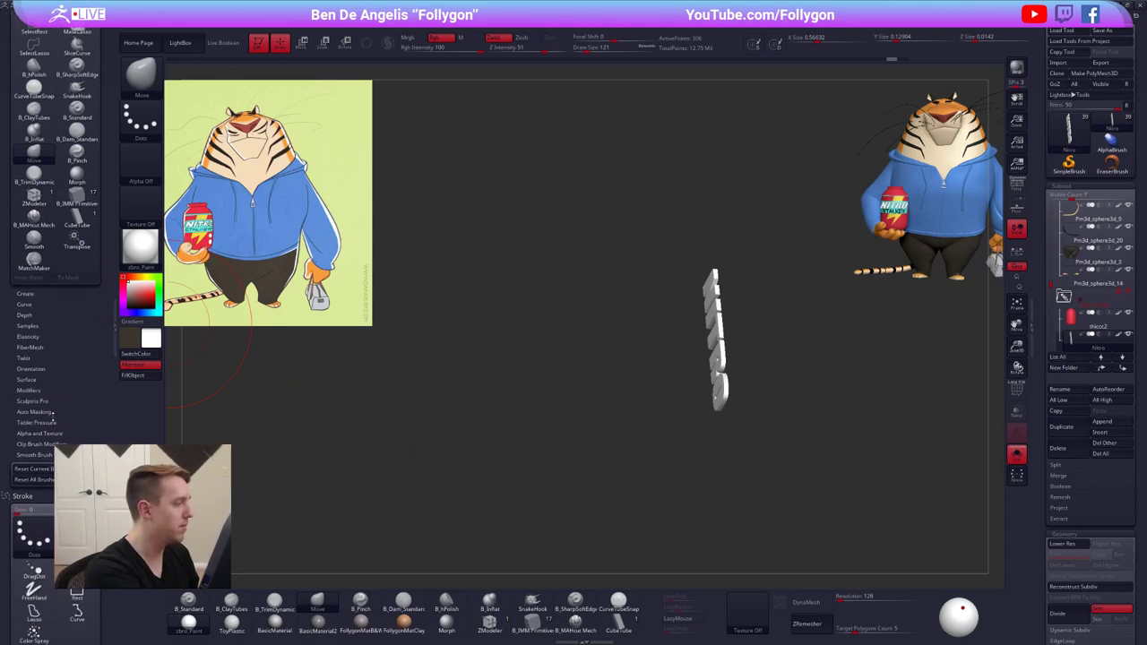
{"action": "left_click", "coordinate": [53, 412]}
{"action": "left_click_drag", "start_coordinate": [76, 403], "coordinate": [75, 256]}
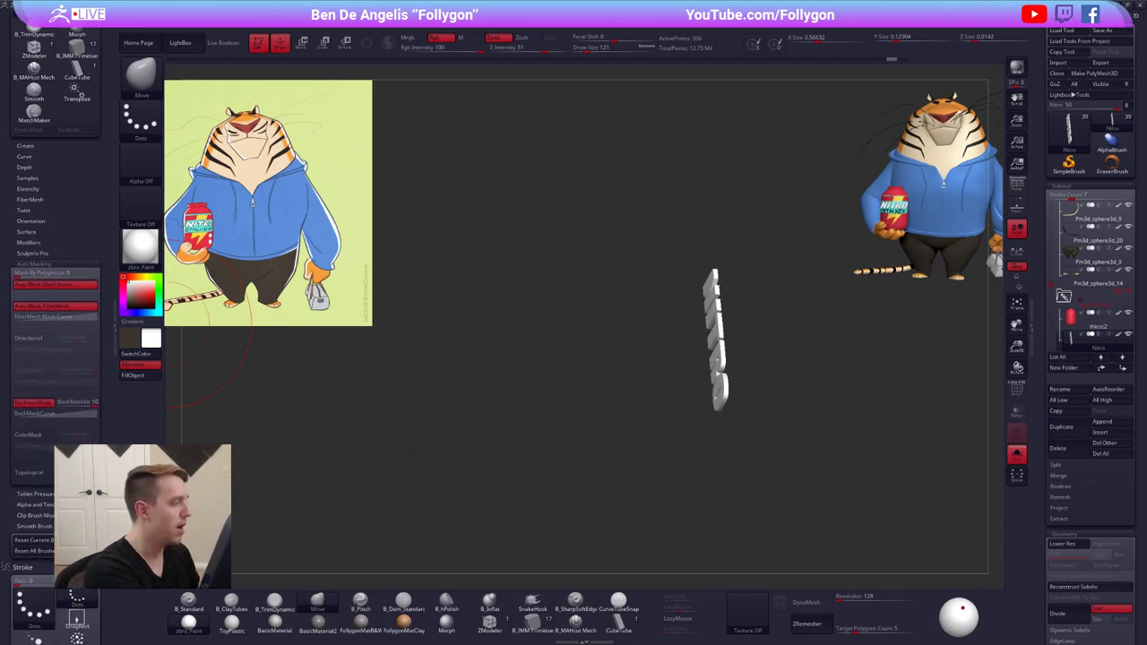
{"action": "left_click", "coordinate": [43, 403]}
{"action": "left_click", "coordinate": [43, 405]}
{"action": "left_click", "coordinate": [42, 404]}
{"action": "left_click", "coordinate": [41, 405]}
{"action": "left_click", "coordinate": [41, 406]}
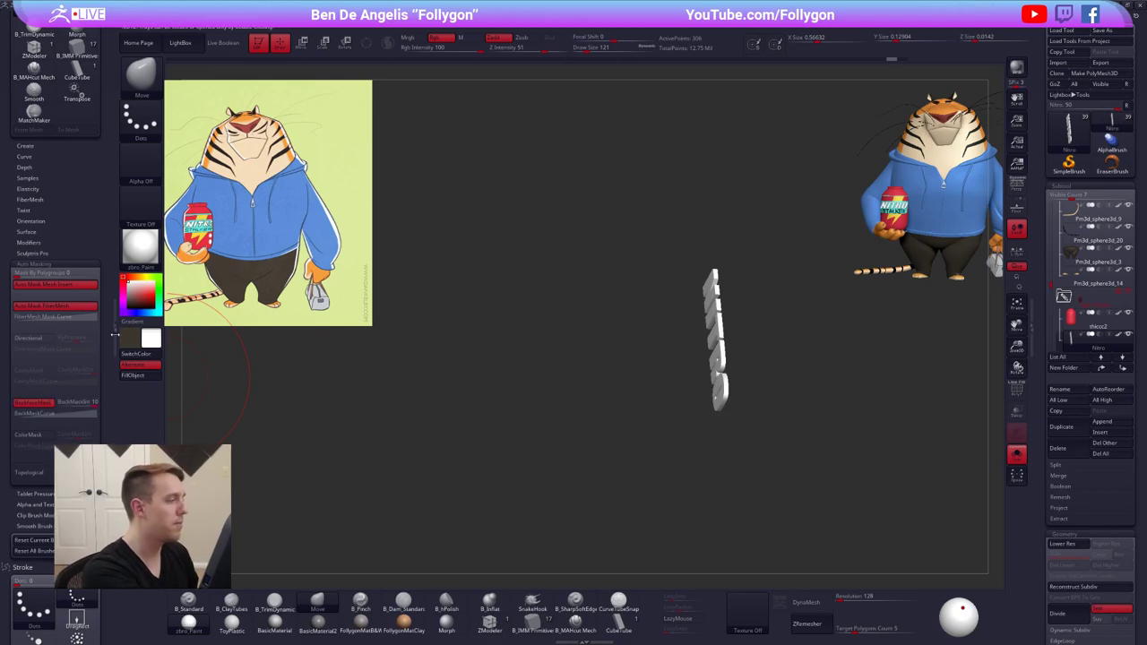
{"action": "left_click", "coordinate": [114, 330]}
Pull one face of the Nitro lettering outward in side view with the Move brush and lay a horizontal Transpose line across it
{"action": "left_click_drag", "start_coordinate": [630, 358], "coordinate": [641, 377], "text": "shift"}
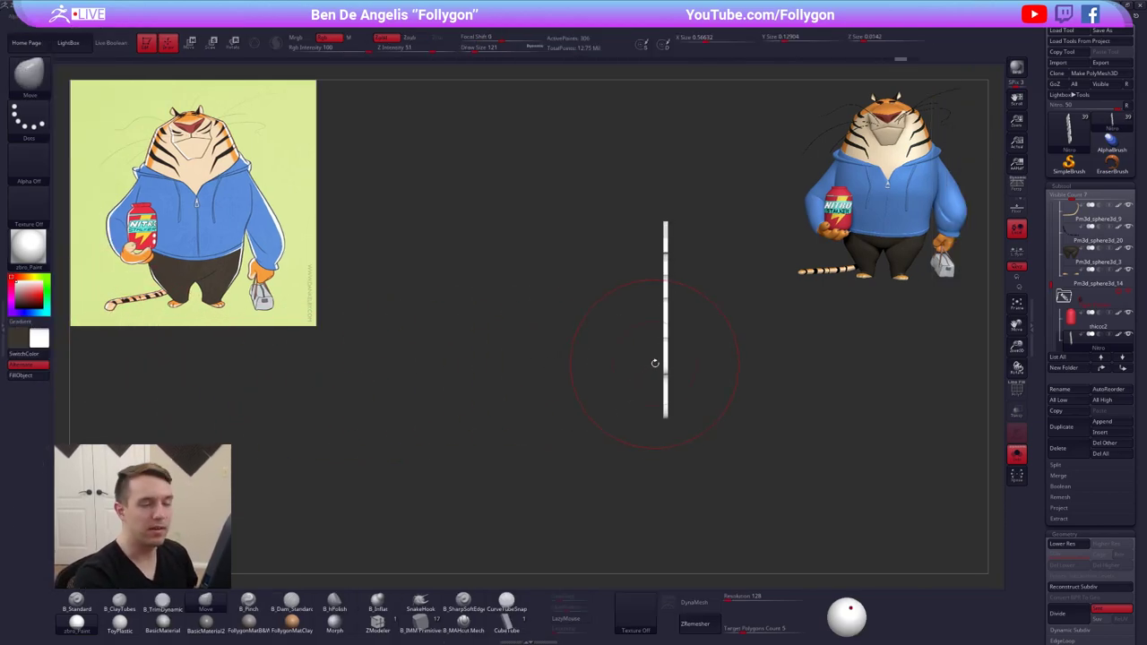
{"action": "right_click_drag", "start_coordinate": [668, 301], "coordinate": [665, 351], "text": "ctrl"}
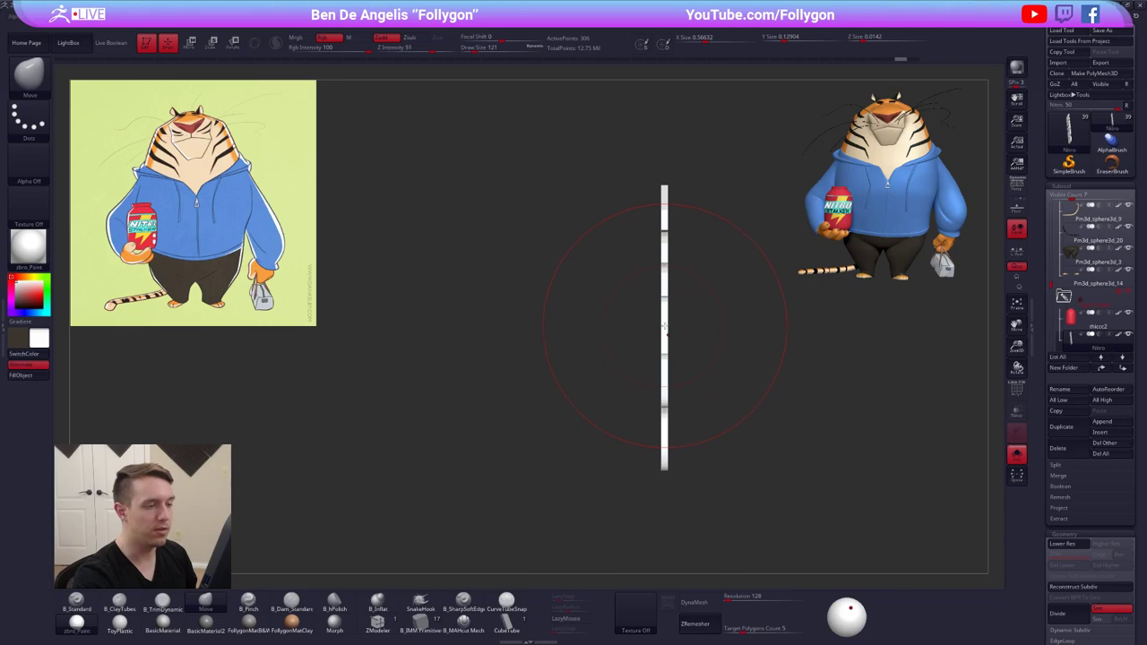
{"action": "left_click_drag", "start_coordinate": [665, 327], "coordinate": [710, 330]}
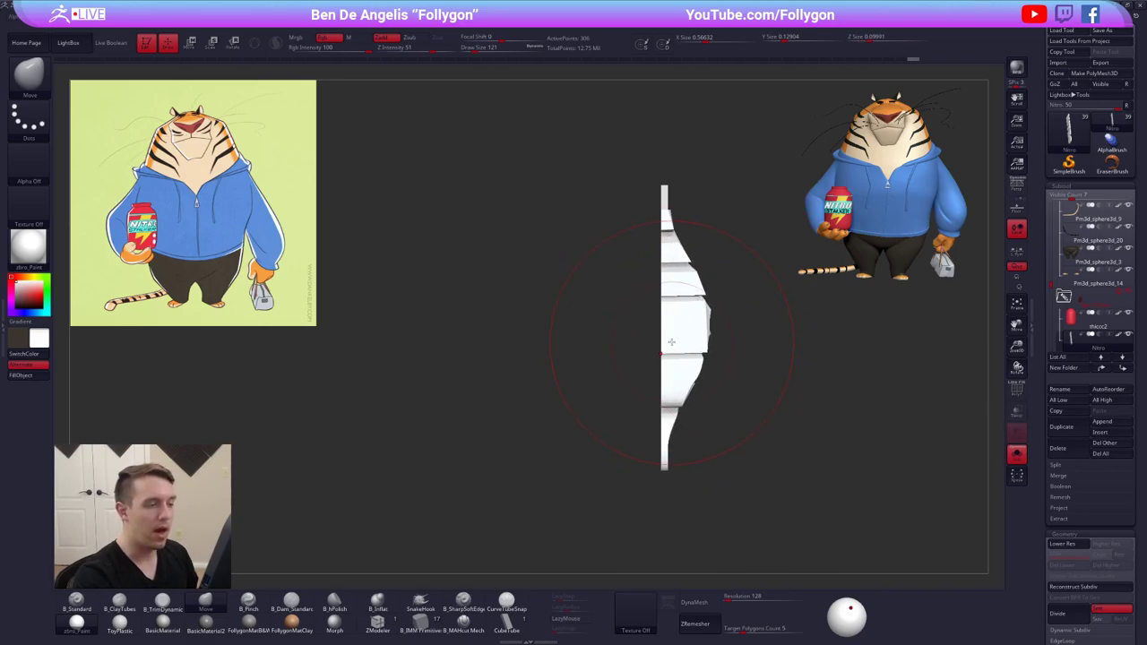
{"action": "key", "text": "w"}
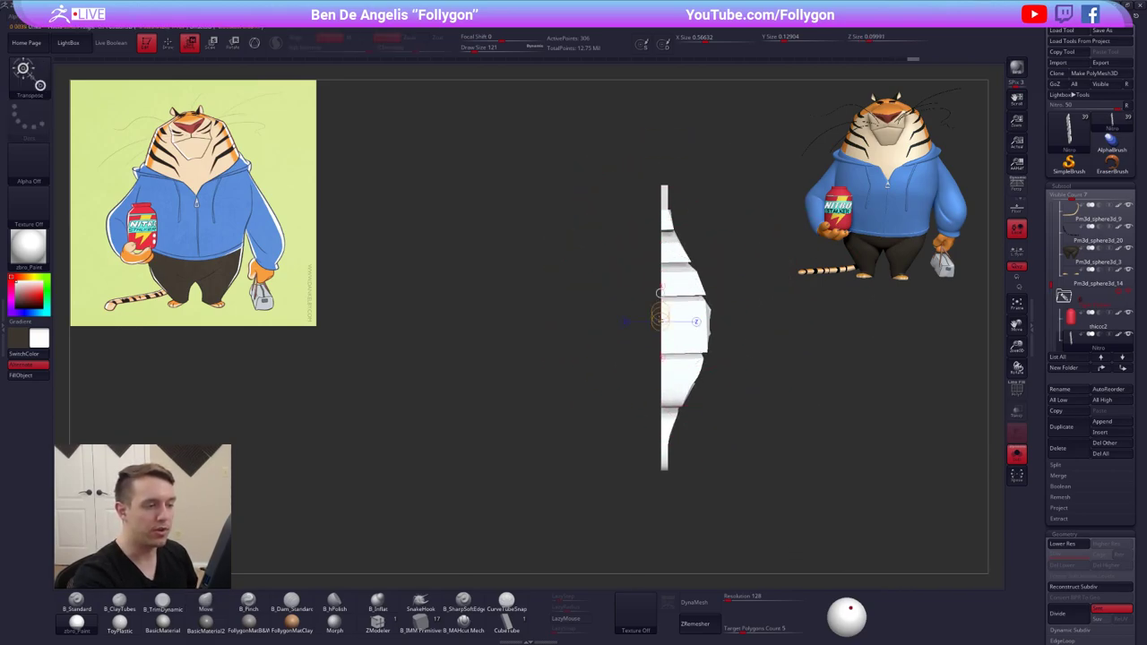
{"action": "left_click_drag", "start_coordinate": [661, 293], "coordinate": [526, 322], "text": "shift"}
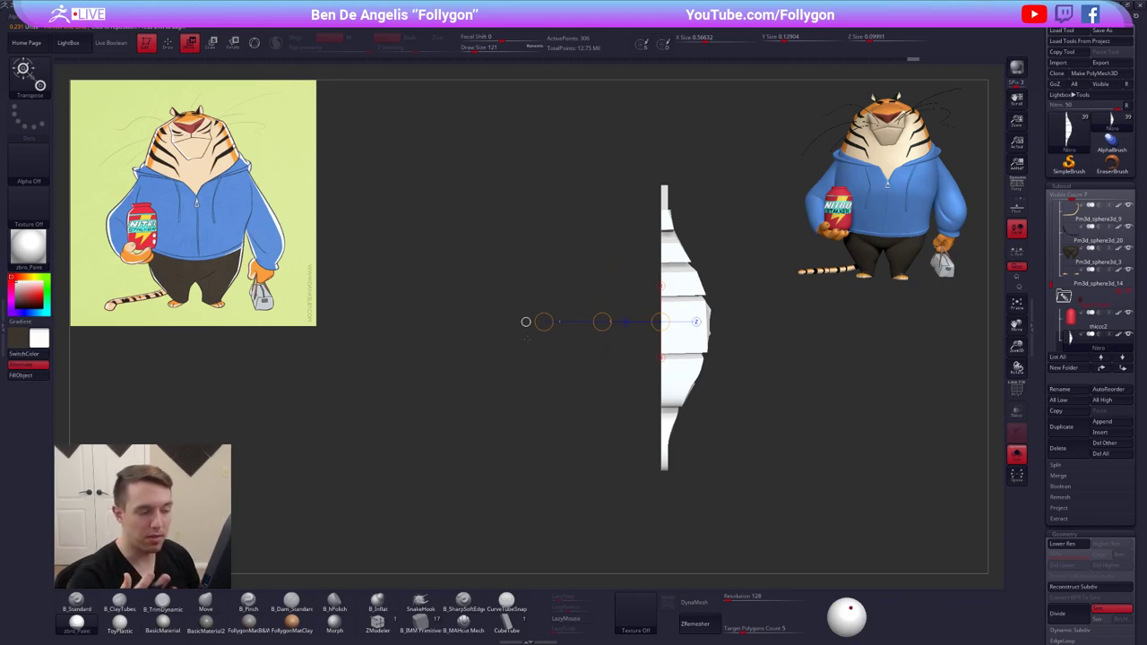
Try pulling the upper end of the lettering outward with the Move brush, and undo all bulges made in it
{"action": "key", "text": "q"}
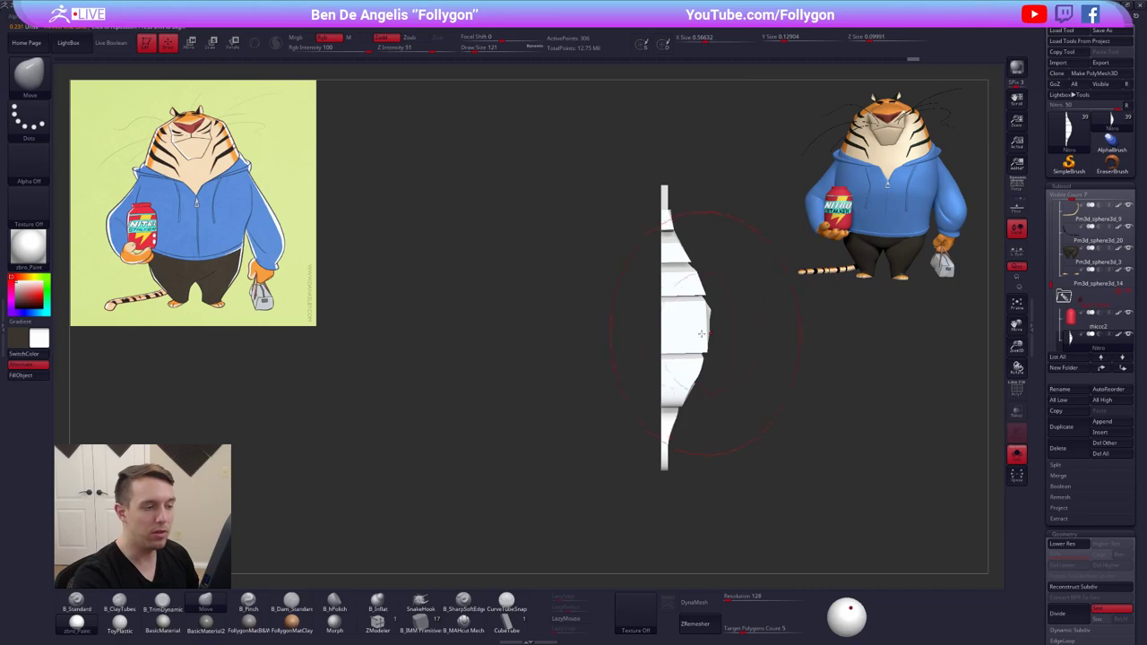
{"action": "mouse_move", "coordinate": [674, 221]}
{"action": "left_mouse_down"}
{"action": "mouse_move", "coordinate": [788, 213]}
{"action": "mouse_move", "coordinate": [566, 241]}
{"action": "mouse_move", "coordinate": [746, 231]}
{"action": "mouse_move", "coordinate": [597, 235]}
{"action": "mouse_move", "coordinate": [730, 233]}
{"action": "left_mouse_up"}
{"action": "key", "text": "ctrl+z"}
{"action": "key", "text": "ctrl+z"}
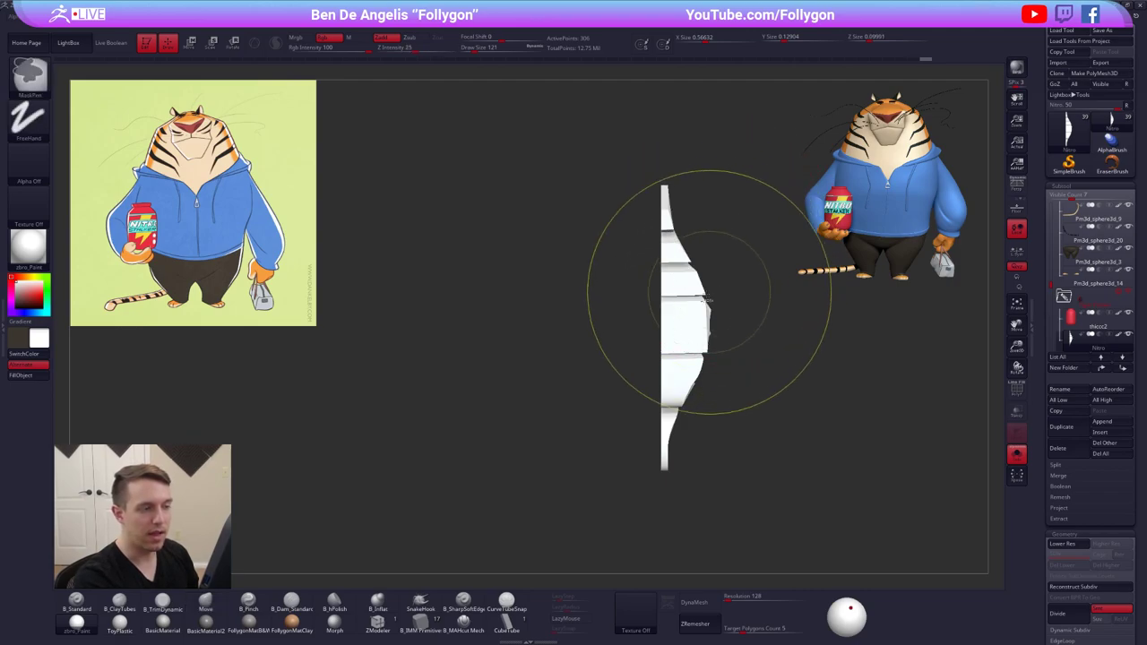
{"action": "mouse_move", "coordinate": [666, 315]}
{"action": "left_mouse_down"}
{"action": "mouse_move", "coordinate": [651, 315]}
{"action": "mouse_move", "coordinate": [686, 312]}
{"action": "mouse_move", "coordinate": [526, 322]}
{"action": "left_mouse_up"}
{"action": "key", "text": "ctrl+z"}
Thicken the Nitro lettering by moving one of its faces outward along a horizontal Transpose line
{"action": "key", "text": "ctrl+space"}
{"action": "key", "text": "w"}
{"action": "left_click_drag", "start_coordinate": [668, 354], "coordinate": [725, 353], "text": "shift"}
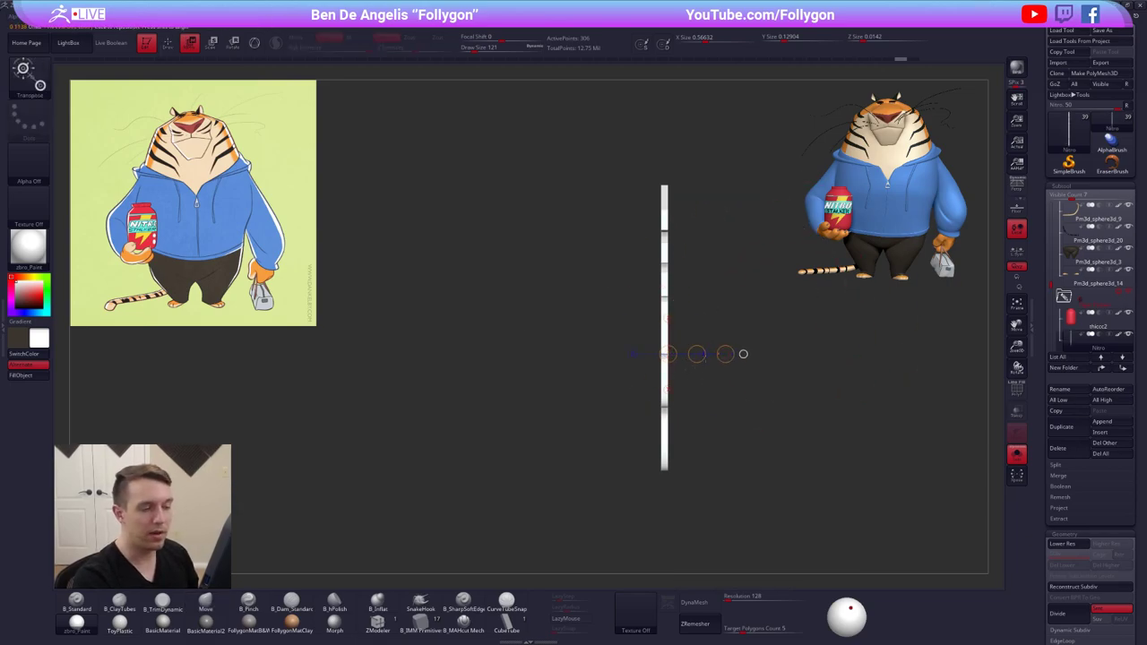
{"action": "mouse_move", "coordinate": [697, 355]}
{"action": "left_mouse_down"}
{"action": "mouse_move", "coordinate": [645, 354]}
{"action": "mouse_move", "coordinate": [727, 354]}
{"action": "mouse_move", "coordinate": [591, 362]}
{"action": "mouse_move", "coordinate": [614, 376]}
{"action": "left_mouse_up"}
{"action": "key", "text": "ctrl+z"}
{"action": "key", "text": "ctrl+shift+space"}
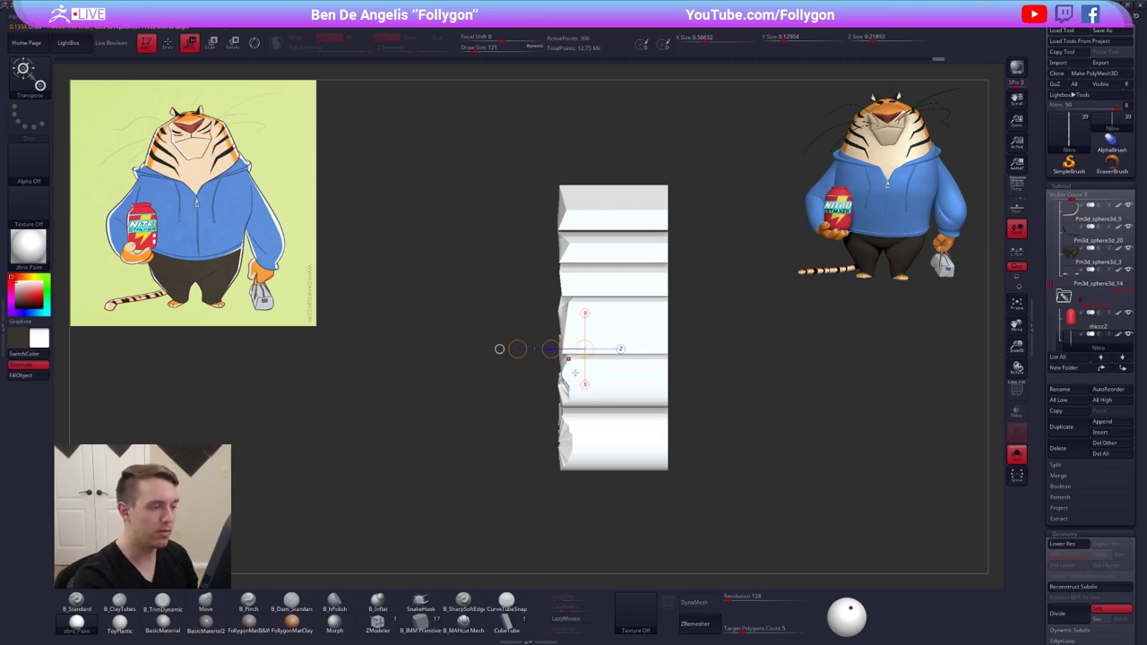
Flatten the uneven face of the thickened lettering with the Transpose line and inspect it at an angle
{"action": "key", "text": "space"}
{"action": "left_click", "coordinate": [636, 355]}
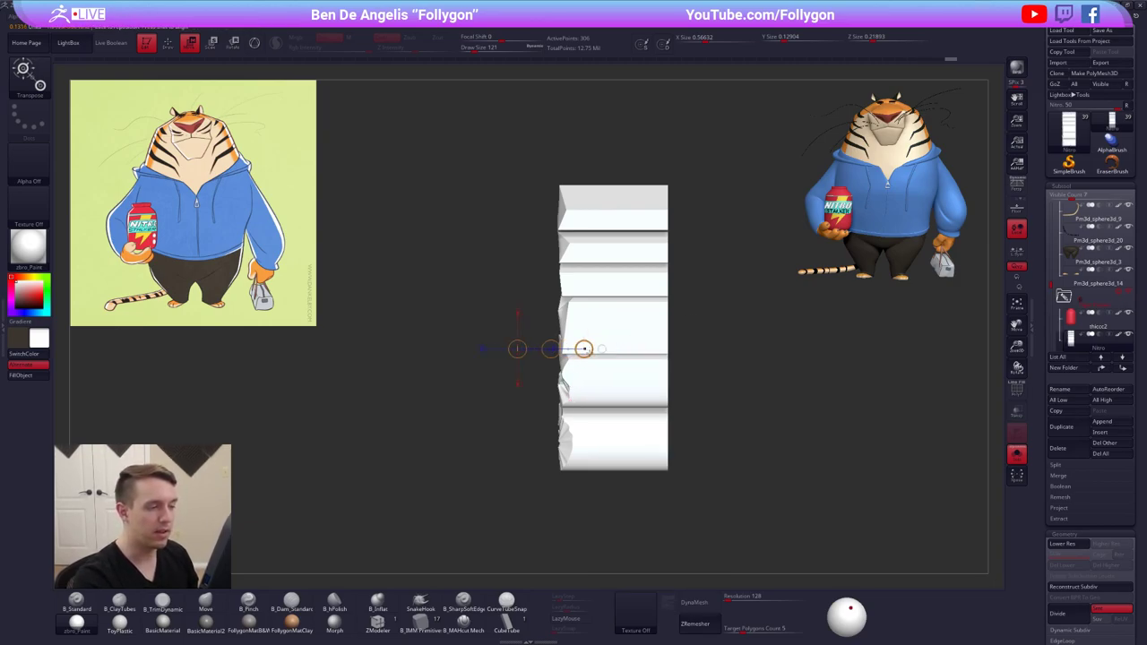
{"action": "left_click", "coordinate": [581, 332]}
{"action": "left_click", "coordinate": [581, 330]}
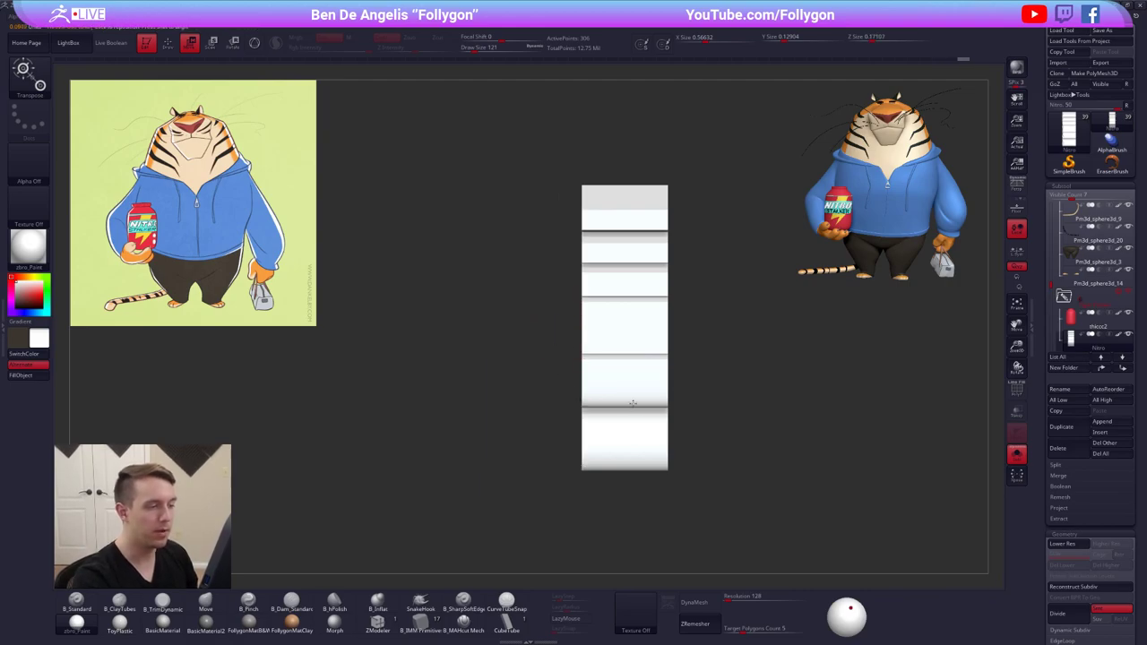
{"action": "right_click_drag", "start_coordinate": [633, 402], "coordinate": [654, 415]}
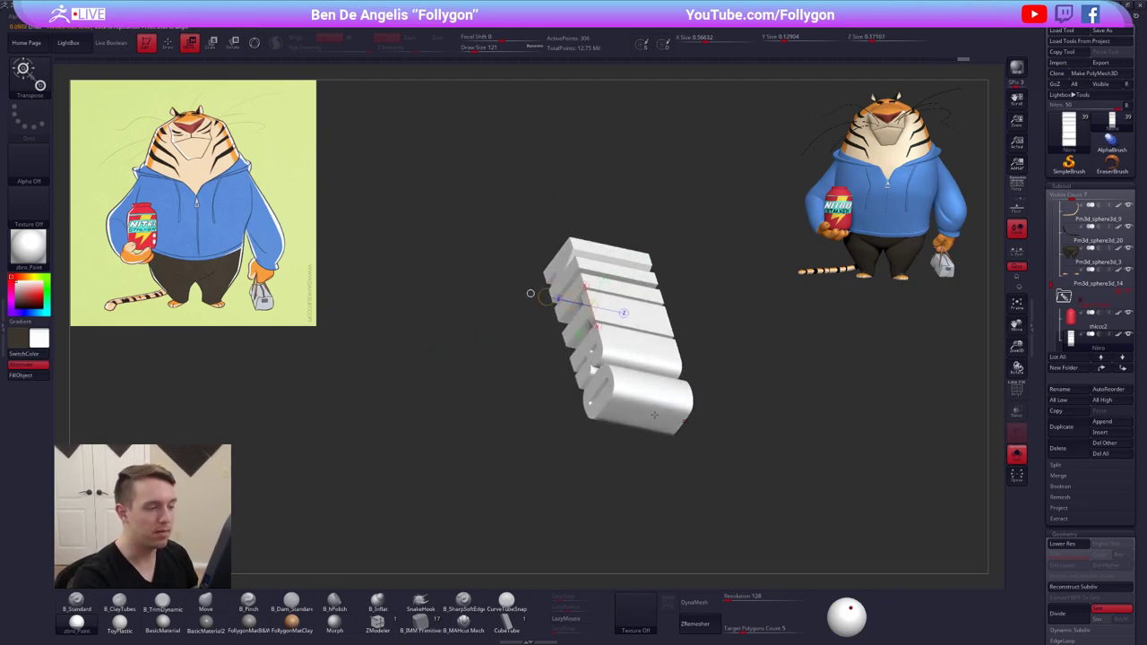
Undo the flattening and thickening of the Nitro lettering so it is back to its original thin form
{"action": "key", "text": "ctrl+z"}
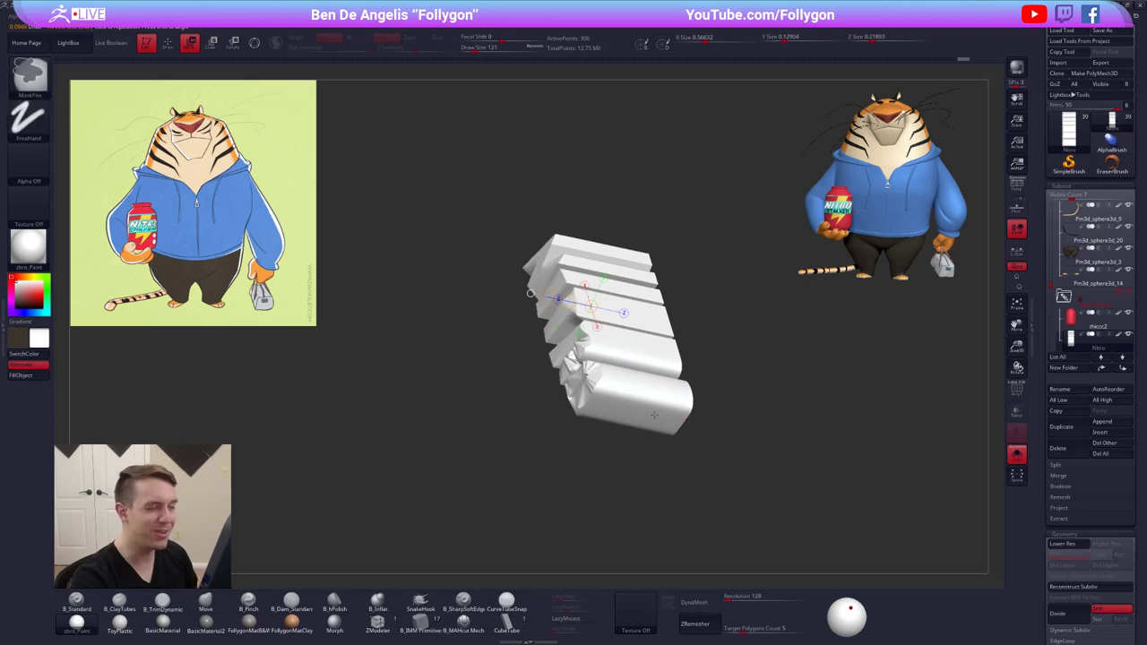
{"action": "key", "text": "ctrl+z"}
{"action": "right_click_drag", "start_coordinate": [670, 380], "coordinate": [676, 369], "text": "shift"}
{"action": "key", "text": "ctrl+z"}
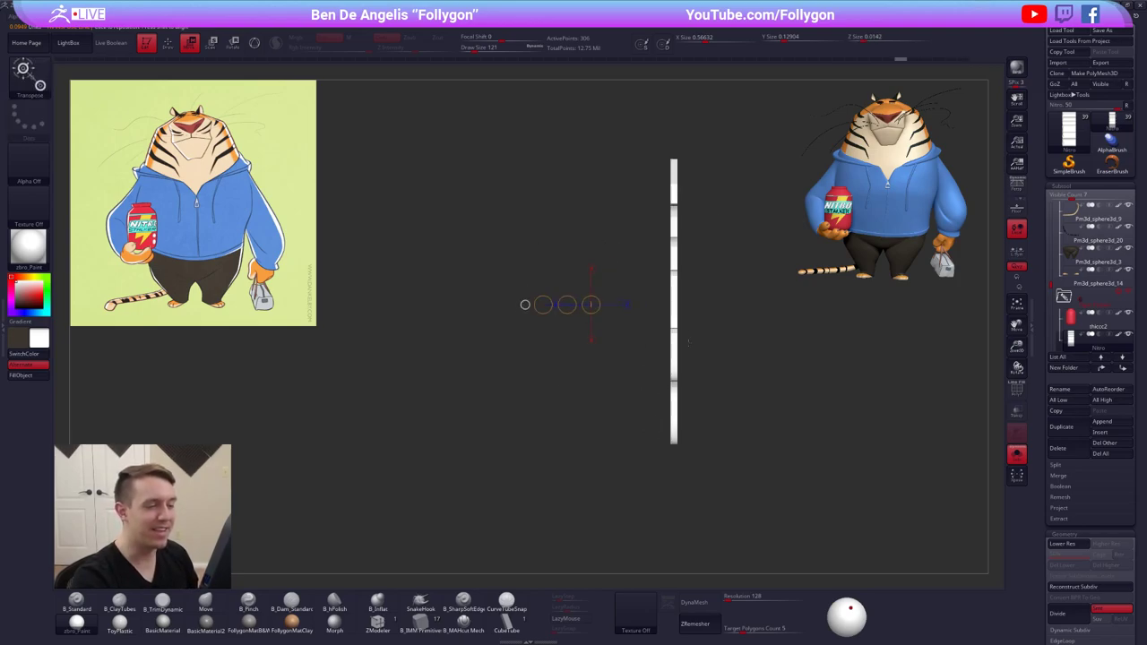
Thicken the Nitro lettering along a horizontal Transpose line from its opposite face, then undo the change
{"action": "left_click_drag", "start_coordinate": [679, 328], "coordinate": [1080, 335], "text": "shift"}
{"action": "left_click_drag", "start_coordinate": [723, 328], "coordinate": [793, 326]}
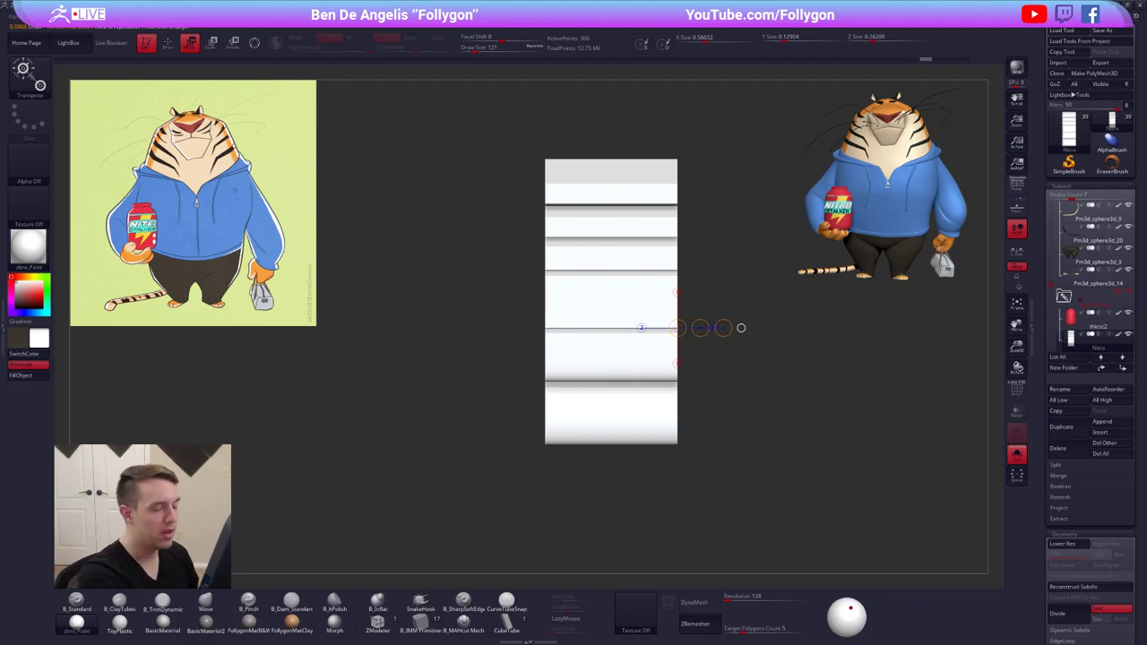
{"action": "right_click_drag", "start_coordinate": [674, 415], "coordinate": [746, 478]}
{"action": "key", "text": "ctrl+z"}
{"action": "key", "text": "ctrl+z"}
Return the Nitro lettering to Draw mode and leave Solo to show the whole tiger
{"action": "right_click_drag", "start_coordinate": [746, 478], "coordinate": [718, 411], "text": "ctrl"}
{"action": "key", "text": "q"}
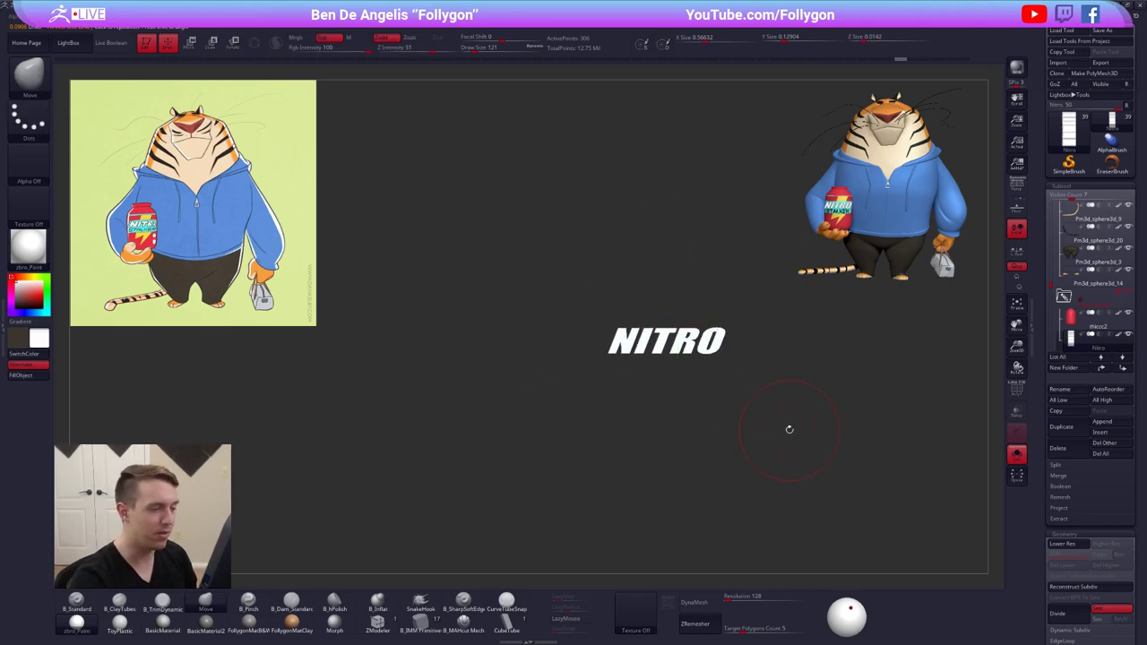
{"action": "right_click_drag", "start_coordinate": [789, 430], "coordinate": [765, 414], "text": "ctrl"}
{"action": "right_click_drag", "start_coordinate": [765, 414], "coordinate": [689, 413], "text": "alt"}
{"action": "key", "text": "shift+alt+s"}
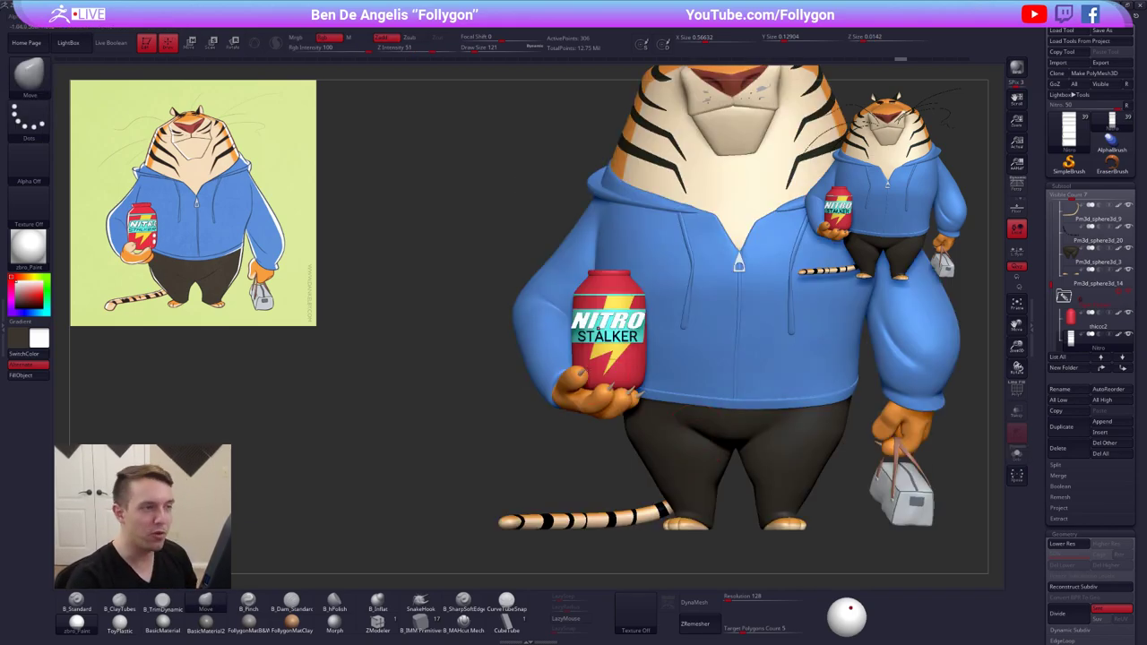
{"action": "right_click_drag", "start_coordinate": [701, 258], "coordinate": [617, 291], "text": "alt"}
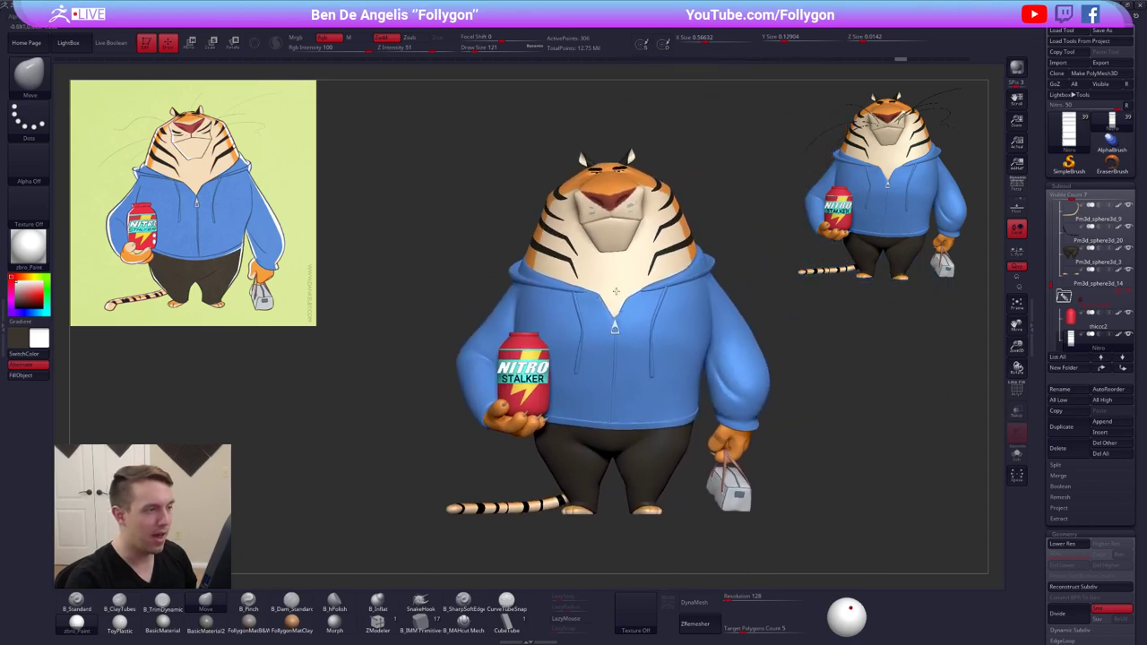
Select the face stripes subtool Tiger5_copy3_1 and isolate it in Solo
{"action": "left_click", "coordinate": [628, 213], "text": "alt"}
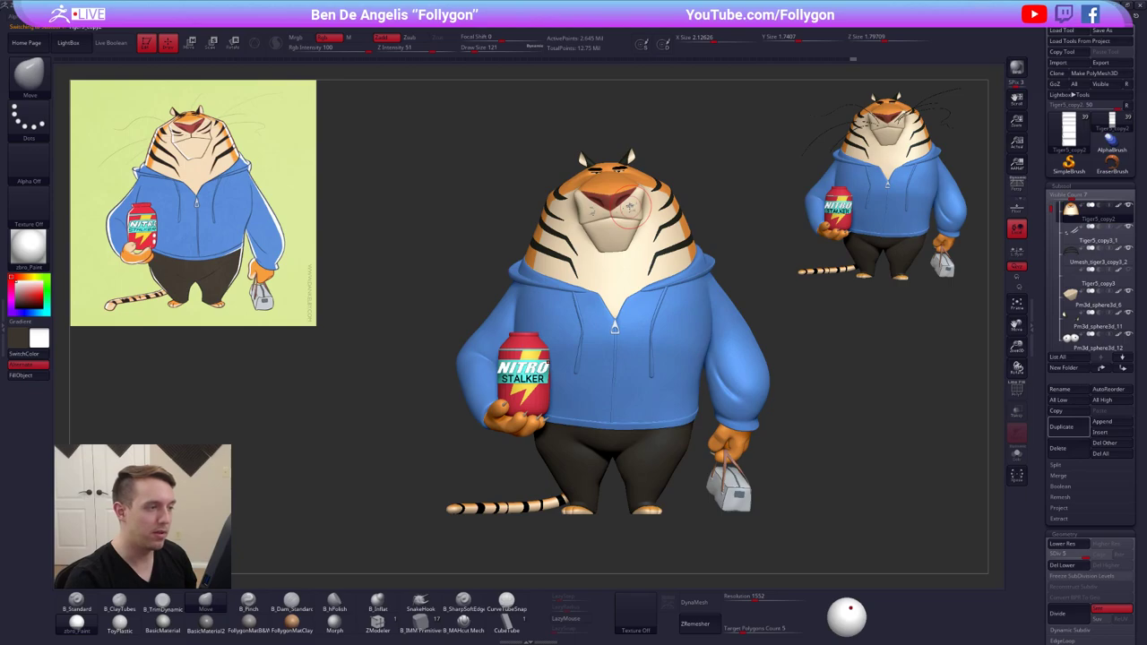
{"action": "left_click", "coordinate": [631, 207], "text": "alt"}
{"action": "key", "text": "alt+s"}
{"action": "right_click_drag", "start_coordinate": [663, 233], "coordinate": [709, 281], "text": "ctrl"}
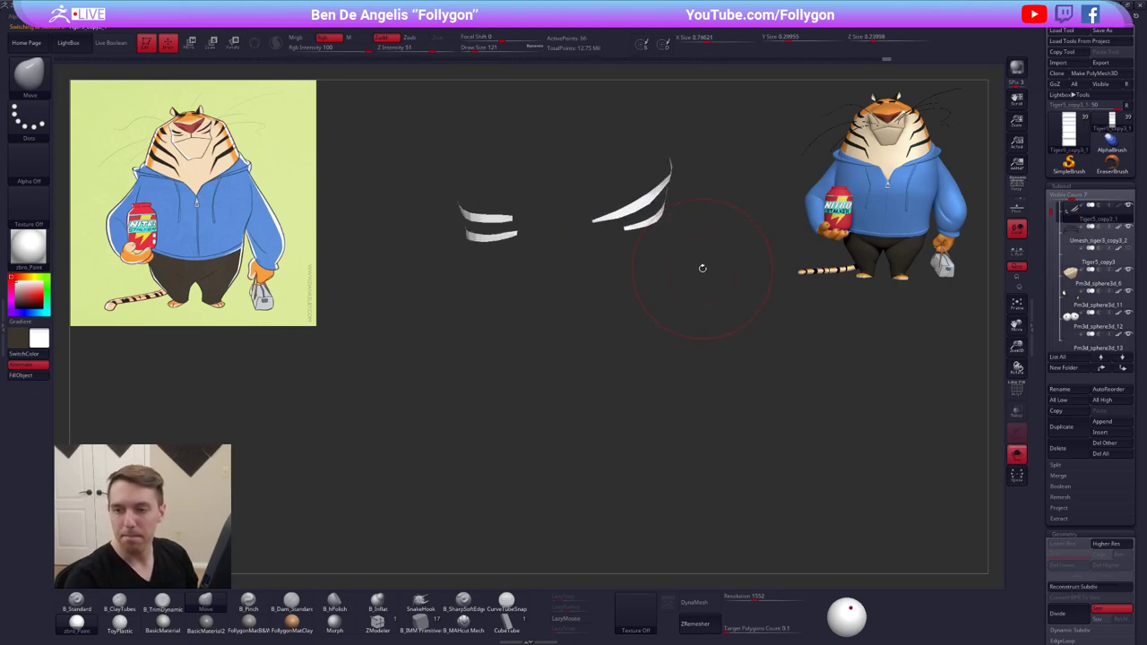
{"action": "right_click_drag", "start_coordinate": [671, 323], "coordinate": [687, 418], "text": "alt"}
{"action": "right_click_drag", "start_coordinate": [660, 276], "coordinate": [666, 323], "text": "ctrl"}
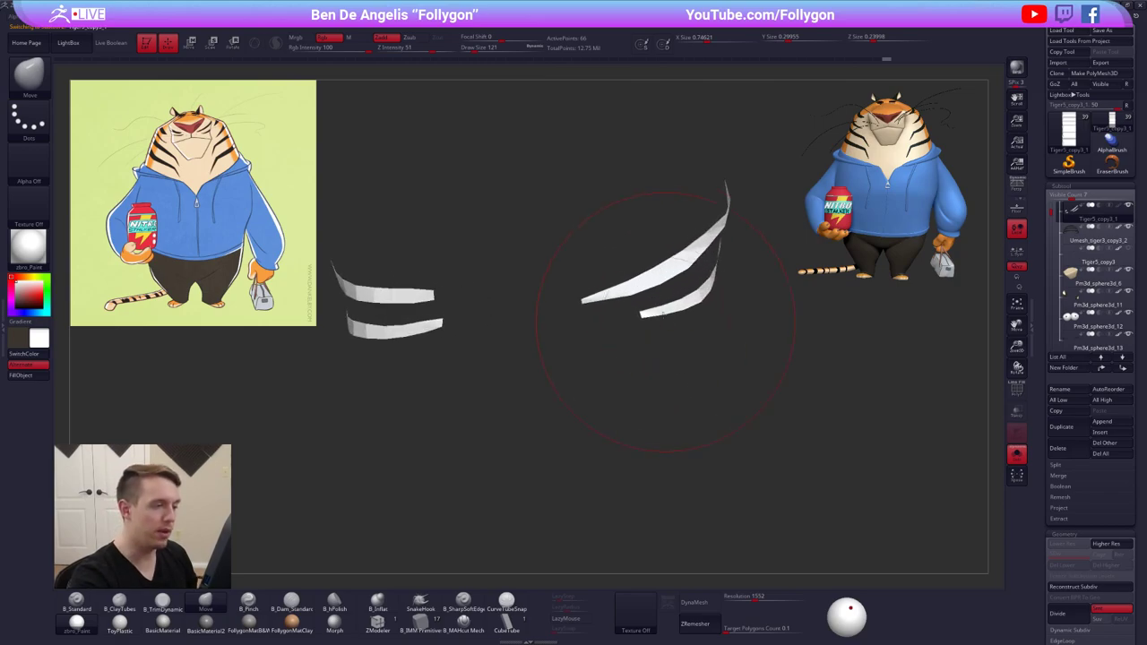
Reduce the Move brush's Draw Size to 14 over the isolated face stripes
{"action": "key", "text": "space"}
{"action": "left_click_drag", "start_coordinate": [675, 286], "coordinate": [669, 285]}
{"action": "right_click_drag", "start_coordinate": [668, 306], "coordinate": [673, 340], "text": "alt"}
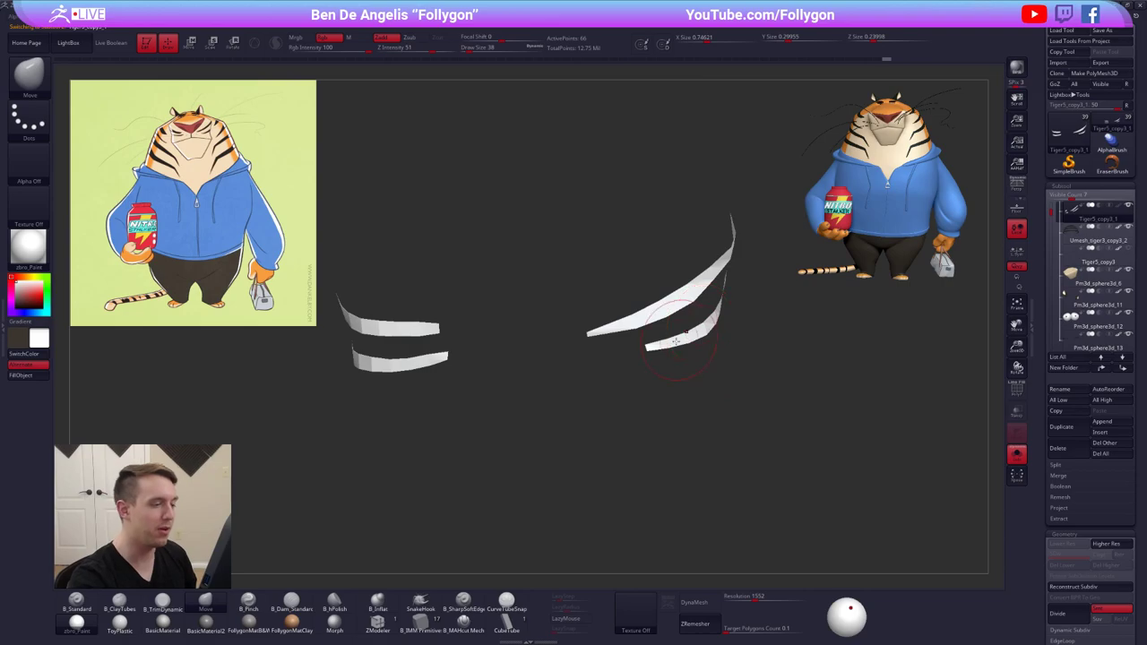
{"action": "right_click_drag", "start_coordinate": [647, 345], "coordinate": [676, 357], "text": "alt"}
{"action": "key", "text": "space"}
{"action": "left_click_drag", "start_coordinate": [675, 358], "coordinate": [672, 357]}
{"action": "mouse_move", "coordinate": [679, 362]}
{"action": "right_mouse_down", "text": "ctrl"}
{"action": "mouse_move", "coordinate": [681, 402]}
{"action": "mouse_move", "coordinate": [672, 348]}
{"action": "mouse_move", "coordinate": [745, 410]}
{"action": "mouse_move", "coordinate": [738, 403]}
{"action": "right_mouse_up", "text": "ctrl"}
Bring the rest of the tiger back from Solo and select the Umesh_tiger3_copy3_2 subtool
{"action": "key", "text": "alt+s"}
{"action": "right_click_drag", "start_coordinate": [757, 466], "coordinate": [824, 372], "text": "ctrl"}
{"action": "right_click_drag", "start_coordinate": [924, 366], "coordinate": [911, 354]}
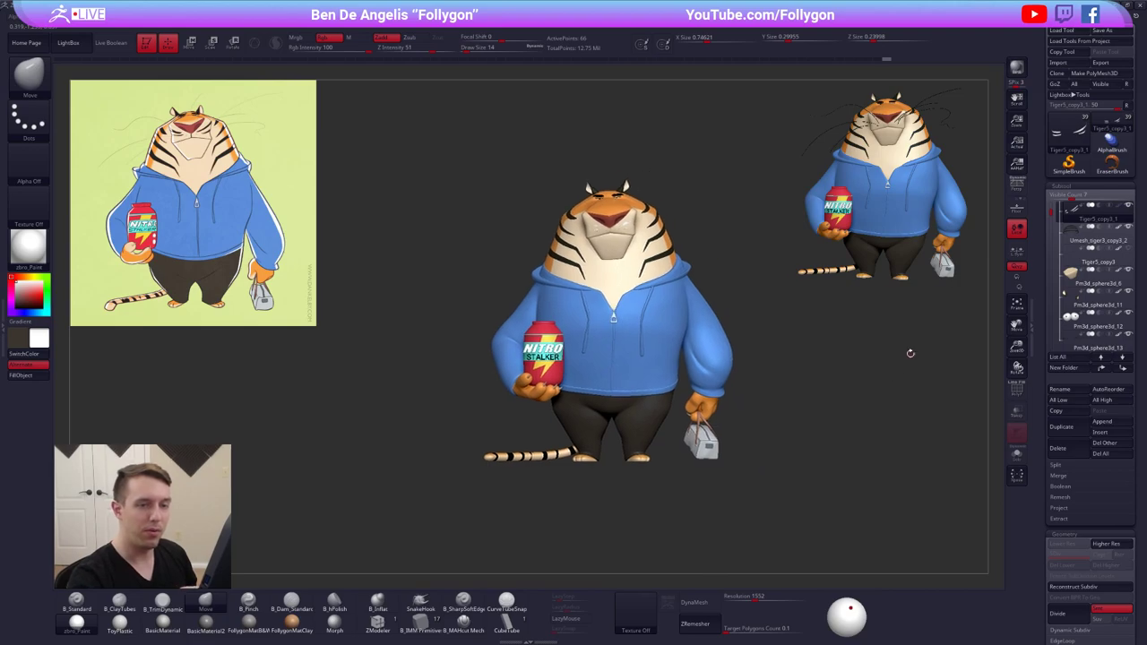
{"action": "left_click", "coordinate": [1079, 233]}
{"action": "right_click_drag", "start_coordinate": [783, 434], "coordinate": [756, 434], "text": "alt"}
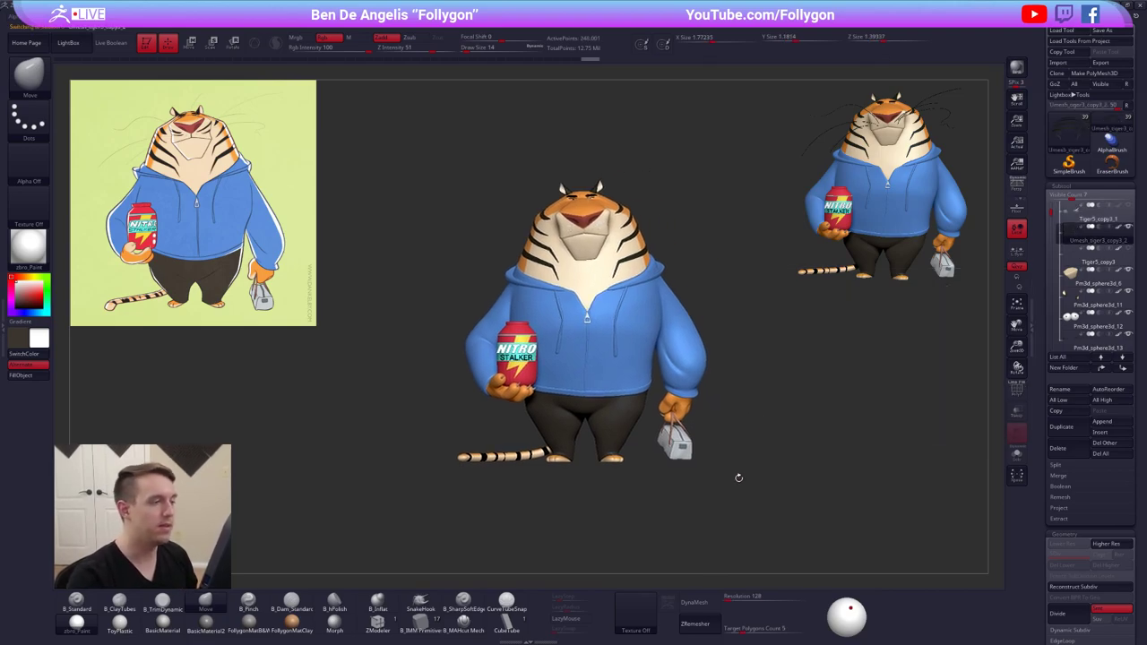
Turn on perspective and clear the small snapshot copy of the tiger from the canvas
{"action": "left_click", "coordinate": [1017, 185]}
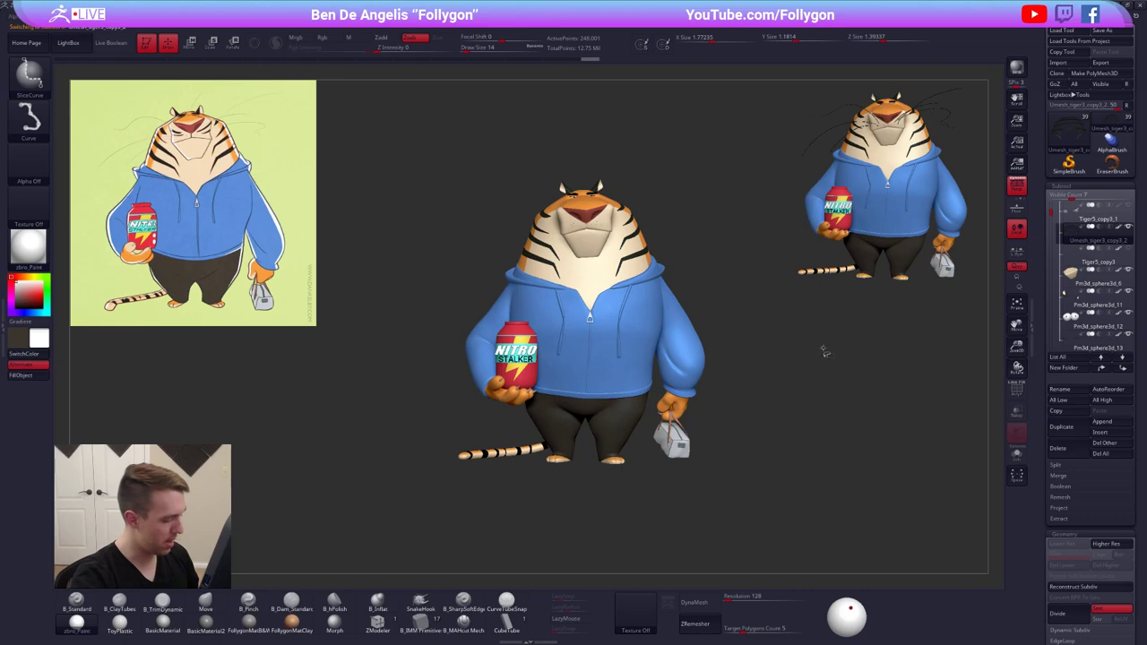
{"action": "key", "text": "ctrl+n"}
{"action": "right_click_drag", "start_coordinate": [702, 309], "coordinate": [763, 306], "text": "alt"}
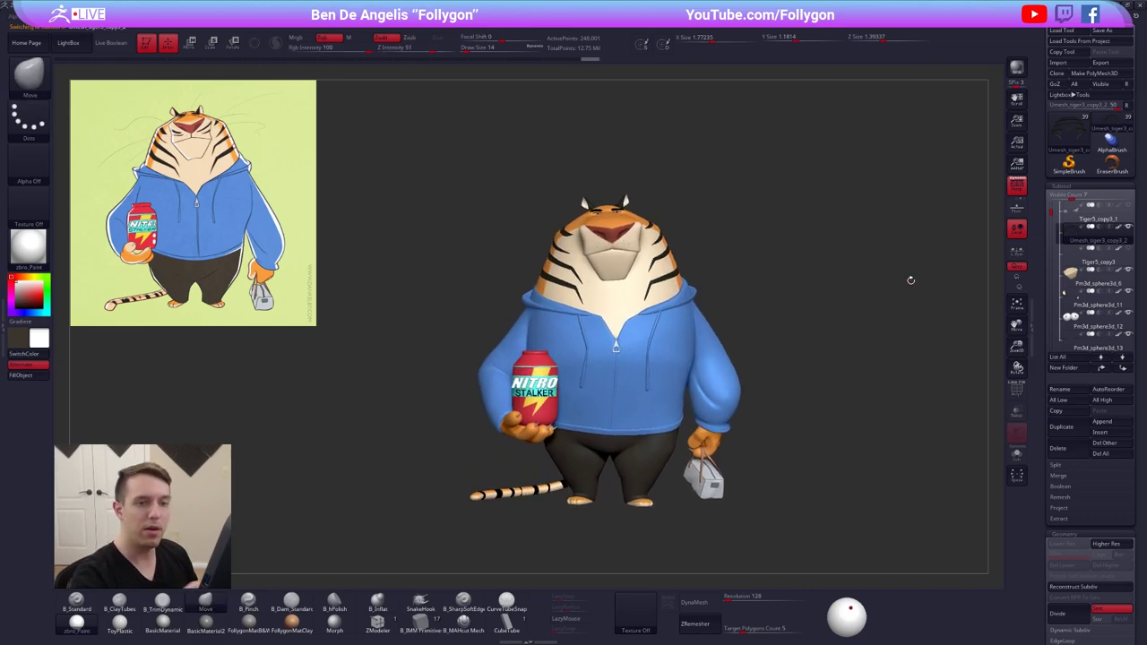
Make the whiskers visible and frame the complete tiger larger in a near-front view
{"action": "mouse_move", "coordinate": [1076, 239]}
{"action": "left_click", "coordinate": [1129, 208]}
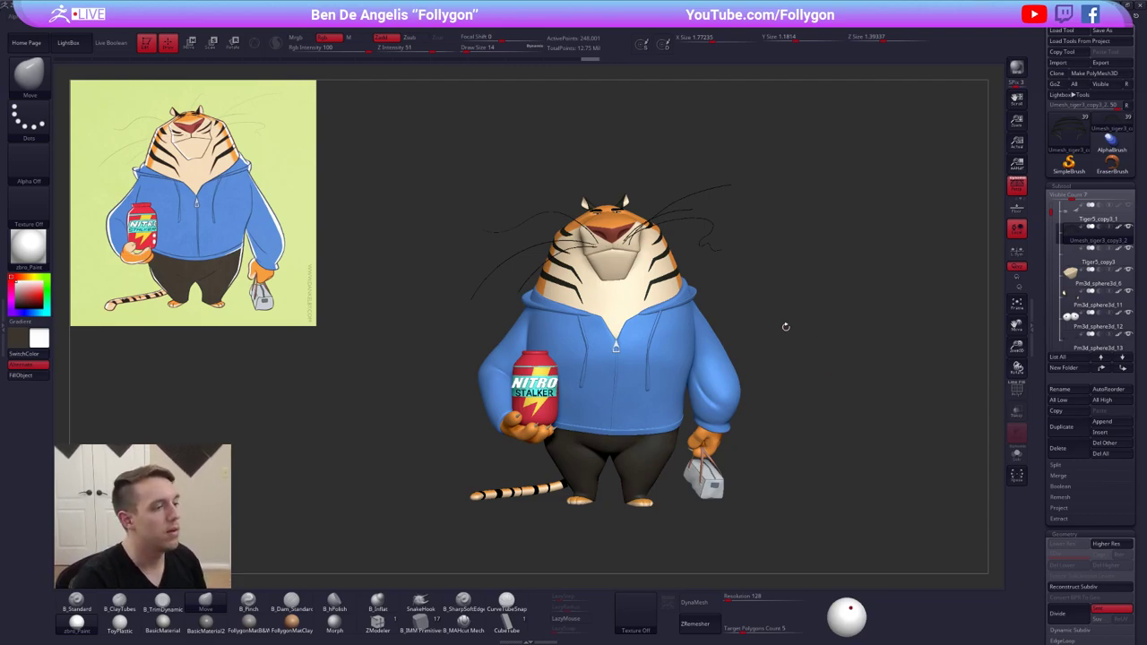
{"action": "left_click_drag", "start_coordinate": [786, 327], "coordinate": [809, 292], "text": "alt"}
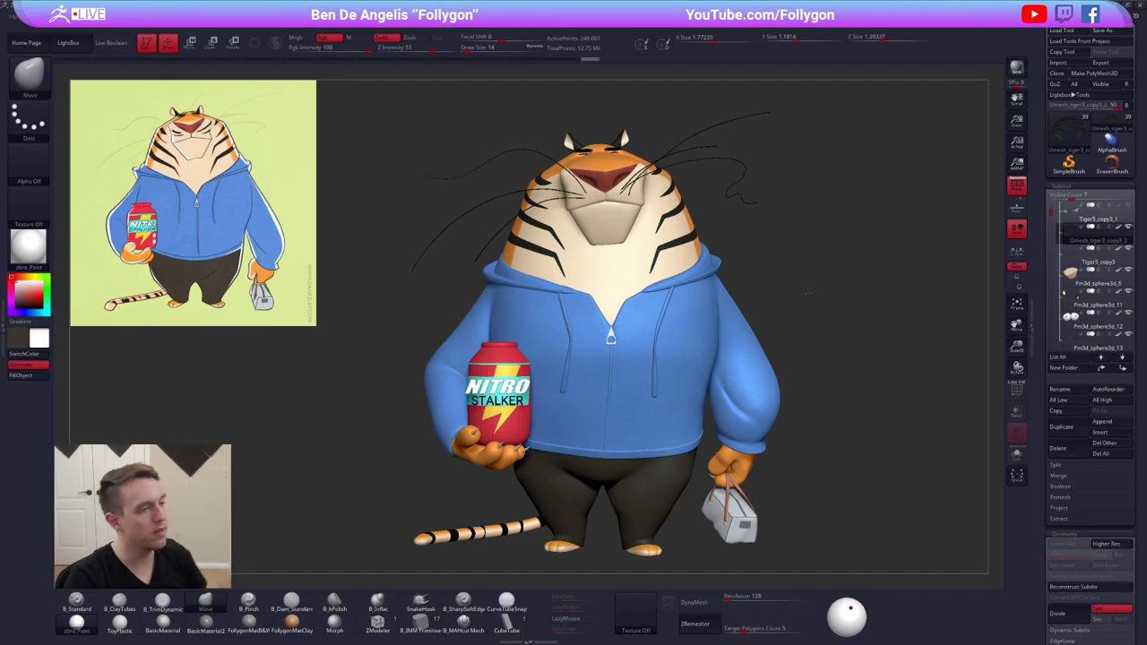
{"action": "left_click_drag", "start_coordinate": [808, 292], "coordinate": [807, 309]}
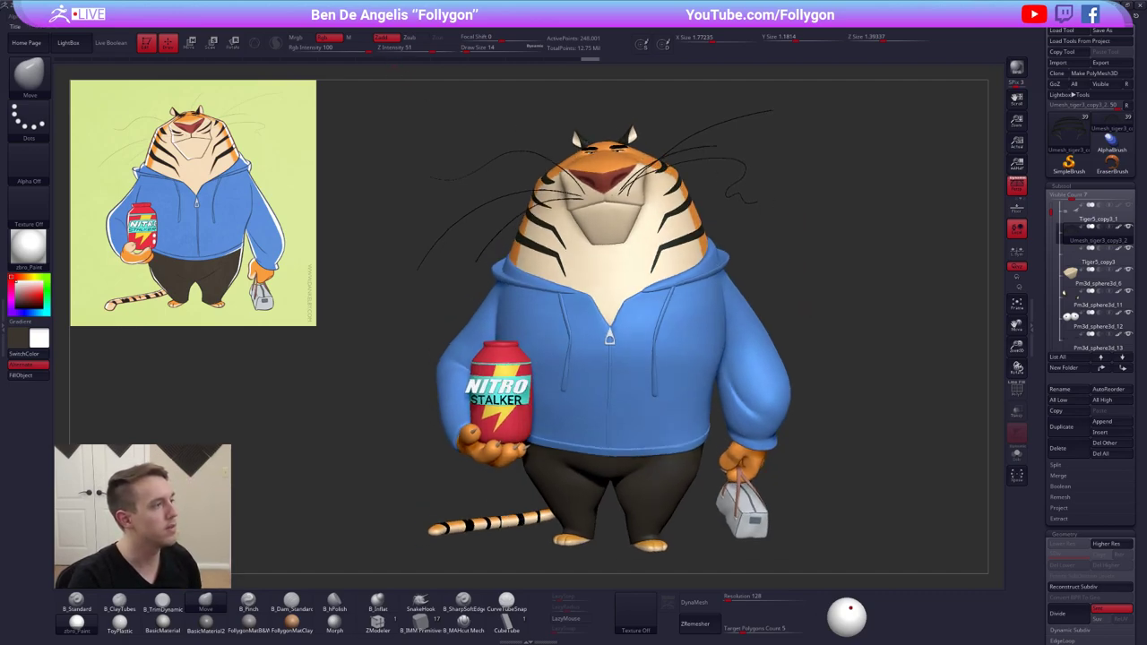
Switch on the second and third scene lights in addition to the main light
{"action": "left_click", "coordinate": [395, 25]}
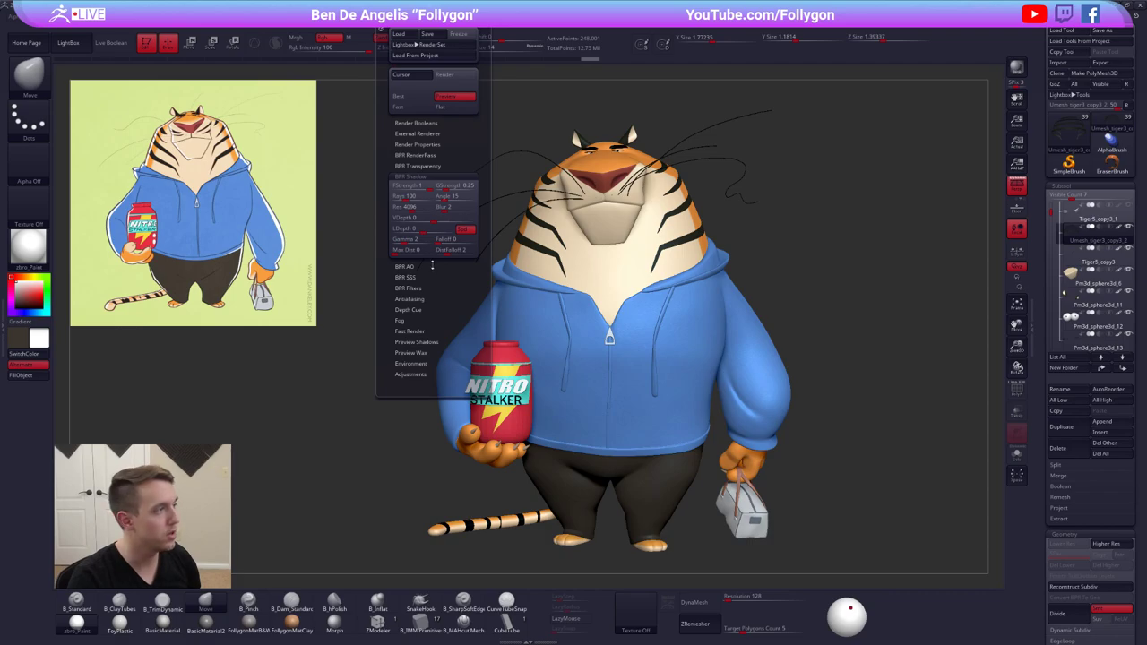
{"action": "left_click", "coordinate": [213, 20]}
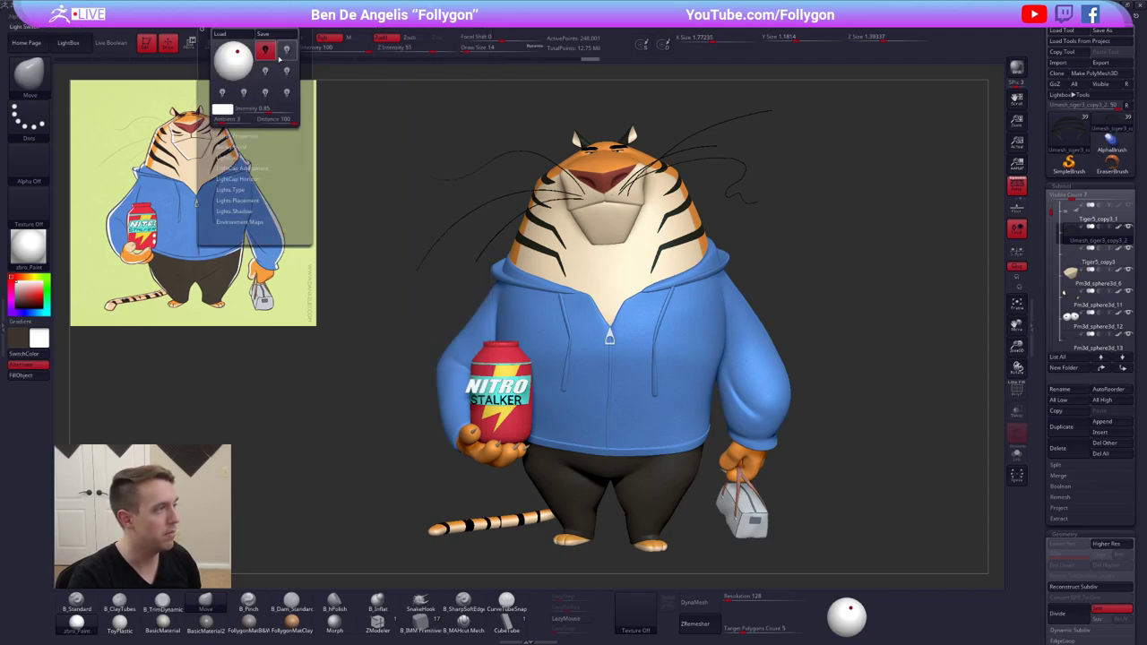
{"action": "left_click", "coordinate": [286, 50]}
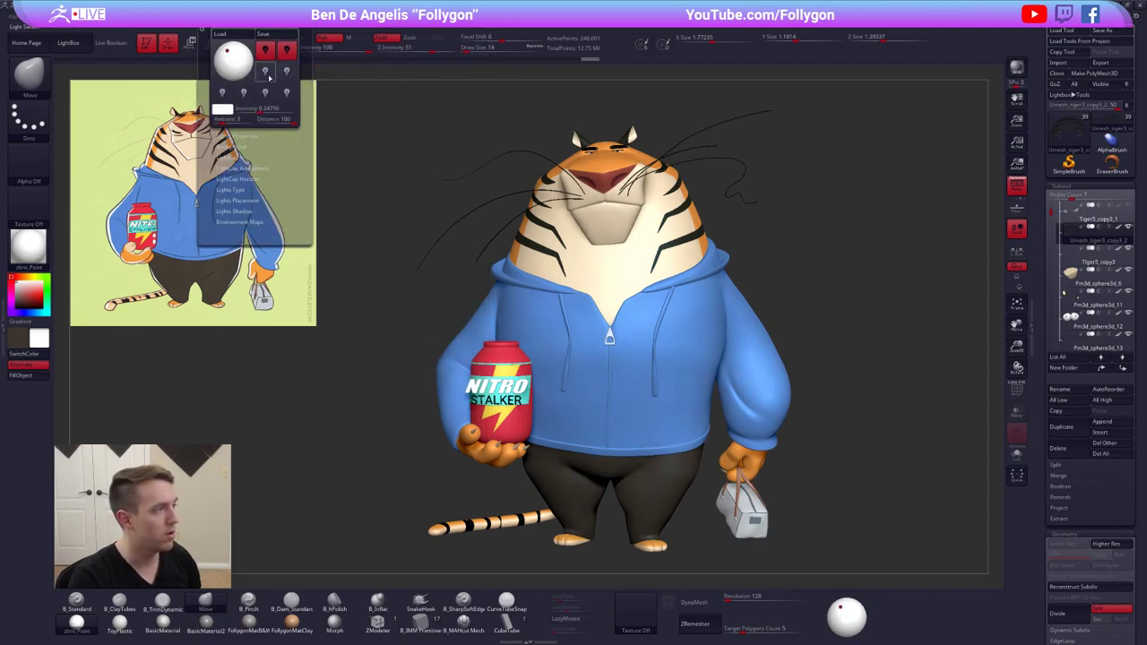
{"action": "left_click", "coordinate": [269, 77]}
Adjust the tiger's angle slightly and start a Best Preview Render
{"action": "left_click_drag", "start_coordinate": [767, 178], "coordinate": [769, 179]}
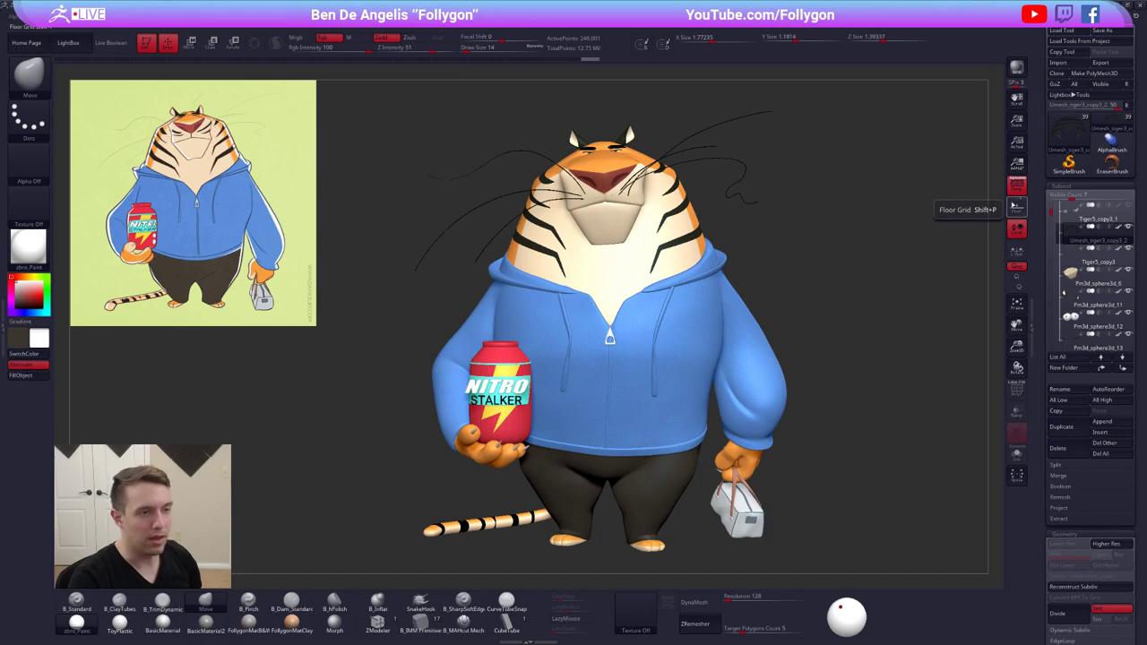
{"action": "left_click", "coordinate": [1018, 73]}
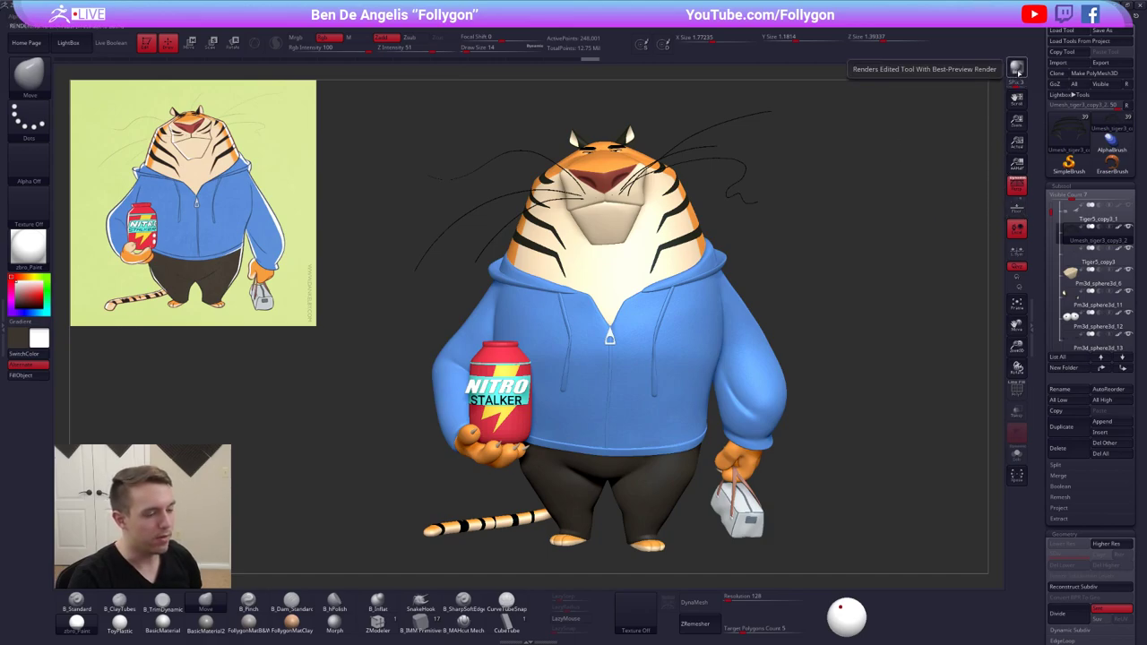